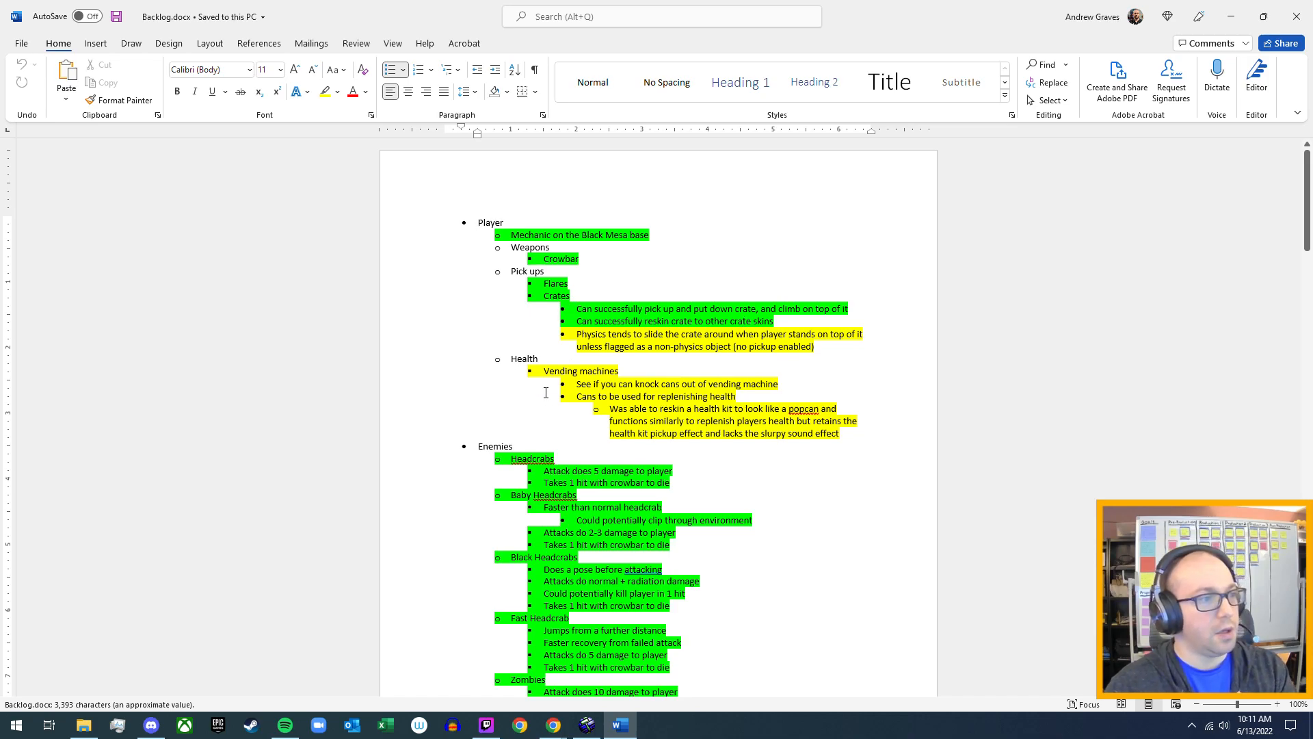
Review the backlog document down to the radioactive crates and barrels item, and switch to the Hammer editor.
scroll(566, 353, "down", 10)
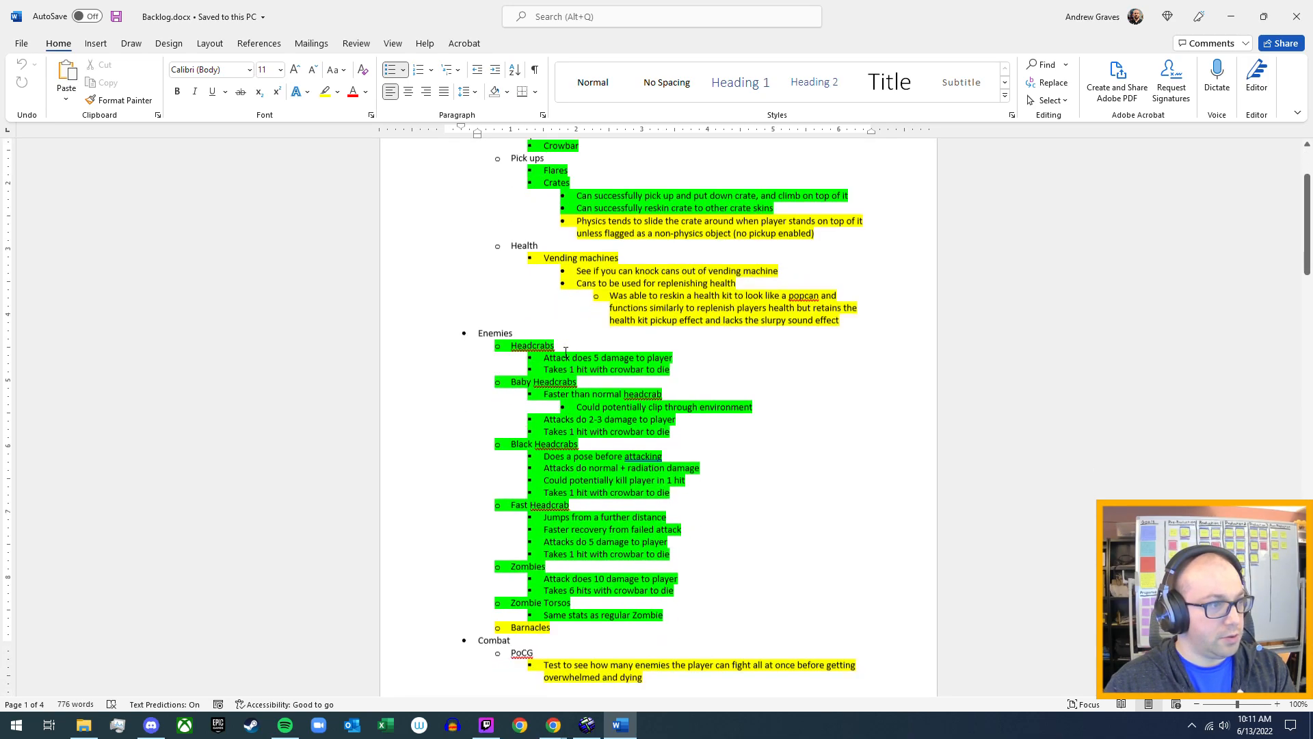
scroll(565, 353, "down", 15)
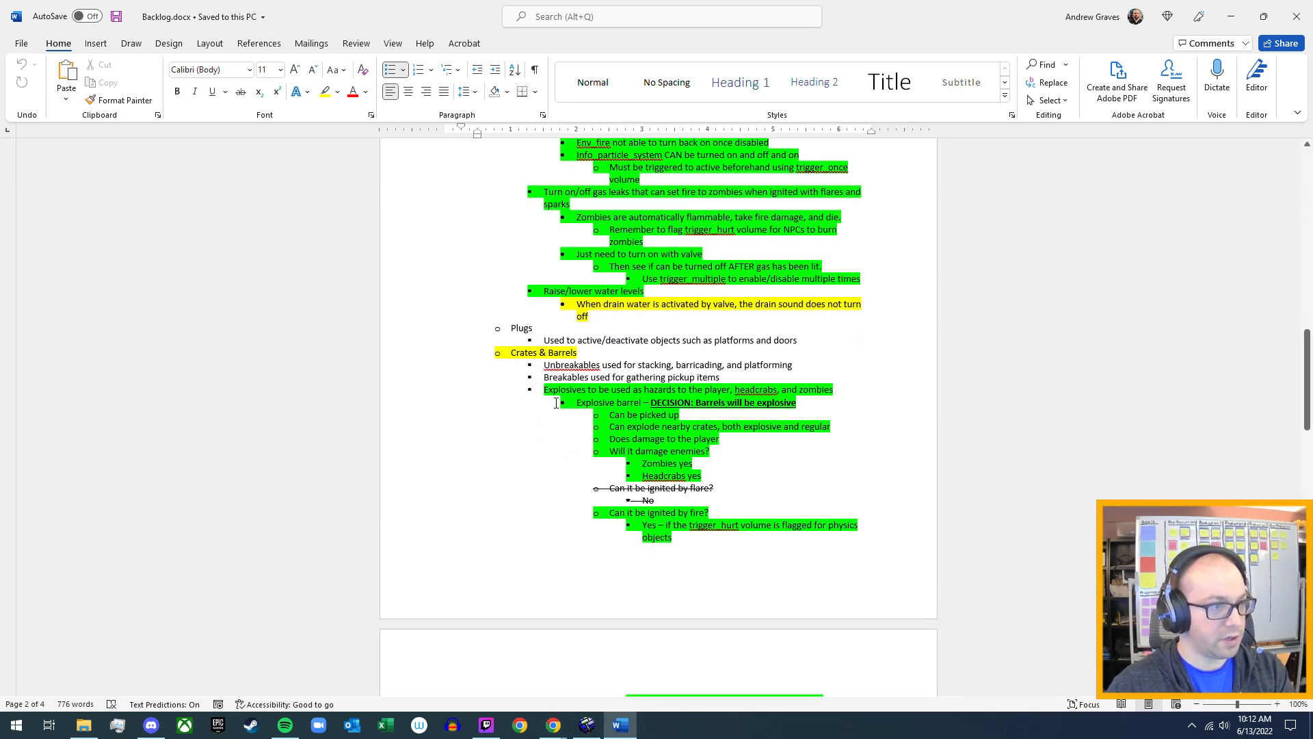
scroll(555, 398, "down", 3)
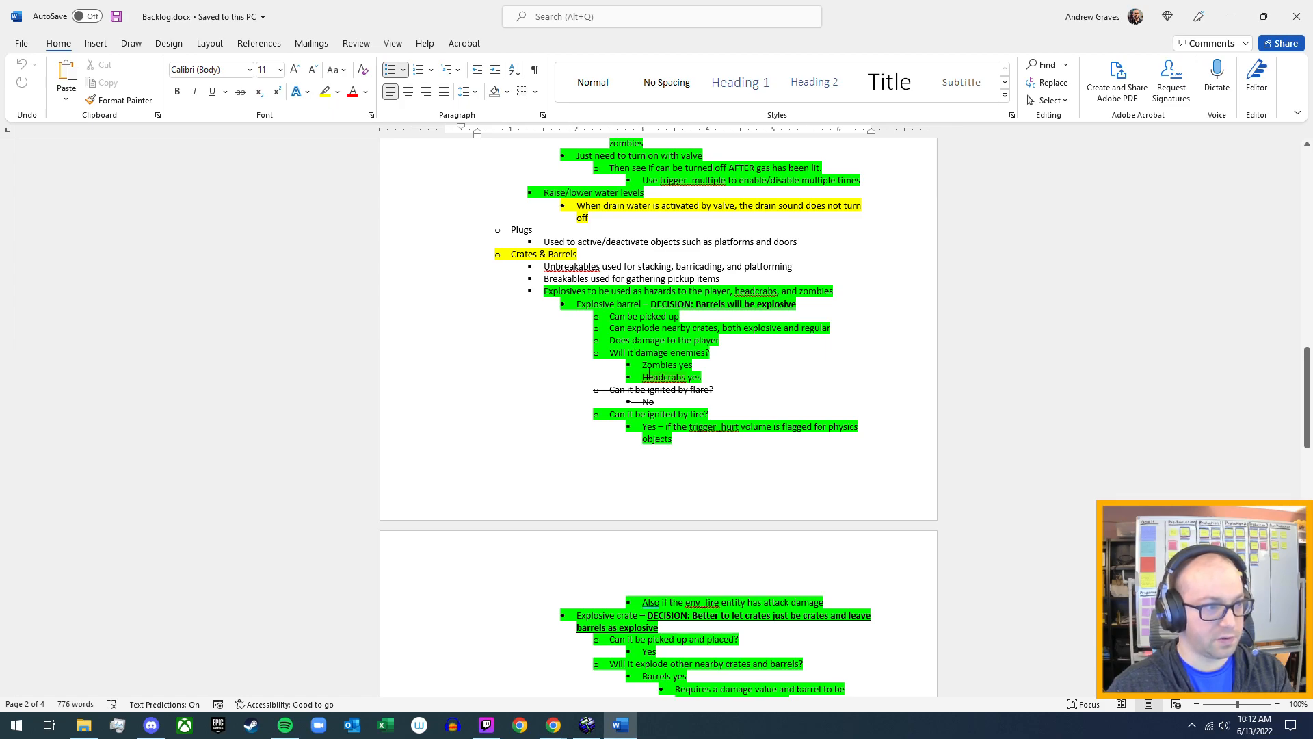
scroll(650, 375, "down", 1)
scroll(628, 381, "down", 3)
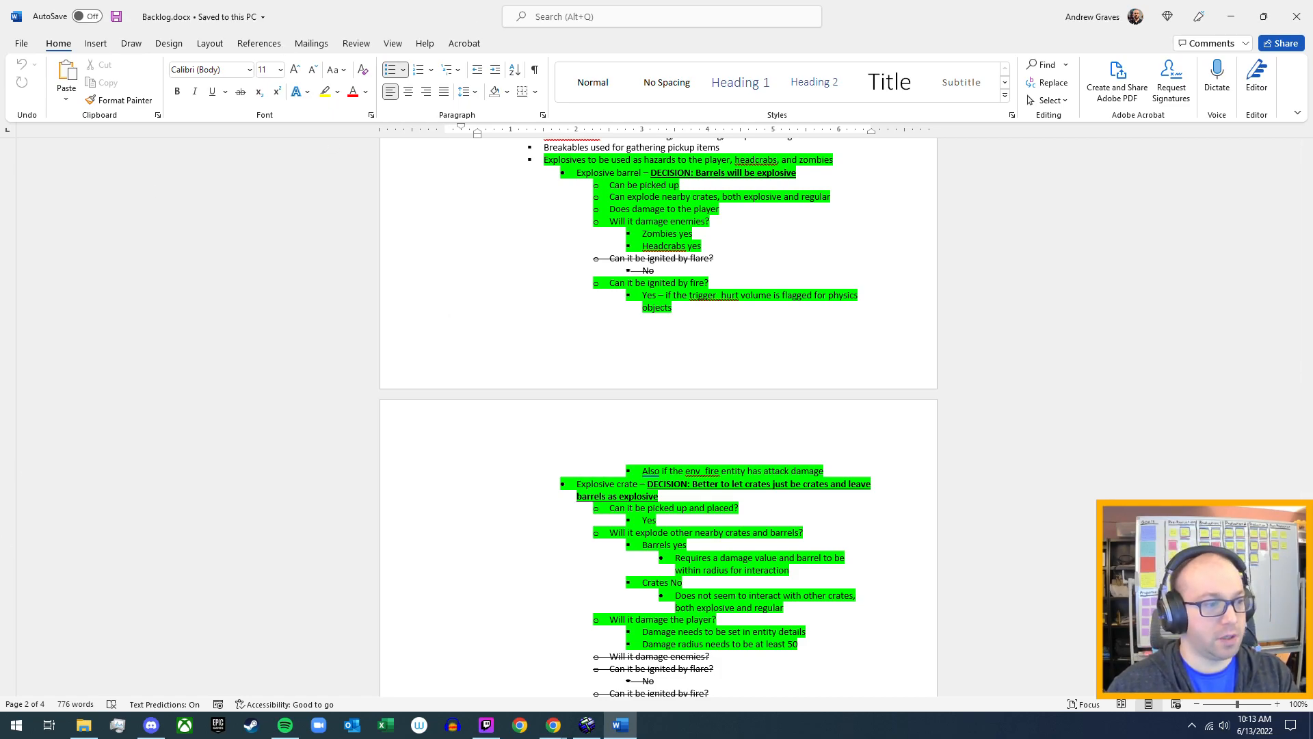
scroll(664, 667, "down", 3)
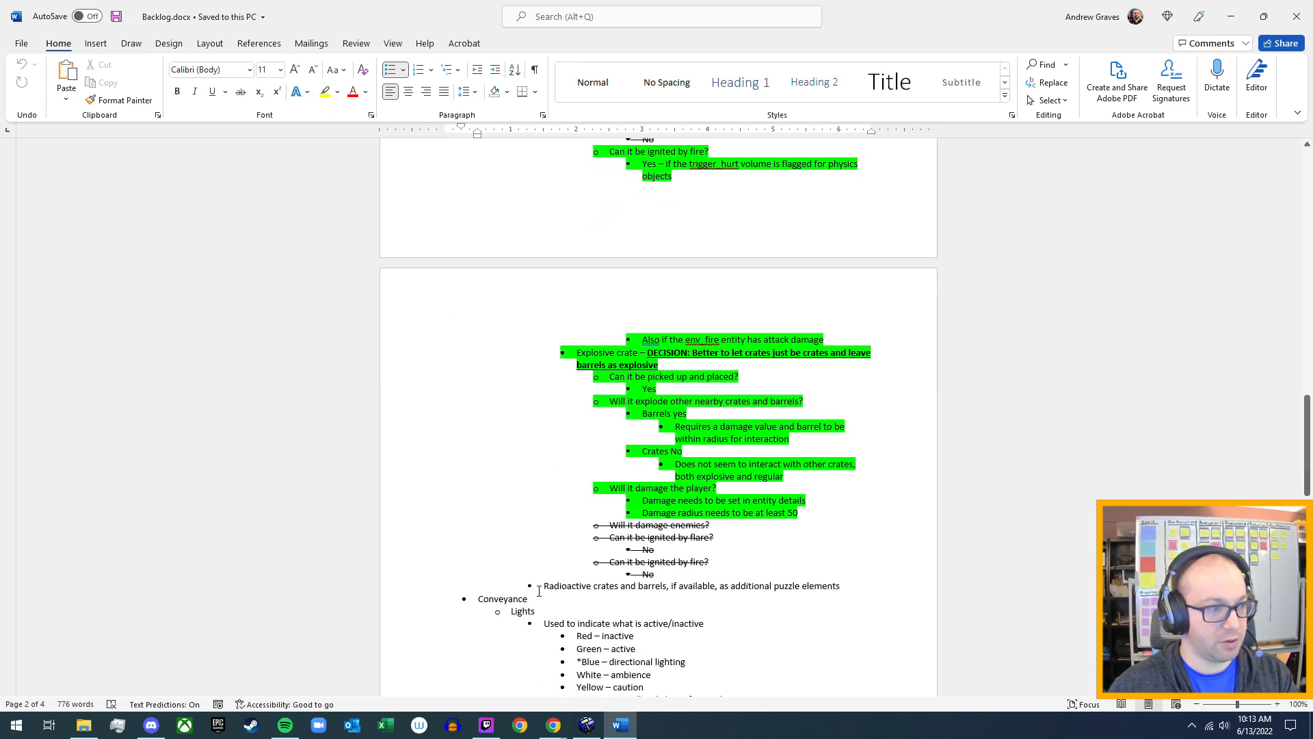
left_click(1231, 16)
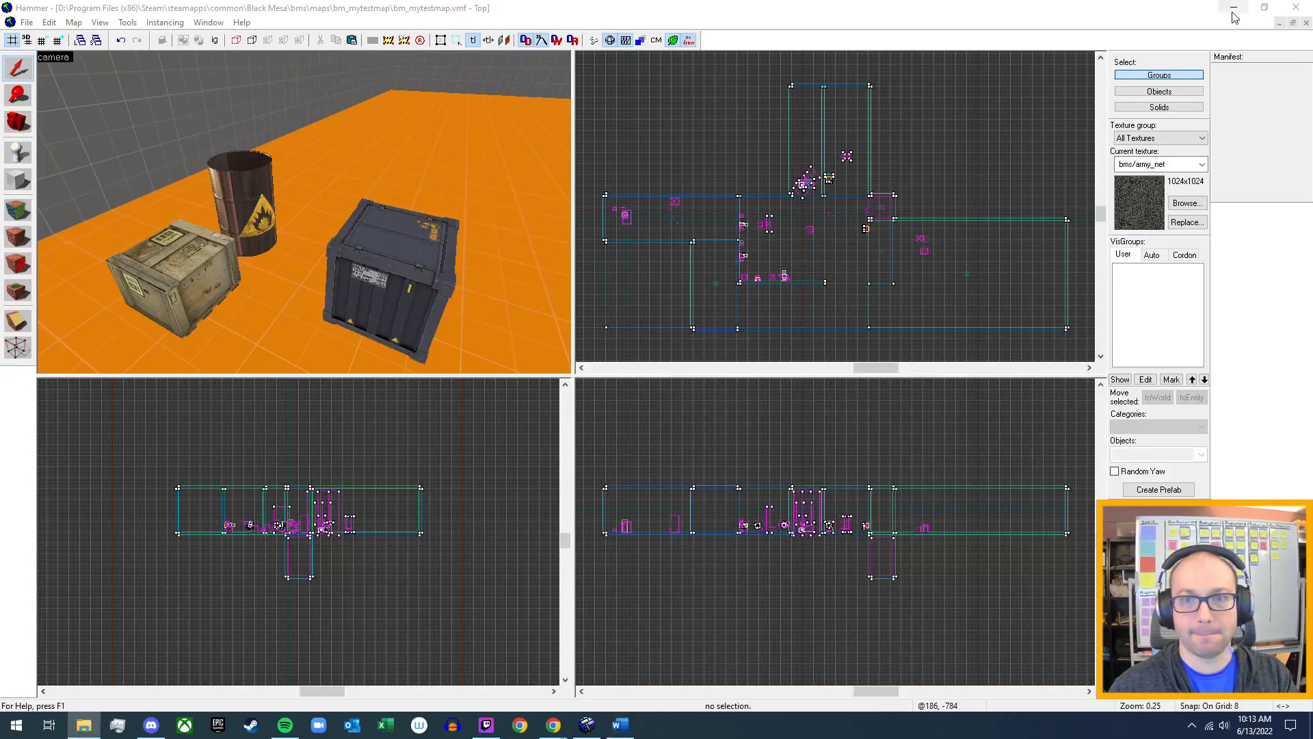
Inspect the object properties of the explosive barrel and close them without changes.
left_click(242, 199)
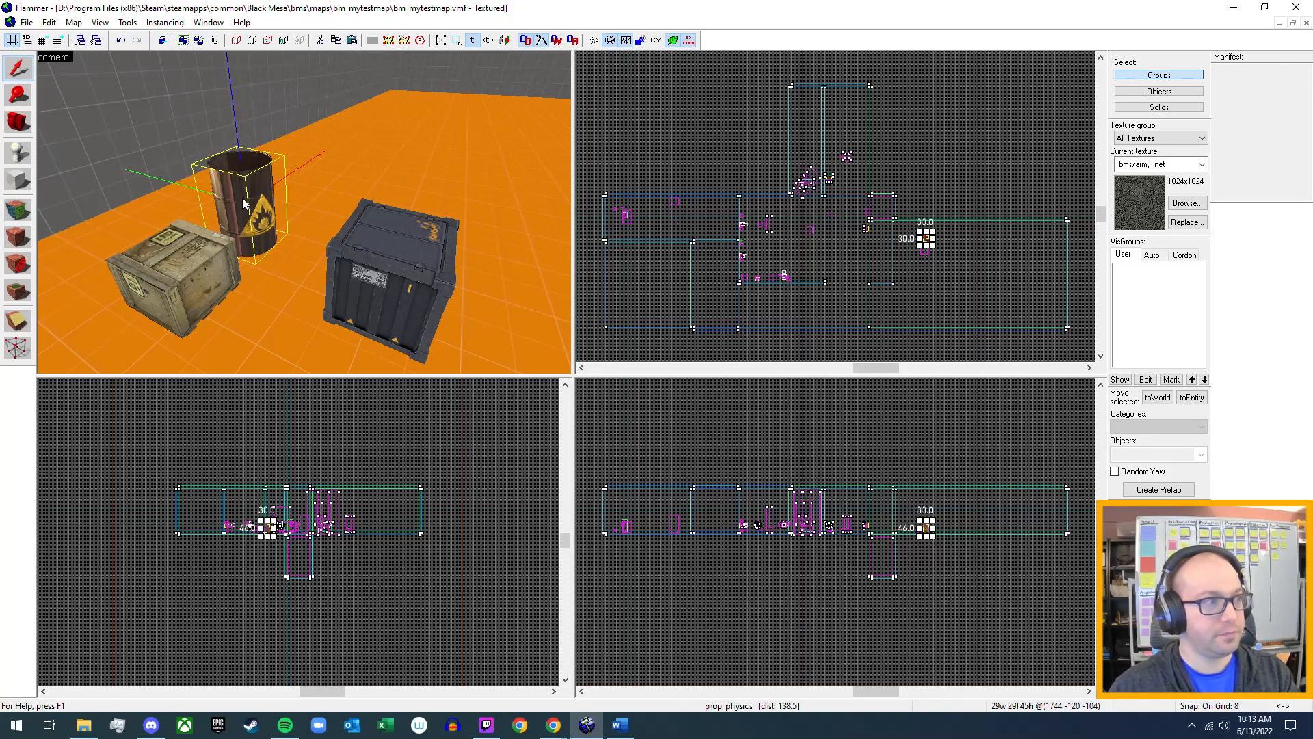
double_click(243, 203)
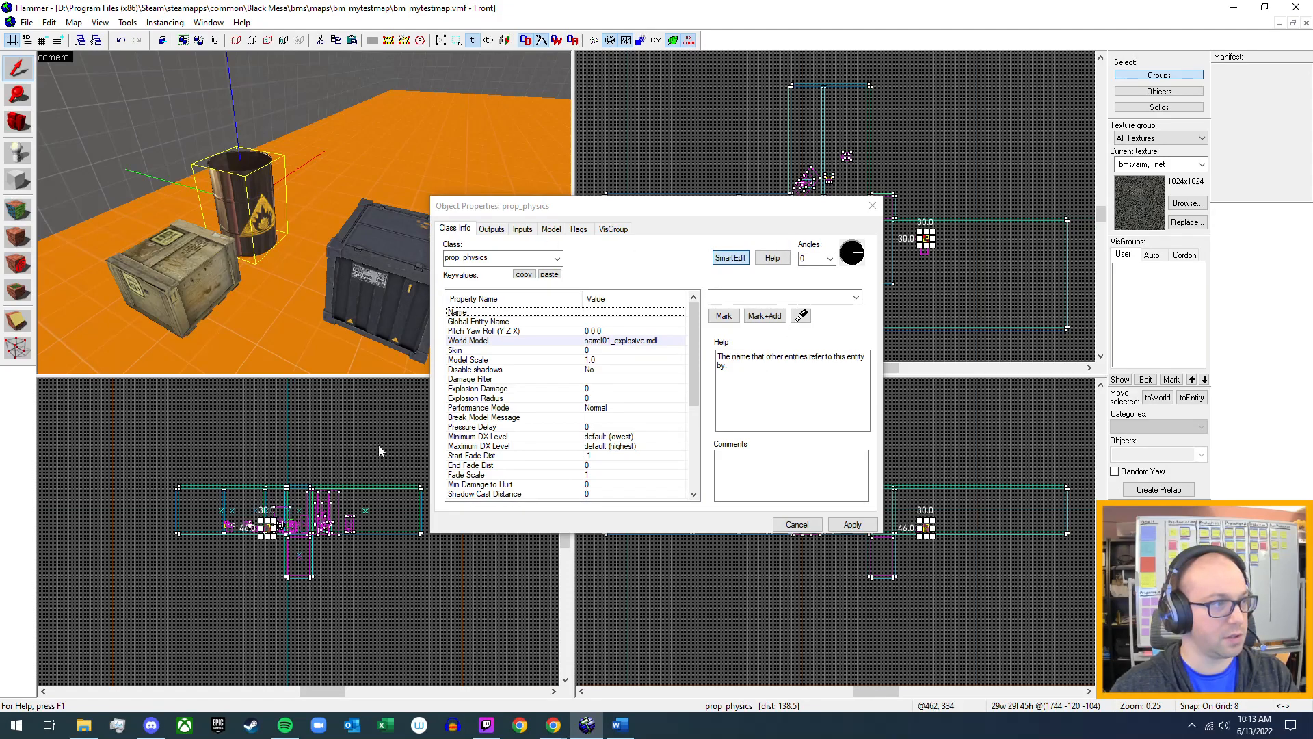
left_click(795, 526)
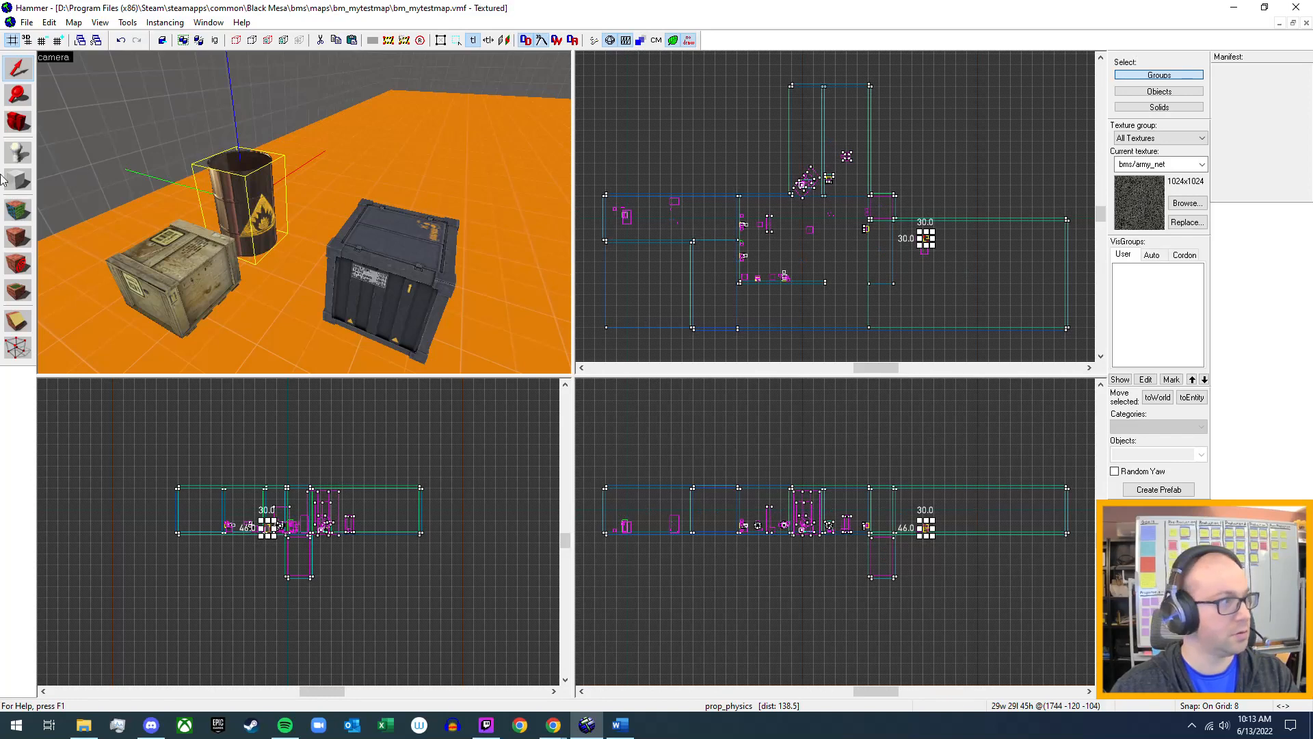
Place a new prop_physics entity on the orange floor beside the explosive barrel, behind the dark crate.
left_click(18, 152)
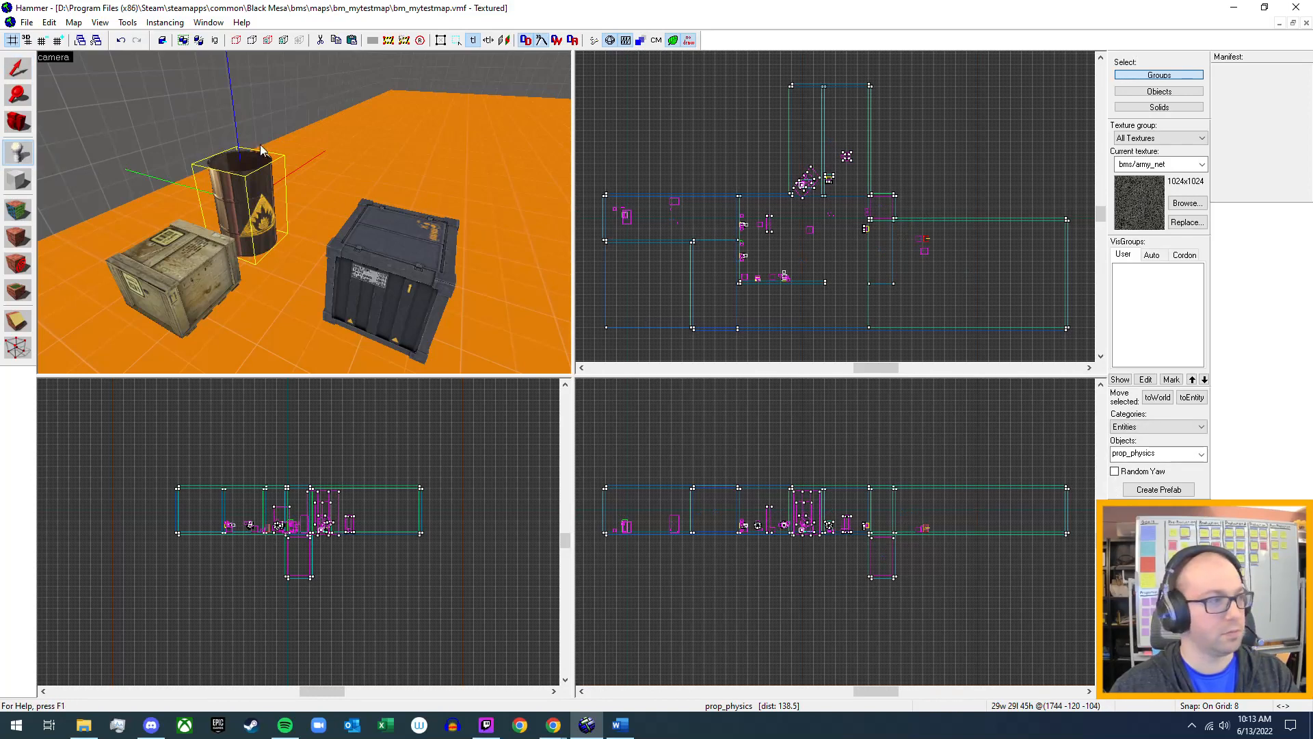
left_click(329, 188)
left_click(19, 68)
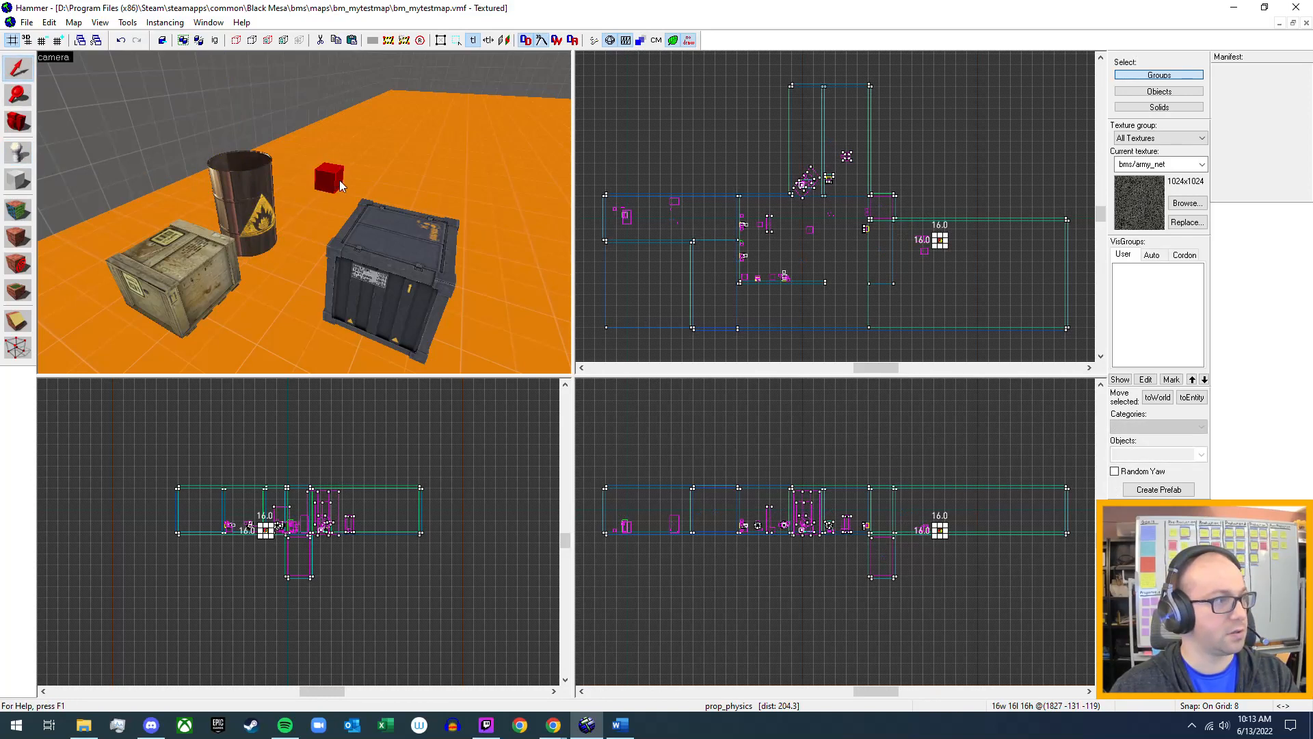
Open the model browser for the new prop_physics entity's World Model property.
double_click(335, 178)
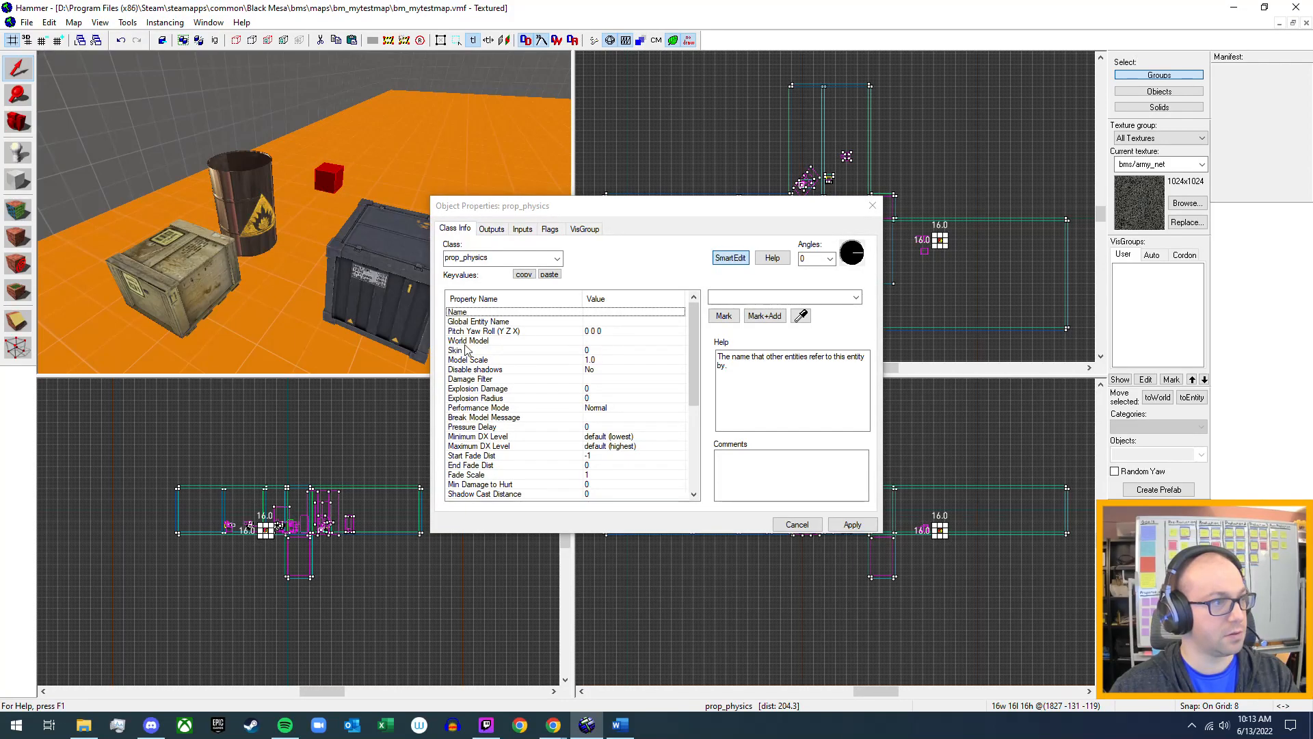
left_click(598, 341)
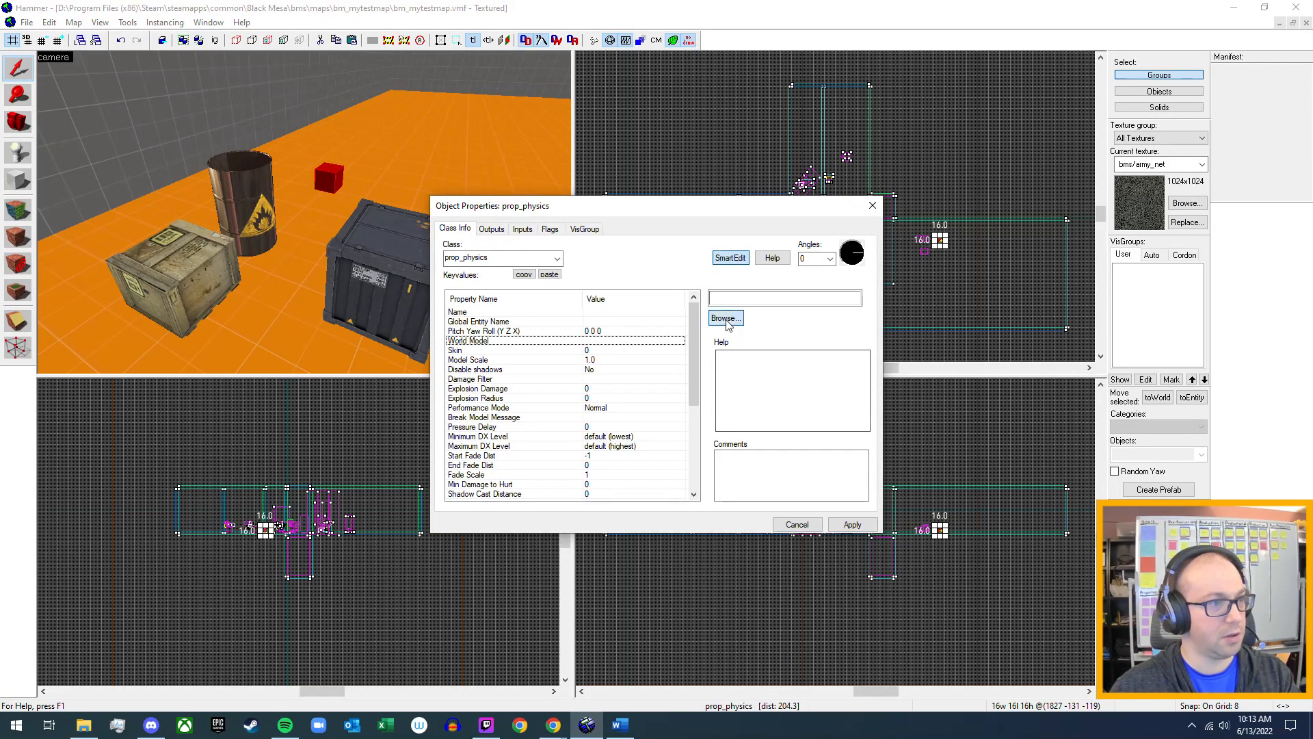
left_click(726, 319)
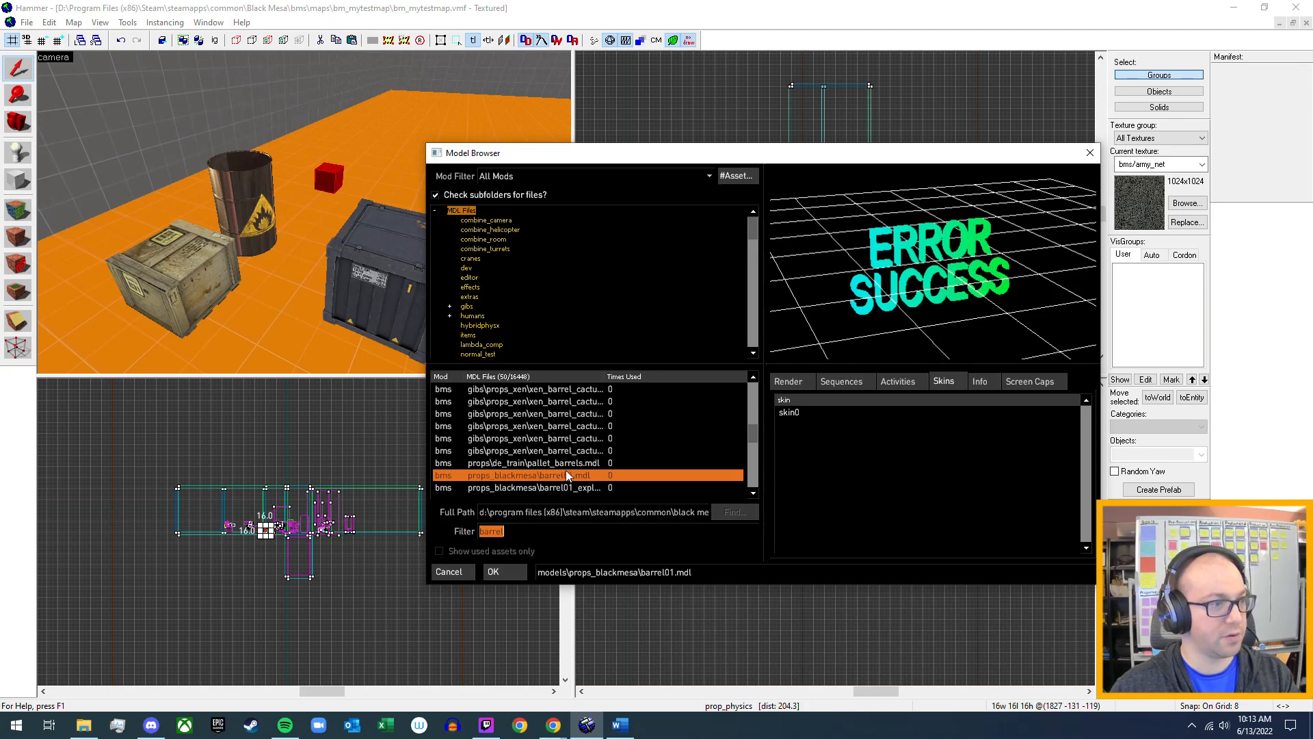
Compare the model info of barrel01_explosive.mdl and barrel01.mdl in props_blackmesa.
left_click(564, 488)
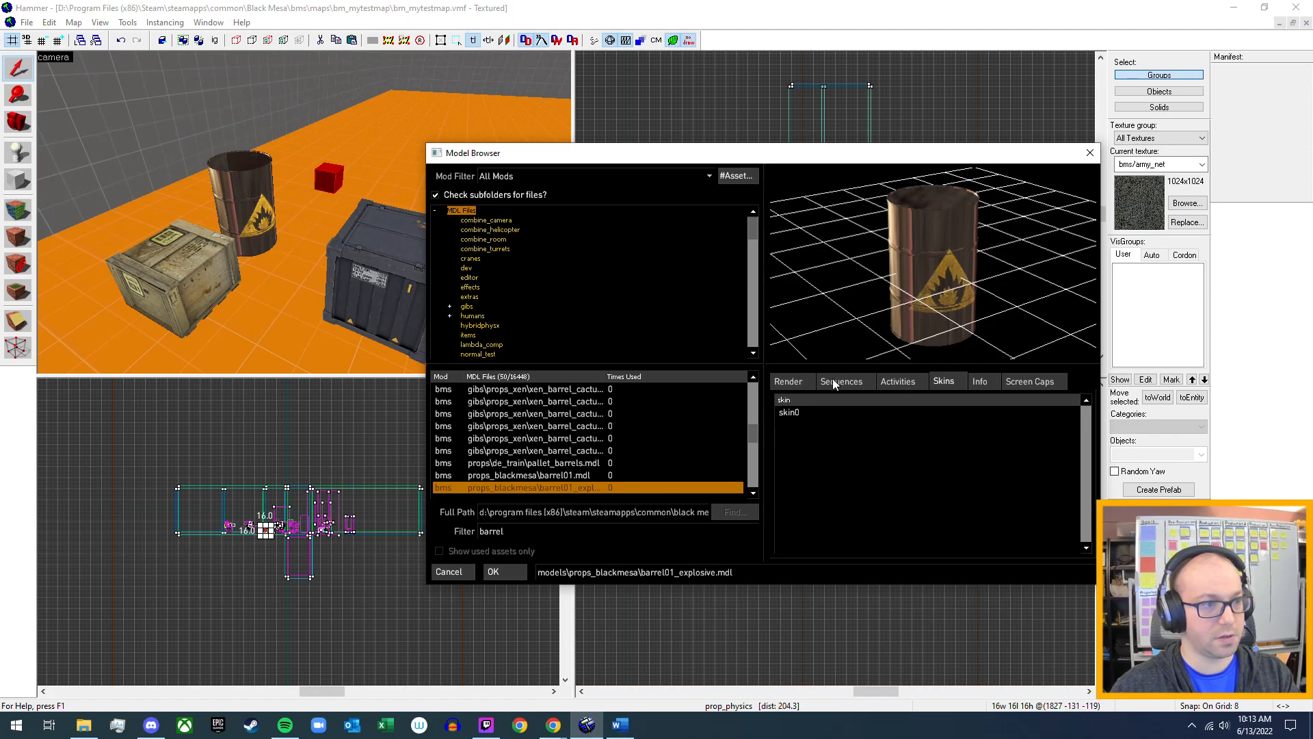
left_click(982, 381)
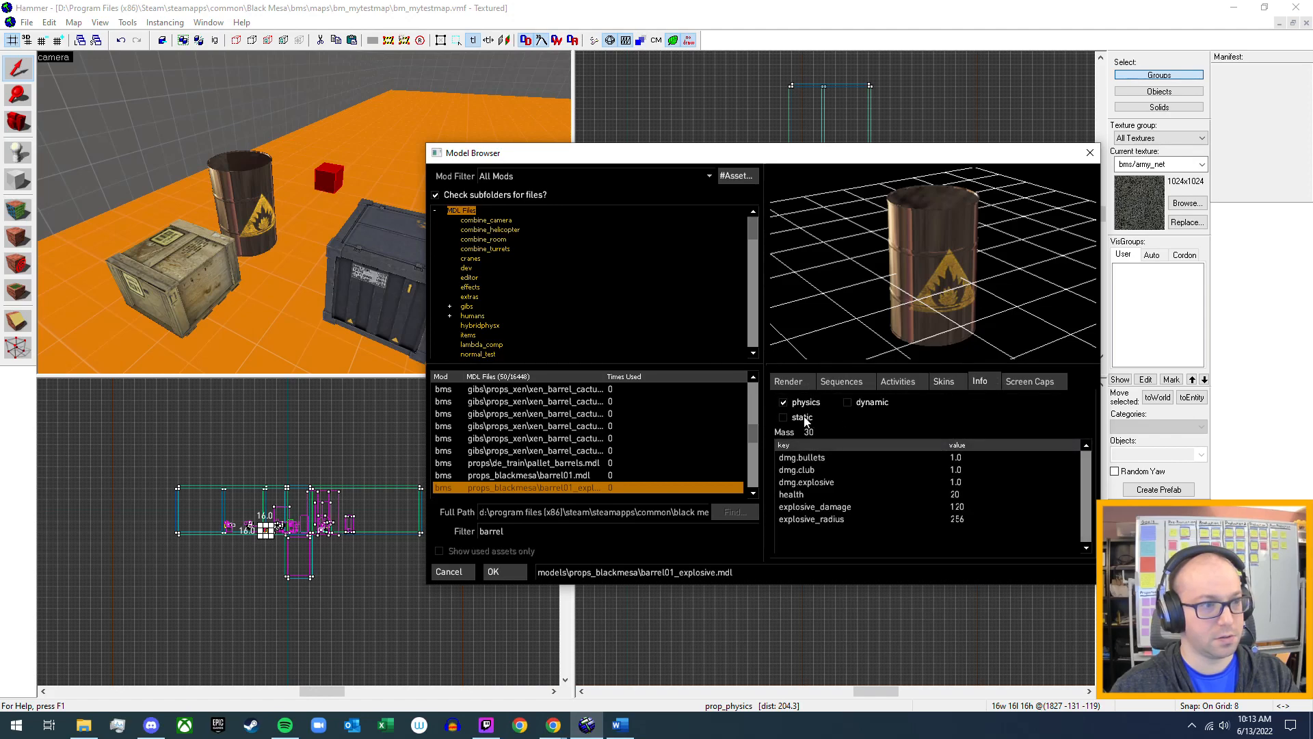
left_click(569, 476)
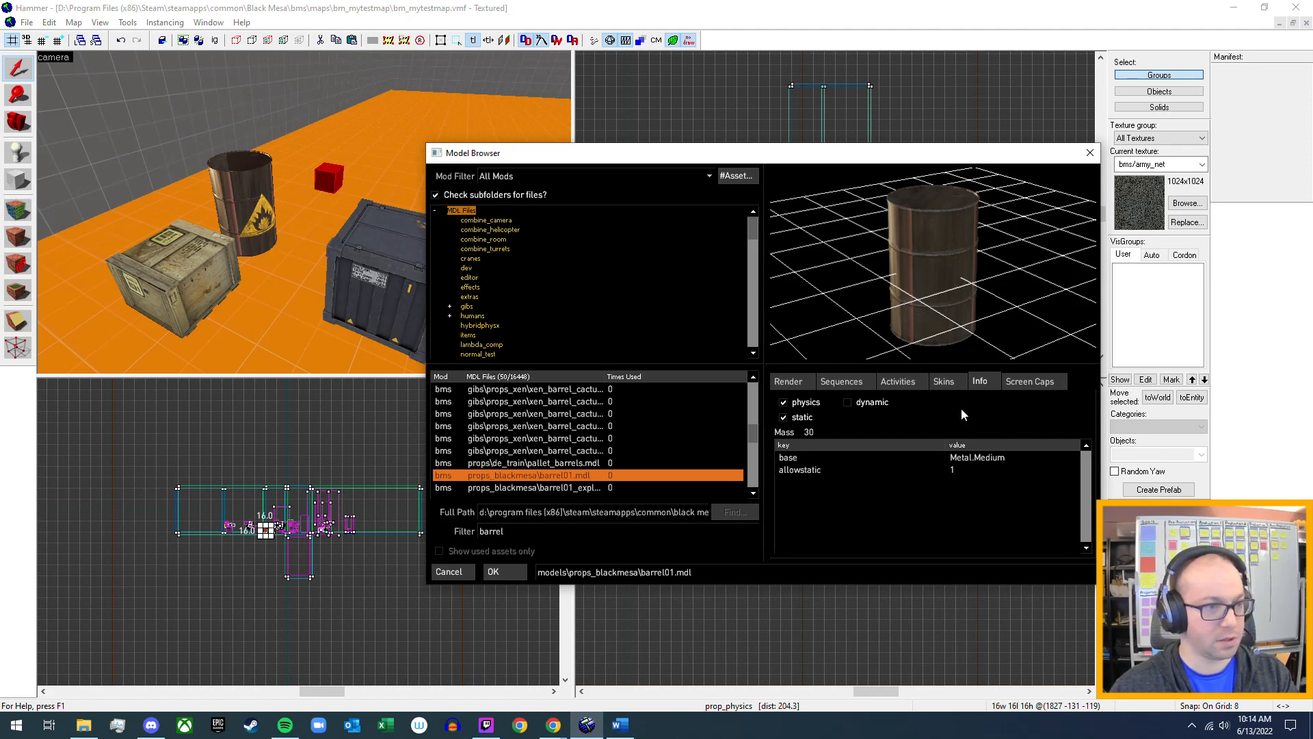
left_click_drag(934, 275, 1103, 374)
Preview skins 0 to 3 of barrel01.mdl, viewing the barrel from several angles.
left_click(939, 383)
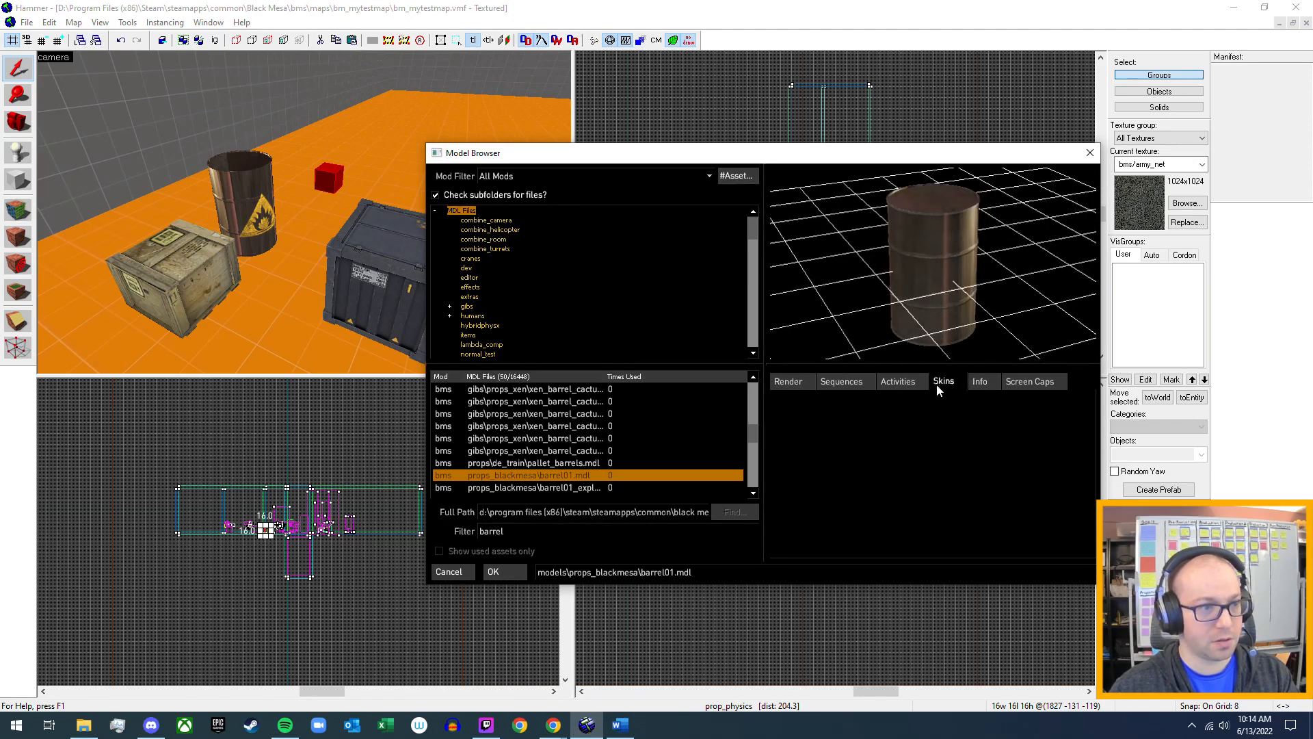
left_click(797, 413)
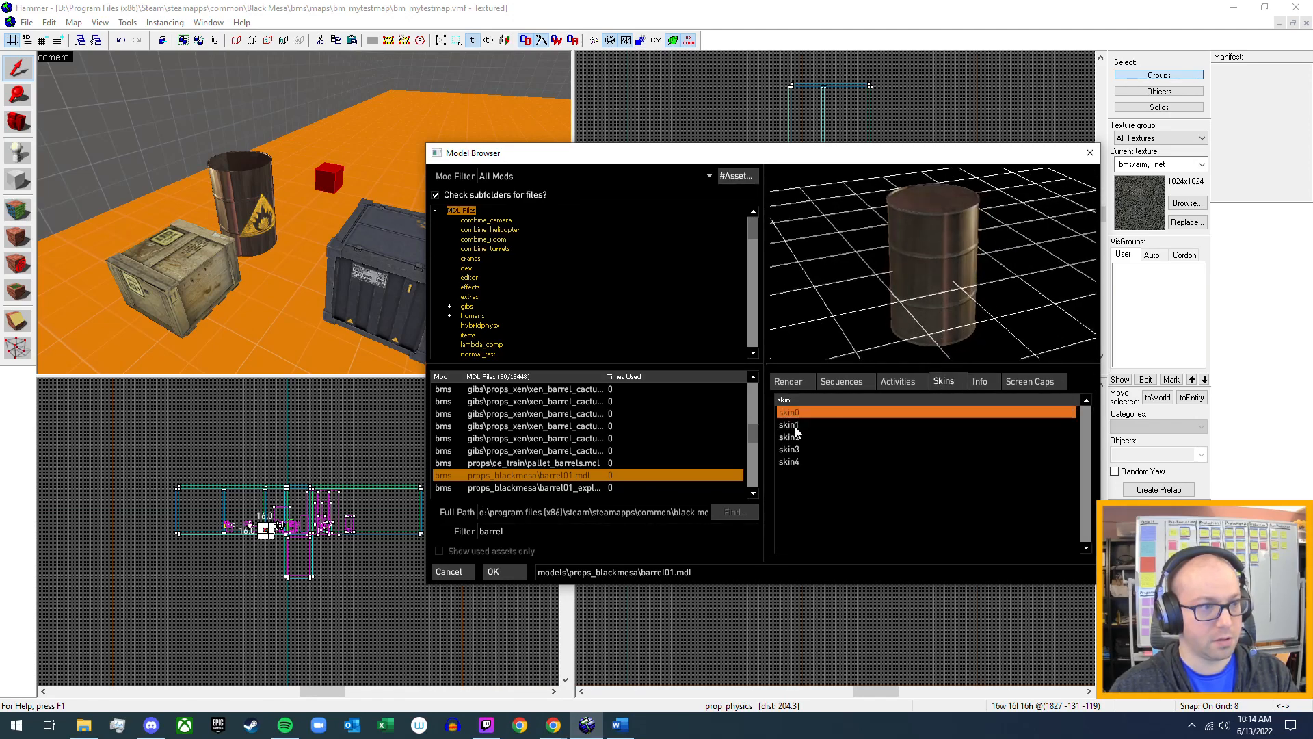
left_click(795, 425)
mouse_move(967, 262)
left_mouse_down()
mouse_move(1040, 283)
mouse_move(1067, 267)
mouse_move(958, 273)
mouse_move(972, 275)
left_mouse_up()
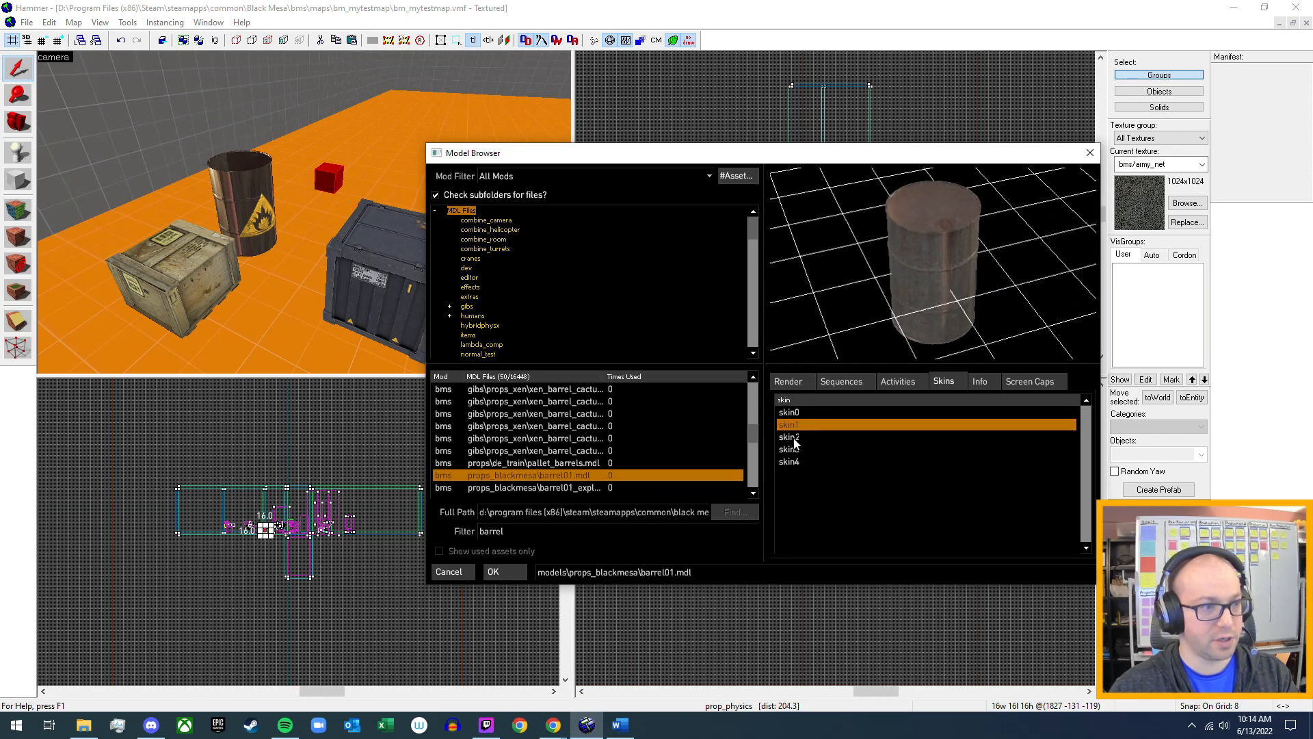
left_click(794, 440)
left_click(793, 450)
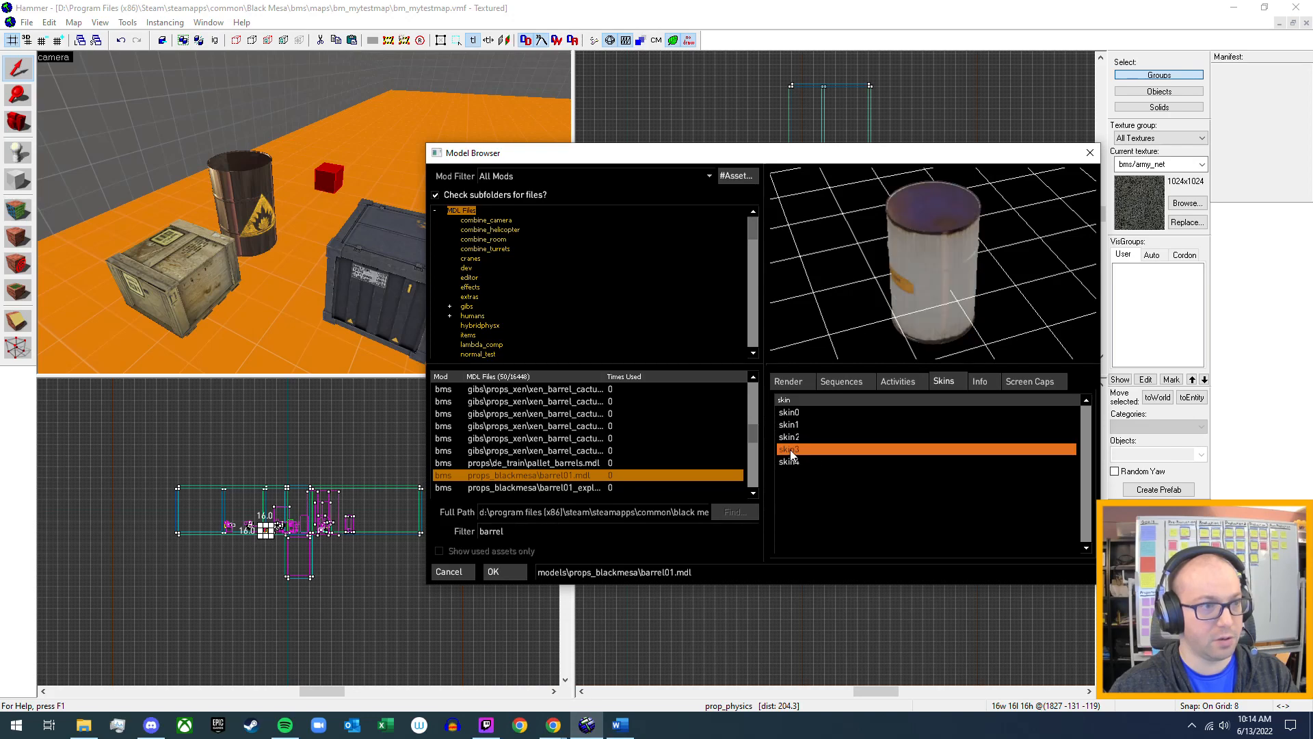
left_click_drag(975, 303, 1026, 273)
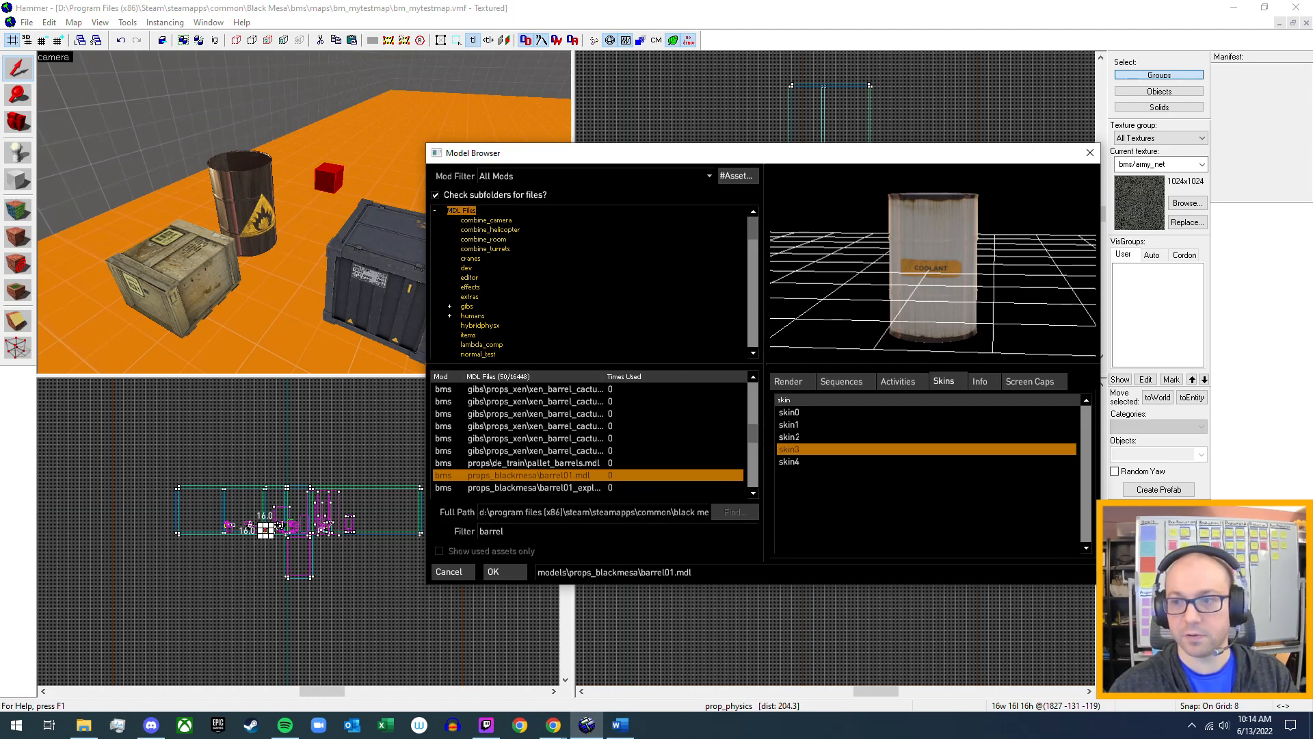
left_click_drag(1026, 273, 1002, 307)
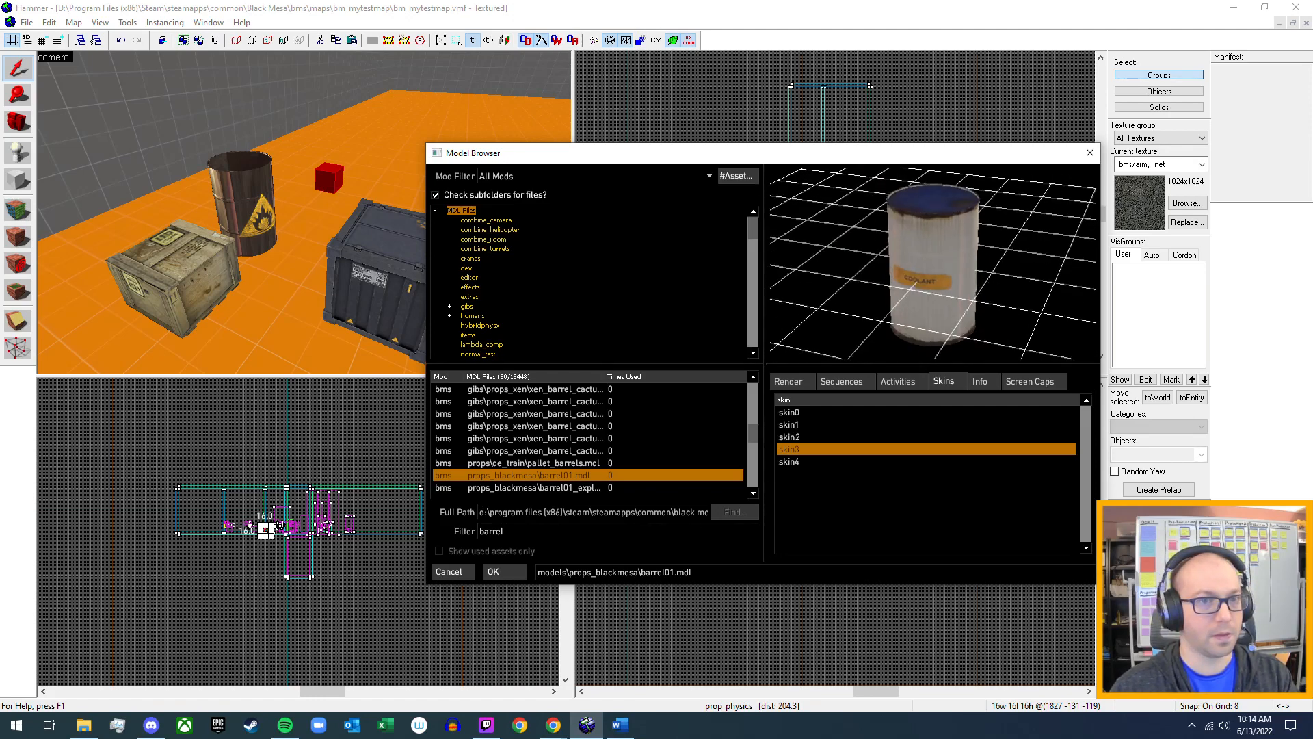
Assign models/props_blackmesa/barrel01.mdl with skin 4, the radioactive barrel, to the new prop_physics and apply it.
left_click(790, 462)
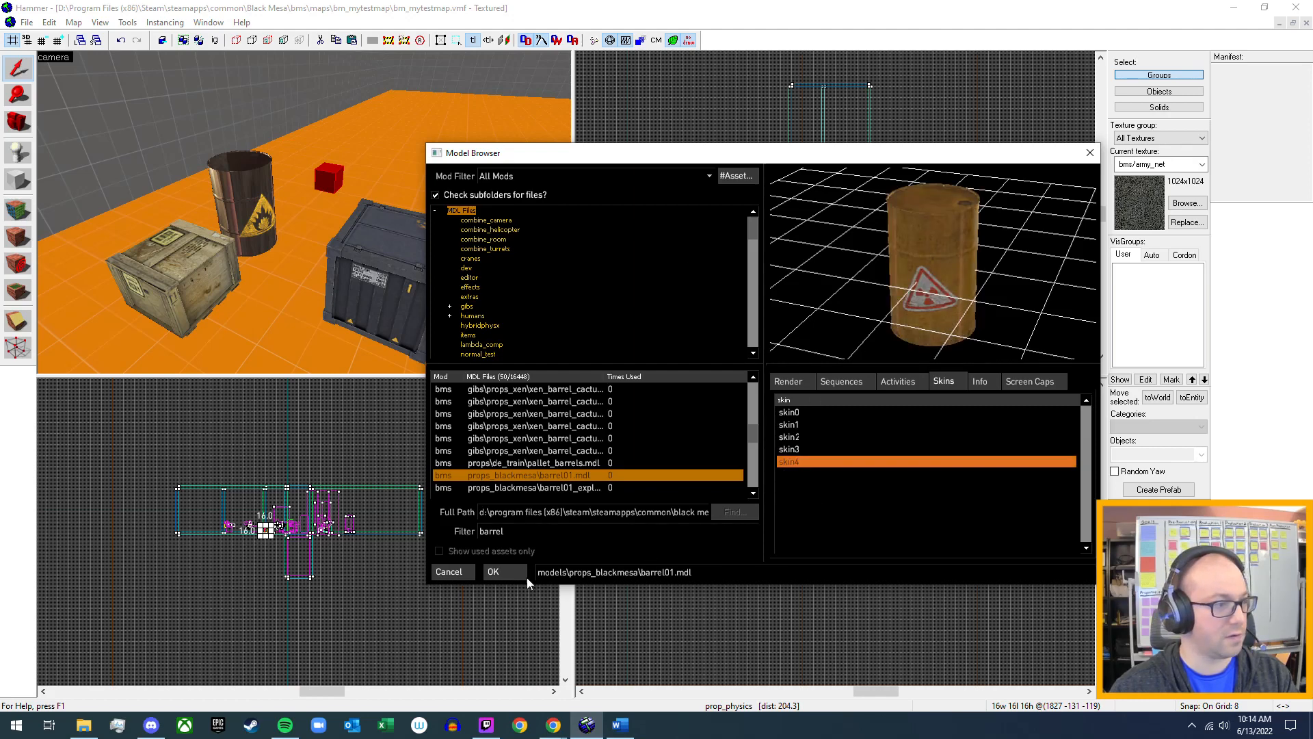
left_click(496, 576)
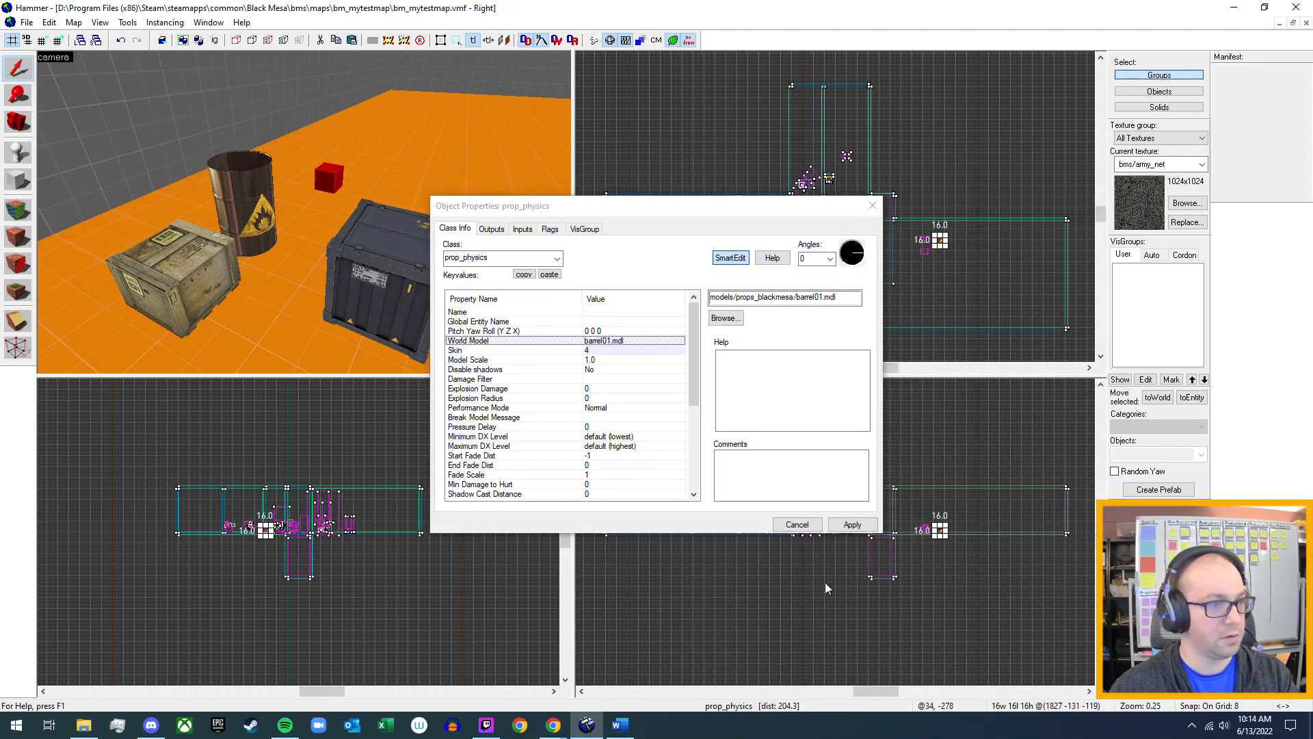
left_click(841, 531)
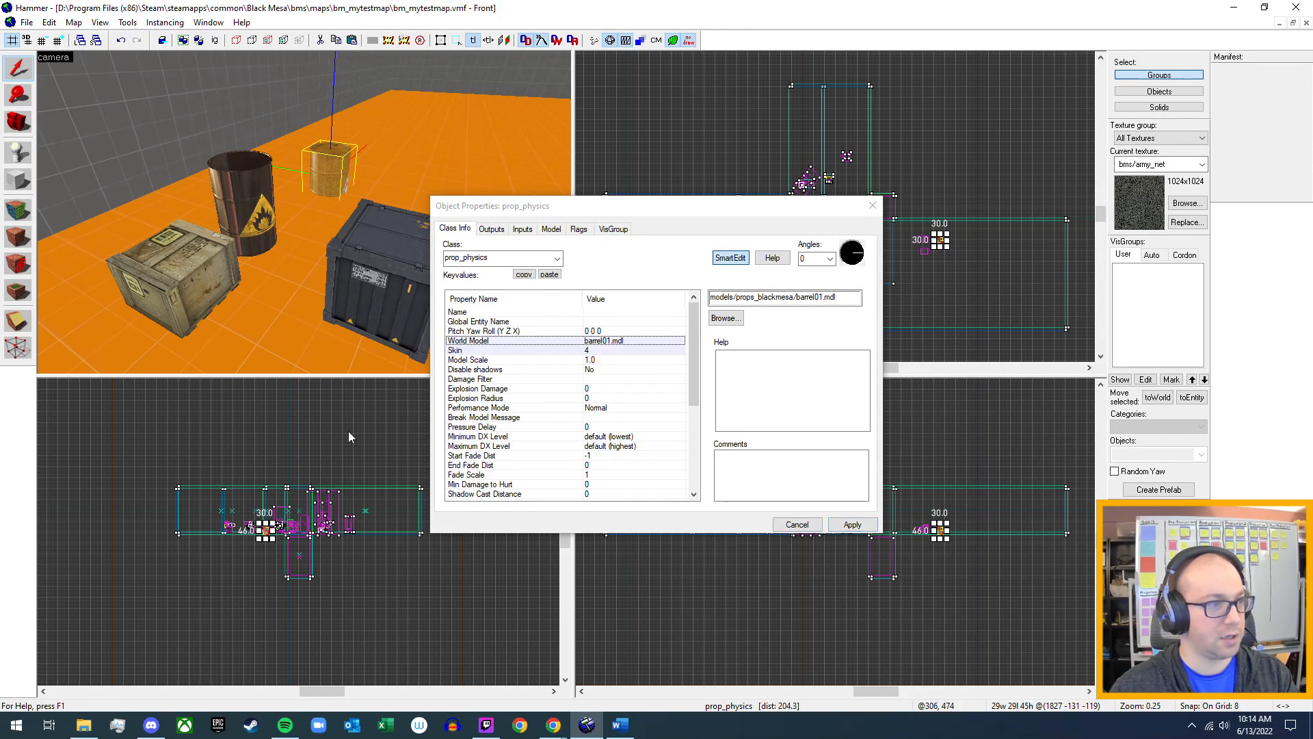
Review the radioactive barrel's remaining keyvalues, outputs, inputs and flags, and close its properties.
scroll(519, 441, "down", 5)
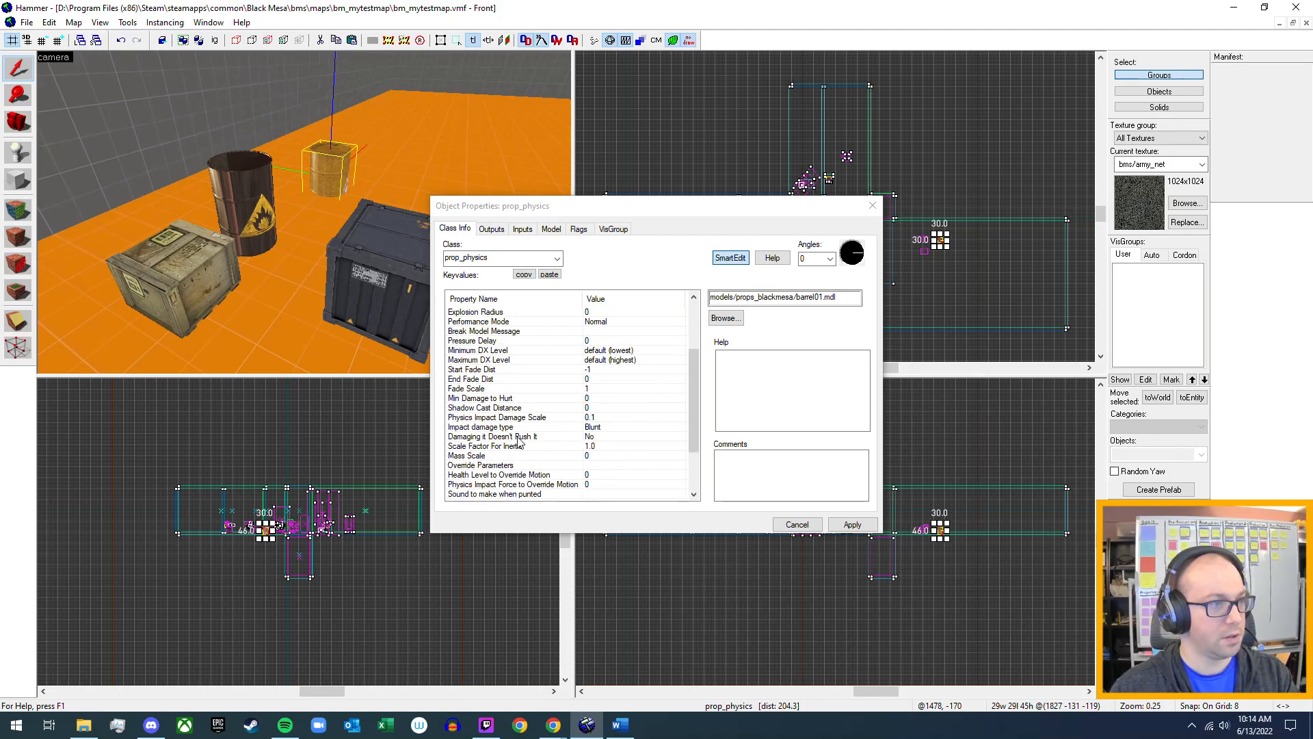
scroll(519, 441, "down", 1)
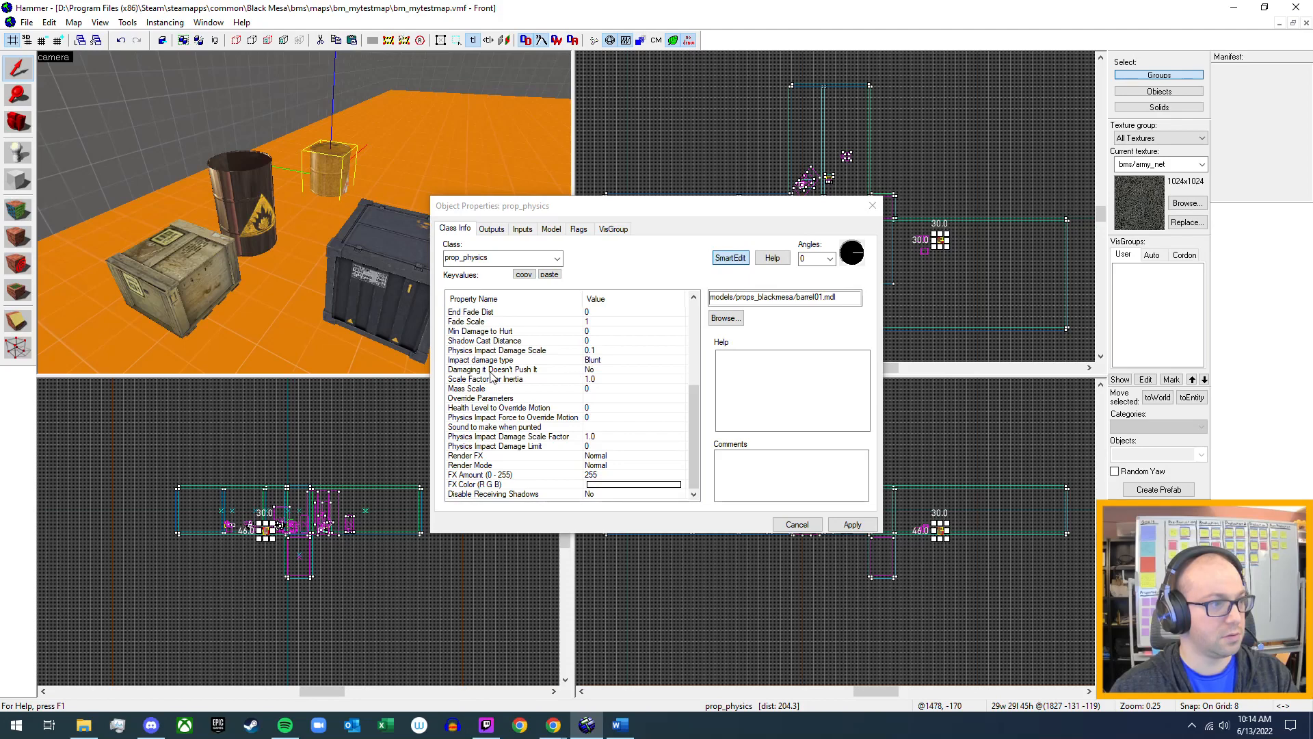
left_click(491, 229)
left_click(522, 229)
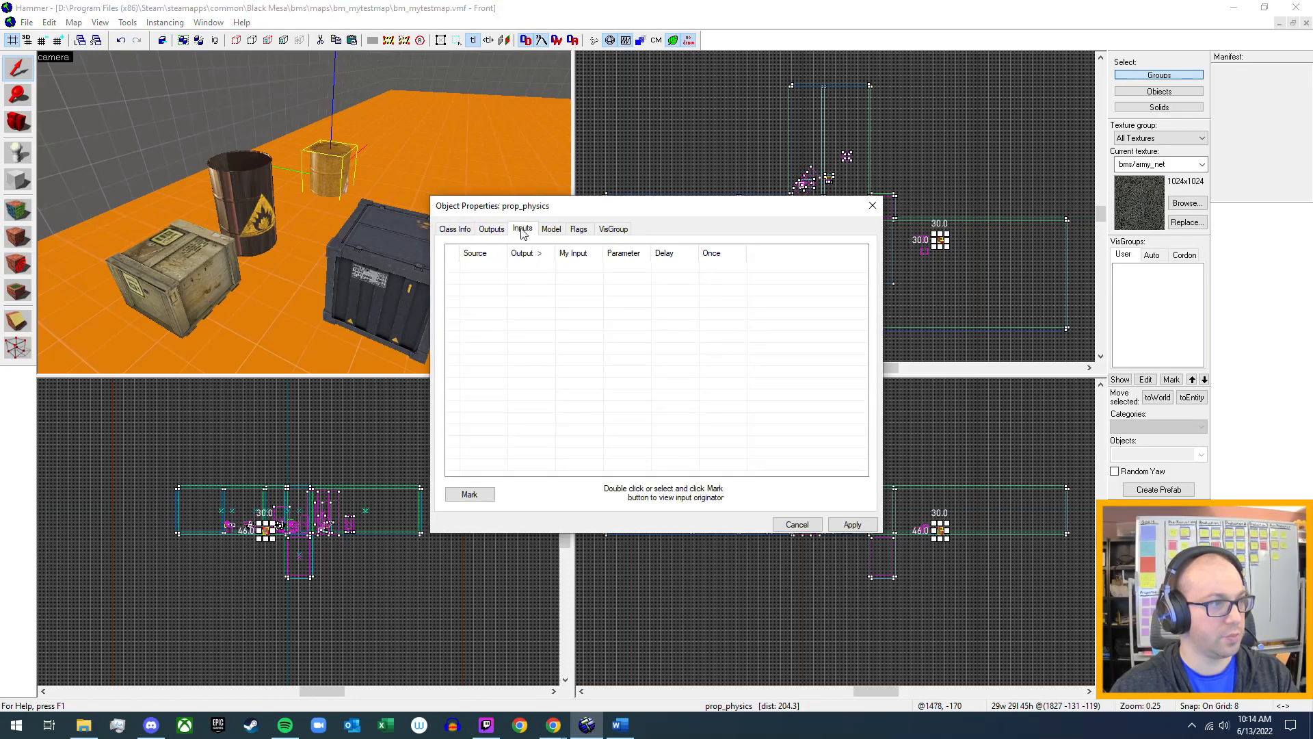
left_click(580, 230)
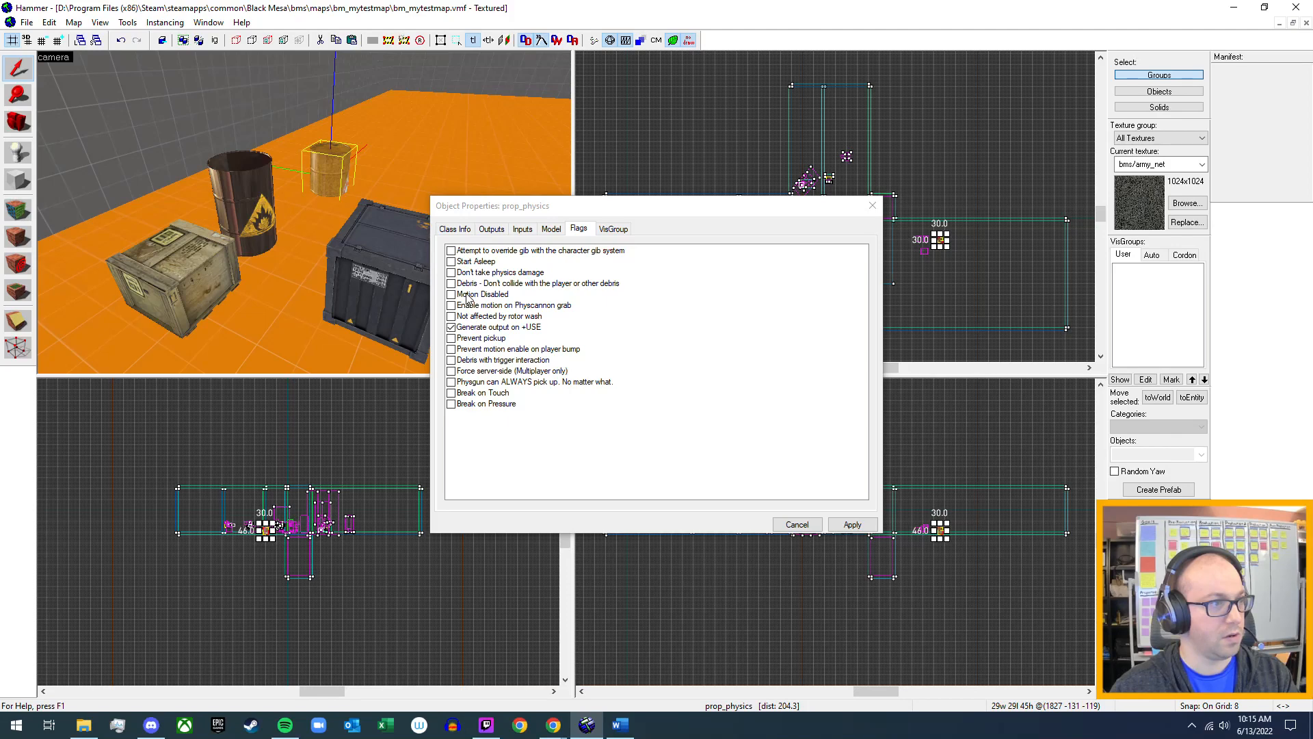
left_click(851, 524)
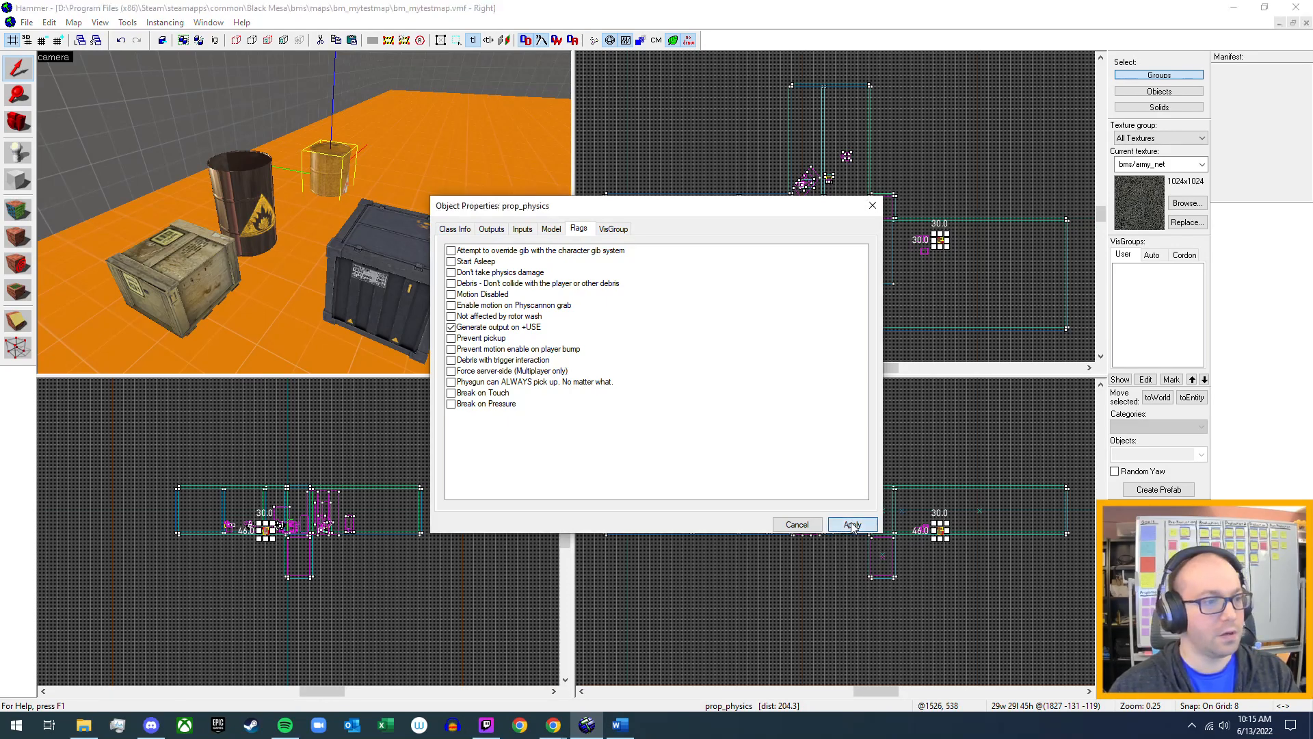
left_click(870, 212)
Raise the radioactive barrel about 15 units so that it stands on the floor instead of sinking into it.
key("z")
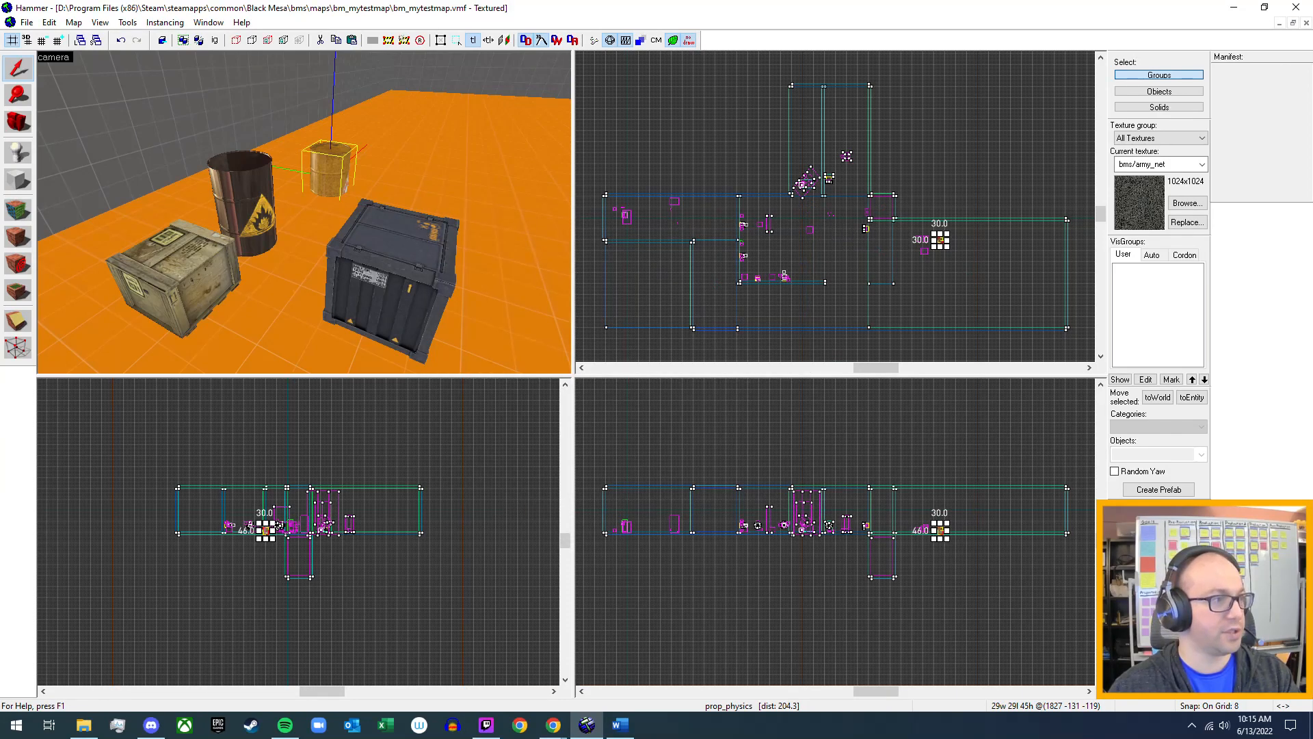
key("w")
key("d")
key("w")
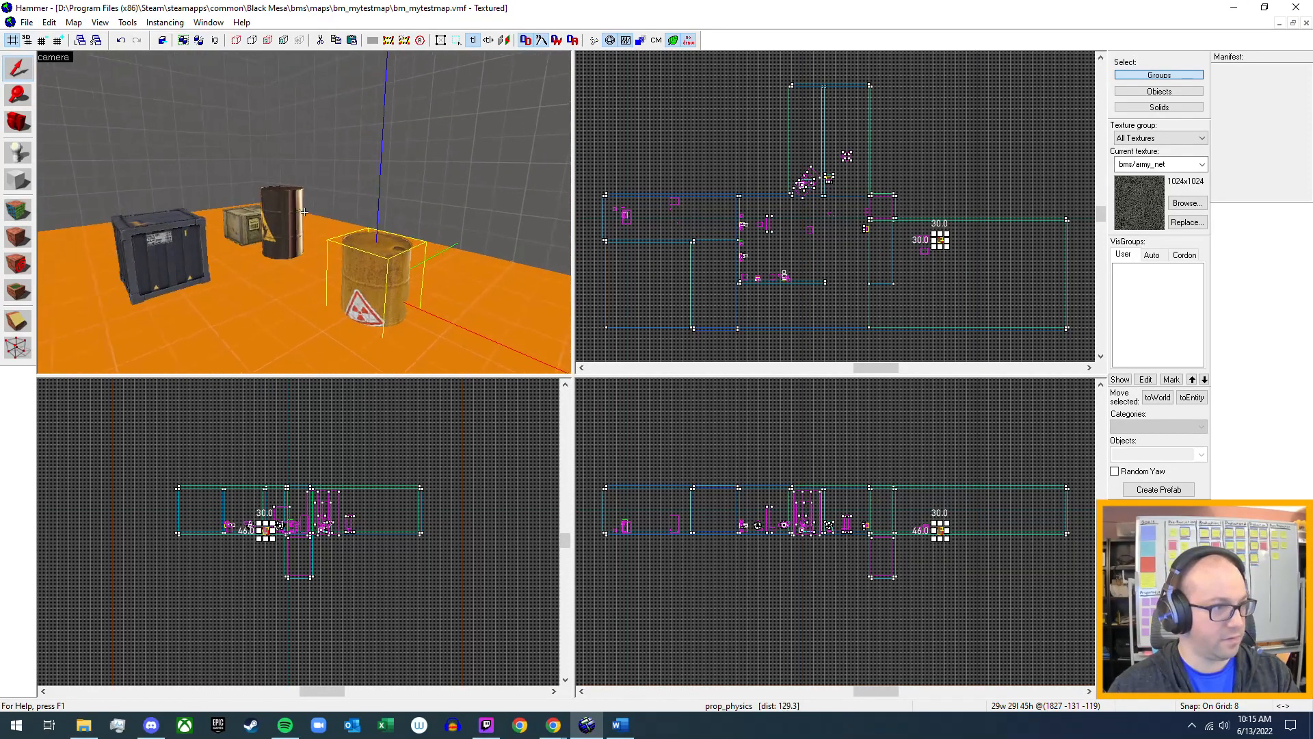
key("z")
scroll(941, 530, "up", 10)
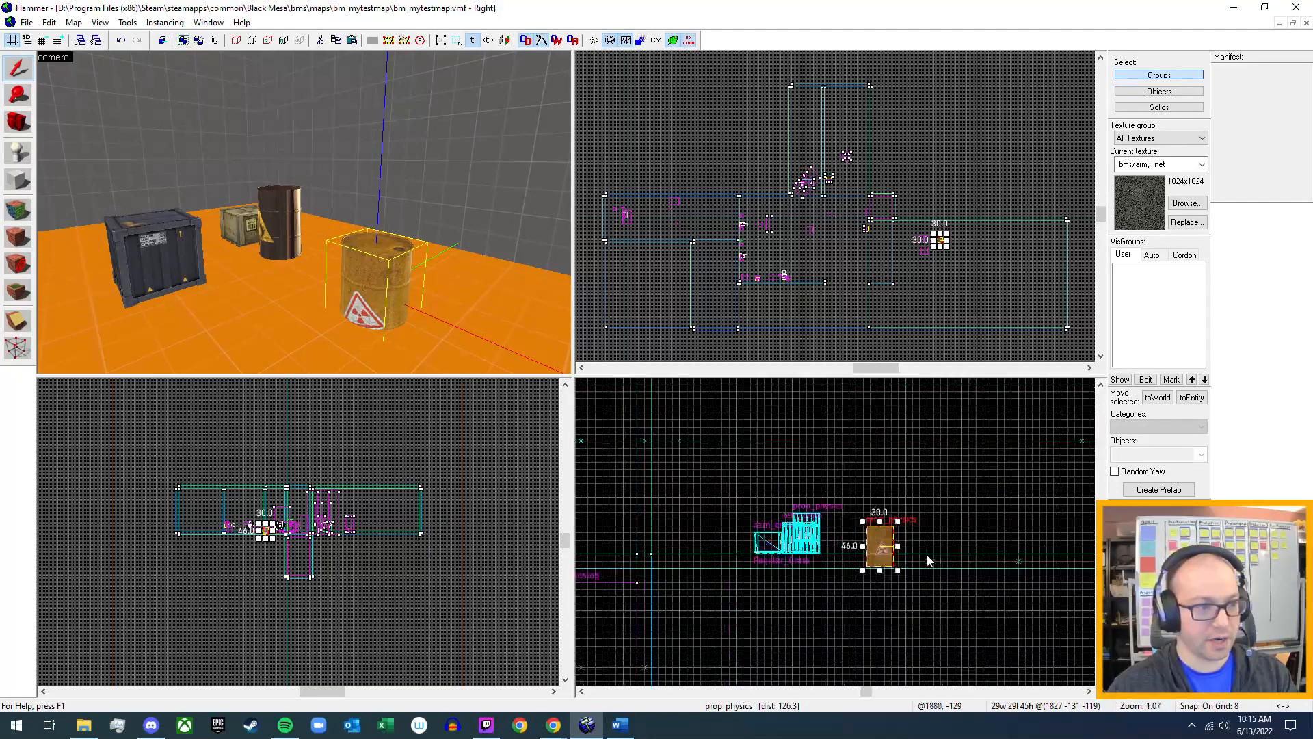
left_click_drag(829, 532, 827, 515)
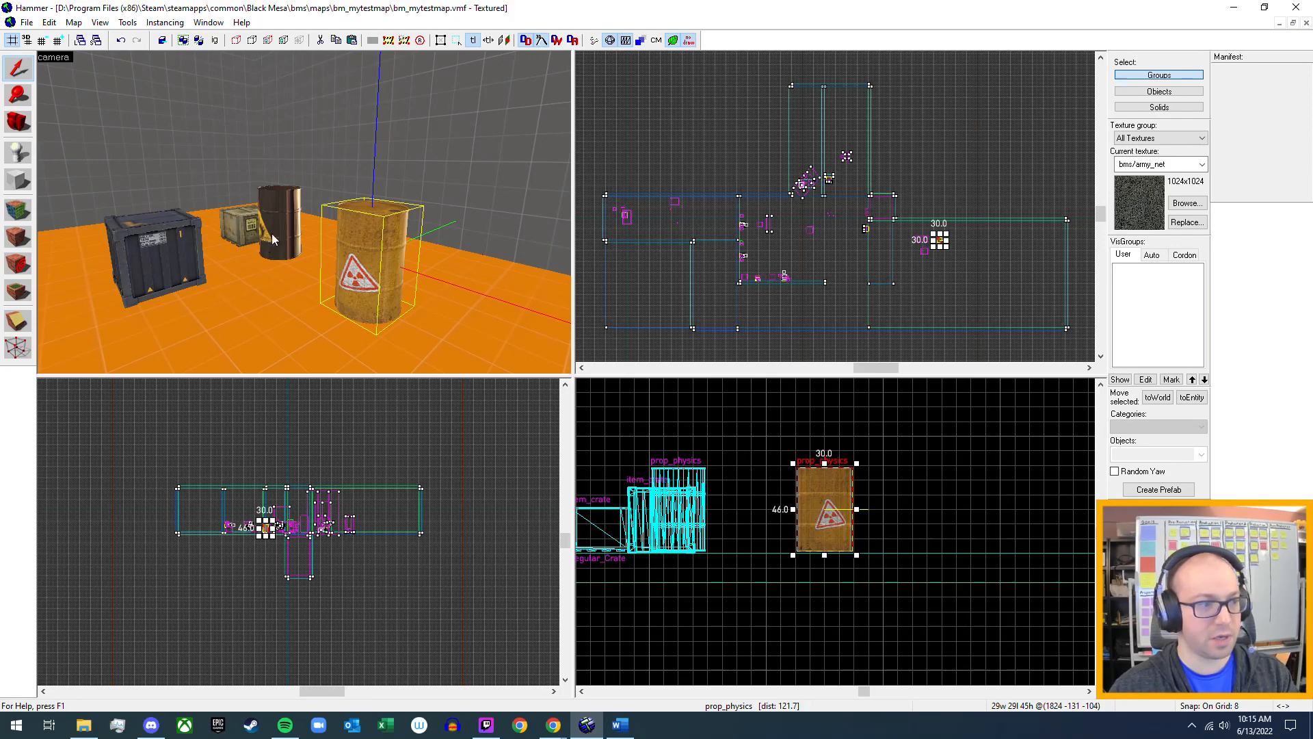
Compile bm_mytestmap and run it in Black Mesa.
key("z")
key("a")
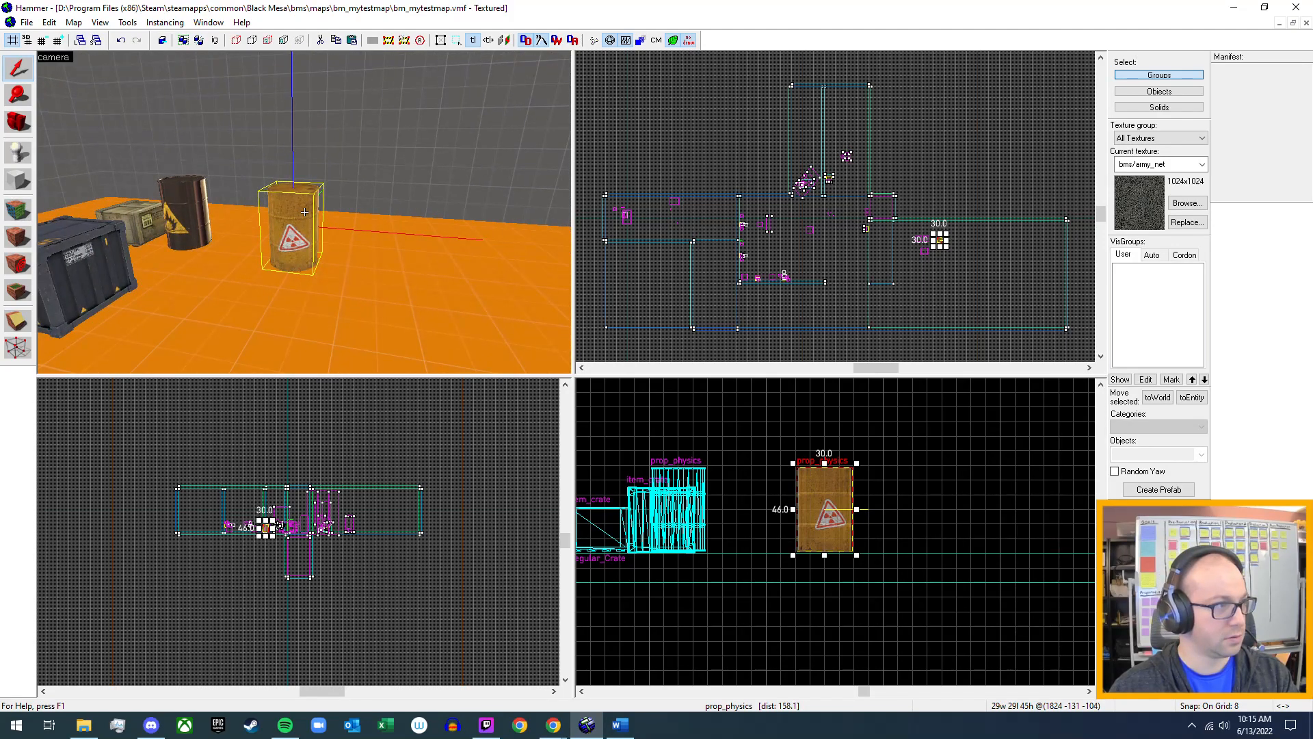
left_click(28, 23)
left_click(32, 23)
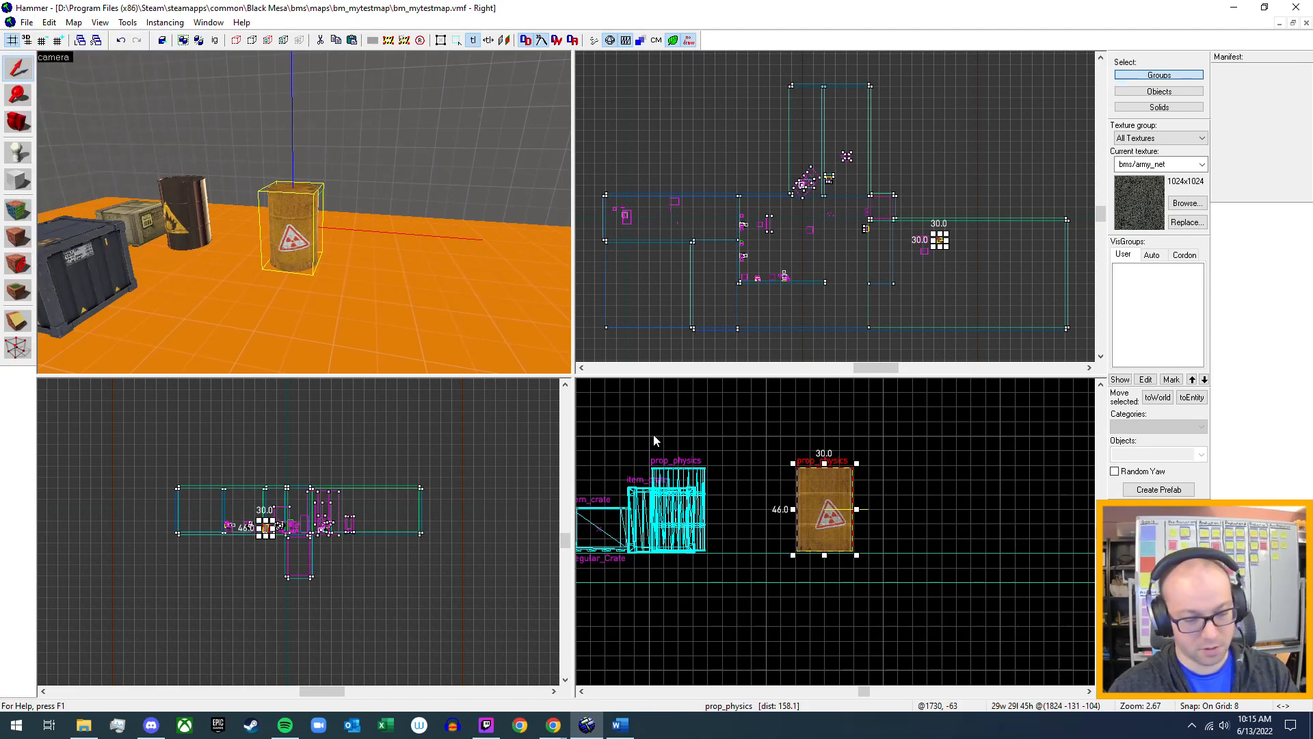
key("F9")
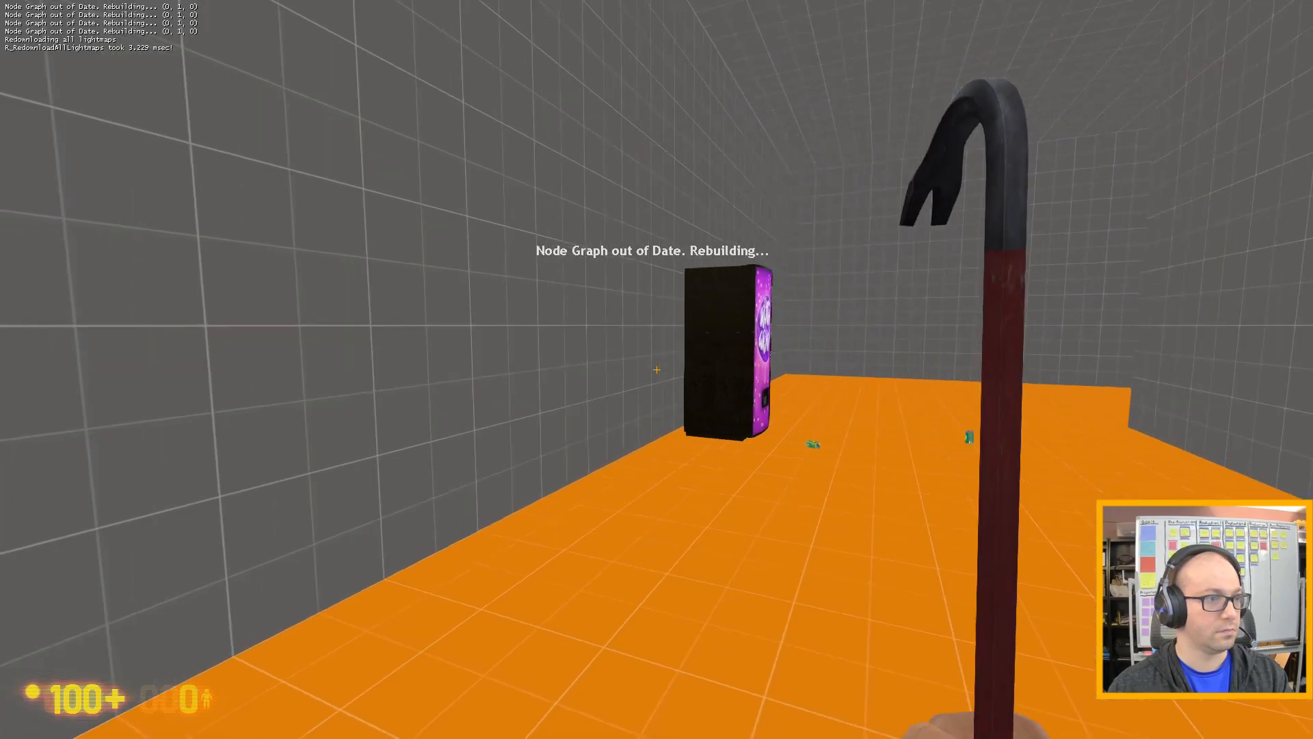
Walk through the running test map to the radioactive barrel, pick it up and put it down again.
key("w")
left_click(656, 369)
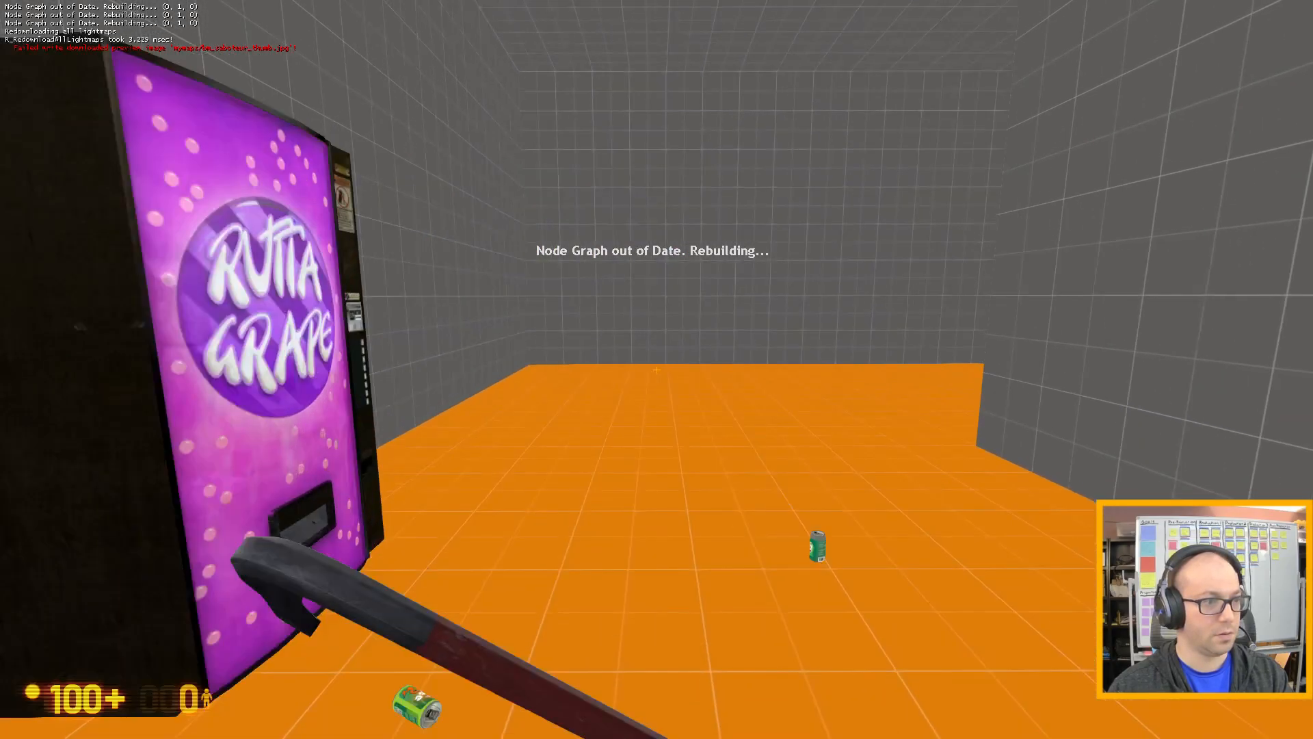
key("w")
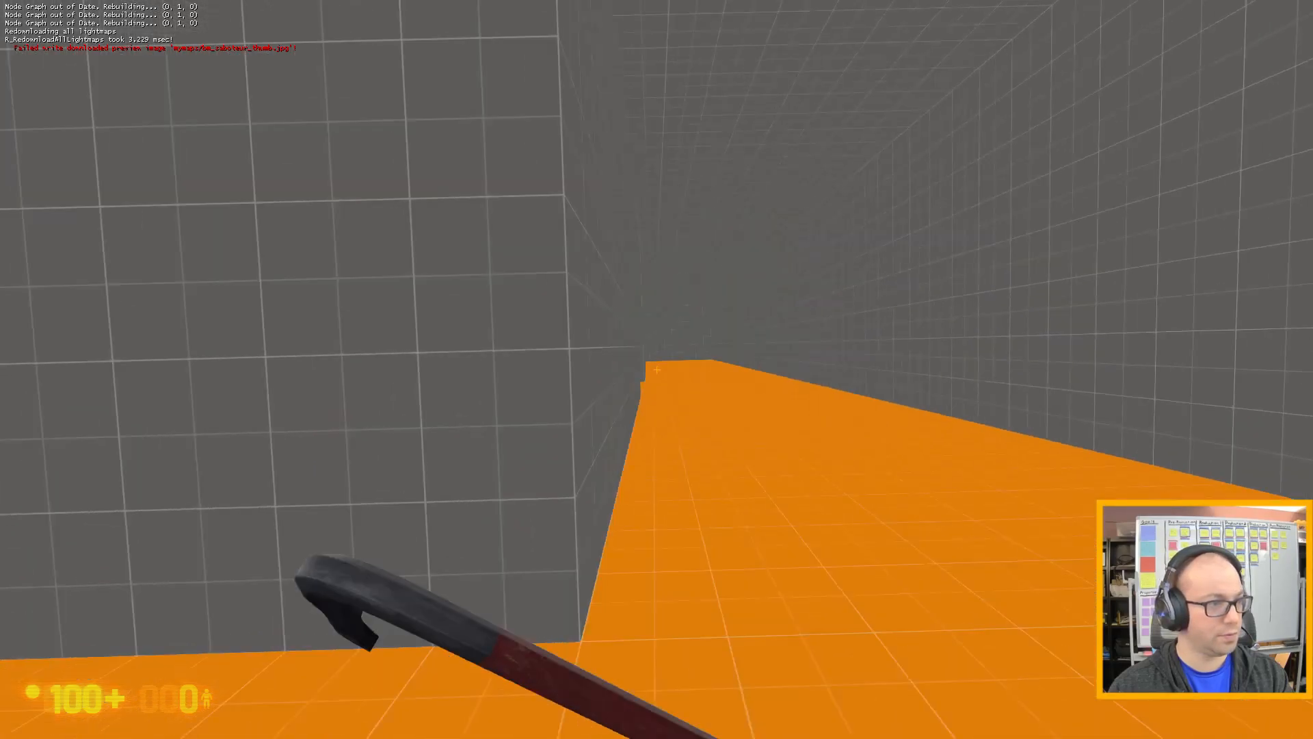
key("w")
key("w")
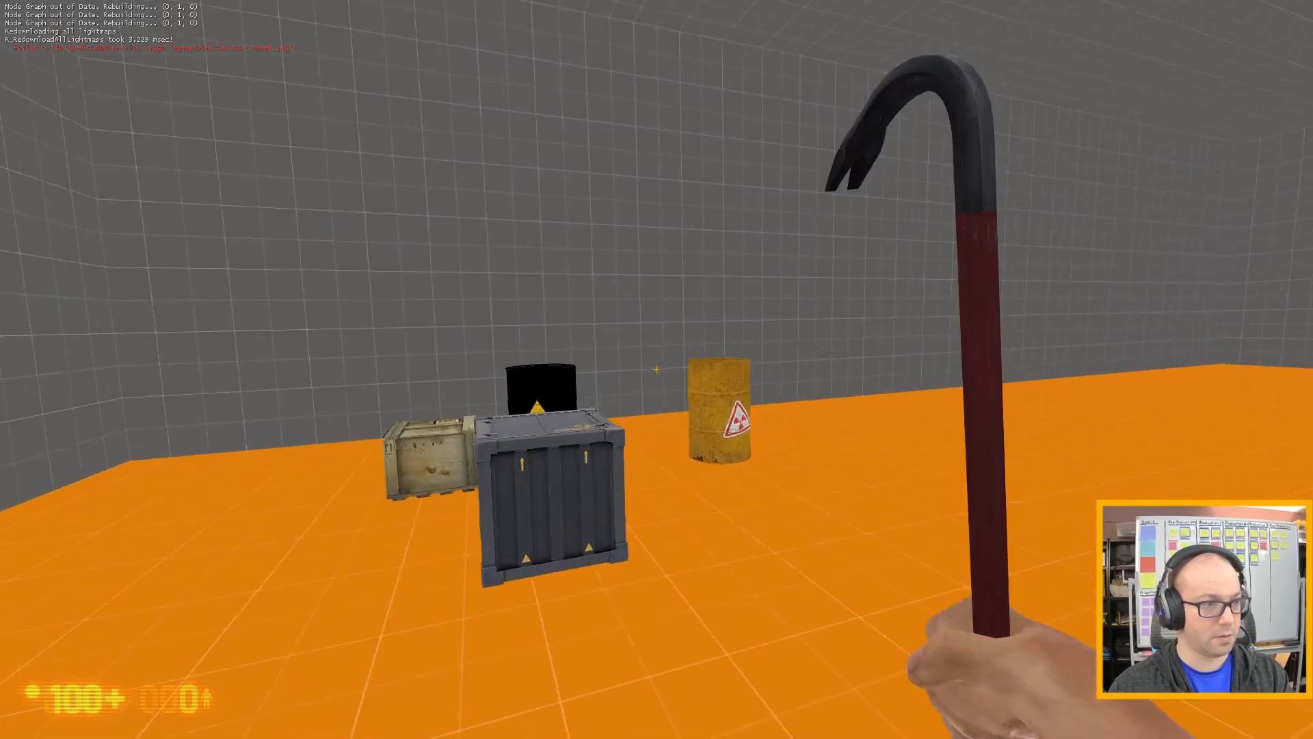
key("w")
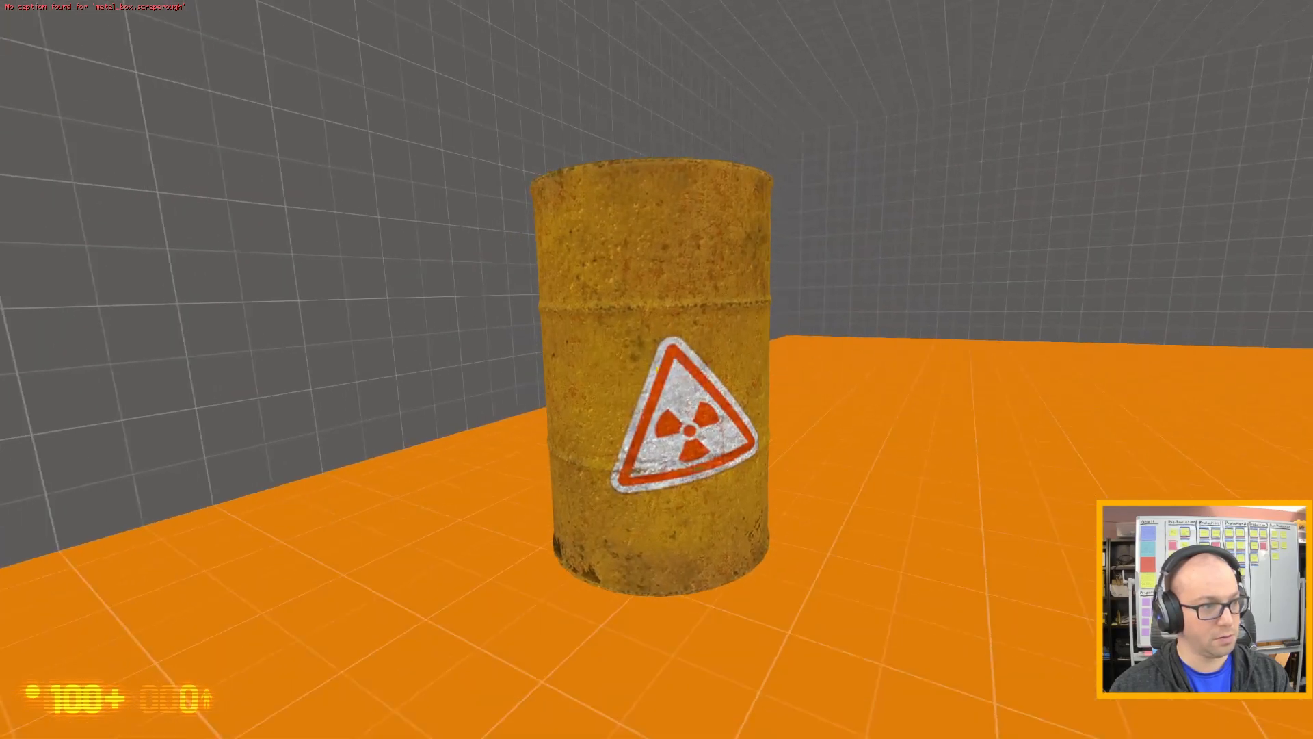
key("e")
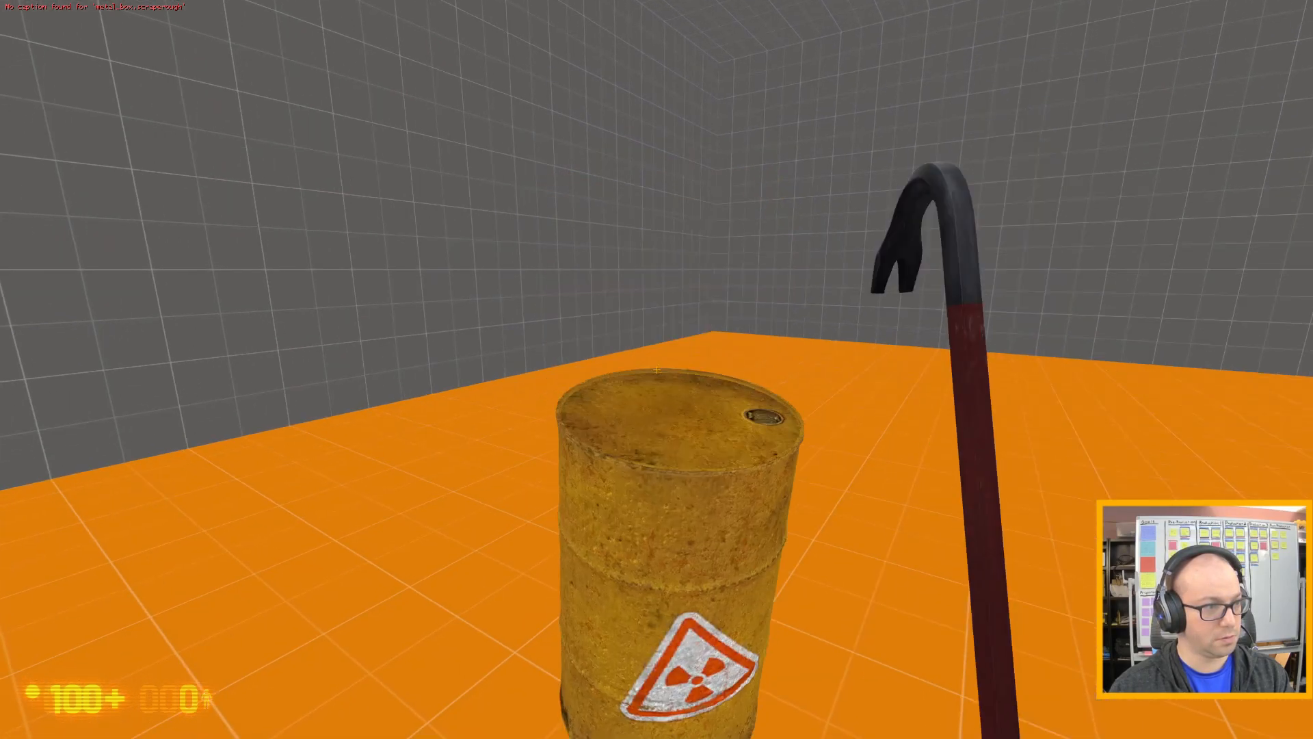
Circle the radioactive barrel and strike it with the crowbar to test how it reacts physically.
key("d")
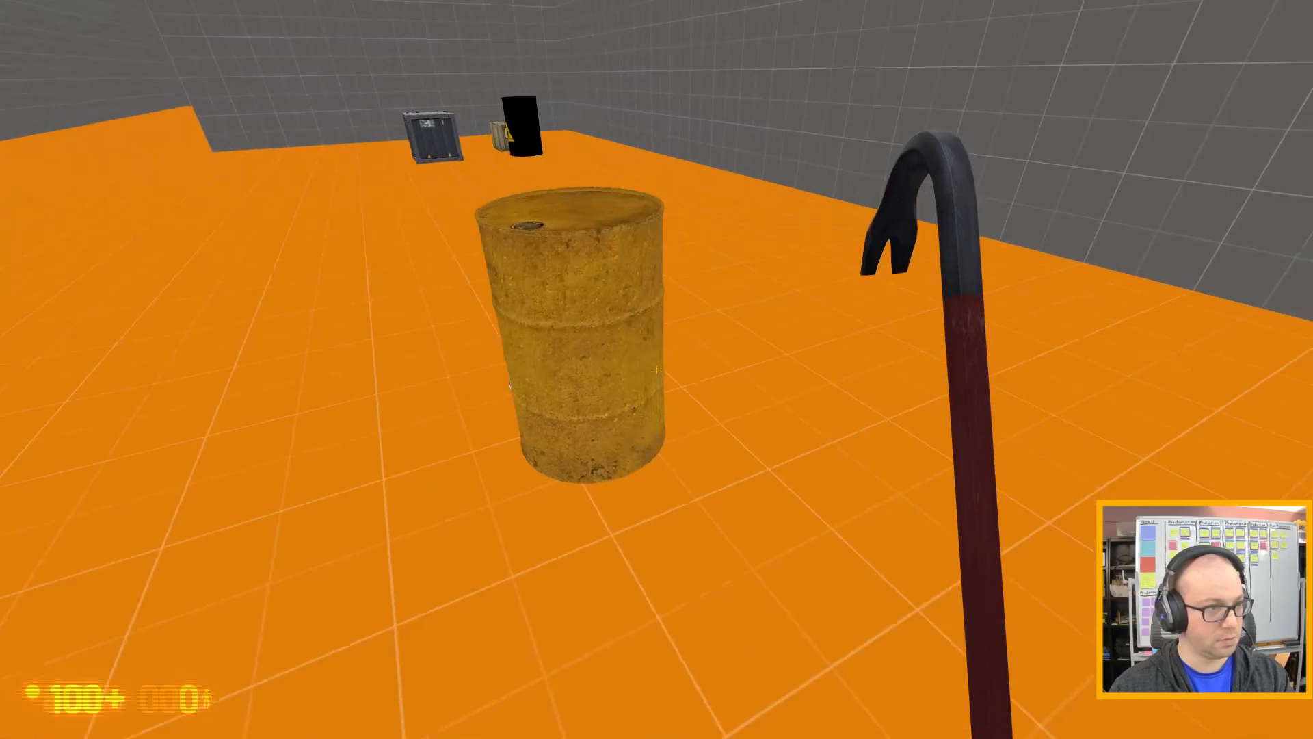
key("w")
left_click(656, 369)
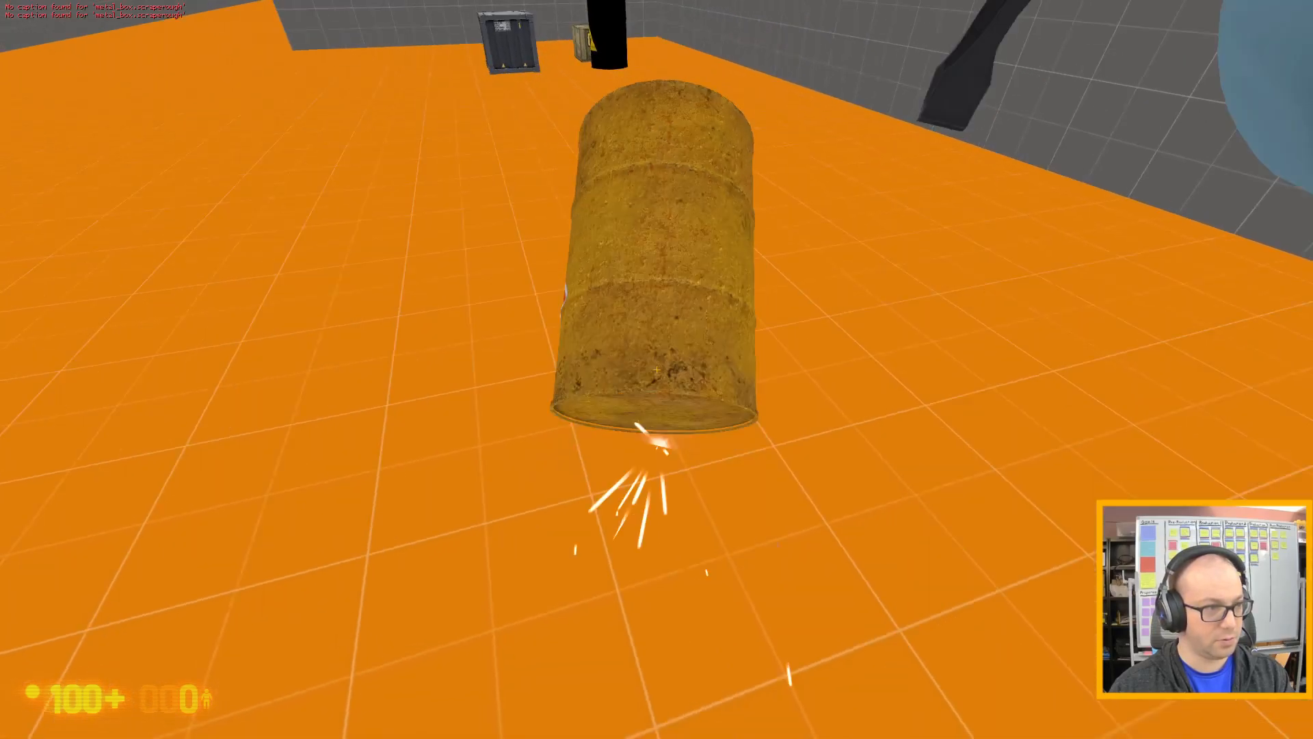
left_click(657, 369)
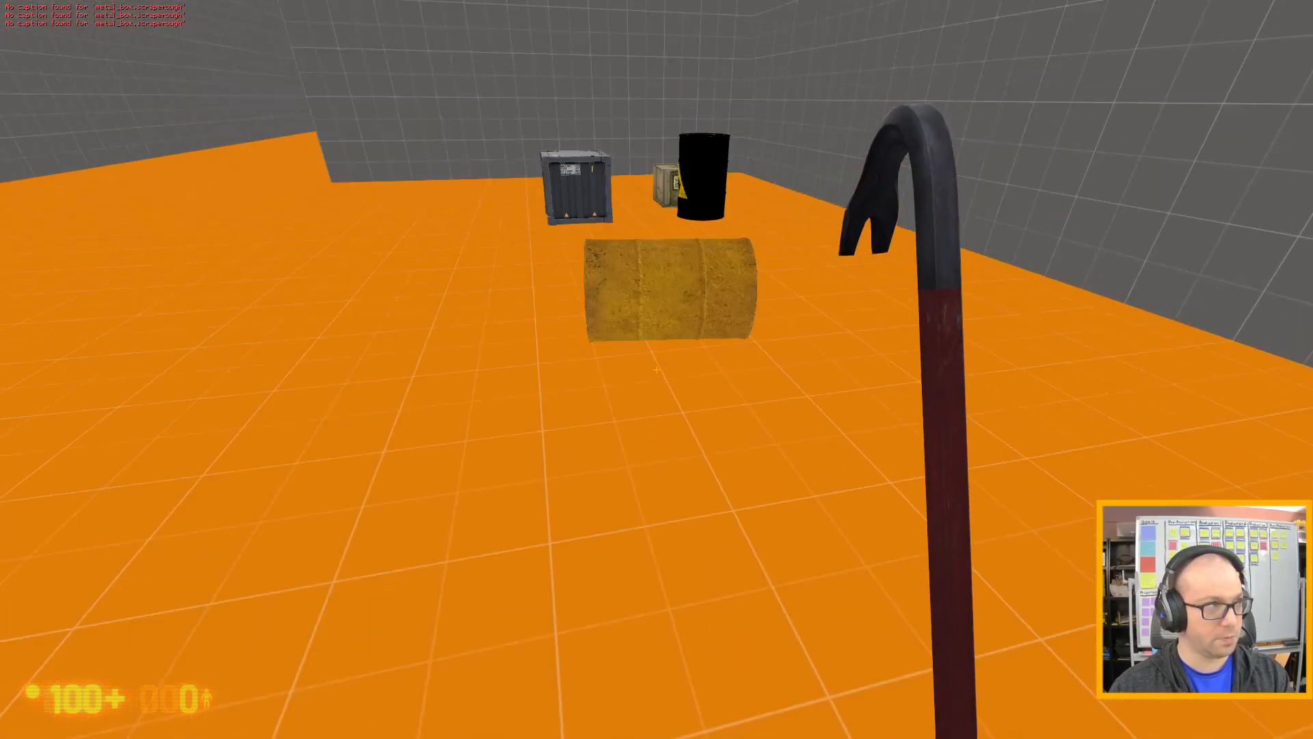
Pick up the toppled radioactive barrel, back away with it and drop it.
key("w")
key("e")
key("s")
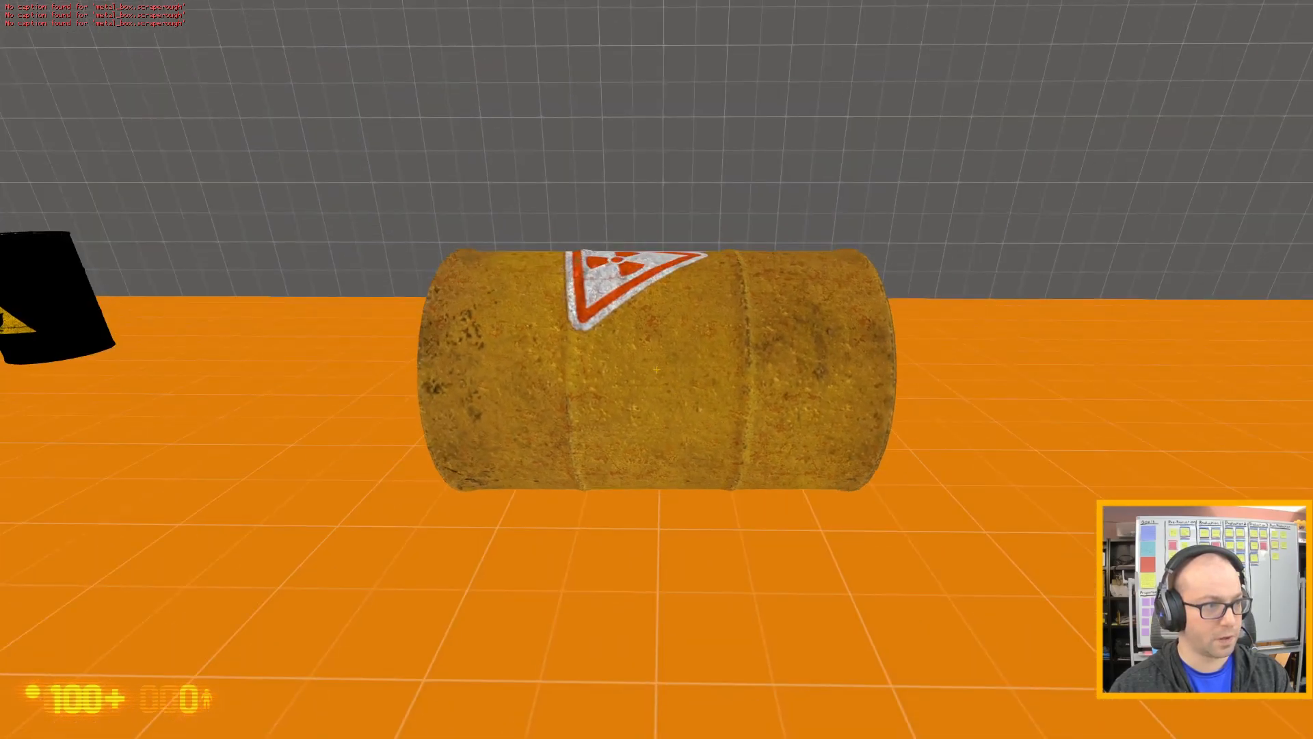
key("e")
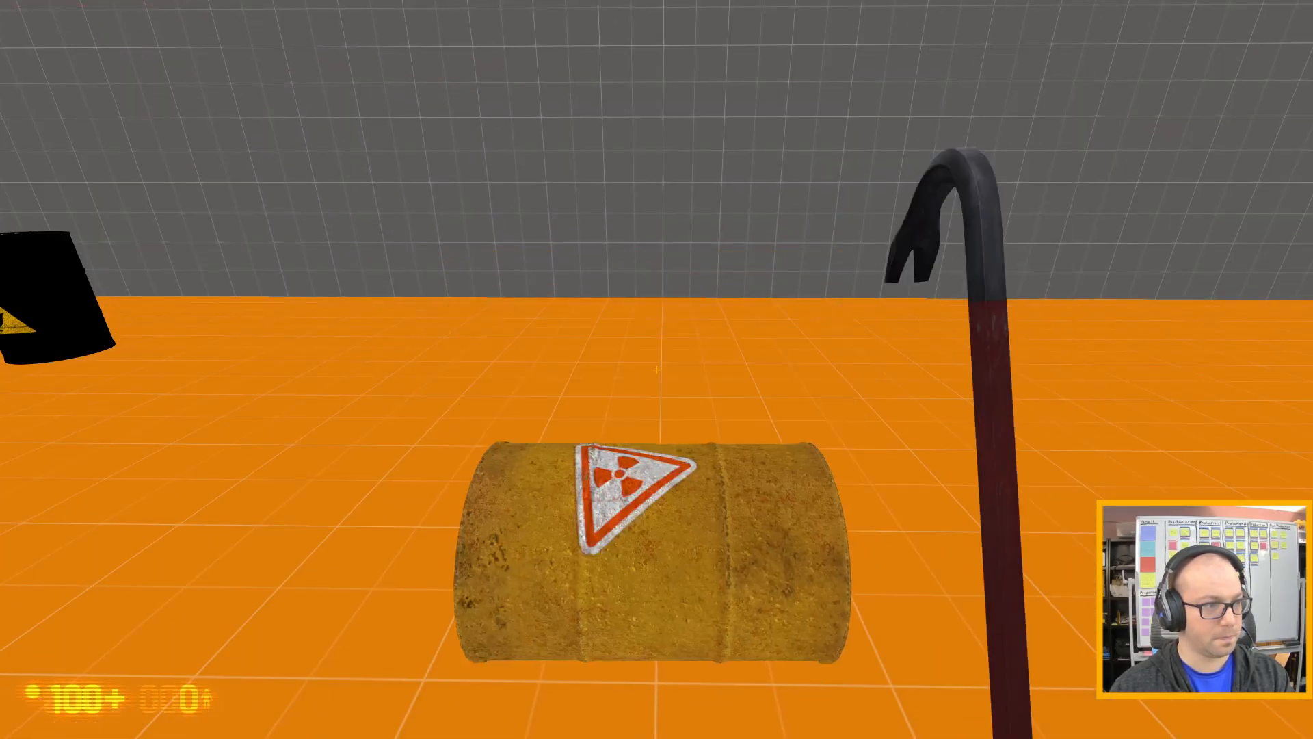
Quit the game with the console command quit, and clear the compile prompt and process window out of the way in Hammer.
key("Escape")
key("grave")
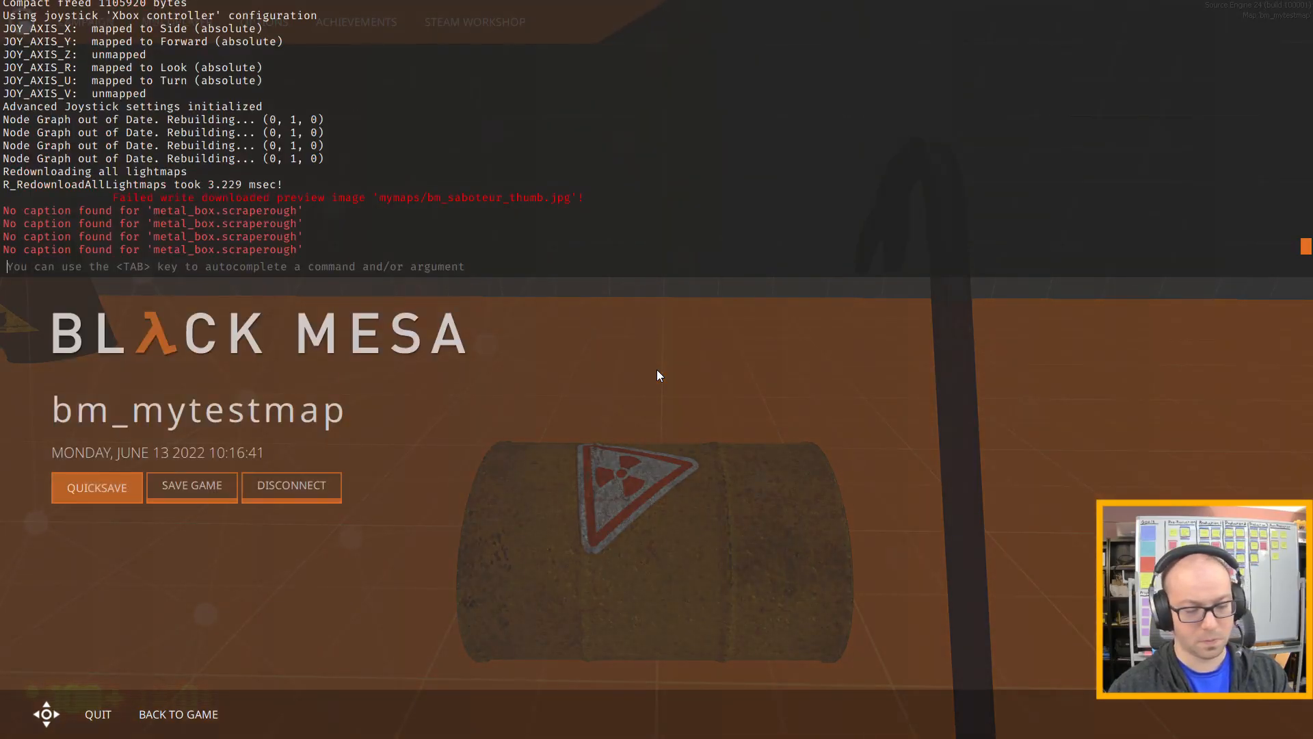
type("quit")
key("Return")
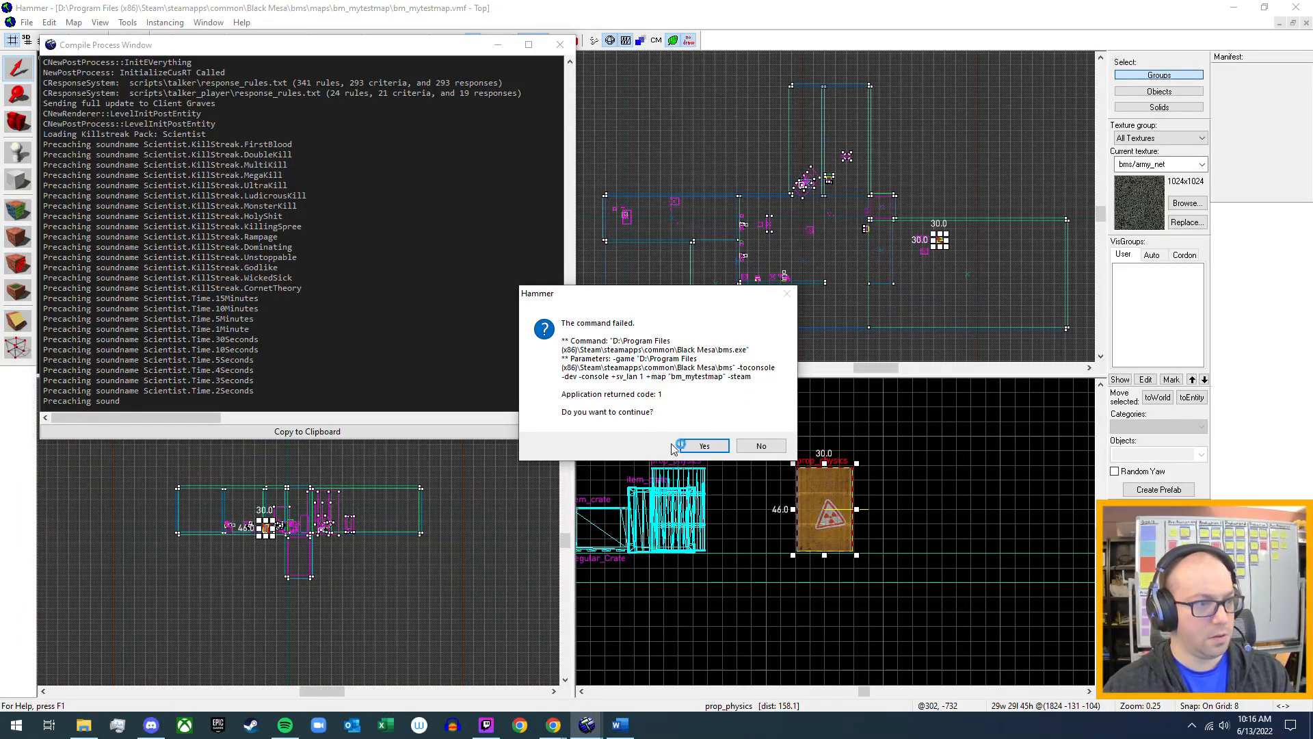
left_click(688, 450)
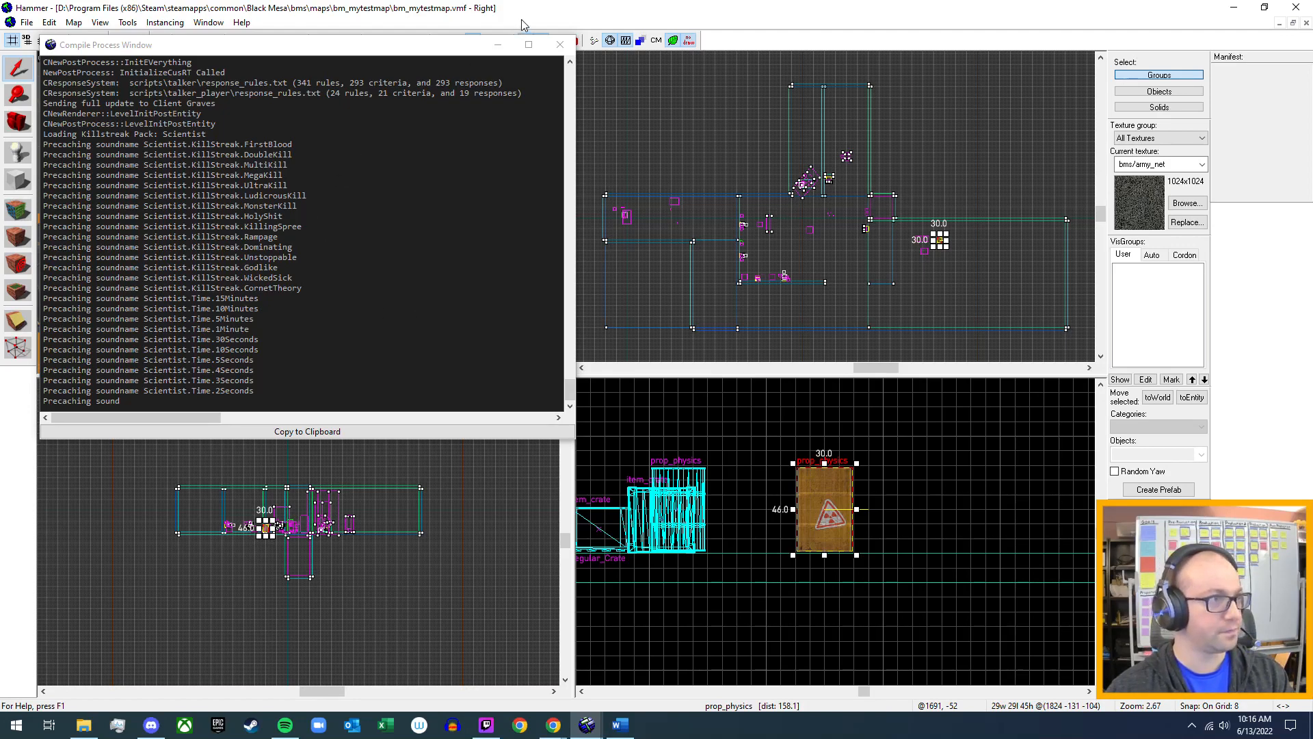
left_click(499, 45)
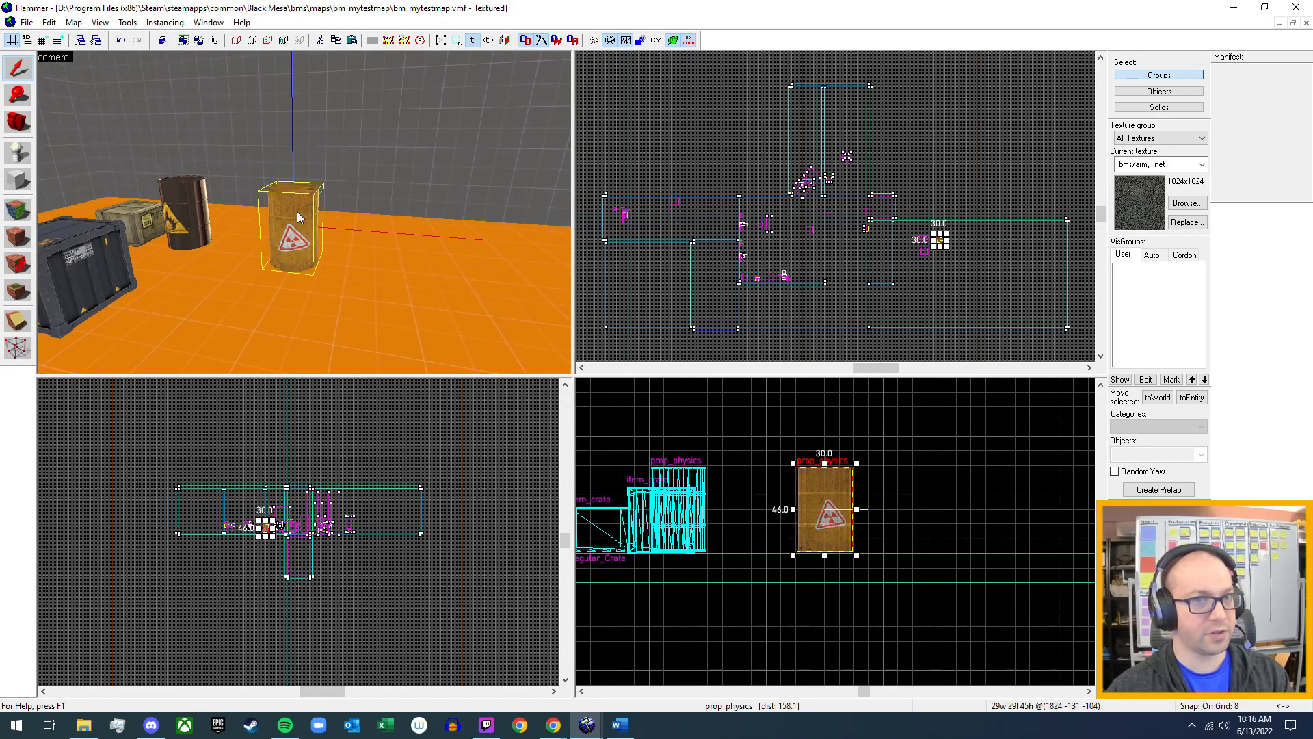
Examine the radioactive barrel's Explosion Damage, Explosion Radius and Minimum DX Level keyvalues and their options.
double_click(297, 211)
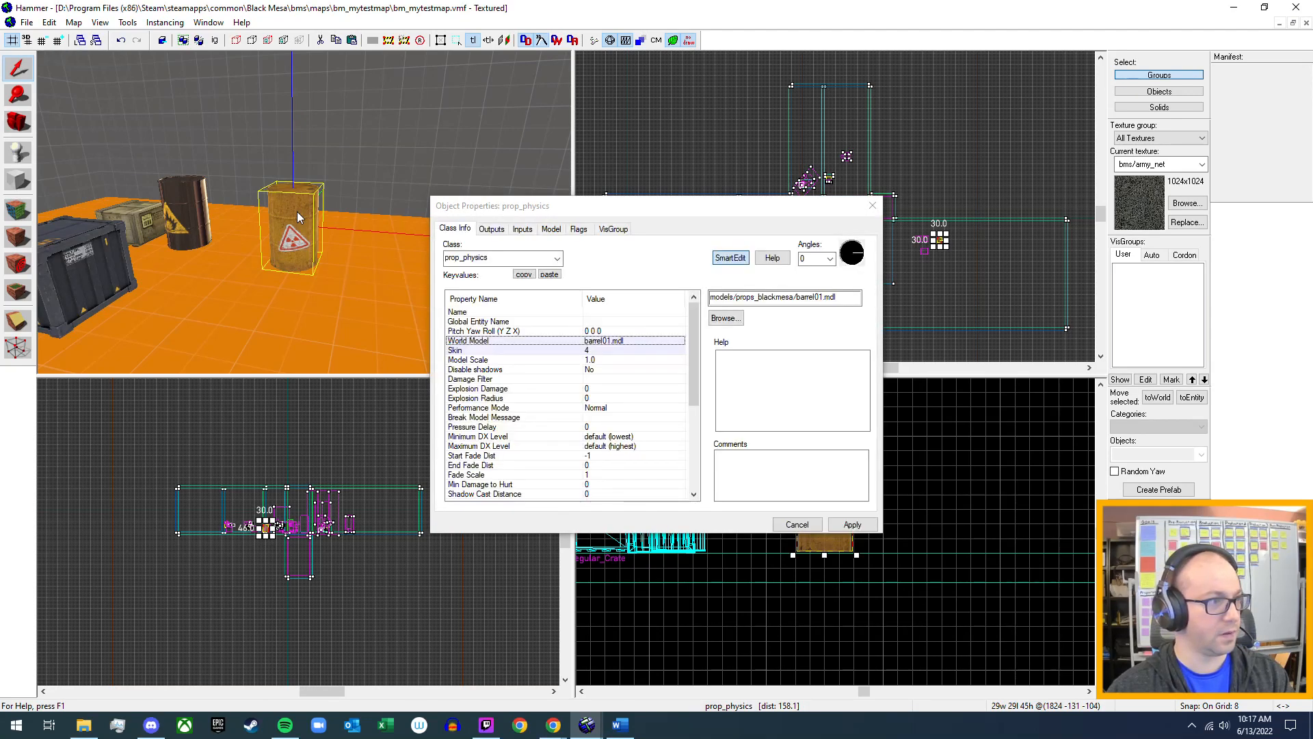
left_click(513, 389)
left_click(506, 400)
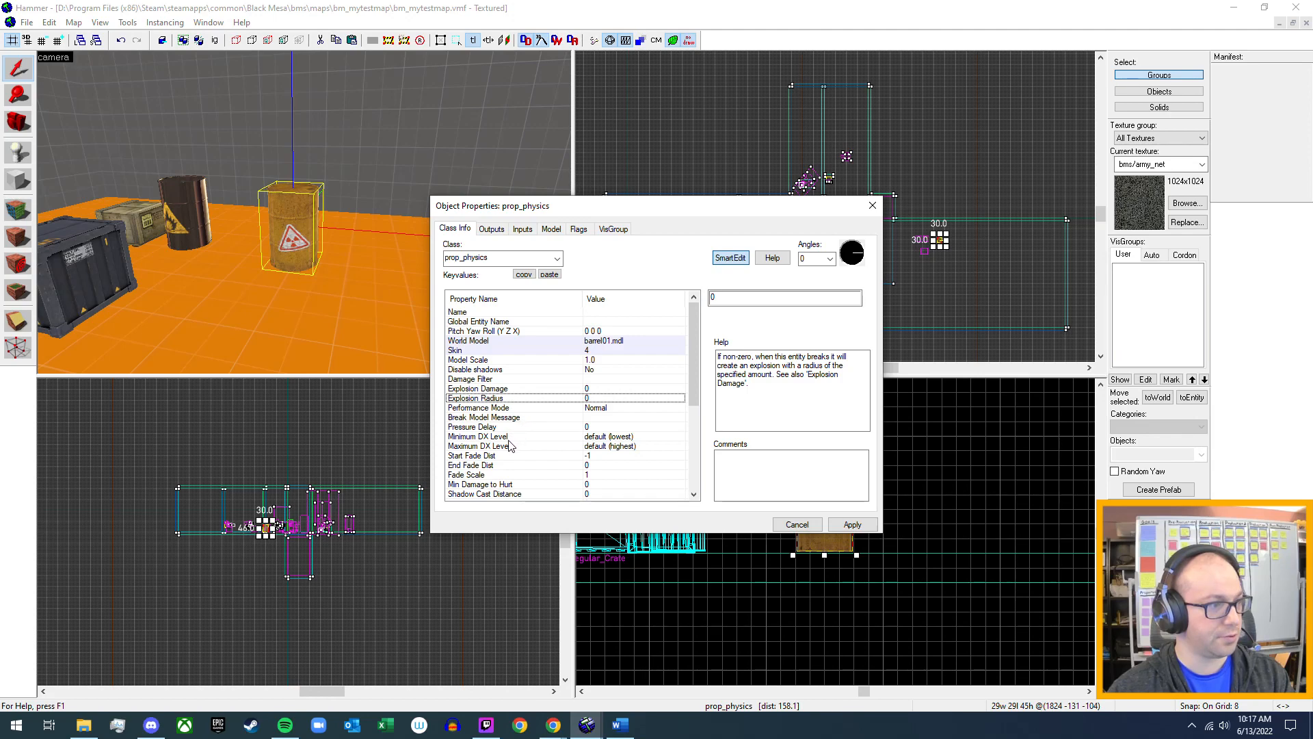
scroll(510, 445, "down", 2)
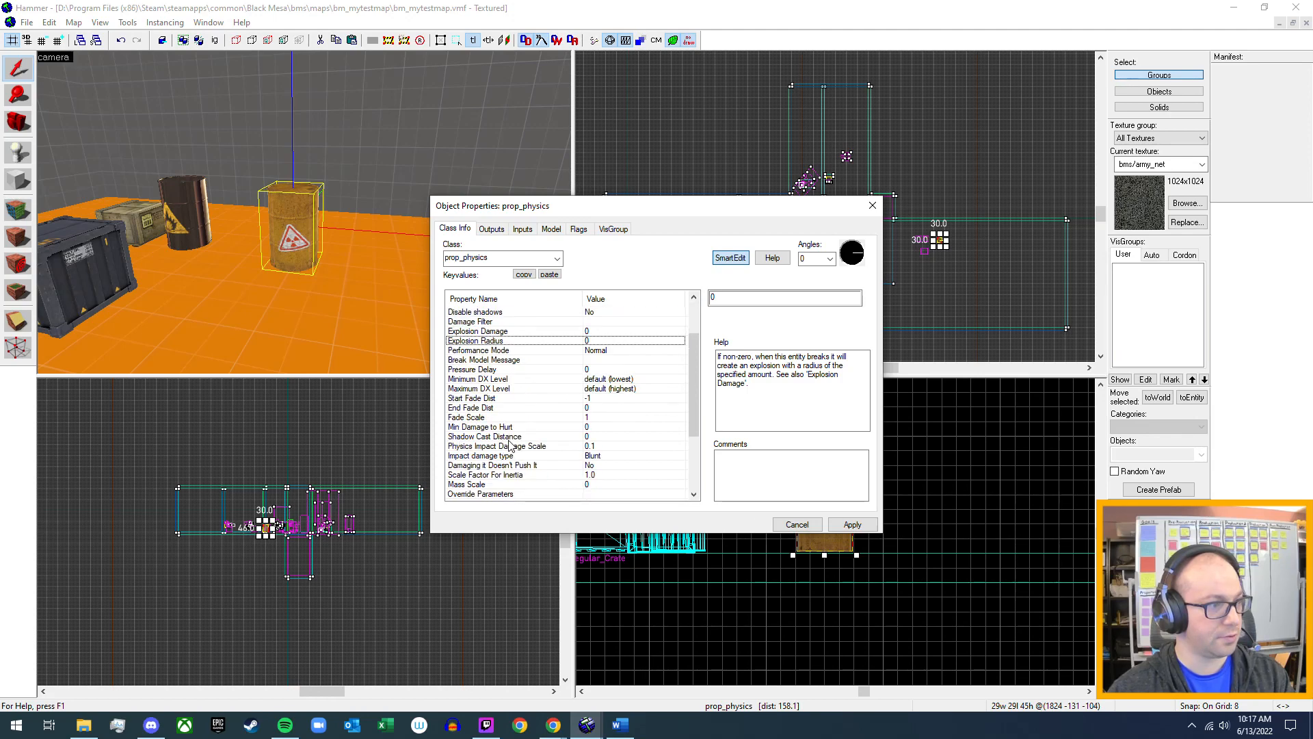
left_click(510, 380)
left_click(856, 296)
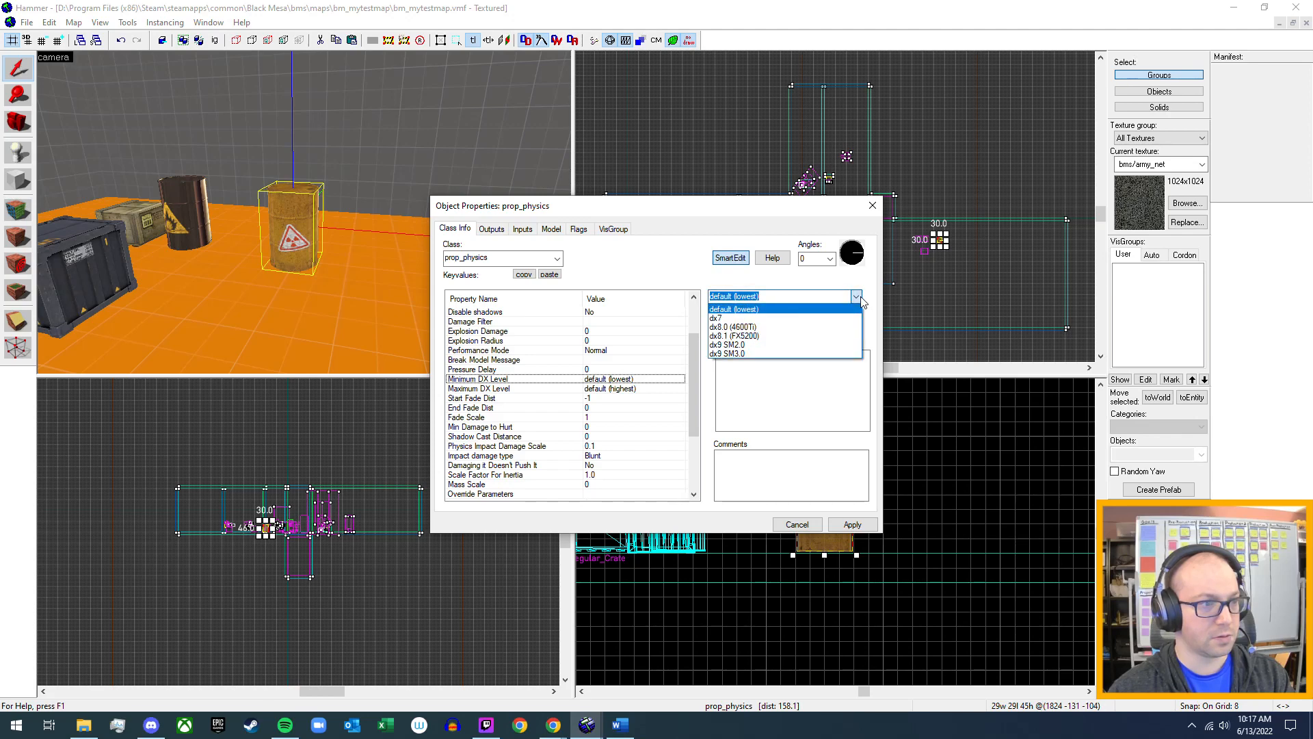
left_click(860, 299)
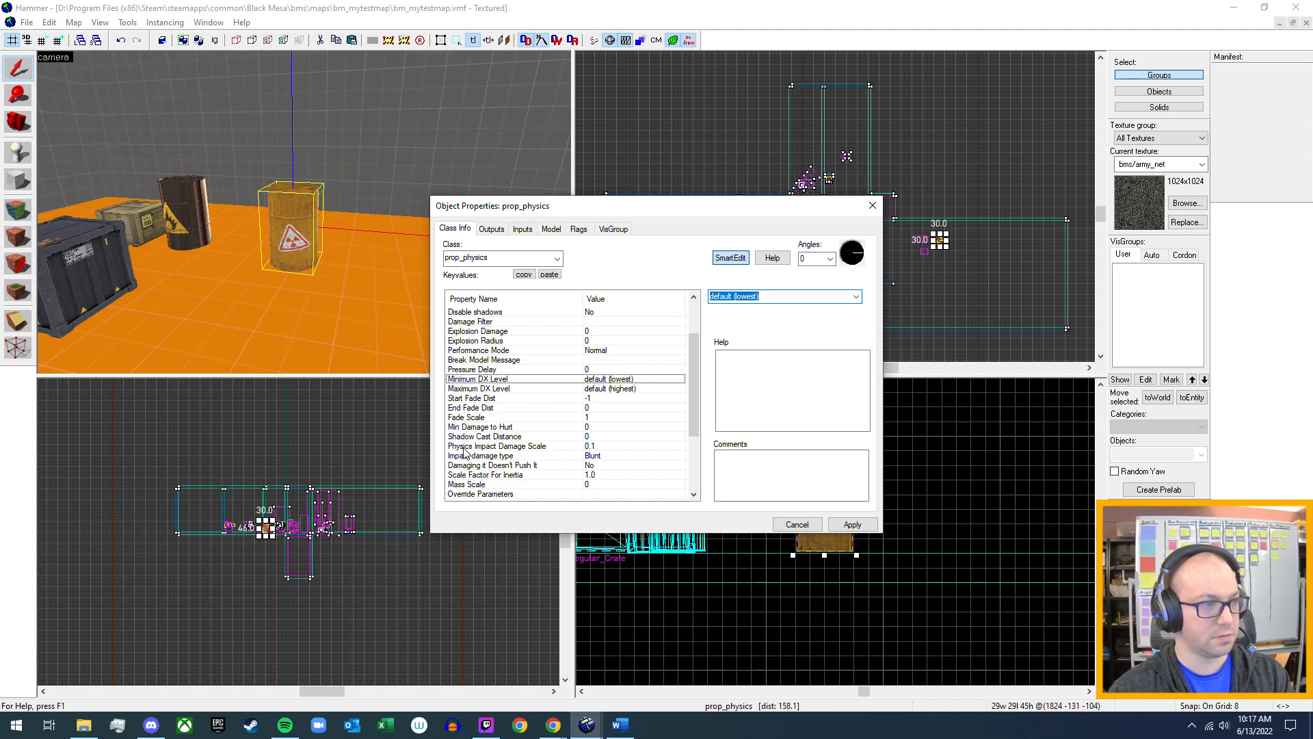
Examine the barrel's Impact damage type options and its remaining keyvalues through Disable Receiving Shadows.
left_click(513, 458)
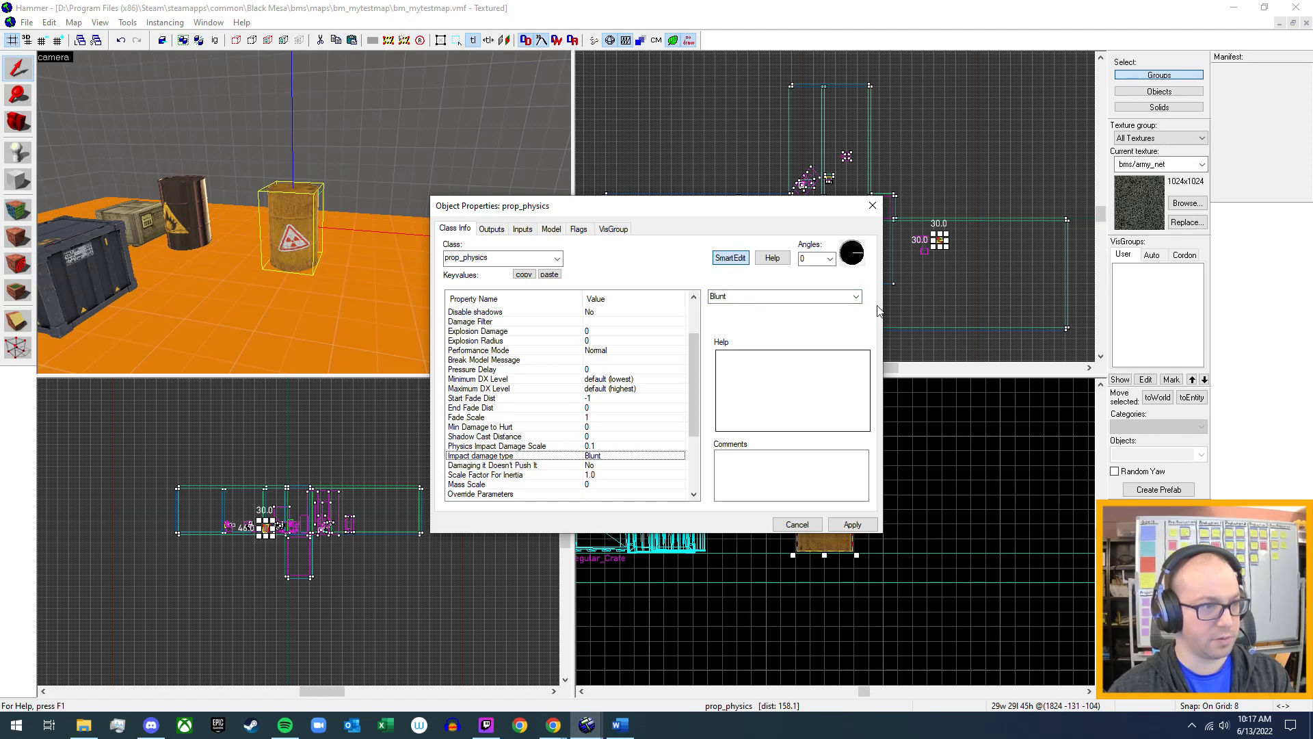
left_click(856, 297)
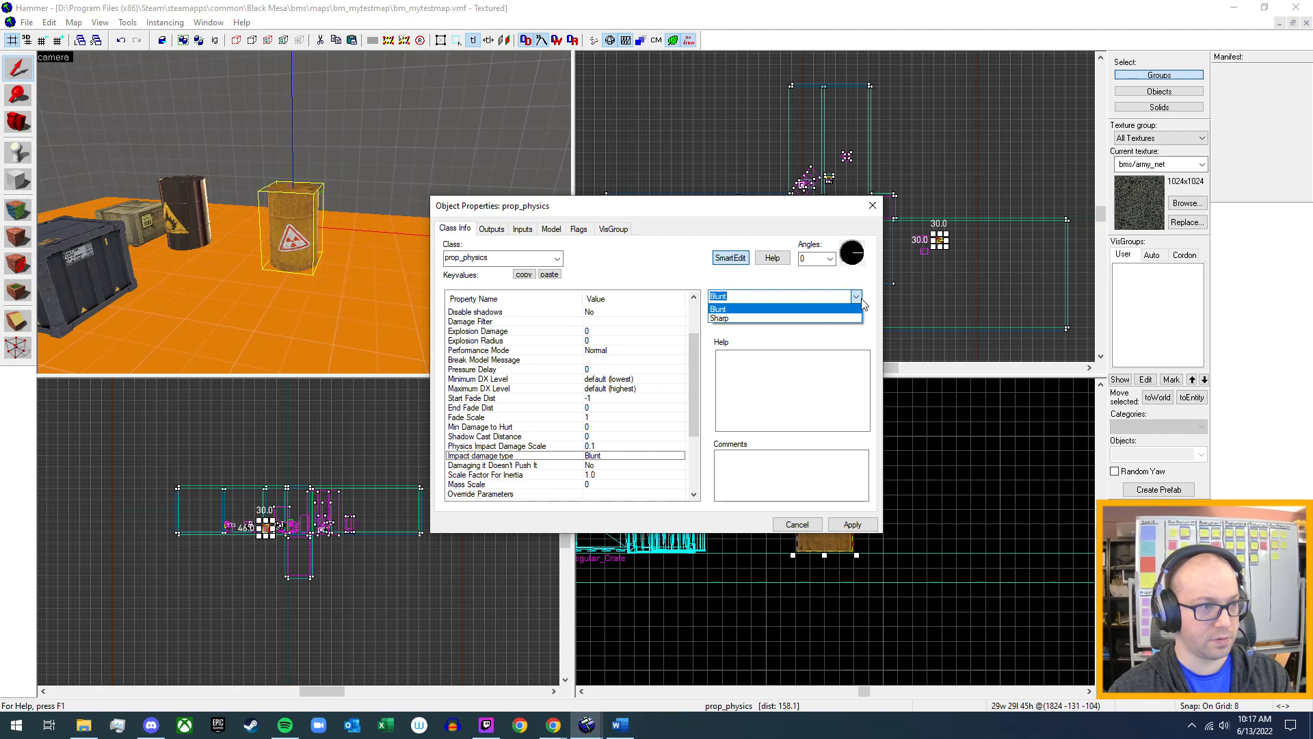
left_click(861, 299)
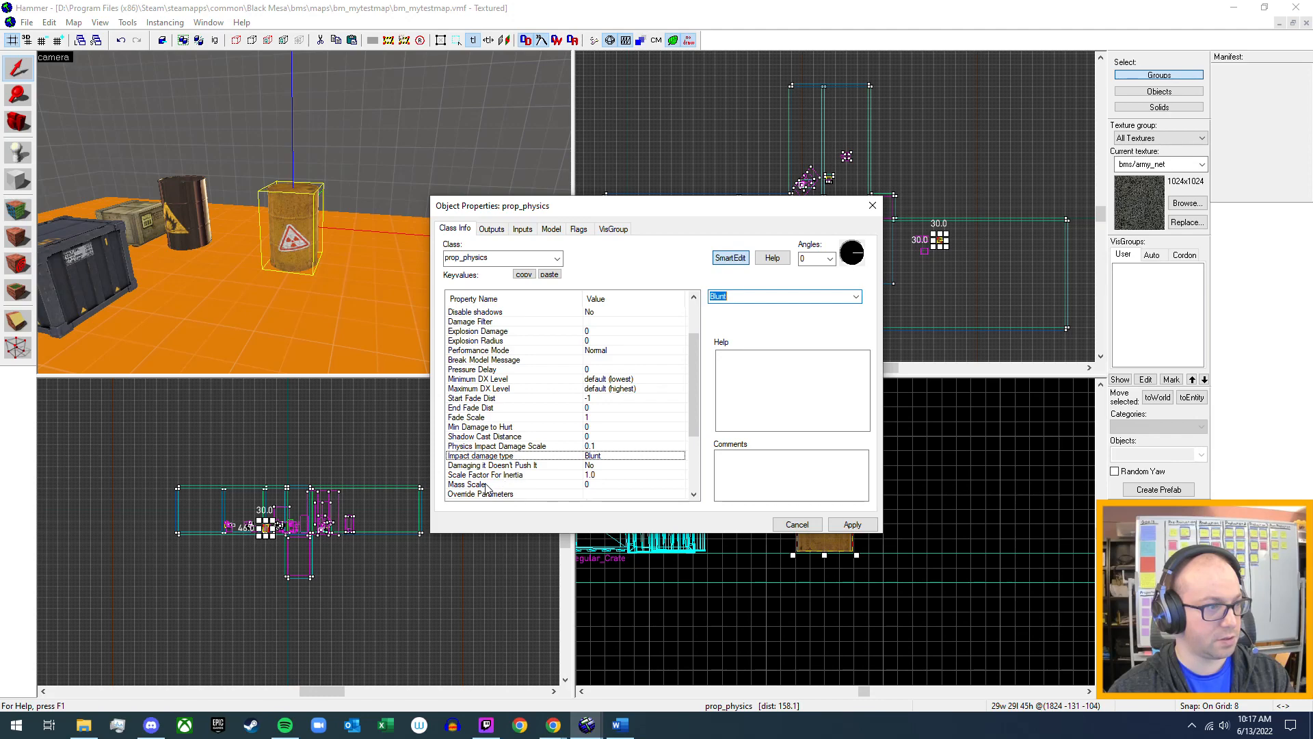
scroll(479, 496, "down", 1)
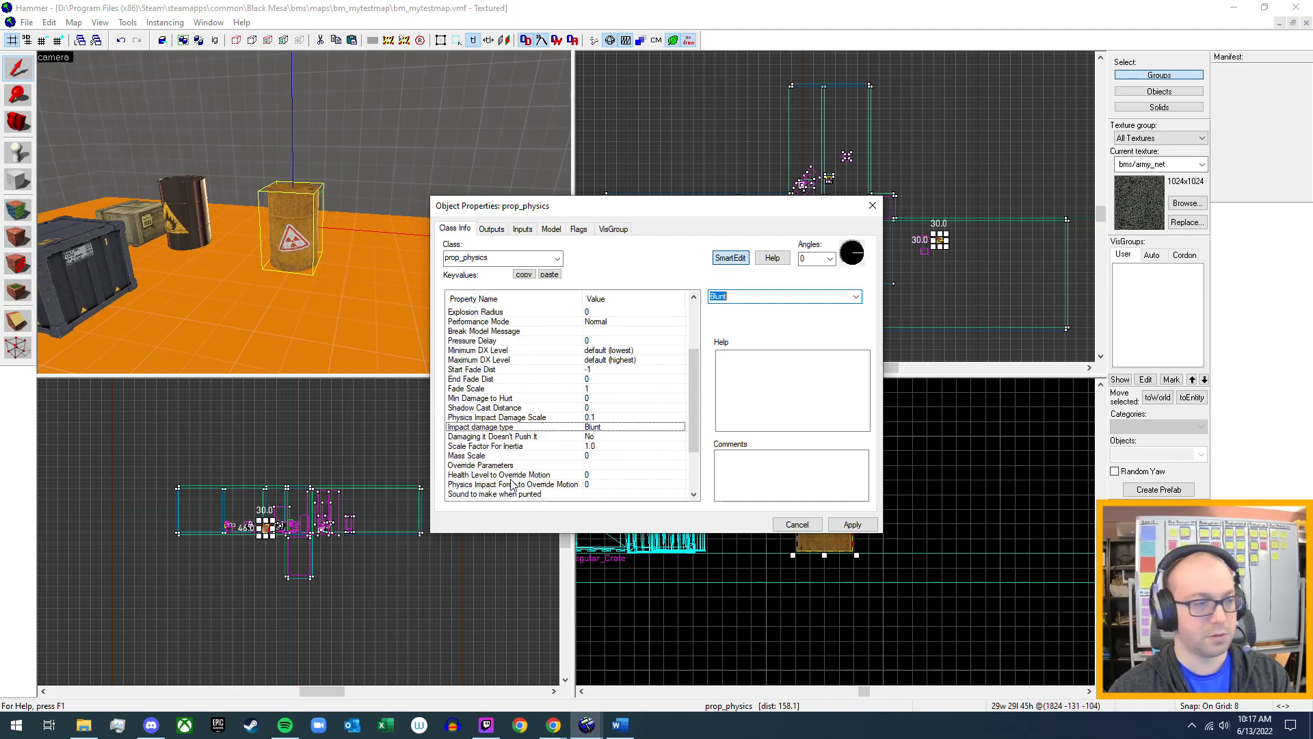
scroll(499, 475, "down", 1)
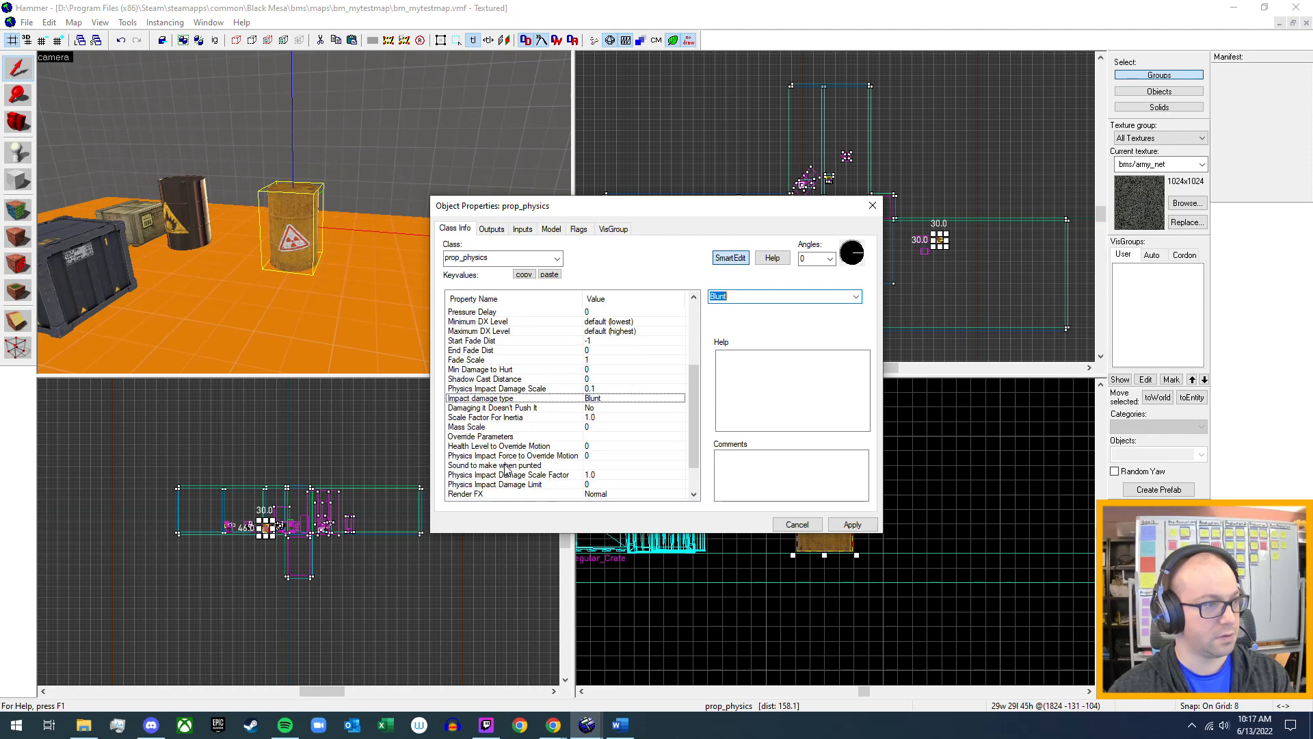
scroll(472, 500, "down", 1)
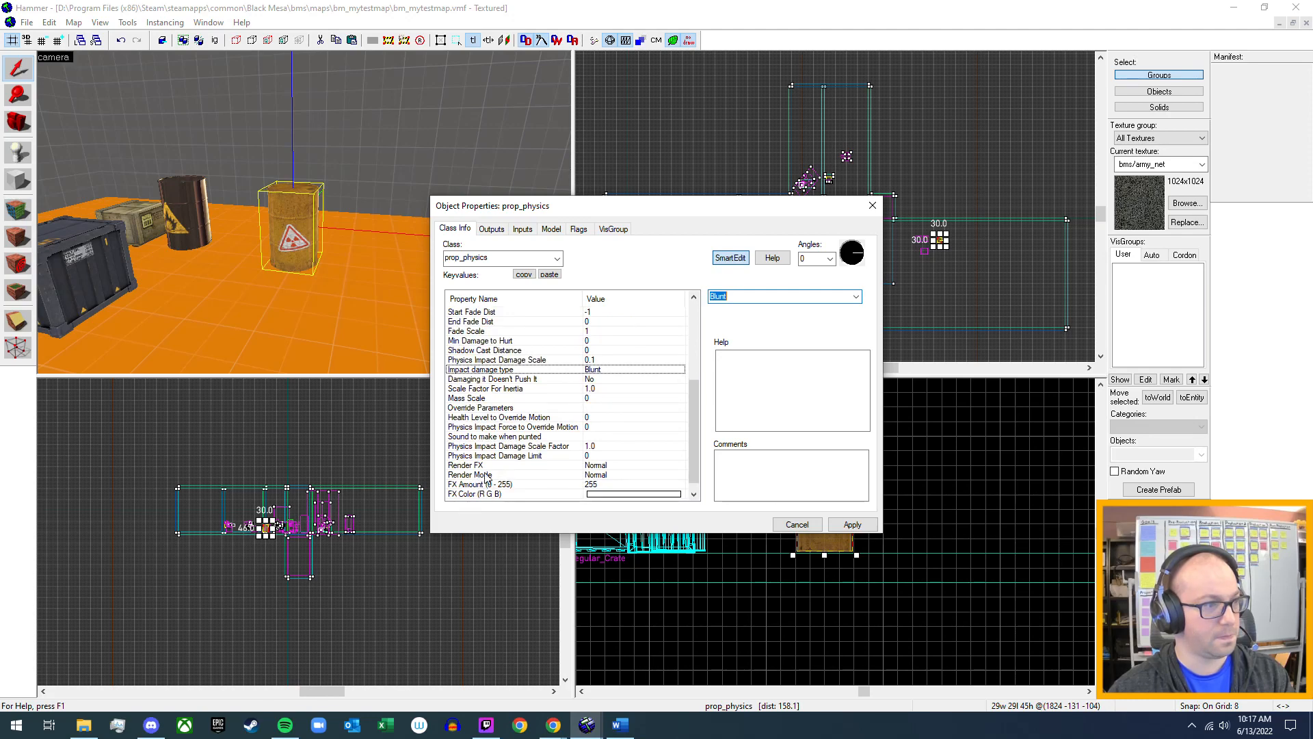
scroll(492, 476, "down", 1)
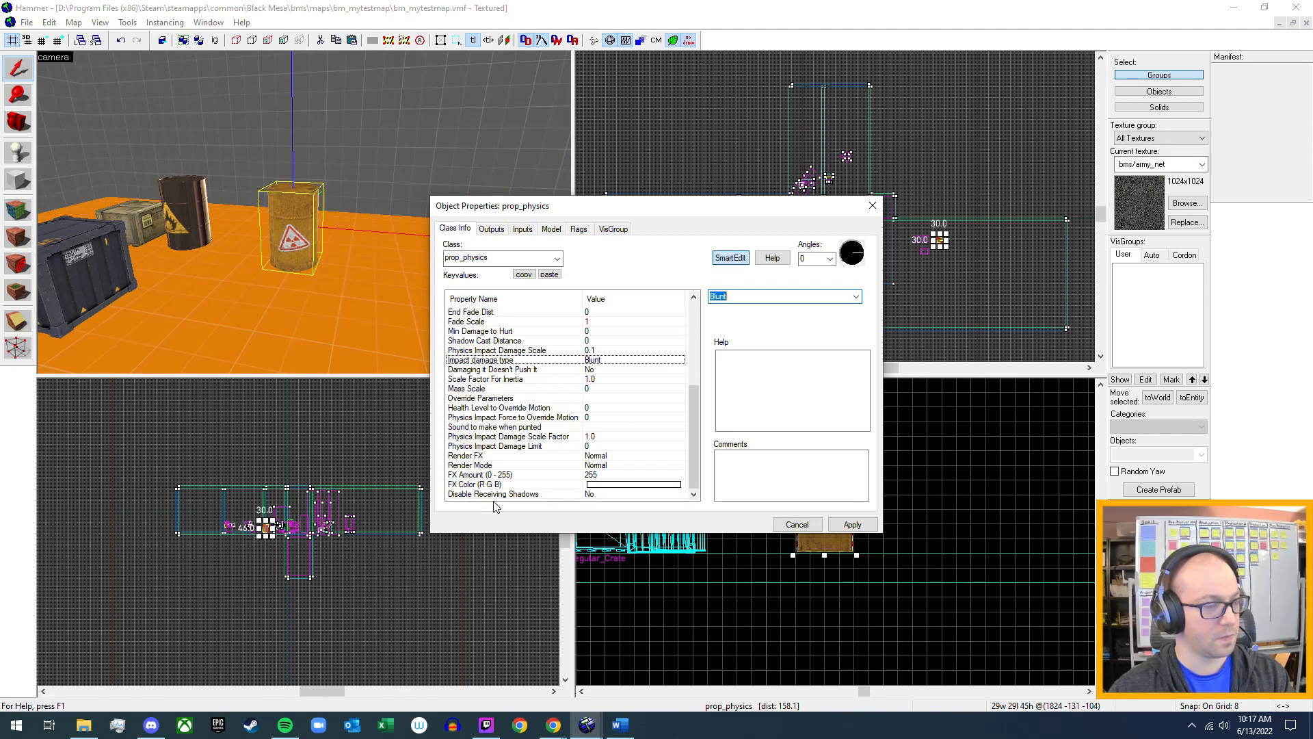
Review the barrel's outputs, inputs, model sequence and flags, and close its properties.
left_click(491, 228)
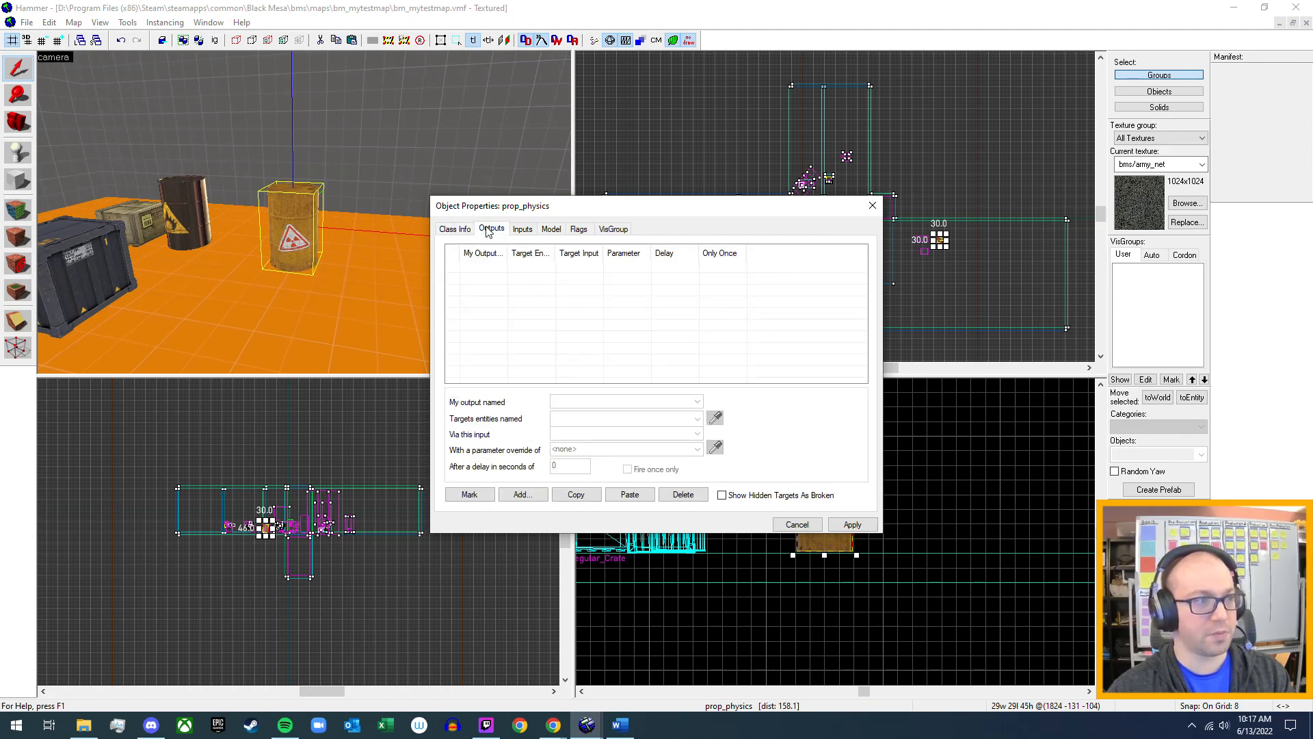
left_click(521, 229)
left_click(550, 230)
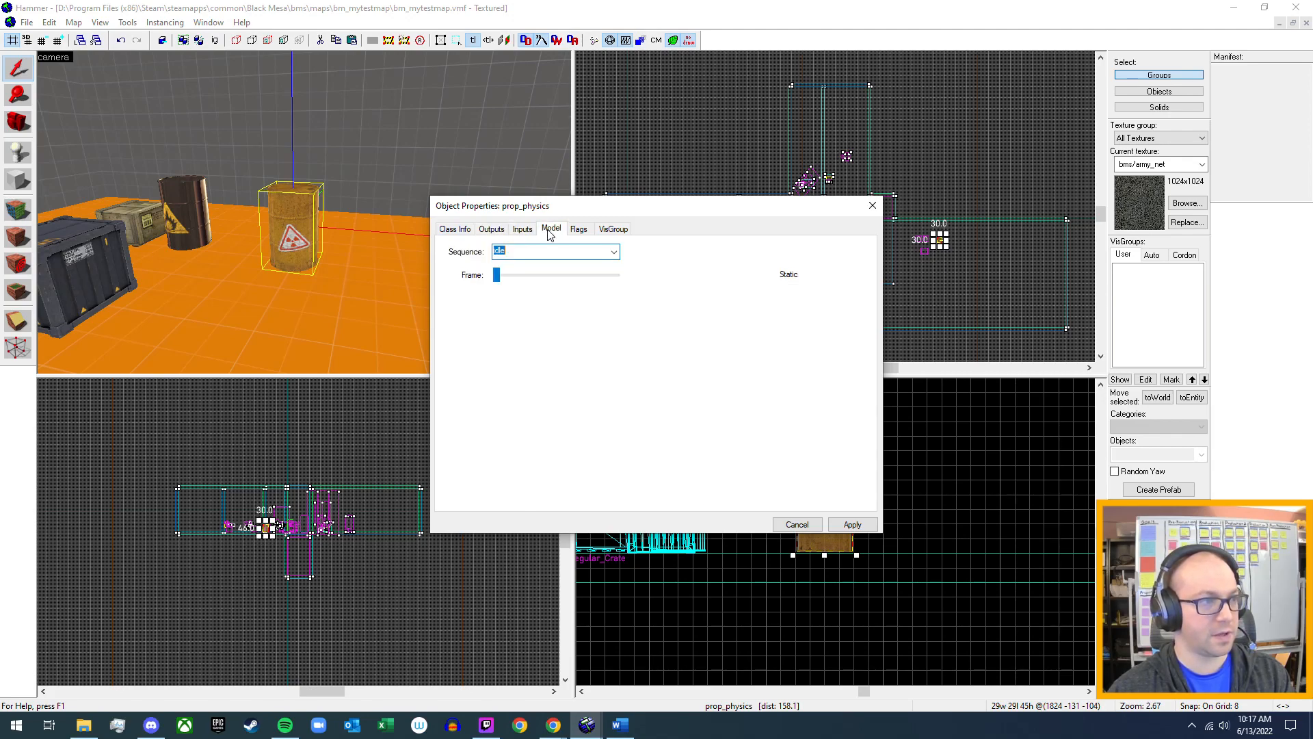
left_click(612, 250)
left_click(613, 251)
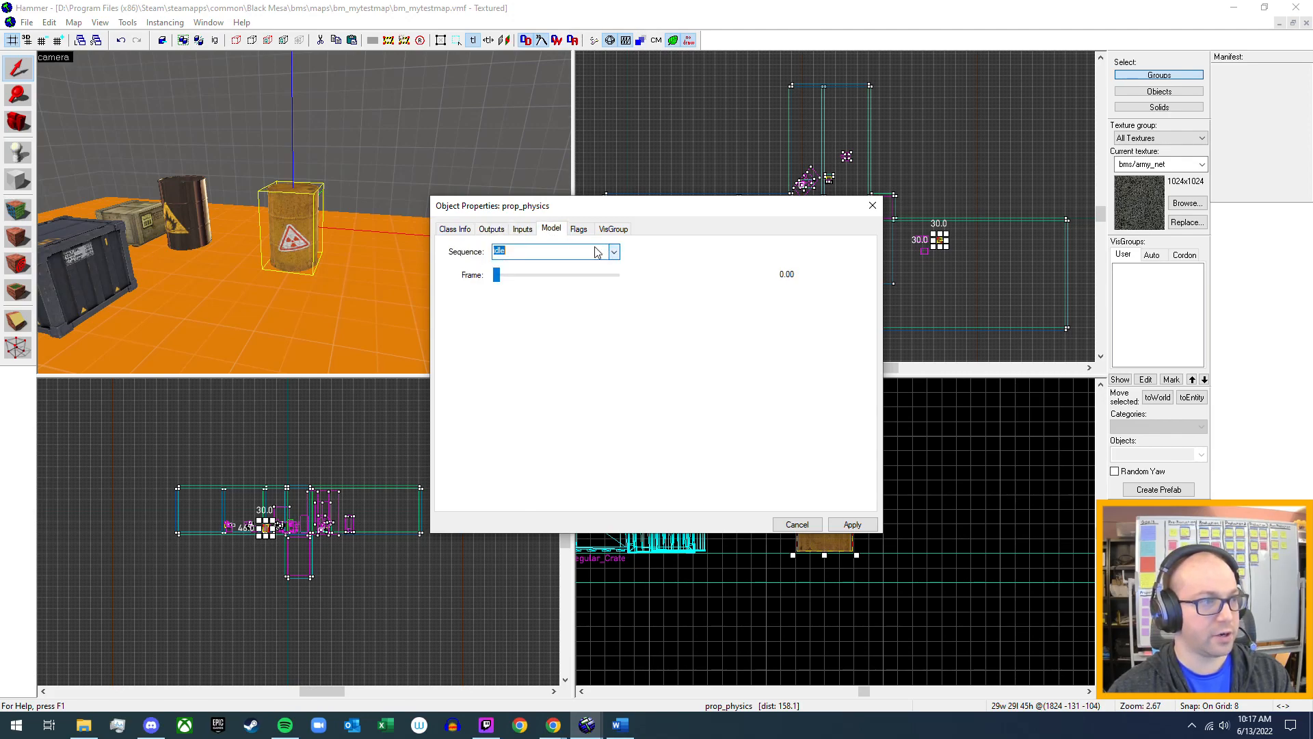
left_click(578, 230)
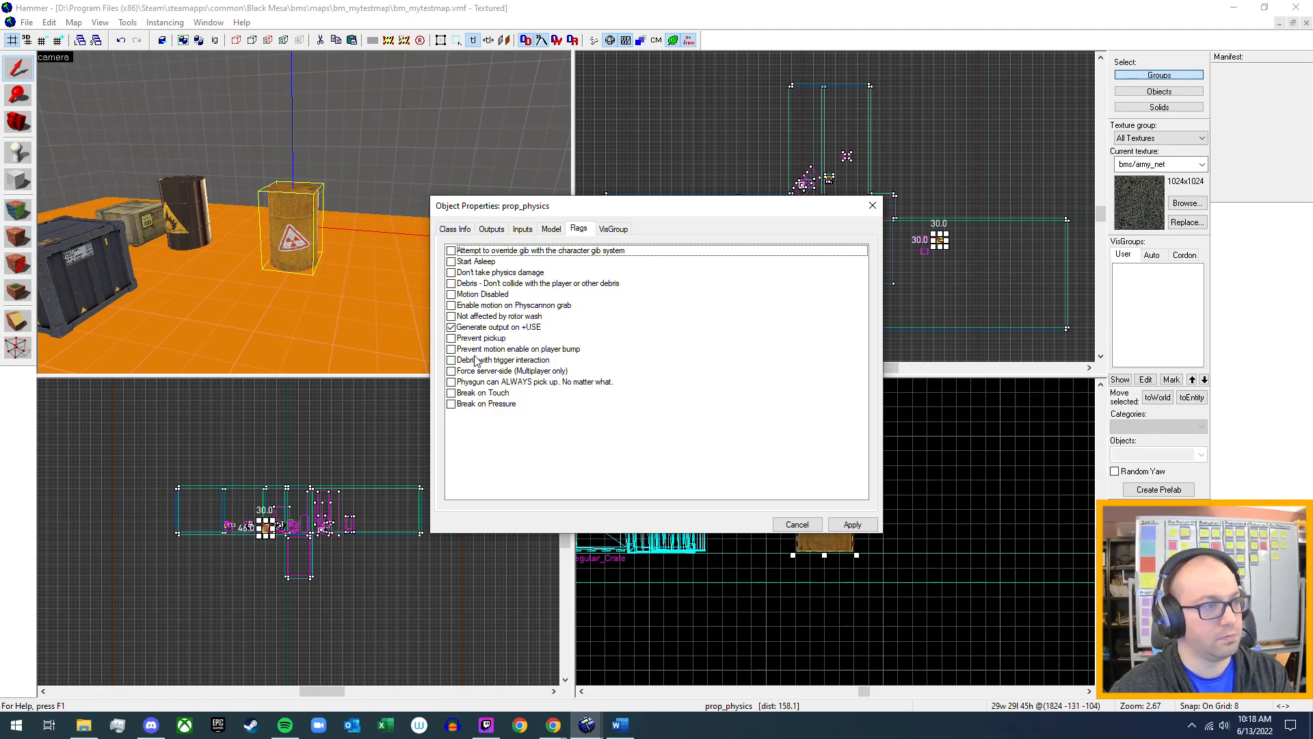
left_click(872, 206)
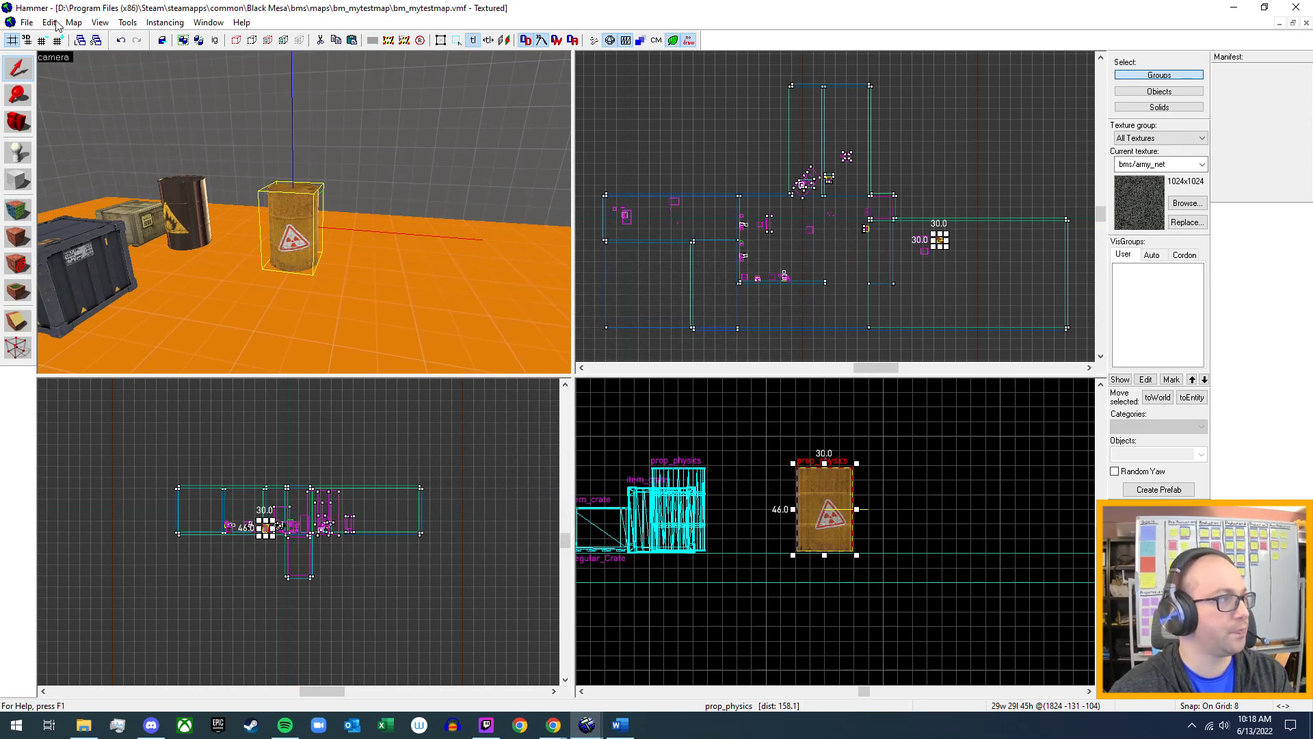
Open the On A Rail map bm_c2a2a.vmf from the workshop content's Singleplayer folder, under C2A2-On_A_Rail.
left_click(26, 22)
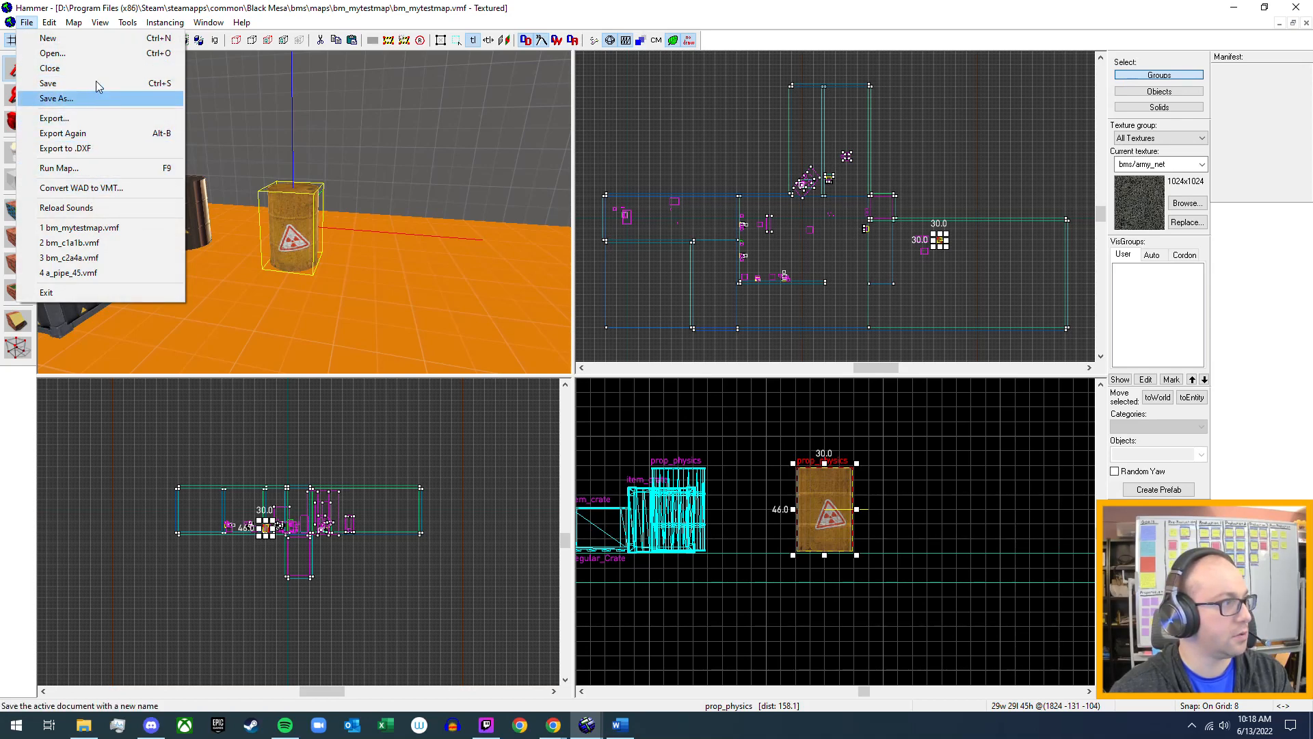
left_click(28, 24)
left_click(27, 24)
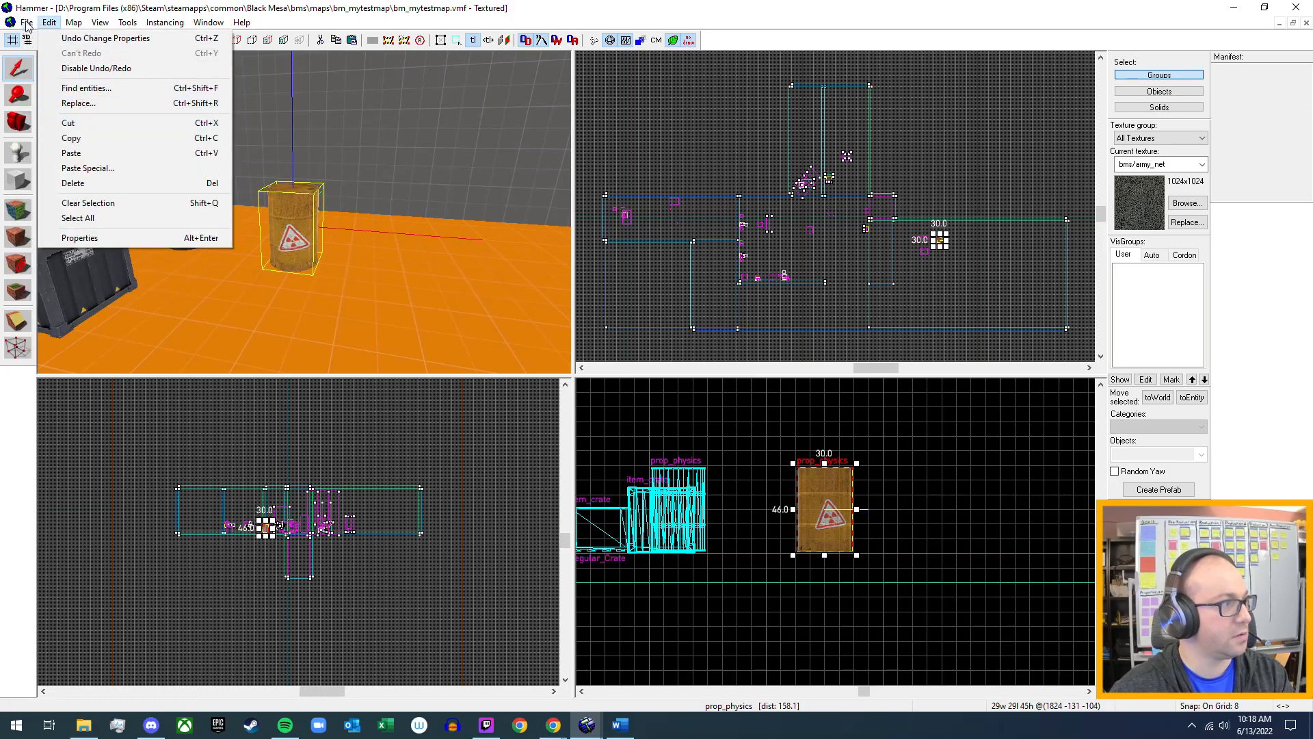
left_click(44, 56)
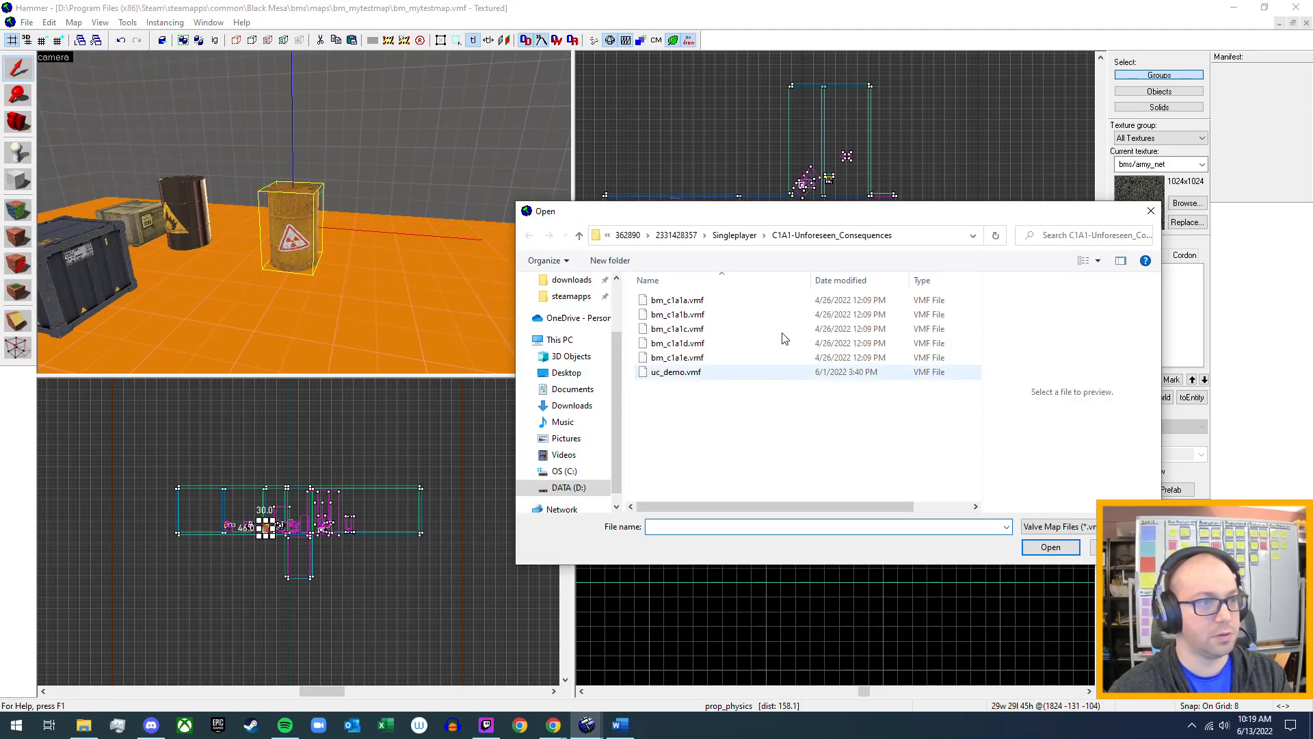
left_click(735, 235)
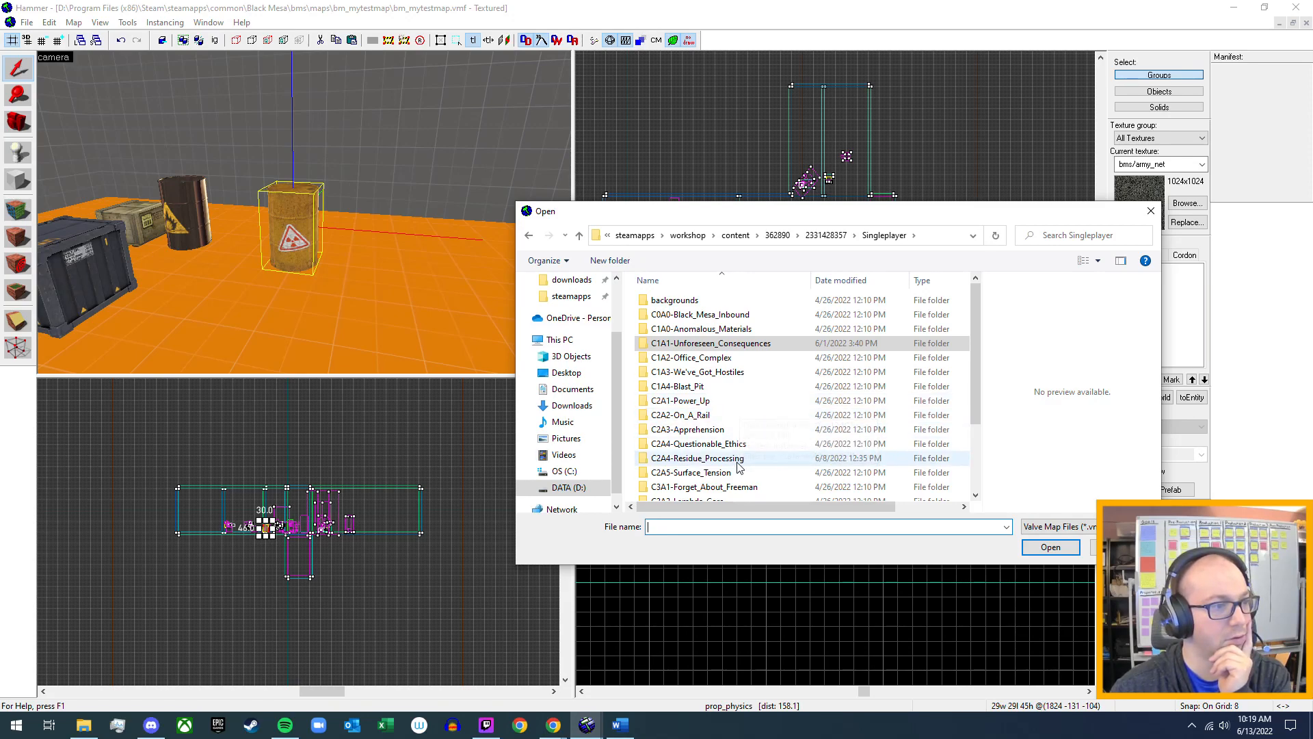
scroll(730, 463, "down", 1)
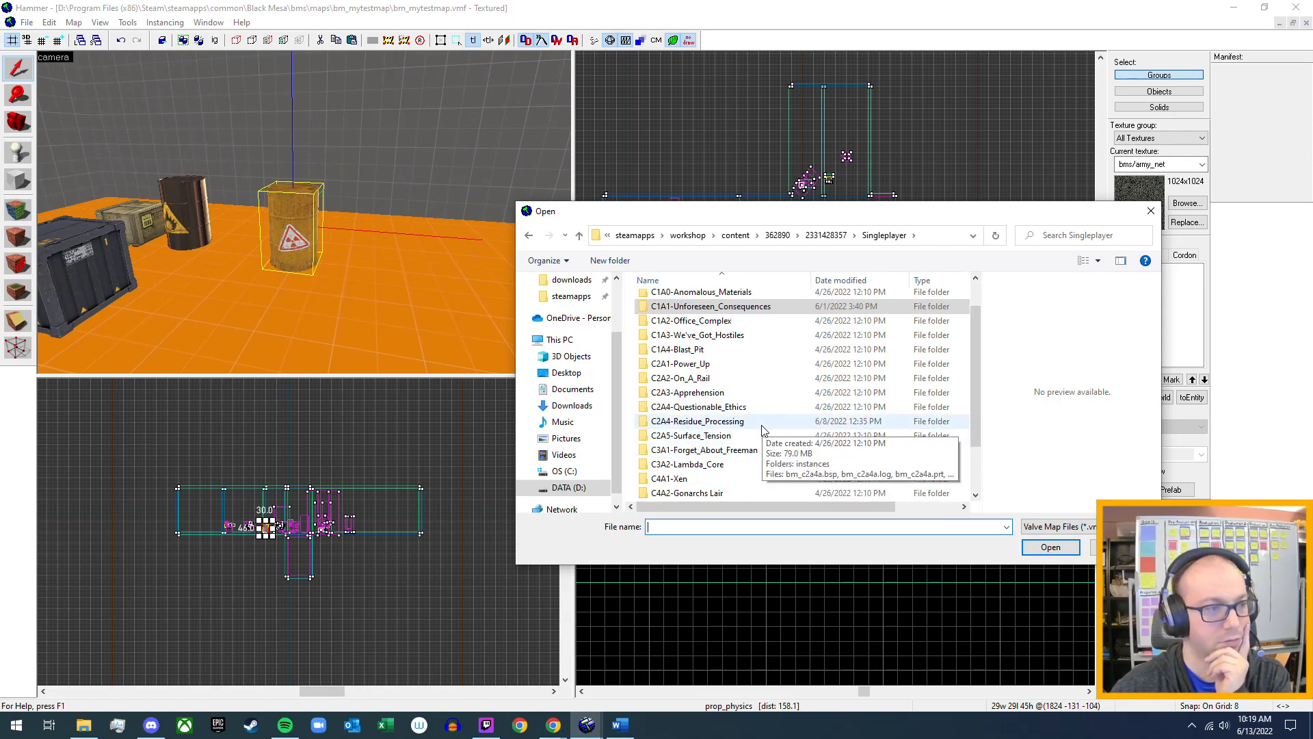
scroll(764, 430, "down", 1)
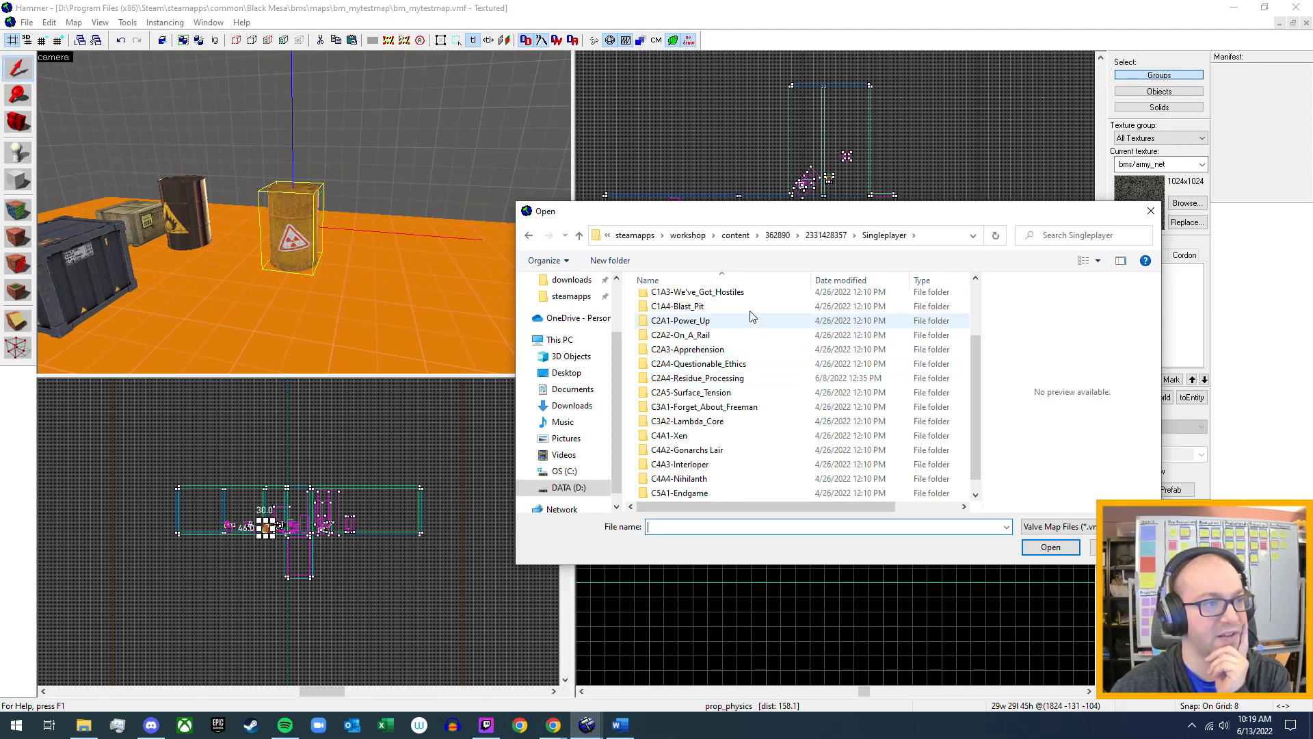
left_click(726, 337)
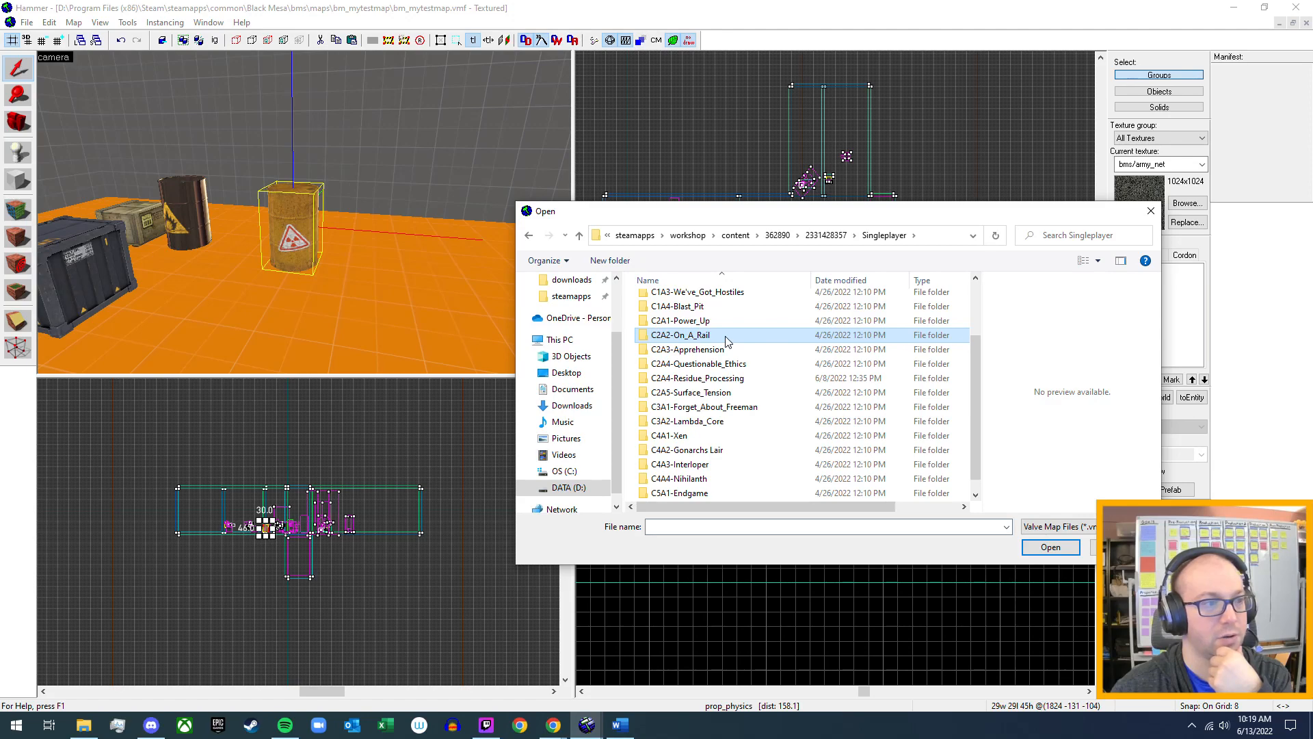
double_click(727, 337)
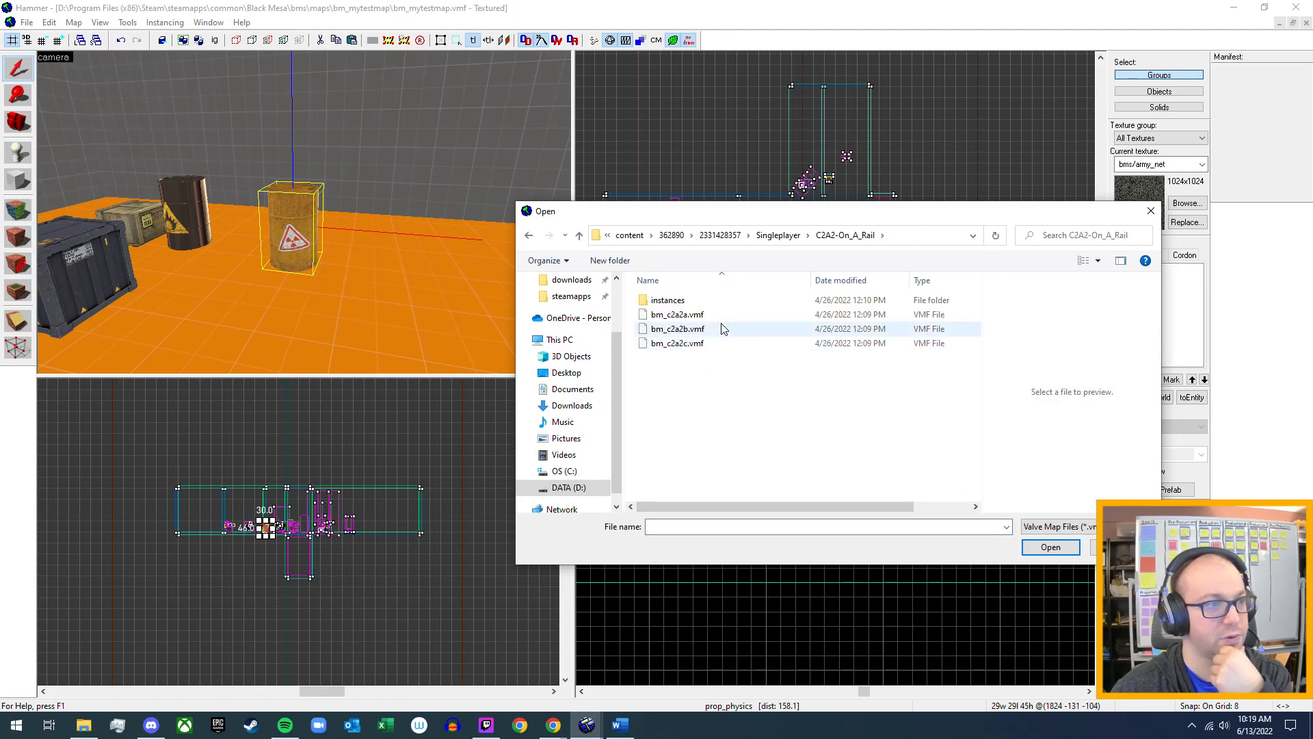
left_click(724, 319)
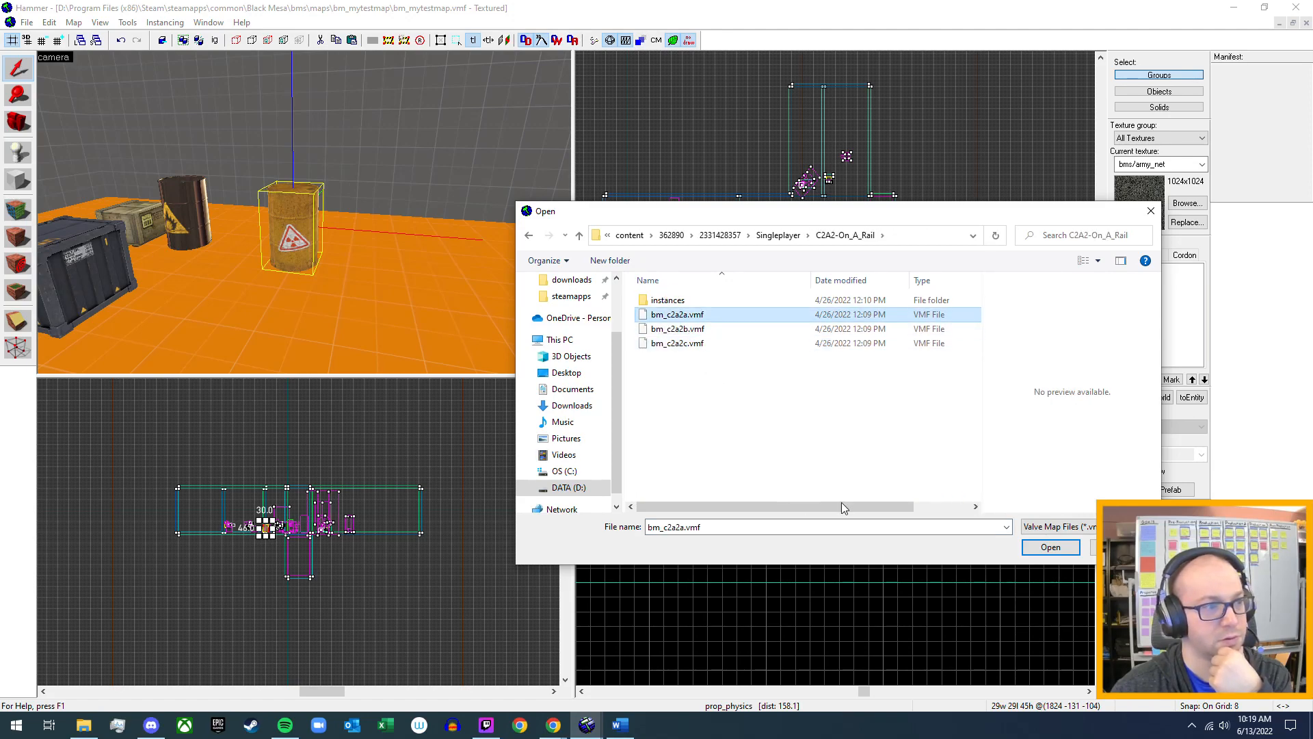
left_click(1050, 548)
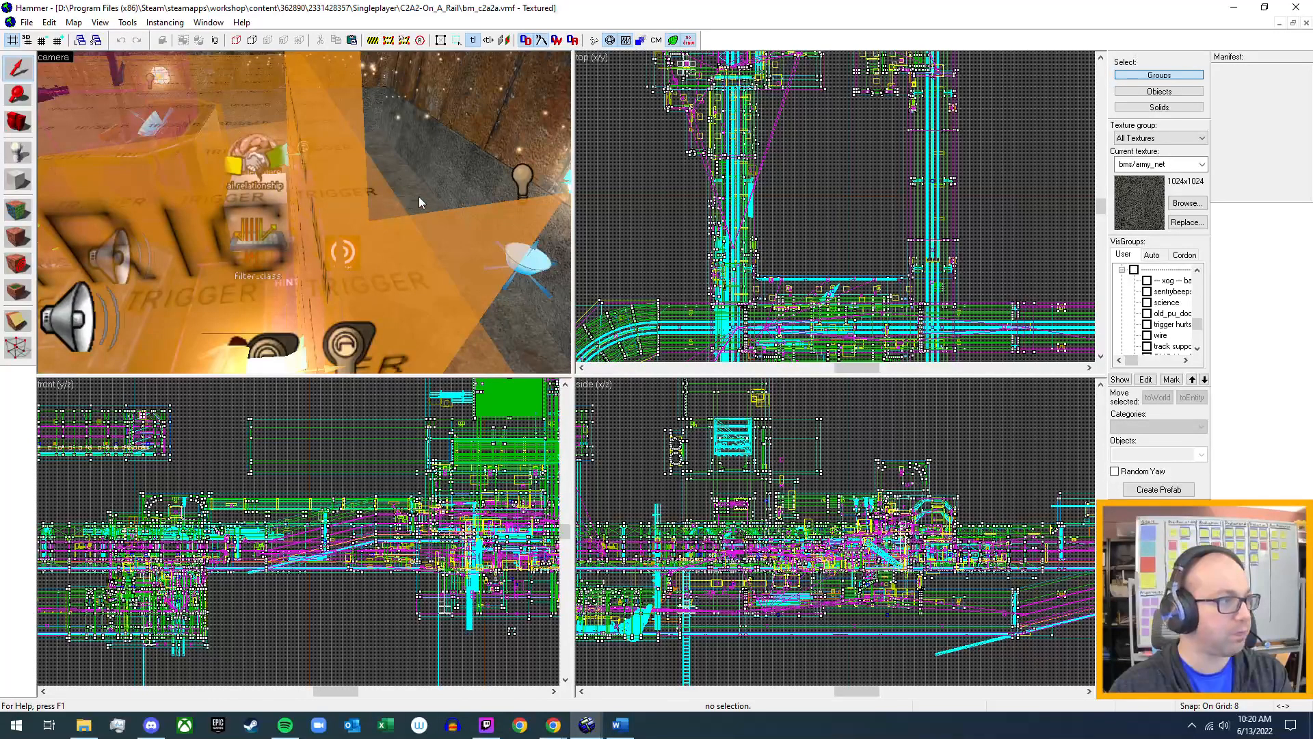
Explore the On A Rail map's track tunnels, platforms and adjoining areas in the 3D camera view.
key("z")
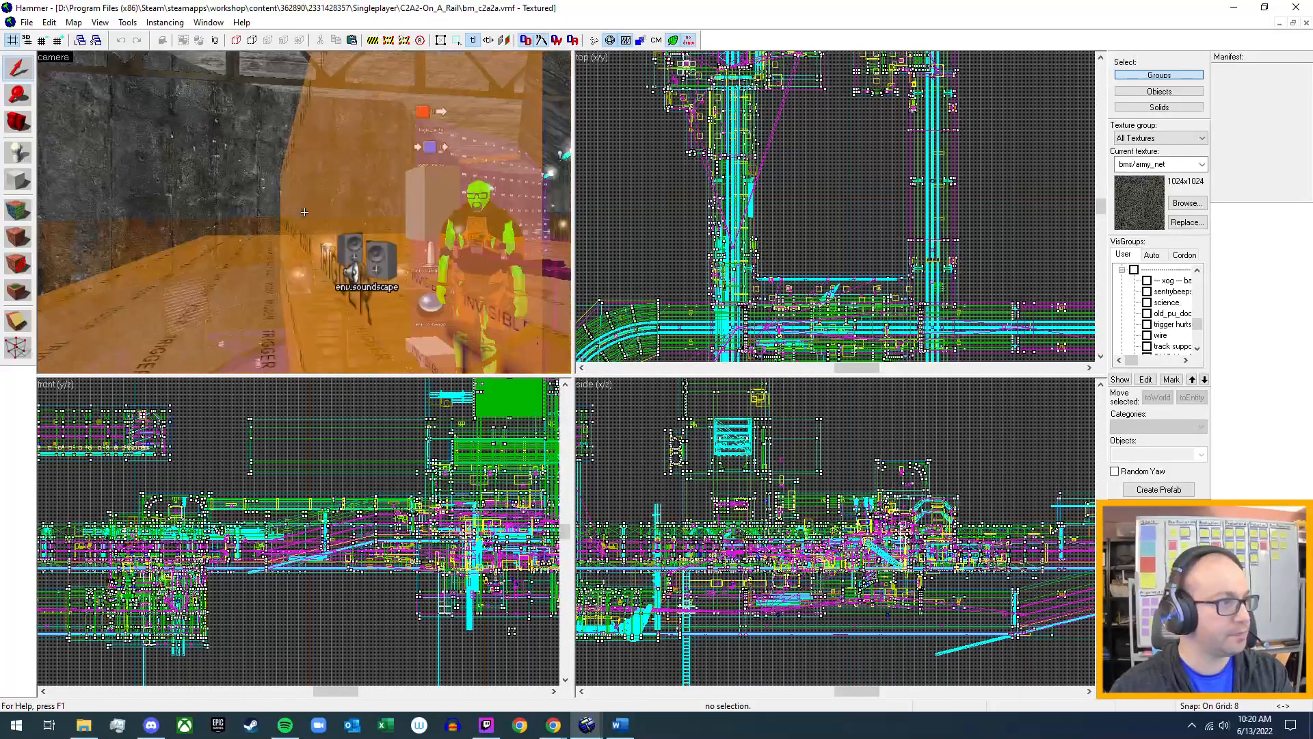
key("w")
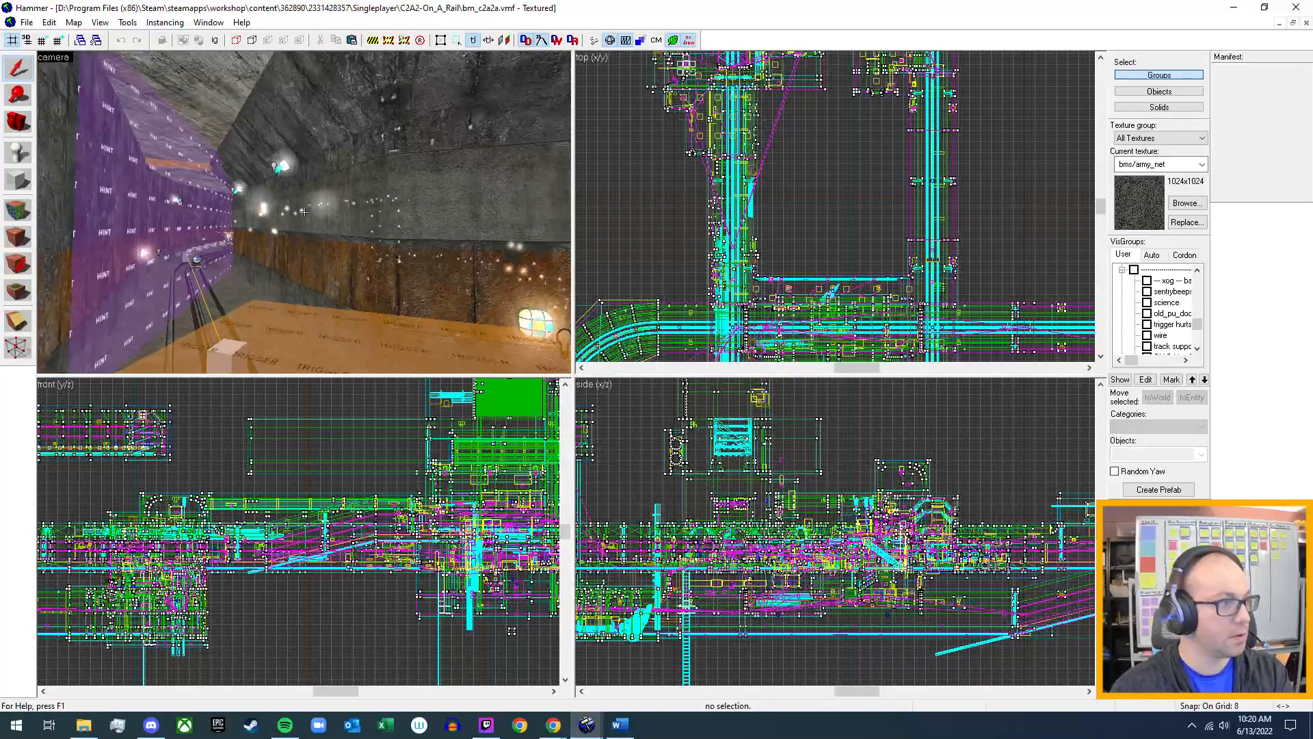
key("w")
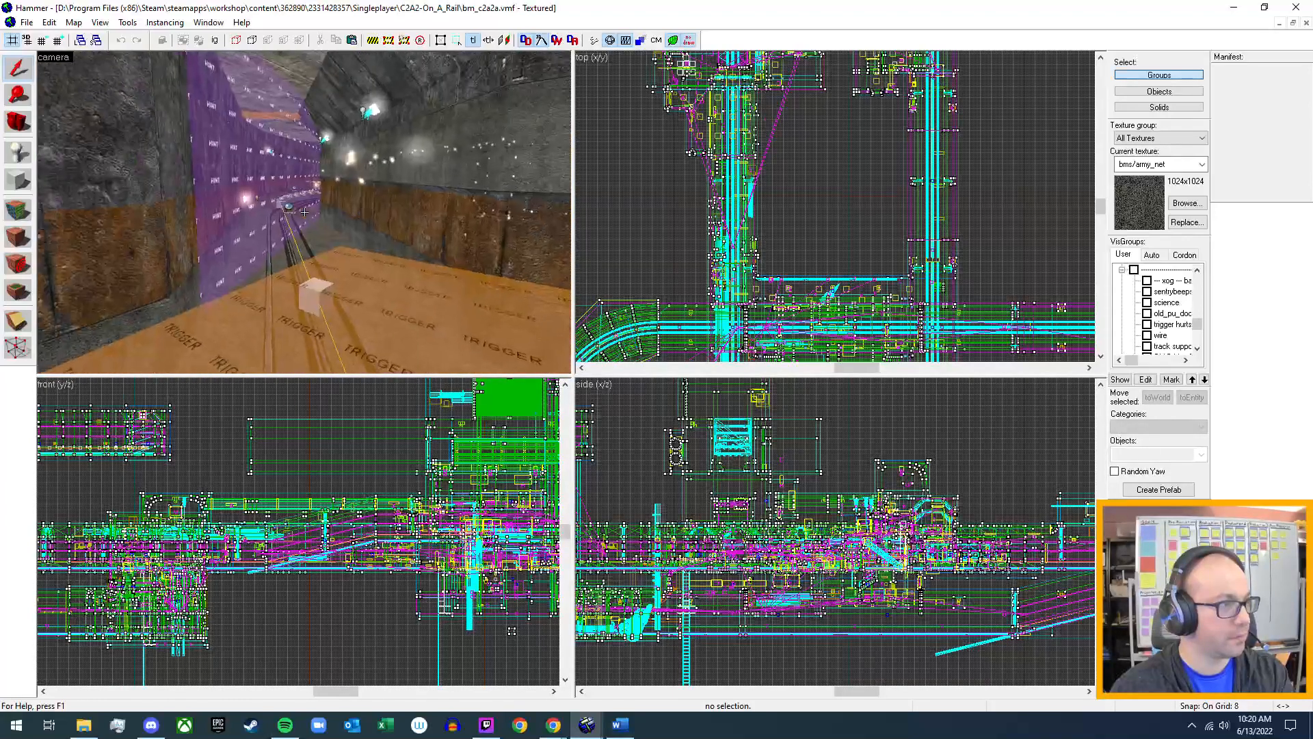
key("w")
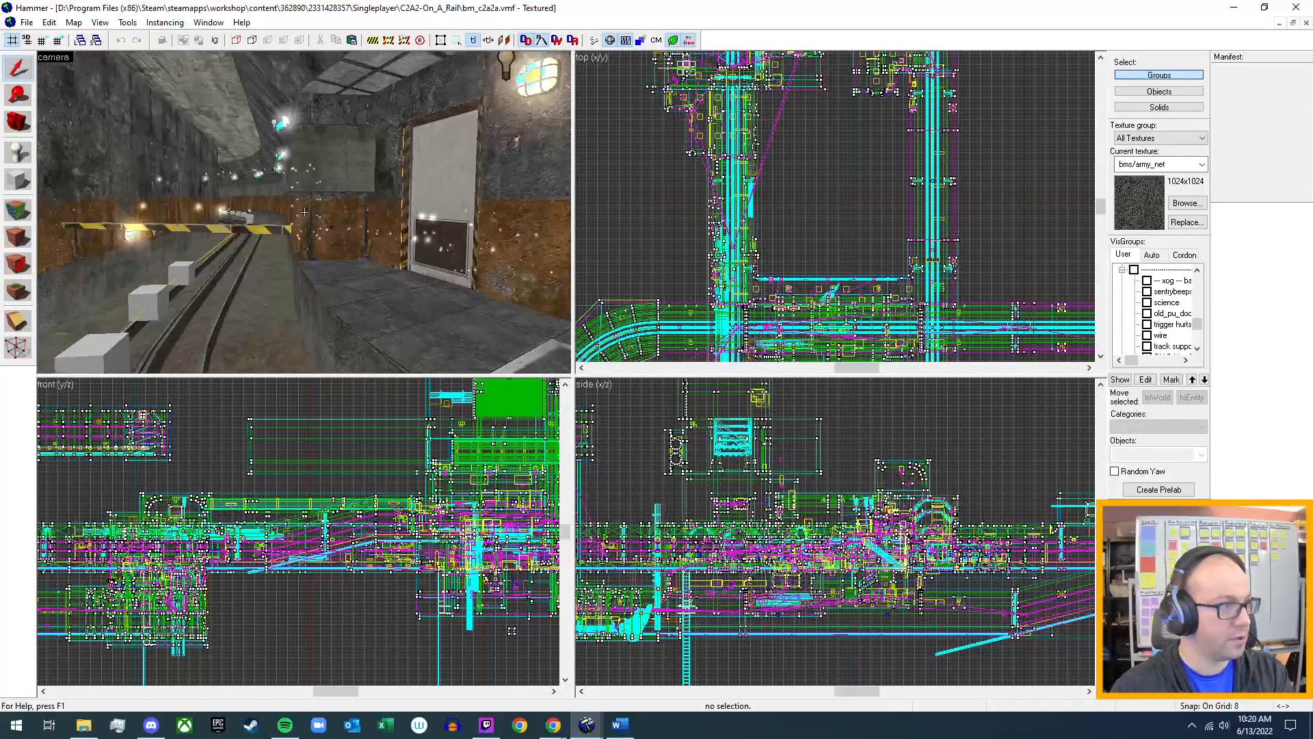
key("w")
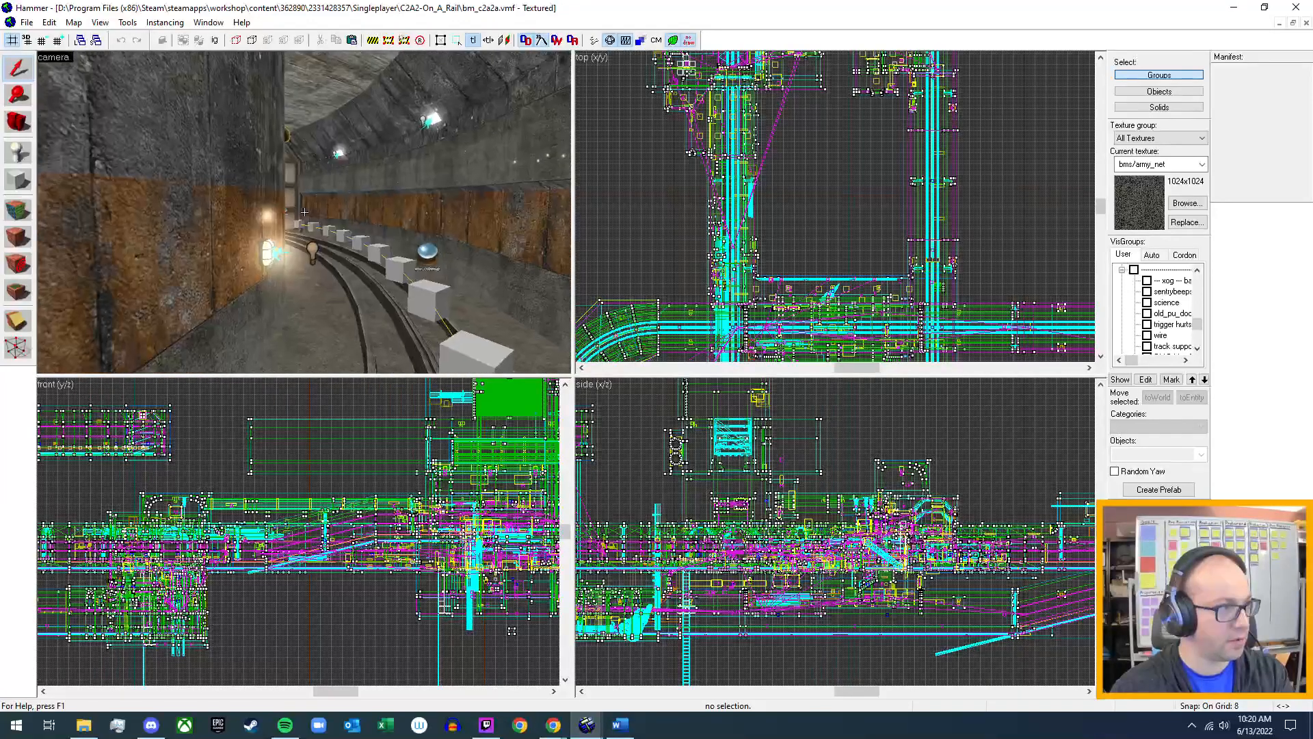
key("w")
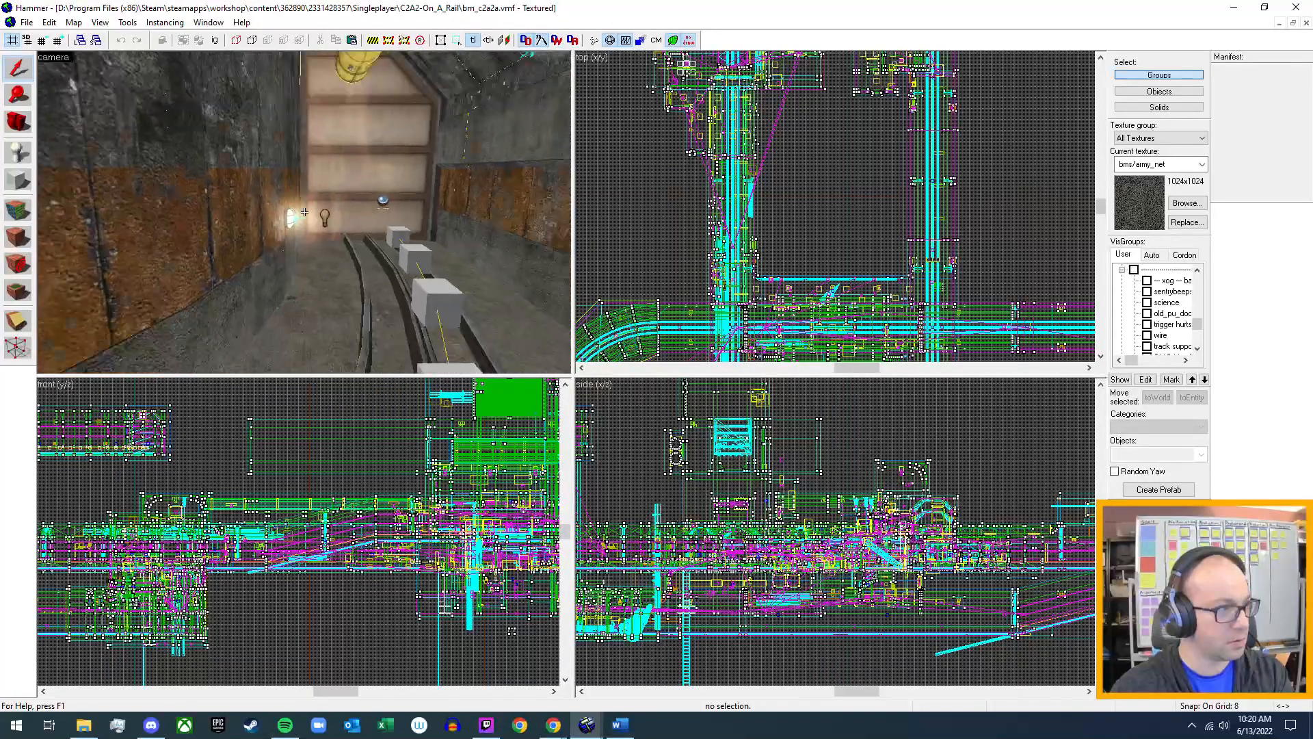
key("s")
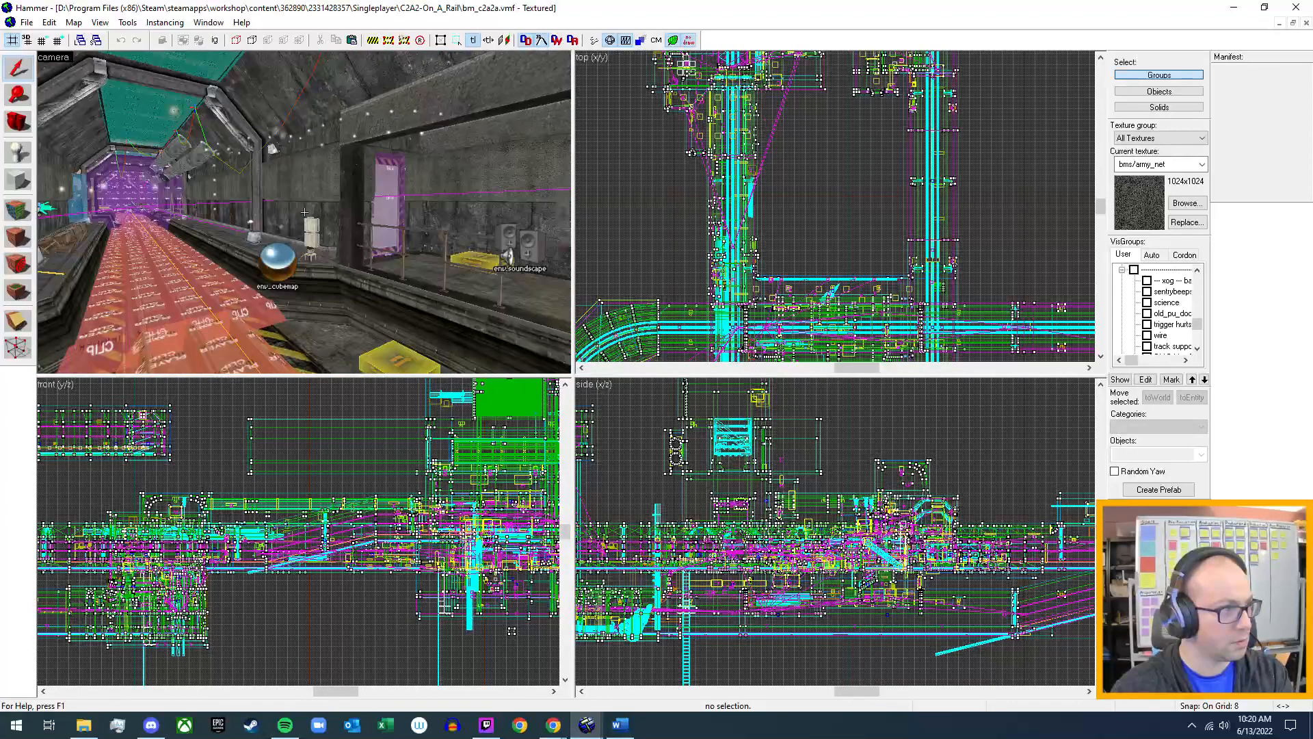
key("w")
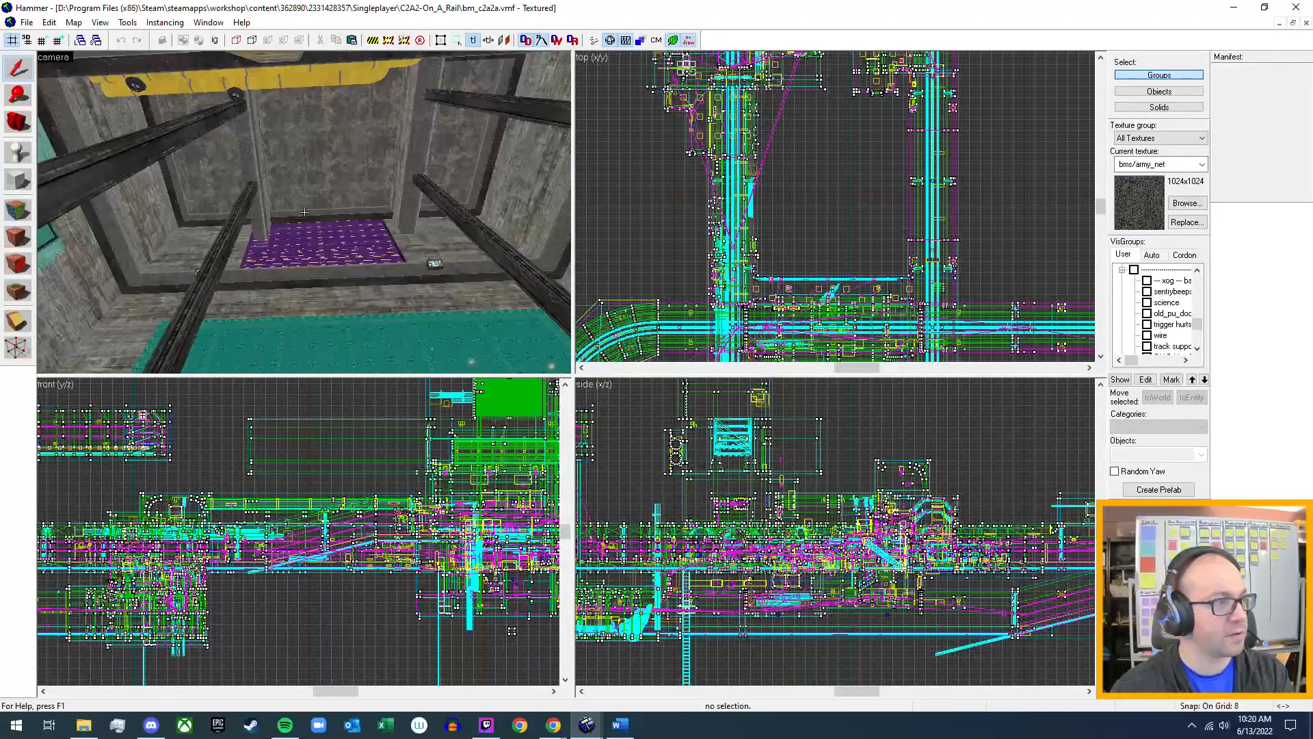
key("w")
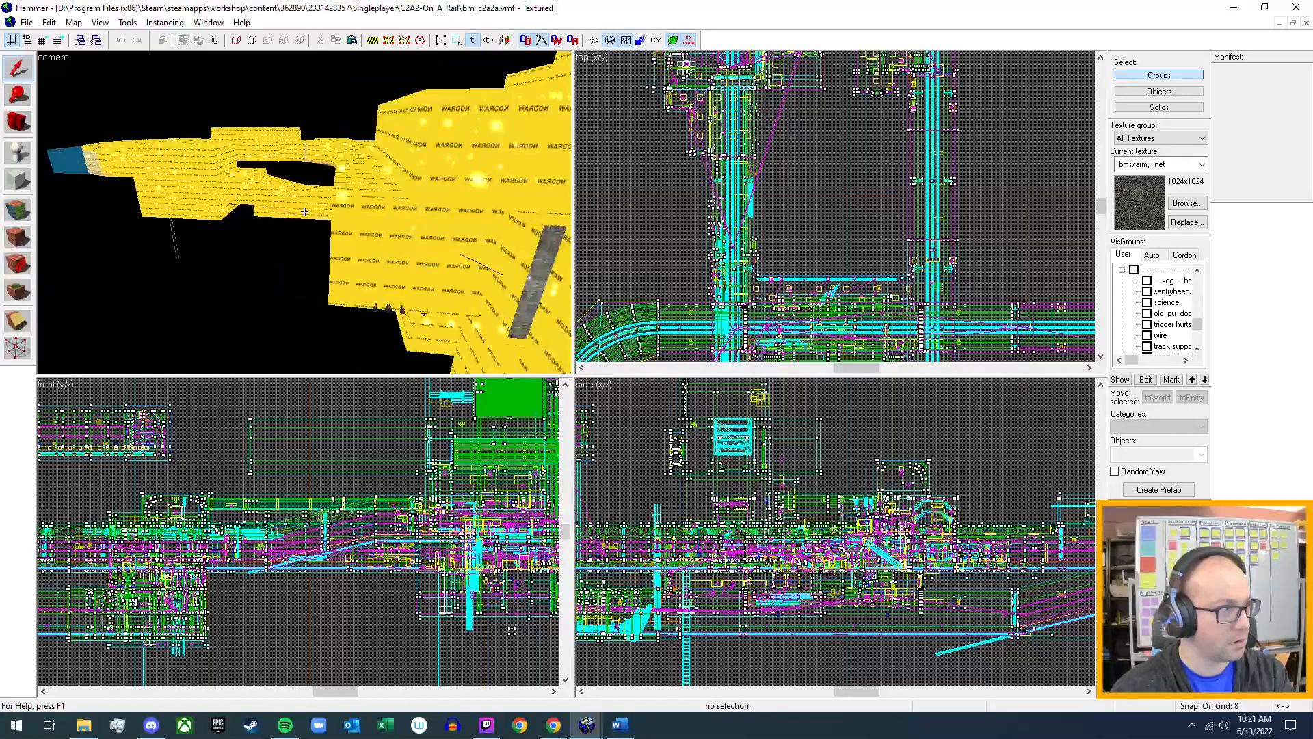
key("w")
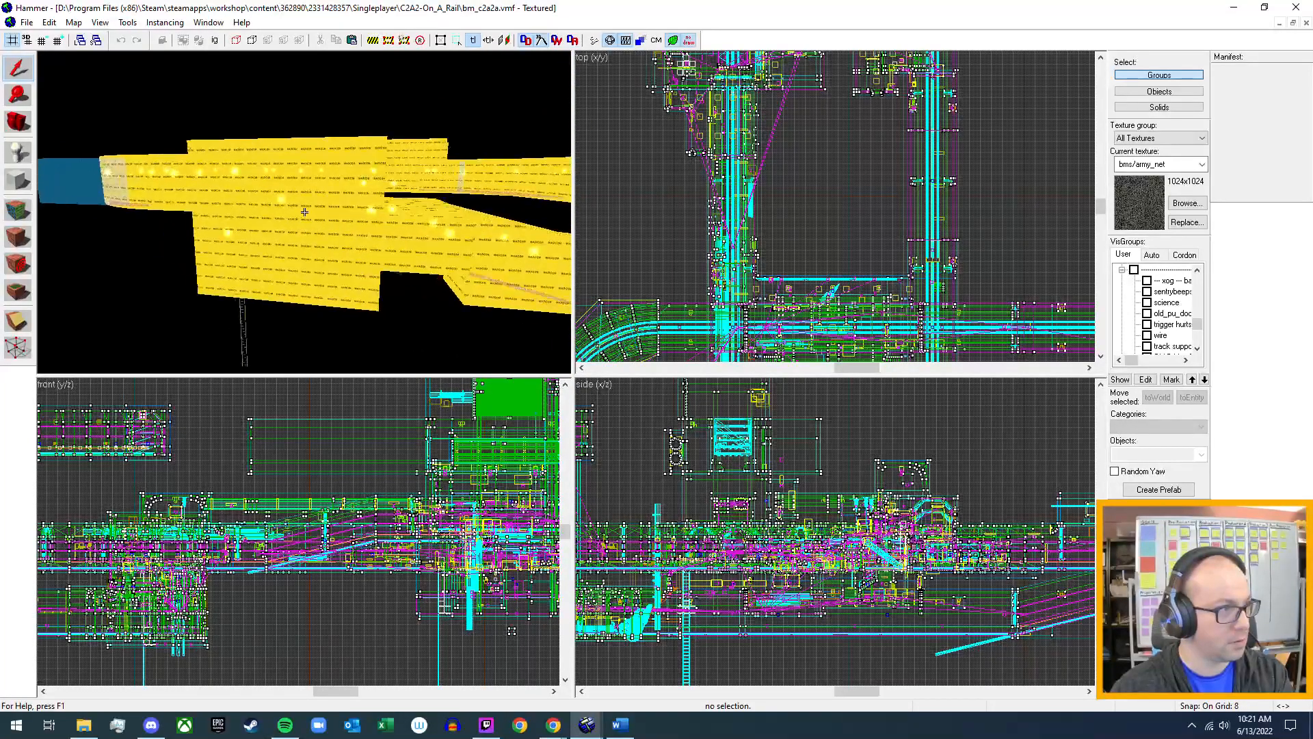
key("w")
key("w")
key("w")
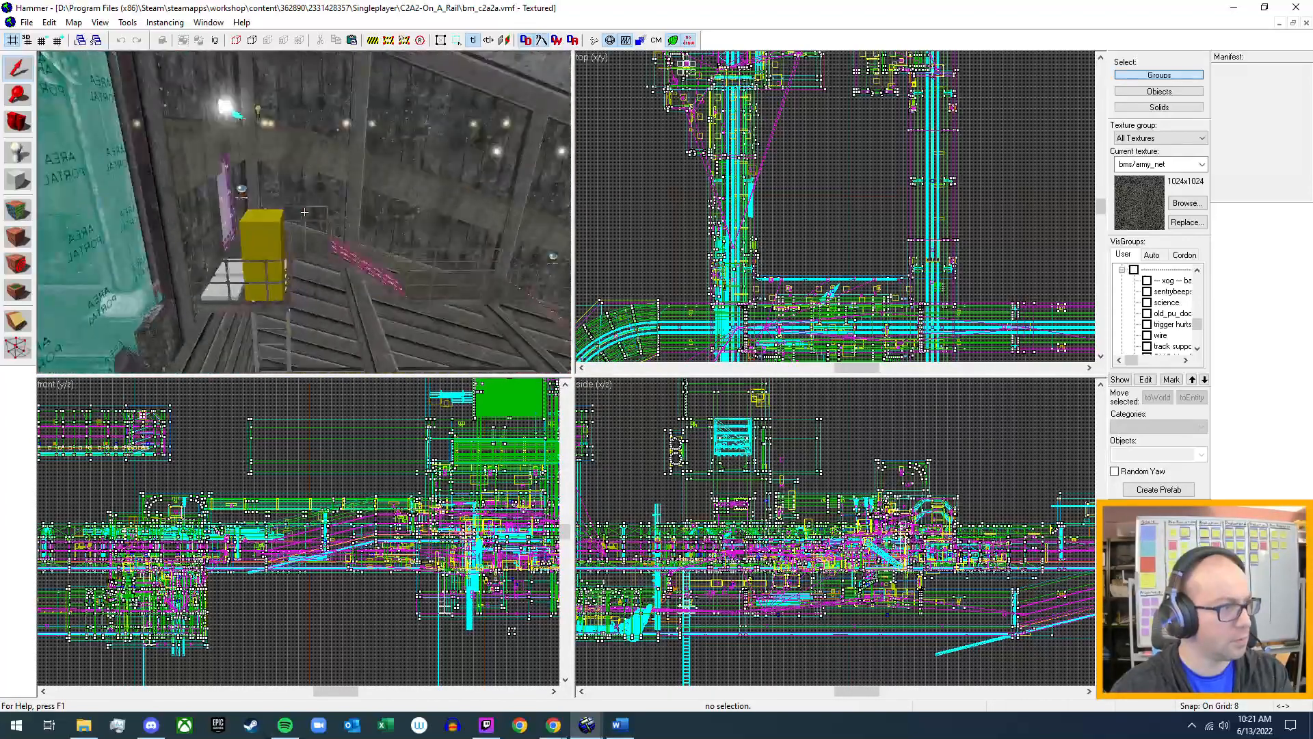
key("s")
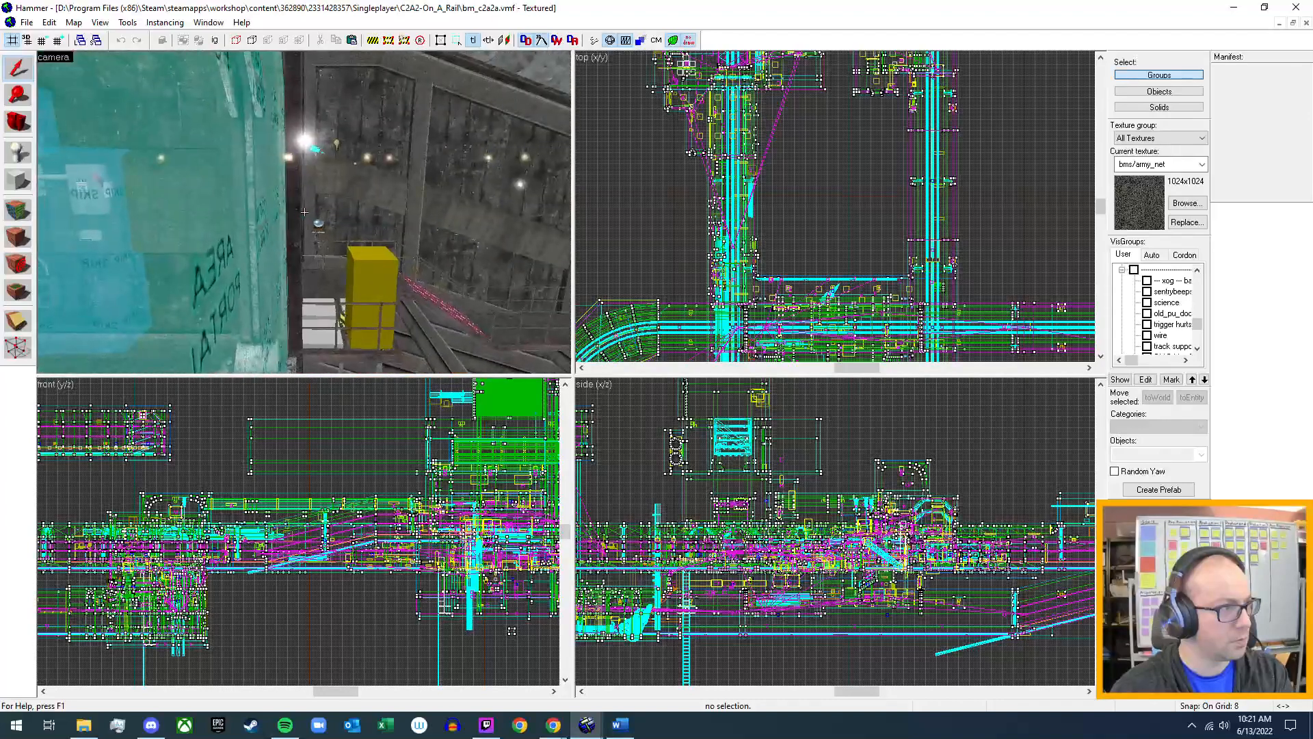
key("w")
key("w")
key("s")
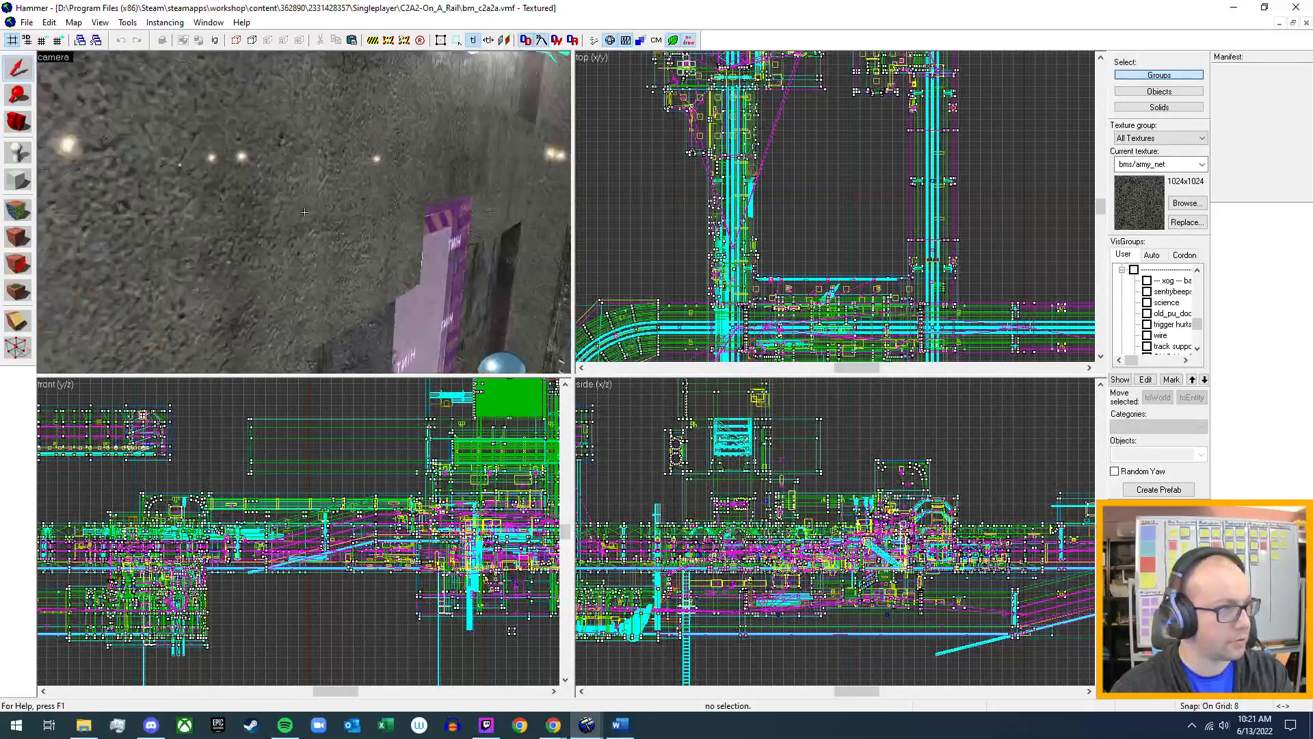
key("s")
key("s")
key("z")
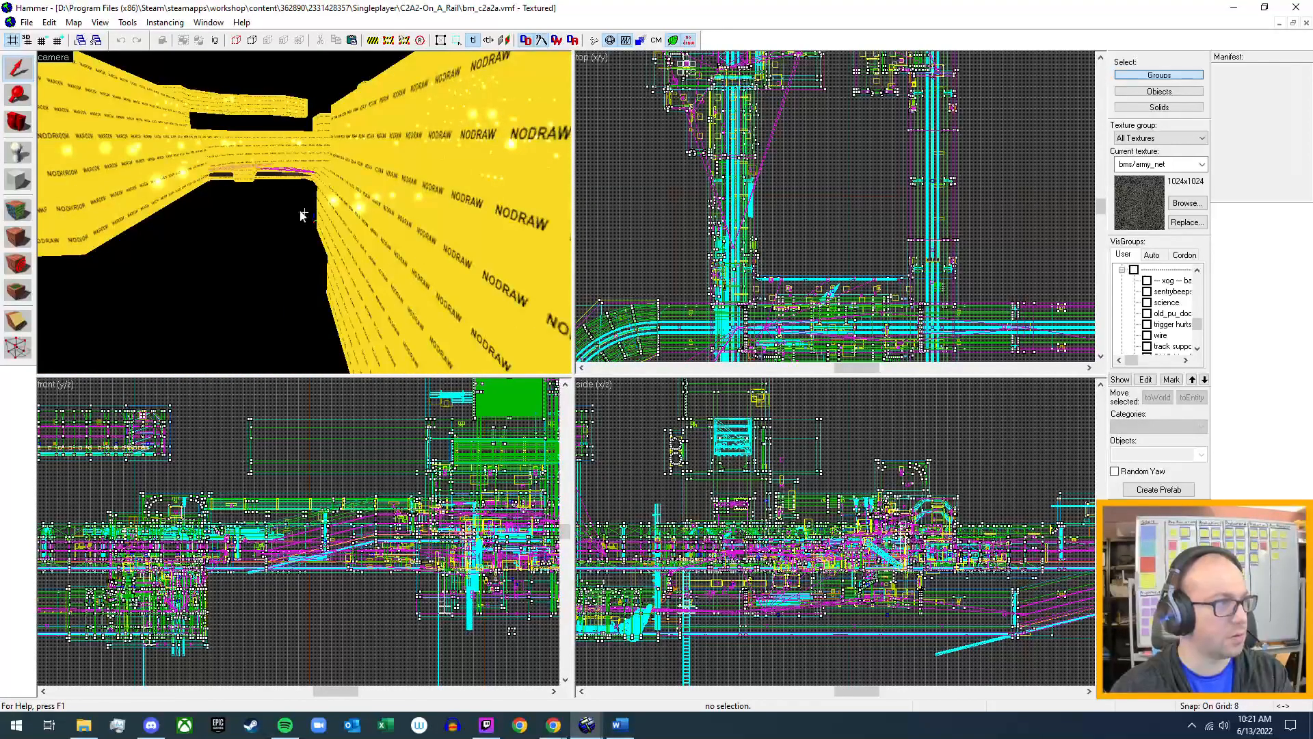
Open the Power Up map bm_c2a1a.vmf from the Singleplayer folder C2A1-Power_Up.
left_click(27, 22)
left_click(43, 55)
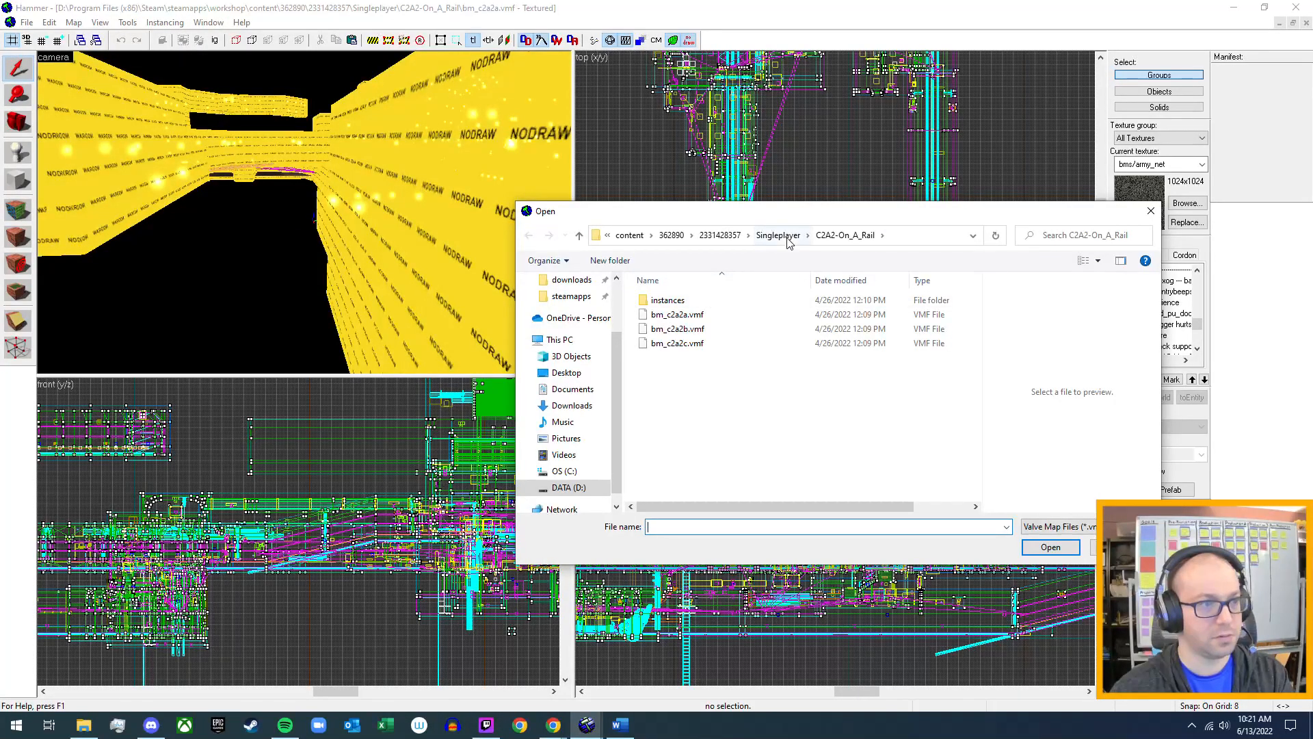
left_click(786, 238)
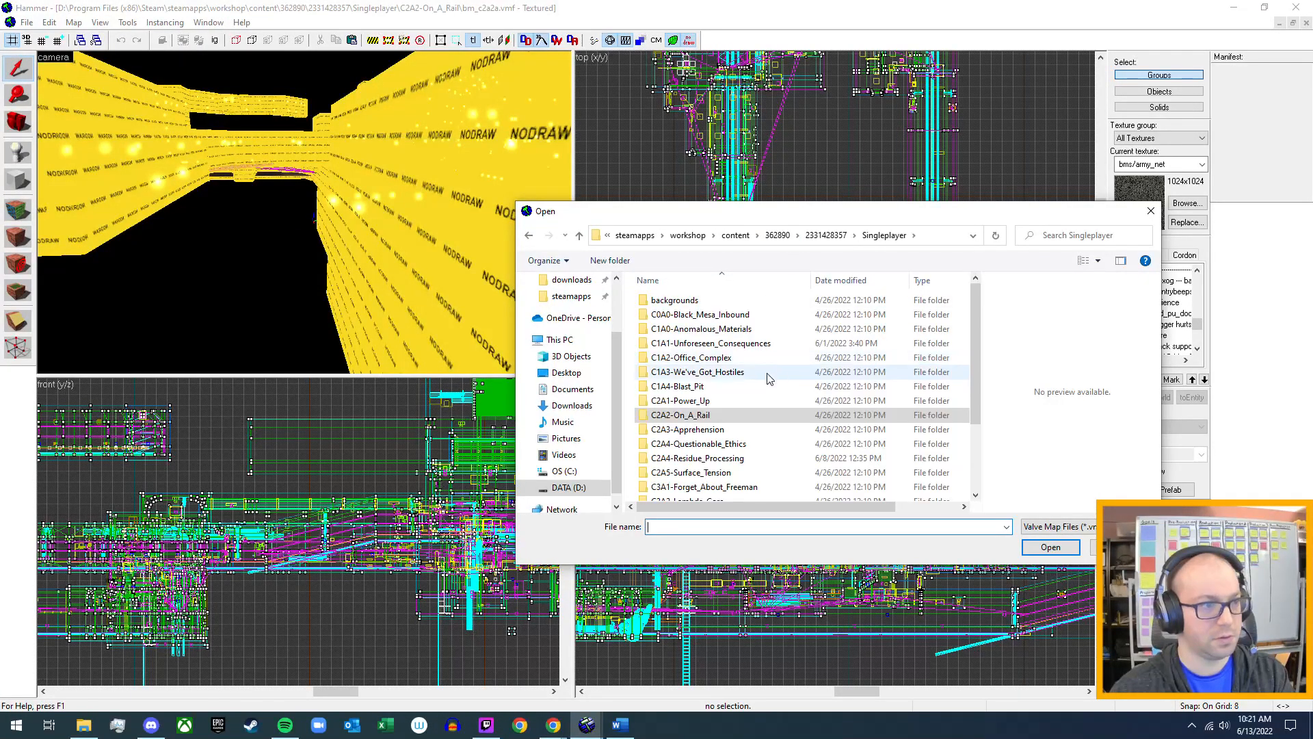
double_click(725, 403)
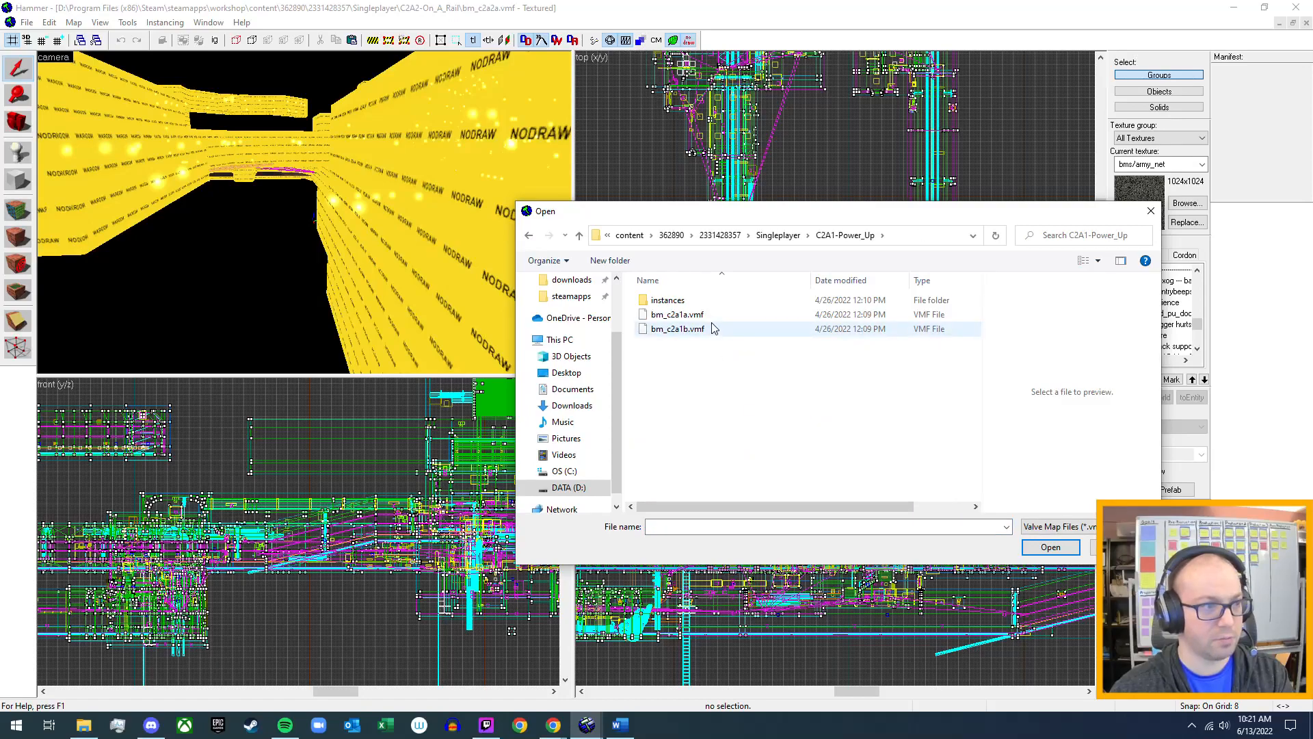
left_click(690, 315)
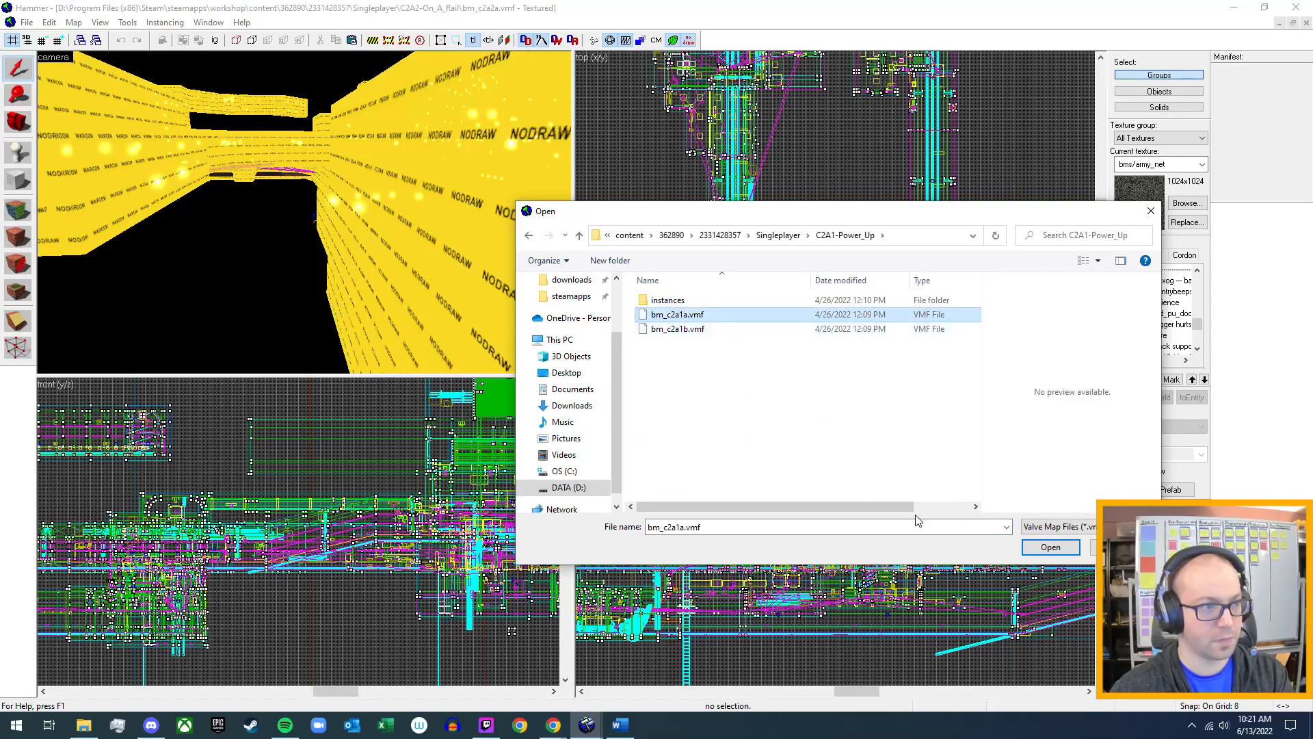
left_click(1051, 548)
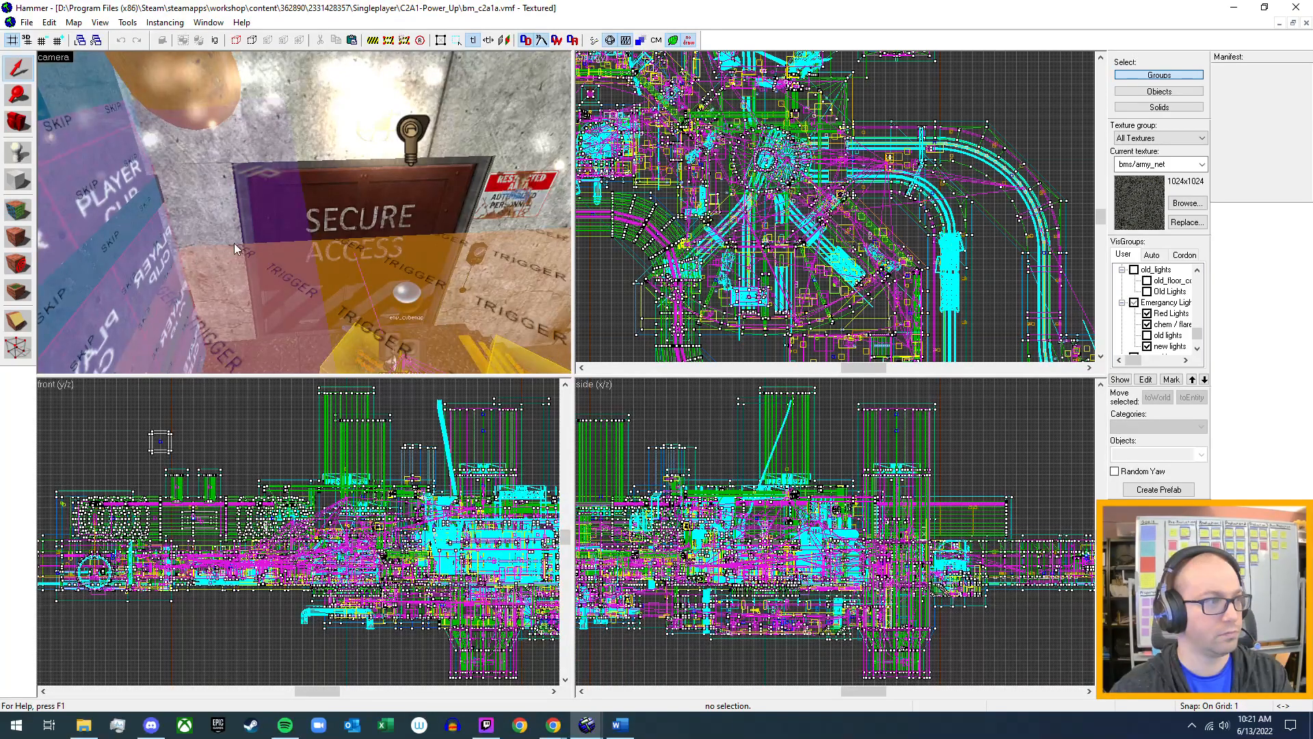
Explore the Power Up map's EP-080 turntable chamber, rail tunnel, guard platform and outer shell in the 3D camera view.
key("z")
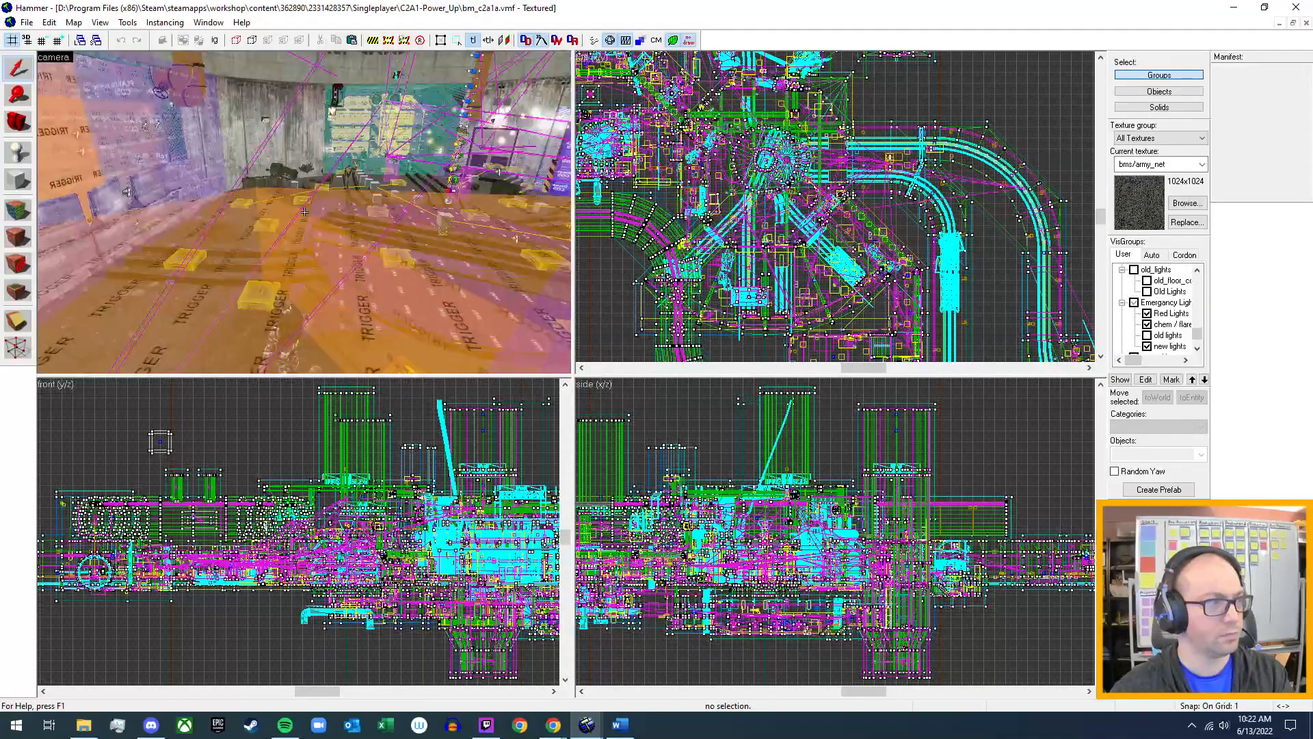
key("w")
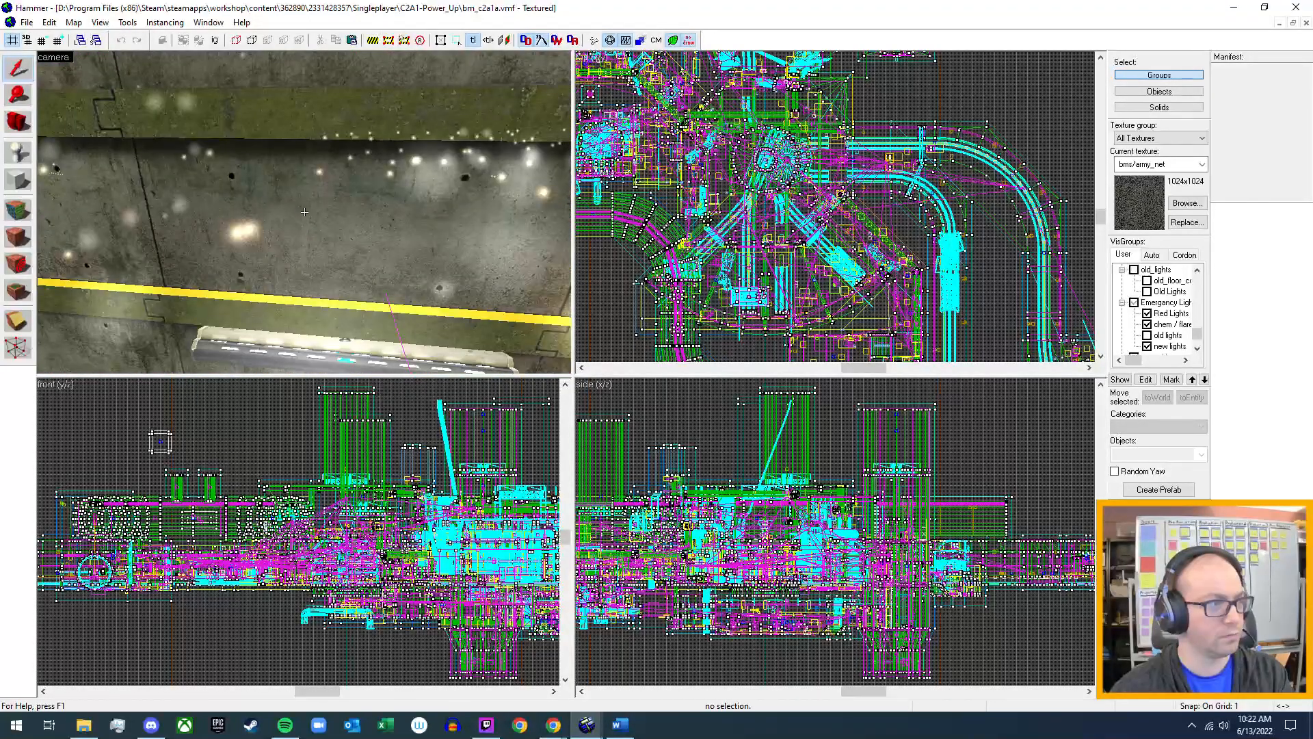
key("w")
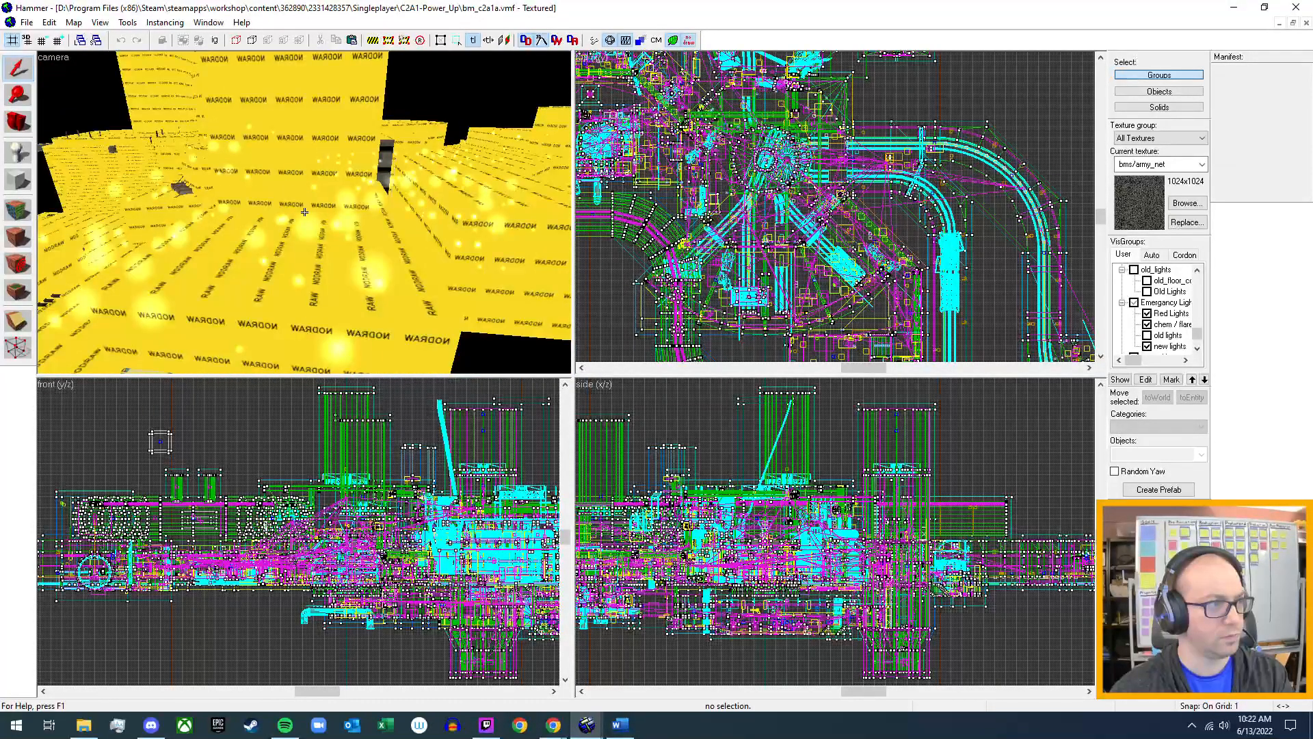
key("w")
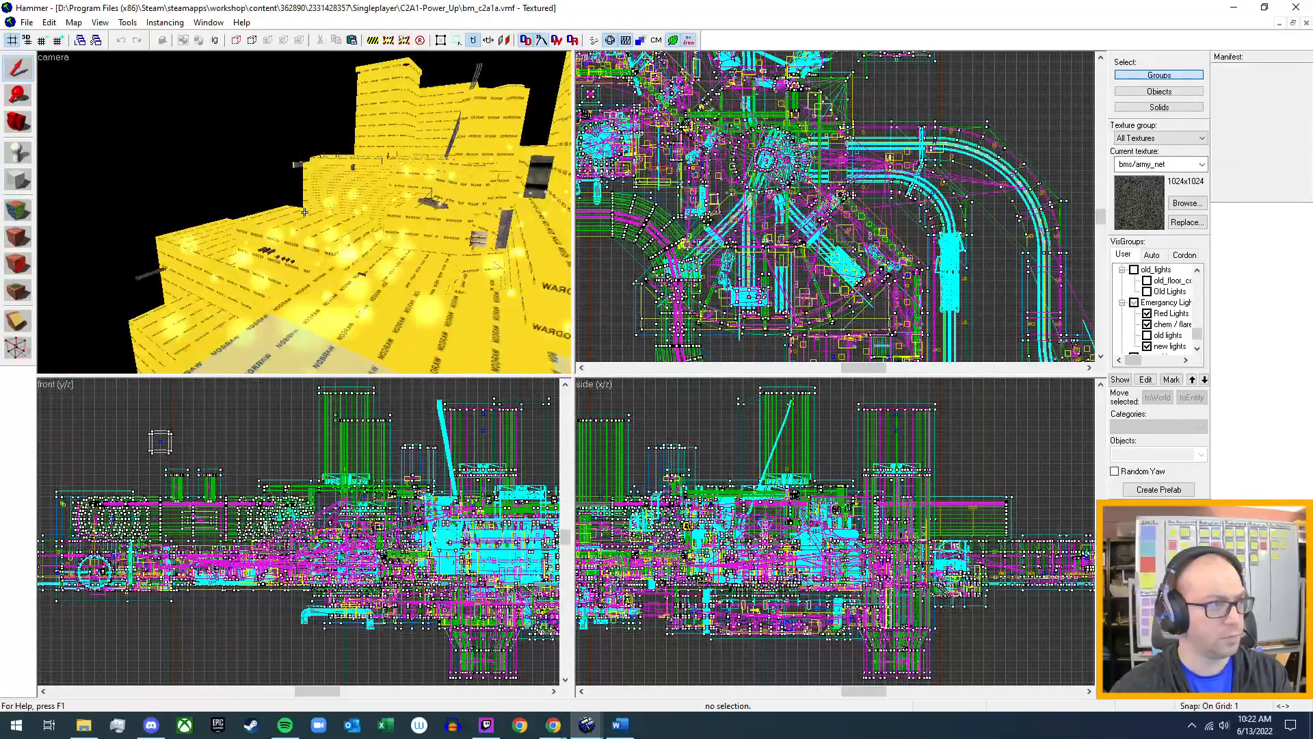
key("a")
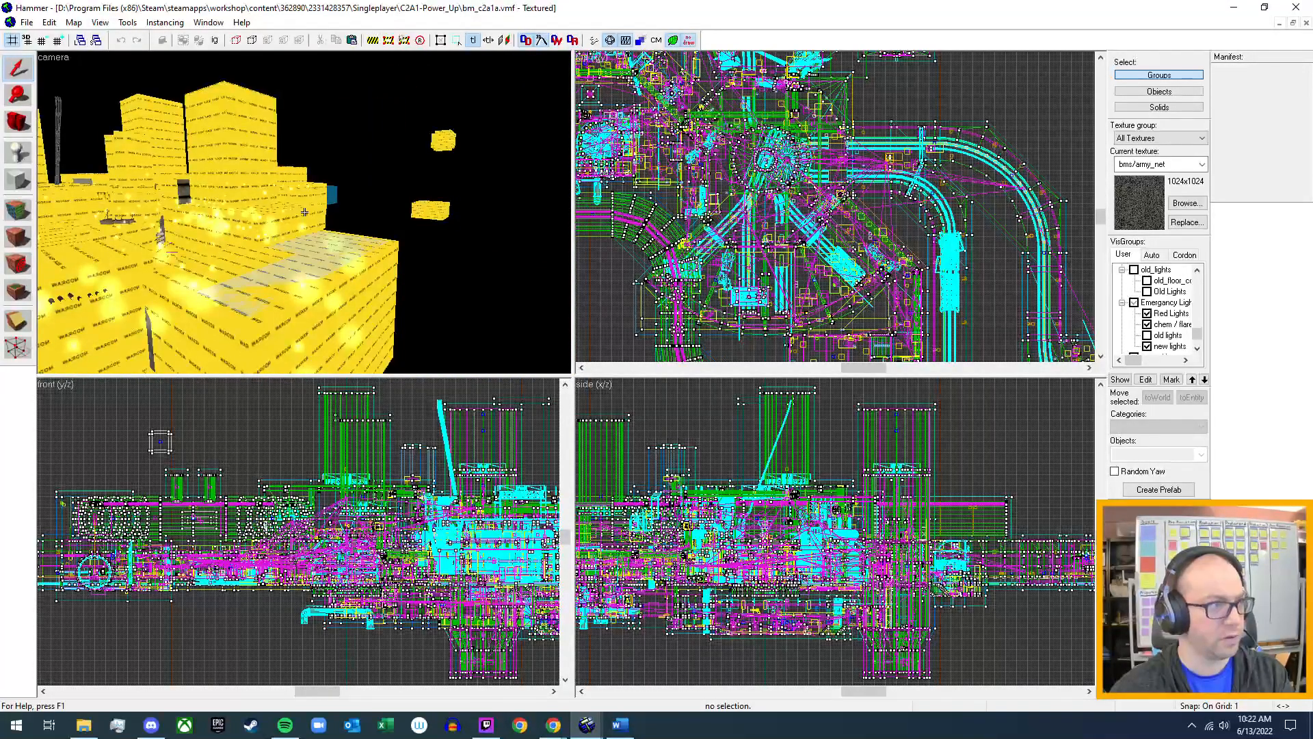
key("w")
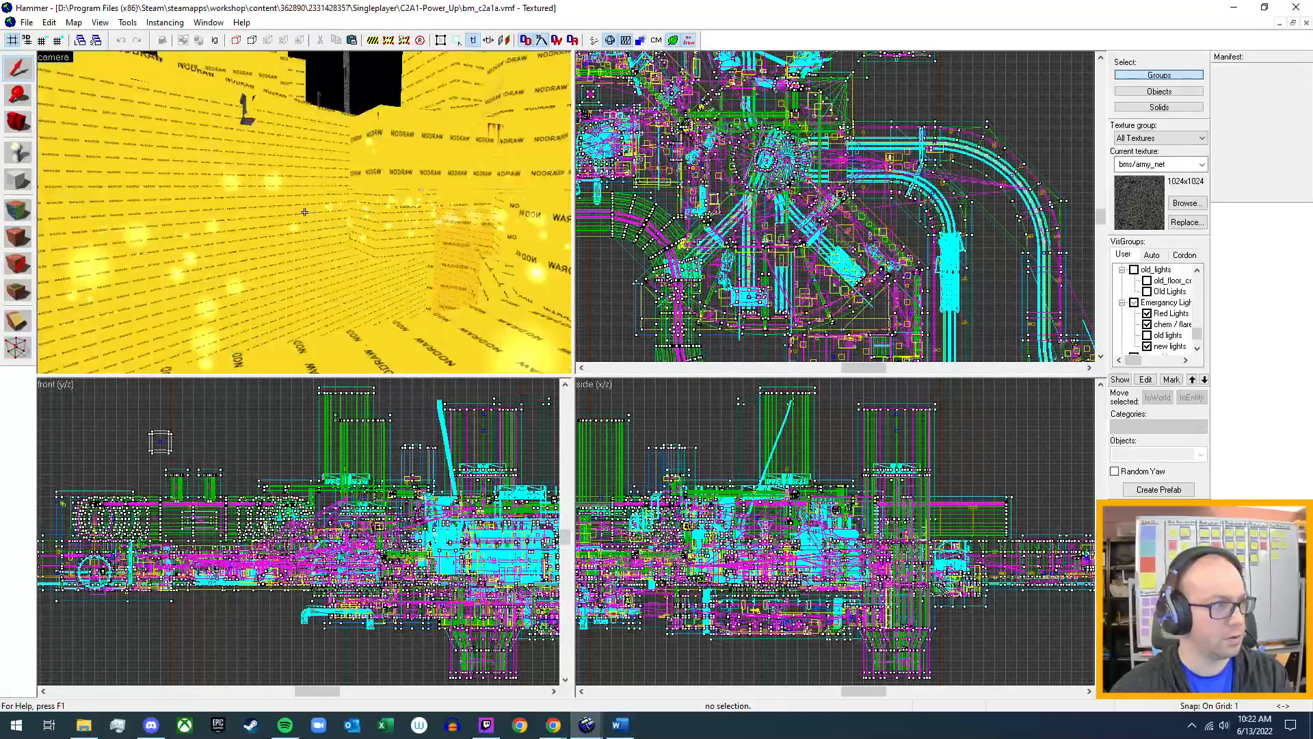
key("w")
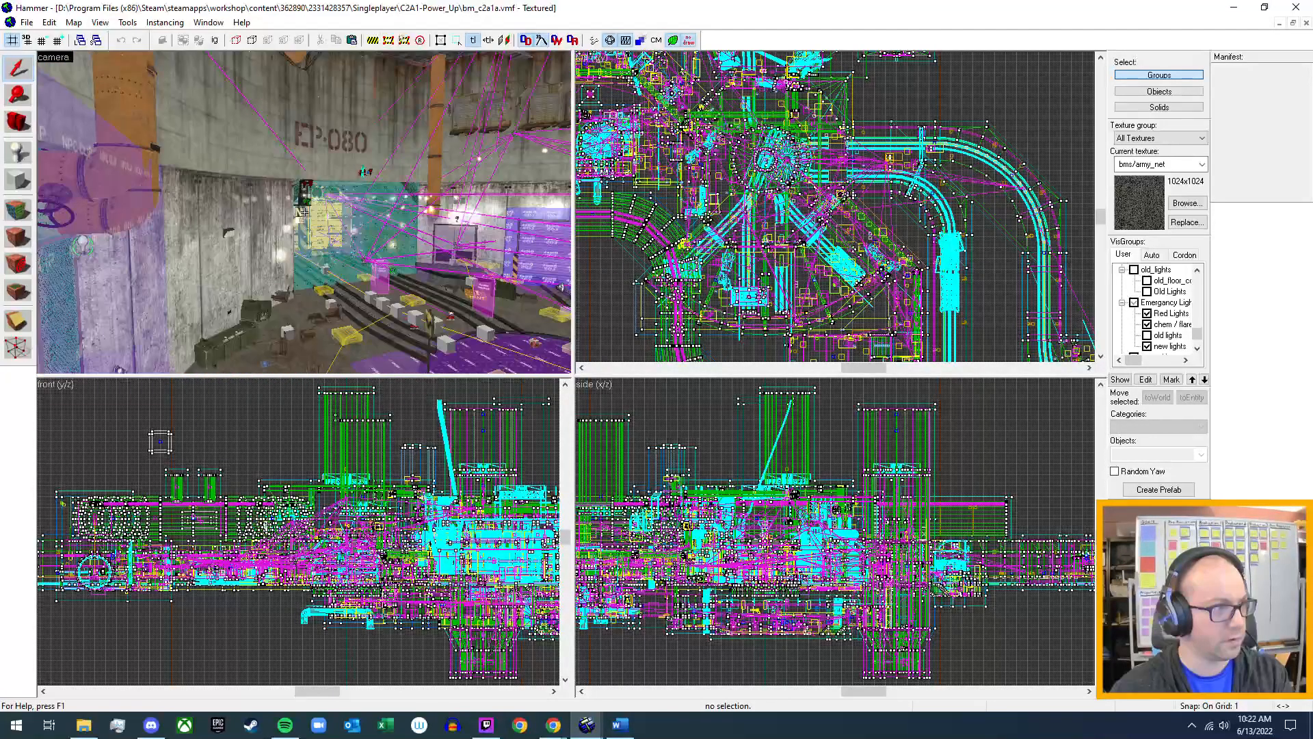
key("d")
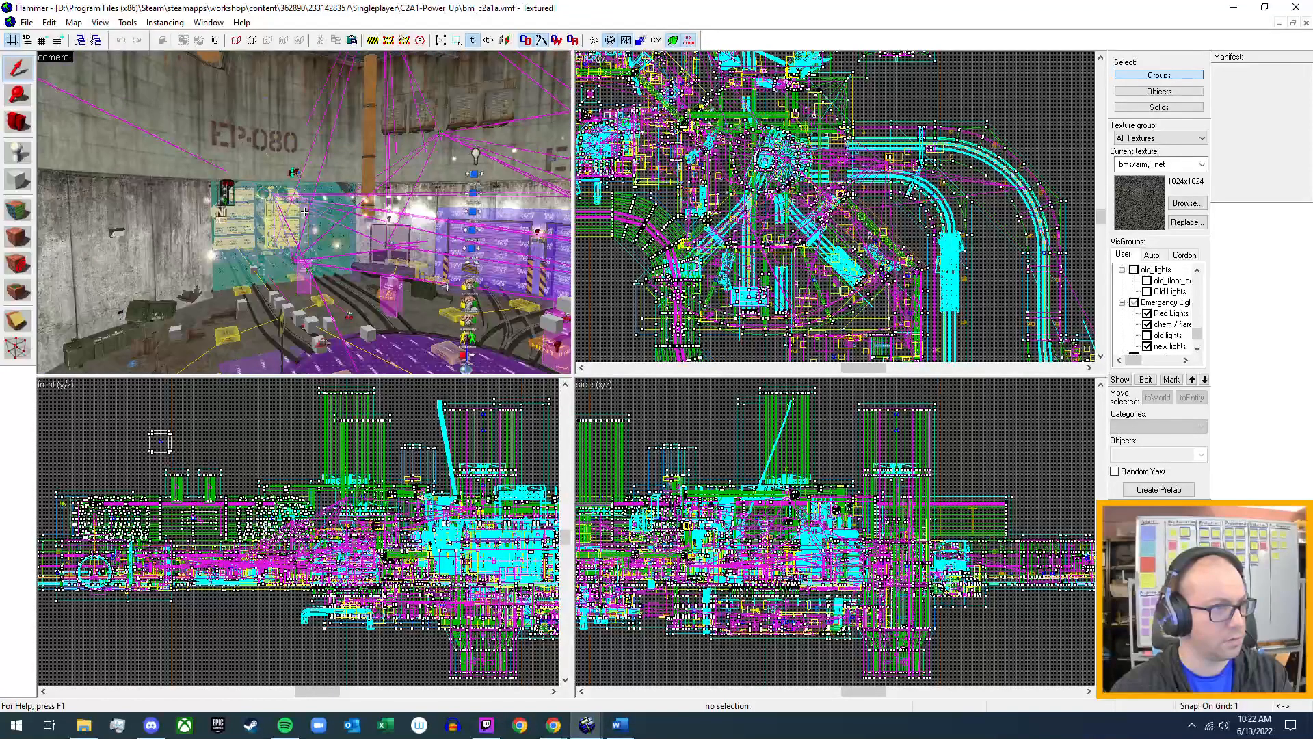
key("w")
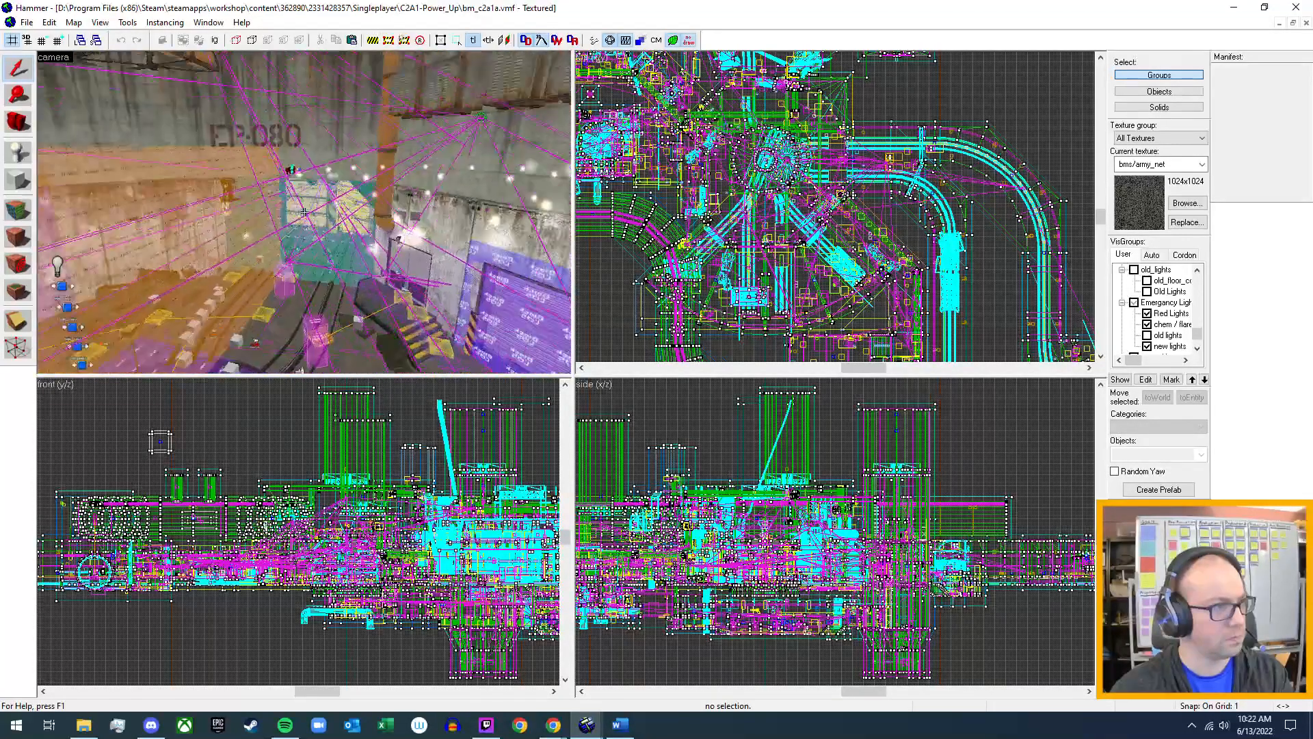
key("w")
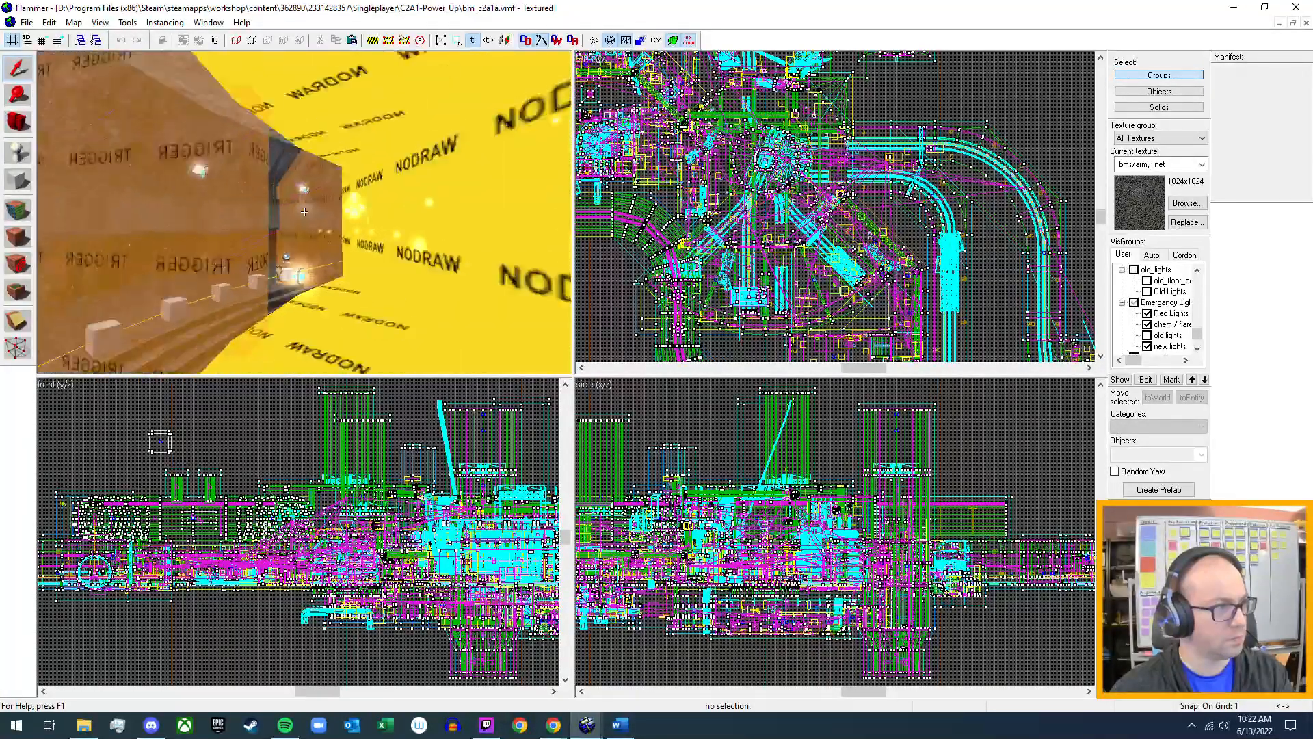
key("w")
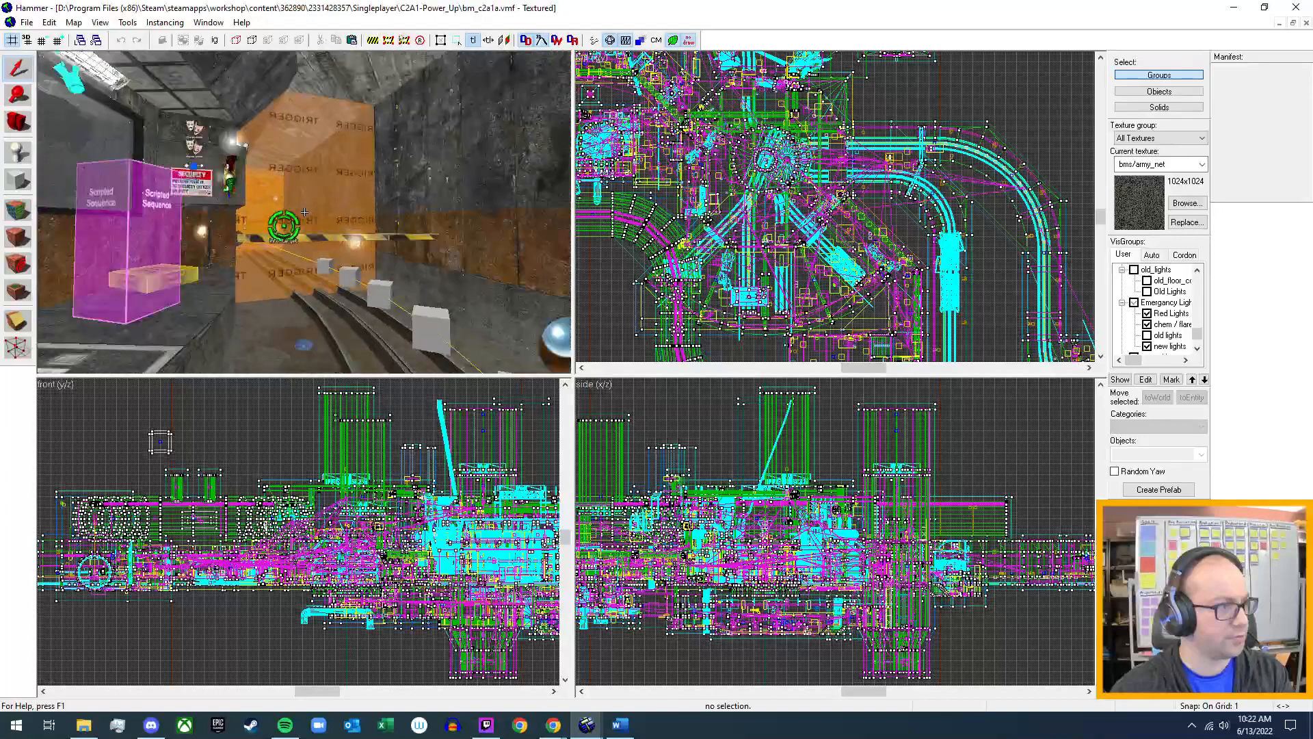
key("w")
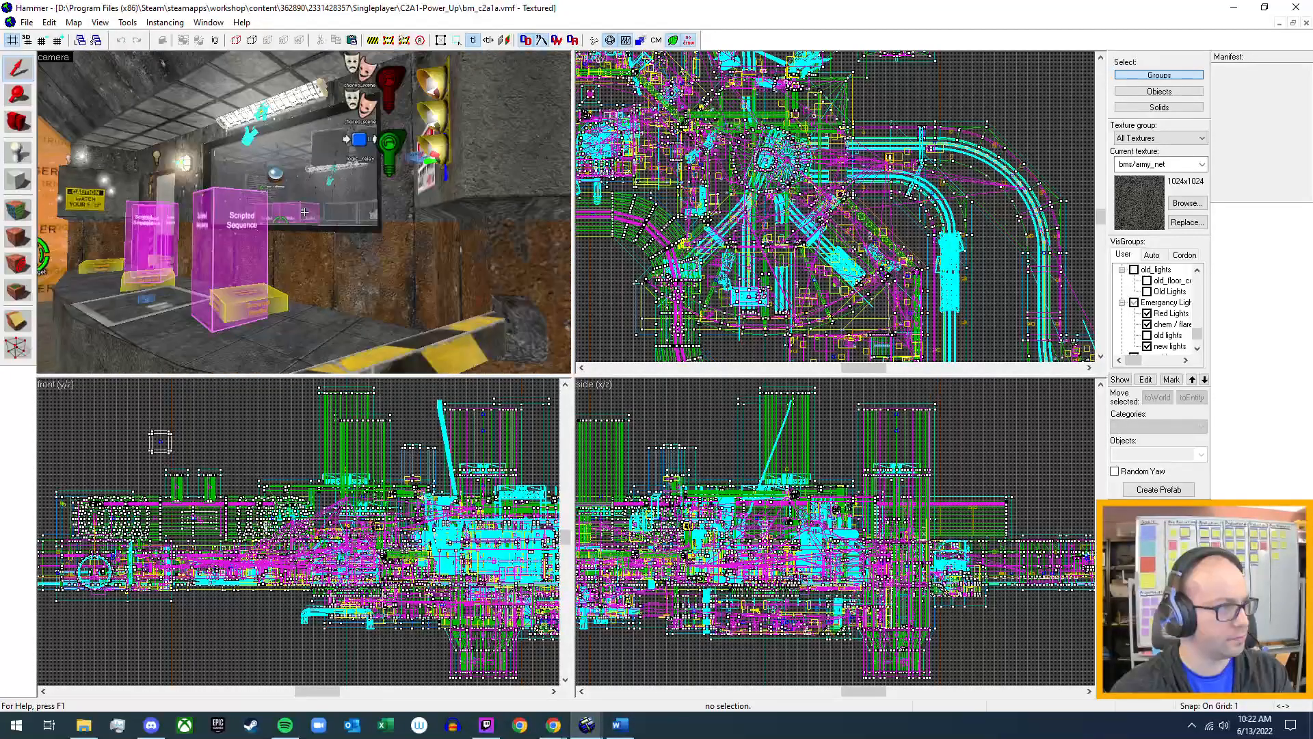
key("w")
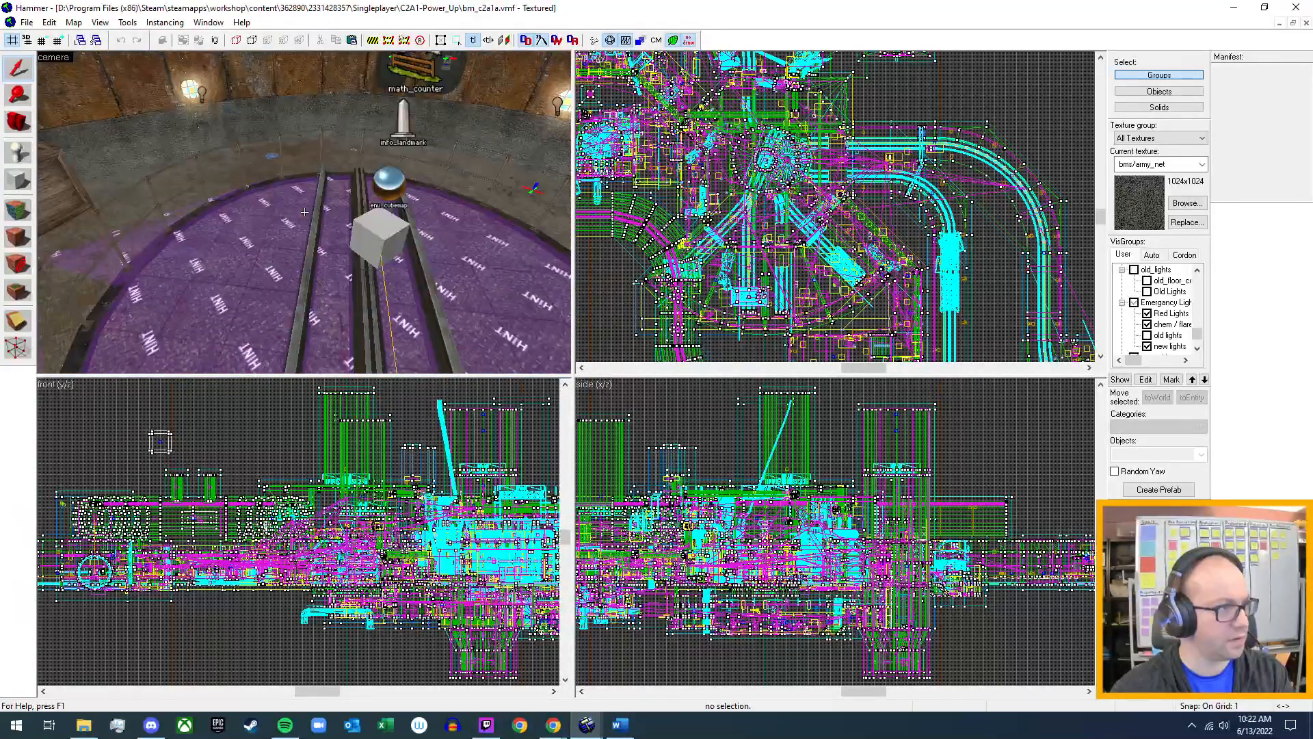
key("w")
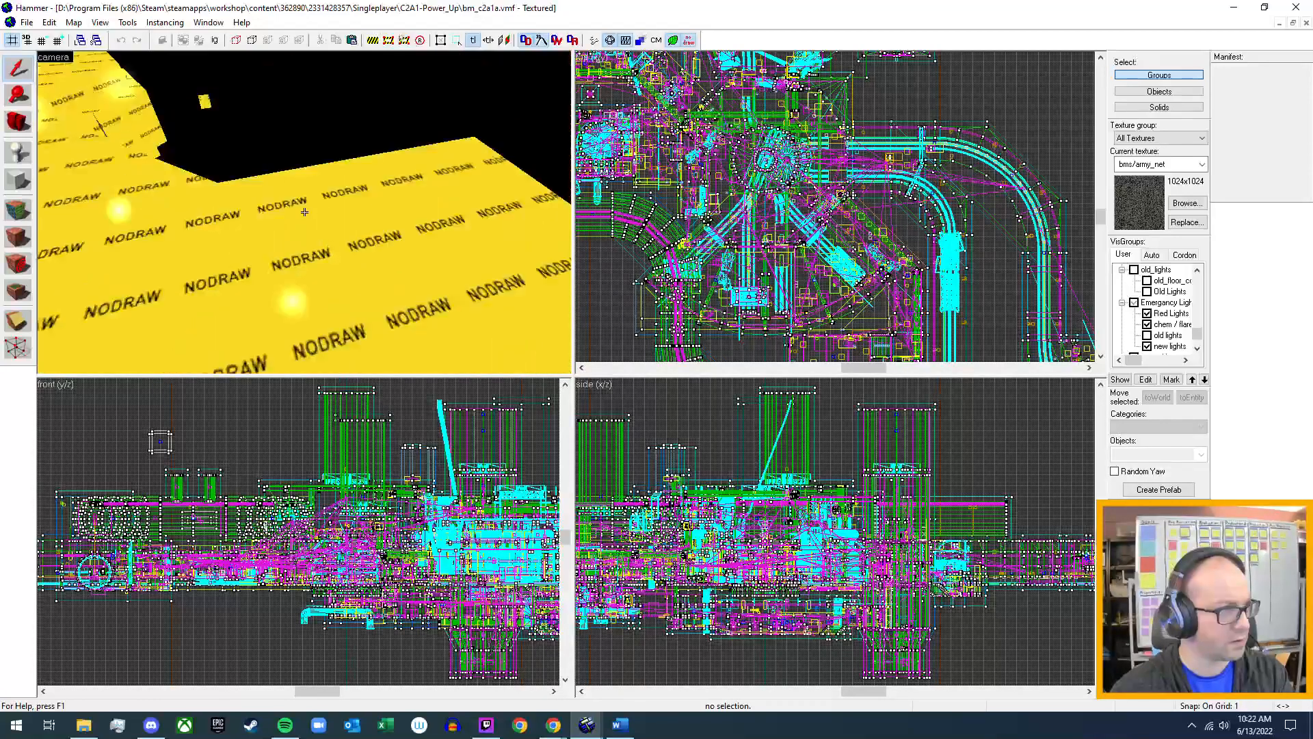
key("s")
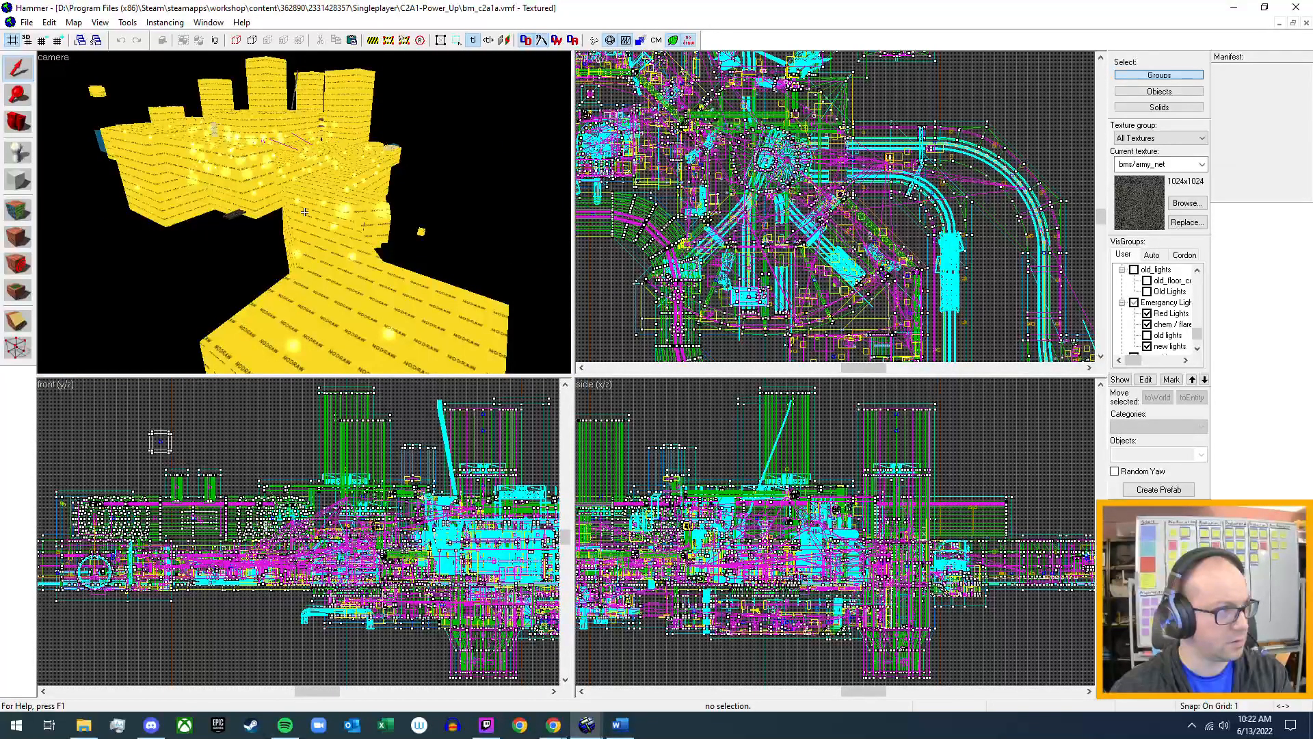
key("s")
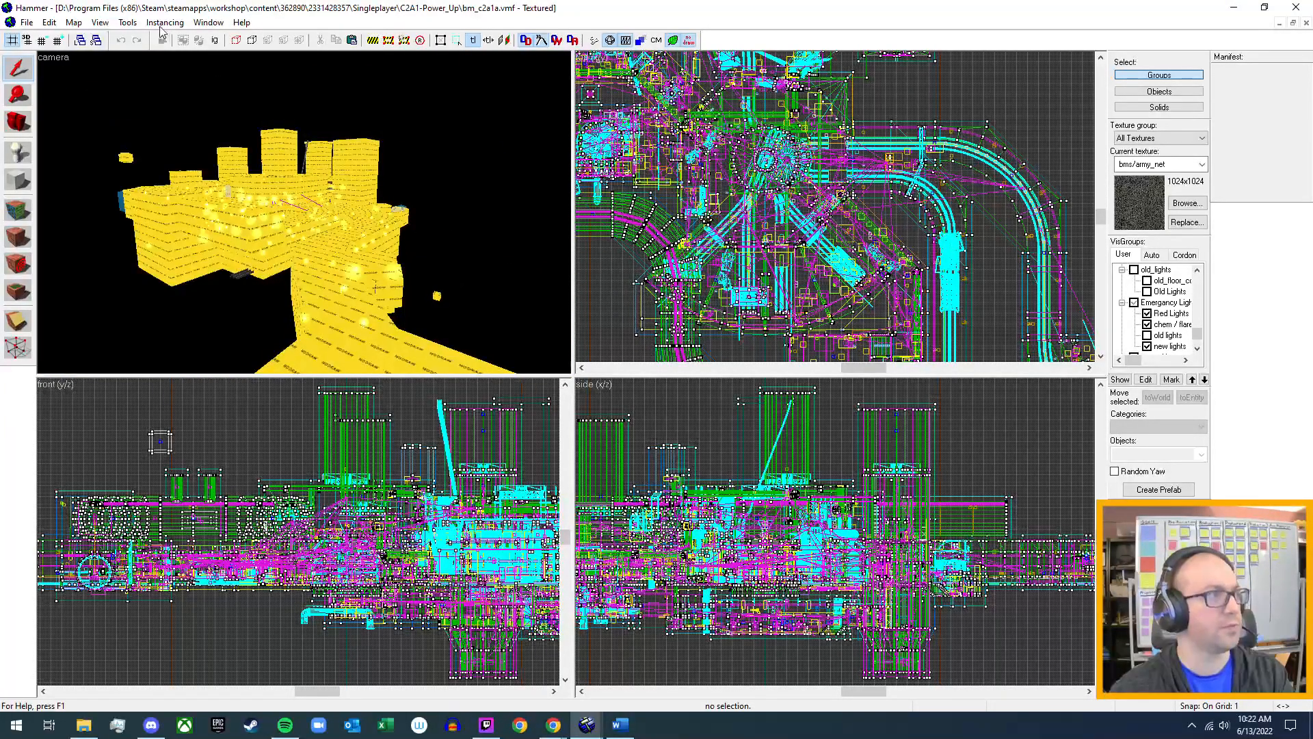
Open the Blast Pit map bm_c1a4a.vmf from the Singleplayer folder C1A4-Blast_Pit.
left_click(29, 24)
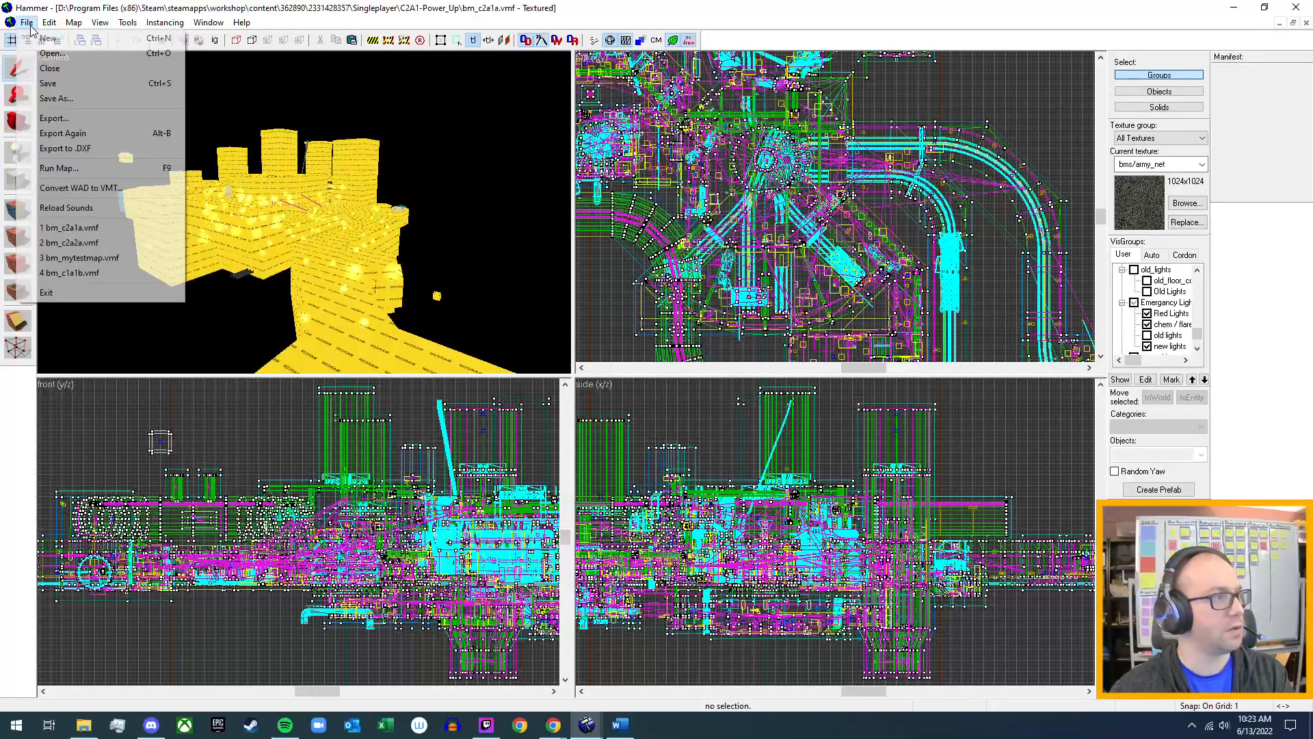
left_click(76, 55)
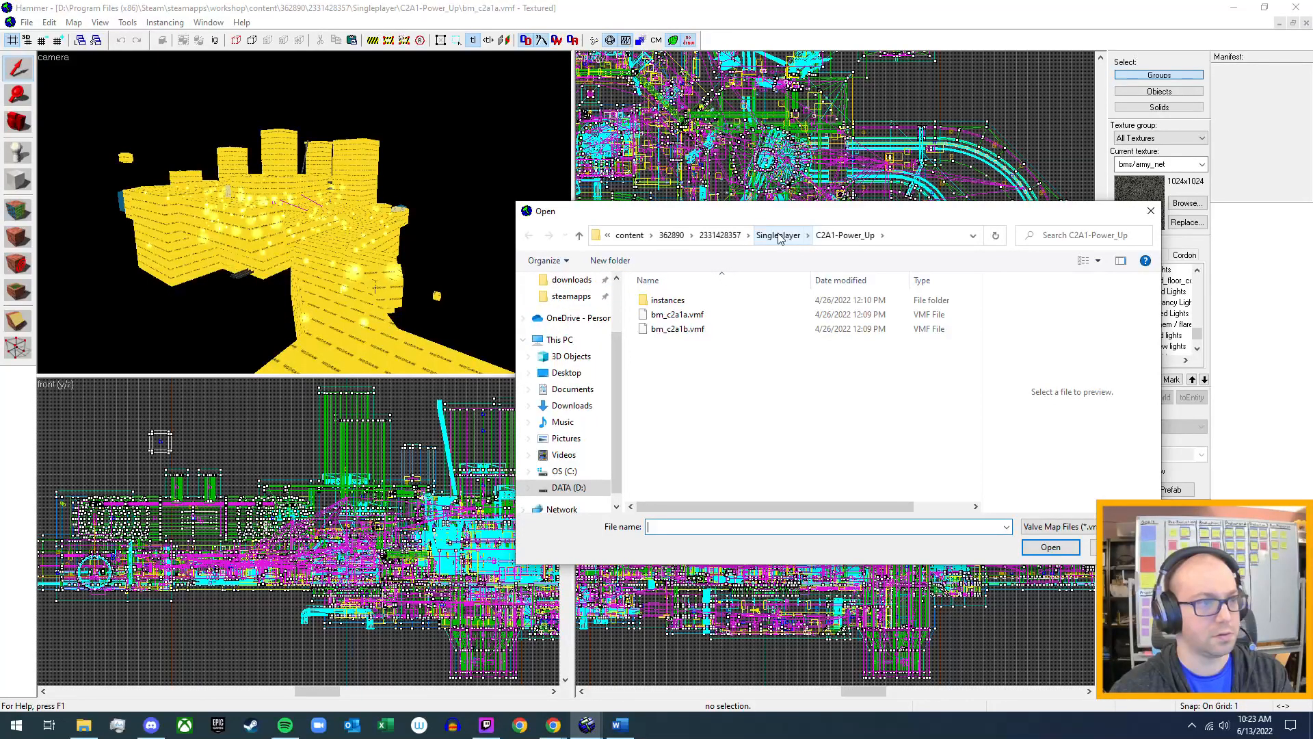
left_click(779, 235)
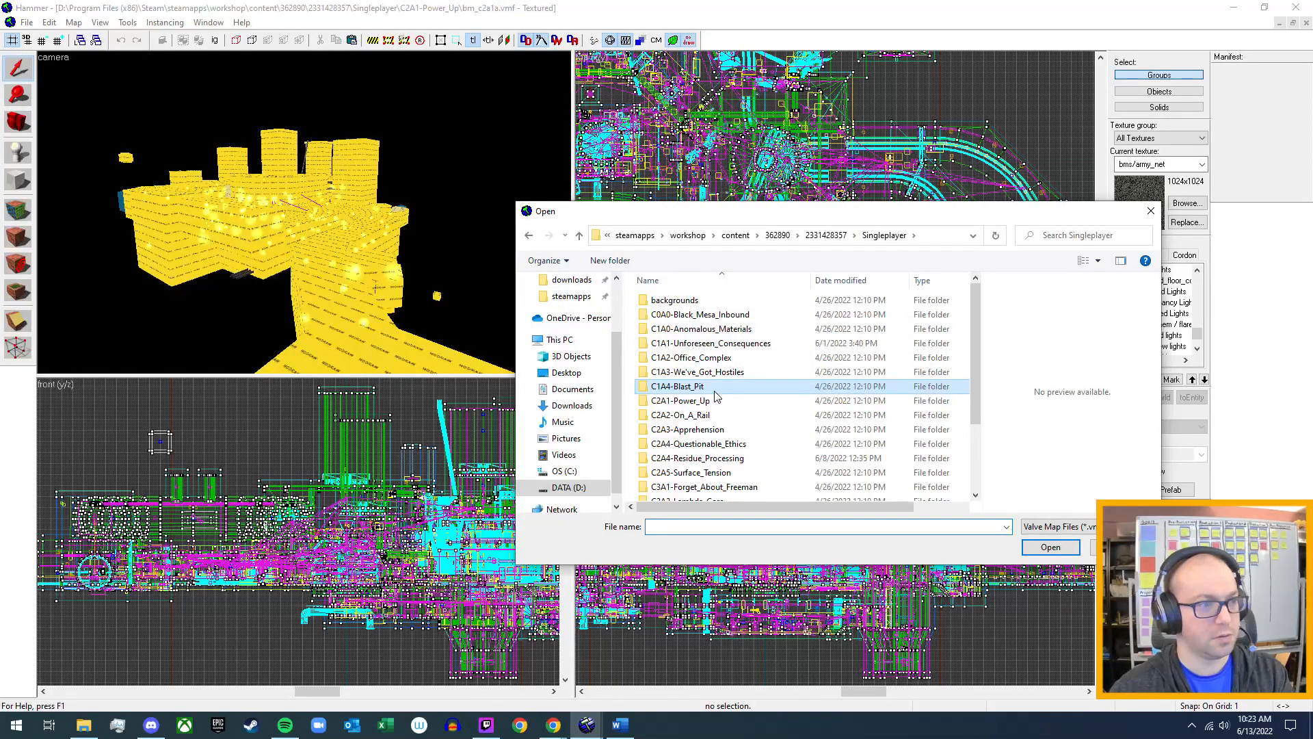
double_click(715, 390)
left_click(717, 317)
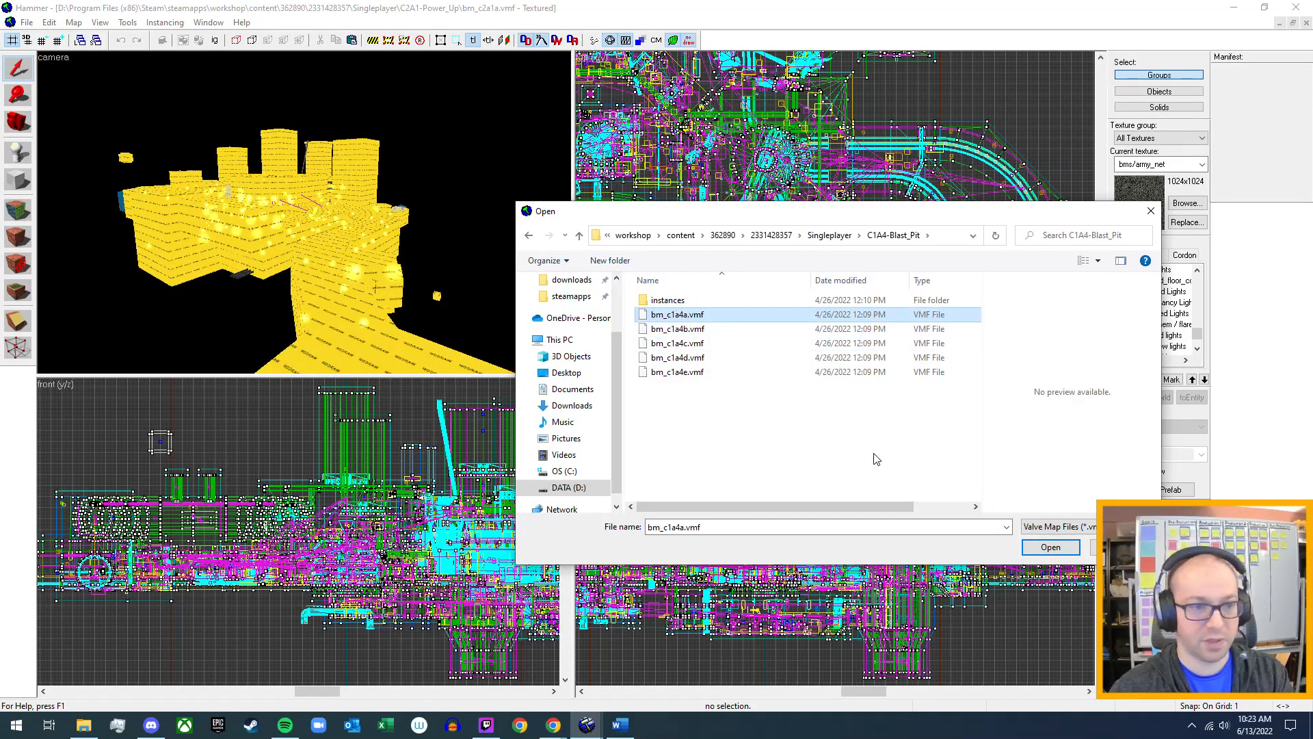
left_click(1051, 547)
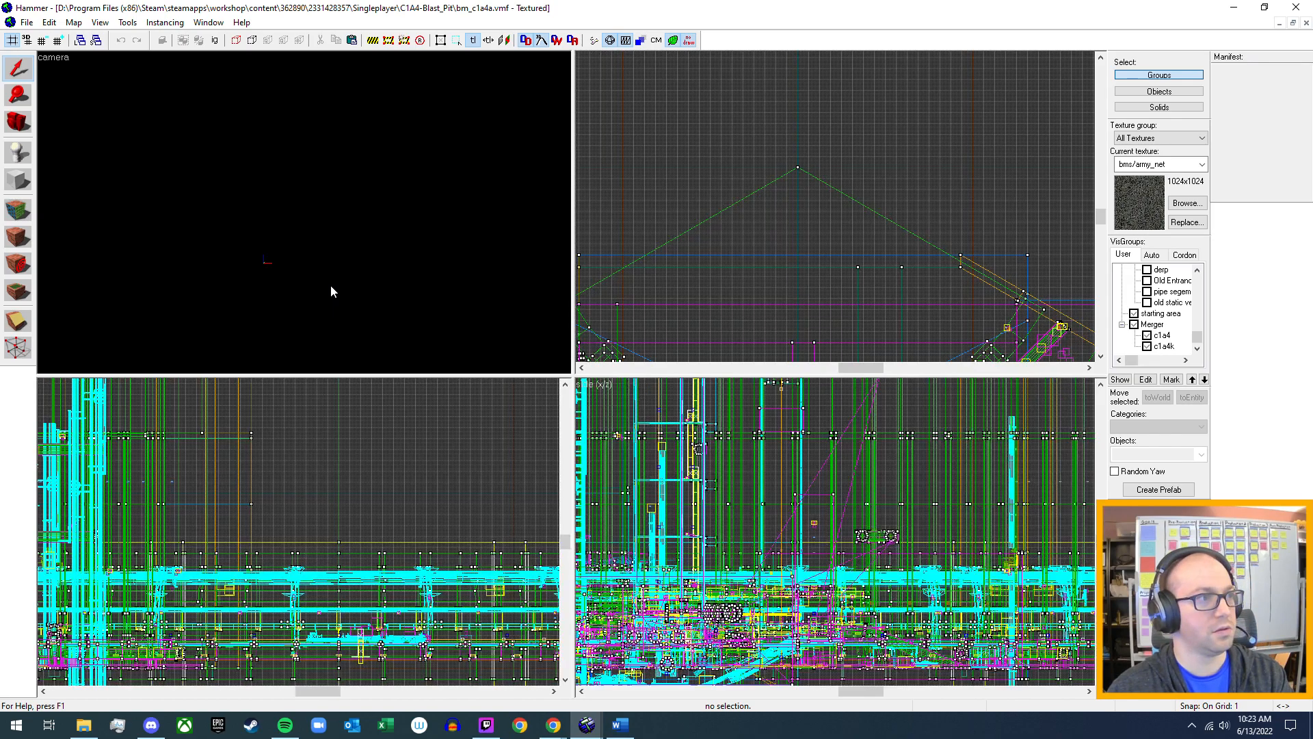
Select the XOG volume covering the floor of the Blast Pit chamber between the crates and open its object properties.
key("z")
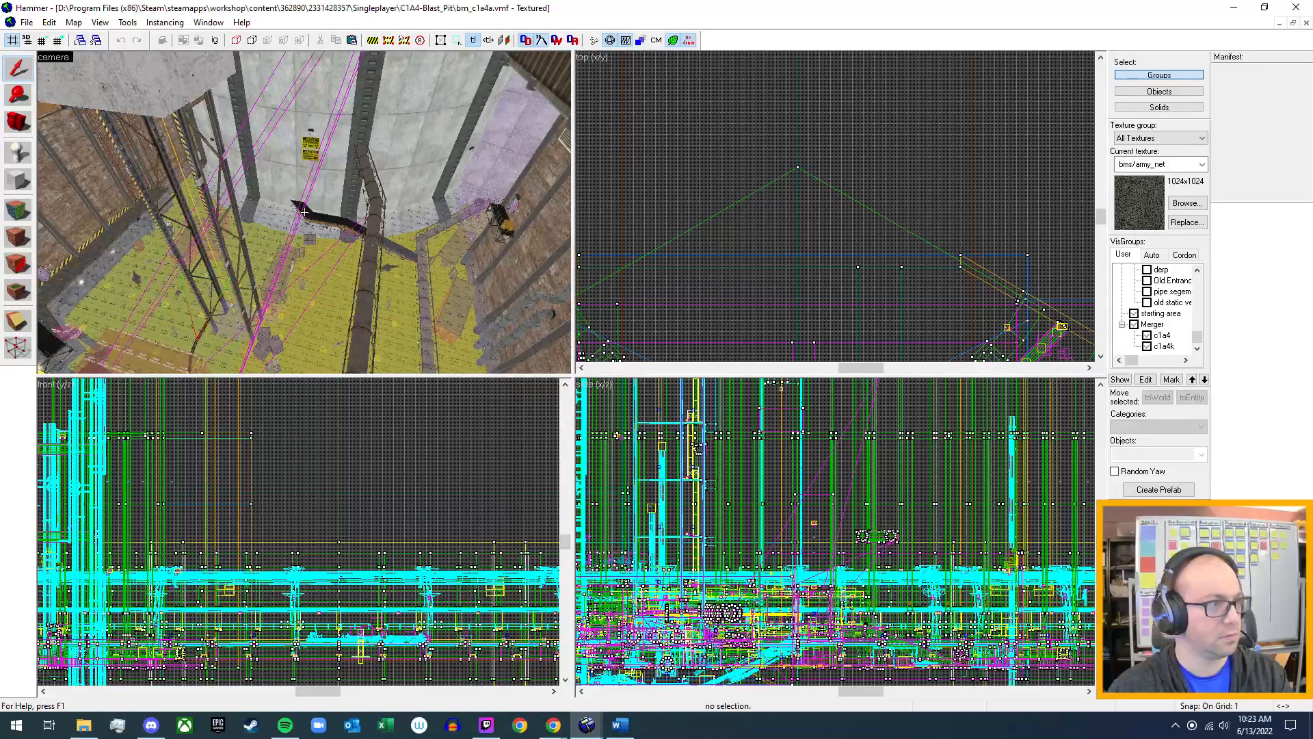
key("w")
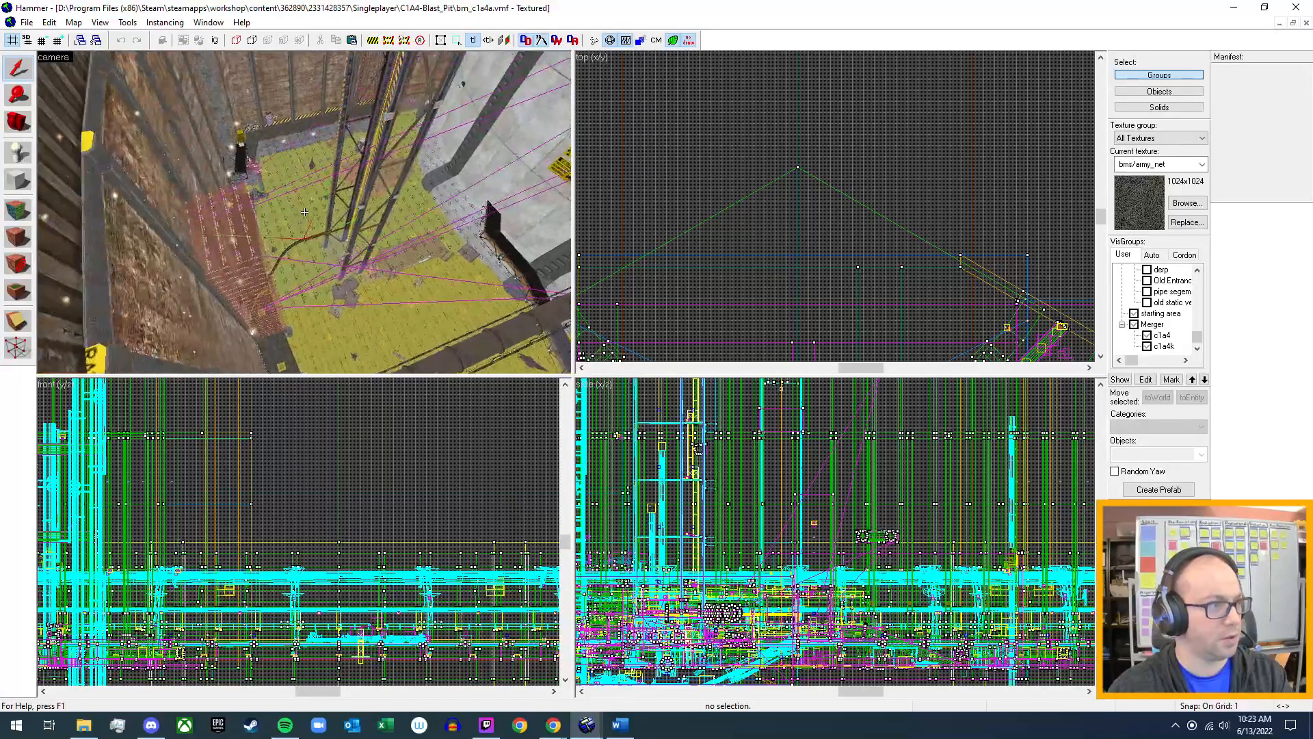
key("w")
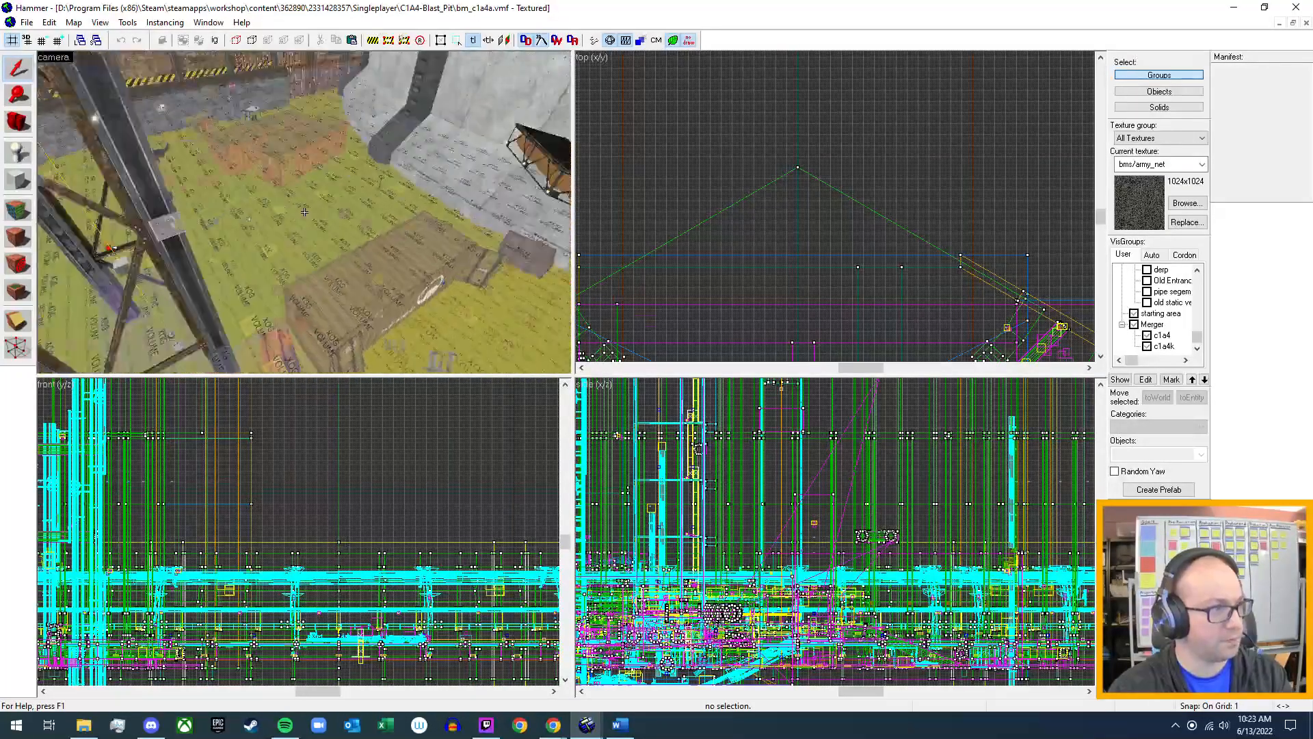
key("d")
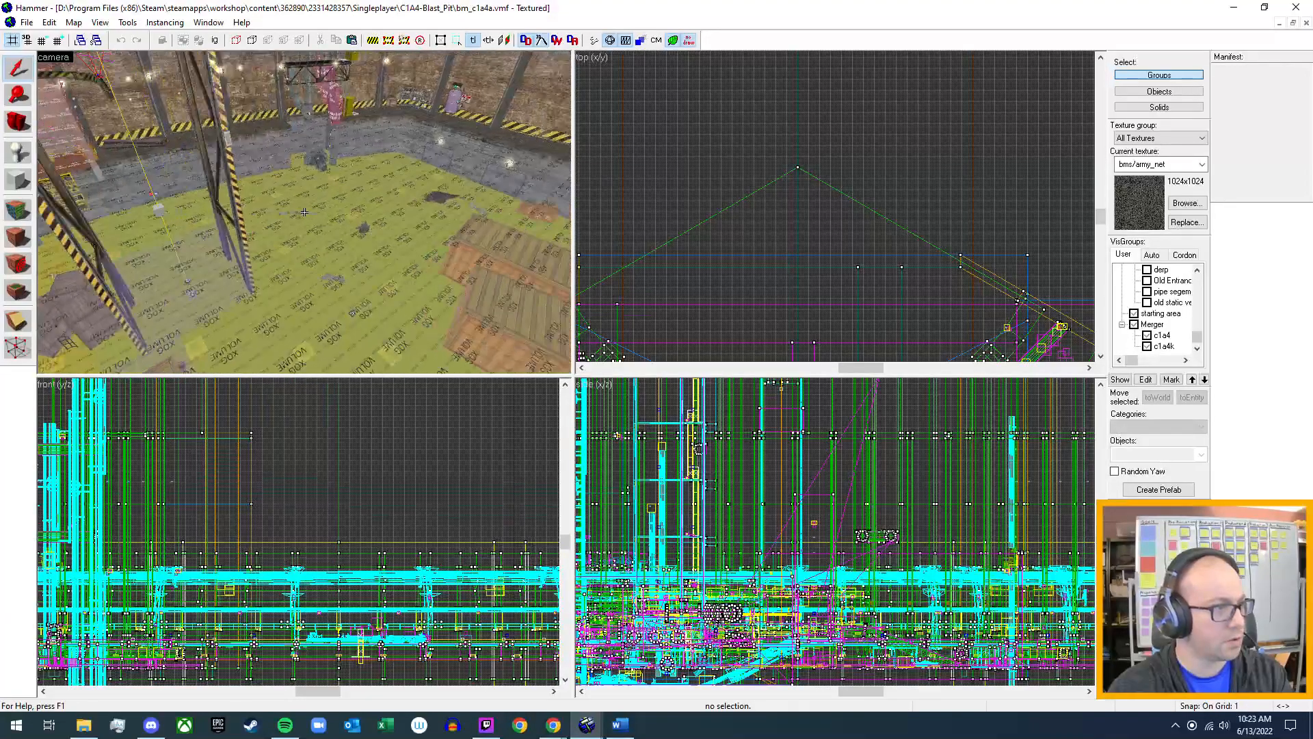
key("w")
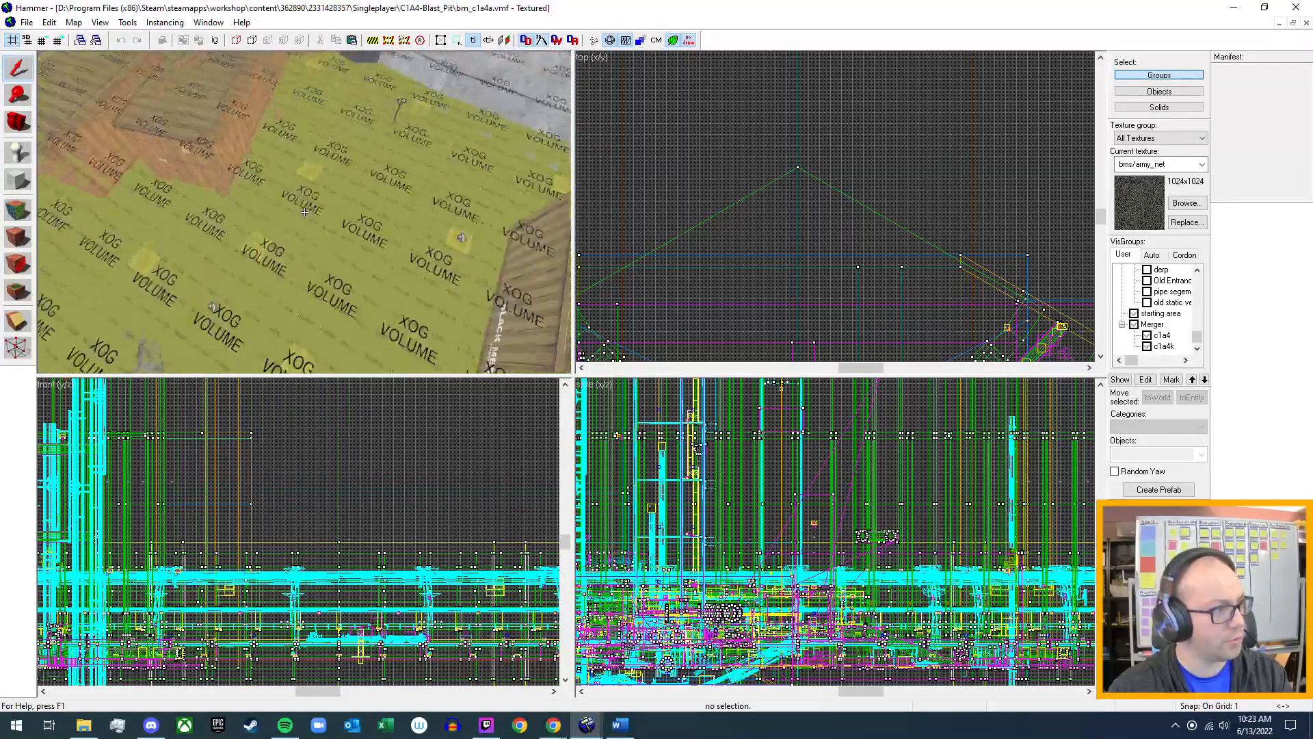
key("w")
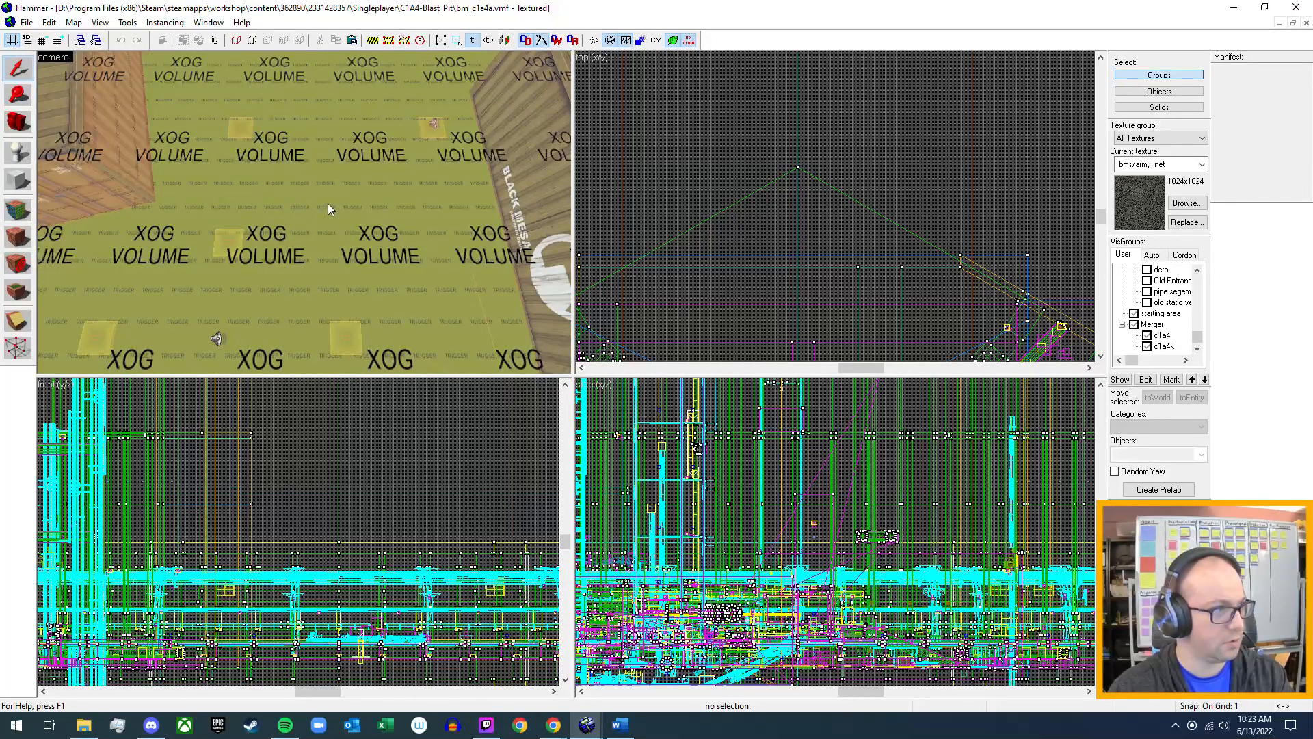
left_click(327, 203)
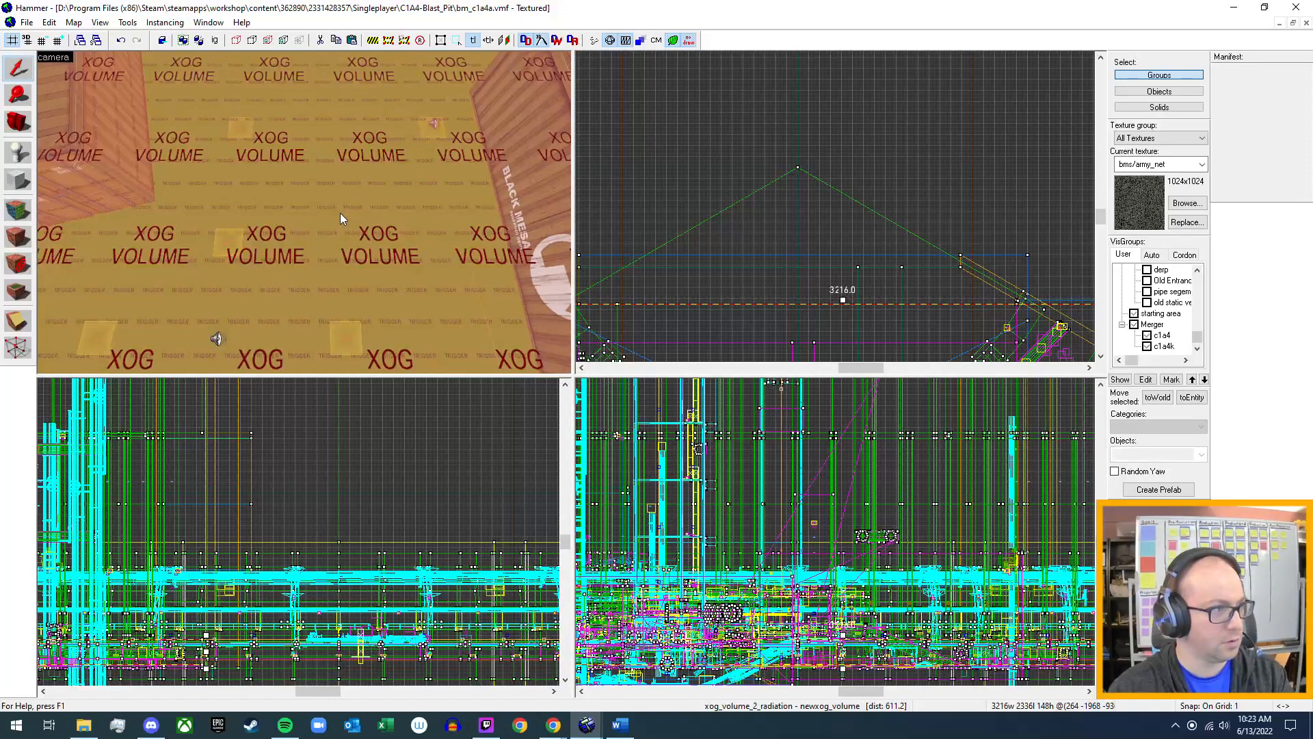
key("alt+Return")
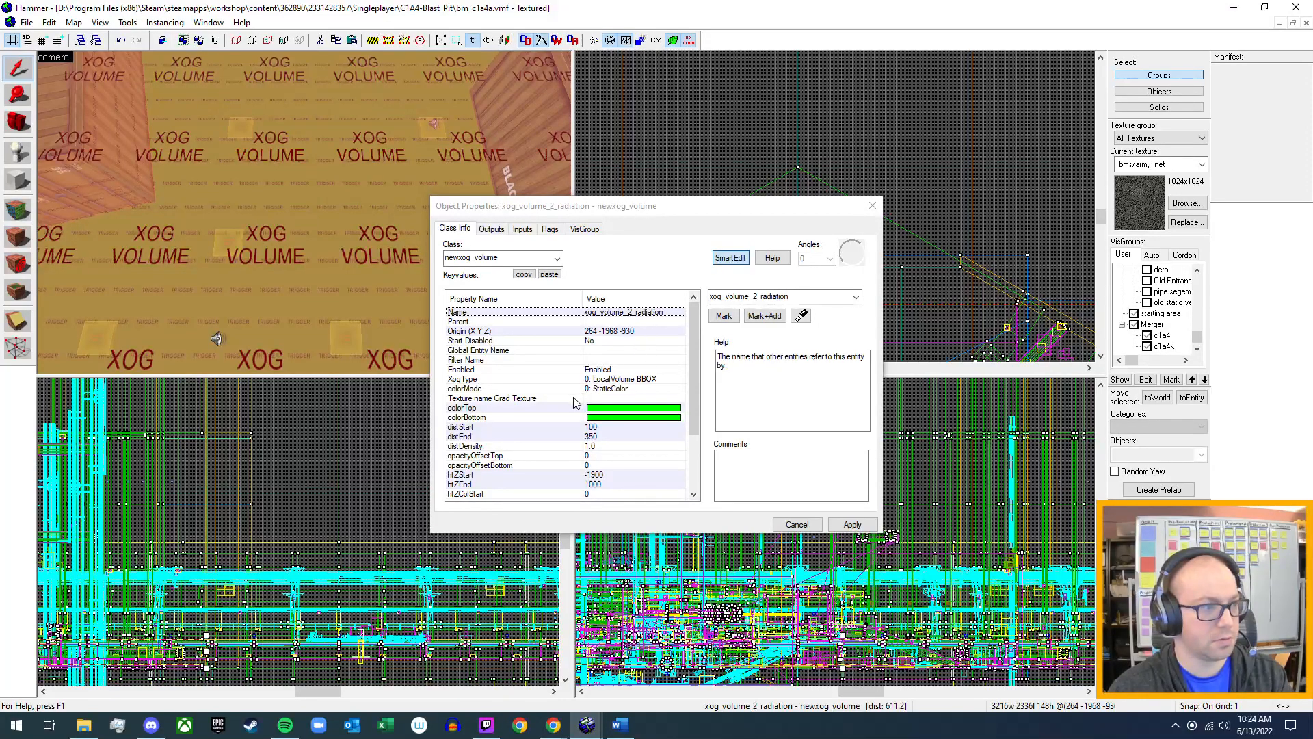
Review the radiation XOG volume's keyvalues, outputs, inputs and flags, and close its properties.
scroll(575, 402, "down", 3)
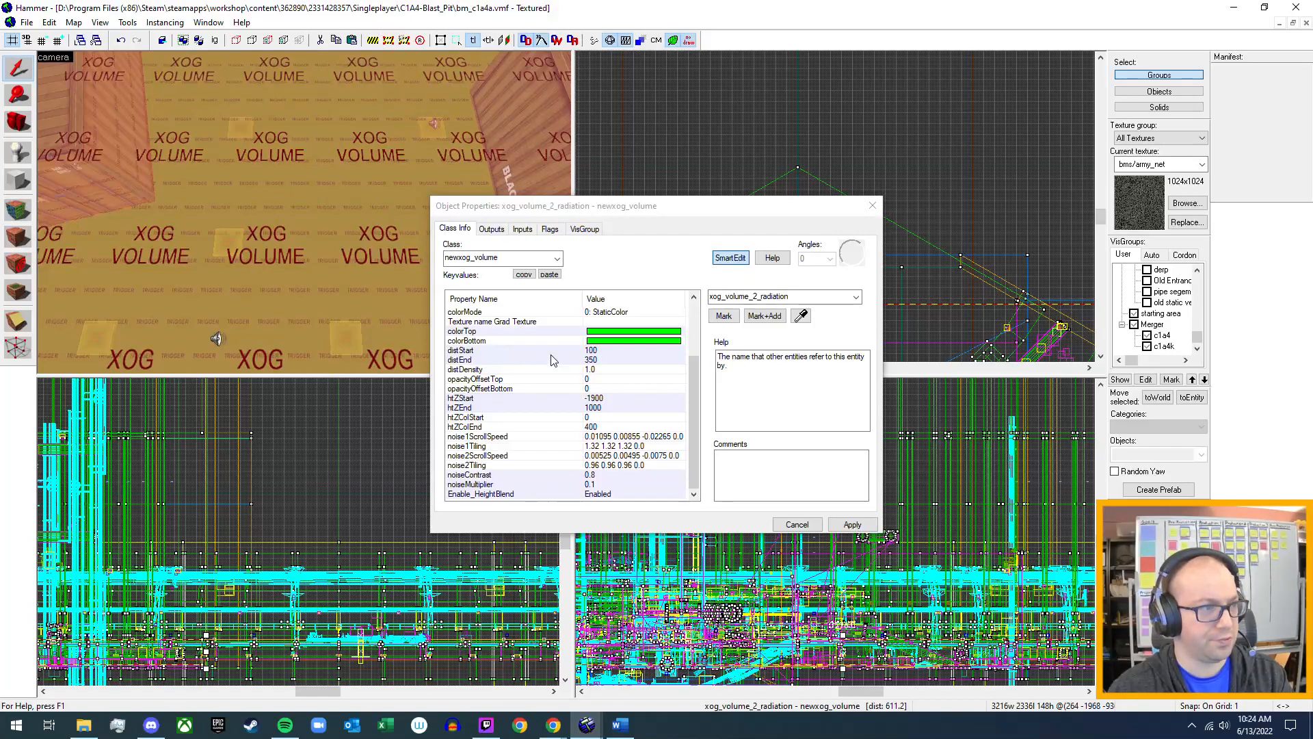
scroll(498, 354, "up", 3)
left_click(491, 231)
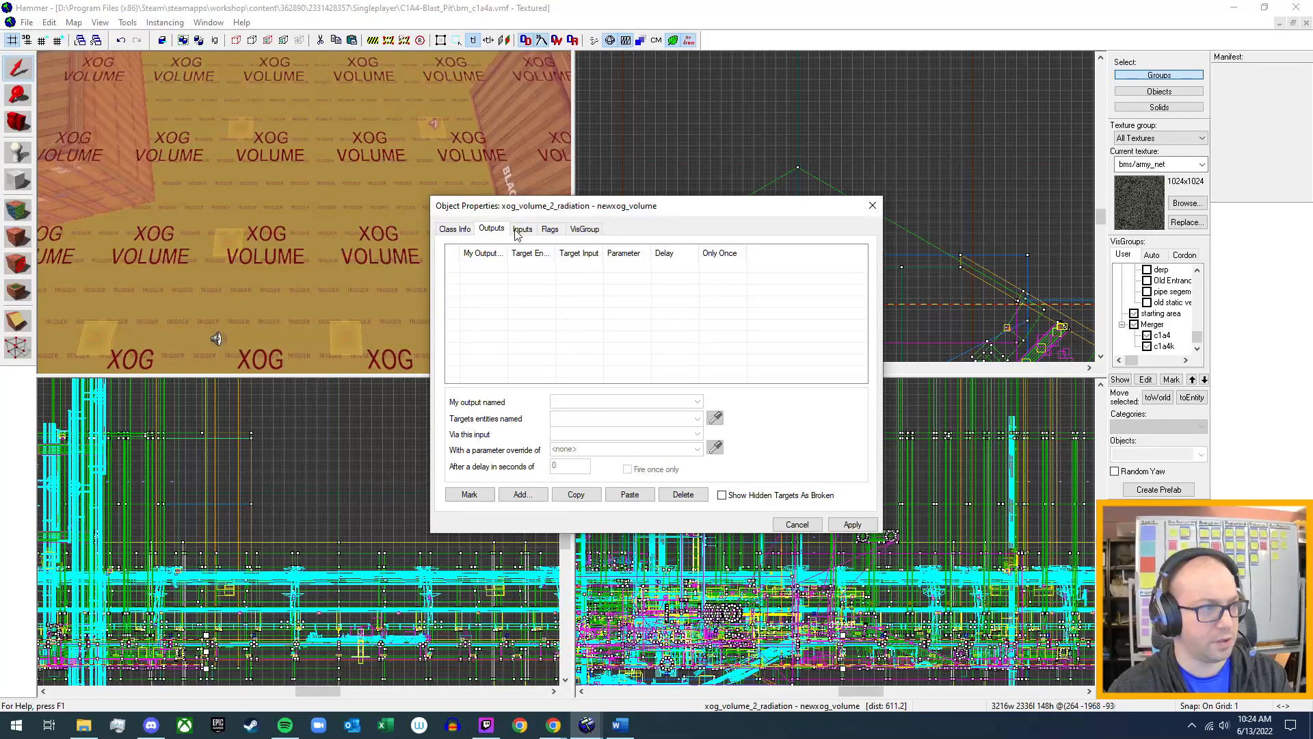
left_click(523, 233)
left_click(554, 232)
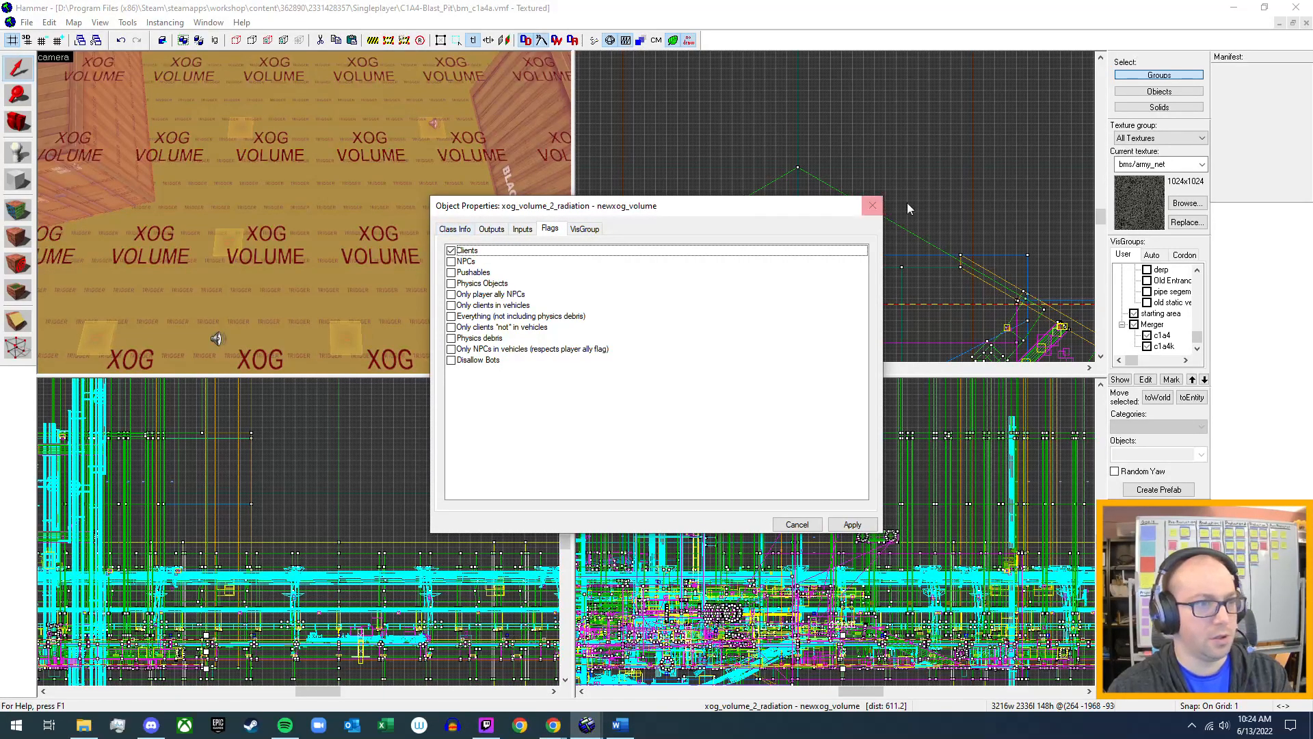
key("Escape")
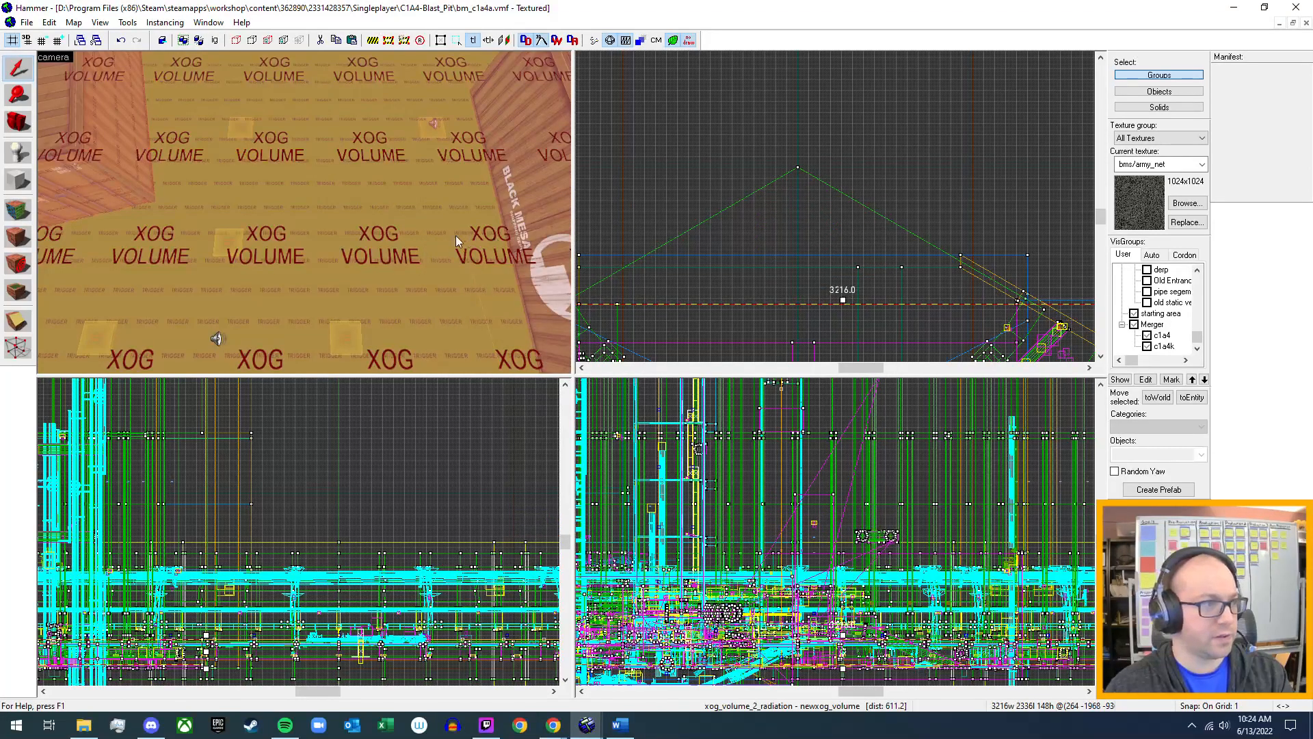
Select the trigger brush covering the chamber floor beneath the XOG volume and open its object properties.
key("z")
key("w")
key("w")
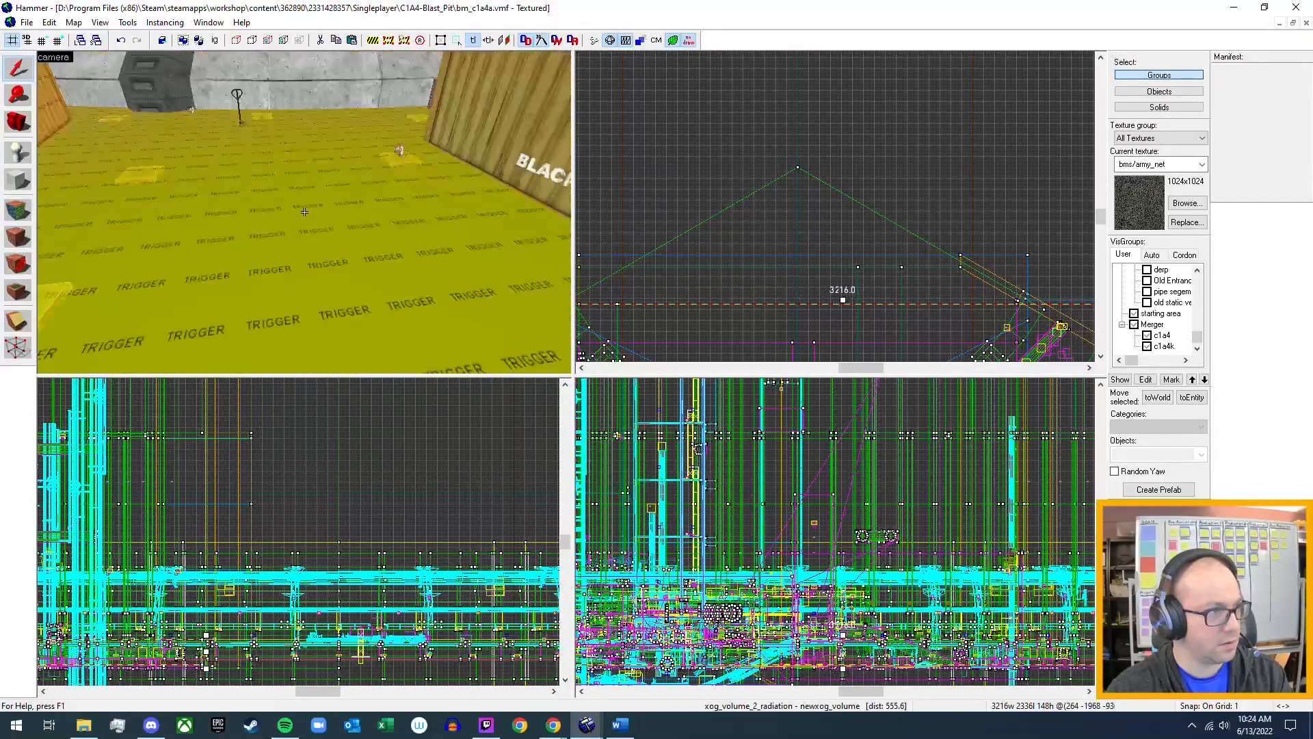
key("w")
left_click(305, 212)
key("alt+Return")
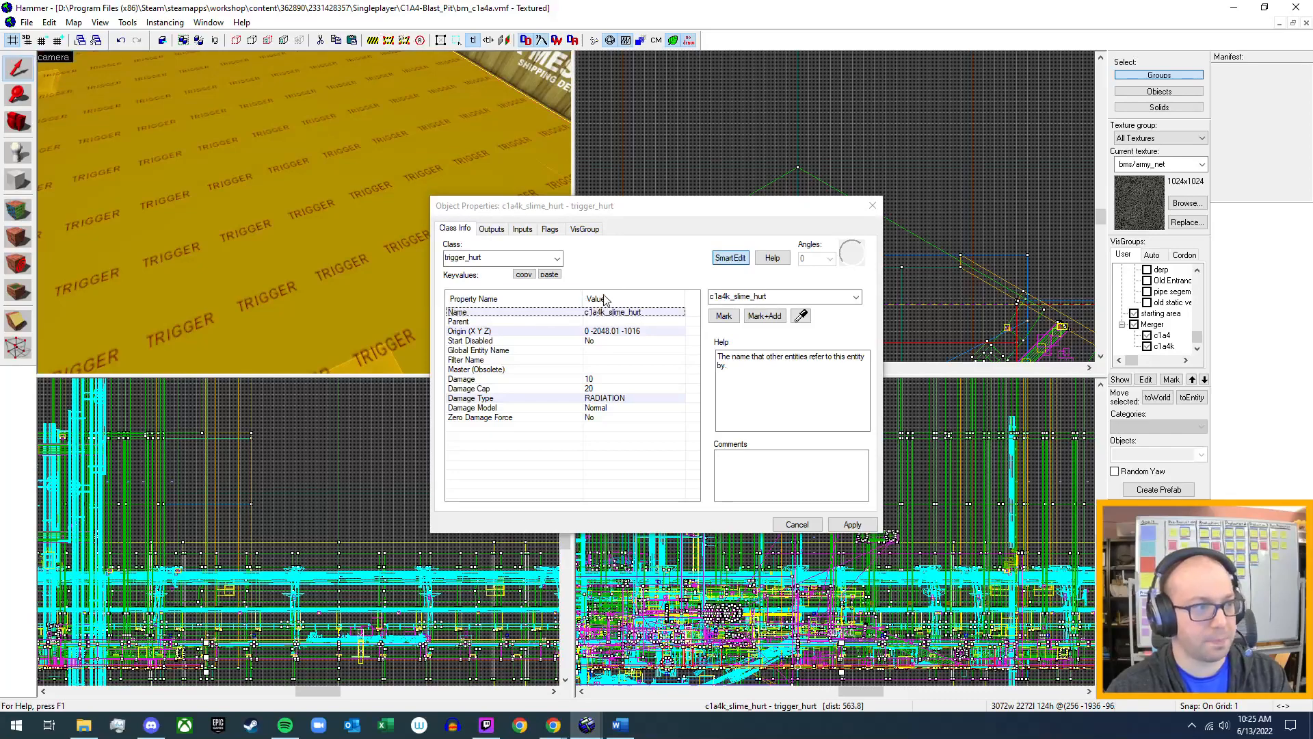
Close the trigger_hurt properties, then select the sound entity on the chamber floor near the crates and open its object properties.
left_click(868, 211)
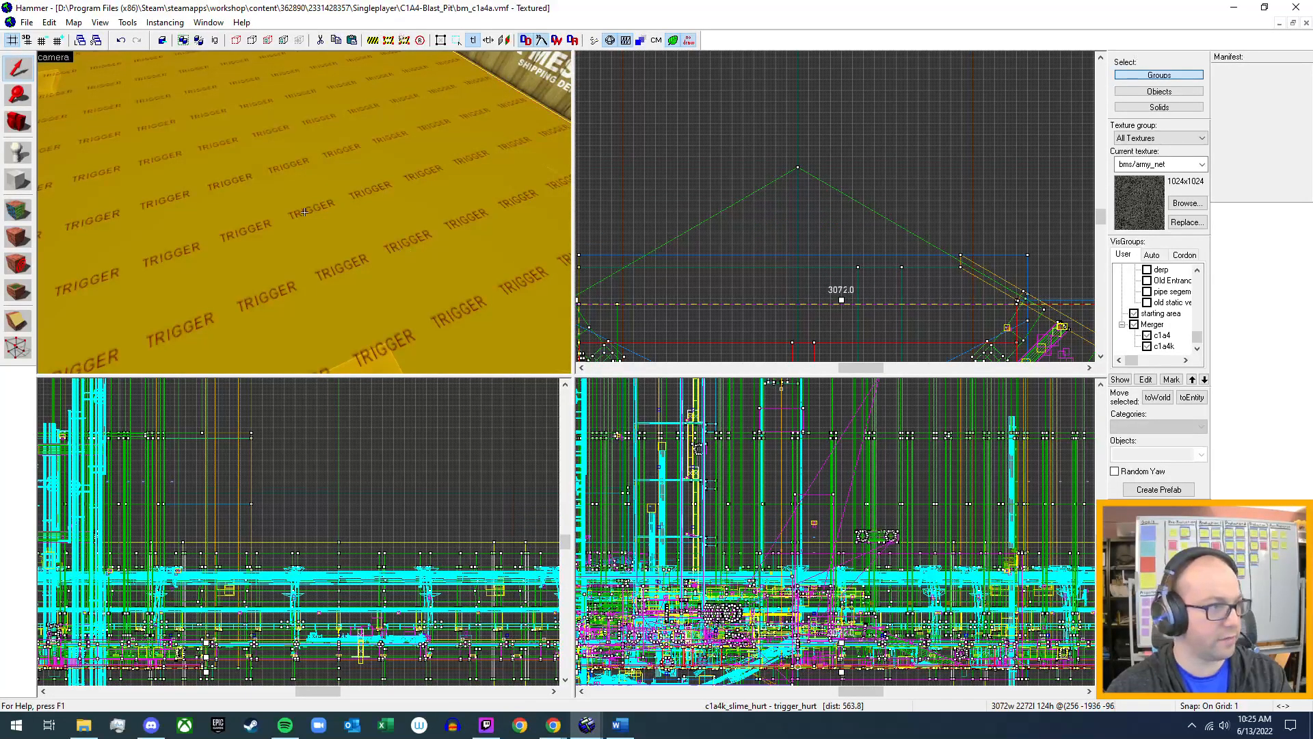
key("w")
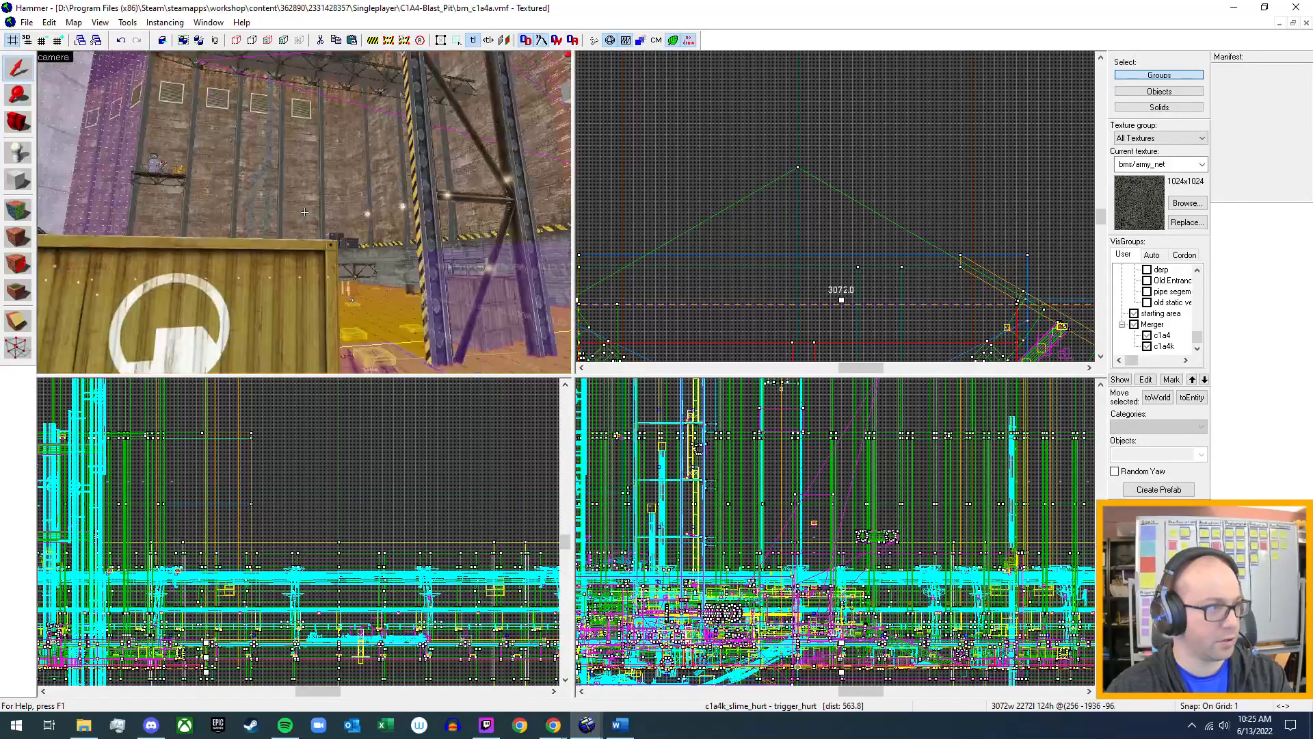
key("w")
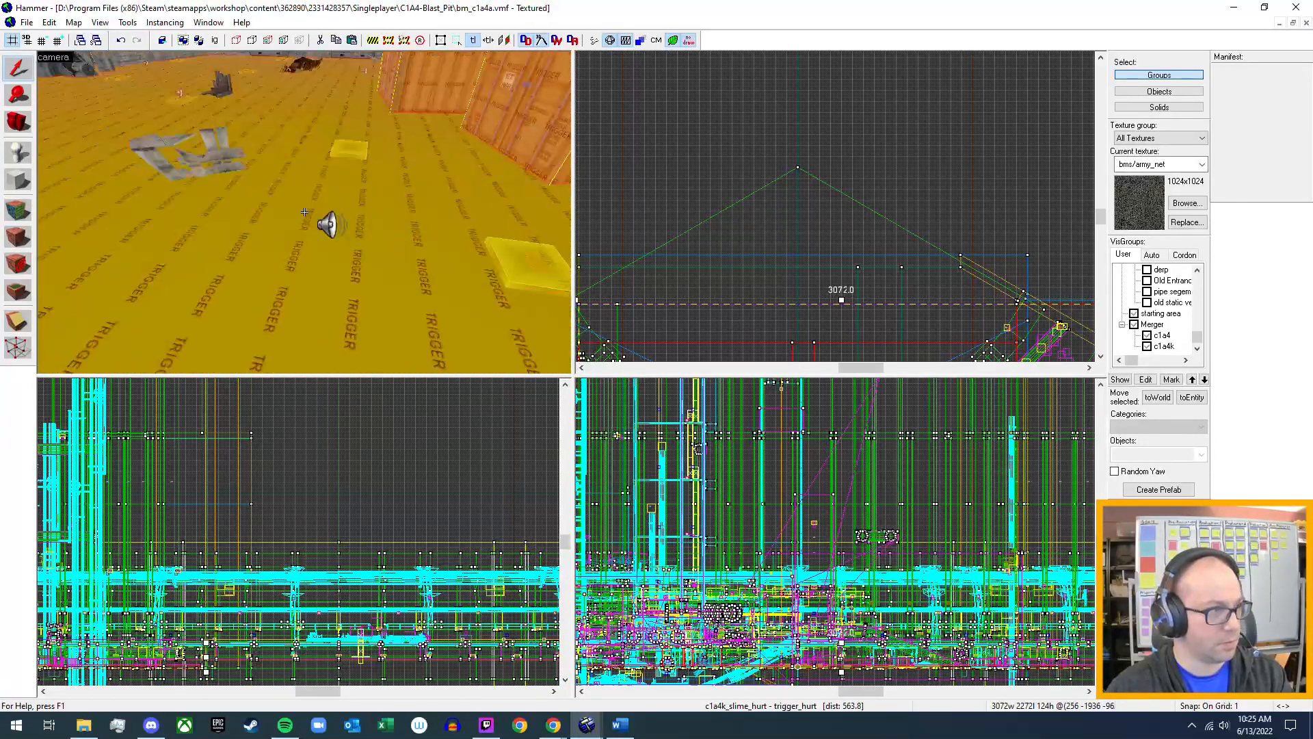
left_click(329, 226)
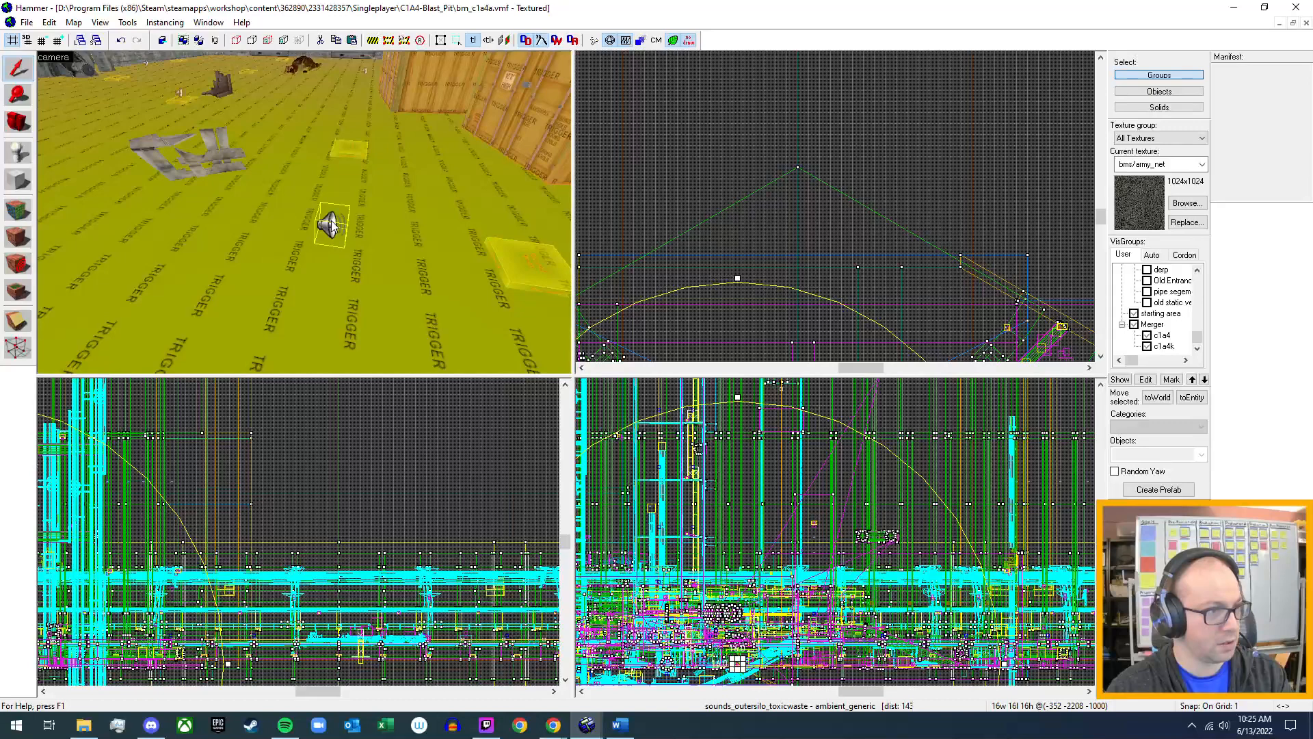
double_click(329, 226)
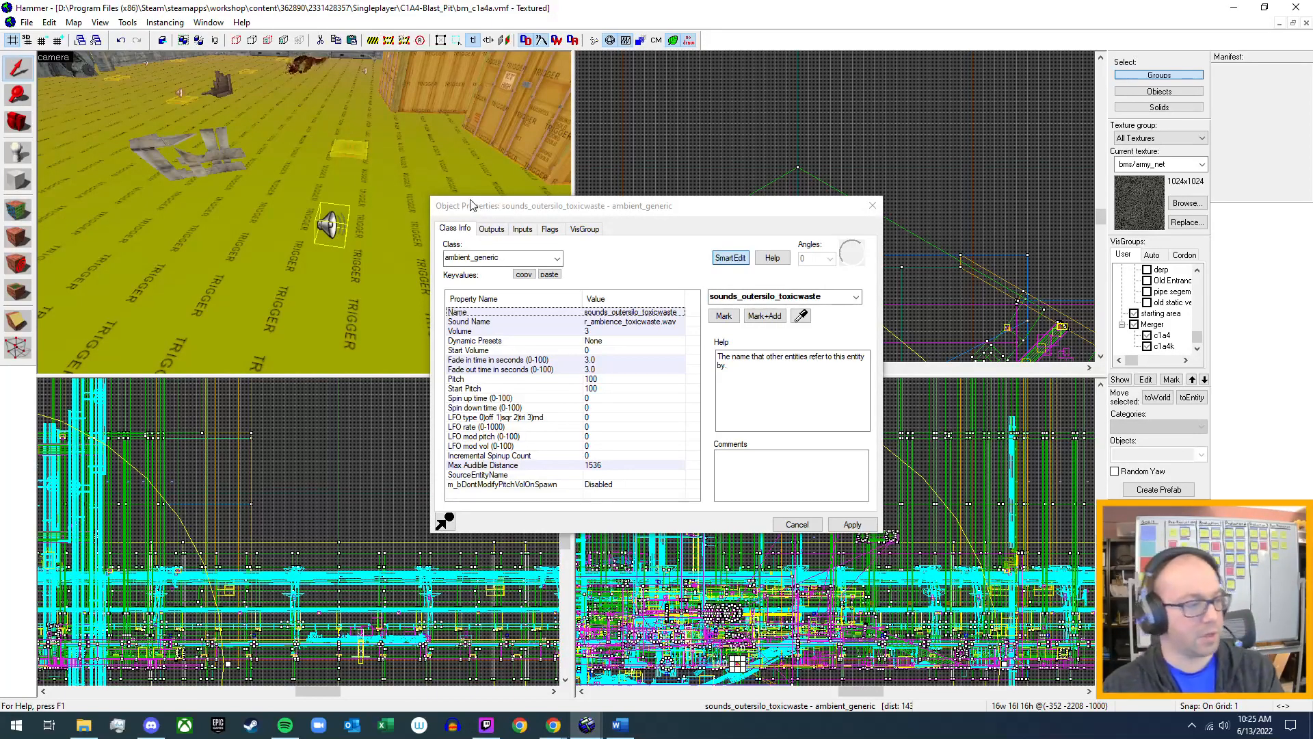
Switch to the Backlog.docx document in Word and arrange its window beside the ambient_generic properties so both are readable.
left_click(618, 725)
left_click_drag(799, 26, 722, 113)
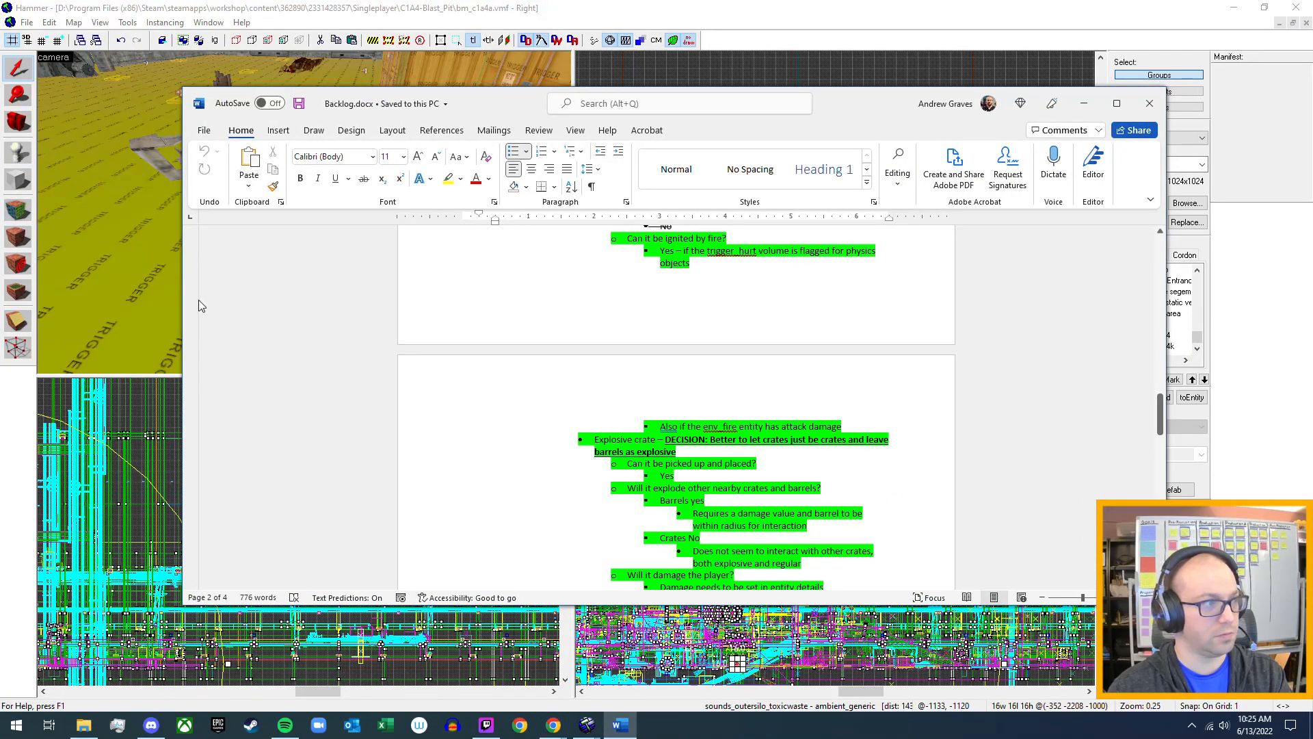
left_click_drag(181, 305, 562, 305)
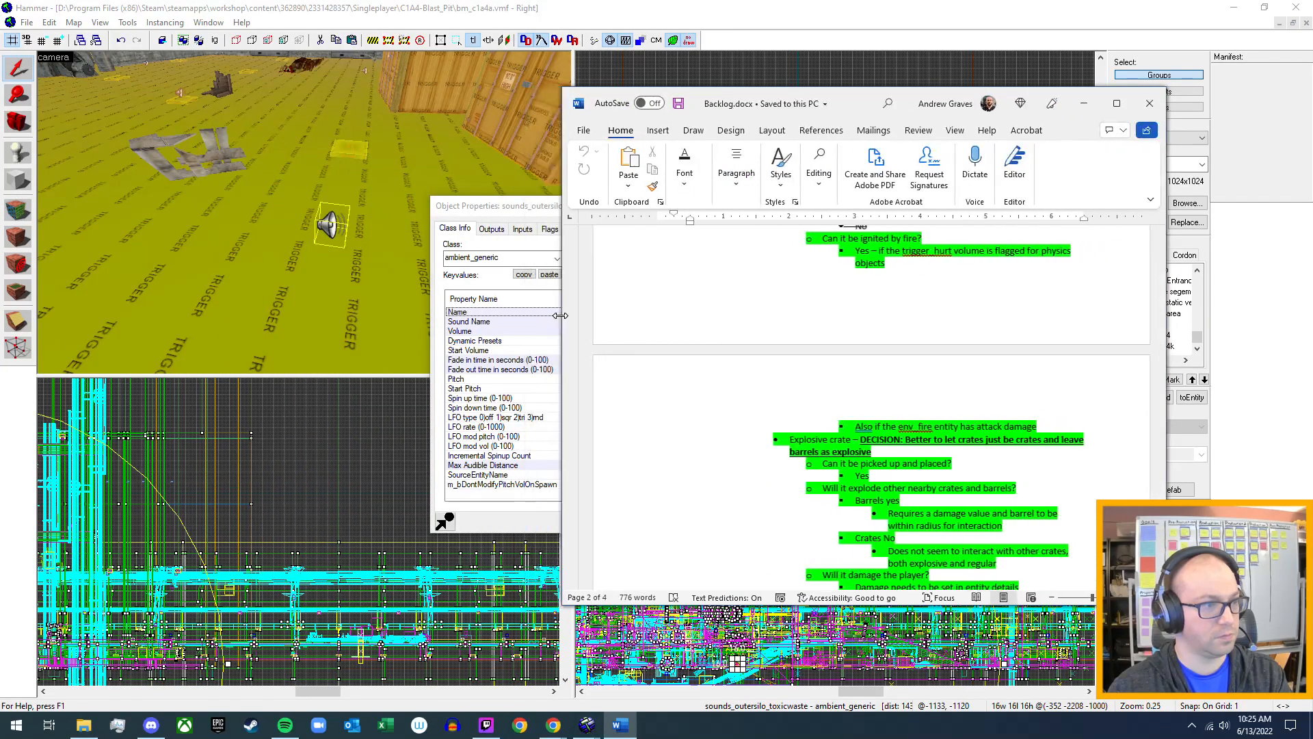
left_click_drag(854, 112, 962, 110)
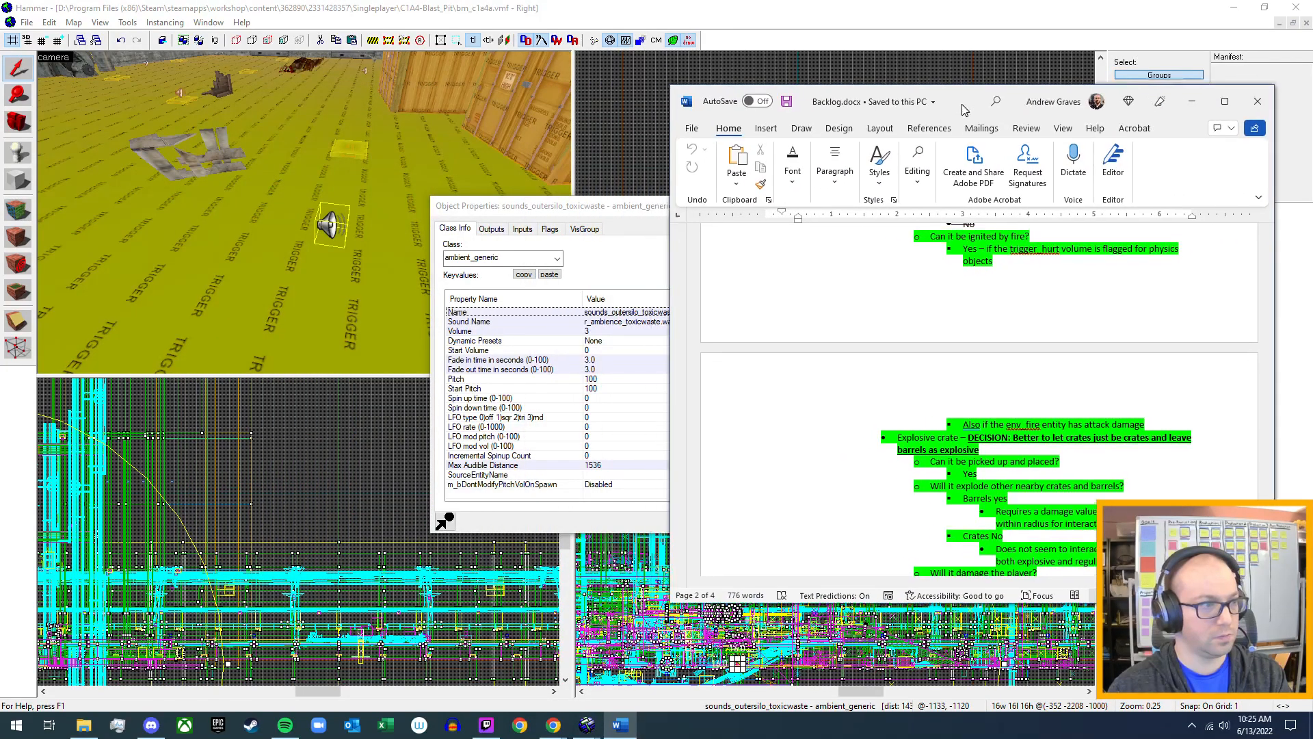
left_click_drag(641, 210, 338, 219)
left_click(620, 726)
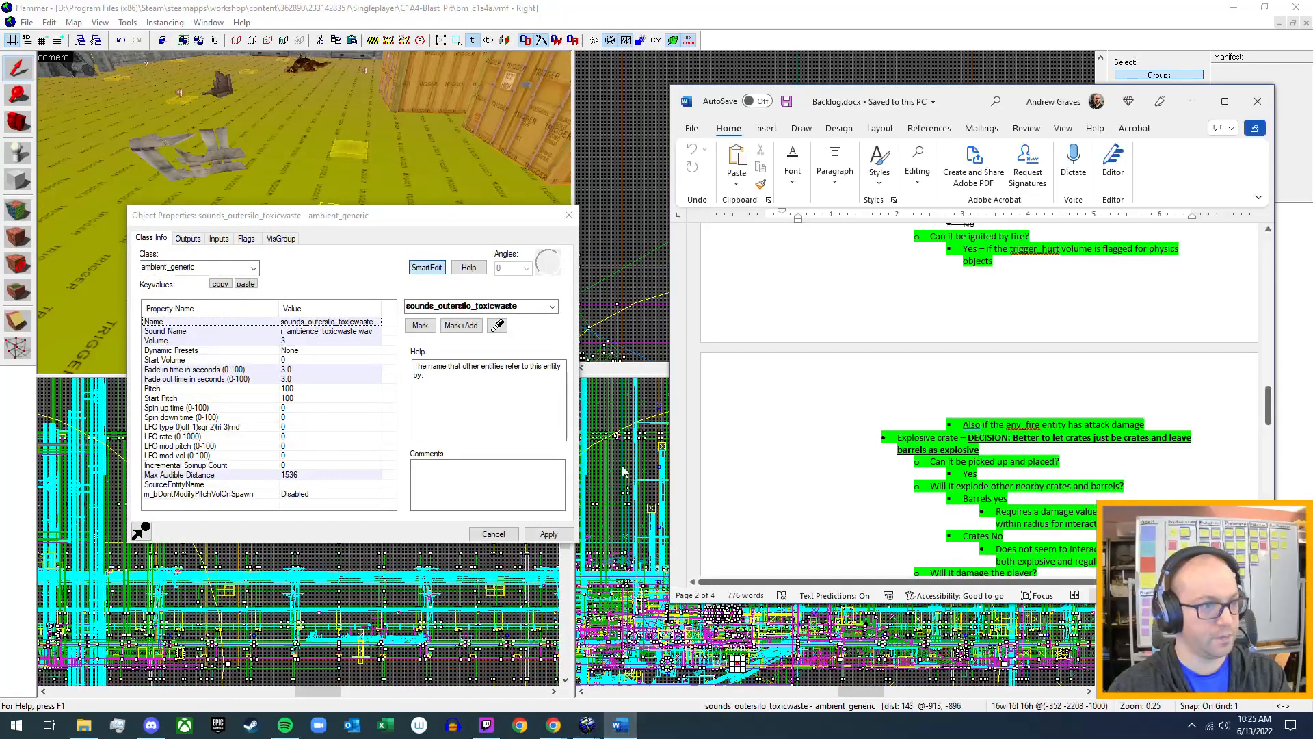
Add the sub-bullet "Add ambient_generic" under the backlog's line about radioactive crates and barrels.
scroll(1000, 465, "down", 5)
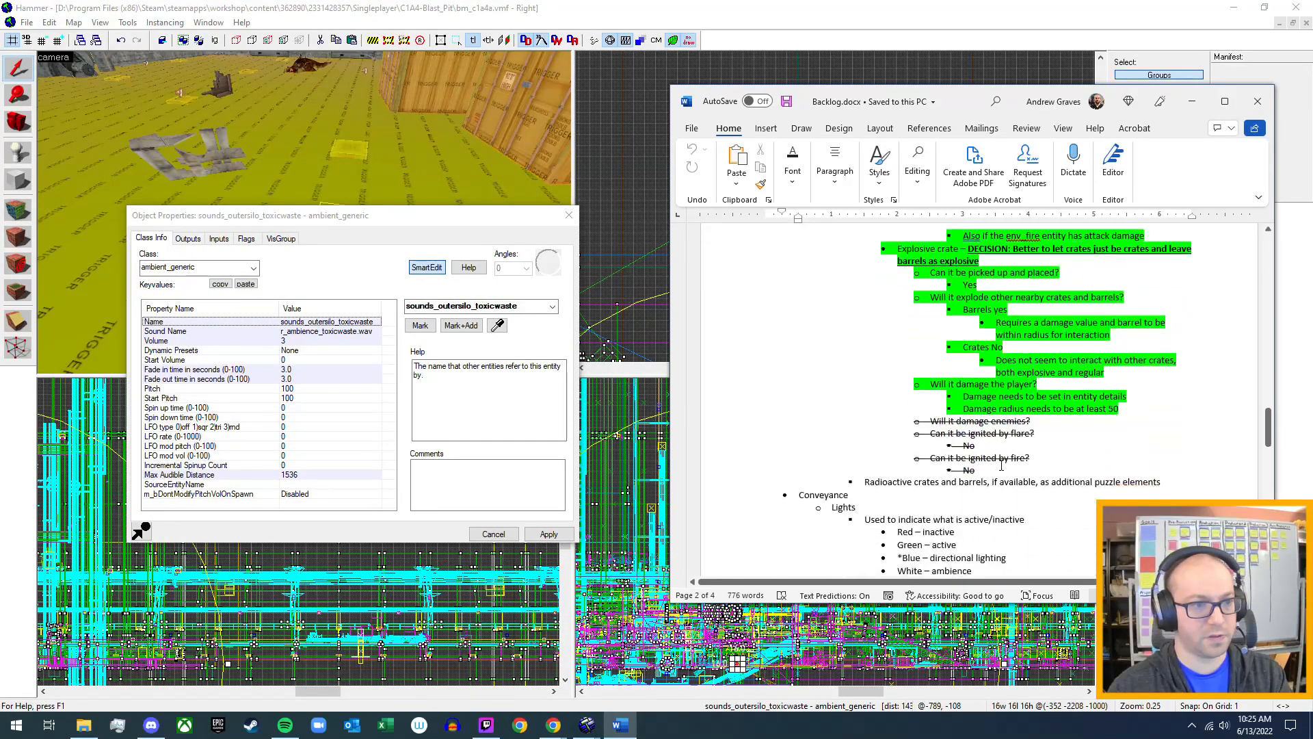
left_click(1175, 408)
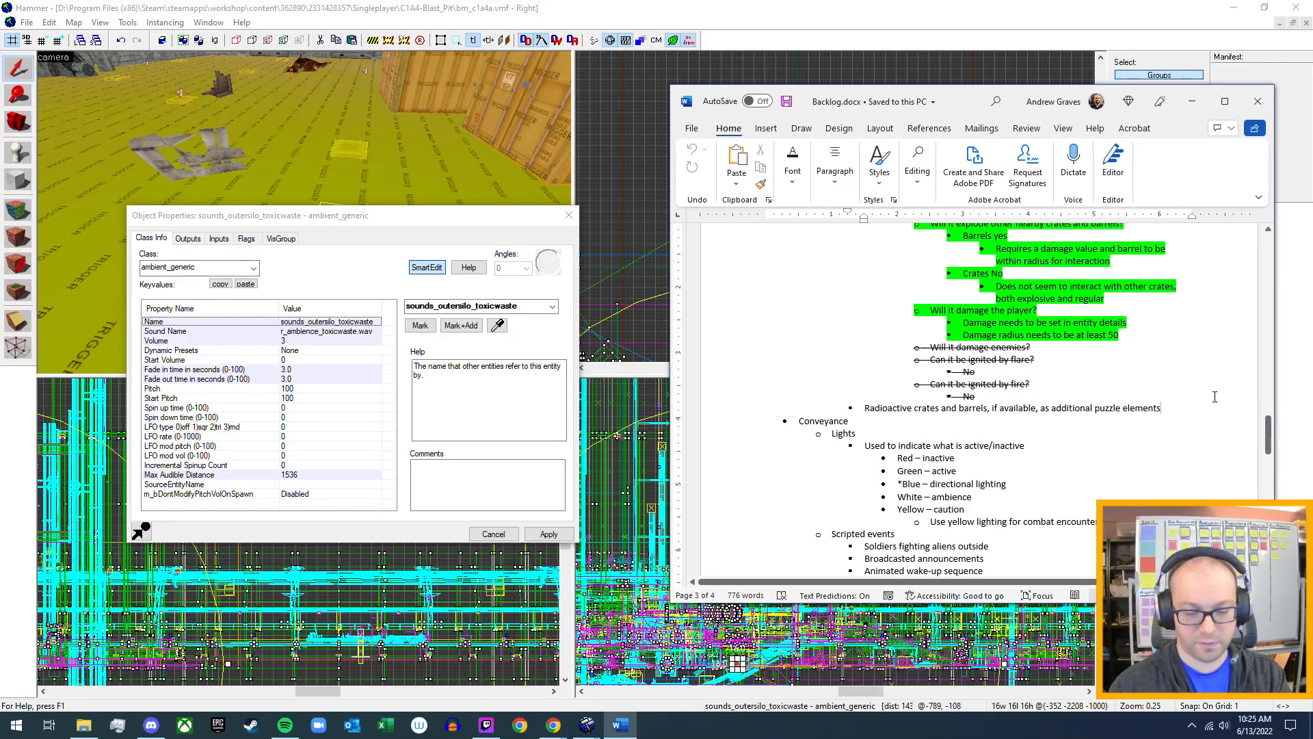
key("Return")
key("Tab")
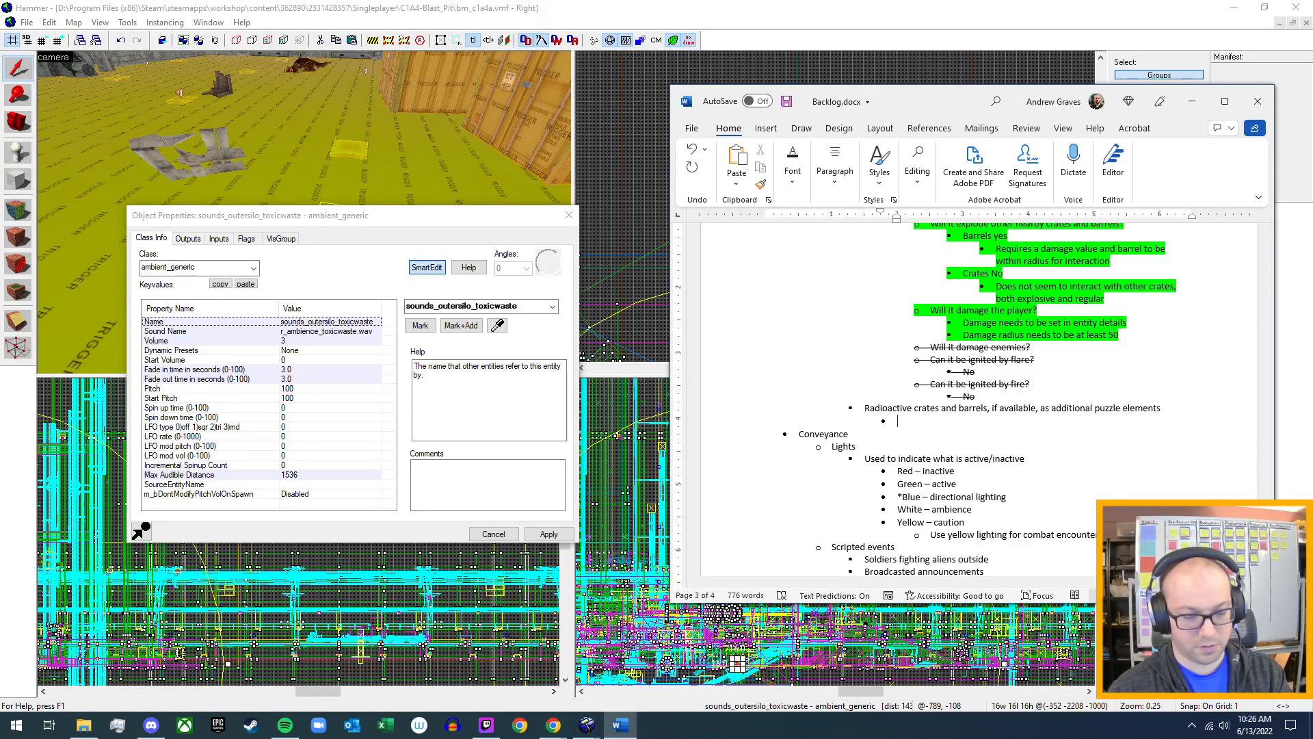
type("Add")
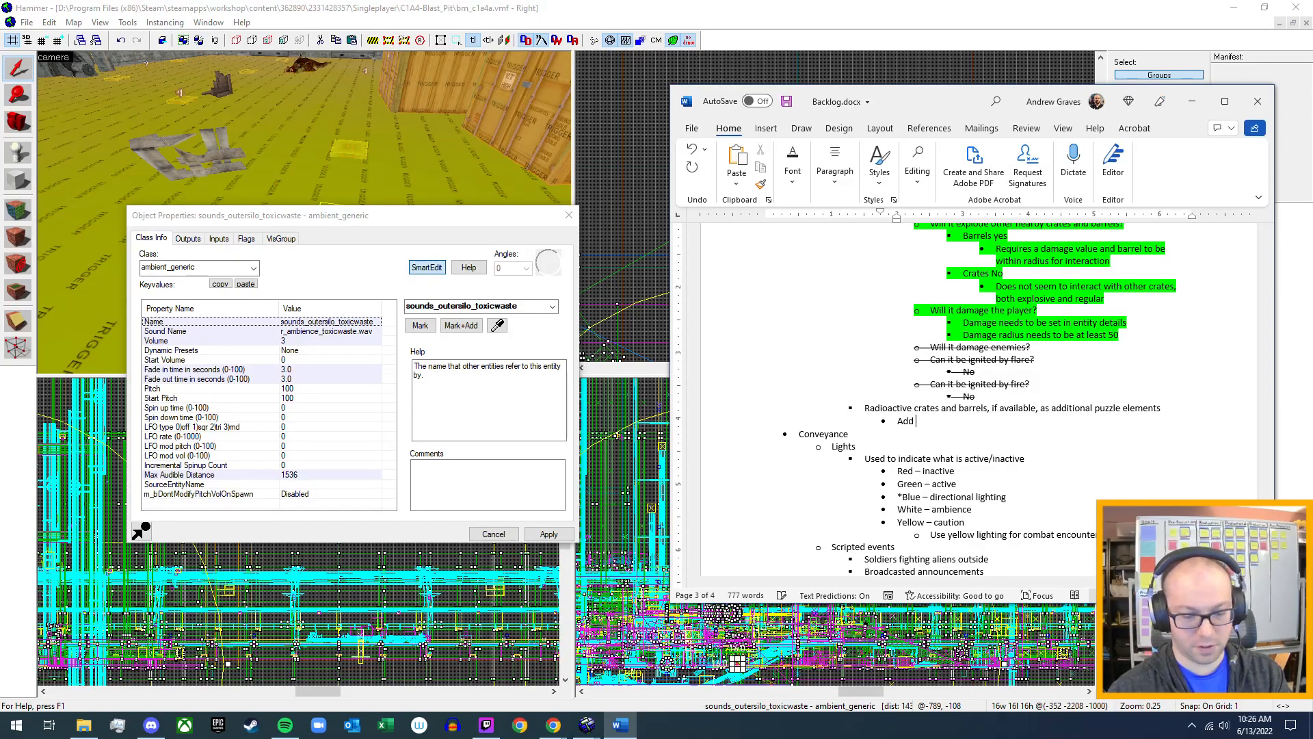
type(" ambient")
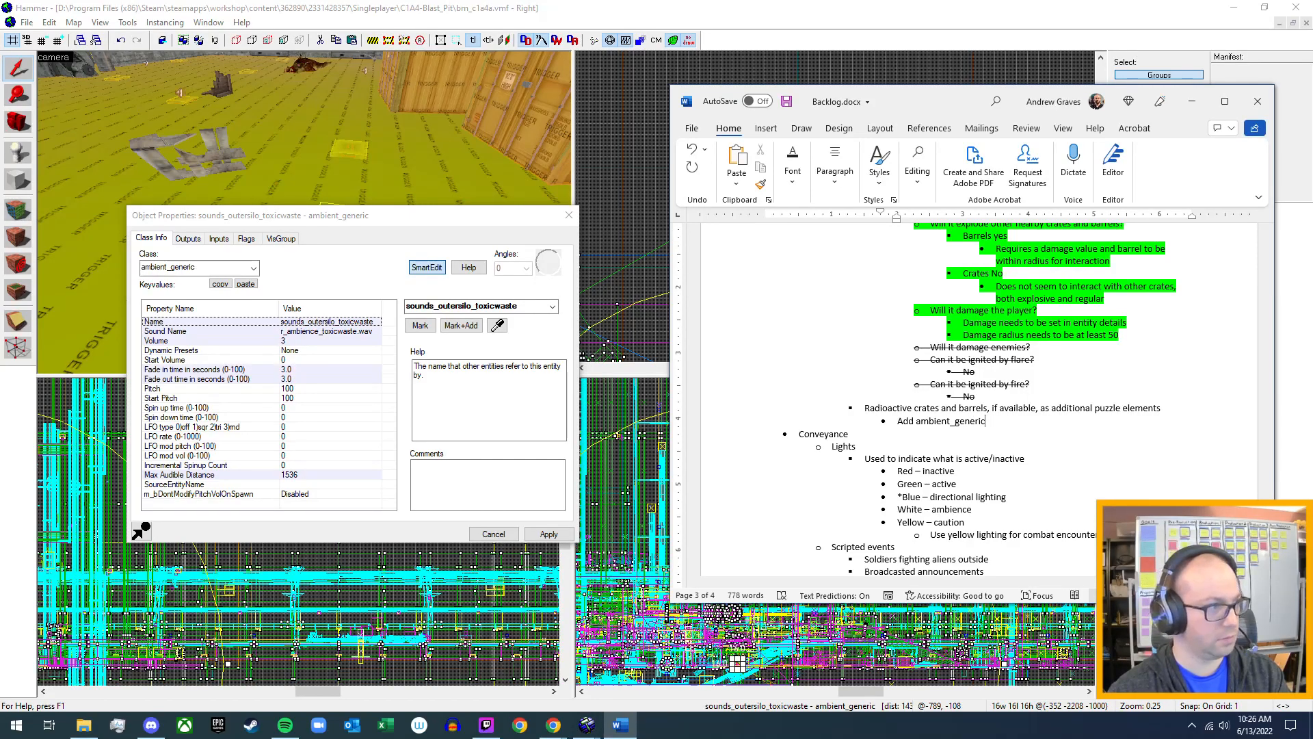
type("_generic ")
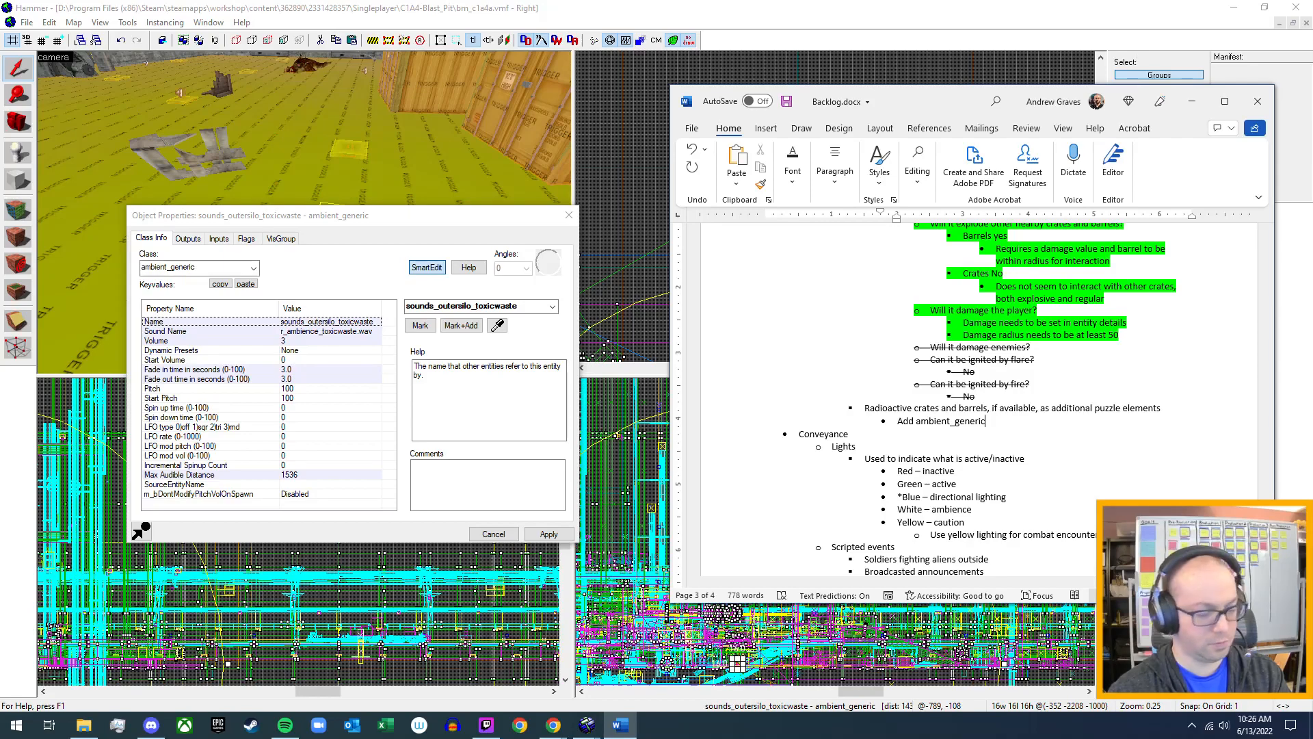
type("with")
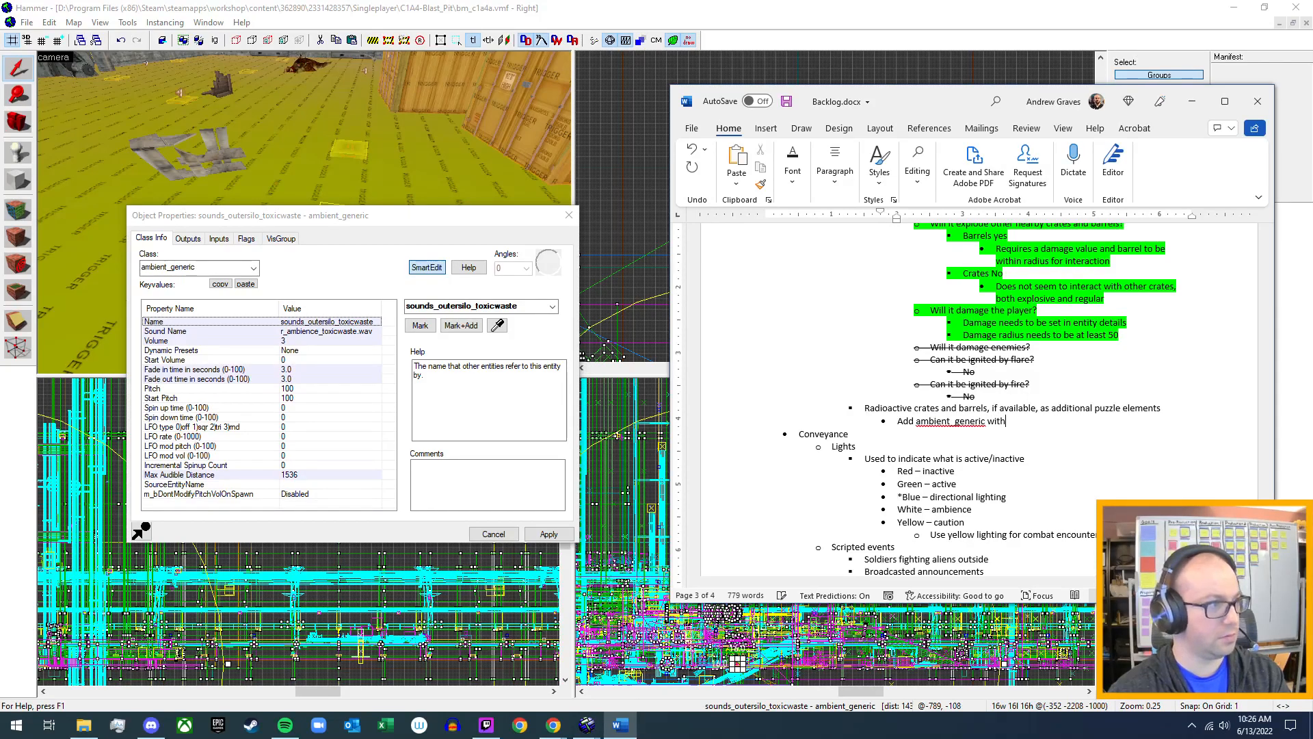
key("BackSpace")
key("BackSpace")
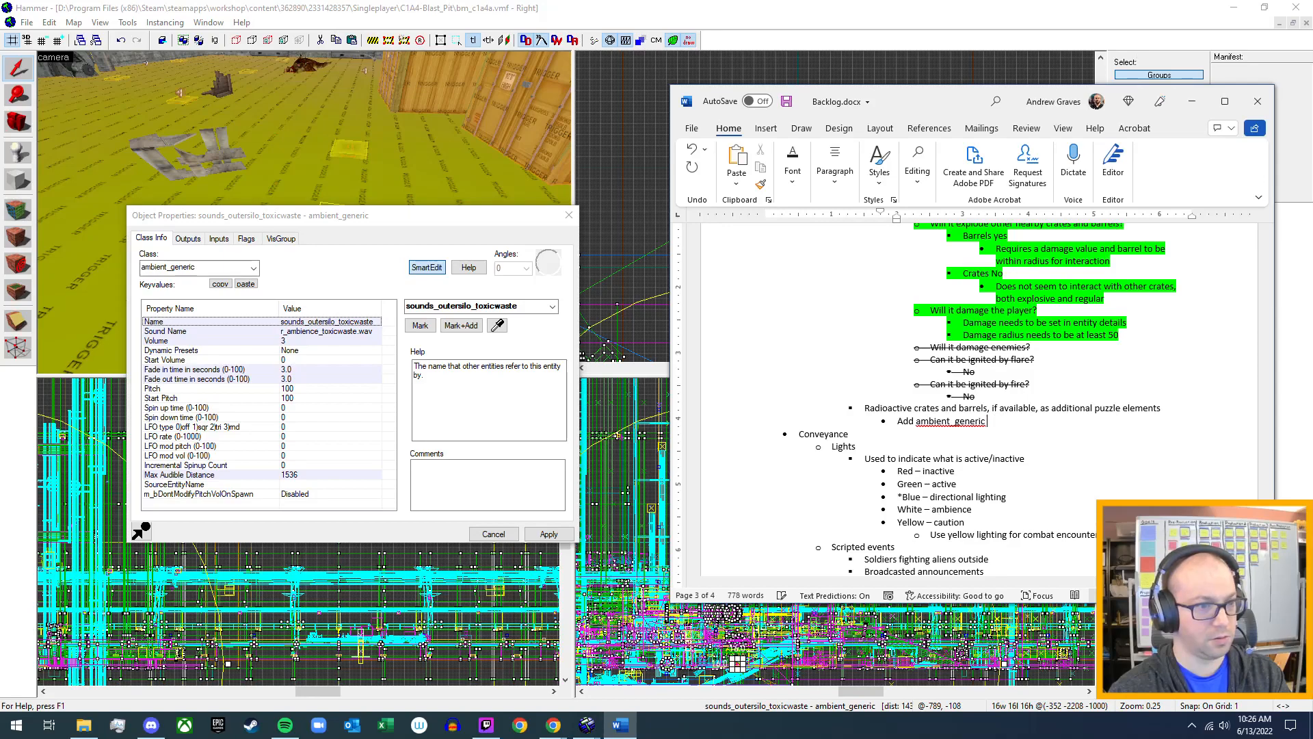
Add the nested bullet "Sound name: r_ambience_toxicwaste.wav" beneath "Add ambient_generic".
key("Return")
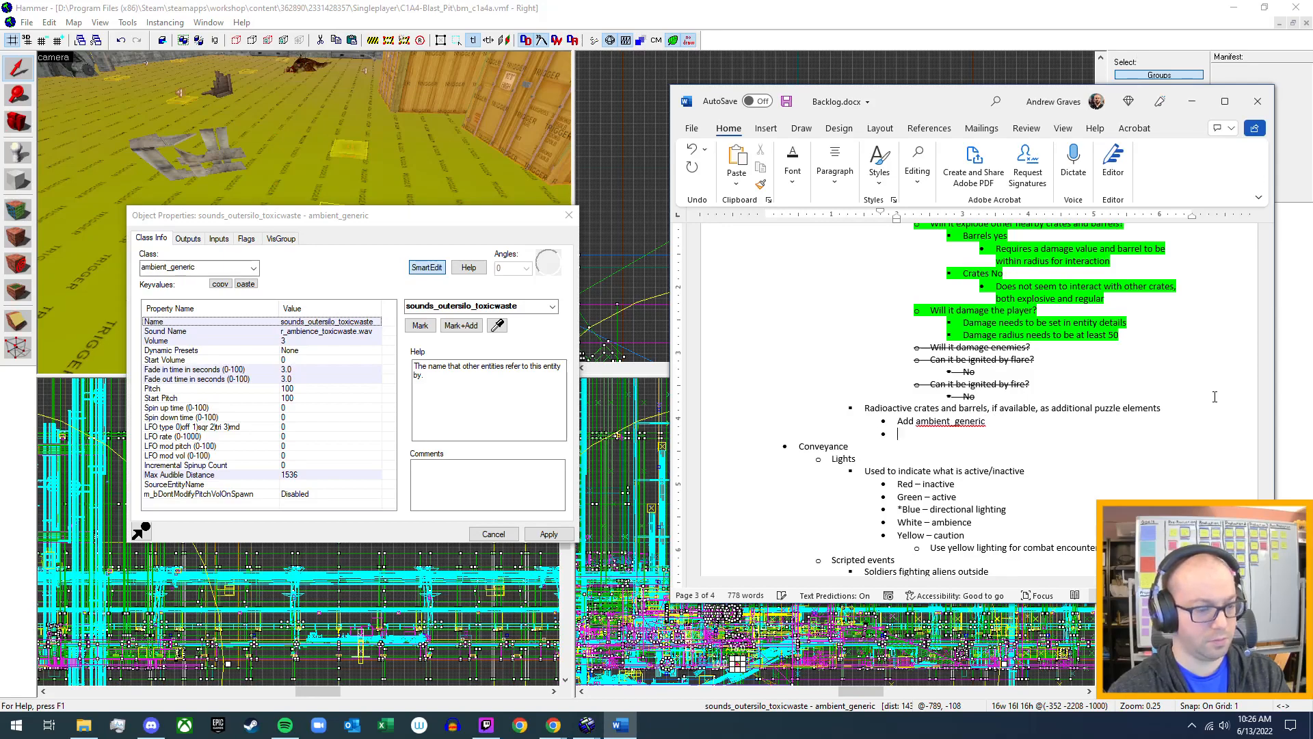
key("Tab")
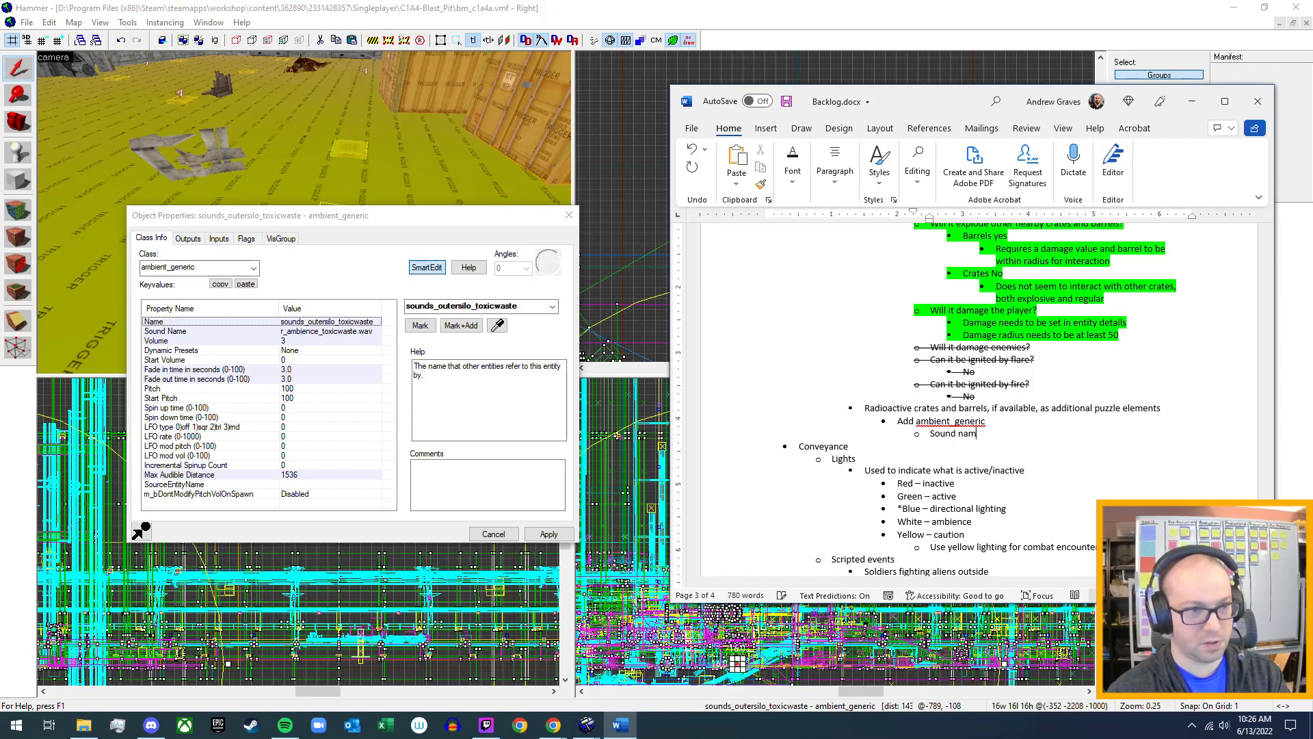
type("Sound name: r_")
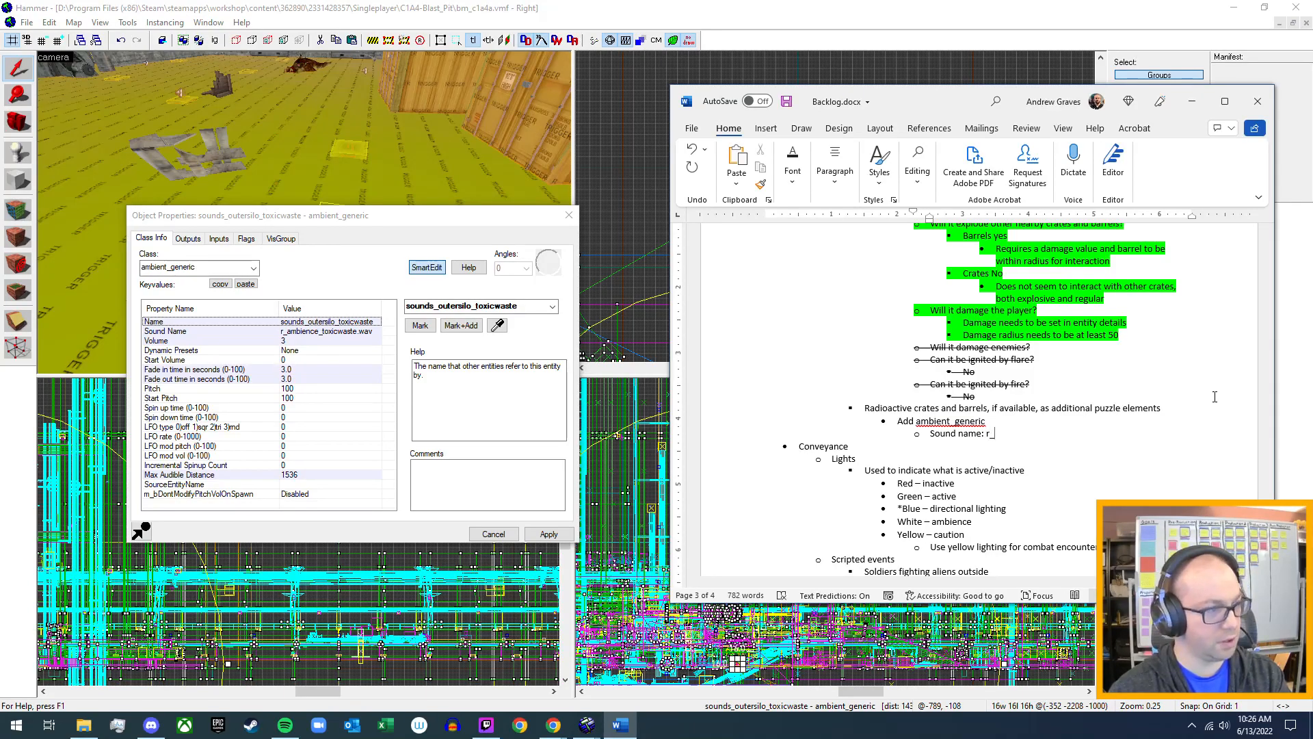
type("ambience")
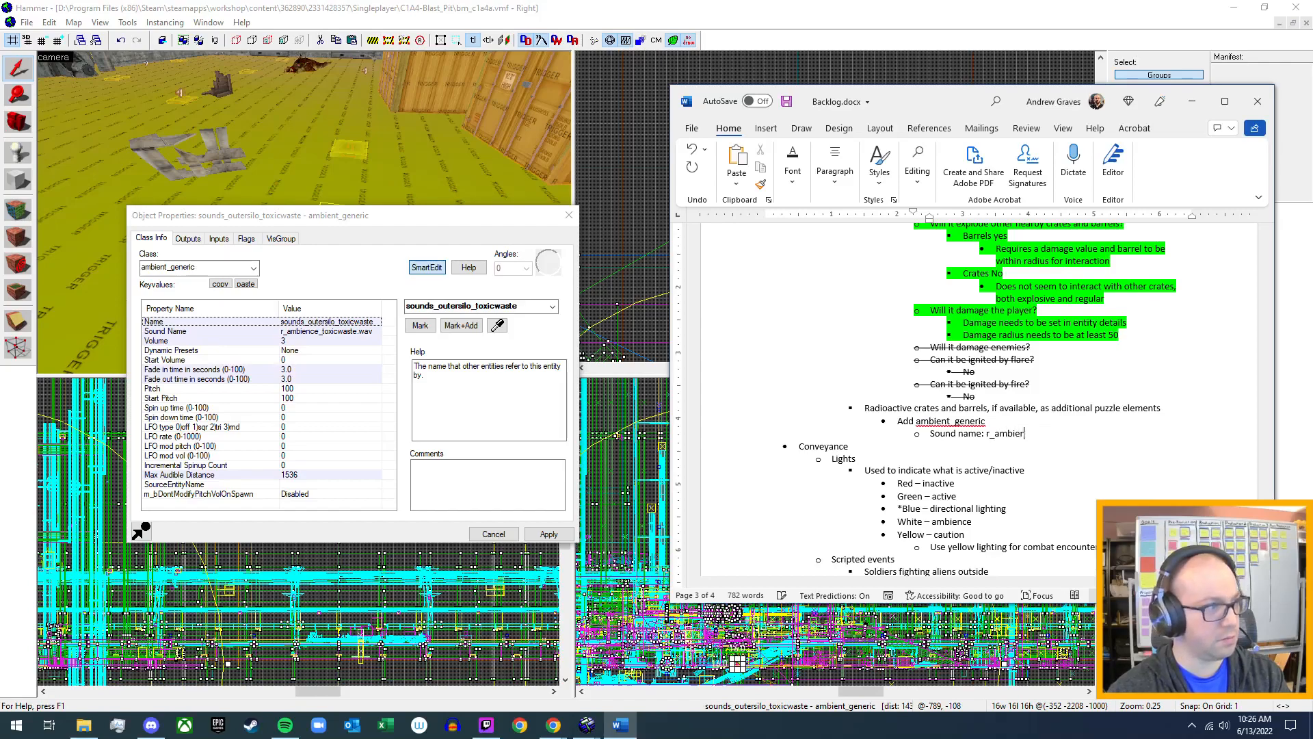
type("_")
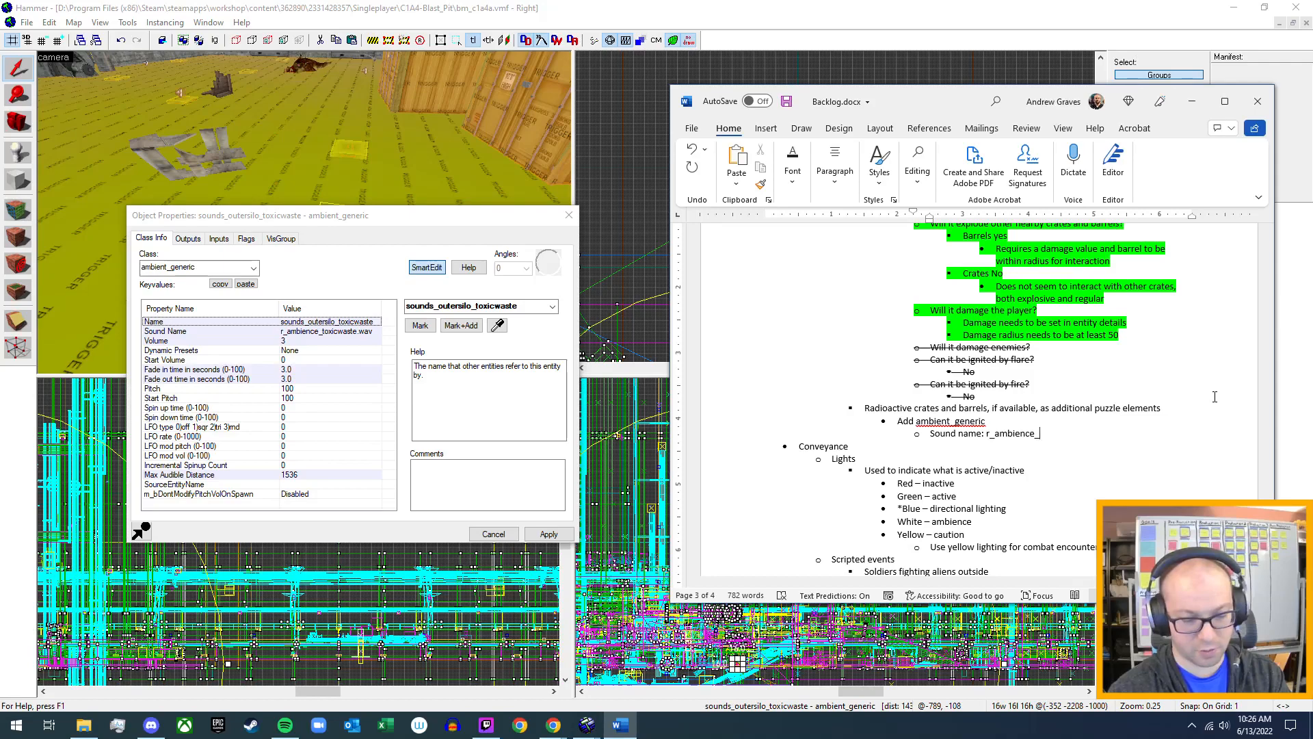
type("toxic")
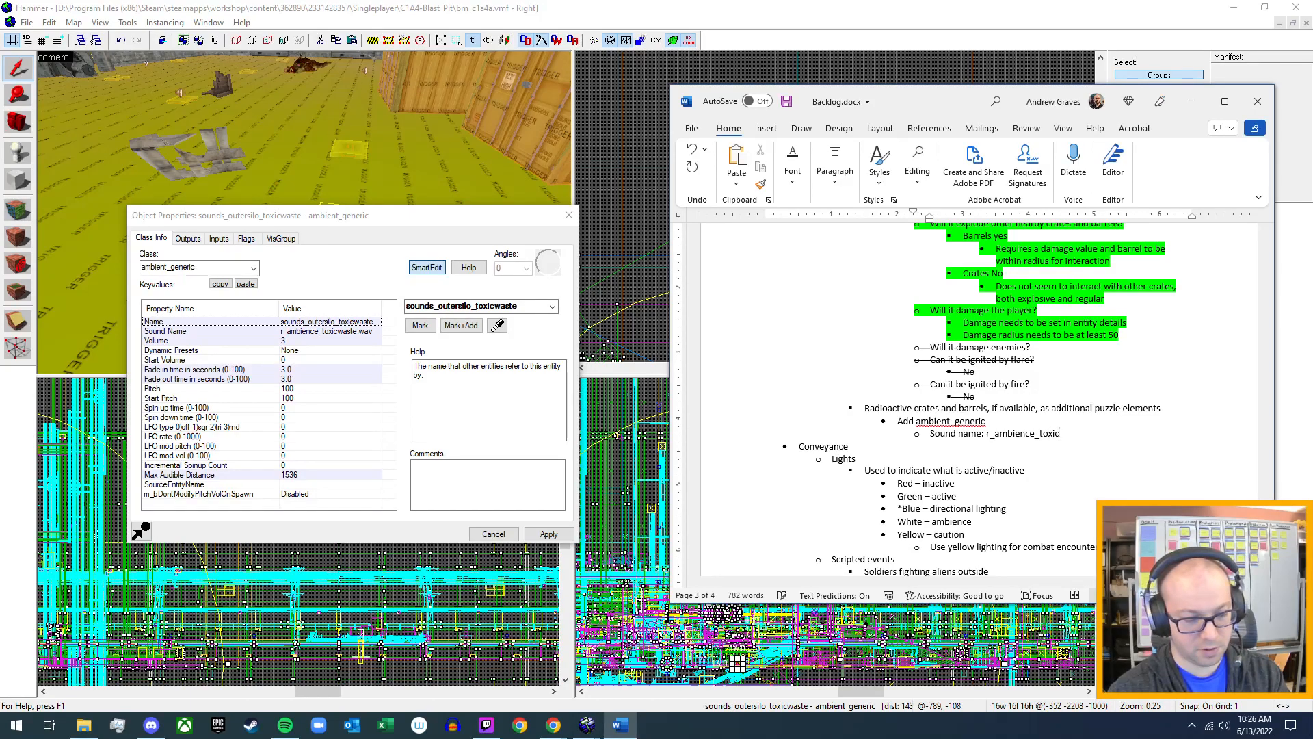
type("waste")
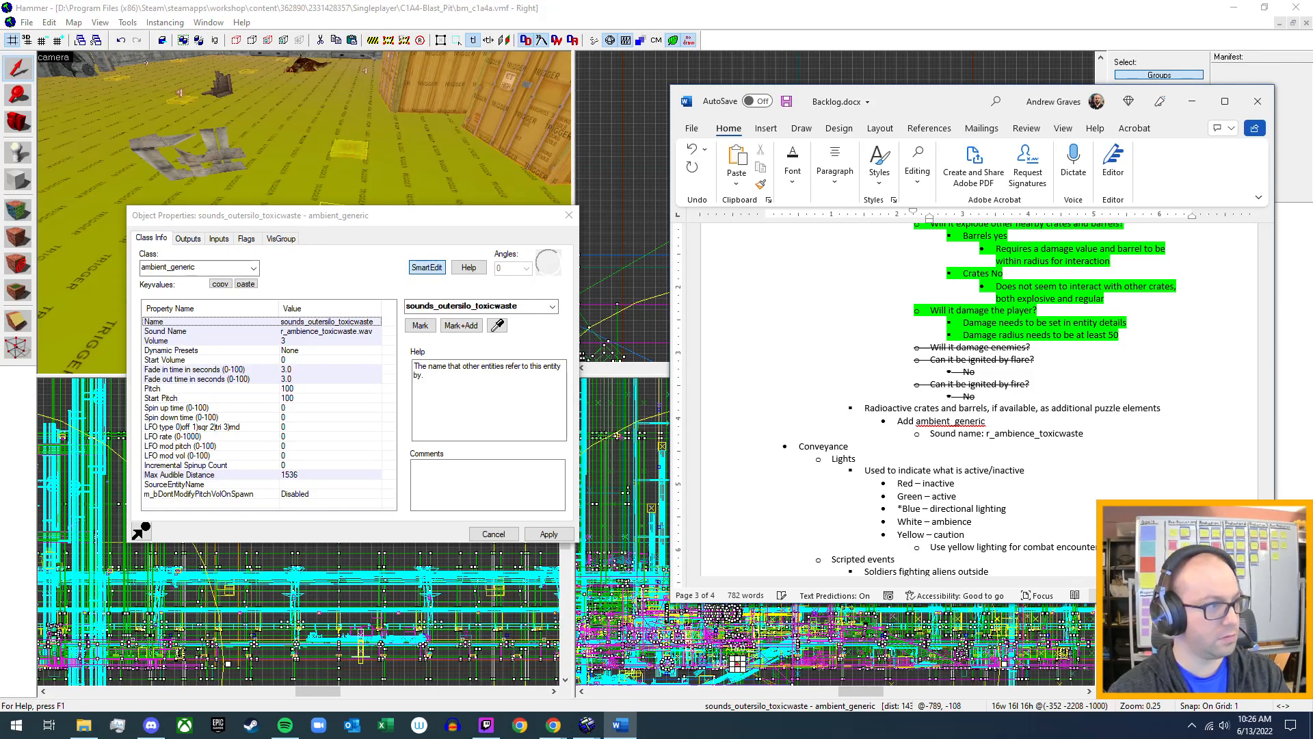
type(".wav")
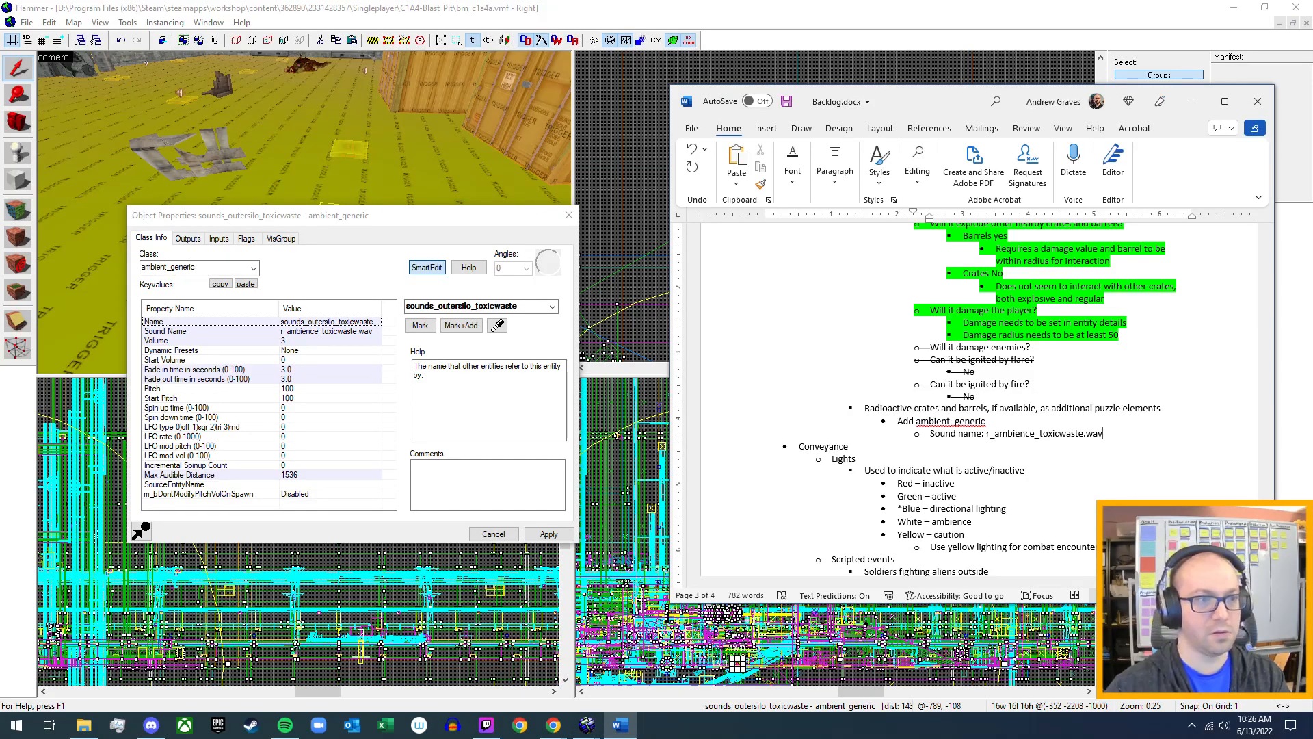
Insert the bullet "For Geiger counter noise" above "Add ambient_generic" and indent the ambient_generic and sound name bullets beneath it.
left_click(986, 422)
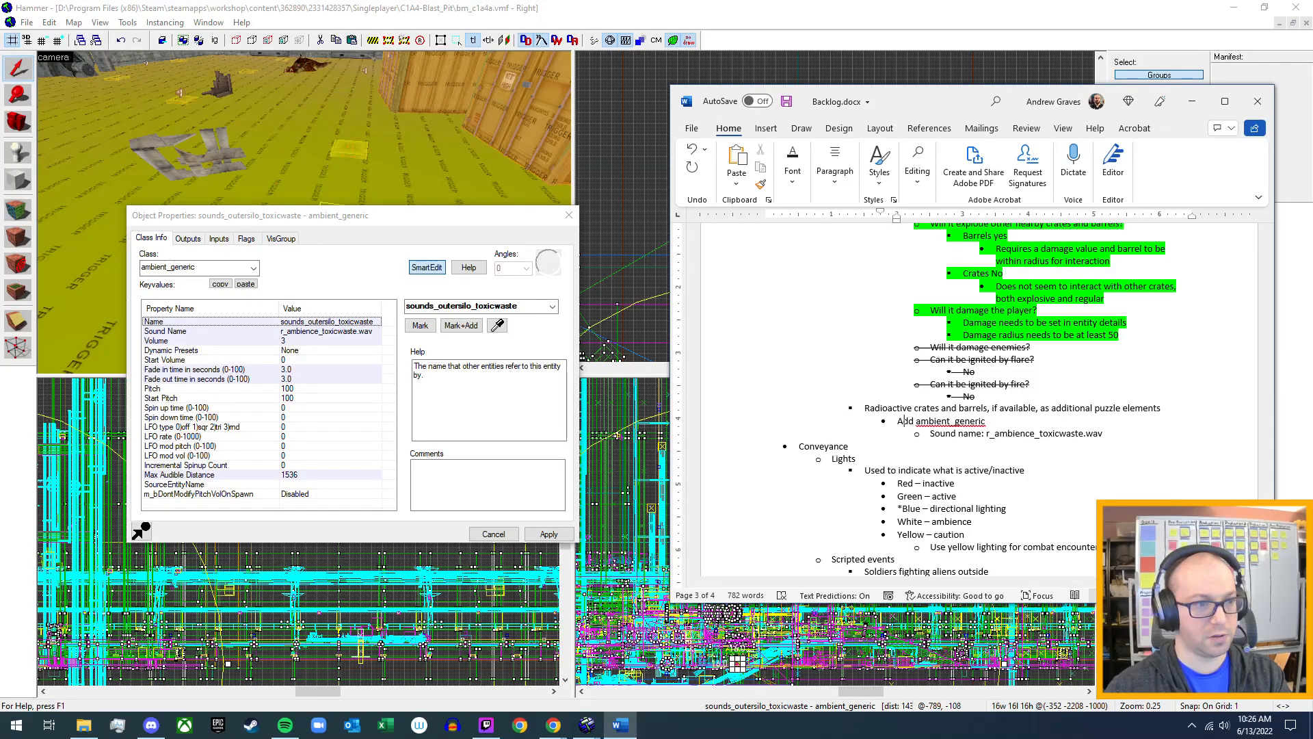
key("Return")
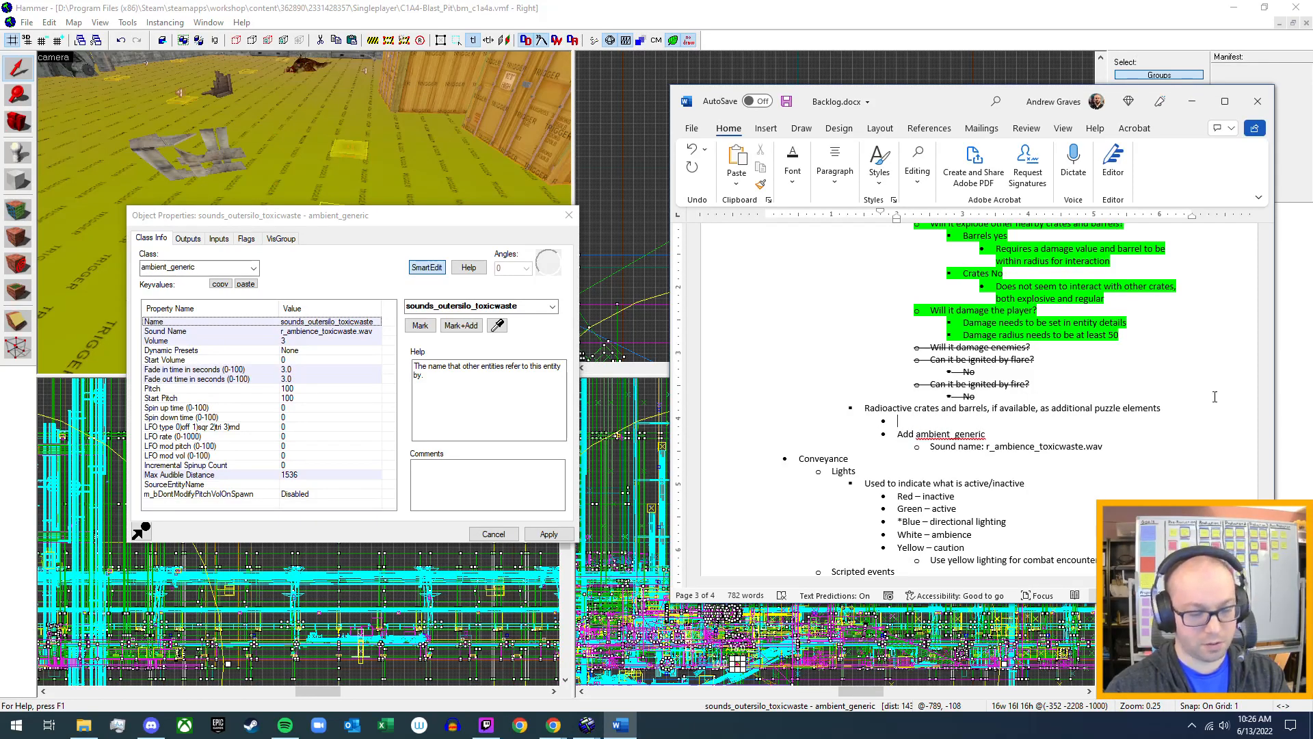
type("For gel")
type("ger")
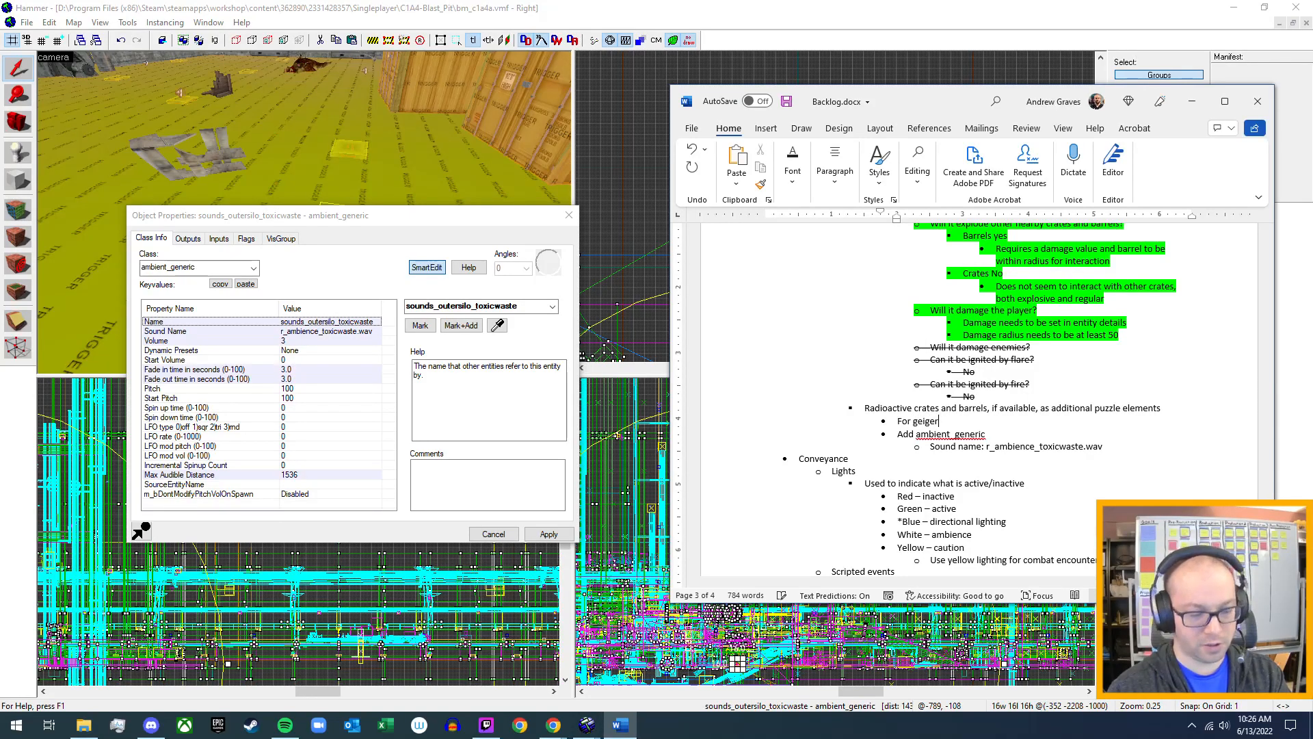
type(" counter ")
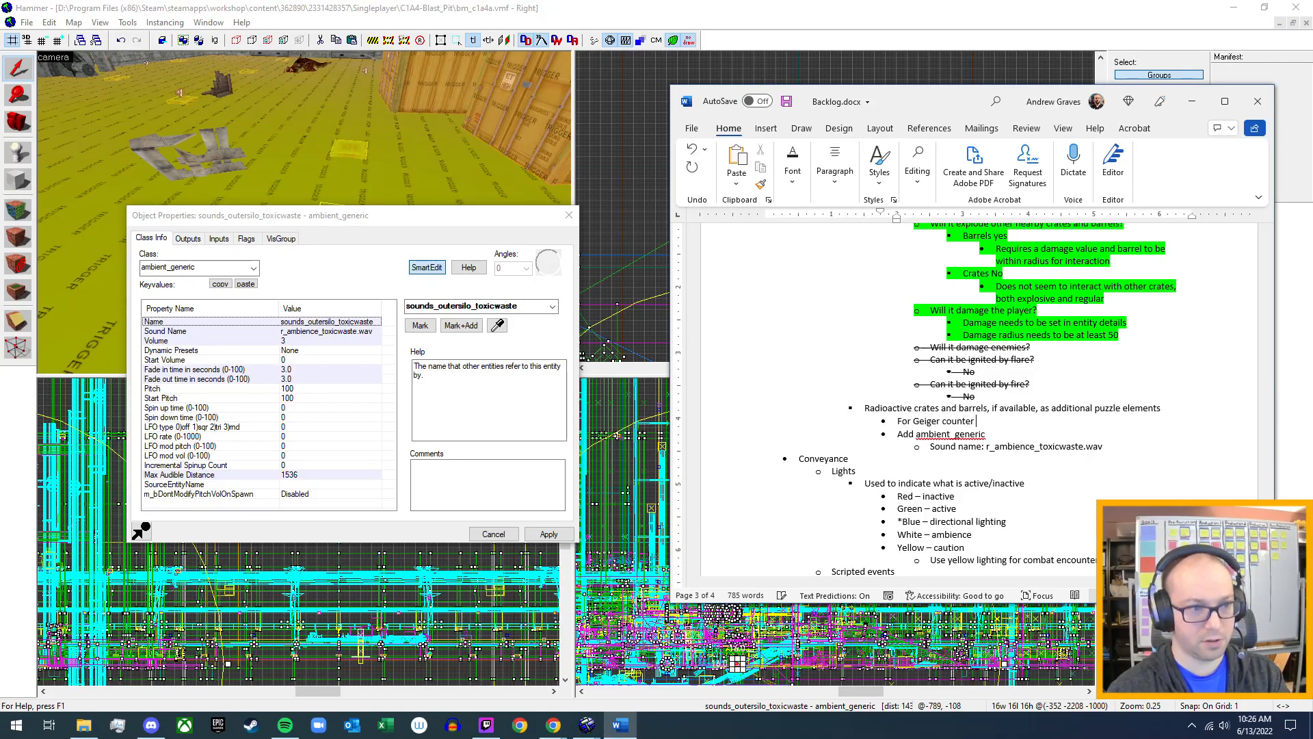
type("noise")
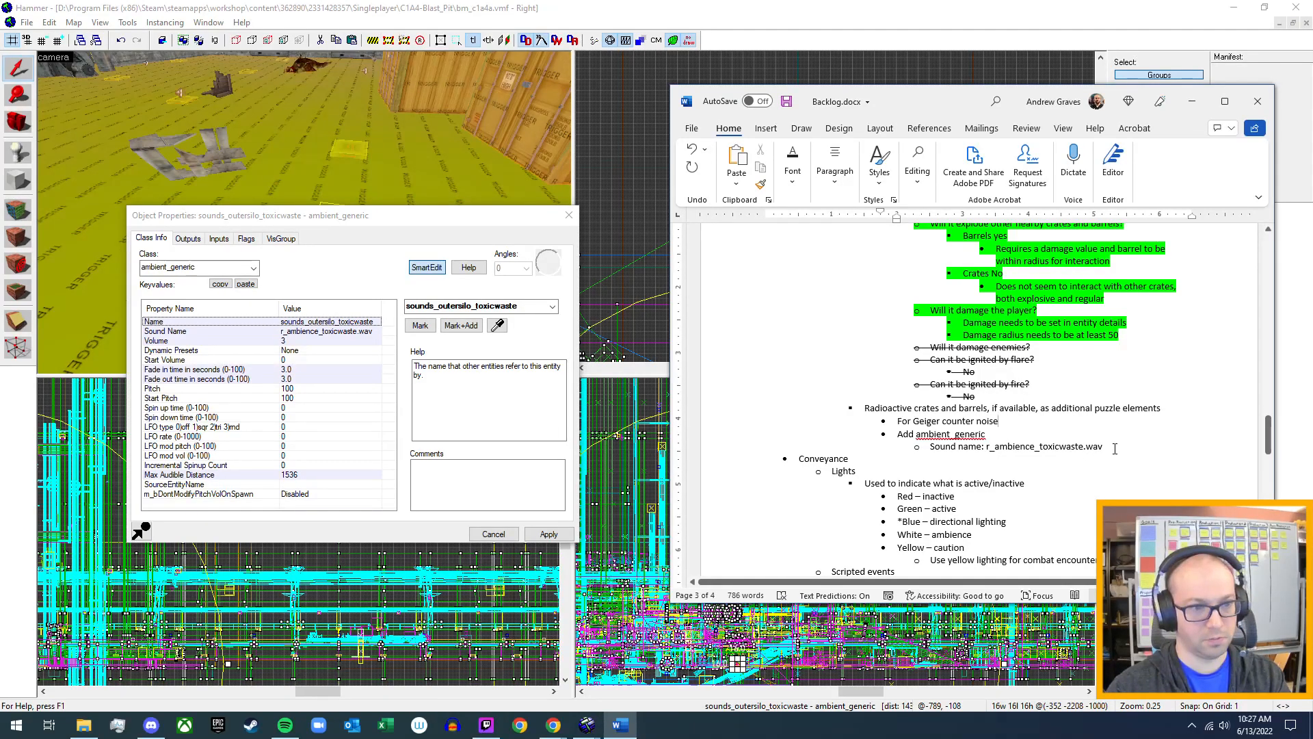
left_click_drag(1108, 446, 885, 438)
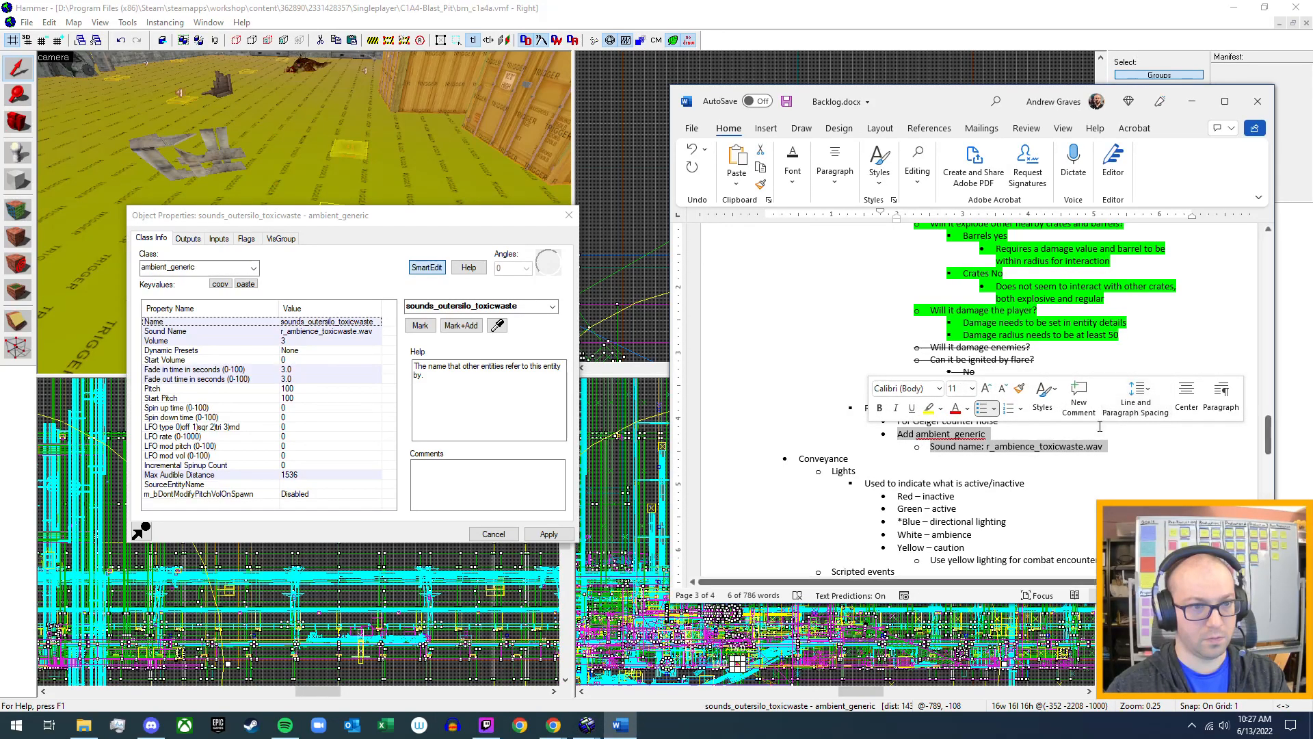
key("Tab")
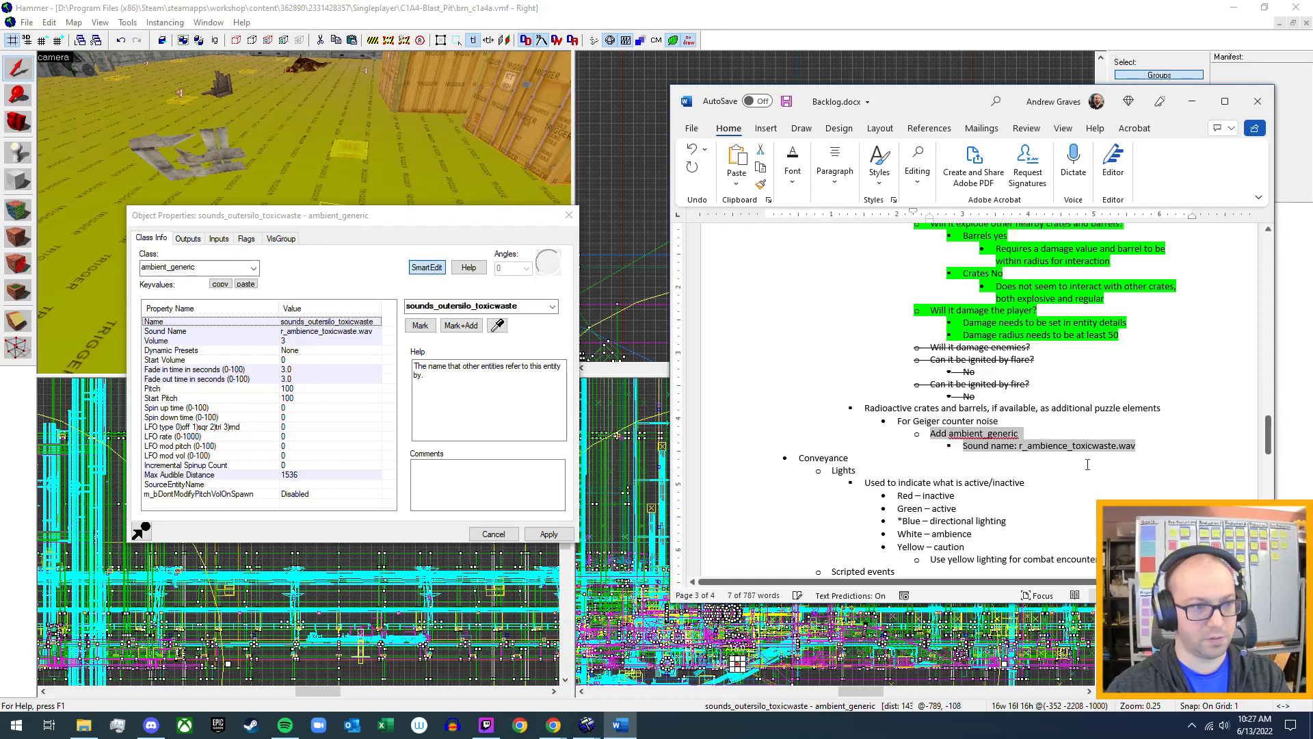
Switch back to Hammer and examine the outputs and inputs of the toxic waste ambient_generic.
left_click(582, 16)
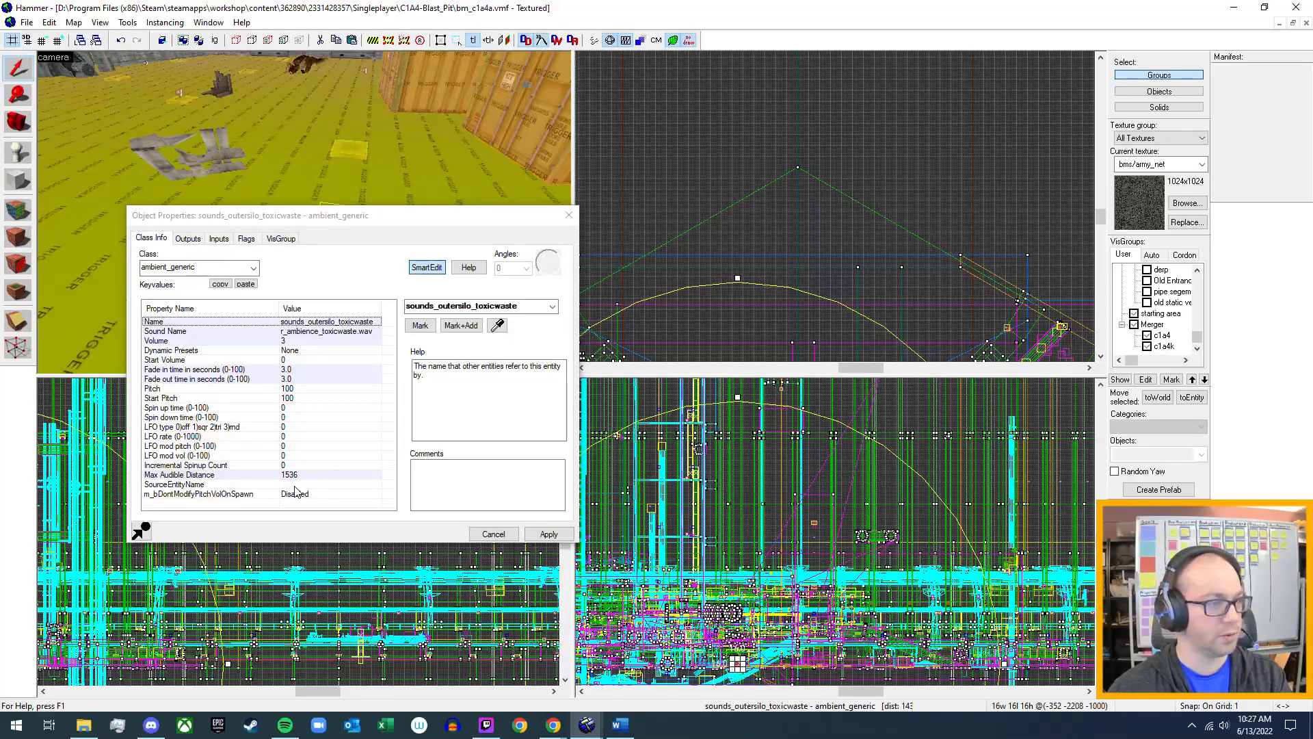
left_click(185, 239)
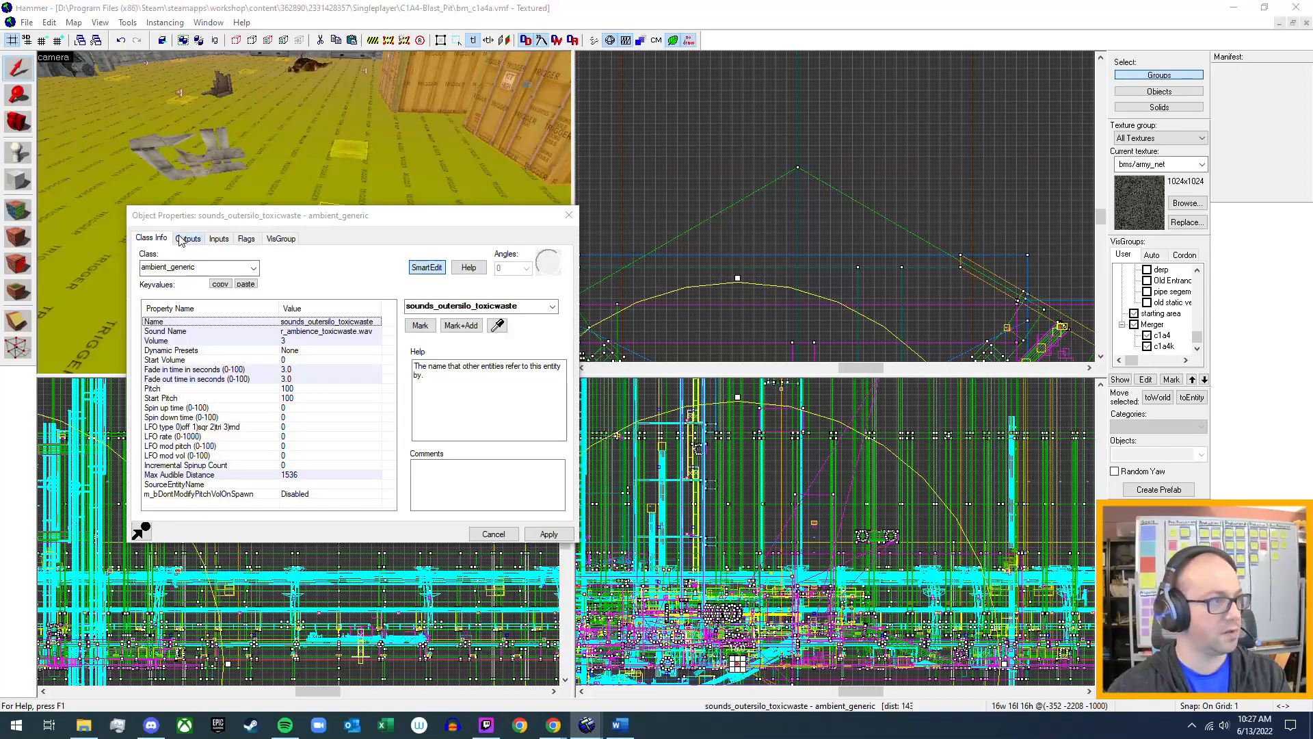
left_click(219, 238)
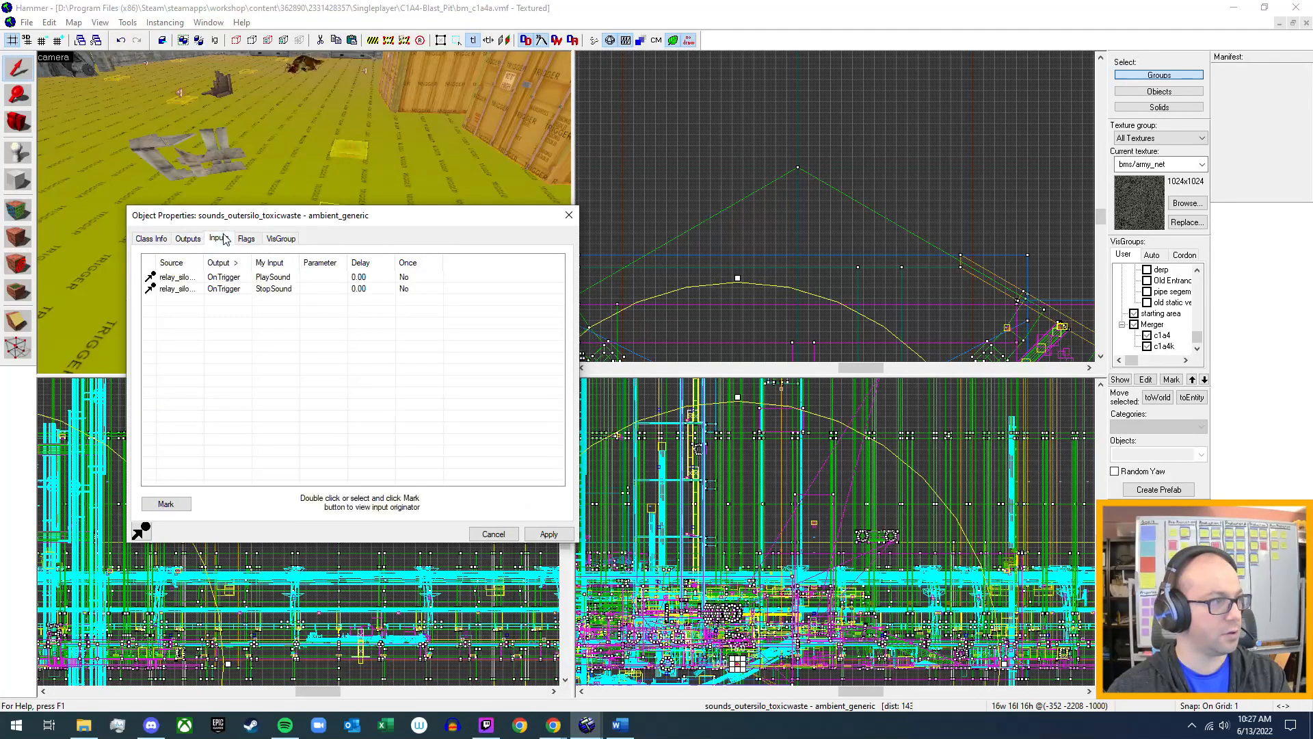
Trace the toxic waste sound's PlaySound input to its source relay_silowastesounds_on and locate that relay in the front view.
left_click(226, 277)
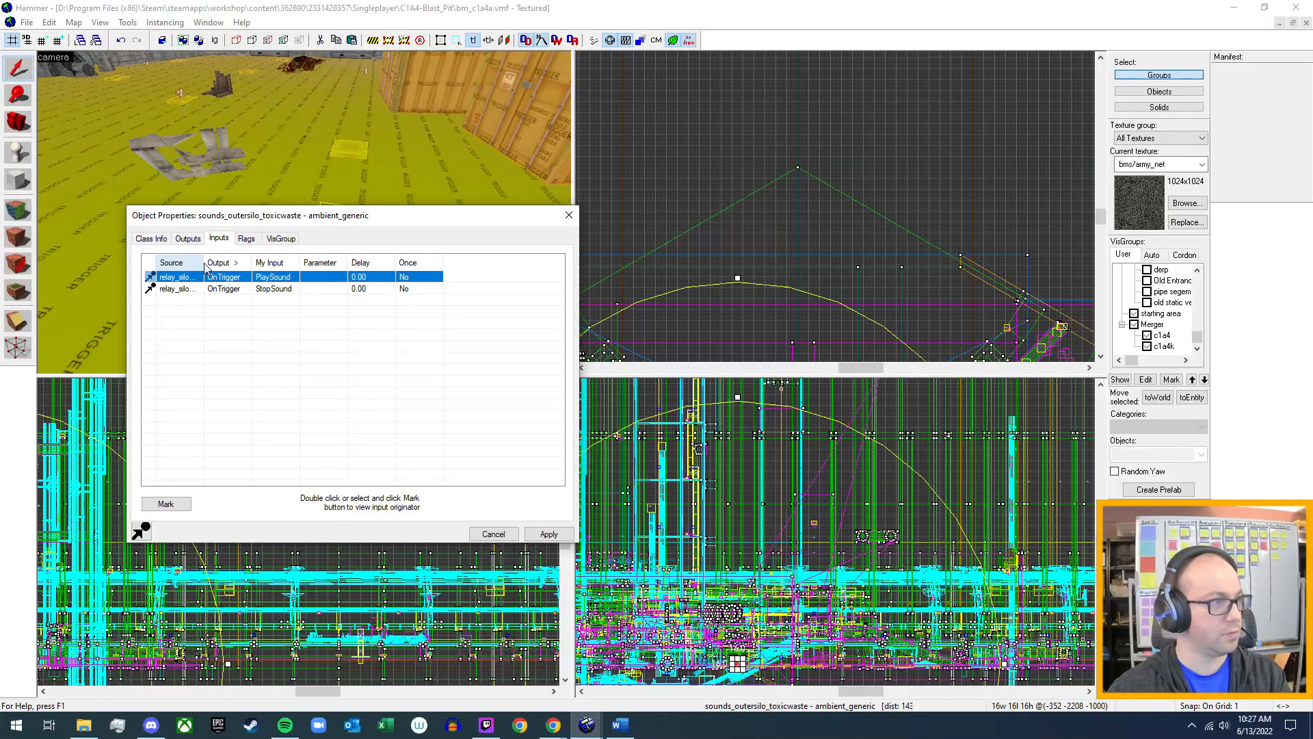
left_click_drag(204, 263, 278, 263)
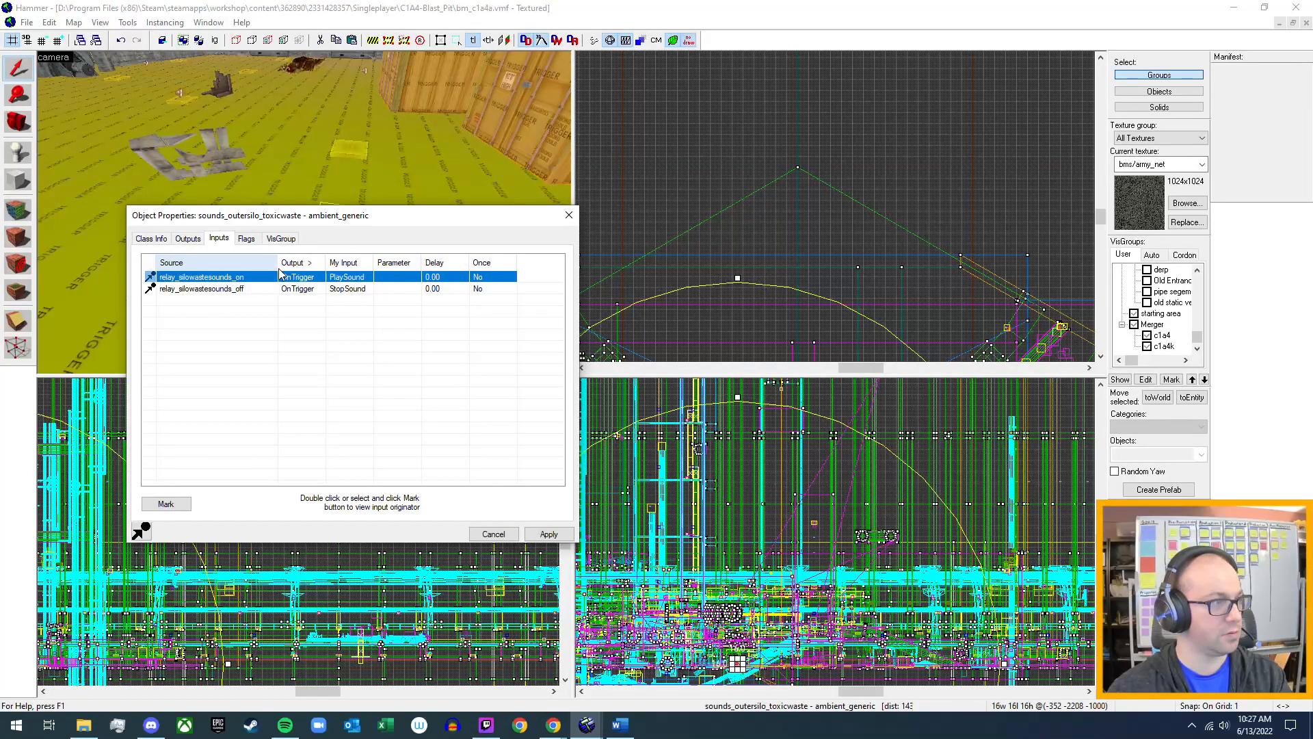
double_click(215, 277)
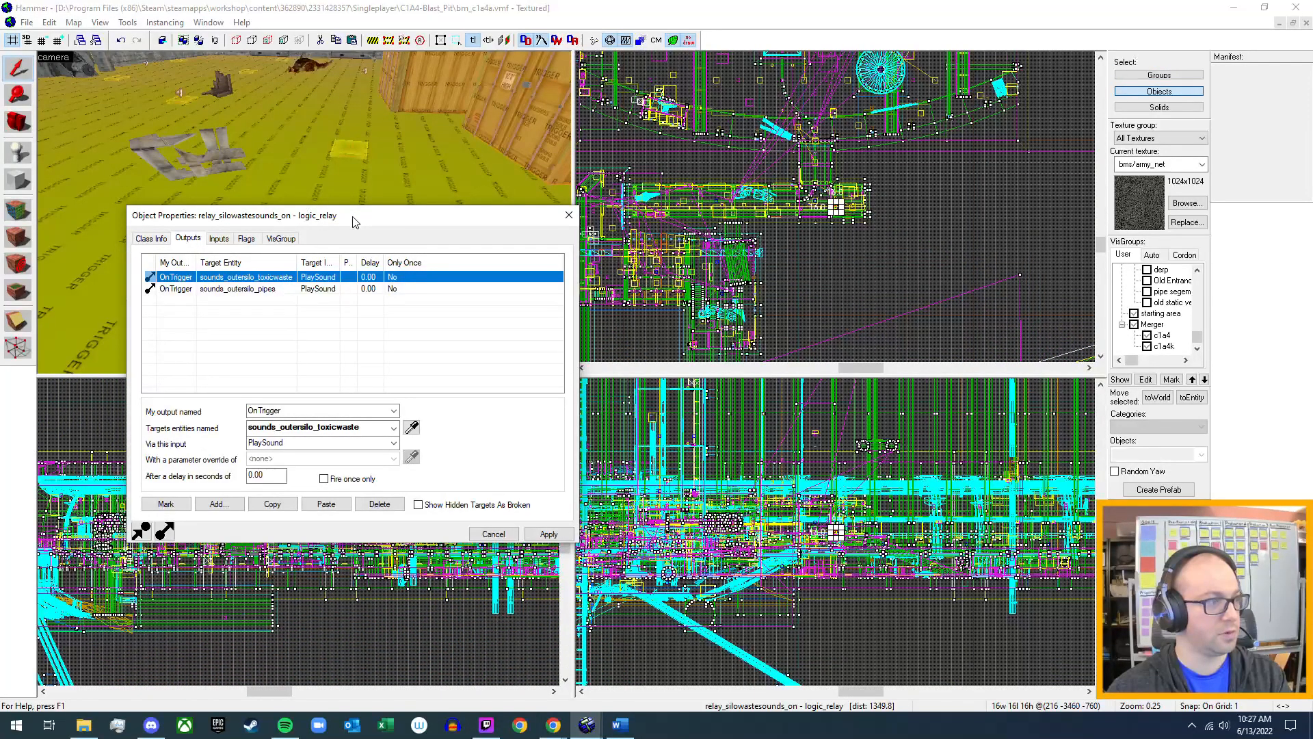
left_click_drag(363, 217, 683, 200)
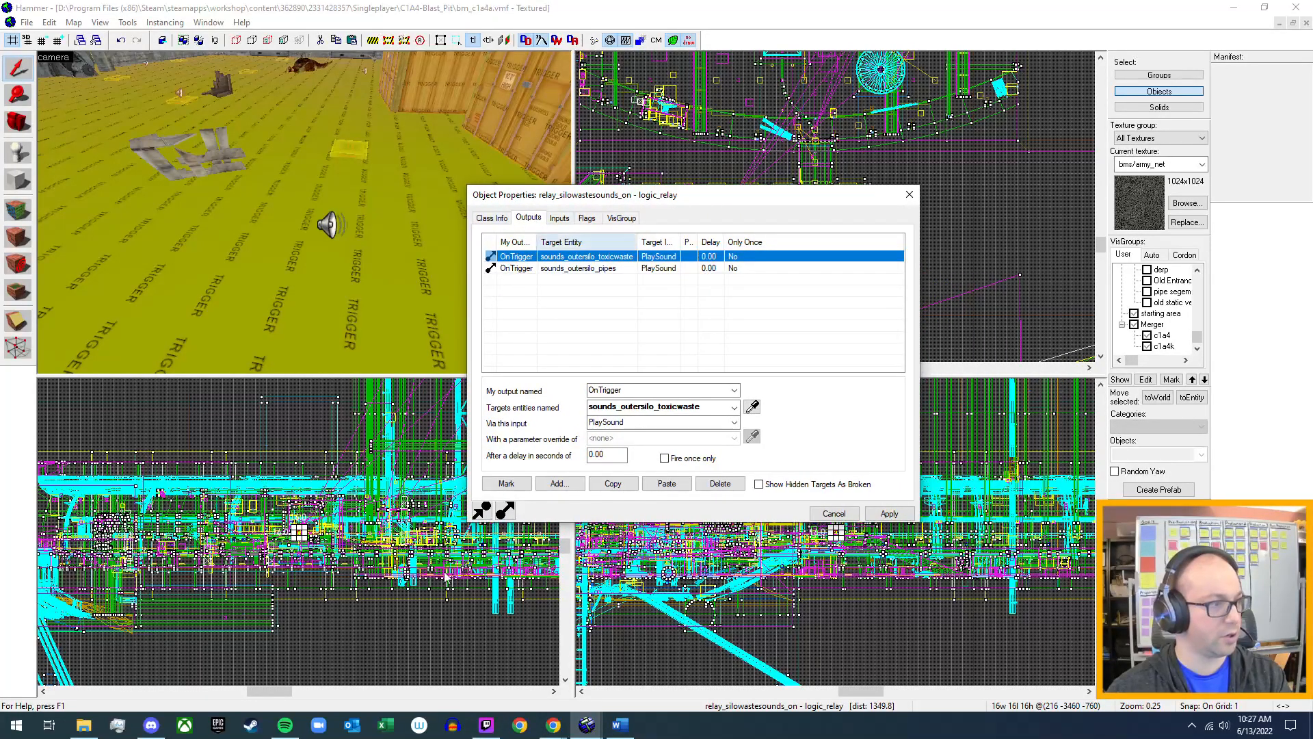
scroll(299, 535, "up", 12)
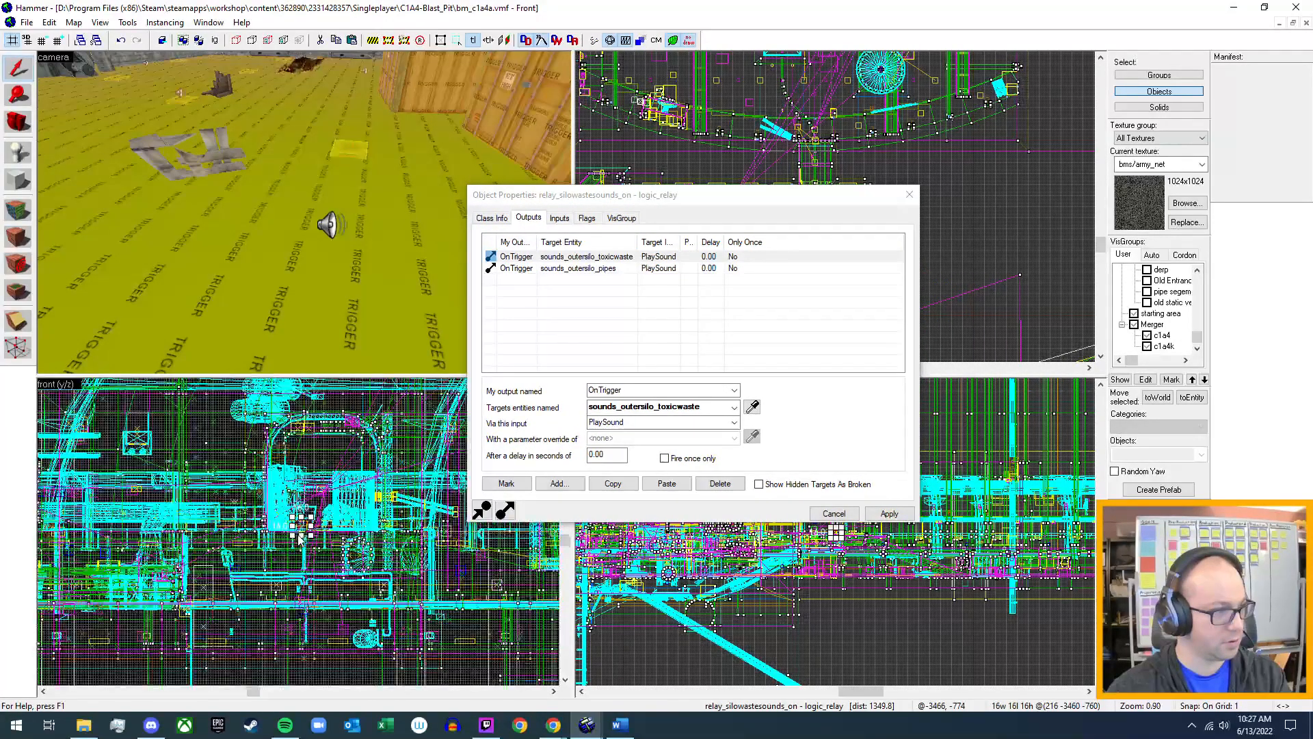
scroll(310, 516, "up", 4)
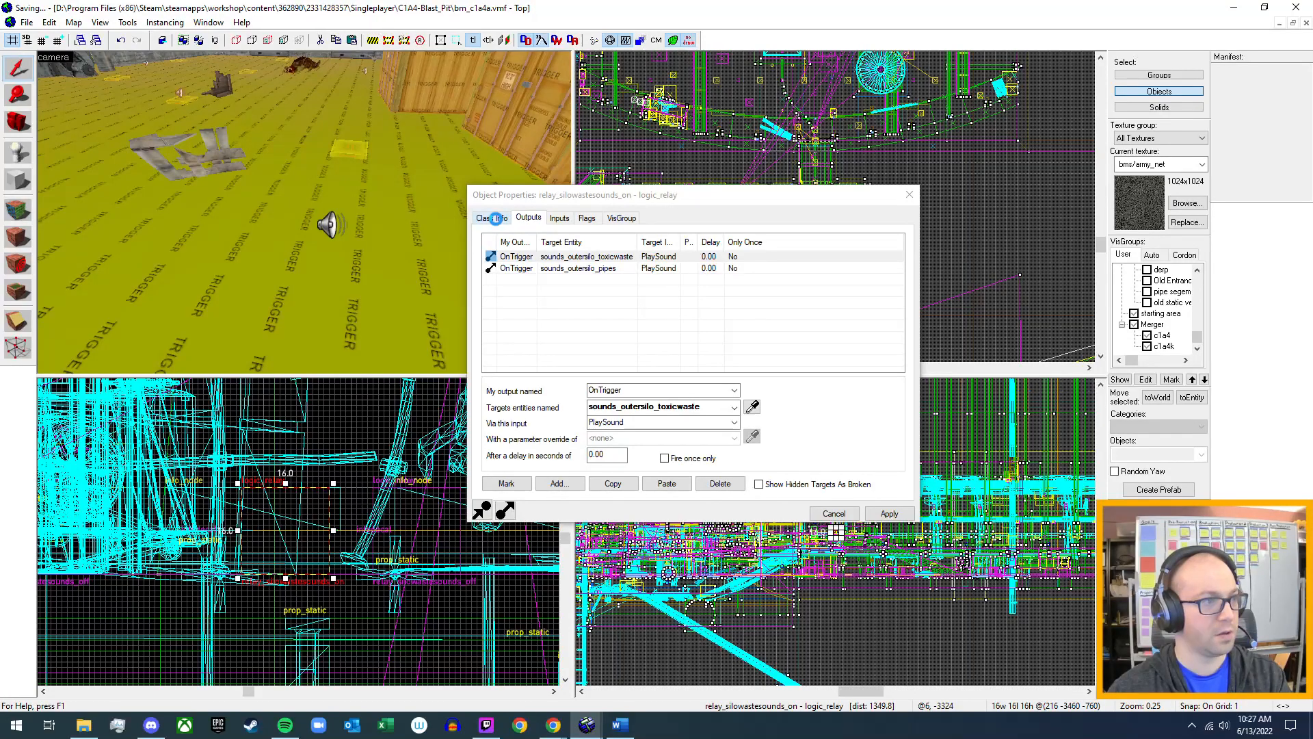
Review the relay's class info, outputs and inputs, and open its source entity trigger_silowastesounds_on.
left_click(496, 218)
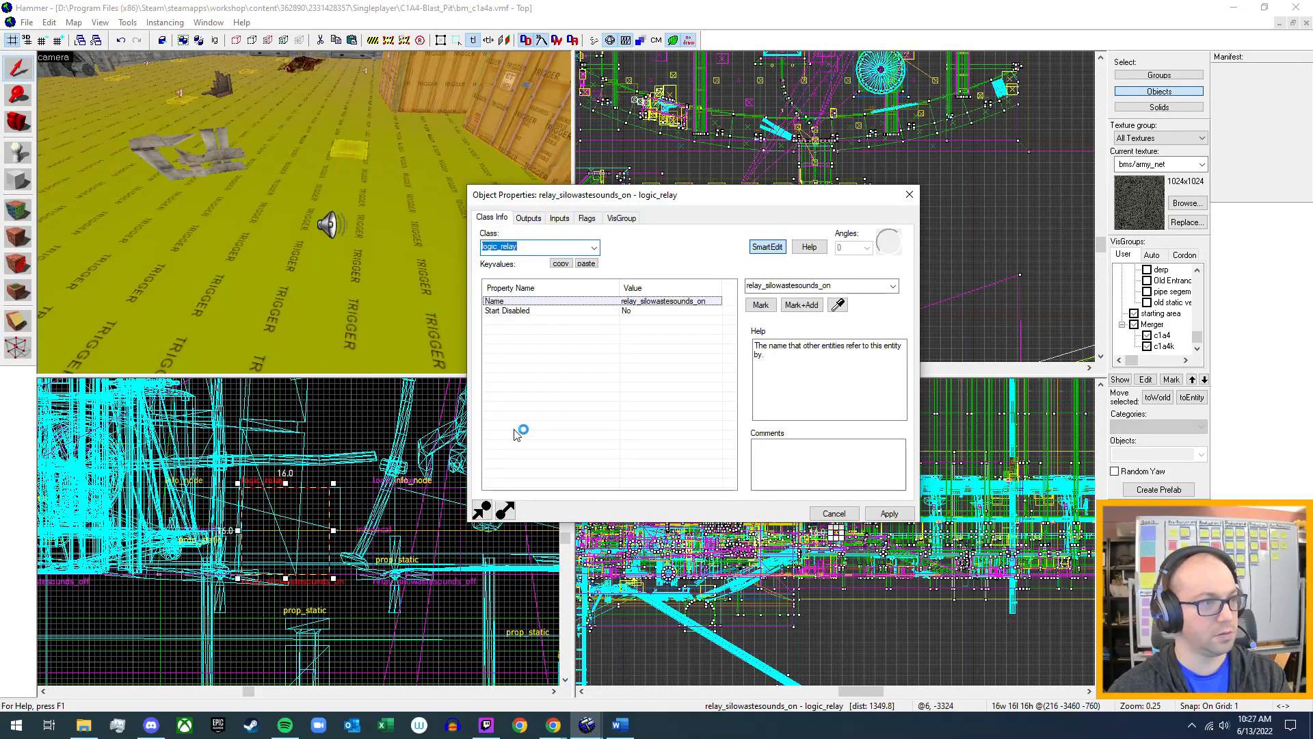
left_click(528, 217)
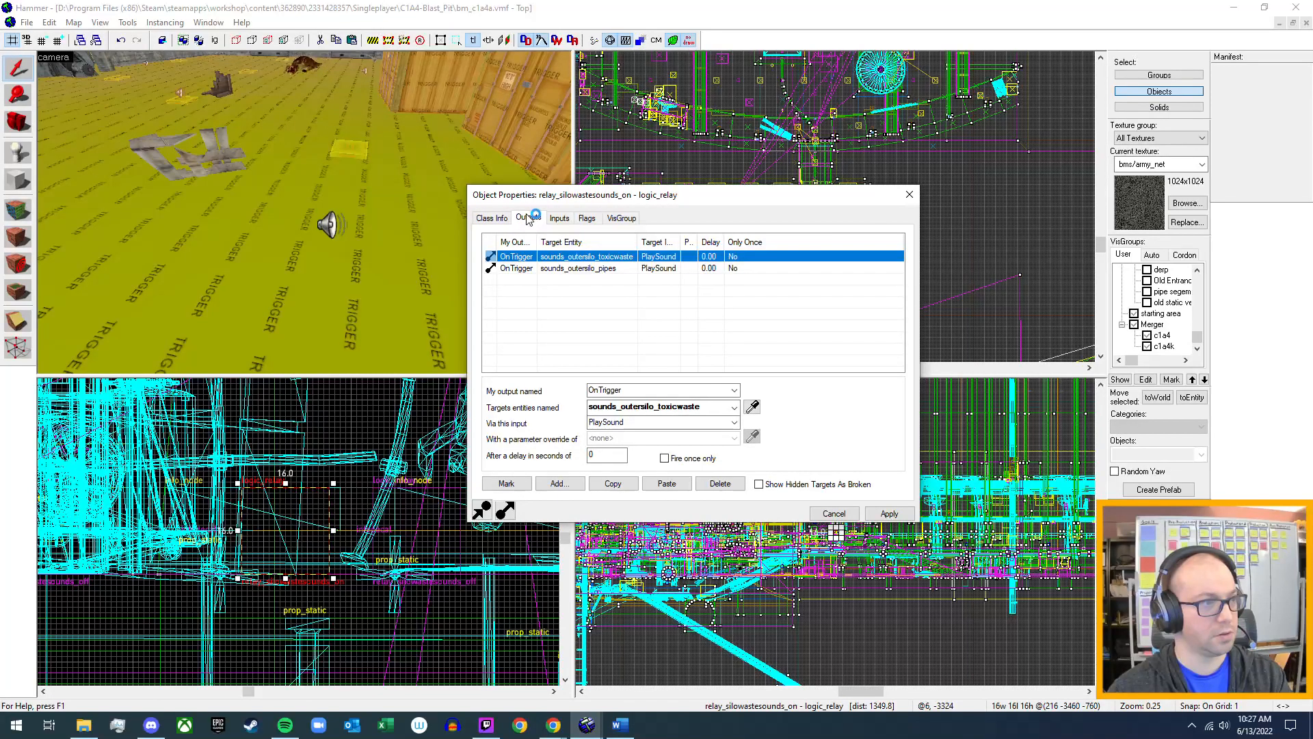
left_click(560, 218)
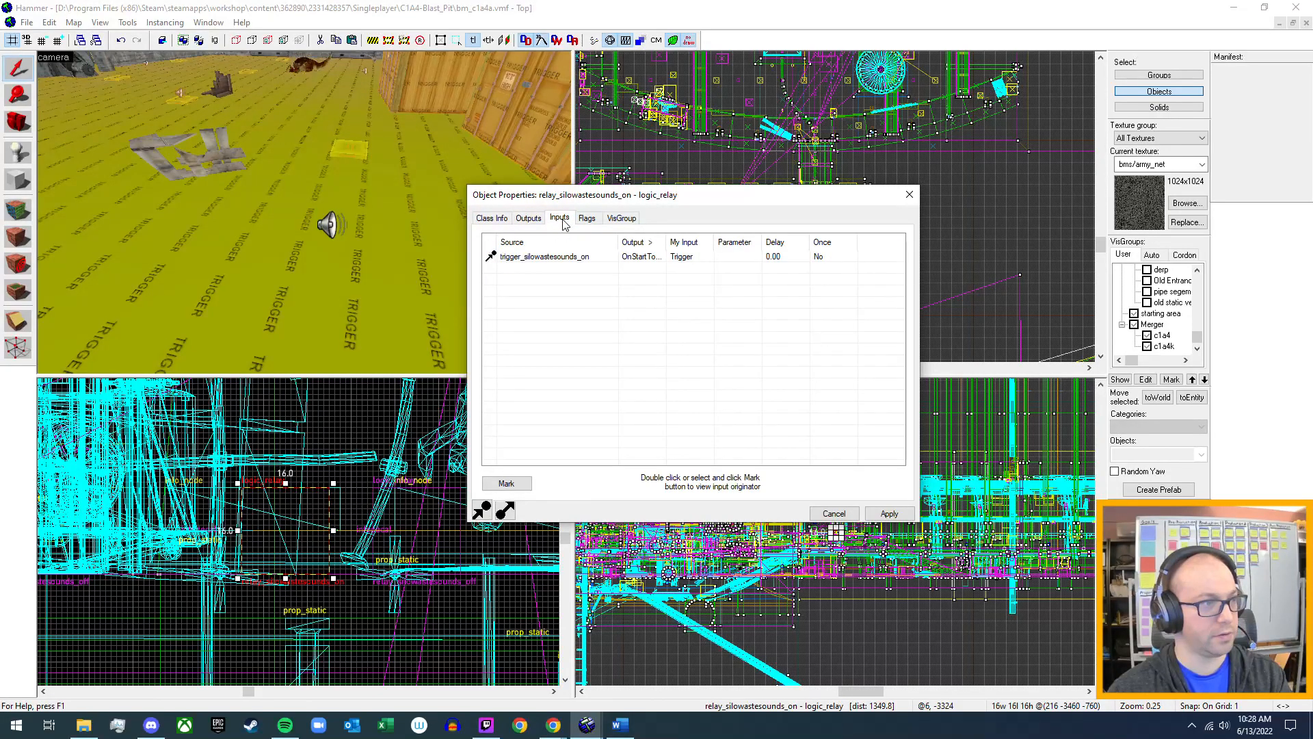
left_click(559, 257)
double_click(559, 259)
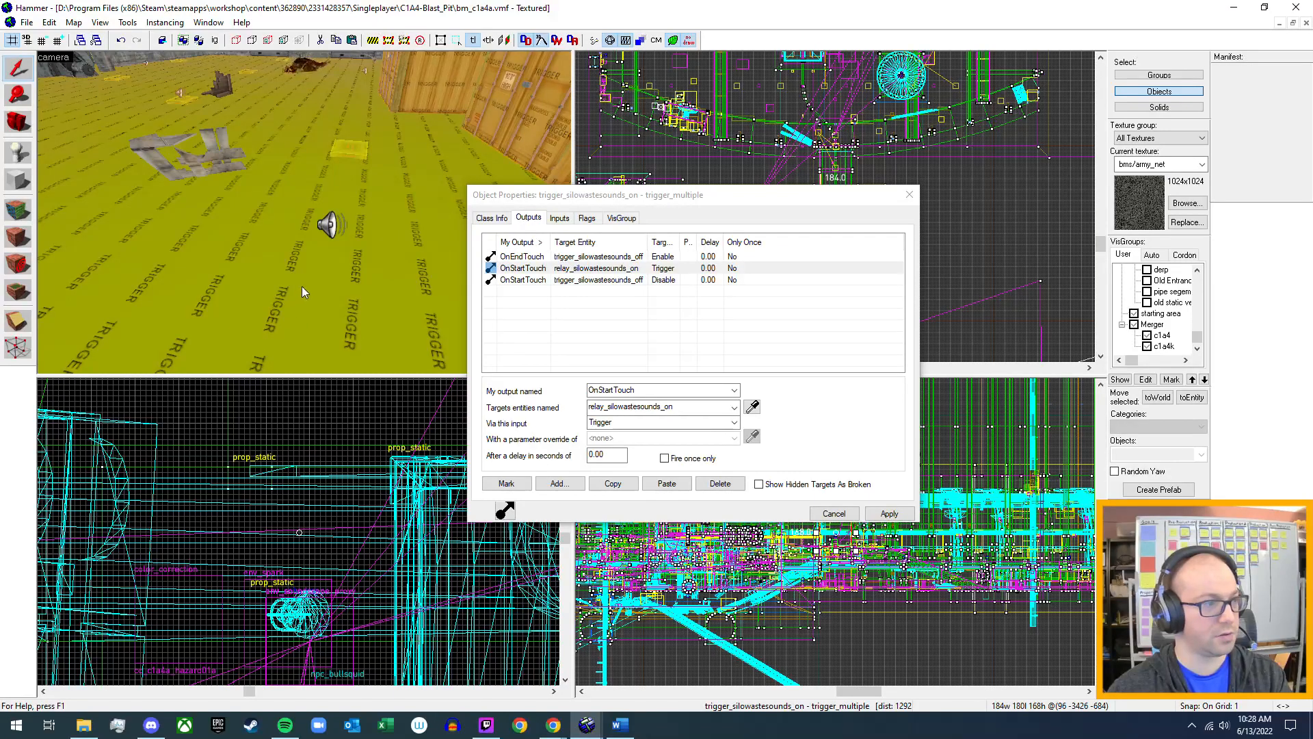
Locate the trigger_silowastesounds_on brush in the front and camera views and examine the silo area around it.
scroll(296, 275, "down", 3)
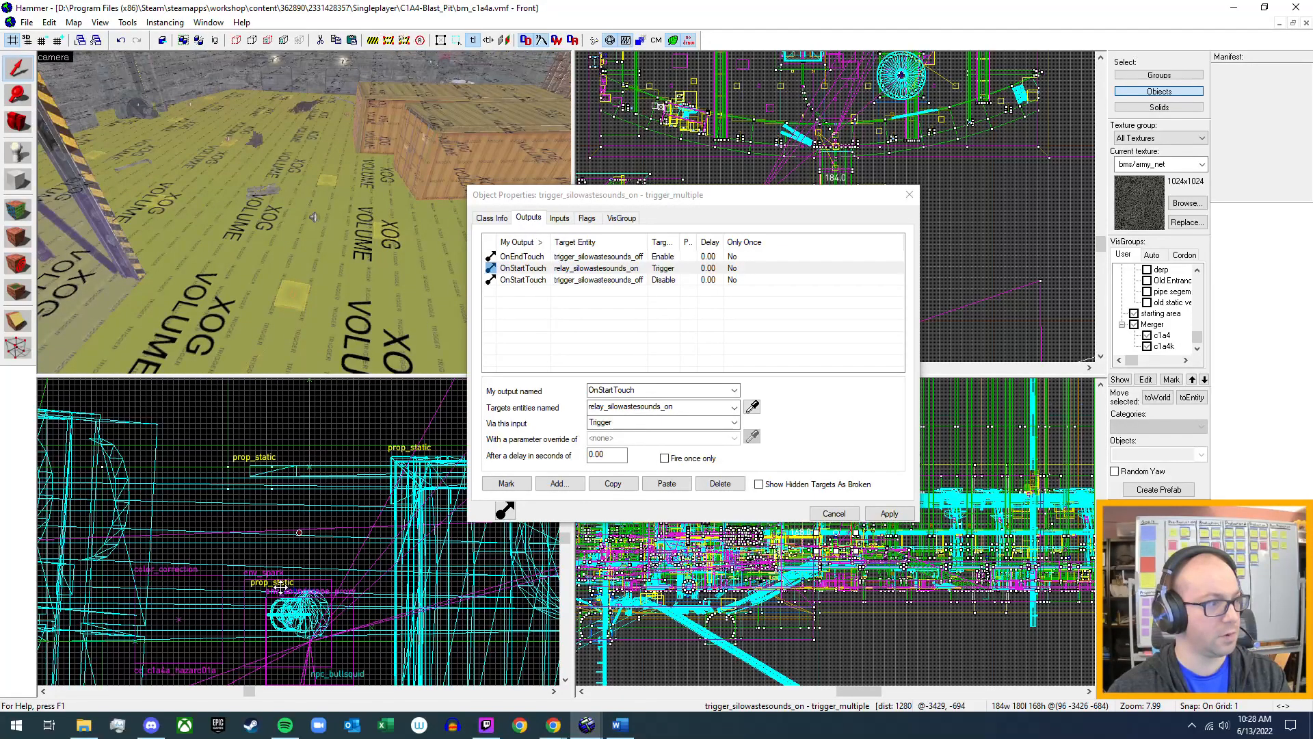
scroll(294, 561, "down", 2)
scroll(294, 561, "down", 10)
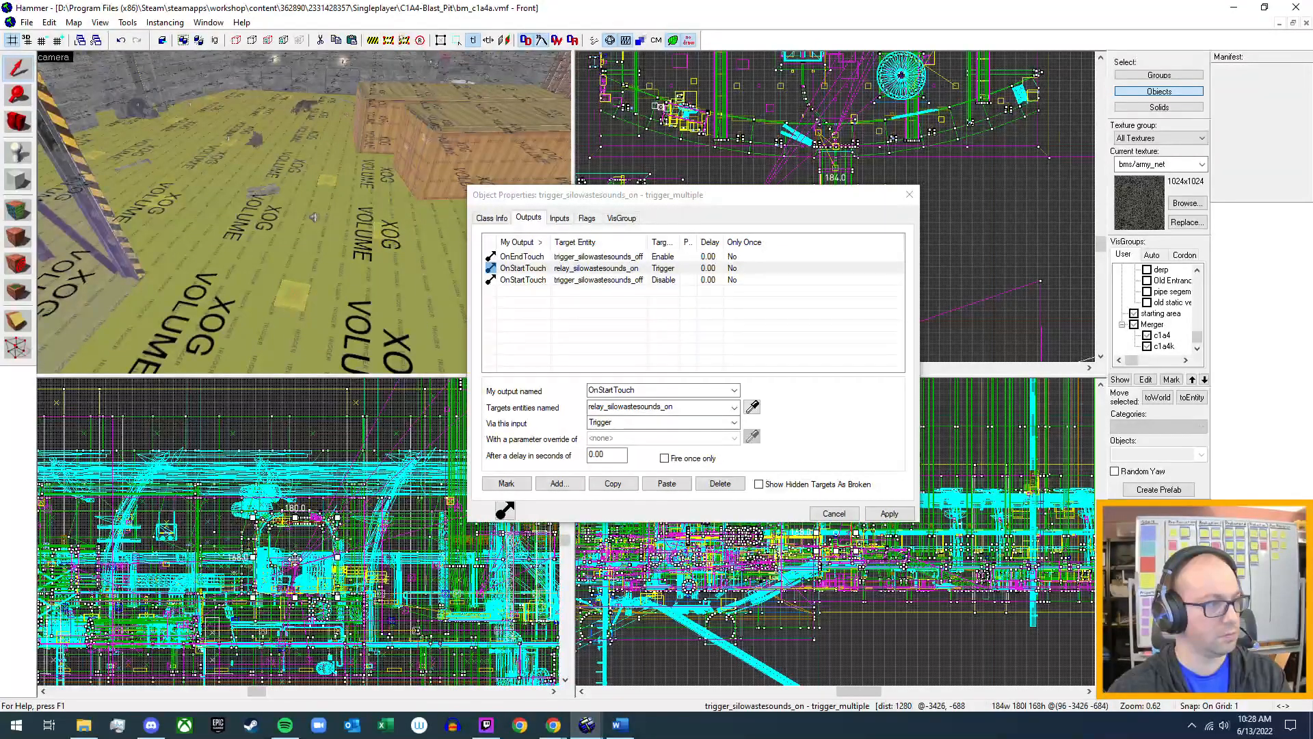
scroll(281, 566, "up", 5)
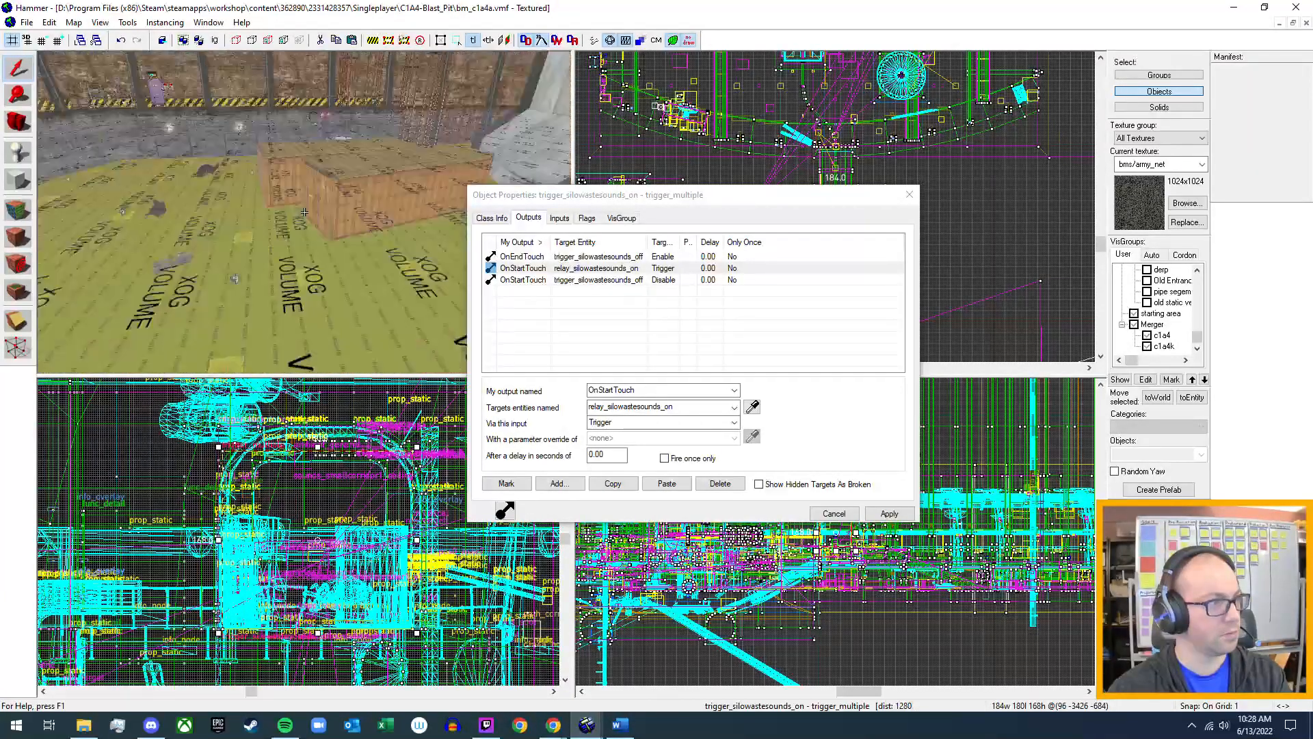
key("s")
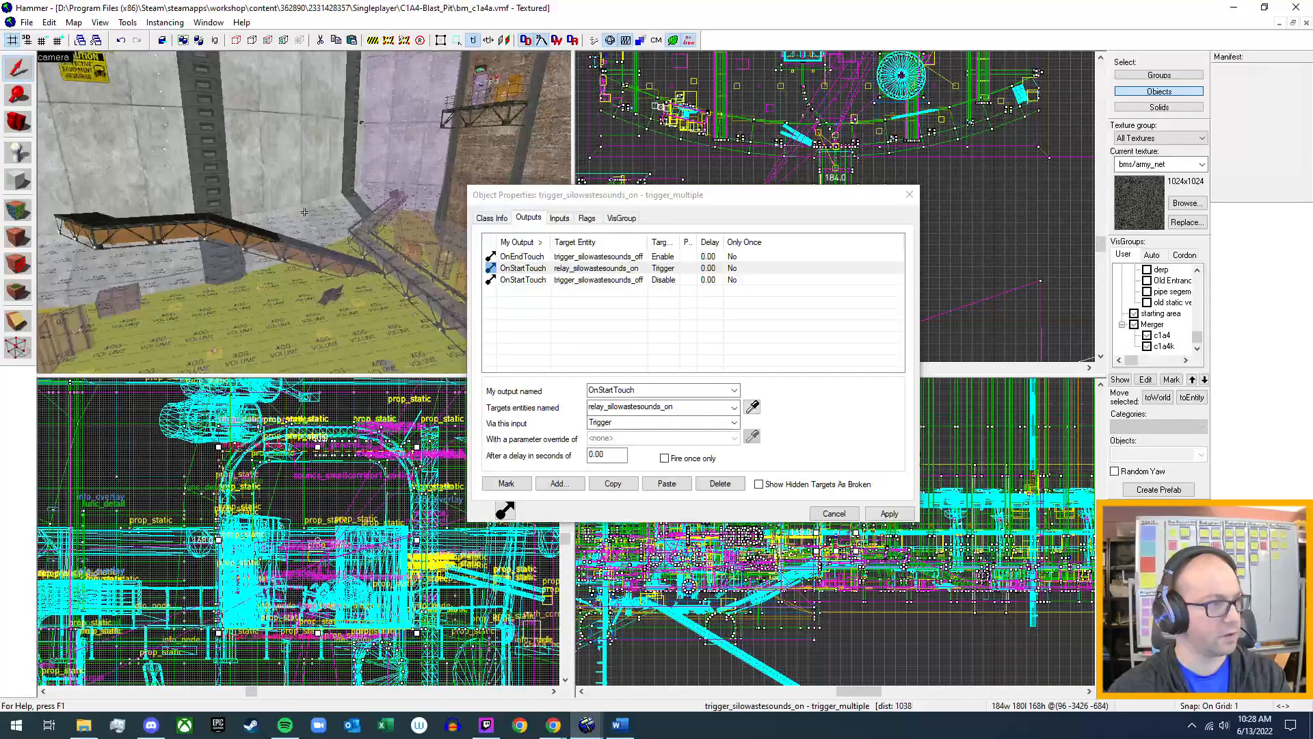
key("w")
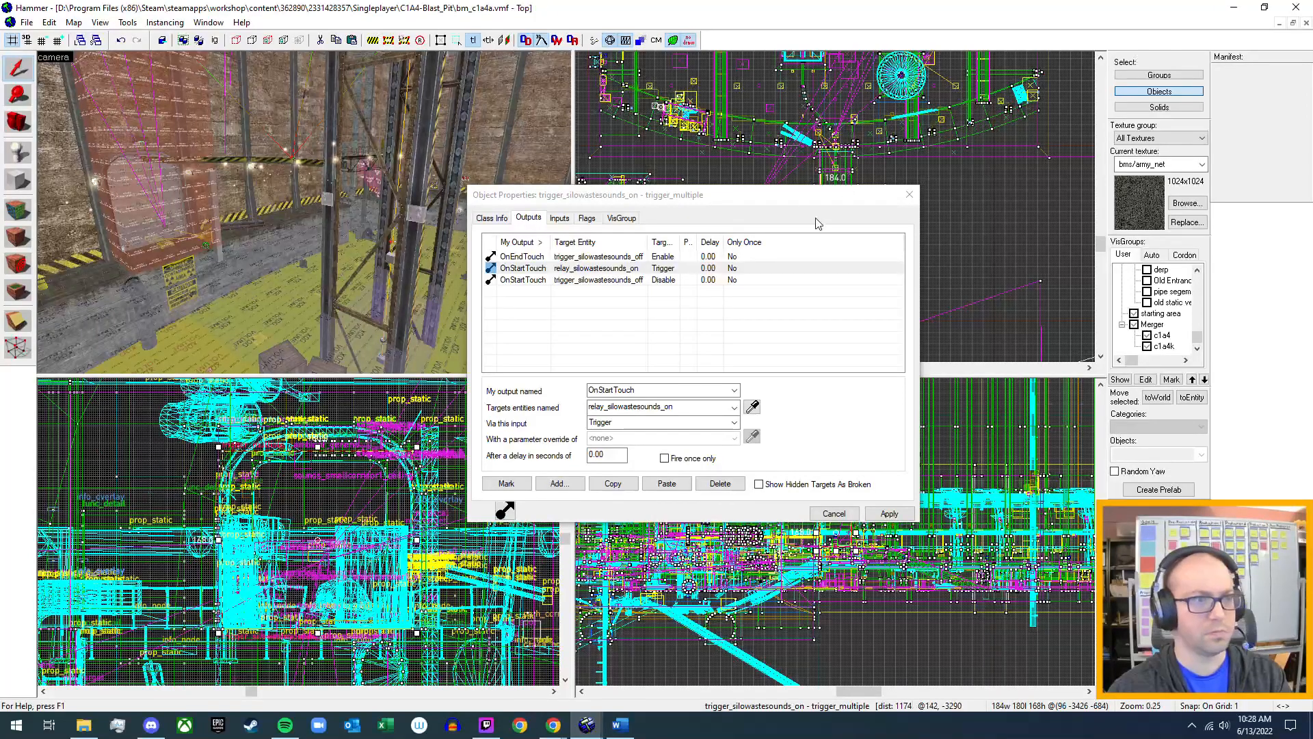
Examine in the top view where the trigger_silowastesounds_on brush sits relative to the silo and its entrance corridor.
left_click_drag(821, 198, 467, 218)
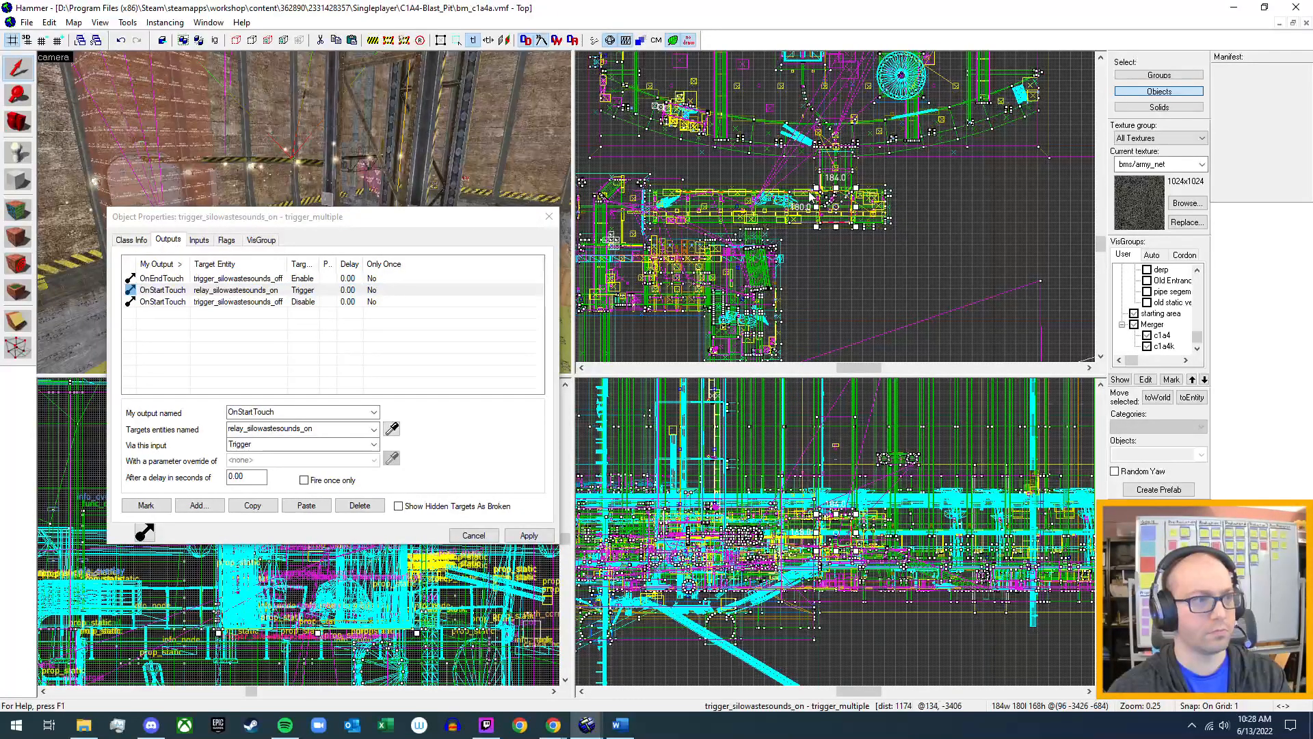
middle_click_drag(876, 154, 872, 303)
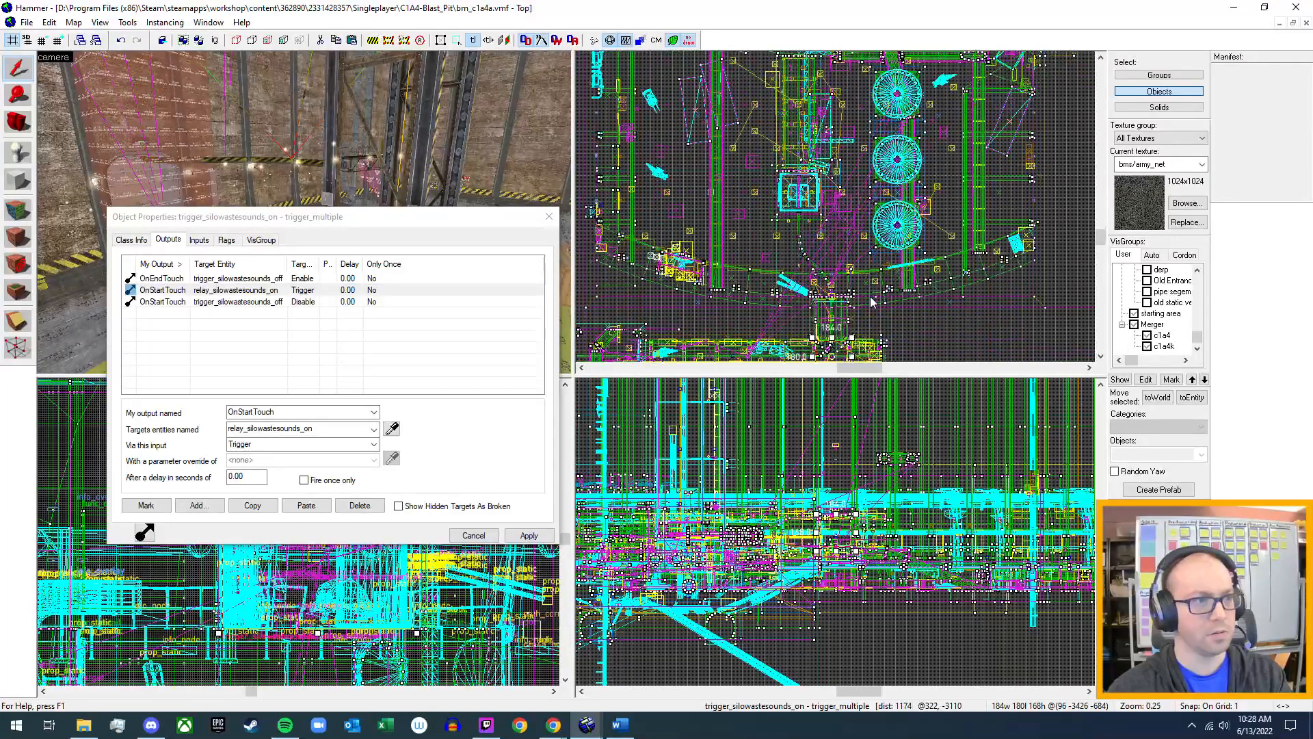
scroll(872, 302, "down", 6)
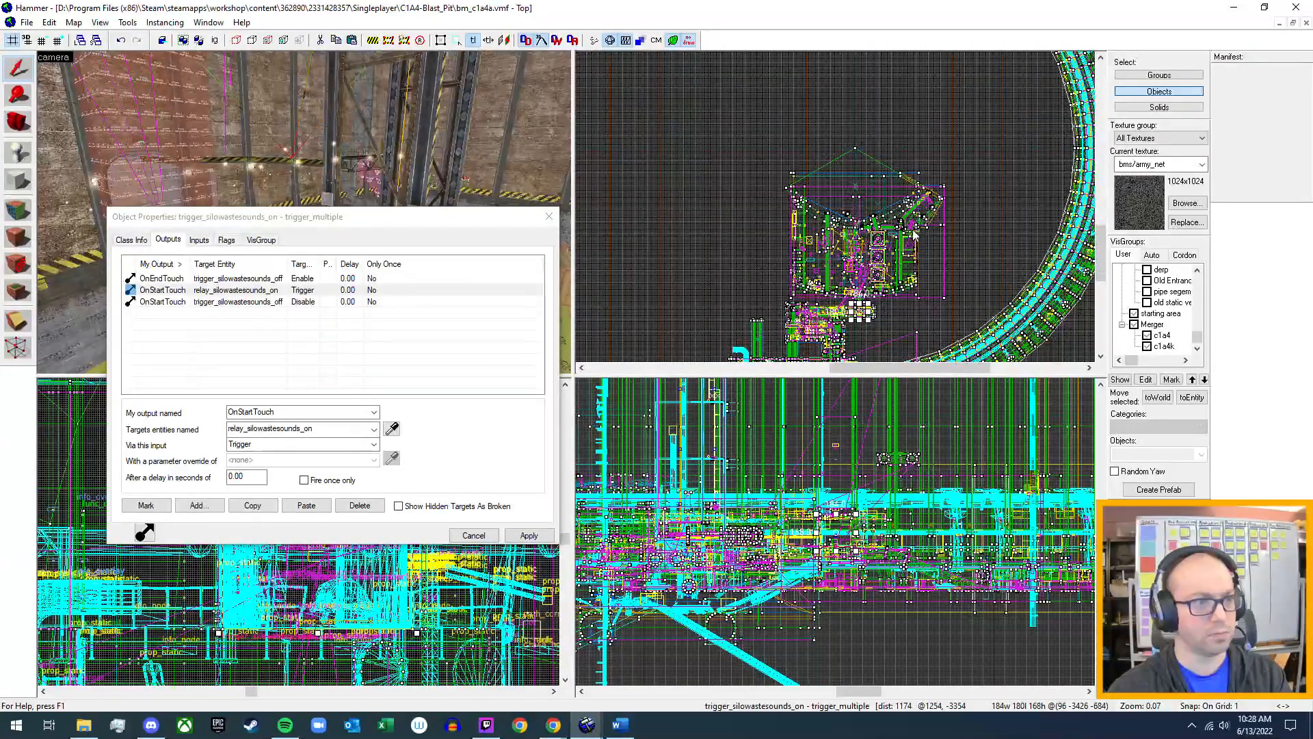
scroll(914, 234, "up", 2)
scroll(861, 232, "up", 2)
scroll(861, 231, "up", 9)
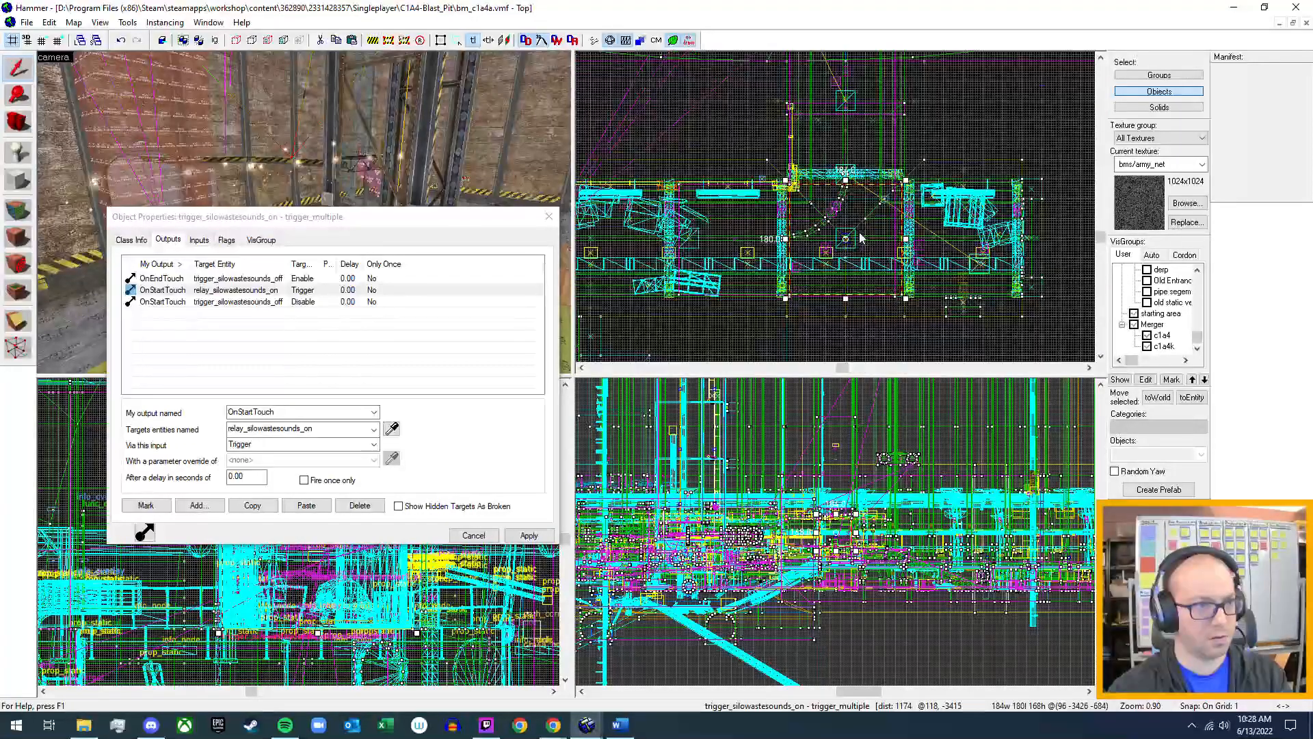
Inspect the trigger_silowastesounds_on brush up close in the camera view at the silo's arched doorway.
left_click(362, 222)
left_click_drag(363, 222, 801, 253)
key("z")
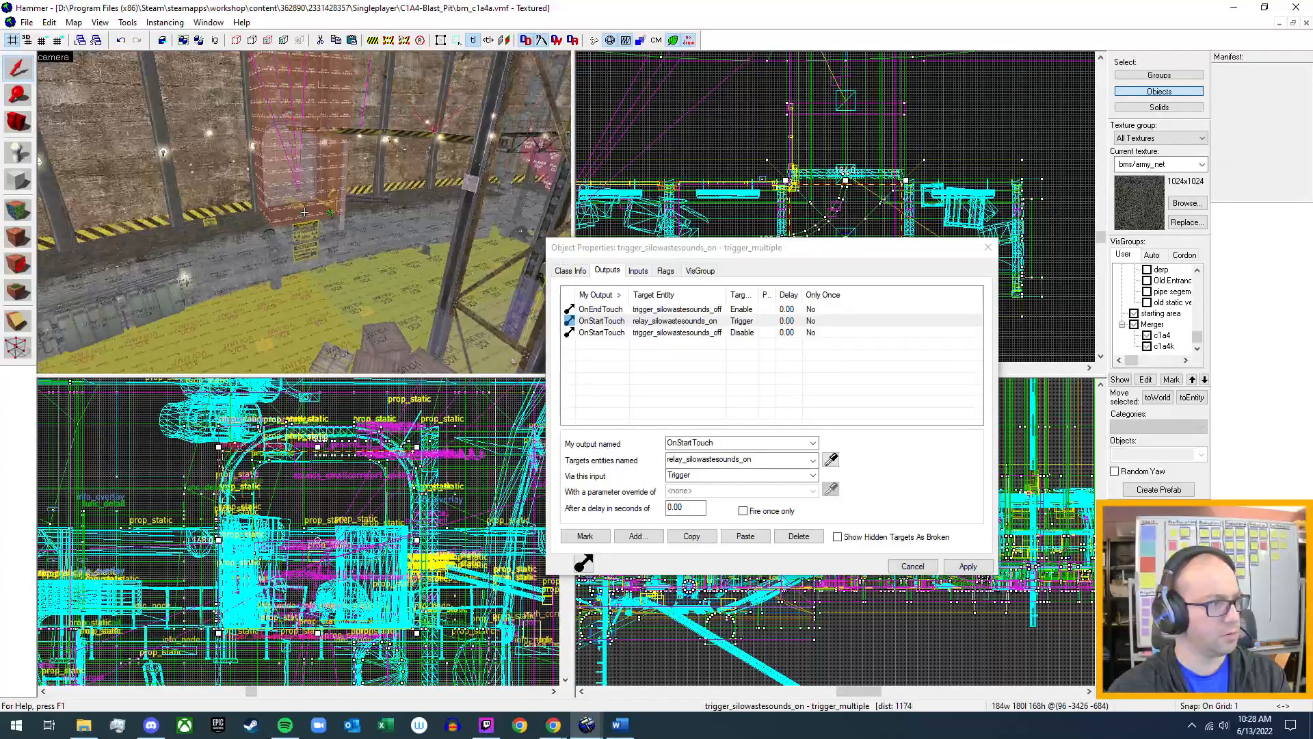
key("w")
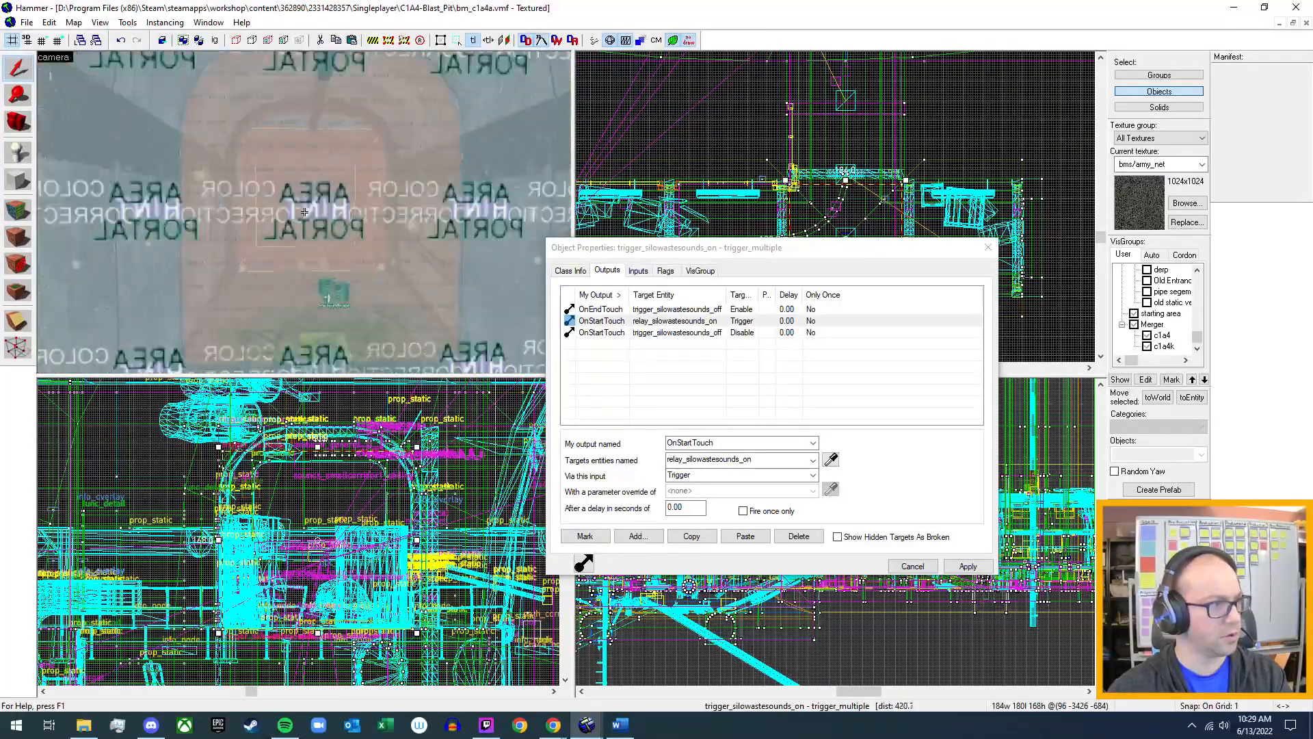
key("w")
key("w")
key("w")
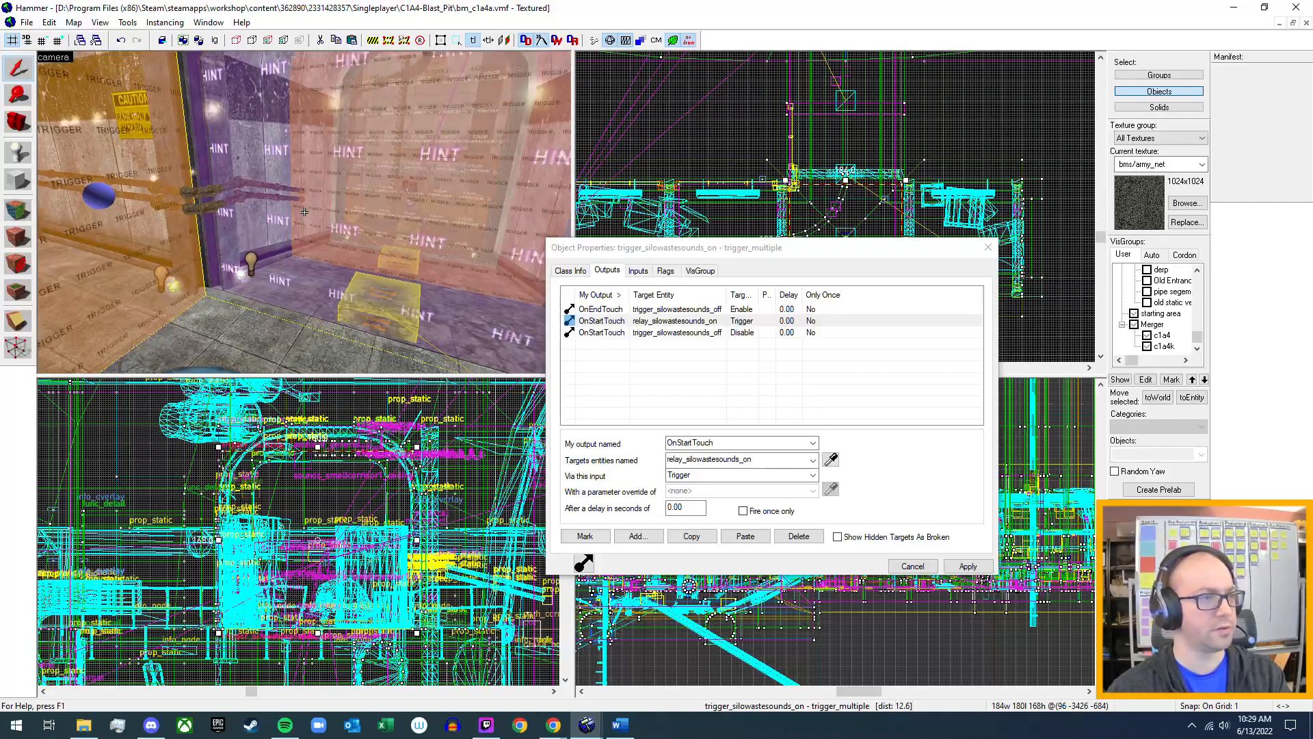
key("z")
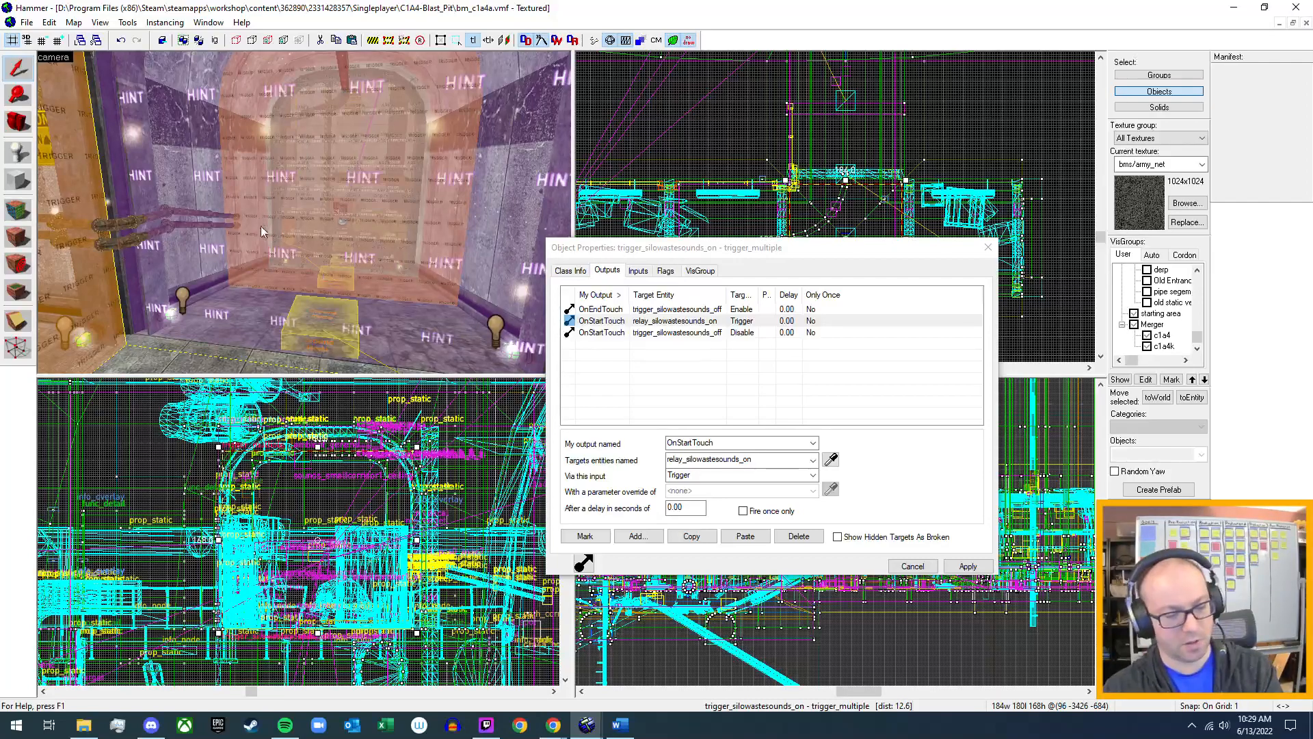
Select the trigger brush covering the silo's toxic waste floor and examine its class info and damage settings.
key("z")
key("w")
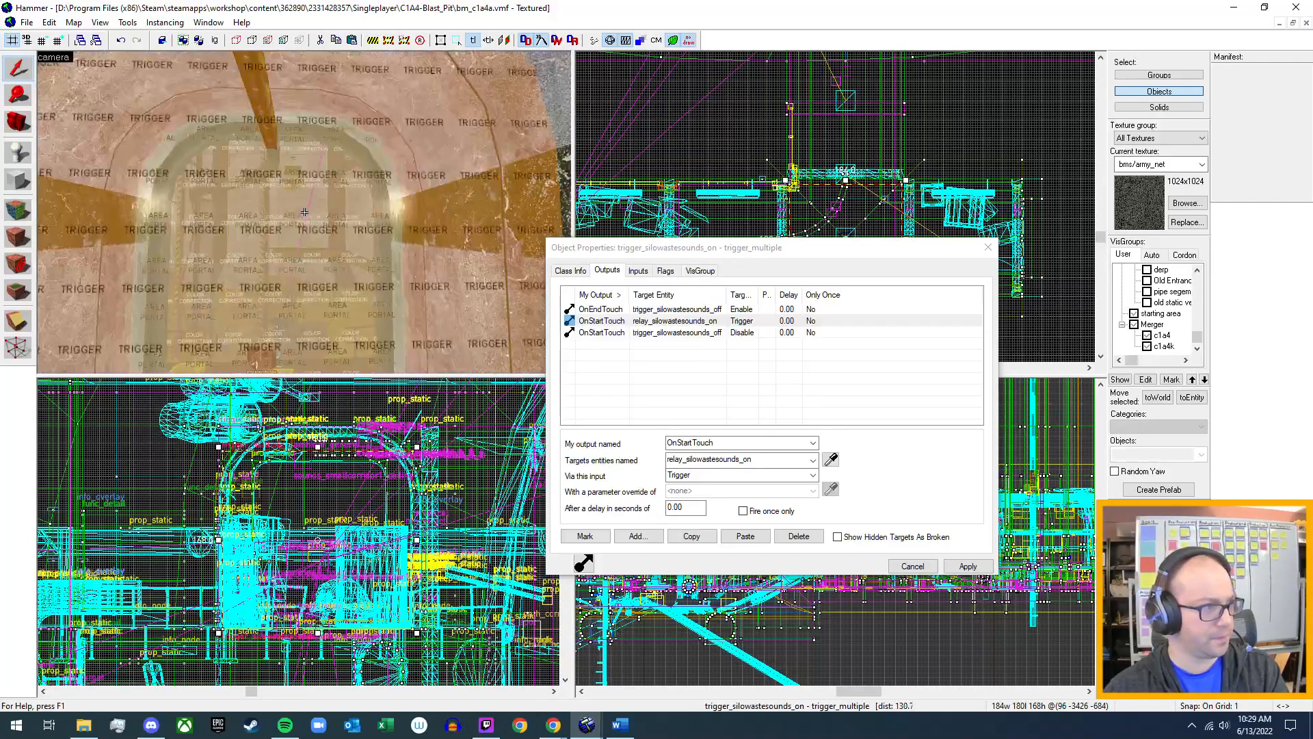
key("w")
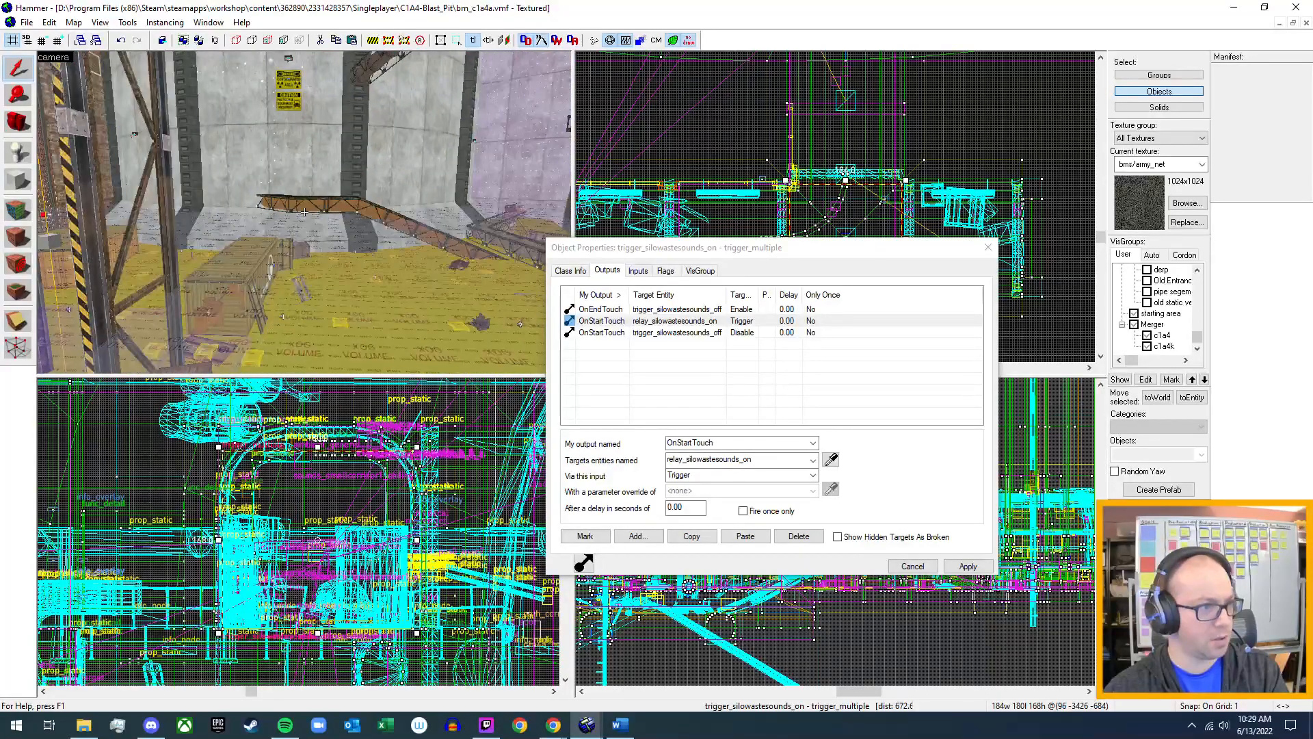
key("d")
key("w")
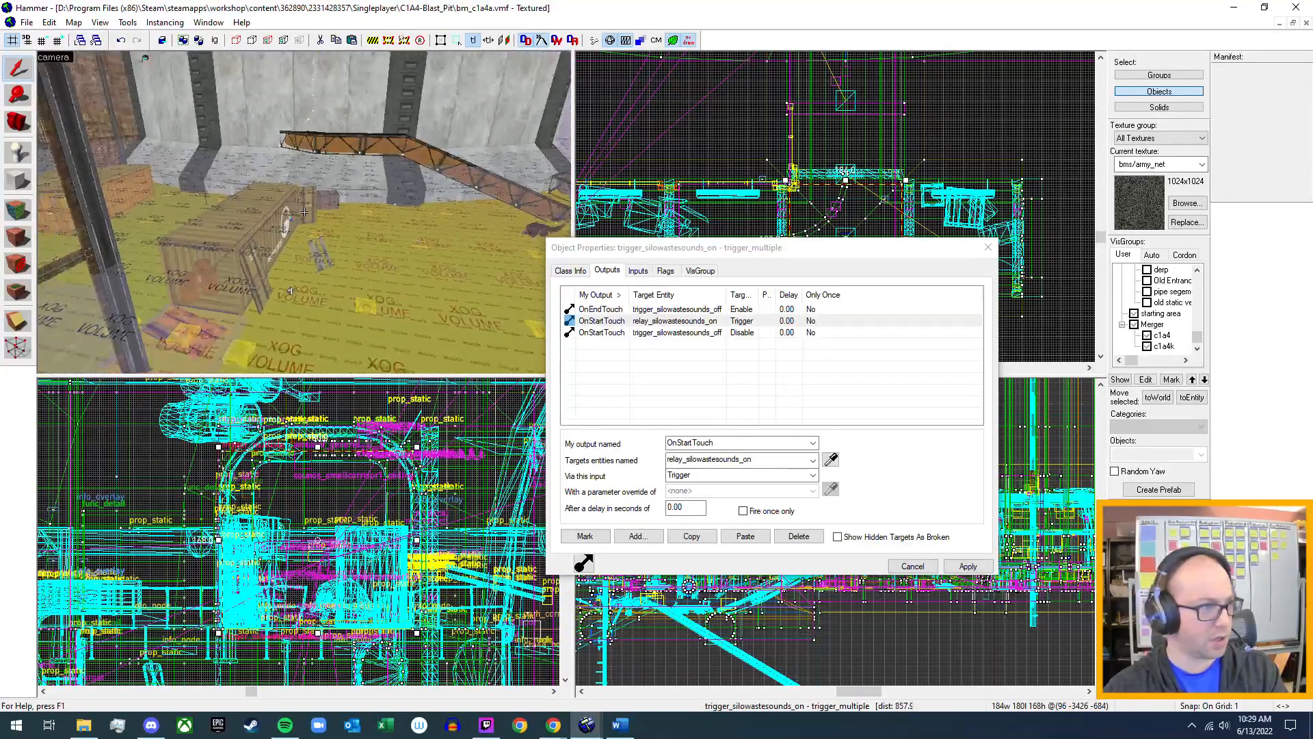
key("s")
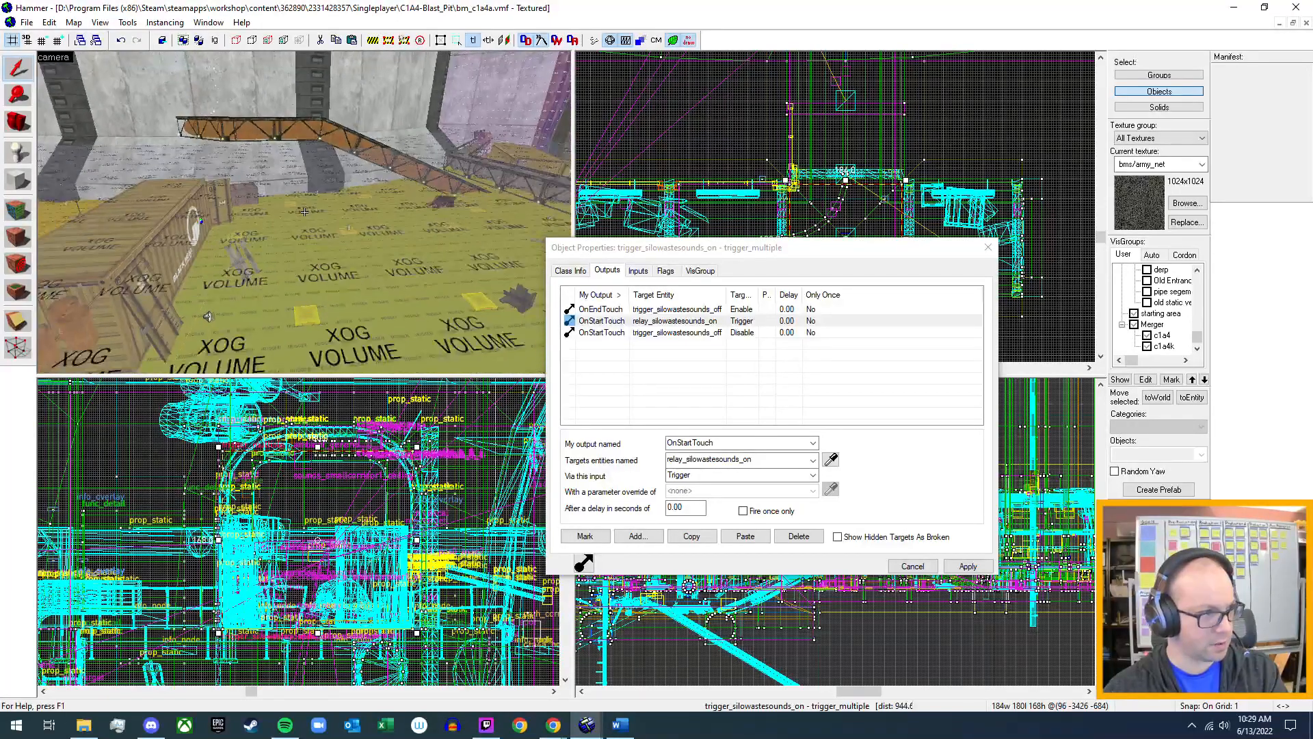
key("d")
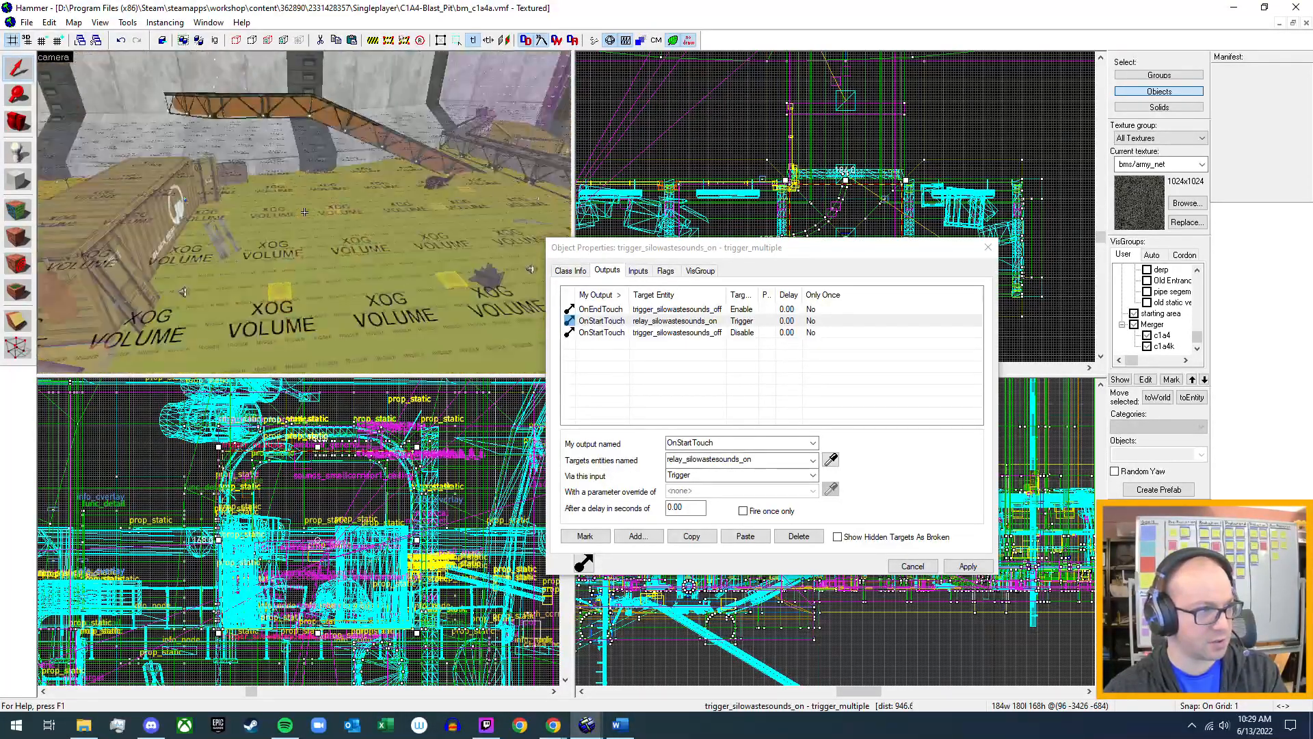
key("w")
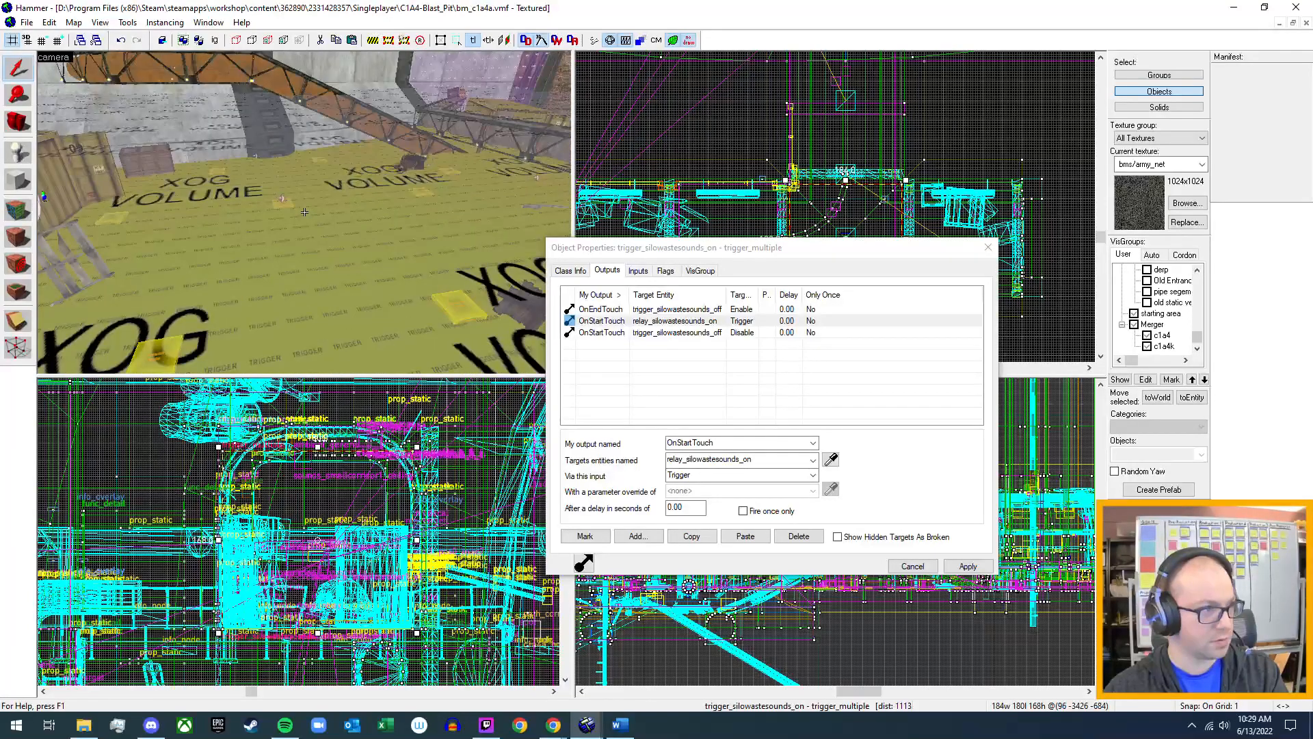
key("s")
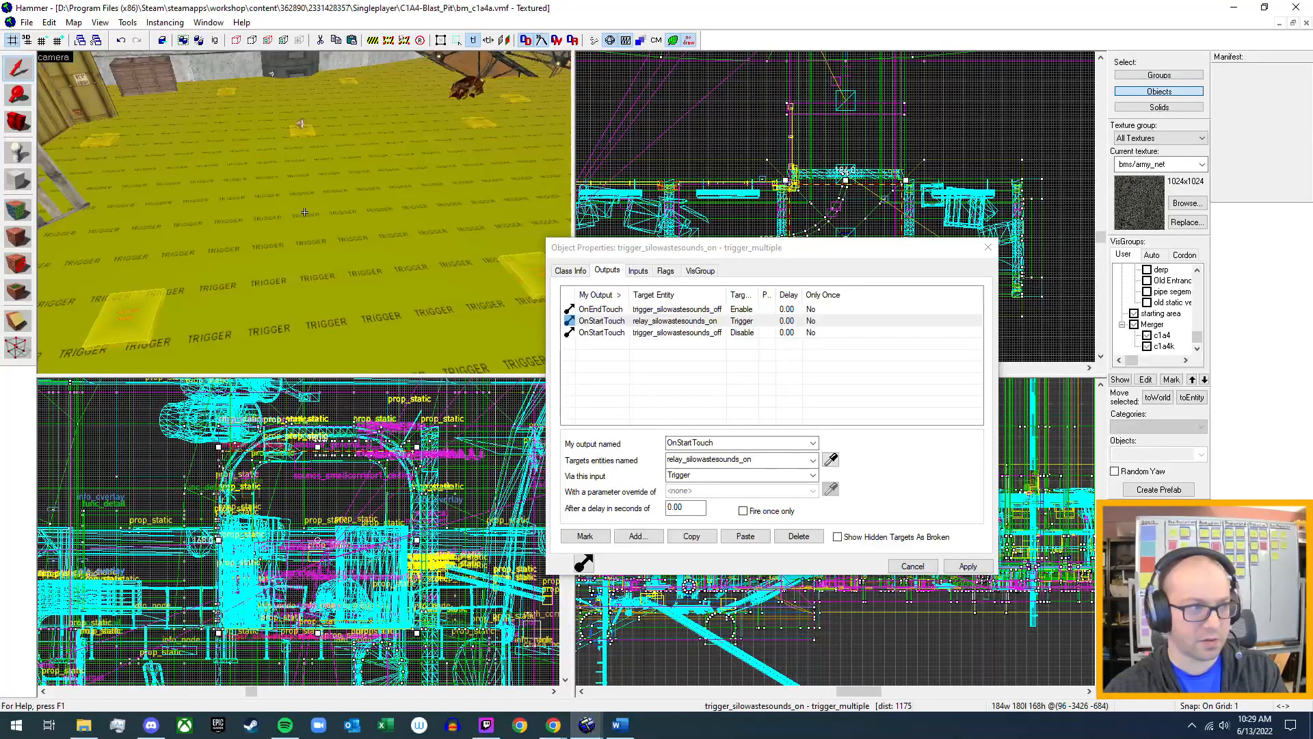
key("w")
key("z")
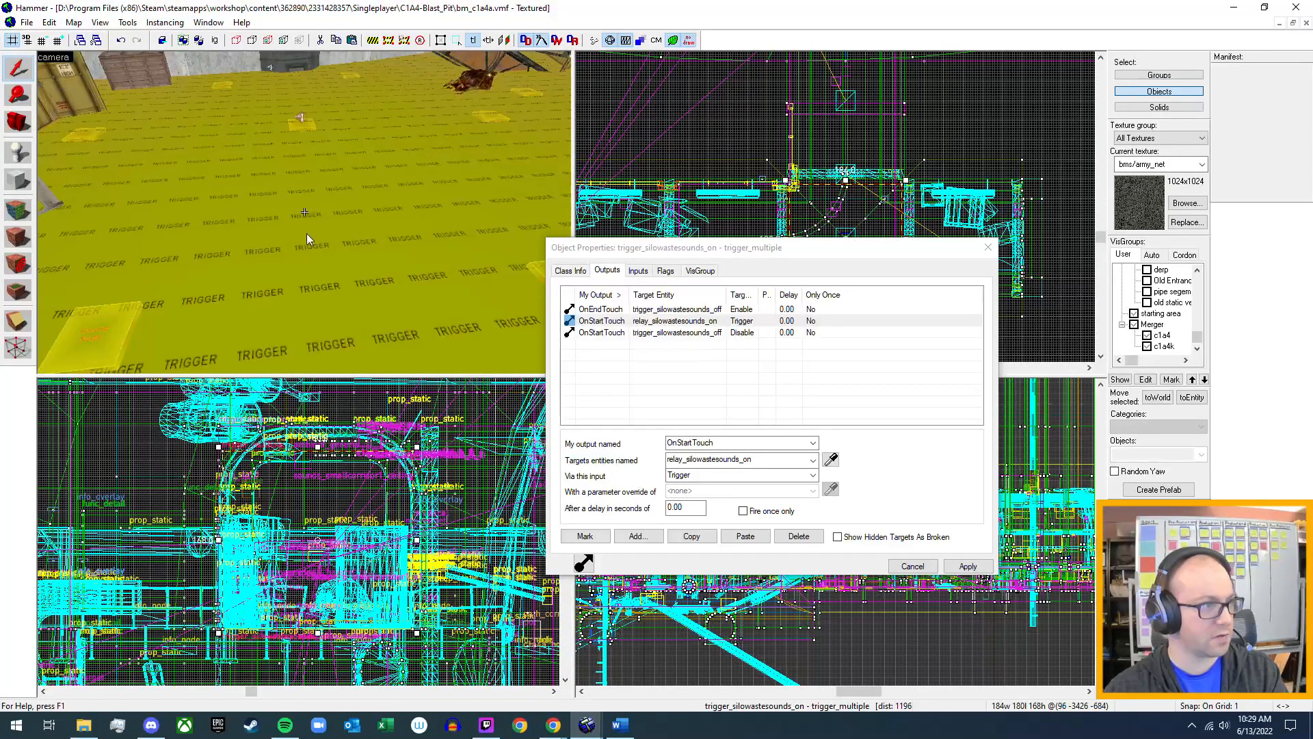
left_click(327, 309)
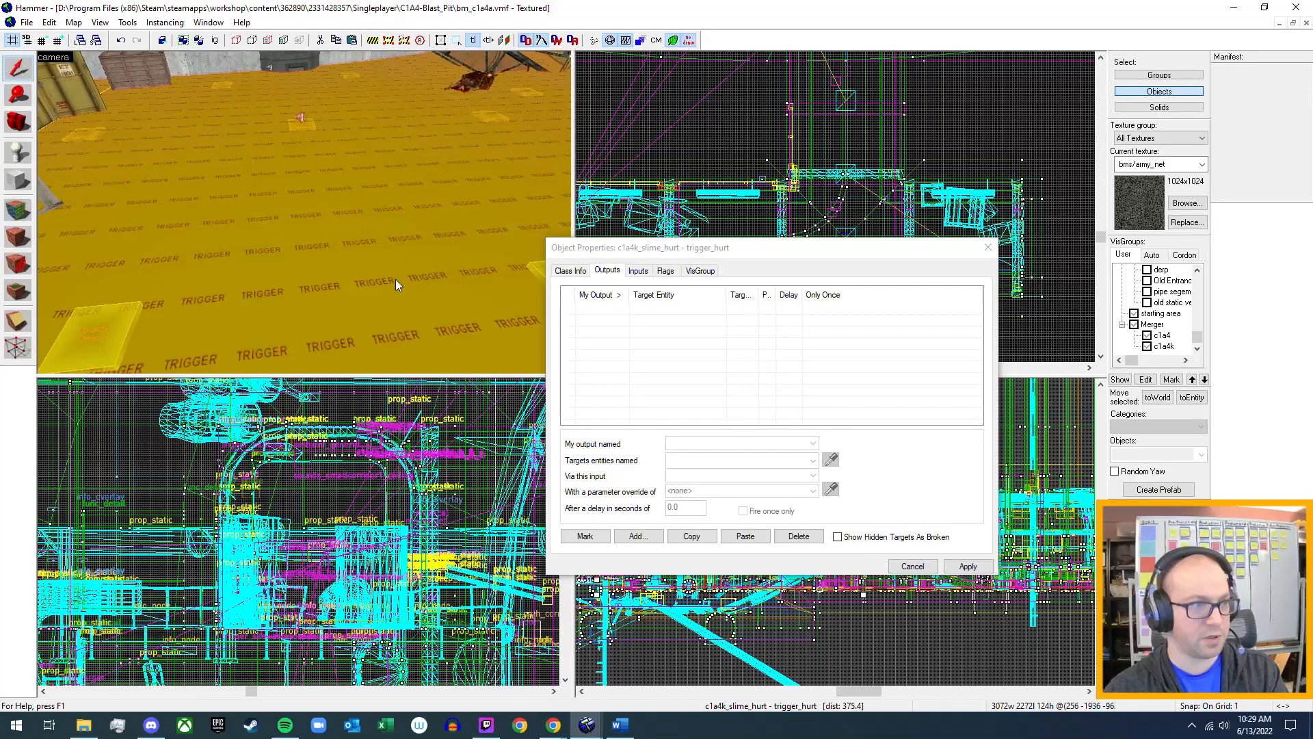
left_click(572, 270)
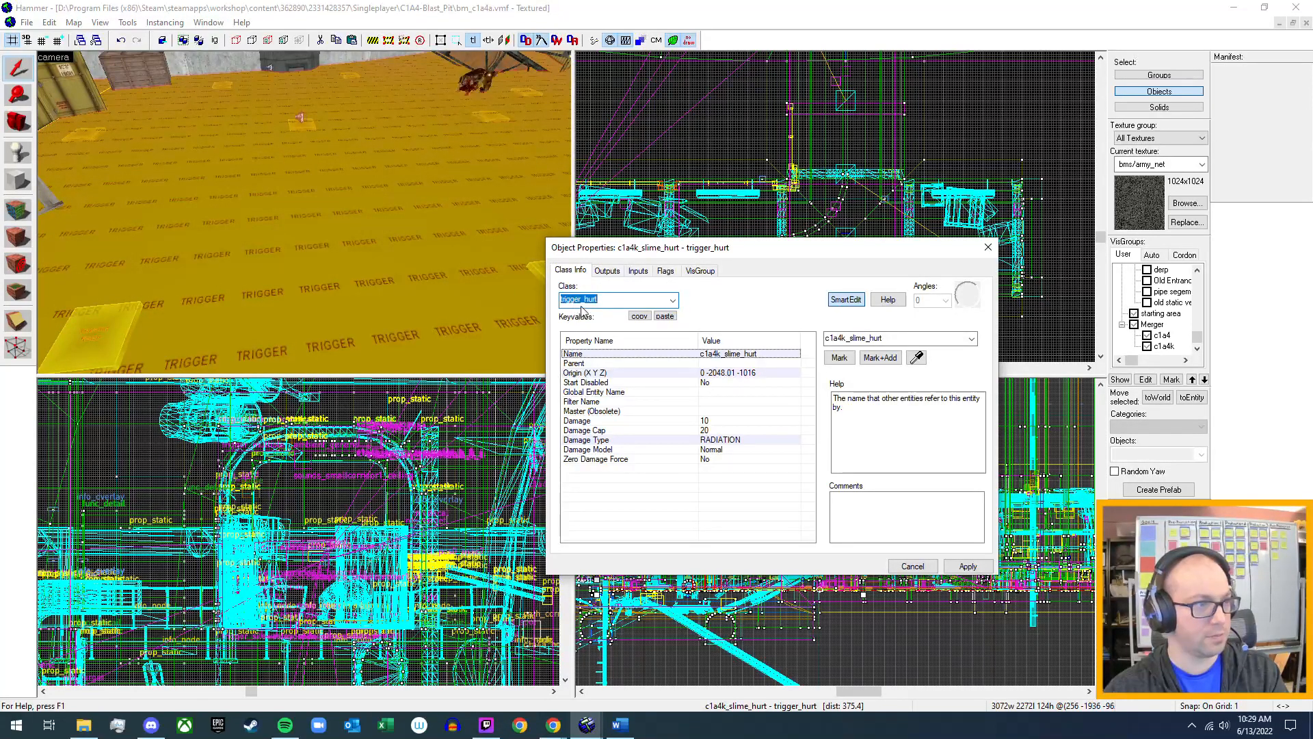
Switch to Backlog.docx in Word, start a new bullet after the r_ambience_toxicwaste.wav line, and dock the window beside the Hammer views.
left_click(619, 724)
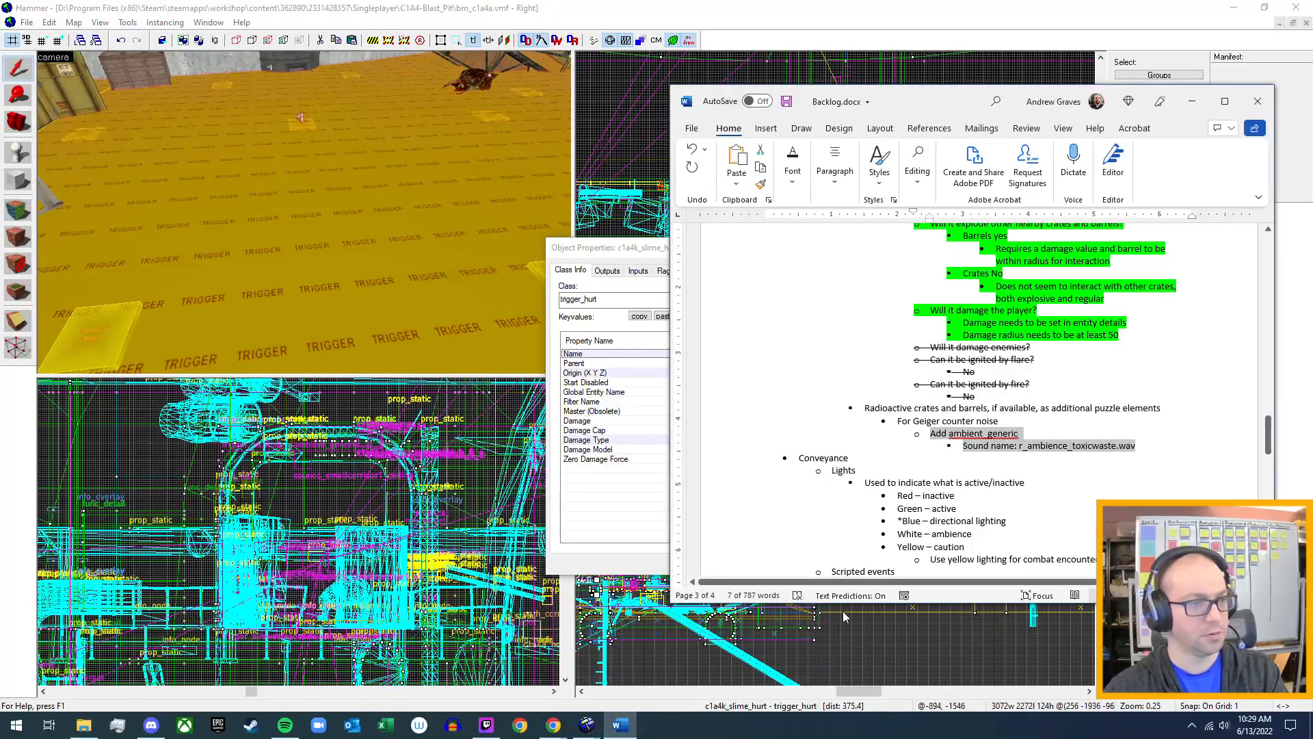
left_click(1155, 445)
key("Return")
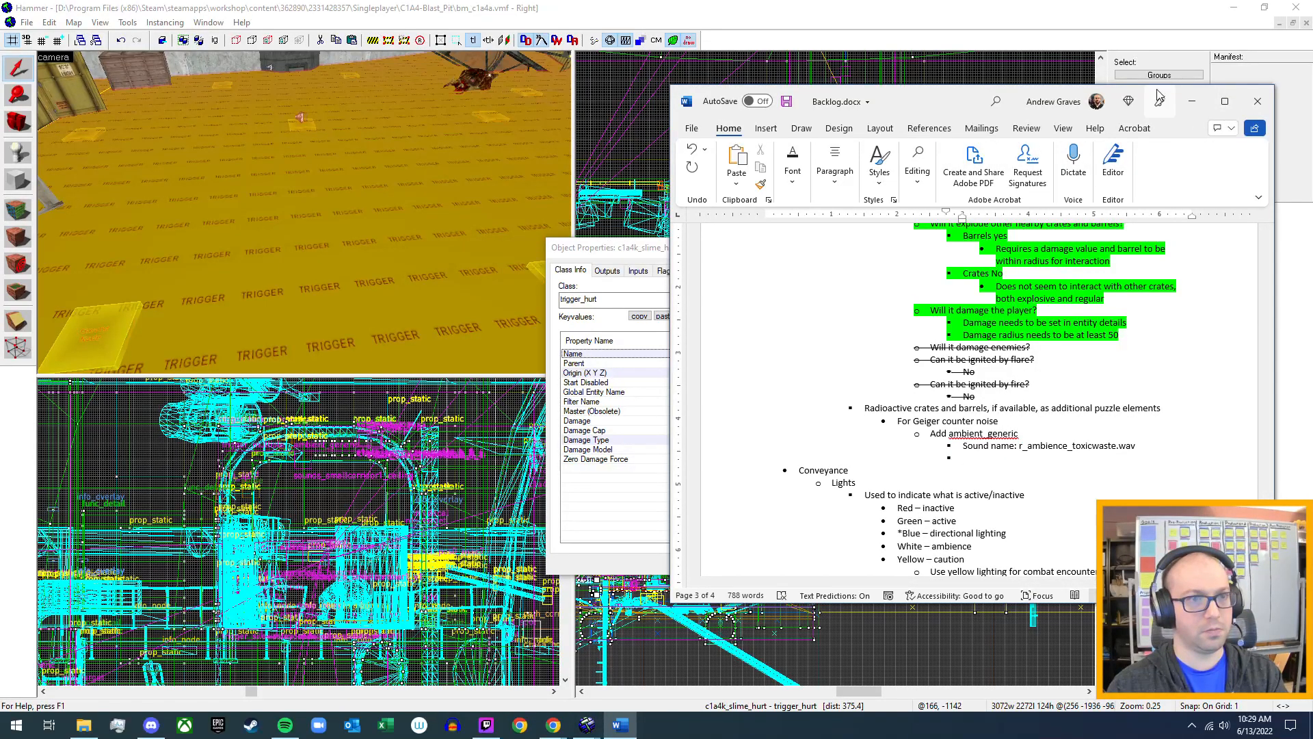
left_click_drag(951, 100, 1312, 167)
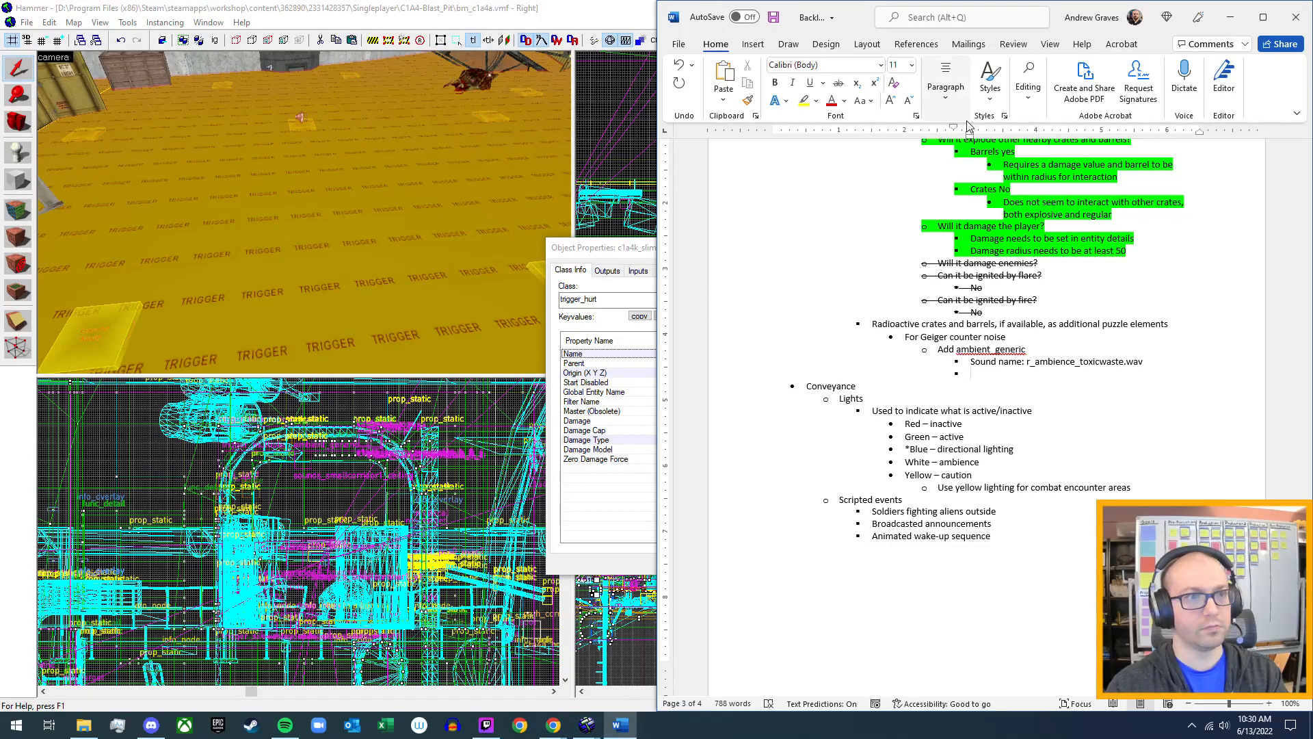
Promote the empty bullet to the level of "For Geiger counter noise" and write "For damage" in it.
left_click(948, 89)
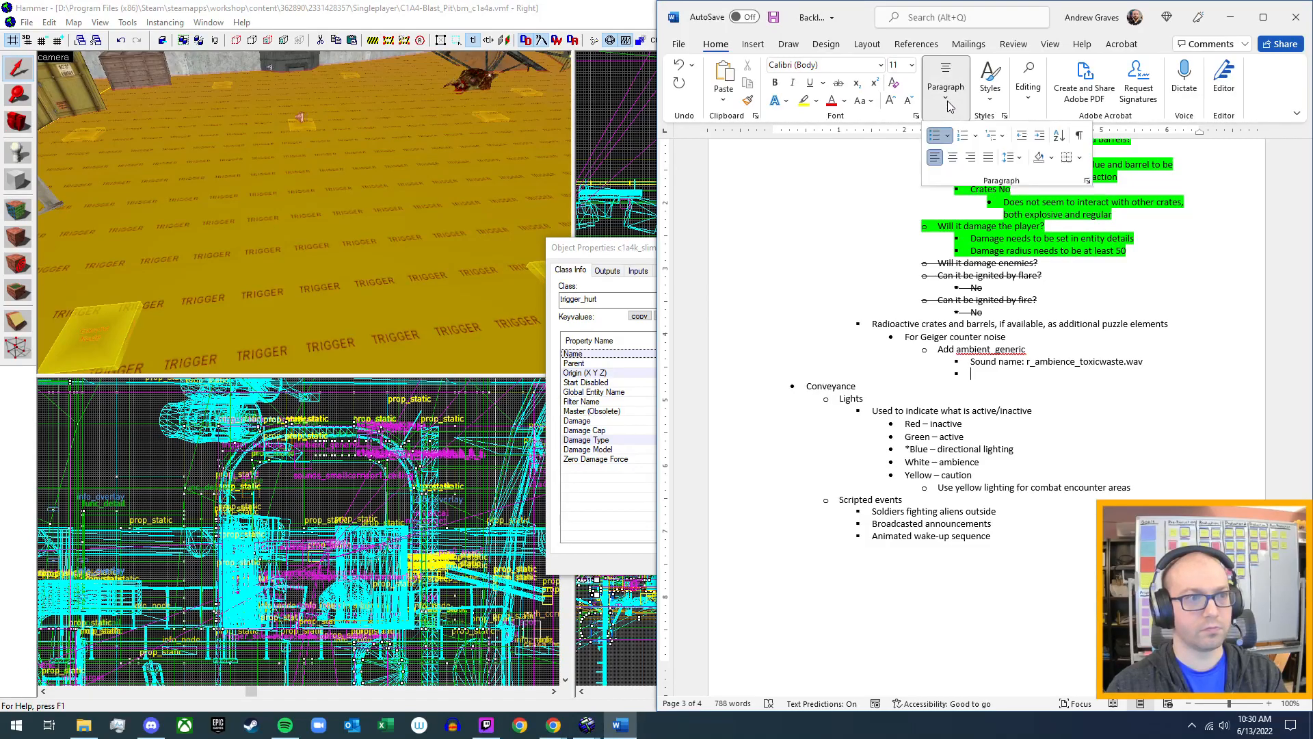
left_click(1022, 136)
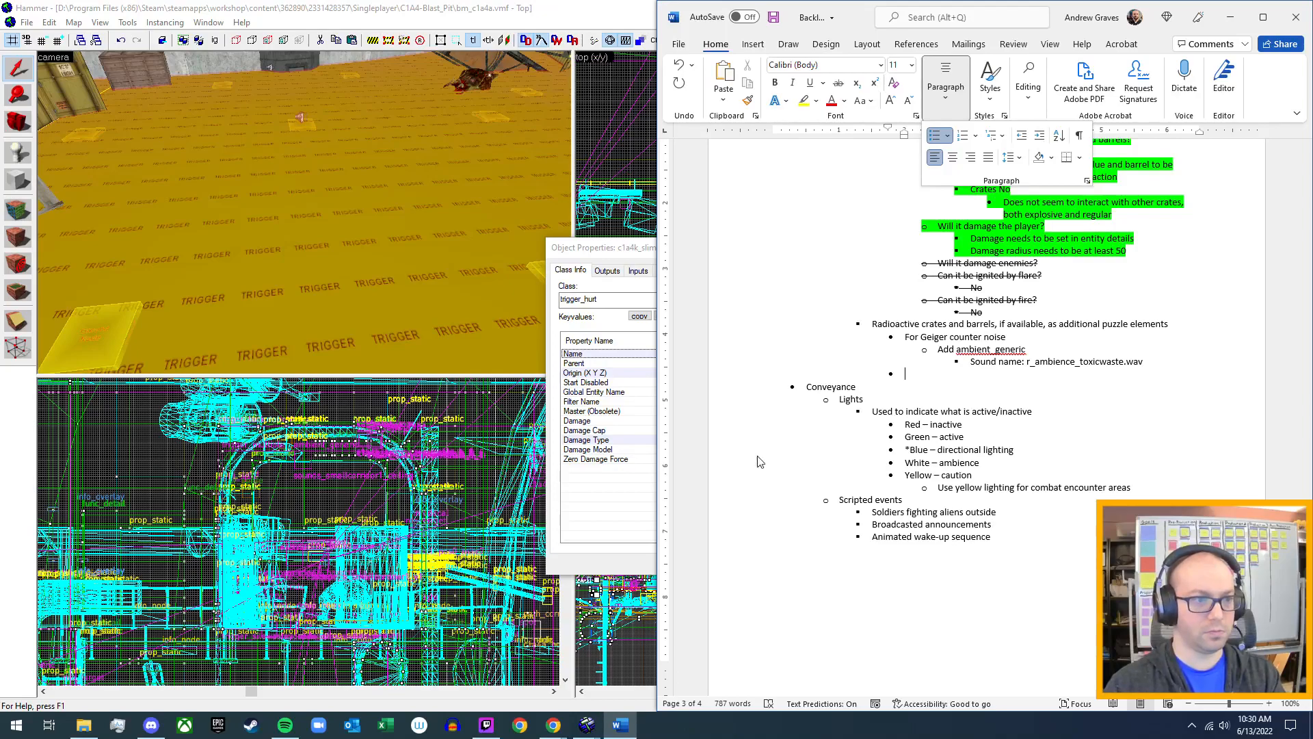
left_click(926, 376)
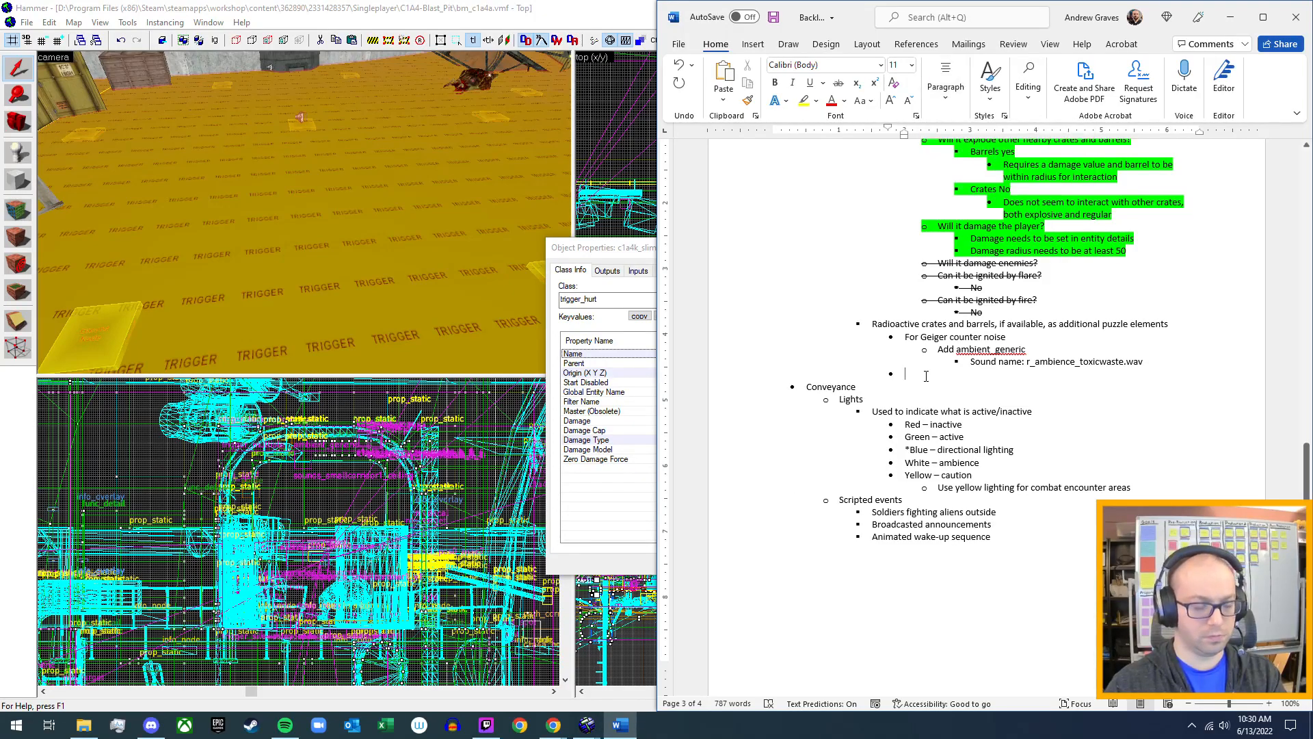
type("For dam")
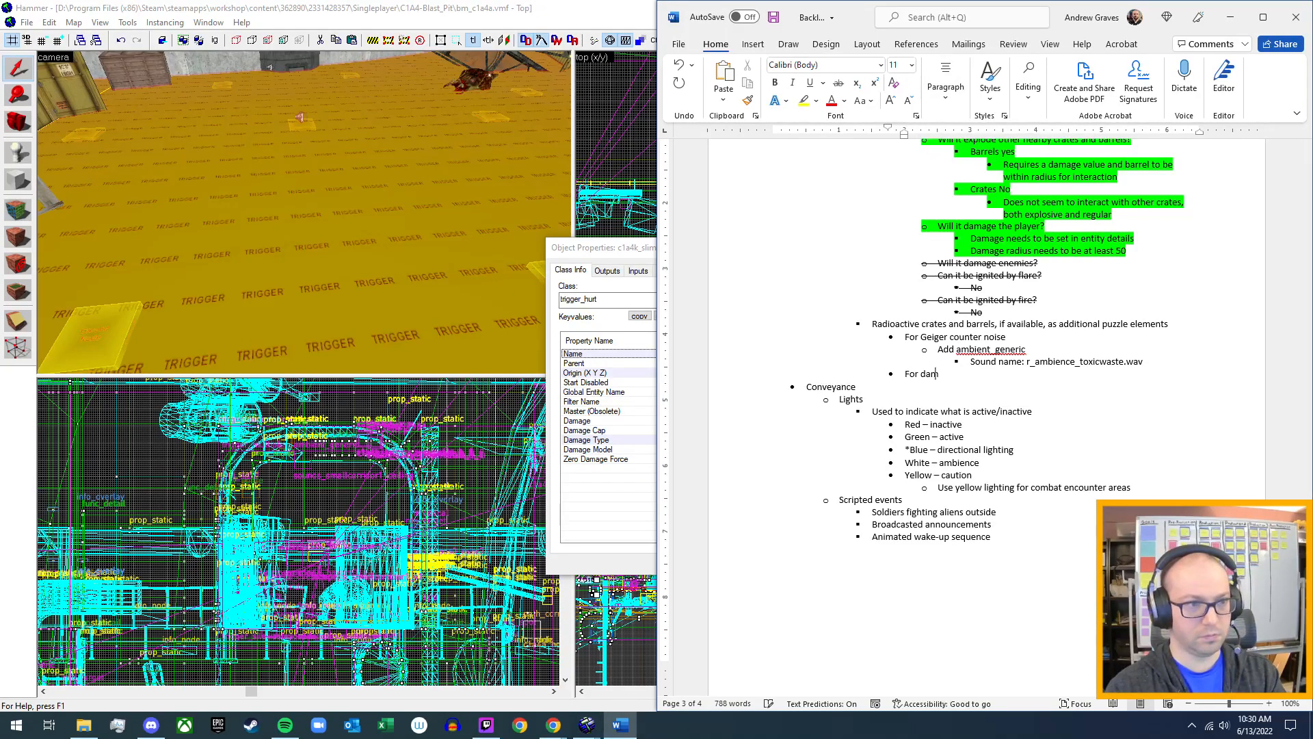
type("age")
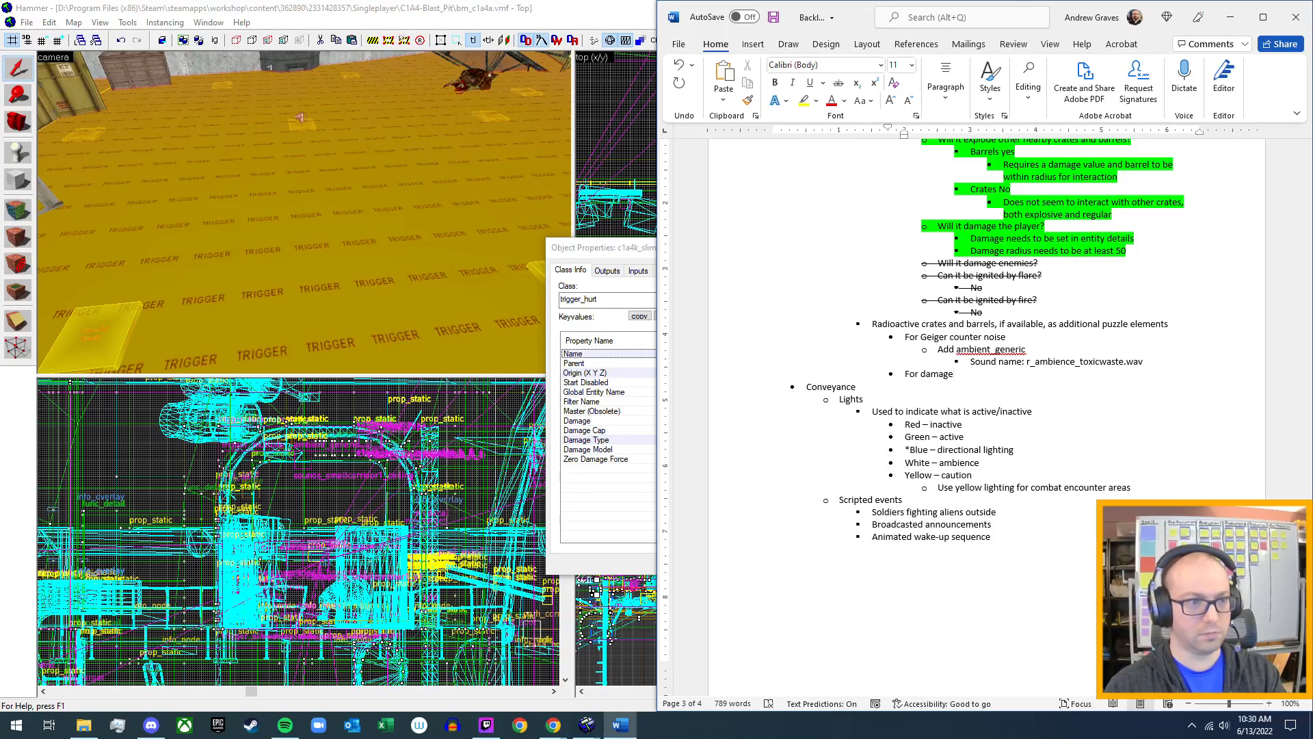
Add a sub-bullet reading "Add trigger_hurt" beneath "For damage".
key("Return")
key("Tab")
type("A")
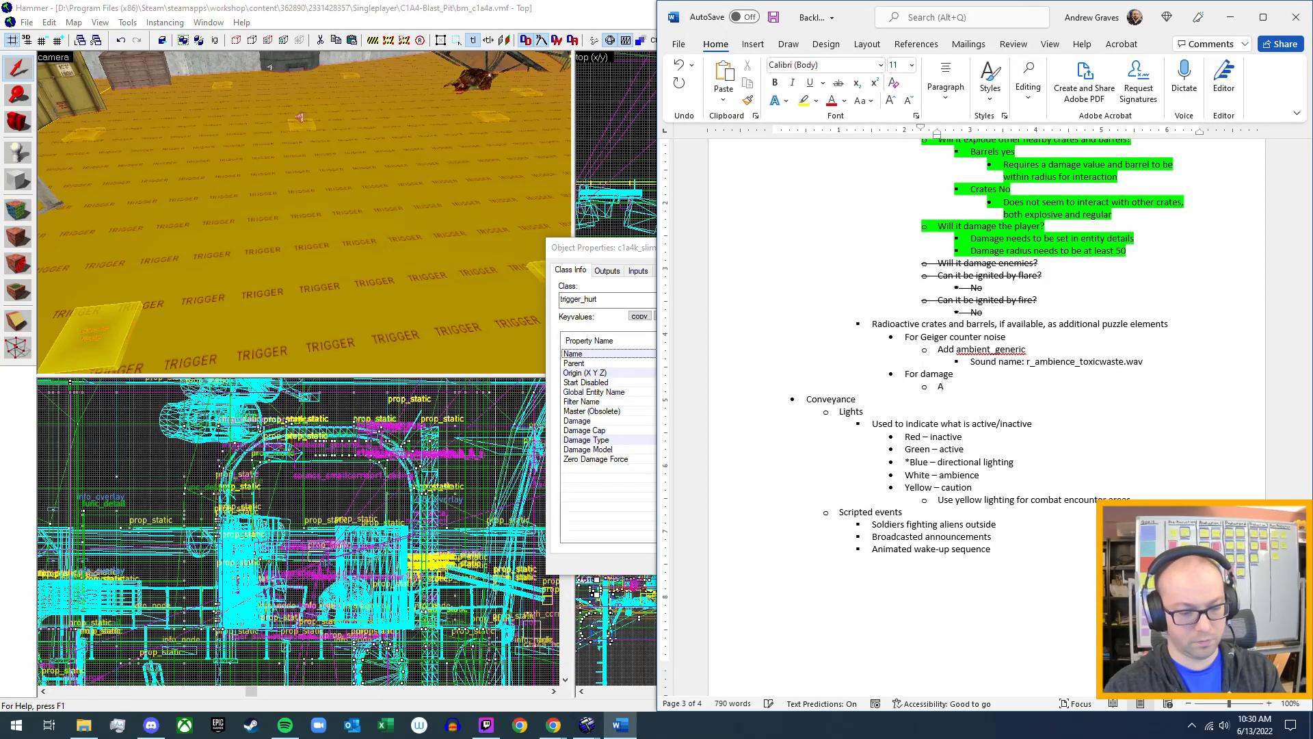
type("dd tri")
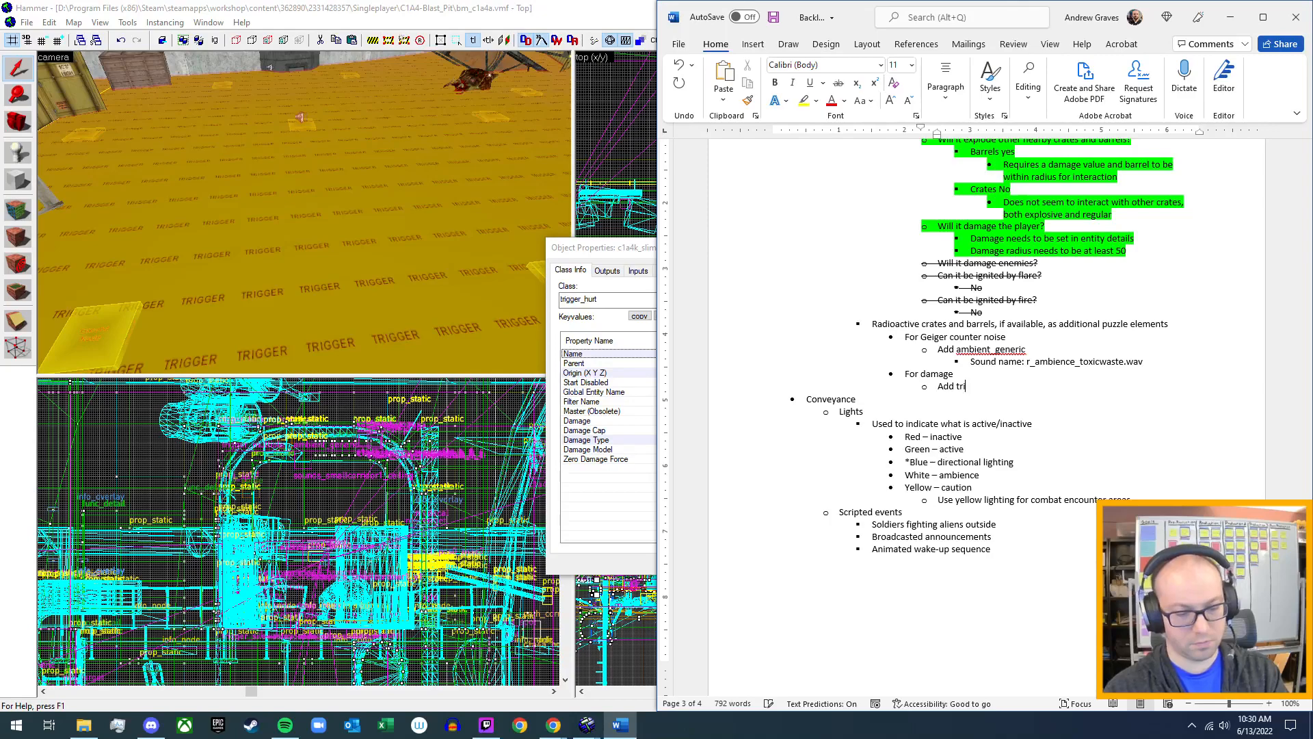
type("gger")
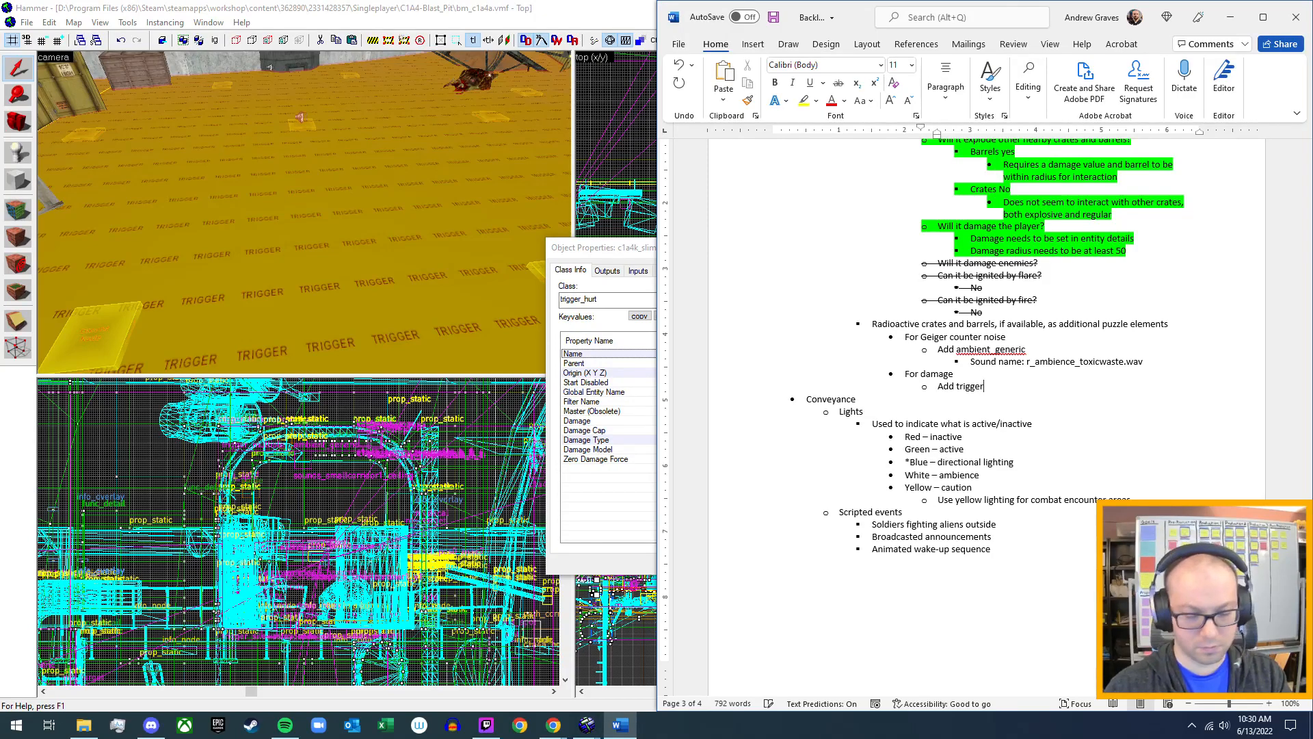
type("_hurt")
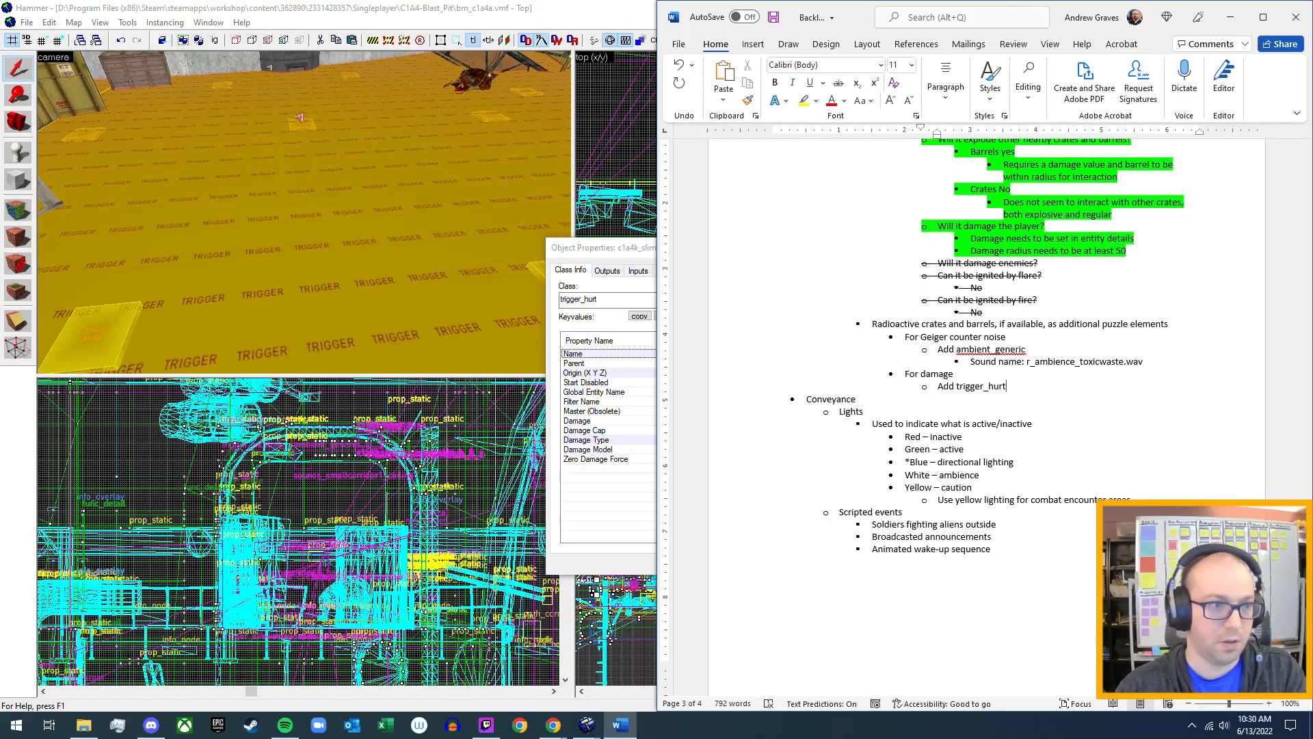
Add a bullet "For green radioactive vfx" at the same level as "For damage", with an empty sub-bullet beneath it.
key("Return")
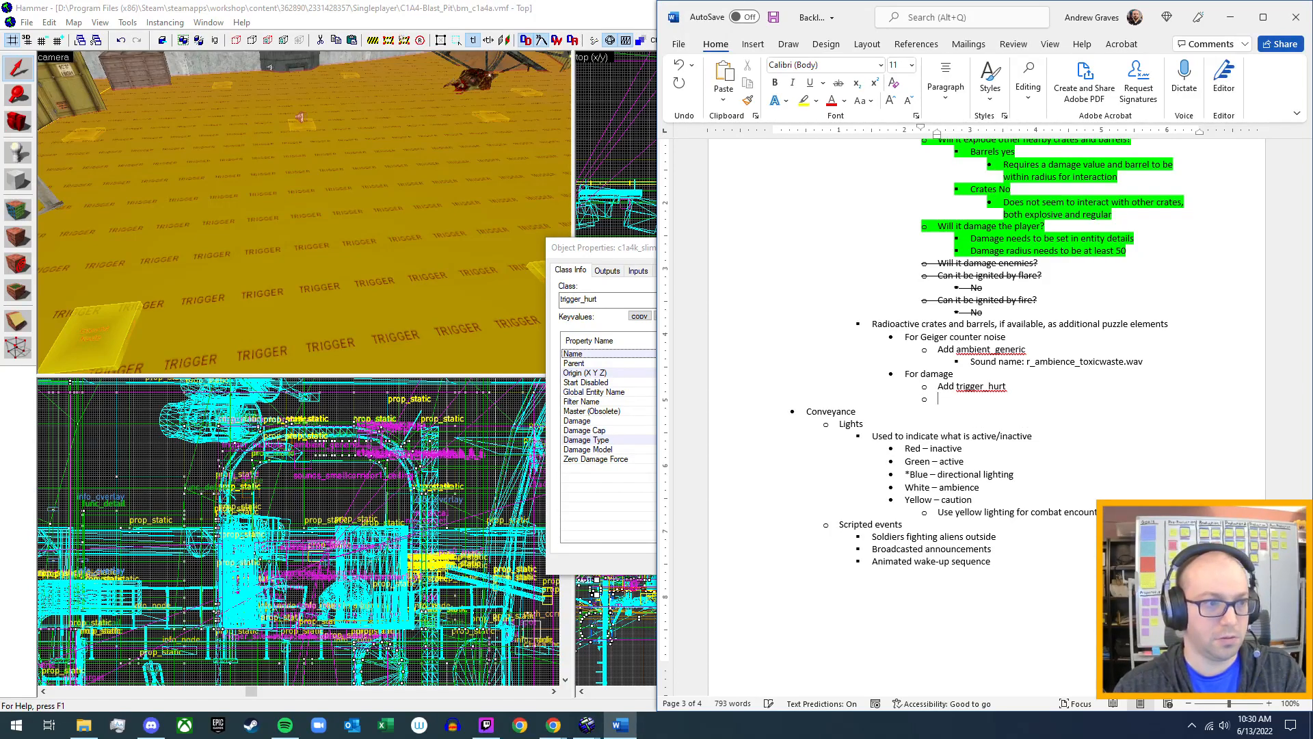
left_click(948, 103)
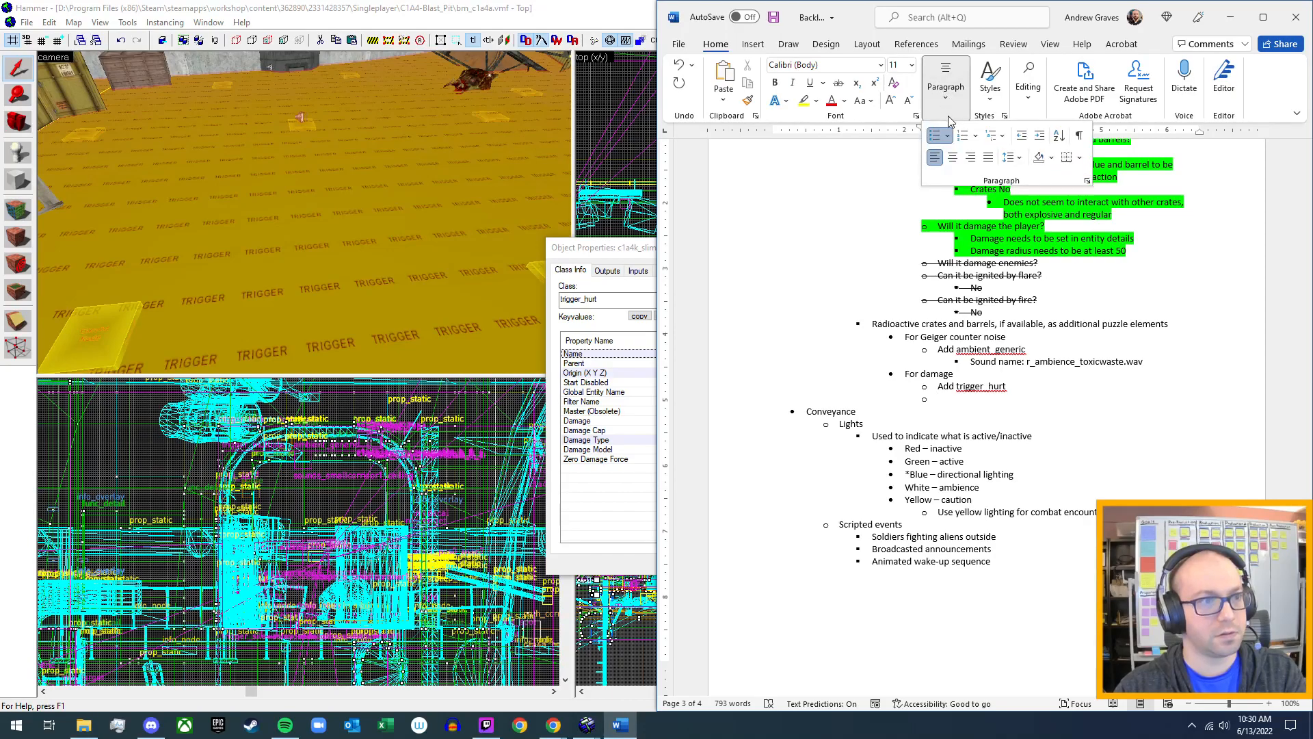
left_click(1026, 136)
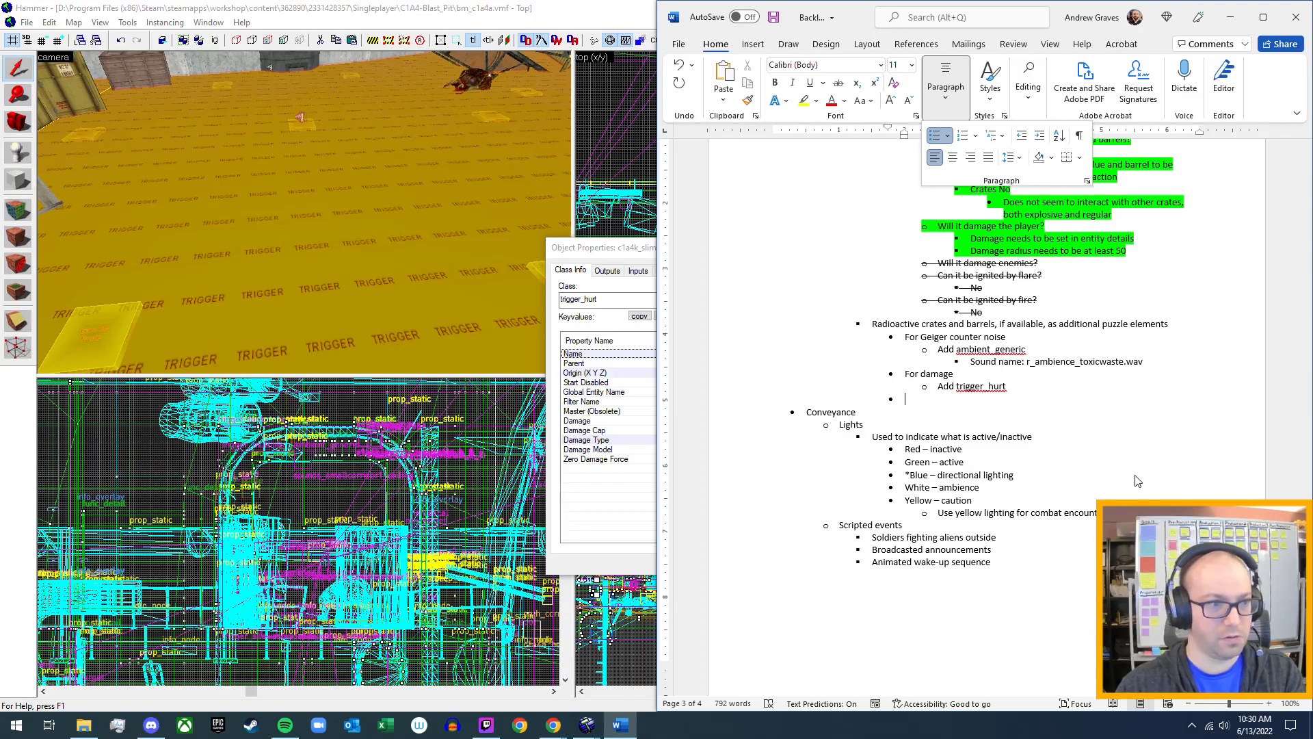
left_click(954, 403)
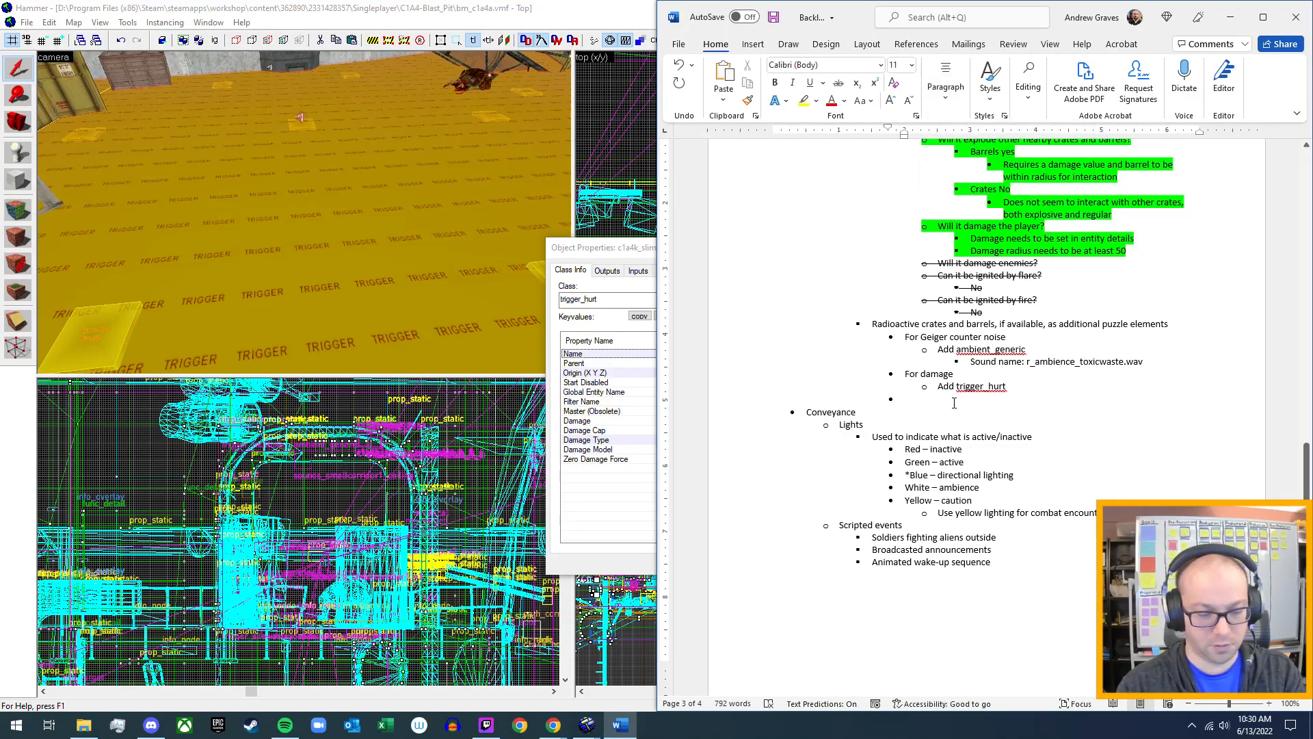
type("For green radioactive eff")
key("BackSpace")
key("BackSpace")
key("BackSpace")
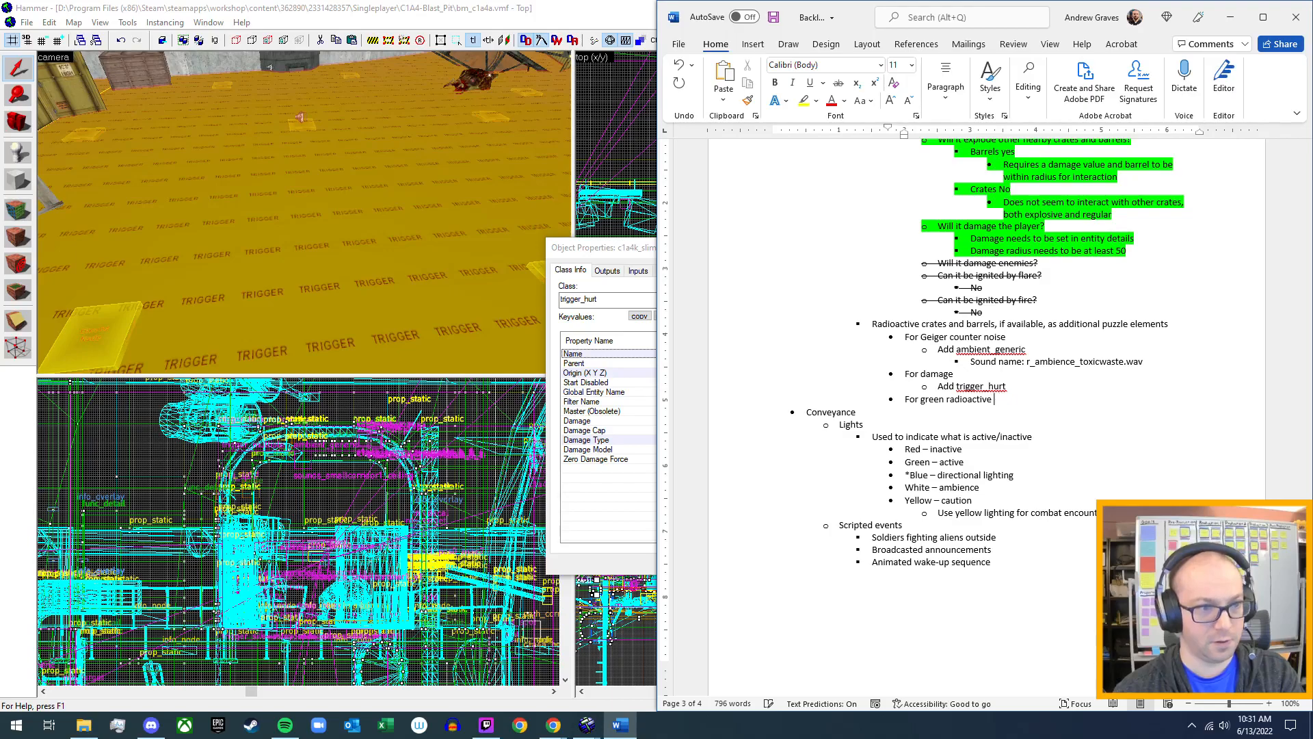
type("vfx")
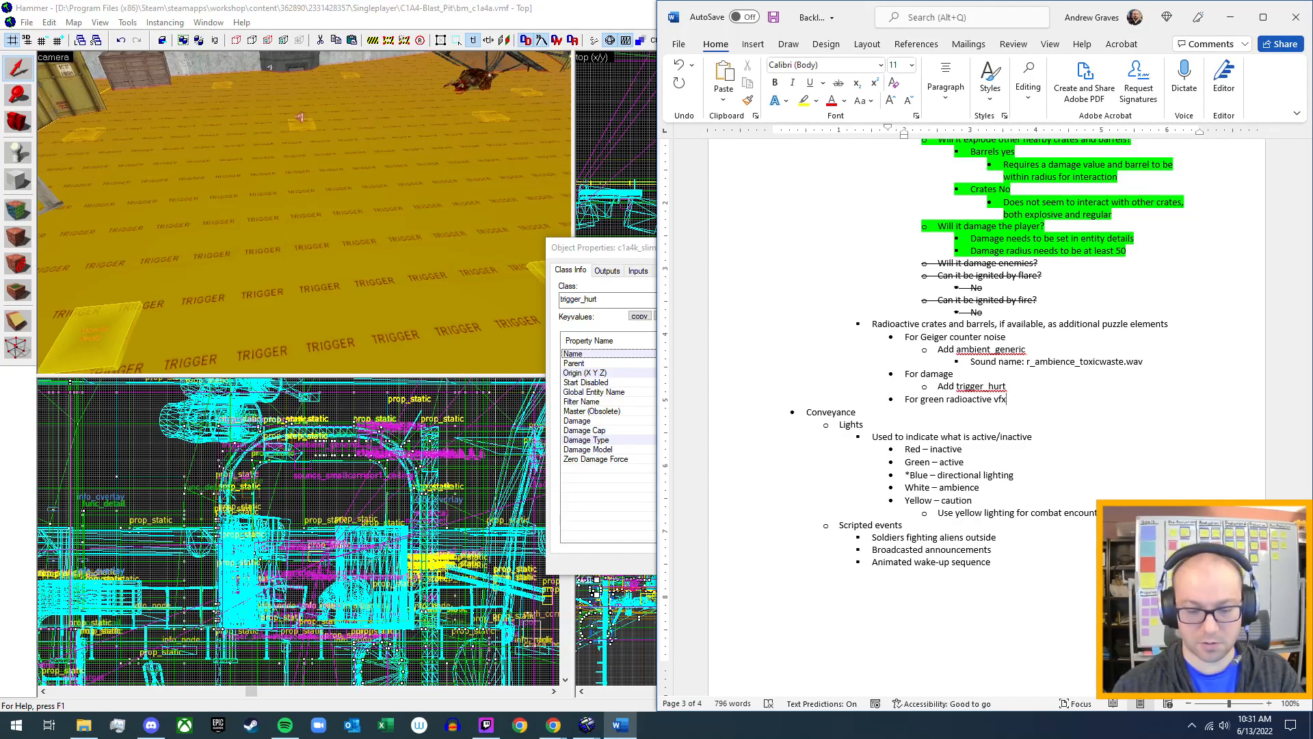
key("Return")
key("Tab")
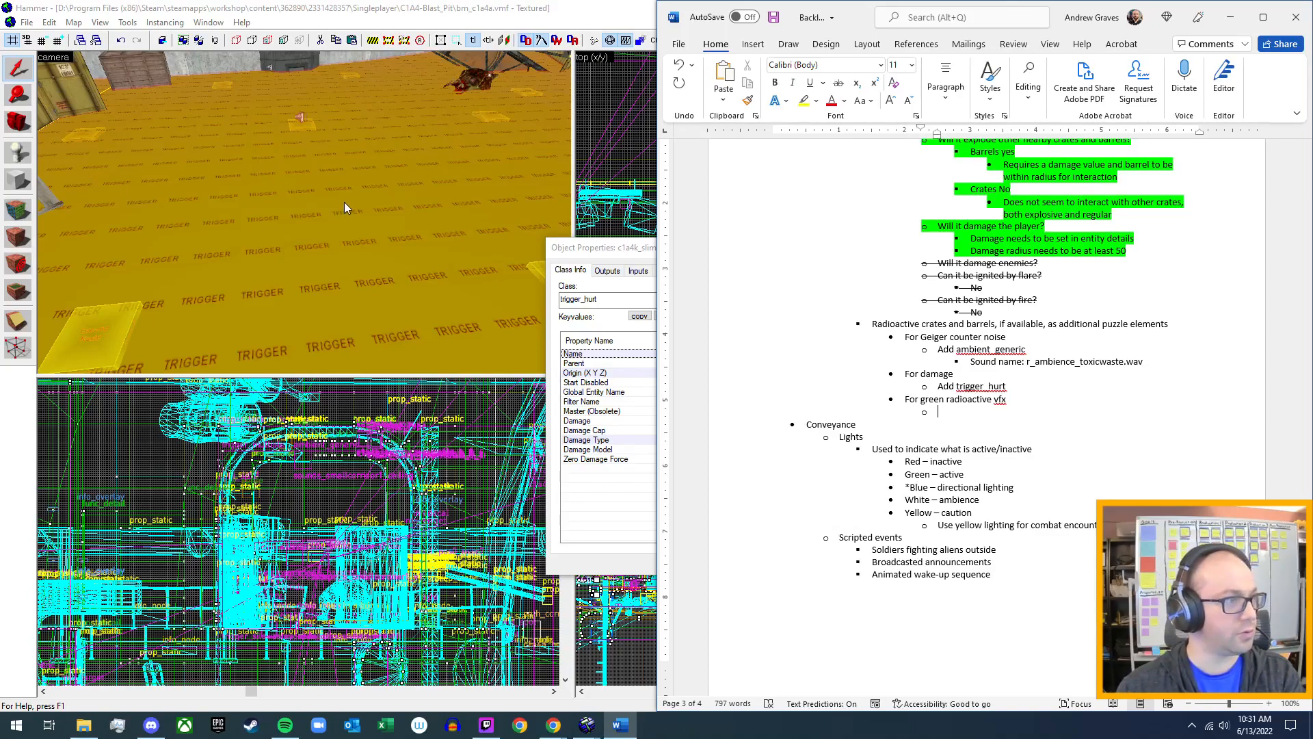
Switch to Hammer and select the XOG volume above the silo's waste floor in the camera view to examine its class.
left_click(483, 25)
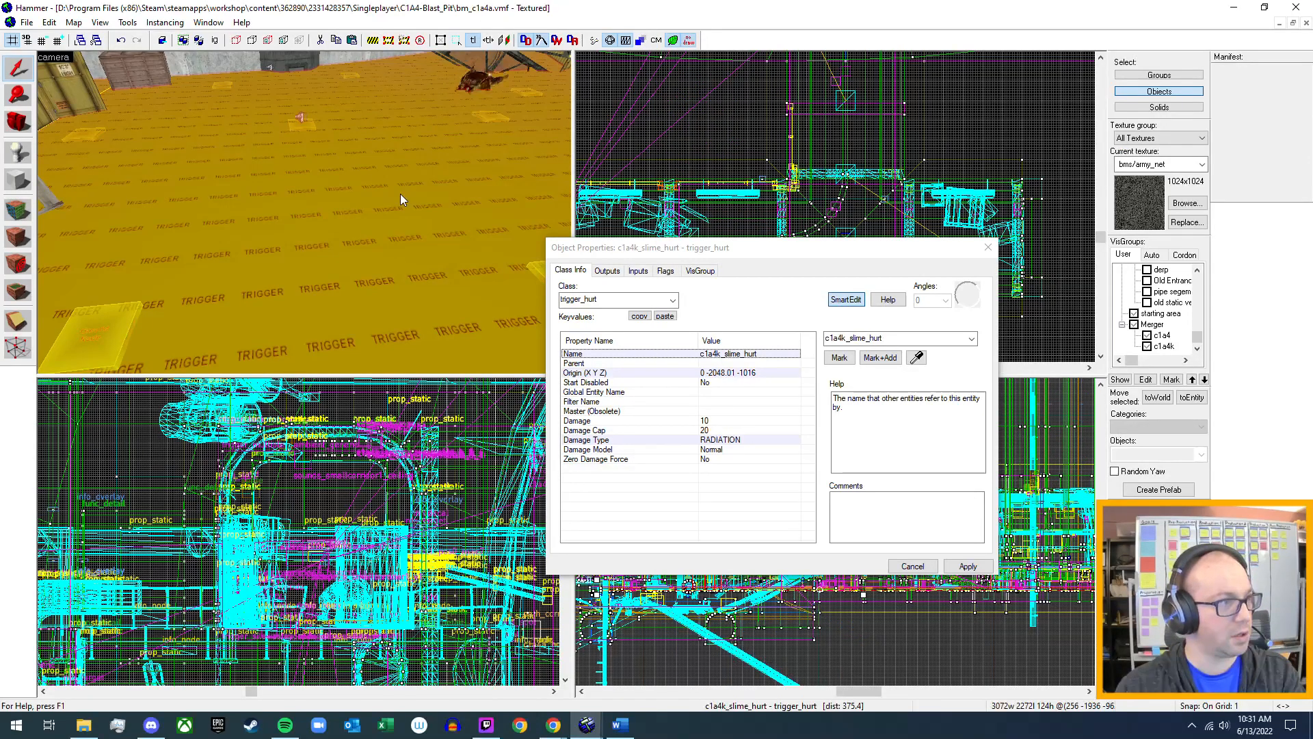
key("z")
key("s")
key("z")
left_click(314, 246)
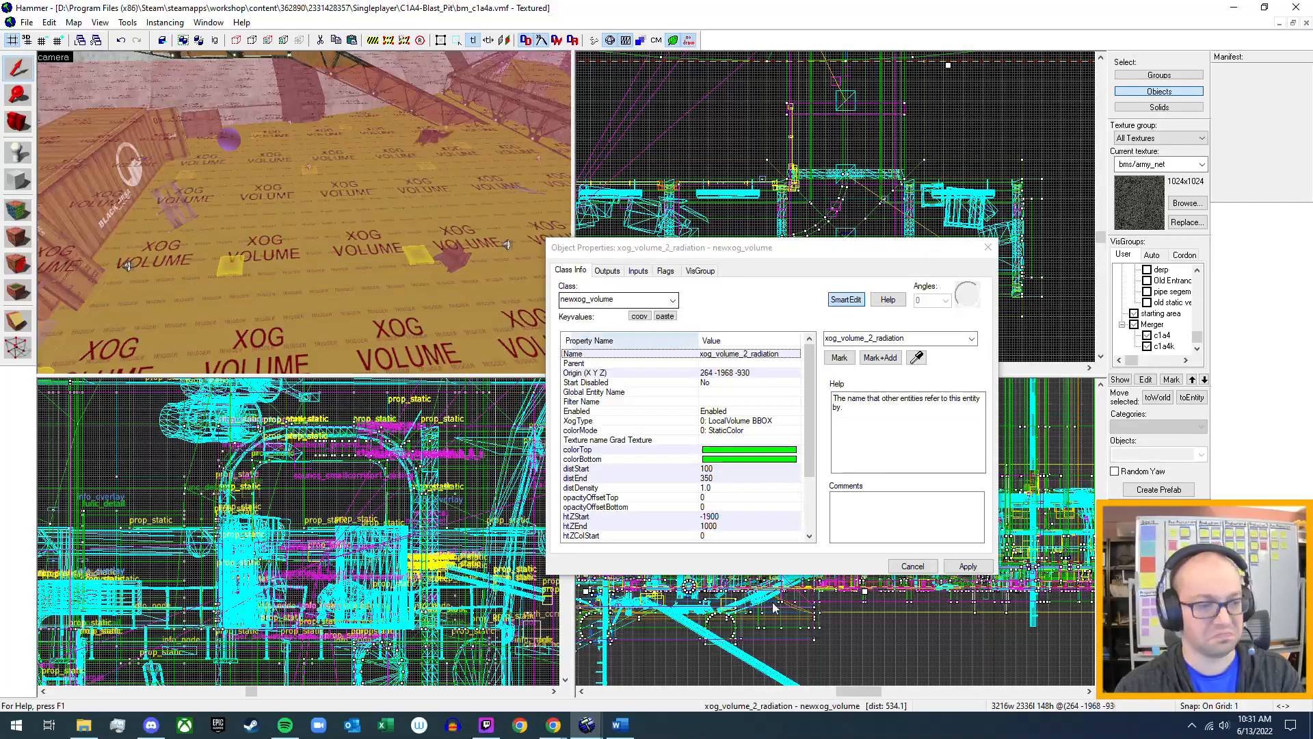
Return to Backlog.docx in Word and write "Add newxog_volume" in the sub-bullet under "For green radioactive vfx".
left_click(619, 730)
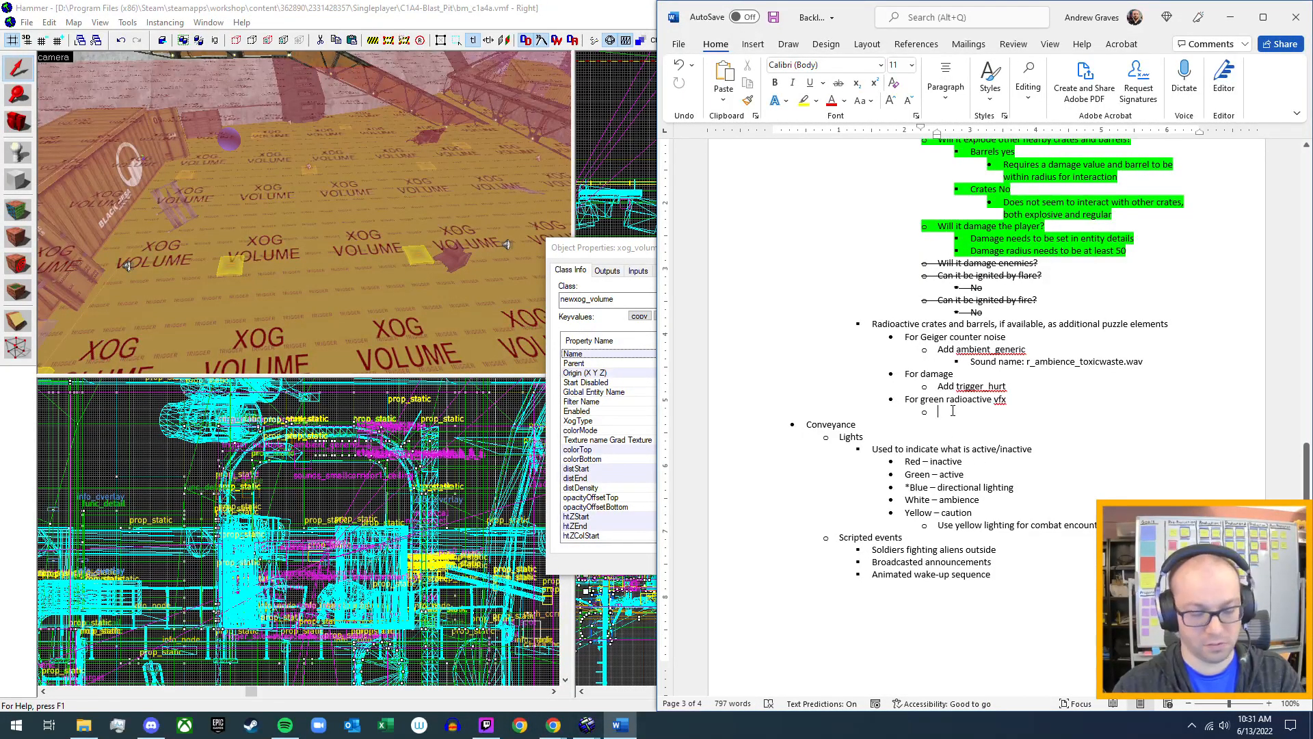
type("Add ")
type("new")
type("_xog")
key("BackSpace")
key("BackSpace")
key("BackSpace")
key("BackSpace")
type("xog_")
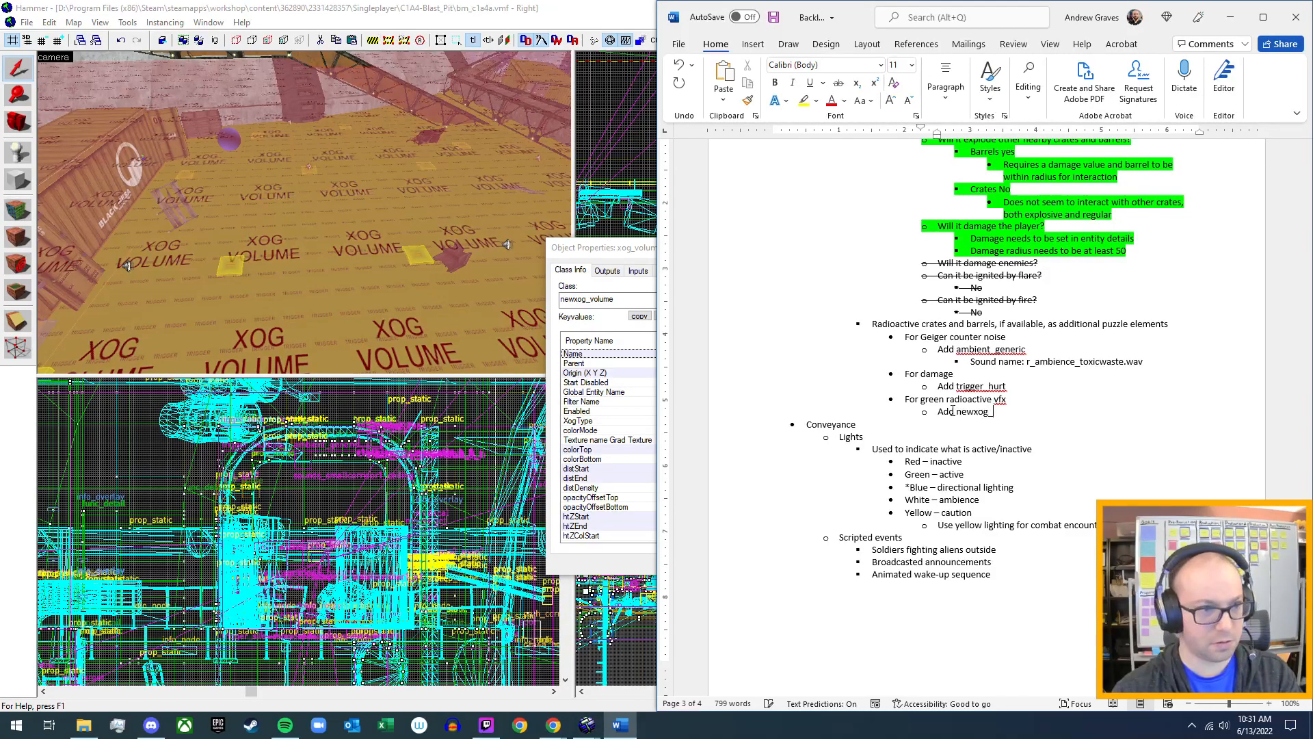
type("volume")
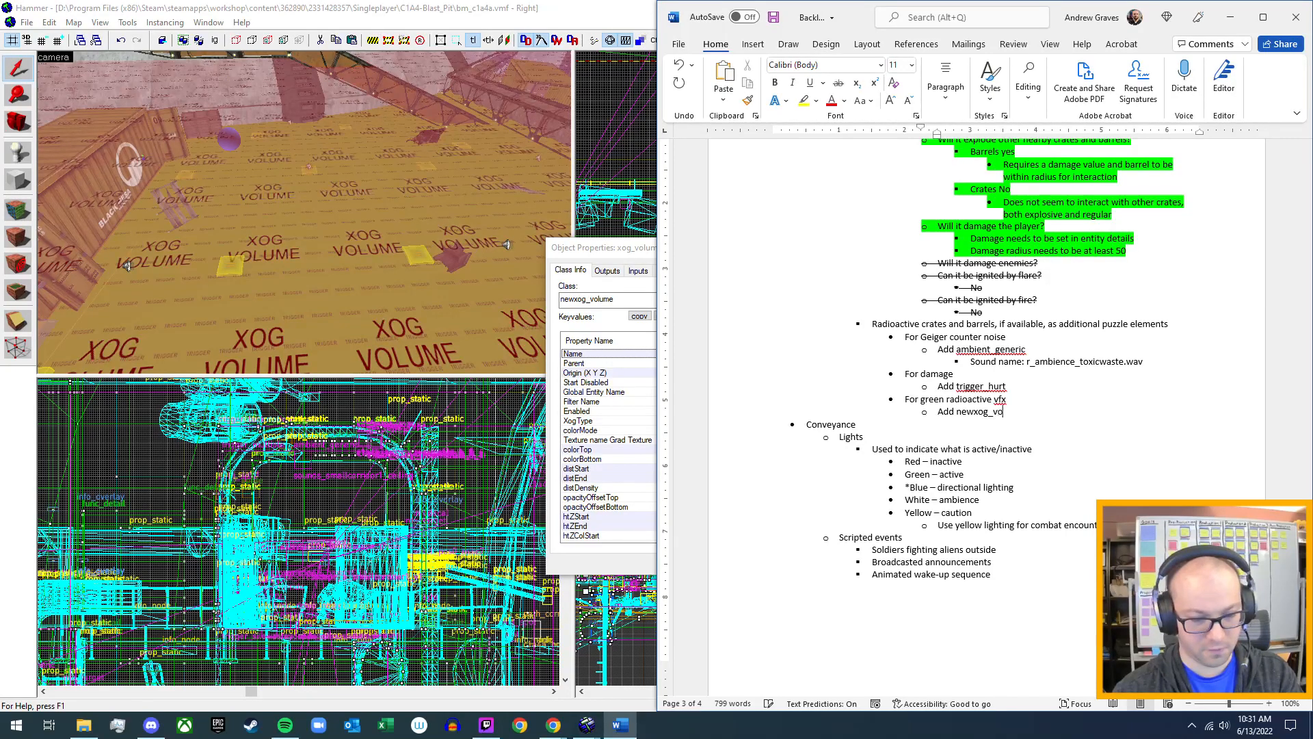
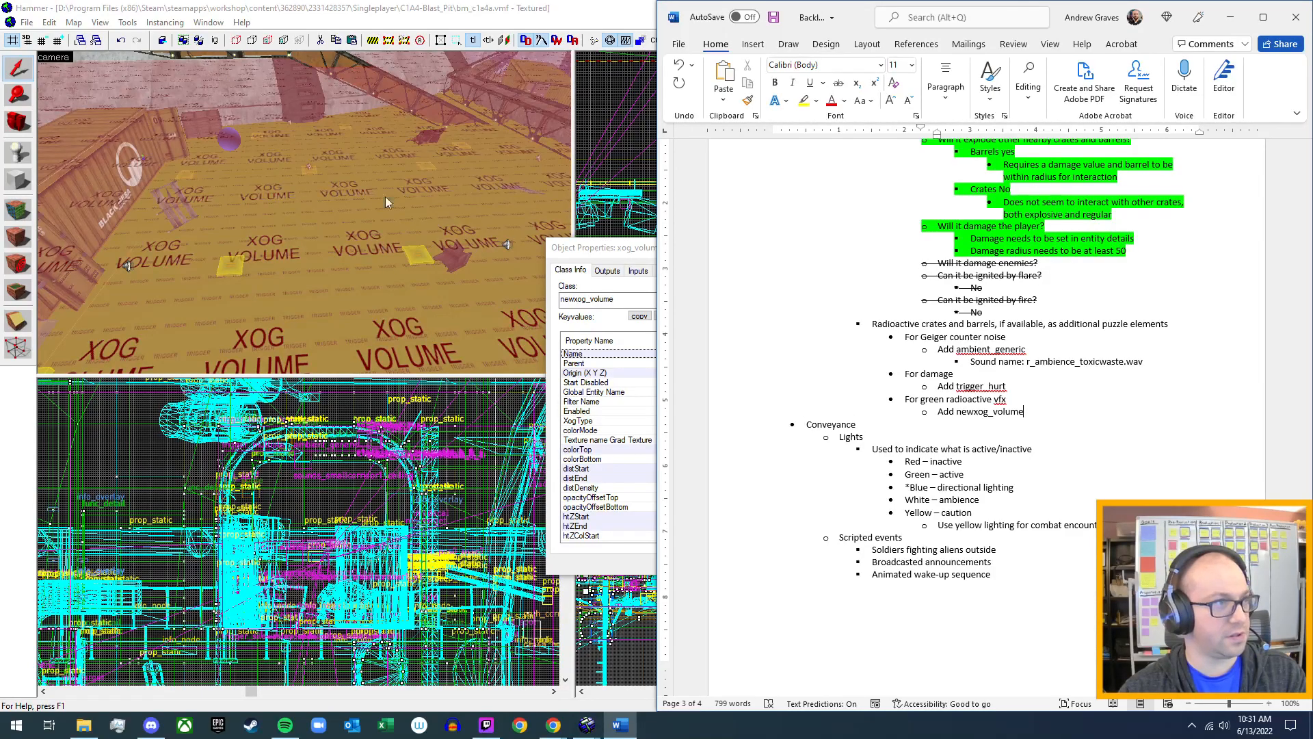
Switch to Hammer and examine the properties, outputs, inputs, model and flags of a ground node on the silo's trigger floor.
left_click(565, 19)
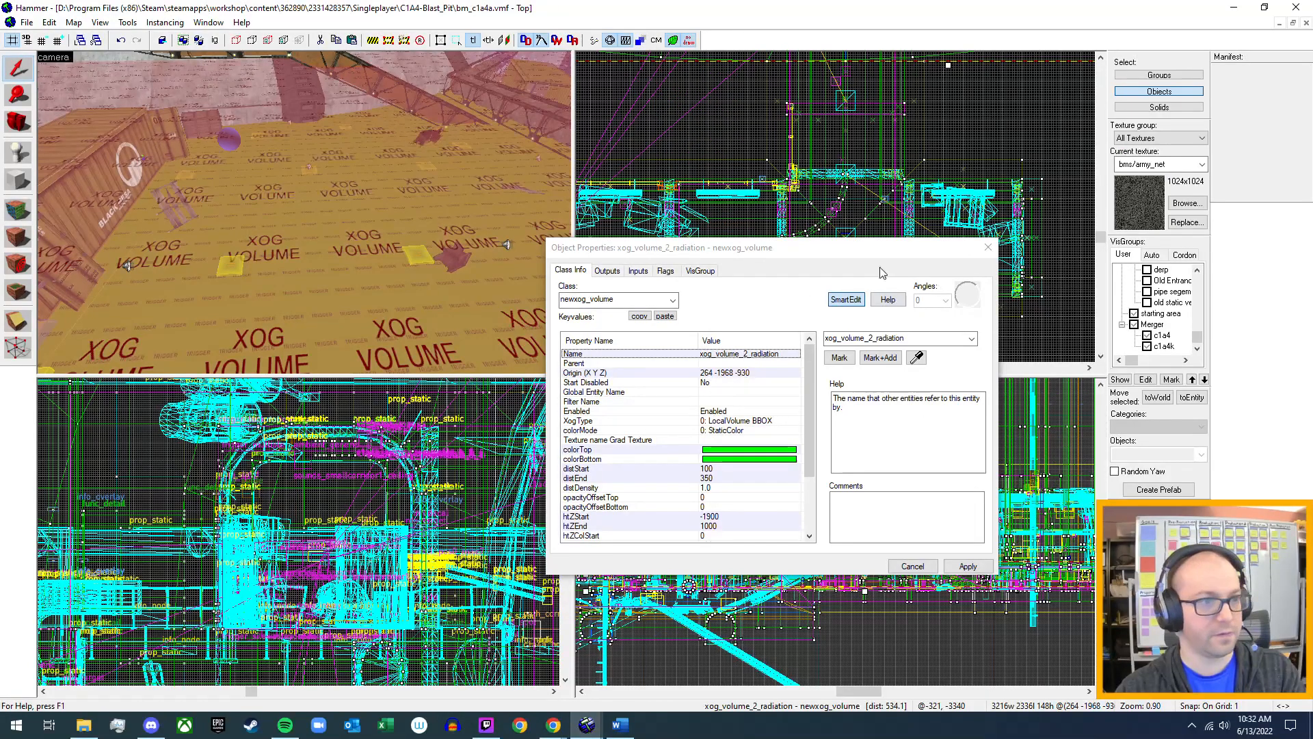
left_click(988, 248)
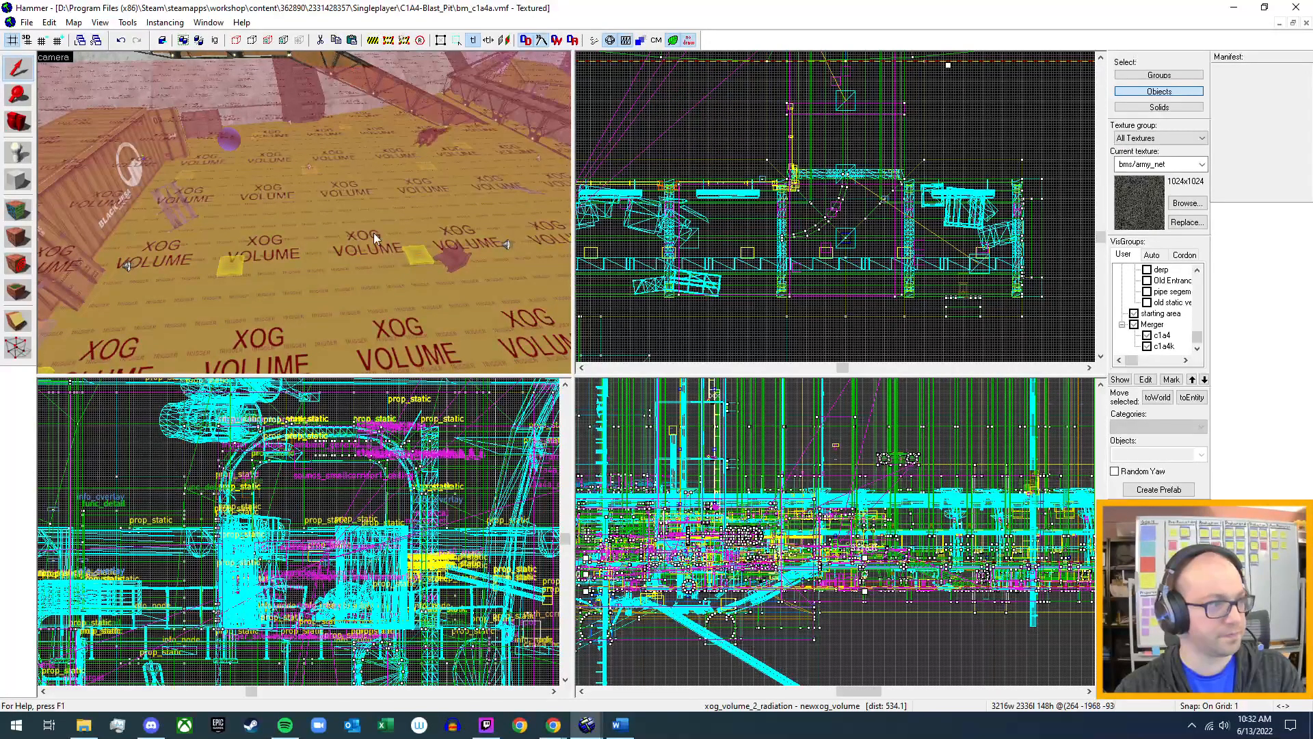
key("z")
key("w")
key("w")
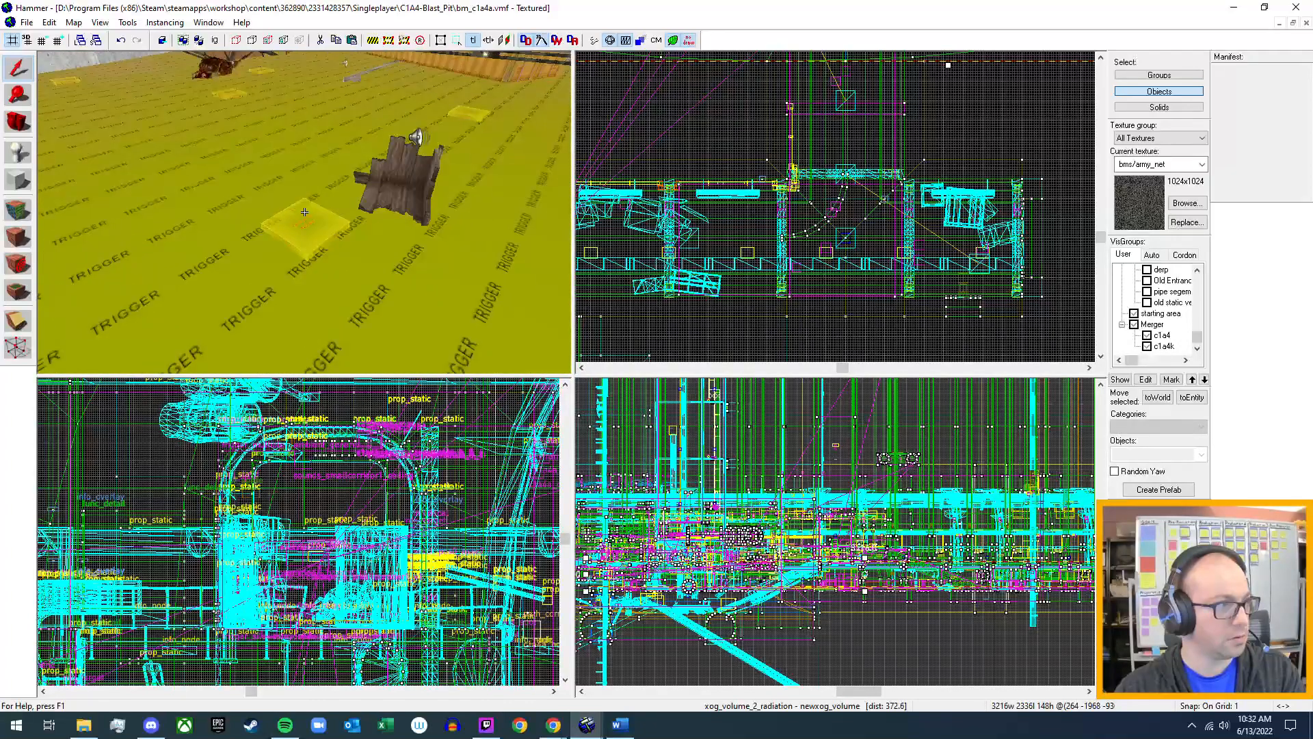
key("w")
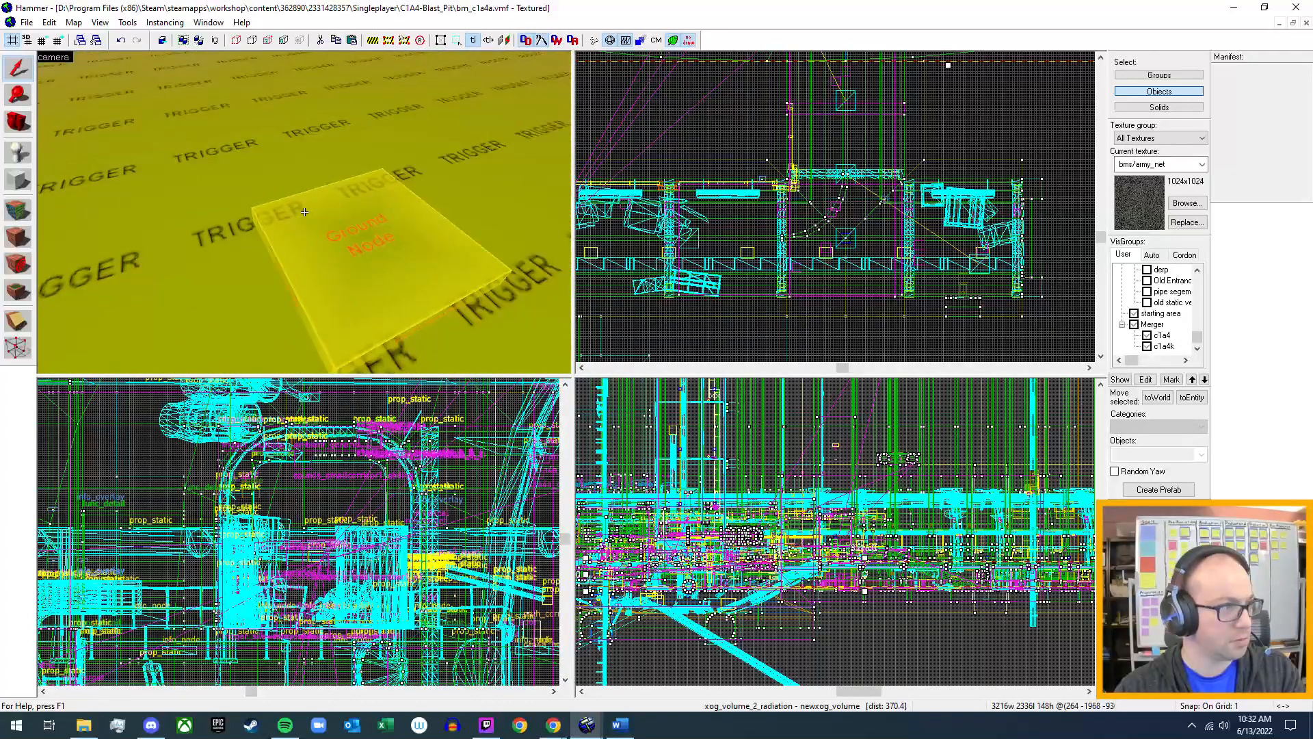
double_click(405, 277)
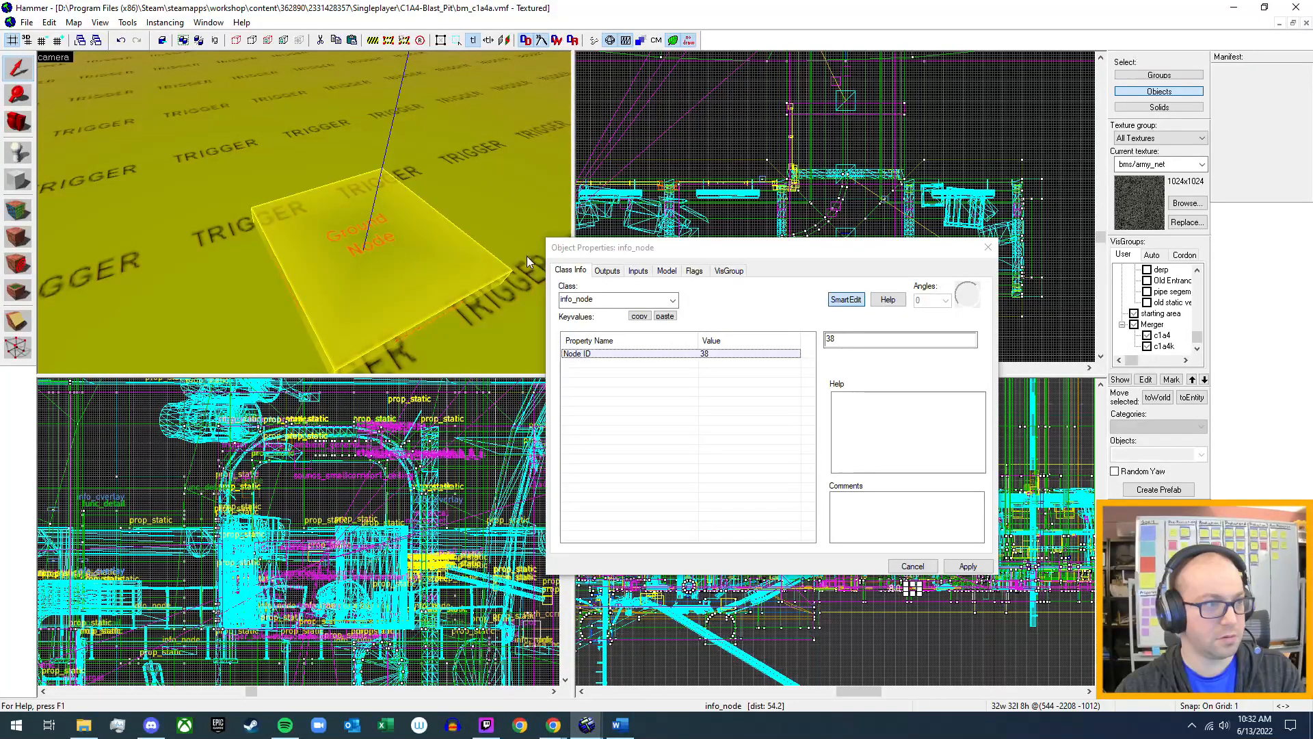
left_click(607, 270)
left_click(638, 271)
left_click(666, 271)
left_click(695, 272)
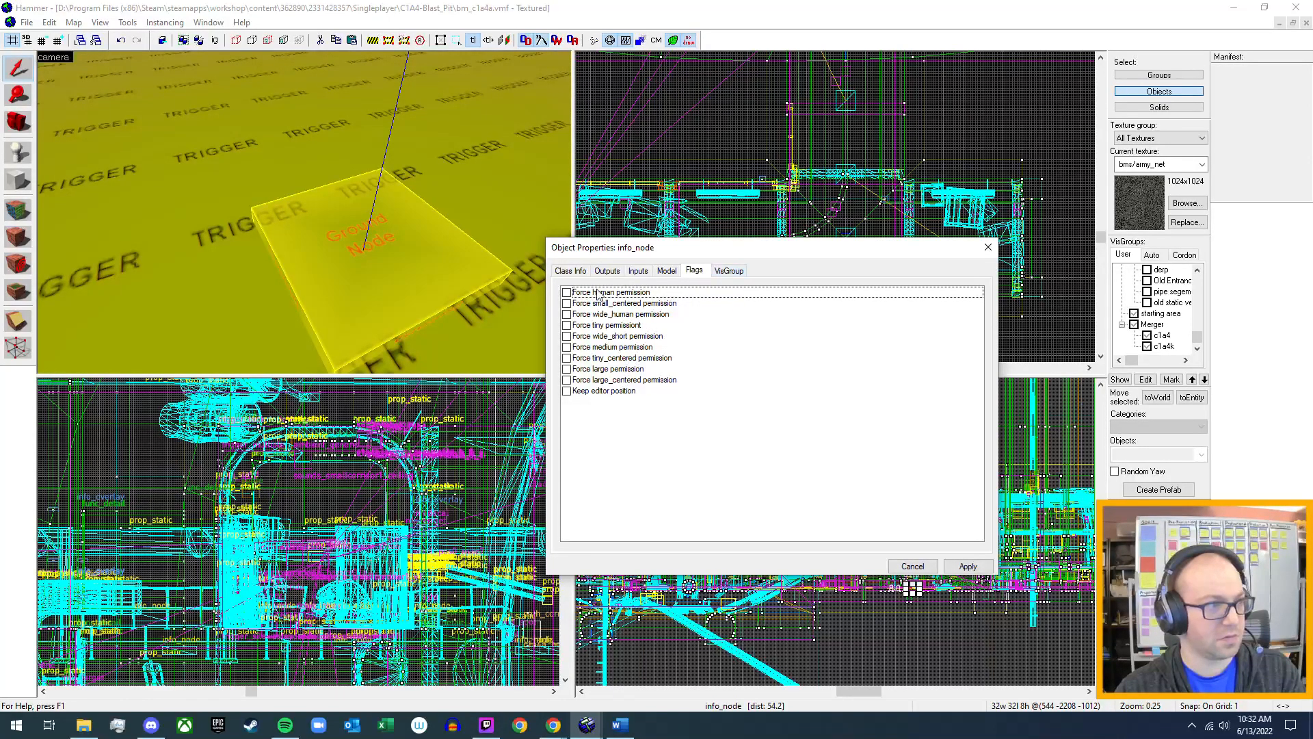
left_click(578, 272)
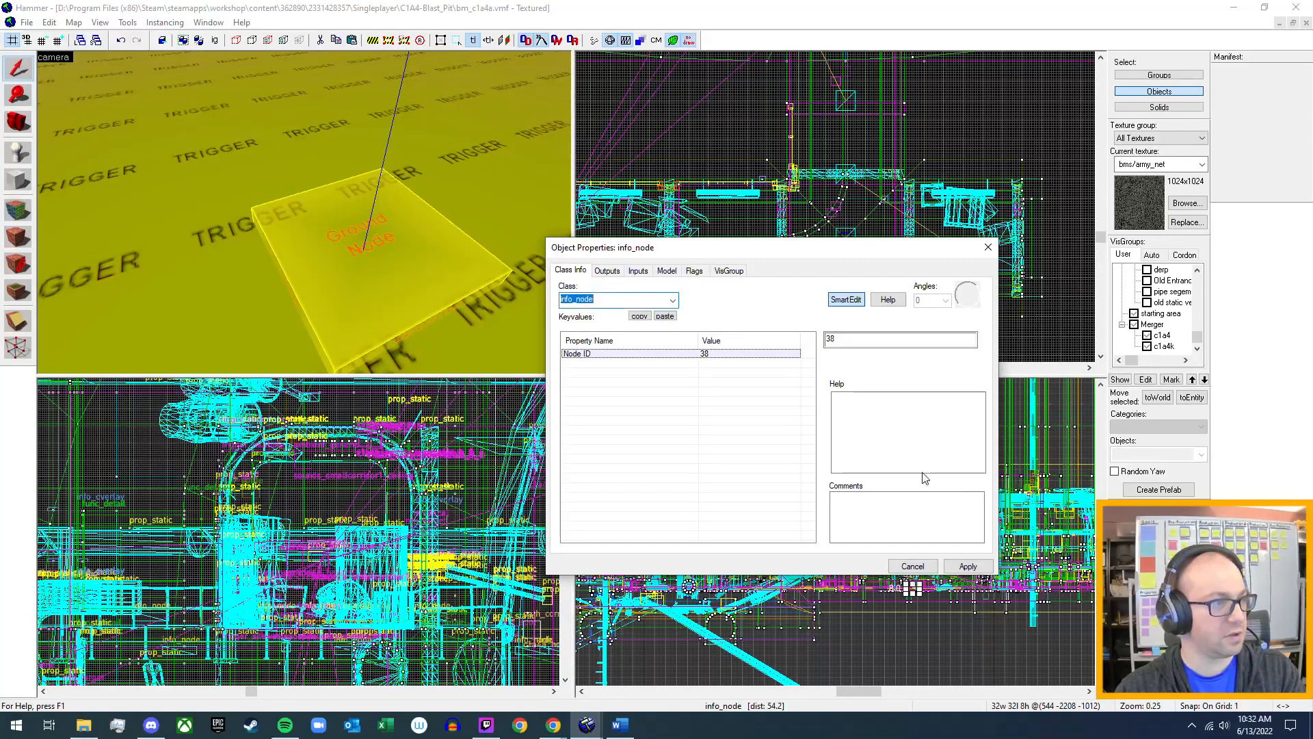
left_click(988, 247)
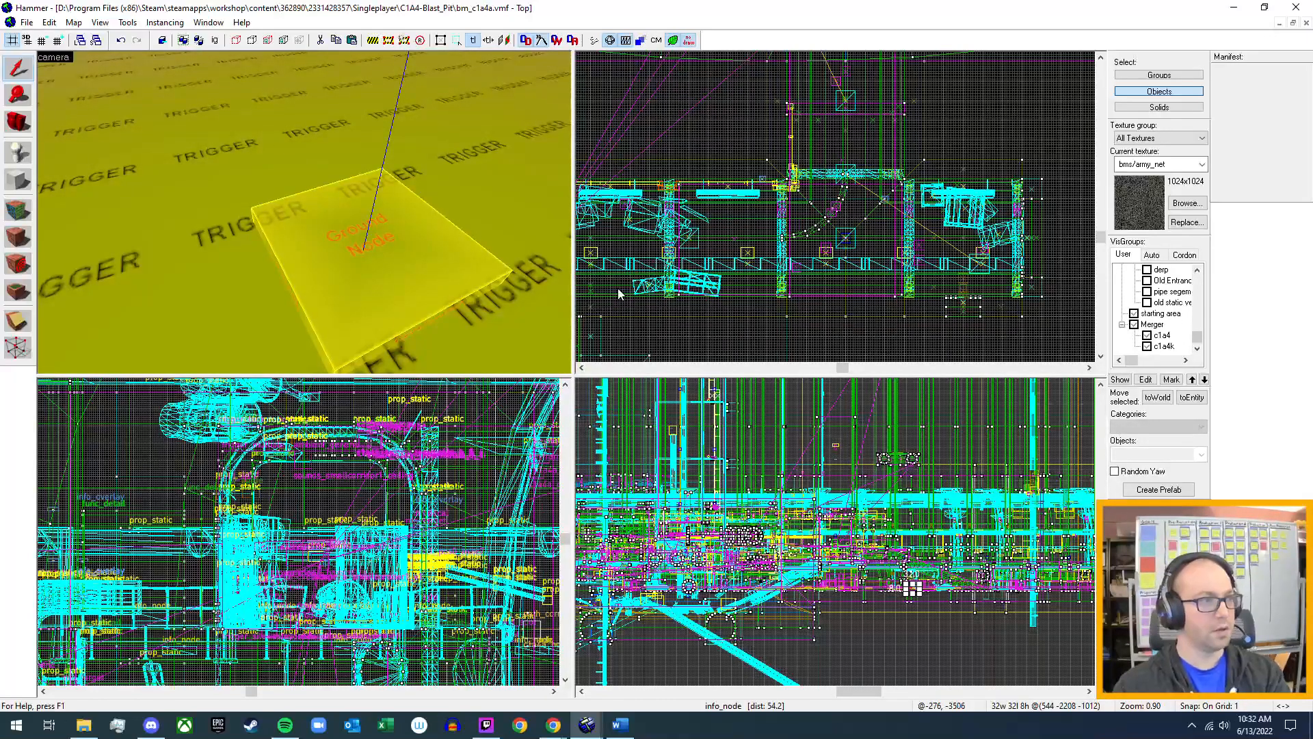
Examine the object properties of a radioactive barrel standing on the silo's trigger floor.
key("z")
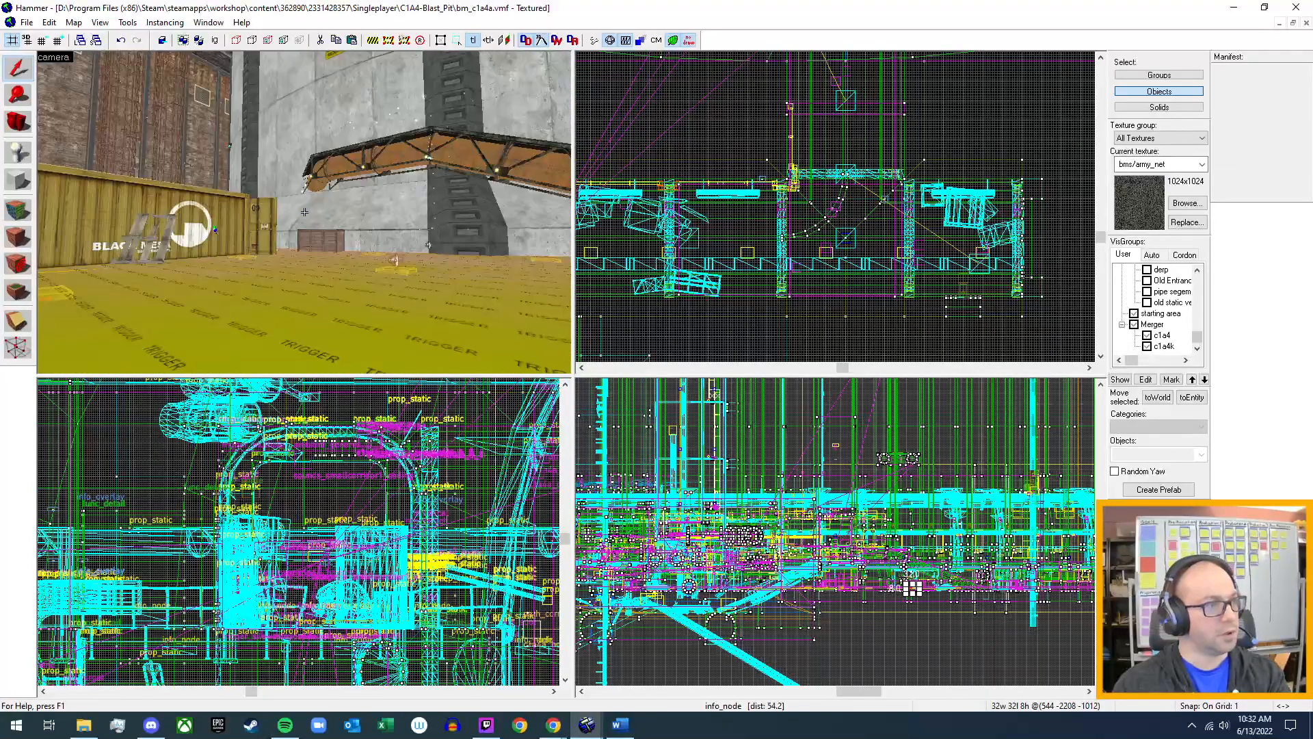
key("w")
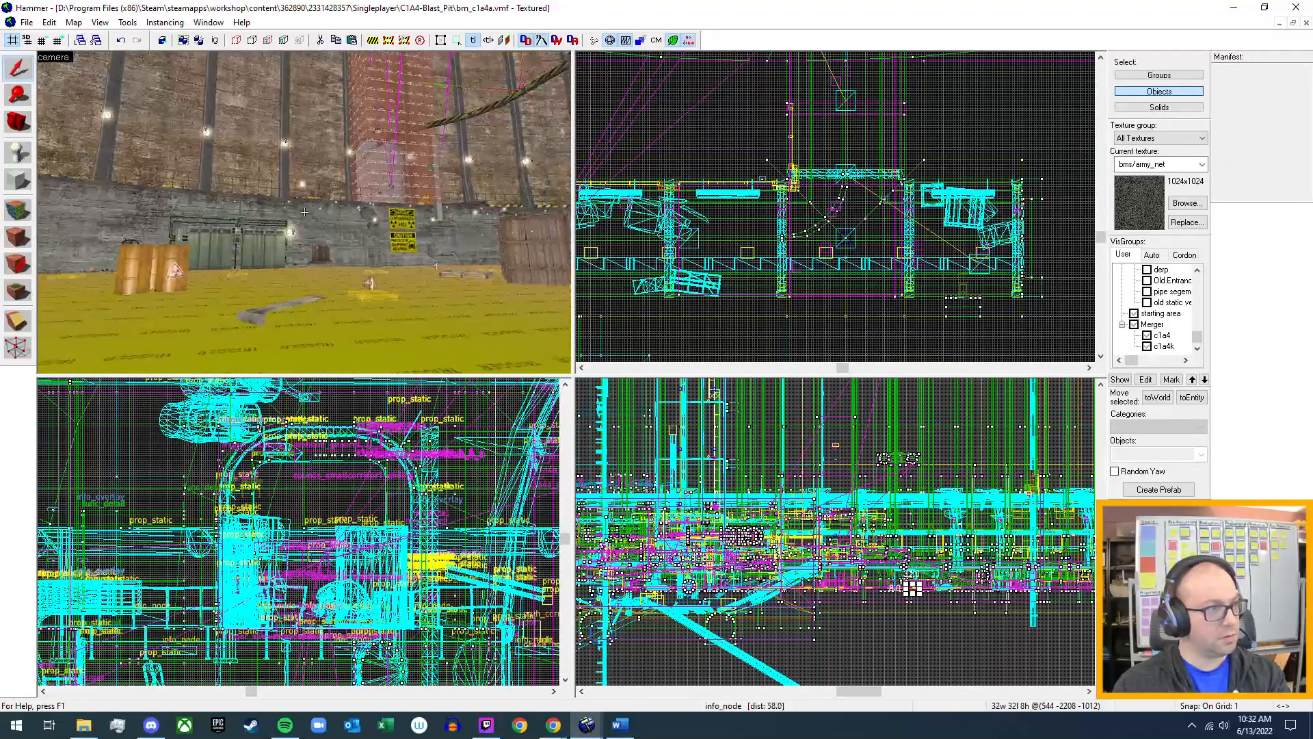
key("w")
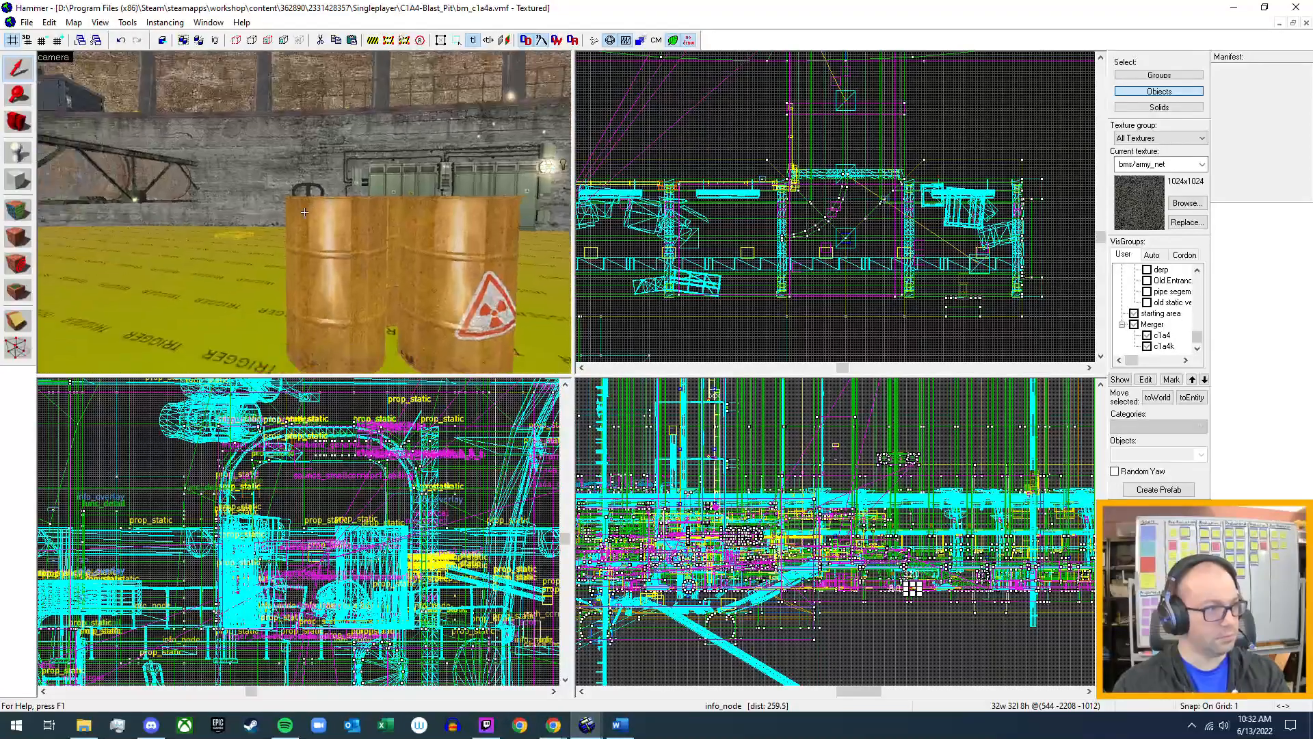
key("z")
left_click(437, 254)
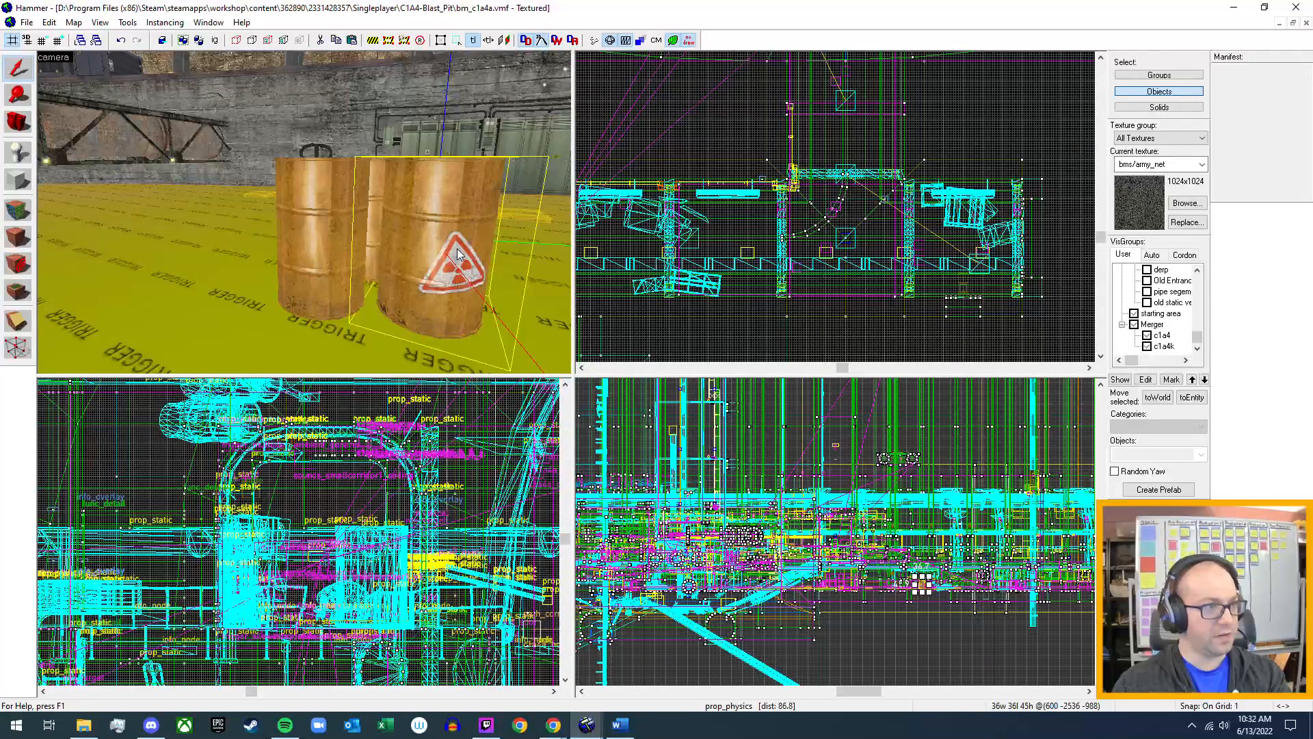
key("alt+Return")
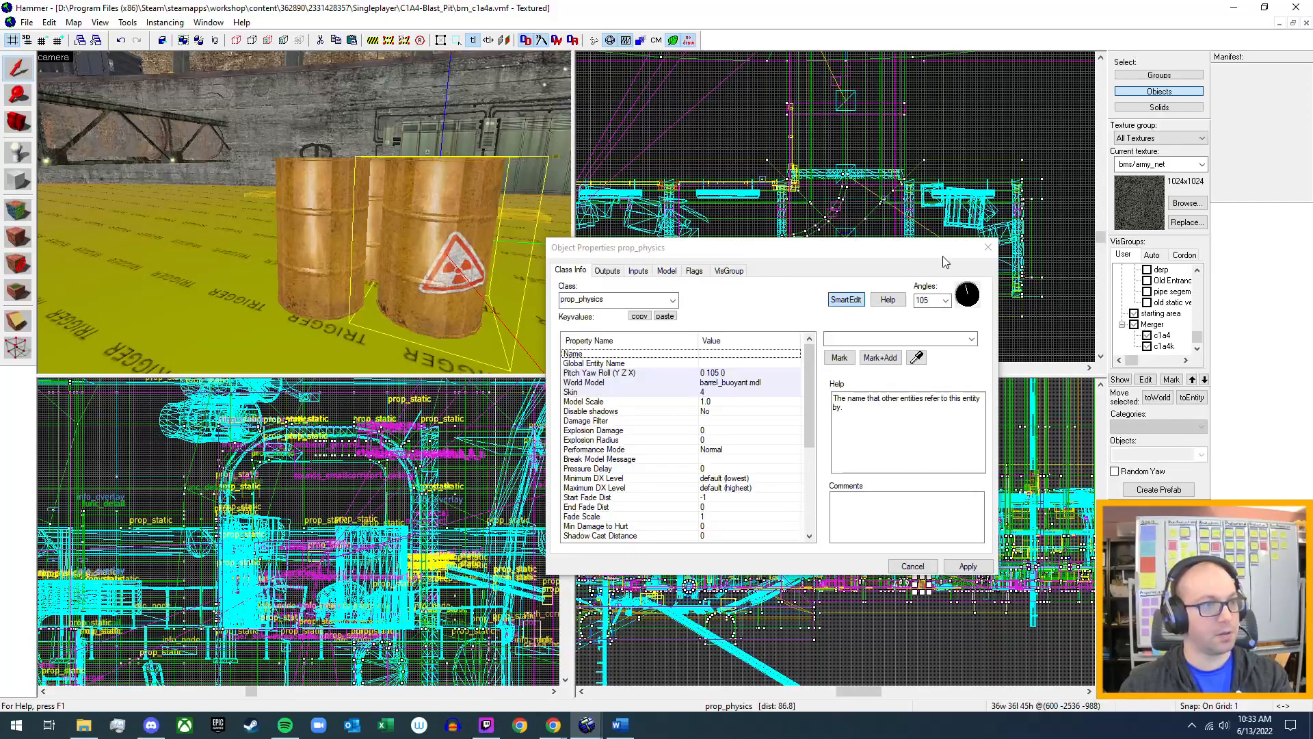
left_click(988, 247)
Bring up the bm_mytestmap.vmf map with its radioactive barrel in close view.
left_click(34, 23)
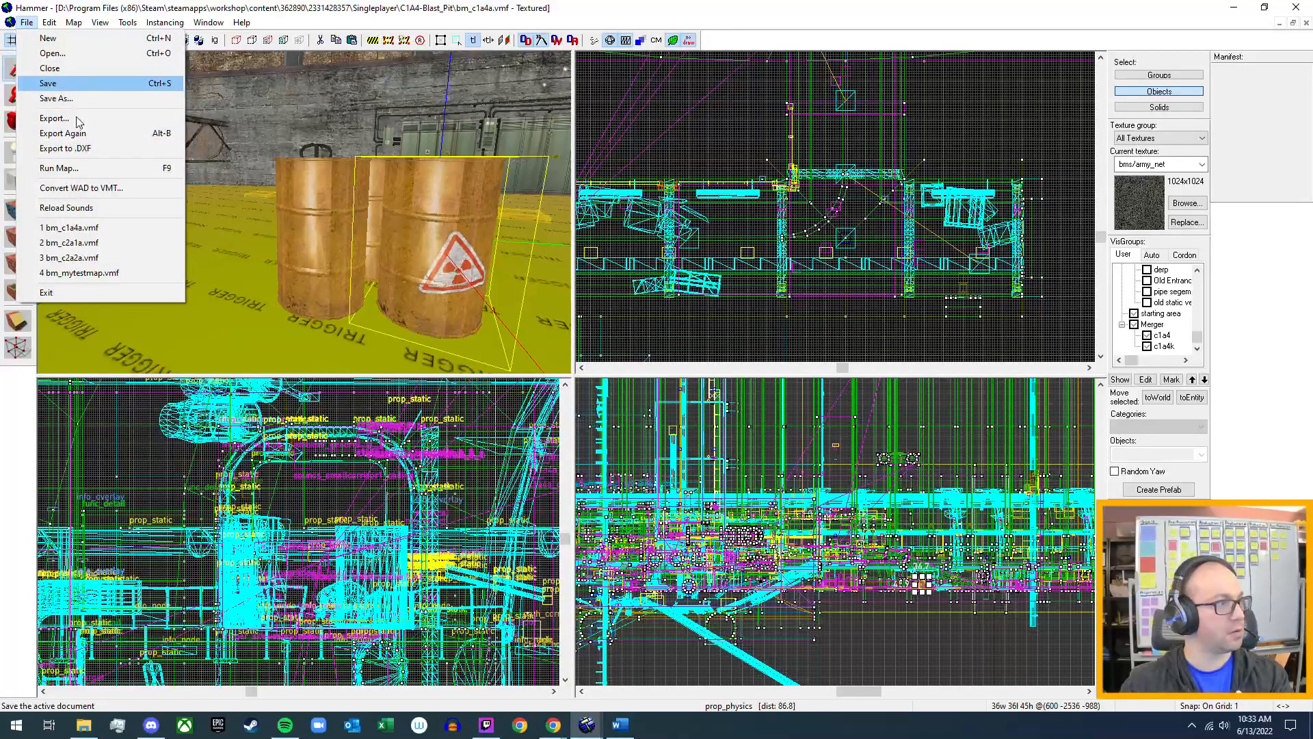
left_click(77, 273)
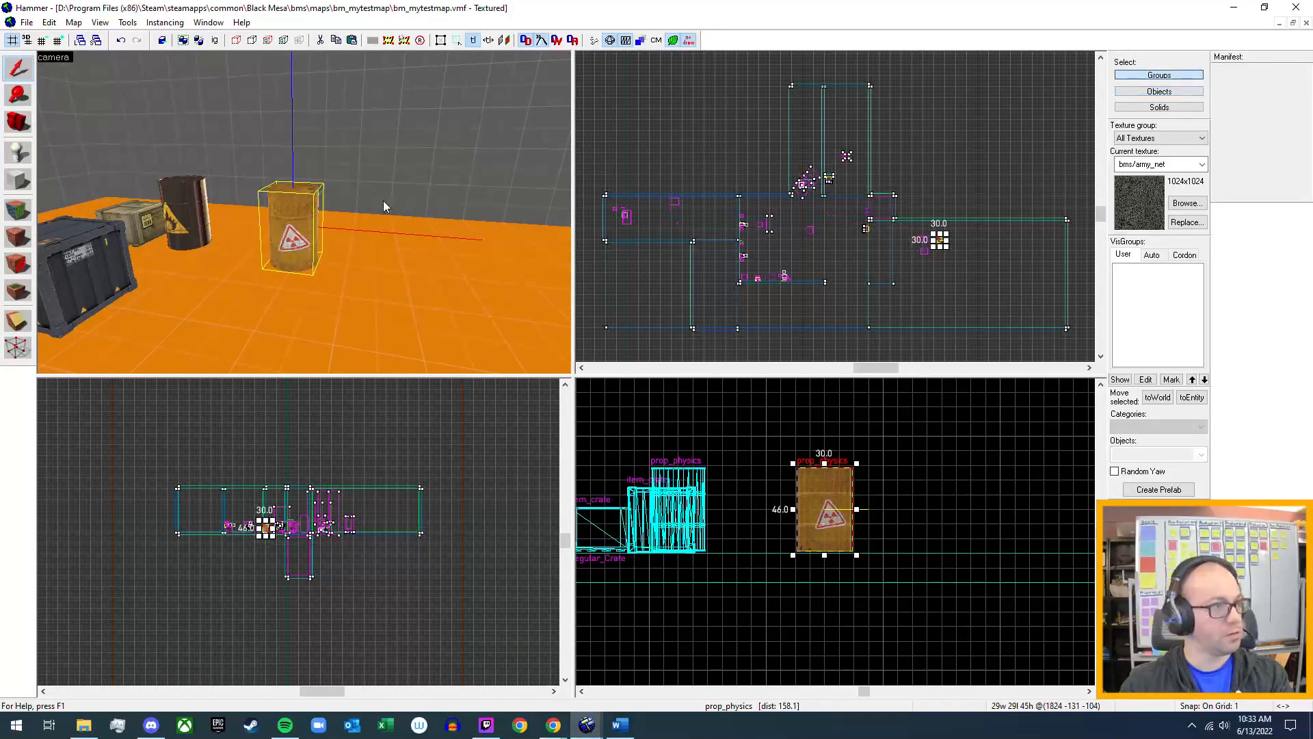
key("z")
key("w")
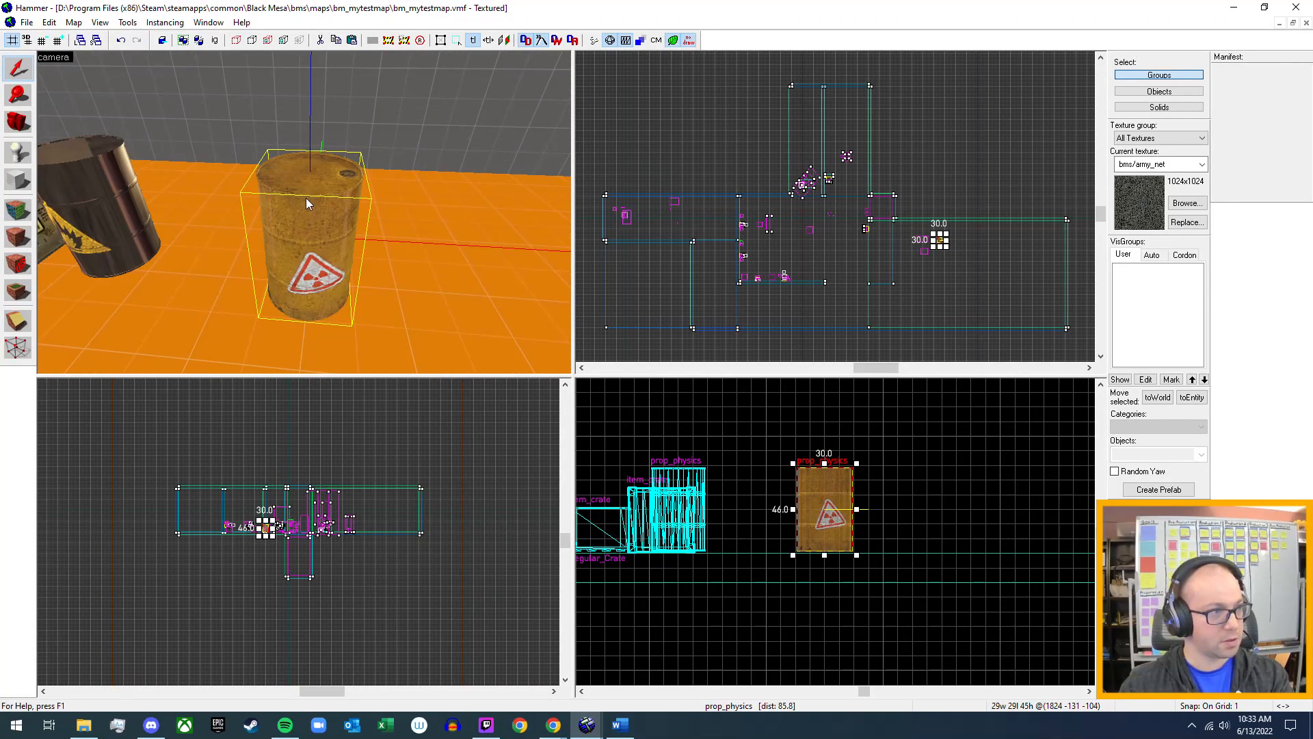
Check the notes on radioactive crates and barrels in the Word backlog, and return to Hammer.
left_click(621, 724)
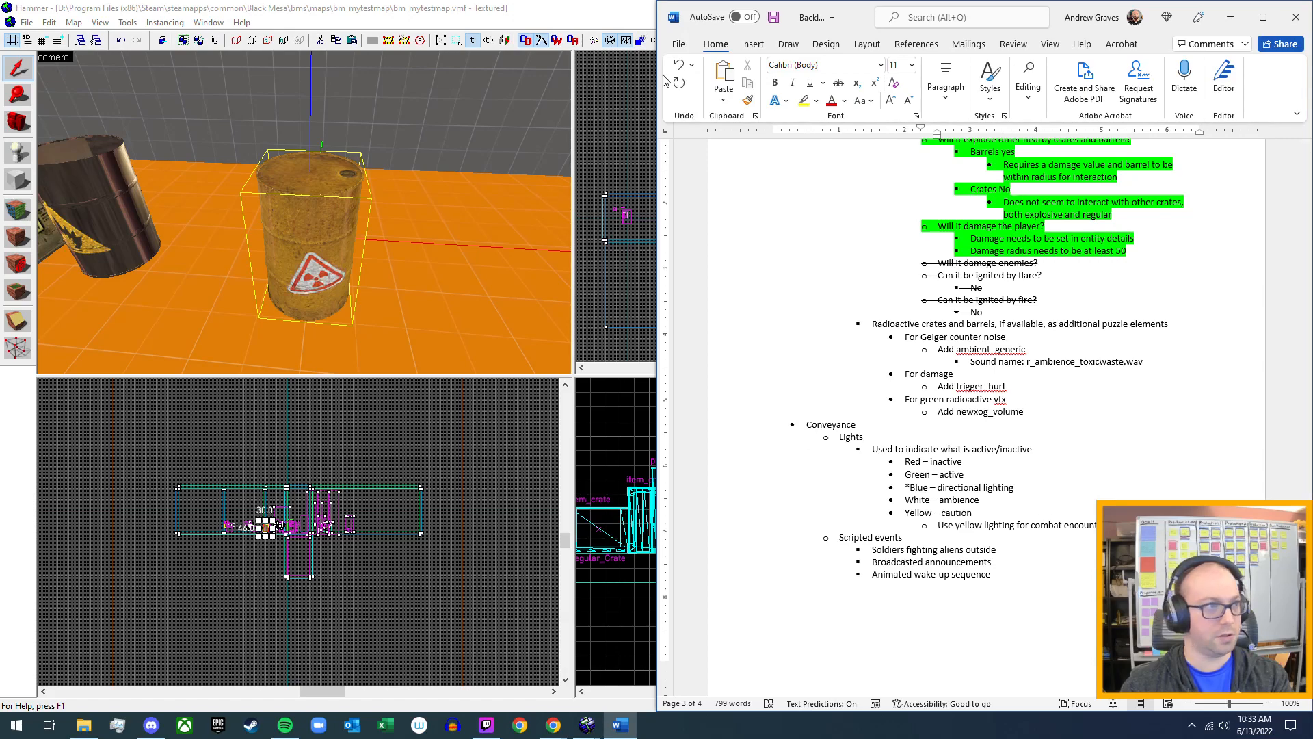
left_click(590, 17)
key("z")
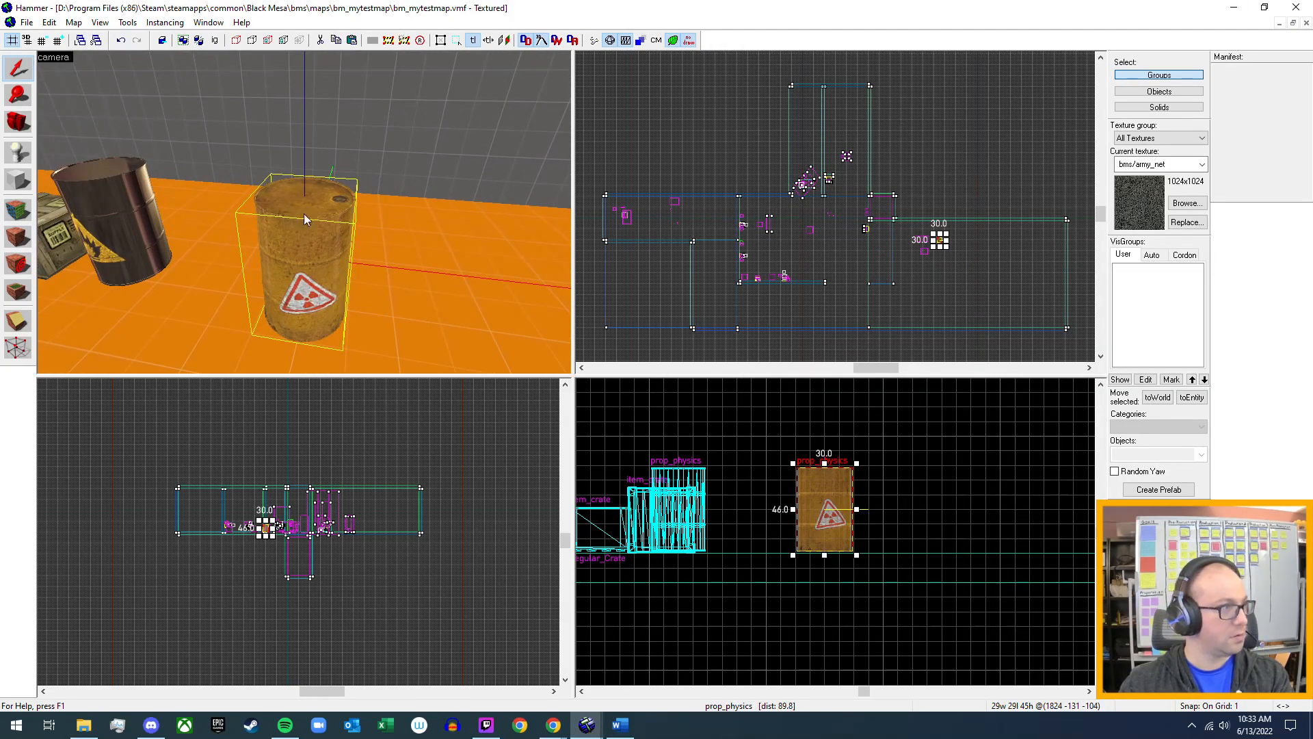
Outline an 8-sided cylinder primitive, 48 by 48 units, around the radioactive barrel in the top view.
left_click(18, 180)
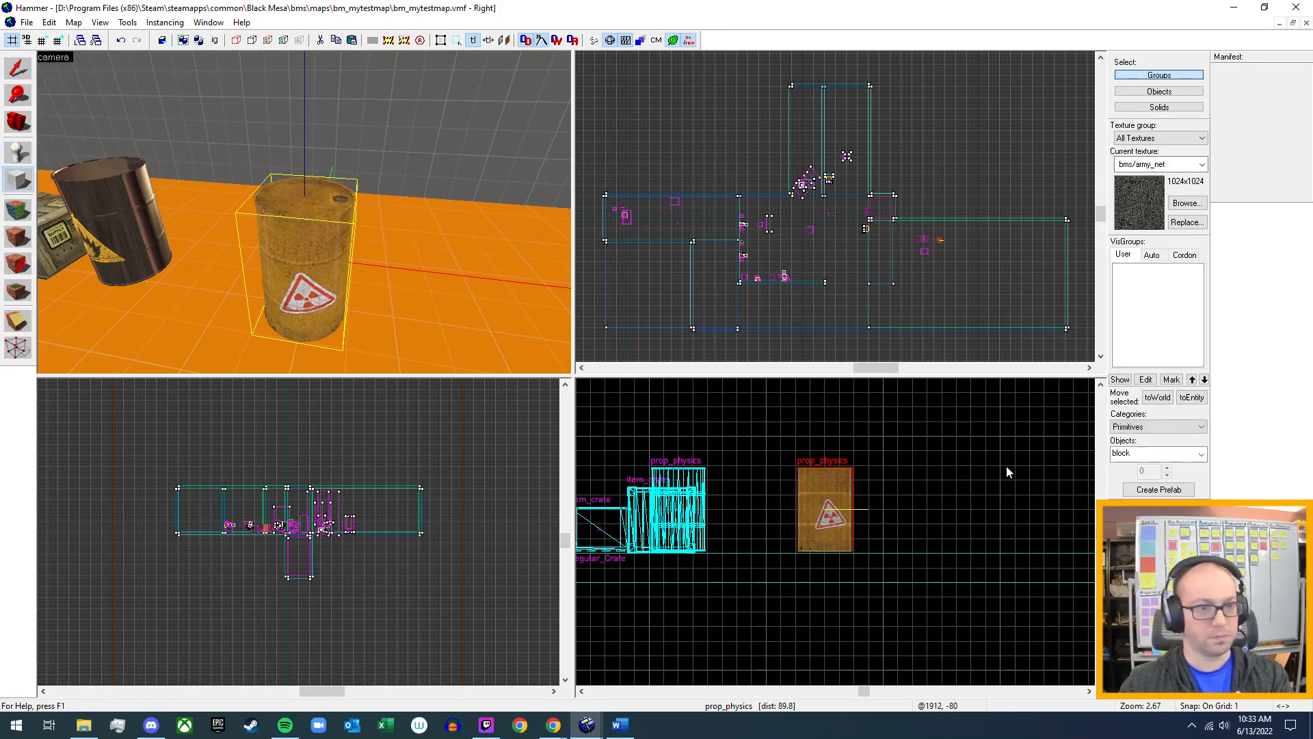
left_click(1201, 454)
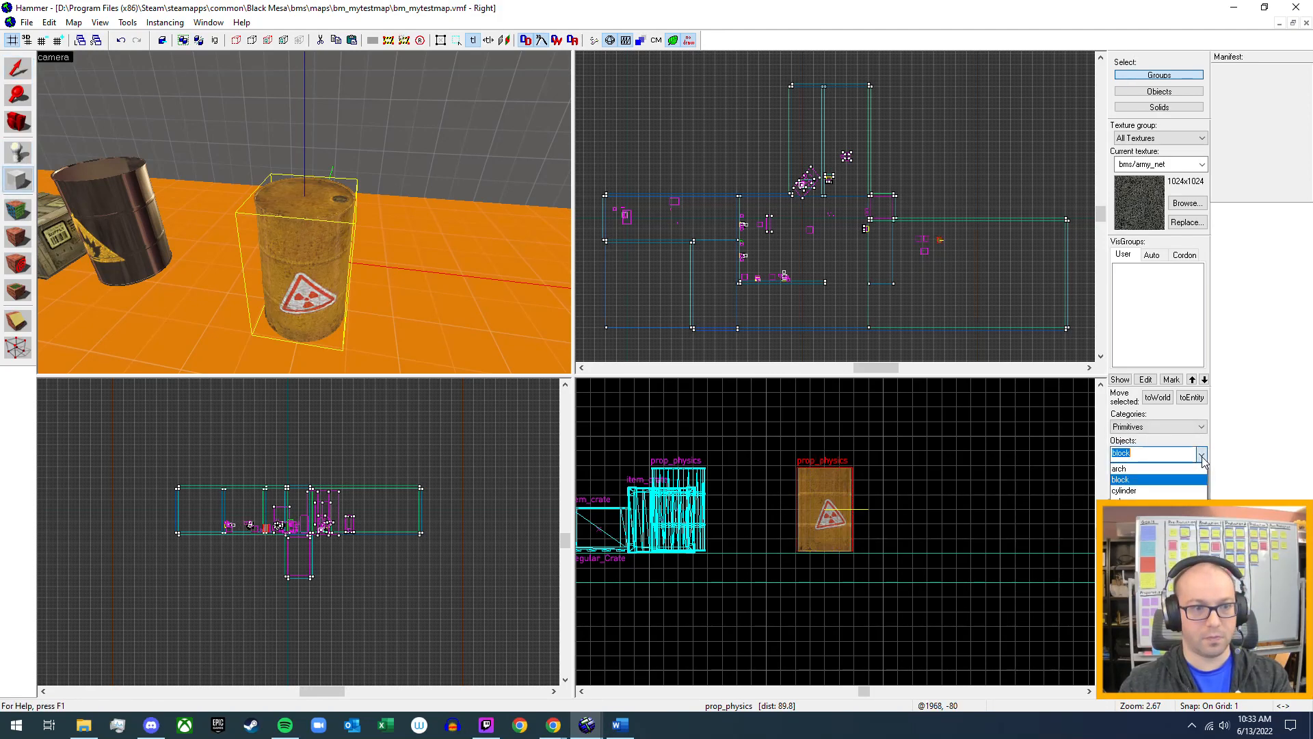
left_click(1124, 491)
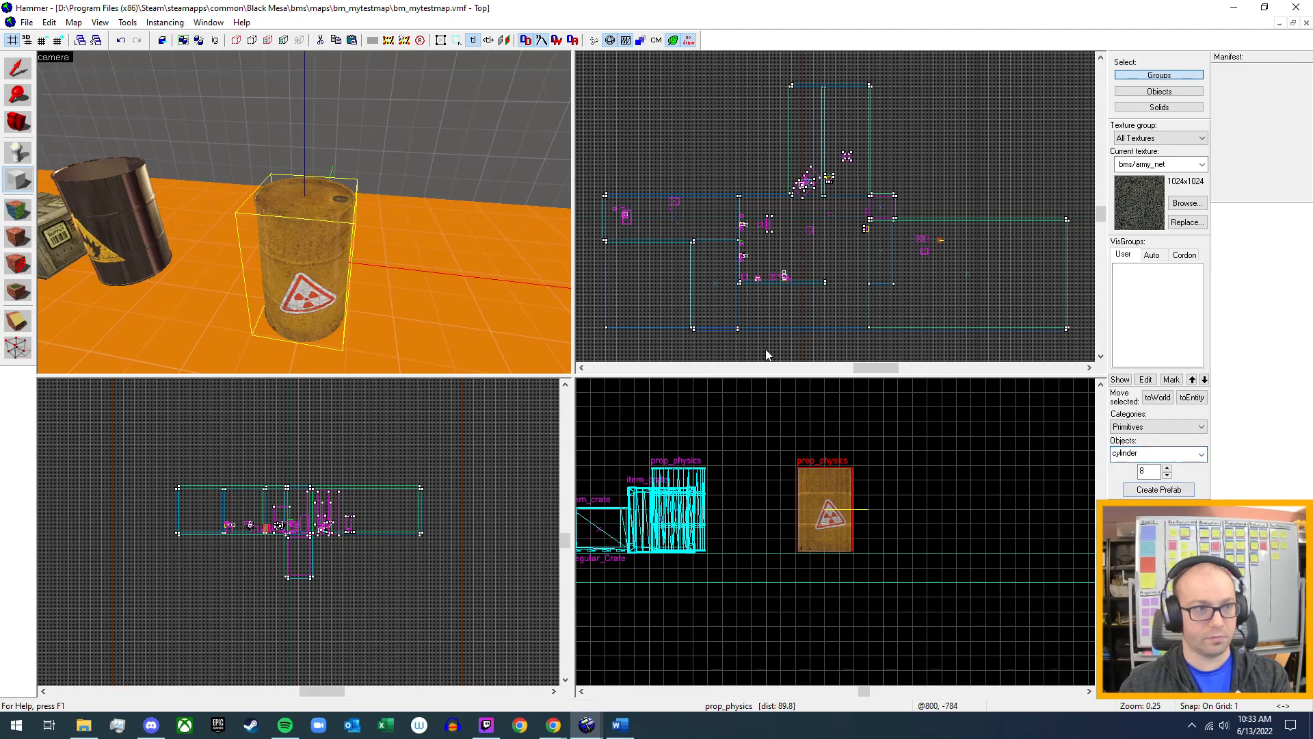
scroll(941, 243, "up", 9)
scroll(956, 259, "up", 4)
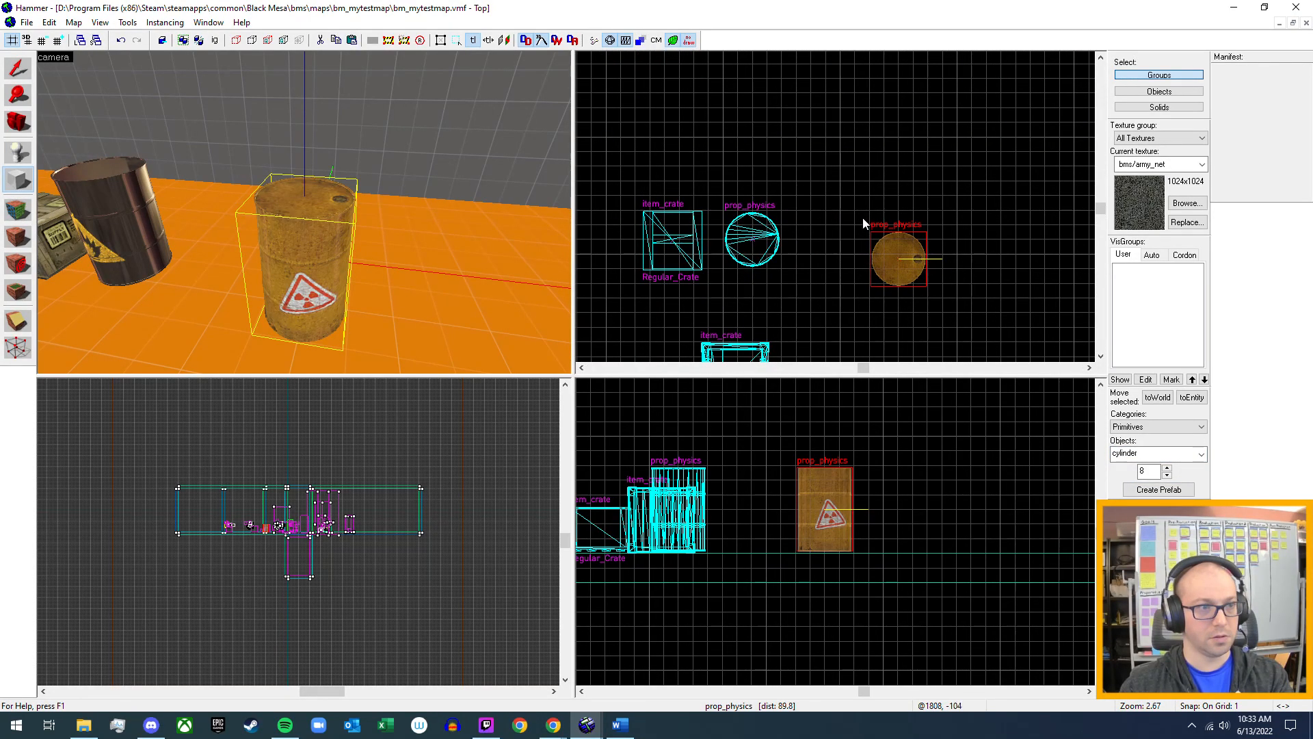
left_click_drag(859, 212, 946, 302)
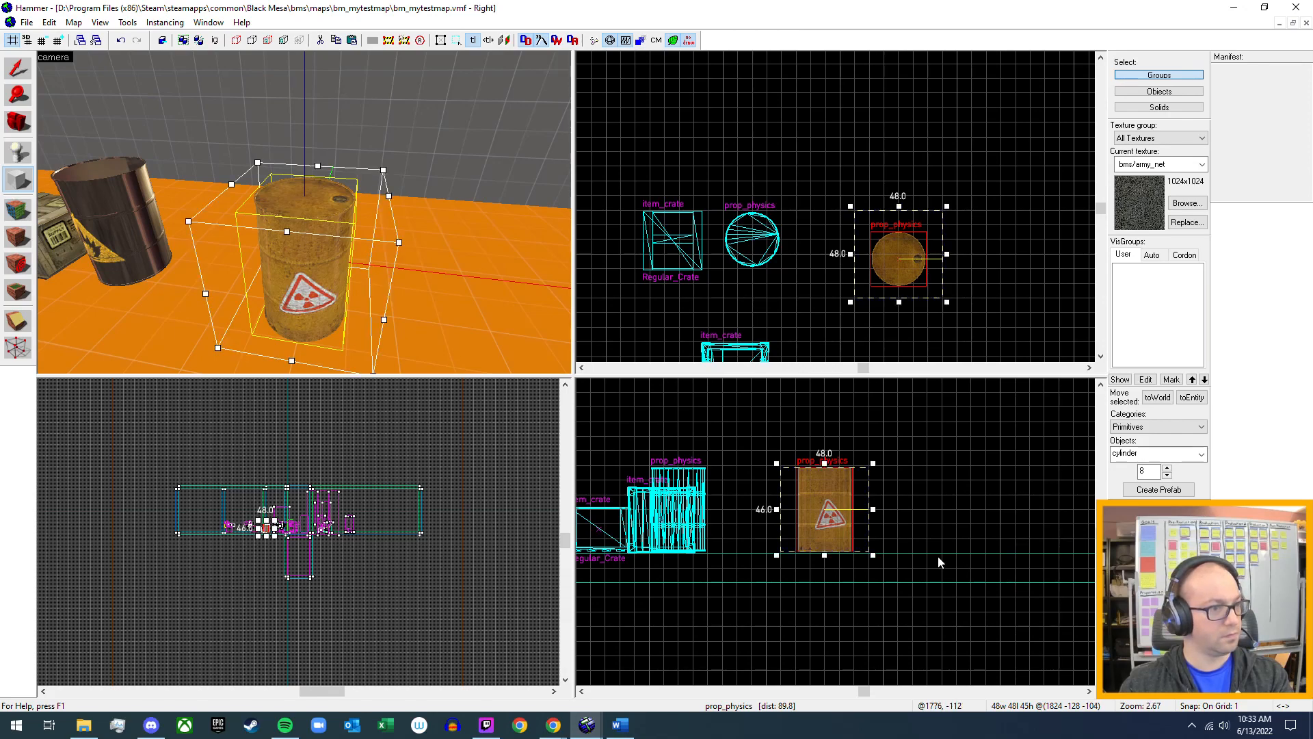
Extend the cylinder outline above and below the barrel to a height of 64 units and create the brush.
scroll(841, 498, "up", 3)
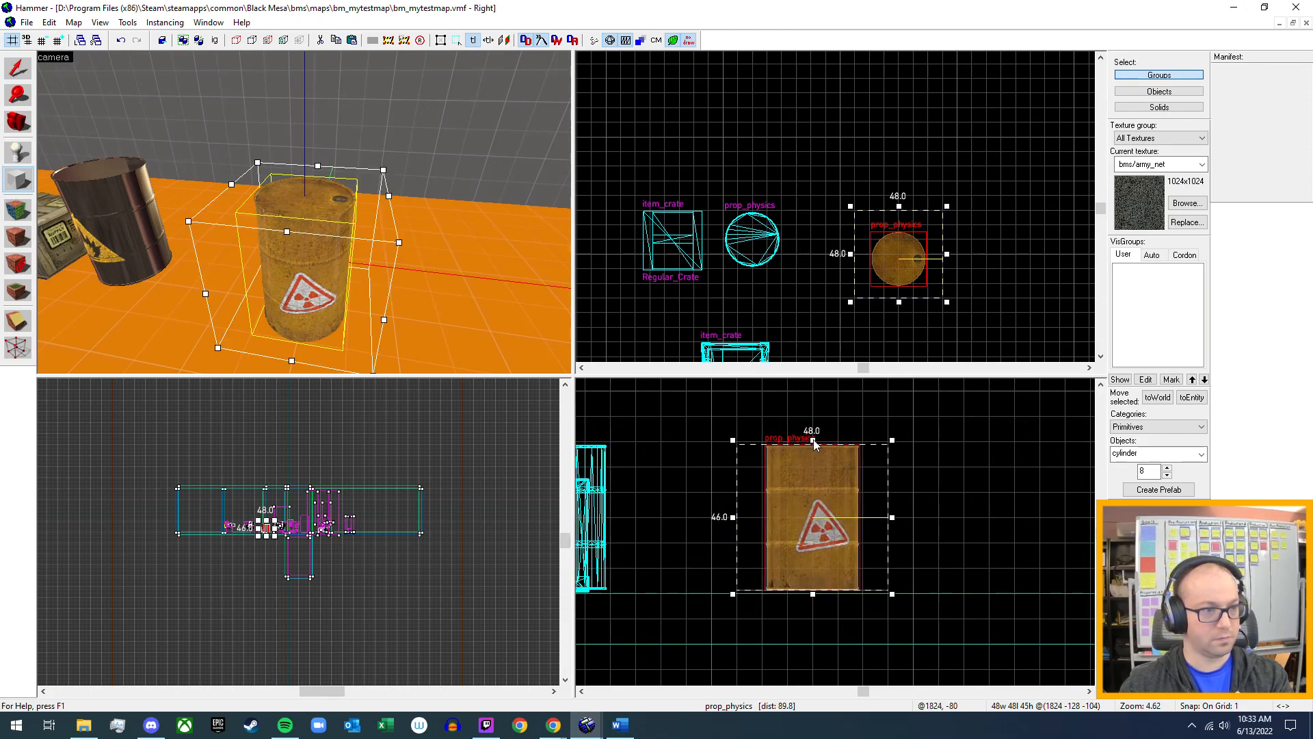
left_click_drag(813, 441, 814, 412)
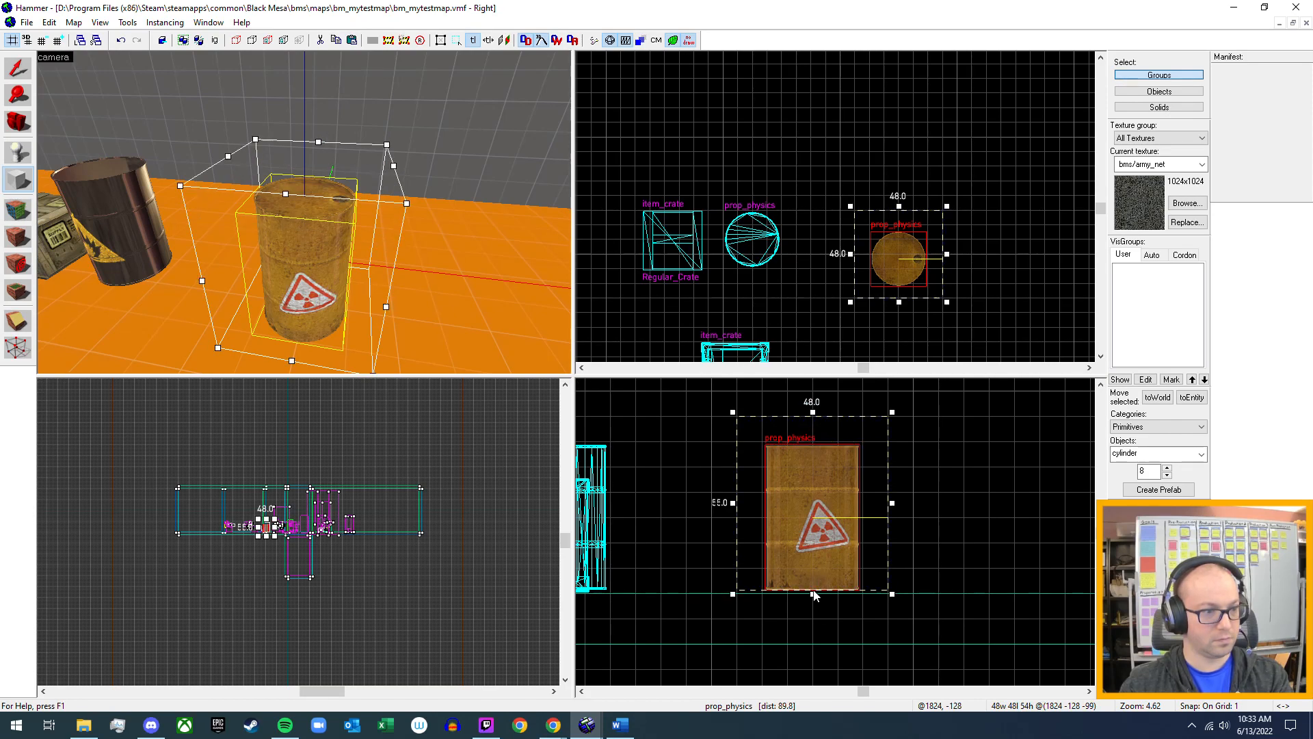
left_click_drag(813, 598, 811, 626)
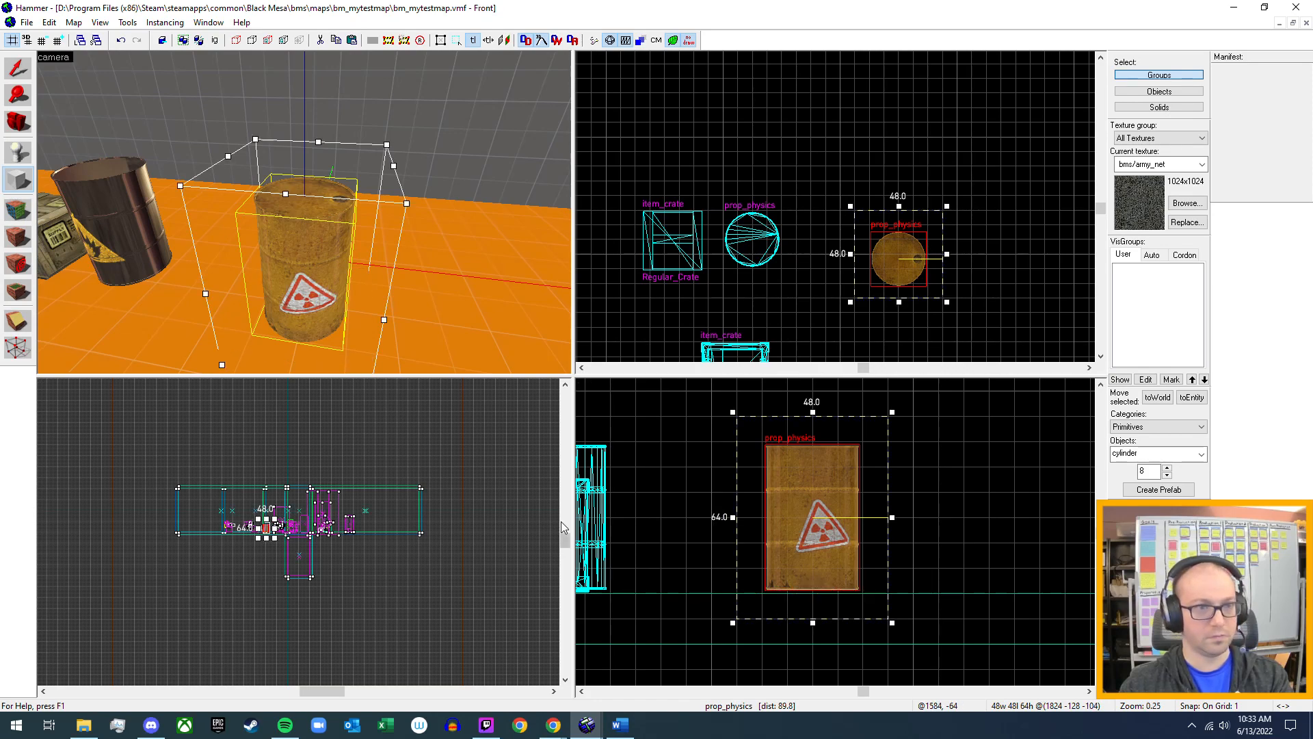
key("Return")
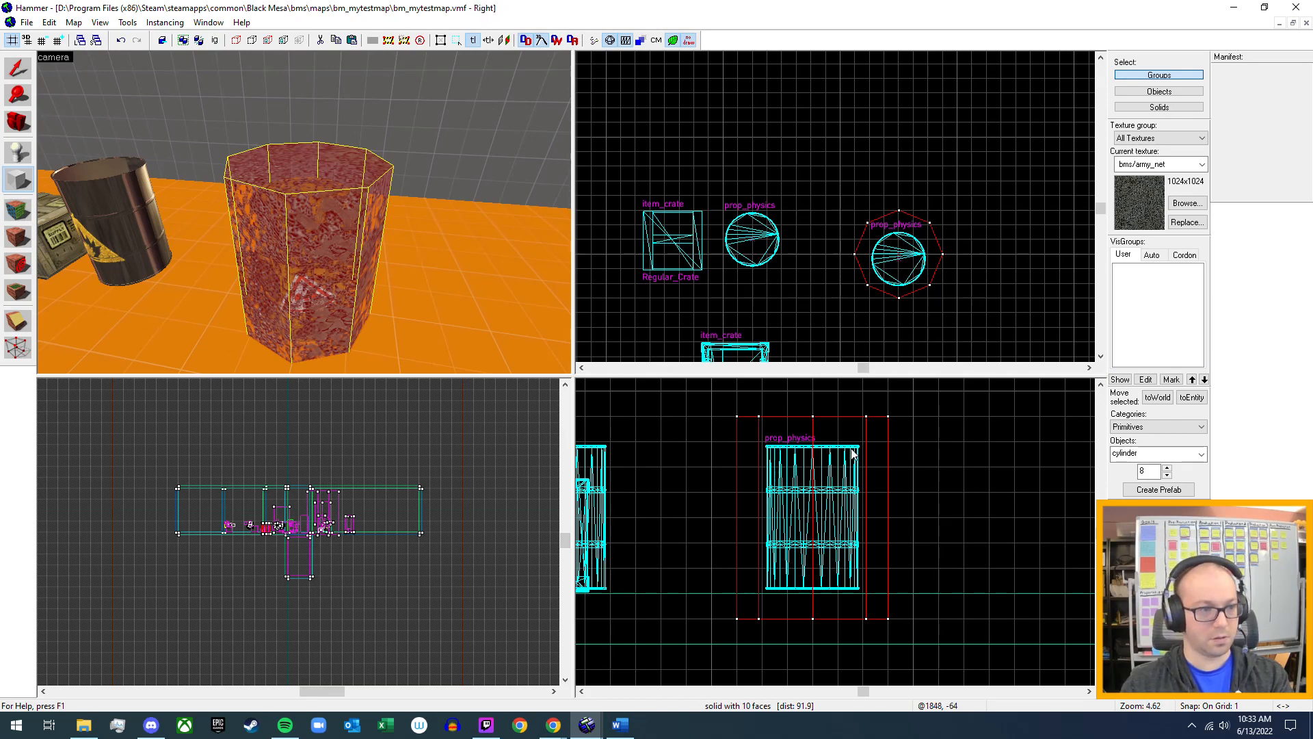
Find the tools/toolstrigger texture with the filter "trigger" and apply it to the cylinder around the barrel.
left_click(1187, 203)
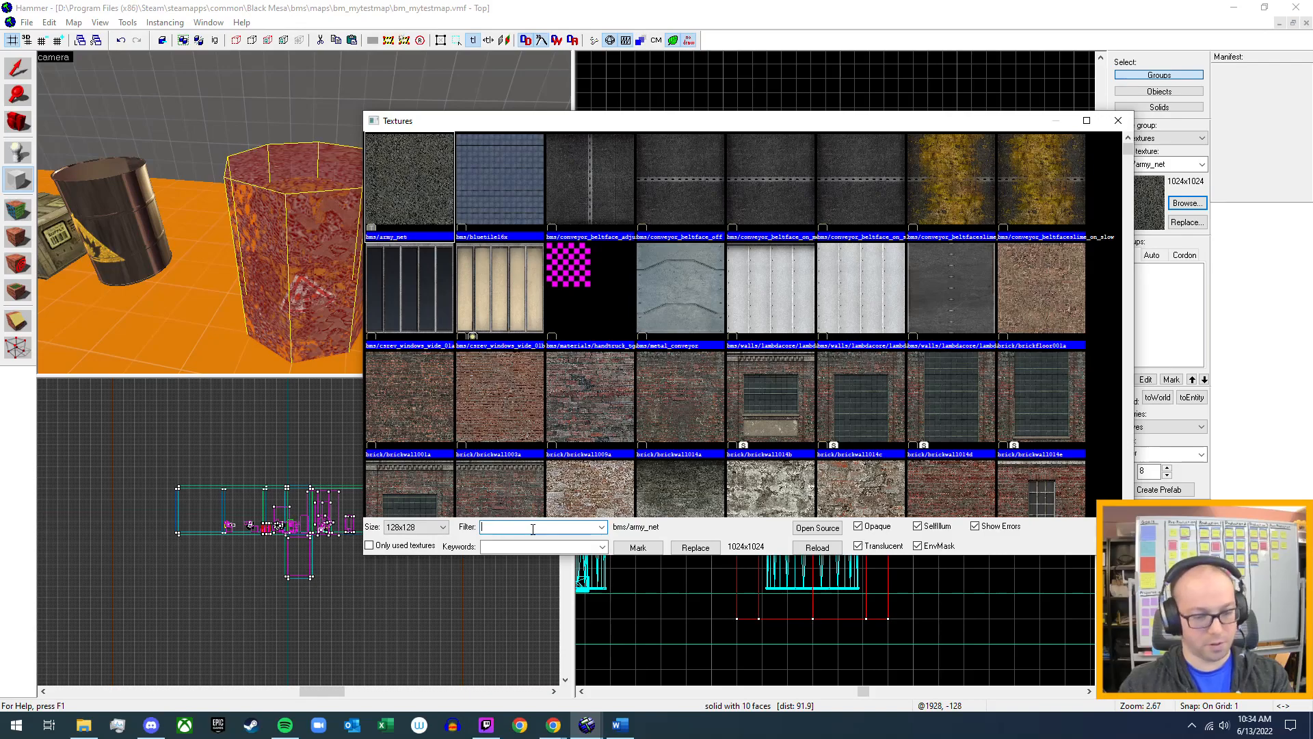
type("trigger")
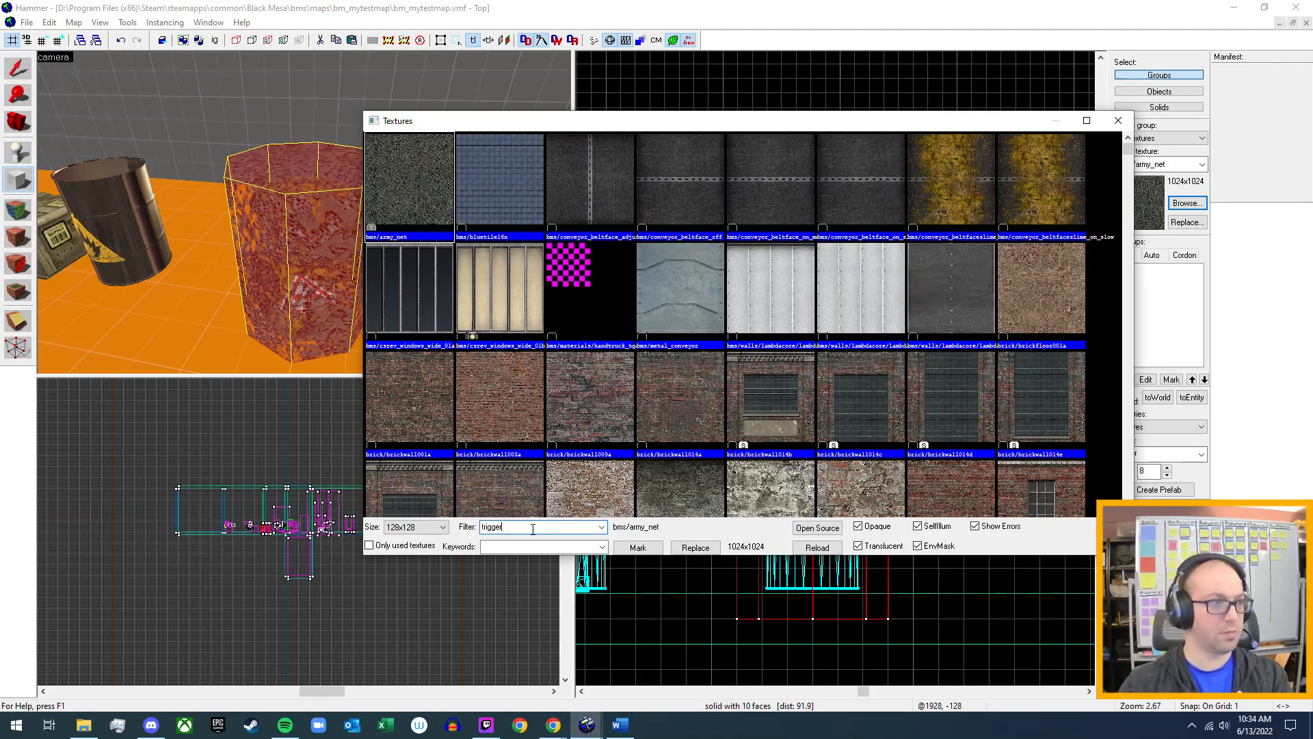
double_click(493, 180)
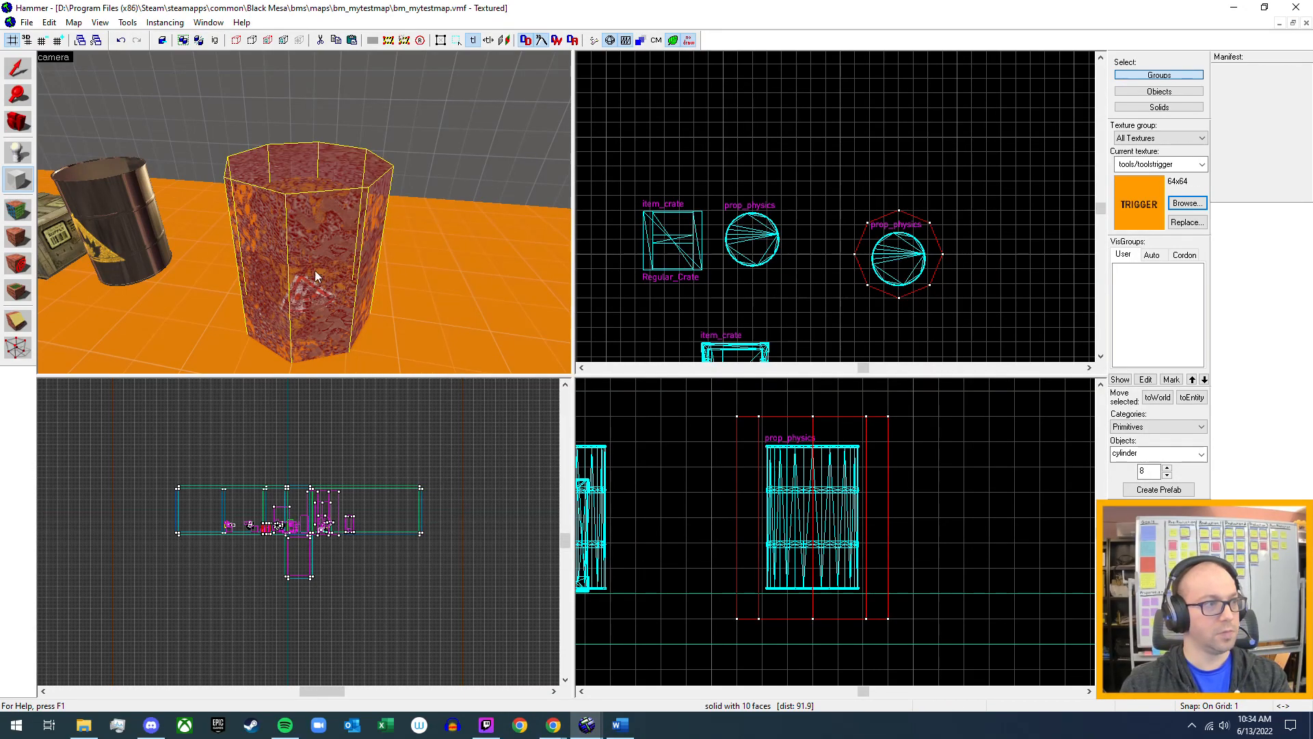
left_click(15, 245)
key("shift+s")
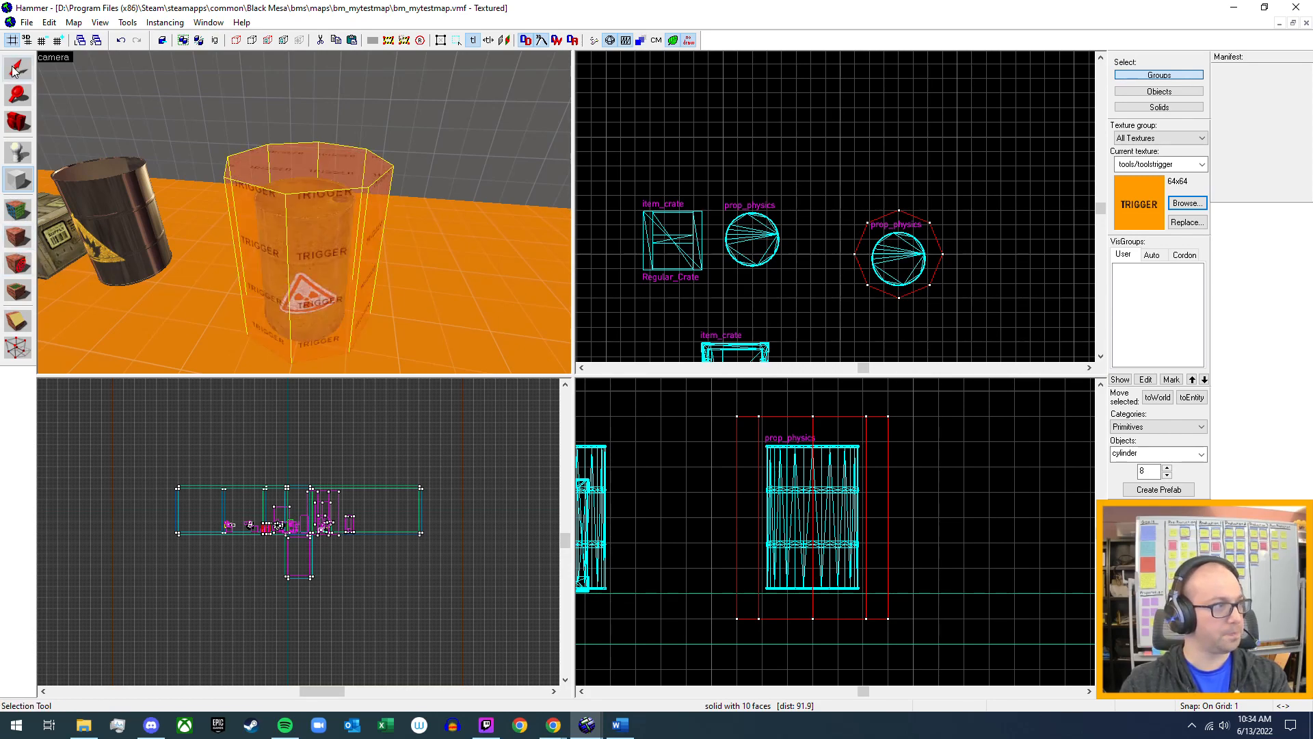
Select the radioactive barrel inside the trigger cylinder and centre it within the cylinder in the top view.
key("z")
key("w")
key("s")
key("z")
left_click(309, 277)
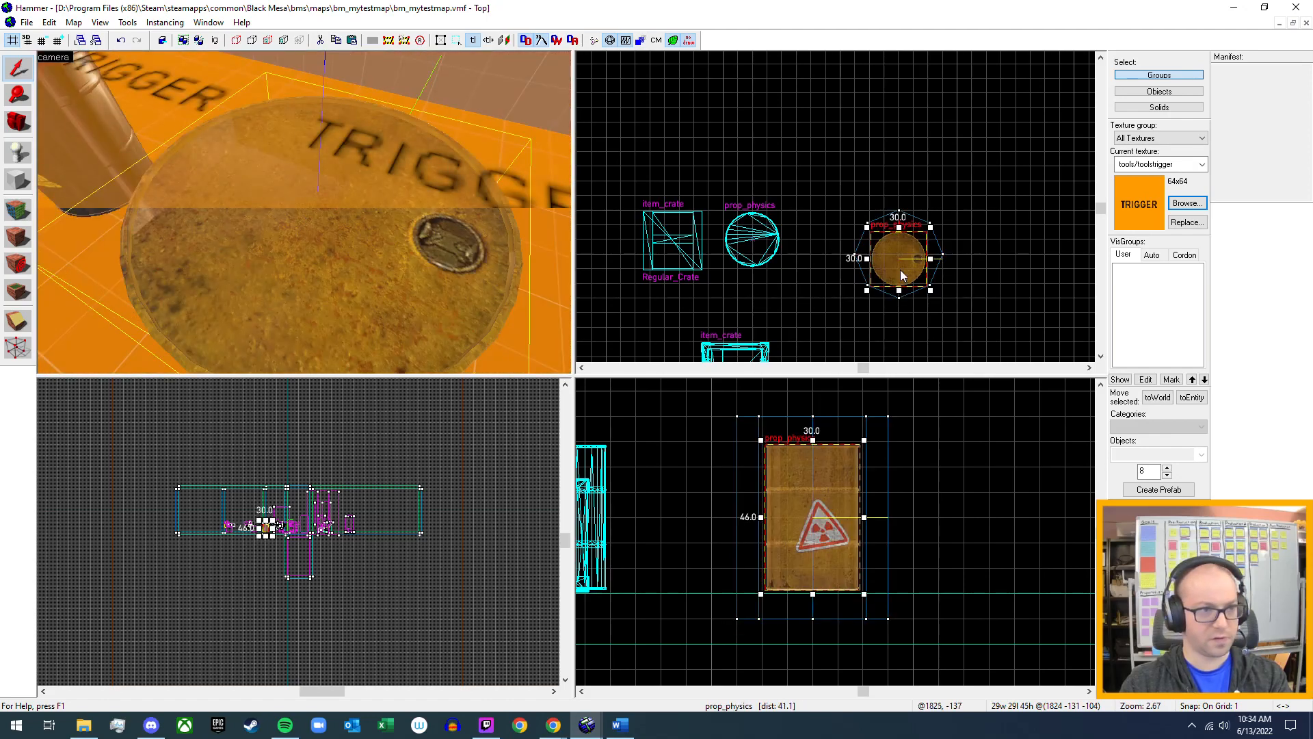
scroll(905, 264, "up", 5)
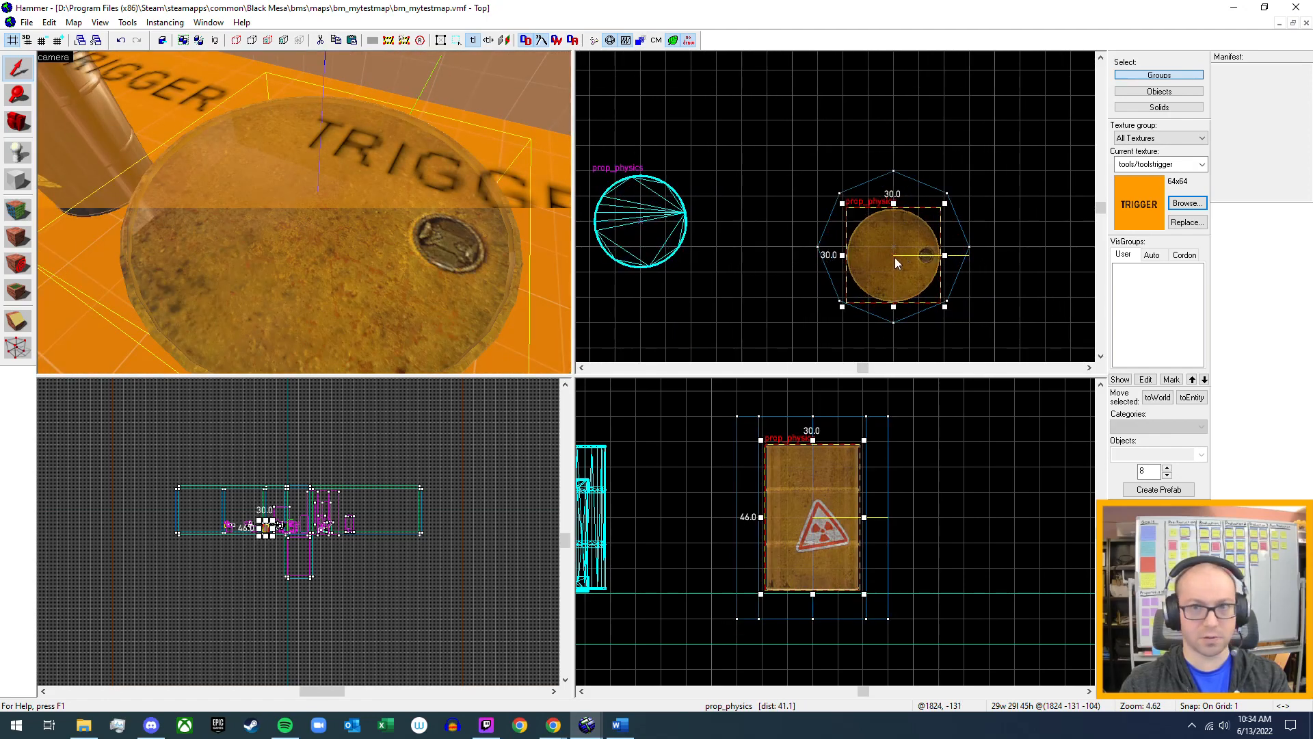
left_click_drag(895, 258, 896, 240)
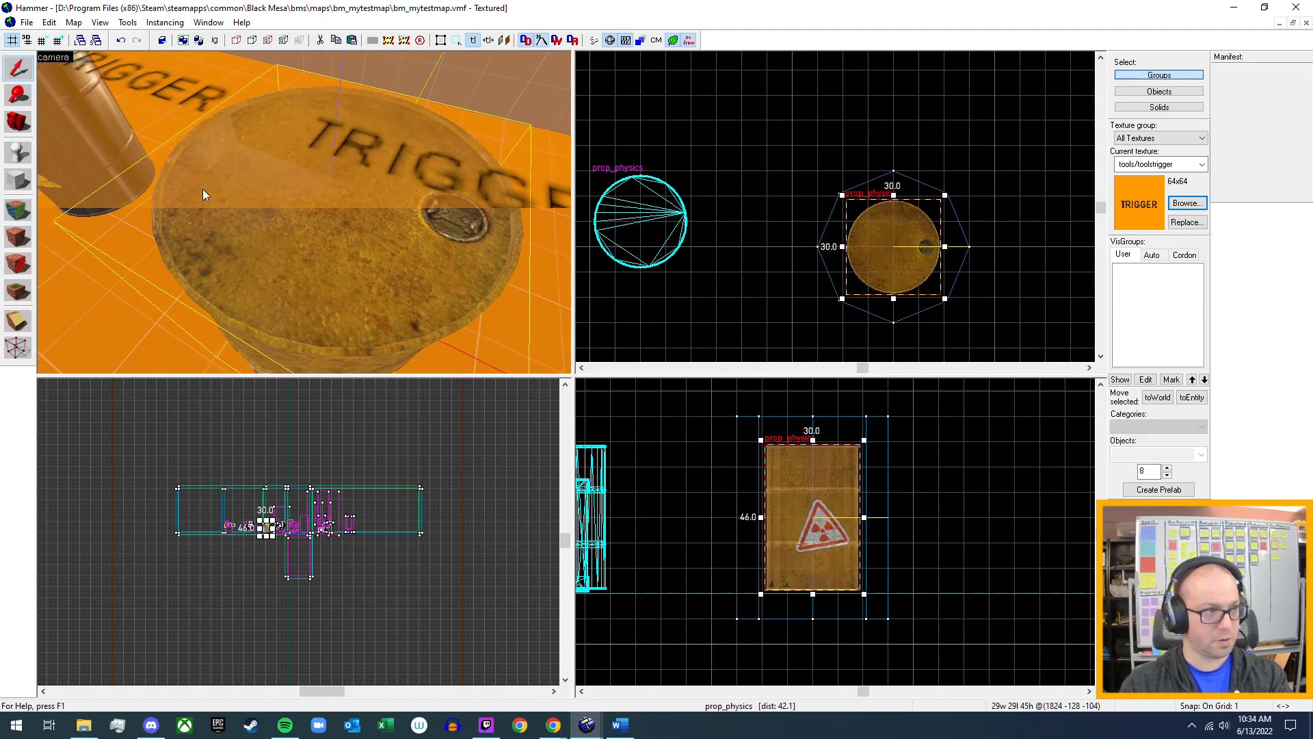
key("z")
key("s")
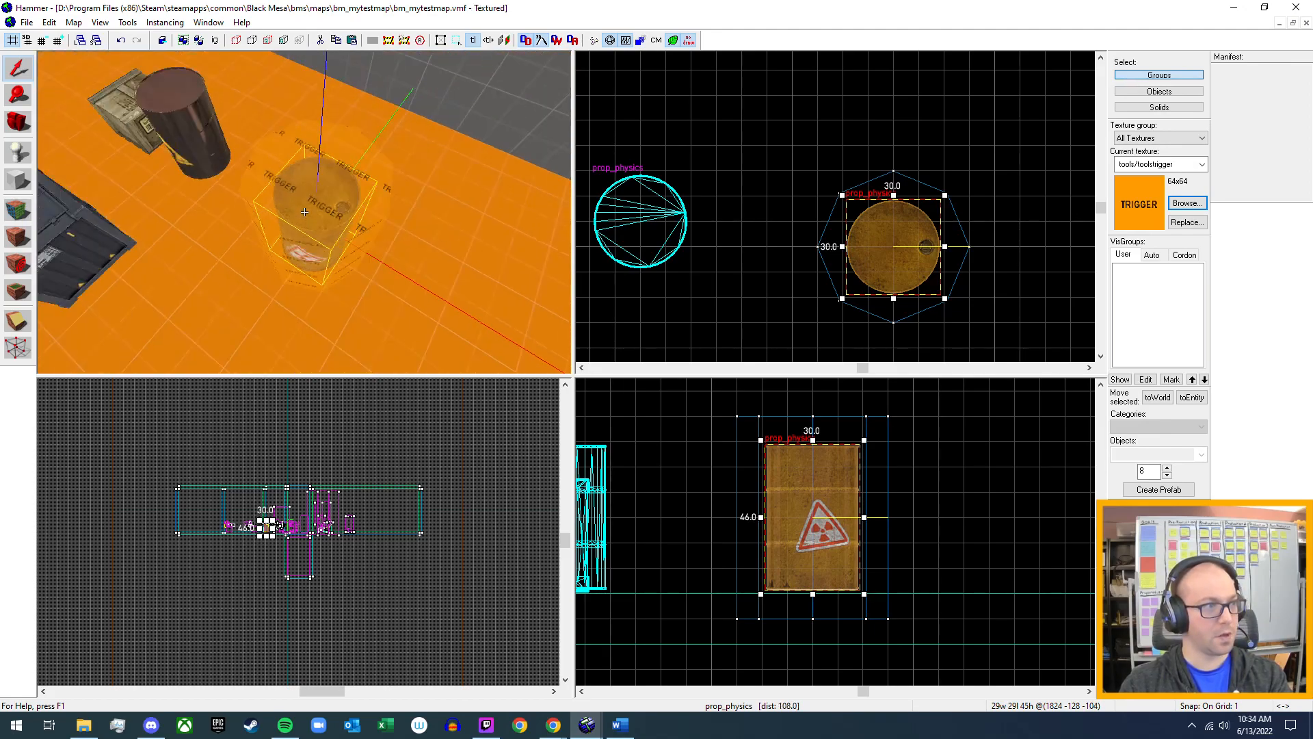
Select the trigger-textured cylinder around the radioactive barrel and turn it into a trigger_hurt brush entity.
key("w")
key("d")
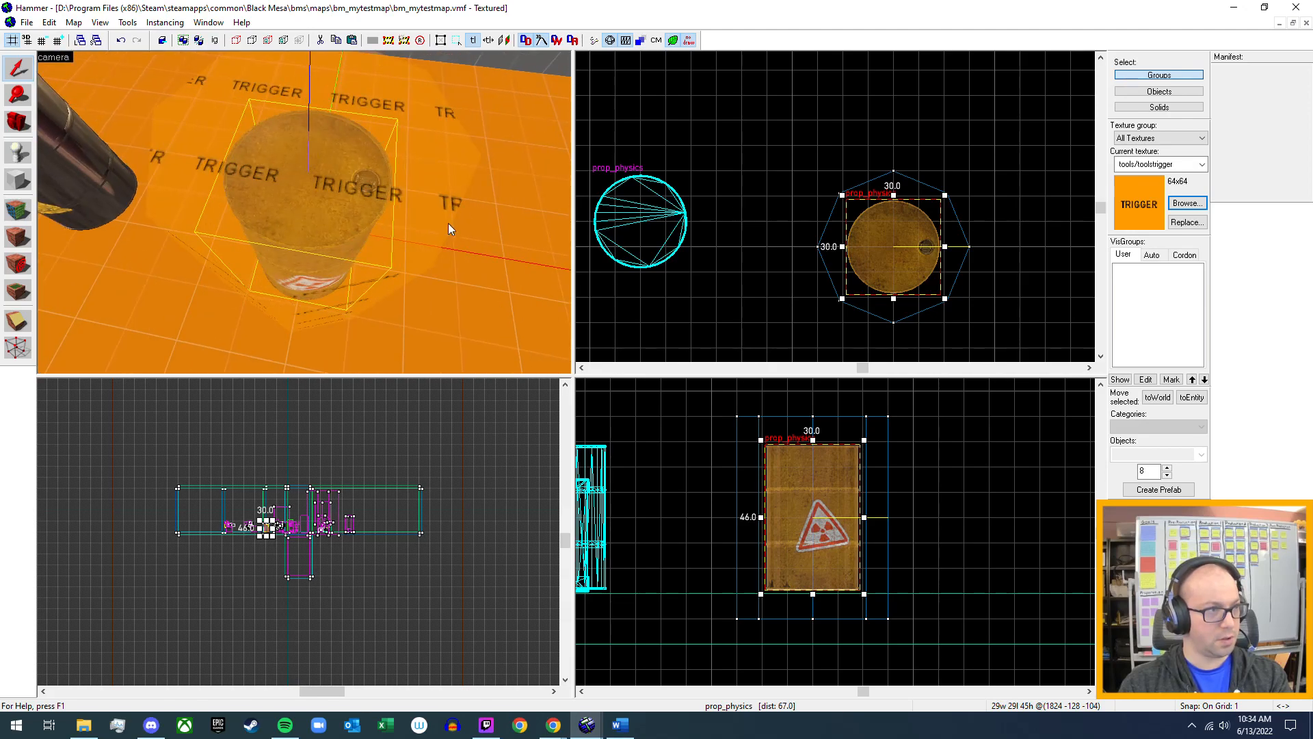
left_click(441, 211)
key("alt+Return")
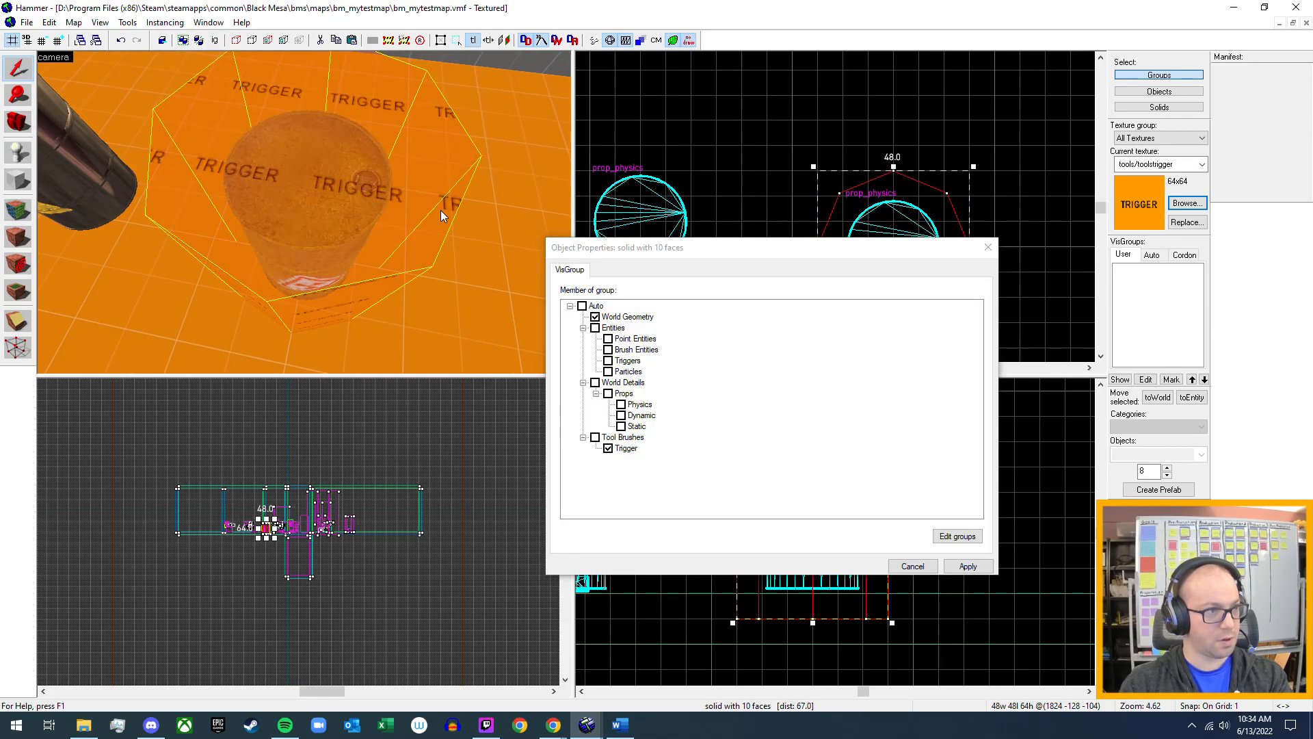
left_click(913, 566)
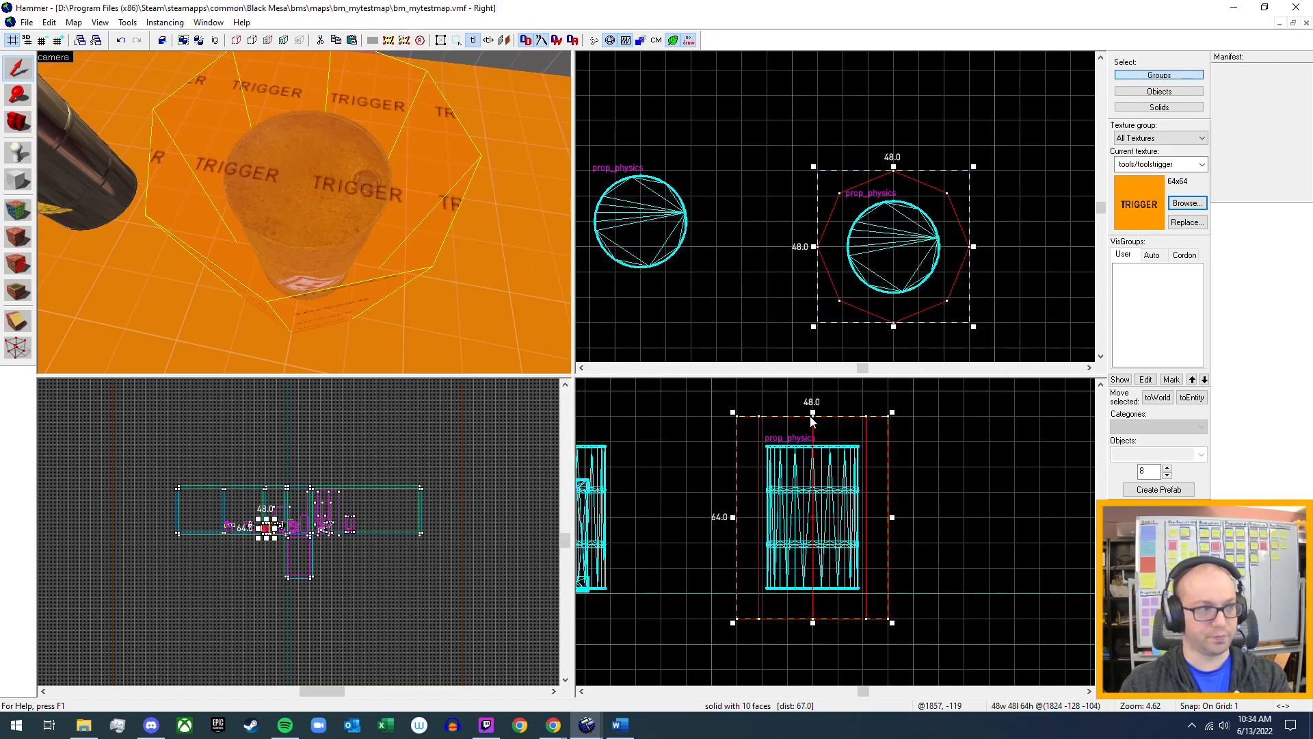
left_click(1192, 398)
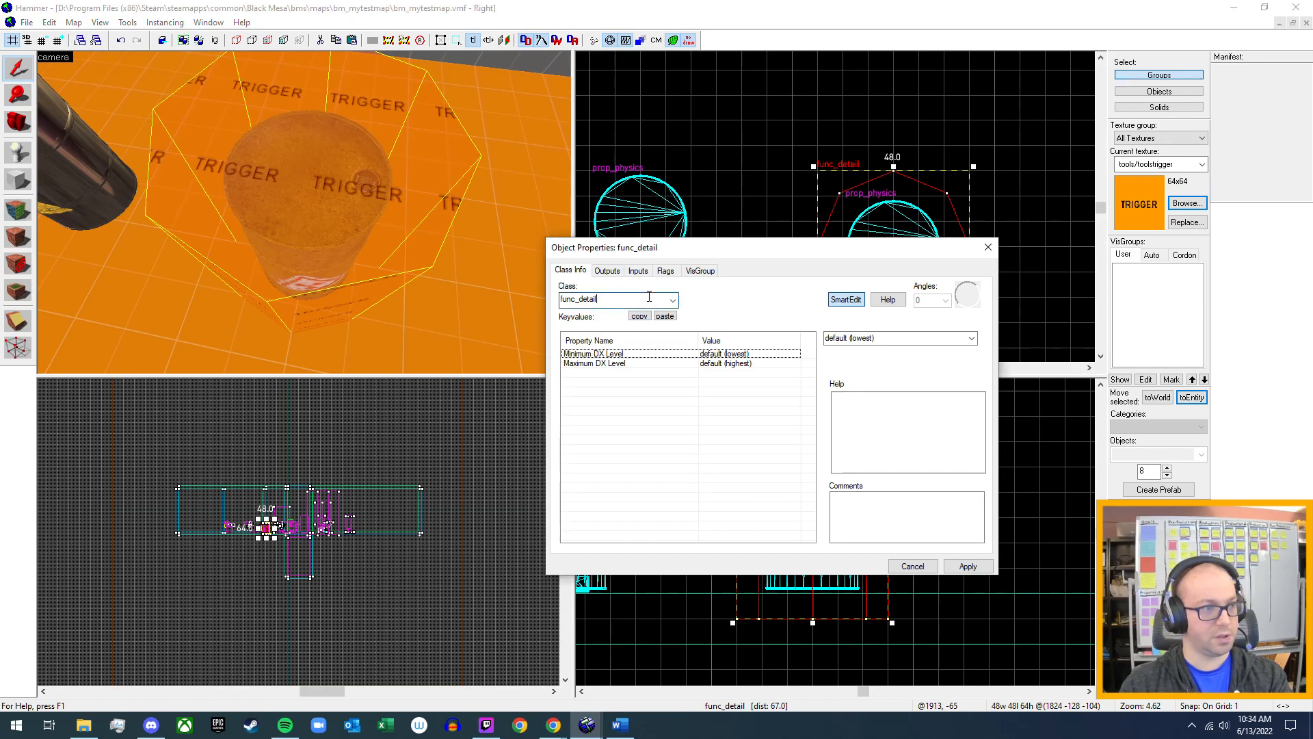
type("trigger")
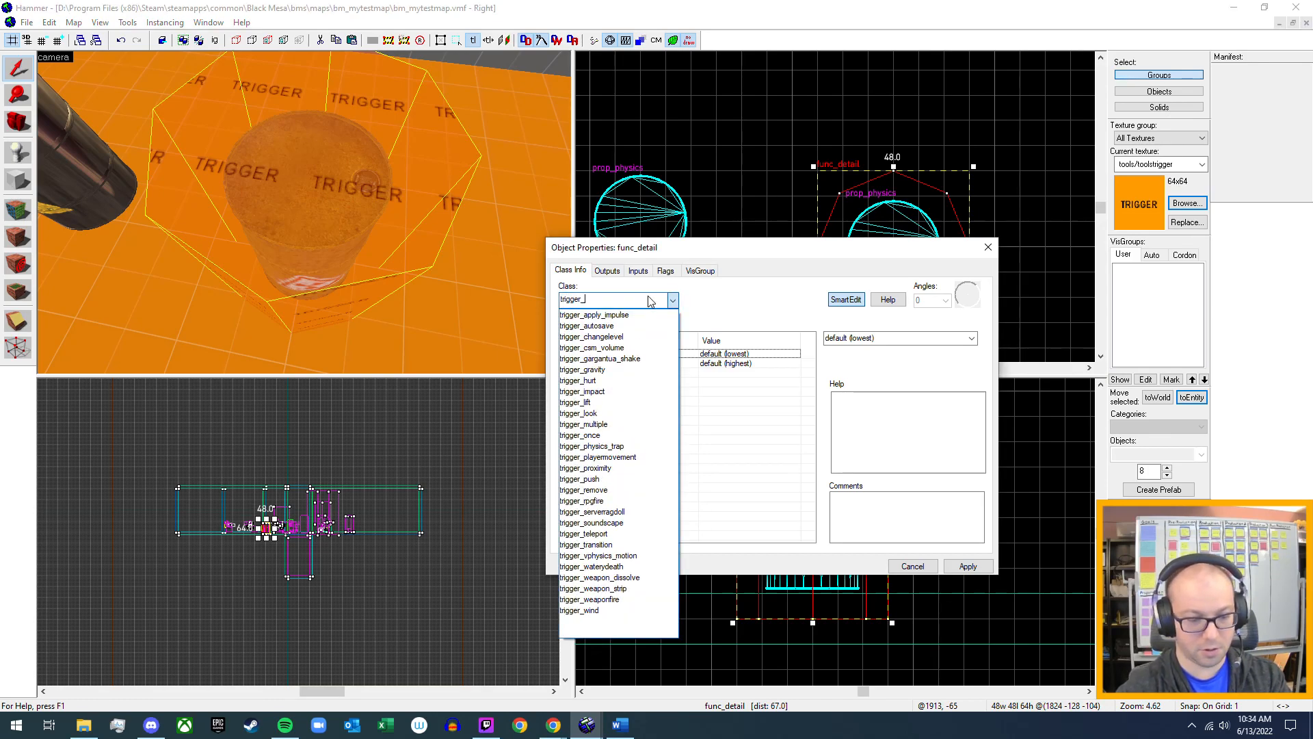
type("_hurt")
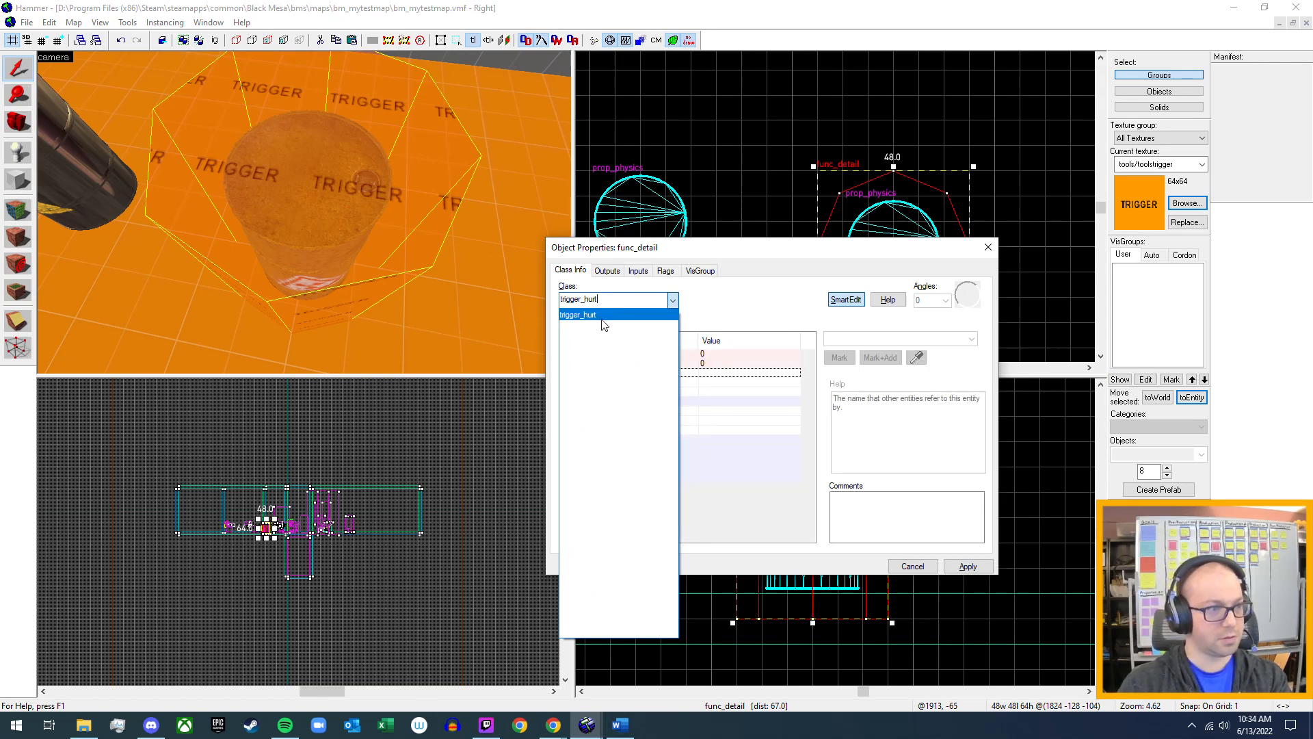
left_click(604, 316)
left_click(968, 567)
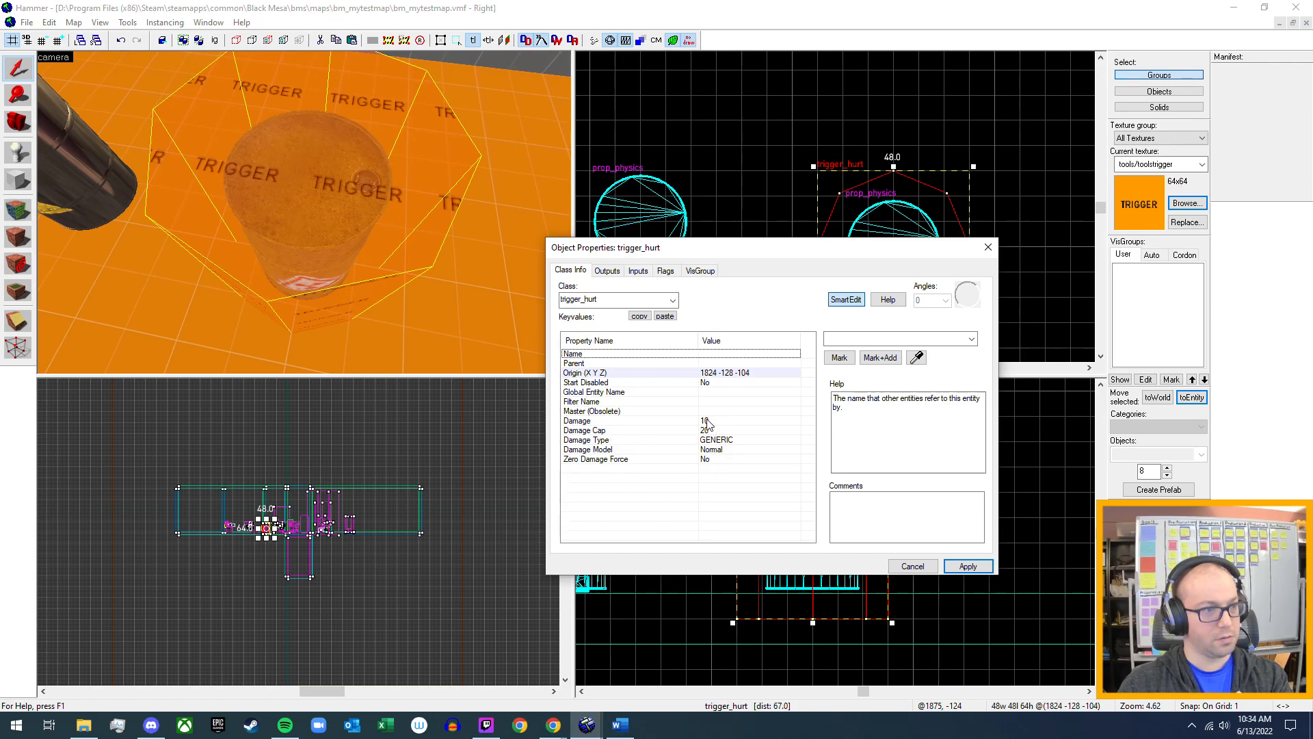
Set the trigger_hurt's Damage Type to RADIATION and check its Damage Model and Zero Damage Force properties.
left_click(721, 442)
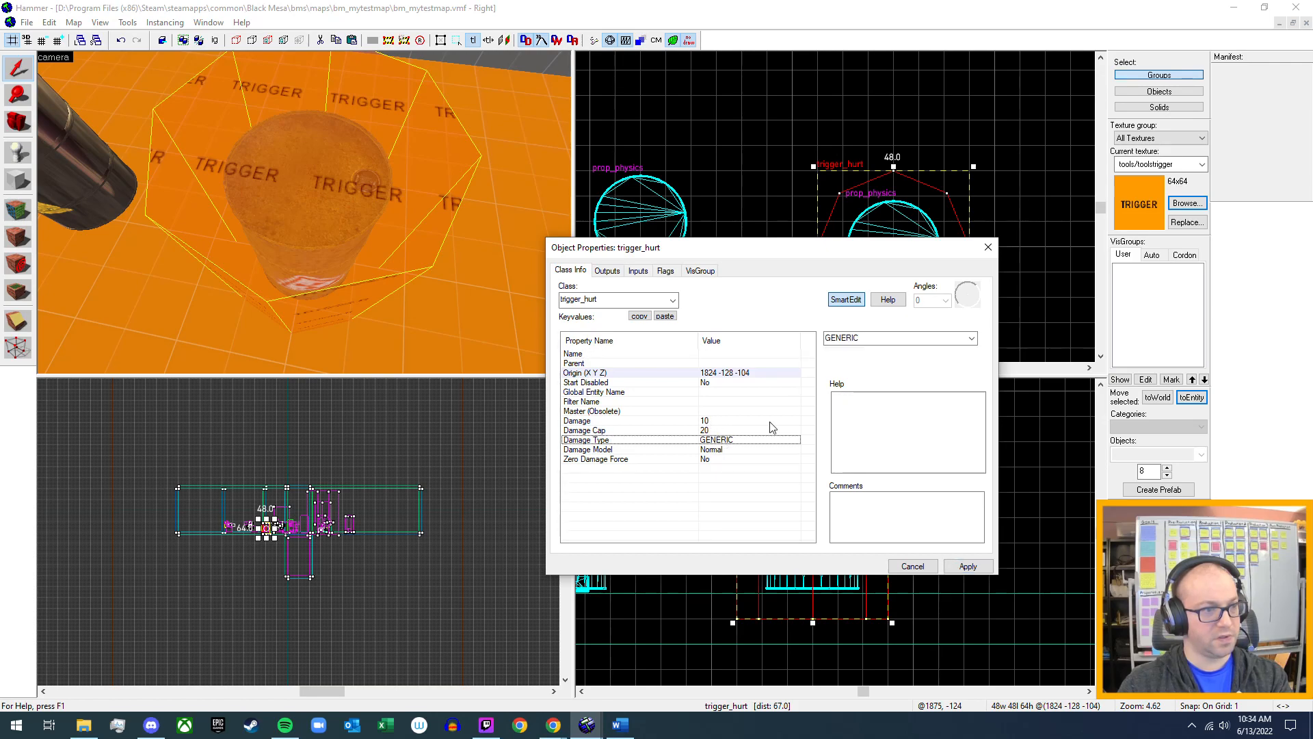
left_click(971, 339)
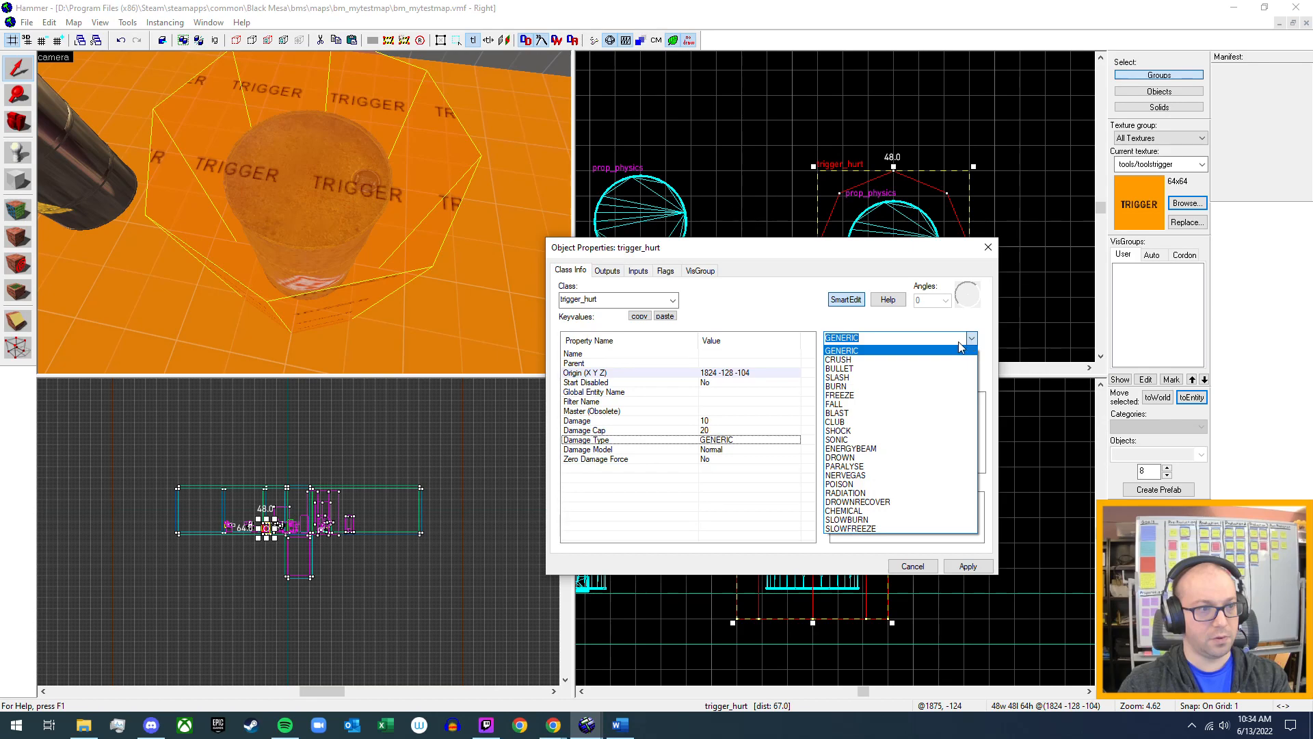
left_click(915, 493)
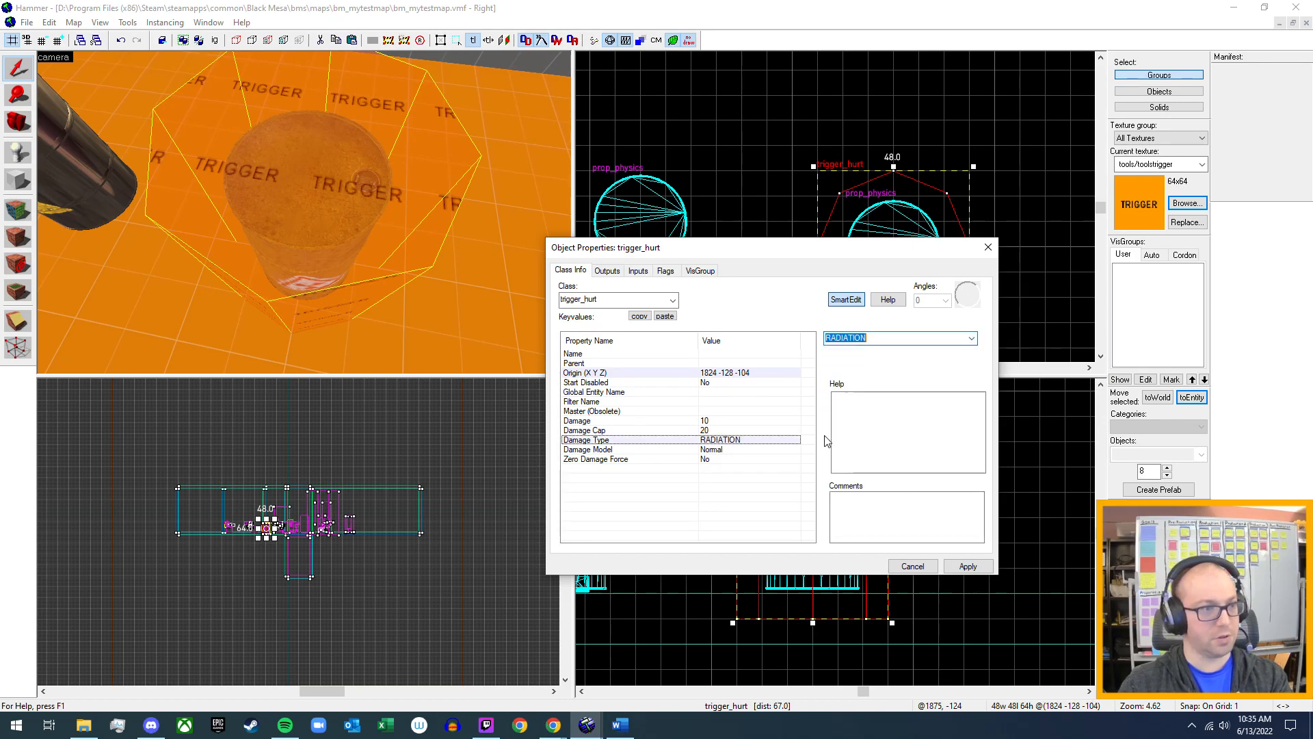
left_click(706, 450)
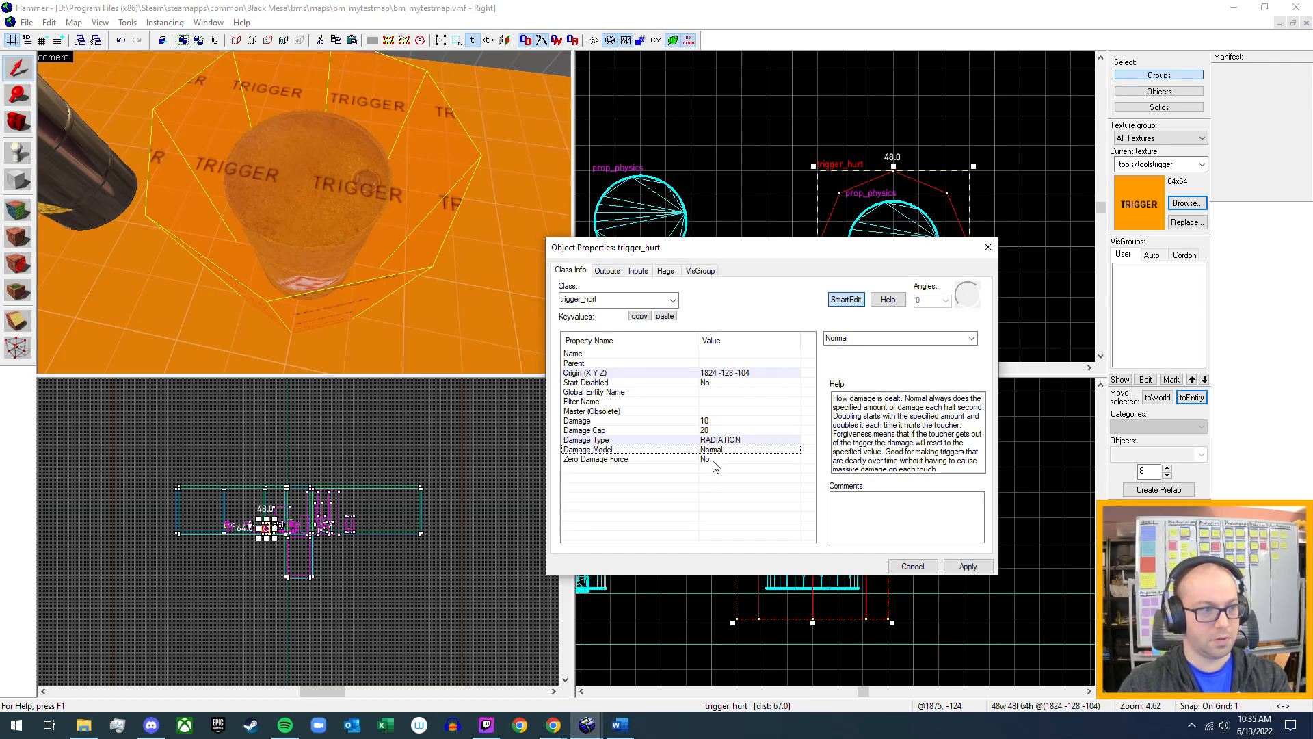
left_click(715, 459)
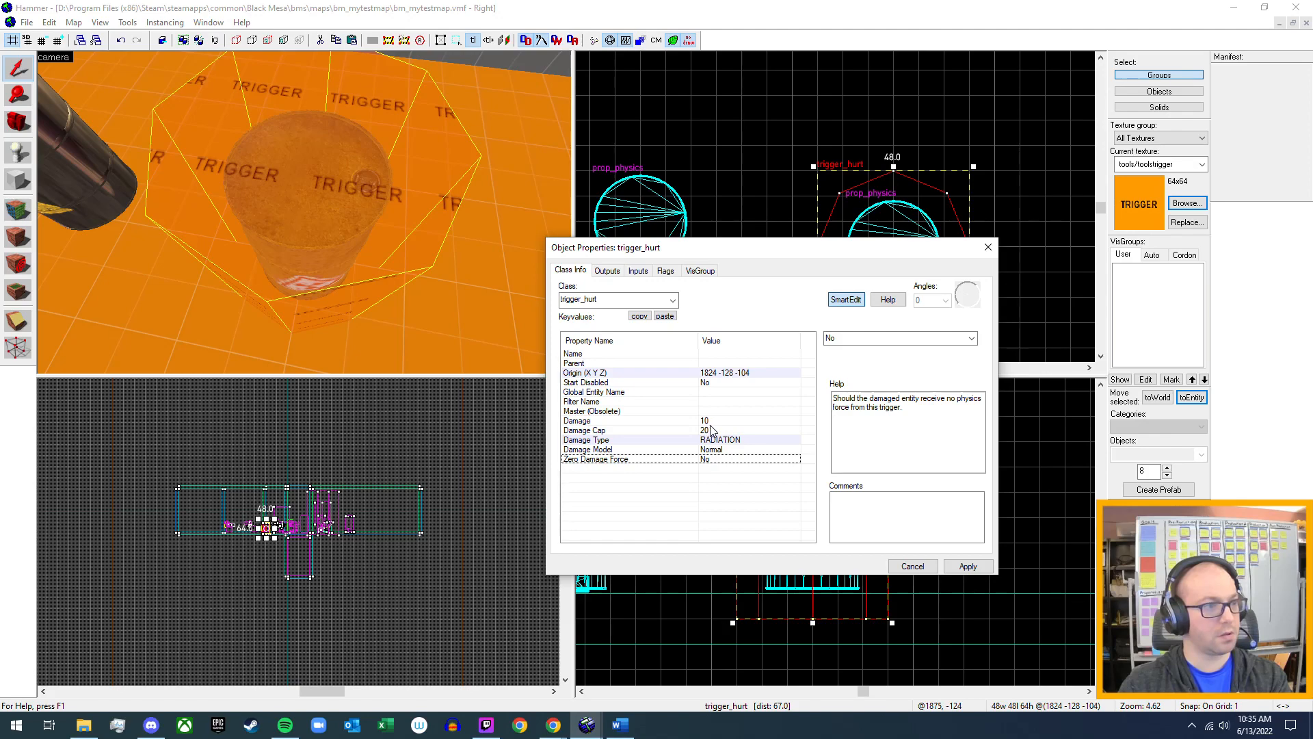
Check the trigger_hurt's Damage Cap description, set its Damage to 1 and apply the changes.
left_click(707, 431)
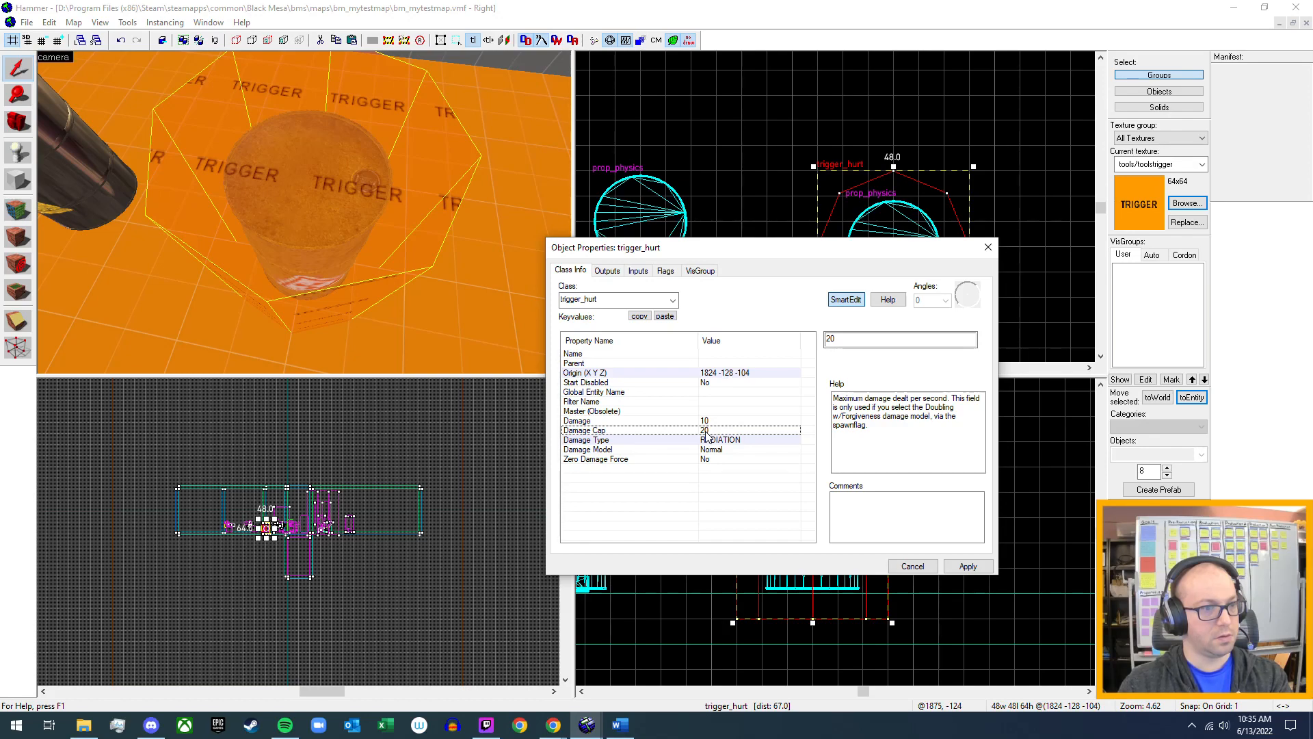
left_click(706, 422)
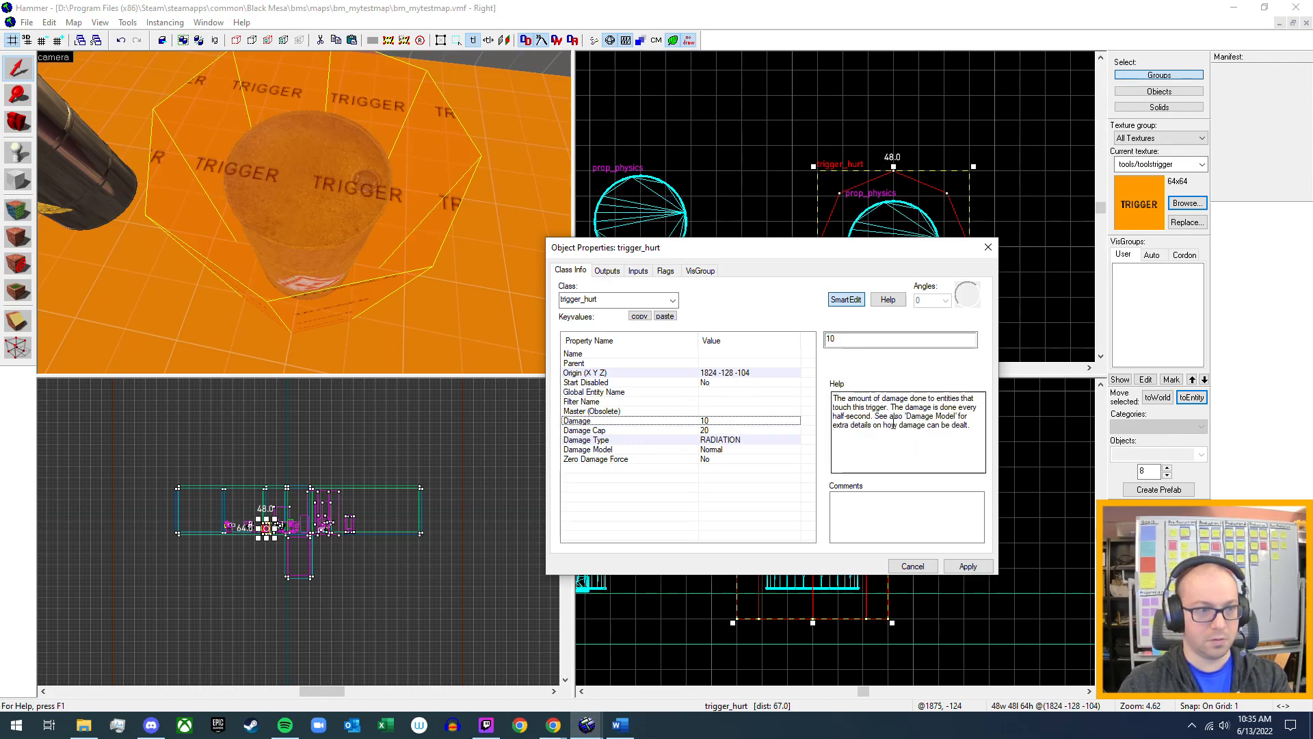
double_click(851, 340)
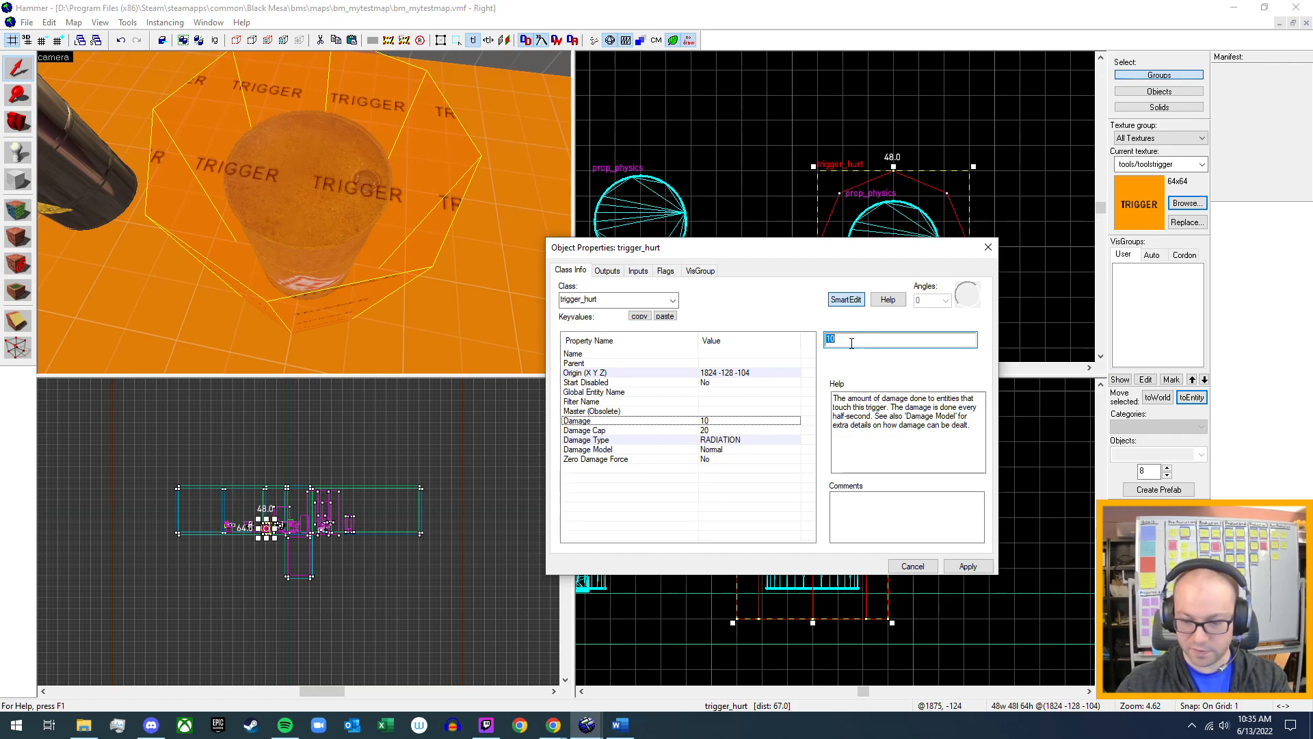
type("1")
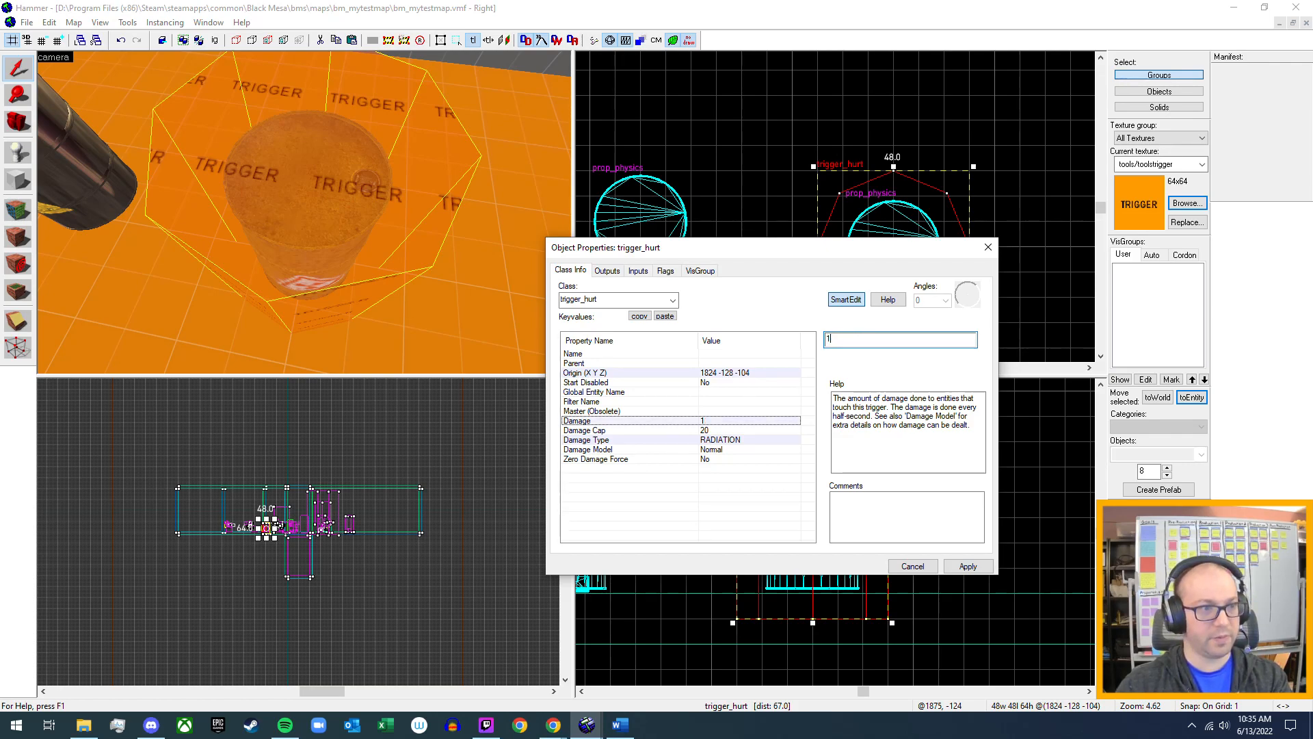
left_click(967, 566)
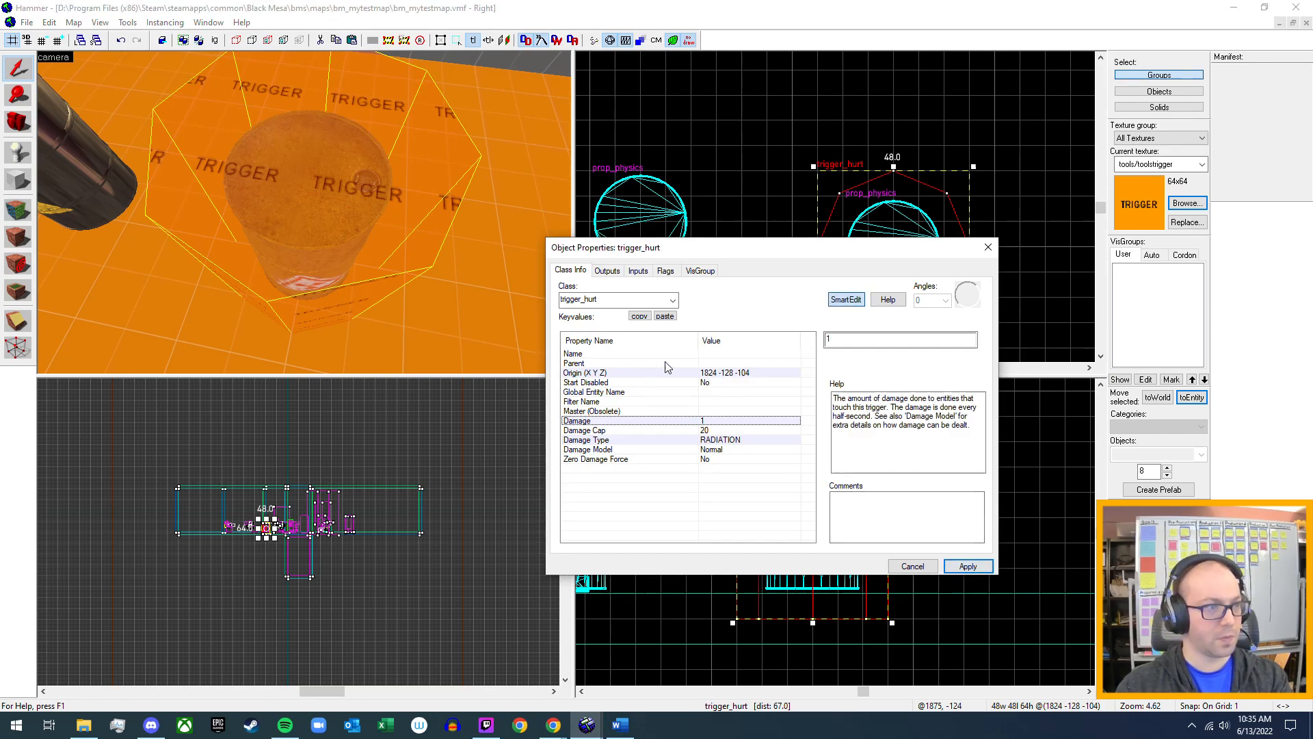
Name the trigger_hurt entity radiation_damage, apply the name and close its properties.
left_click(710, 355)
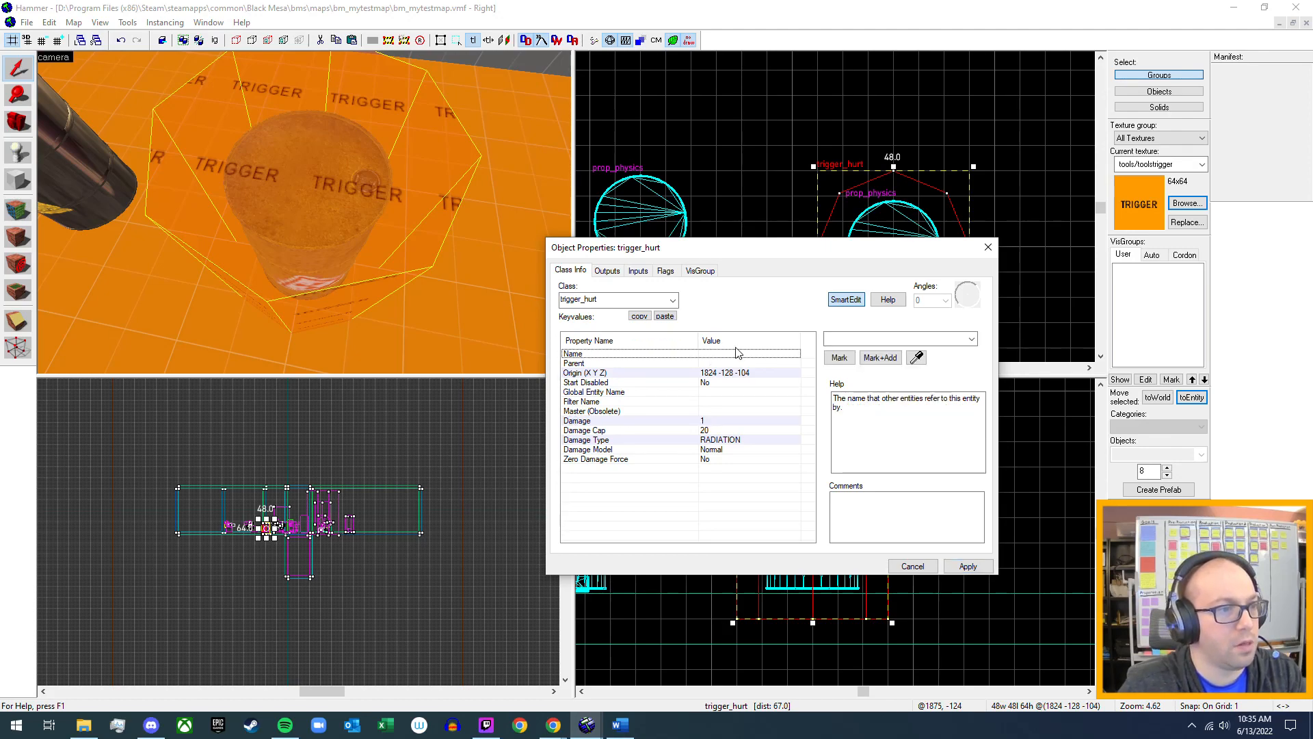
left_click(853, 341)
type("radiati")
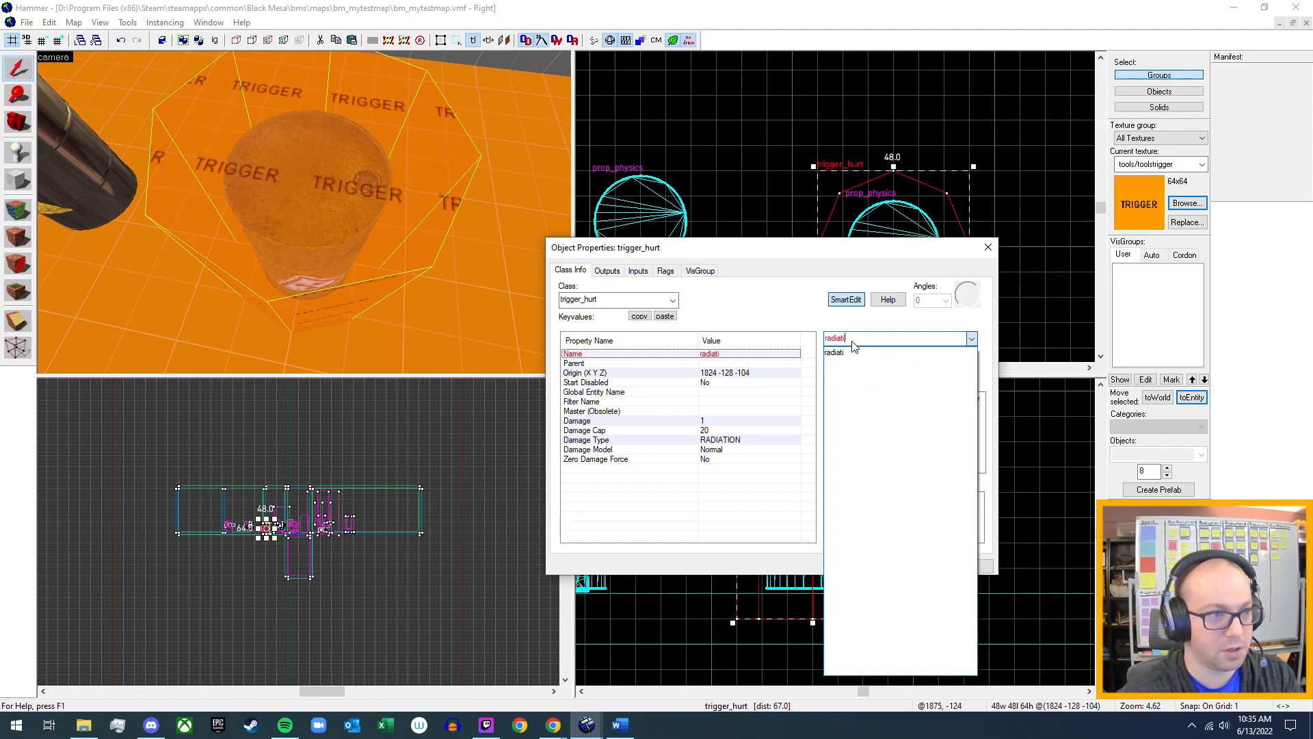
type("damage")
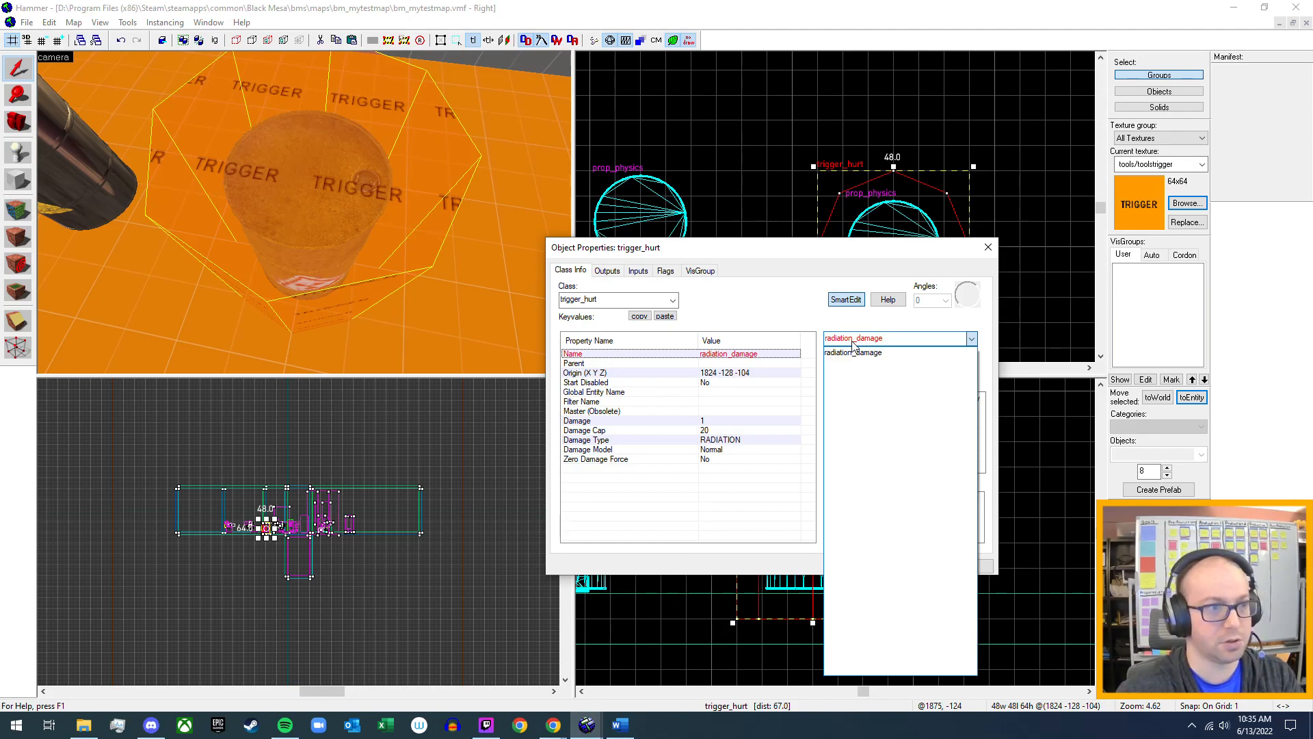
left_click(852, 341)
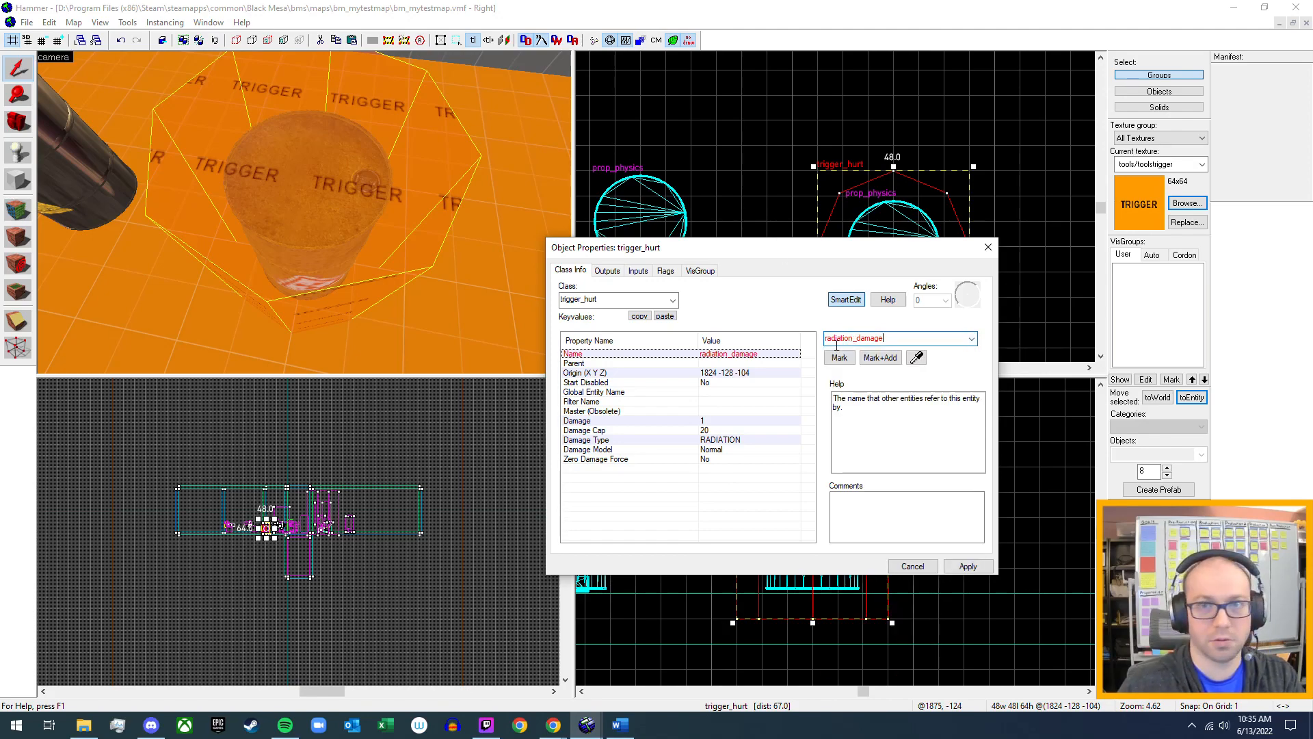
left_click(968, 566)
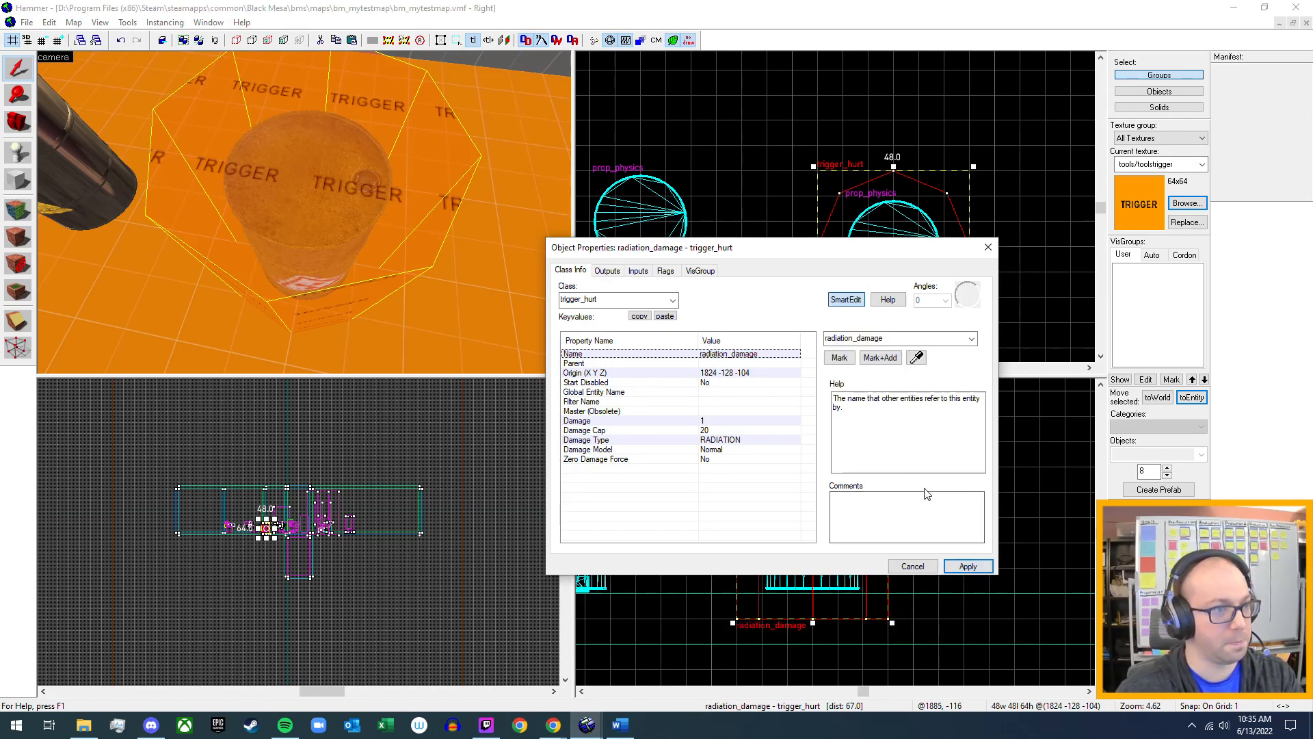
left_click(988, 248)
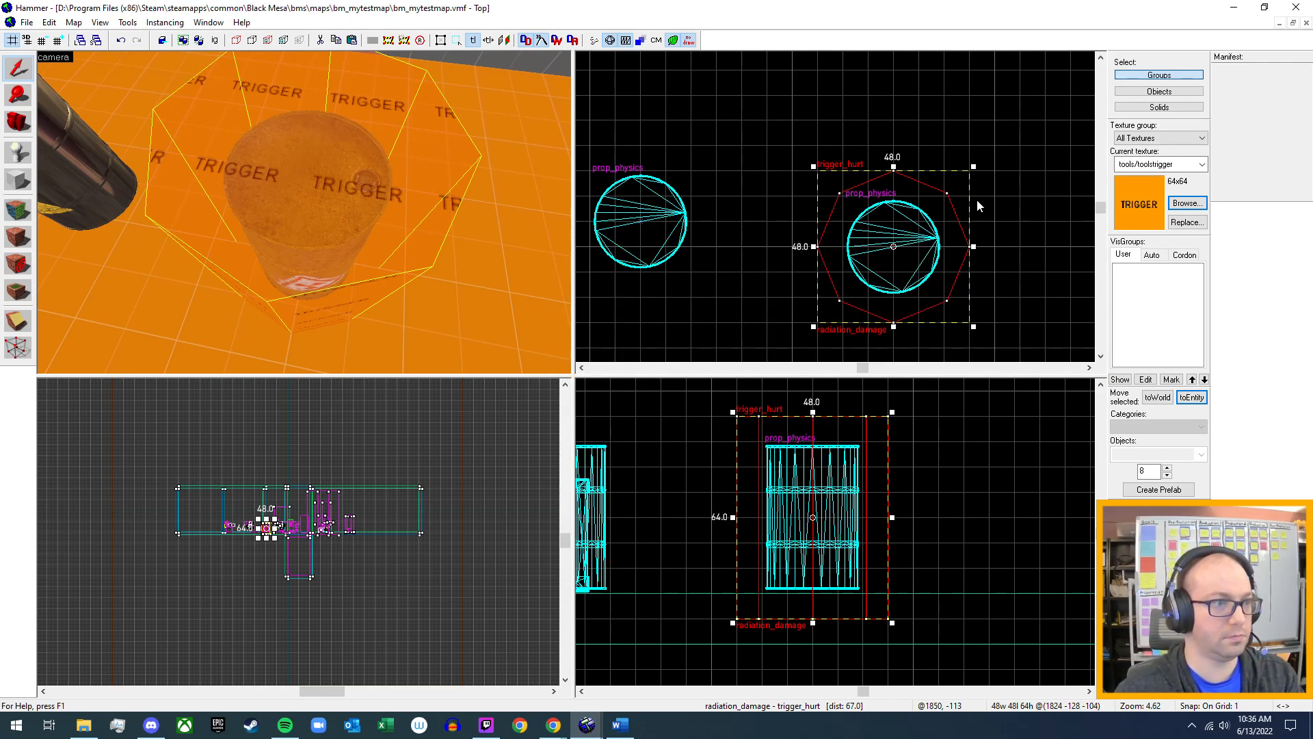
Get ready to create a new block and choose the tools/tools_xogvolume texture for it with the filter "xog".
key("z")
key("s")
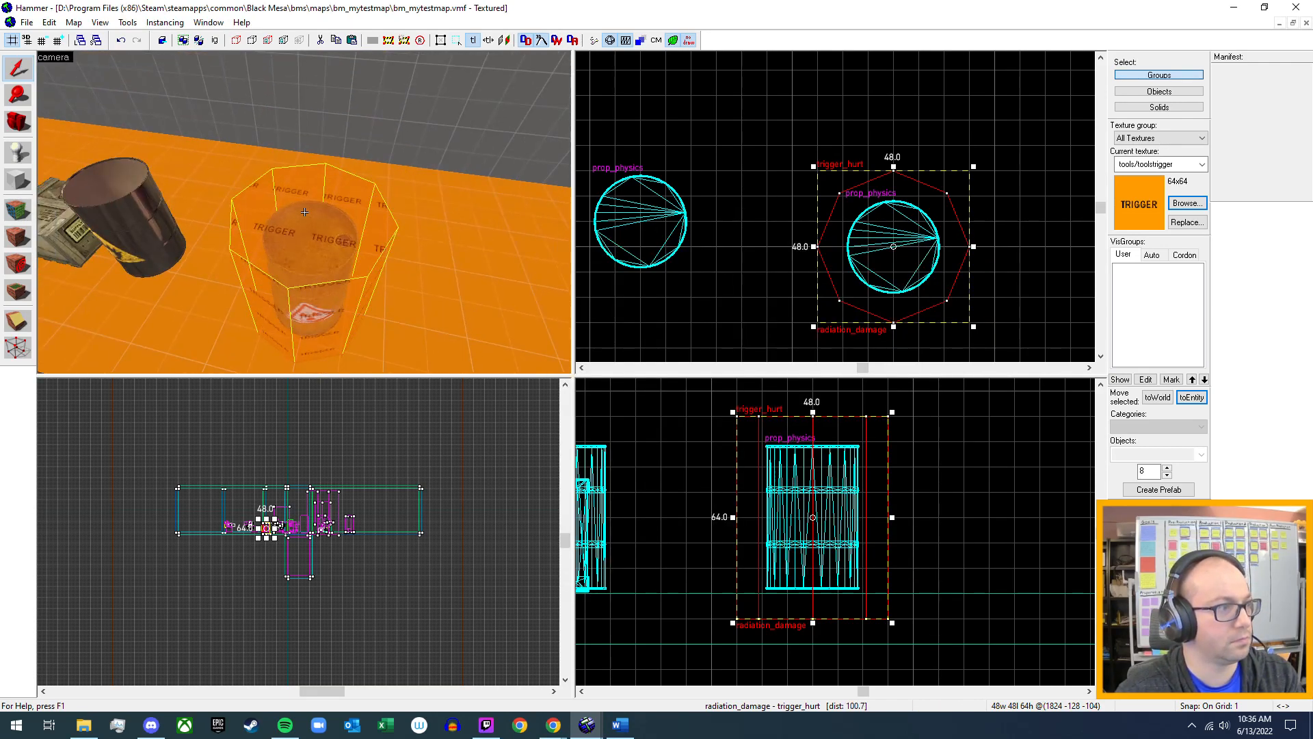
key("w")
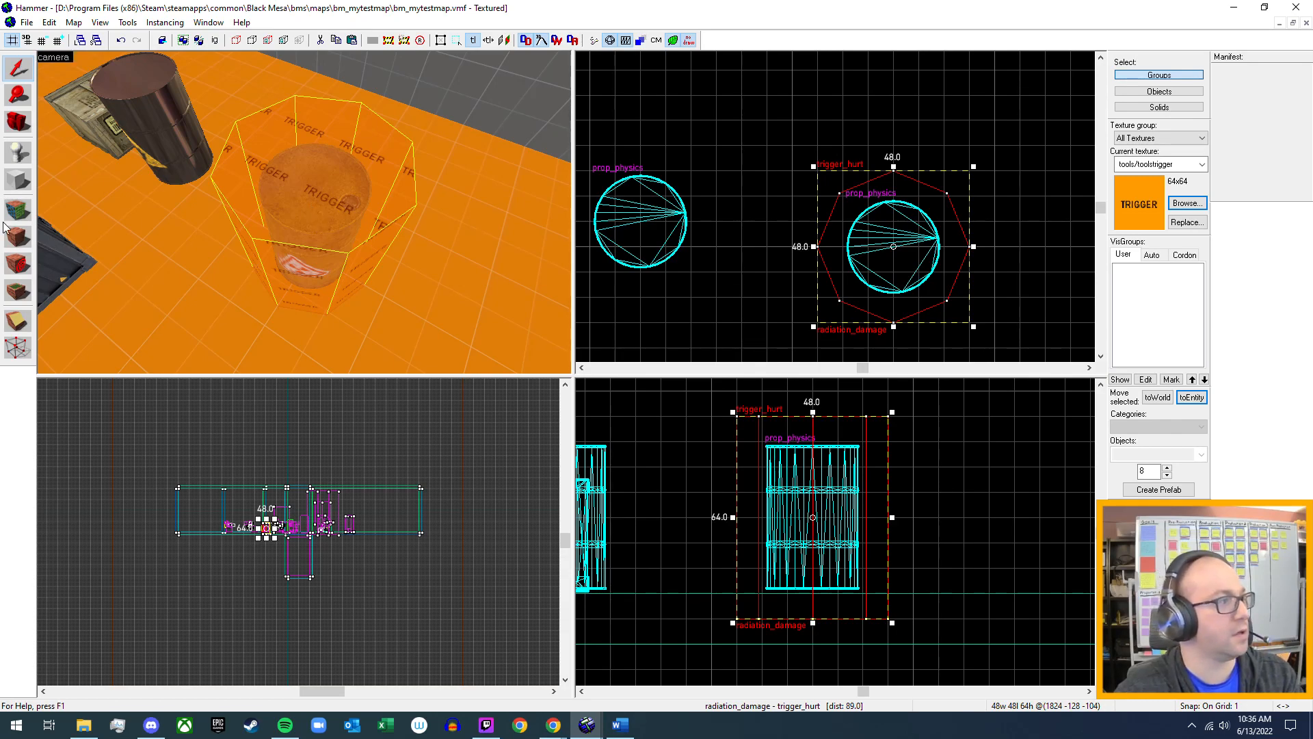
left_click(17, 180)
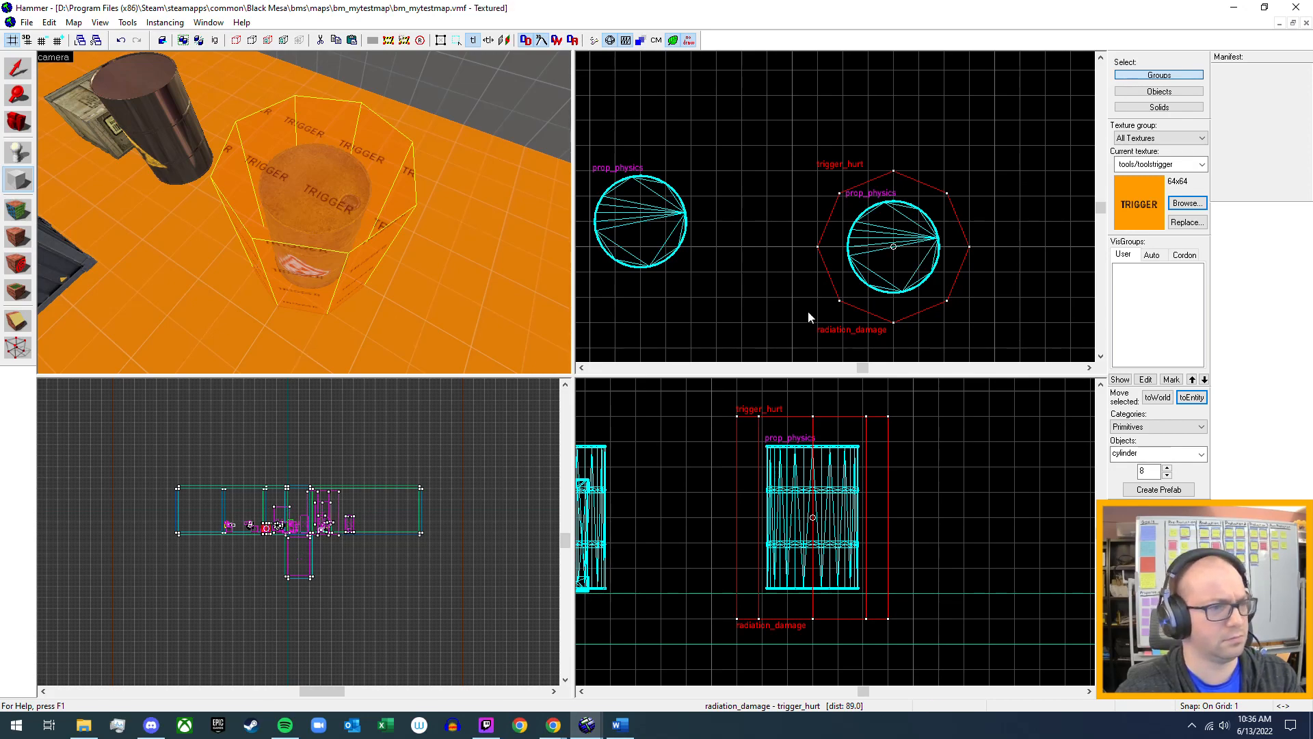
left_click(1187, 203)
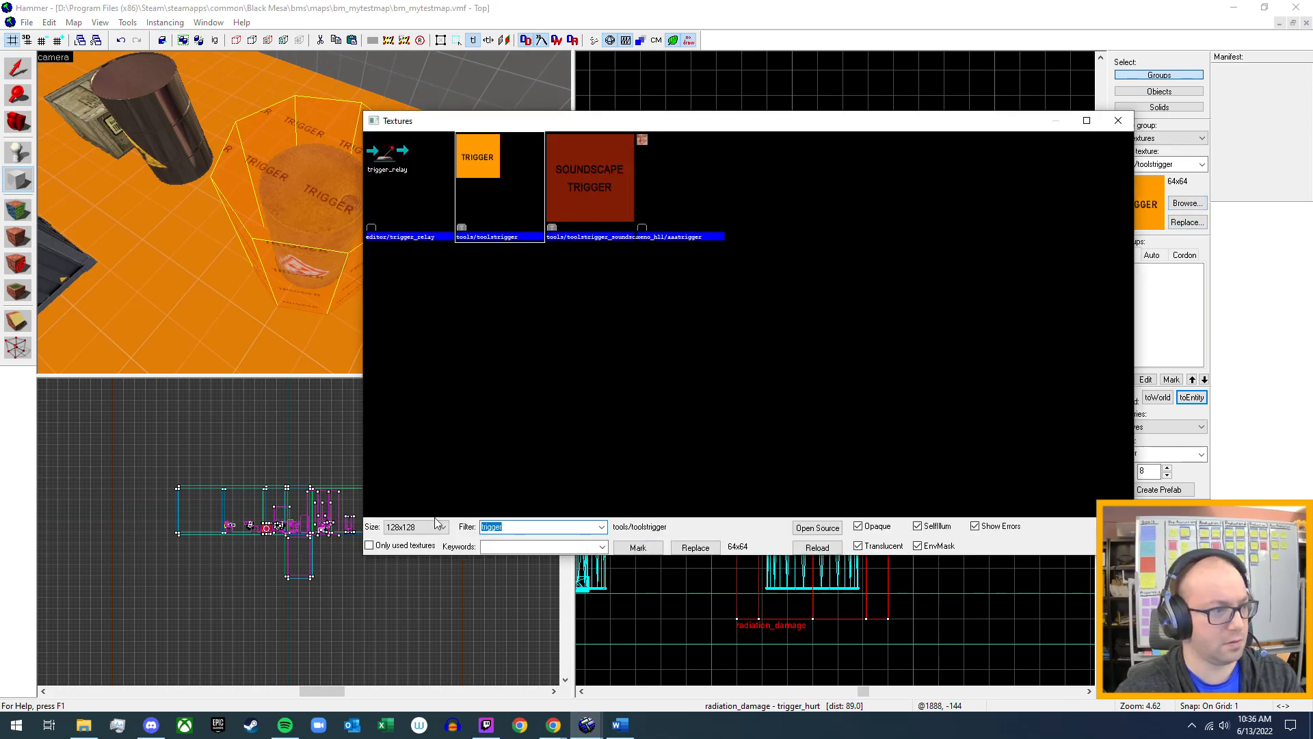
type("xog")
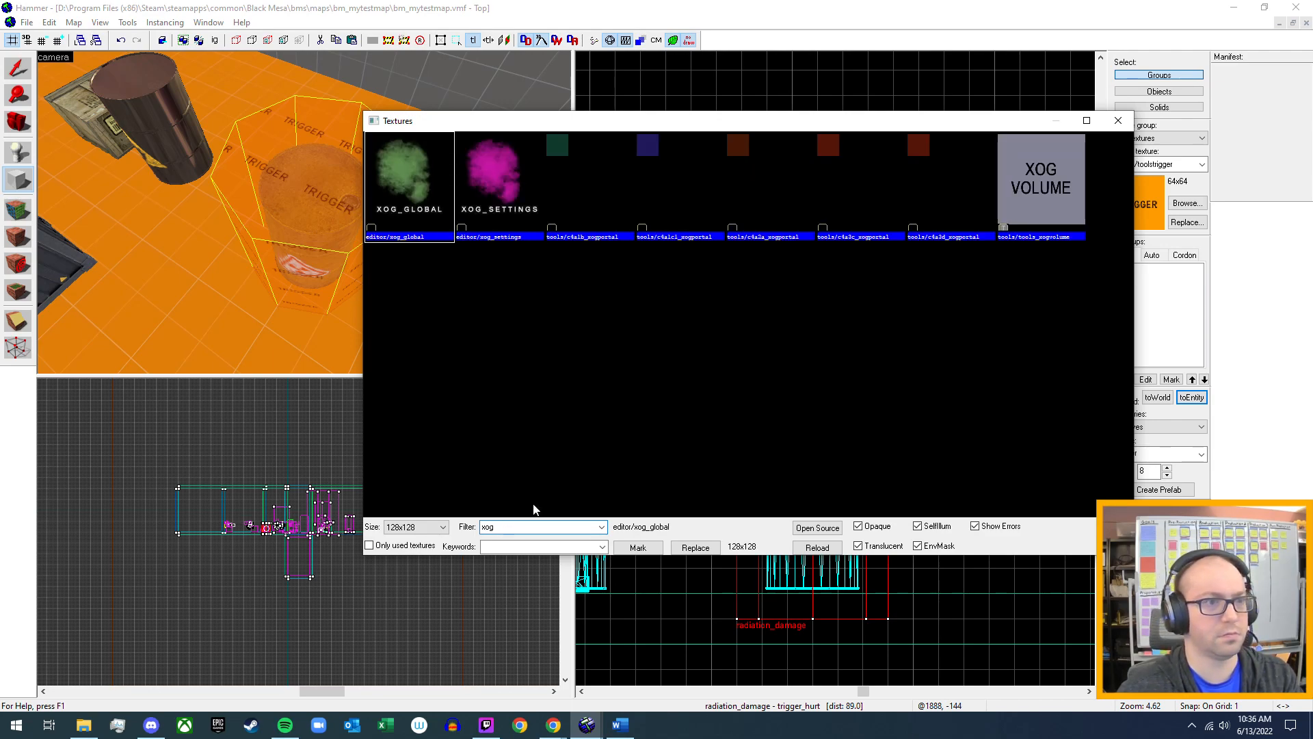
left_click(1044, 199)
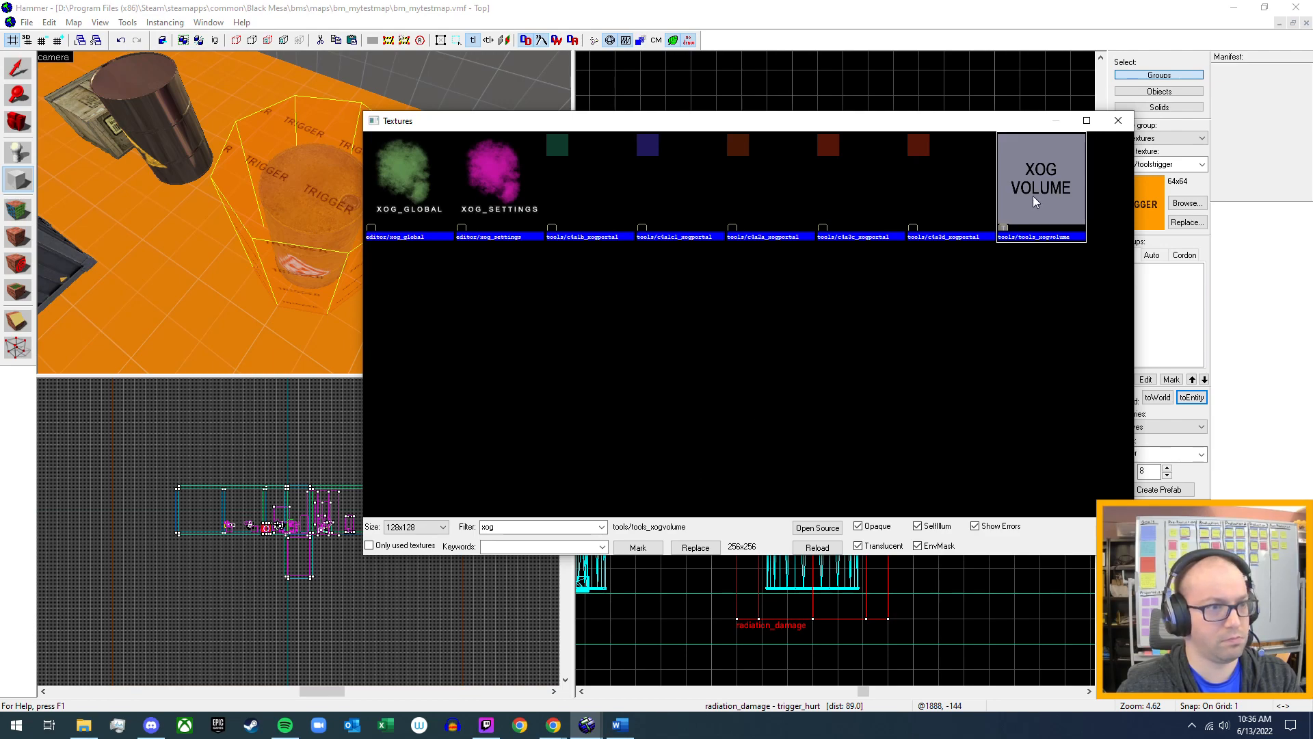
double_click(1033, 196)
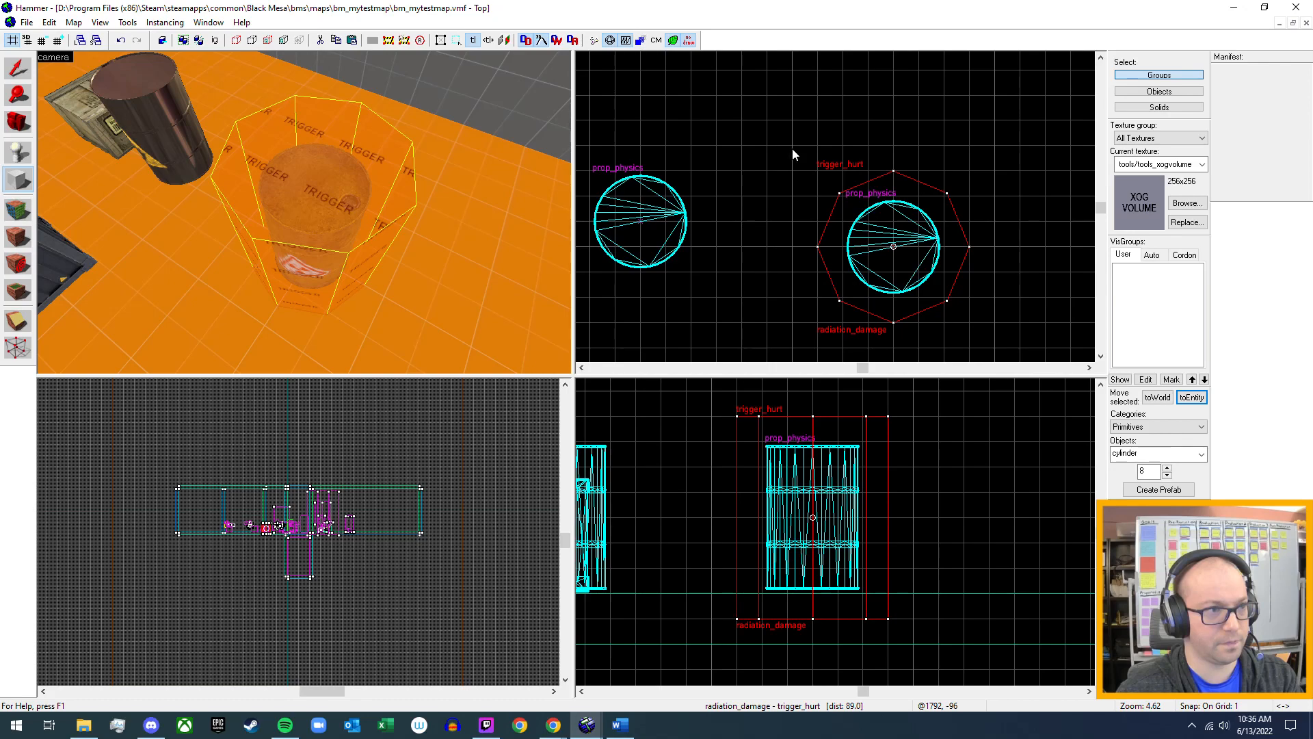
Create a cylinder brush 64 by 64 units and 80 units high around the trigger_hurt cylinder, and return to the selection tool.
left_click_drag(794, 146, 998, 348)
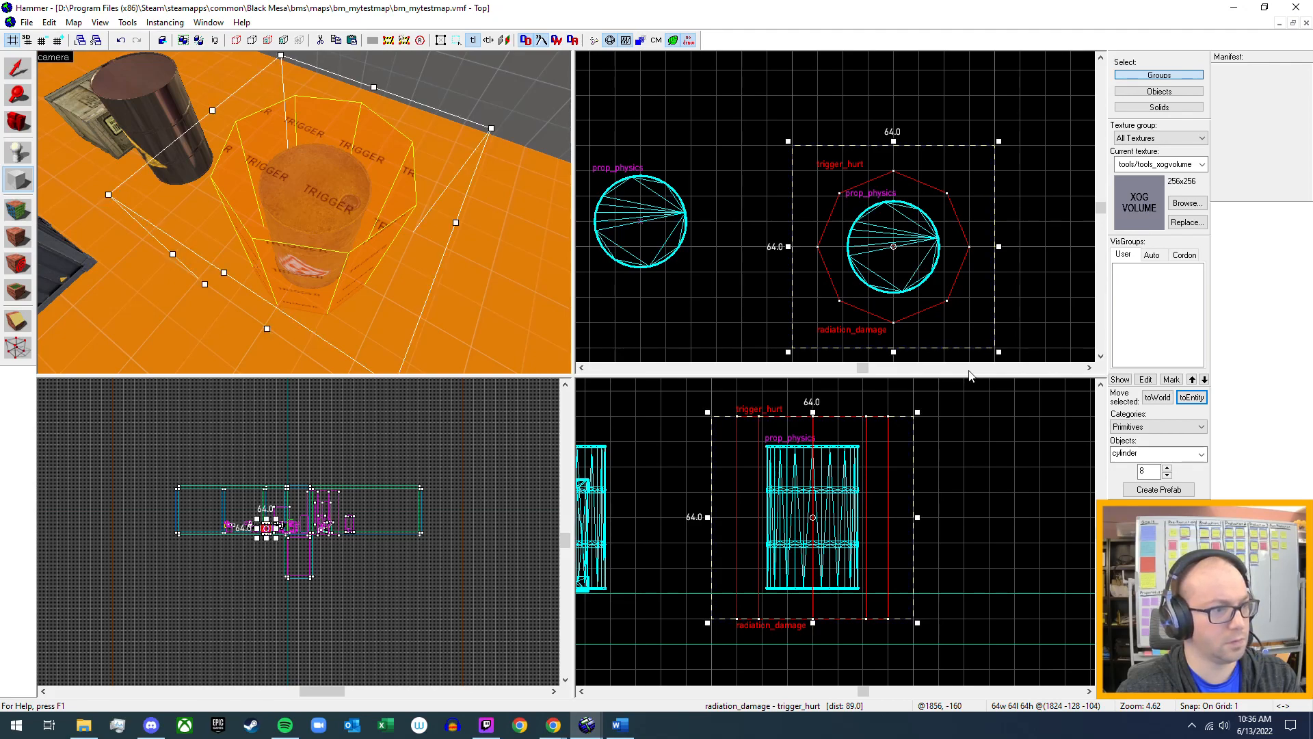
left_click_drag(813, 413, 814, 401)
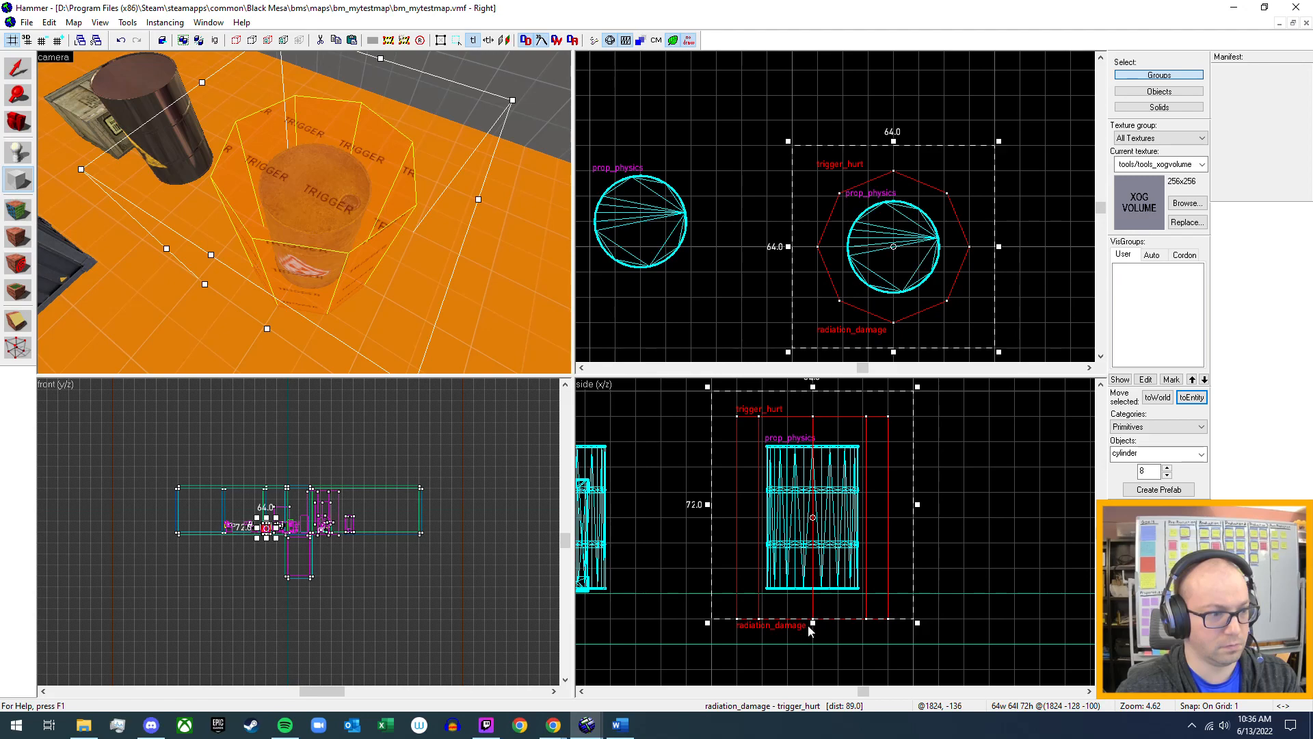
left_click_drag(814, 624, 782, 655)
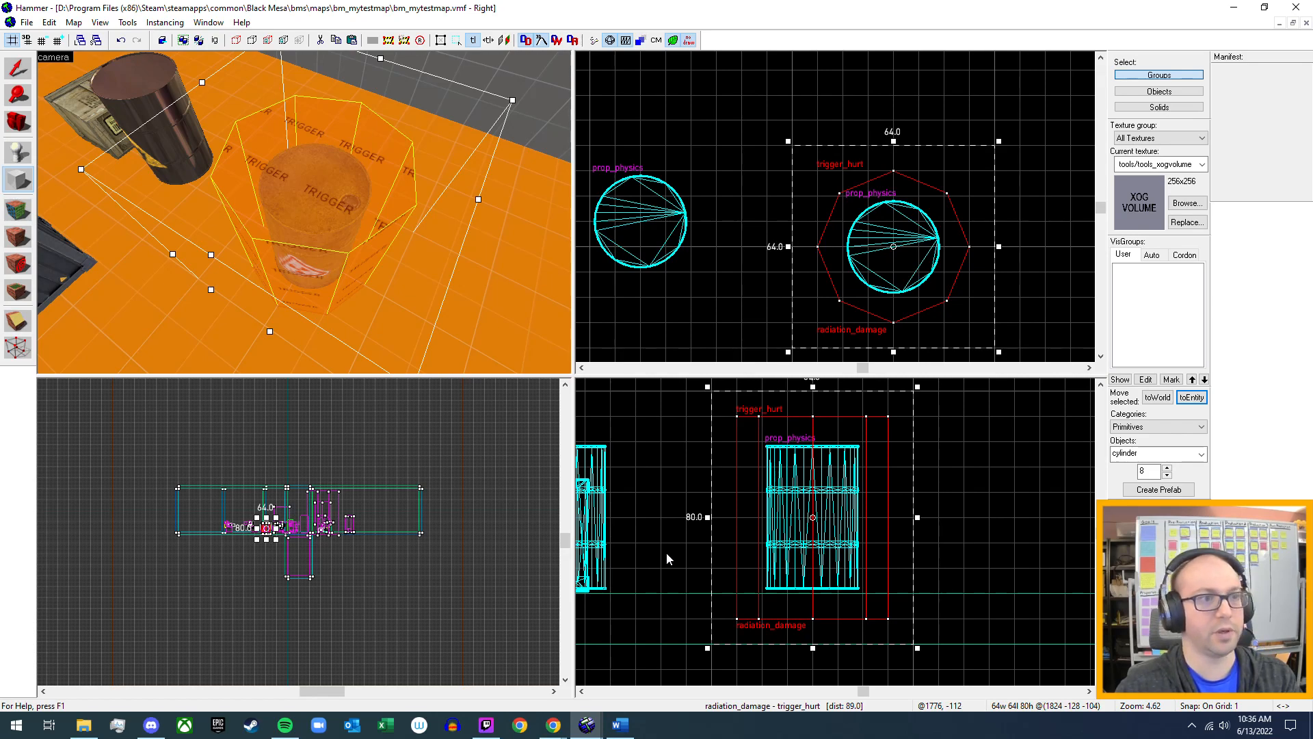
key("Return")
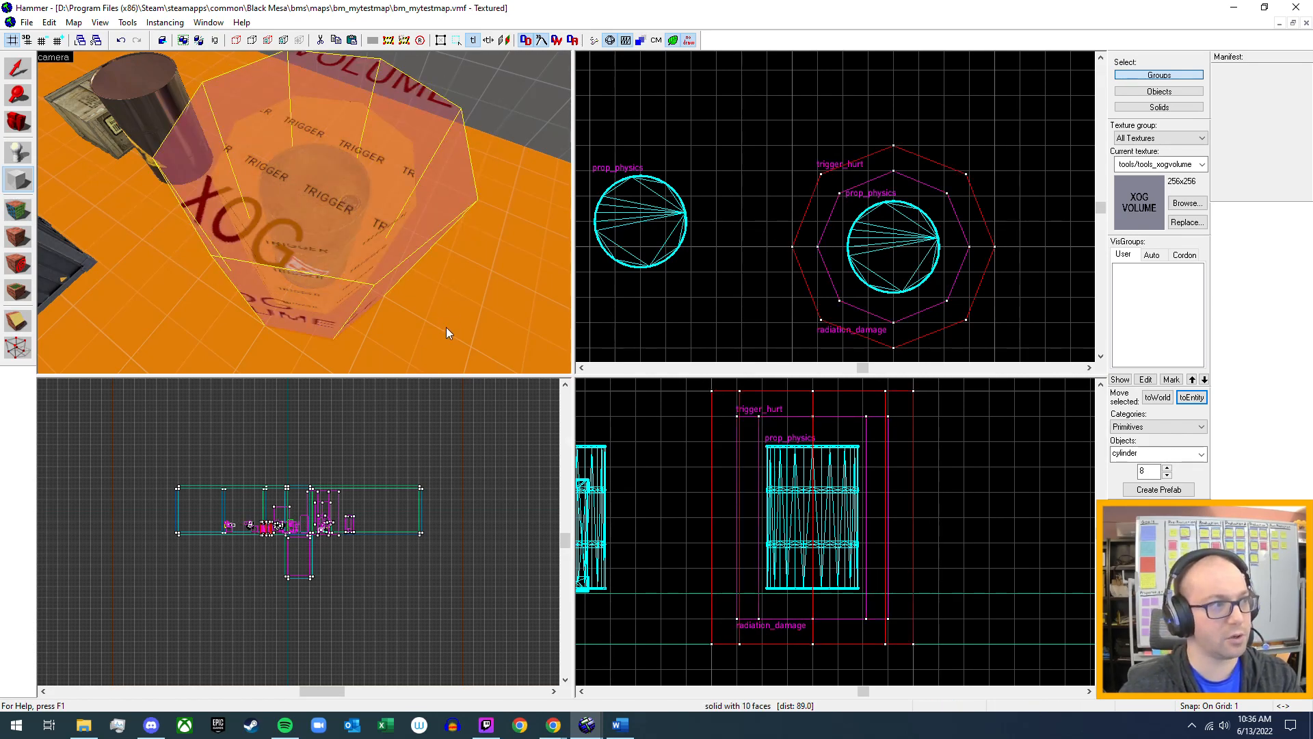
key("shift+s")
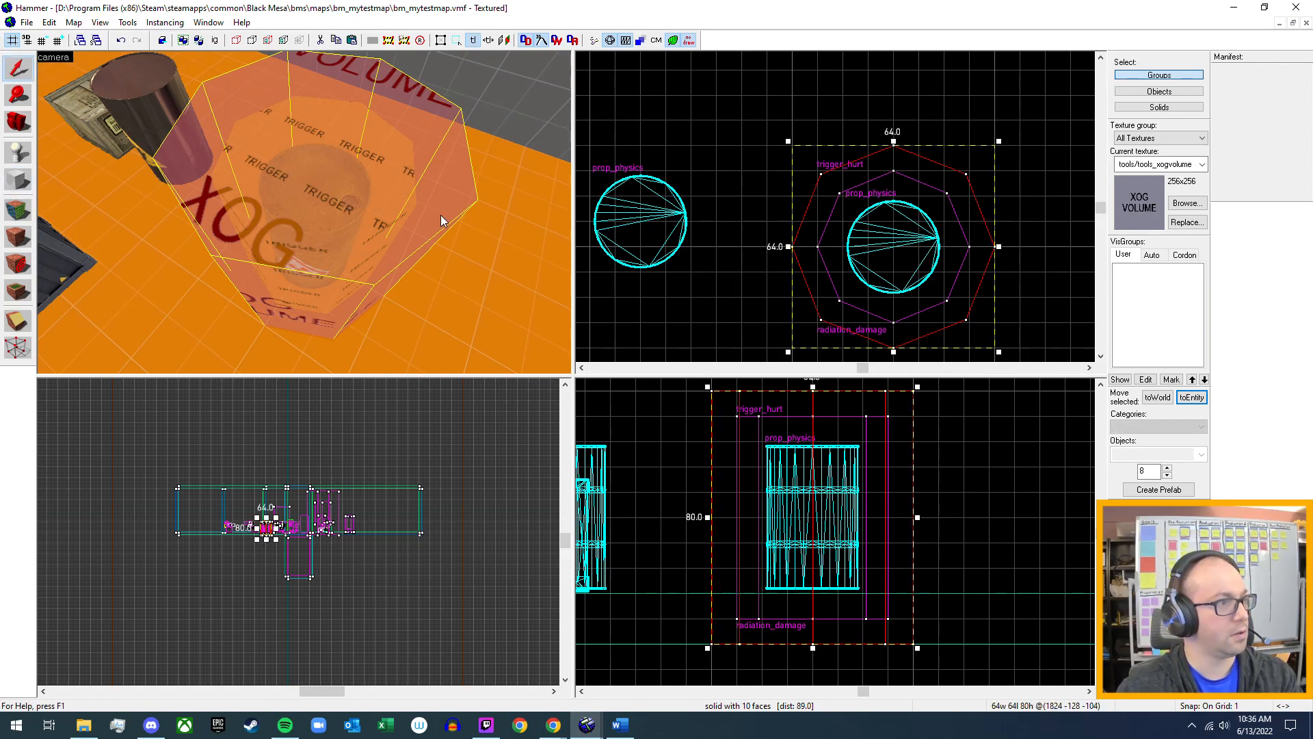
Tie the 64 by 64 by 80 xog cylinder brush to an entity of class newxog_volume and apply the class.
key("alt+Return")
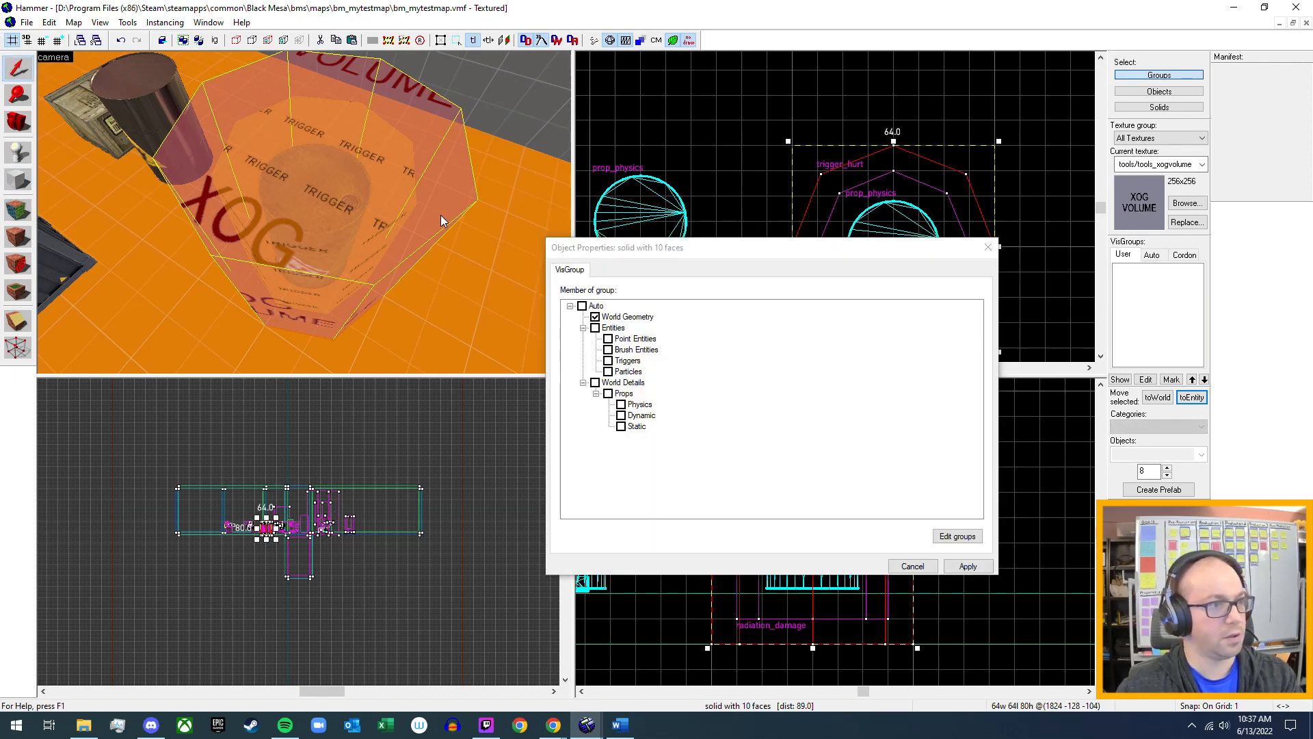
left_click(912, 566)
left_click(1192, 397)
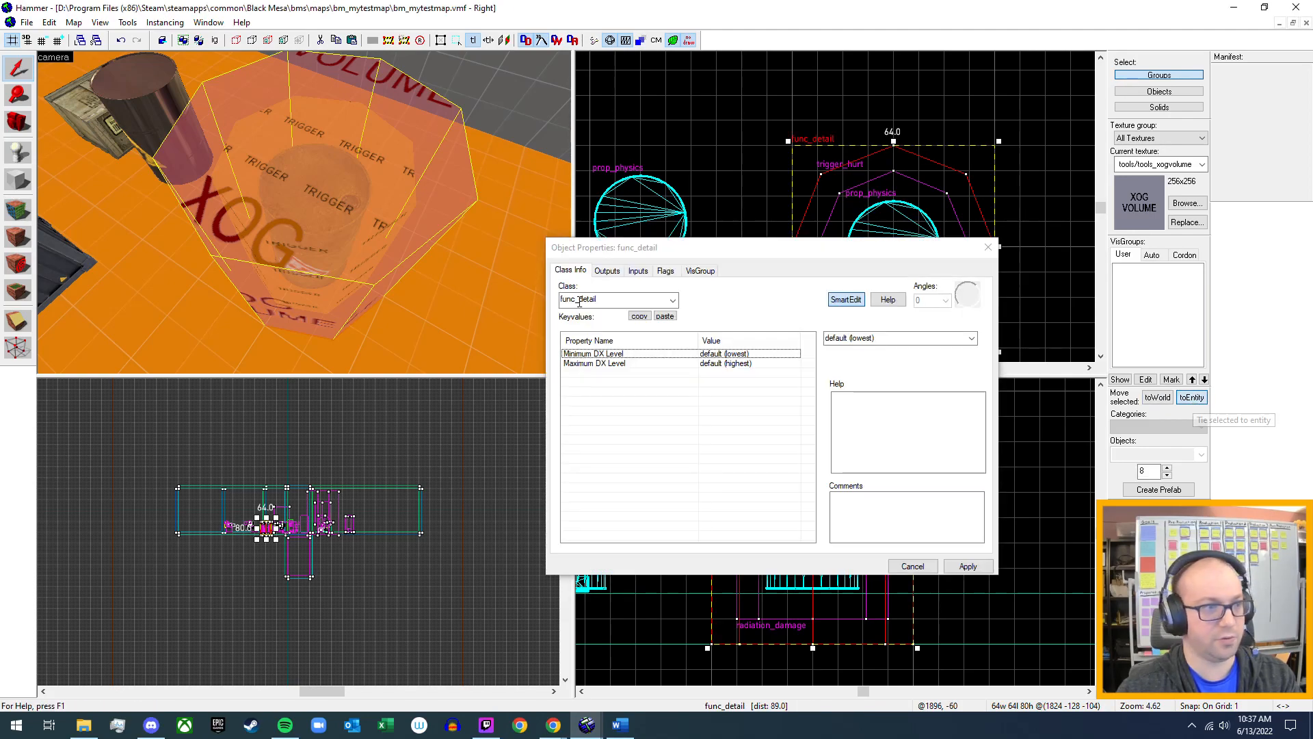
double_click(649, 300)
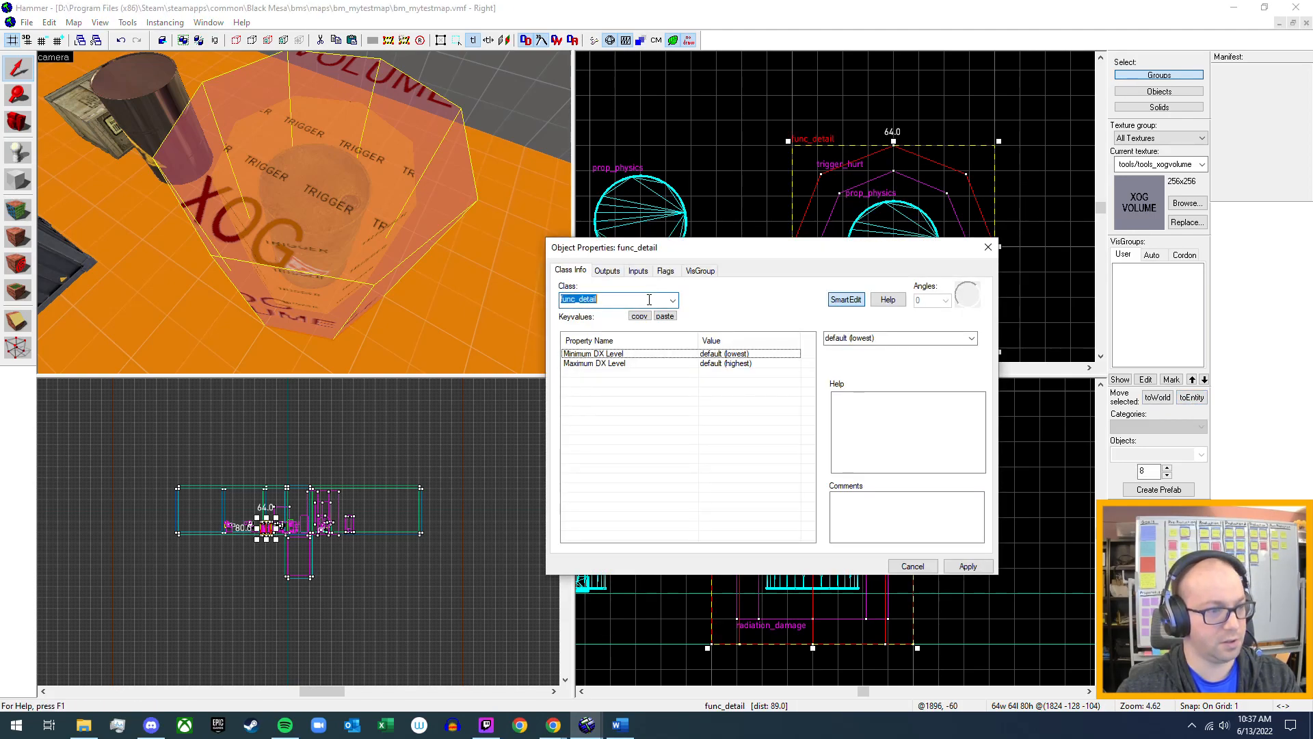
type("newxog_volume")
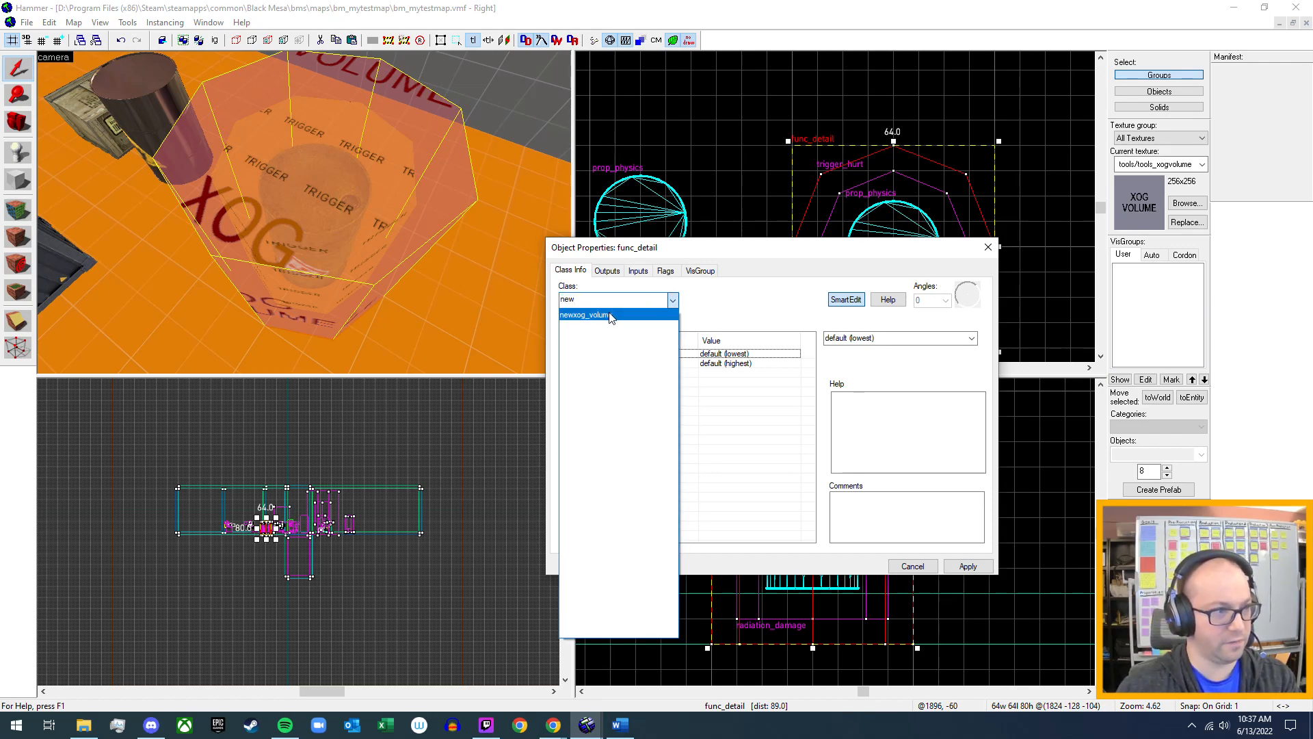
left_click(613, 315)
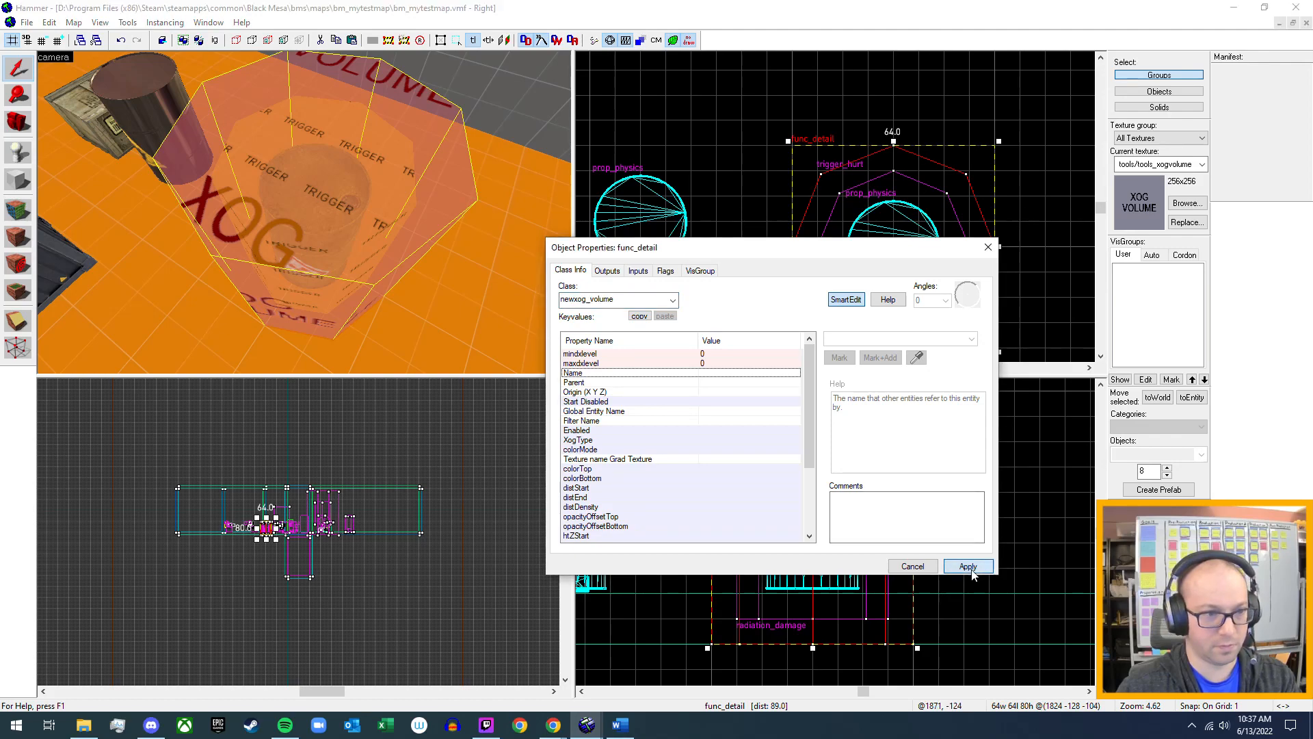
left_click(968, 566)
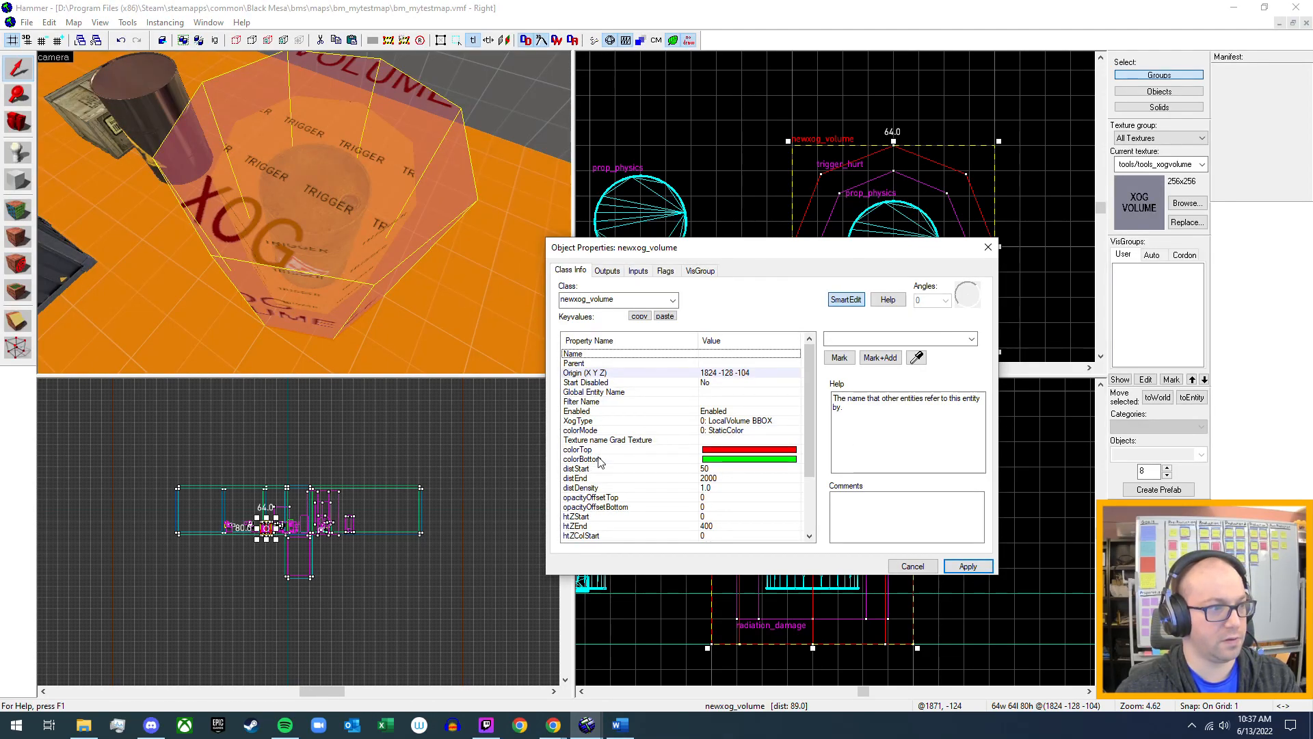
Set the newxog_volume's colorTop to 0 255 0 255 and apply it, then review the remaining properties and flags and close the properties.
left_click(726, 451)
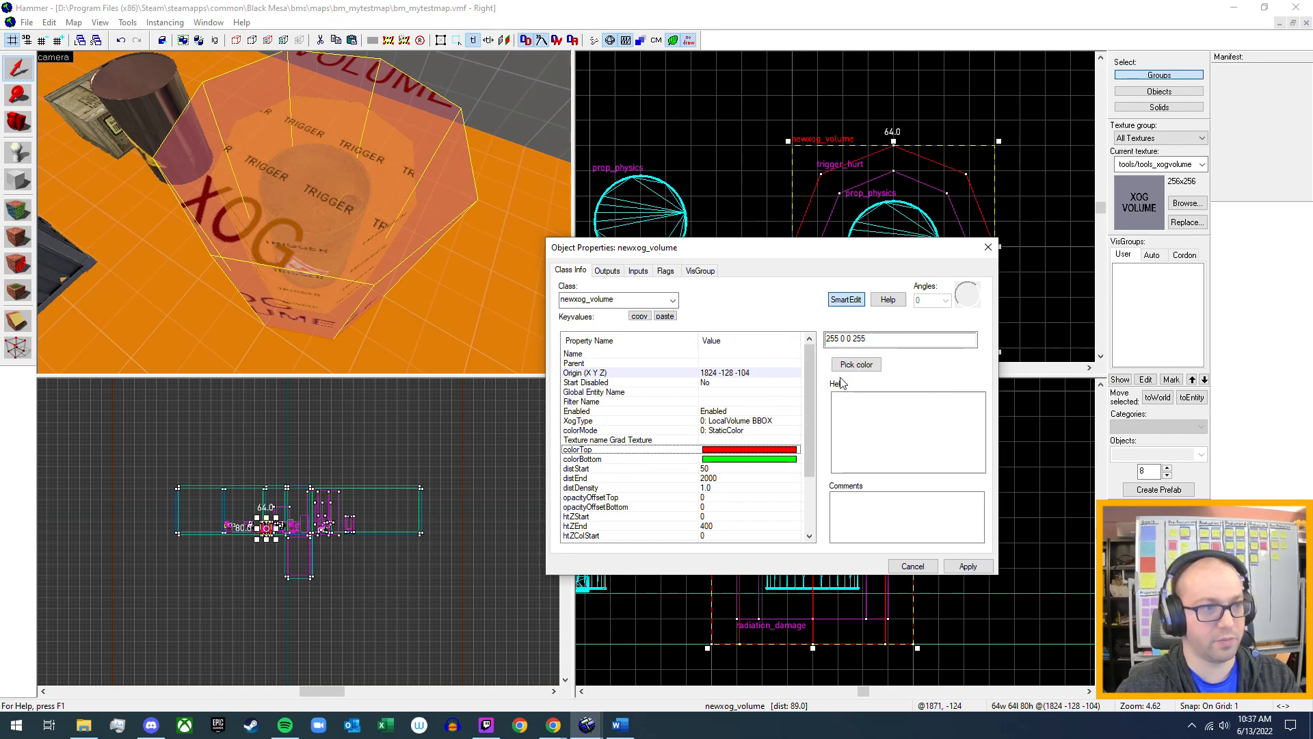
left_click(747, 460)
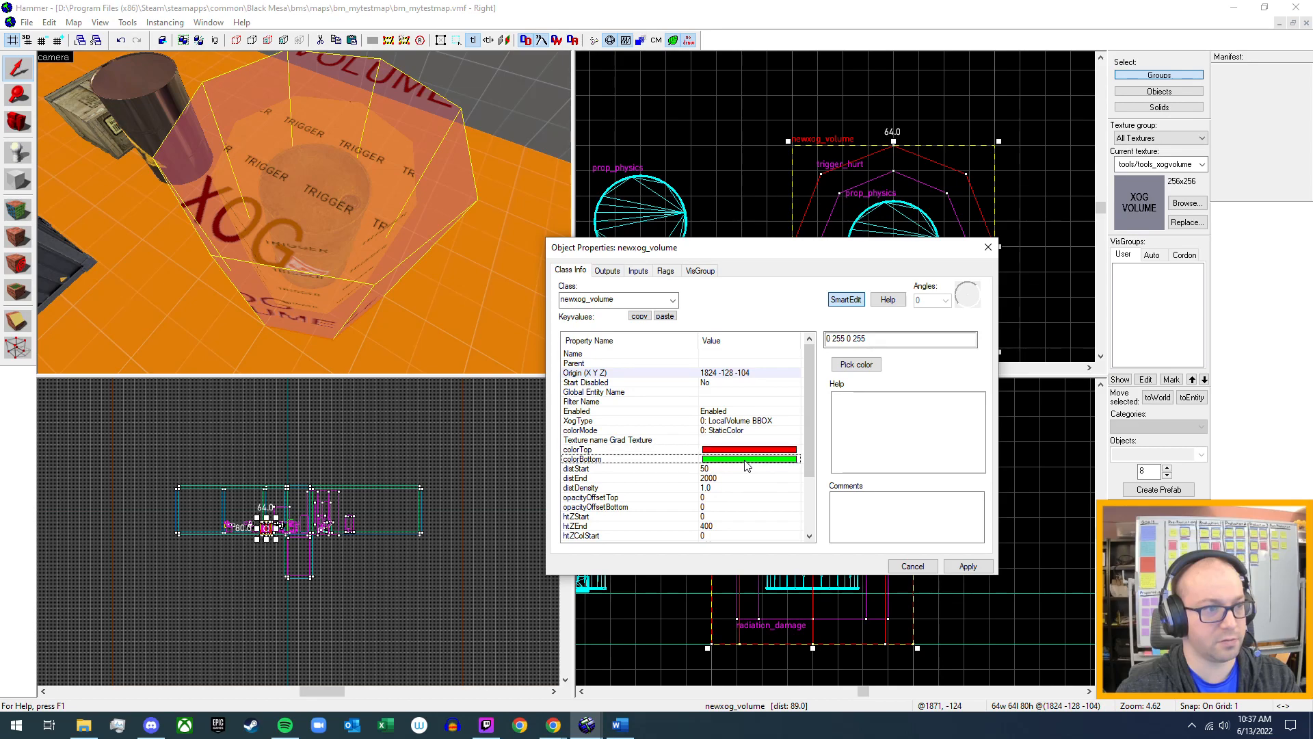
left_click(756, 449)
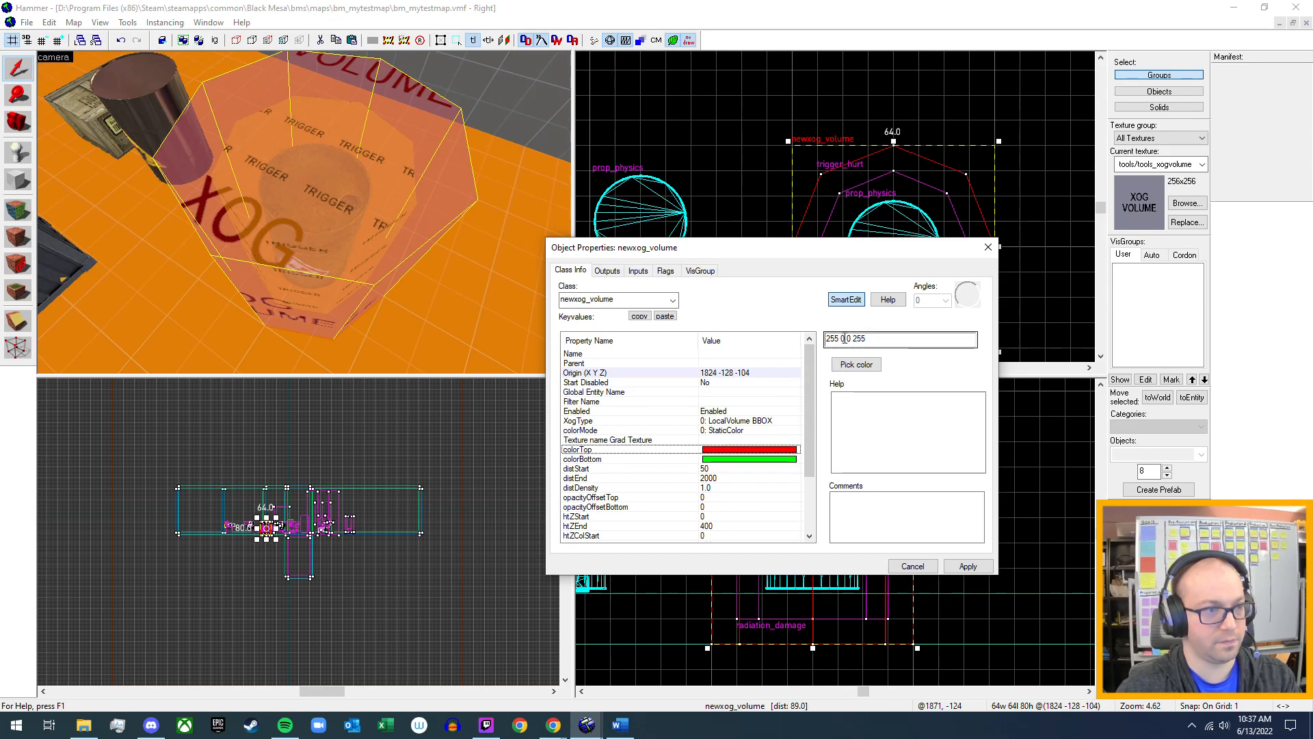
left_click_drag(846, 338, 811, 344)
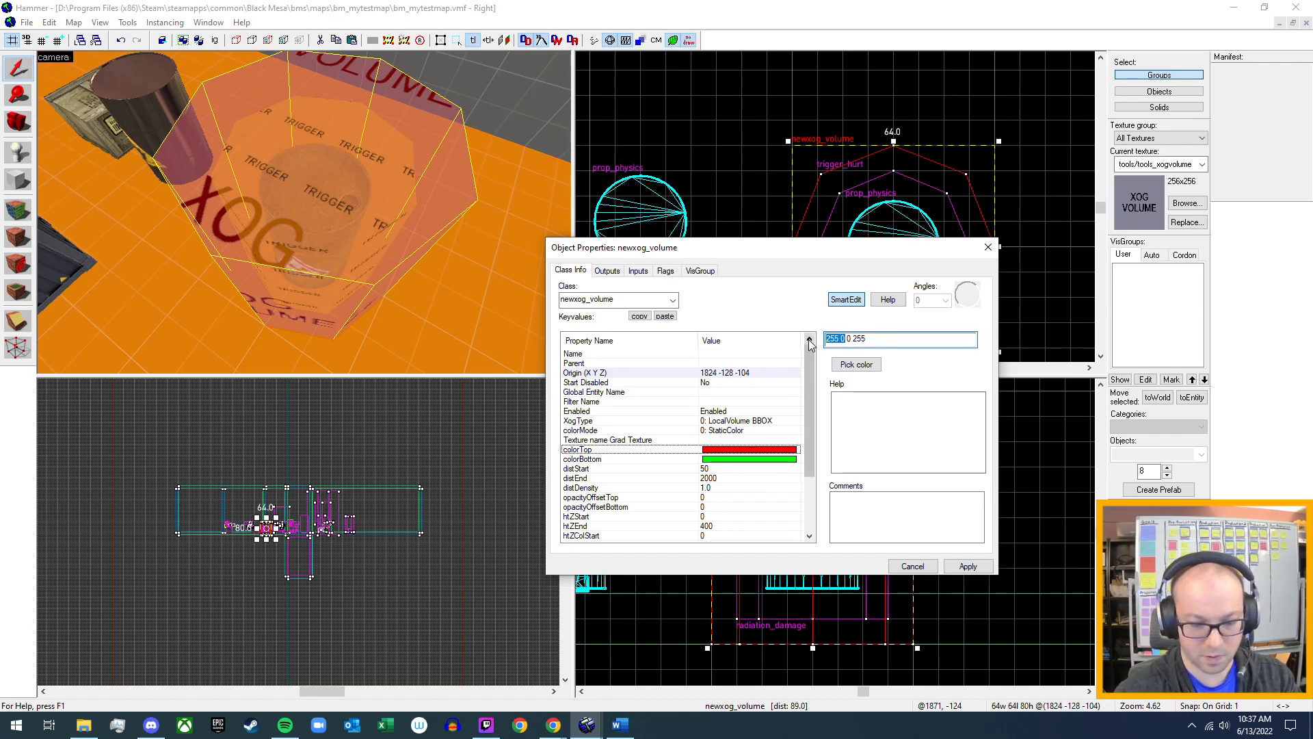
type("0")
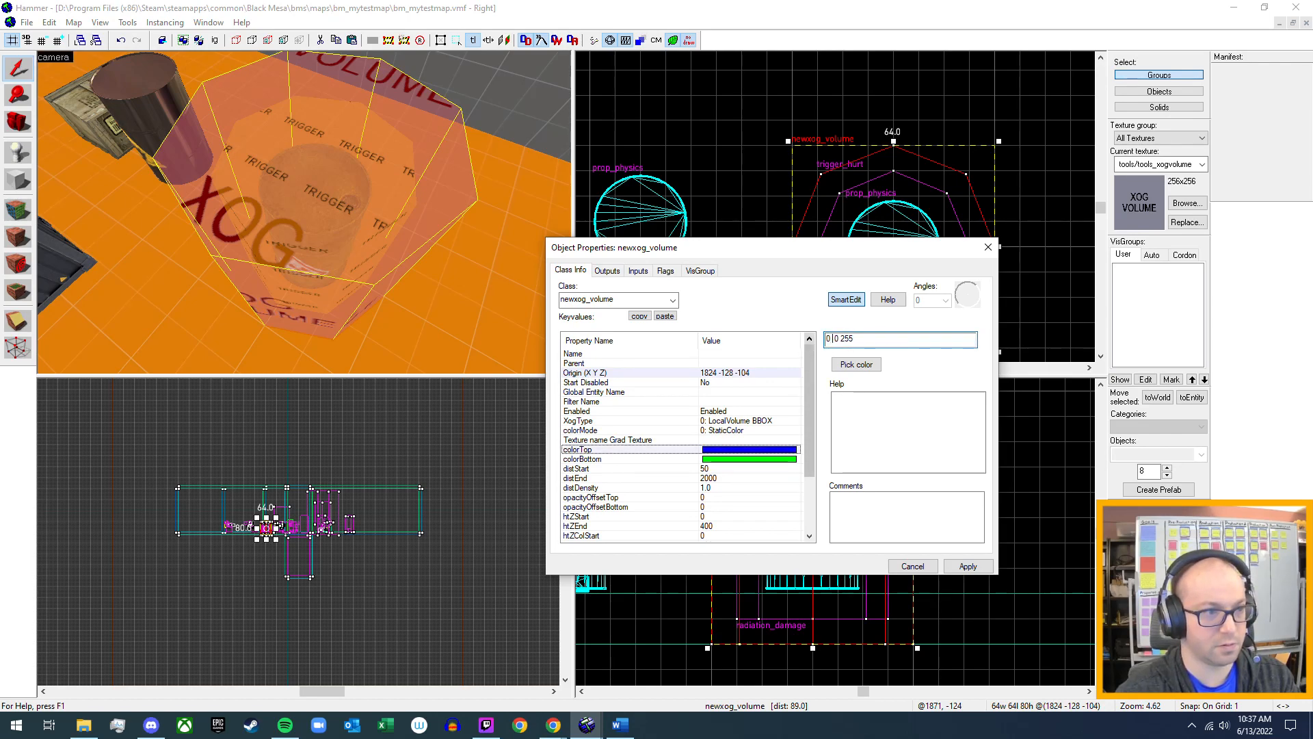
type(" 255")
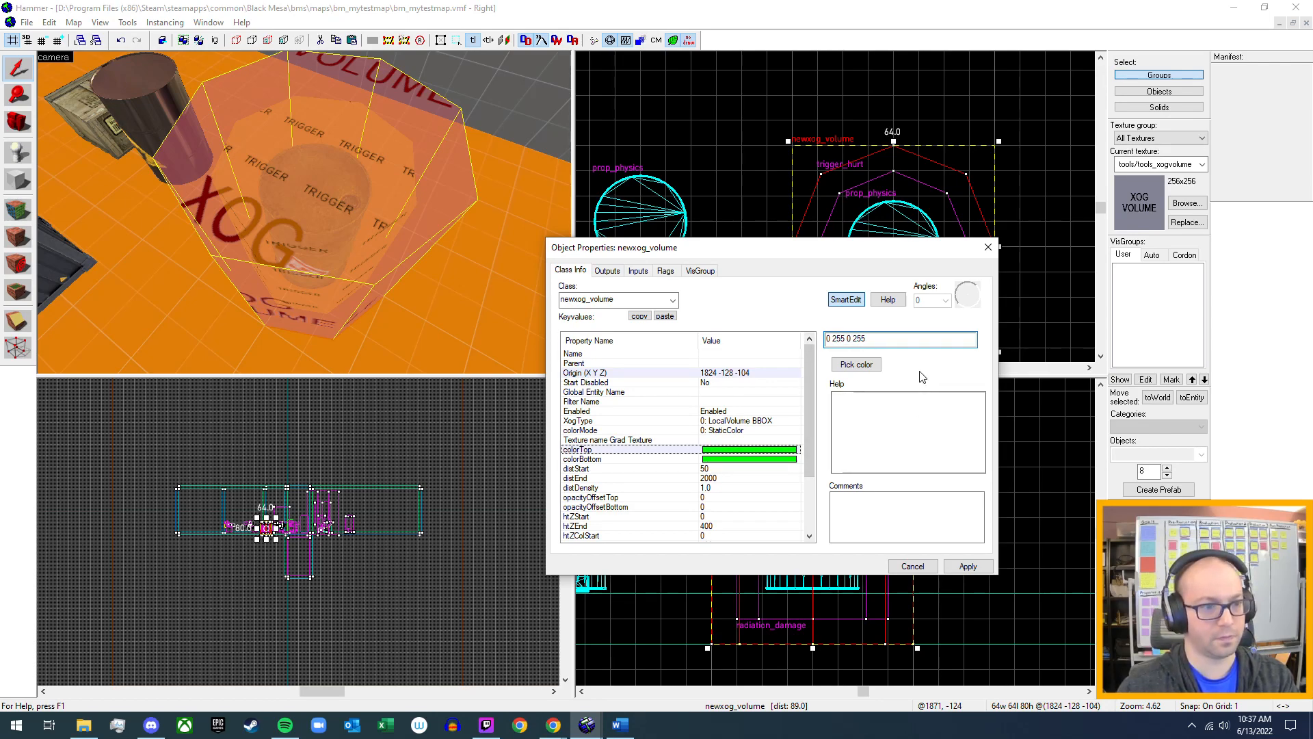
left_click(967, 570)
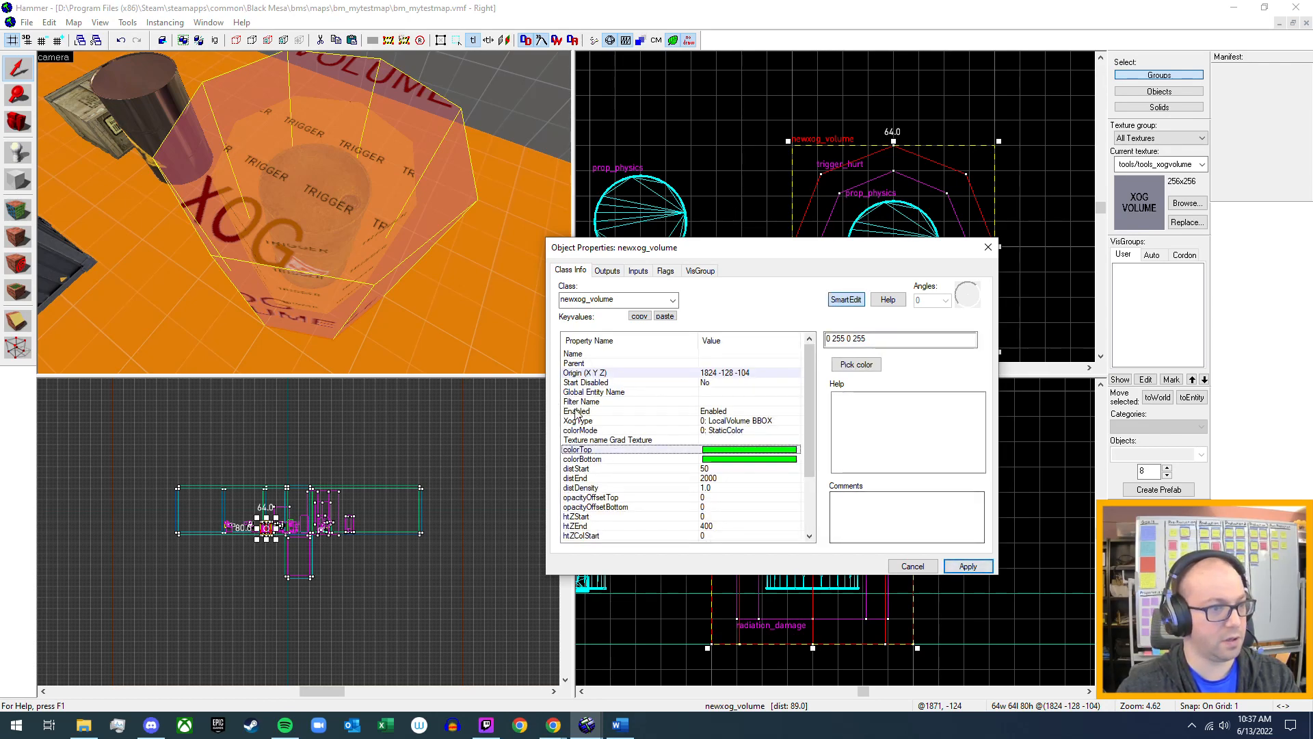
scroll(661, 399, "down", 3)
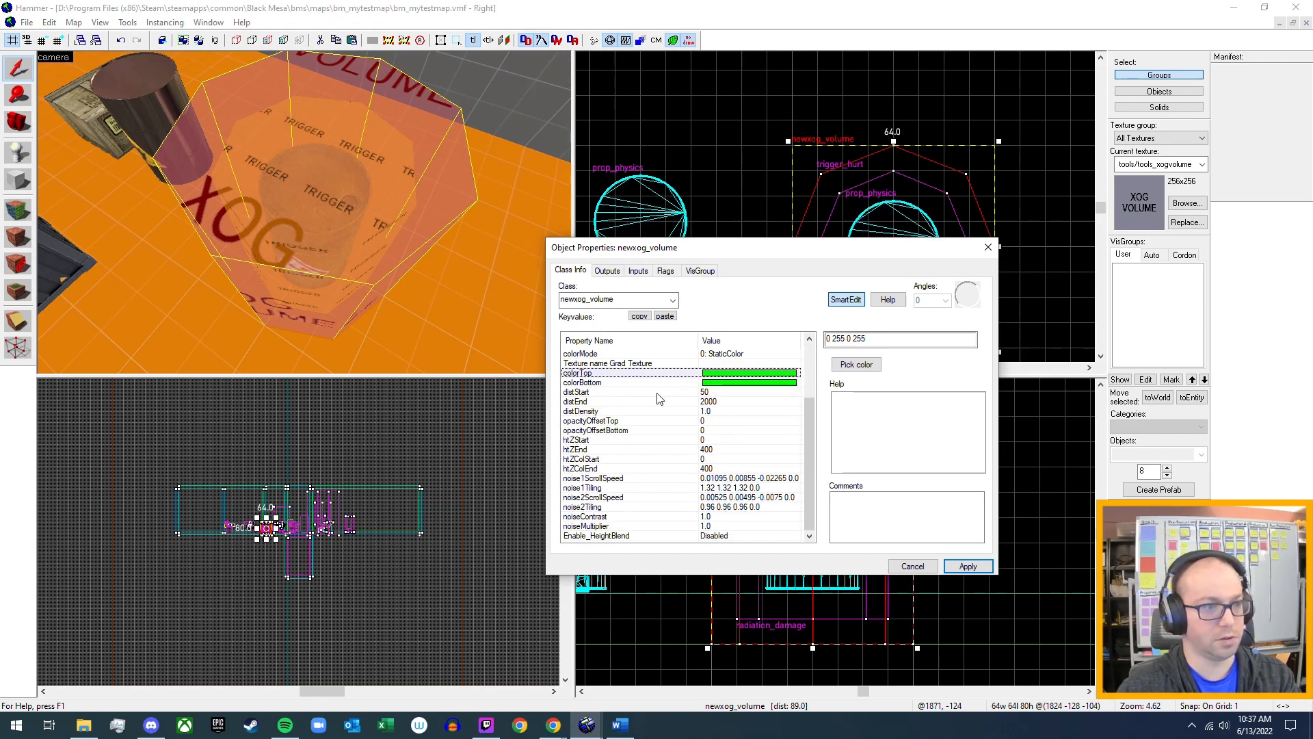
scroll(661, 463, "up", 3)
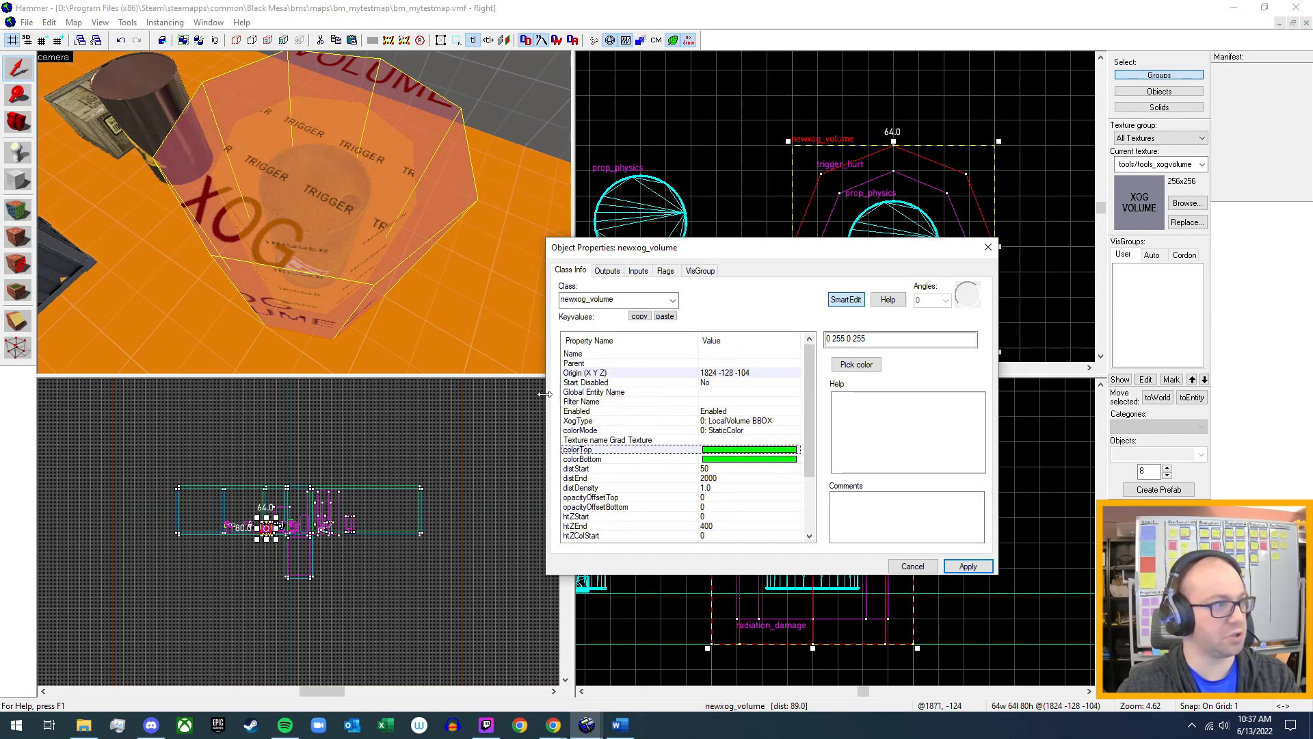
left_click(666, 272)
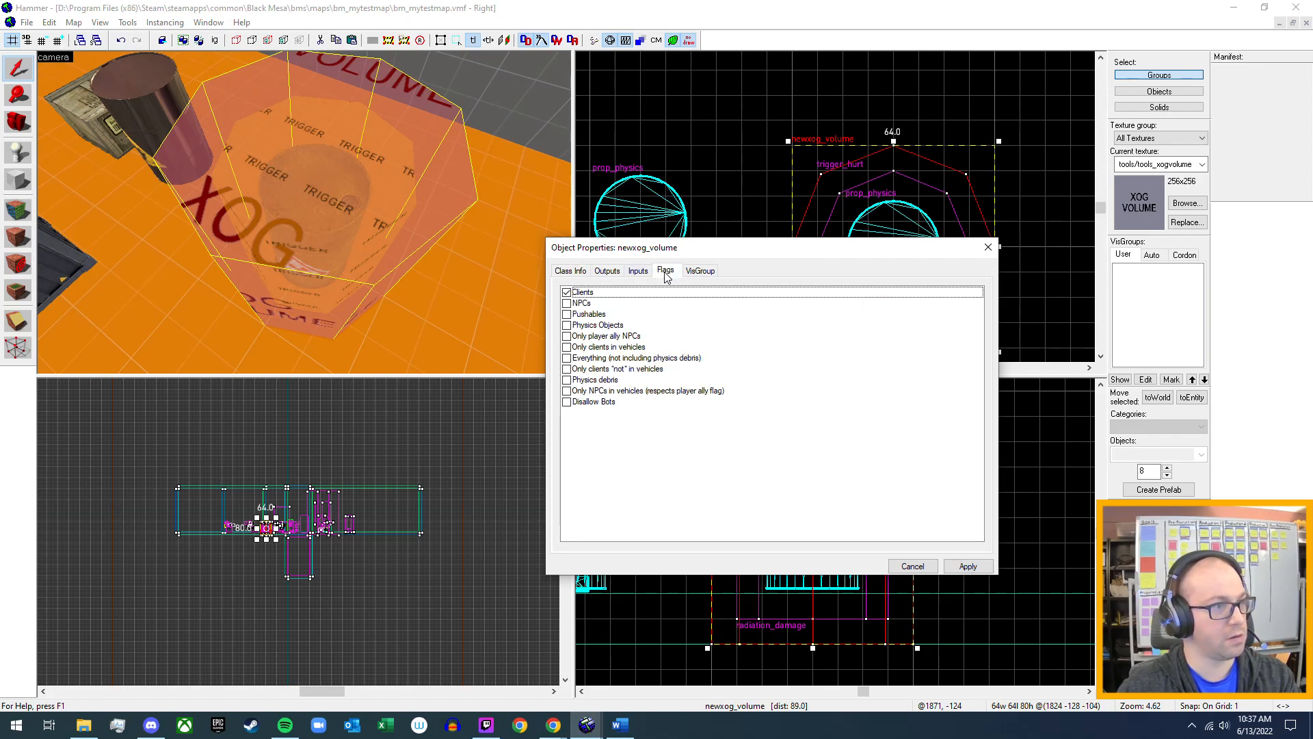
left_click(567, 272)
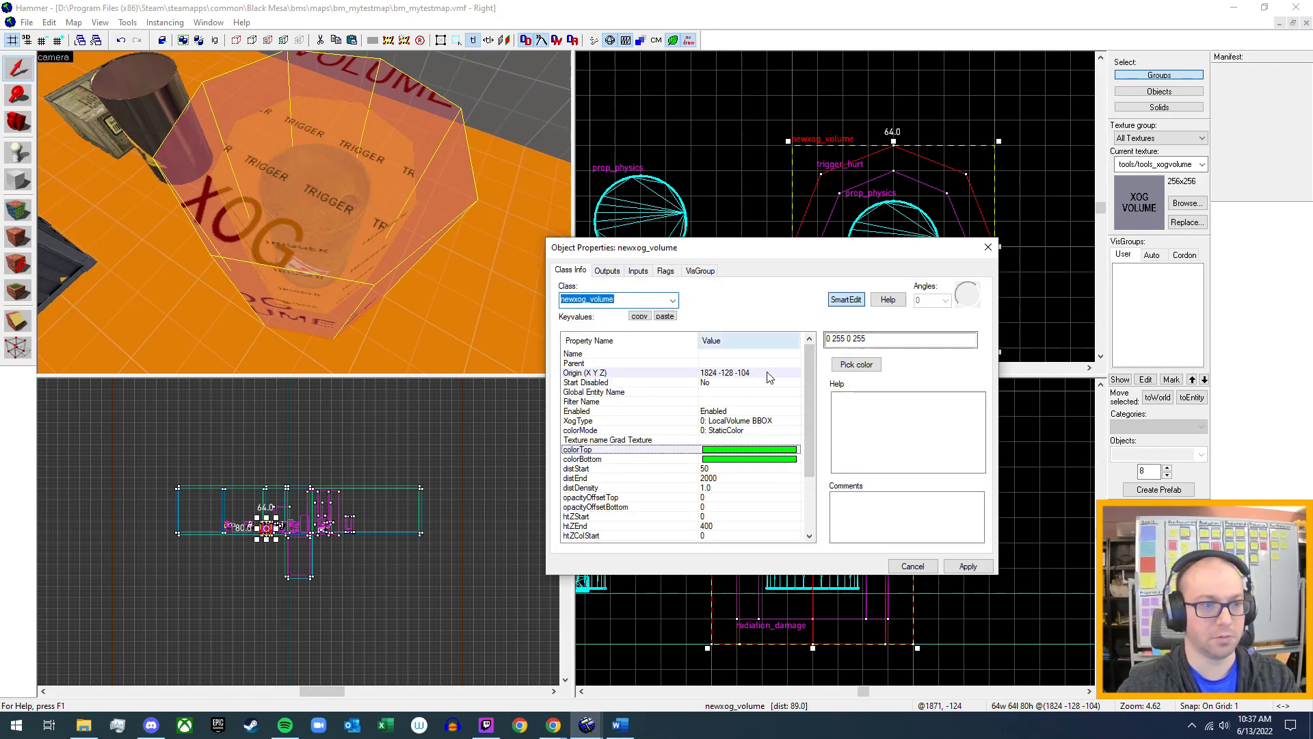
left_click(988, 248)
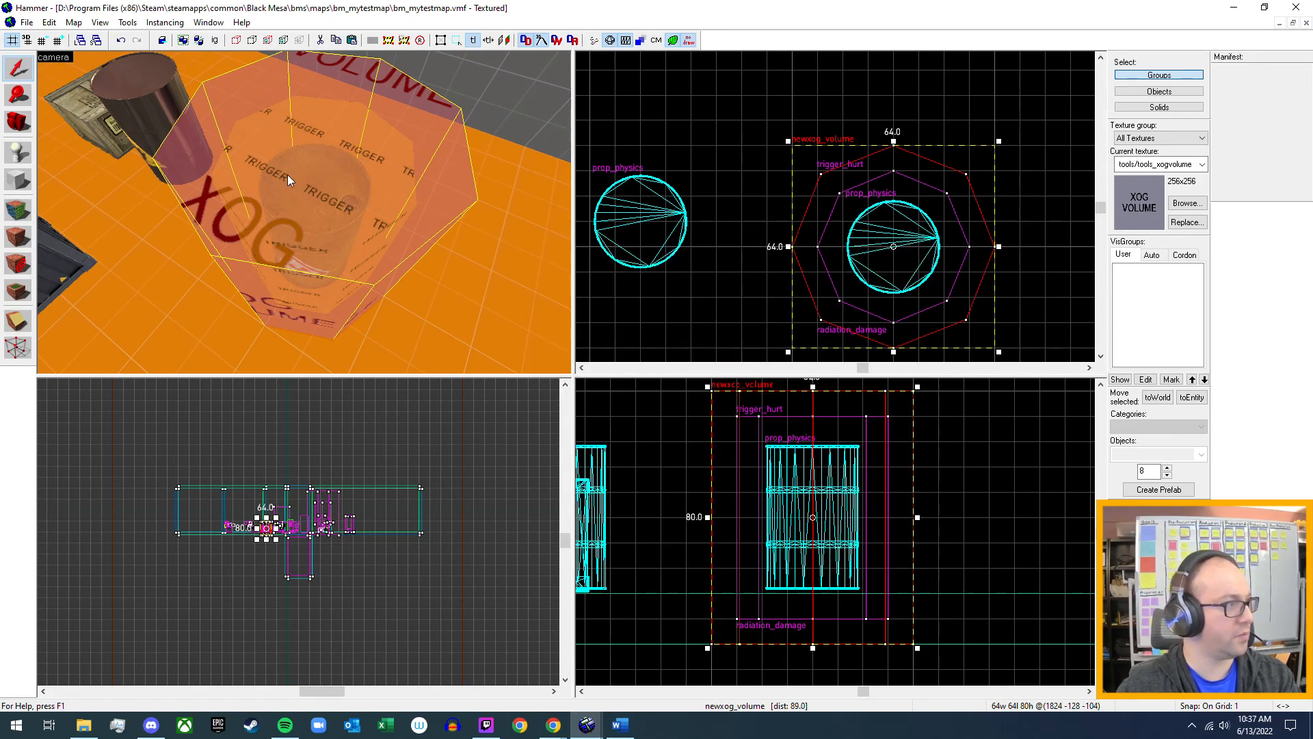
Place an ambient_generic entity on top of the xog volume around the barrel and select it.
left_click(18, 162)
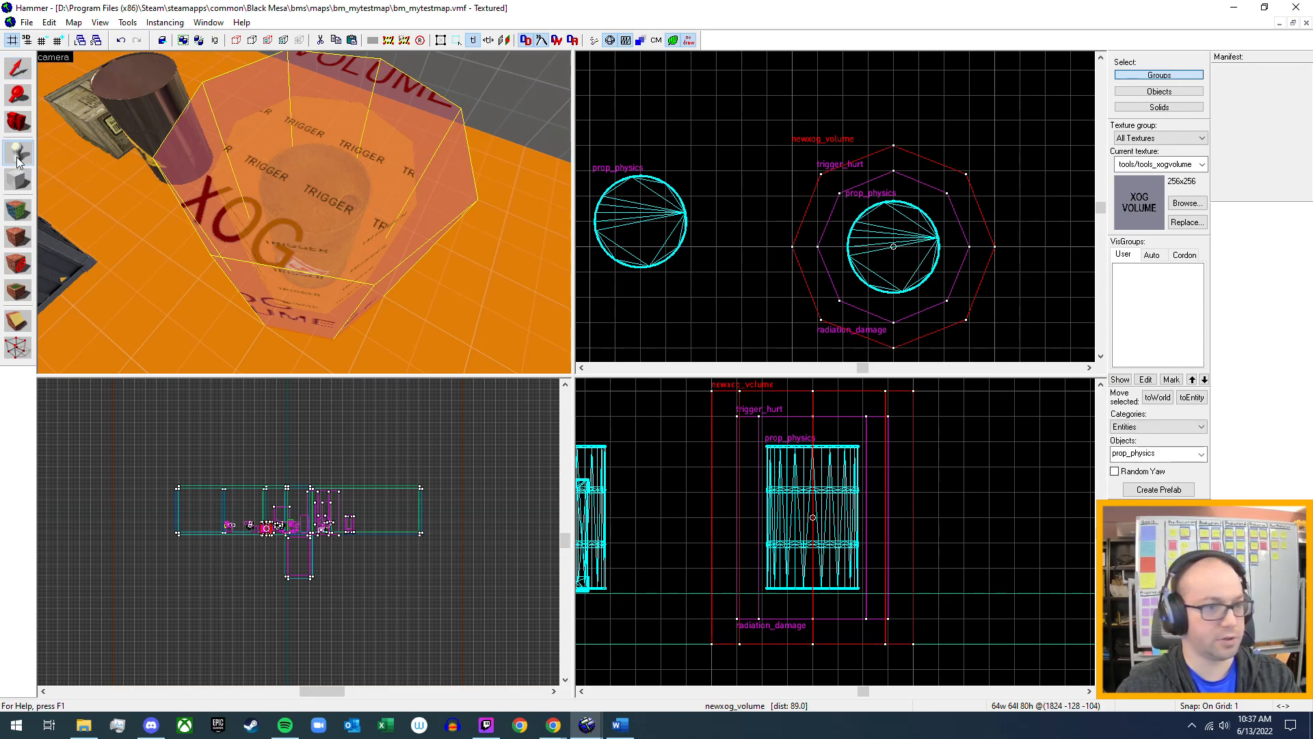
left_click(1176, 454)
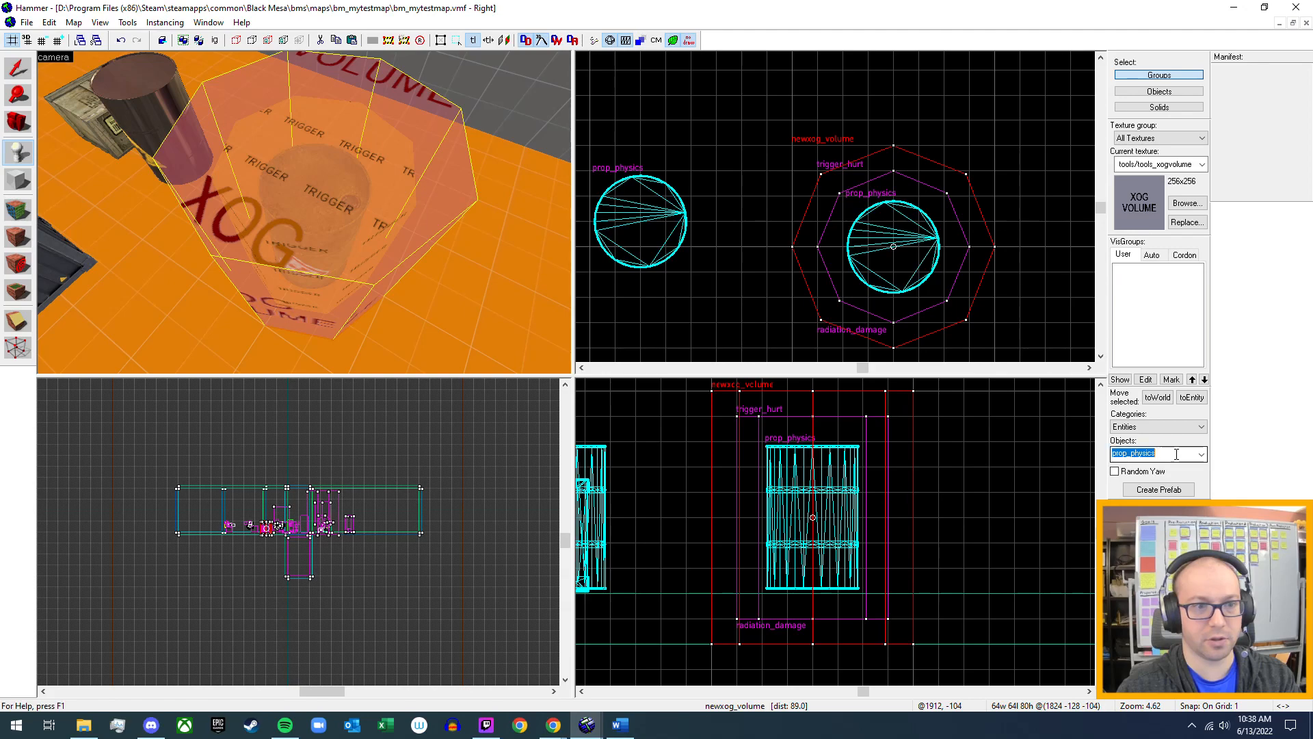
type("a")
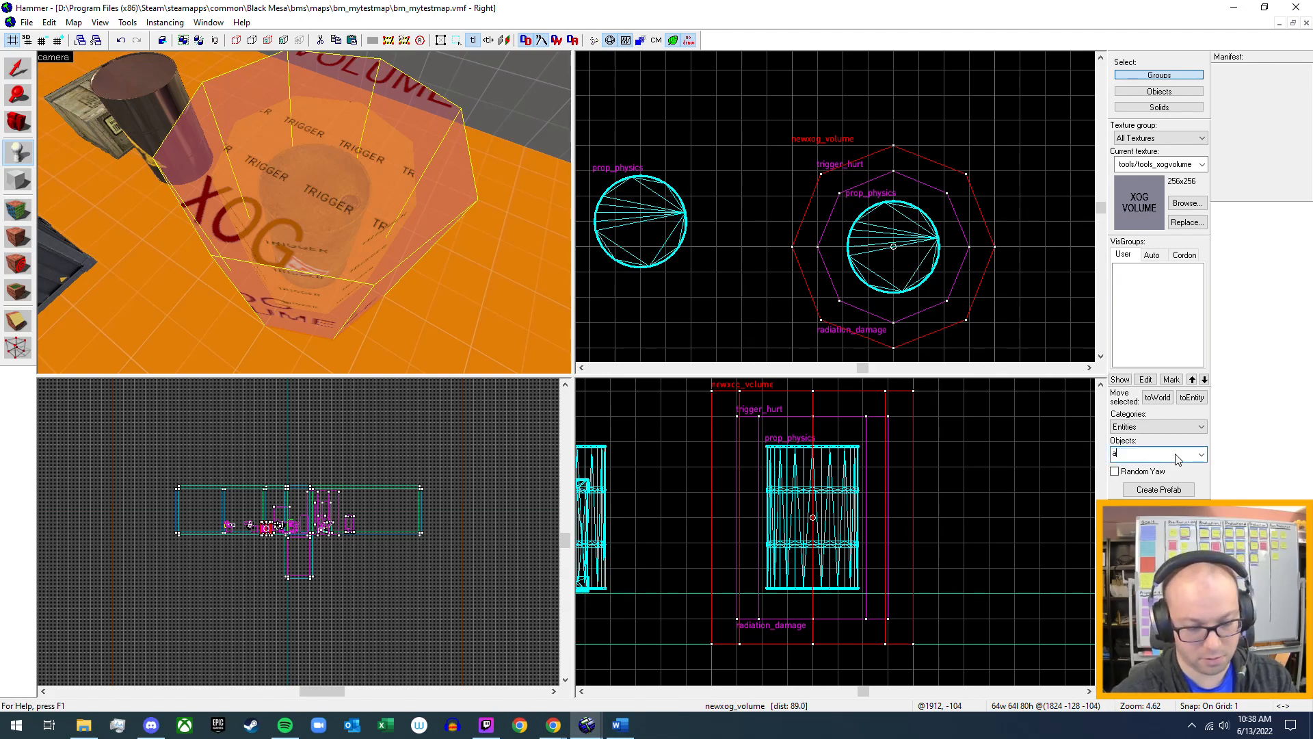
type("mbi")
left_click(1137, 124)
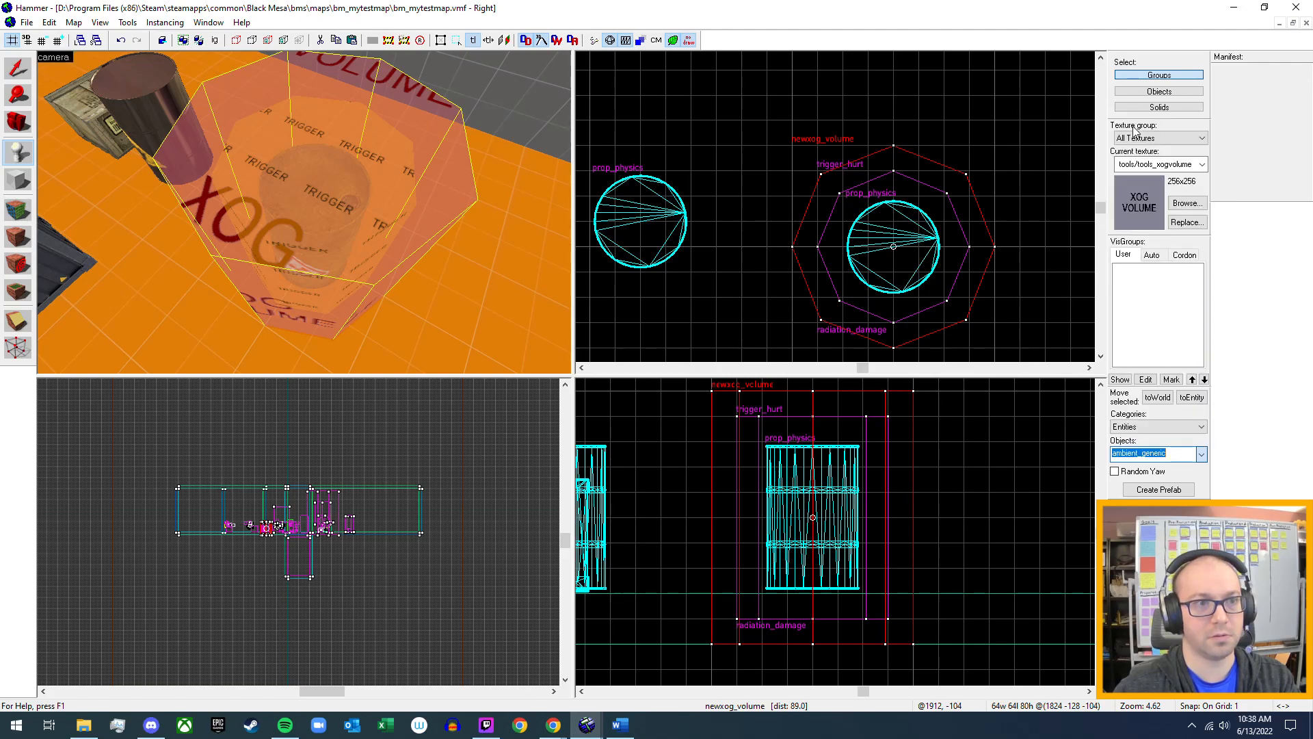
left_click(325, 191)
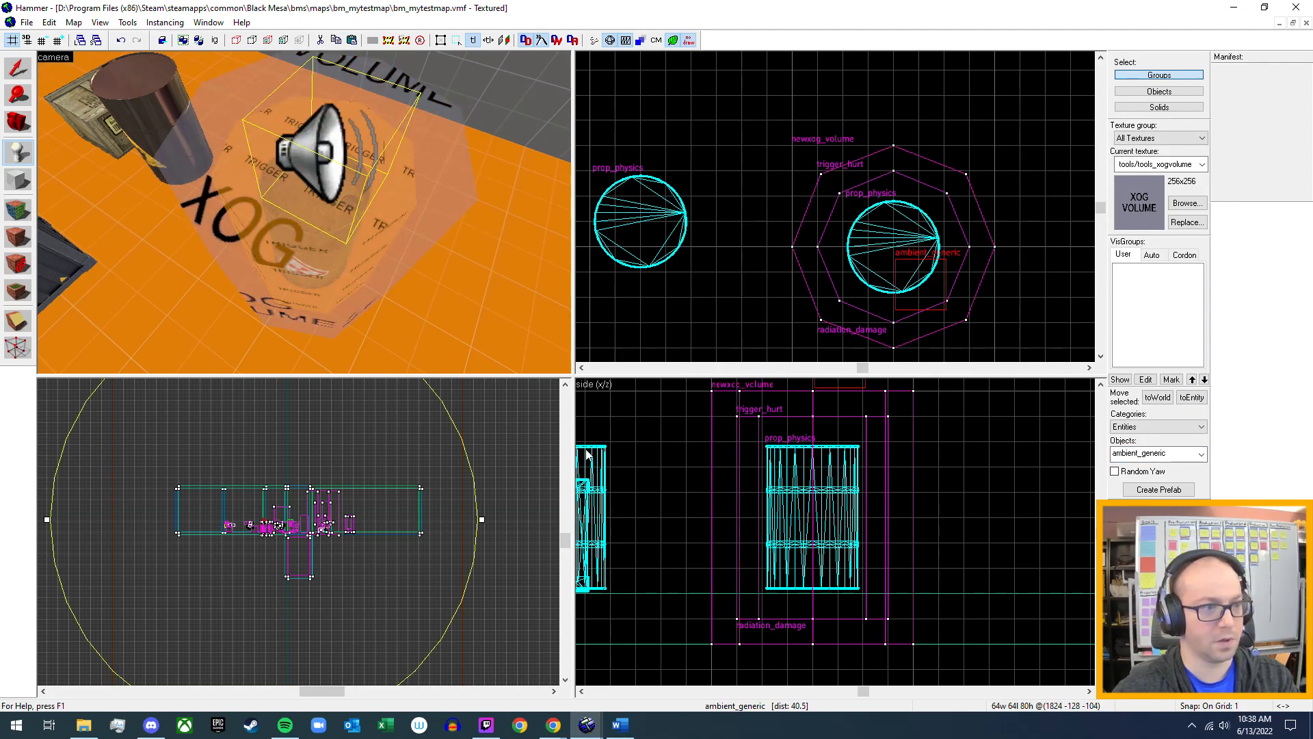
scroll(794, 531, "down", 2)
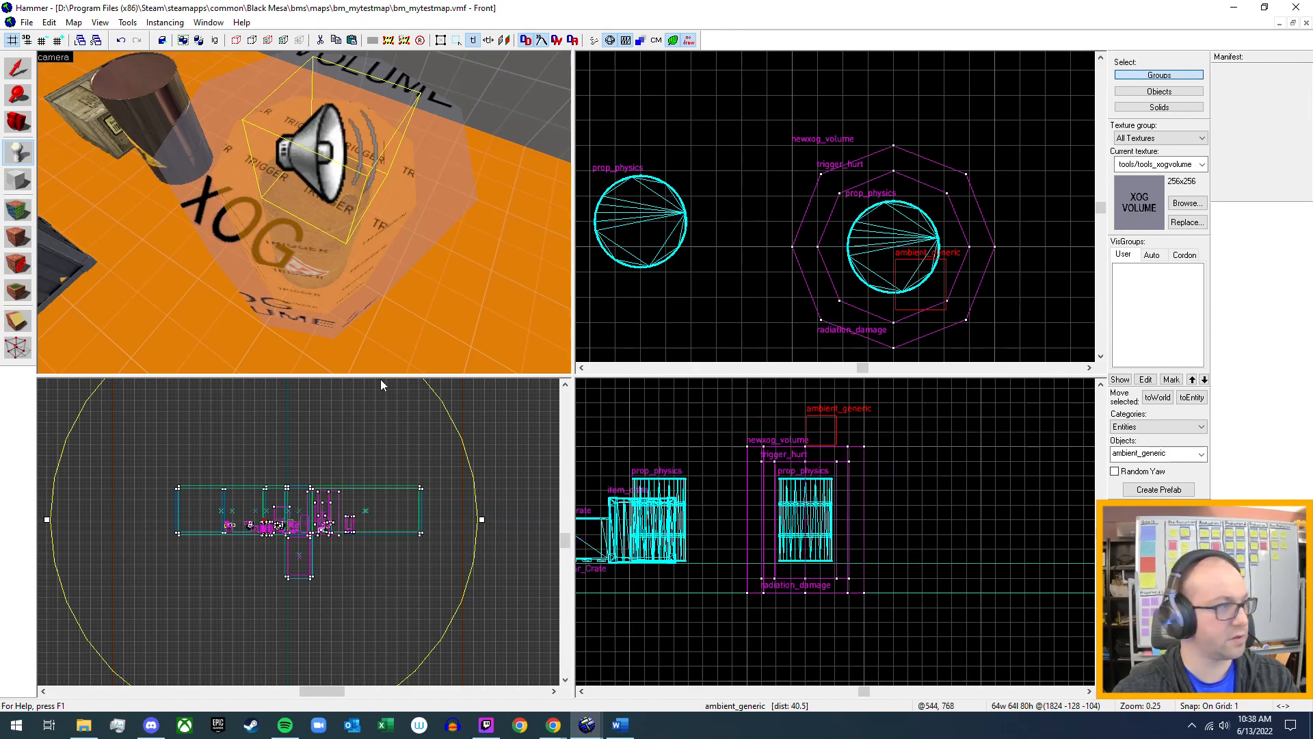
key("shift+s")
left_click(330, 173)
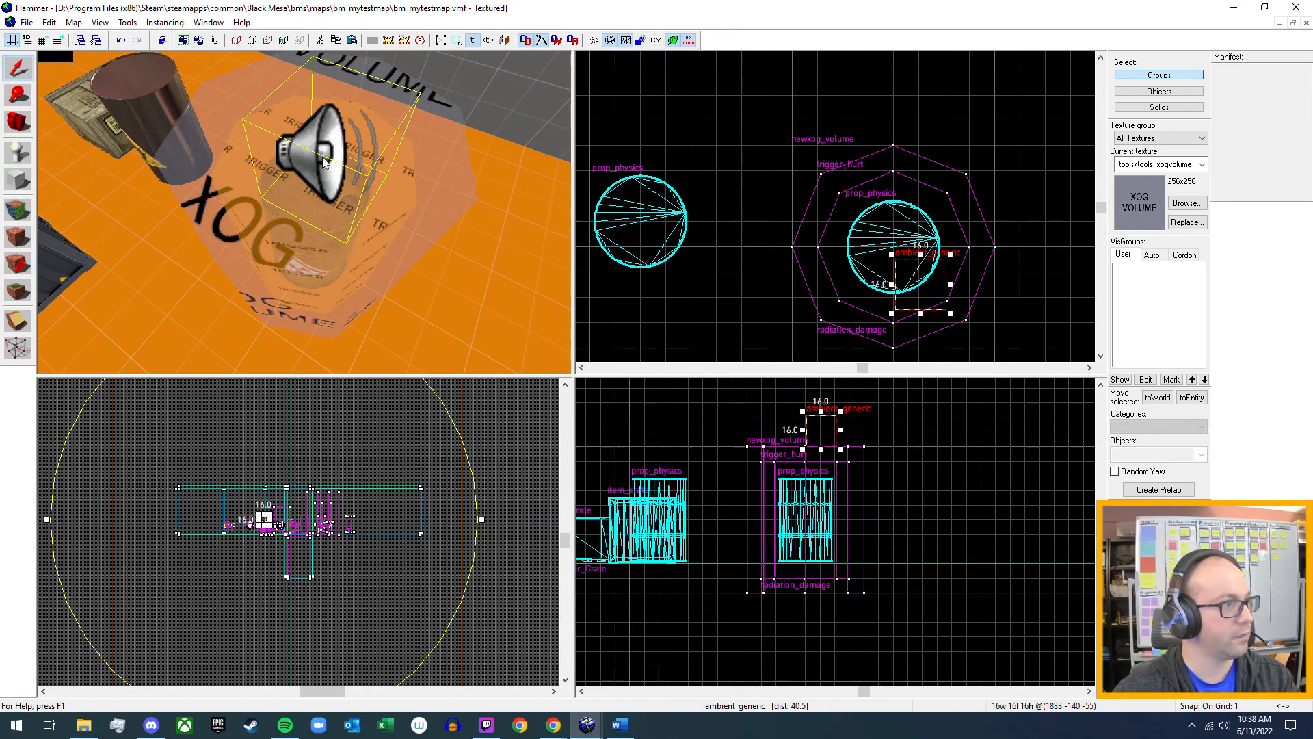
Look up the Geiger counter sound name in the Word notes and open the sound browser for the ambient_generic's Sound Name.
left_click(614, 734)
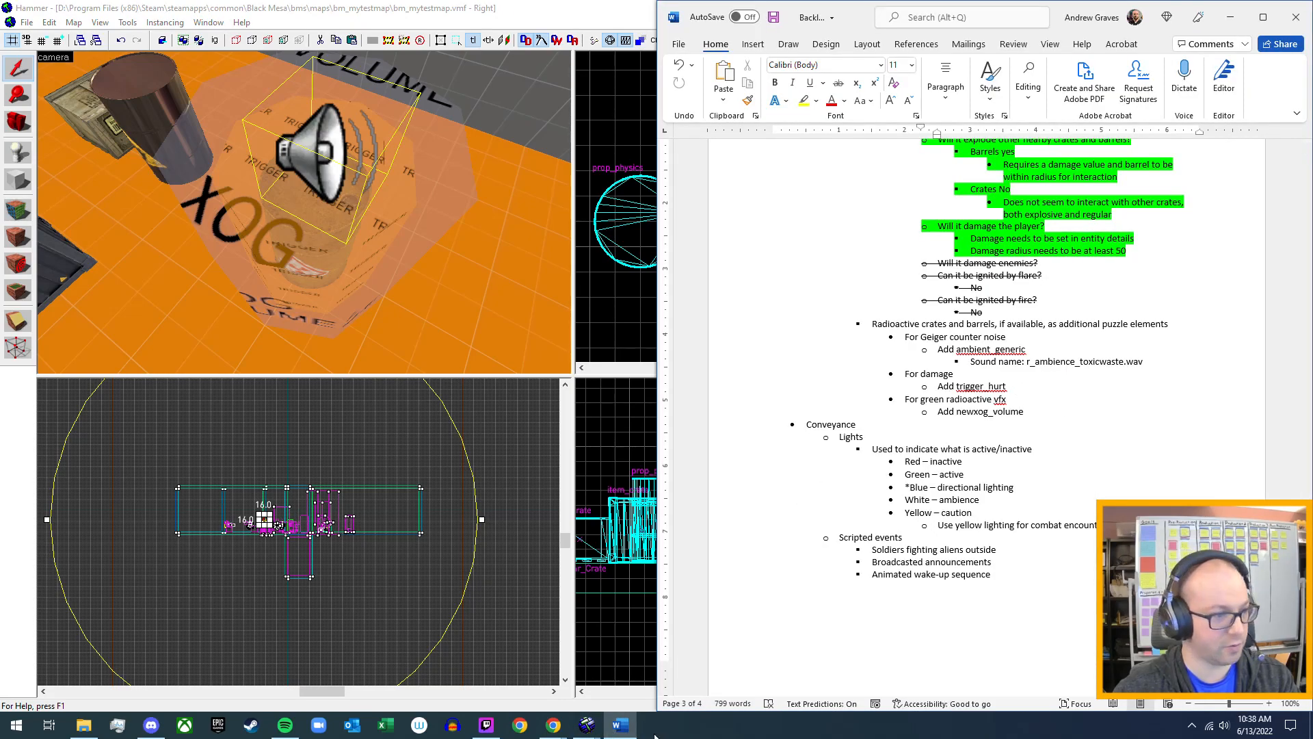
left_click(620, 725)
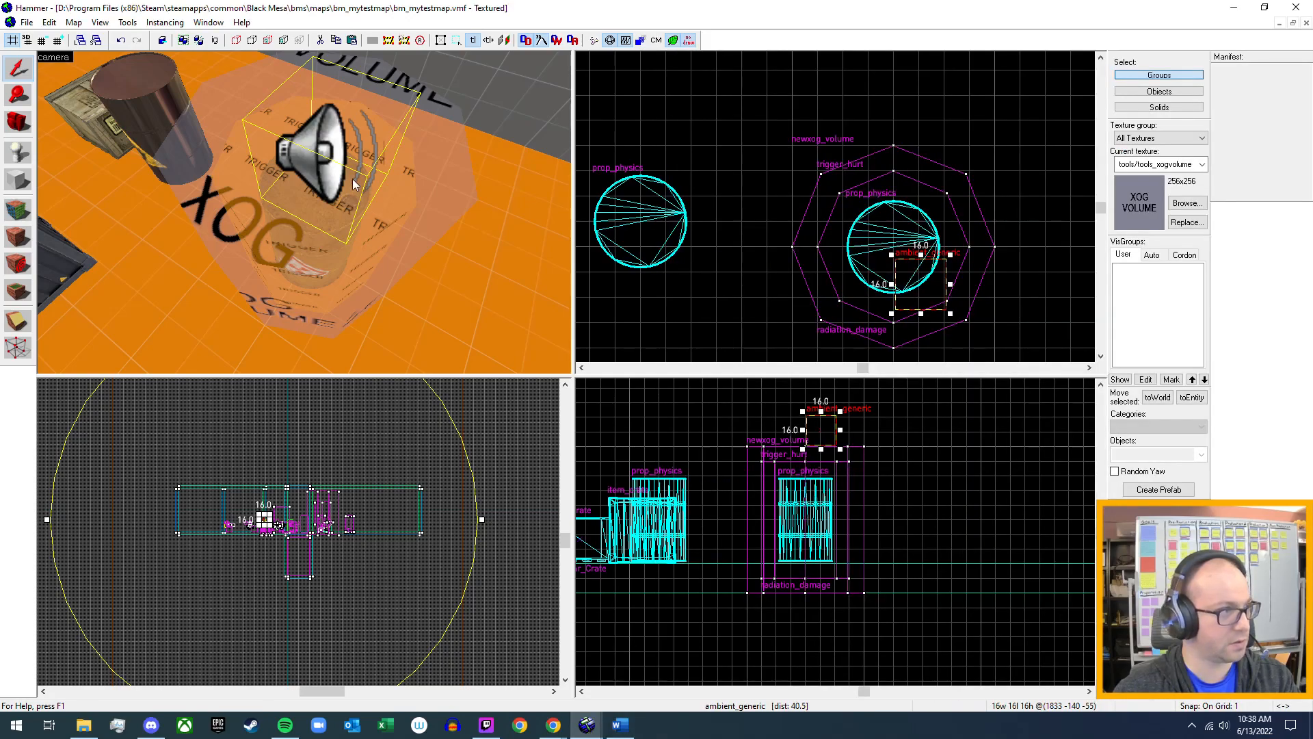
double_click(303, 155)
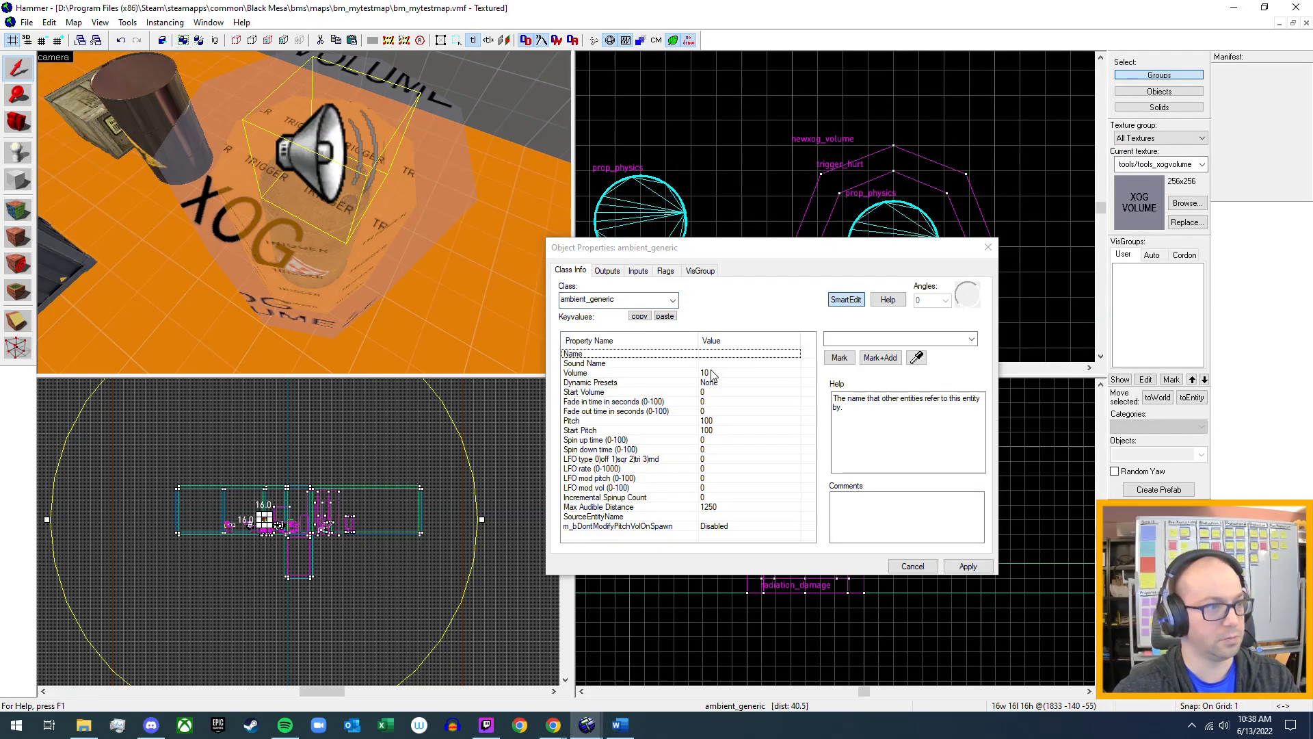
left_click(712, 363)
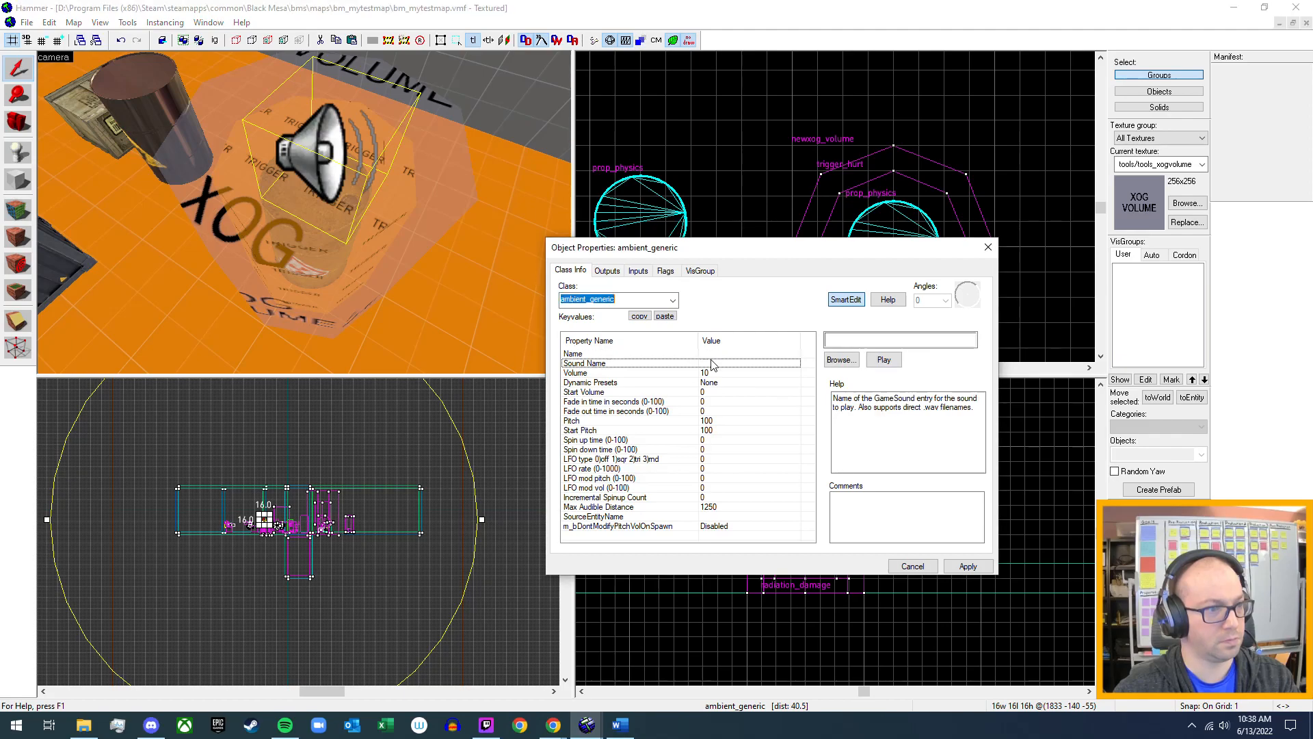
left_click(840, 357)
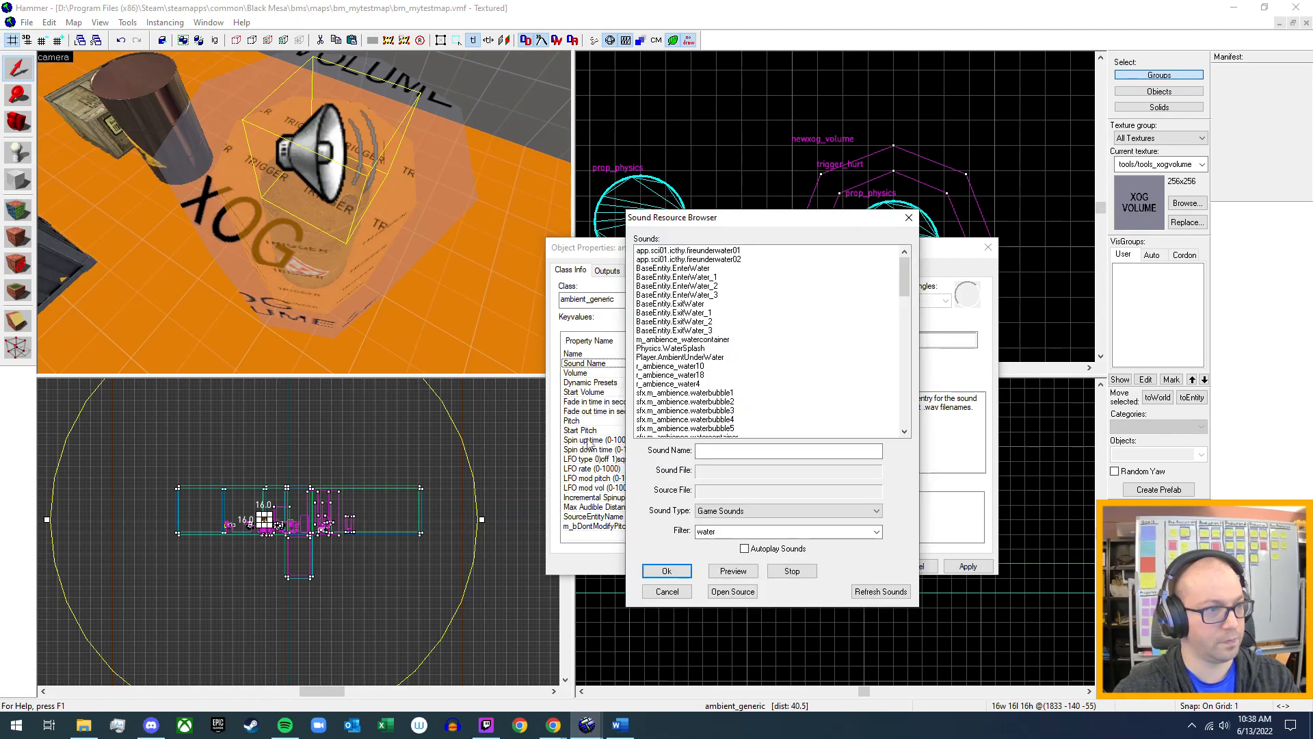
left_click(729, 454)
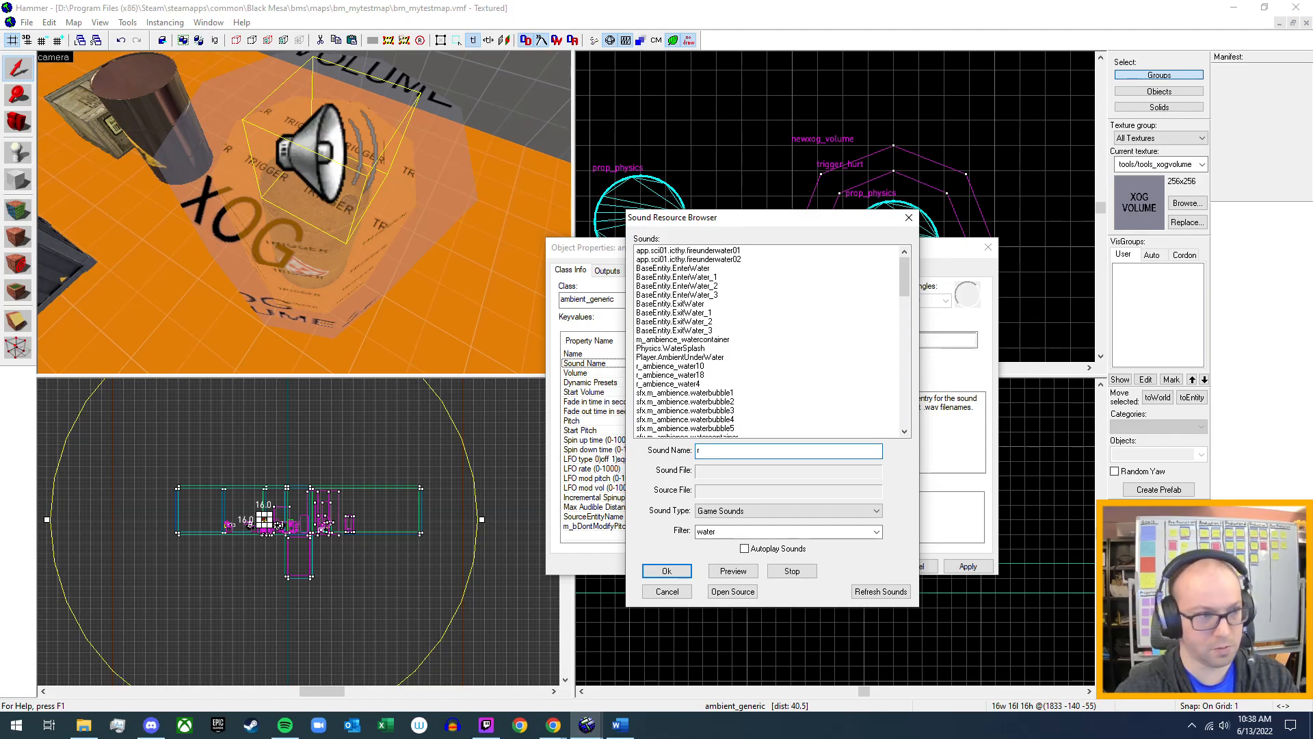
type("r_")
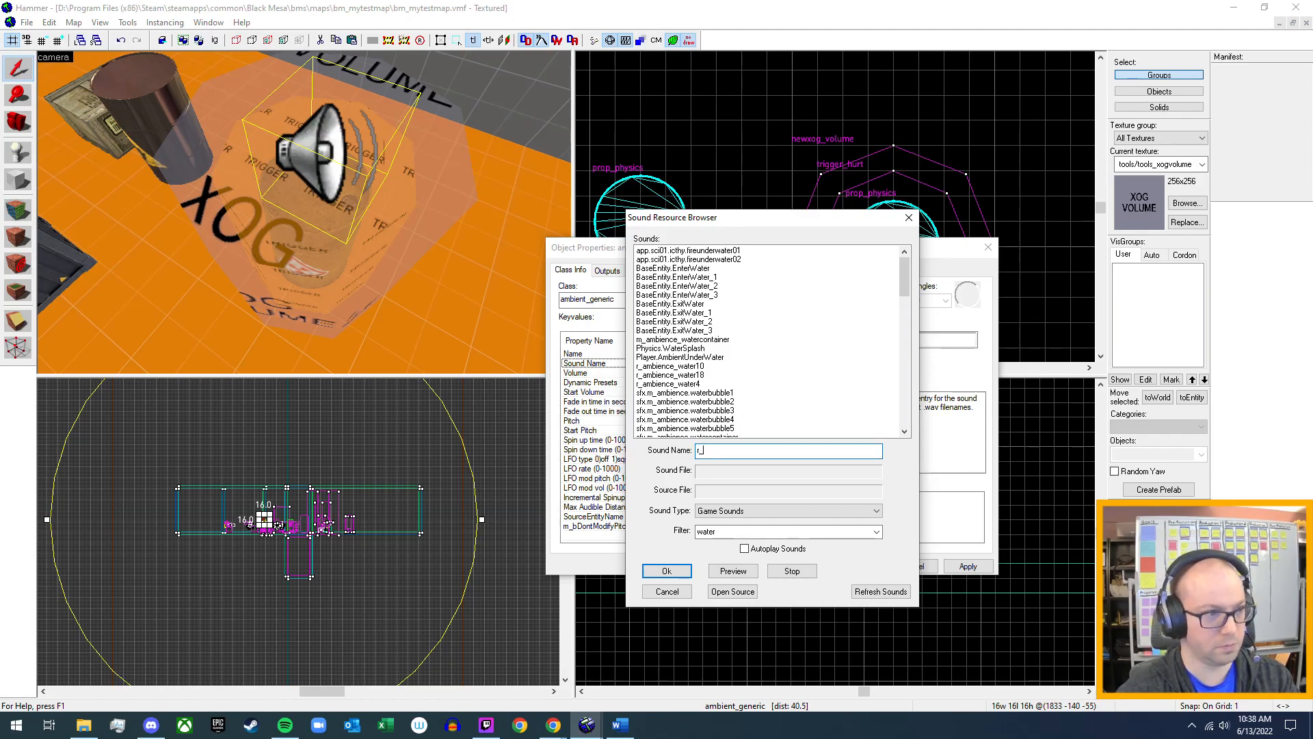
type("am")
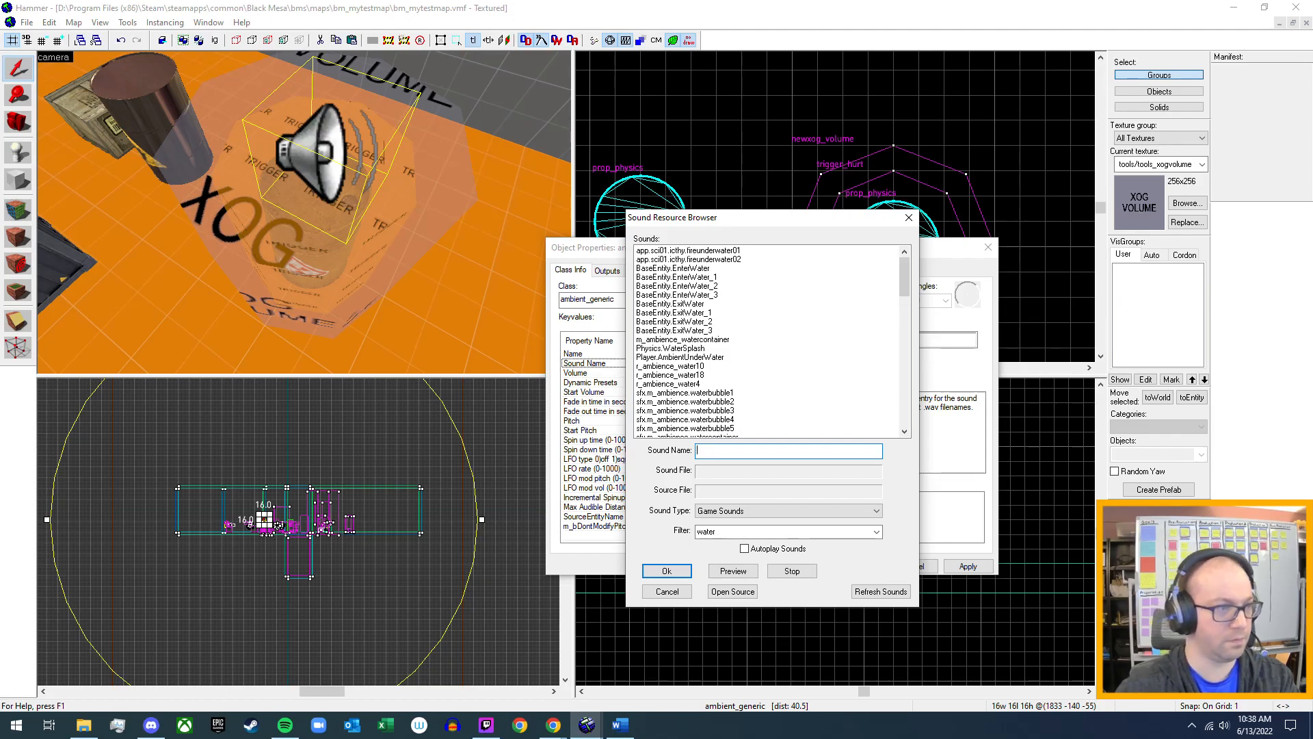
Filter the game sounds by "r_ambience" and check the available sound types.
double_click(744, 532)
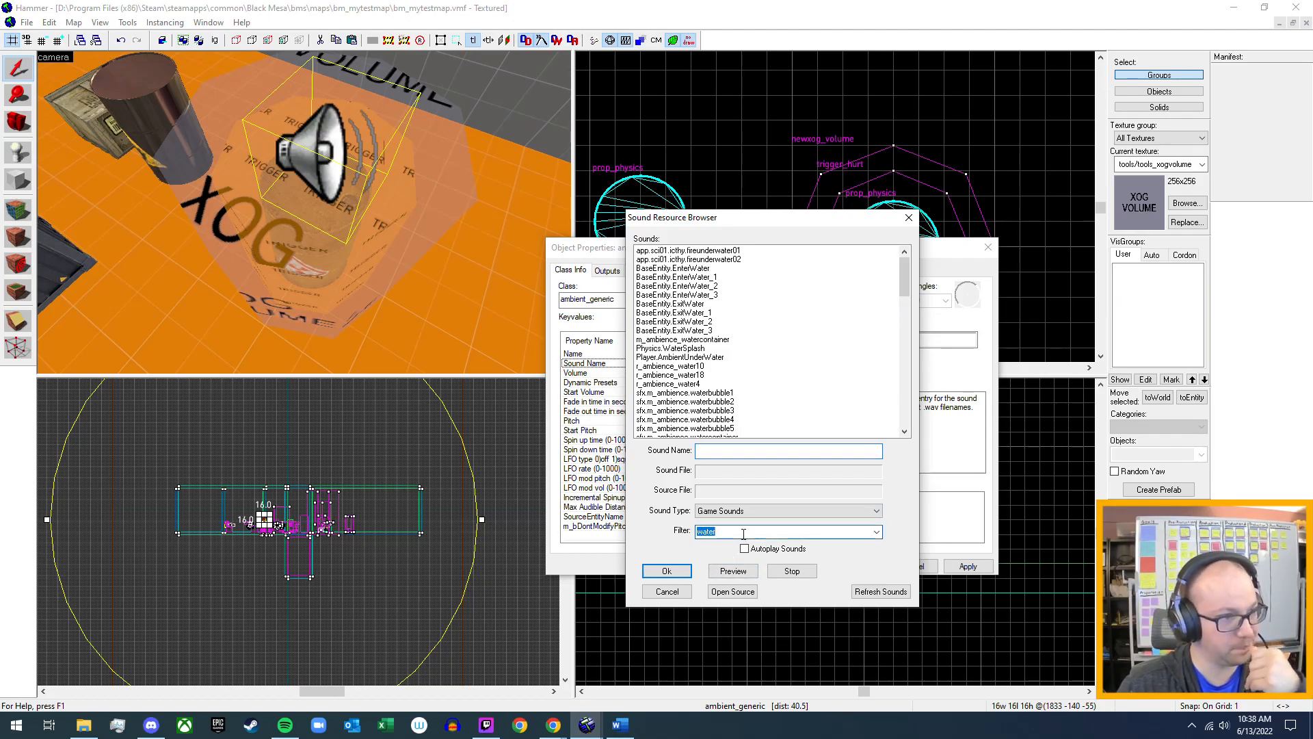
type("r_")
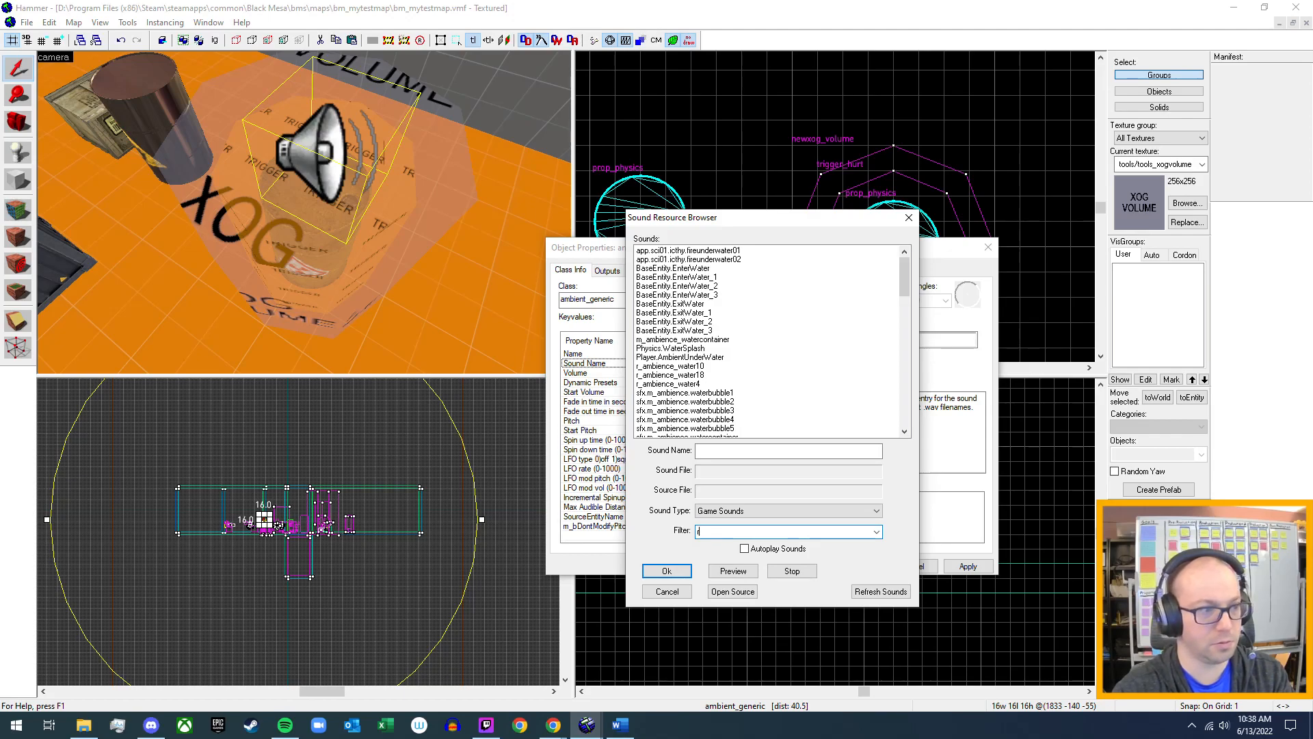
type("a")
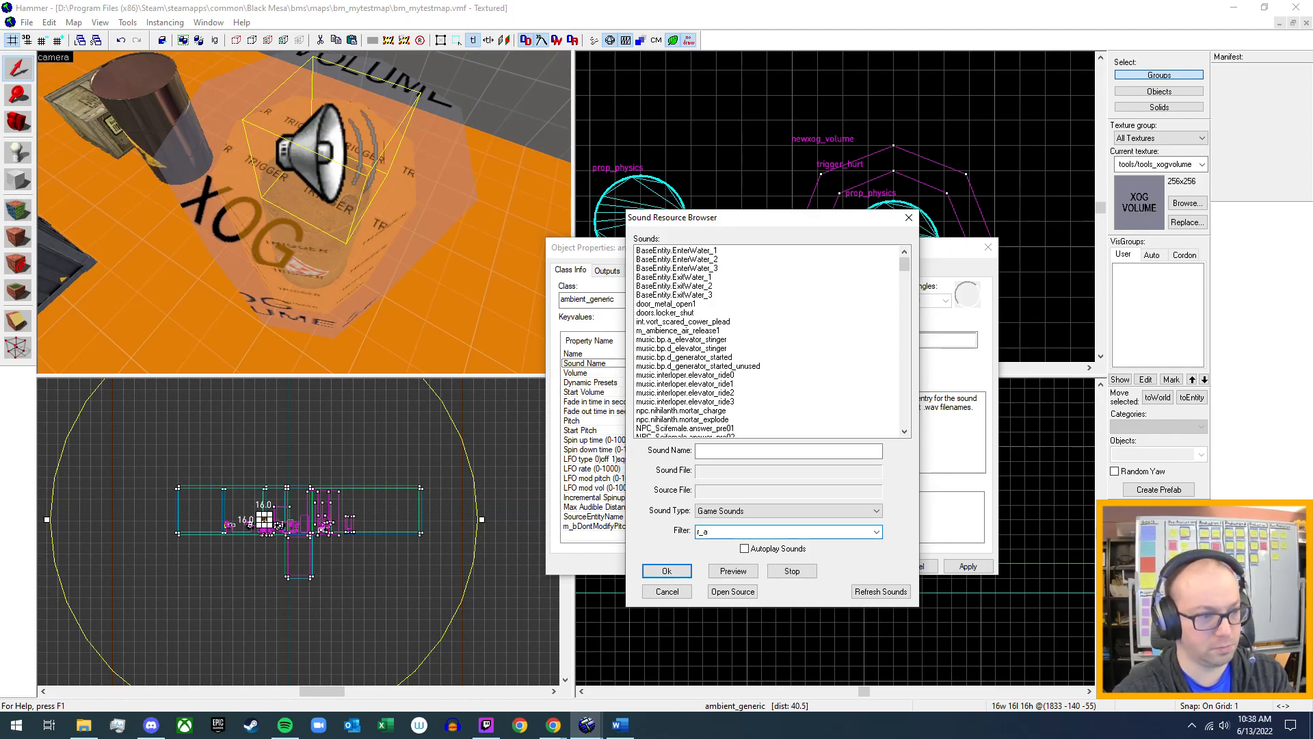
type("mbience")
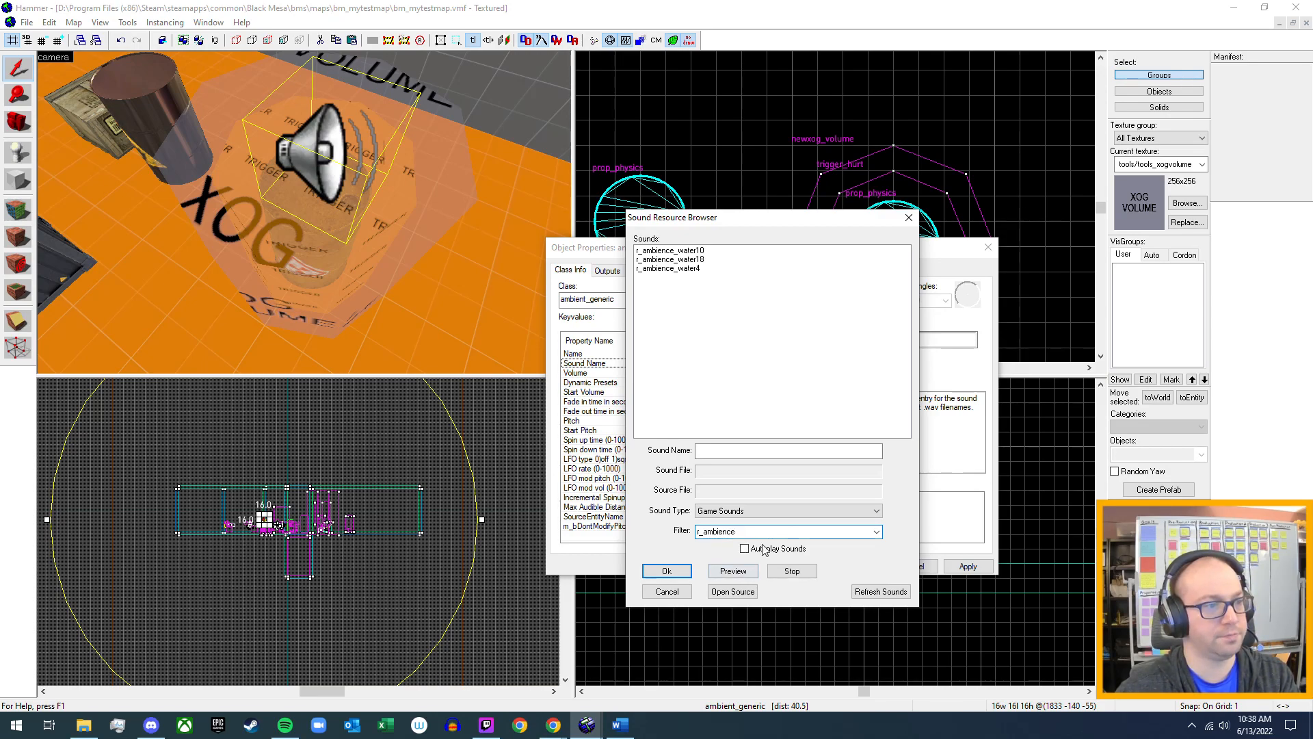
left_click(813, 511)
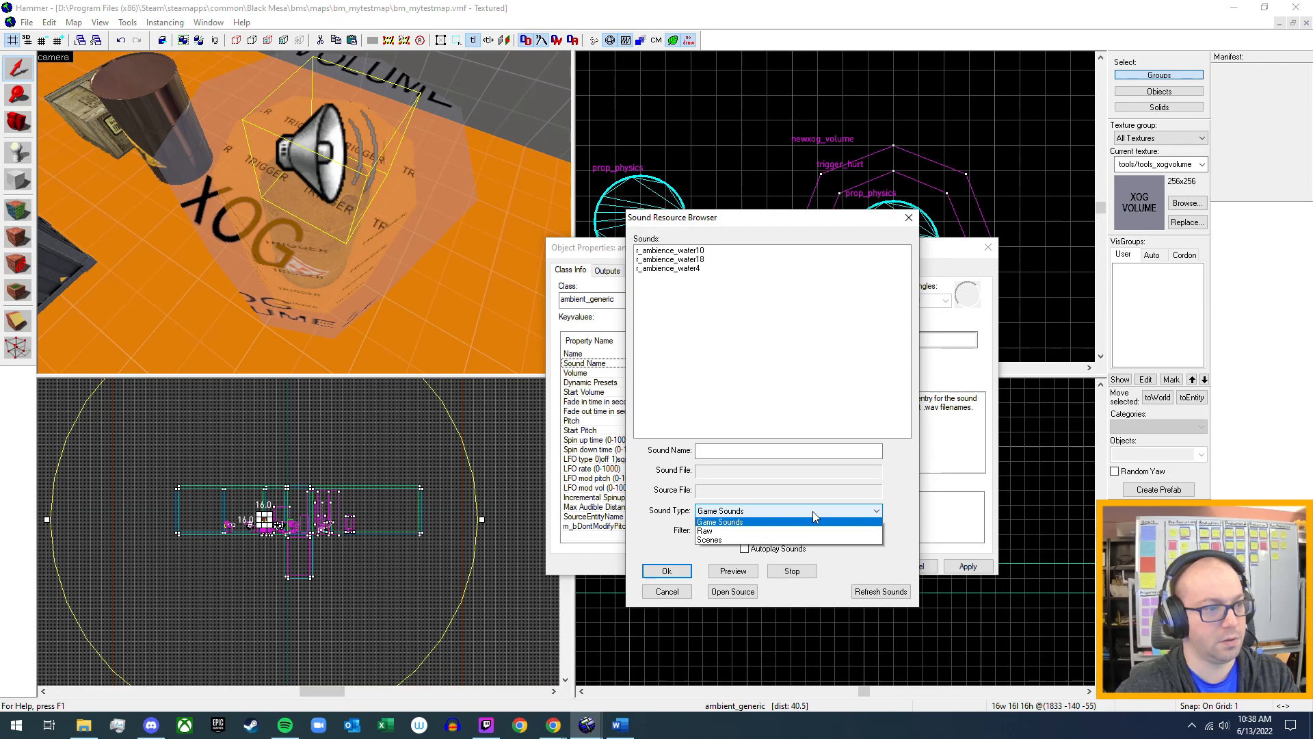
left_click(813, 511)
Filter the game sounds by "toxic" and preview sfx.room_ambience.toxicwaste, stopping the playback when done.
left_click(772, 532)
type("r")
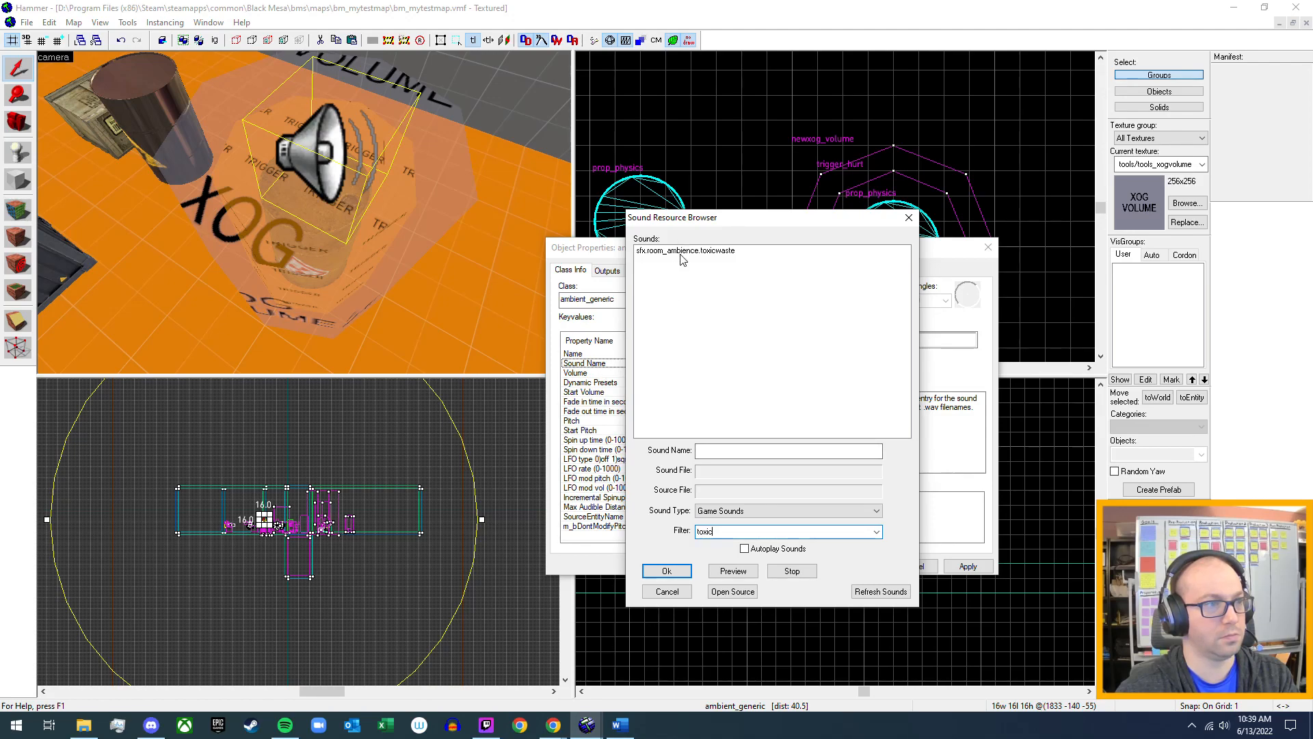
left_click(685, 252)
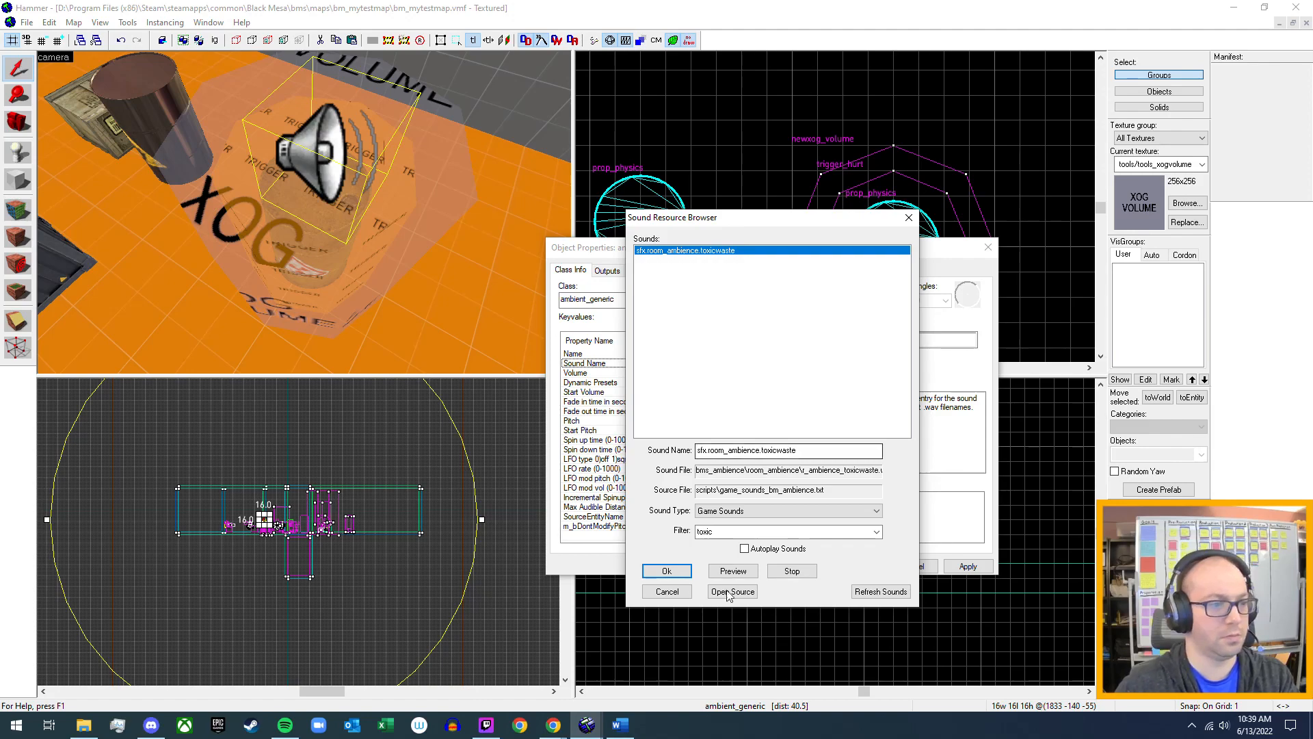
left_click(739, 573)
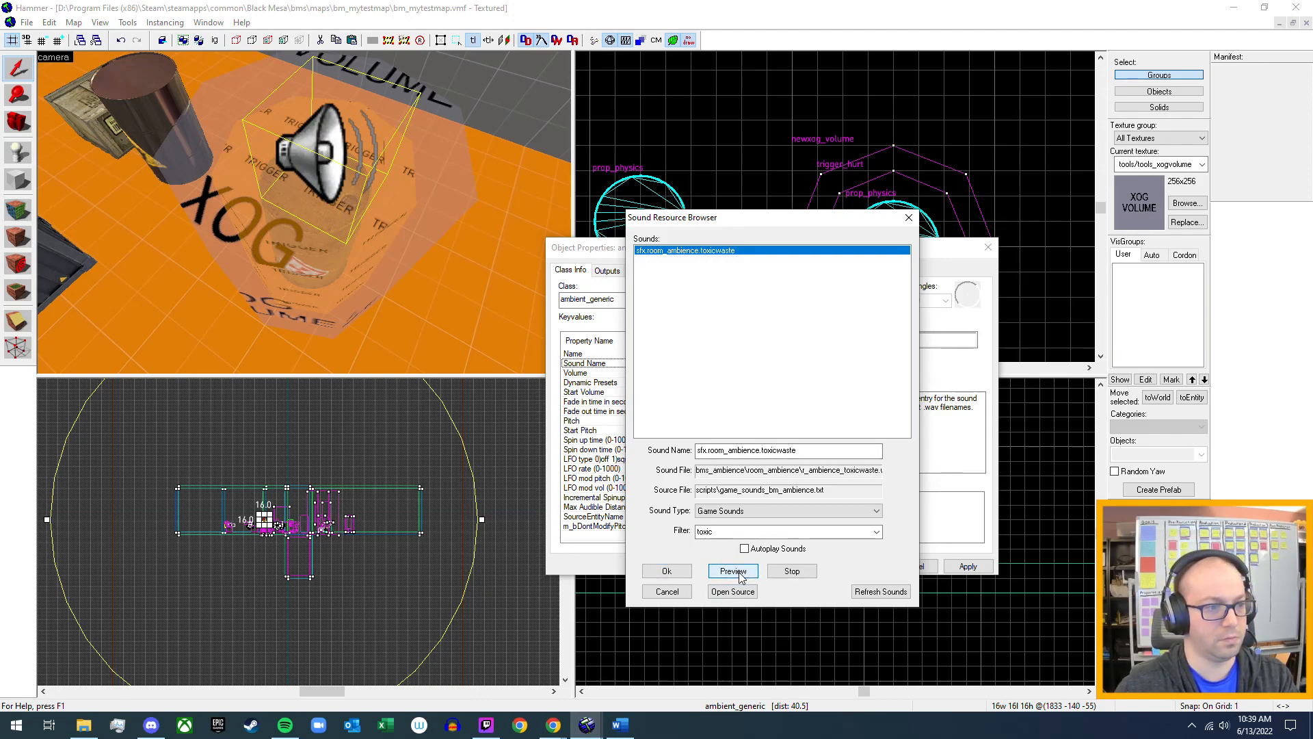
left_click(784, 577)
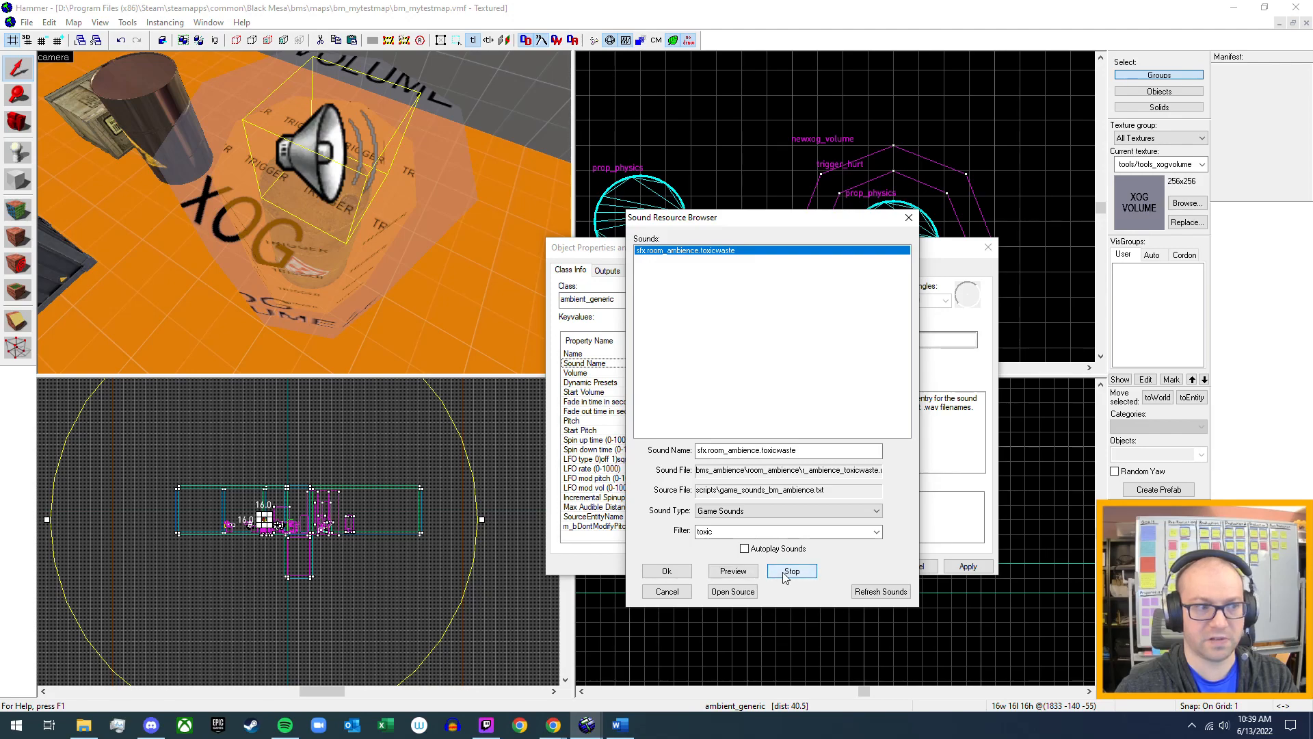
Filter the game sounds by "radio" and look through the matching entries for a radiation sound.
left_click(738, 532)
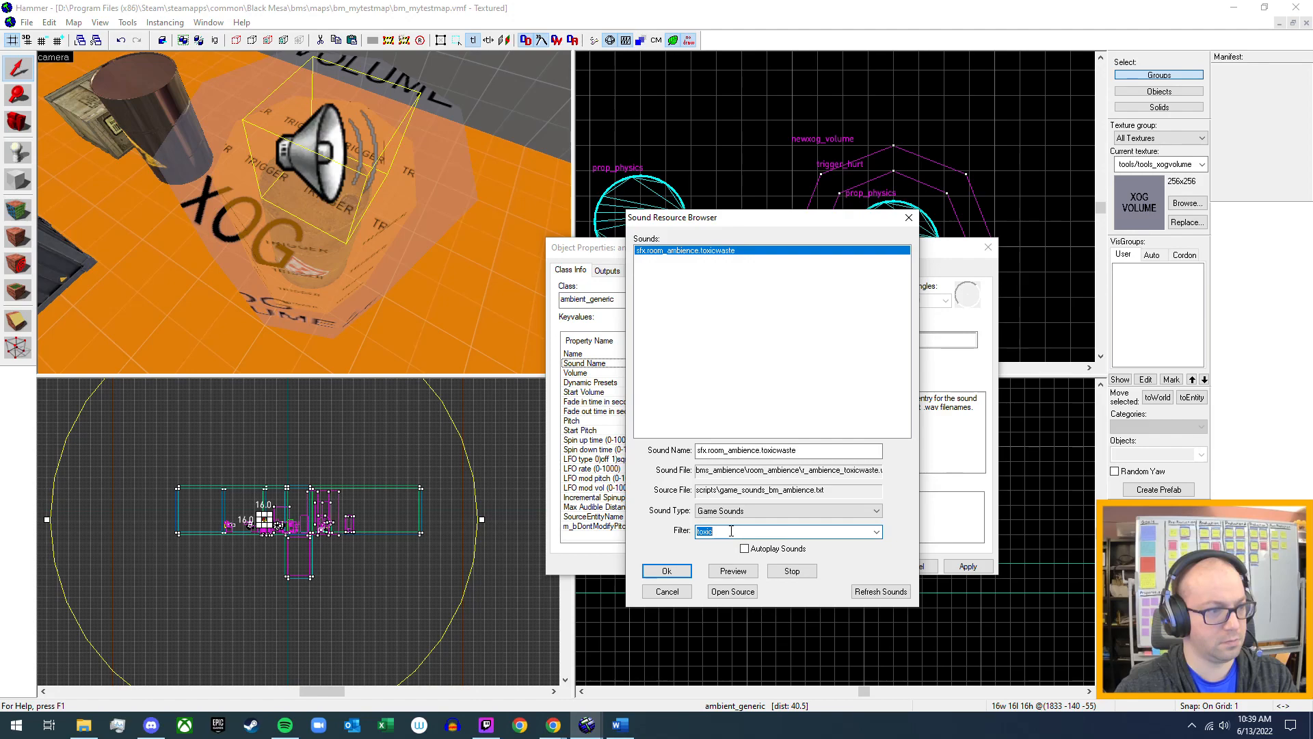
type("radio")
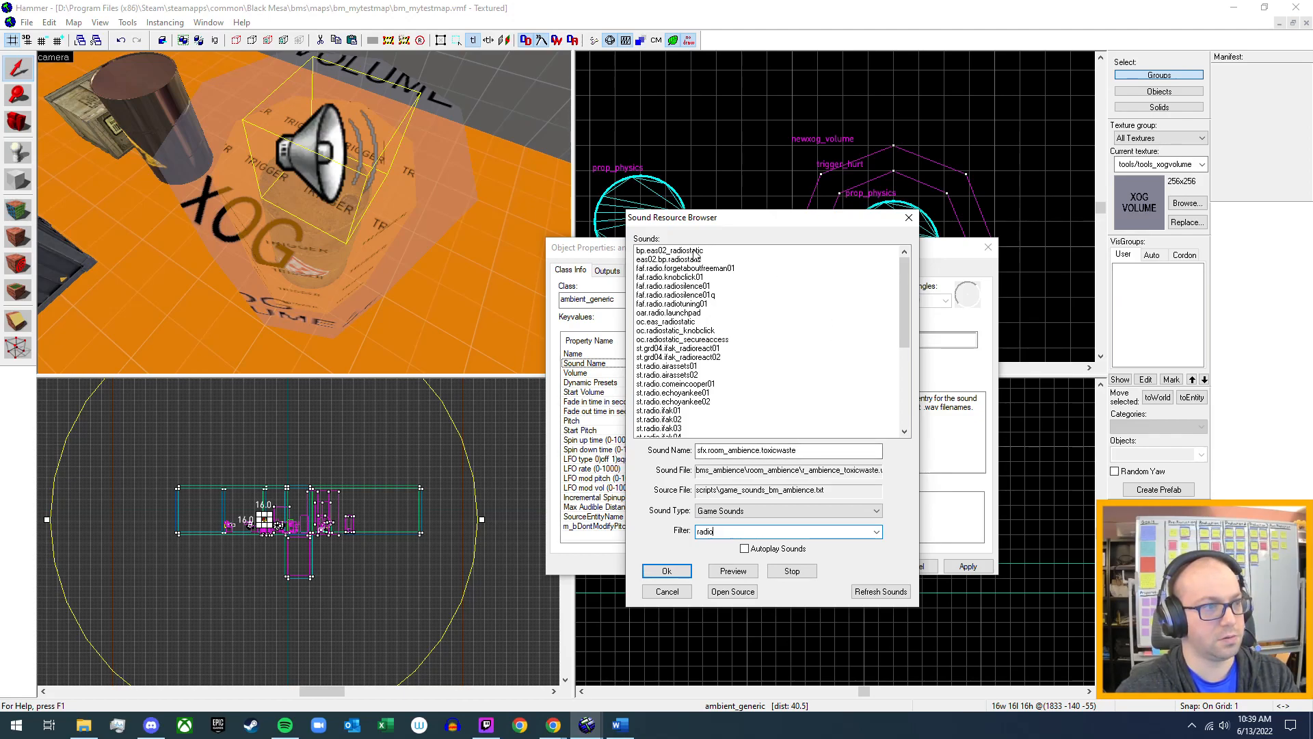
scroll(680, 335, "down", 3)
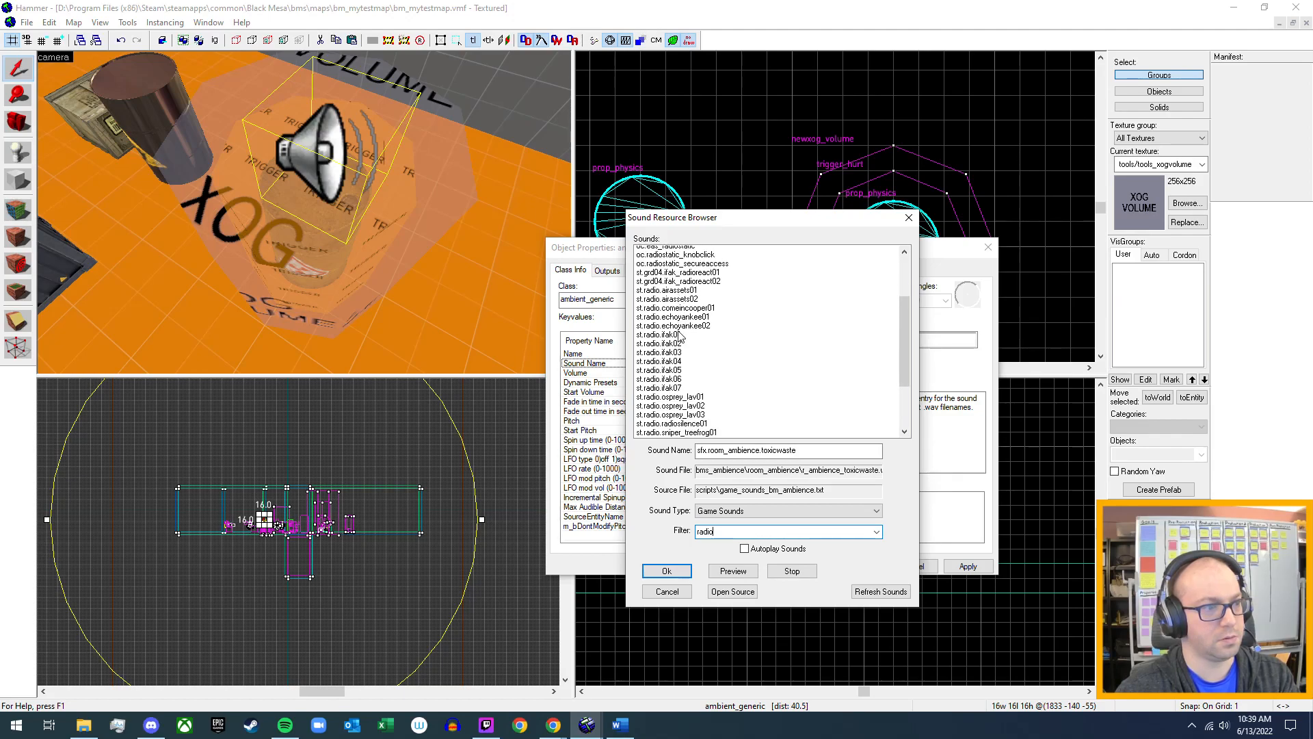
scroll(680, 335, "down", 3)
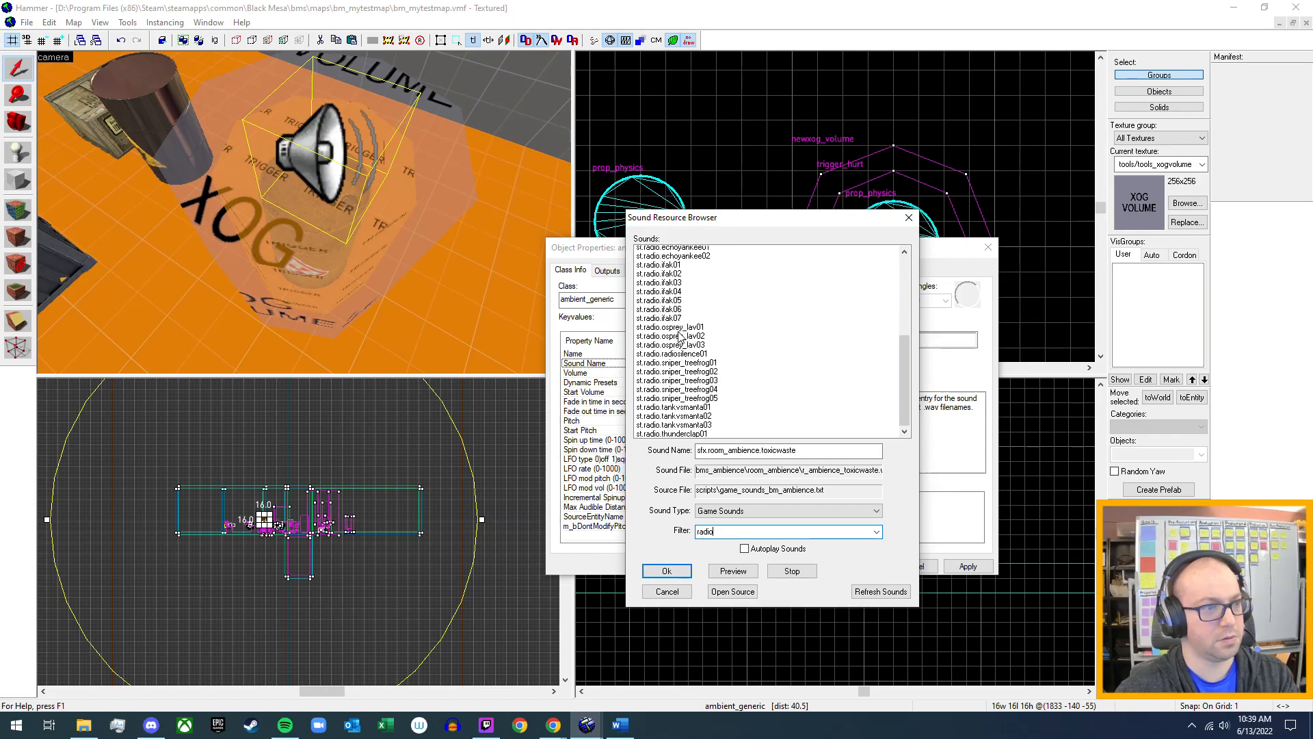
scroll(680, 335, "up", 5)
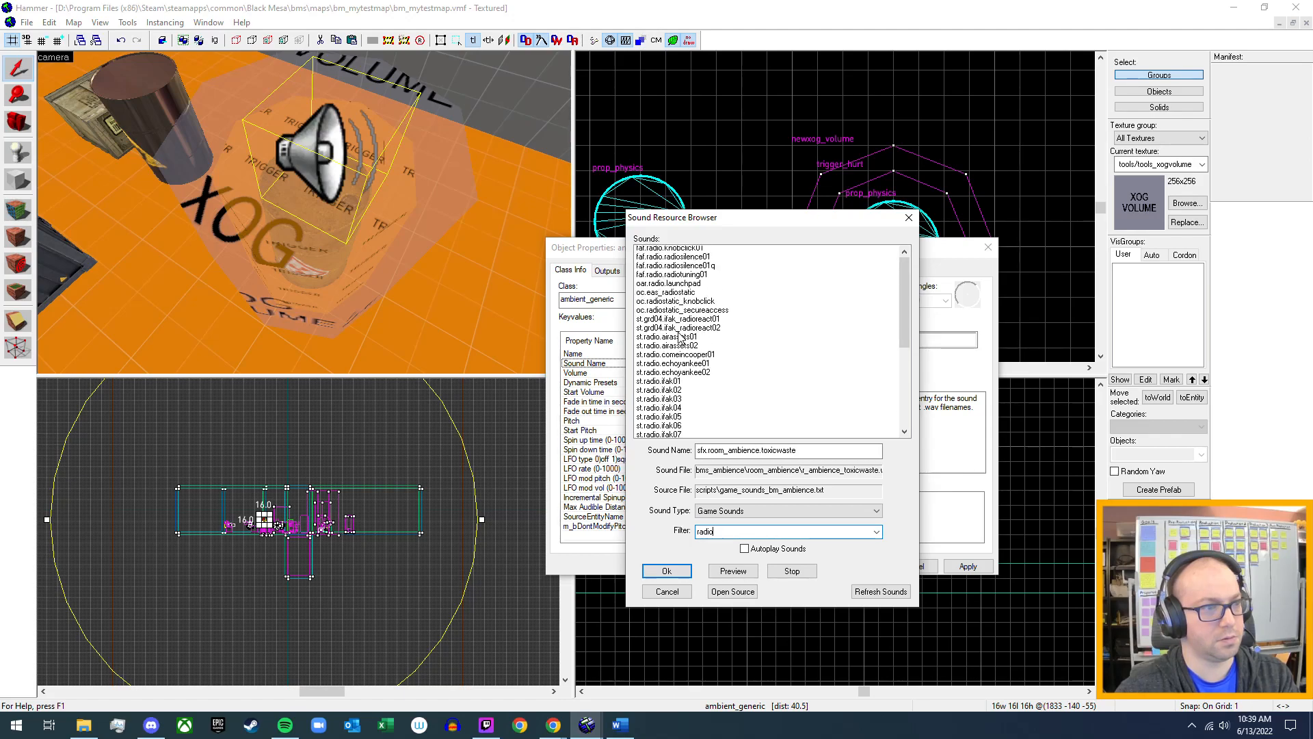
scroll(679, 337, "up", 1)
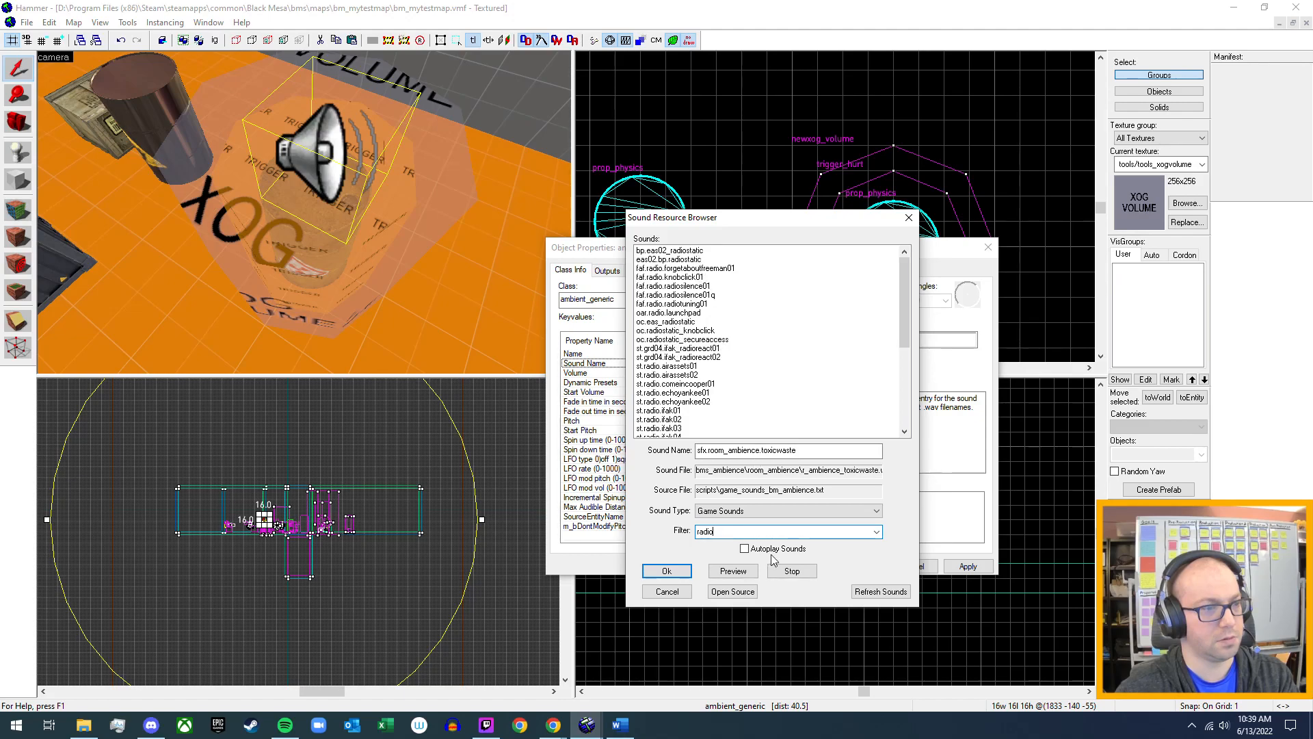
Filter the game sounds by "geiger", preview Geiger.BeepLow and Geiger.BeepHigh, and assign Geiger.BeepHigh as the ambient_generic's Sound Name.
double_click(706, 532)
type("geiger")
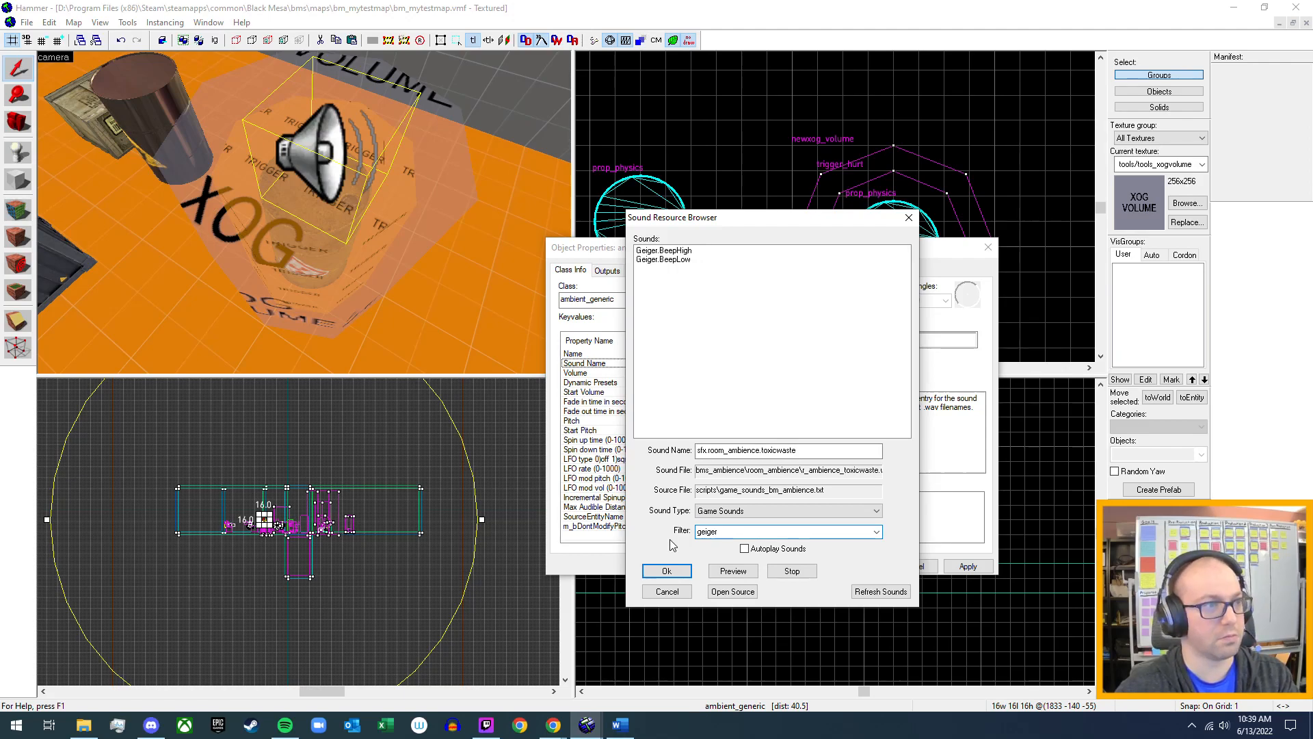
left_click(680, 261)
left_click(727, 572)
left_click(727, 572)
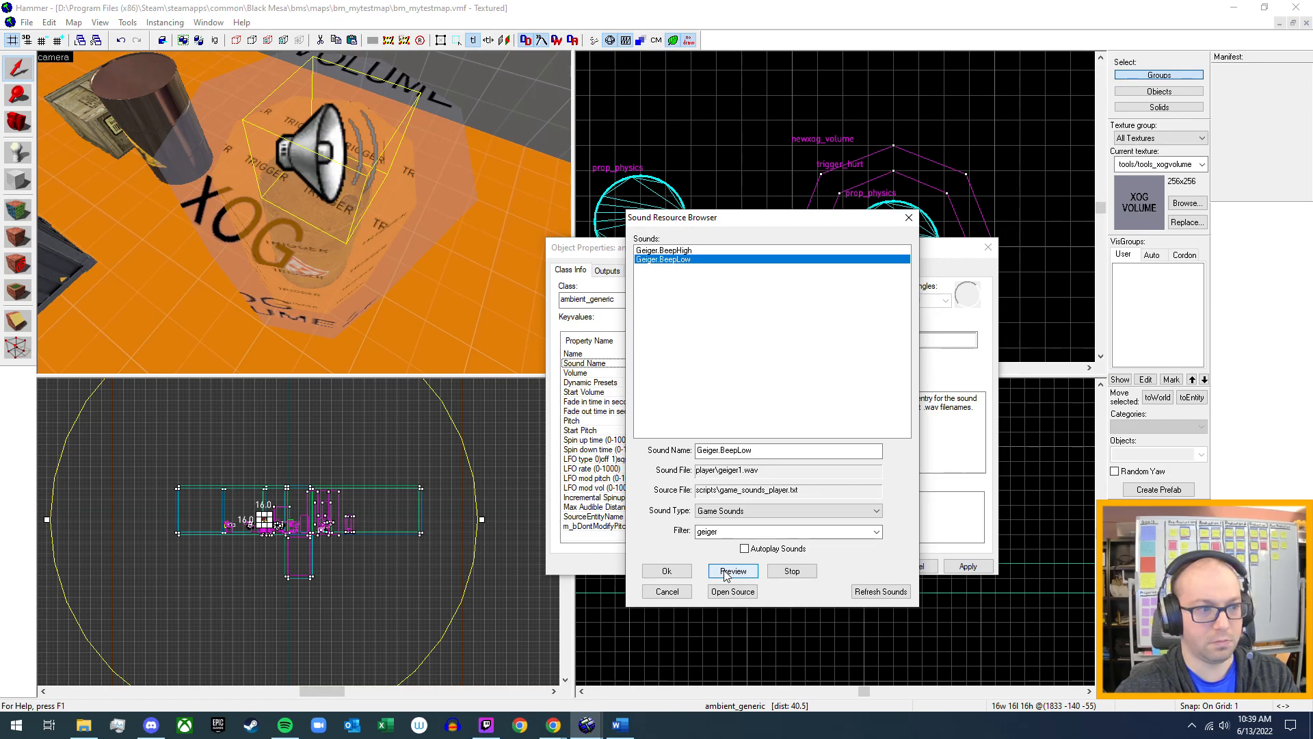
left_click(666, 251)
left_click(748, 576)
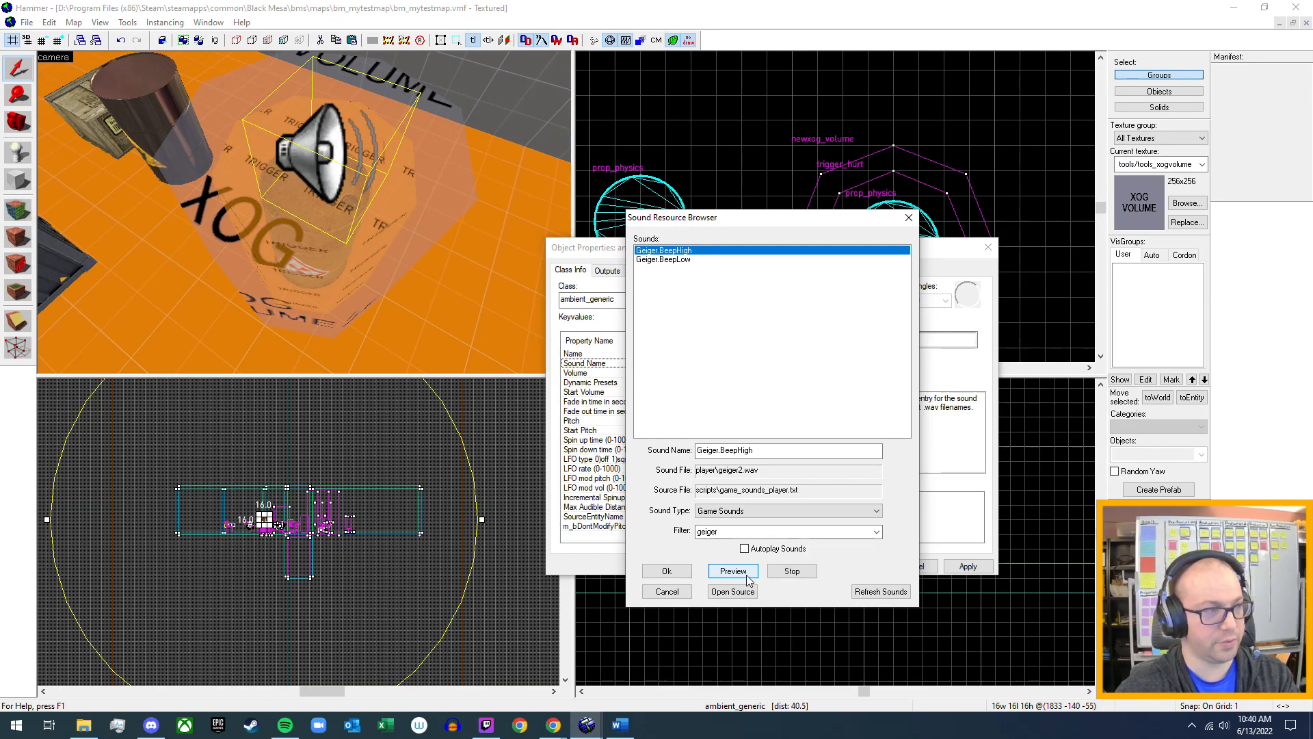
left_click(677, 576)
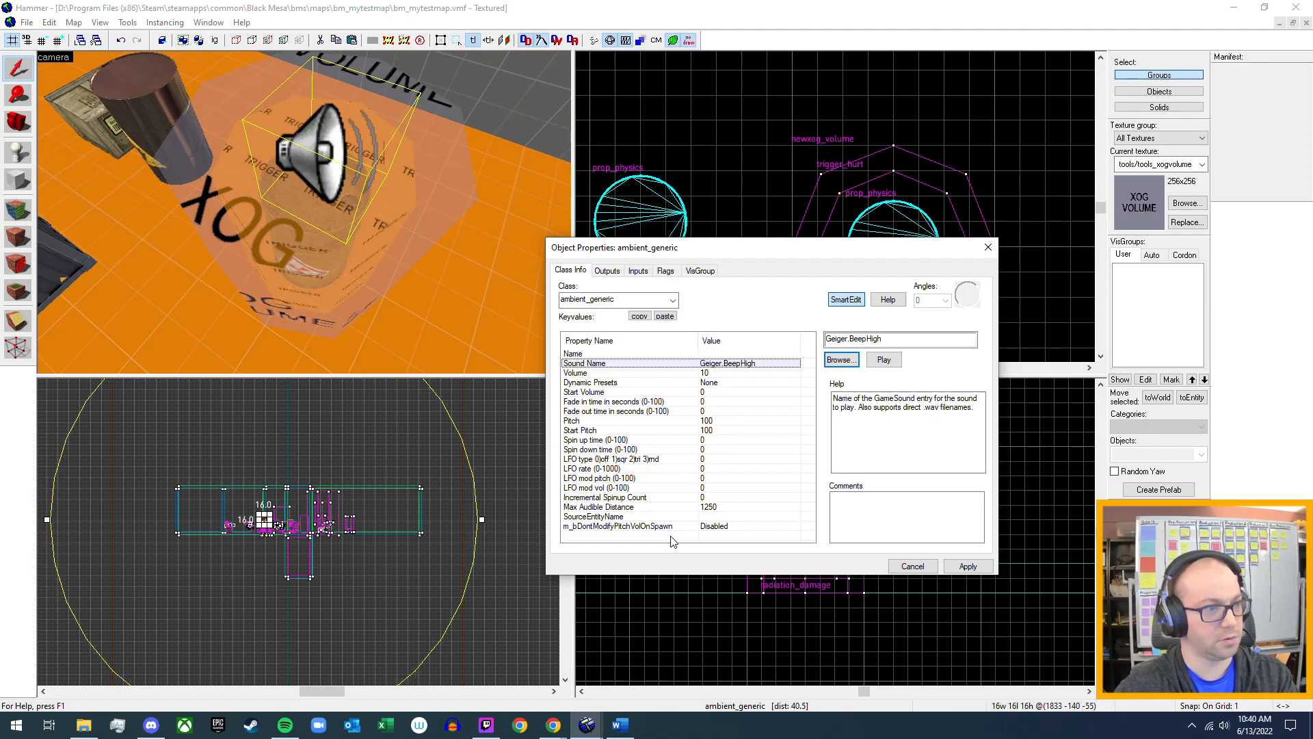
Turn off the ambient_generic's Is NOT Looped flag, apply the changes and close its properties.
left_click(605, 271)
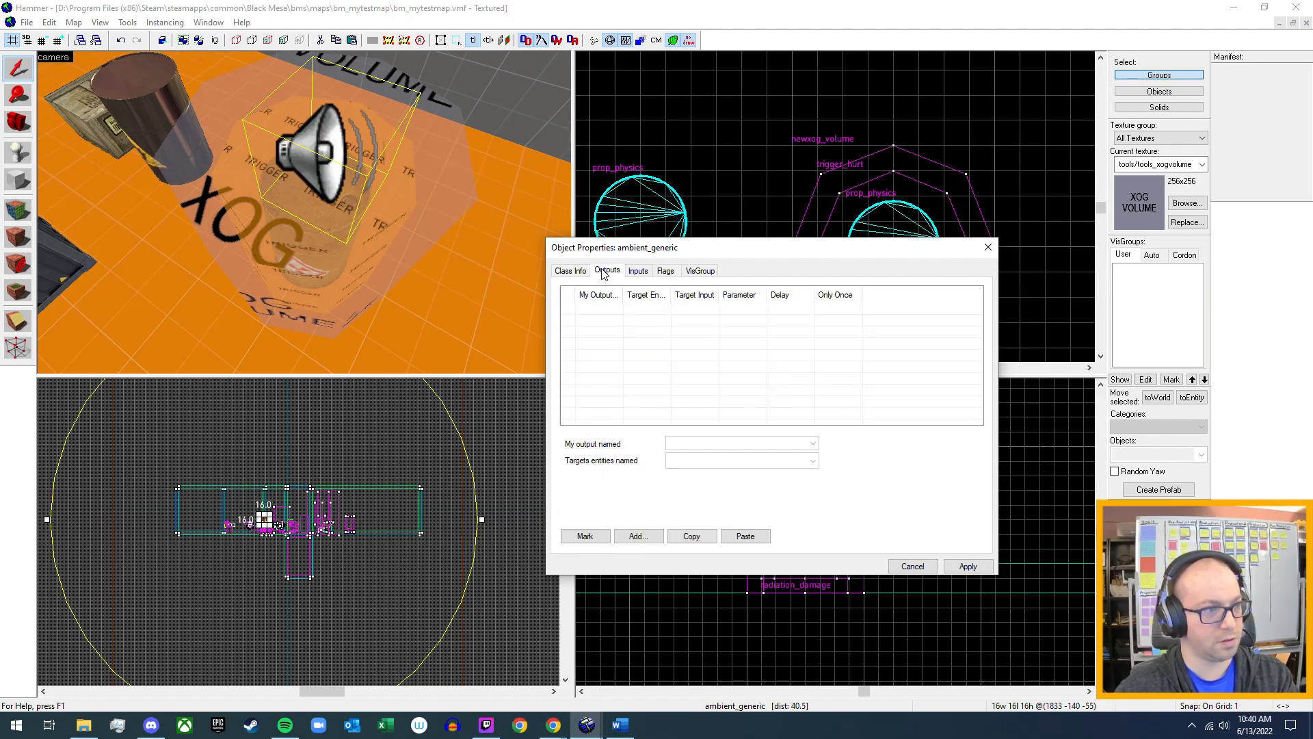
left_click(639, 272)
left_click(664, 271)
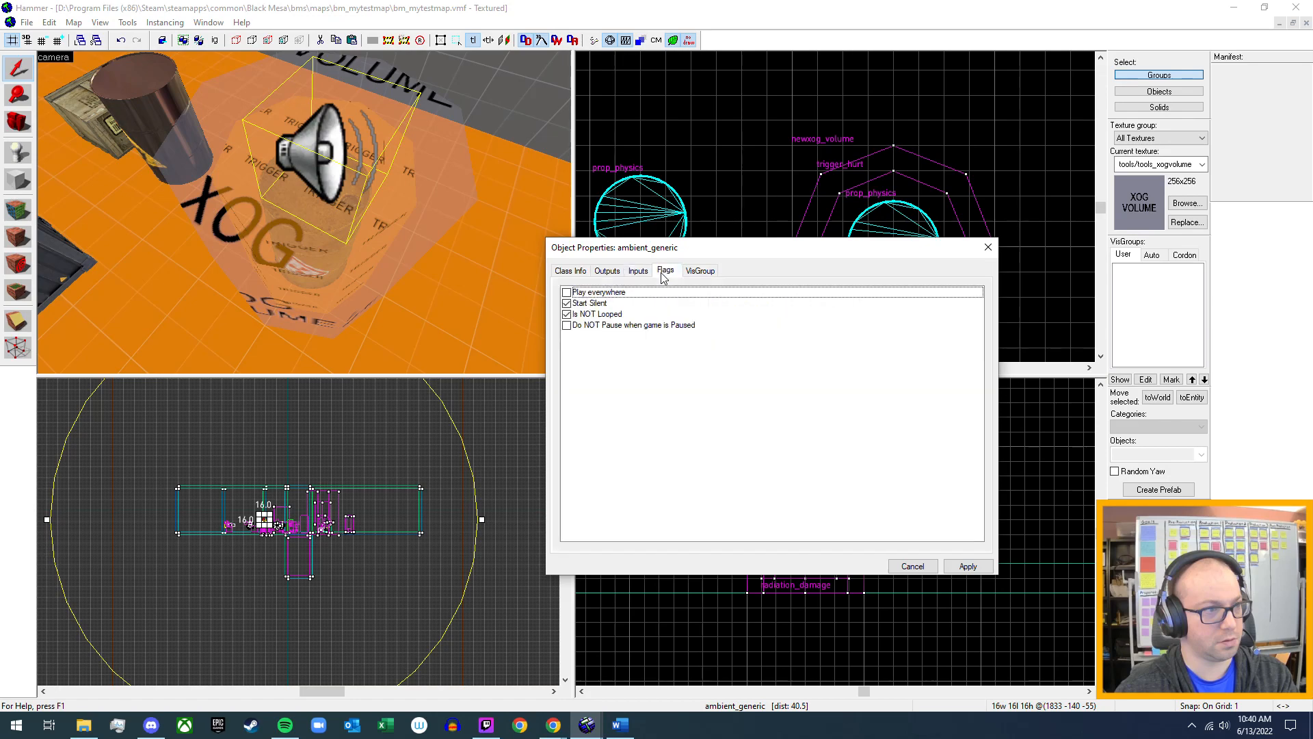
left_click(567, 314)
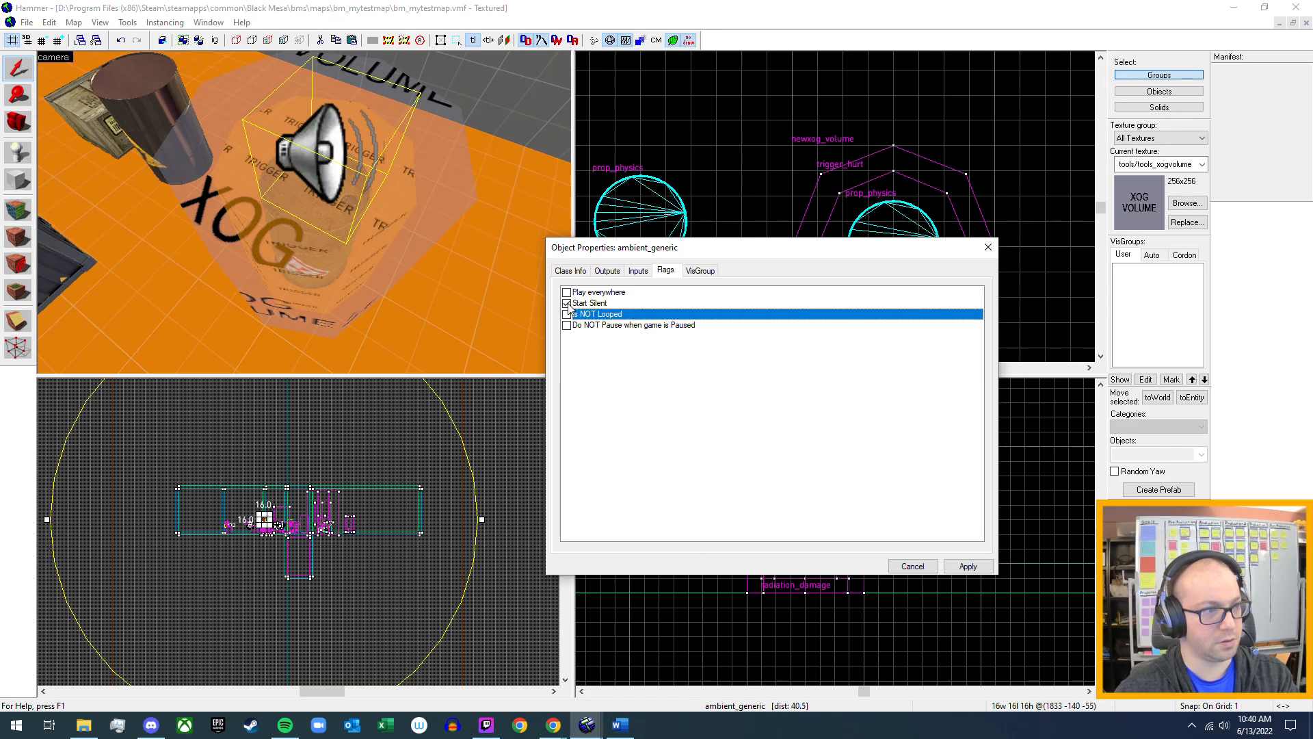
left_click(641, 274)
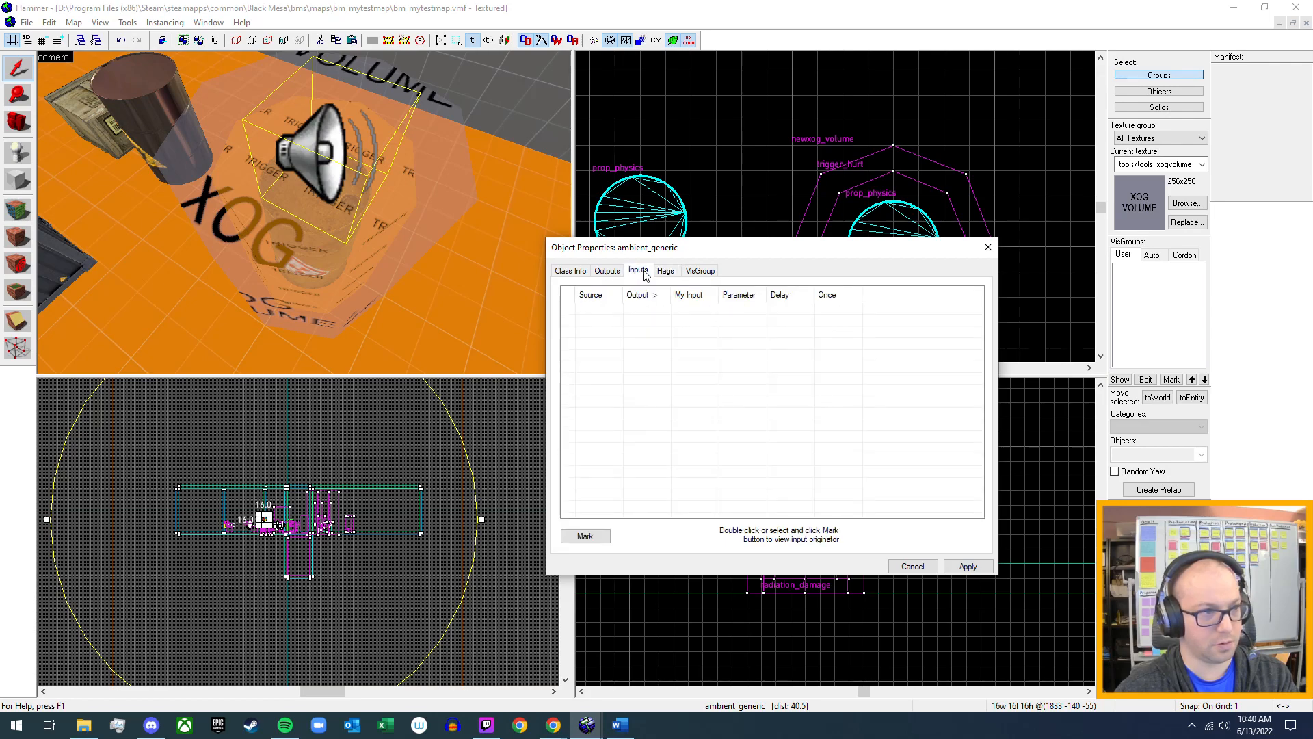
left_click(665, 272)
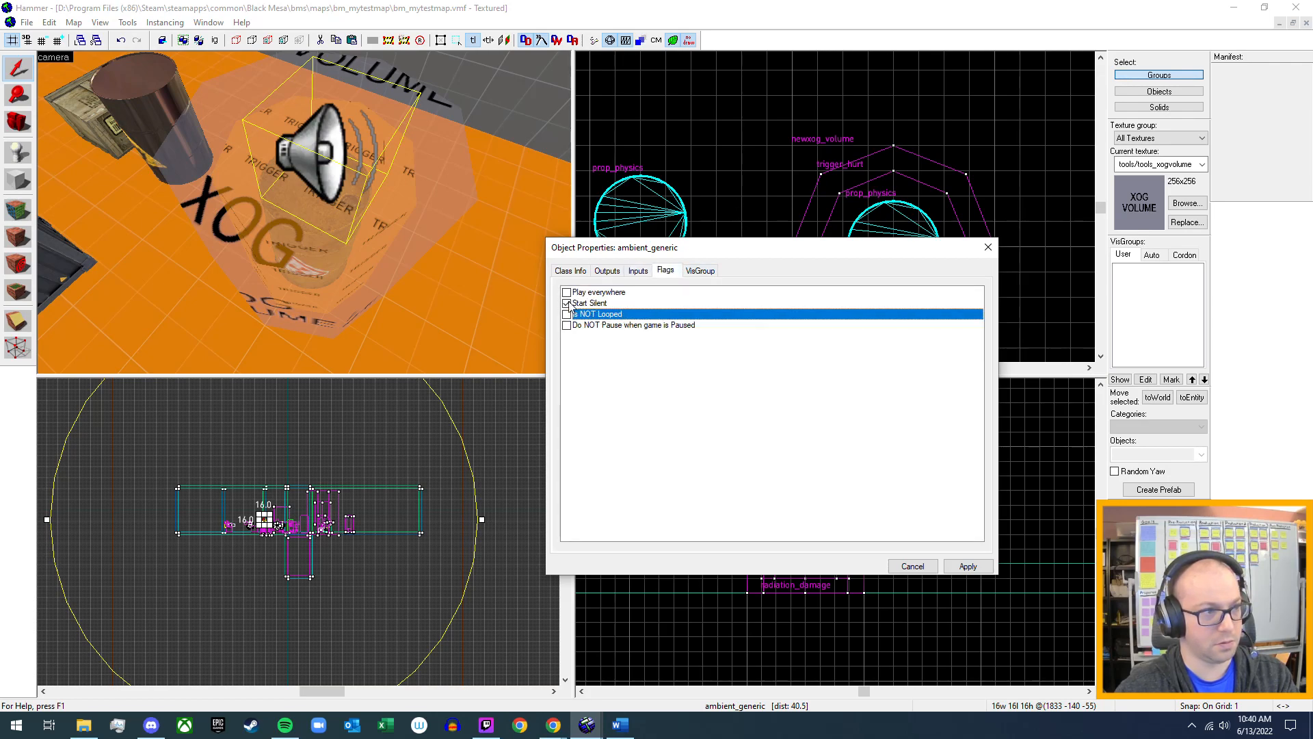
left_click(573, 276)
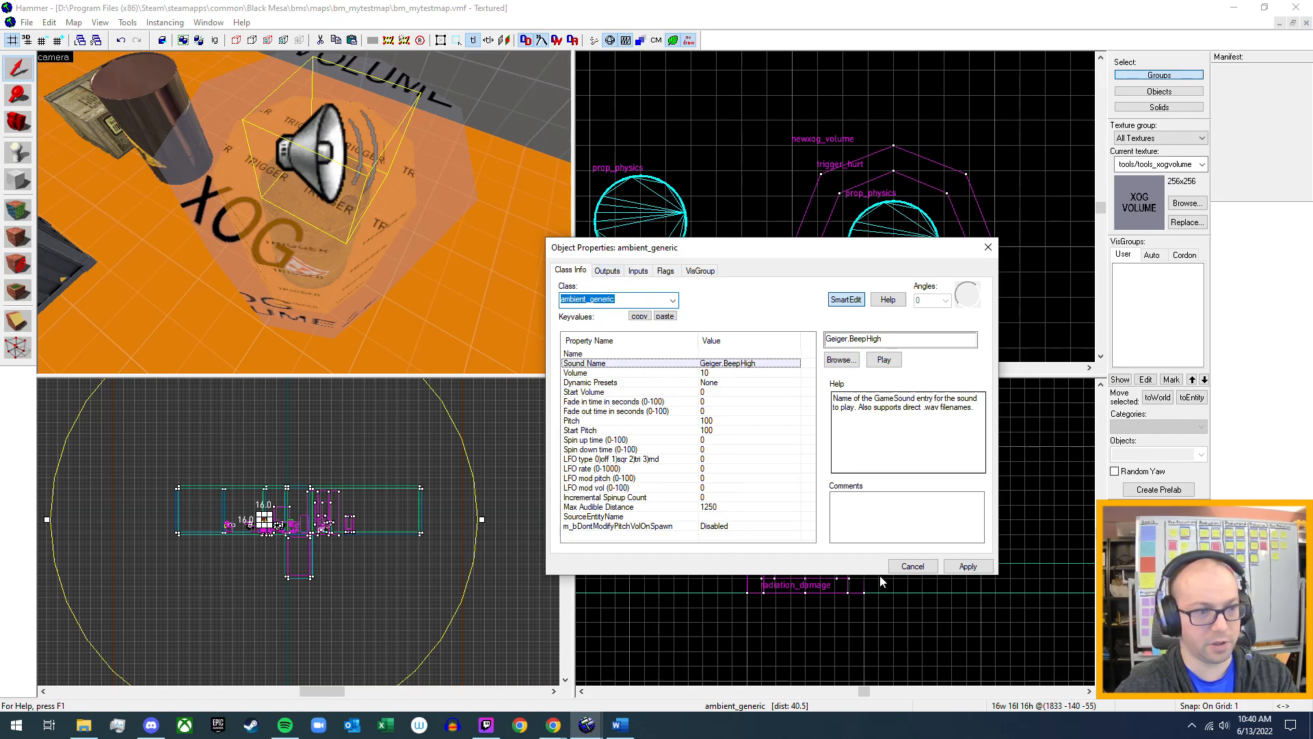
left_click(967, 566)
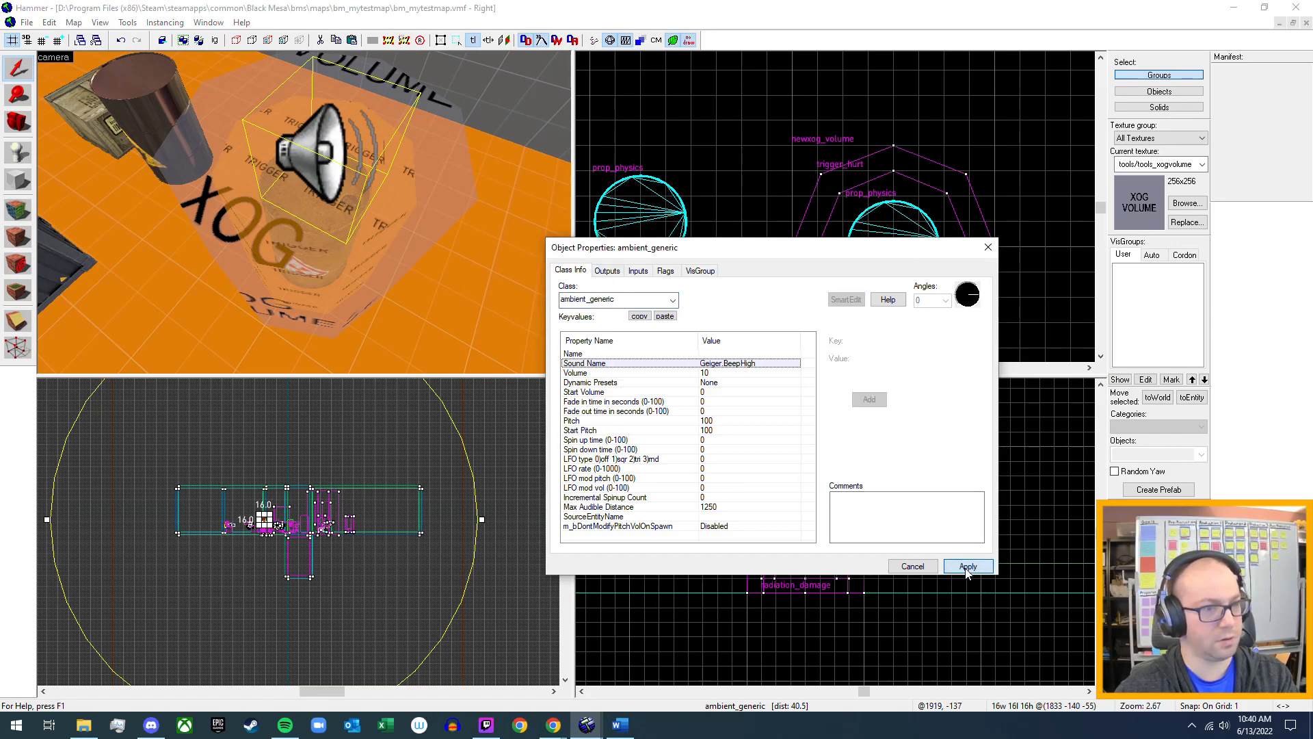
left_click(988, 248)
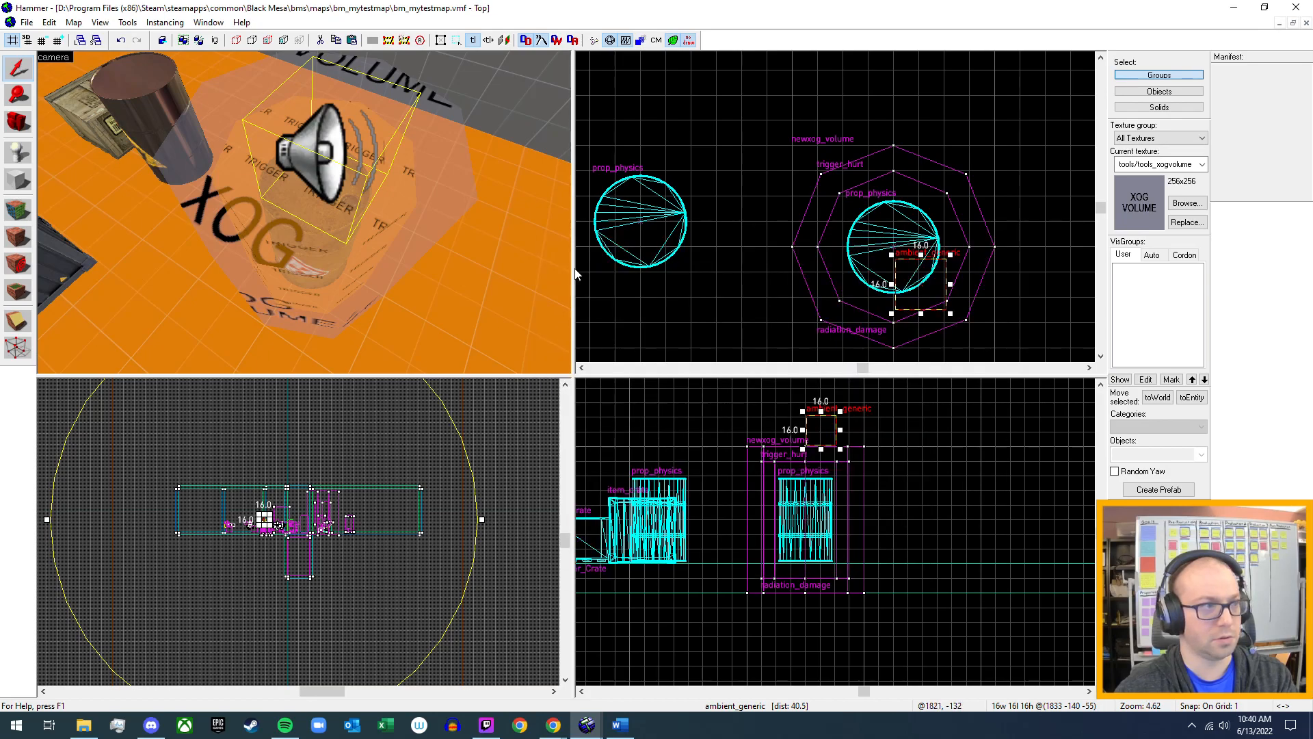
Add an OnStartTouch output to the newxog_volume around the barrel and check its list of target entities.
key("z")
key("w")
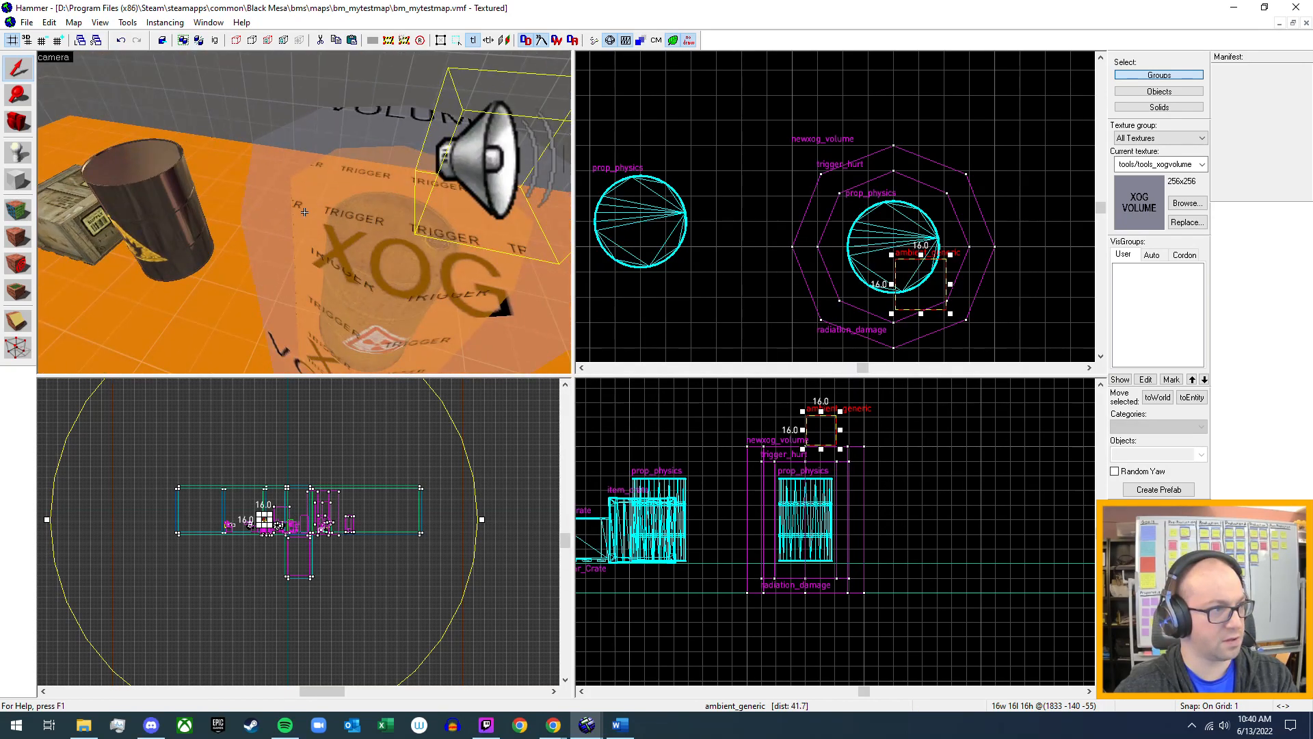
key("d")
key("s")
key("d")
key("s")
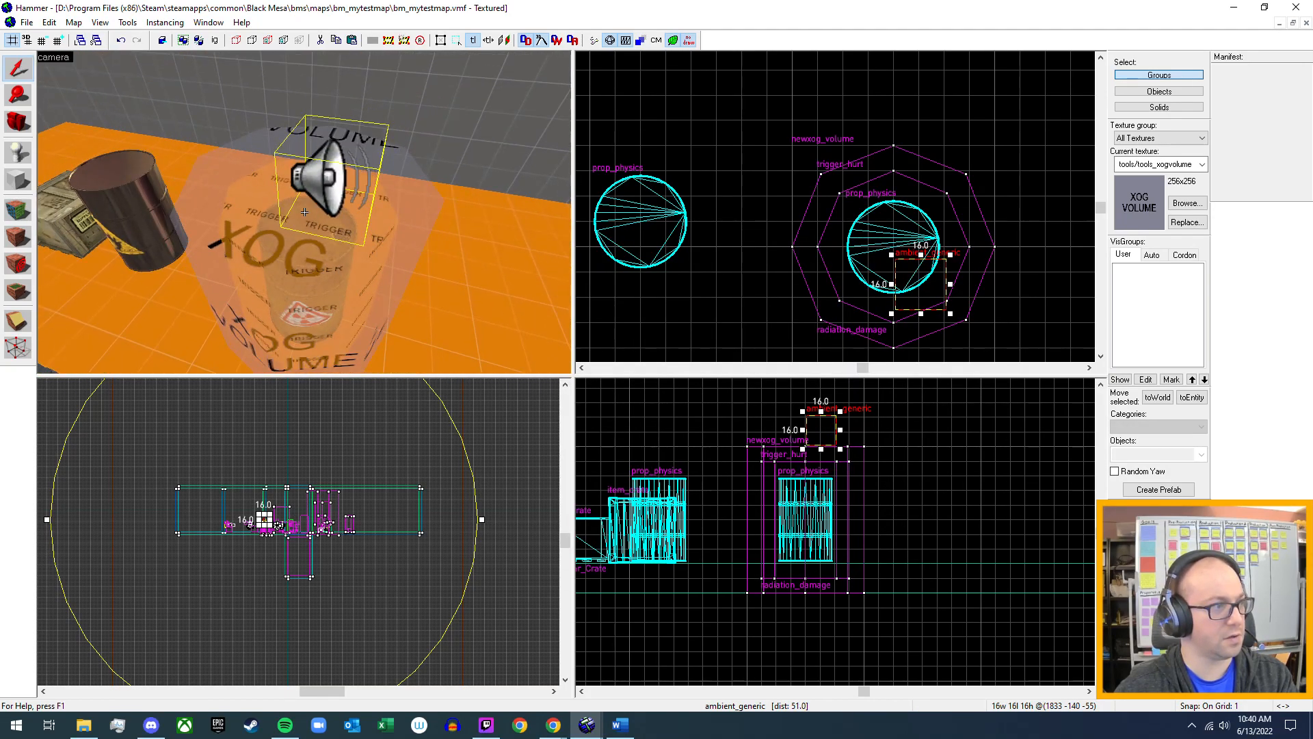
left_click(296, 261)
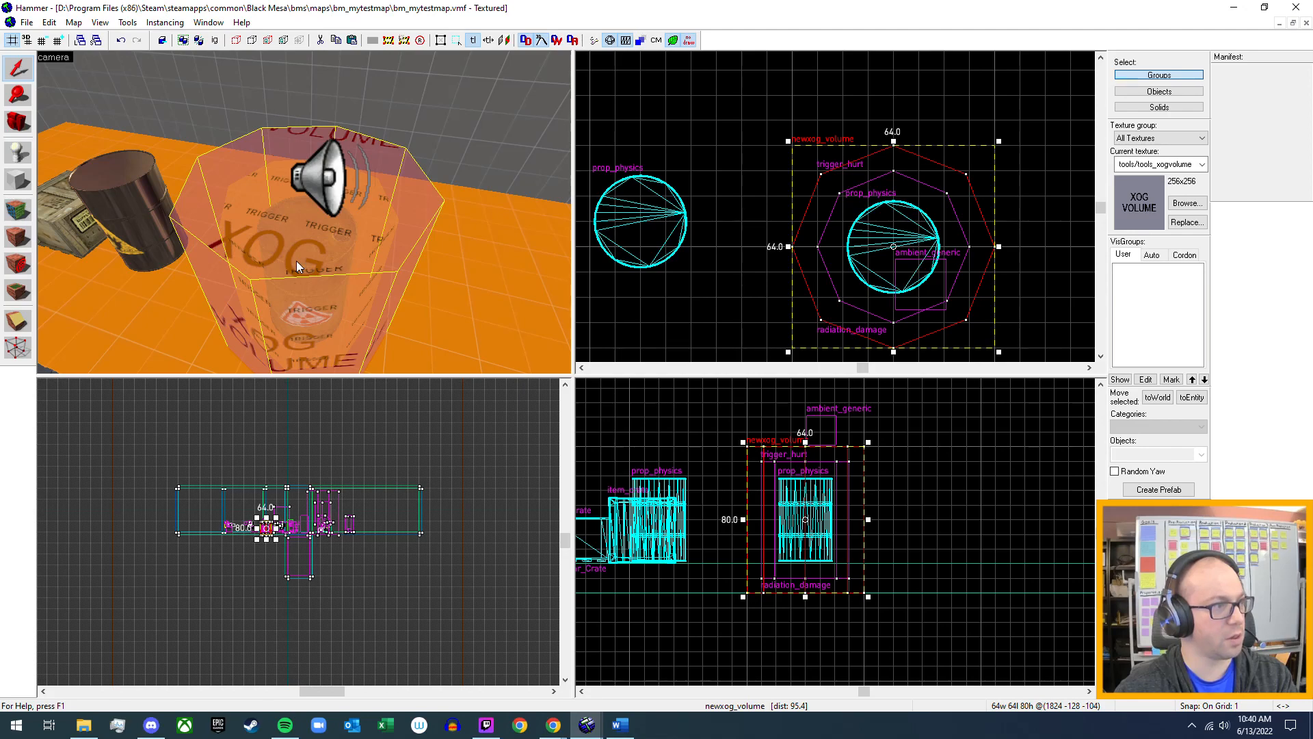
key("alt+Return")
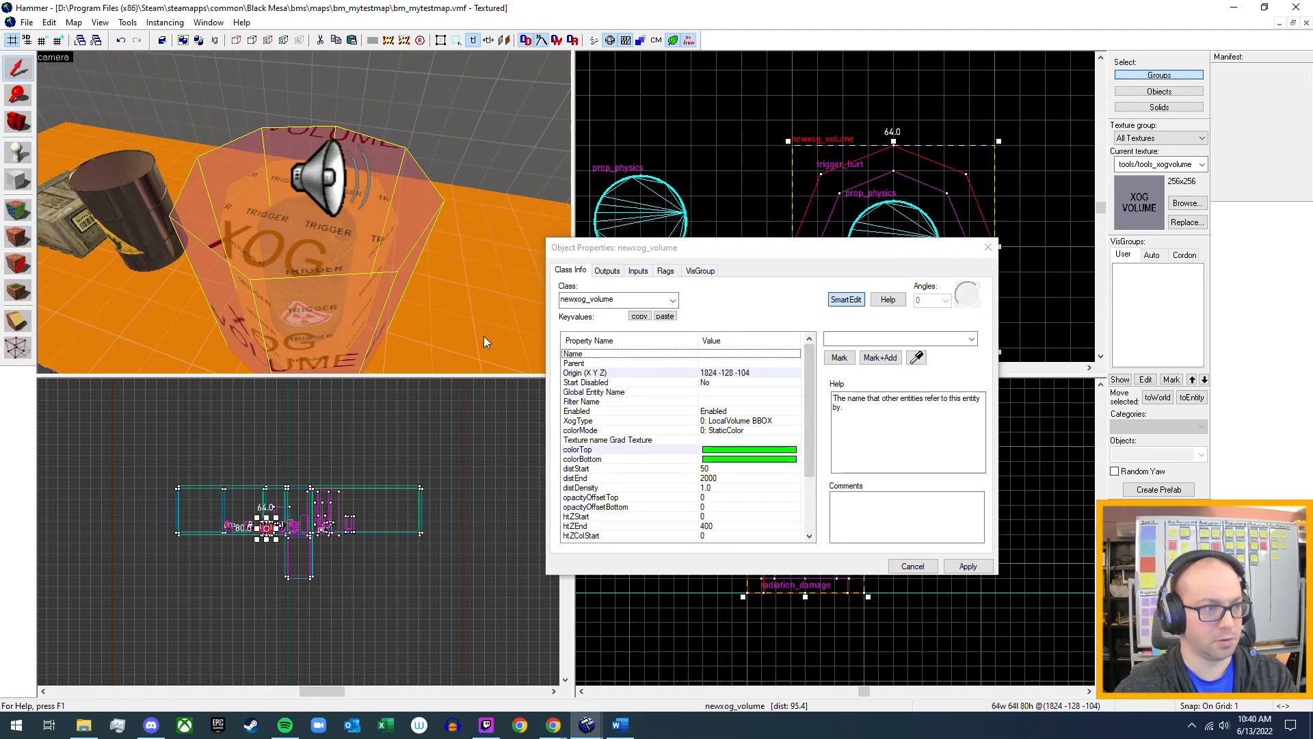
left_click(607, 271)
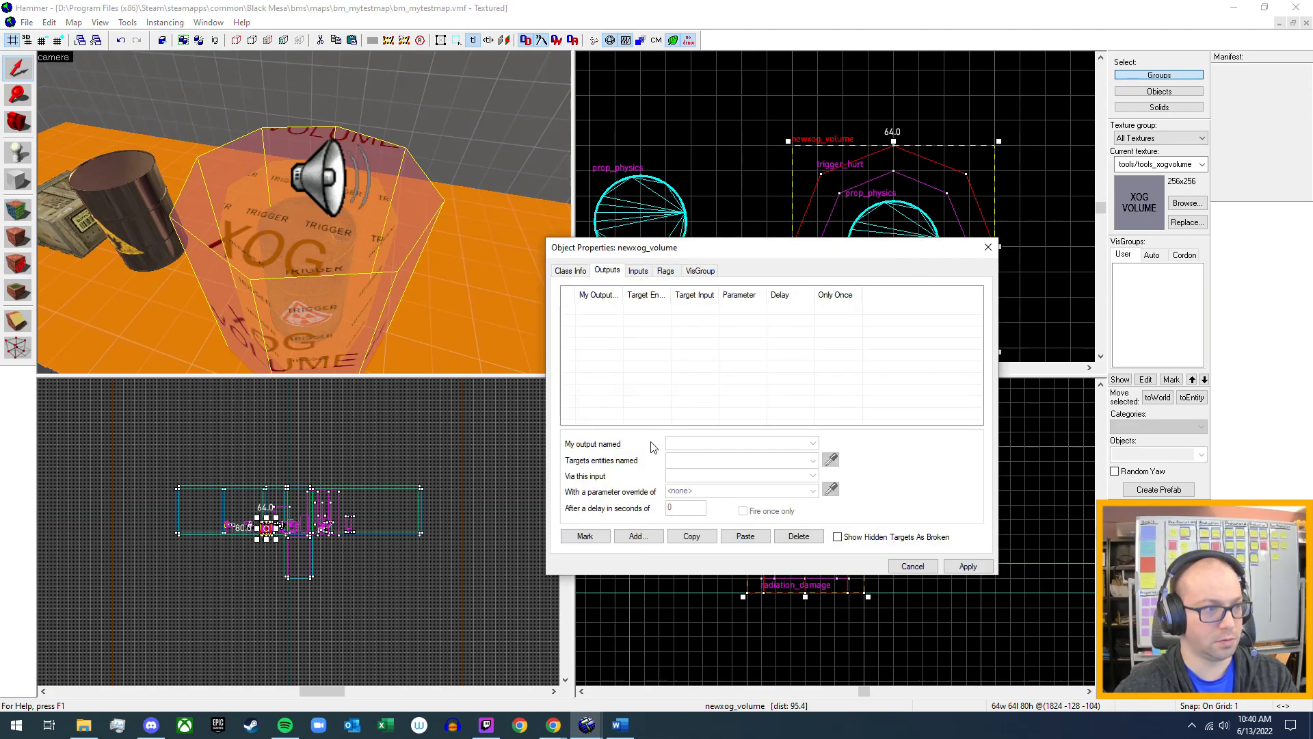
left_click(639, 537)
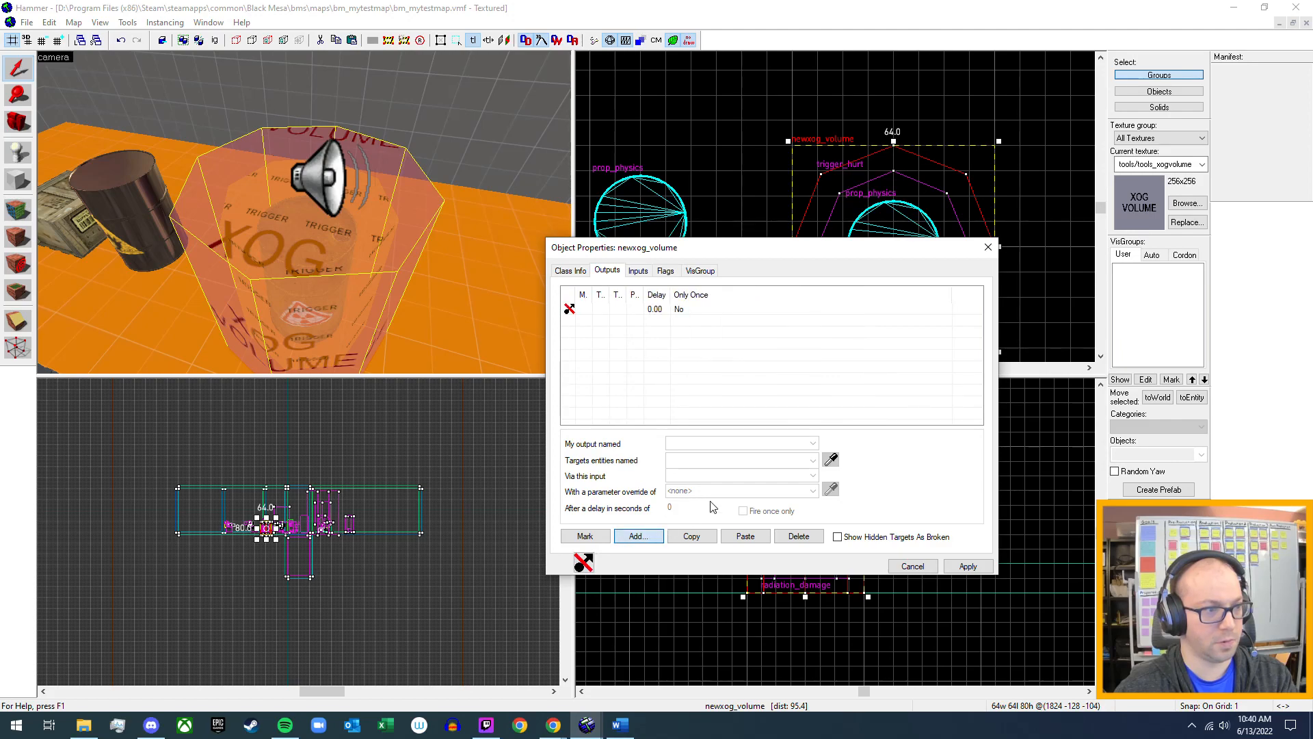
left_click(813, 444)
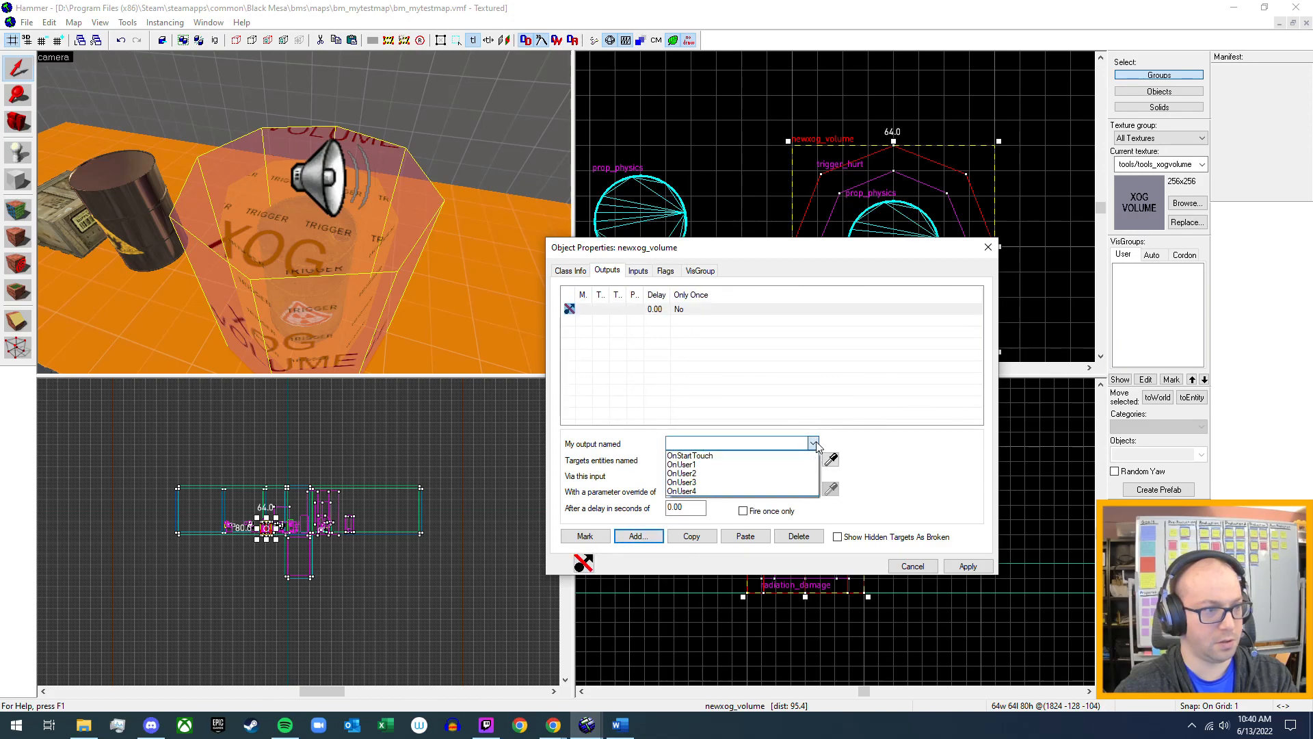
left_click(772, 456)
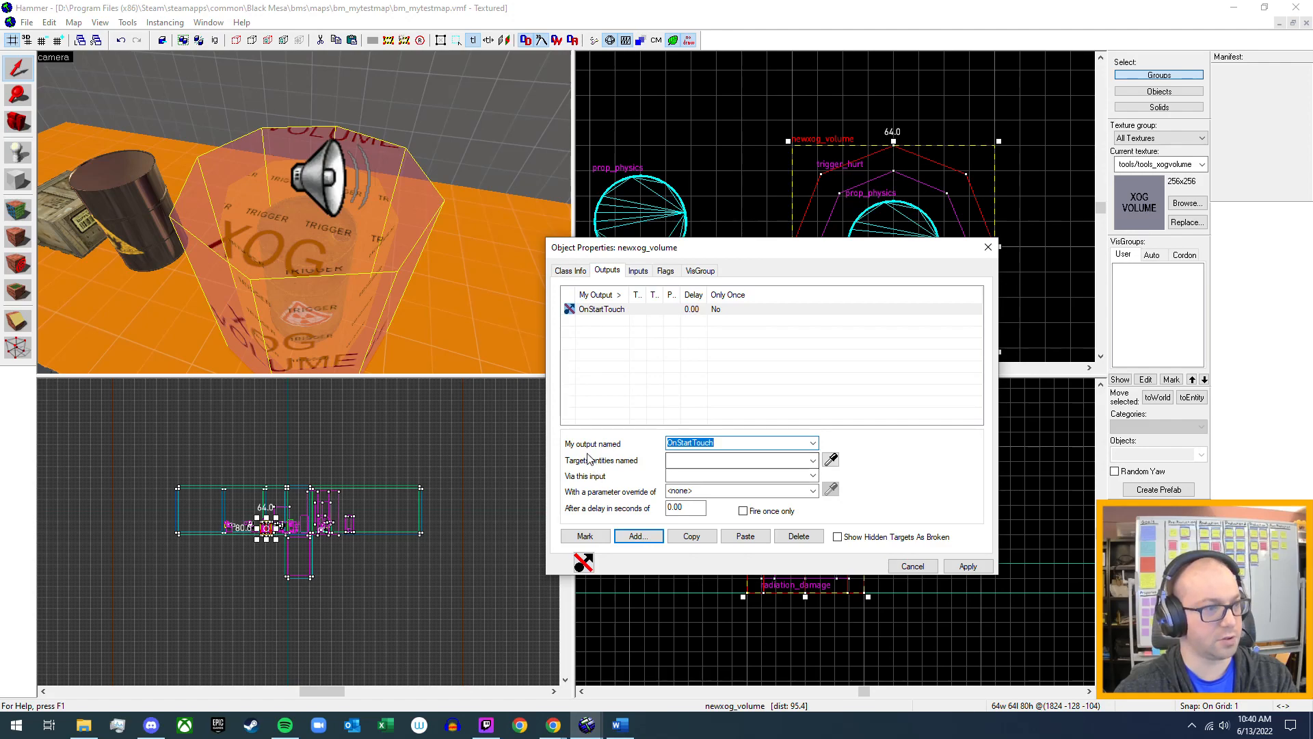
left_click(813, 461)
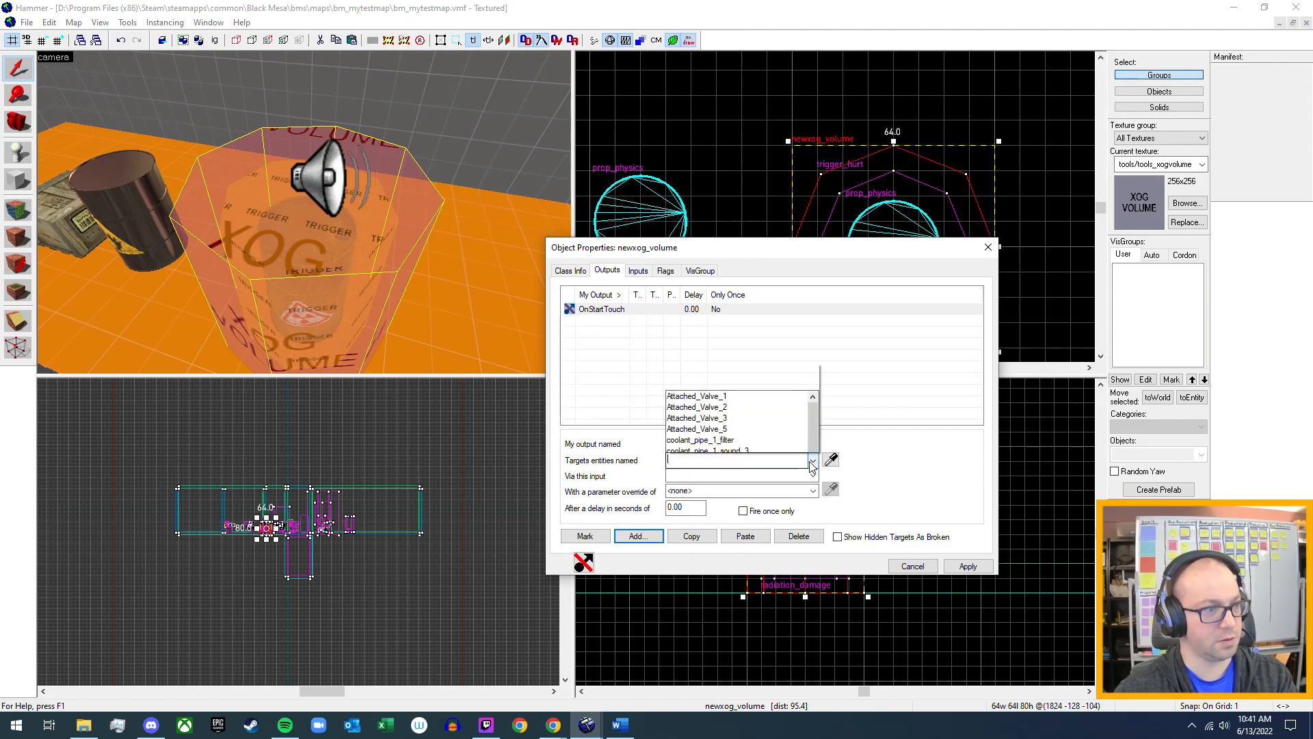
left_click(812, 462)
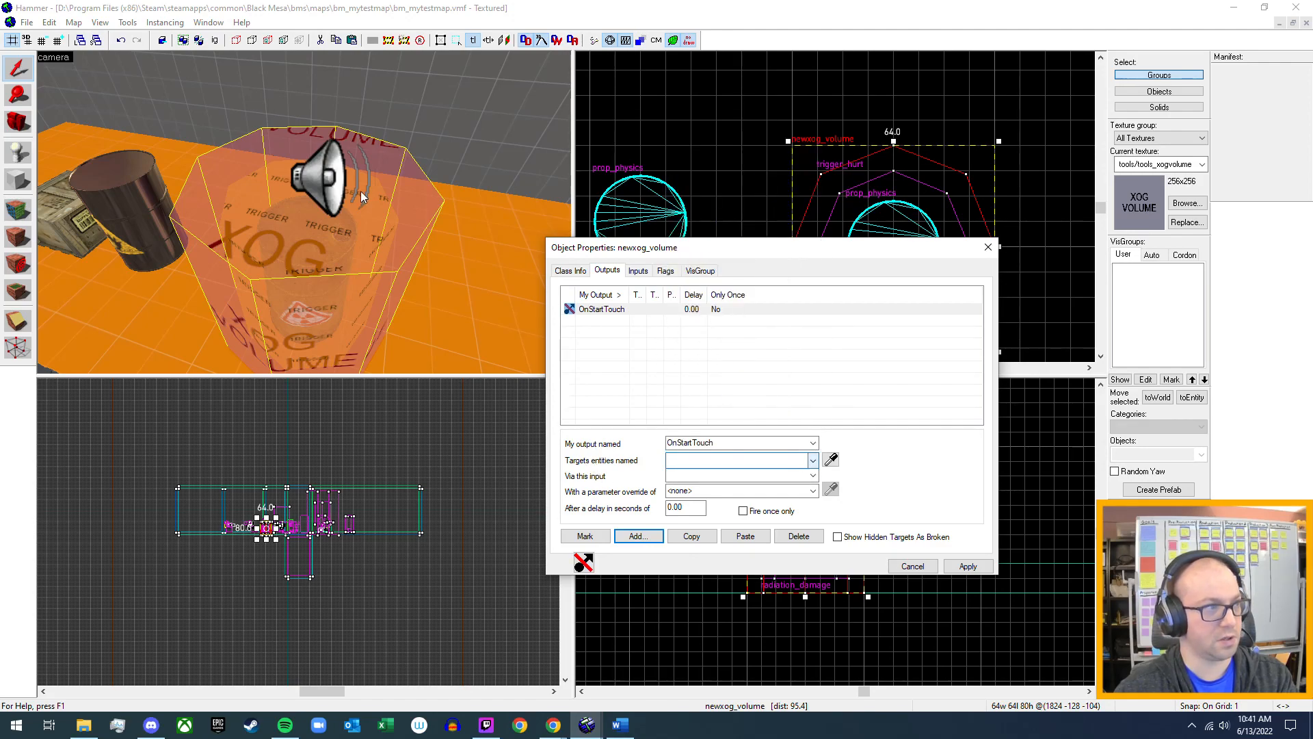
Name the ambient_generic above the barrel Geiger_Beep, apply the change and close its properties.
left_click(317, 176)
left_click(969, 566)
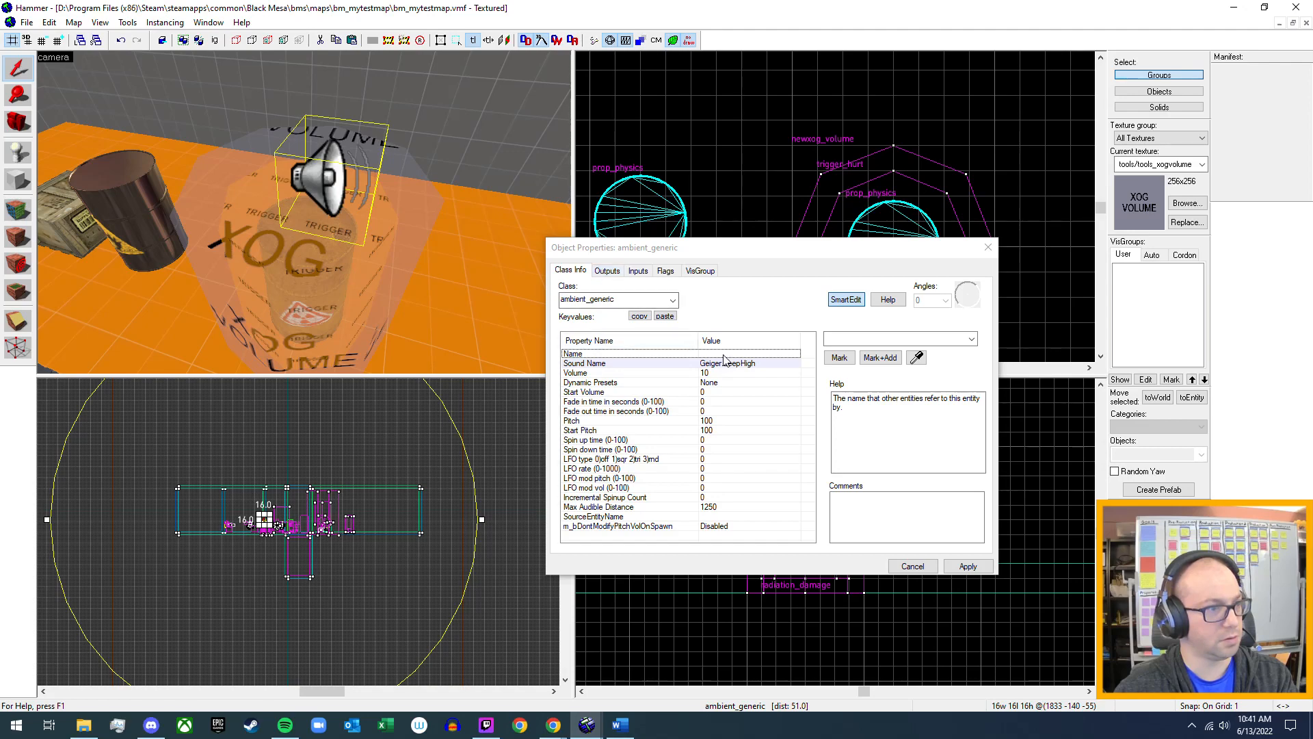
left_click(847, 340)
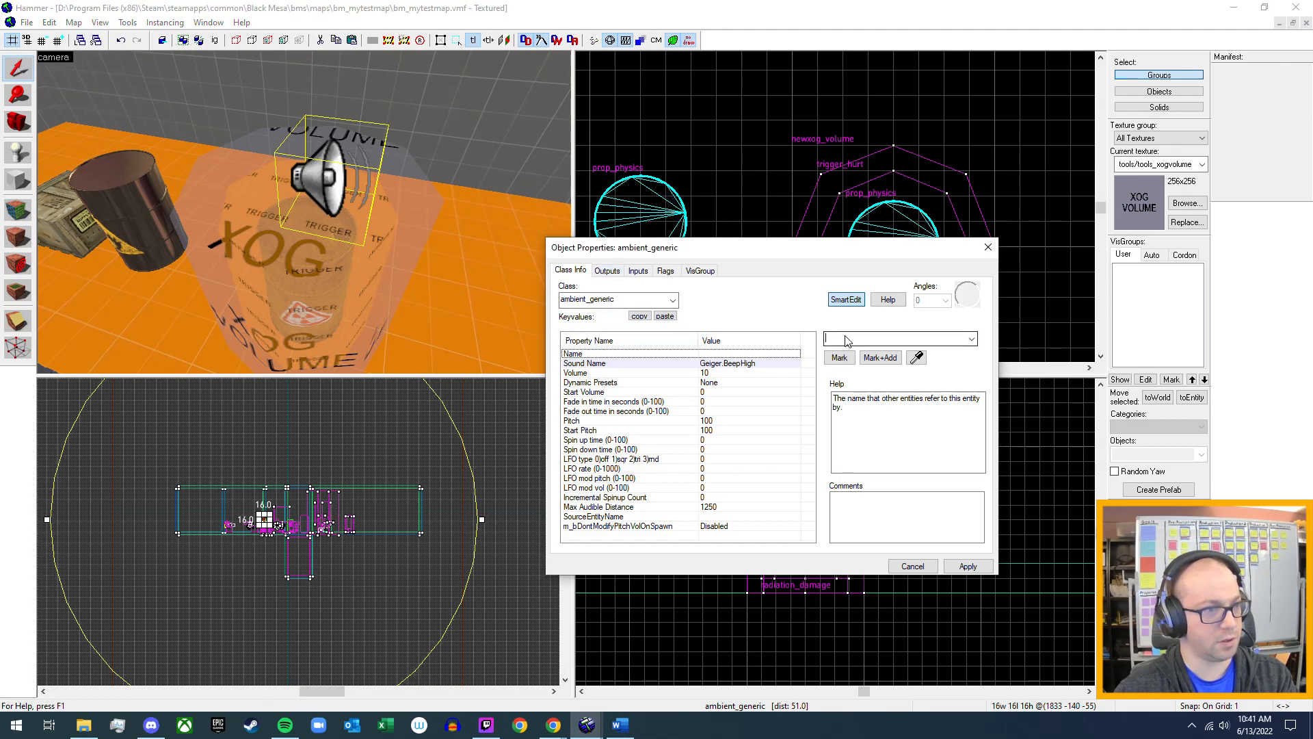
type("G")
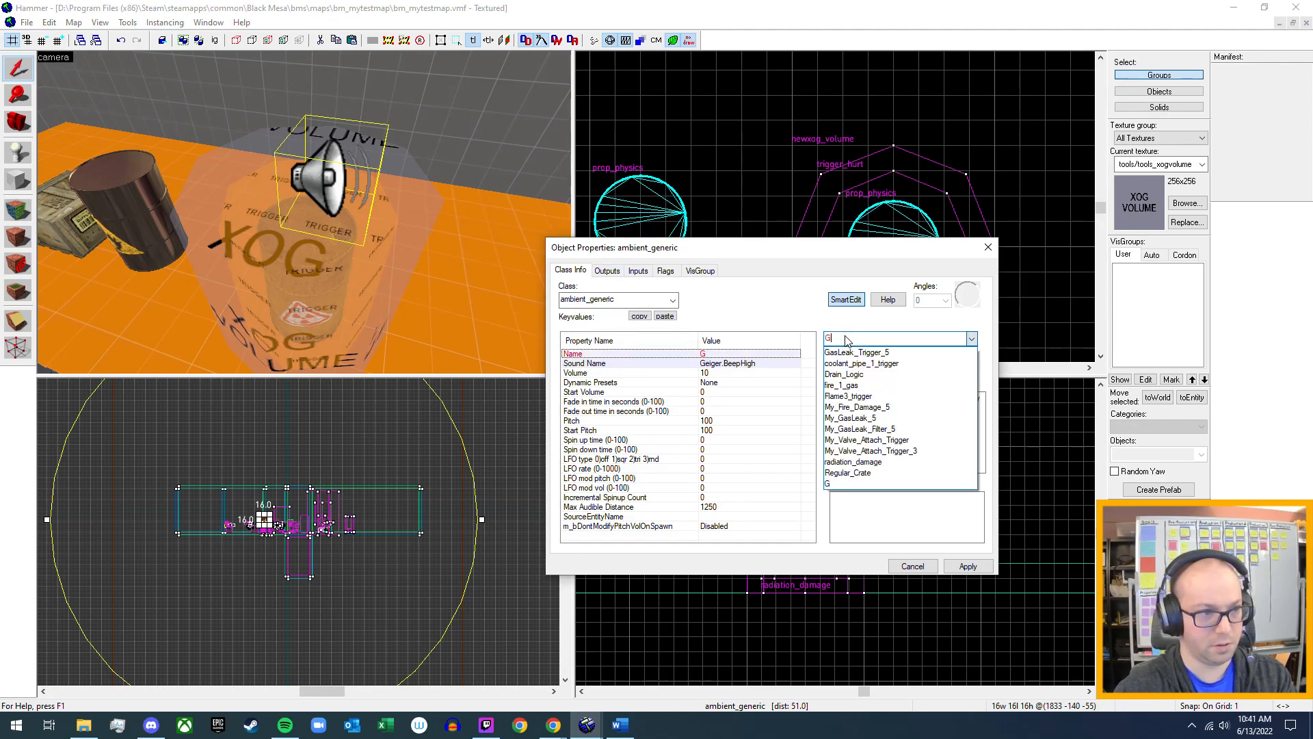
type("eiger")
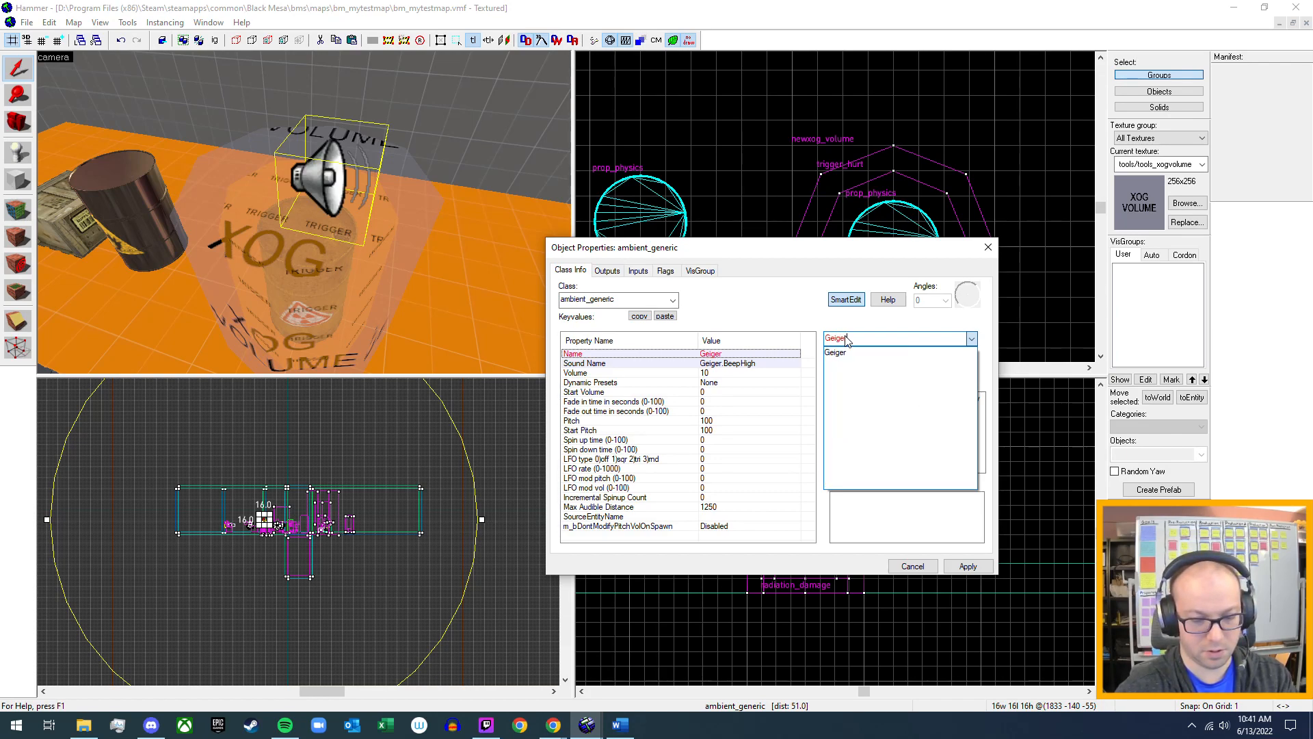
type("_Beep")
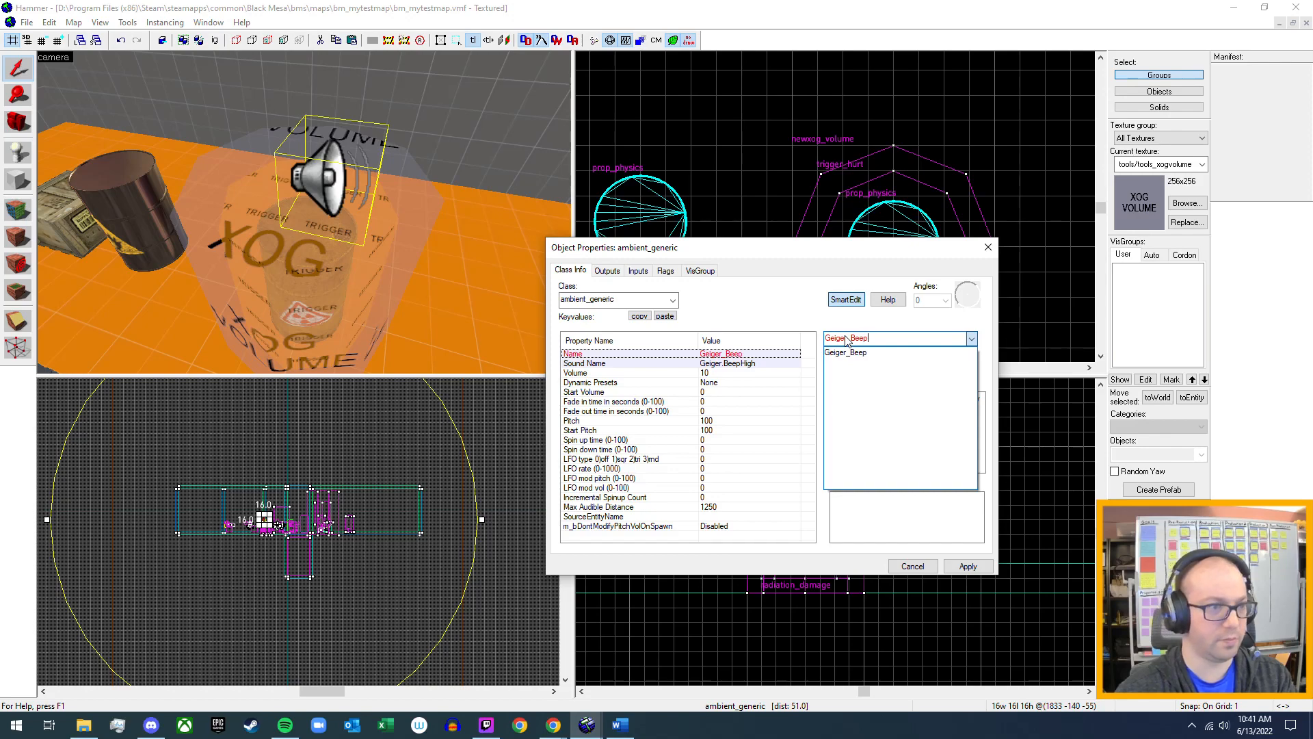
key("Return")
left_click(968, 566)
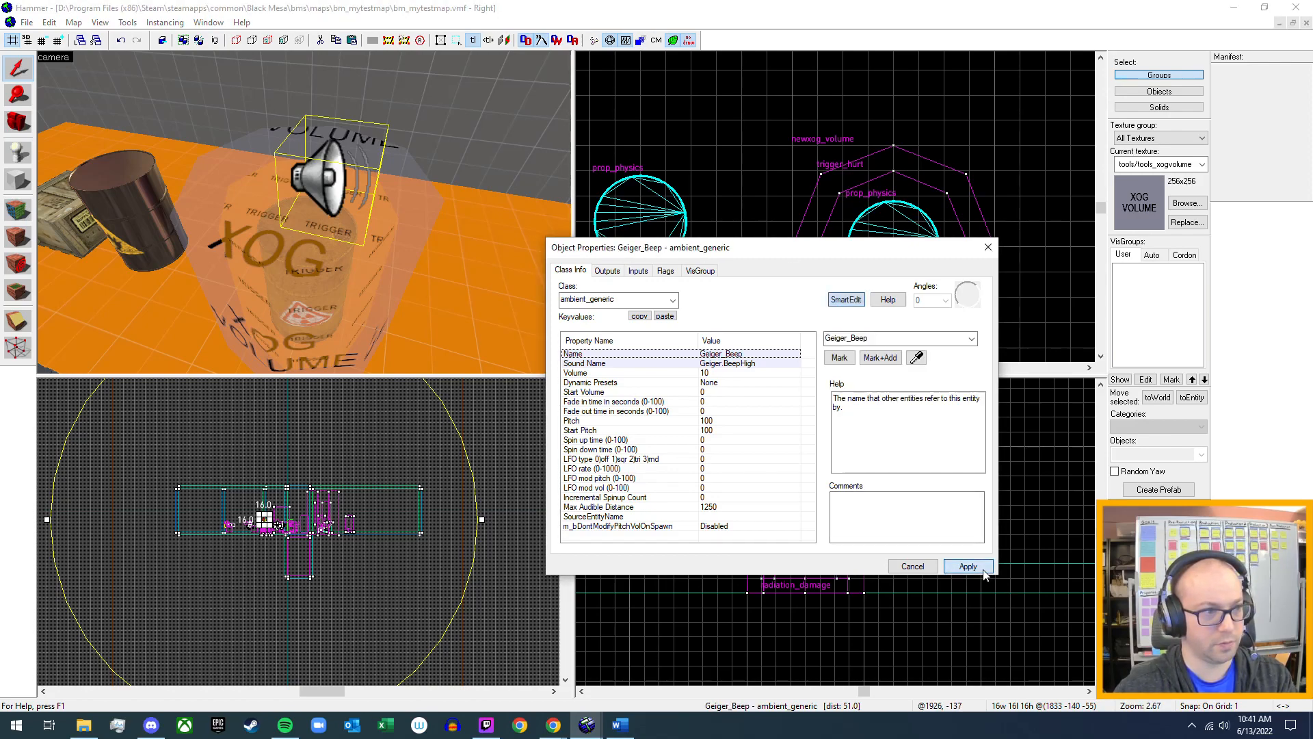
left_click(987, 246)
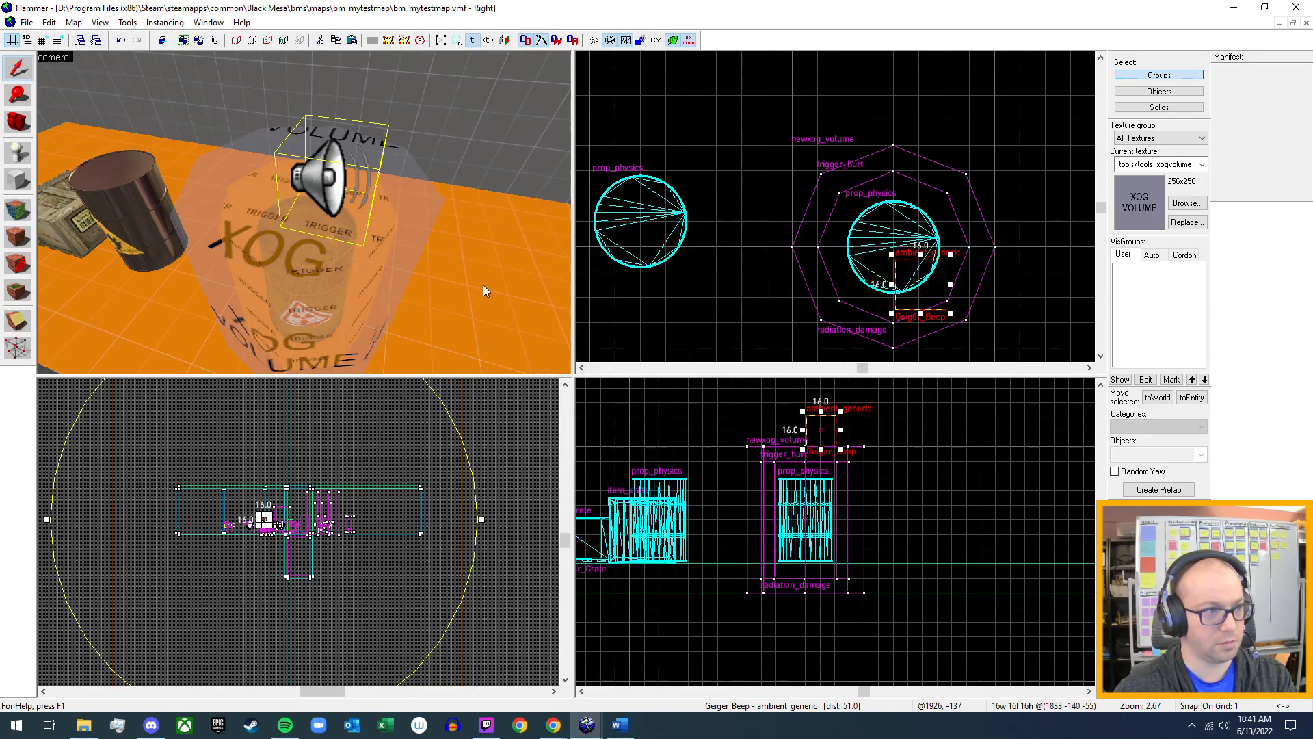
Name the newxog_volume around the barrel Radioactive_Cloud and apply the change.
double_click(344, 268)
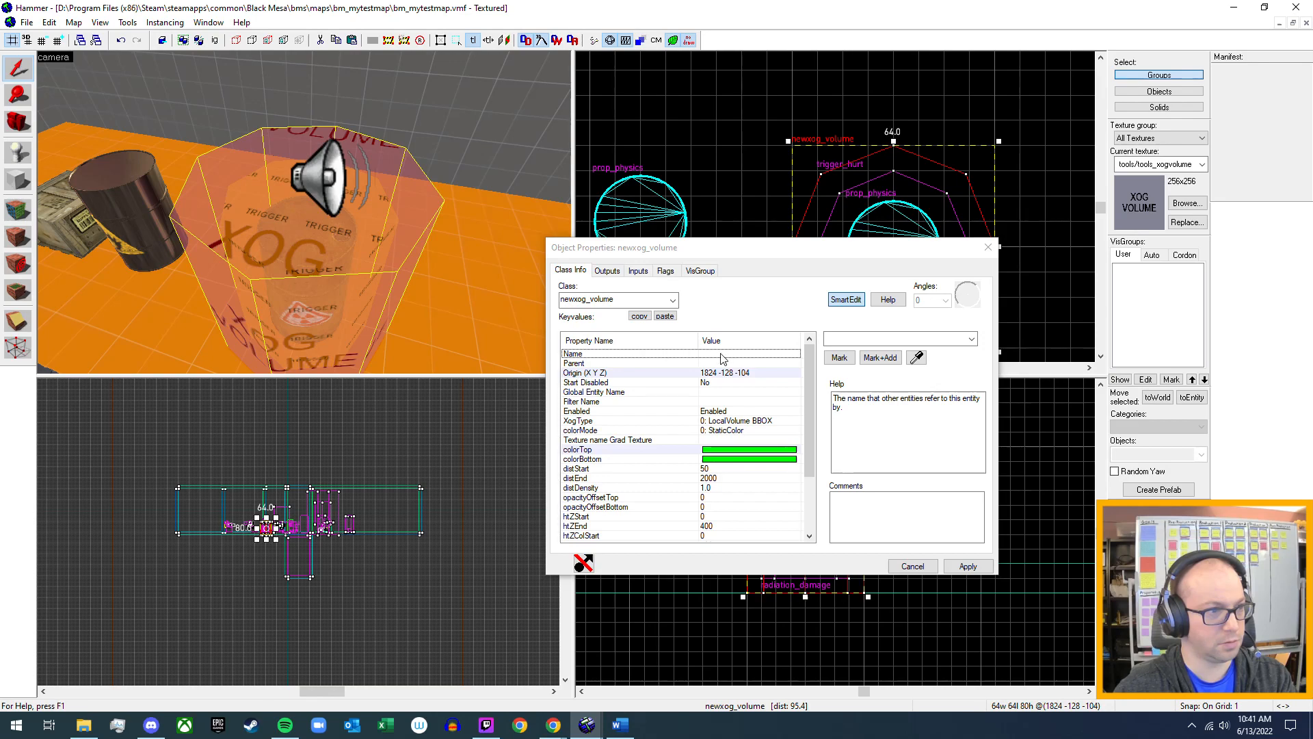
left_click(835, 340)
type("Radioactive_Cloud")
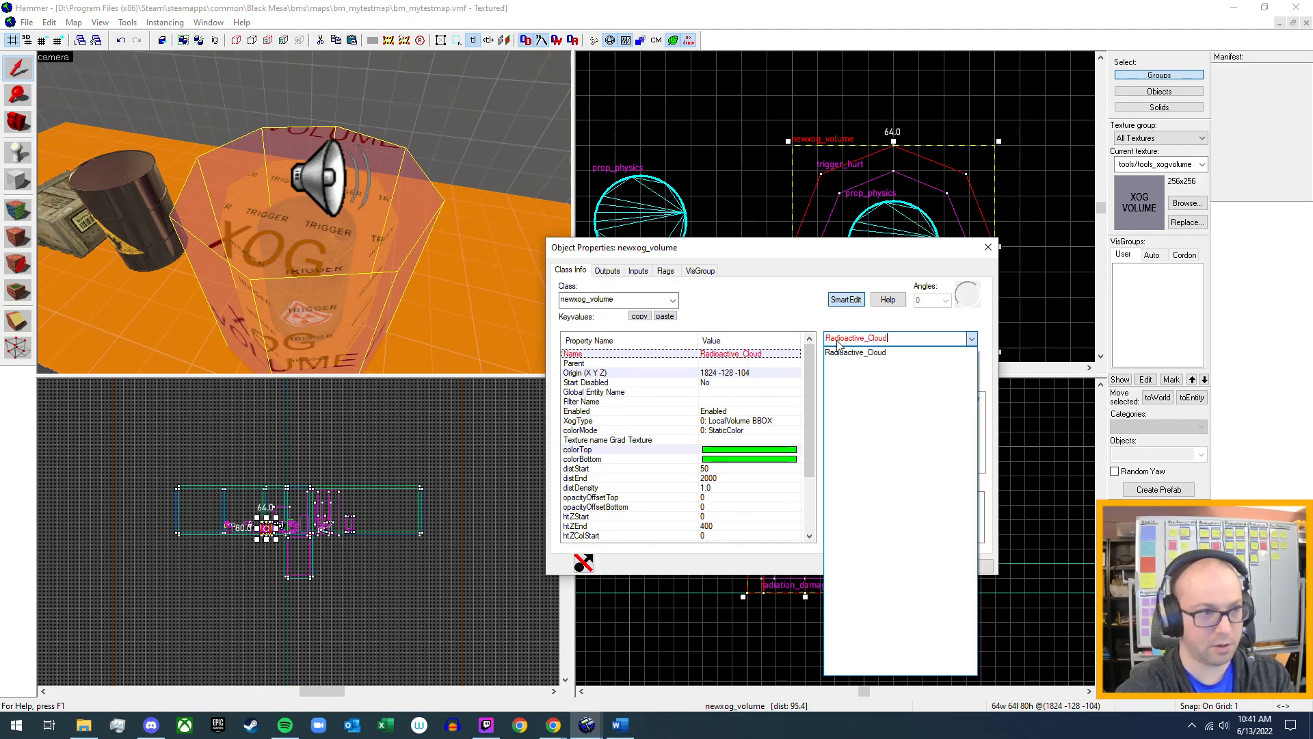
left_click(785, 316)
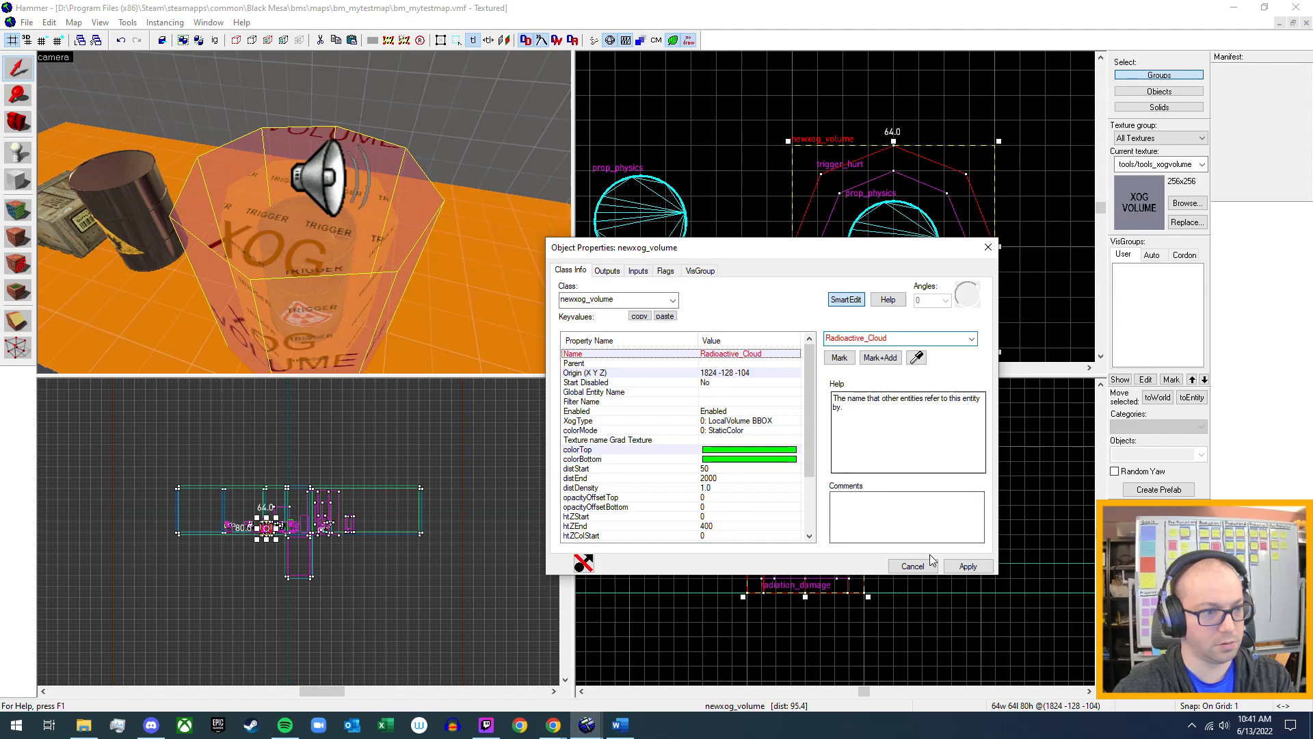
left_click(968, 566)
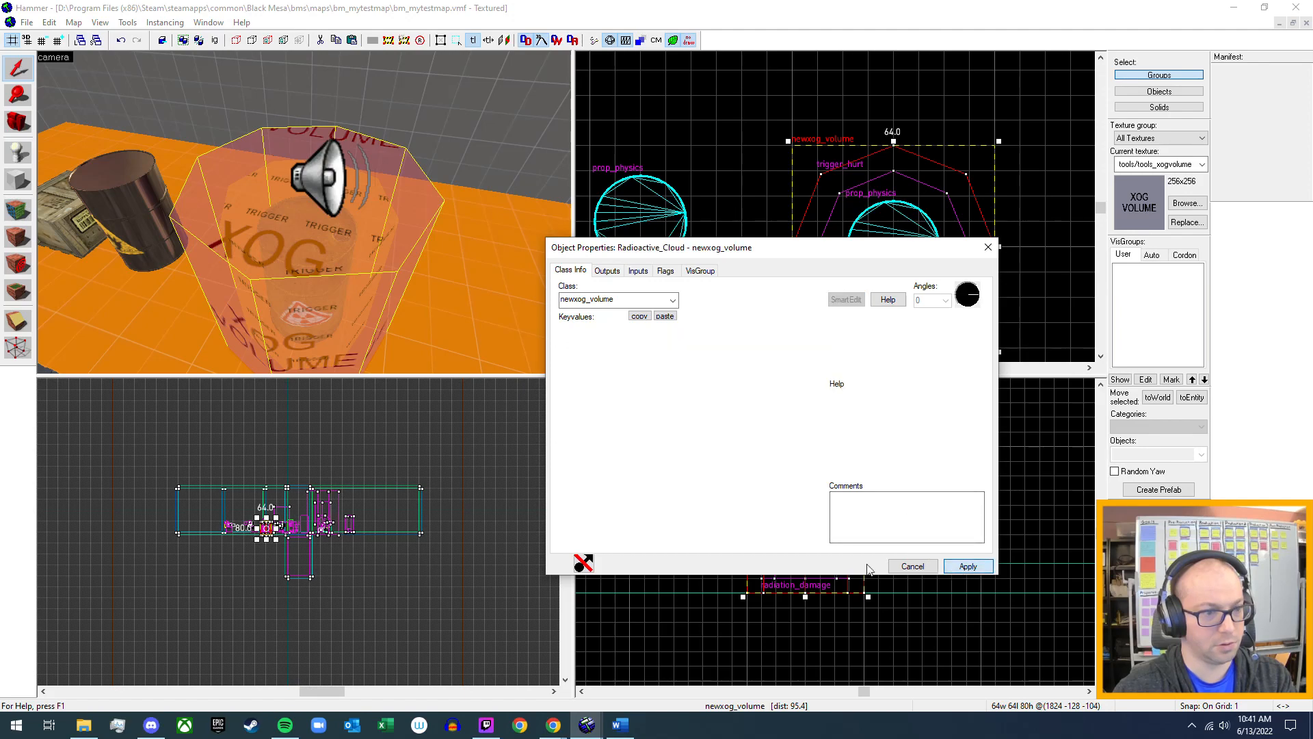
Make the Radioactive_Cloud volume's OnStartTouch output target Geiger_Beep with the PlaySound input.
left_click(607, 271)
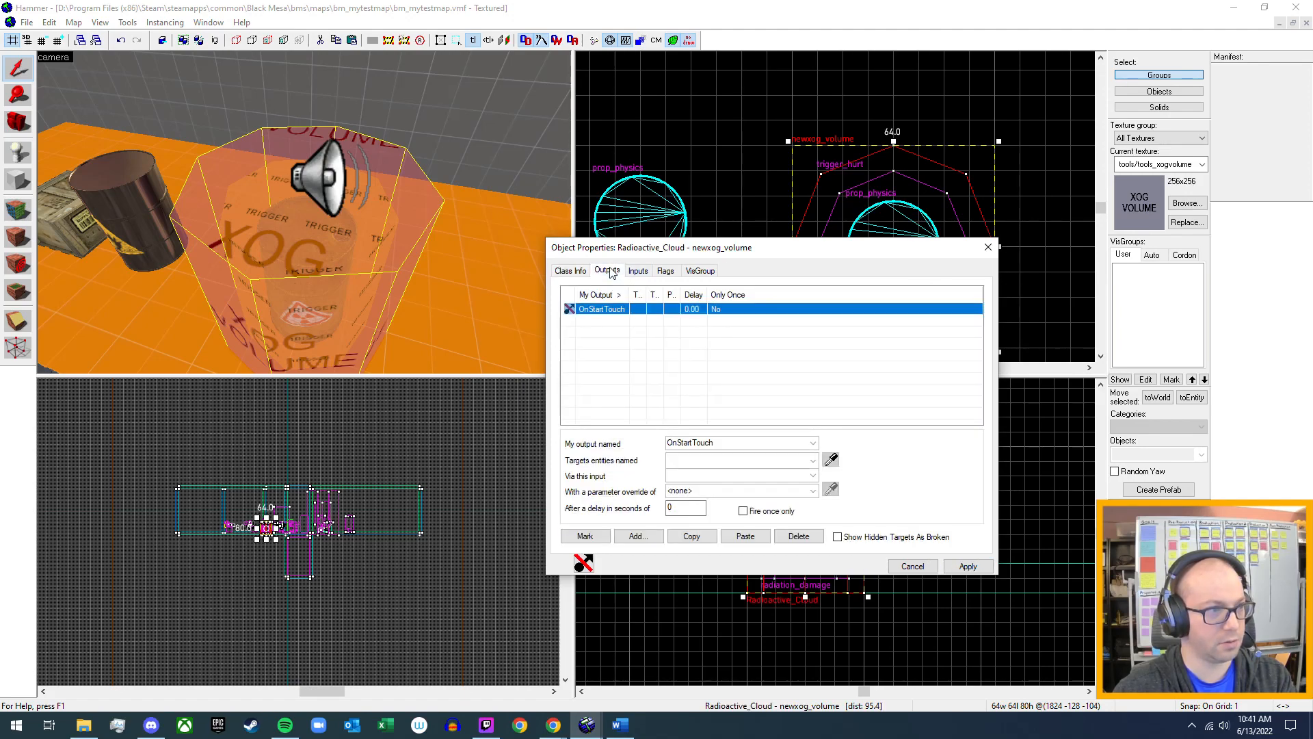
left_click(813, 460)
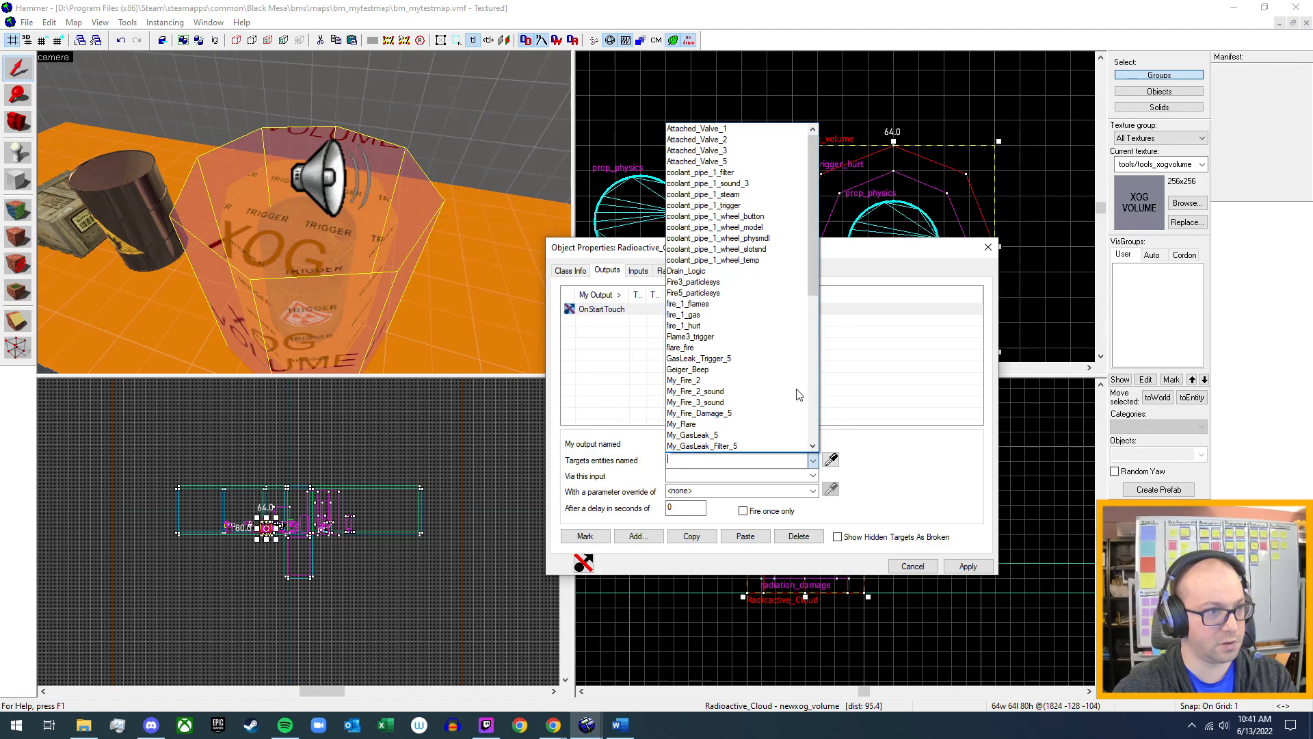
left_click(755, 371)
left_click(813, 475)
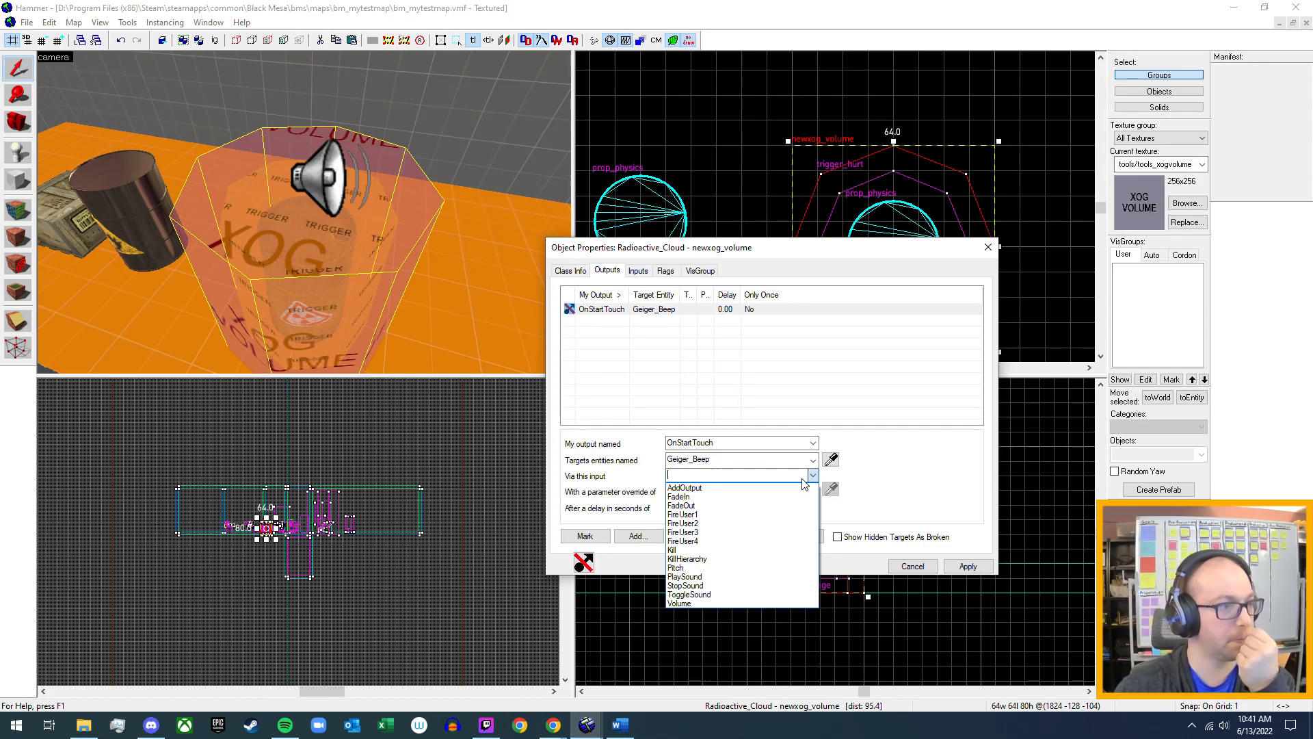
left_click(716, 581)
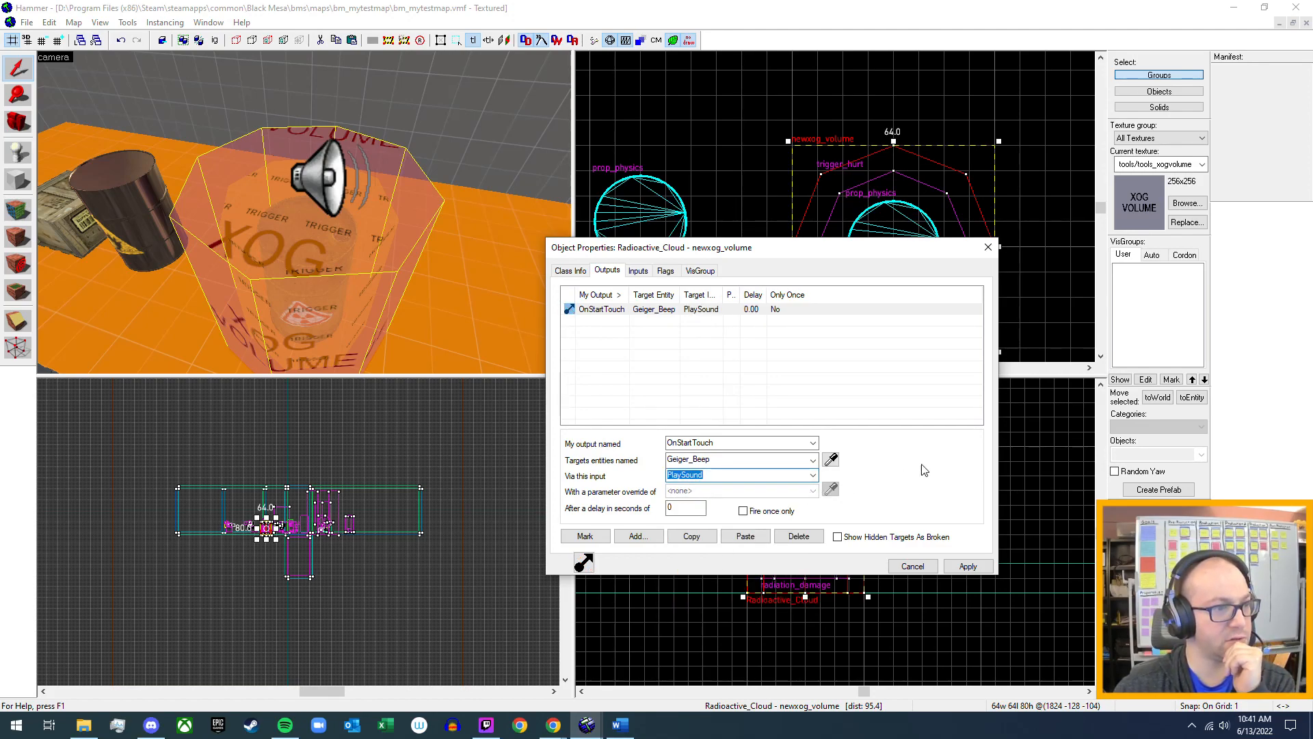
Add a second, blank output to Radioactive_Cloud and look through the available output names for an end-of-touch event.
left_click(638, 536)
left_click(813, 443)
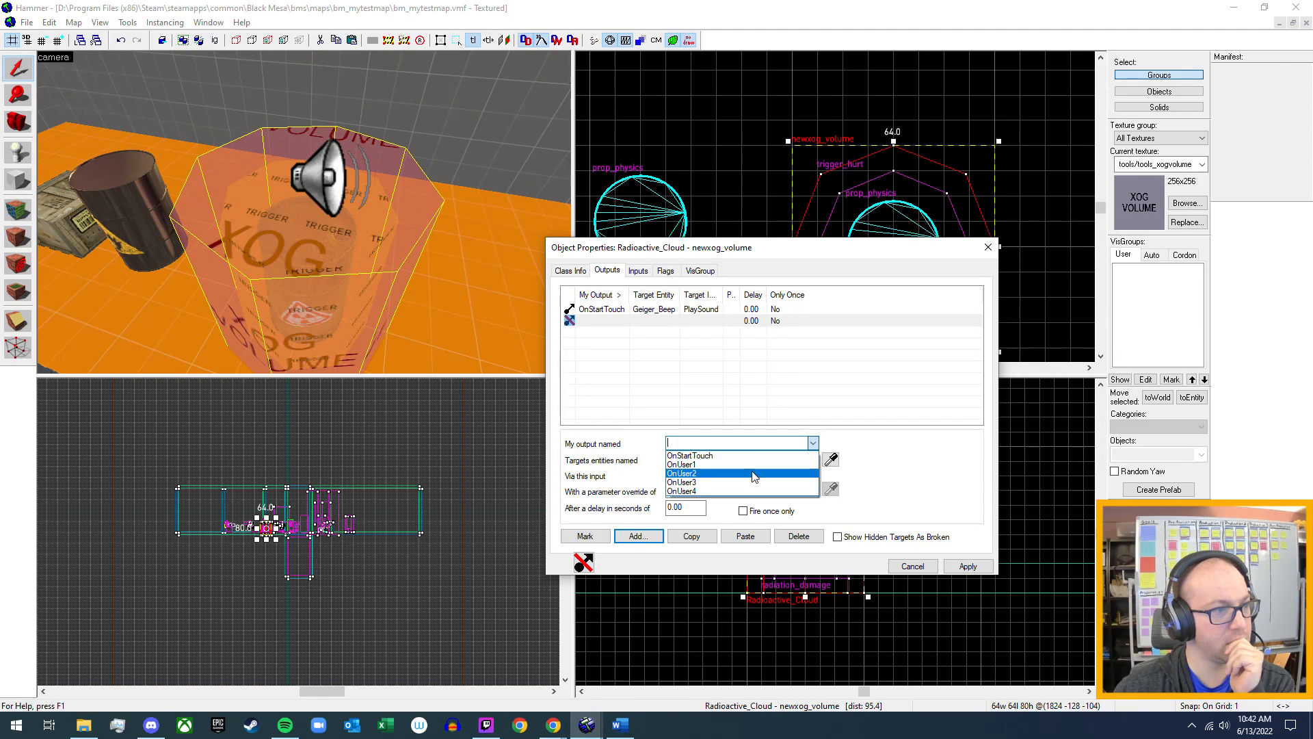
left_click(812, 444)
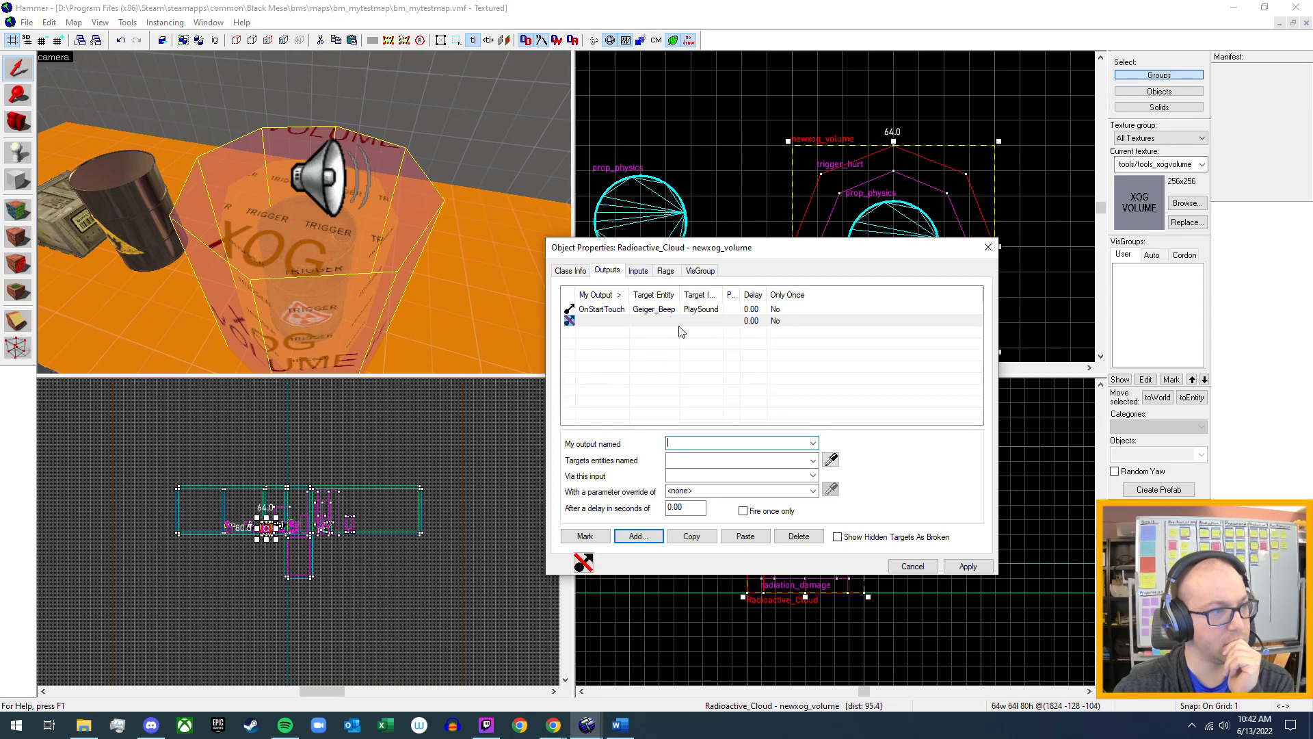
left_click(684, 309)
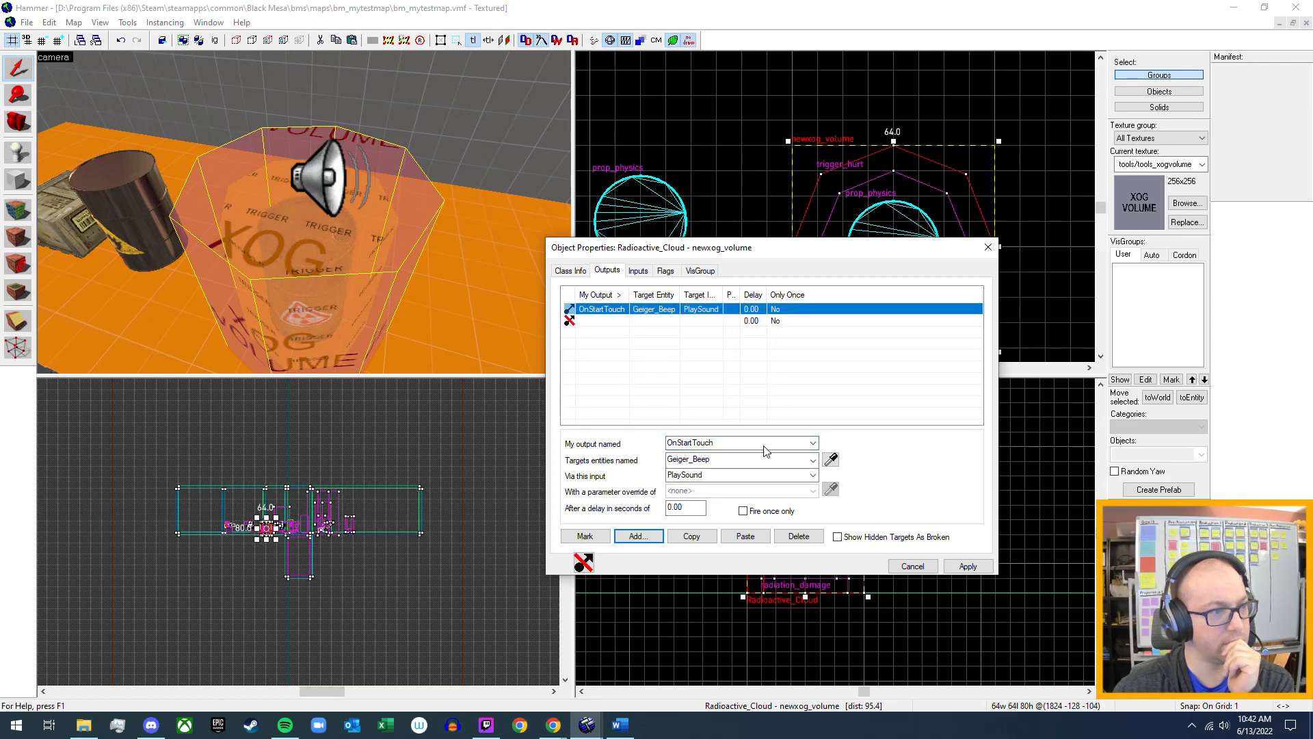
left_click(815, 448)
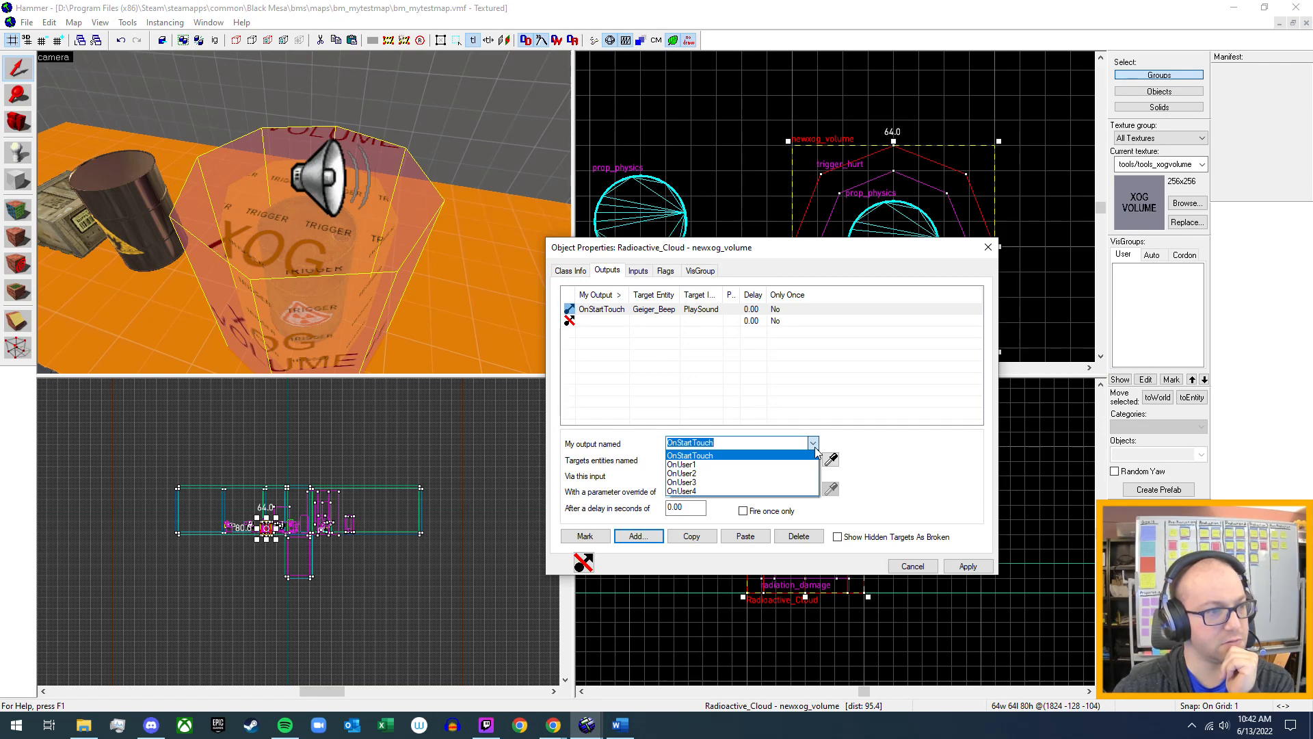
left_click(815, 450)
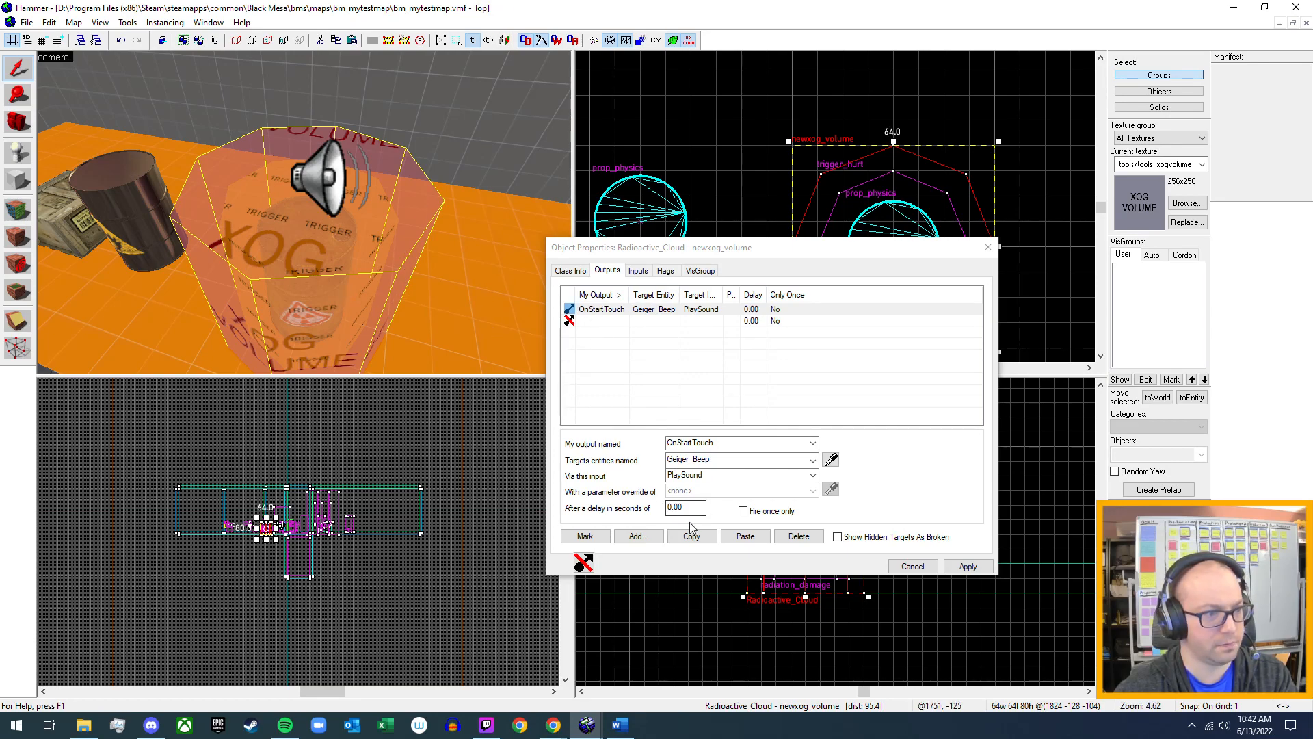
Delete the OnStartTouch and blank outputs from Radioactive_Cloud, apply the changes and close its properties.
left_click(798, 536)
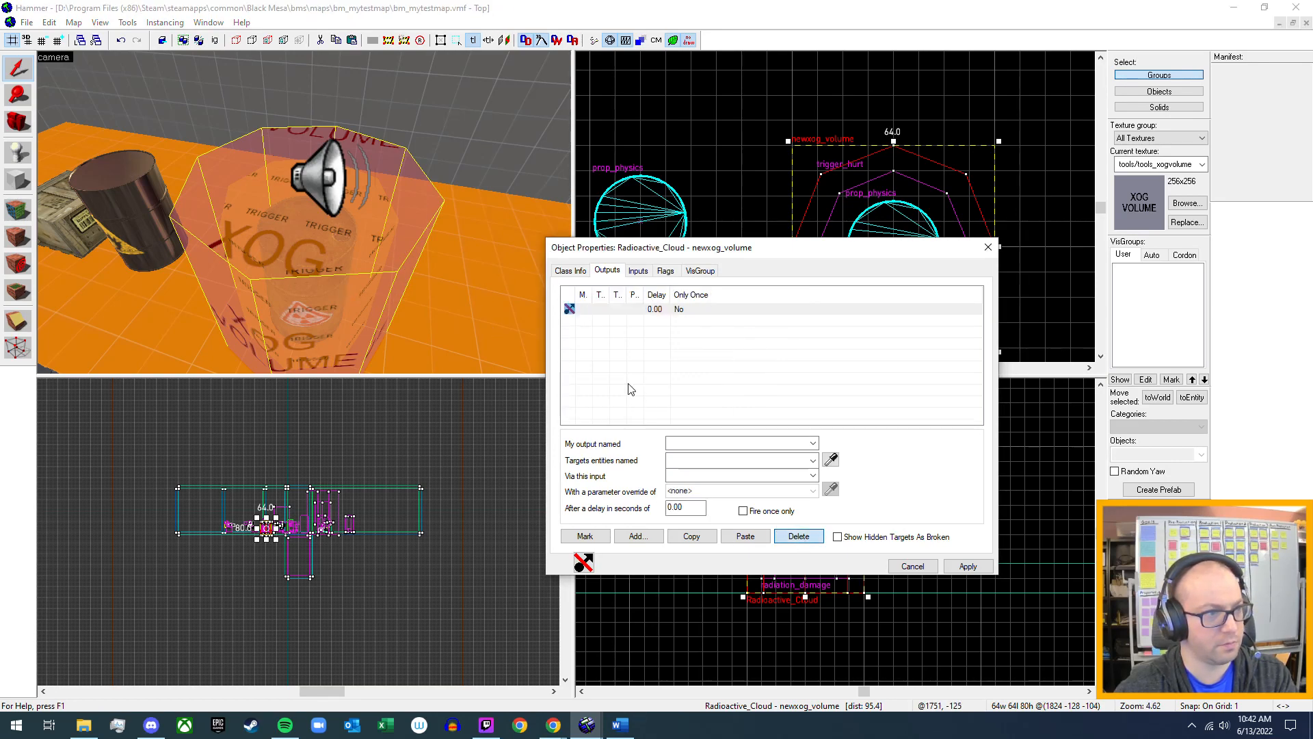
left_click(572, 310)
left_click(799, 536)
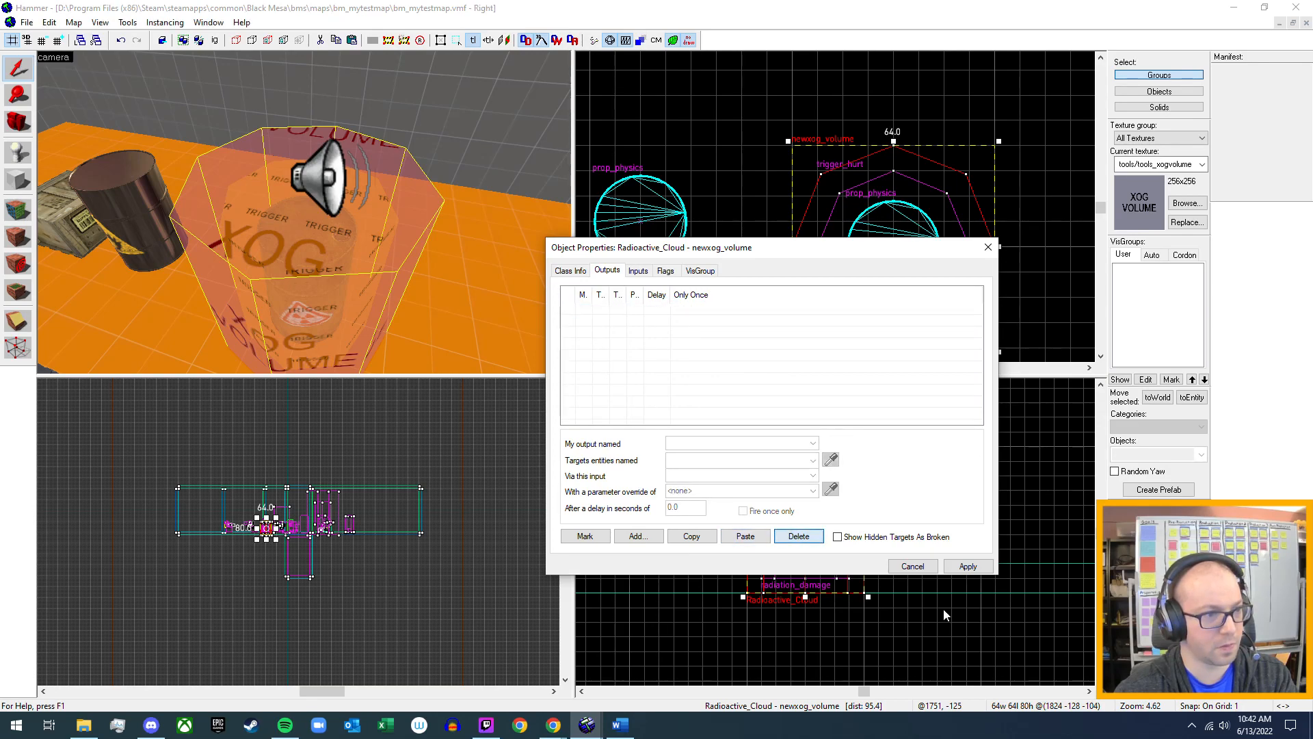
left_click(967, 567)
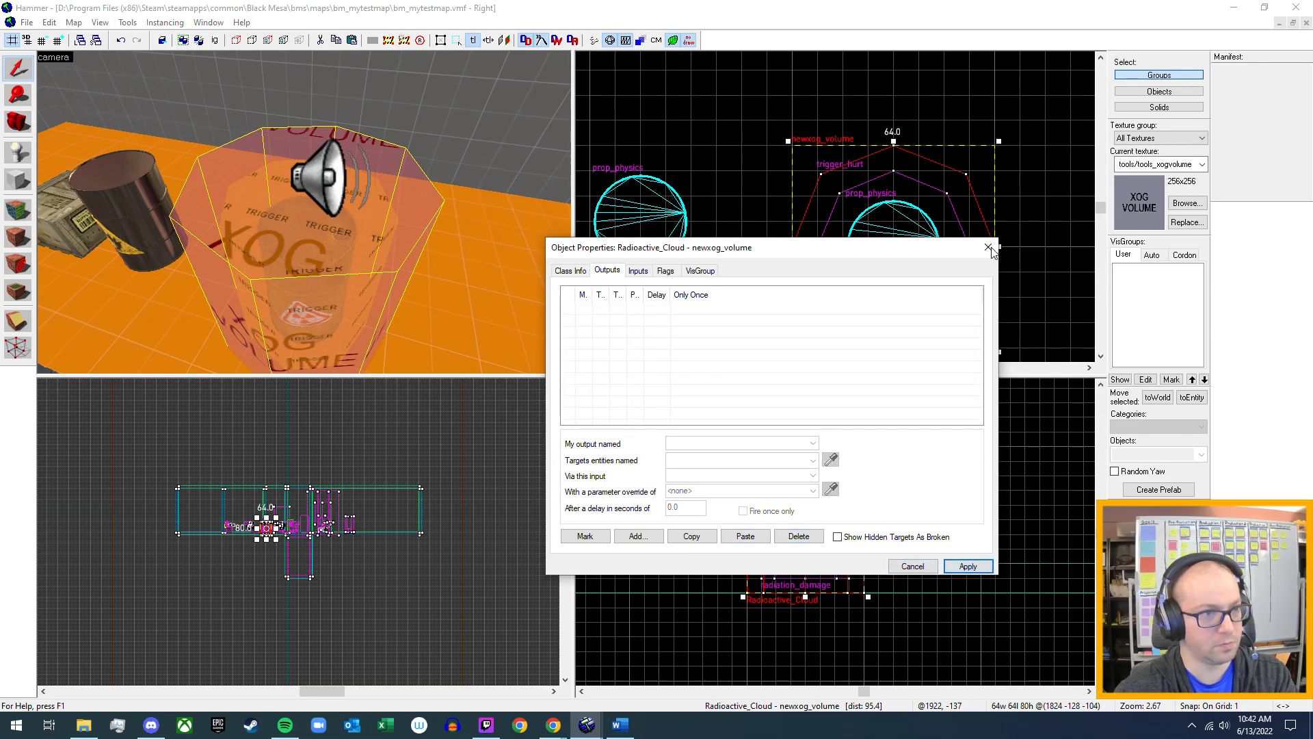
key("Escape")
Add an OnStartTouch output to the radiation_damage trigger_hurt around the barrel.
key("z")
key("w")
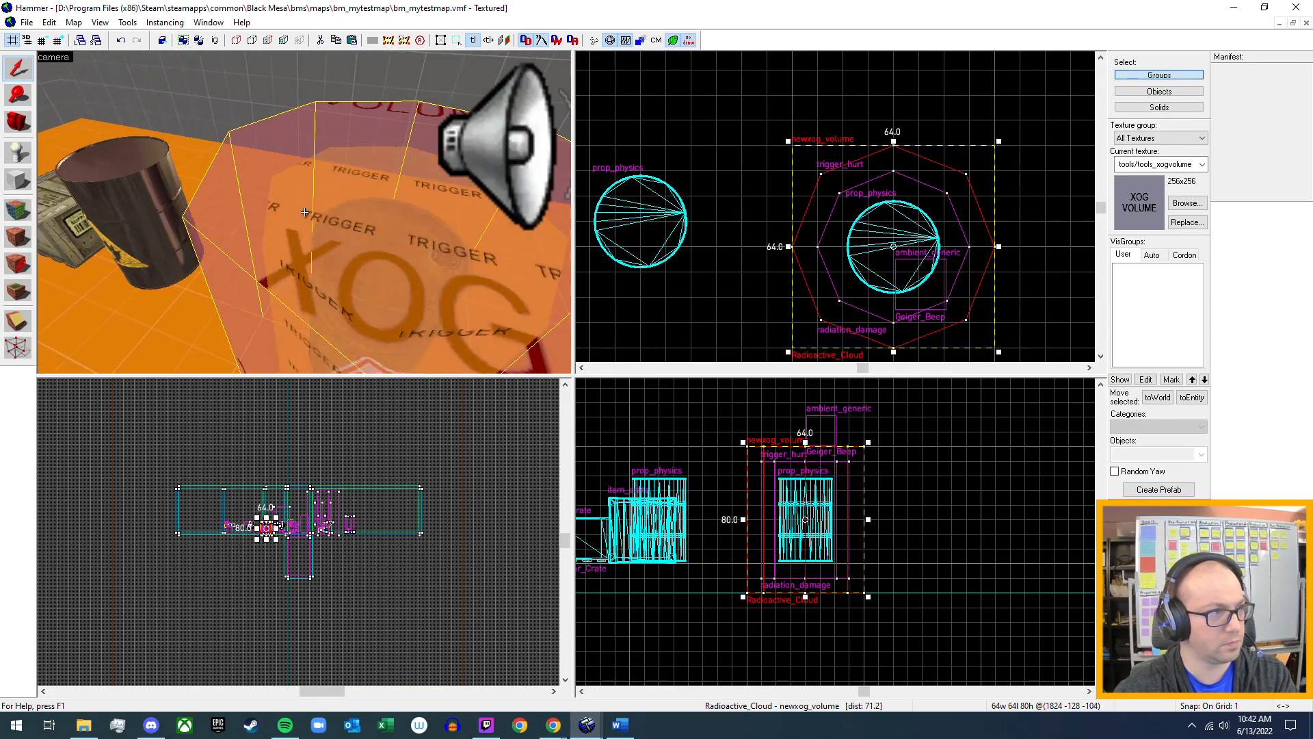
key("w")
left_click(246, 216)
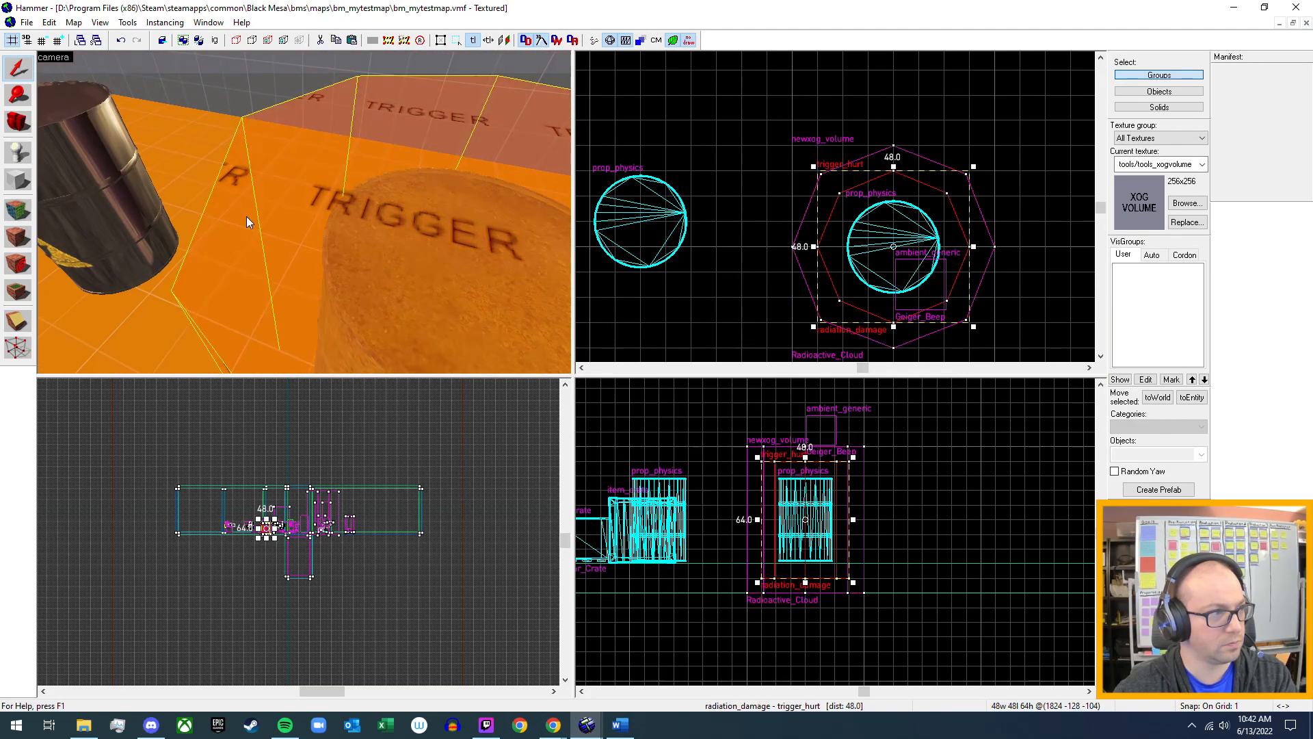
key("alt+Return")
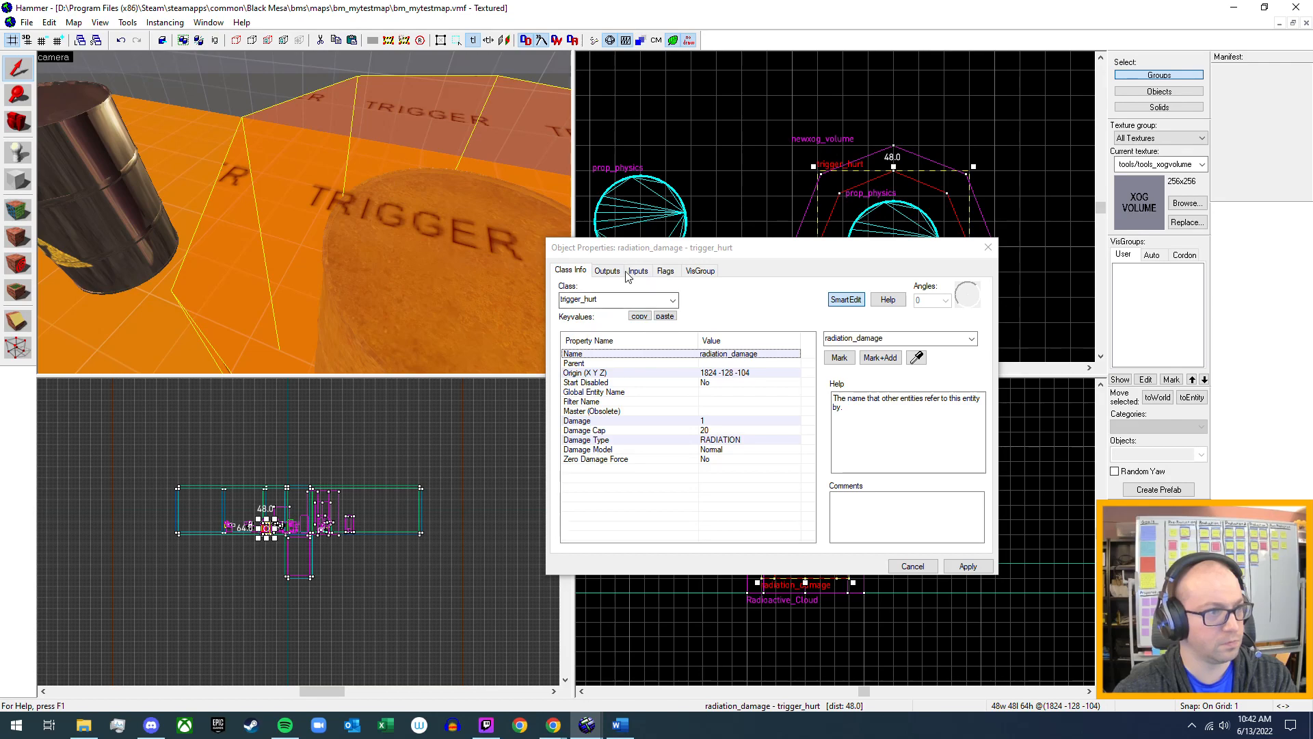
left_click(606, 271)
left_click(638, 537)
left_click(813, 444)
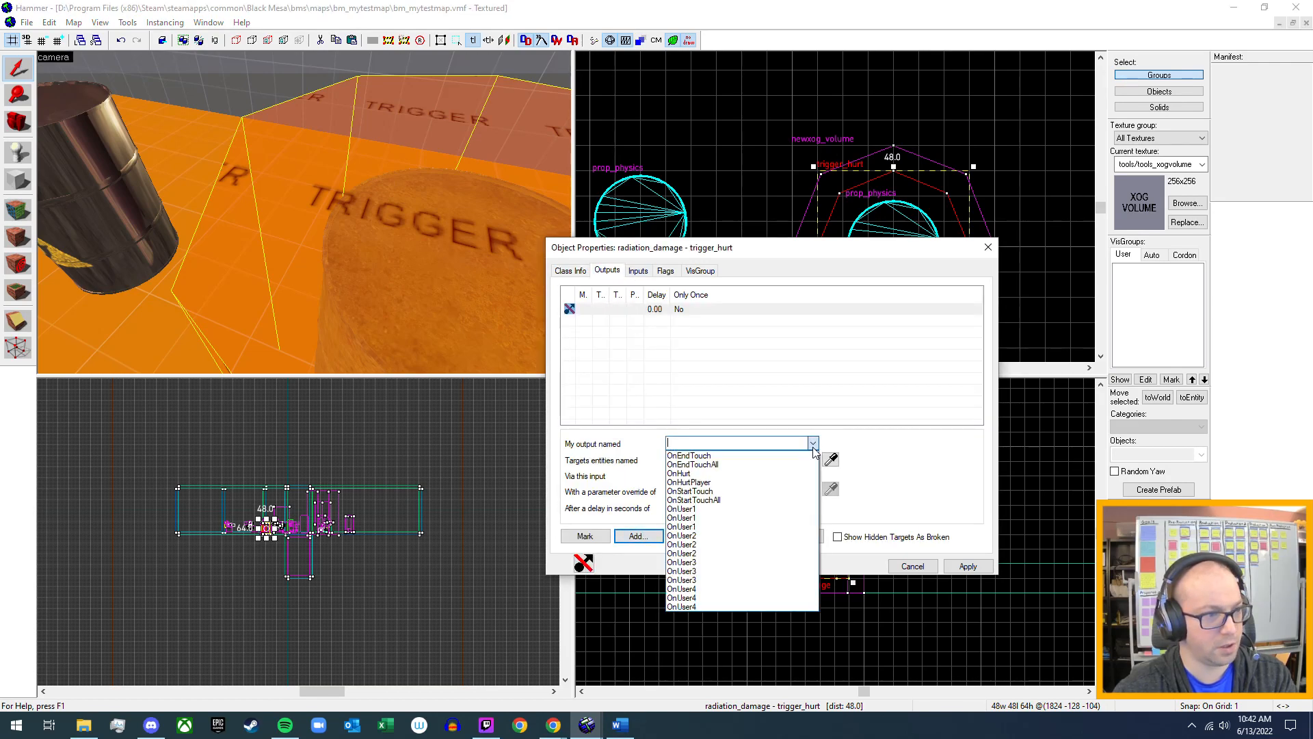
left_click(741, 492)
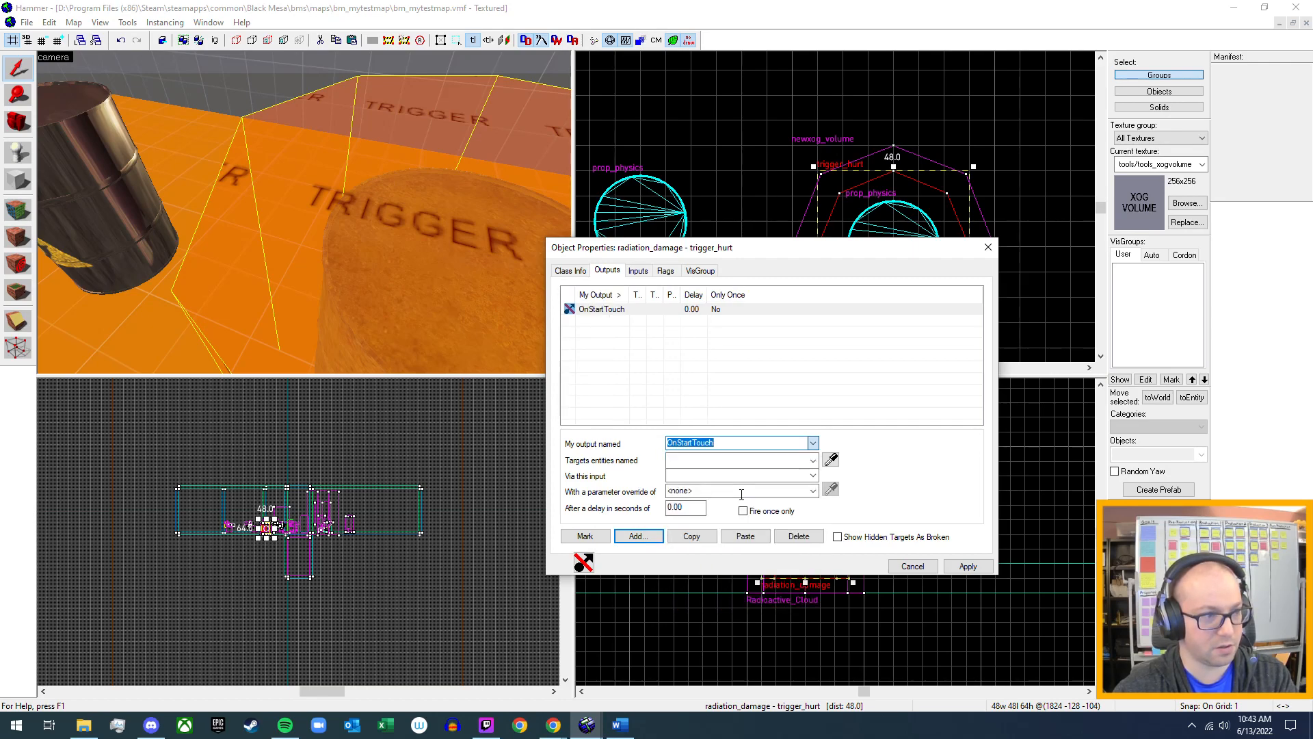
Make radiation_damage's OnStartTouch output target Geiger_Beep with the PlaySound input and apply the change.
left_click(813, 460)
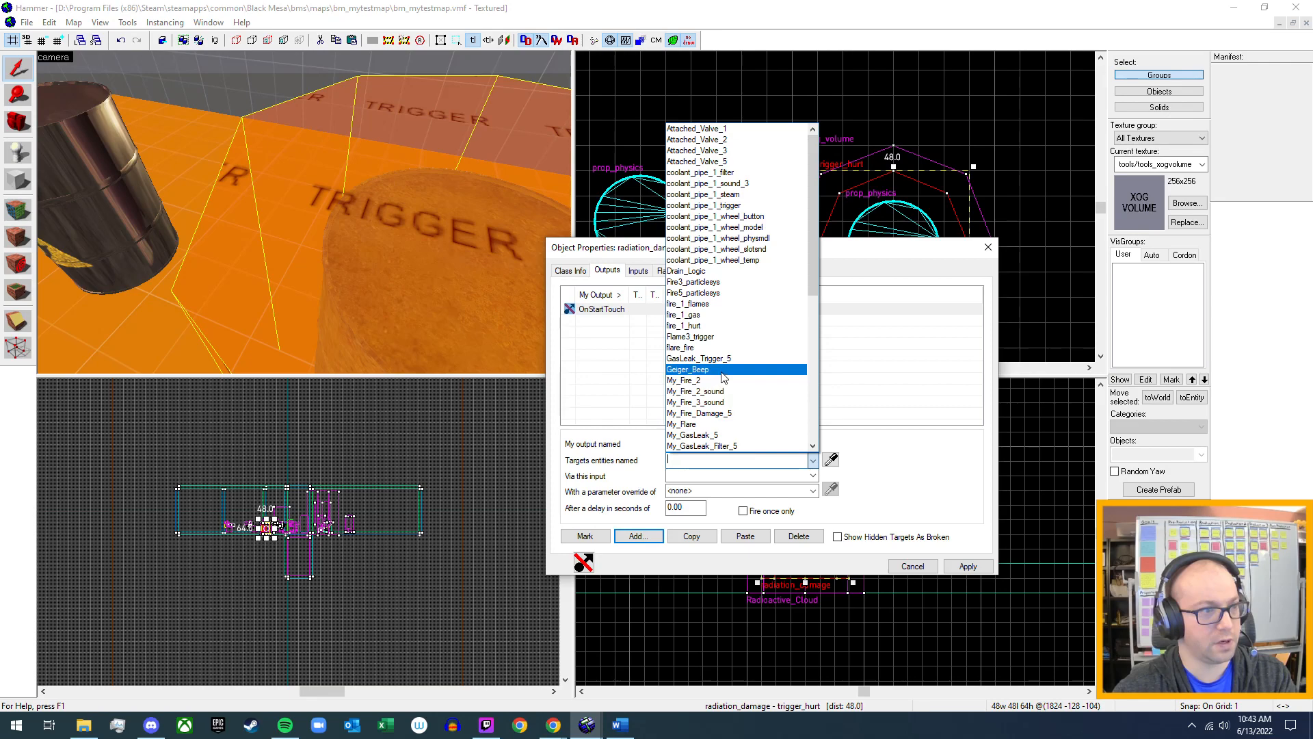
left_click(753, 370)
left_click(813, 474)
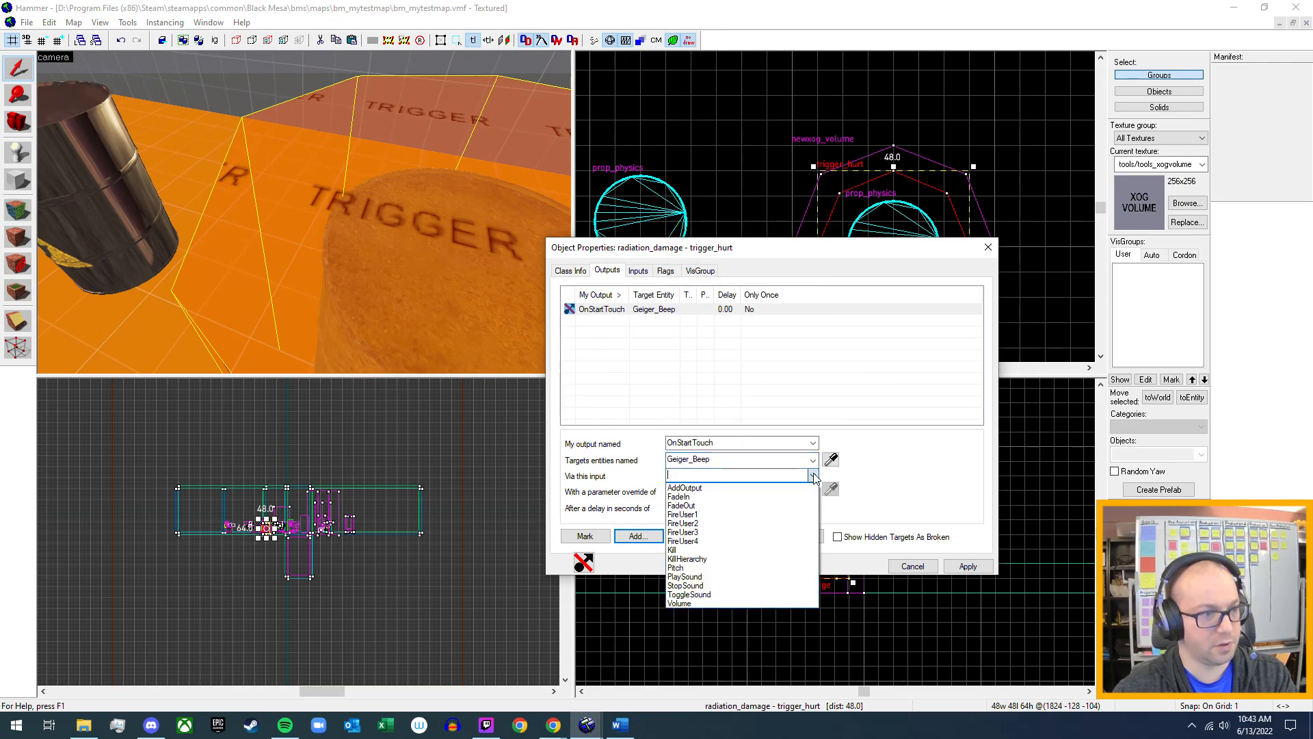
left_click(737, 578)
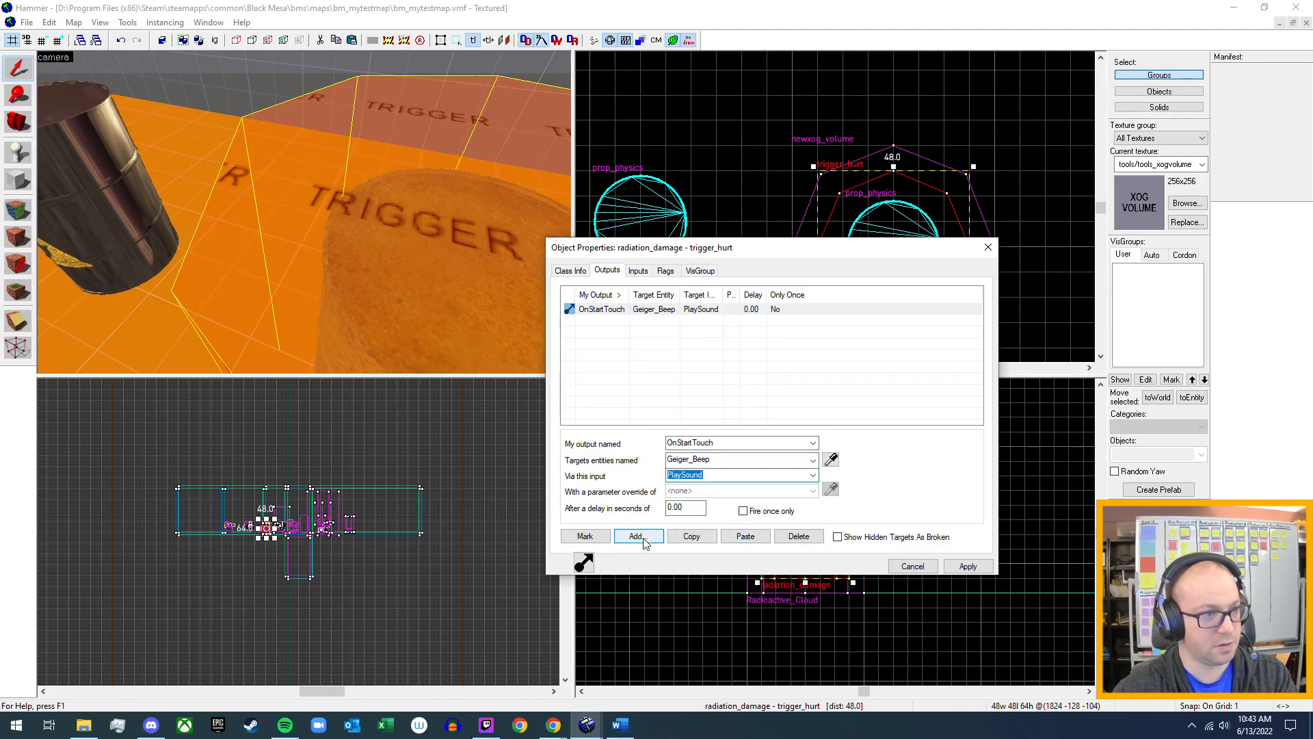
left_click(965, 567)
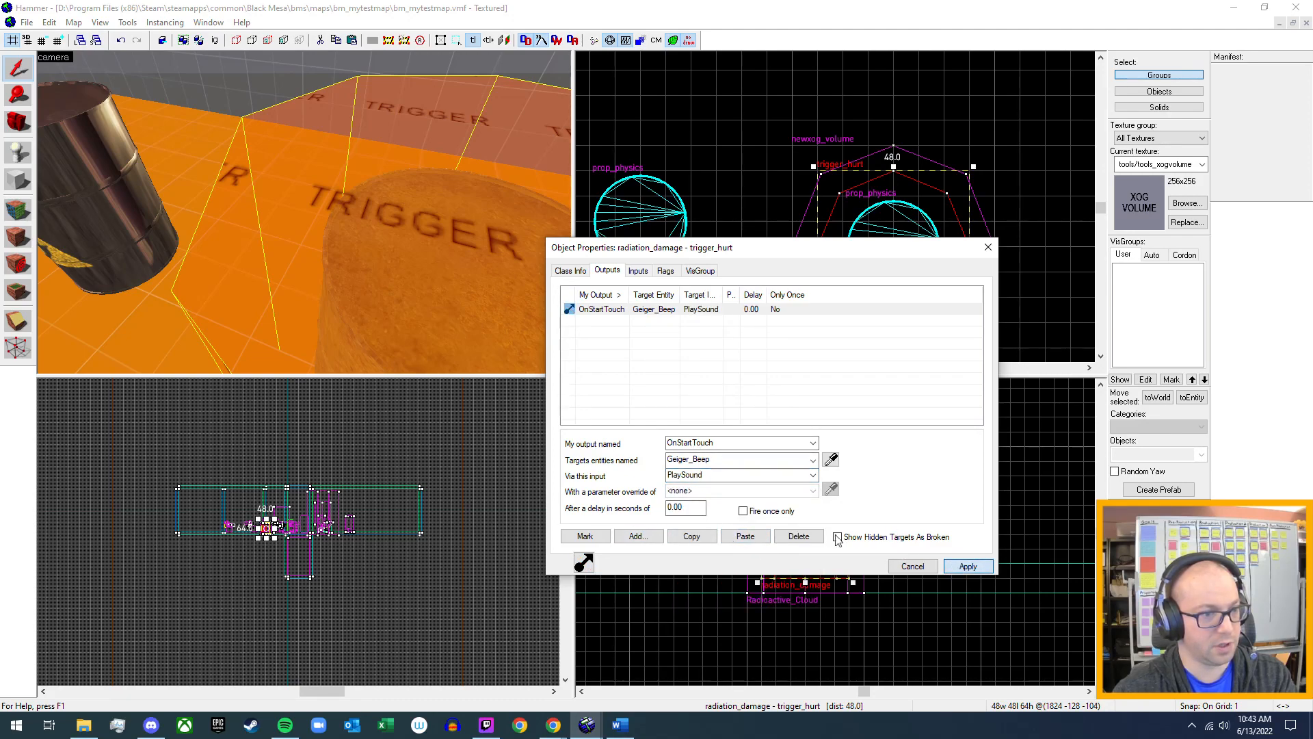
Add an OnEndTouch output to radiation_damage that sends StopSound to Geiger_Beep, apply it and close the properties.
left_click(638, 537)
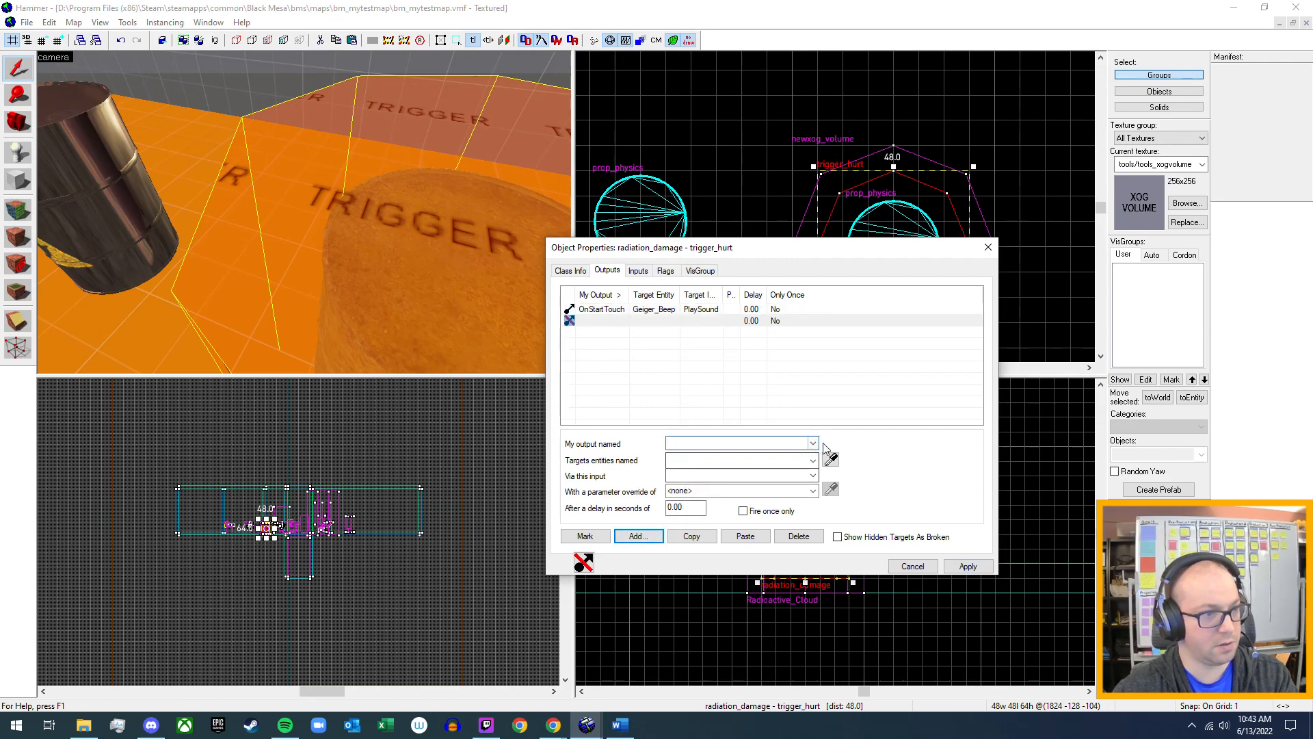
left_click(763, 444)
left_click(760, 455)
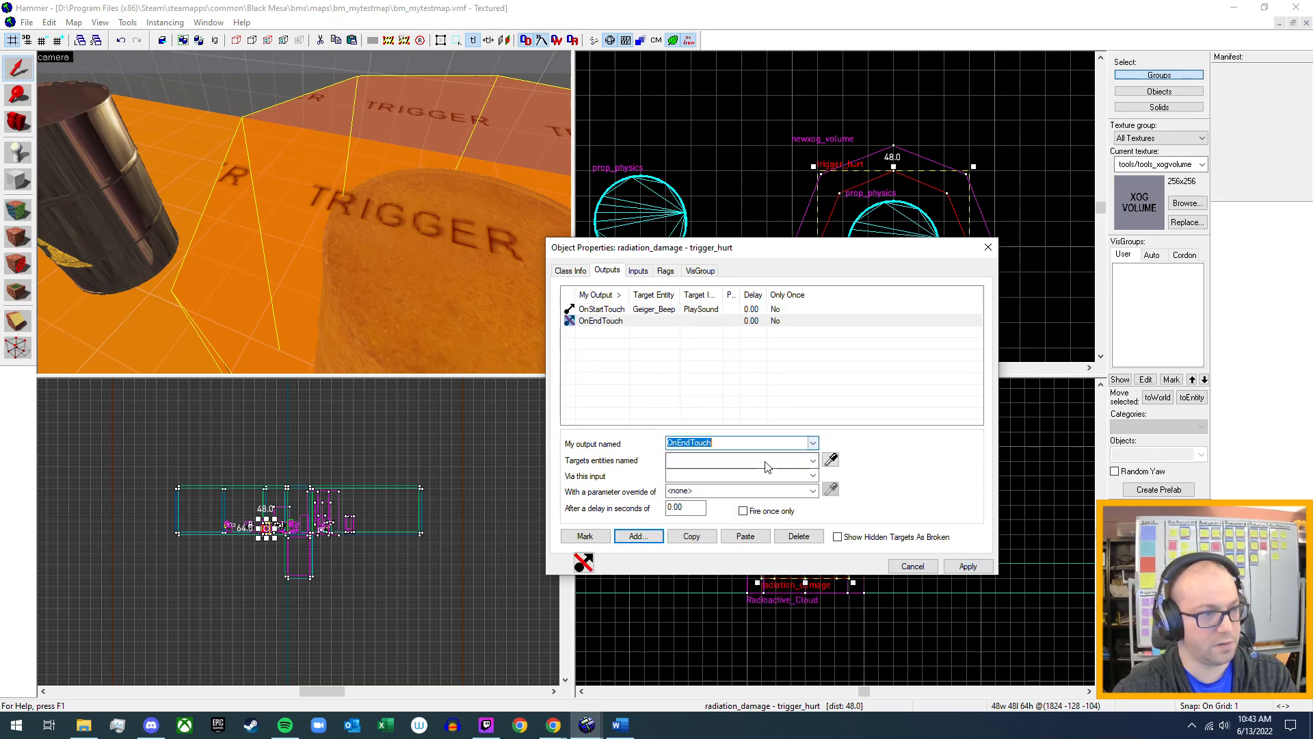
left_click(813, 462)
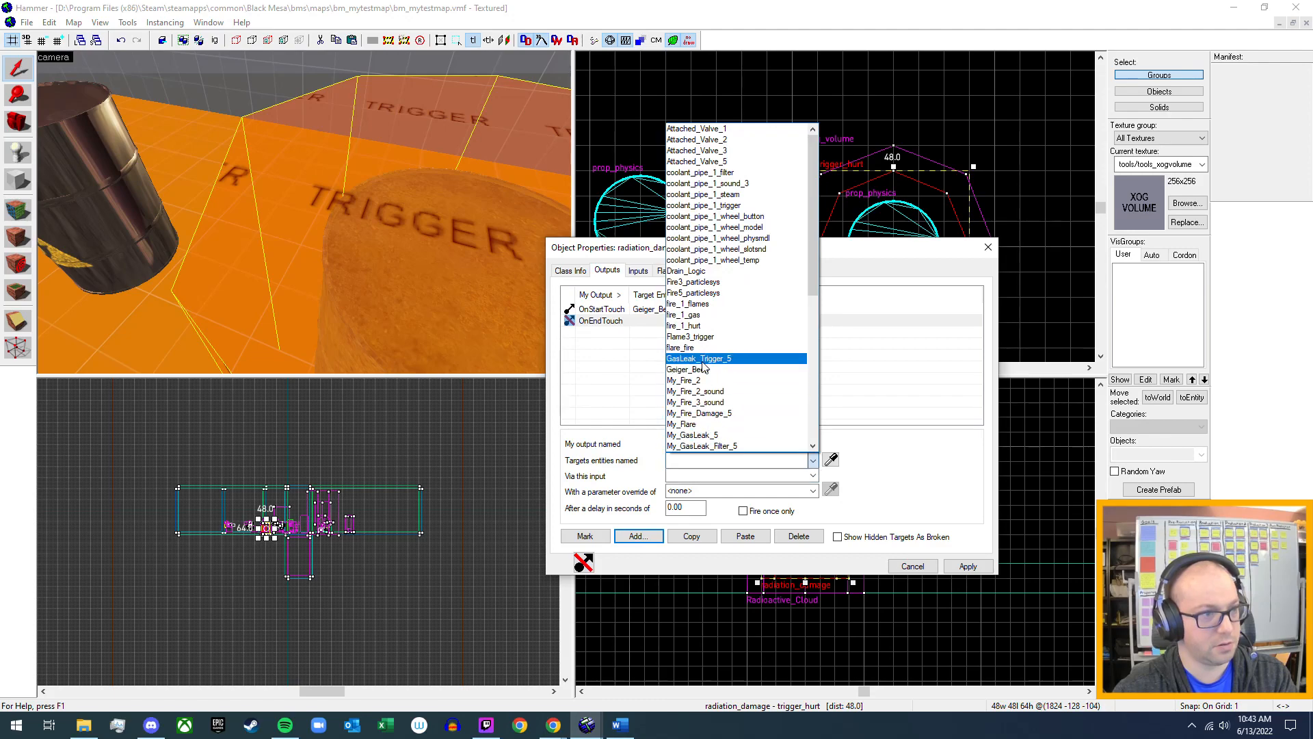
left_click(688, 369)
left_click(812, 475)
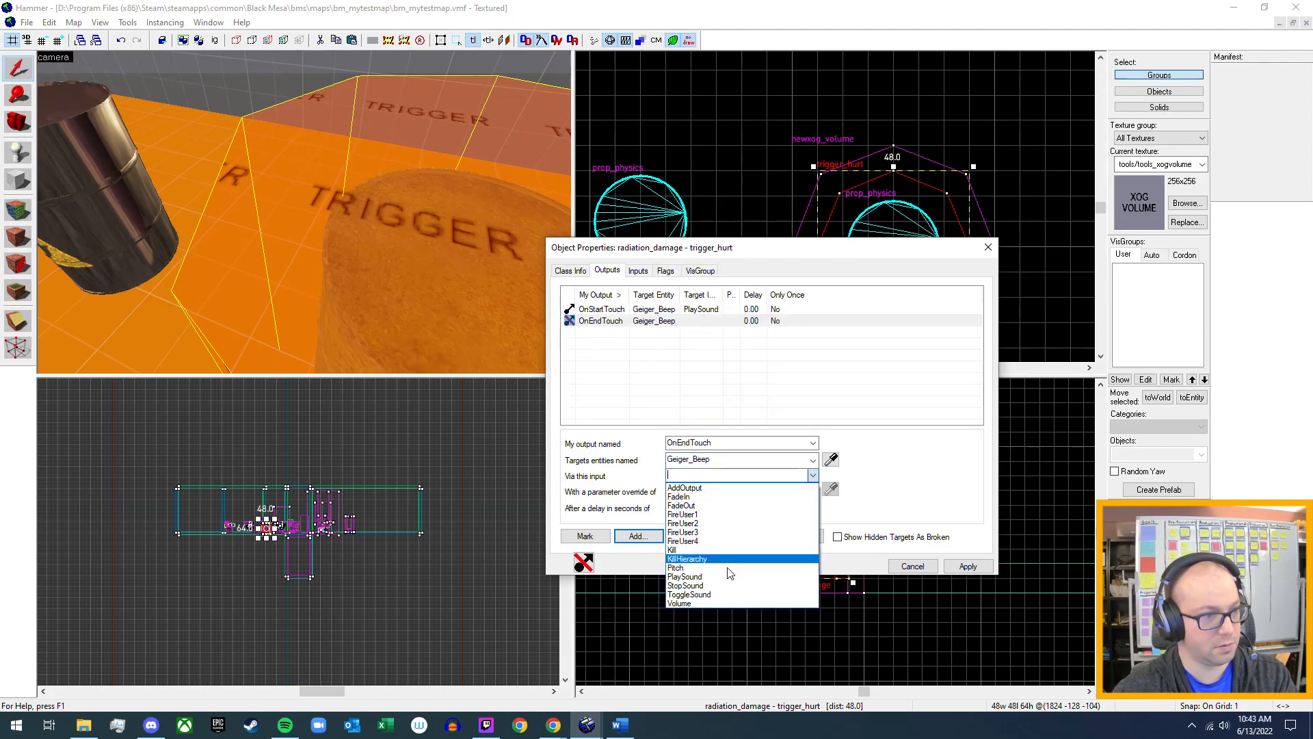
left_click(728, 588)
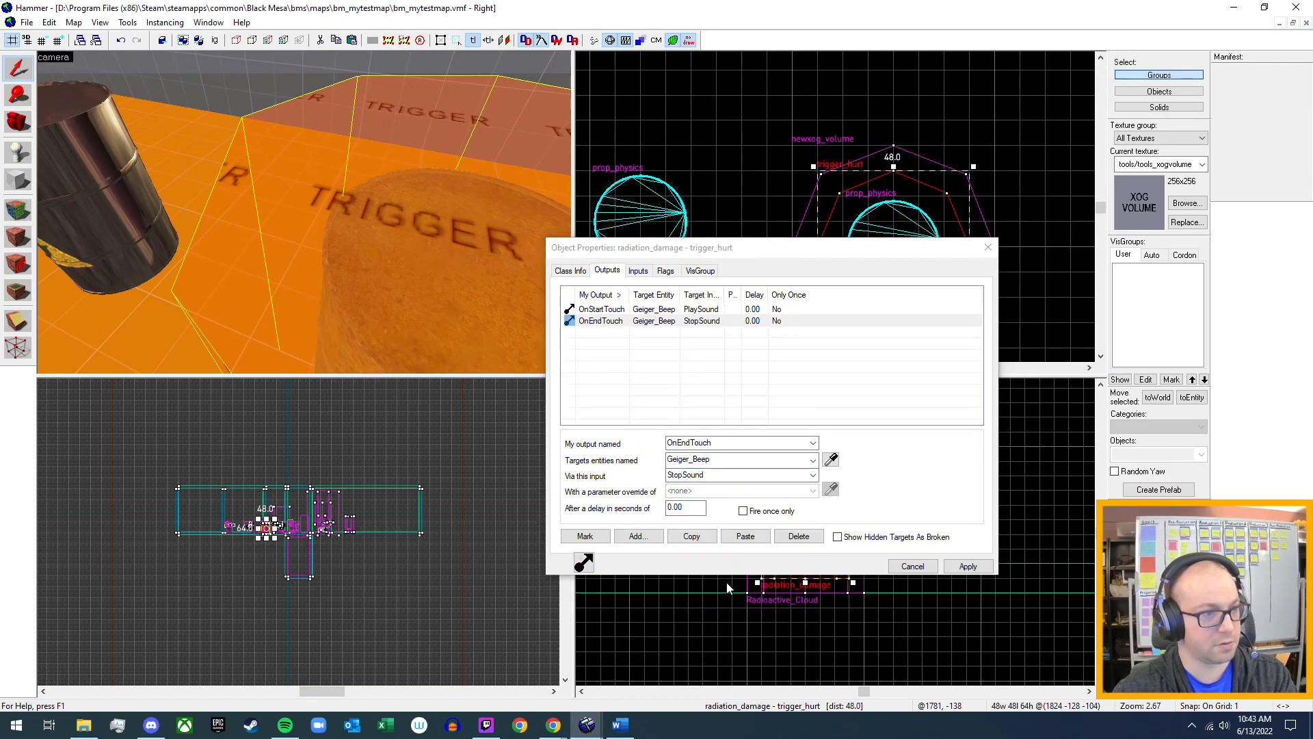
left_click(967, 567)
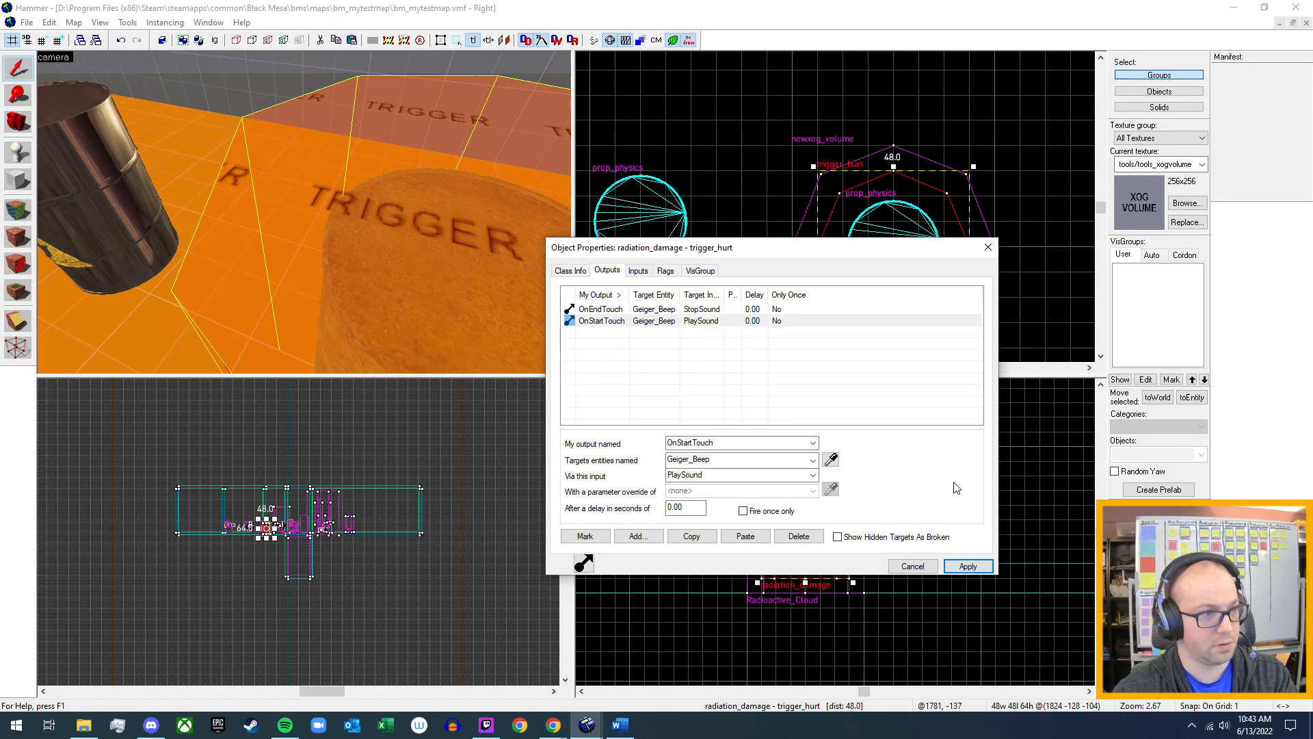
left_click(995, 254)
Name the prop_physics barrel inside the trigger Radioactive_Barrel, apply the change and close its properties.
key("z")
key("s")
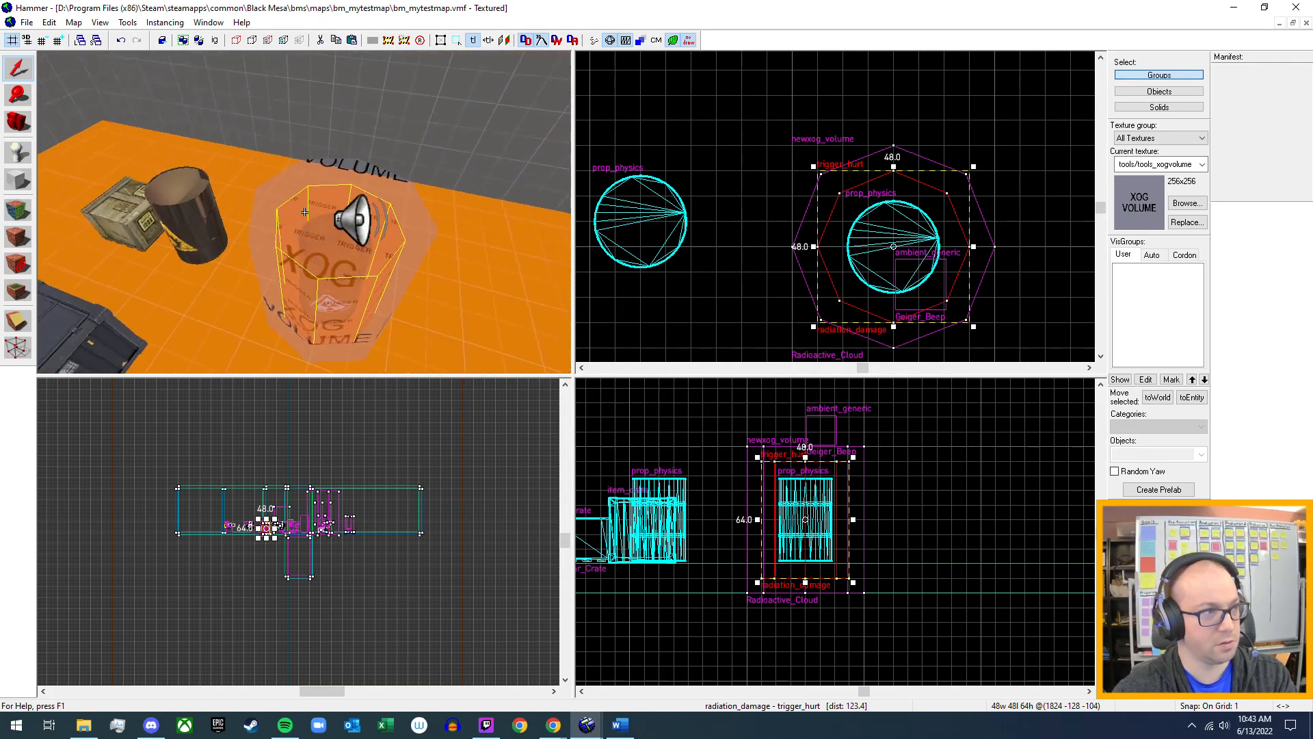
key("a")
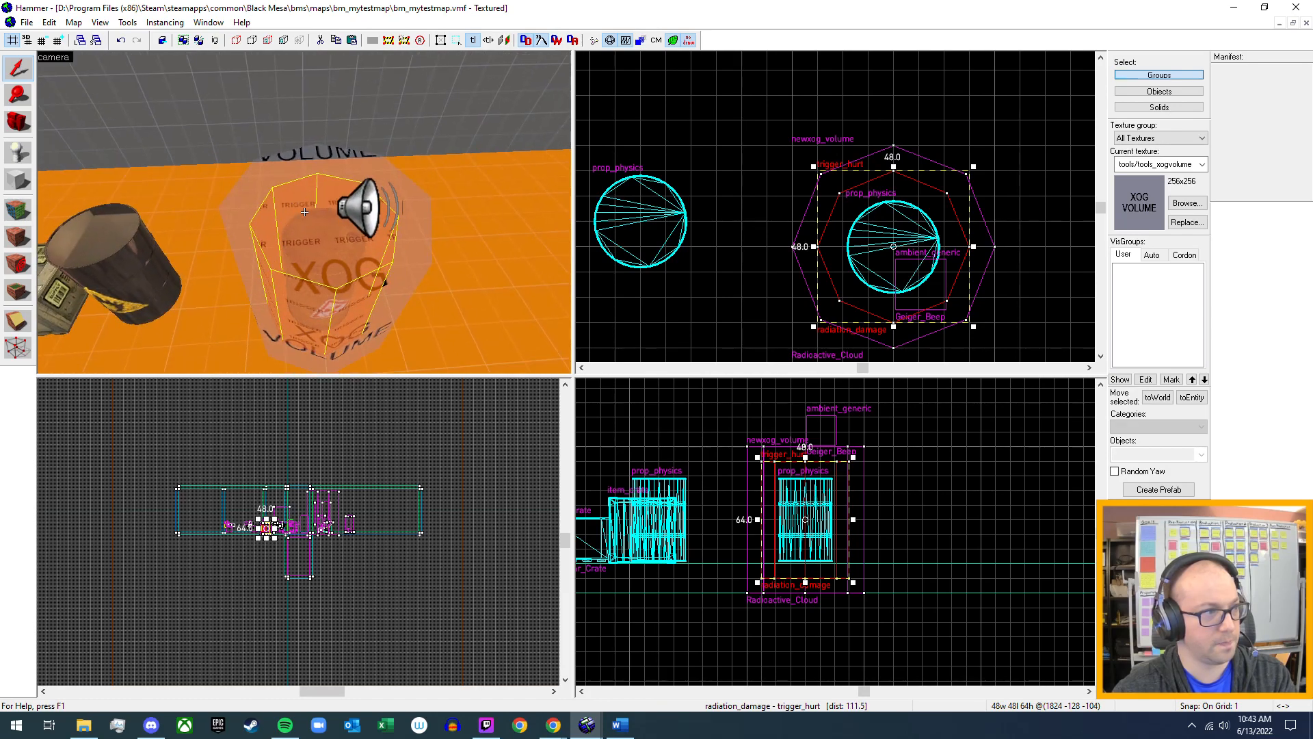
key("w")
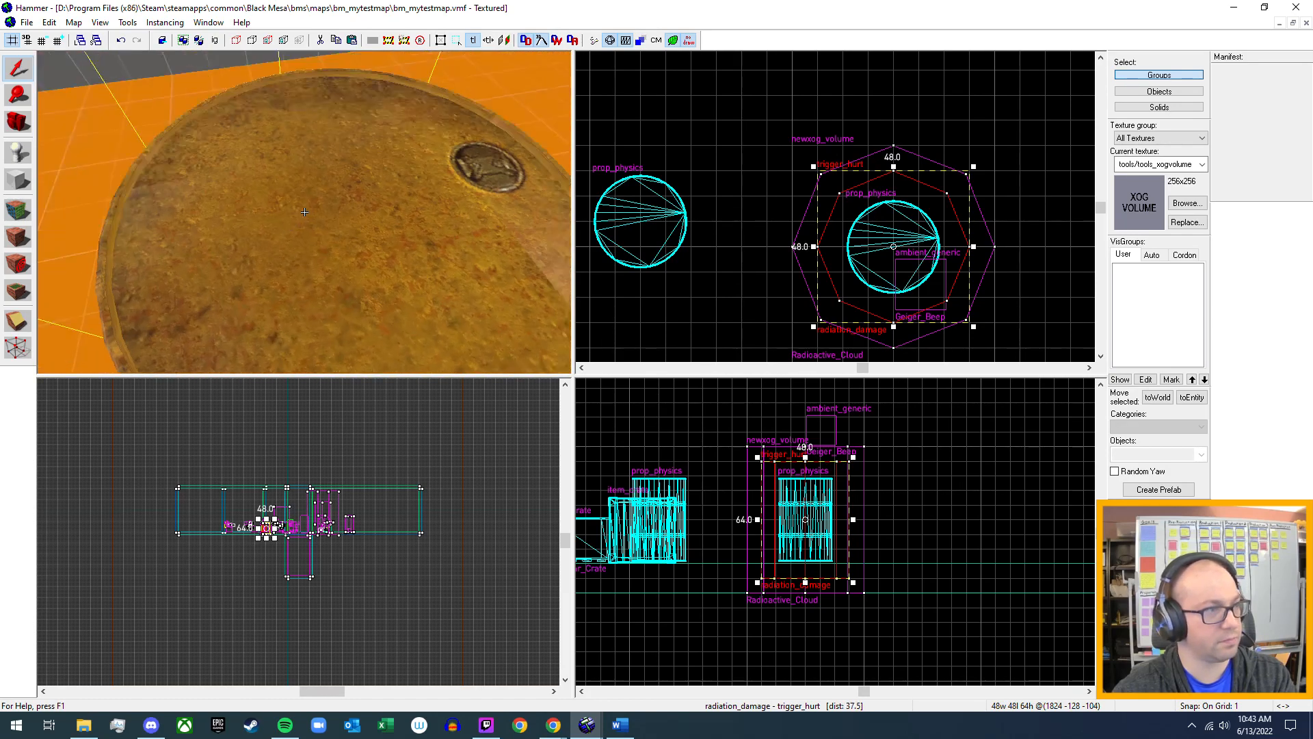
key("s")
key("z")
left_click(299, 241)
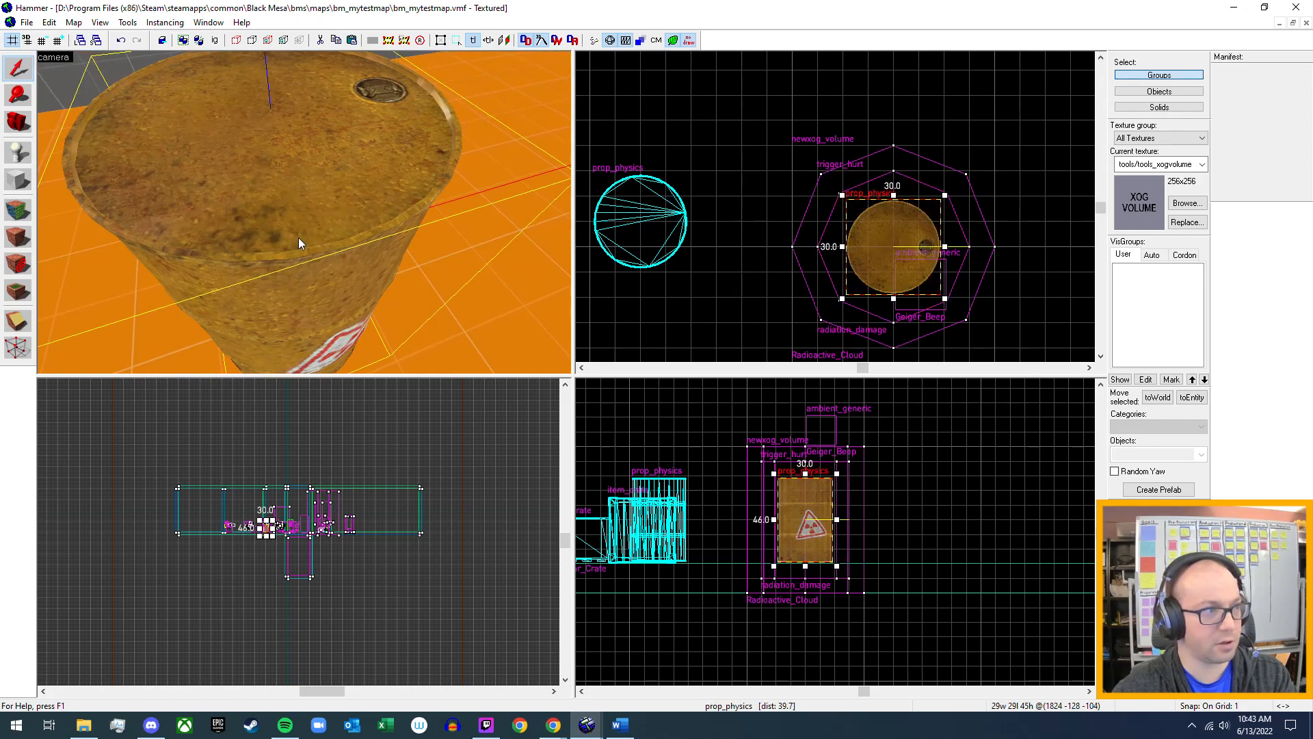
double_click(298, 238)
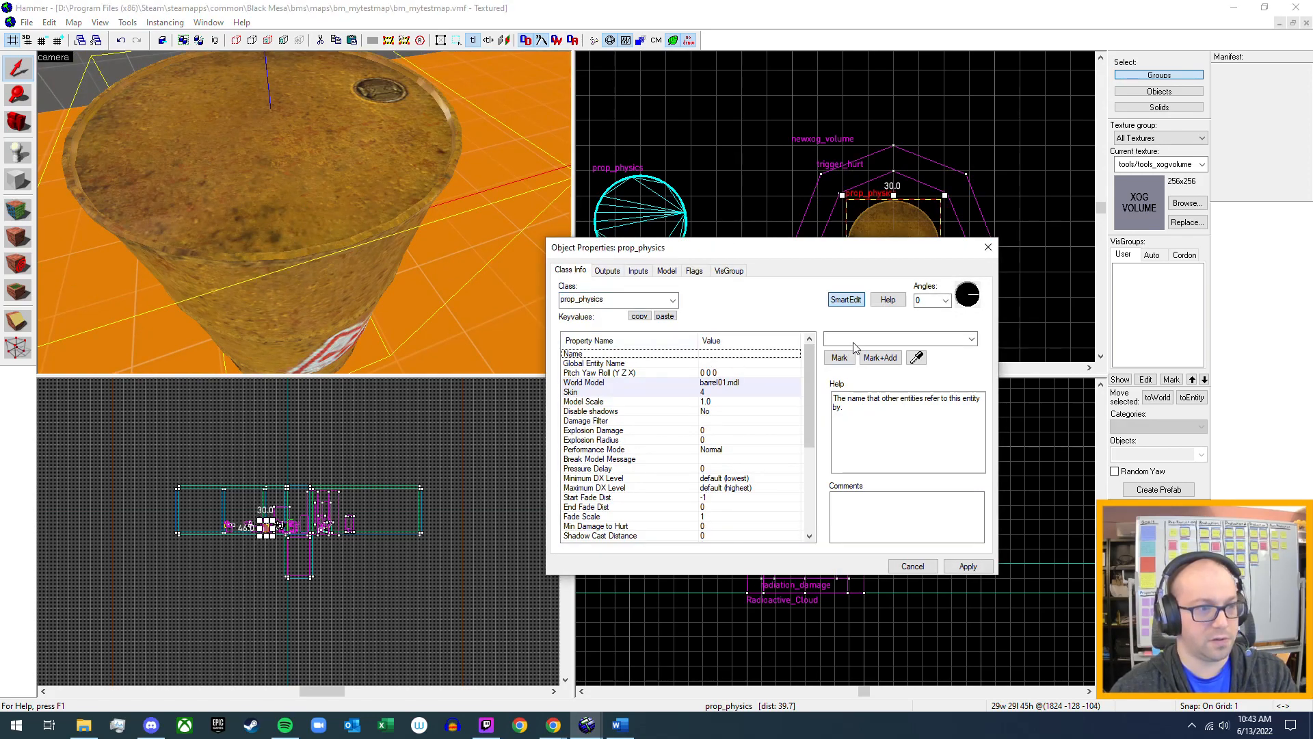
type("Radioac")
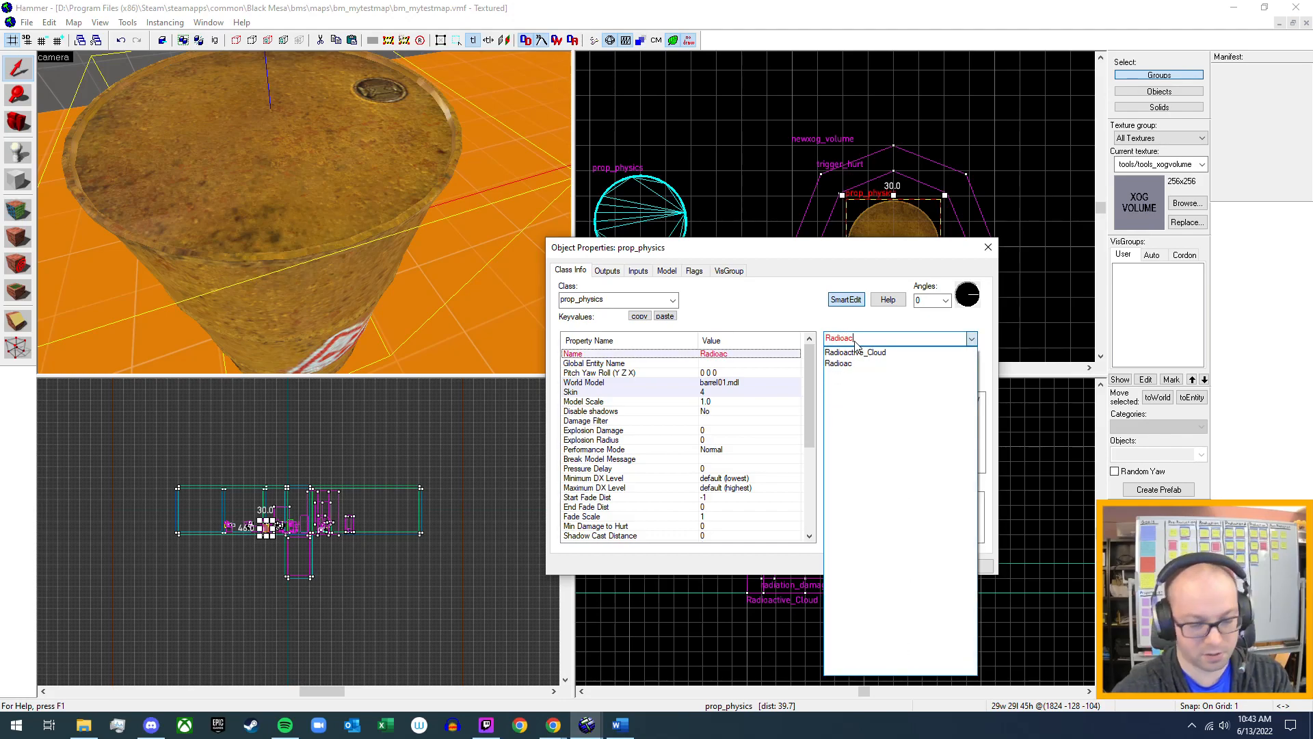
type("tive_")
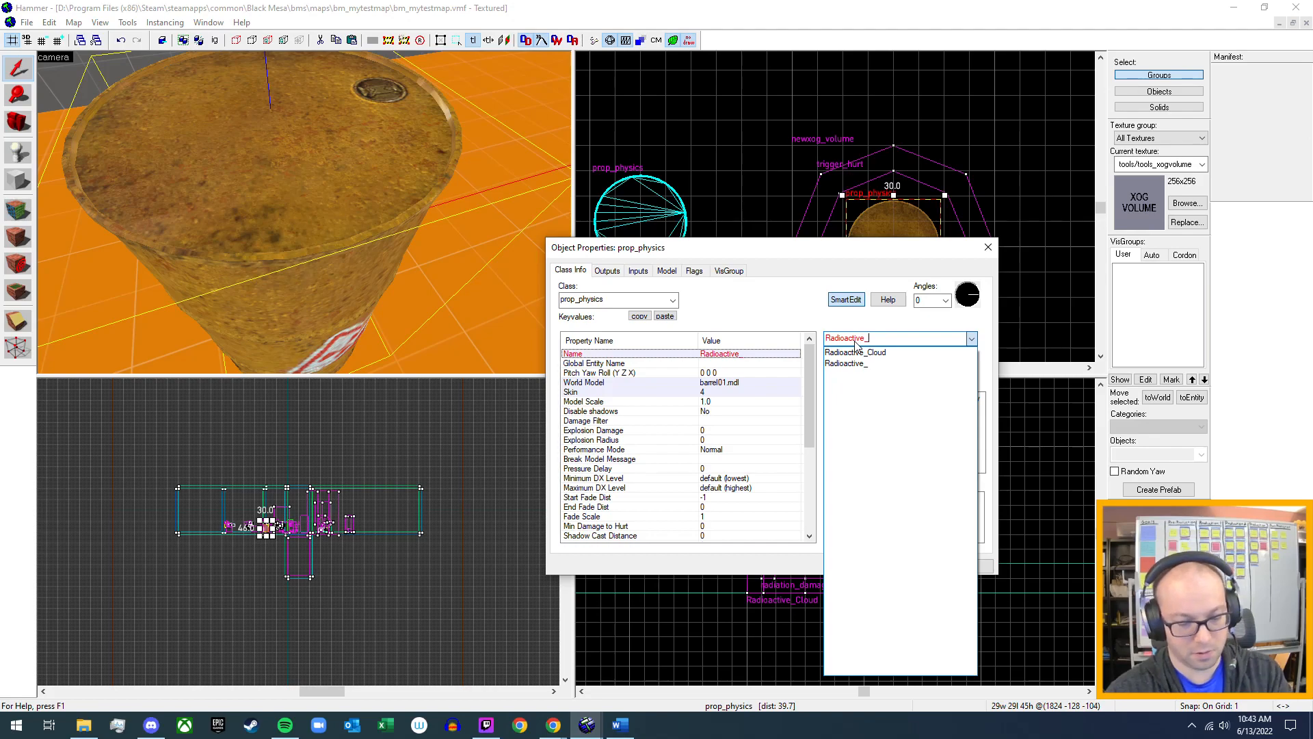
type("Barrel")
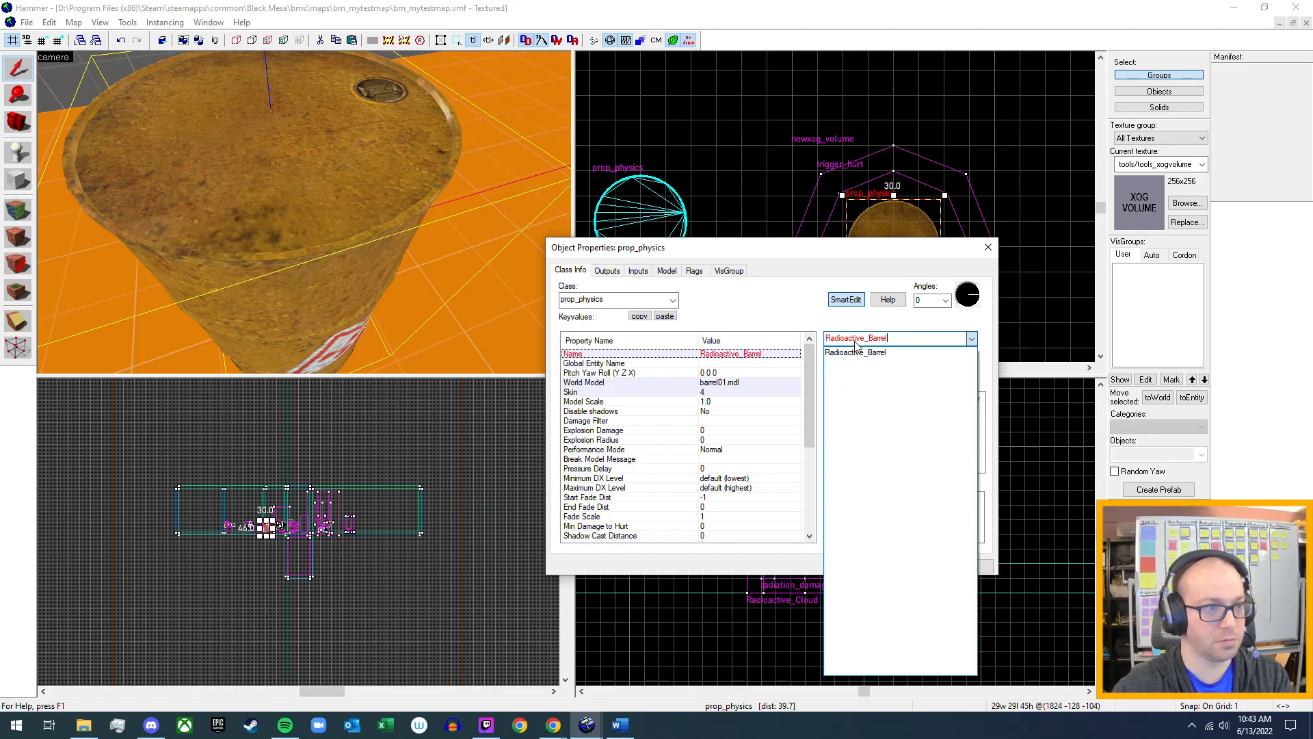
left_click(855, 348)
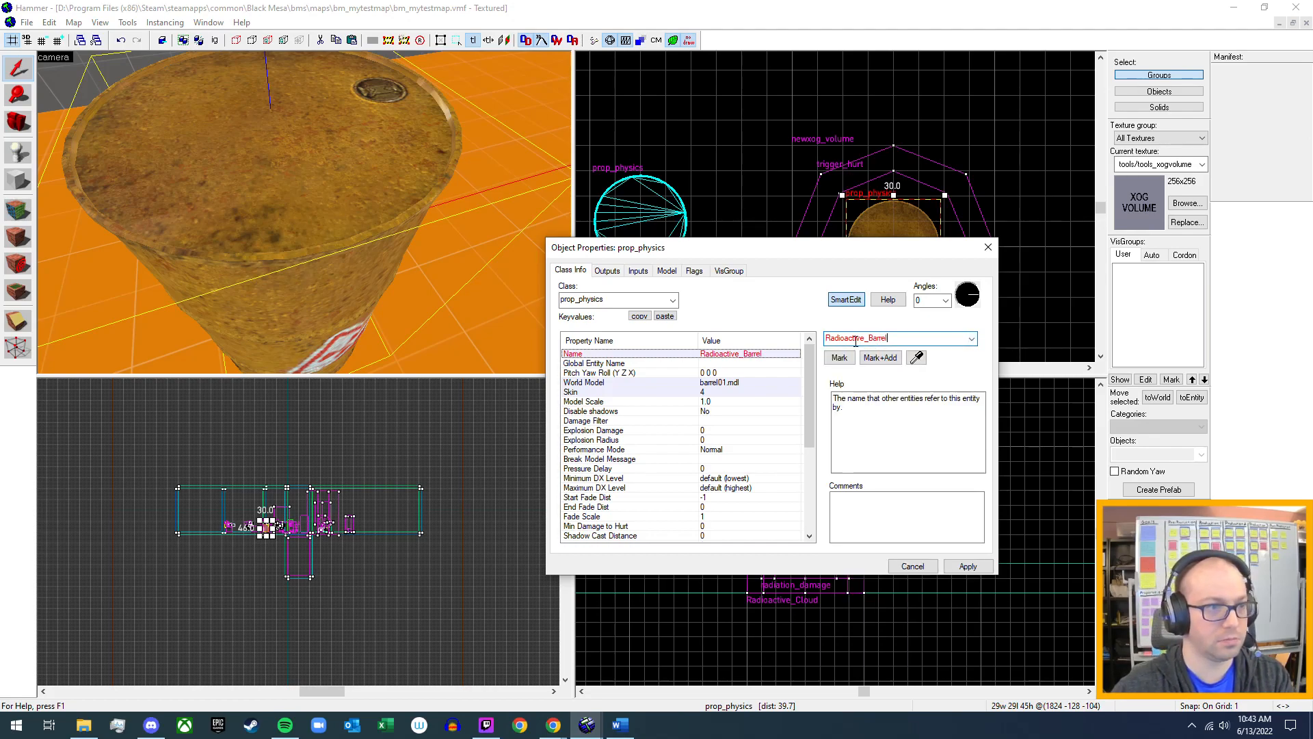
left_click(985, 567)
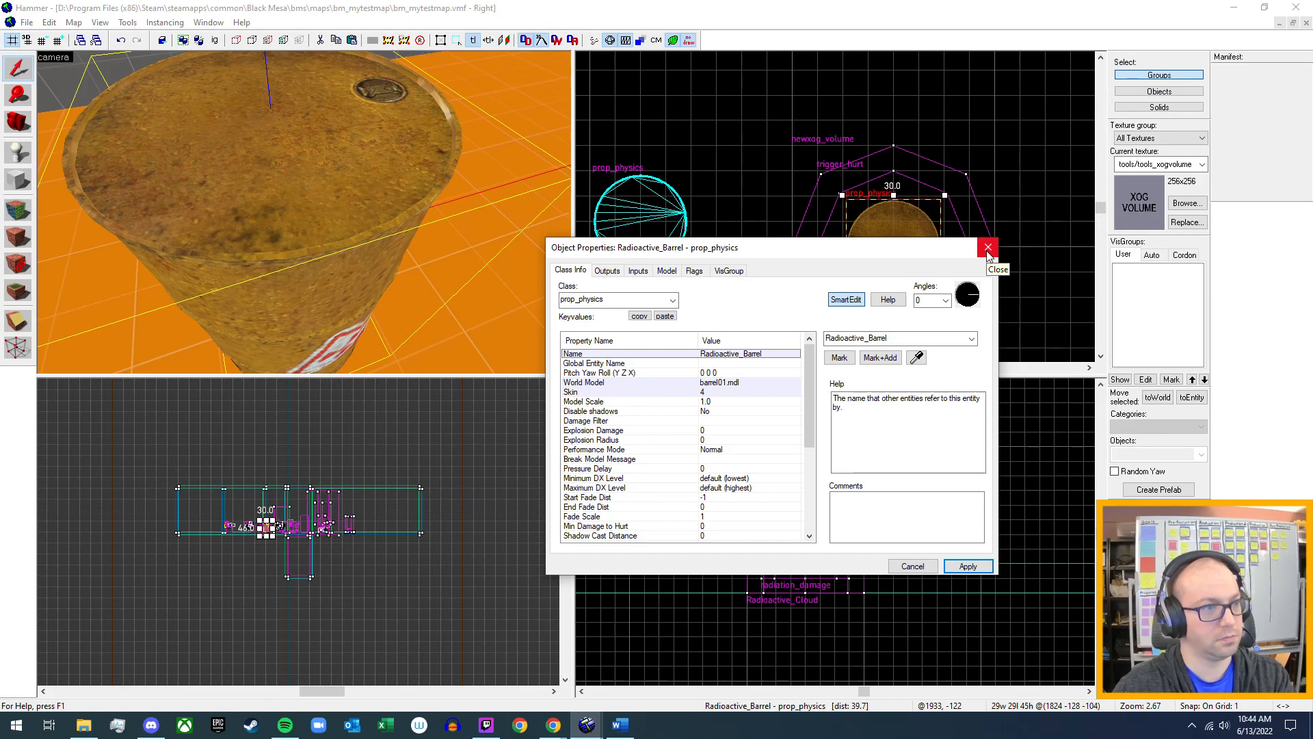
left_click(988, 249)
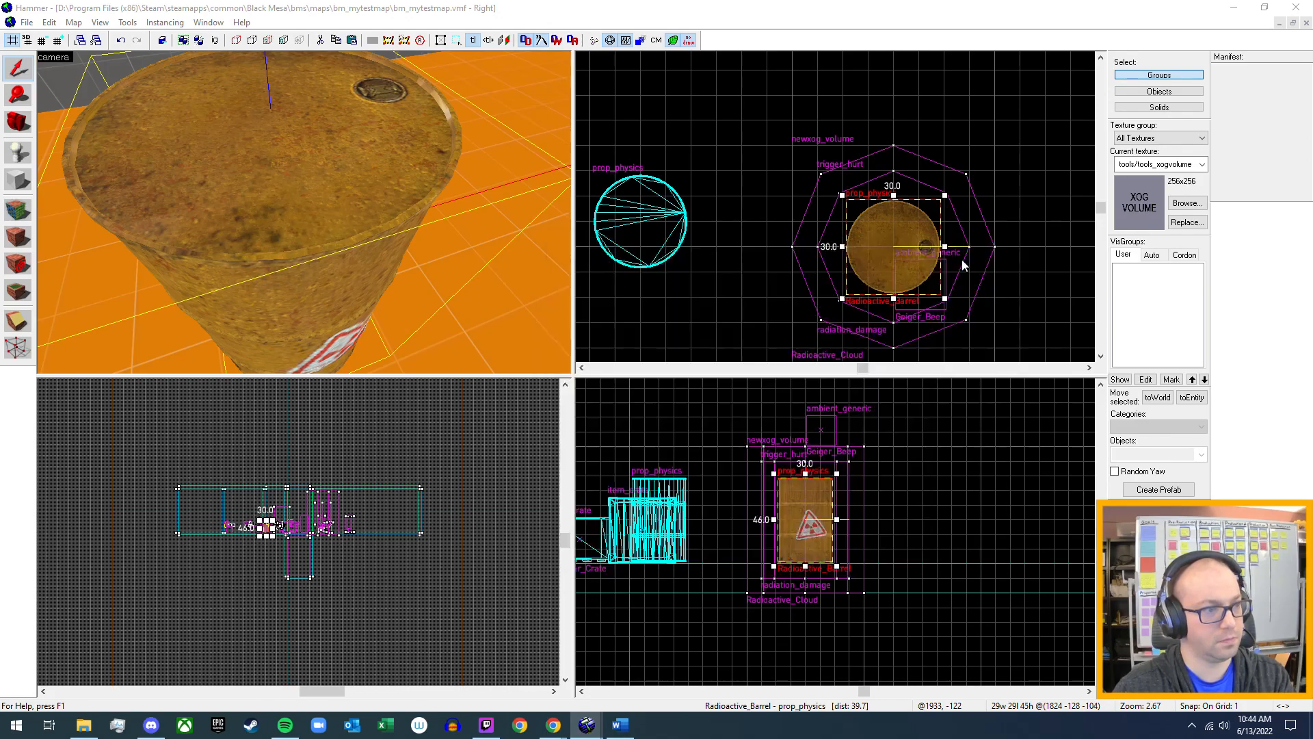
Set the radiation_damage trigger_hurt's parent to Radioactive_Barrel, apply the change and close its properties.
scroll(305, 212, "down", 3)
key("w")
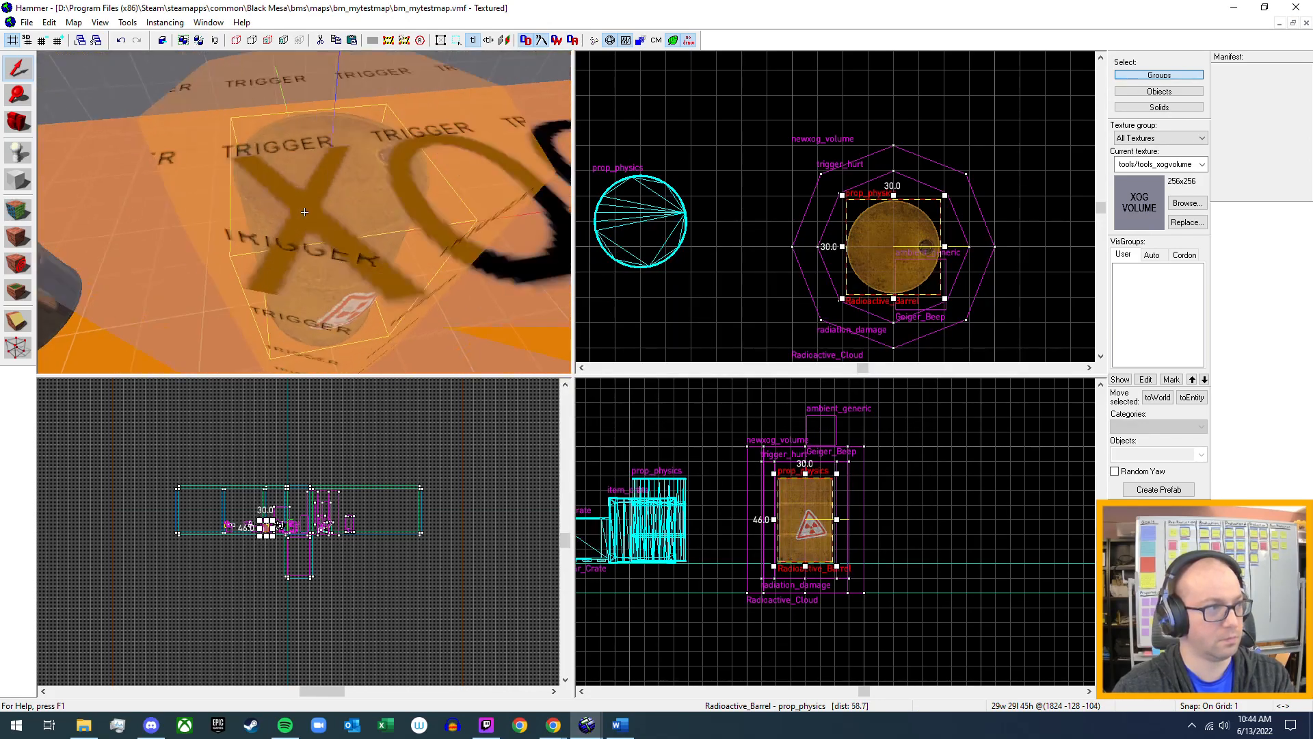
key("z")
left_click(285, 207)
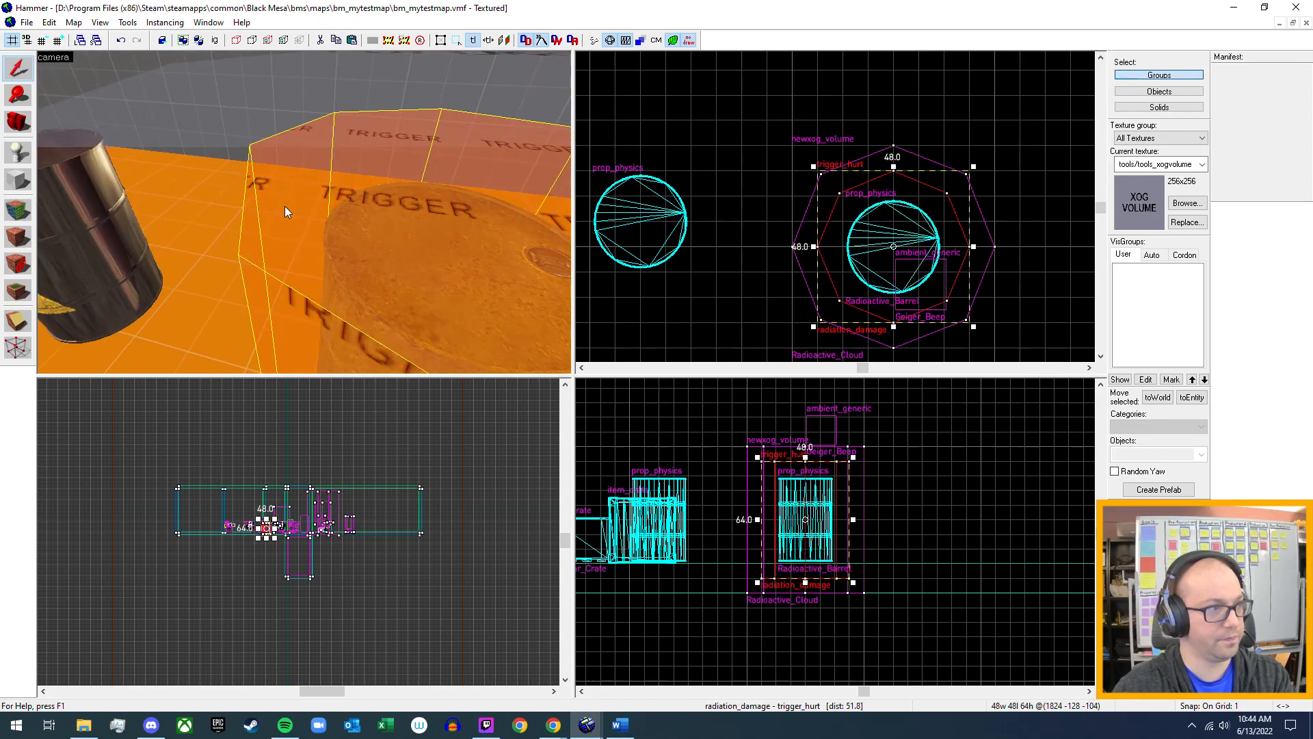
key("alt+Return")
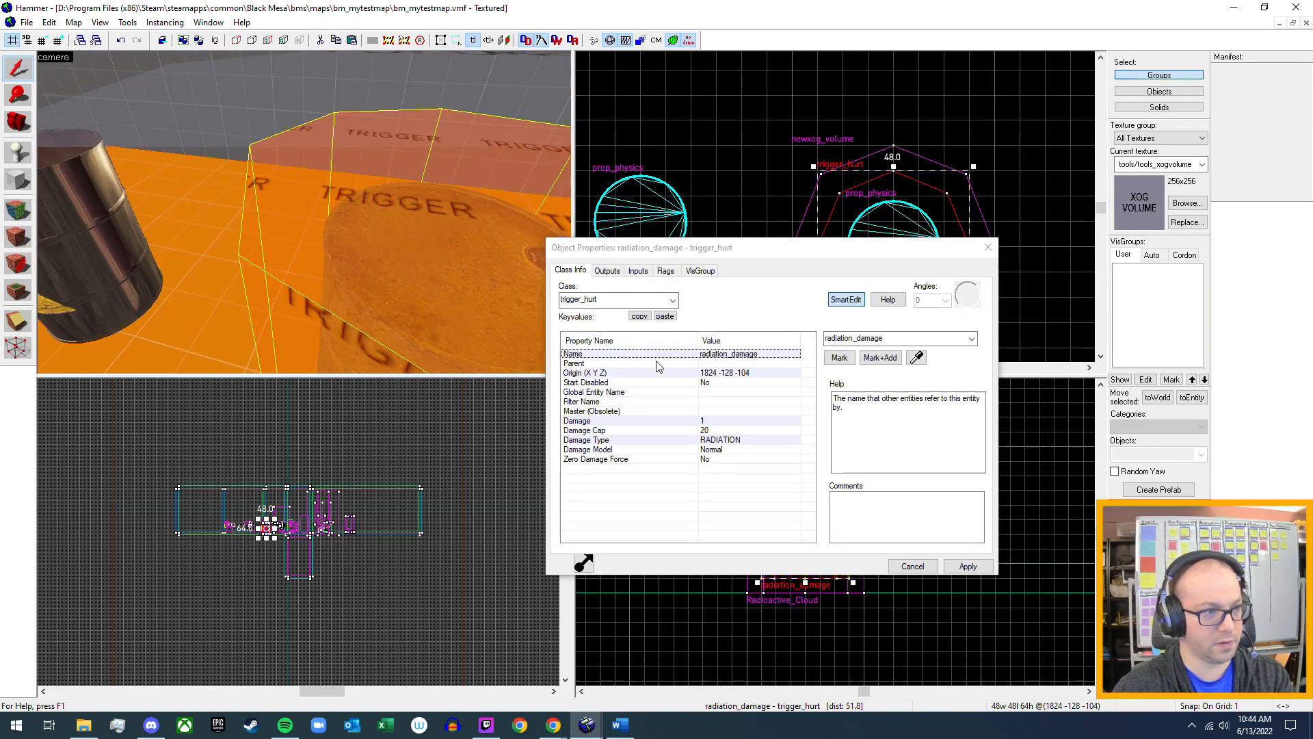
left_click(688, 363)
left_click(971, 339)
scroll(955, 561, "down", 5)
scroll(955, 561, "down", 3)
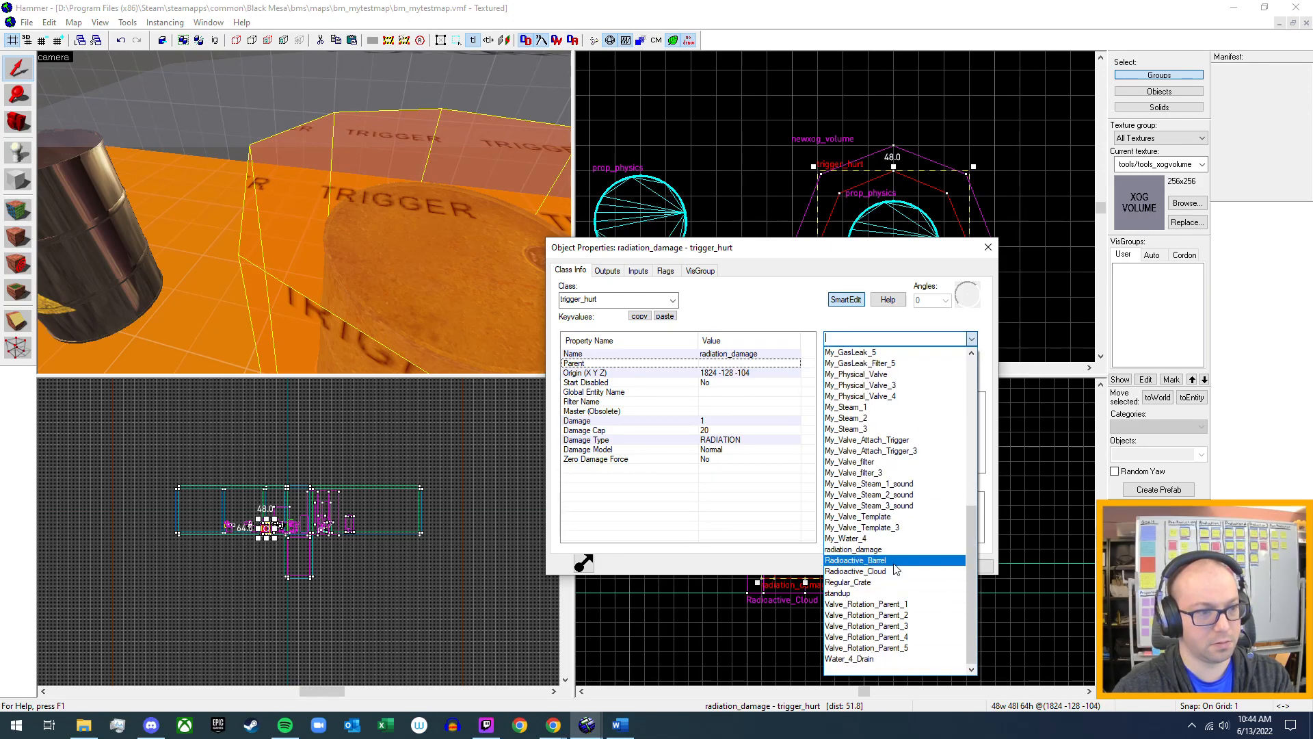
left_click(894, 562)
left_click(968, 567)
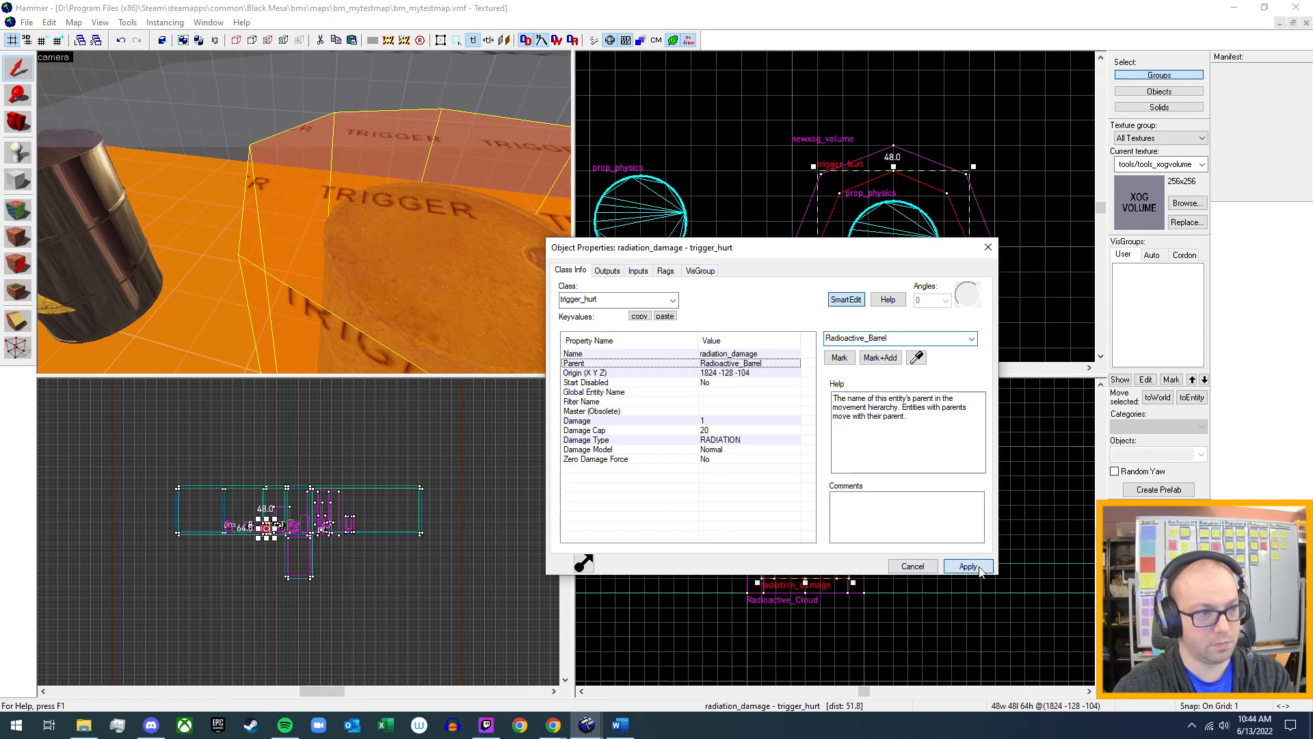
left_click(994, 250)
Set the Radioactive_Cloud newxog_volume's parent to Radioactive_Barrel, apply the change and close its properties.
key("z")
key("s")
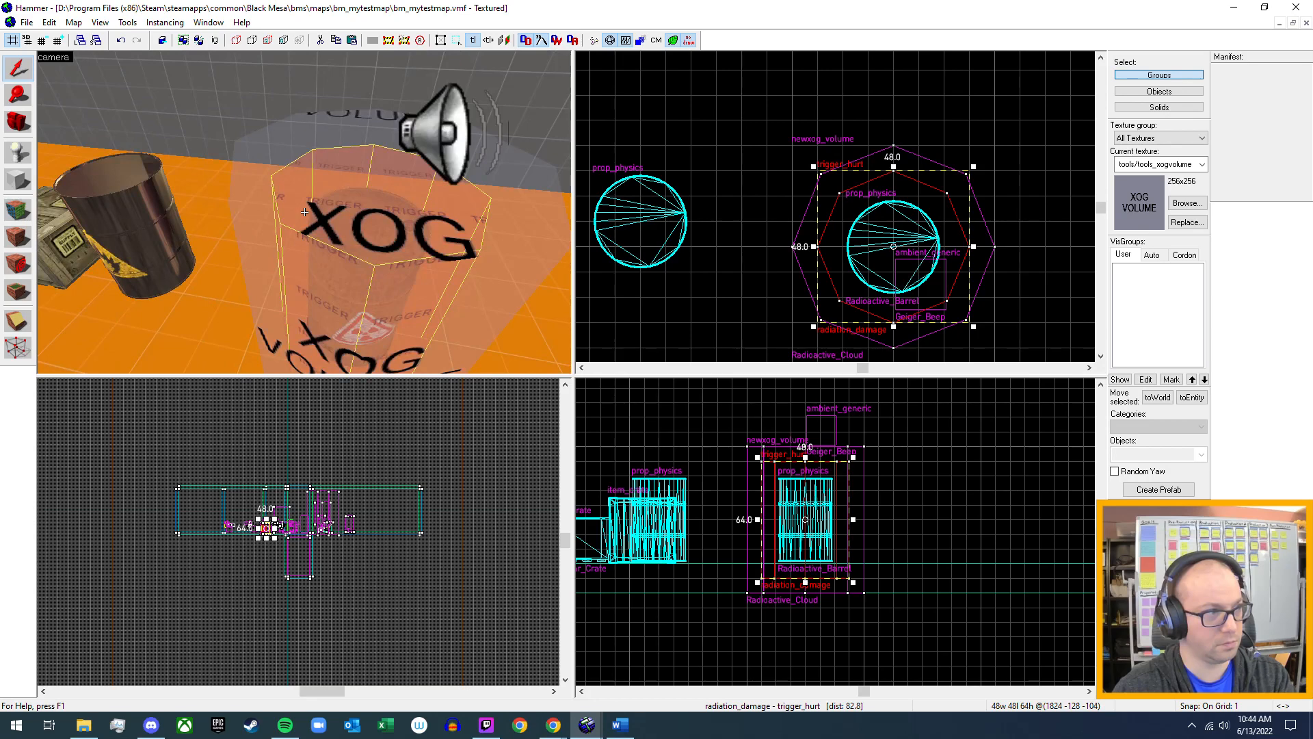
key("z")
left_click(257, 213)
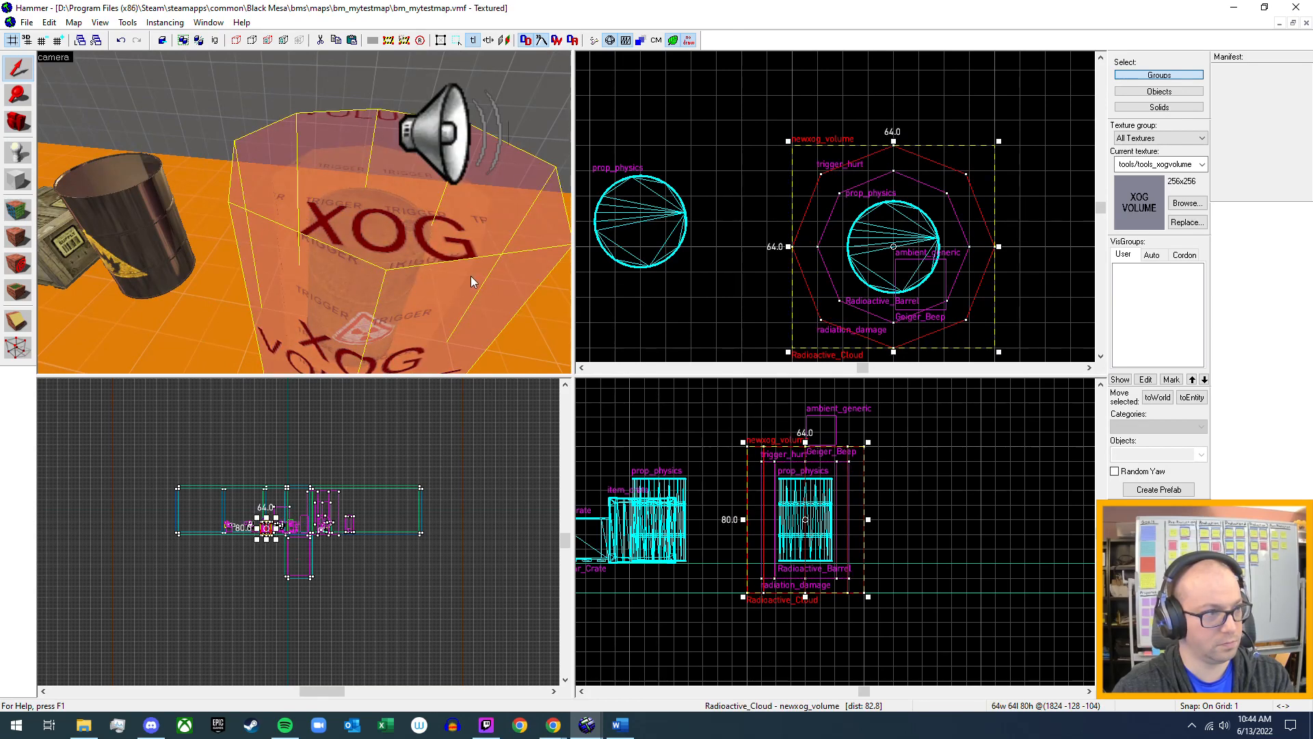
key("alt+Return")
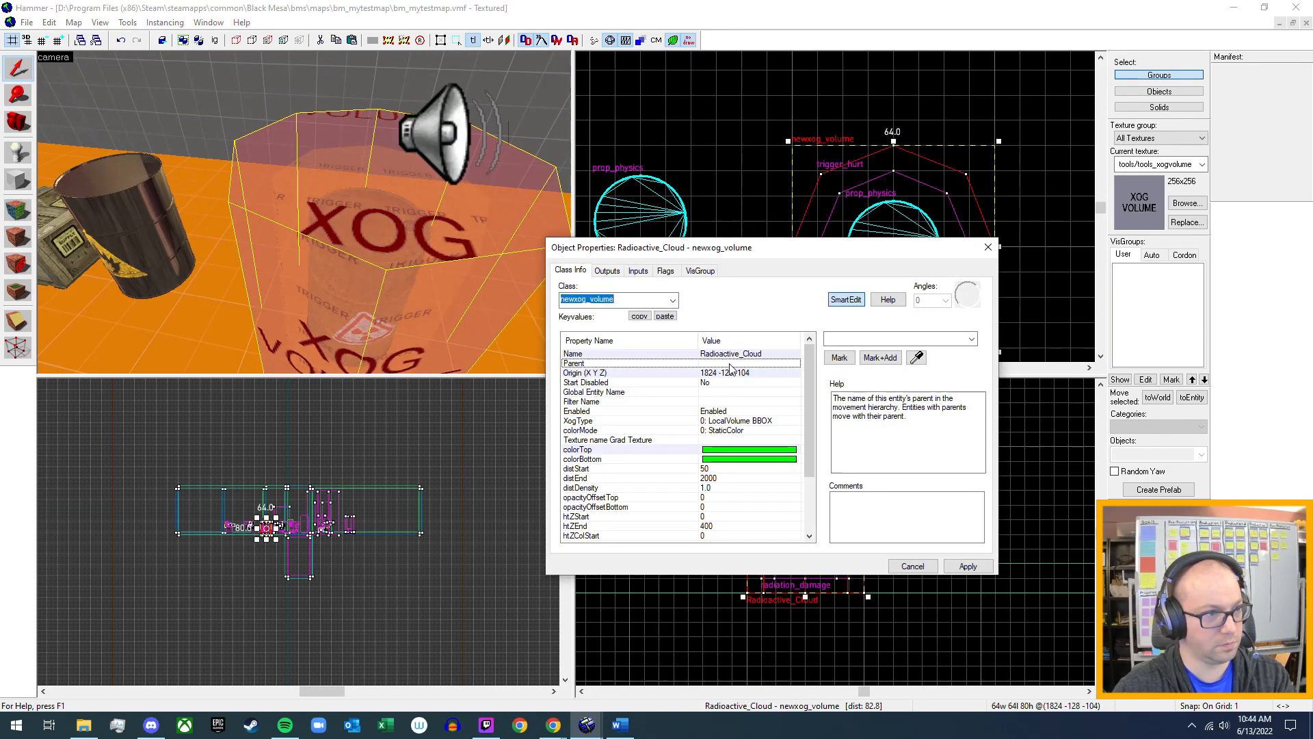
left_click(971, 339)
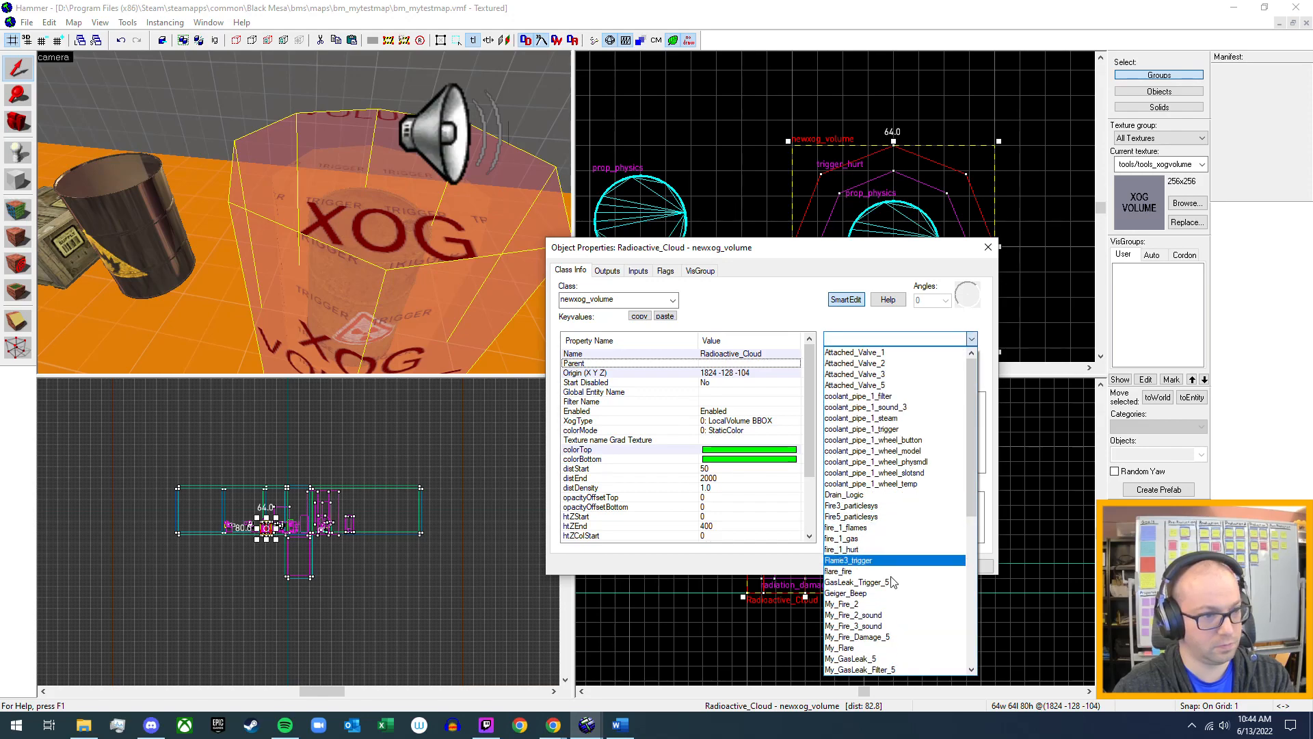
scroll(909, 478, "down", 1)
scroll(909, 479, "down", 2)
scroll(902, 482, "down", 5)
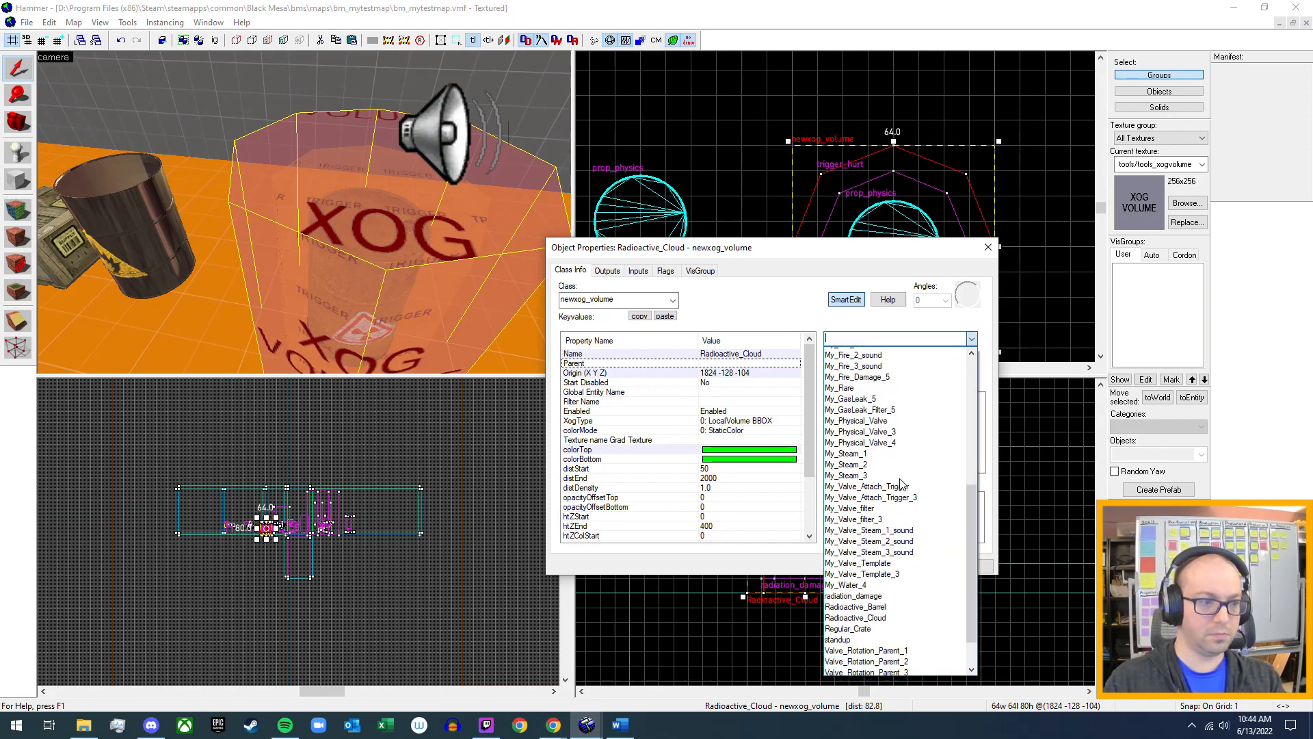
scroll(900, 482, "down", 2)
left_click(886, 560)
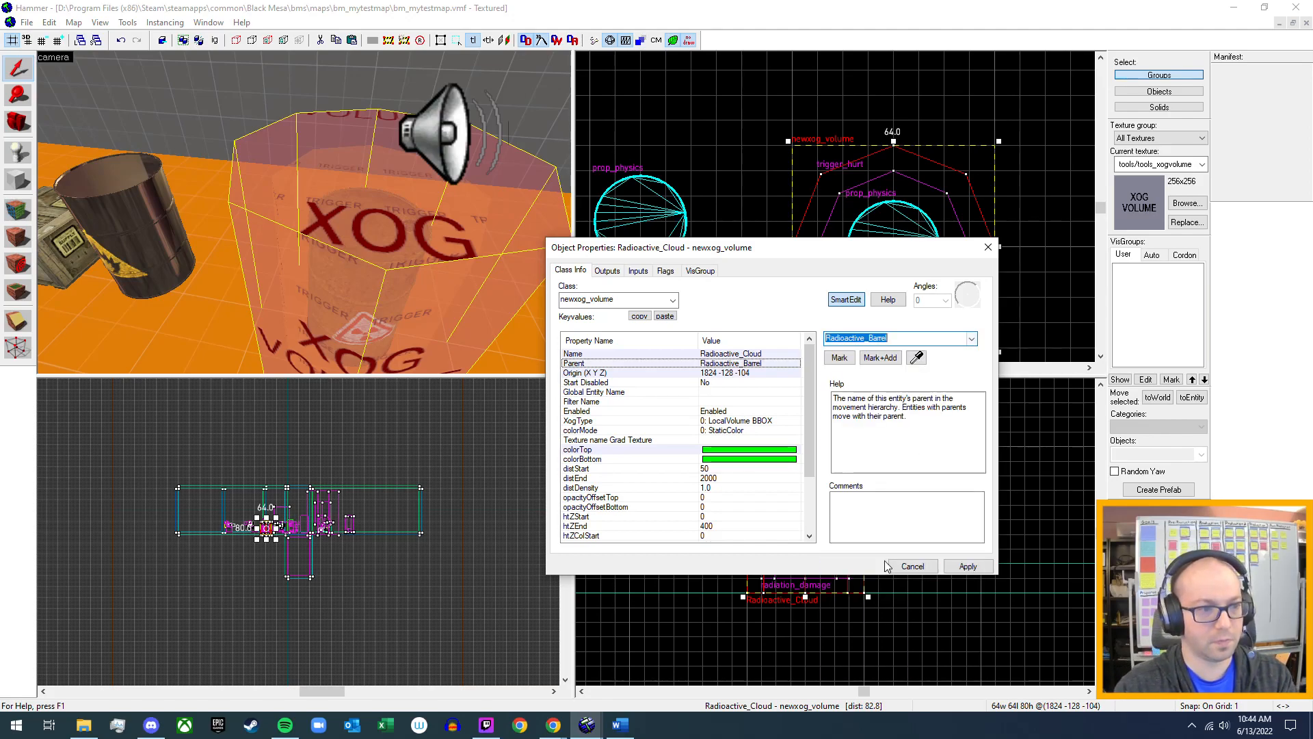
left_click(970, 566)
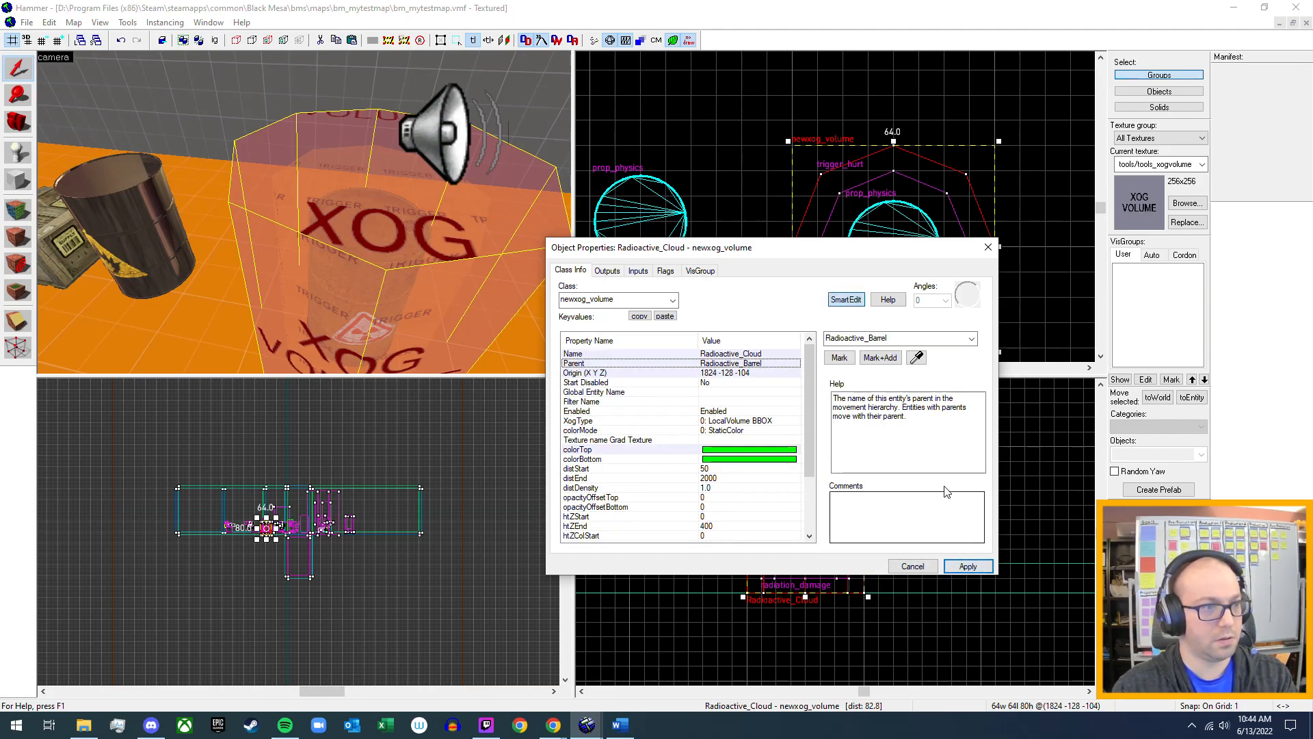
left_click(987, 246)
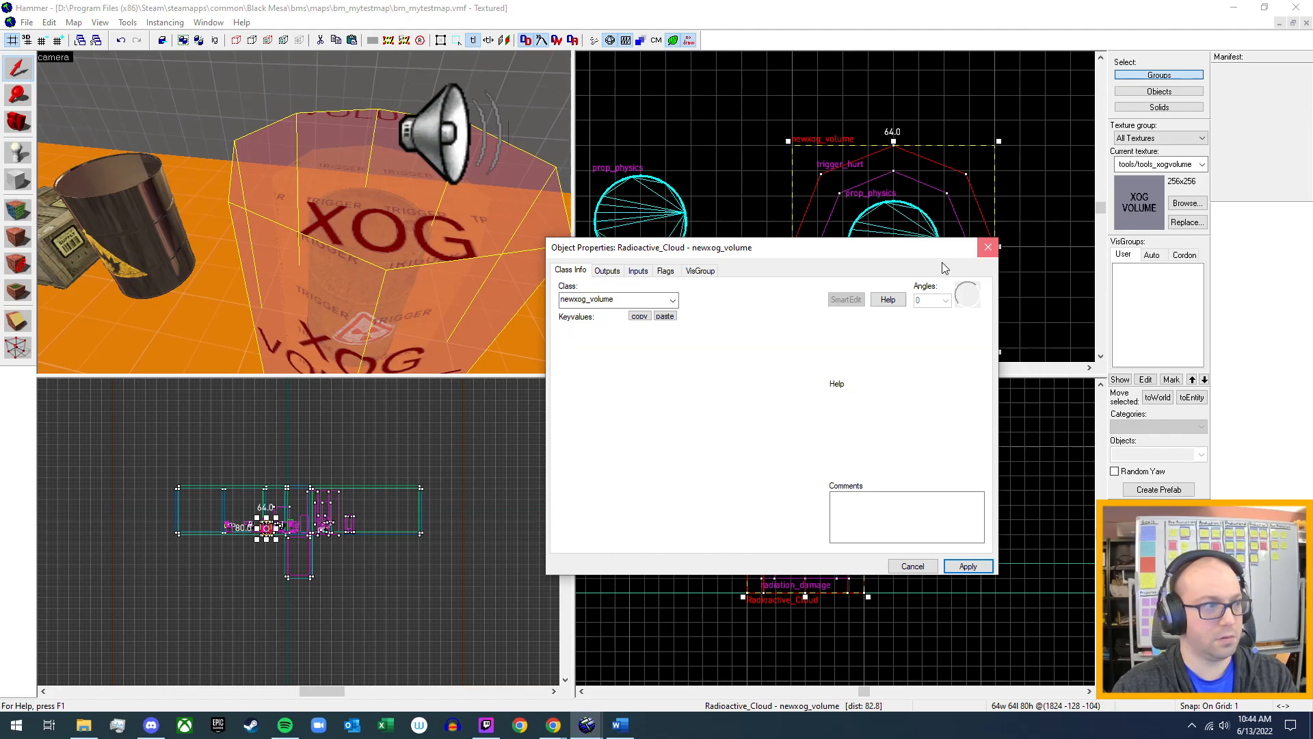
Move the Geiger_Beep ambient_generic so it sits centred over the radioactive barrel at 1824 -128 -55.
key("z")
left_click(391, 191)
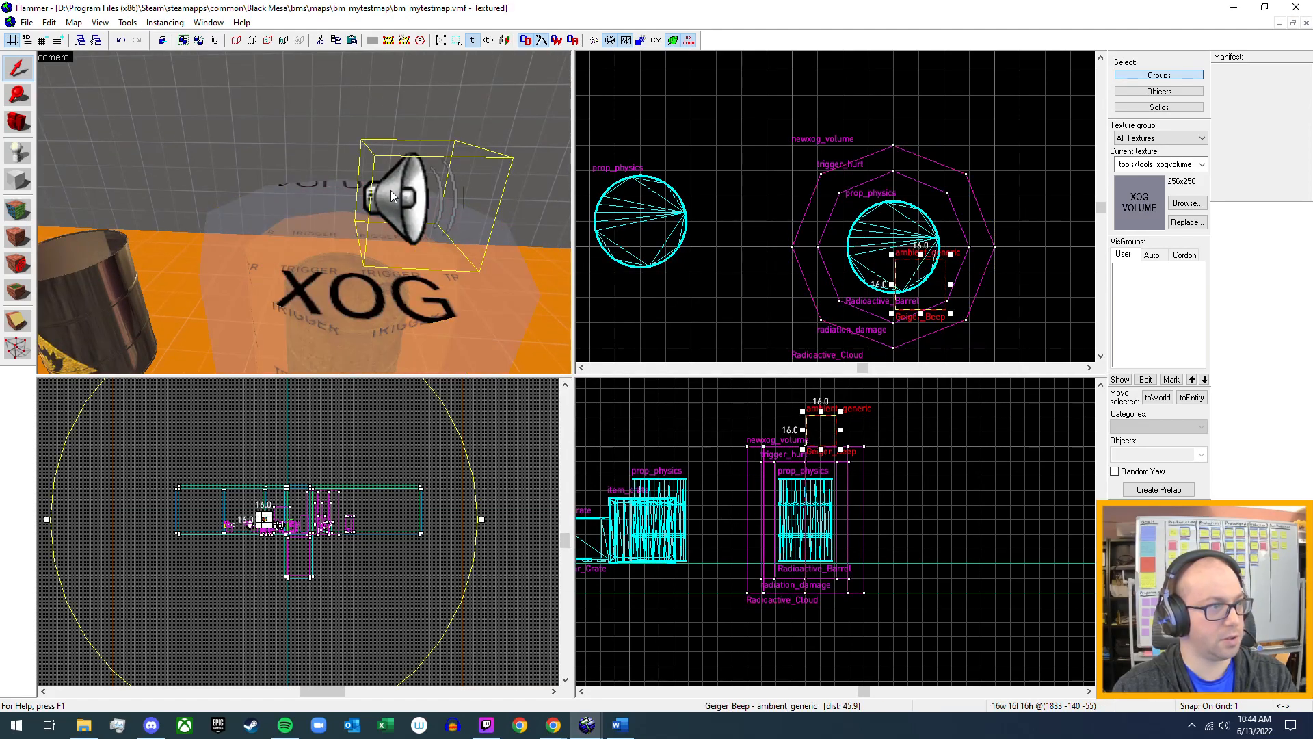
left_click_drag(923, 288, 896, 249)
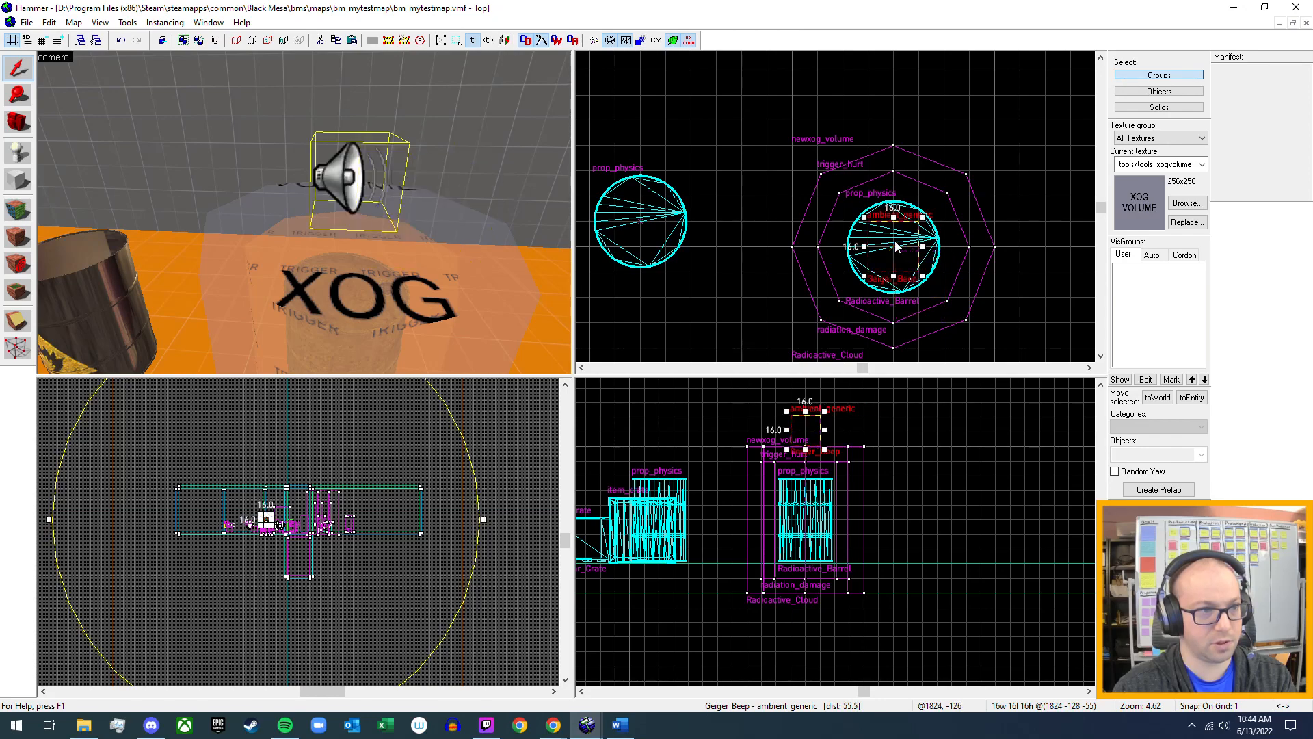
Review the Geiger_Beep properties and examine its audible radius around the map, then close the properties.
double_click(347, 190)
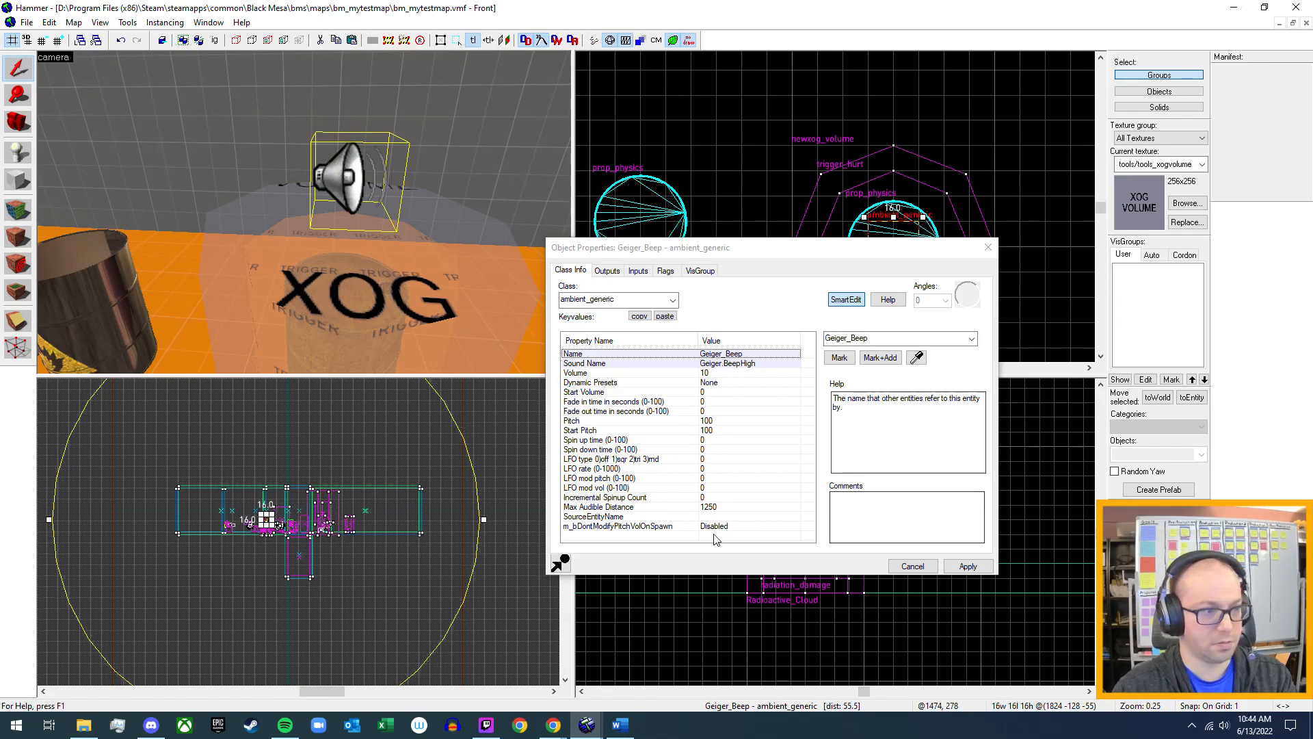
scroll(363, 553, "down", 3)
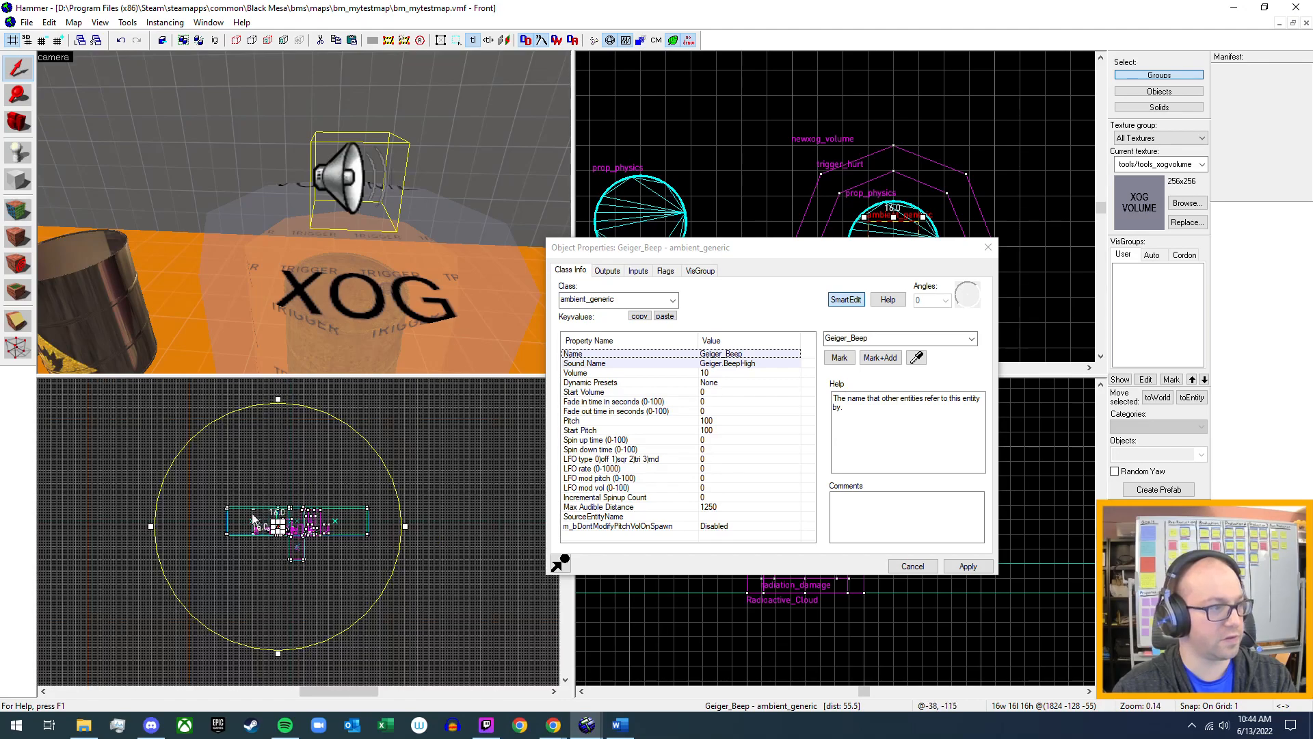
scroll(344, 548, "up", 2)
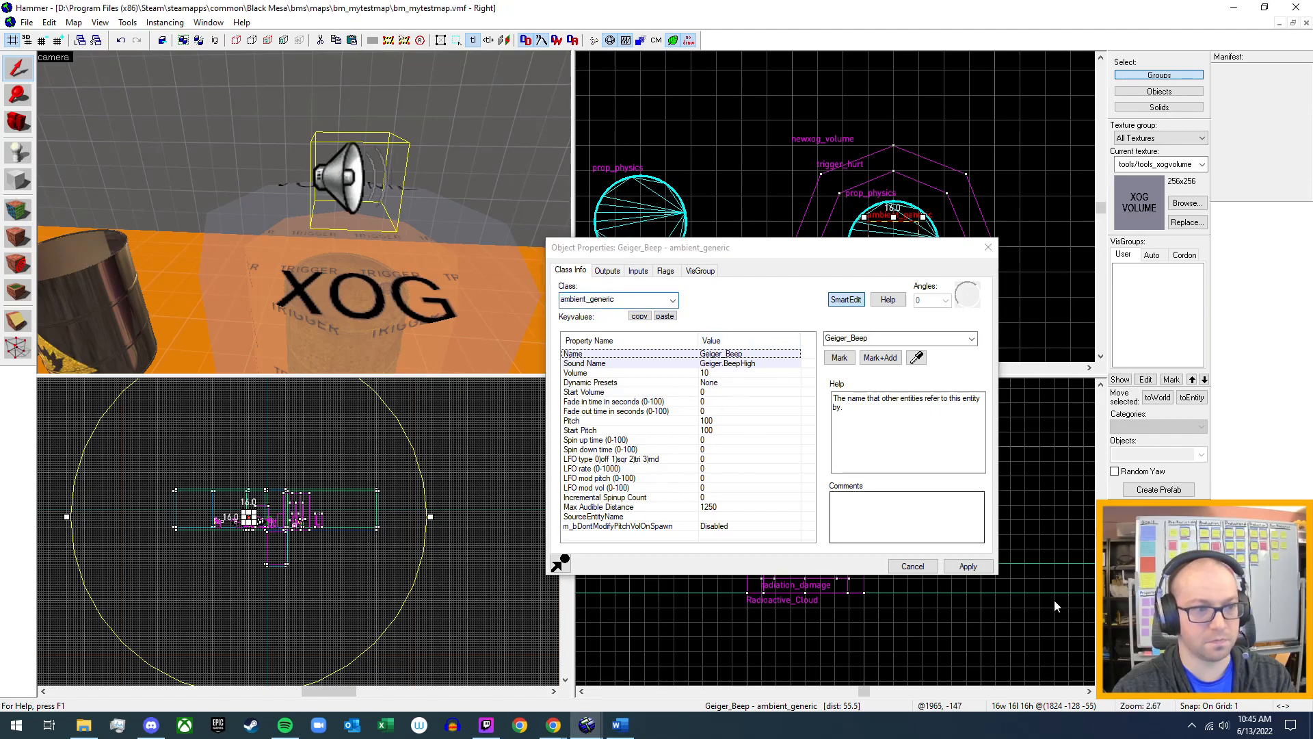
left_click(989, 253)
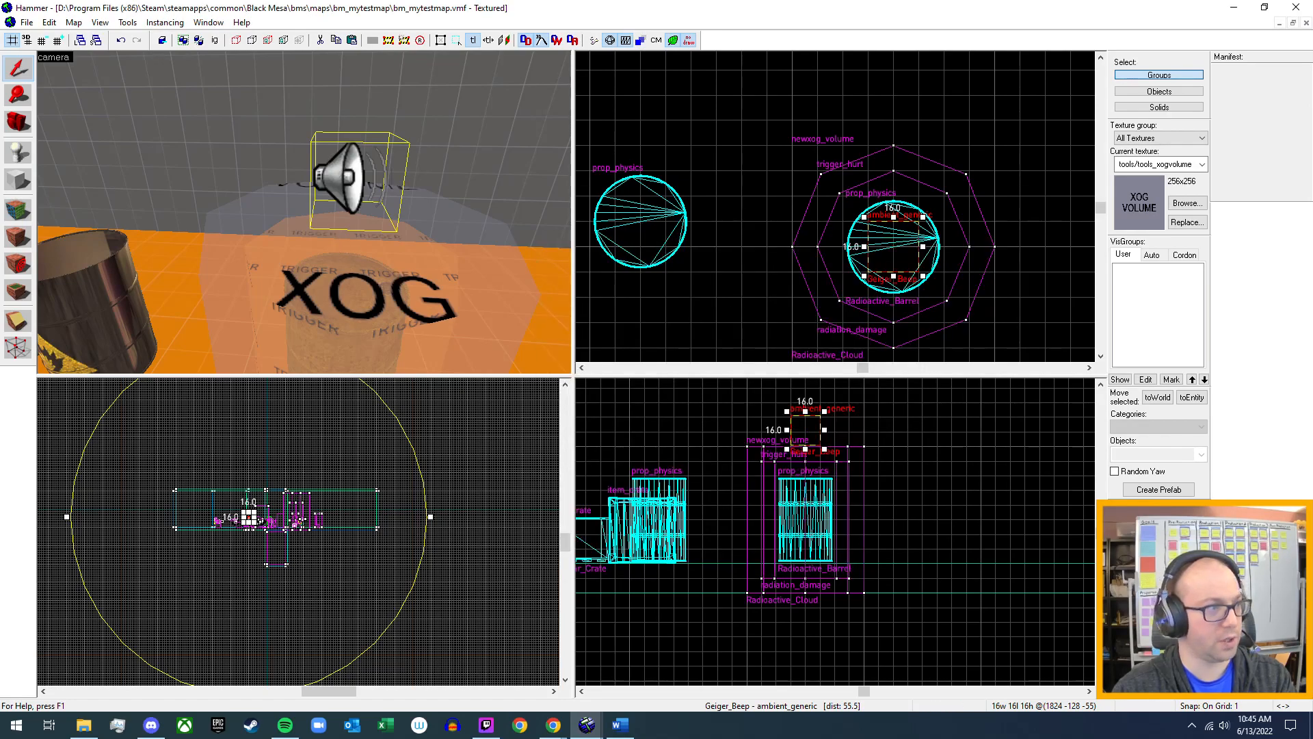
Switch to Black Mesa running the test map and walk through the rooms up to the yellow radioactive barrel.
key("z")
key("s")
key("z")
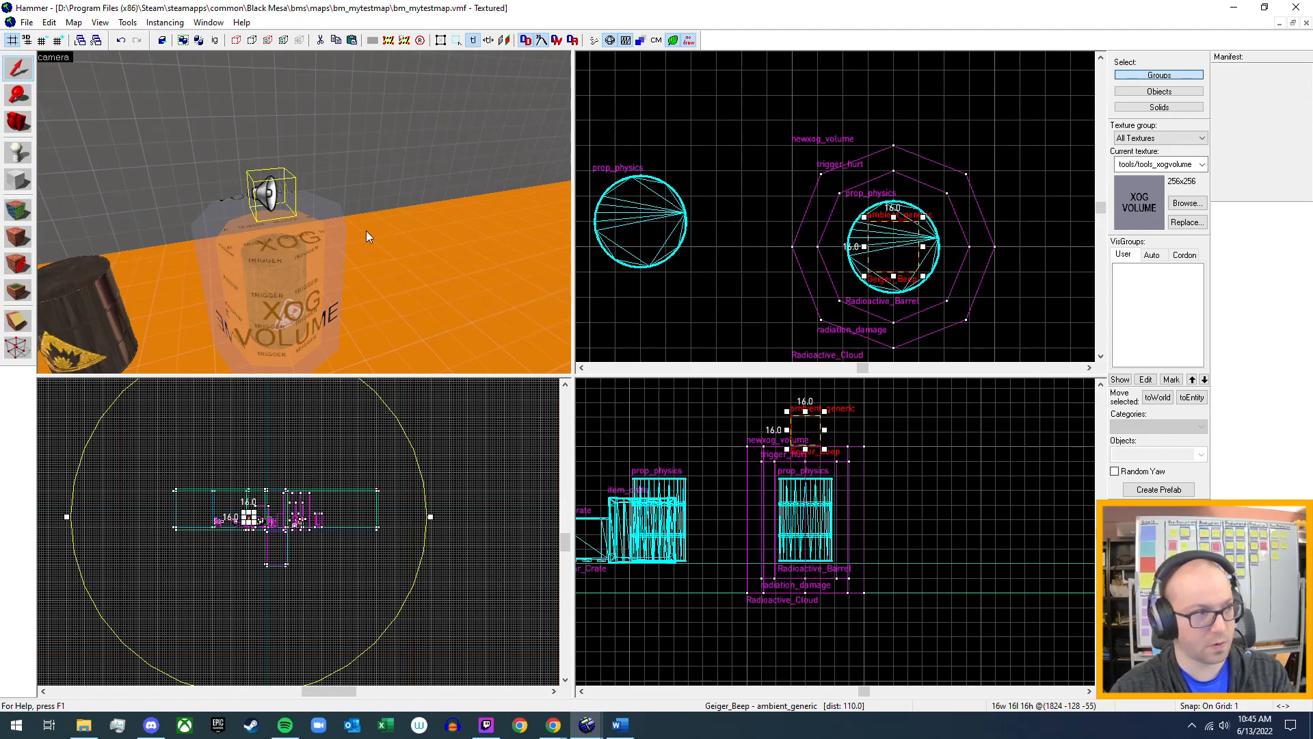
key("alt+Tab")
key("alt+Tab")
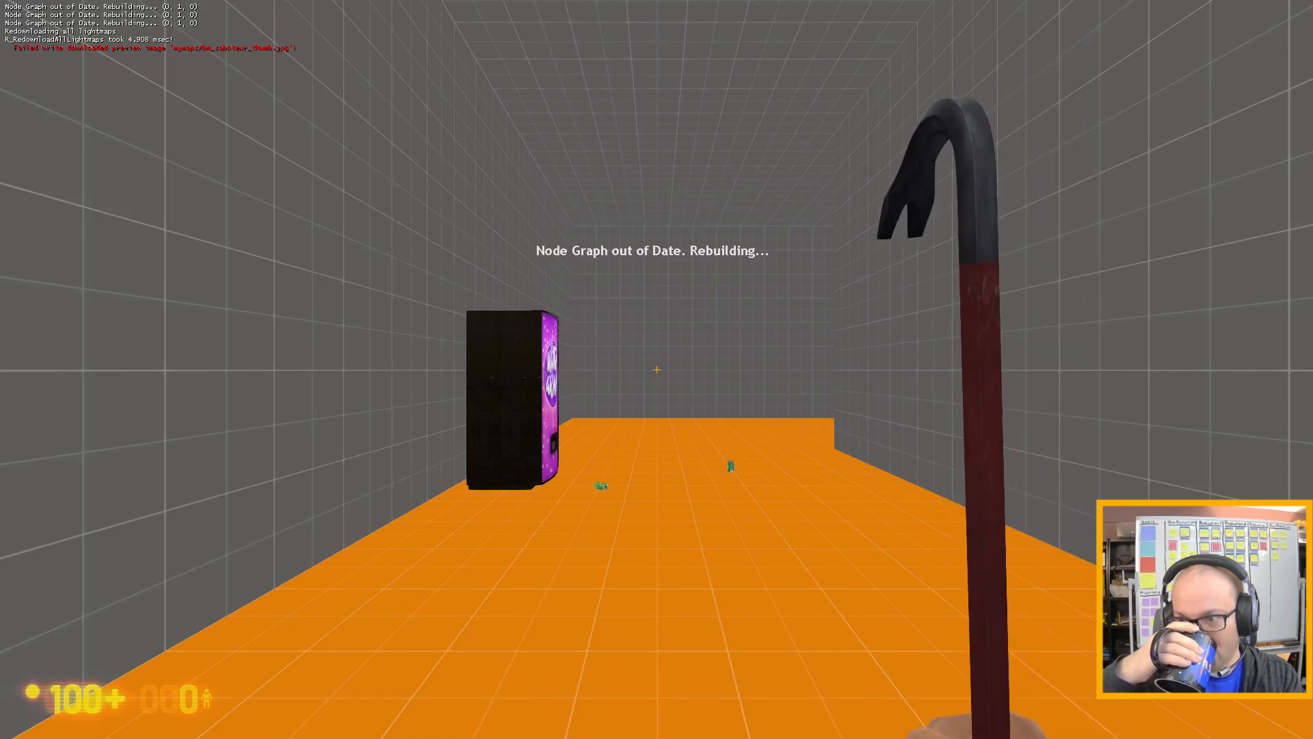
key("w")
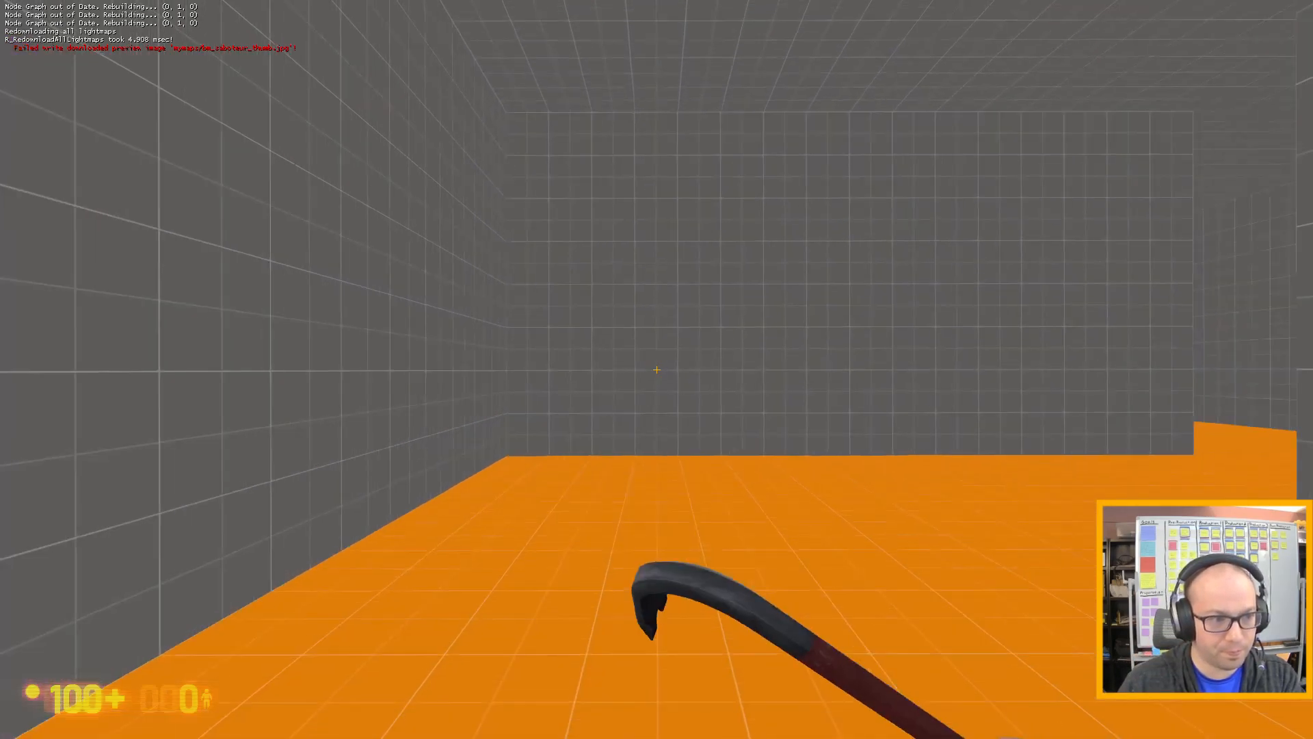
key("w")
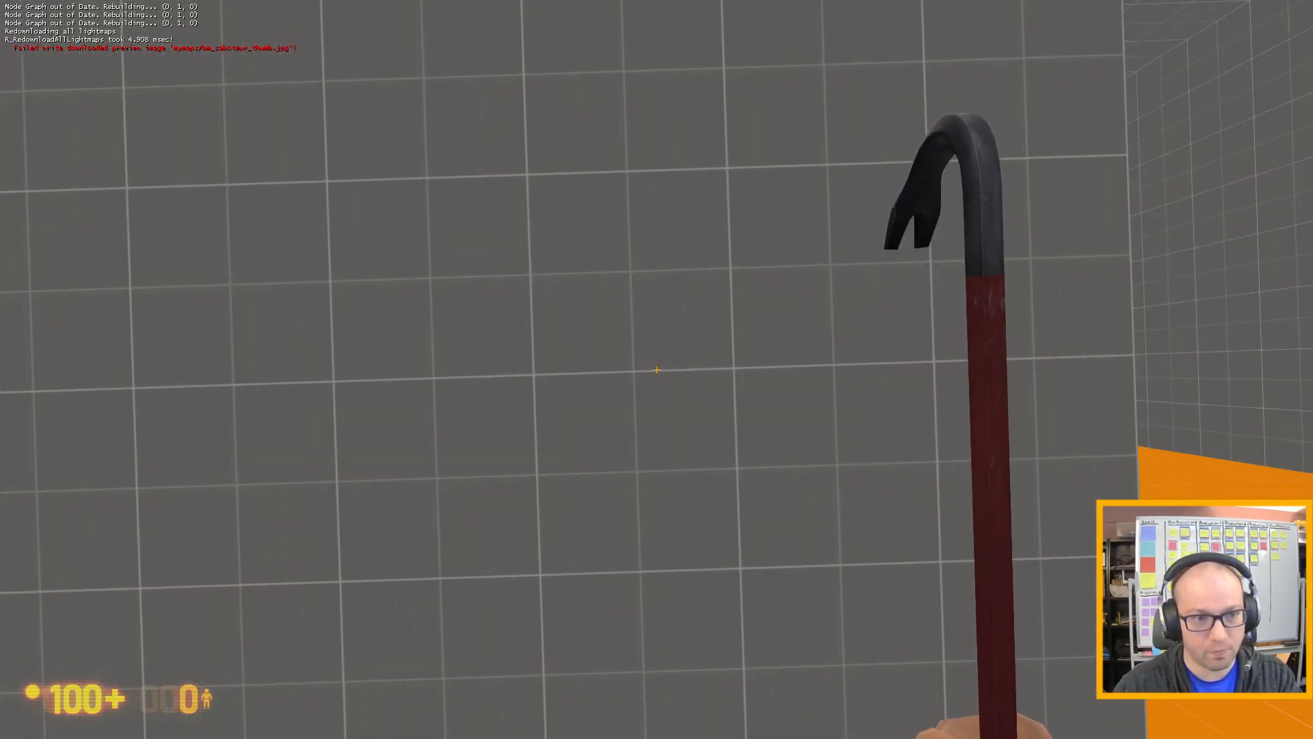
left_click(657, 370)
key("w")
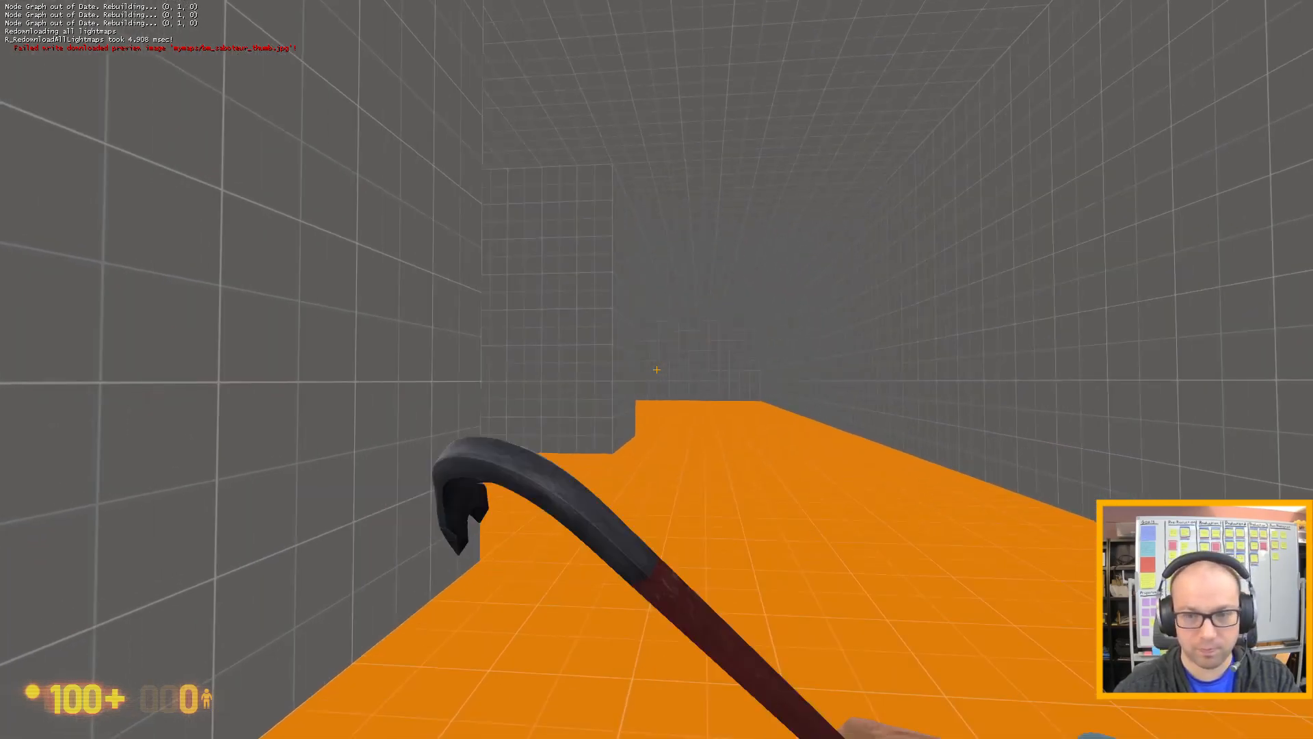
key("w")
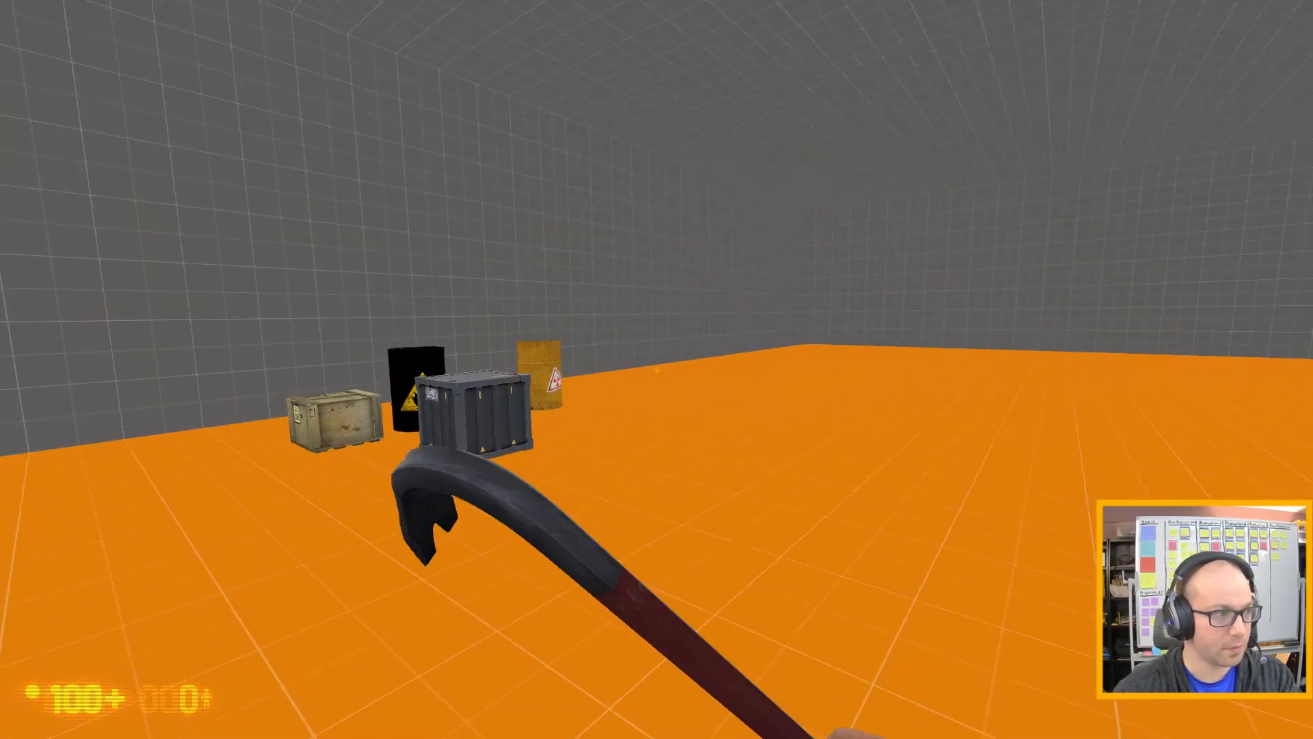
key("w")
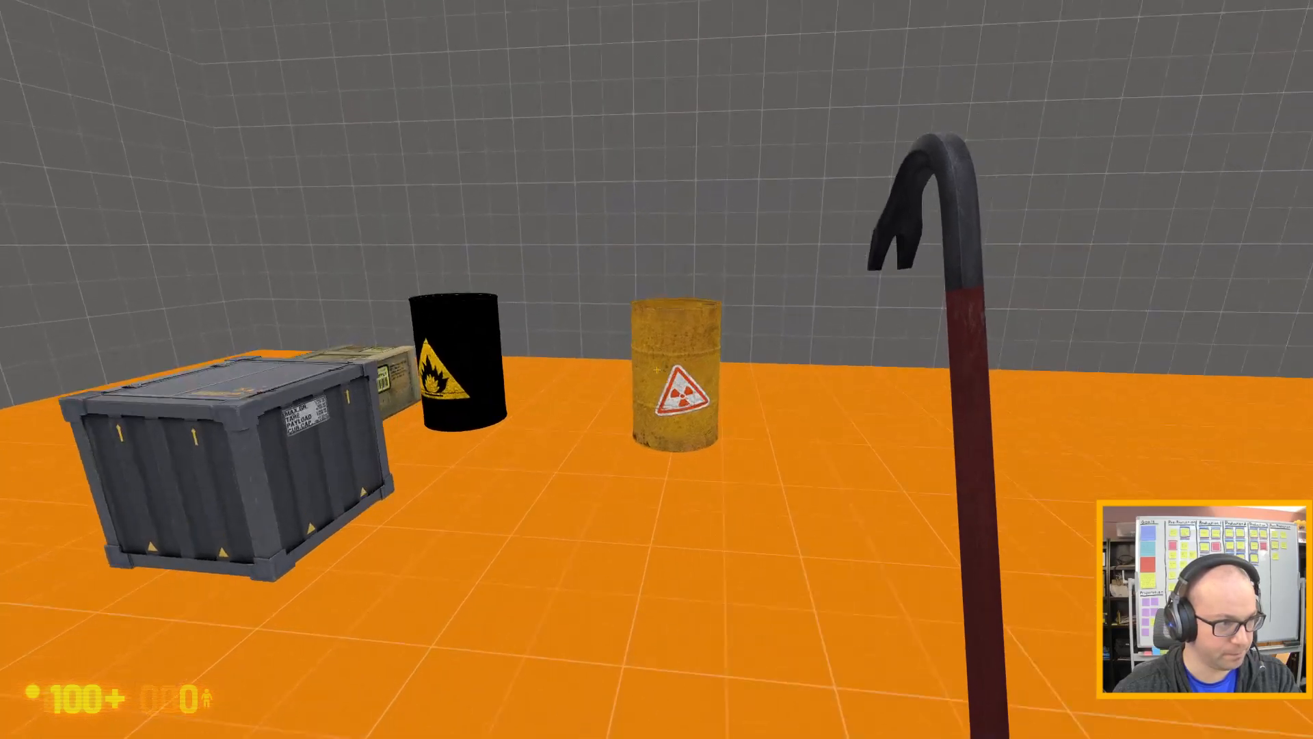
key("w")
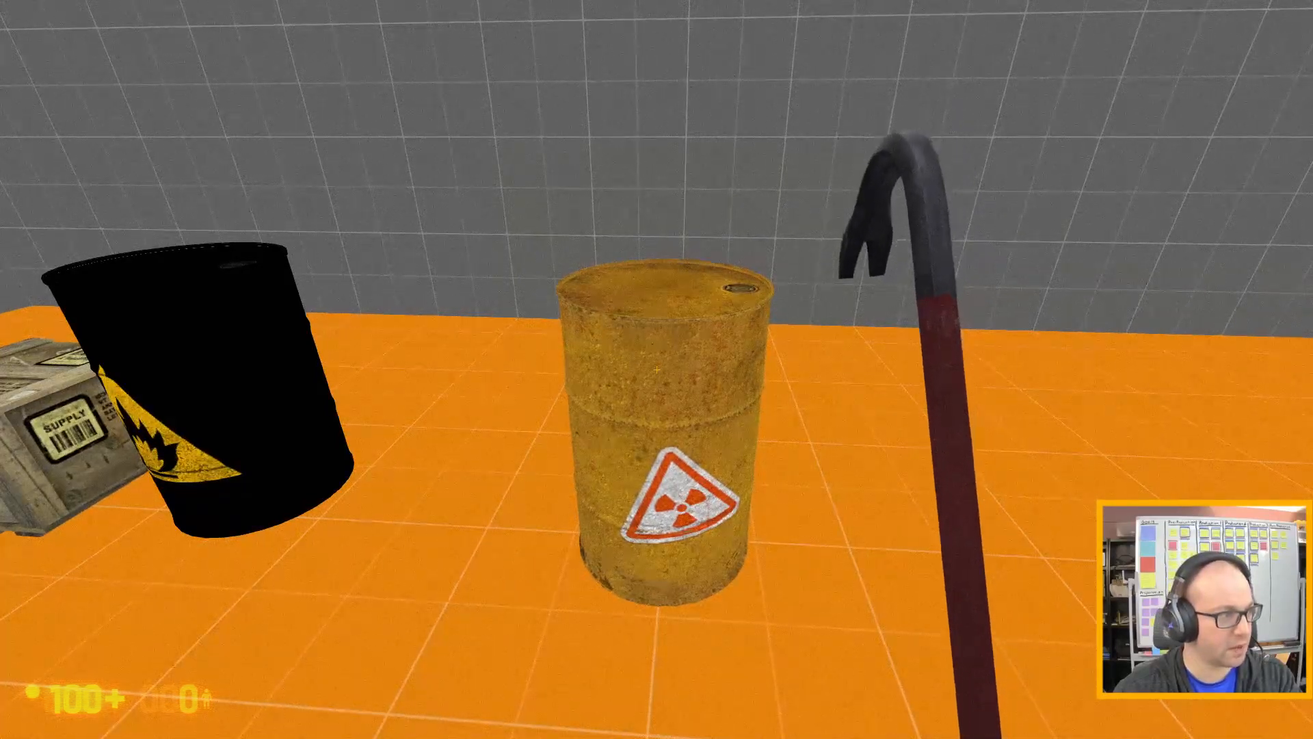
key("w")
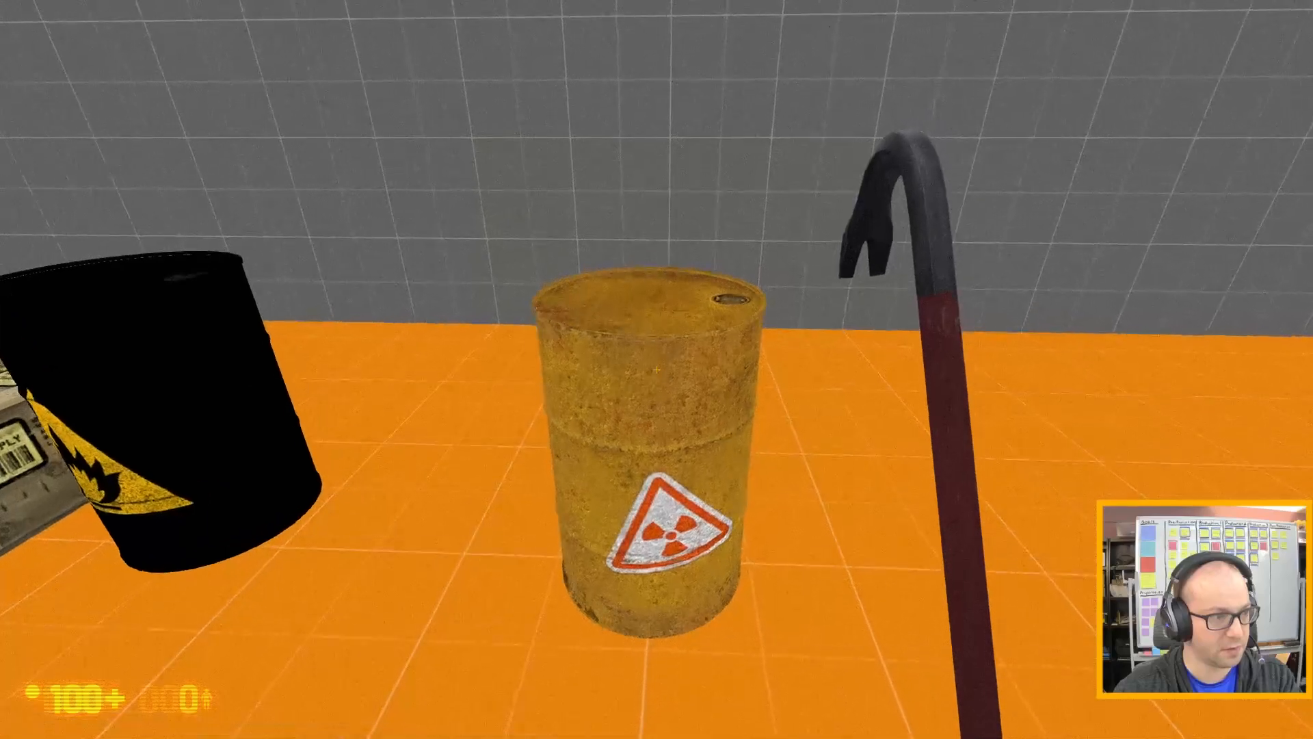
Step into the radiation zone around the barrel to test its damage, and back out of it.
key("w")
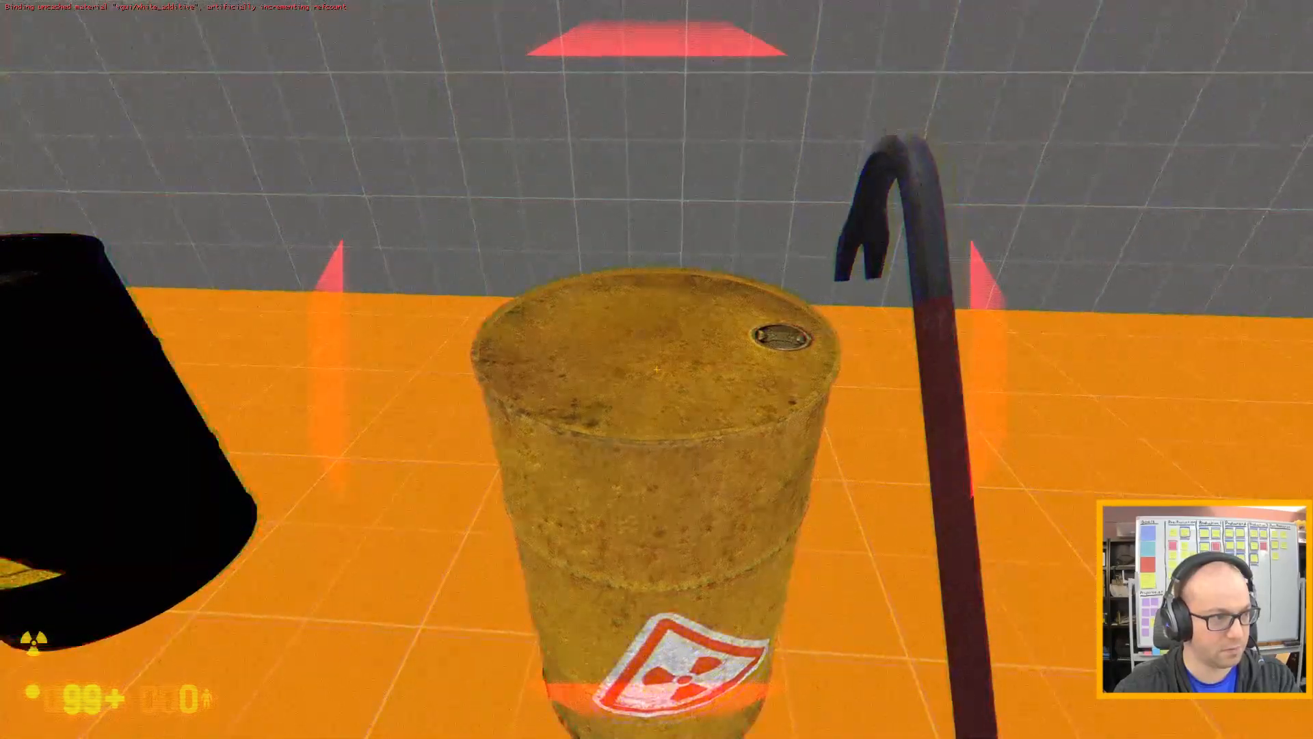
key("d")
key("s")
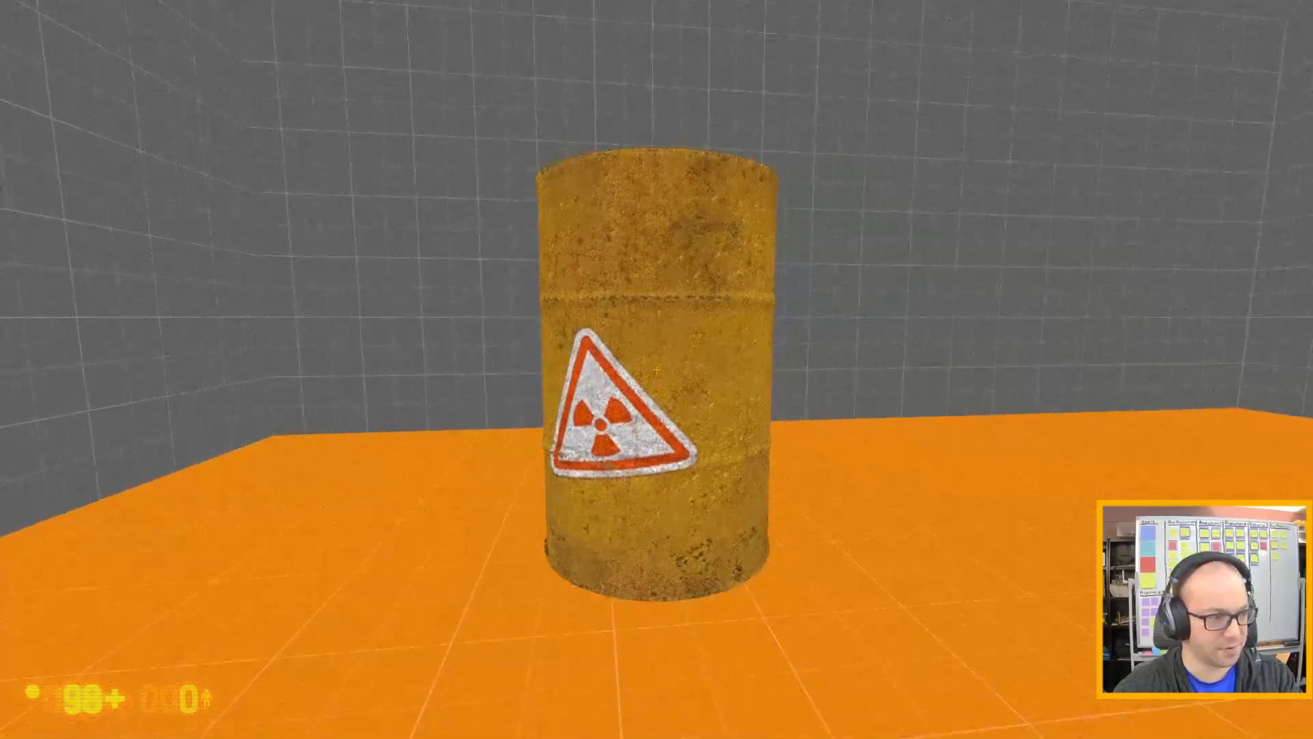
Put down the carried barrel, walk up to it to test that the radiation follows, and retreat across the room.
key("e")
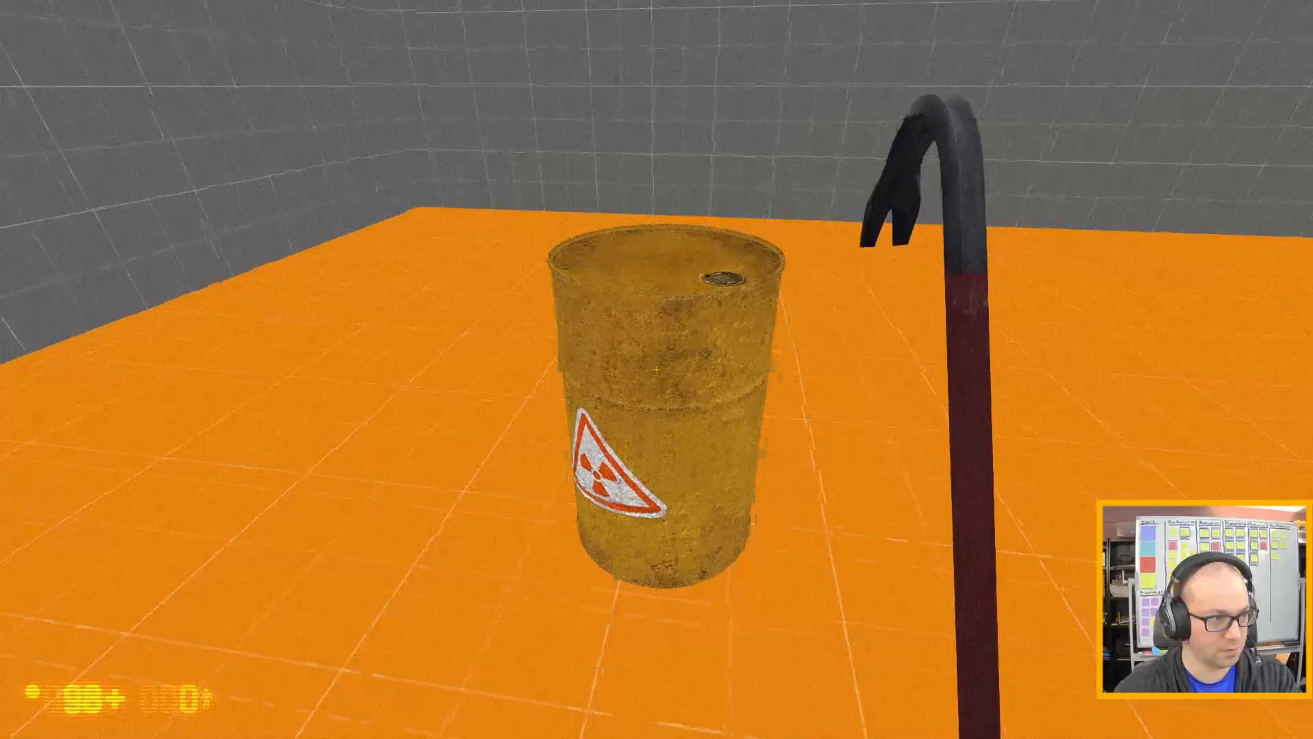
key("w")
key("w")
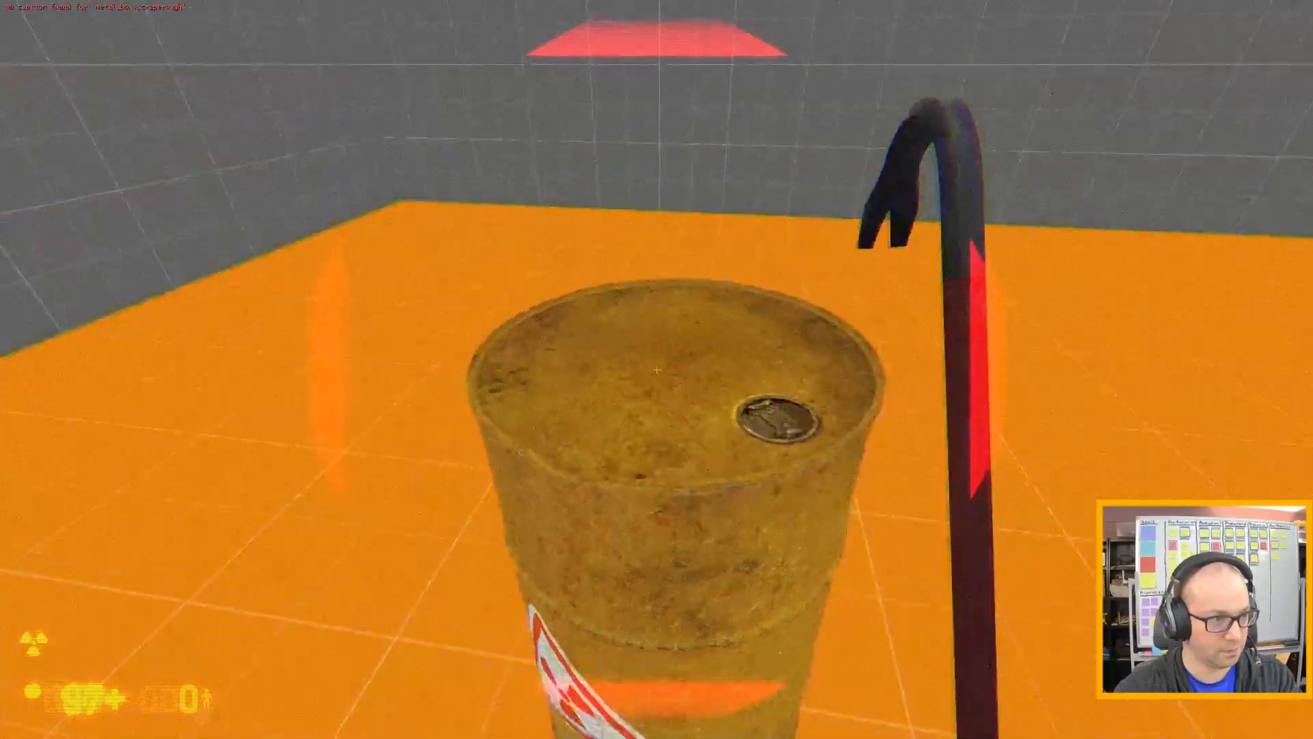
key("s")
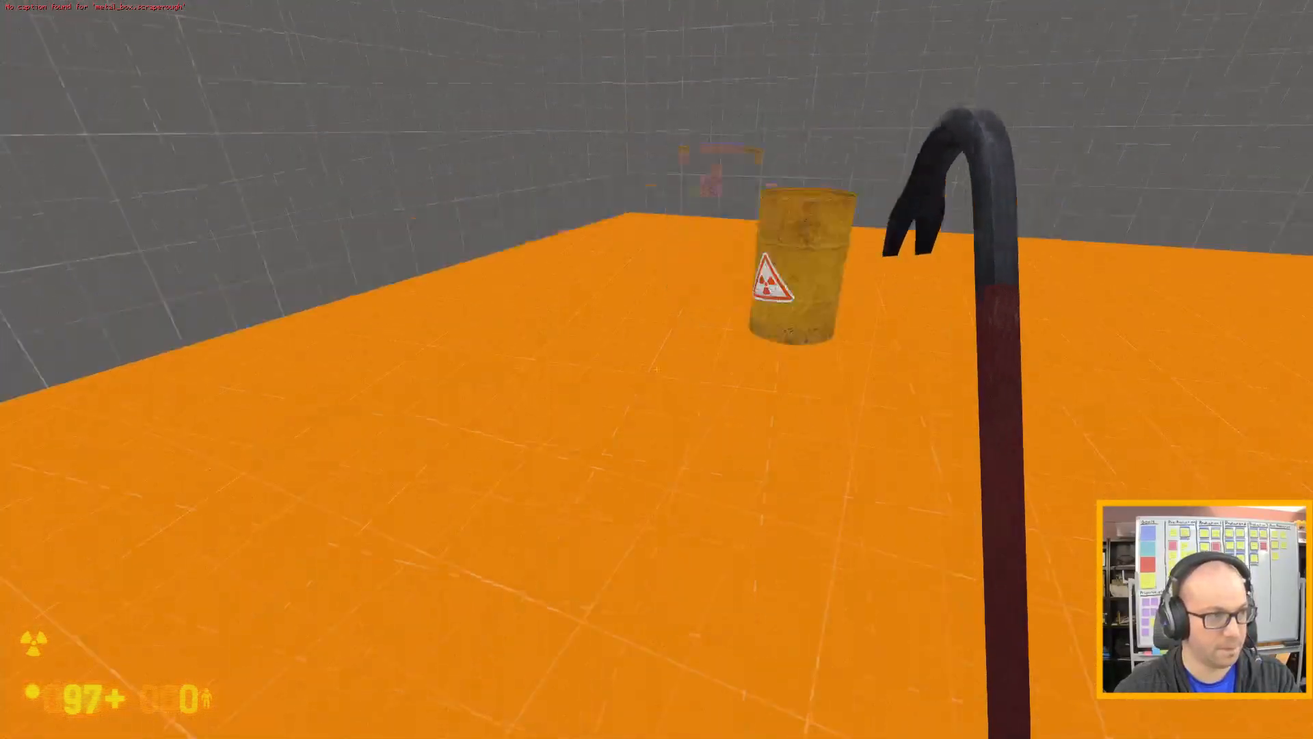
key("d")
key("s")
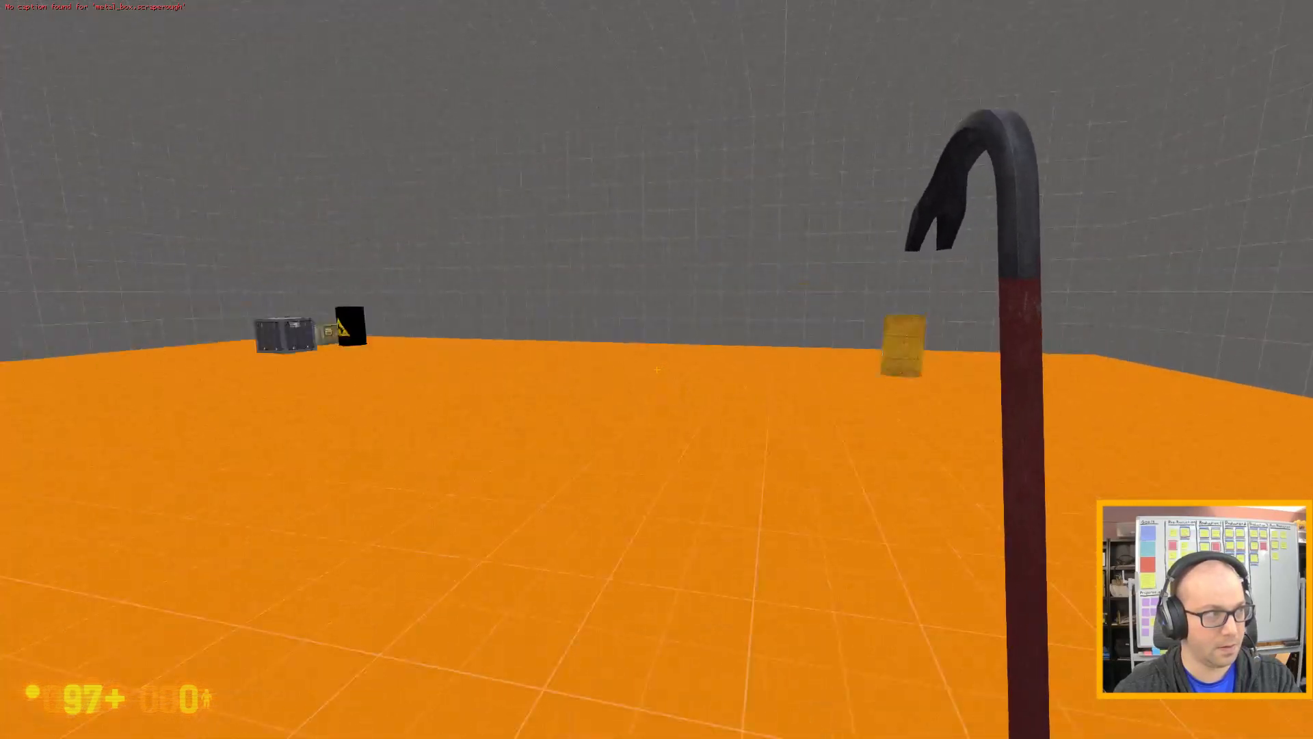
Circle the relocated barrel from a distance and approach it from its other side to check its radioactive effects.
key("a")
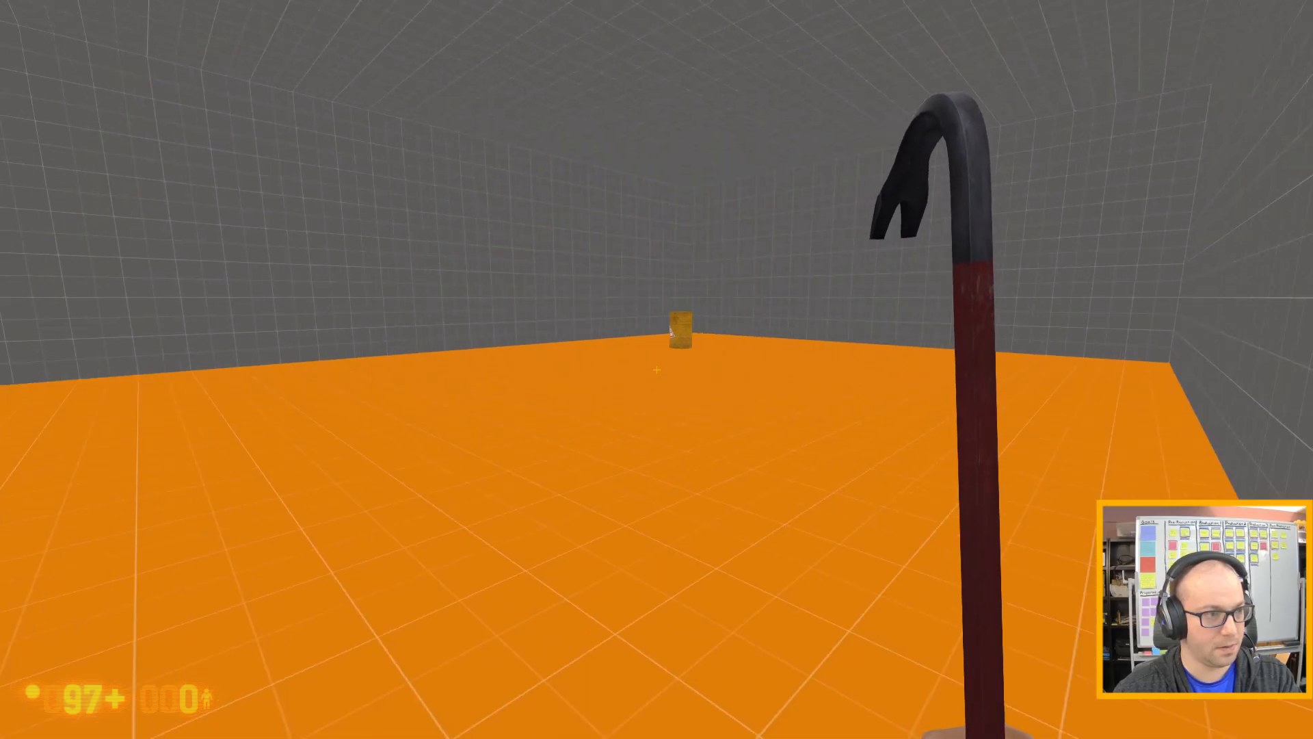
key("w")
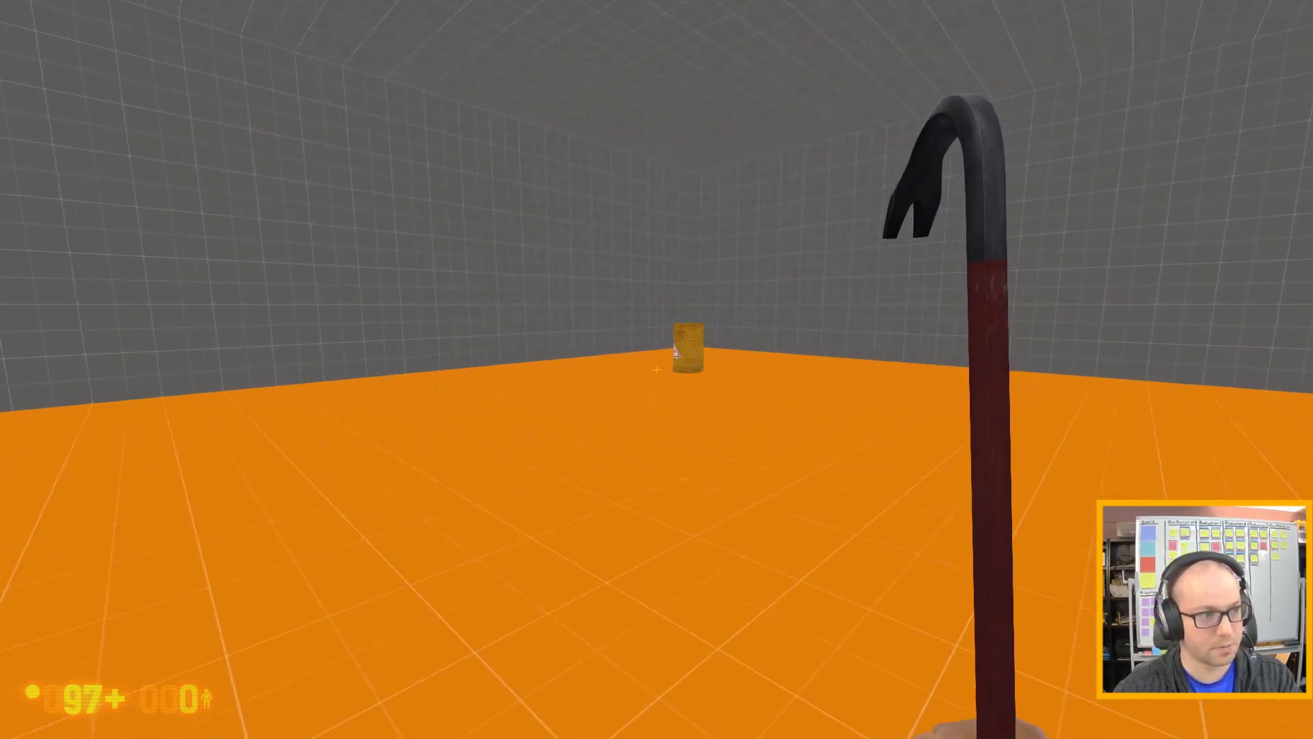
key("d")
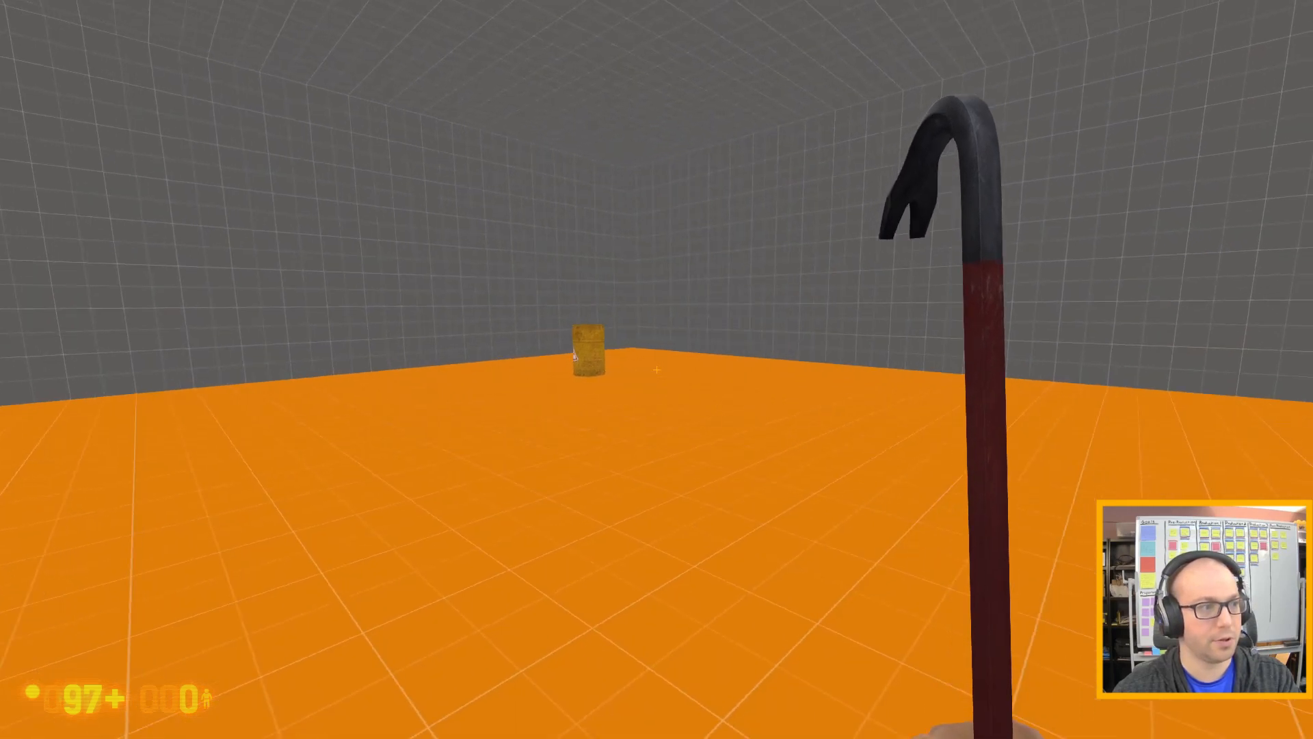
key("w")
key("w")
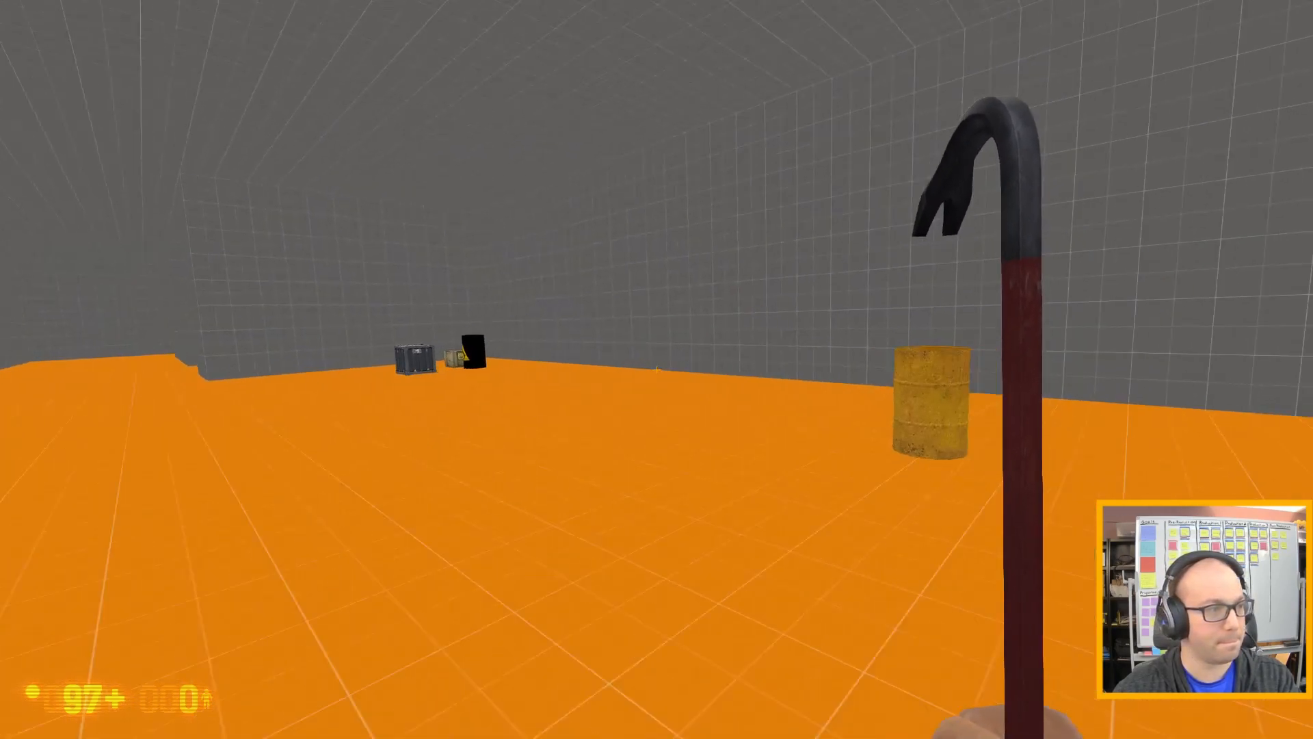
key("d")
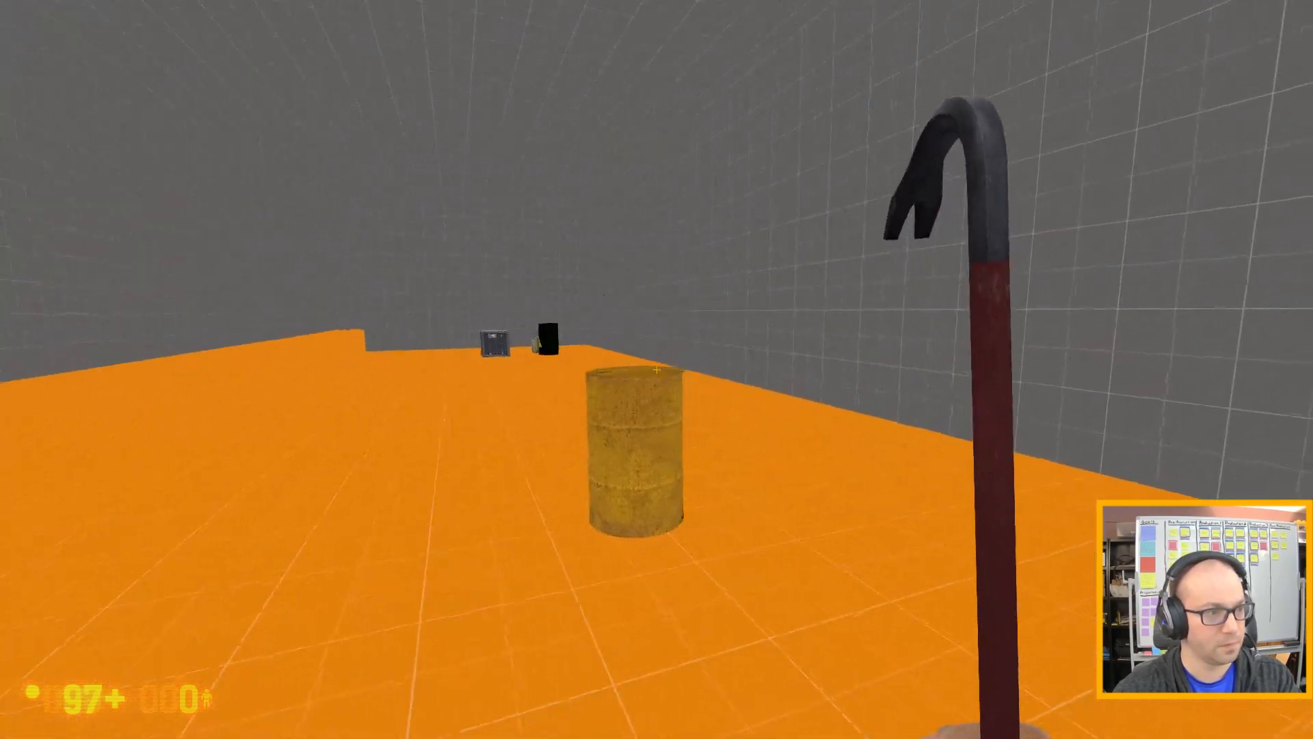
key("w")
key("s")
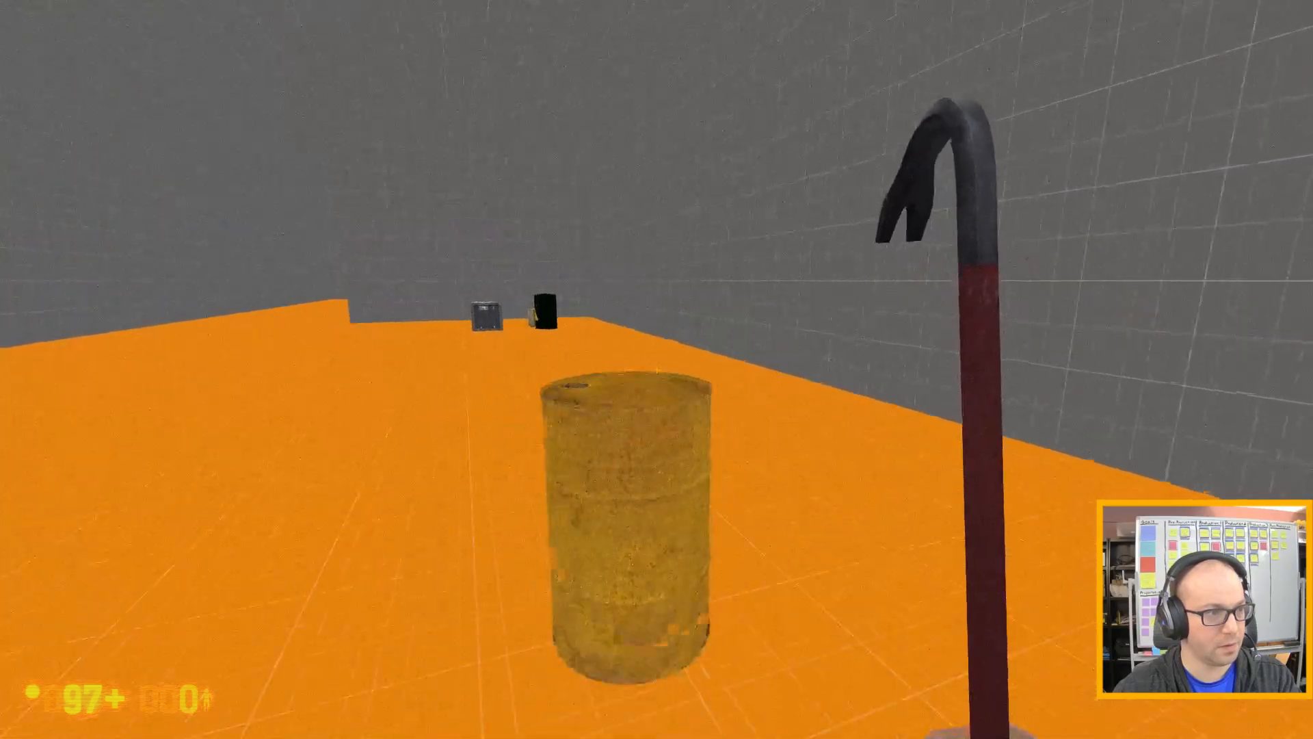
Back away from the relocated barrel, move around it at a distance and head toward it again.
key("w")
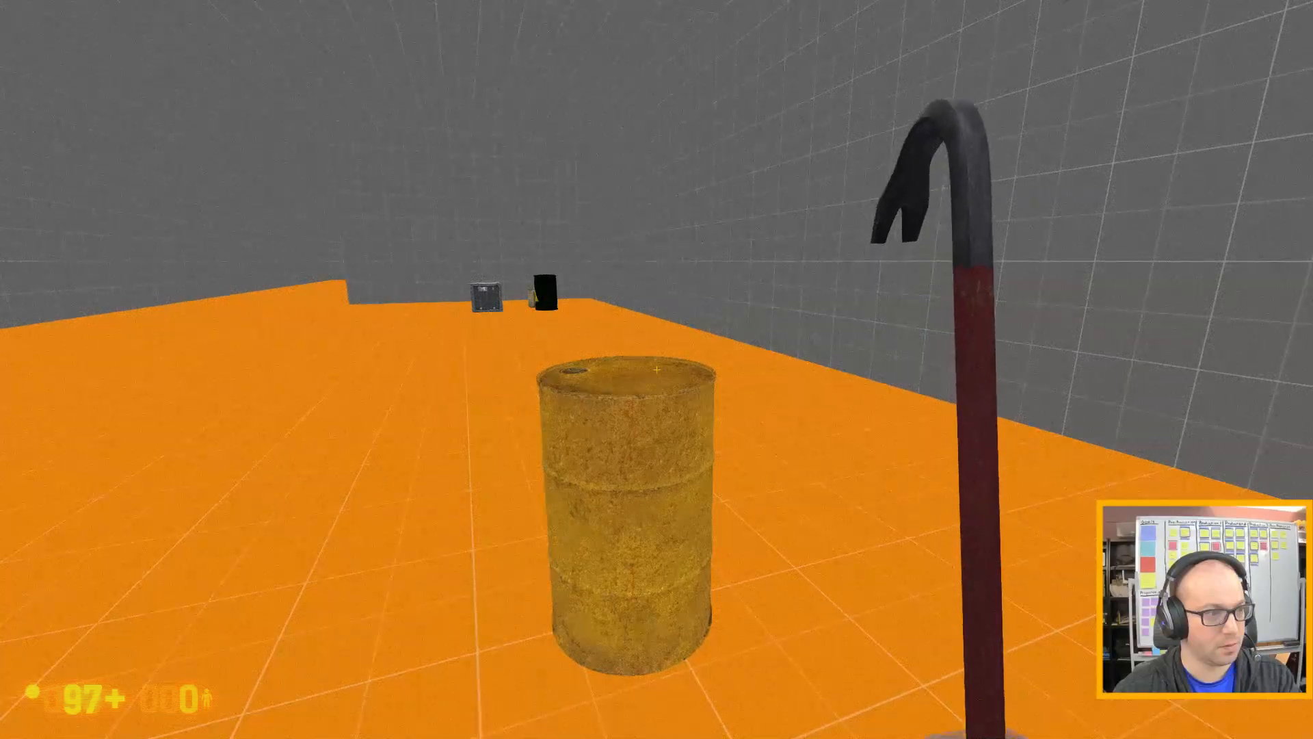
key("s")
key("a")
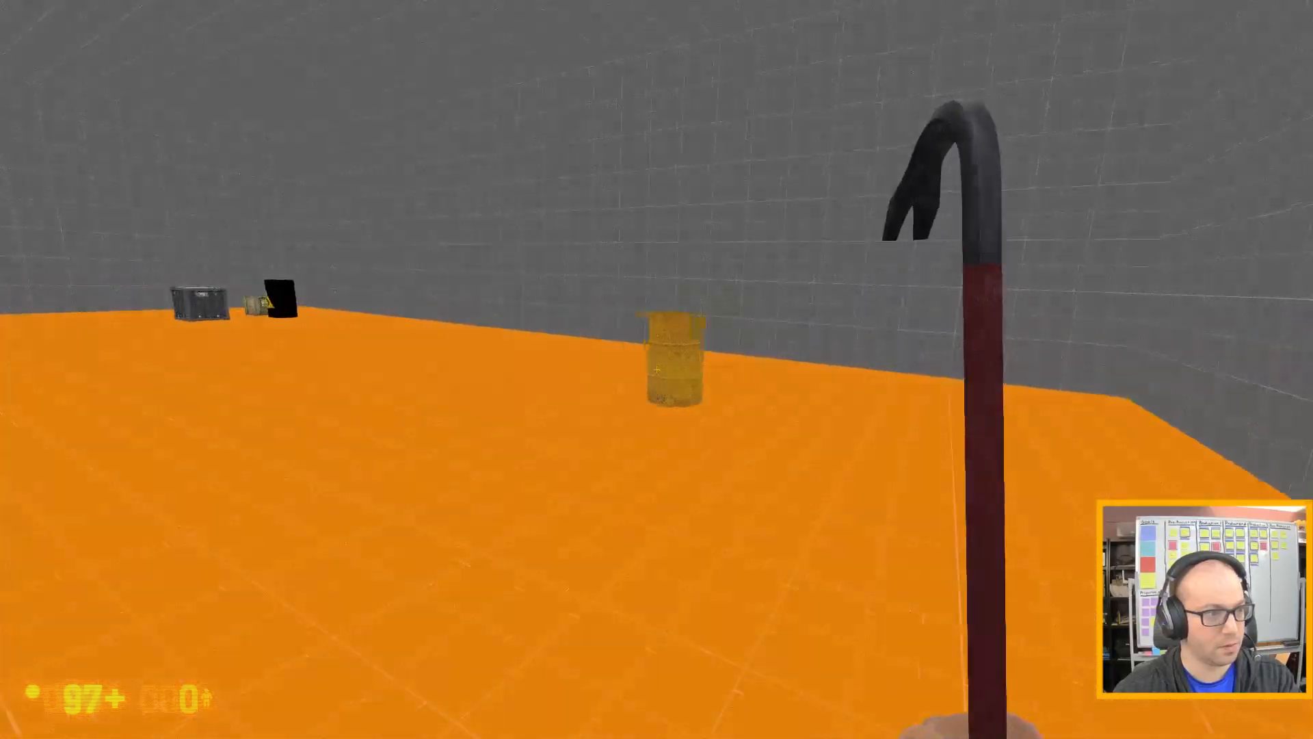
key("a")
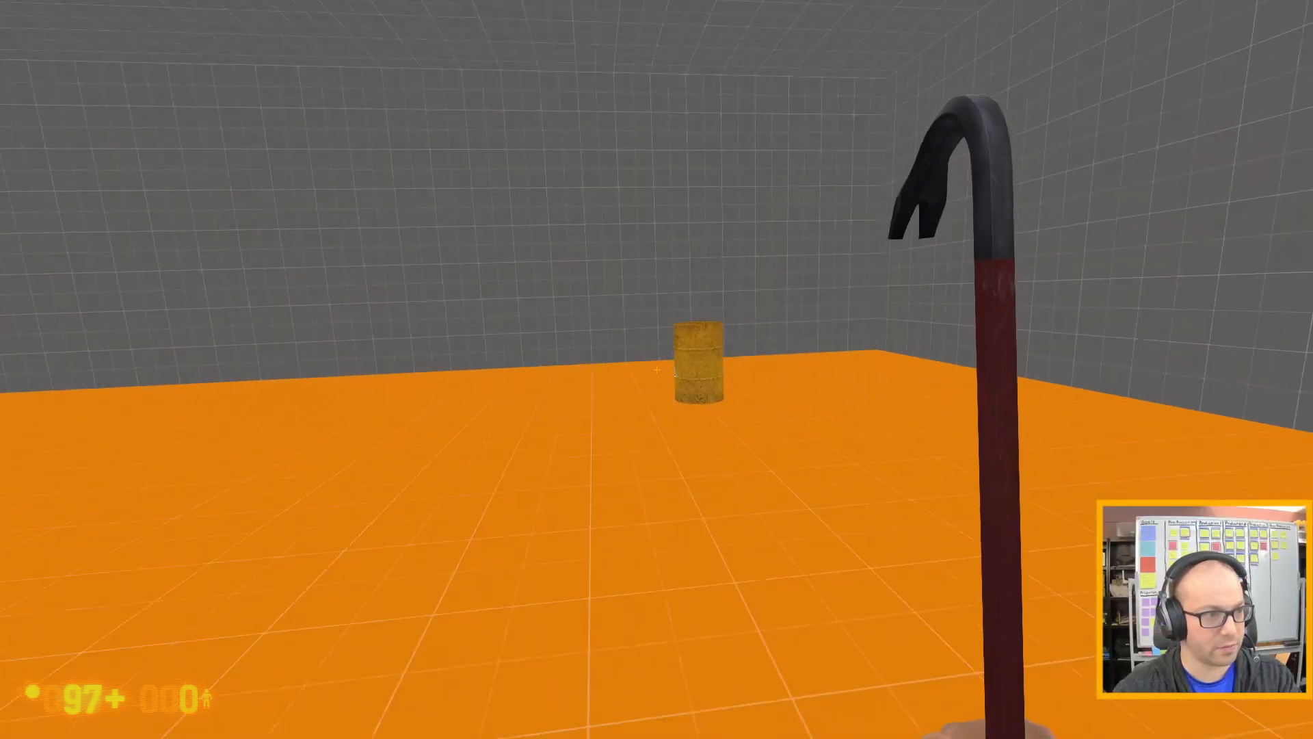
key("d")
key("w")
key("w")
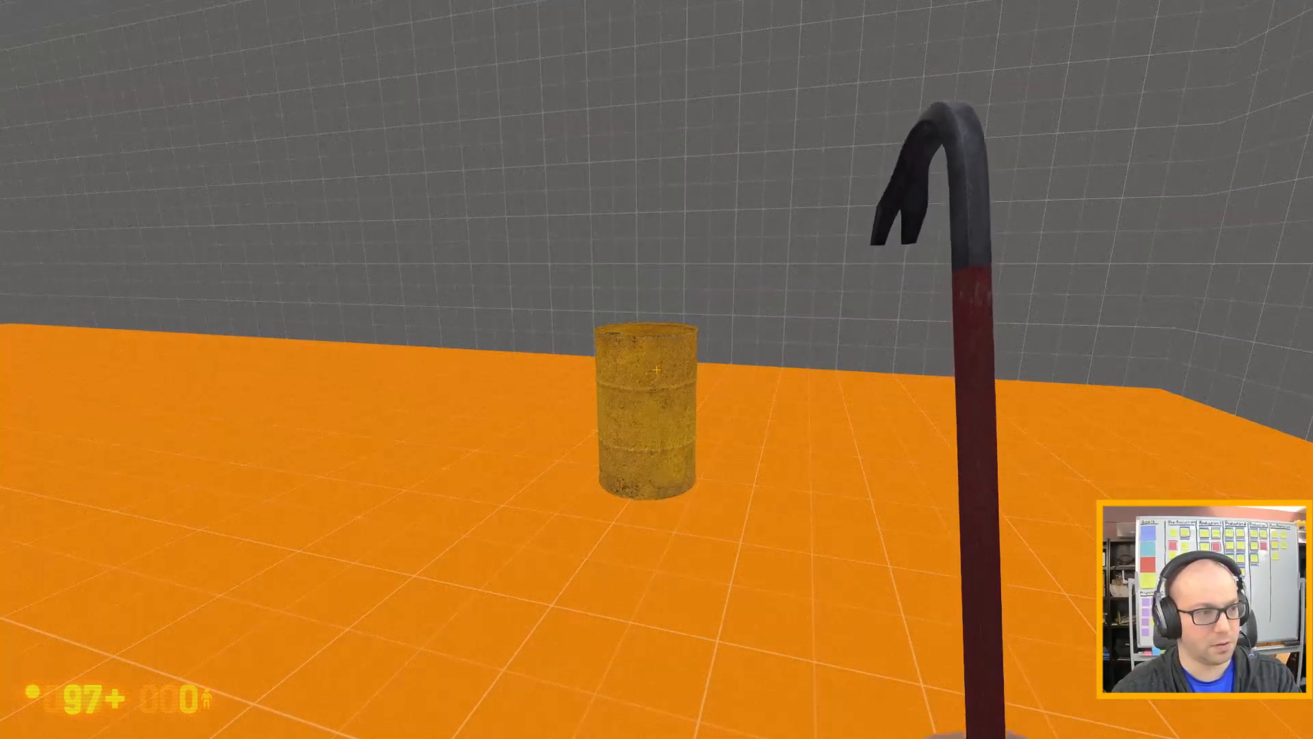
Edge up to the barrel until inside its radiation zone to test the damage range, and retreat from it.
key("w")
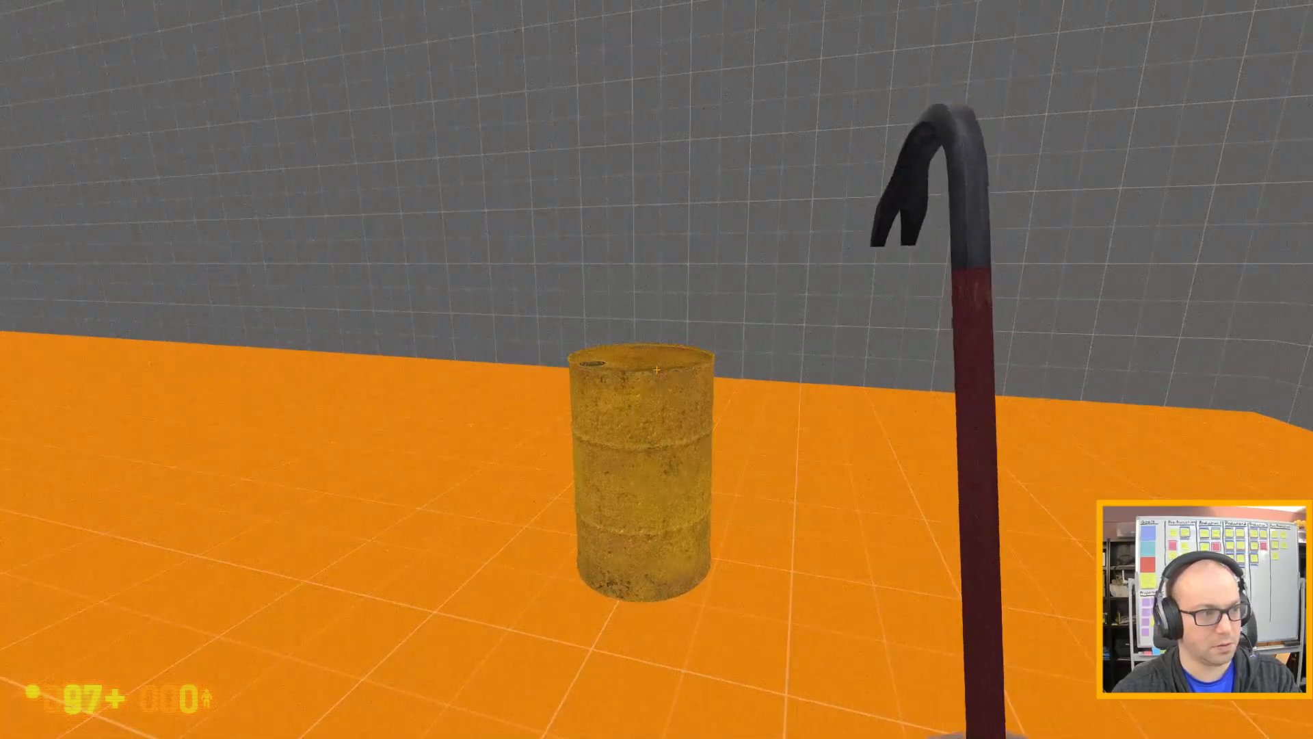
key("w")
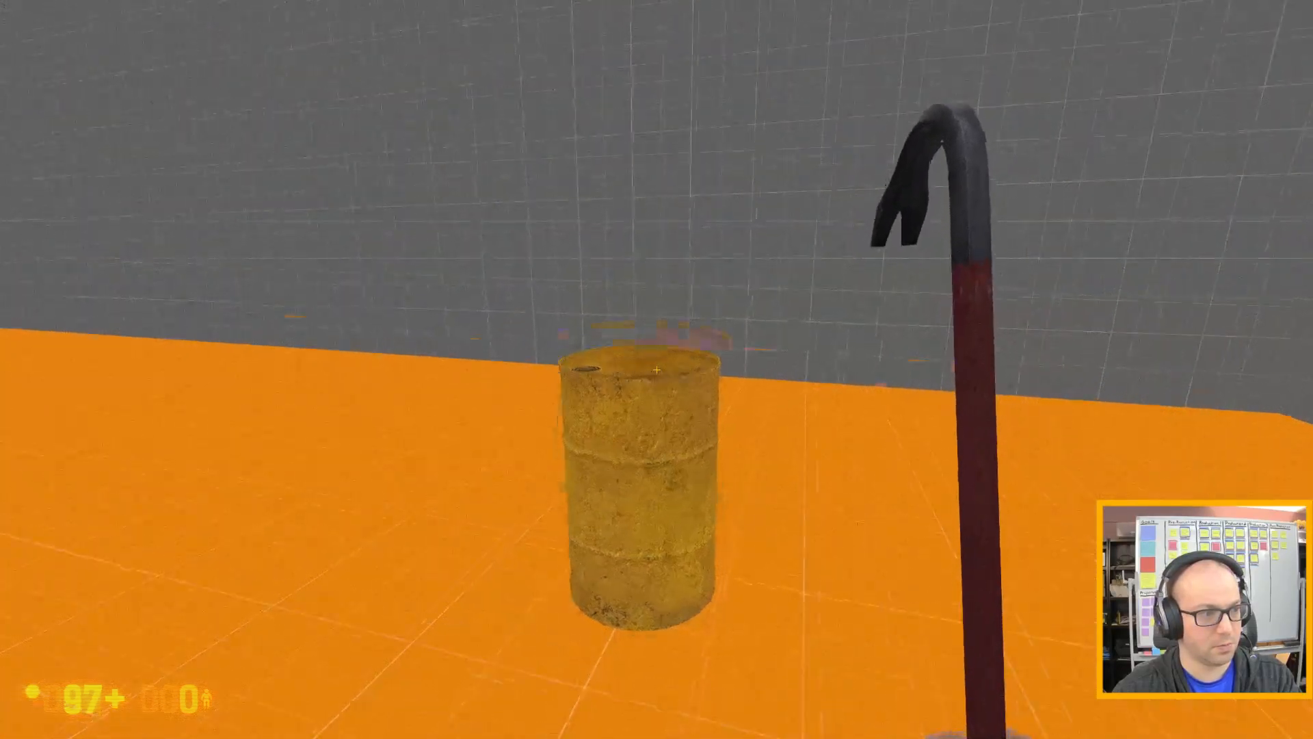
key("w")
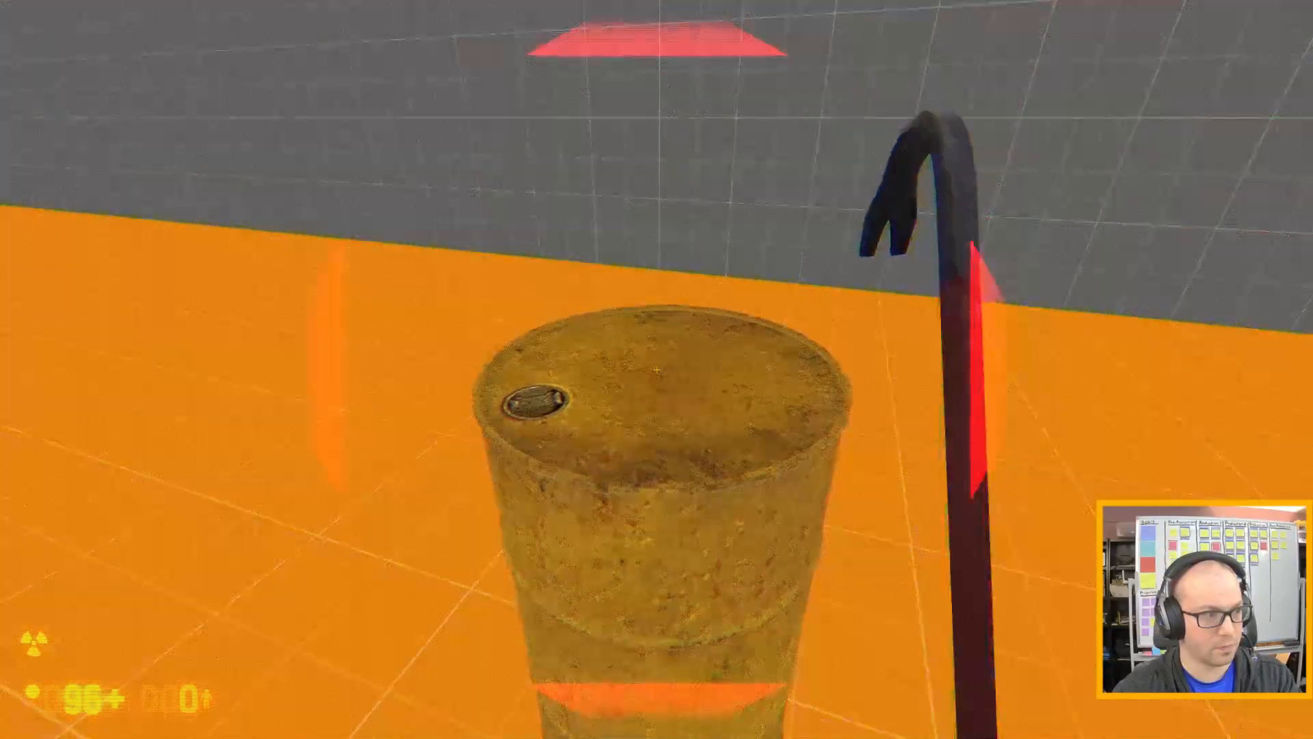
key("s")
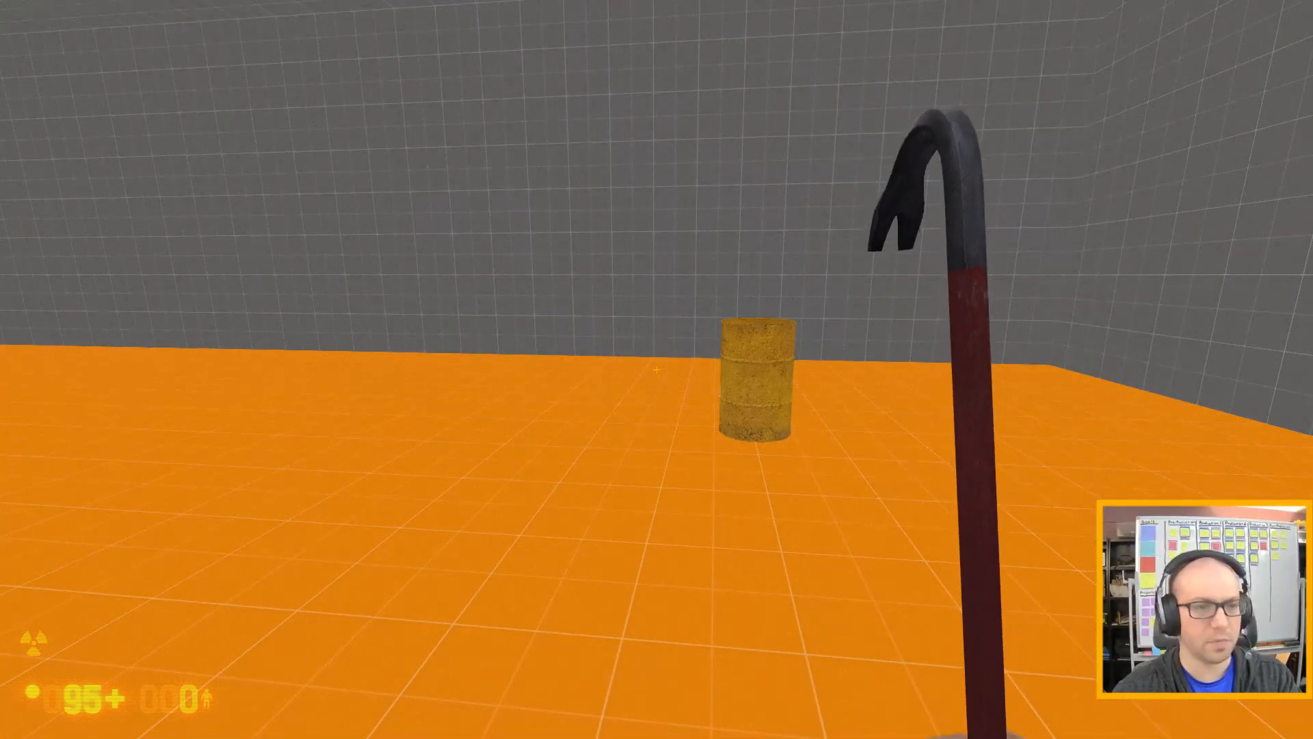
Quit the game with the console command quit and continue past the command failure notice in Hammer.
key("grave")
type("quit")
key("Return")
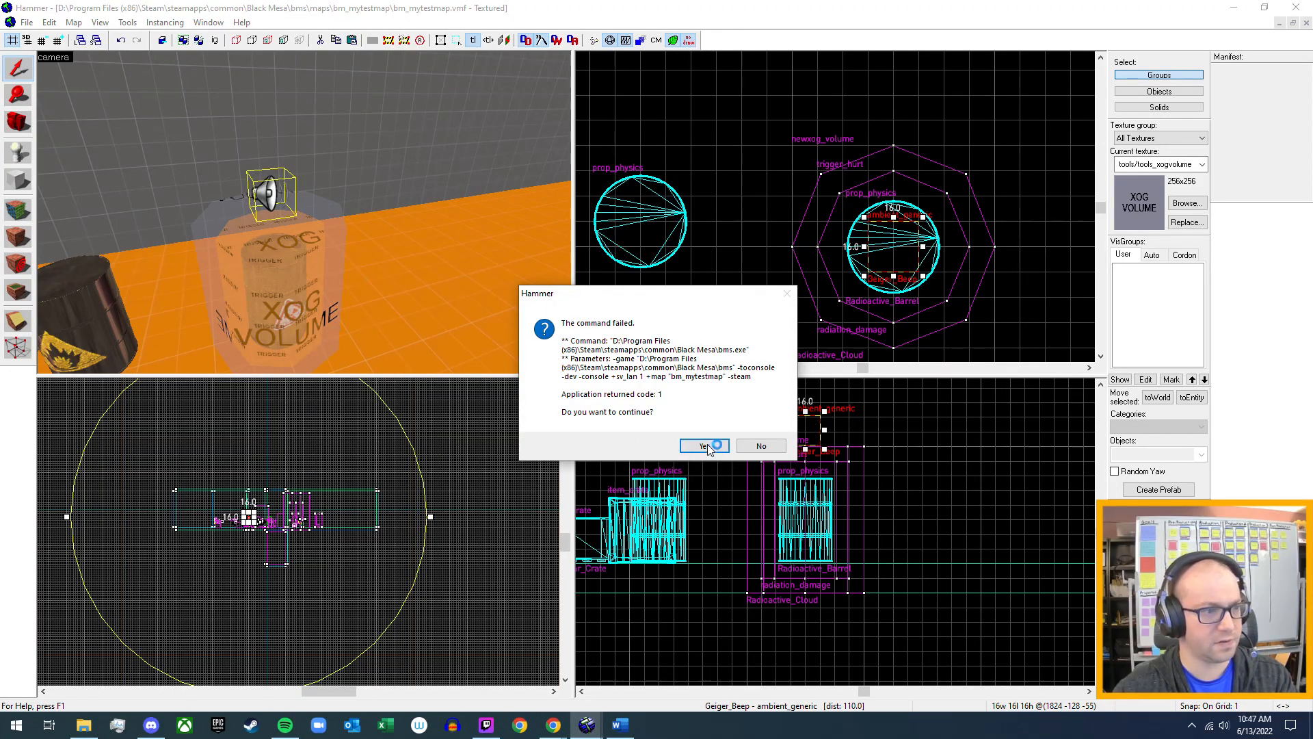
left_click(705, 446)
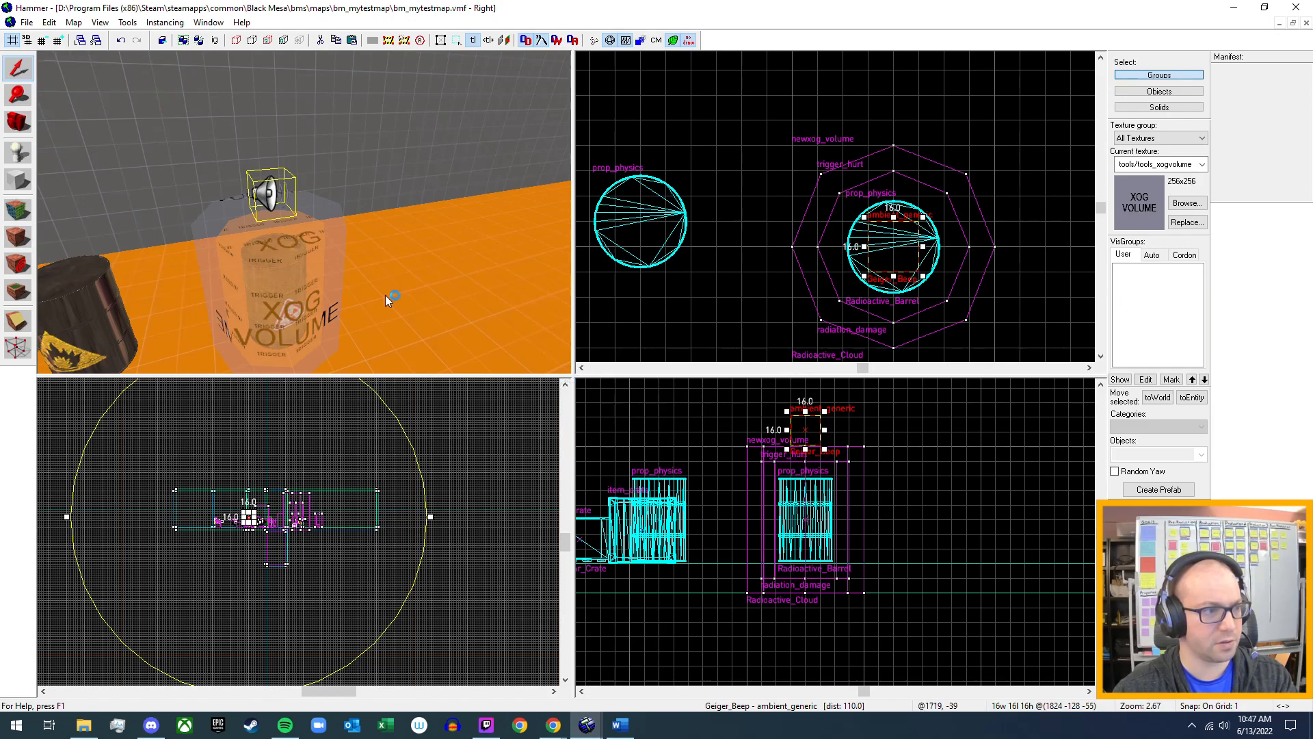
Review the keyvalues and flags of the Radioactive_Cloud newxog_volume around the barrel, and close its properties without changes.
left_click(334, 236)
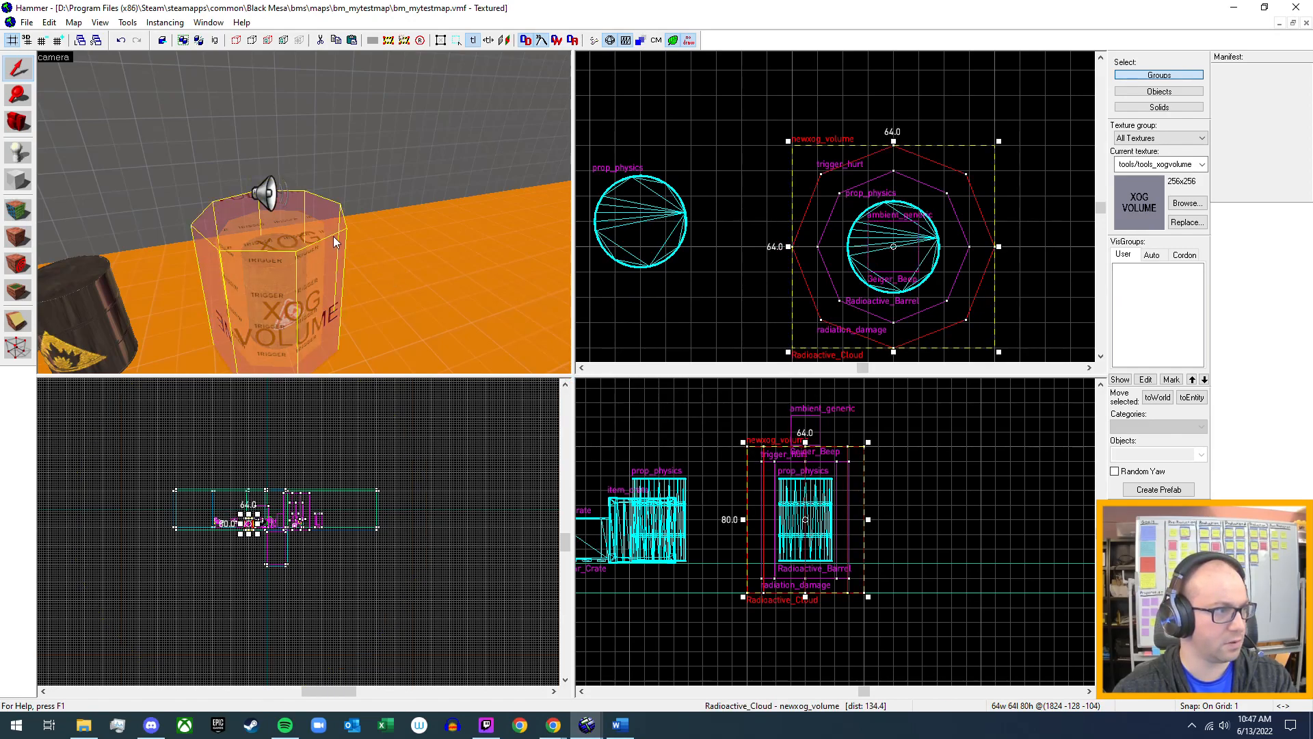
key("alt+Return")
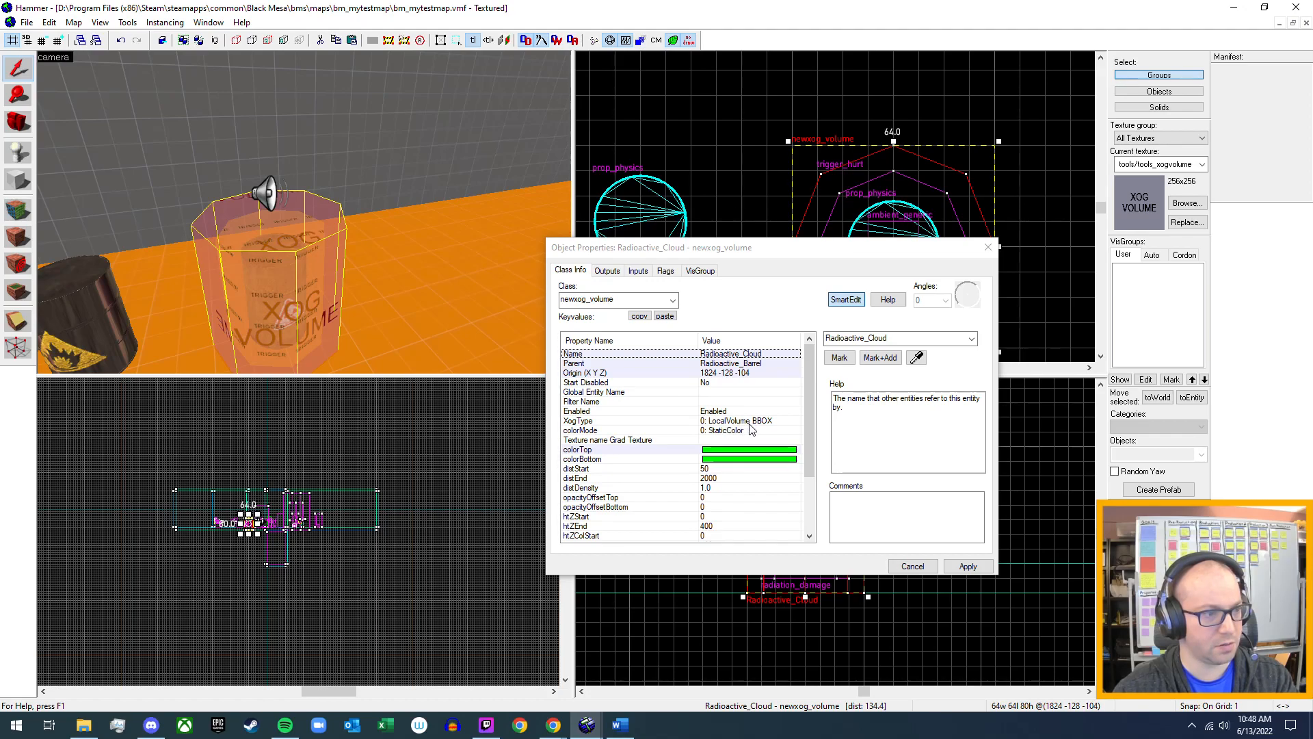
scroll(751, 429, "down", 3)
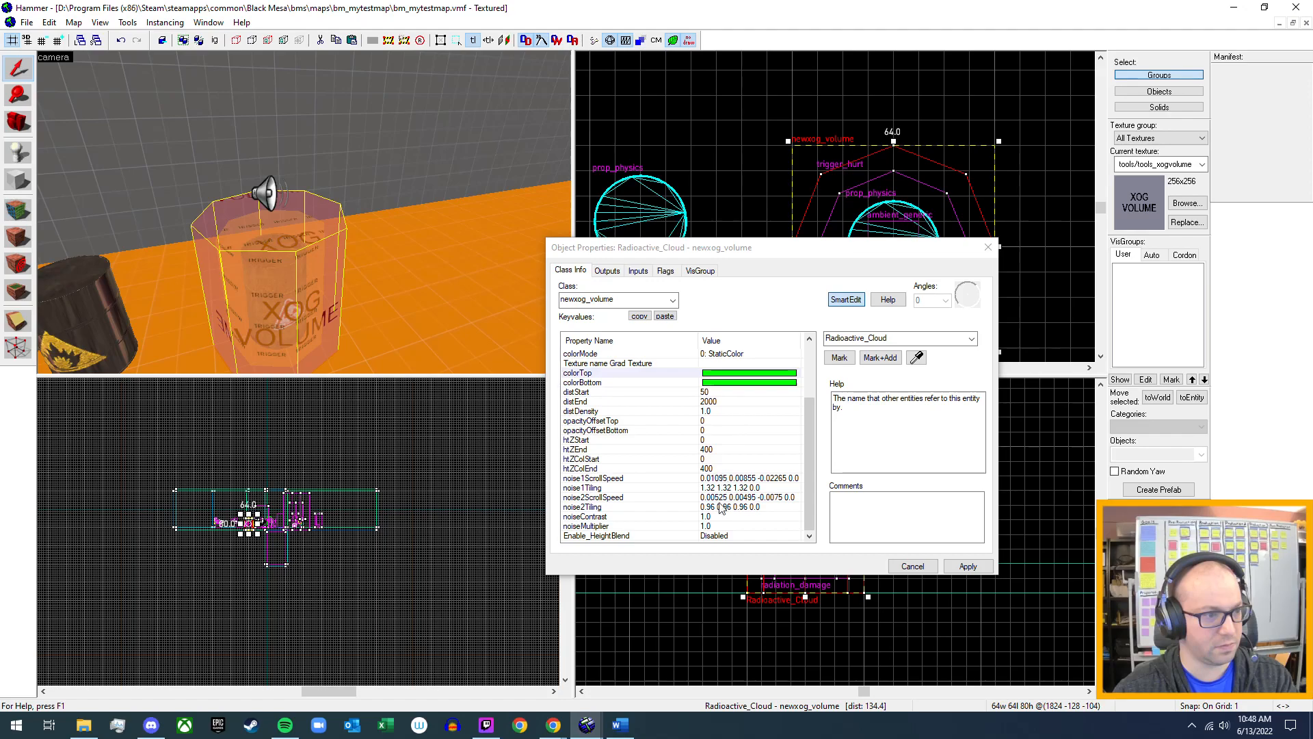
scroll(708, 506, "up", 3)
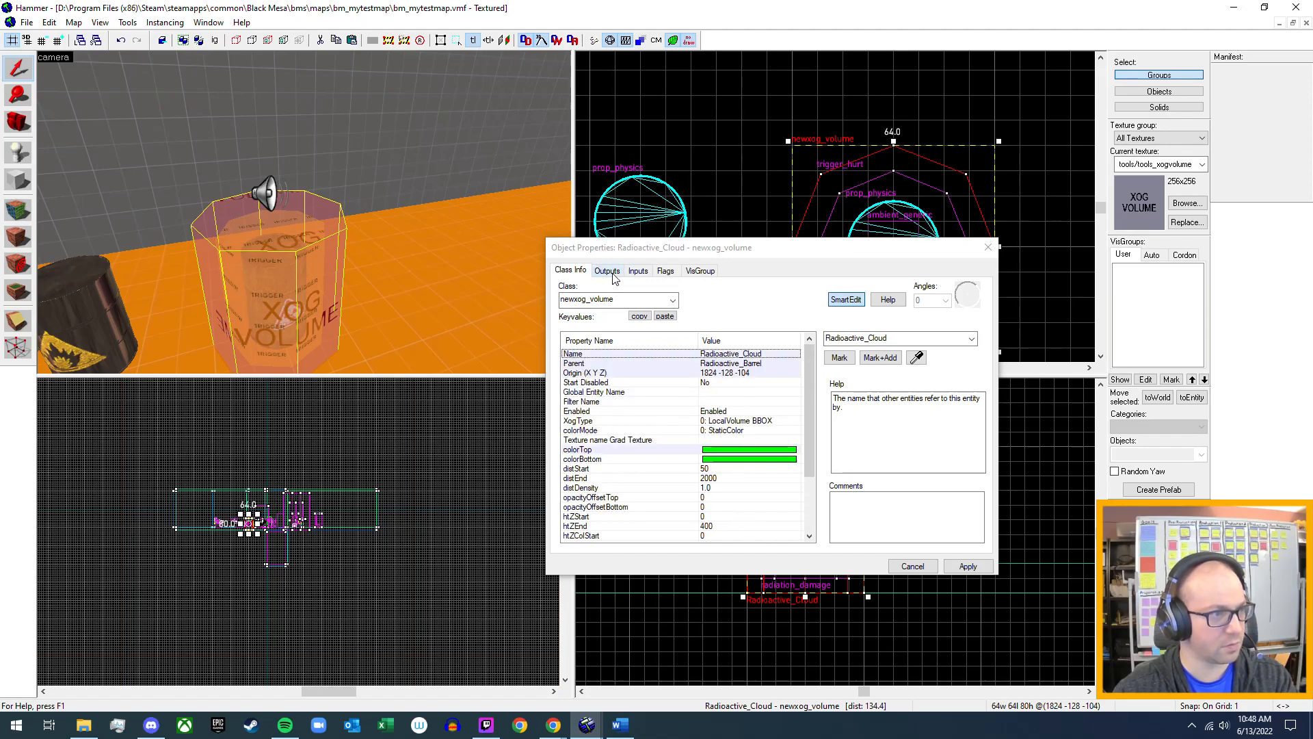
left_click(673, 273)
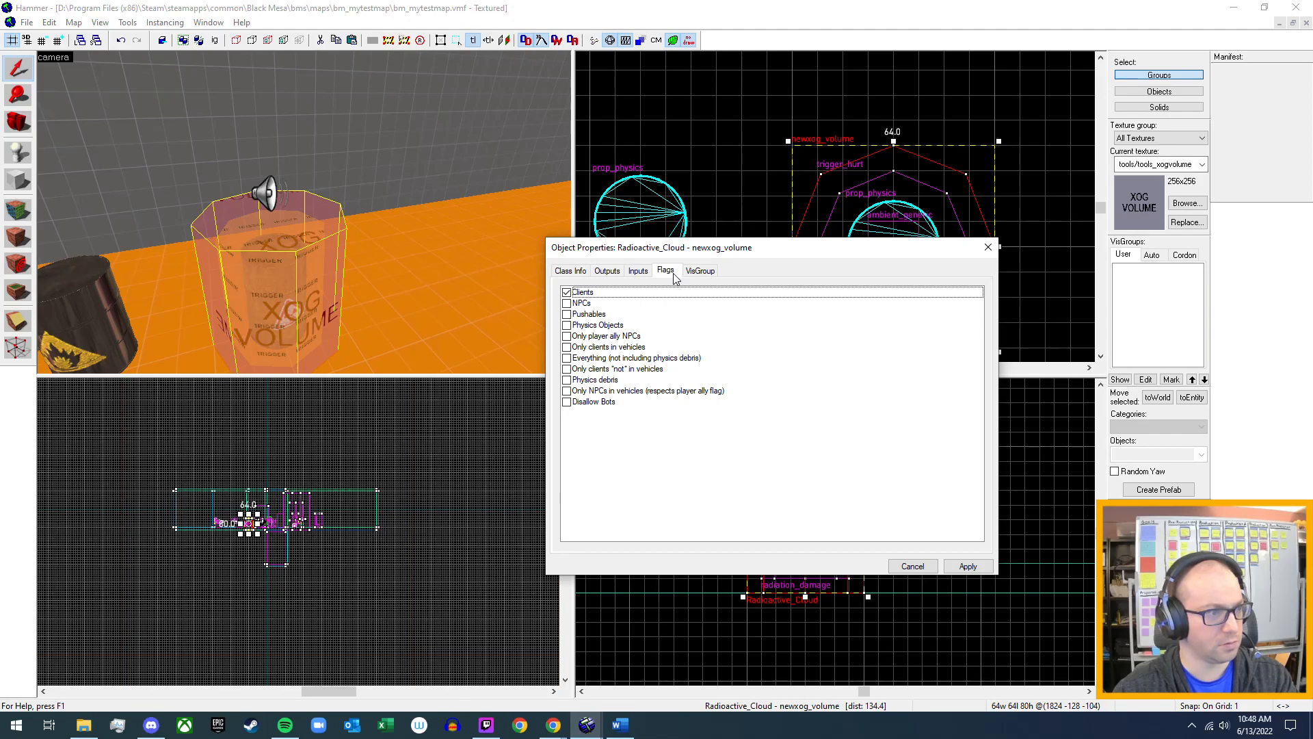
left_click(914, 567)
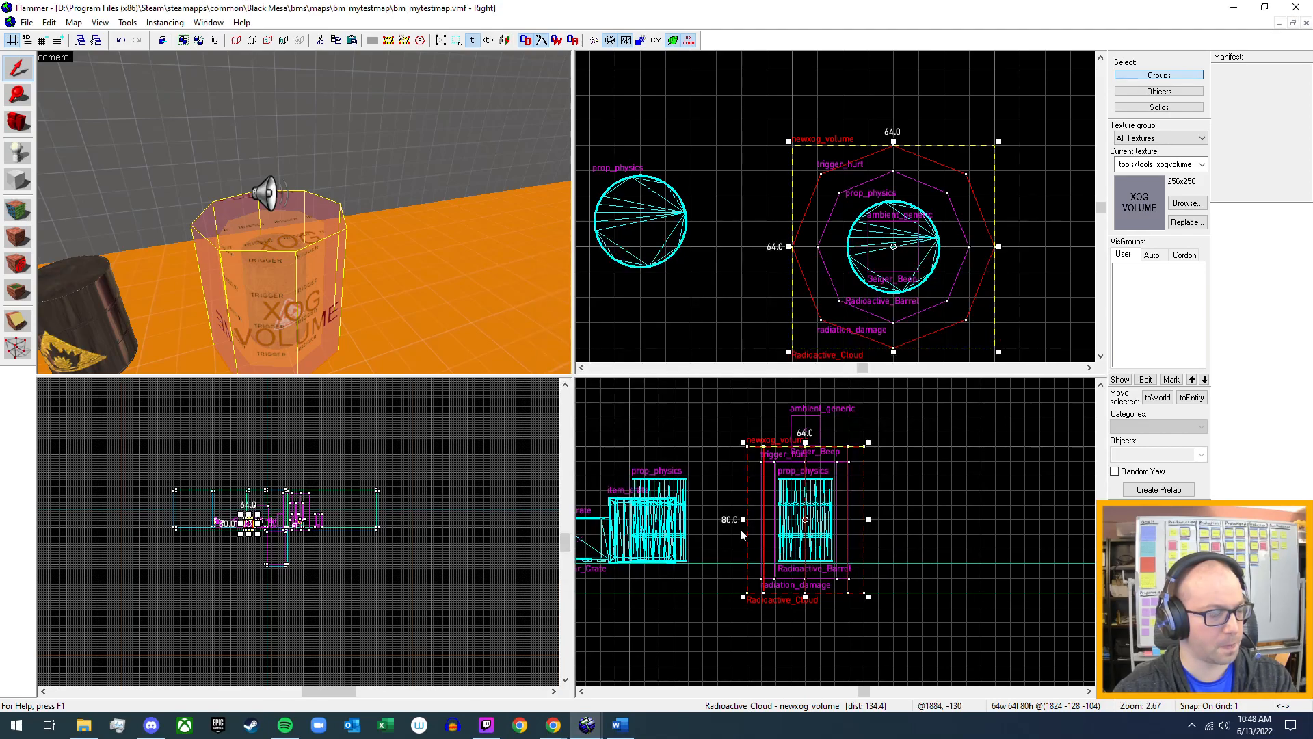
Delete the Geiger_Beep ambient_generic above the radioactive barrel.
left_click(273, 196)
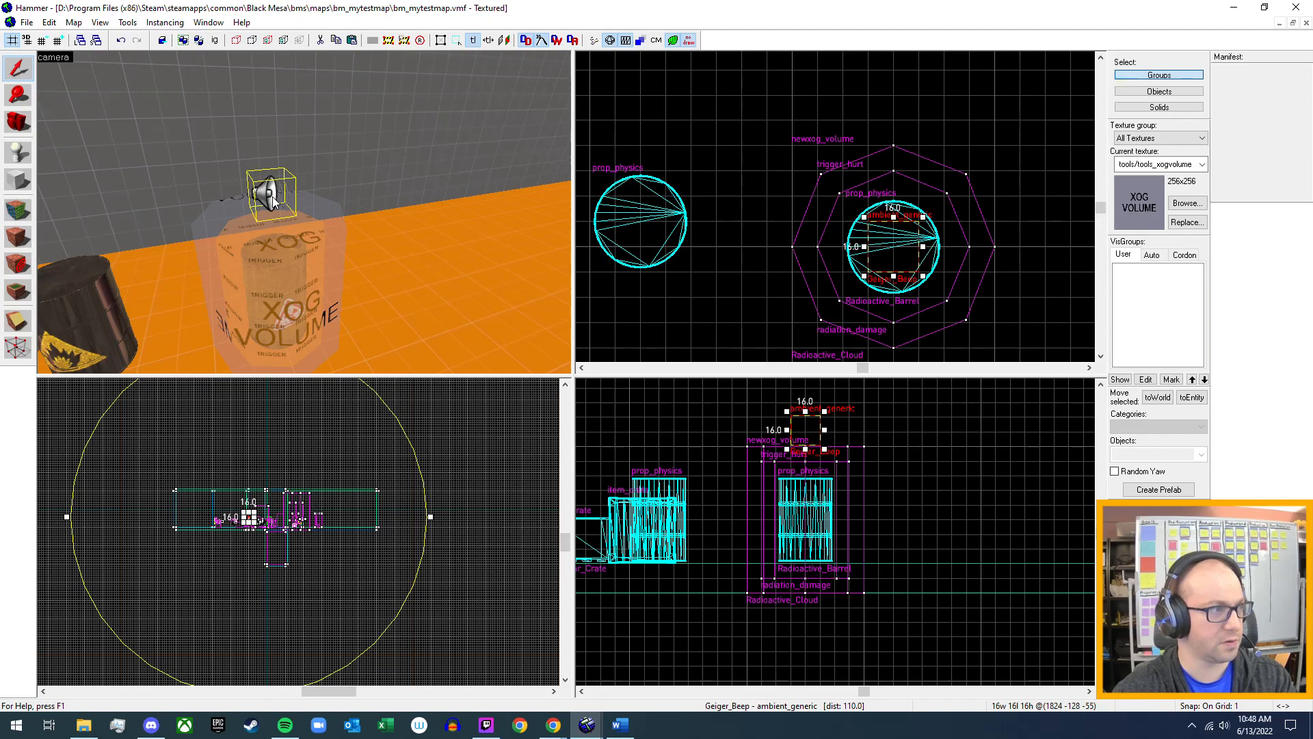
key("Delete")
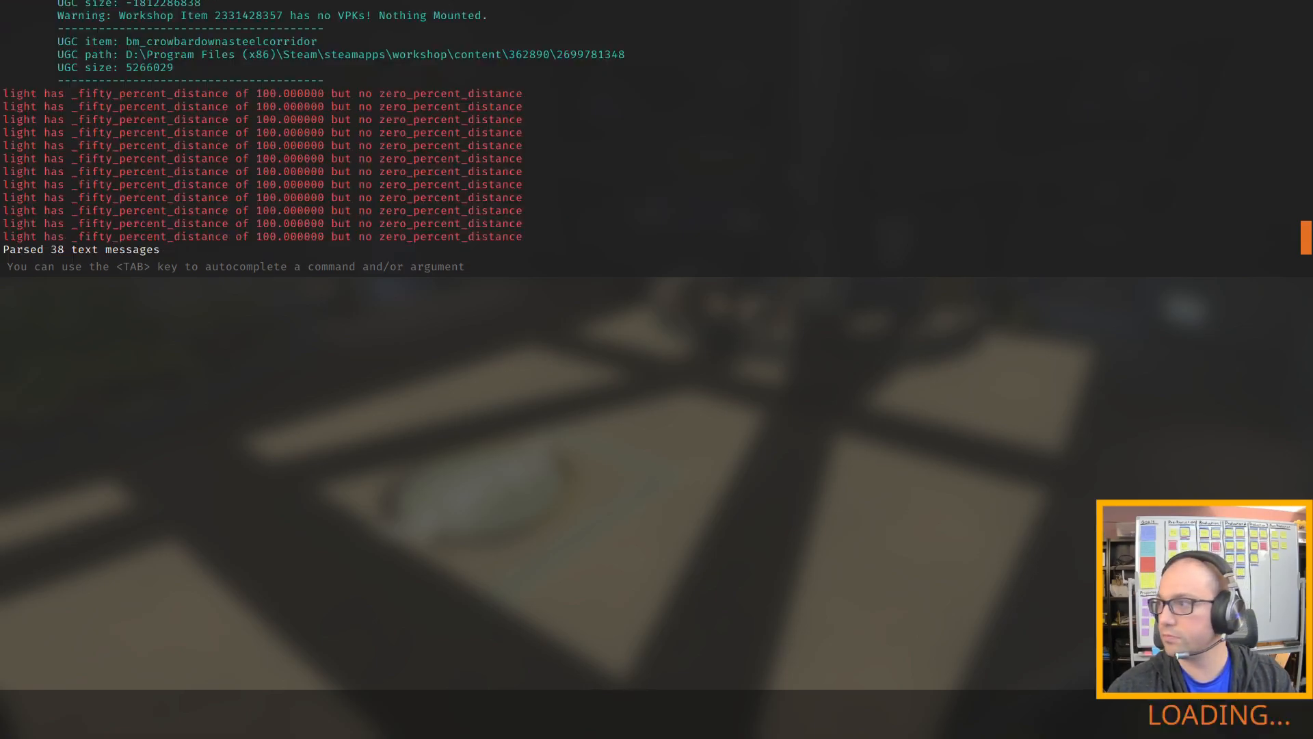
In the running Black Mesa test map, walk through the rooms up to the yellow radioactive barrel.
key("w")
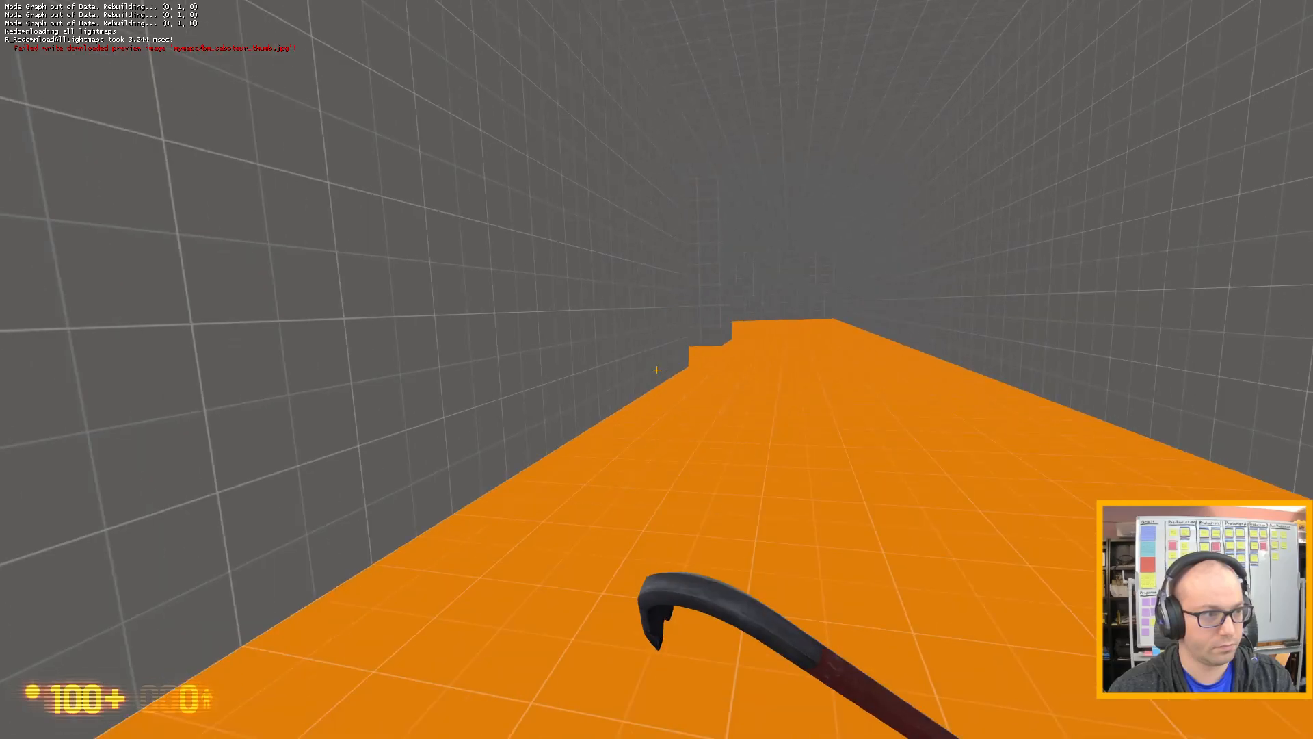
key("w")
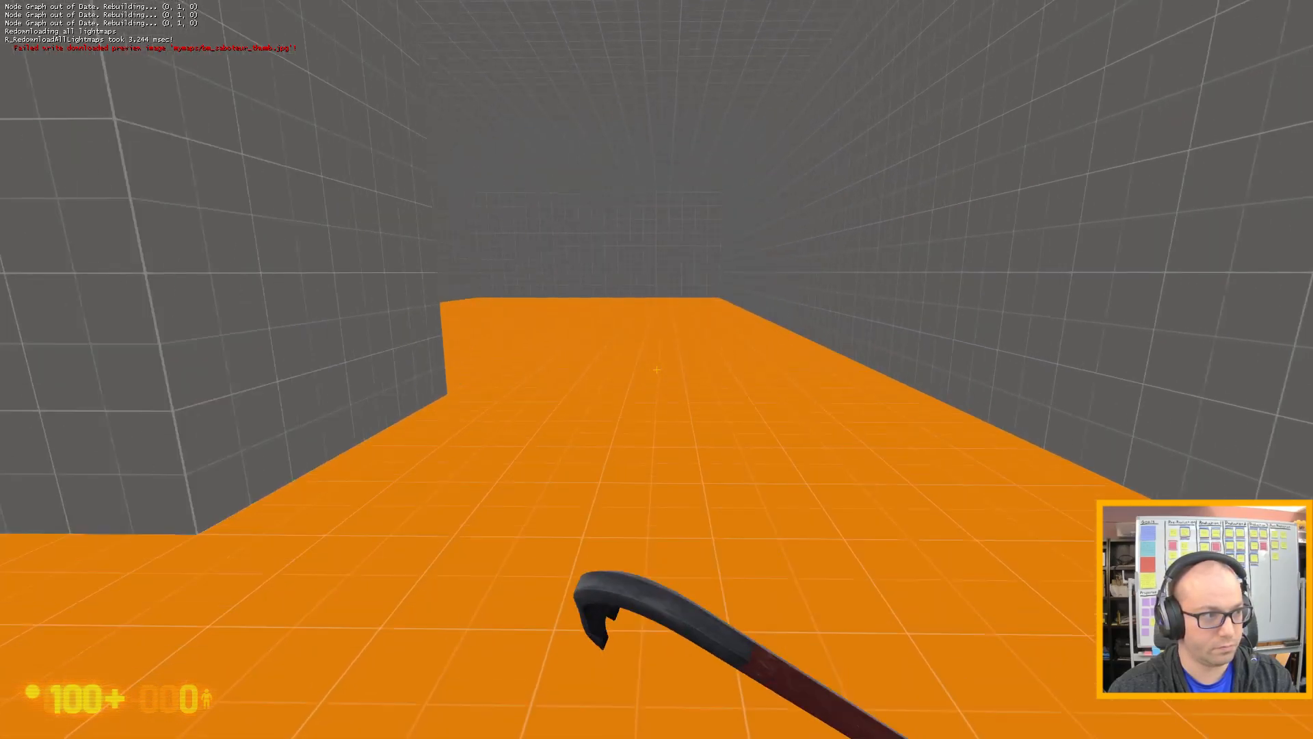
key("w")
key("w")
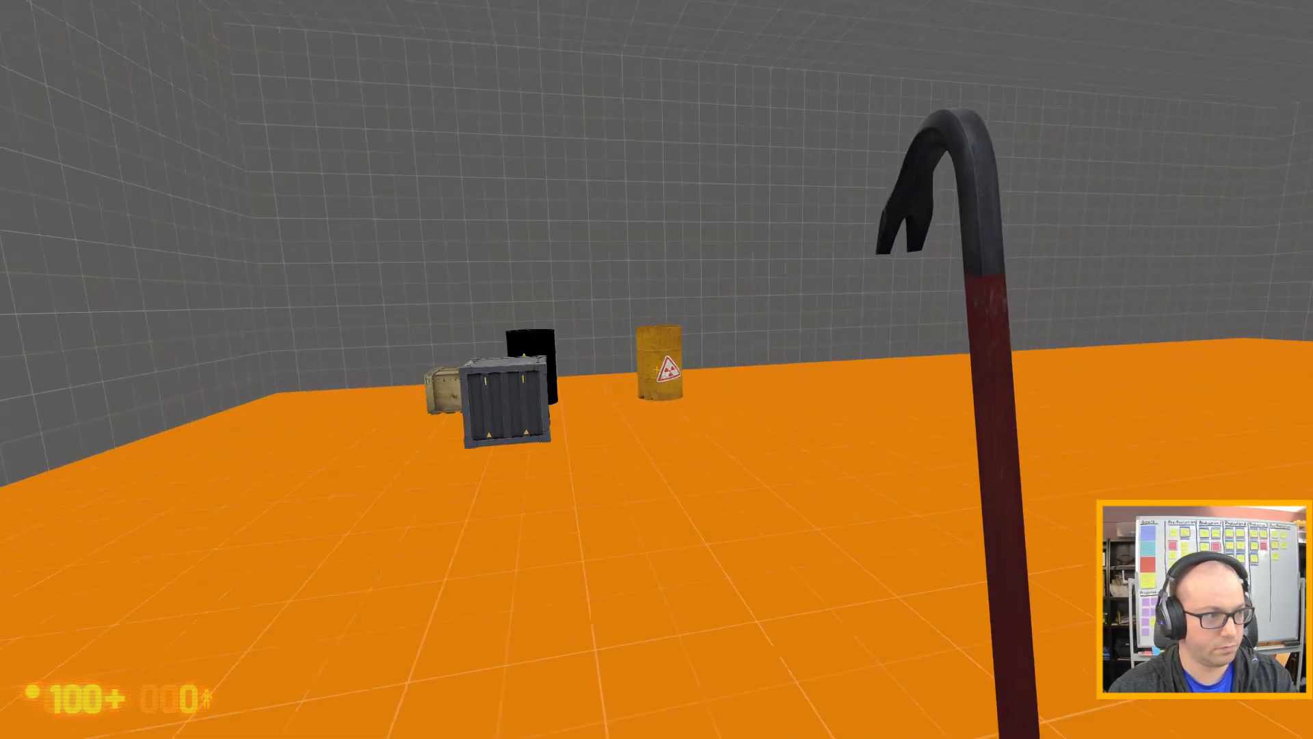
key("w")
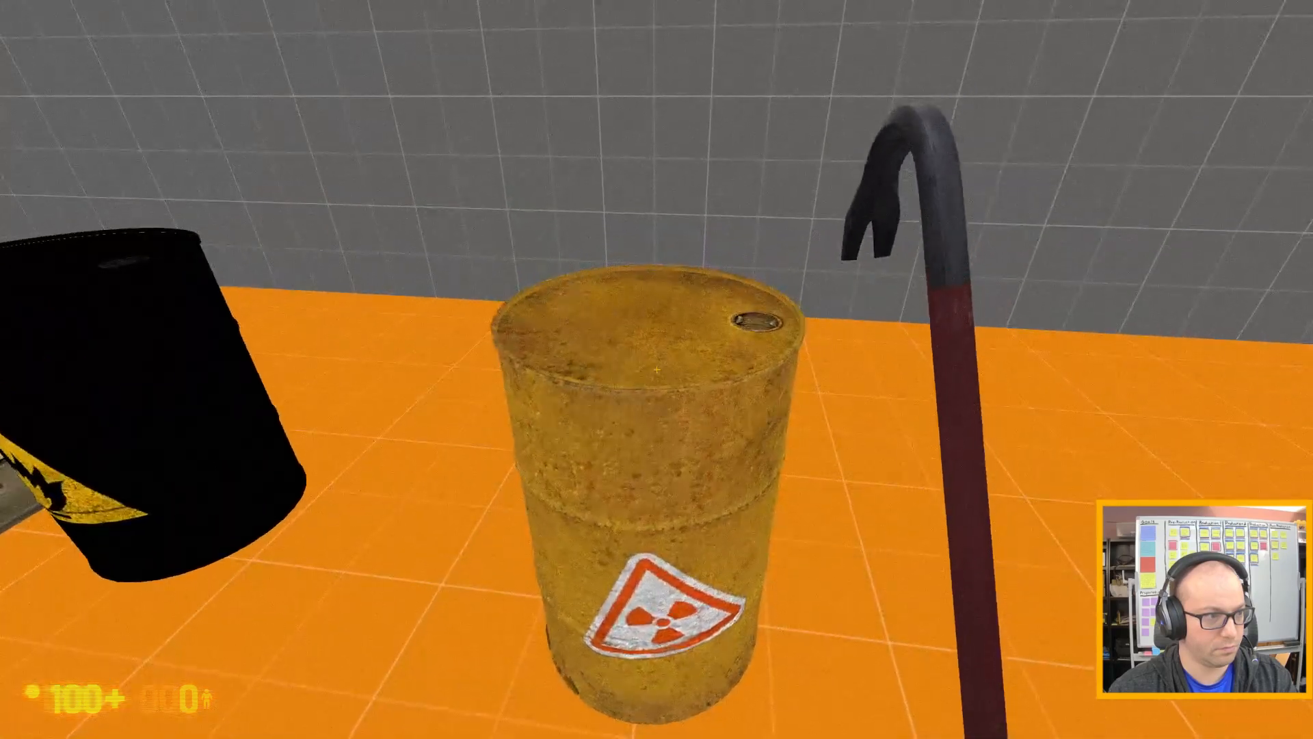
Move in against the barrel to test its radiation damage without the beep entity, and step back.
key("d")
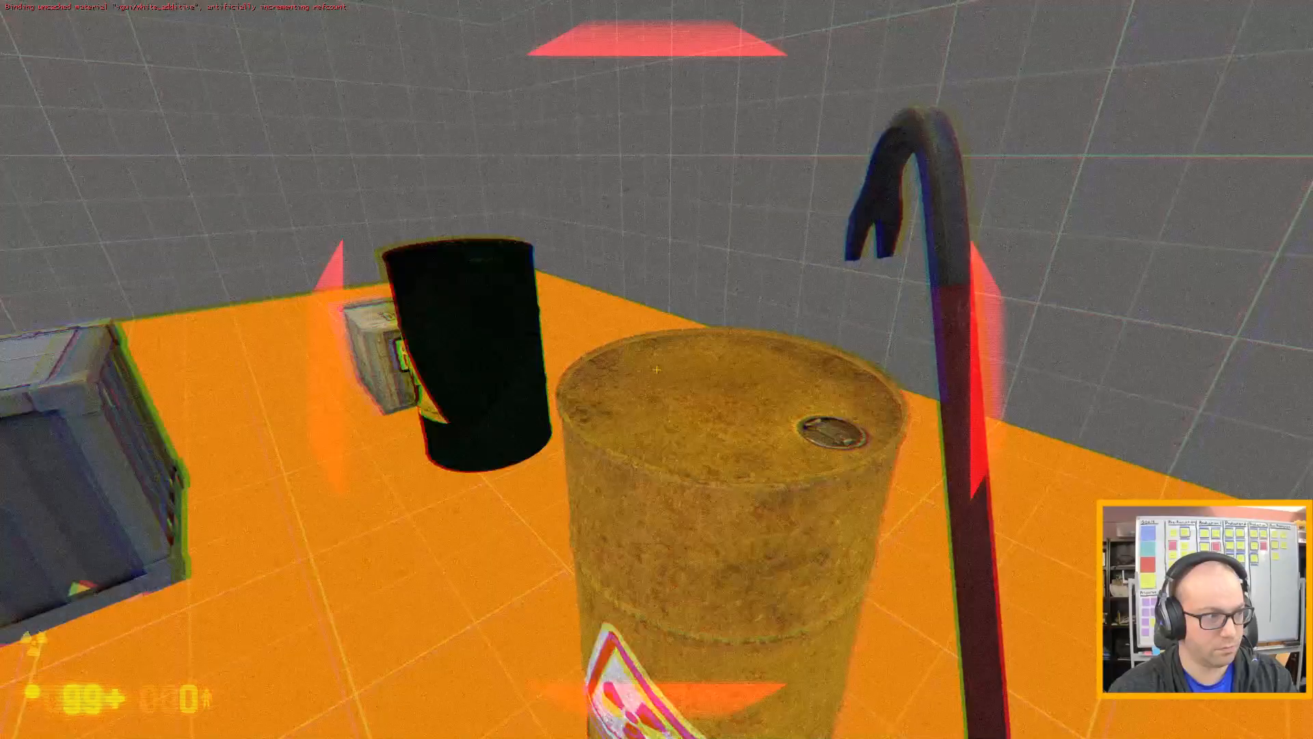
key("a")
key("s")
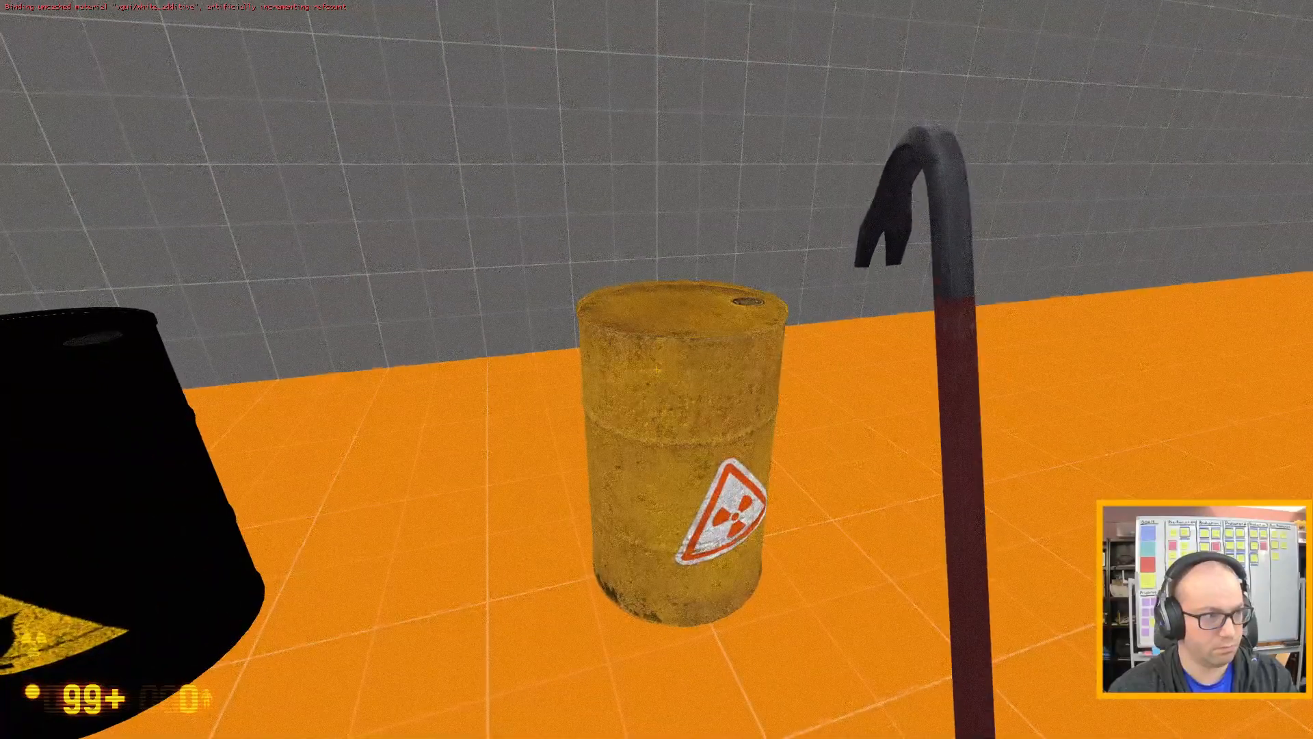
Pick up the radioactive barrel, carry it into the open area, put it down and back away from it.
key("w")
key("e")
key("d")
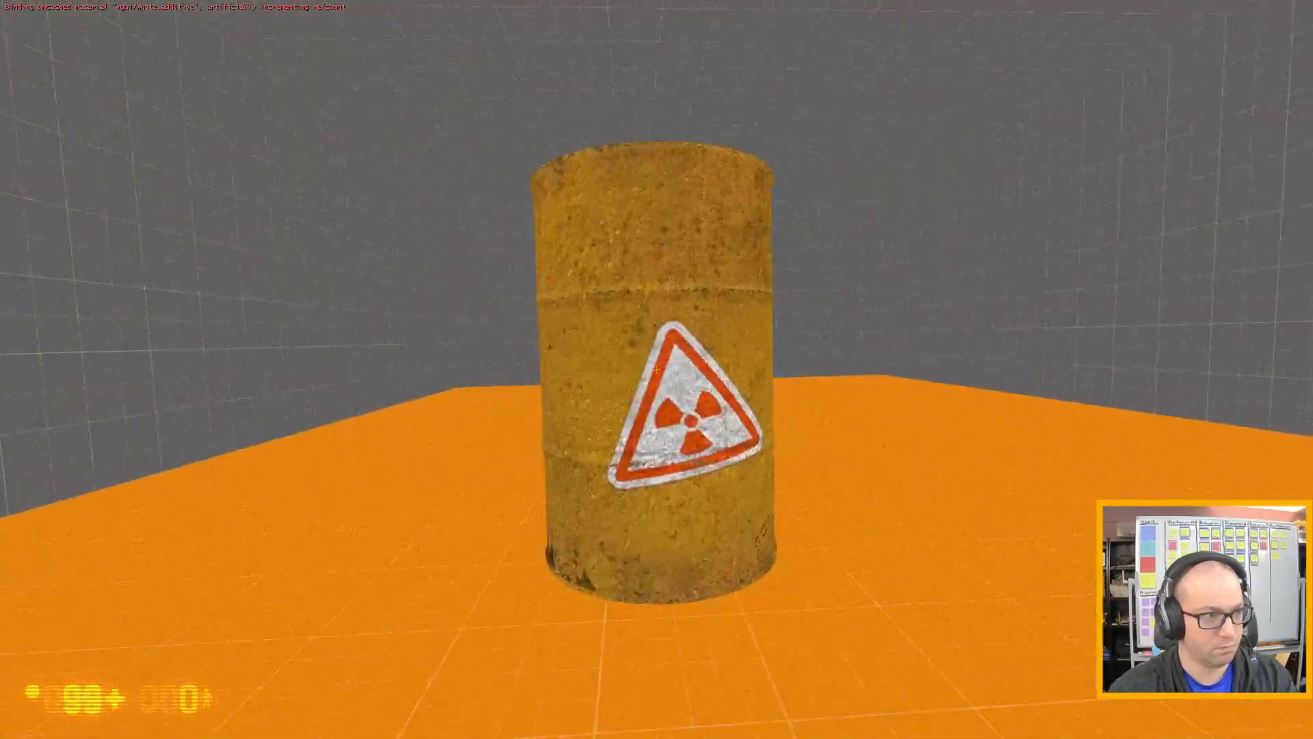
key("w")
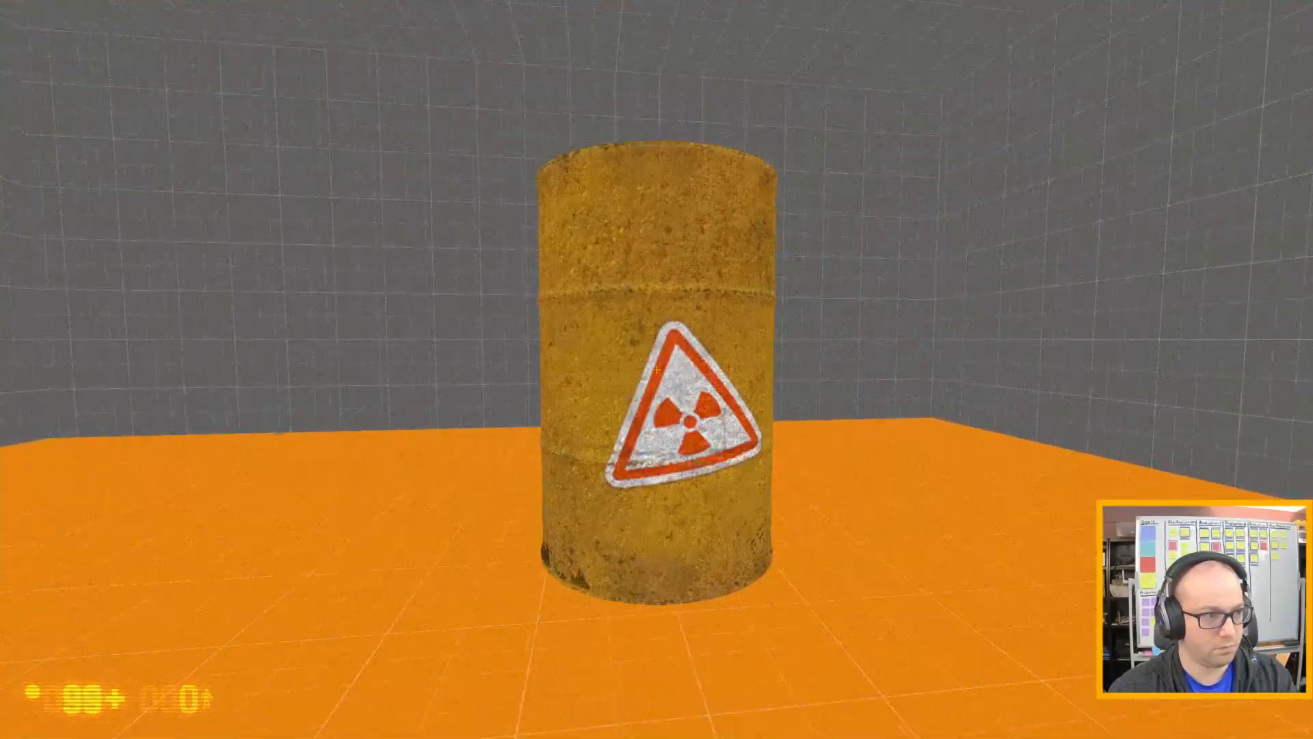
key("s")
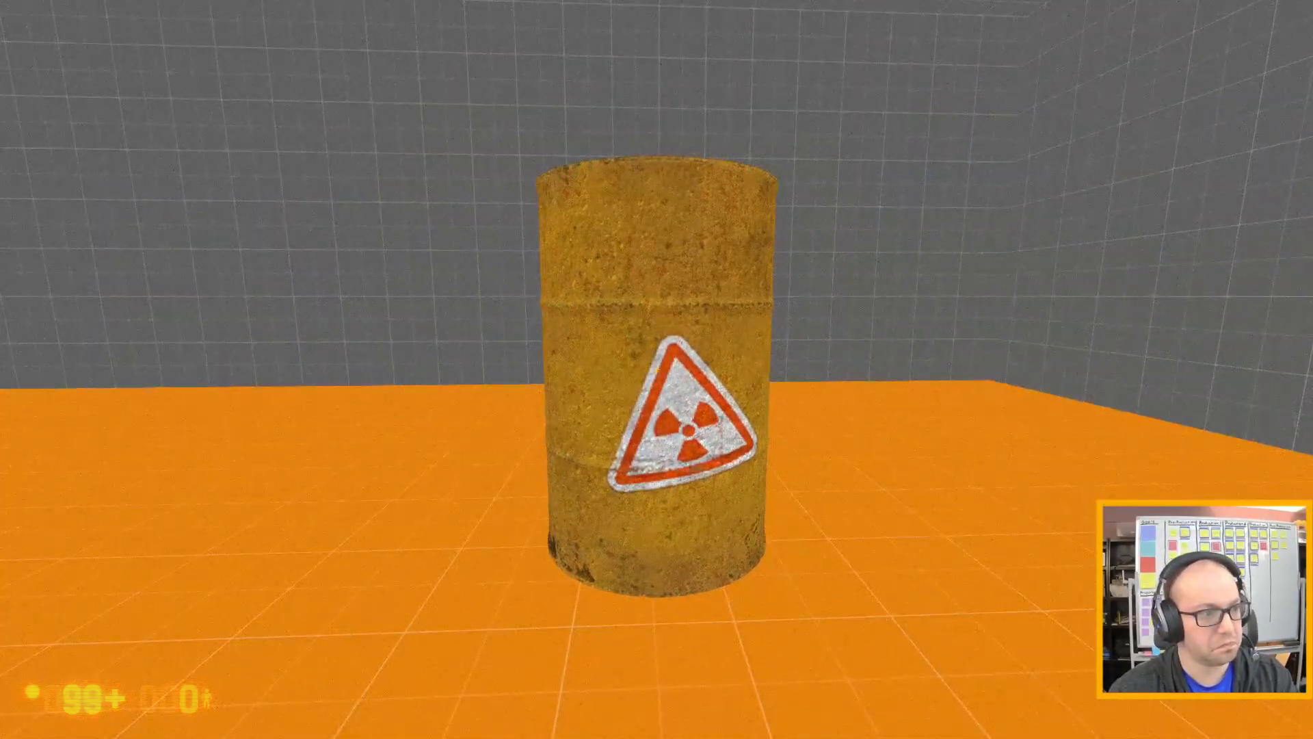
key("e")
key("s")
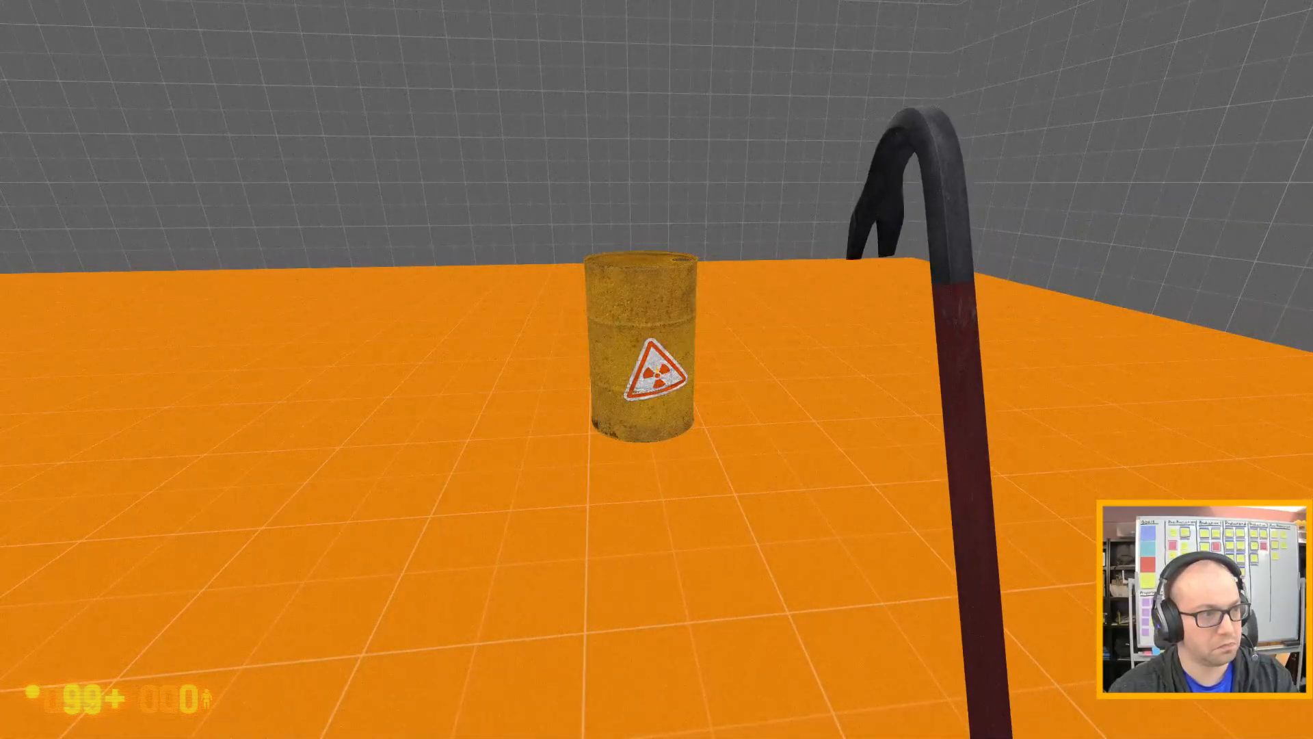
Exit the test map with the console command quit and dismiss Hammer's command failure notice by continuing.
key("grave")
type("quit")
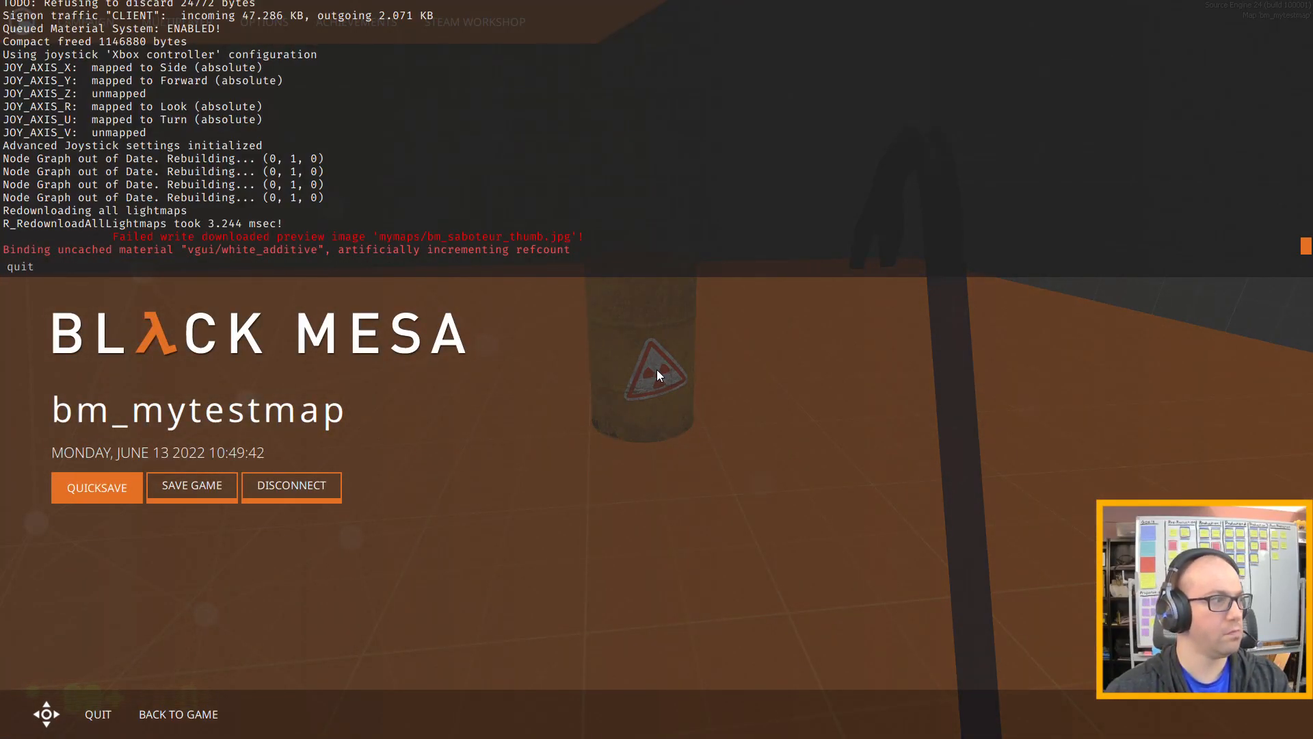
key("Return")
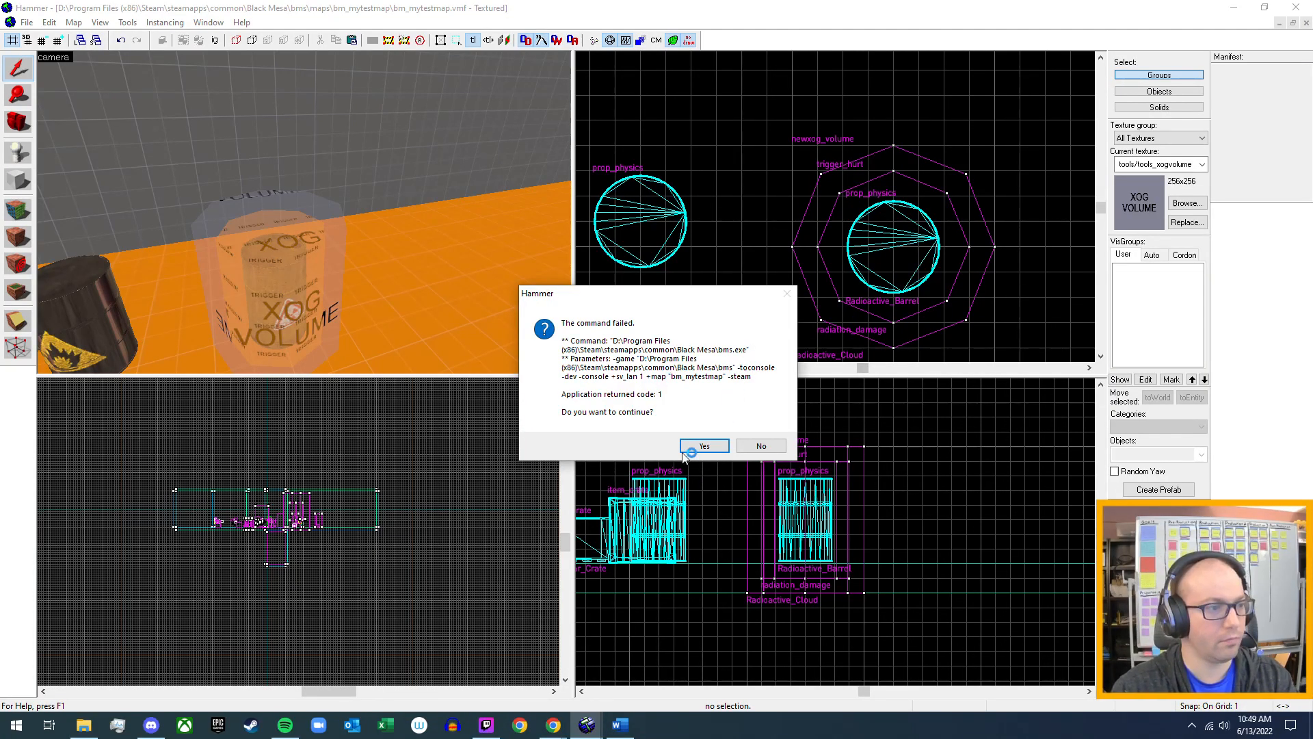
left_click(704, 446)
Delete the radiation_damage trigger_hurt surrounding the barrel inside the XOG volume.
key("z")
key("d")
key("w")
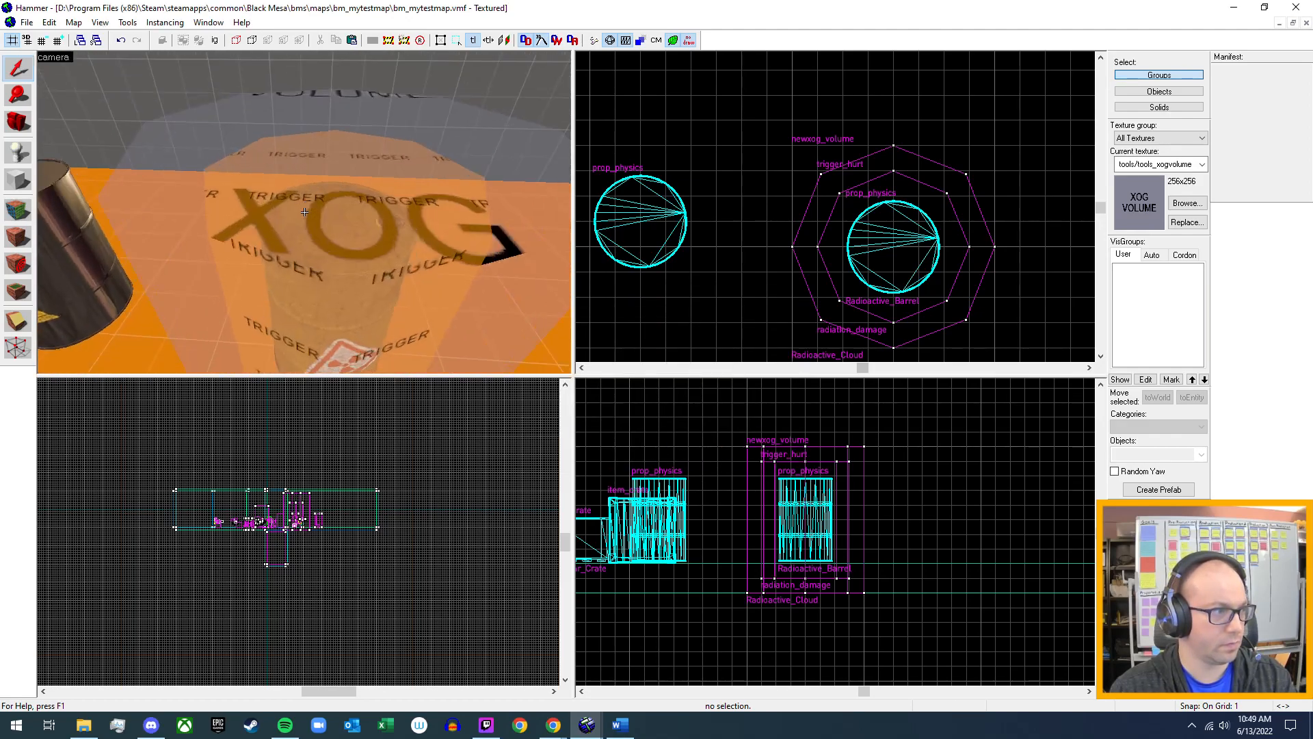
key("z")
left_click(295, 220)
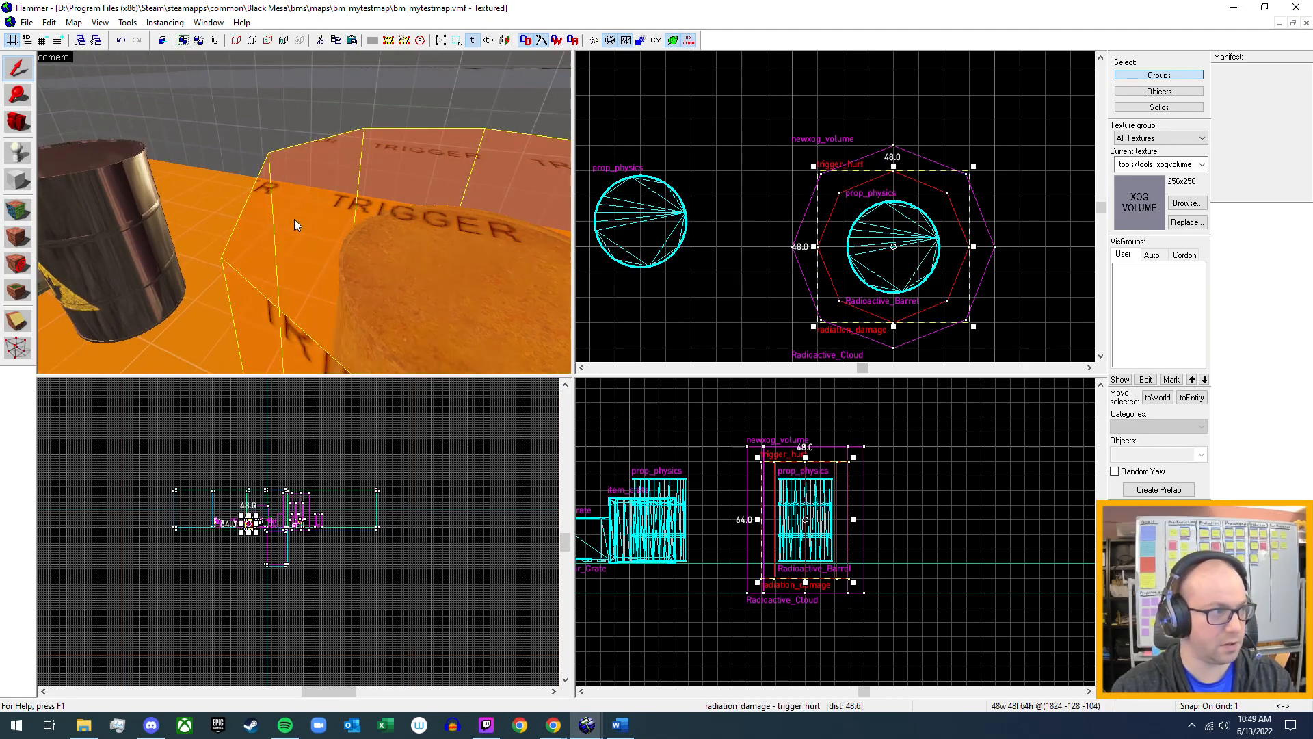
key("Delete")
key("z")
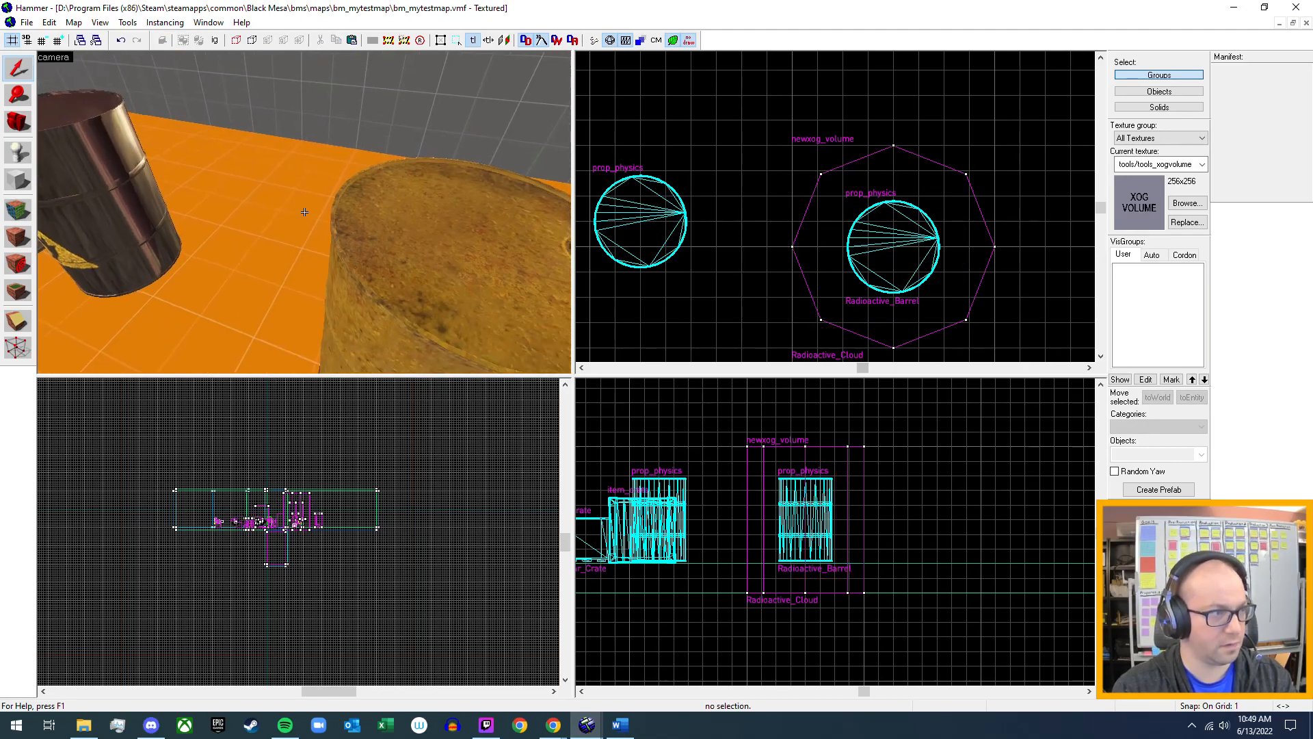
Compile bm_mytestmap and launch it in Black Mesa with only the XOG cloud around the barrel.
key("s")
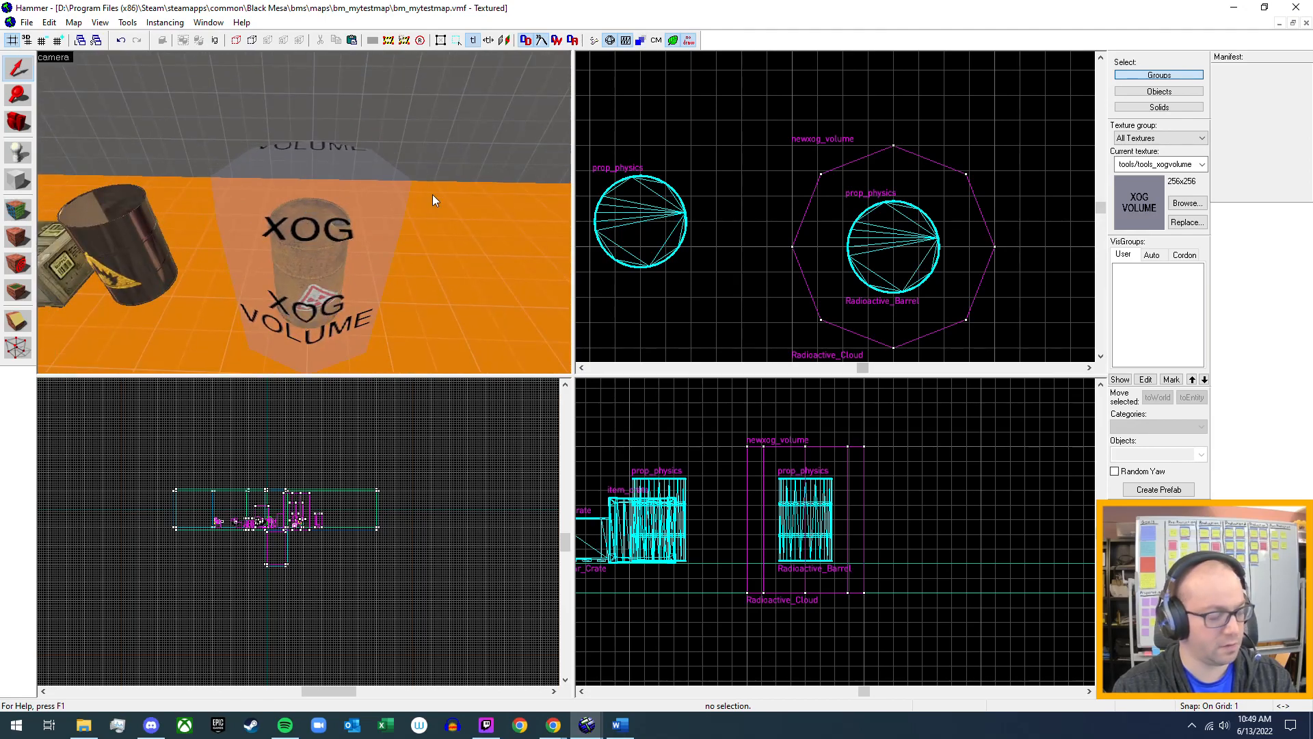
key("F9")
key("Escape")
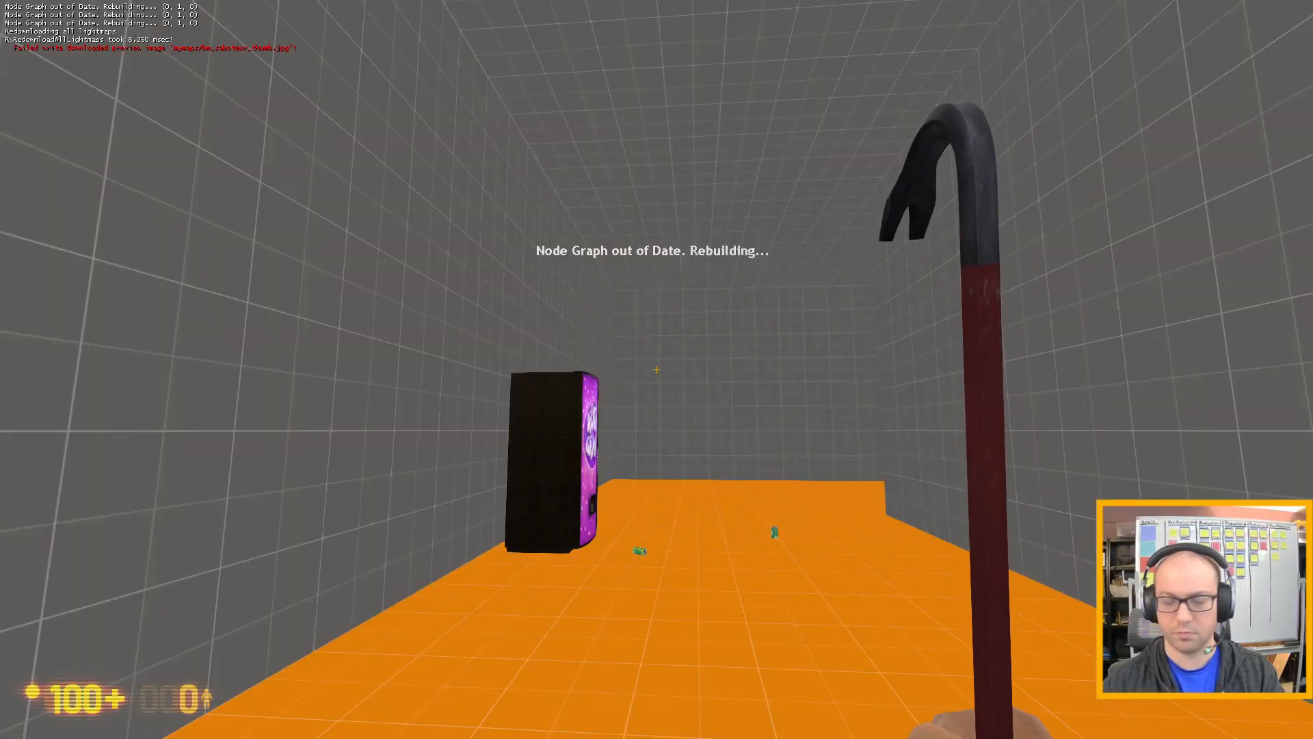
Walk through the test map to the radioactive barrel beside the crates and inspect it up close and from a step back.
key("w")
left_click(657, 370)
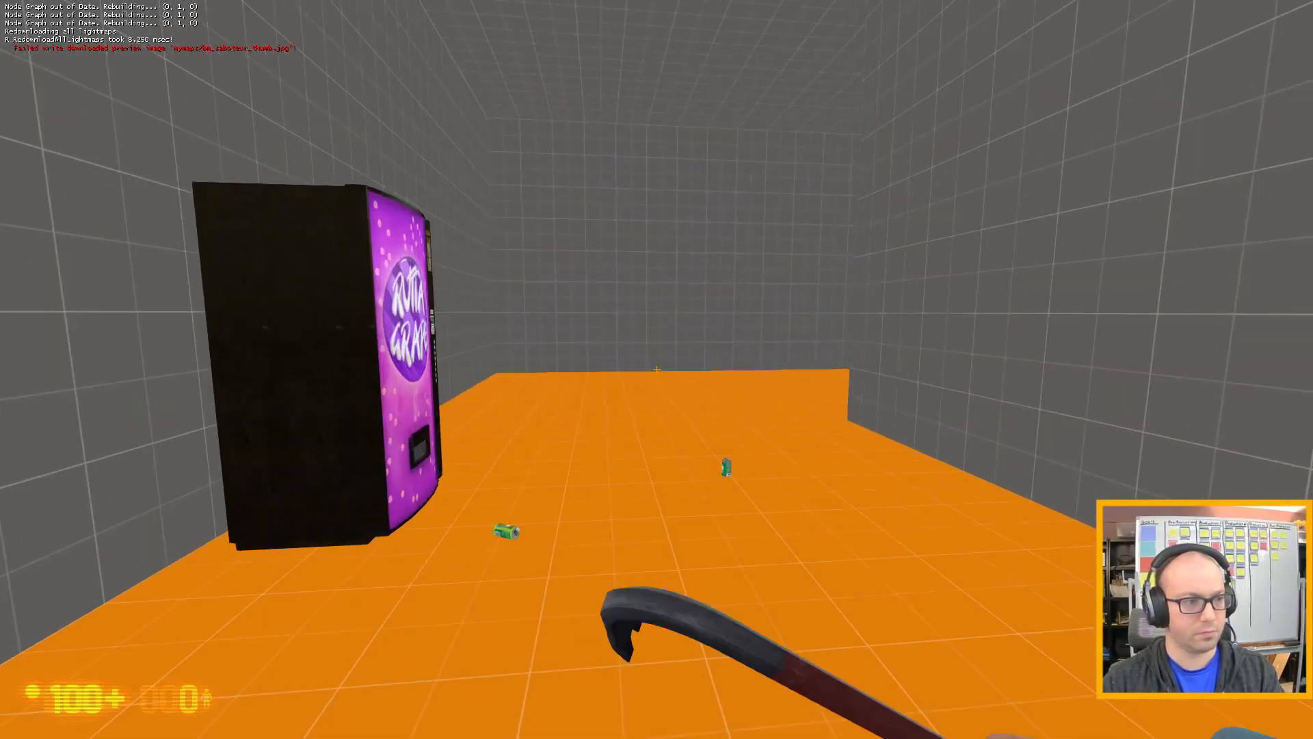
key("w")
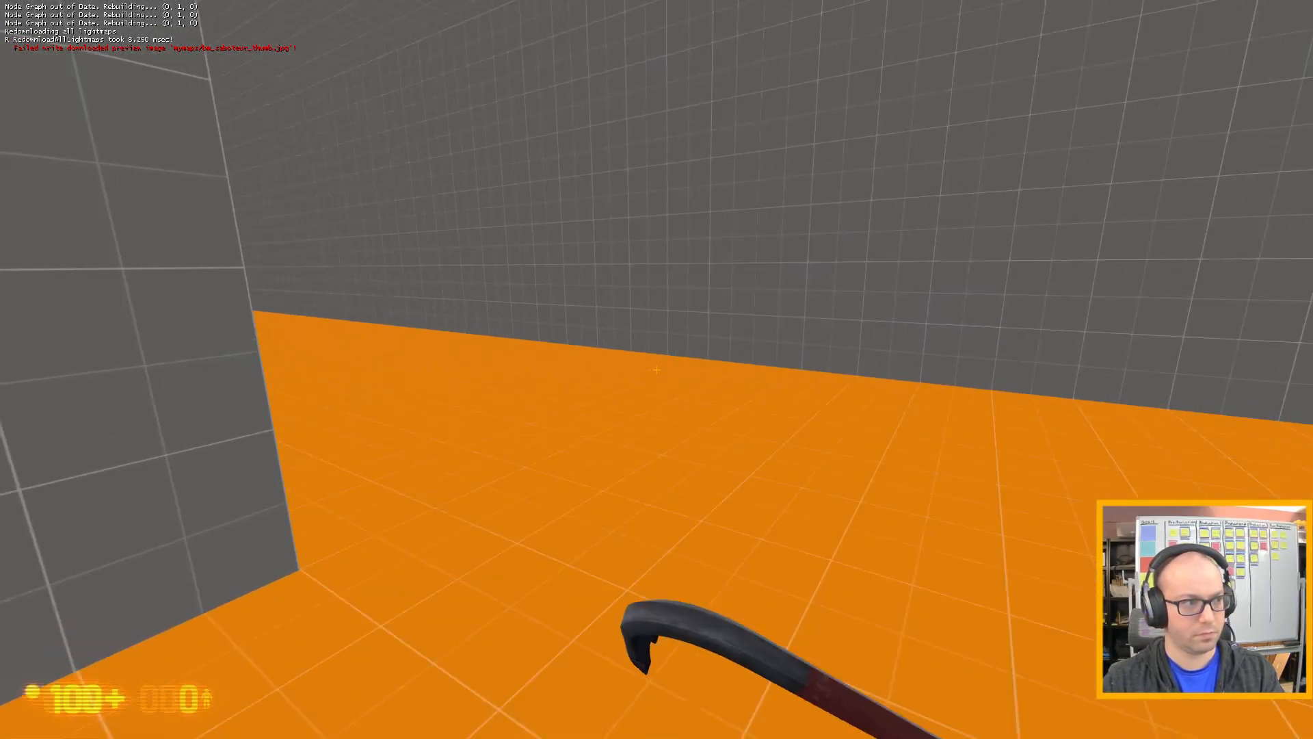
key("w")
key("w")
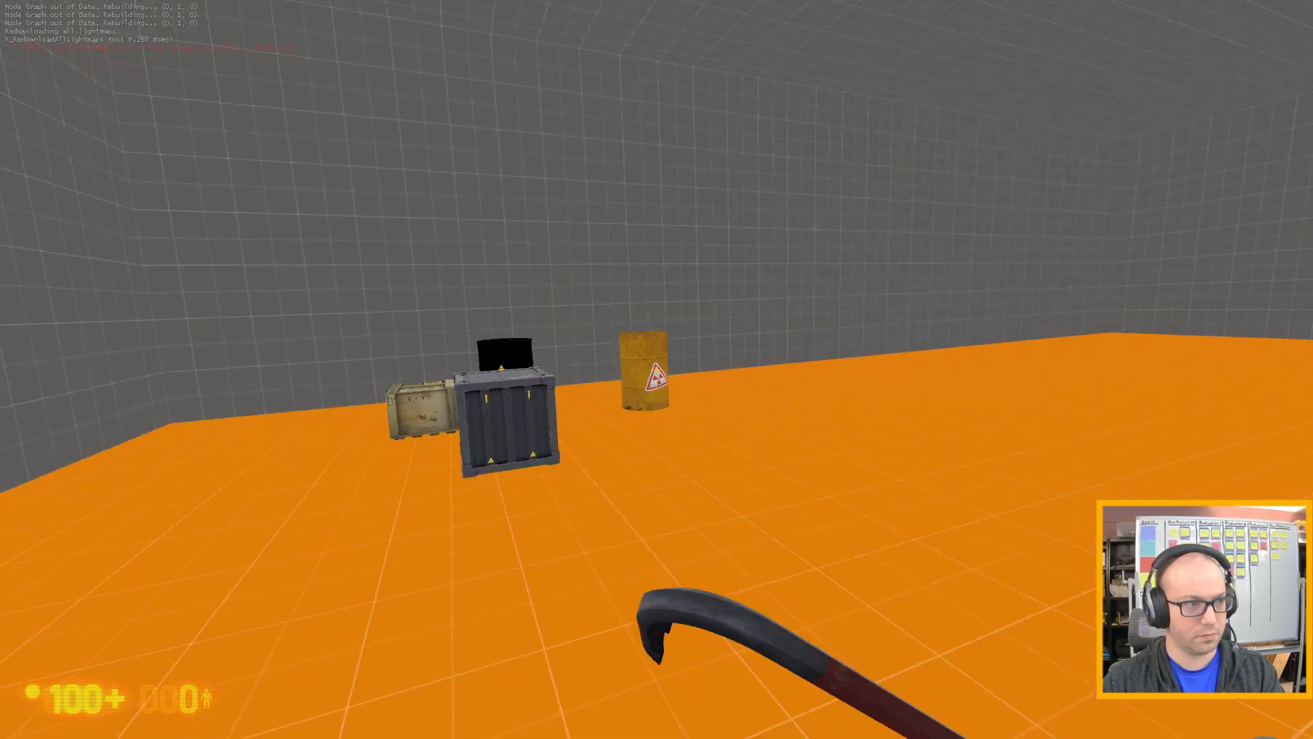
key("w")
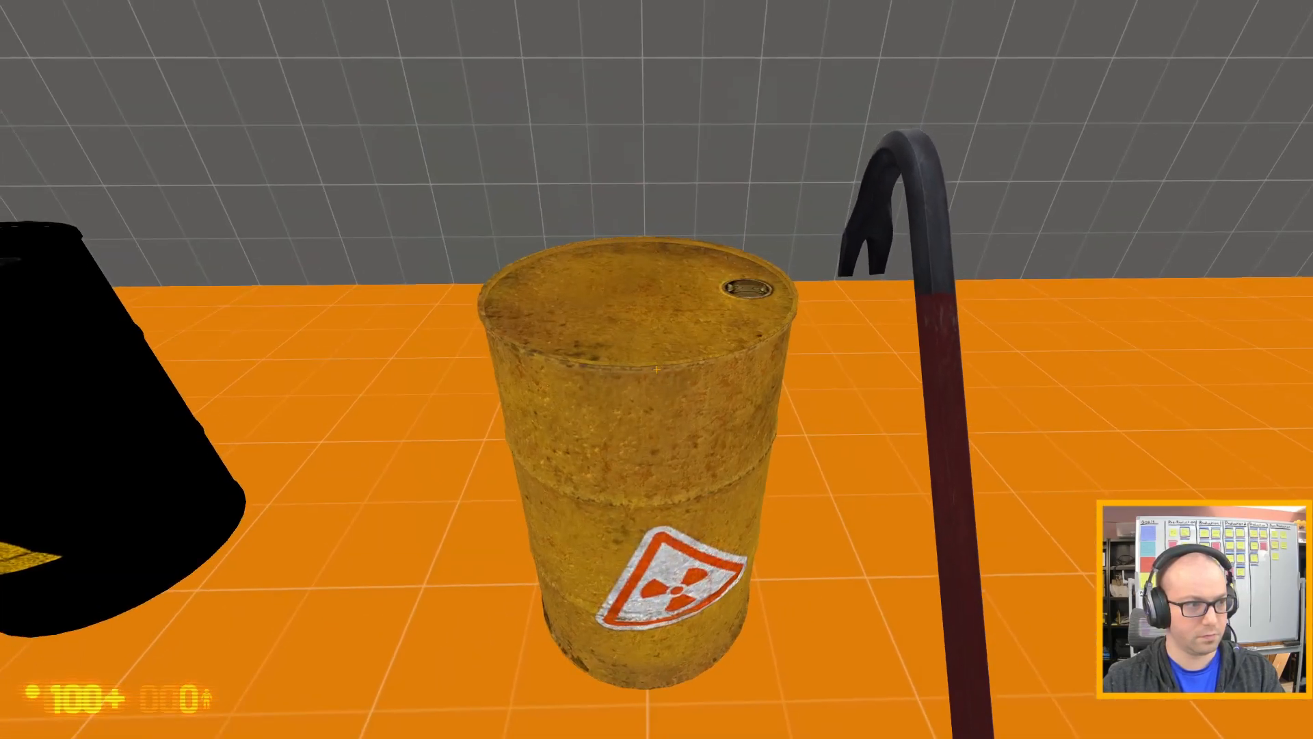
key("w")
key("s")
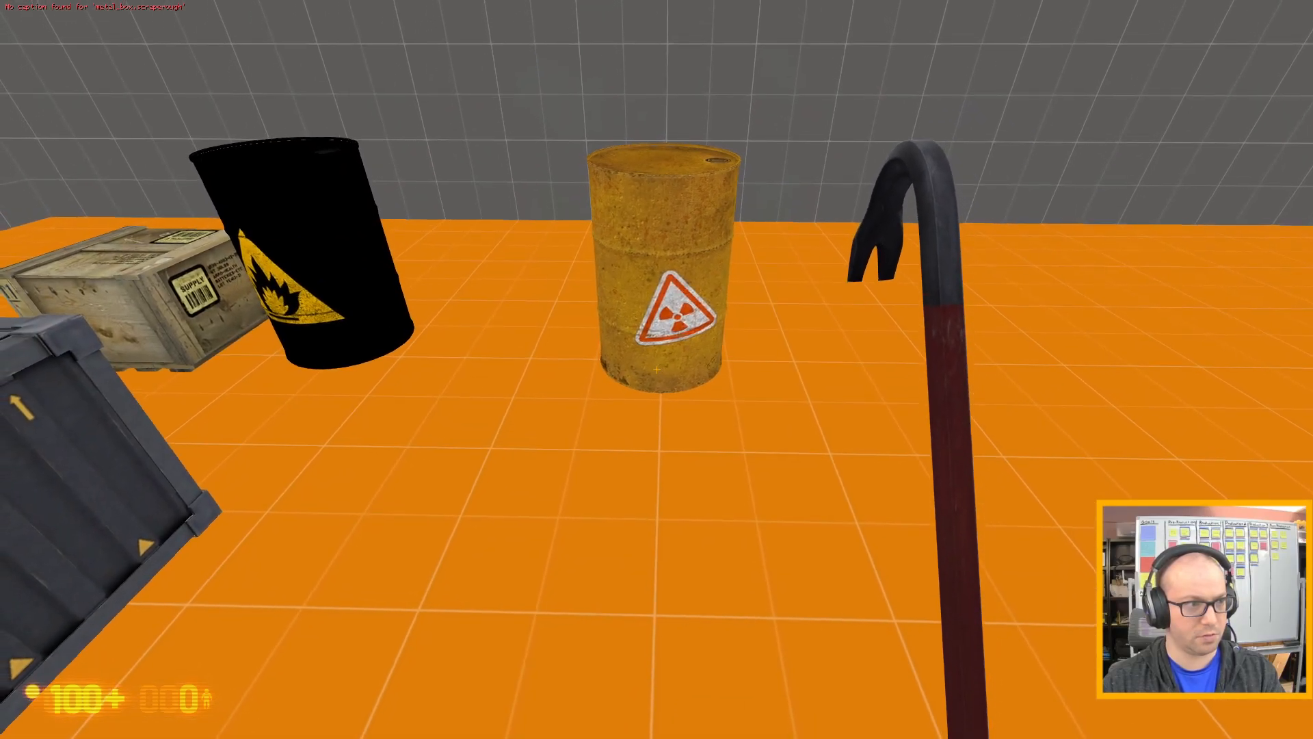
Carry the radioactive barrel away from the crates, set it down in the open and check it for the green cloud.
key("w")
key("w")
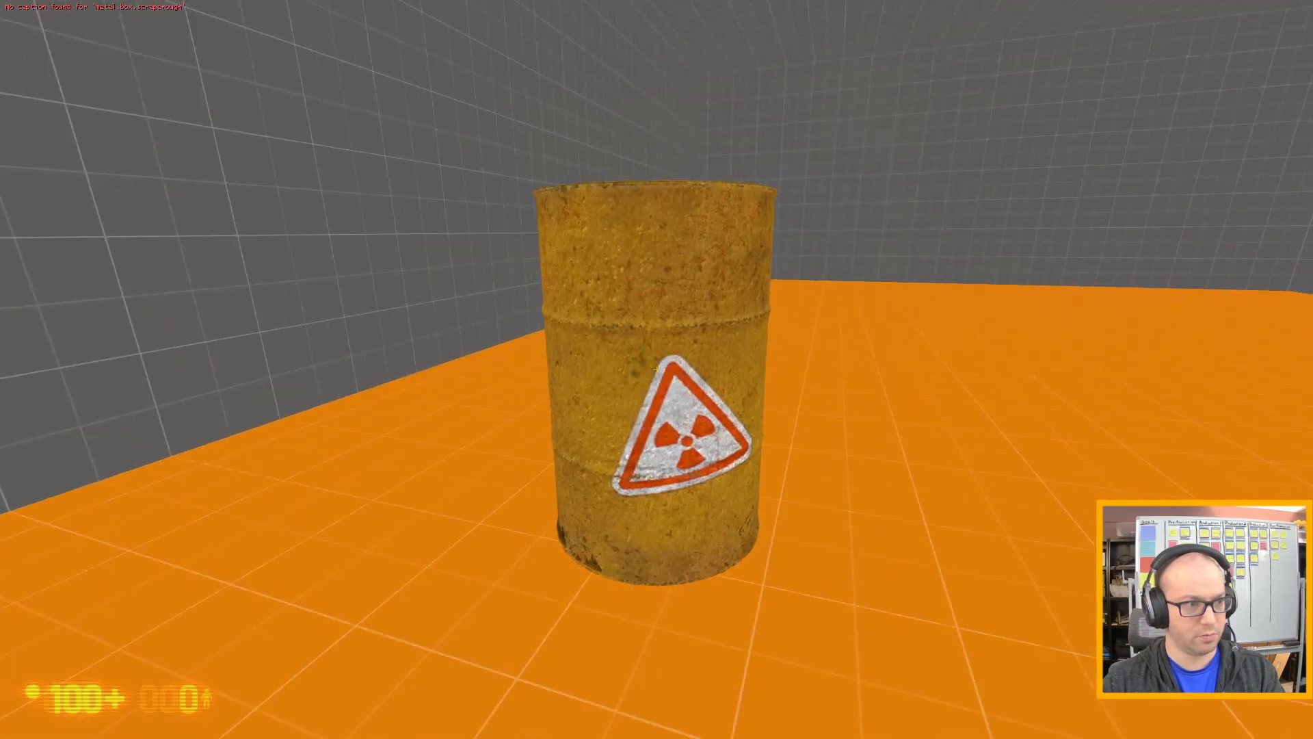
key("1")
key("s")
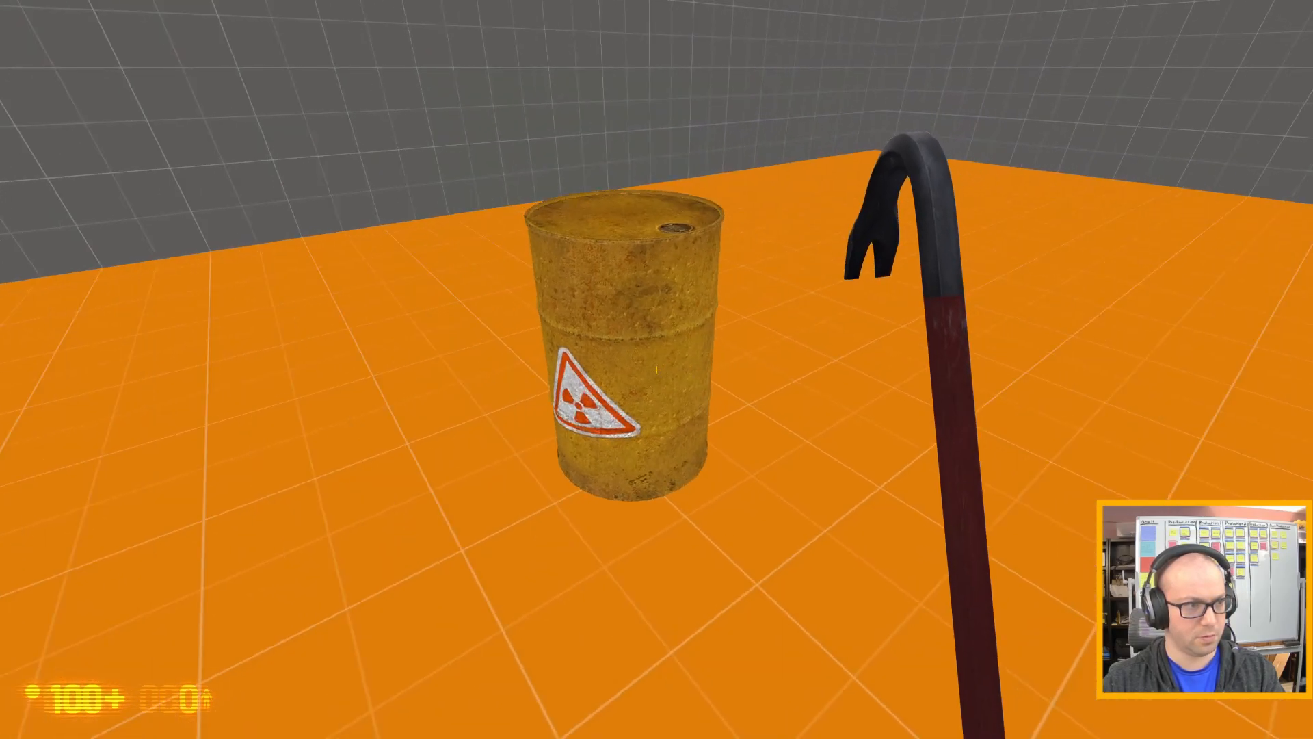
key("e")
key("w")
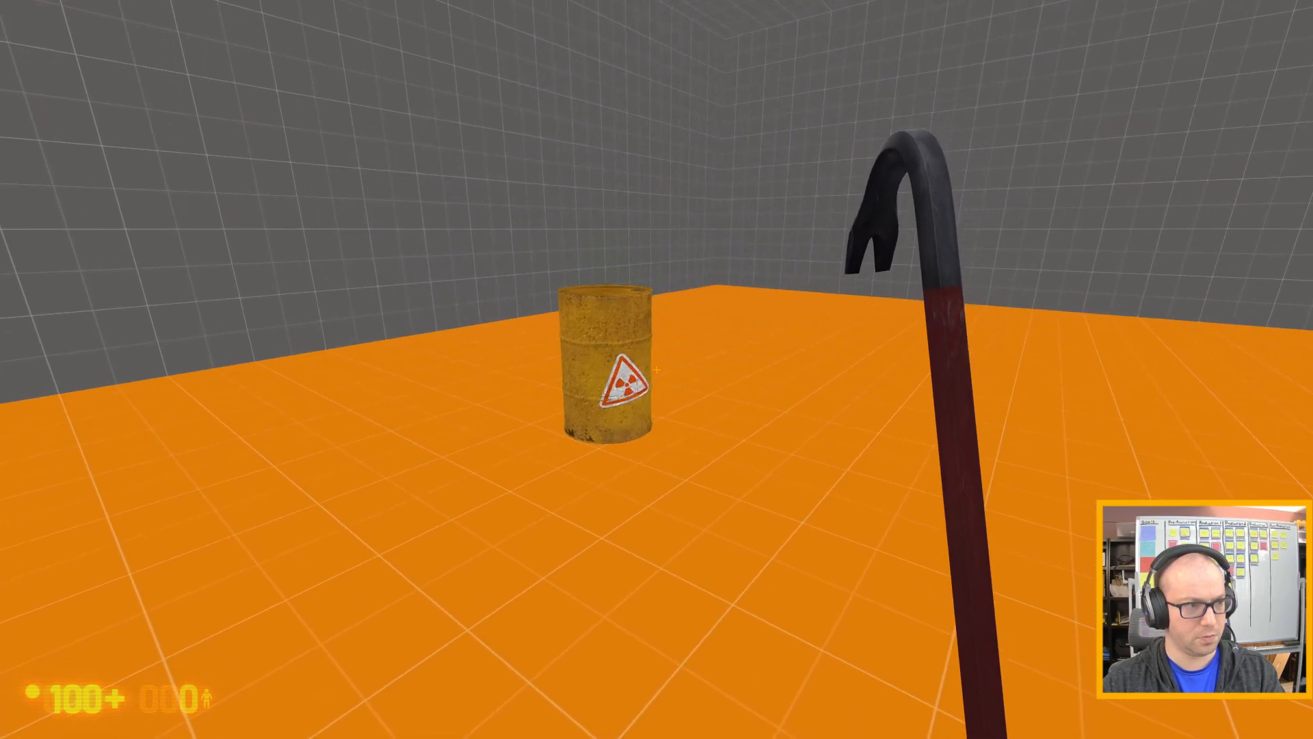
Leave the game with the console command quit and choose to continue in Hammer's command failure notice.
key("grave")
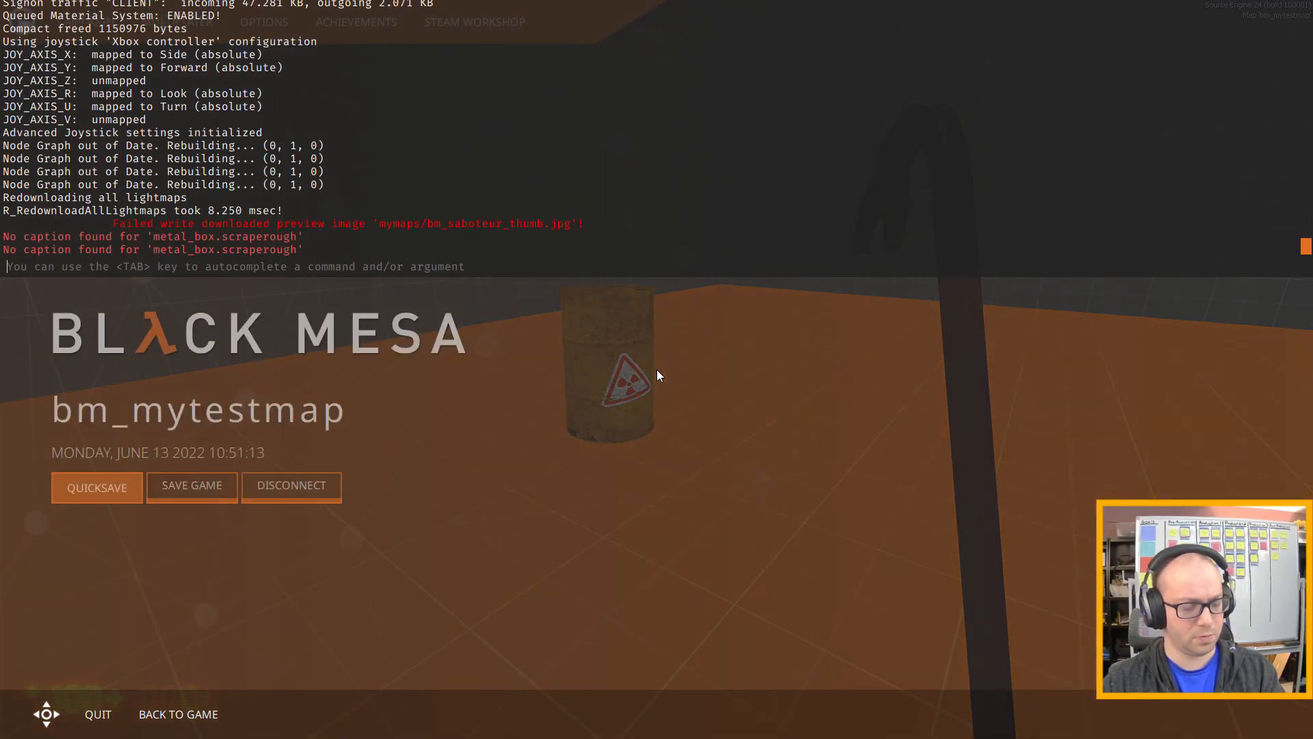
type("quit")
key("Return")
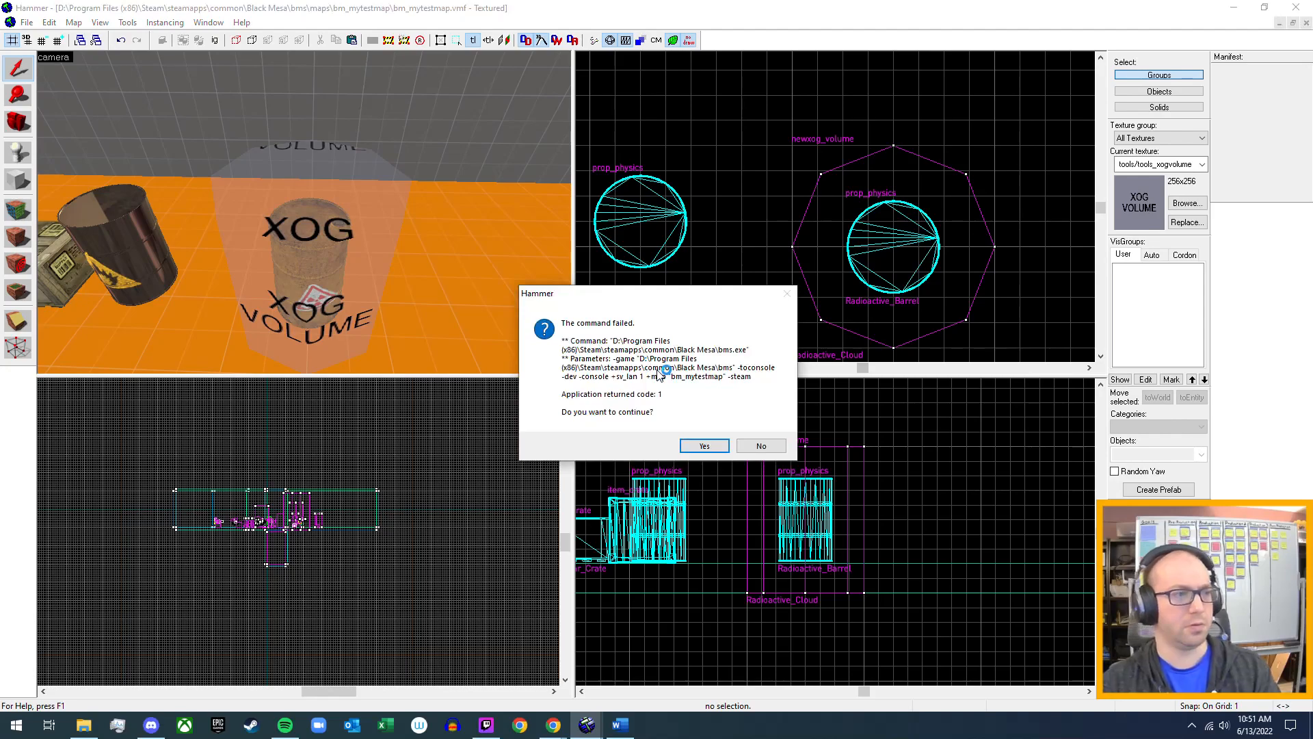
left_click(704, 446)
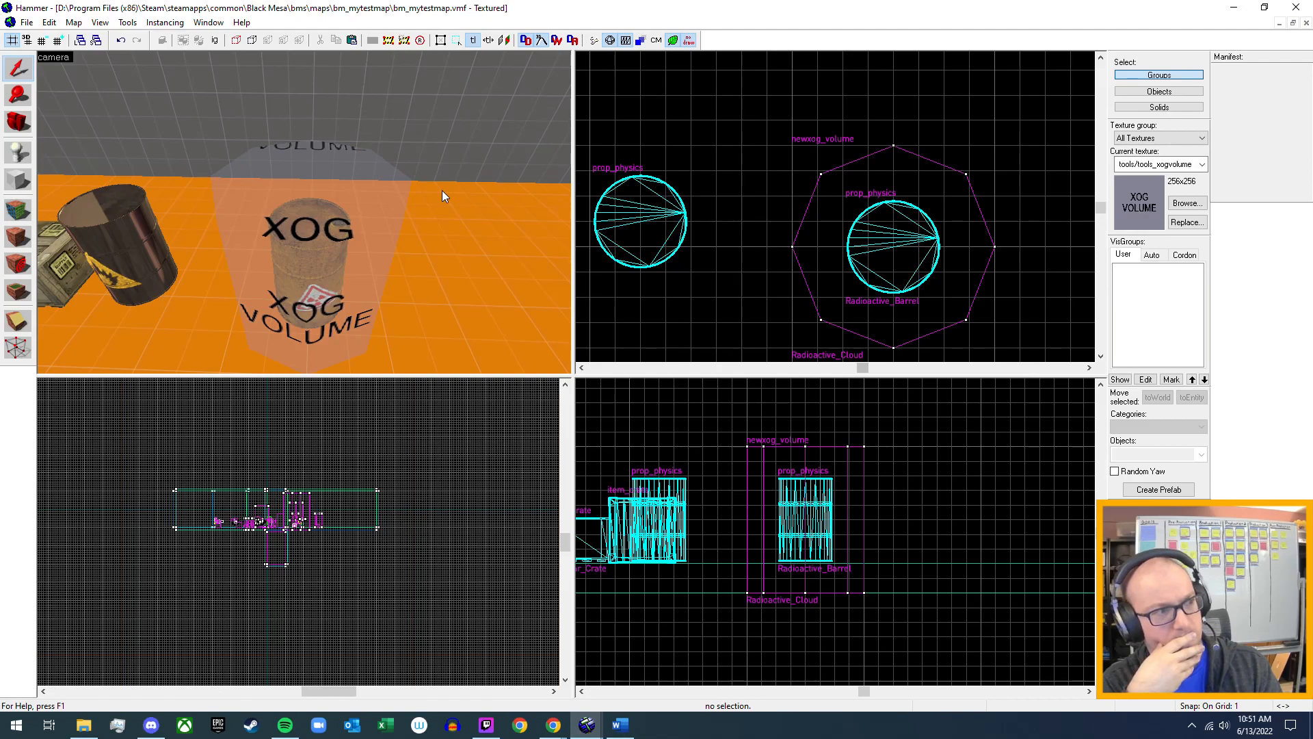
Undo the deletion of the radiation_damage trigger_hurt around the radioactive barrel.
key("ctrl+z")
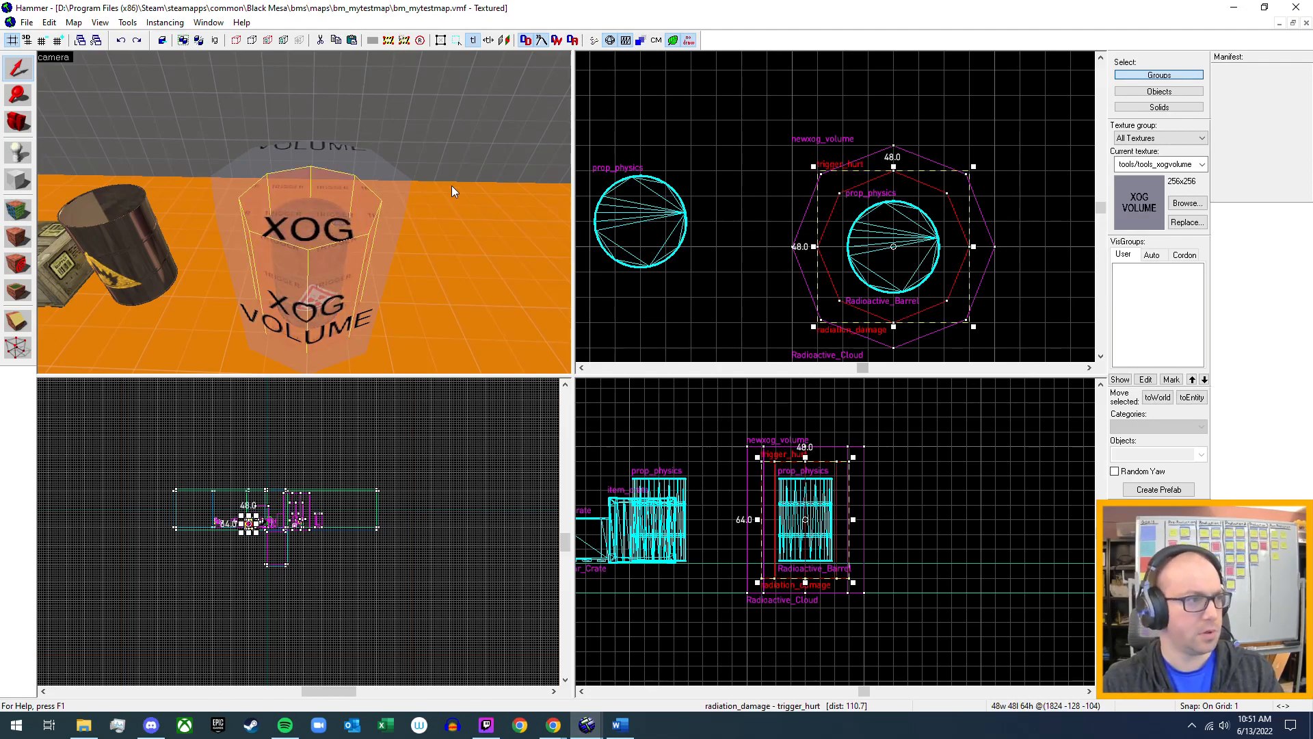
key("z")
key("w")
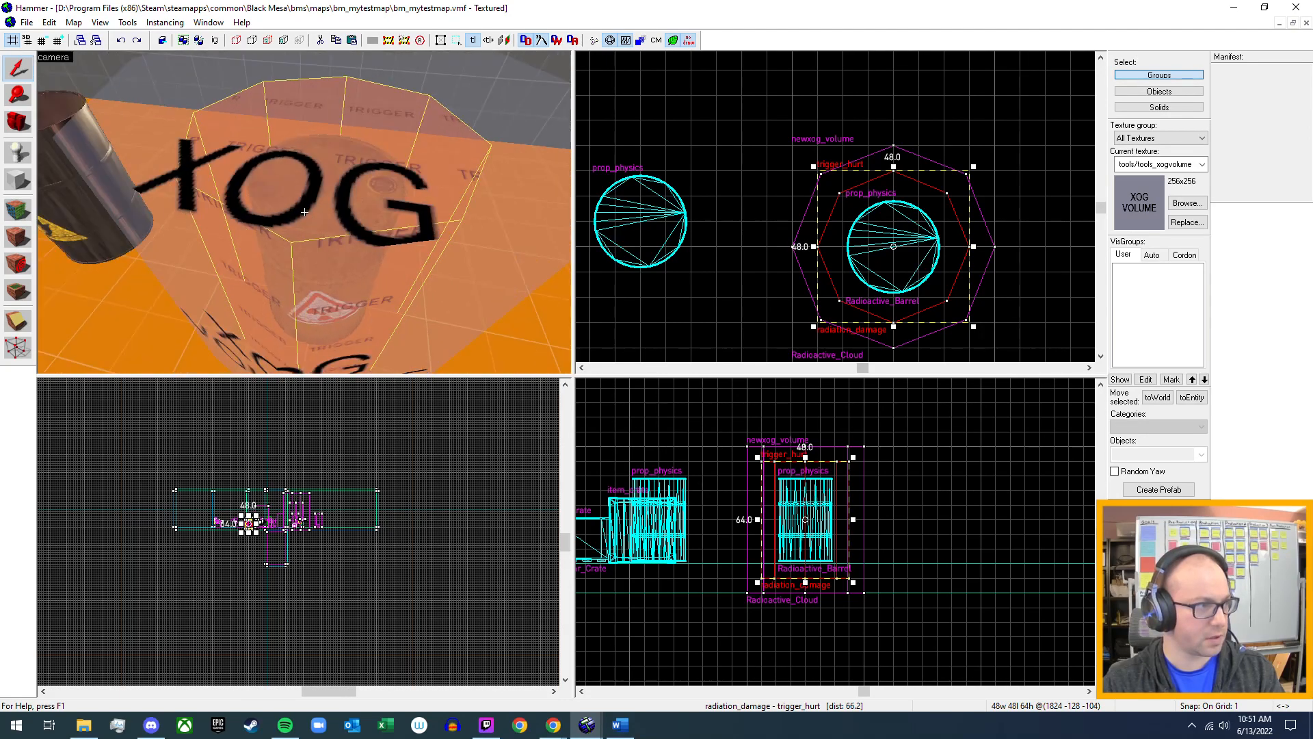
key("z")
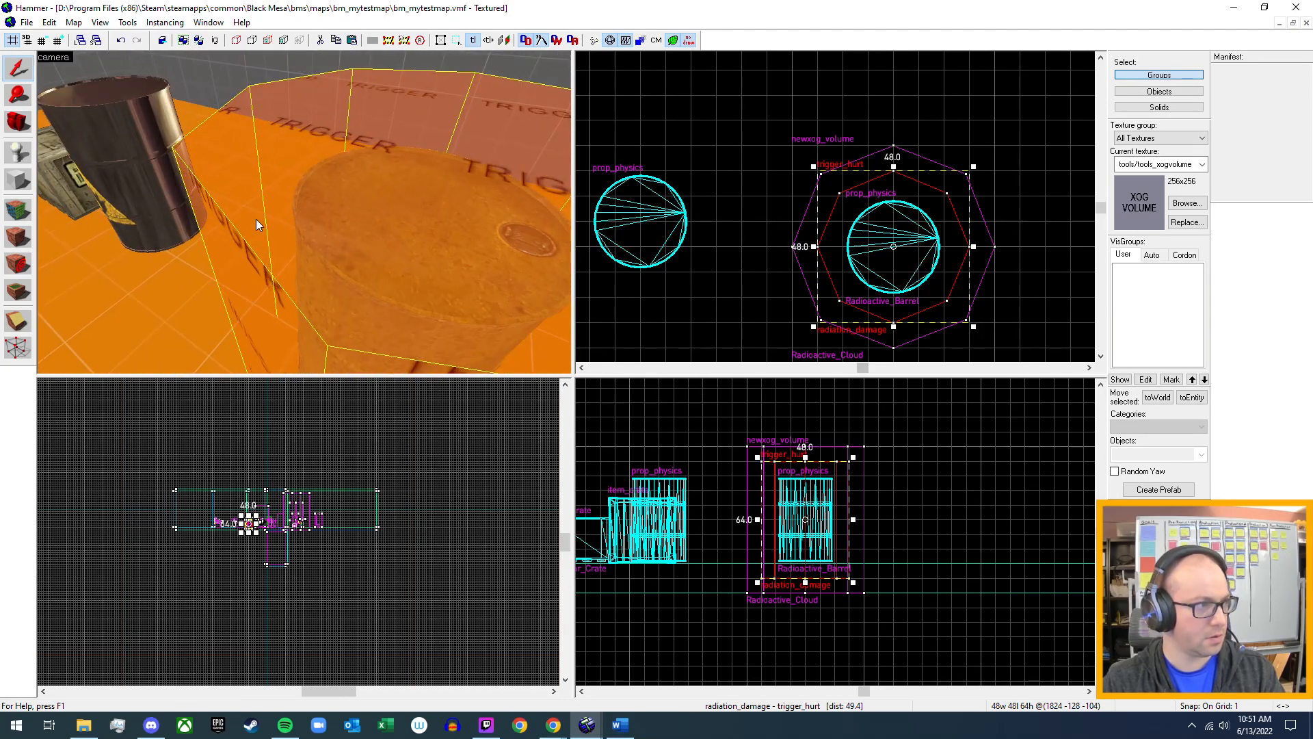
Set the Damage property of the radiation_damage trigger_hurt to 0.
key("alt+Return")
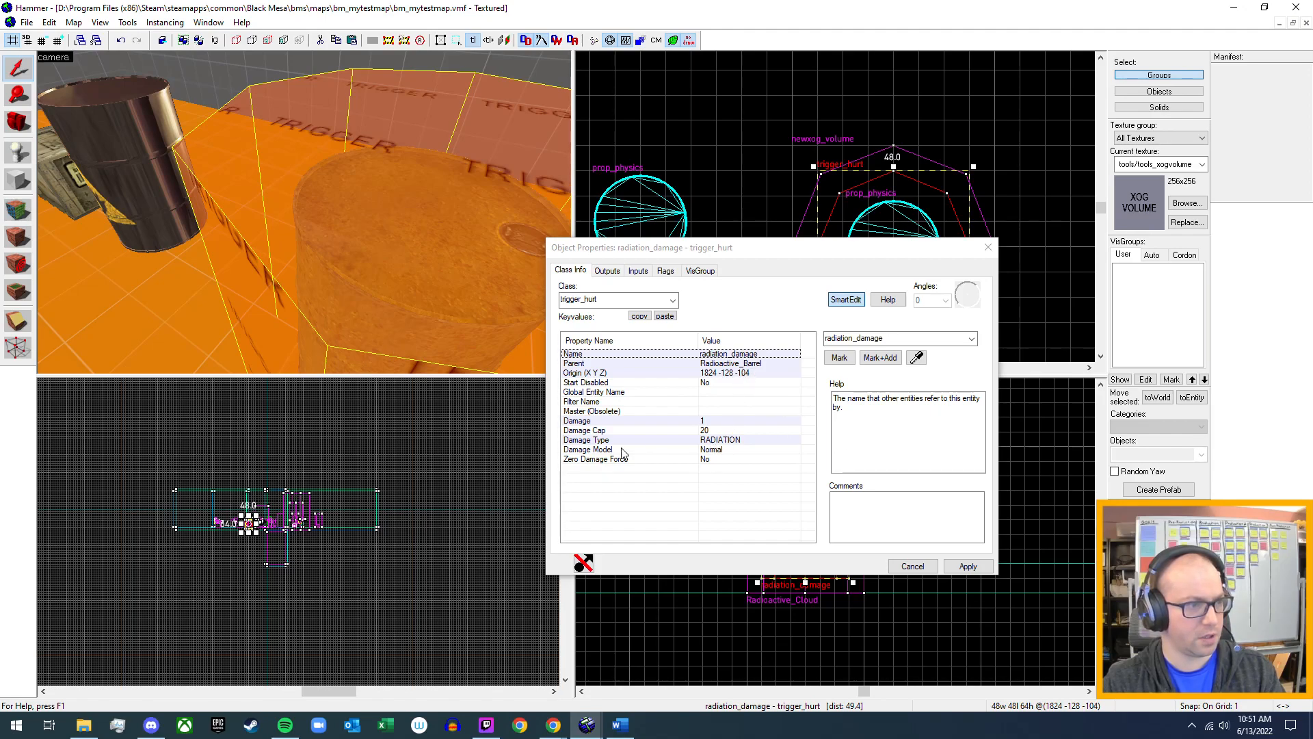
left_click(706, 422)
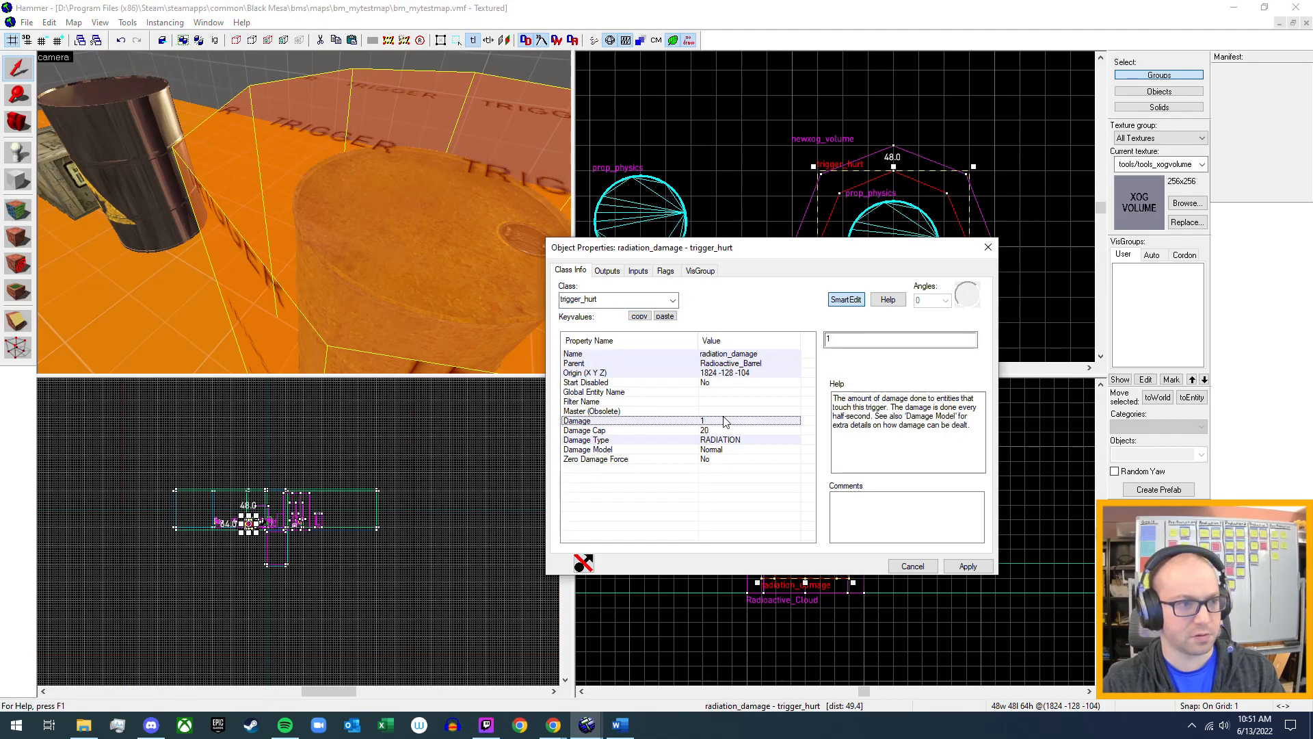
left_click(843, 340)
type("0")
key("Return")
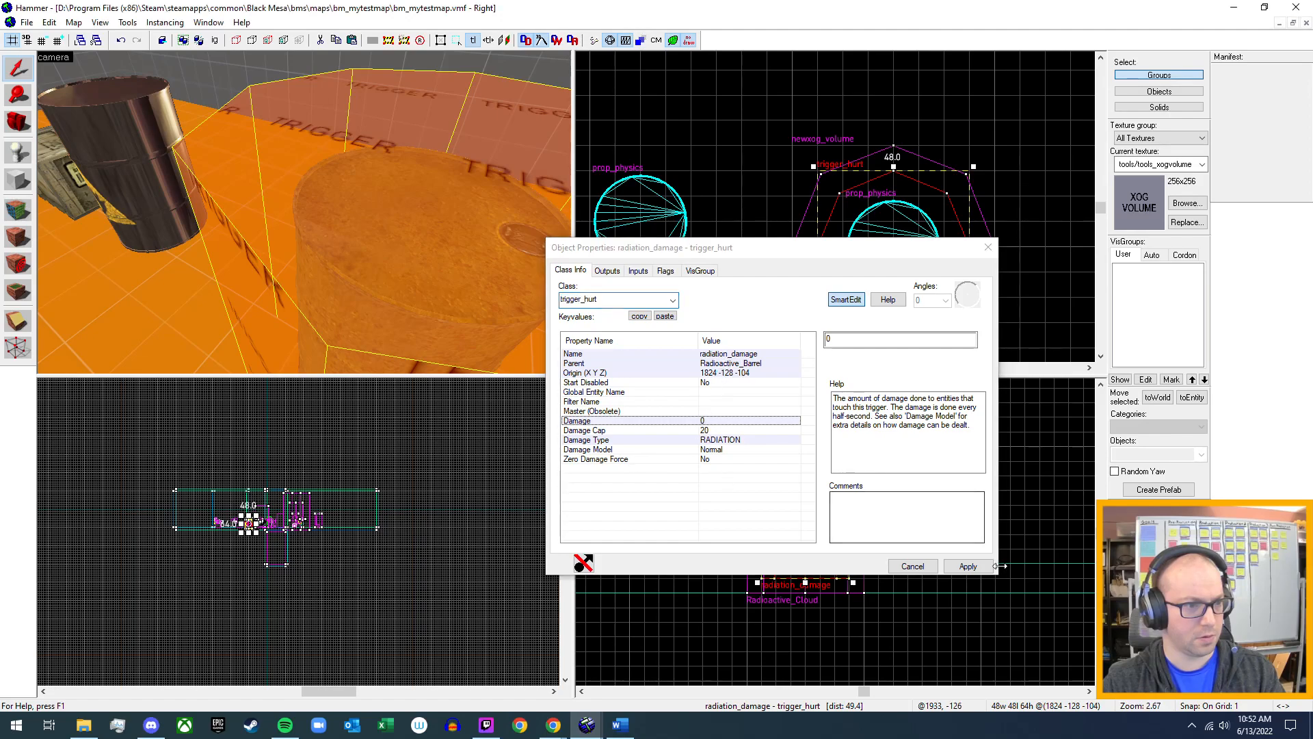
Delete the trigger_hurt's OnEndTouch and OnStartTouch outputs targeting Geiger_Beep, then apply the changes and close its properties.
left_click(609, 272)
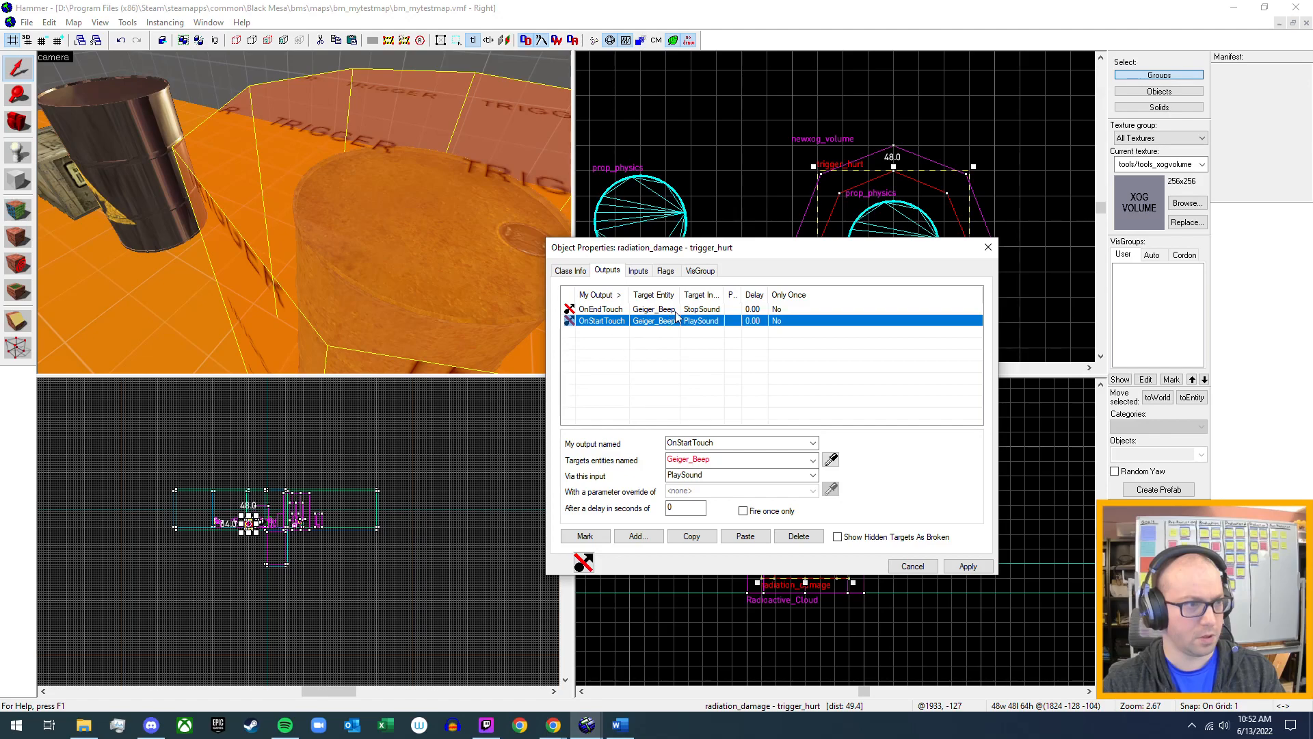
left_click(676, 311)
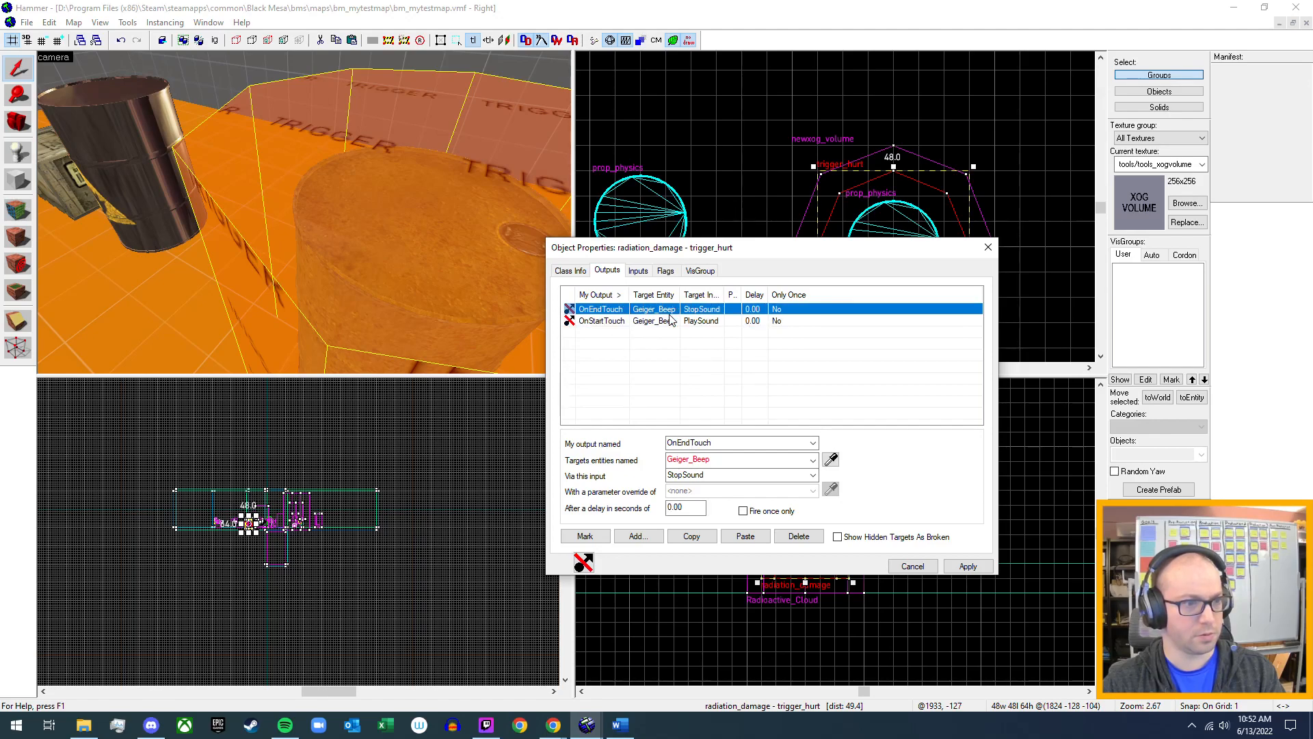
left_click(798, 536)
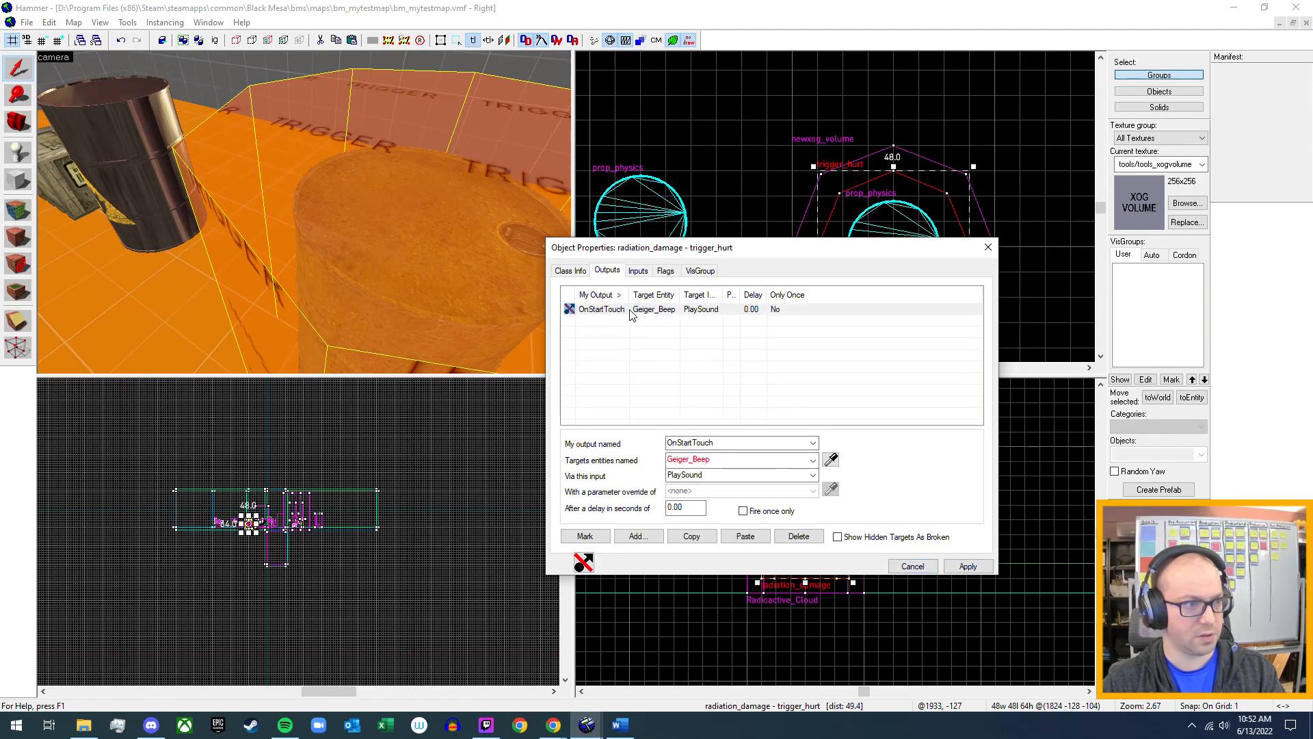
left_click(630, 311)
left_click(799, 536)
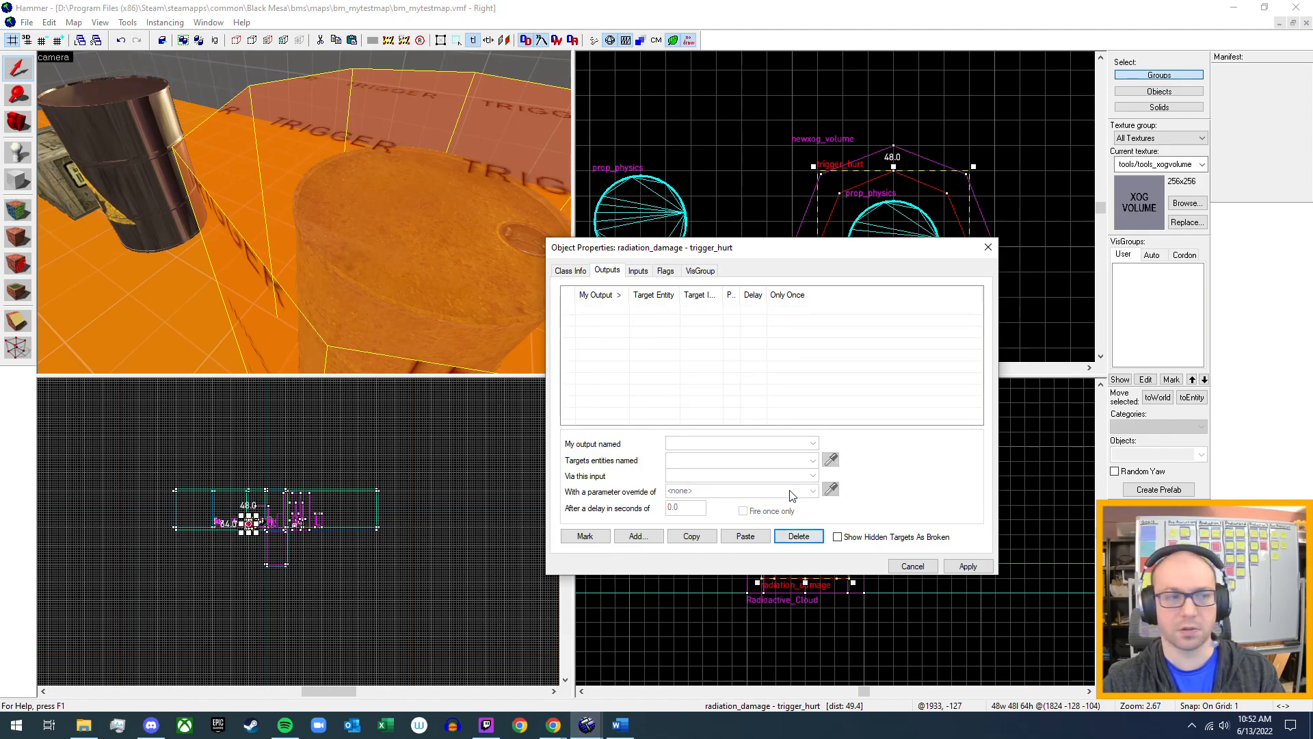
left_click(968, 566)
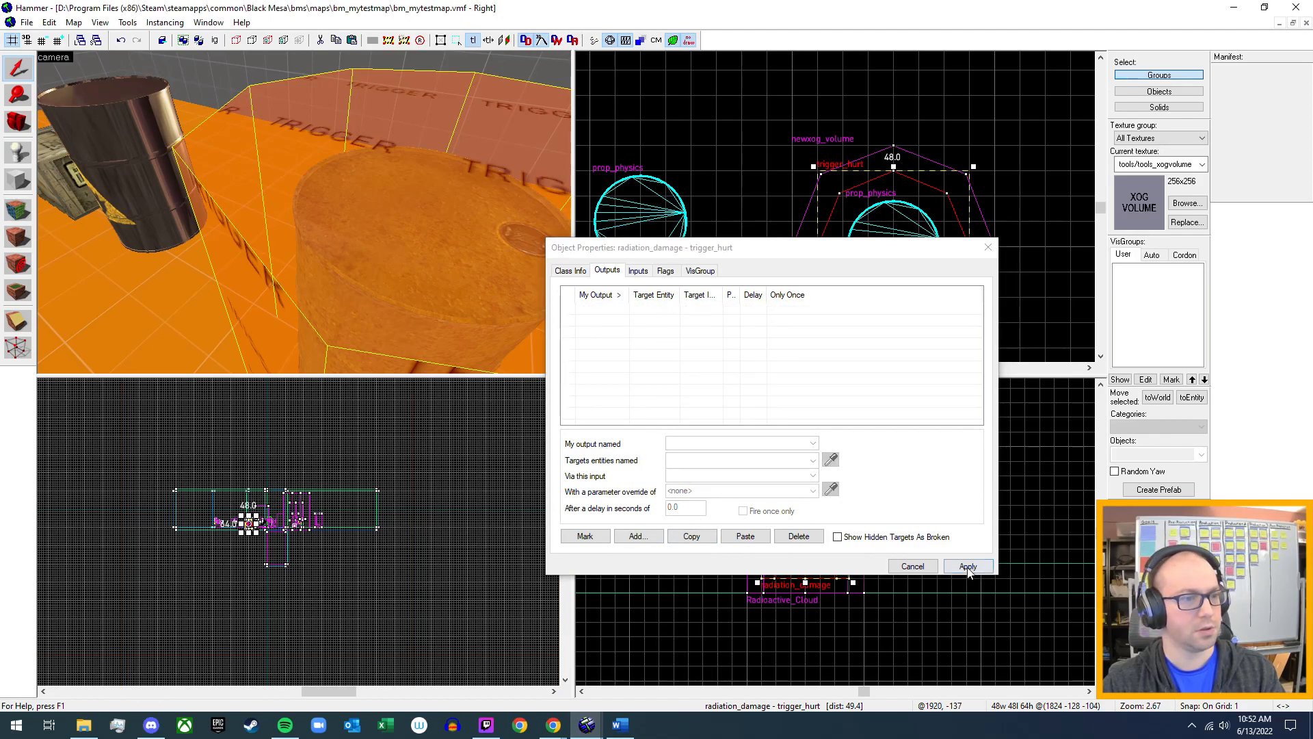
left_click(988, 249)
Select the Radioactive_Cloud newxog_volume surrounding the radioactive barrel.
key("z")
key("s")
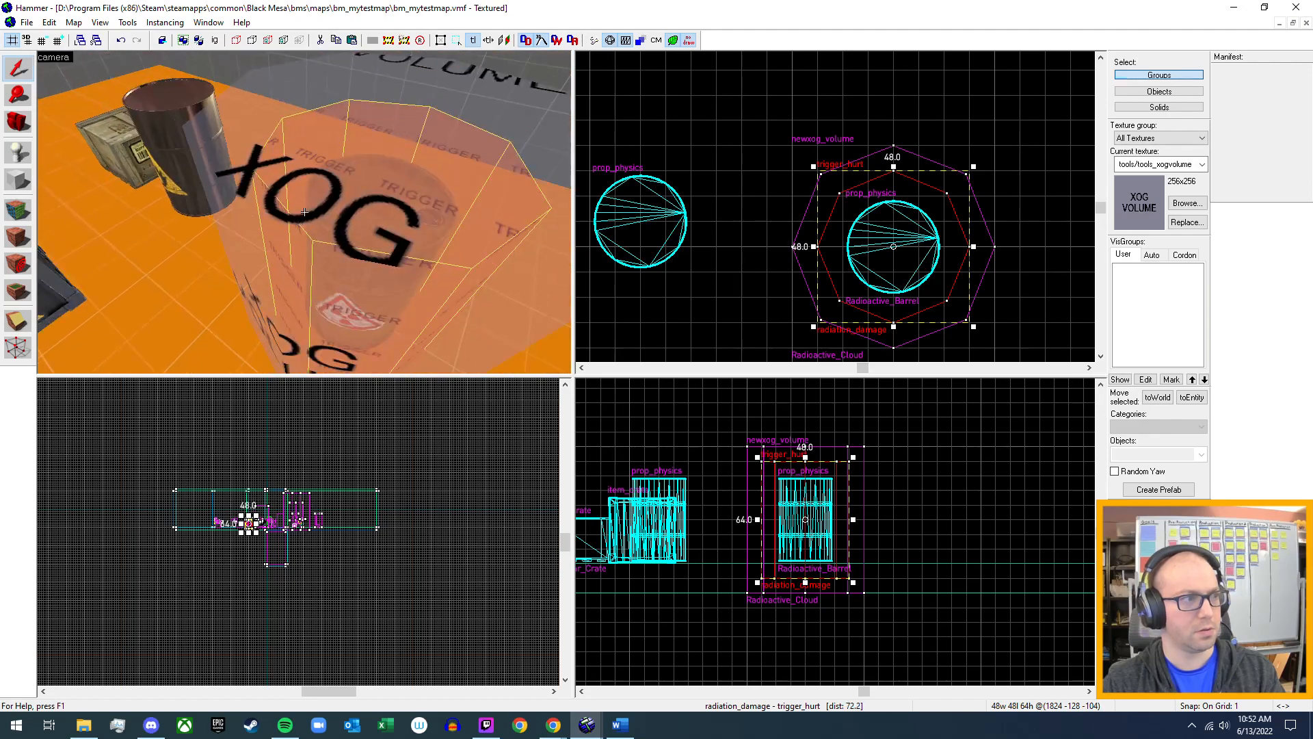
key("z")
left_click(217, 132)
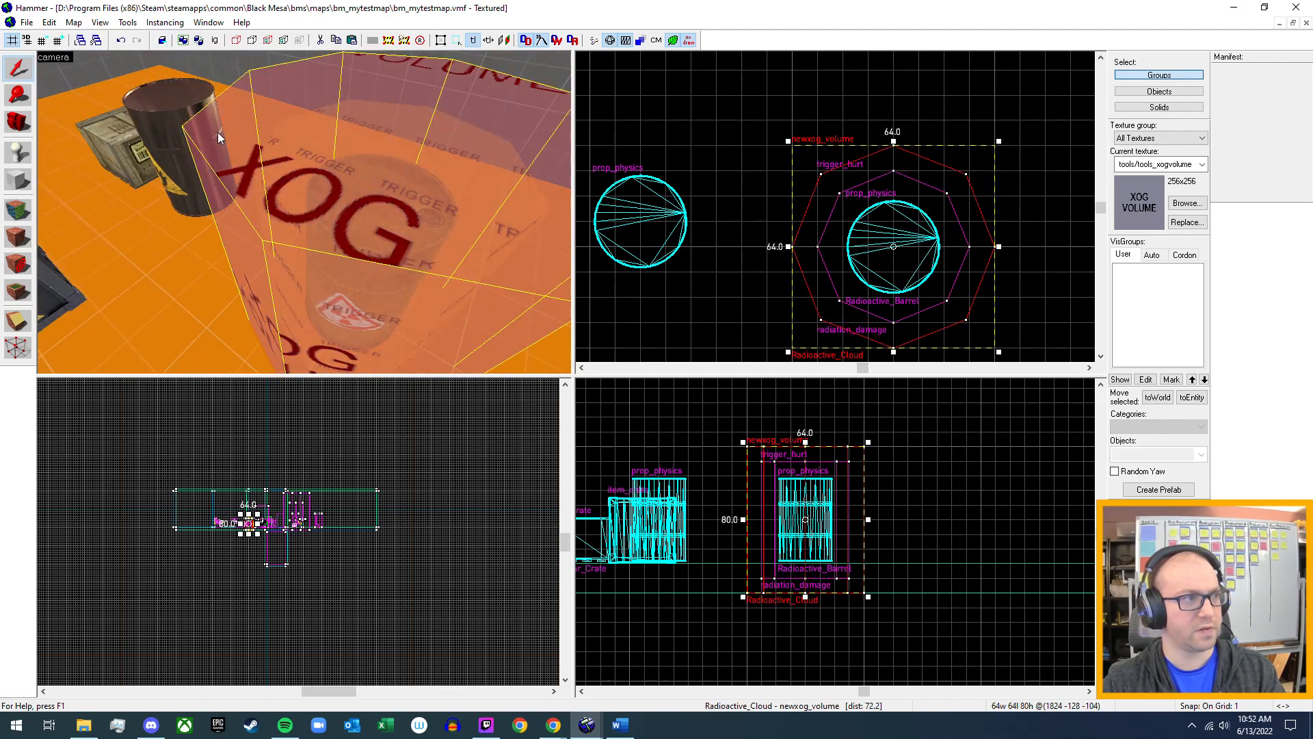
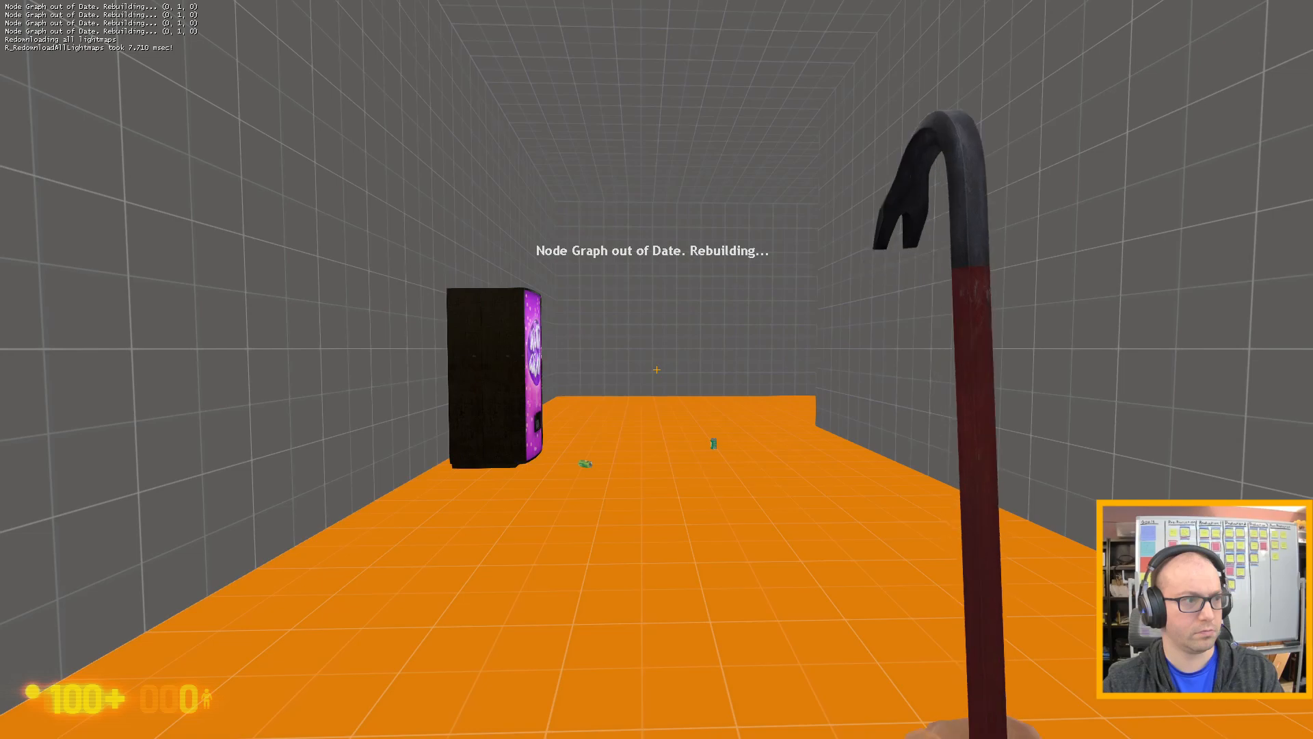
Walk through the test map to the yellow radioactive barrel beside the crates and black barrel.
key("w")
left_click(657, 369)
key("w")
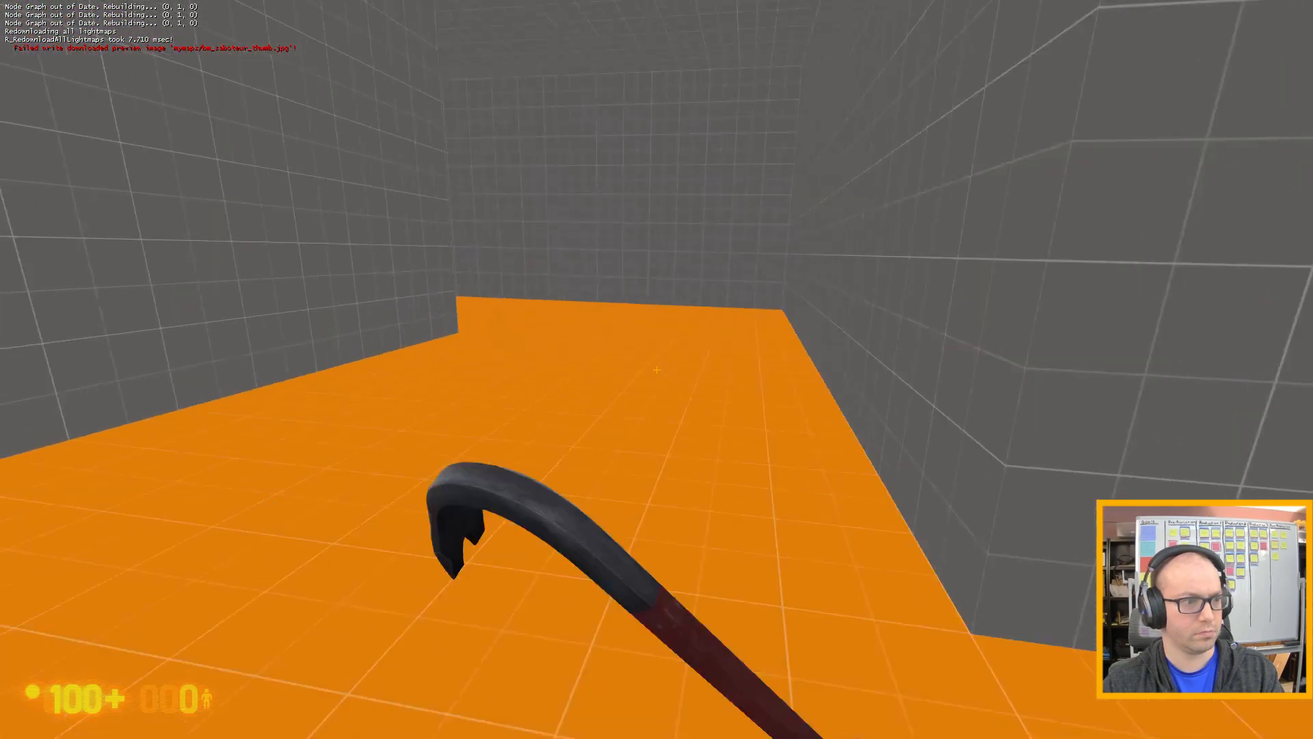
key("w")
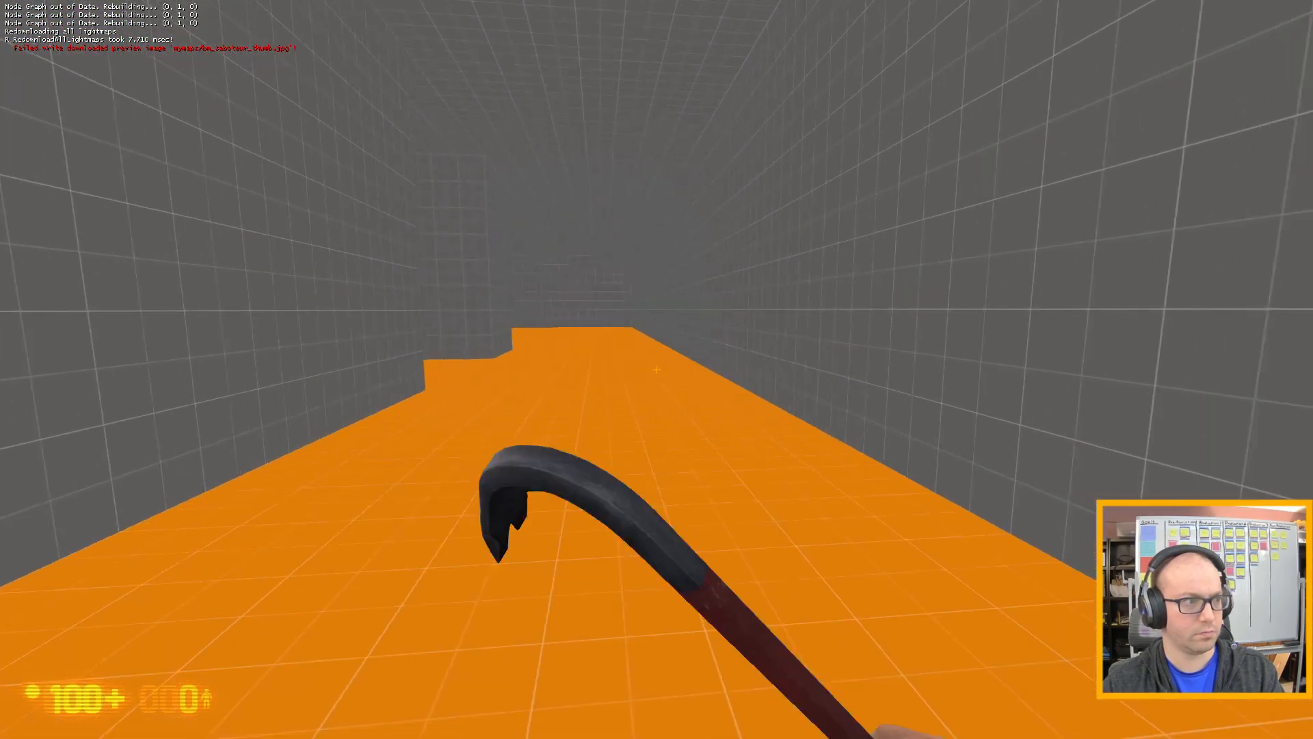
key("w")
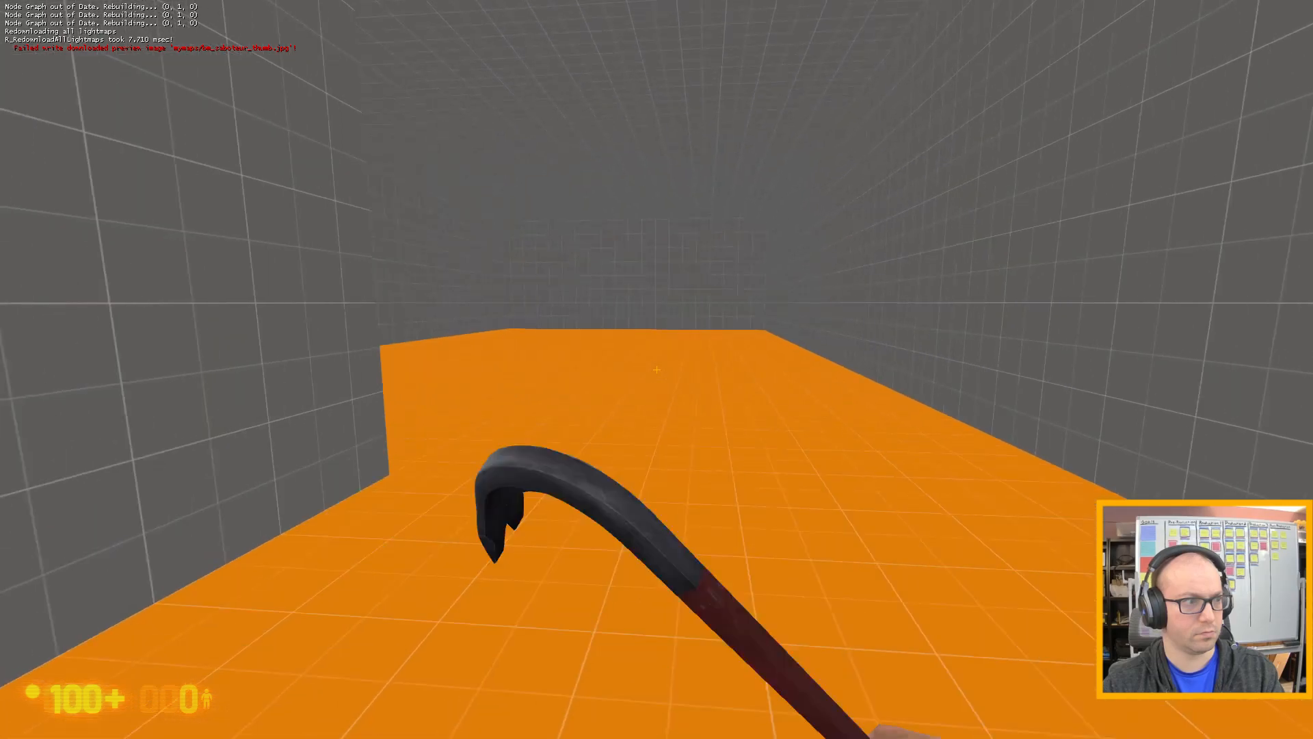
key("w")
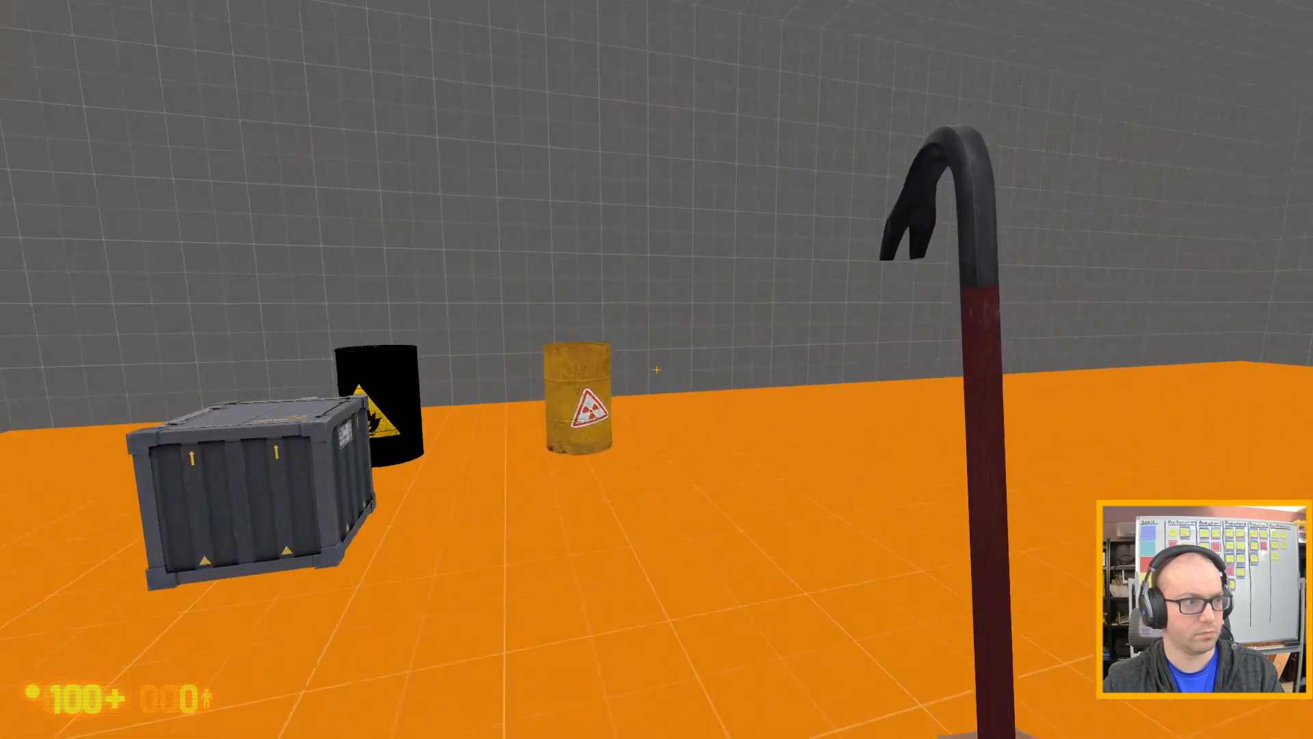
key("w")
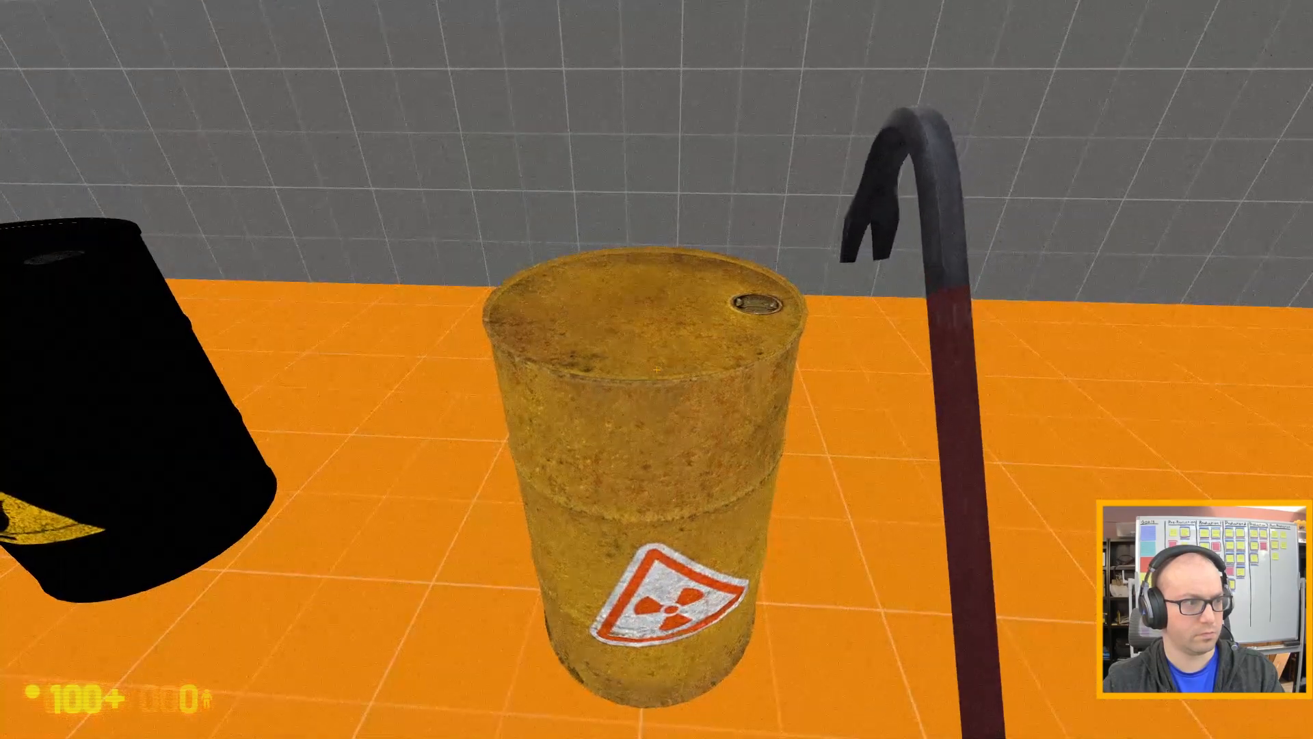
key("w")
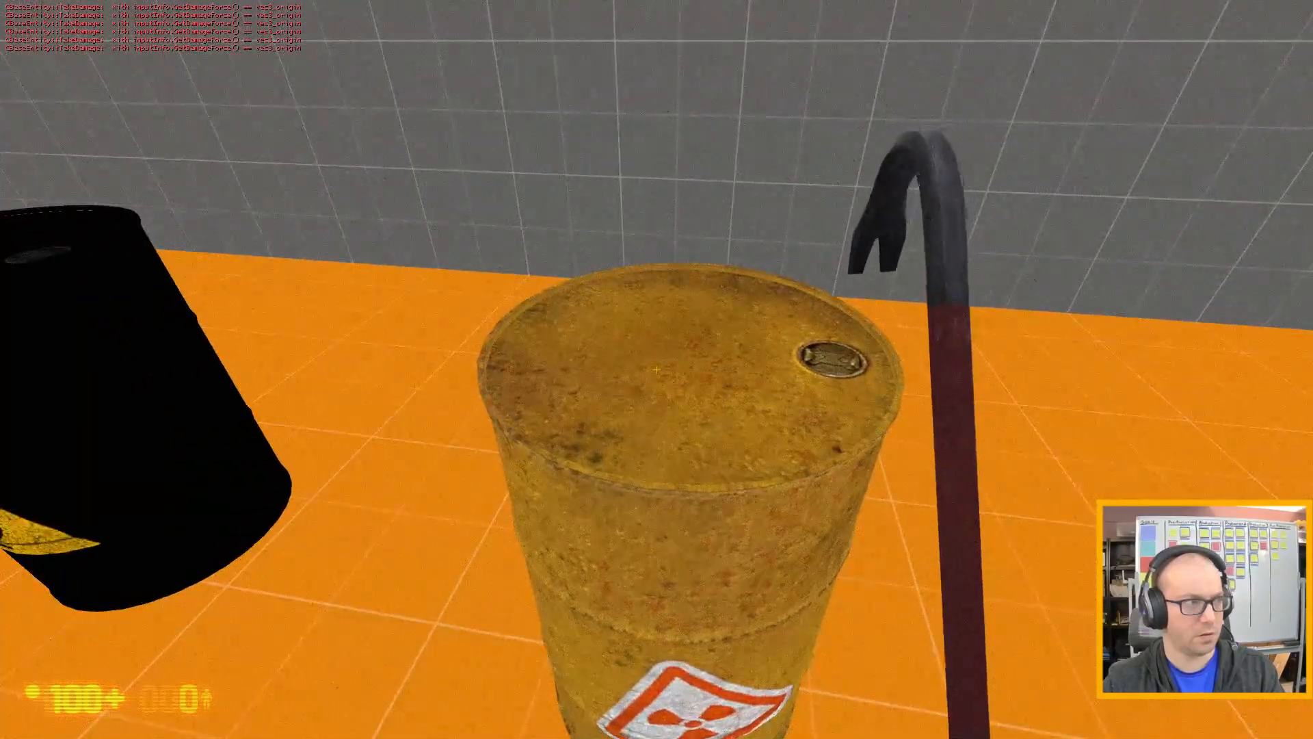
Pick up and drop the radioactive barrel, and move around it to check its radiation effects.
key("s")
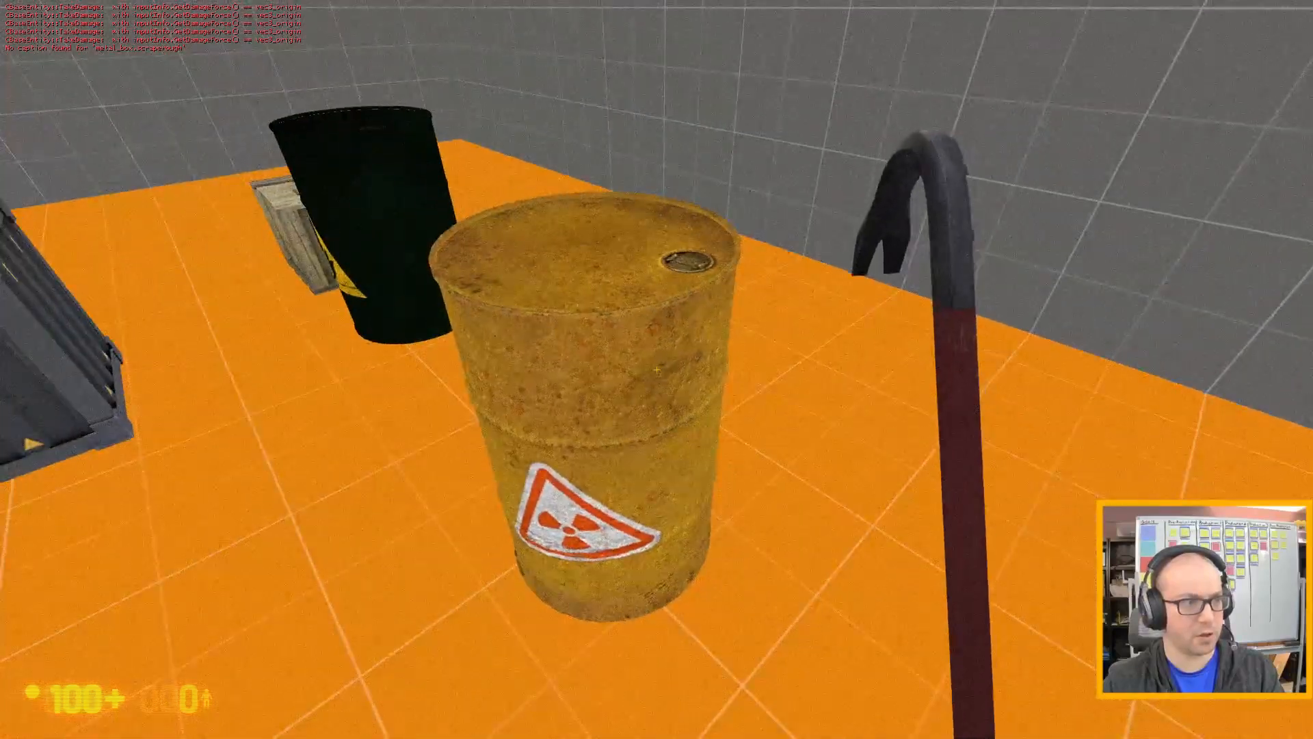
key("e")
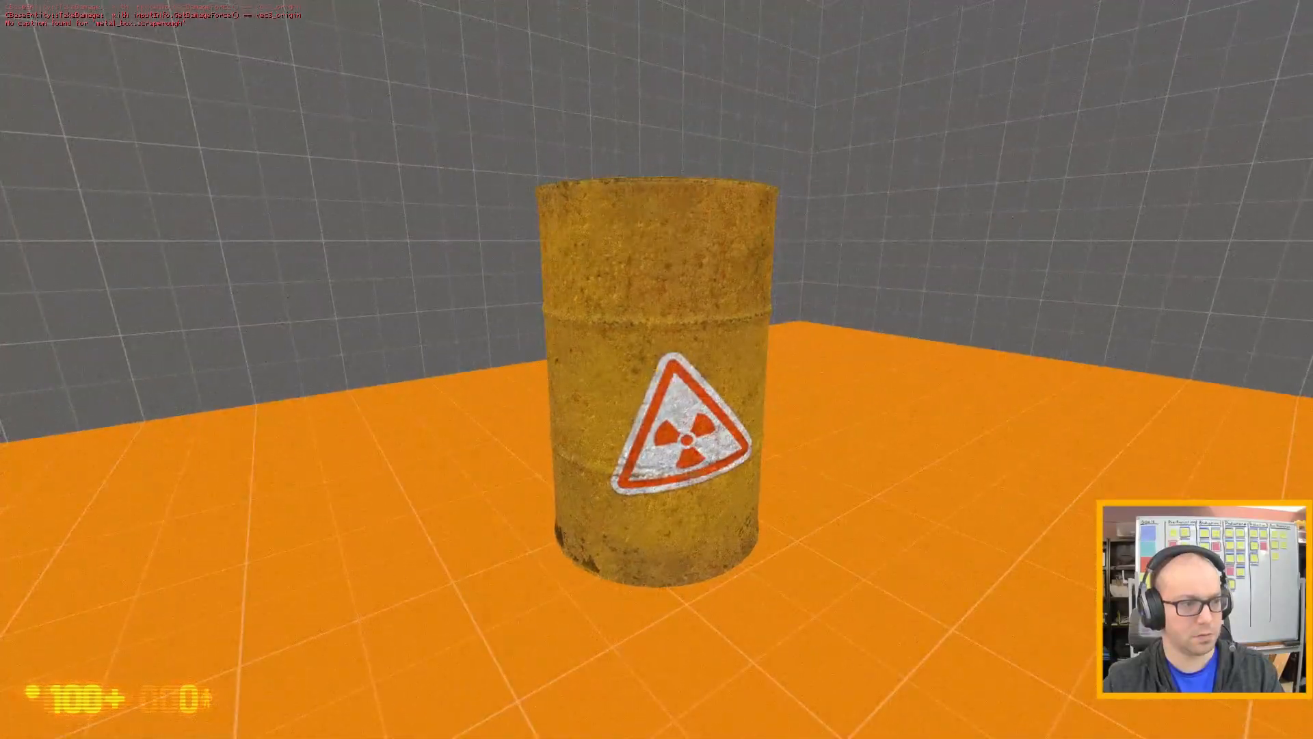
key("e")
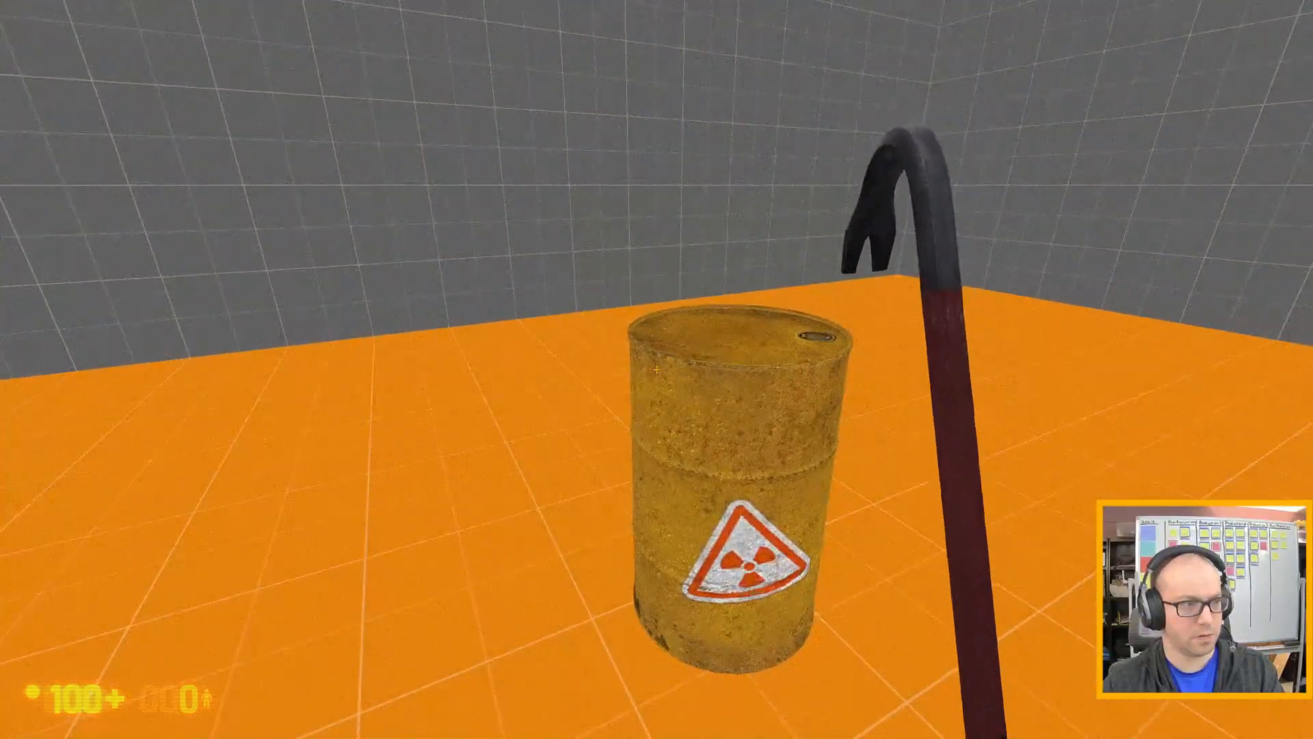
key("d")
key("s")
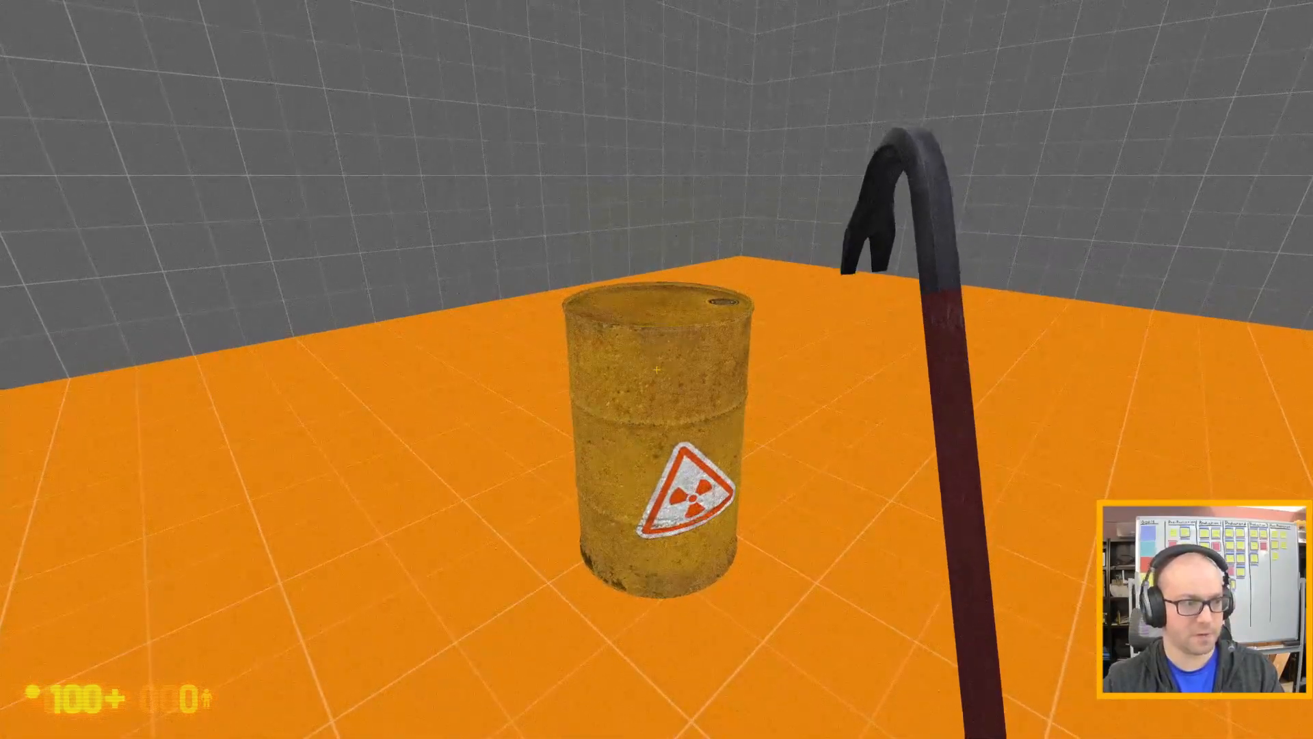
key("d")
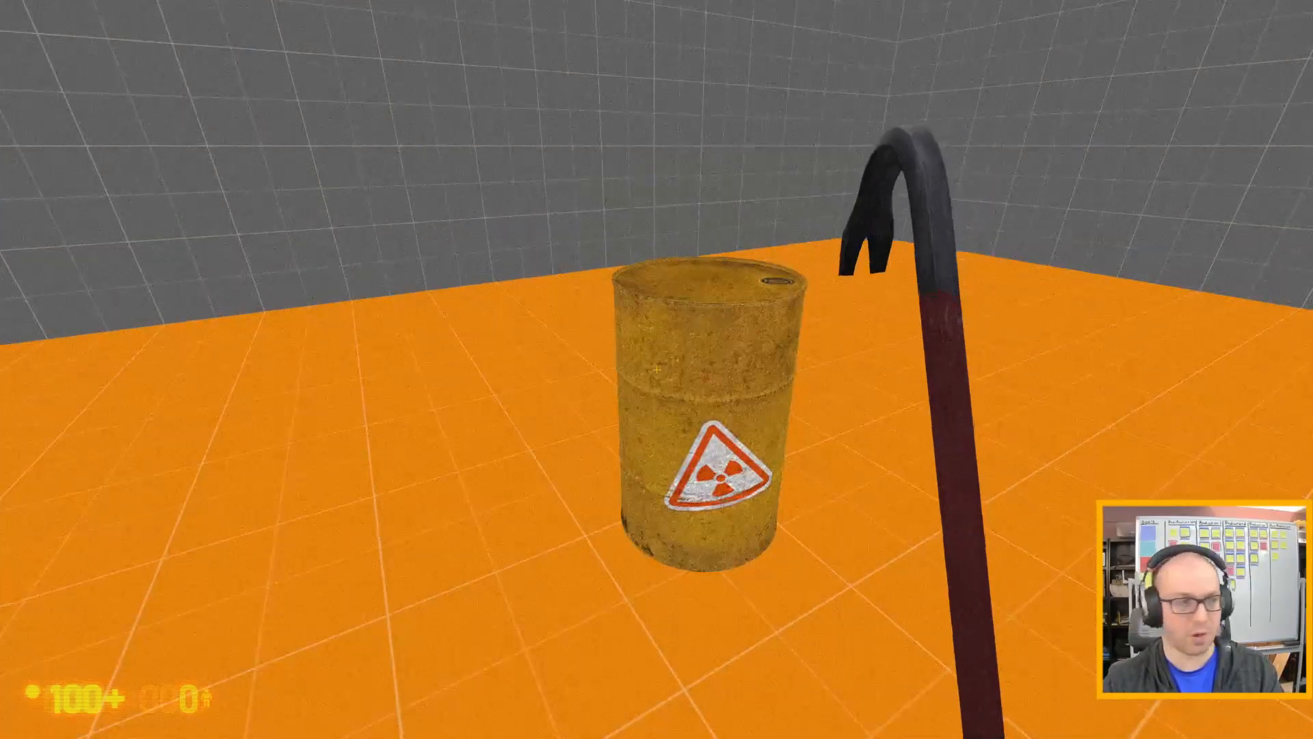
key("d")
Exit the game with the console command quit and let Hammer continue after the failed command.
key("Escape")
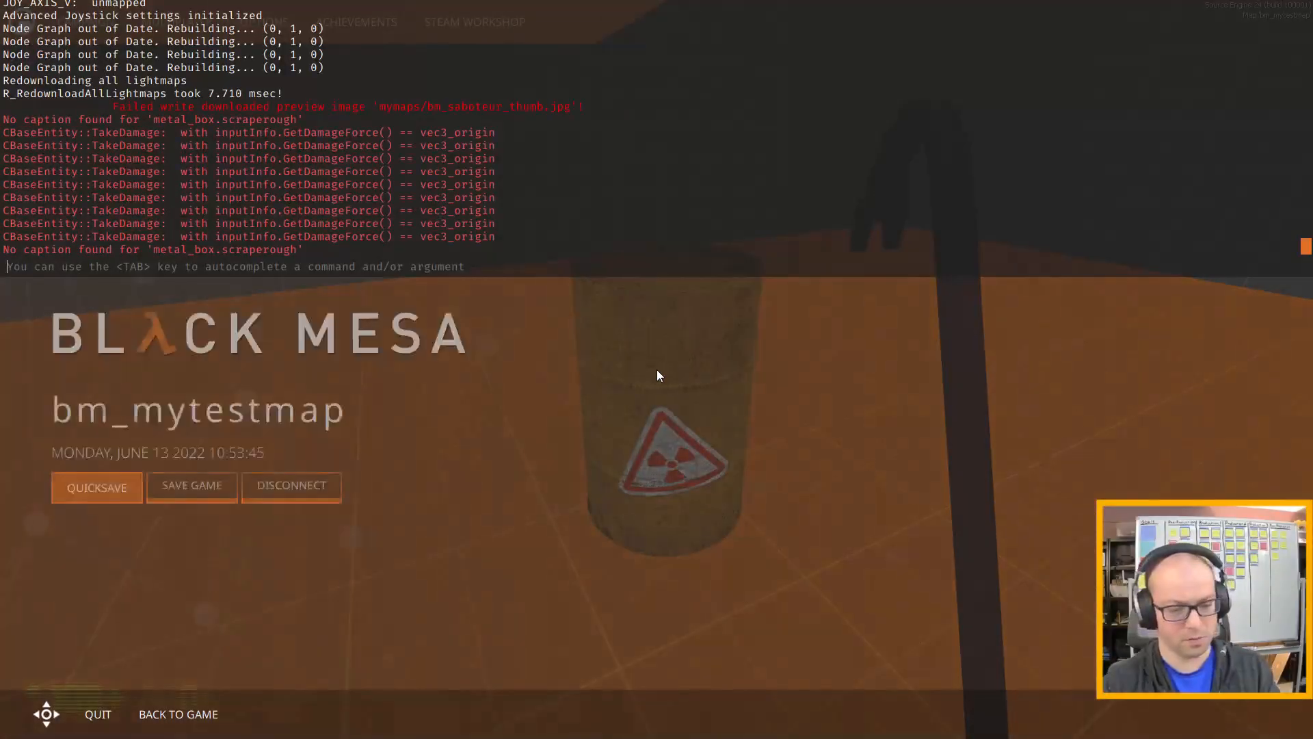
type("quit")
key("Return")
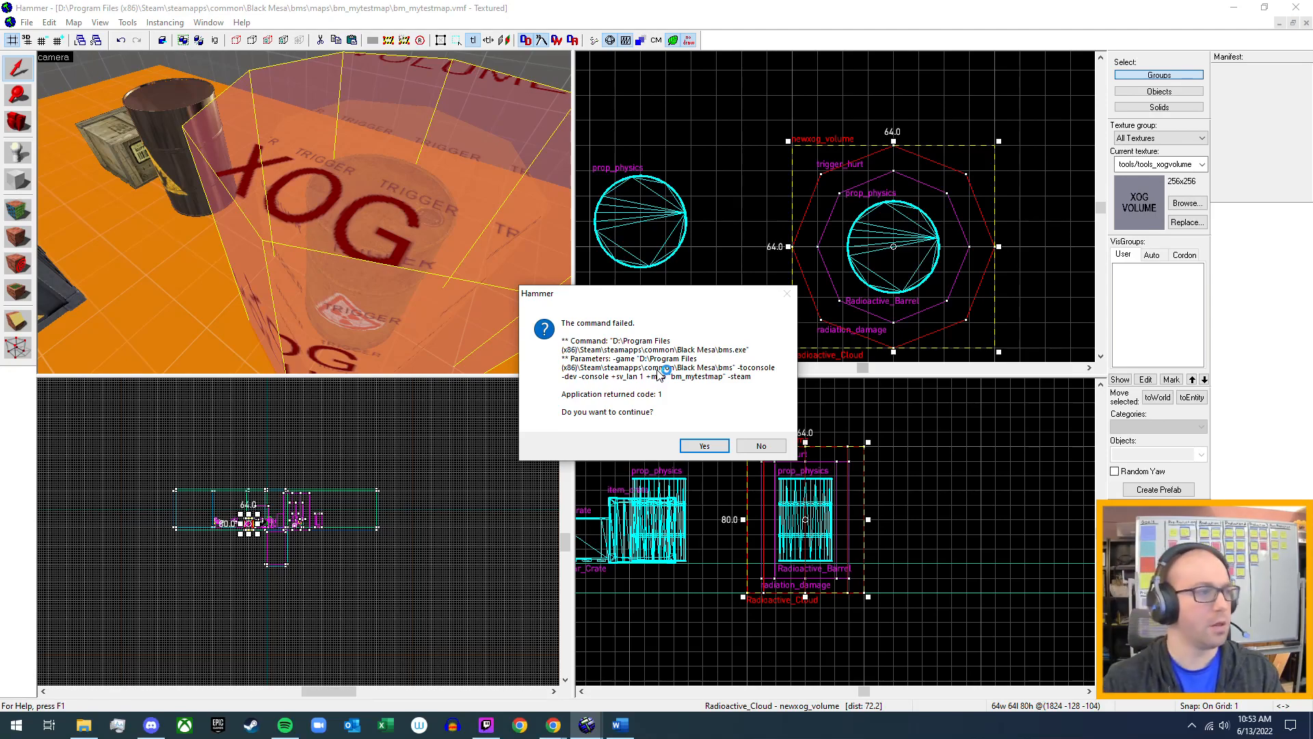
left_click(709, 446)
Delete the Radioactive_Cloud newxog_volume around the radioactive barrel and run the map in Black Mesa.
key("z")
key("s")
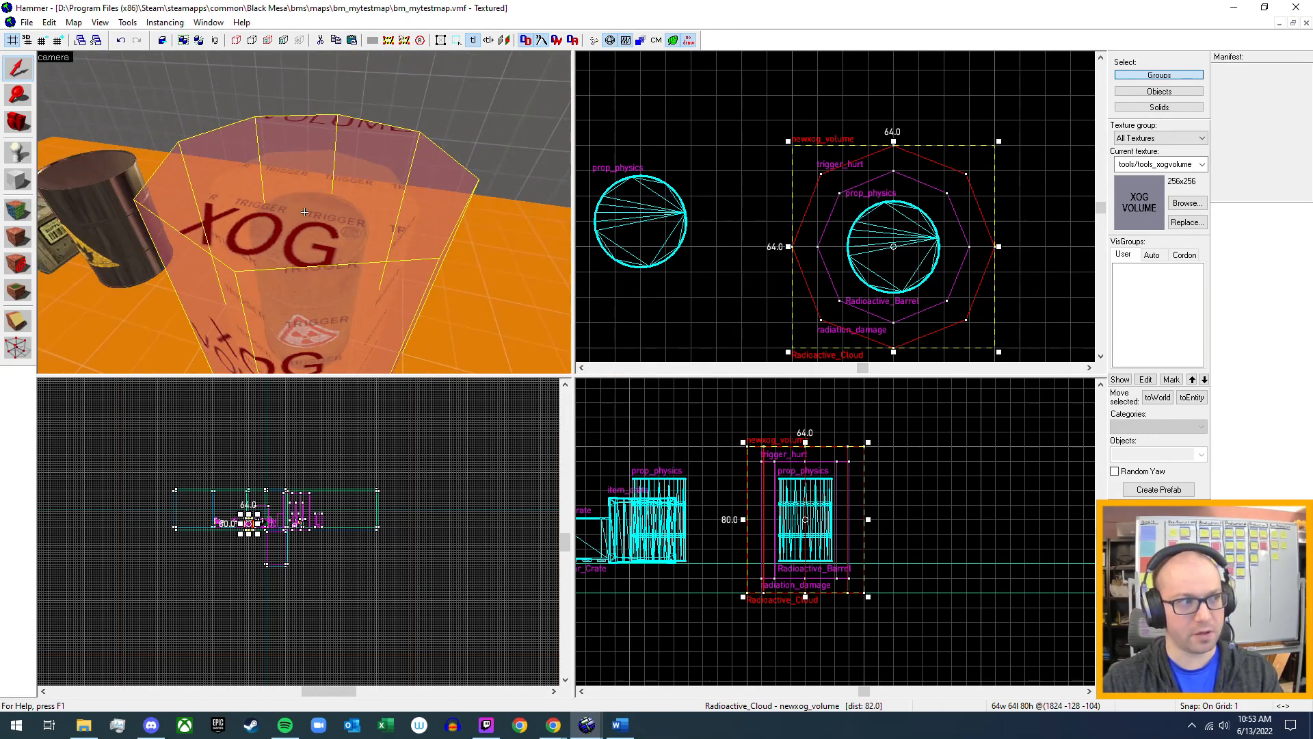
key("w")
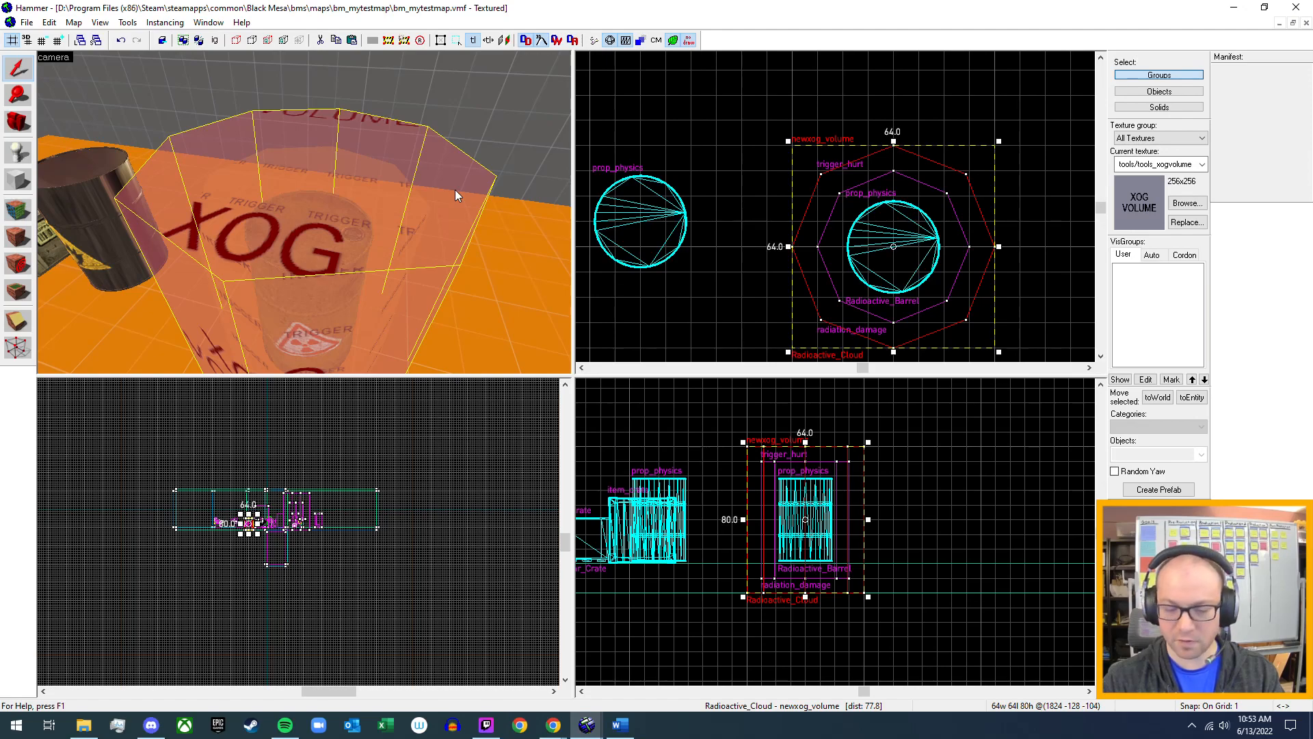
key("Delete")
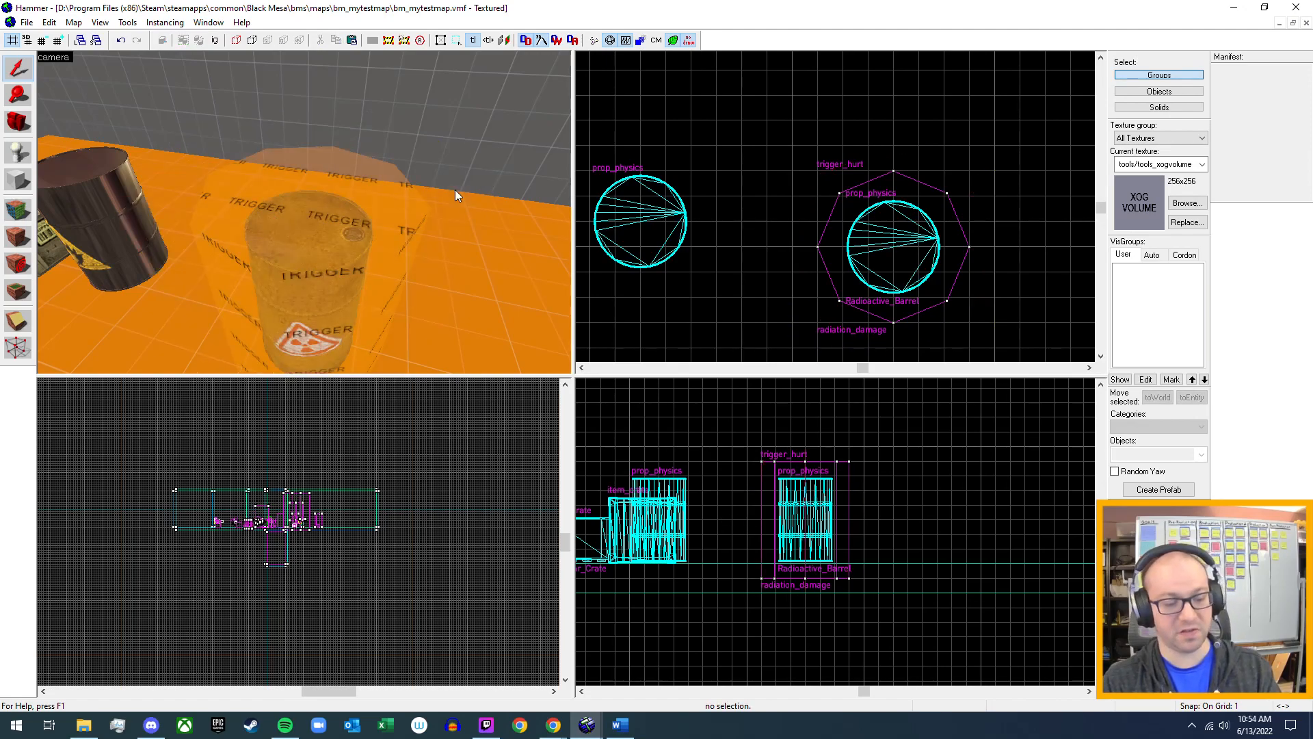
key("F9")
key("Escape")
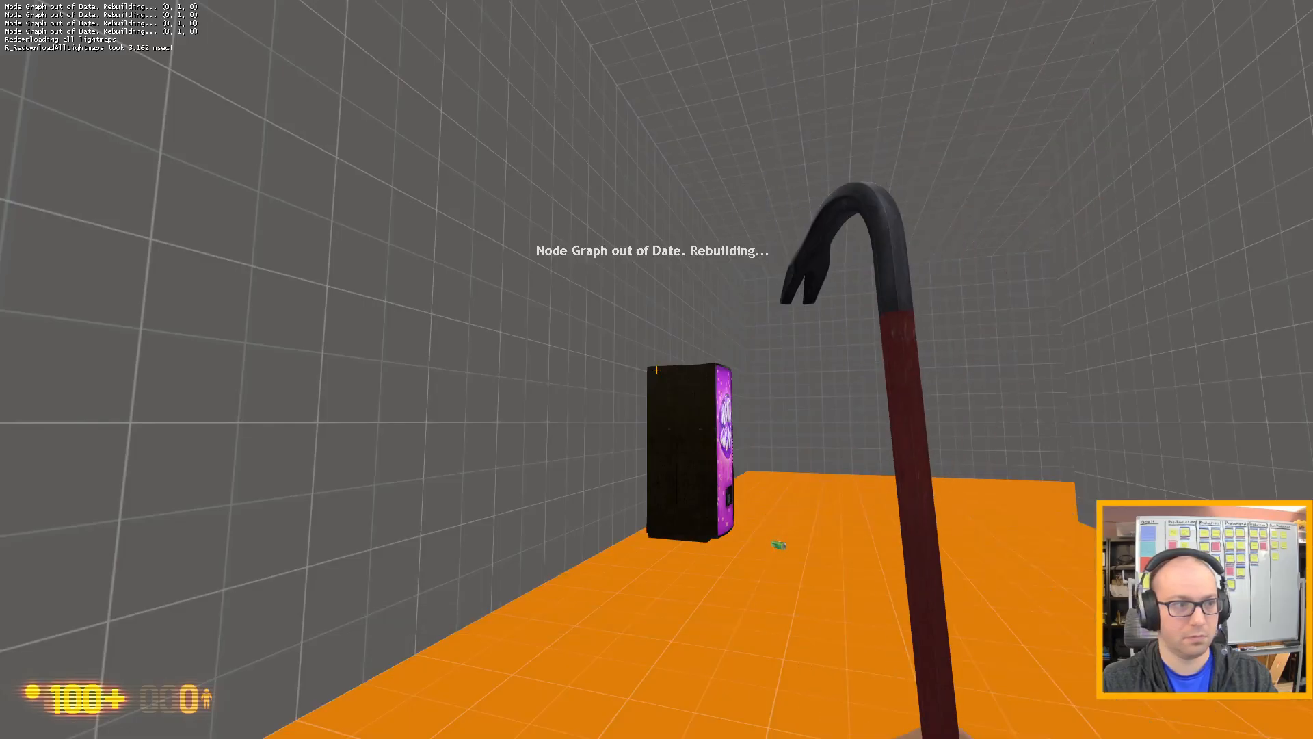
Walk past the vending machine and through the hall up to the radioactive barrel.
key("w")
left_click(656, 369)
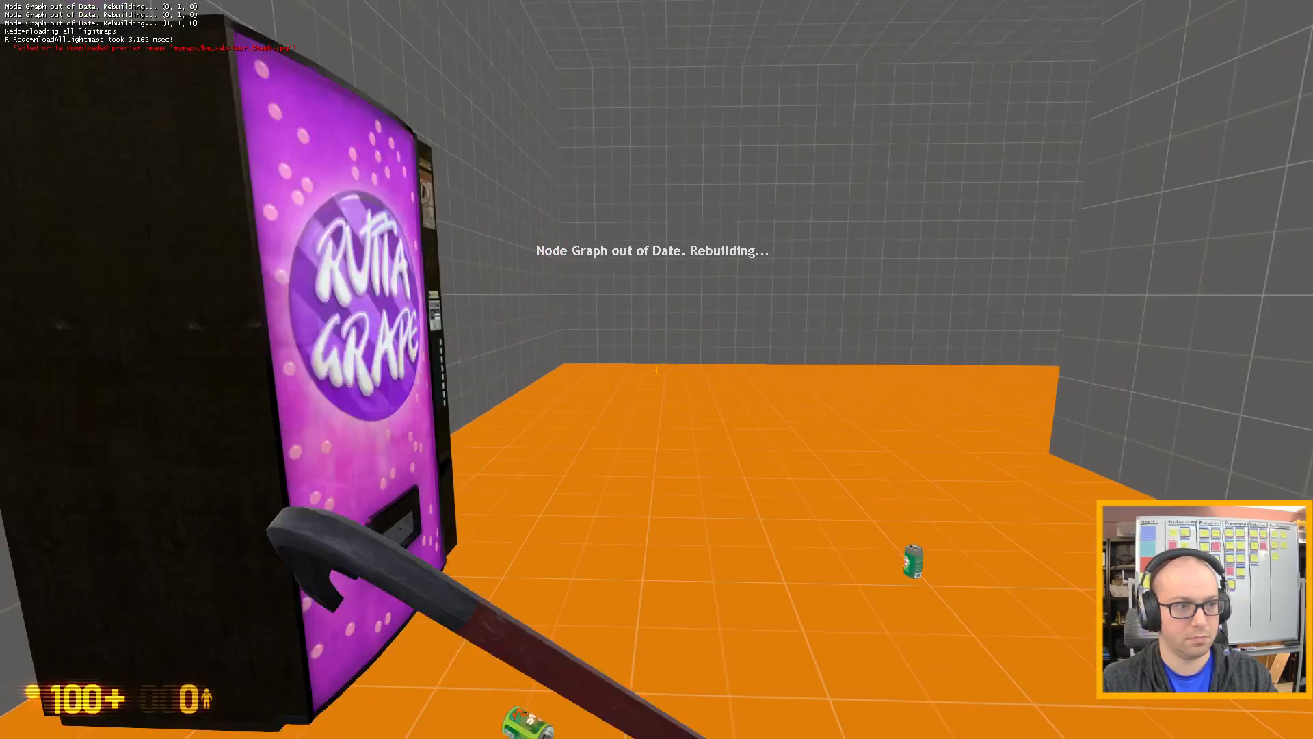
key("w")
key("w")
left_click(656, 369)
key("w")
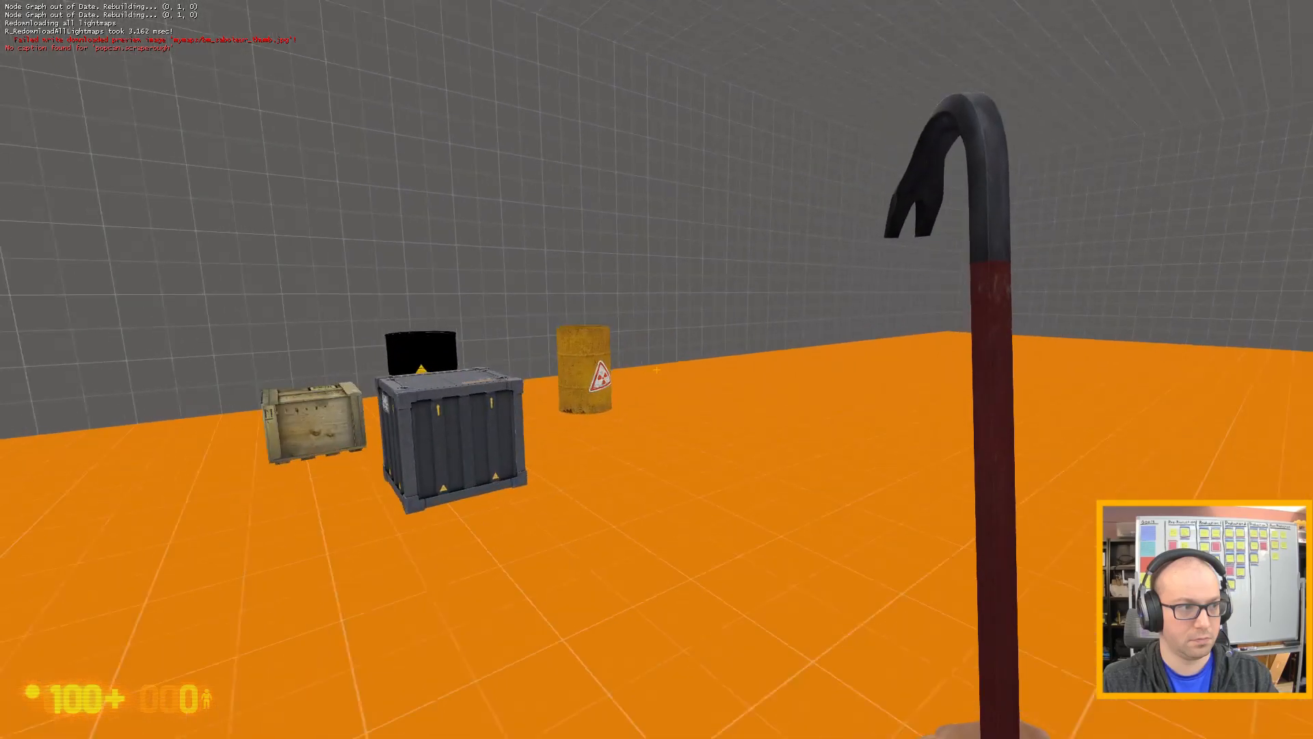
key("w")
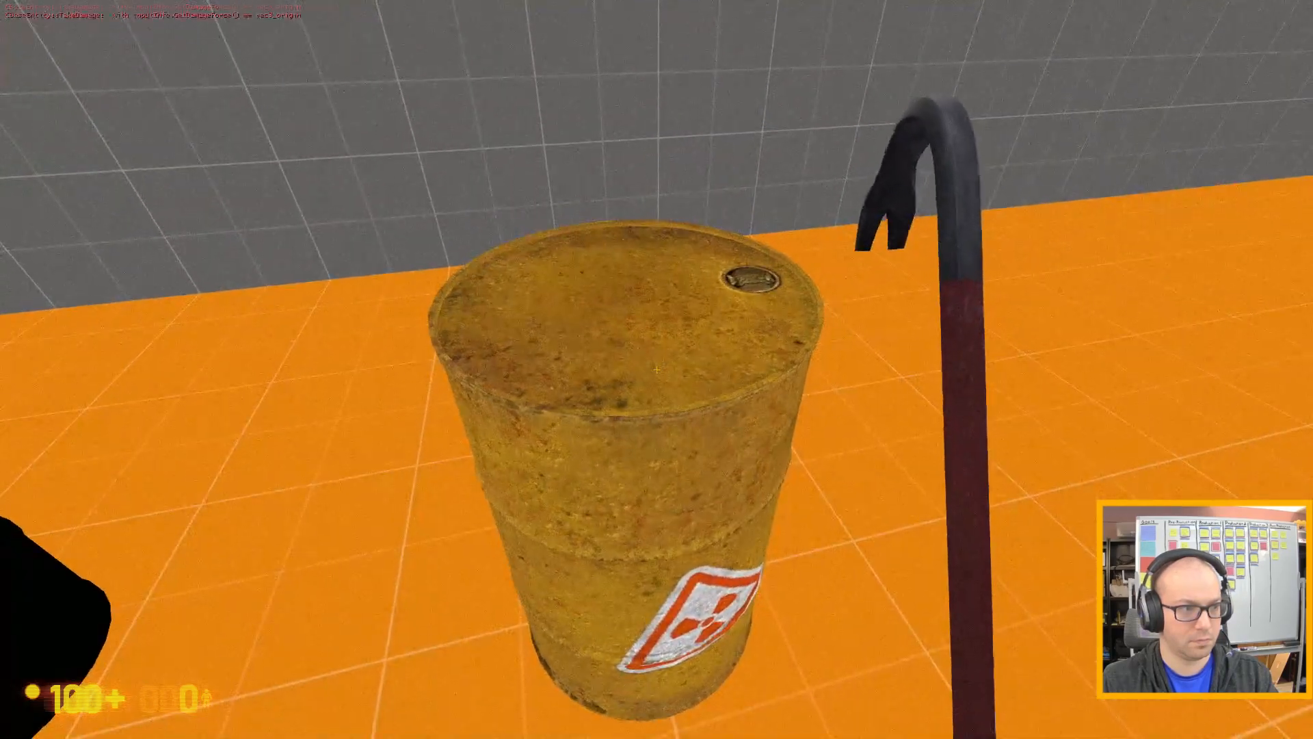
Test the barrel without the cloud volume by holding it, dropping it and backing away.
left_click(656, 370)
left_click(656, 369)
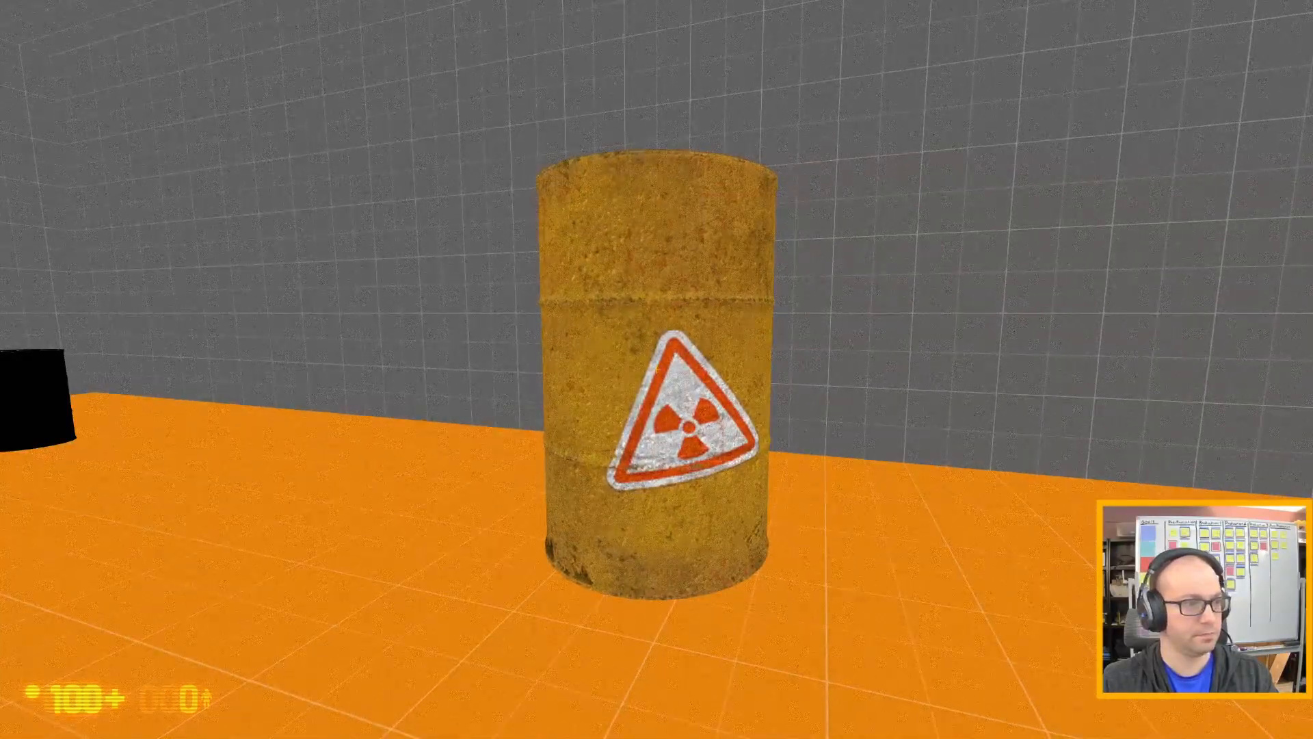
key("e")
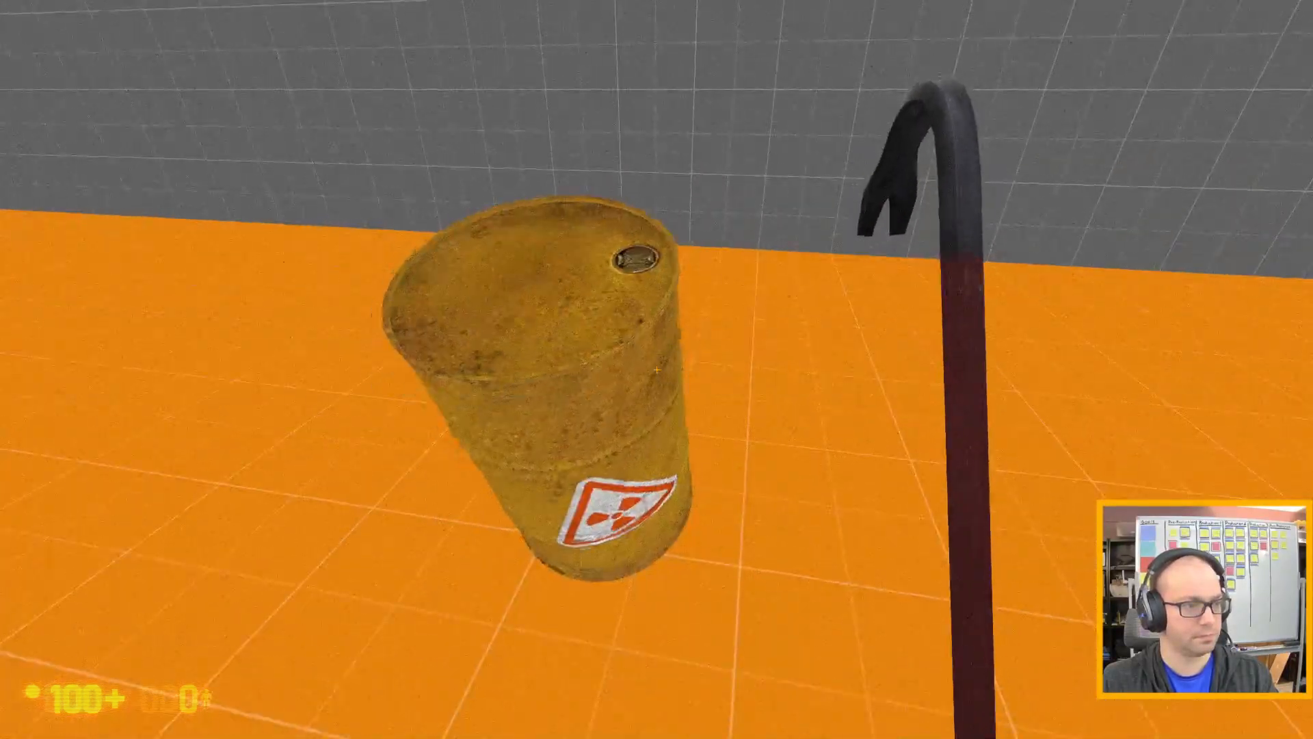
key("s")
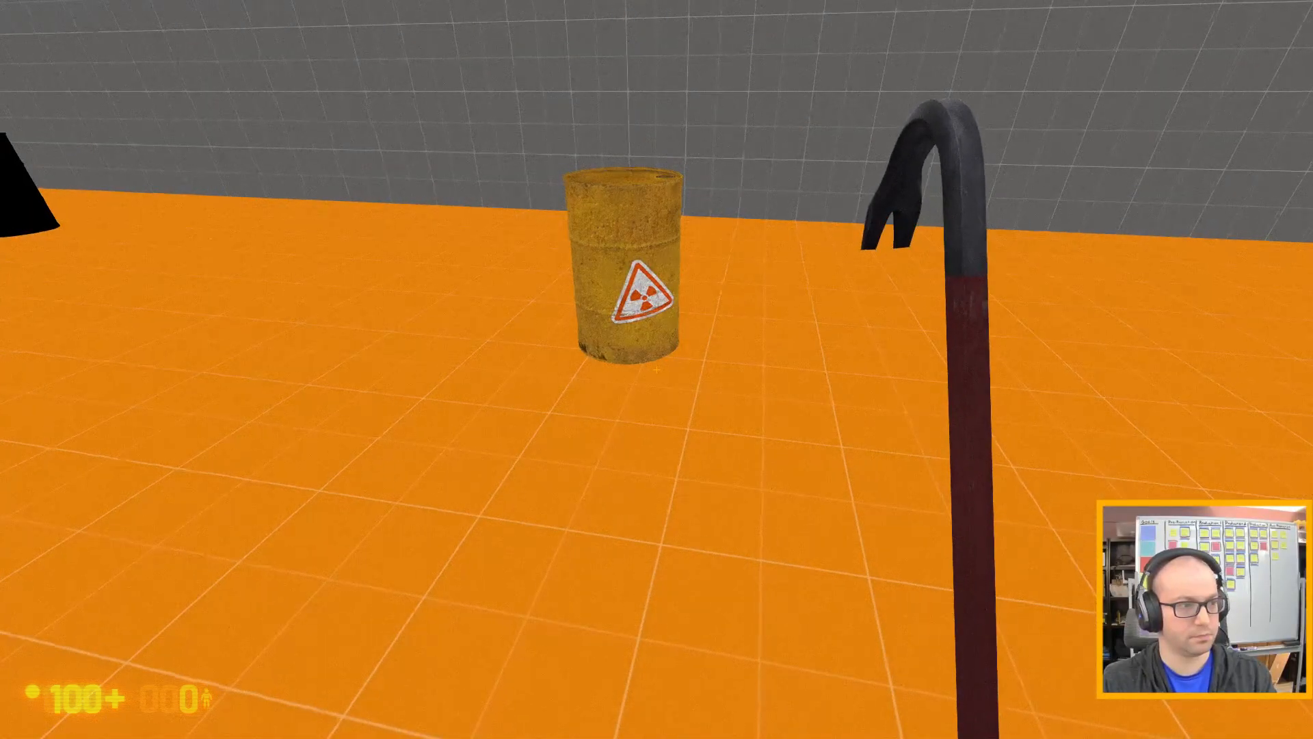
Quit the running game through the console and return to the map in Hammer, continuing past the failed command.
key("grave")
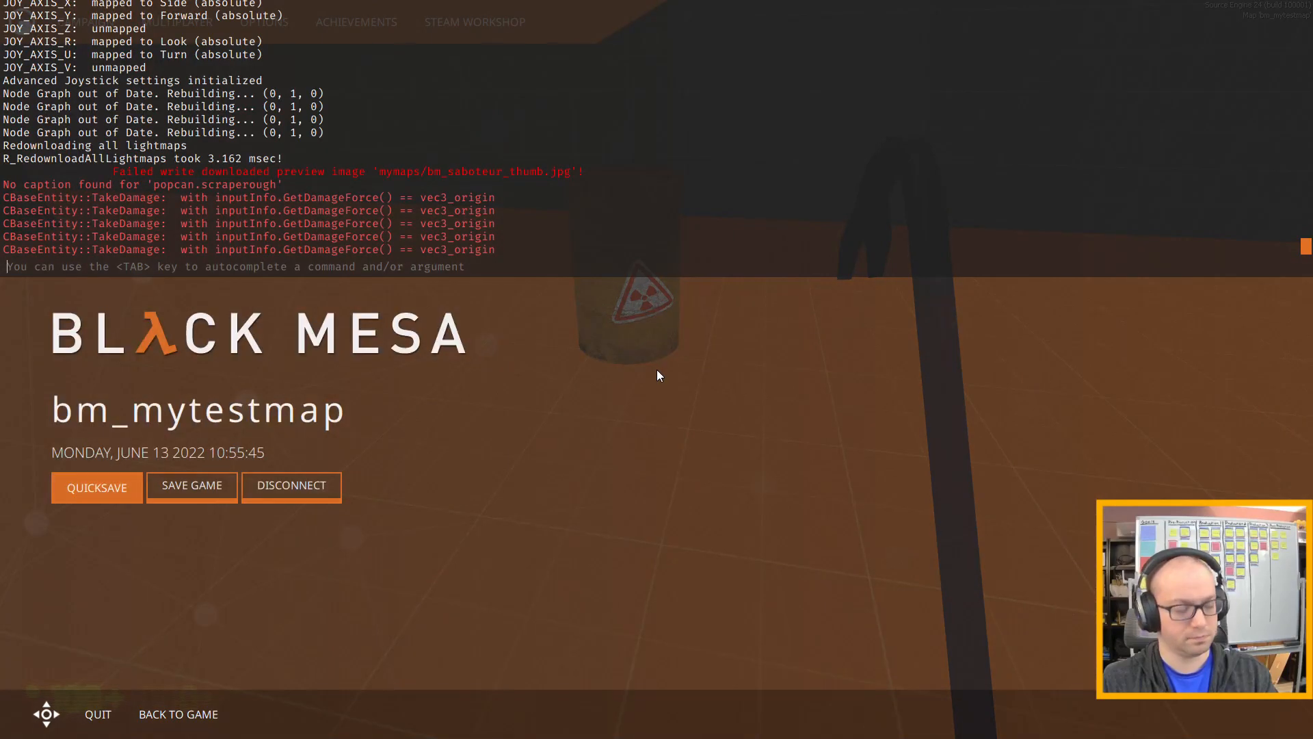
type("quit")
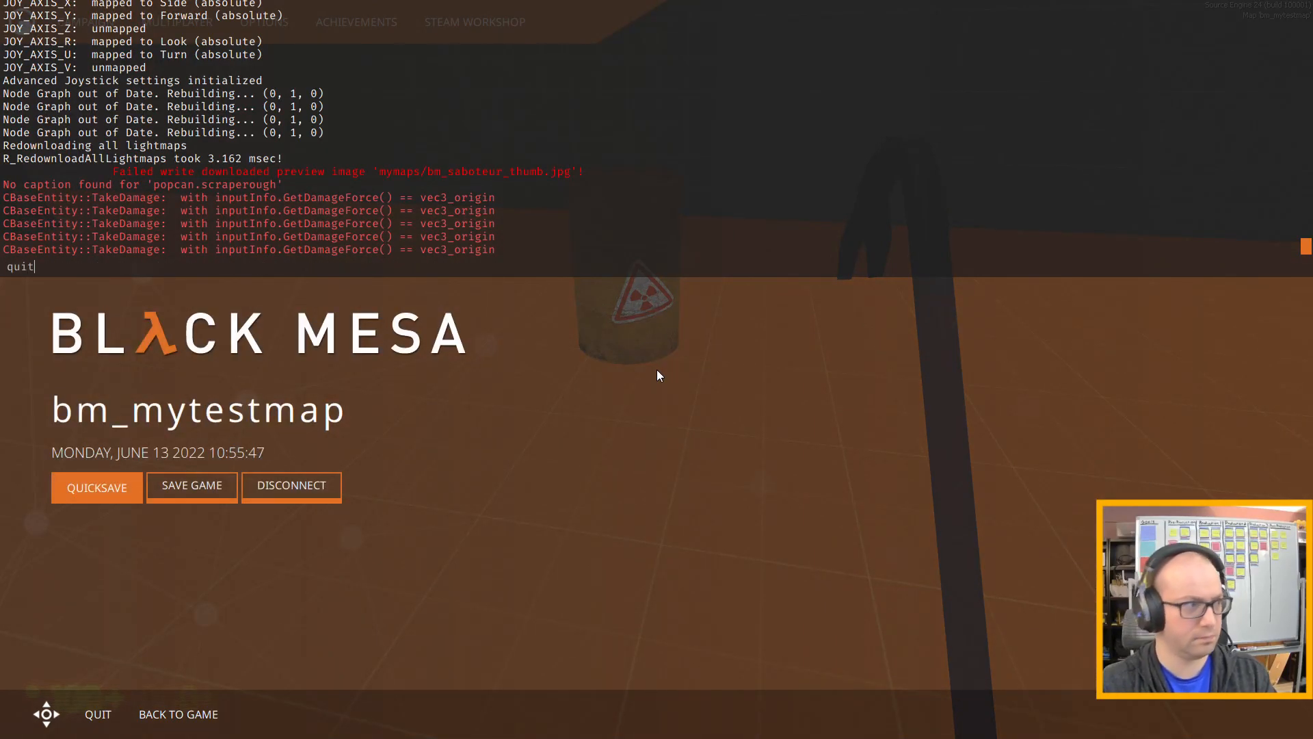
key("Return")
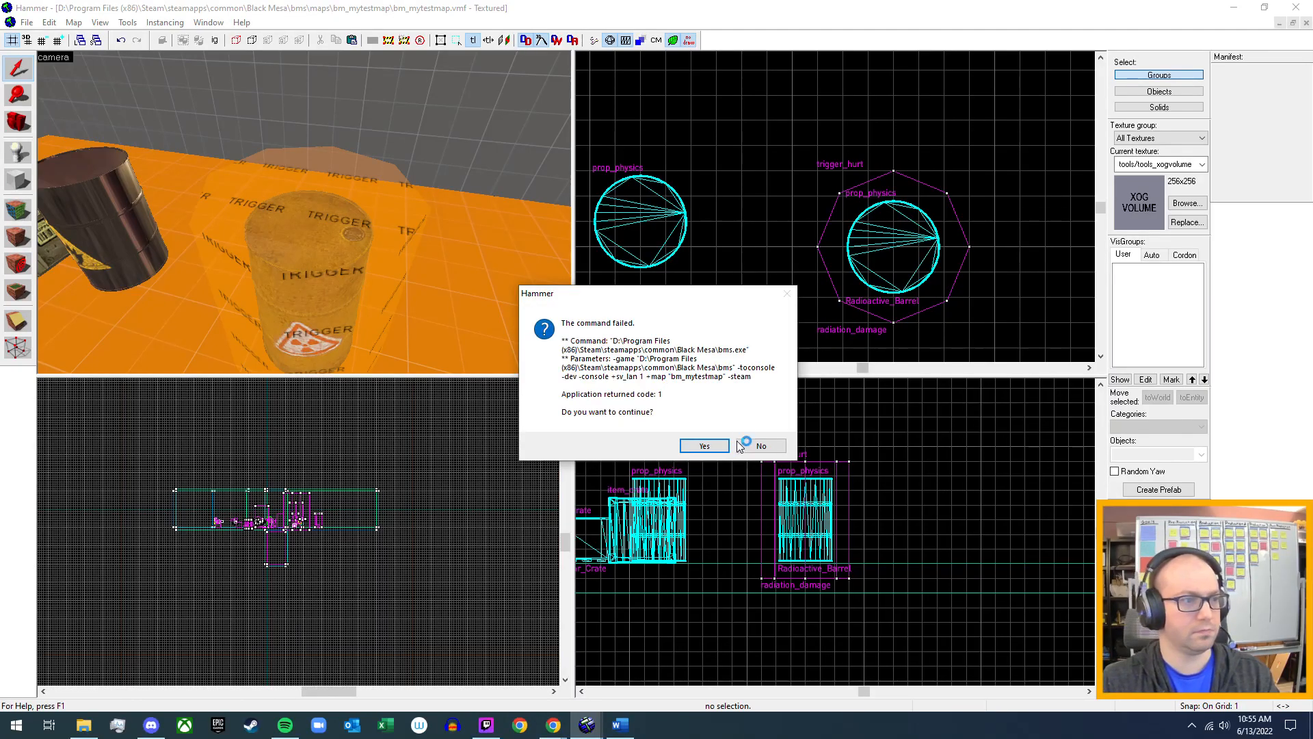
left_click(701, 448)
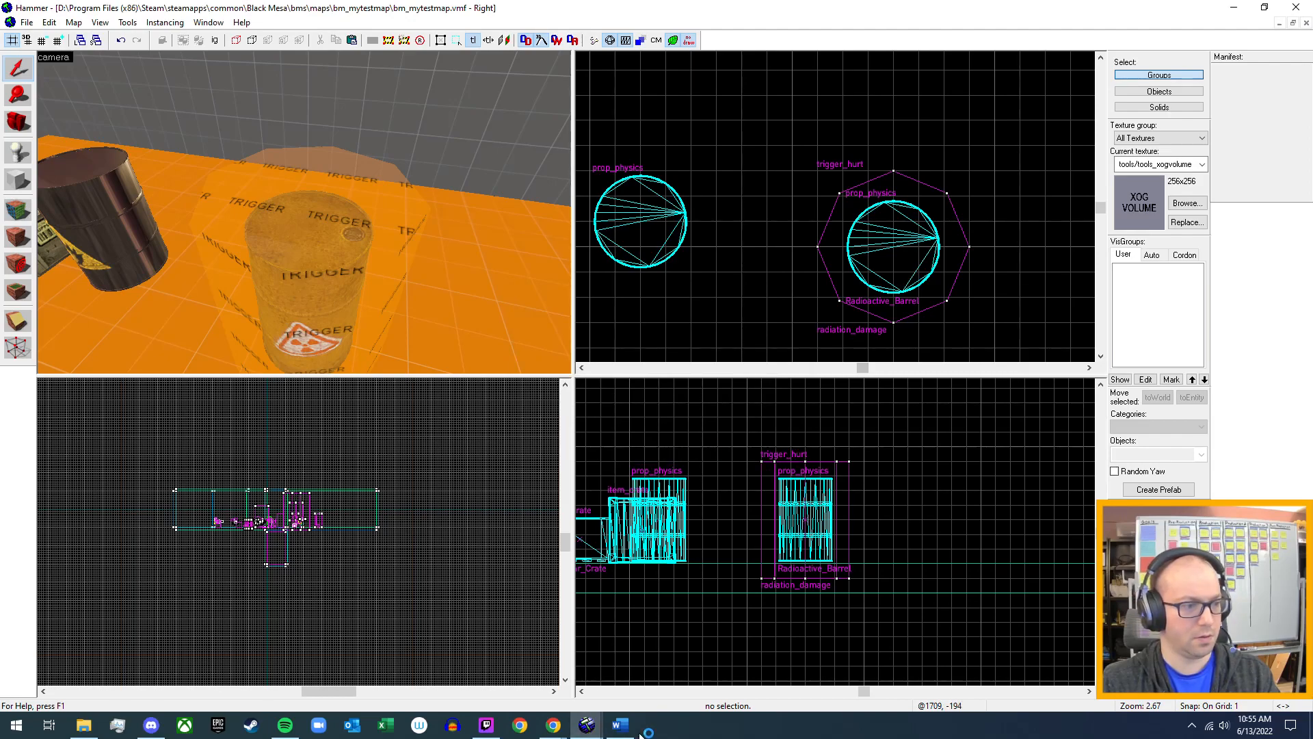
Switch to the Word design notes and delete the "For Geiger counter noise" bullet with its ambient_generic and sound name sub-bullets.
left_click(620, 725)
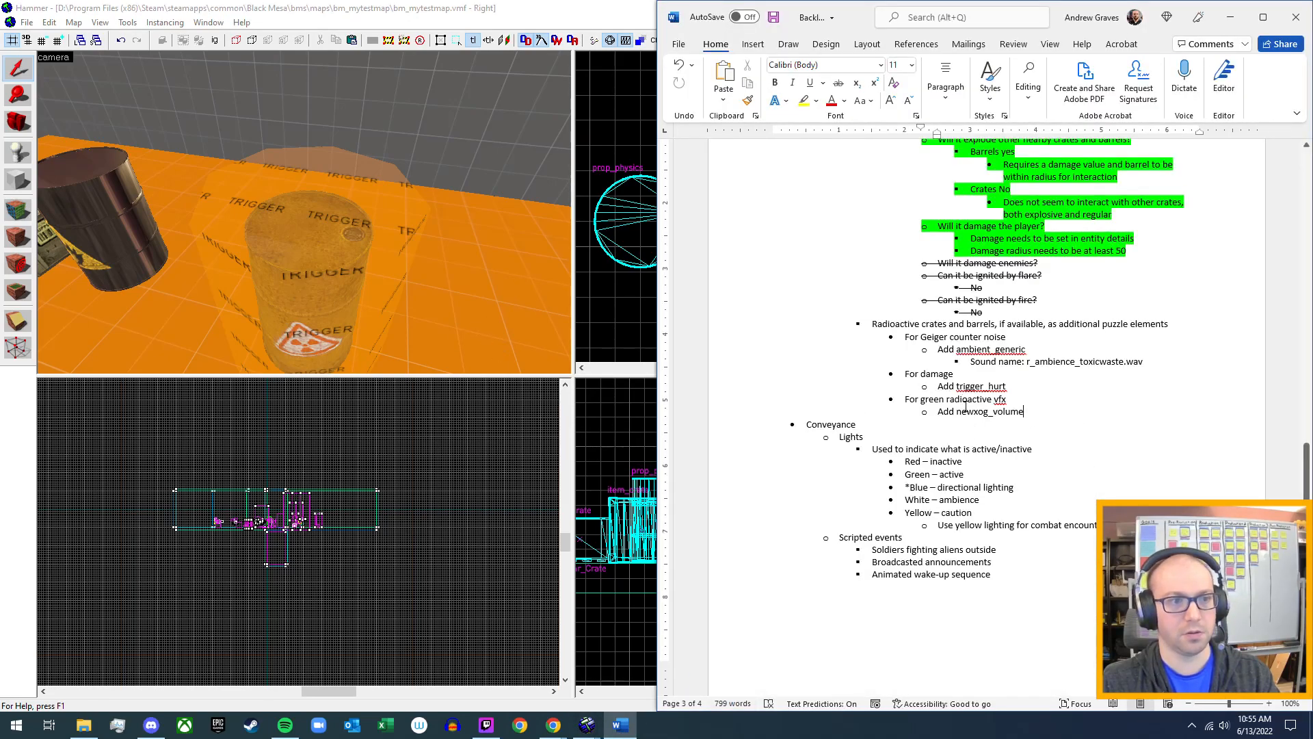
left_click_drag(1124, 358, 900, 340)
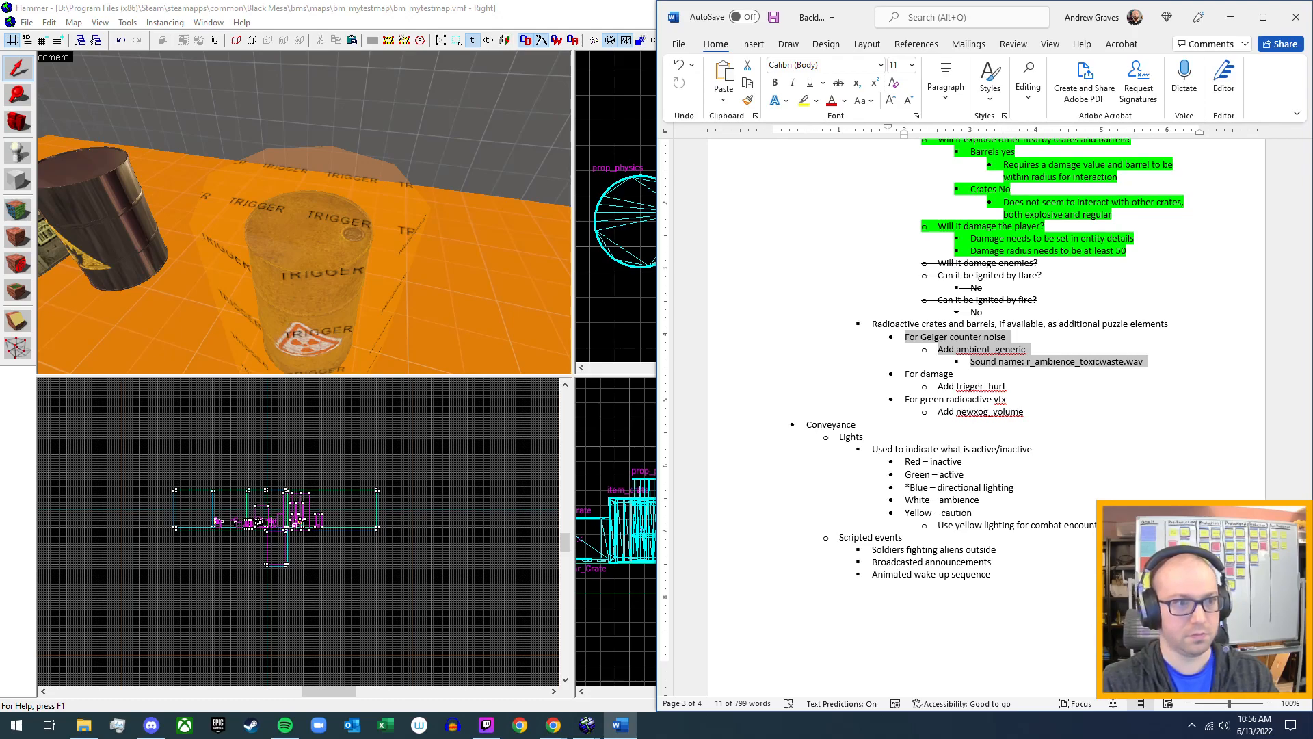
key("Delete")
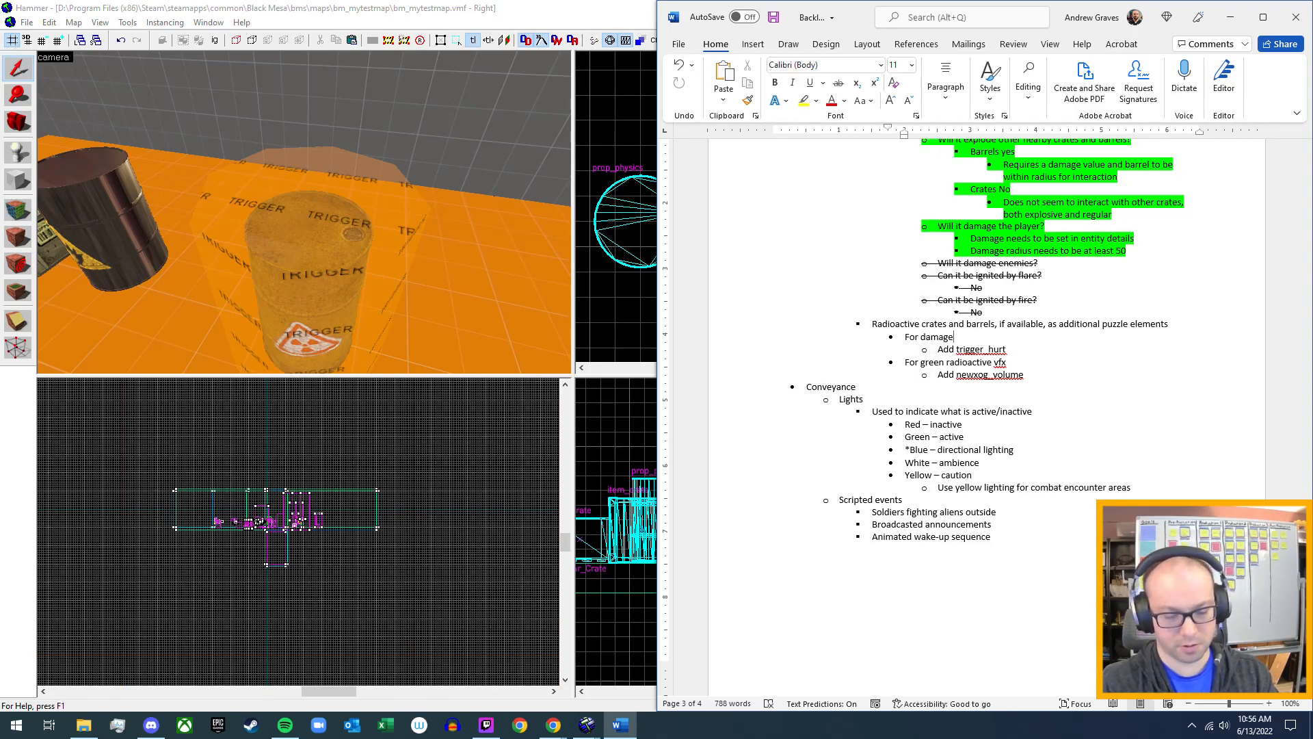
Extend the "For damage" bullet to read "For damage, Geiger counter sfx, and radioactive static vfx".
type("Geiger counter s")
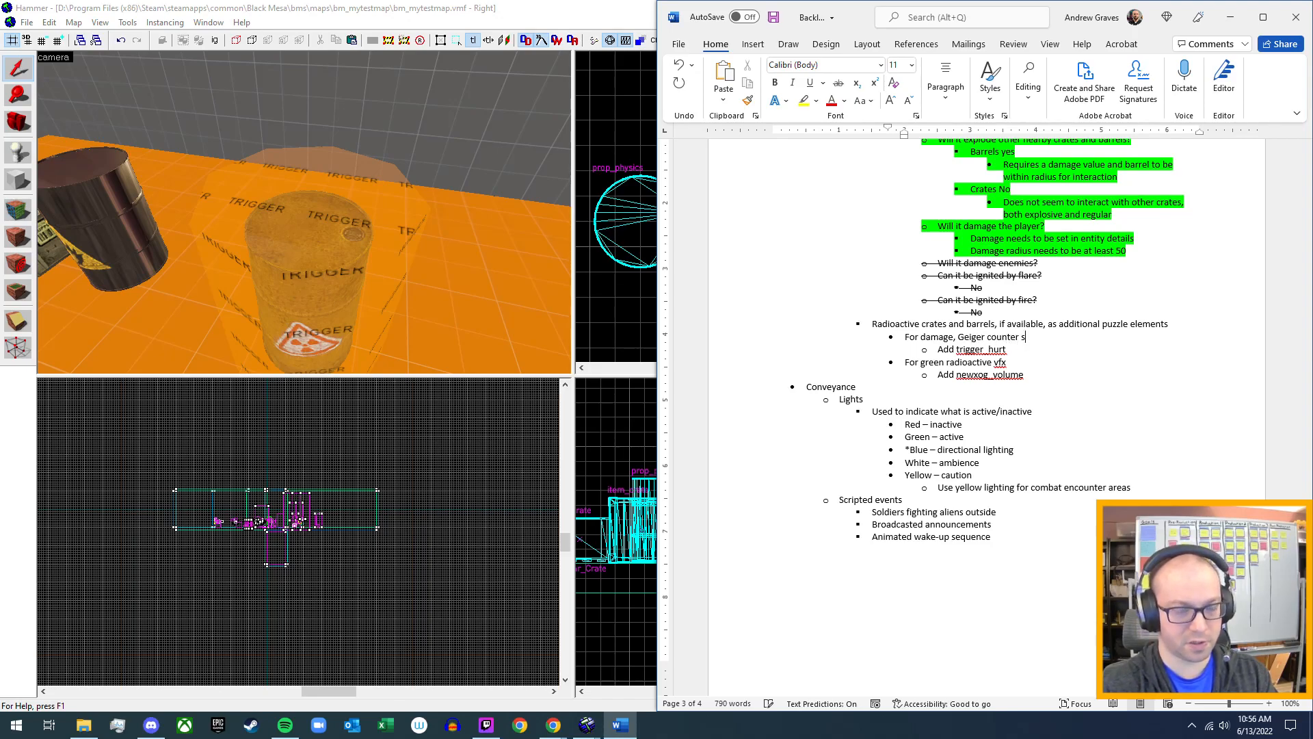
type("fx")
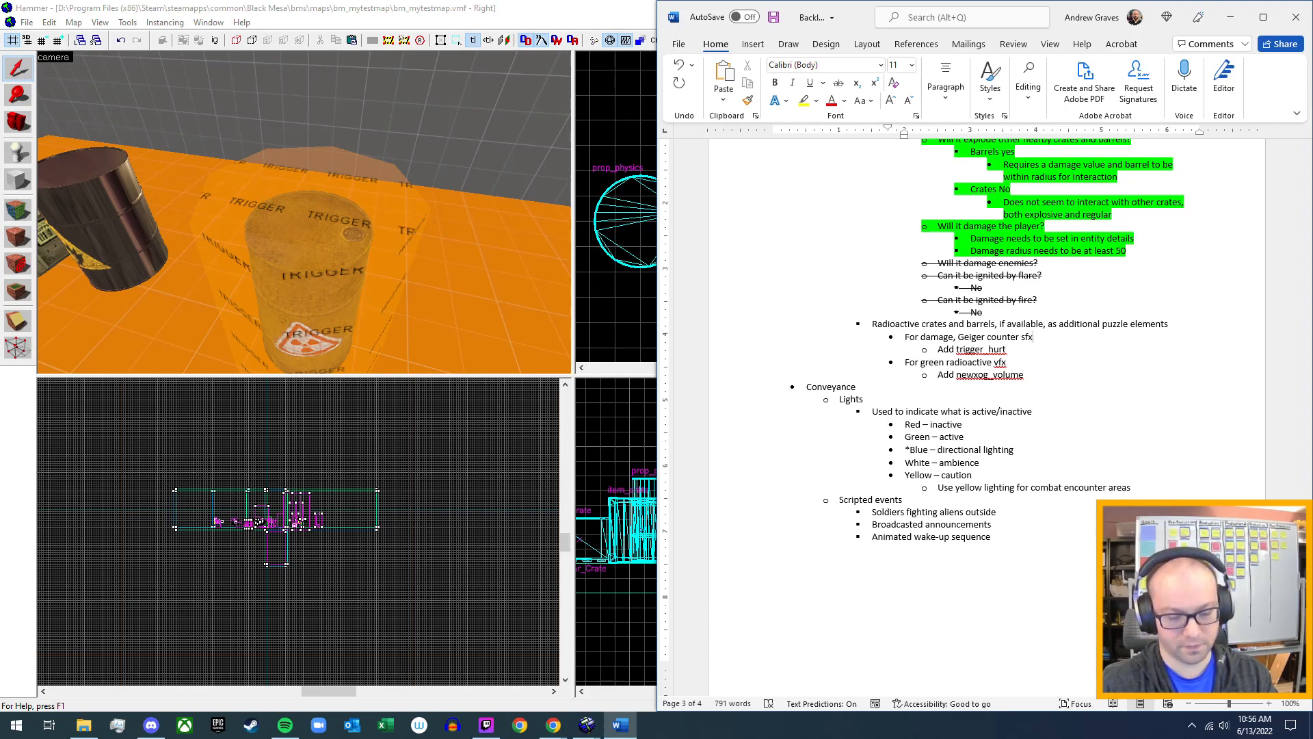
type(", and ")
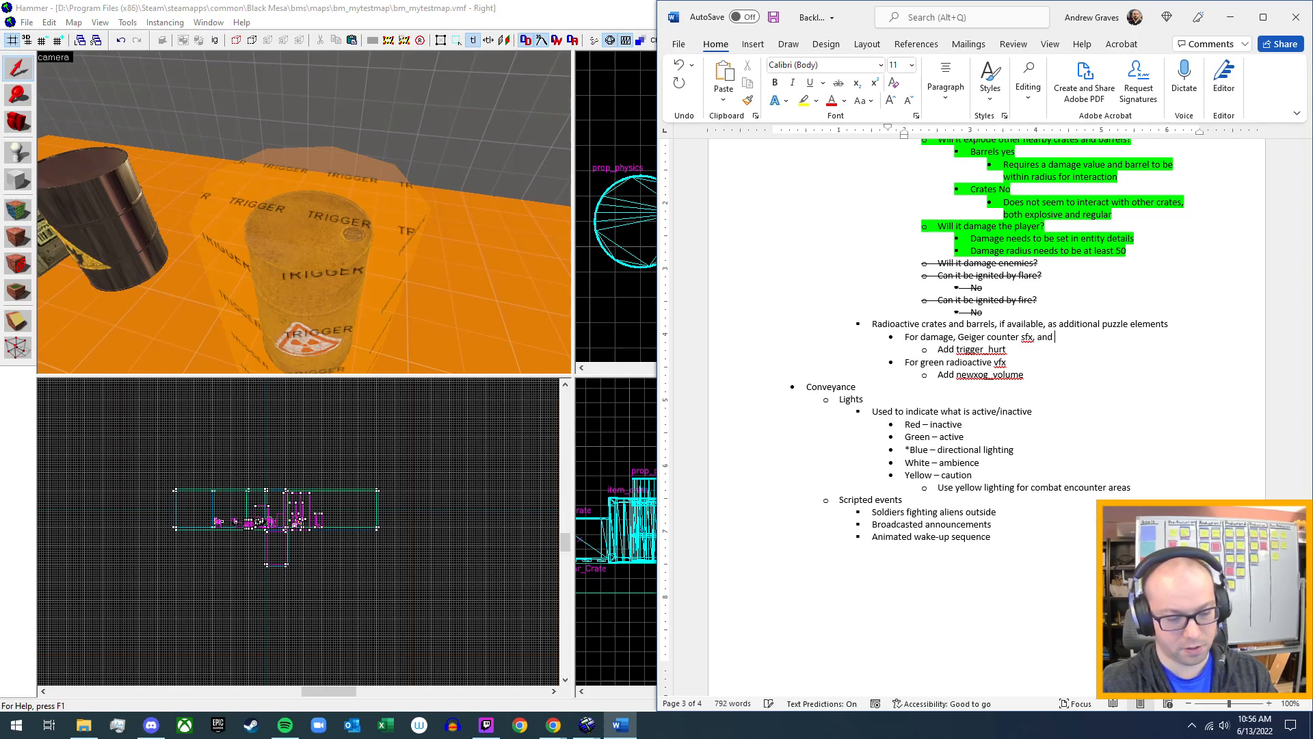
type("radioact")
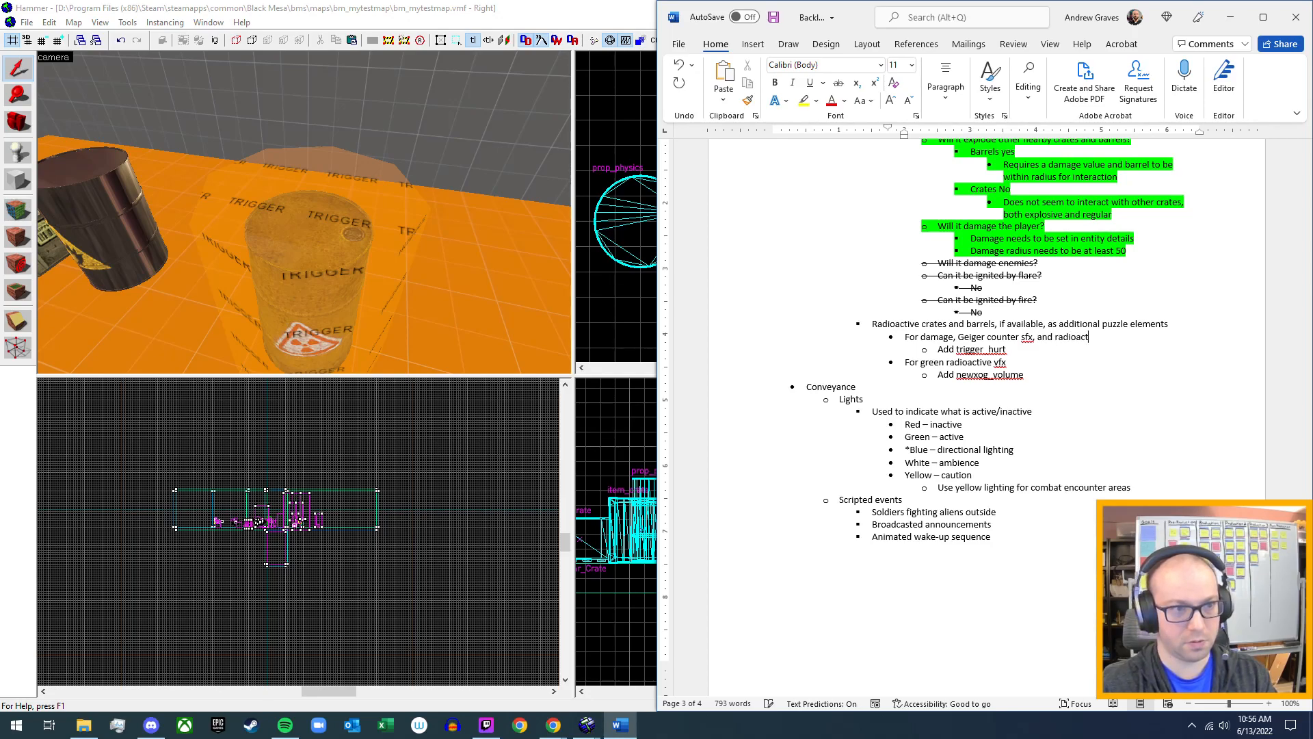
type("ive stati")
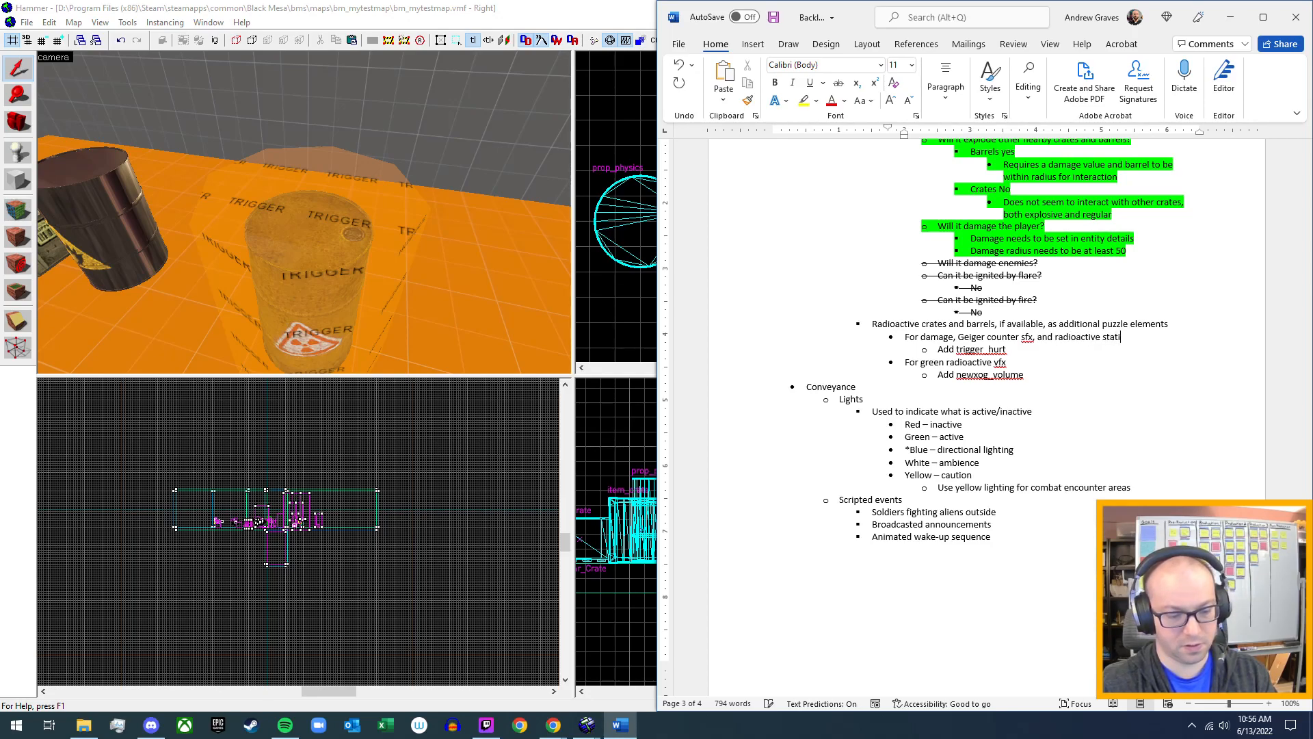
type("c vf")
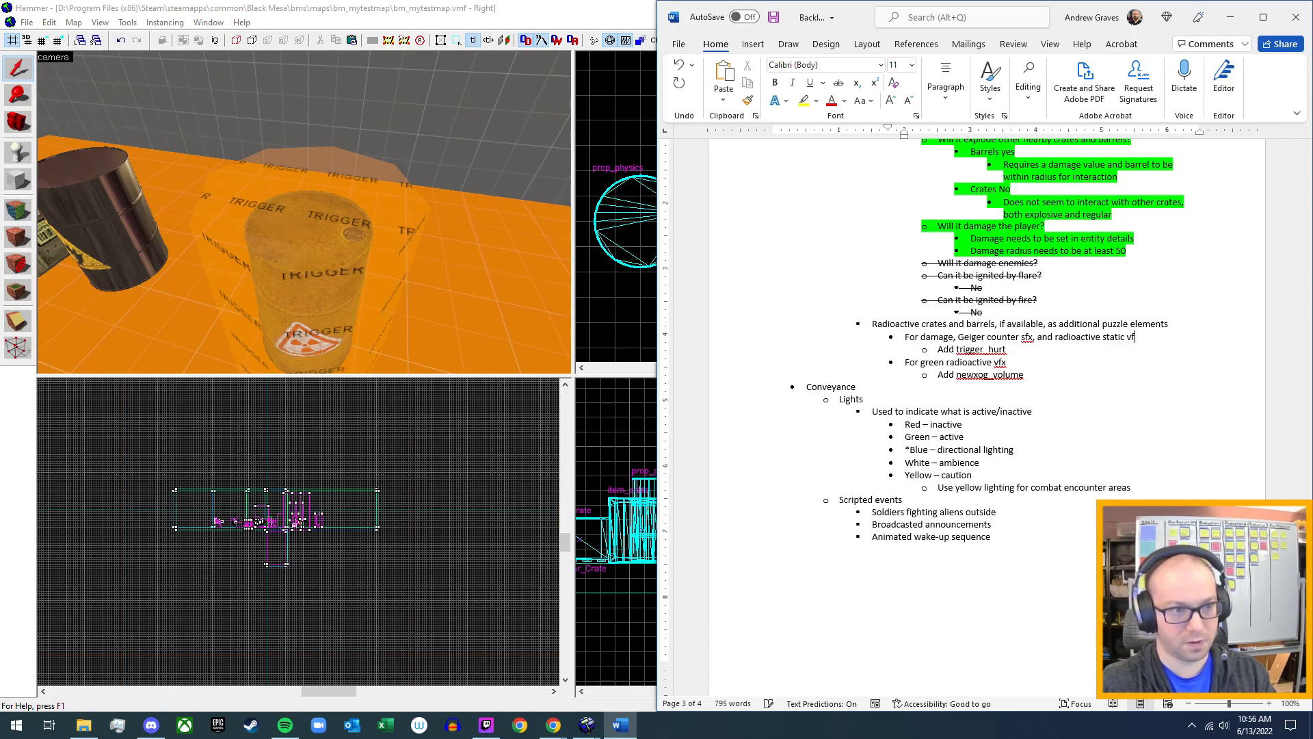
type("x")
Extend the "Add trigger_hurt" sub-bullet with ", set damage to 0, and damage type to radiation".
key("Down")
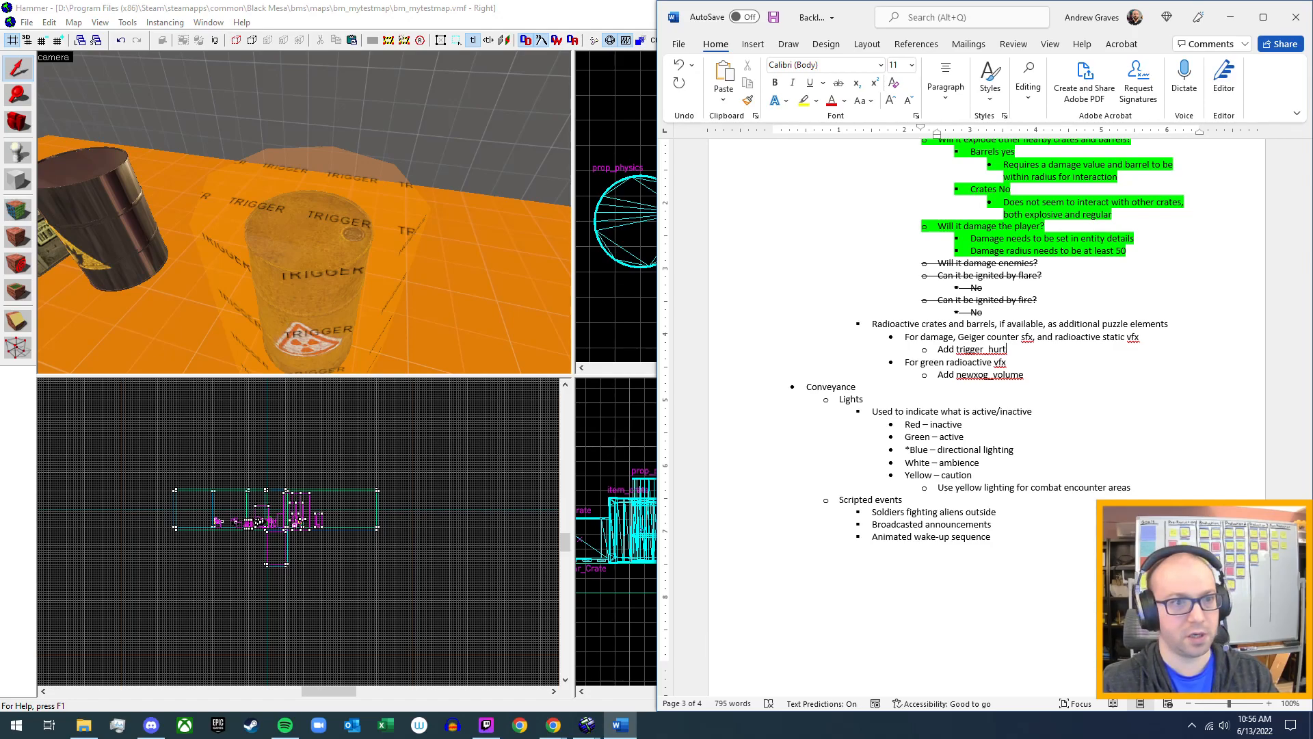
type(", set damage")
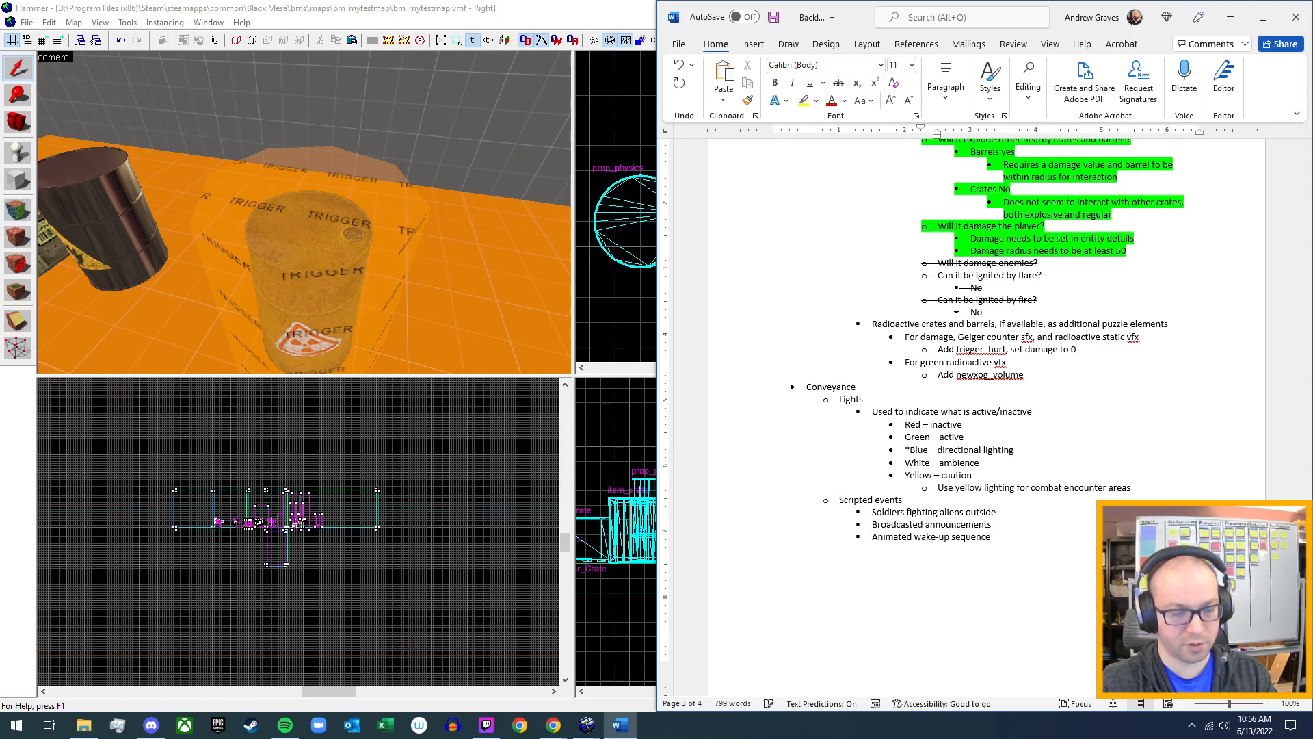
type("to 0, and")
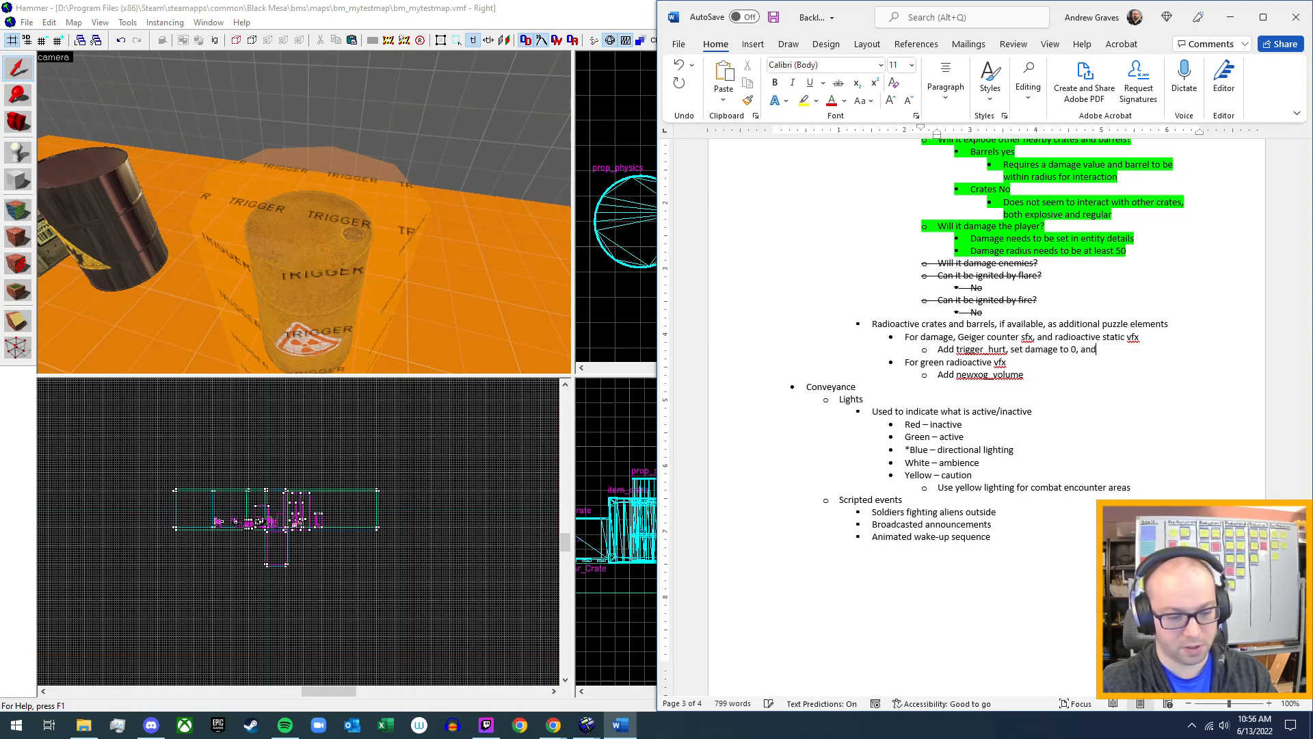
type(" damage type")
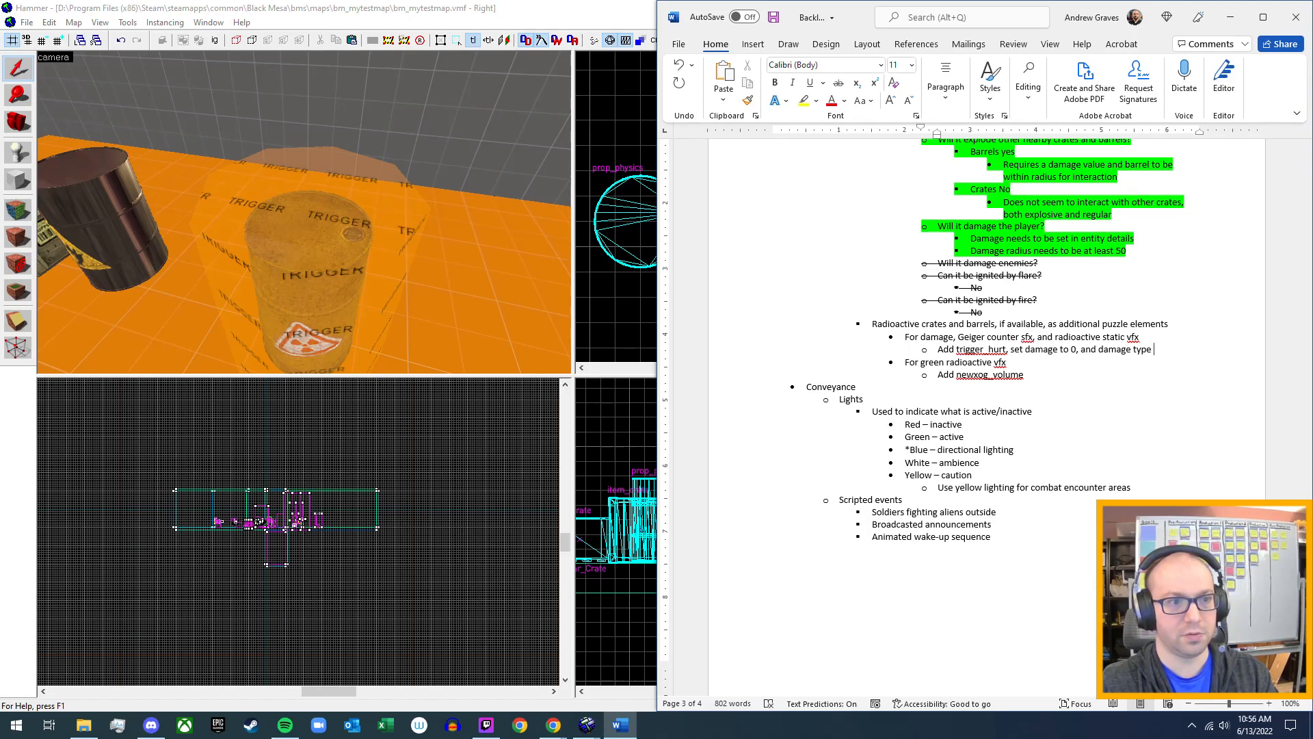
type("to radiation")
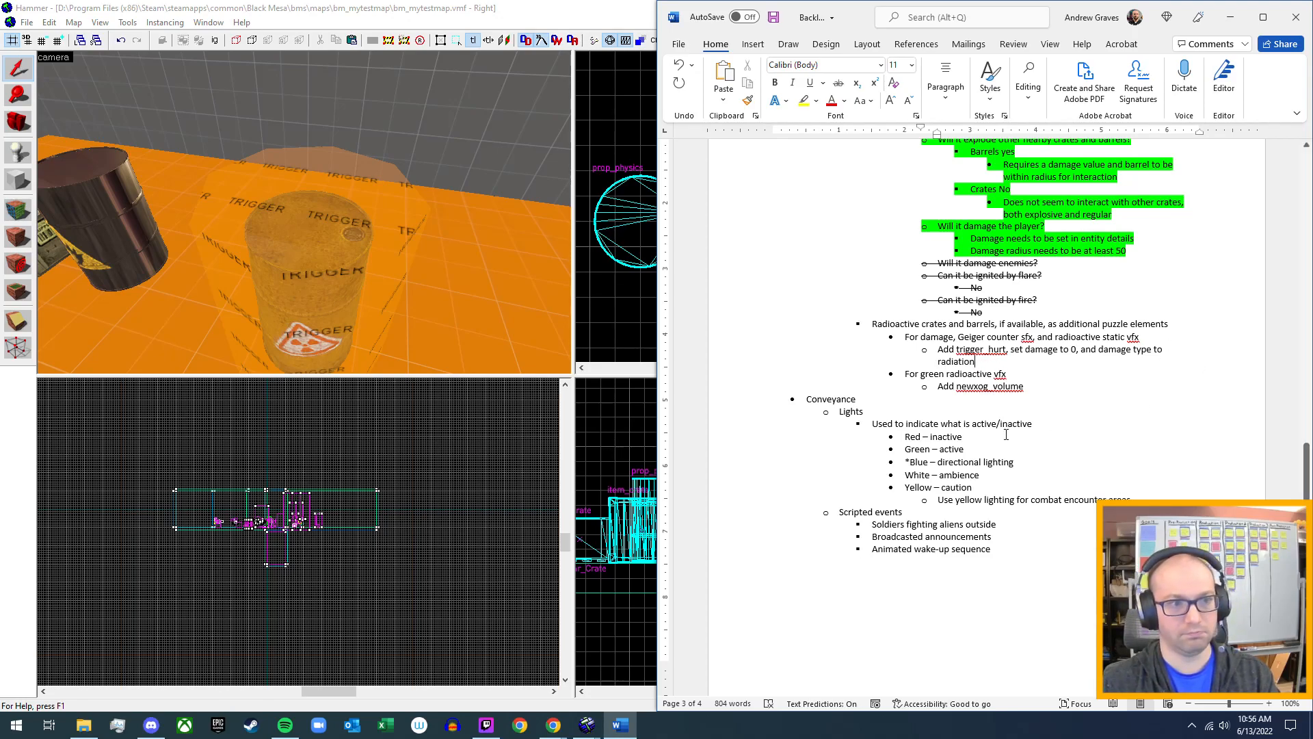
Delete the "For green radioactive vfx" bullet with its newxog_volume sub-bullet, and highlight the remaining radioactive crates and barrels notes in green.
left_click_drag(1028, 388, 910, 377)
key("BackSpace")
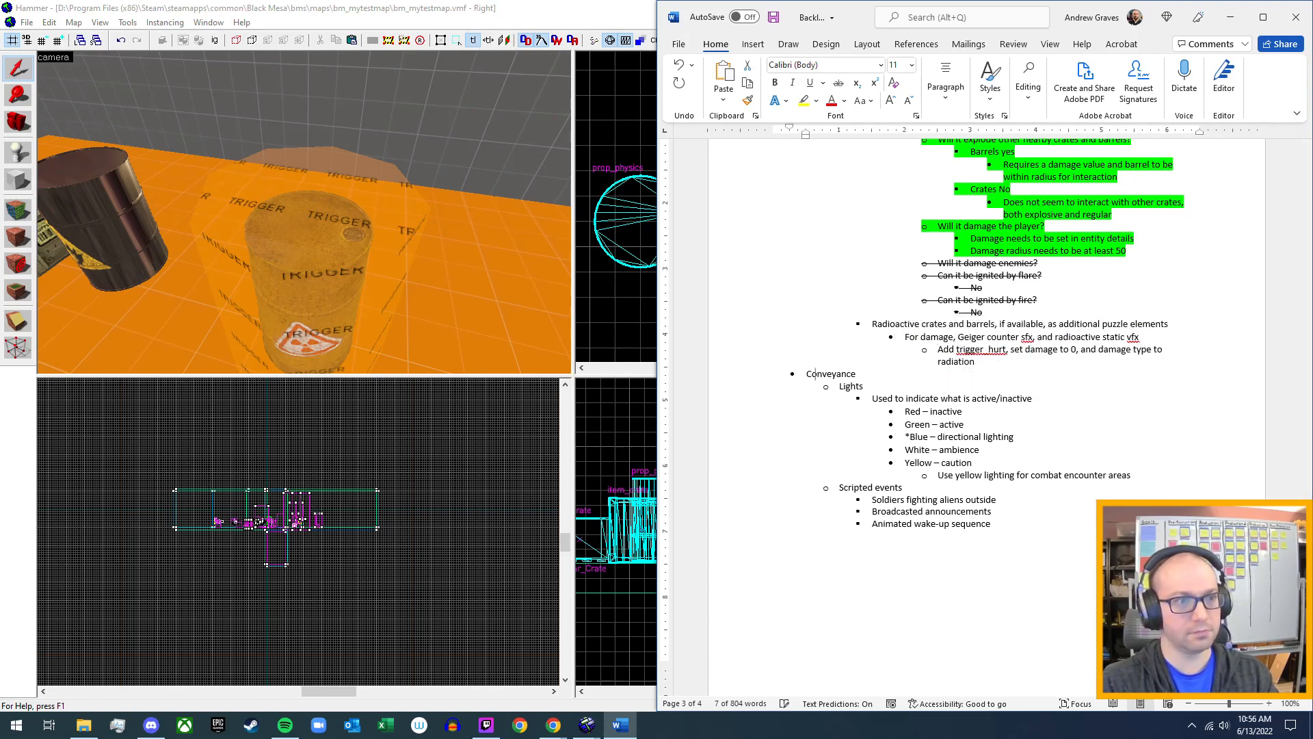
left_click_drag(987, 364, 874, 324)
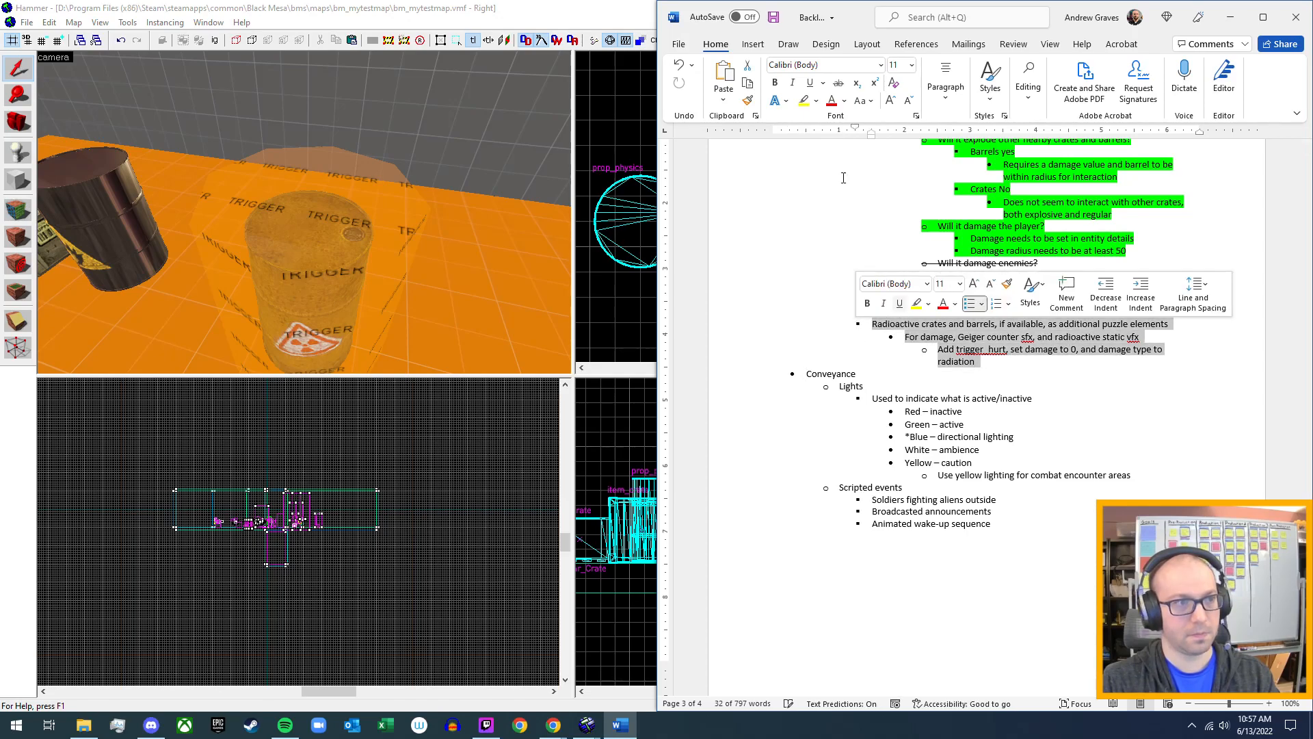
left_click(816, 101)
left_click(826, 127)
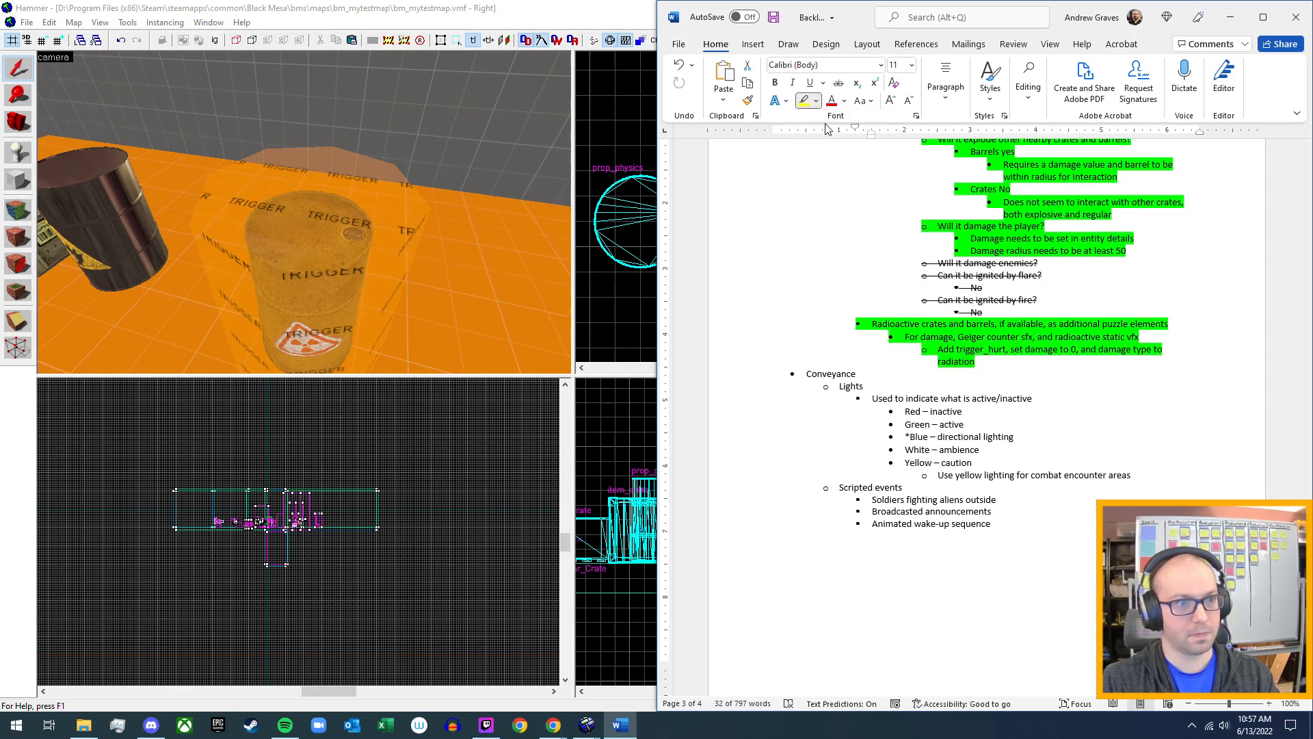
left_click(1017, 357)
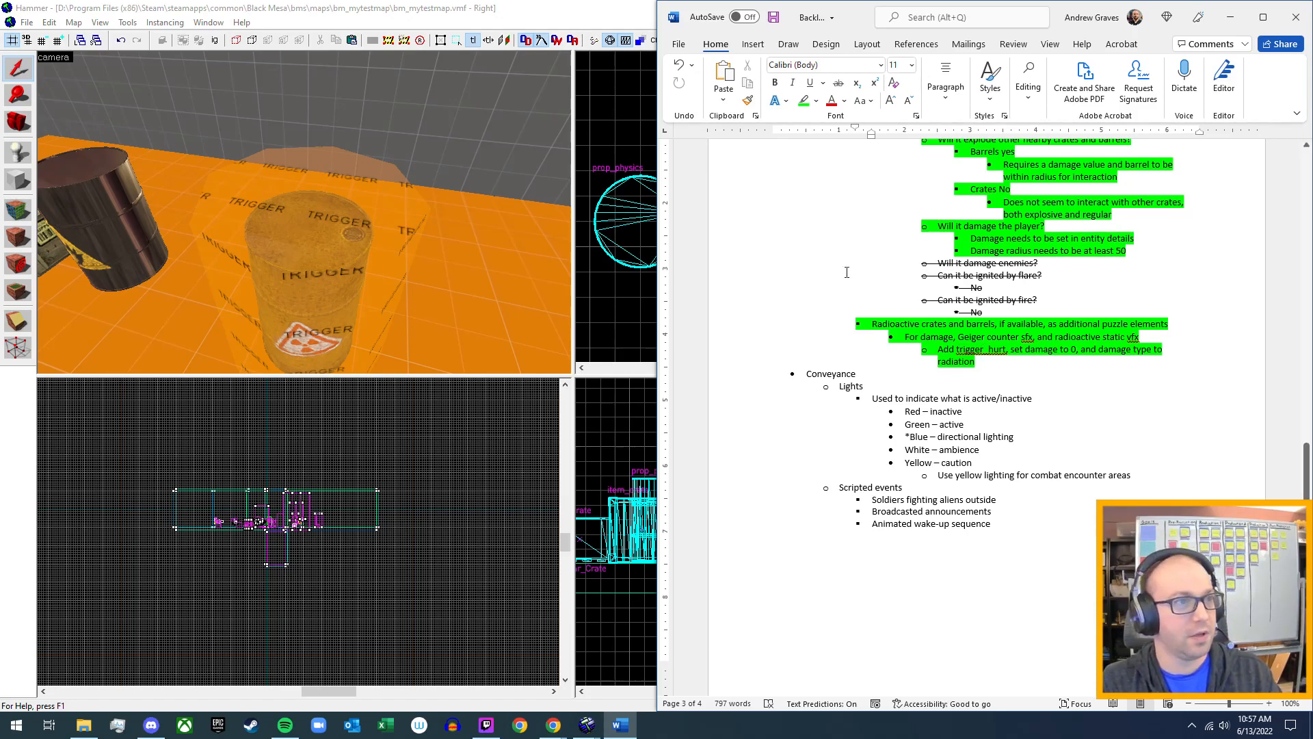
Review the crates and barrels notes, then switch to Hammer and open the object properties of the explosive barrel near the wooden crate.
scroll(943, 377, "up", 11)
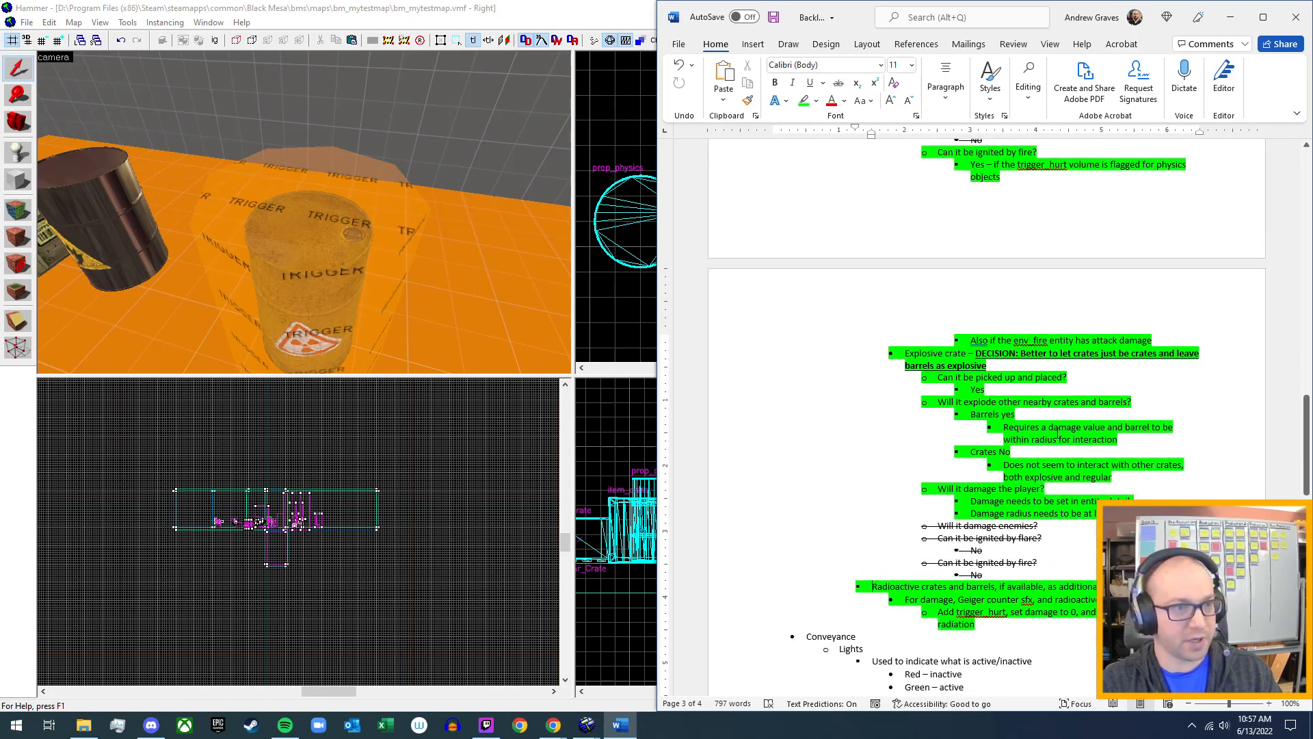
scroll(1055, 439, "up", 4)
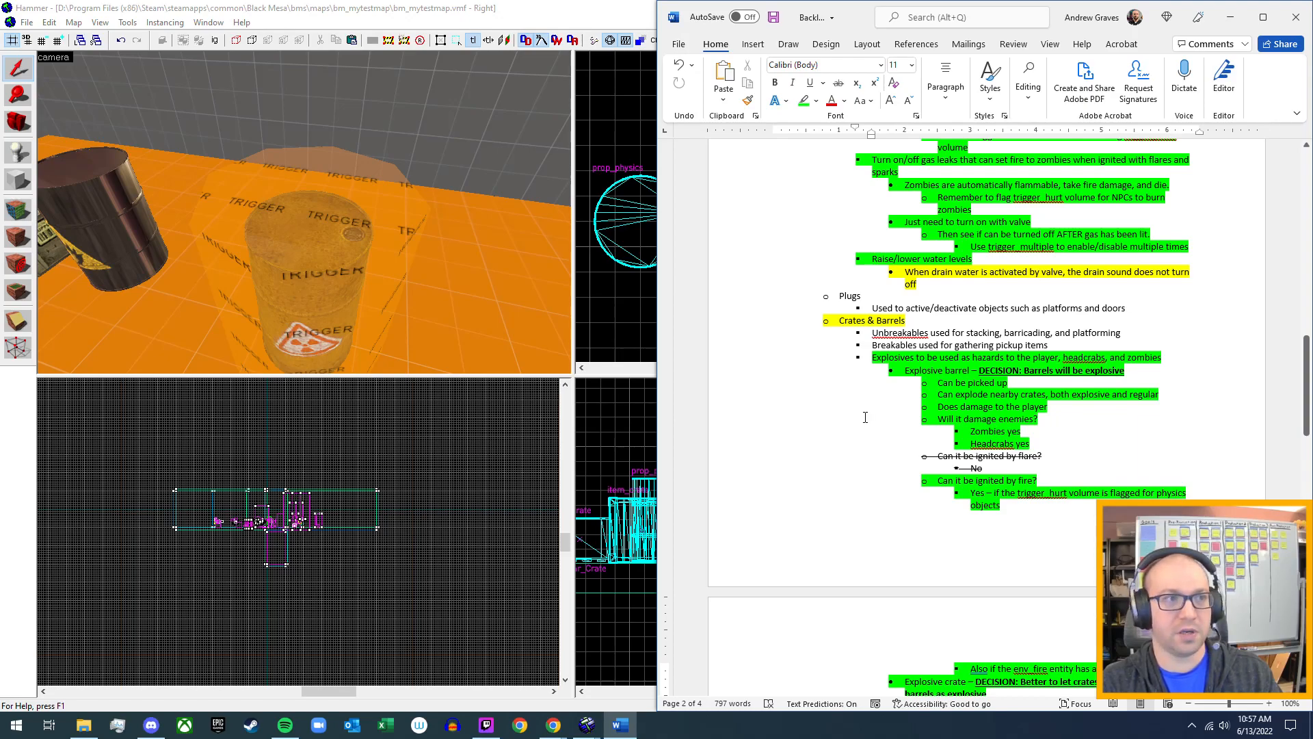
scroll(865, 417, "down", 12)
scroll(991, 567, "down", 2)
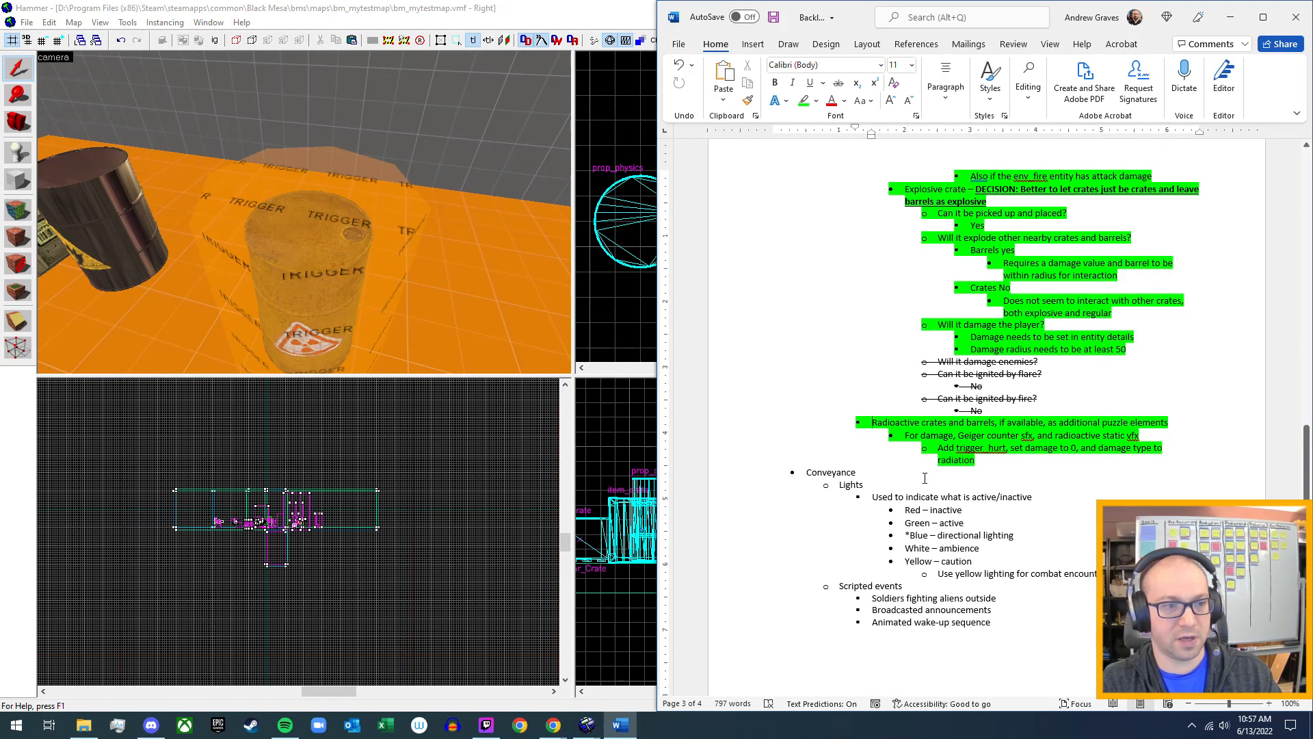
left_click(605, 18)
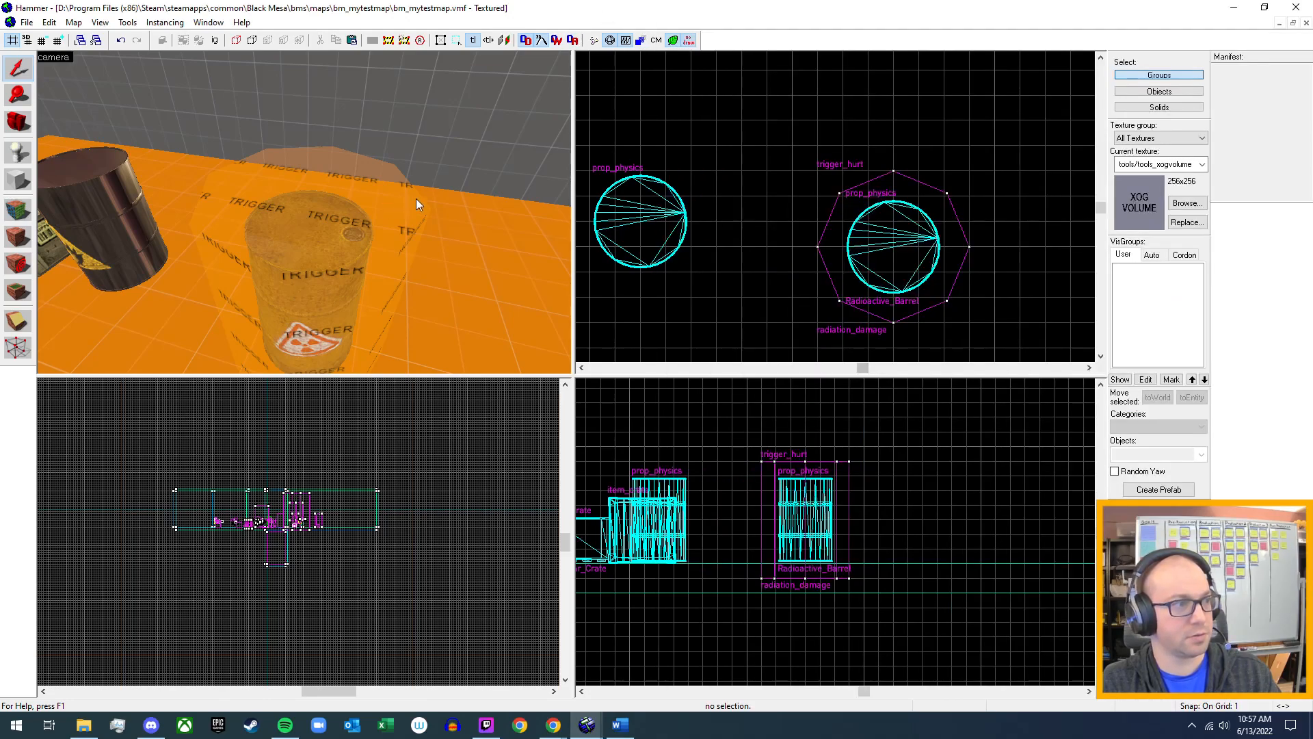
key("z")
key("w")
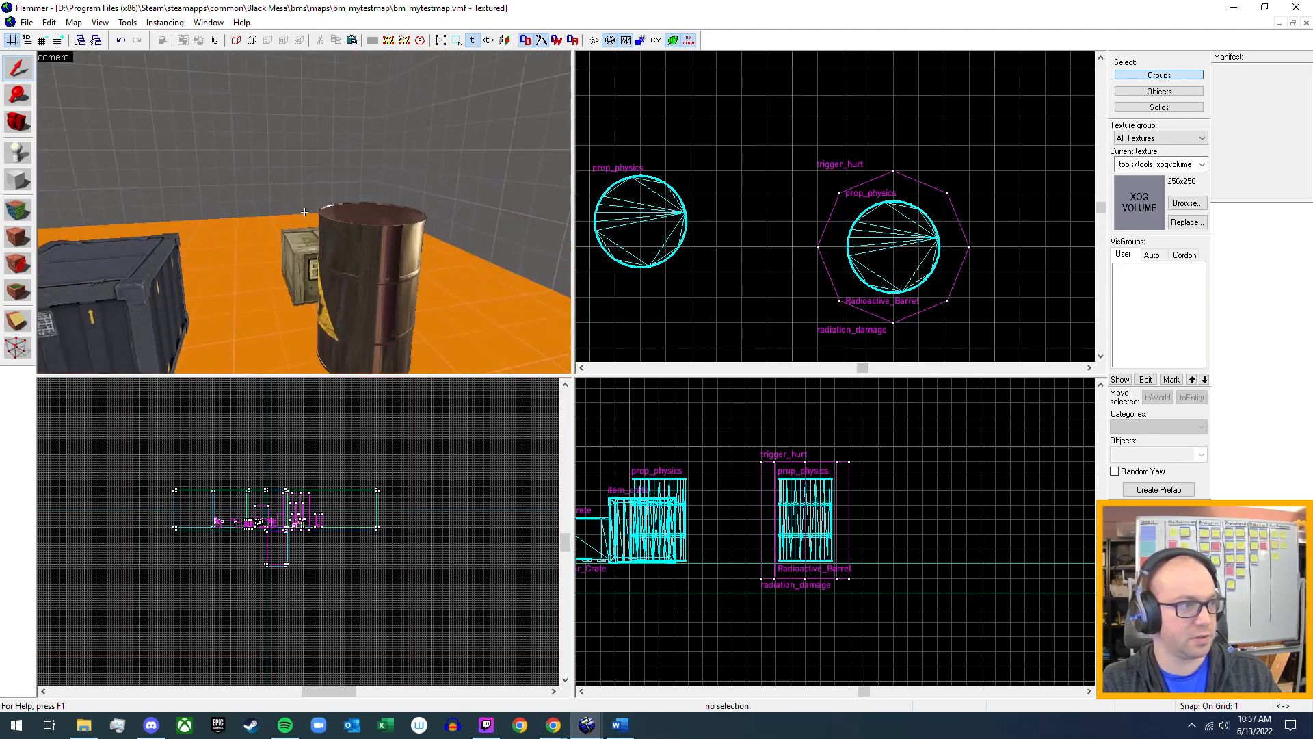
key("a")
key("z")
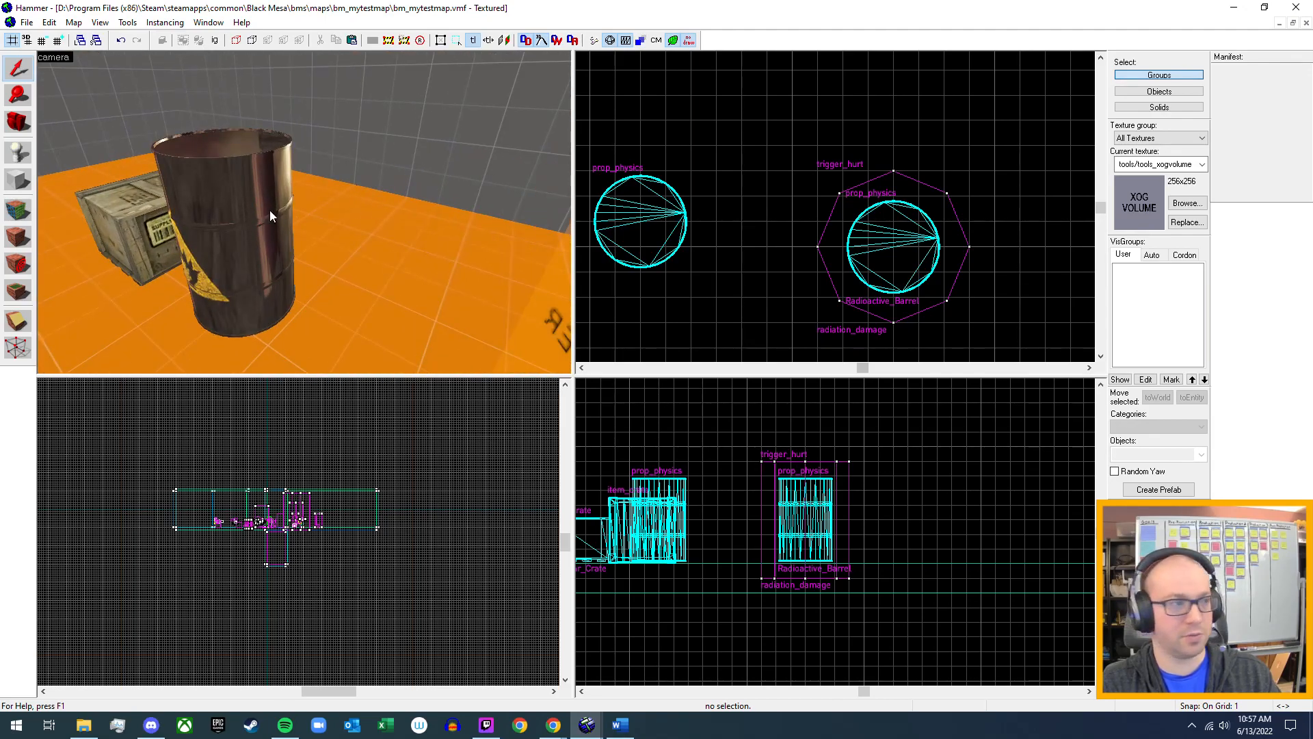
left_click(270, 212)
key("alt+Return")
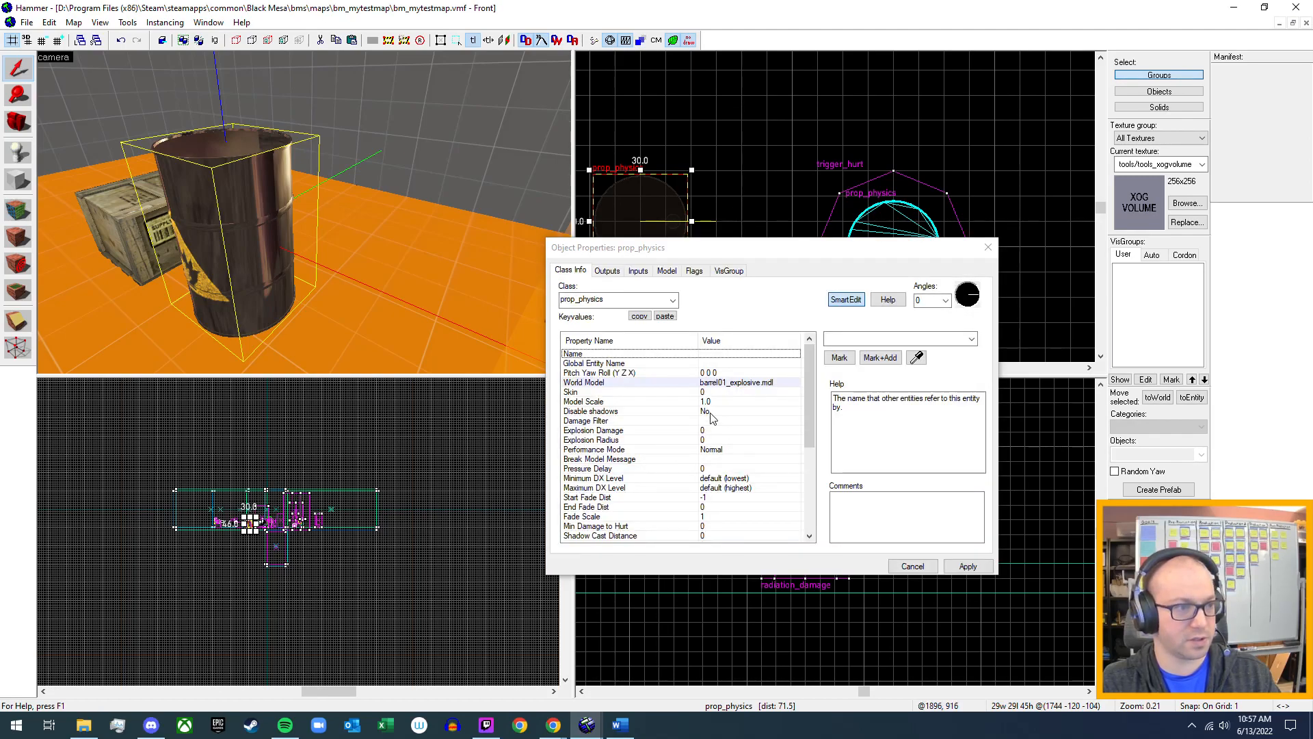
Examine the explosive barrel's prop_physics key values, including its explosion, impact damage and health settings.
scroll(737, 407, "down", 2)
scroll(737, 407, "down", 1)
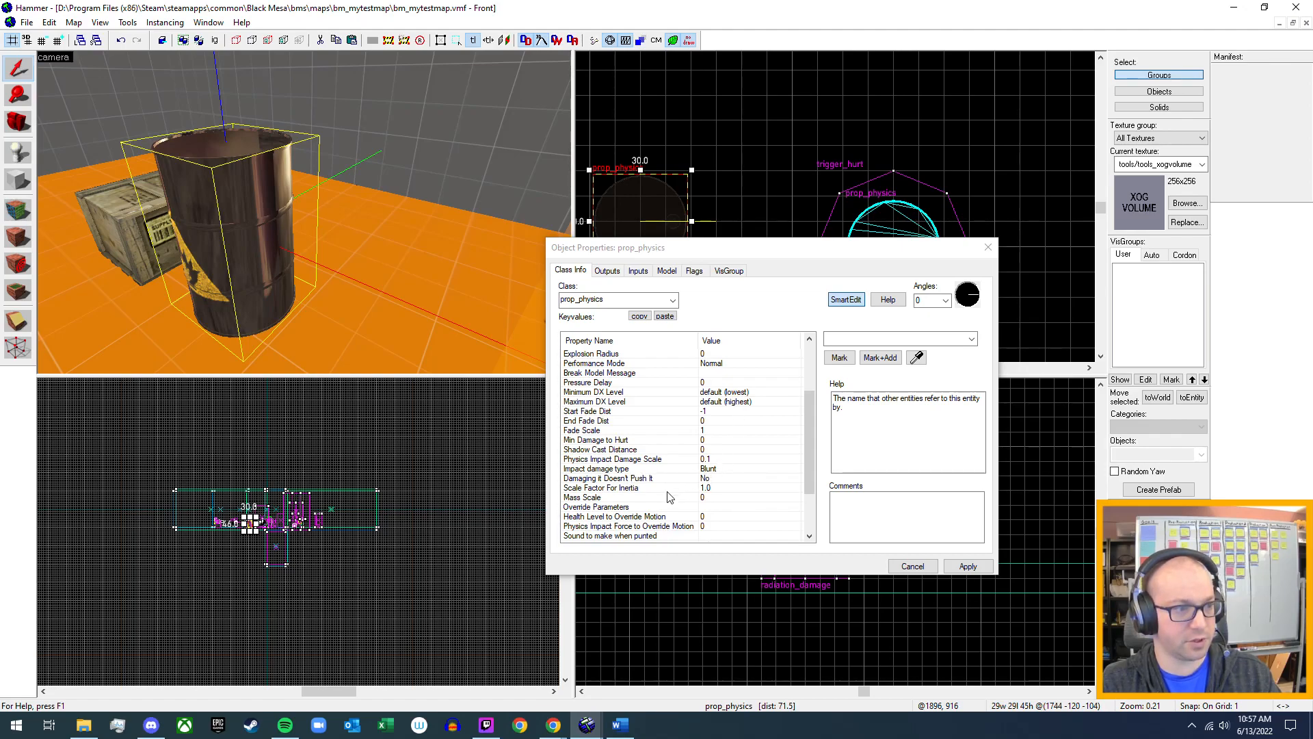
scroll(647, 485, "down", 2)
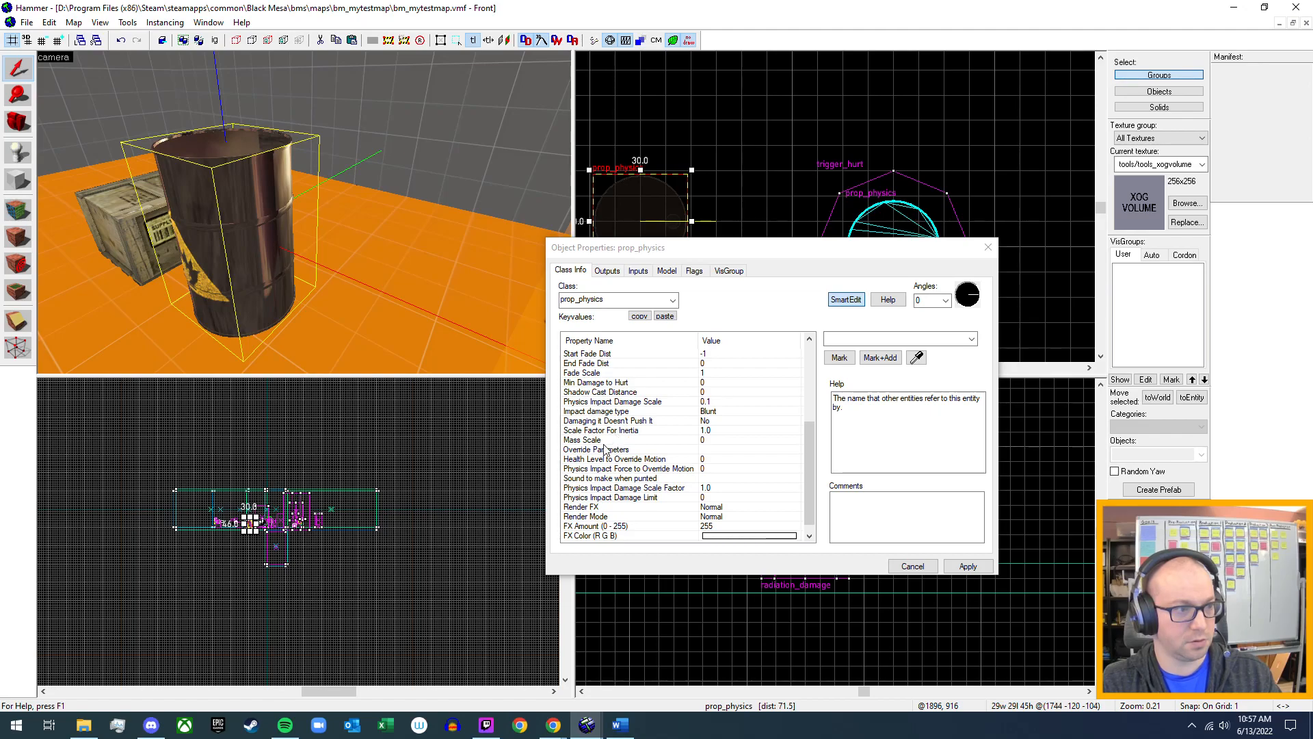
scroll(606, 474, "down", 1)
scroll(606, 473, "up", 5)
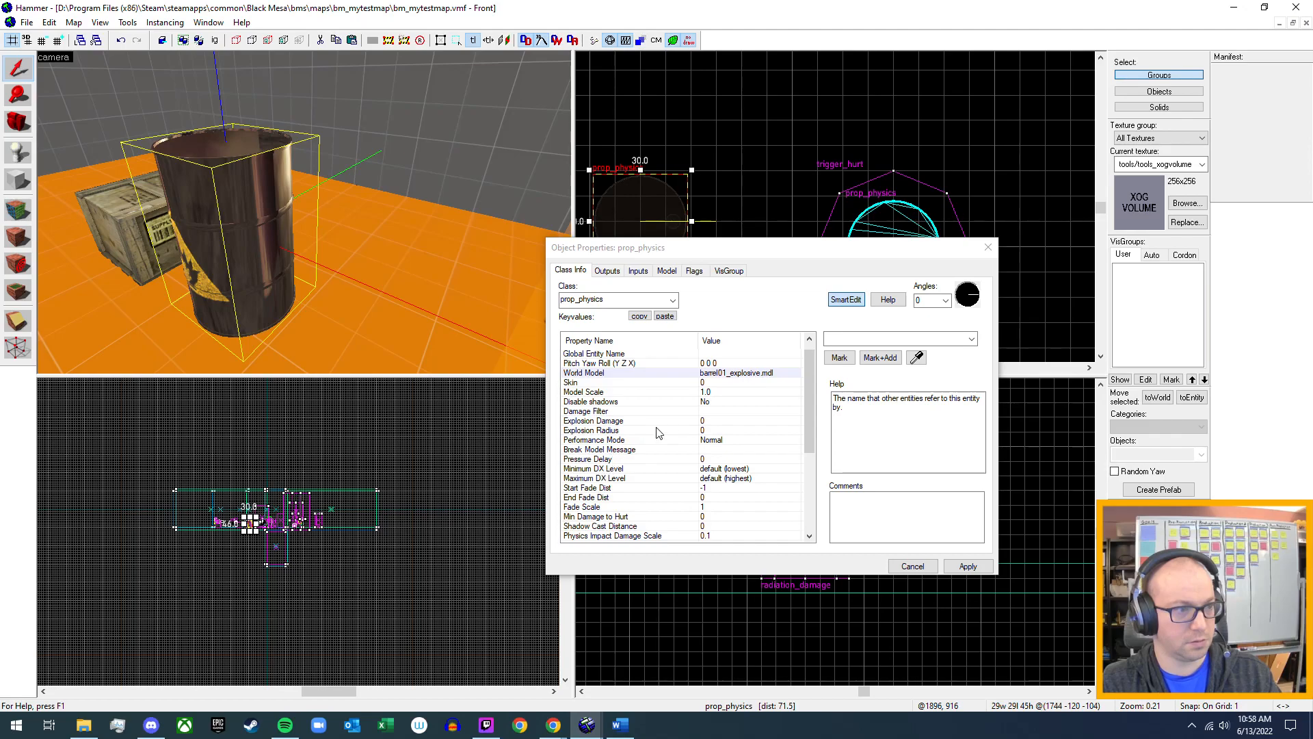
scroll(654, 438, "down", 1)
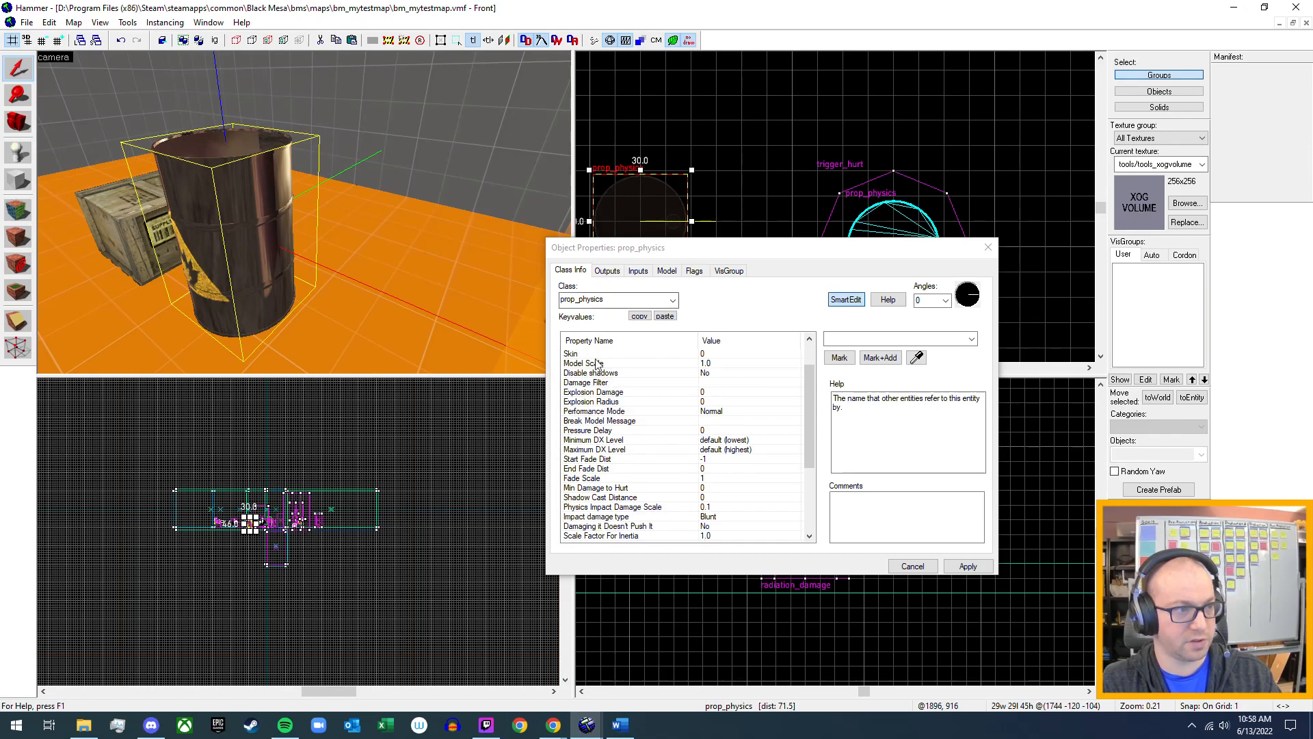
scroll(624, 444, "down", 2)
scroll(624, 448, "down", 2)
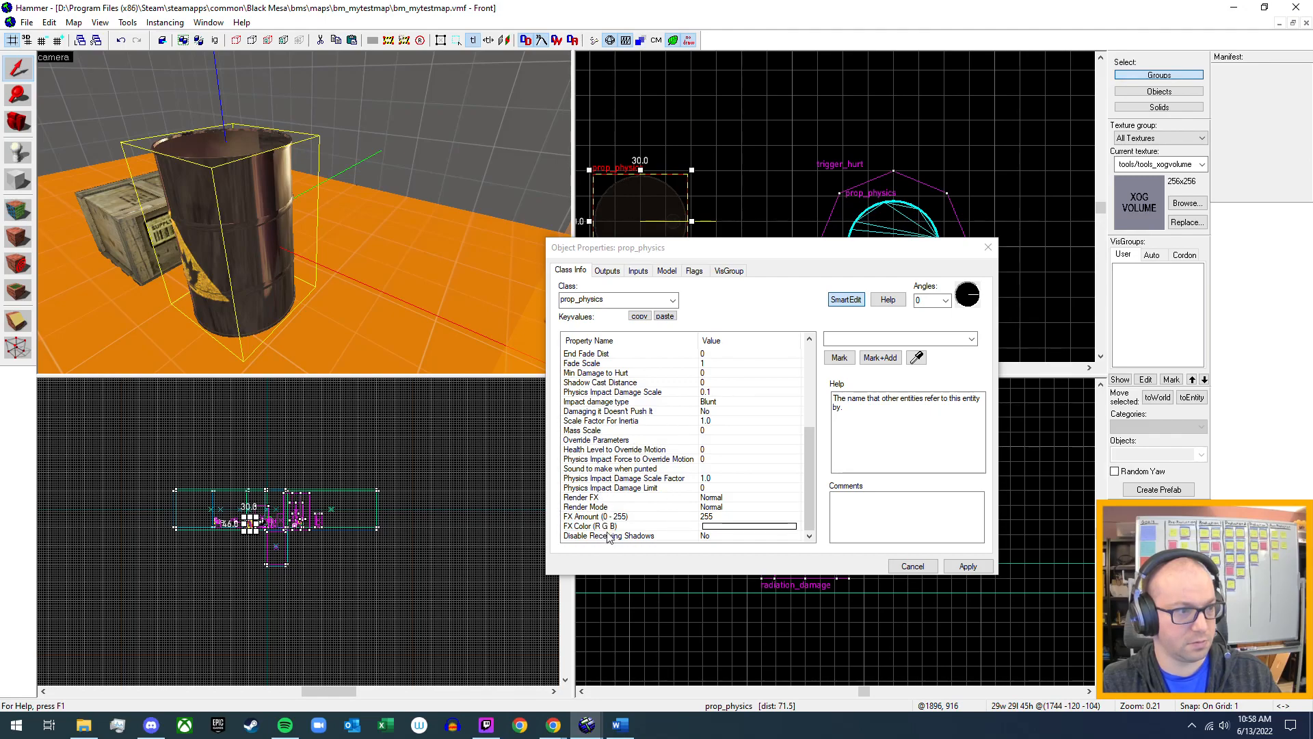
scroll(608, 499, "up", 1)
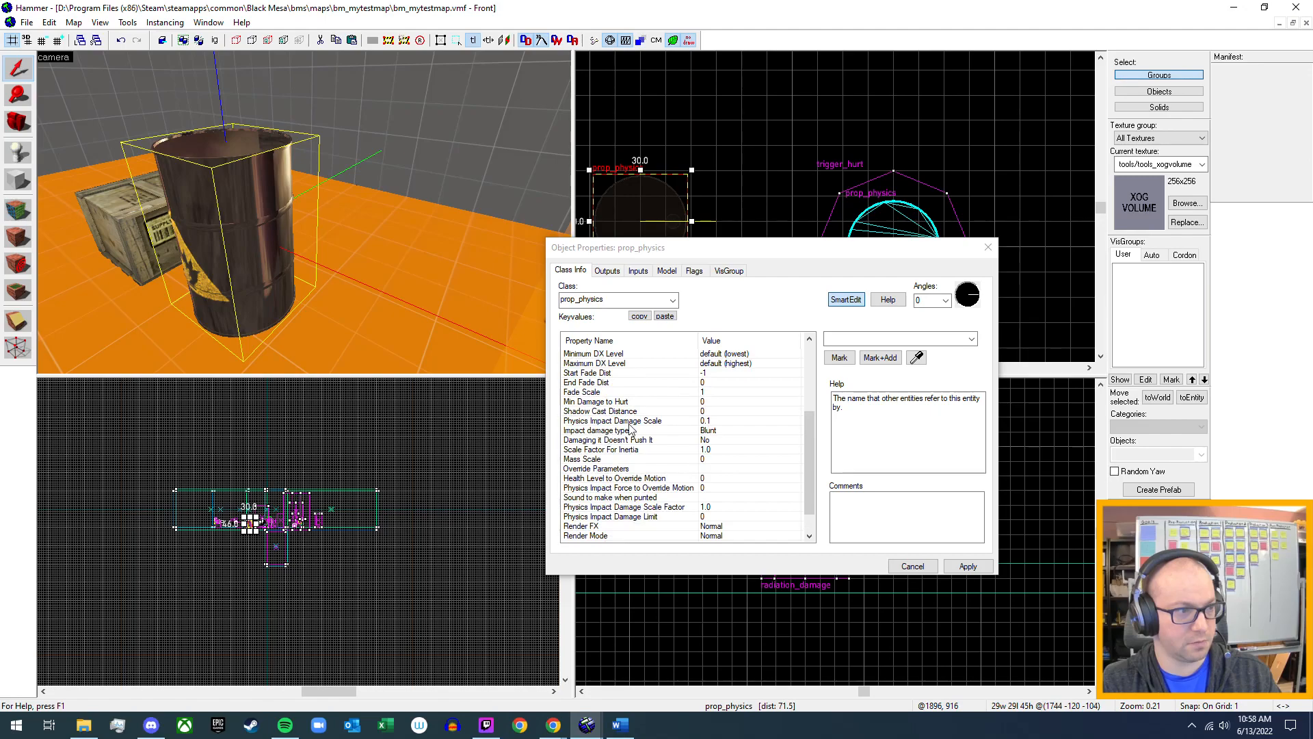
scroll(630, 427, "up", 2)
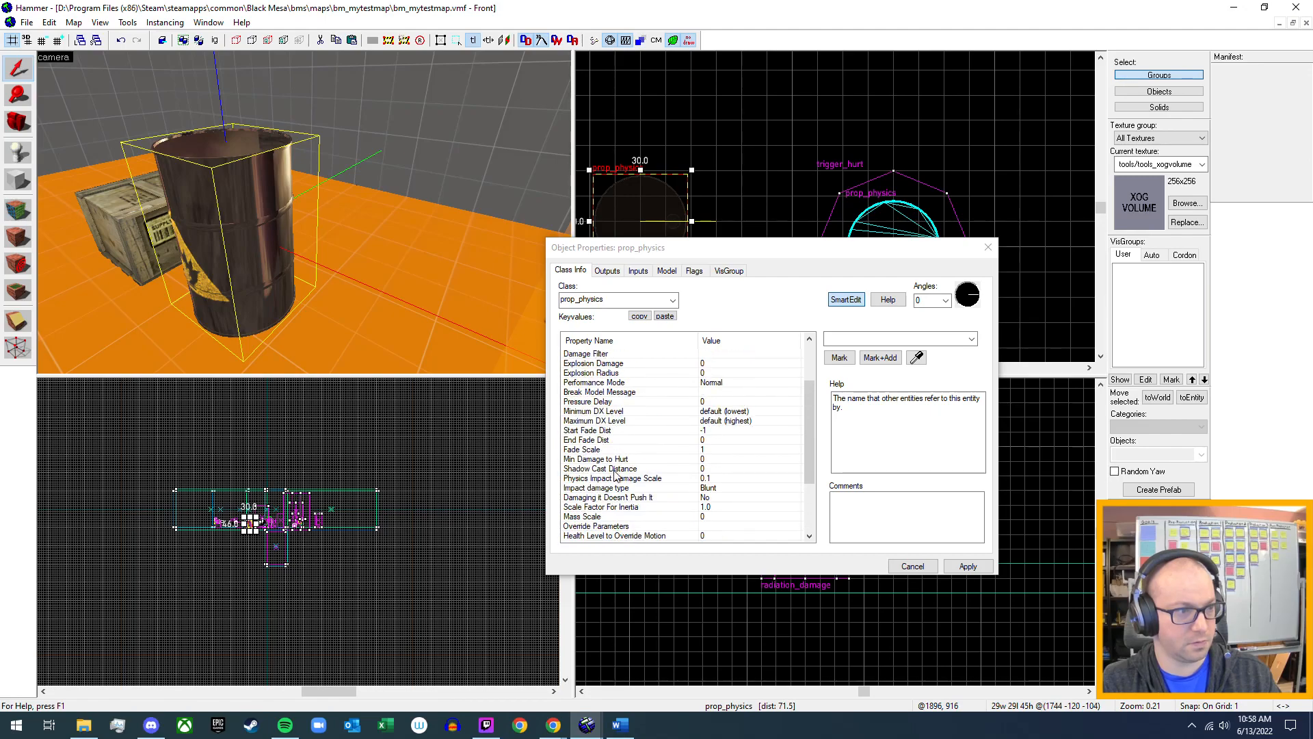
scroll(616, 472, "up", 3)
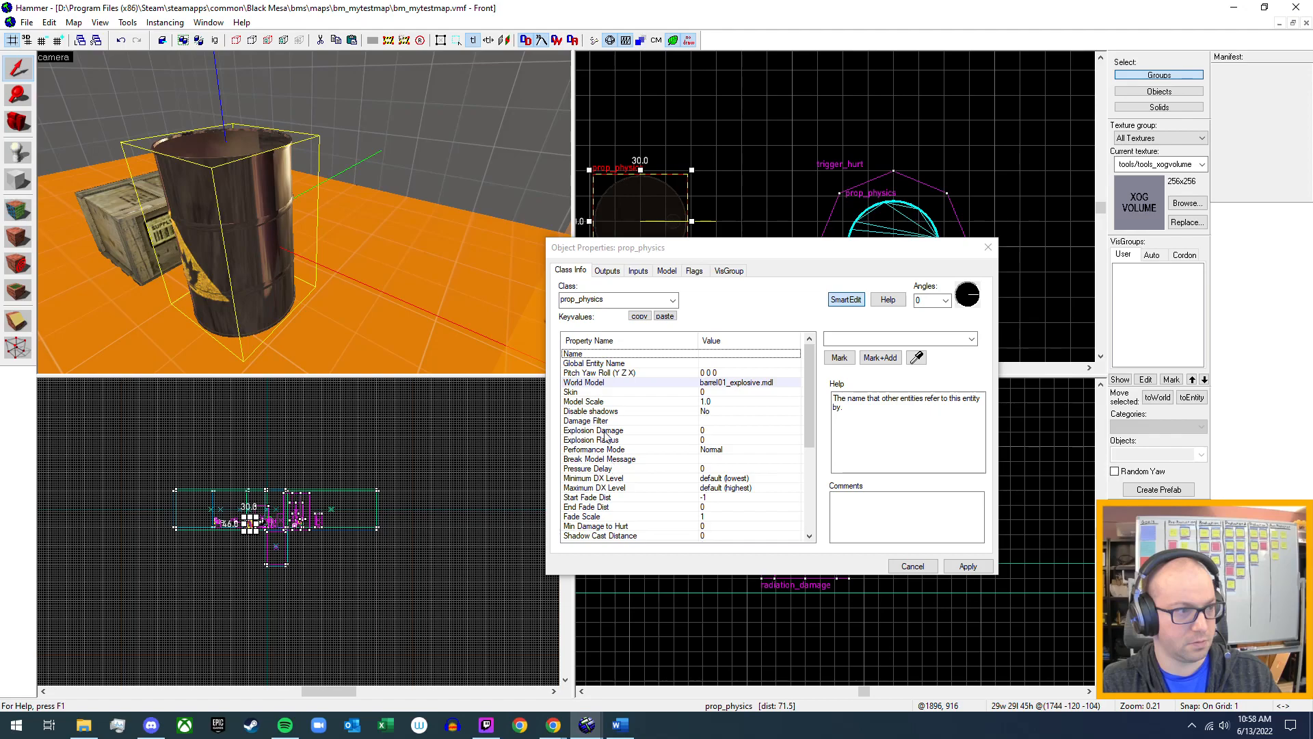
Check the explosive barrel's outputs, inputs and flags, and look through its damage-related key values again.
left_click(607, 271)
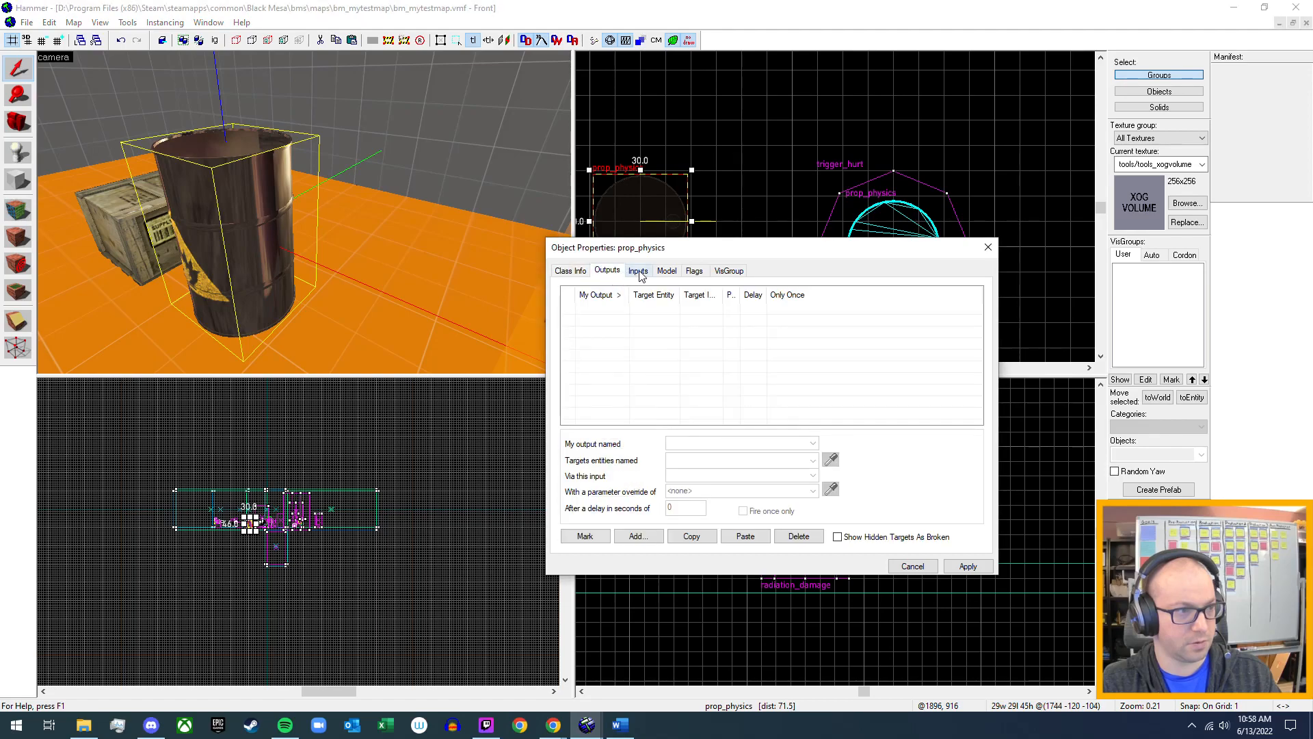
left_click(638, 271)
left_click(694, 271)
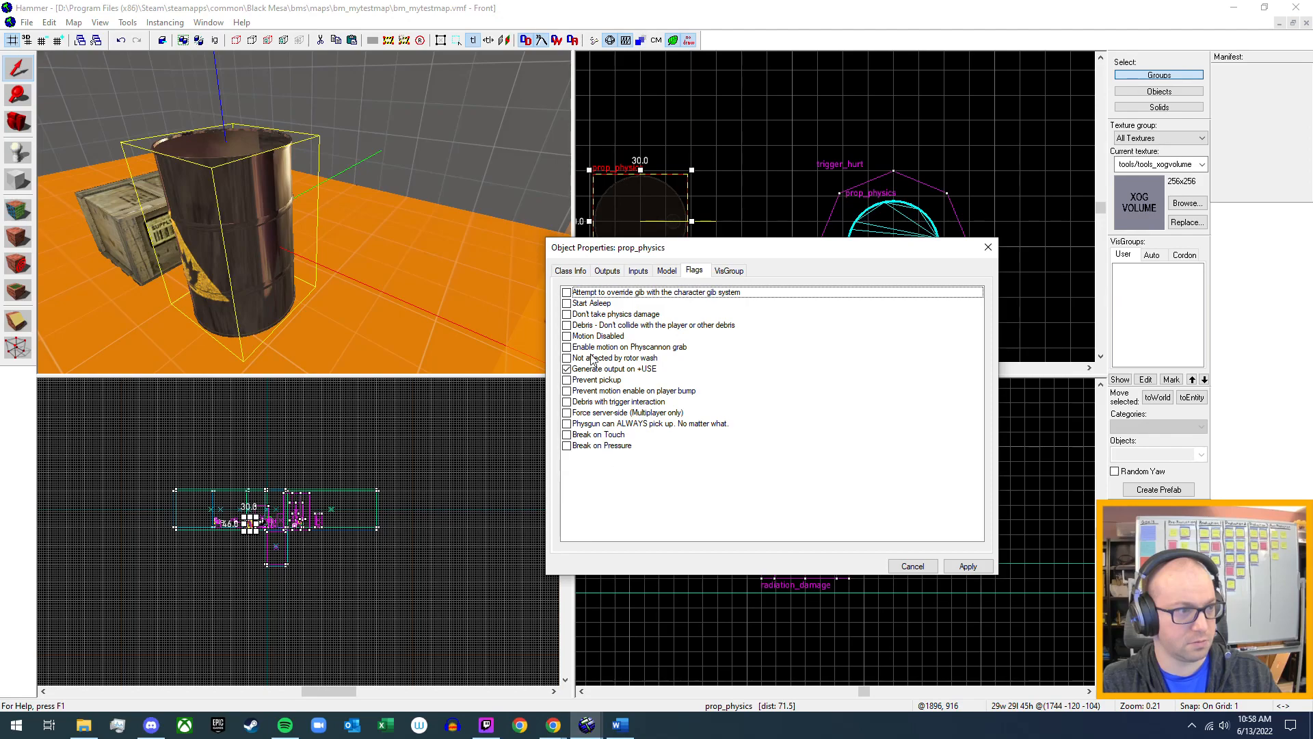
left_click(570, 271)
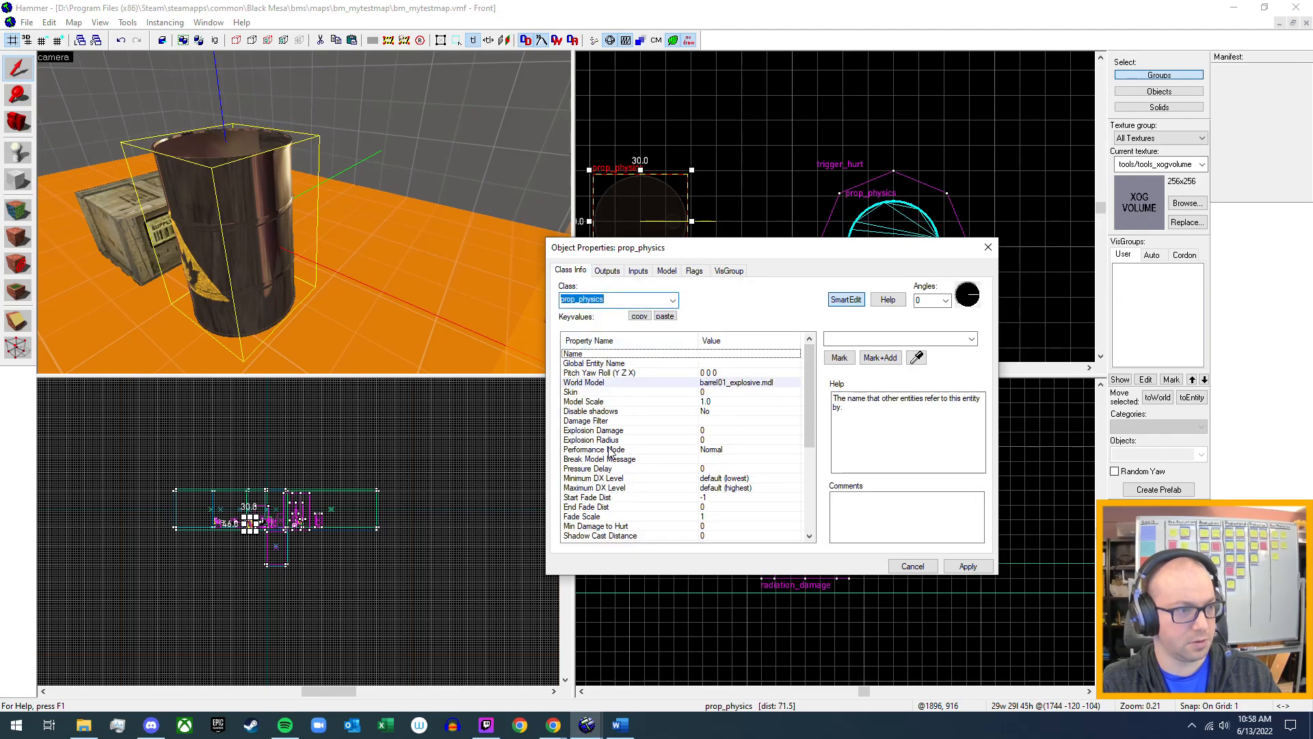
scroll(612, 452, "down", 4)
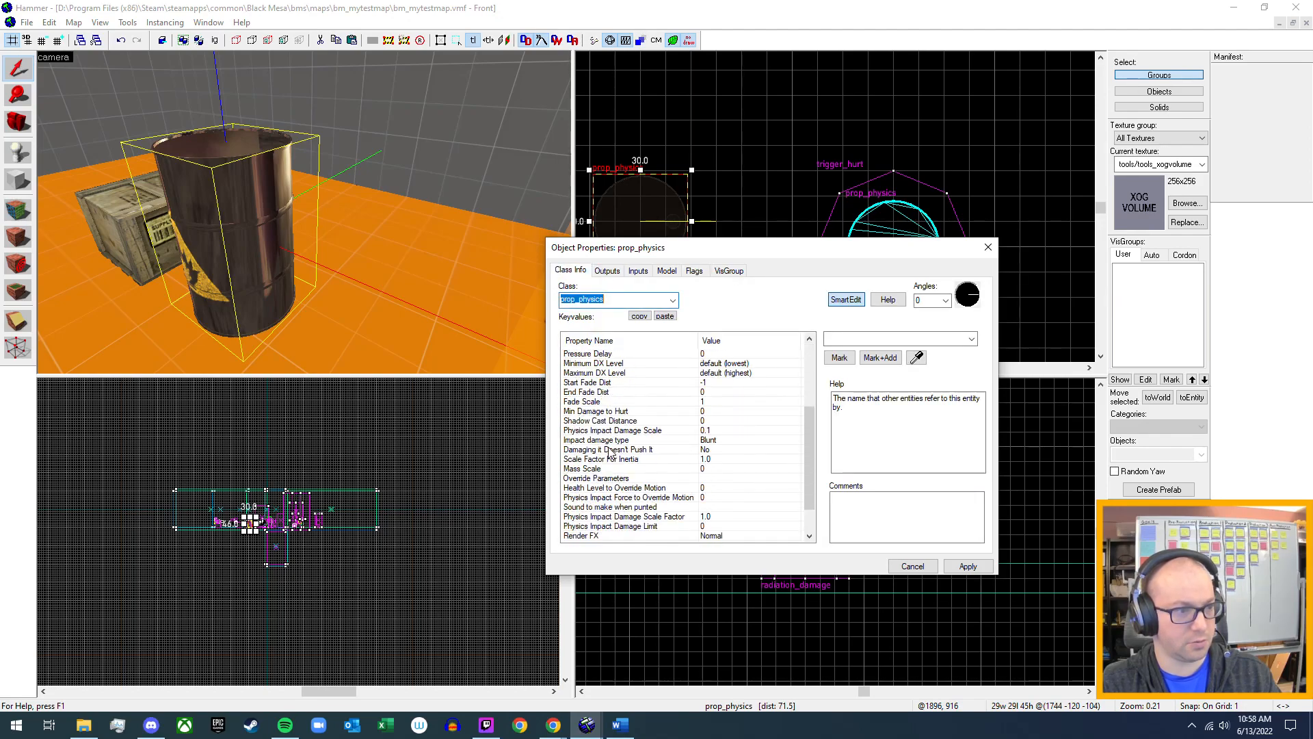
scroll(612, 453, "down", 2)
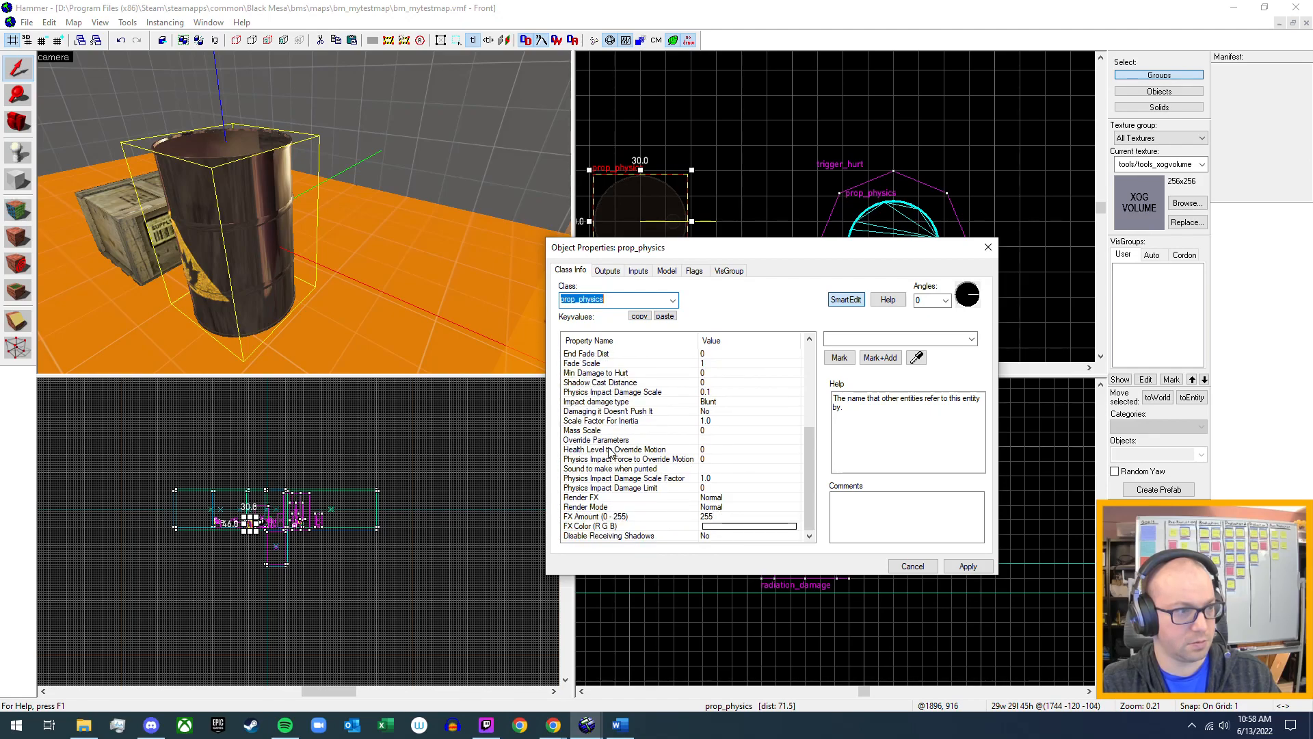
Read the help for the explosive barrel's Min Damage to Hurt setting and look over its explosion and impact damage key values.
left_click(630, 374)
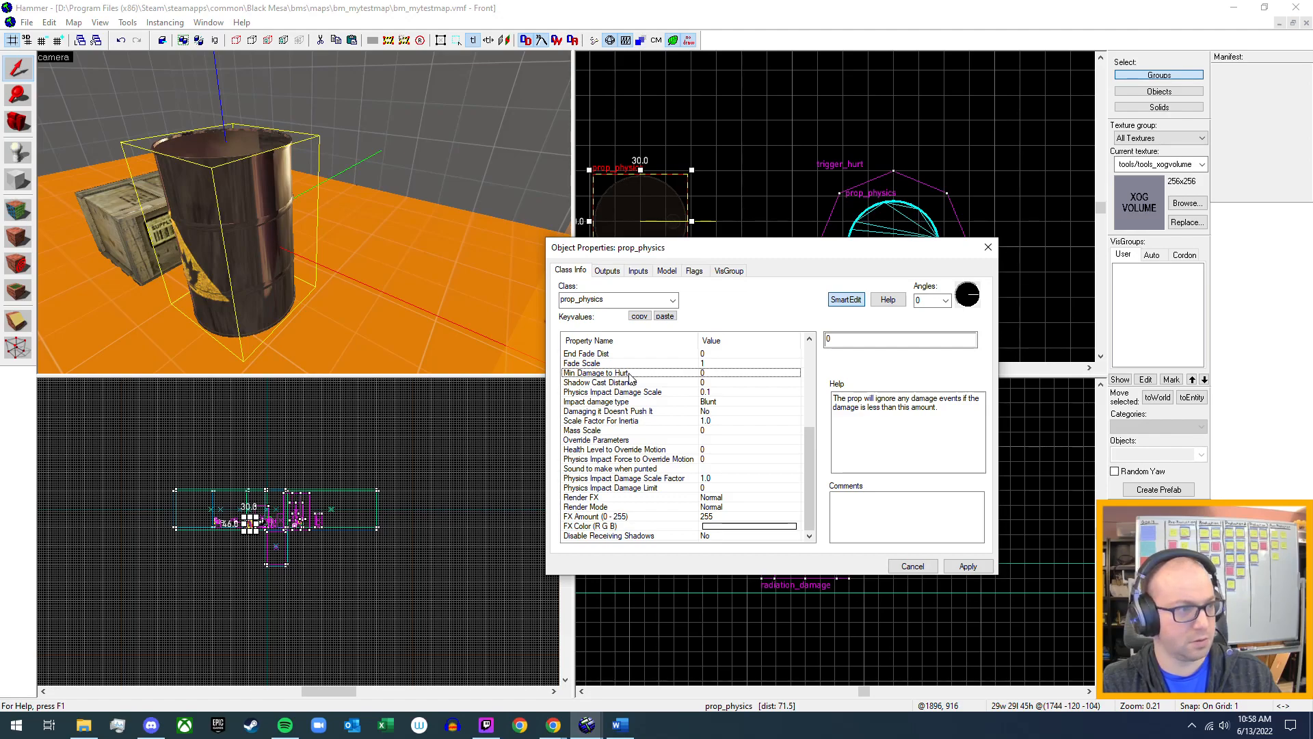
scroll(630, 377, "up", 3)
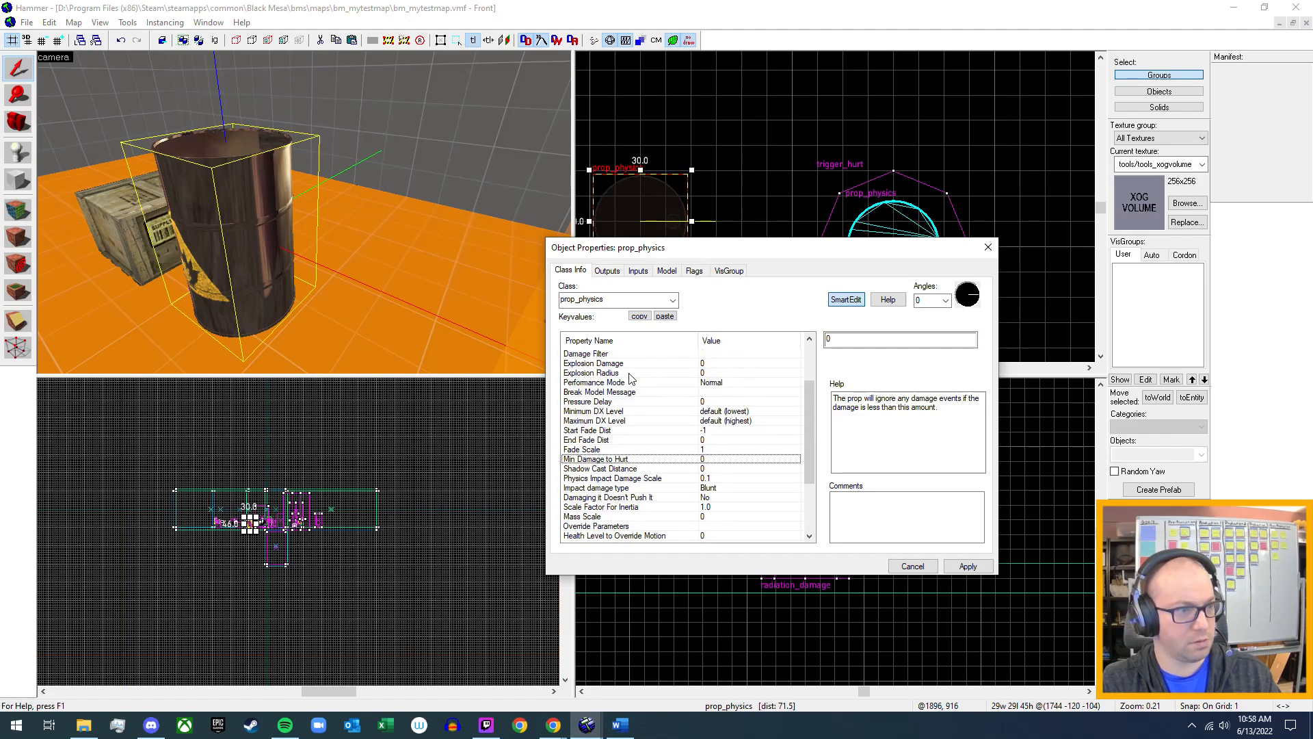
scroll(620, 429, "up", 2)
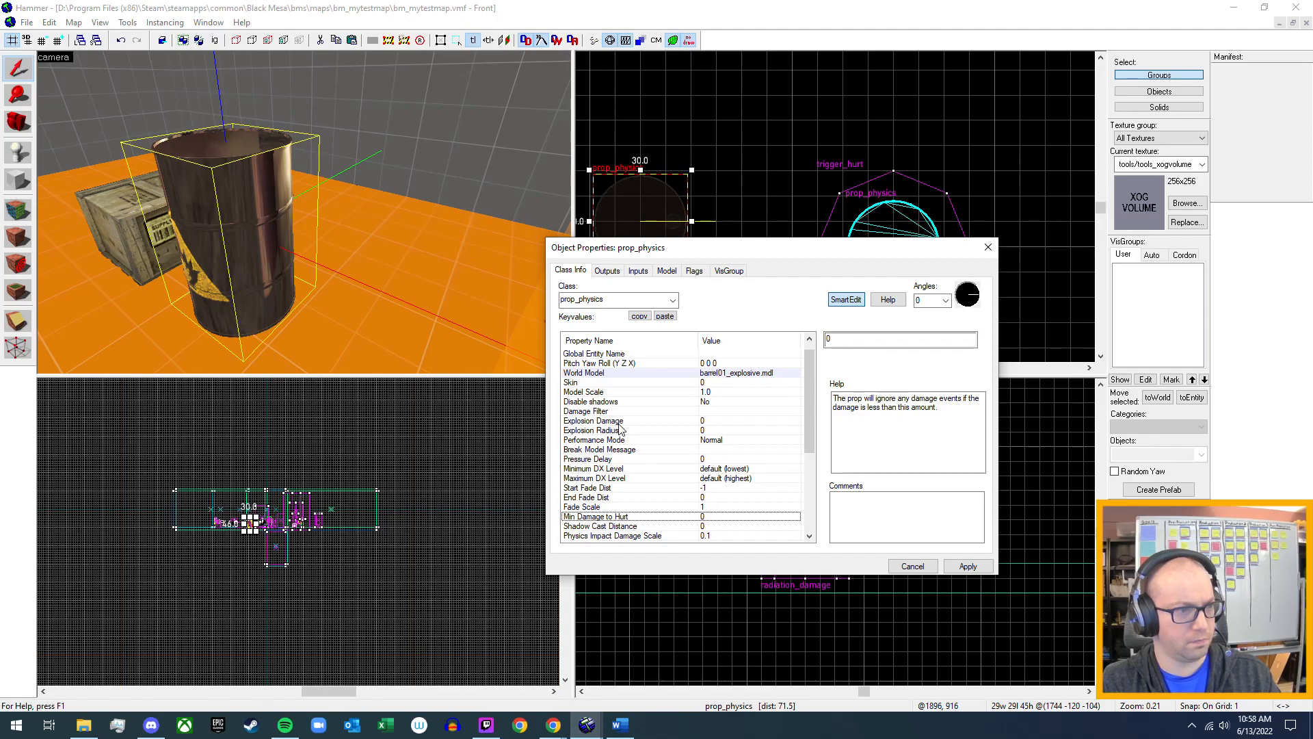
scroll(620, 429, "down", 5)
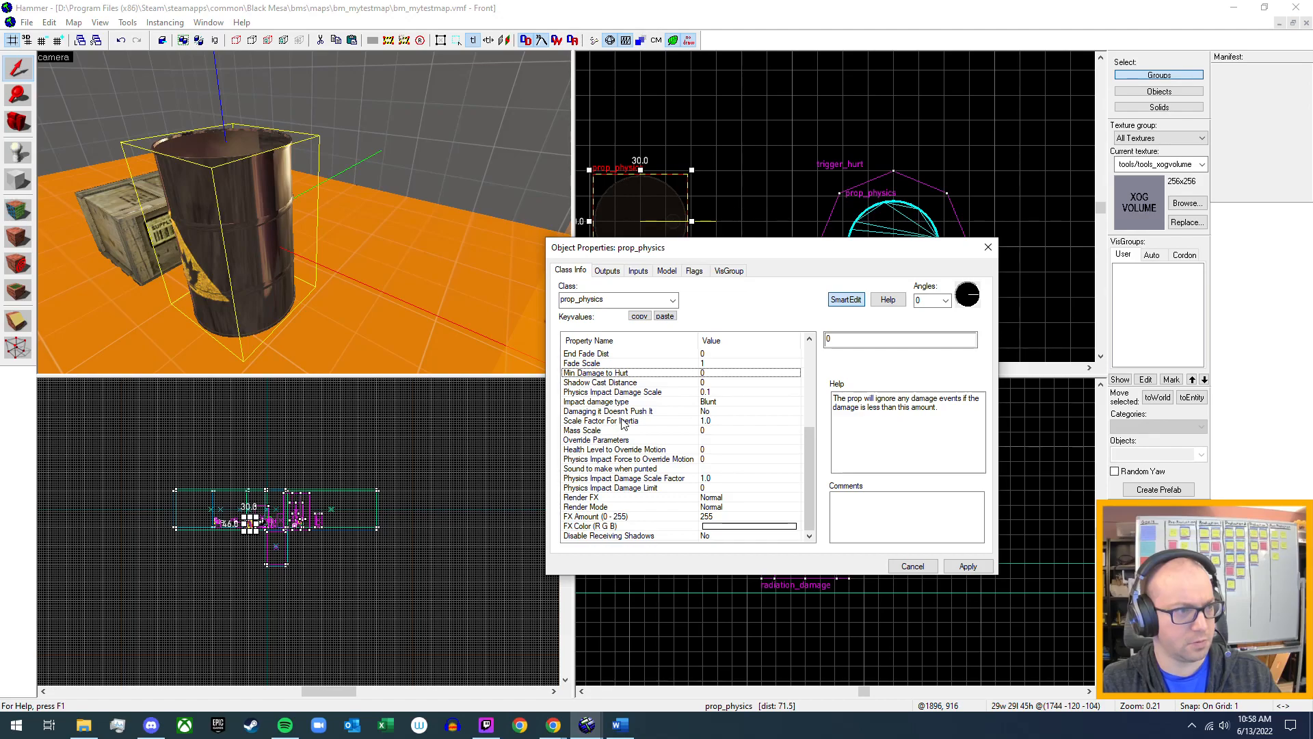
Check the explosive barrel's flags, model sequence, inputs and outputs, and return to its explosion-related key values.
left_click(694, 272)
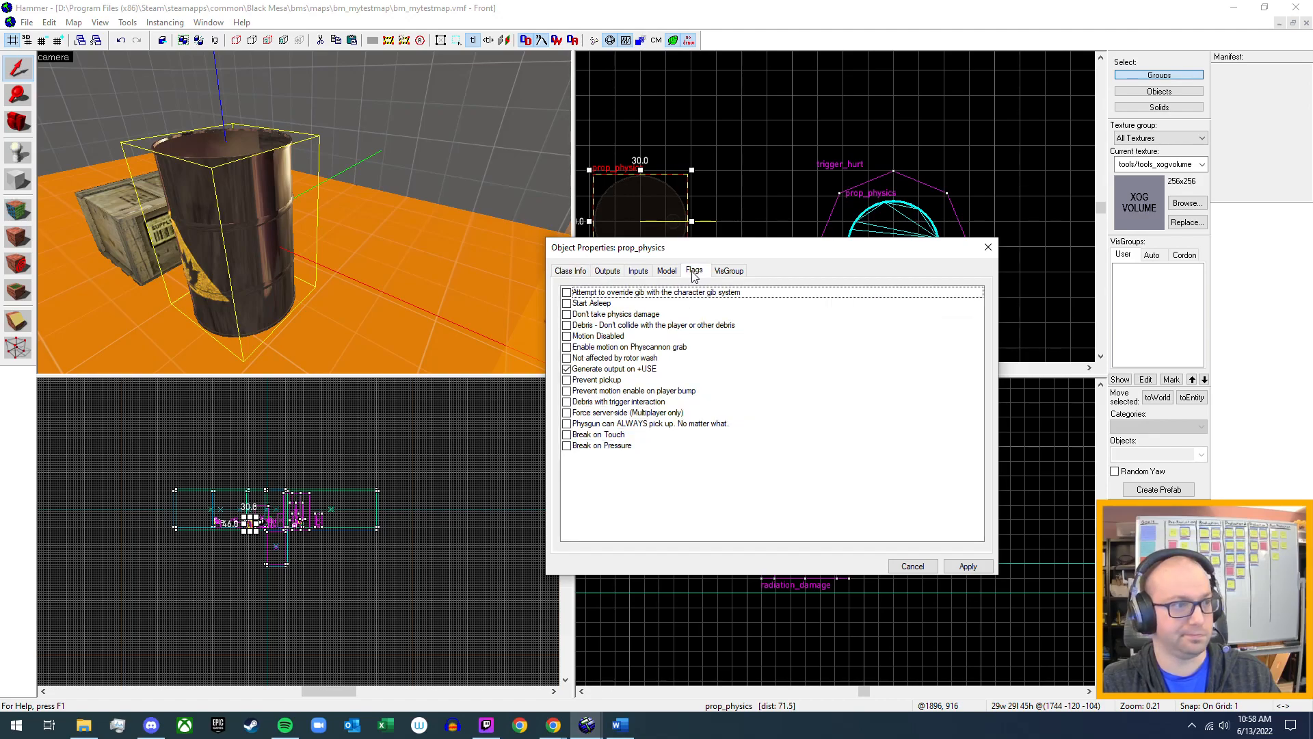
left_click(667, 272)
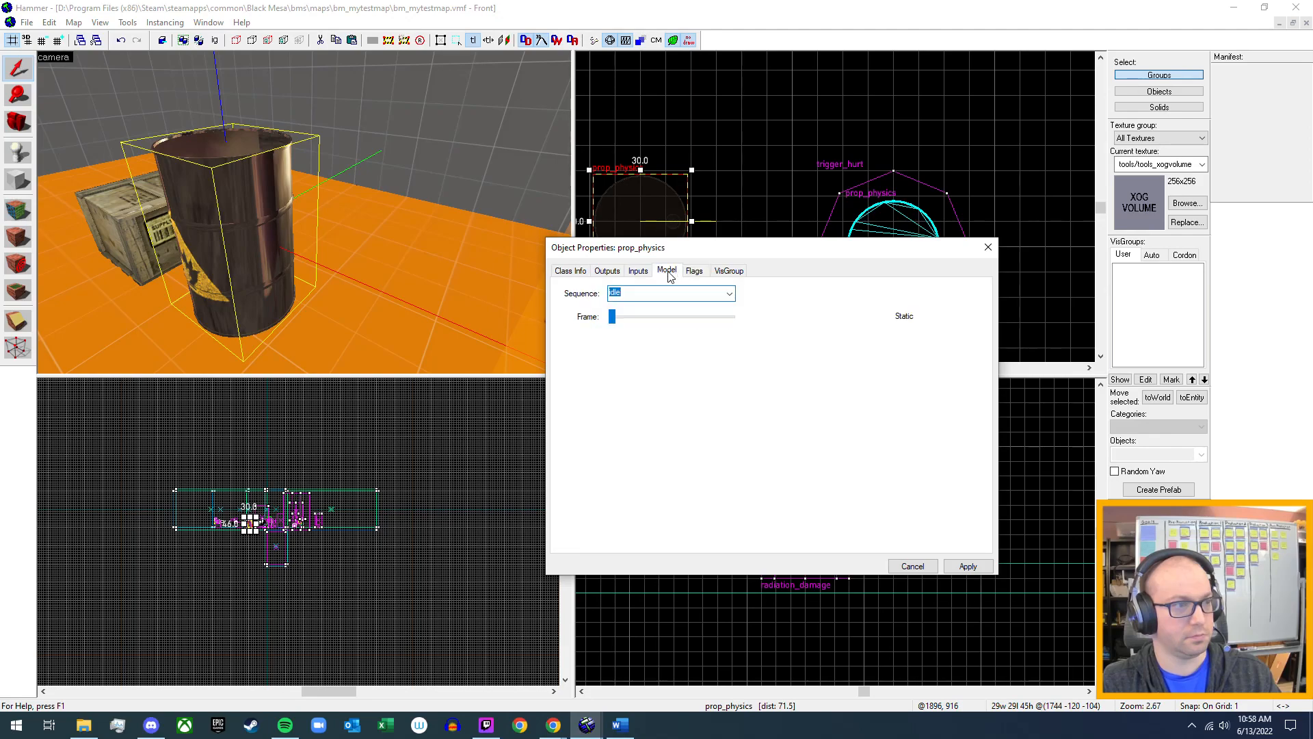
left_click(639, 272)
left_click(606, 272)
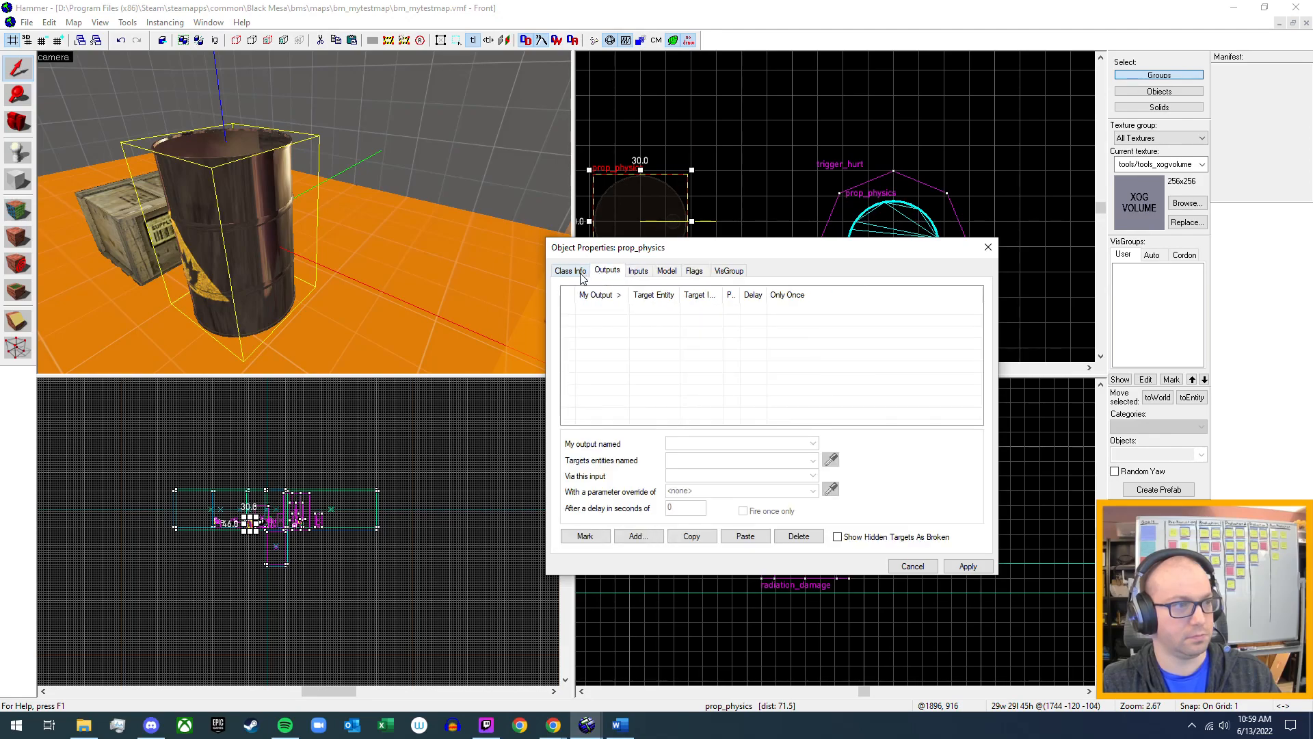
left_click(570, 271)
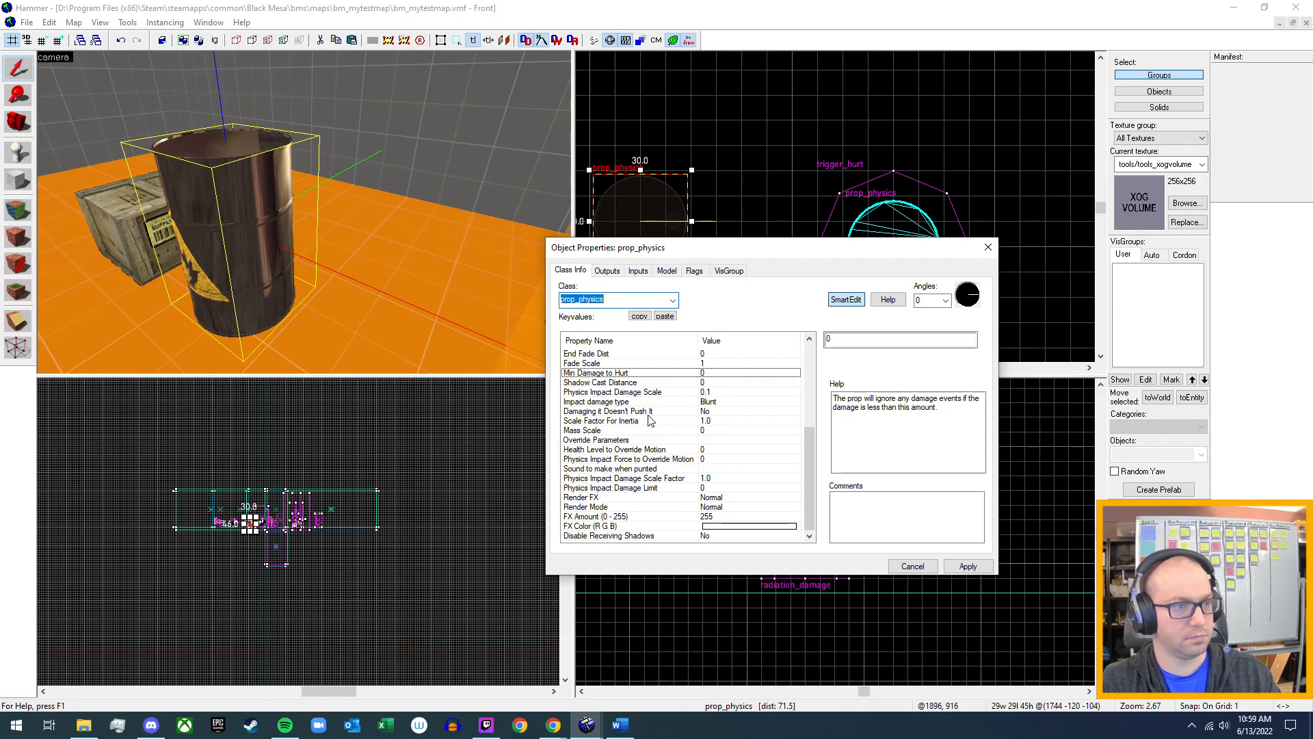
scroll(716, 482, "up", 5)
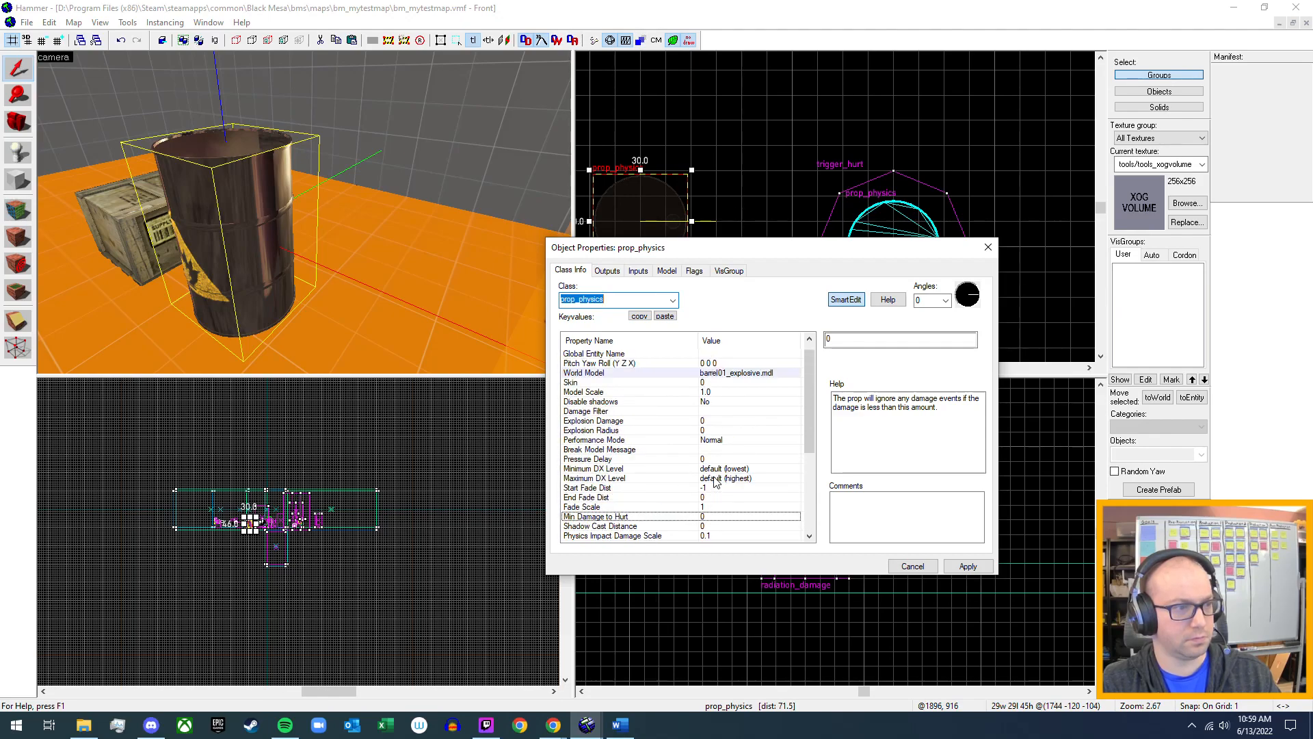
Examine the explosive barrel's Explosion Damage, Explosion Radius and Performance Mode options, and close its properties.
left_click(626, 422)
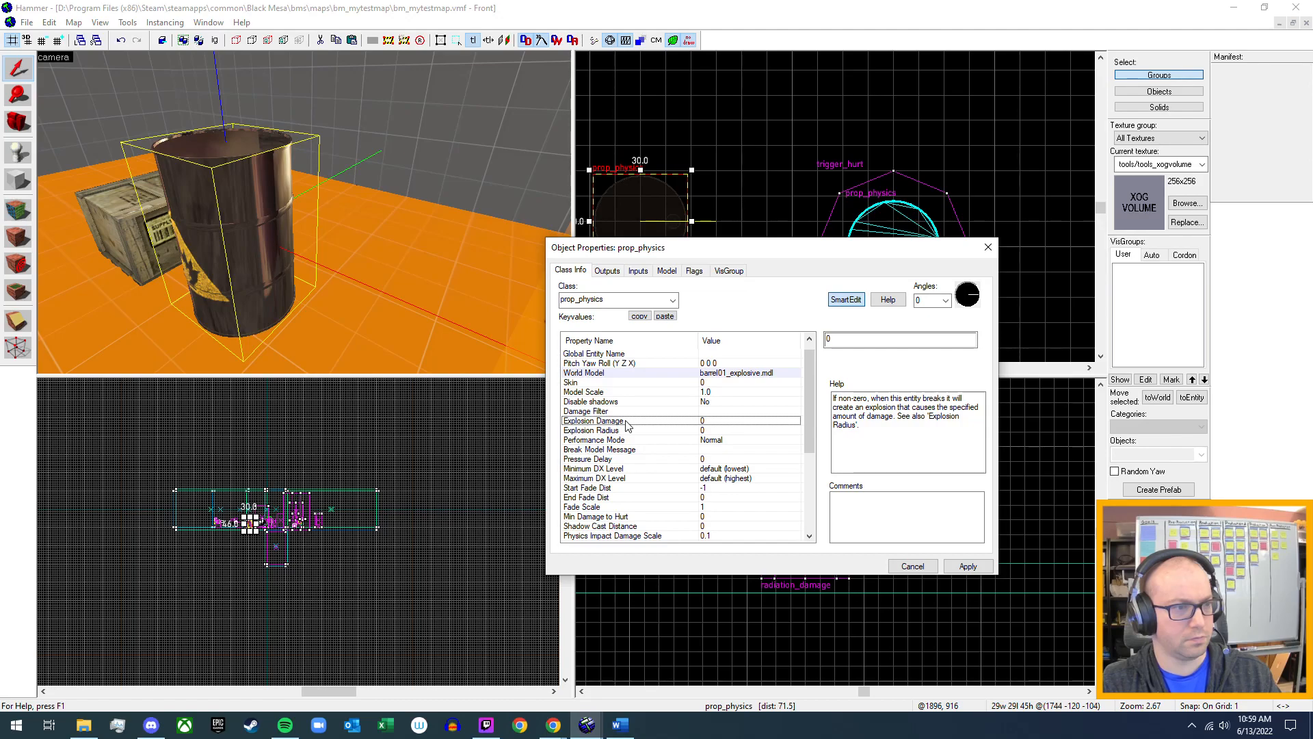
left_click(627, 440)
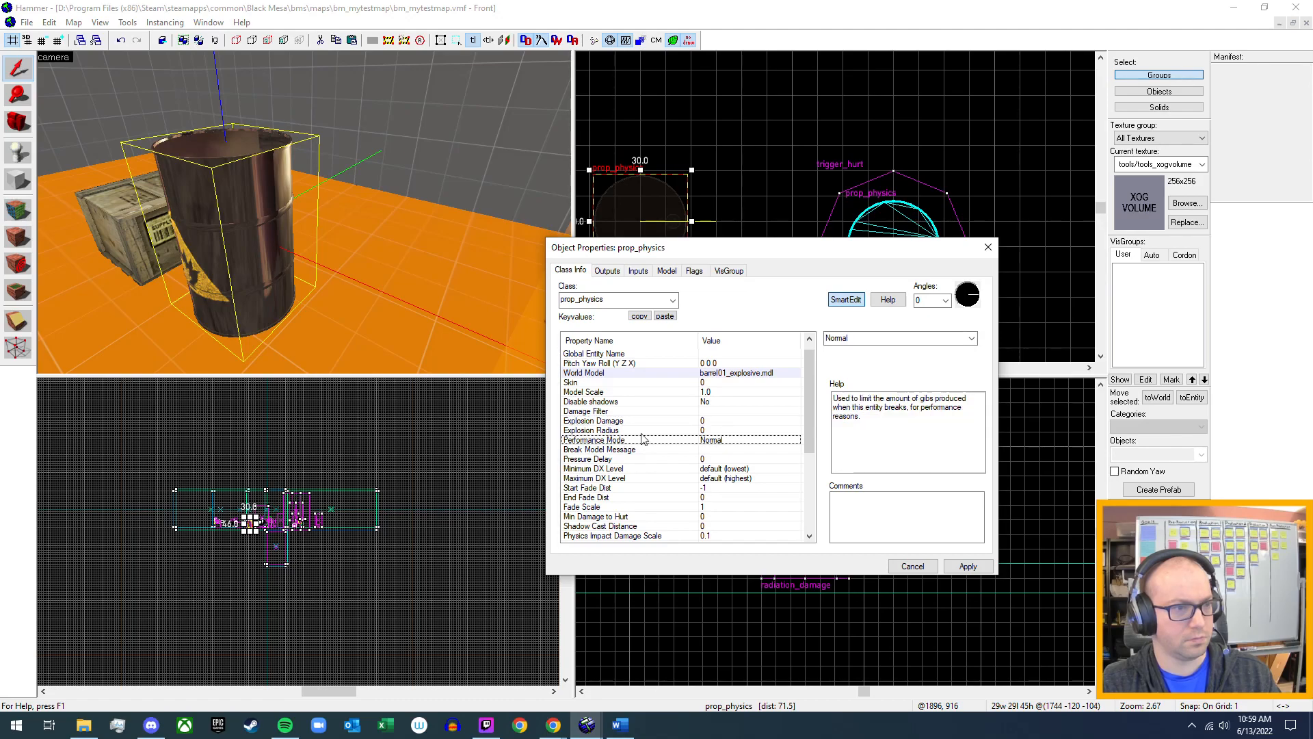
left_click(972, 338)
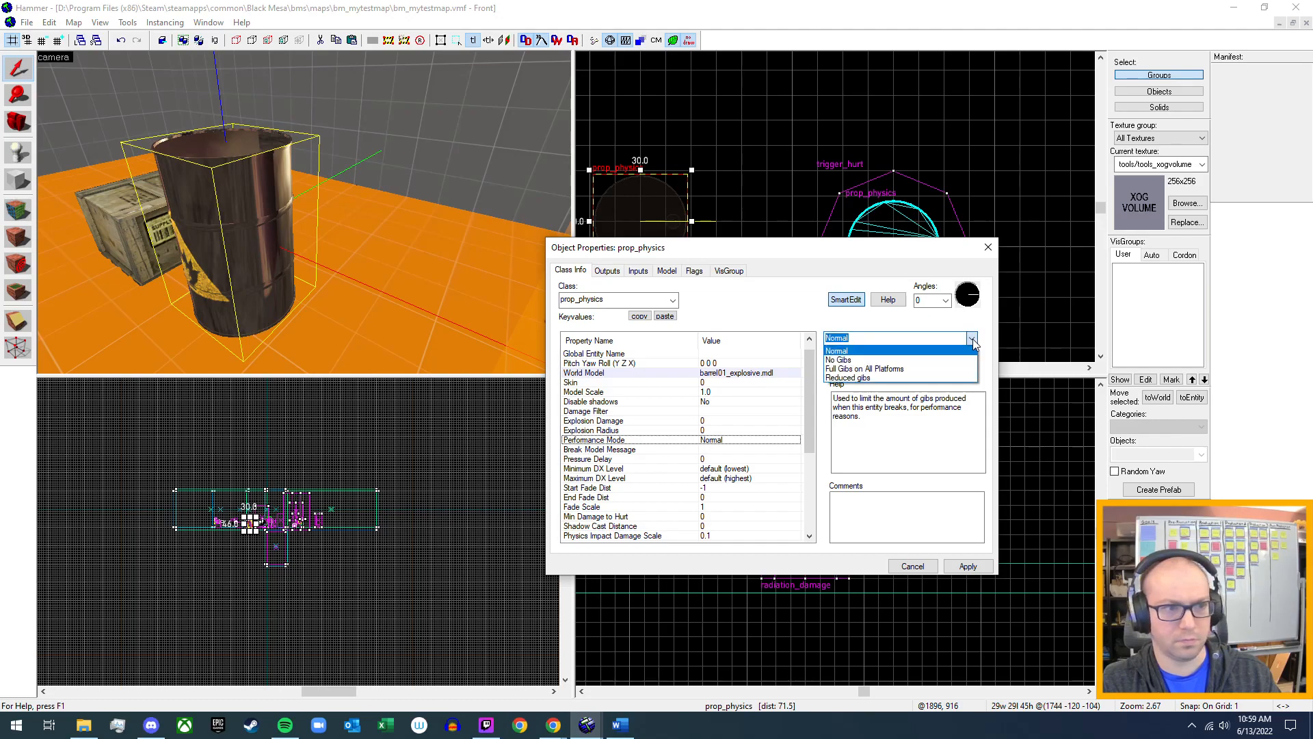
left_click(972, 340)
left_click(699, 421)
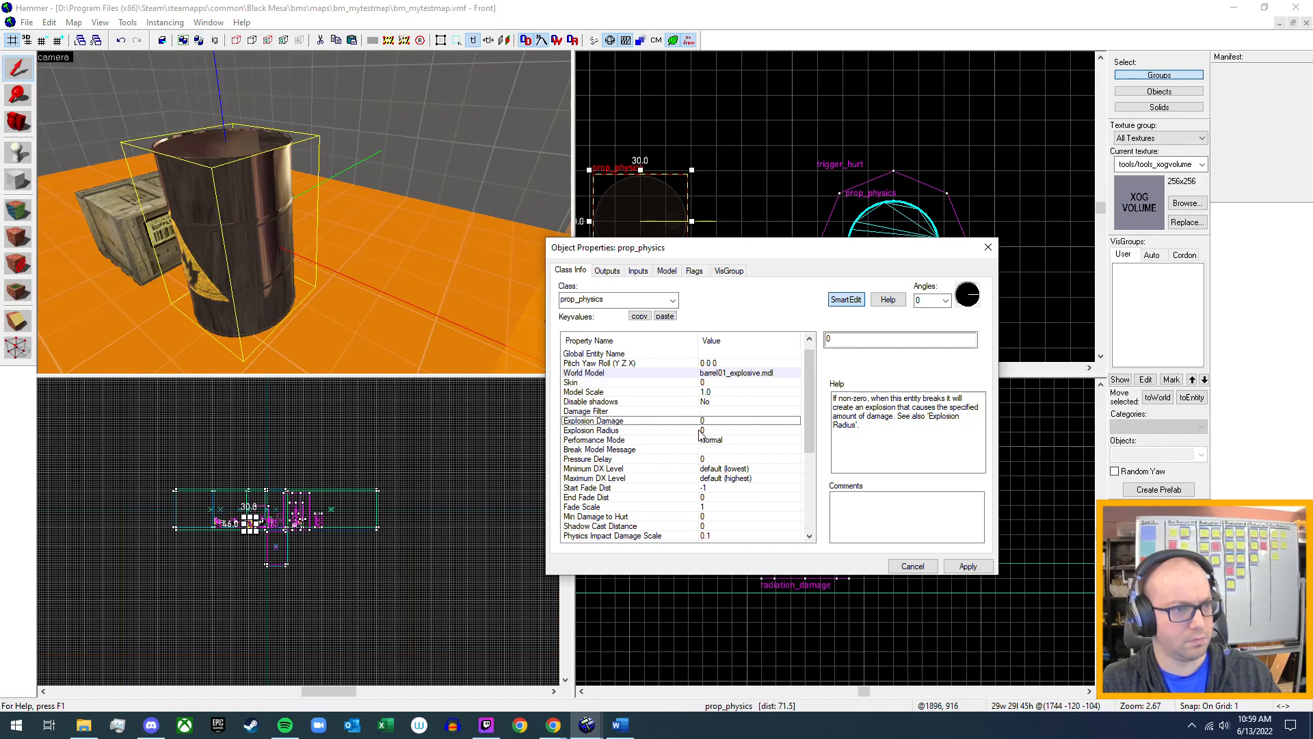
left_click(701, 431)
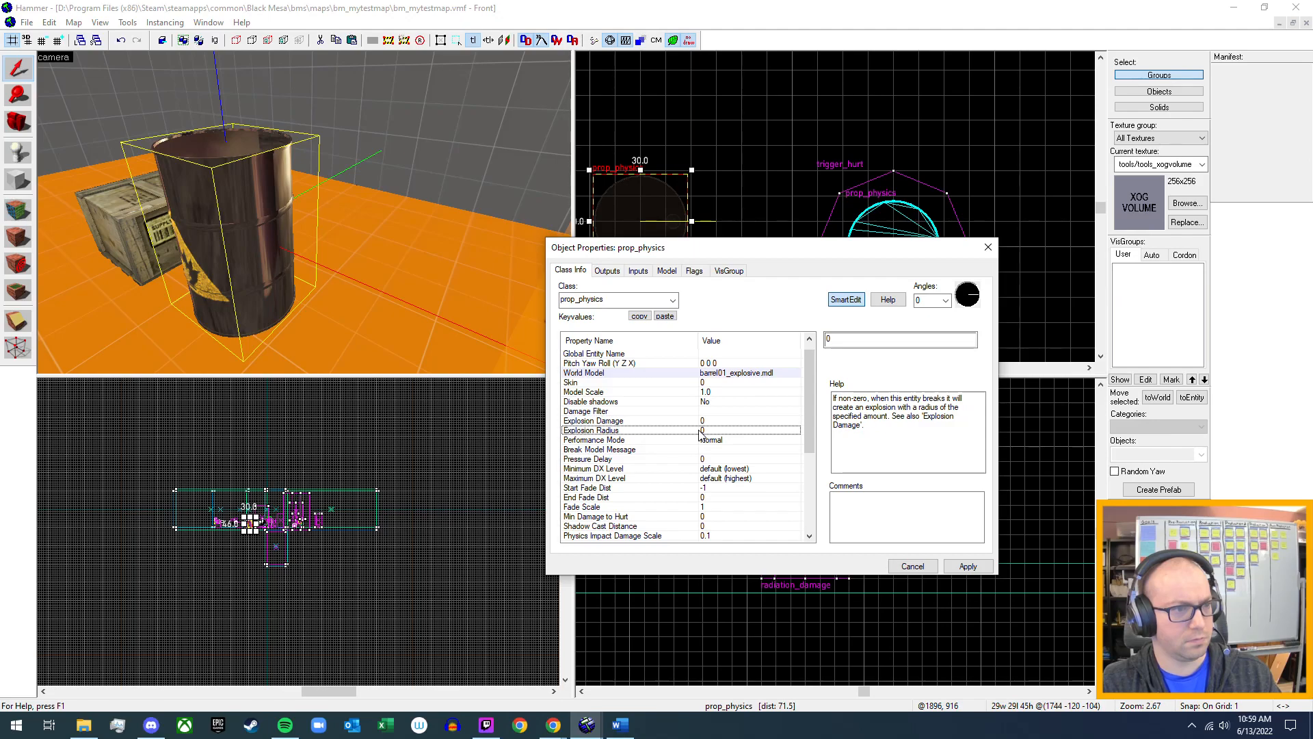
left_click(707, 422)
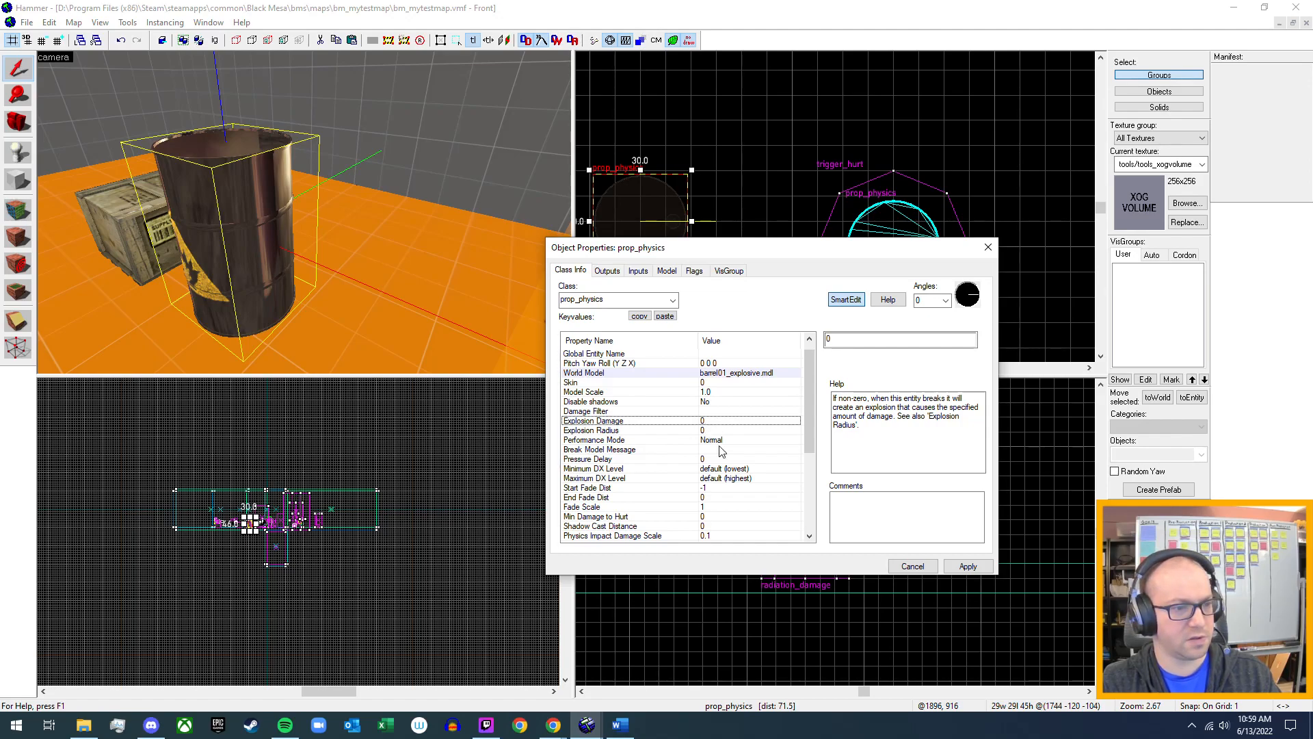
left_click(968, 566)
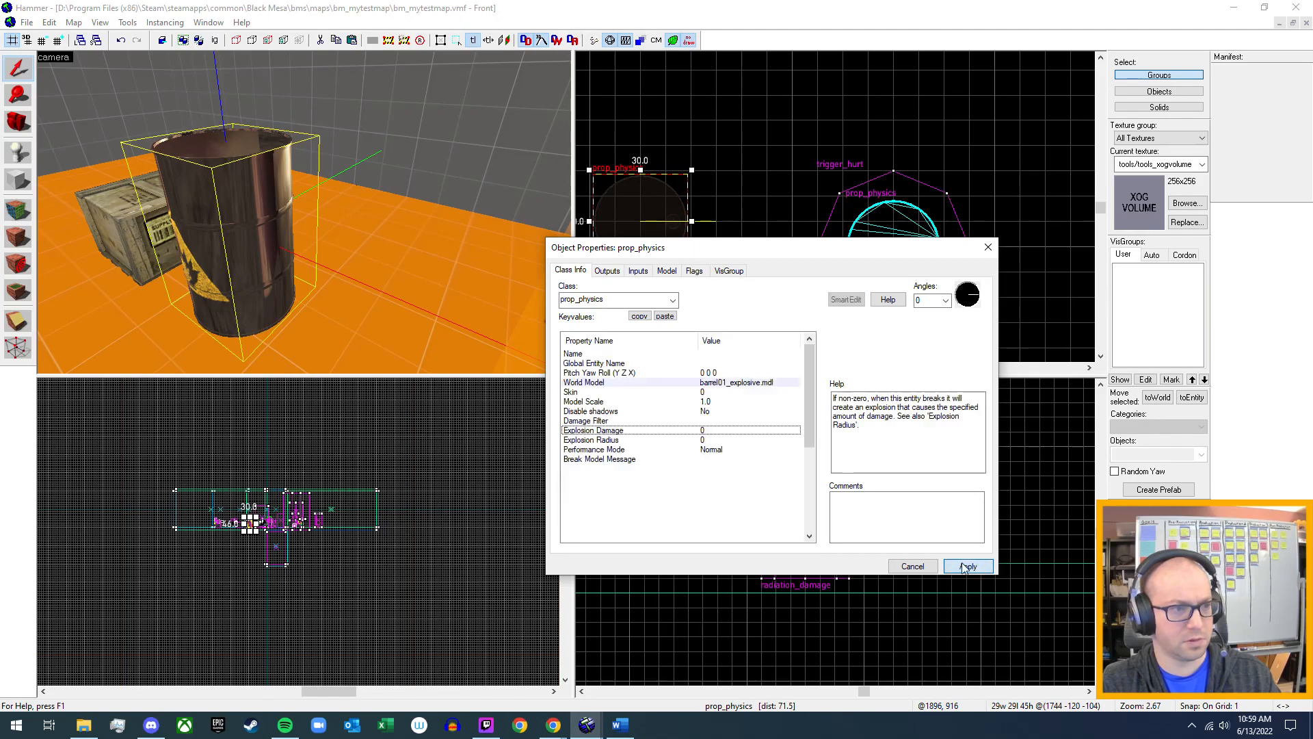
left_click(987, 248)
Inspect the Radioactive_Barrel prop's key values for comparison with the explosive barrel, and close its properties.
key("z")
key("w")
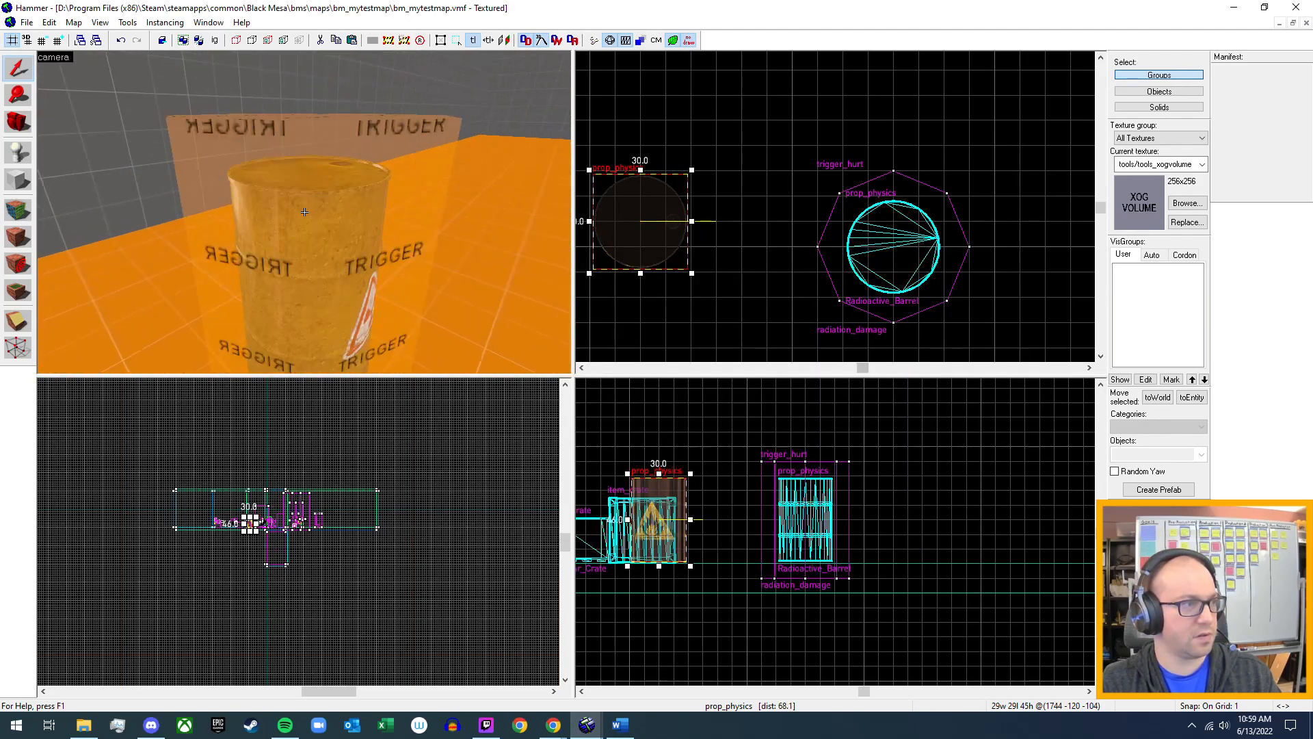
key("z")
left_click(334, 187)
key("alt+Return")
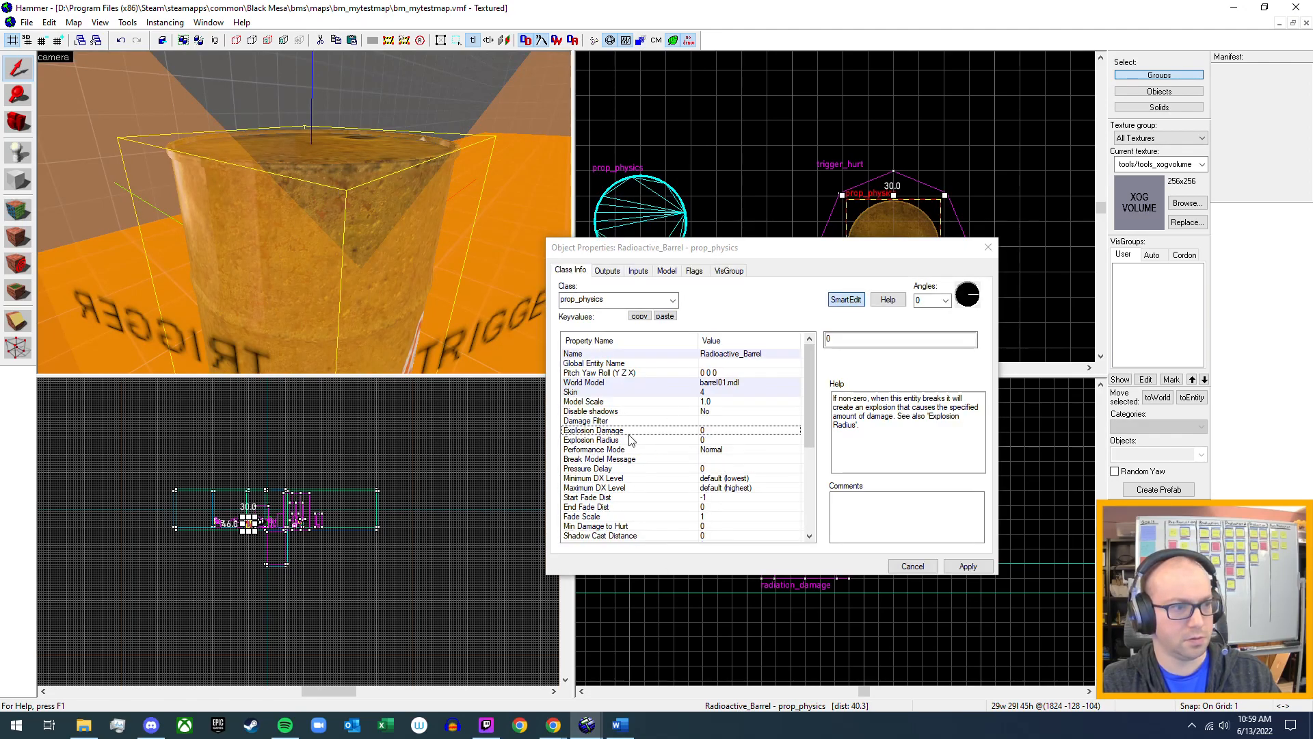
scroll(643, 467, "down", 5)
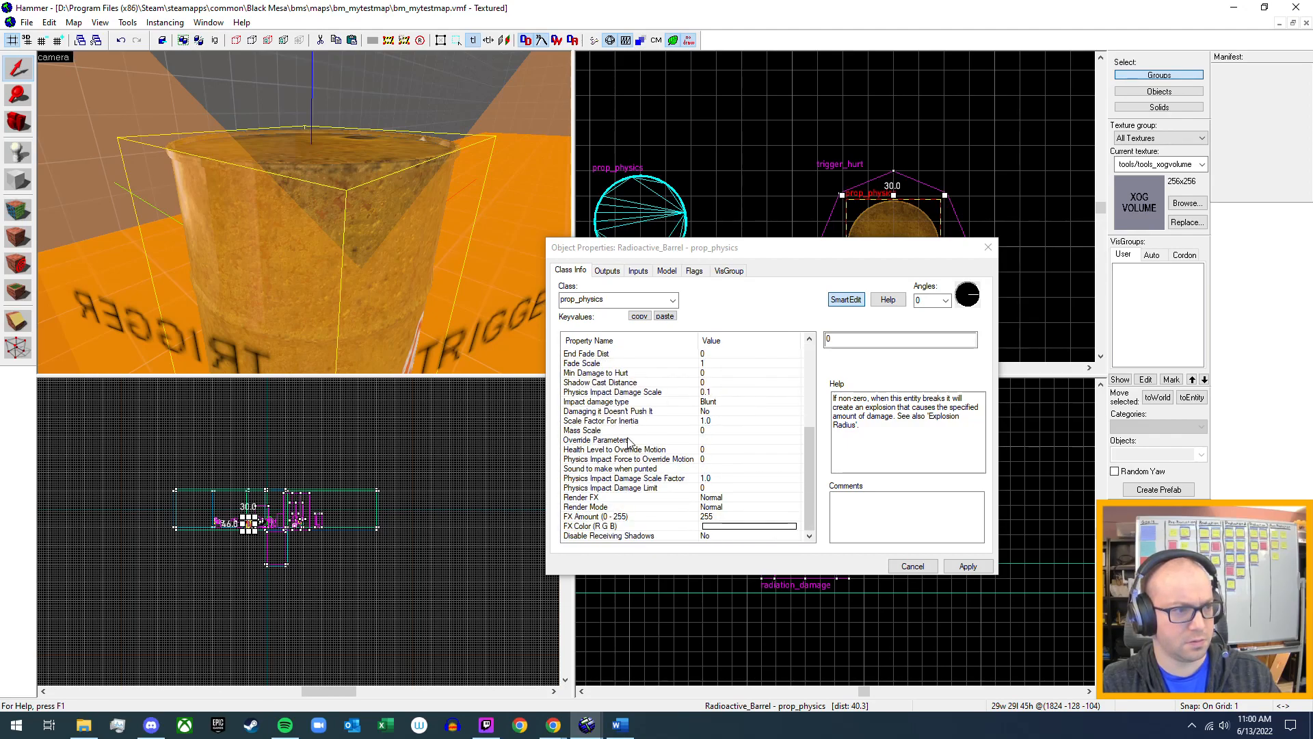
scroll(629, 443, "up", 5)
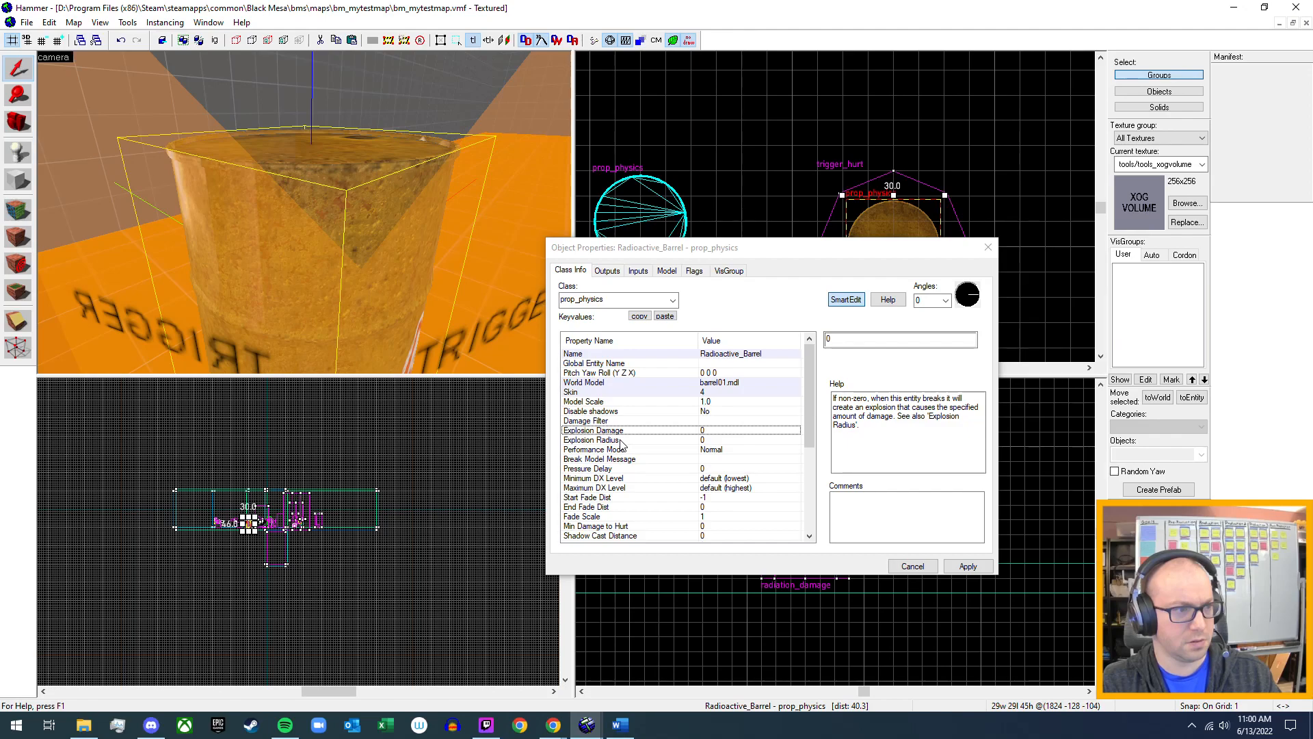
left_click(988, 247)
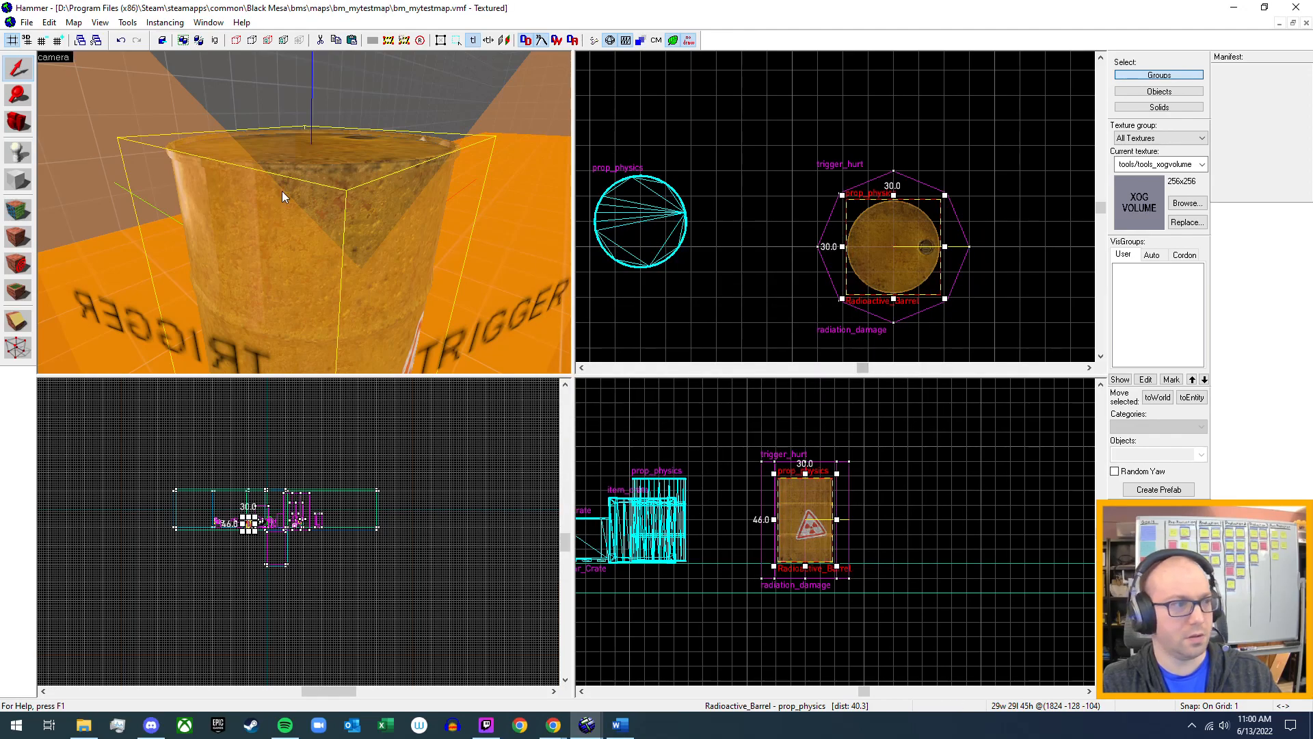
Select the radiation_damage trigger_hurt together with the Radioactive_Barrel prop inside it, leaving no properties dialog open.
scroll(305, 212, "down", 5)
scroll(305, 212, "down", 2)
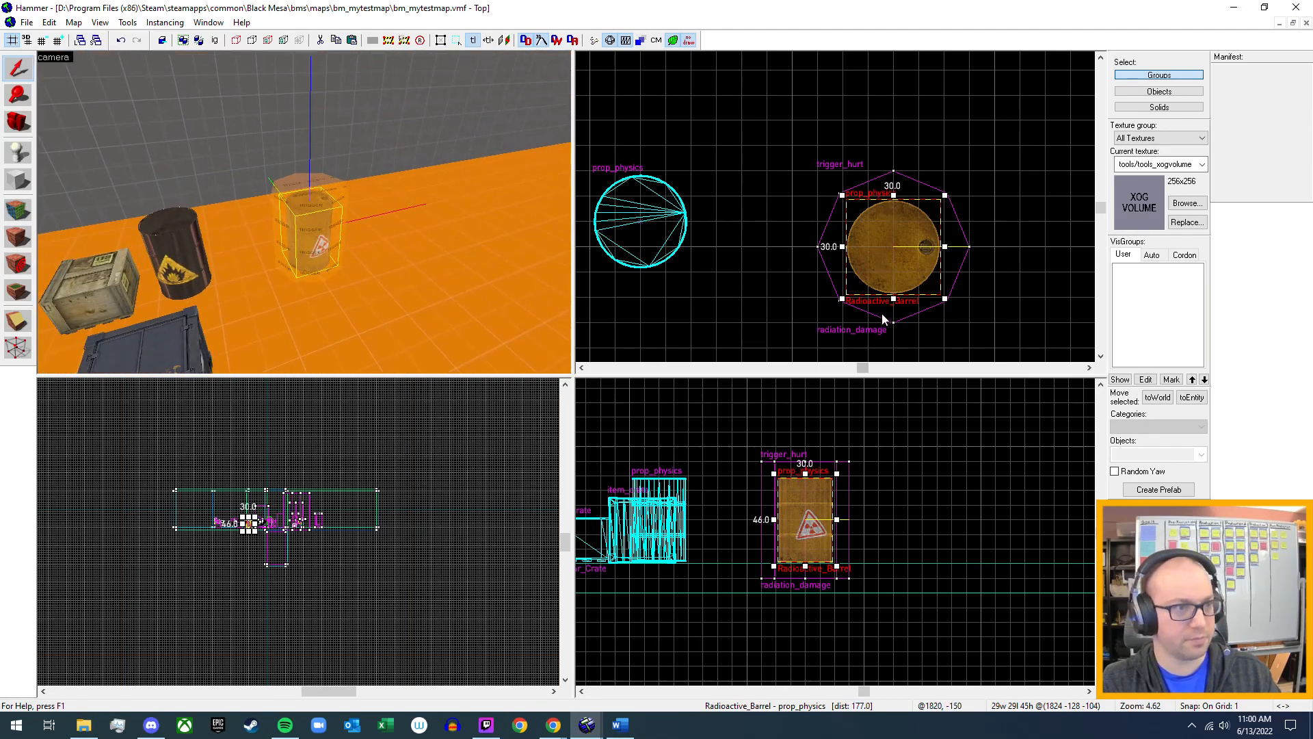
mouse_move(901, 248)
left_mouse_down("shift")
mouse_move(1045, 254)
mouse_move(895, 251)
left_mouse_up("shift")
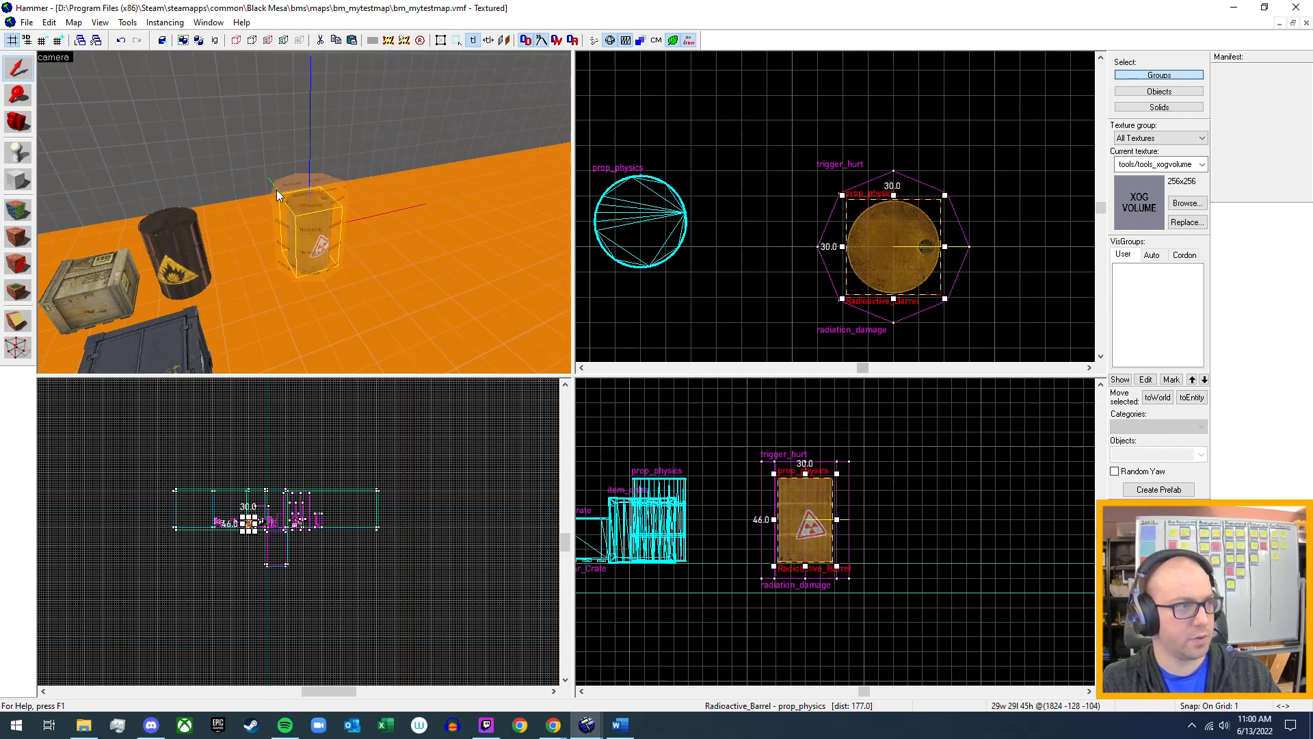
left_click(289, 187)
key("alt+Return")
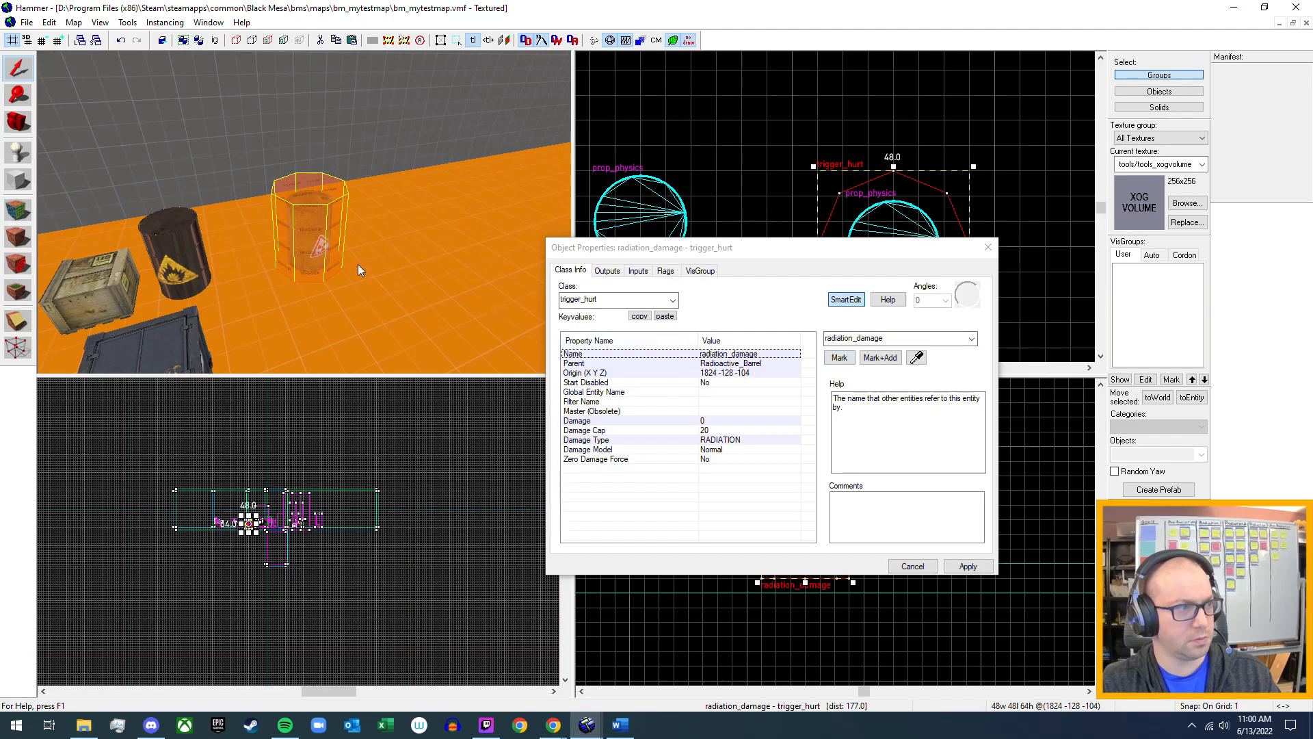
key("z")
key("w")
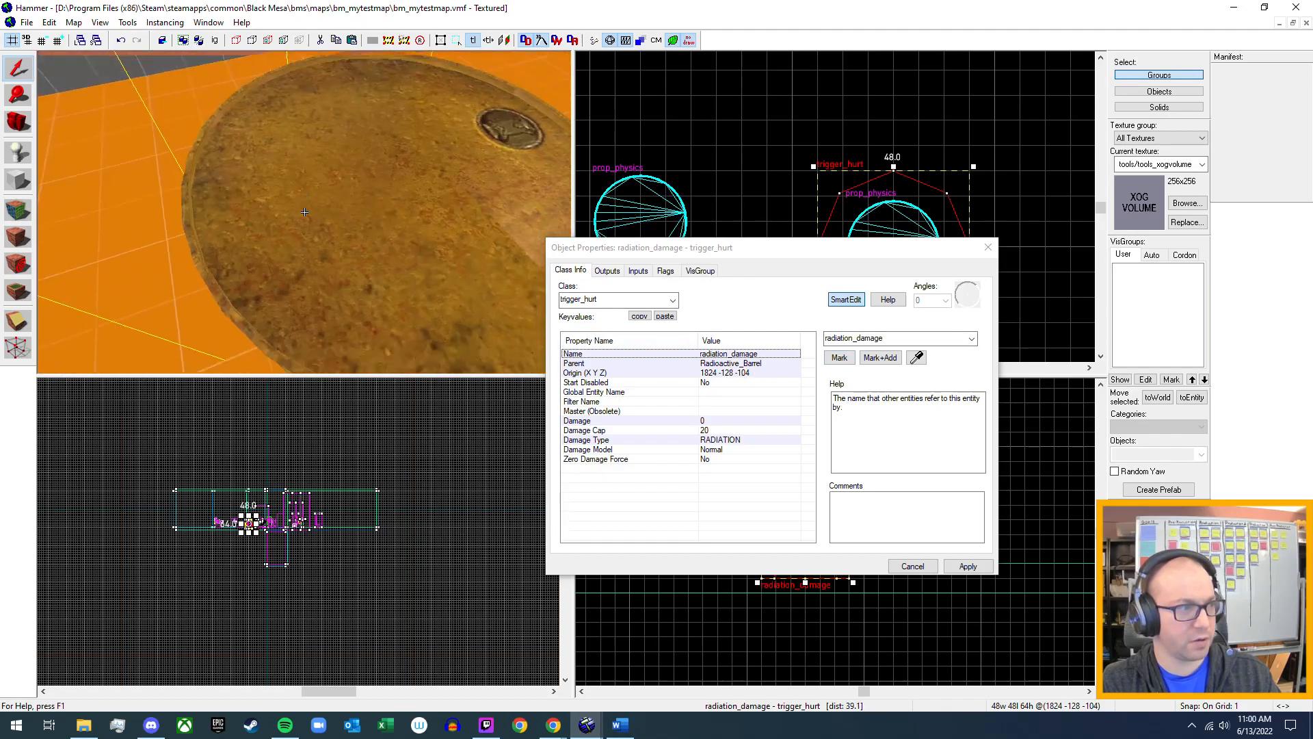
key("z")
left_click(306, 215, "ctrl")
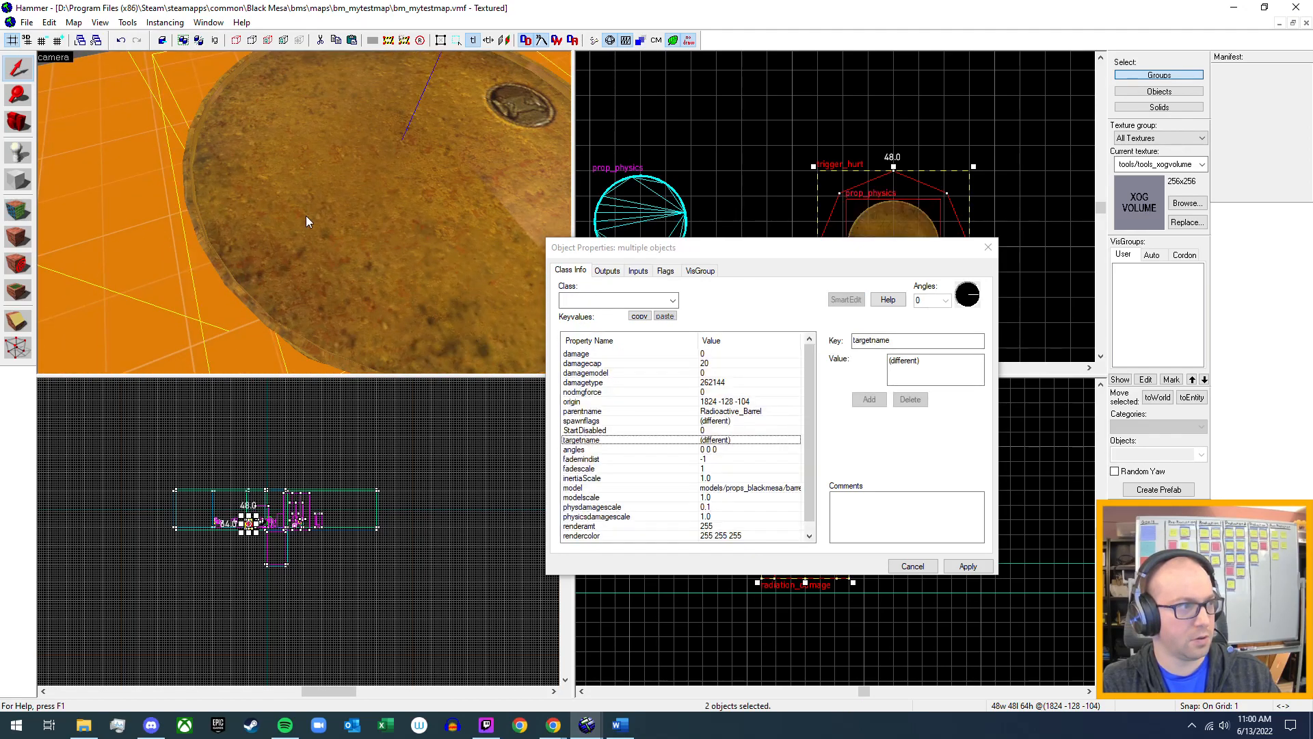
left_click(988, 247)
Move the selected radioactive barrel and its radiation trigger 160 units along X, away from the explosive barrel.
scroll(305, 212, "down", 5)
scroll(304, 212, "up", 3)
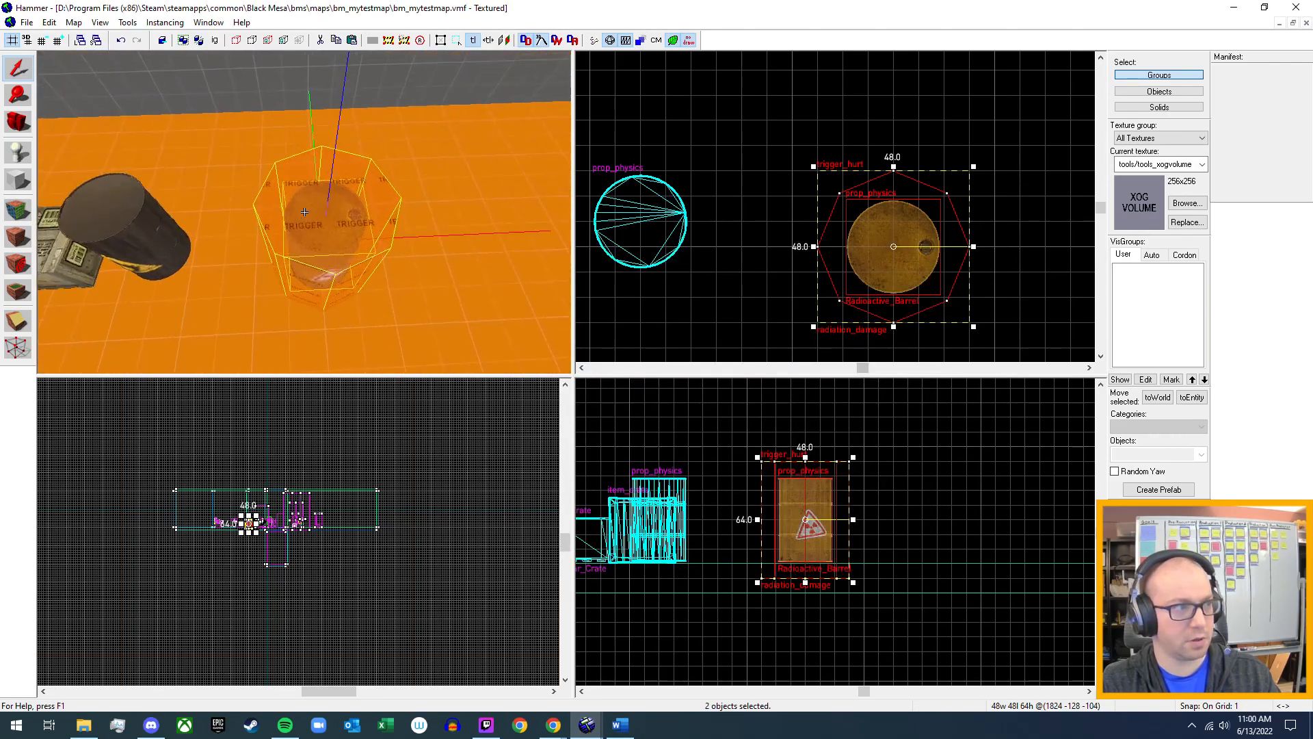
scroll(906, 276, "down", 3)
middle_click_drag(964, 268, 836, 220)
left_click_drag(774, 216, 976, 207)
Check the space around the explosive barrel and save the test map.
key("z")
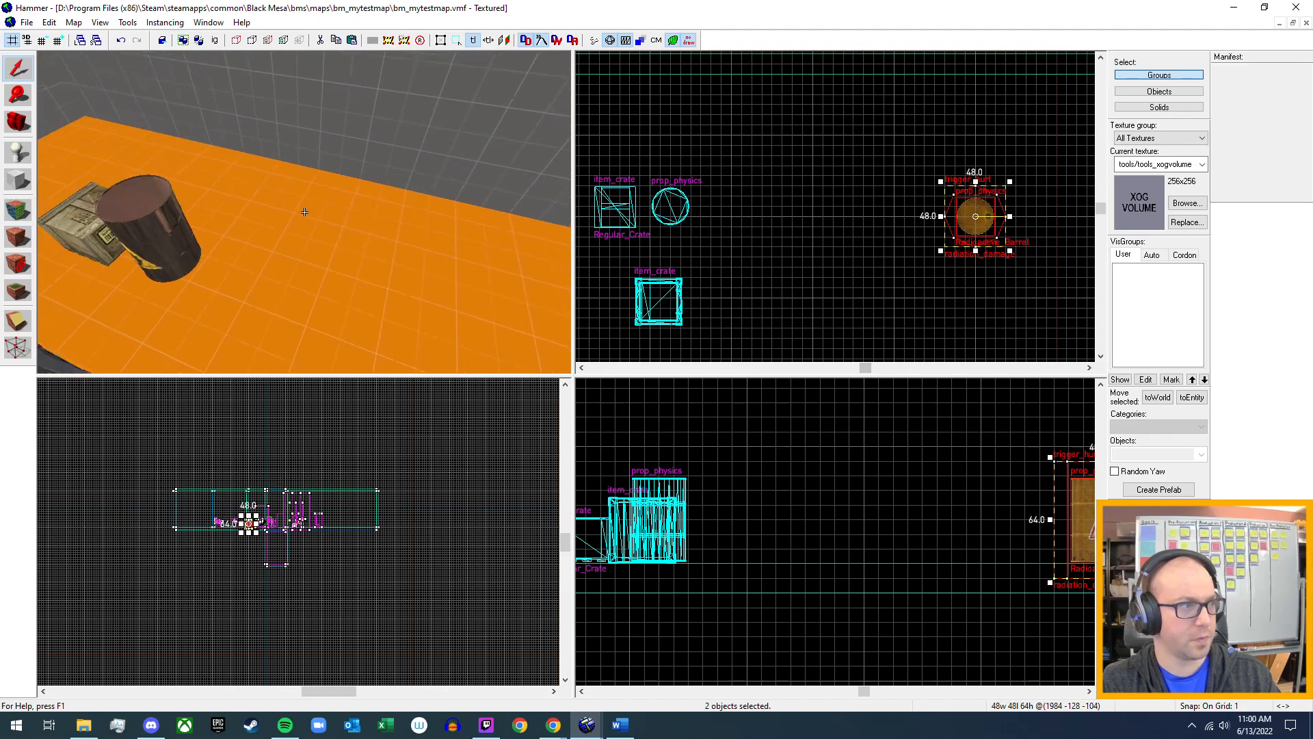
key("z")
left_click(26, 23)
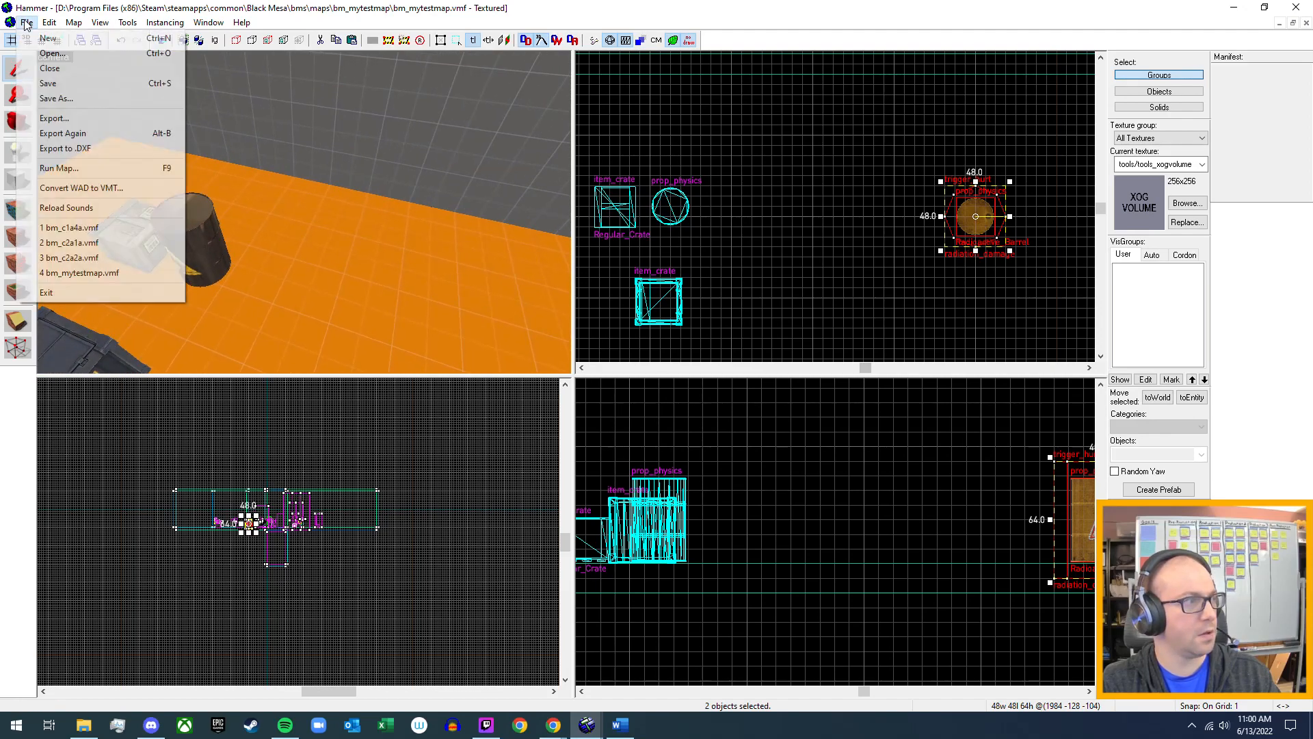
left_click(50, 83)
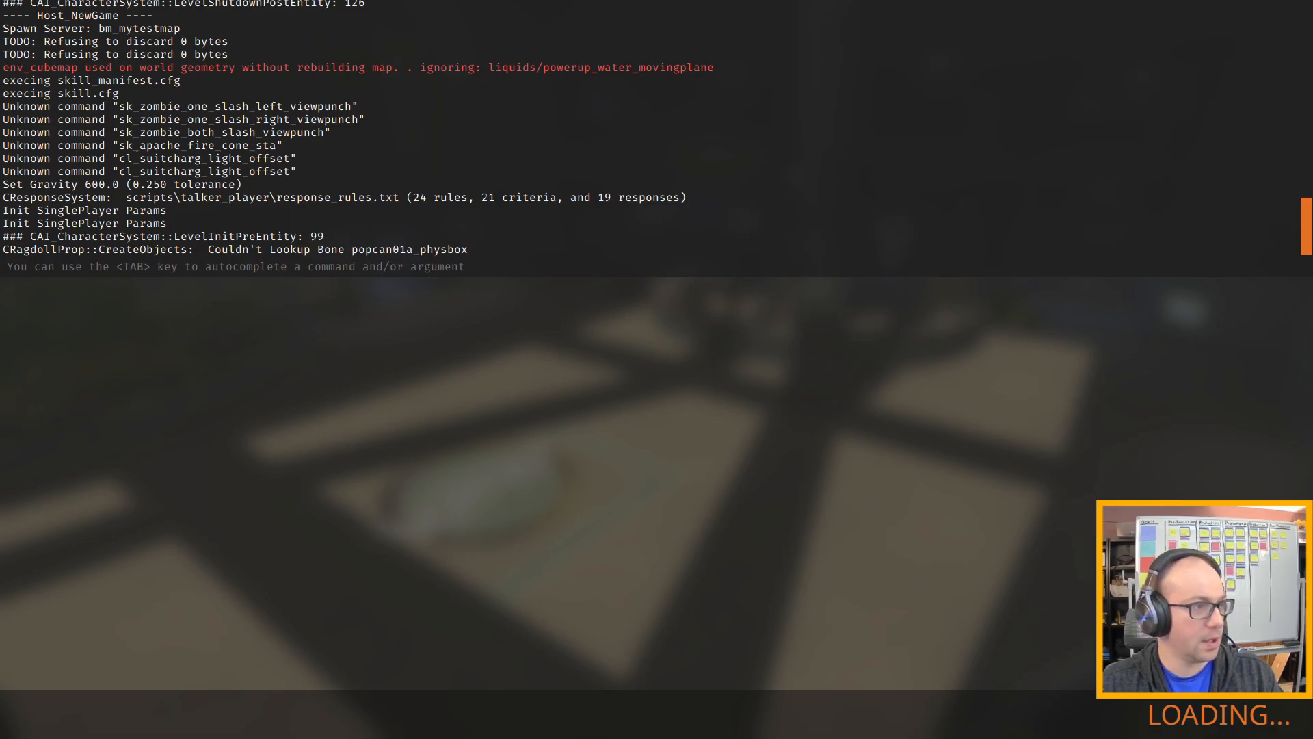
Walk through bm_mytestmap in the running game up to the explosive barrel beside the wooden supply crate.
key("w")
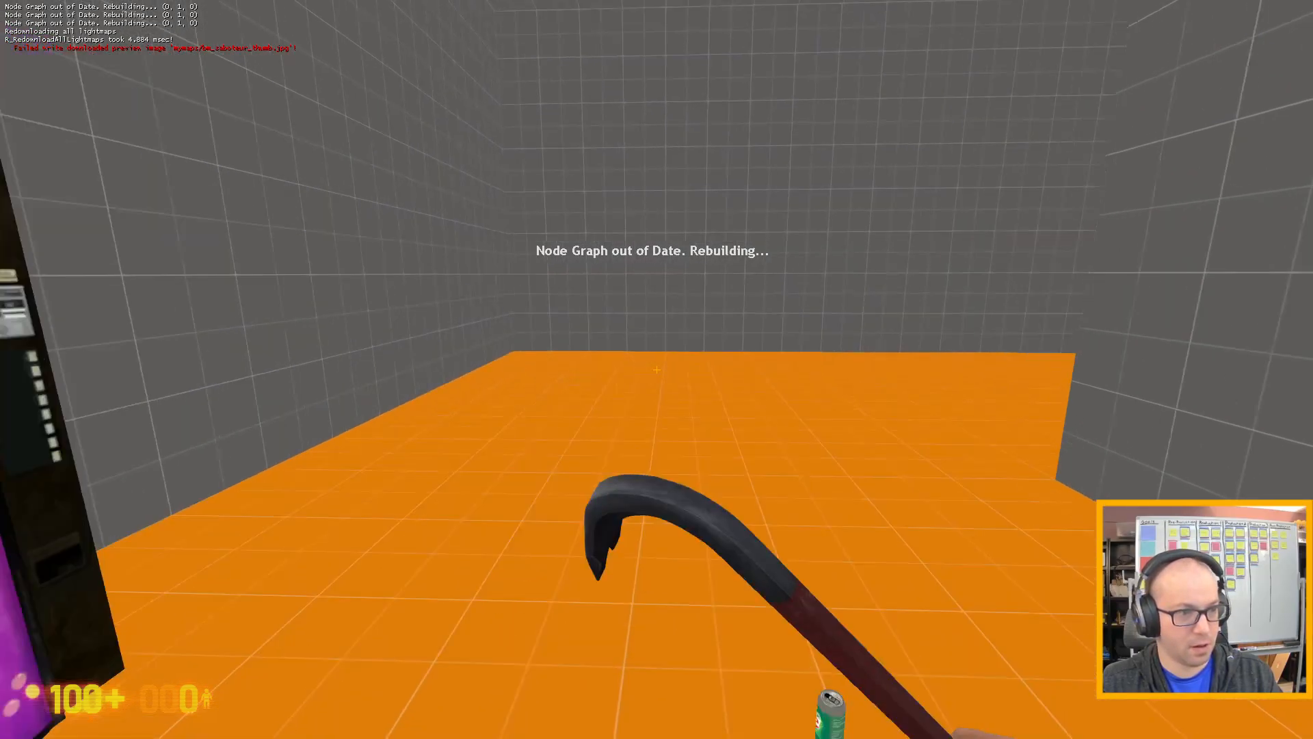
key("w")
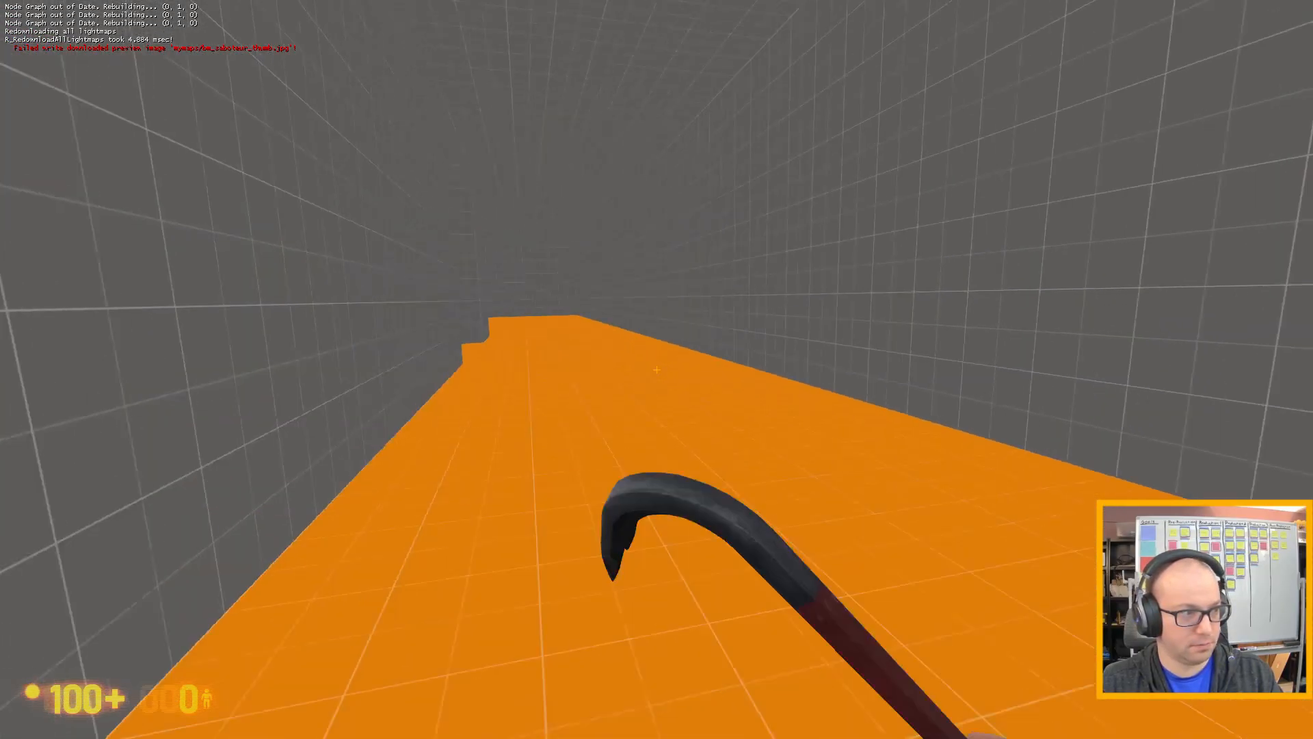
key("w")
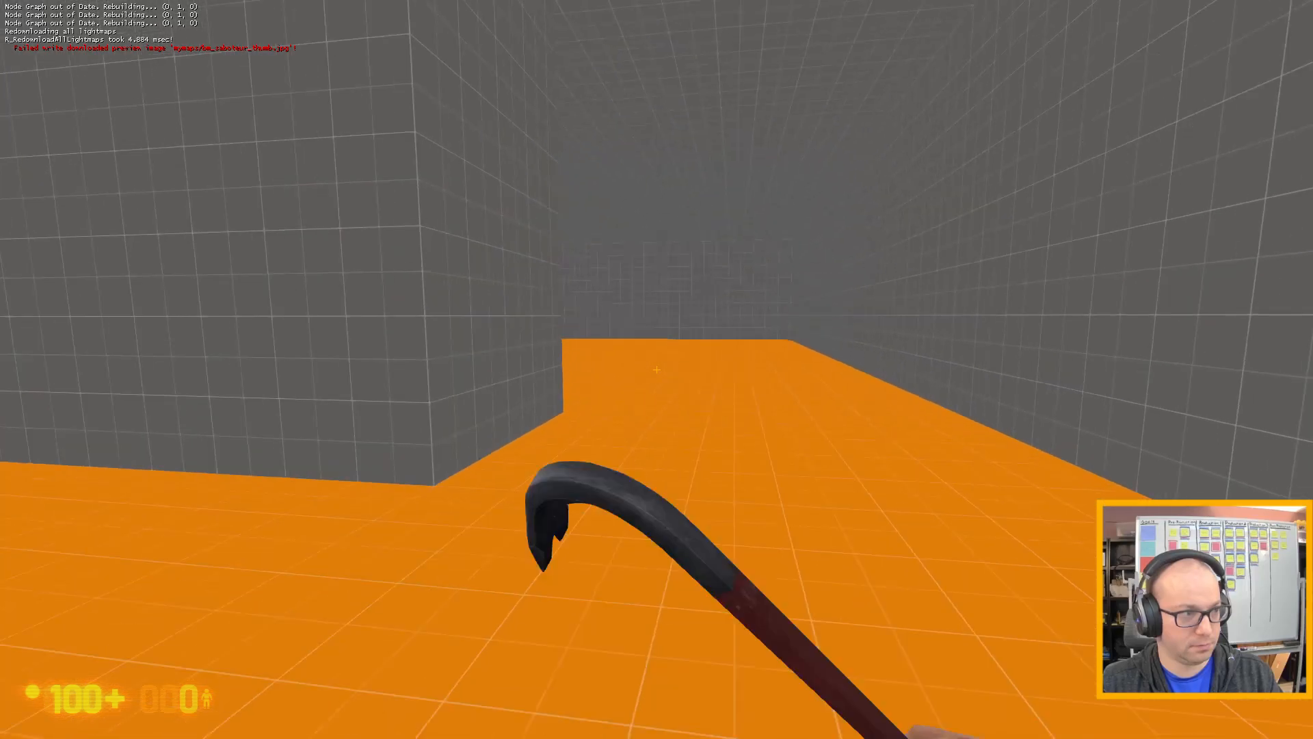
key("w")
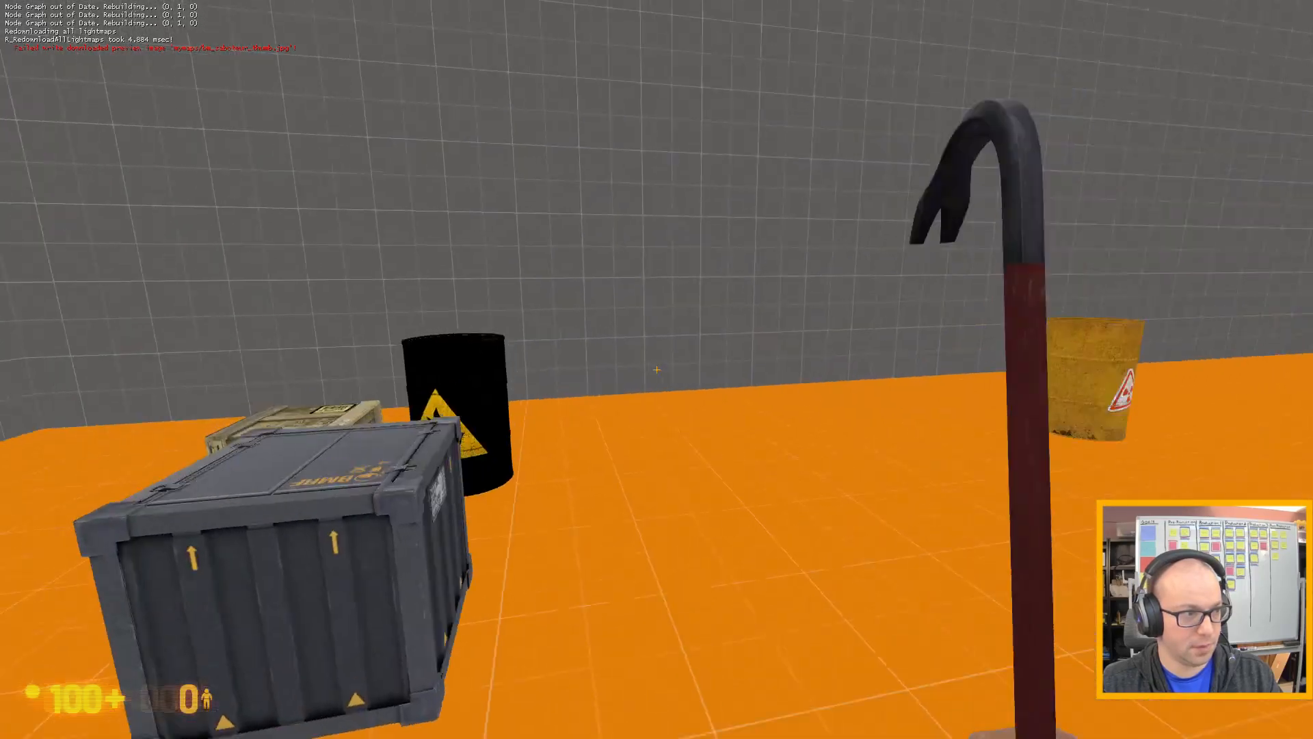
key("w")
key("s")
key("w")
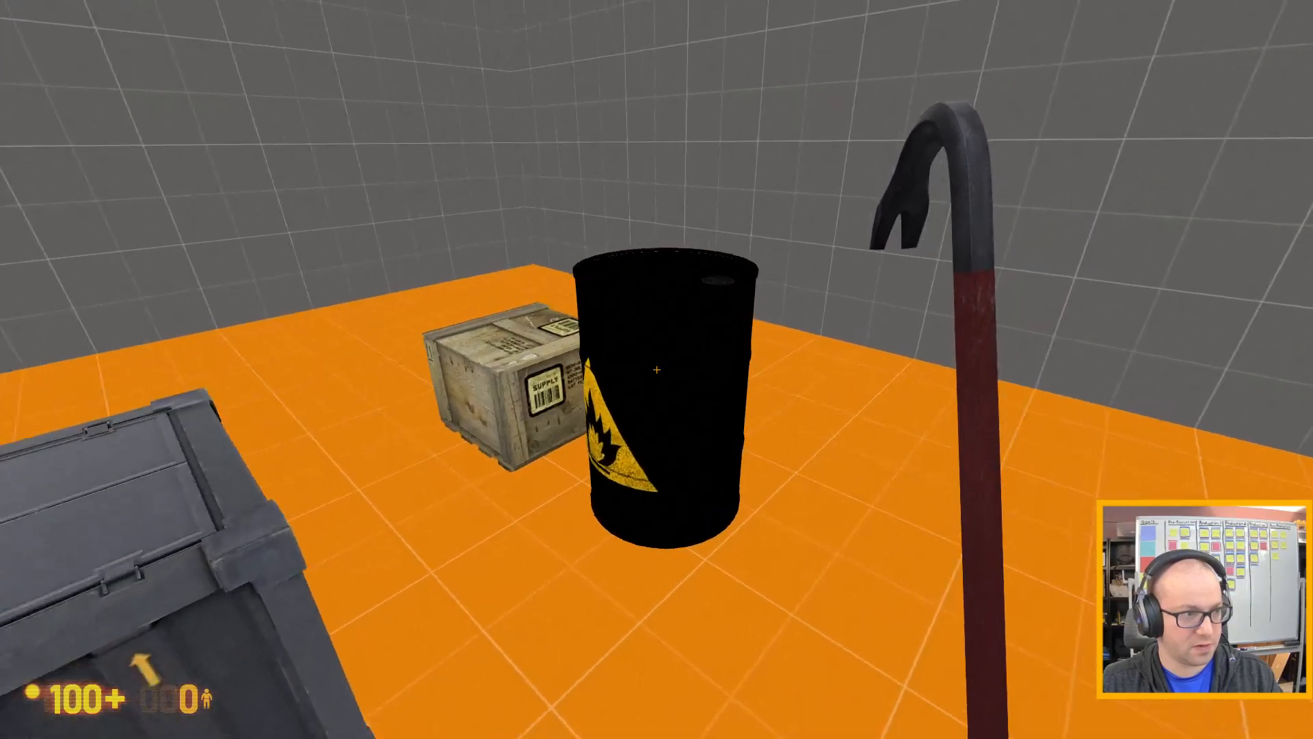
Hit the explosive barrel beside the wooden supply crate with the crowbar until it detonates, and back away from the blast spot.
left_click(657, 369)
left_click(656, 370)
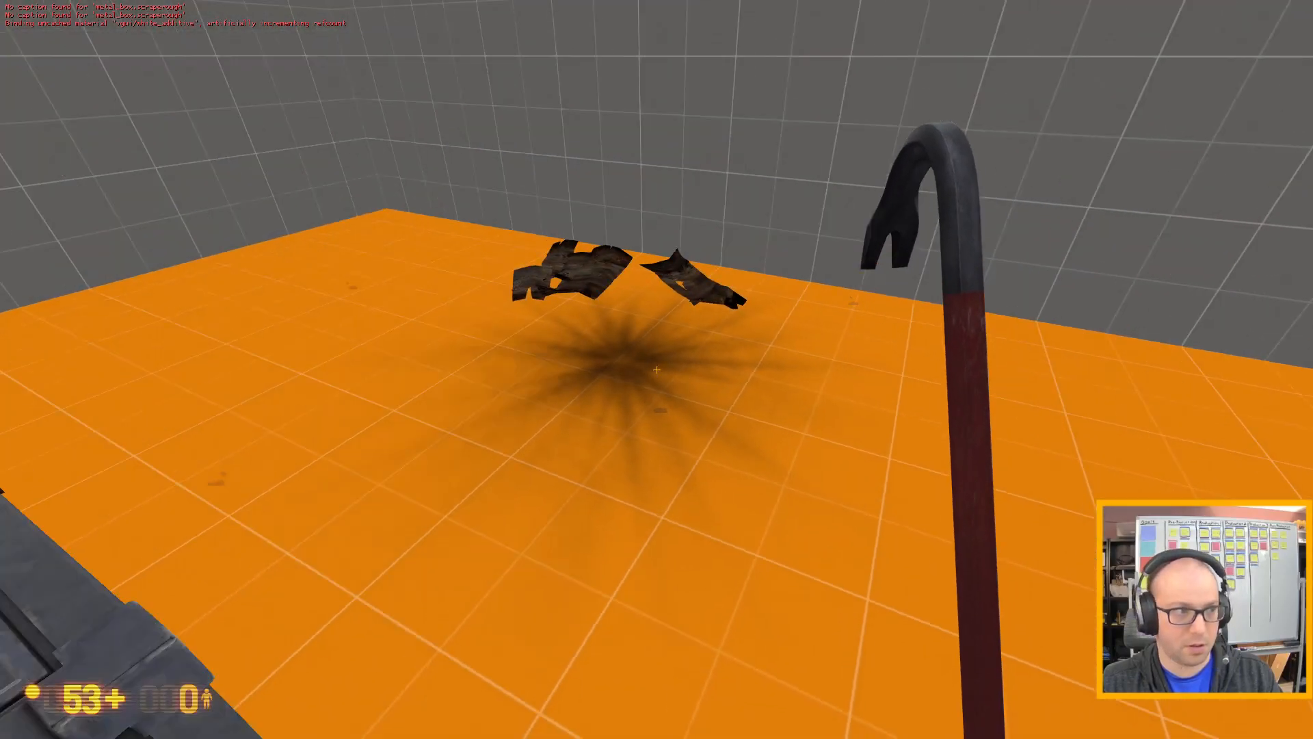
key("s")
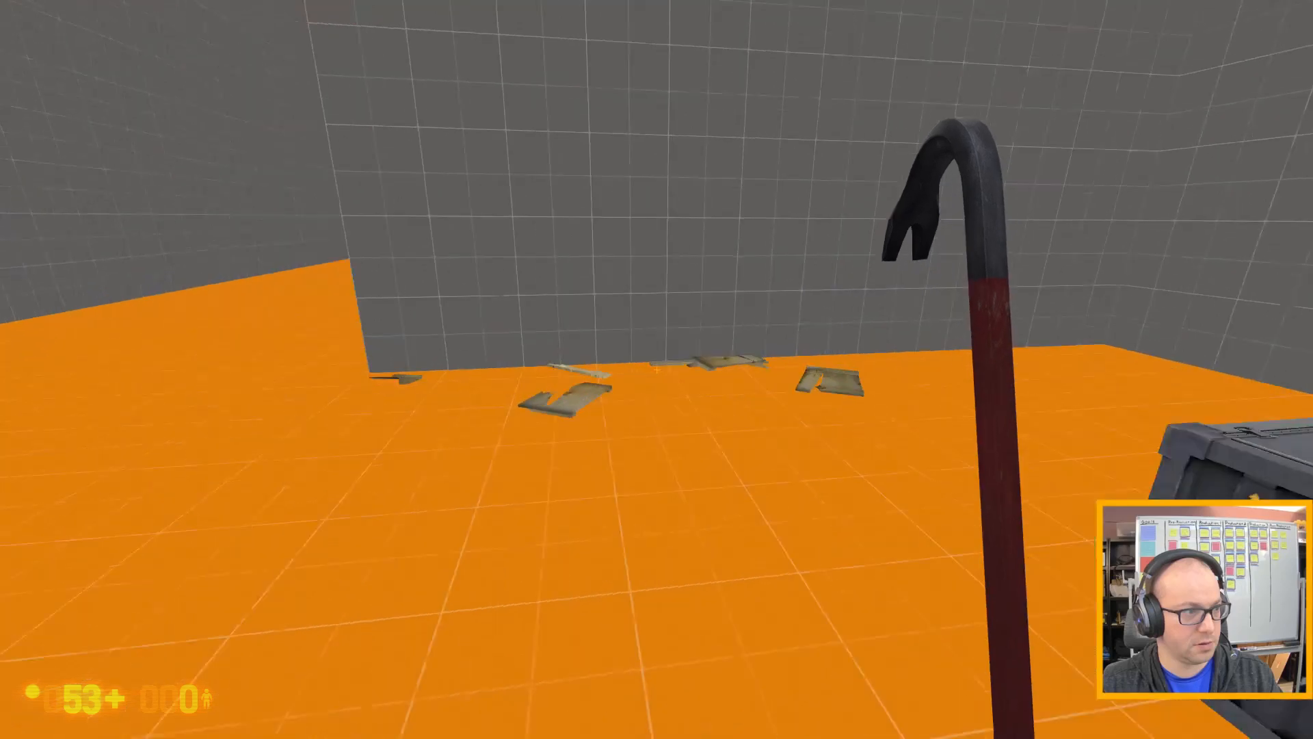
Approach the yellow radioactive barrel lying on the floor and strike it repeatedly with the crowbar to test whether it breaks.
key("w")
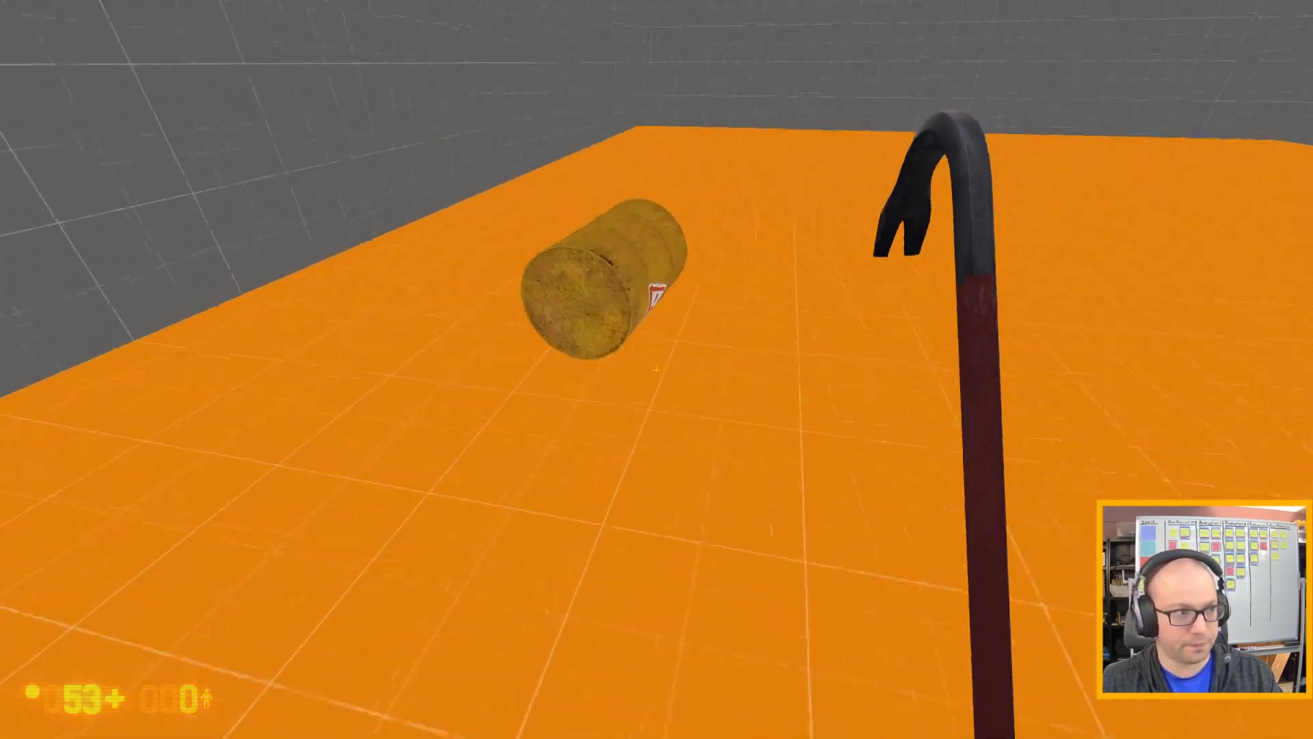
key("w")
left_click(657, 370)
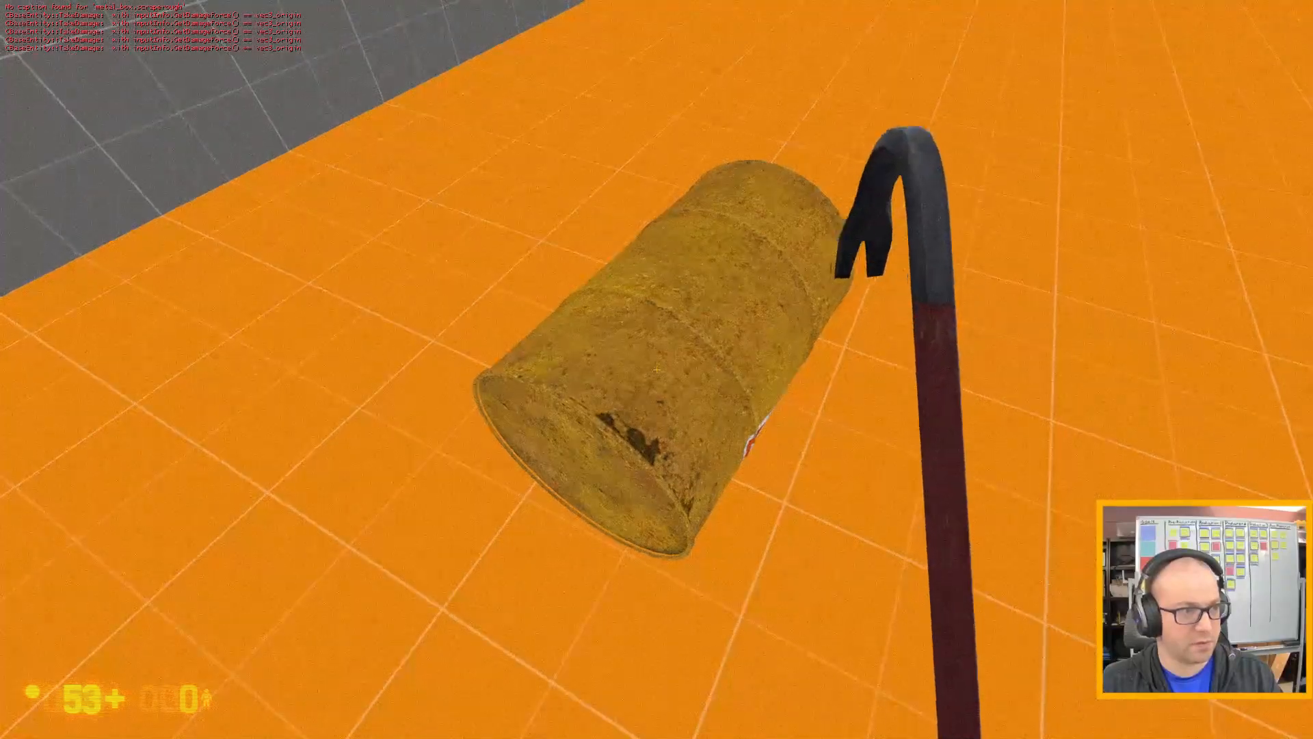
left_click(657, 370)
left_click(657, 370)
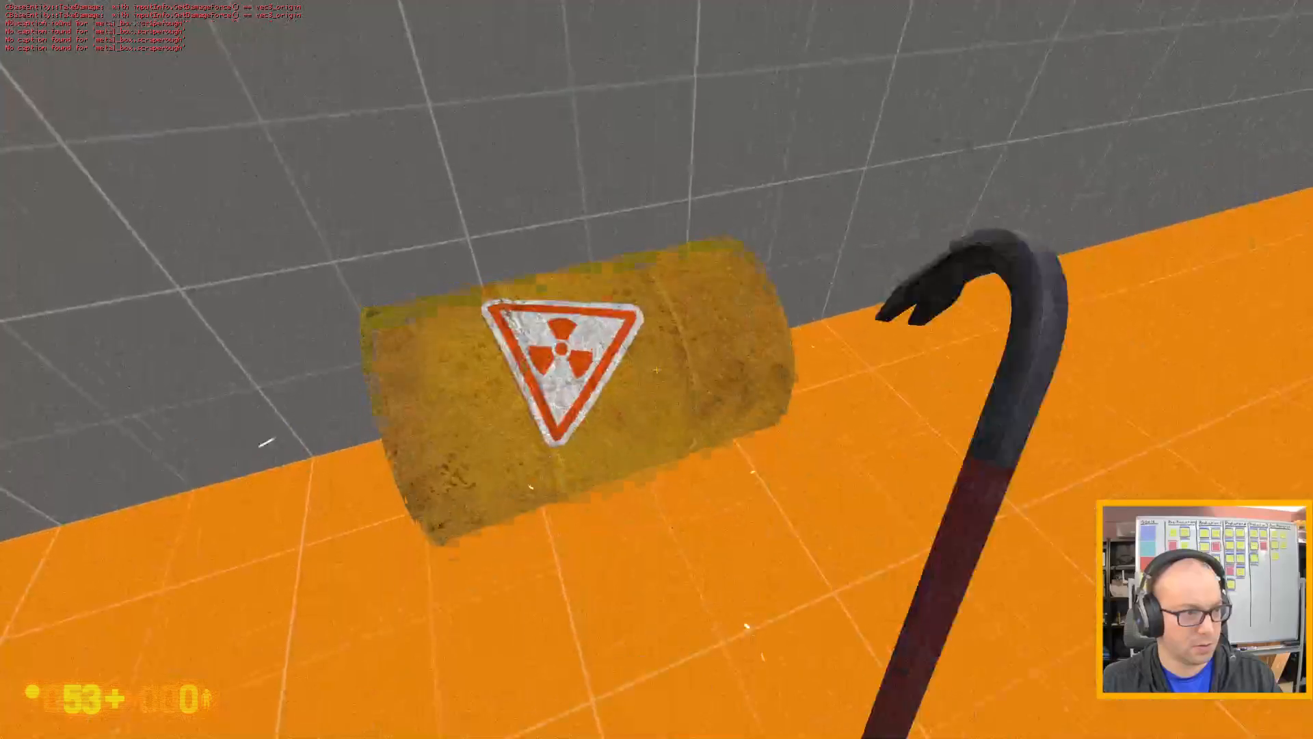
left_click(657, 369)
left_click(656, 369)
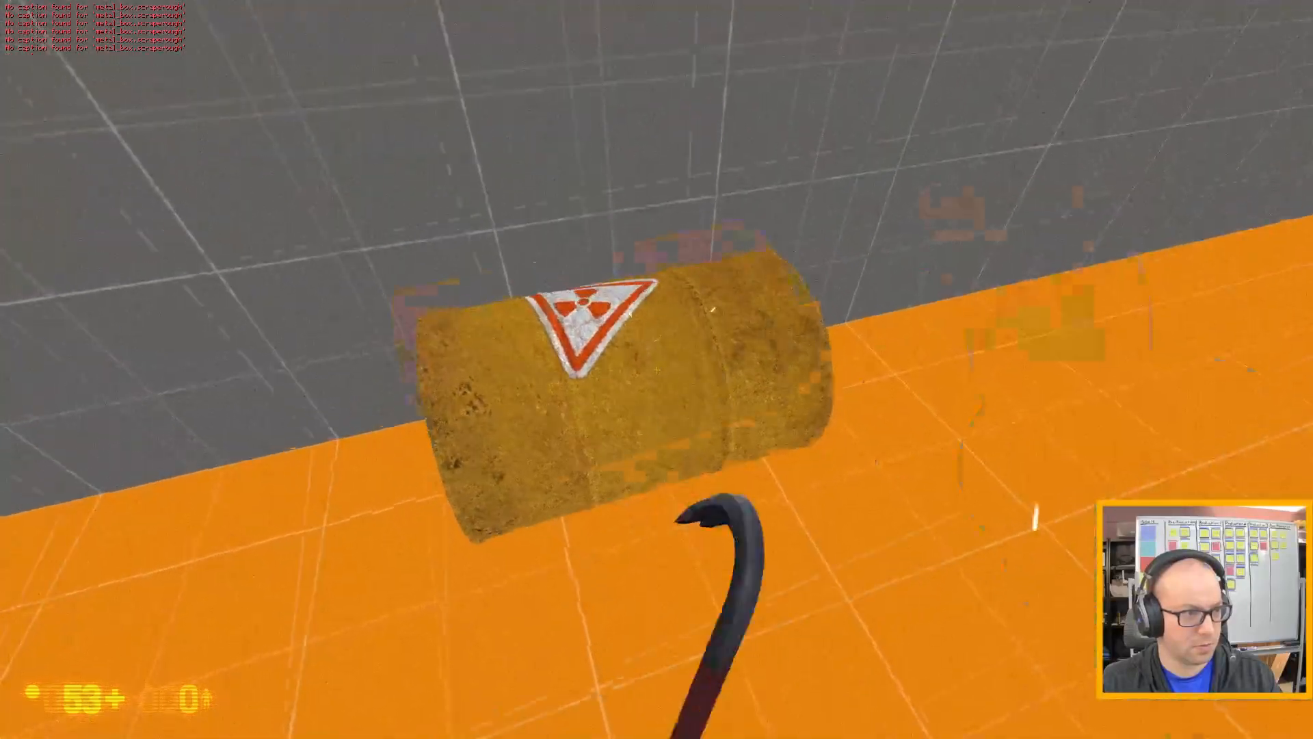
left_click(656, 369)
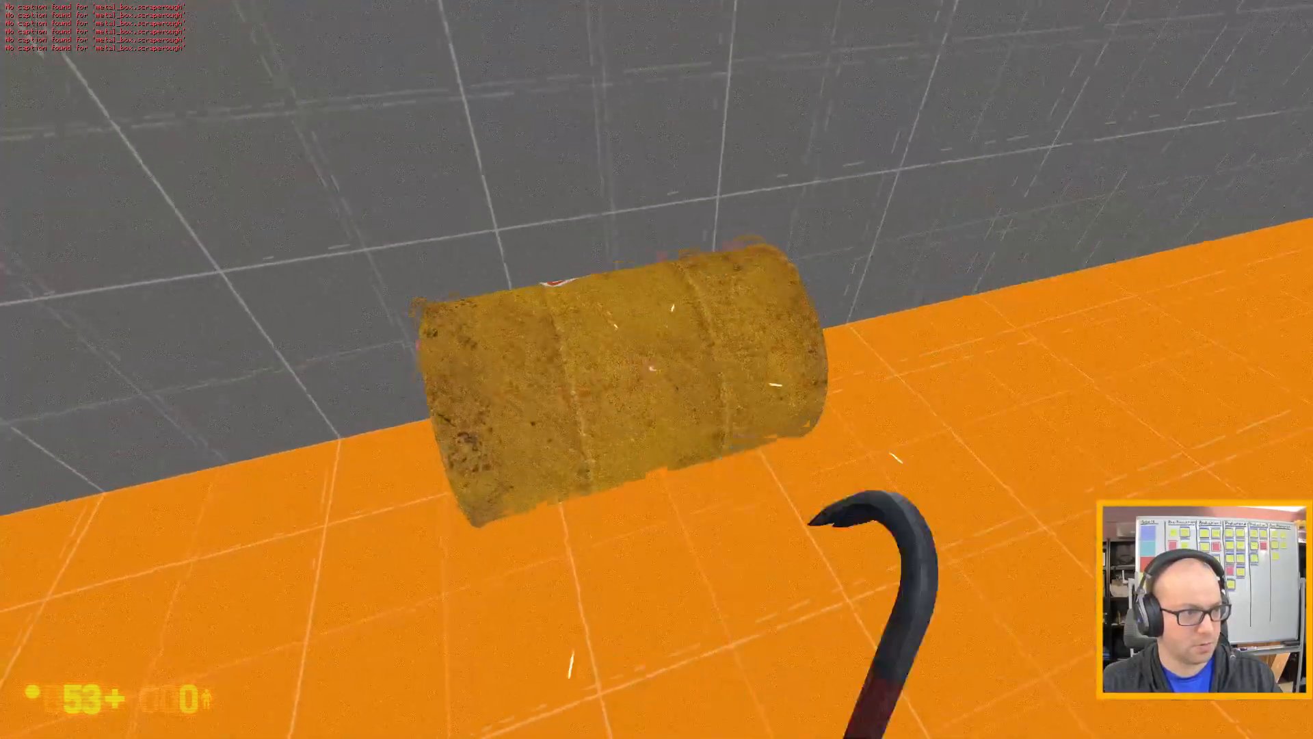
left_click(657, 370)
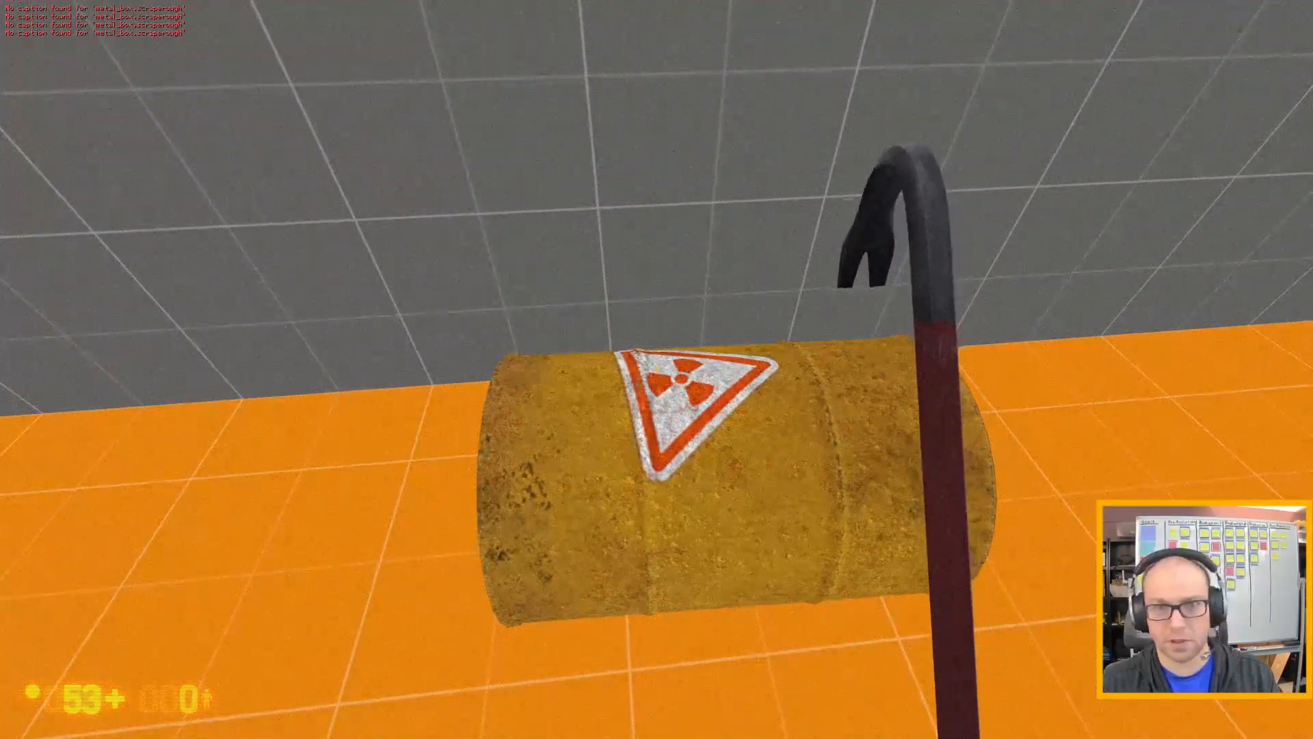
key("s")
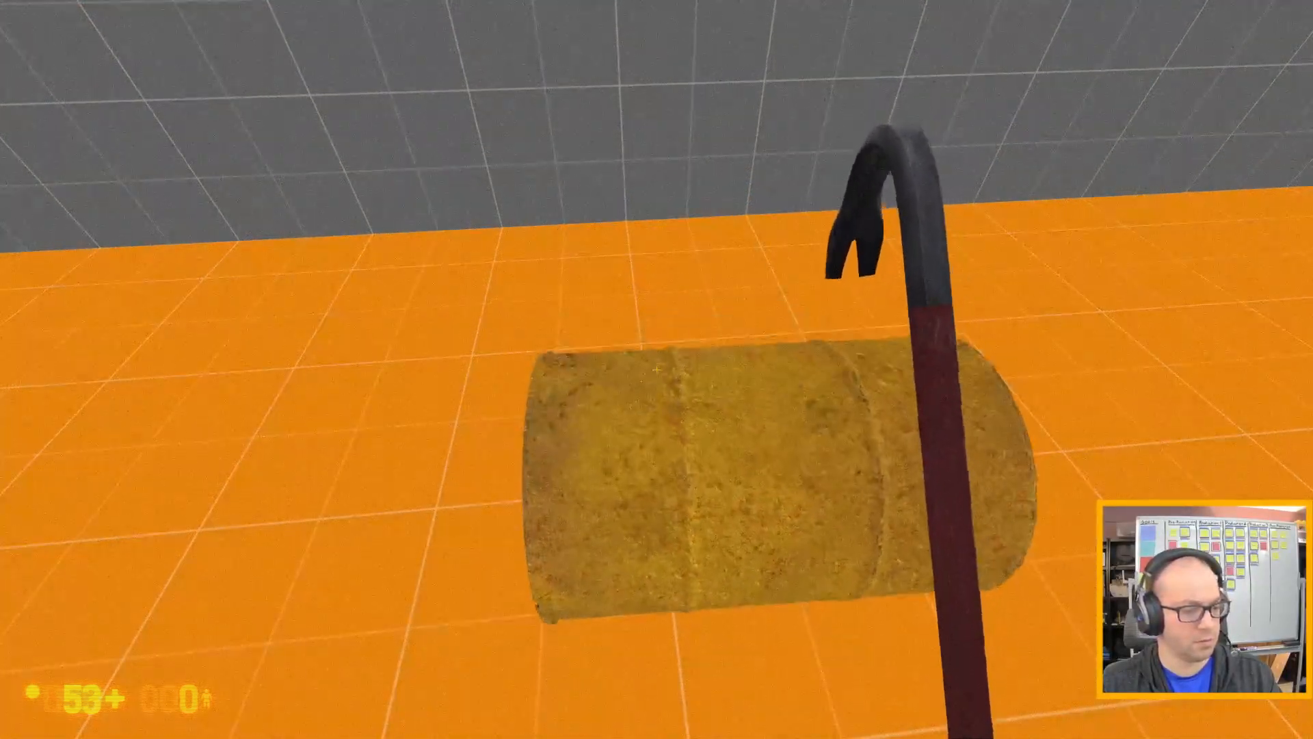
Quit the running game with the quit console command and return to the map in Hammer.
key("grave")
type("quit")
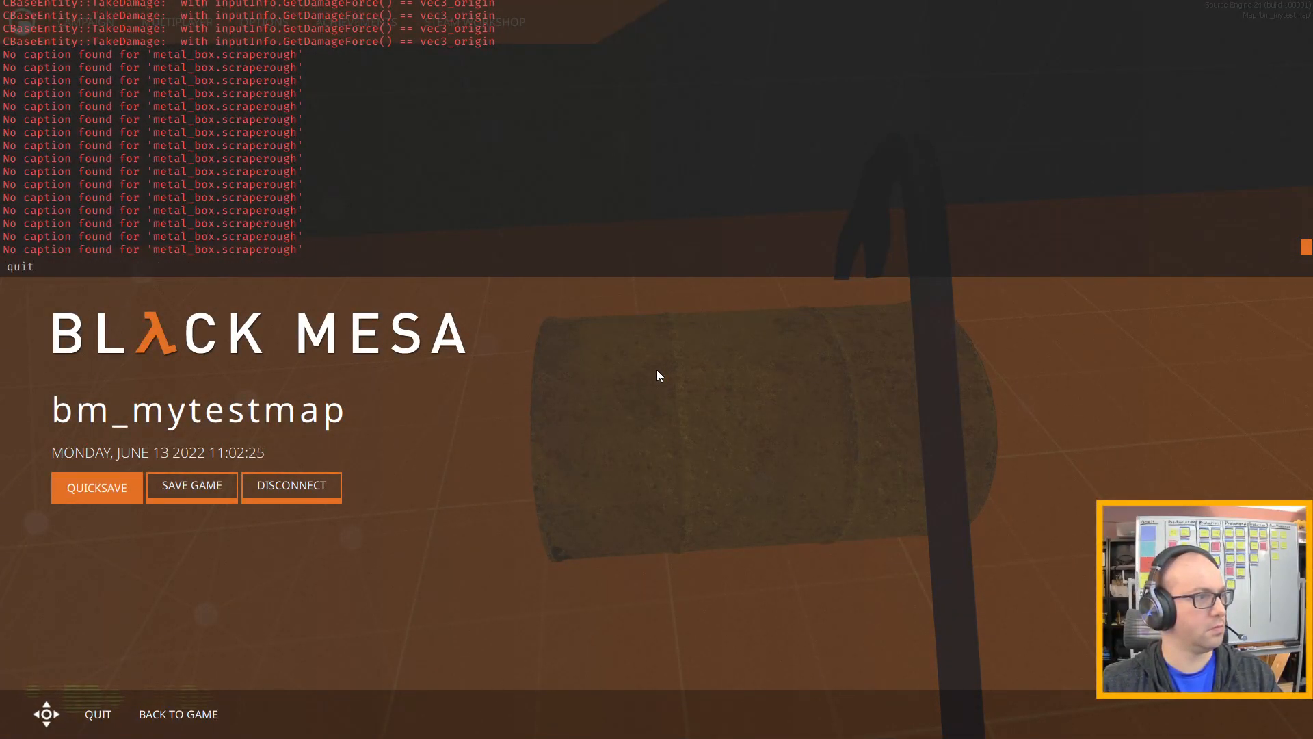
key("Return")
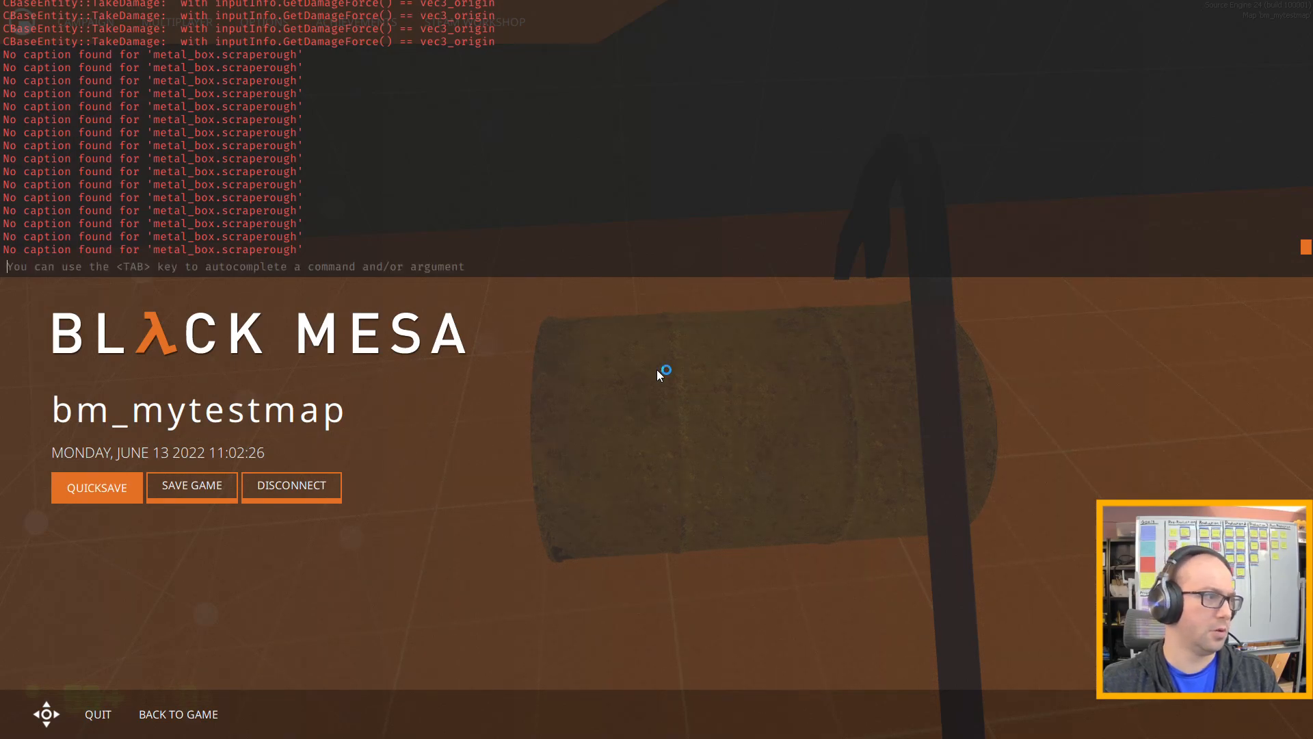
left_click(704, 446)
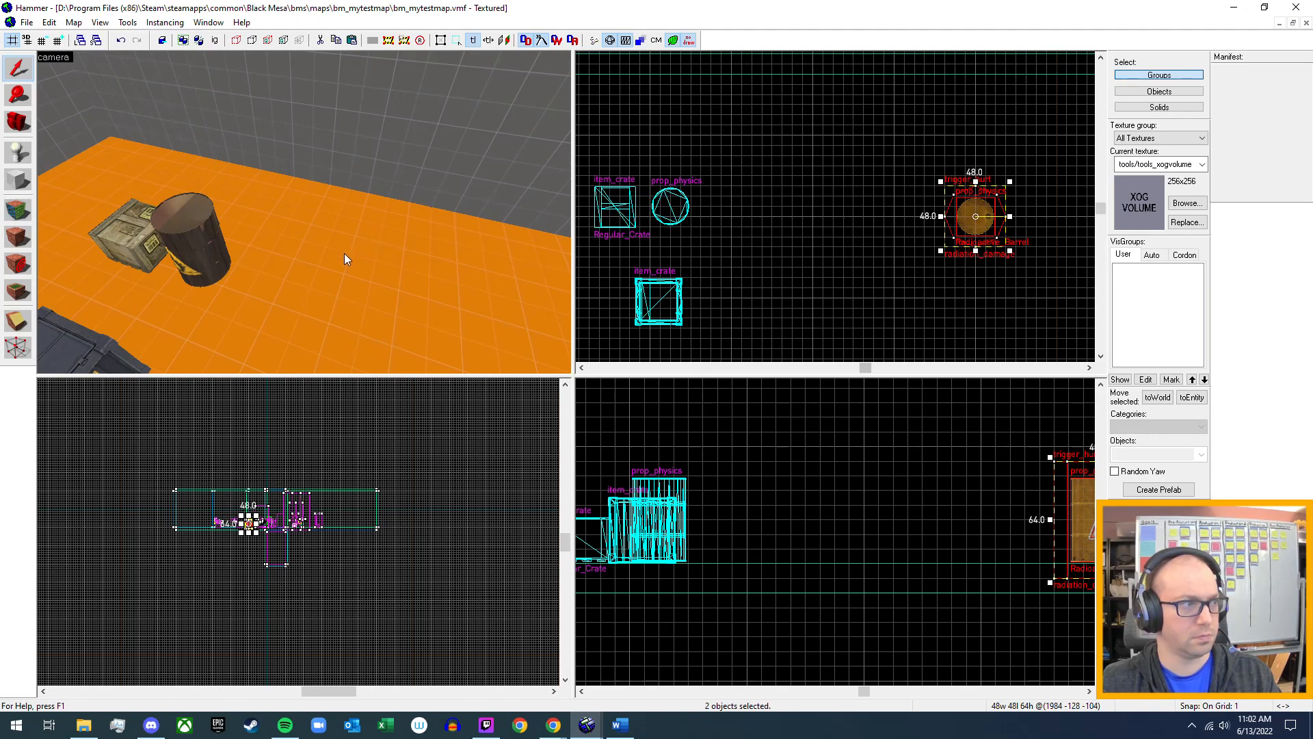
Select only the Radioactive_Barrel prop, without its radiation trigger, and set its Explosion Damage to 10.
key("ctrl+shift+e")
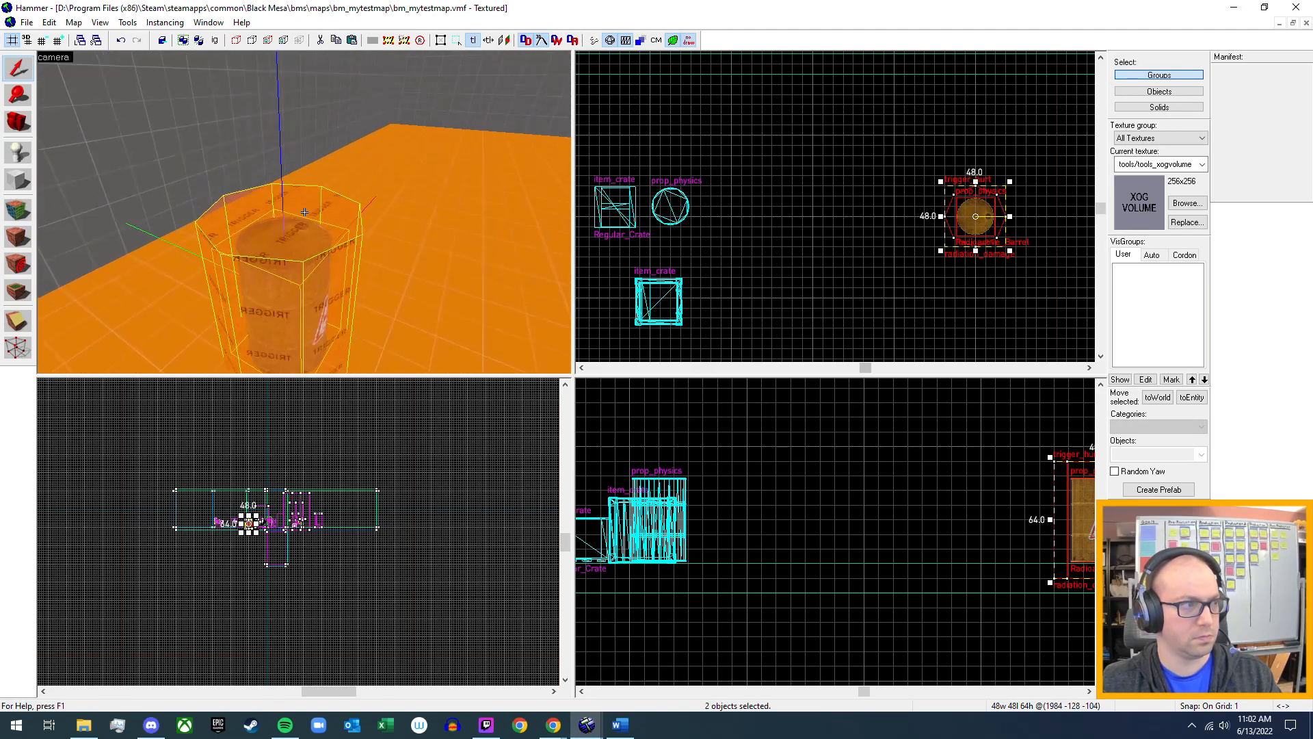
key("w")
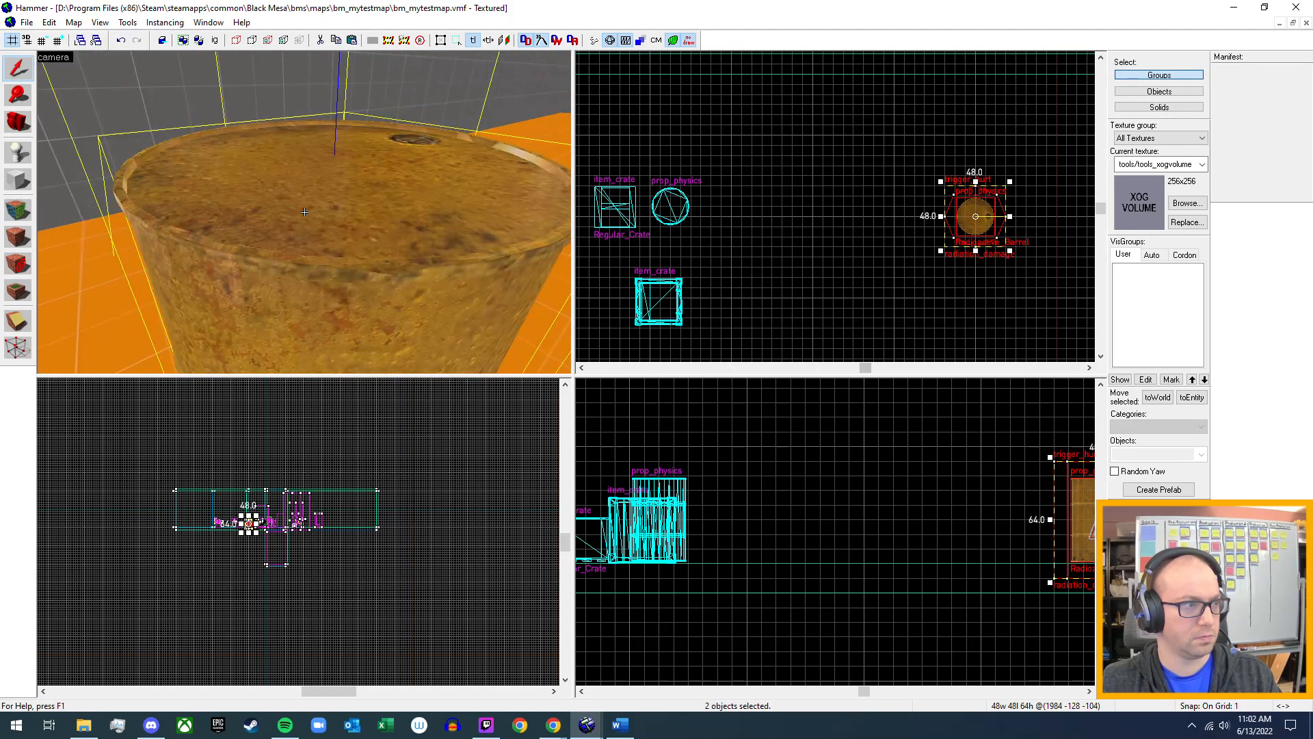
left_click(305, 212)
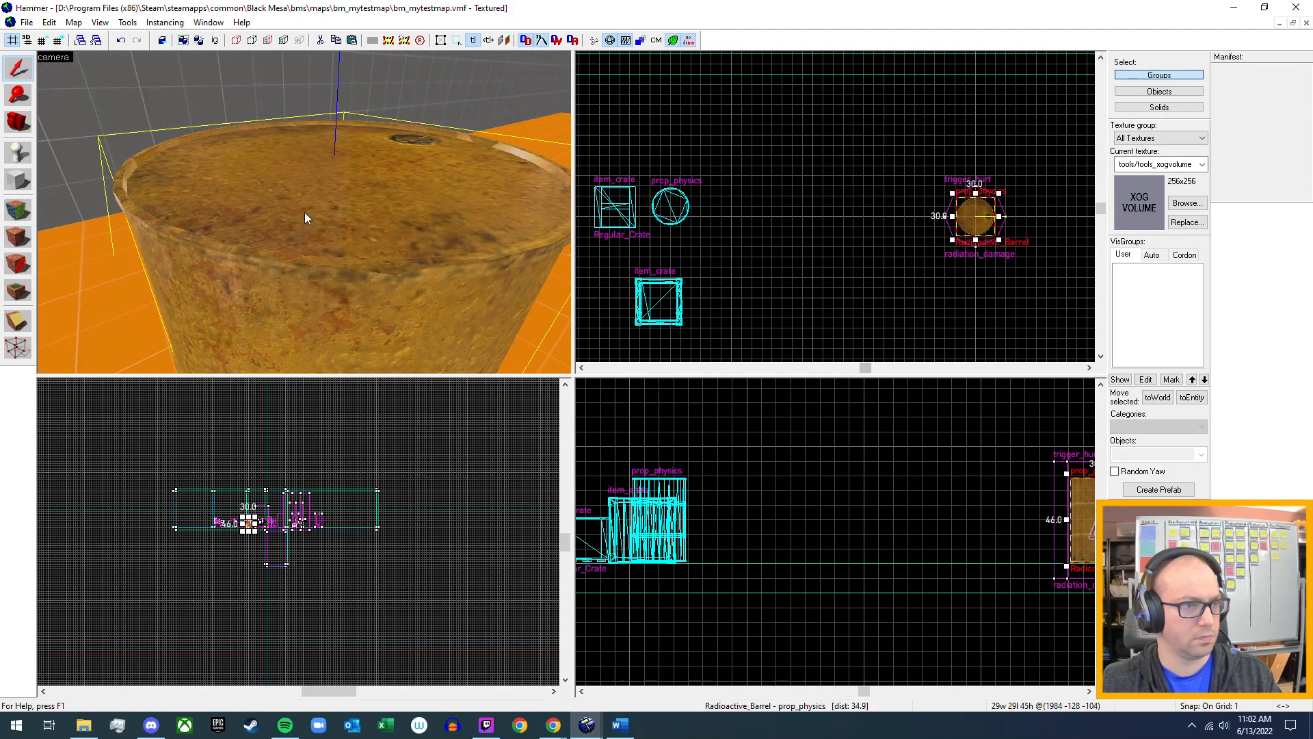
key("alt+Return")
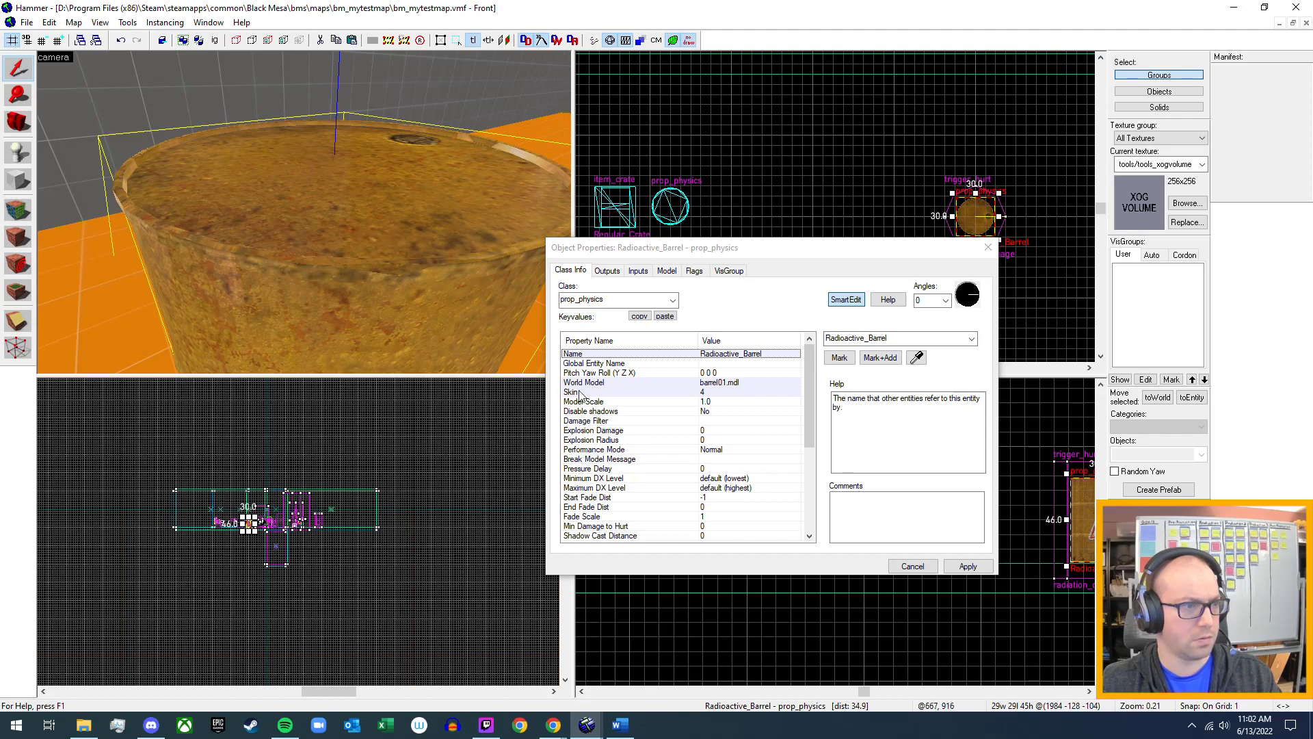
left_click(647, 431)
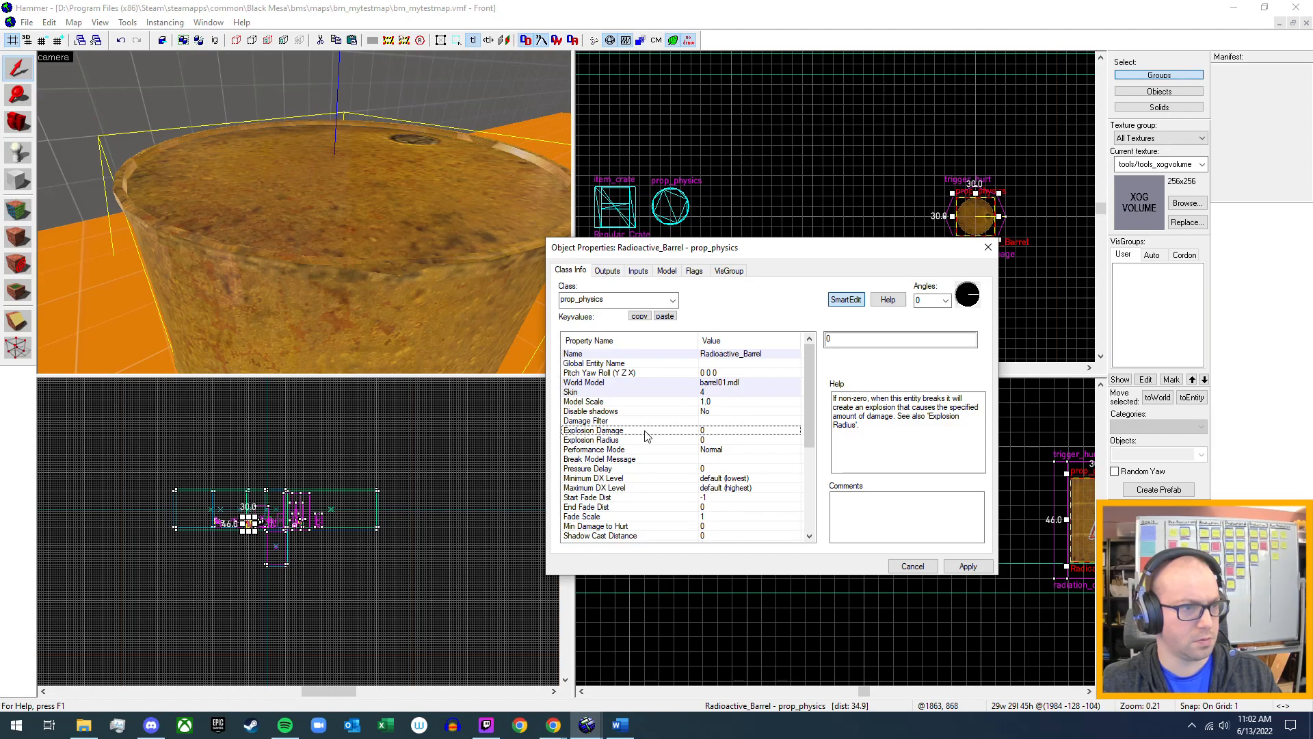
double_click(842, 344)
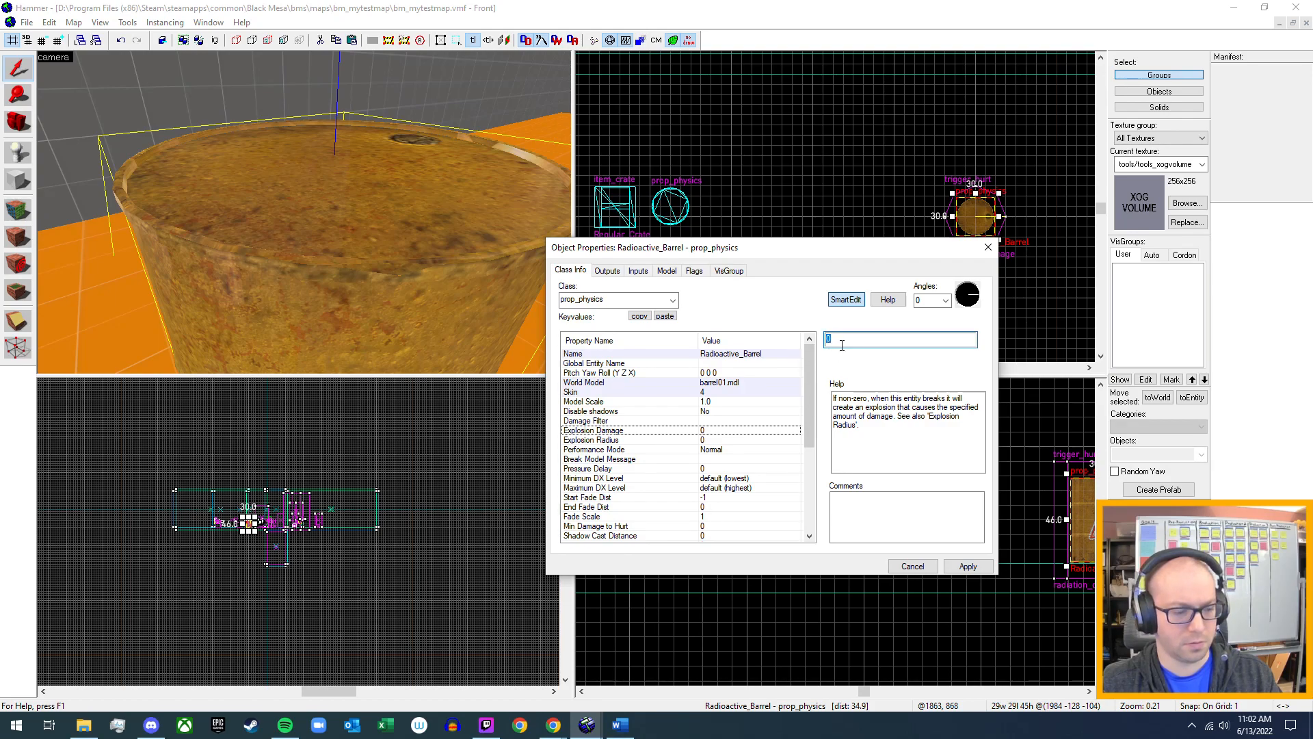
type("10")
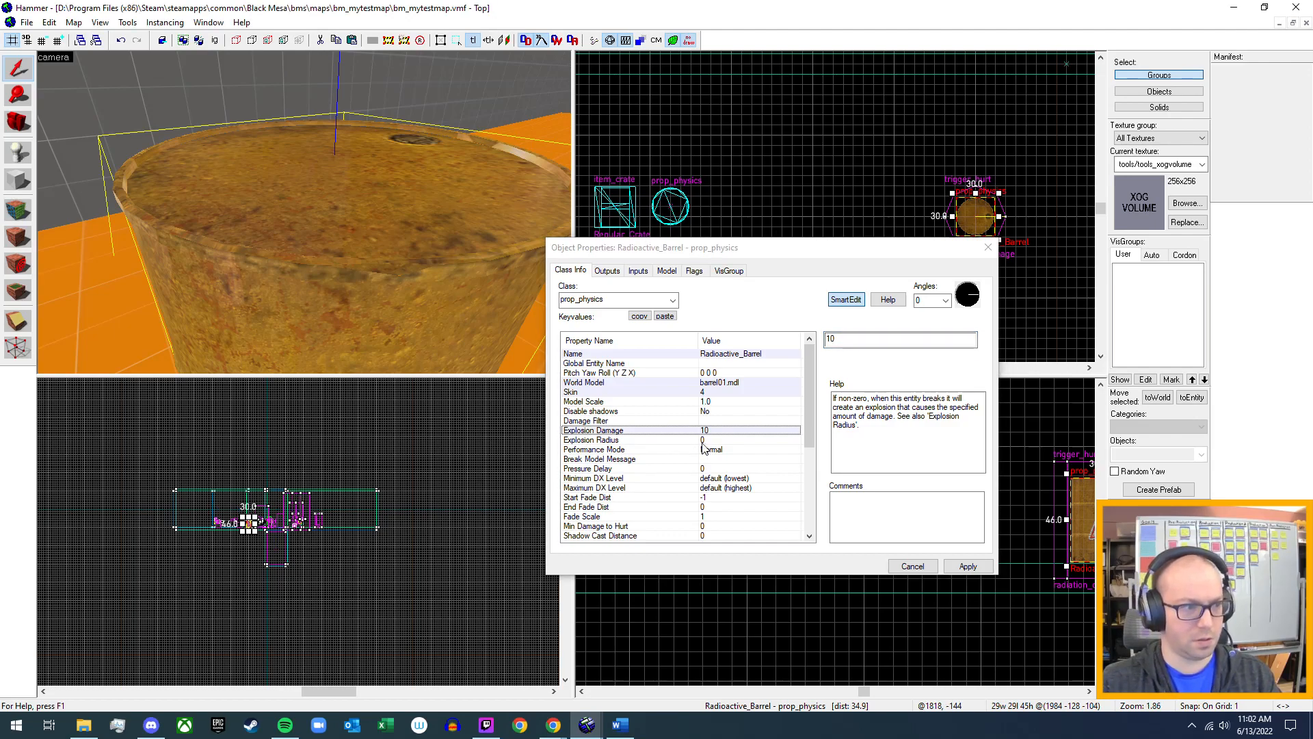
Set the radioactive barrel's Explosion Radius to 30, check its remaining properties and apply the changes.
left_click(717, 442)
double_click(845, 341)
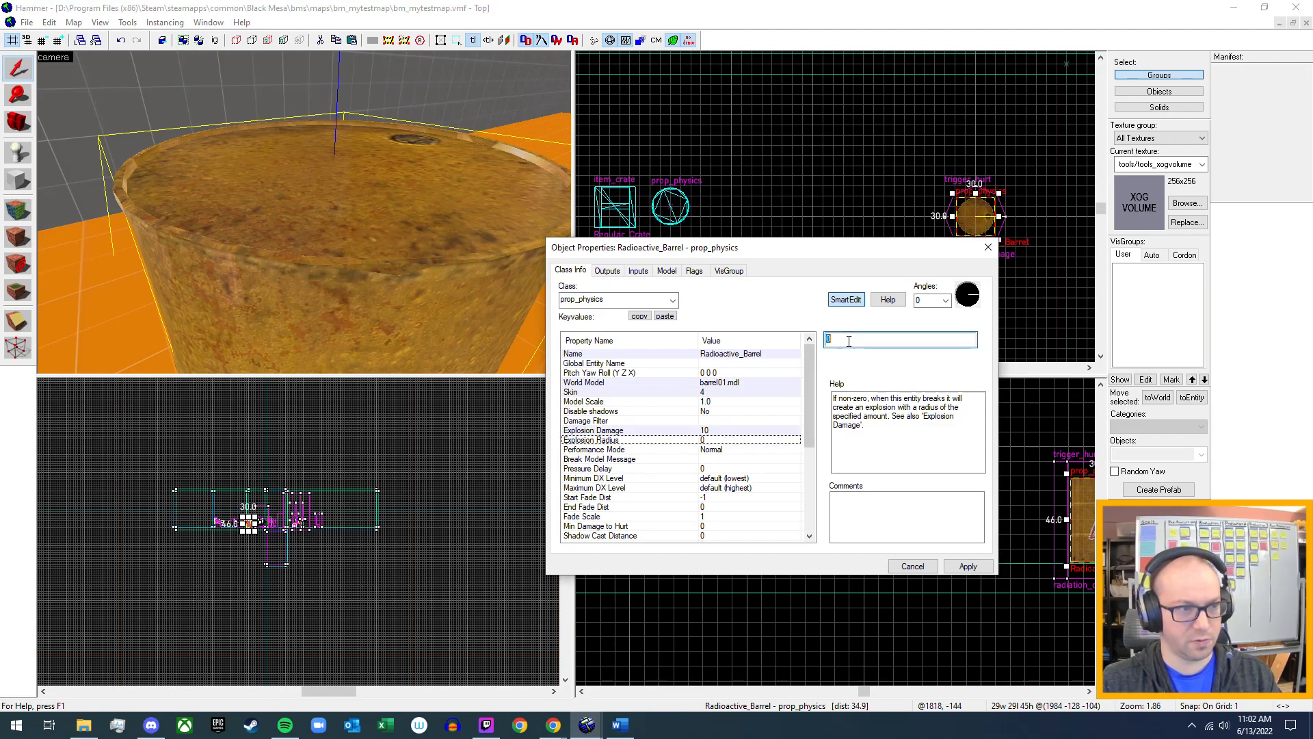
type("30")
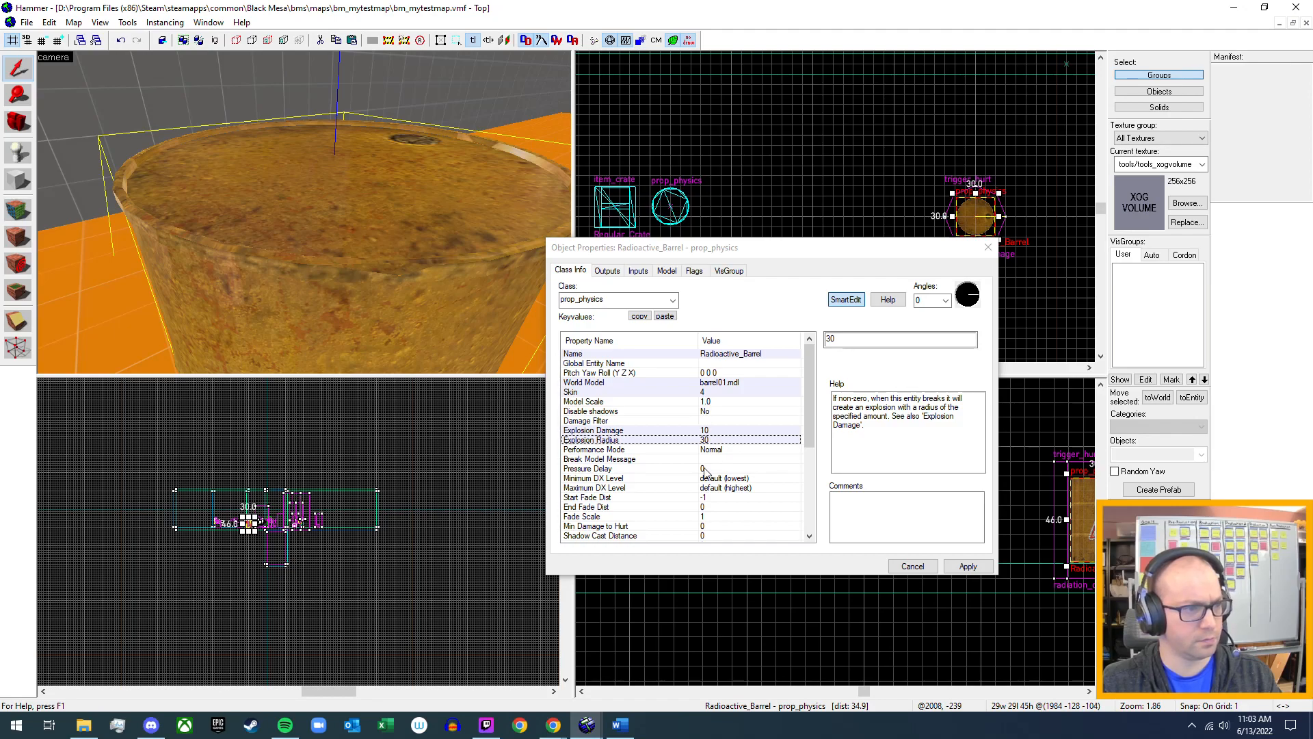
scroll(706, 470, "down", 5)
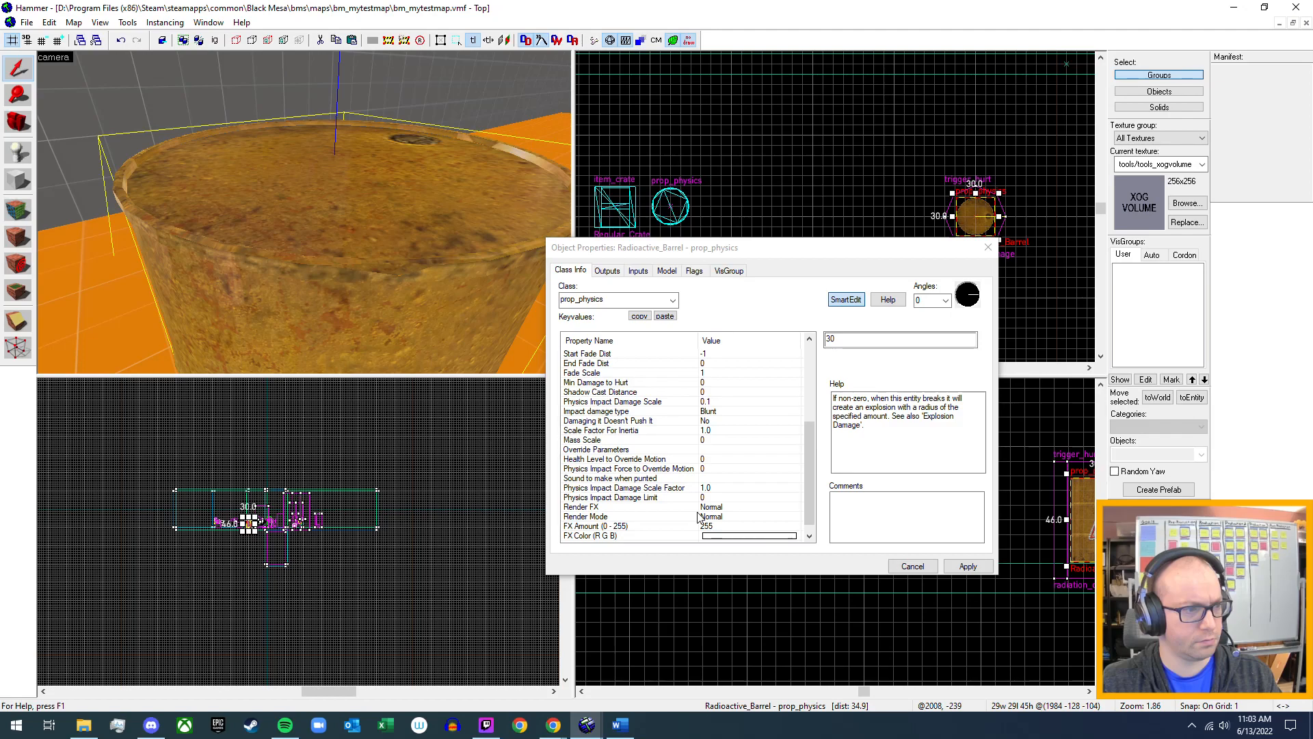
scroll(699, 517, "up", 2)
scroll(699, 517, "up", 3)
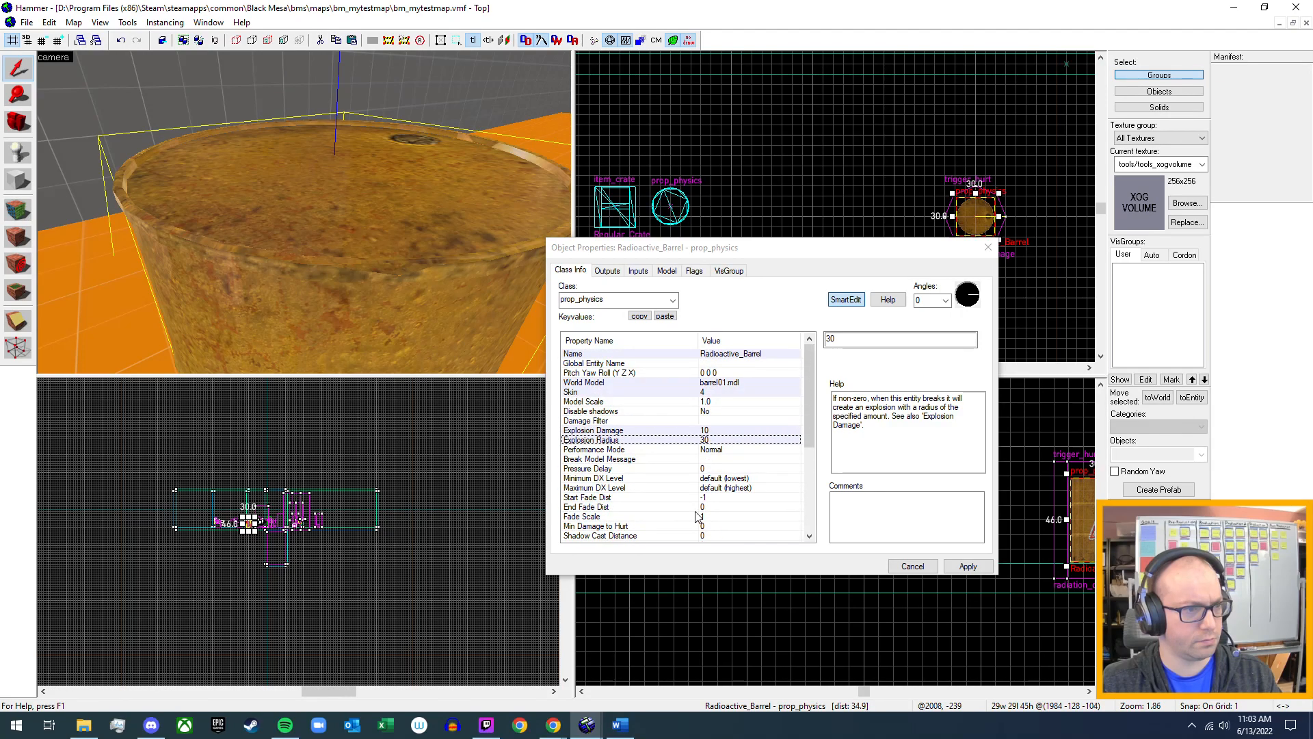
left_click(969, 567)
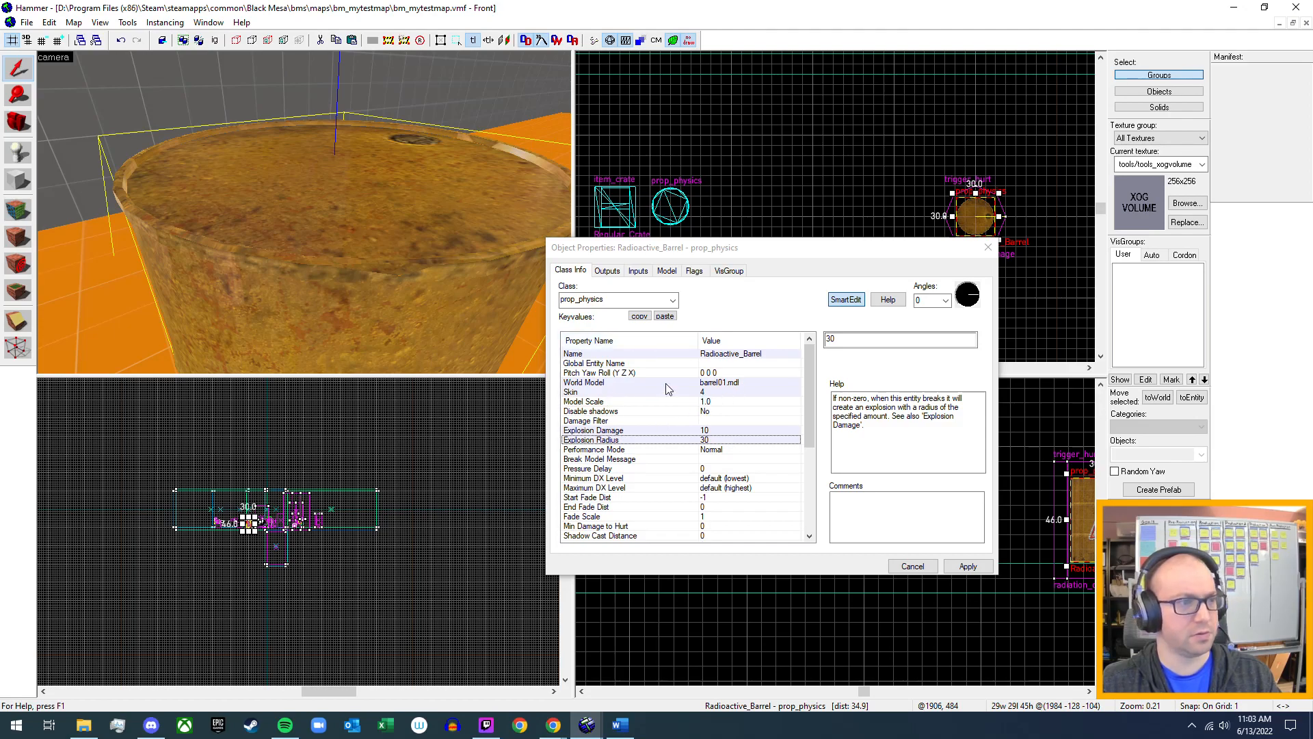
Look over the radioactive barrel's outputs, inputs and flags, and close its properties.
left_click(607, 273)
left_click(644, 274)
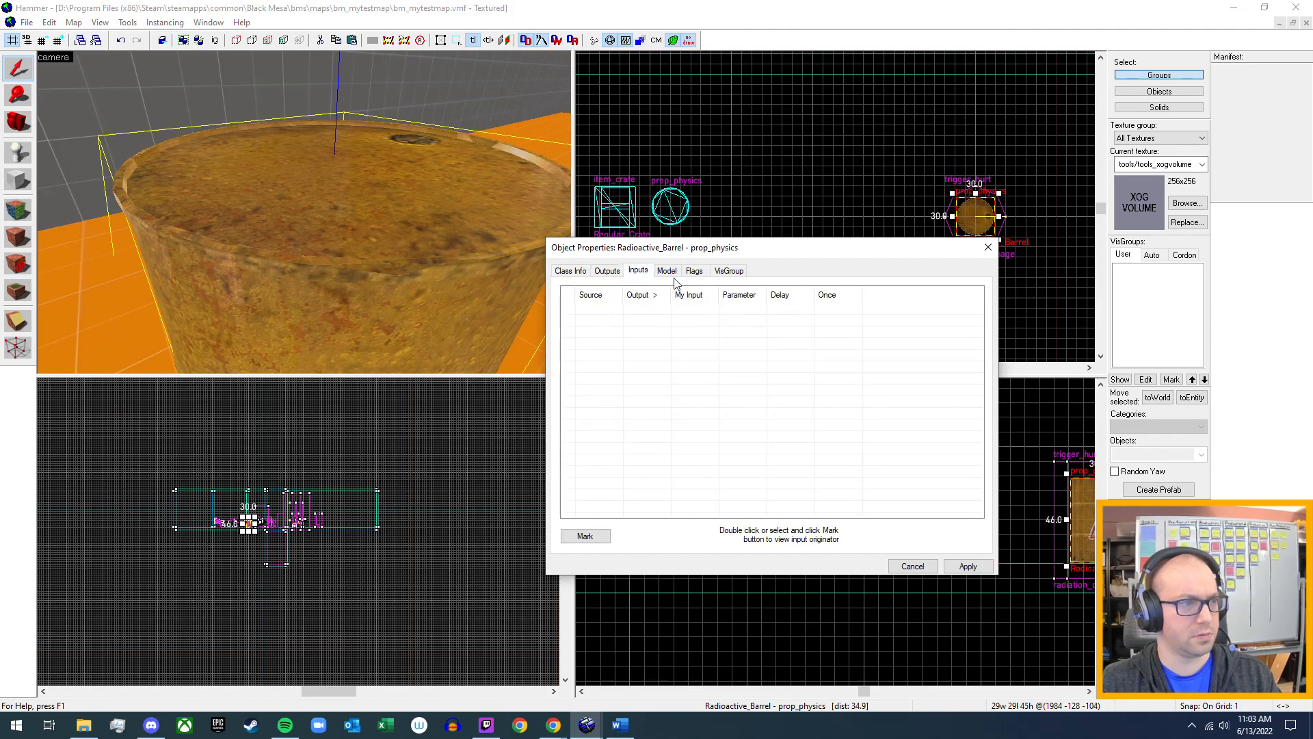
left_click(694, 273)
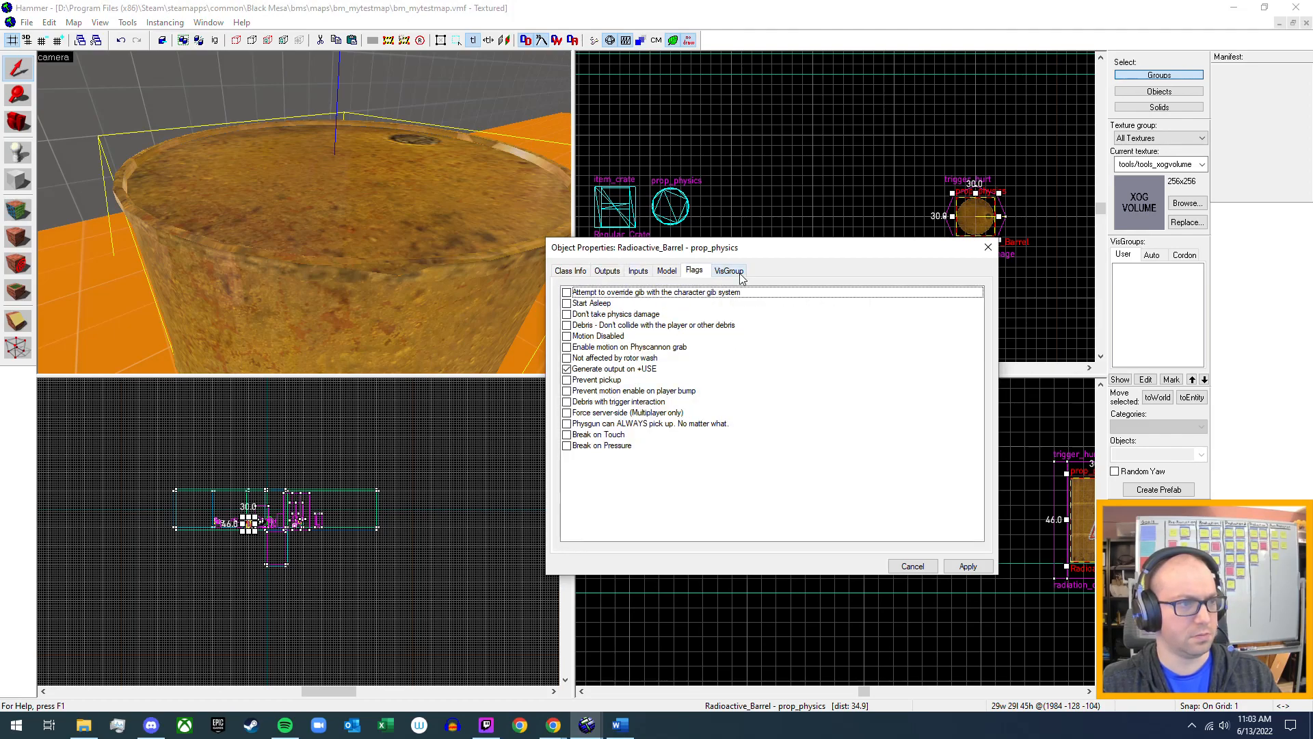
left_click(989, 248)
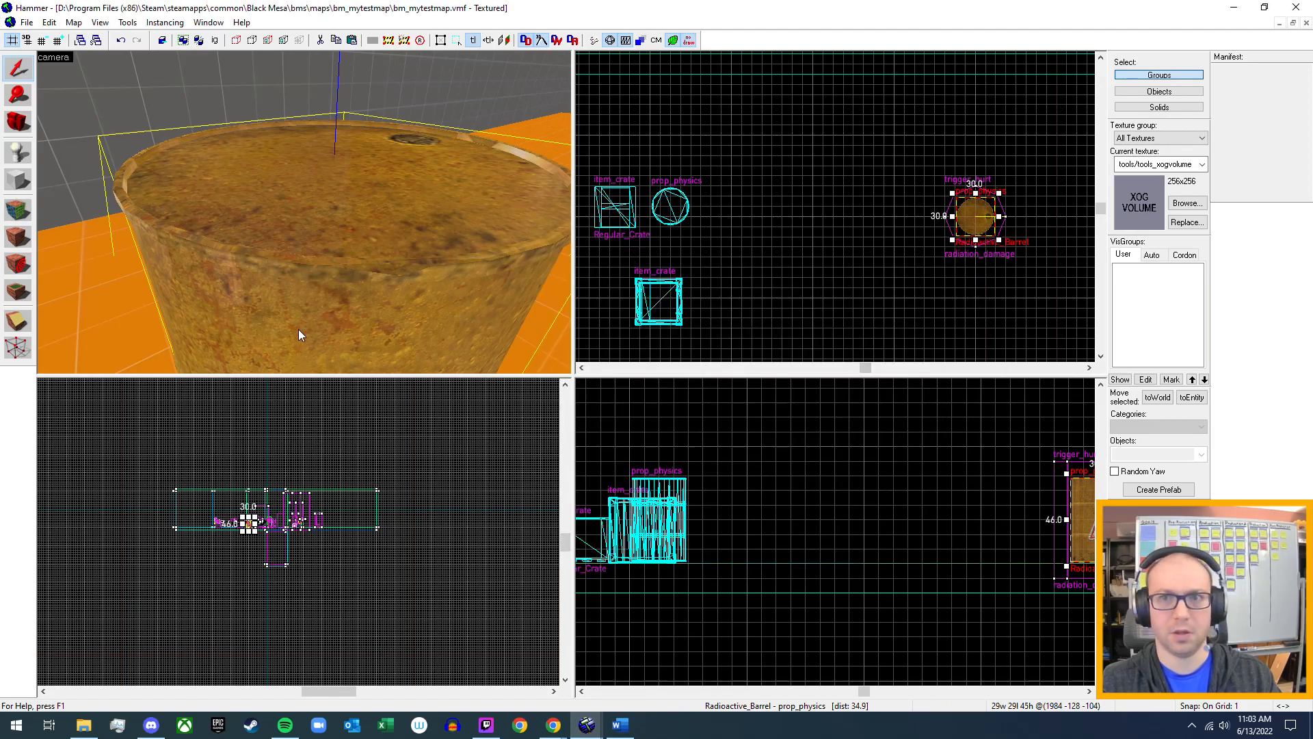
Examine the explosive barrel's world model, explosion and physics properties for comparison, and close them without changes.
key("z")
key("w")
key("z")
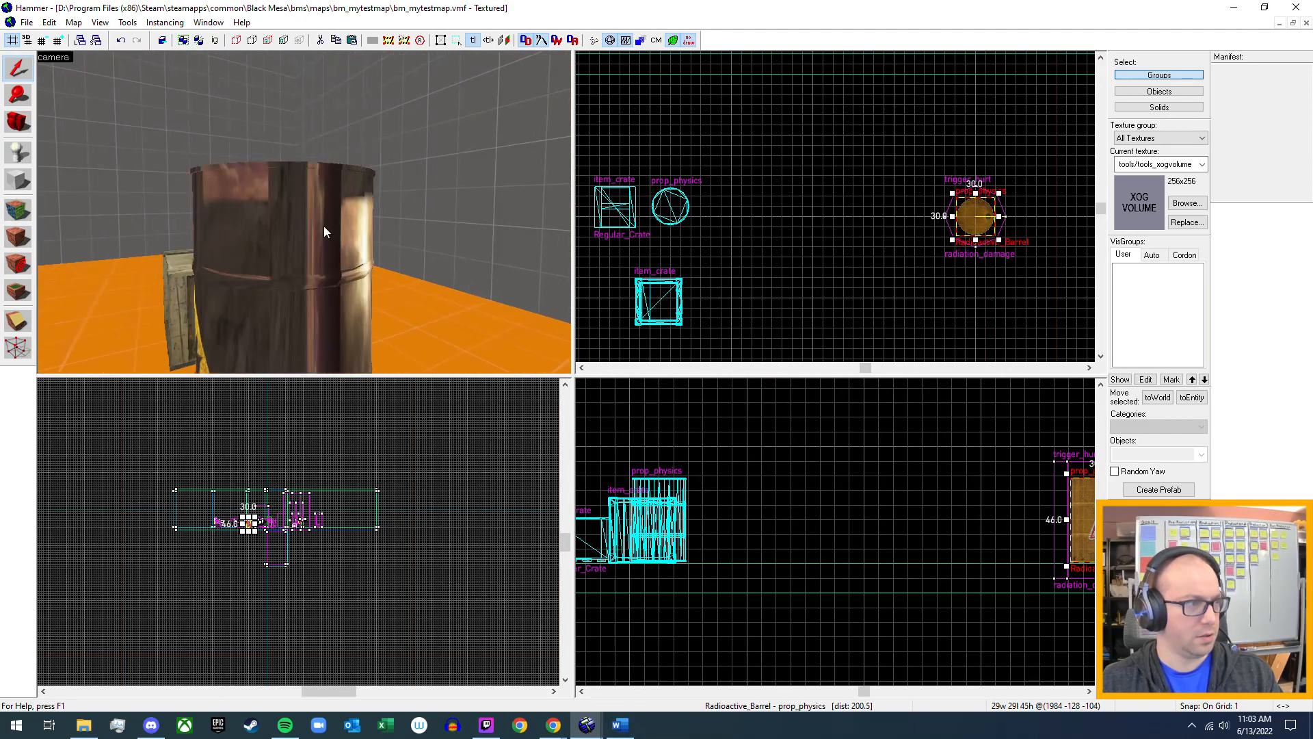
left_click(323, 227)
key("alt+Return")
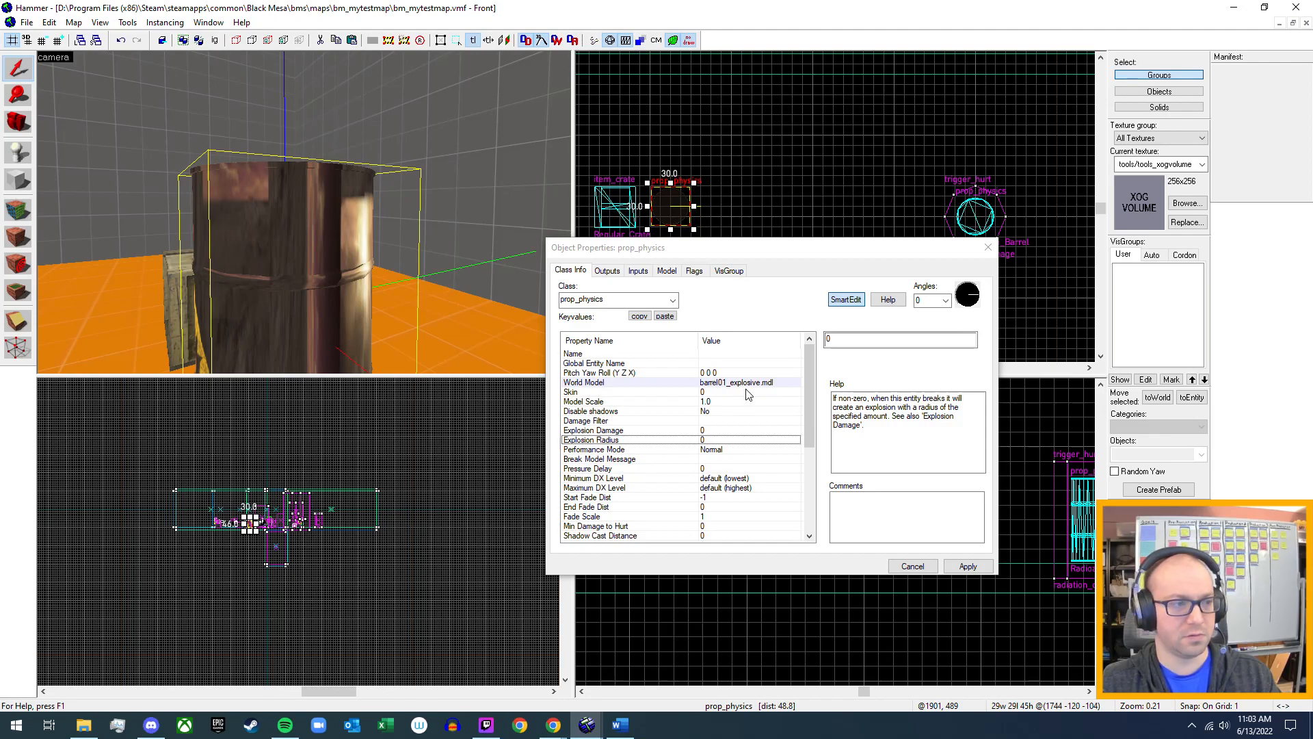
scroll(746, 395, "down", 4)
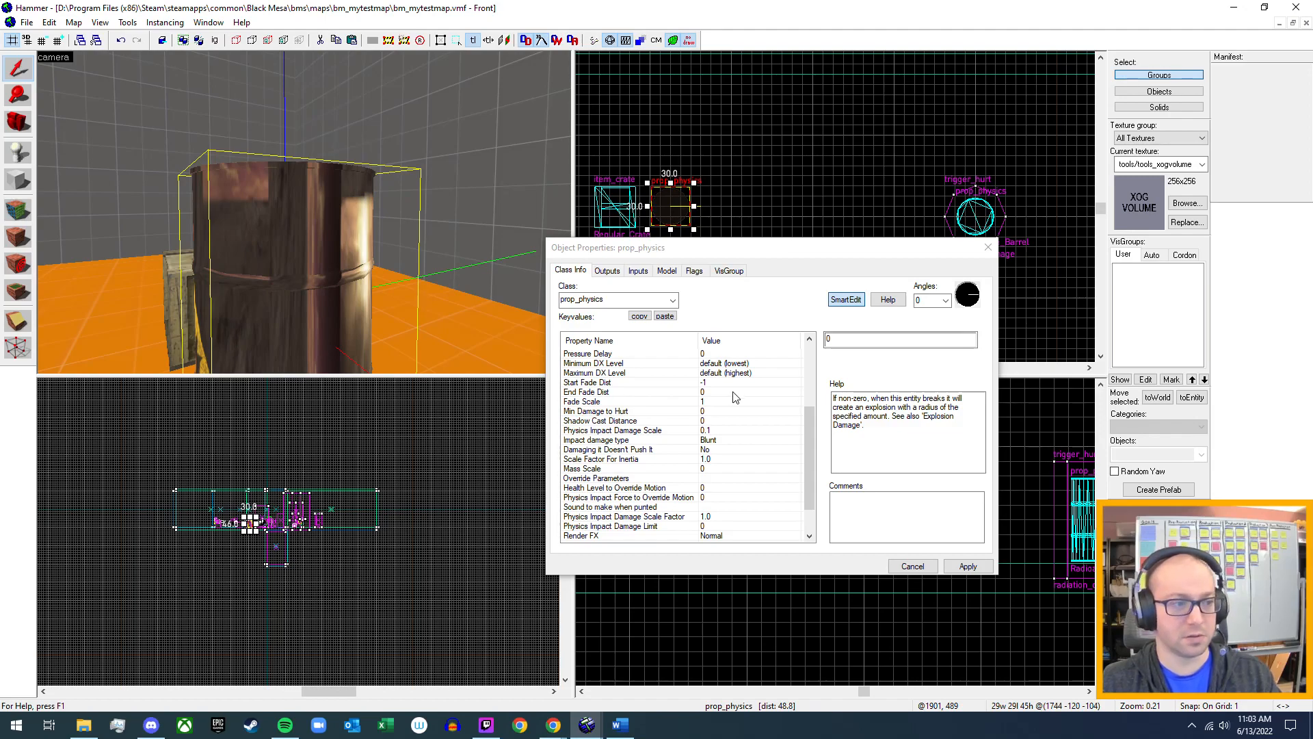
scroll(759, 431, "up", 4)
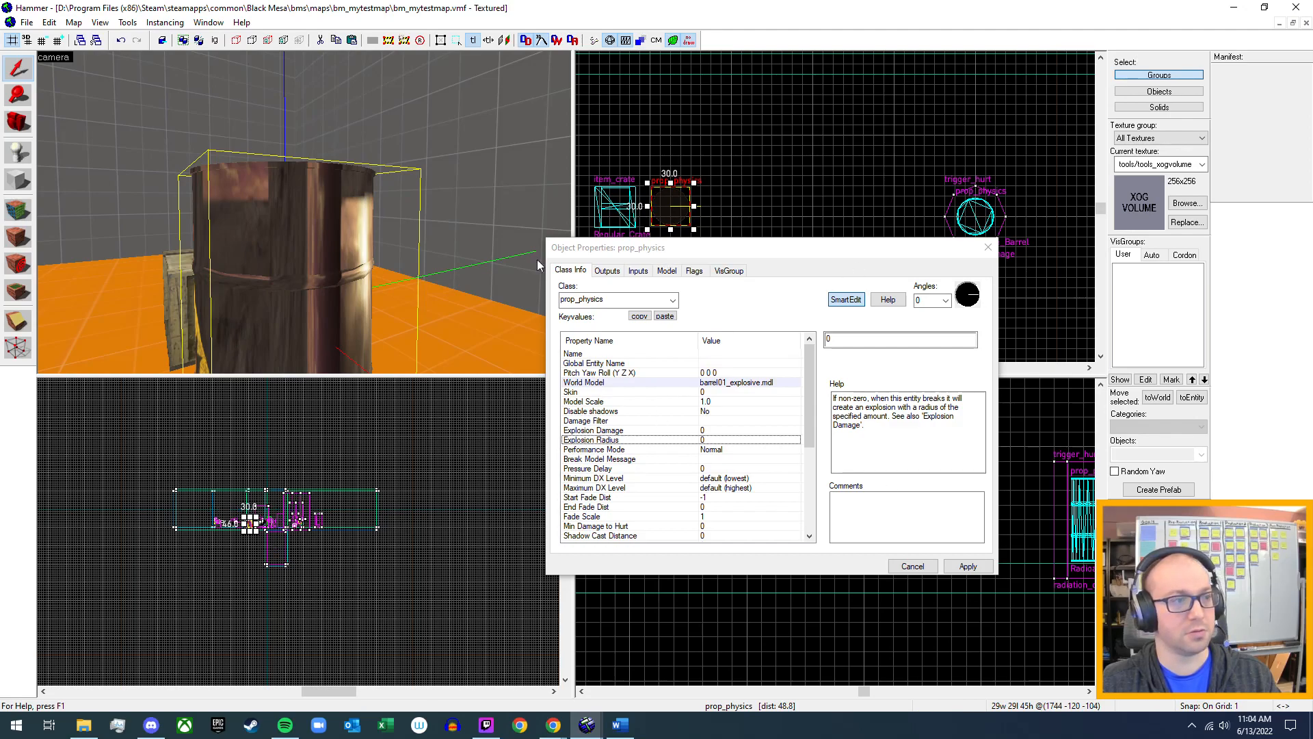
left_click(985, 250)
key("z")
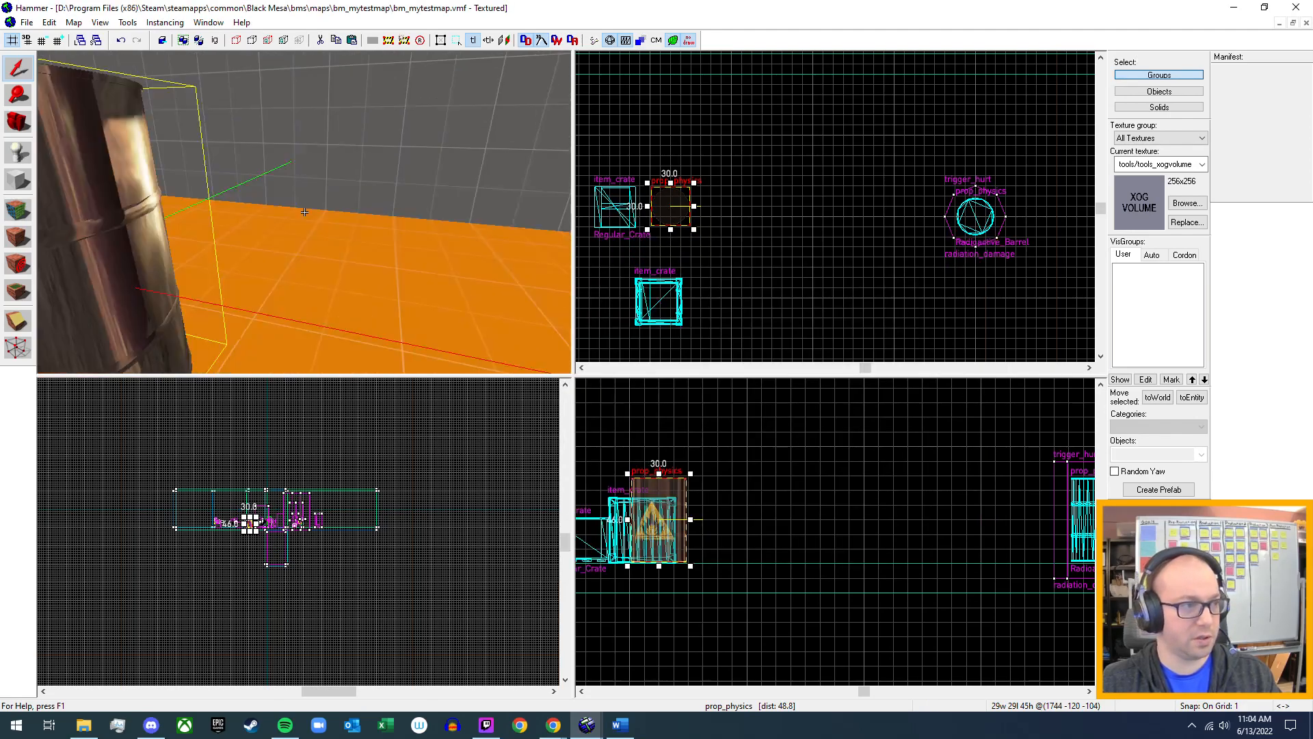
key("s")
key("z")
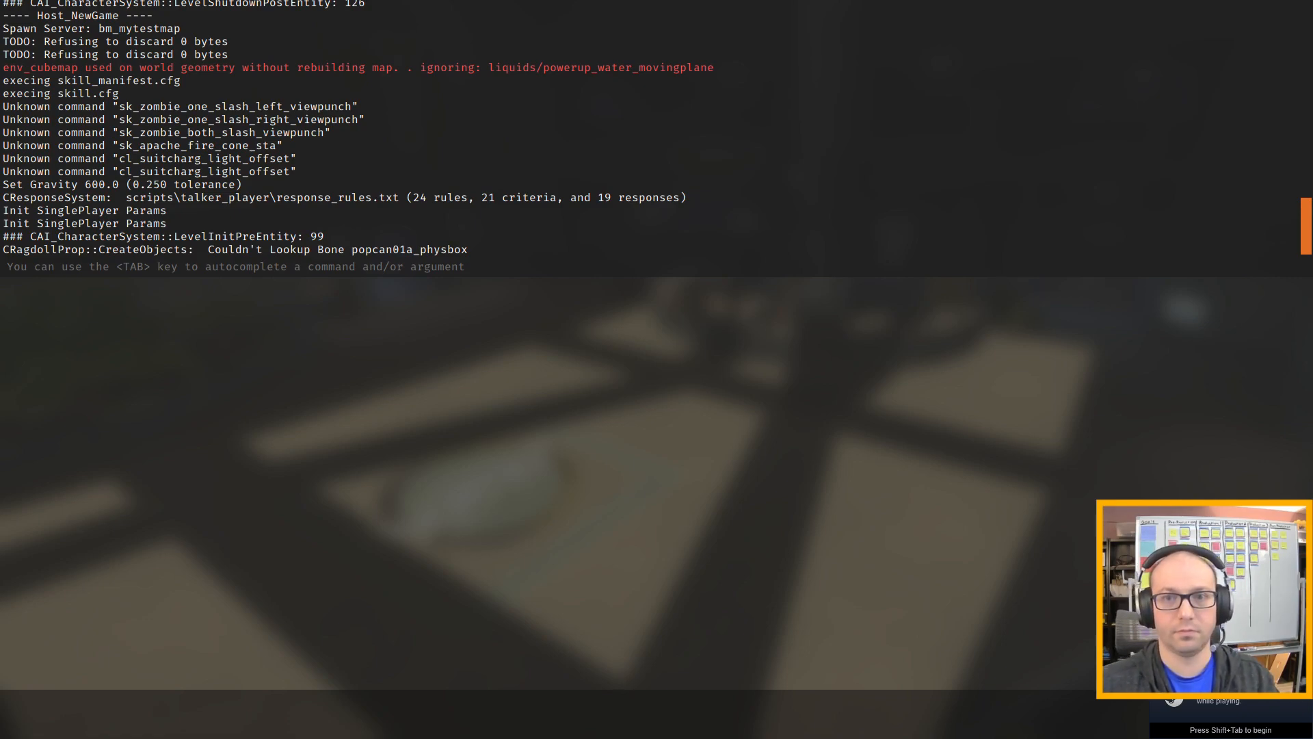
Walk through the test map and strike the radioactive barrel repeatedly and the explosive barrel with the crowbar to compare their reactions.
key("w")
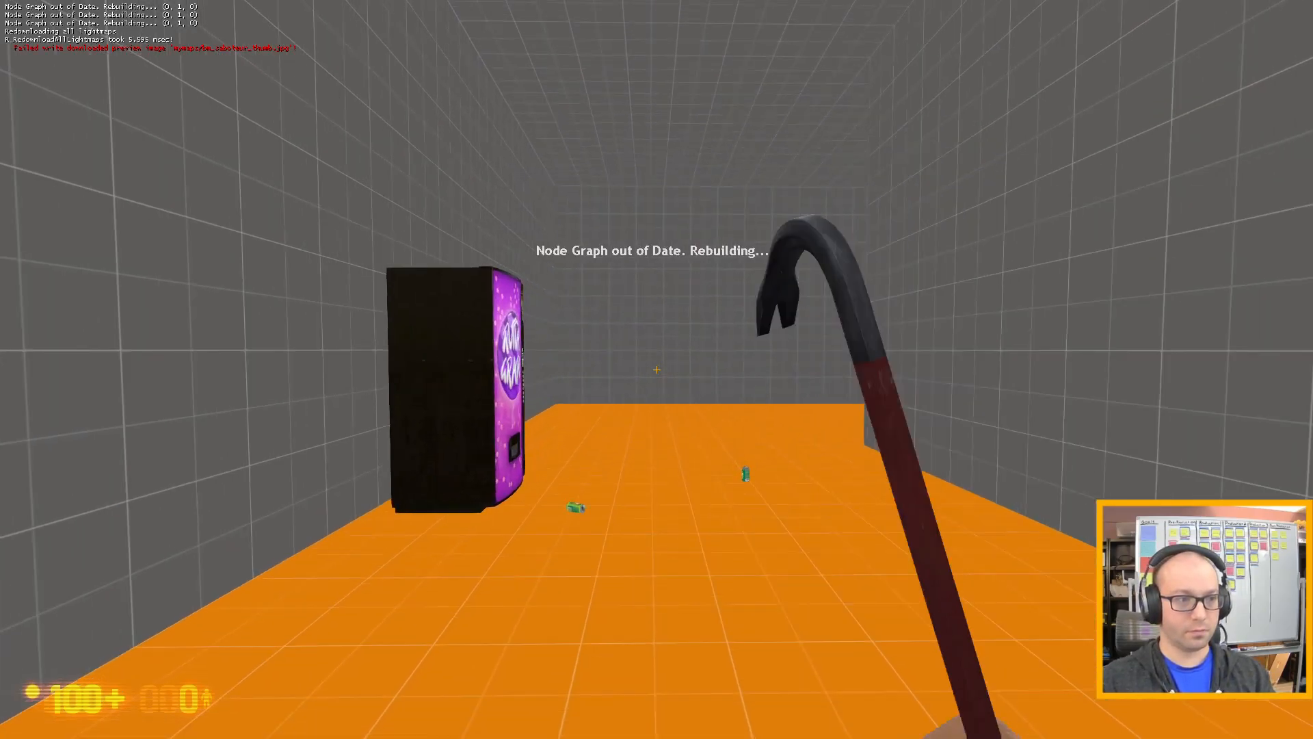
key("w")
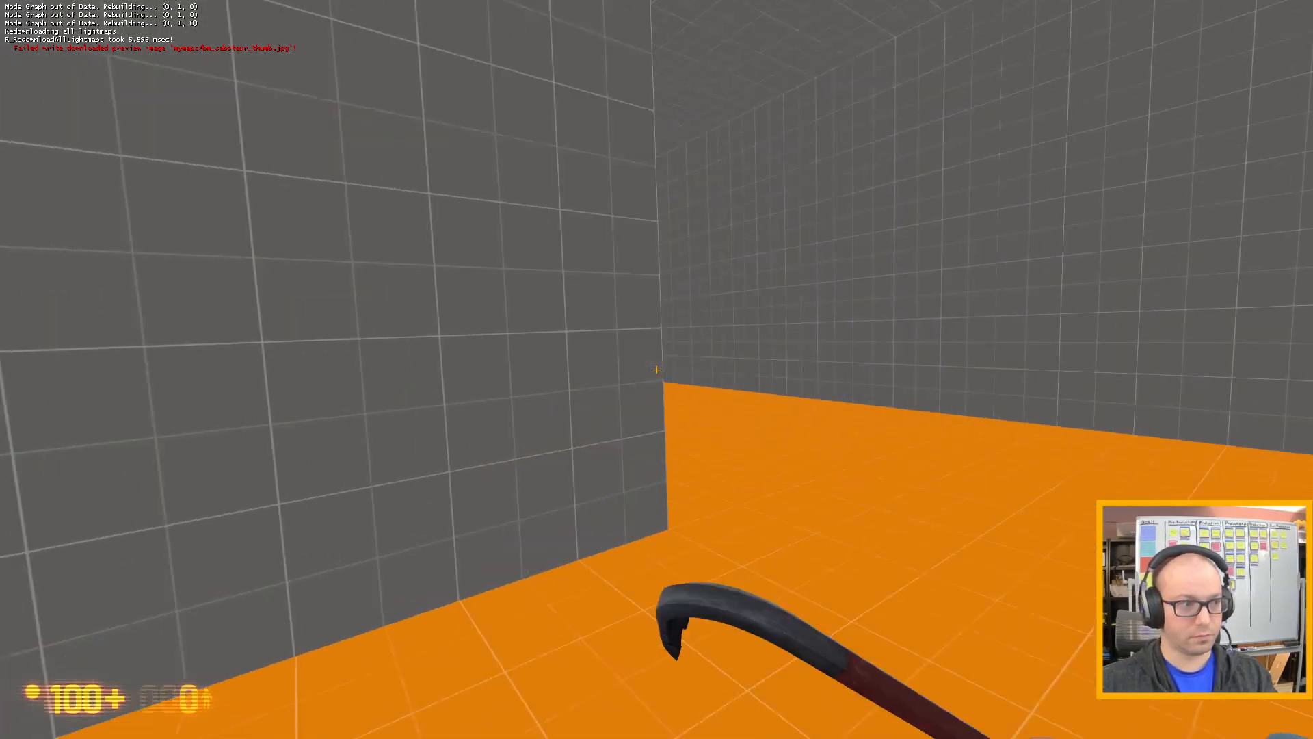
key("w")
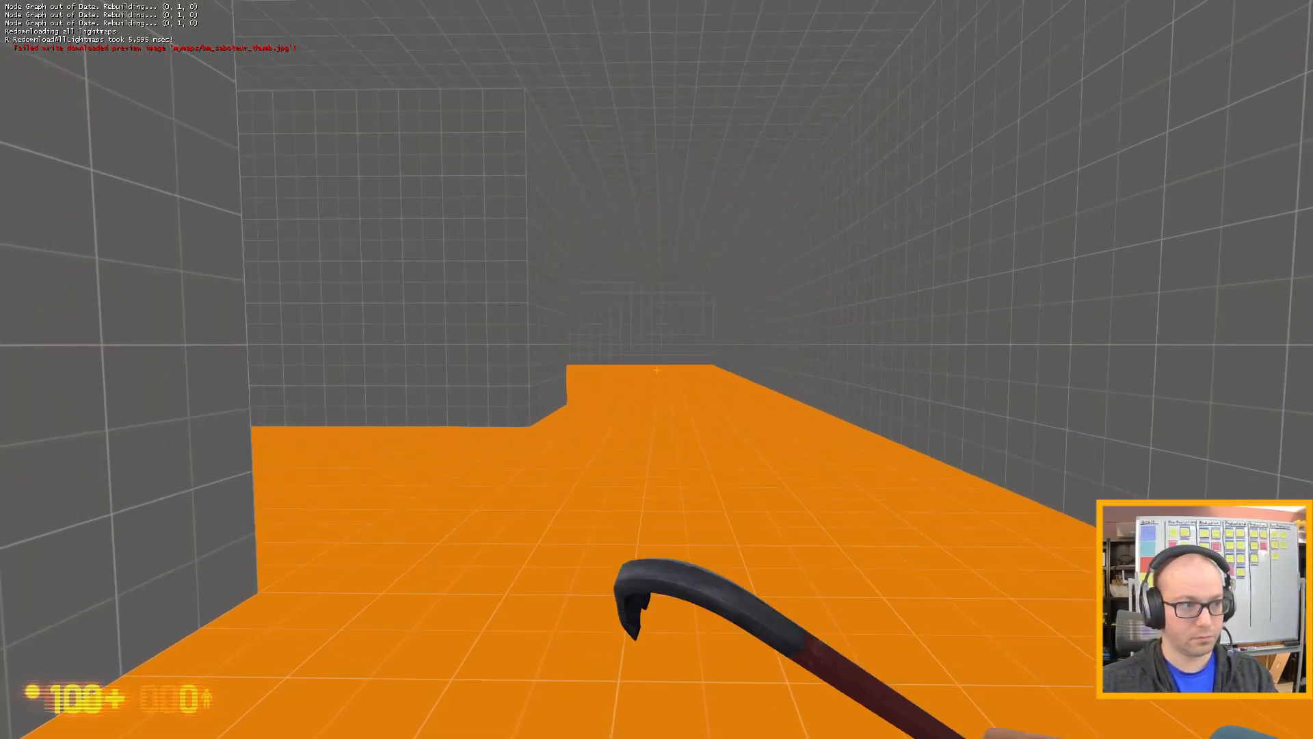
key("w")
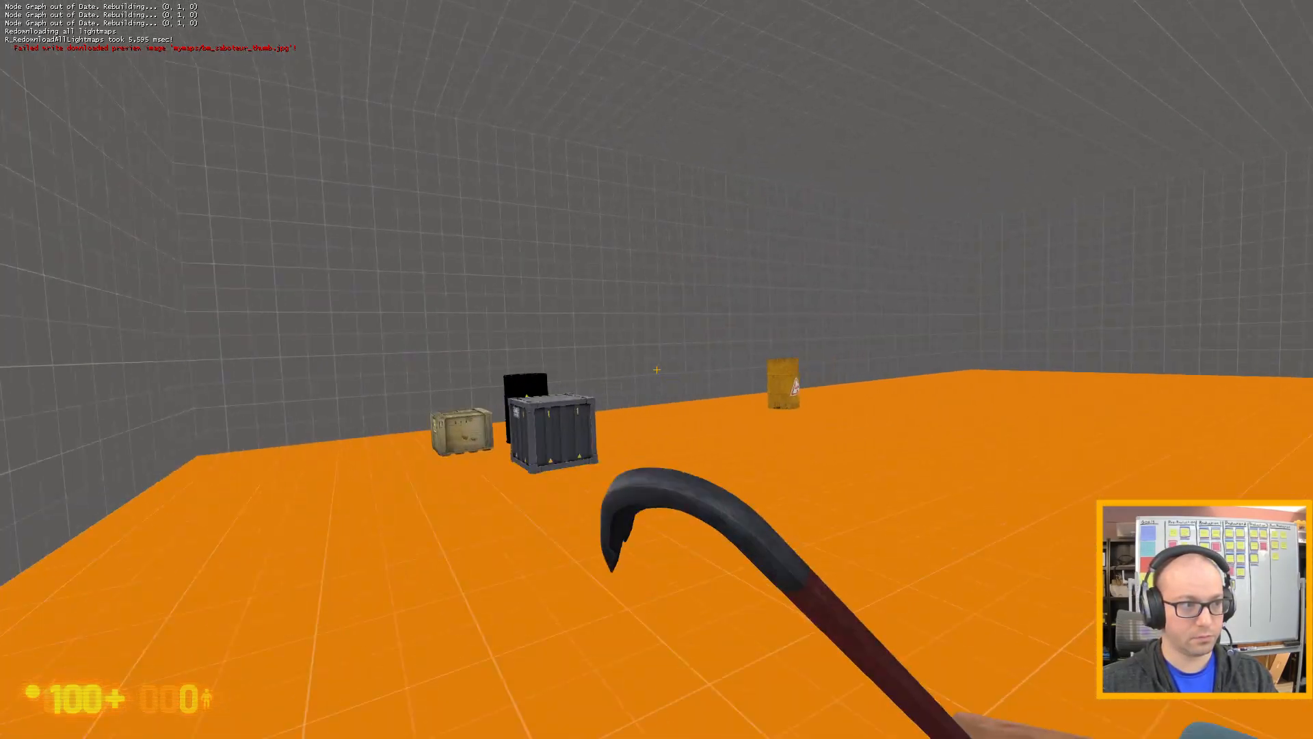
key("w")
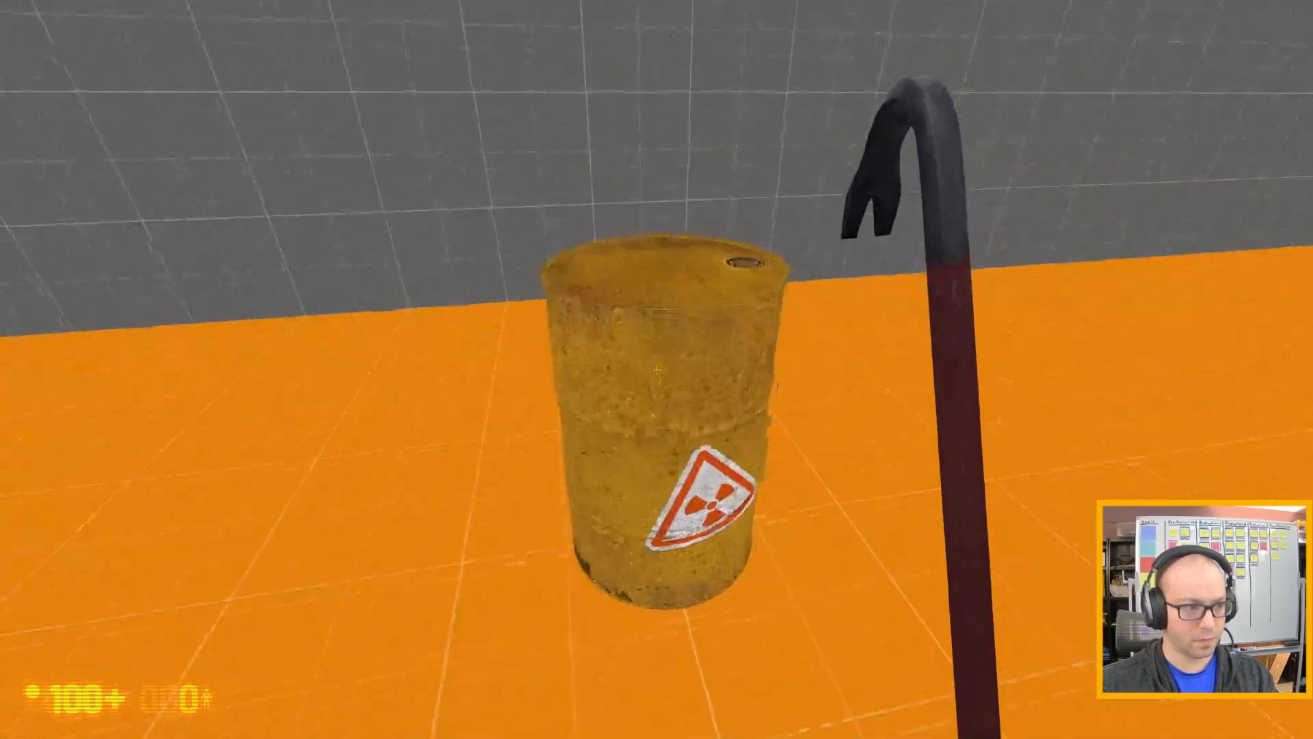
left_click(657, 370)
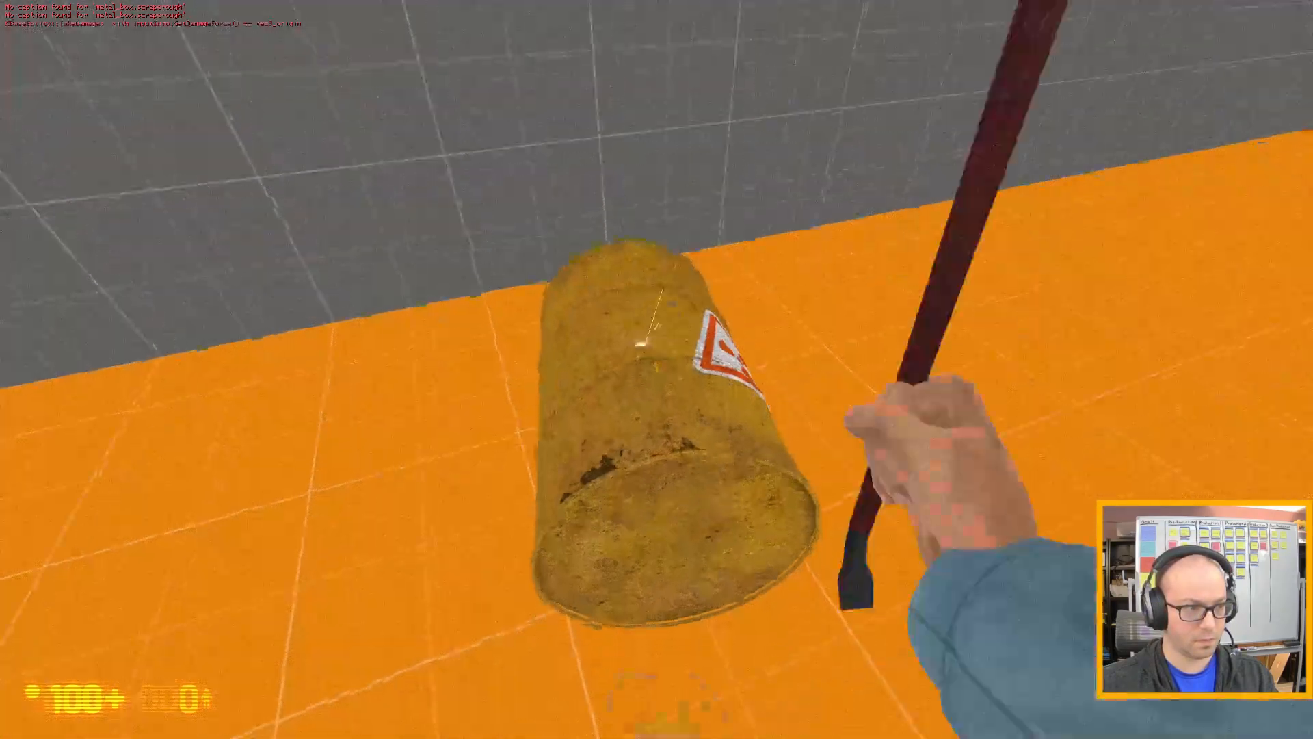
left_click(656, 369)
left_click(657, 369)
left_click(656, 370)
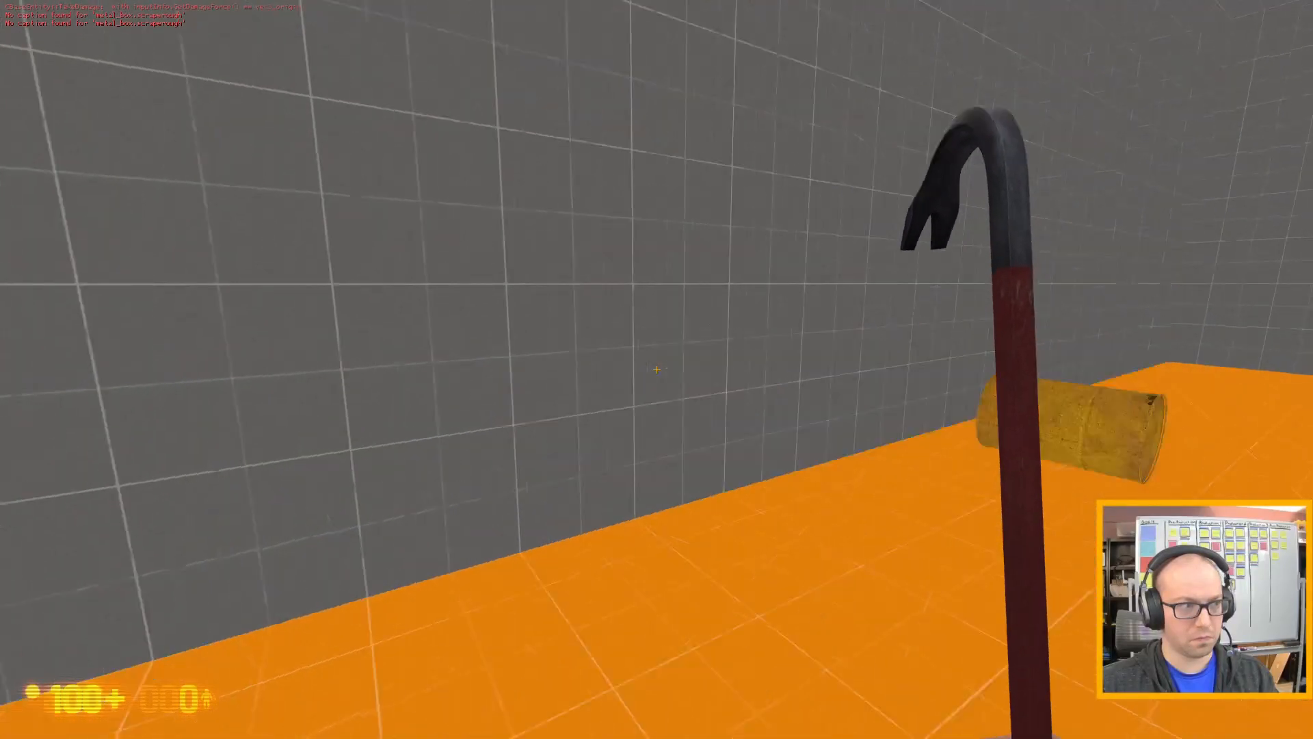
key("w")
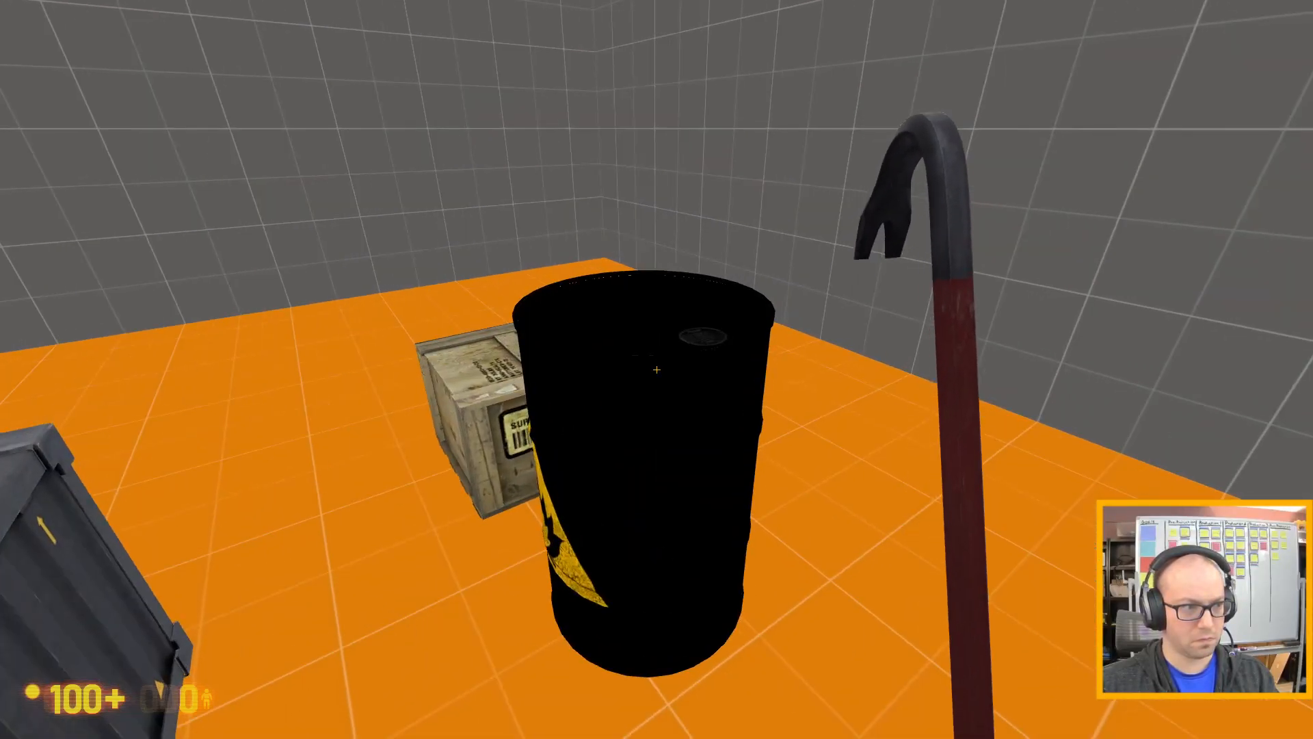
left_click(656, 369)
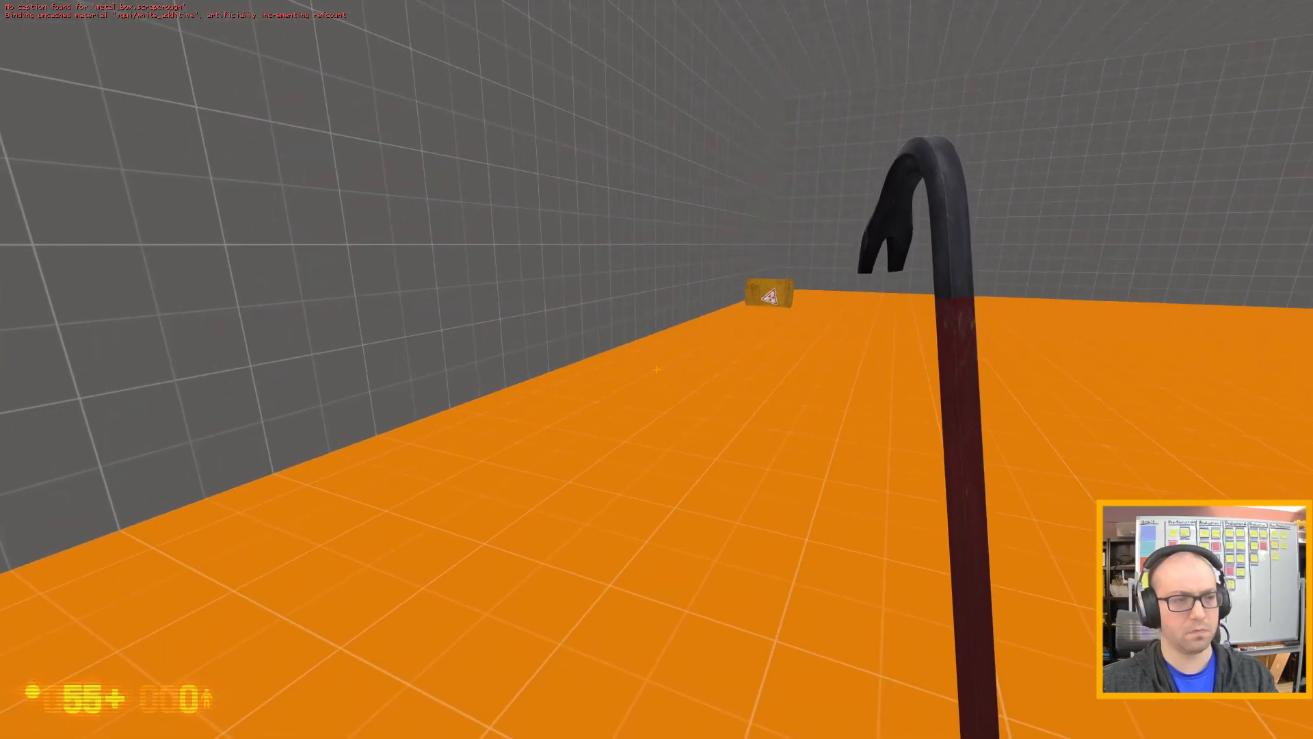
Quit the game with the console command quit and continue past the failed-command message in Hammer.
key("grave")
type("quit")
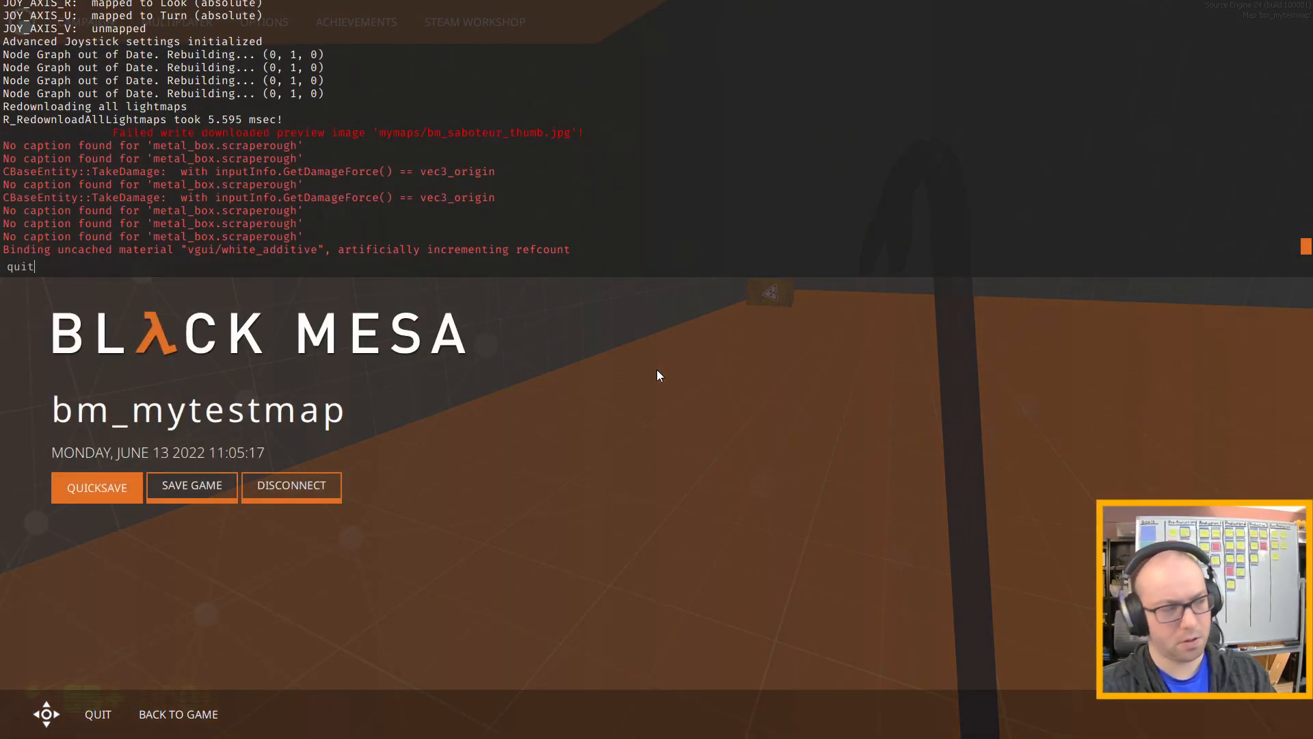
key("Return")
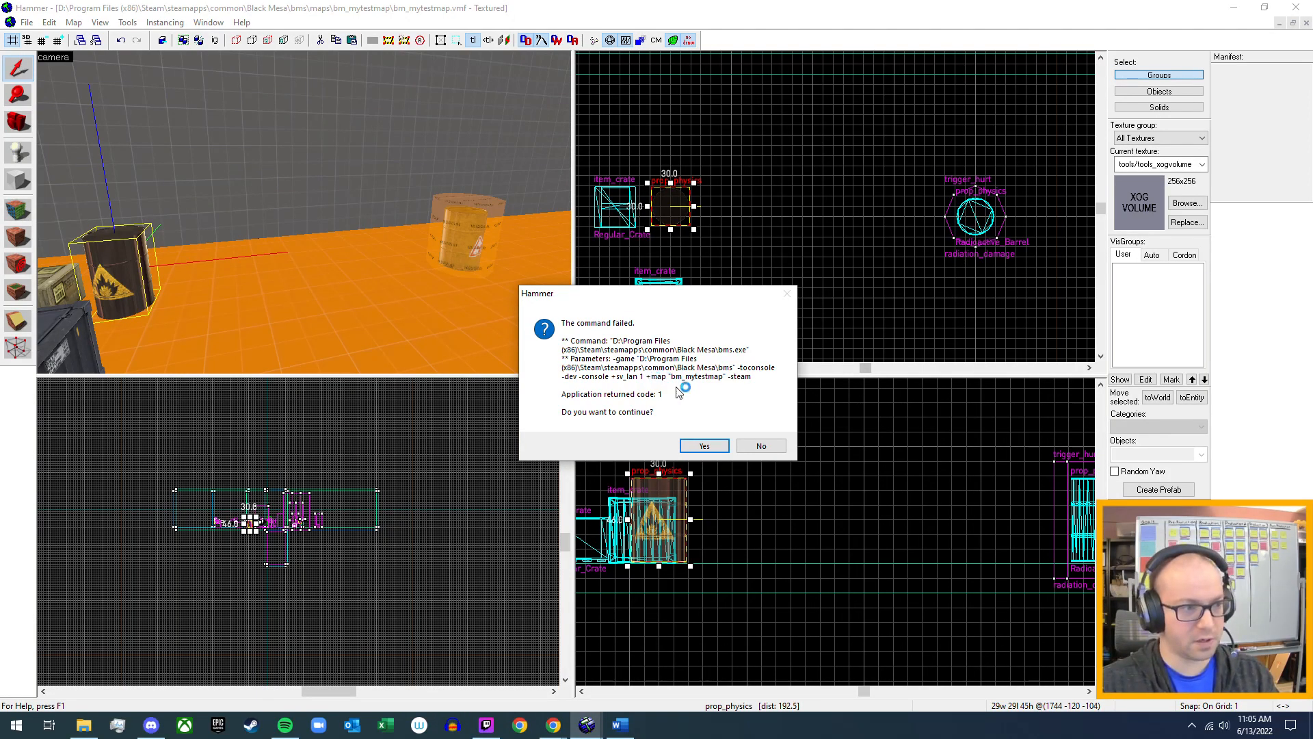
left_click(705, 445)
Open the Radioactive_Barrel prop's properties and set both its Explosion Damage and Explosion Radius to 0.
key("z")
key("w")
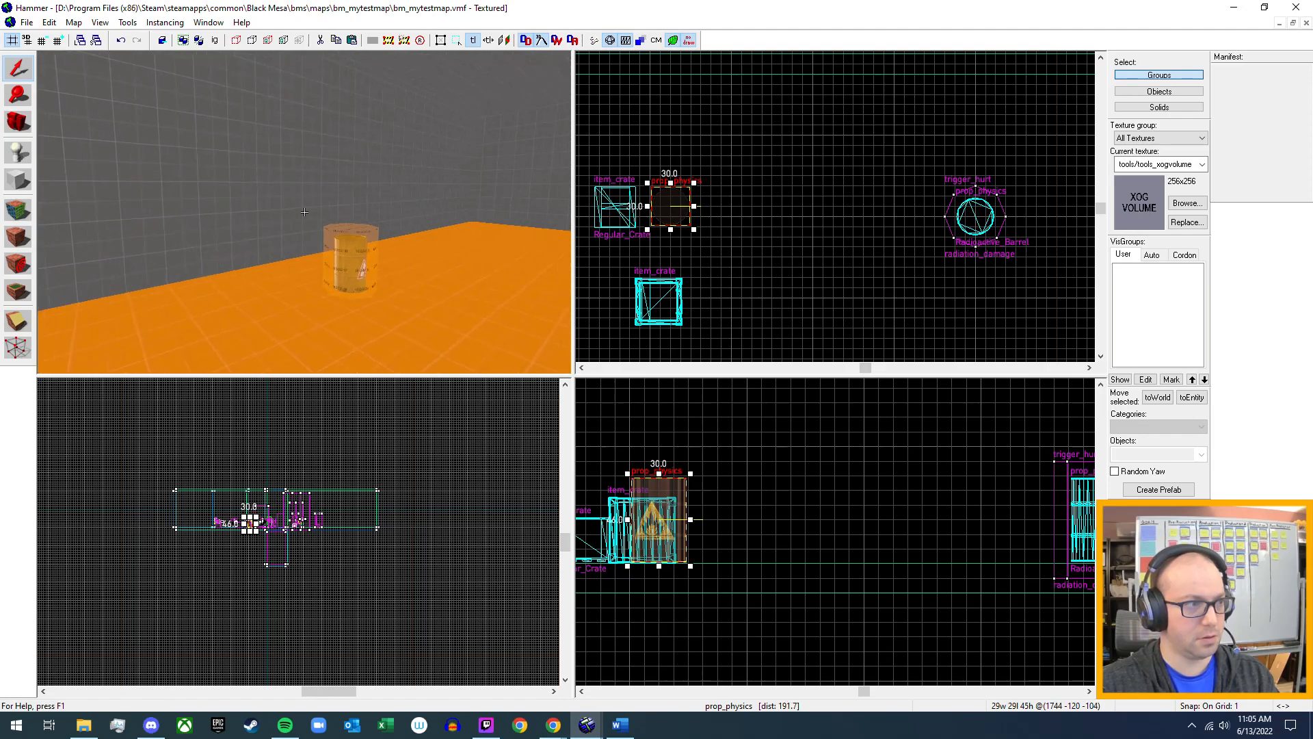
key("z")
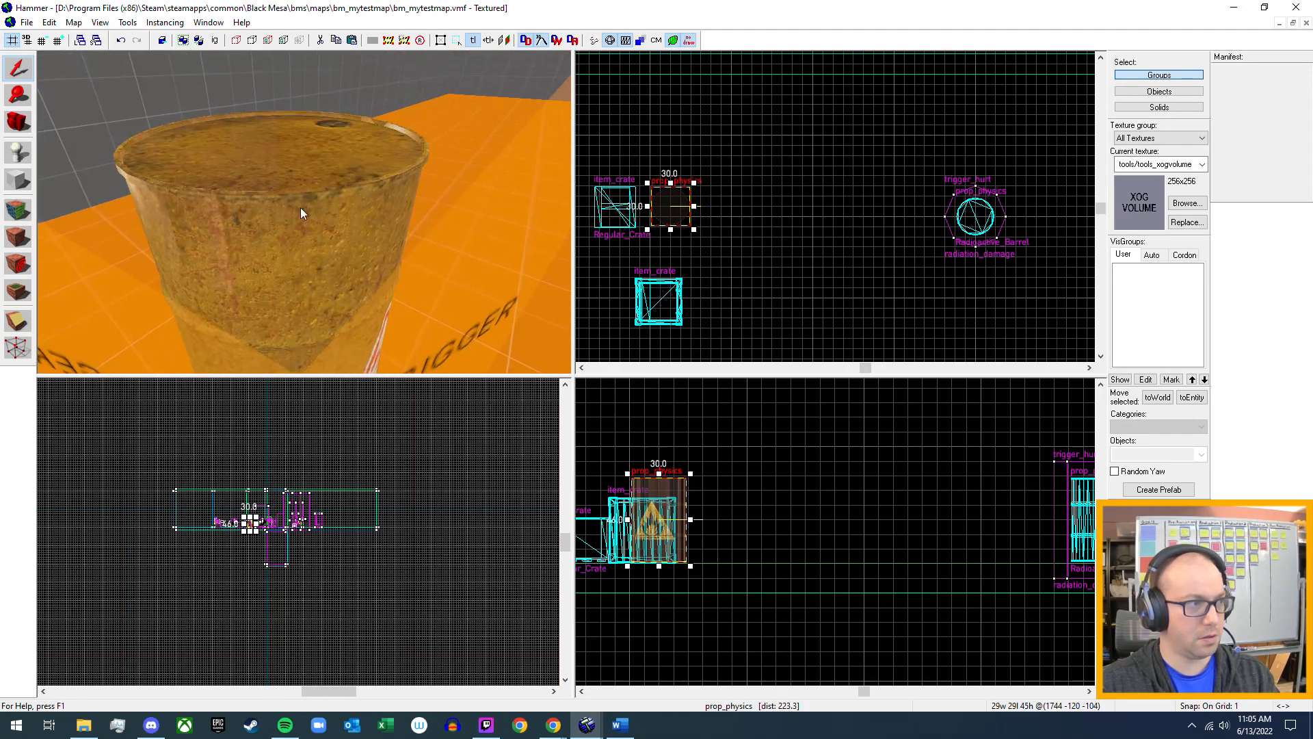
left_click(298, 200)
key("alt+Return")
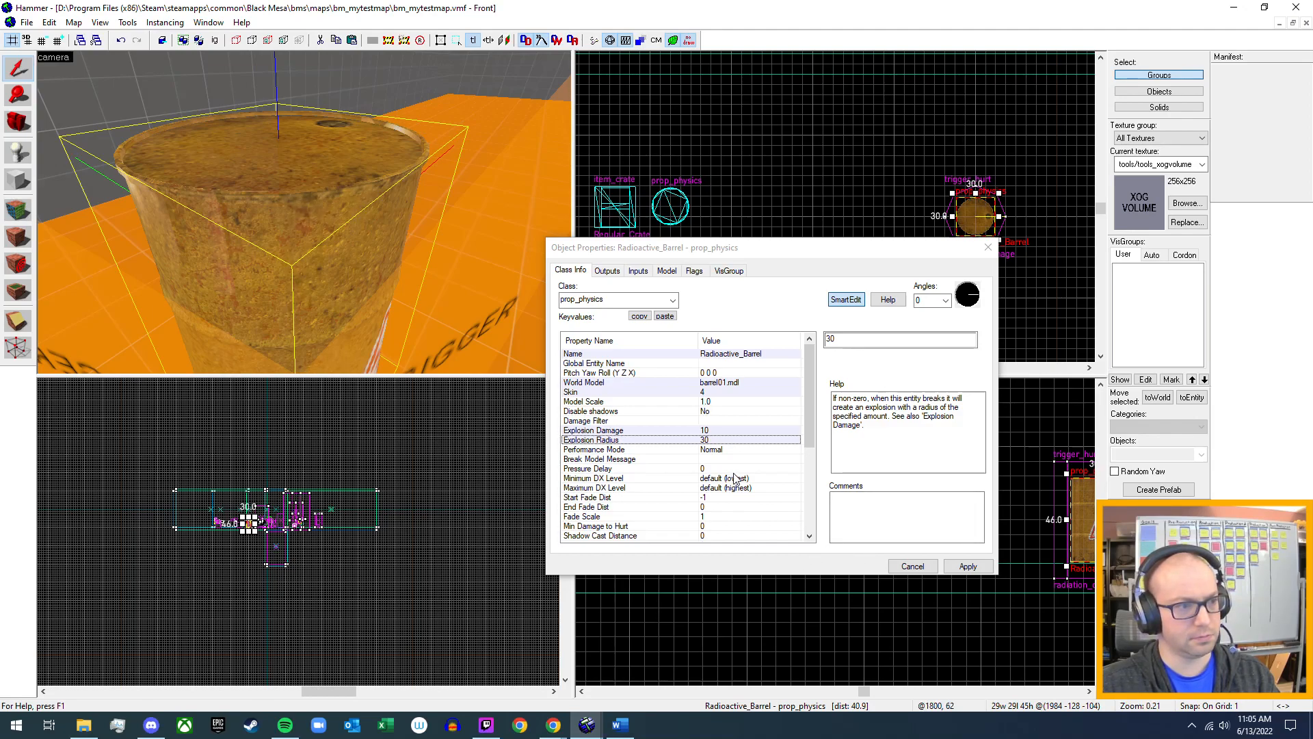
left_click(728, 432)
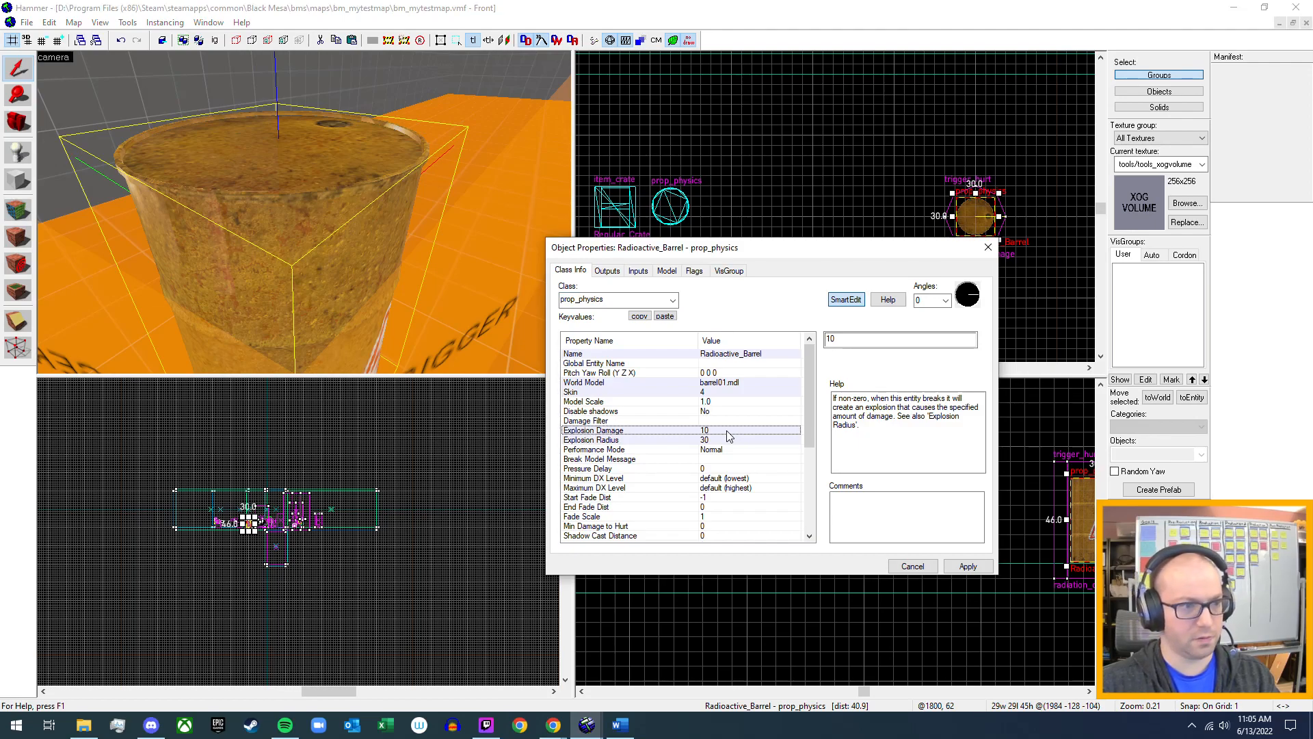
double_click(859, 340)
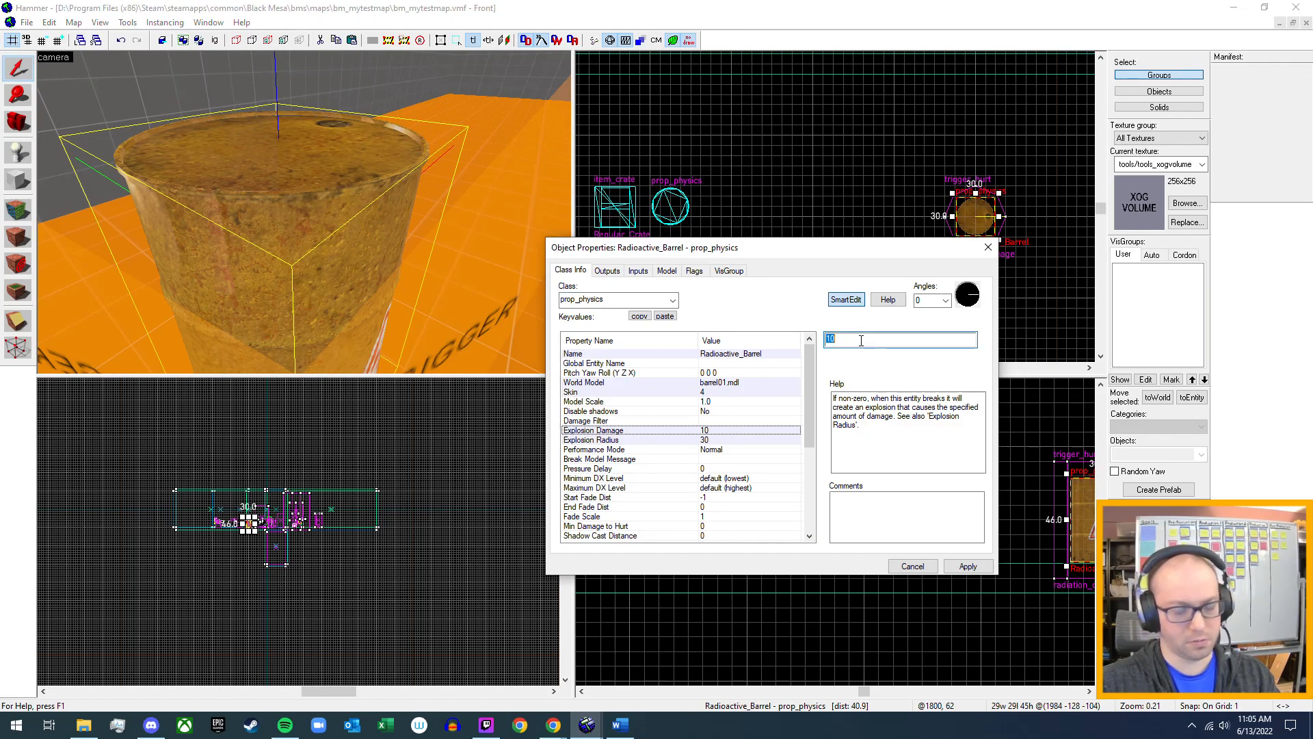
type("0")
left_click(734, 439)
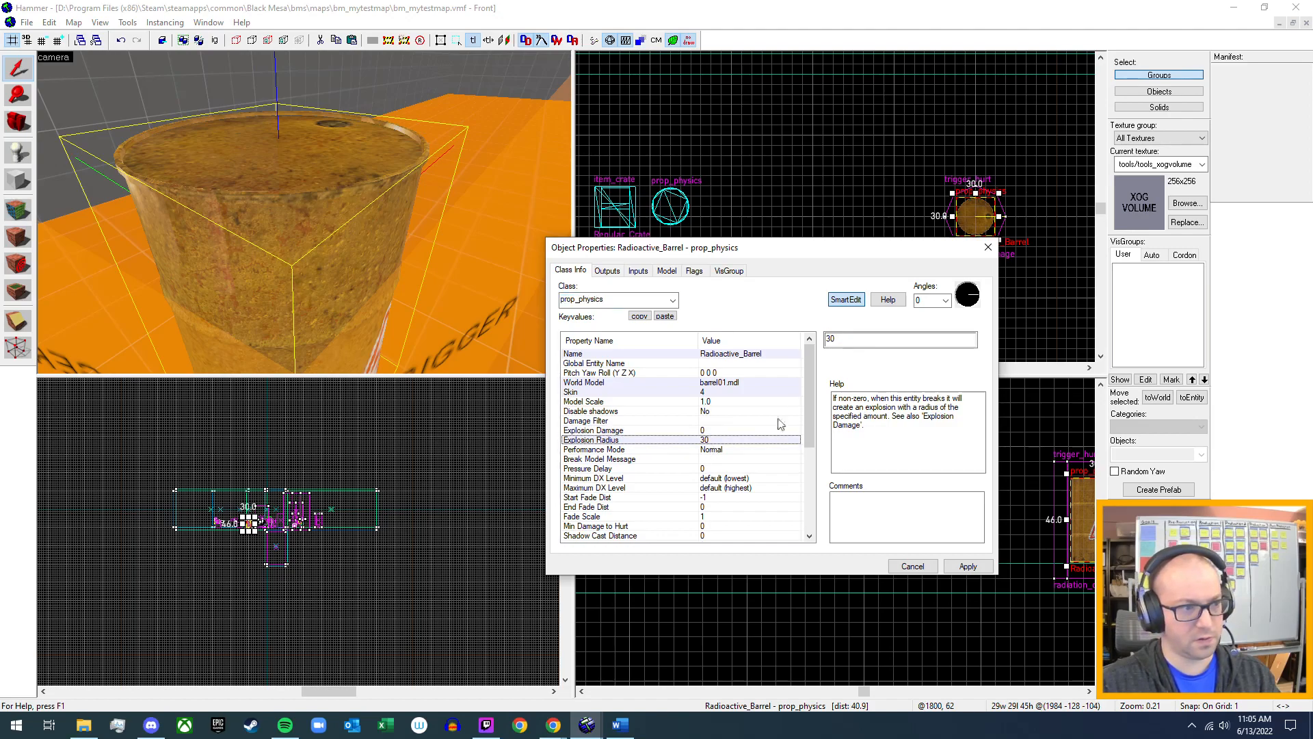
double_click(859, 340)
type("0")
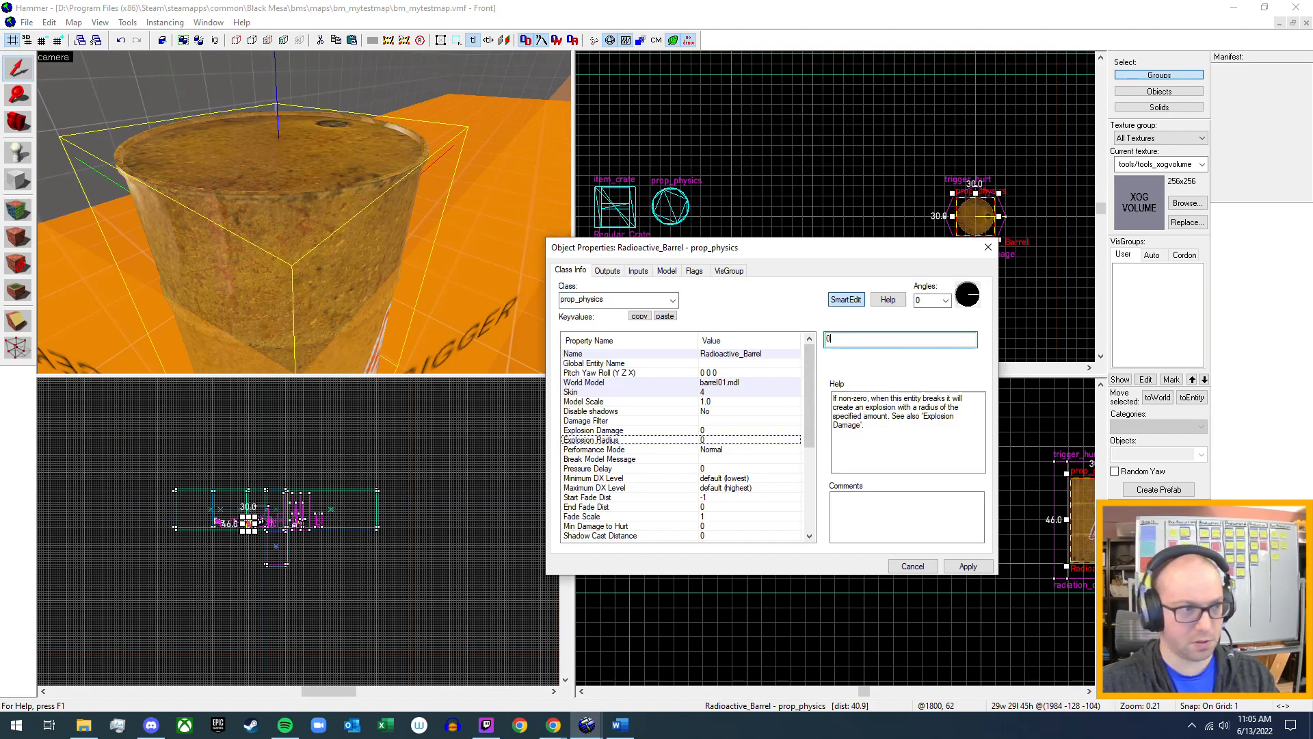
Browse replacement world models for the radioactive barrel, previewing barrel01_explosive.mdl, barrel_buoyant.mdl and barrel_clamp.mdl.
left_click(719, 384)
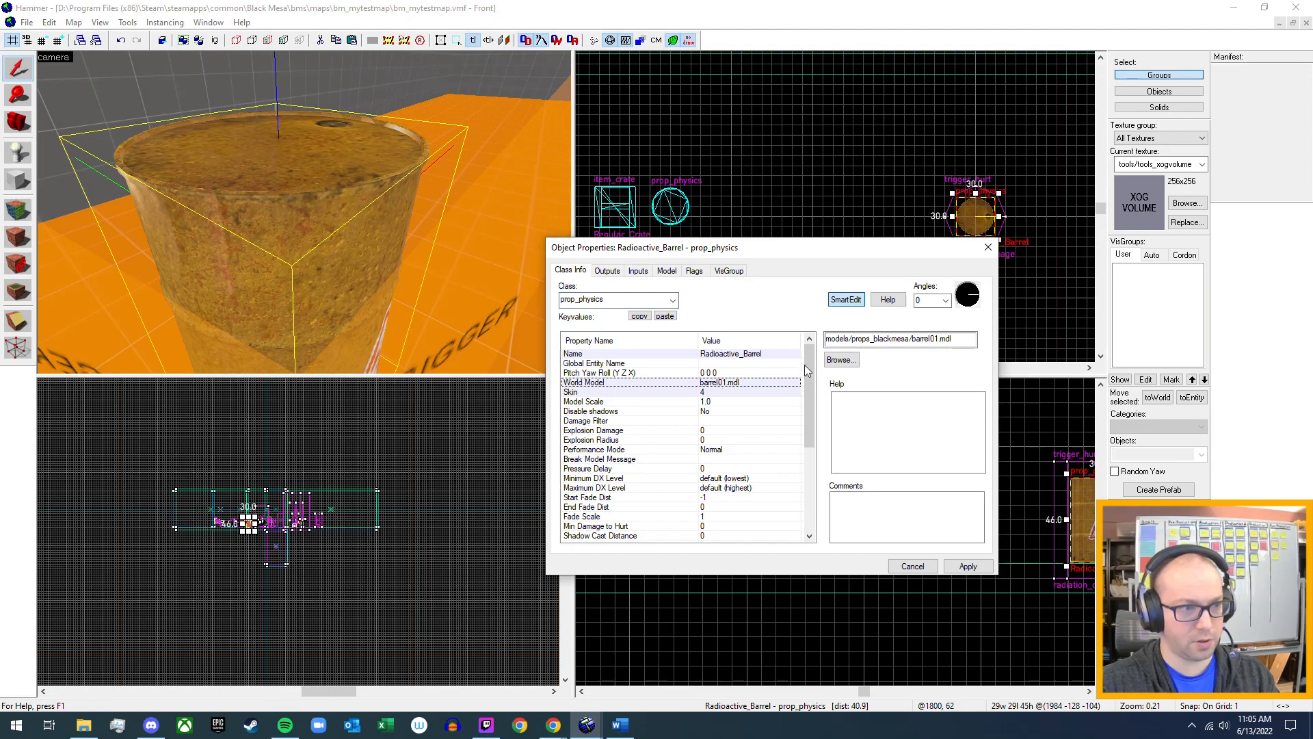
left_click(841, 360)
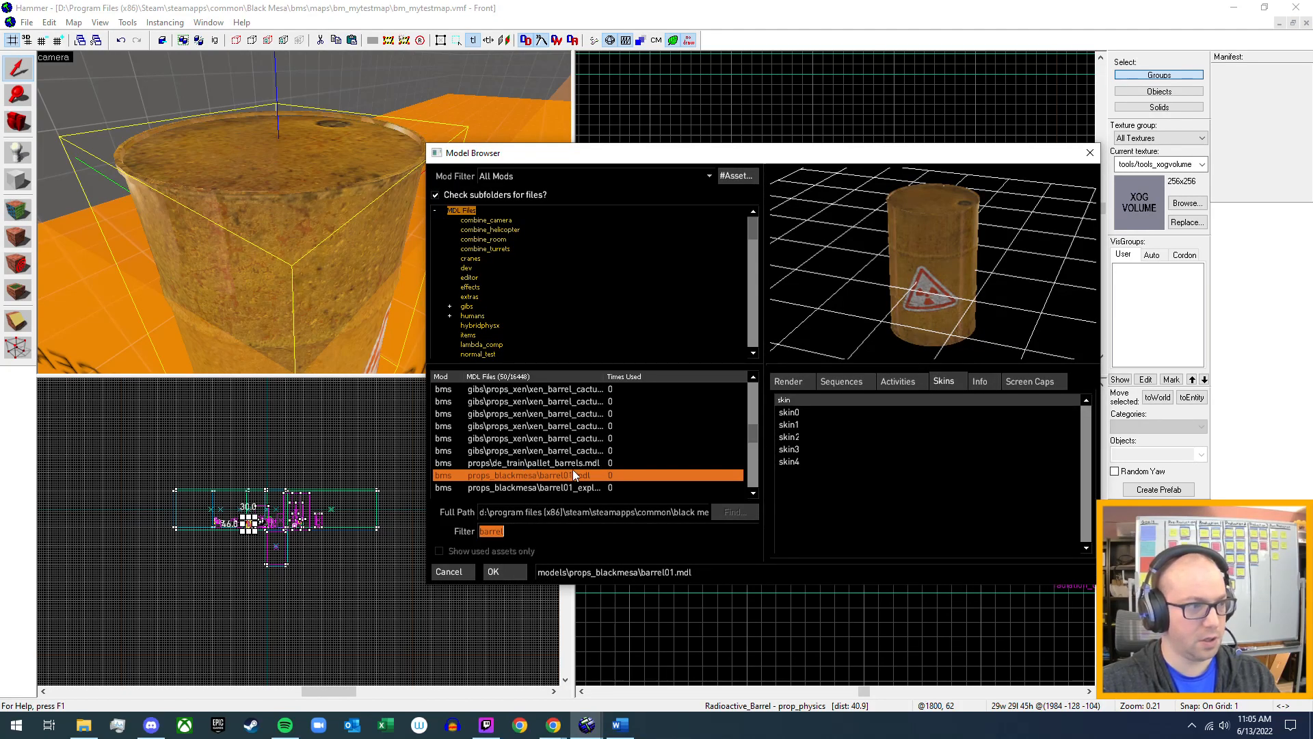
left_click(571, 487)
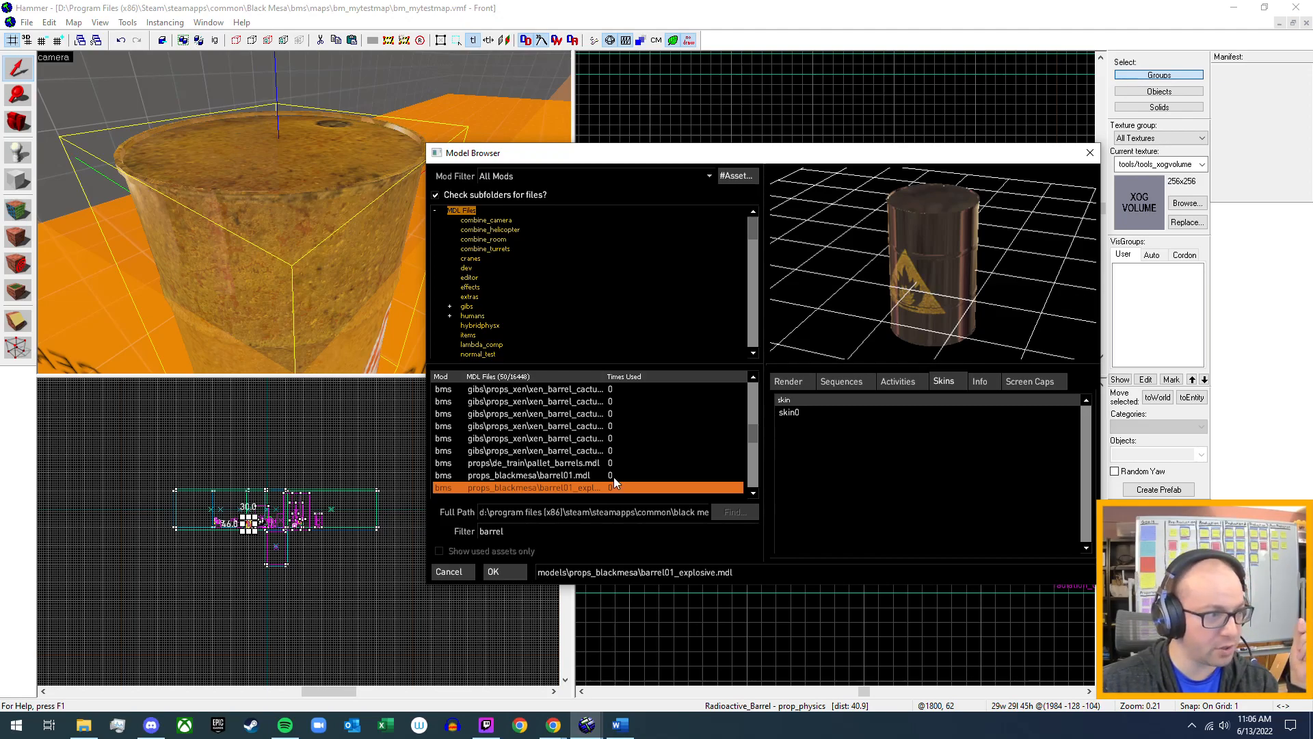
scroll(613, 478, "down", 1)
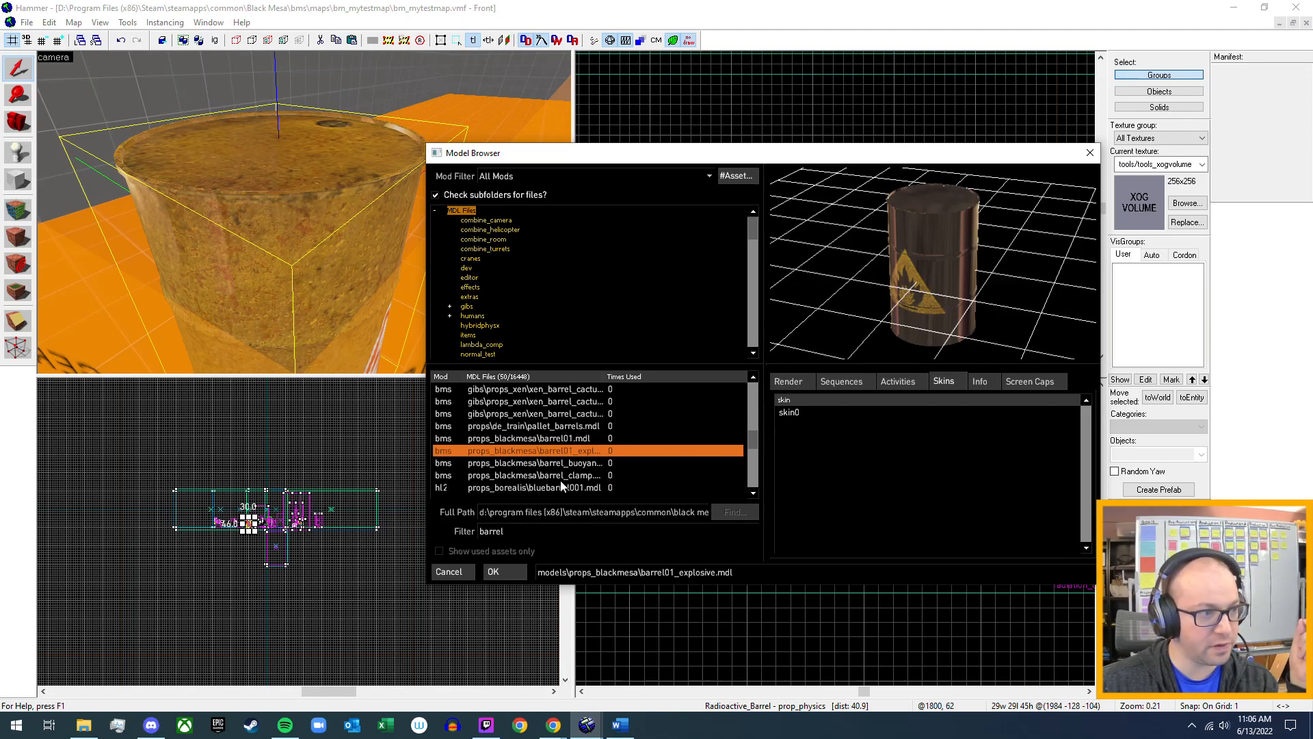
left_click(558, 462)
left_click_drag(937, 259, 900, 254)
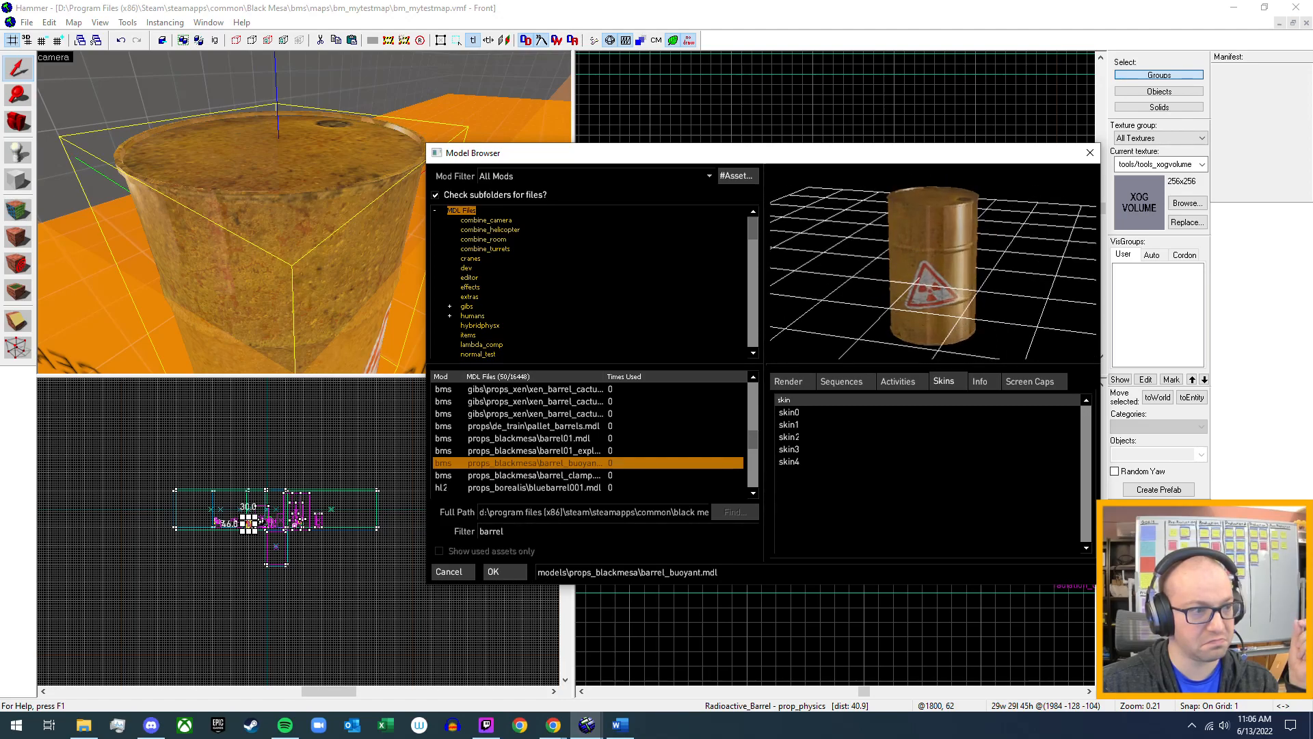
left_click(576, 474)
left_click(580, 463)
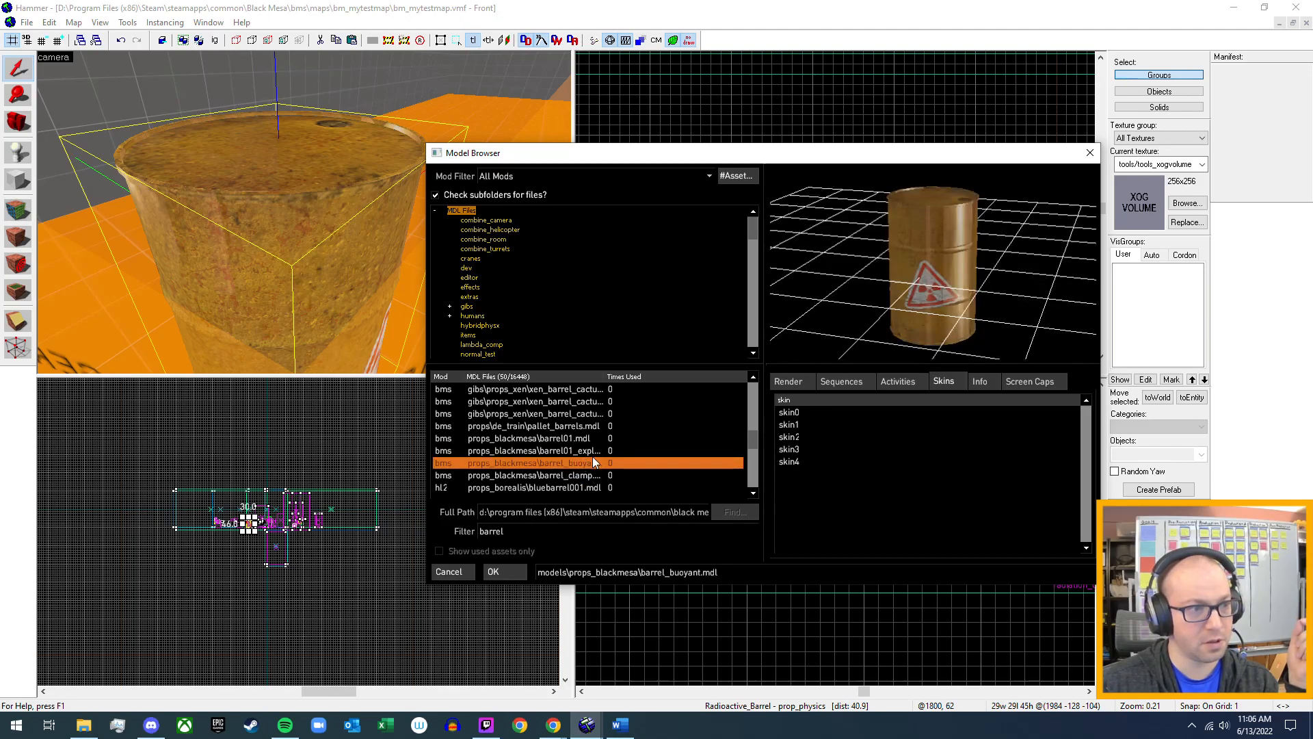
Compare the model info and physics key values of barrel_buoyant.mdl, barrel01_explosive.mdl and barrel01.mdl.
left_click(909, 384)
left_click(855, 384)
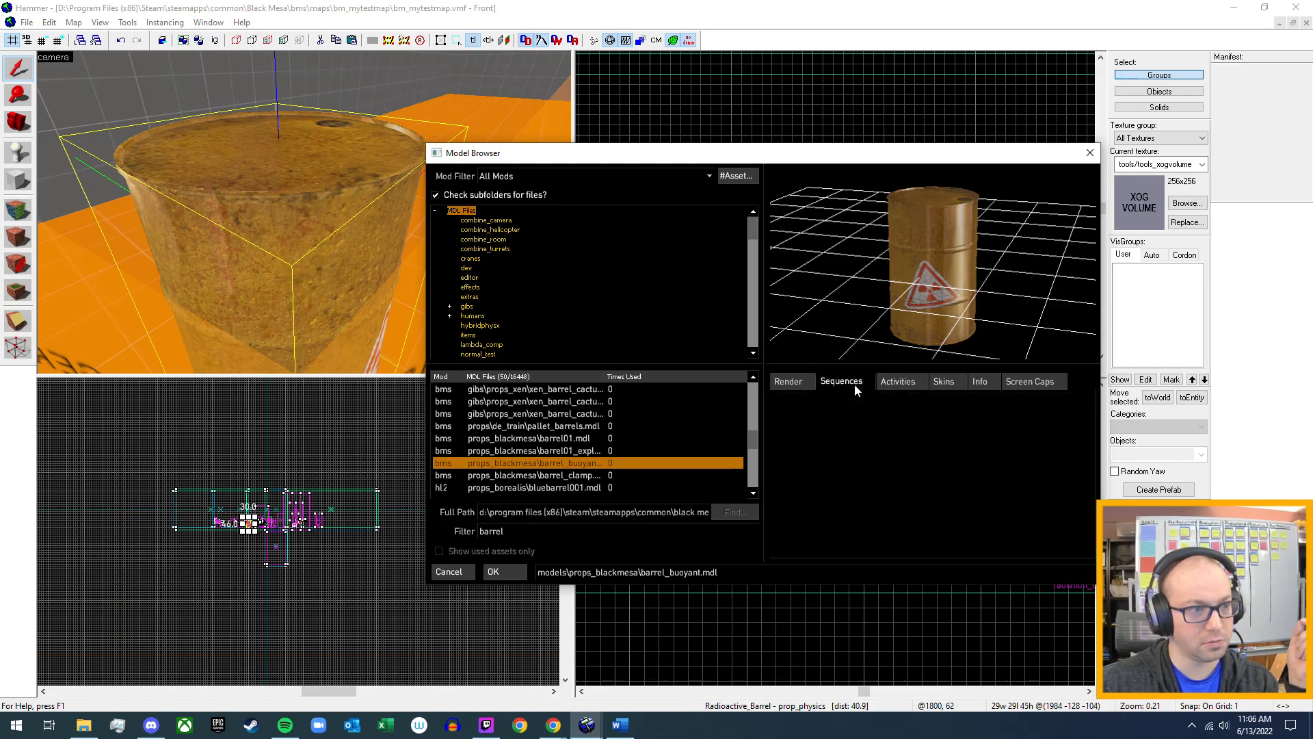
left_click(807, 386)
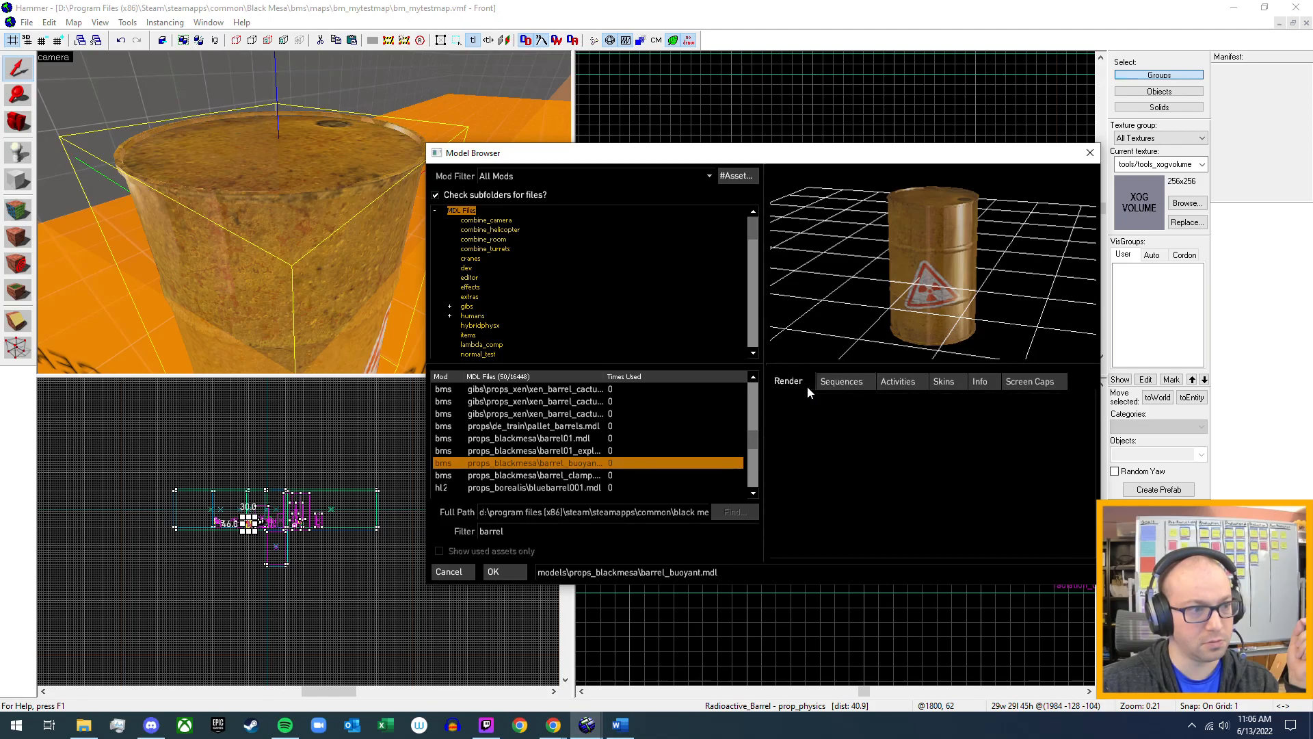
left_click(989, 382)
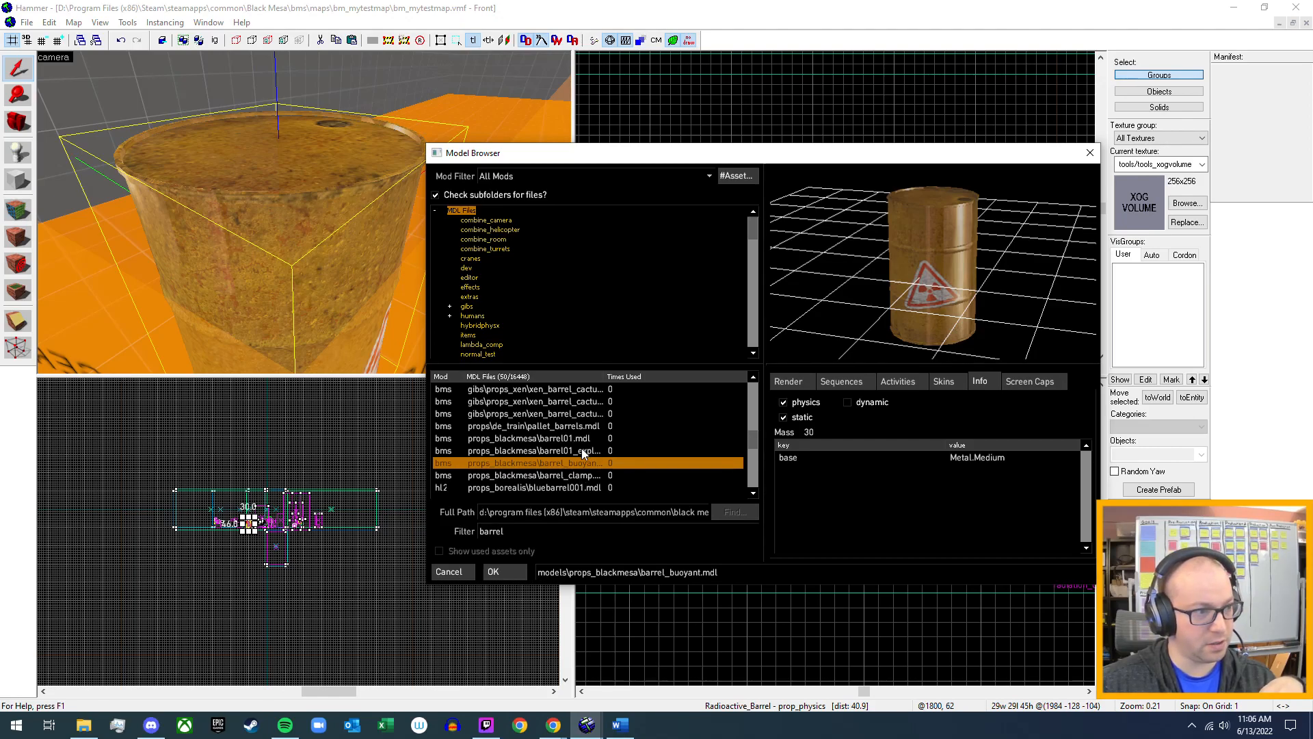
left_click(581, 449)
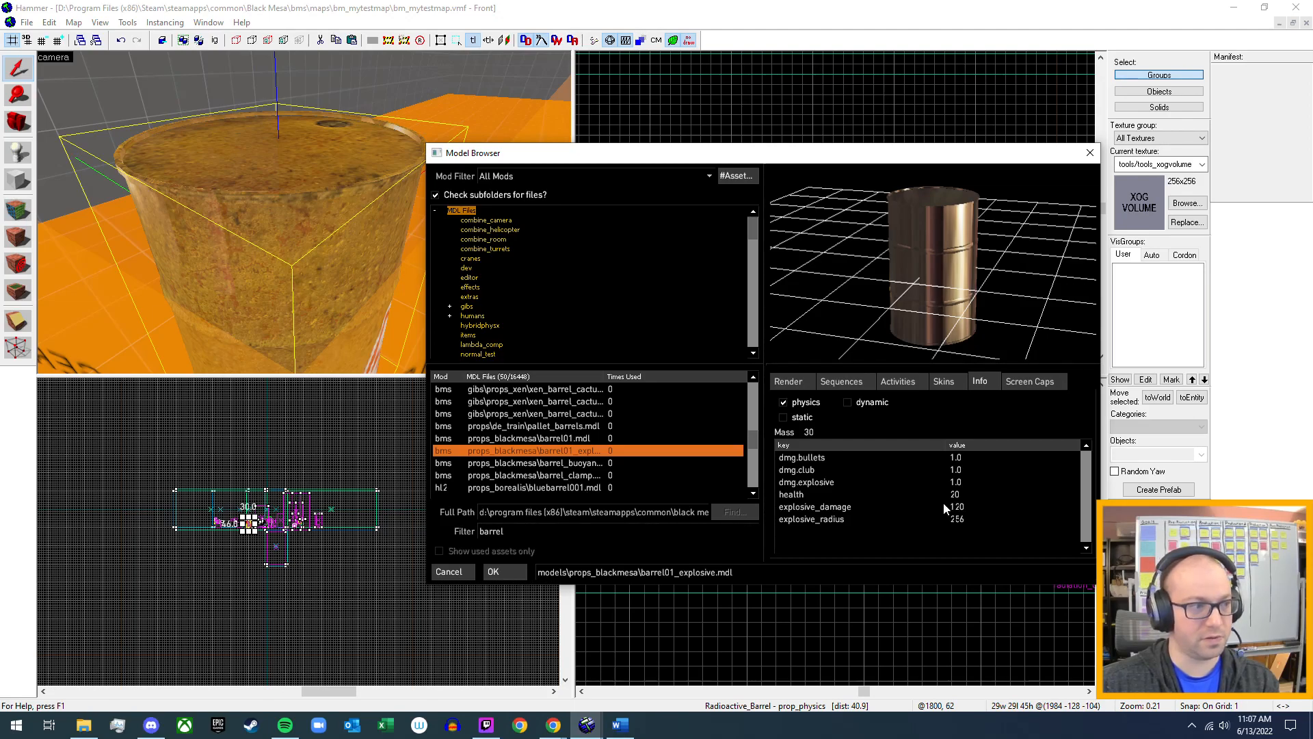
left_click(551, 464)
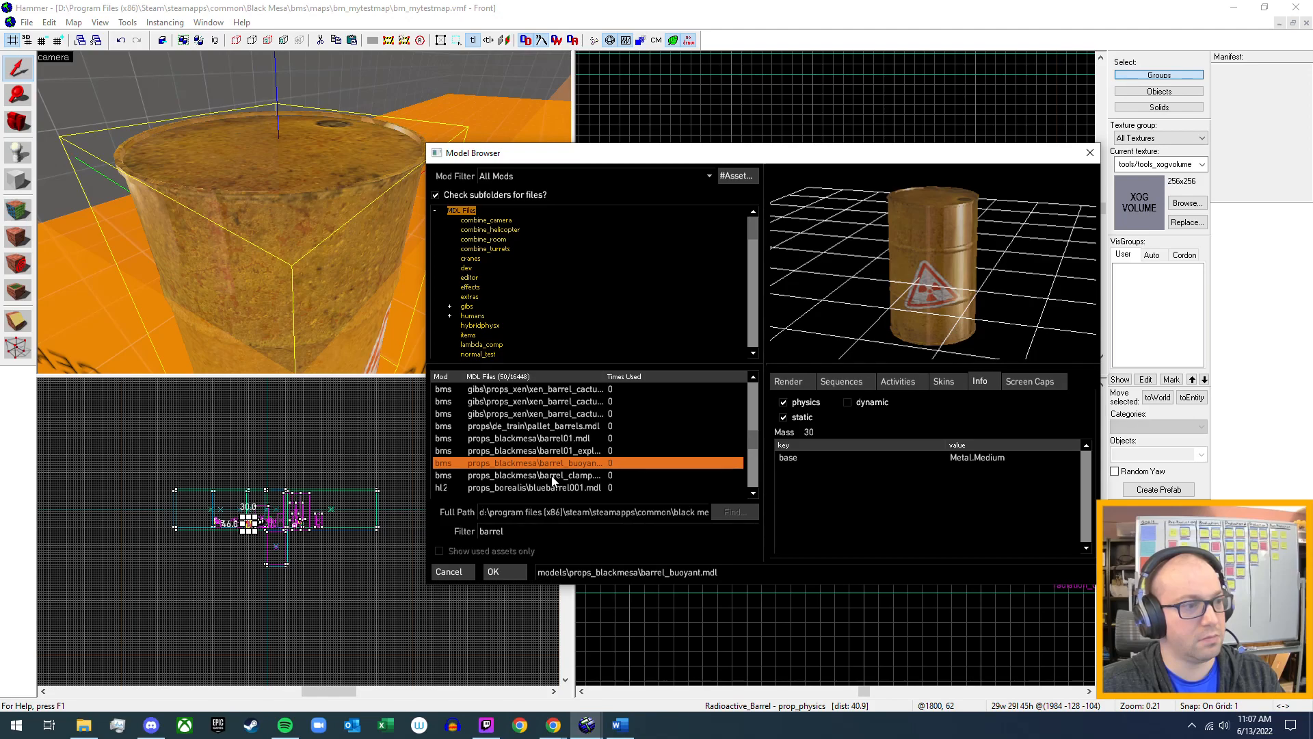
left_click(567, 438)
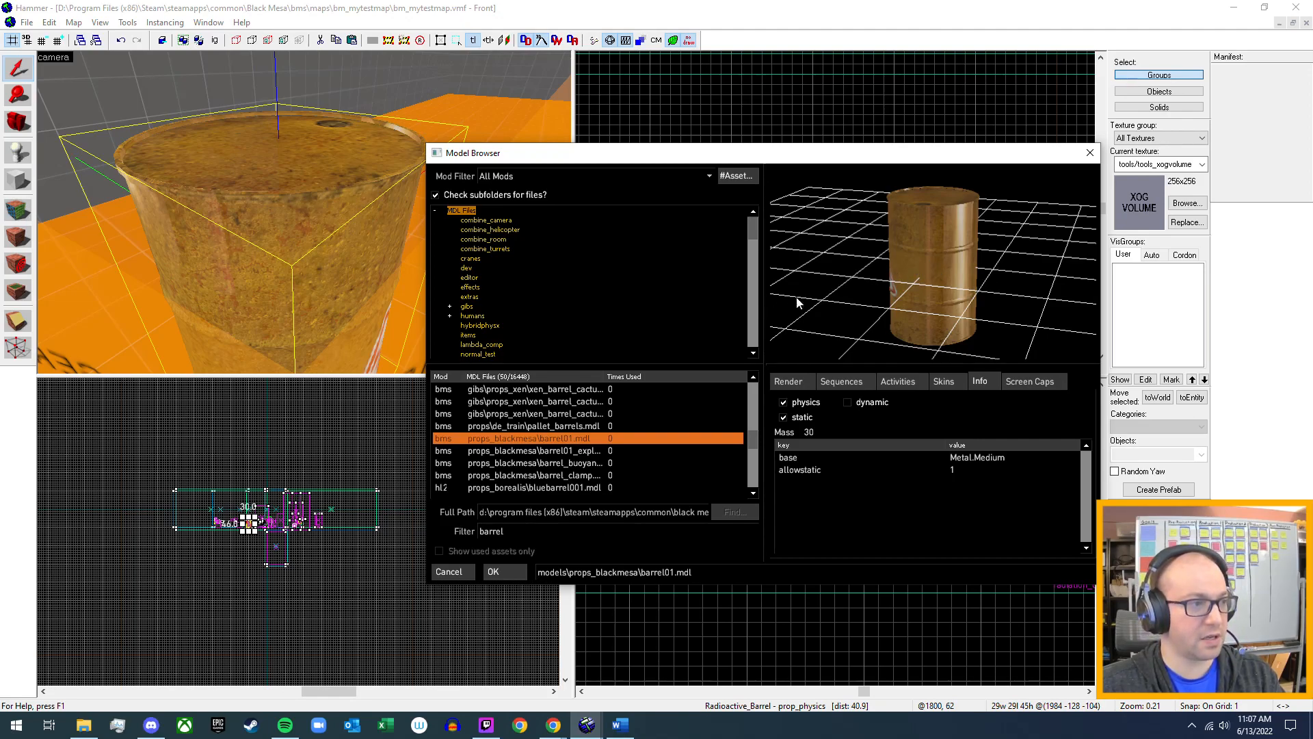
Check the physics key values and skins of barrel01_explosive.mdl, and the skins of barrel_clamp.mdl.
left_click(555, 451)
left_click_drag(1036, 303, 990, 278)
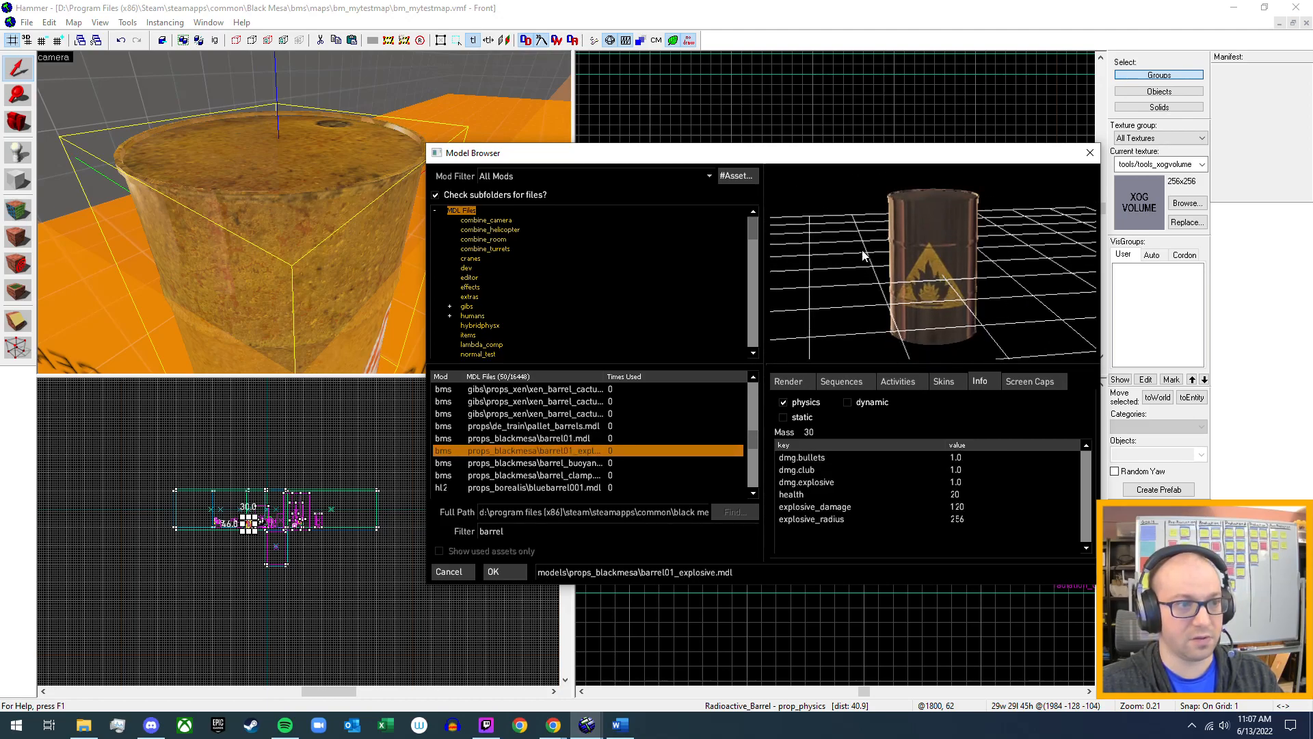
left_click(948, 383)
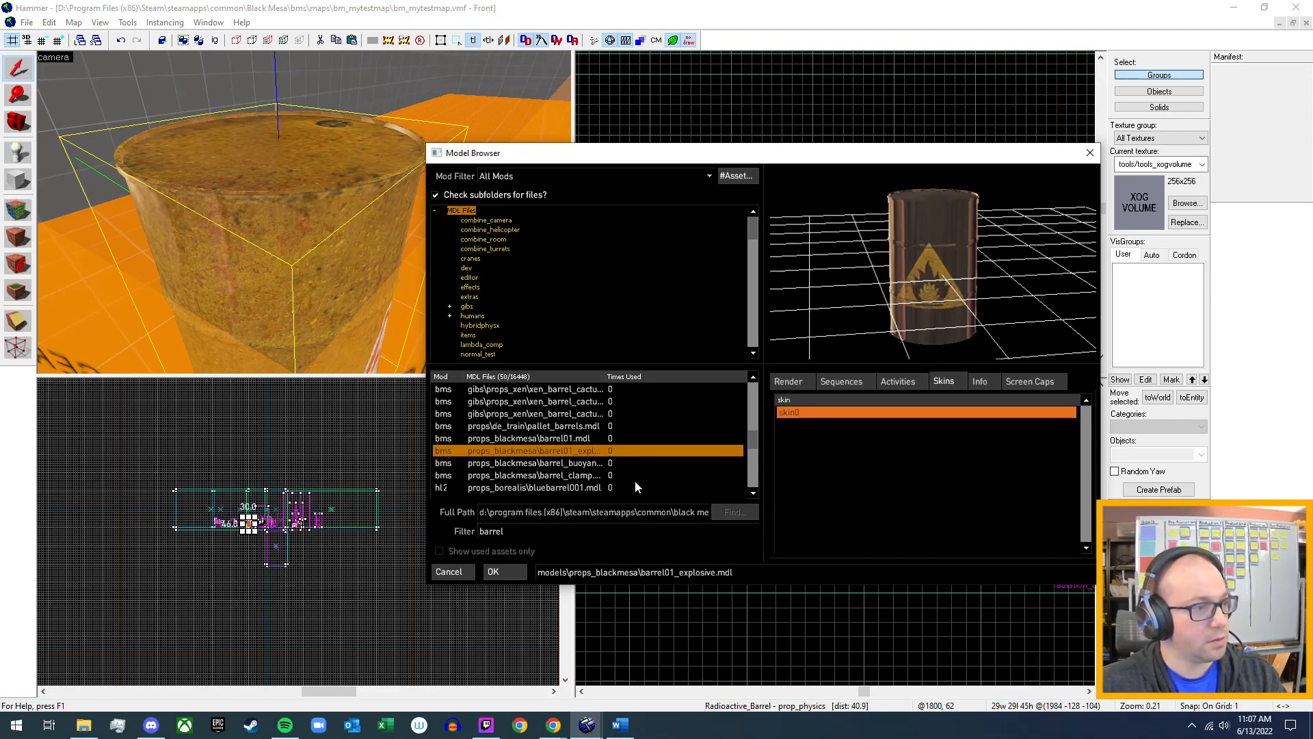
left_click(541, 475)
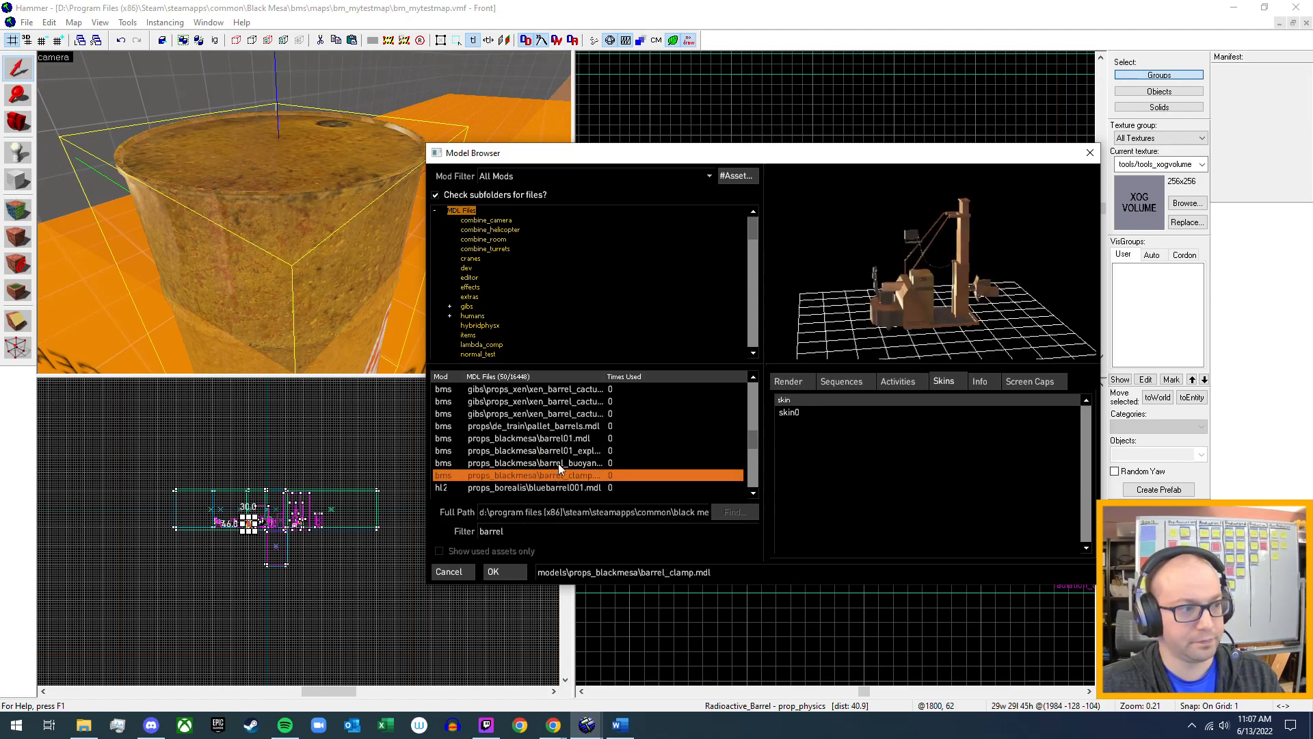
Preview skin0 through skin4 of barrel_buoyant.mdl and read the barrel label on skin3.
left_click(557, 465)
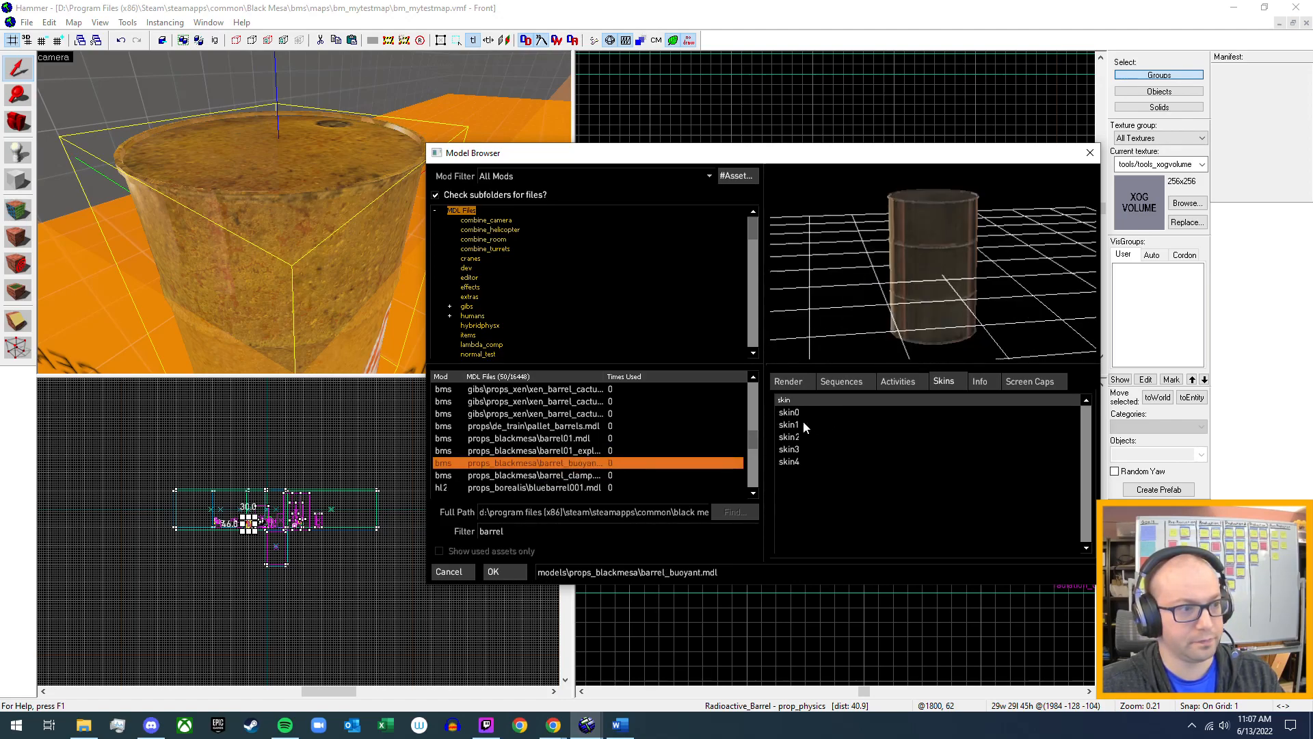
left_click_drag(966, 285, 1016, 311)
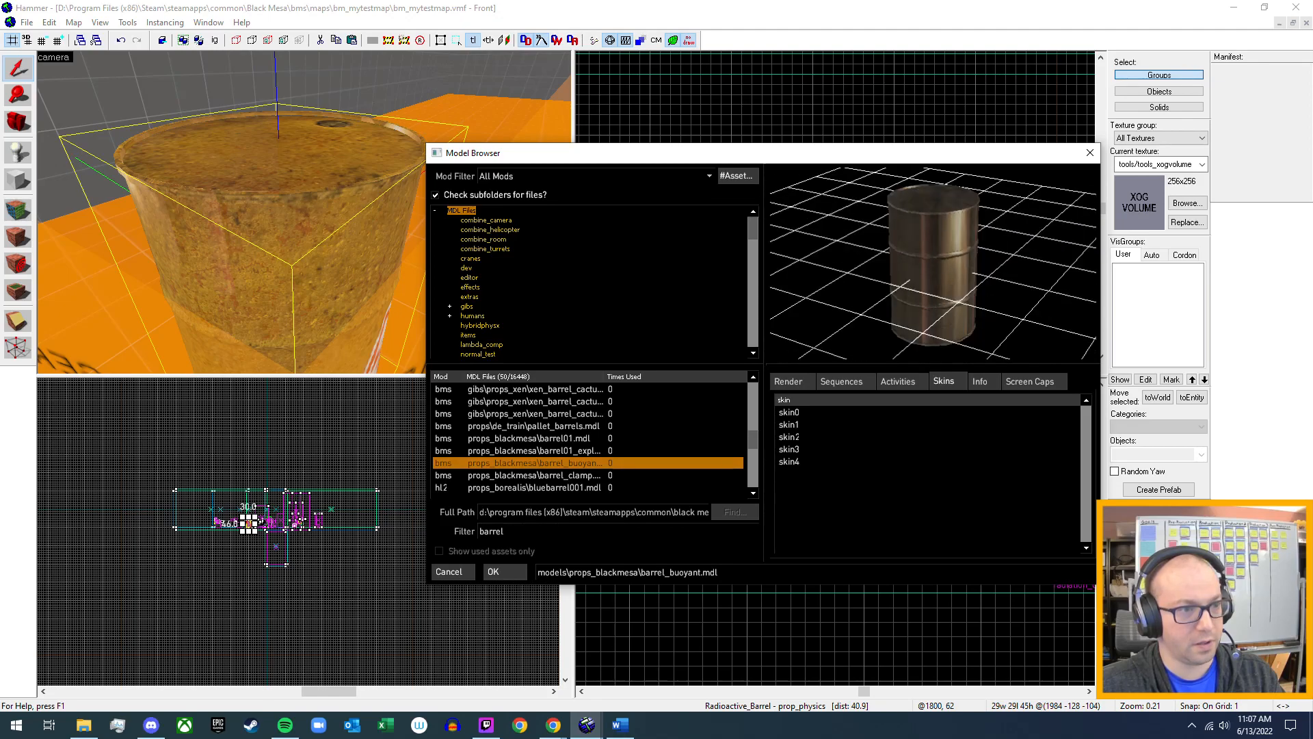
left_click(800, 413)
left_click(790, 425)
left_click(791, 437)
left_click(794, 451)
left_click(790, 462)
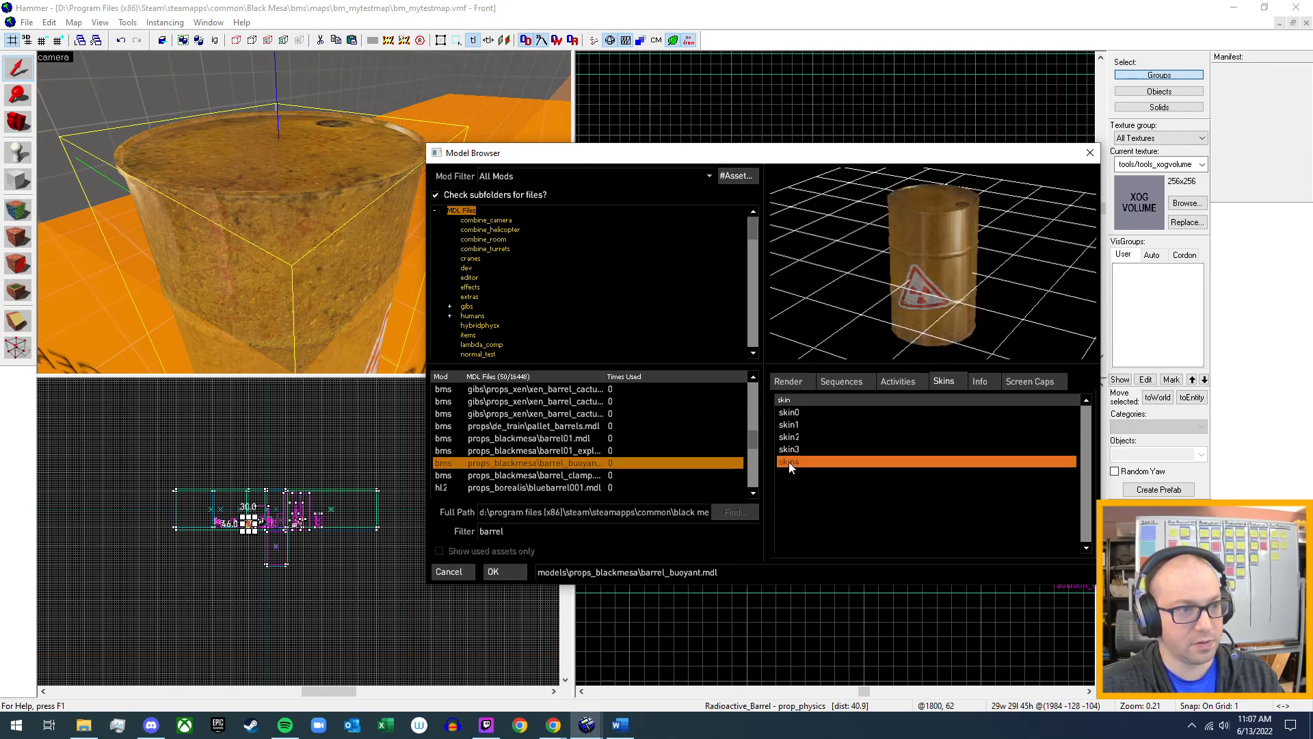
left_click(794, 450)
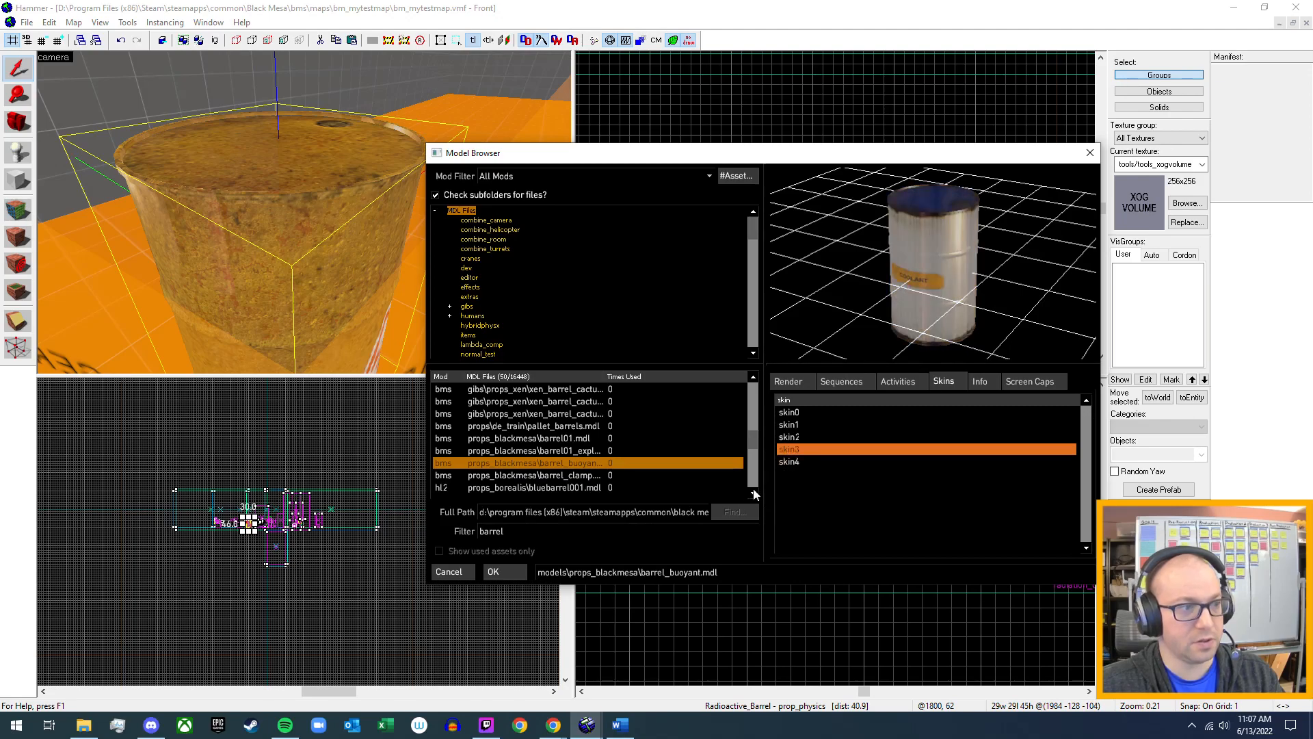
left_click_drag(934, 263, 933, 264)
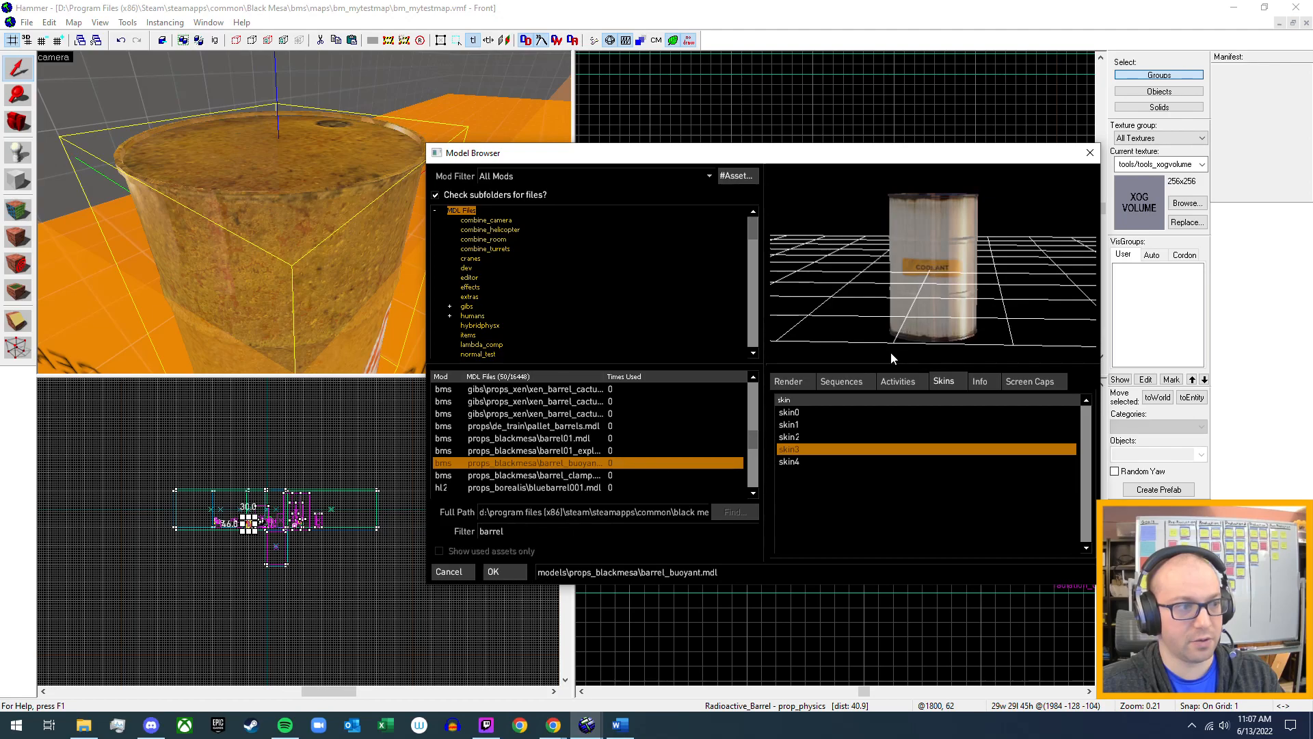
Preview all five skins of barrel01.mdl, from skin4 back to skin0.
left_click(574, 438)
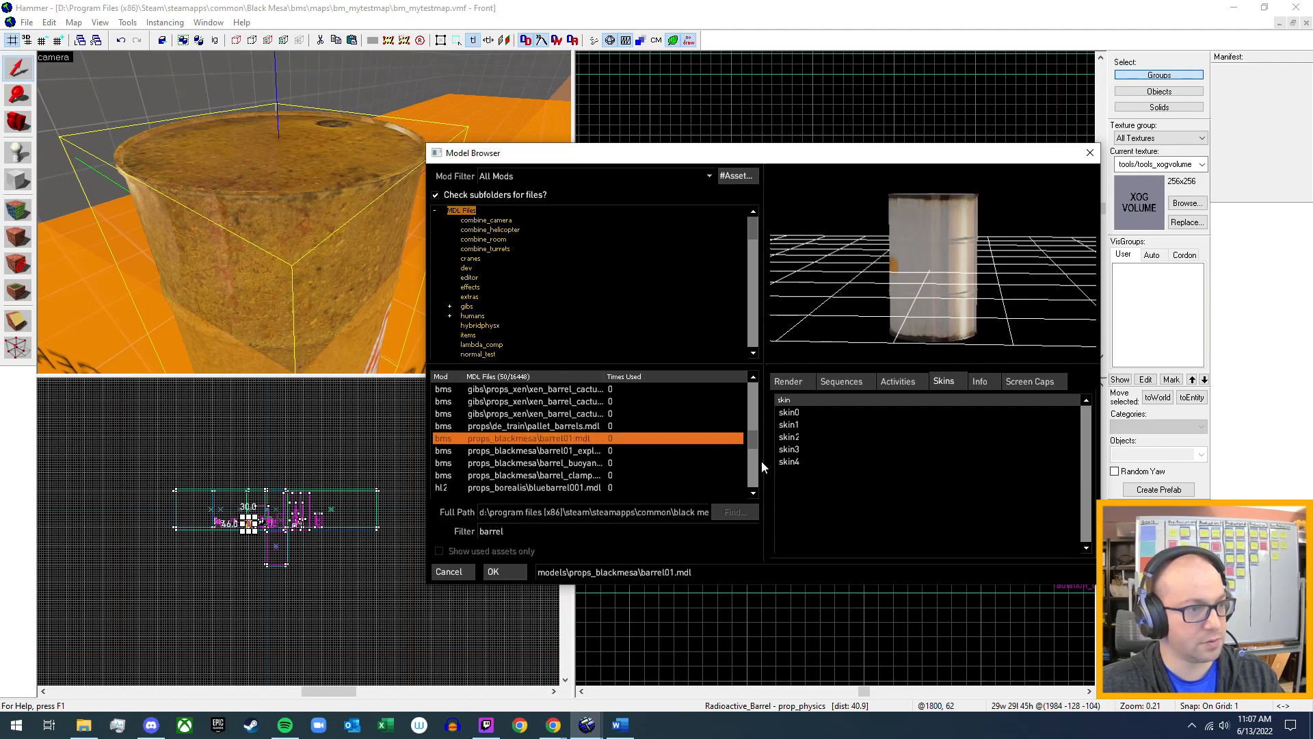
left_click(791, 463)
left_click(801, 450)
left_click(803, 438)
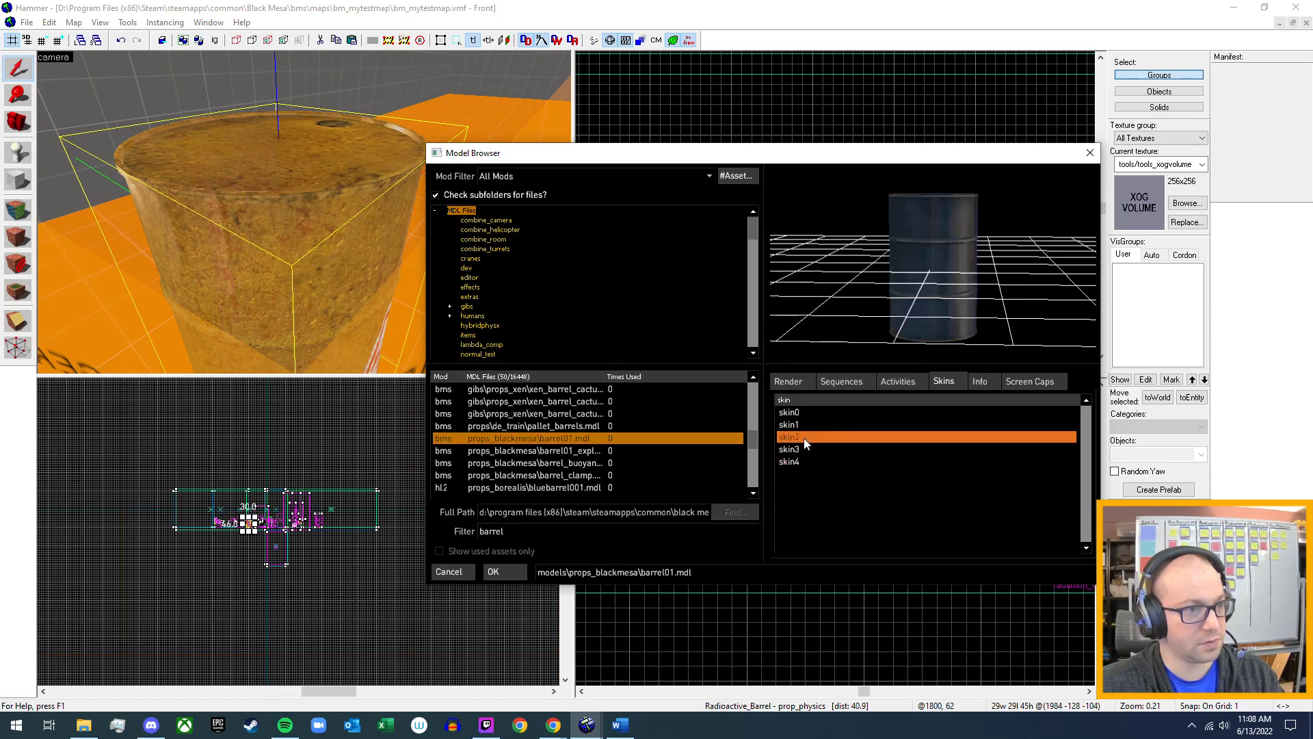
left_click(802, 424)
left_click(803, 412)
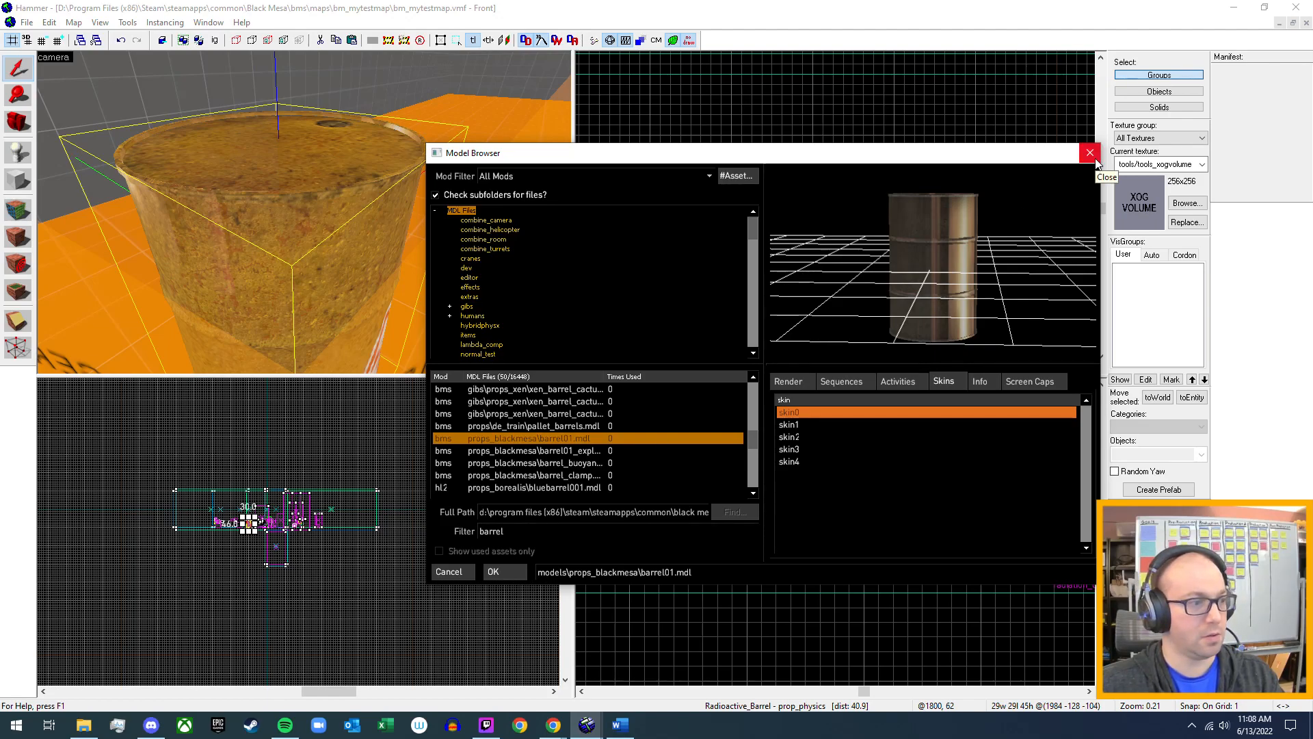
Leave the model browser without picking a new model, then apply and close the Radioactive_Barrel properties.
left_click(457, 571)
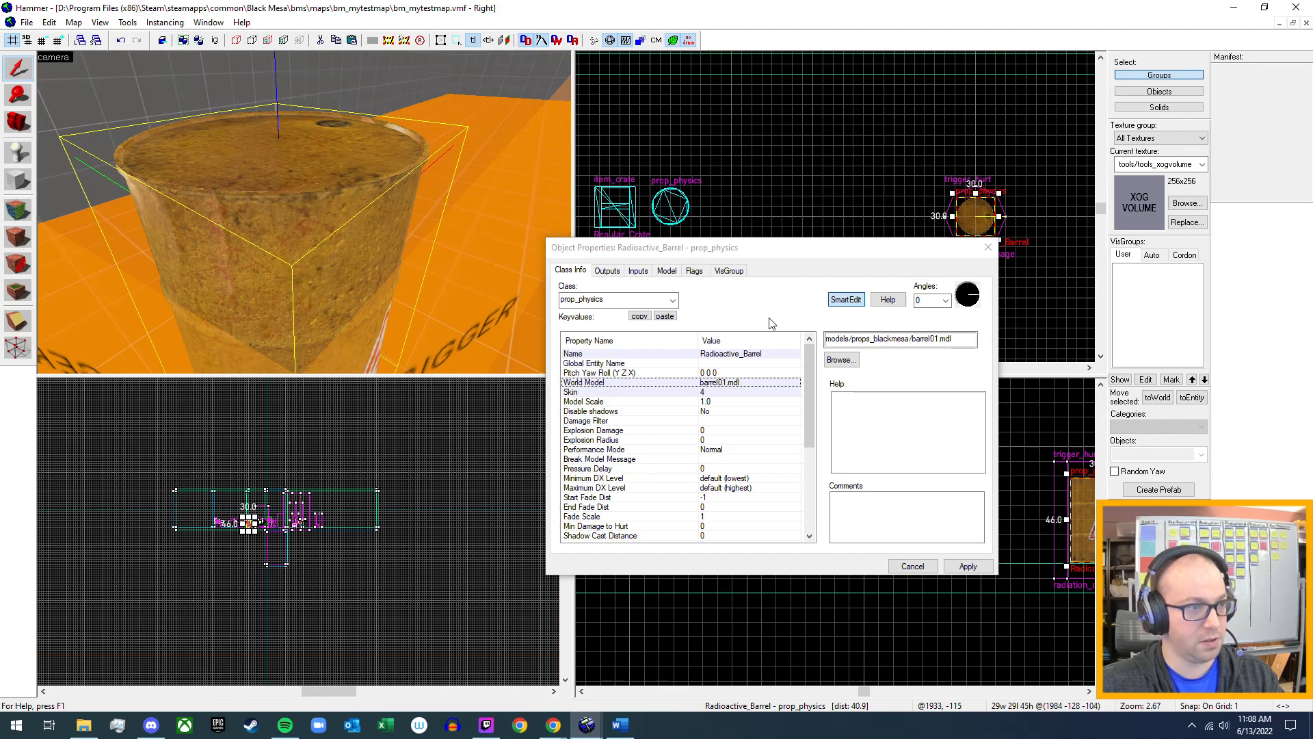
left_click(968, 566)
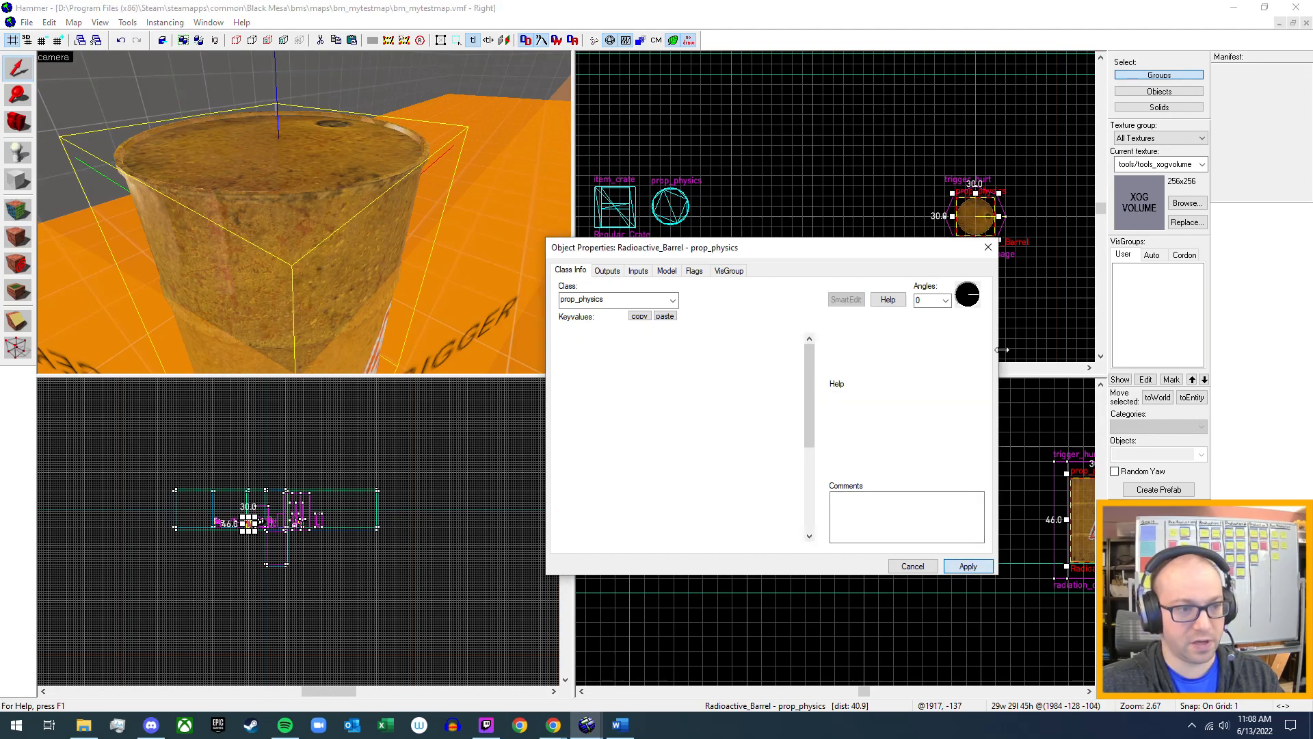
left_click(991, 248)
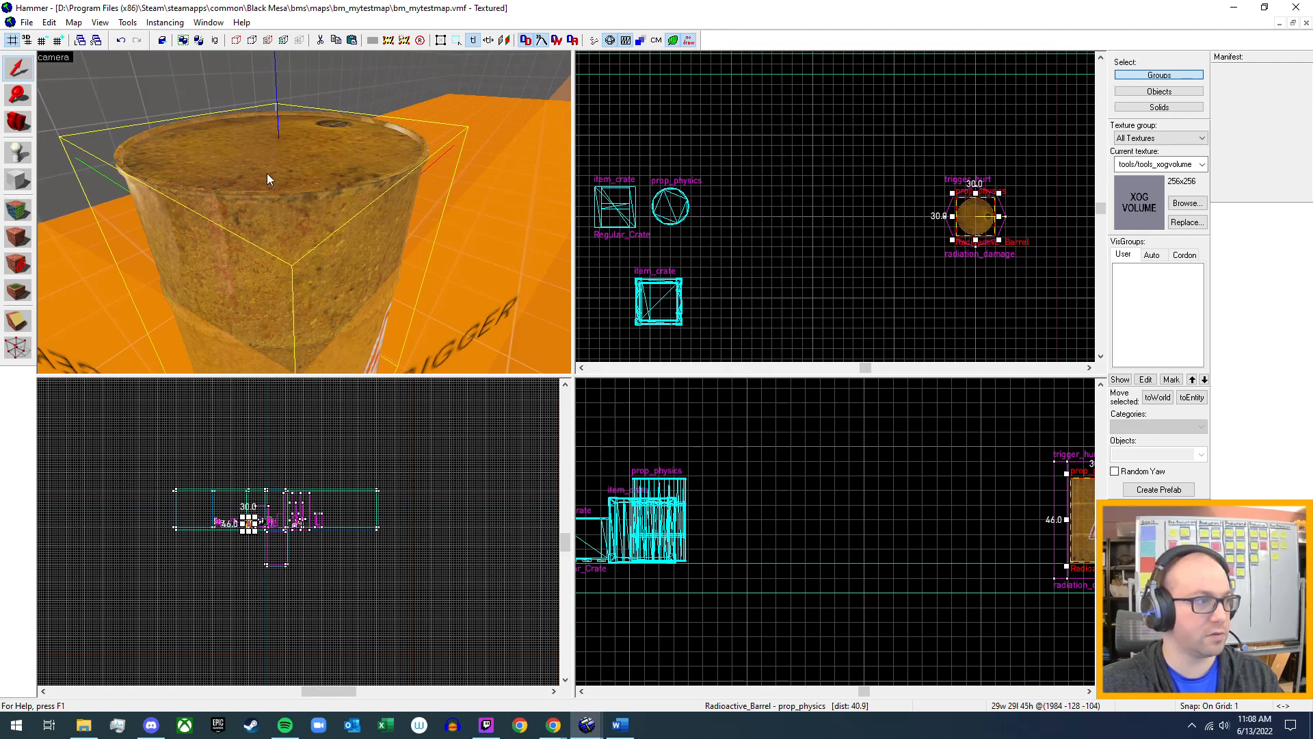
Set the barrel01_explosive.mdl prop's Explosion Damage to 10 and its Explosion Radius to 50.
key("z")
key("w")
key("w")
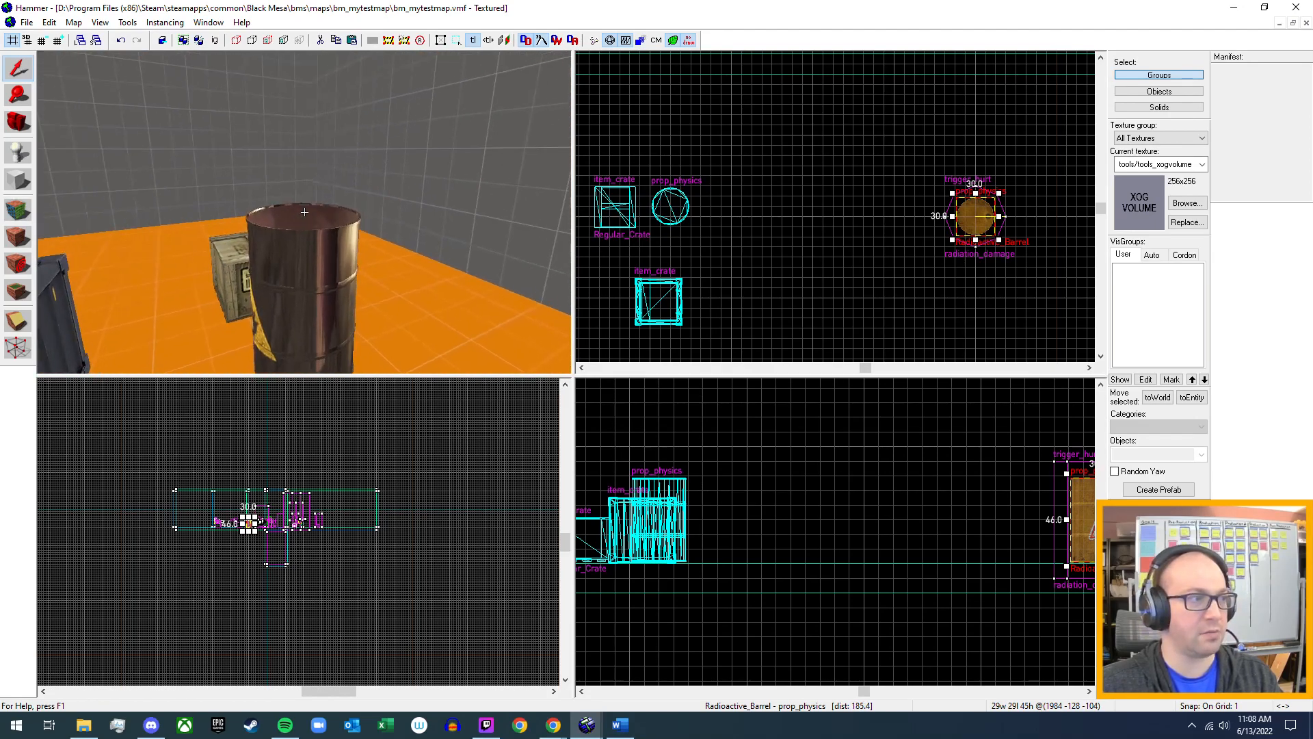
key("z")
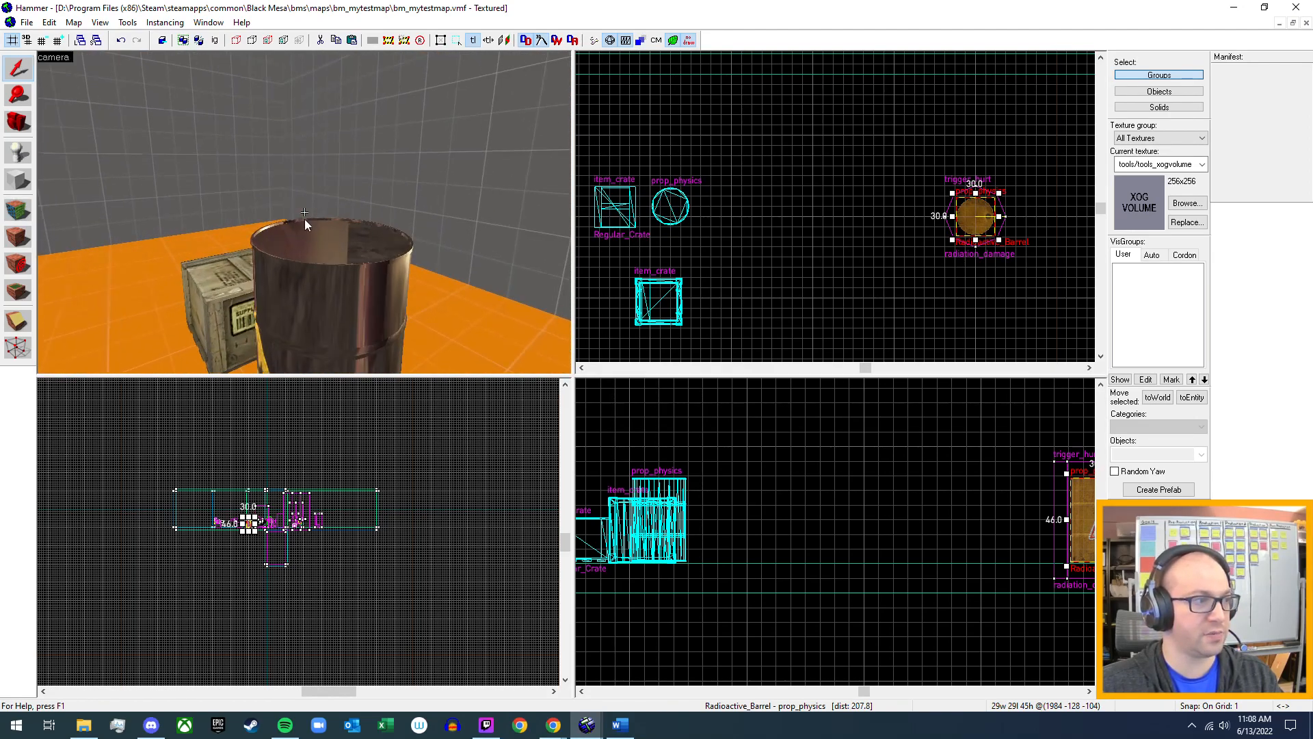
left_click(337, 294)
double_click(337, 293)
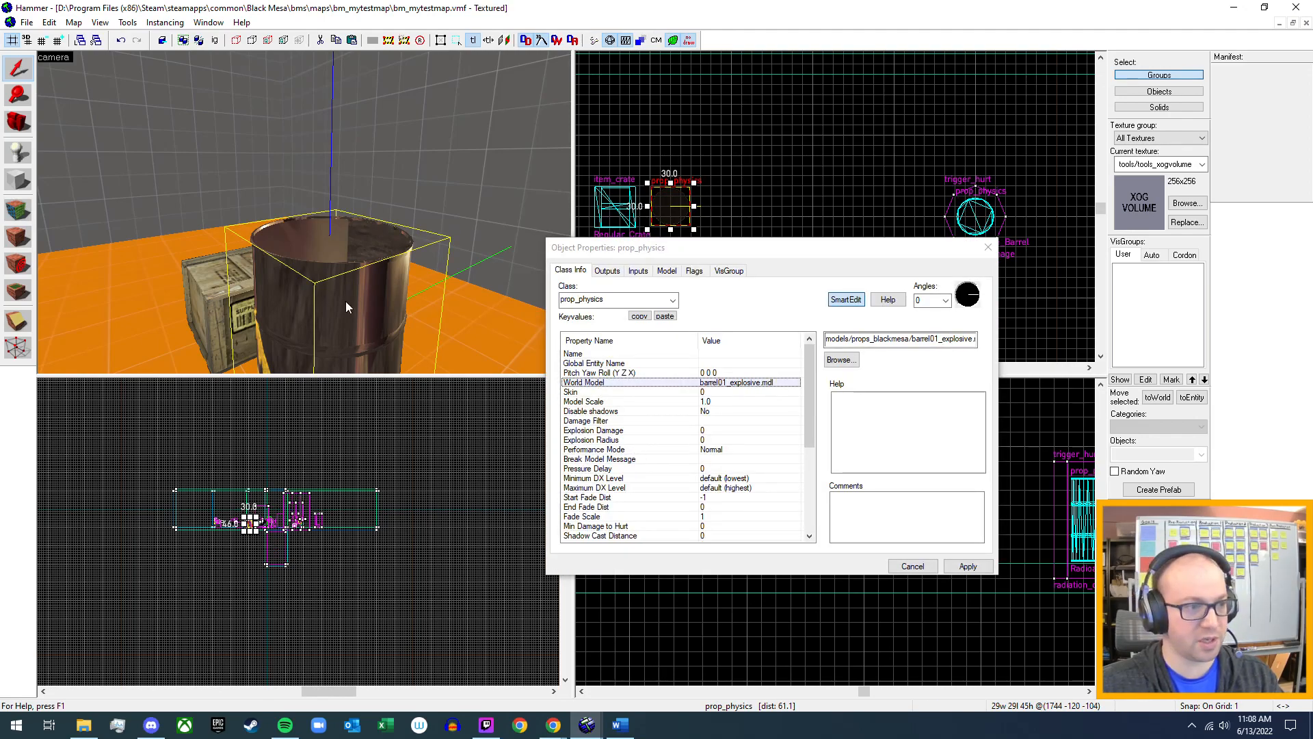
left_click(709, 432)
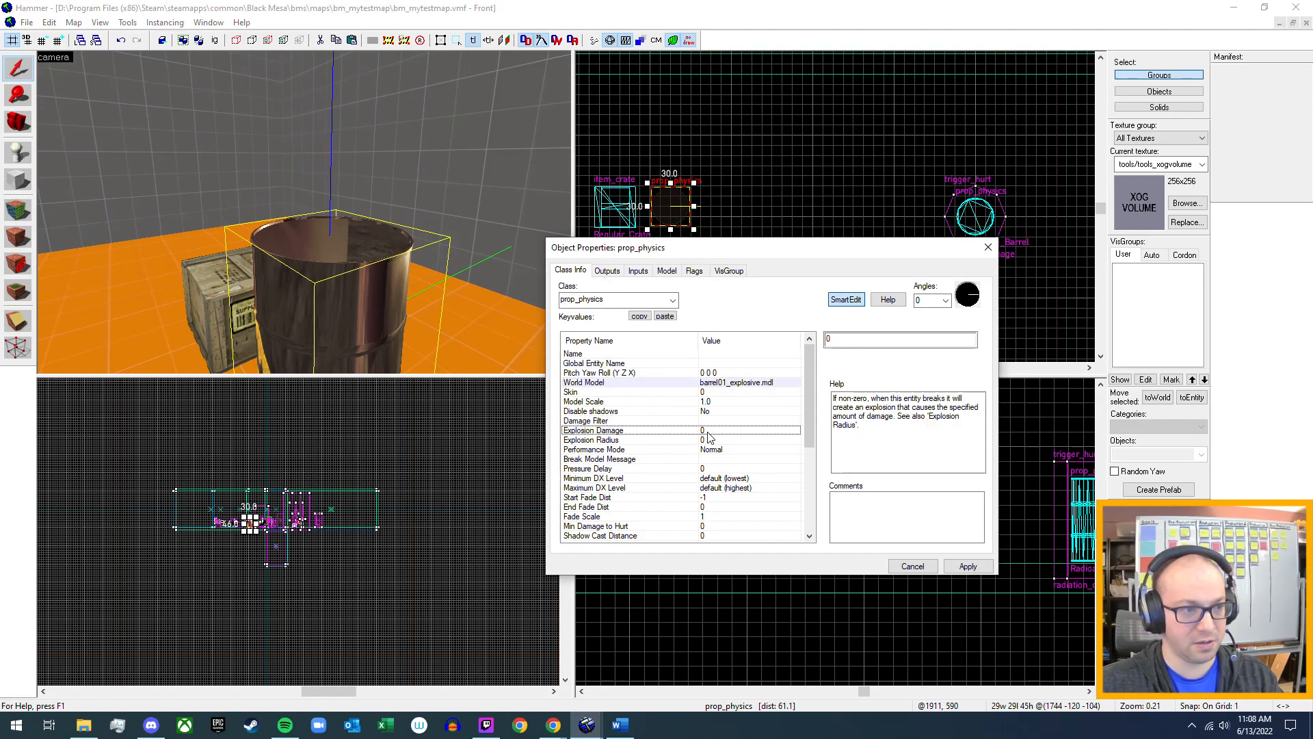
double_click(852, 343)
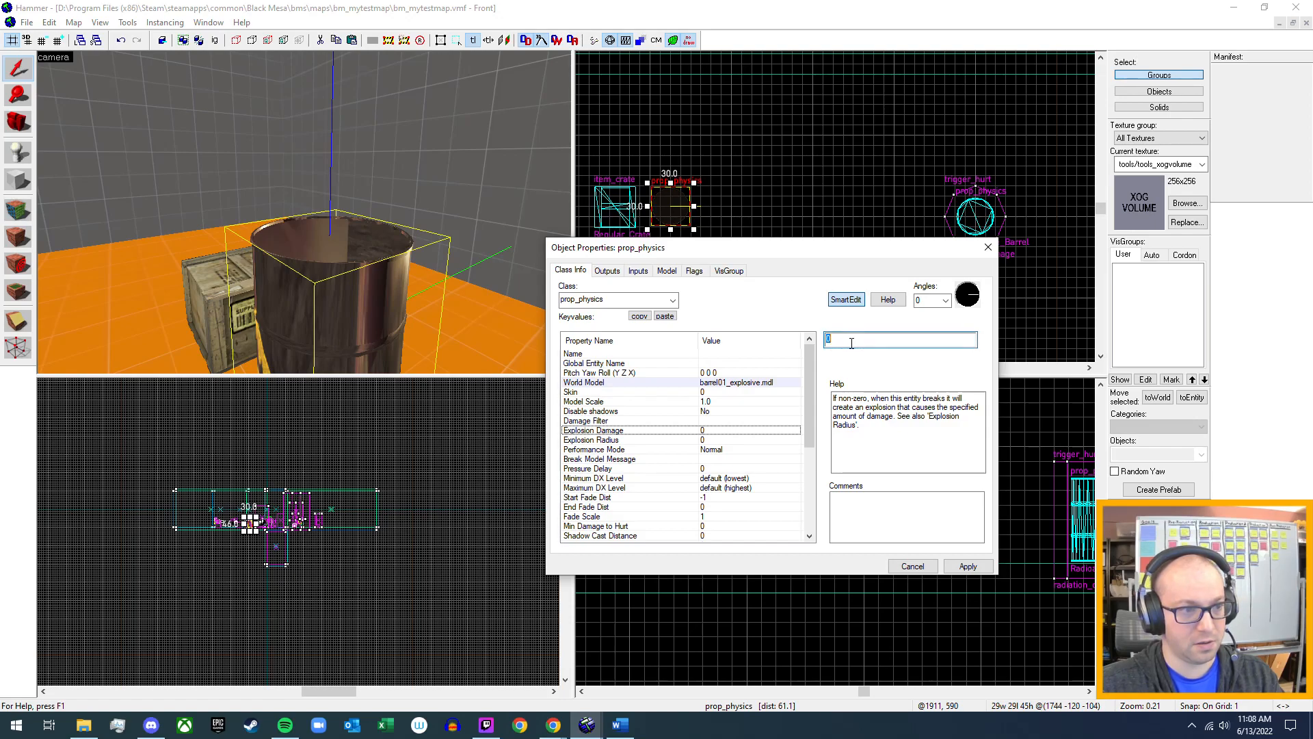
type("10")
left_click(705, 440)
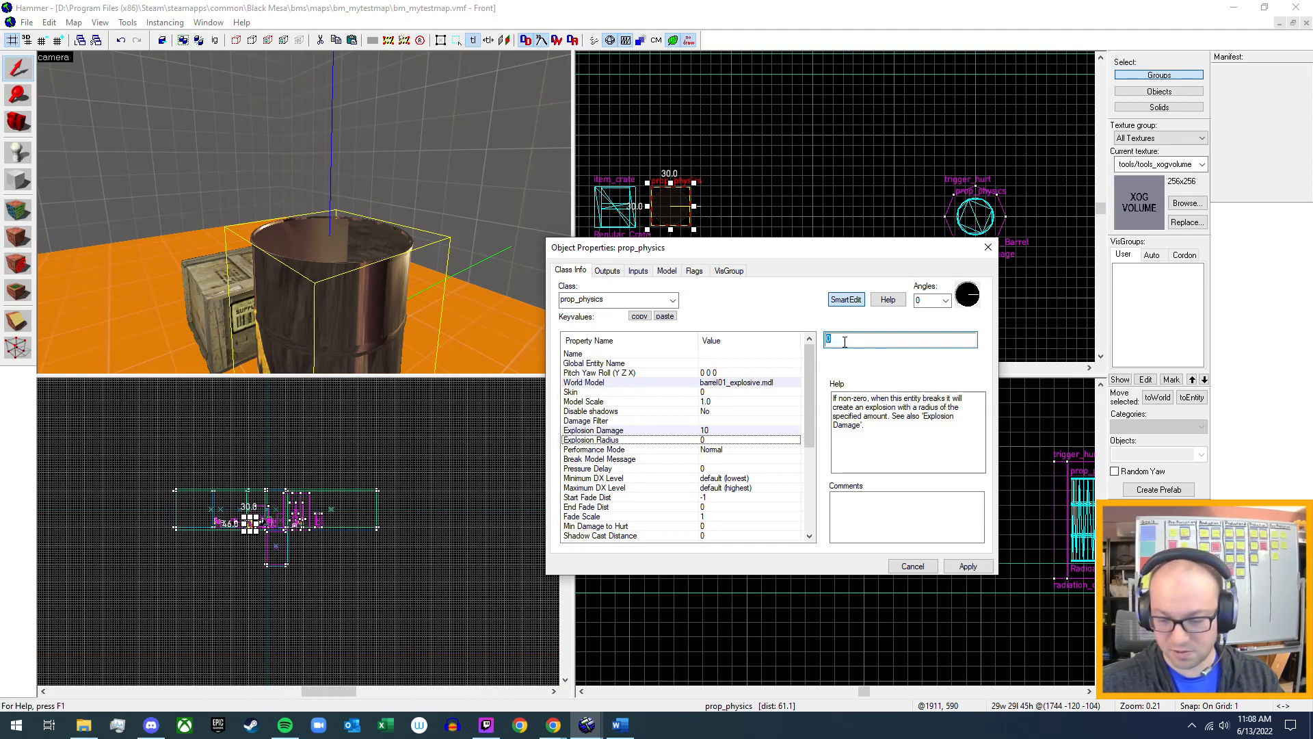
type("50")
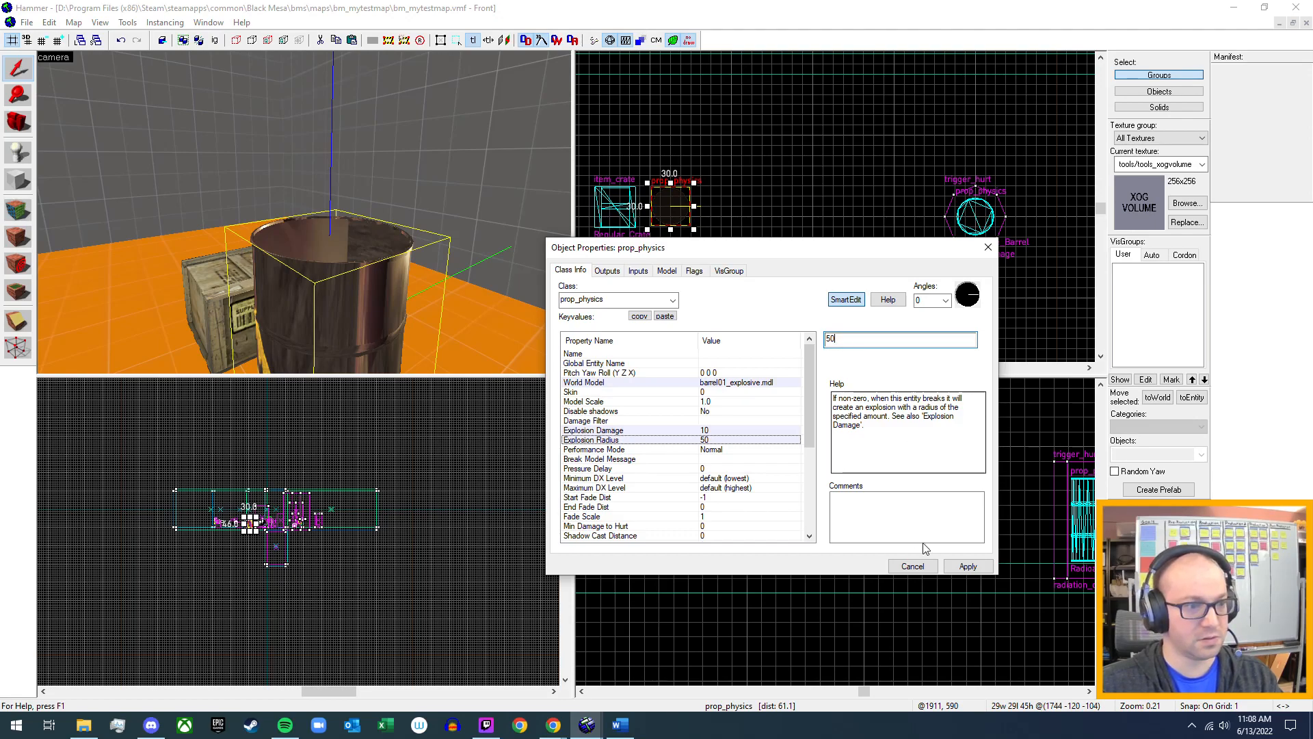
left_click(967, 567)
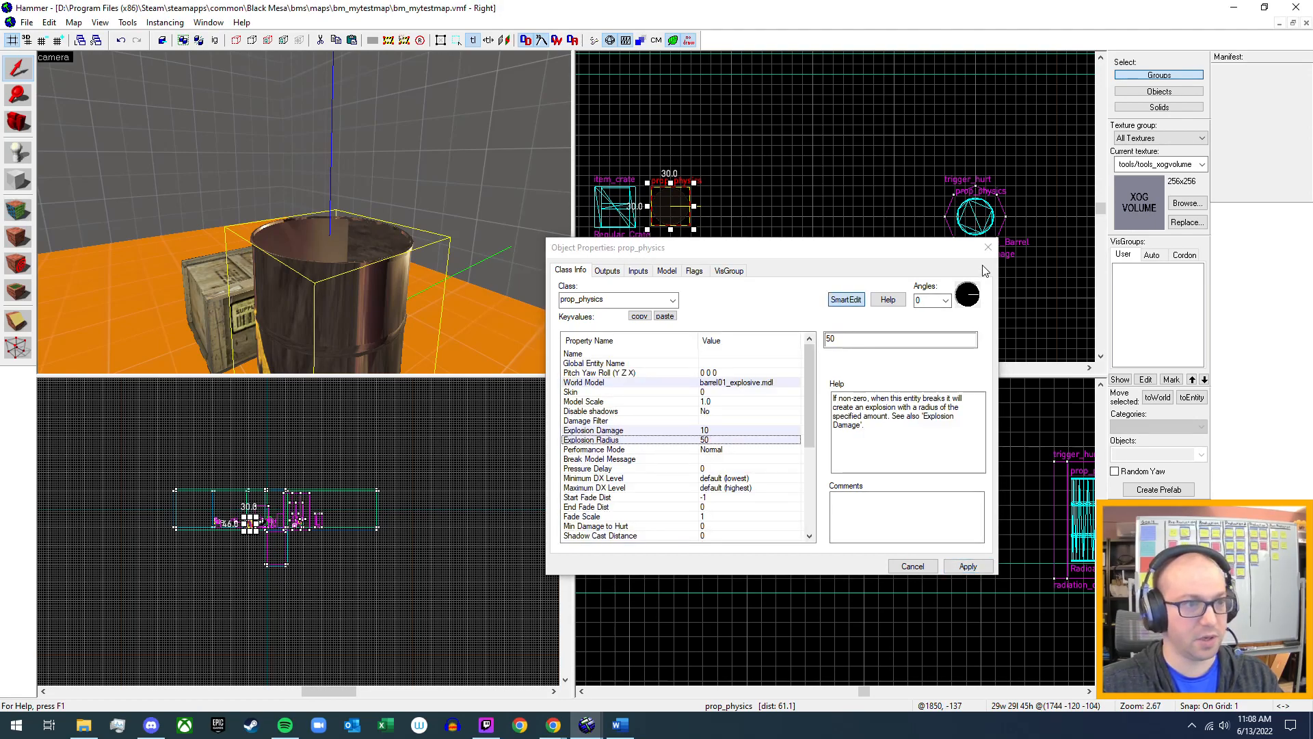
left_click(988, 247)
Compile the test map and run it in Black Mesa.
scroll(304, 213, "down", 5)
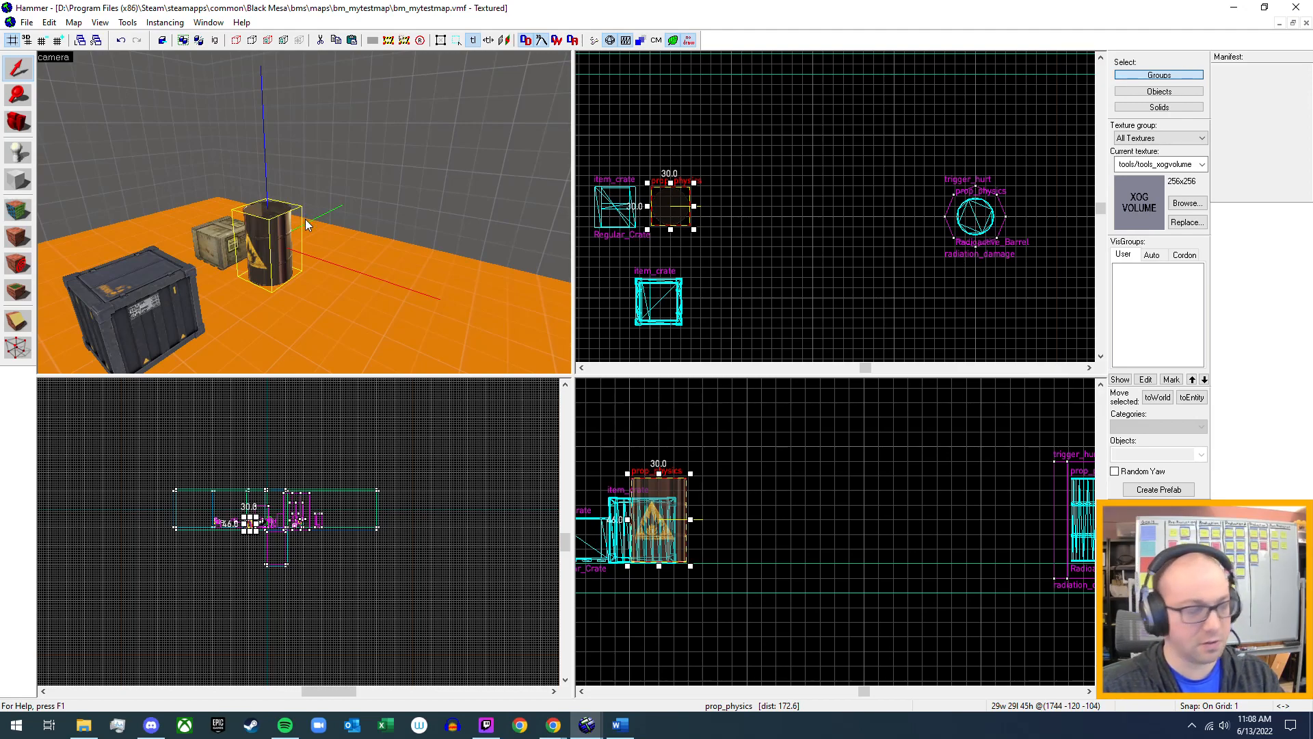
key("F9")
key("Escape")
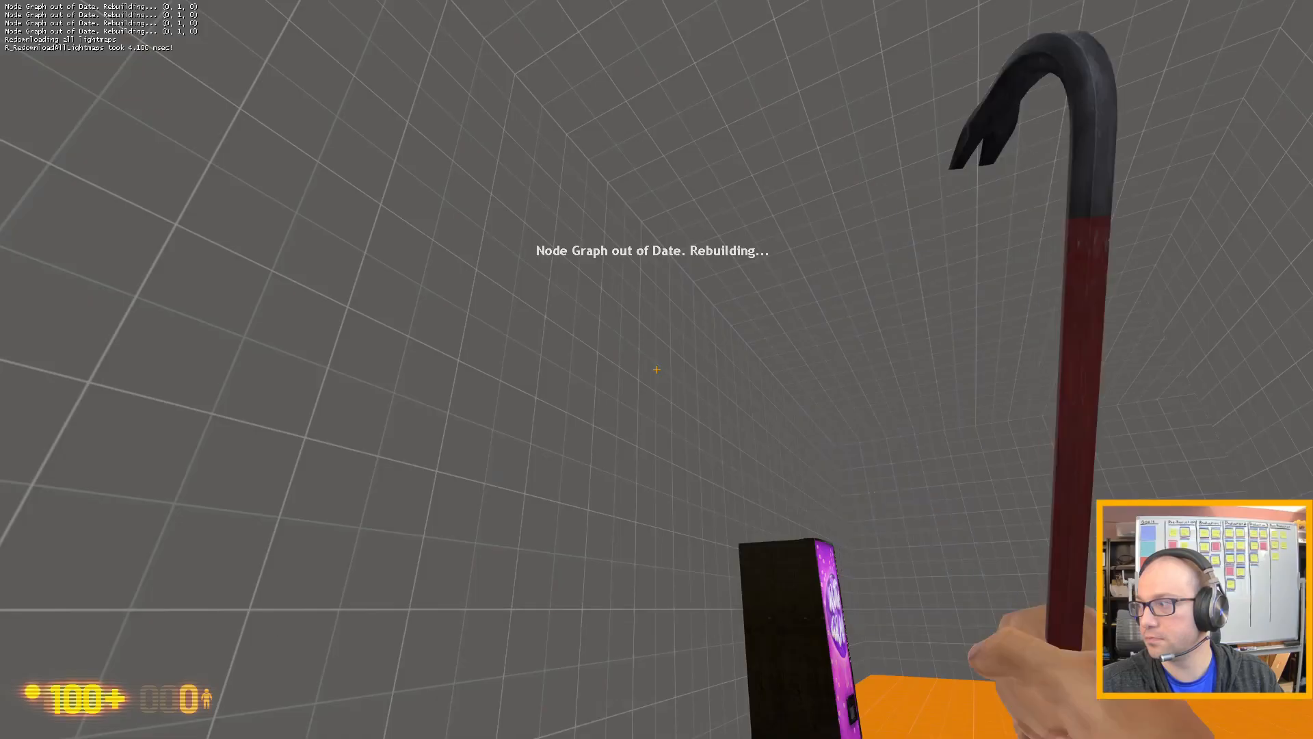
Walk to the explosive barrel beside the crates, strike it with the crowbar and inspect the scorch mark and debris.
key("w")
key("shift")
key("w")
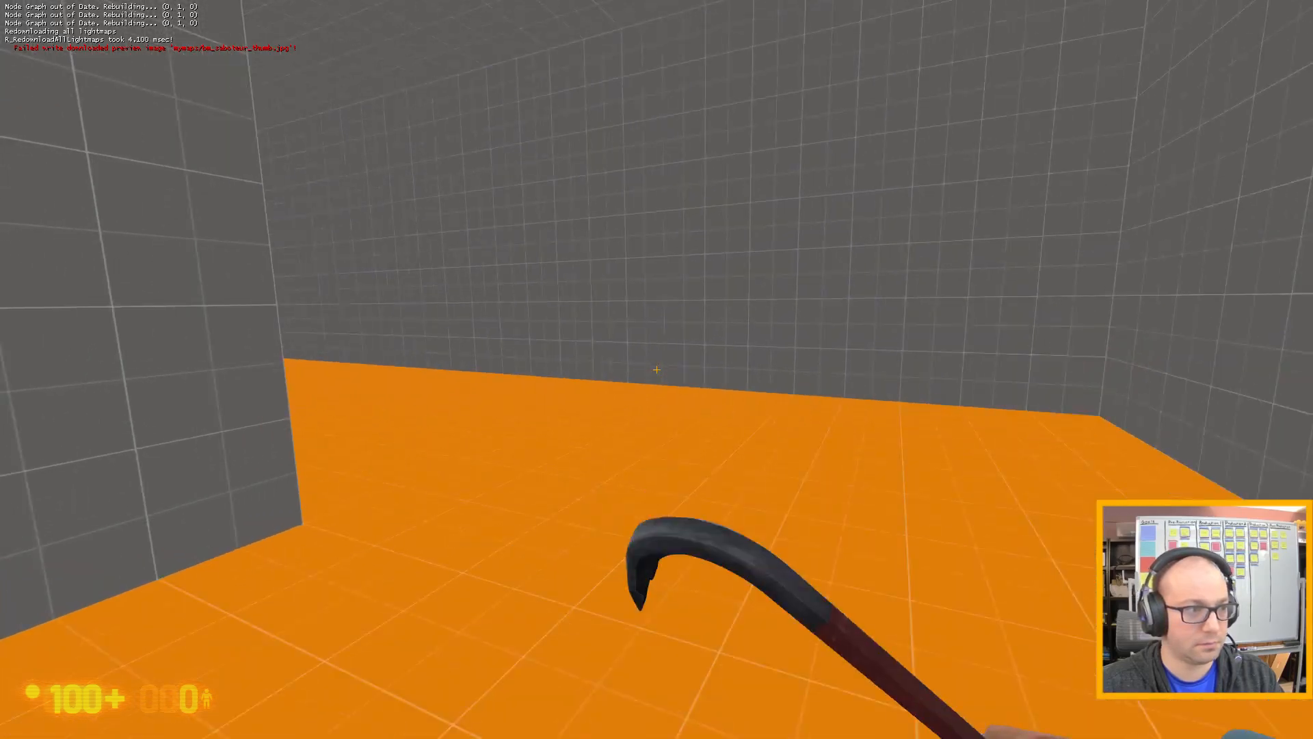
key("w")
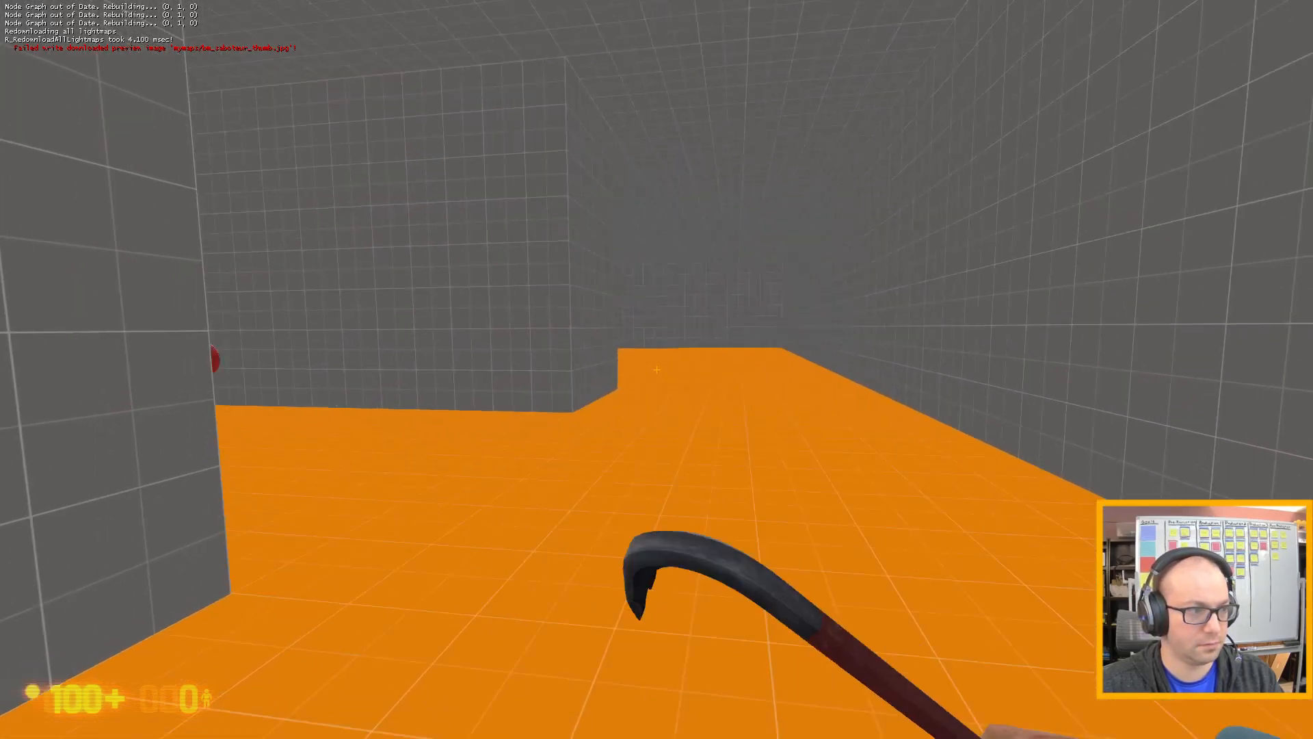
key("w")
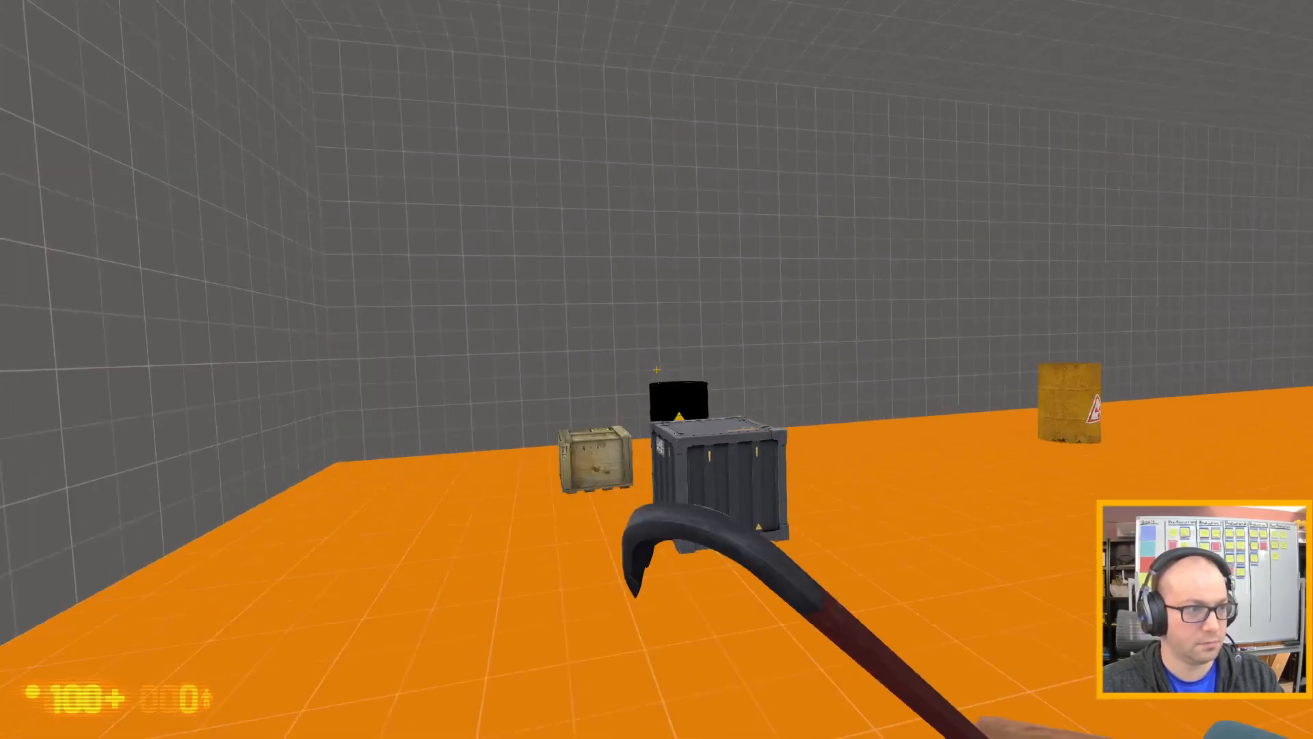
key("d")
key("w")
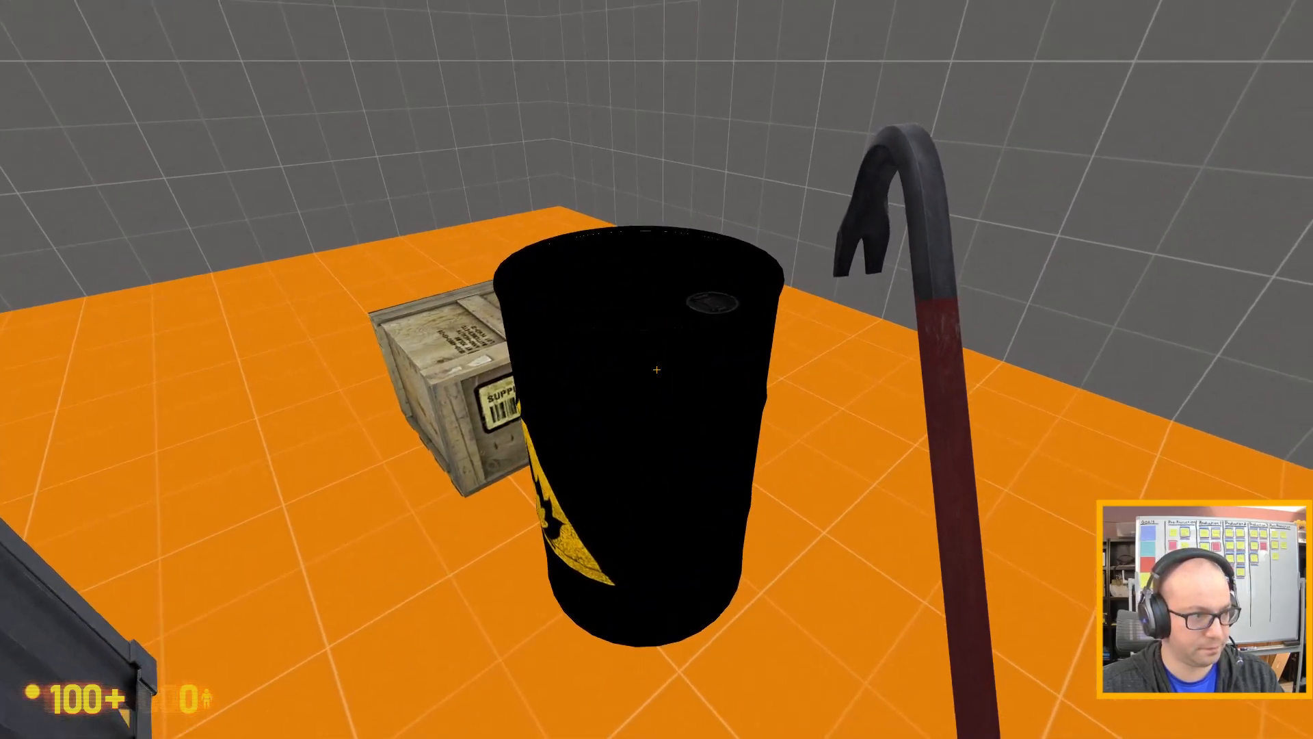
key("w")
left_click(657, 369)
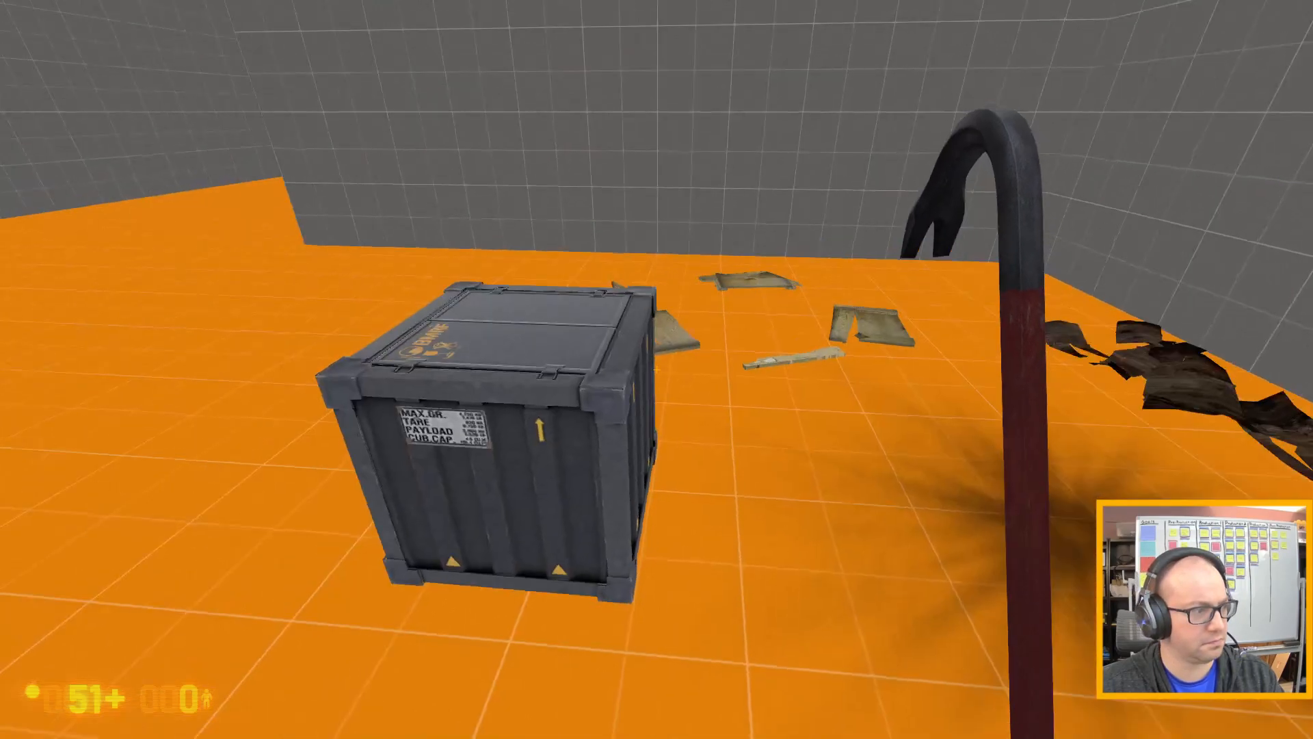
key("a")
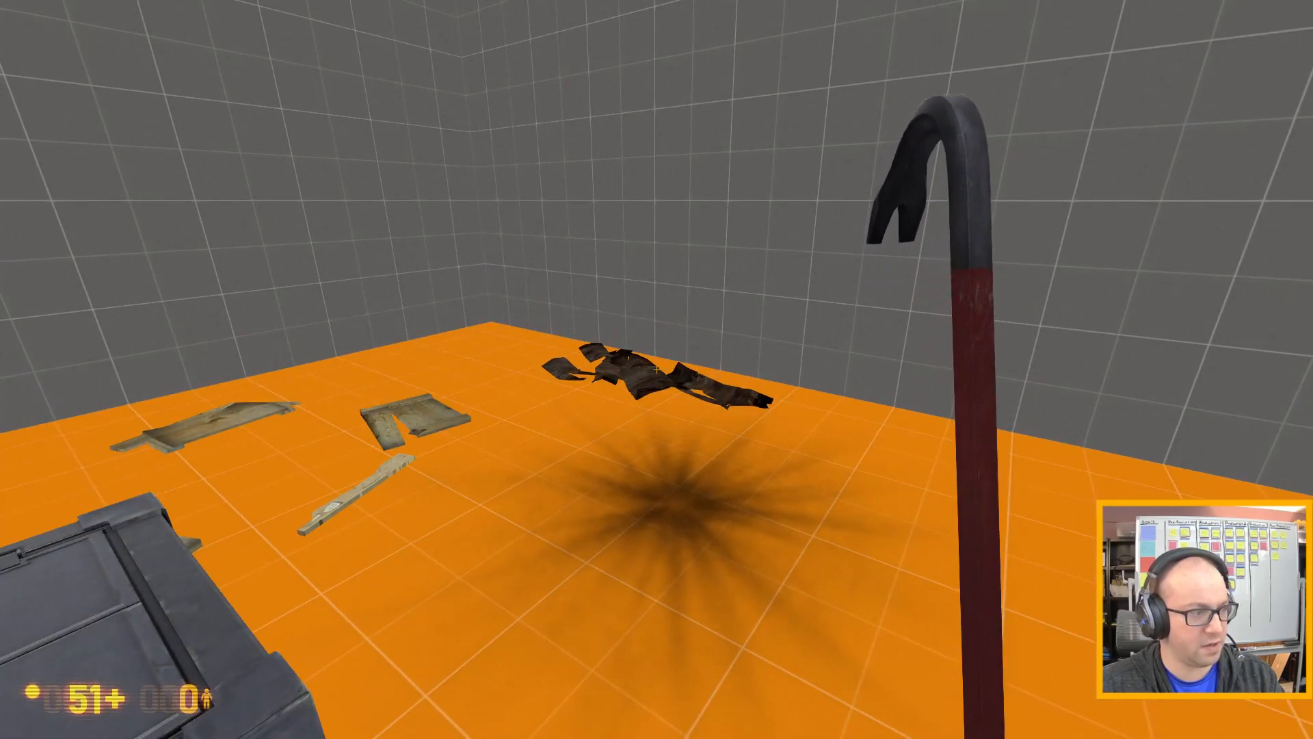
key("w")
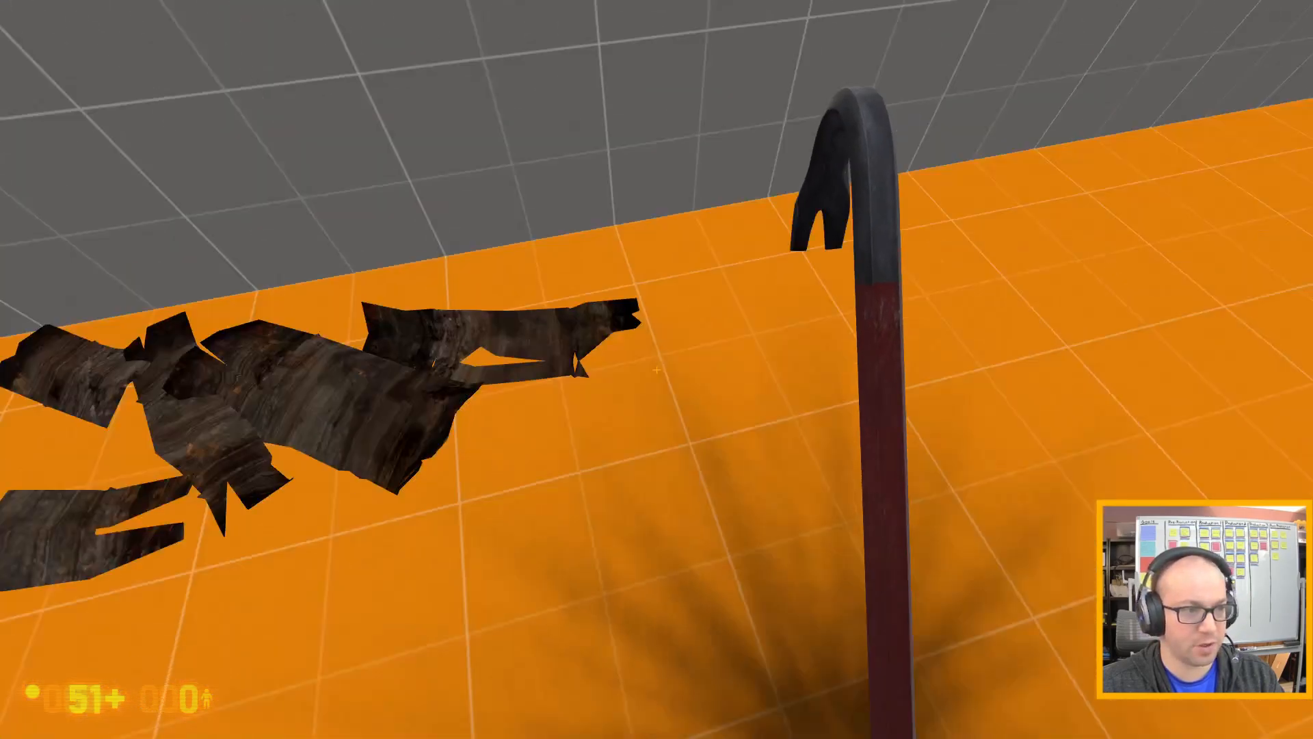
key("s")
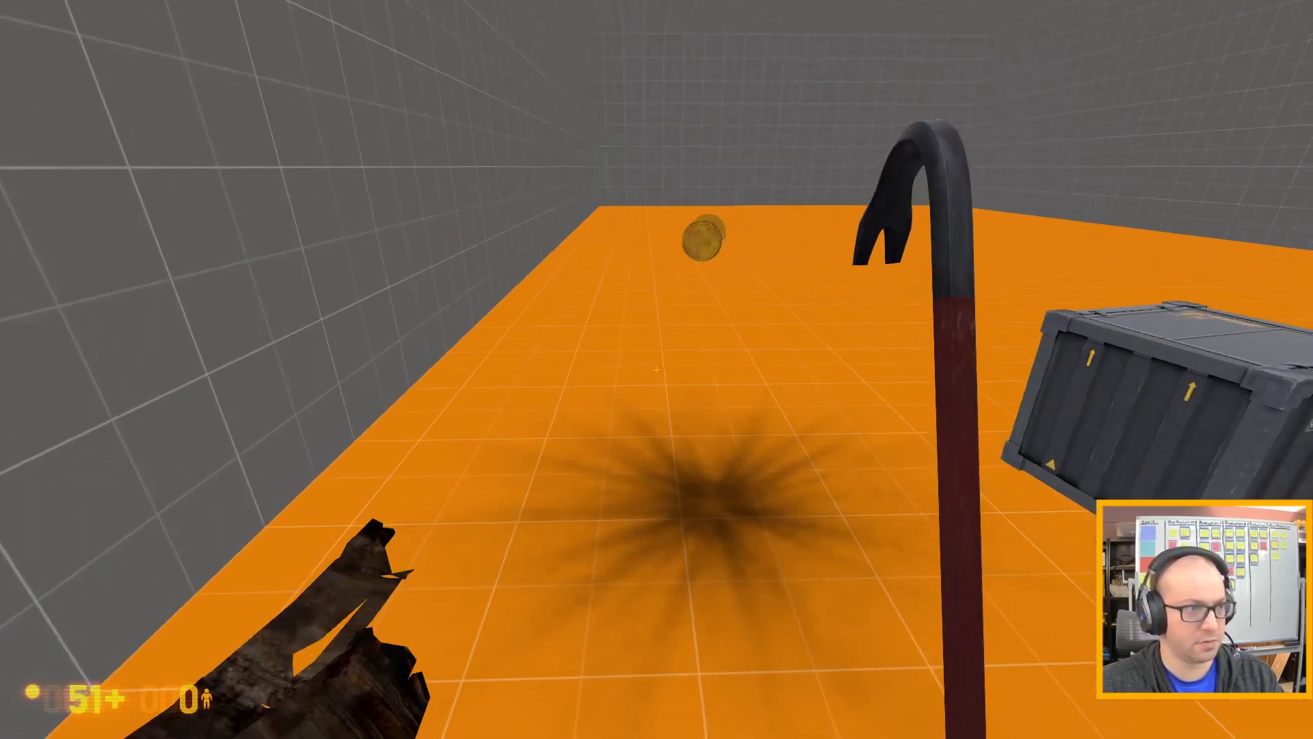
Approach the yellow radioactive barrel, hit it with the crowbar and pick it up.
key("w")
key("w")
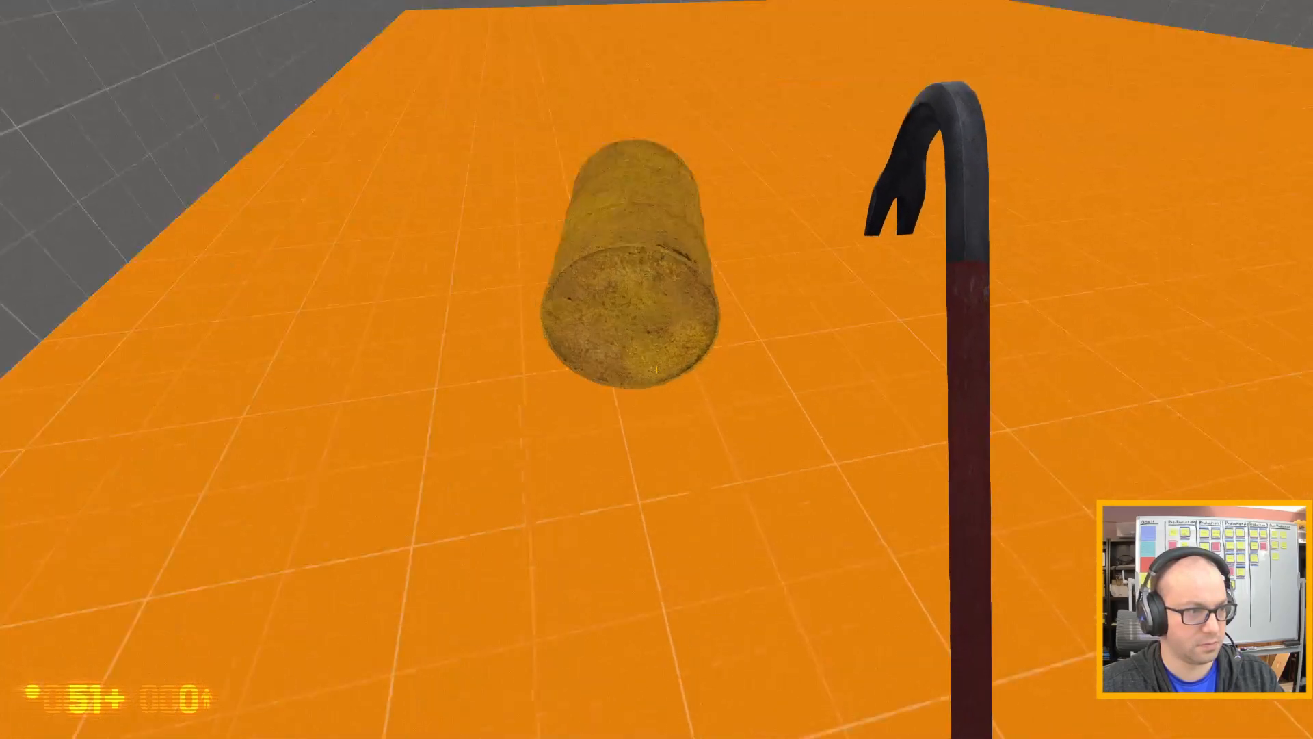
left_click(657, 370)
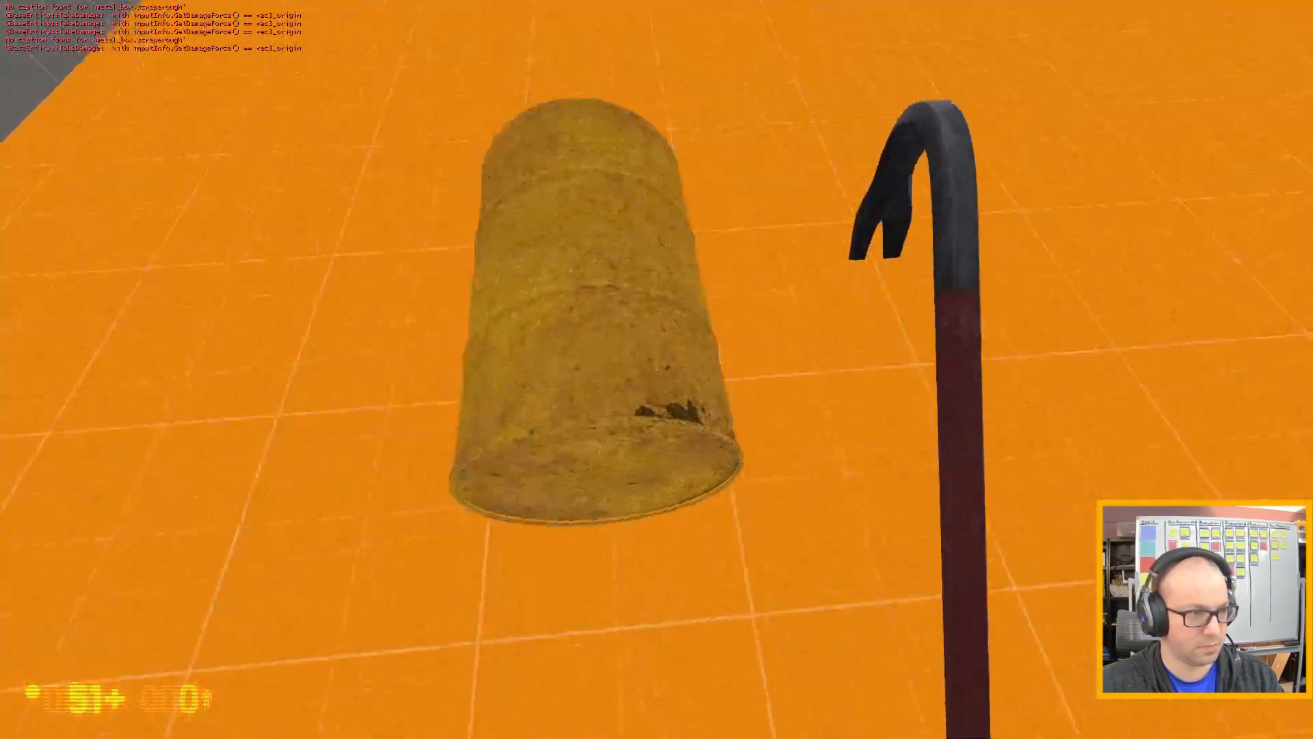
key("e")
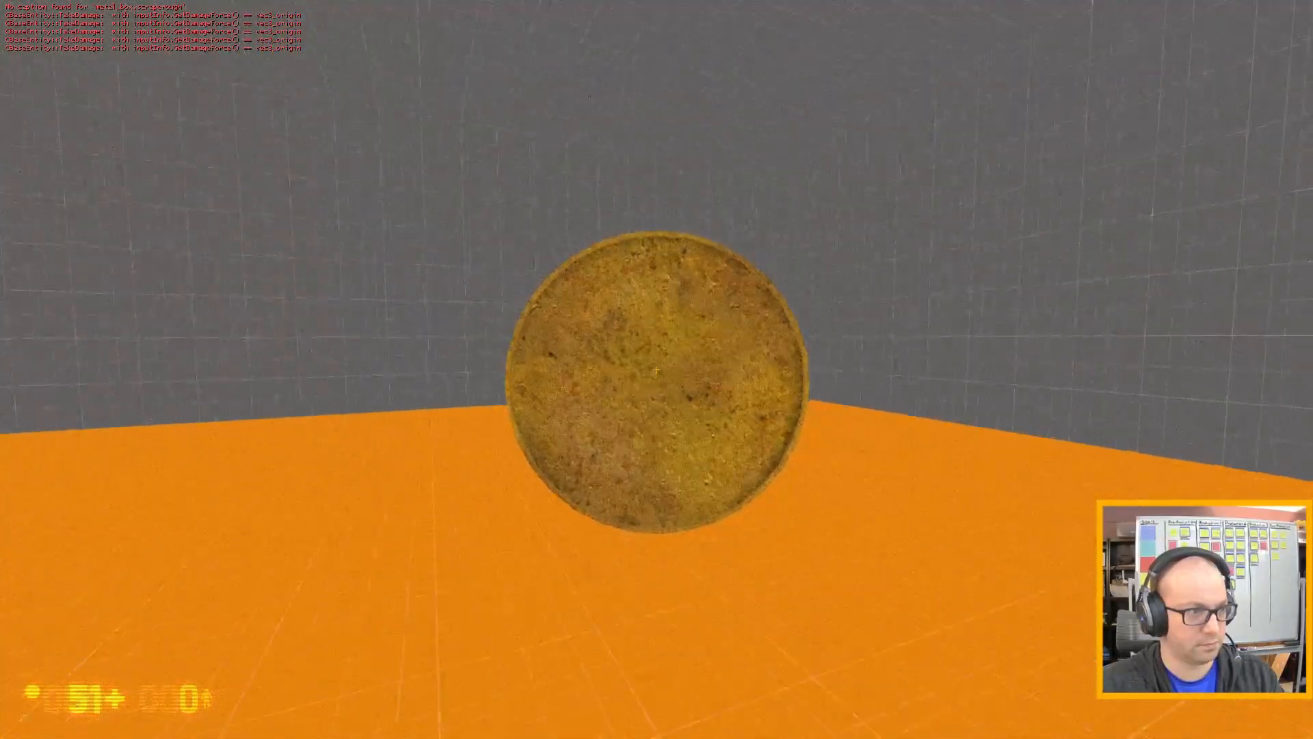
Drop the radioactive barrel, quit the game through the console and let Hammer continue after the run command.
key("e")
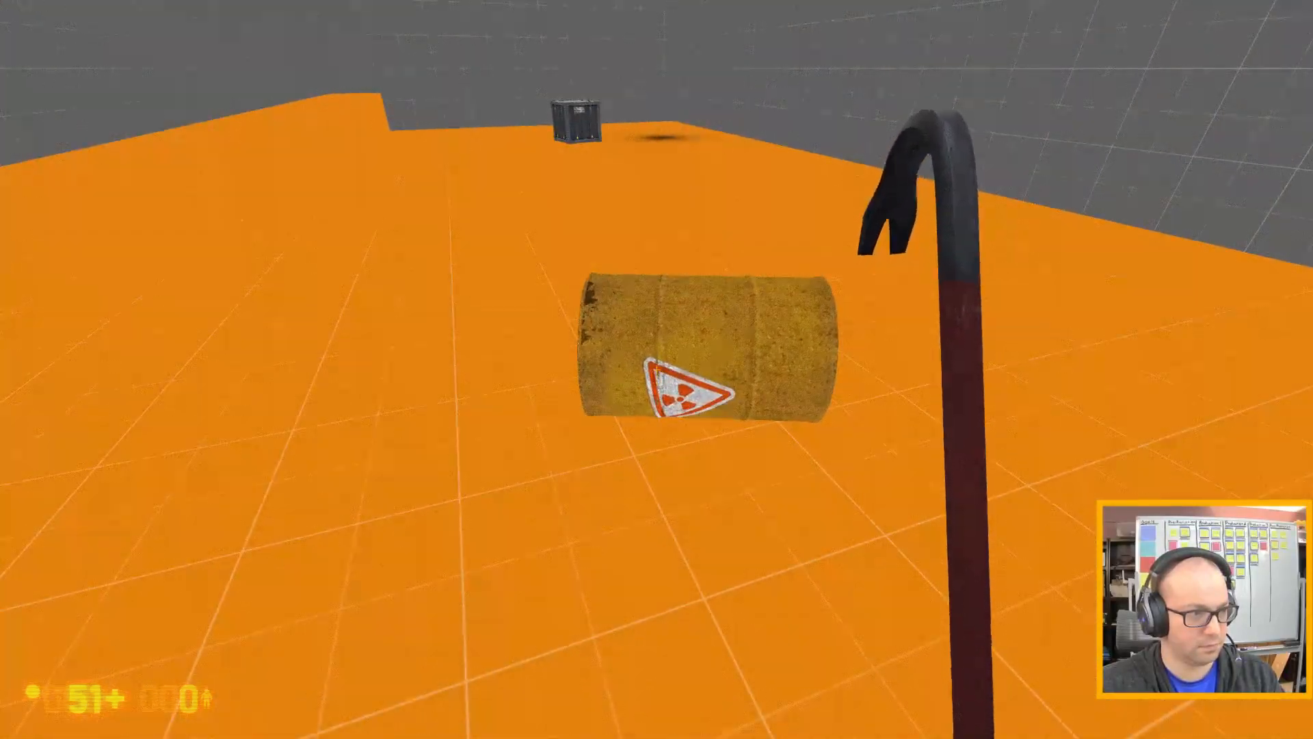
key("s")
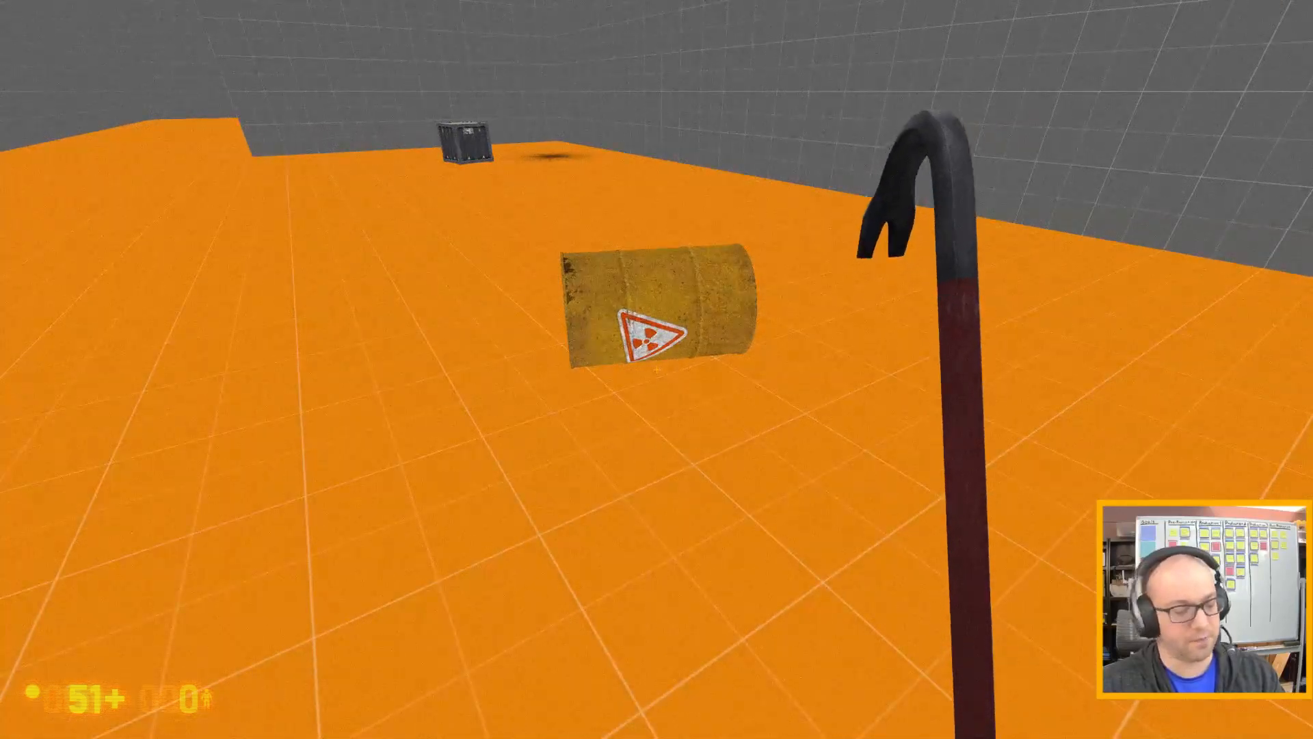
key("grave")
type("quit")
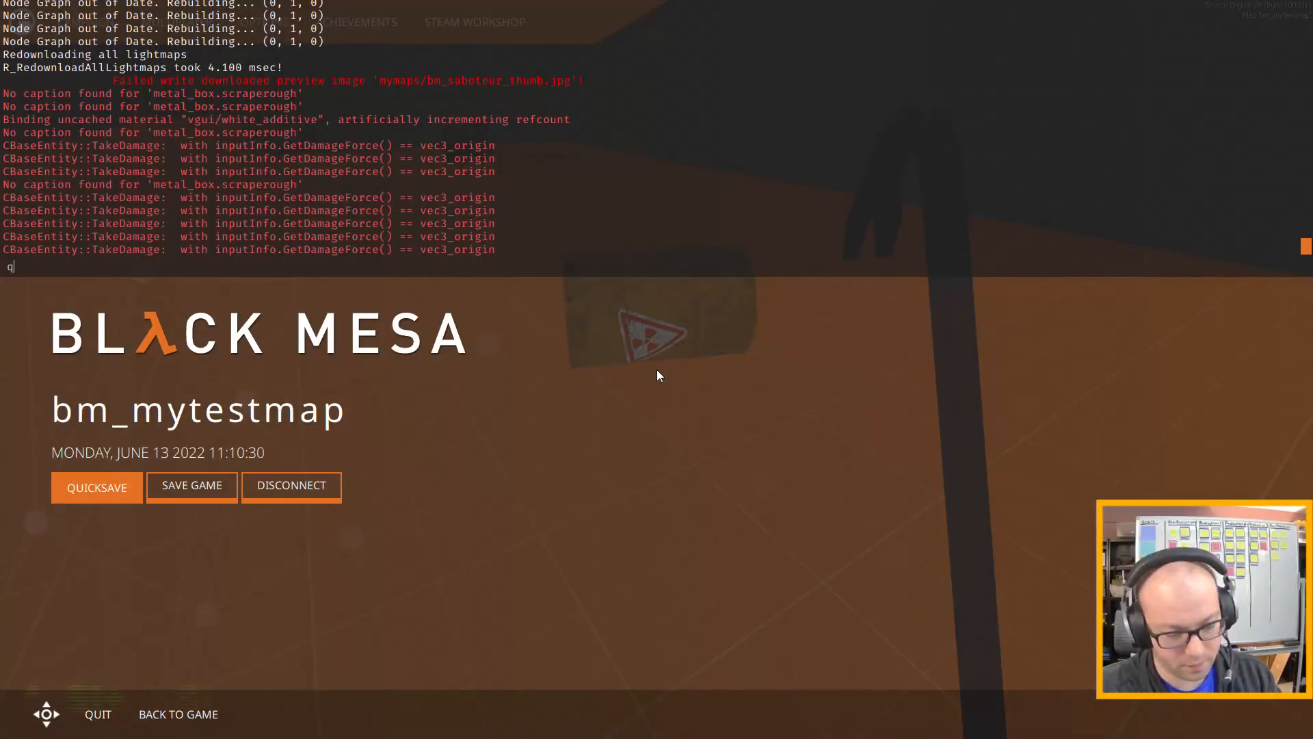
key("Return")
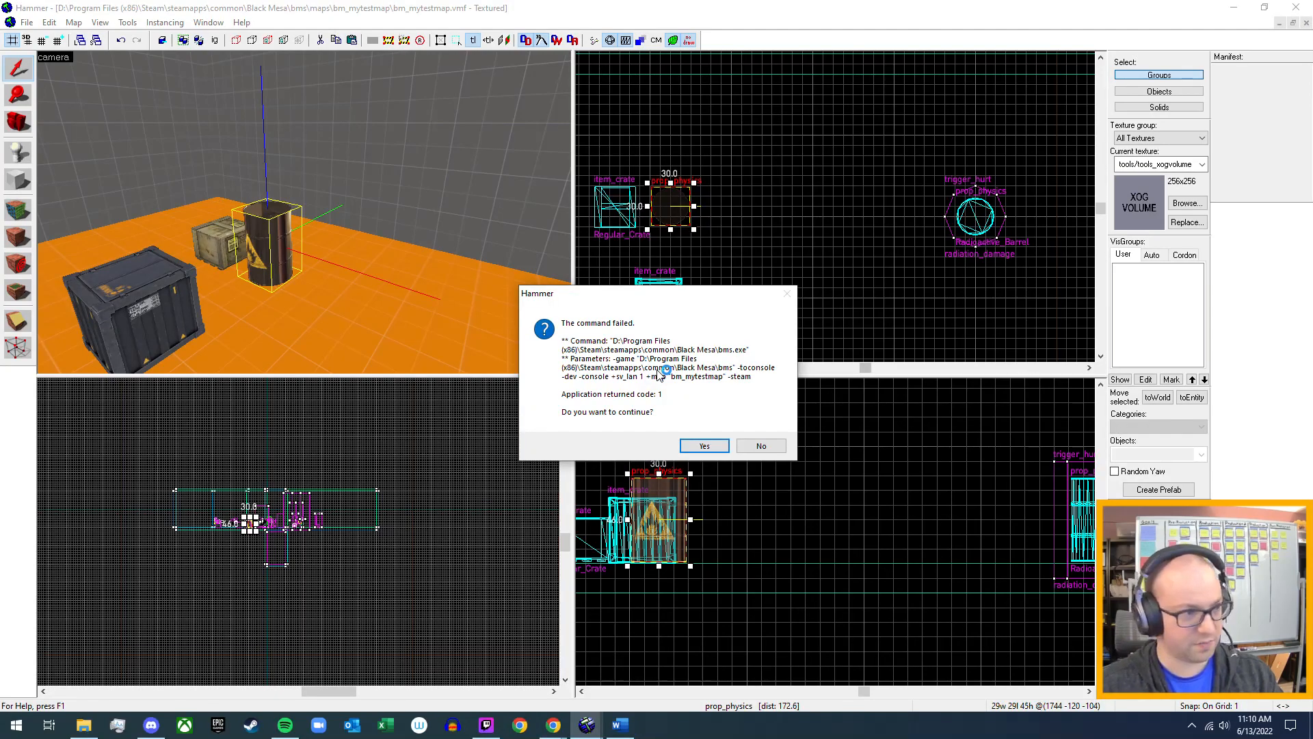
left_click(710, 445)
Set the barrel01_explosive.mdl prop's Explosion Damage to 0 and its Explosion Radius to 0.
double_click(278, 229)
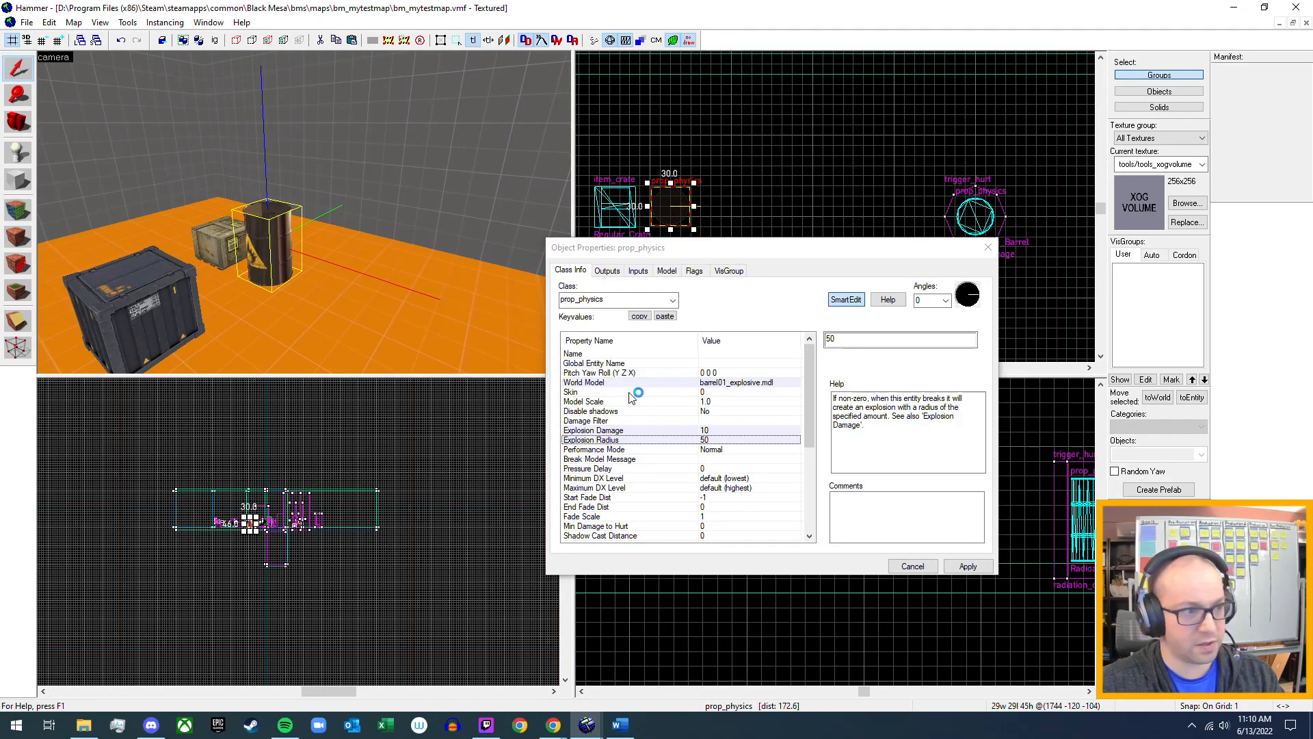
left_click(734, 430)
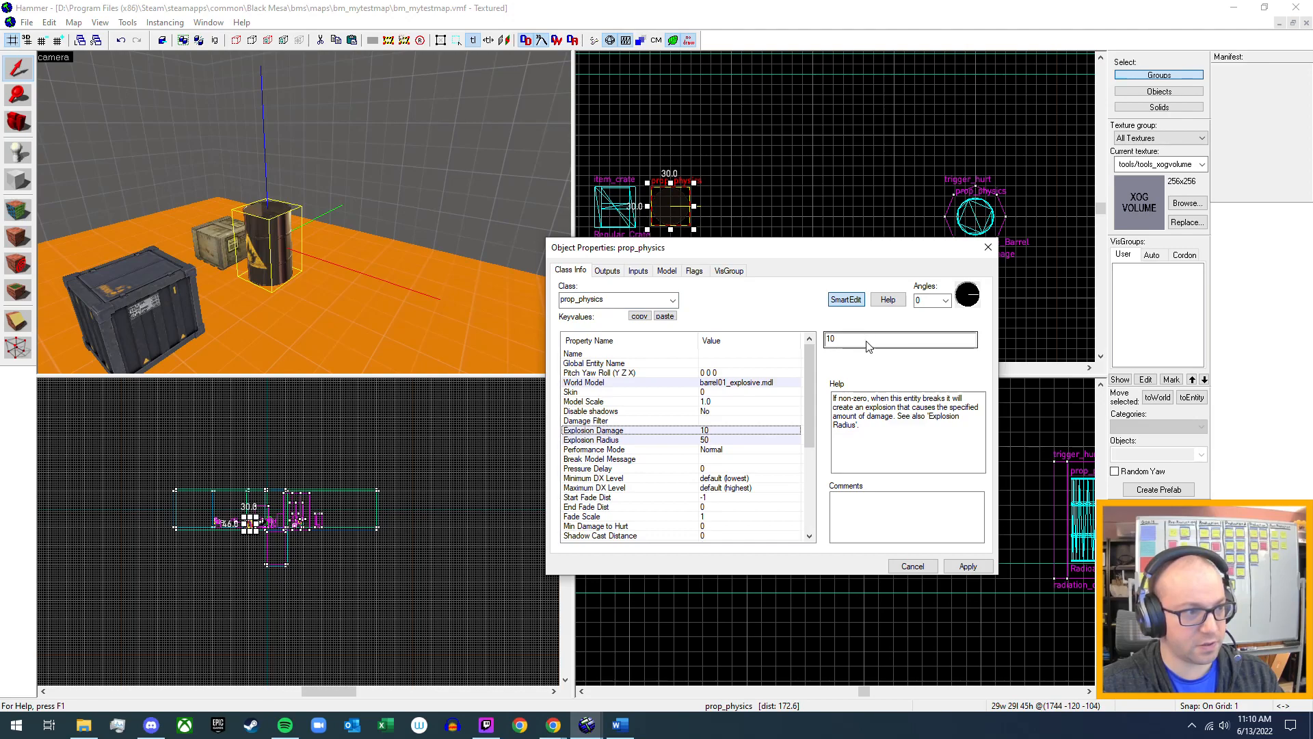
left_click(714, 421)
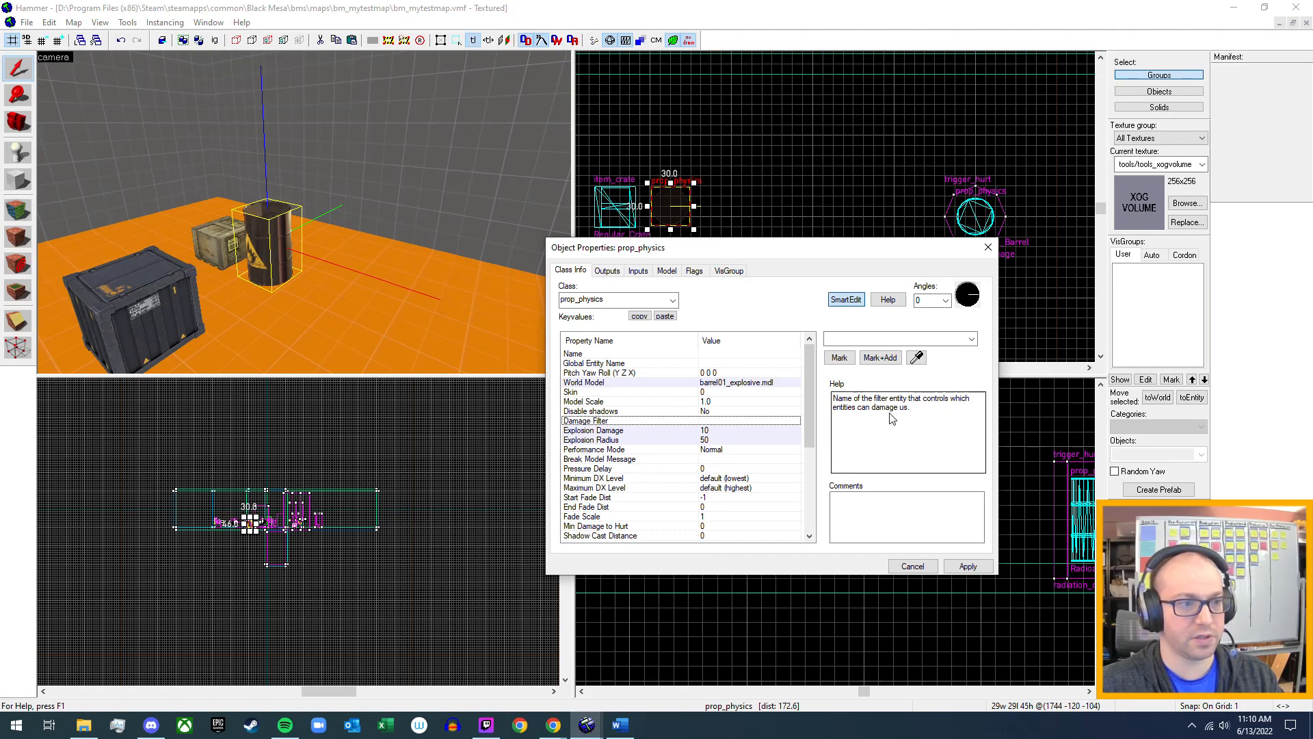
left_click(707, 431)
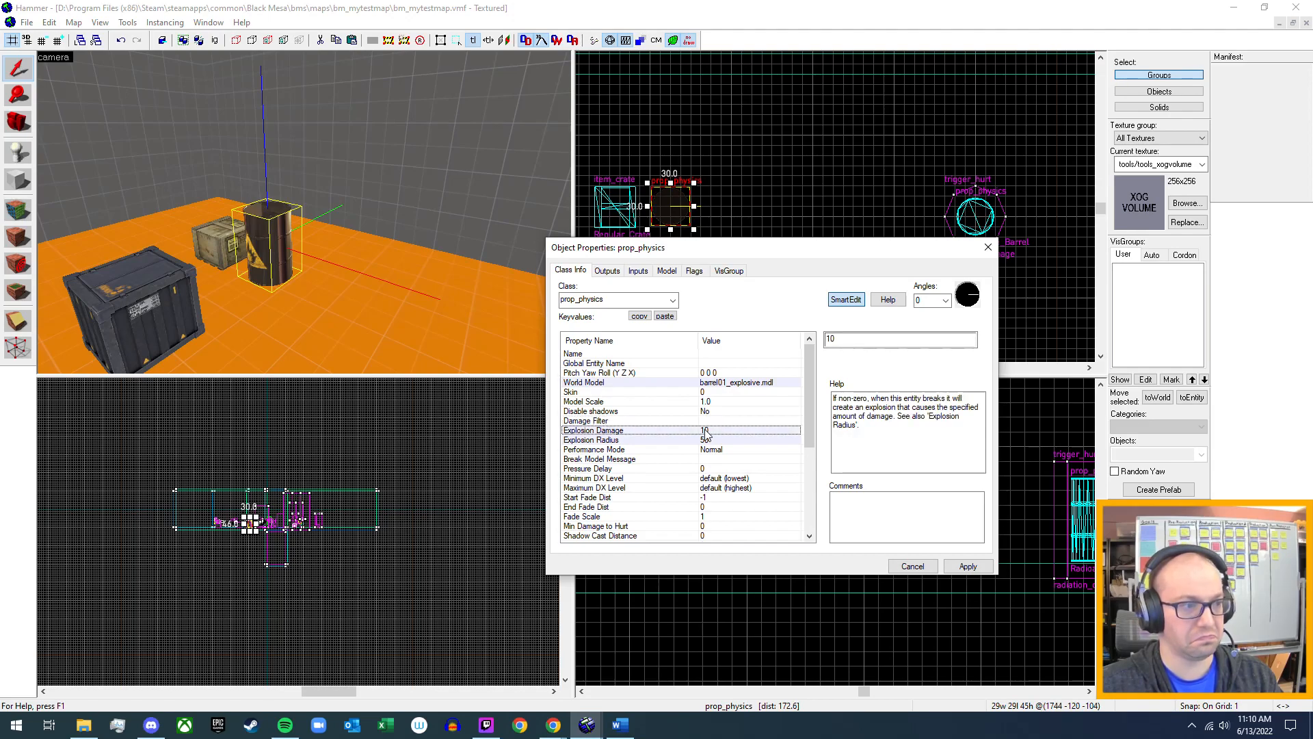
double_click(873, 340)
type("0")
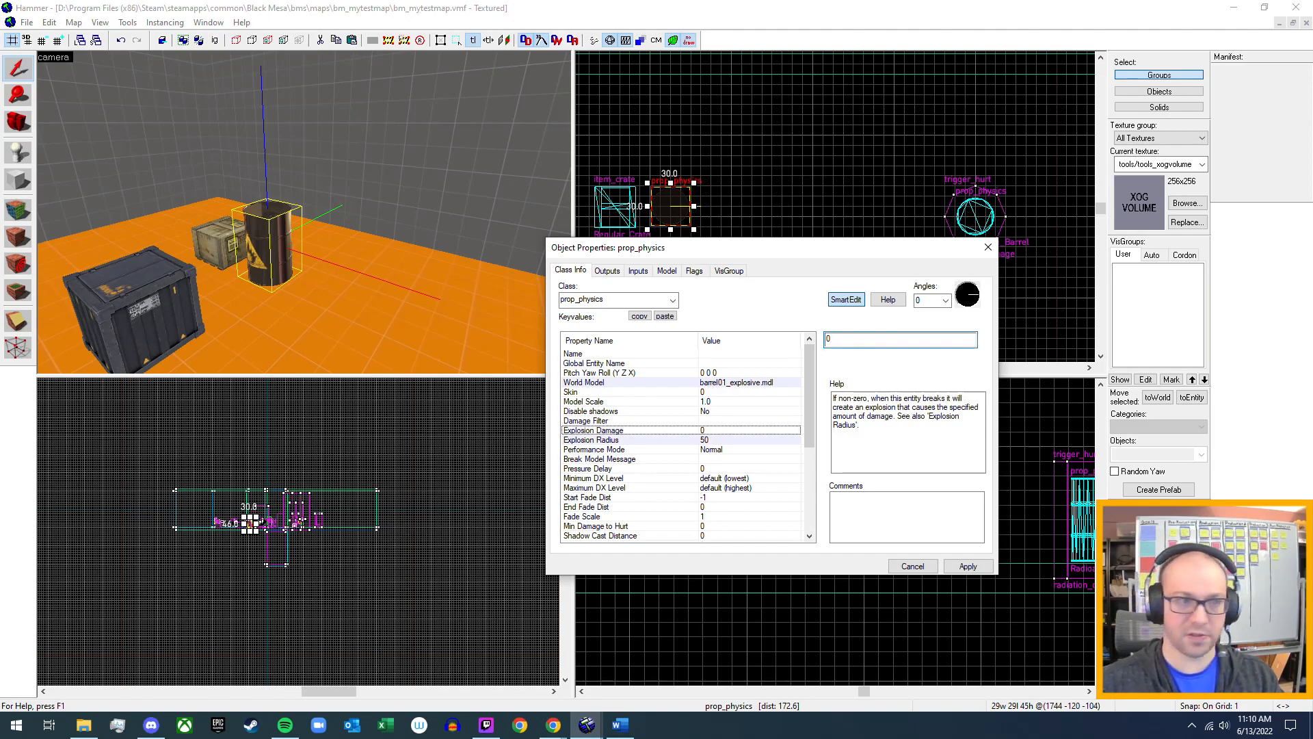
left_click(759, 442)
double_click(875, 340)
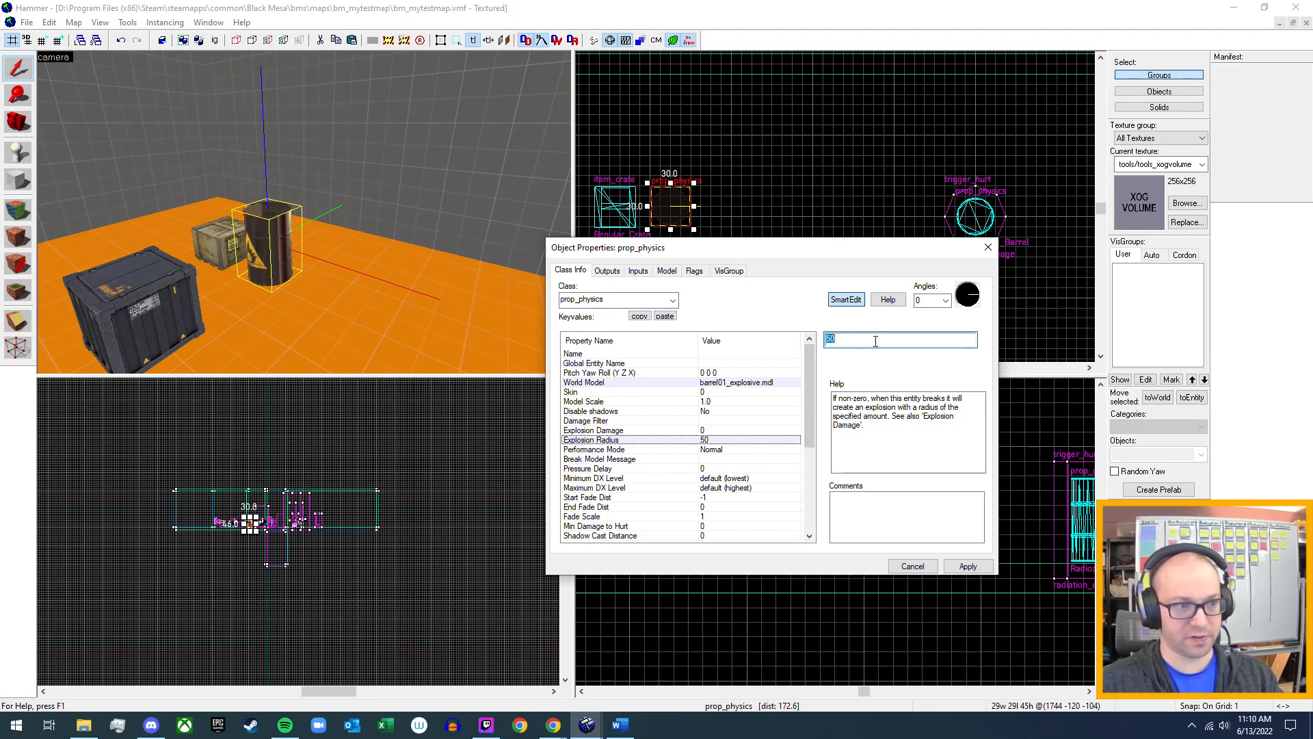
type("0")
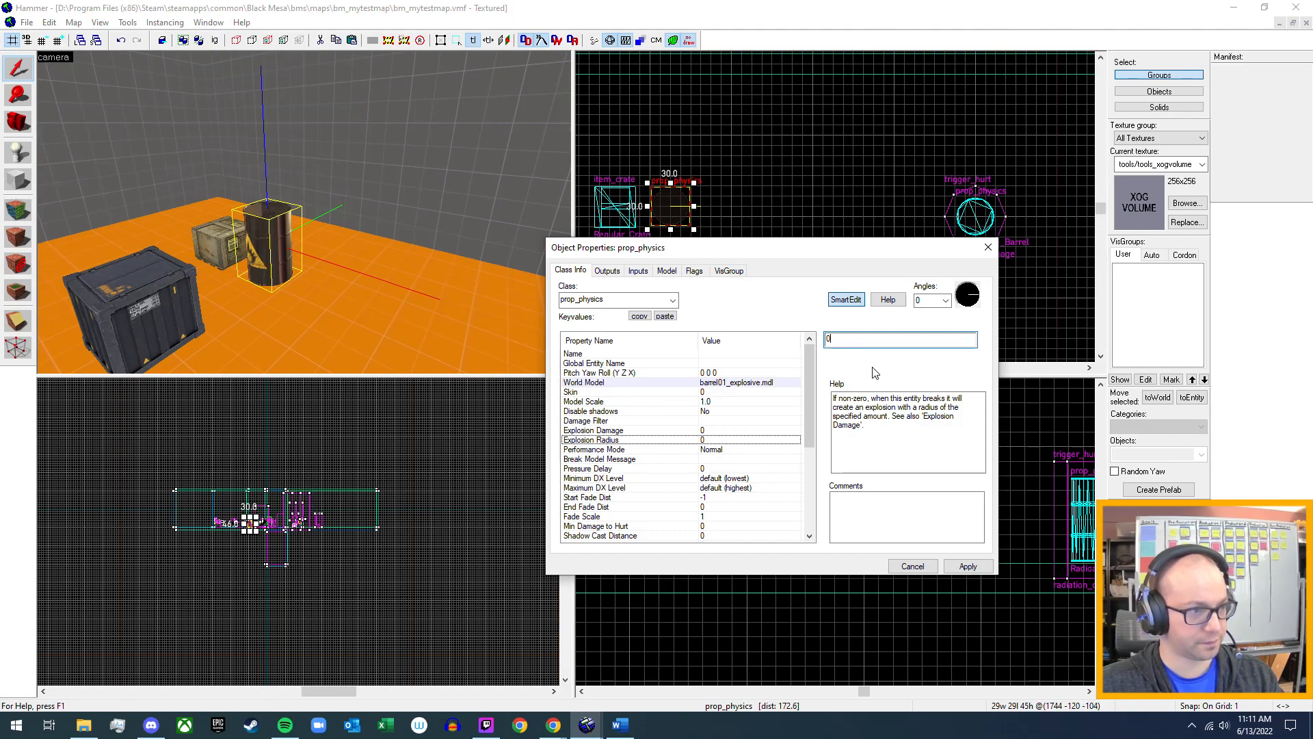
Name the explosive barrel prop Explosive_Barrel and apply the change.
left_click(731, 353)
left_click(856, 340)
type("Explosive")
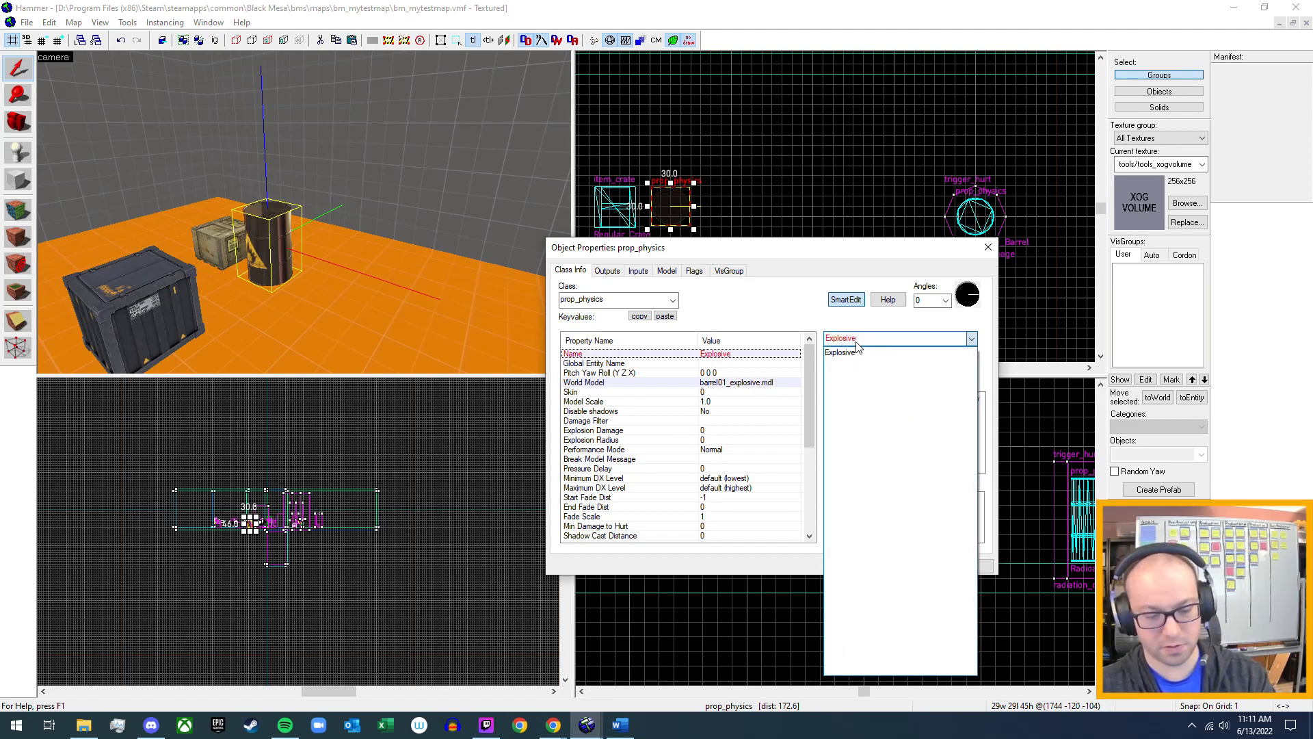
type("_Barrel")
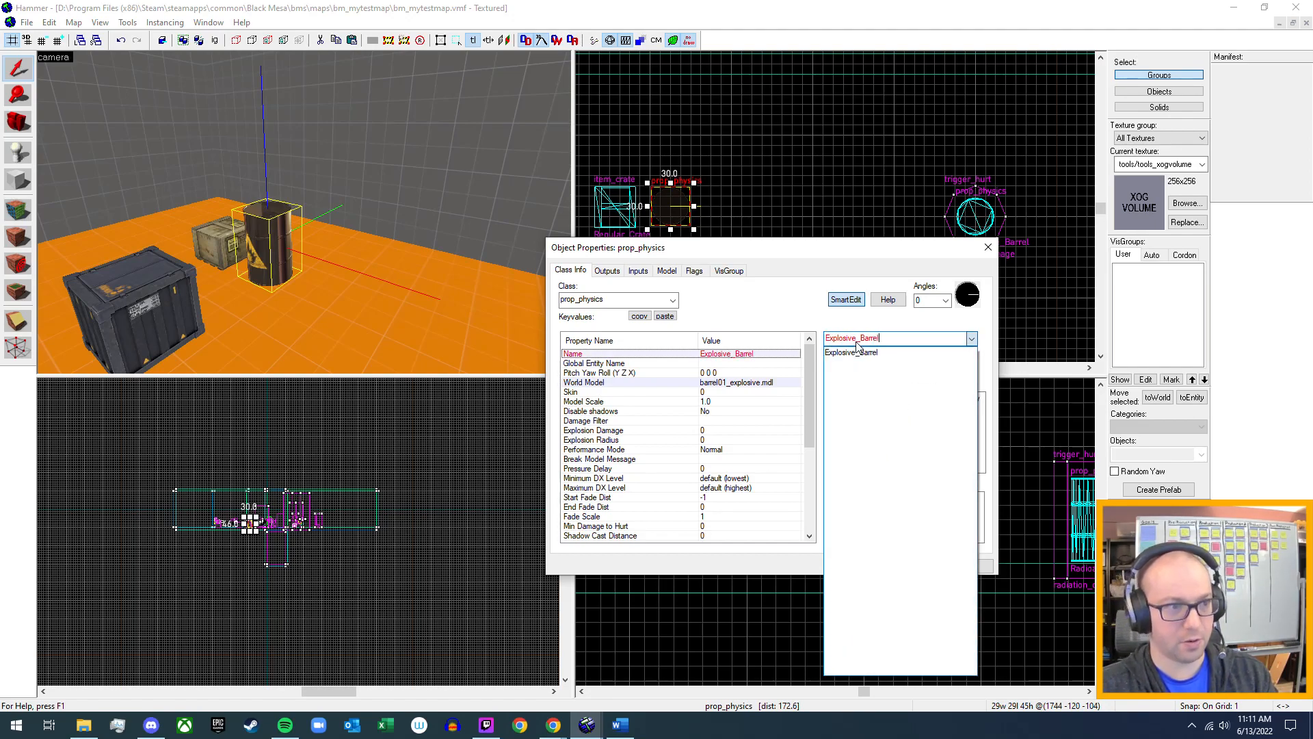
key("Return")
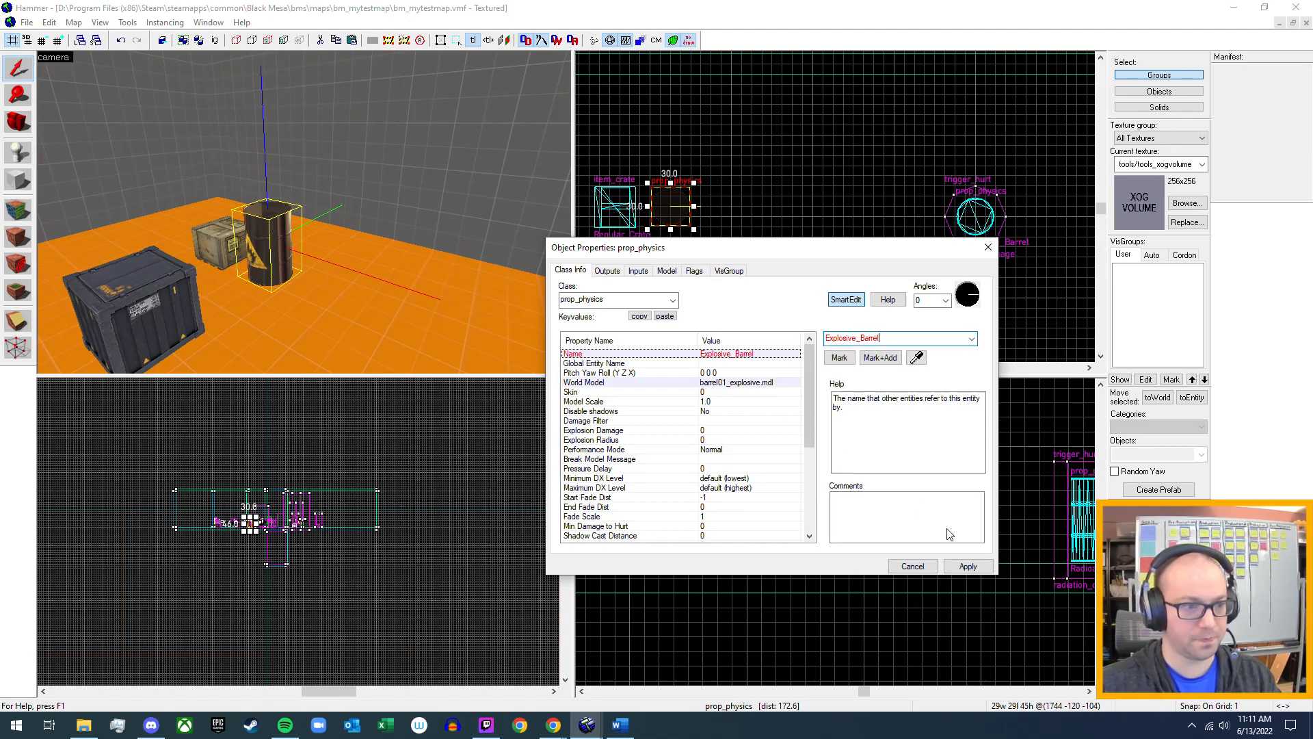
left_click(968, 566)
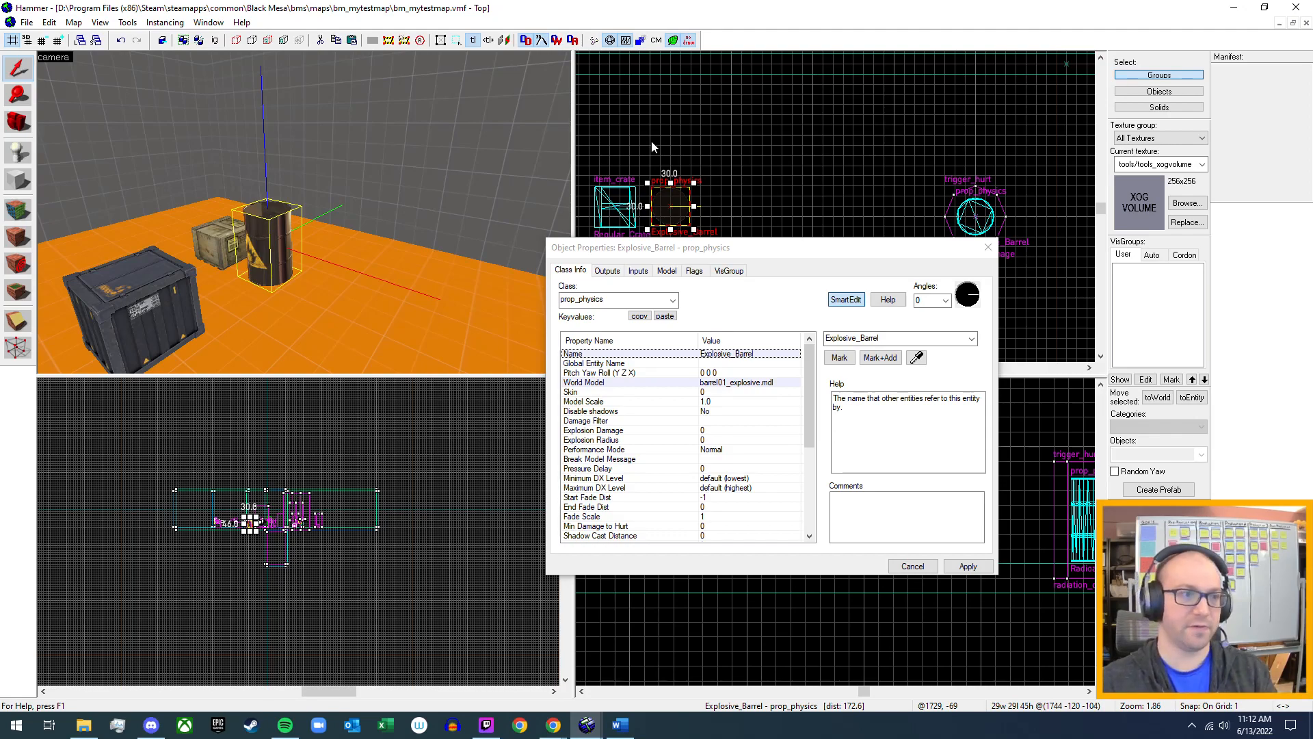
left_click(987, 247)
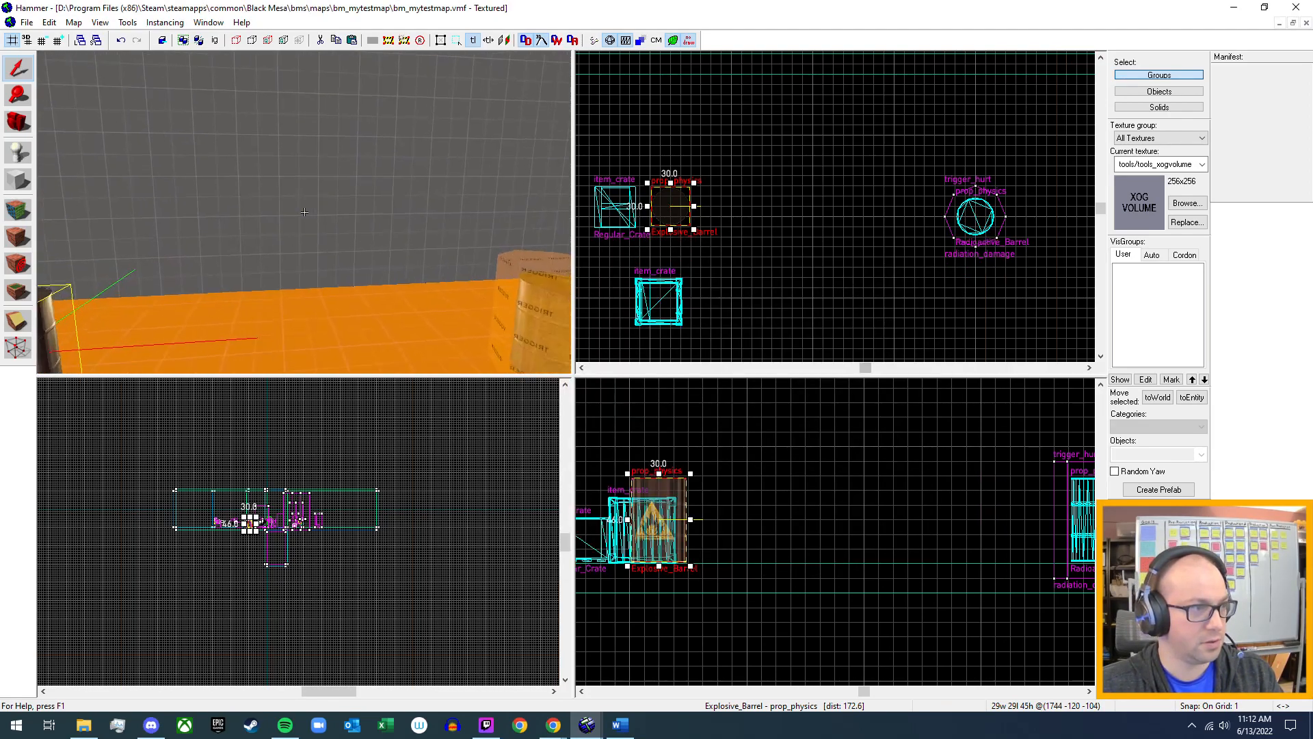
double_click(253, 233)
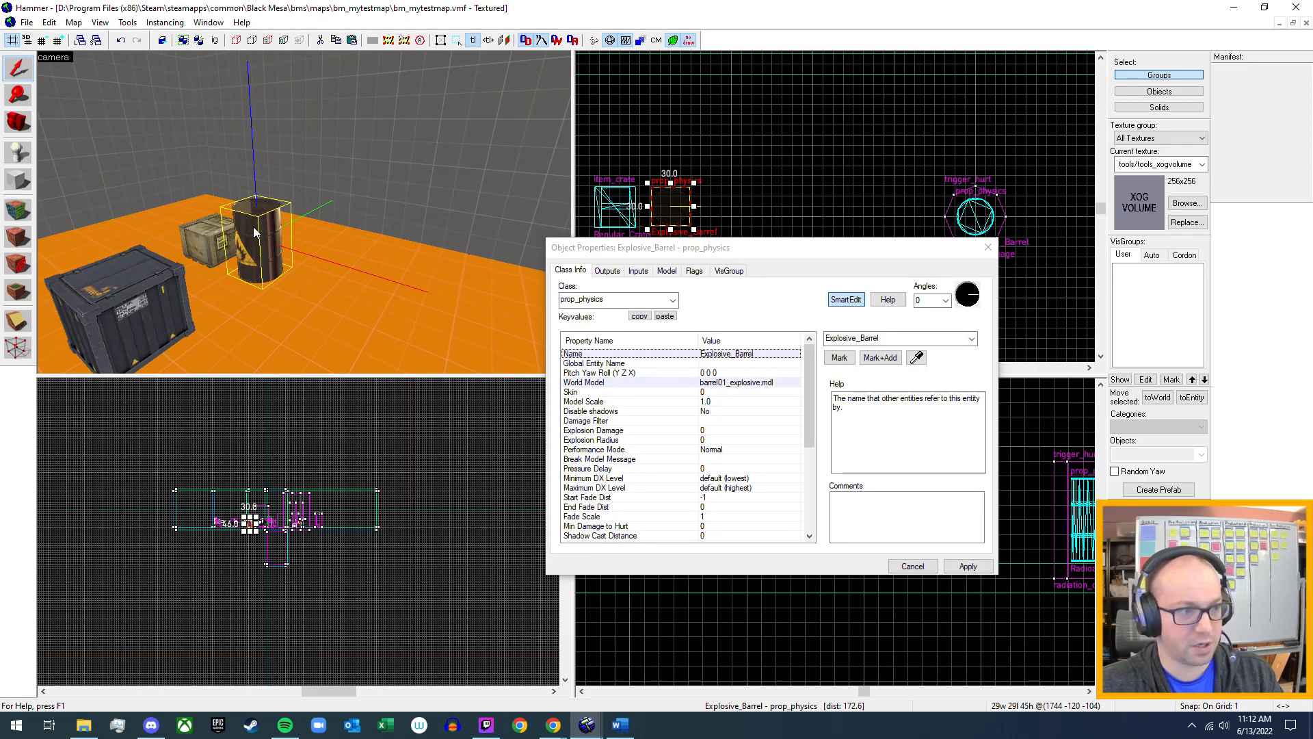
left_click(988, 247)
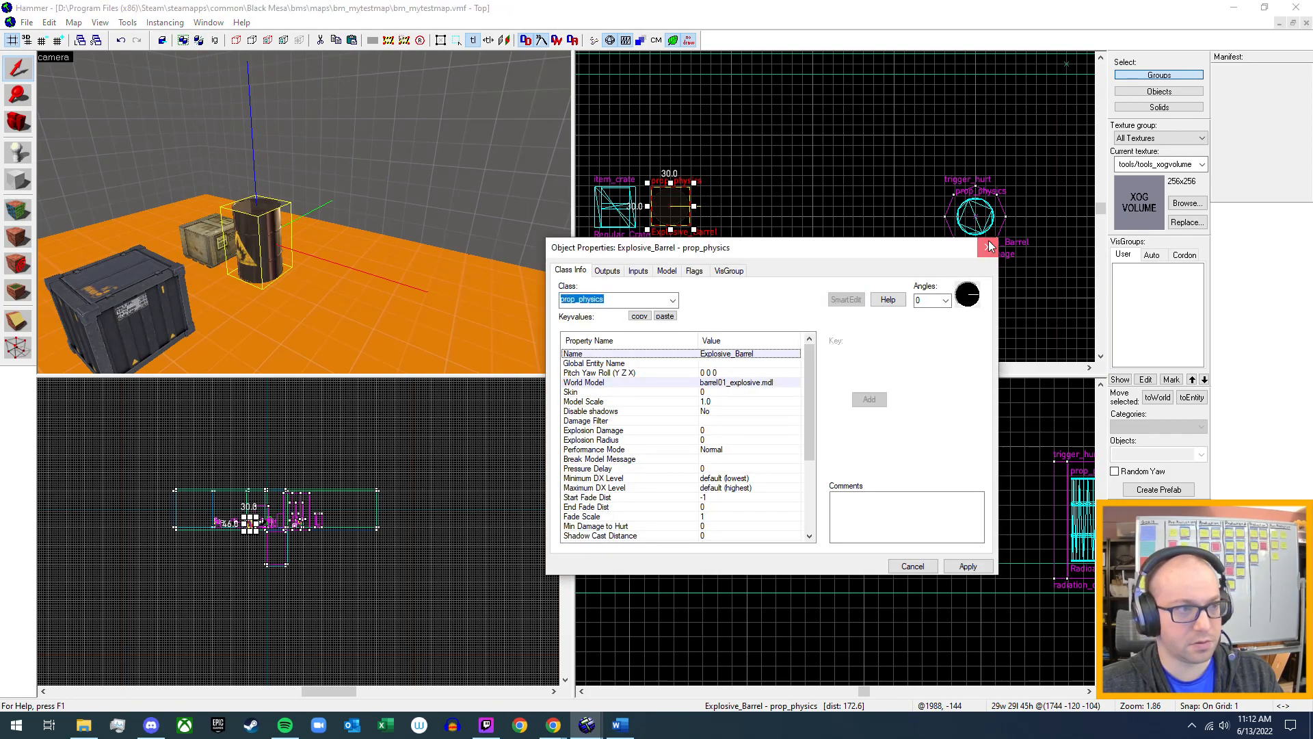
Select the radiation_damage trigger together with the radioactive barrel inside it and group them.
key("z")
key("w")
key("z")
left_click(162, 240)
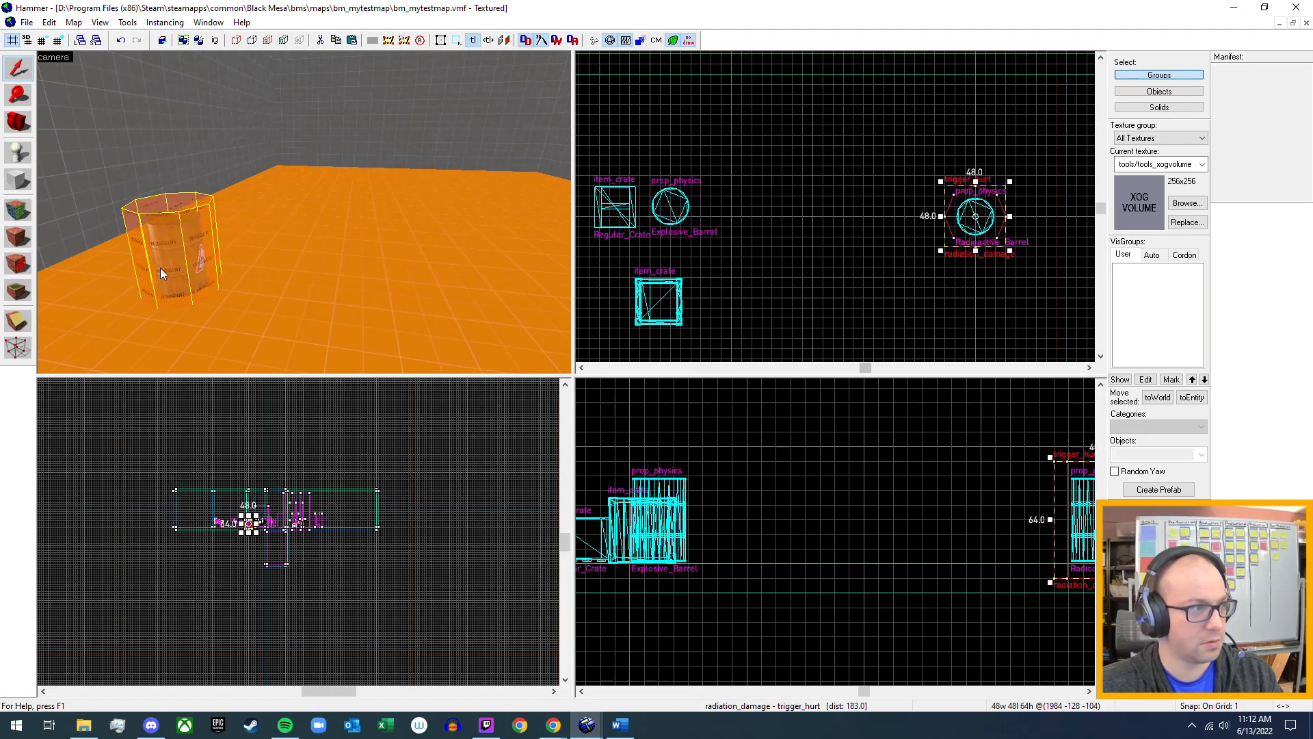
key("z")
key("w")
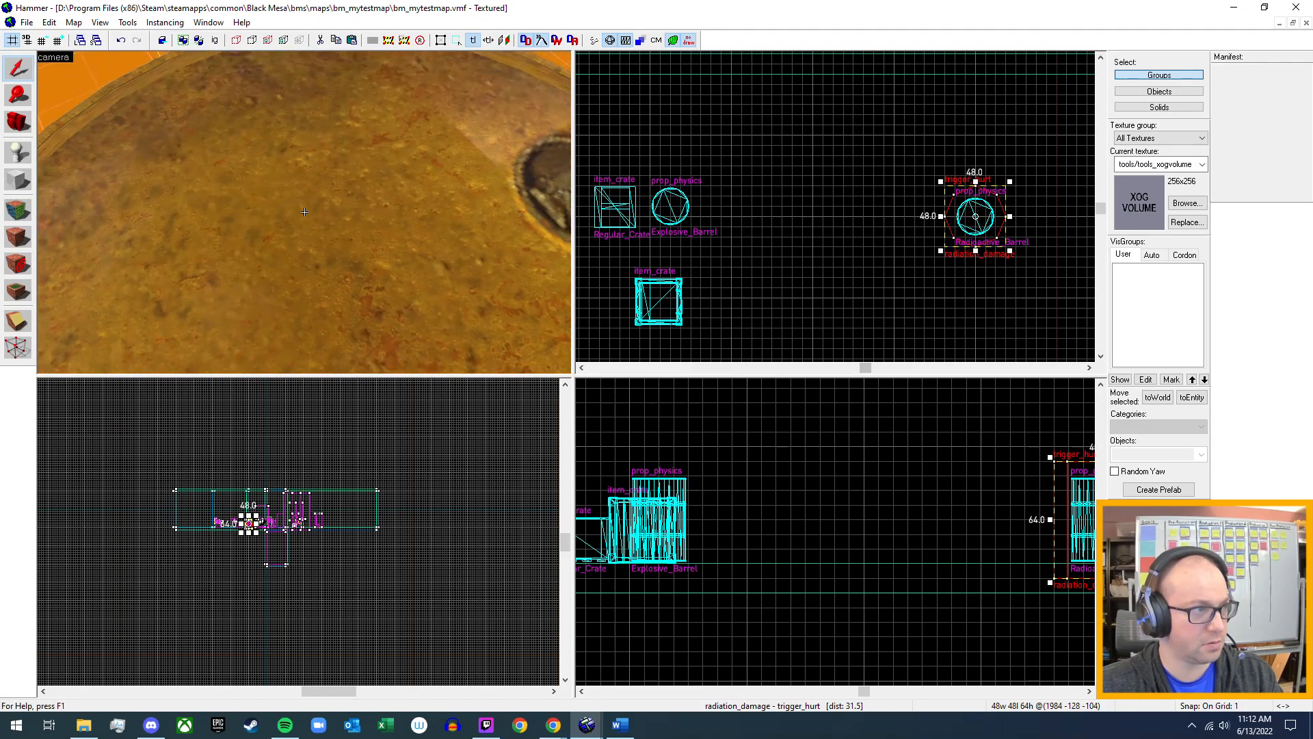
key("z")
left_click(305, 213, "ctrl")
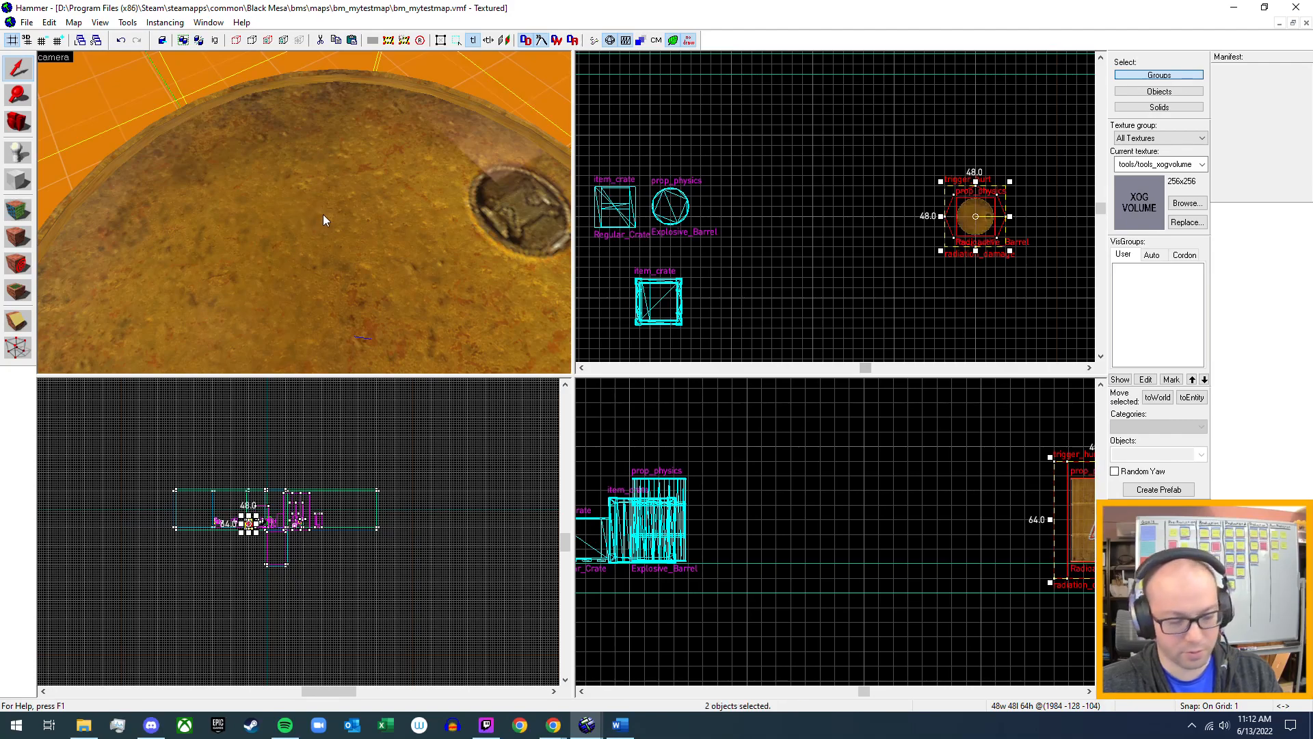
key("ctrl+g")
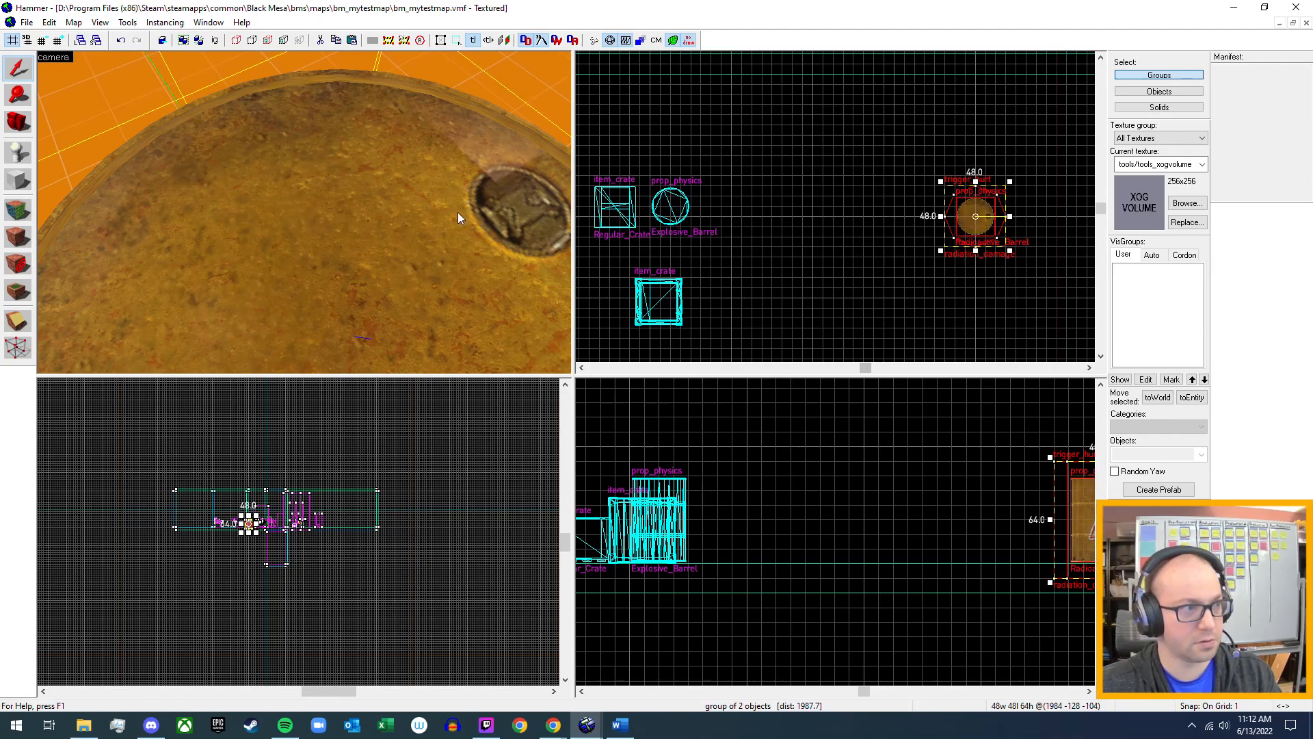
Reselect the radioactive barrel and check whether its trigger is selected with it as a group.
key("z")
key("s")
key("z")
left_click(425, 175)
left_click(314, 253)
key("z")
key("s")
key("z")
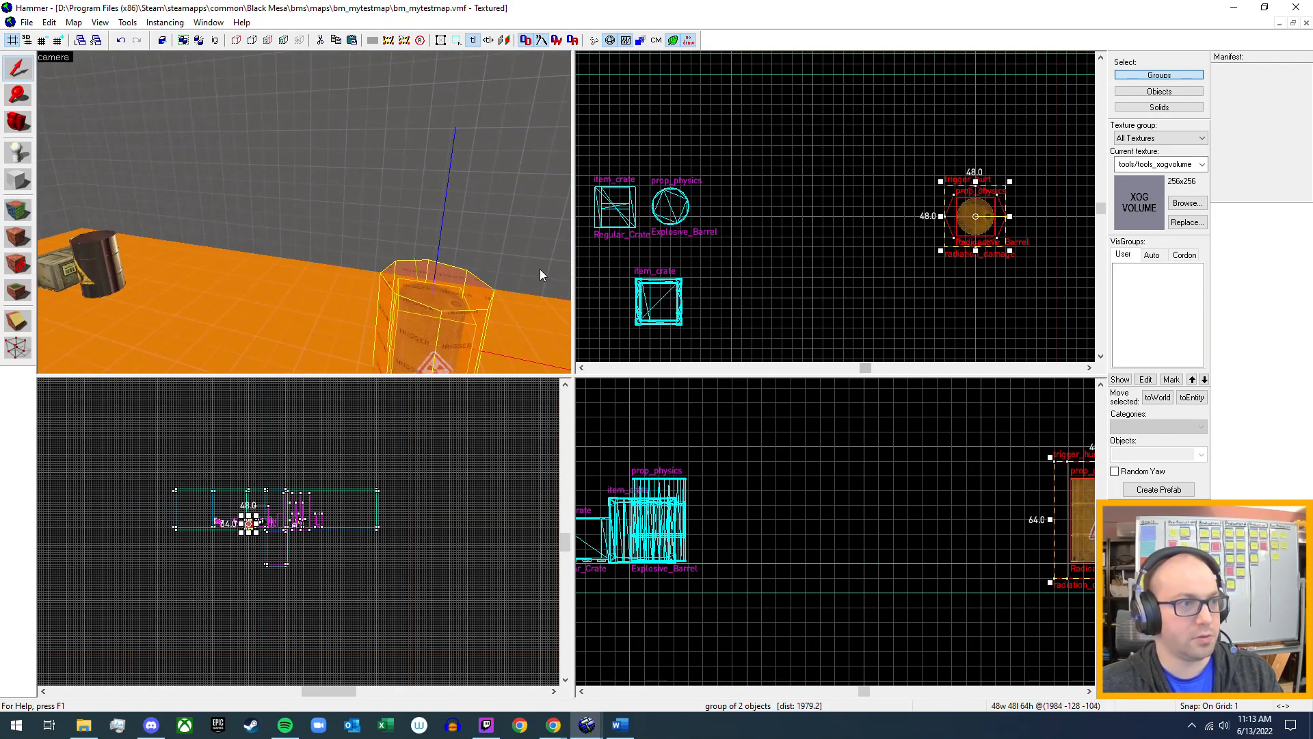
scroll(402, 290, "down", 2)
scroll(389, 280, "up", 2)
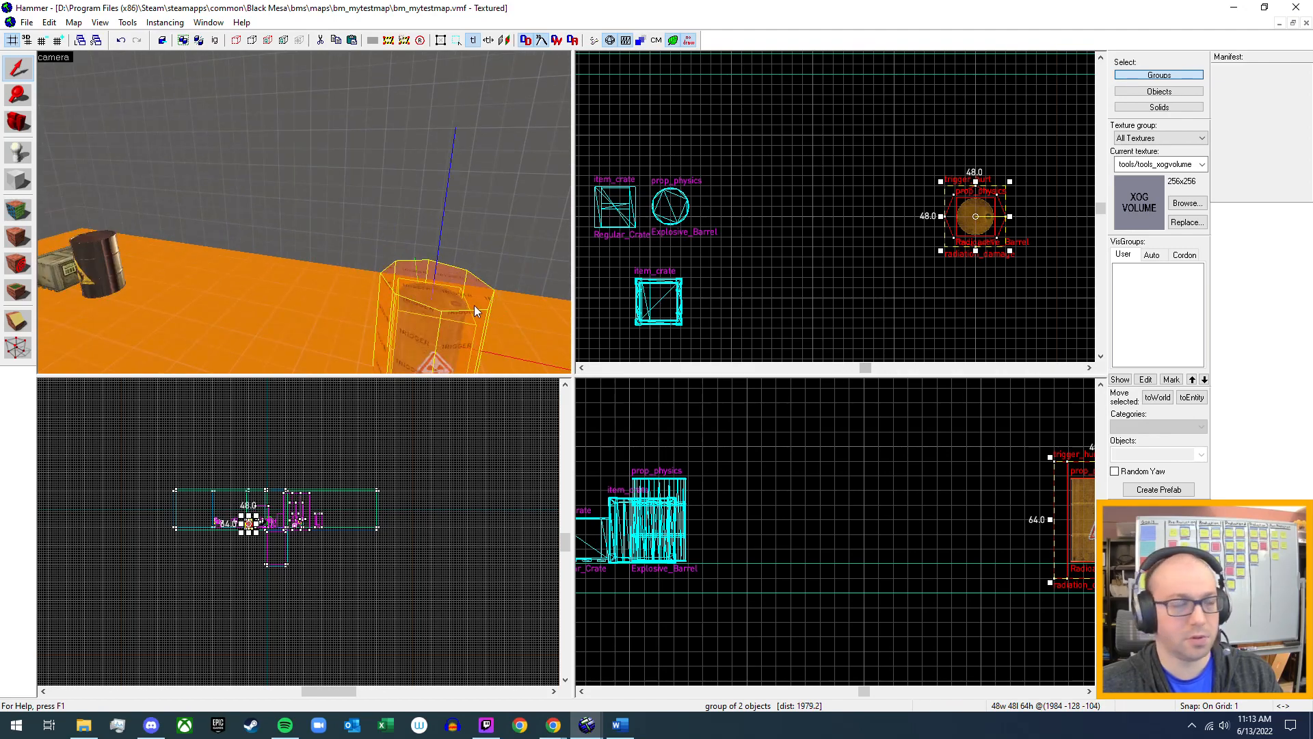
scroll(474, 305, "down", 2)
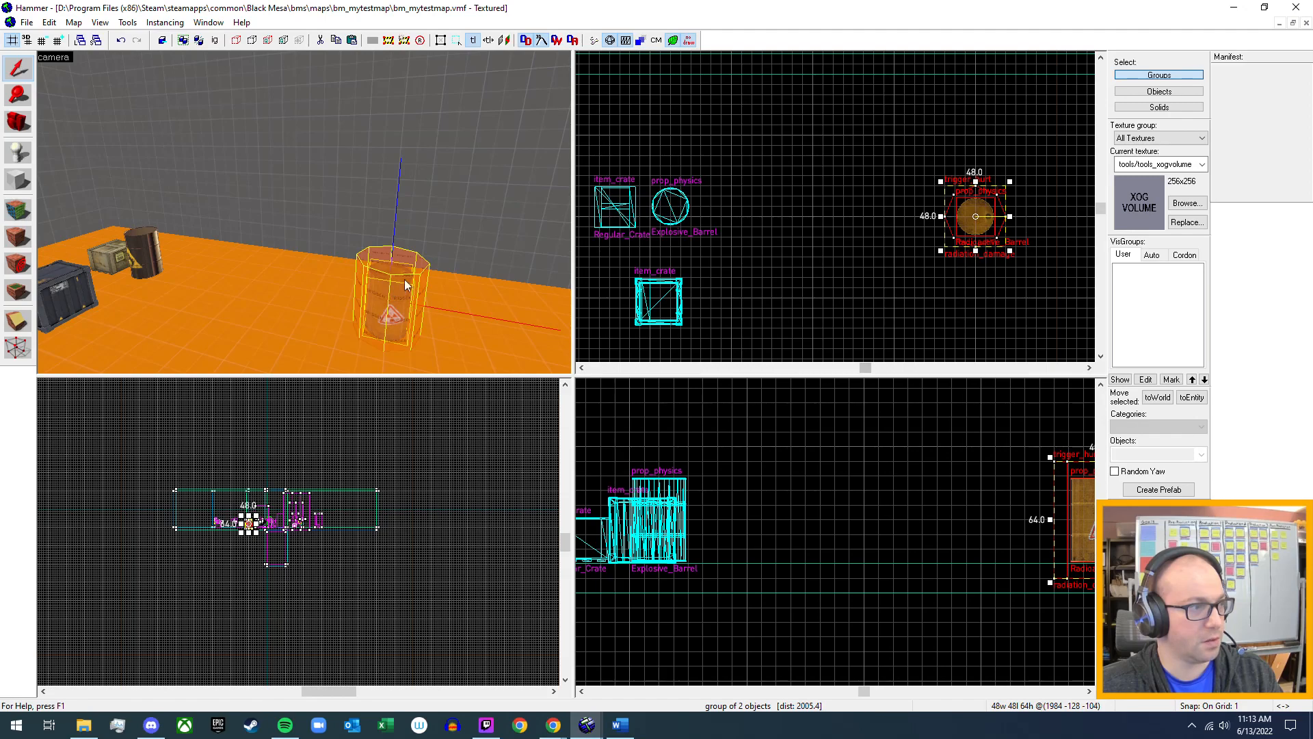
Rename the Regular_Crate prop beside the explosive barrel to Breakable_Wooden_Crate and apply the change.
key("z")
key("w")
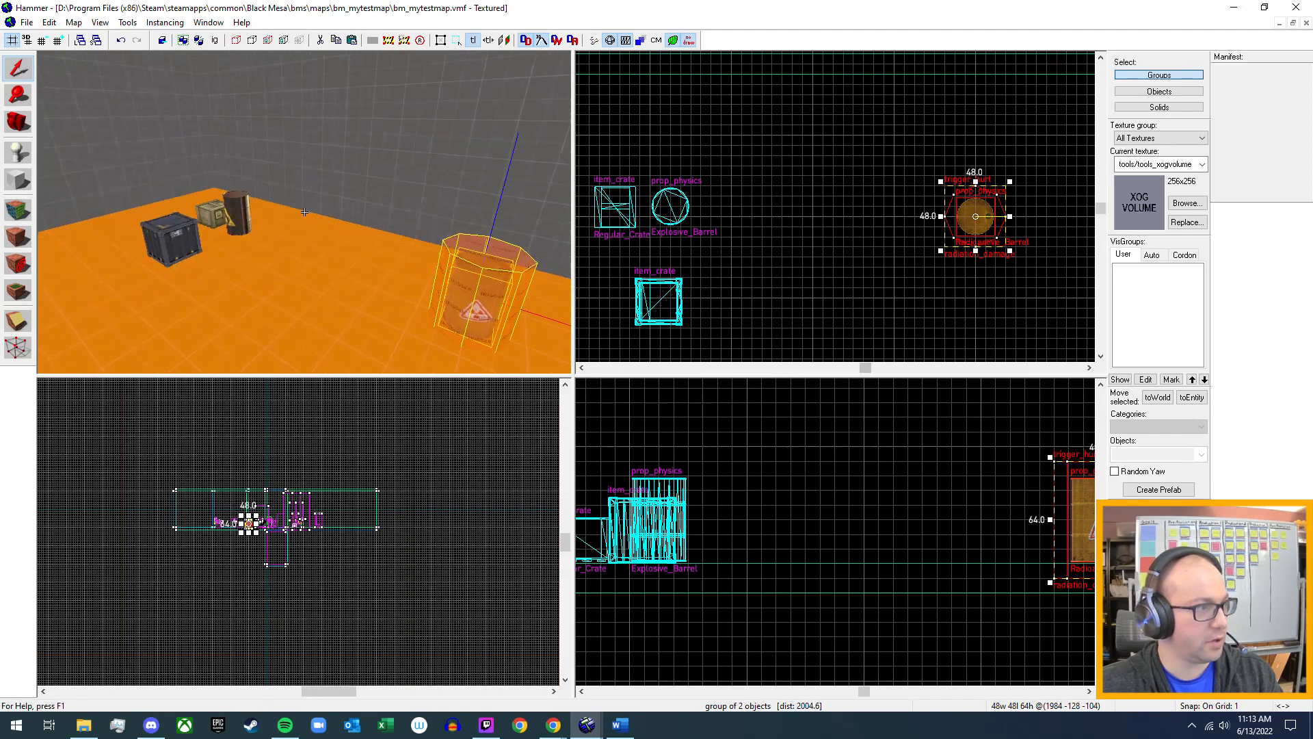
key("a")
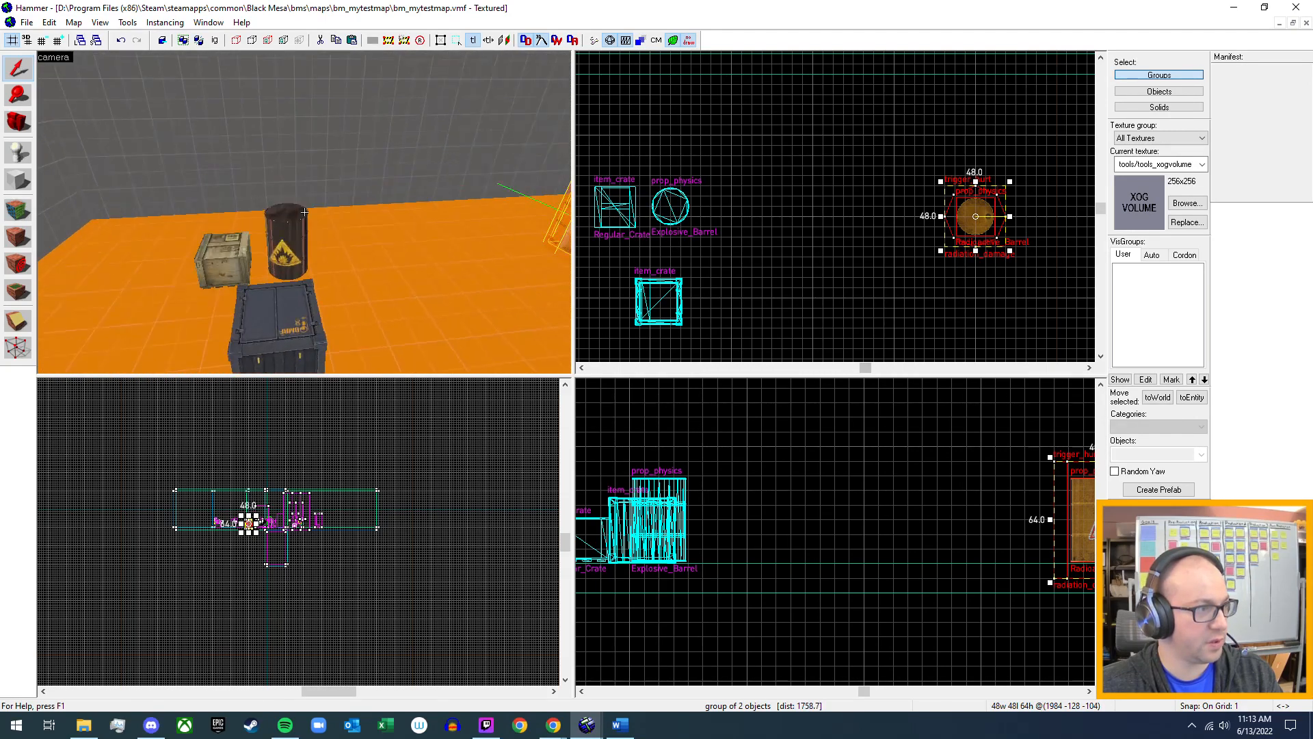
key("z")
left_click(318, 218)
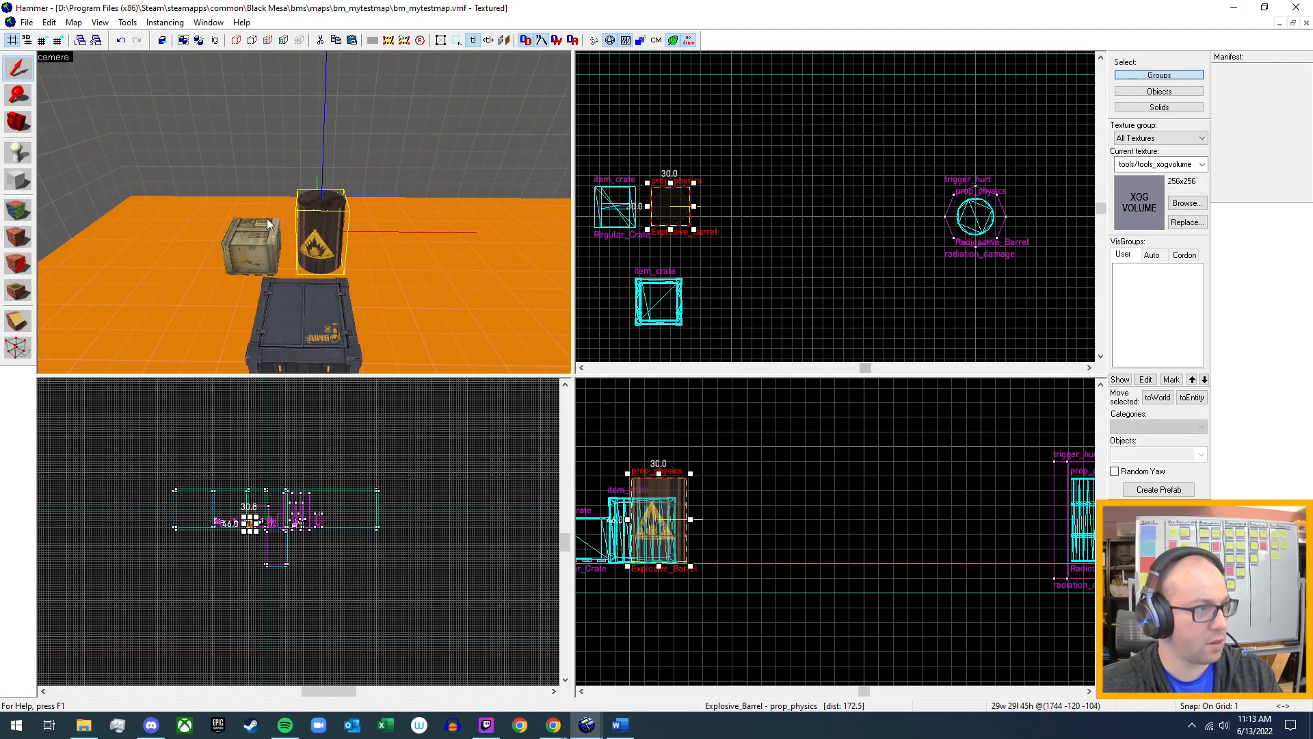
left_click(245, 223)
key("alt+Return")
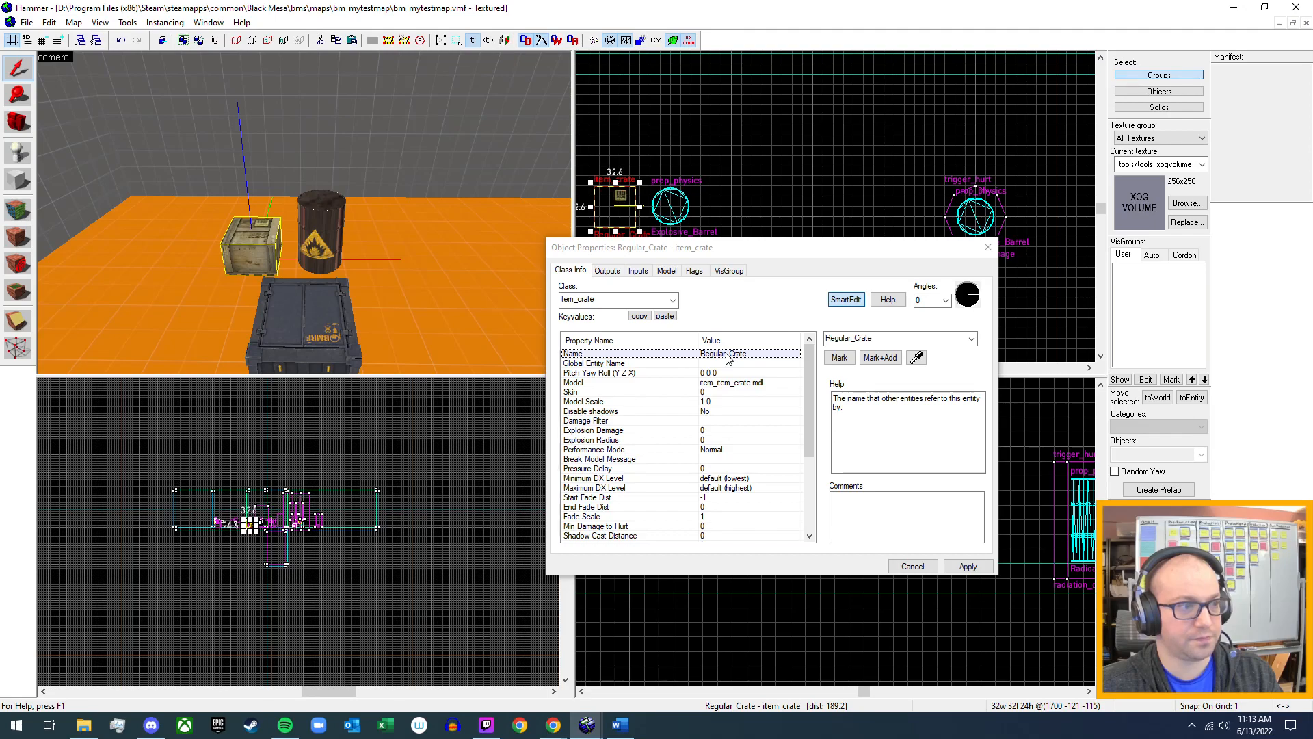
double_click(850, 339)
left_click(851, 338)
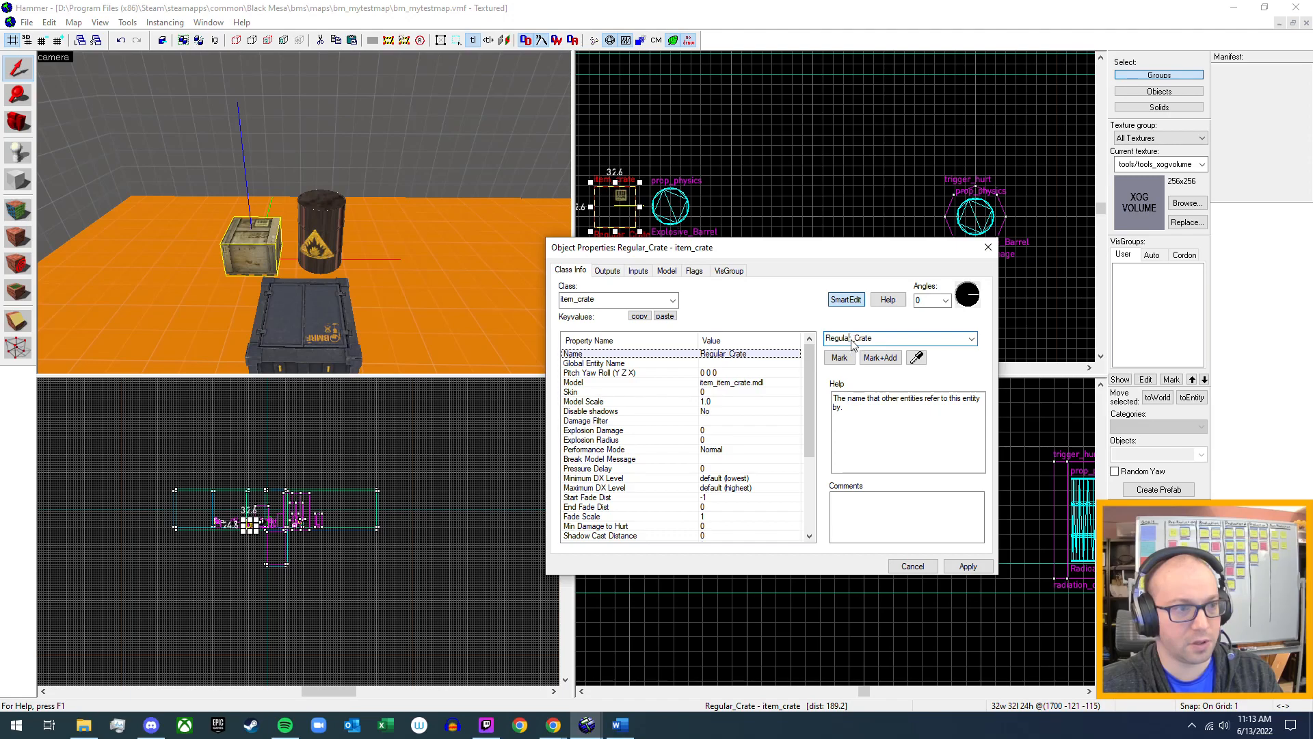
left_click_drag(851, 342, 794, 347)
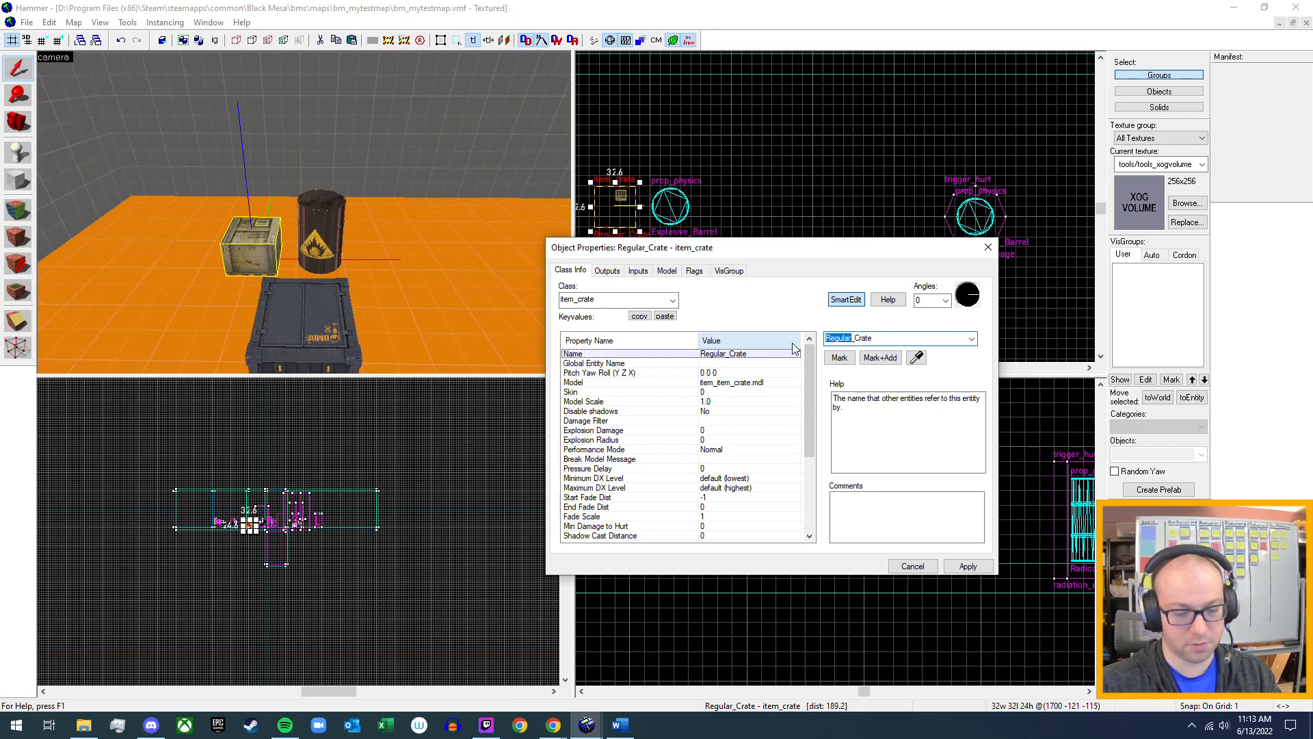
type("Breakable")
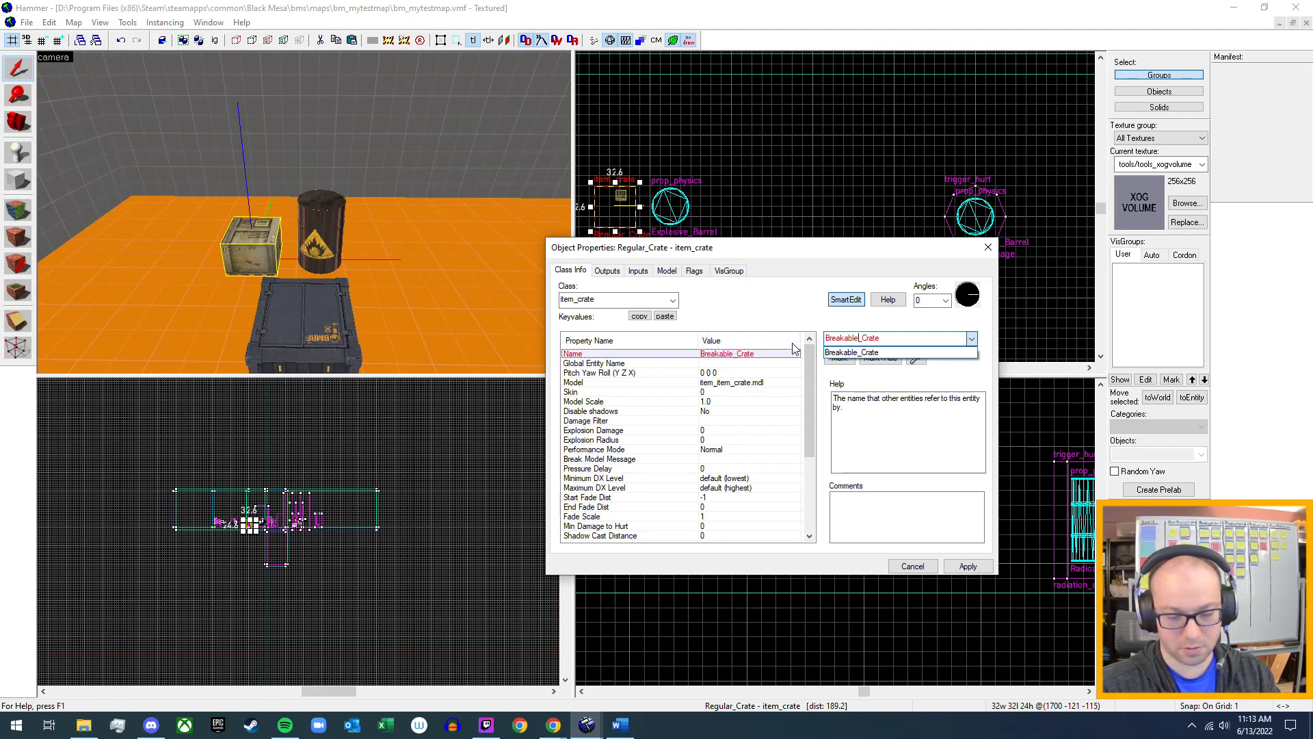
type("_Wo")
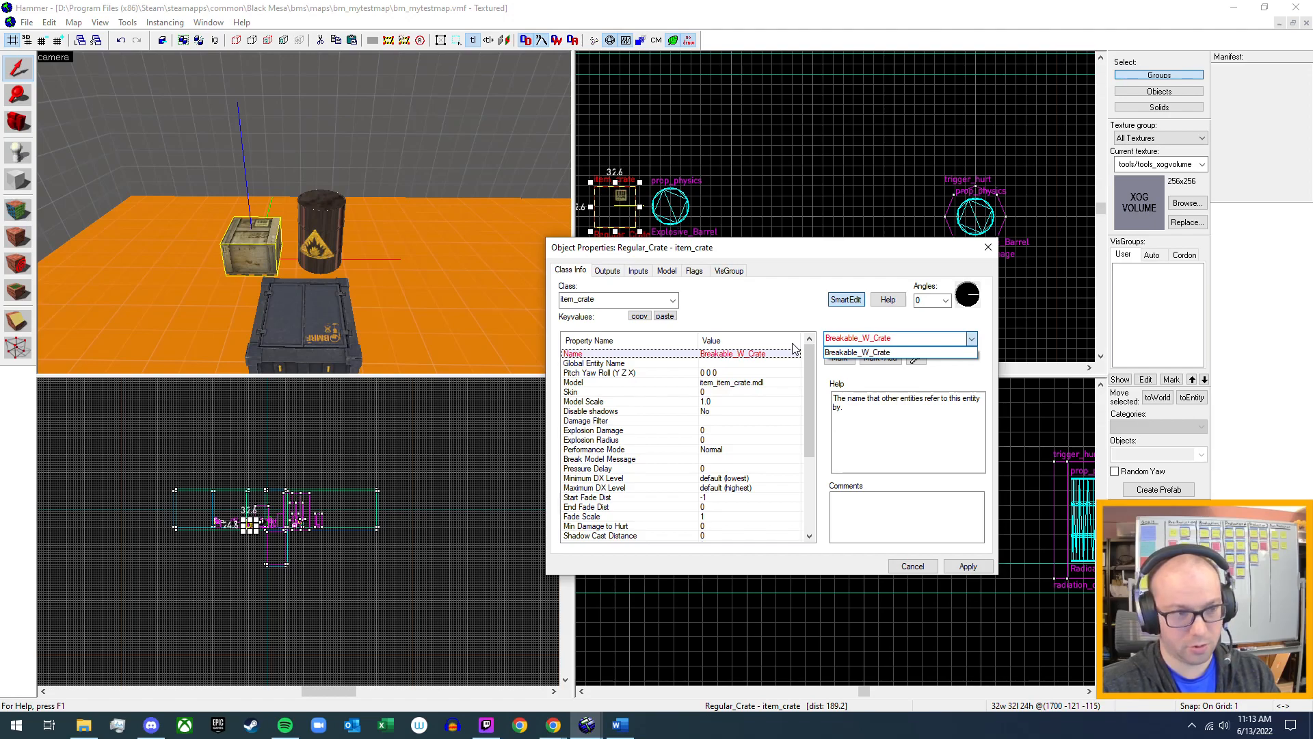
type("oden")
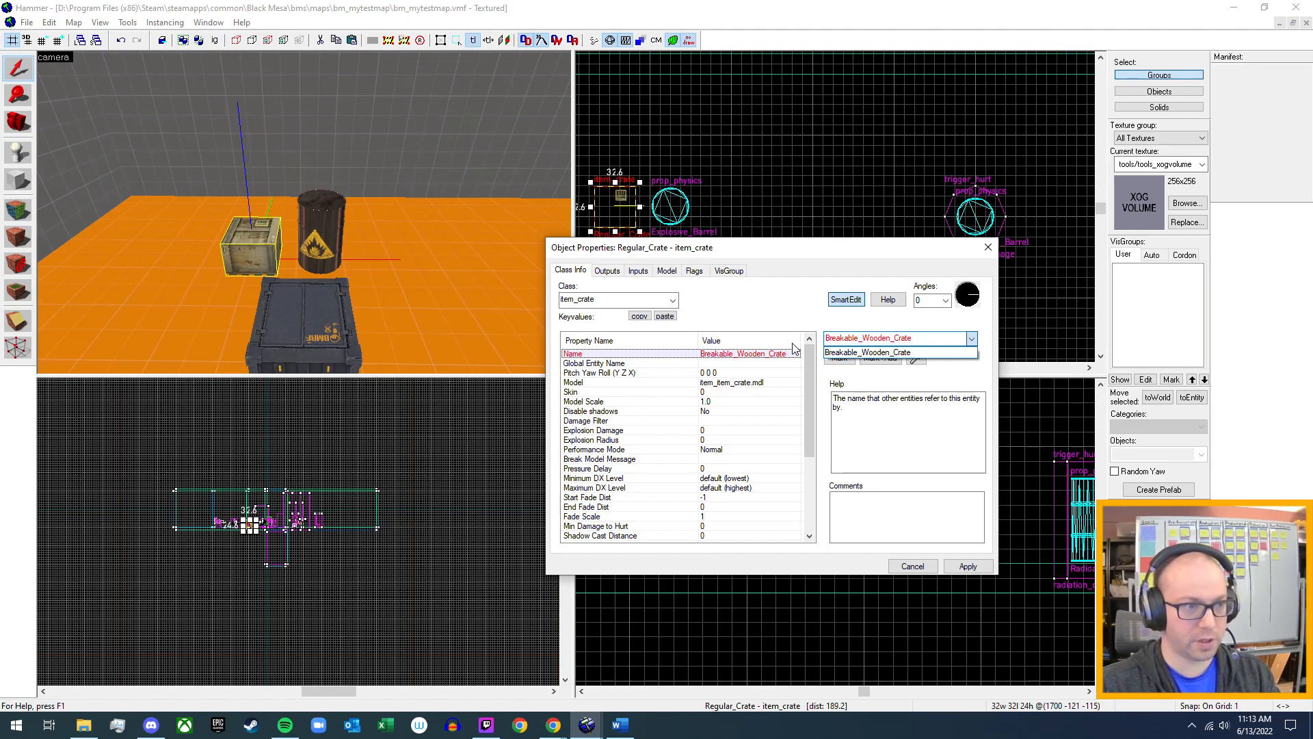
left_click(793, 344)
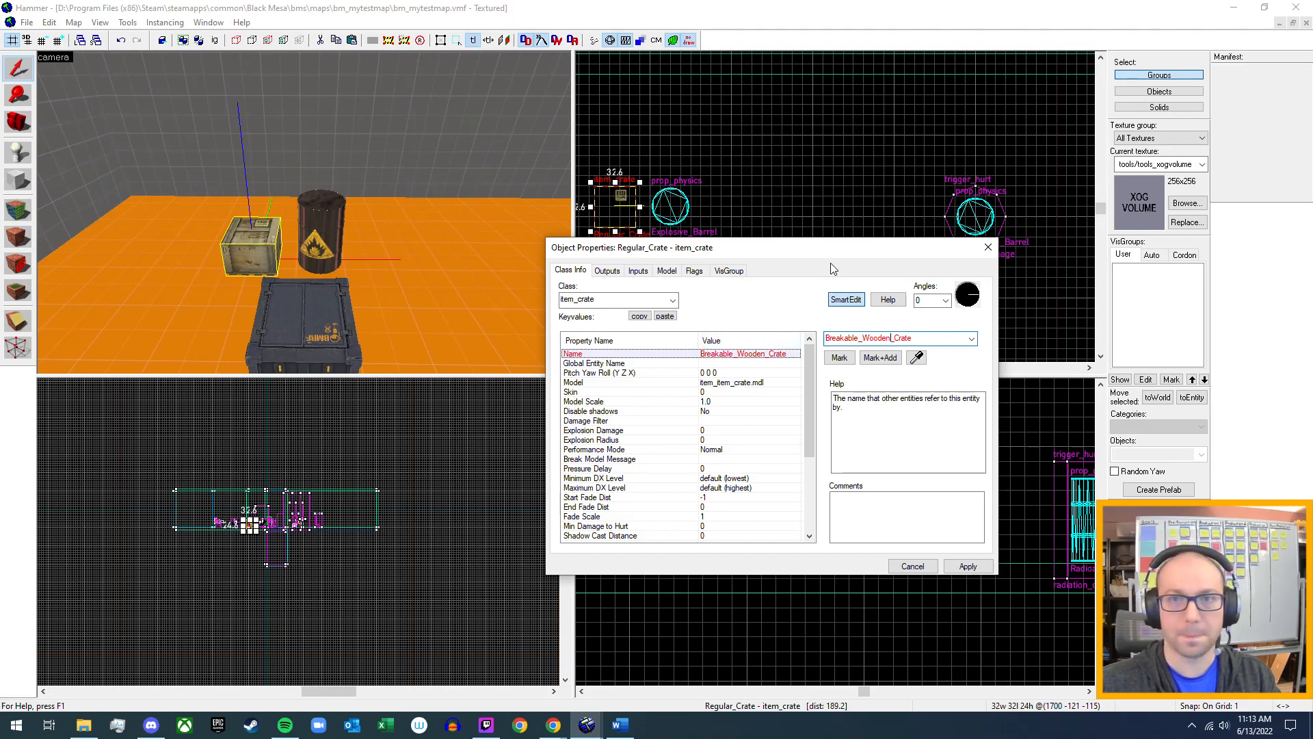
left_click(967, 567)
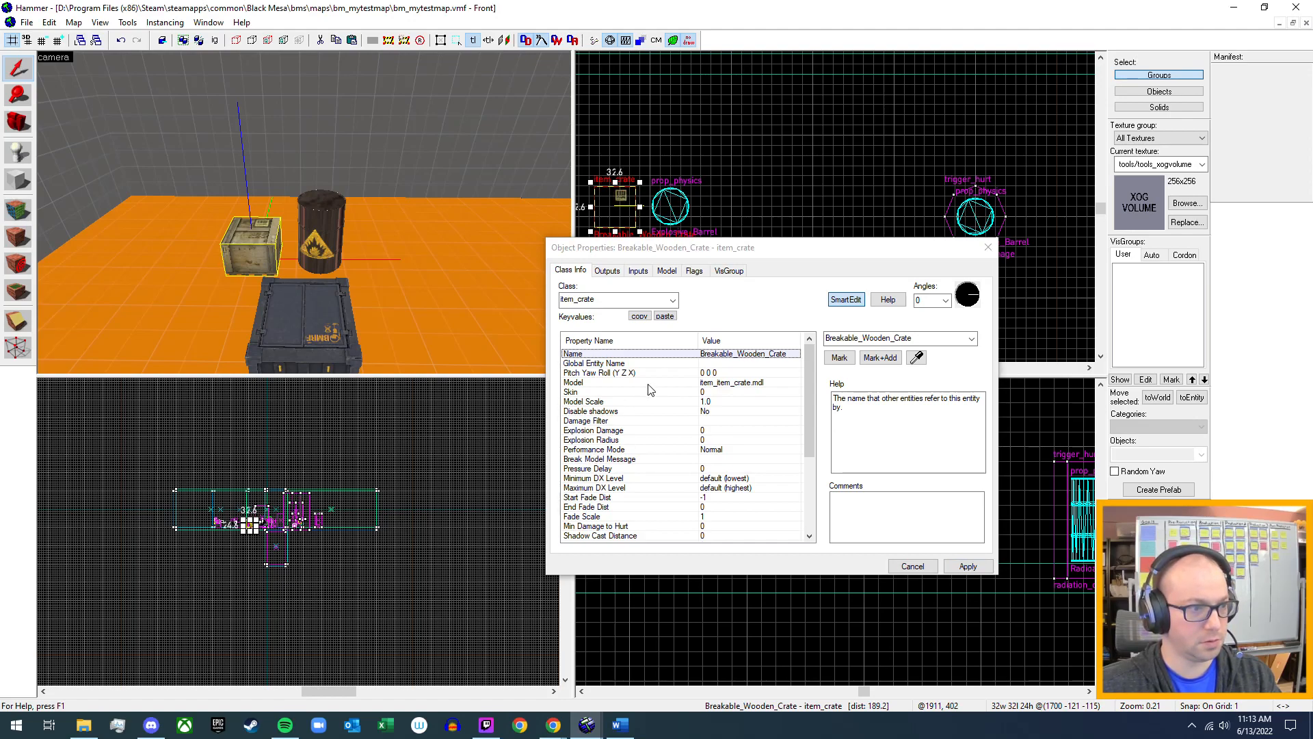
Look through the wooden crate's keyvalues, model settings and flags, and close its properties.
scroll(648, 412, "down", 3)
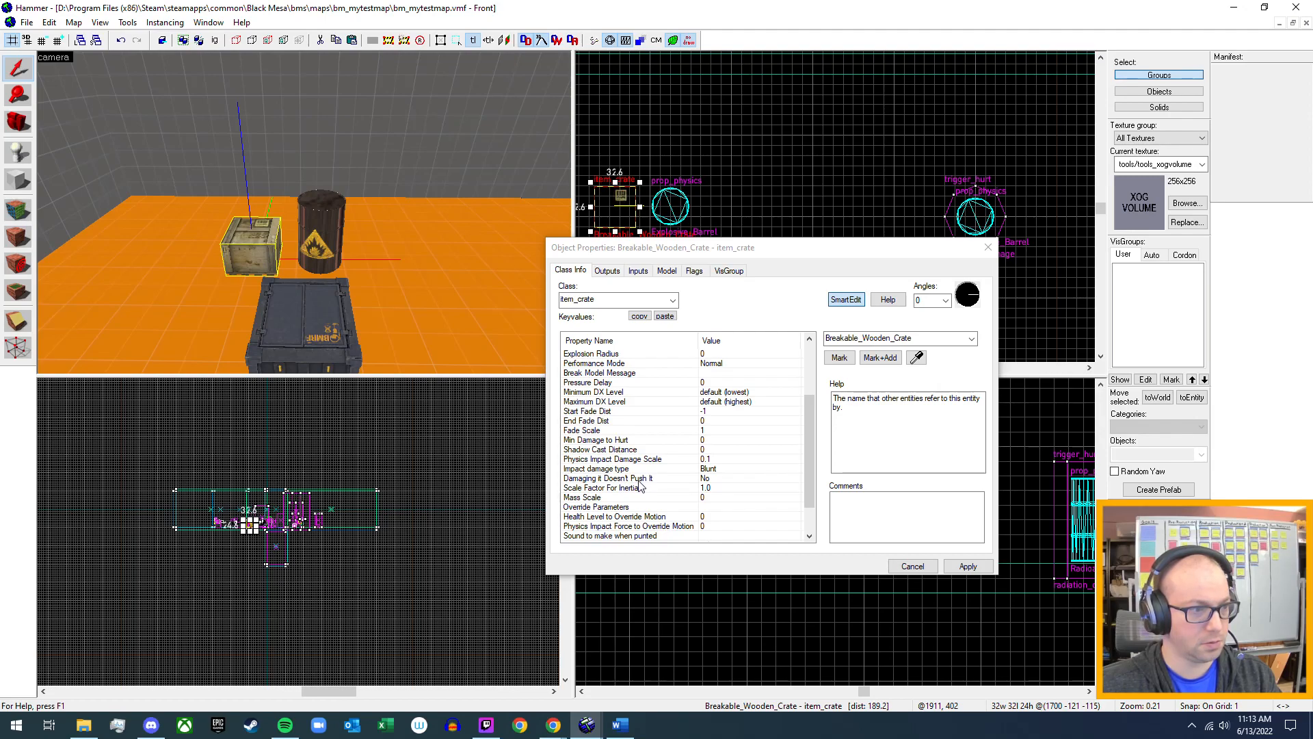
scroll(640, 485, "up", 2)
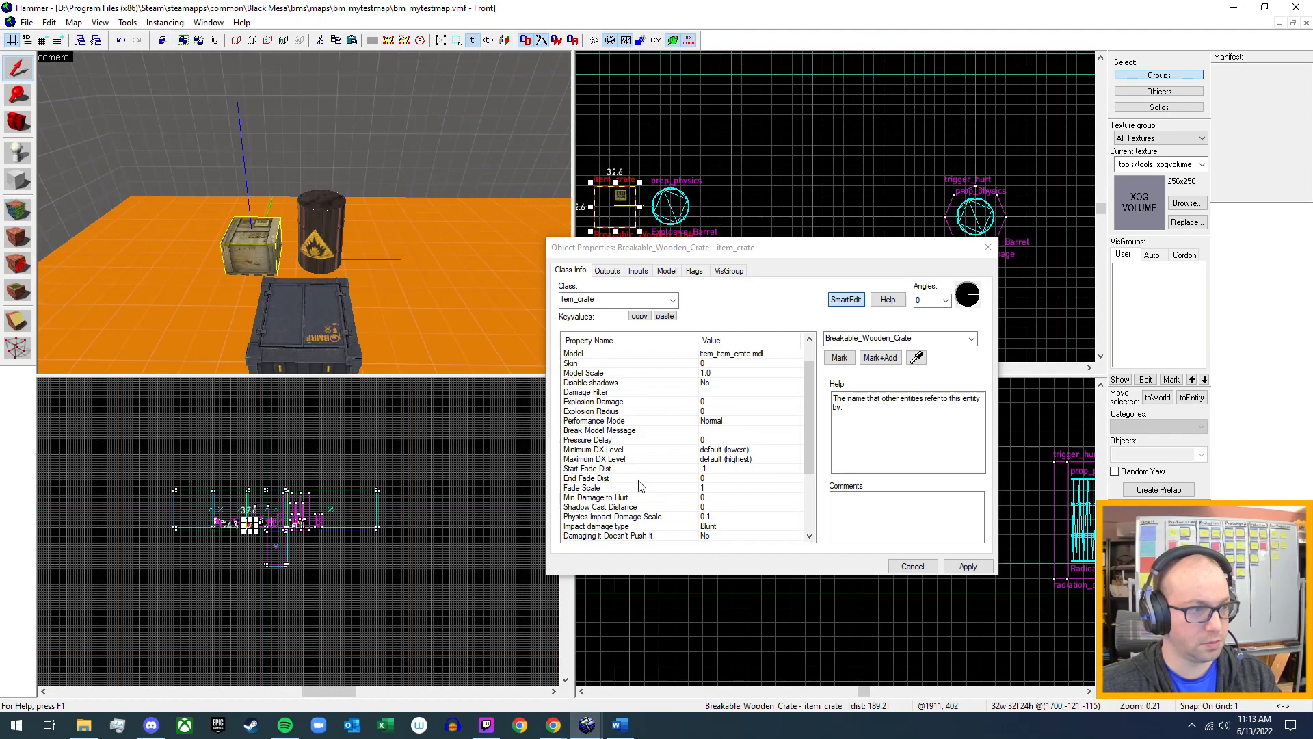
scroll(640, 485, "down", 2)
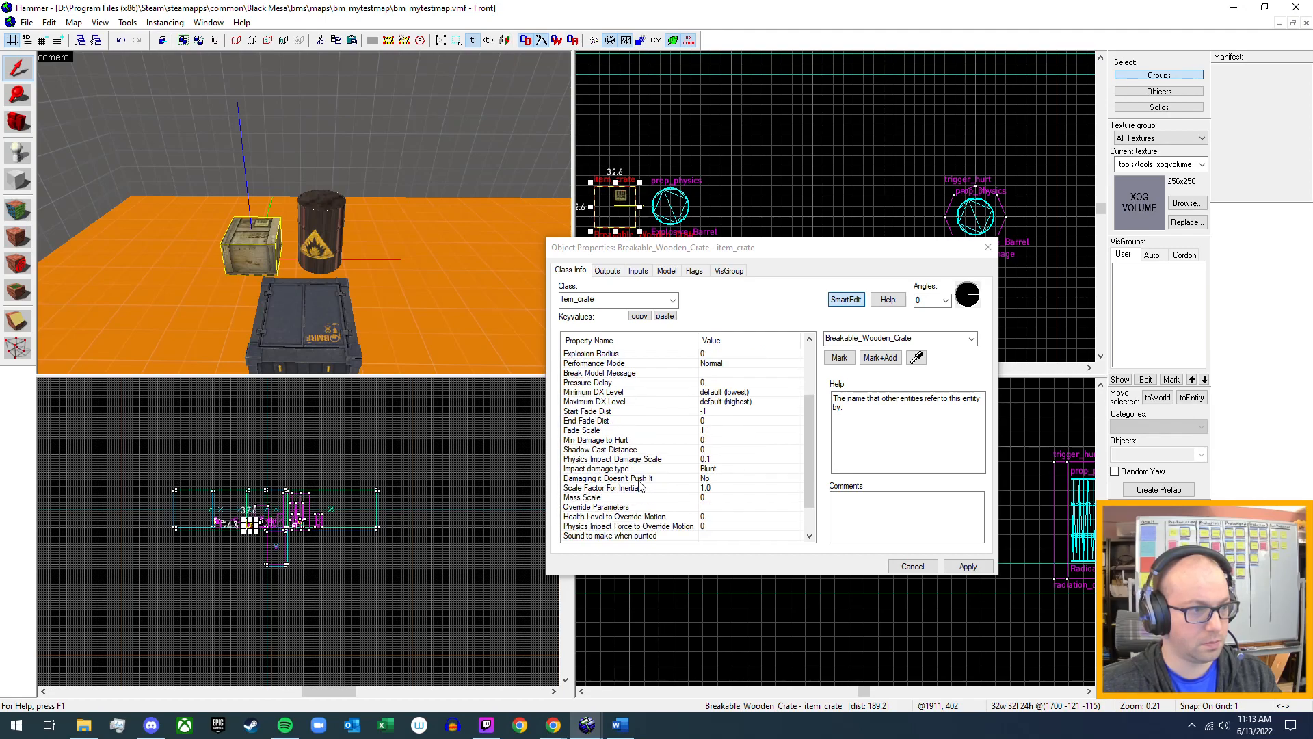
scroll(640, 485, "down", 2)
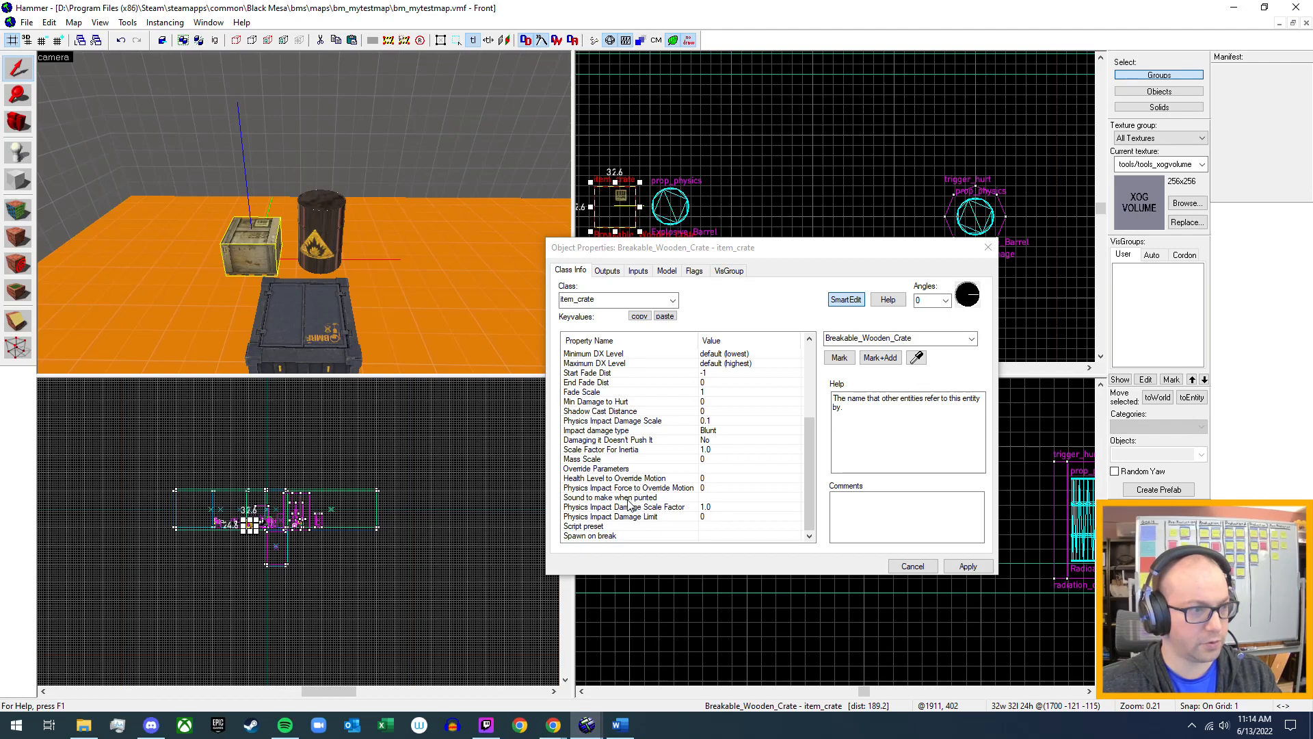
scroll(650, 368, "up", 5)
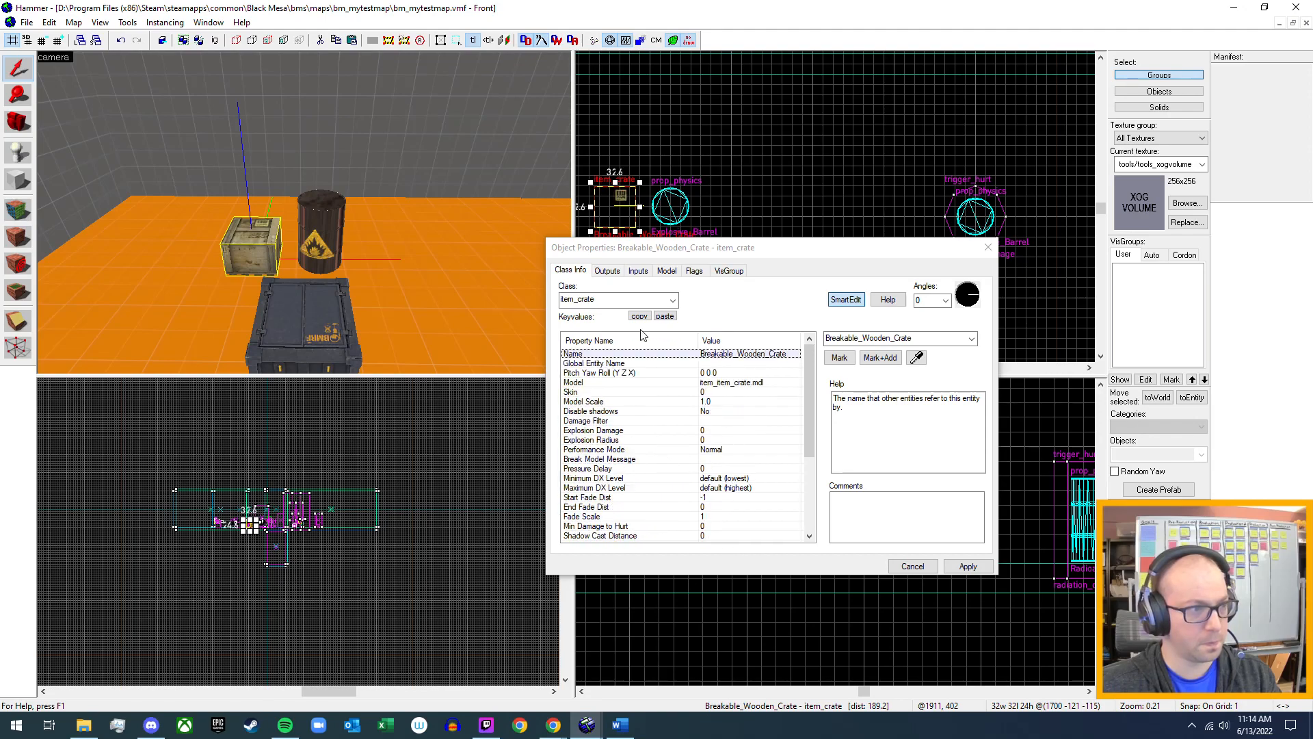
left_click(667, 272)
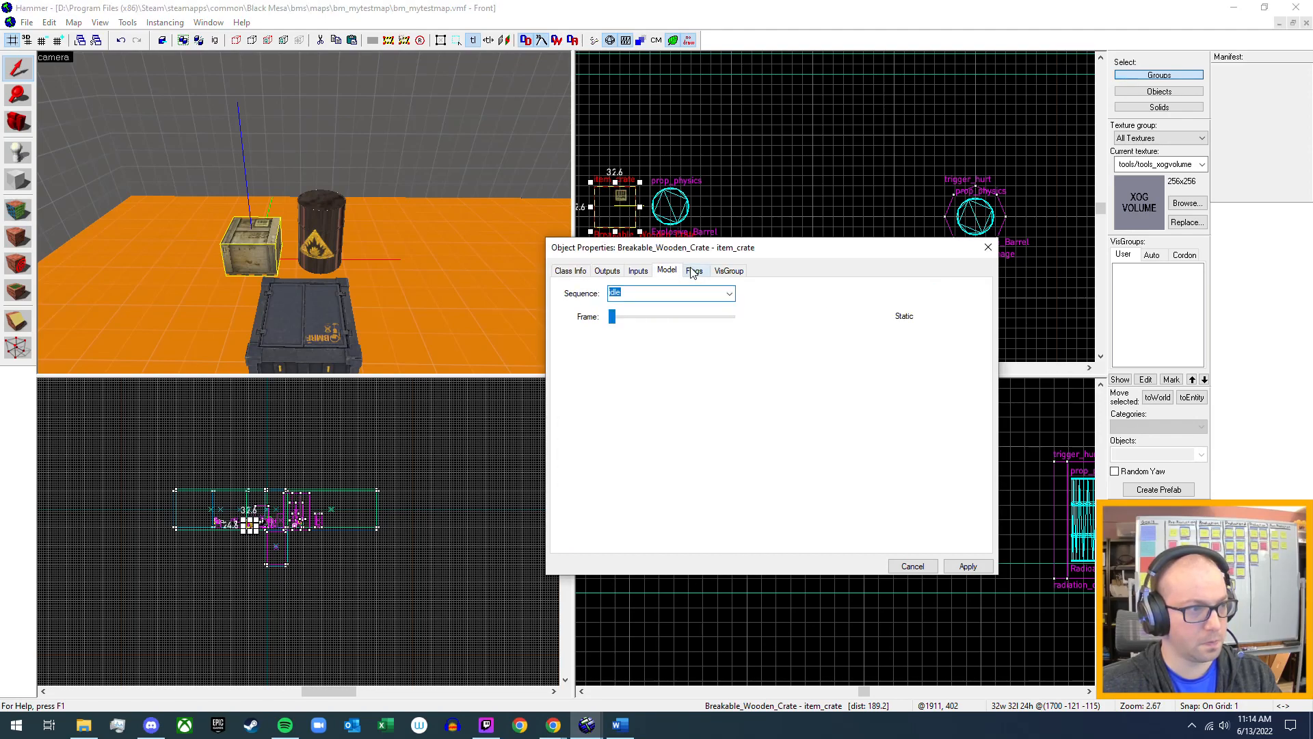
left_click(693, 271)
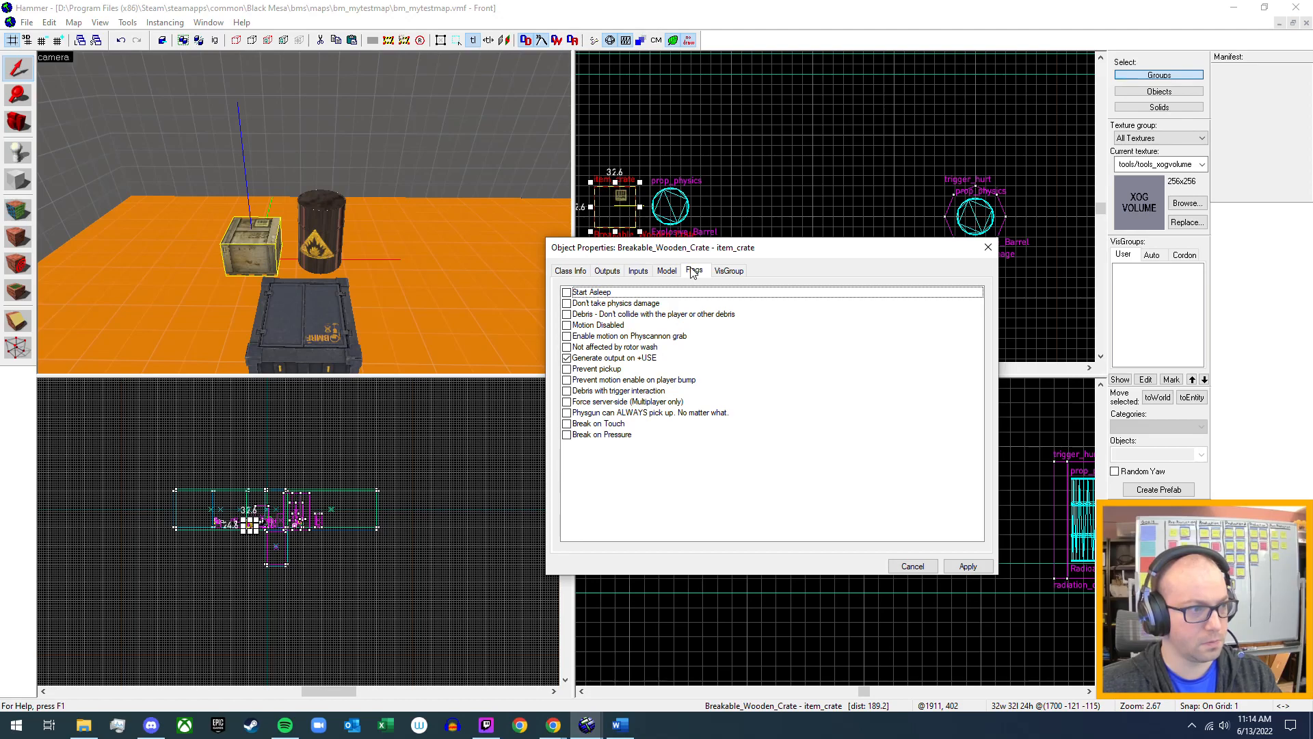
left_click(988, 247)
key("z")
key("a")
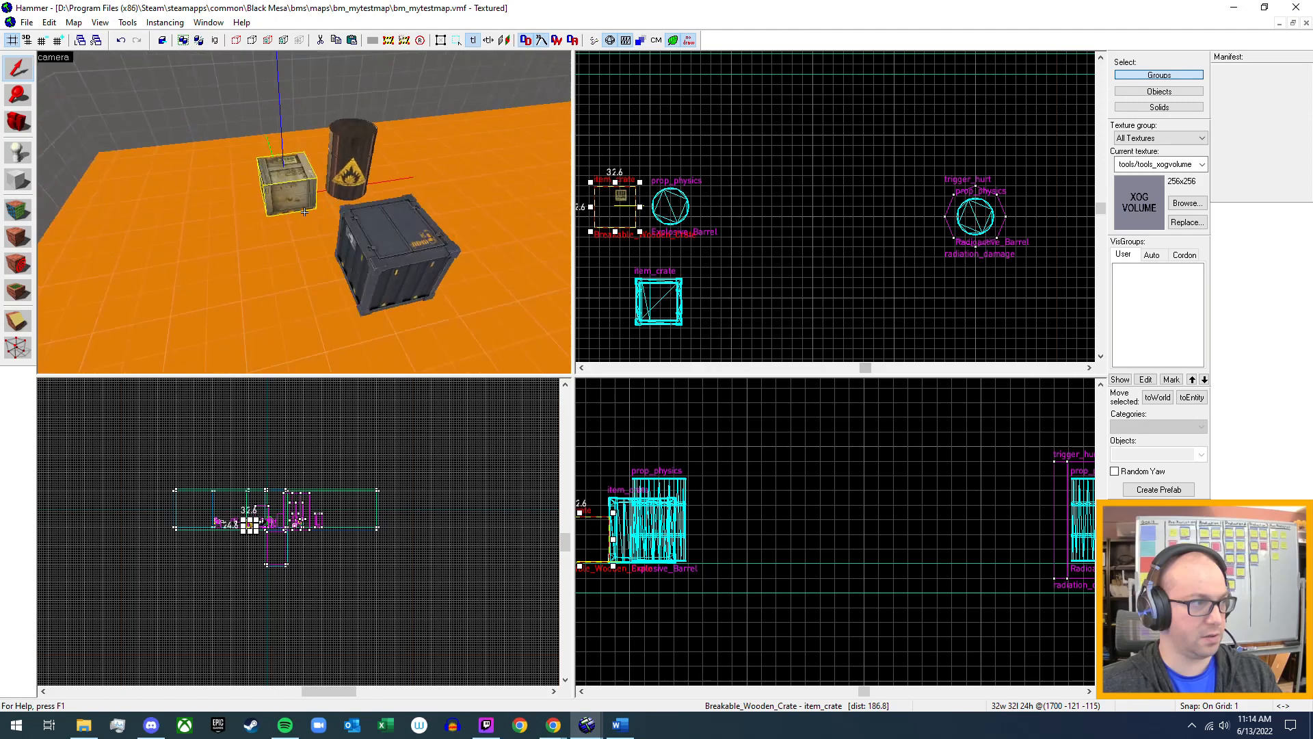
key("w")
key("s")
key("z")
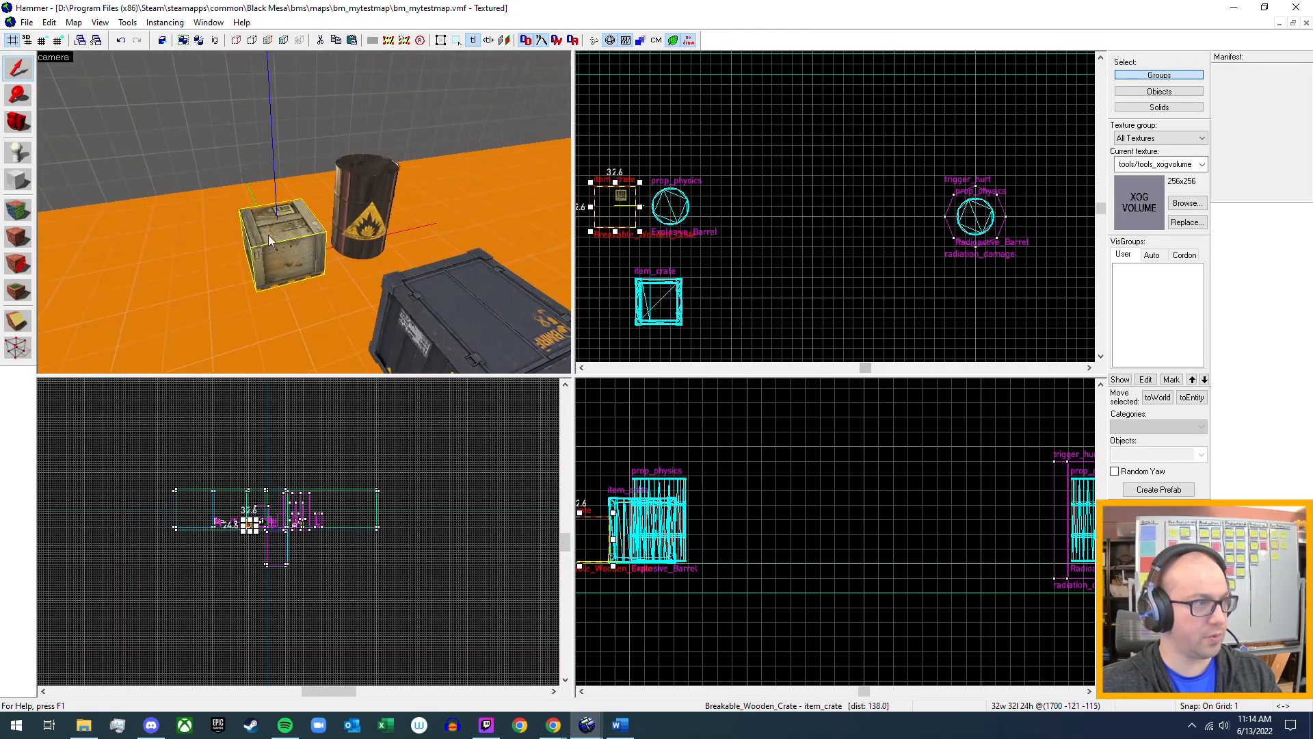
double_click(268, 236)
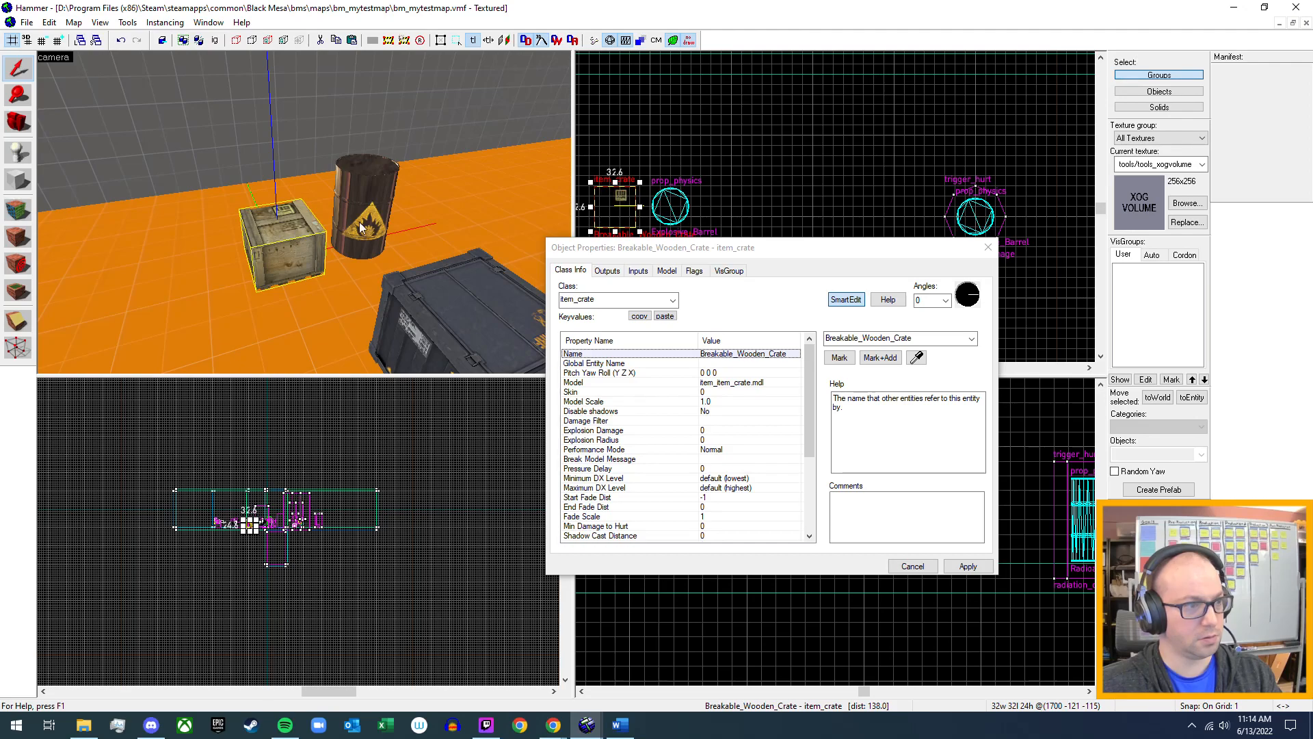
key("Escape")
Place a copy of Breakable_Wooden_Crate on the open floor beyond the radioactive barrel.
key("z")
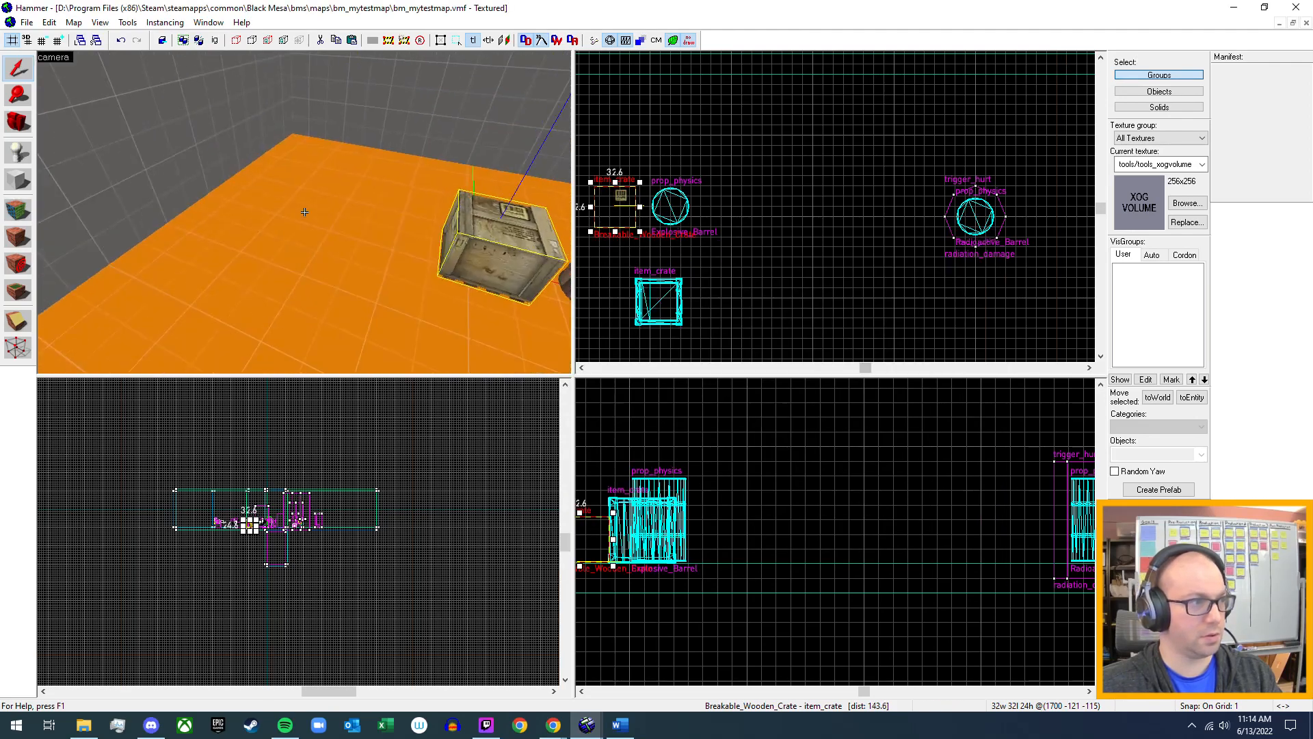
key("s")
key("d")
key("d")
key("s")
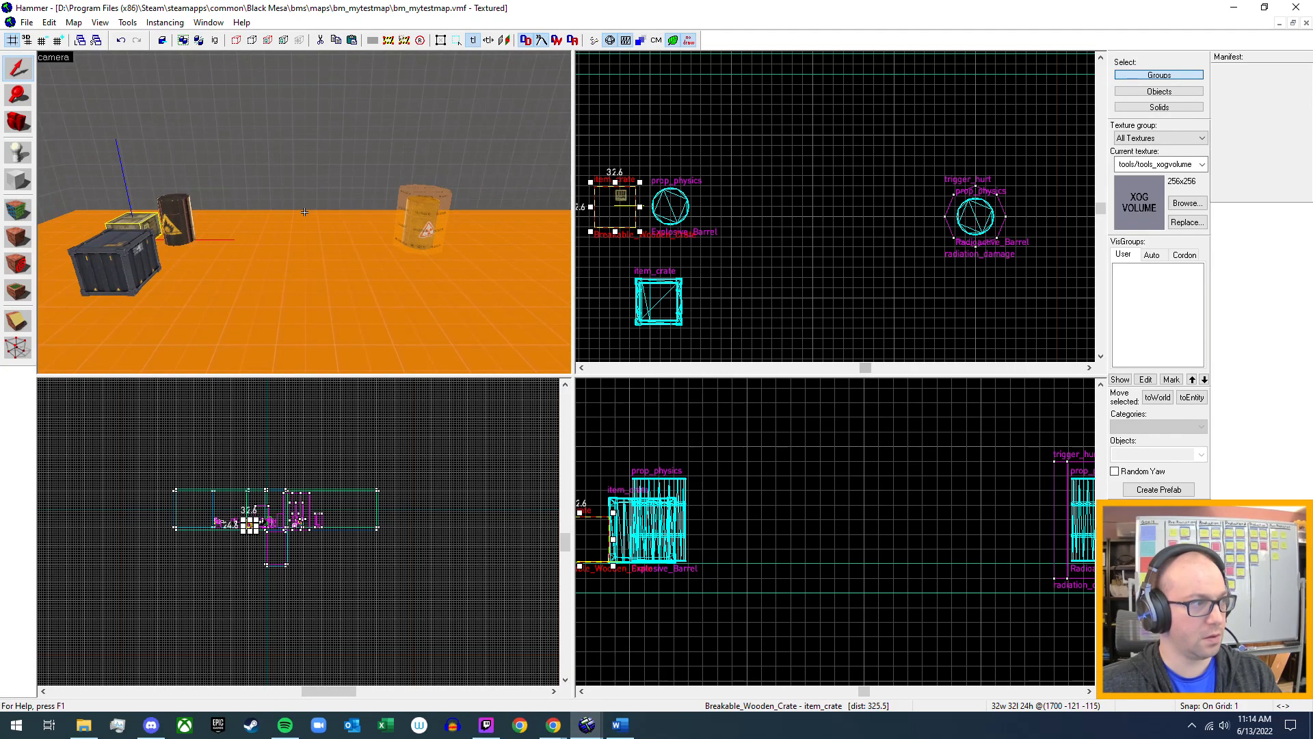
key("s")
key("z")
key("ctrl+v")
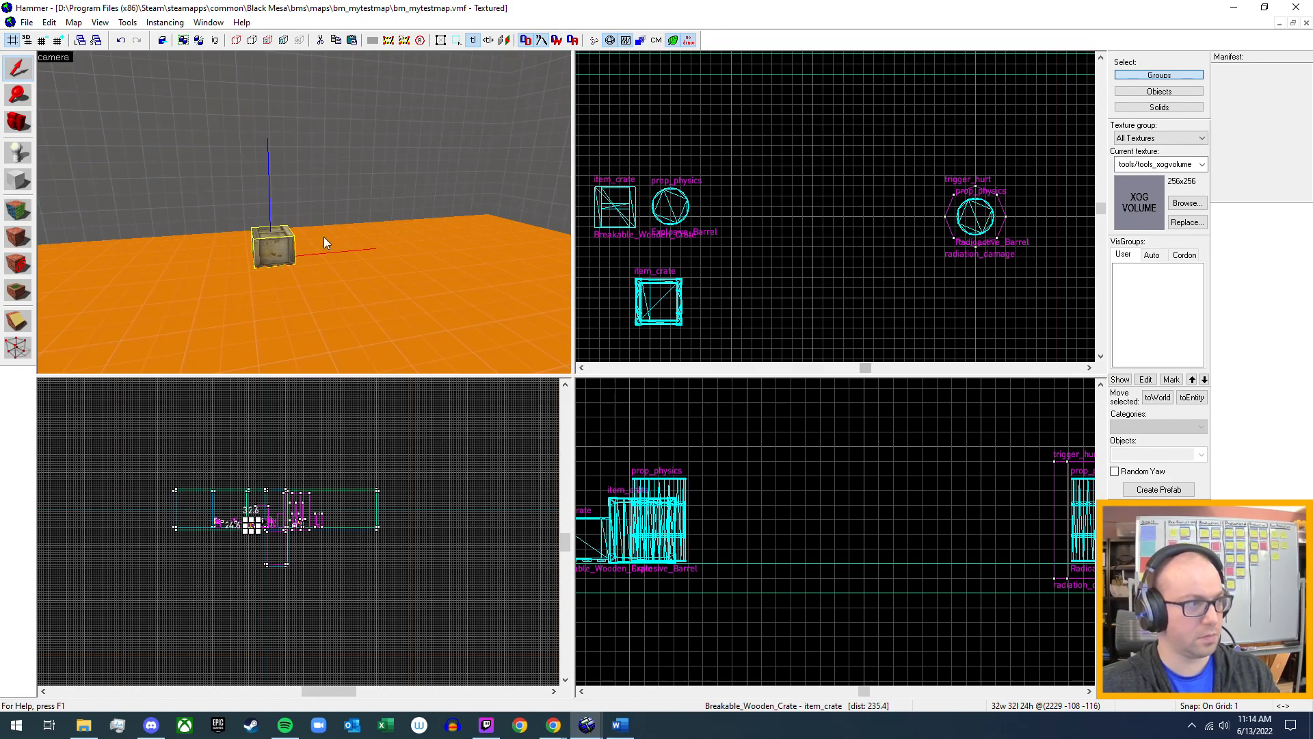
Open the model browser for the copied crate's Model property and filter the models by "crate".
key("w")
key("z")
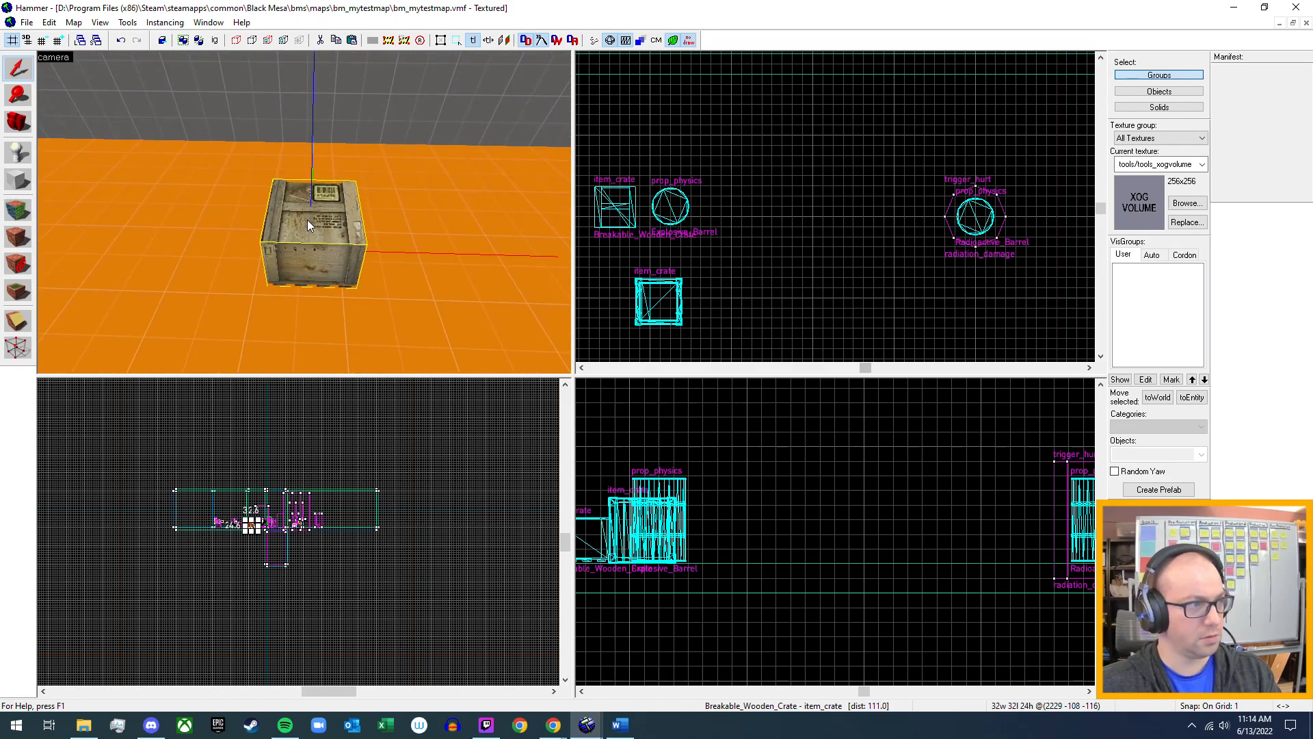
double_click(306, 221)
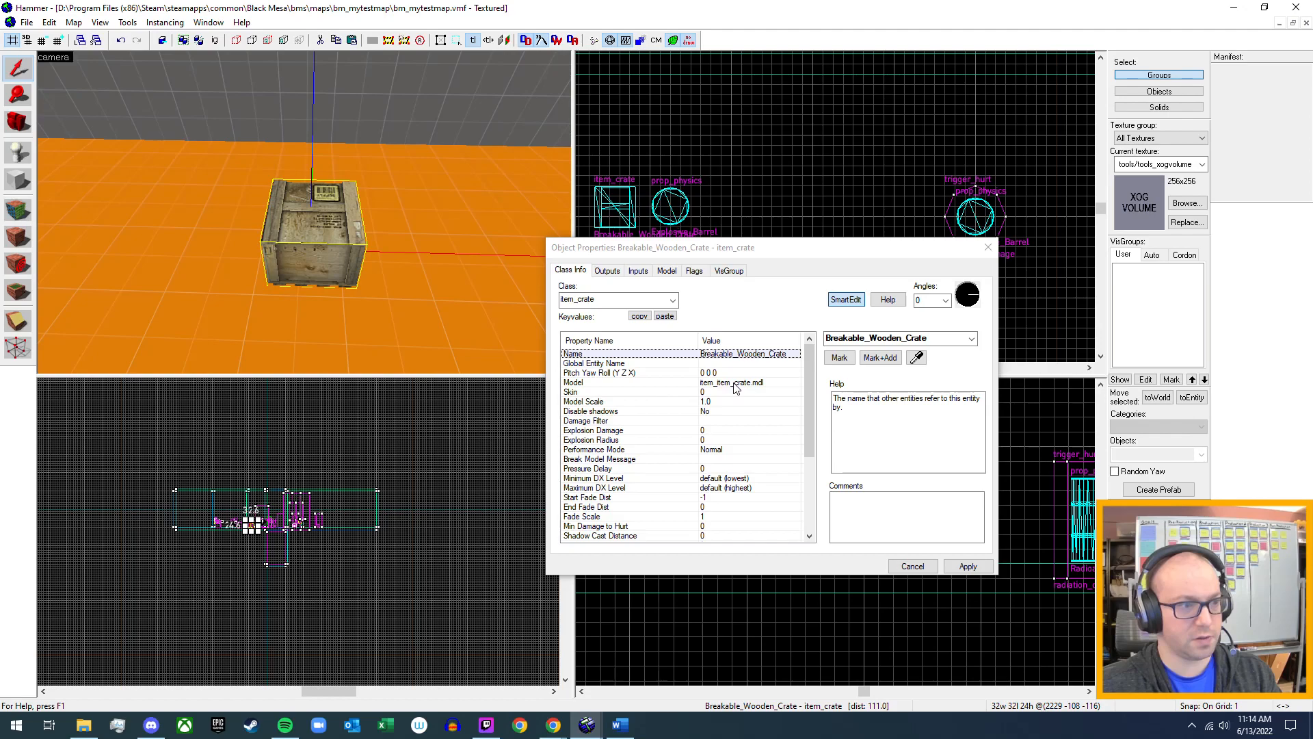
left_click(719, 392)
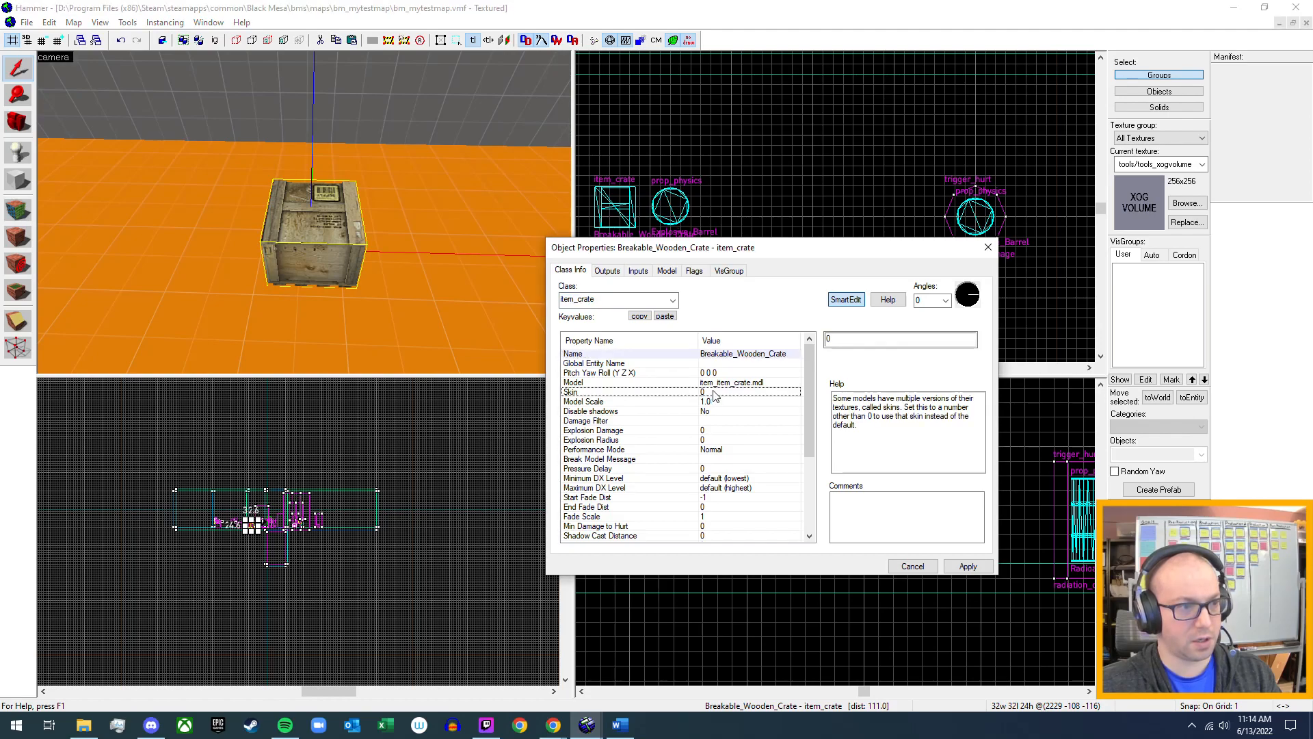
left_click(723, 382)
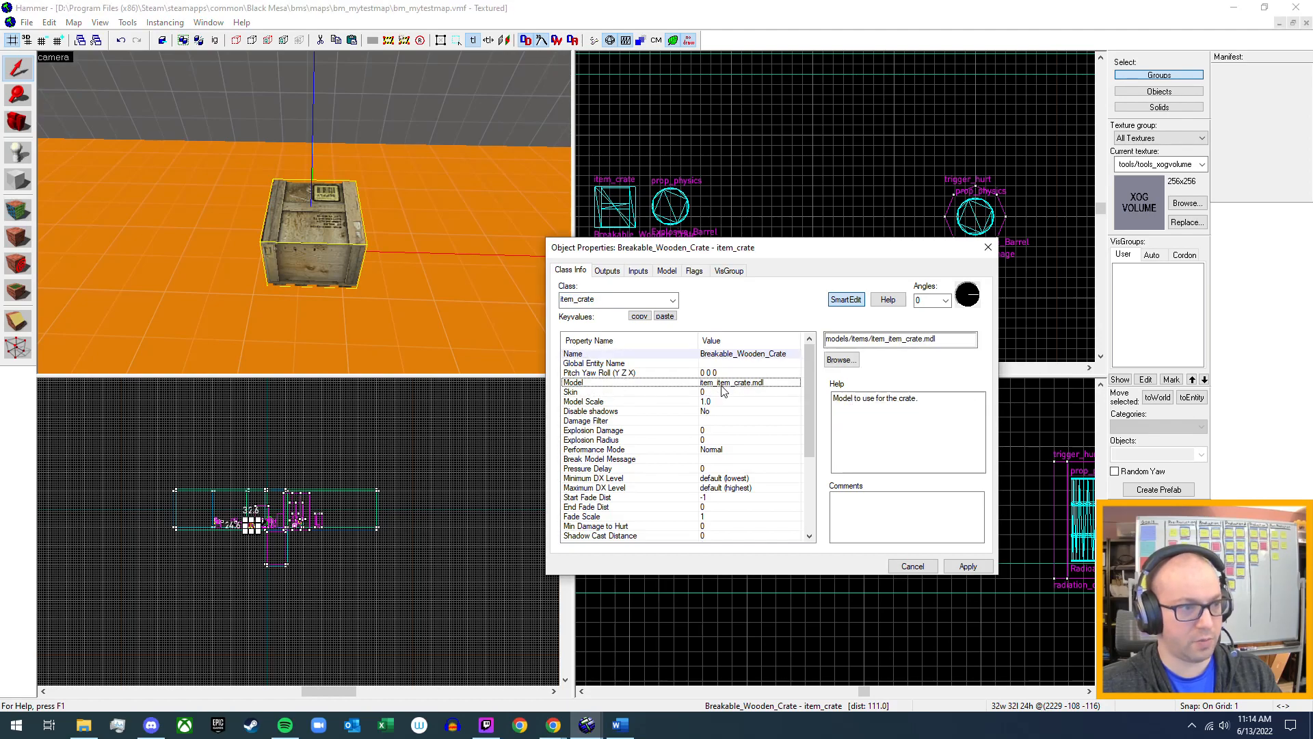
left_click(847, 359)
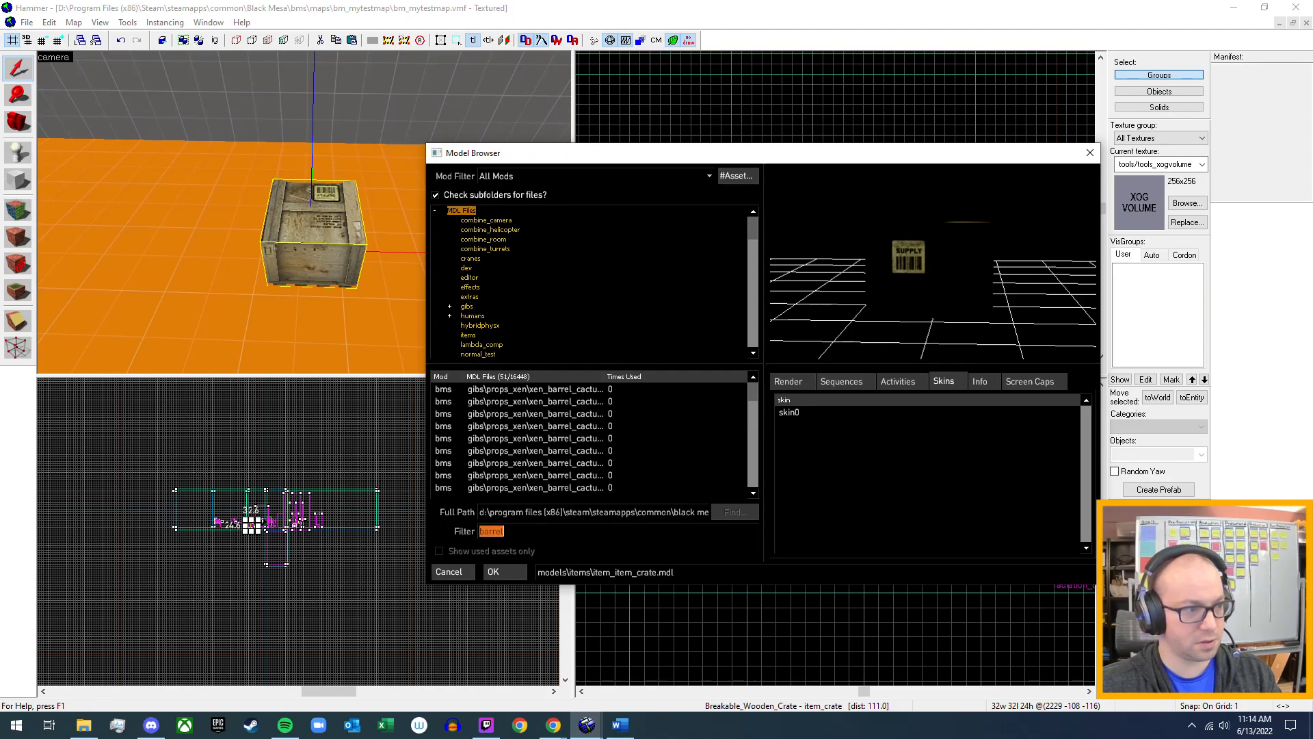
type("crate")
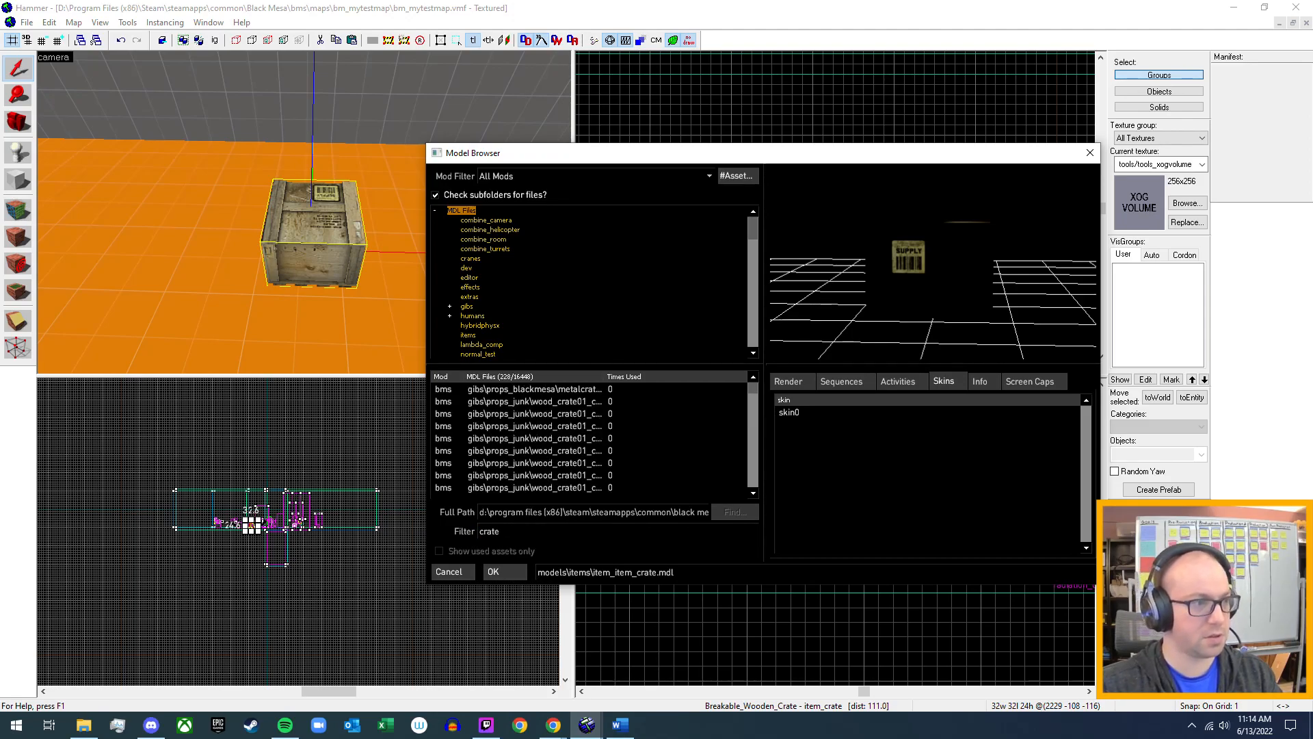
Preview the metal crate gib, the wood_crate01 chunks, ammocrate_ar2.mdl and item_item_crate.mdl among the filtered crate models.
left_click(585, 389)
left_click_drag(940, 240, 972, 258)
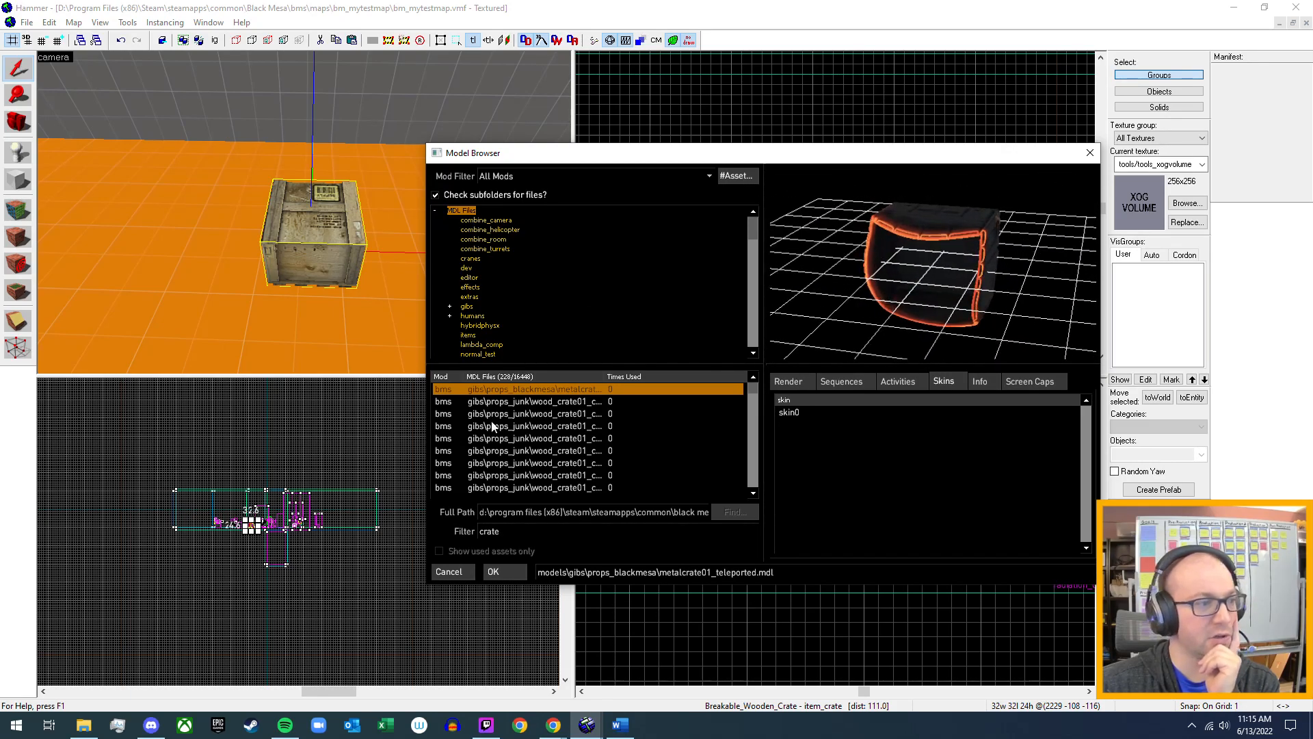
left_click(573, 402)
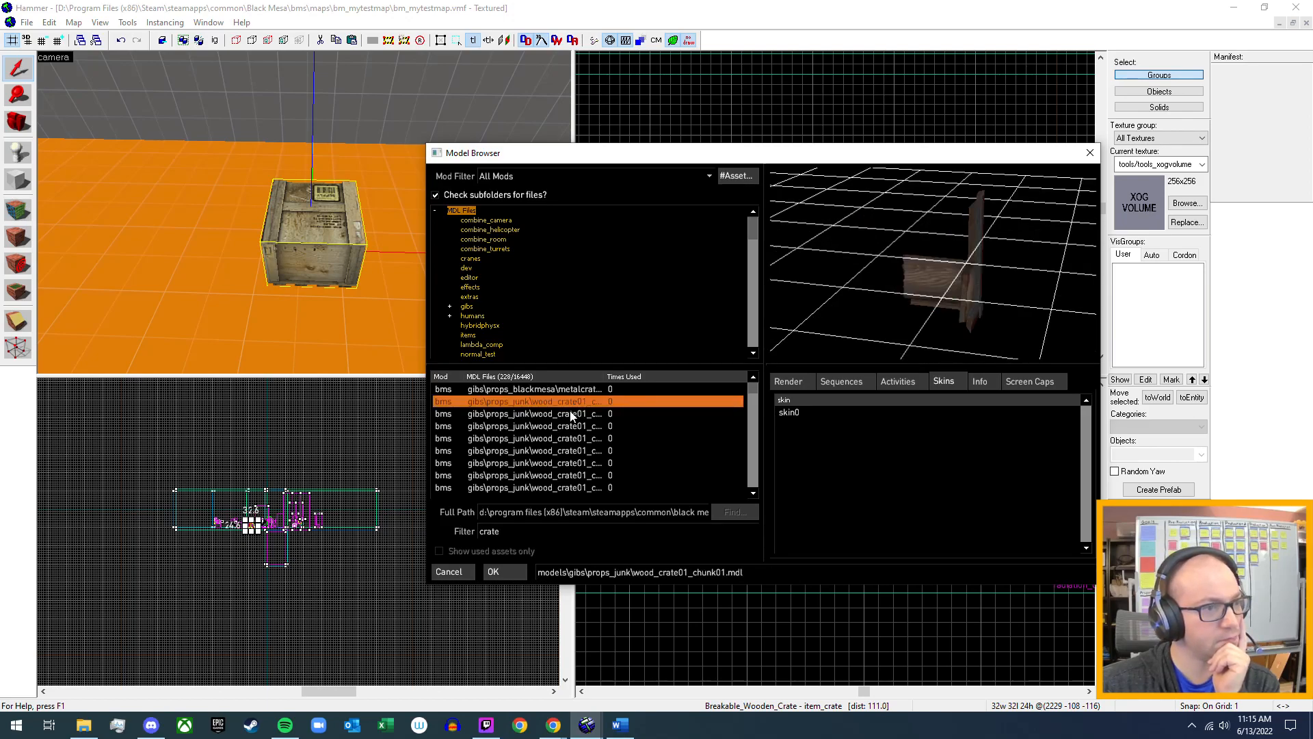
left_click(572, 414)
scroll(566, 431, "down", 1)
scroll(565, 438, "down", 1)
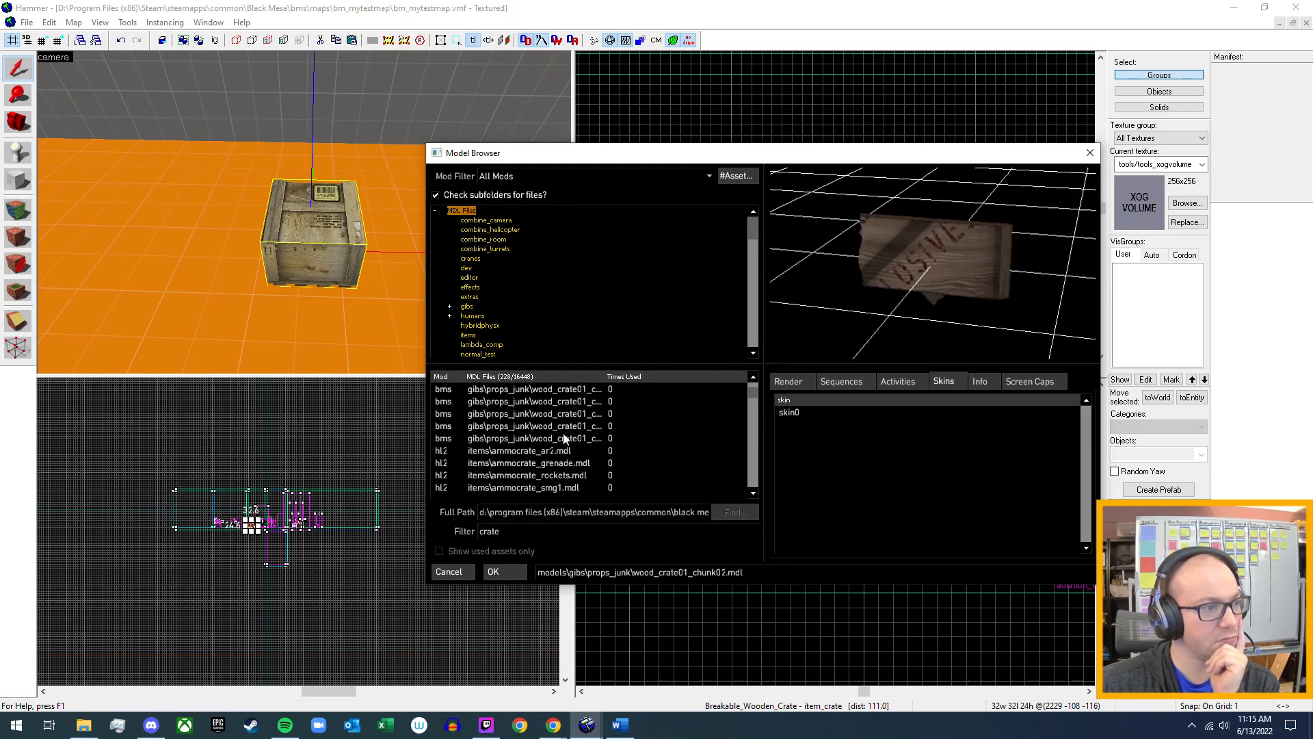
left_click(564, 451)
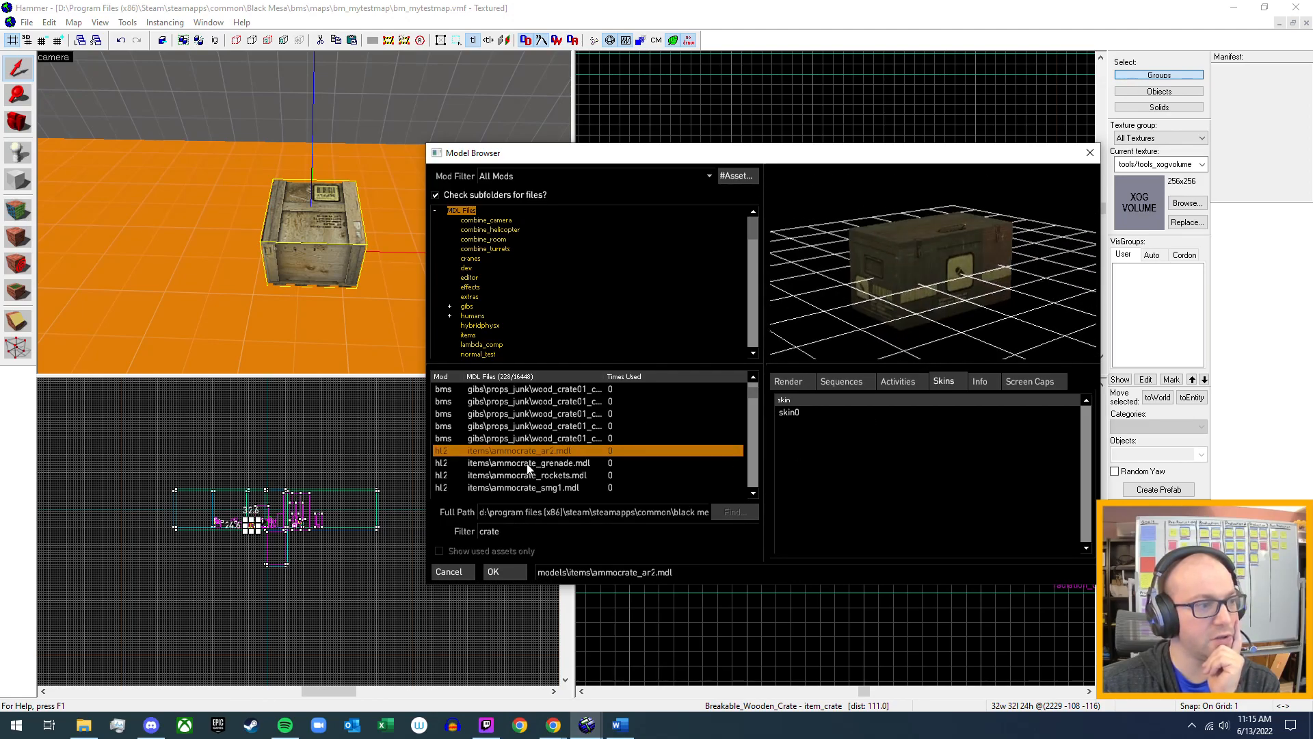
scroll(588, 458, "down", 2)
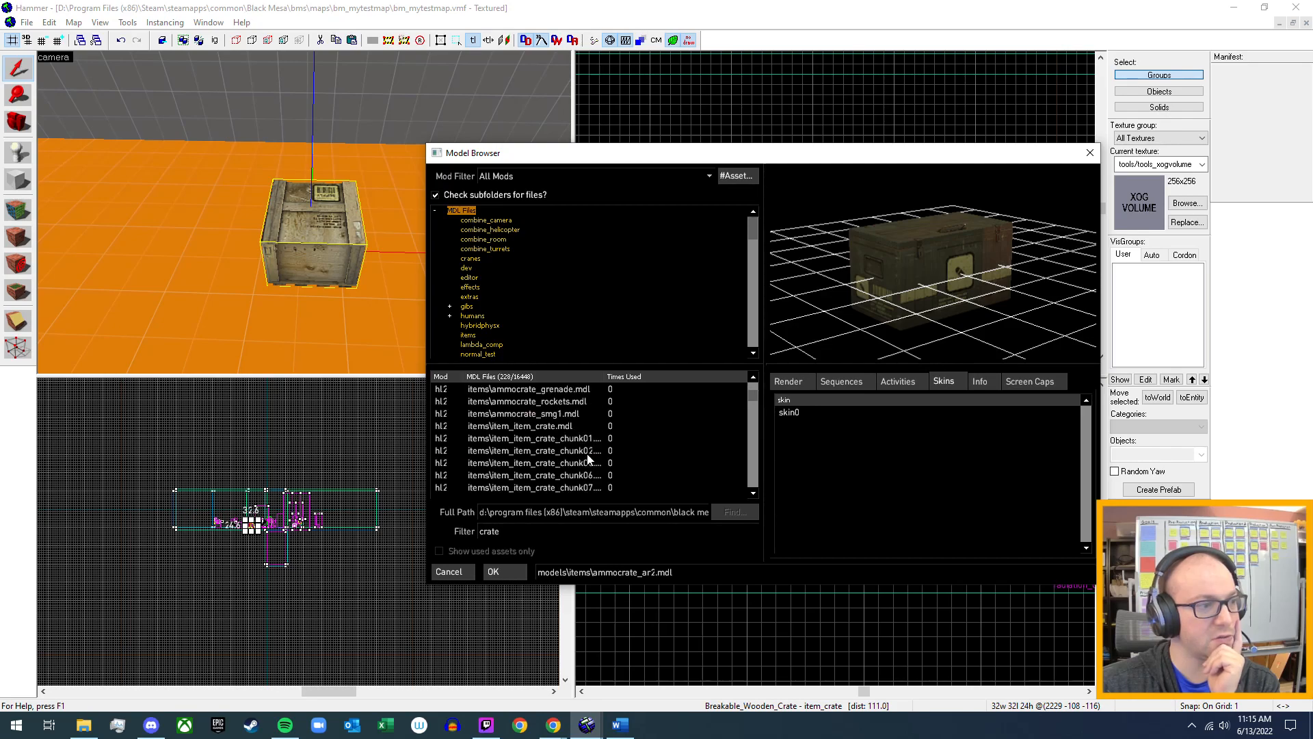
left_click(555, 429)
left_click_drag(980, 252, 975, 279)
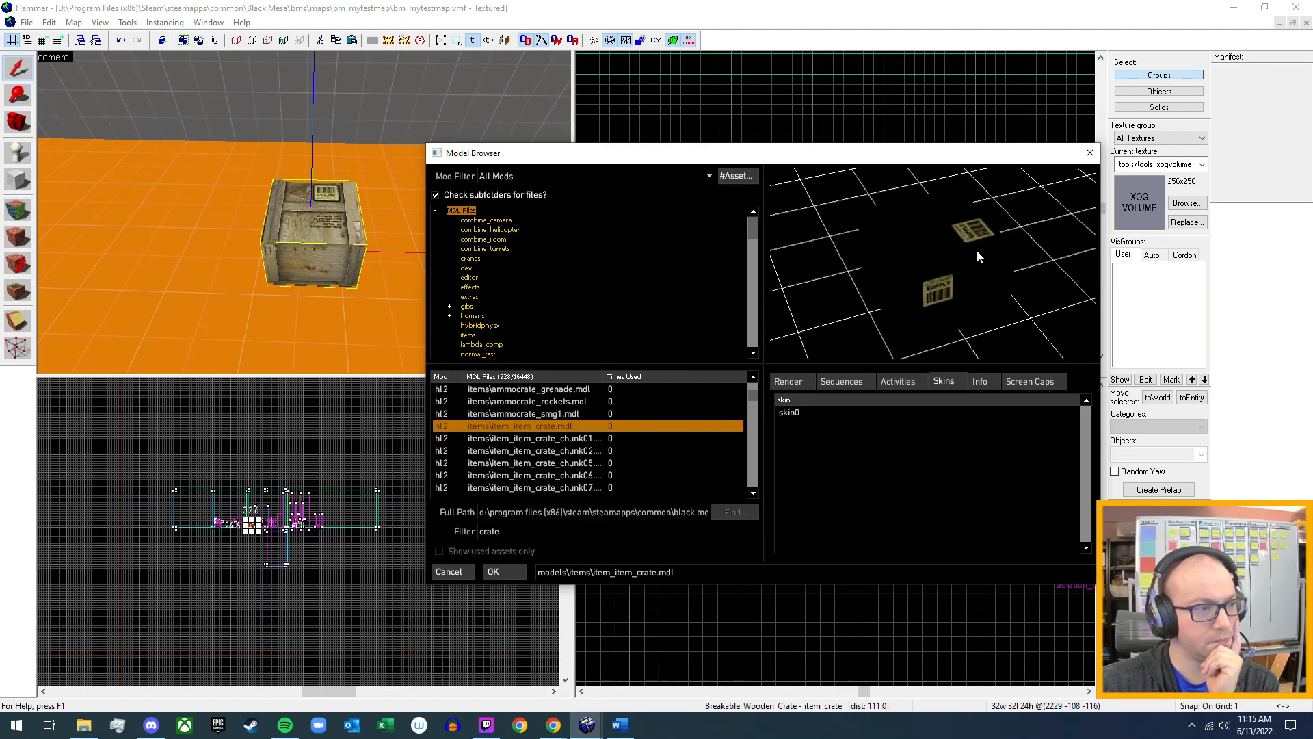
mouse_move(800, 160)
left_mouse_down()
mouse_move(808, 444)
mouse_move(821, 151)
left_mouse_up()
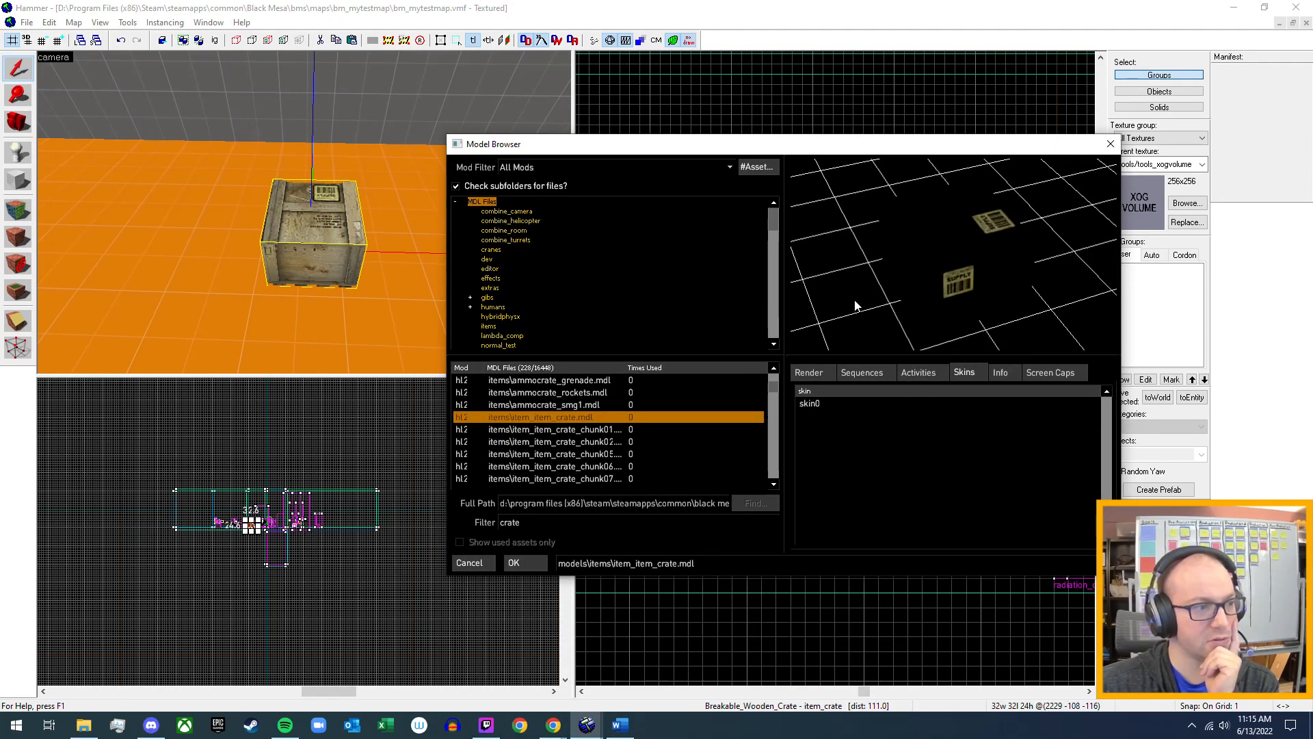
Compare the bms_metalcrate models in sizes 36x36, 48x48 and 64x96 with item_item_crate.mdl in the model preview.
scroll(635, 442, "down", 3)
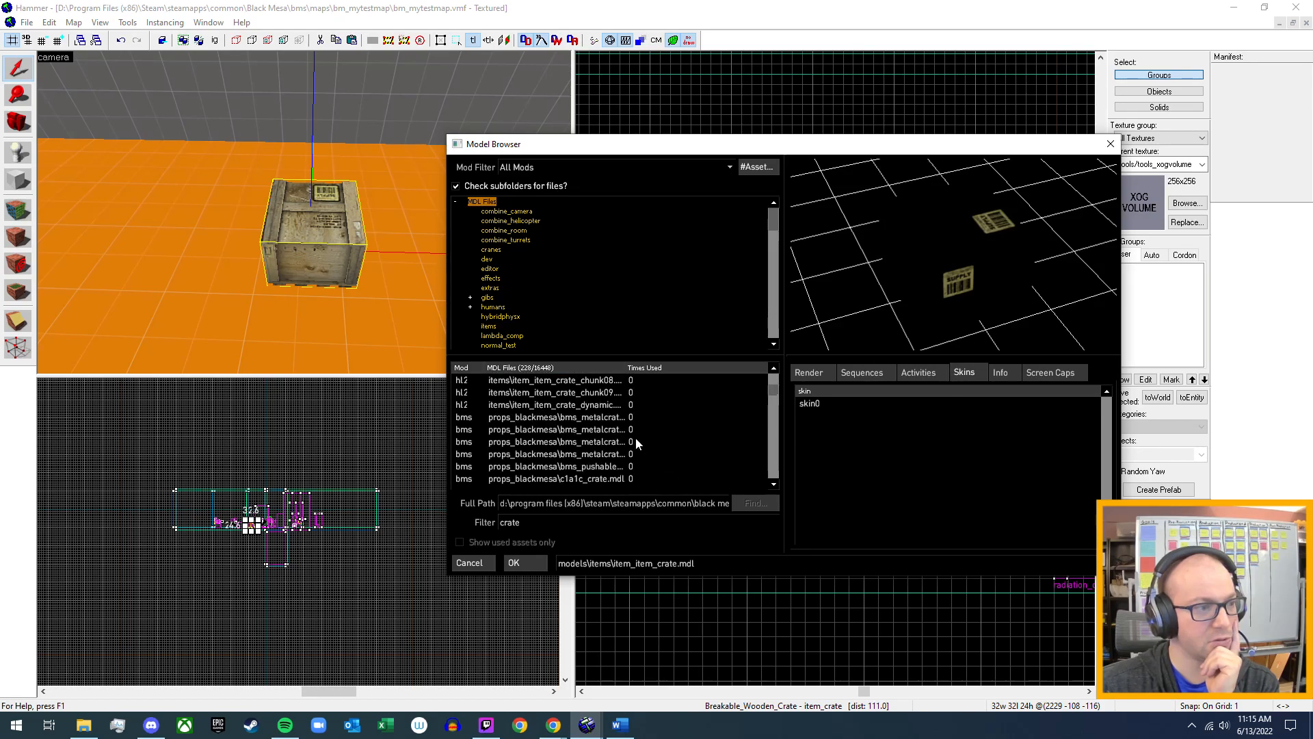
left_click(614, 419)
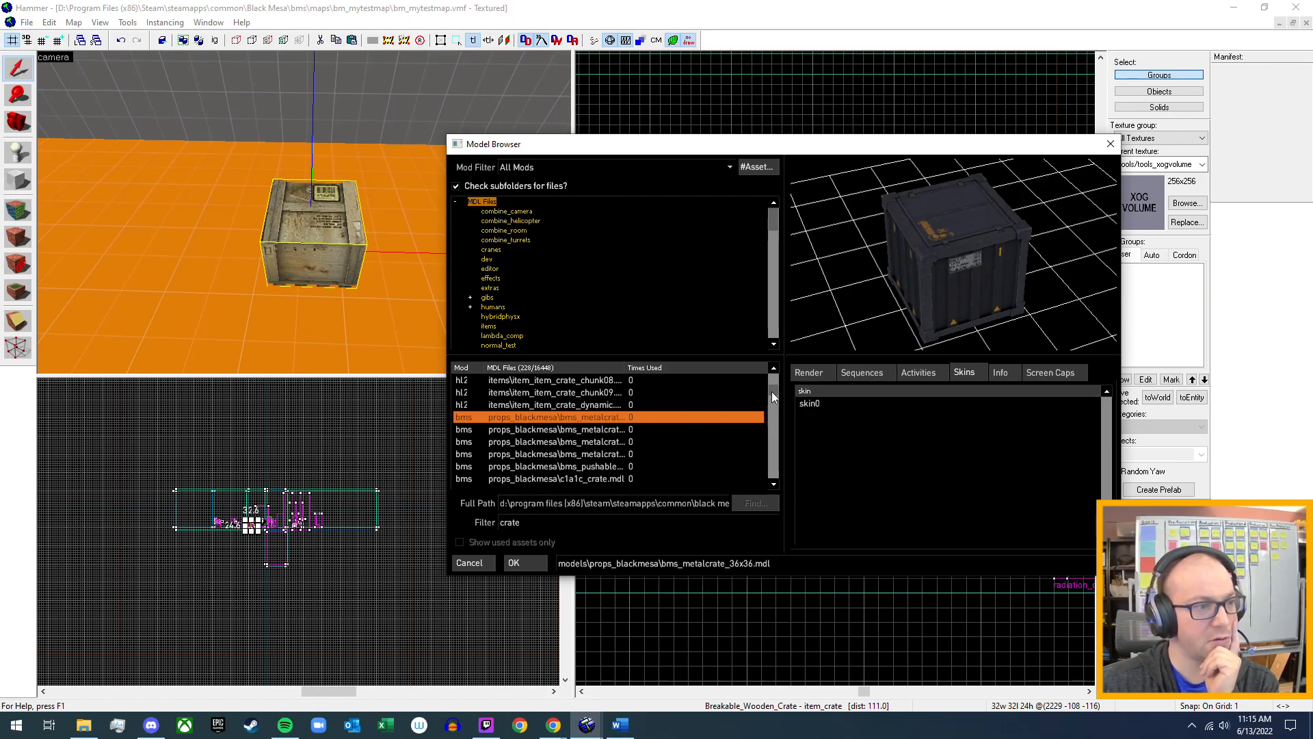
left_click(590, 429)
scroll(594, 428, "up", 3)
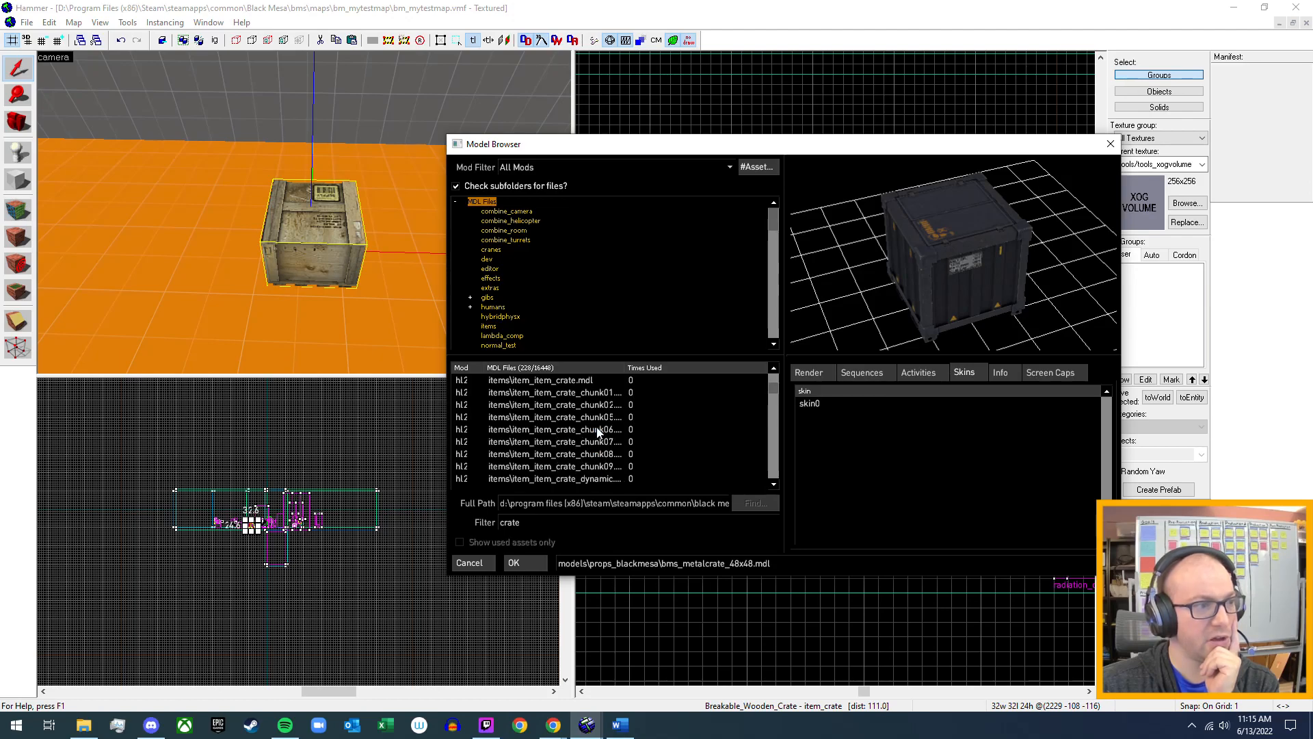
left_click(594, 416)
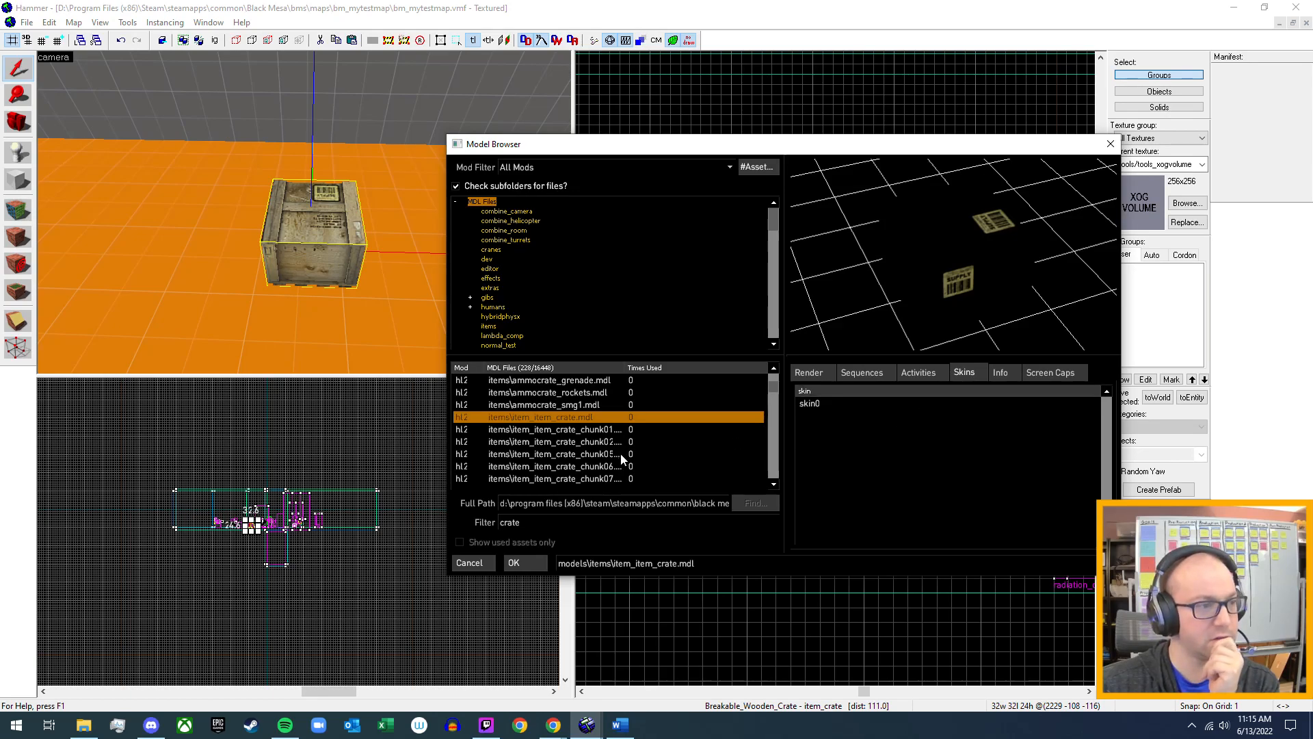
scroll(620, 453, "down", 2)
left_click(594, 457)
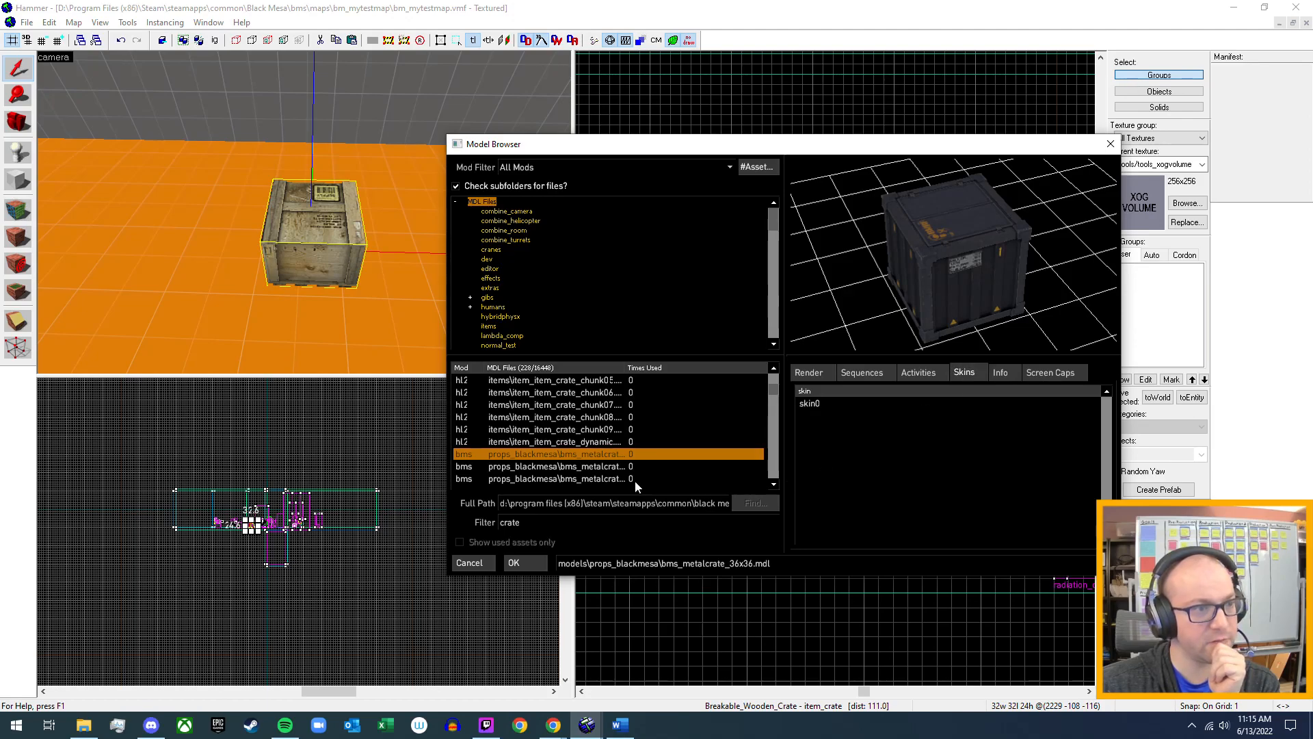
scroll(638, 480, "down", 1)
left_click(601, 430)
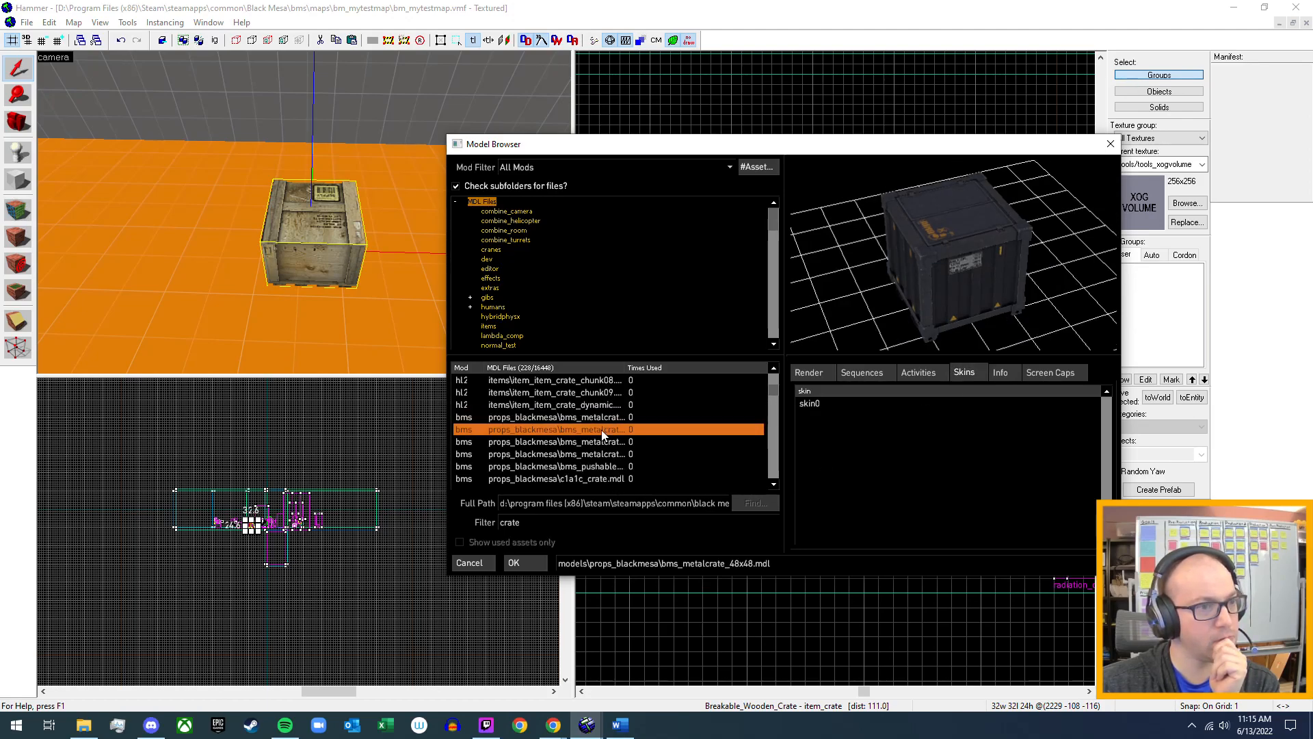
left_click(606, 417)
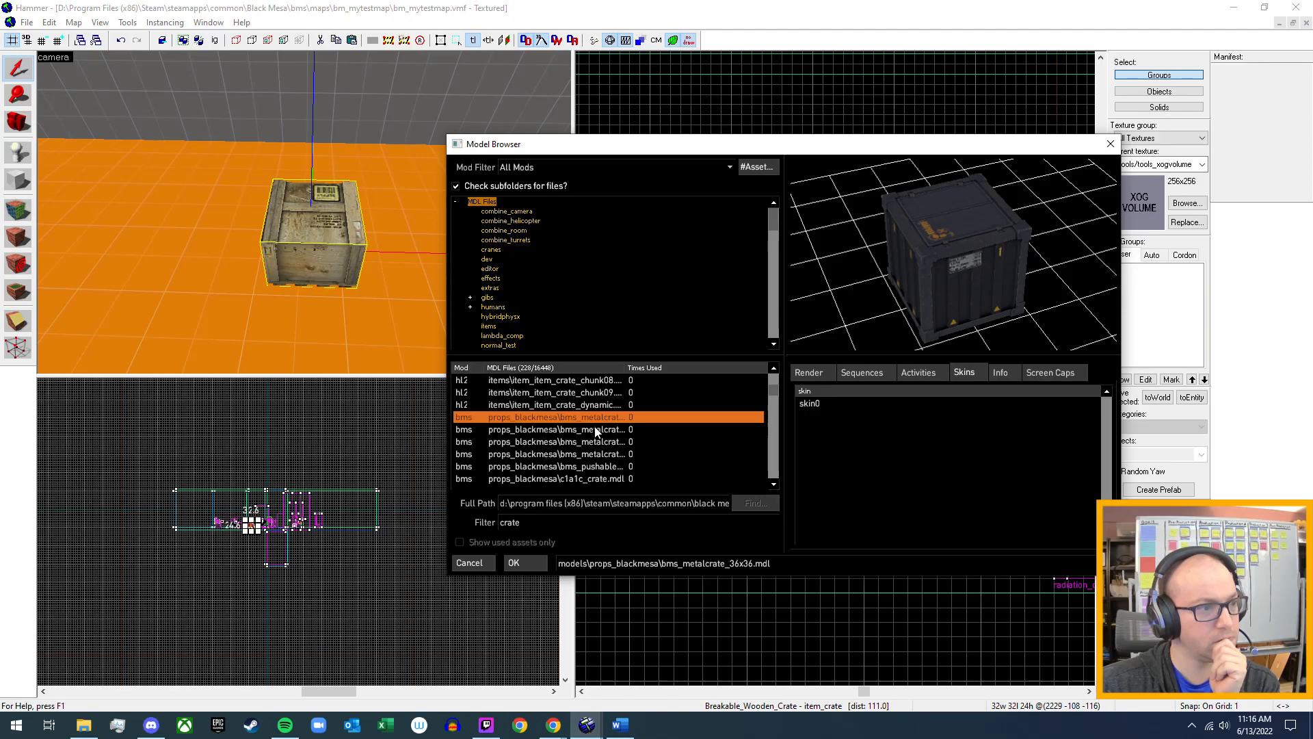
left_click(595, 430)
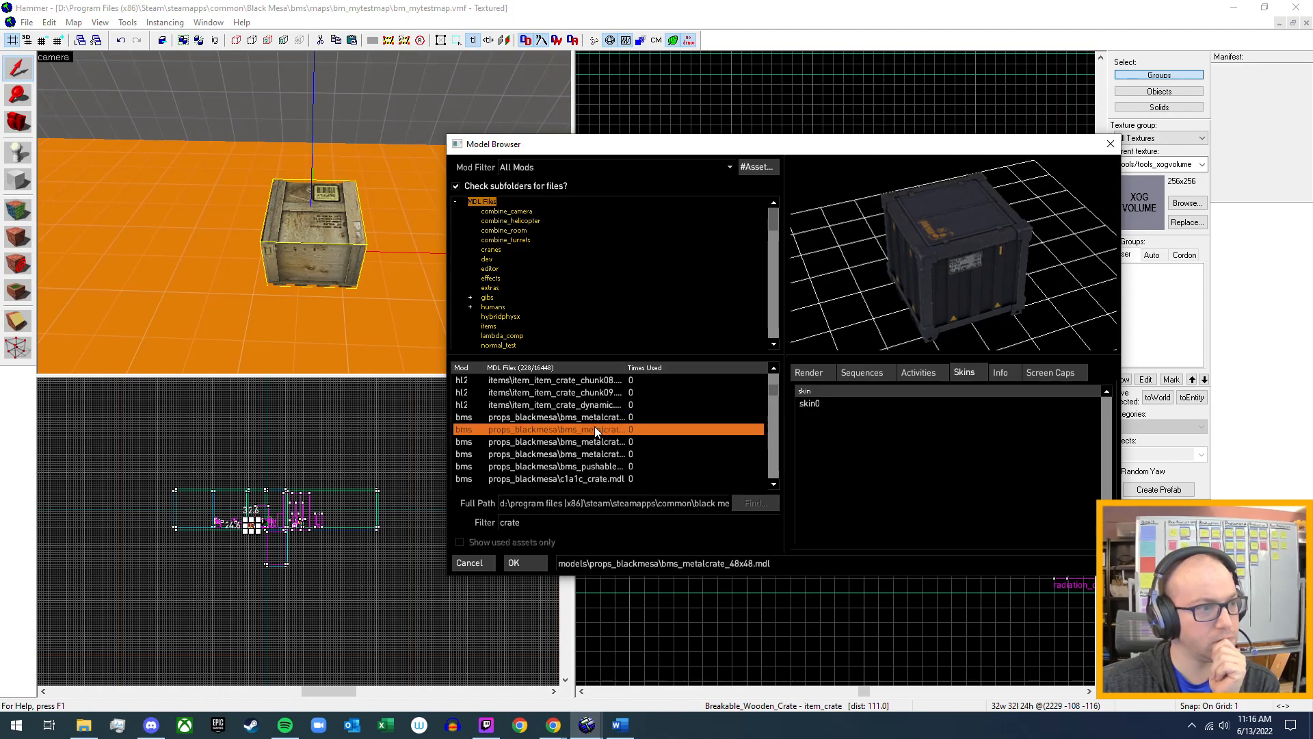
left_click(589, 443)
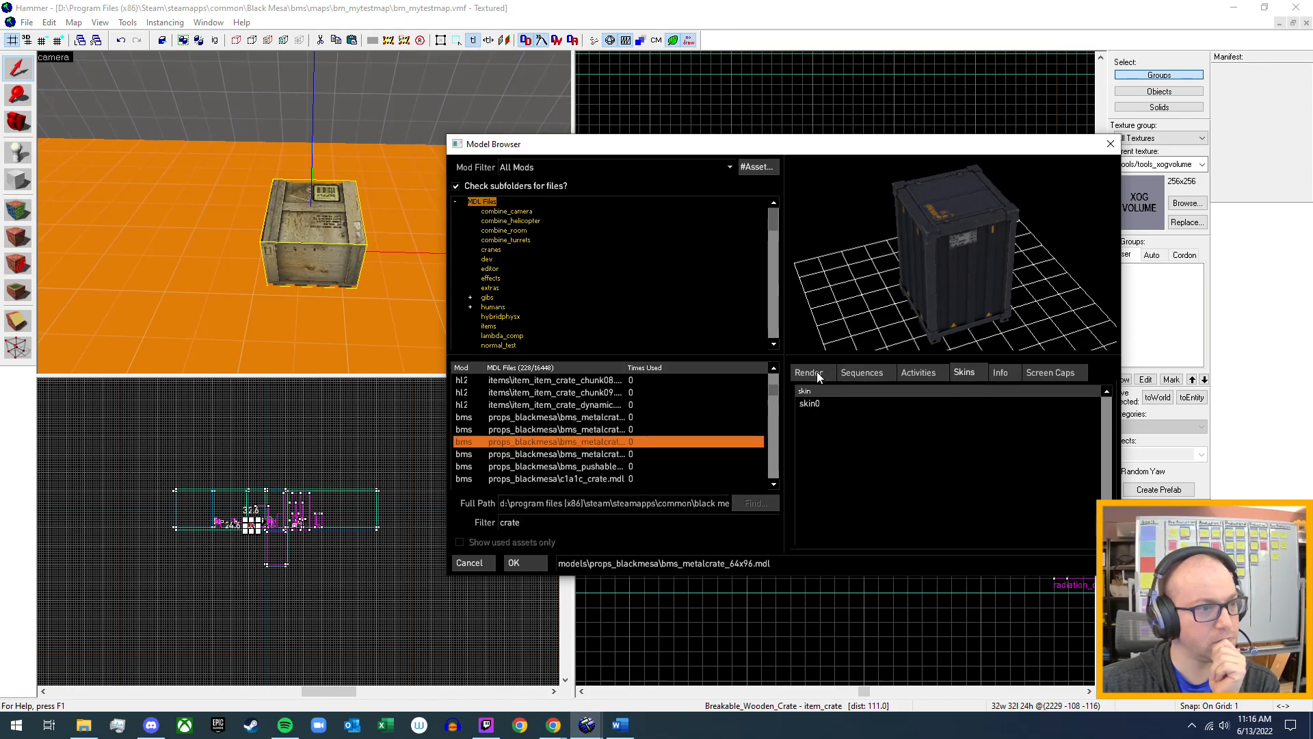
mouse_move(996, 275)
left_mouse_down()
mouse_move(962, 243)
mouse_move(900, 235)
mouse_move(961, 258)
mouse_move(898, 250)
mouse_move(996, 274)
left_mouse_up()
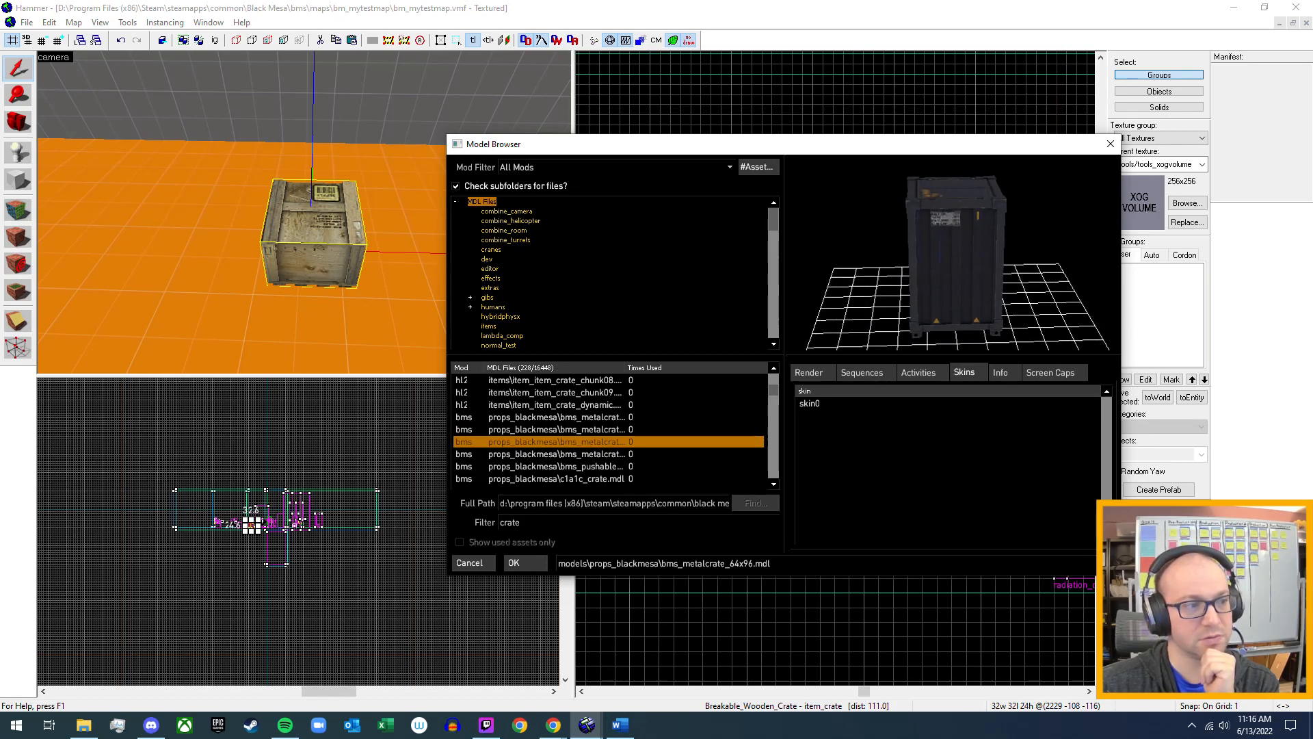
Check the physics, static and dynamic support of the metal crate models and item_item_crate.mdl against the crate entity's properties.
left_click(1007, 371)
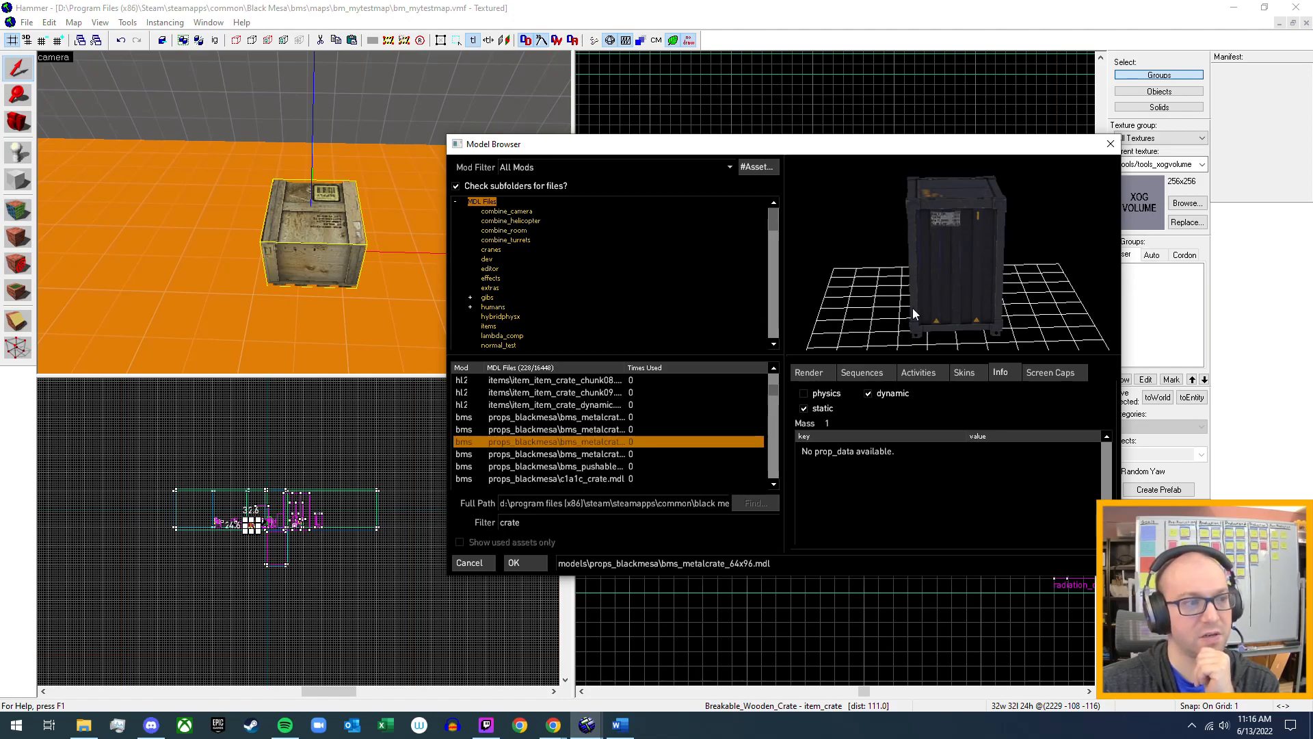
left_click_drag(768, 151, 749, 453)
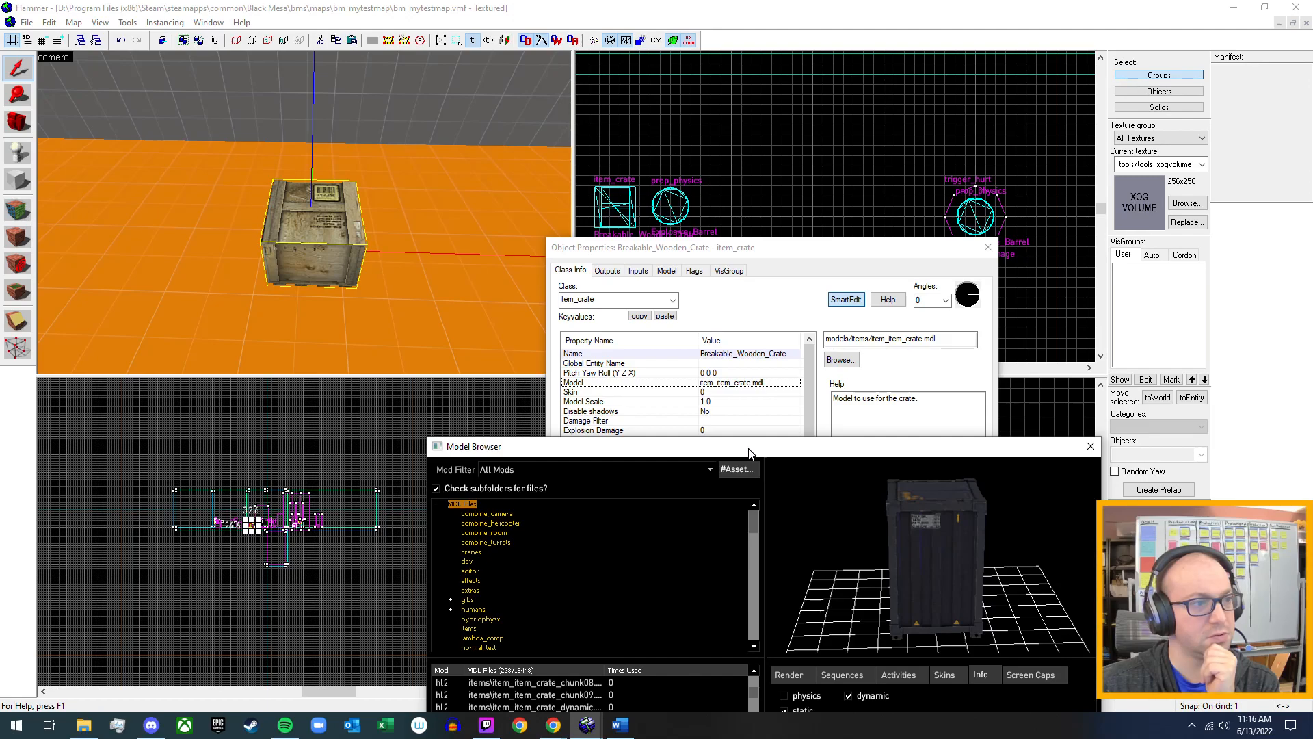
left_click_drag(749, 453, 775, 197)
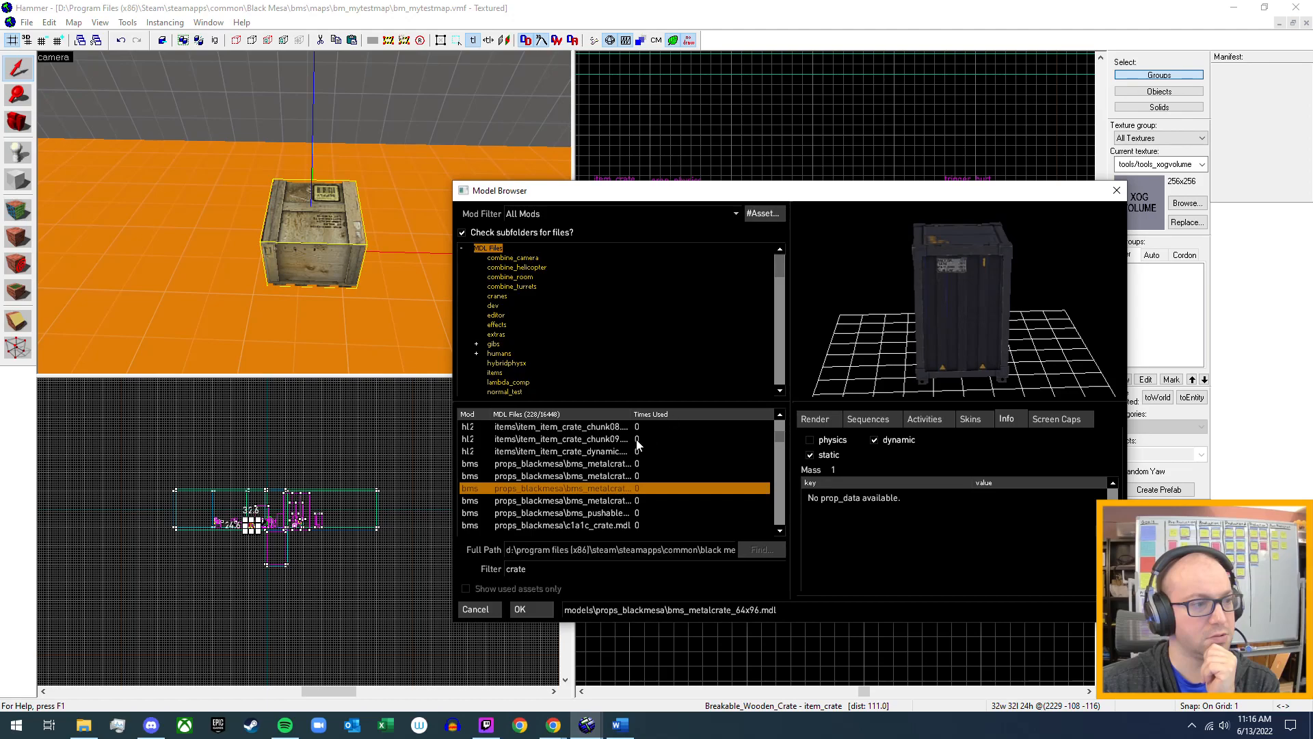
left_click(613, 465)
left_click(607, 477)
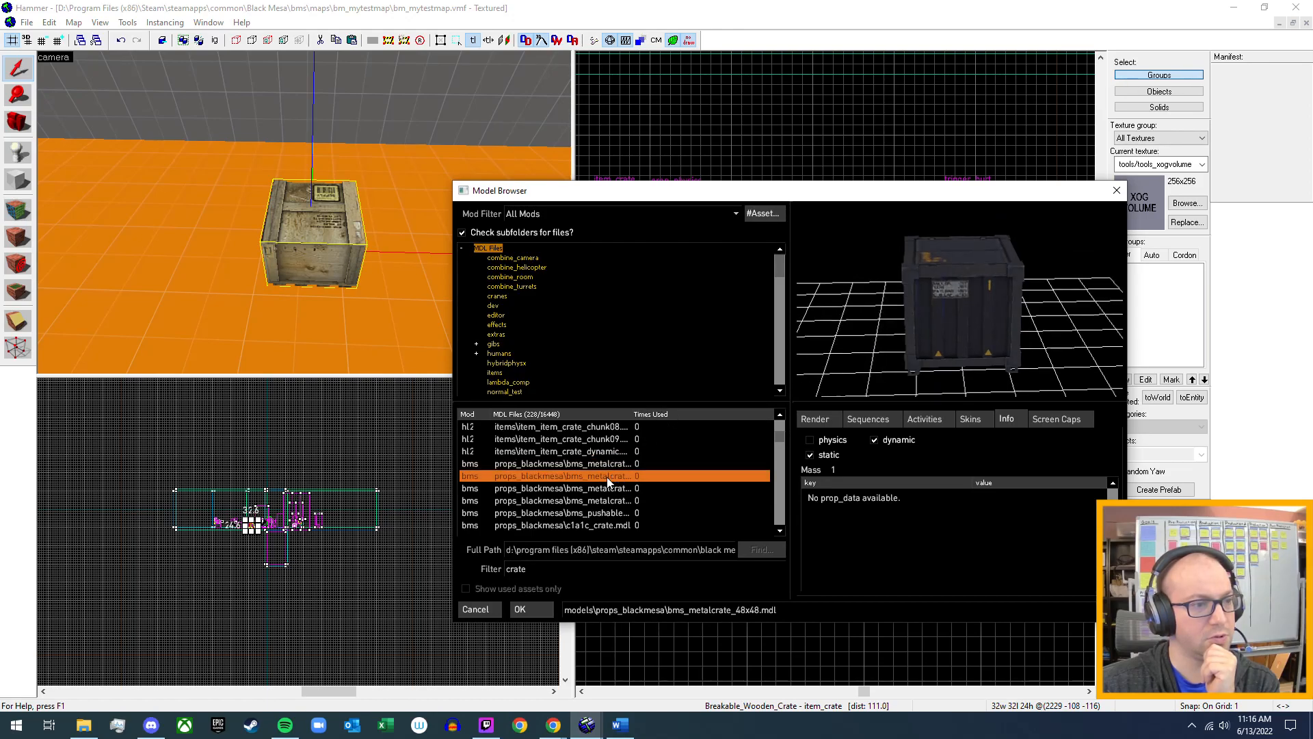
left_click(606, 463)
scroll(608, 465, "up", 3)
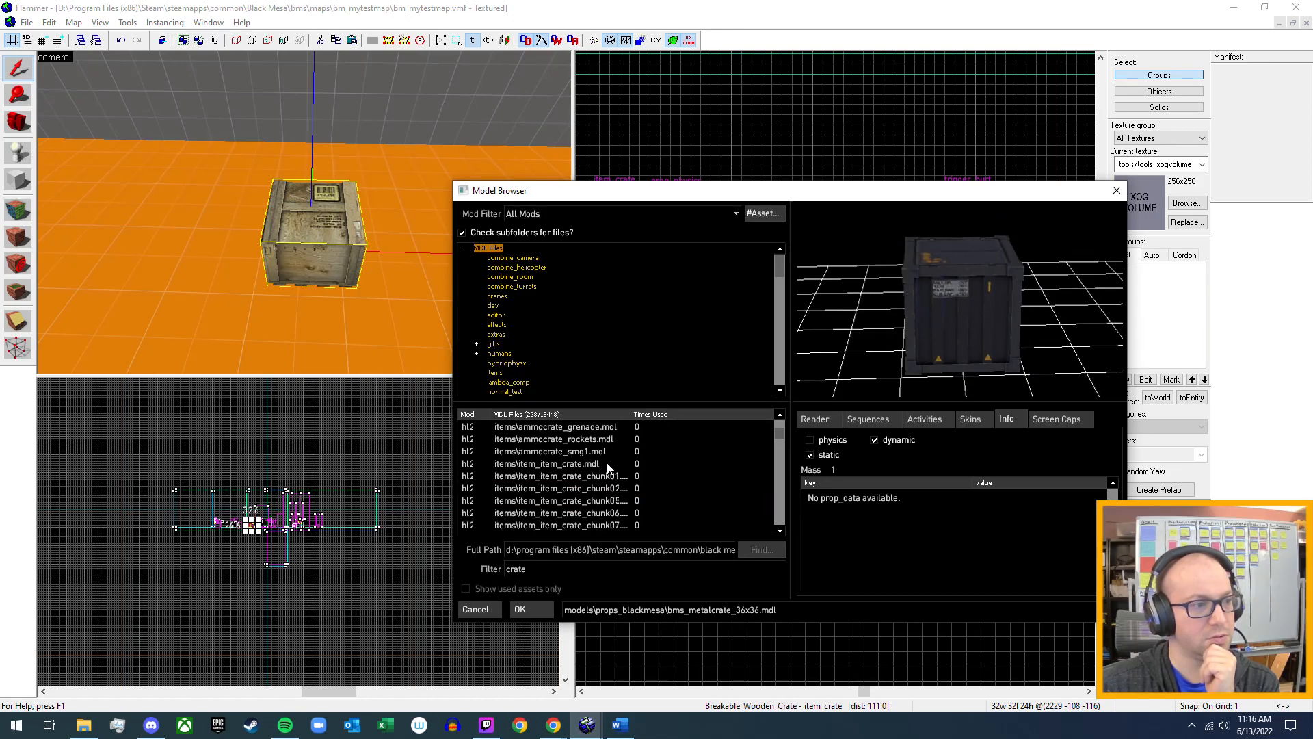
left_click(590, 465)
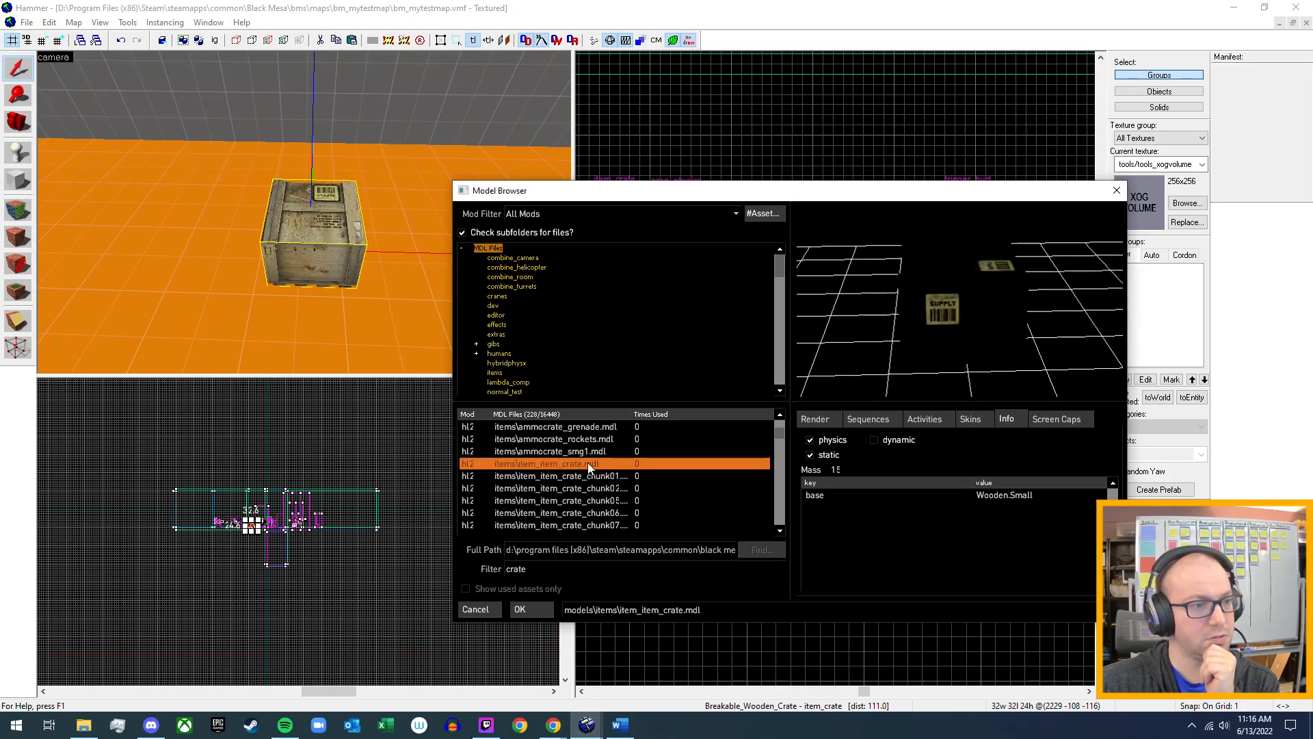
left_click_drag(791, 192, 793, 593)
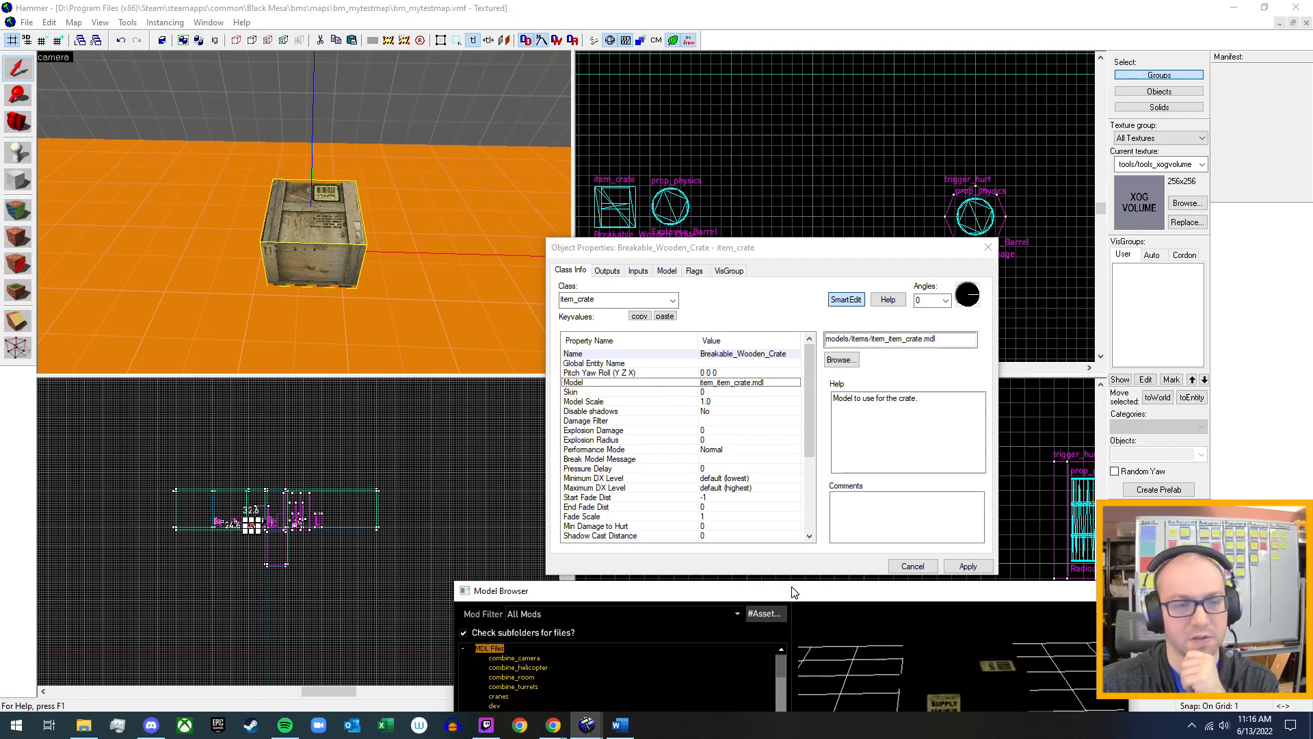
left_click_drag(794, 592, 817, 223)
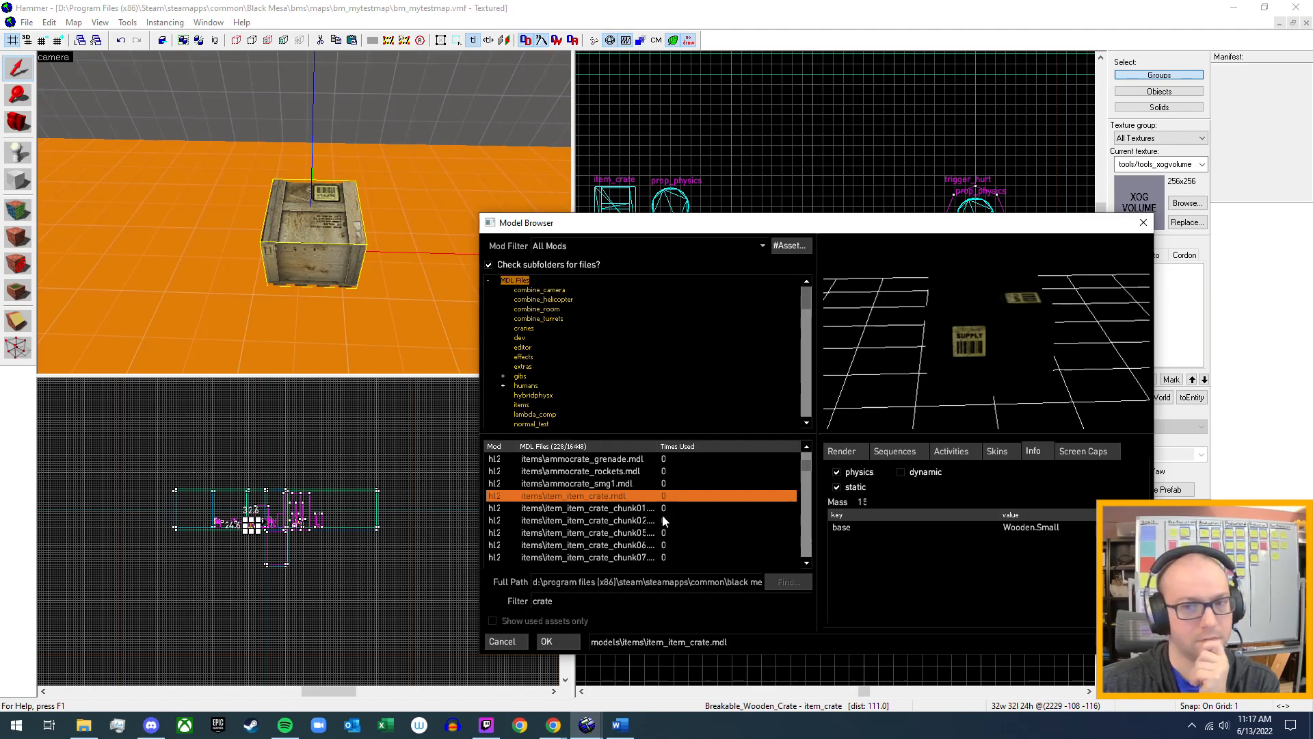
Set the copied crate's model to props_blackmesa/c1a1c_crate.mdl, apply the change, and close its properties.
scroll(664, 521, "down", 2)
scroll(665, 521, "down", 2)
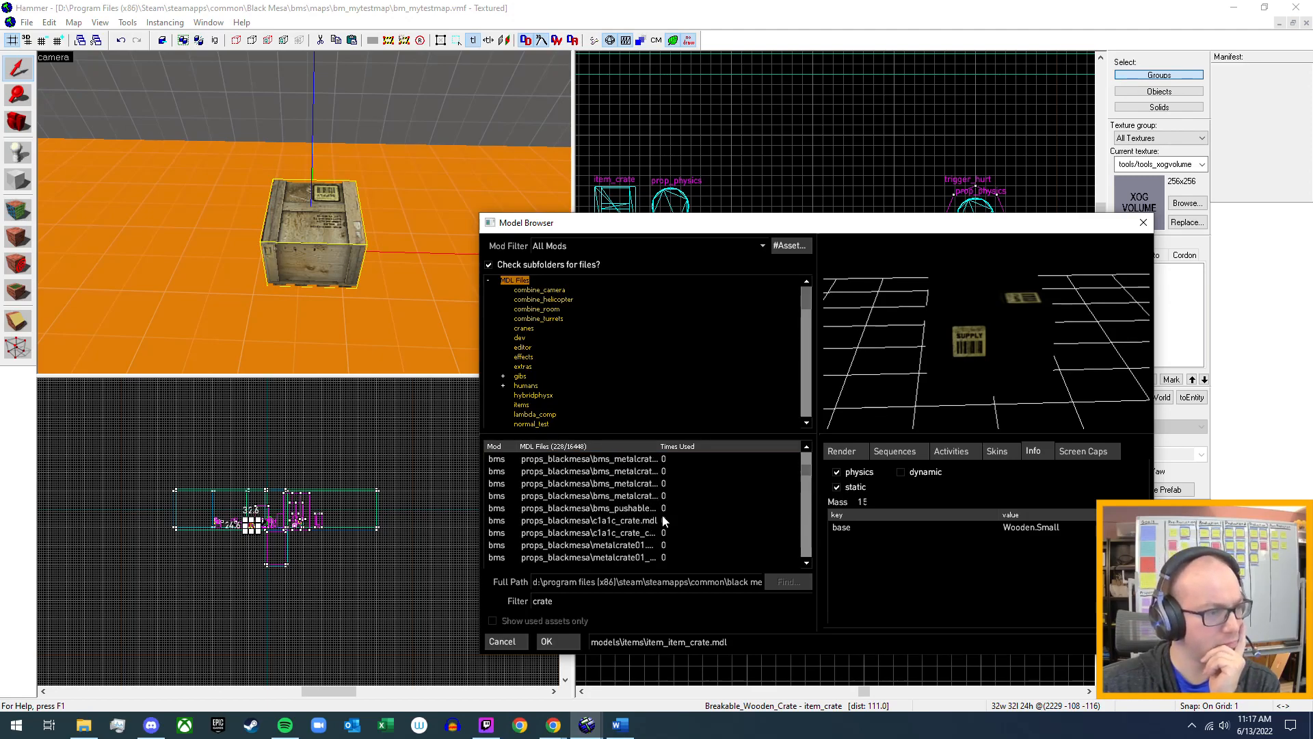
left_click(645, 518)
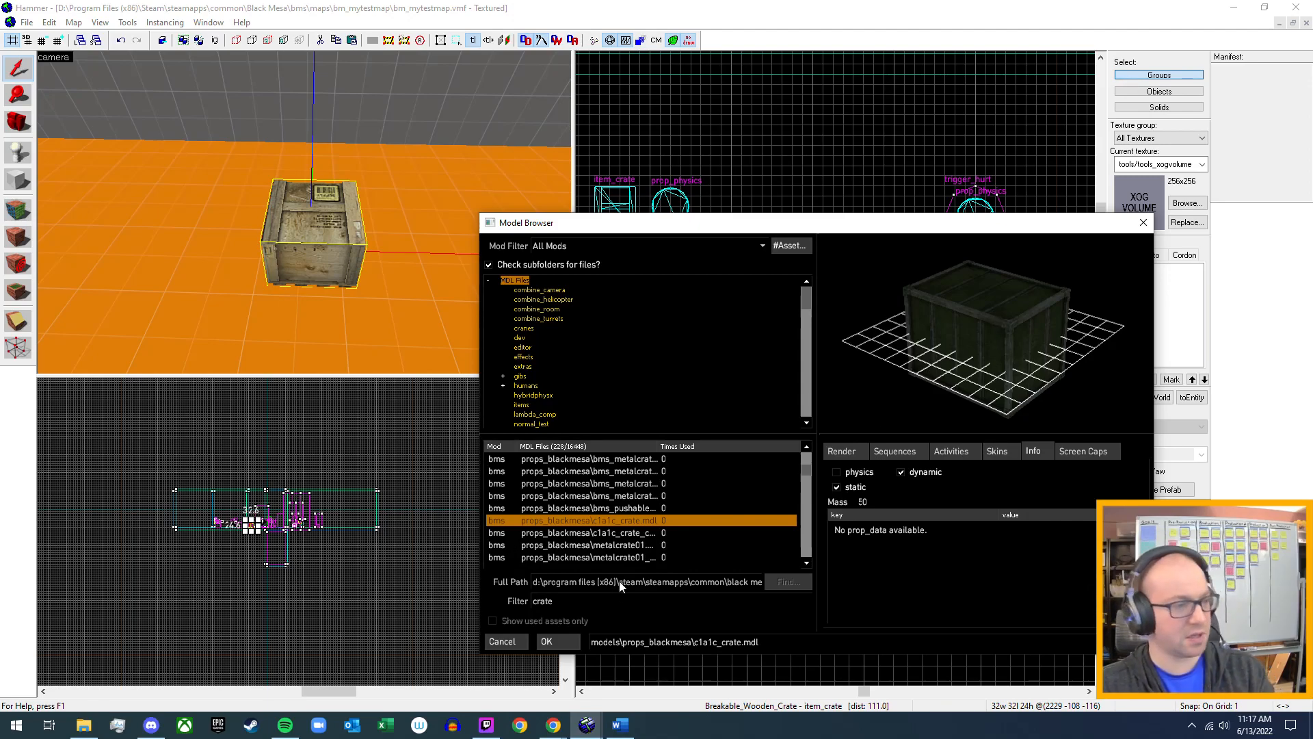
left_click(547, 641)
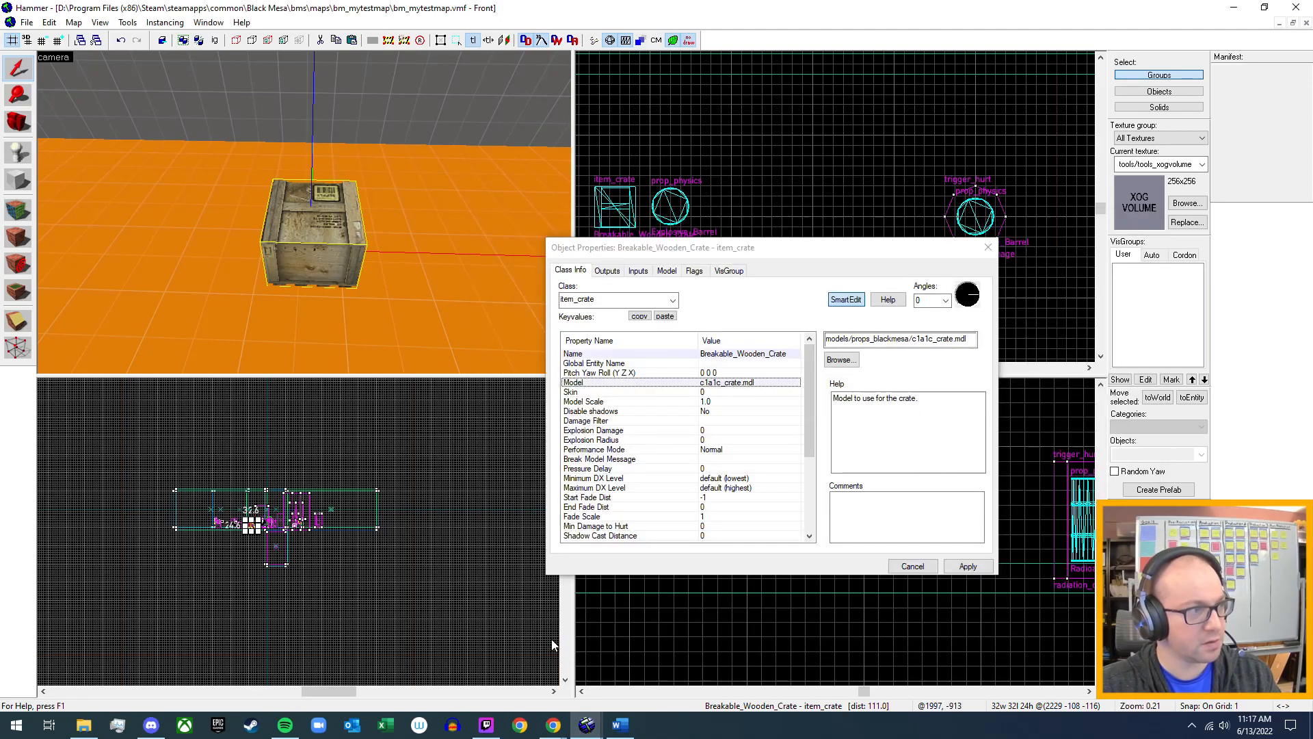
left_click(965, 566)
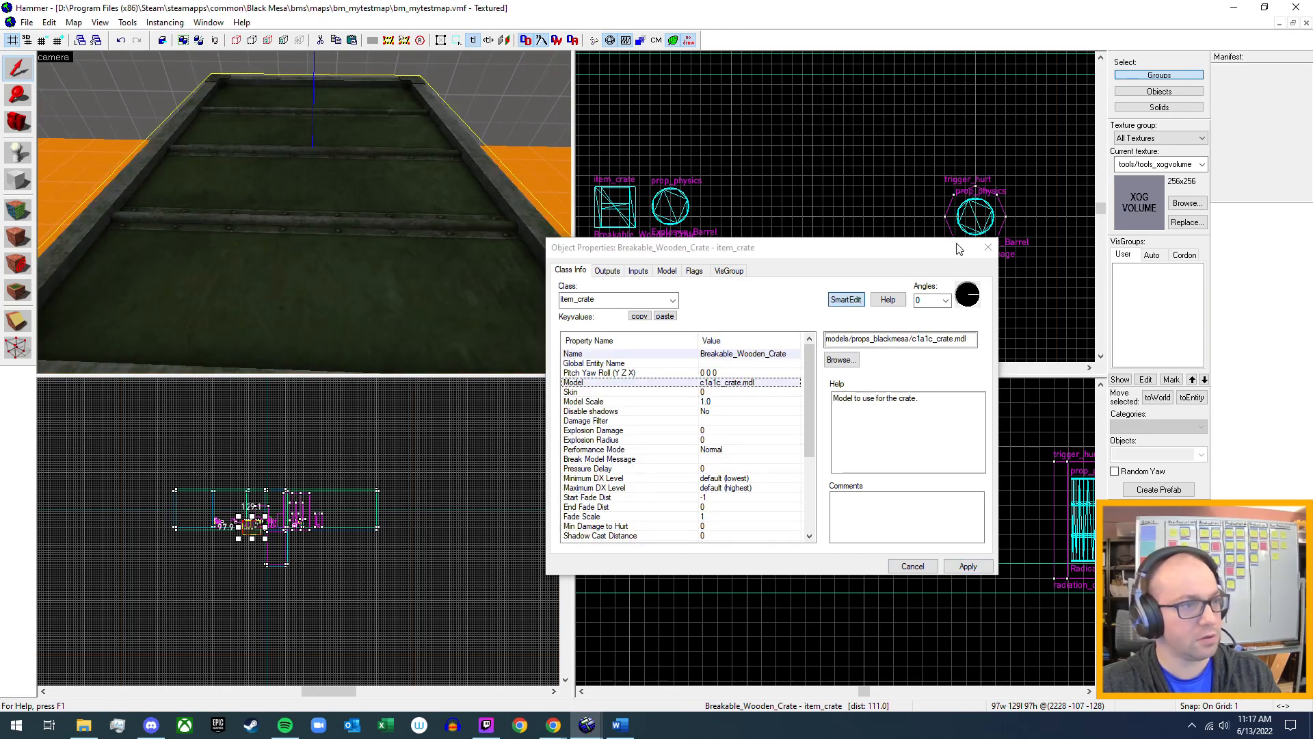
left_click(988, 247)
Raise the green crate about 48 units in the side view so that it stands on top of the floor.
key("s")
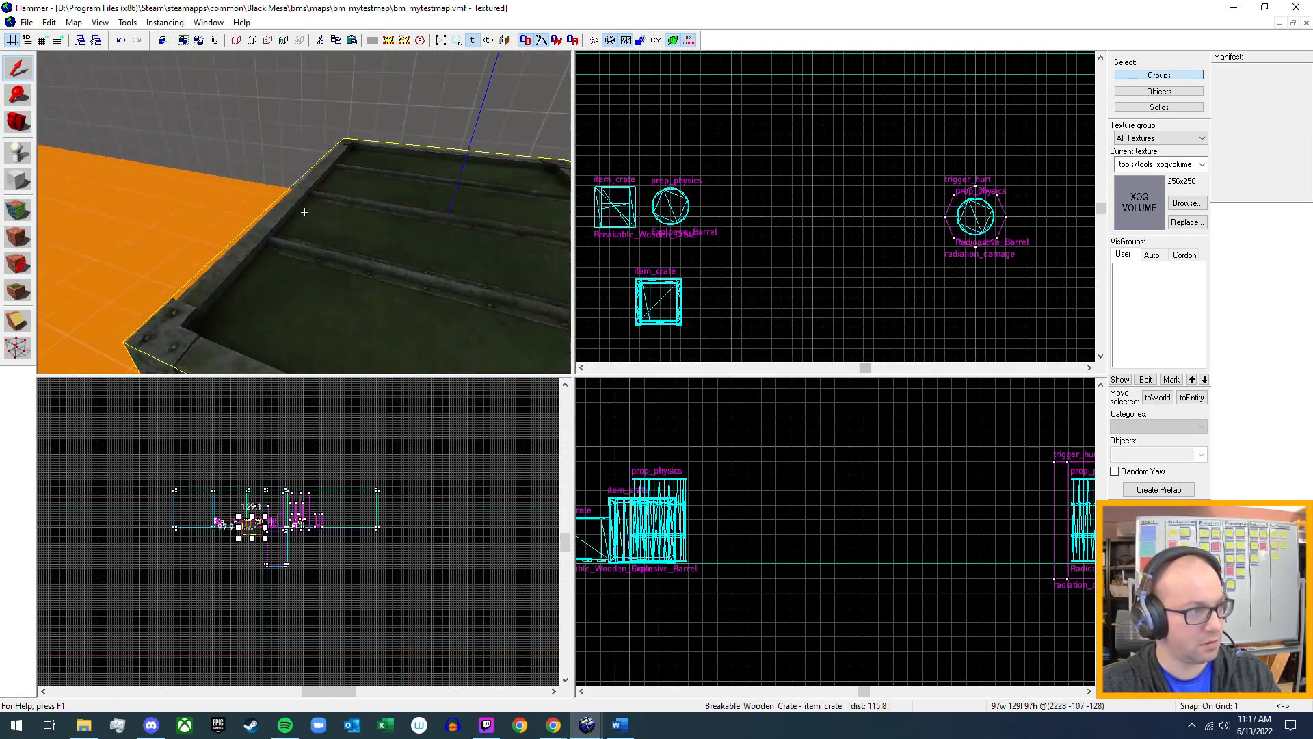
key("w")
key("s")
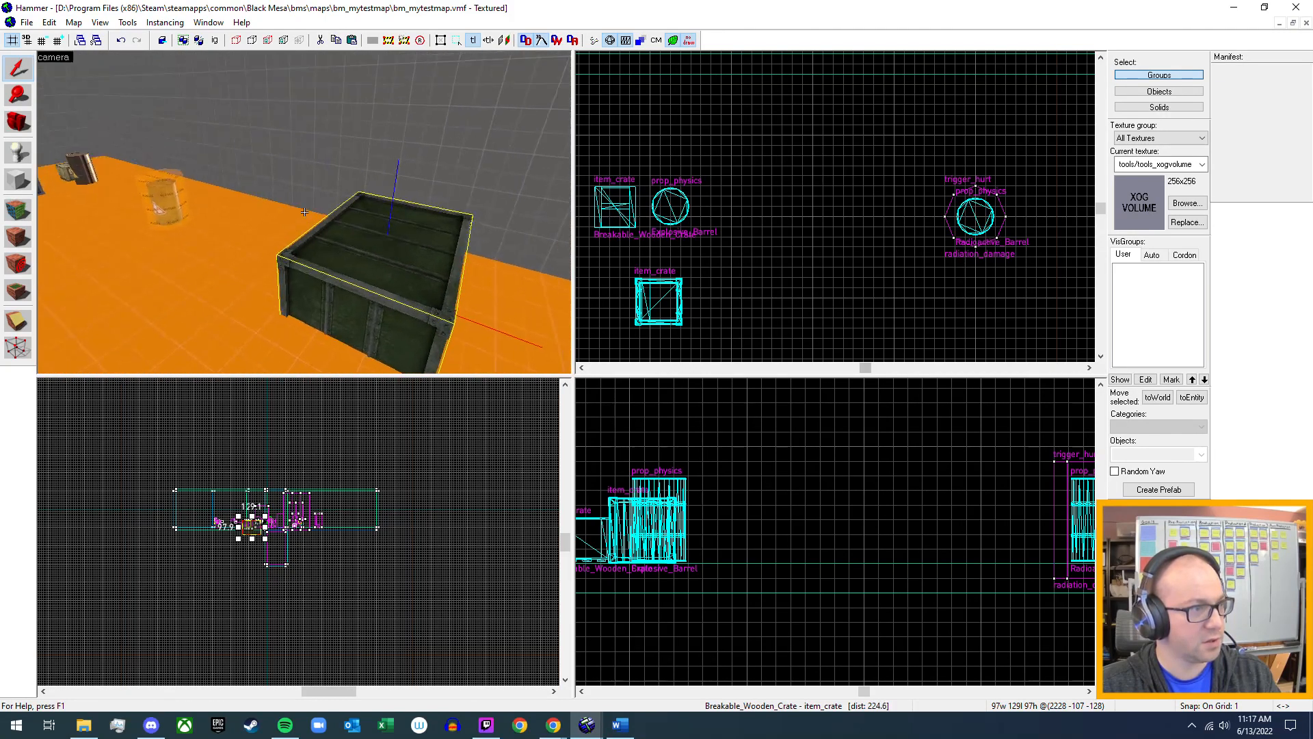
key("z")
scroll(881, 475, "down", 3)
scroll(881, 474, "down", 3)
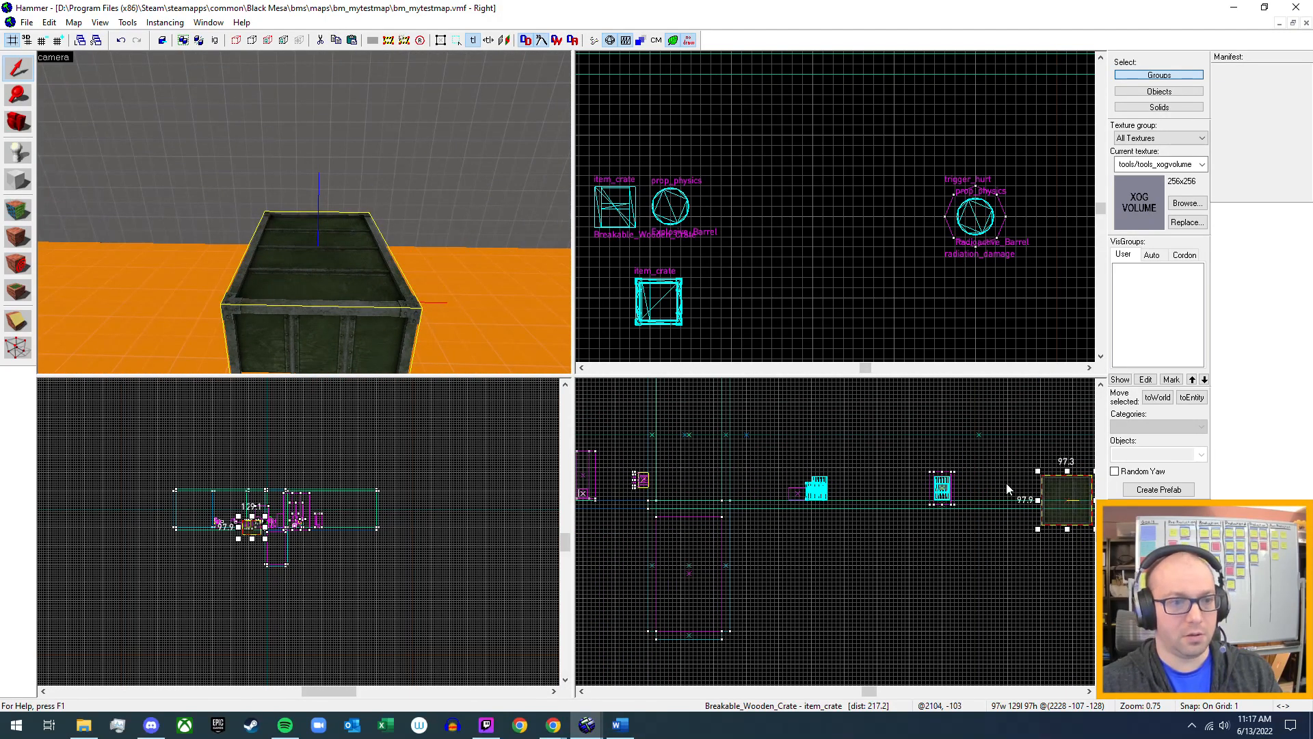
middle_click_drag(1006, 483, 840, 506)
scroll(906, 504, "up", 4)
left_click_drag(901, 516, 906, 463)
key("z")
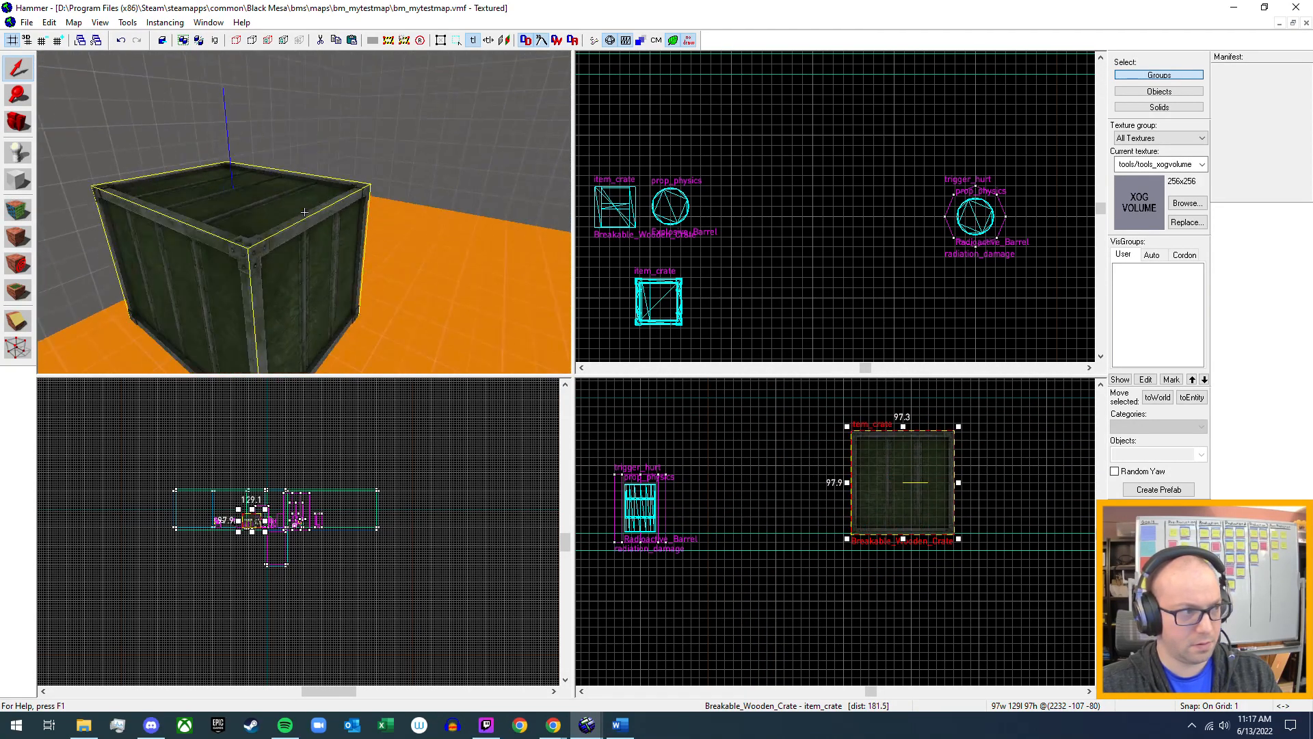
Inspect the raised green crate from several sides in the camera view, and open and dismiss the Run Map dialog.
key("a")
key("d")
key("s")
key("w")
key("d")
key("d")
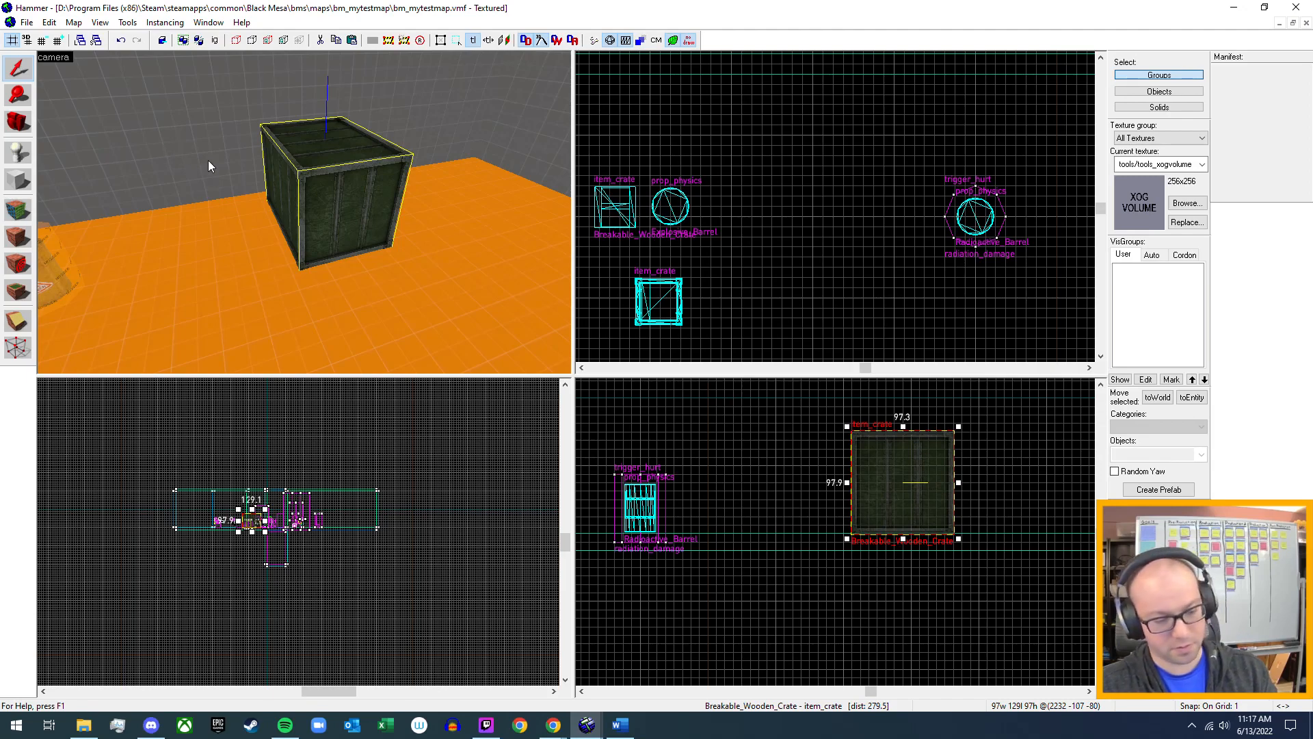
key("F9")
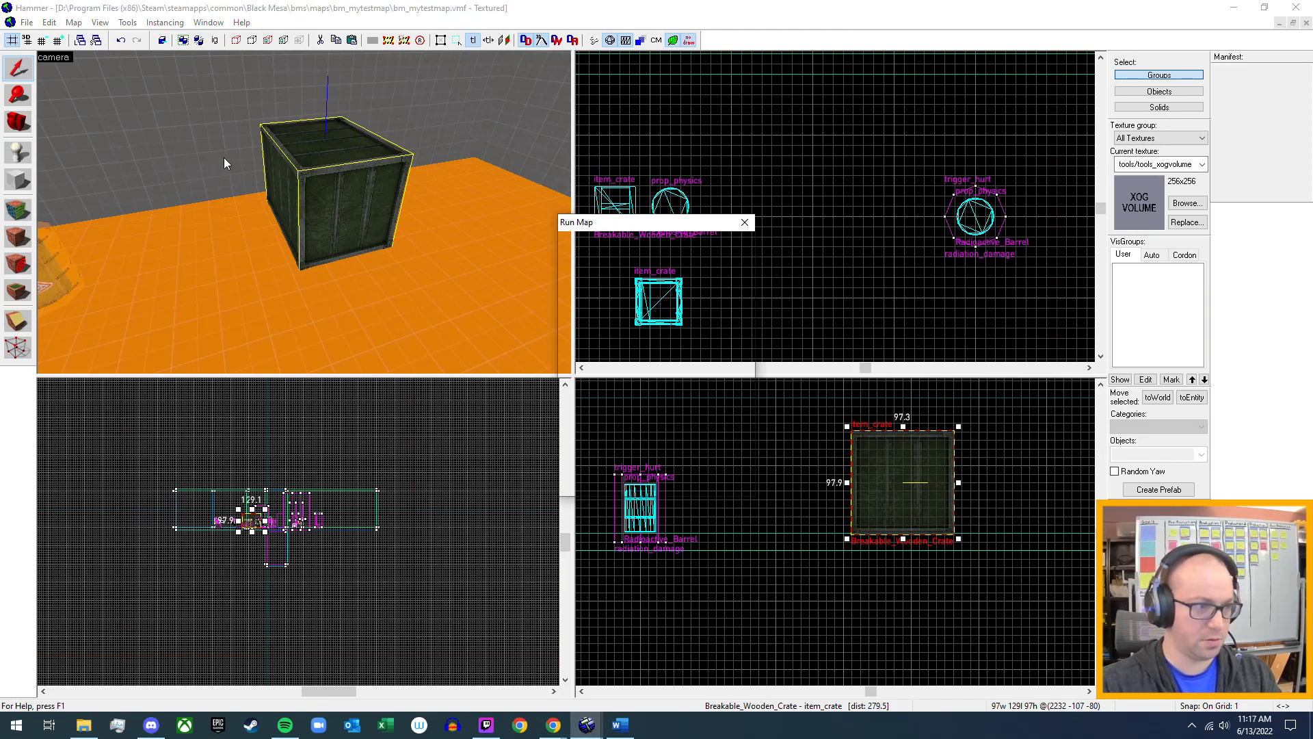
key("Escape")
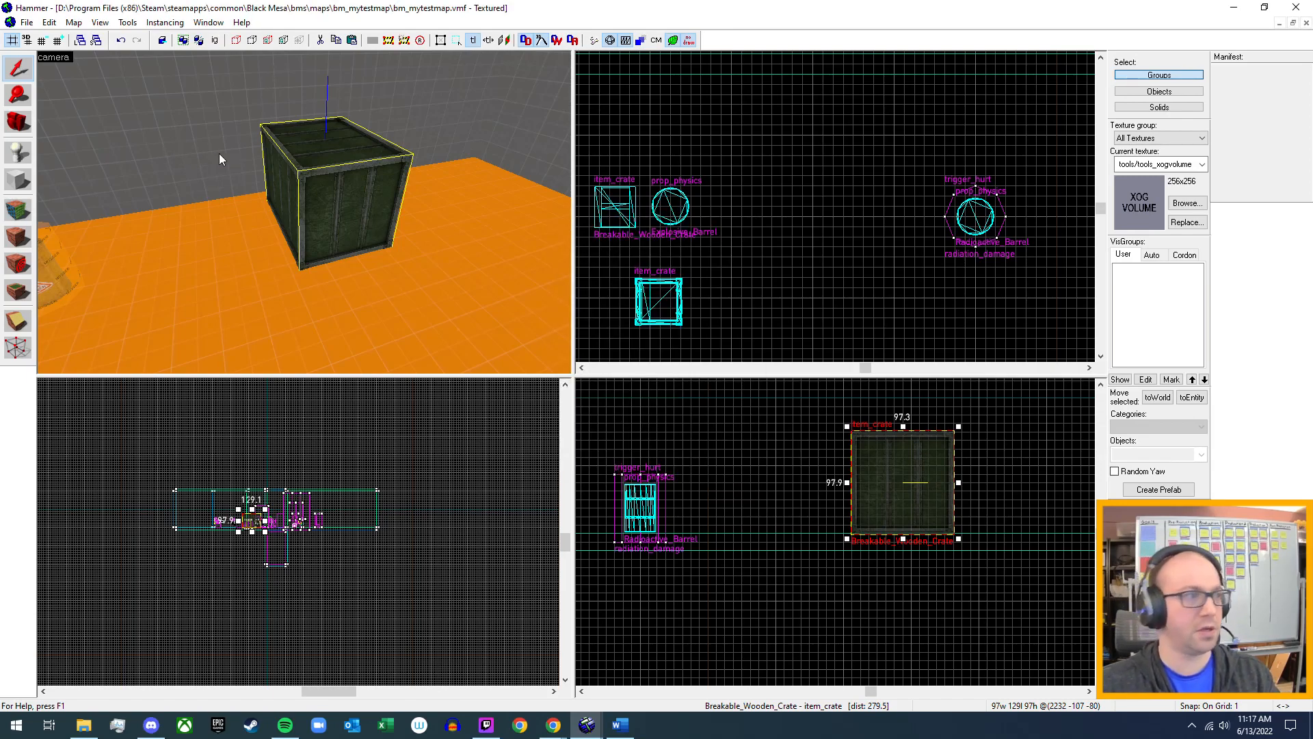
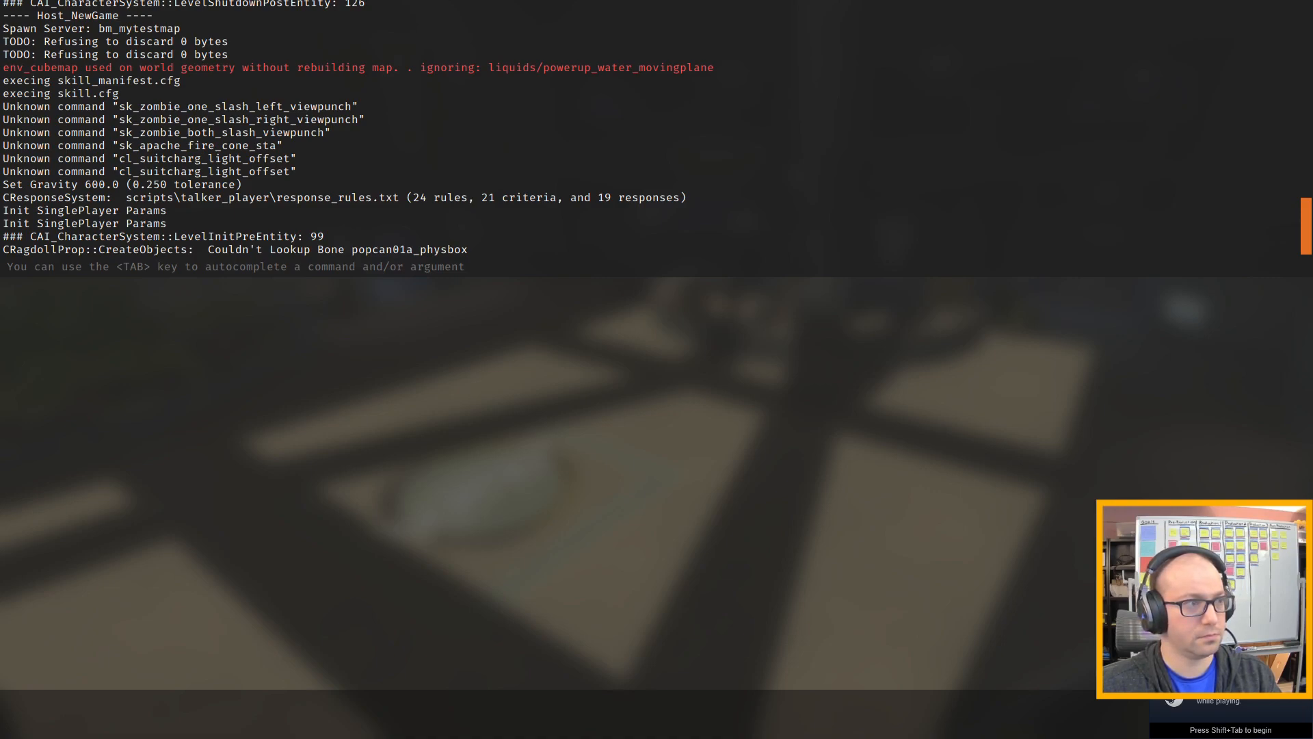
Walk through the test map past the vending machine to the large green crate.
key("w")
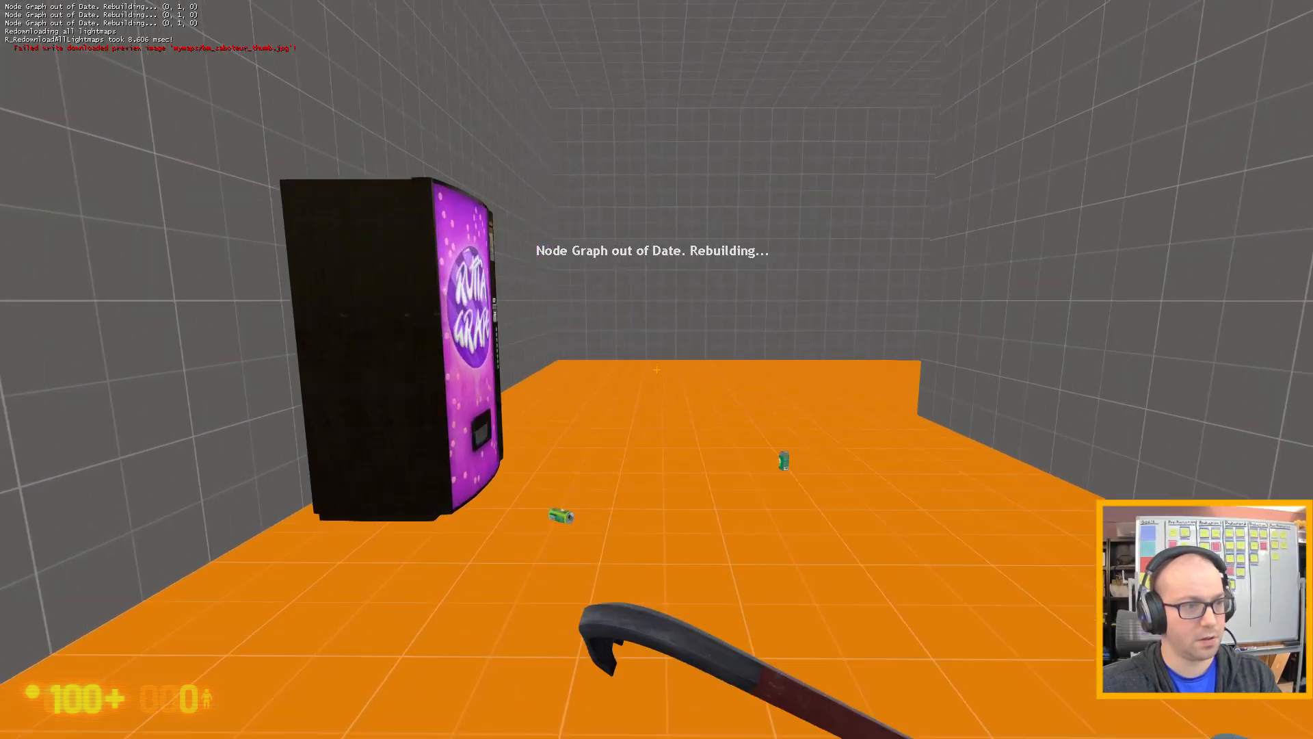
key("w")
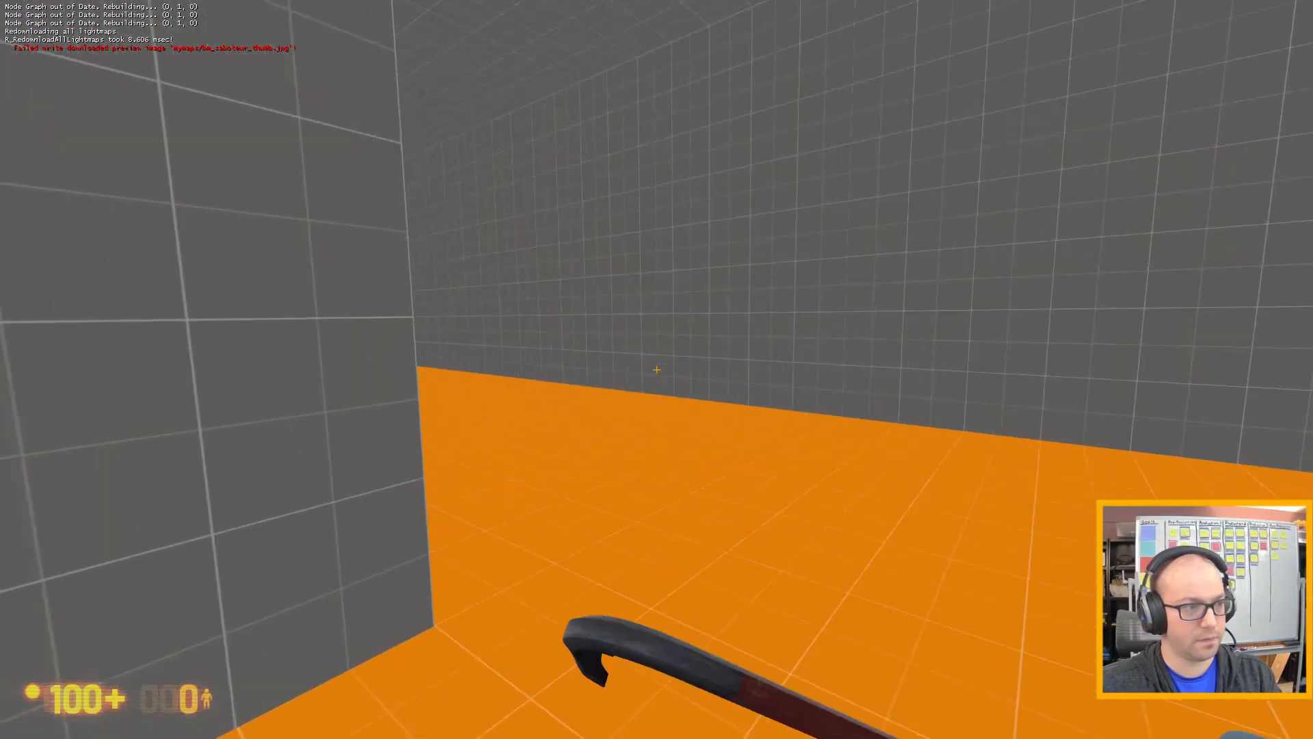
key("w")
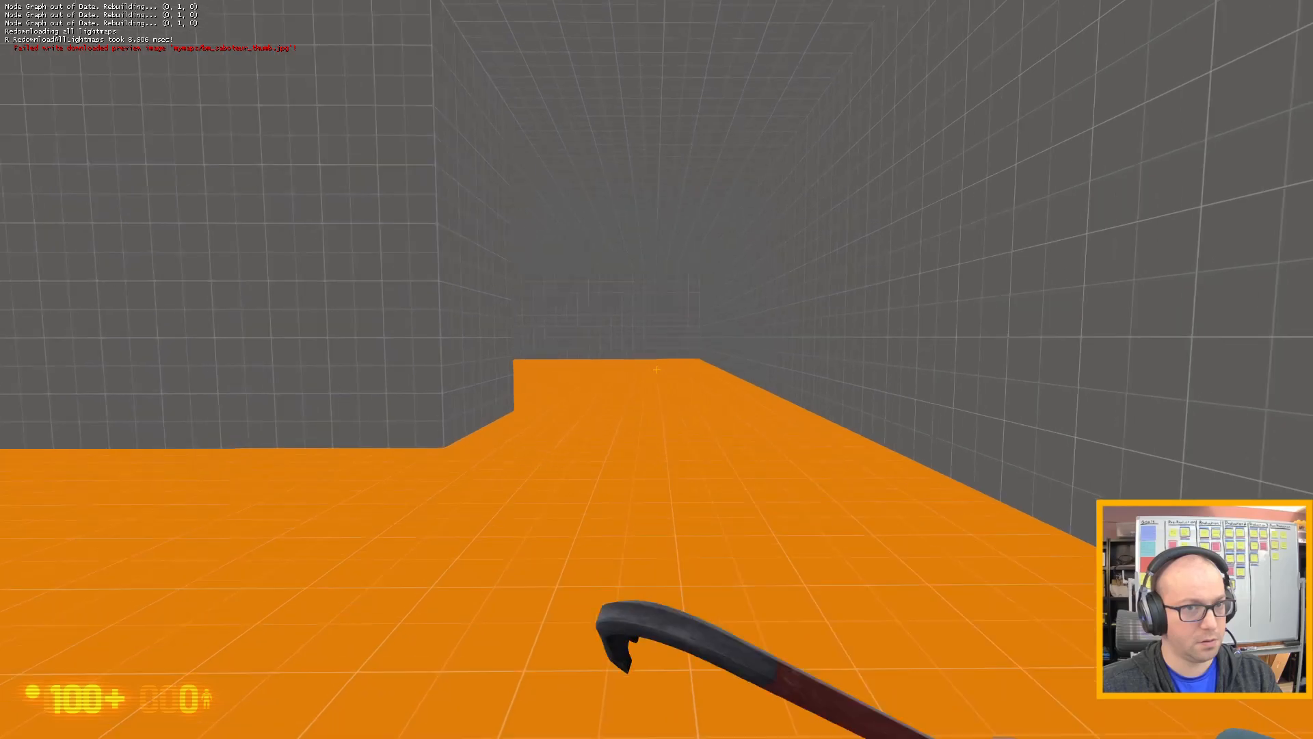
key("w")
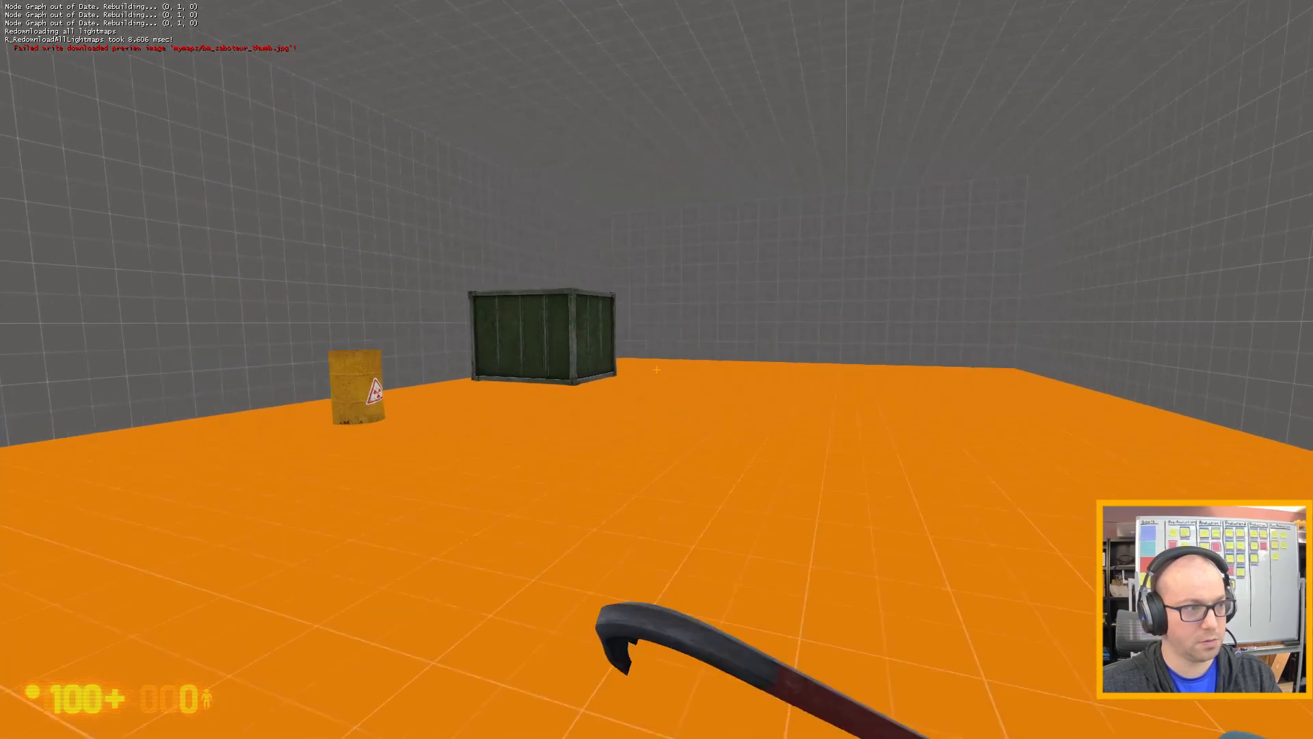
key("w")
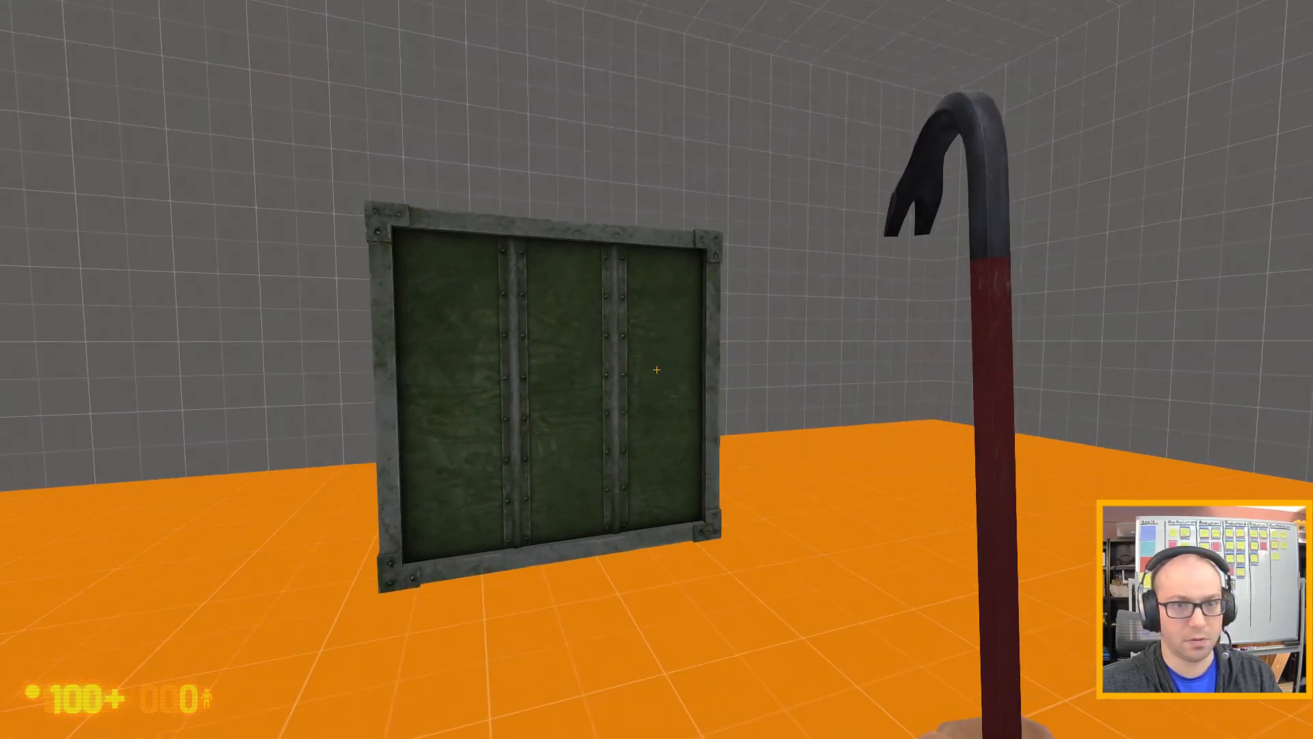
Circle the large green crate and inspect its sides up close in the test map.
key("w")
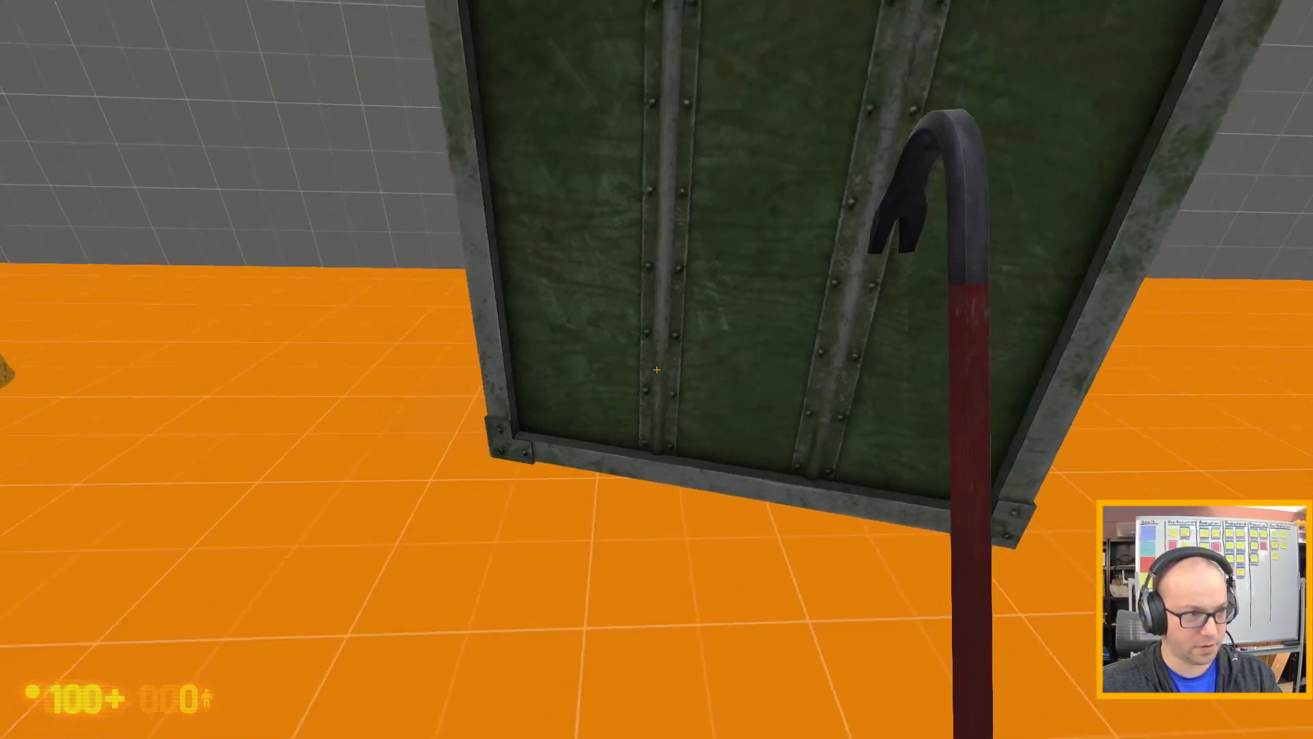
key("w")
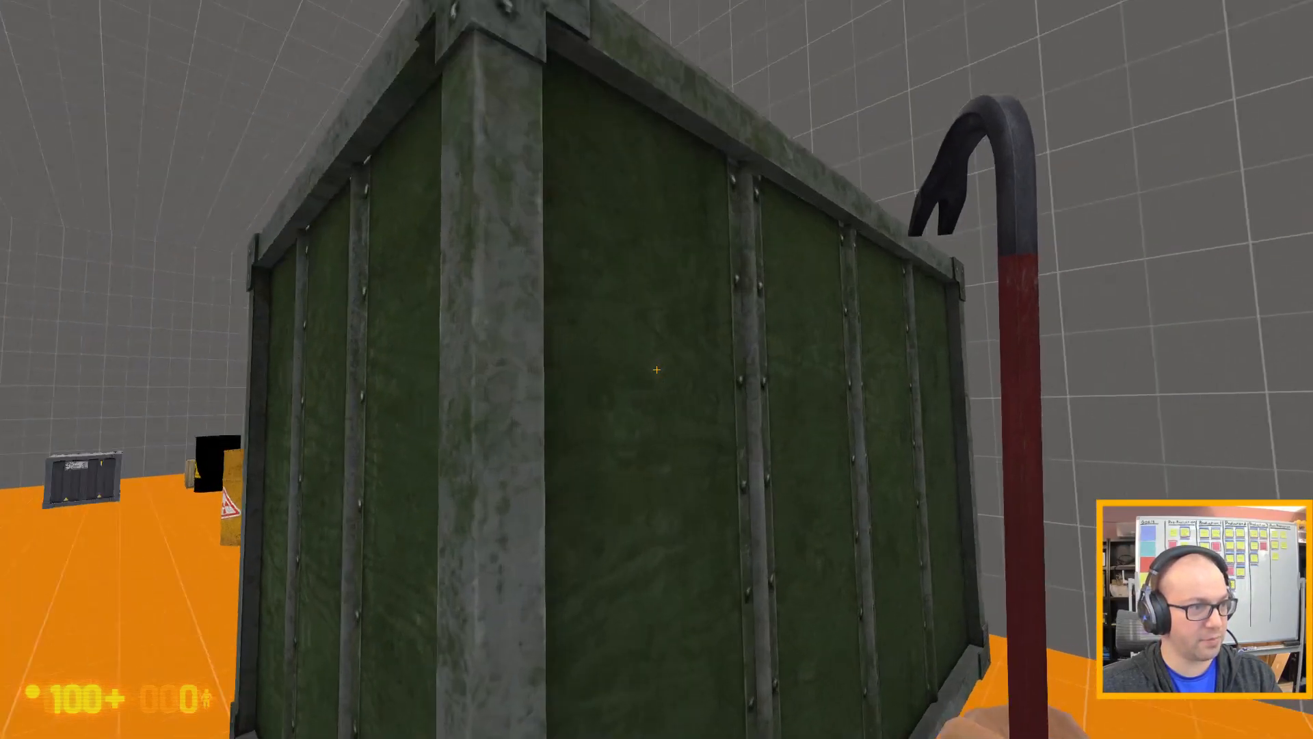
key("s")
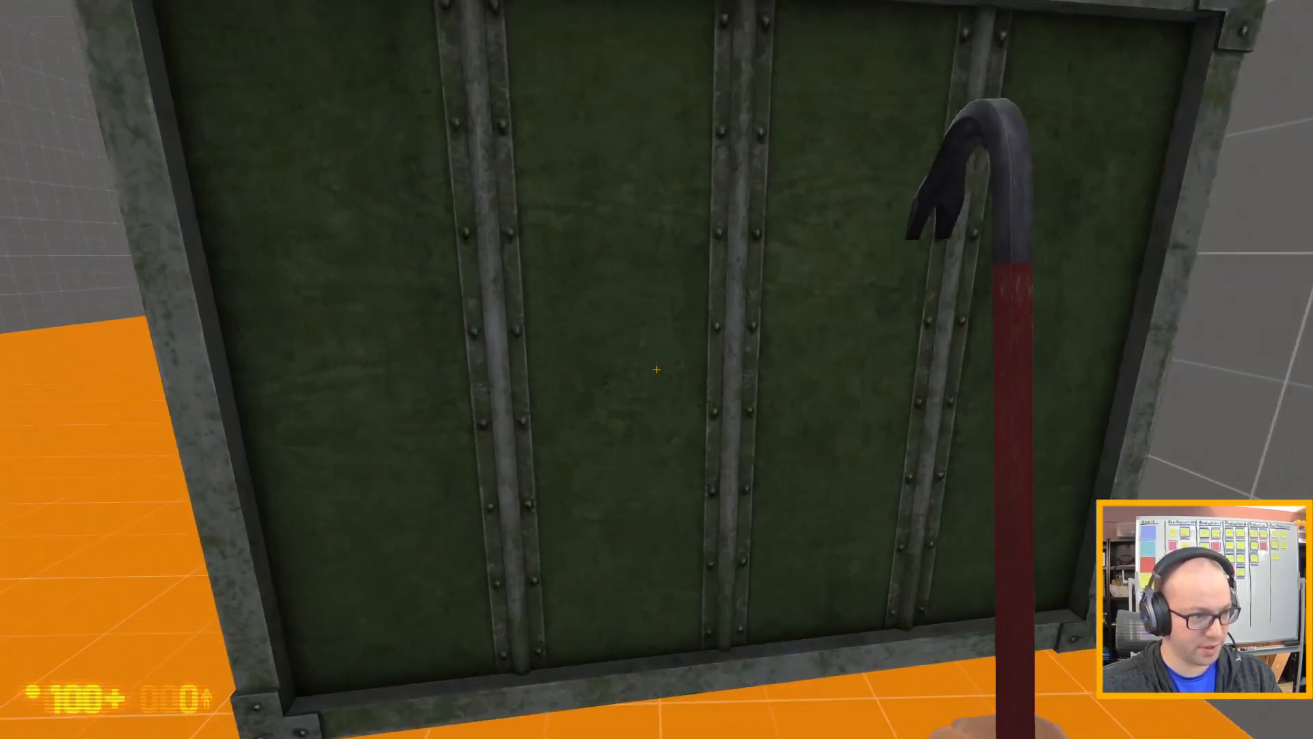
key("w")
key("s")
key("a")
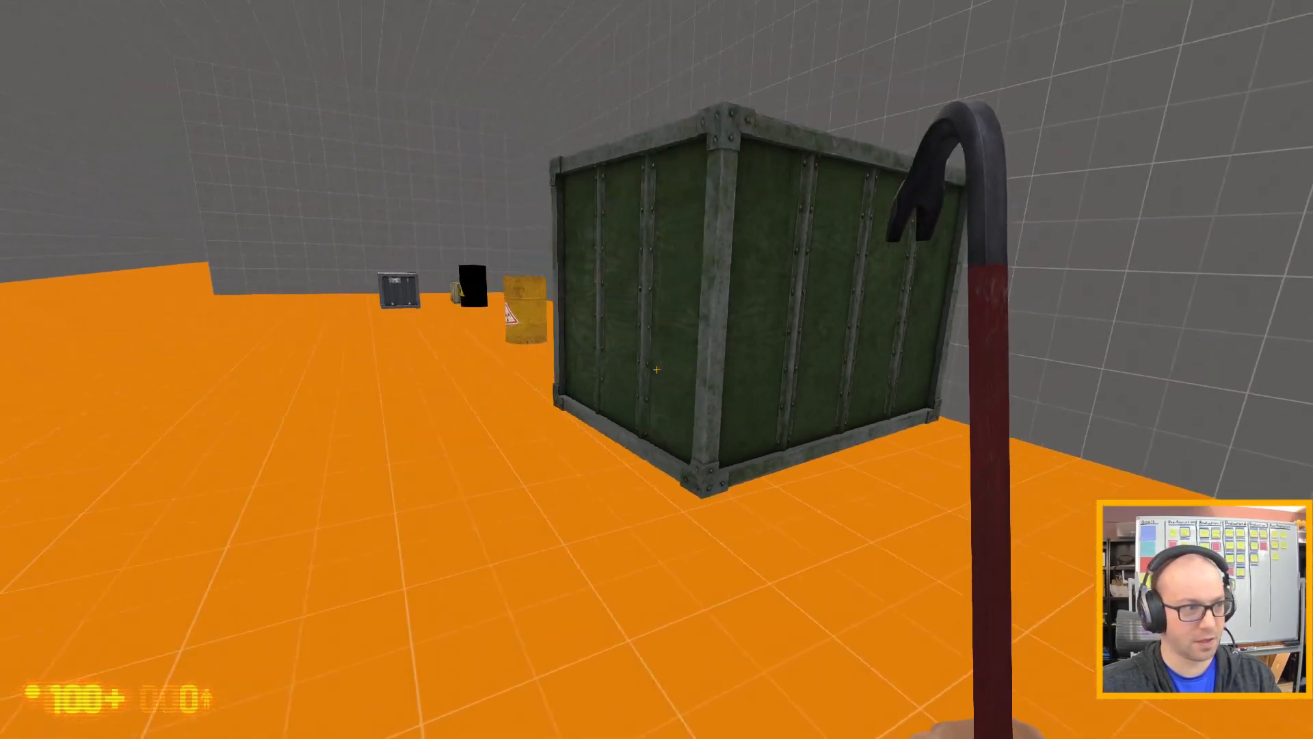
key("w")
key("w")
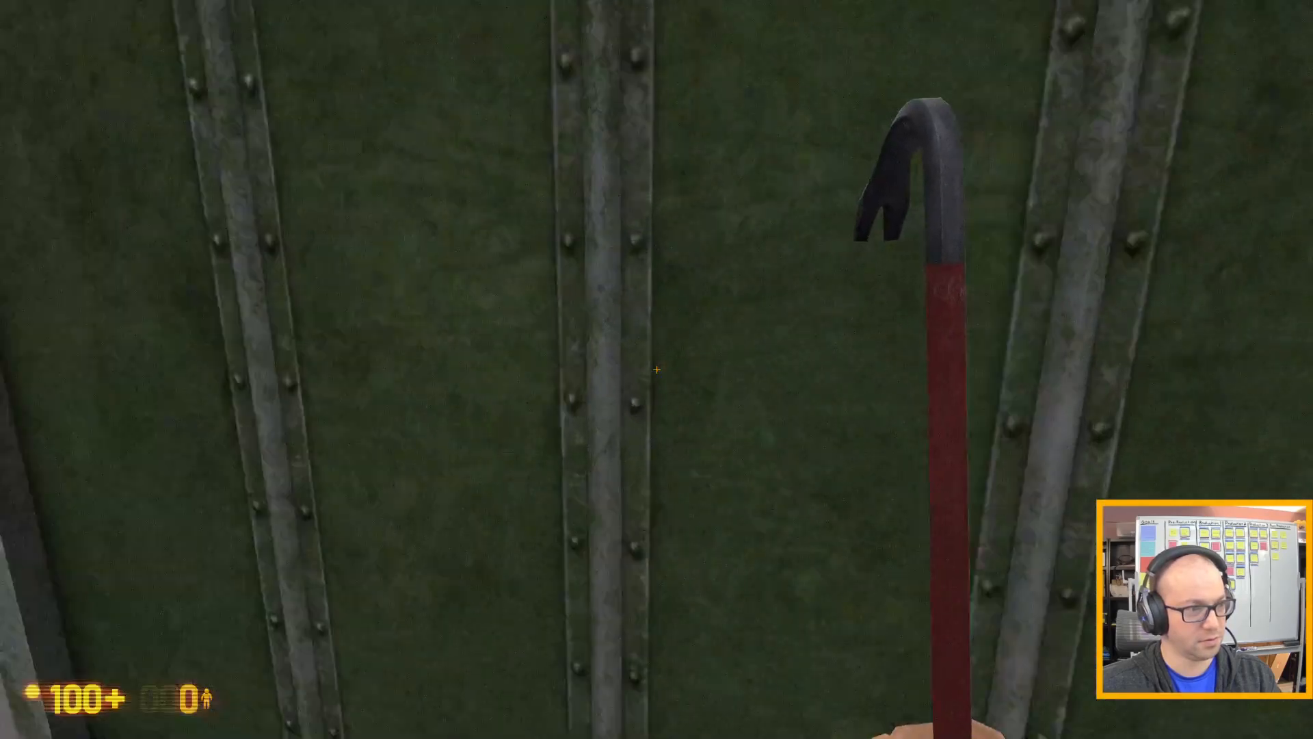
key("d")
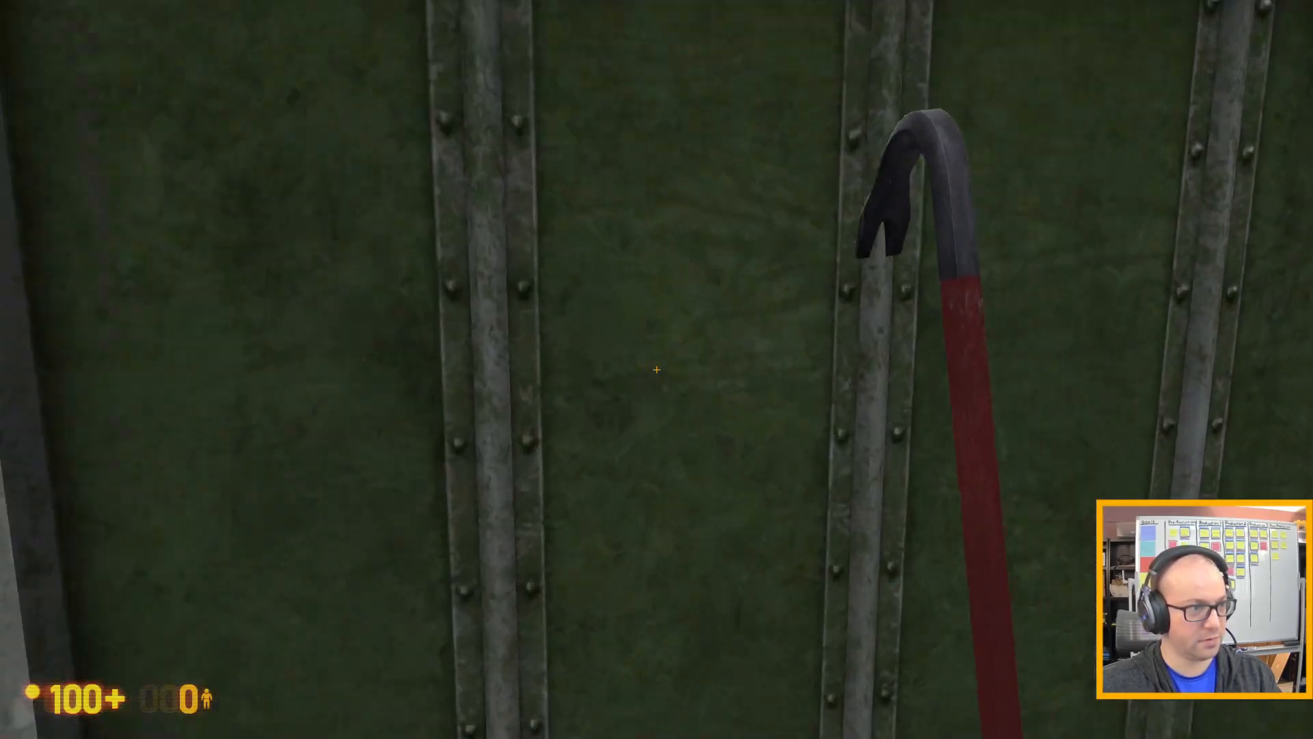
Strike the large green crate with the crowbar from several sides to test whether it breaks.
left_click(656, 369)
key("s")
left_click(657, 370)
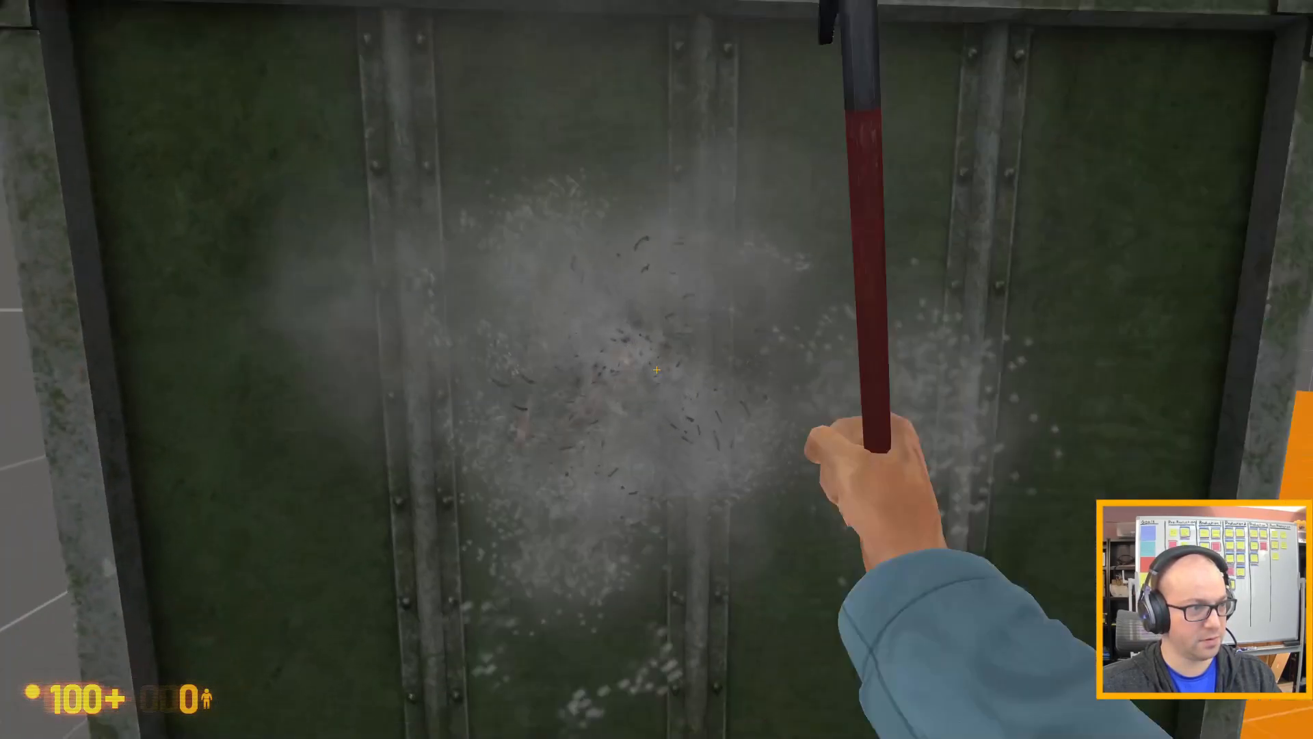
left_click(657, 370)
key("d")
key("w")
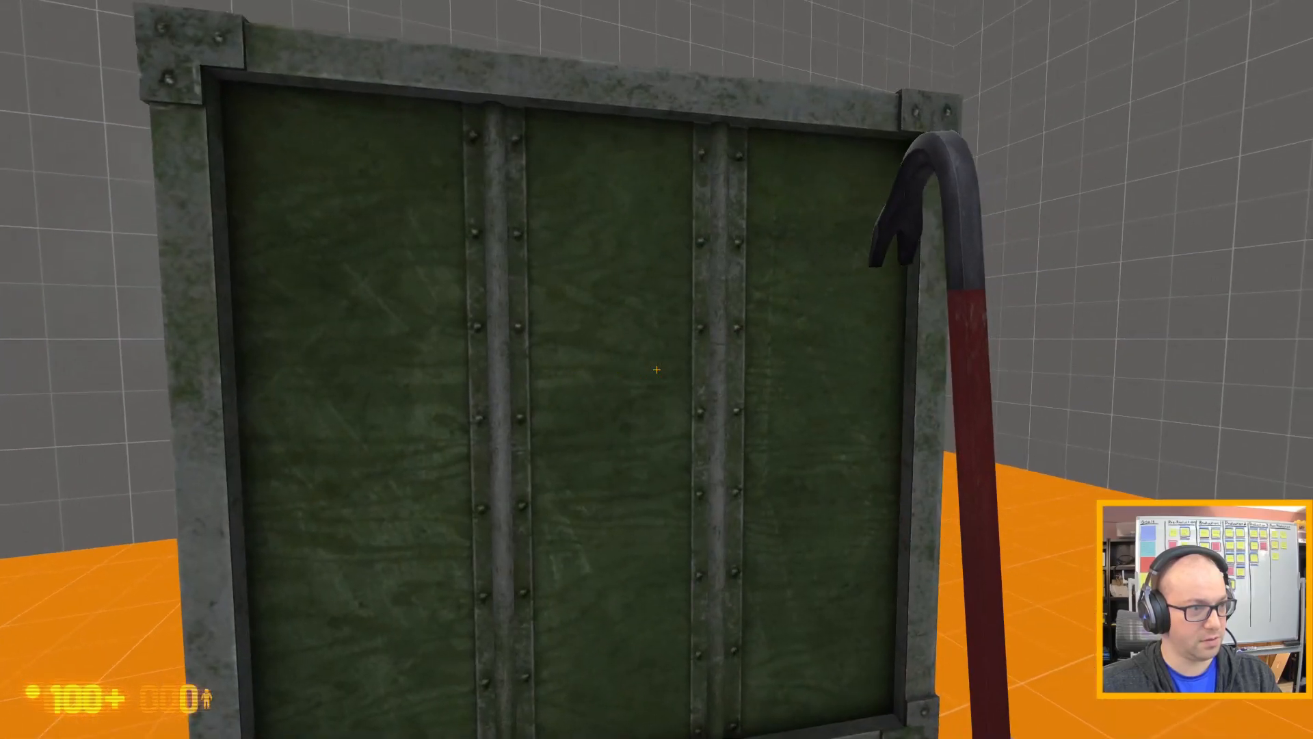
left_click(656, 370)
key("s")
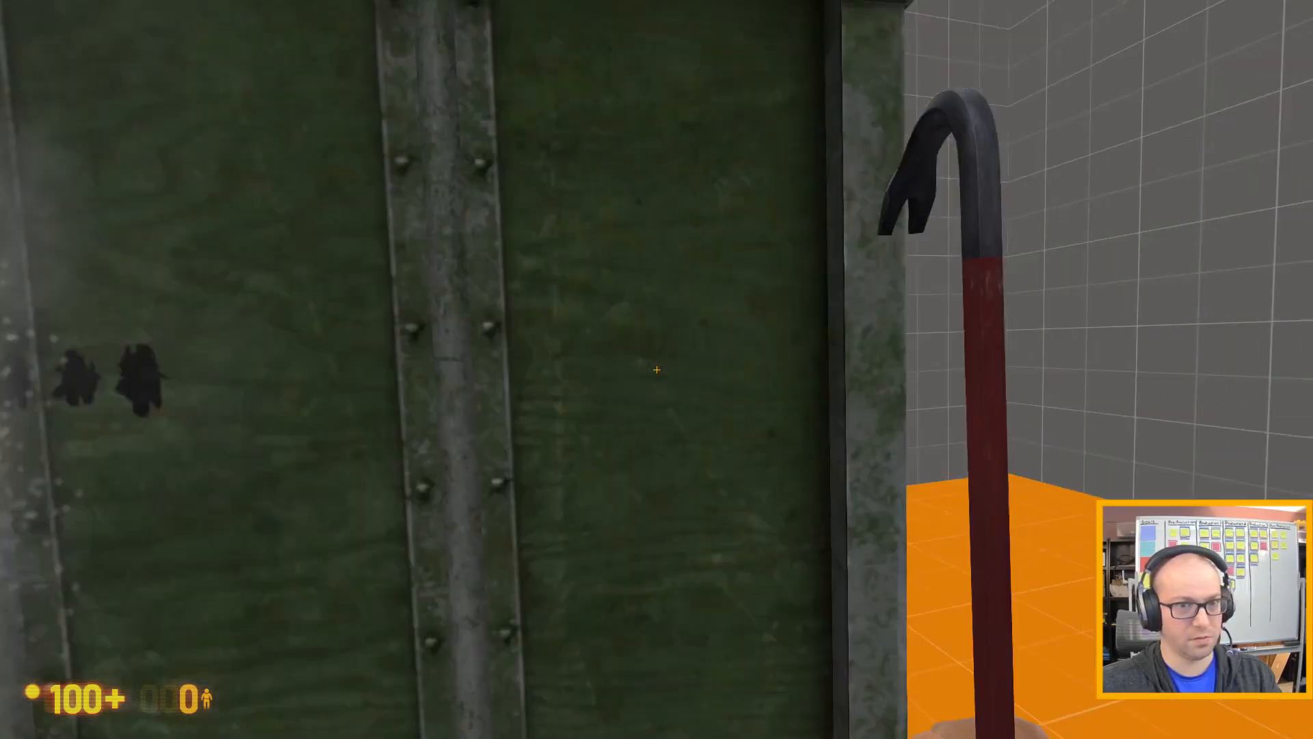
key("s")
key("a")
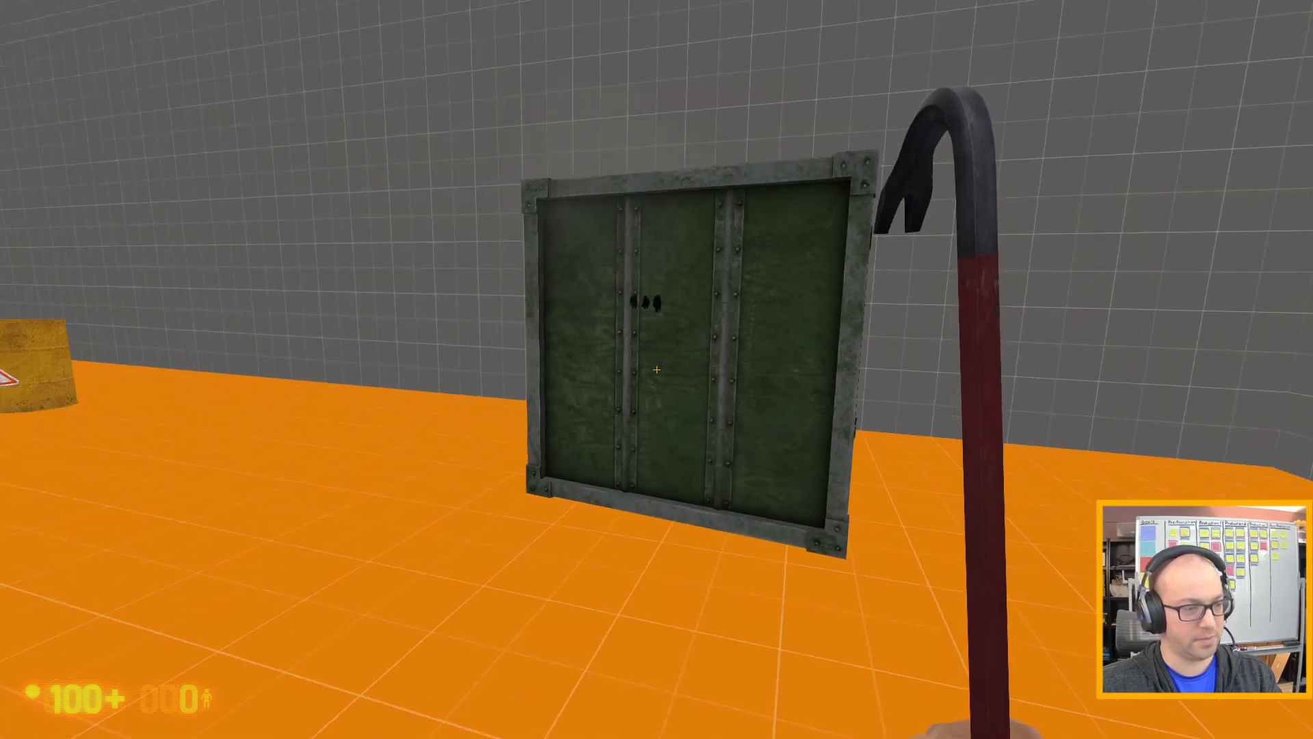
key("w")
End the playtest, return to the Hammer editor and continue past the failed launch command.
key("Escape")
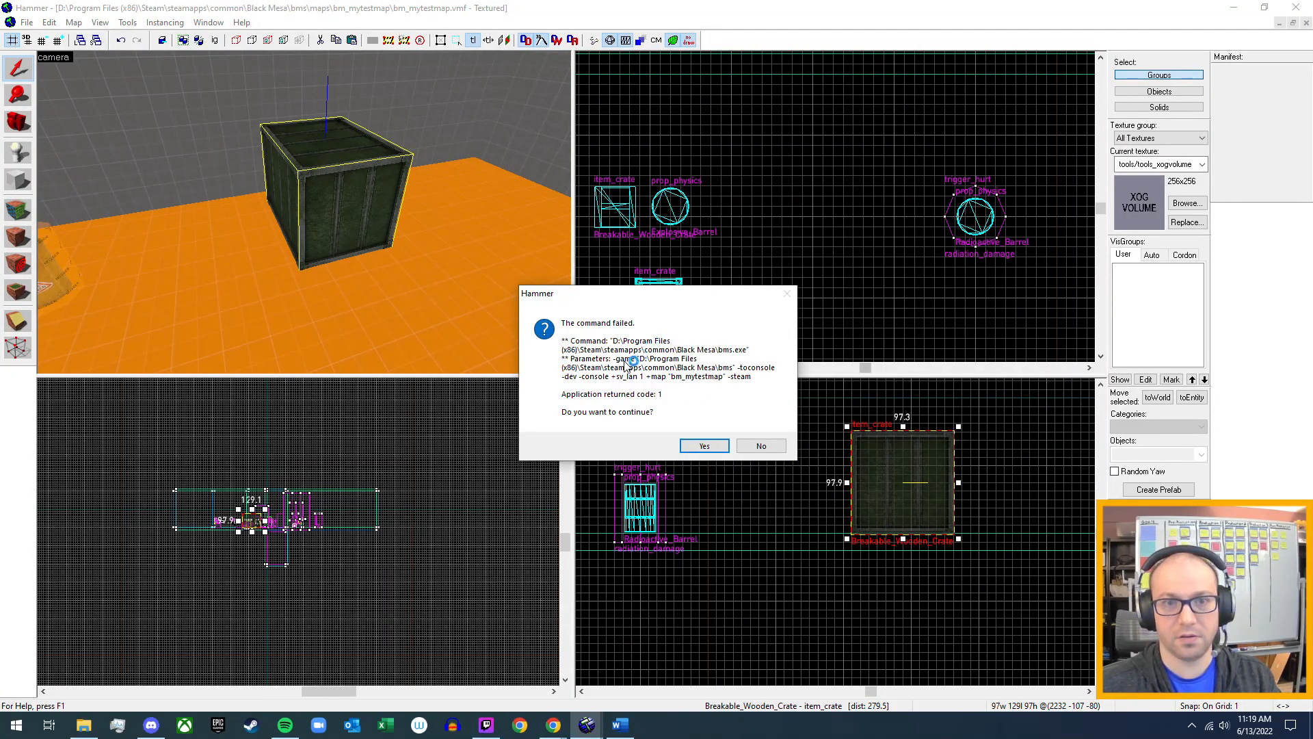
left_click(703, 446)
Check the Model property of the small wooden crate and of the dark metal crate in their object properties.
left_click_drag(330, 199, 305, 212)
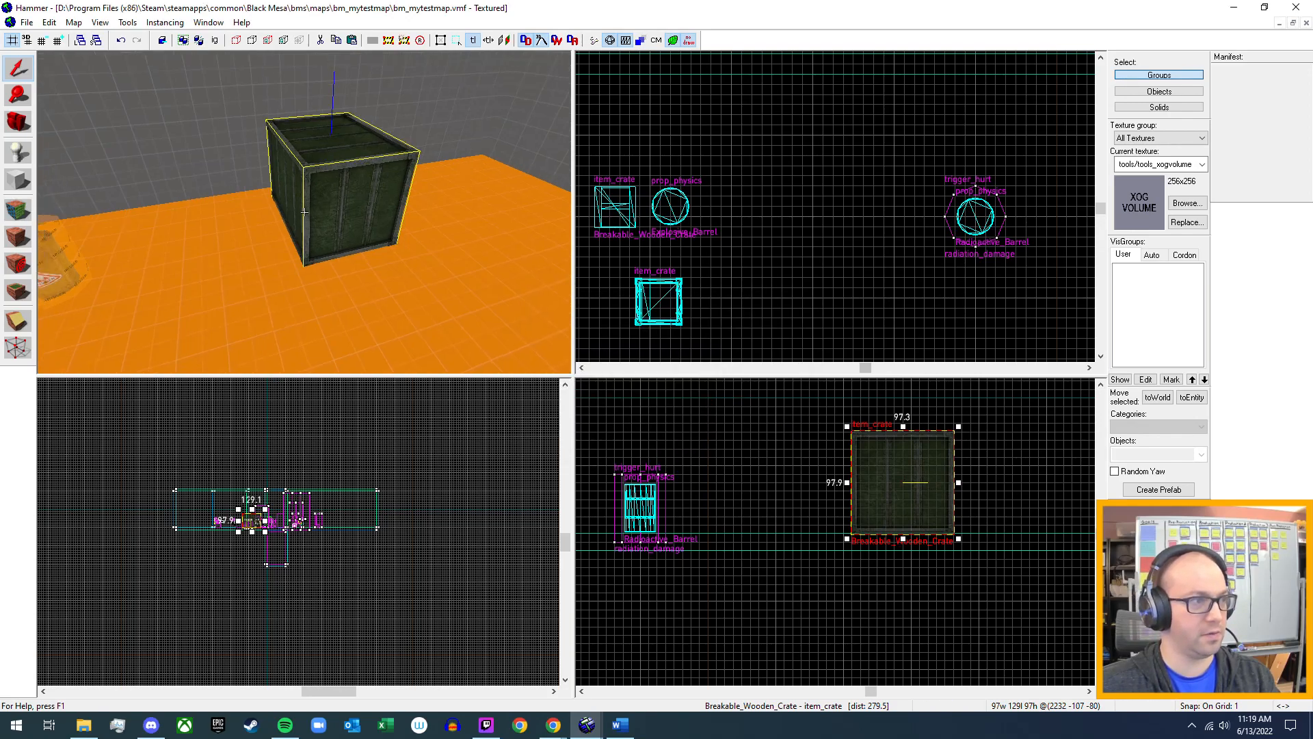
key("w")
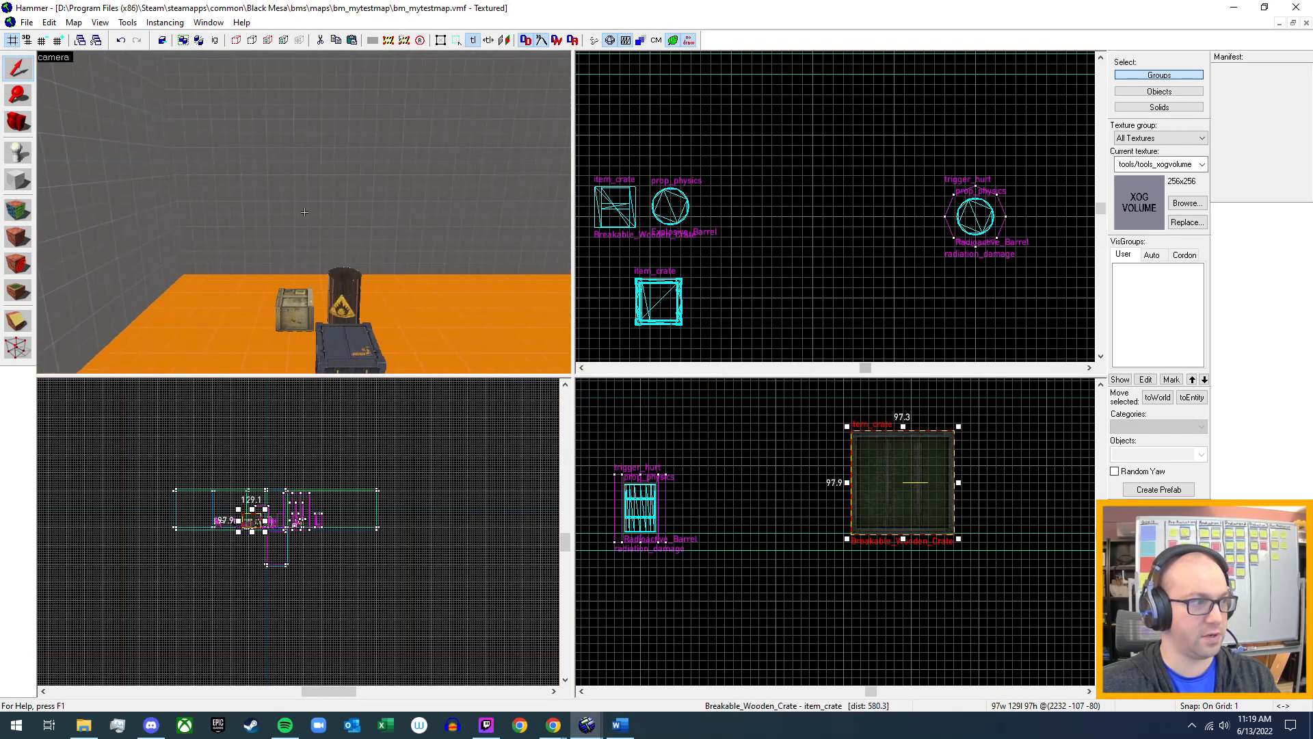
key("w")
key("a")
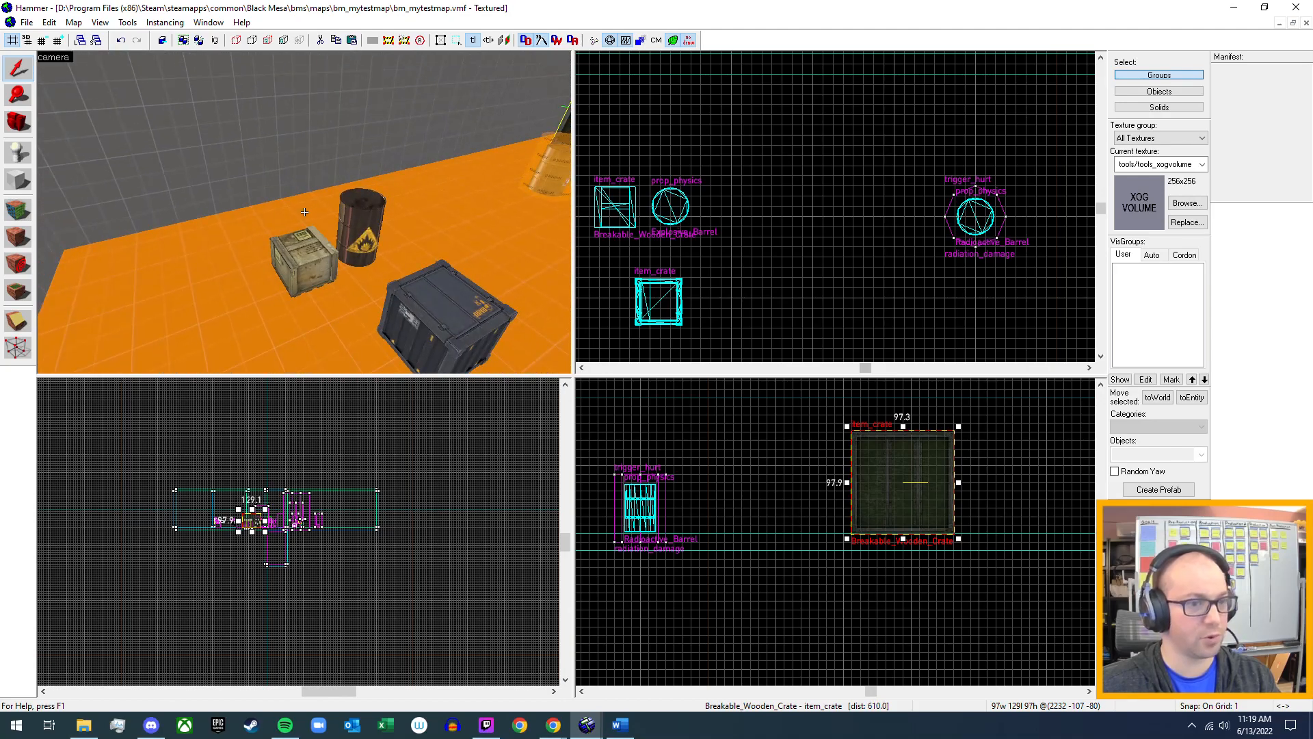
left_click(305, 258)
key("alt+Return")
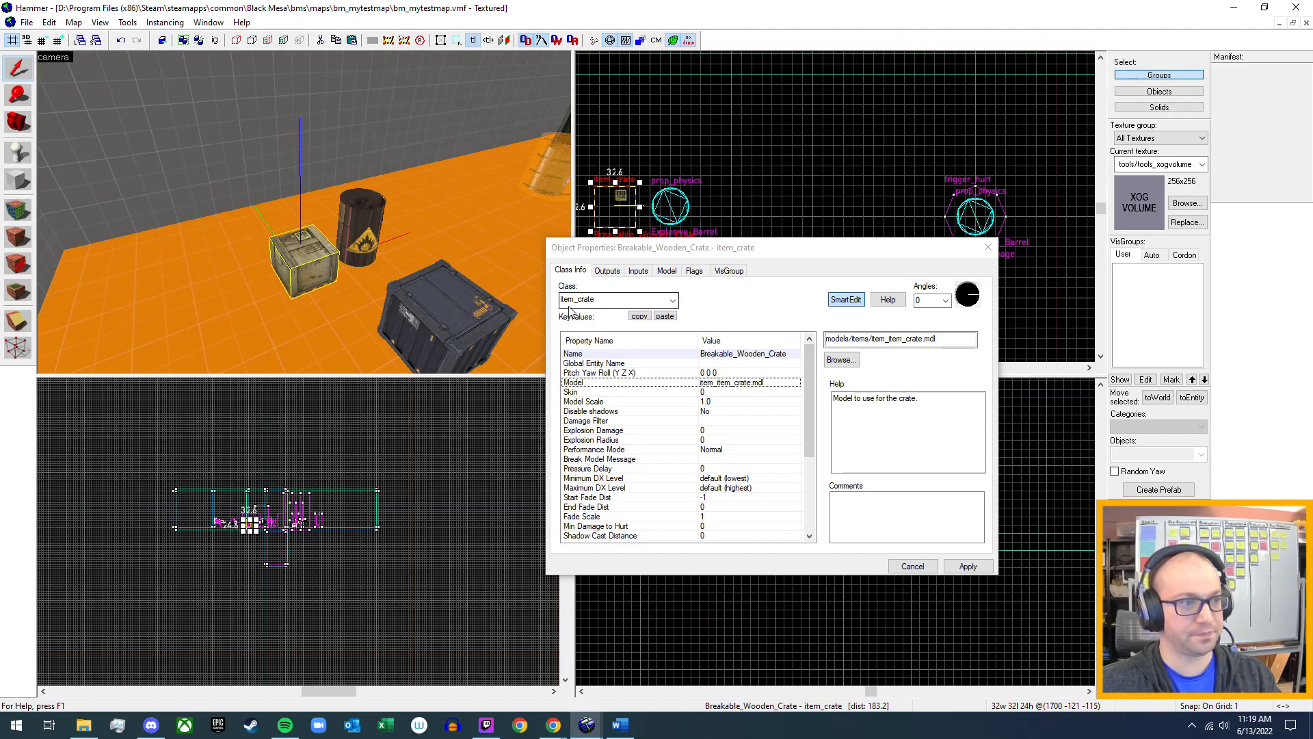
left_click(743, 386)
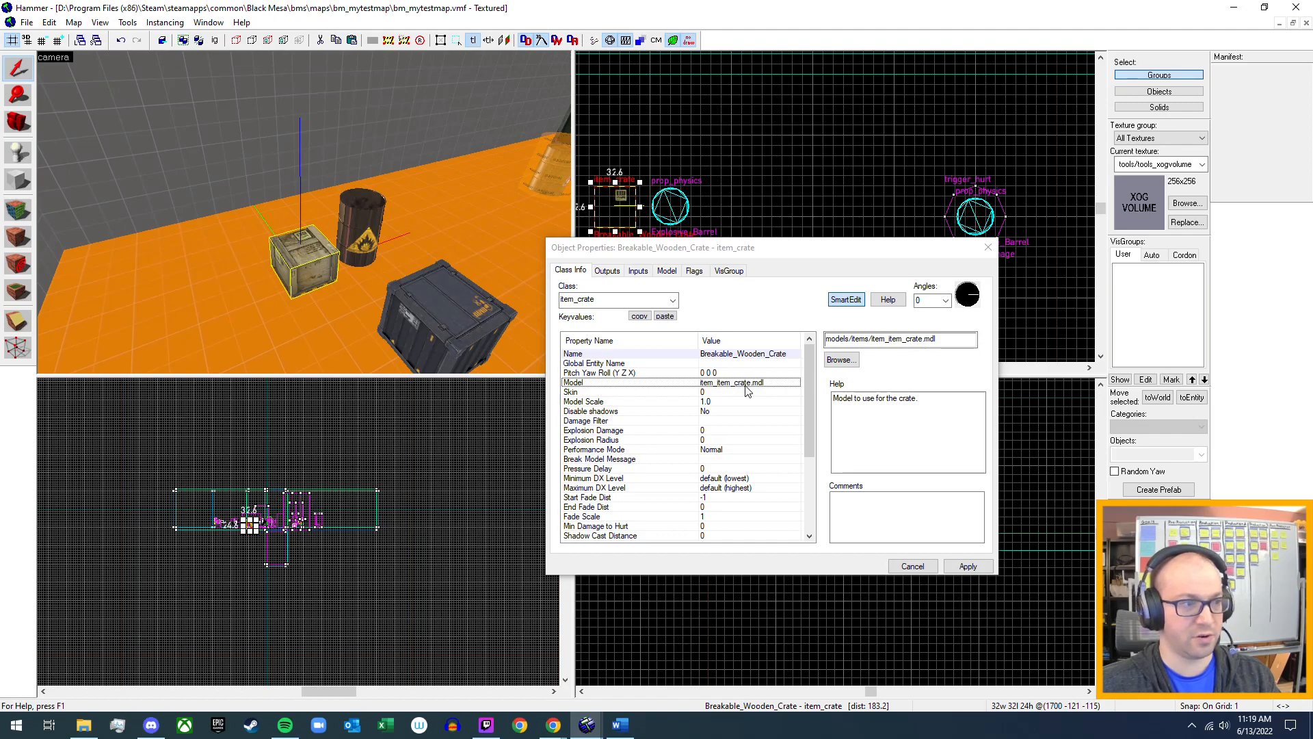
left_click(430, 319)
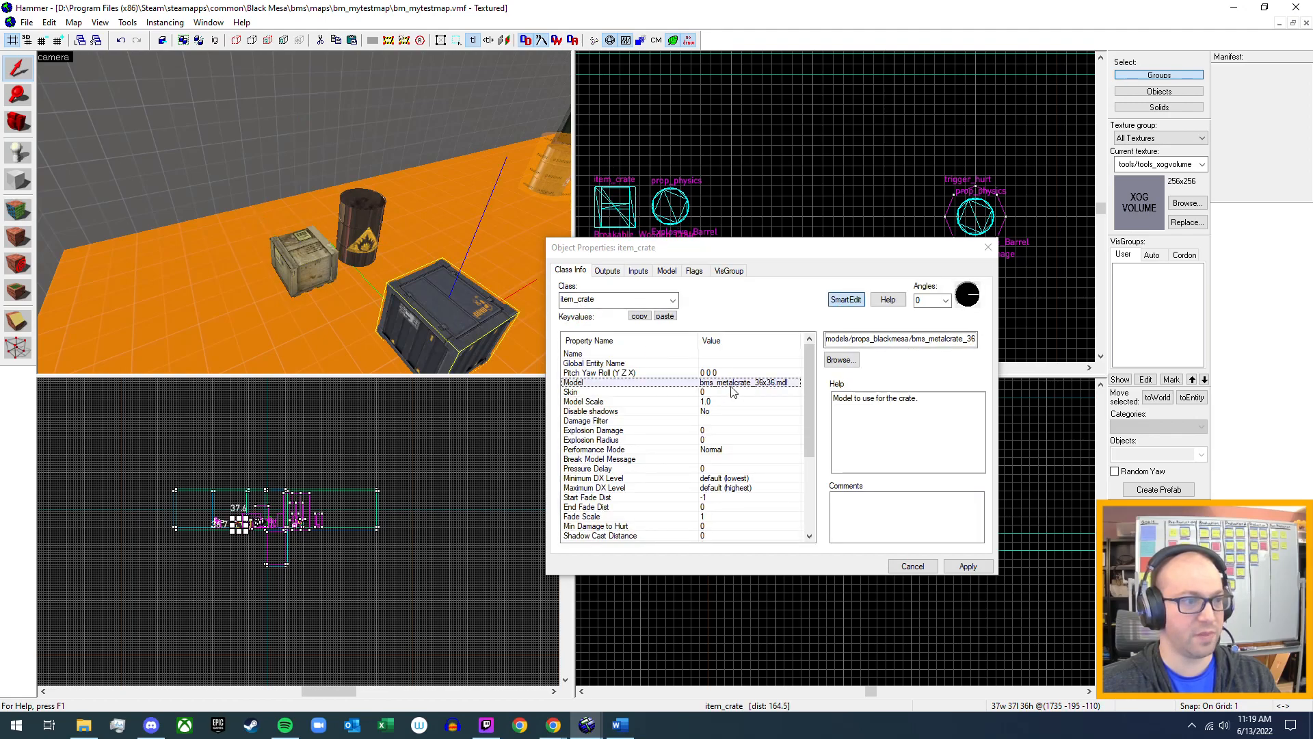
Examine the large green crate from above and from its sides in the 3D view.
key("z")
key("w")
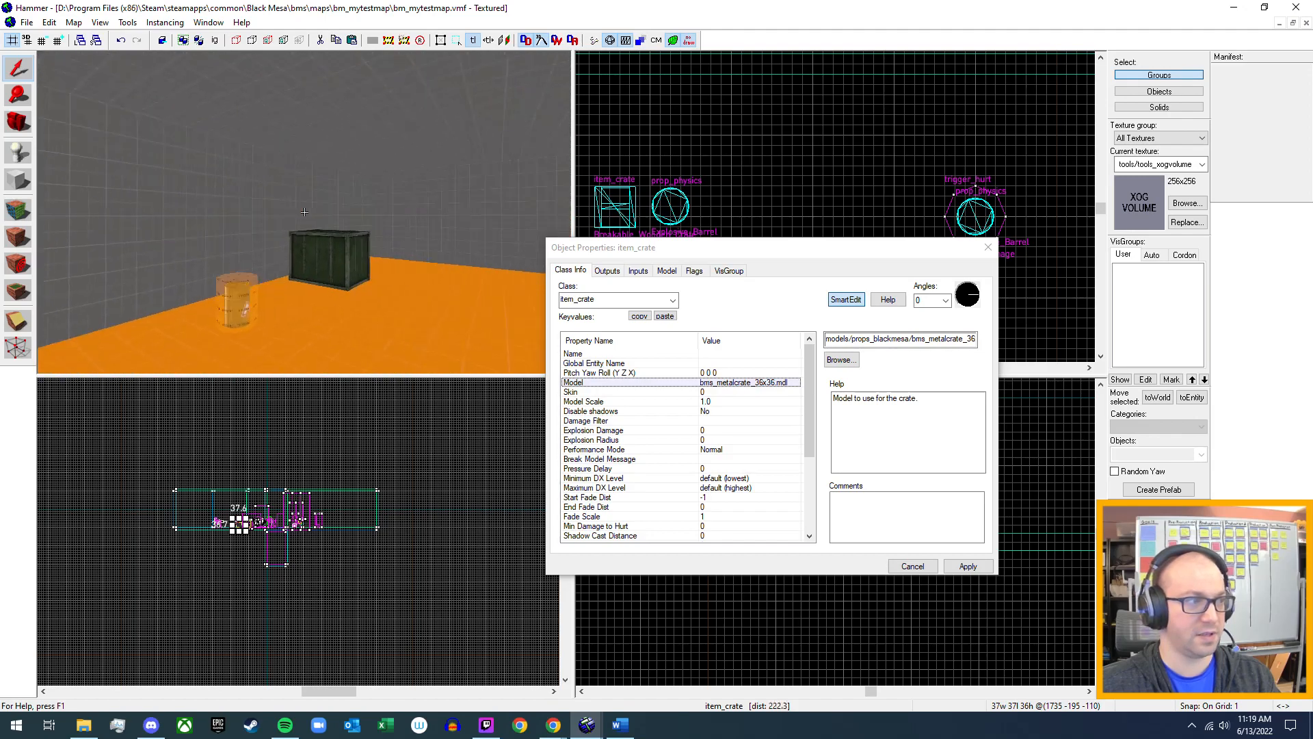
key("d")
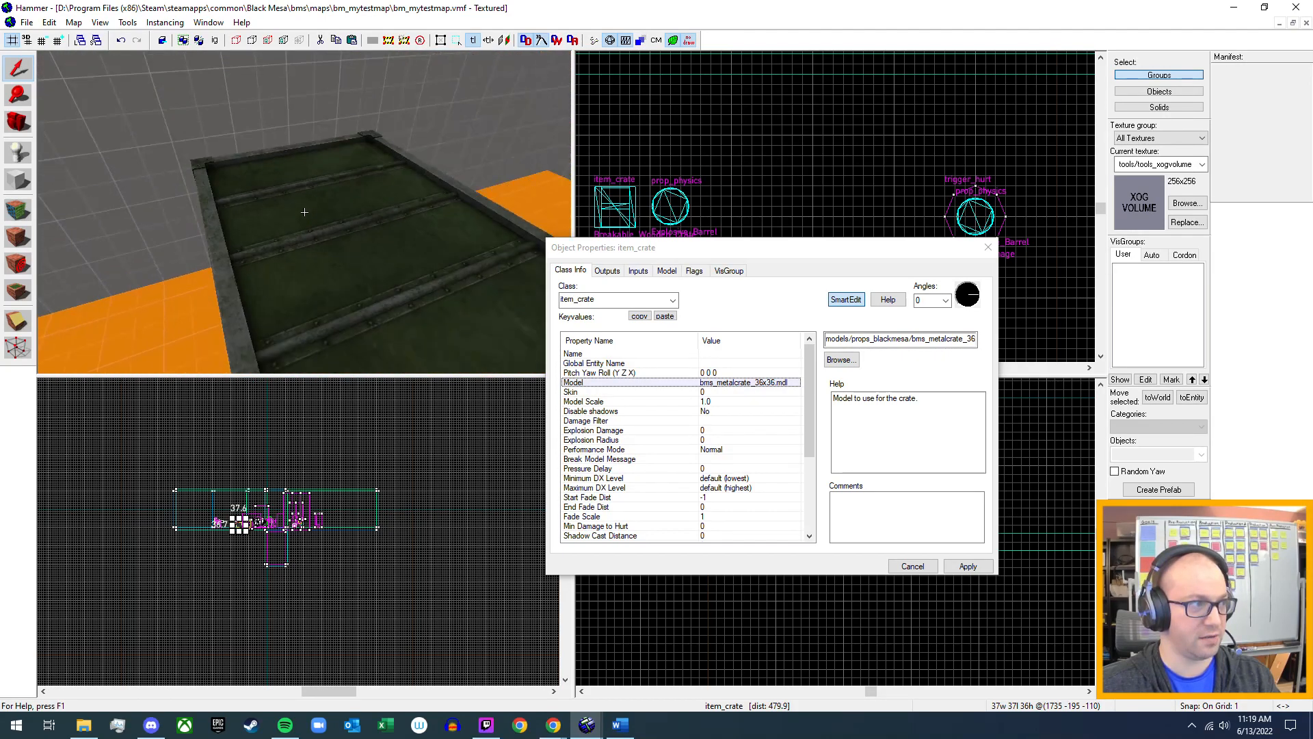
key("d")
key("z")
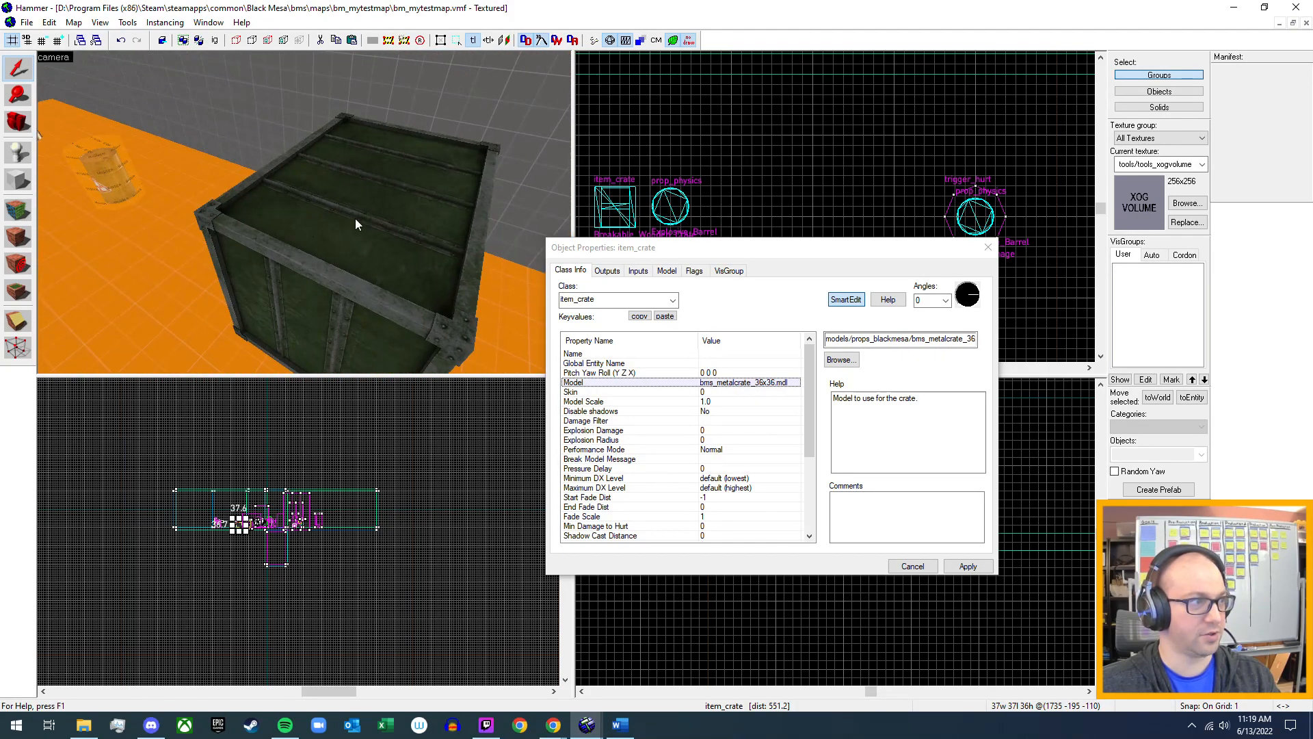
Examine the metal crate and the wooden crate beside the explosive barrel in the 3D view, and close the object properties.
key("z")
key("w")
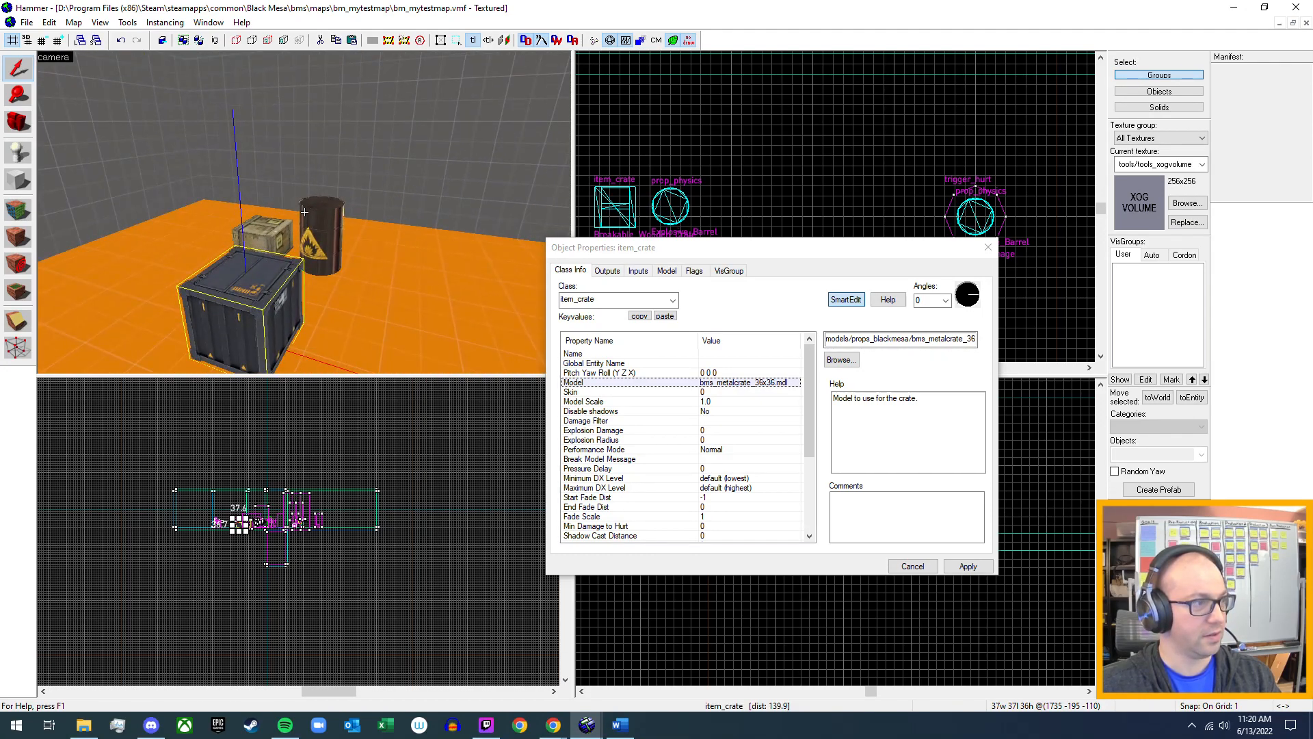
key("a")
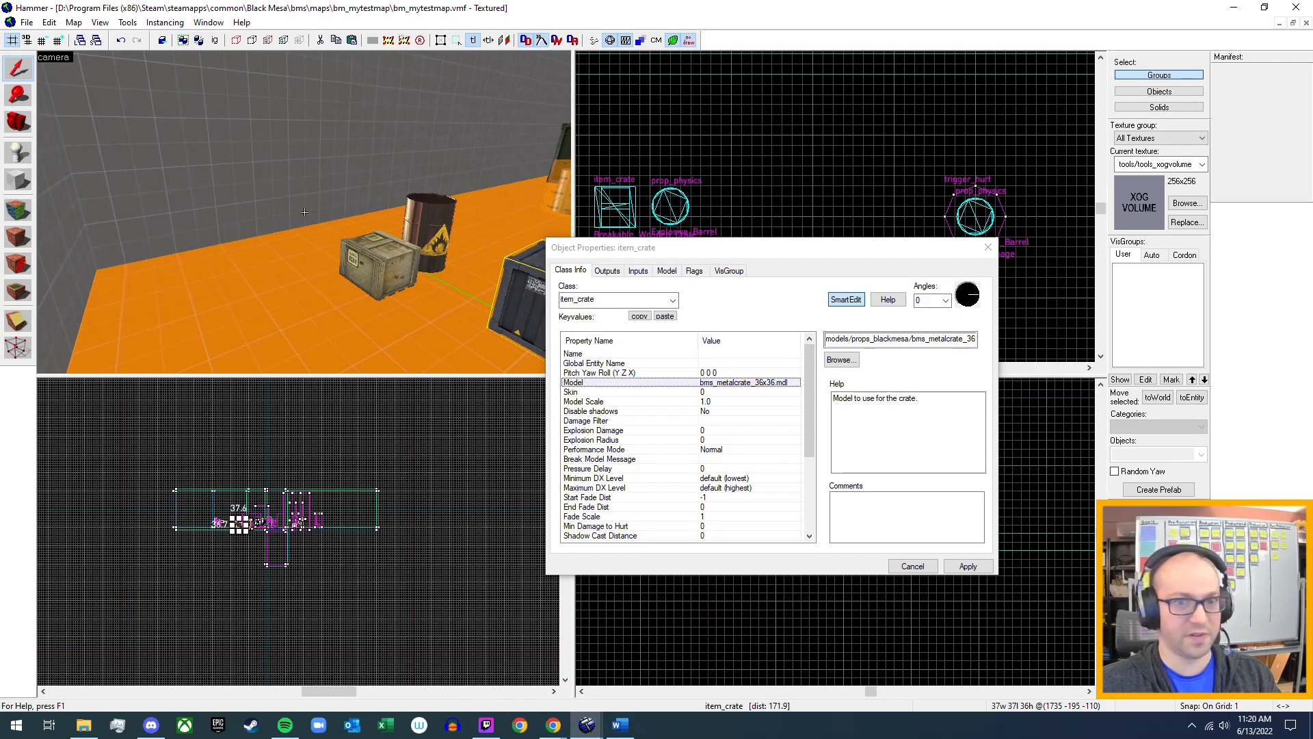
key("z")
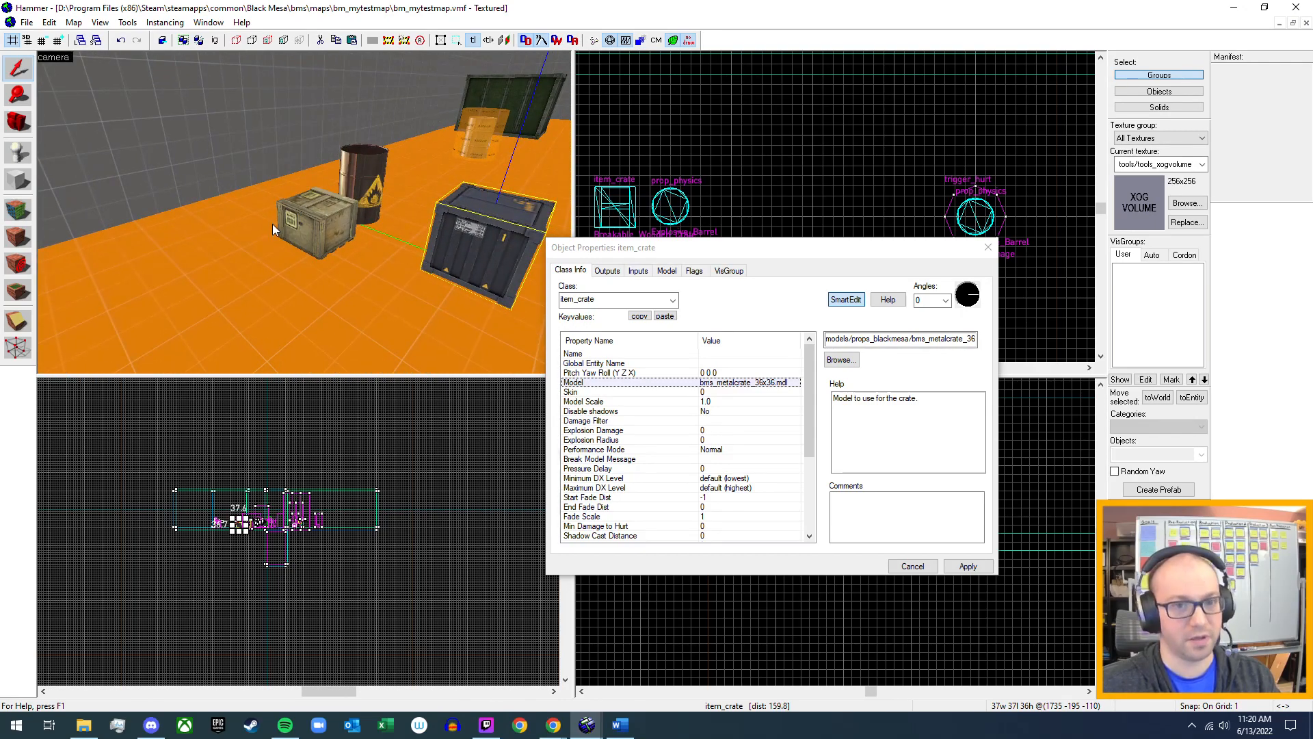
key("z")
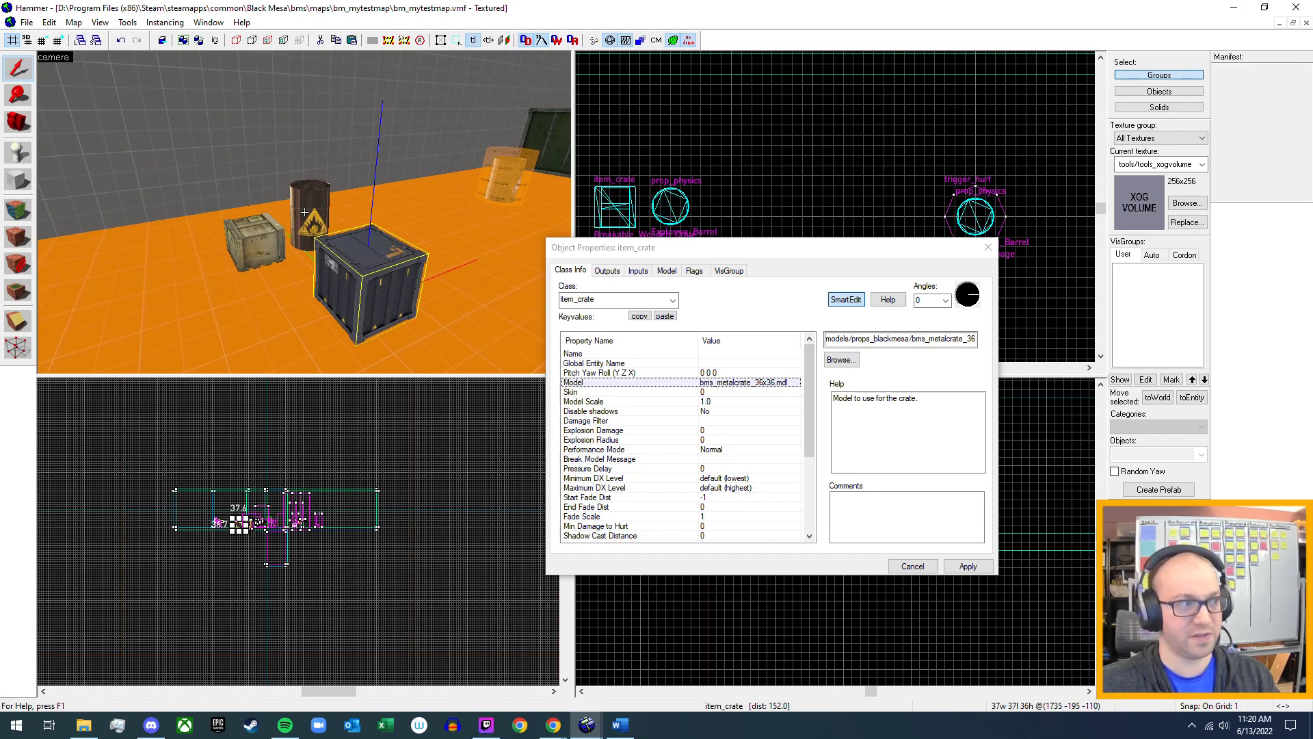
key("d")
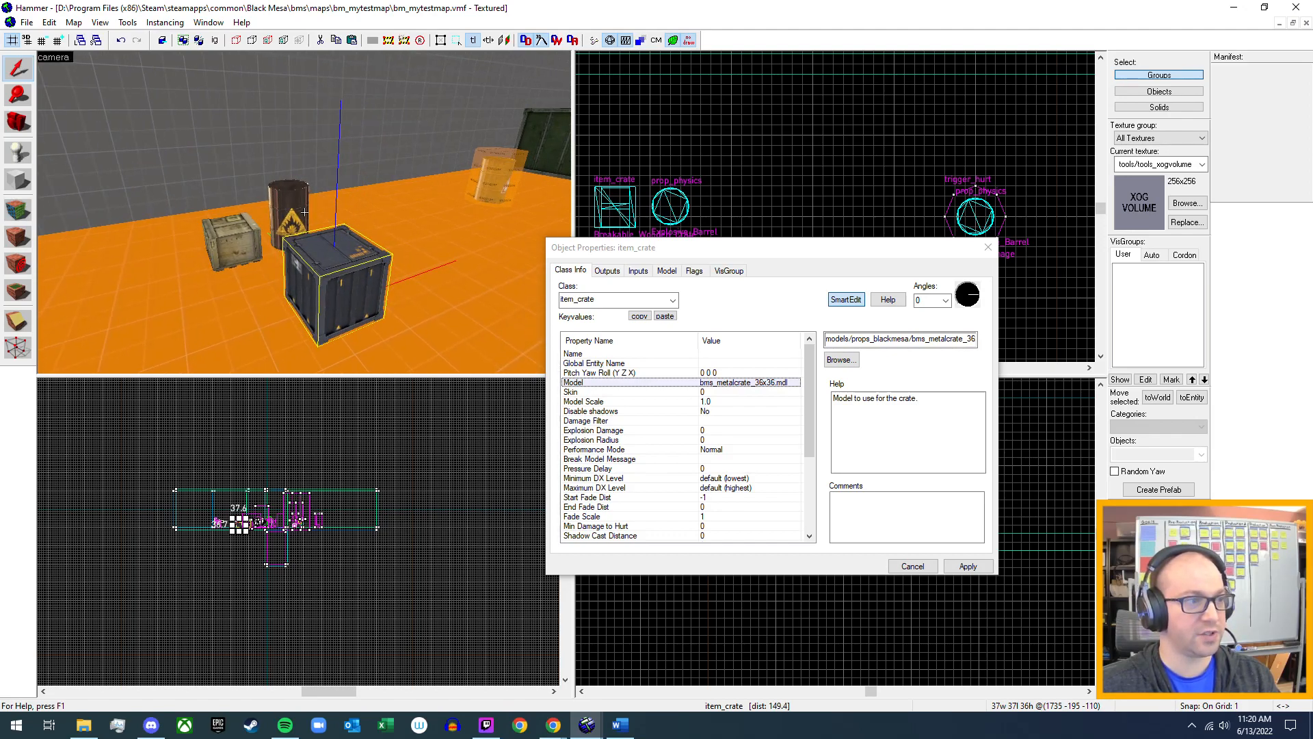
key("d")
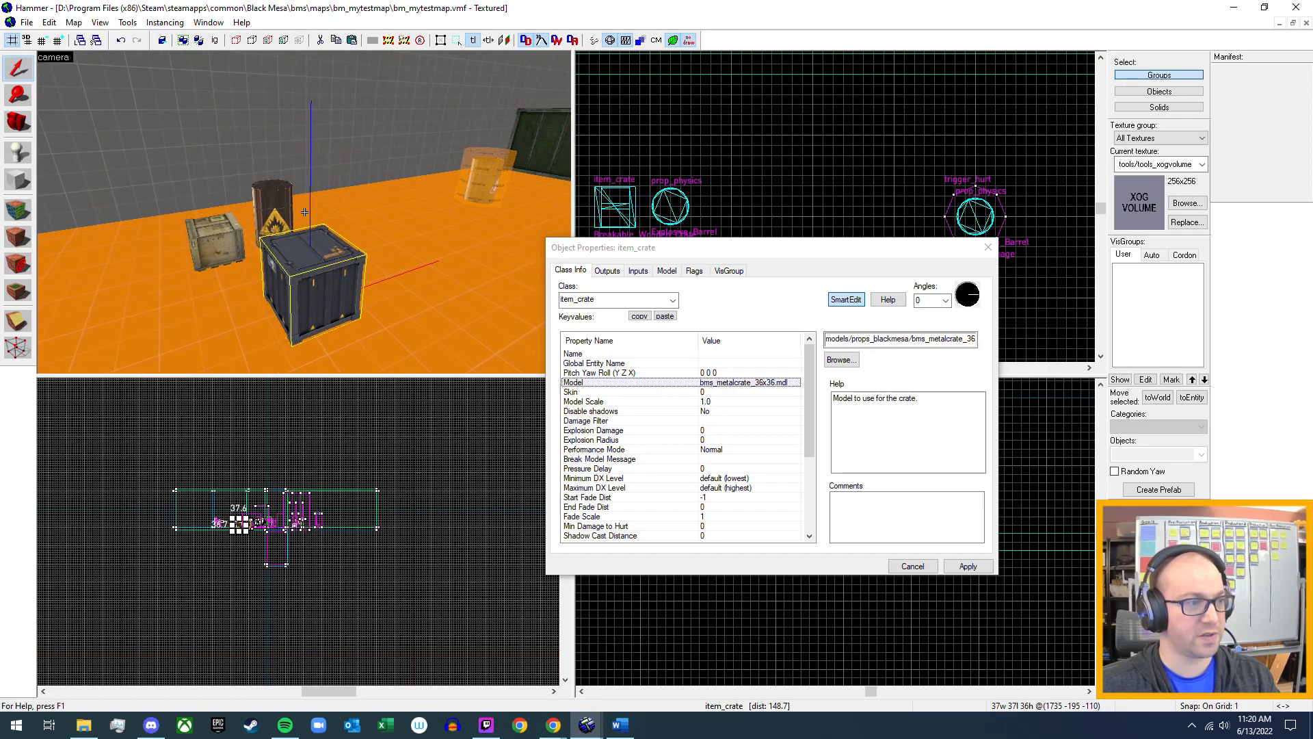
key("d")
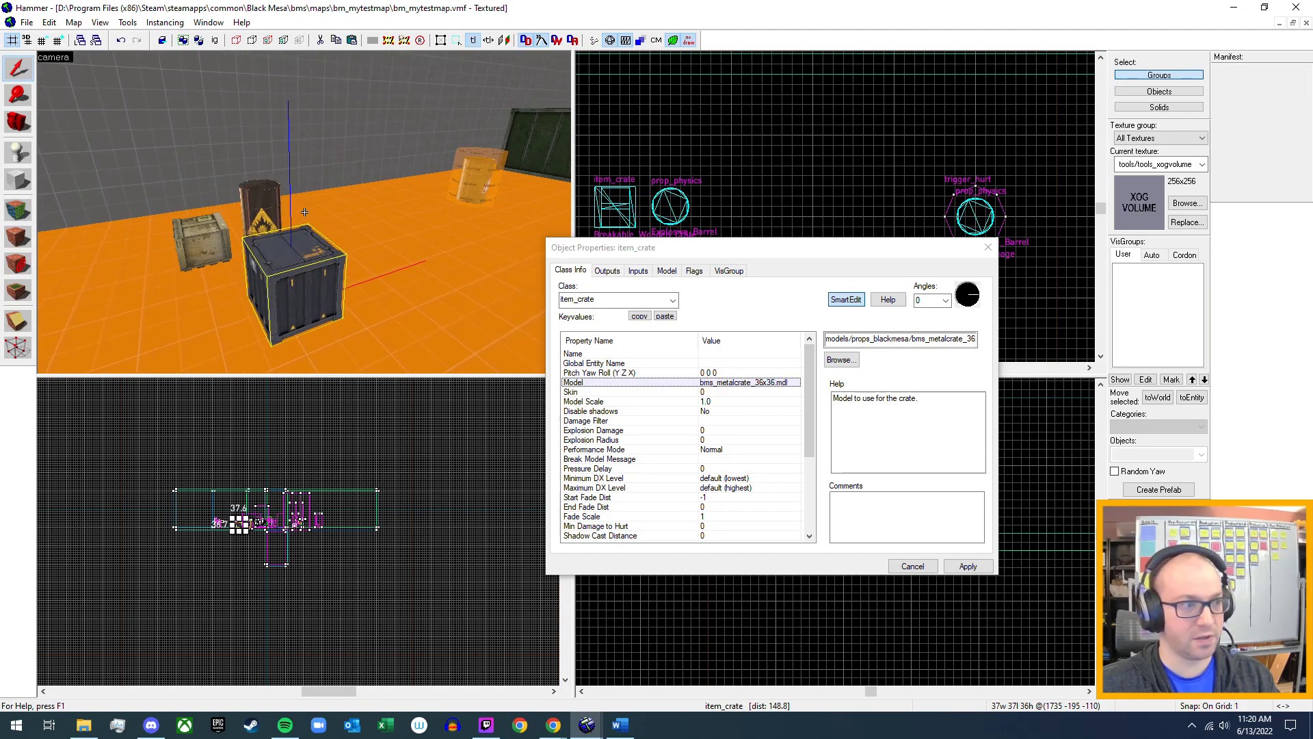
key("d")
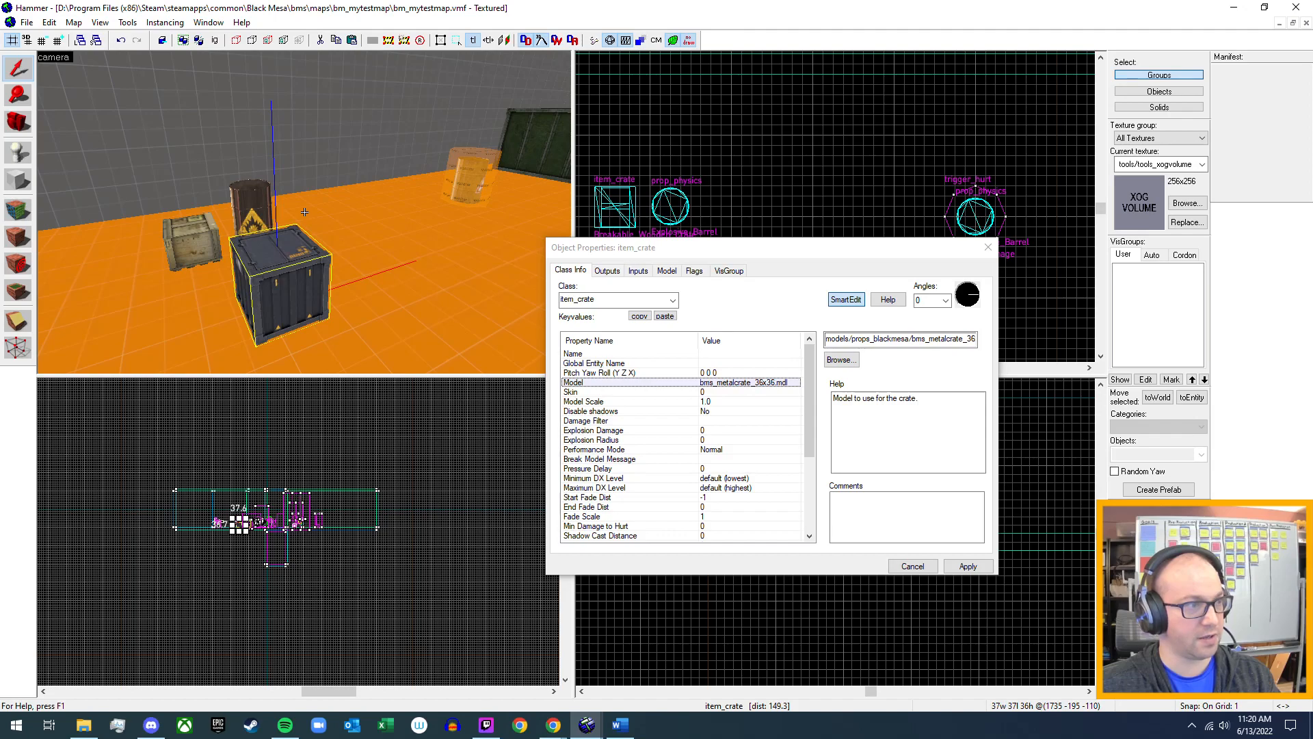
key("d")
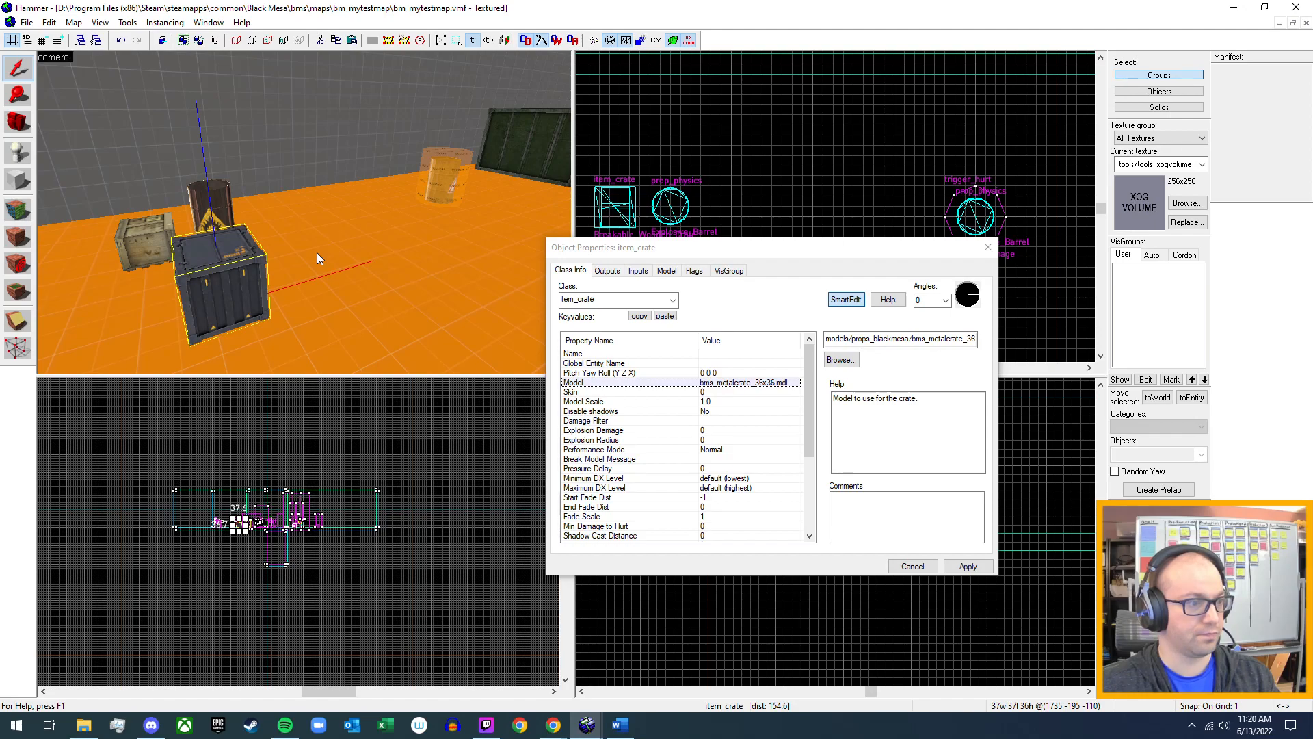
left_click(989, 249)
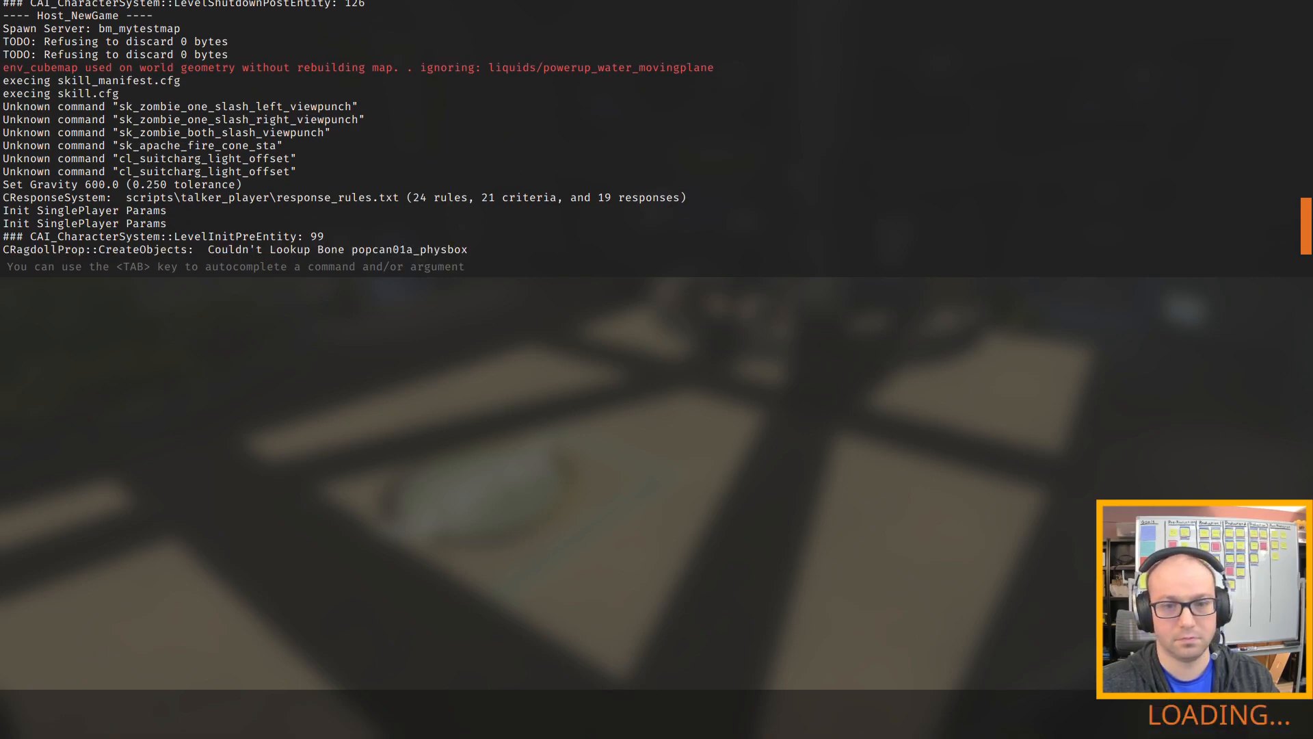
Walk through the test map to the small wooden crate and break it with the crowbar.
key("w")
key("w")
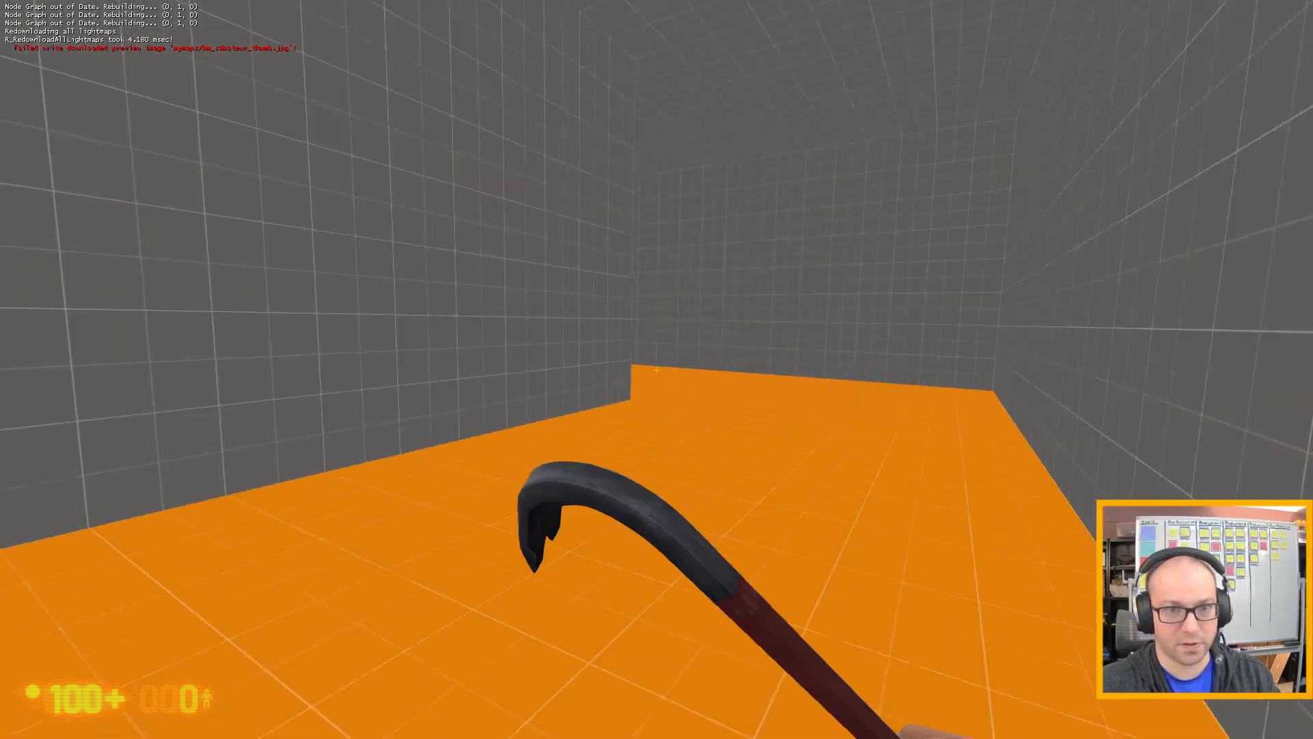
key("w")
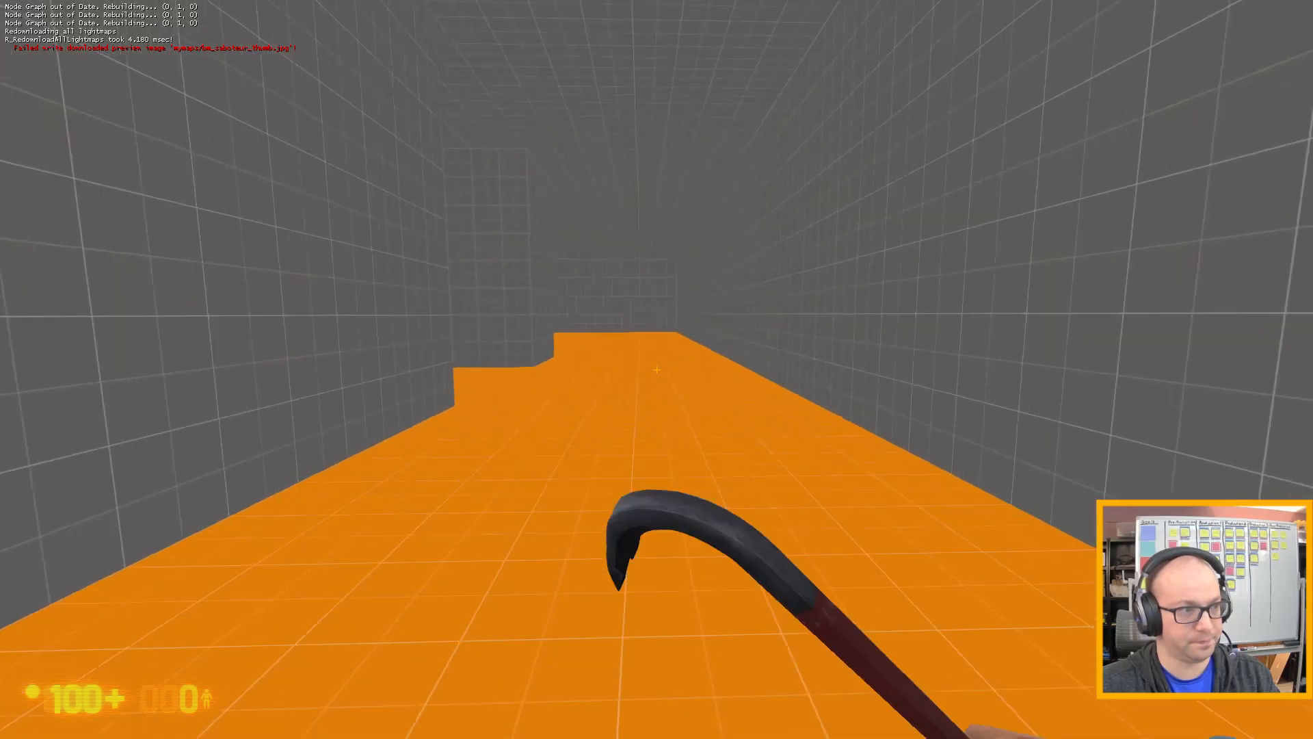
key("w")
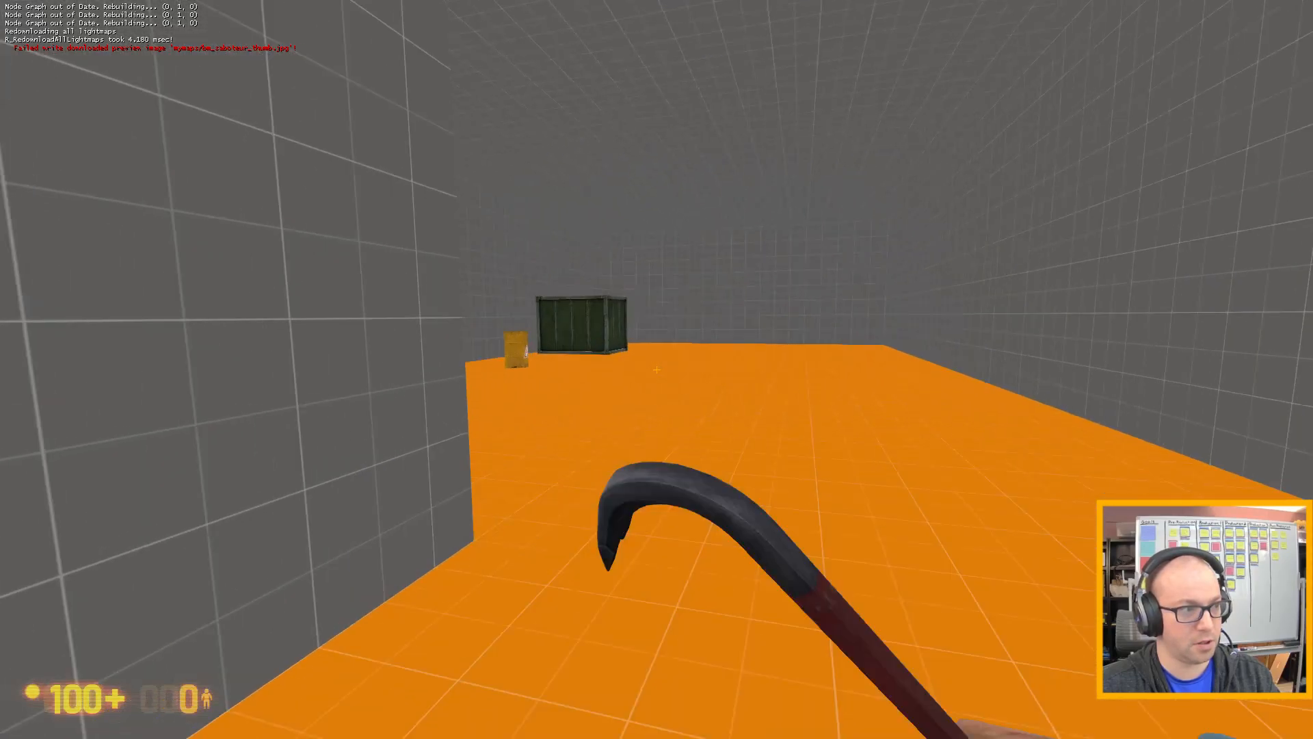
key("w")
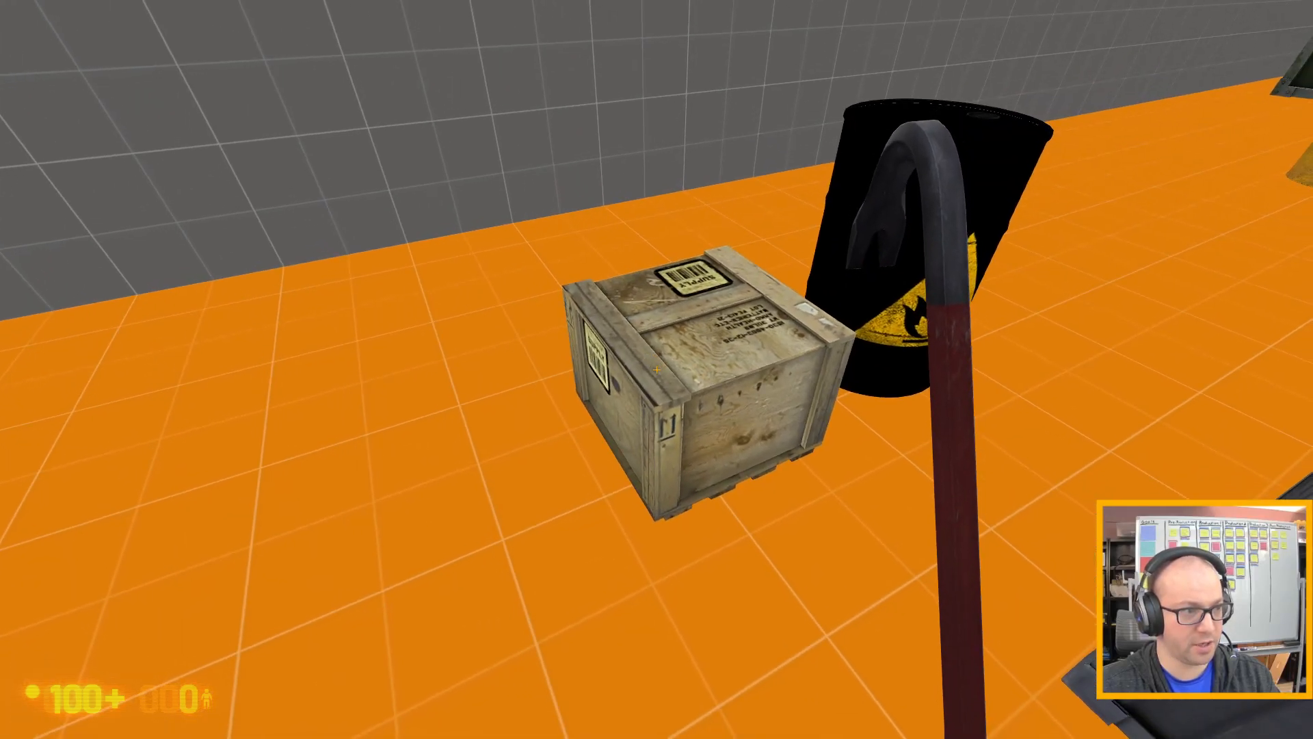
left_click(656, 369)
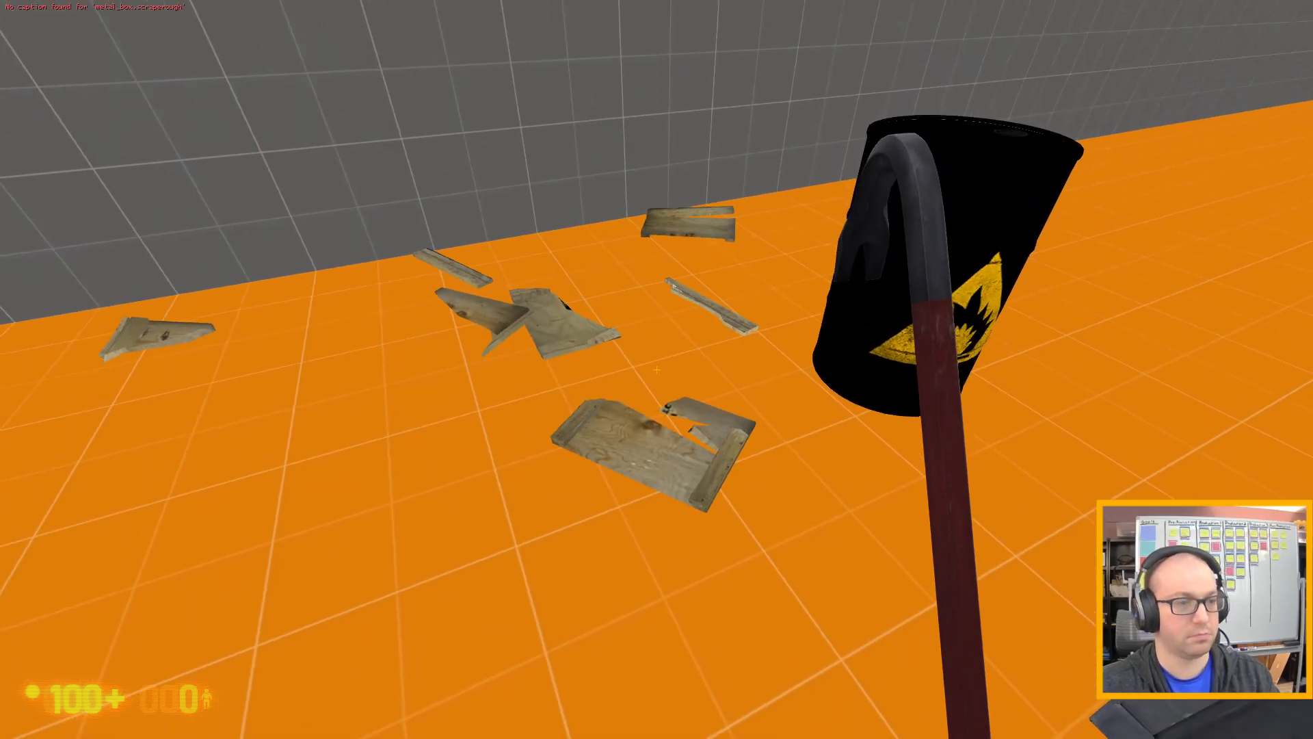
Strike the dark metal crate beside the explosive barrel with the crowbar and try to interact with it.
key("s")
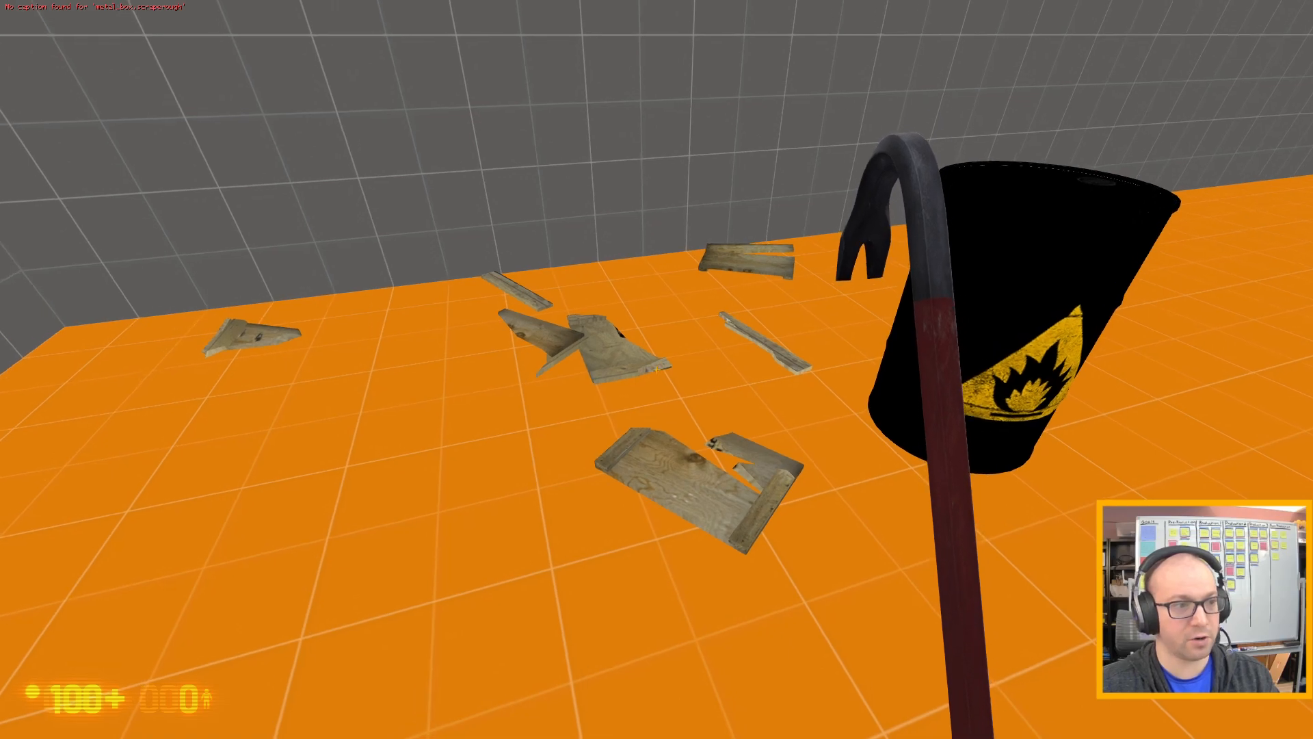
key("s")
key("w")
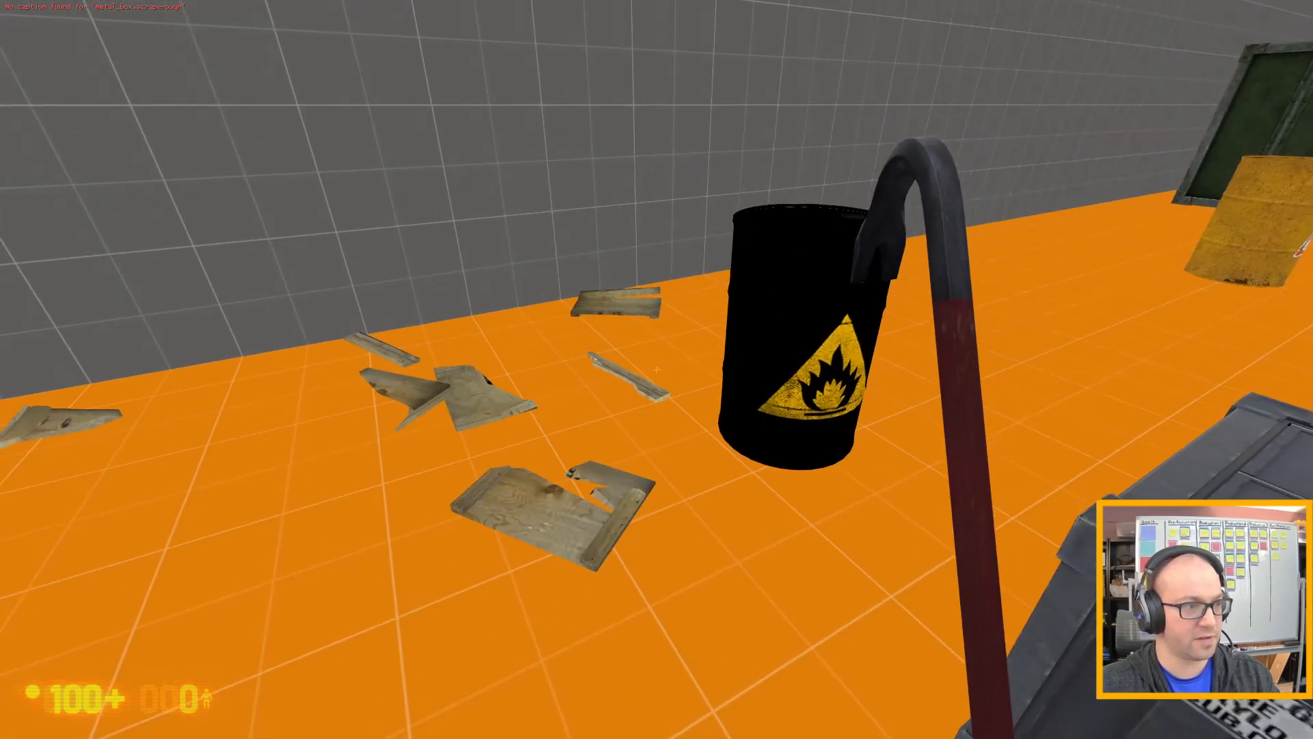
key("w")
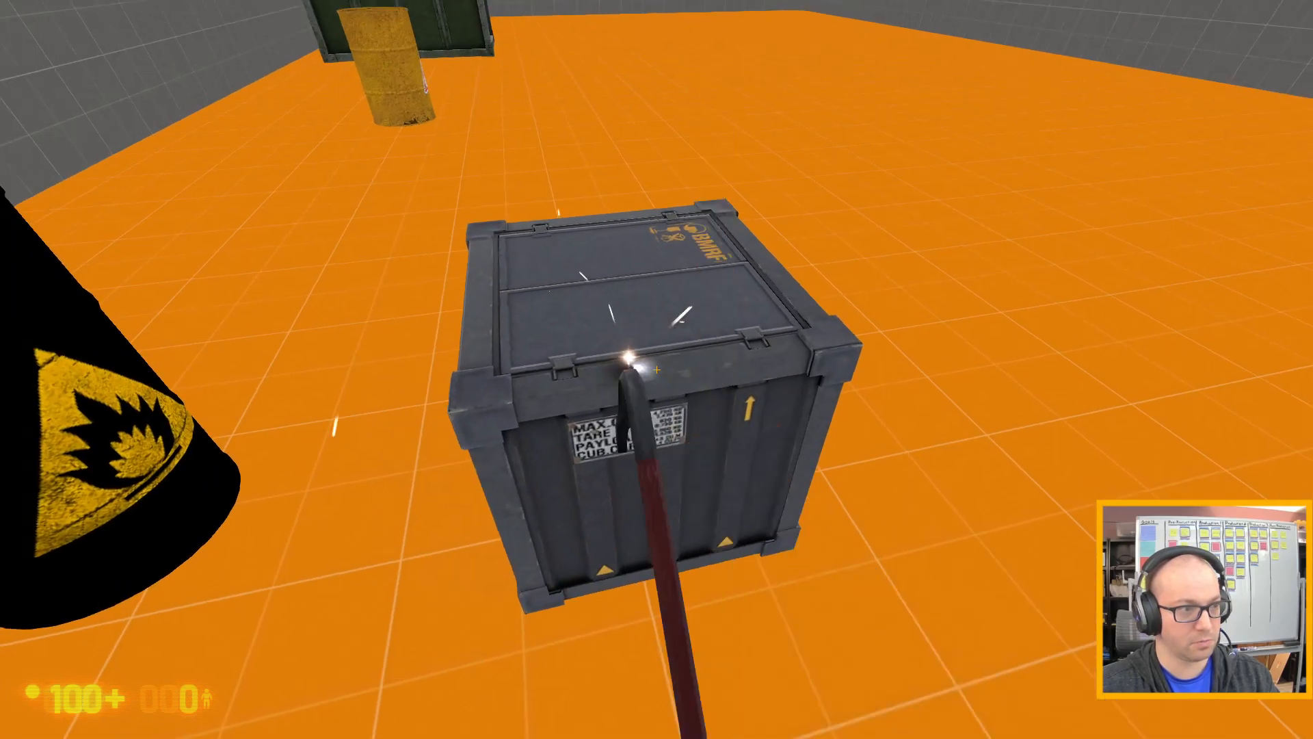
left_click(657, 369)
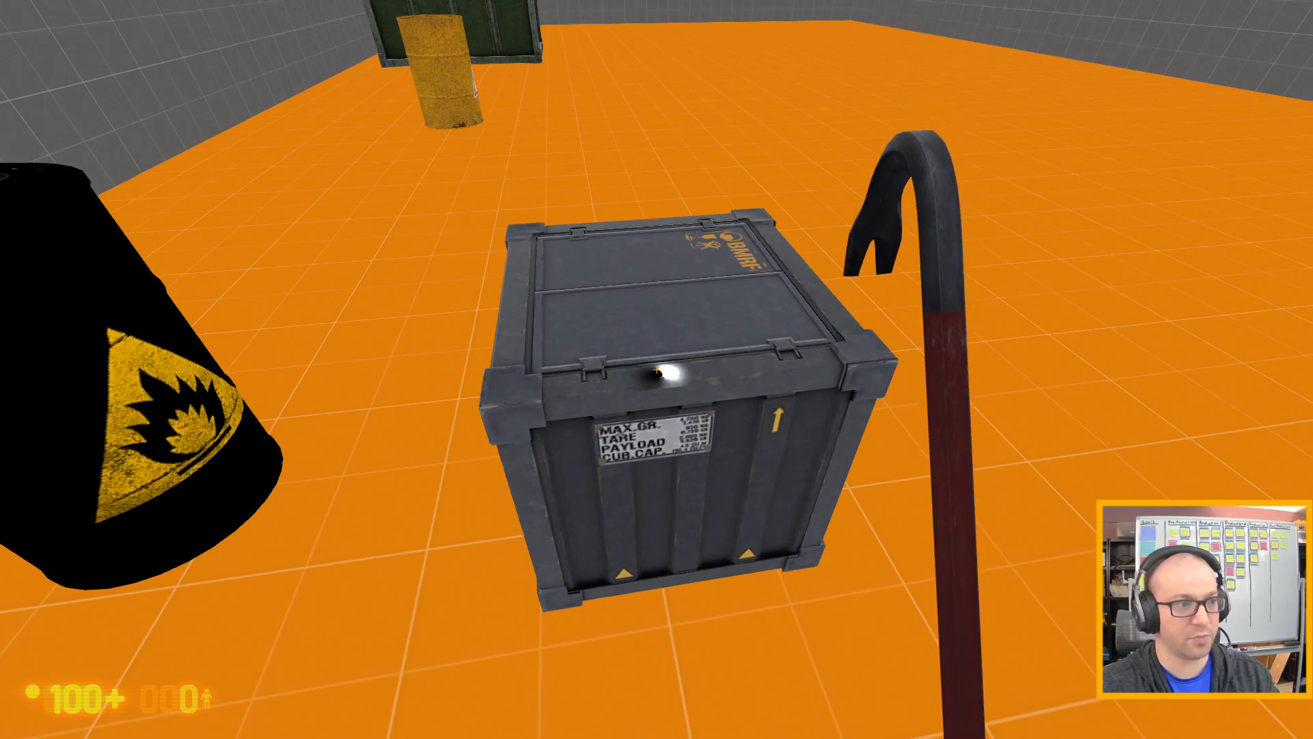
key("e")
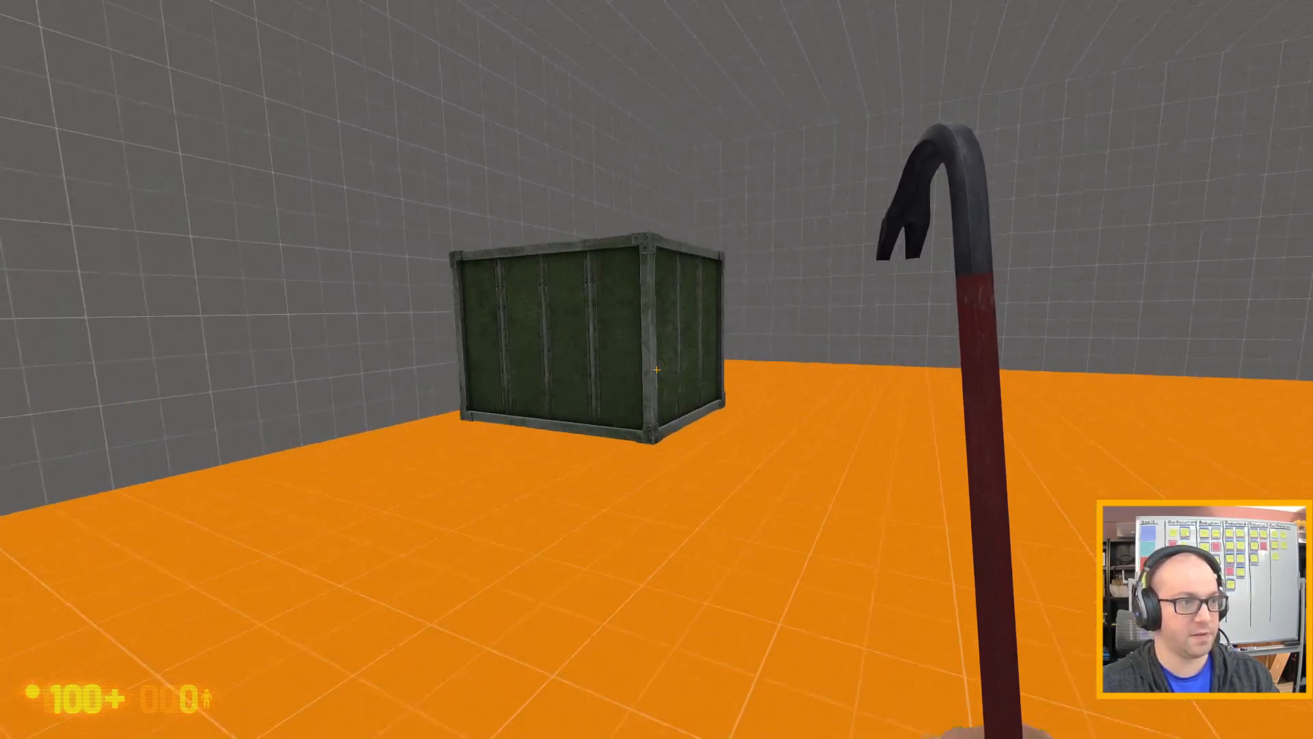
Approach the large green crate and strike it several times with the crowbar to test whether it breaks.
key("w")
key("d")
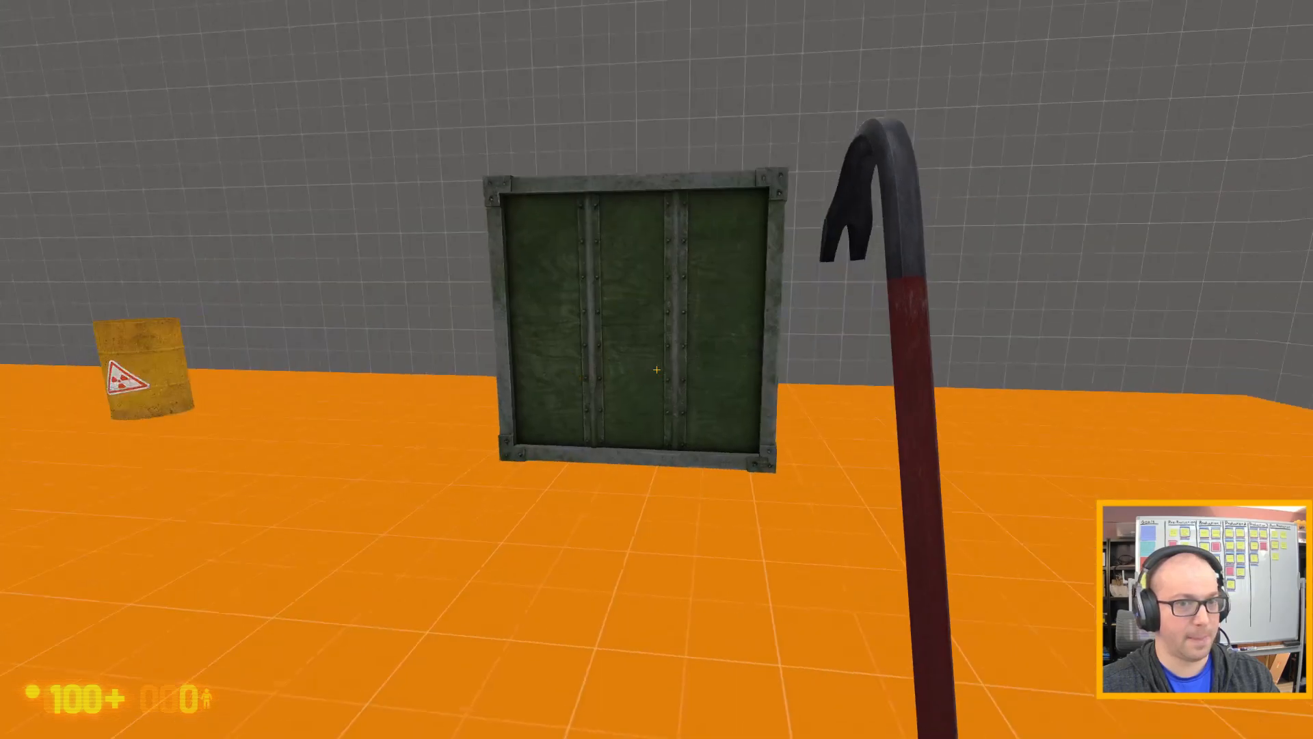
key("w")
key("w")
key("w")
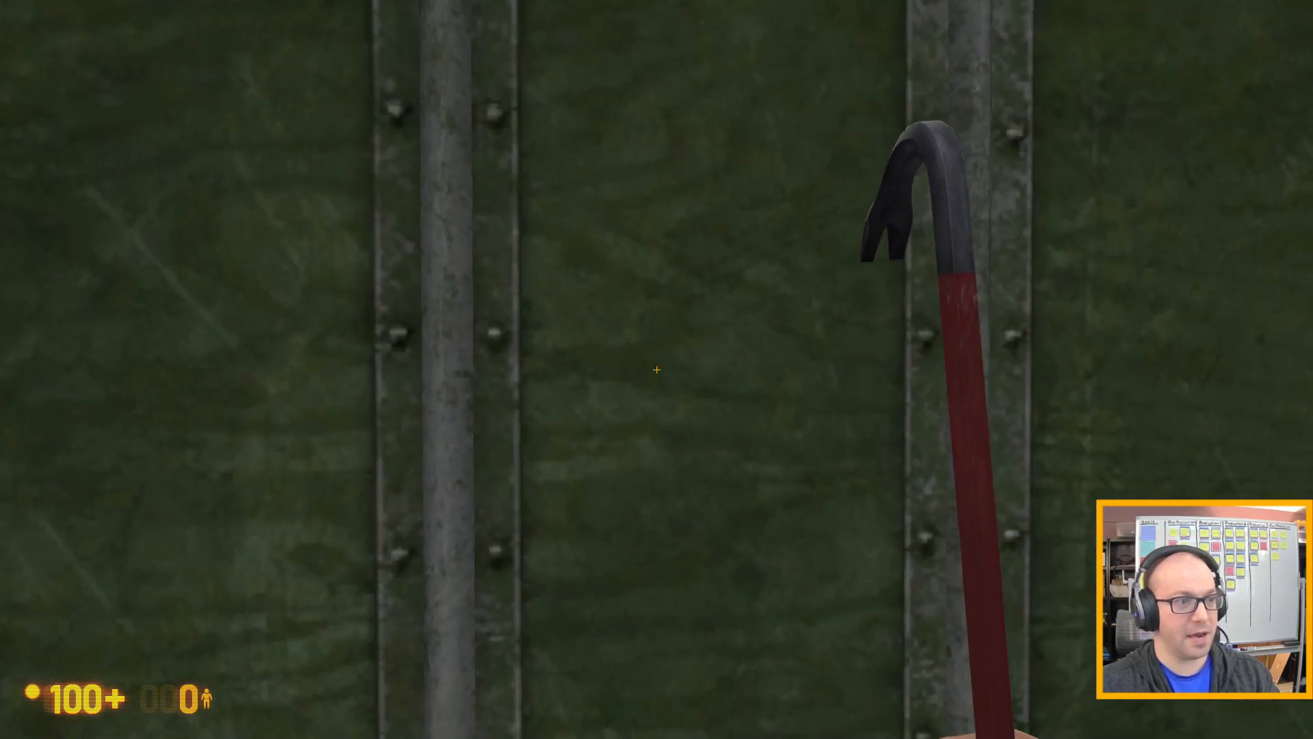
left_click(656, 369)
key("s")
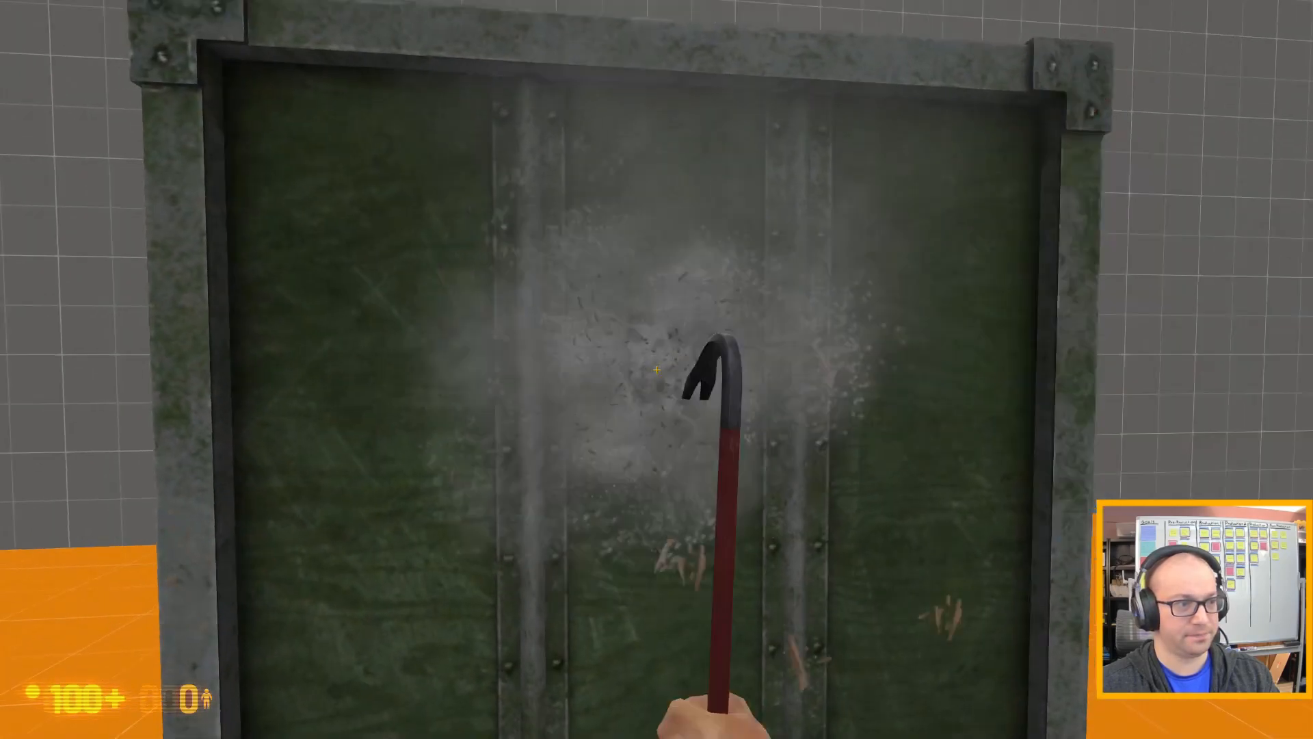
left_click(657, 369)
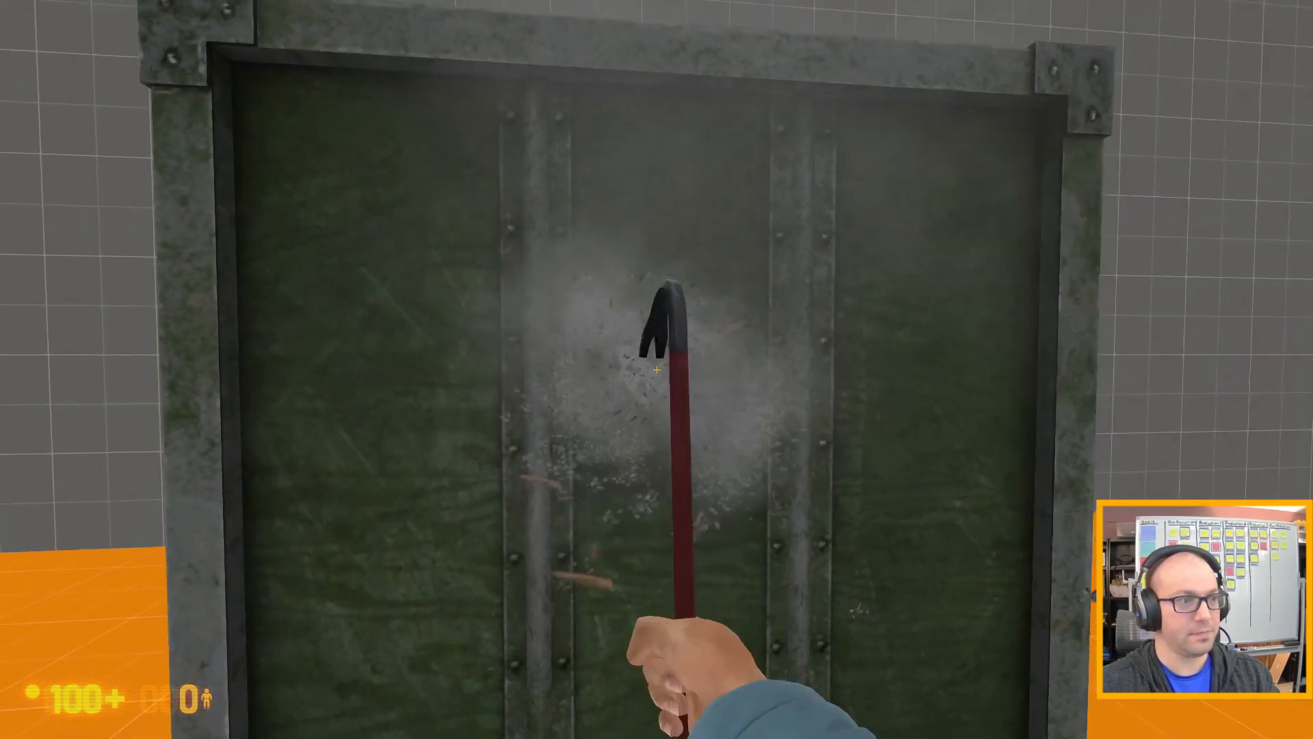
left_click(656, 369)
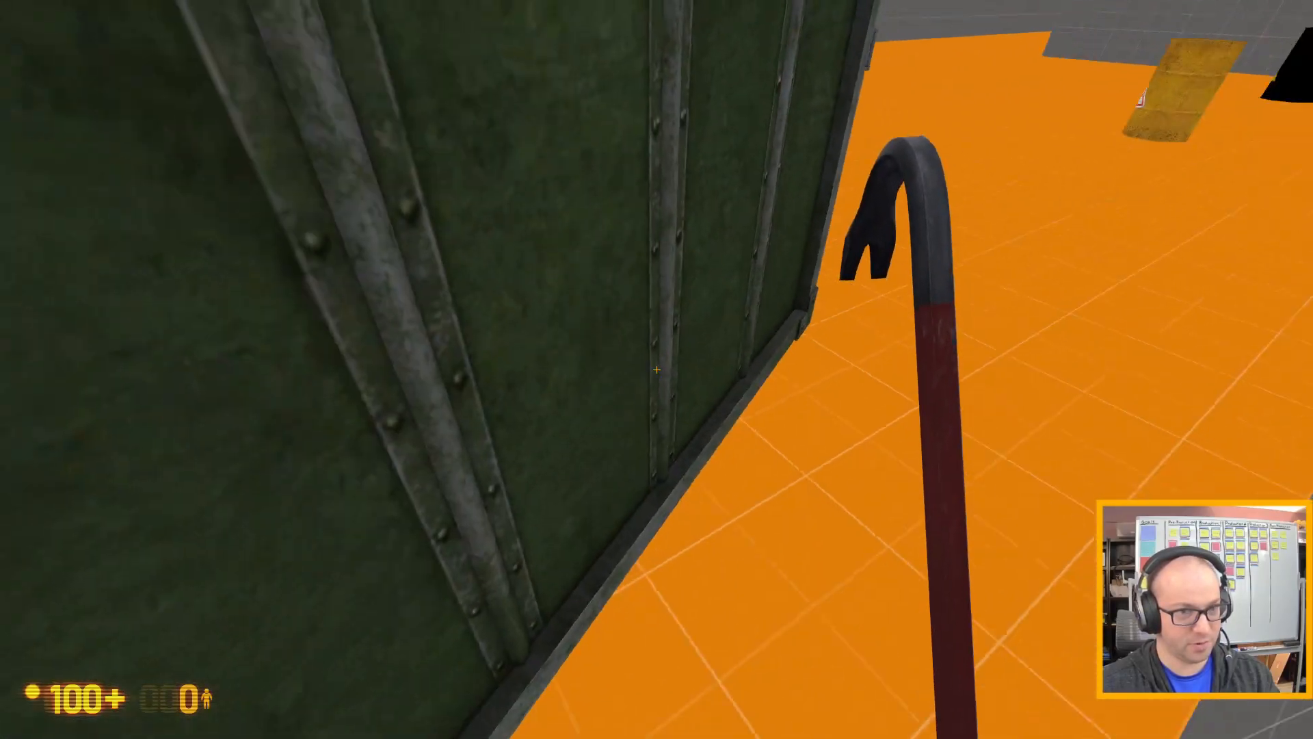
Walk around the large green crate and examine its struck face and its other sides.
key("s")
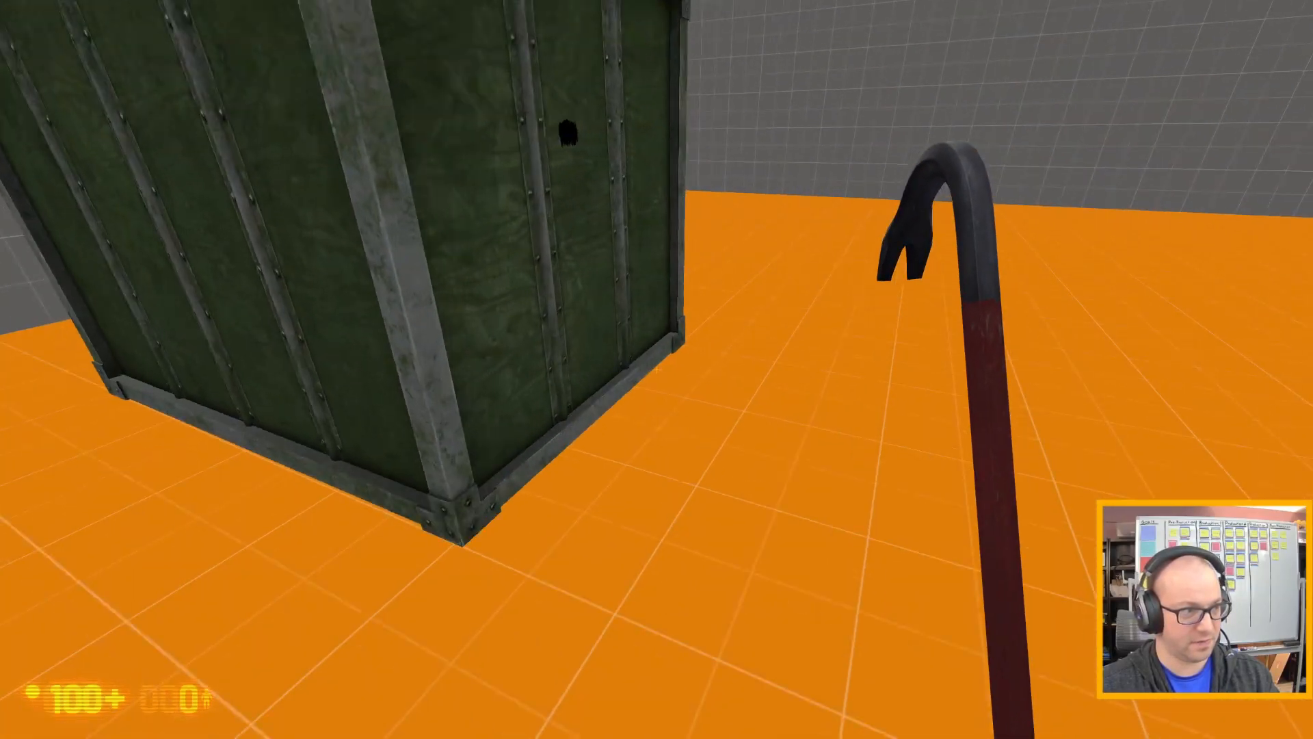
key("s")
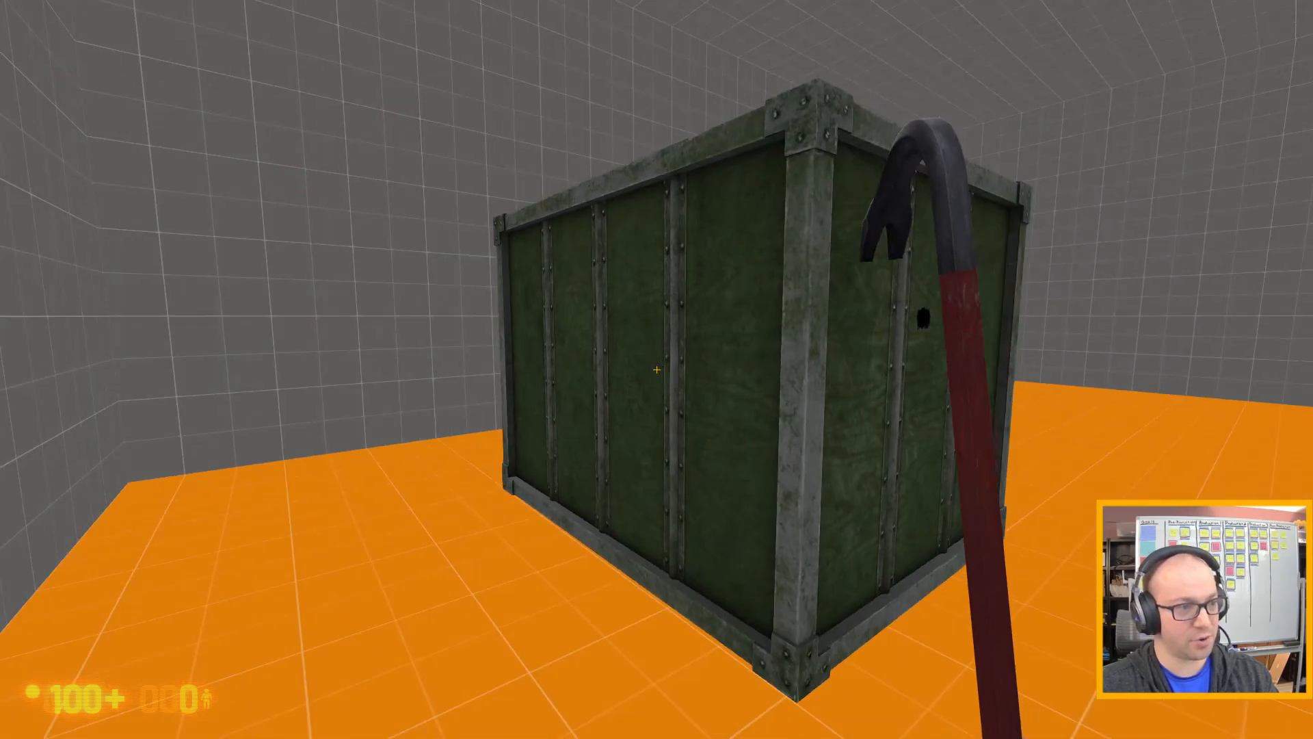
key("a")
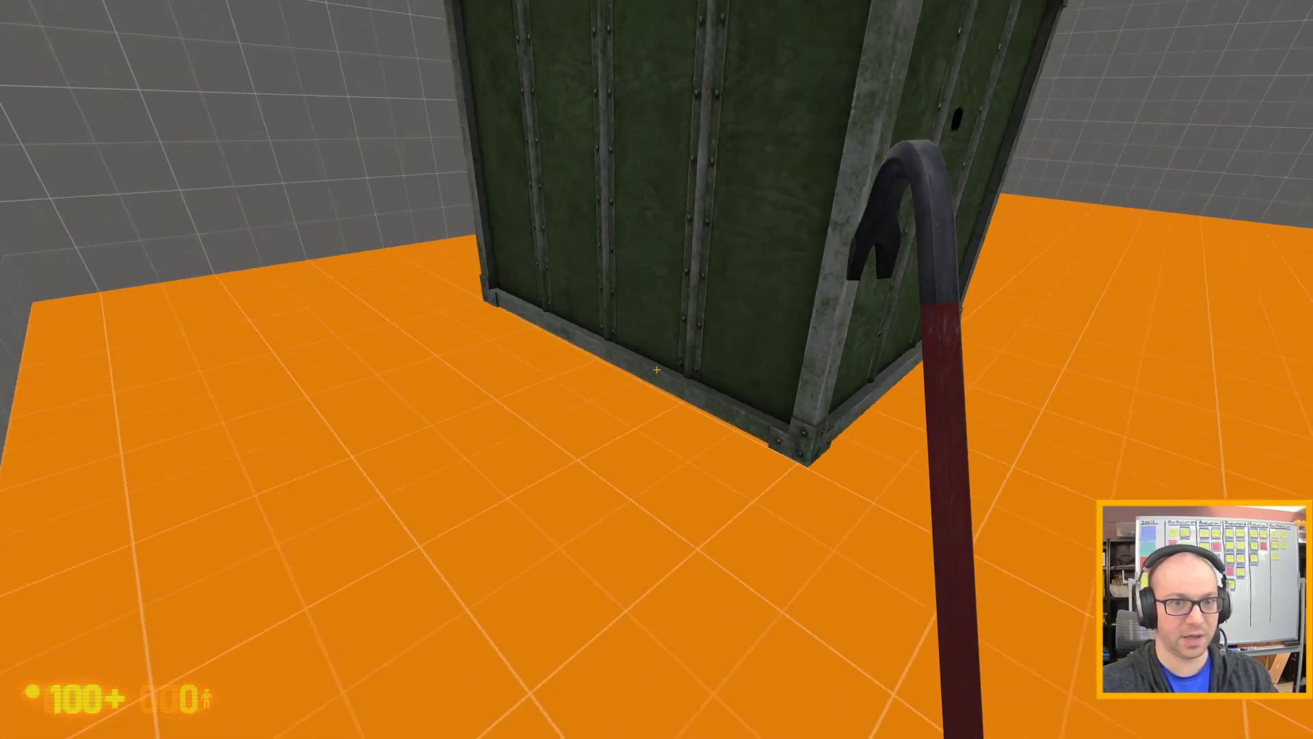
key("s")
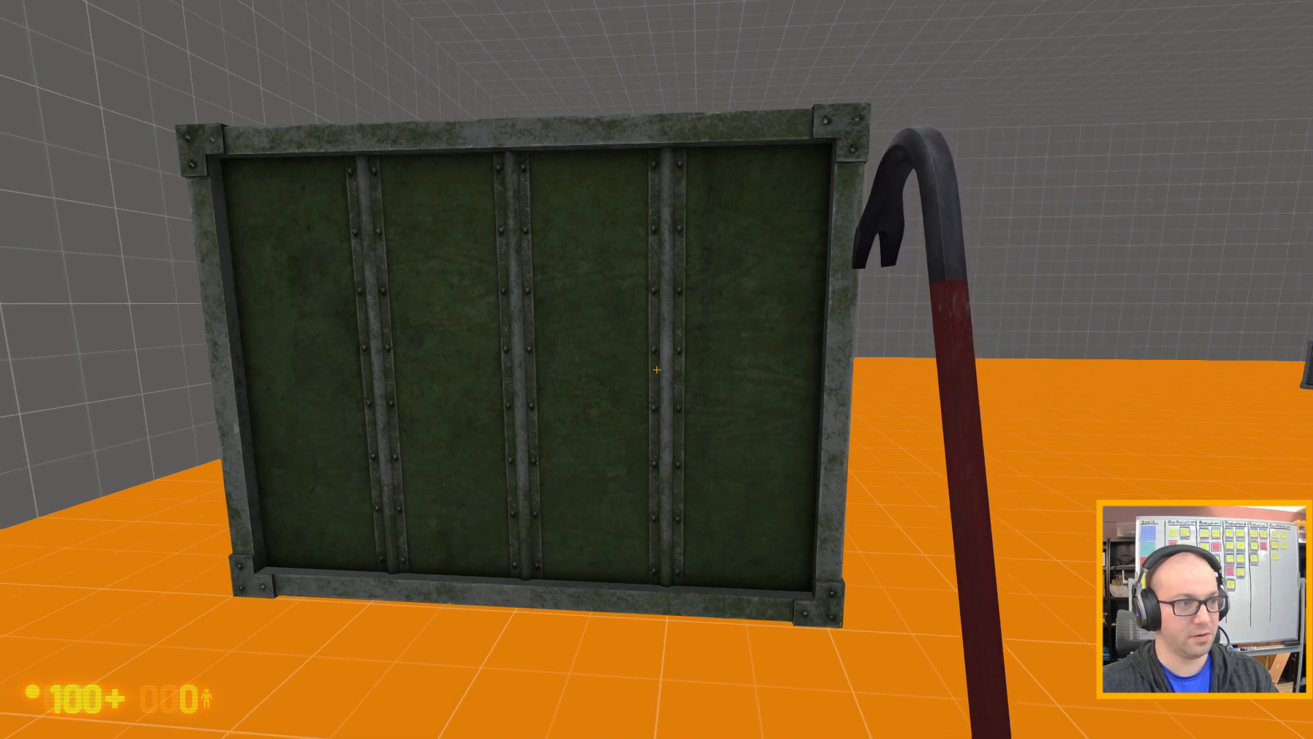
key("d")
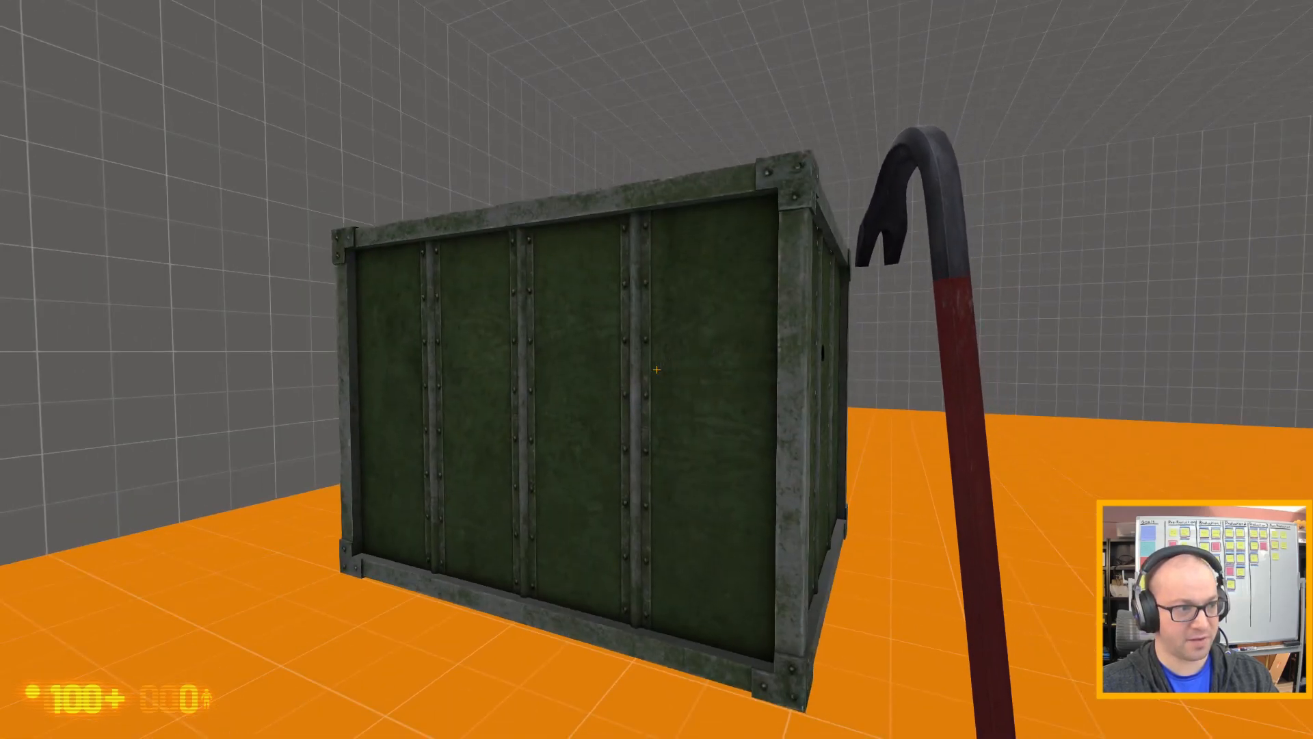
key("d")
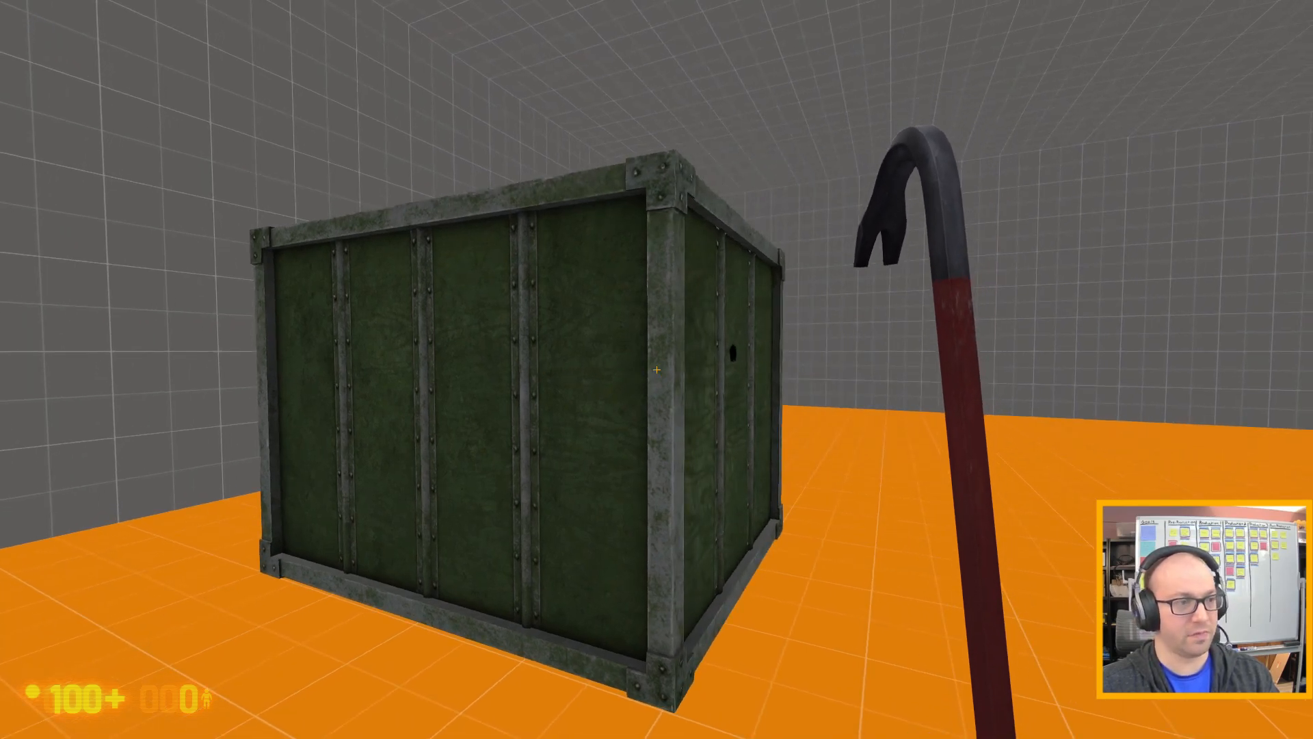
key("d")
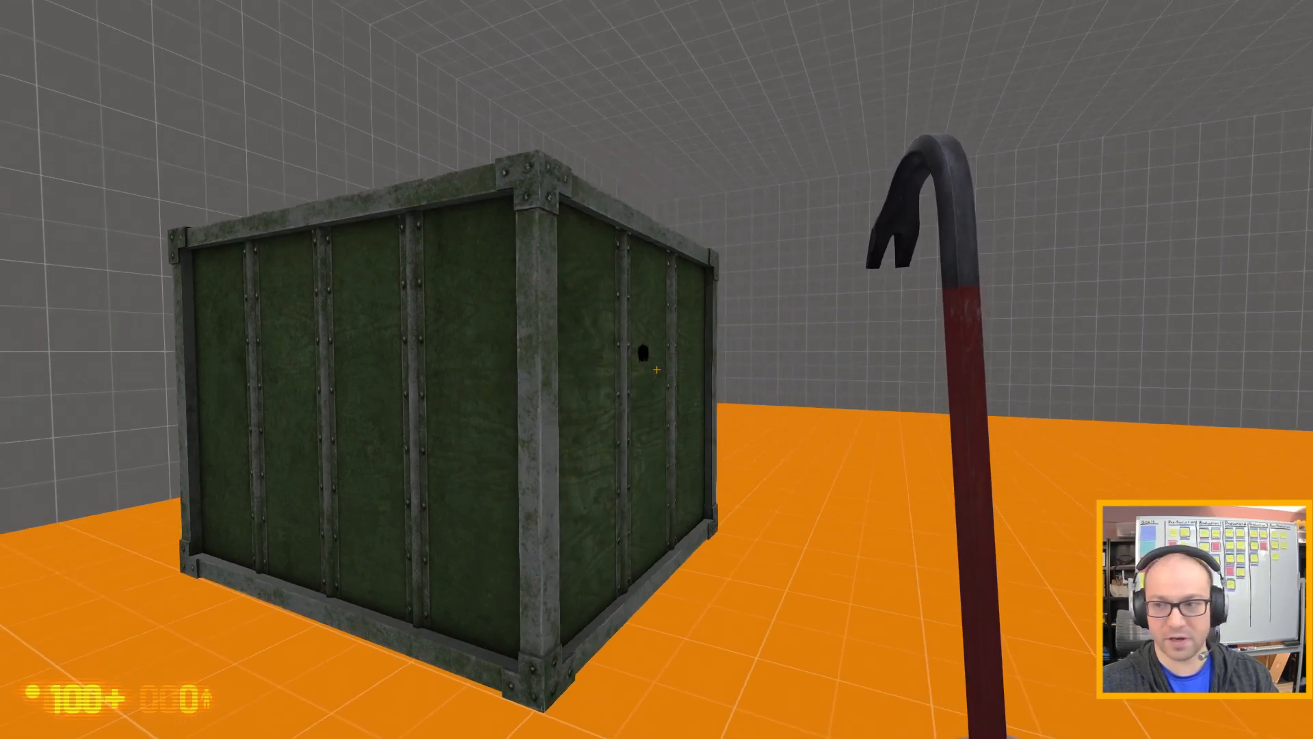
key("d")
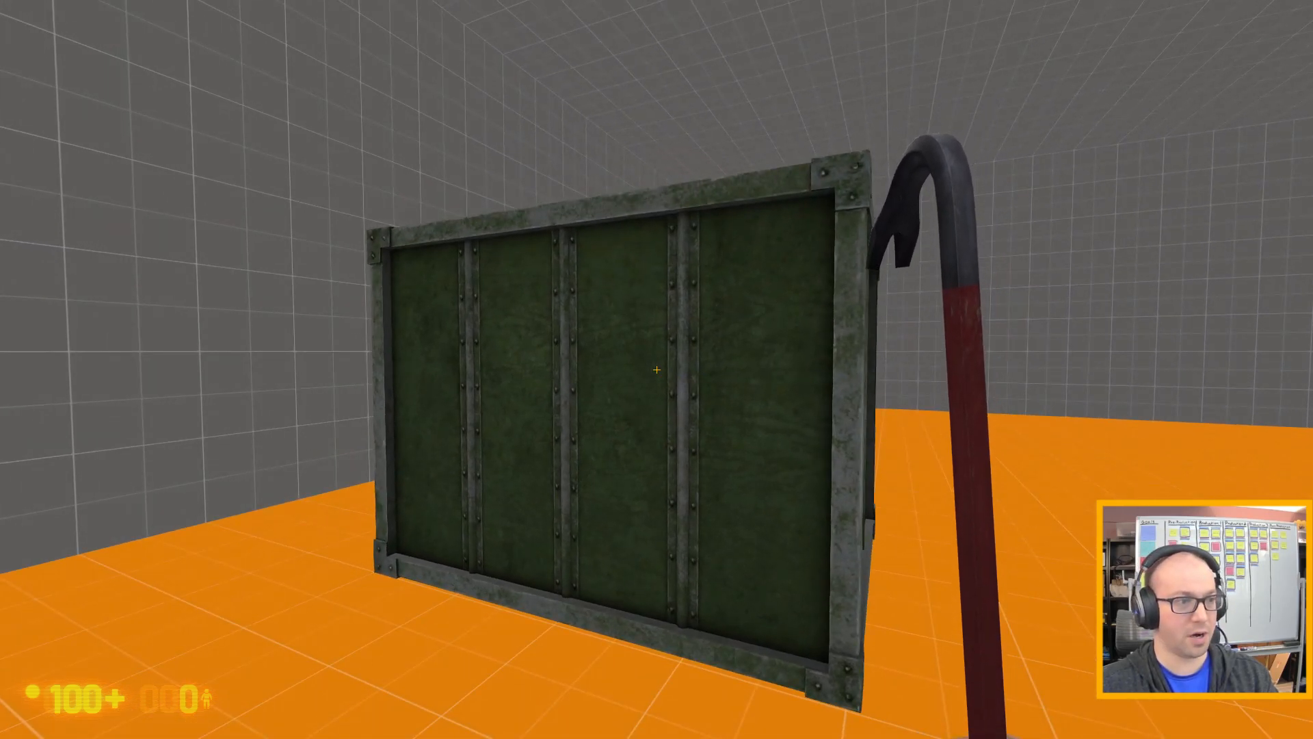
key("d")
key("w")
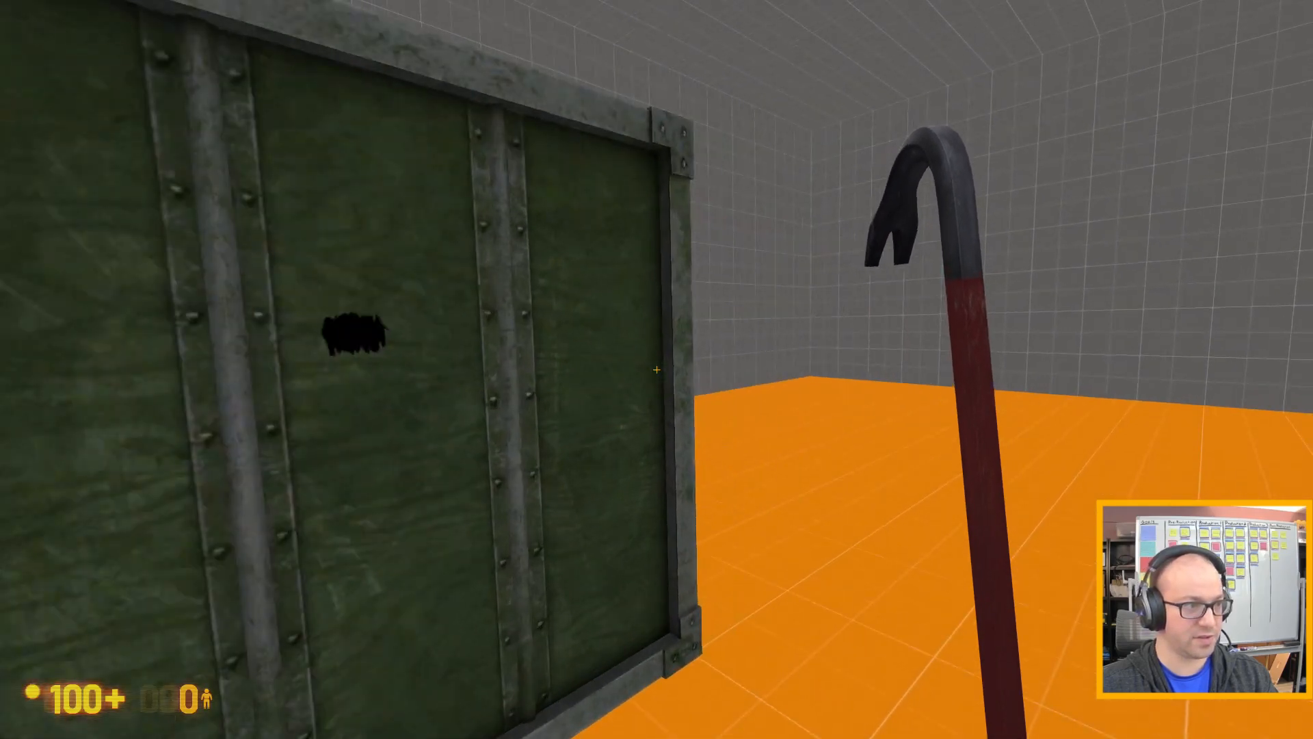
key("d")
key("s")
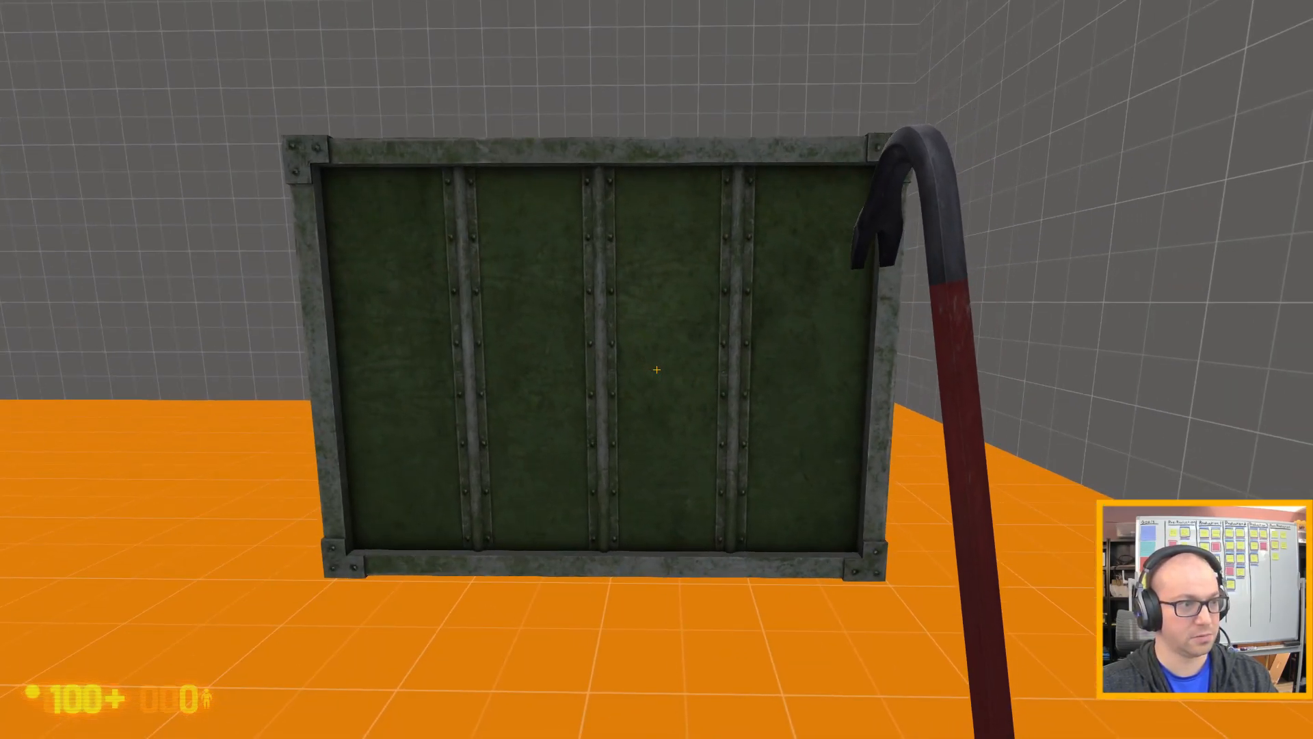
Quit the playtest with the console command quit and continue past the failed launch command in Hammer.
key("grave")
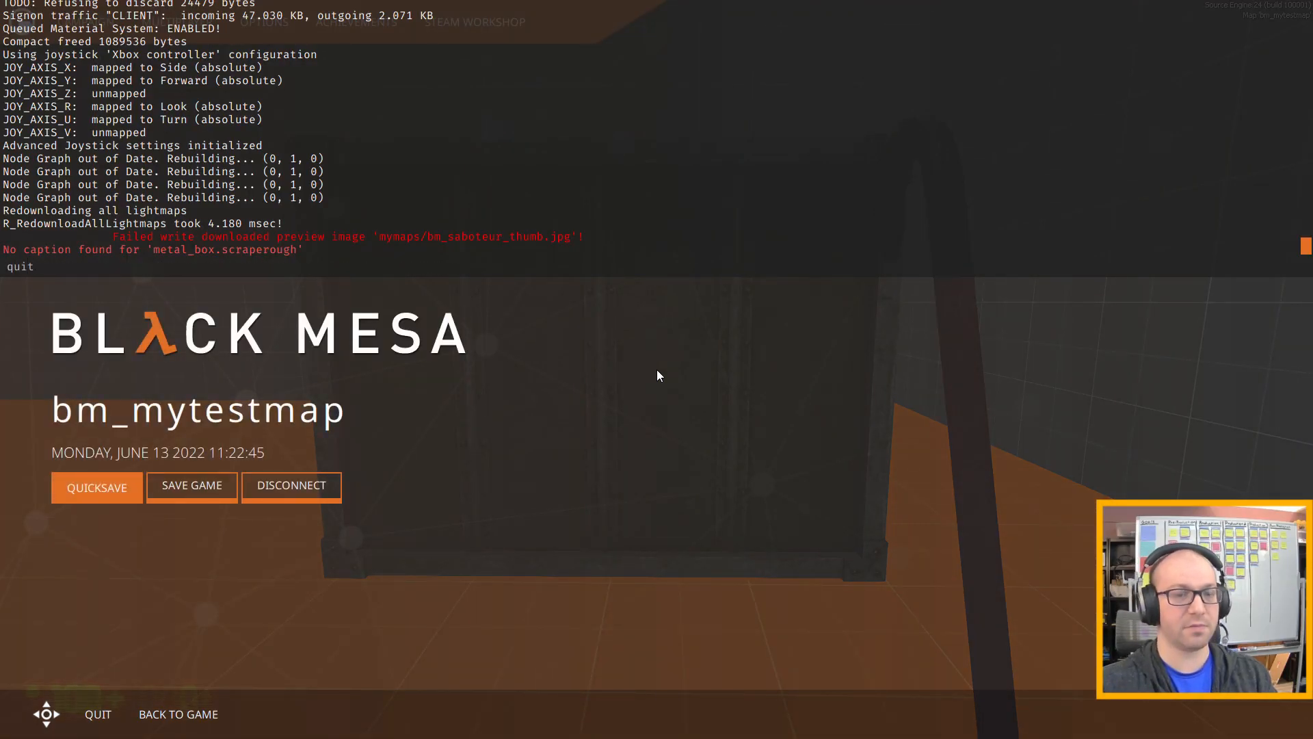
type("quit")
key("Return")
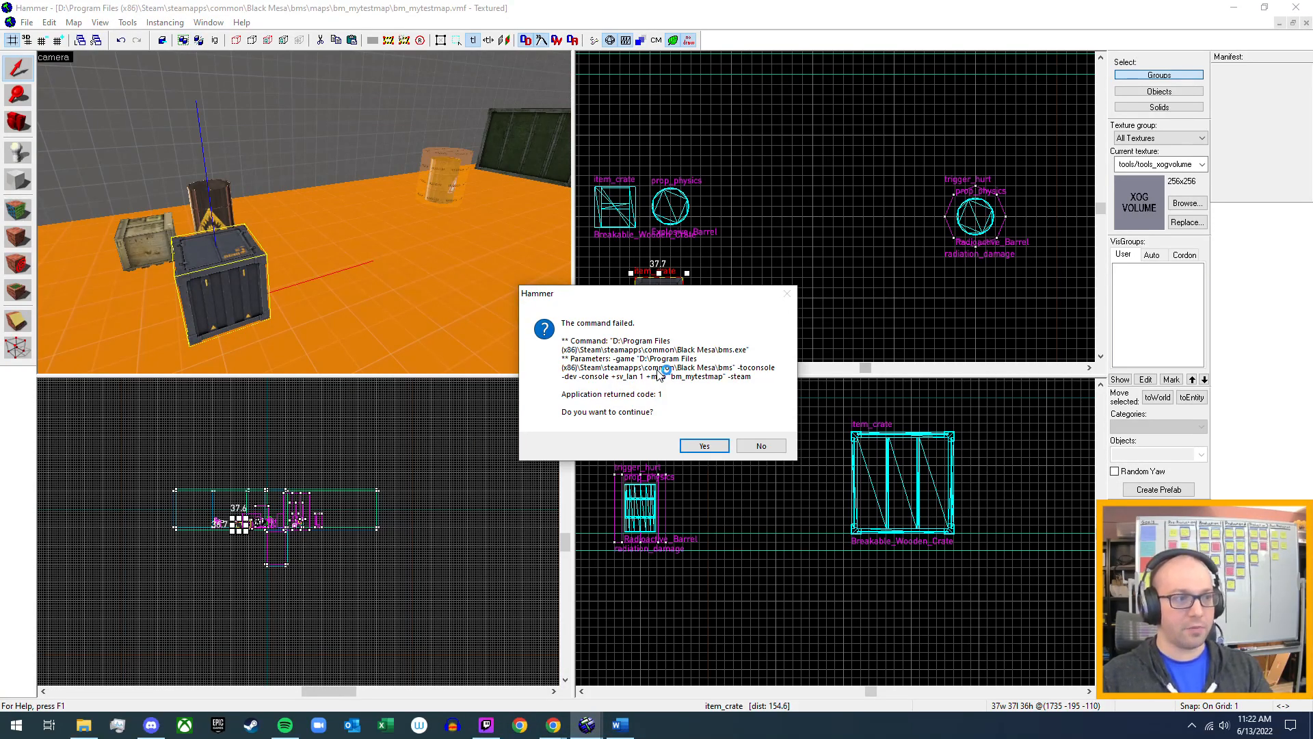
left_click(707, 446)
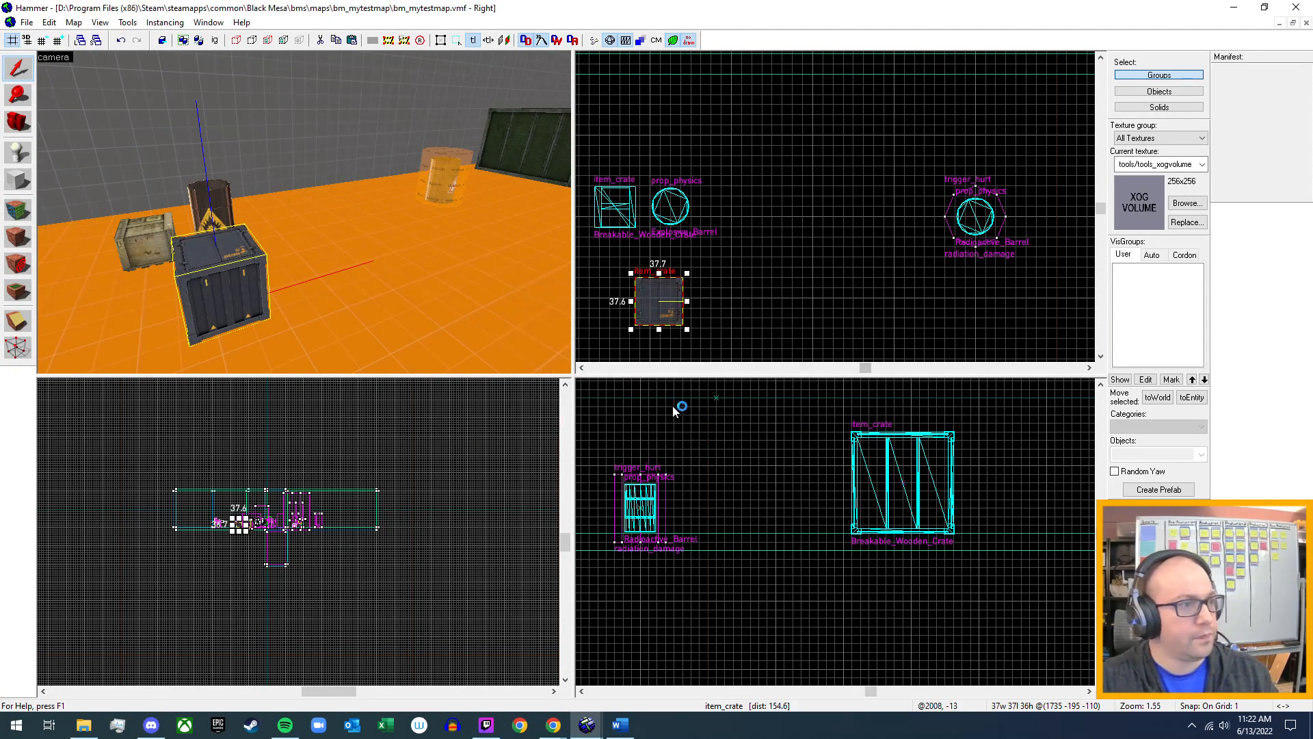
Change the large green crate's class from item_crate to prop_static and apply it.
key("z")
key("w")
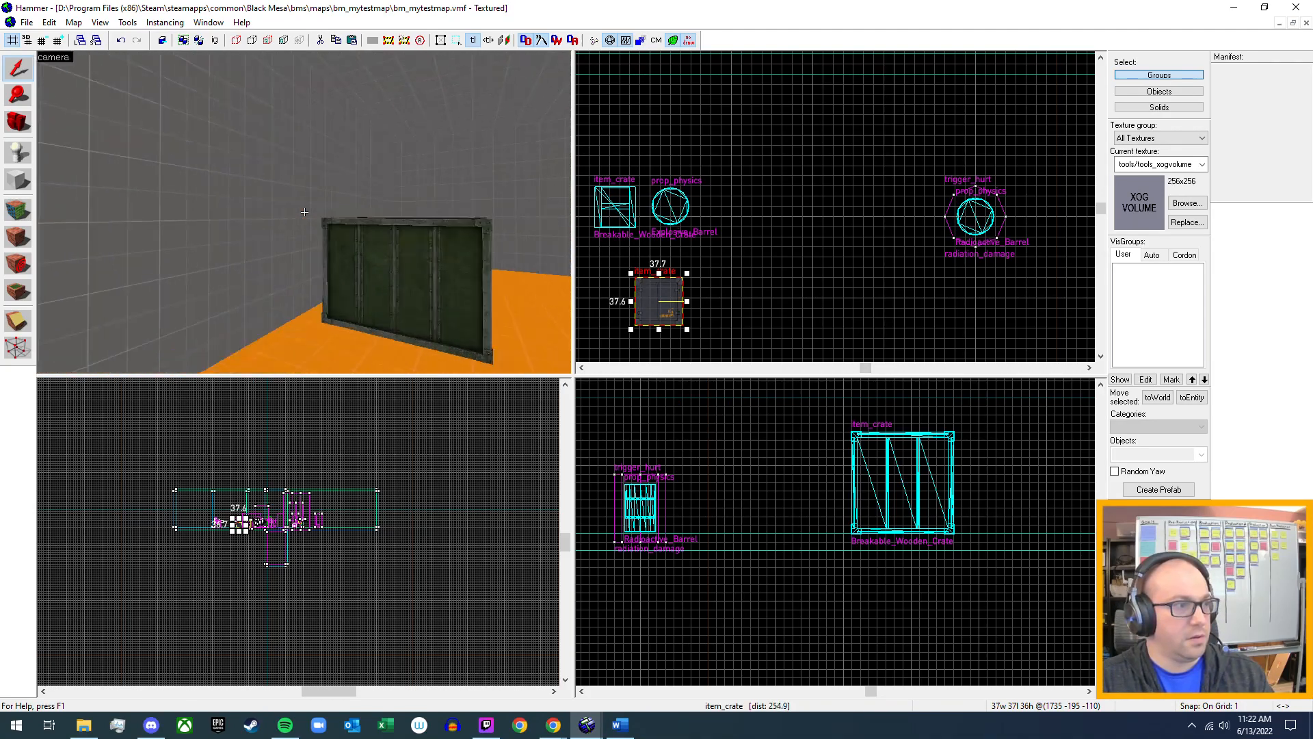
key("d")
key("s")
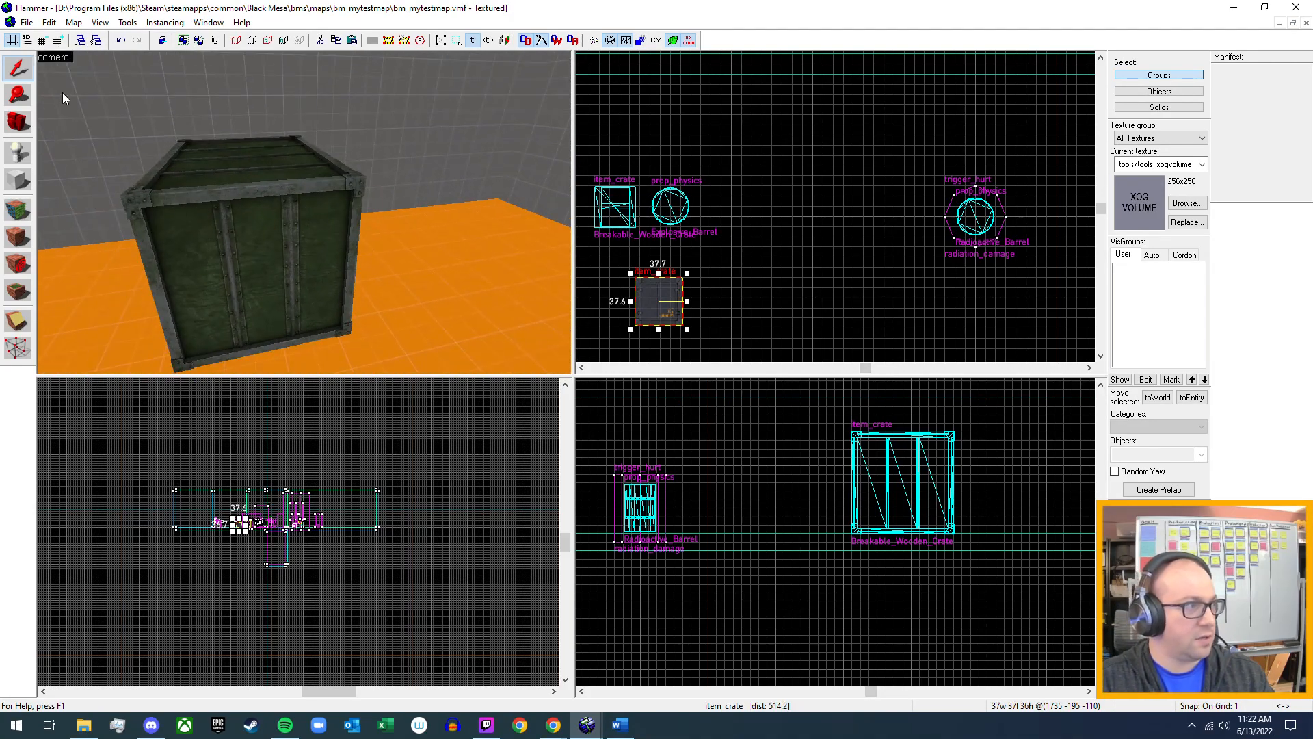
left_click(239, 208)
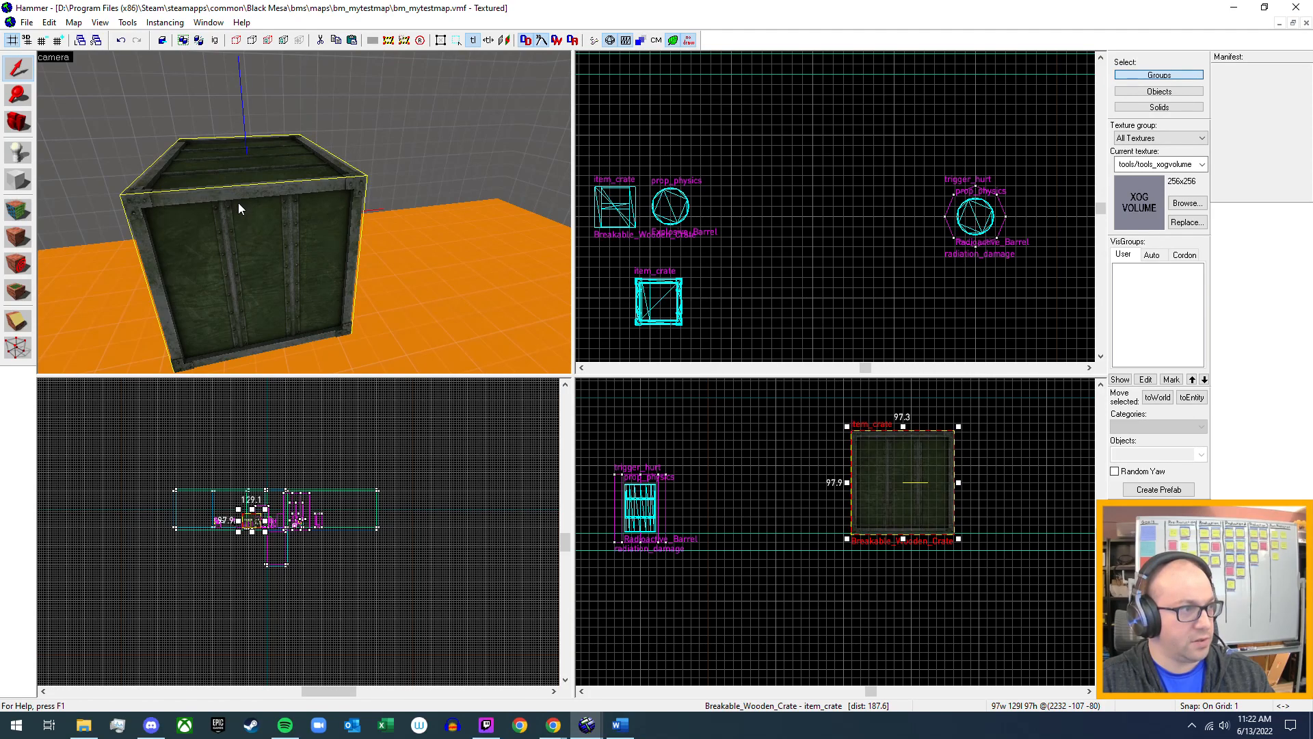
key("alt+Return")
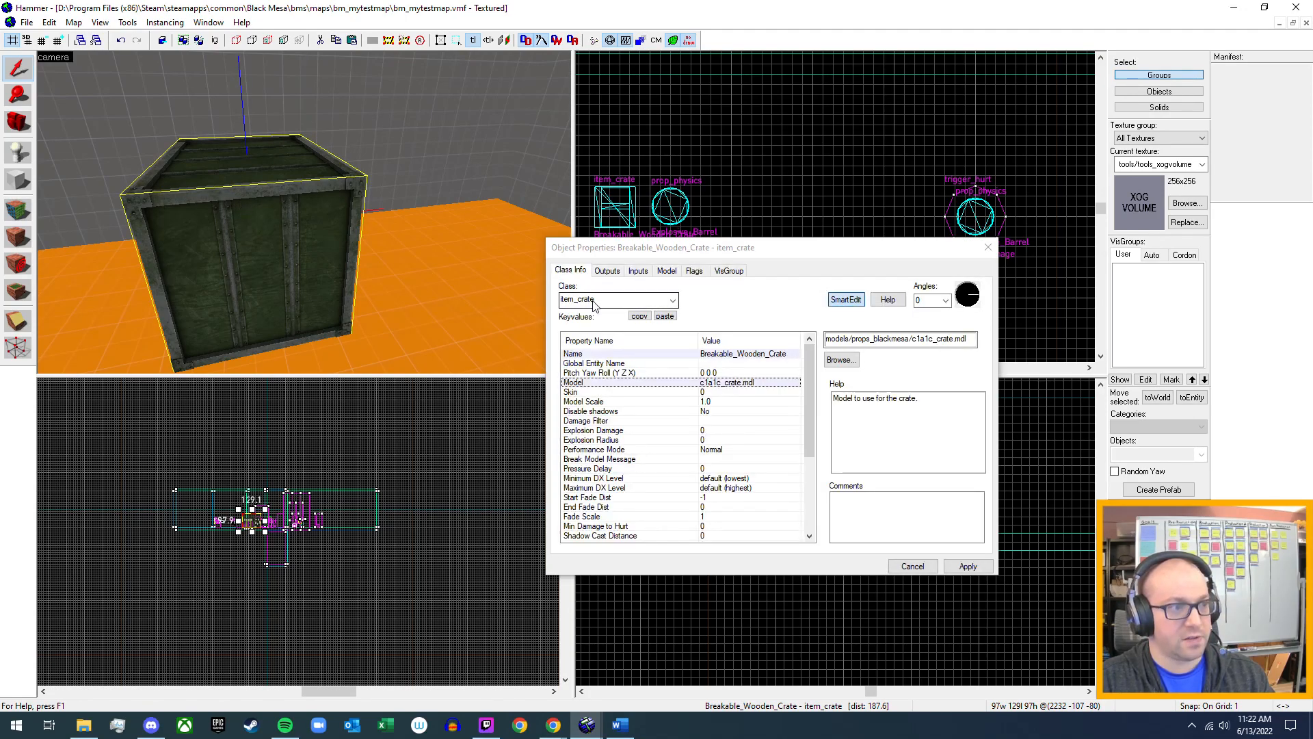
left_click(674, 301)
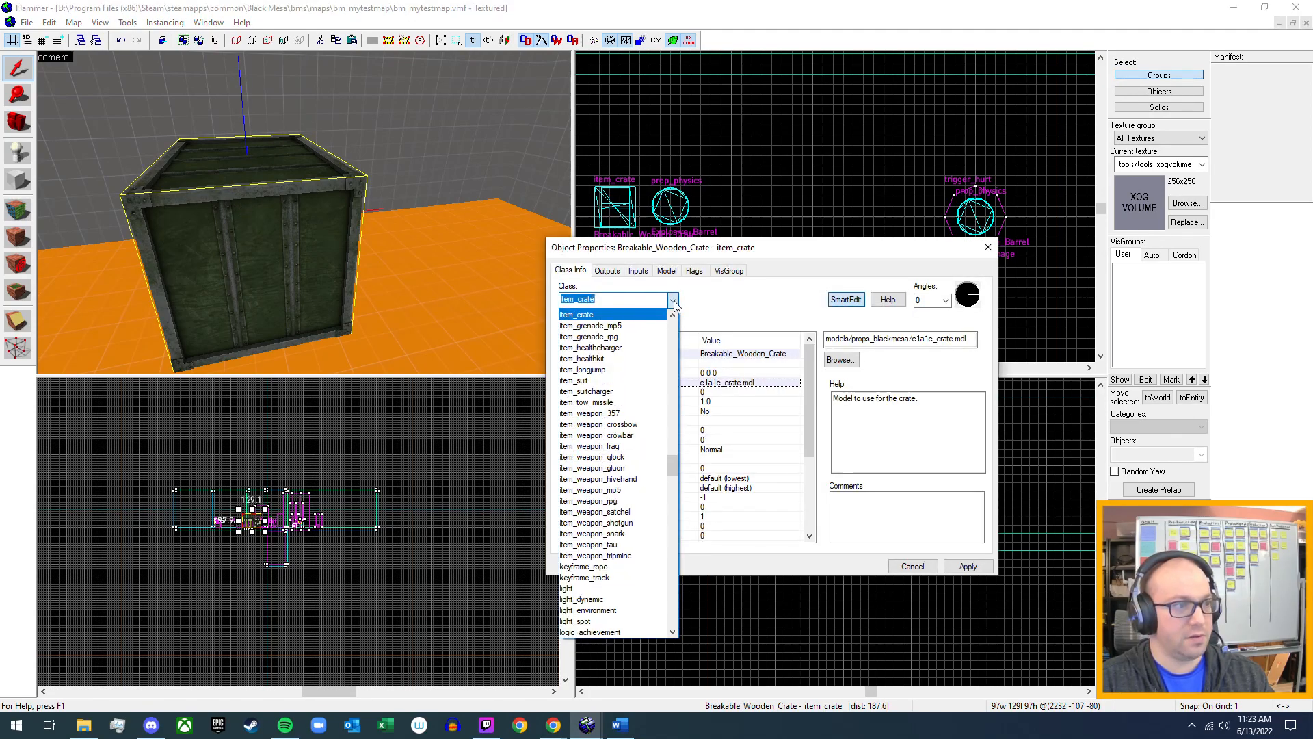
type("p")
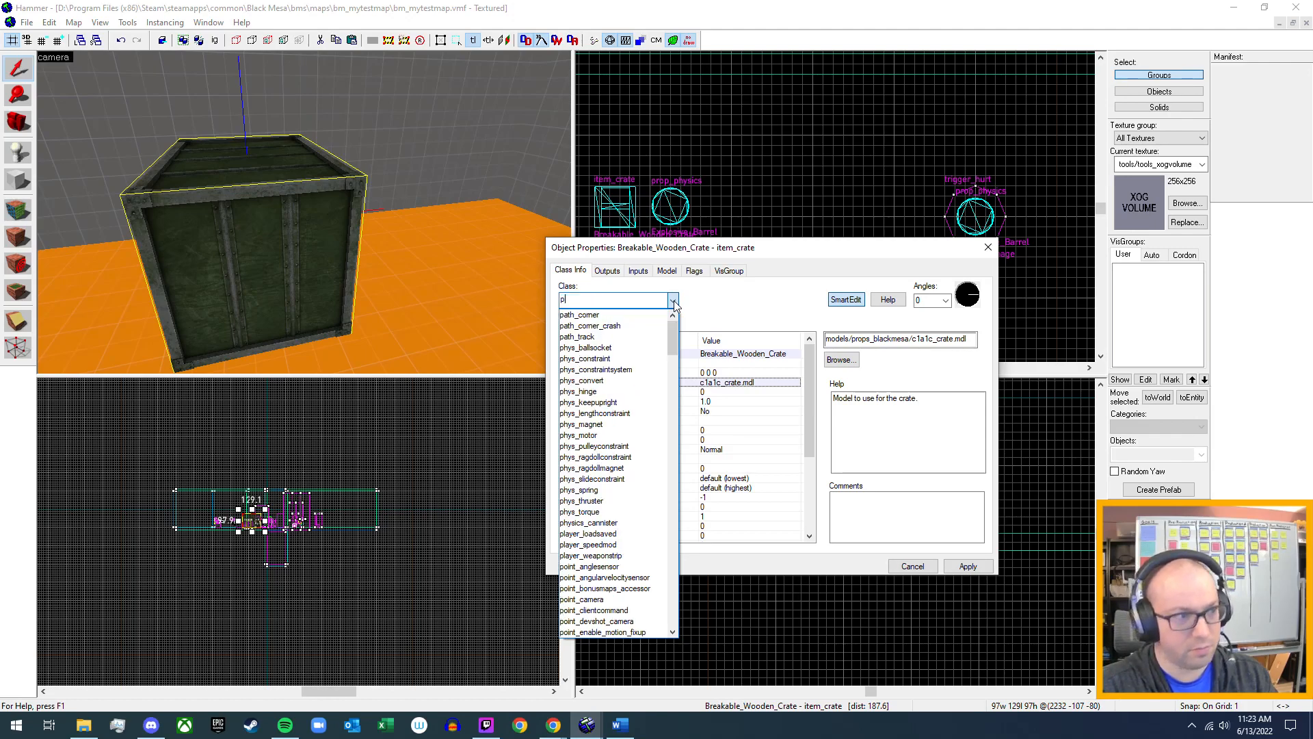
type("rop_")
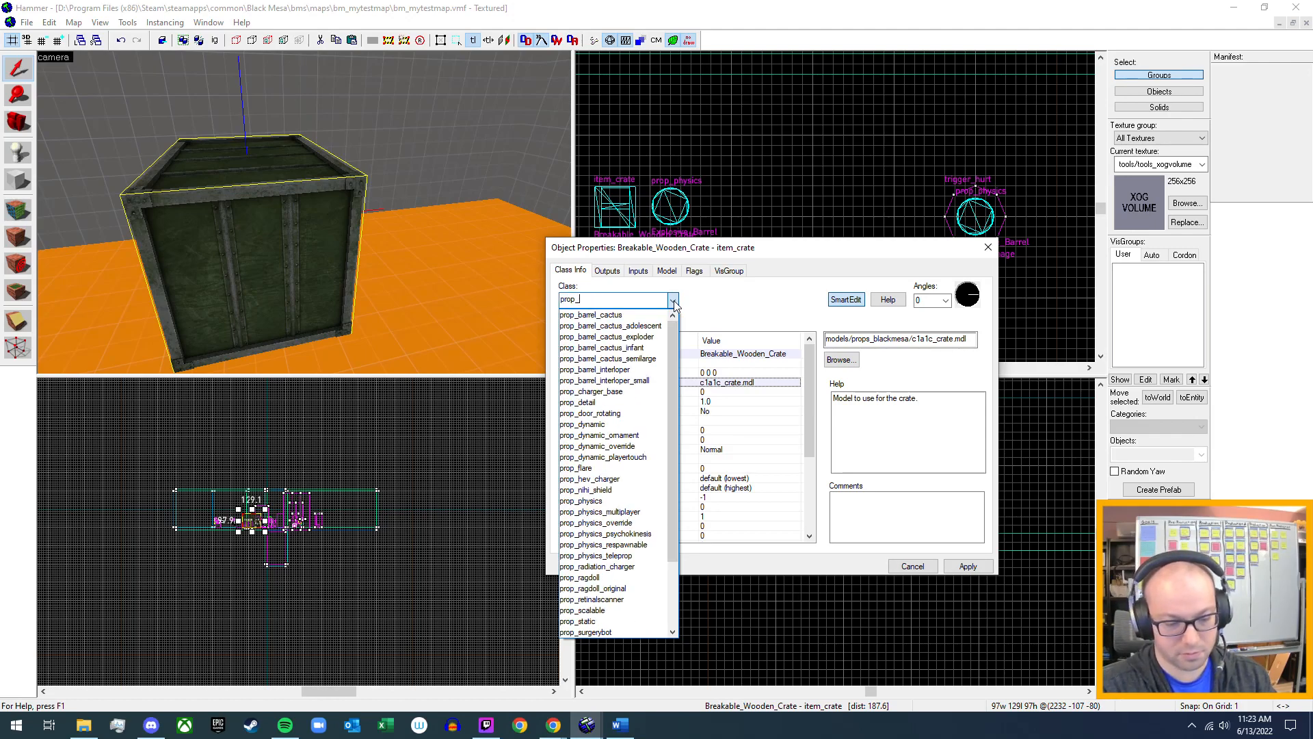
type("sta")
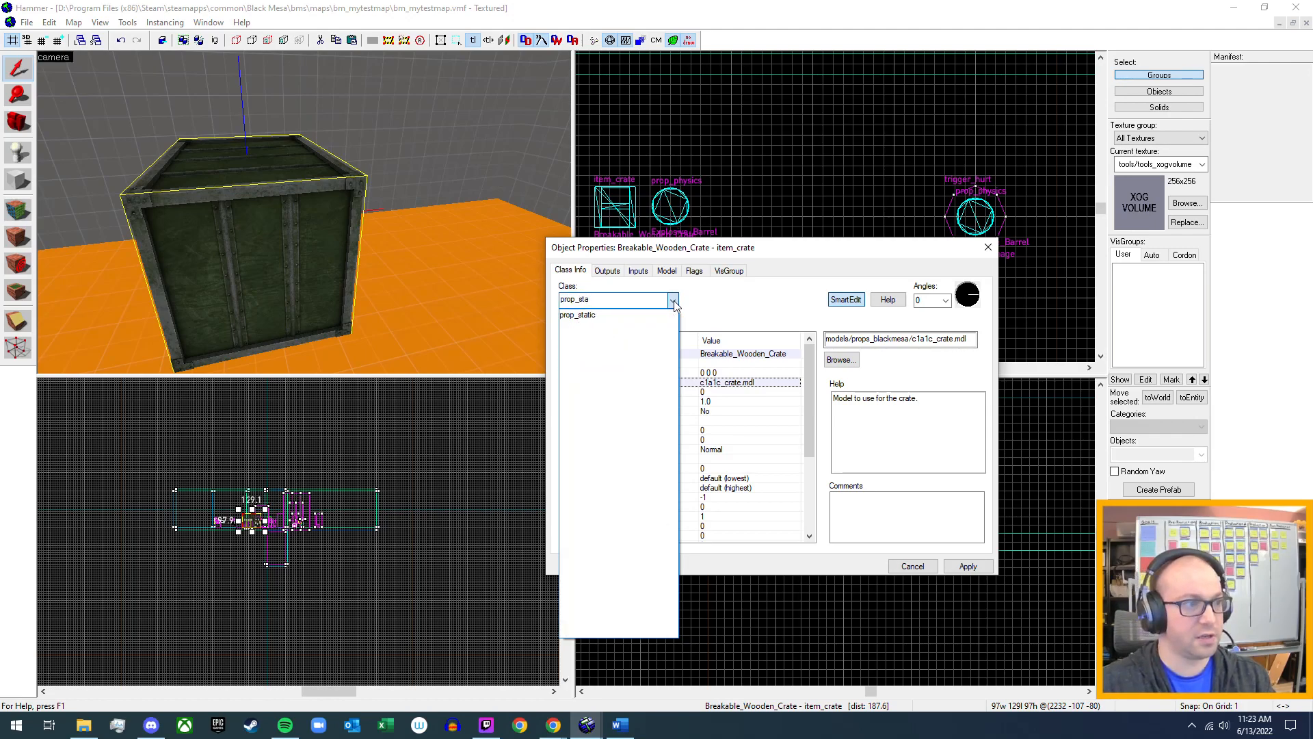
left_click(616, 318)
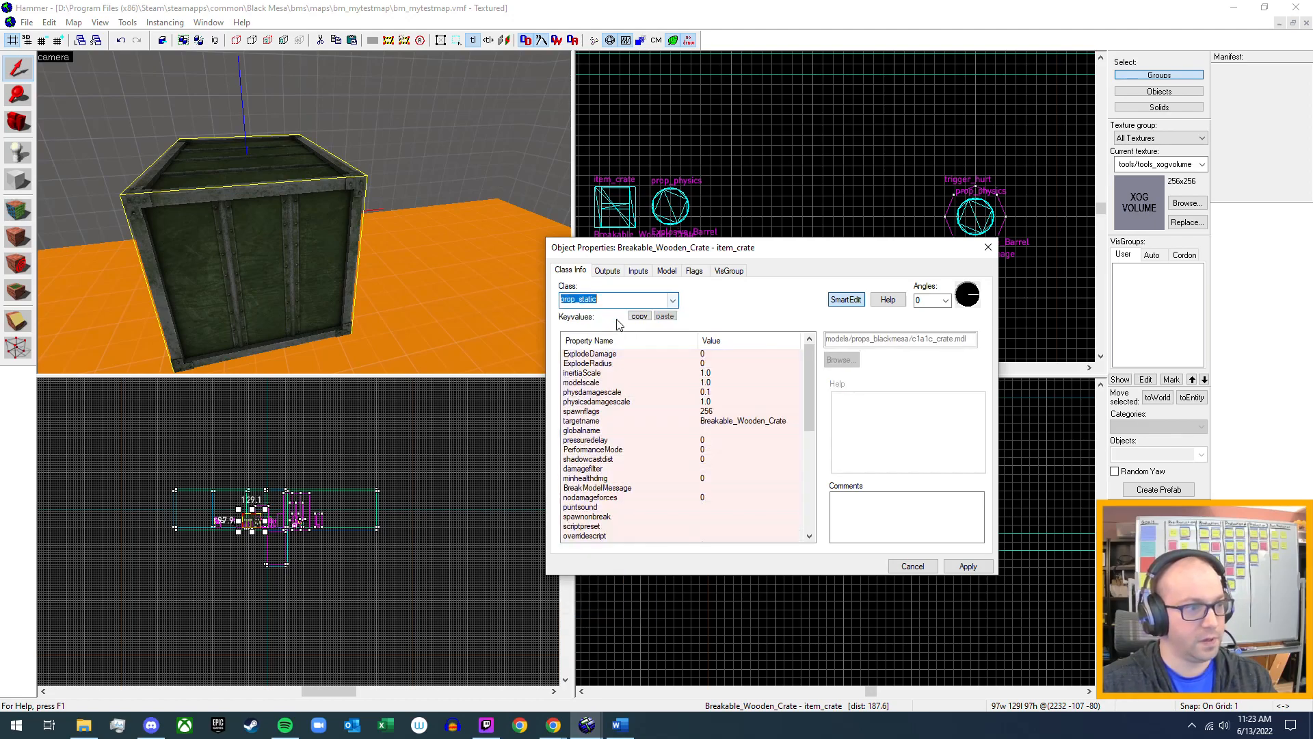
left_click(968, 566)
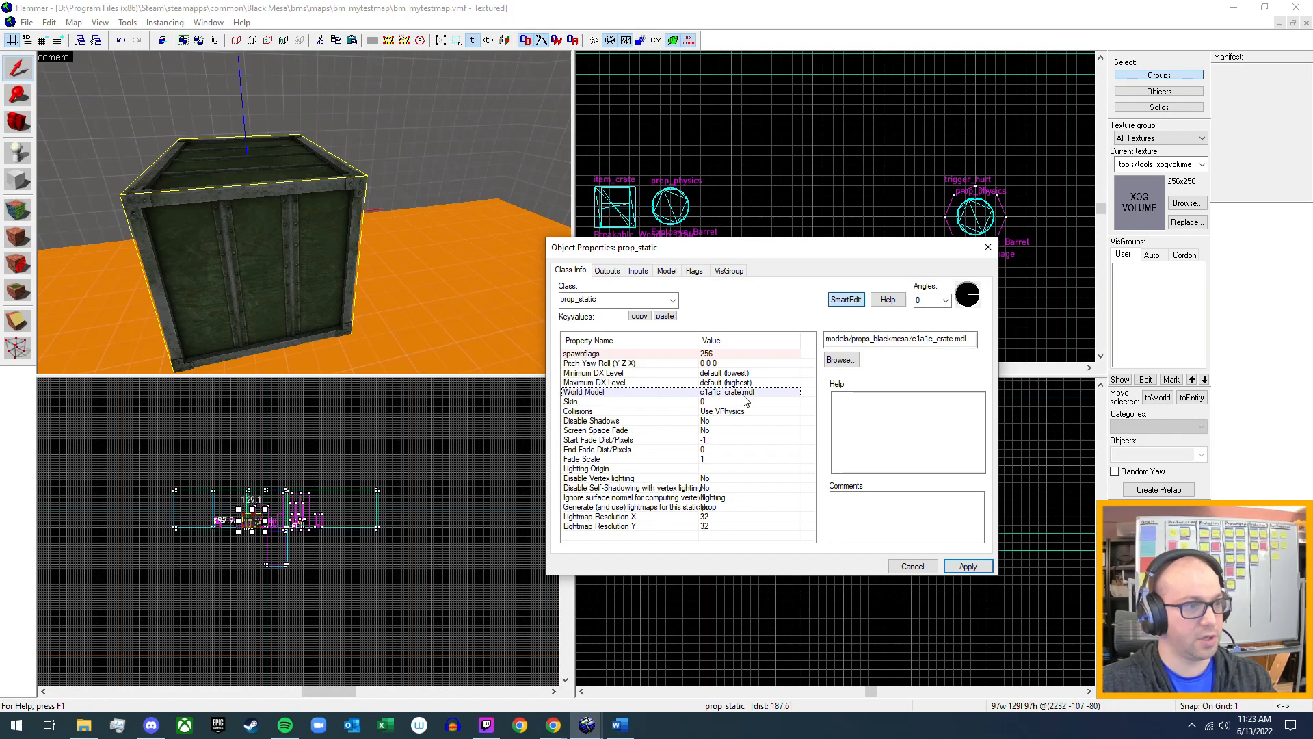
Check the supported prop types of the model c1a1c_crate.mdl in the Model Browser and close the crate's properties.
left_click(841, 359)
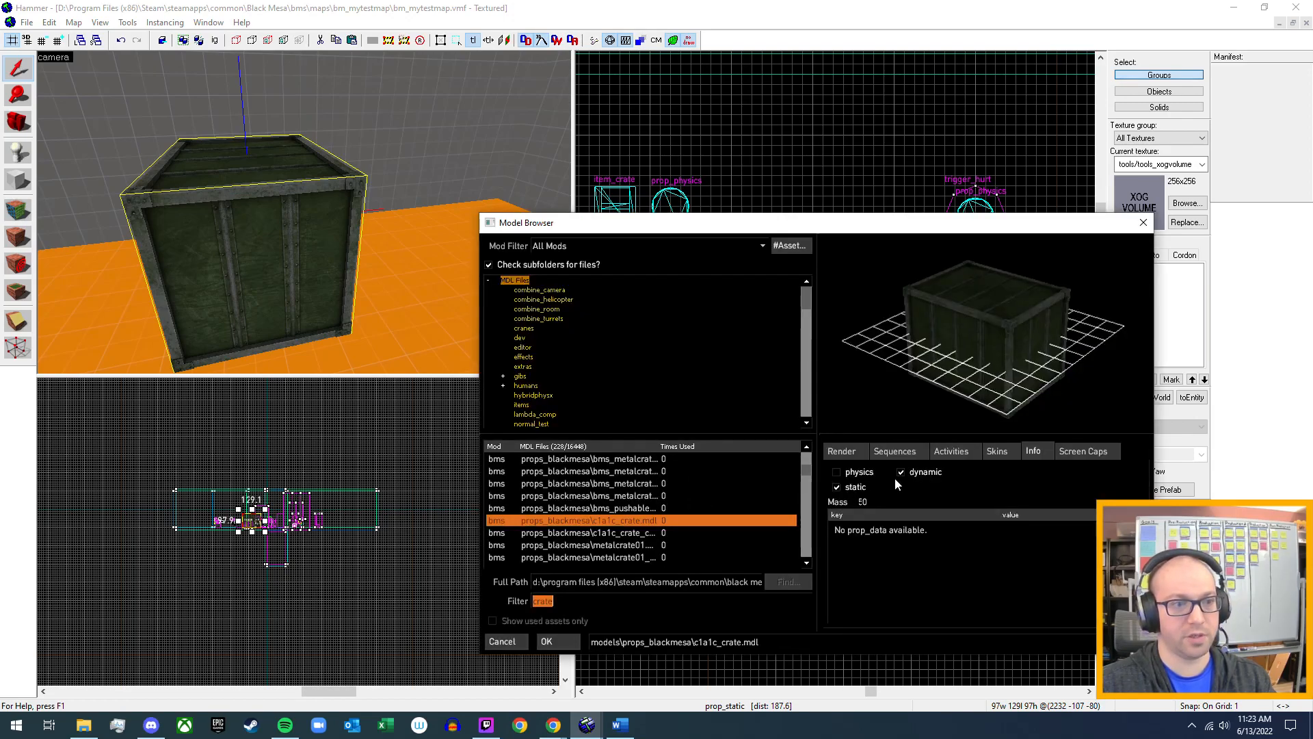
left_click(1139, 224)
left_click(988, 247)
scroll(305, 212, "down", 3)
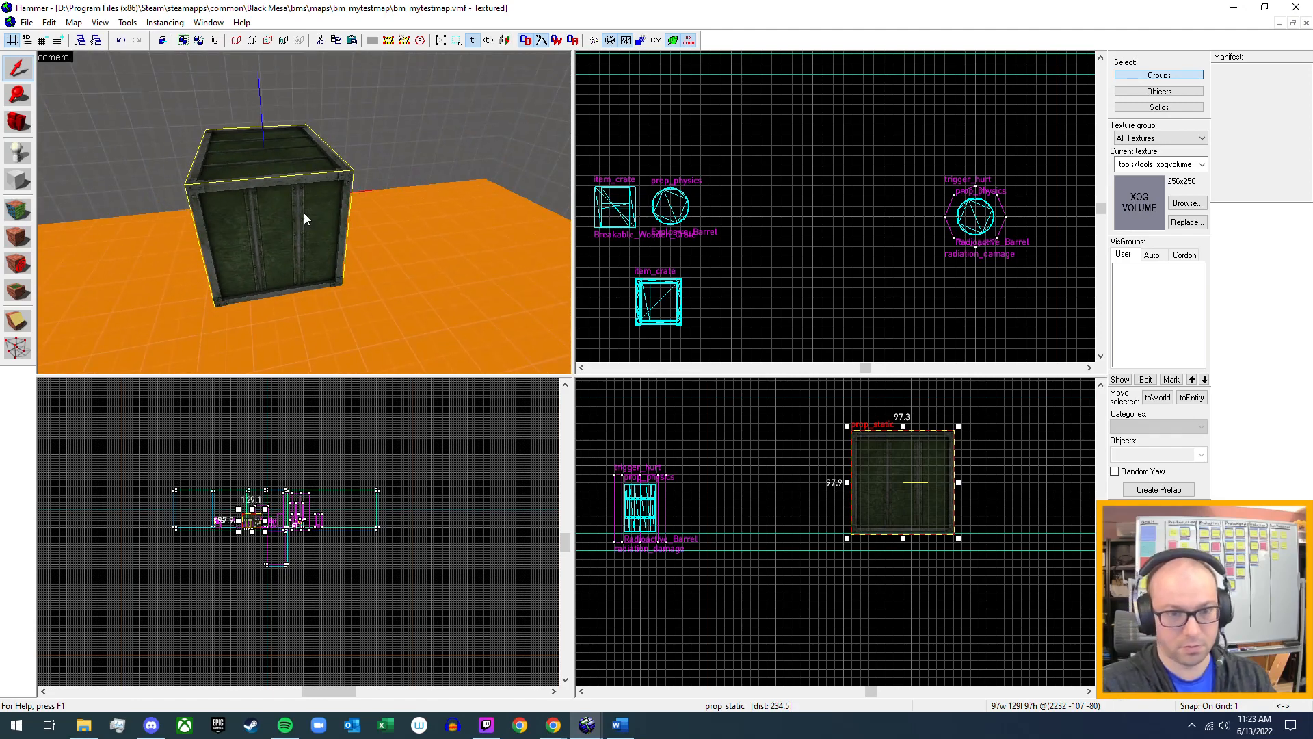
Run the map in the game and walk past the vending machine into the room with the crates.
key("F9")
key("Escape")
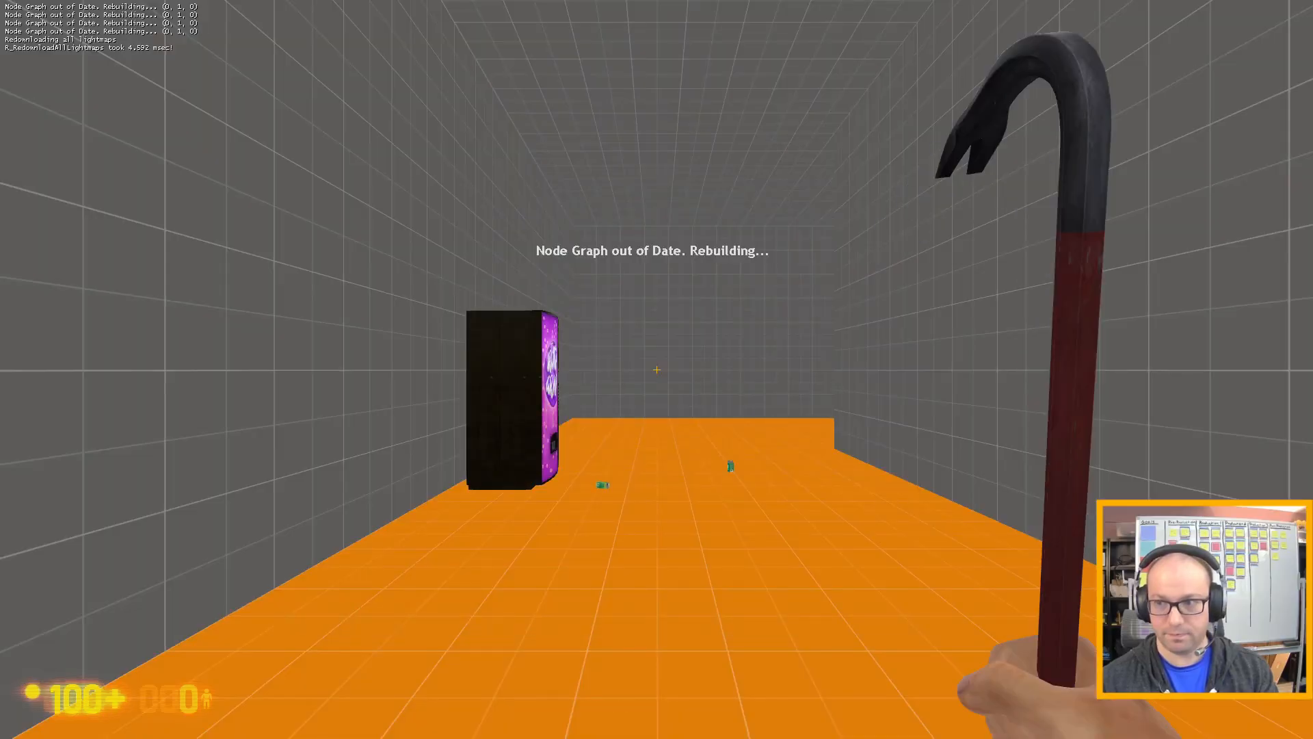
key("w")
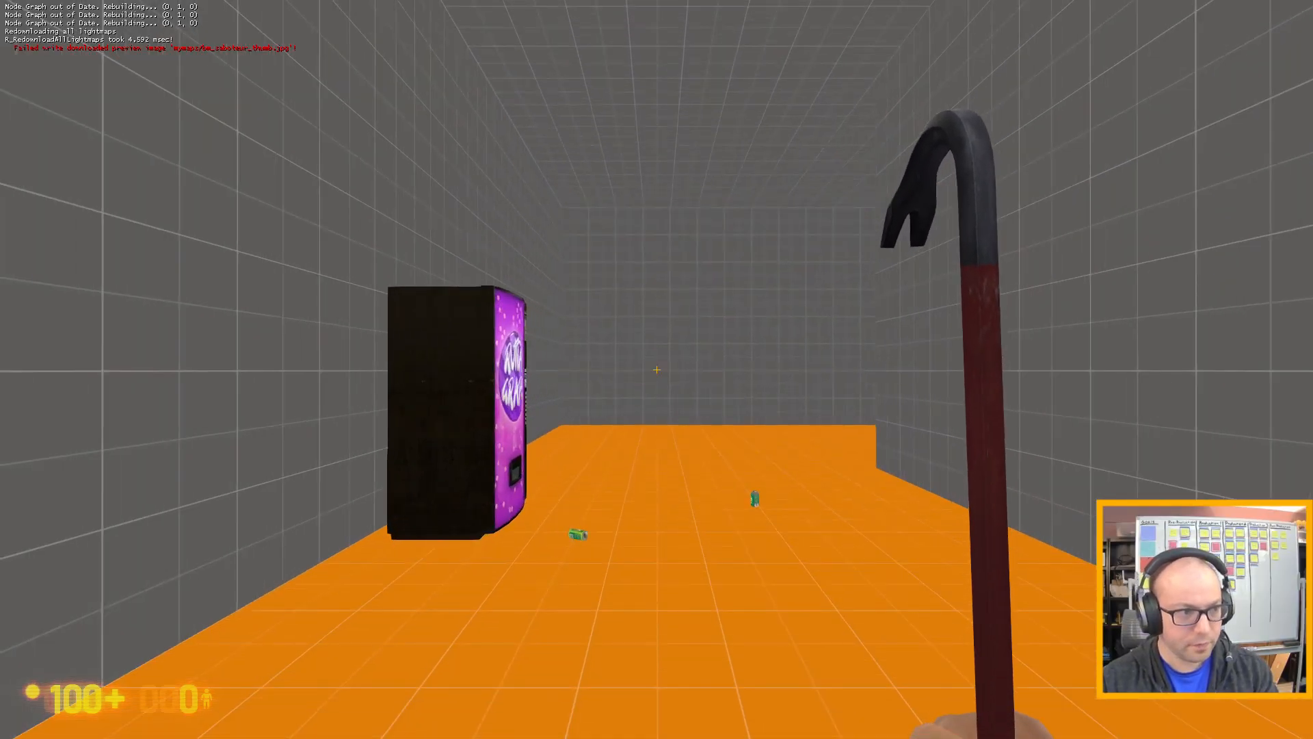
left_click(657, 369)
key("w")
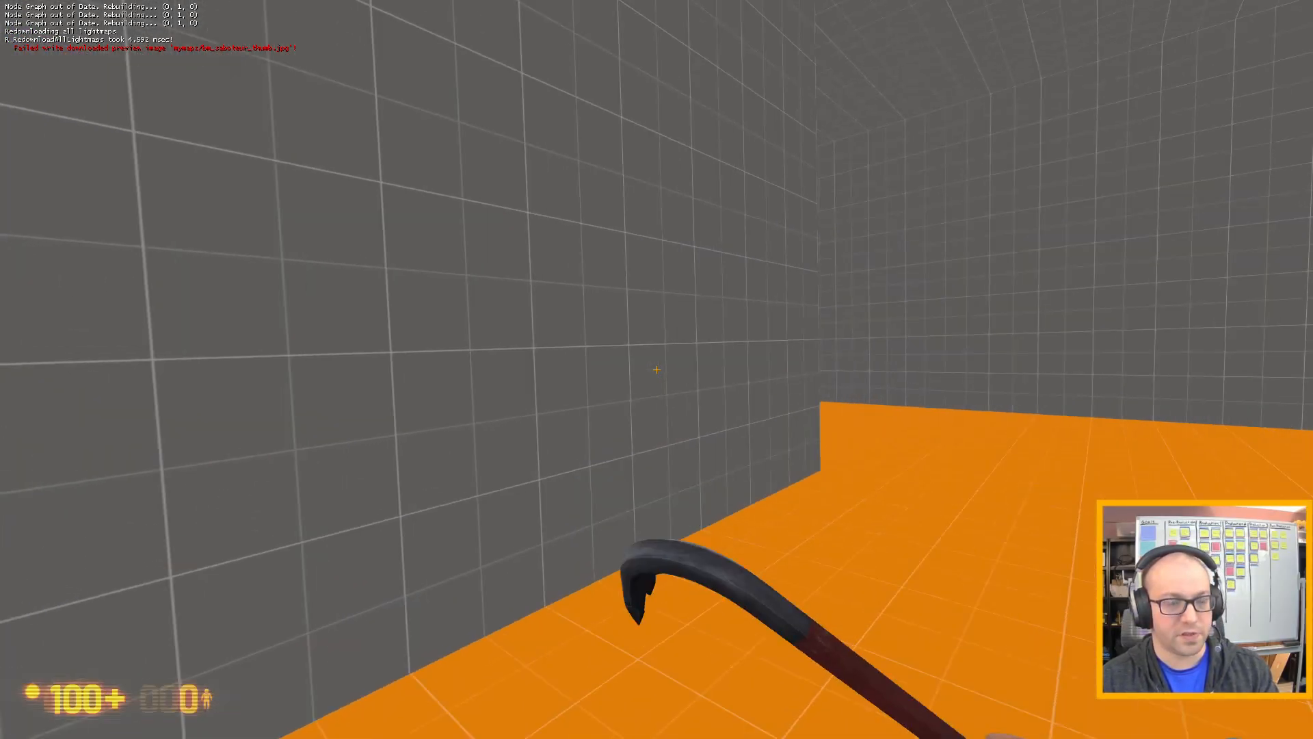
left_click(657, 370)
key("w")
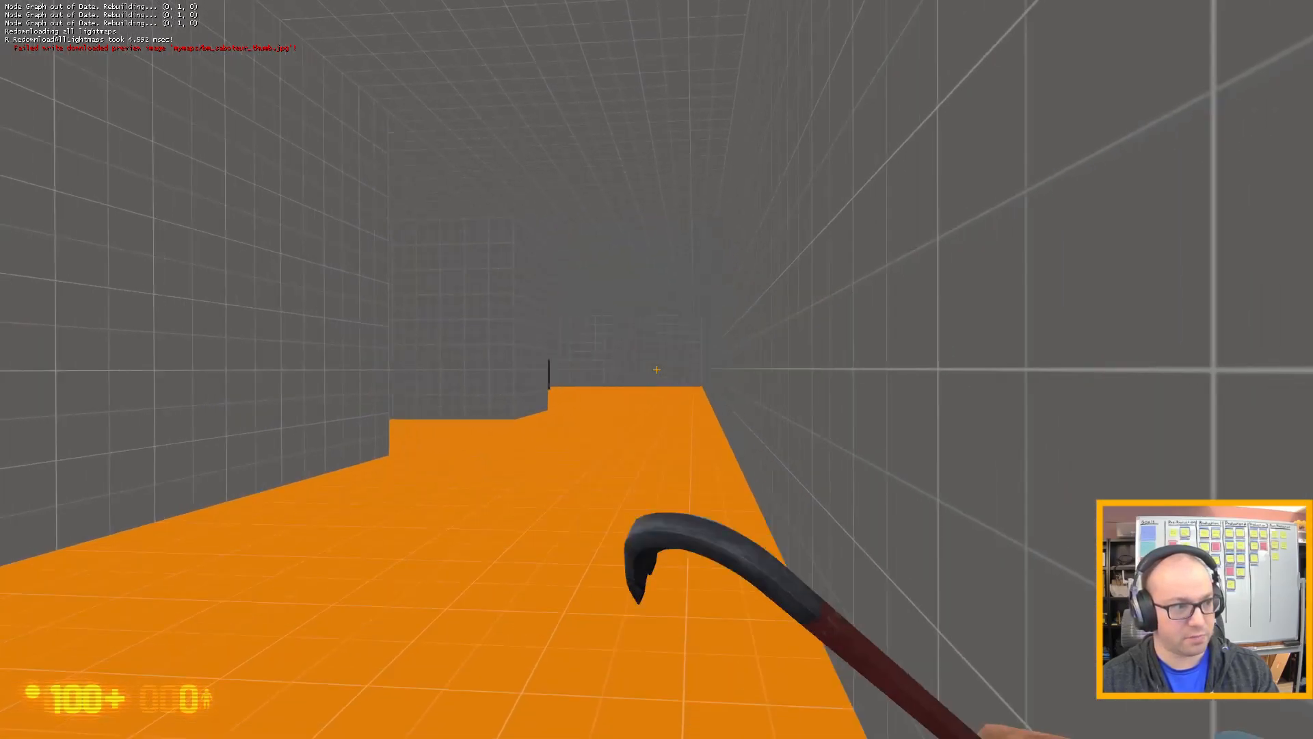
key("w")
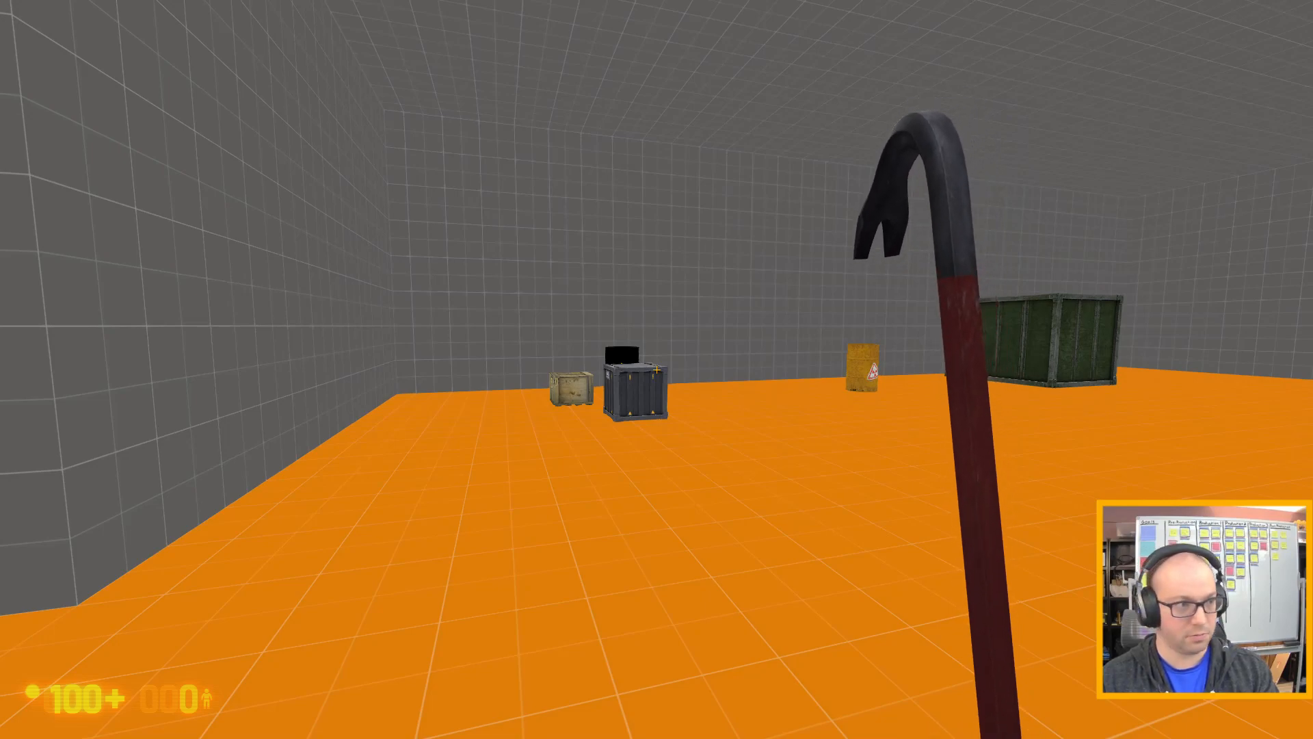
Approach the dark metal crate and examine it, the wooden crate and the explosive barrel from several sides.
key("w")
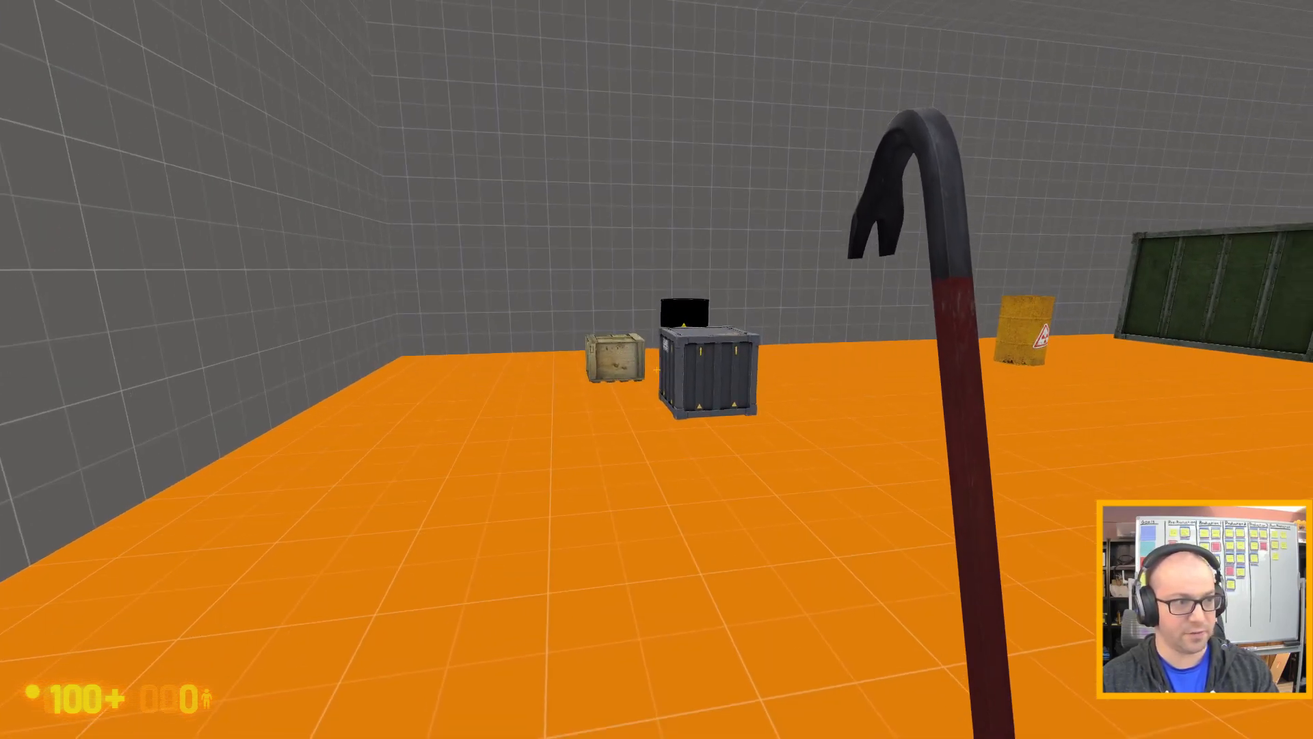
key("w")
key("s")
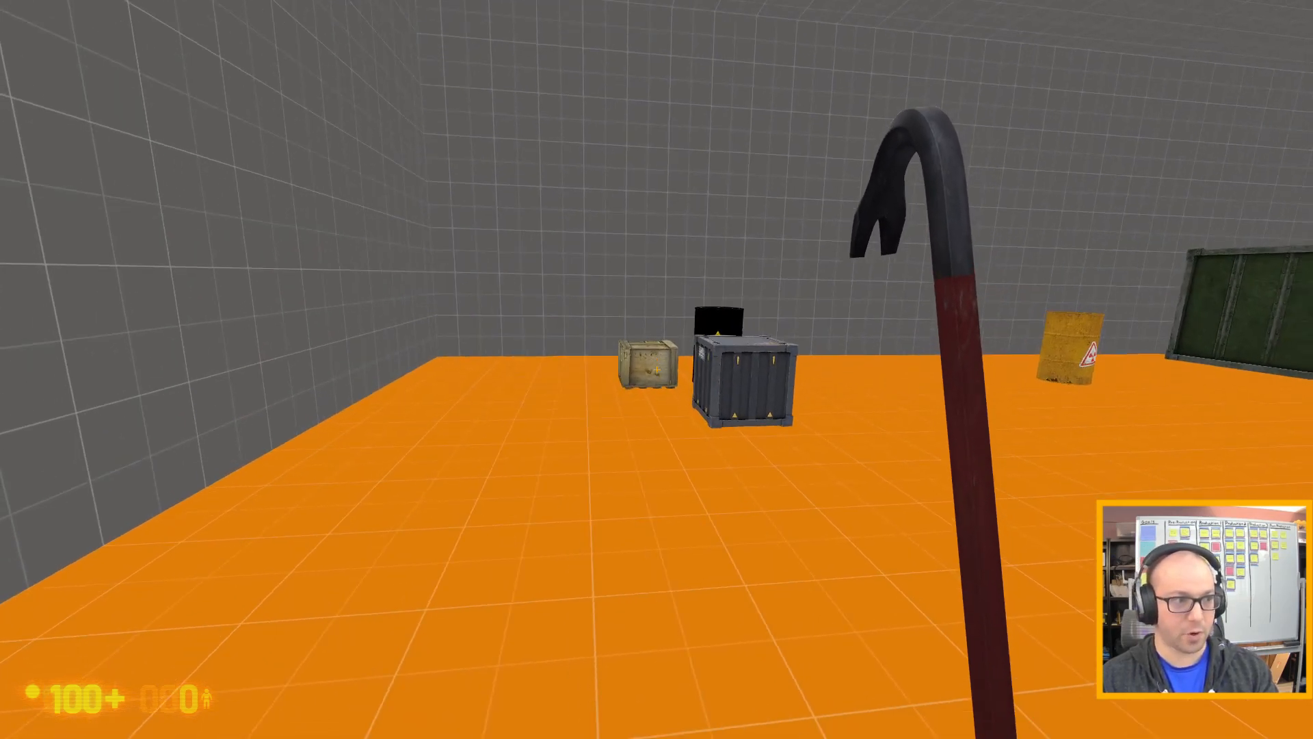
key("w")
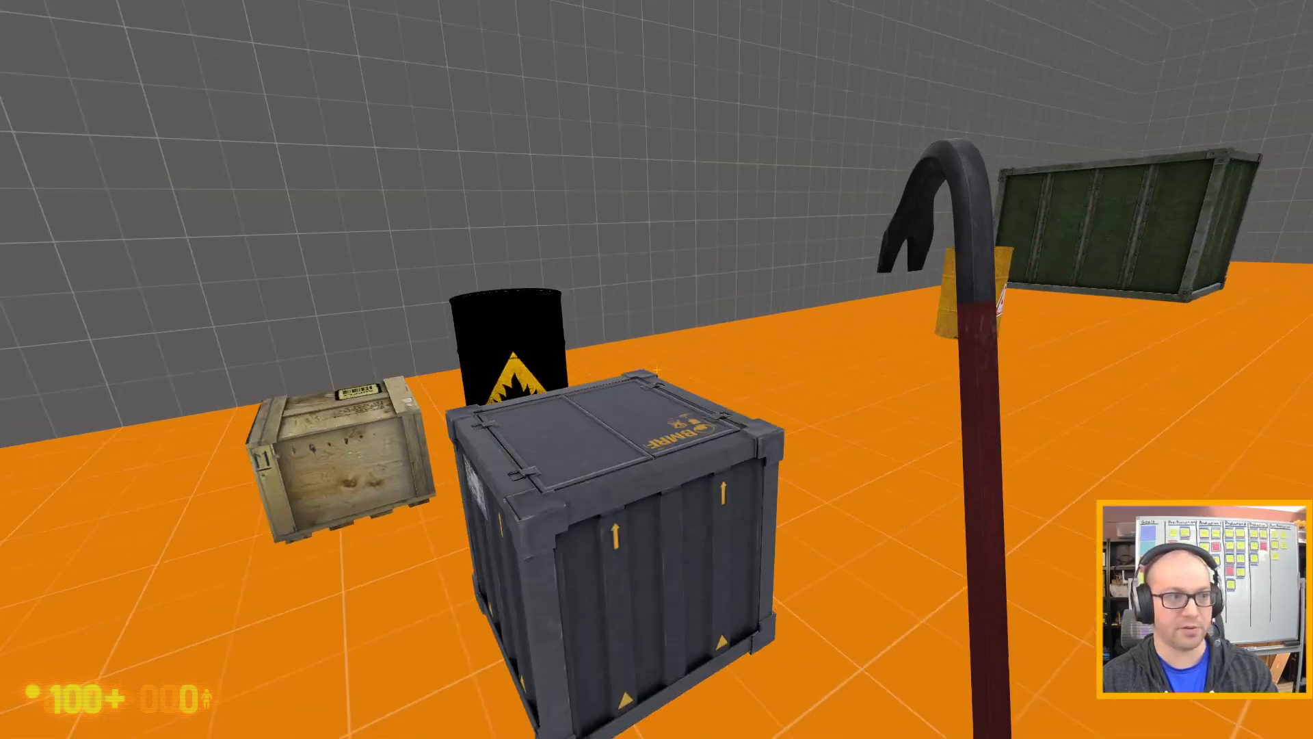
key("d")
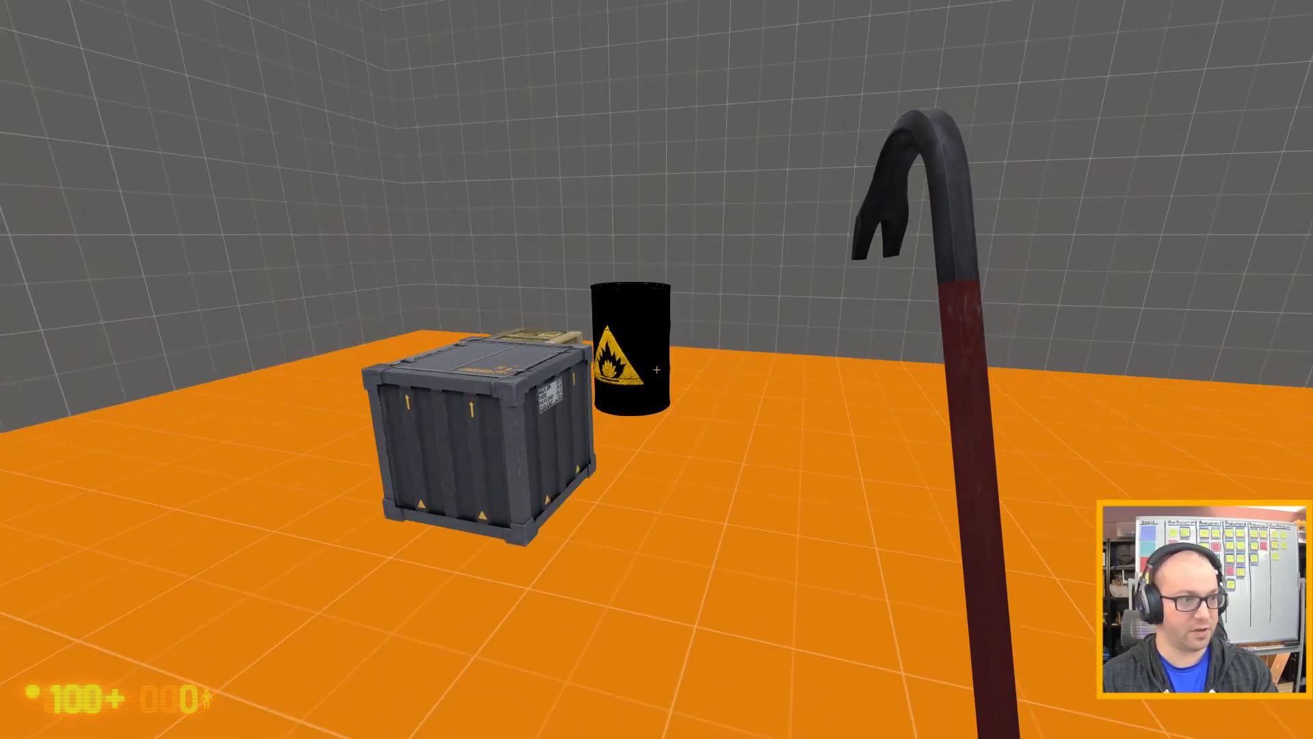
key("w")
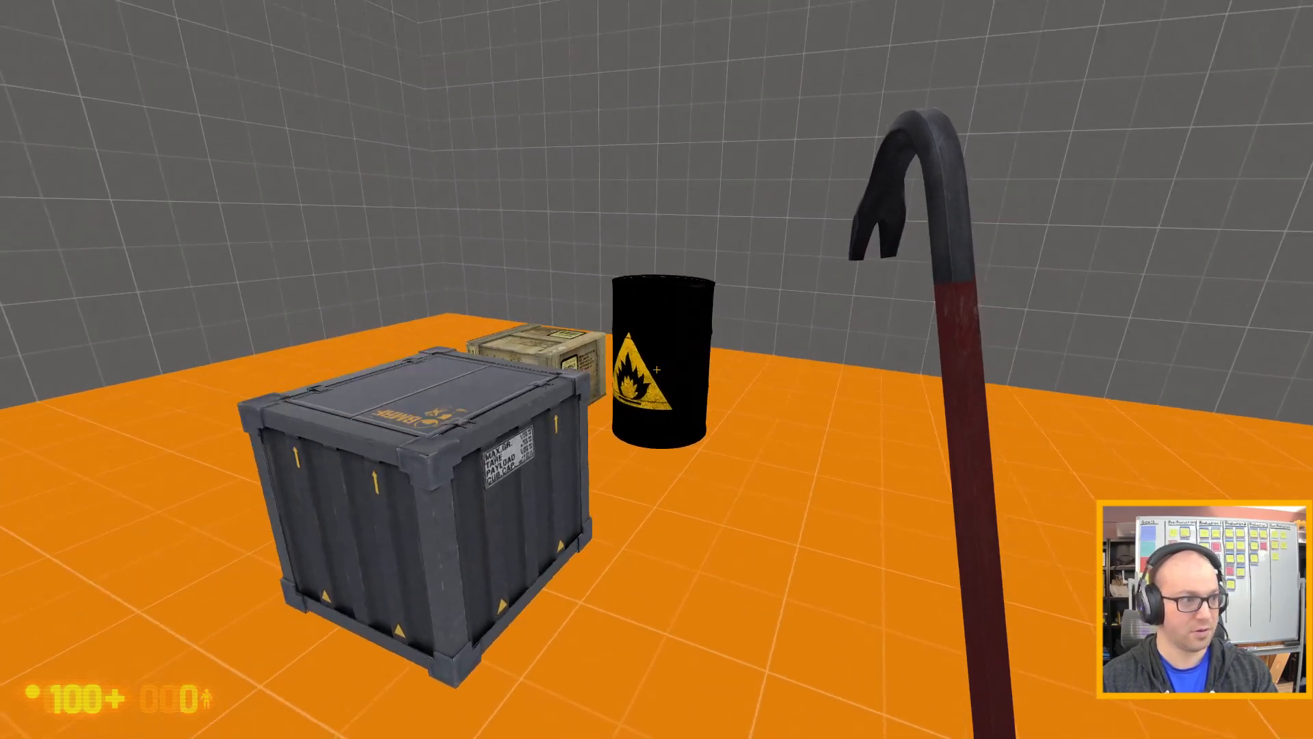
key("a")
key("w")
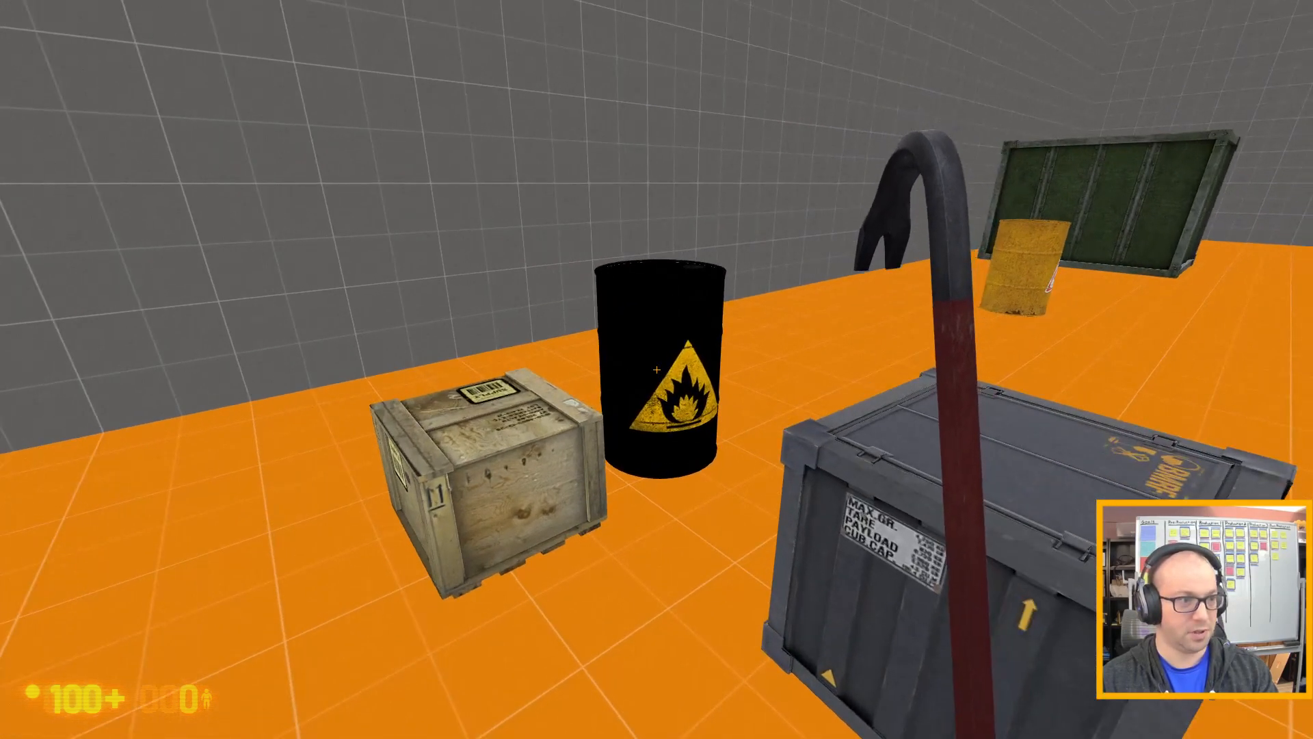
key("d")
key("s")
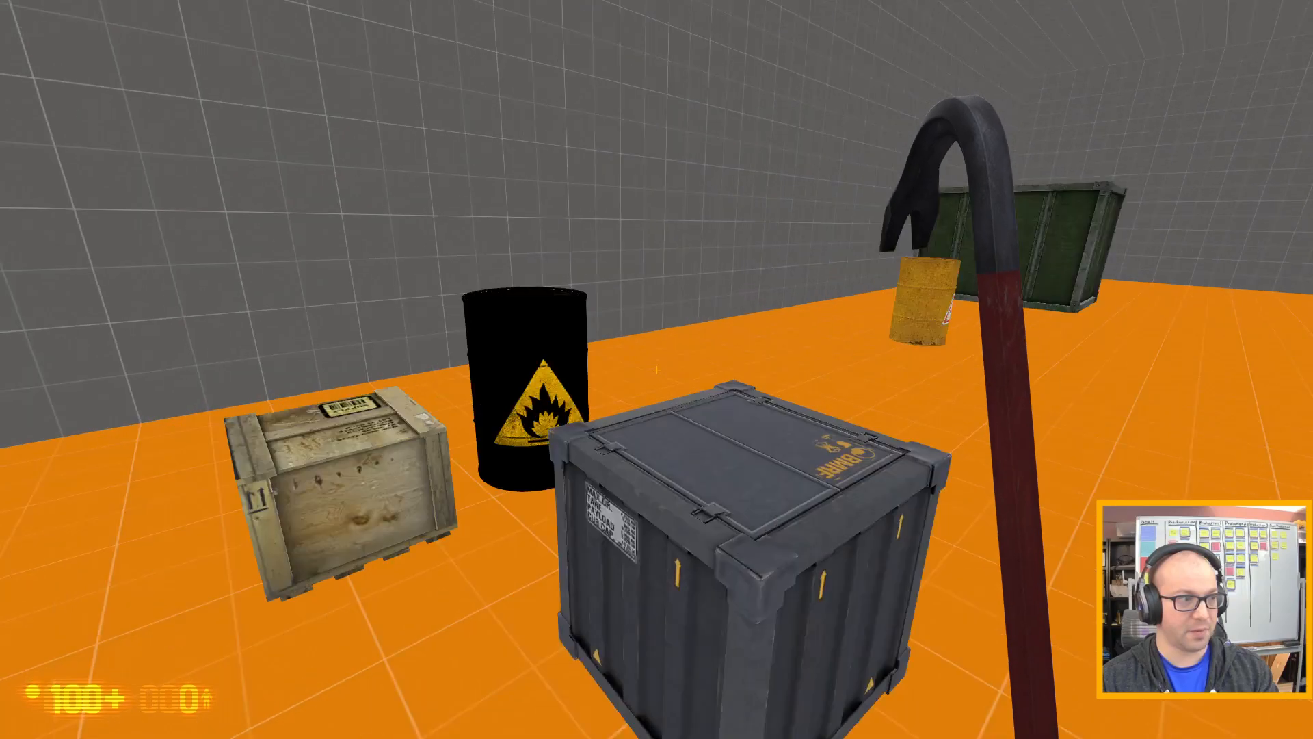
key("a")
key("w")
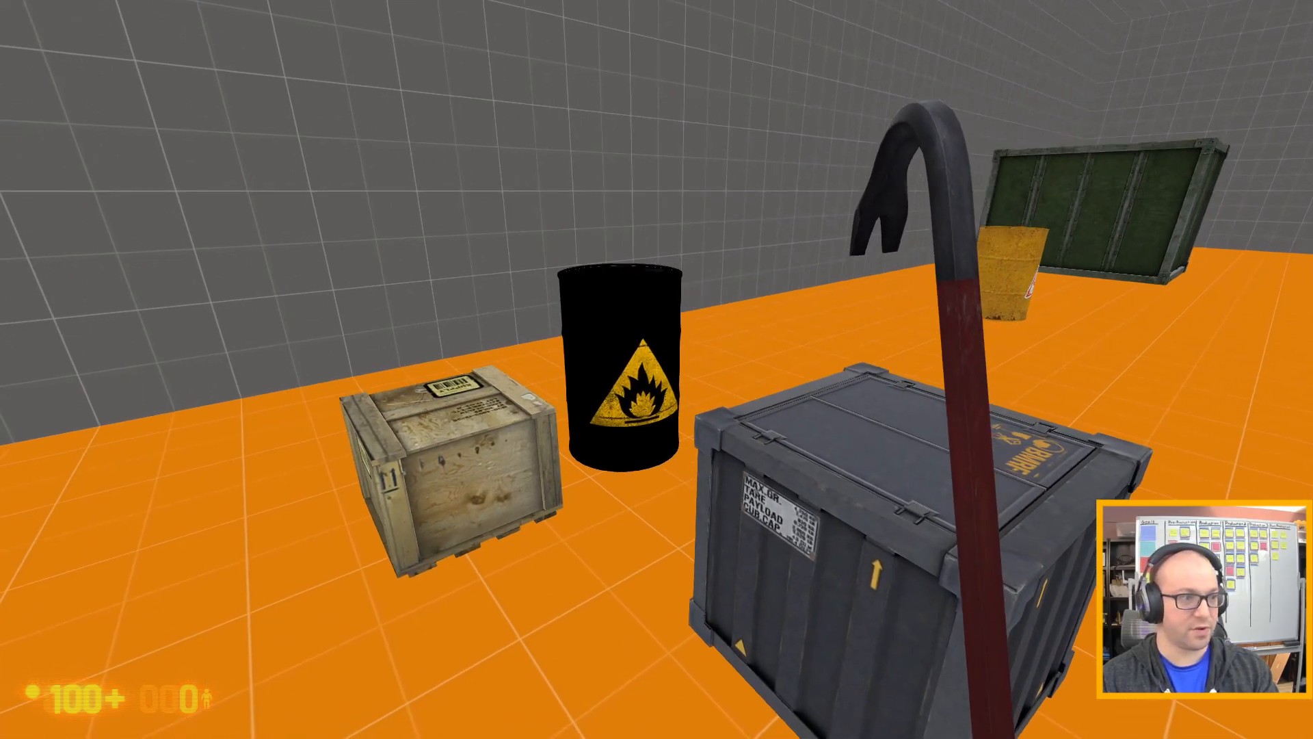
key("w")
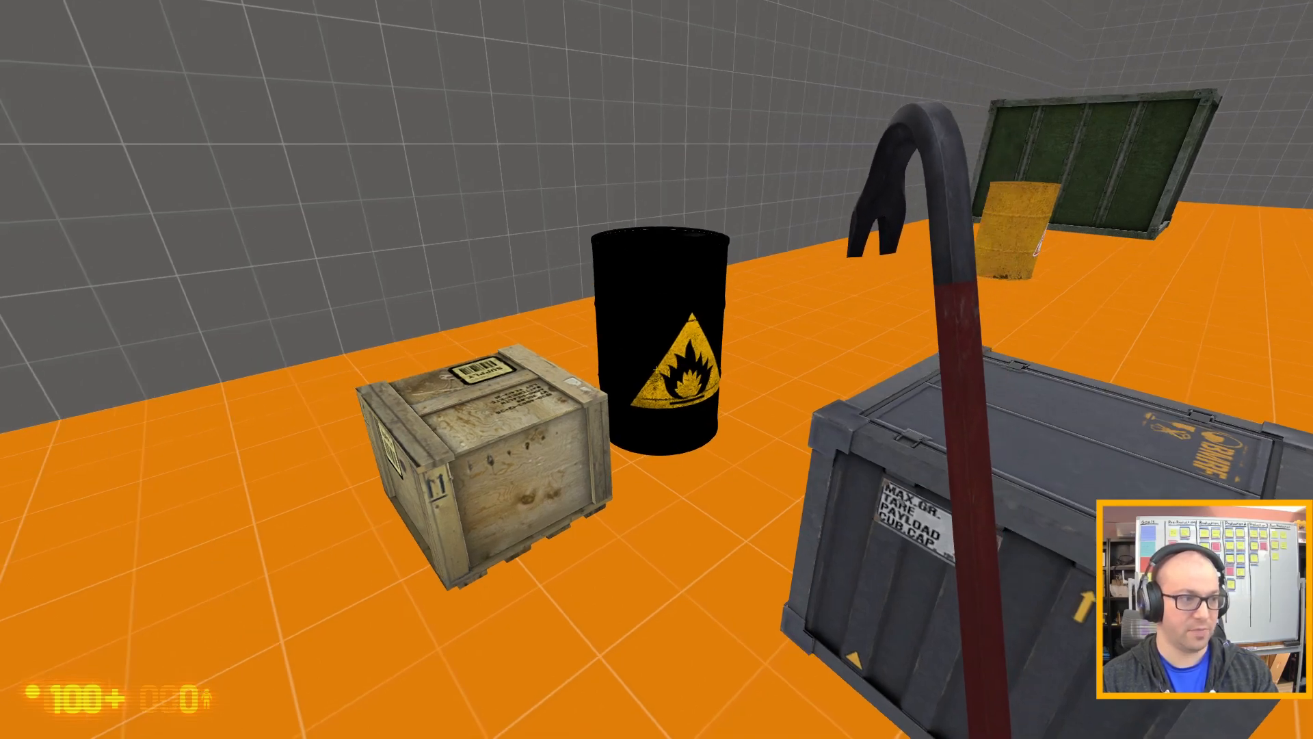
key("w")
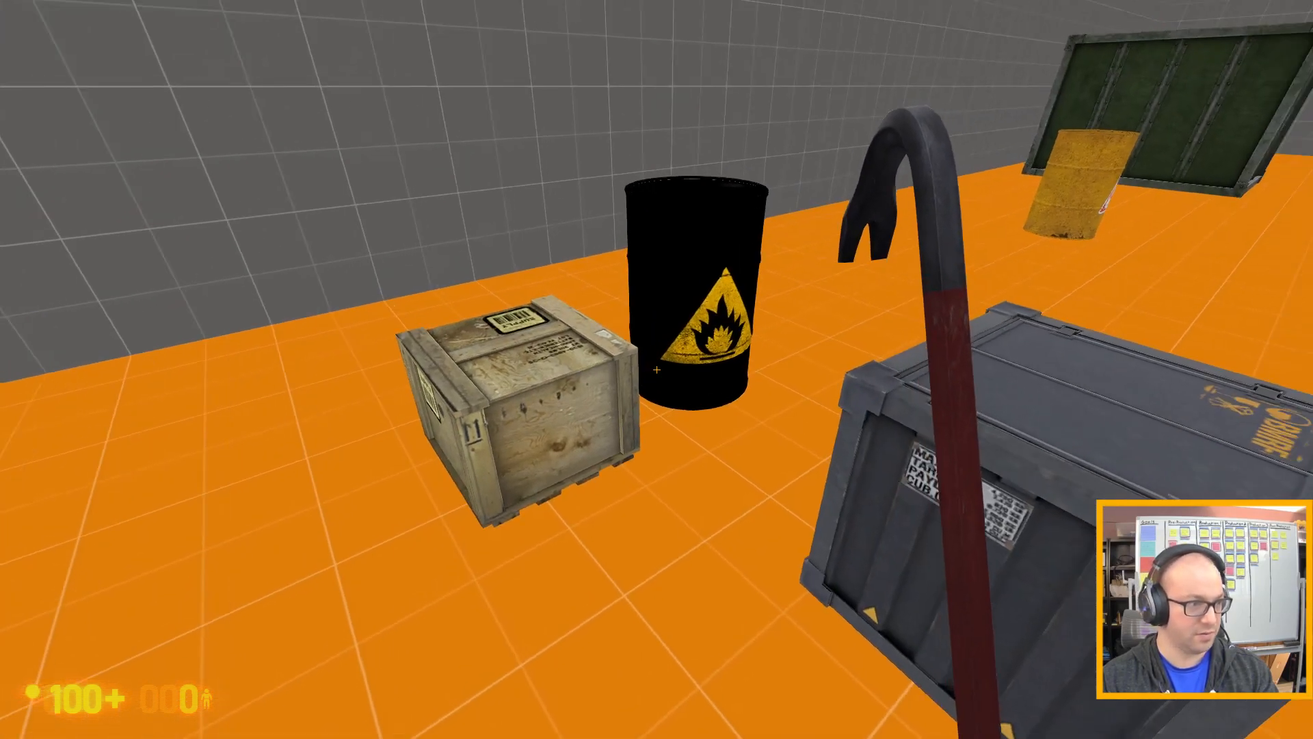
Pick up the explosive barrel beside the wooden crate, carry it clear and detonate it near the wall.
key("e")
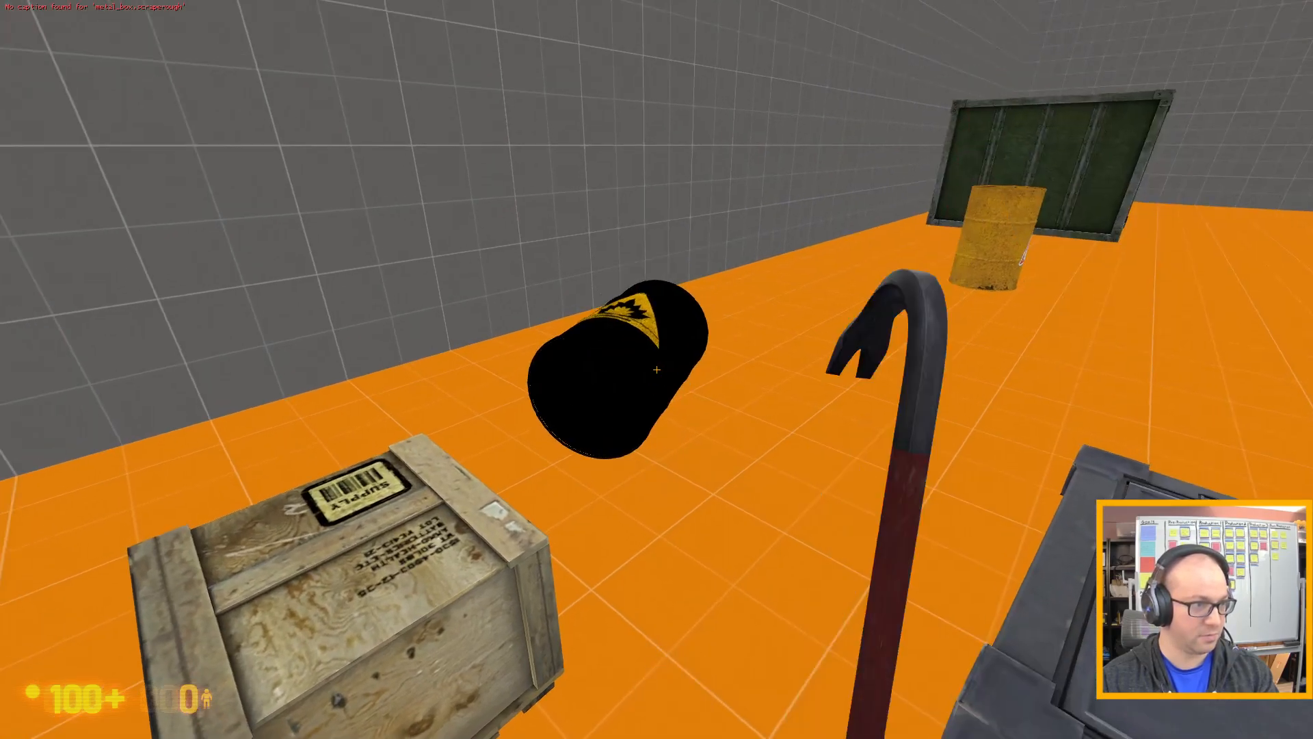
key("d")
key("w")
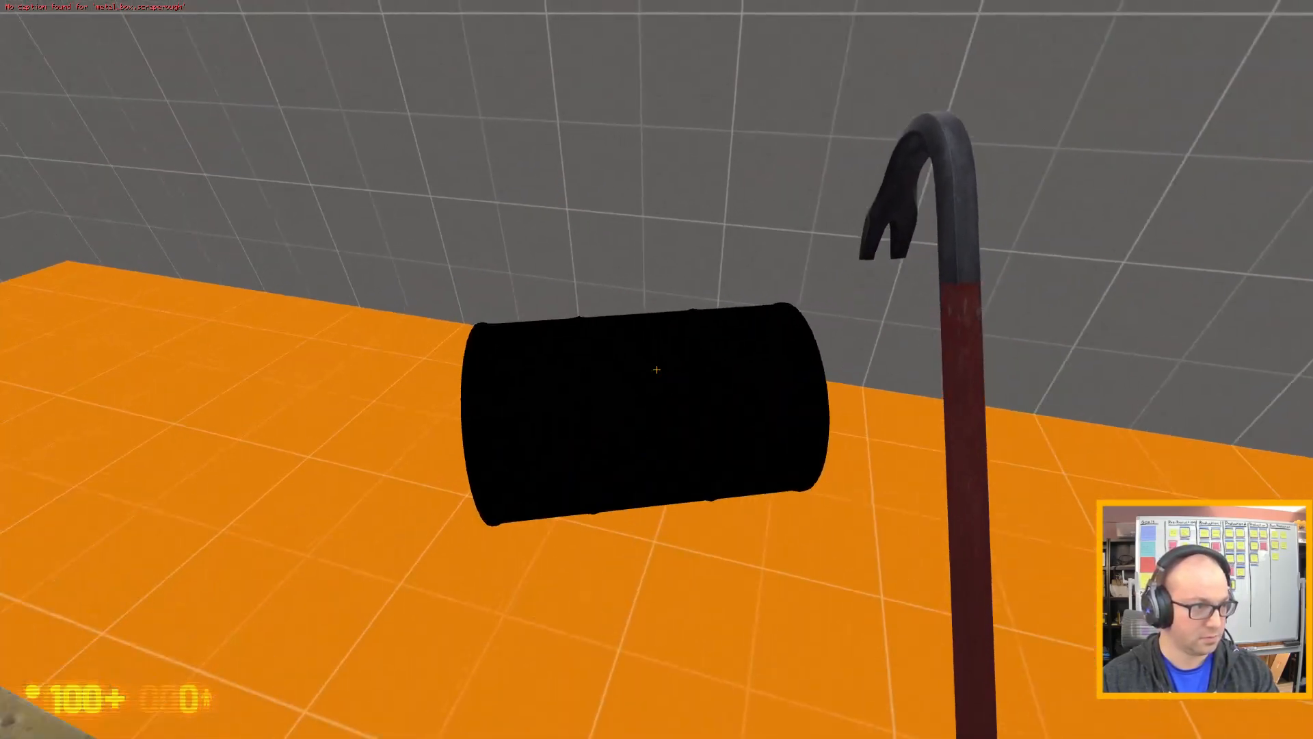
left_click(656, 369)
key("s")
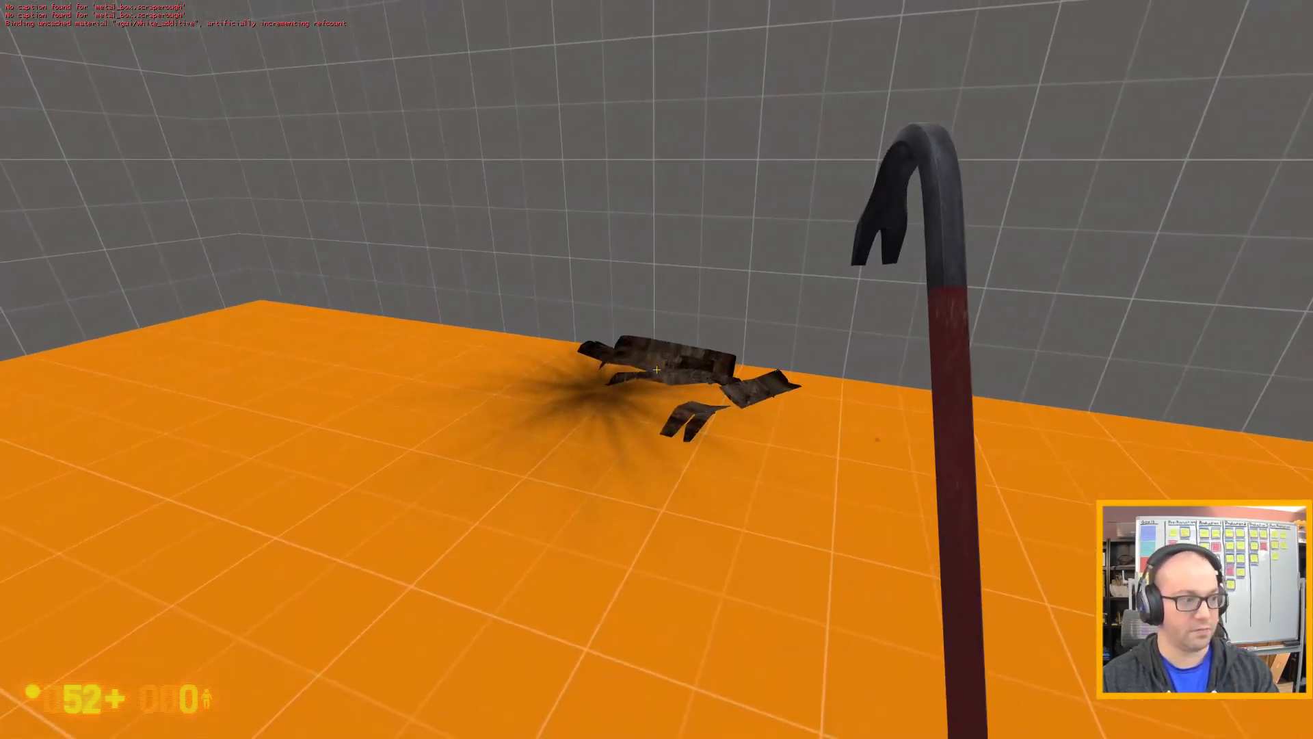
Circle the dark metal crate and examine it and the surrounding debris for effects of the explosion.
key("w")
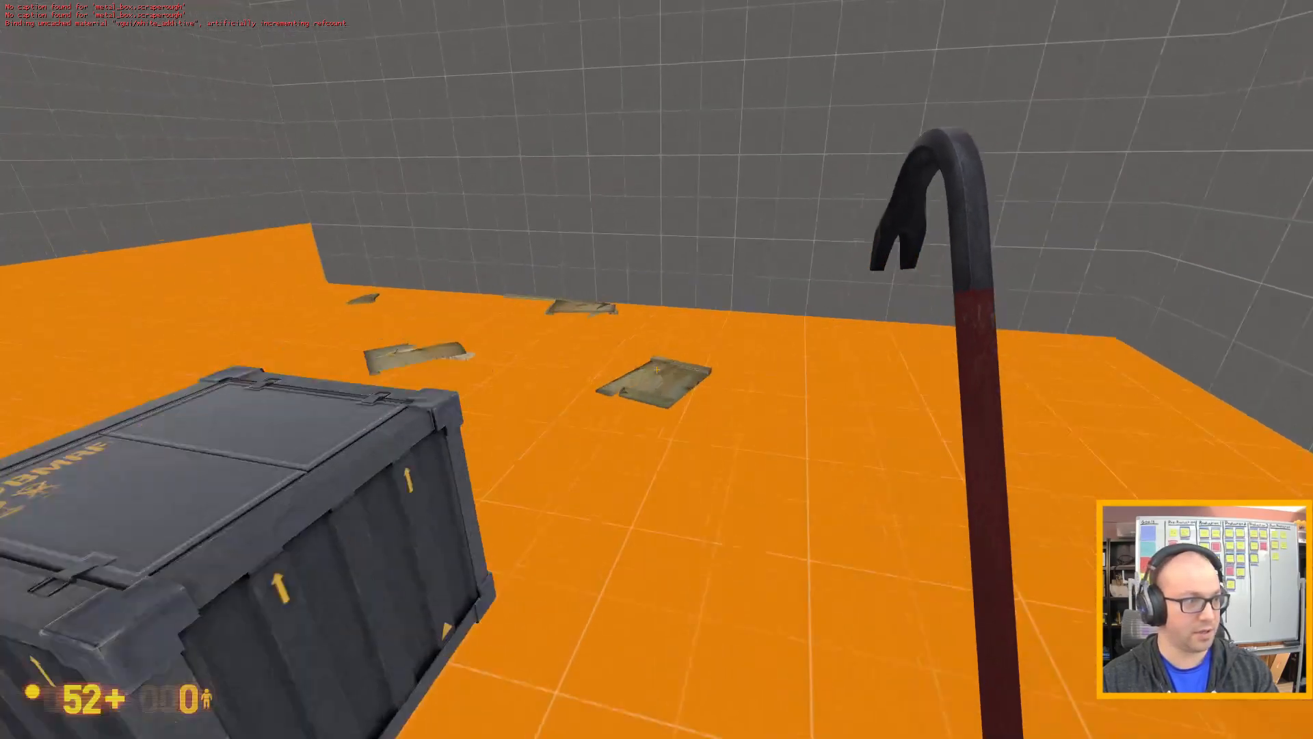
key("a")
key("s")
key("a")
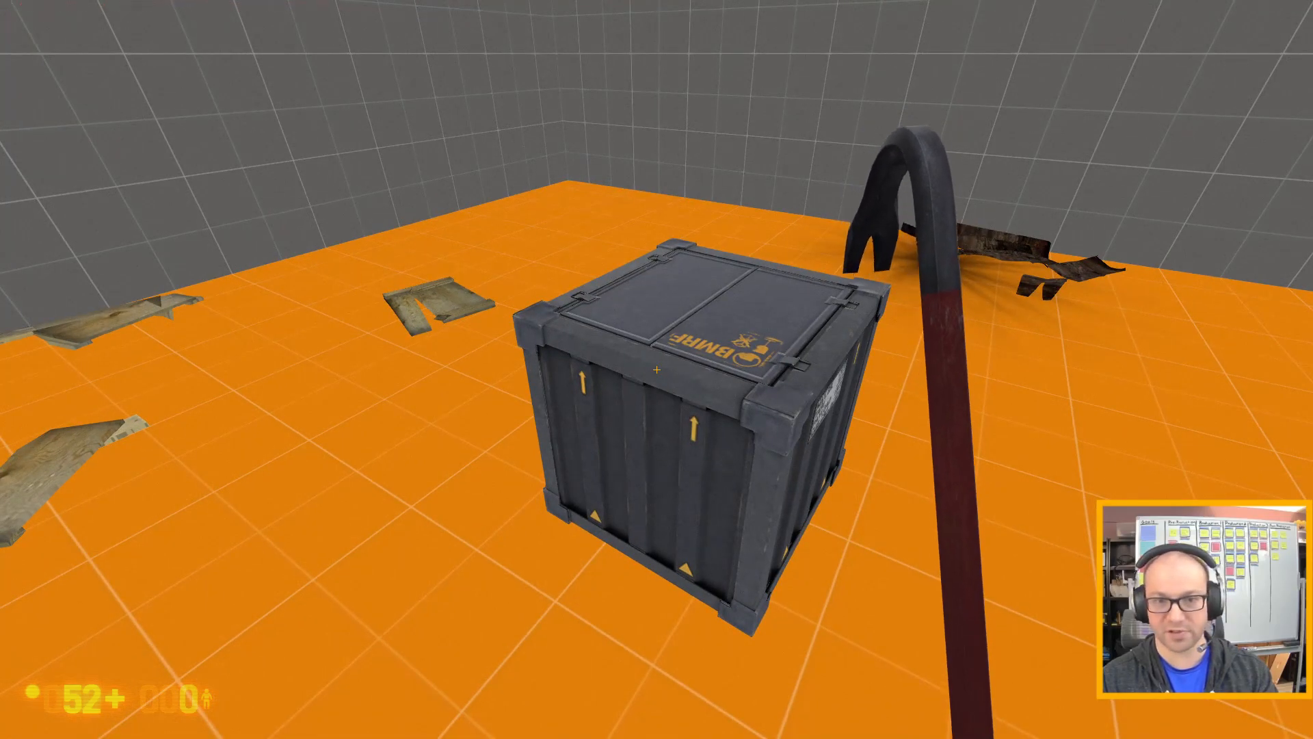
key("a")
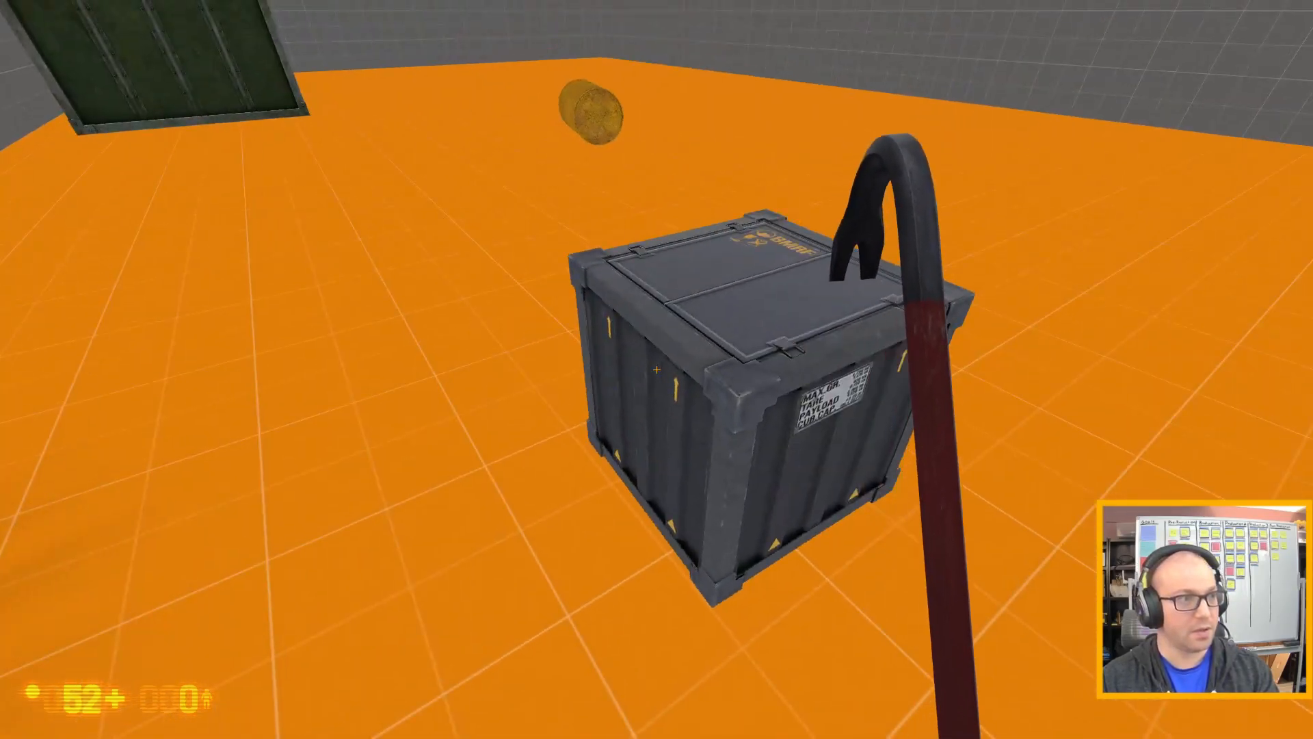
key("a")
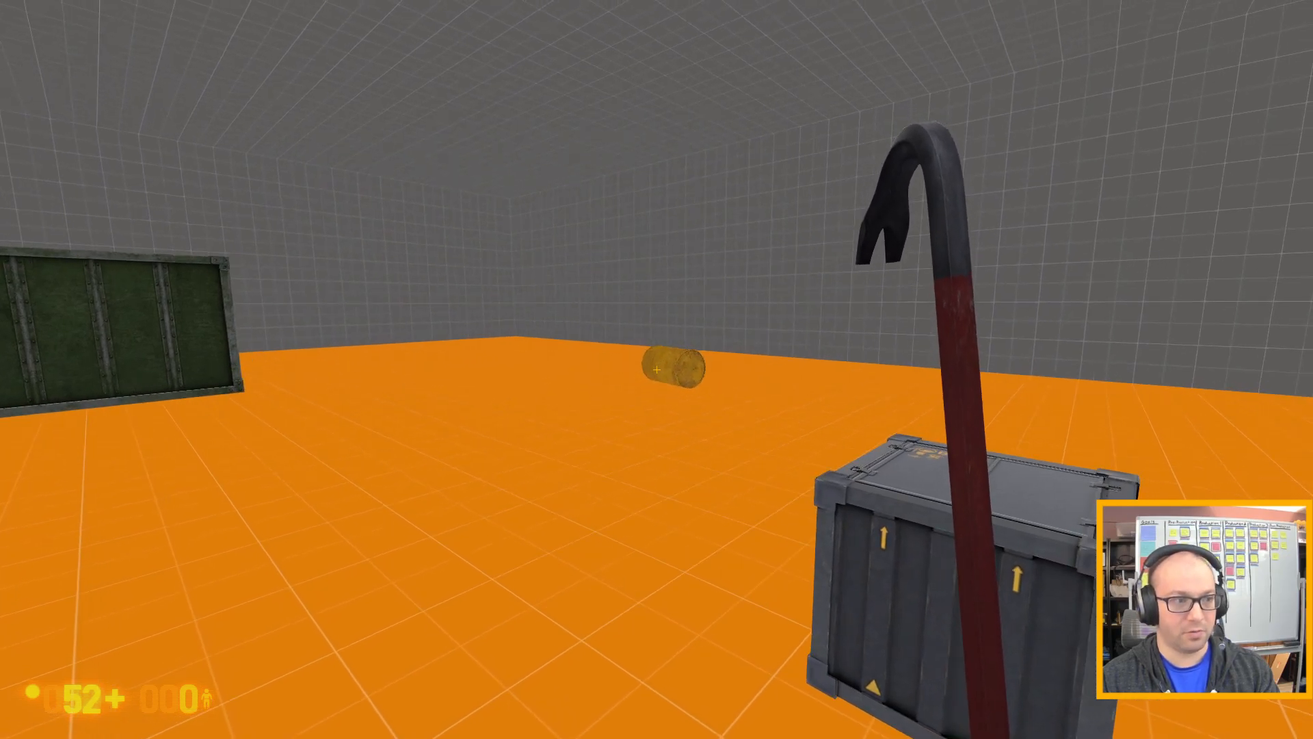
key("w")
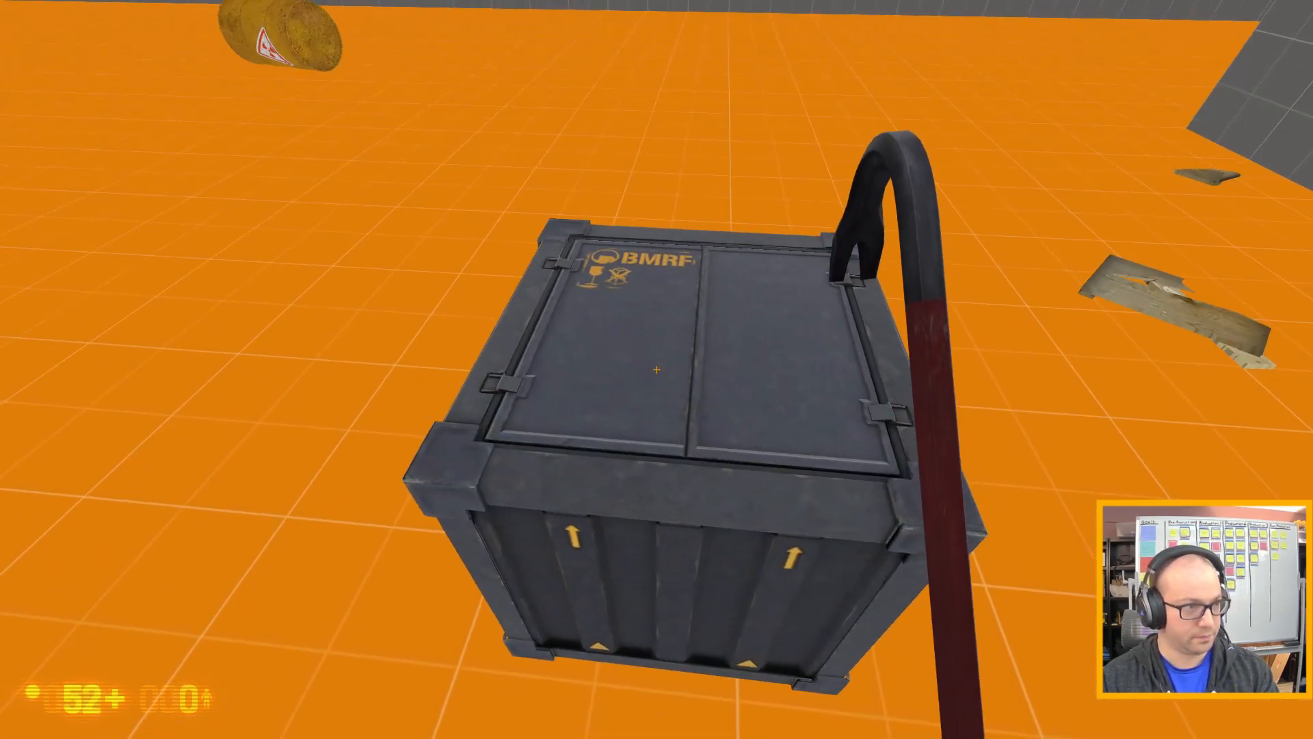
Try to pick up the dark metal crate, and carry the yellow radioactive barrel over to the wall.
key("e")
key("e")
key("w")
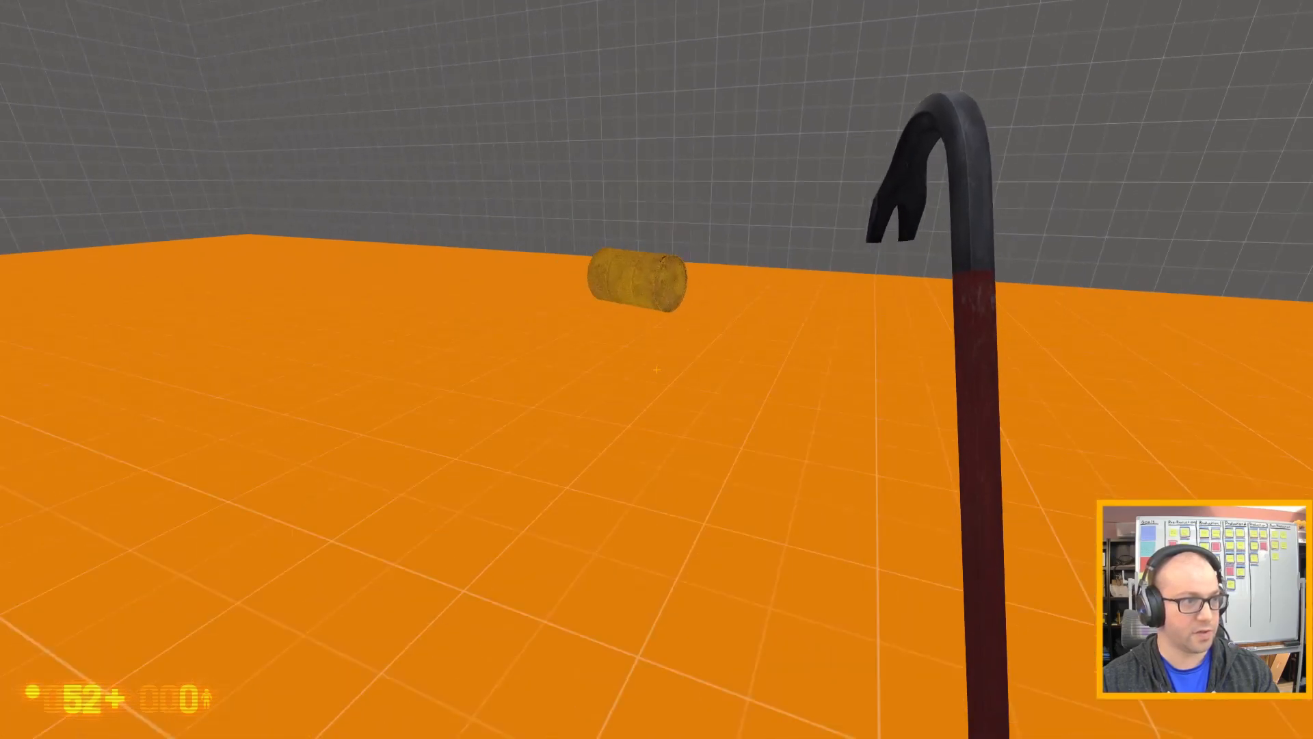
key("w")
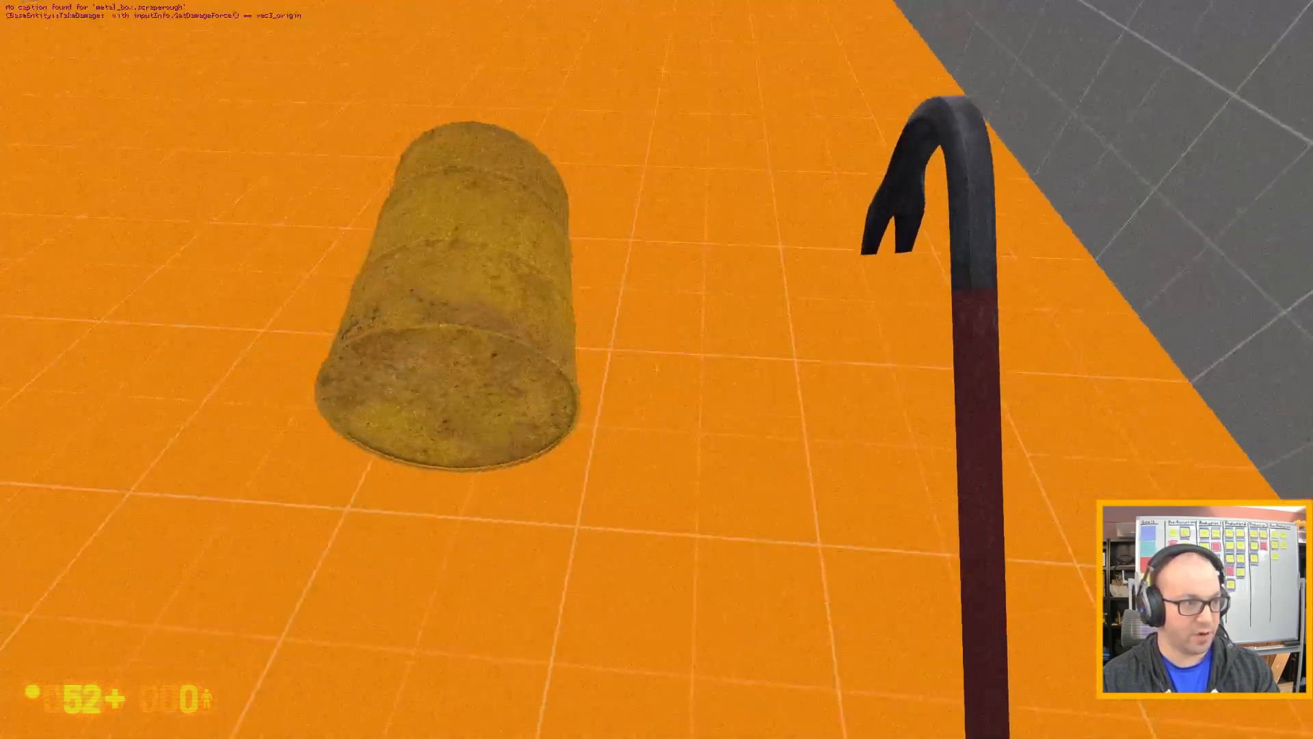
key("w")
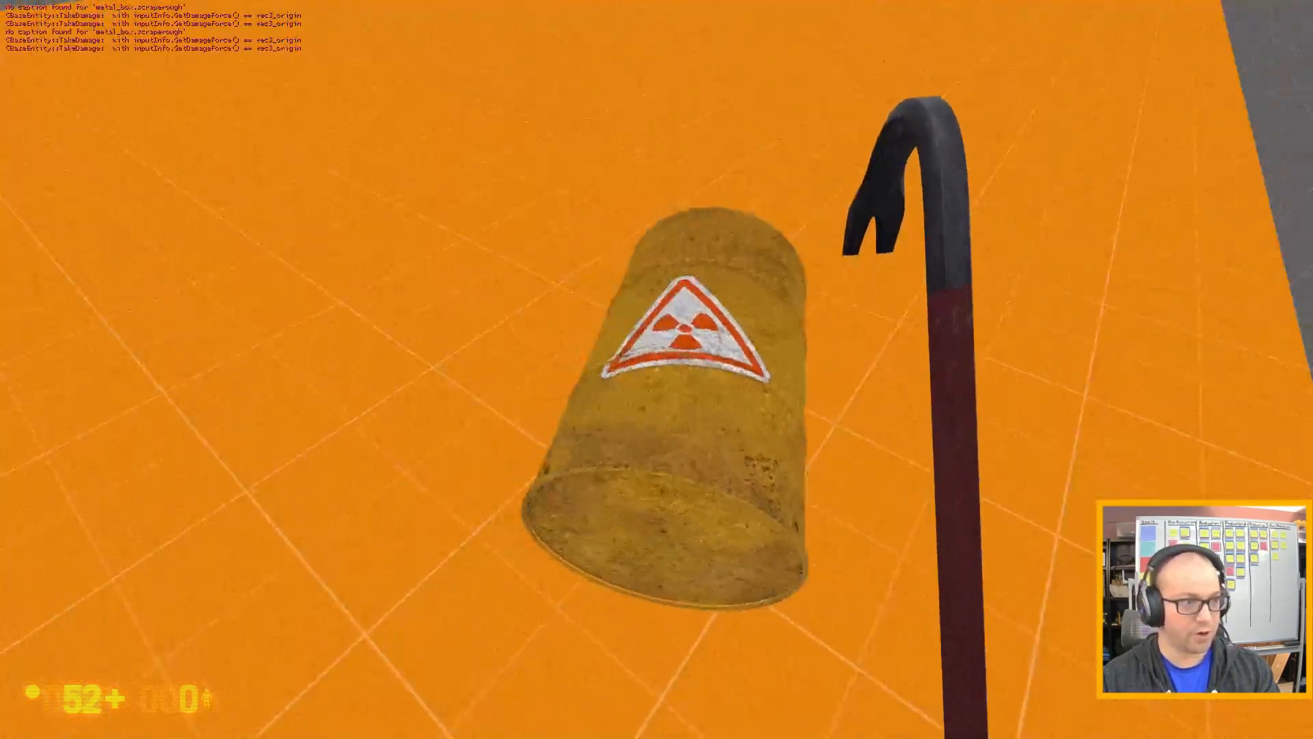
key("e")
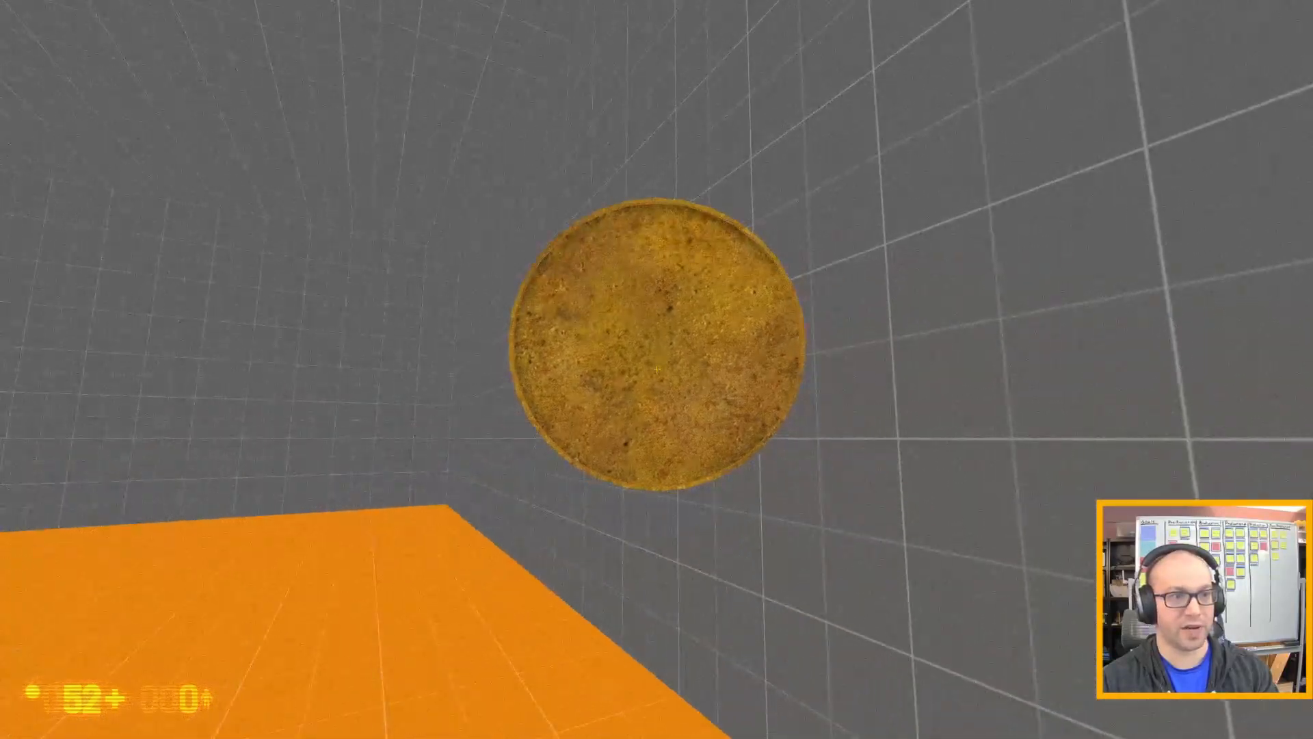
key("e")
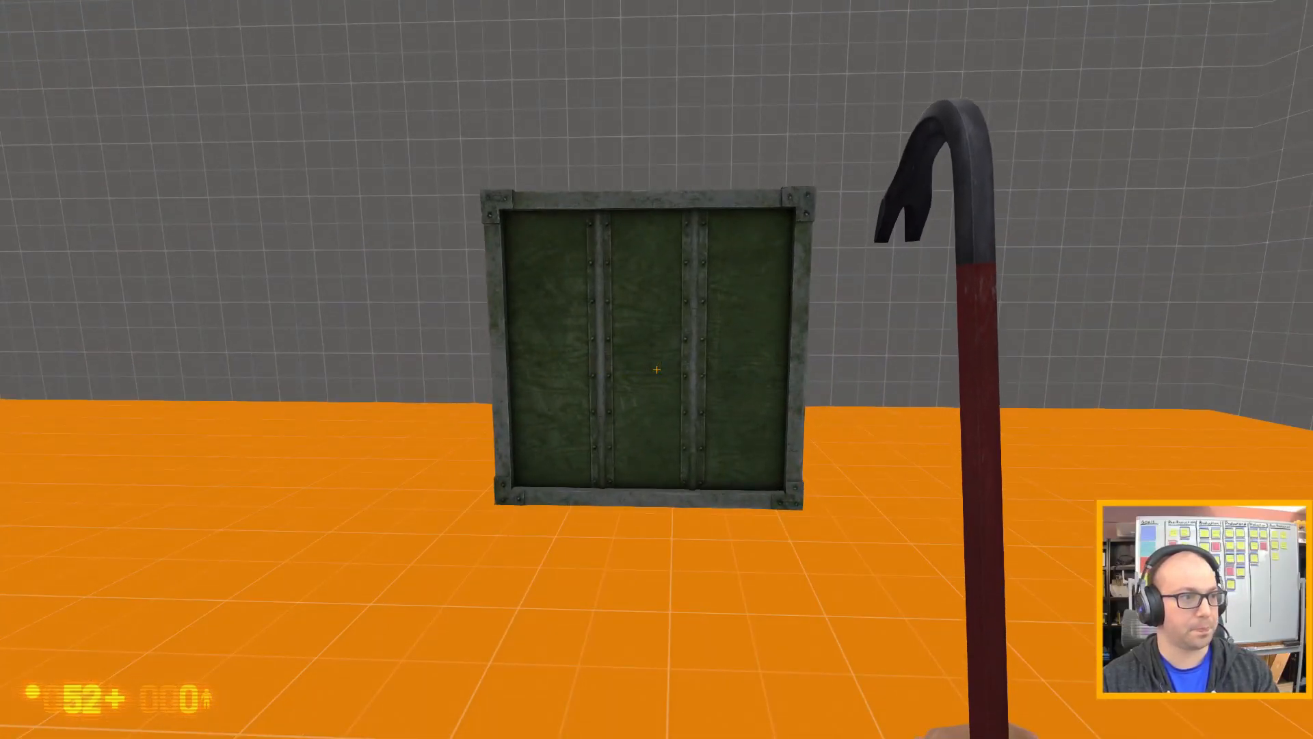
Approach the large green crate and strike its side repeatedly with the crowbar to test how it reacts.
key("w")
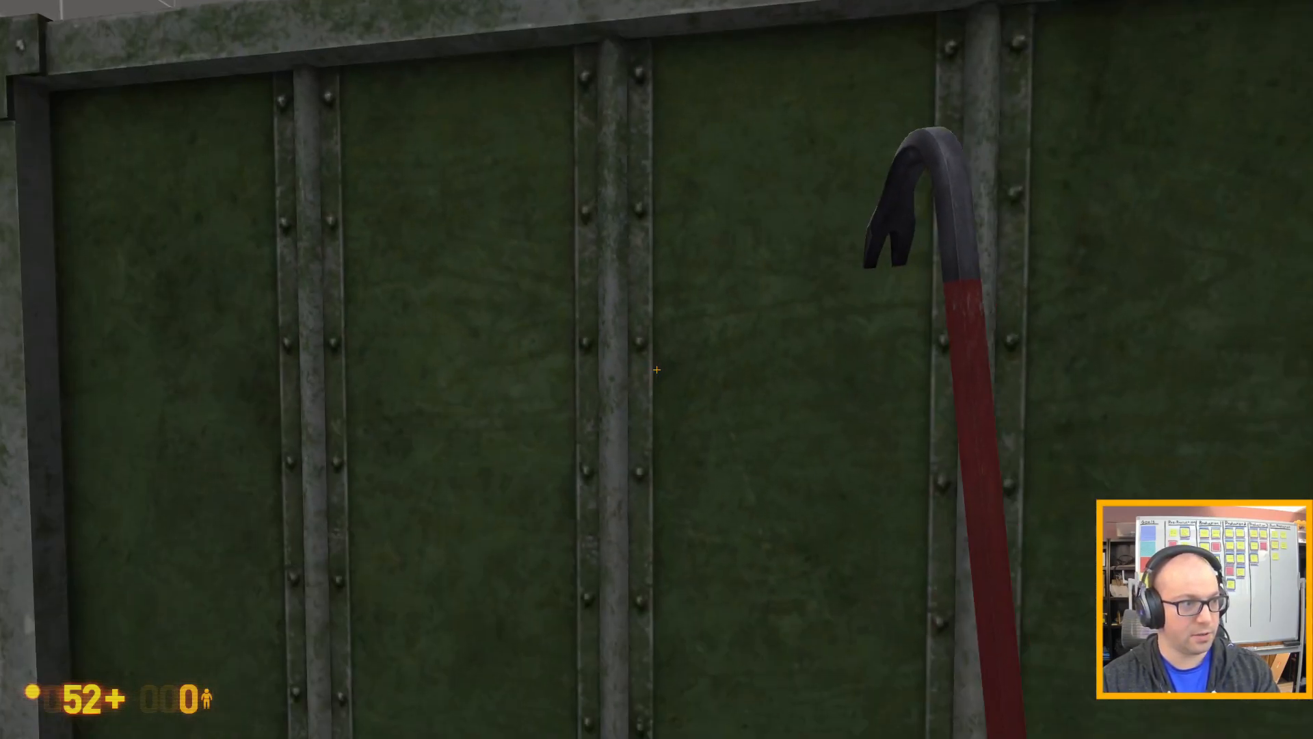
left_click(656, 369)
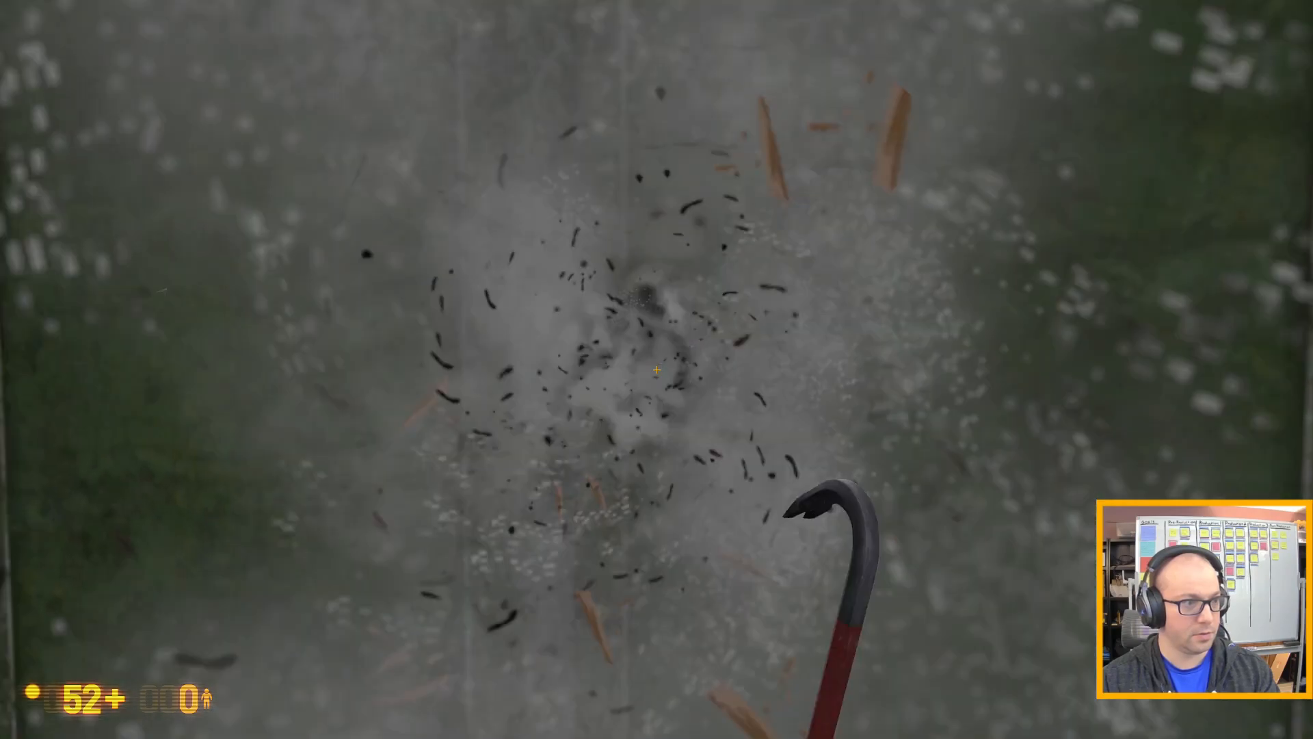
key("d")
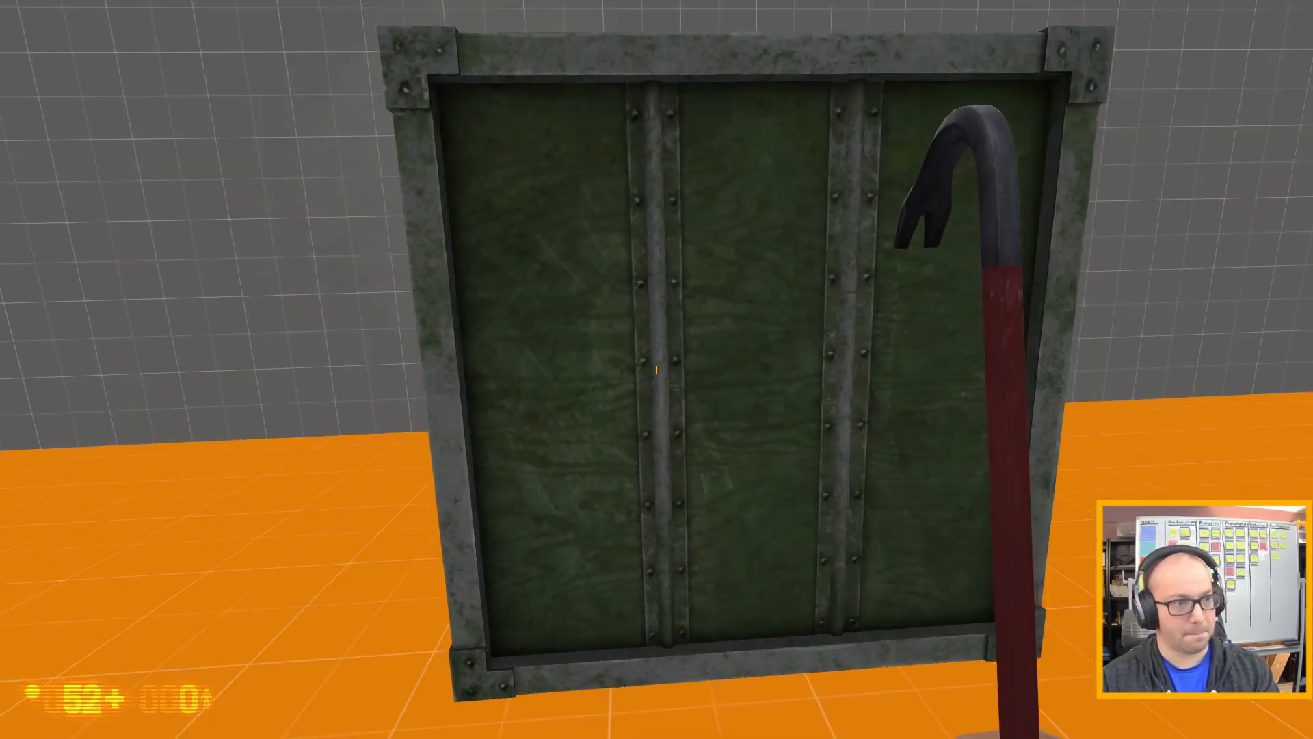
key("w")
left_click(657, 369)
left_click(657, 369)
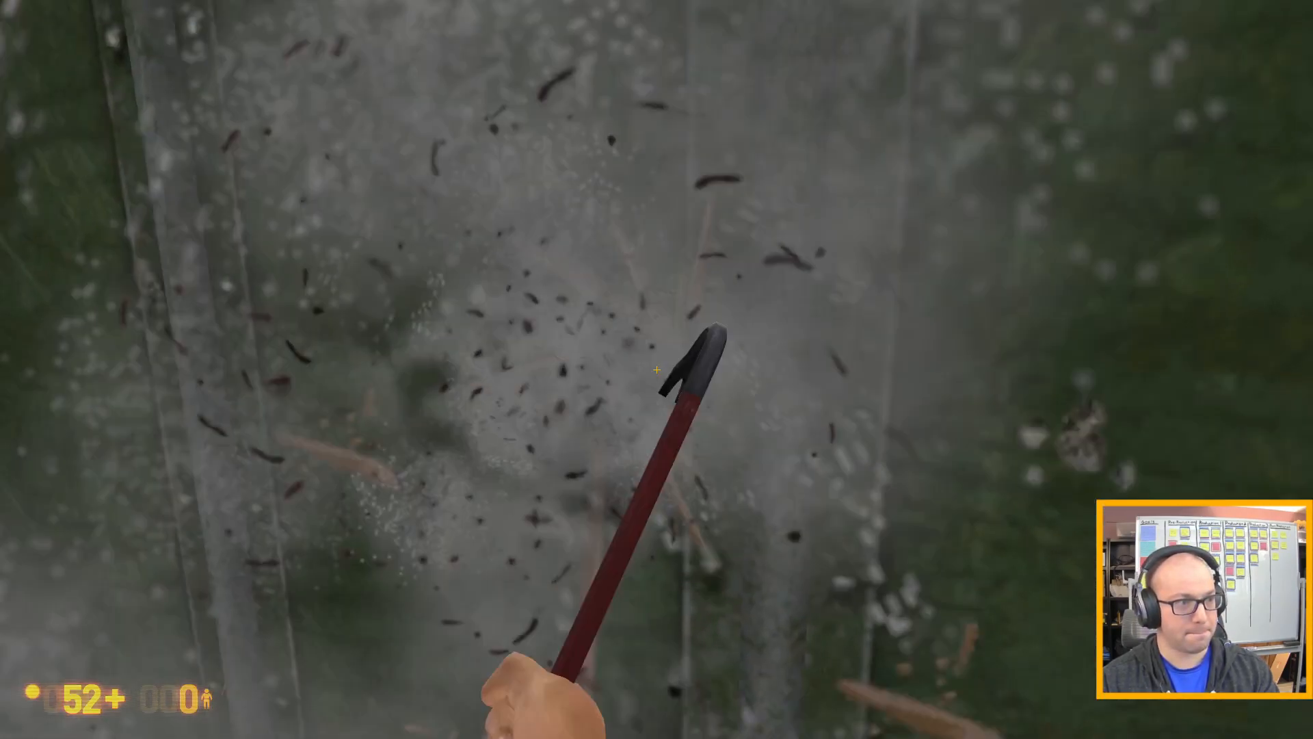
Walk around the large green crate and examine its struck face, corners and sides for damage or movement.
key("s")
key("a")
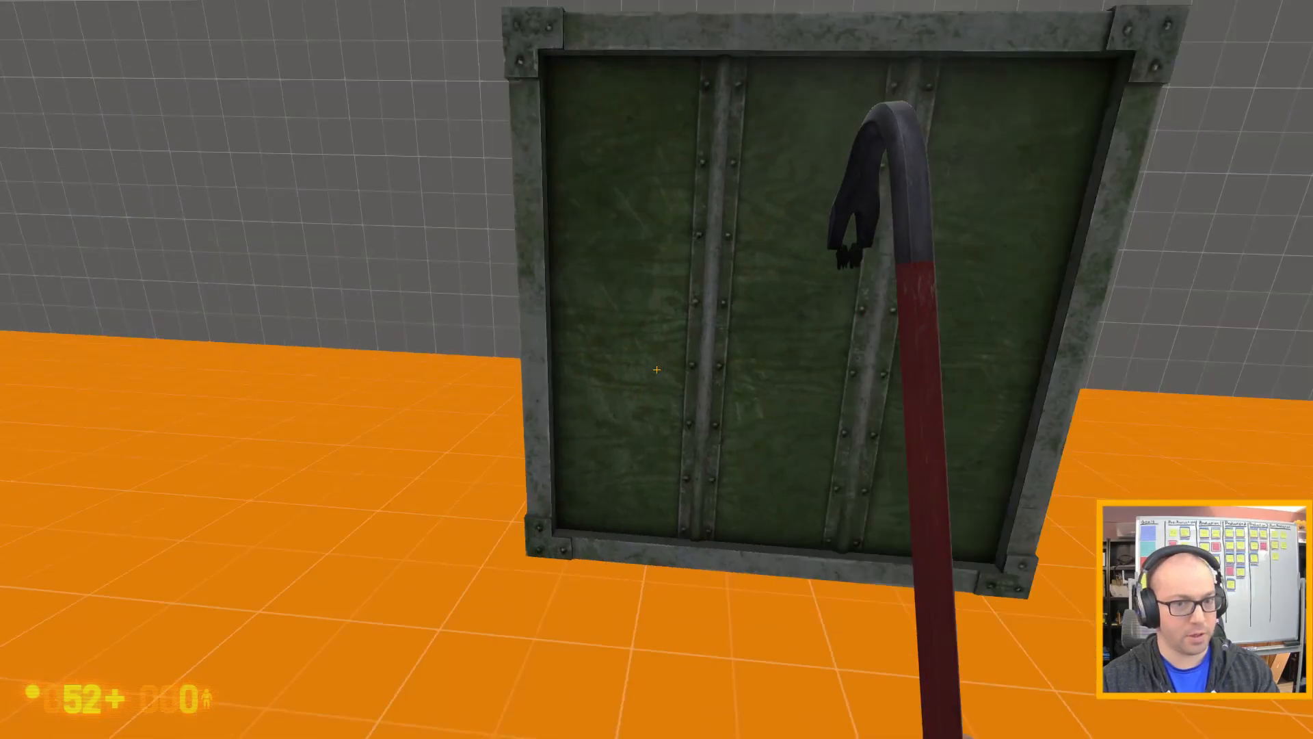
key("w")
key("s")
key("d")
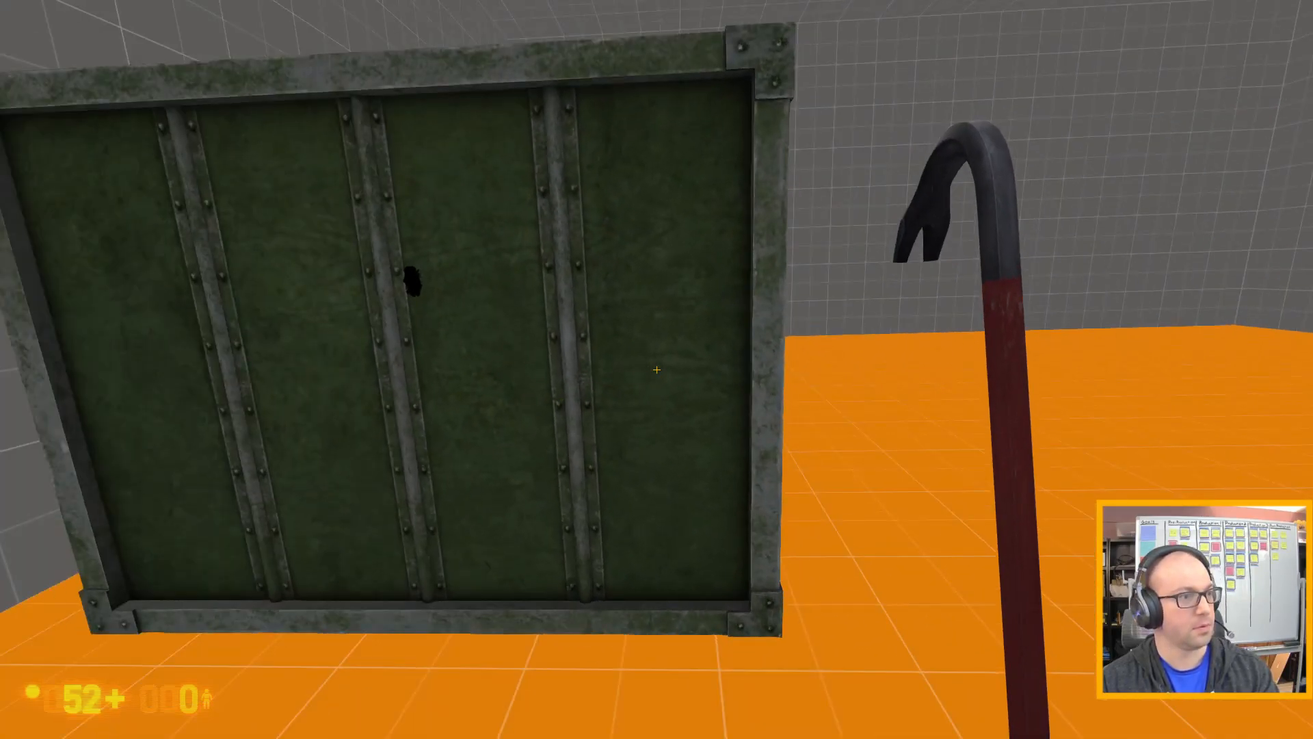
key("w")
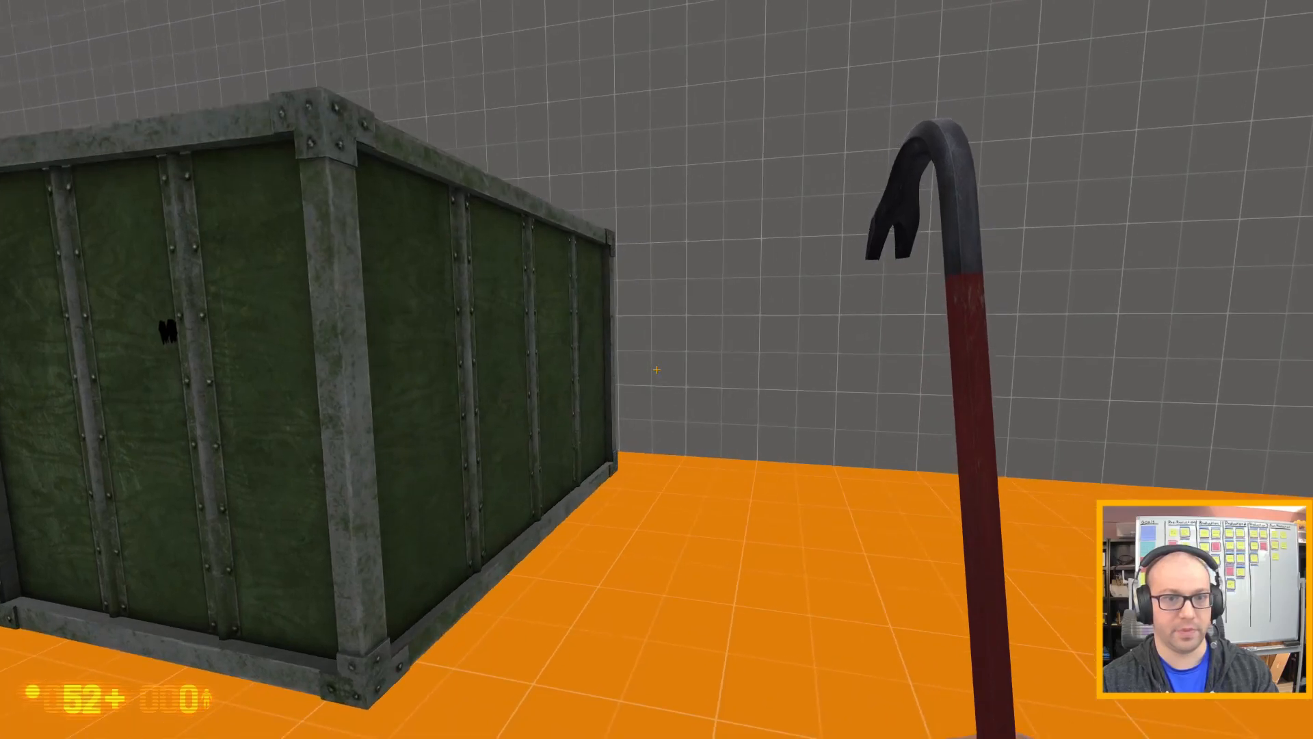
key("d")
key("a")
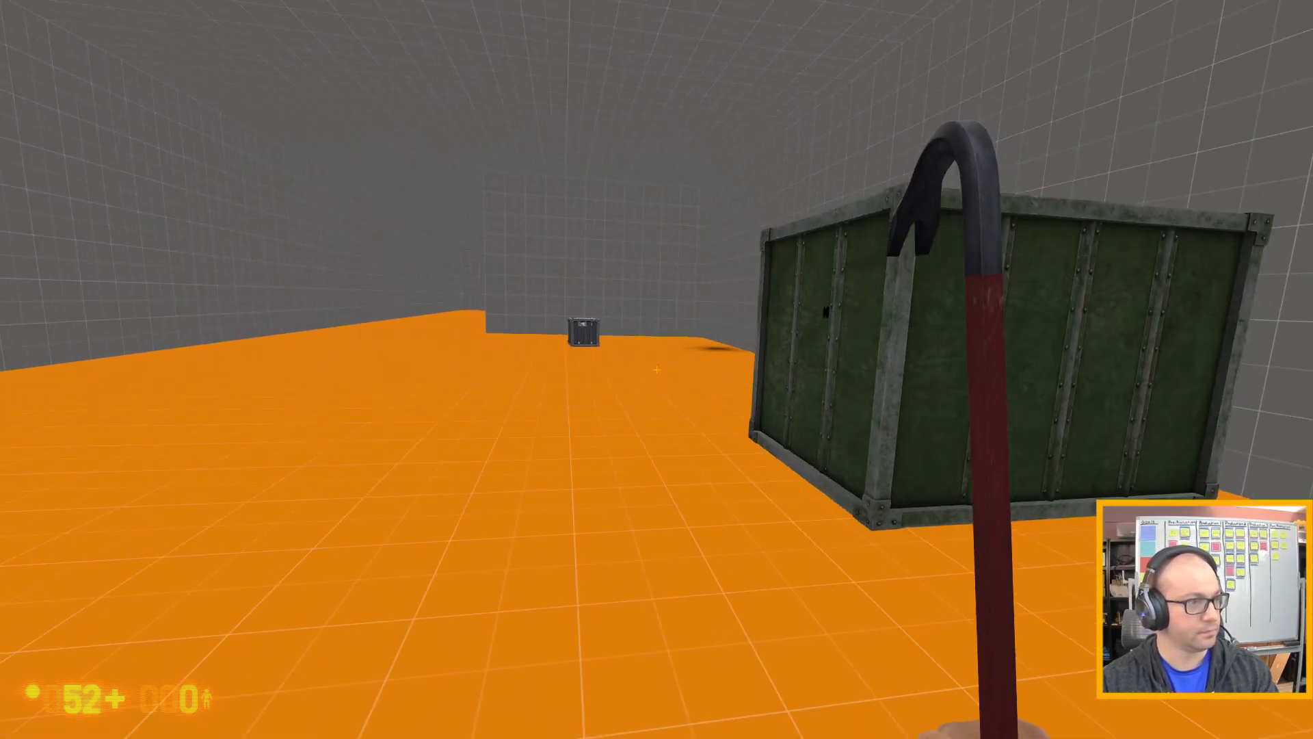
key("a")
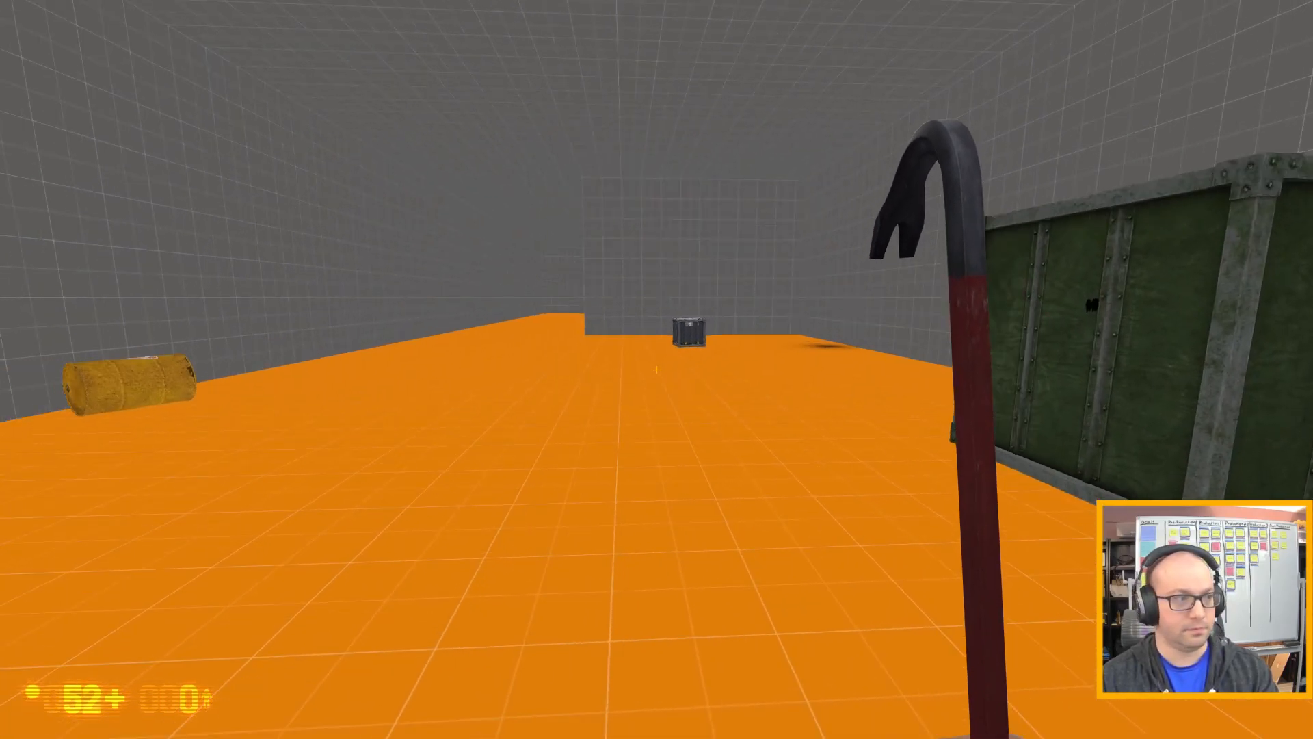
Quit the game through the developer console and choose to continue in Hammer's command dialog.
key("grave")
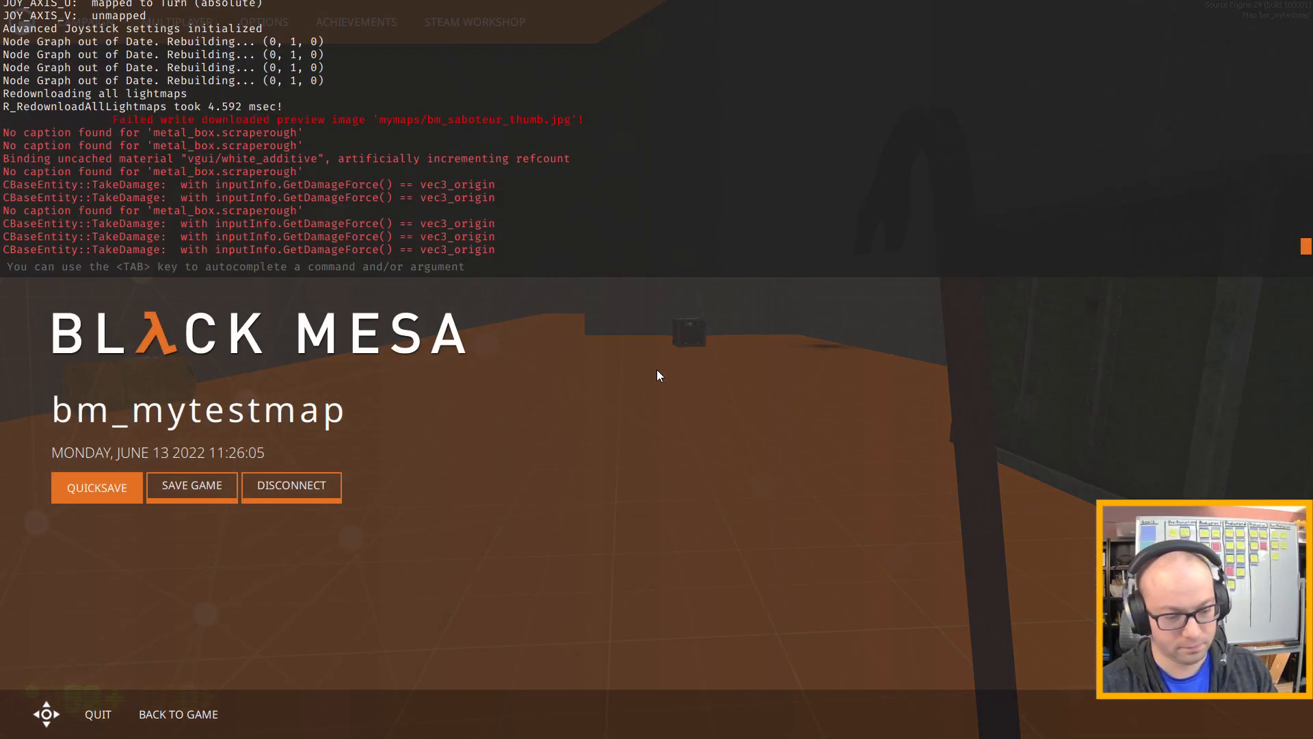
type("quit")
key("Return")
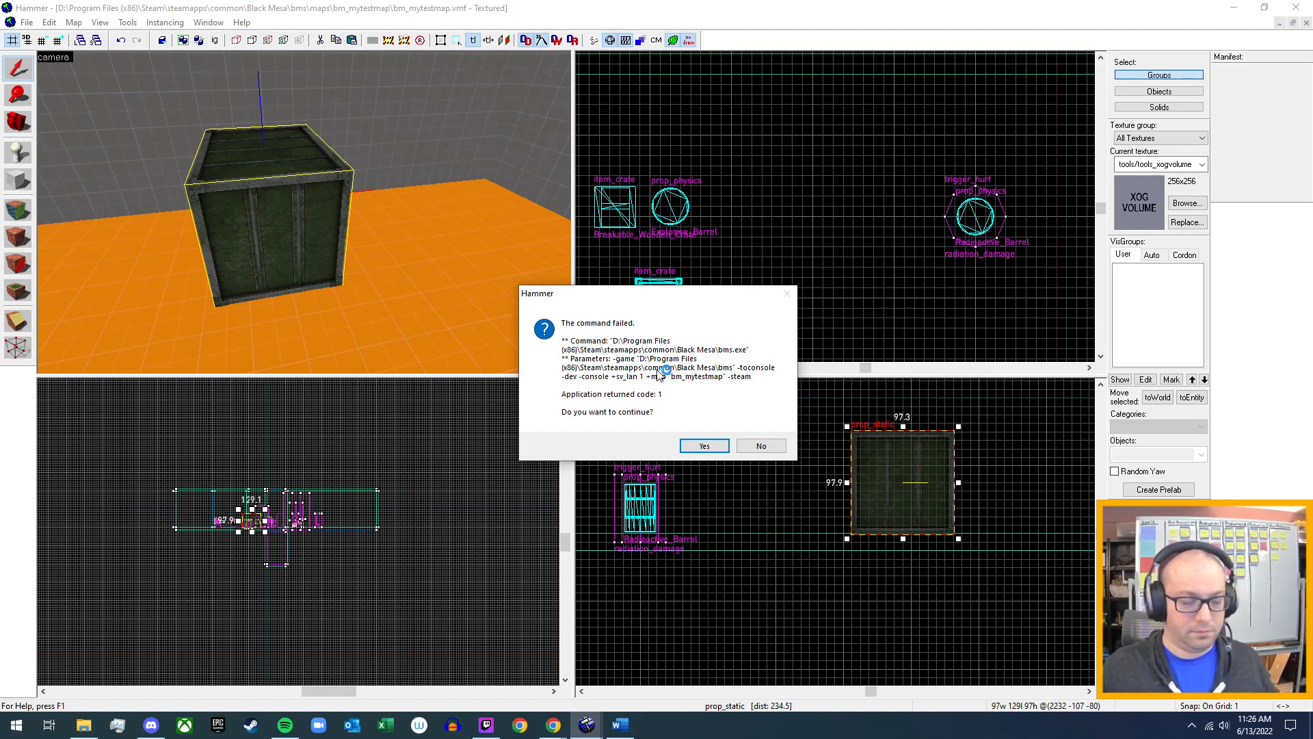
left_click(707, 447)
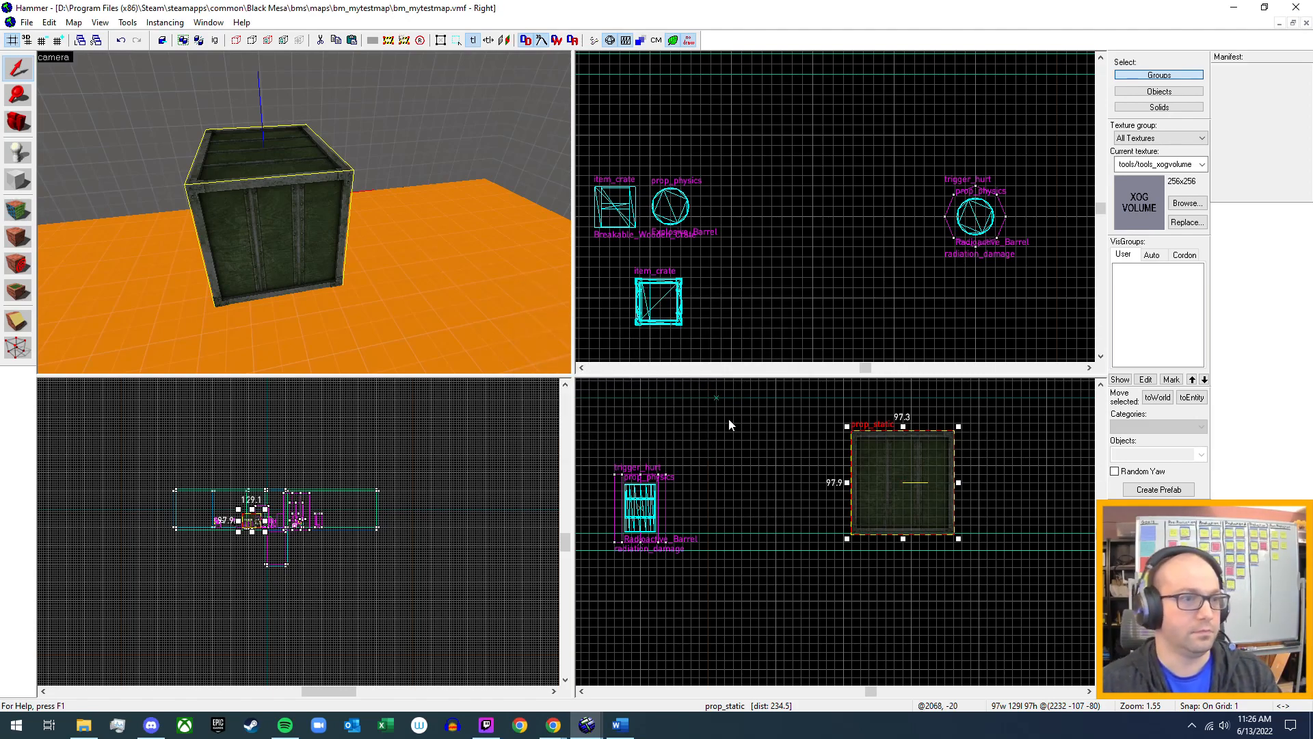
Examine the dark metal crate, wooden crate and explosive barrel from several sides in the 3D camera view.
key("z")
key("s")
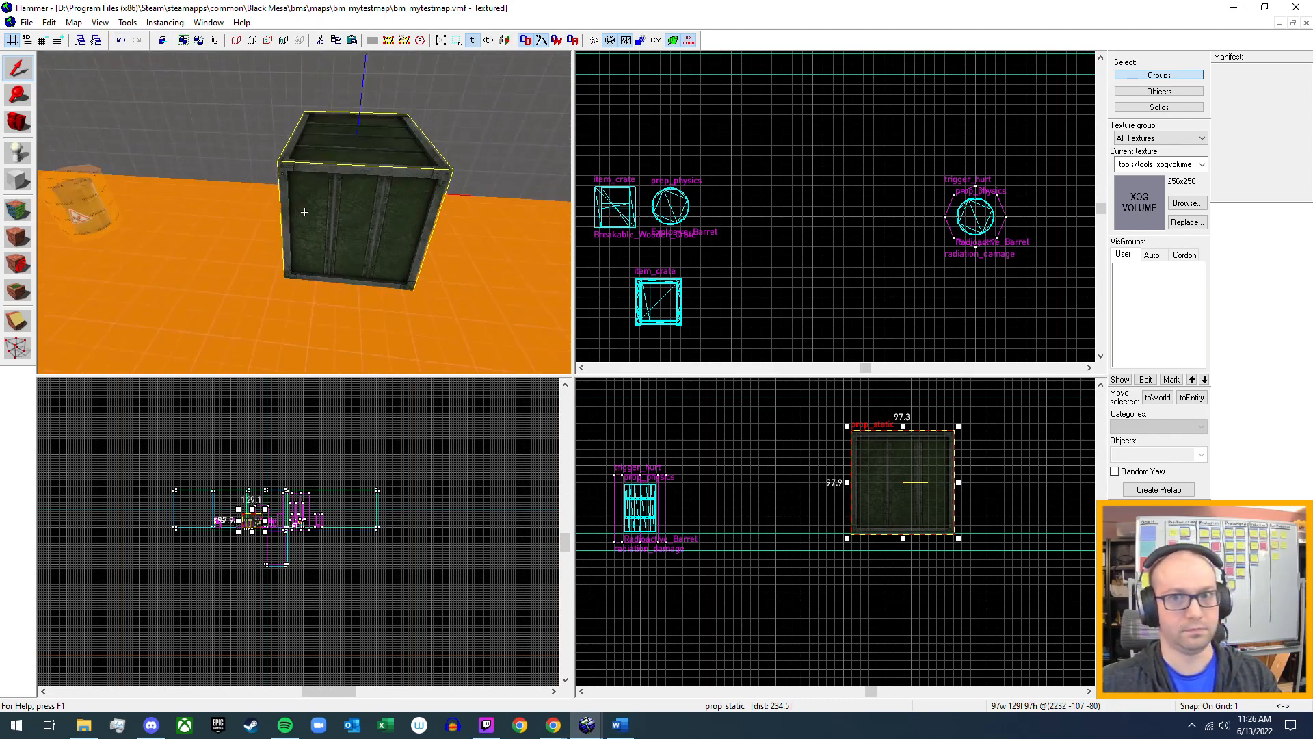
key("w")
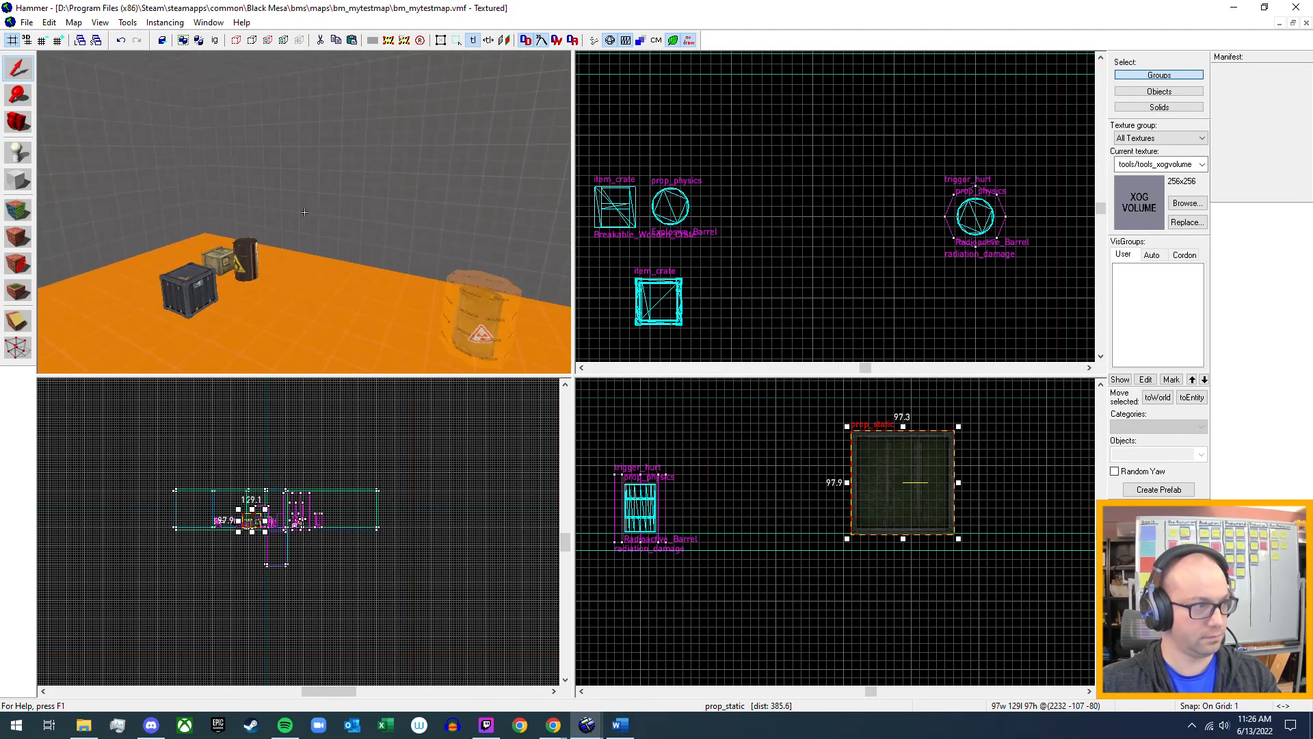
key("s")
key("a")
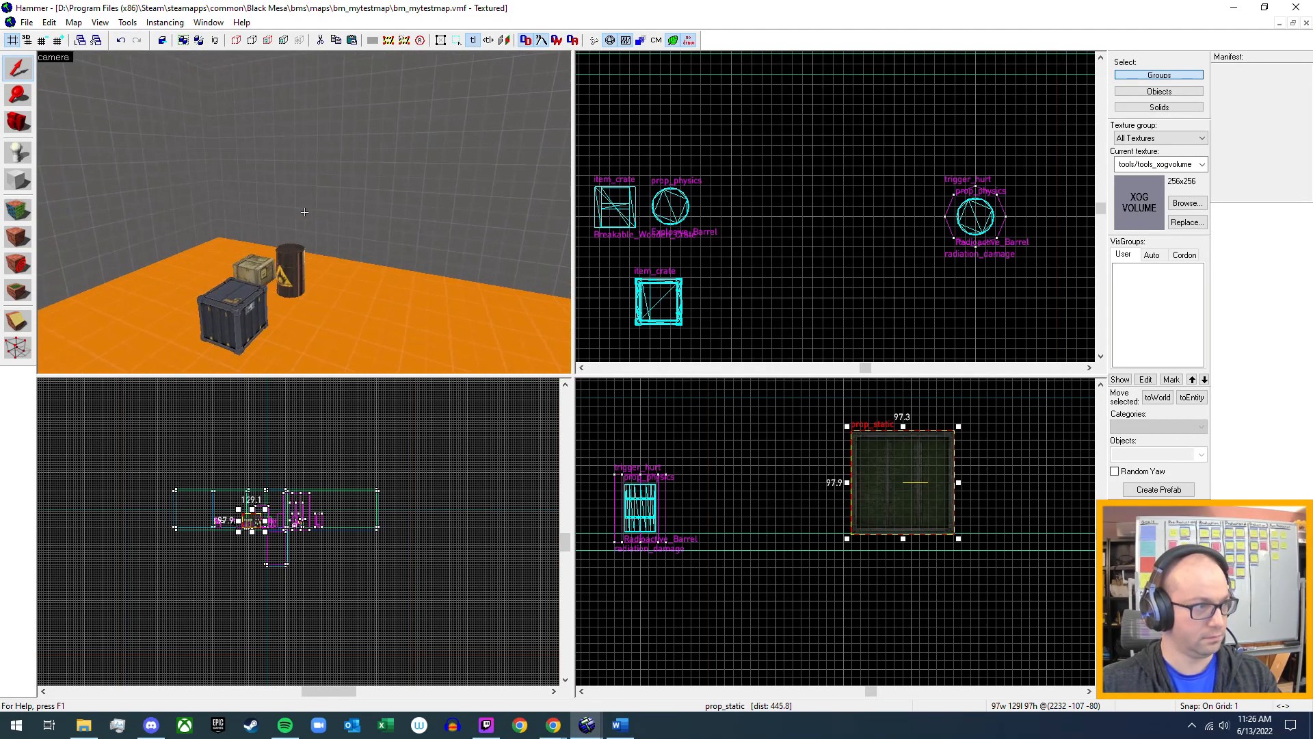
key("w")
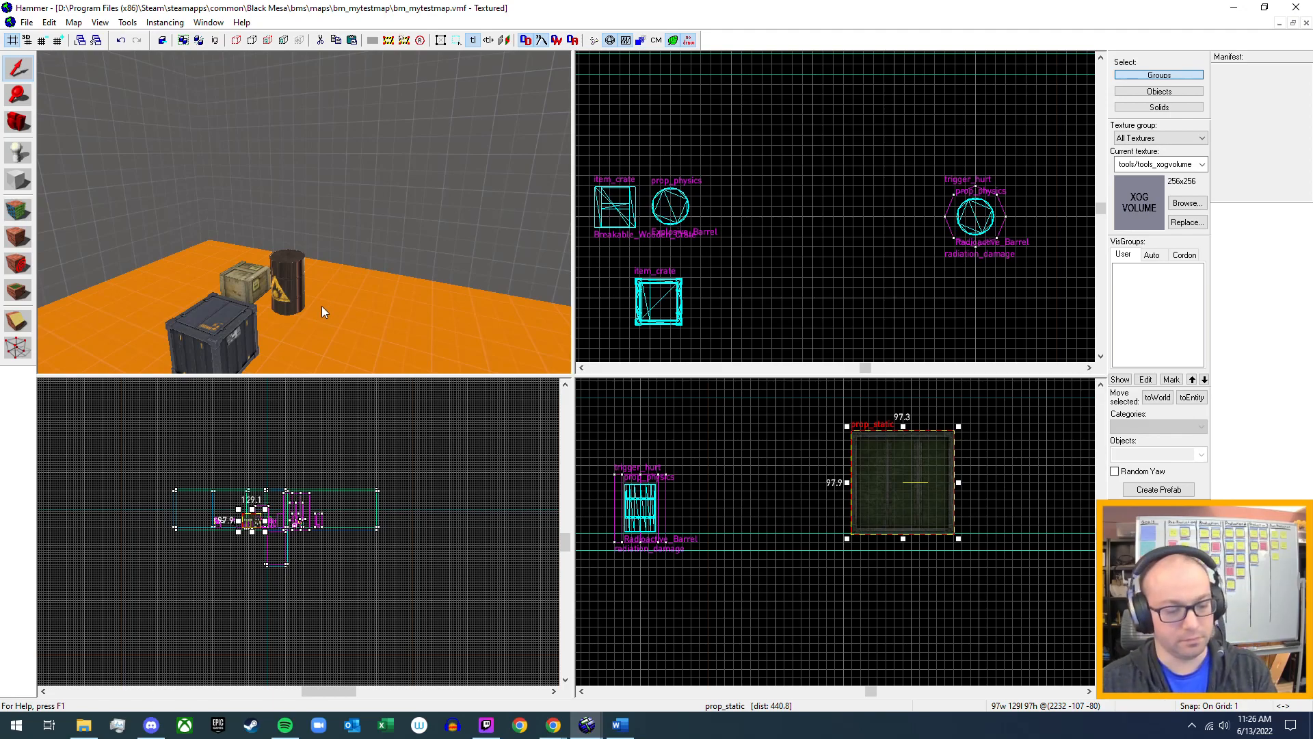
key("z")
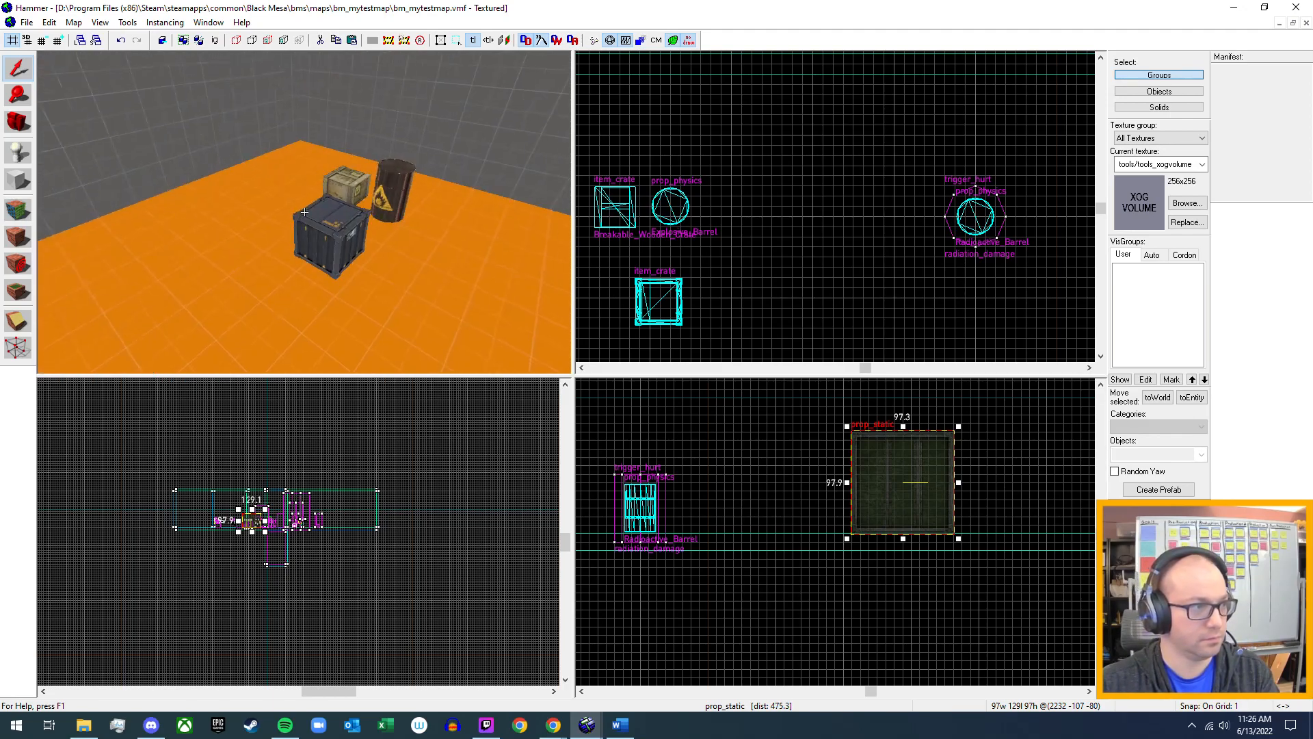
key("a")
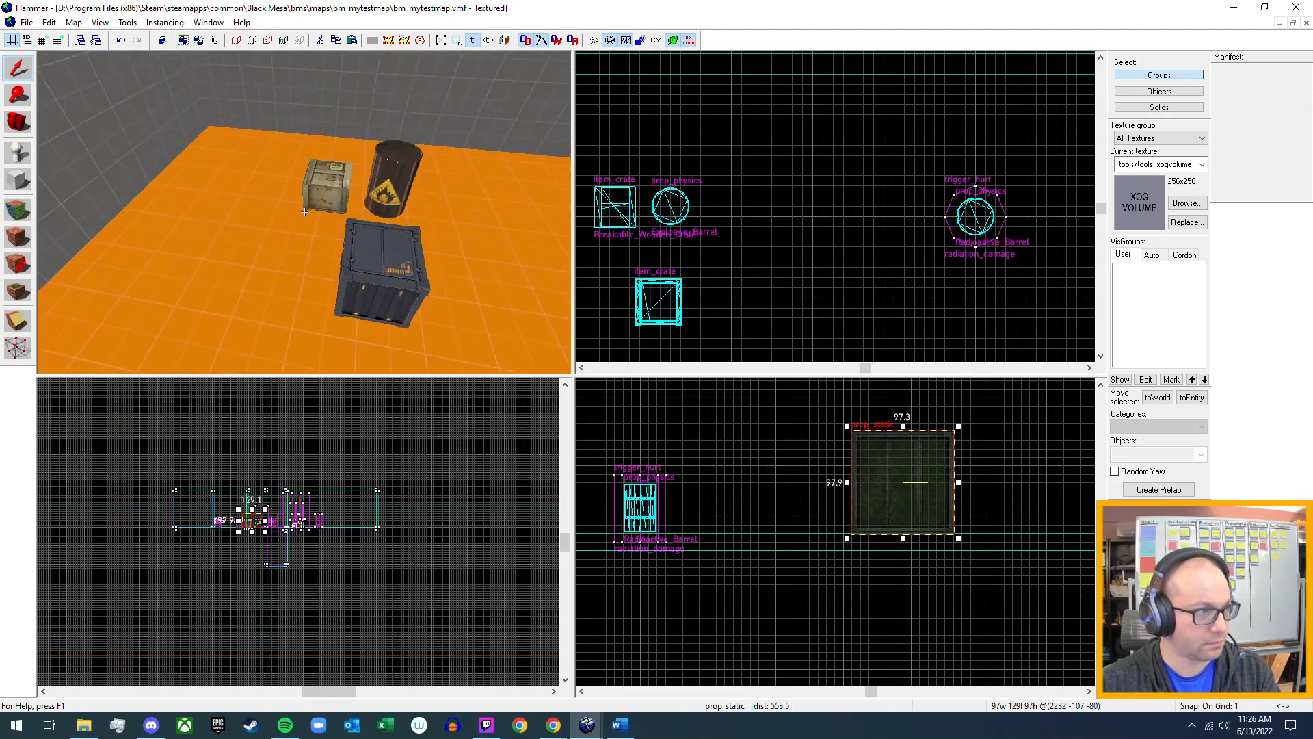
key("a")
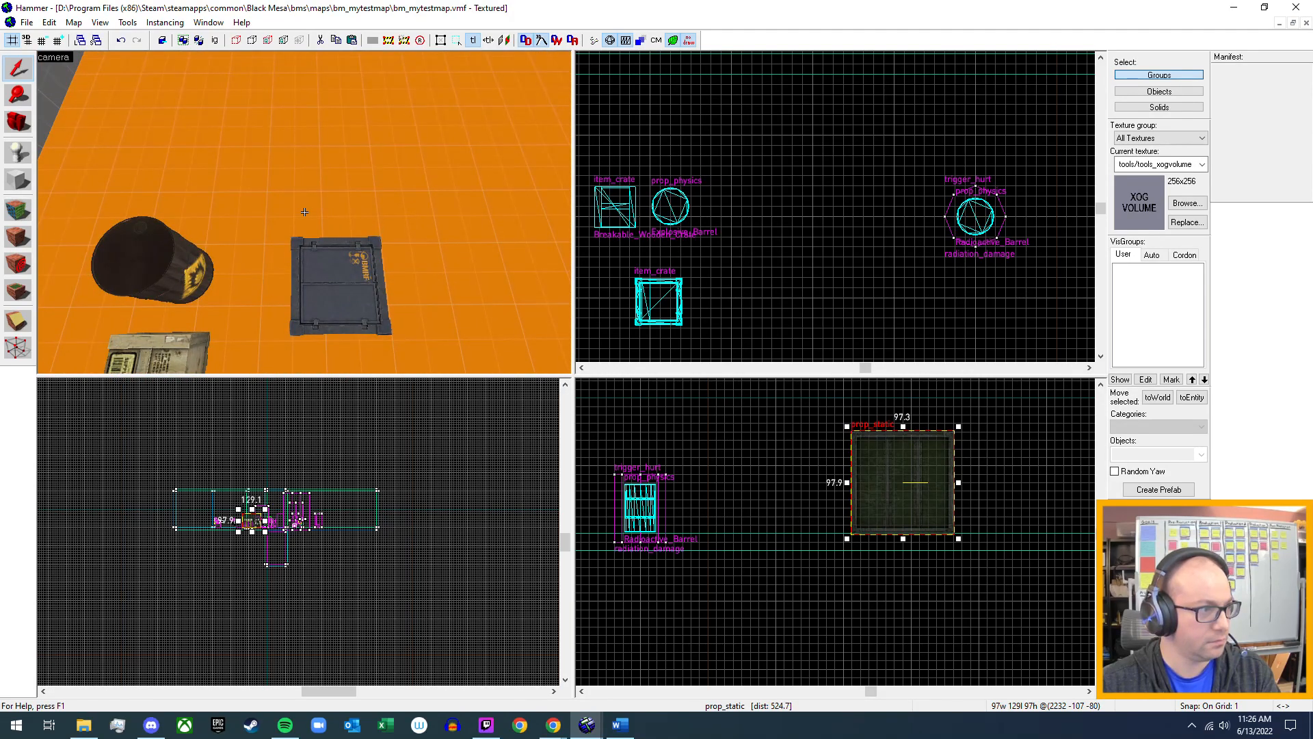
key("z")
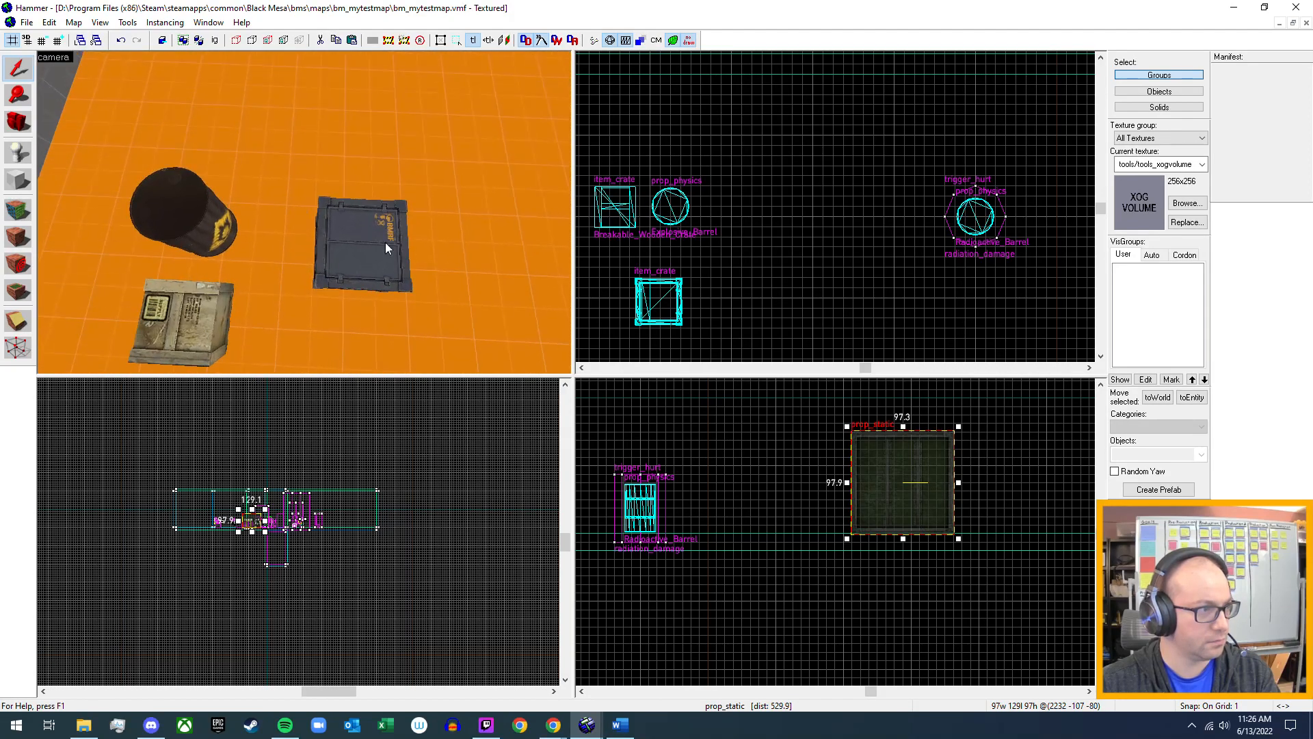
Inspect the dark metal item_crate's keyvalues, flags and Mass Scale in its object properties without applying changes.
double_click(359, 247)
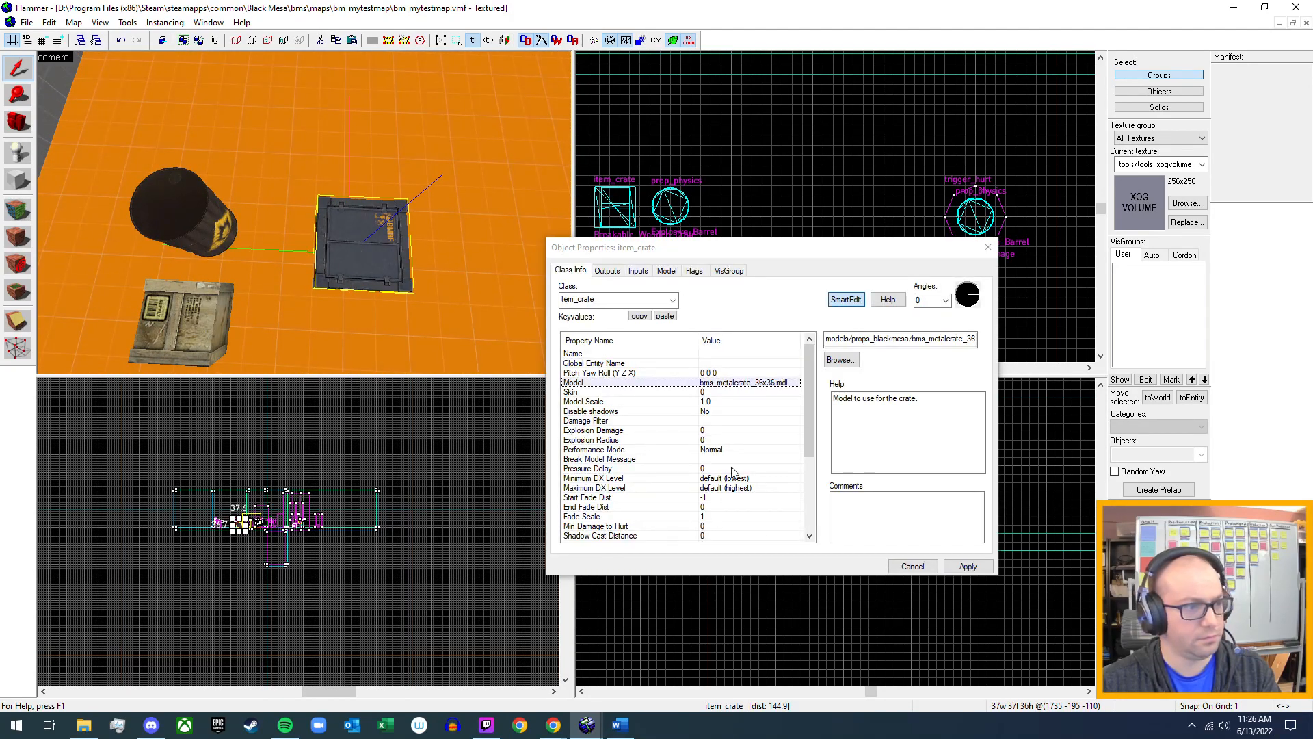
scroll(670, 414, "down", 5)
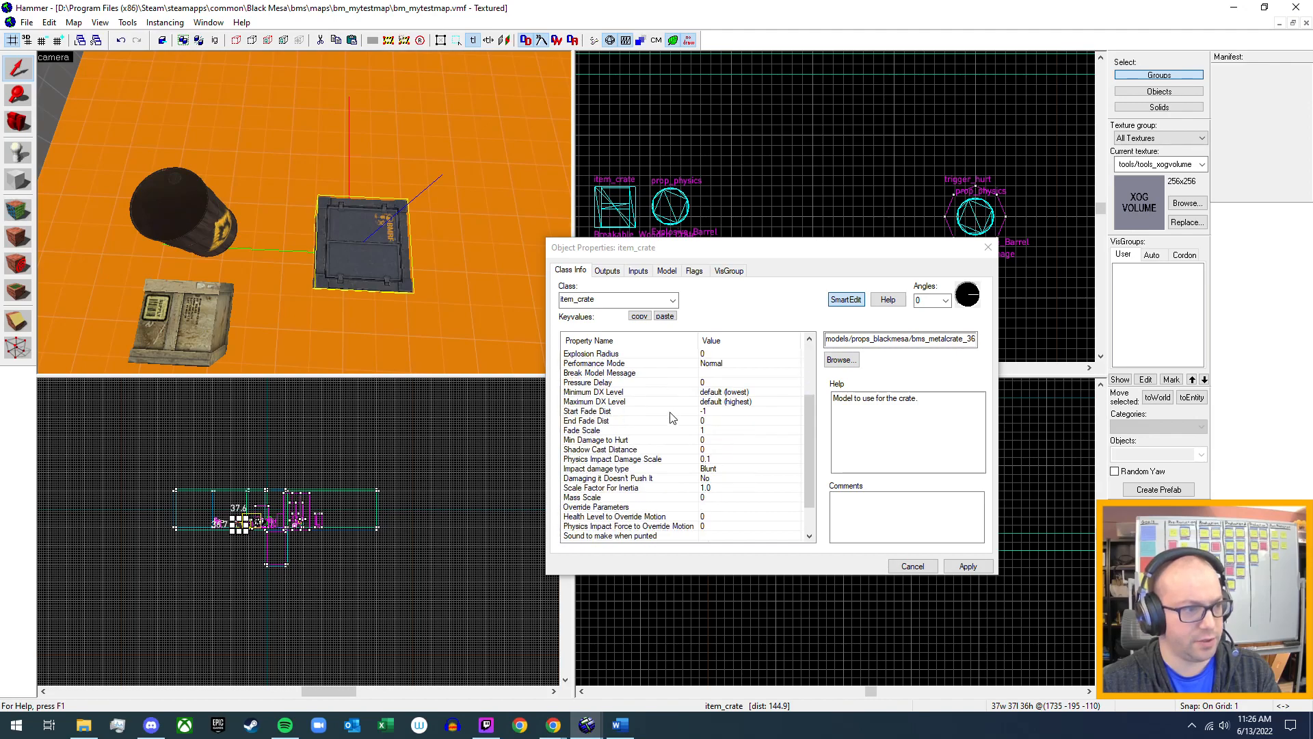
left_click(692, 271)
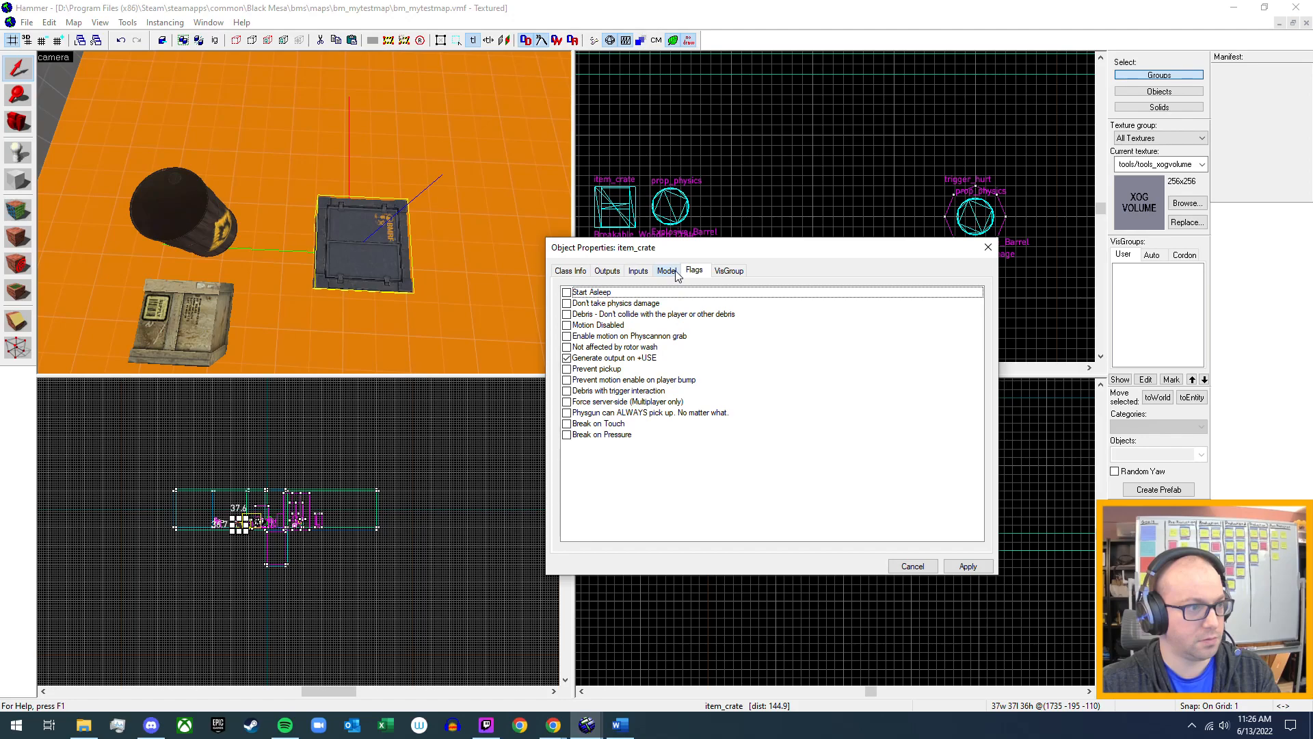
left_click(567, 271)
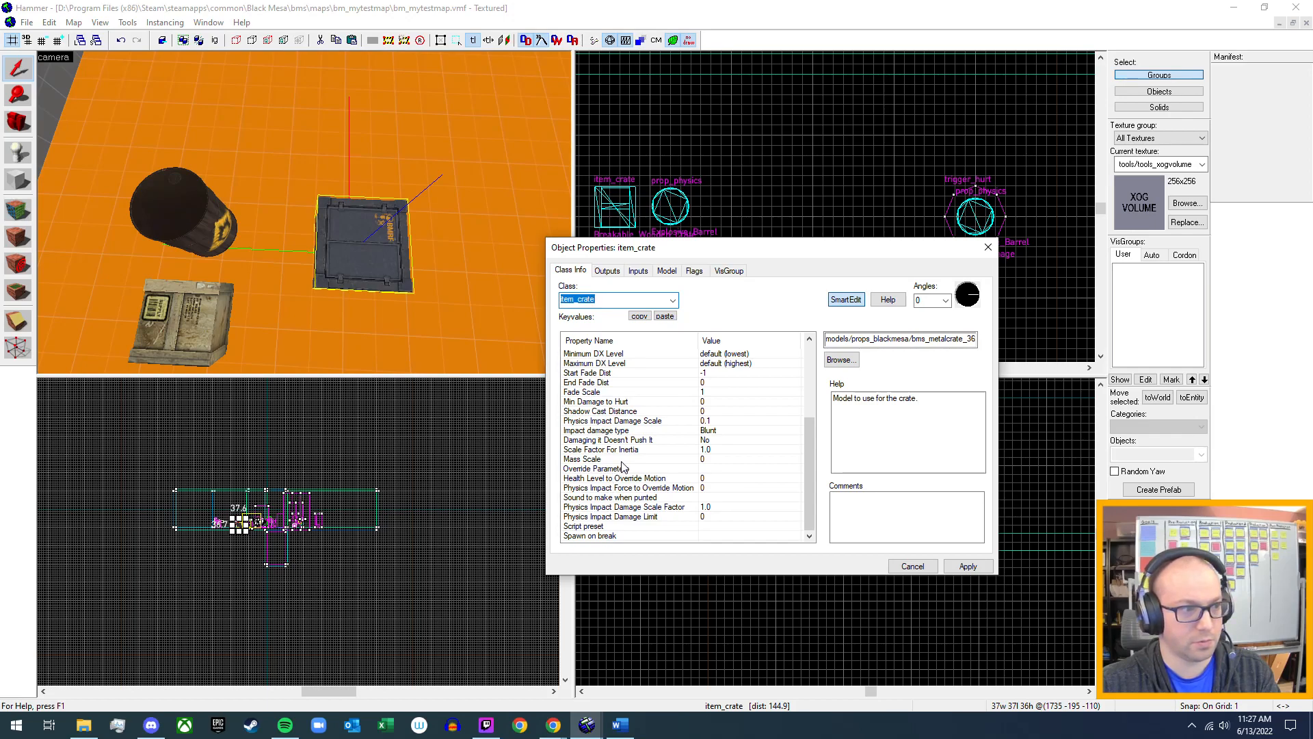
left_click(702, 462)
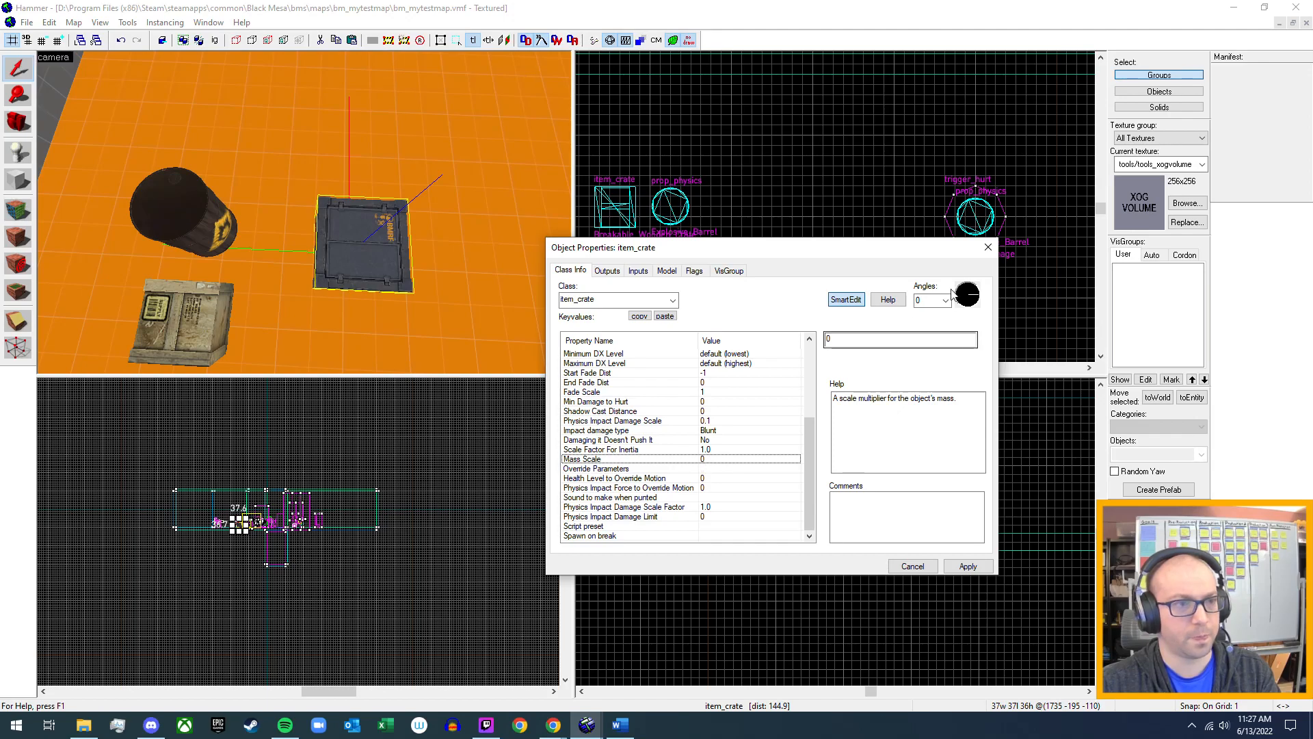
left_click(989, 248)
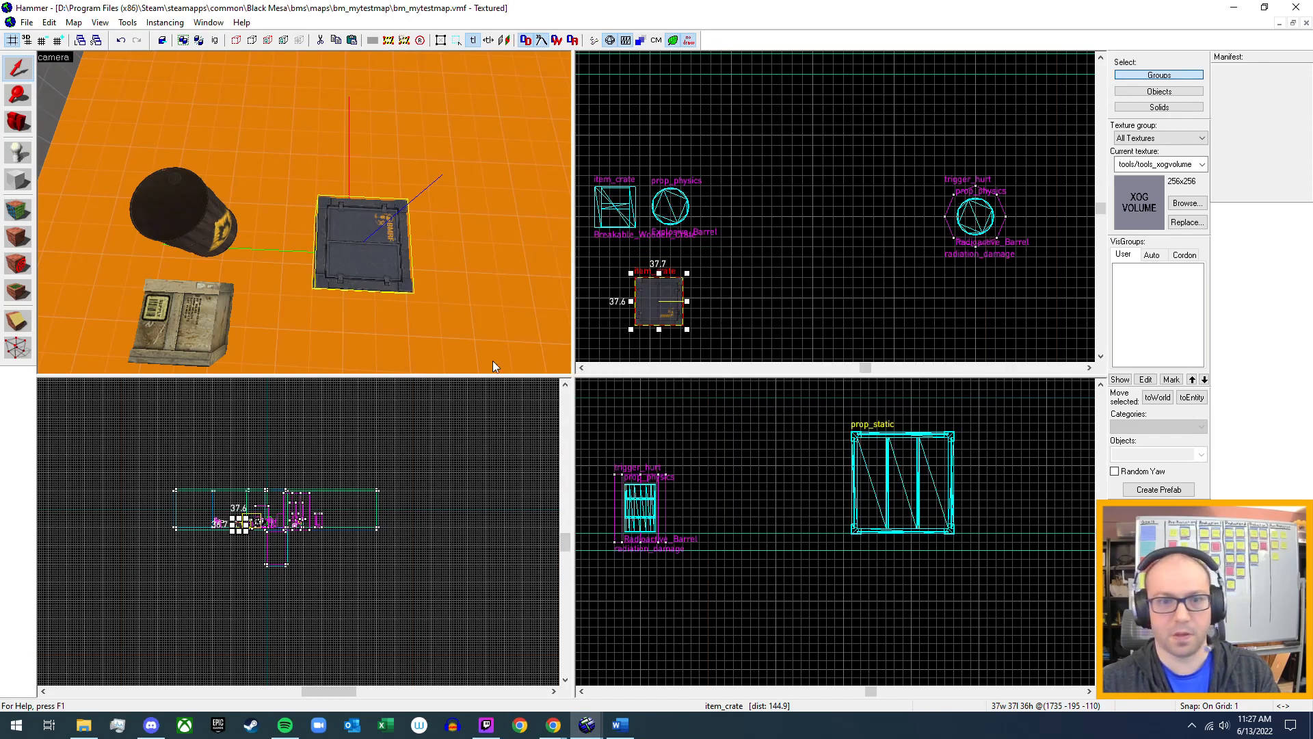
key("z")
key("d")
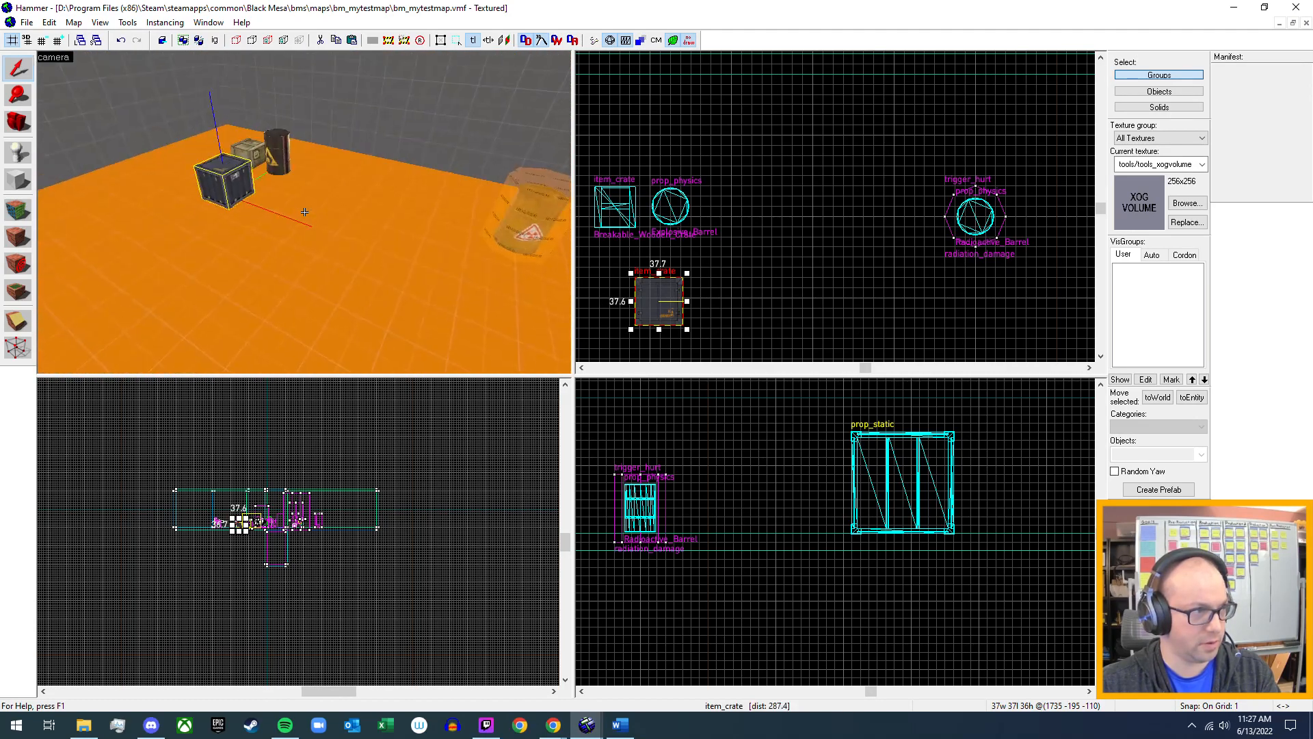
key("w")
key("z")
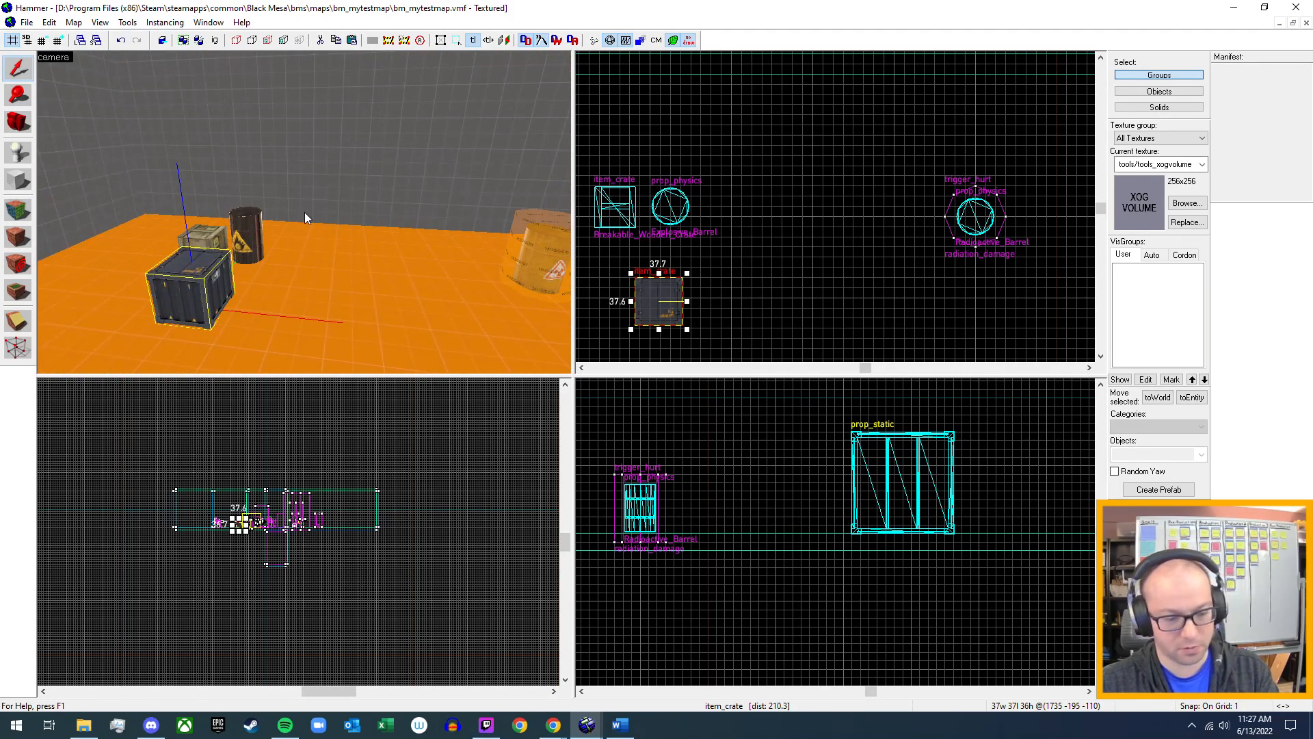
Open the map bm_c1a2a.vmf from the Singleplayer C1A2-Office_Complex folder.
left_click(23, 22)
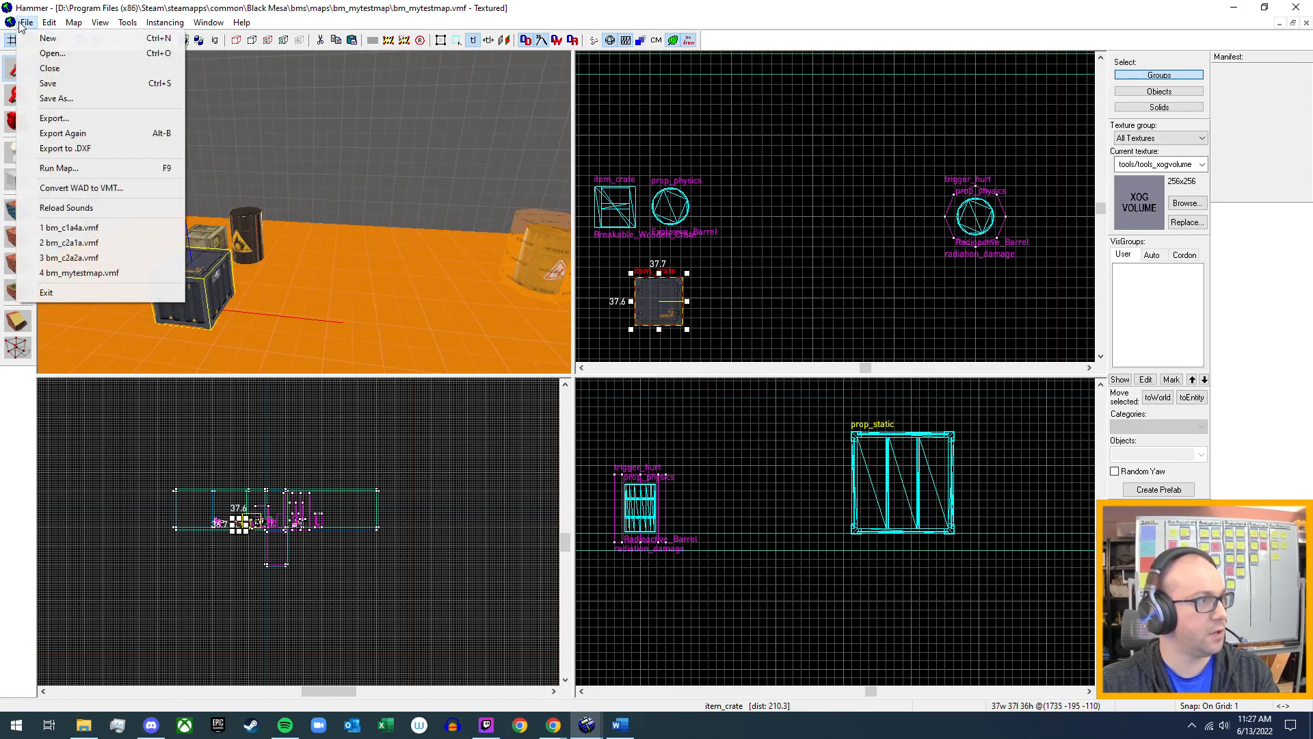
left_click(52, 53)
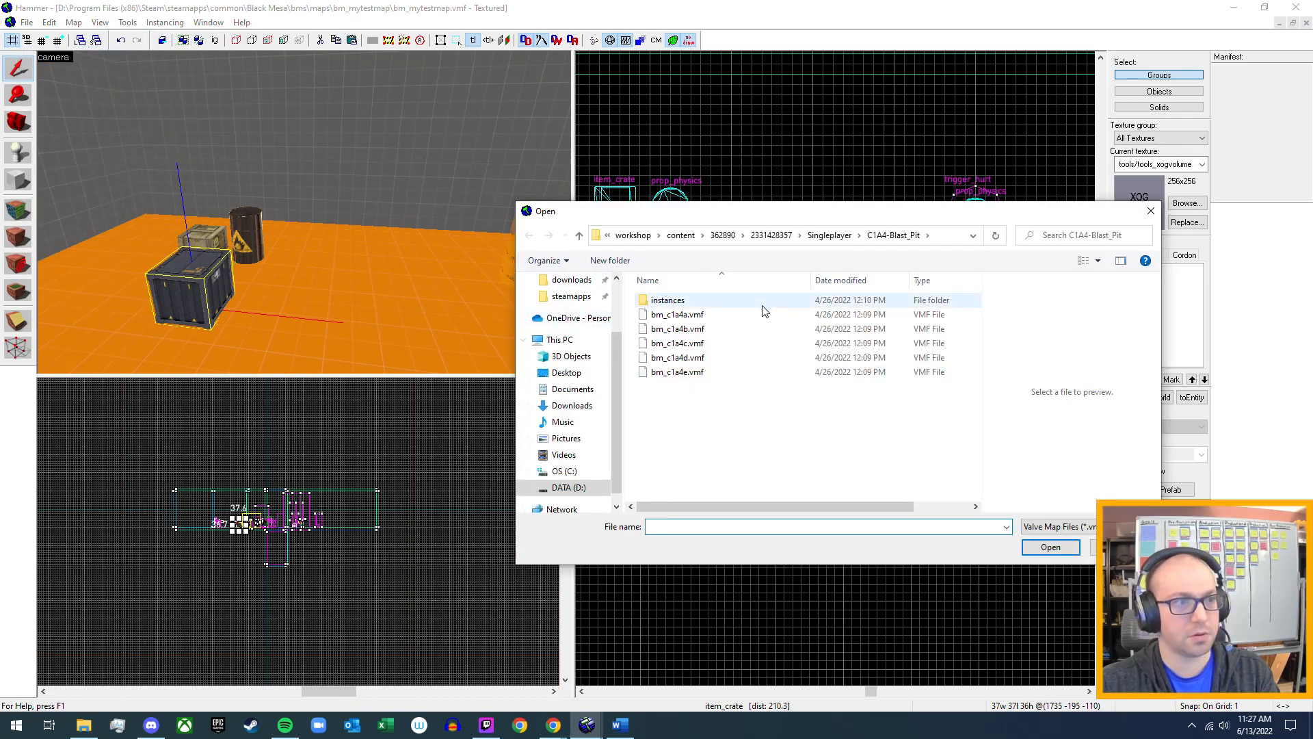
left_click(829, 234)
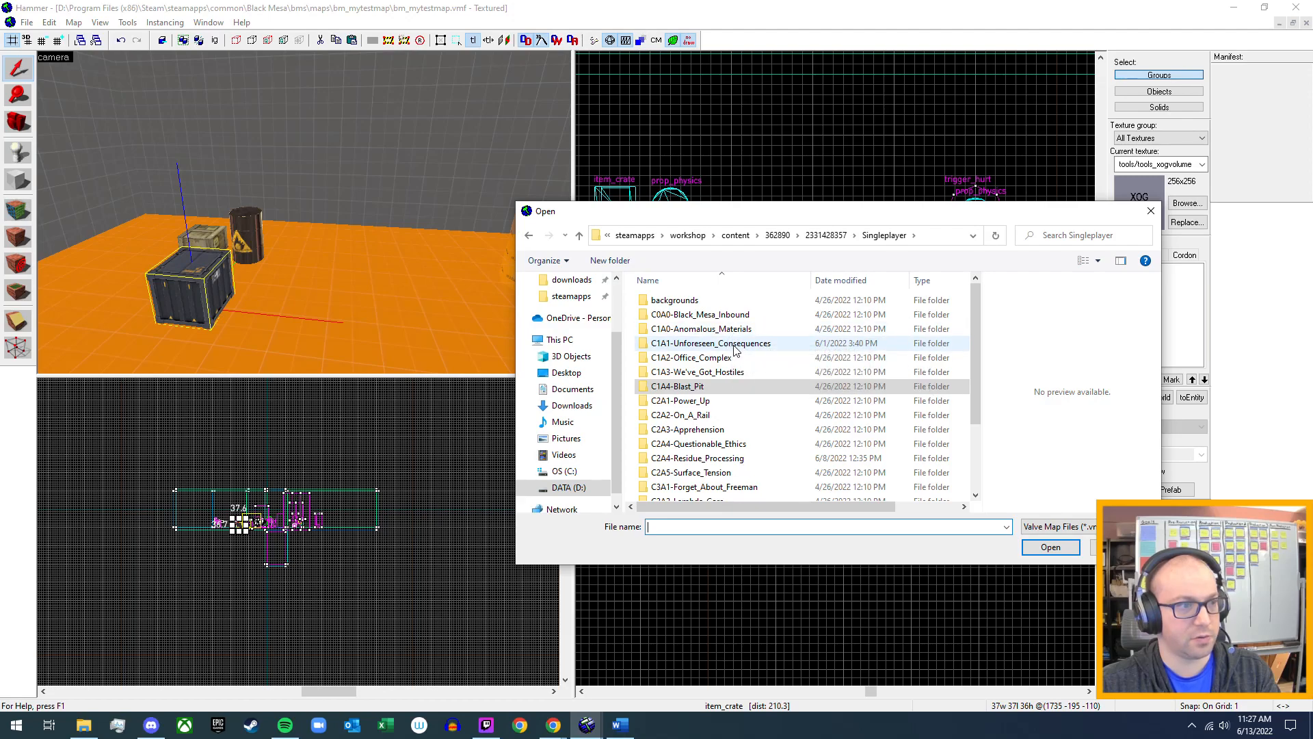
left_click(723, 363)
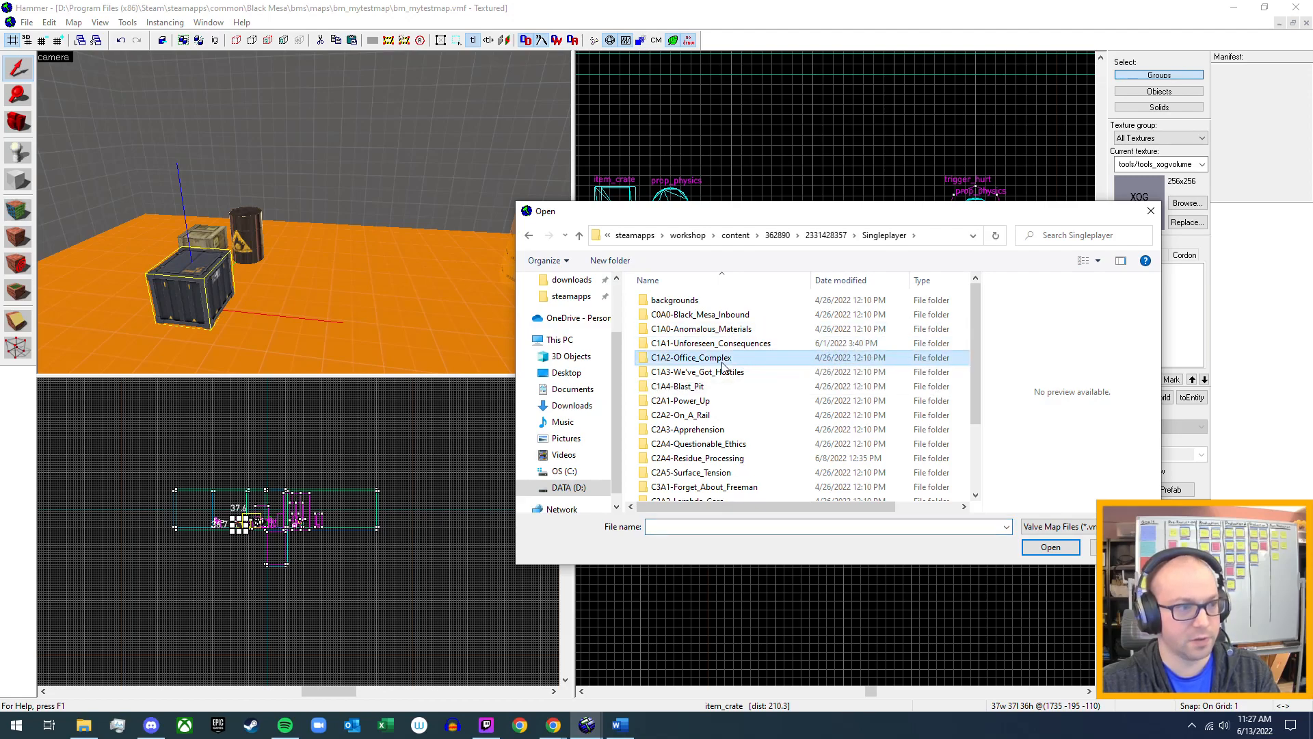
double_click(722, 362)
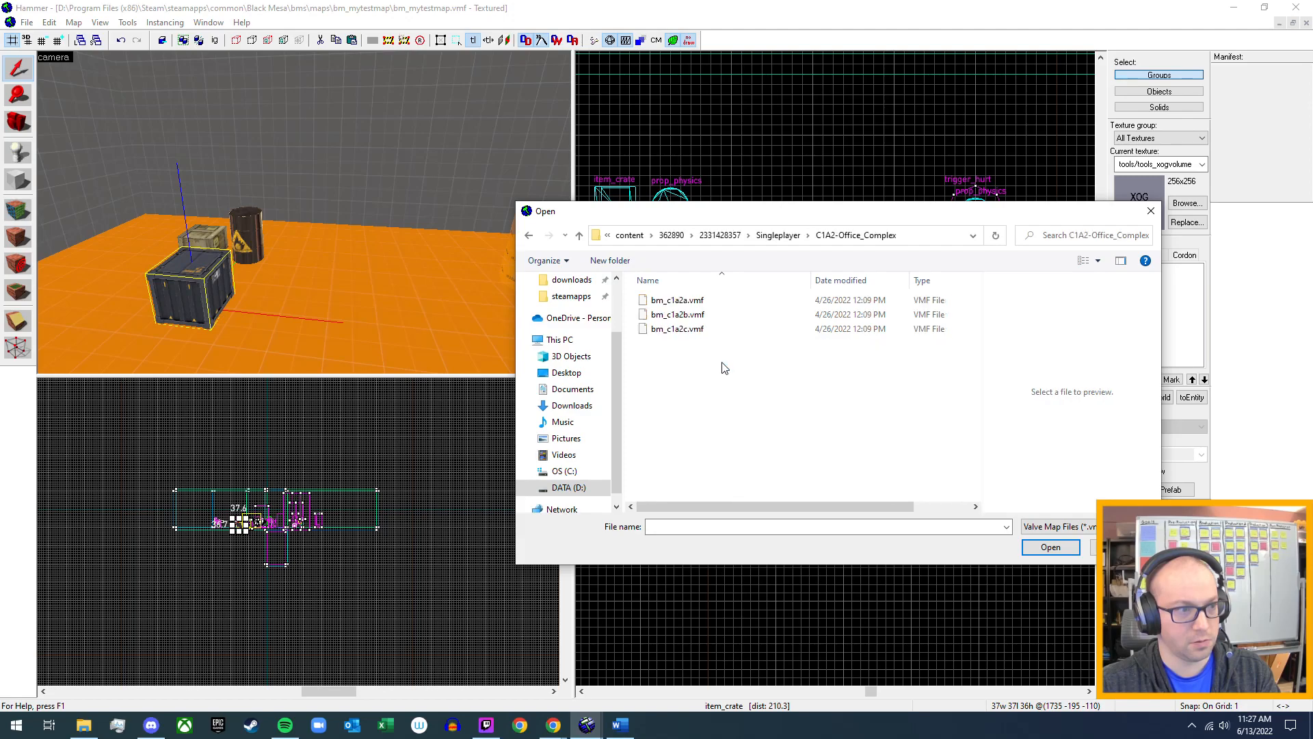
left_click(709, 305)
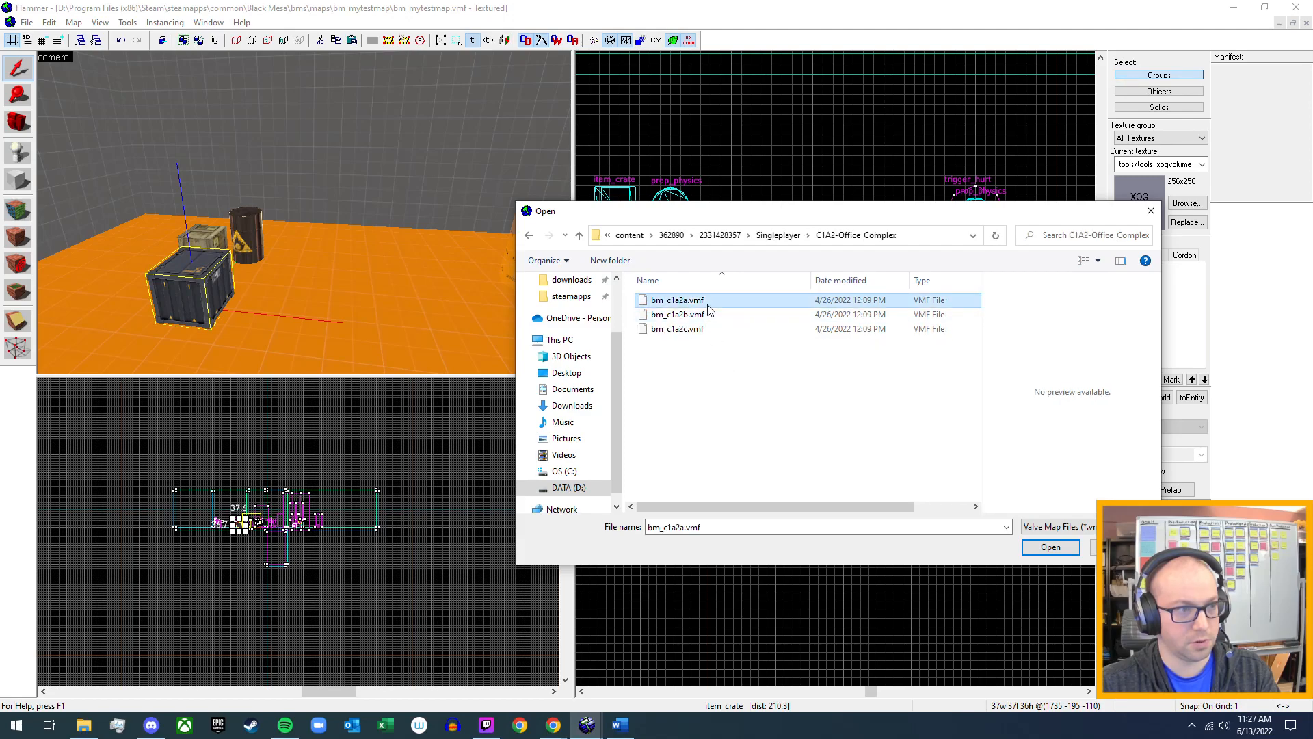
left_click(1051, 547)
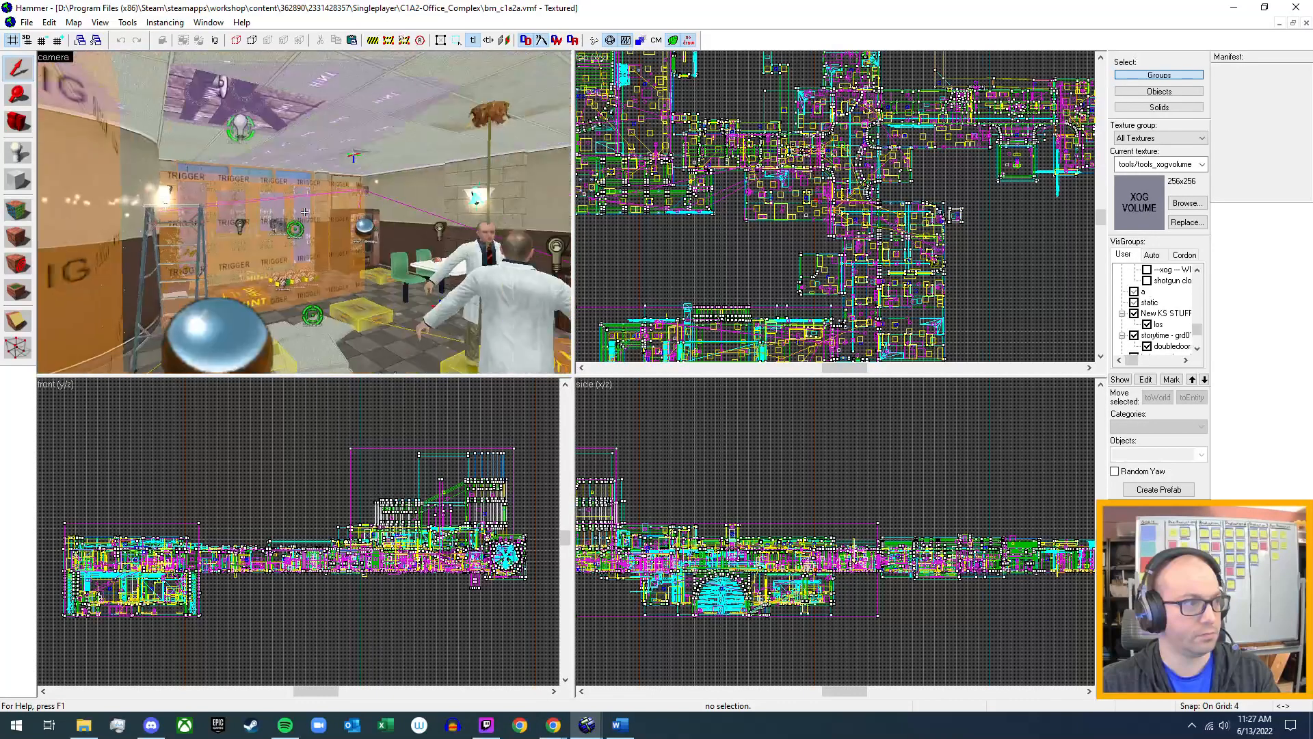
Fly the 3D camera through the first office rooms and corridors of the map to survey their props.
key("w")
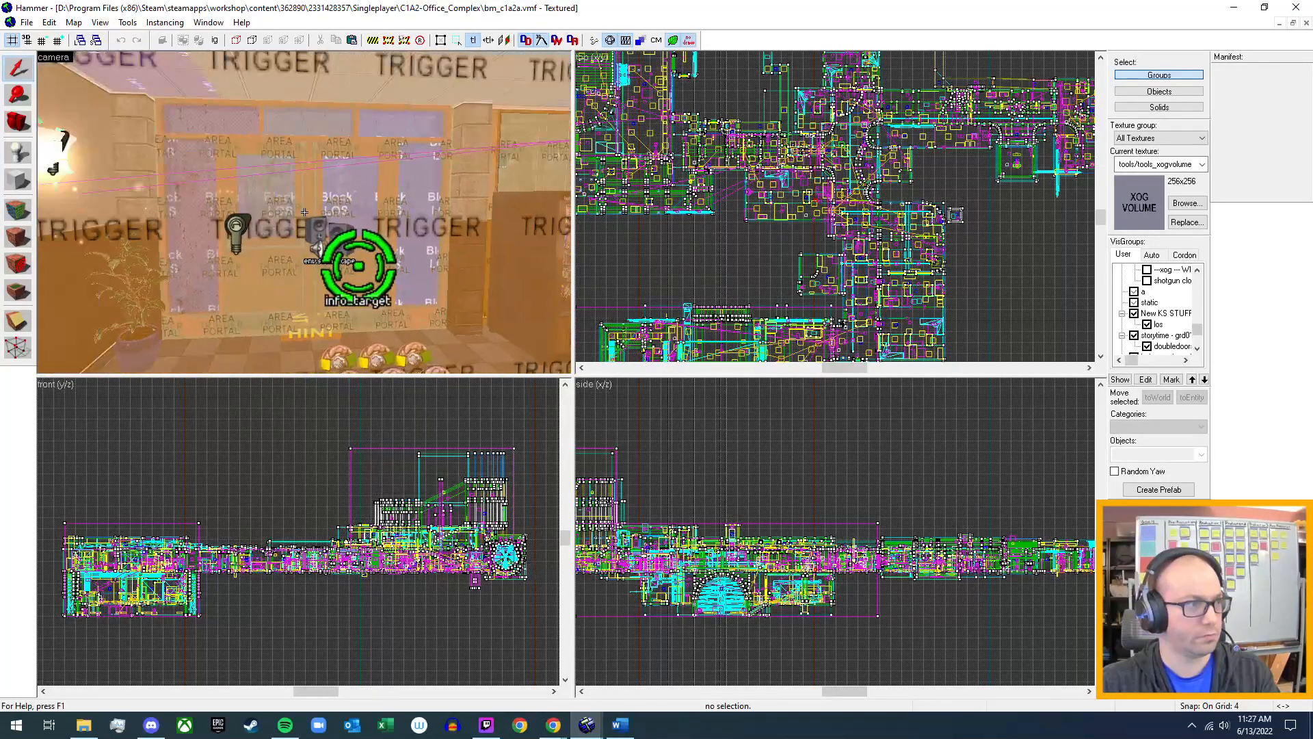
key("w")
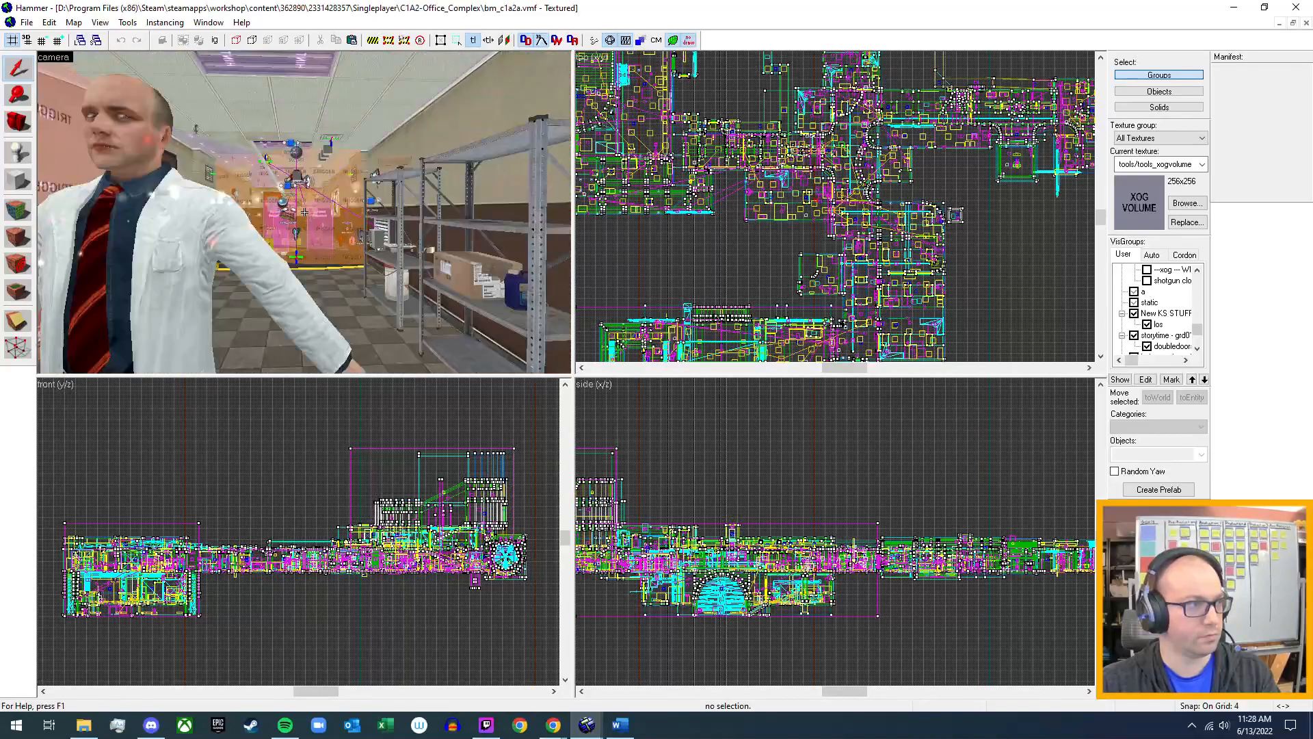
key("w")
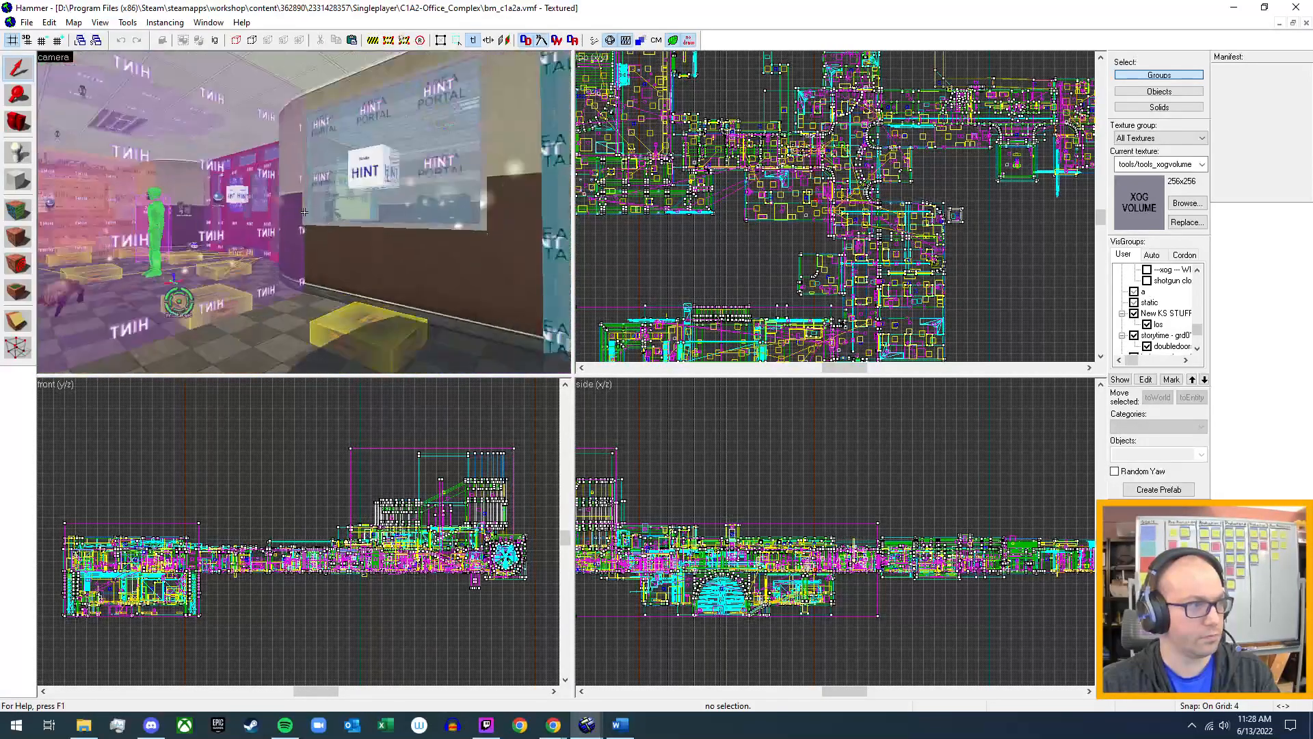
key("w")
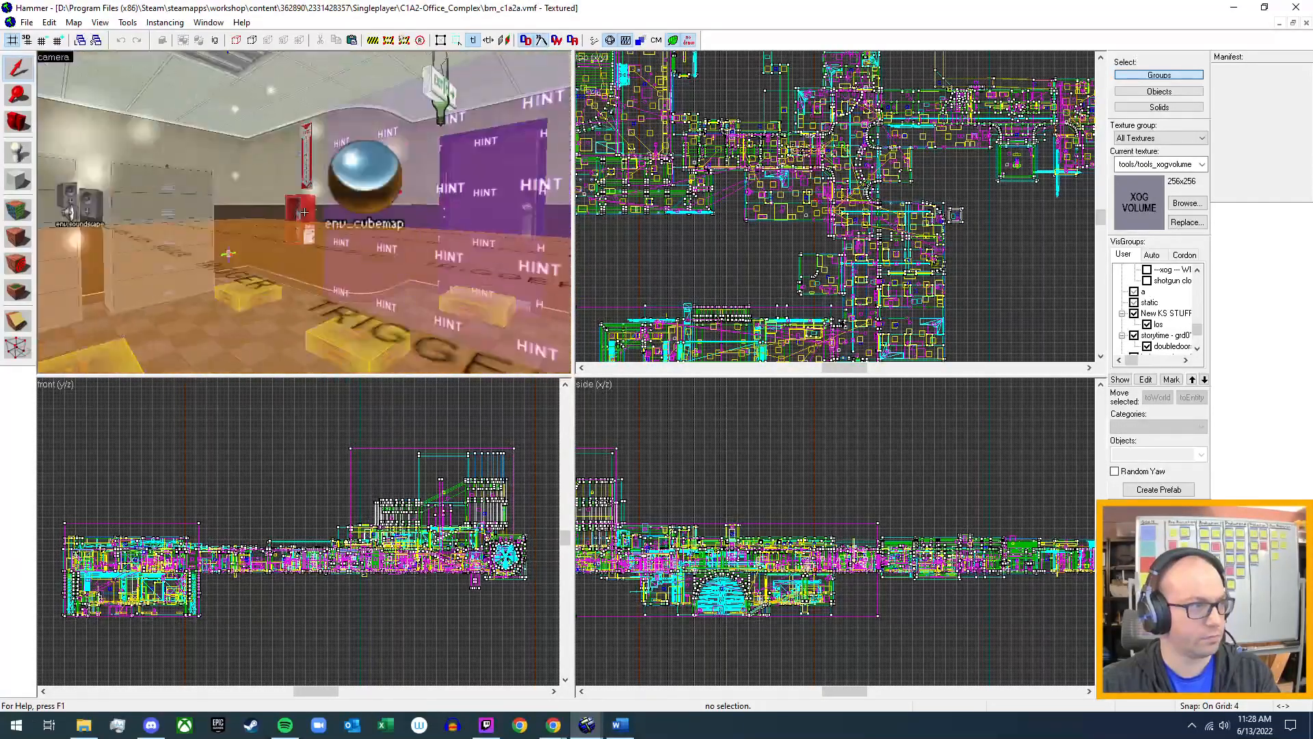
key("w")
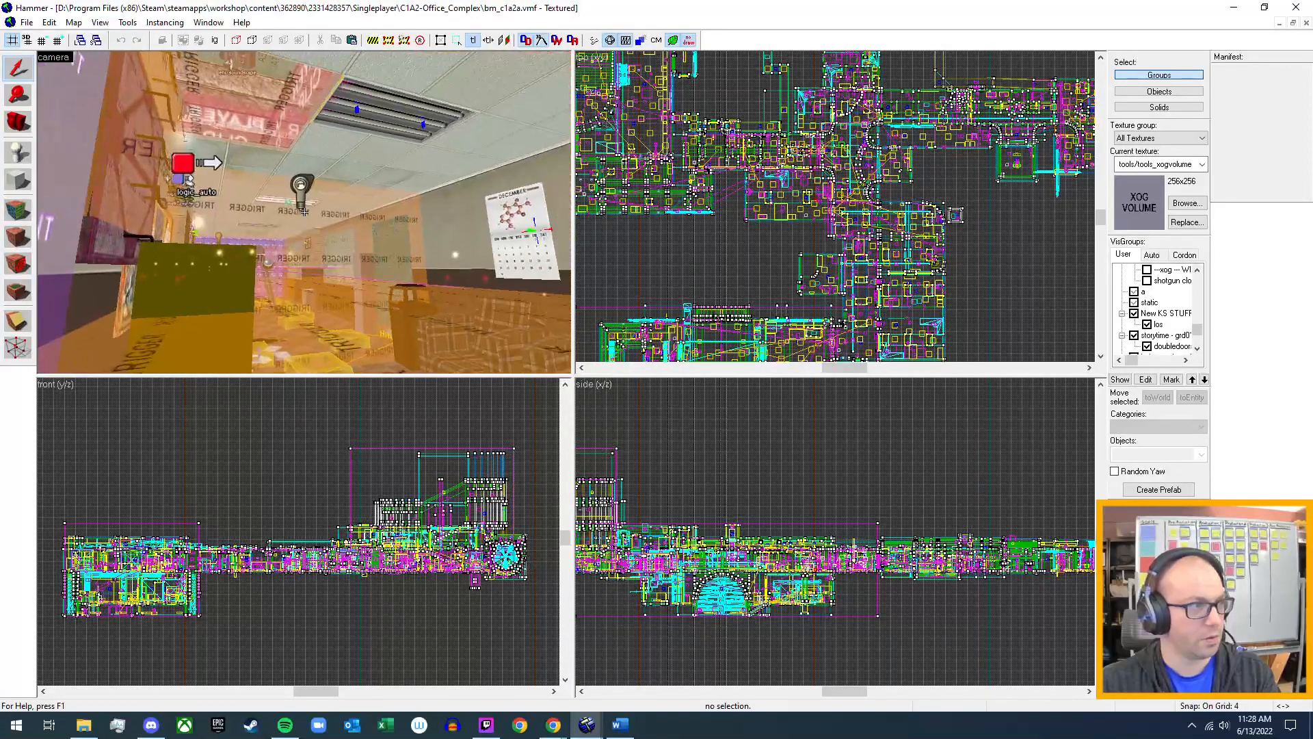
key("w")
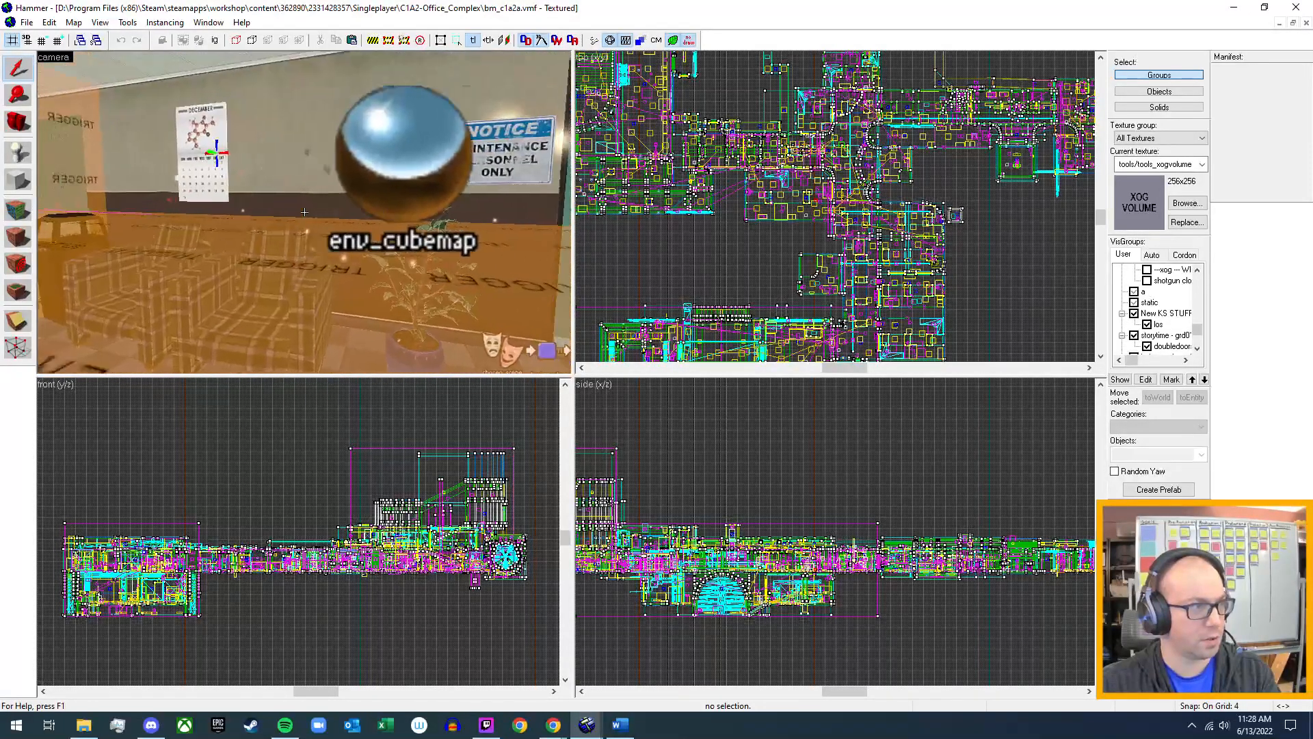
key("w")
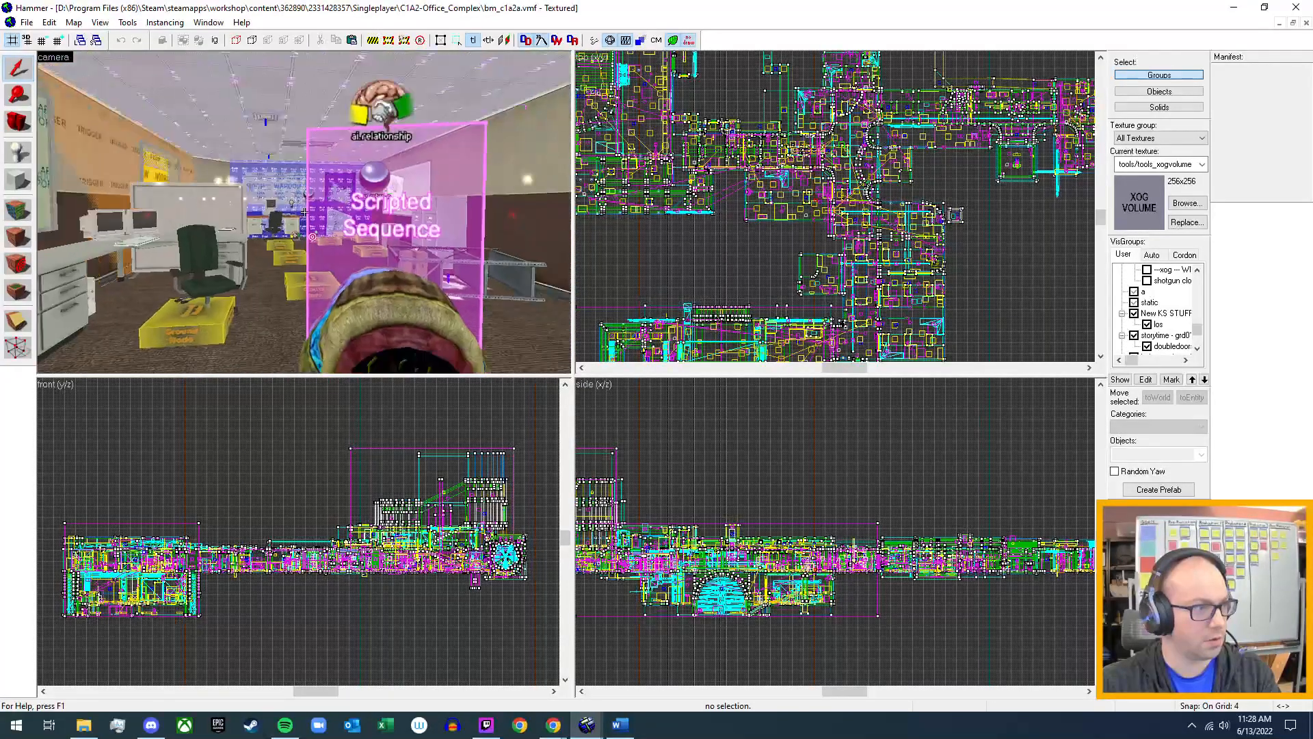
Survey the fenced industrial hall with the hazard-striped floor and inspect its containers and stored props in the 3D view.
key("w")
key("w")
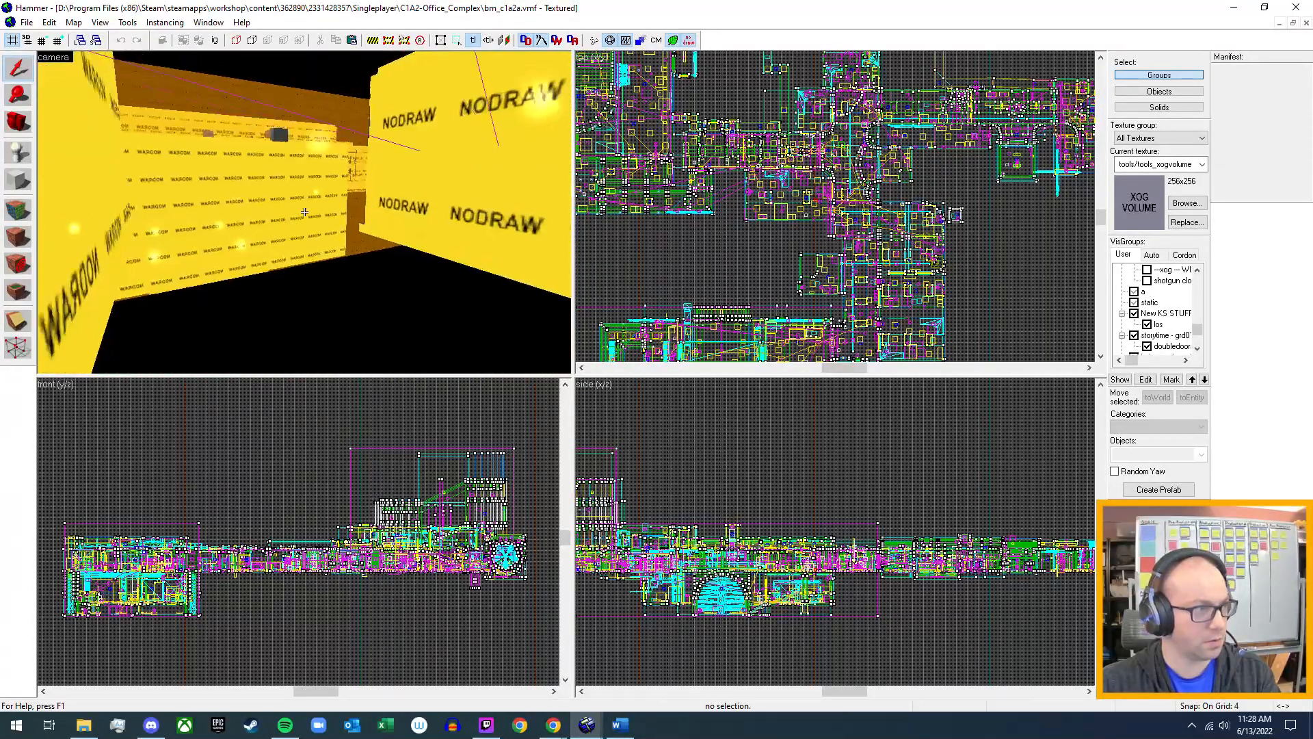
key("w")
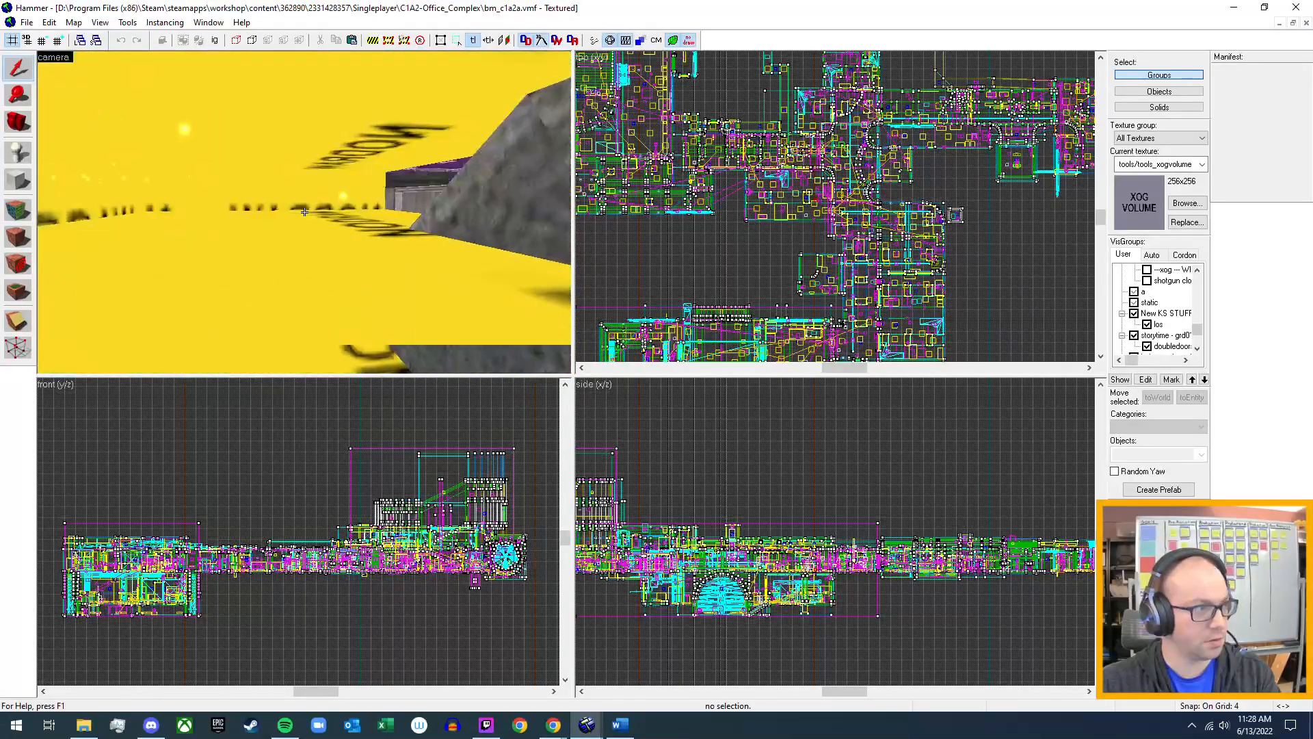
key("w")
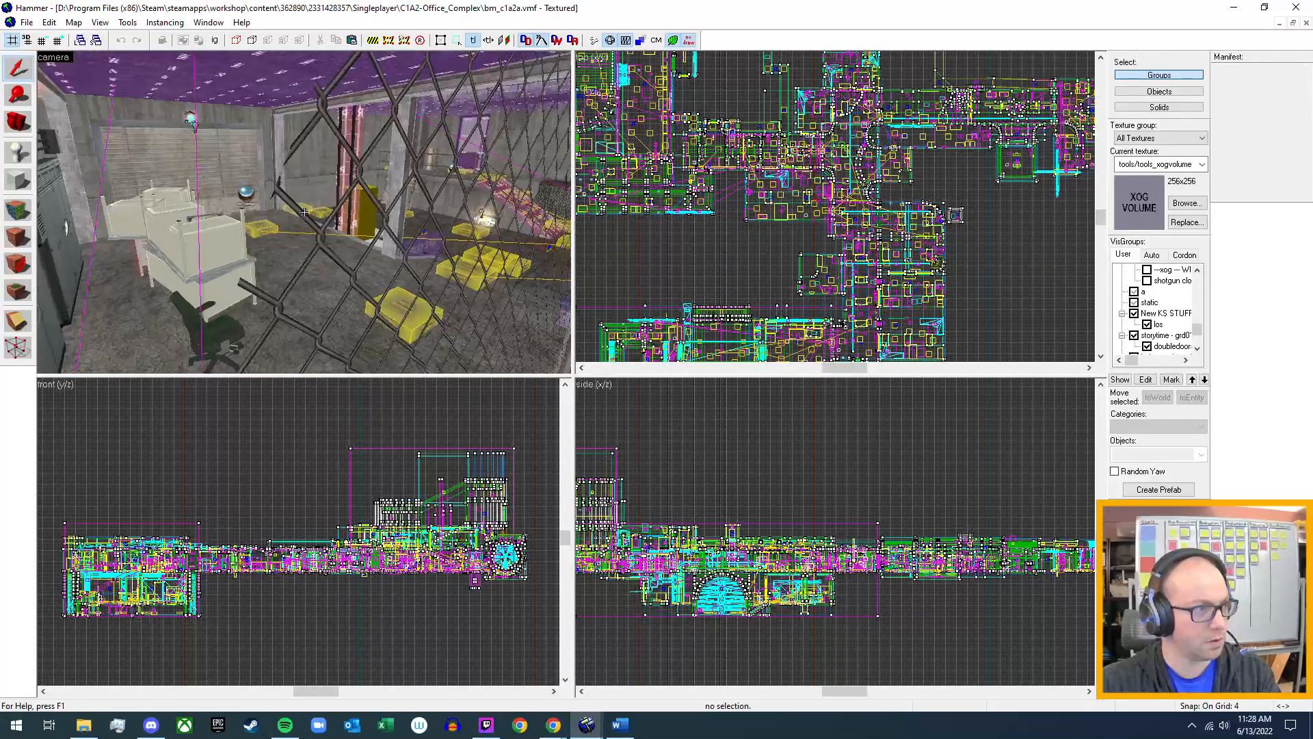
key("w")
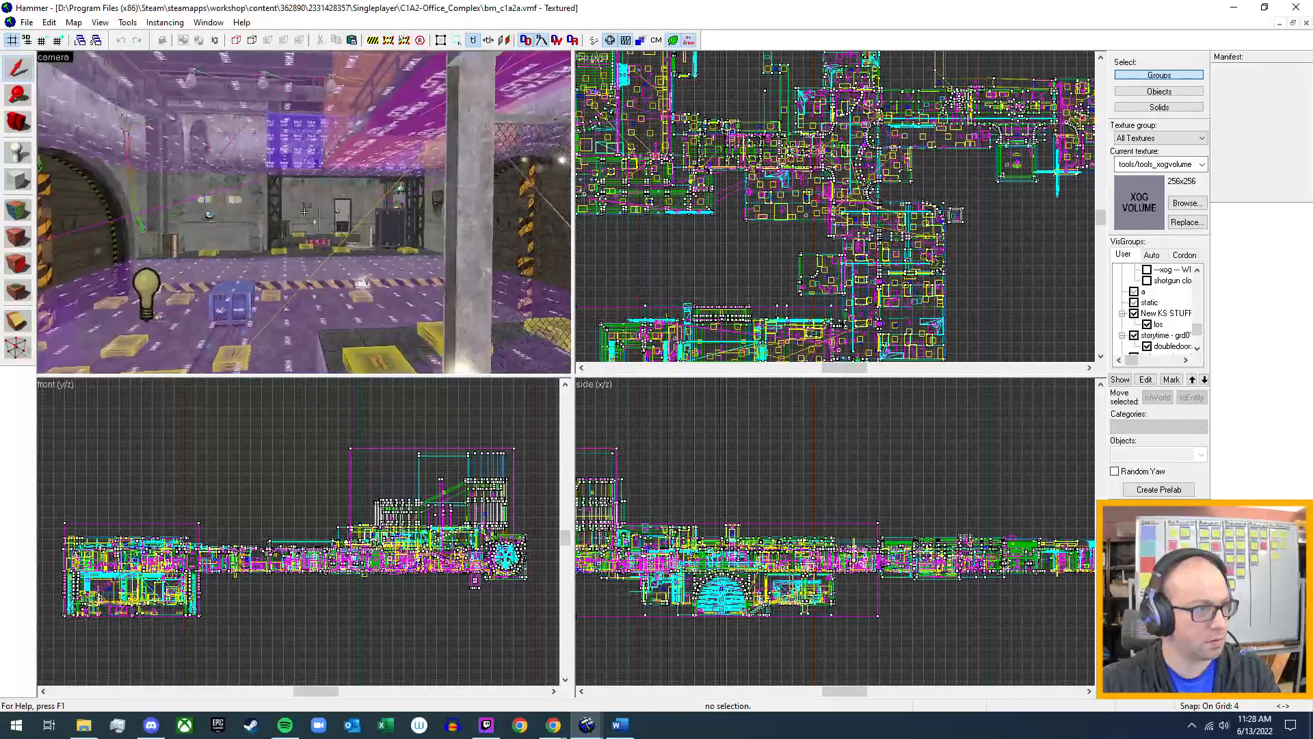
key("w")
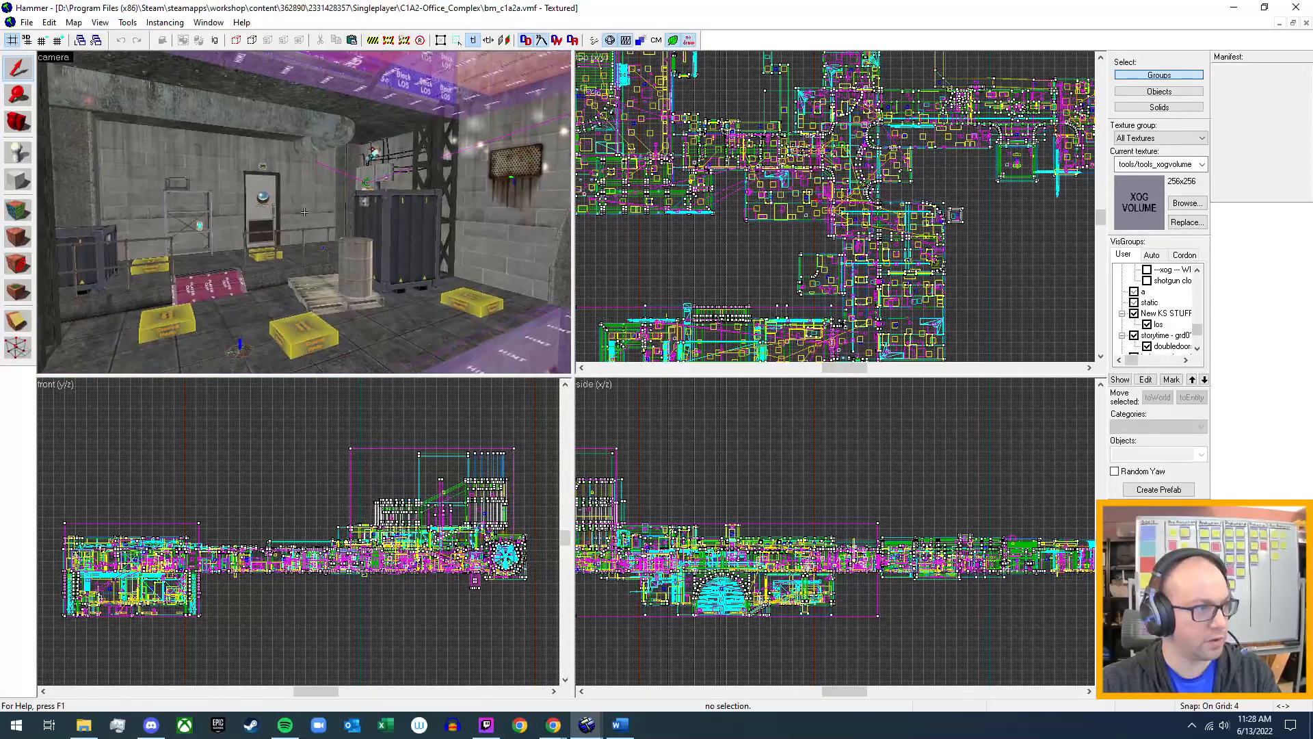
Look through the office hallways and rooms behind the area portals for crates and other props.
key("w")
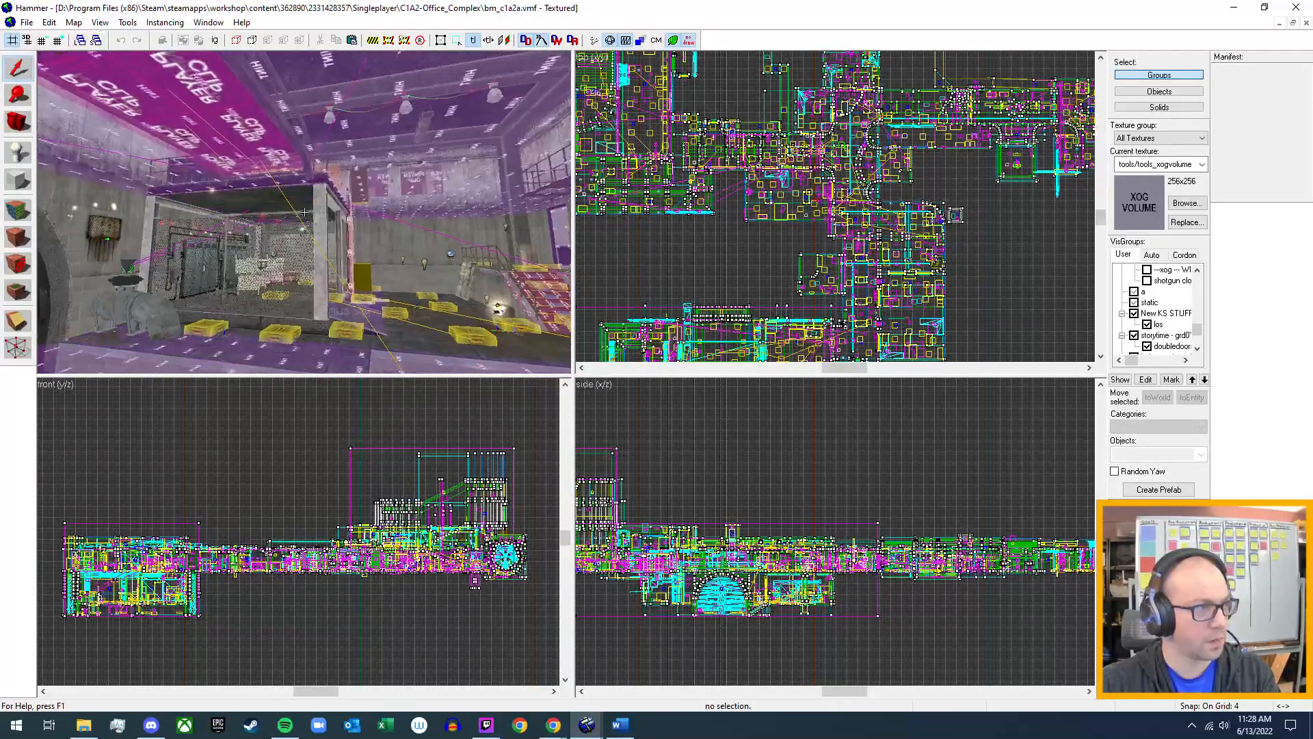
key("w")
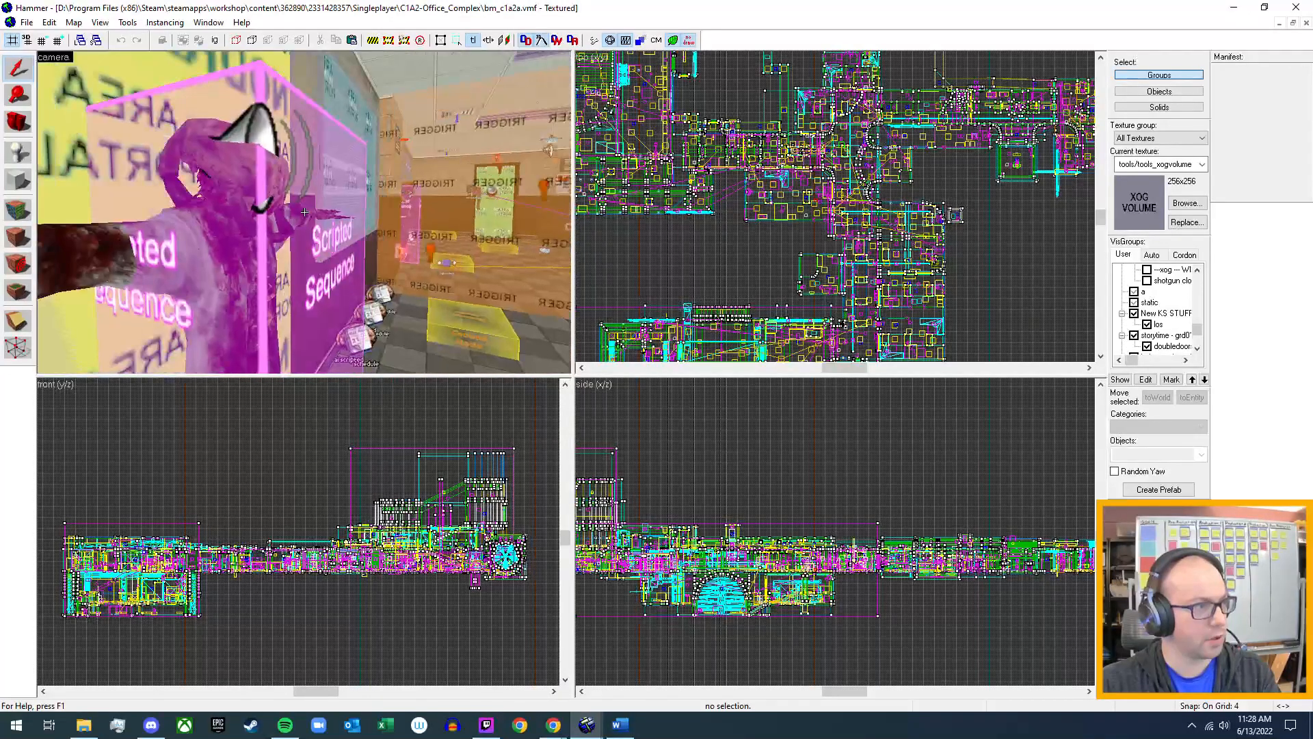
key("s")
key("w")
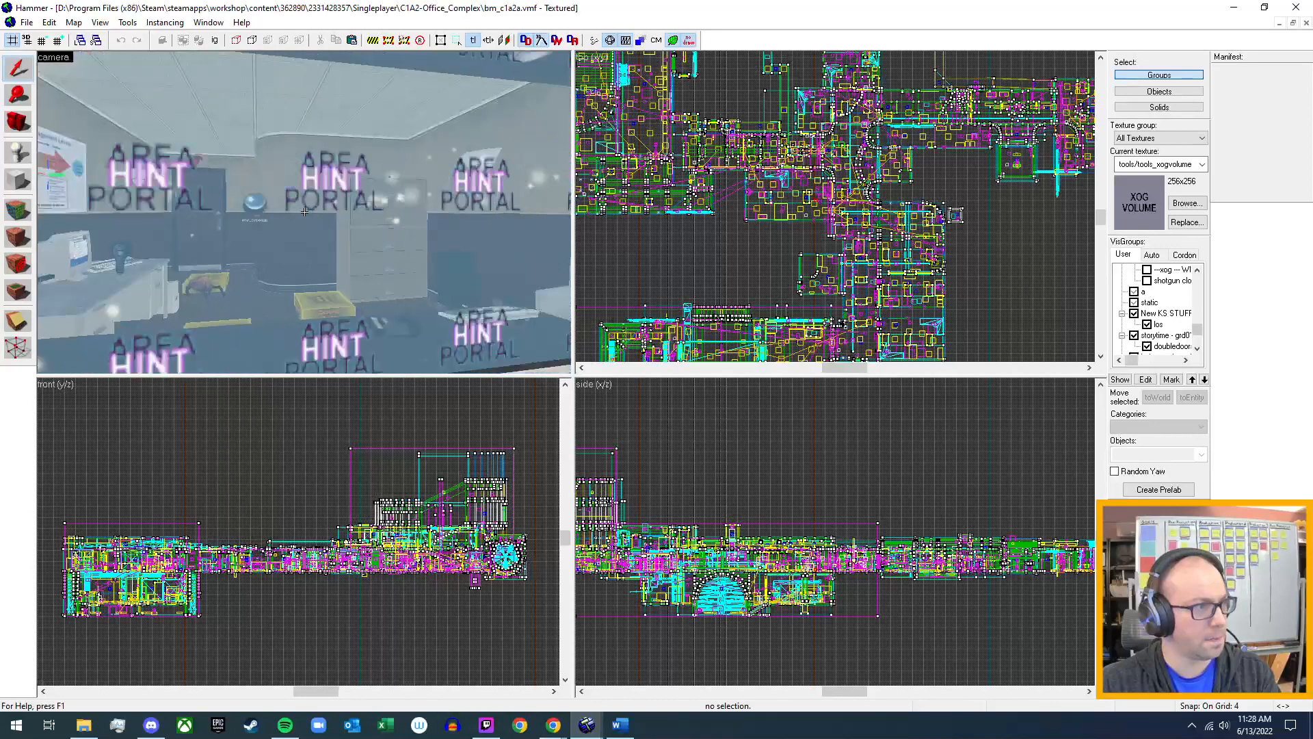
key("w")
key("w")
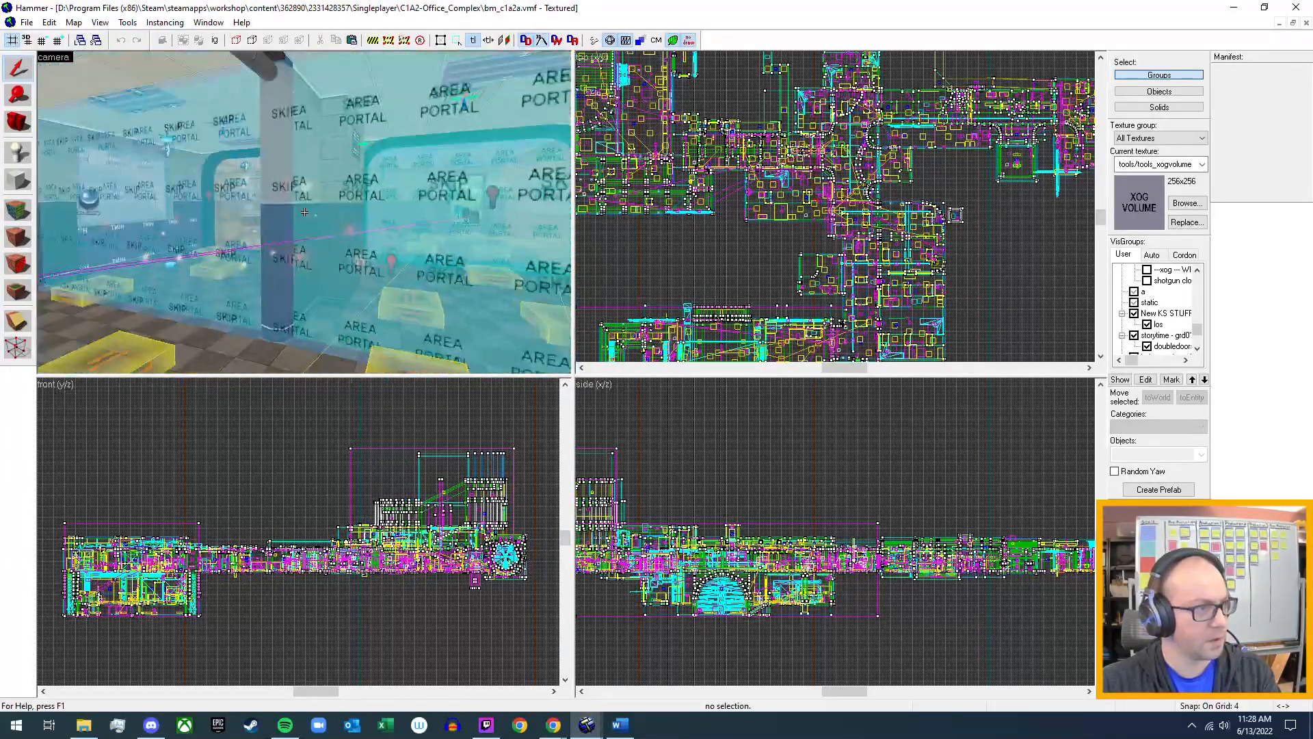
key("w")
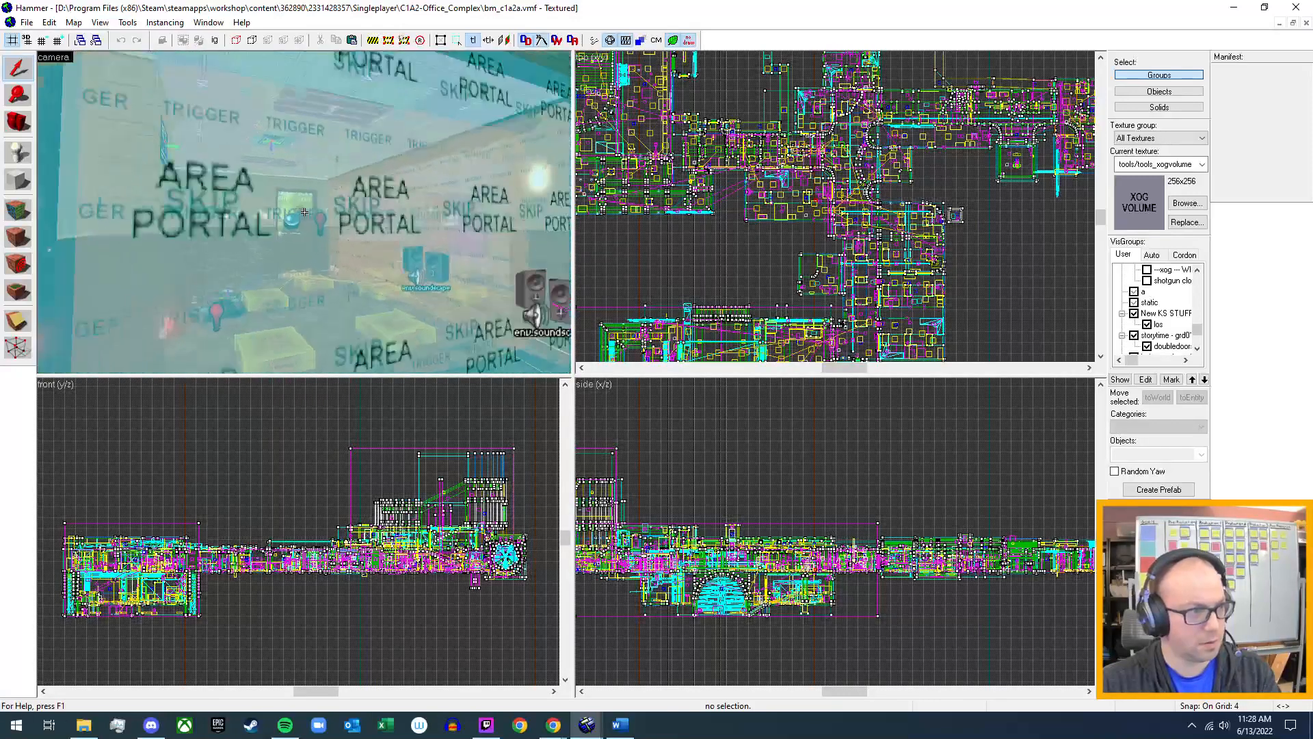
key("w")
key("w")
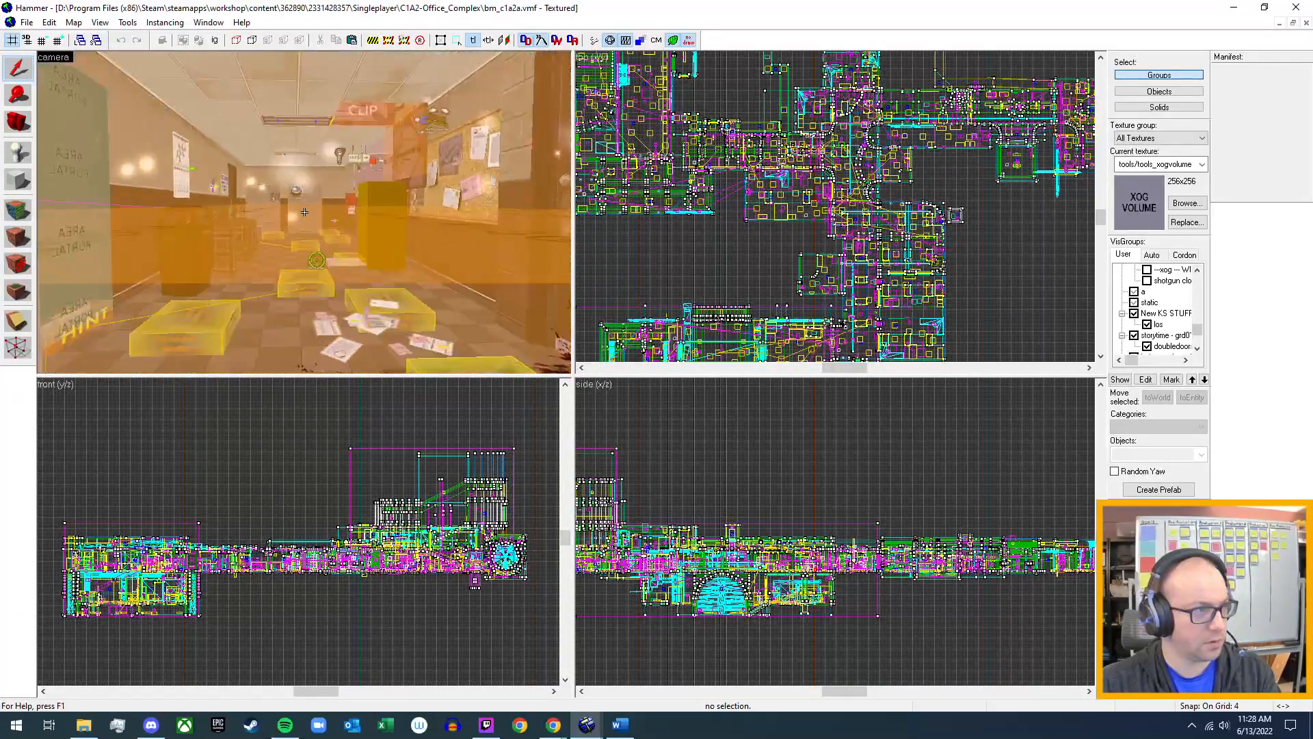
key("w")
key("w")
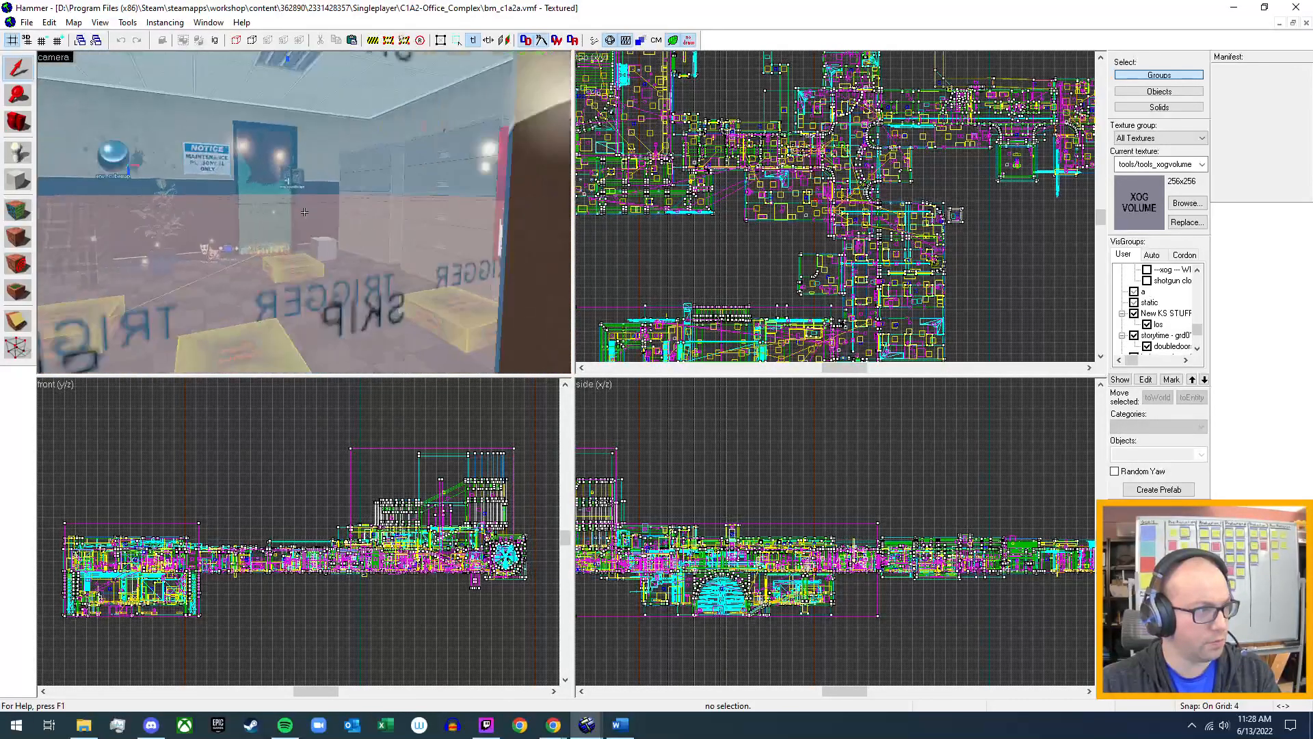
Follow the concrete passages with arched doorways in the 3D view and check them for crates.
key("w")
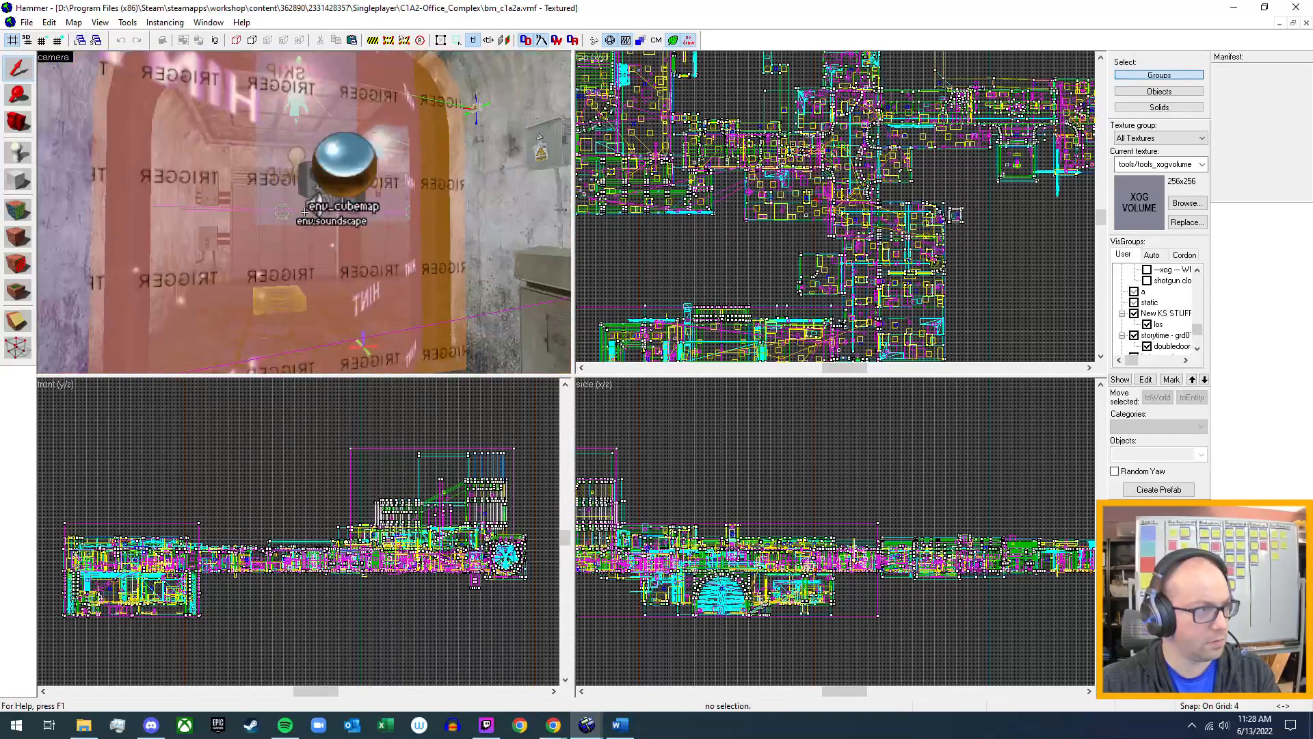
key("w")
key("w")
key("w")
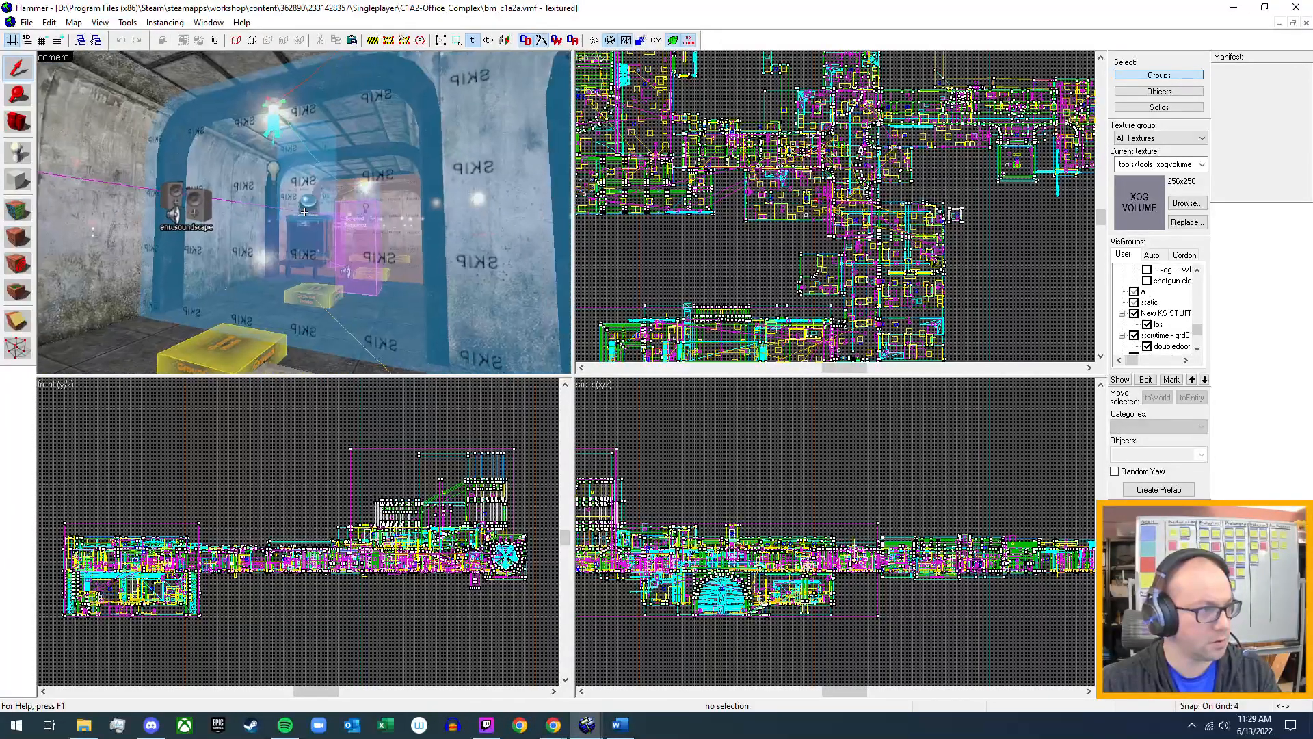
key("w")
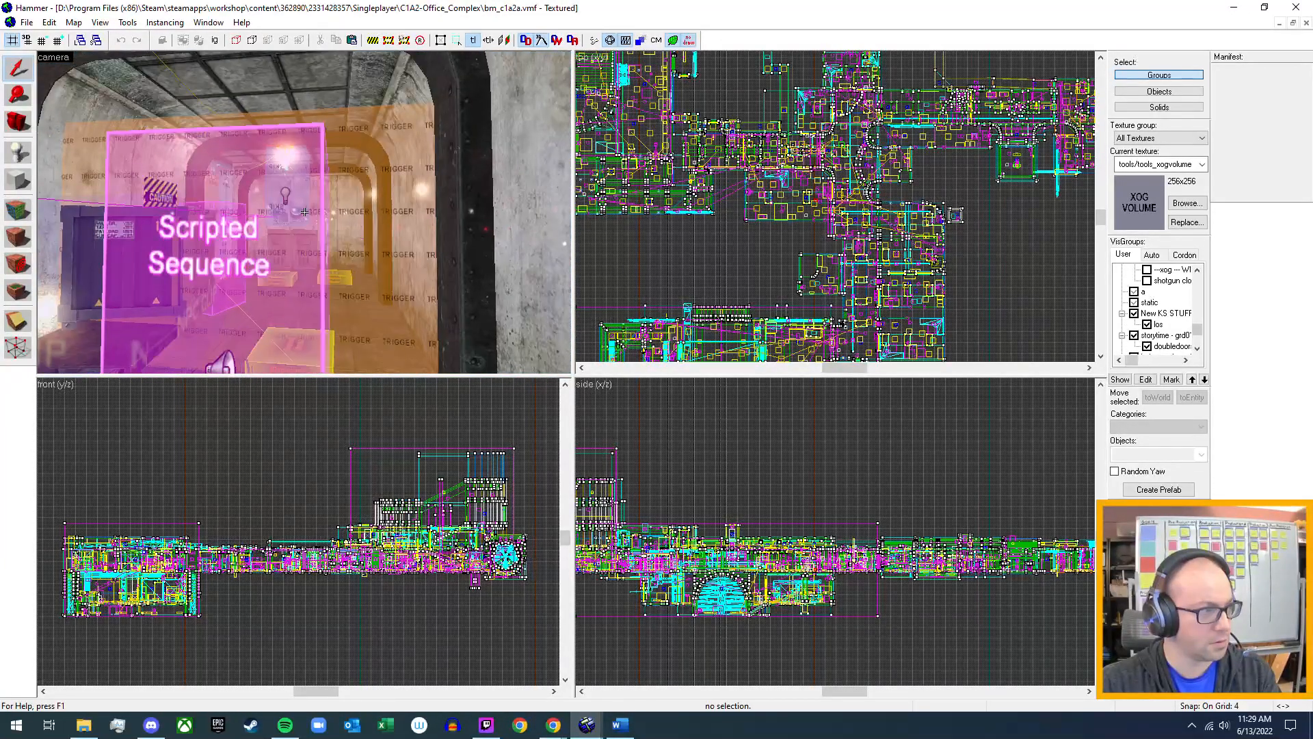
Locate the wooden H.E.V. supply crate beside the dark container in the storage room and open its object properties to check its model.
key("w")
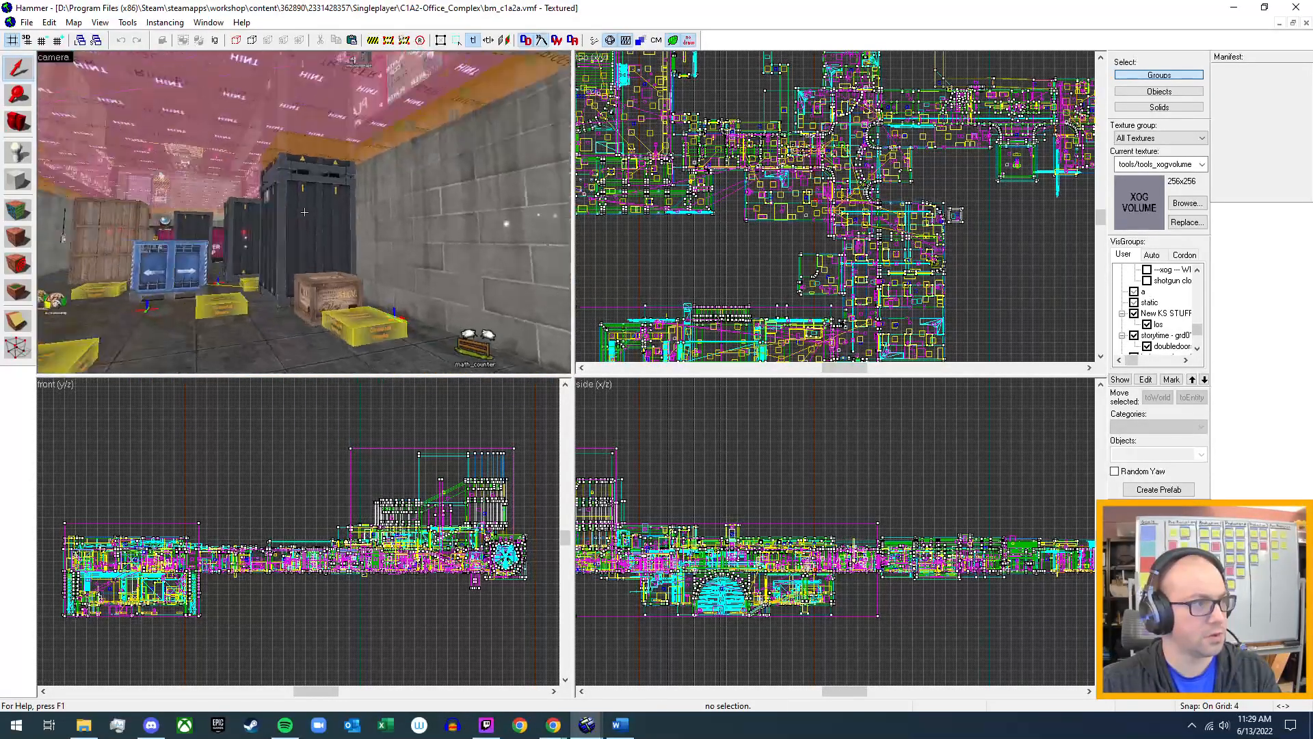
key("w")
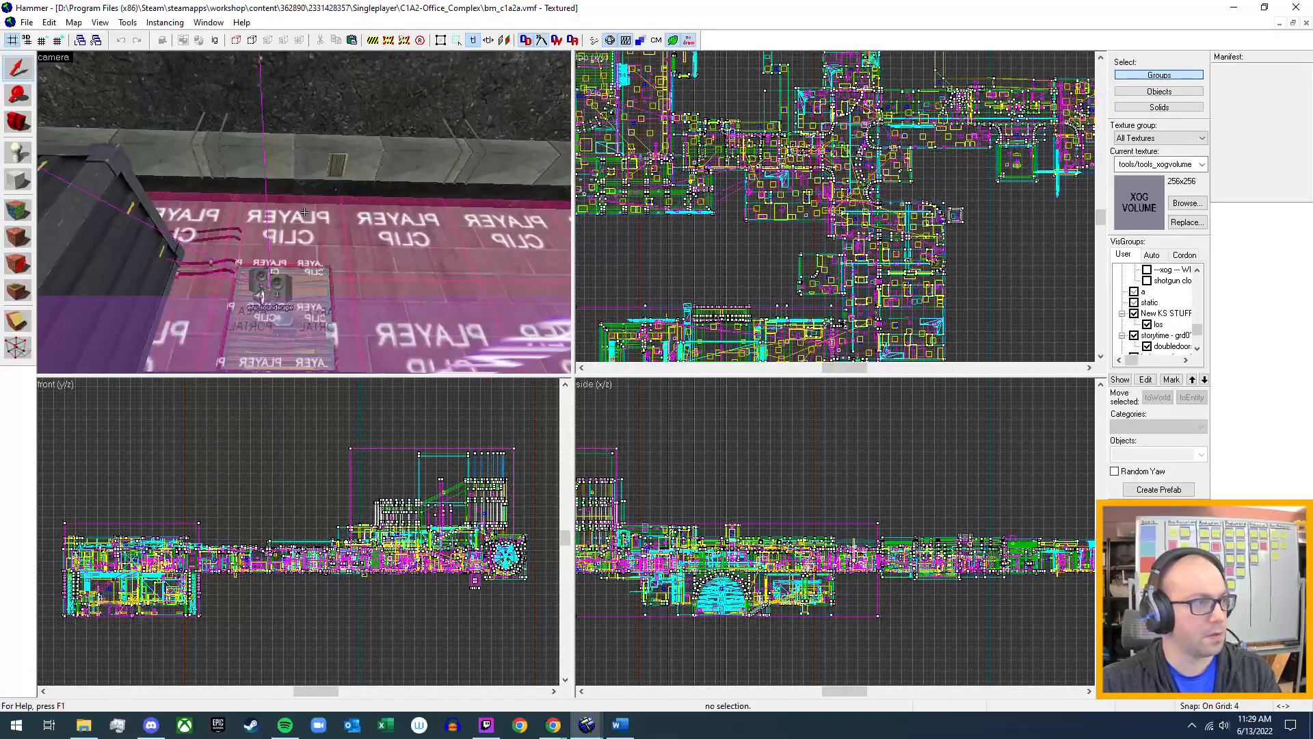
key("w")
key("s")
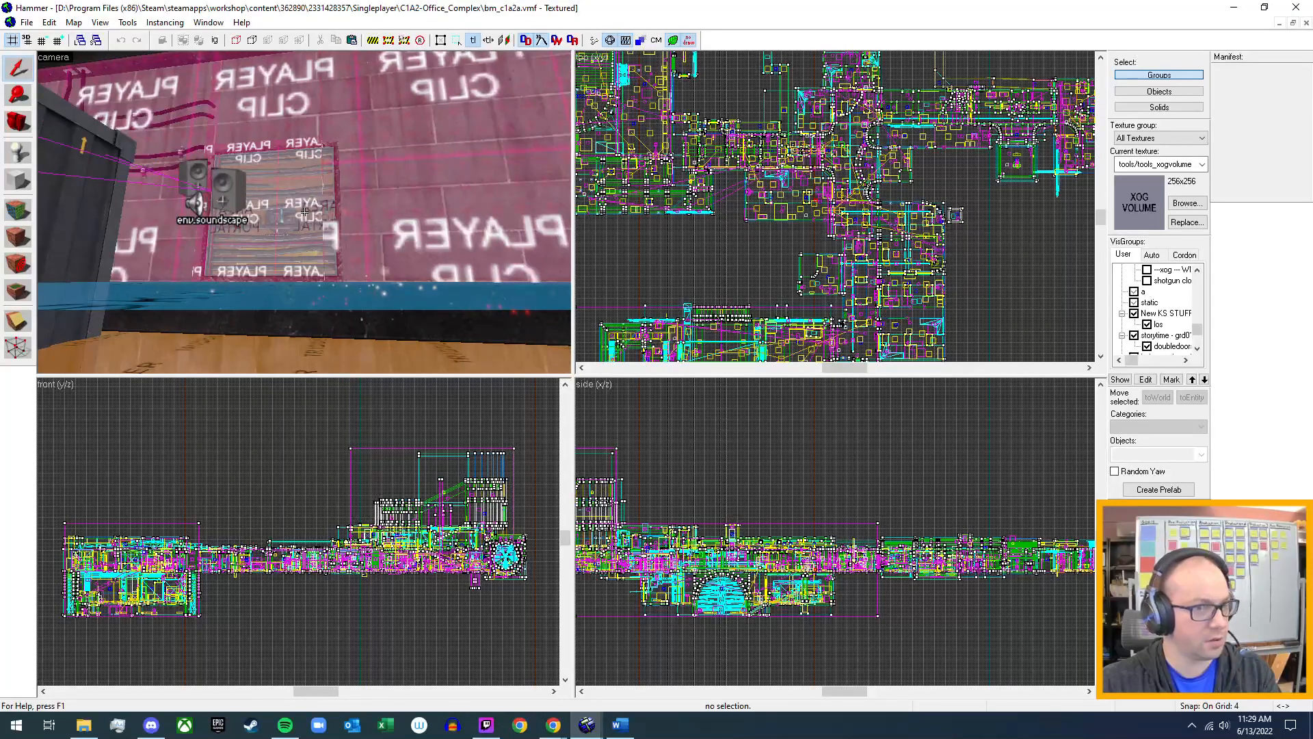
key("w")
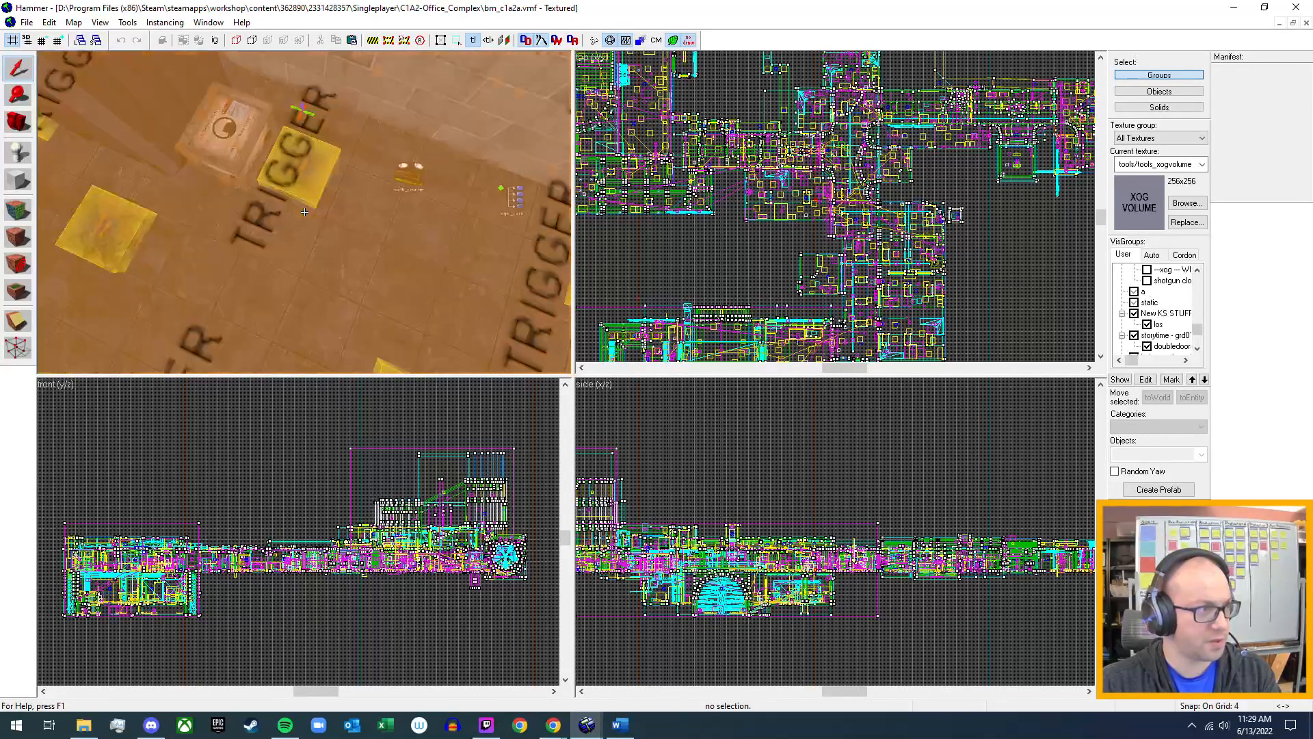
key("w")
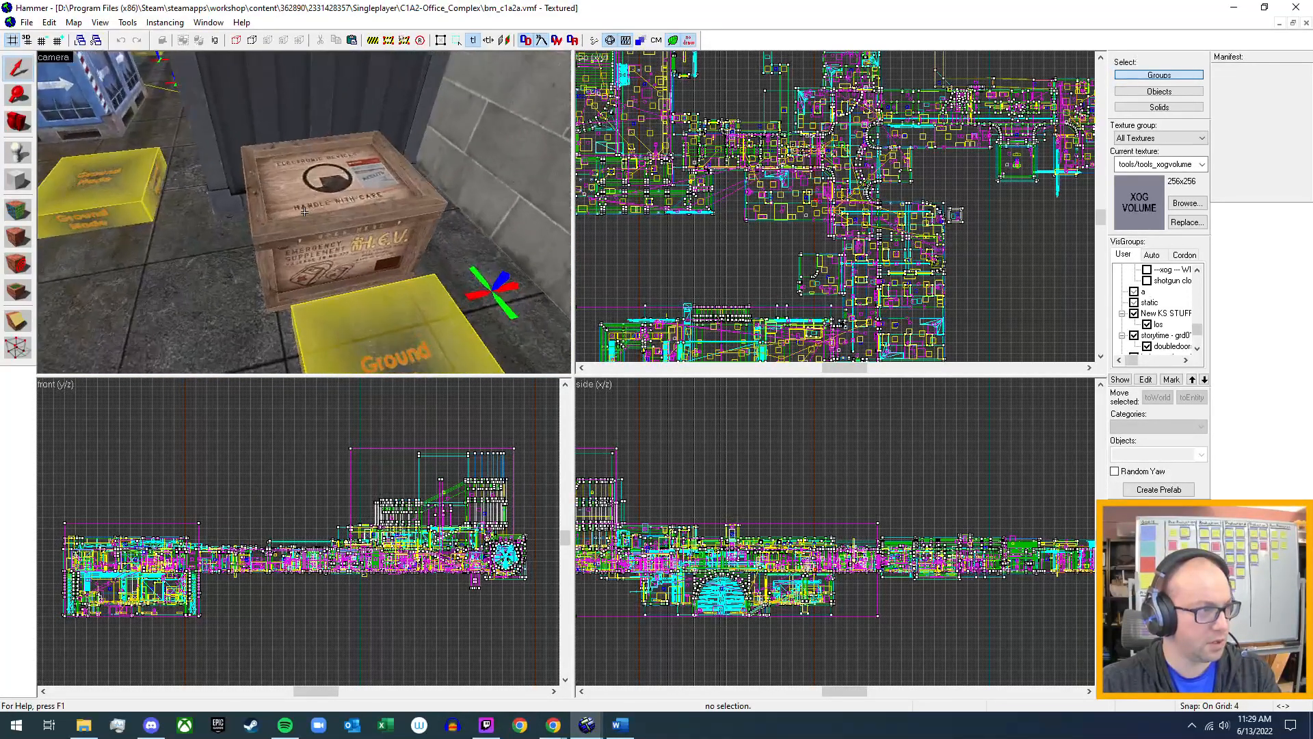
key("w")
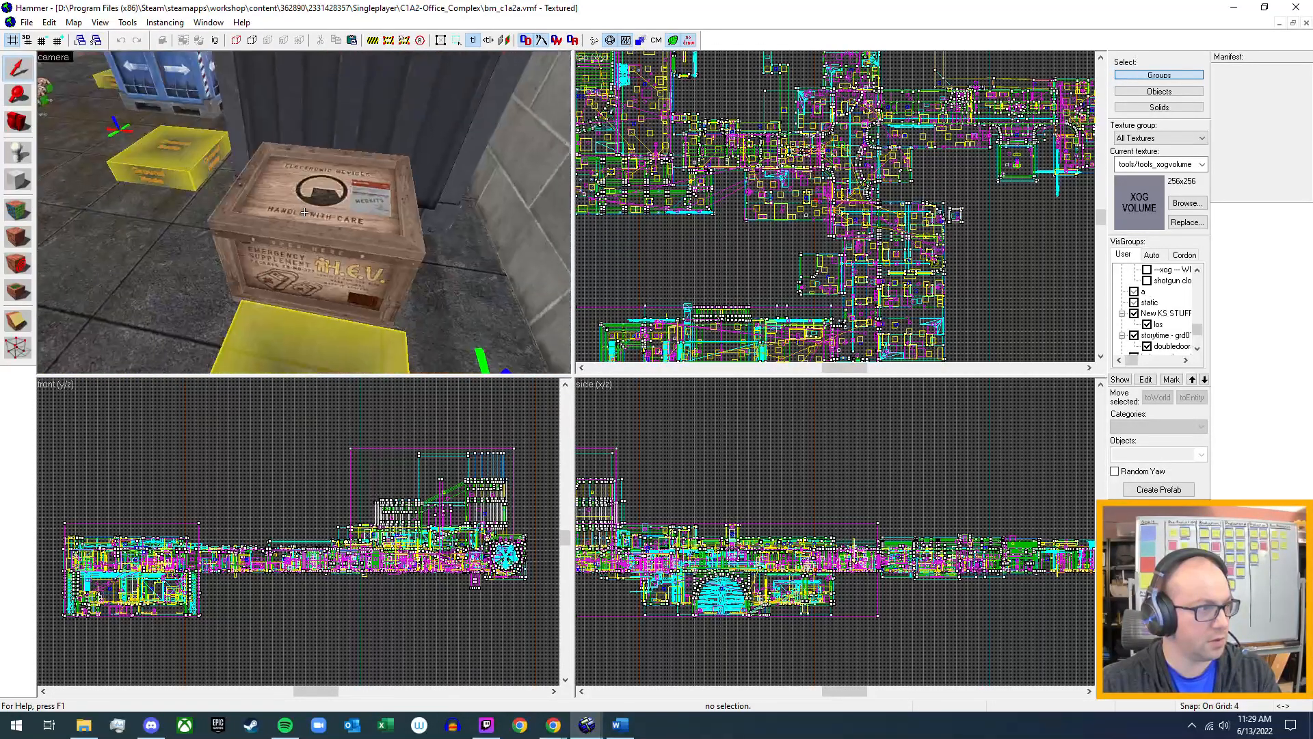
key("z")
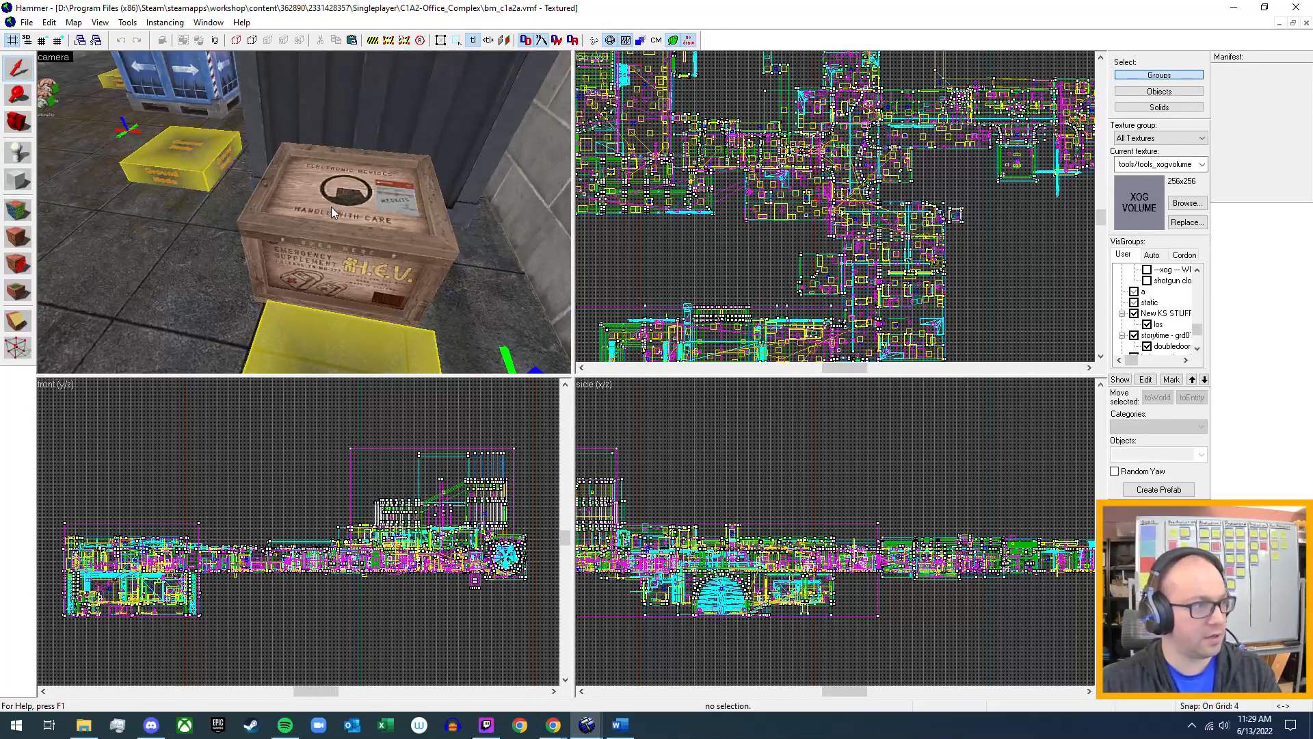
left_click(346, 216)
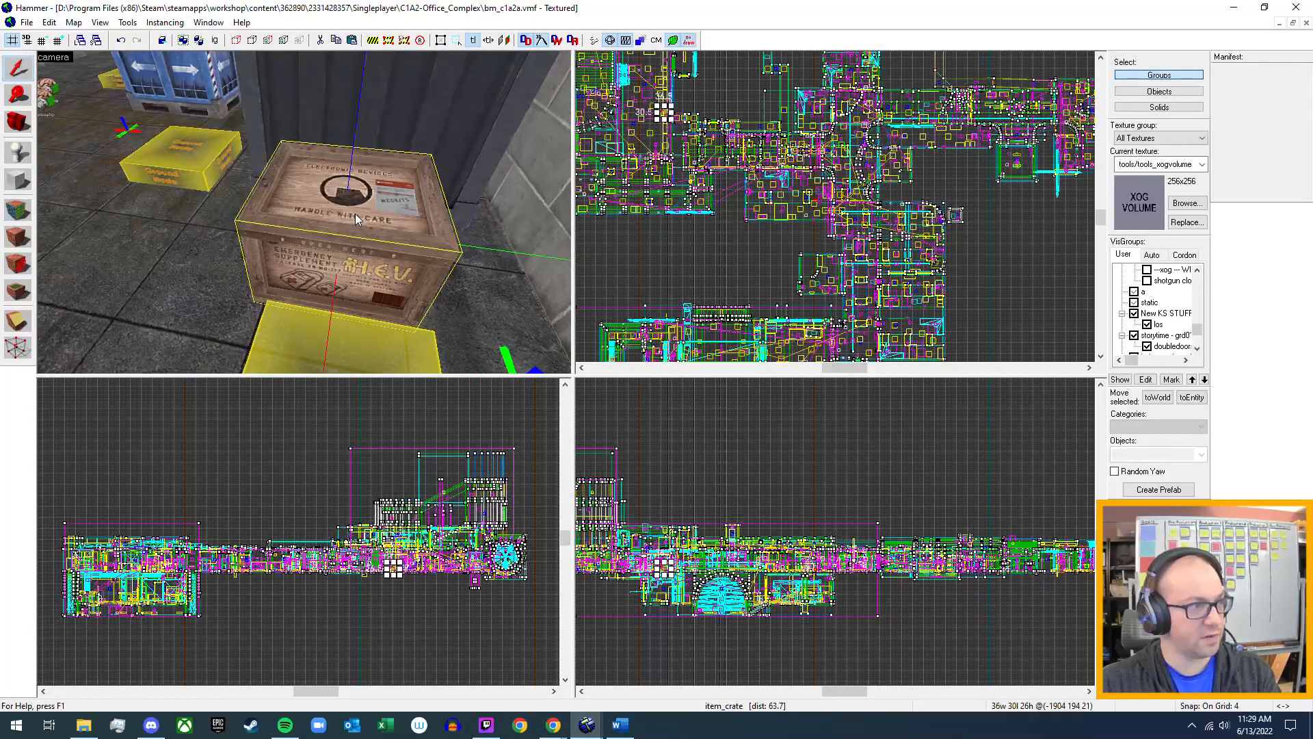
double_click(355, 214)
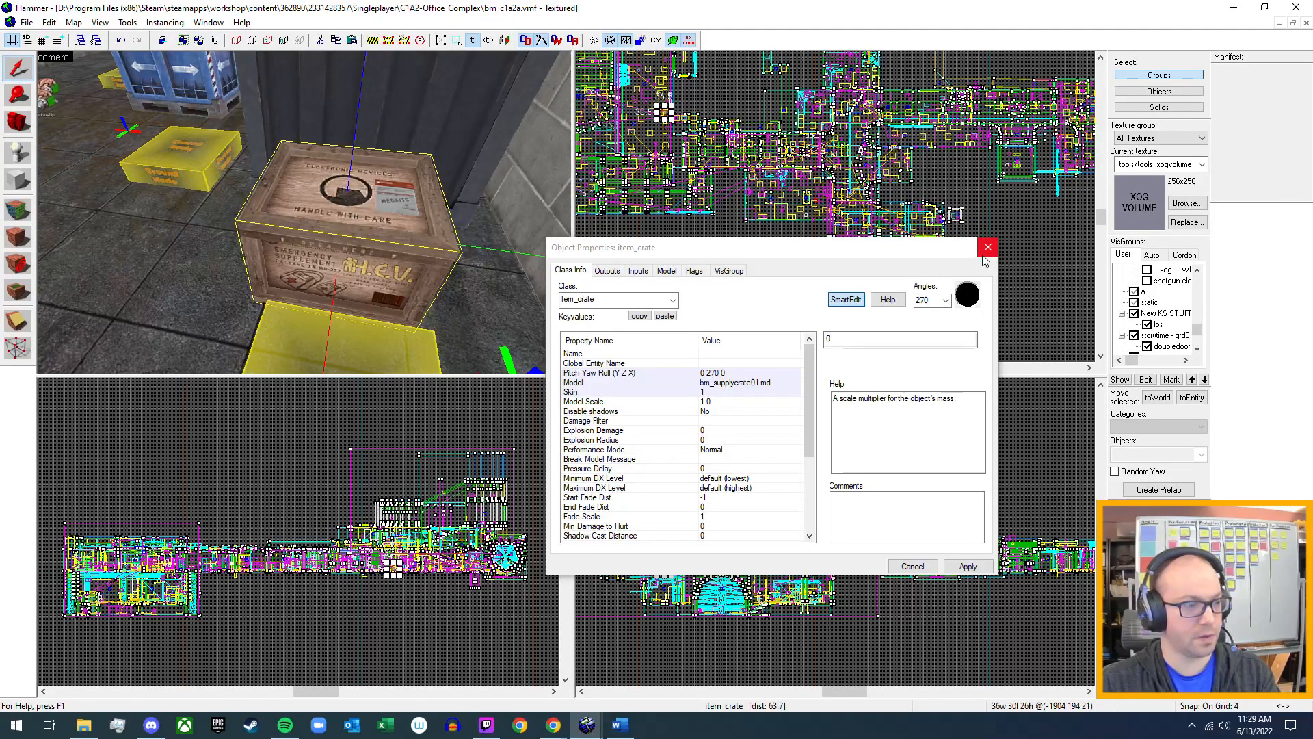
Switch to the Word notes and add the sub-bullet "Use wooden models" under the breakables line of Crates & Barrels.
left_click(628, 731)
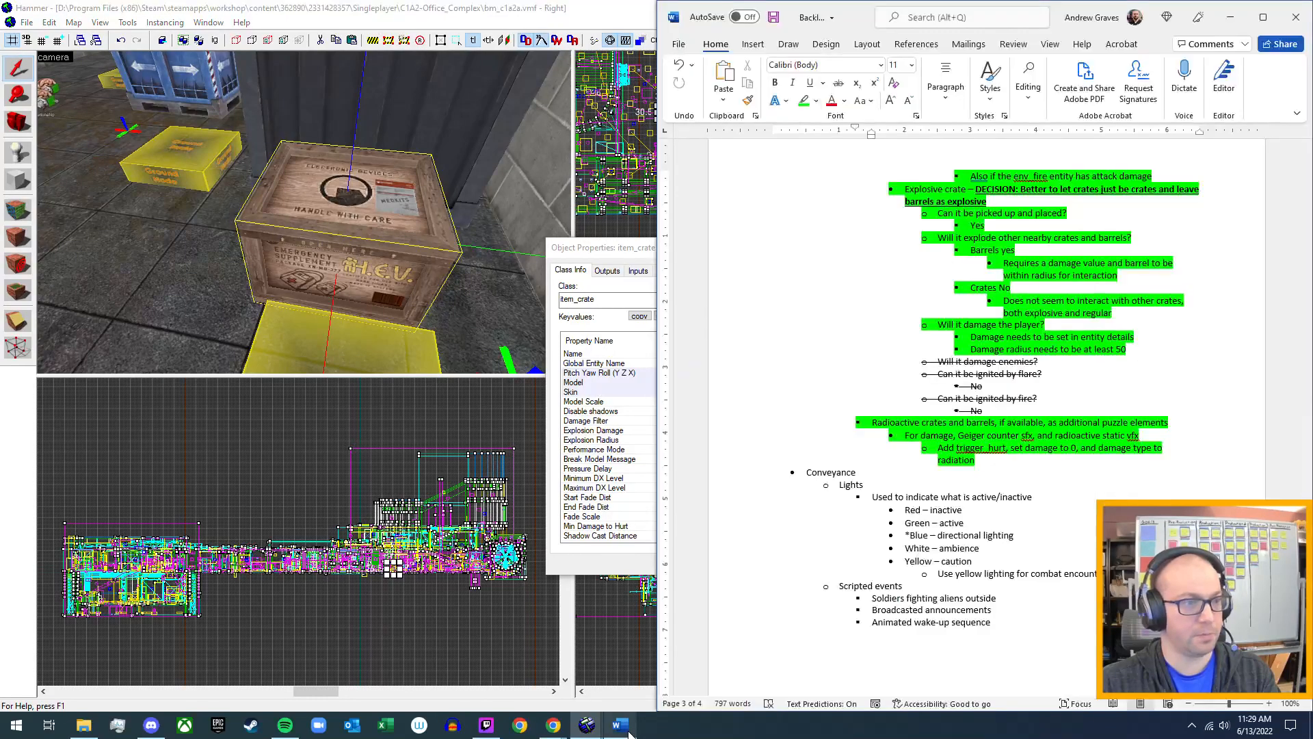
scroll(974, 501, "up", 9)
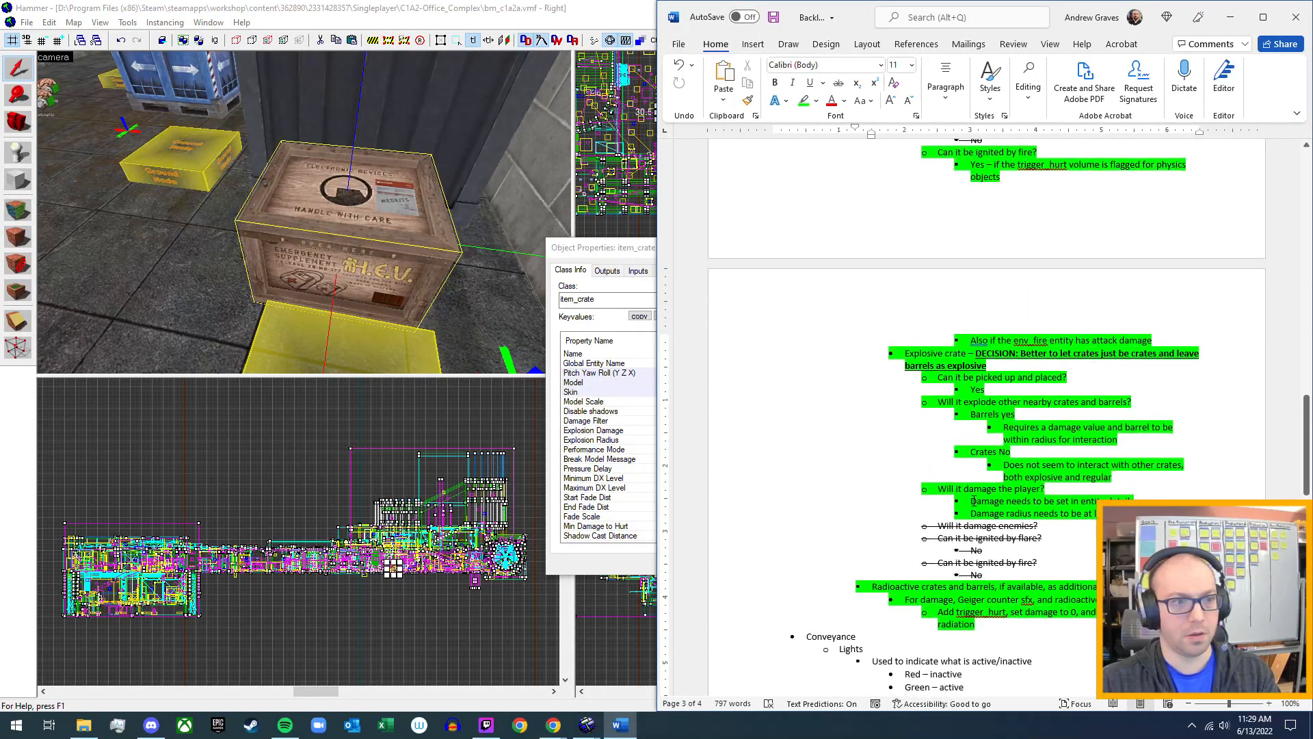
scroll(915, 360, "up", 2)
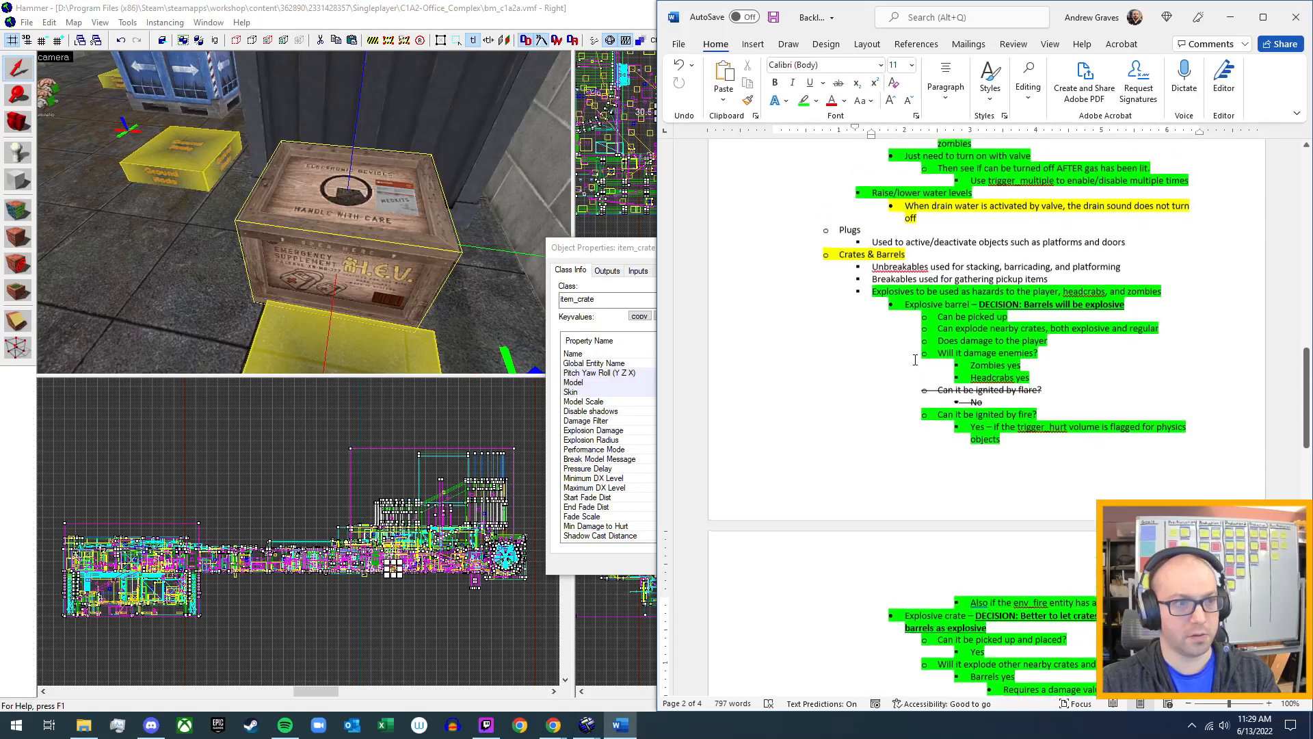
left_click(1055, 279)
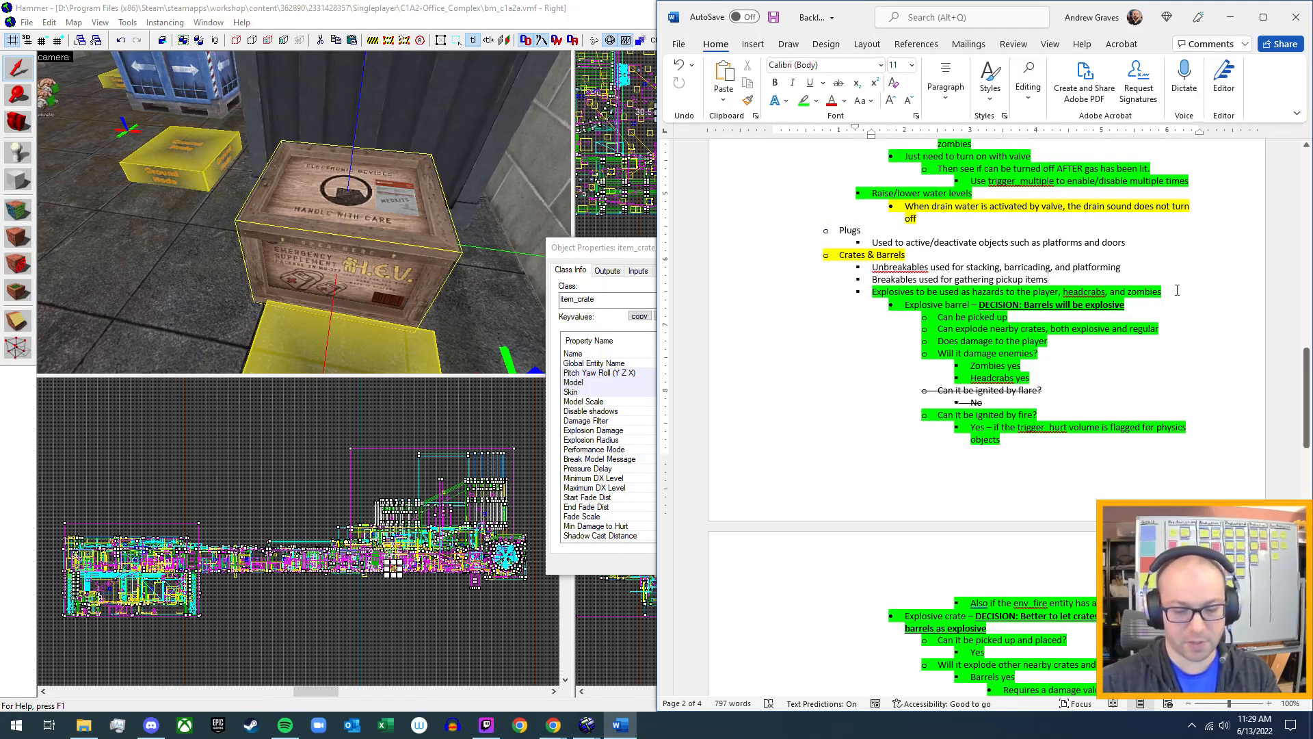
key("Return")
key("Tab")
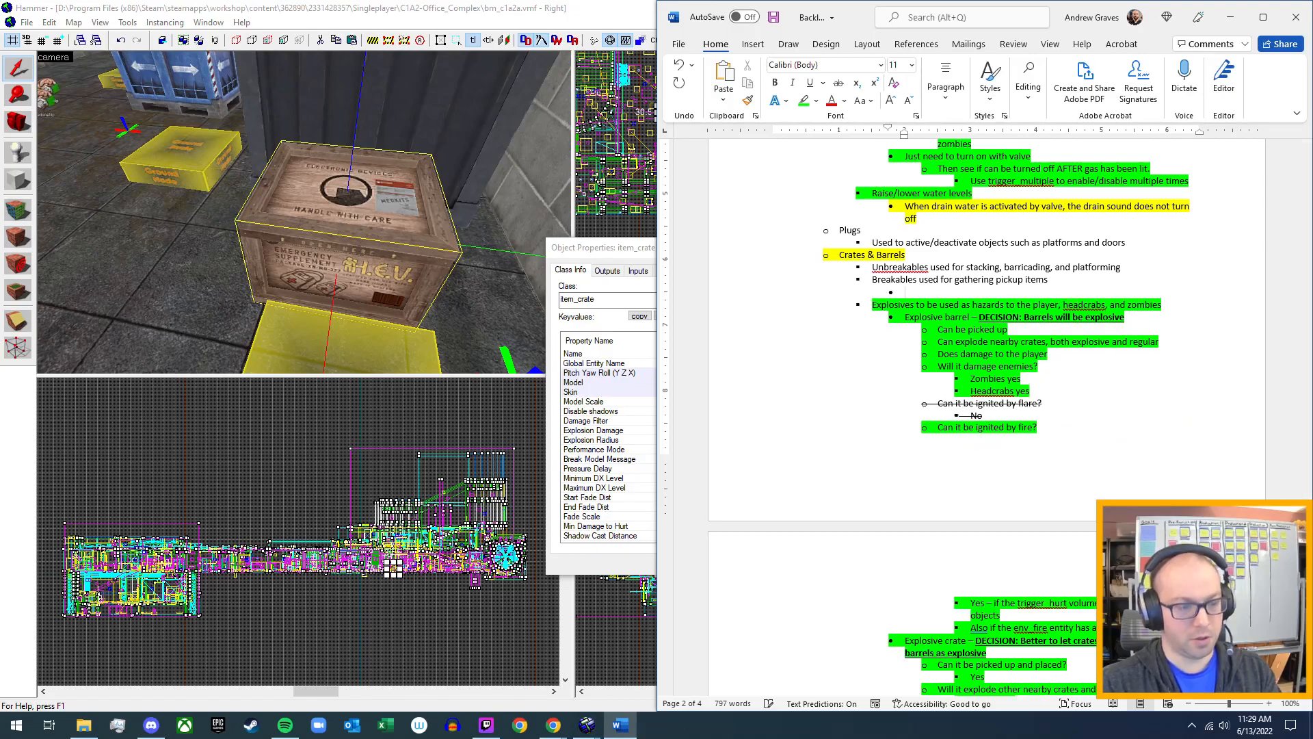
type("Use wooden models")
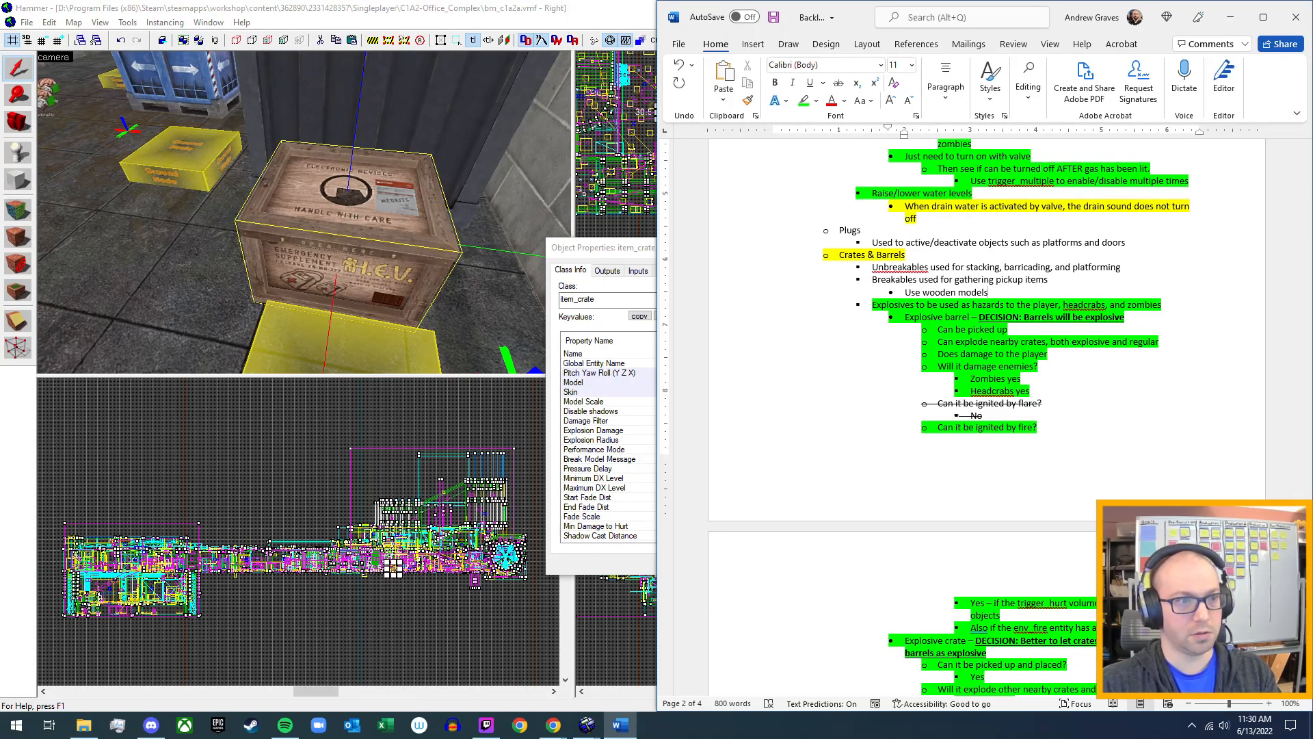
Add "Bm_supplycrate01 for consumables" as an indented sub-bullet below "Use wooden models", checking the model name against the crate's properties in Hammer.
key("Return")
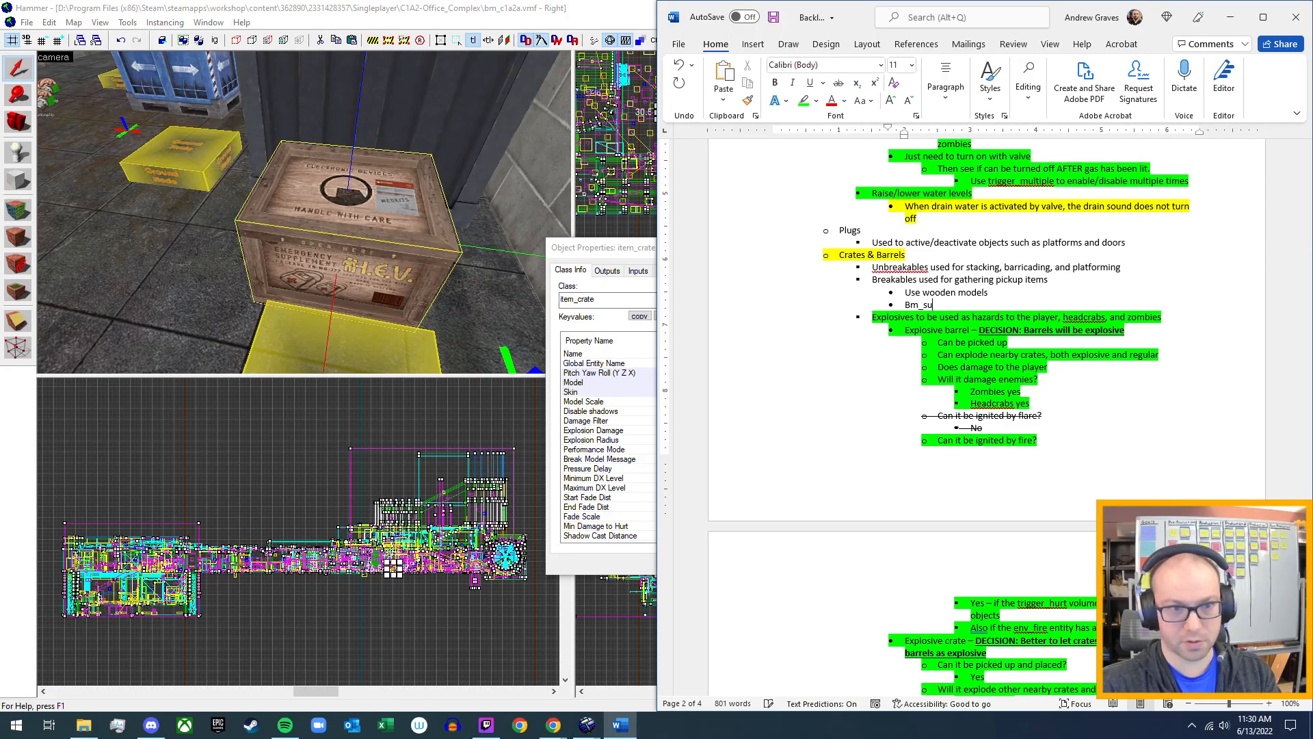
type("ycrate")
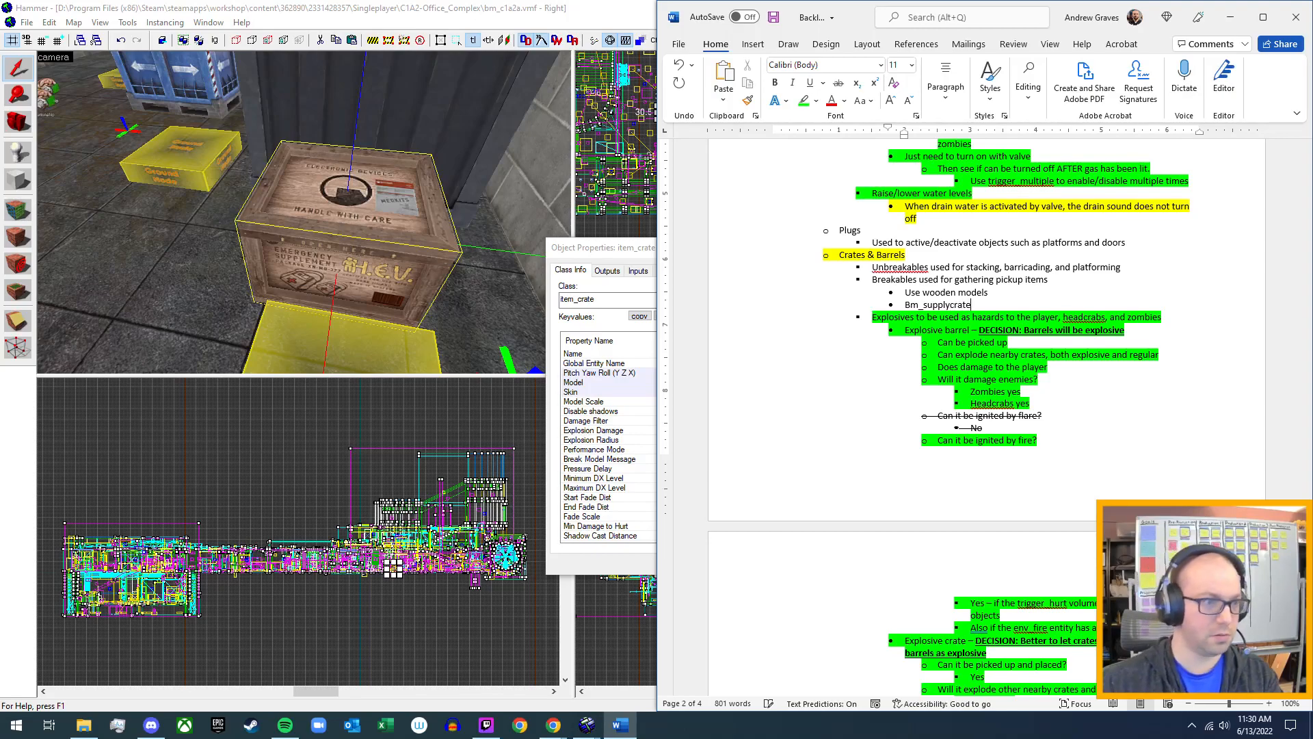
left_click(614, 256)
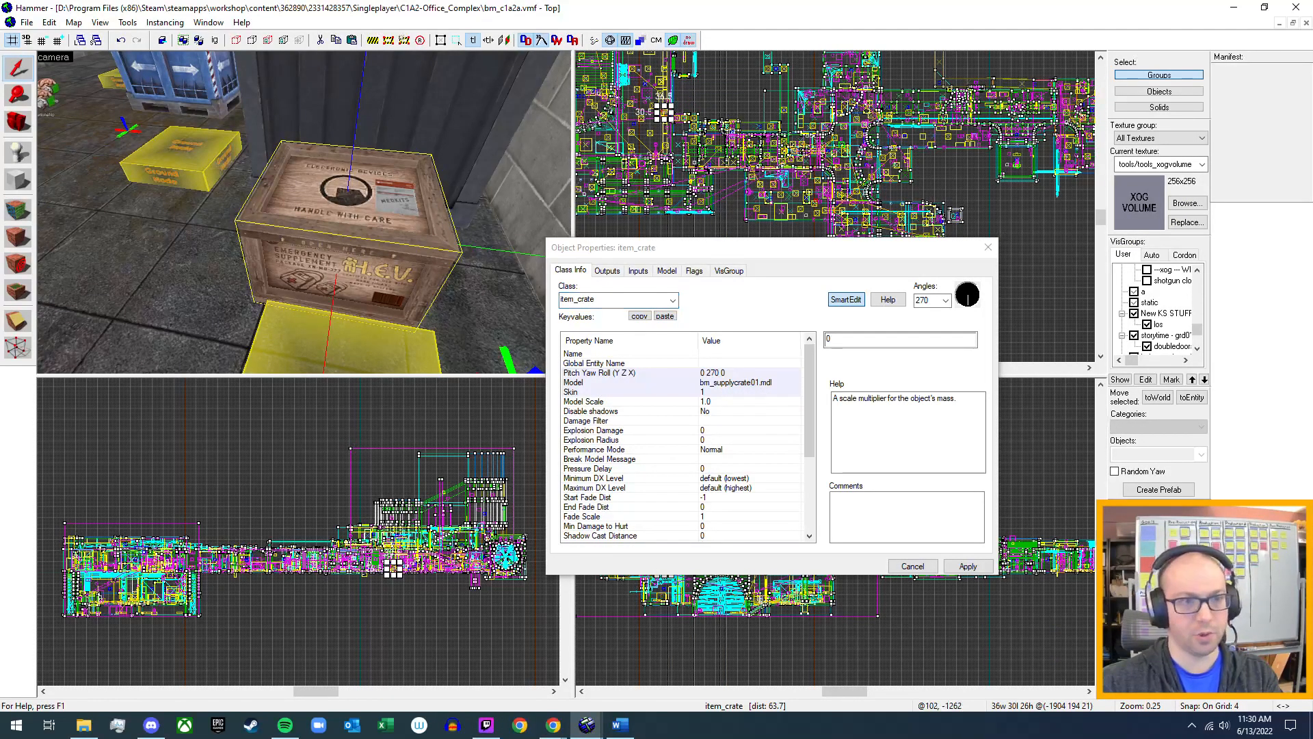
left_click(620, 724)
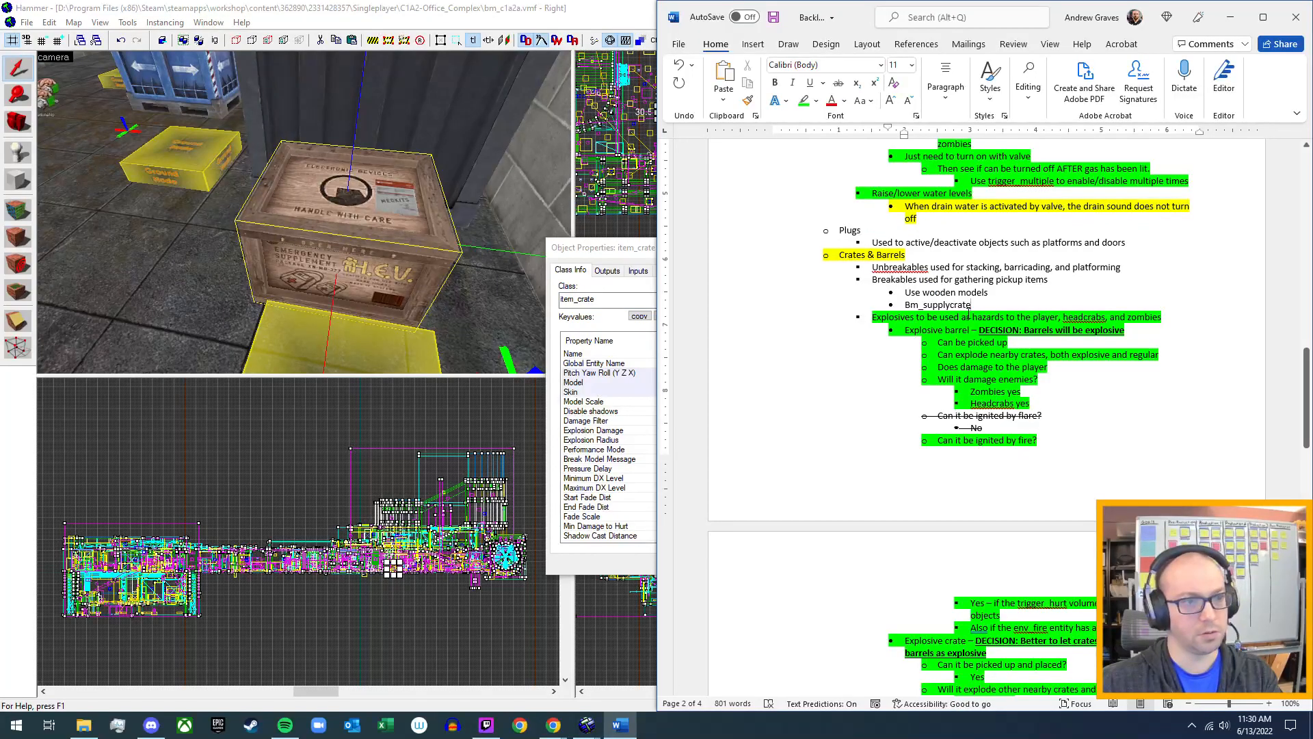
type("01")
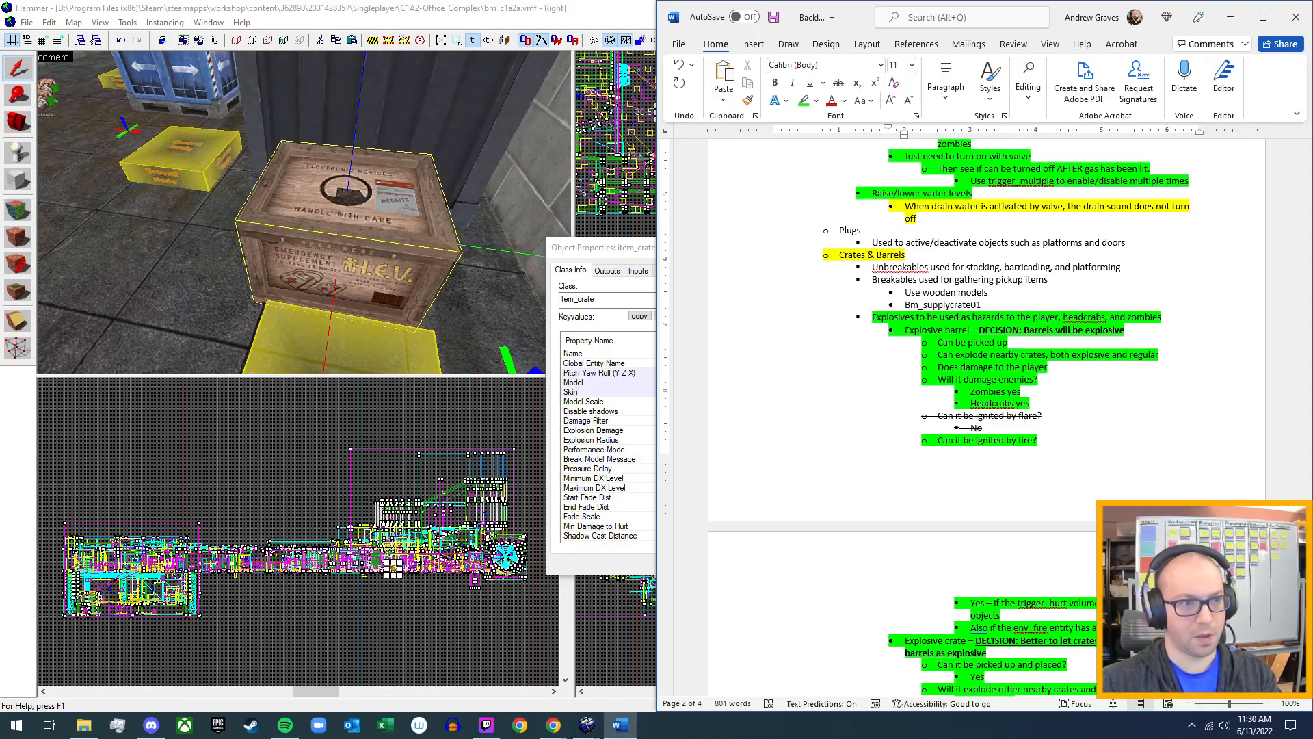
type(" for ")
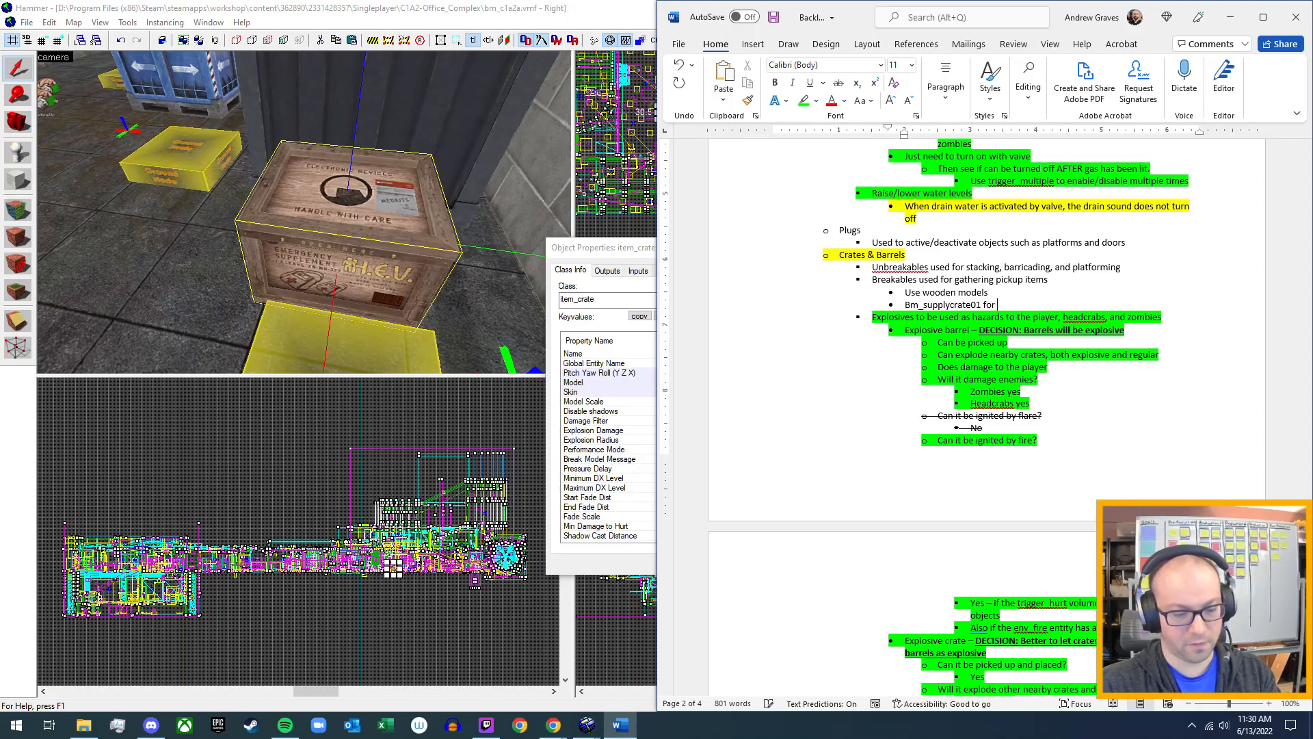
type("consumables")
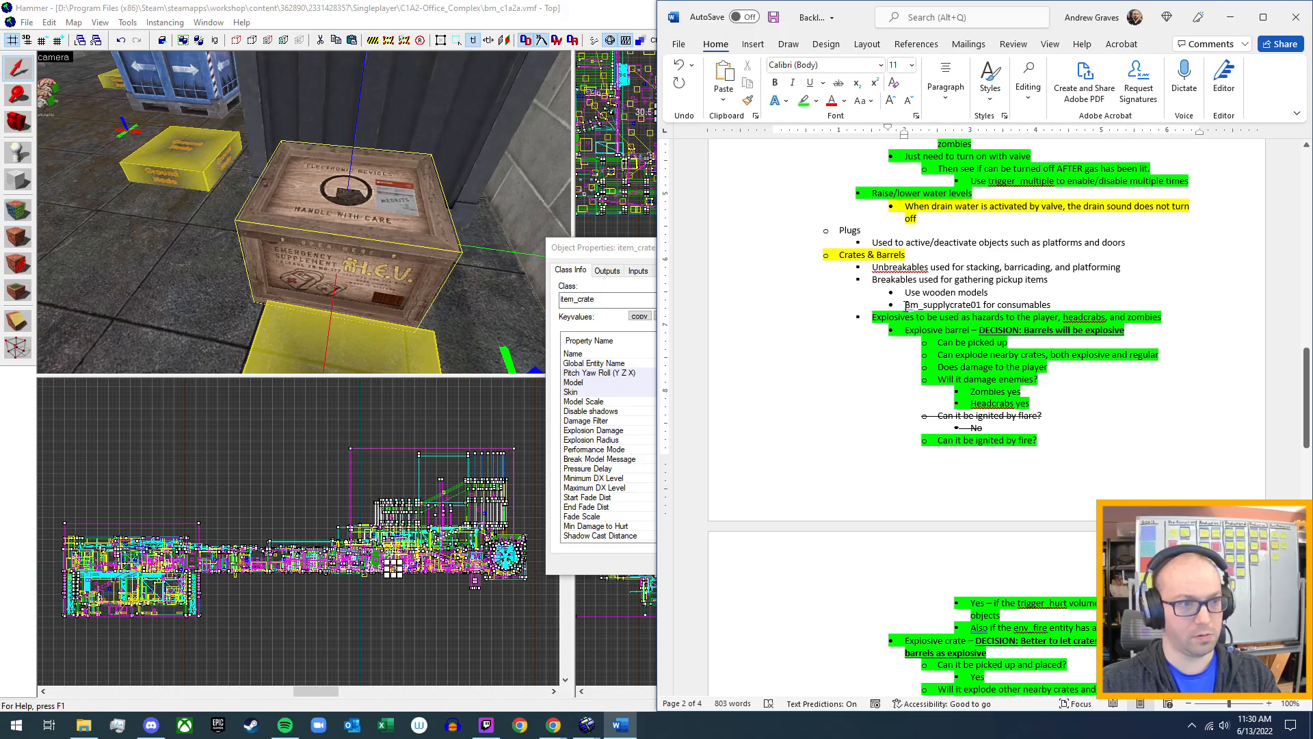
key("Tab")
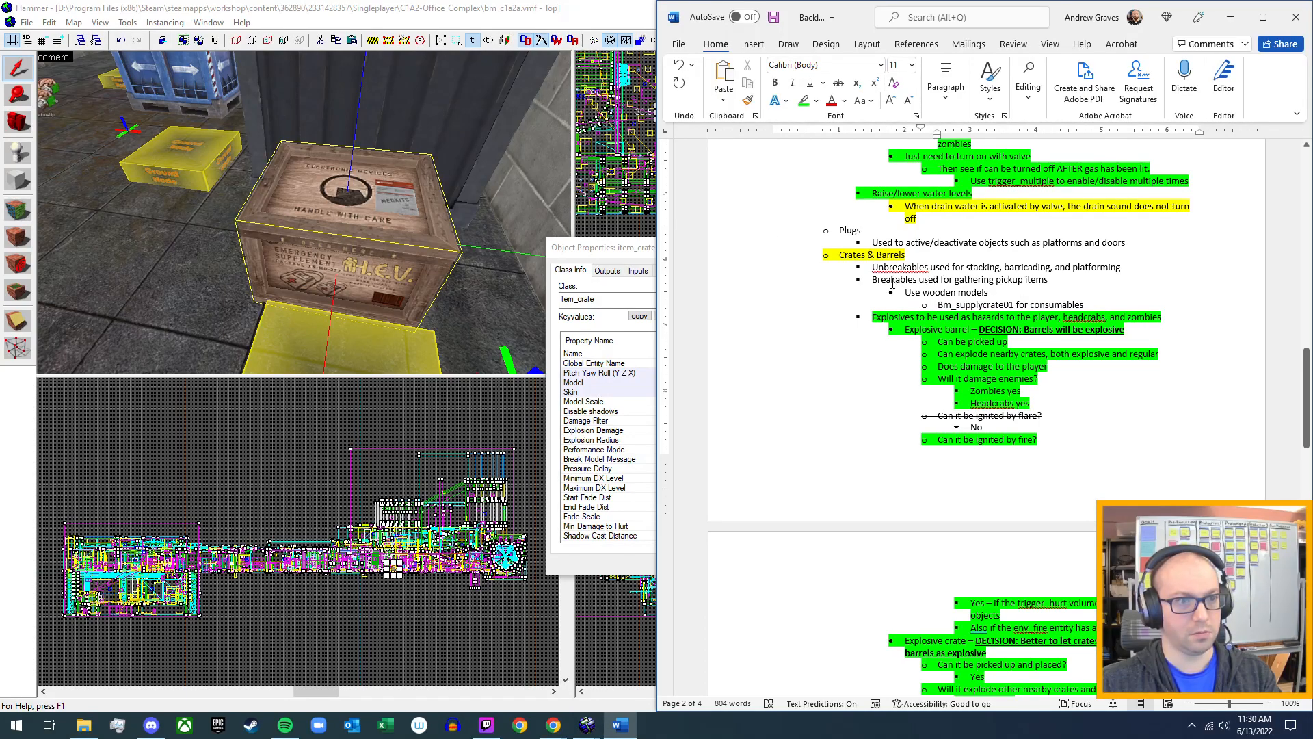
Return to Hammer, close the wooden crate's properties, and open the object properties of the blue crate with white arrows.
left_click(602, 8)
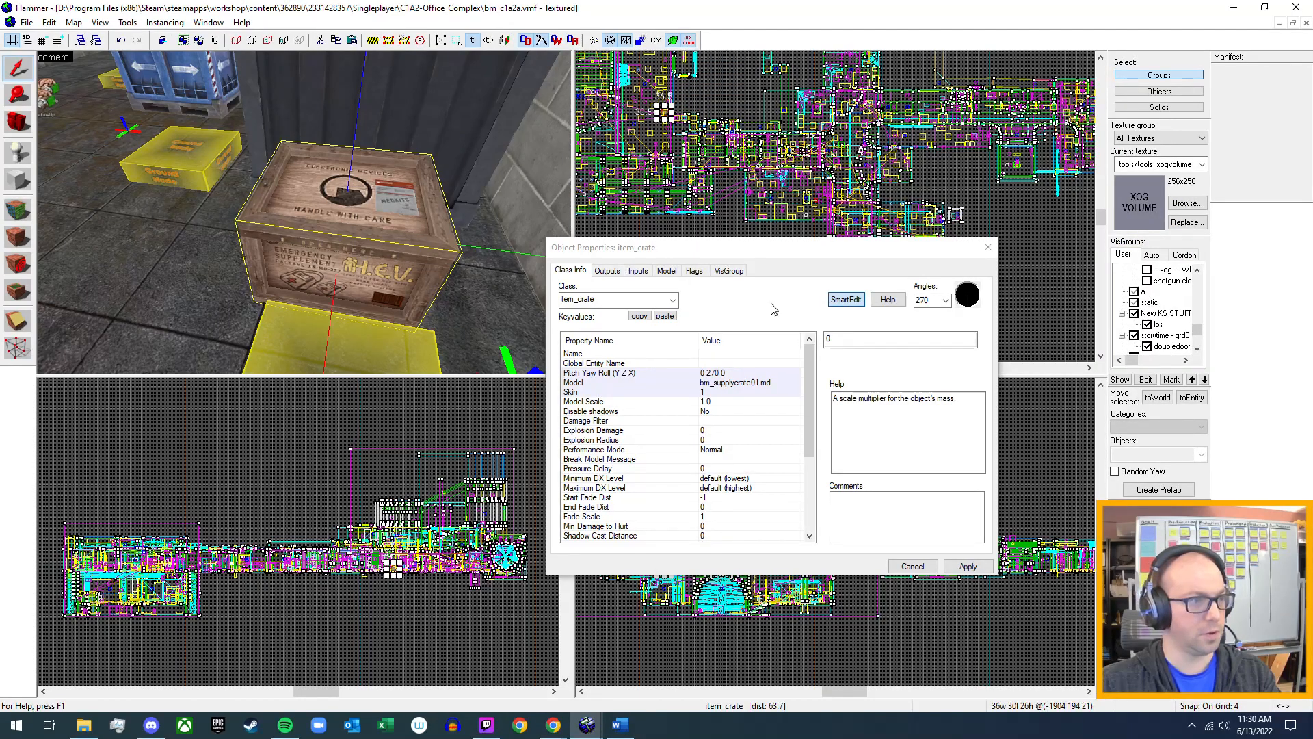
left_click(988, 247)
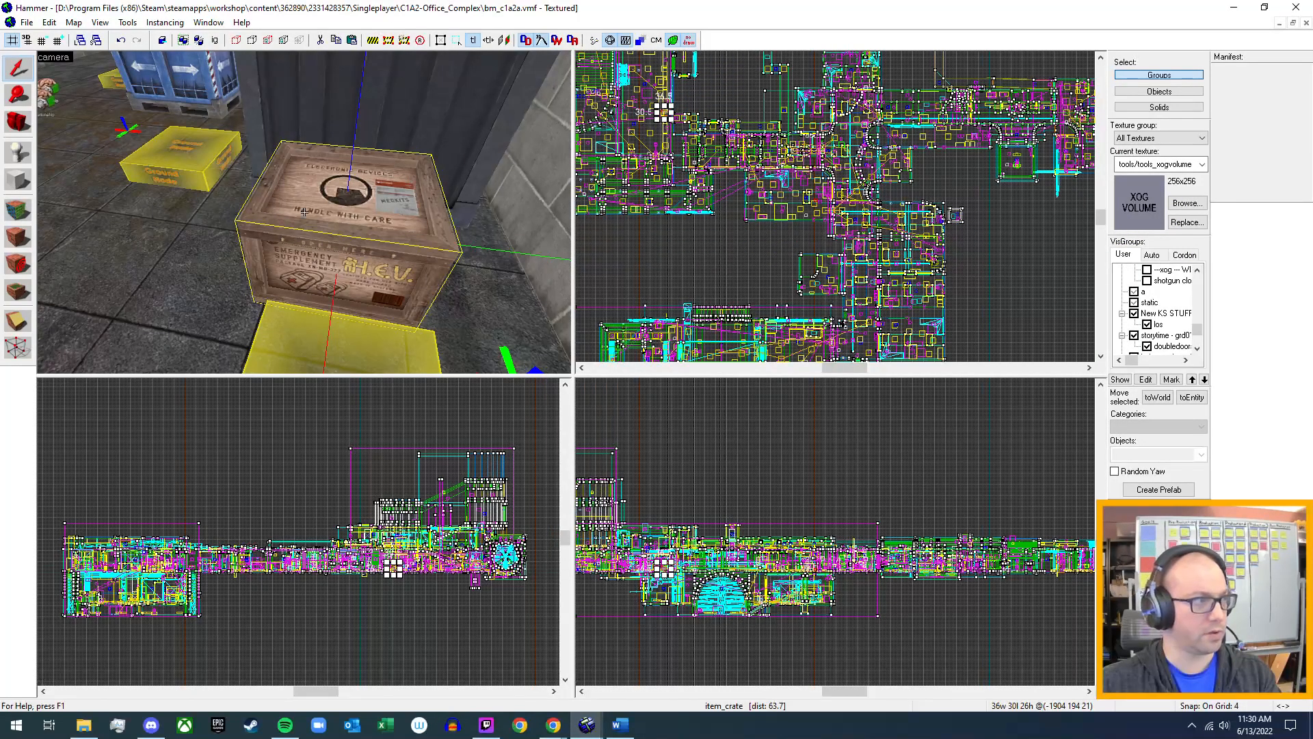
key("w")
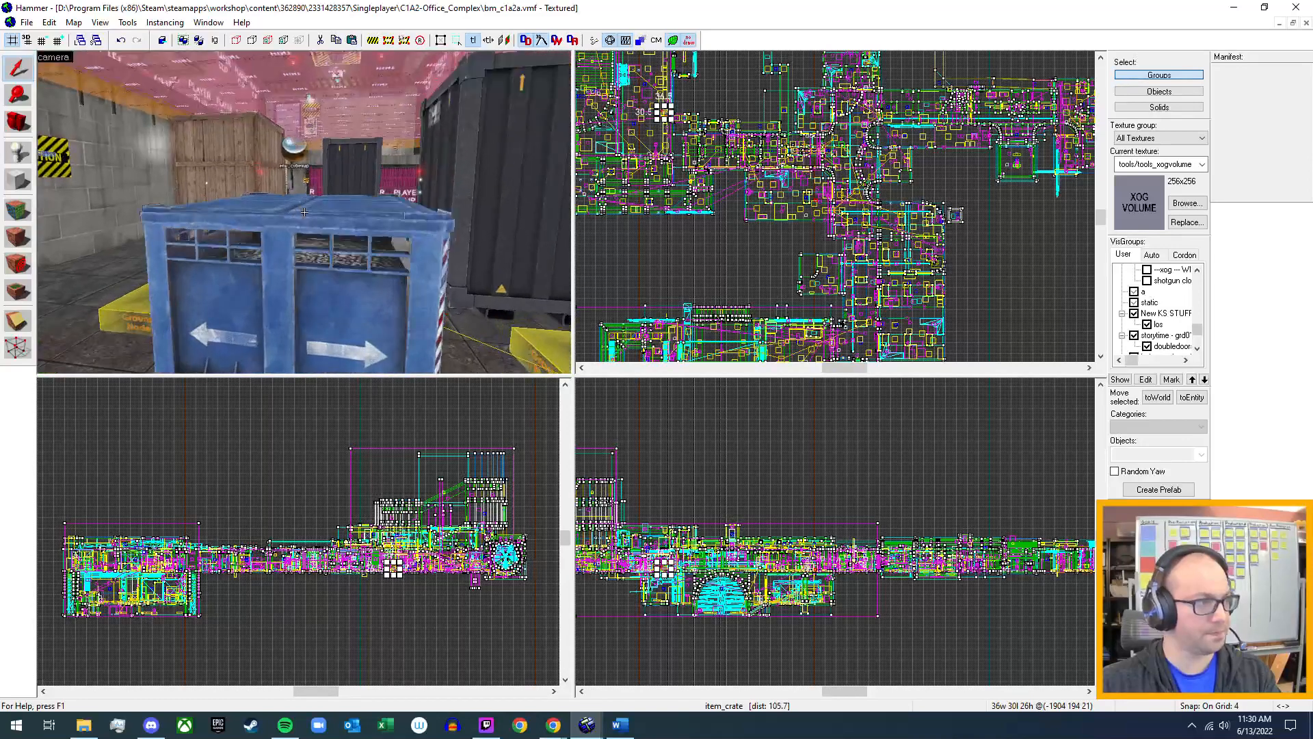
key("s")
key("w")
left_click(308, 223)
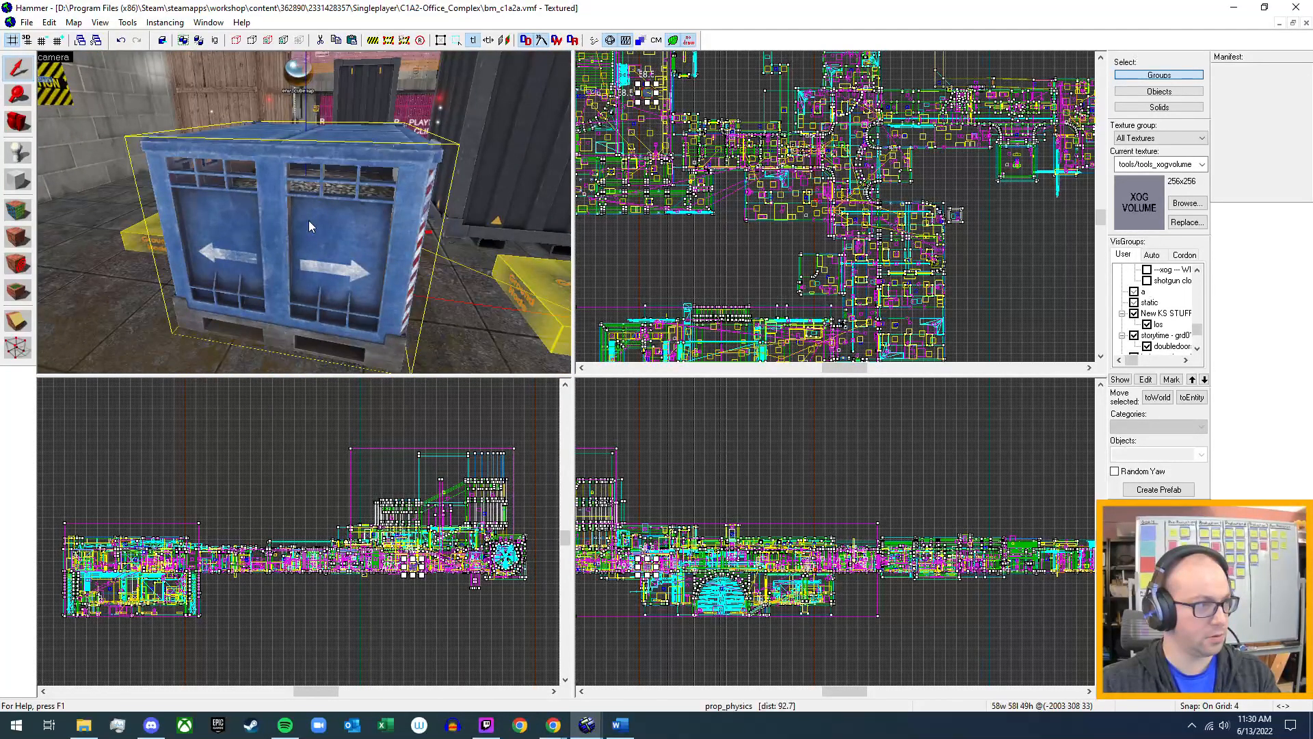
key("alt+Return")
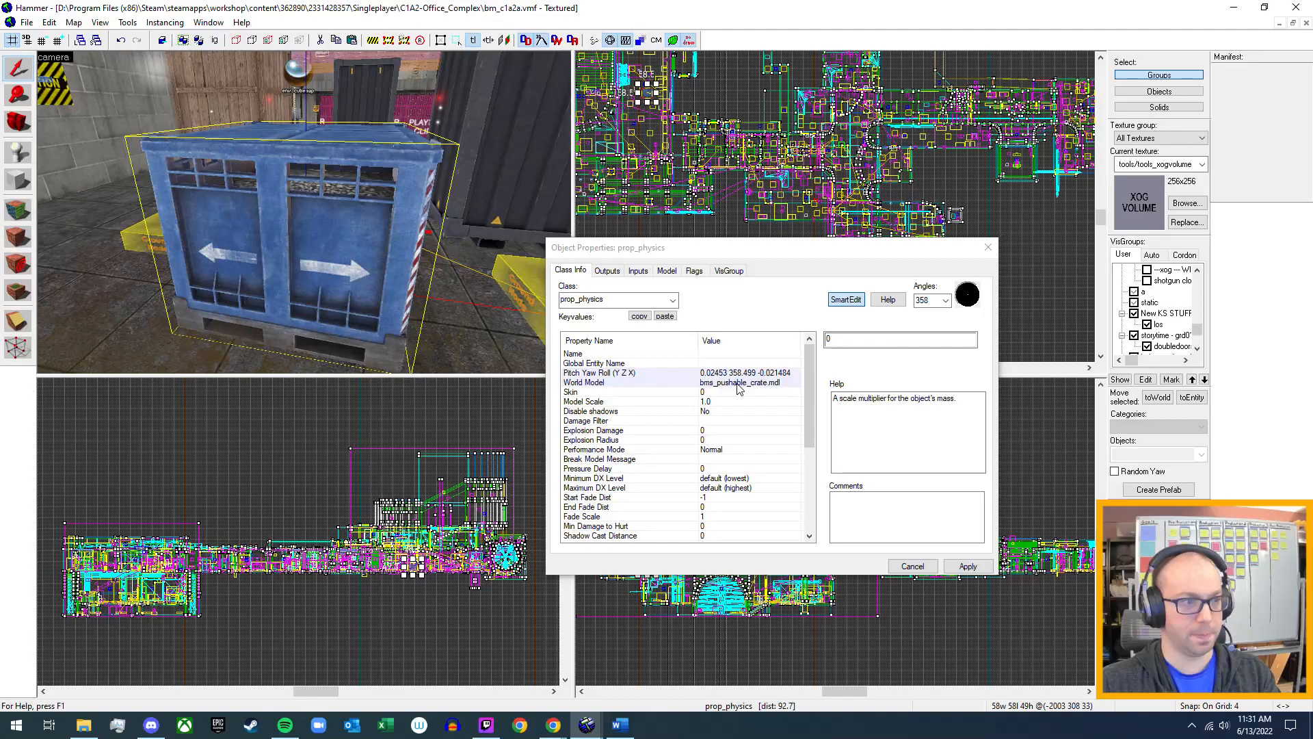
Review the blue crate's keyvalues, outputs, inputs and flags, and close its properties without applying changes.
scroll(736, 421, "down", 5)
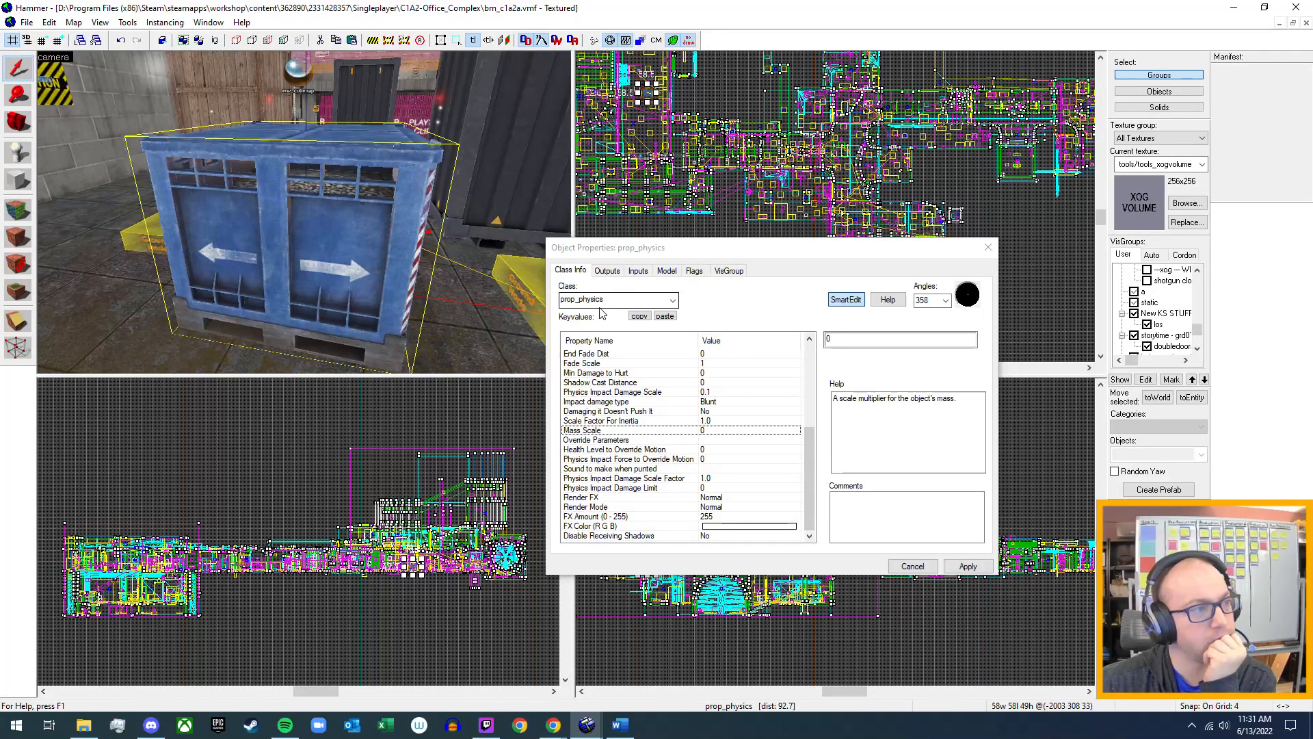
scroll(636, 403, "up", 6)
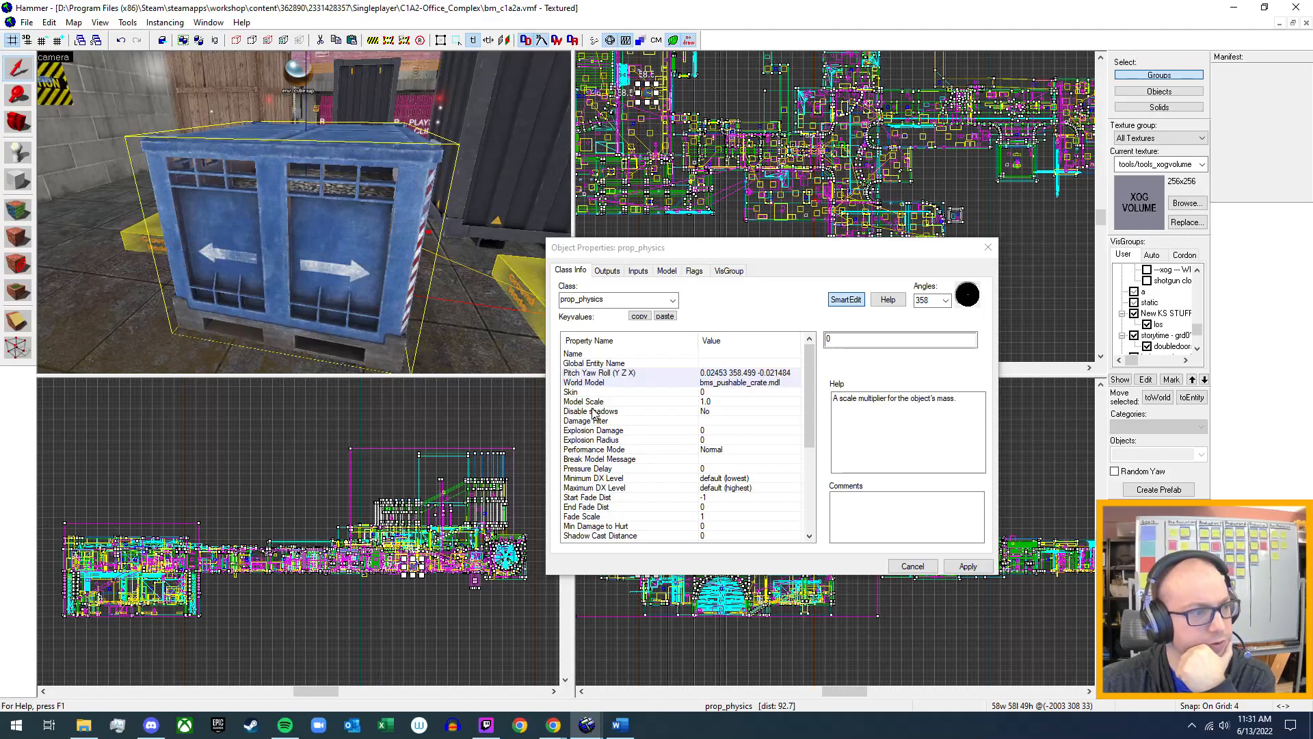
scroll(595, 424, "down", 5)
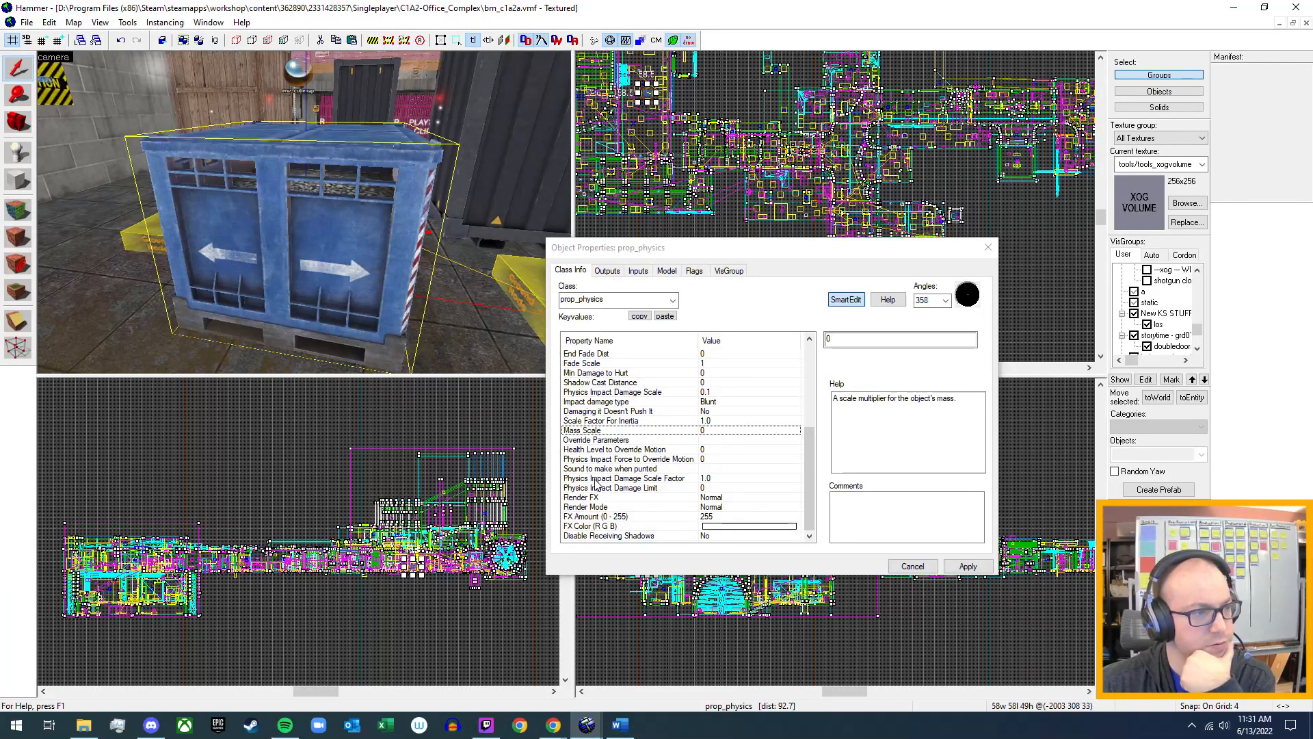
scroll(595, 484, "up", 2)
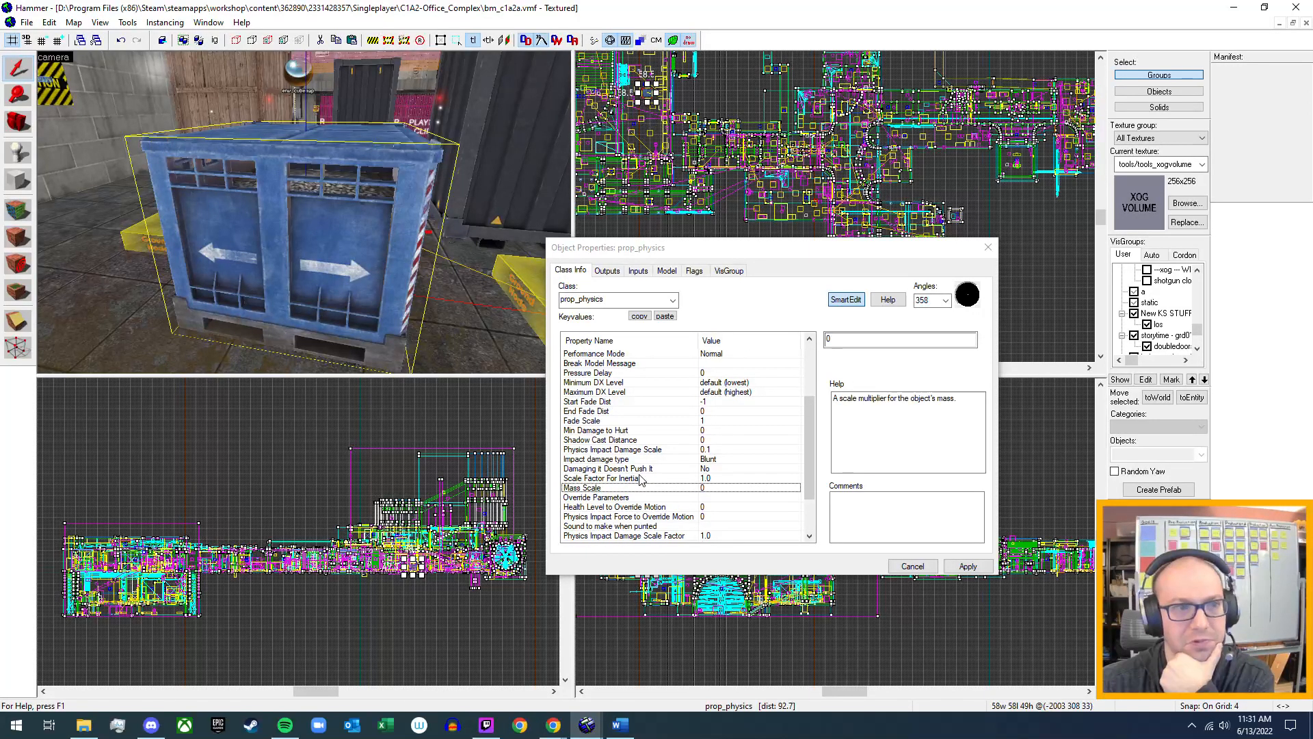
scroll(640, 479, "up", 3)
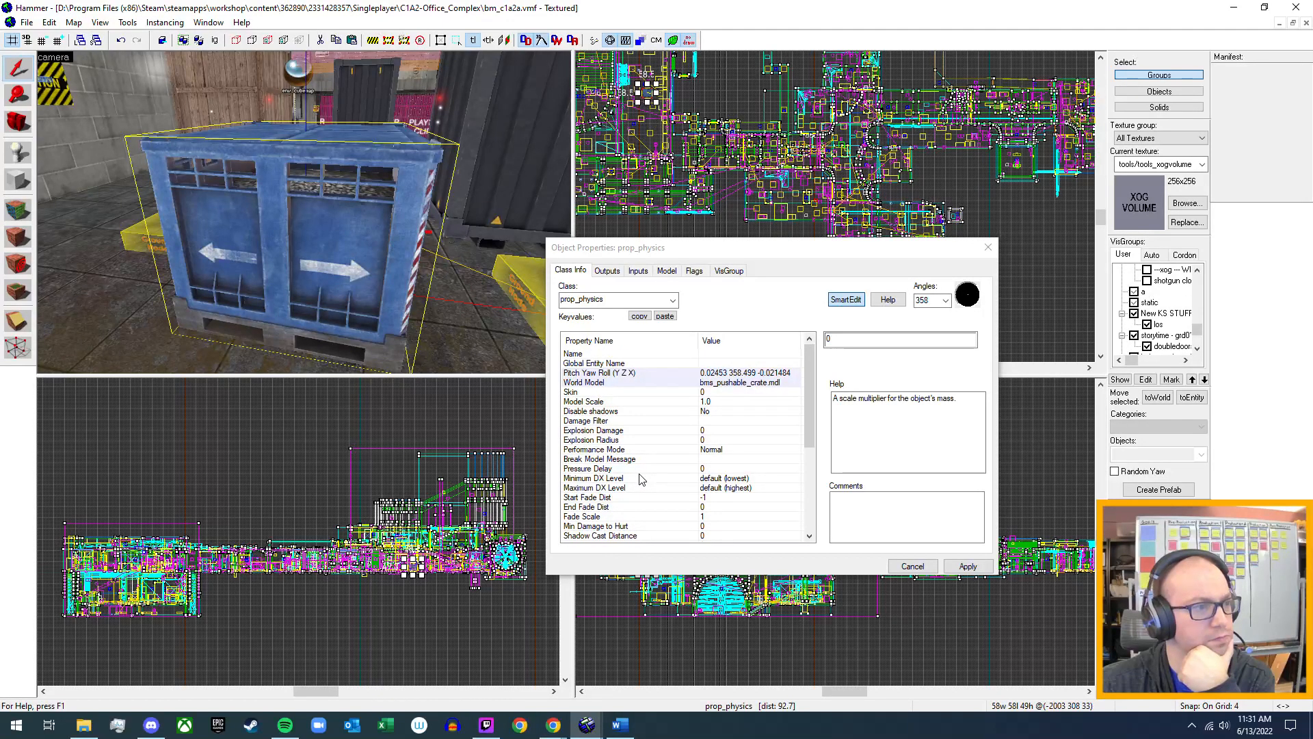
left_click(607, 271)
left_click(639, 271)
left_click(695, 271)
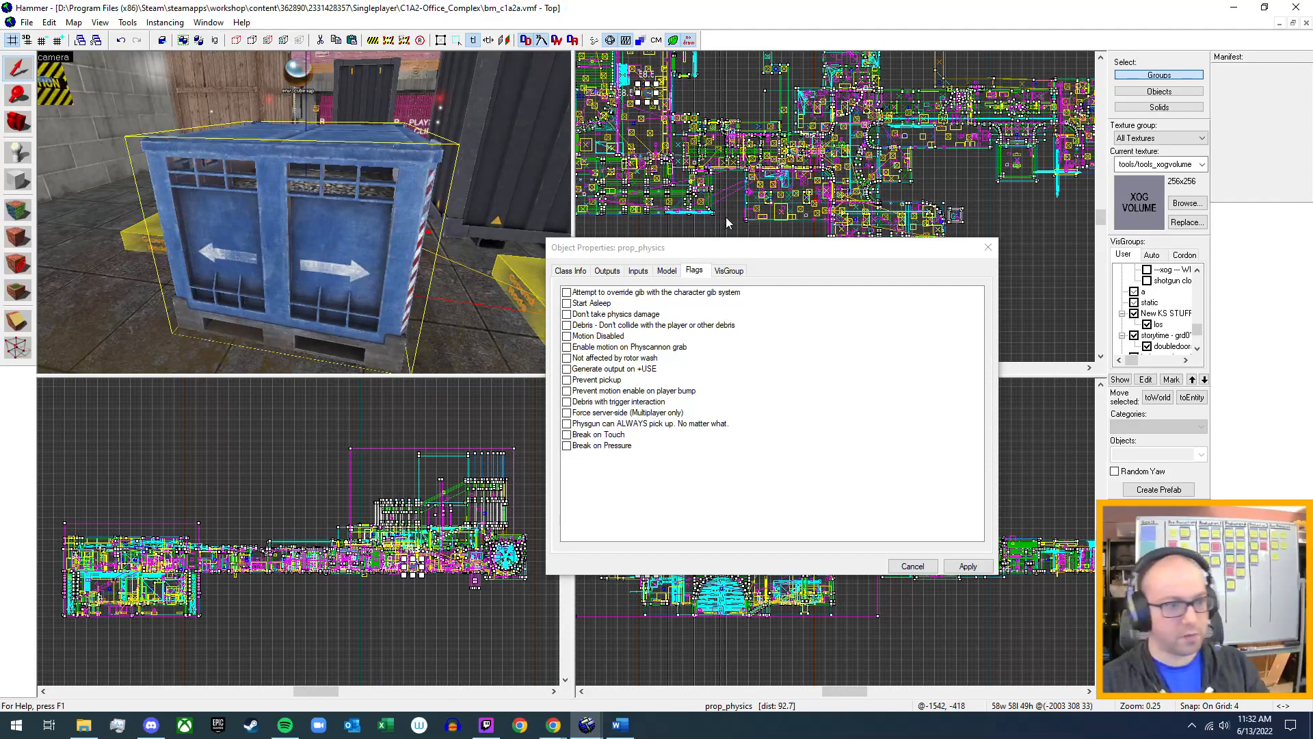
left_click(912, 565)
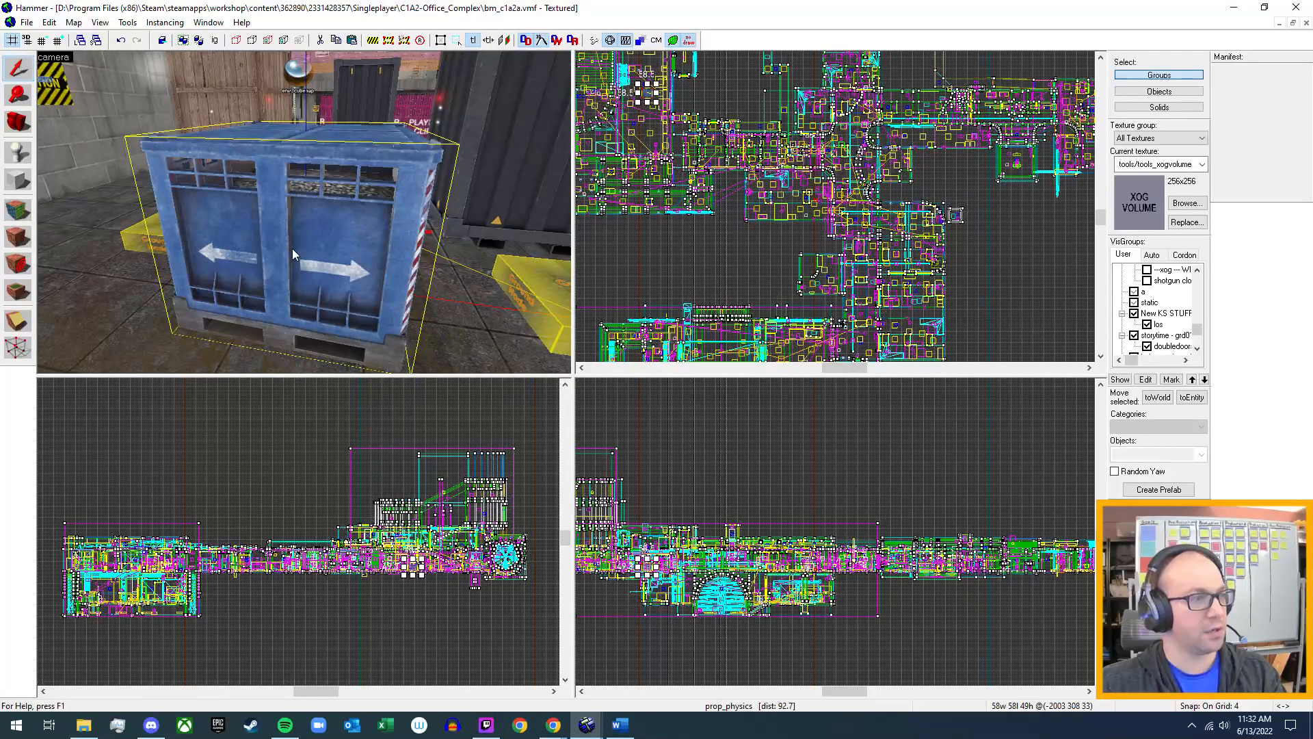
Open bm_mytestmap.vmf from the steamapps folder's common > Black Mesa > bms > maps > bm_mytestmap subfolder.
left_click(26, 22)
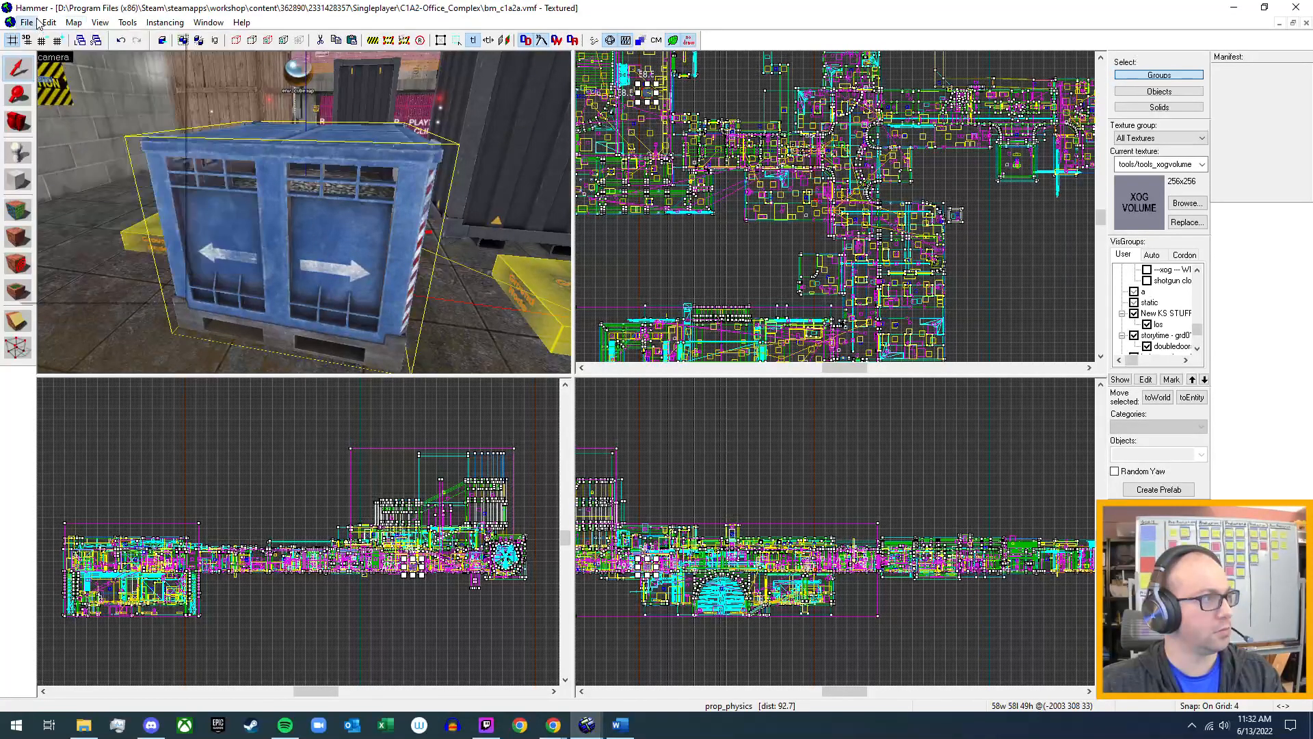
left_click(52, 54)
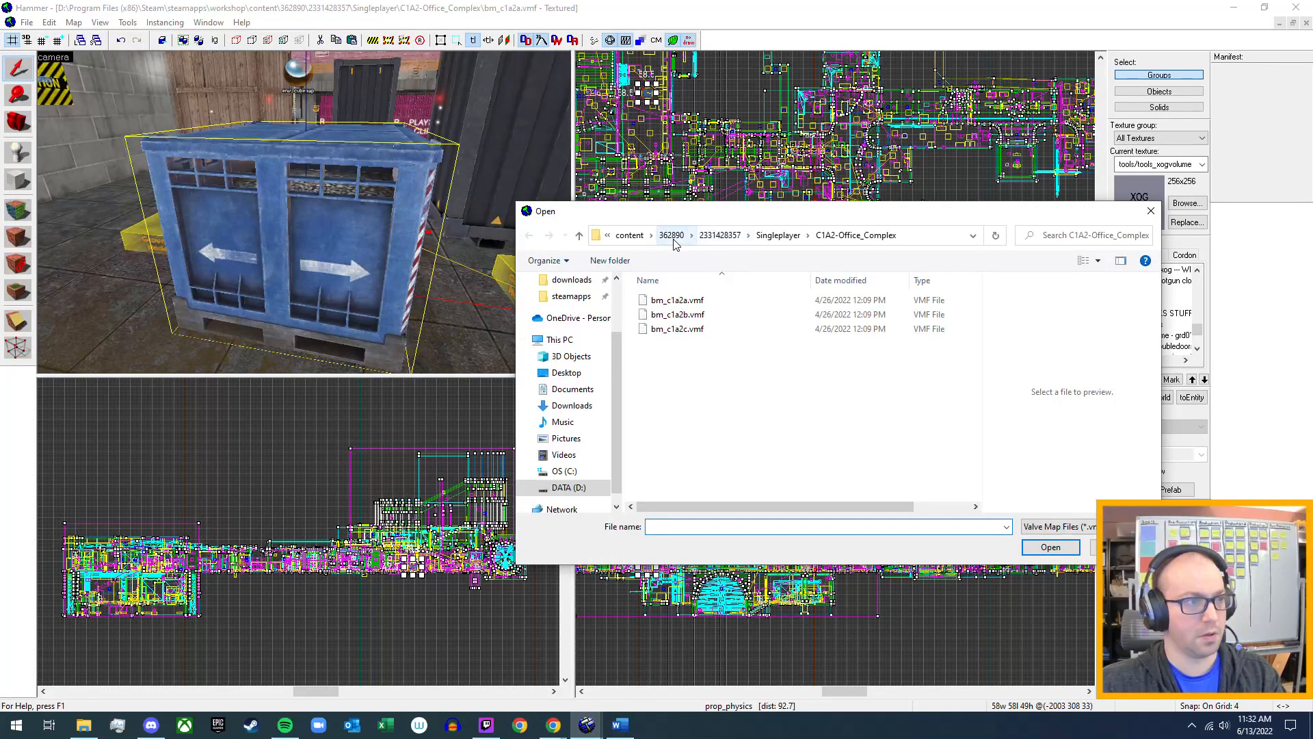
scroll(520, 395, "up", 1)
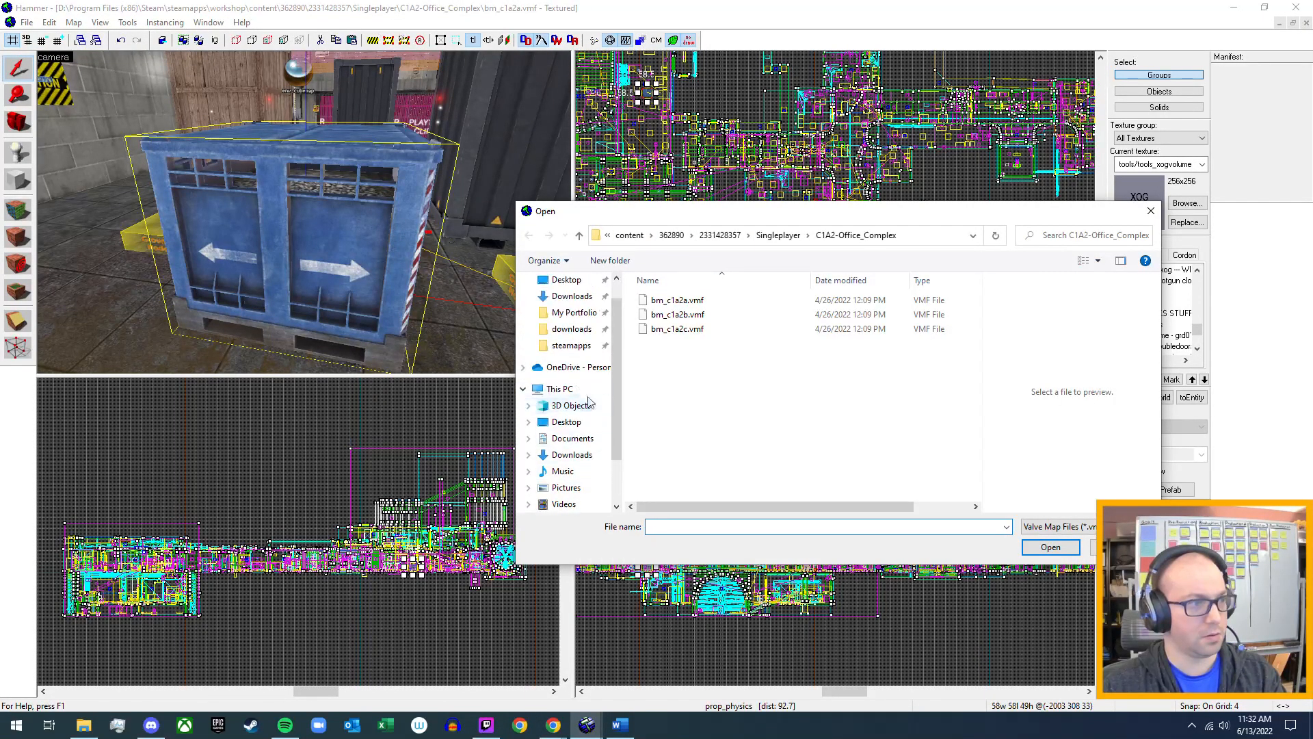
left_click(571, 345)
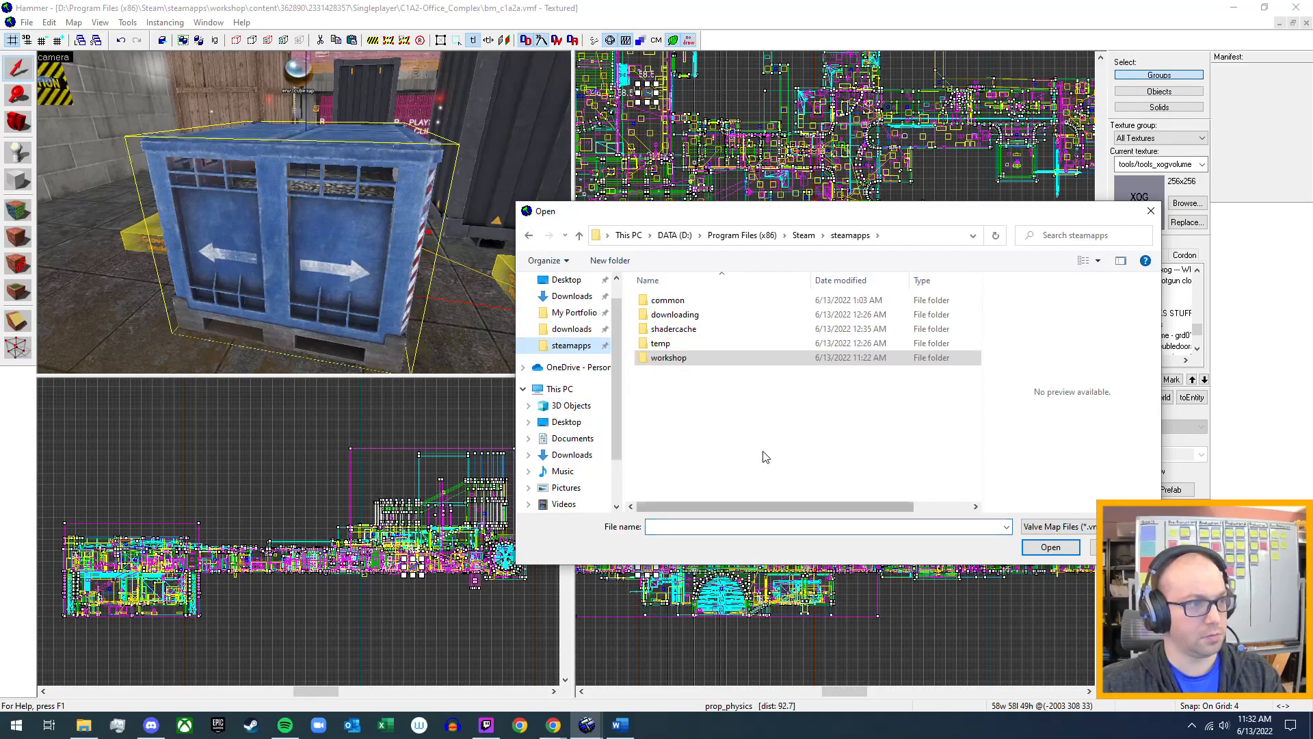
left_click(698, 305)
double_click(697, 305)
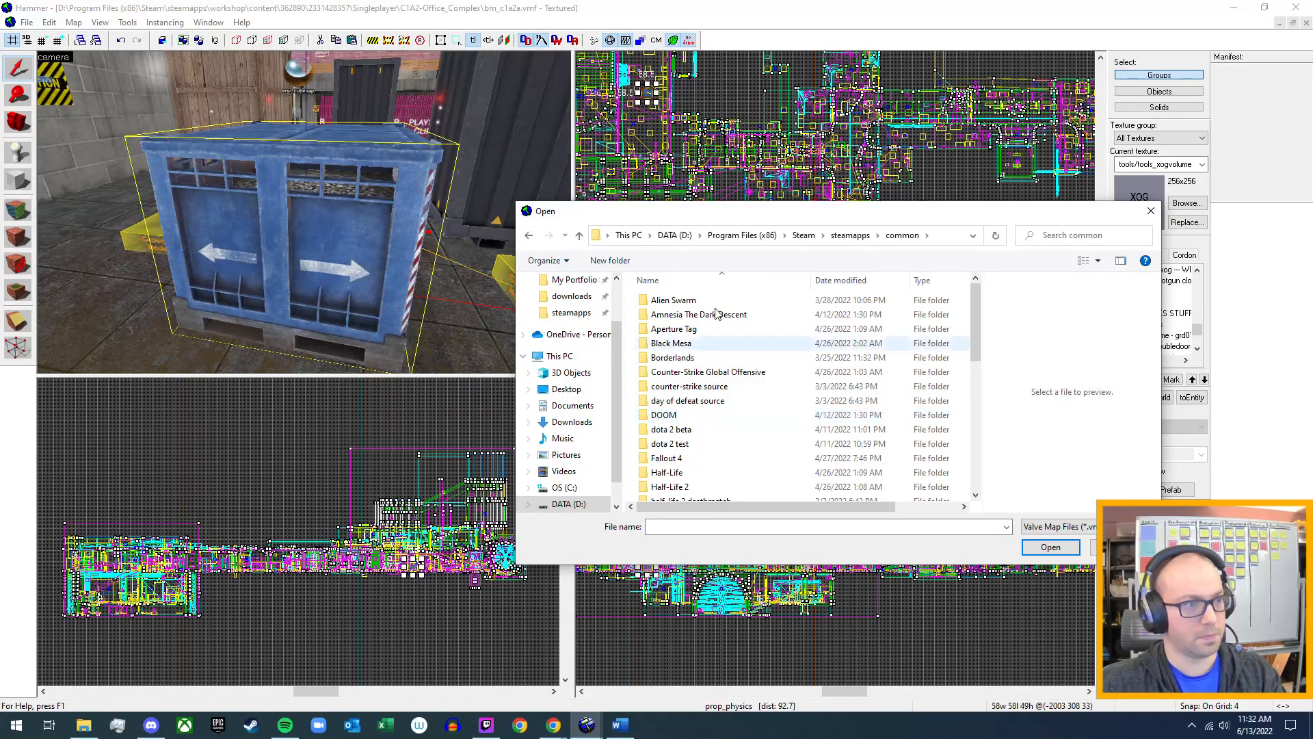
double_click(714, 344)
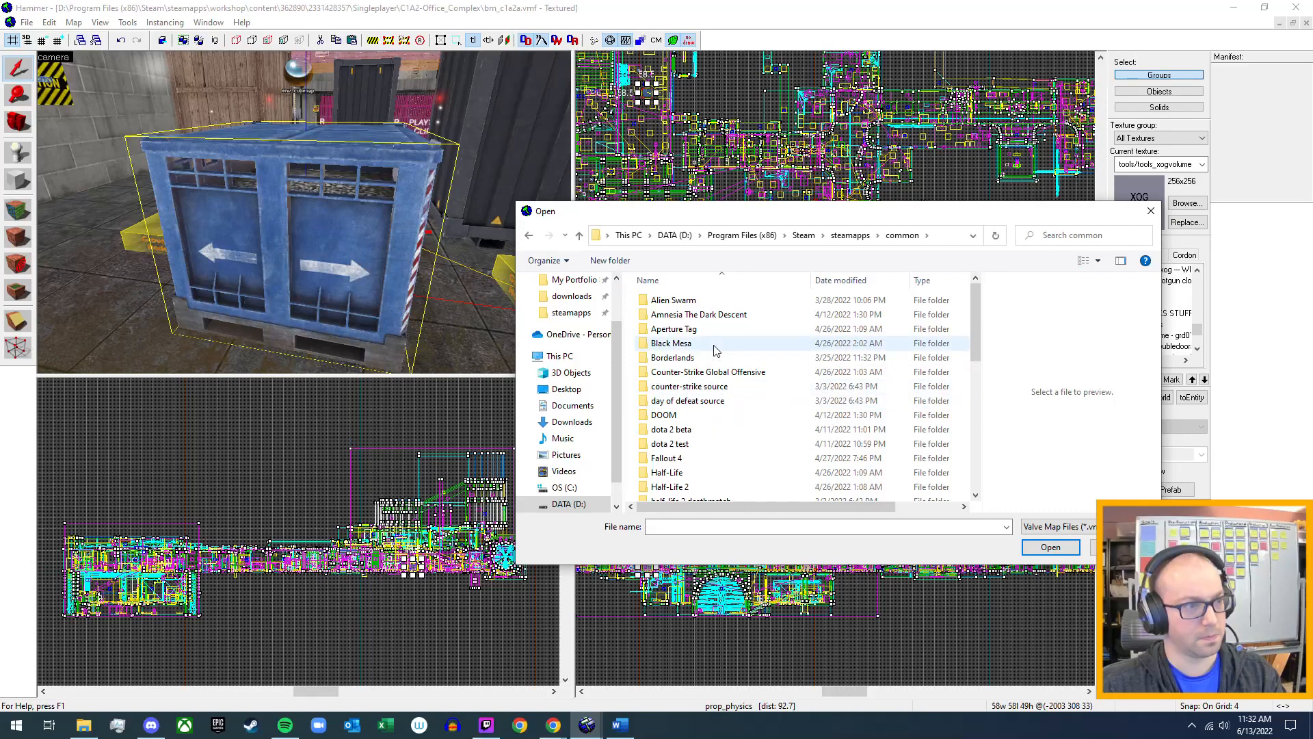
double_click(717, 316)
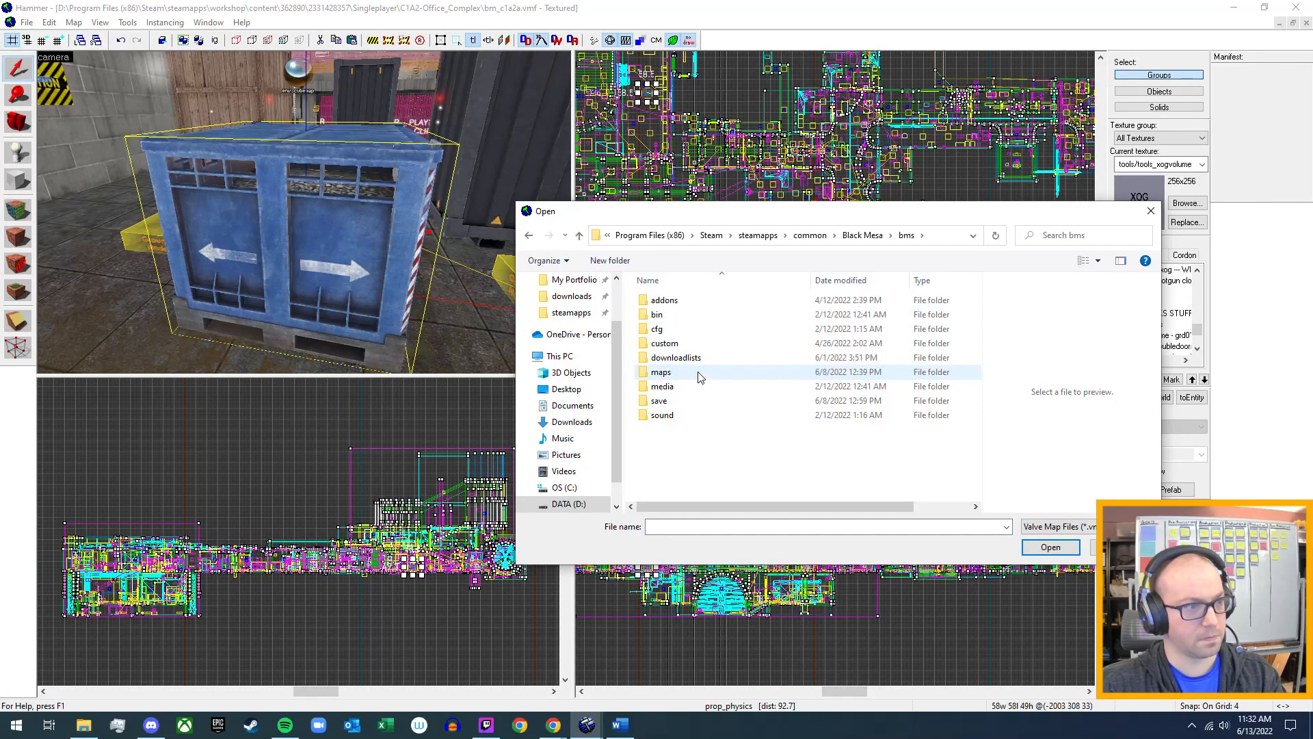
double_click(699, 374)
double_click(705, 302)
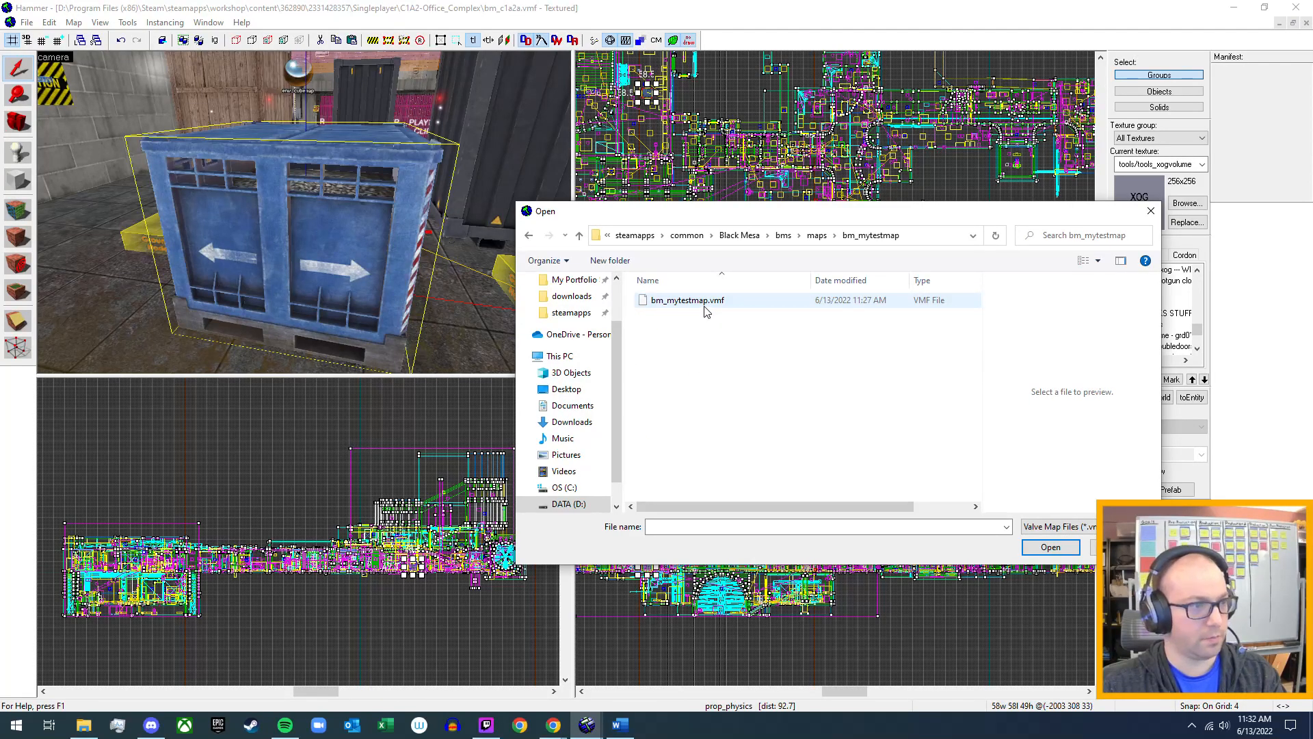
left_click(759, 306)
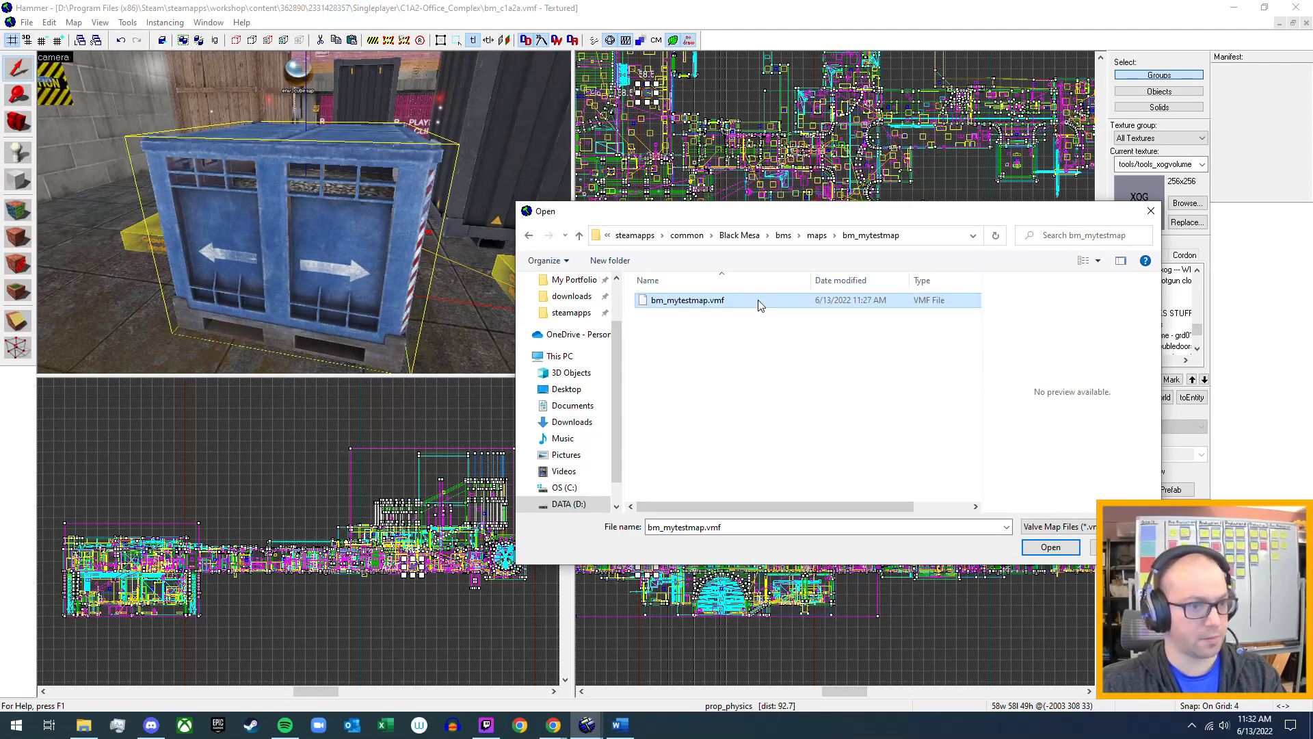
left_click(1050, 547)
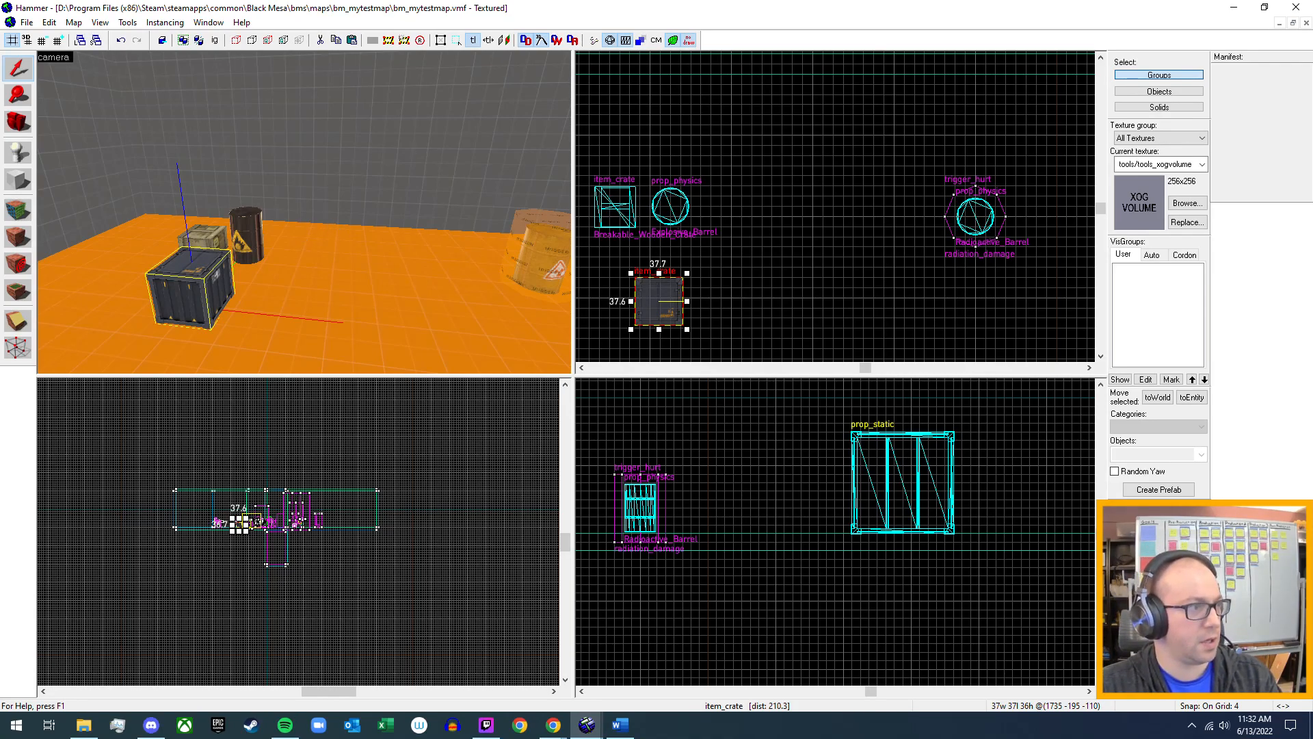
Examine the wooden crate, the explosive barrel and the dark metal crate in the test map from several sides.
key("z")
key("w")
key("w")
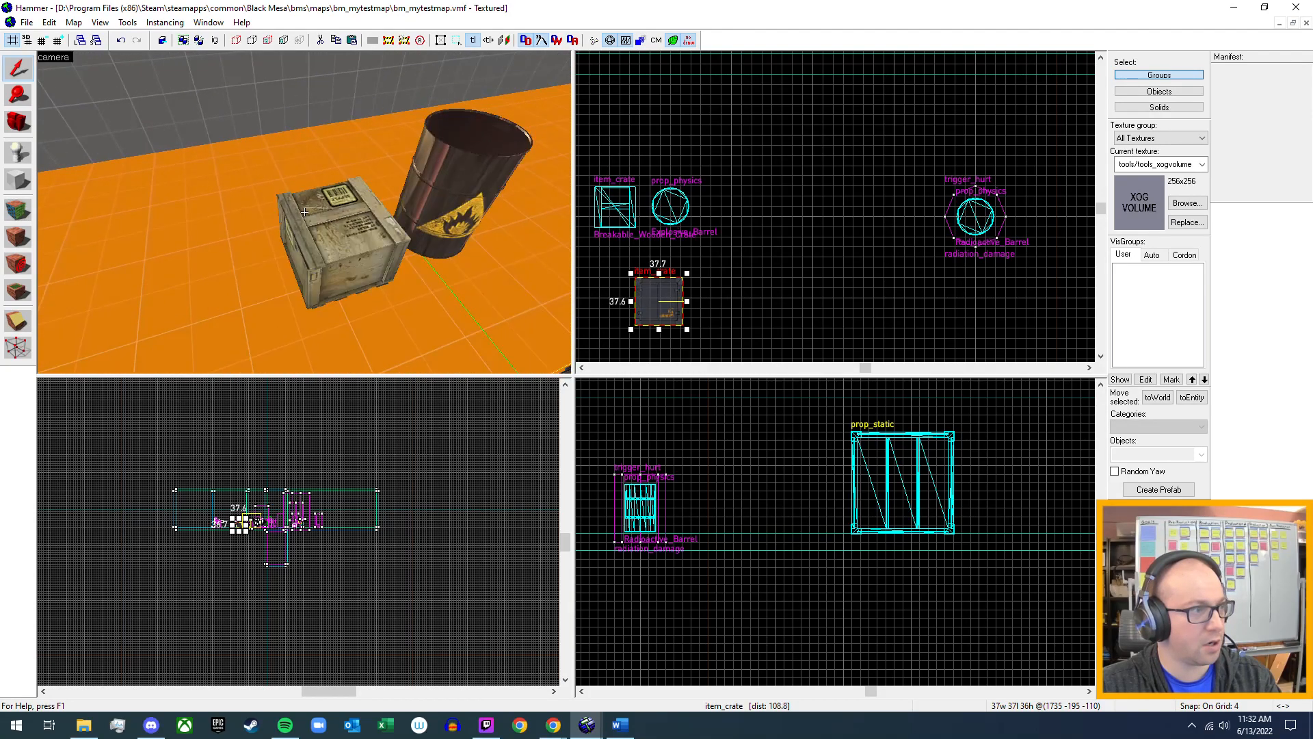
key("z")
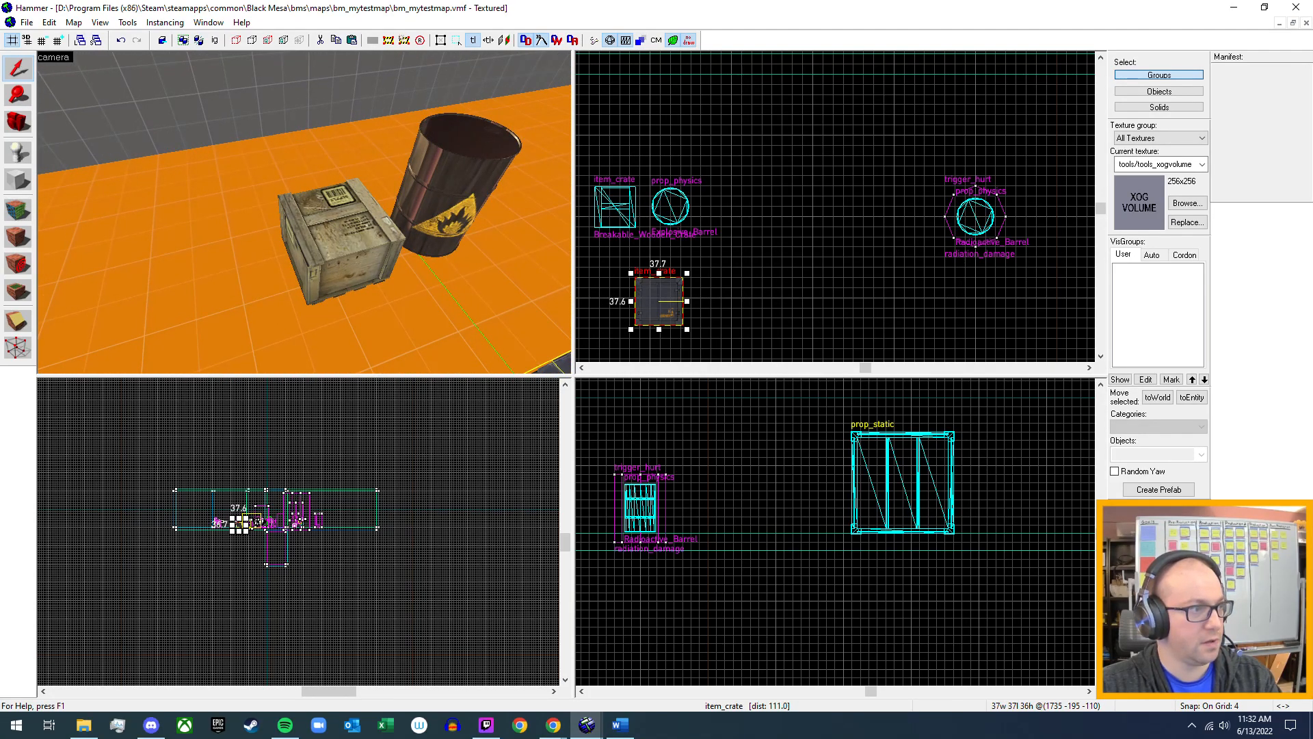
key("z")
key("d")
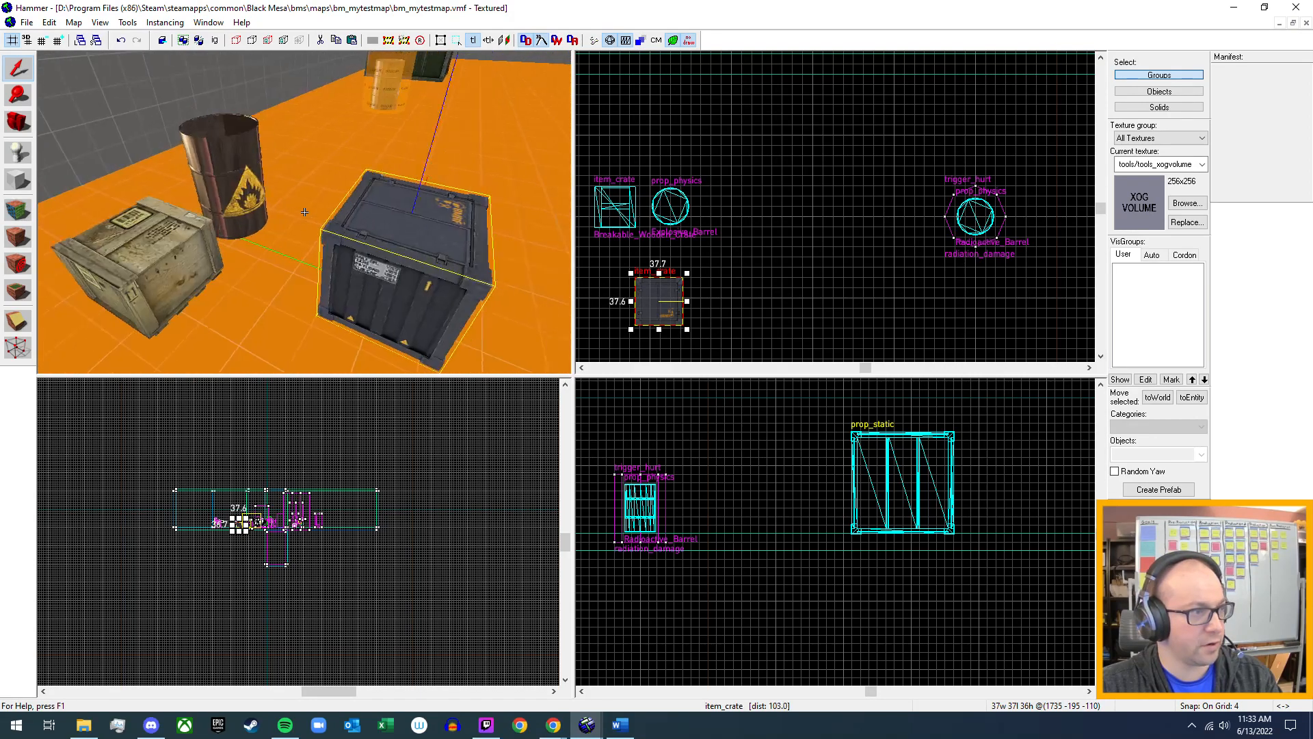
key("z")
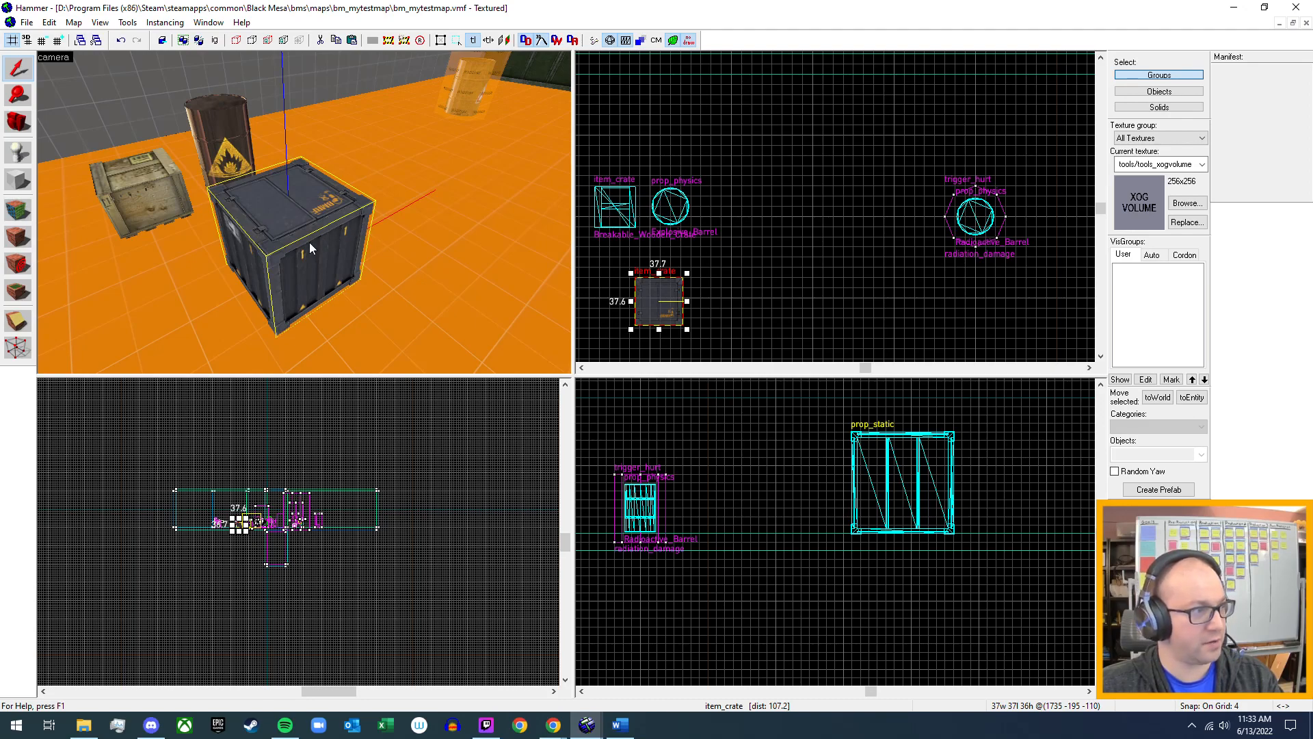
key("z")
key("d")
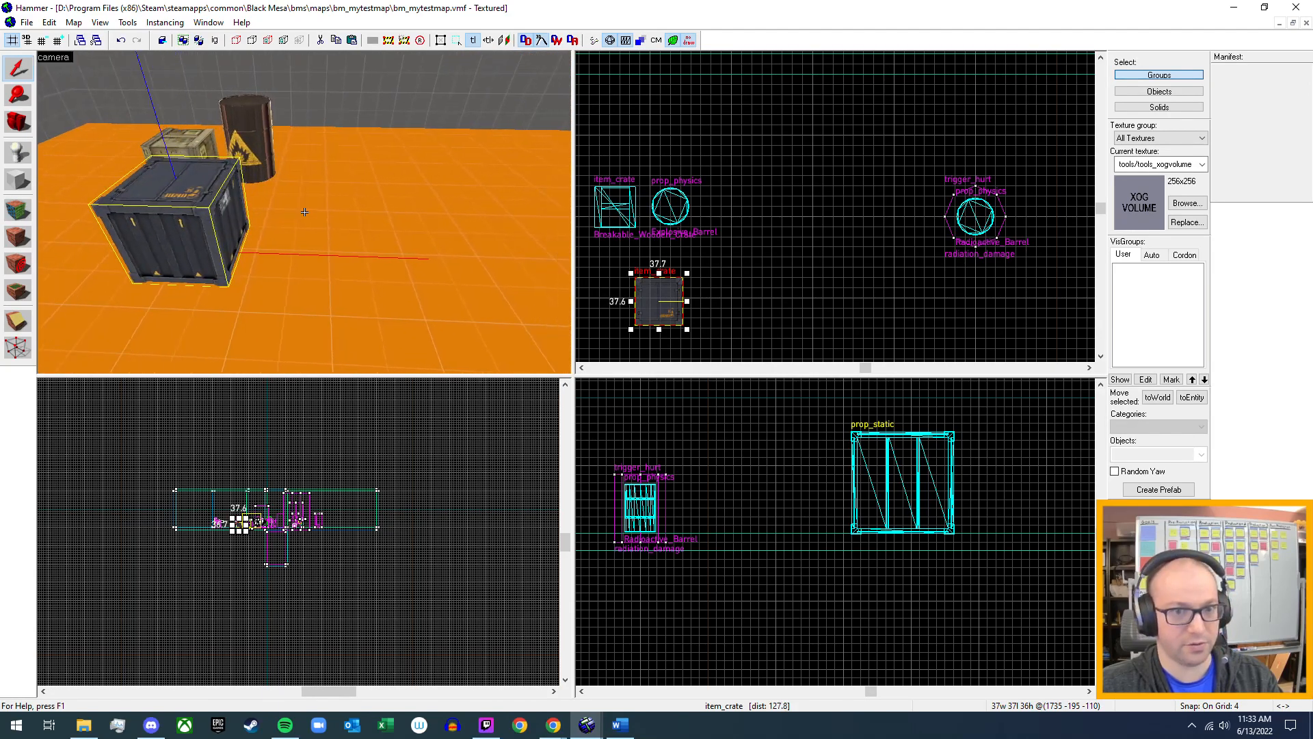
key("z")
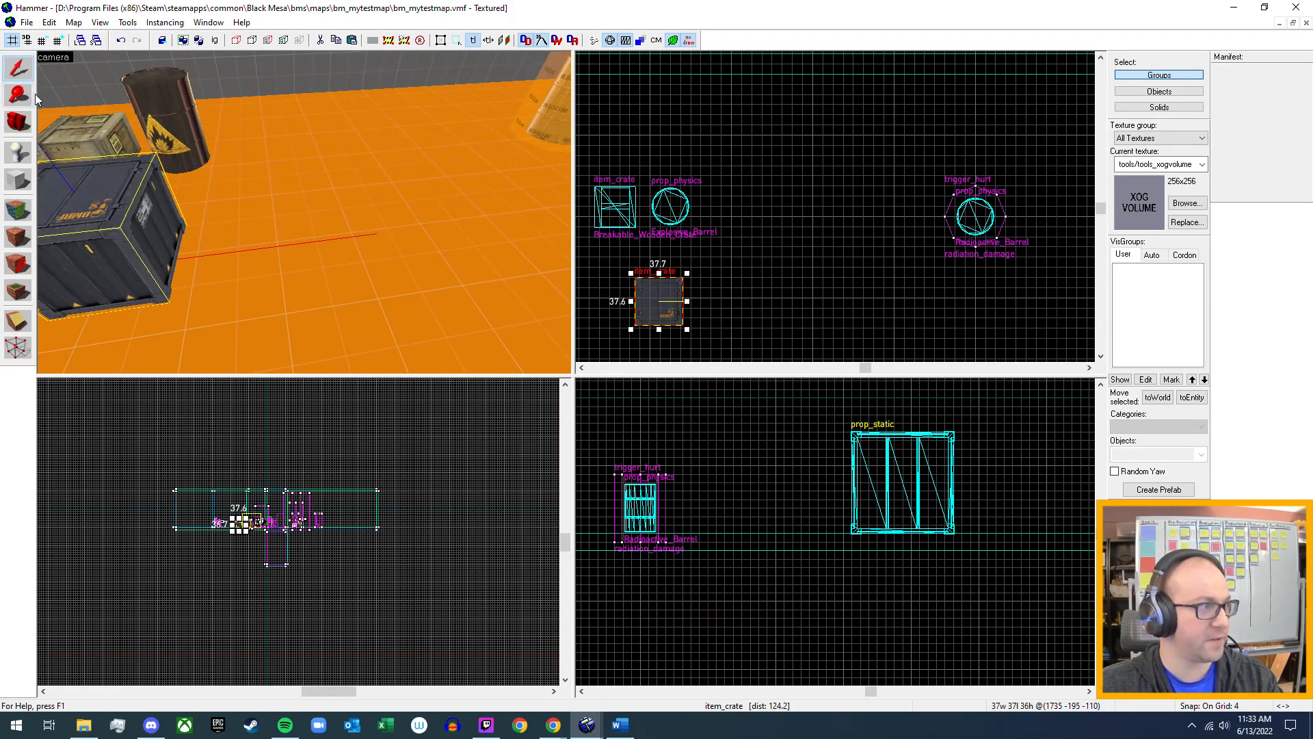
Place a prop_physics entity on the open orange floor beside the dark metal crate and select it.
left_click(23, 152)
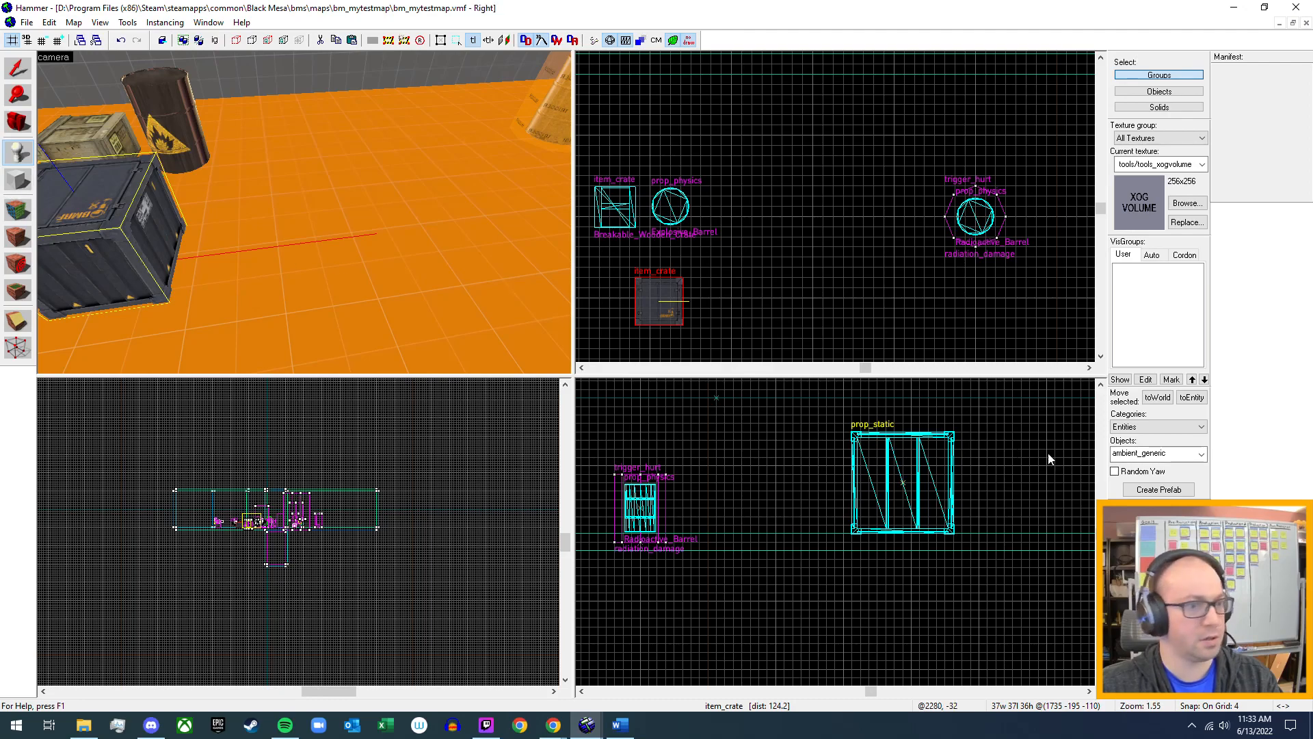
left_click(1166, 453)
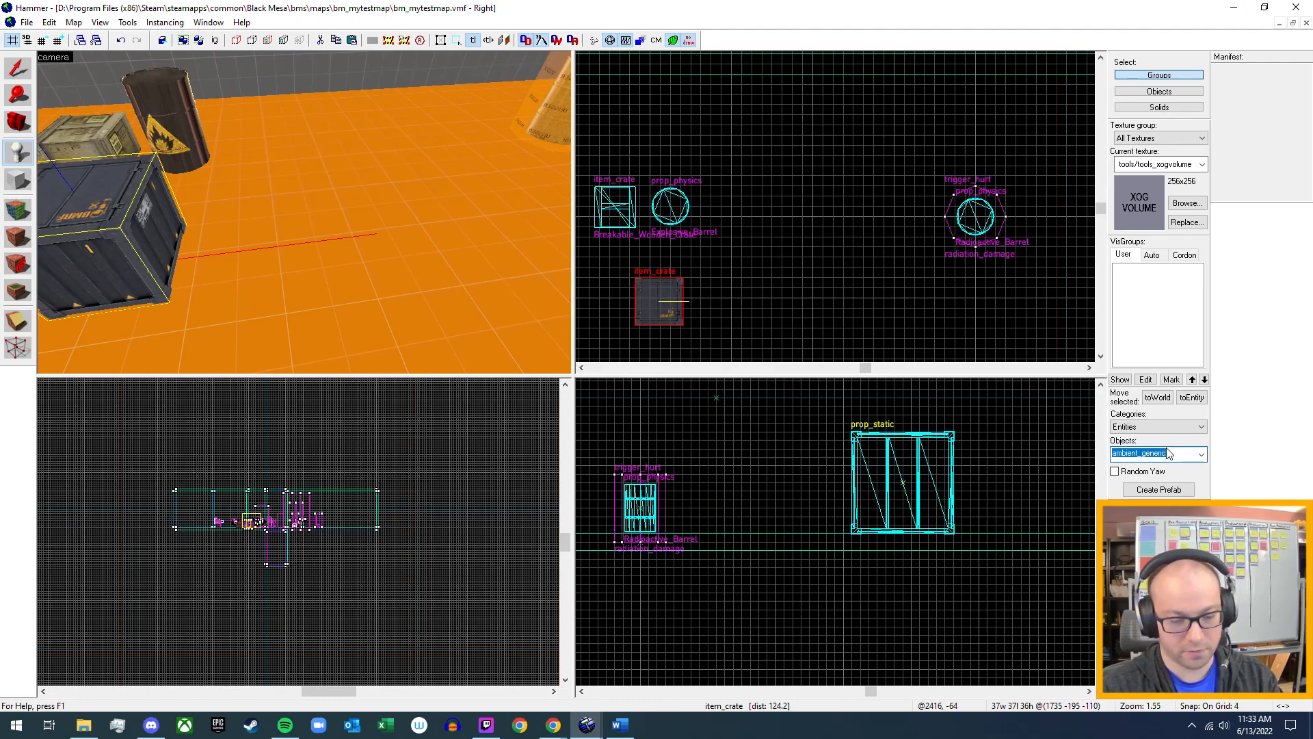
type("prop")
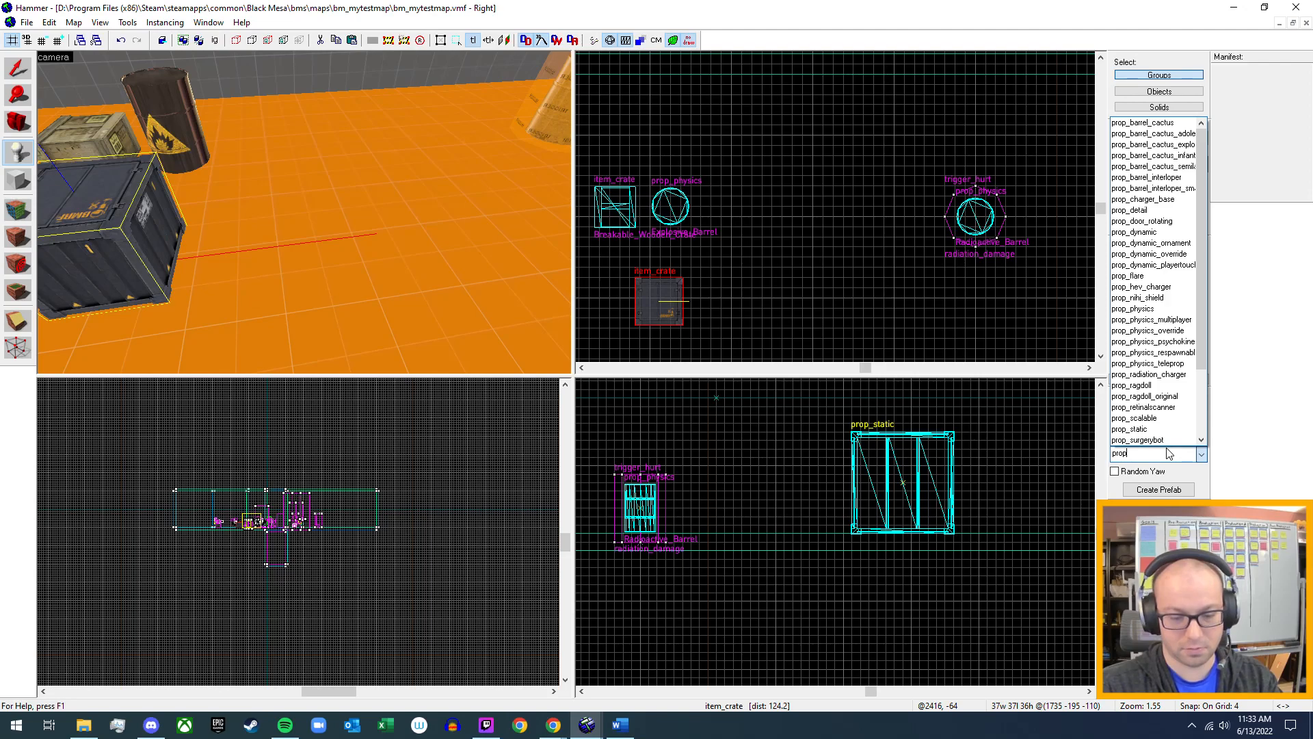
type("_ph")
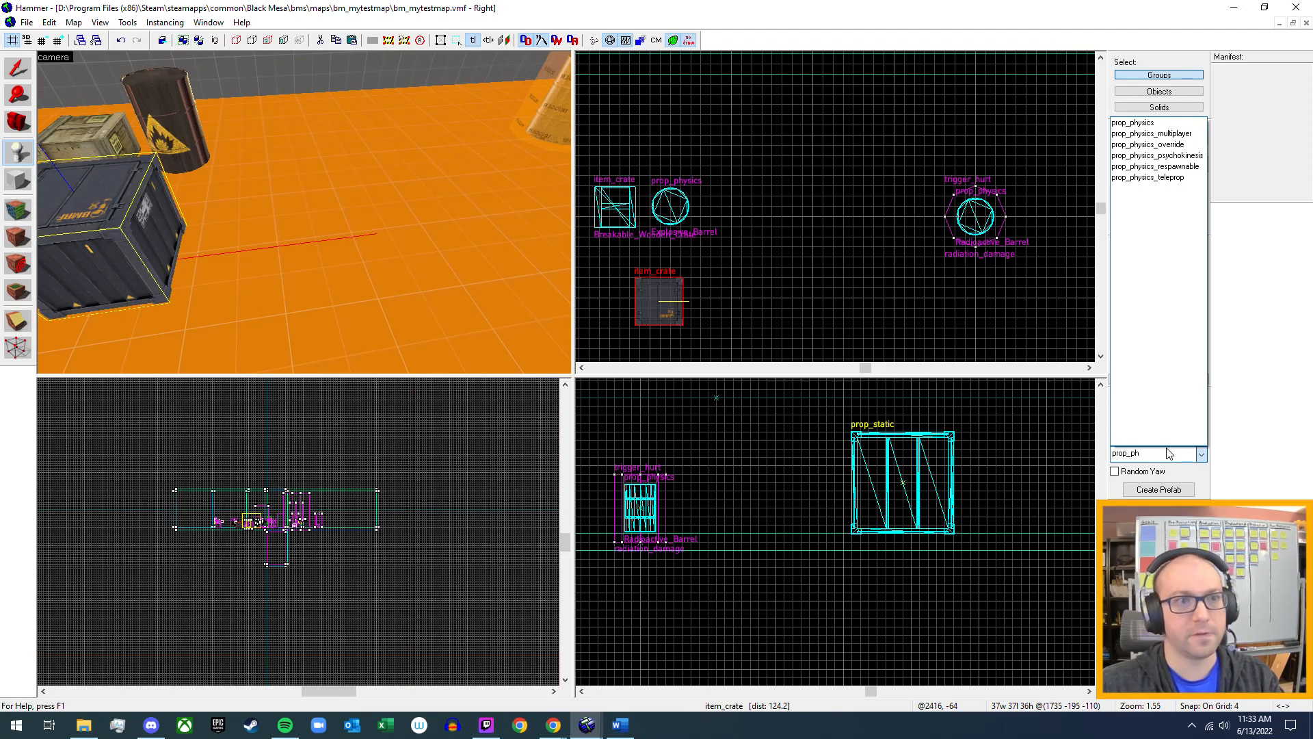
left_click(1135, 123)
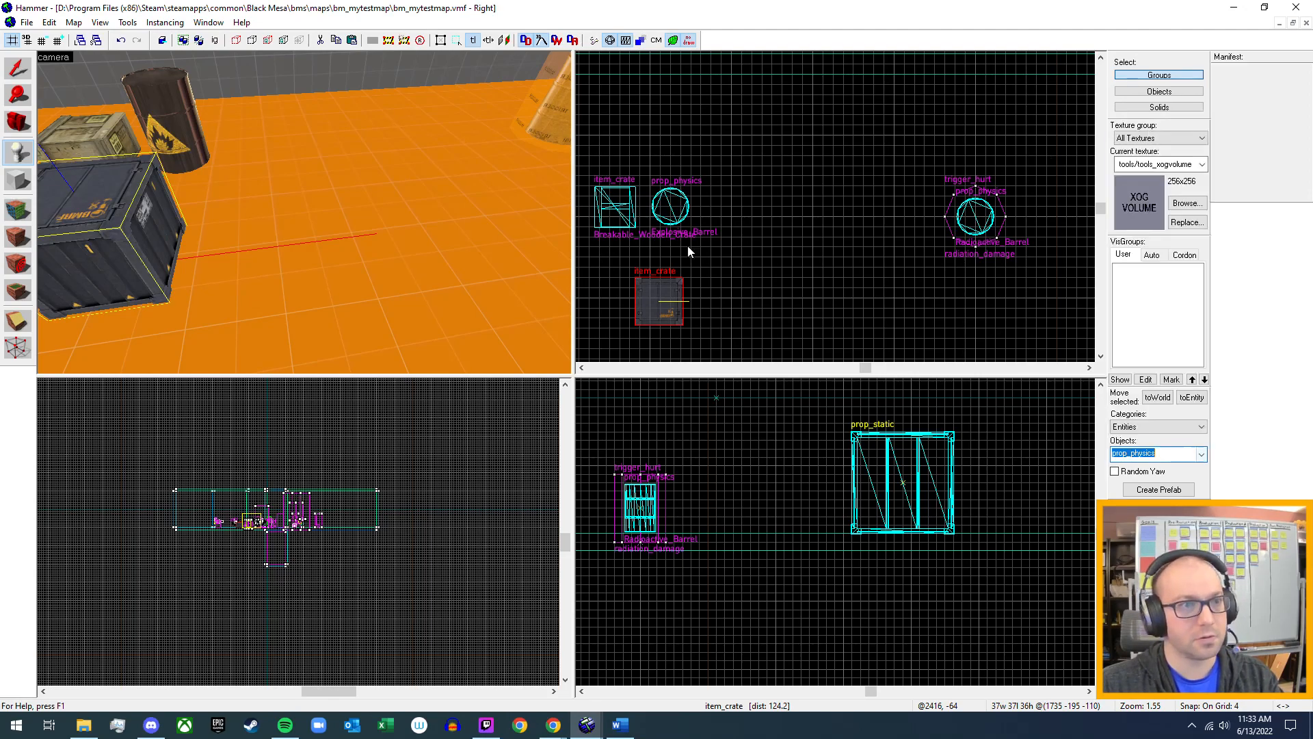
left_click(346, 225)
left_click(18, 68)
left_click(342, 217)
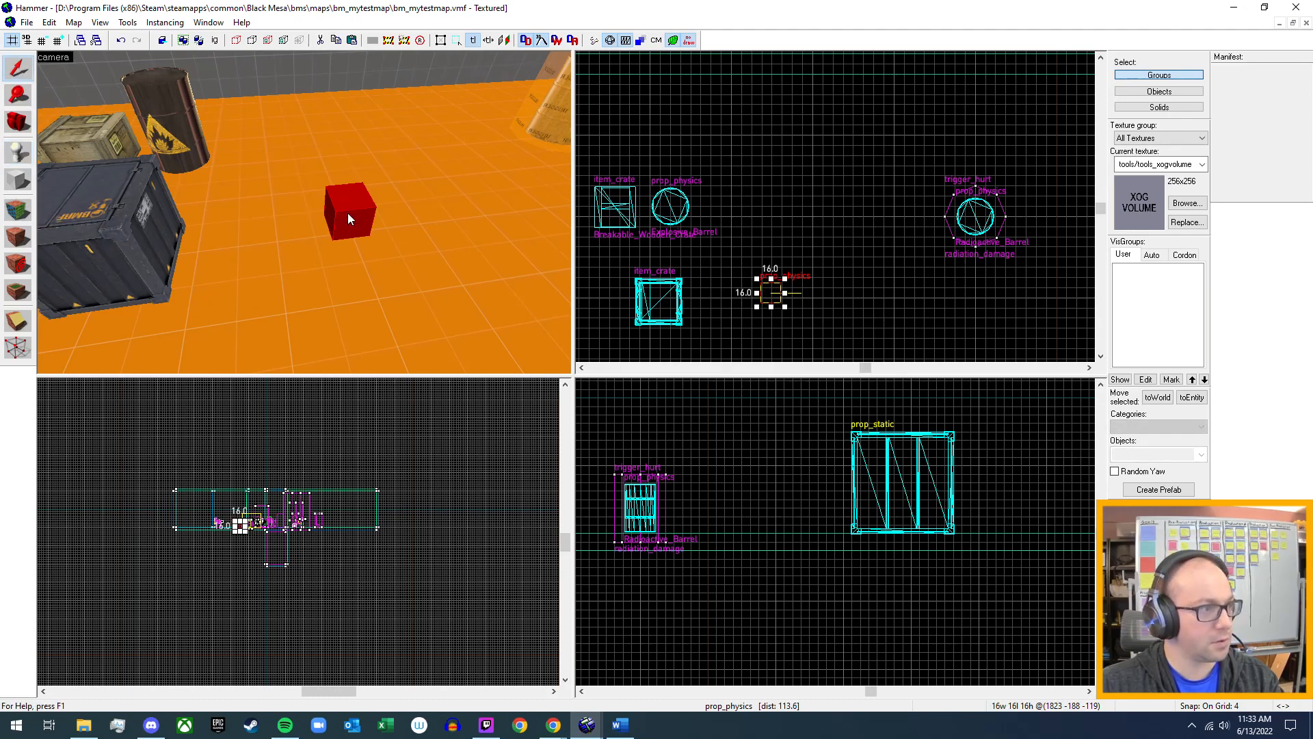
Set the new prop_physics entity's world model to bms_metalcrate_36x36.mdl, apply the change and close its properties.
double_click(348, 218)
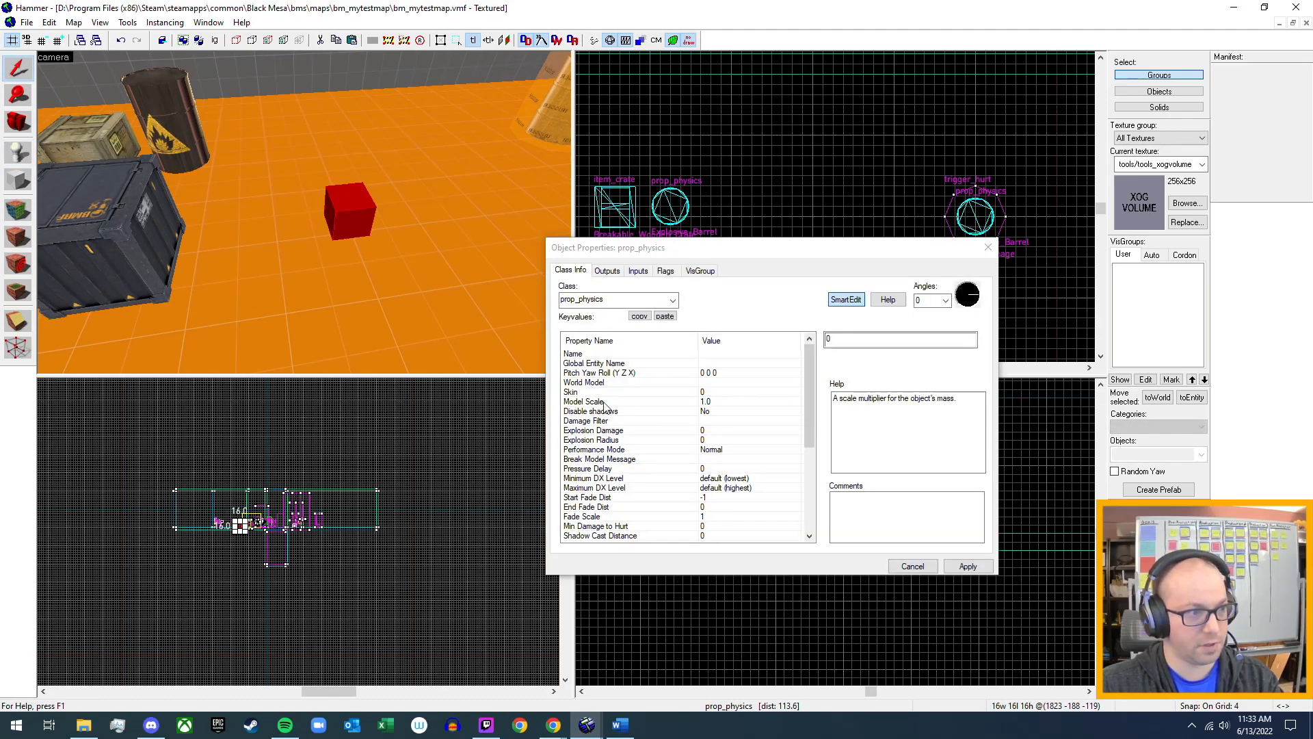
left_click(704, 383)
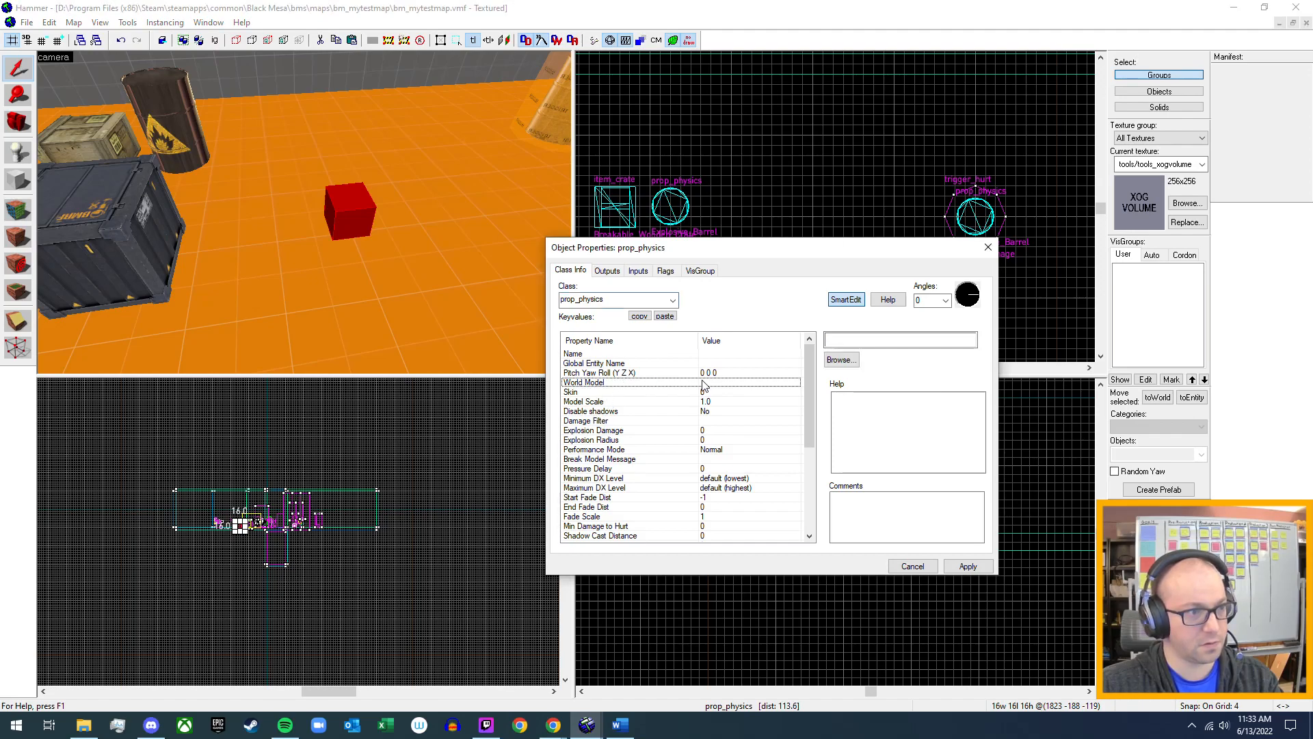
left_click(842, 360)
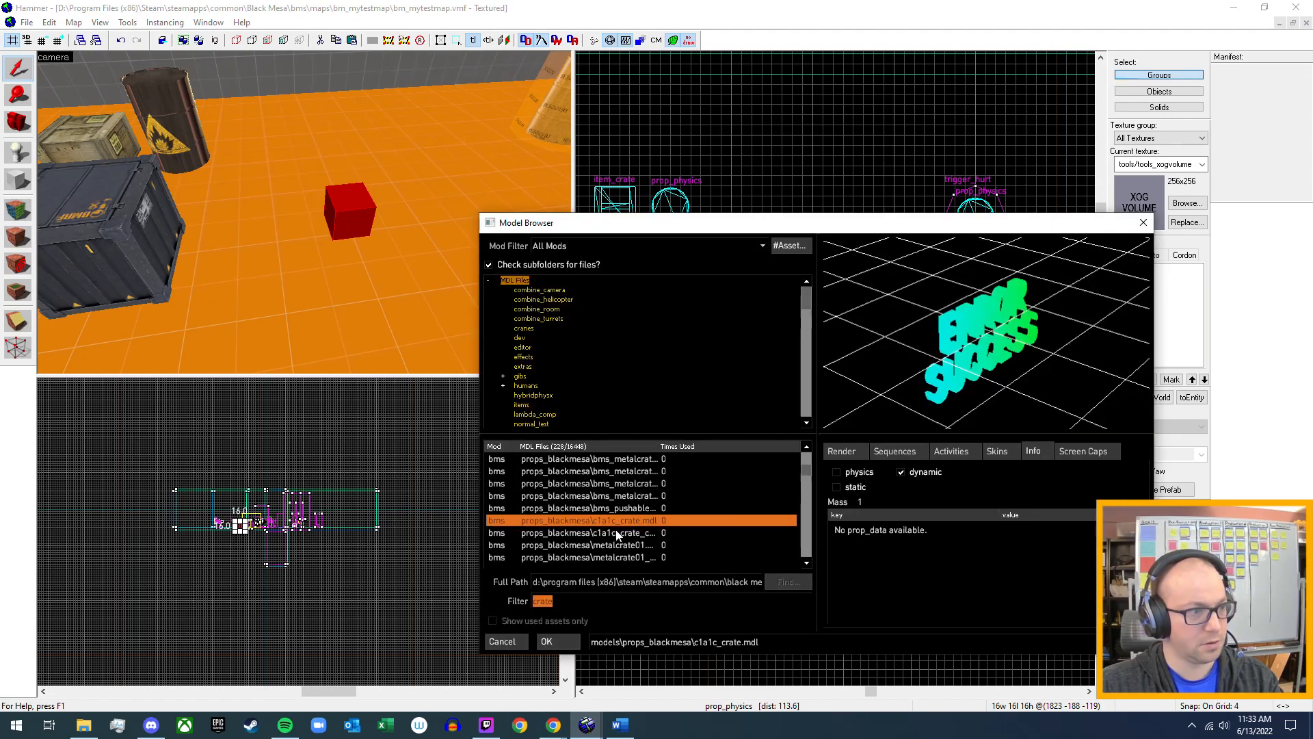
scroll(628, 526, "up", 2)
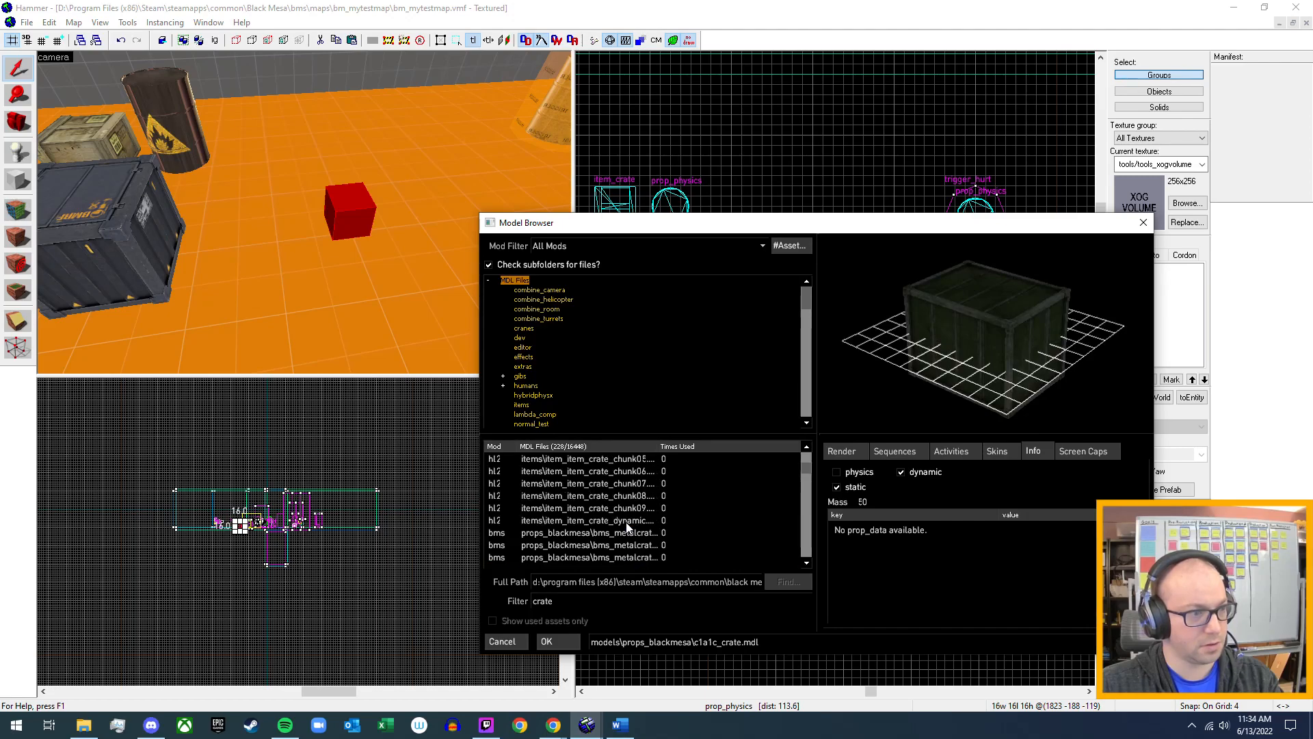
scroll(628, 527, "down", 1)
left_click(636, 496)
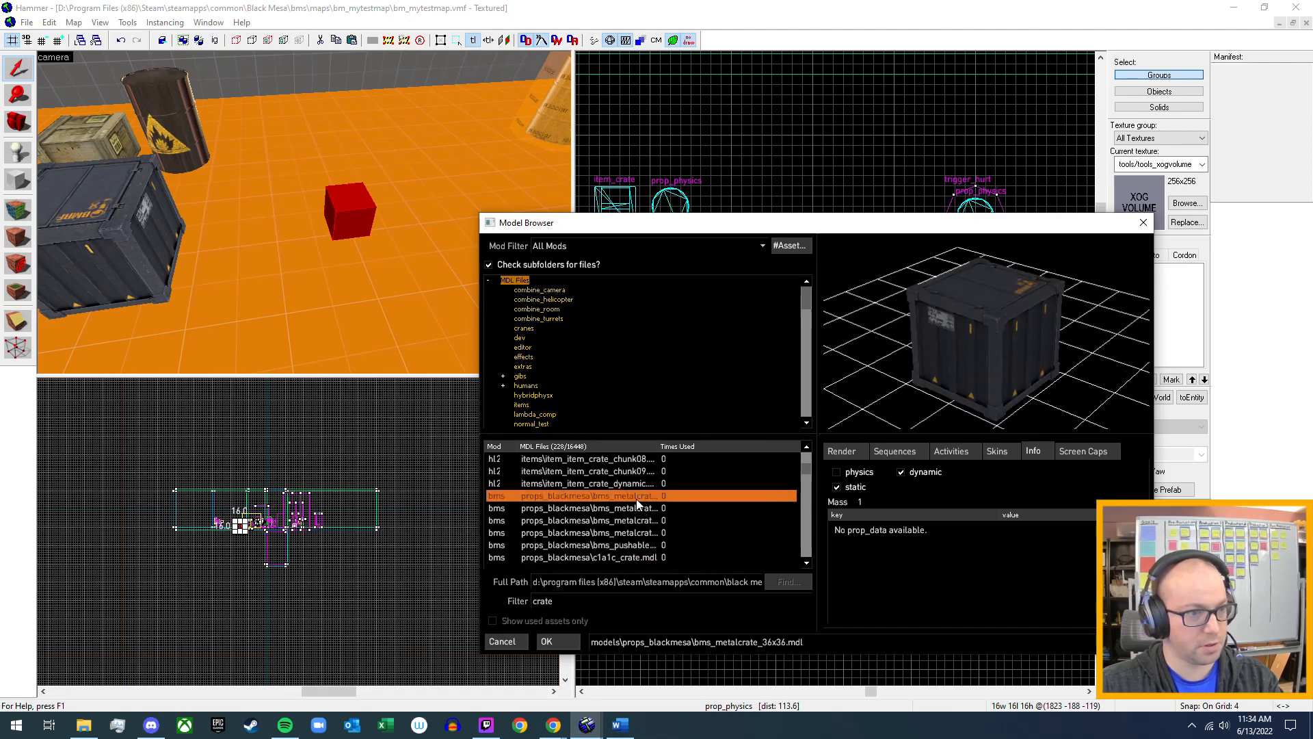
left_click(565, 643)
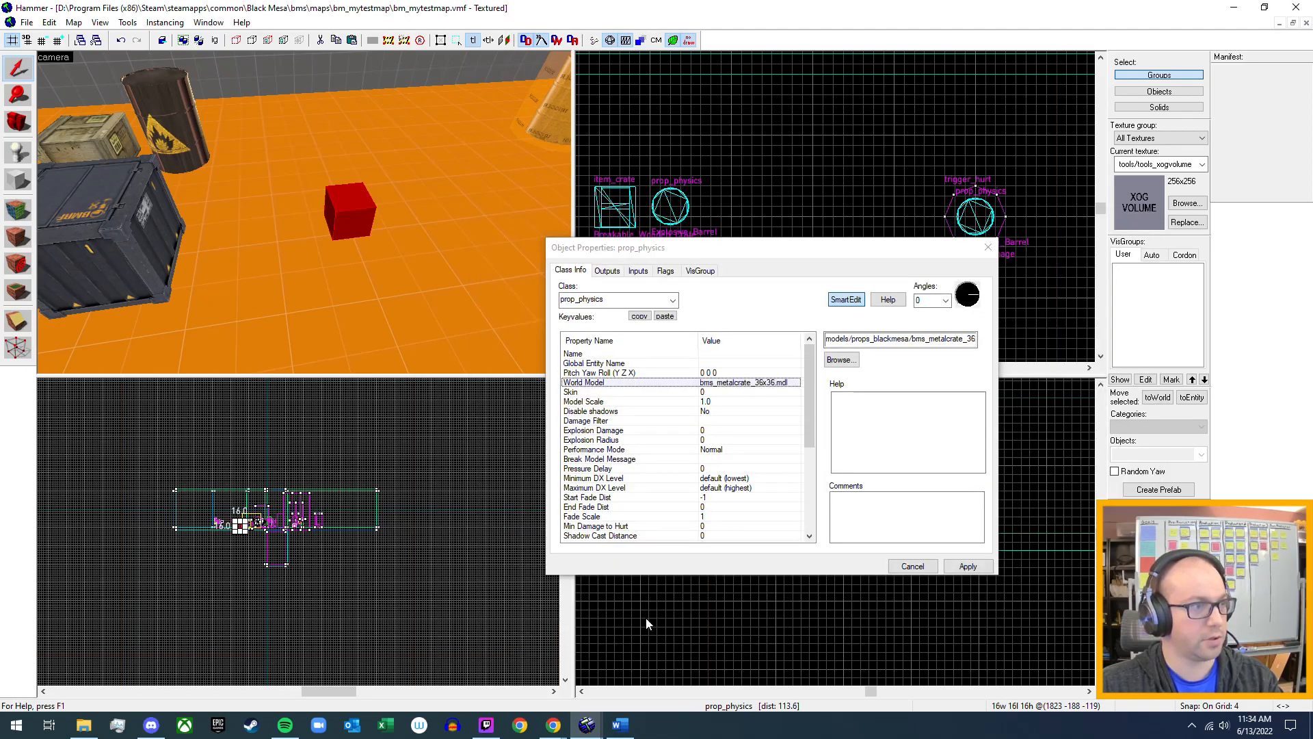
left_click(968, 567)
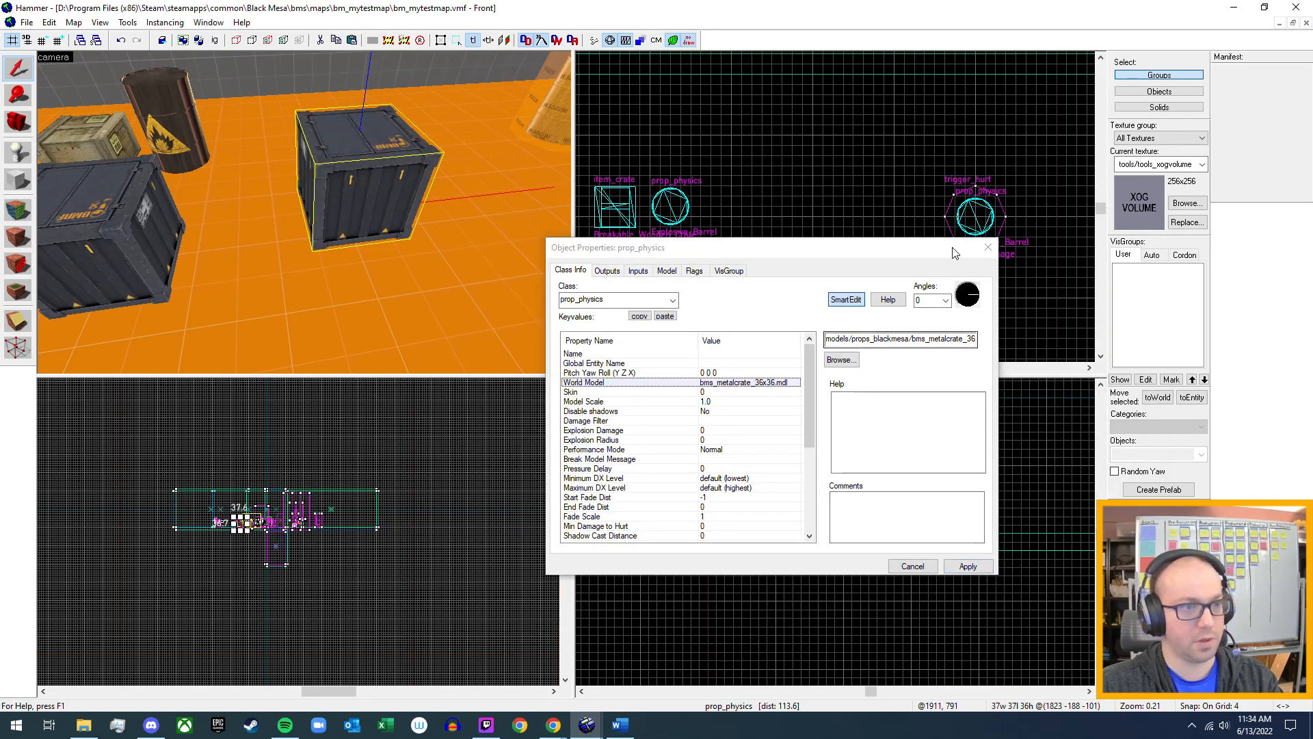
left_click(988, 248)
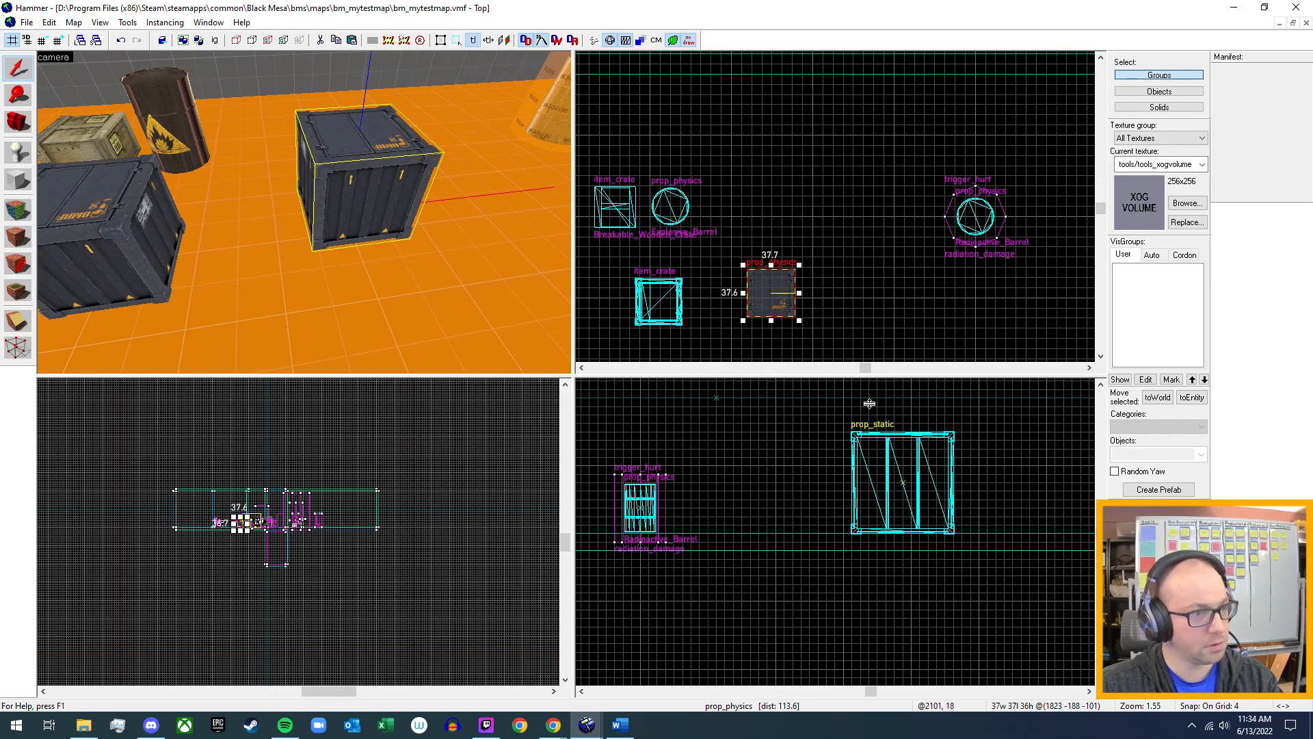
Lower the new prop_physics metal crate onto the floor and shift it slightly closer to the existing metal crate.
scroll(882, 470, "up", 6)
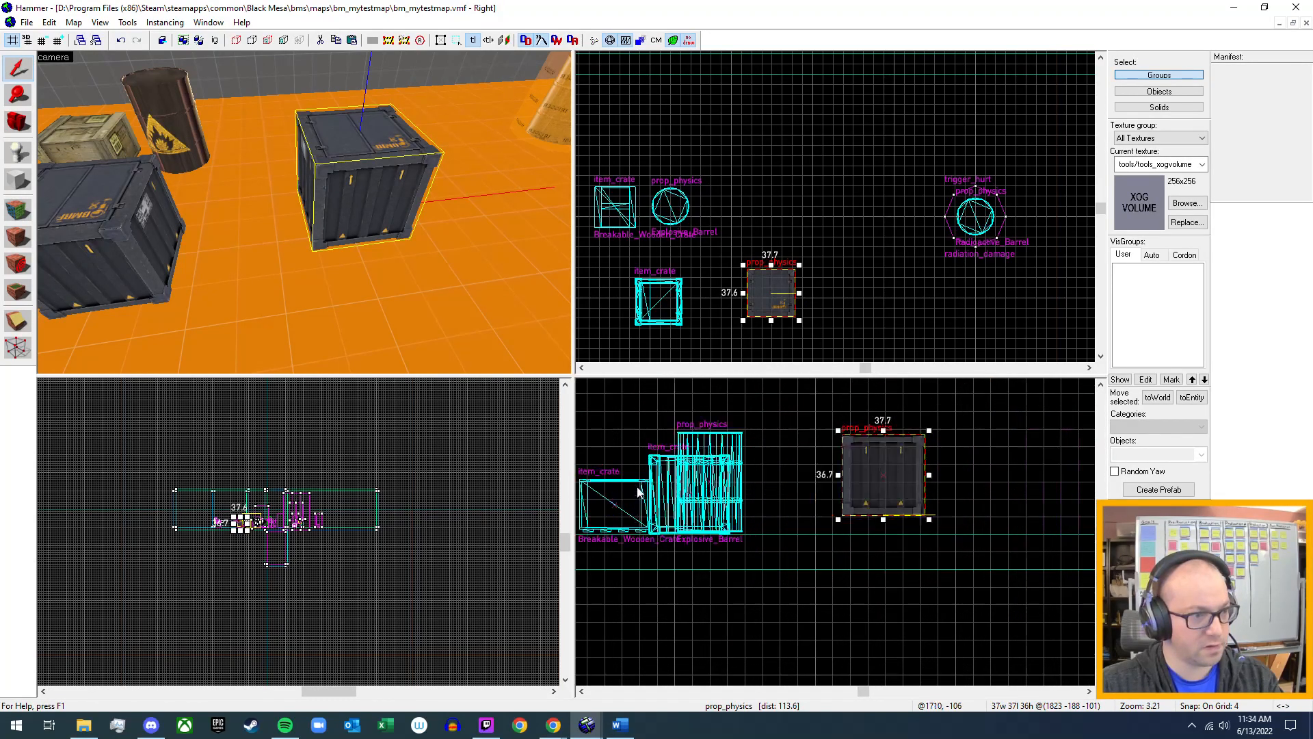
mouse_move(880, 475)
left_mouse_down()
mouse_move(872, 499)
mouse_move(831, 493)
mouse_move(868, 497)
left_mouse_up()
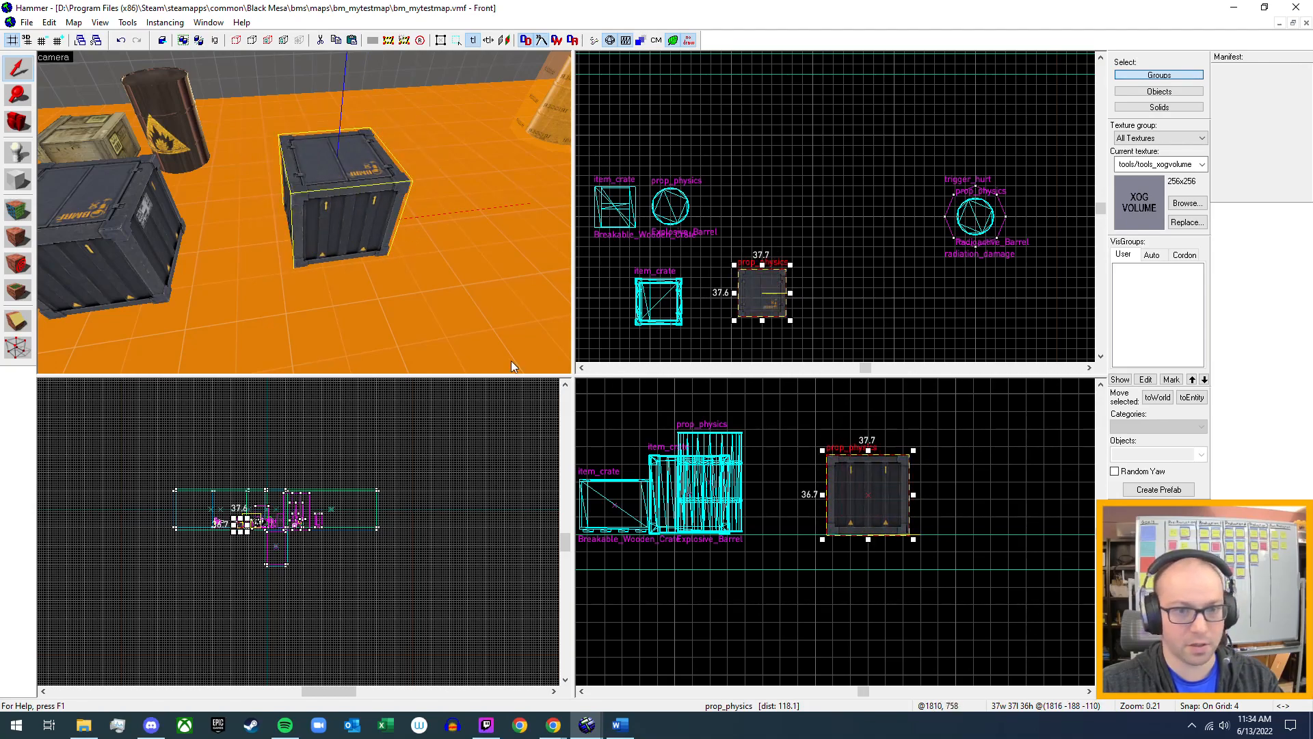
key("z")
key("a")
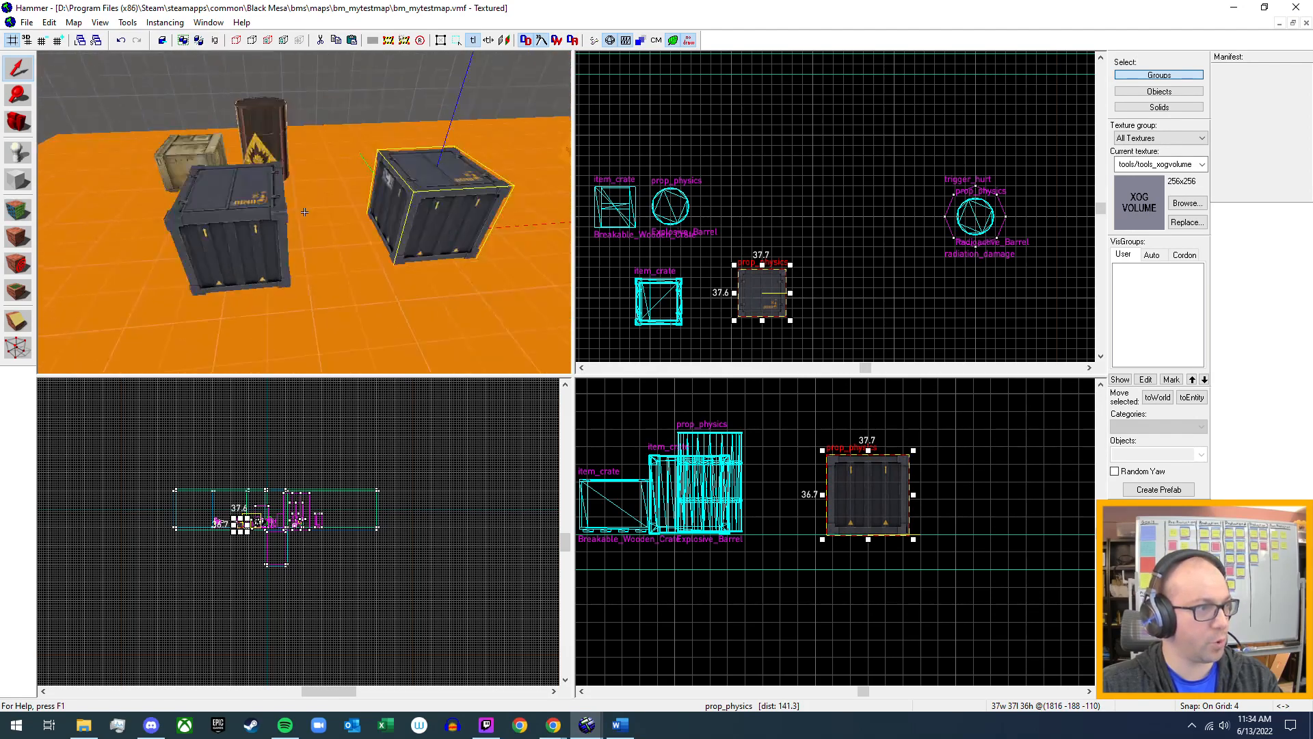
key("w")
left_click(27, 23)
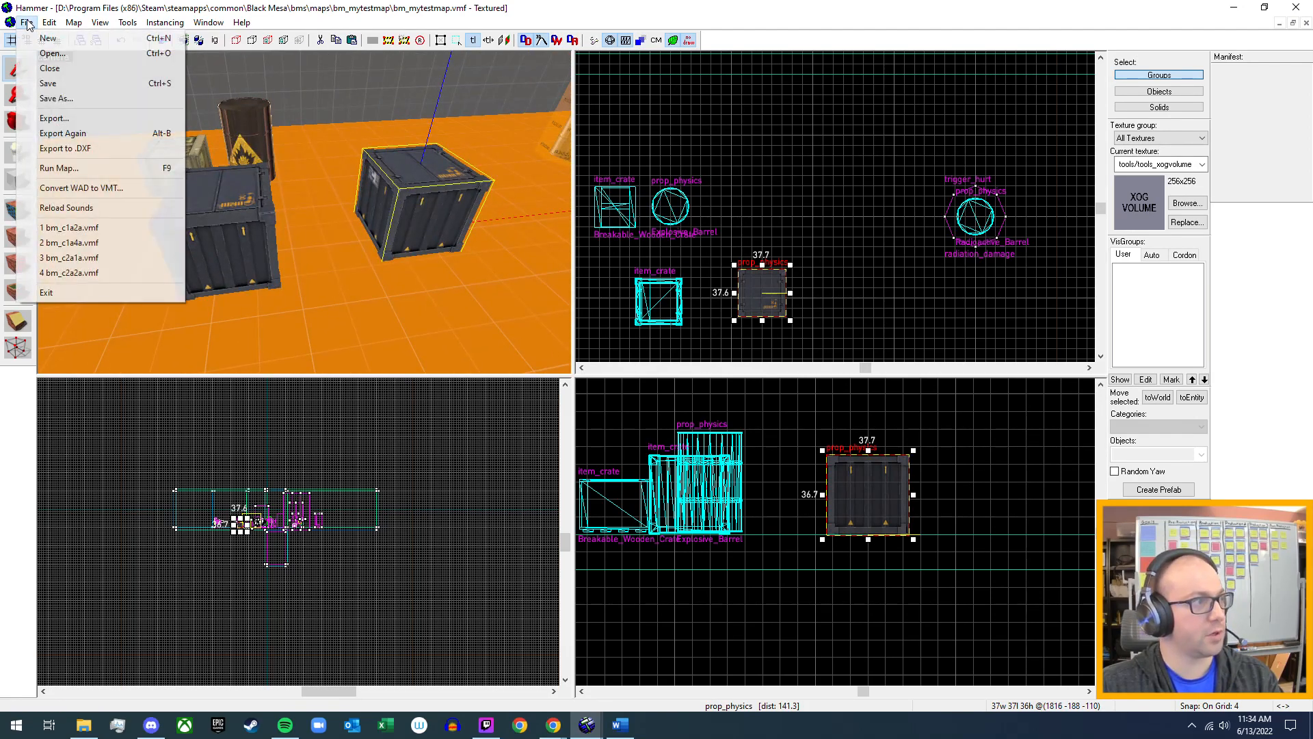
left_click(28, 26)
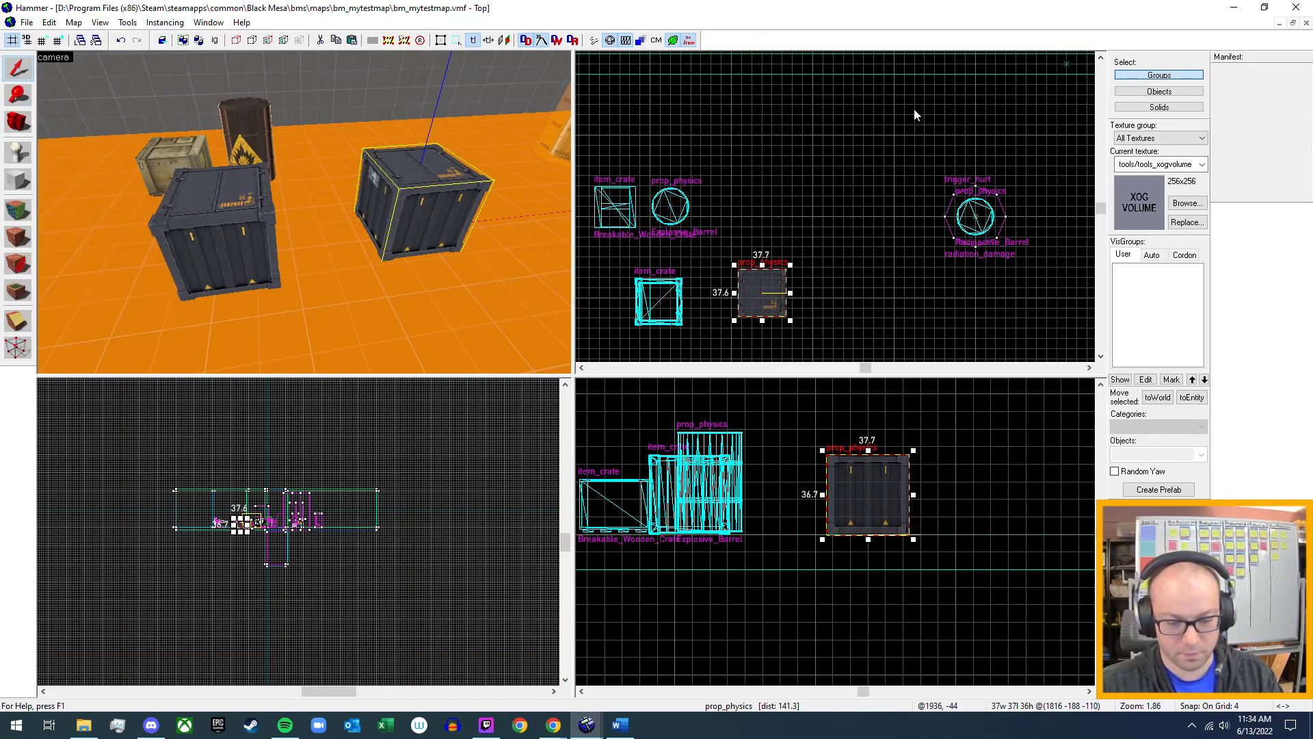
Compile and run the test map, then walk through the level to the crate area to check the new metal crate in-game.
key("F9")
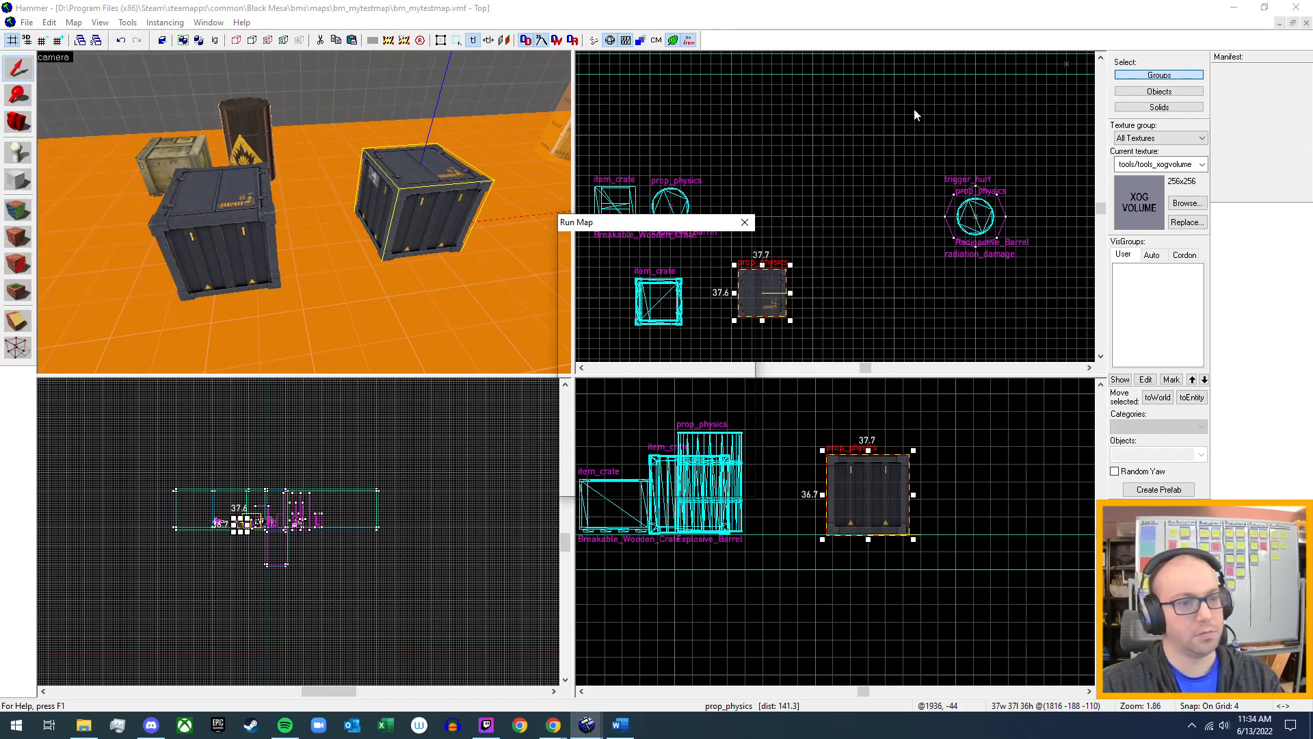
key("Return")
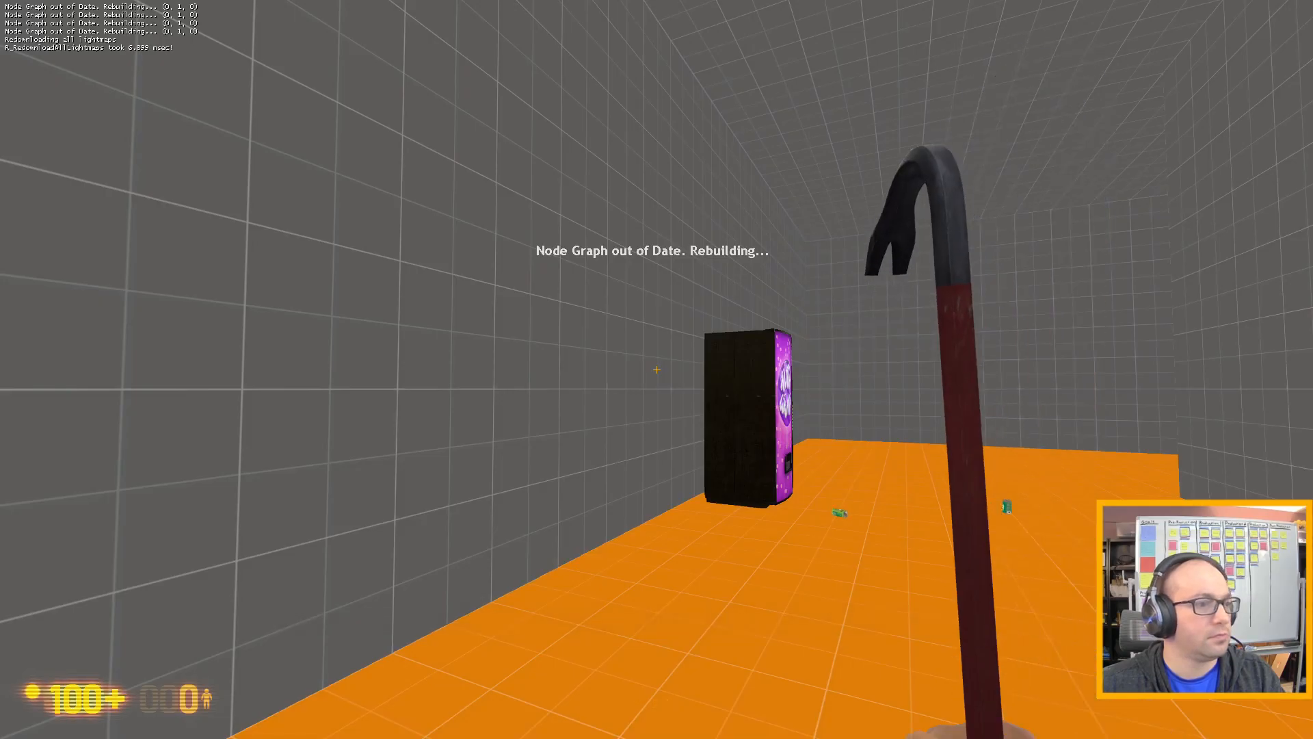
key("w")
left_click(656, 370)
key("w")
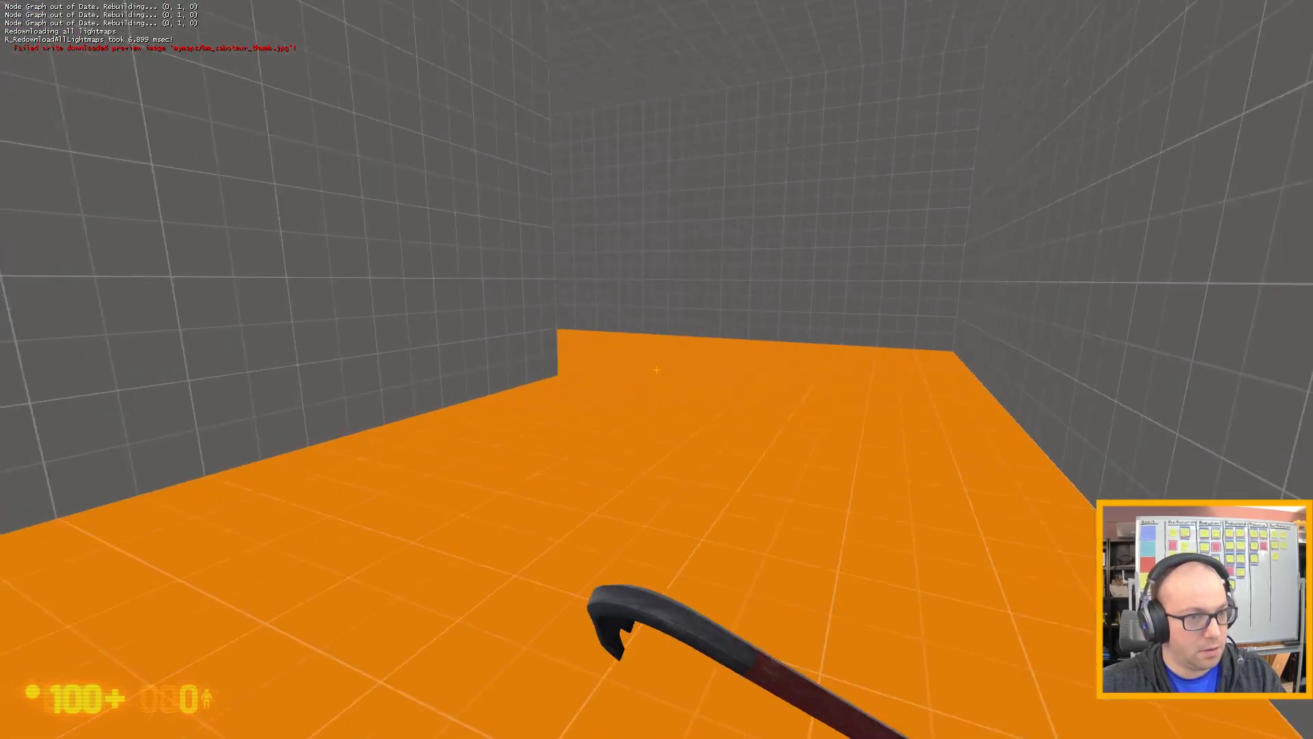
key("w")
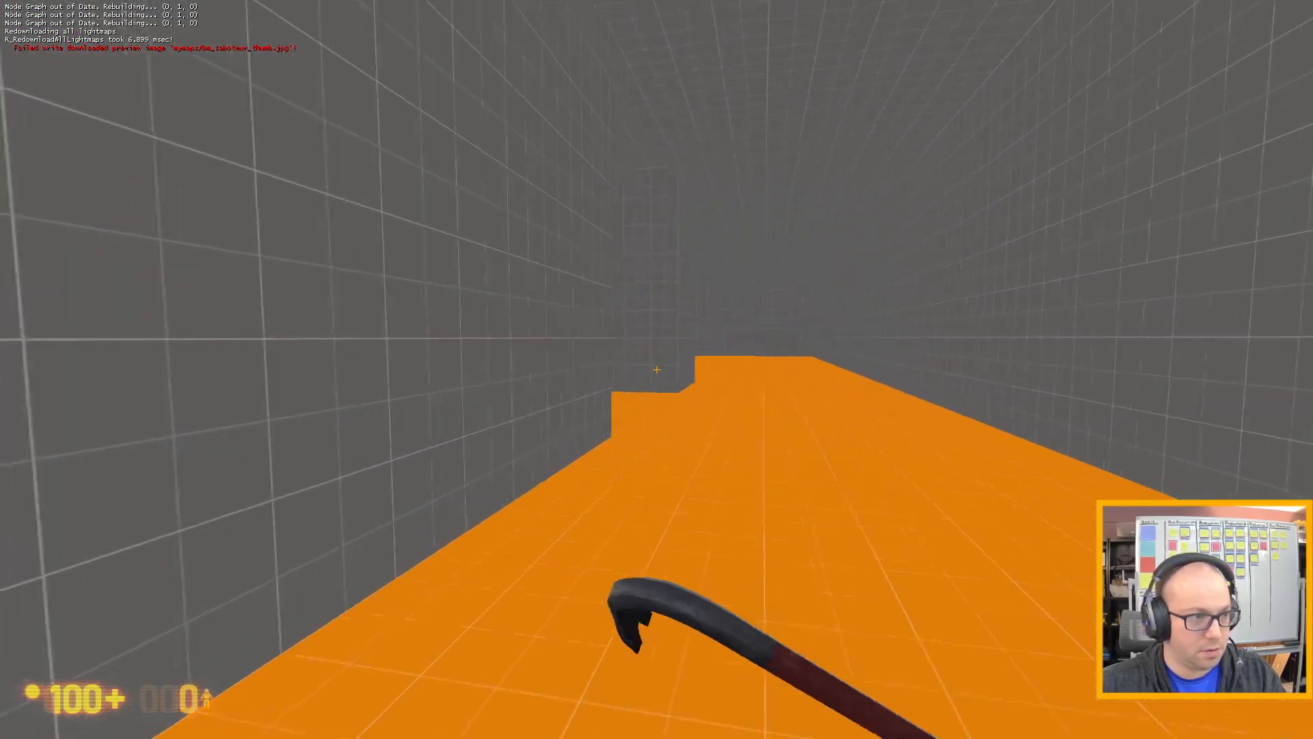
key("w")
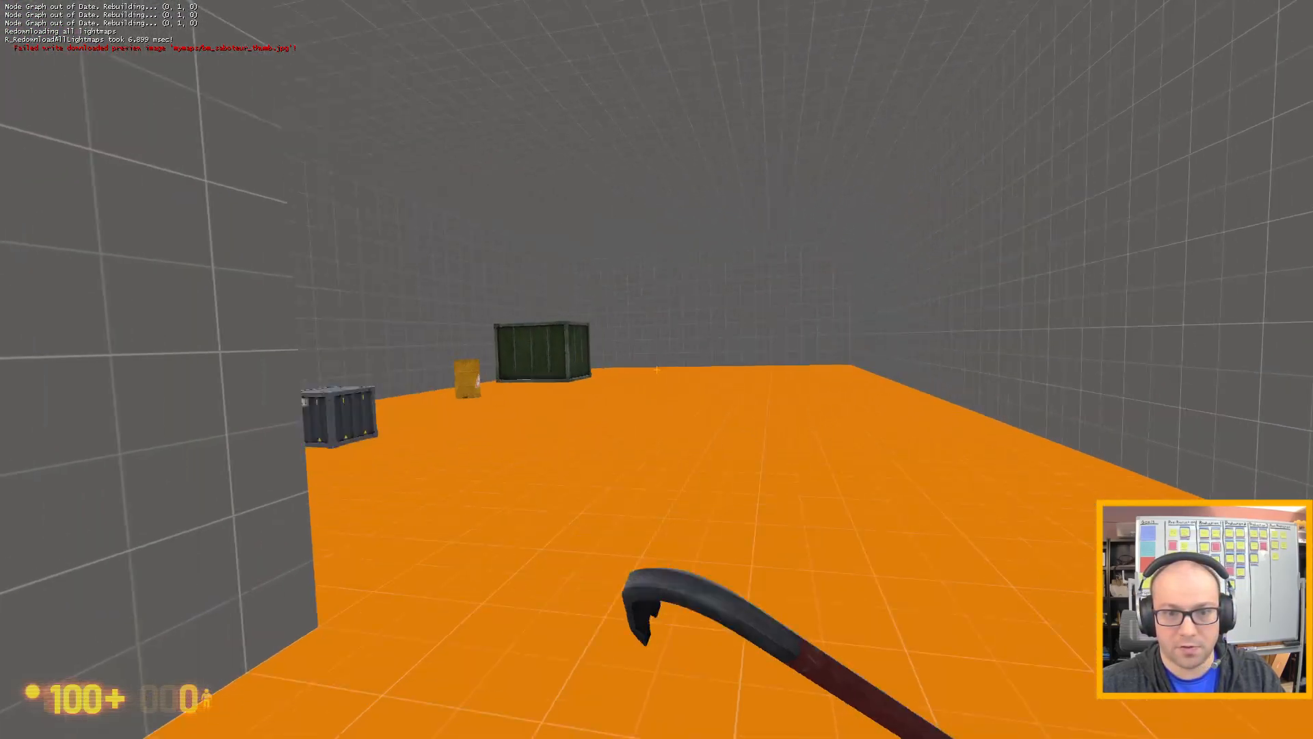
key("s")
key("s")
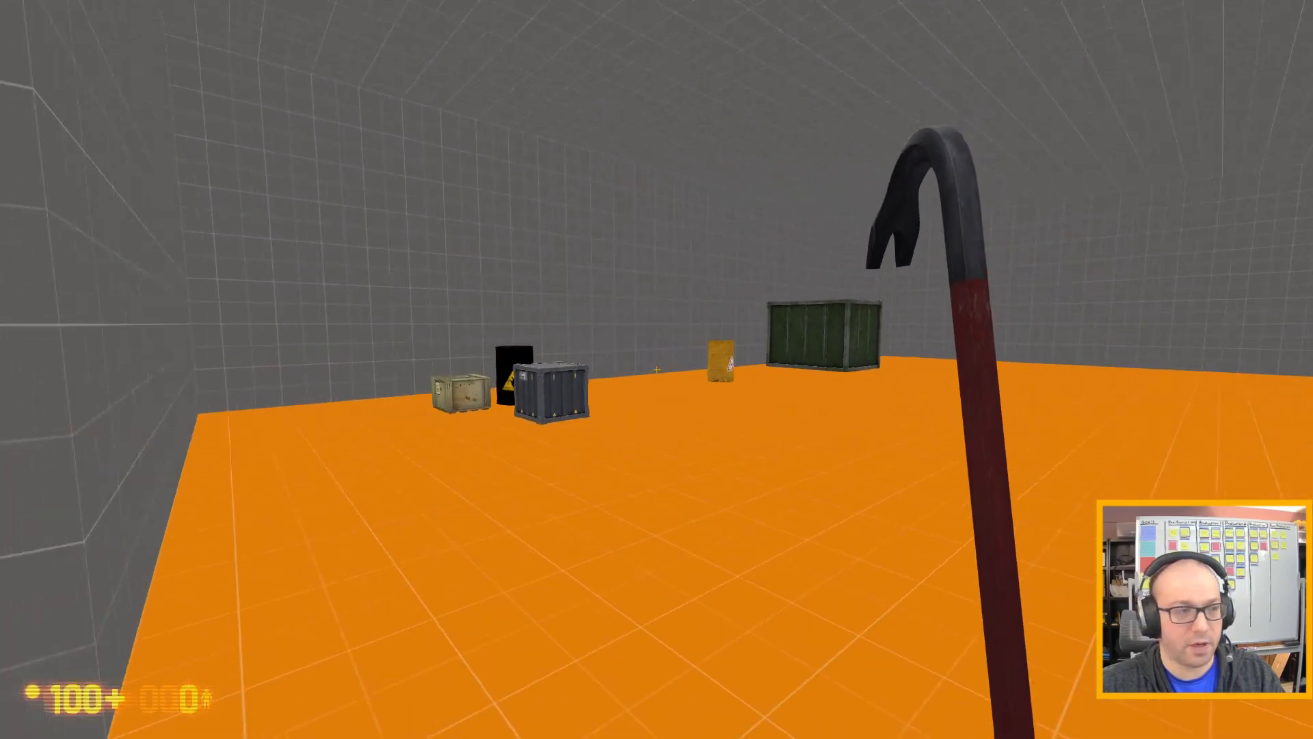
key("w")
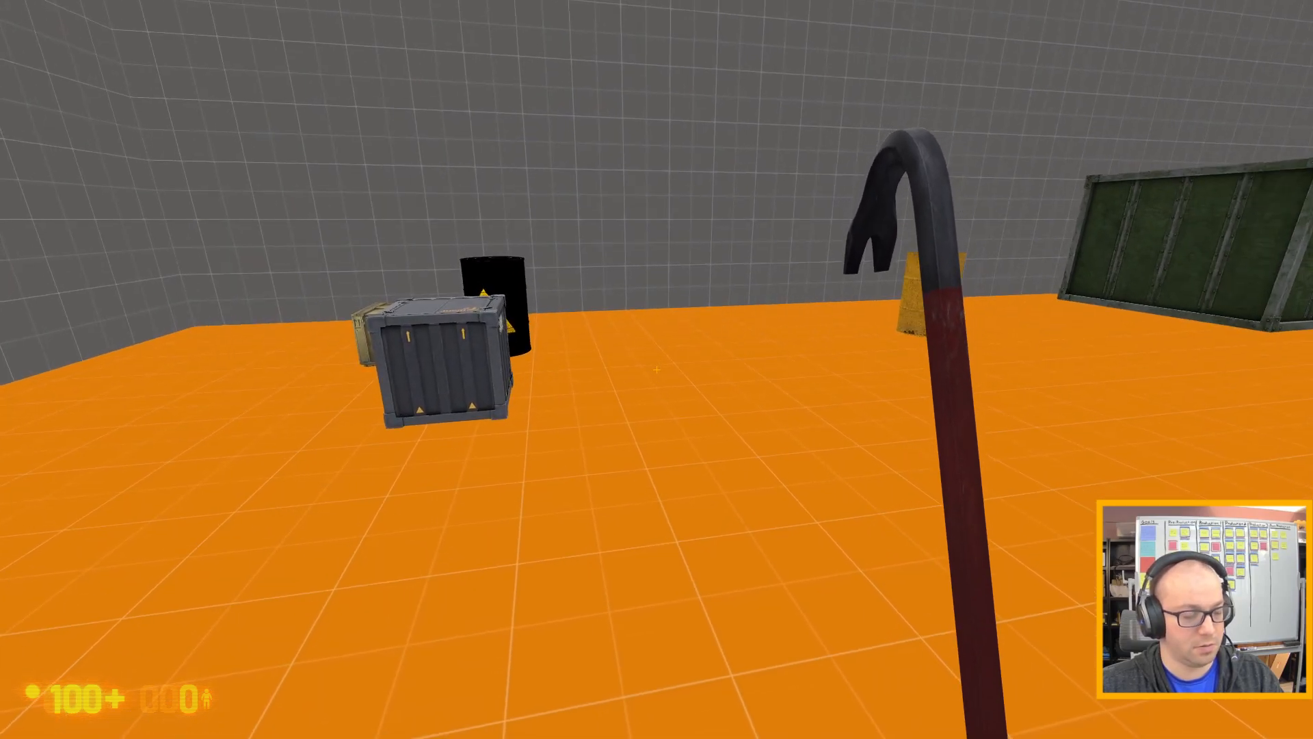
Quit the game with the quit console command and return to Hammer.
key("Escape")
type("quit")
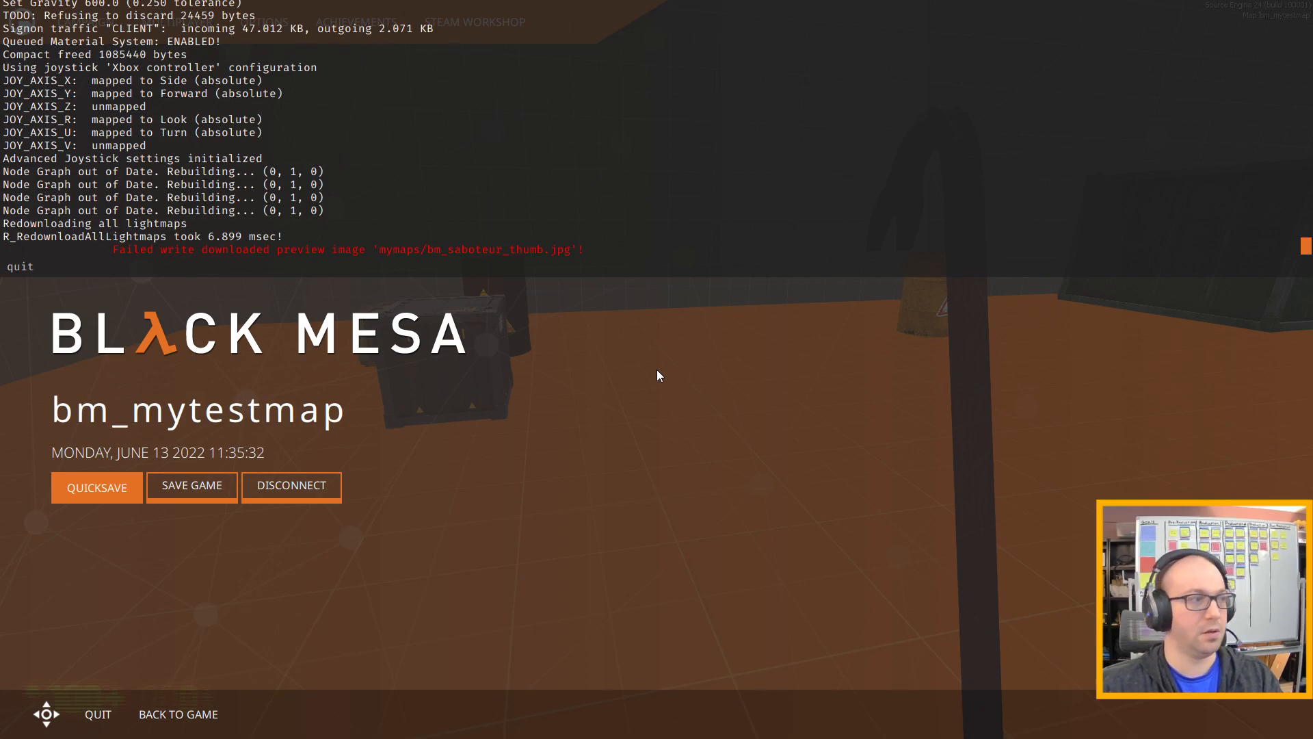
key("Return")
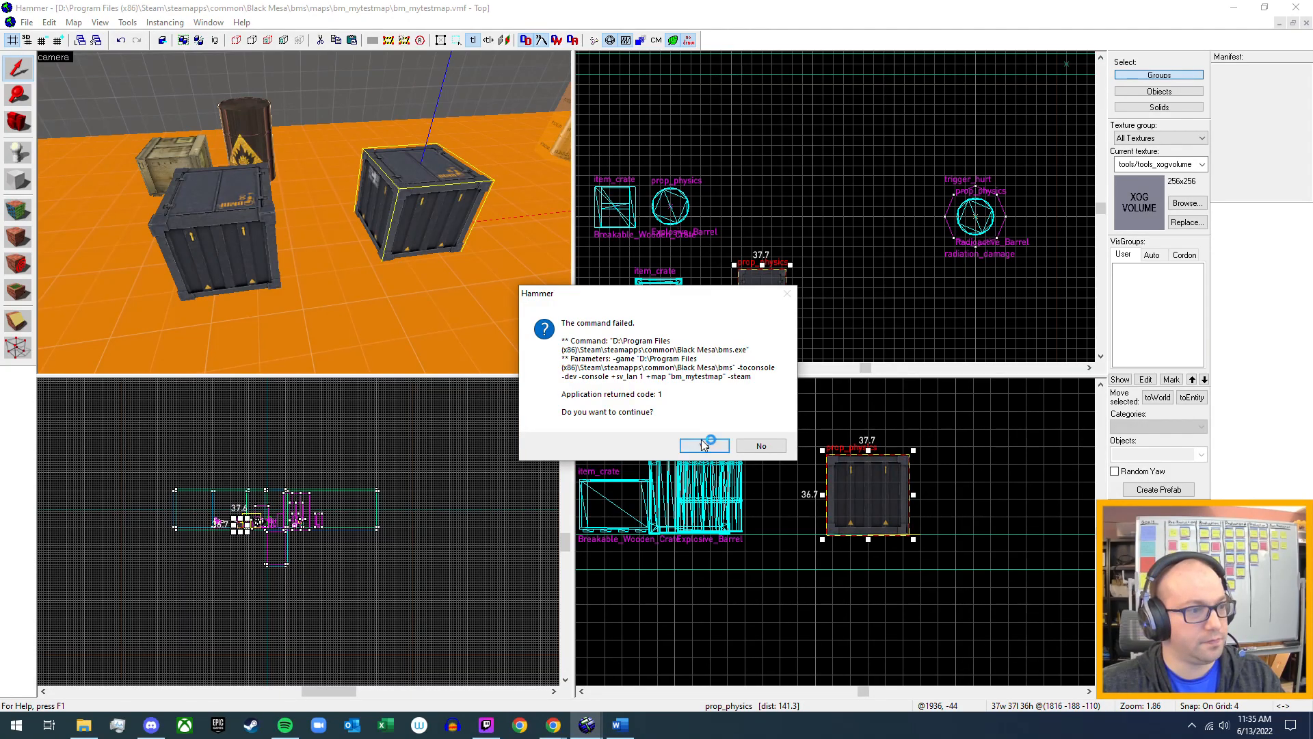
left_click(704, 444)
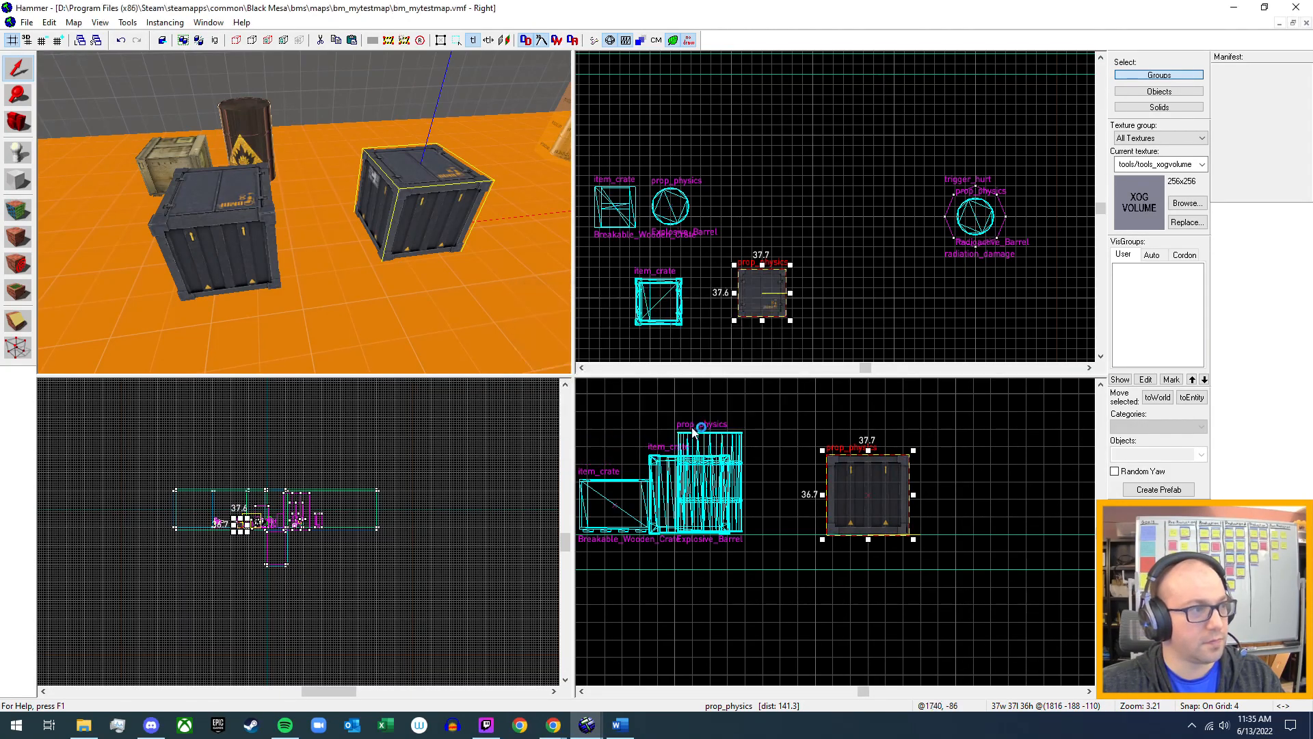
Open the model browser for the prop_physics crate's world model and inspect the physics info of bms_pushable_crate.mdl and the bms_metalcrate models.
double_click(424, 198)
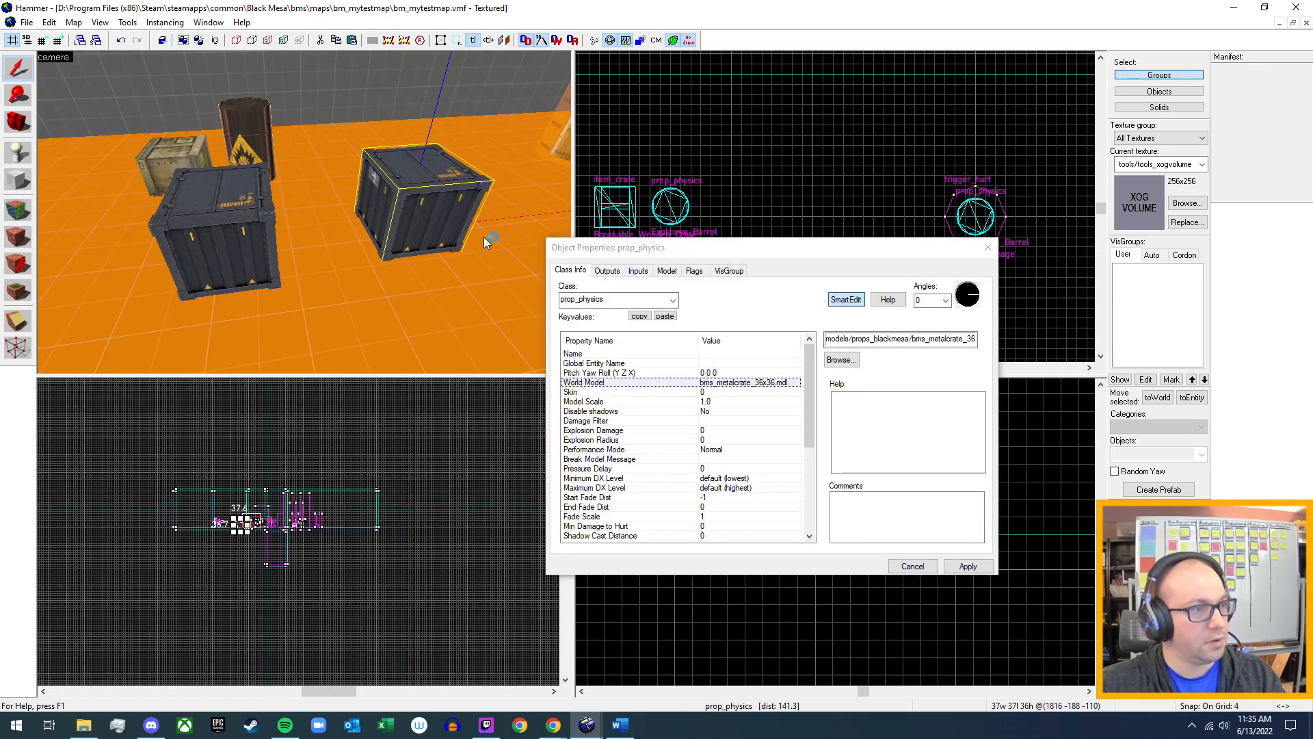
double_click(747, 383)
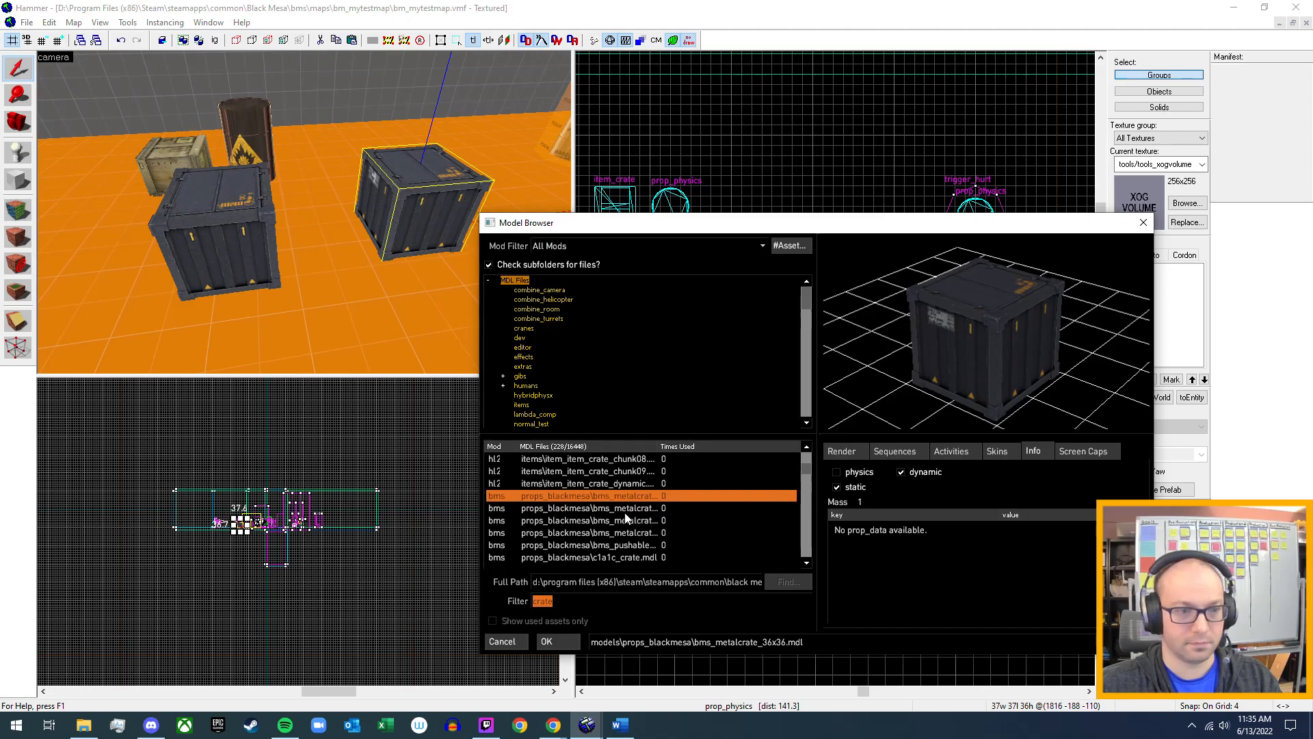
scroll(622, 516, "up", 1)
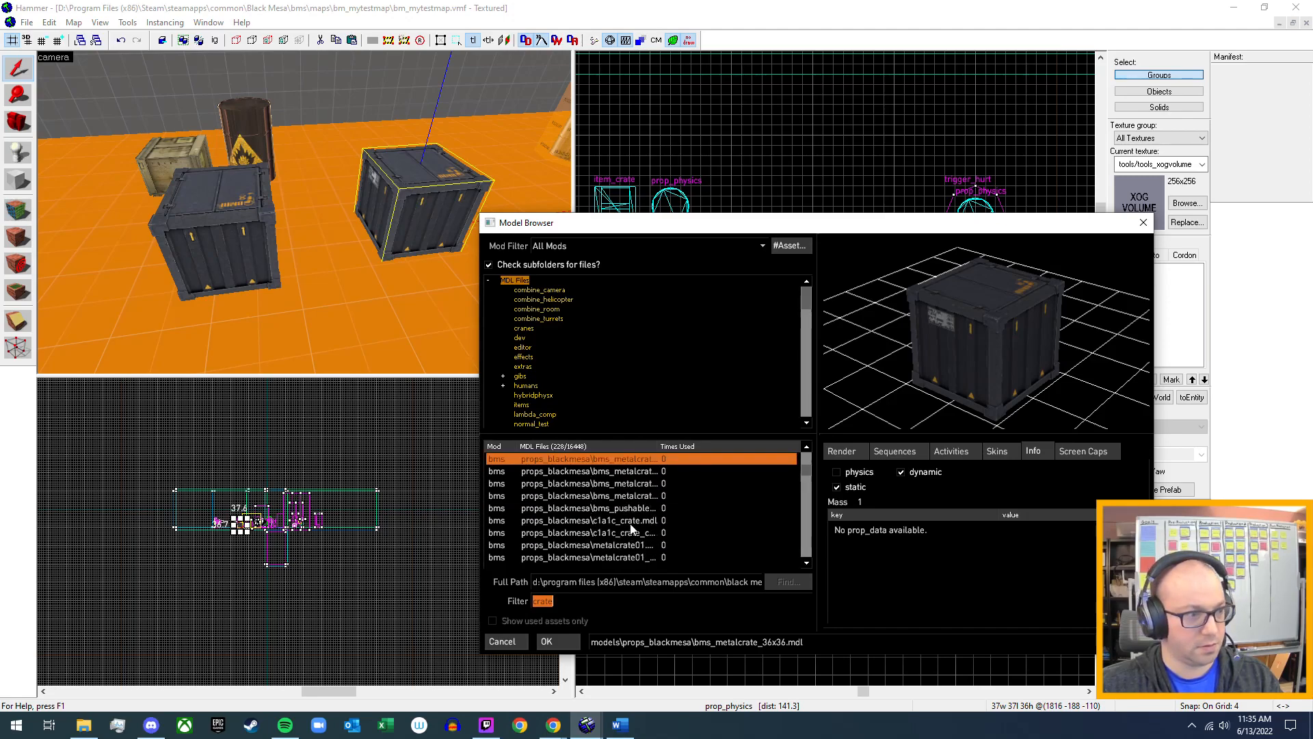
left_click(629, 509)
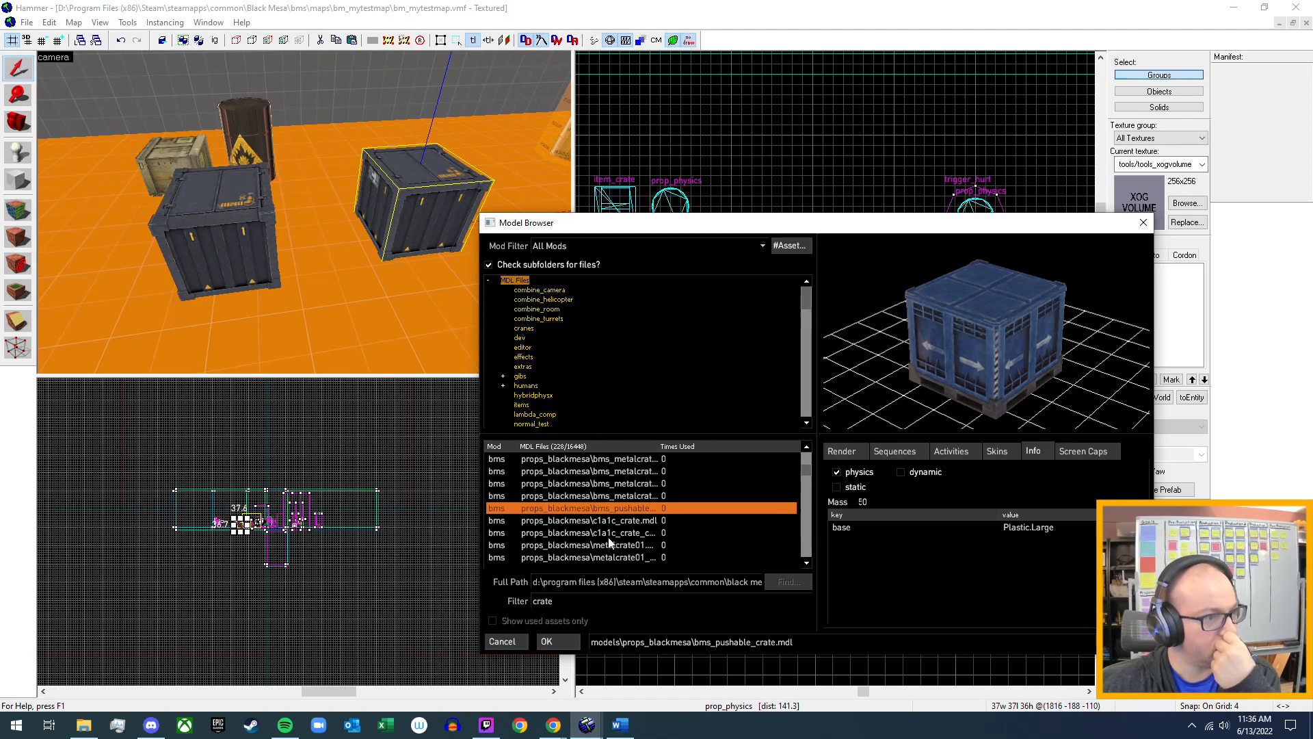
left_click(630, 497)
scroll(621, 538, "up", 1)
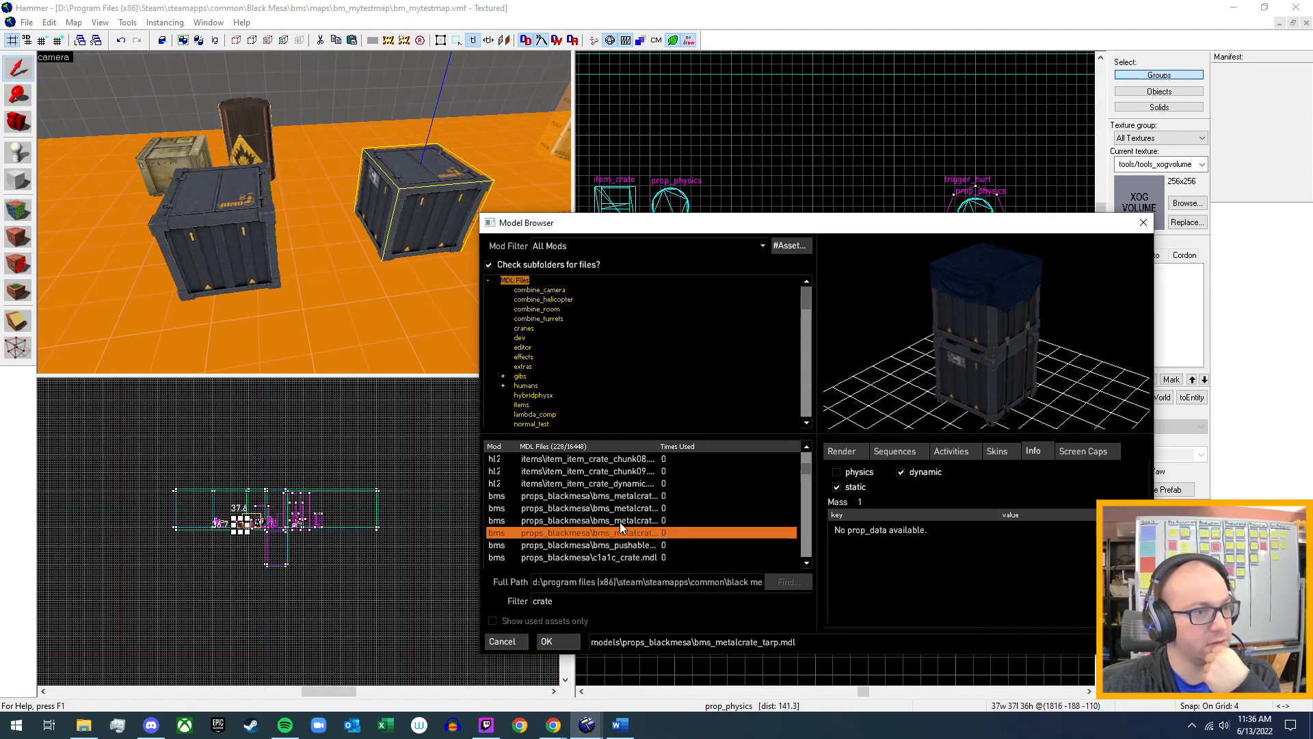
left_click(620, 522)
left_click(624, 511)
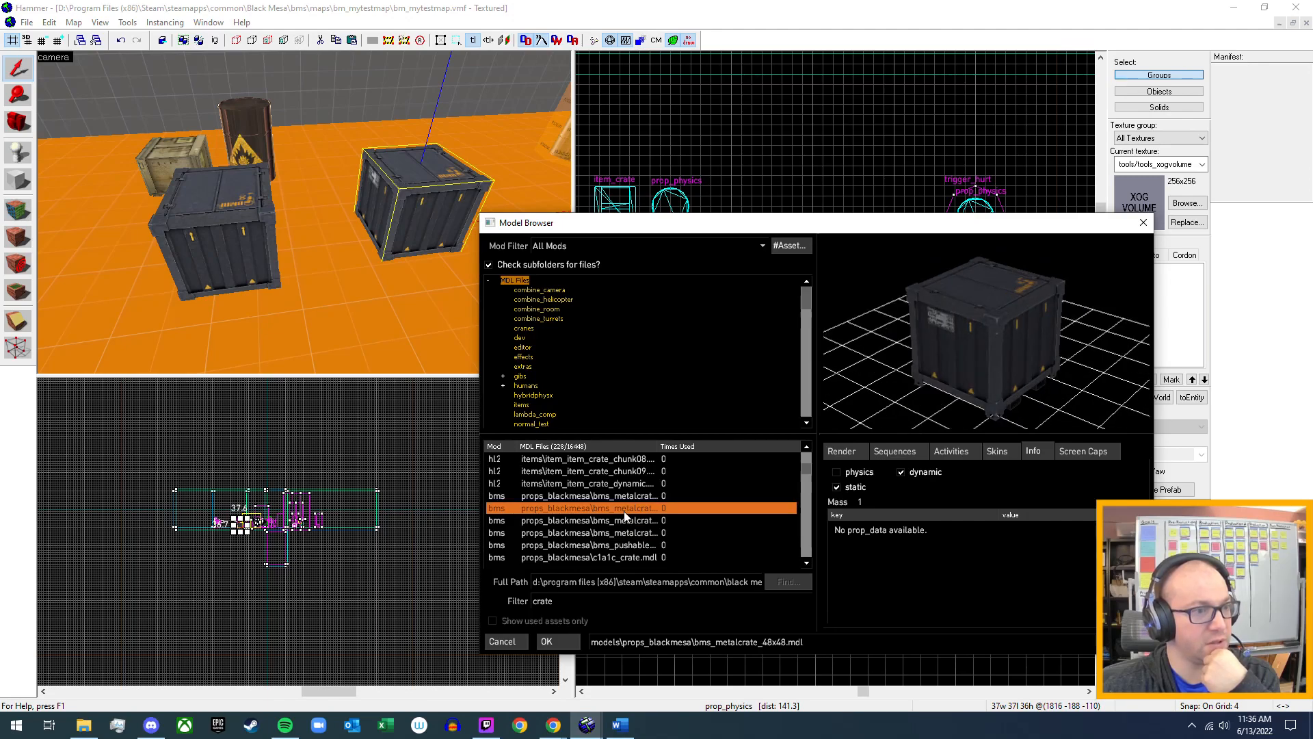
left_click(625, 495)
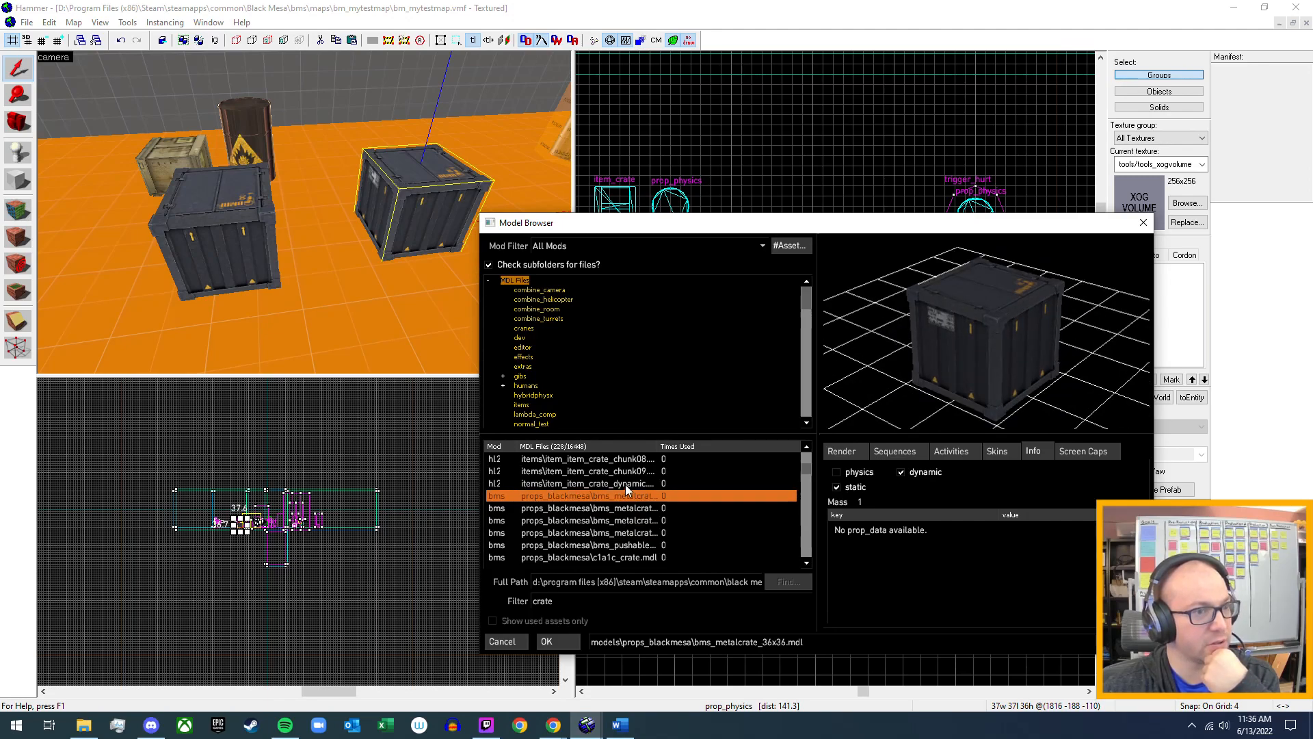
Inspect the previews and physics info of item_item_crate_dynamic.mdl, item_item_crate_chunk09.mdl and item_item_crate.mdl.
left_click(624, 485)
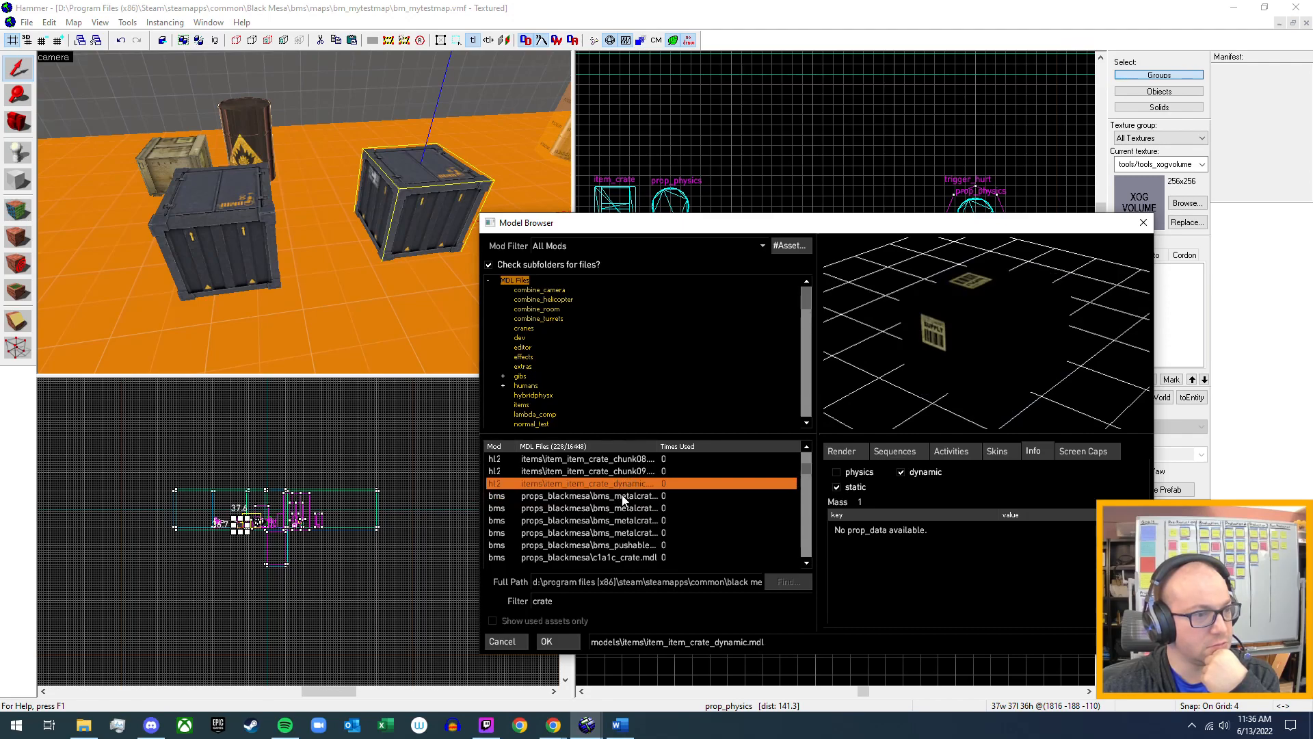
left_click(610, 474)
scroll(615, 500, "up", 5)
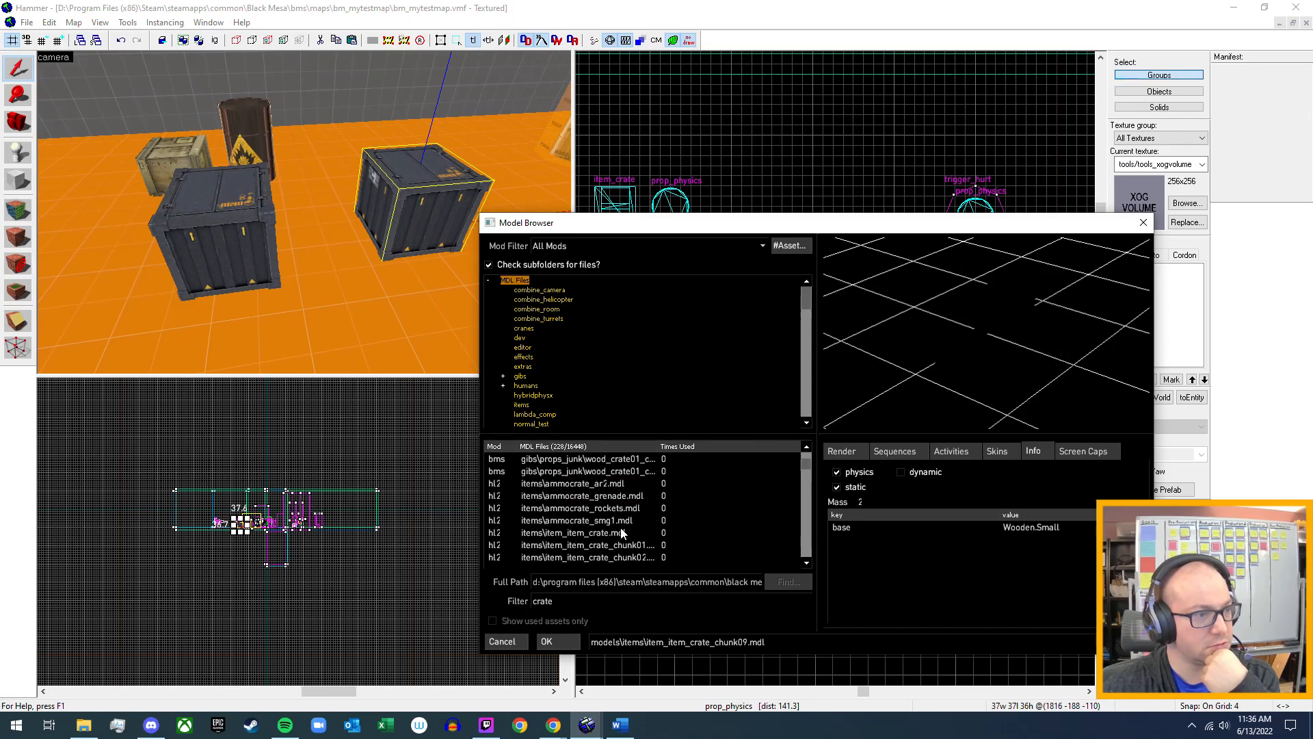
left_click(613, 531)
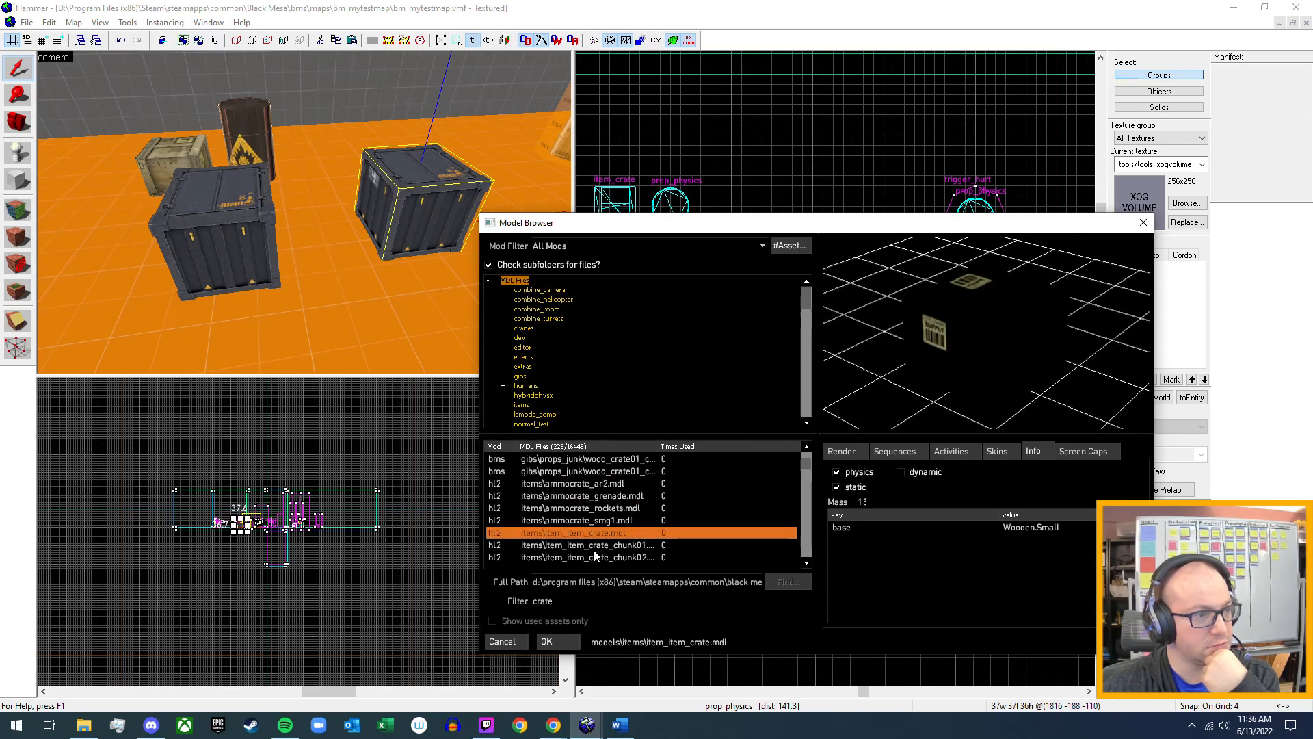
Compare the physics info of metalcrate01.mdl, metalcrate01_static.mdl and the c1a1c_crate models, and select bms_pushable_crate.mdl again.
scroll(619, 524, "down", 4)
scroll(619, 524, "down", 2)
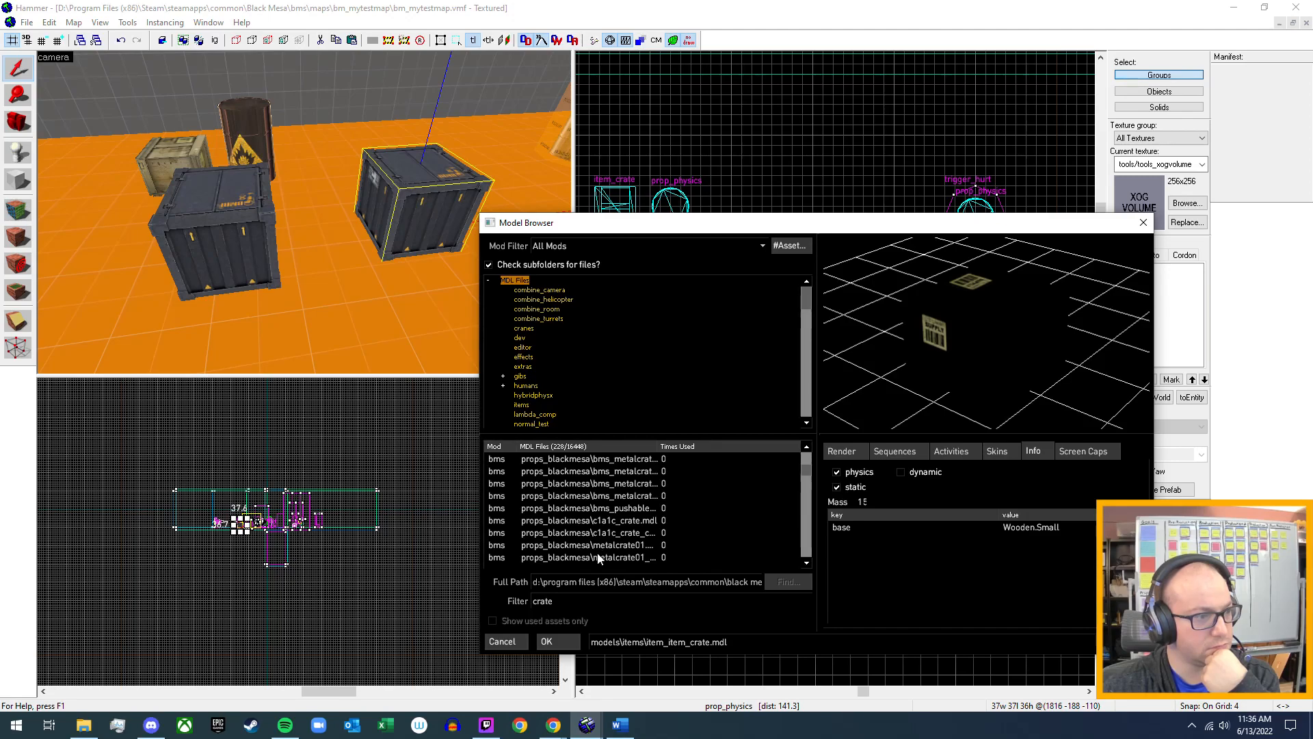
left_click(616, 545)
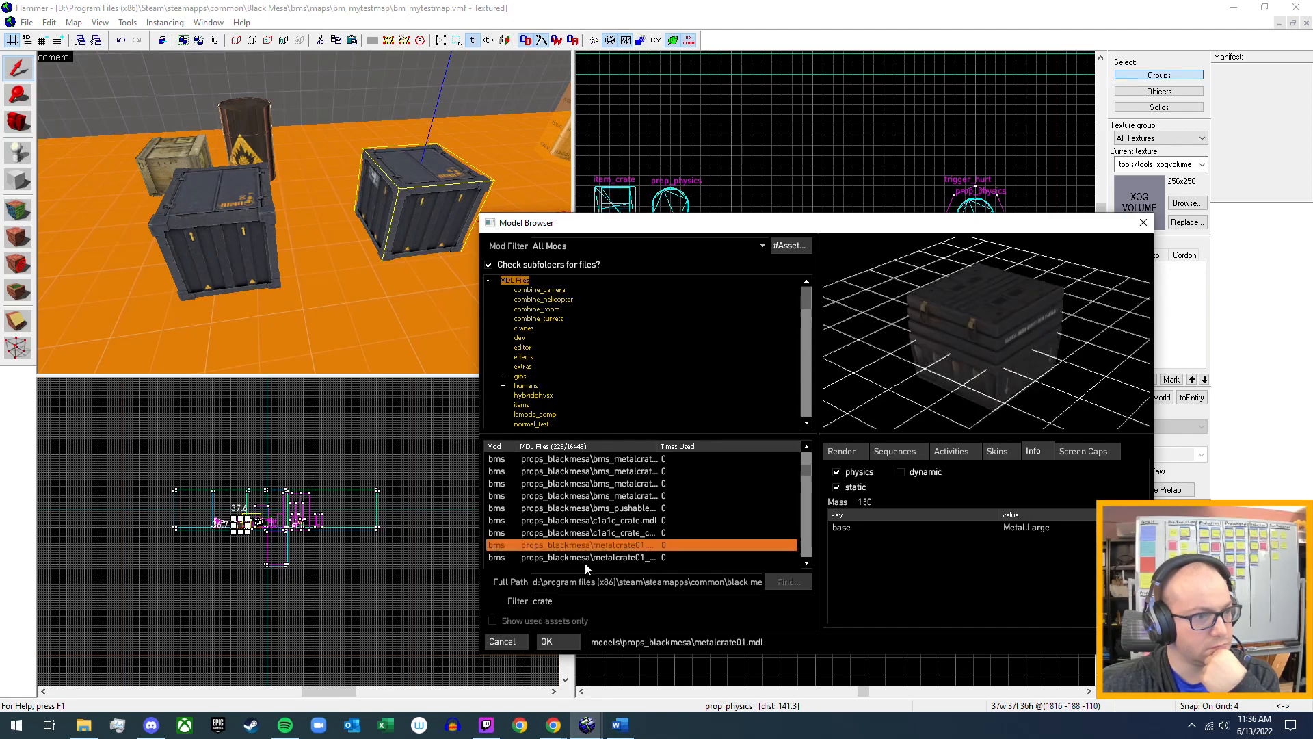
mouse_move(1018, 326)
left_mouse_down()
mouse_move(964, 311)
mouse_move(972, 297)
mouse_move(1004, 292)
mouse_move(1013, 327)
left_mouse_up()
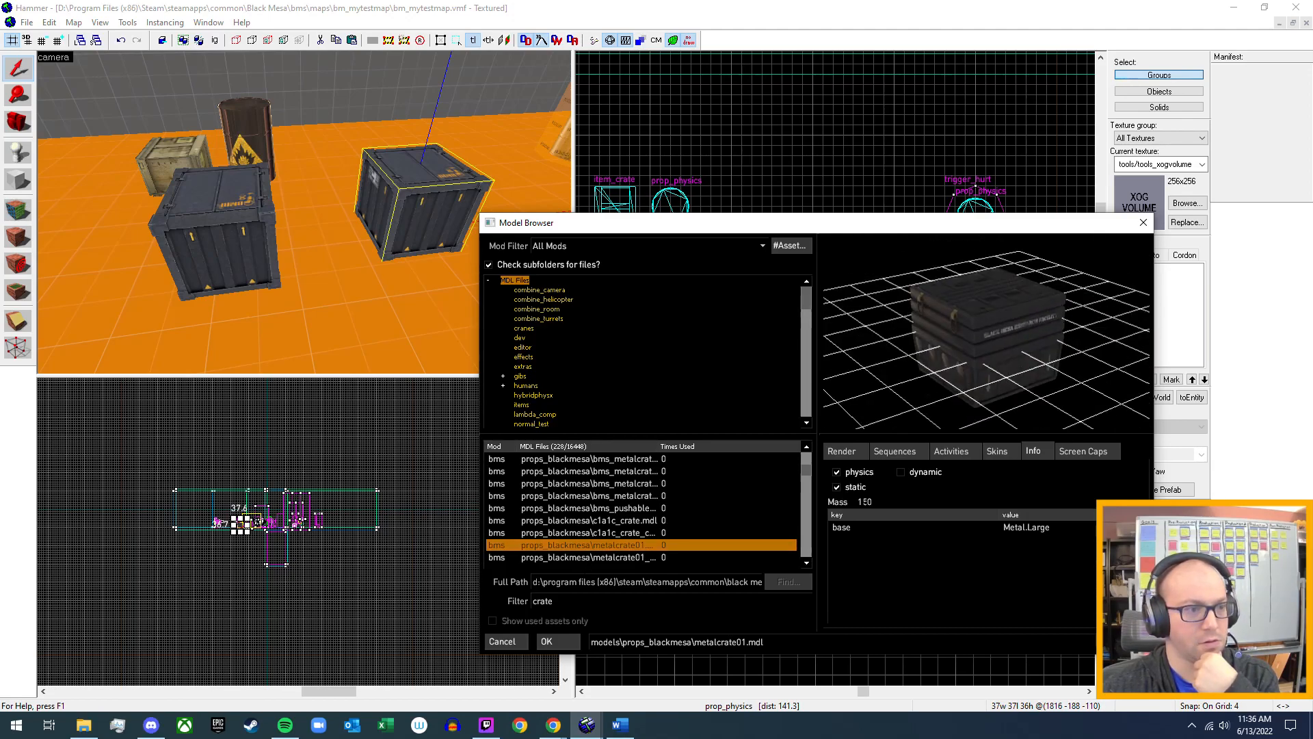
left_click(617, 557)
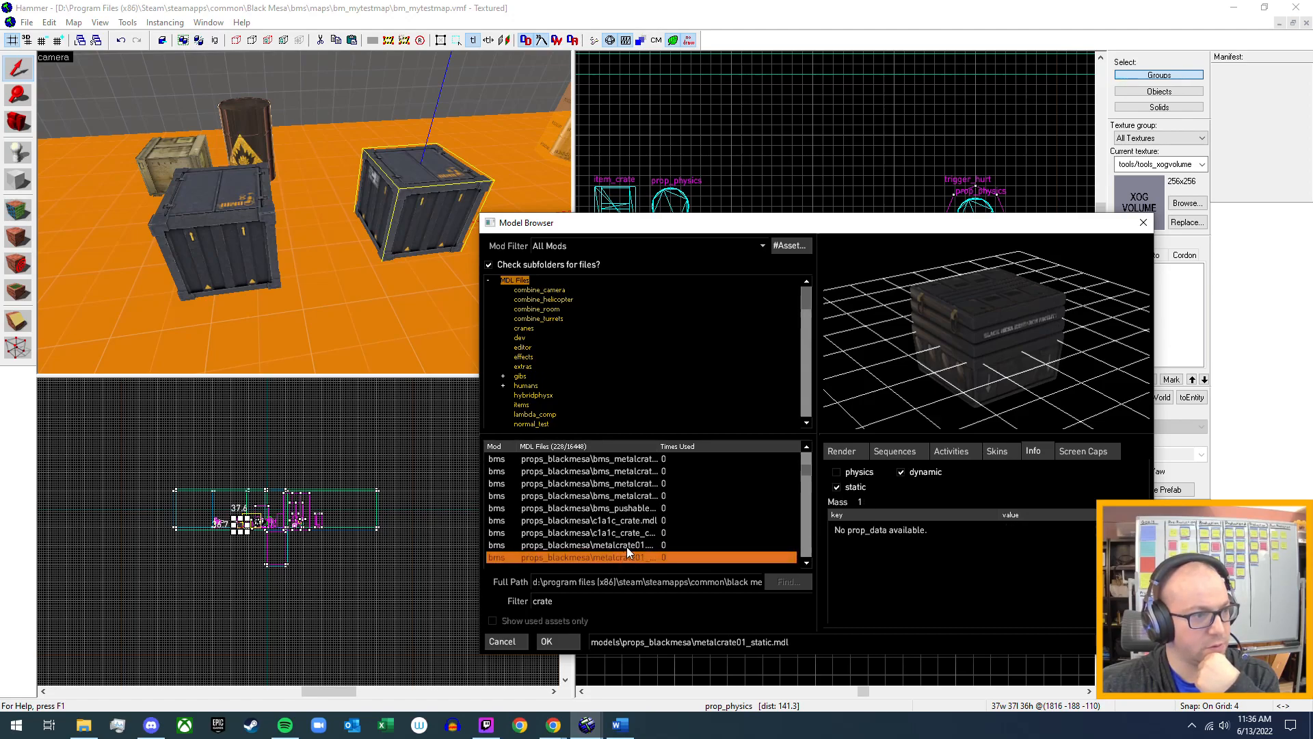
left_click(628, 546)
left_click(630, 533)
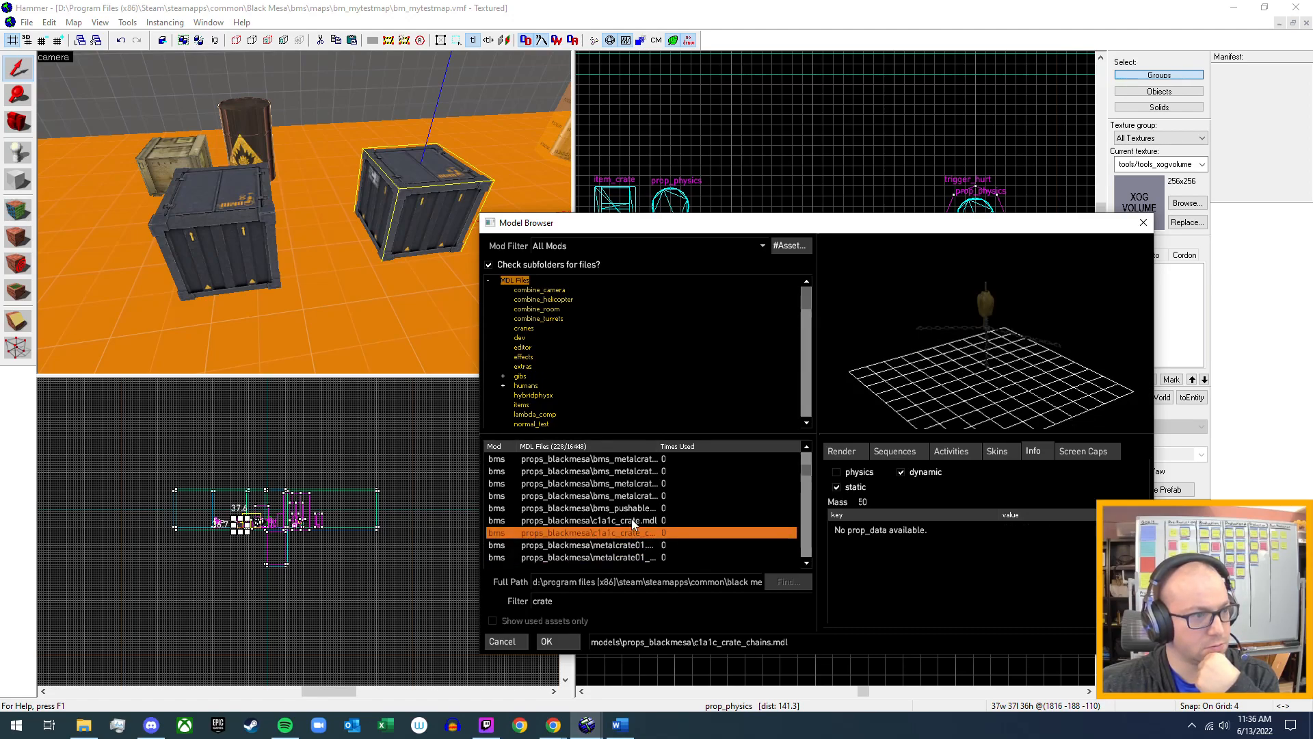
left_click(631, 519)
left_click(634, 509)
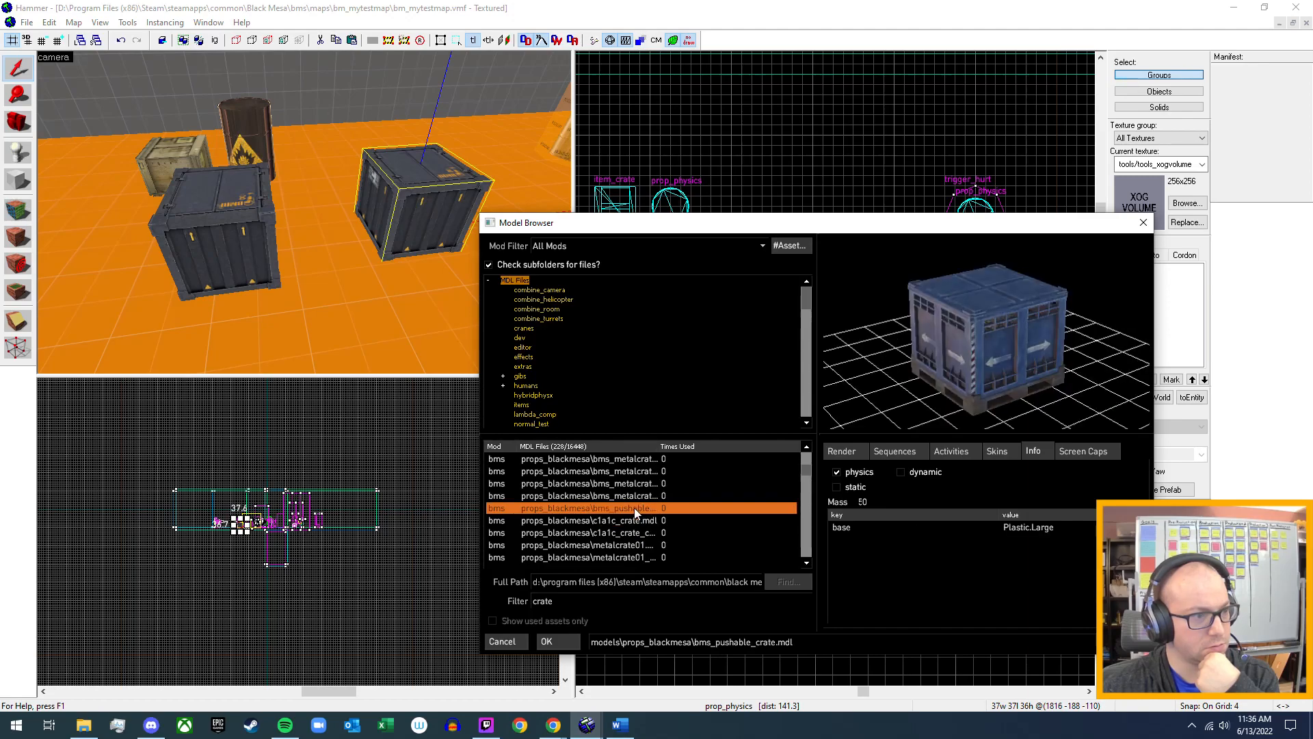
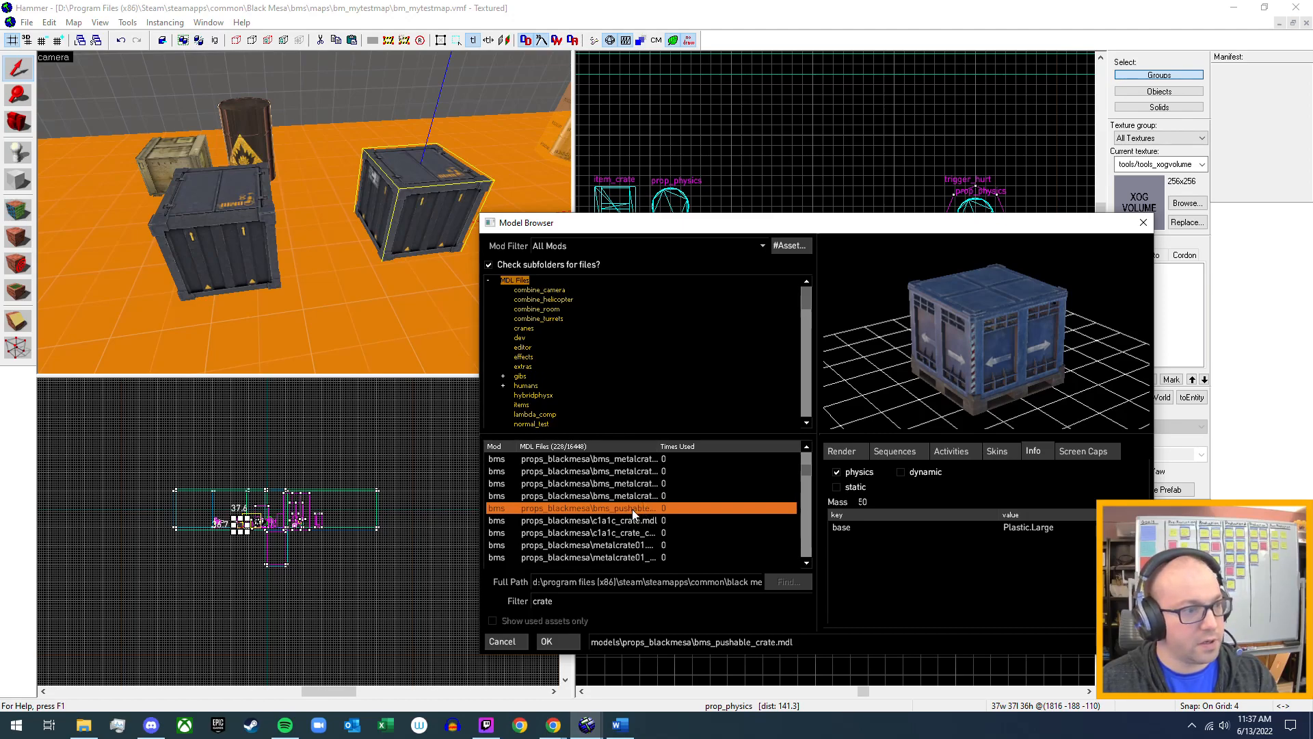
Inspect the previews and physics info of c1a1c_crate.mdl, c1a1c_crate_chains.mdl, metalcrate01.mdl and metalcrate01_static.mdl.
left_click(627, 522)
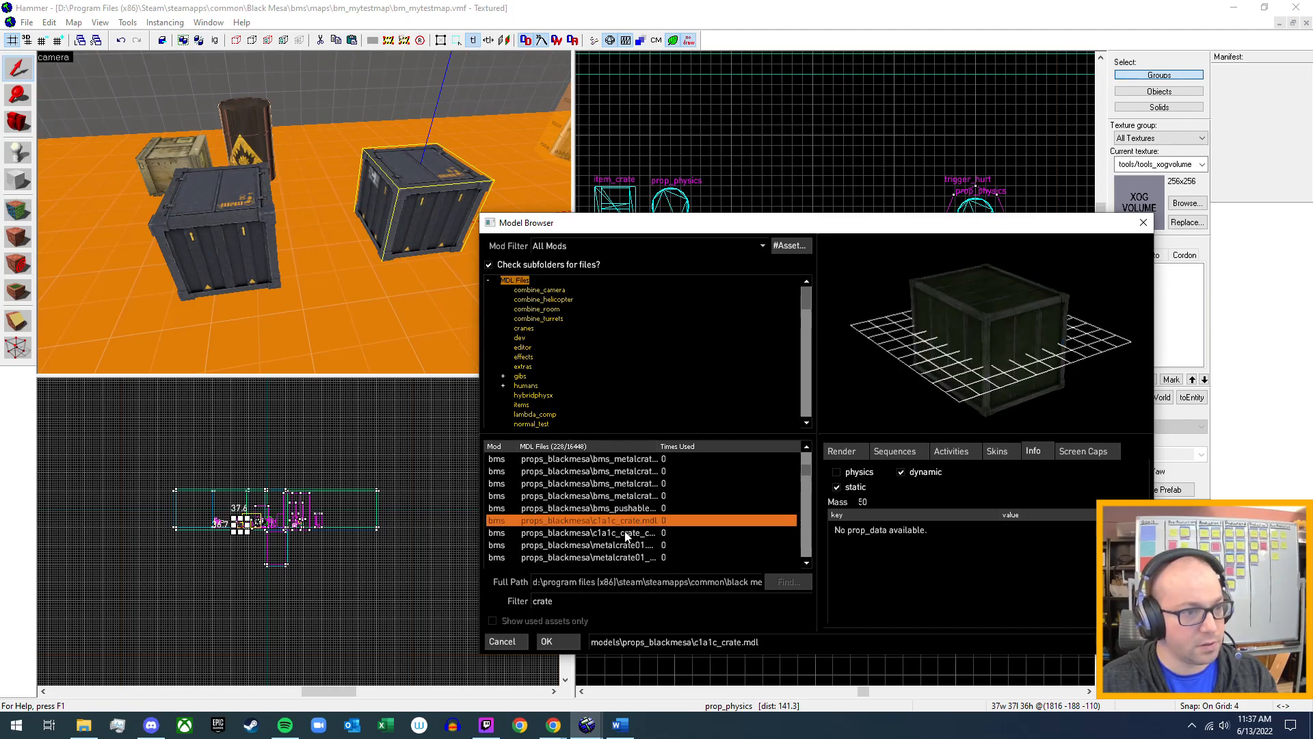
left_click(626, 532)
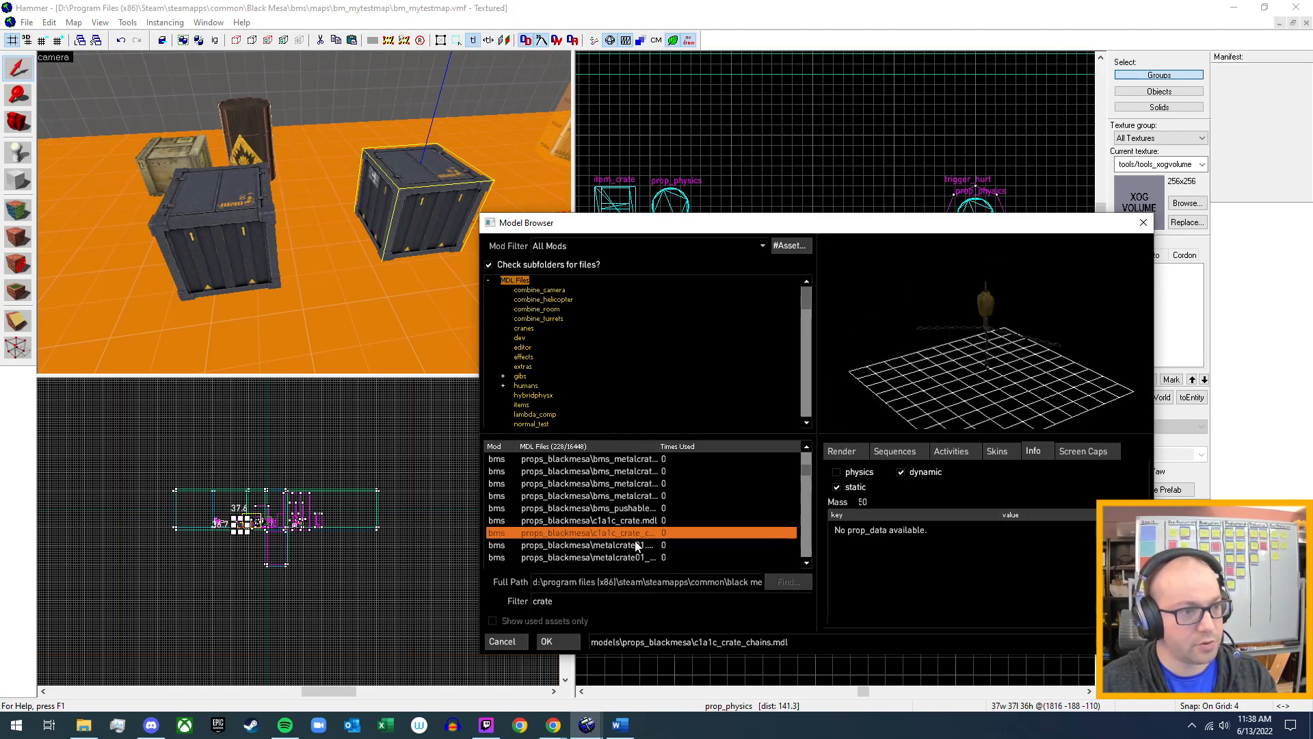
left_click(635, 544)
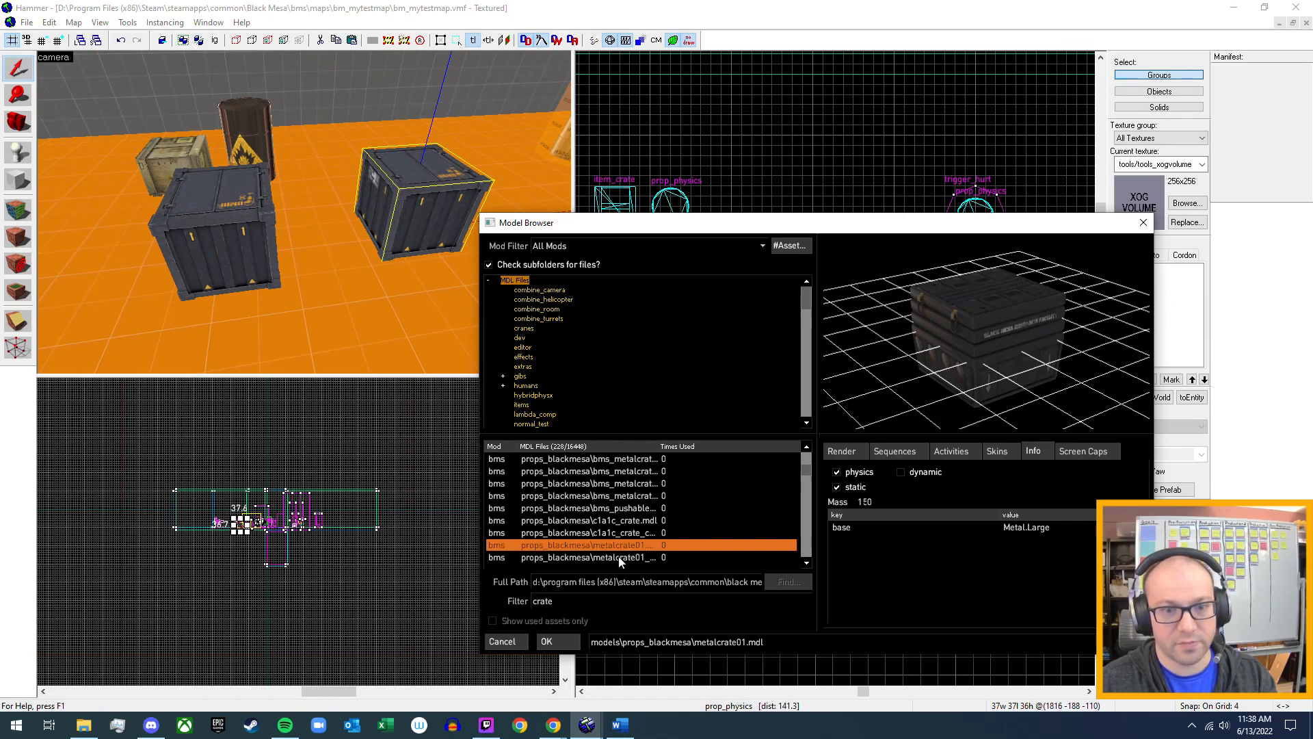
left_click(620, 557)
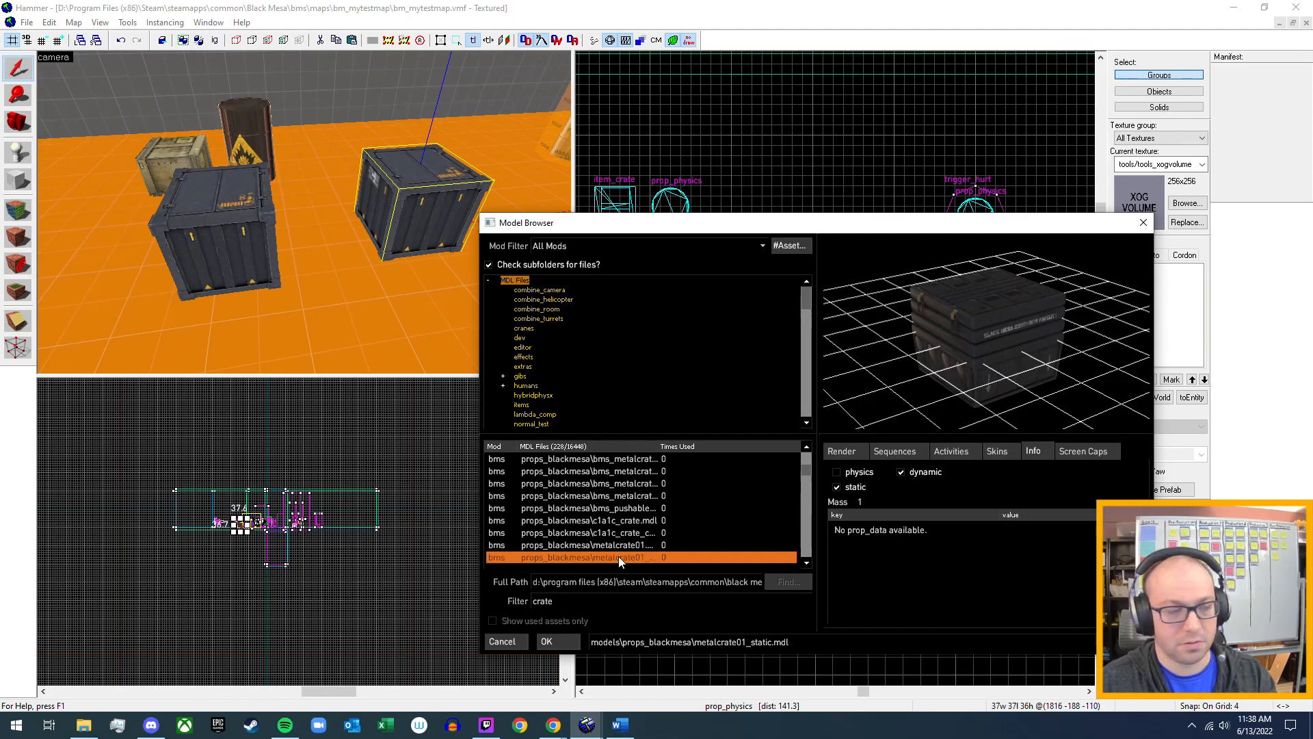
Inspect the previews and physics info of tarp_crate.mdl and its gib models, including tarp_crategib_01 through tarp_crategib_03.
scroll(618, 556, "down", 1)
left_click(643, 535)
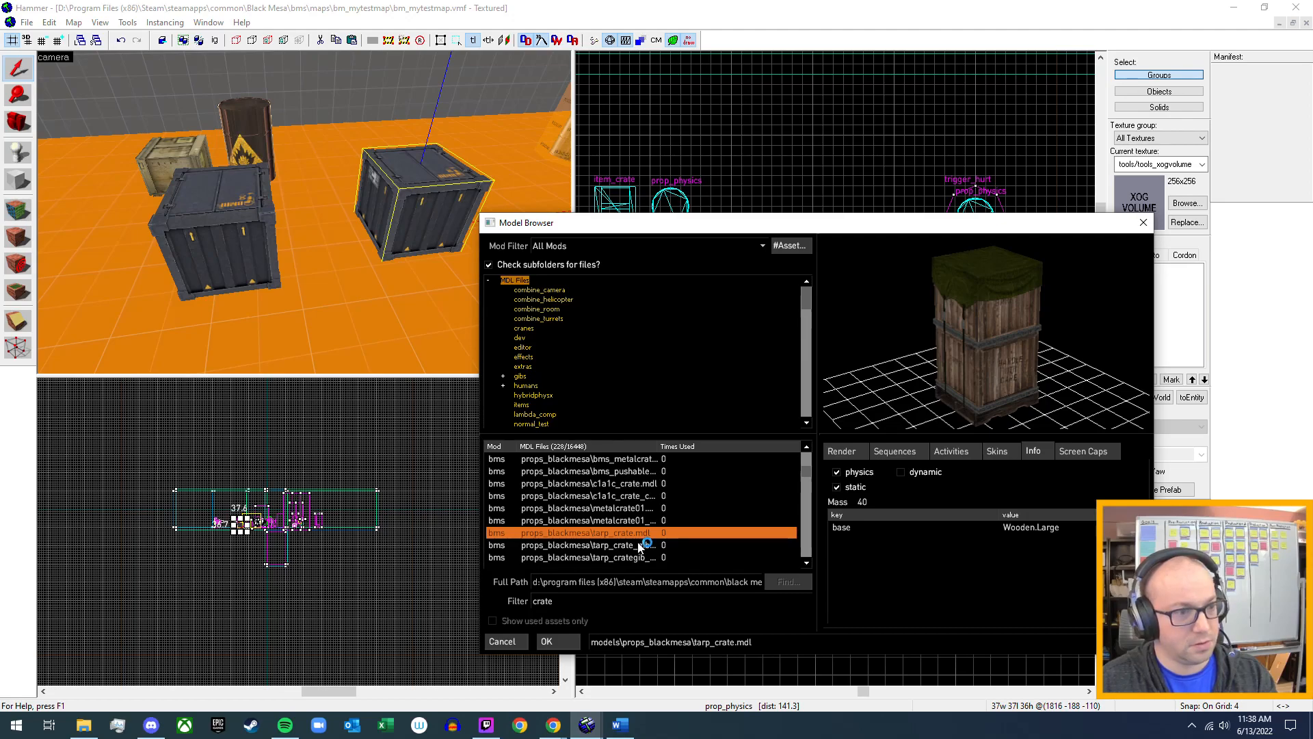
left_click(639, 546)
left_click(633, 557)
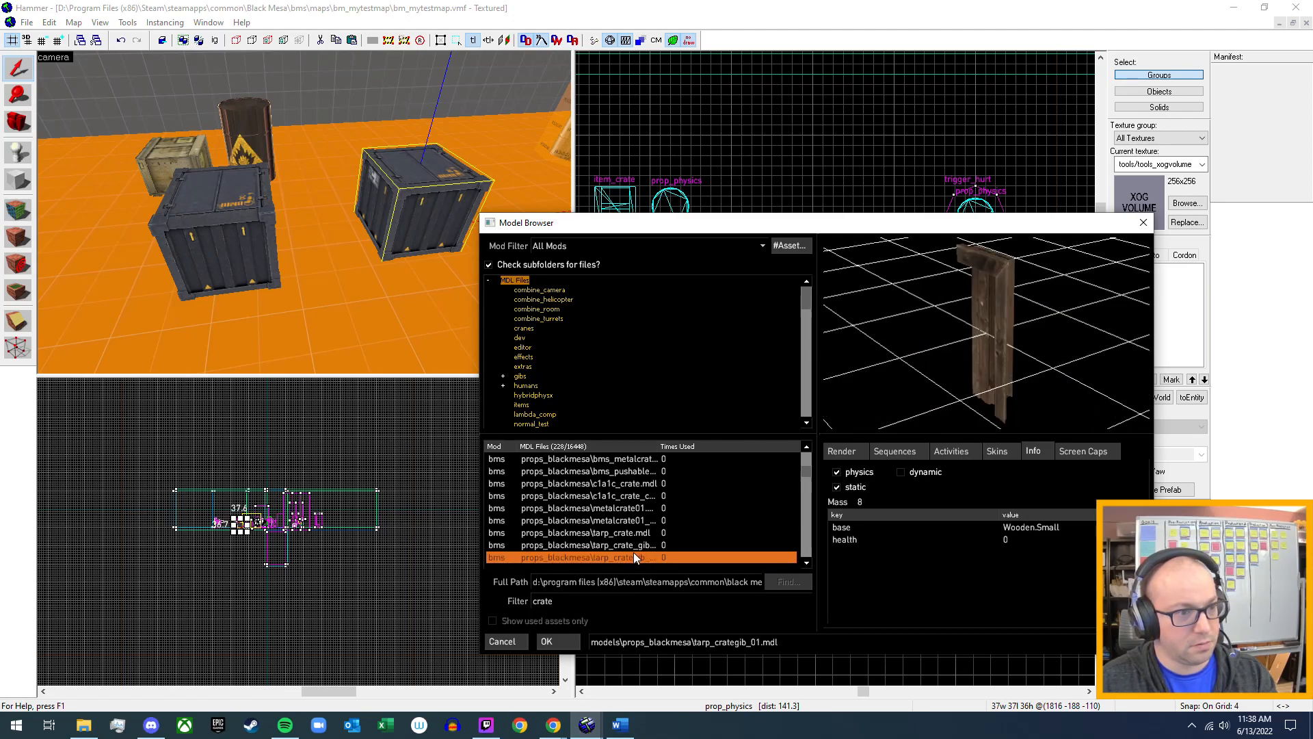
scroll(634, 552, "down", 1)
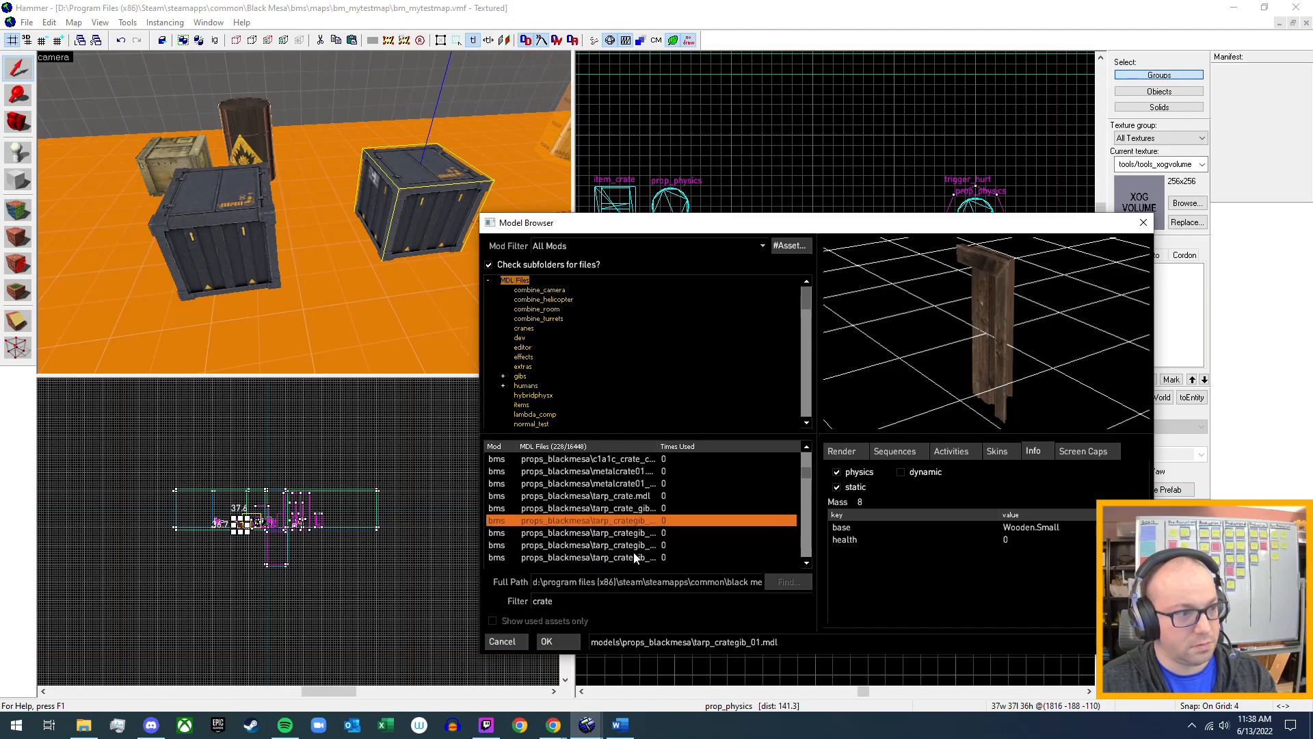
left_click(643, 534)
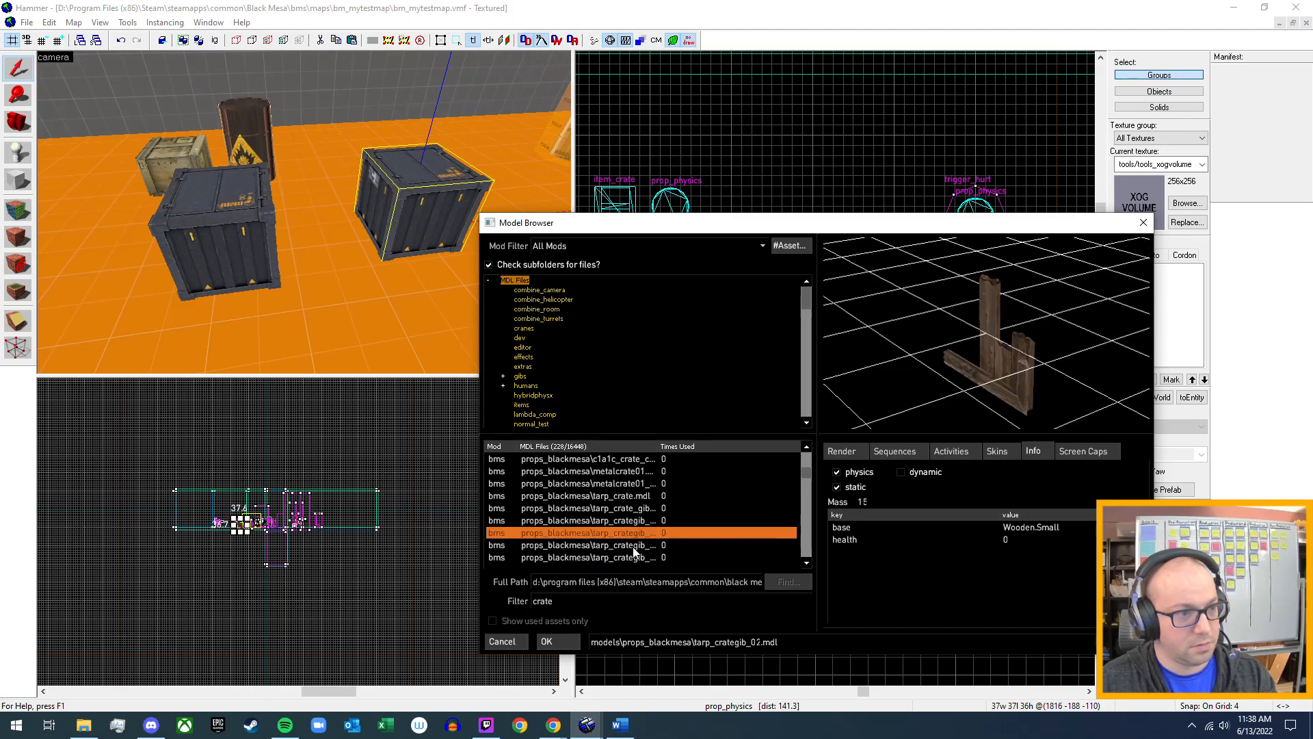
left_click(634, 547)
Compare the preview and prop data of bm_supplycrate01.mdl with its bm_supplycrate01_gib01.mdl piece.
scroll(634, 549, "down", 1)
scroll(644, 544, "down", 2)
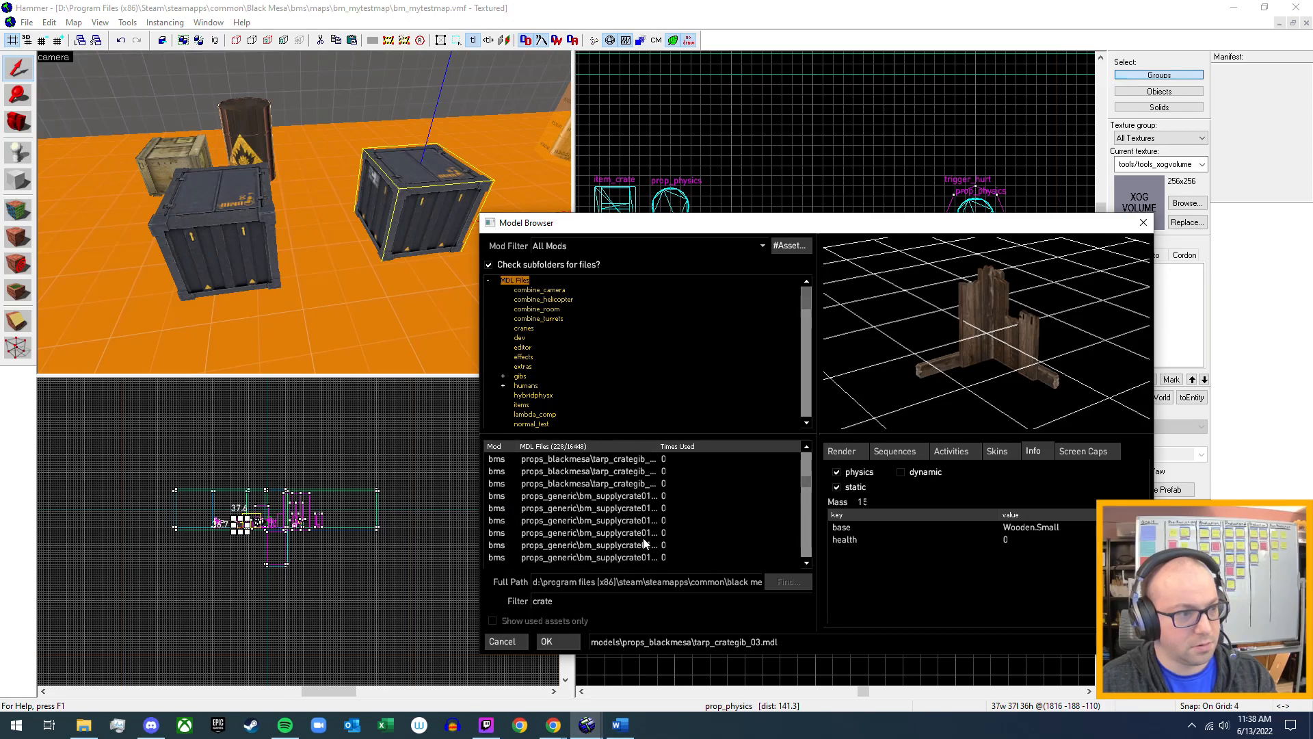
left_click(641, 498)
left_click_drag(917, 356, 869, 368)
left_click(608, 512)
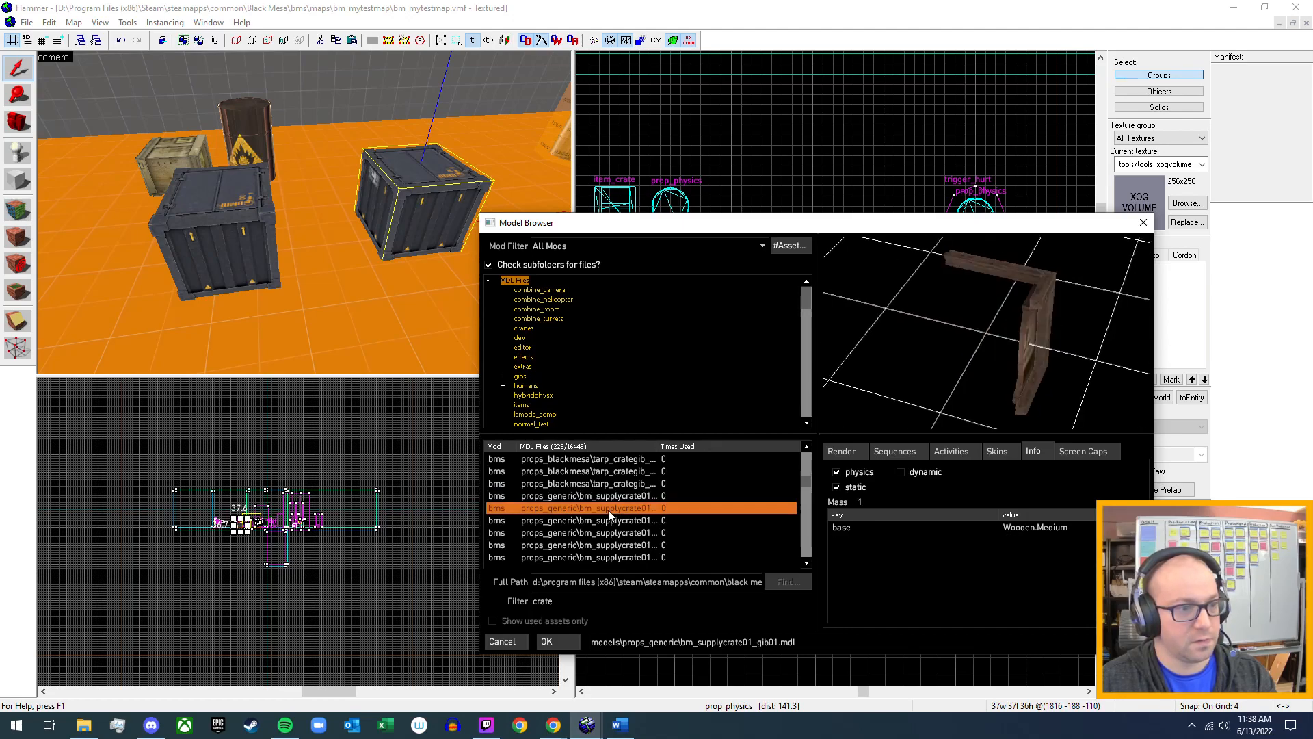
left_click(640, 497)
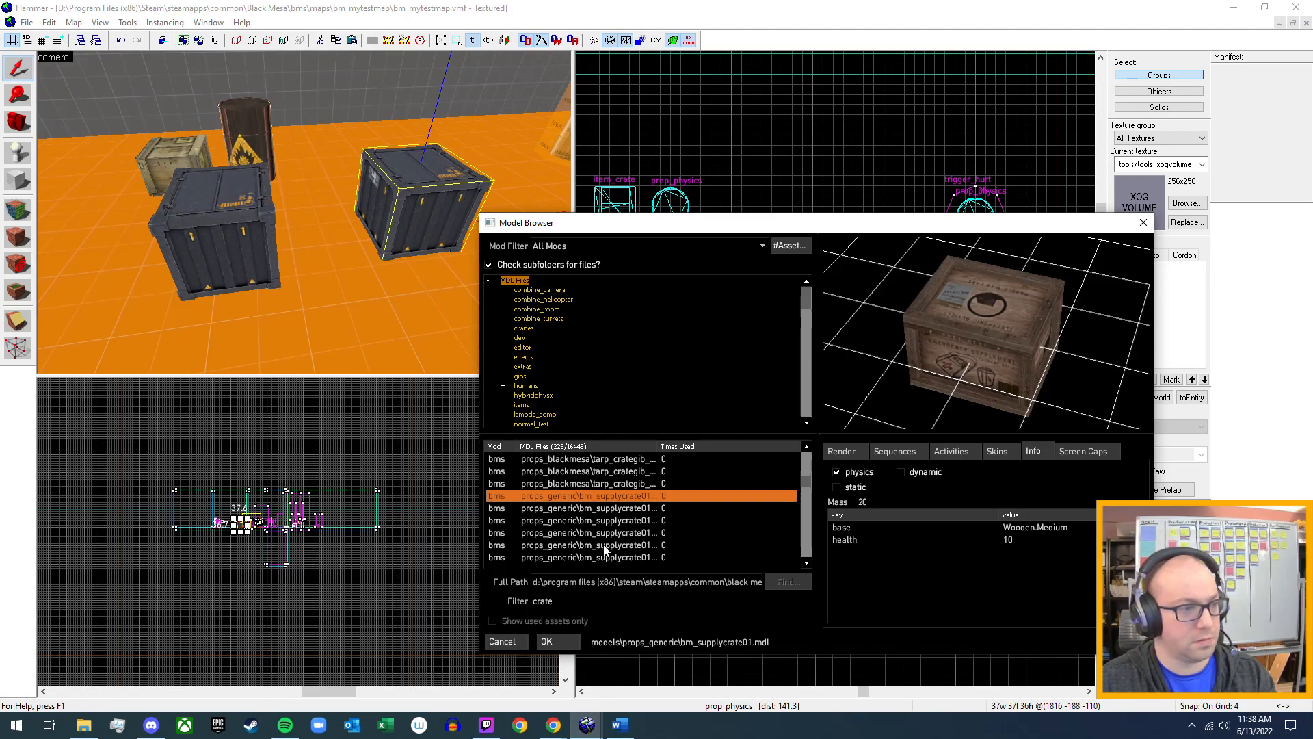
scroll(604, 551, "down", 2)
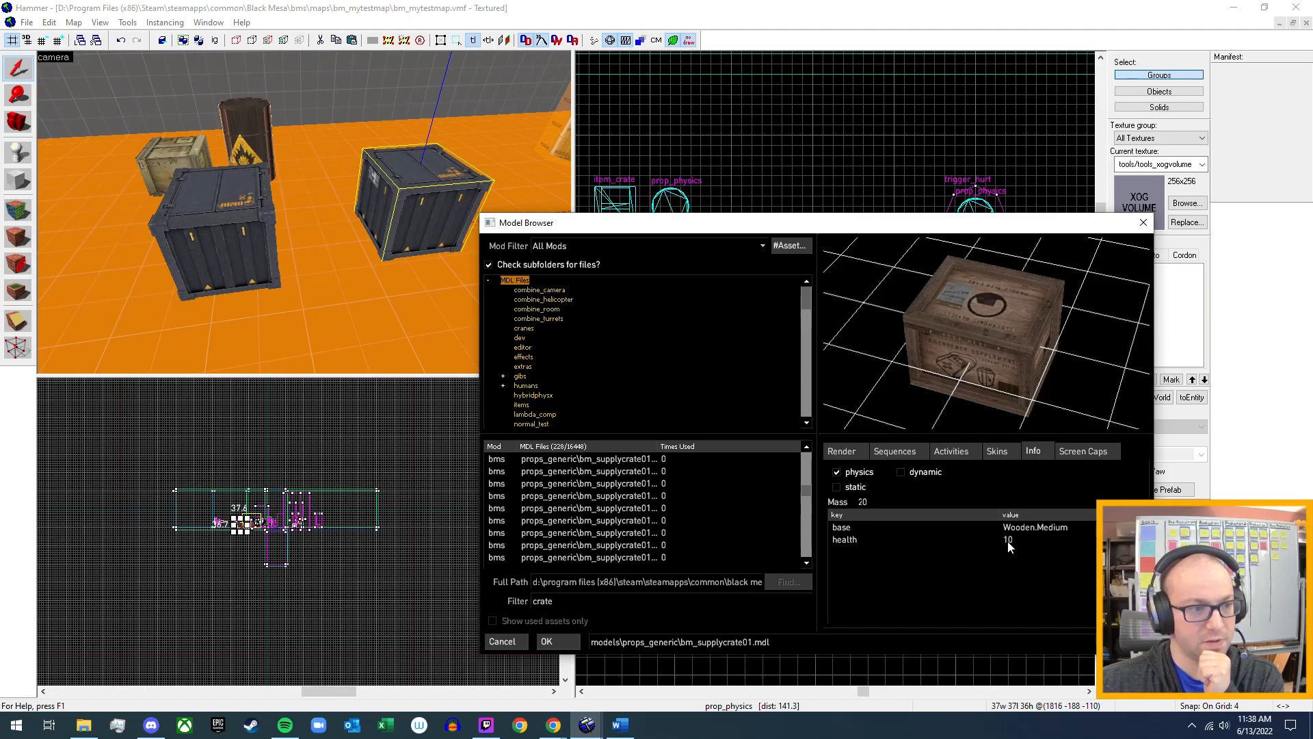
Inspect the physics info of the props_generic models crate_36x36.mdl, crate_144x60.mdl, crate_48x48.mdl and crate_64x96.mdl.
scroll(633, 523, "down", 2)
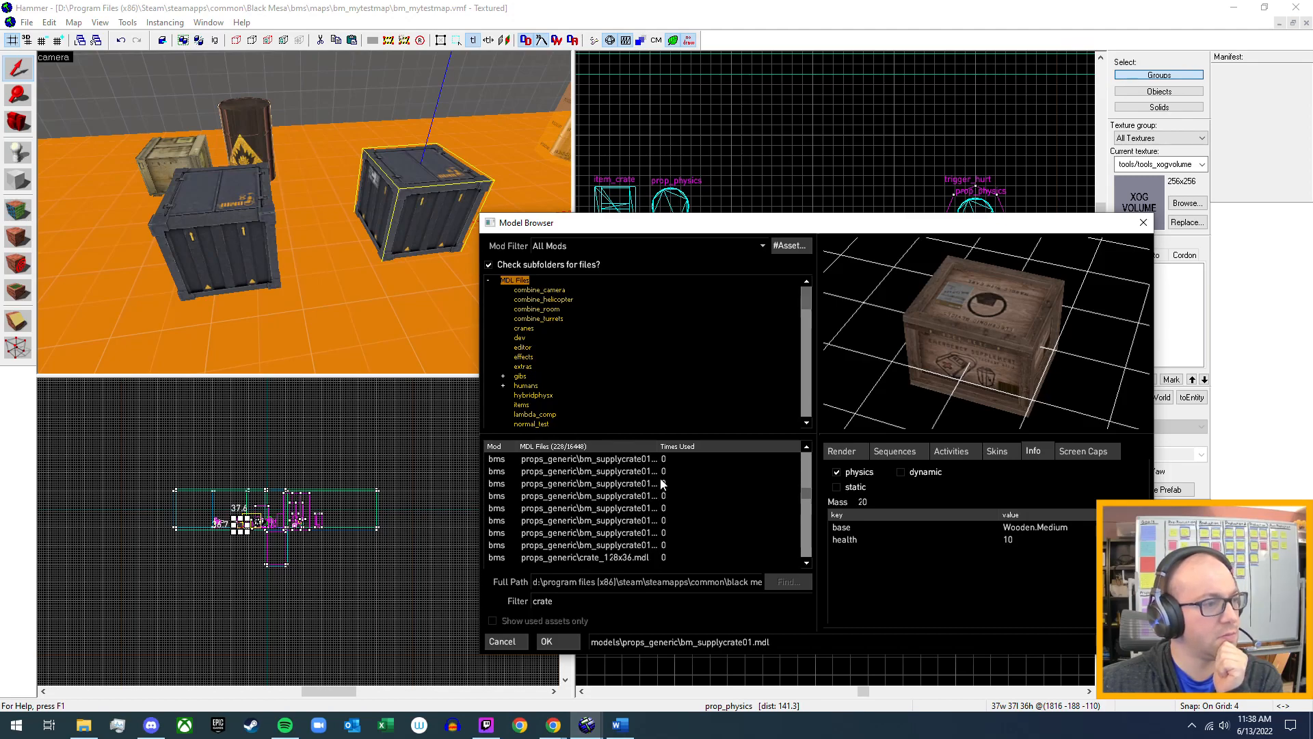
scroll(648, 530, "down", 2)
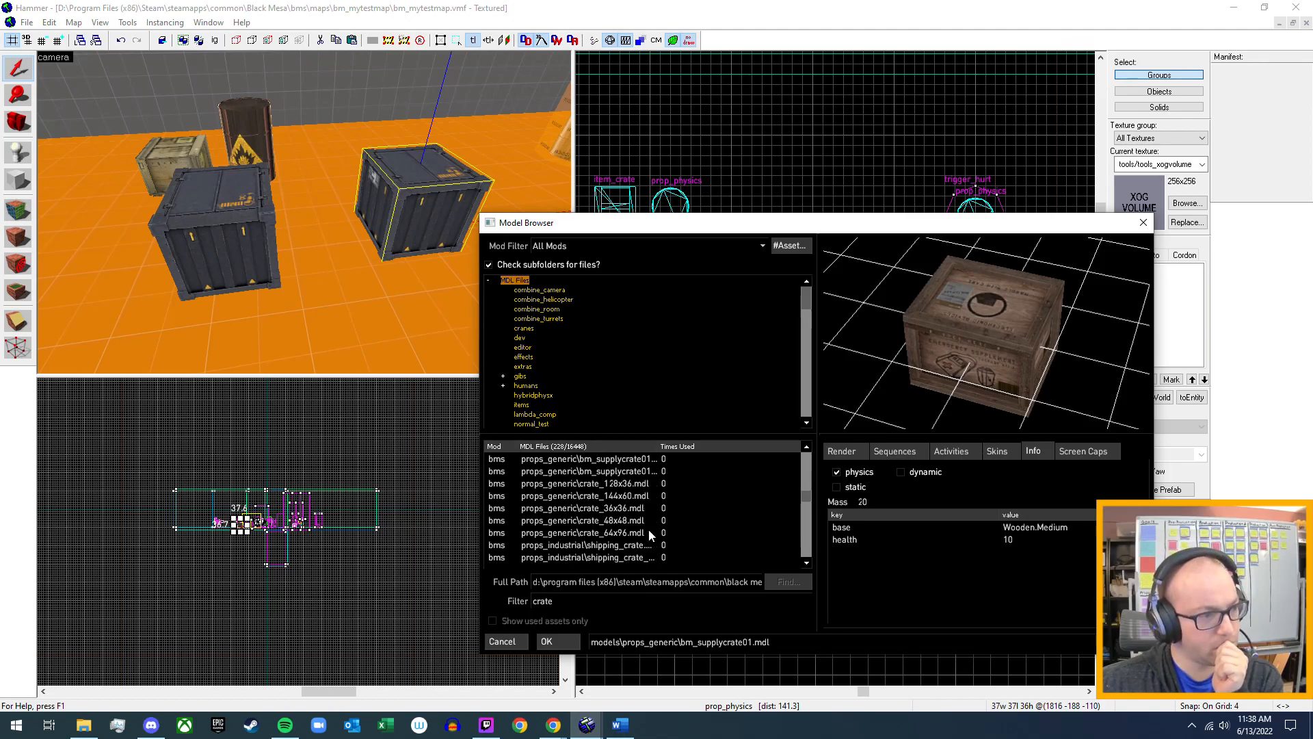
left_click(617, 495)
left_click(613, 508)
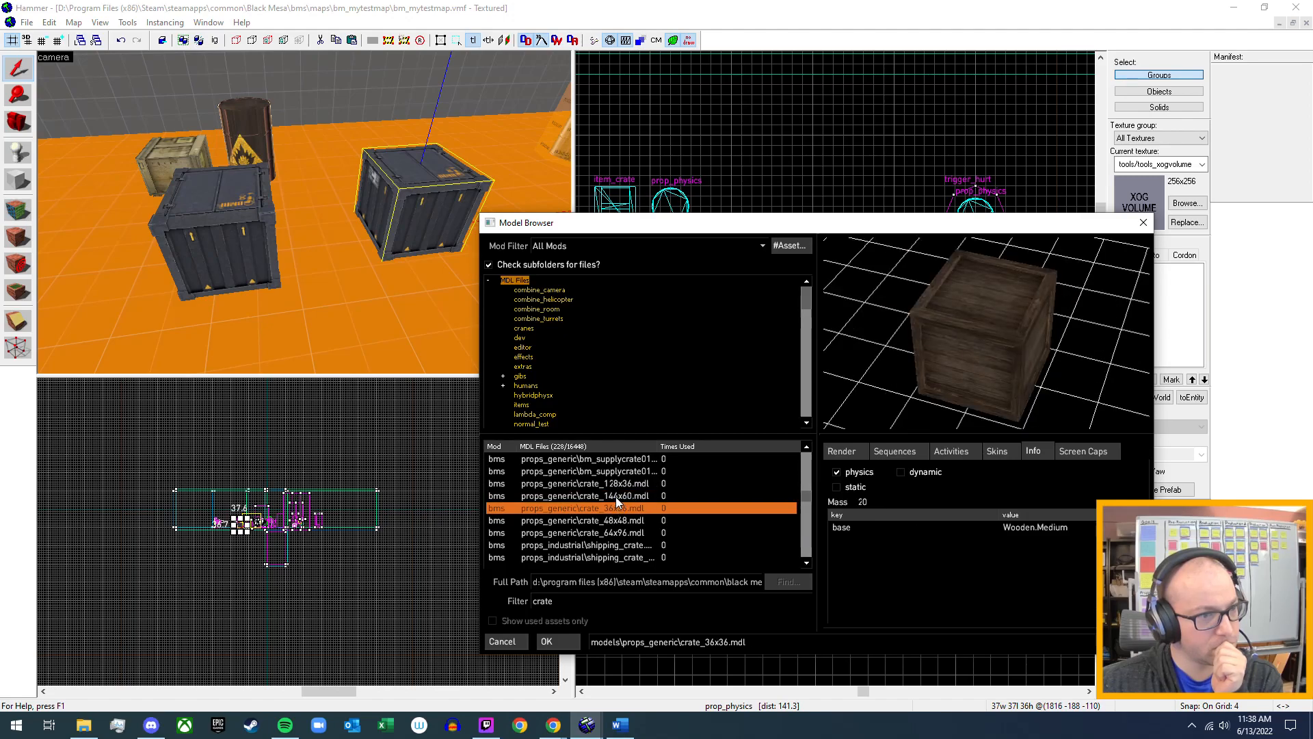
key("Up")
key("Up")
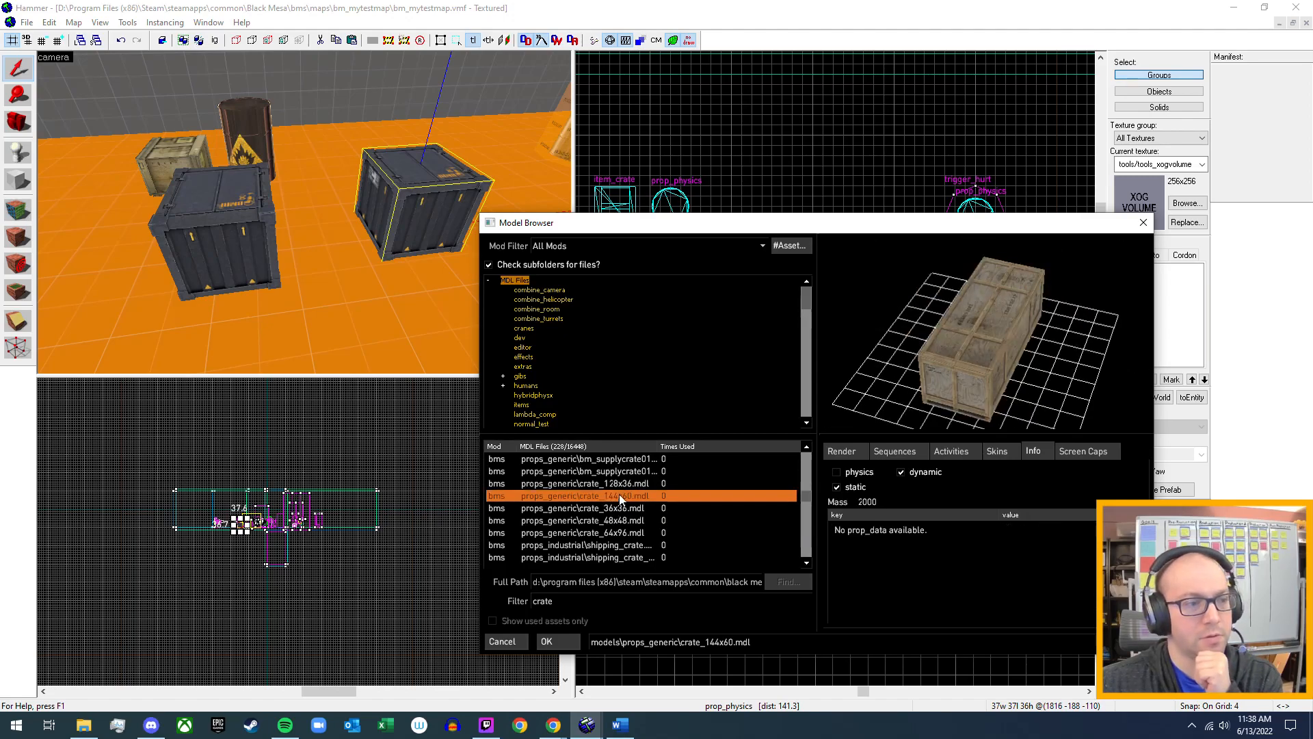
left_click(622, 495)
left_click(620, 520)
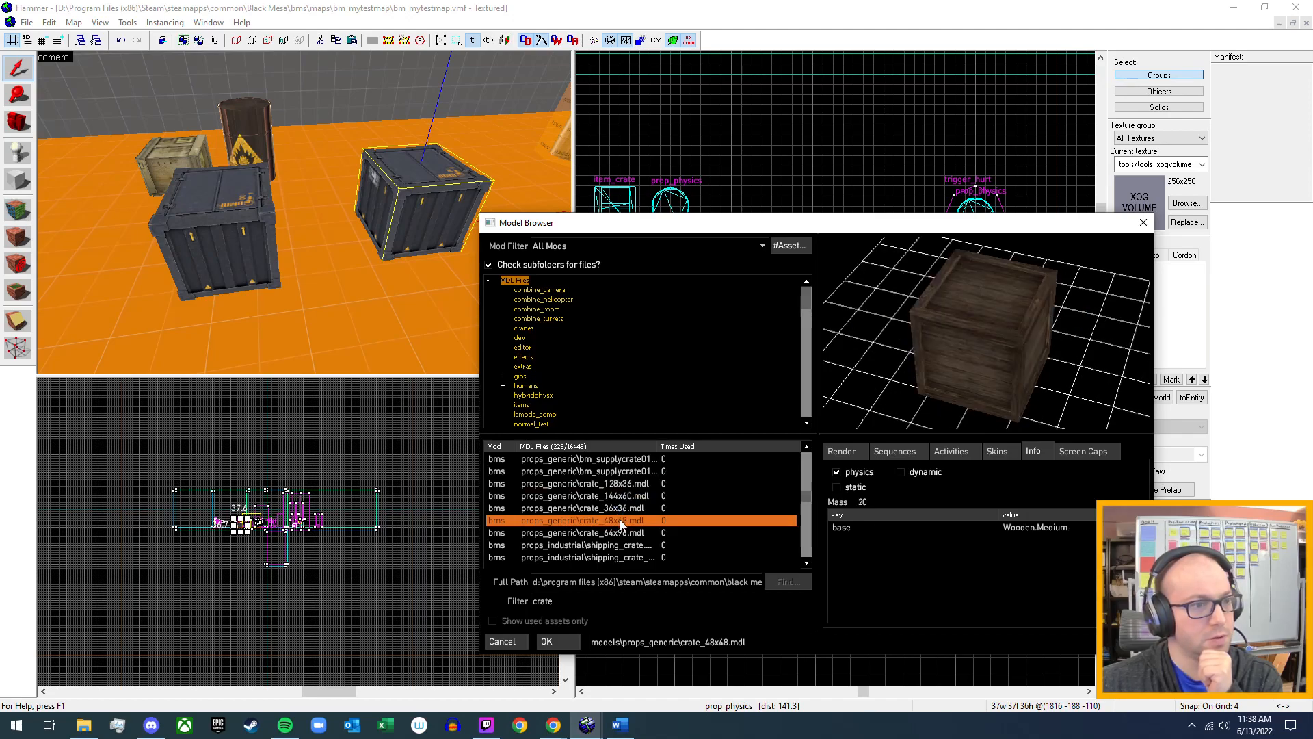
left_click(625, 533)
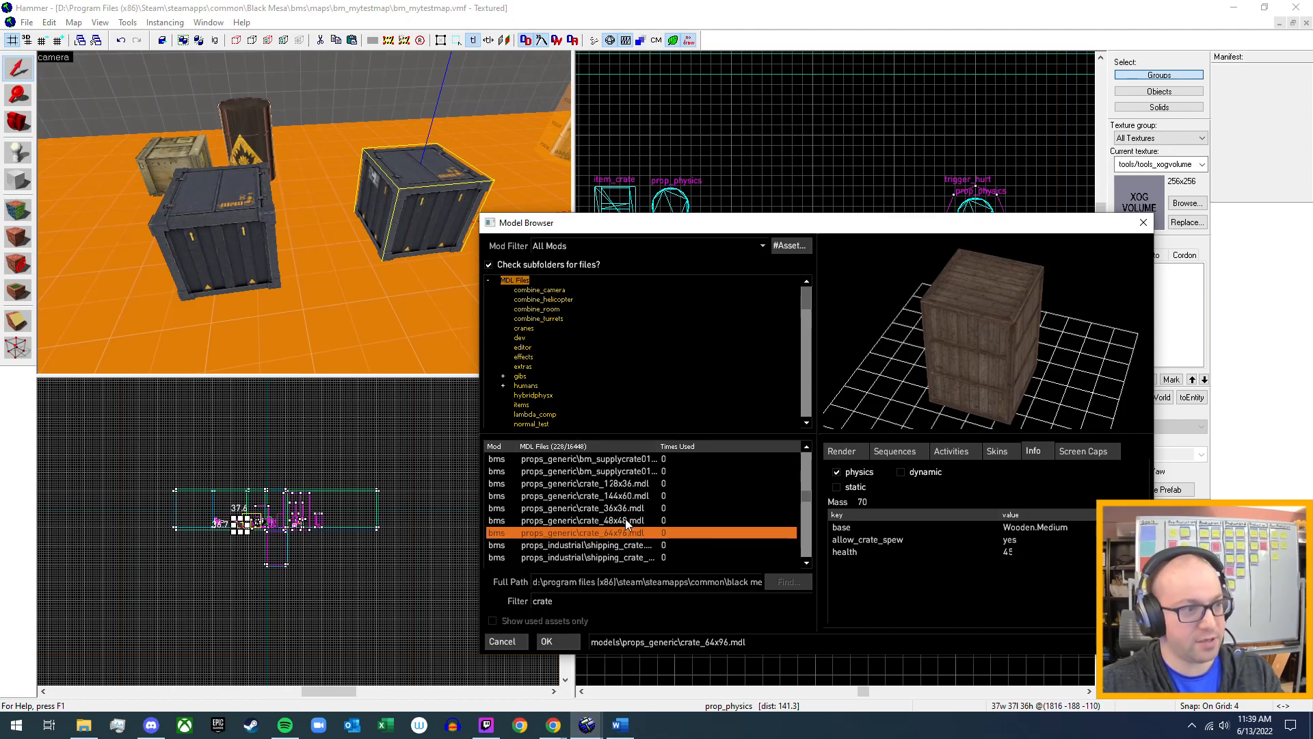
Recheck crate_48x48.mdl, crate_36x36.mdl and crate_144x60.mdl, and inspect the physics info of crate_128x36.mdl.
left_click(625, 519)
left_click(633, 509)
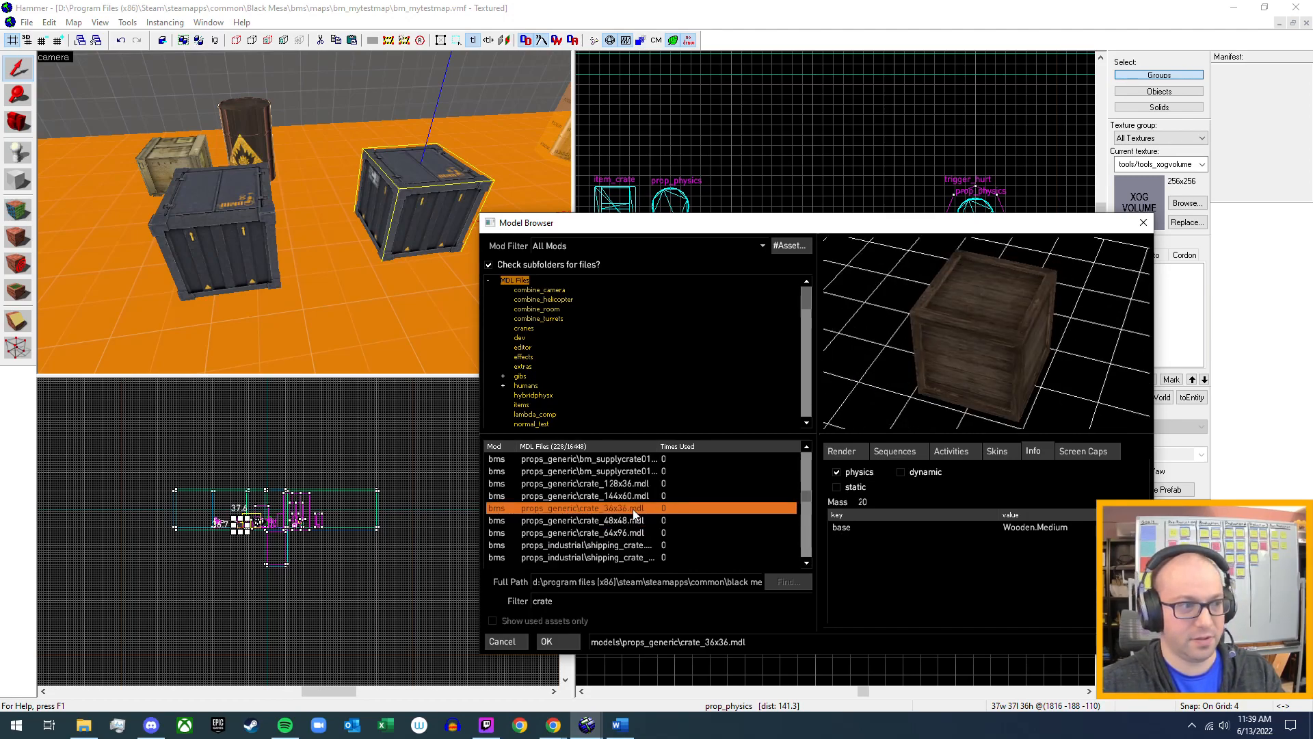
left_click(634, 500)
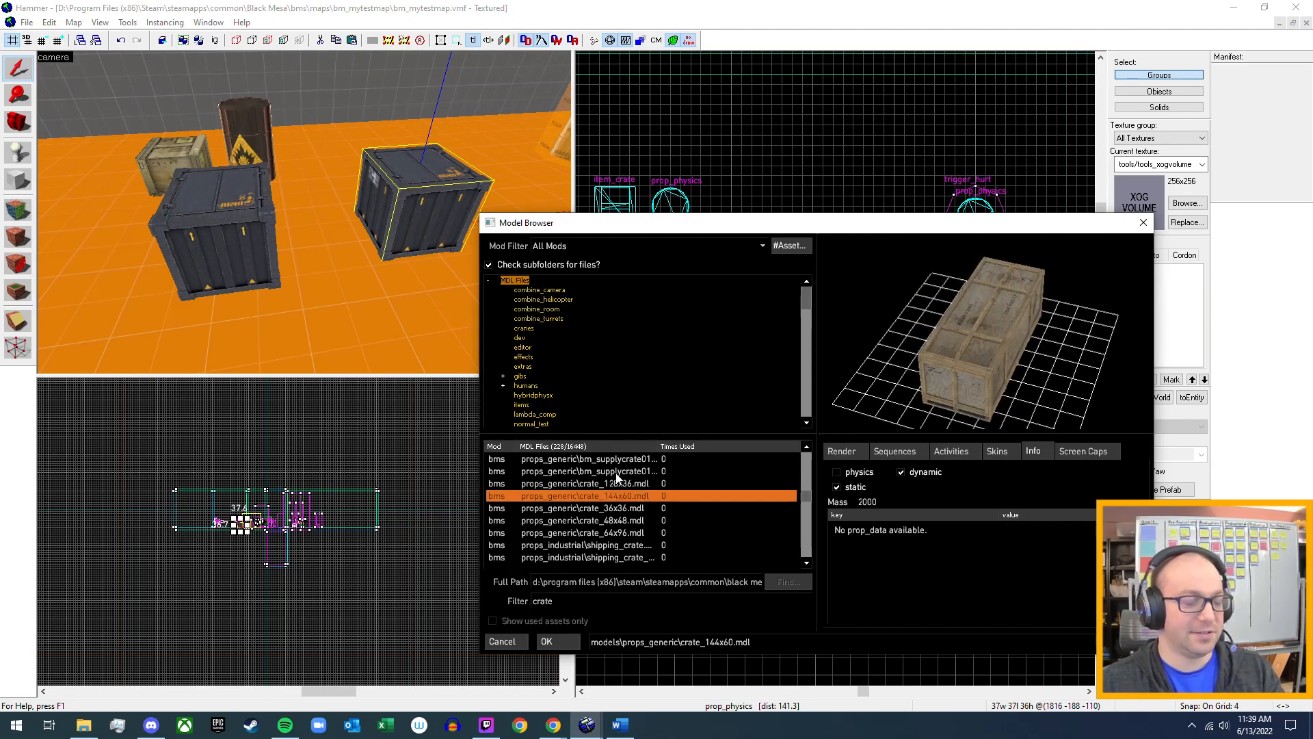
left_click(627, 486)
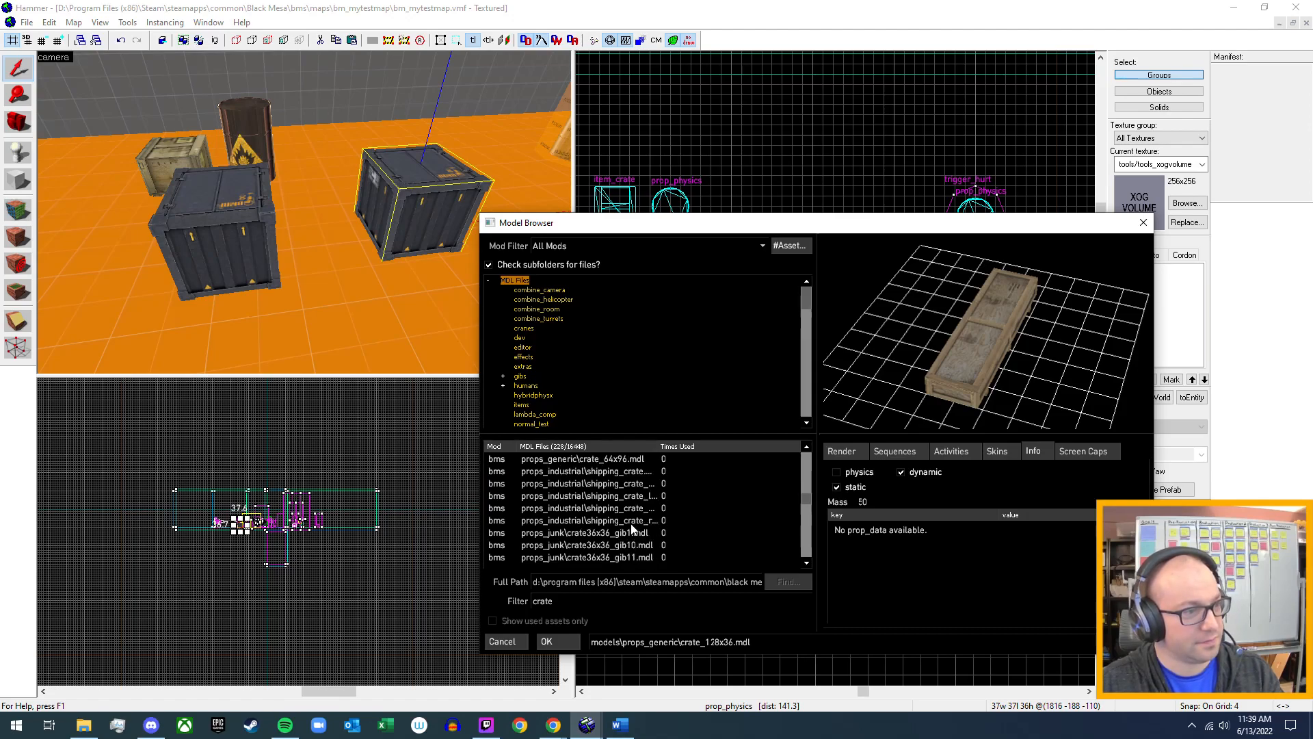
Examine shipping_crate_phys.mdl in props_industrial from several angles and read its prop data.
left_click(630, 522)
left_click(634, 508)
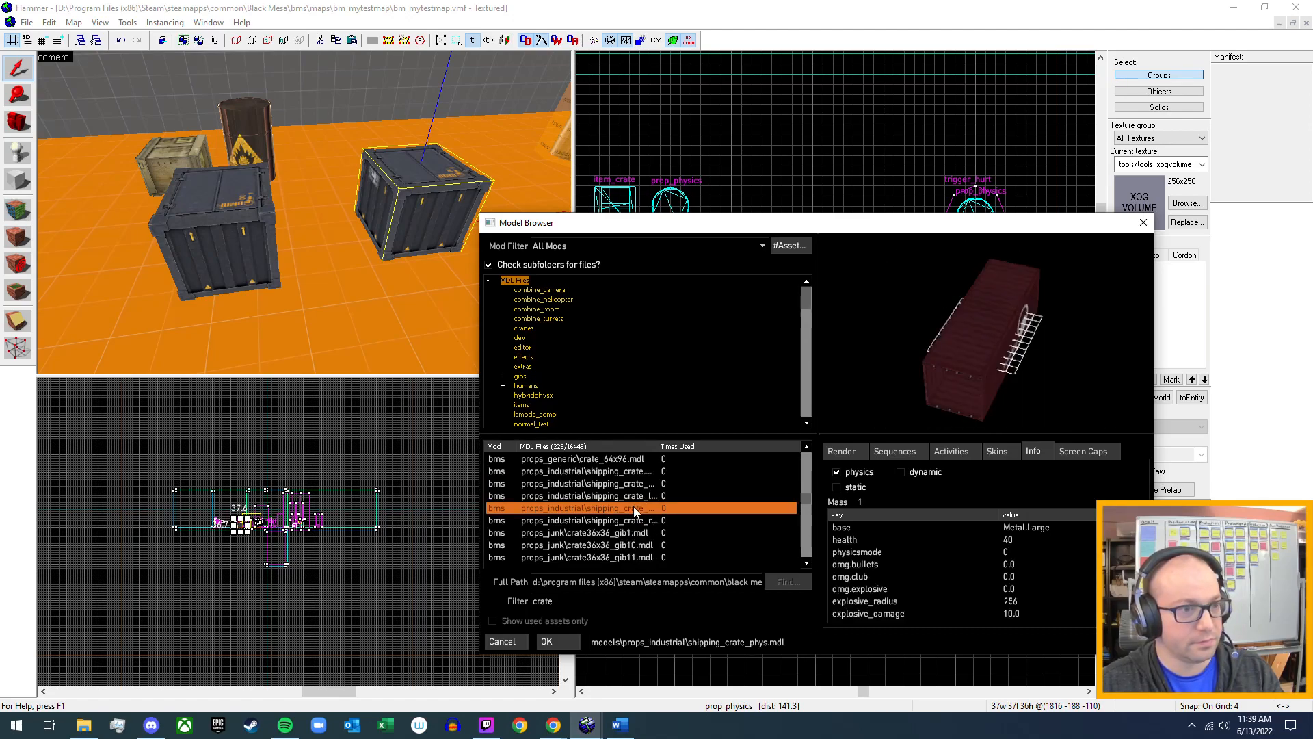
left_click_drag(968, 380, 924, 385)
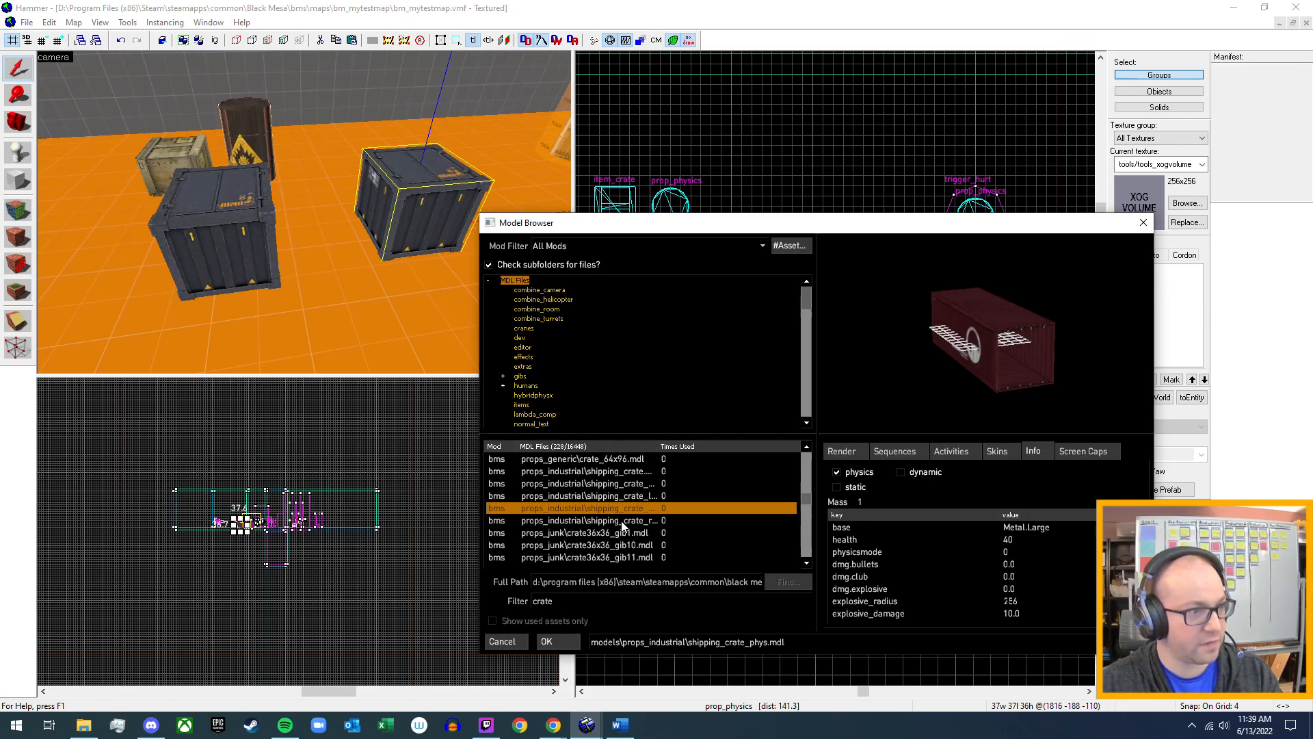
left_click_drag(1026, 349, 954, 342)
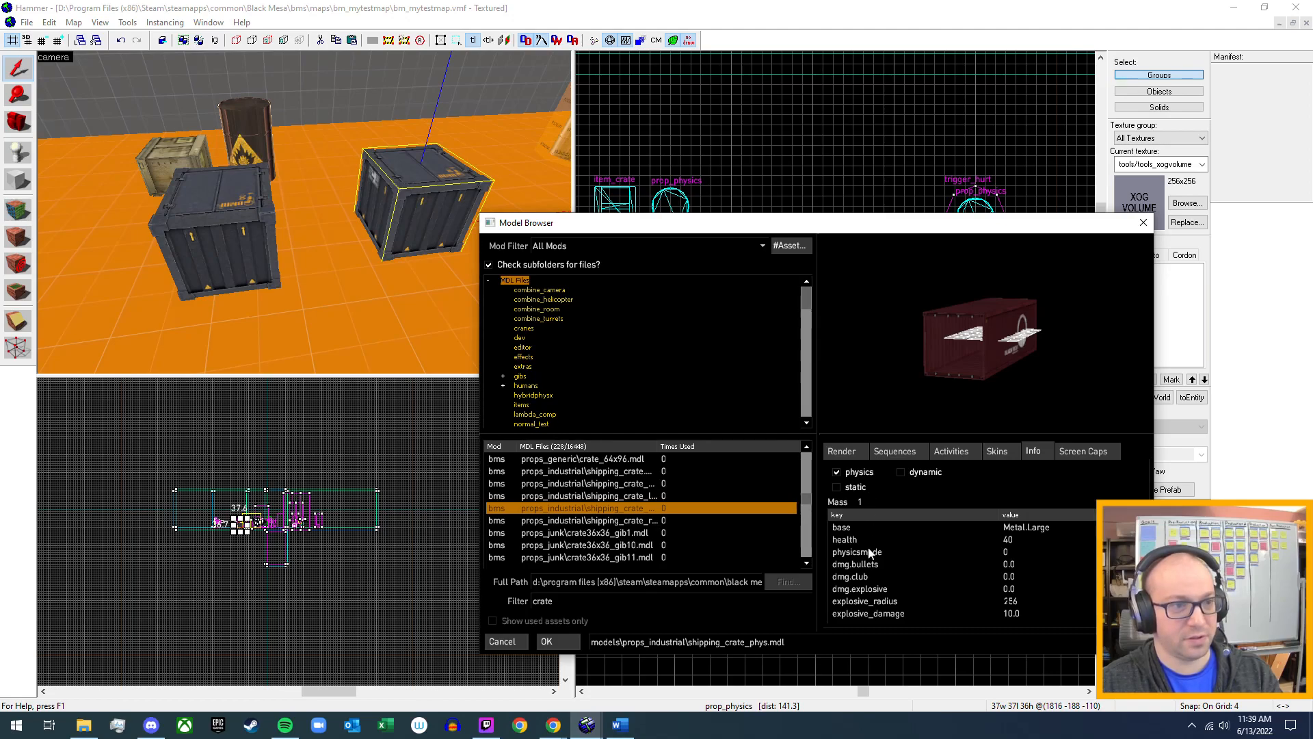
left_click_drag(976, 337, 1060, 337)
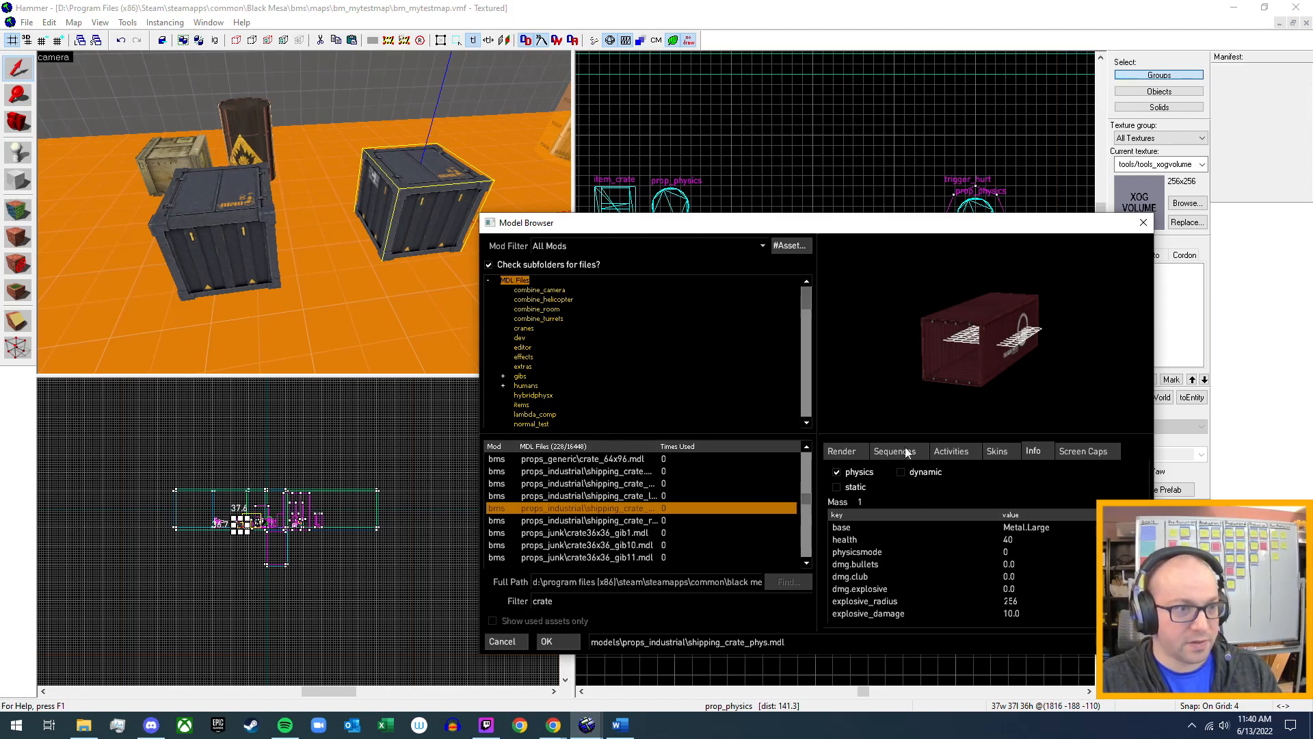
Inspect the previews and physics info of shipping_crate_rtdr.mdl, shipping_crate.mdl and shipping_crate_001a.mdl.
left_click(643, 545)
left_click(652, 523)
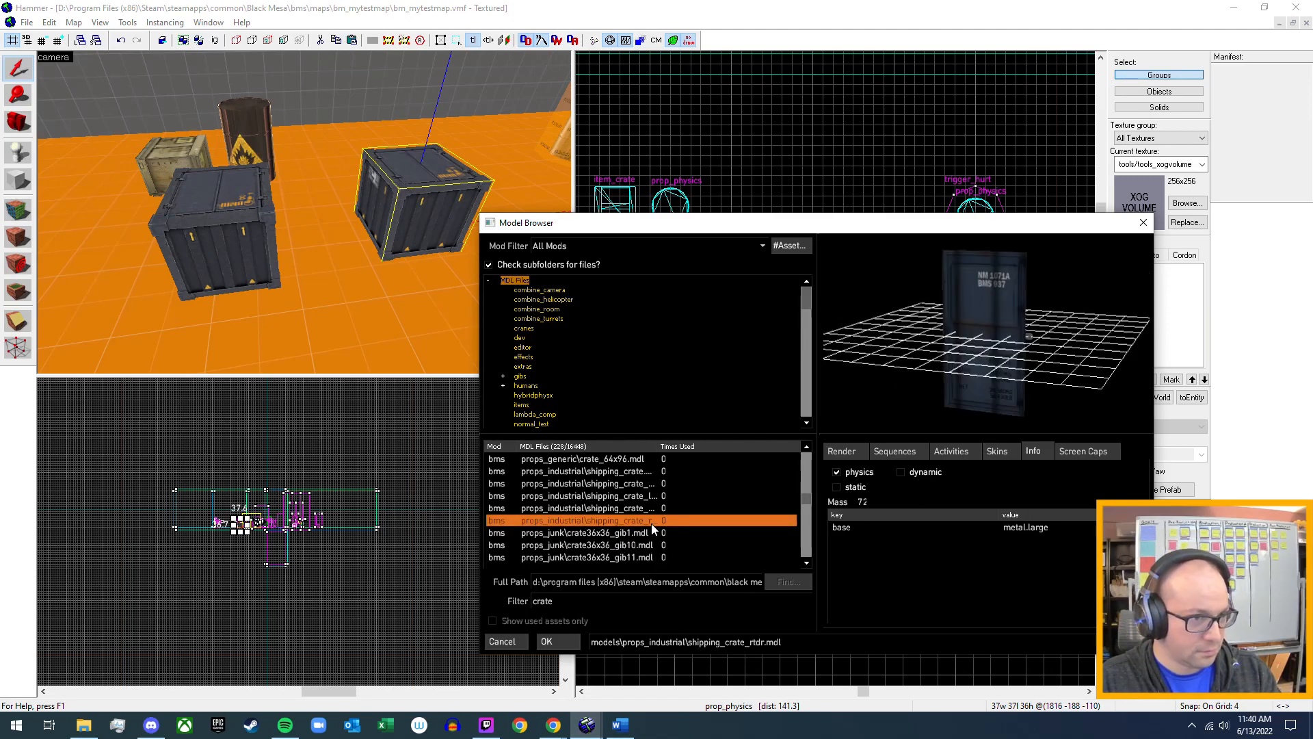
scroll(652, 523, "up", 3)
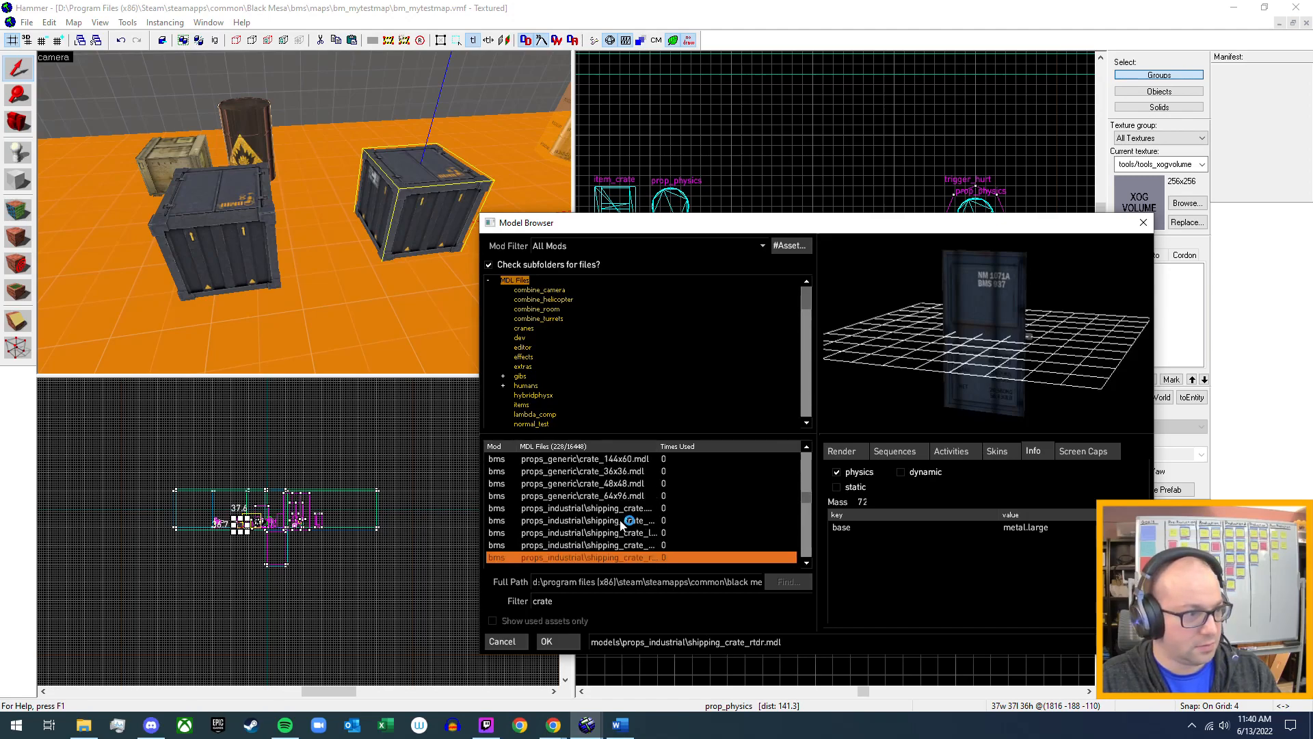
left_click(626, 510)
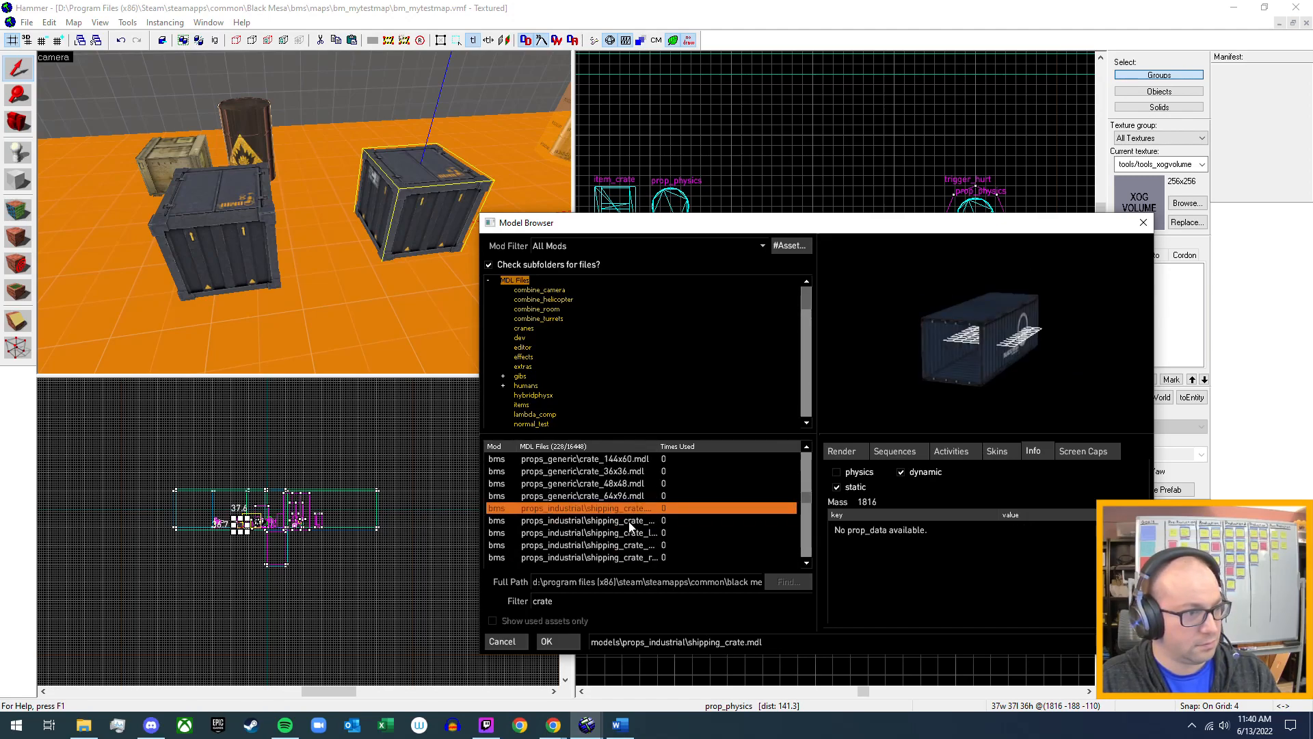
left_click(630, 522)
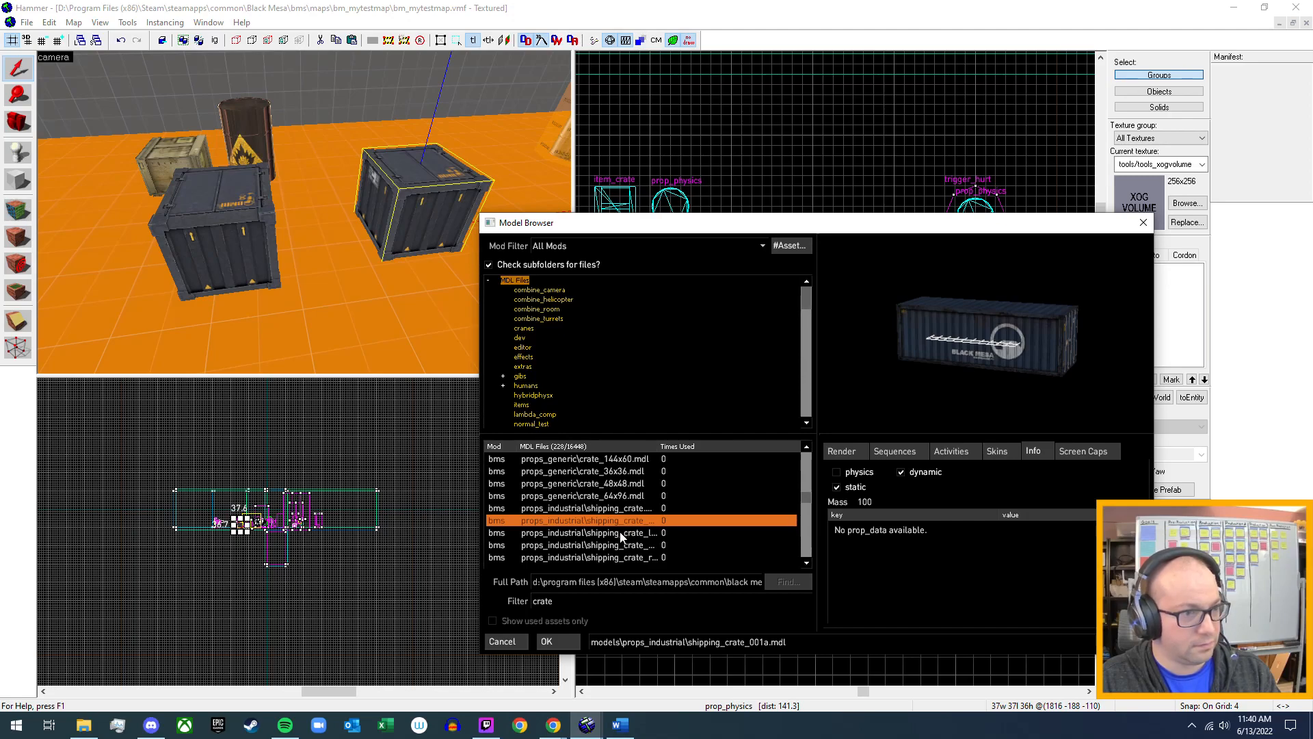
left_click(622, 533)
left_click(630, 517)
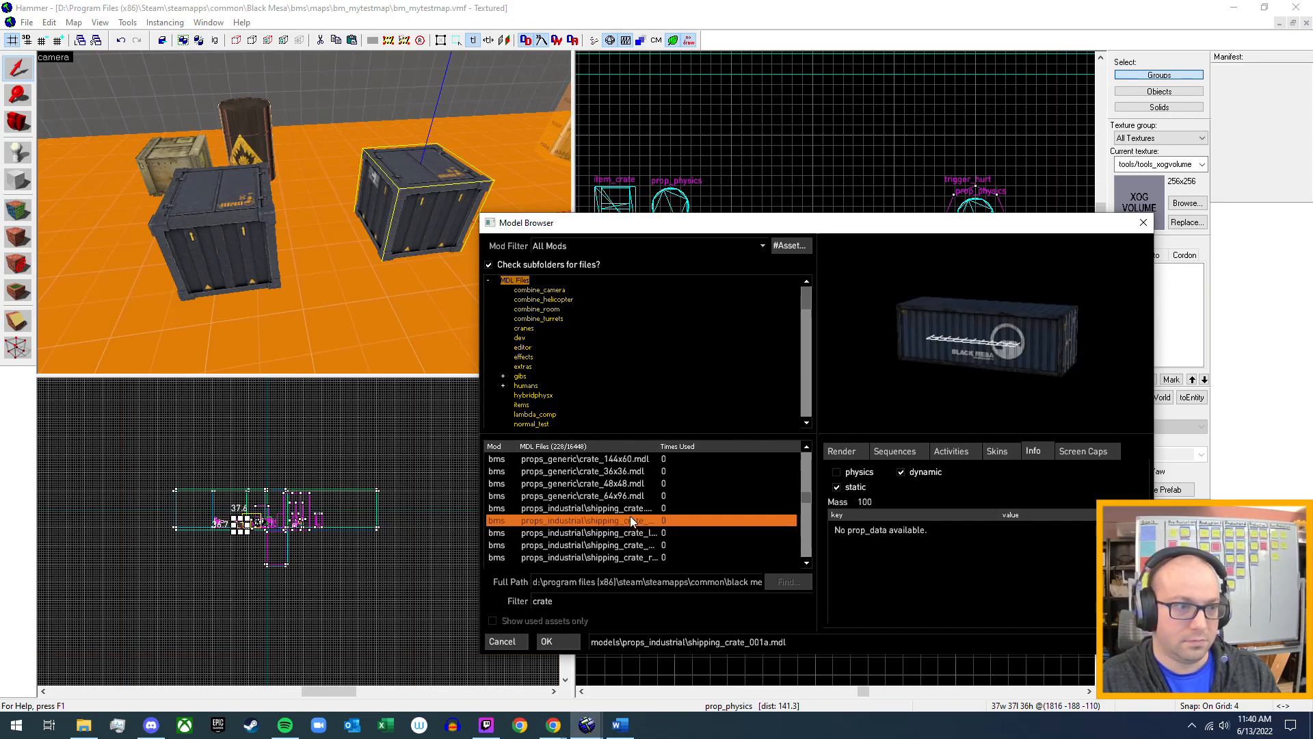
Return to item_item_crate.mdl near the start of the crate results and recheck its physics info.
scroll(630, 517, "up", 3)
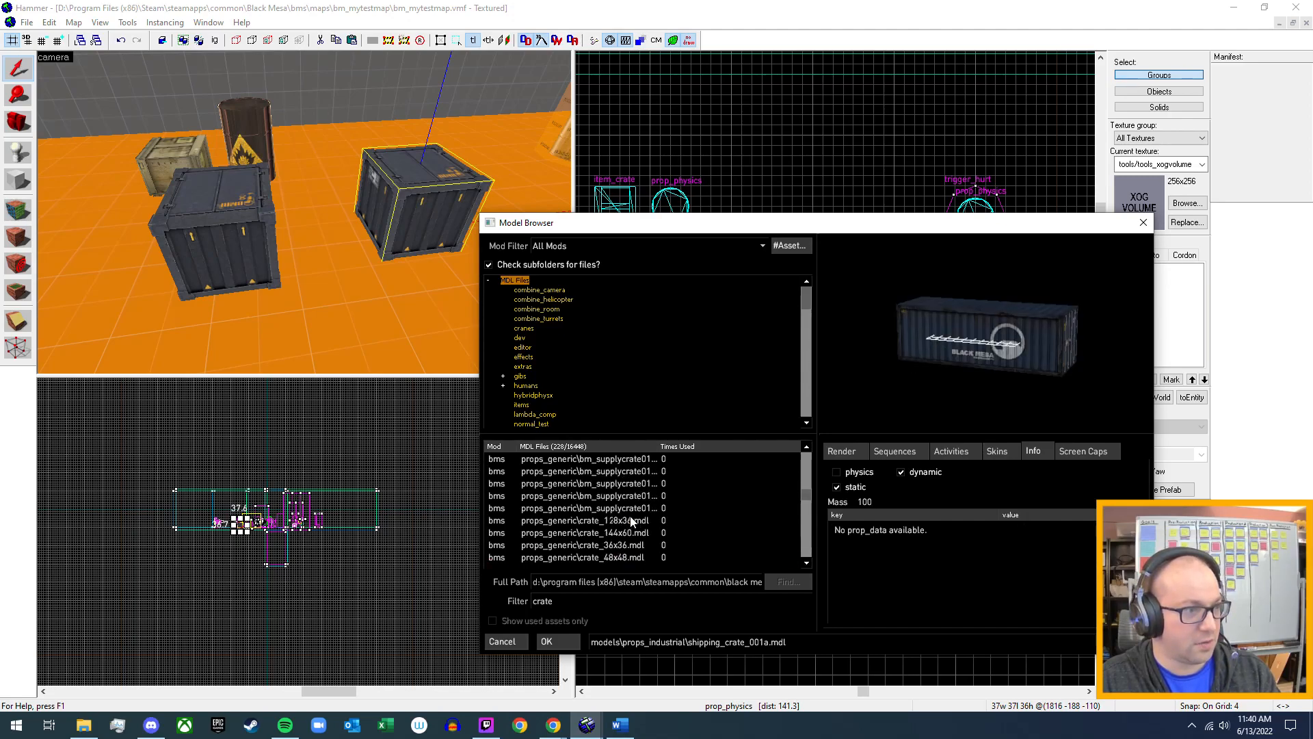
scroll(631, 521, "up", 1)
scroll(631, 521, "up", 3)
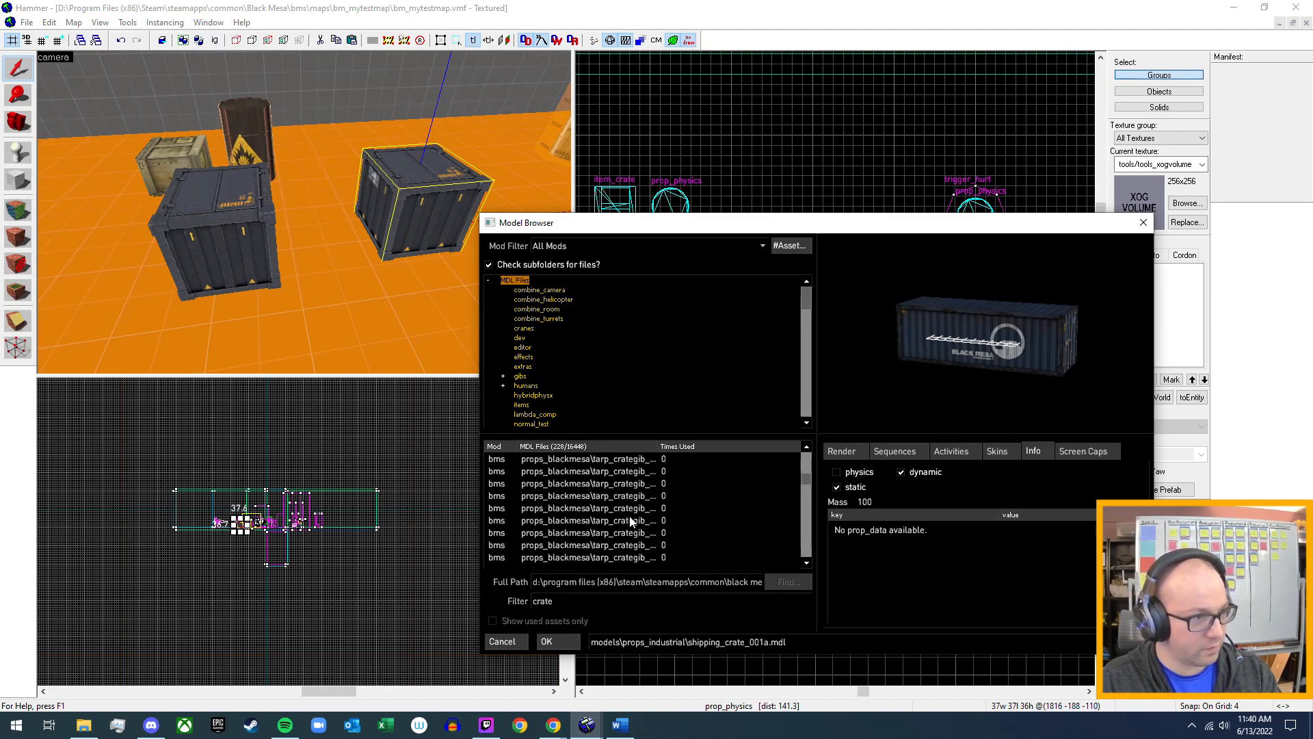
scroll(631, 521, "up", 6)
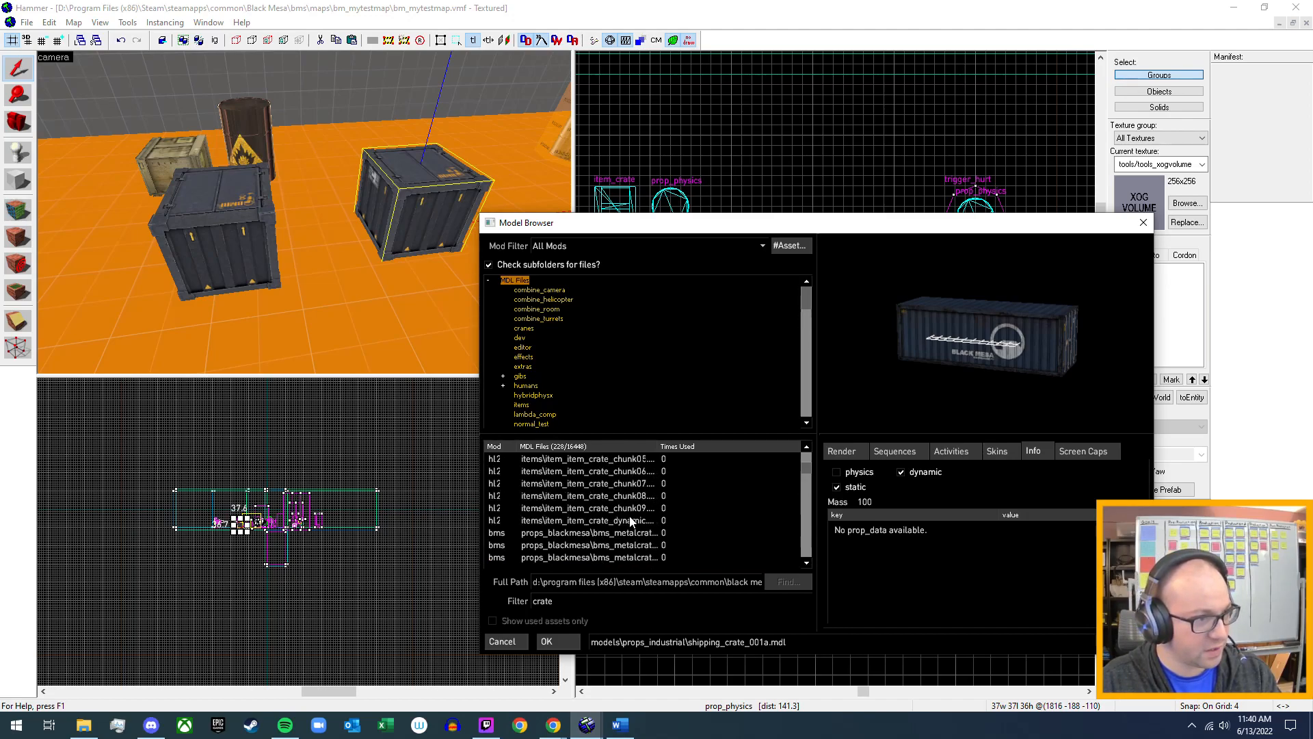
left_click(607, 461)
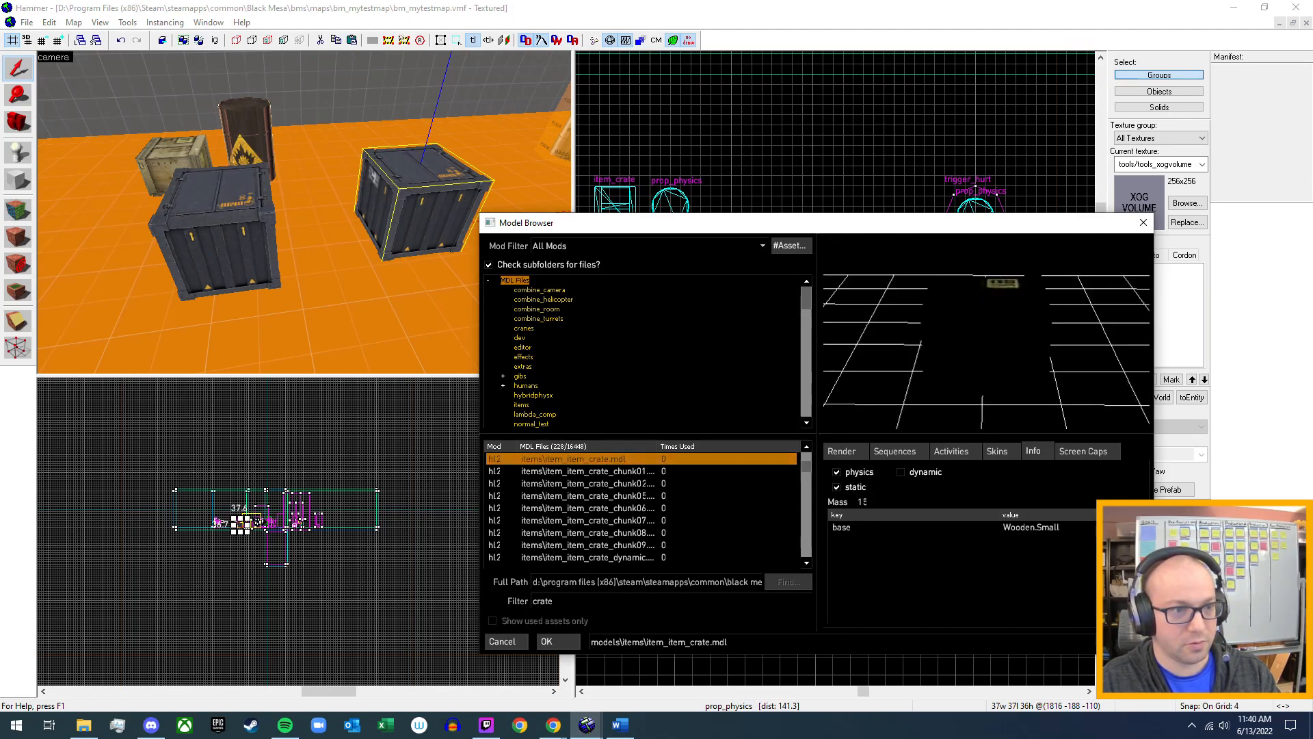
scroll(624, 472, "down", 2)
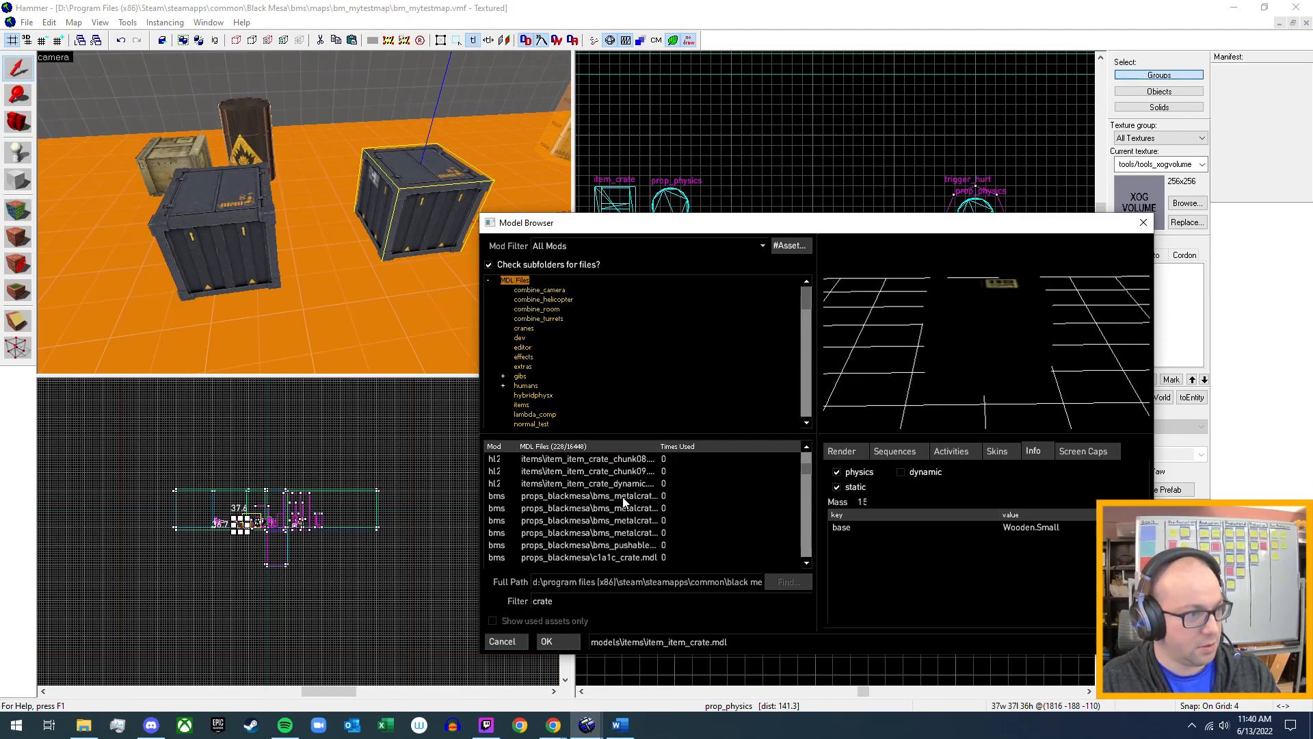
Inspect the preview and physics info of bms_metalcrate_36x36.mdl, and leave the model browser.
left_click(619, 497)
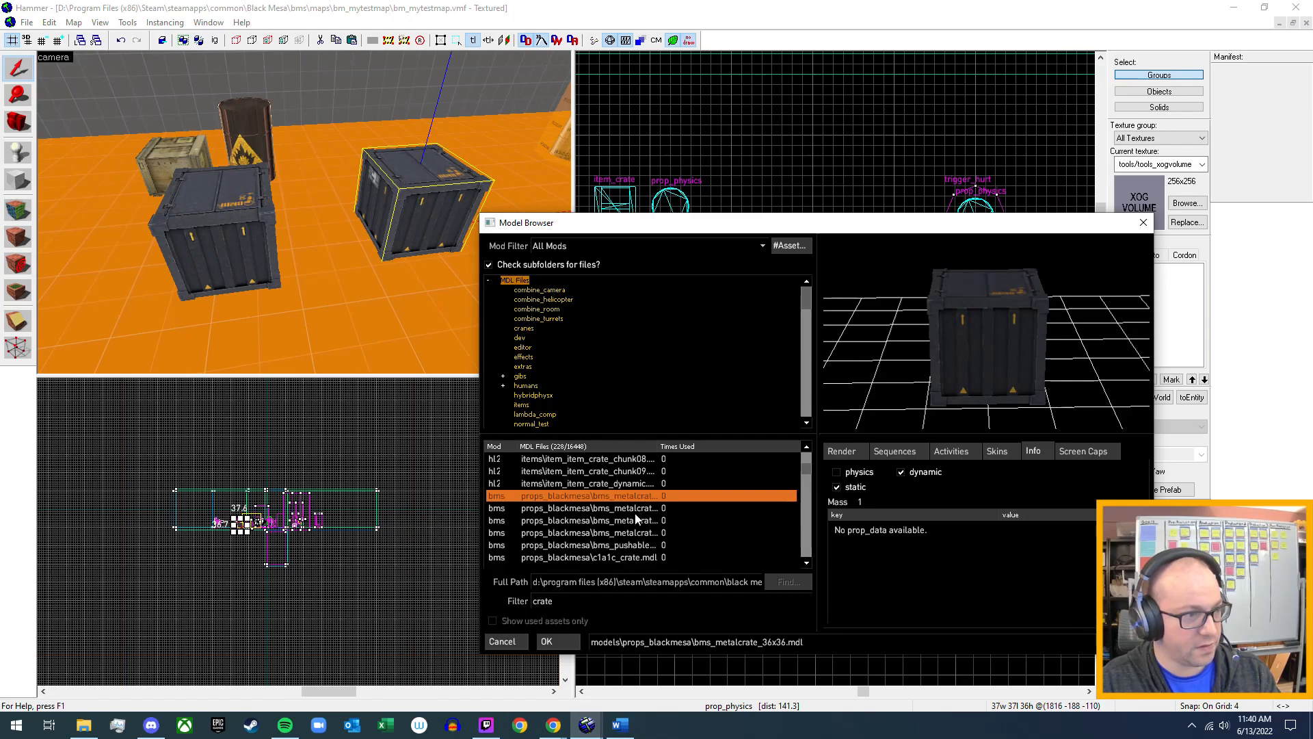
left_click_drag(963, 359, 1004, 363)
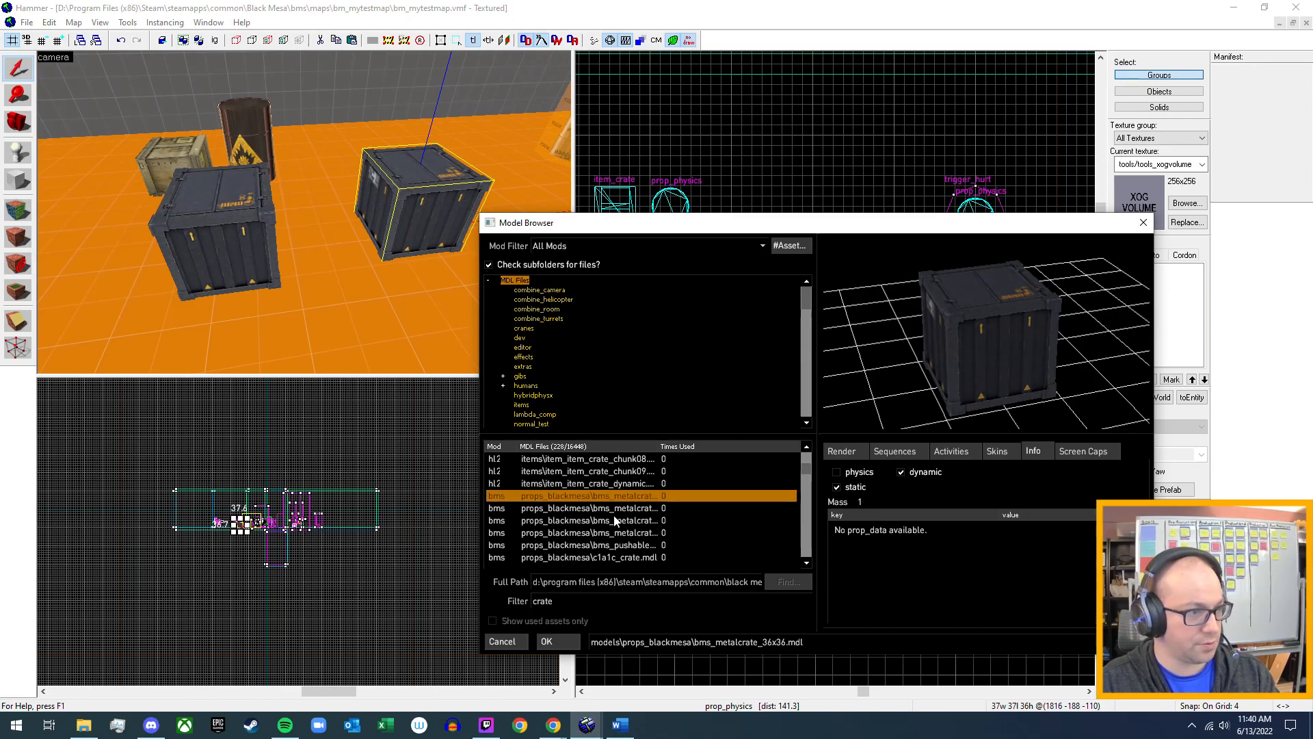
left_click(512, 646)
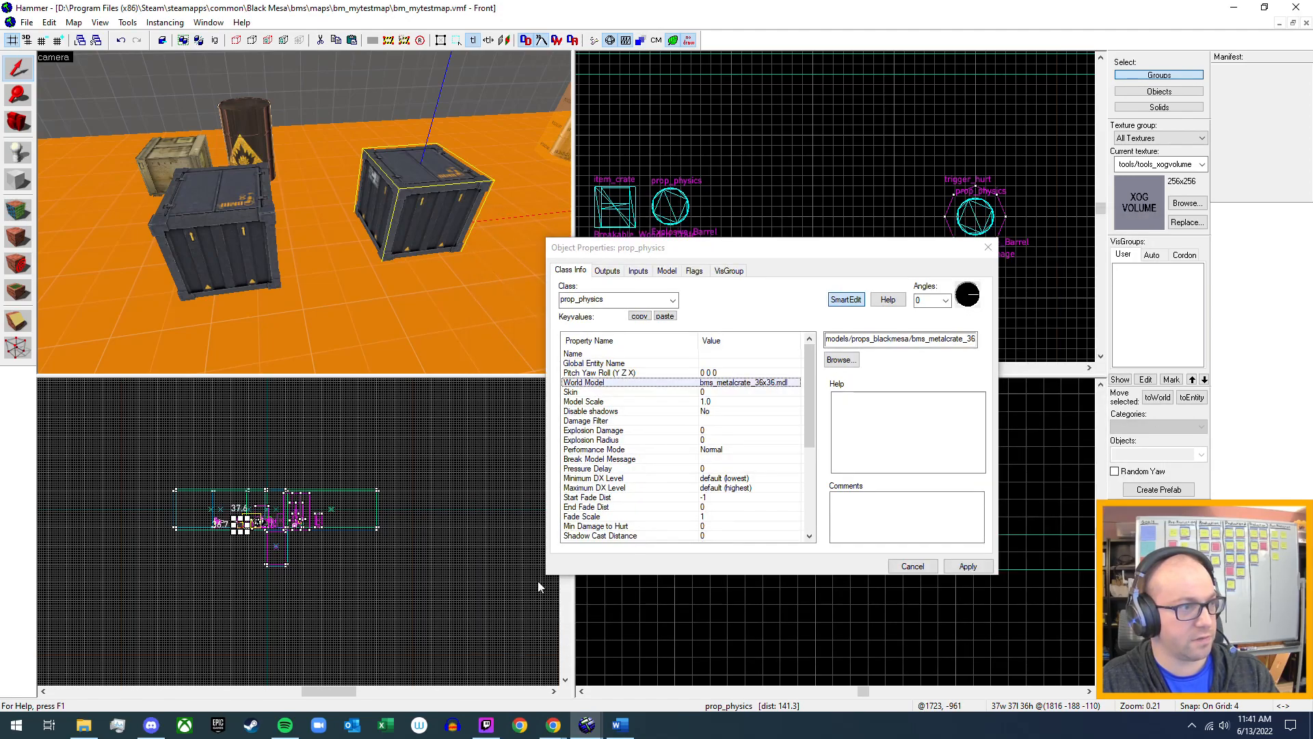
Change the selected metal crate's class to prop_dynamic, apply it, review its remaining properties and close them.
left_click(640, 302)
left_click(612, 299)
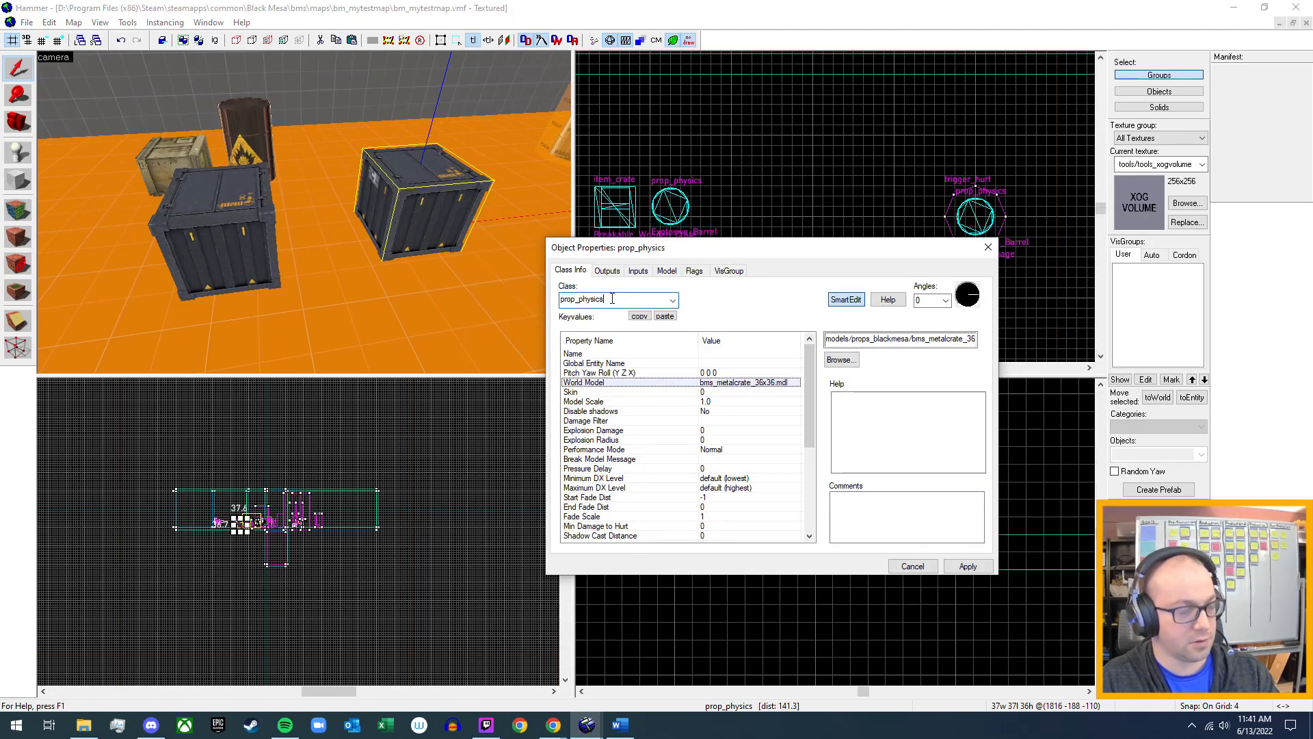
key("BackSpace")
key("BackSpace")
key("BackSpace")
key("BackSpace")
key("BackSpace")
key("BackSpace")
key("BackSpace")
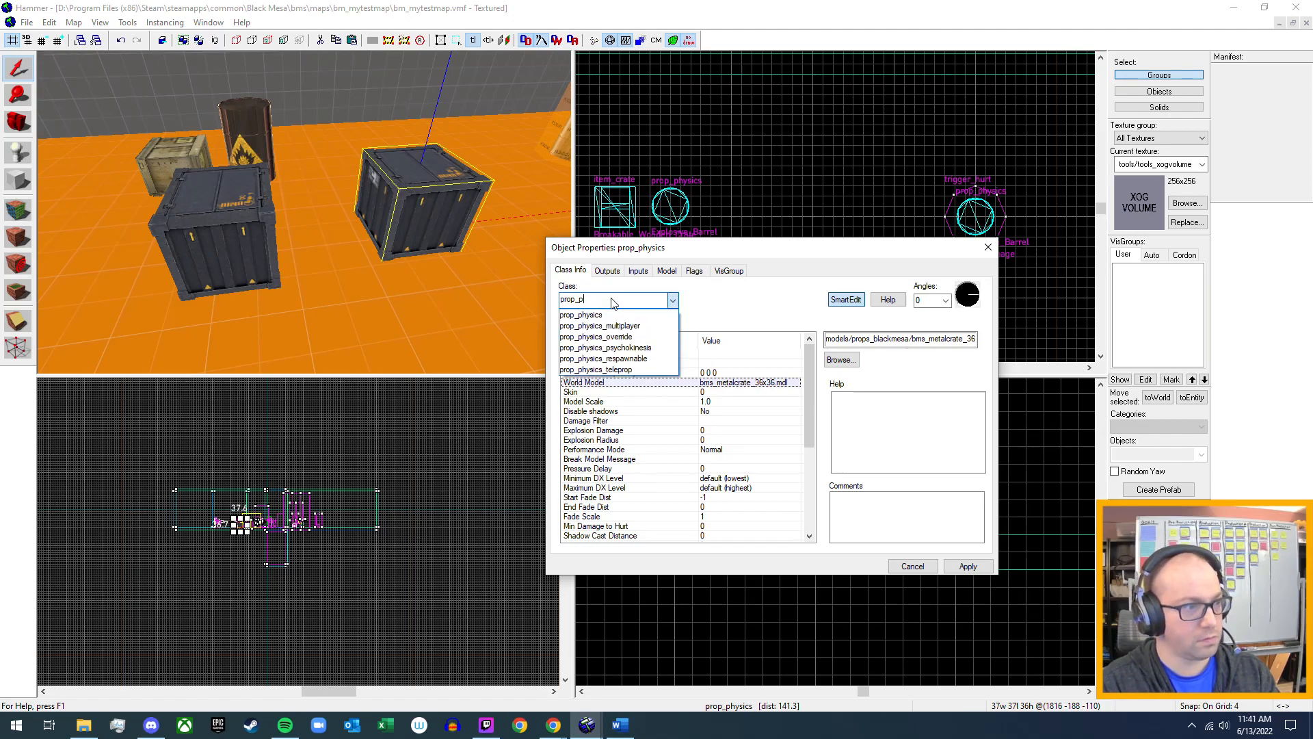
type("dyn")
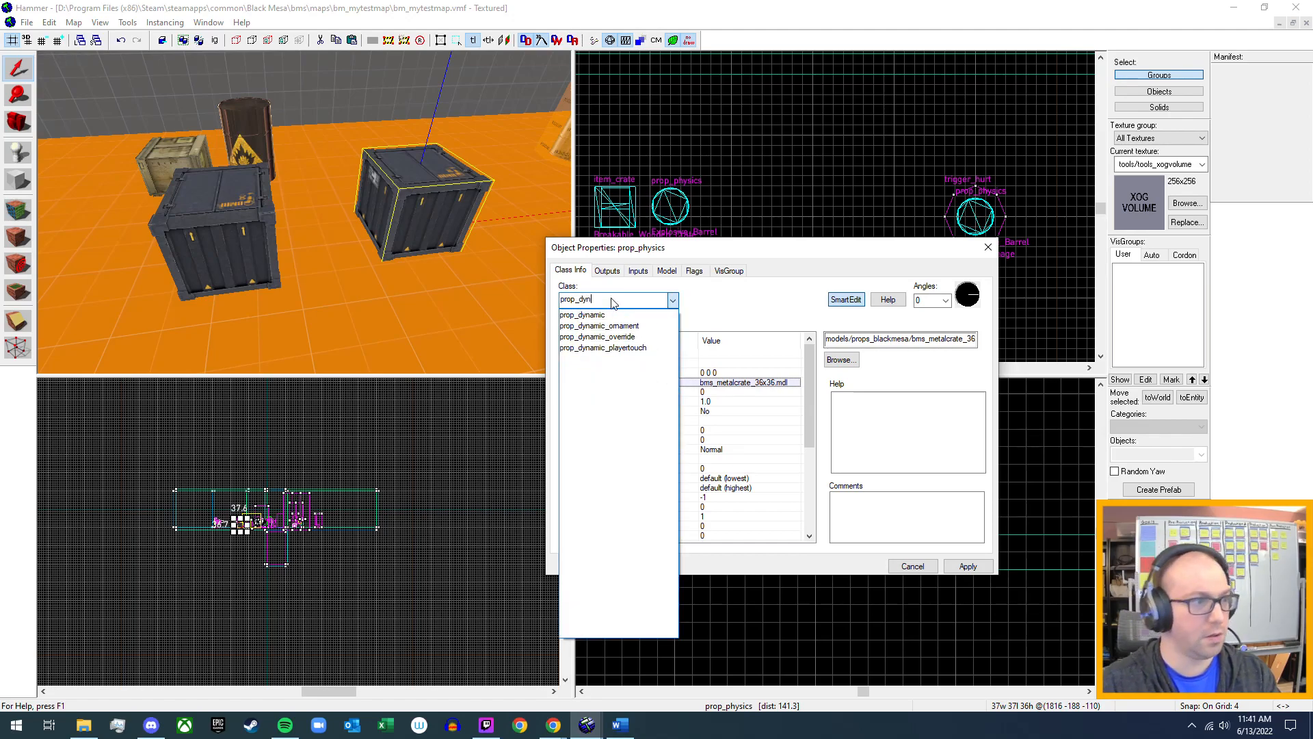
key("Down")
key("Return")
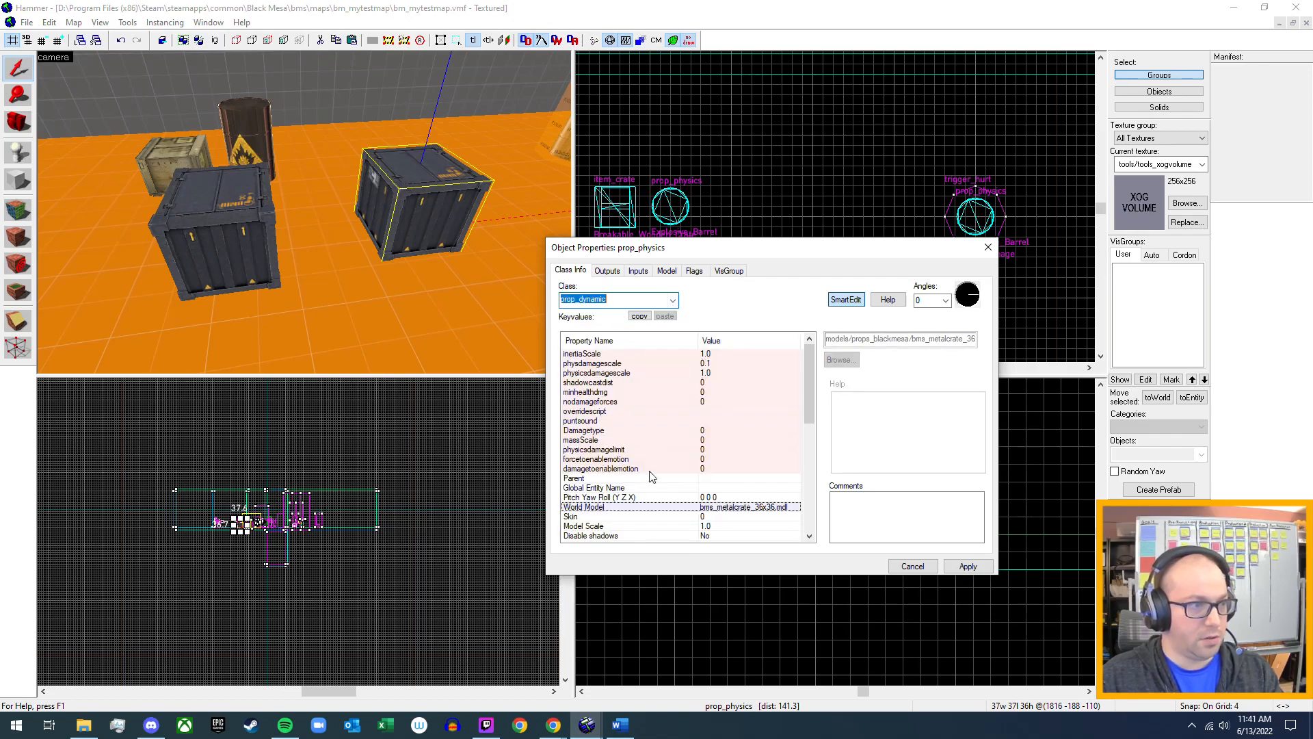
left_click(968, 566)
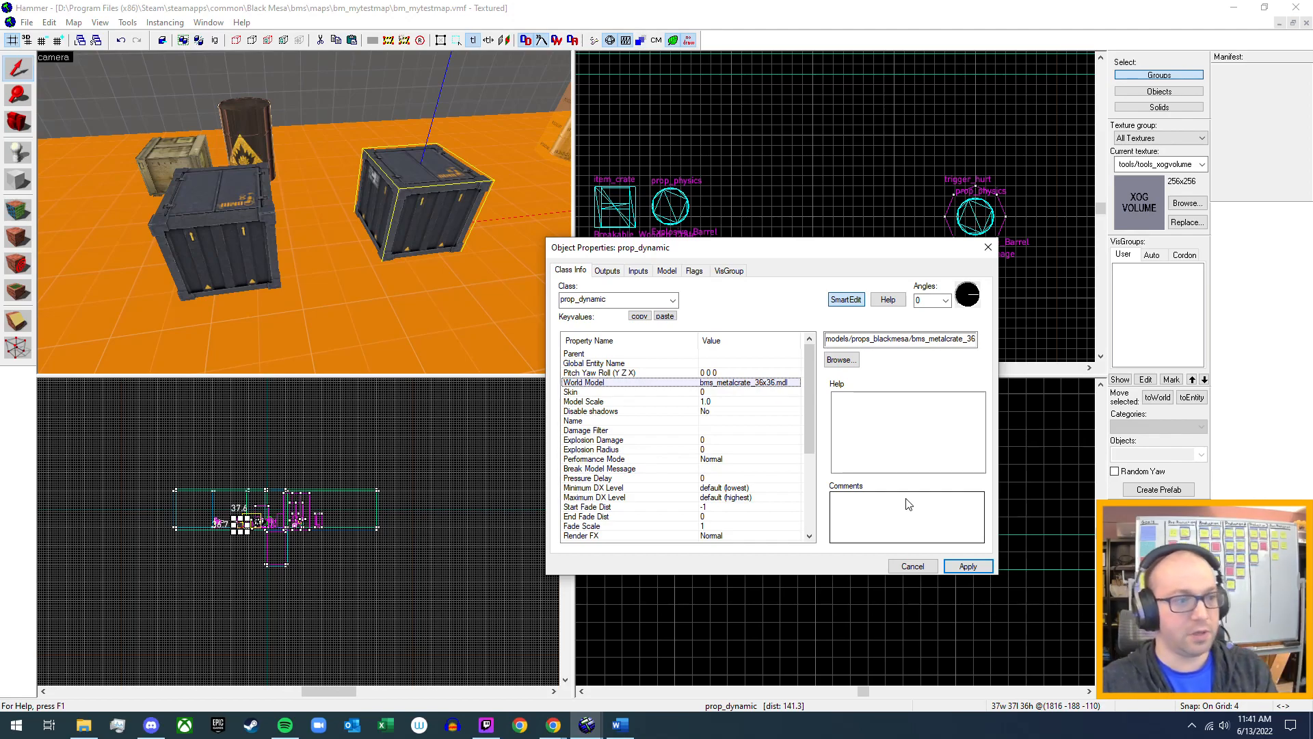
scroll(669, 488, "down", 4)
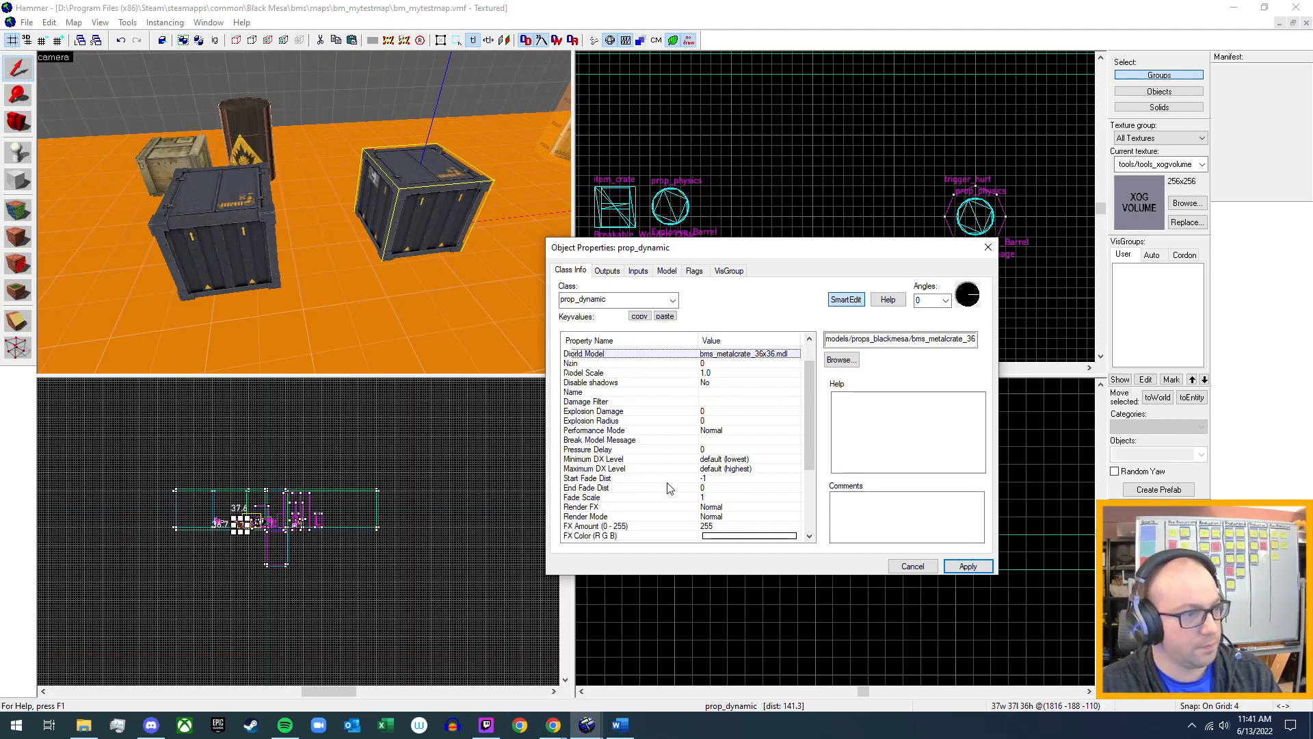
scroll(669, 488, "down", 1)
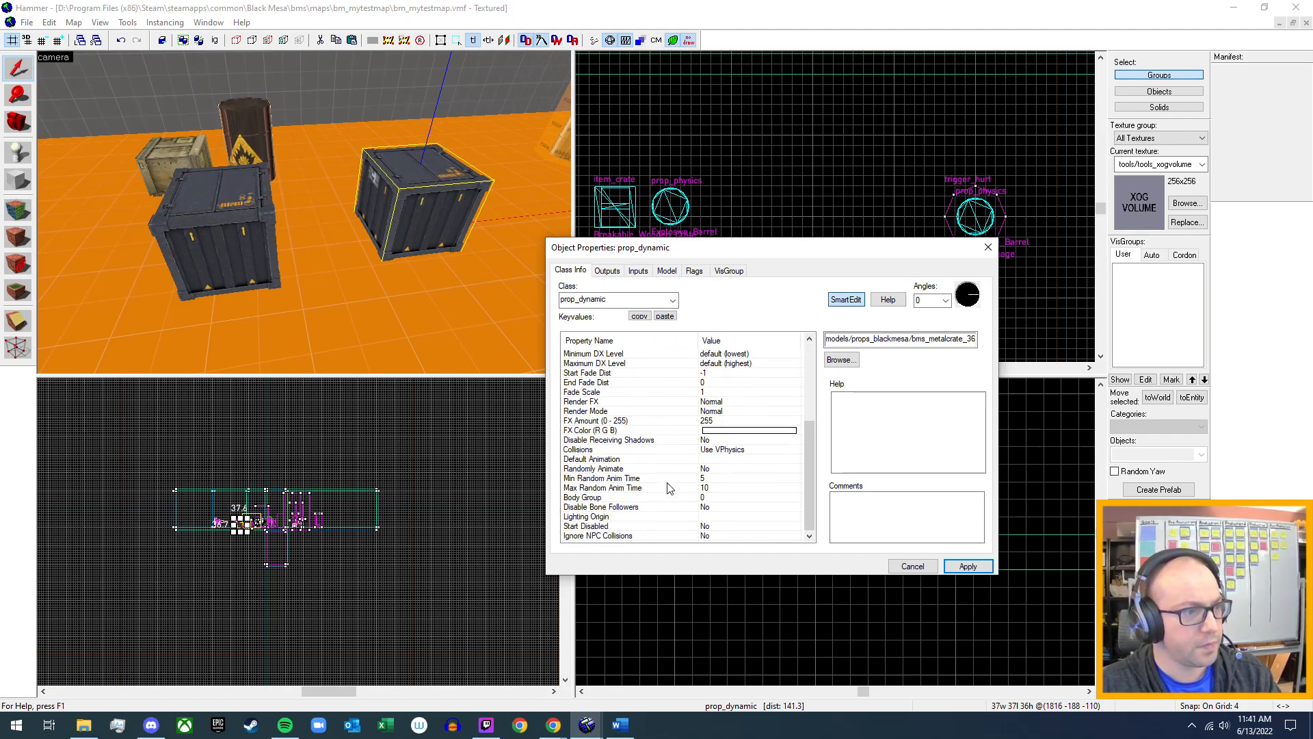
left_click(987, 249)
Place a new prop_physics entity on the open floor in front of the two dark metal crates.
key("z")
key("s")
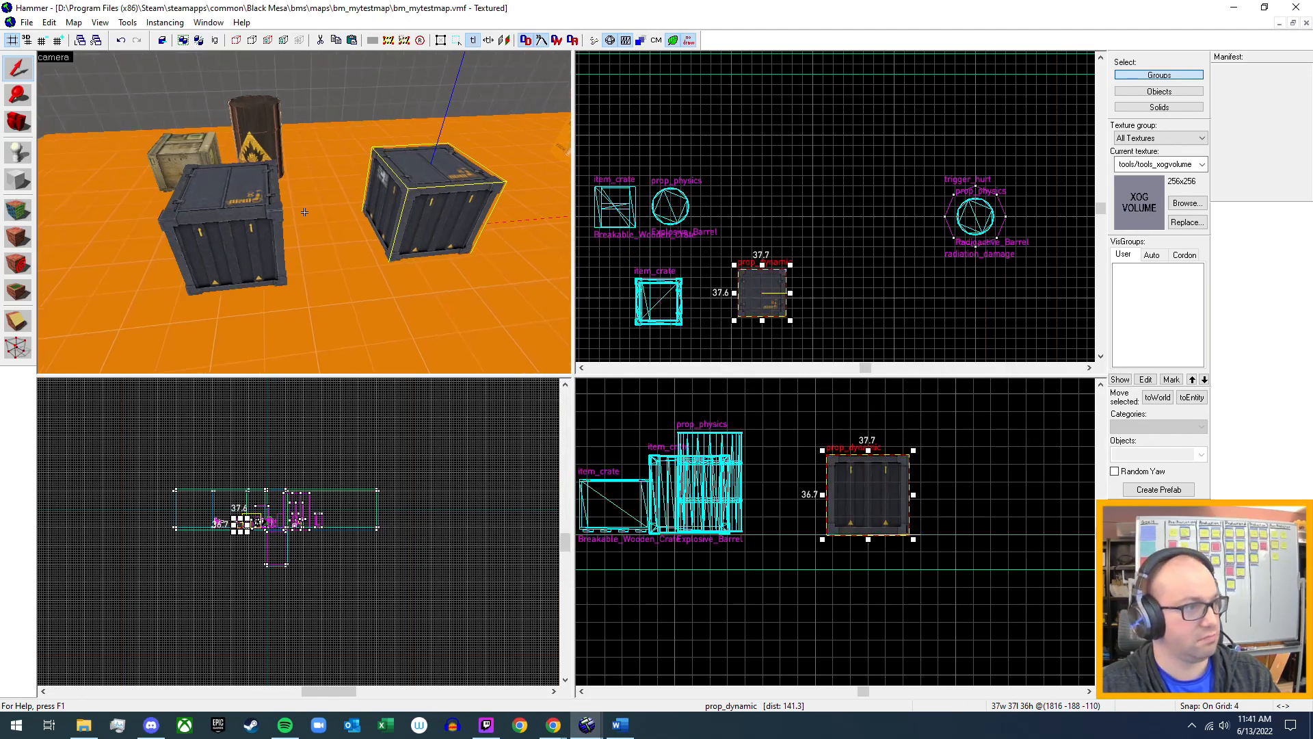
key("d")
key("s")
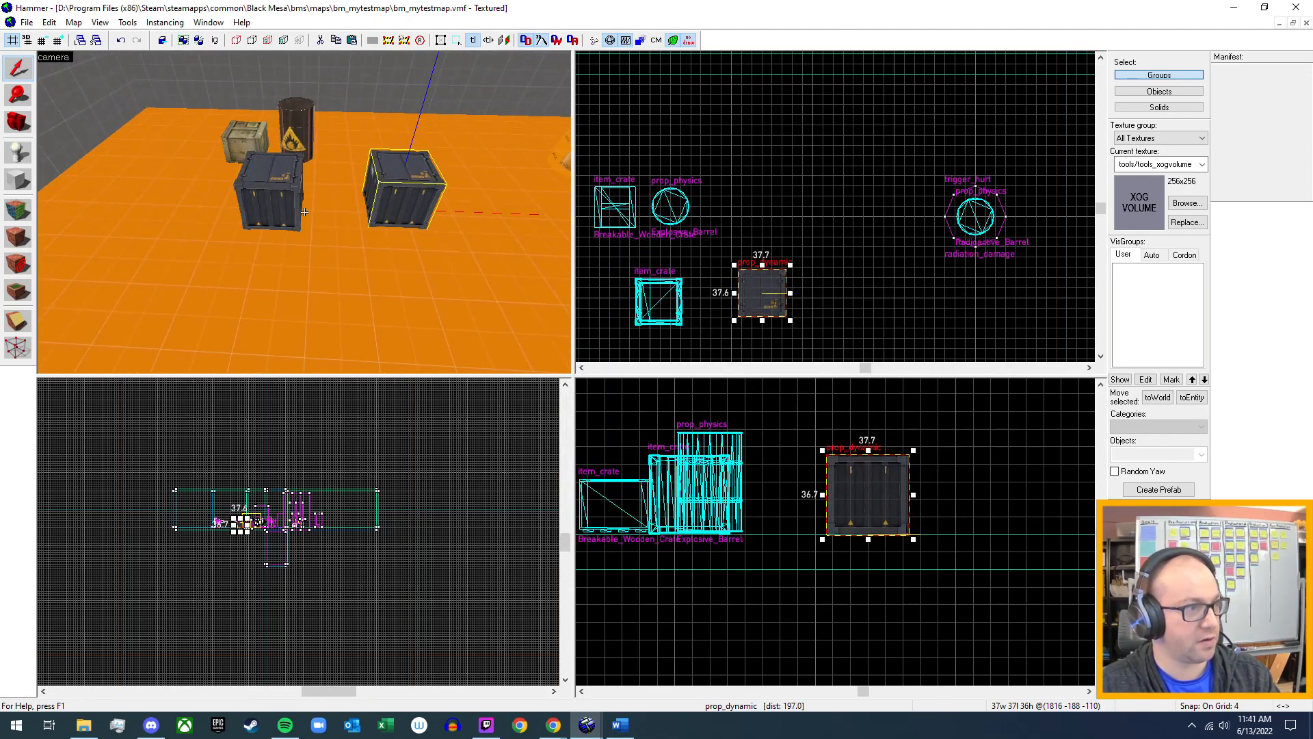
left_click(7, 154)
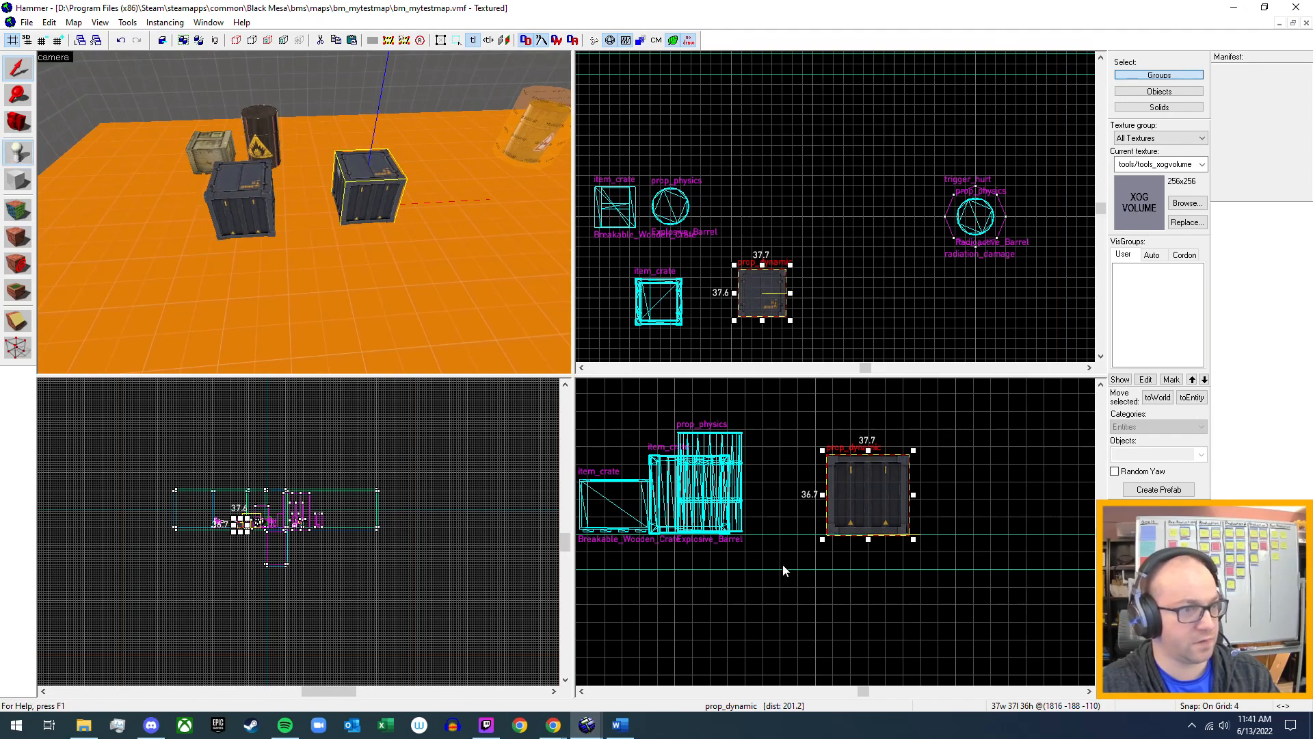
left_click(316, 290)
left_click(19, 69)
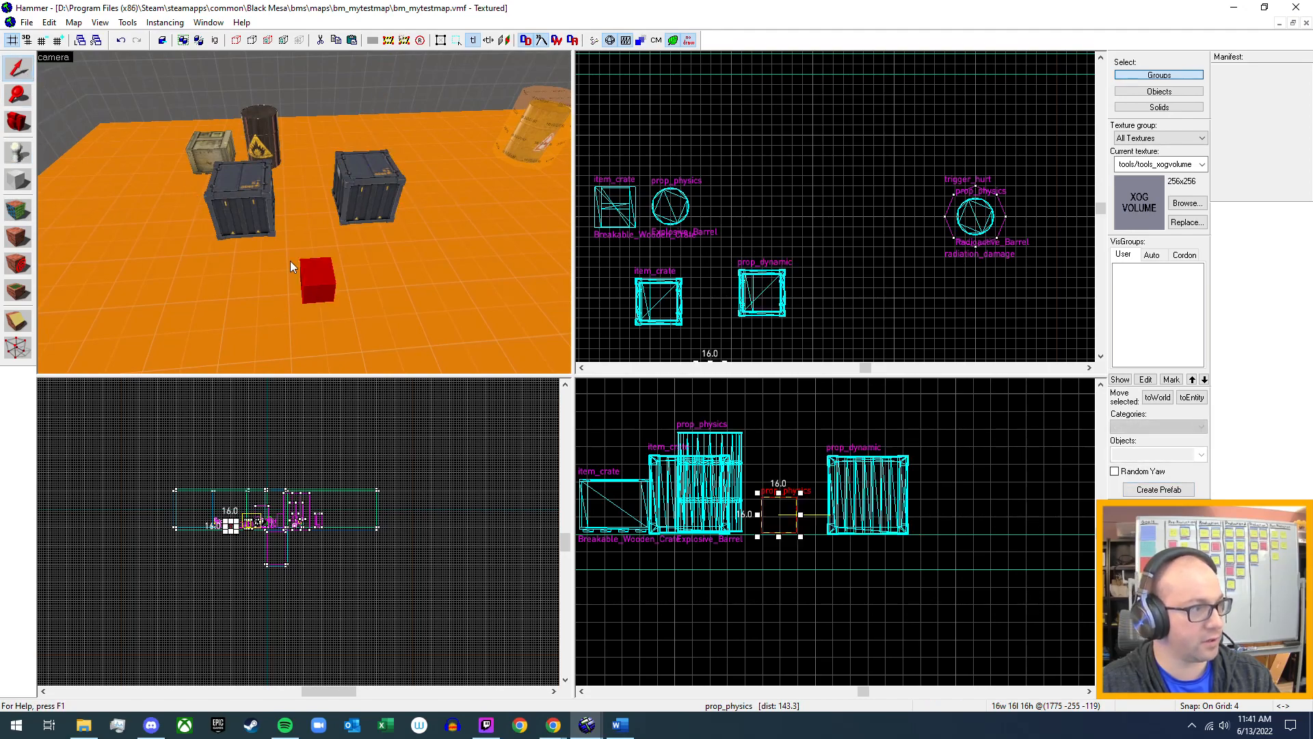
Set the new prop_physics entity's World Model to props_blackmesa/bms_pushable_crate.mdl and apply it.
double_click(316, 283)
double_click(711, 384)
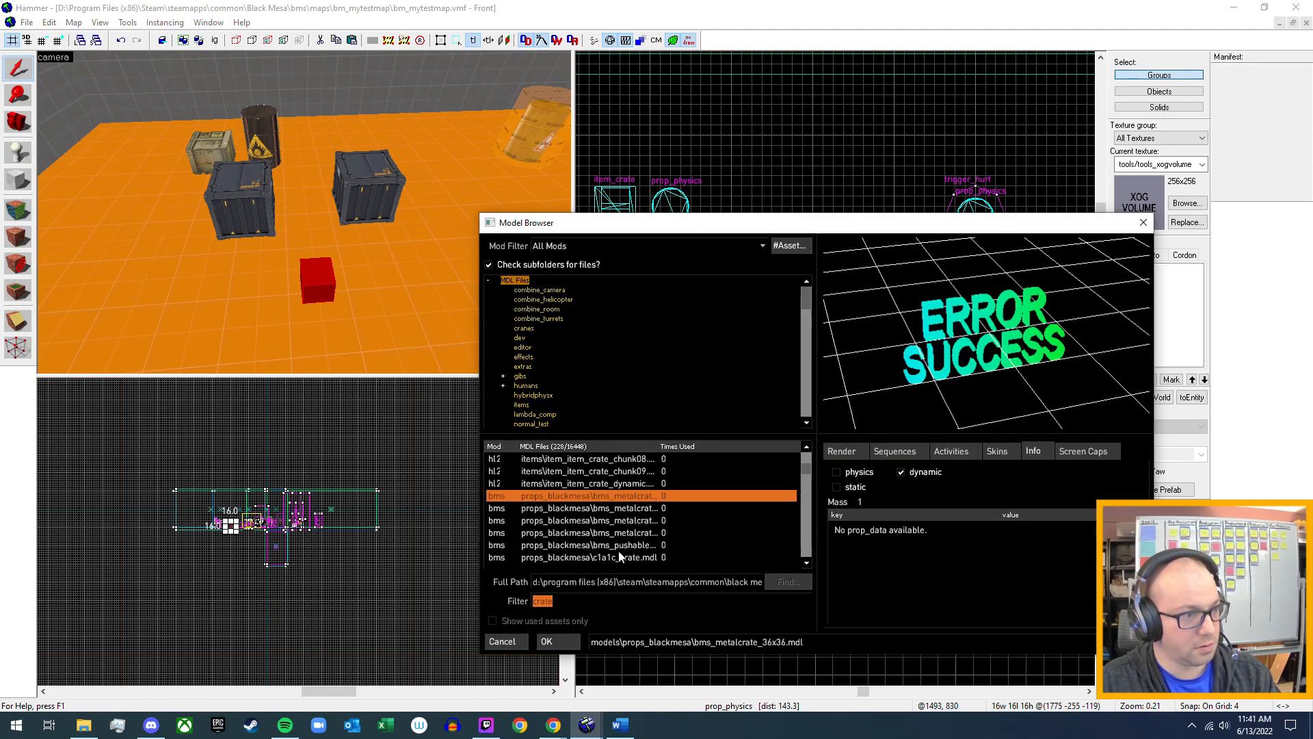
left_click(619, 556)
left_click(622, 546)
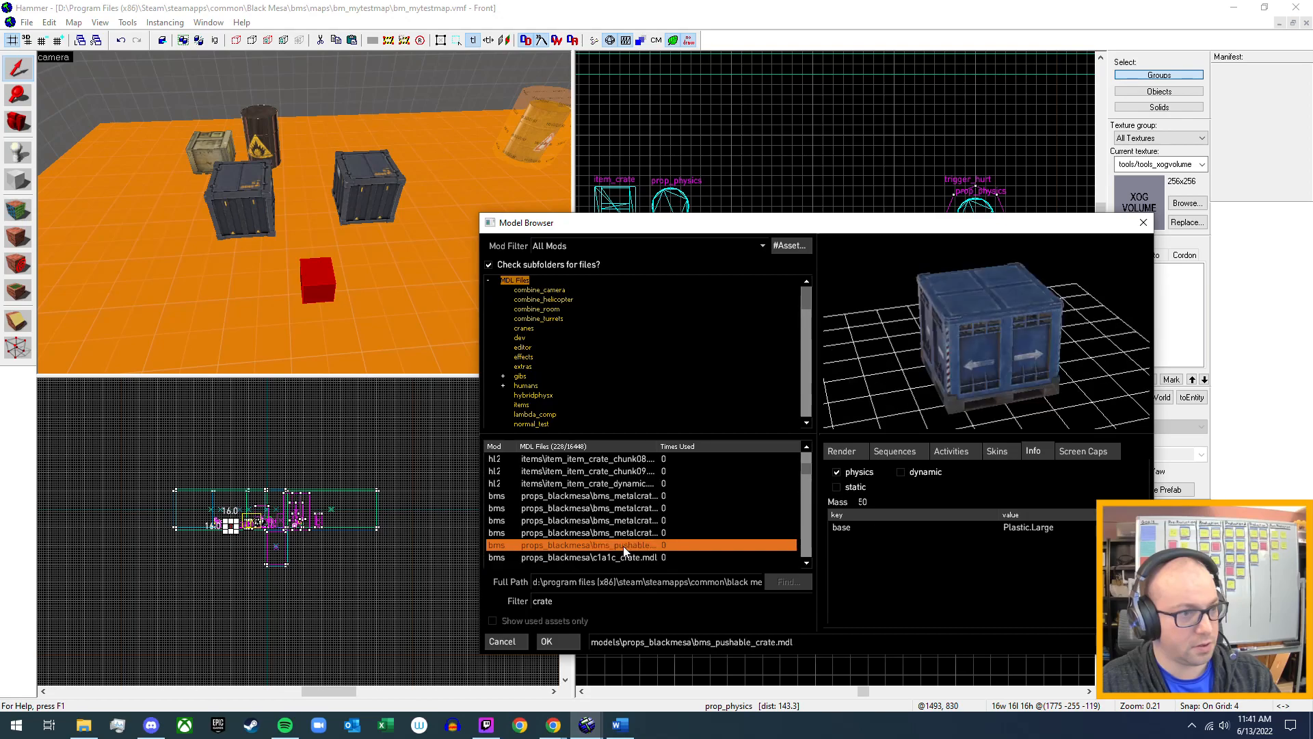
left_click(551, 643)
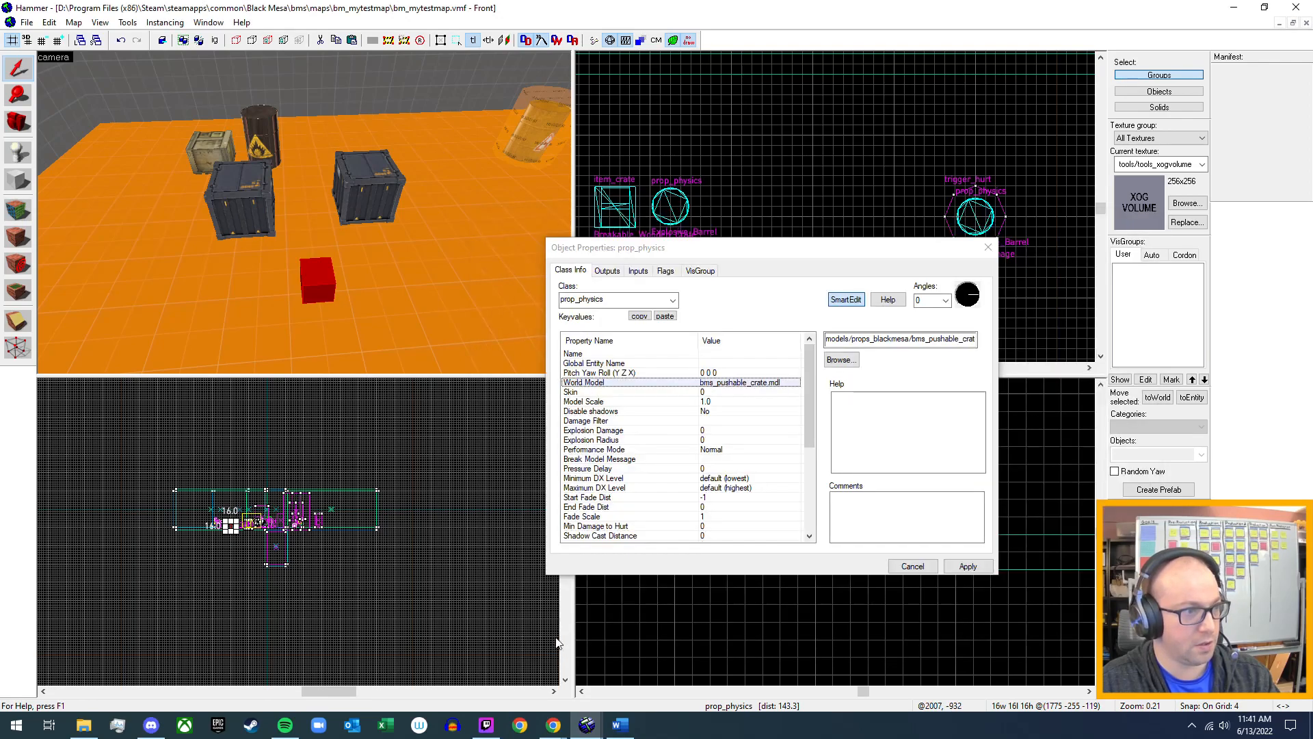
left_click(978, 565)
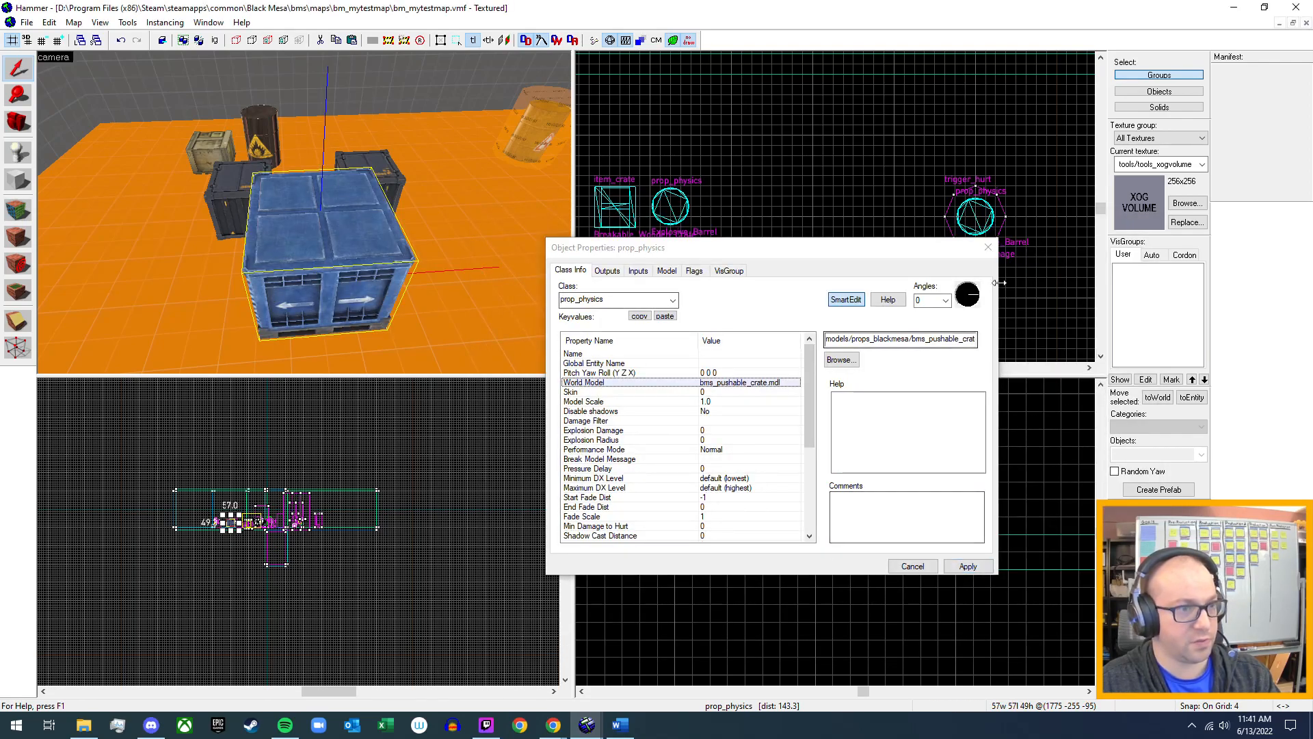
left_click(988, 247)
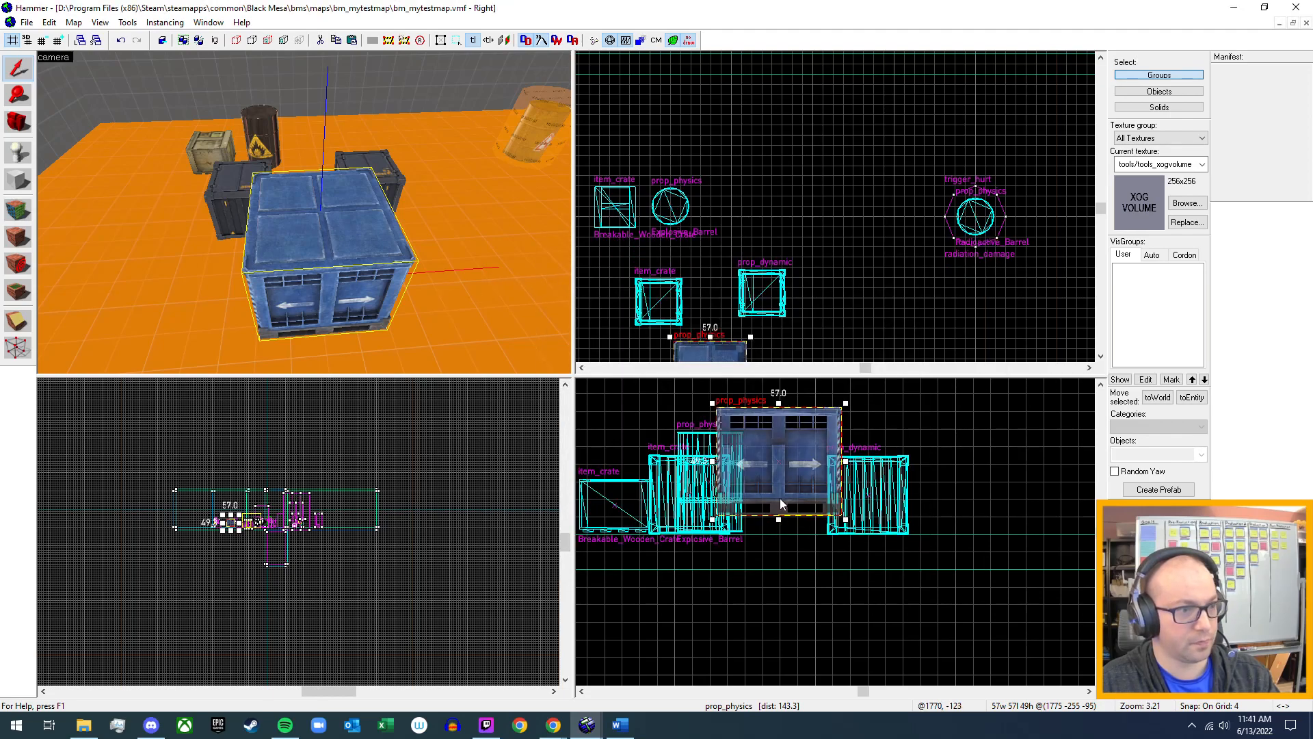
Lower the blue pushable crate onto the floor and move it clear of the metal crates to open floor near the radioactive barrel.
left_click_drag(790, 465, 1037, 478)
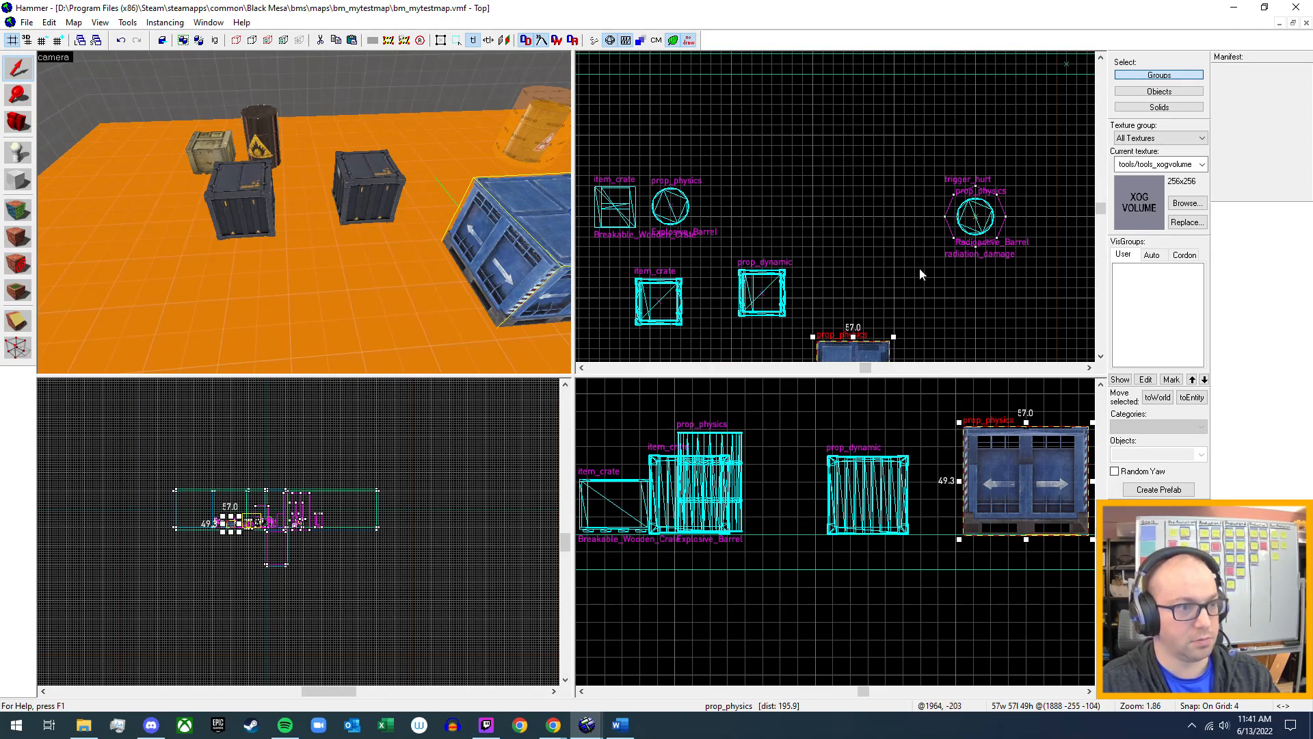
middle_click_drag(920, 268, 843, 153)
left_click_drag(753, 229, 901, 253)
Place another prop_physics entity on the open floor near the blue pushable crate.
key("z")
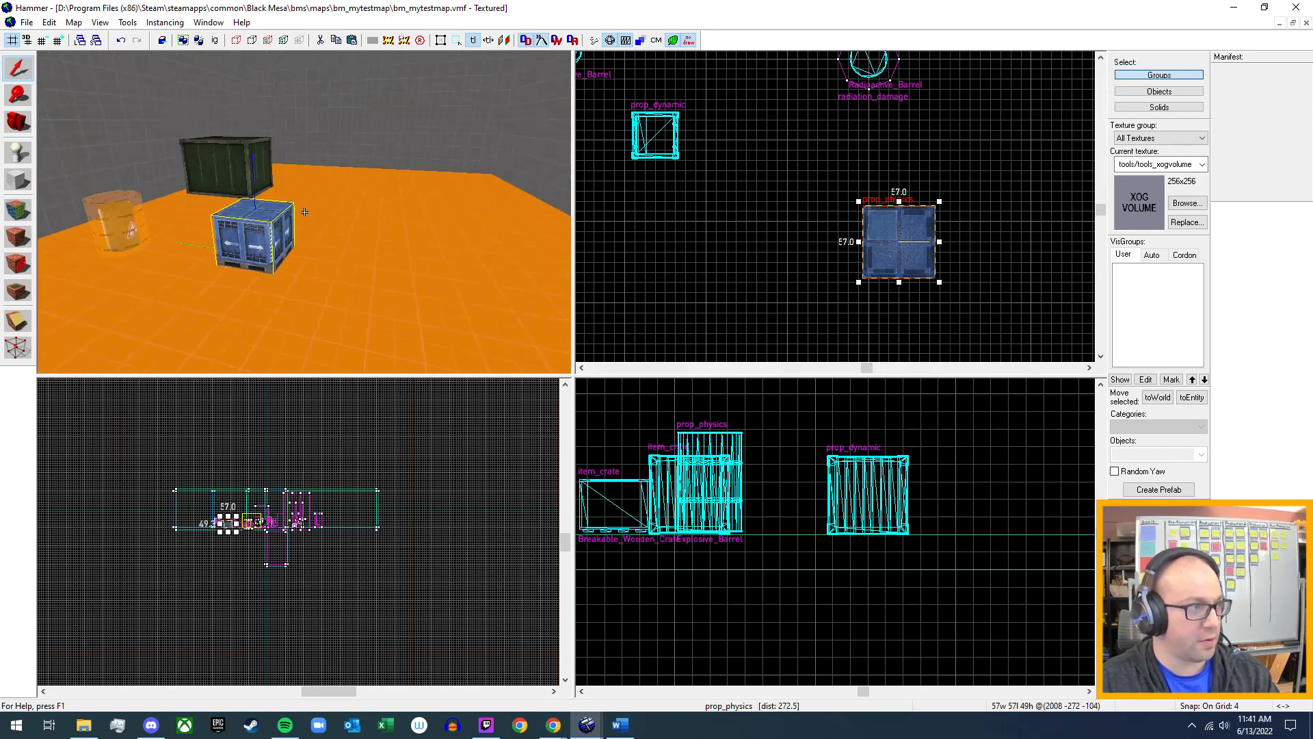
key("w")
key("s")
key("z")
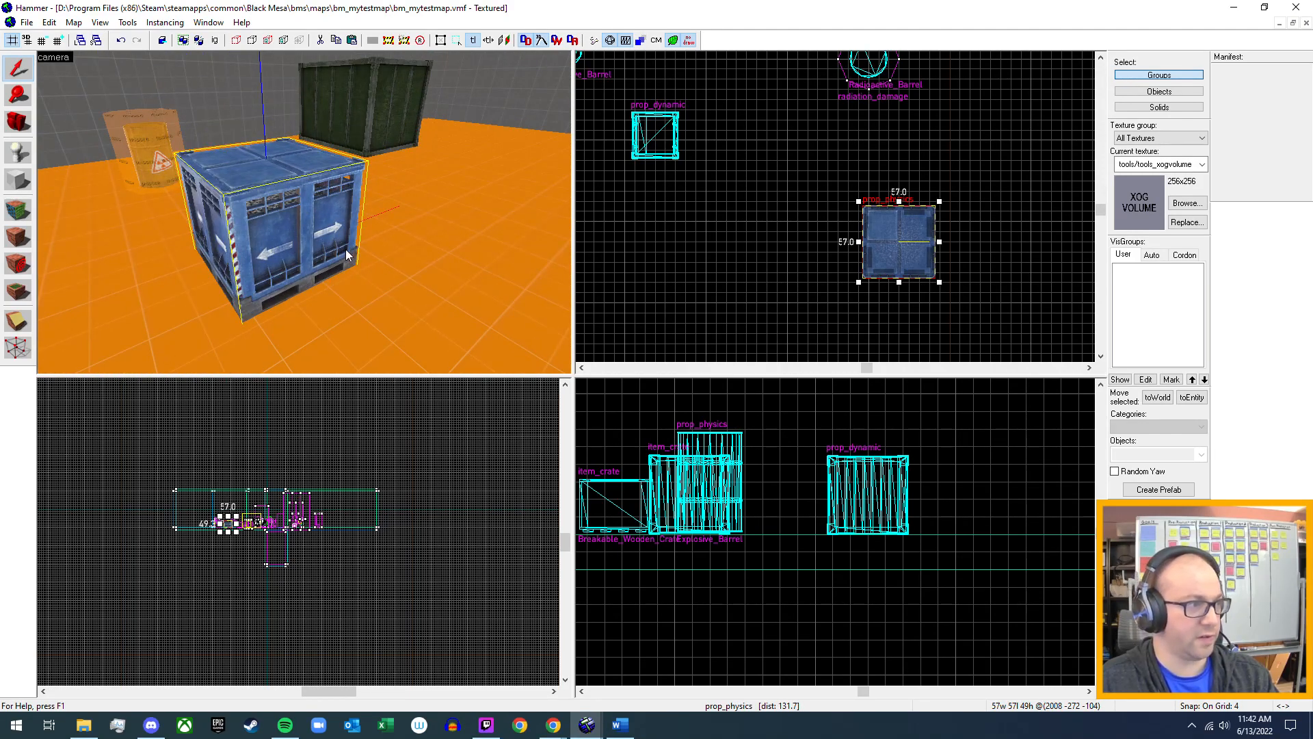
key("w")
key("s")
key("z")
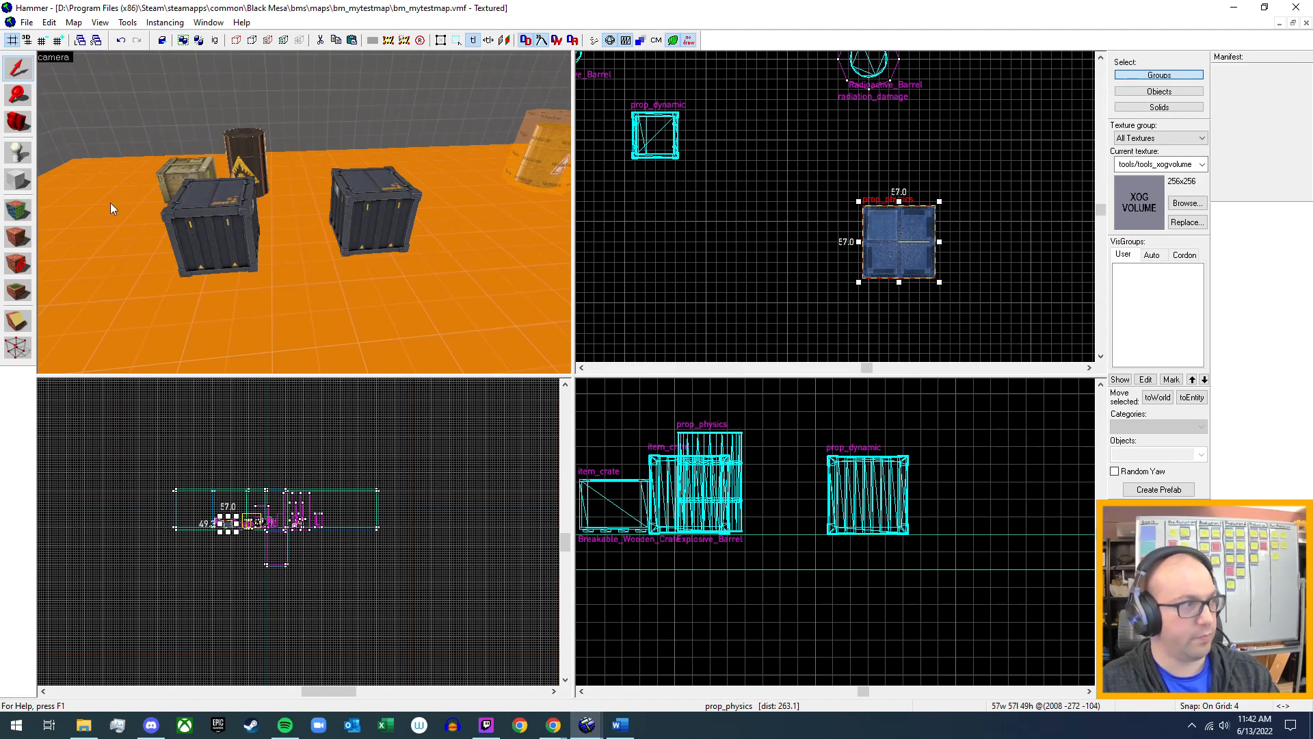
left_click(31, 153)
key("z")
key("z")
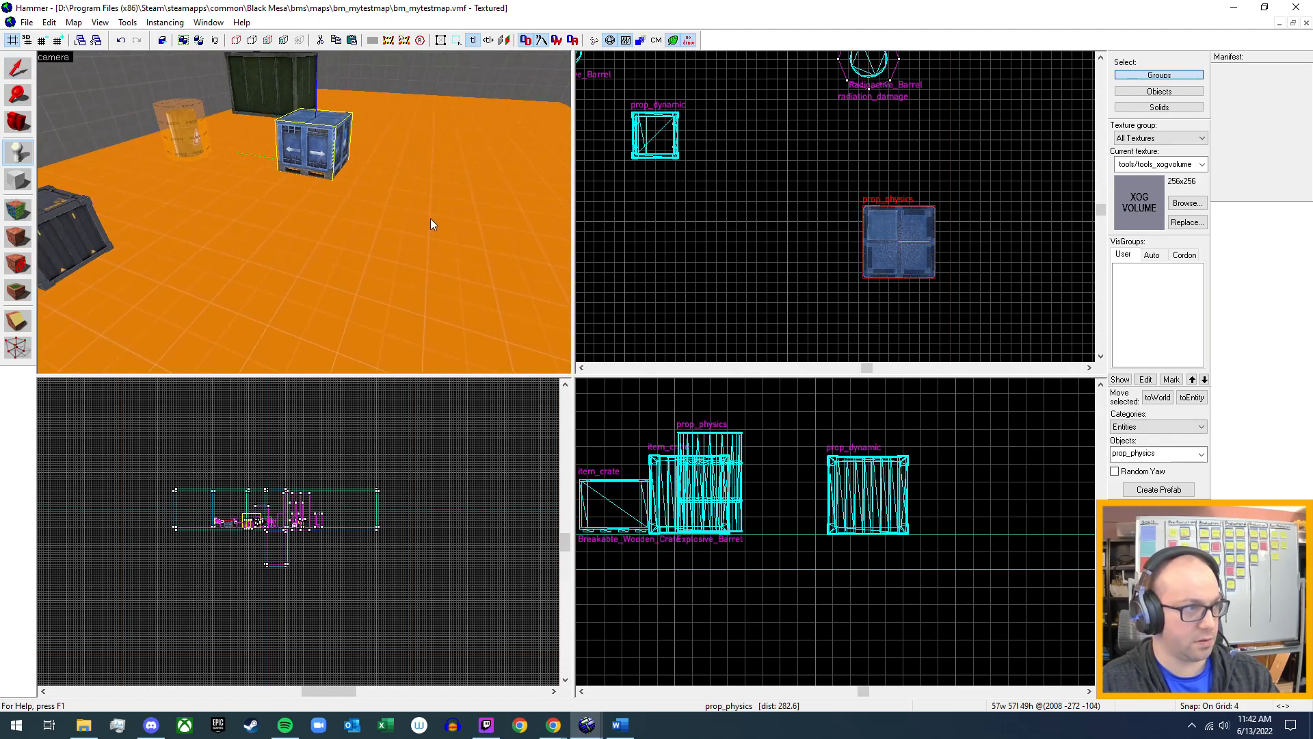
left_click(431, 224)
left_click(32, 71)
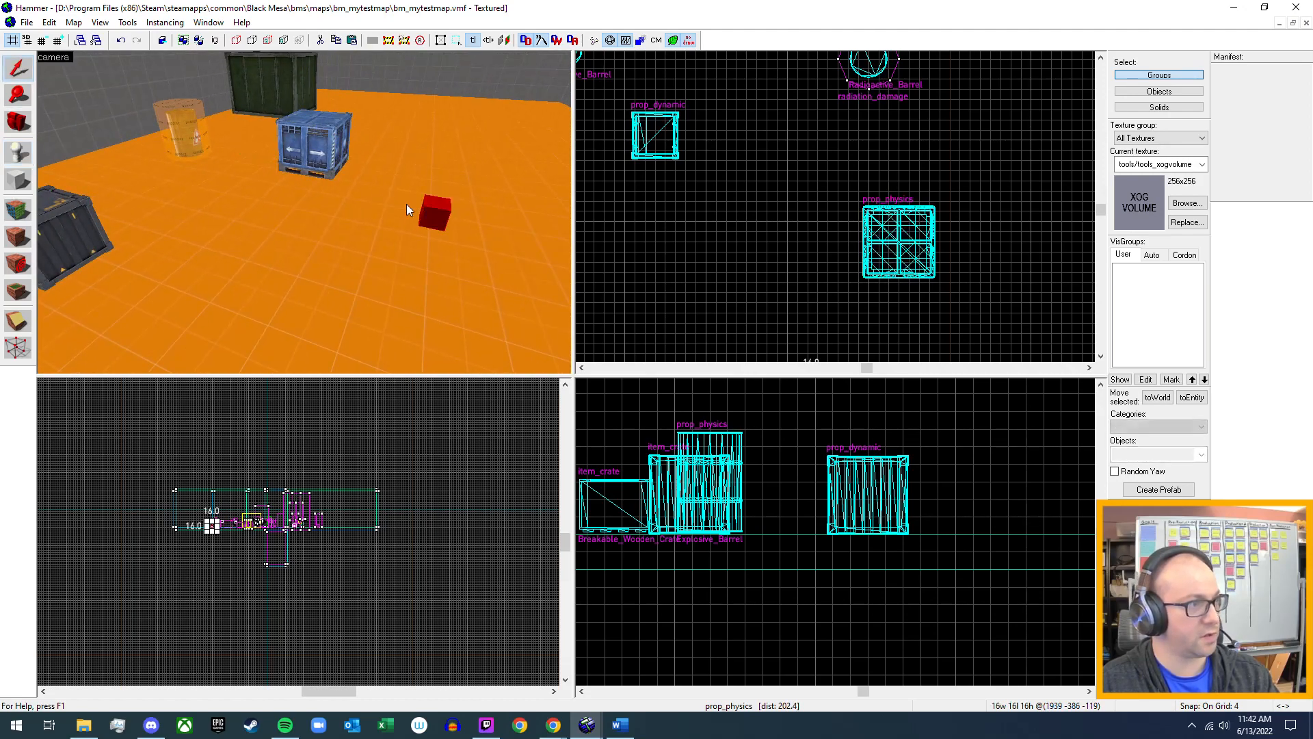
Set this prop_physics entity's World Model to props_blackmesa/metalcrate01.mdl after comparing the c1a1c crate models, and apply it.
double_click(438, 213)
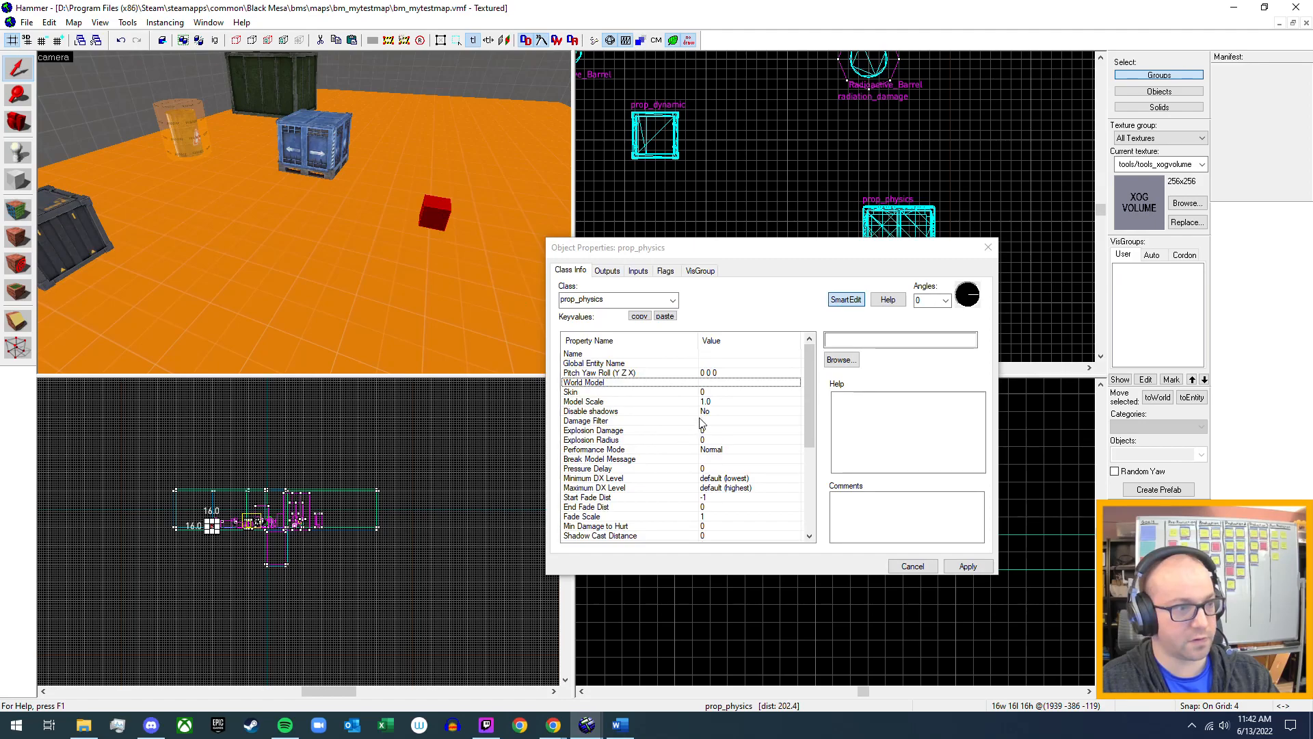
double_click(726, 389)
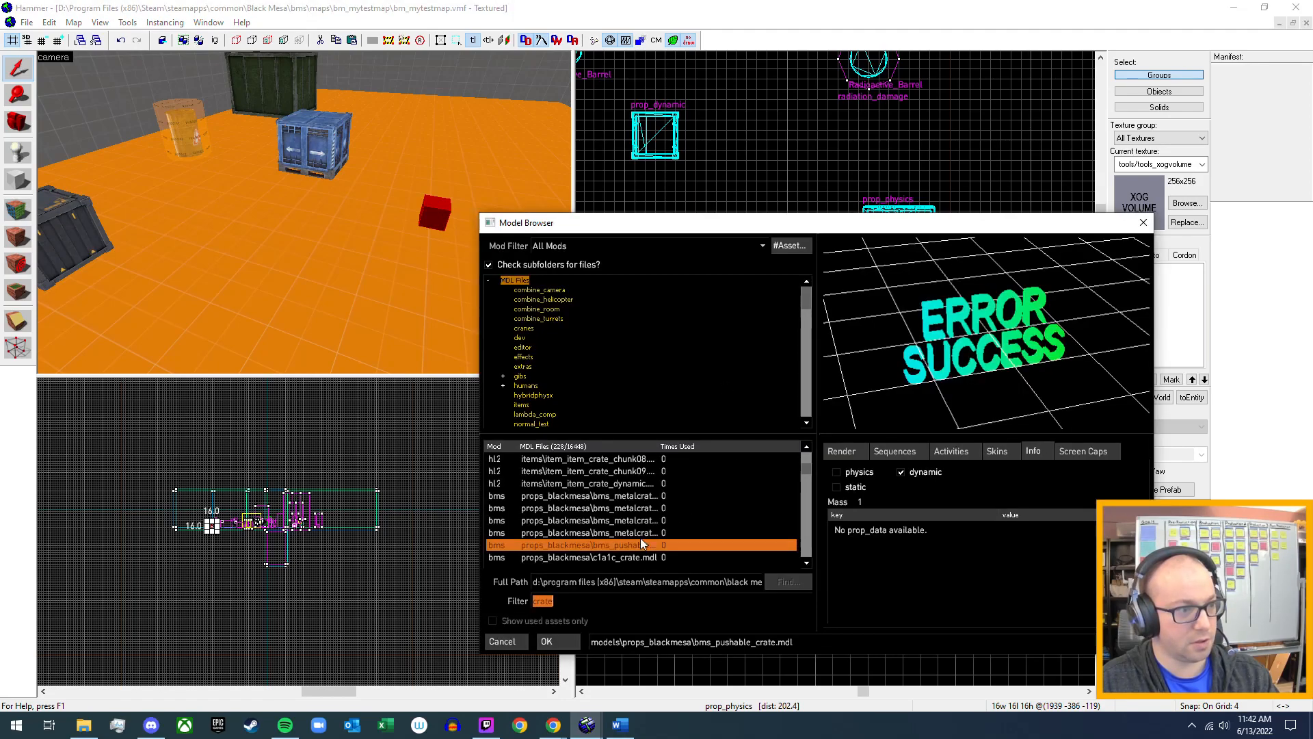
left_click(644, 521)
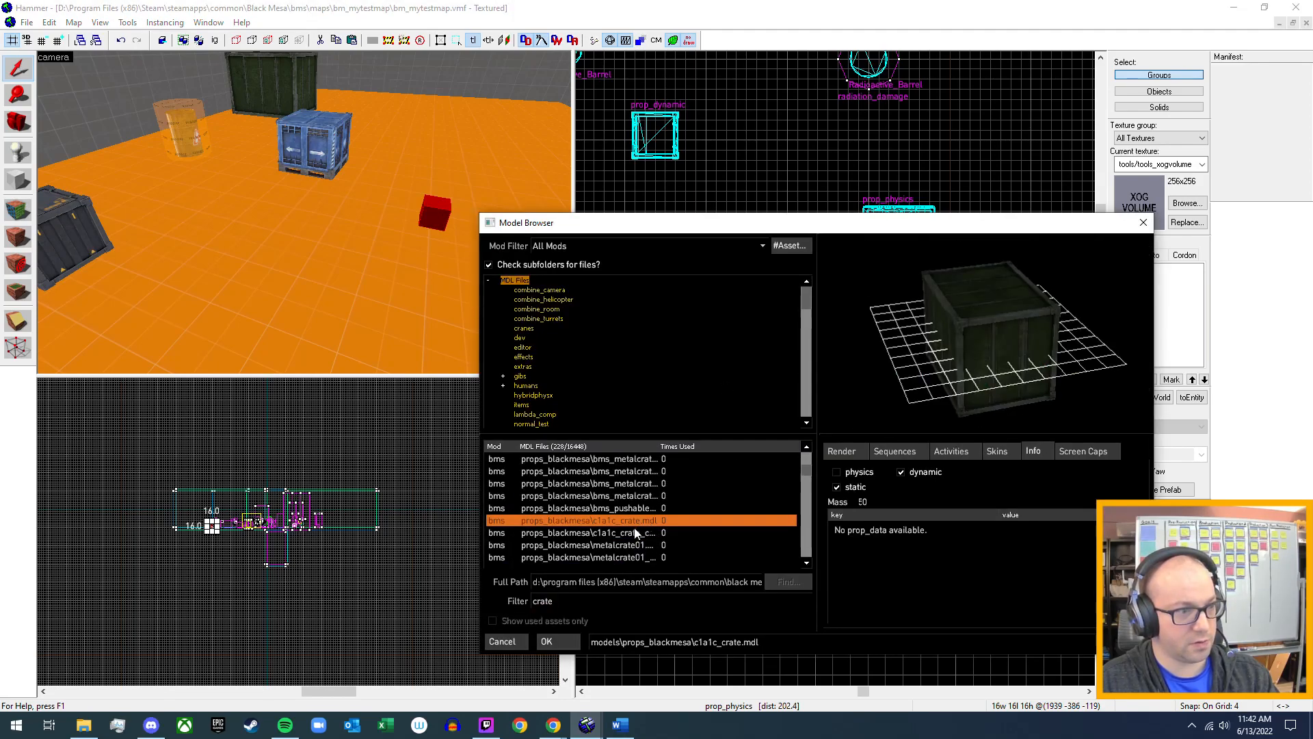
left_click(636, 534)
left_click(637, 545)
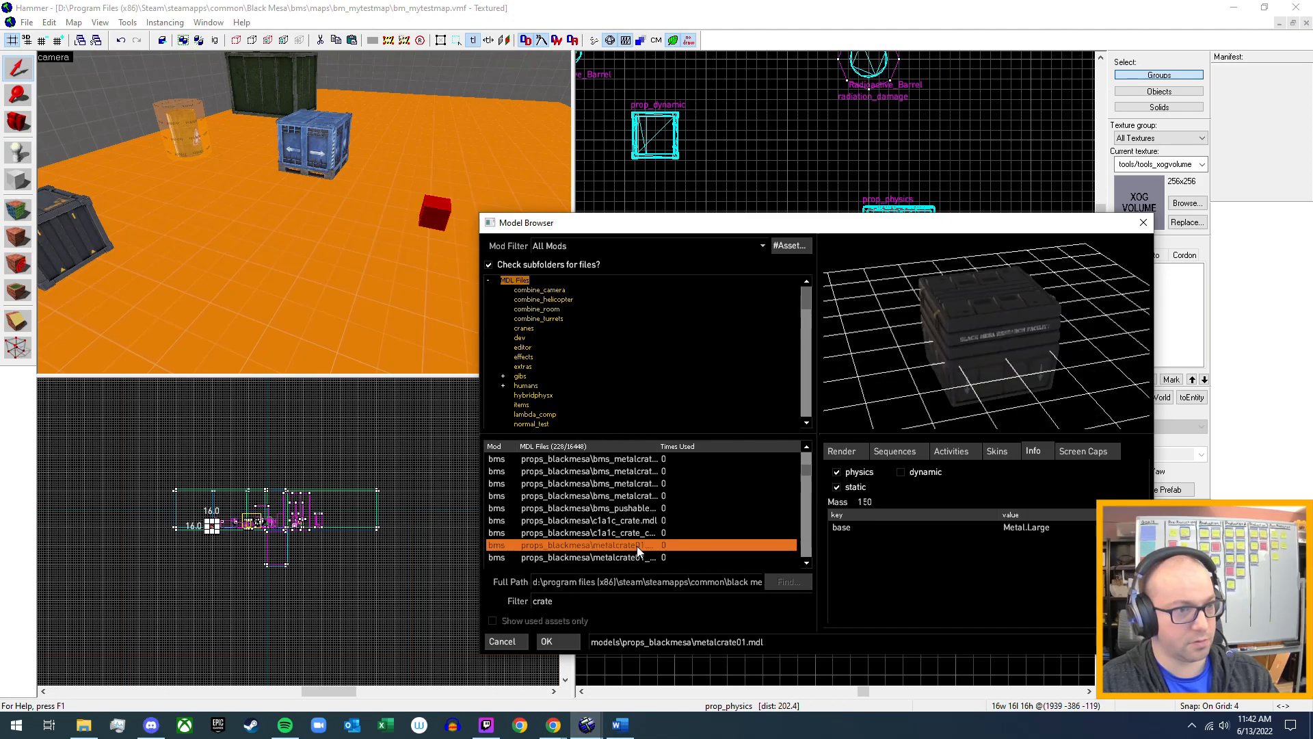
left_click(559, 649)
left_click(968, 566)
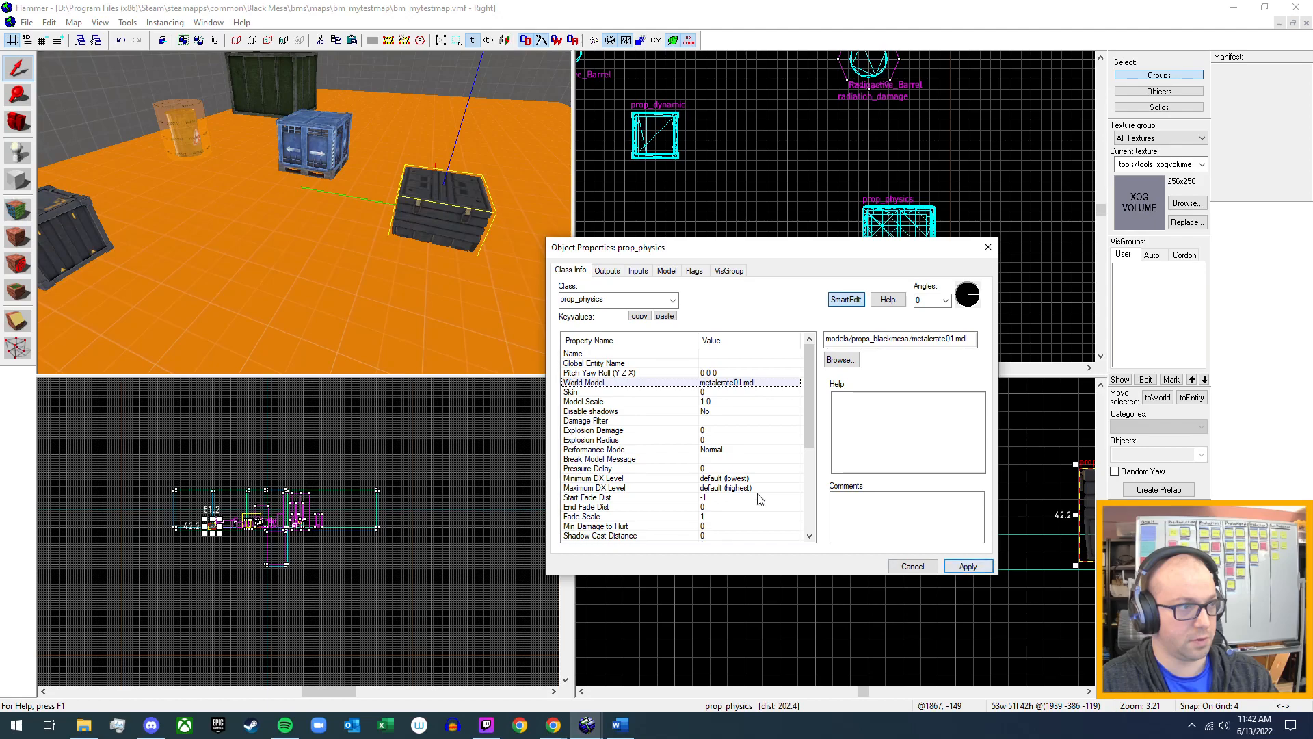
left_click(988, 247)
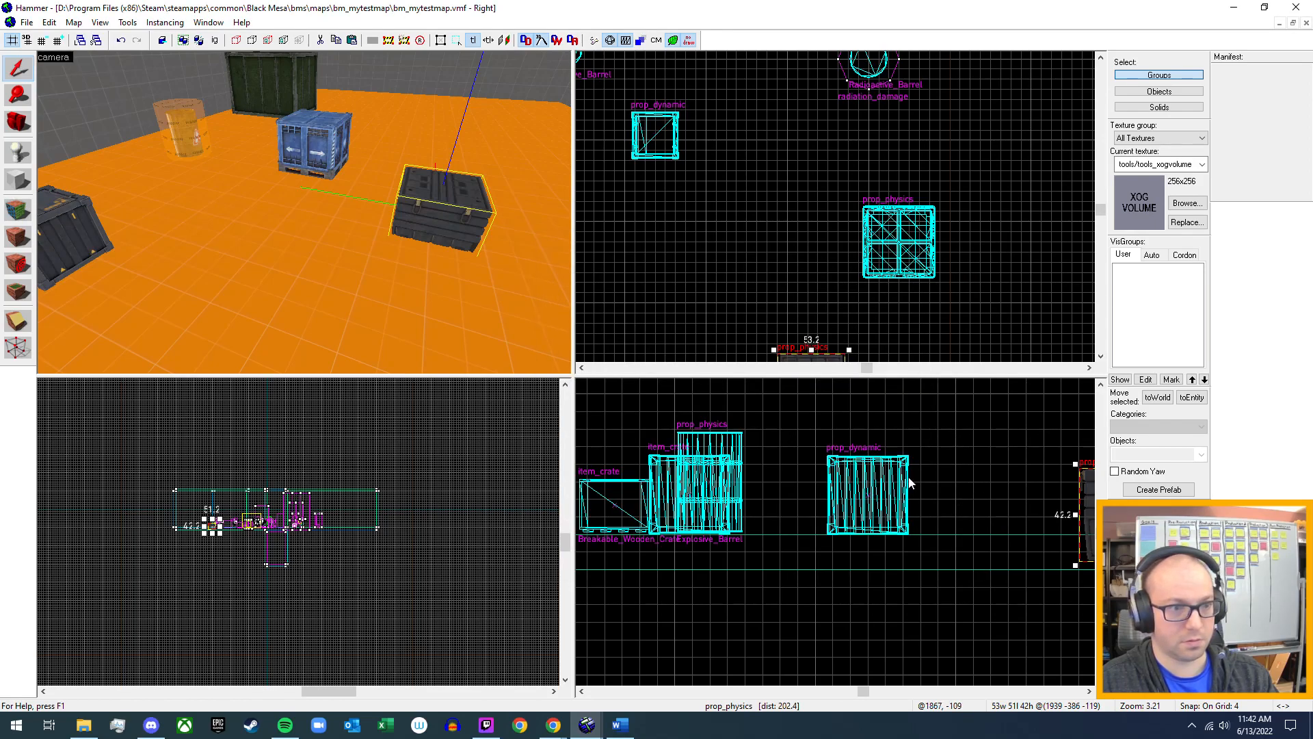
Raise the metalcrate01 crate out of the floor so it rests on the surface, shifting it slightly sideways.
middle_click_drag(909, 478, 676, 468)
left_click_drag(813, 470, 794, 457)
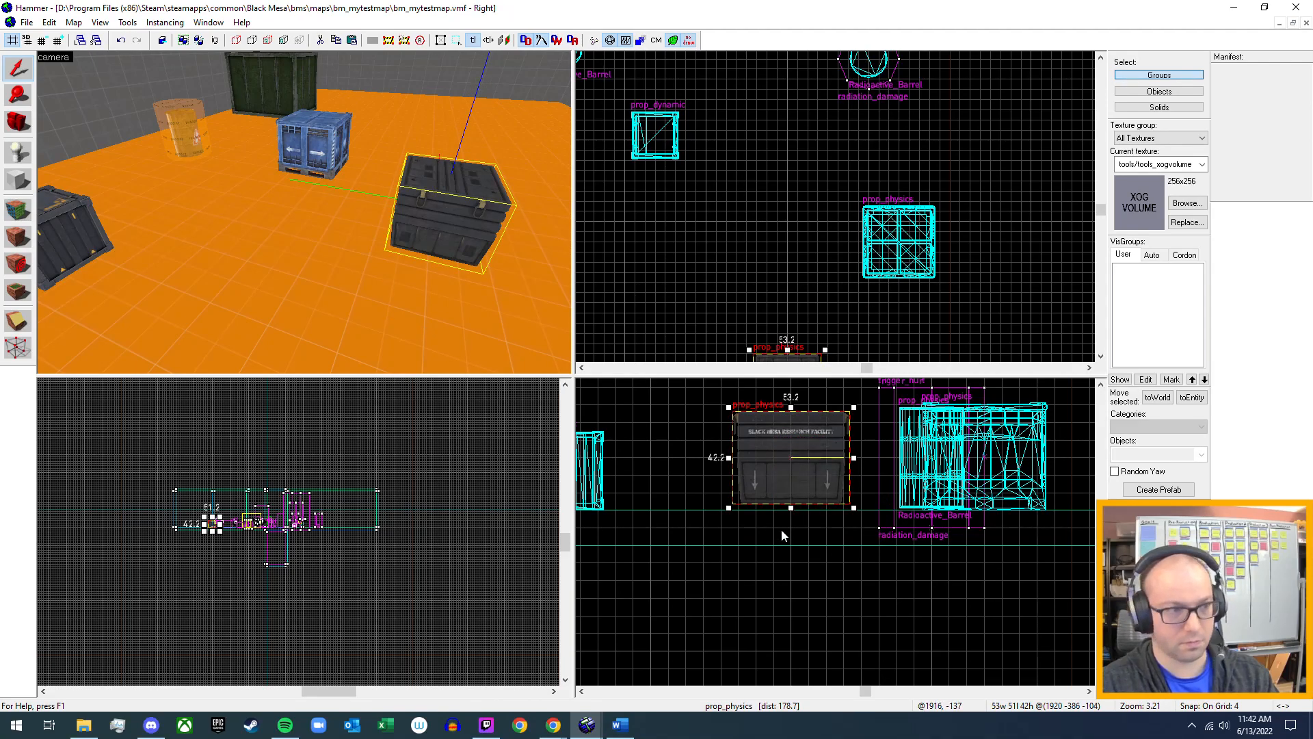
left_click_drag(785, 472, 785, 474)
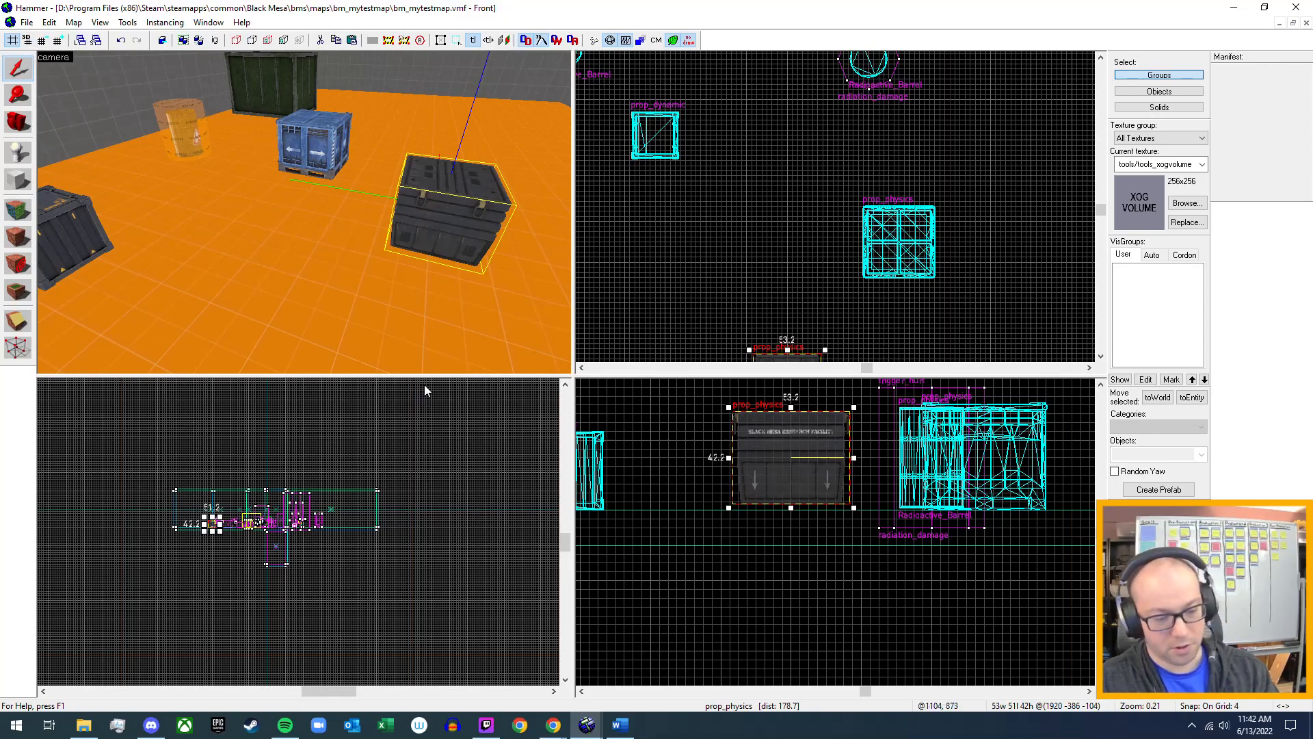
Compile bm_mytestmap with the current Run Map settings and launch it in the game.
key("F9")
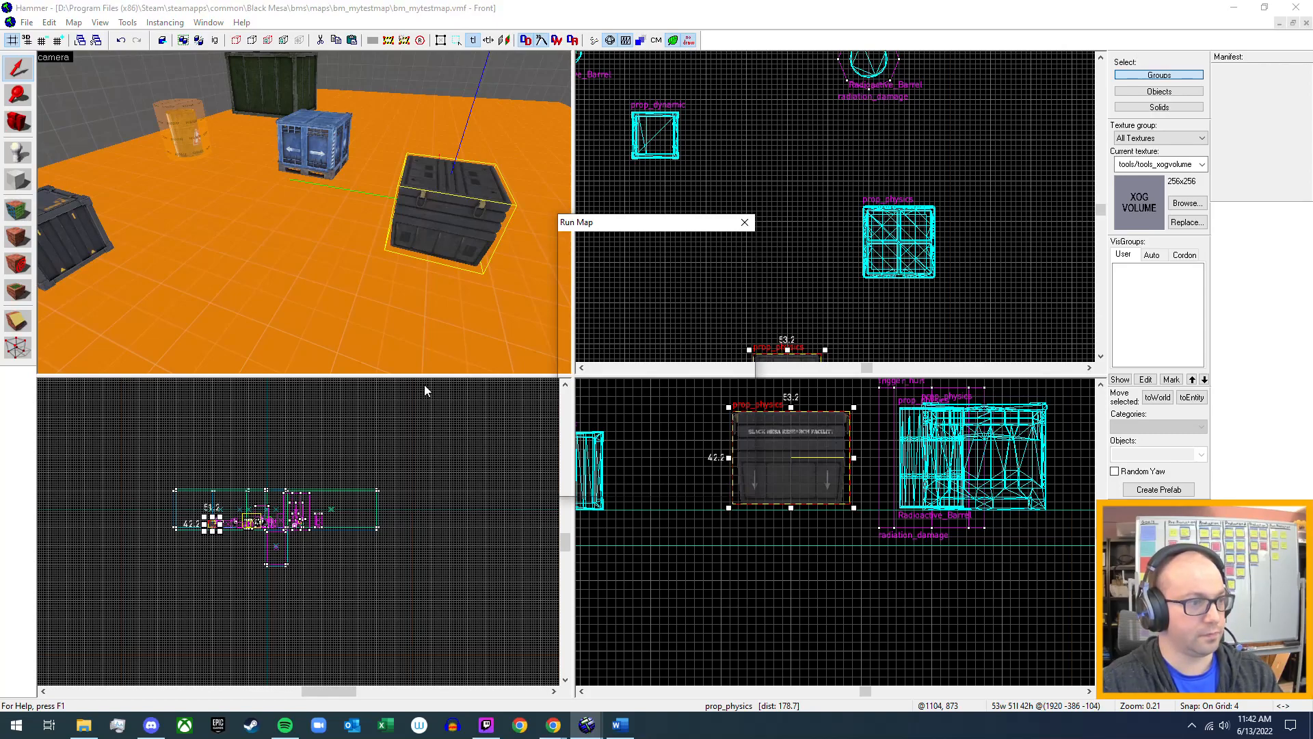
key("Return")
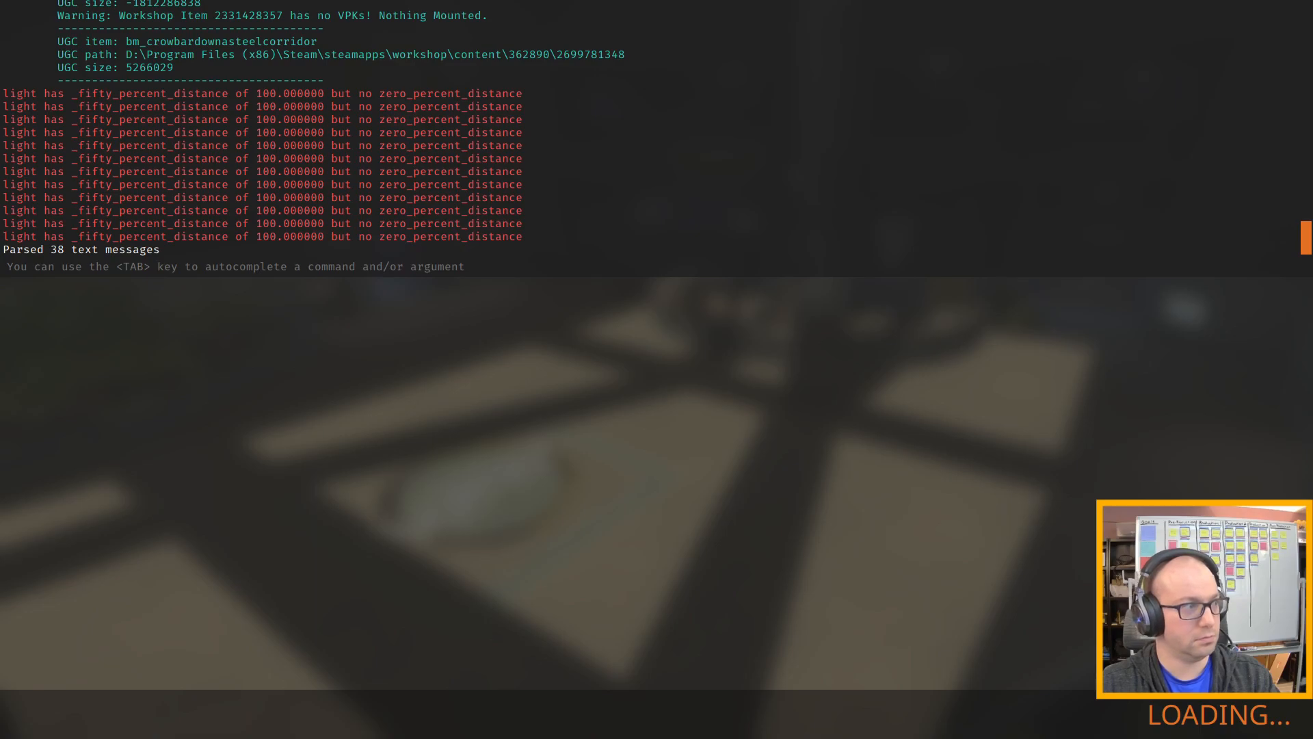
Walk from the spawn point through the test map to the group of crates on the open floor.
key("w")
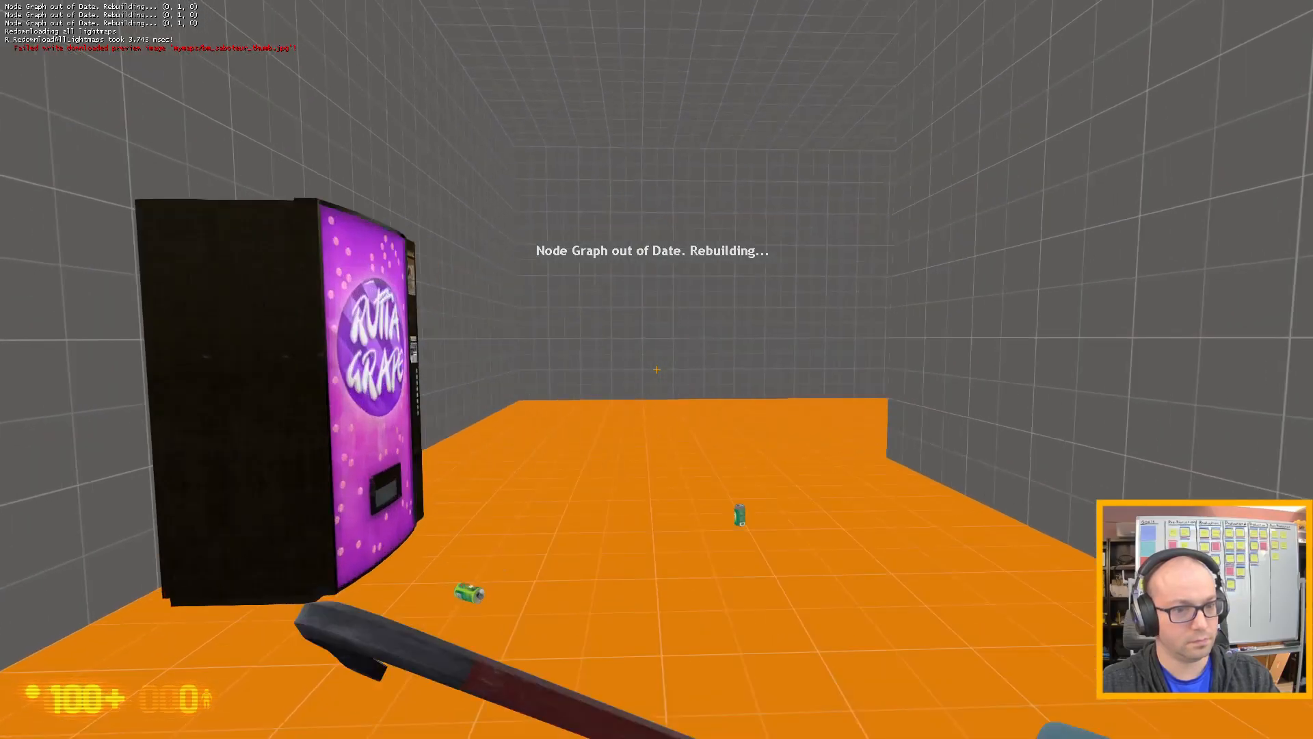
key("w")
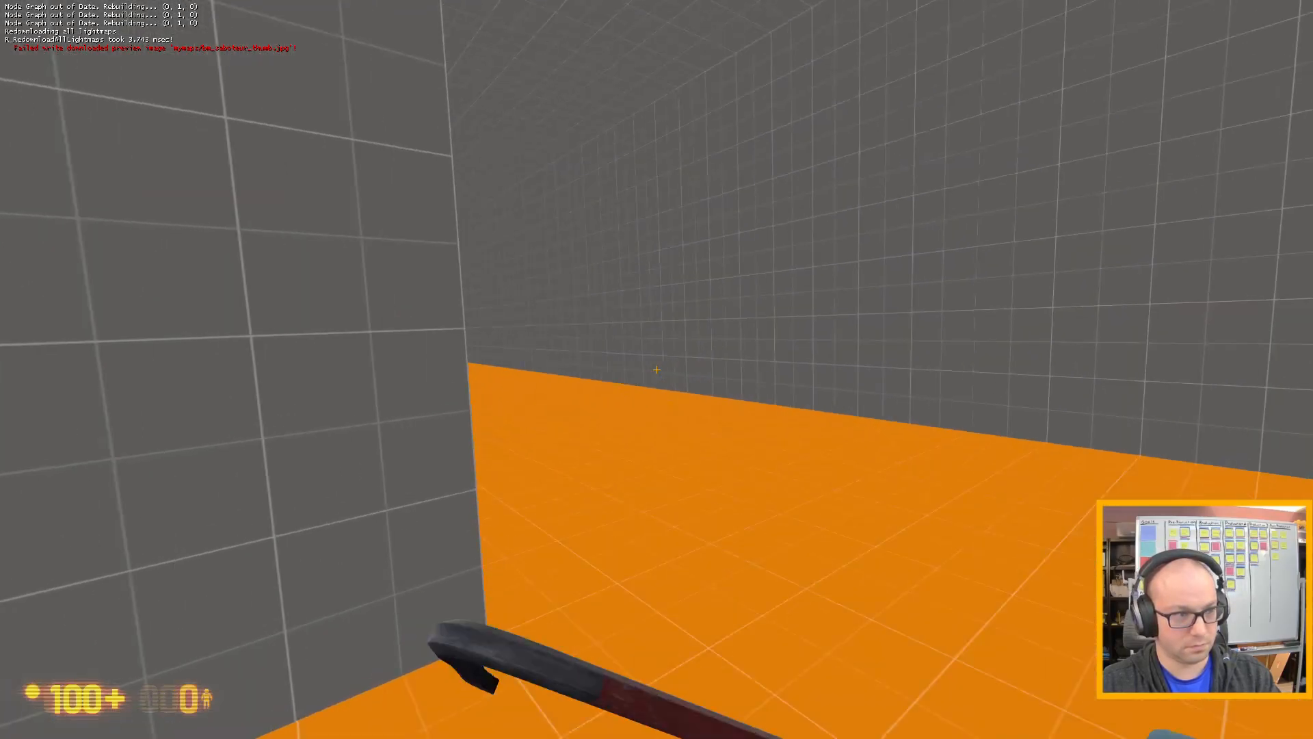
key("w")
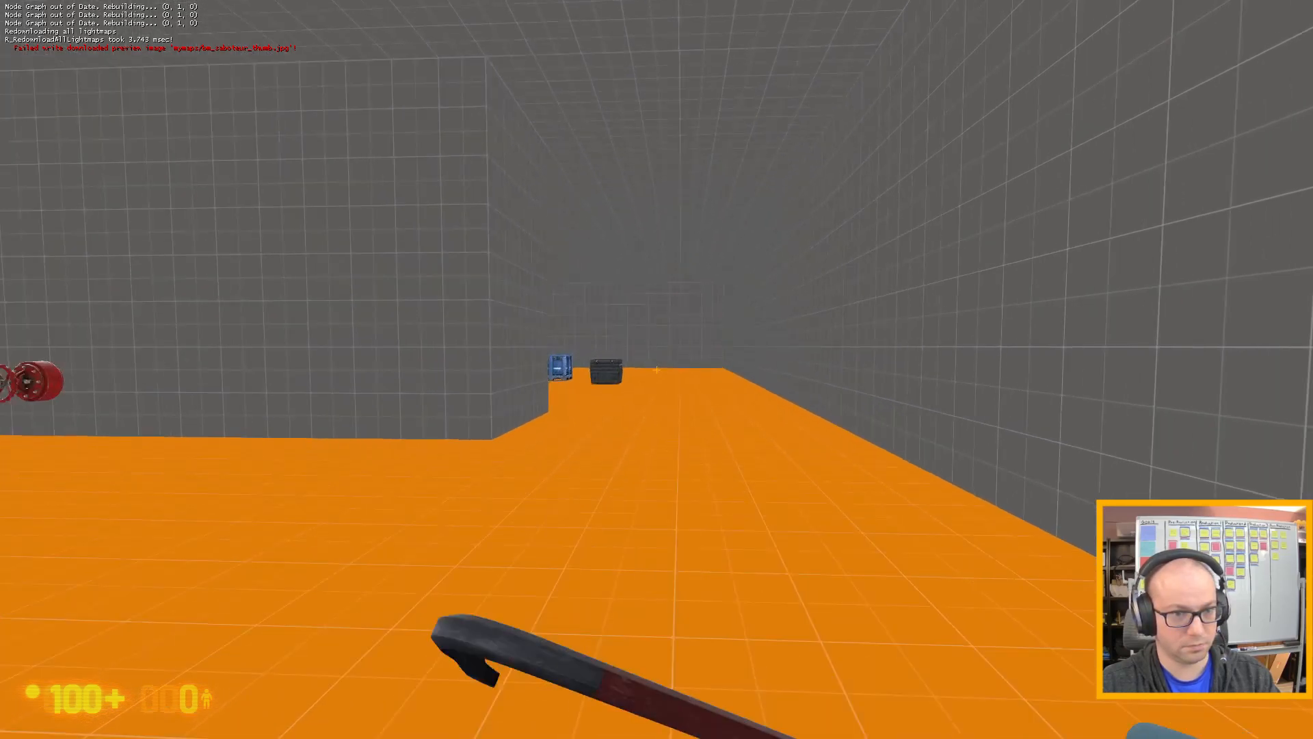
key("w")
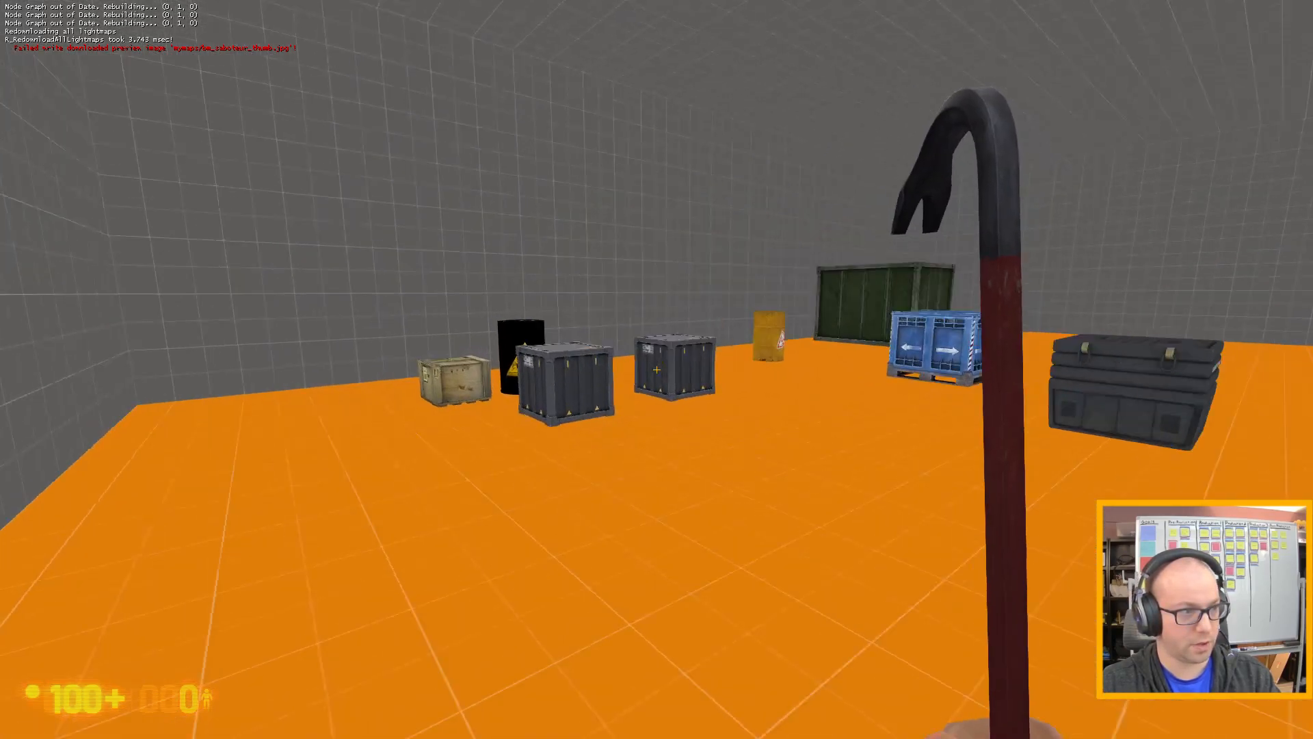
key("w")
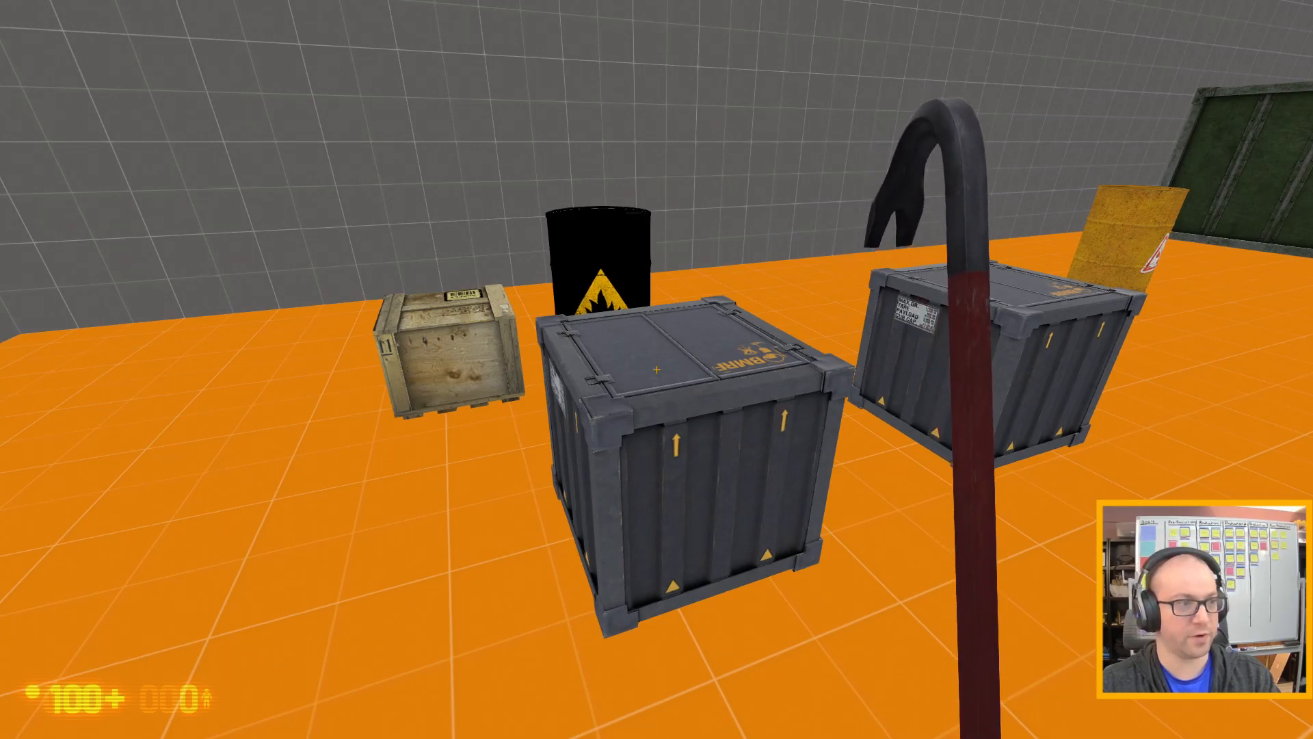
Test carrying the nearer grey metal crate away from the black barrel and putting it down on open floor.
key("a")
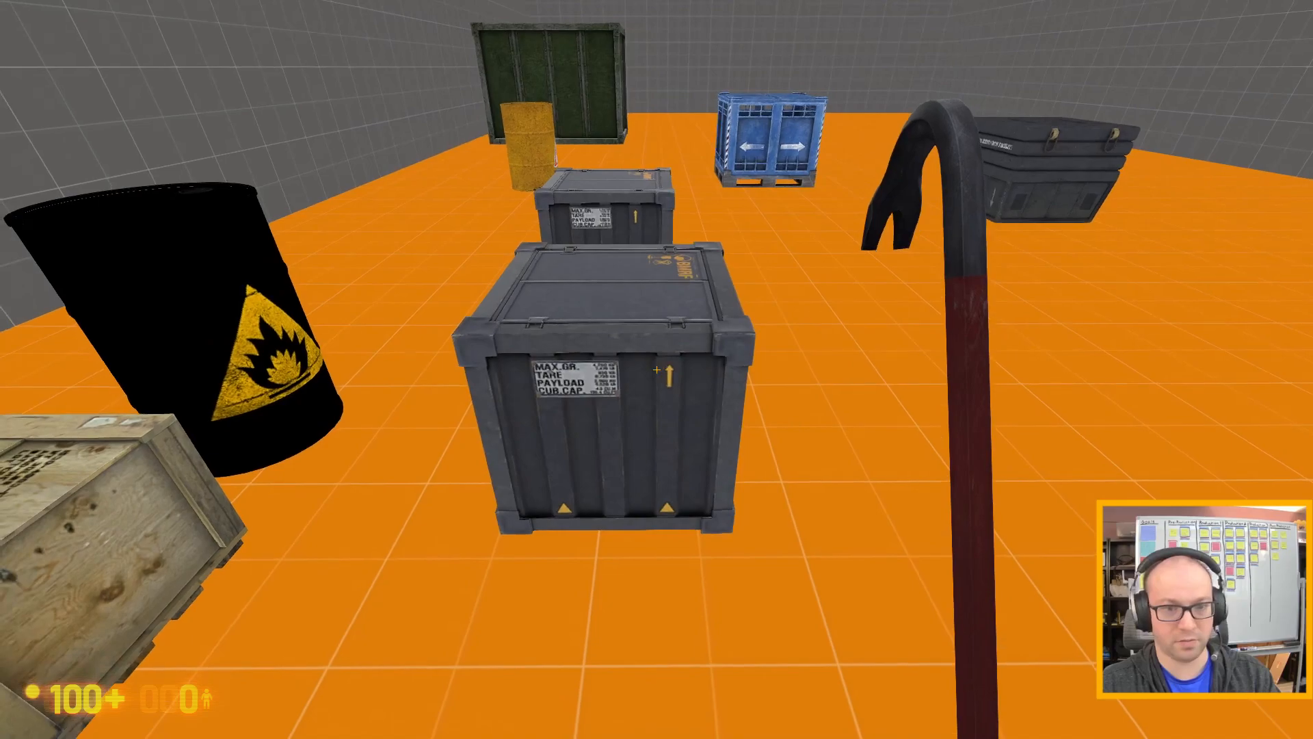
key("d")
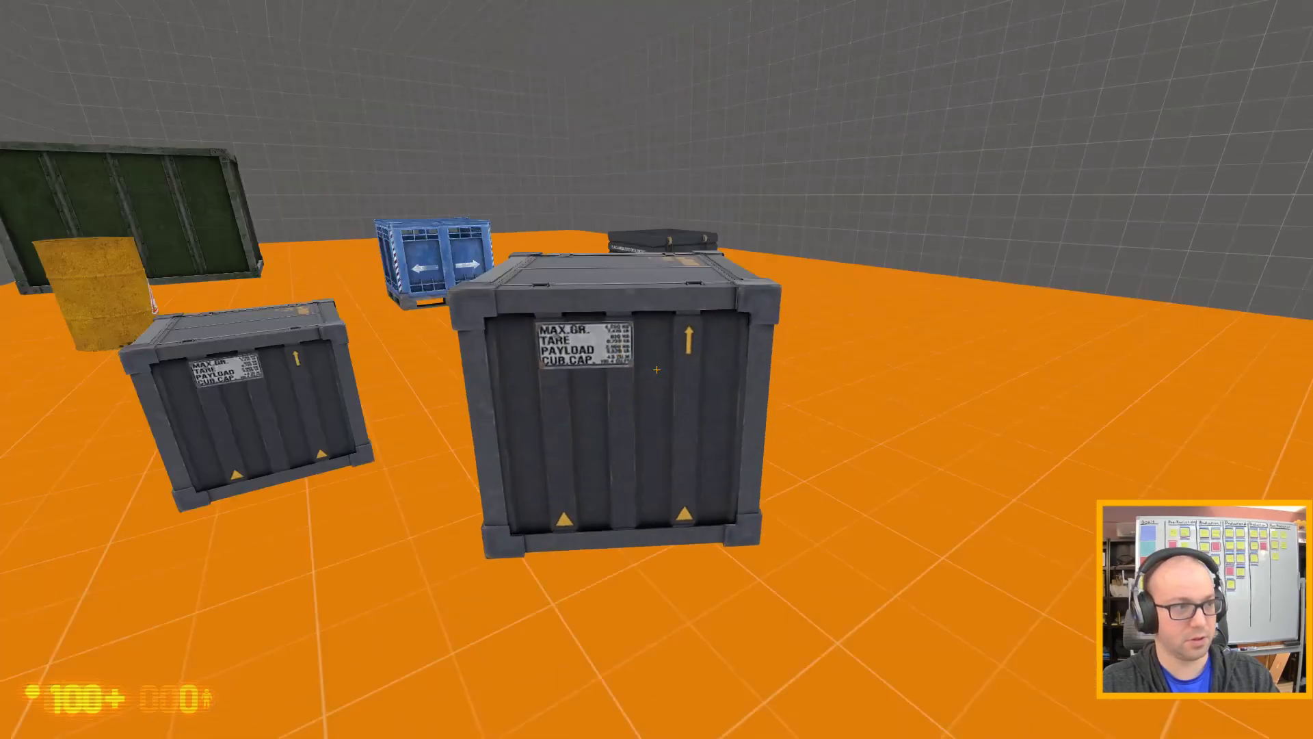
key("d")
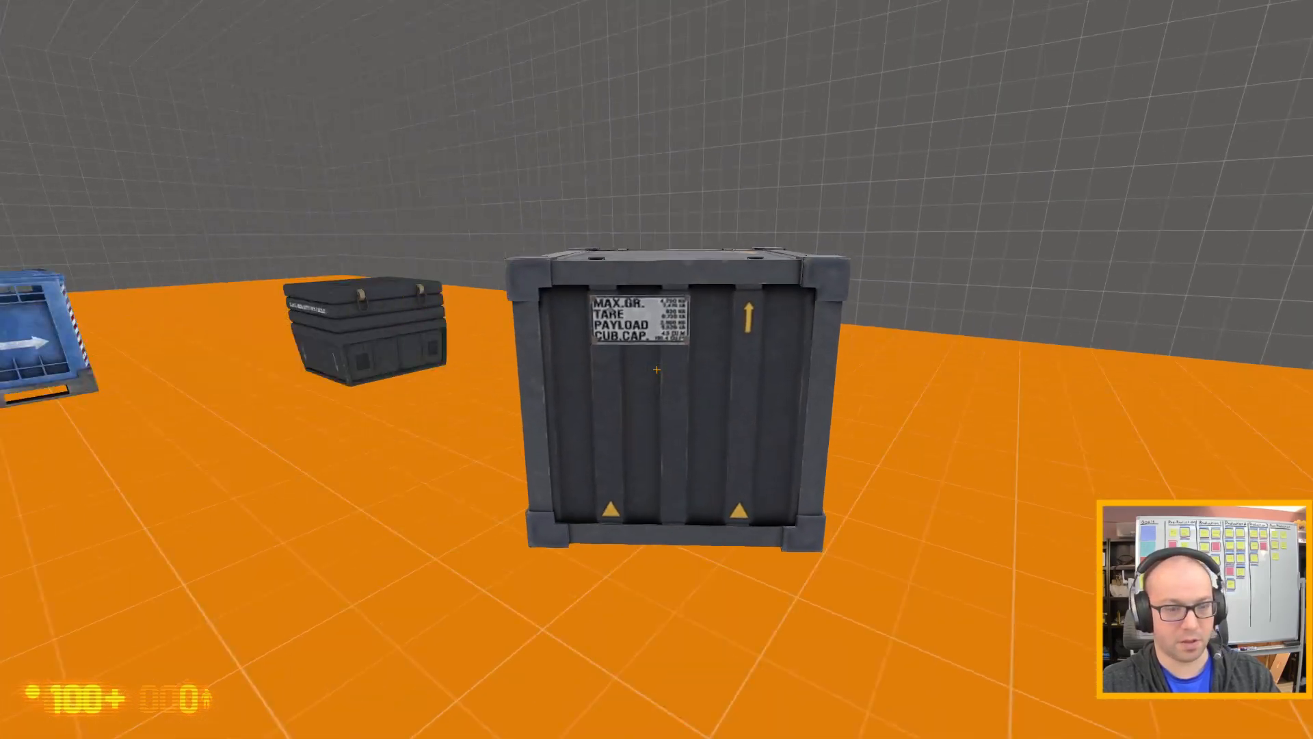
key("s")
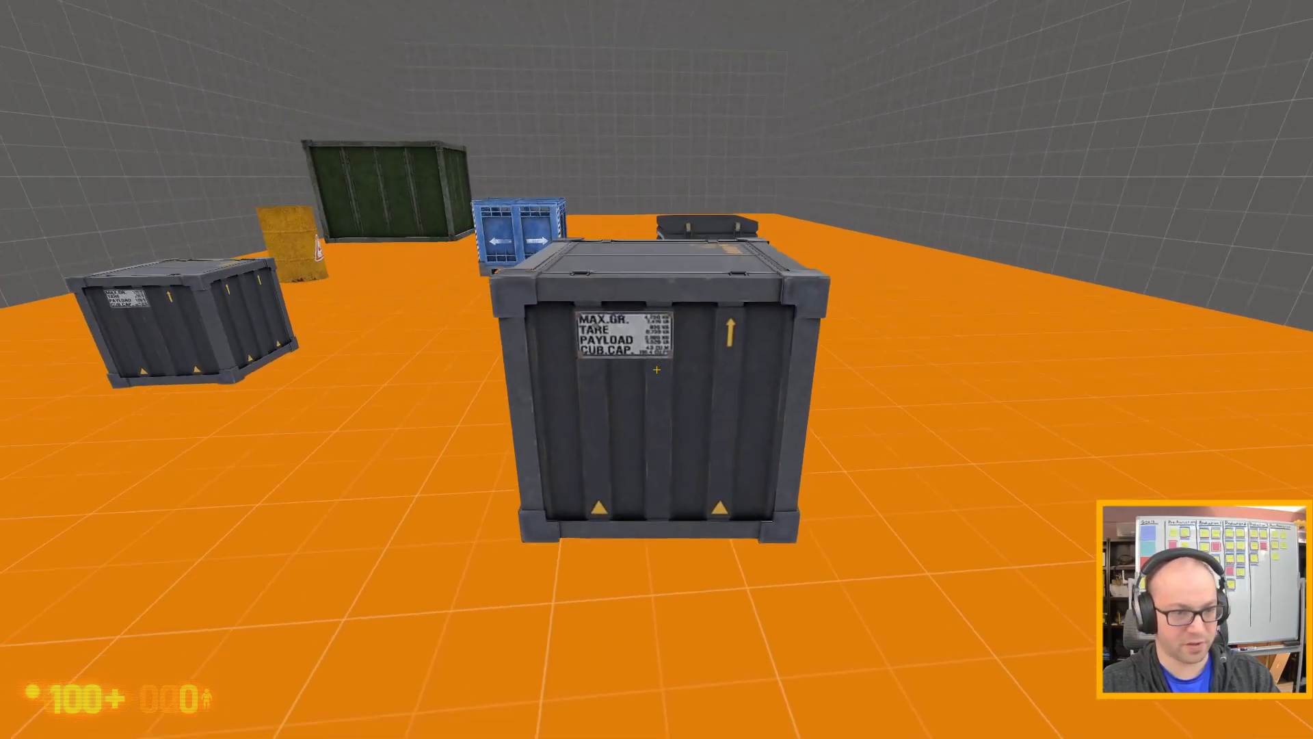
key("w")
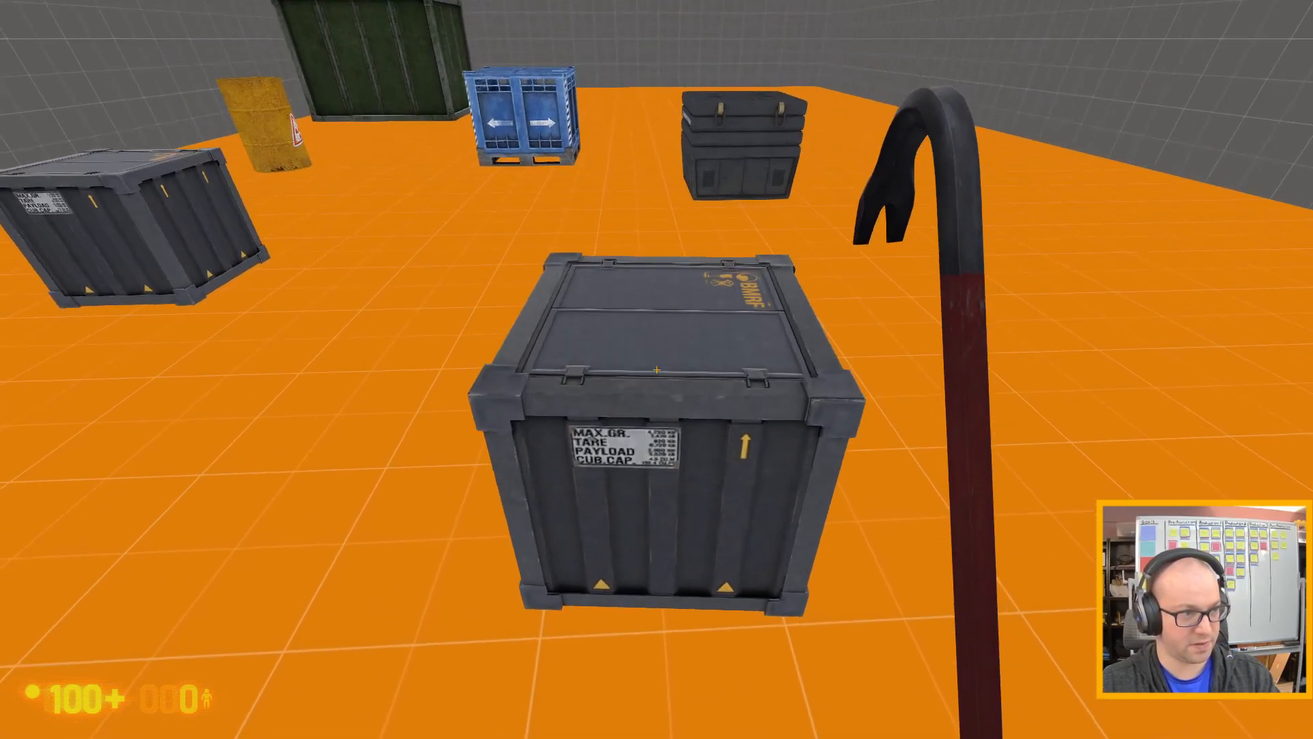
Test pushing the moved grey metal crate around, jump on top of it, and step back off.
key("a")
key("w")
key("s")
key("a")
key("d")
key("space")
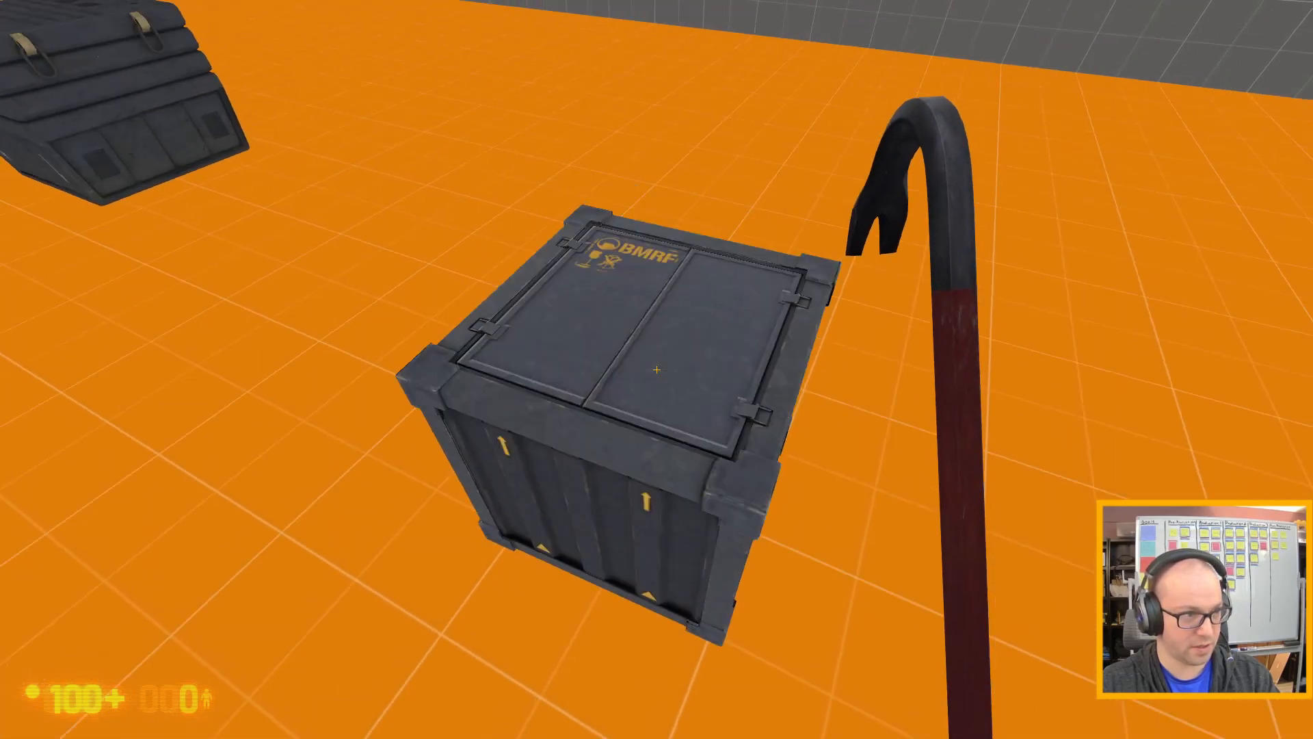
key("w")
key("s")
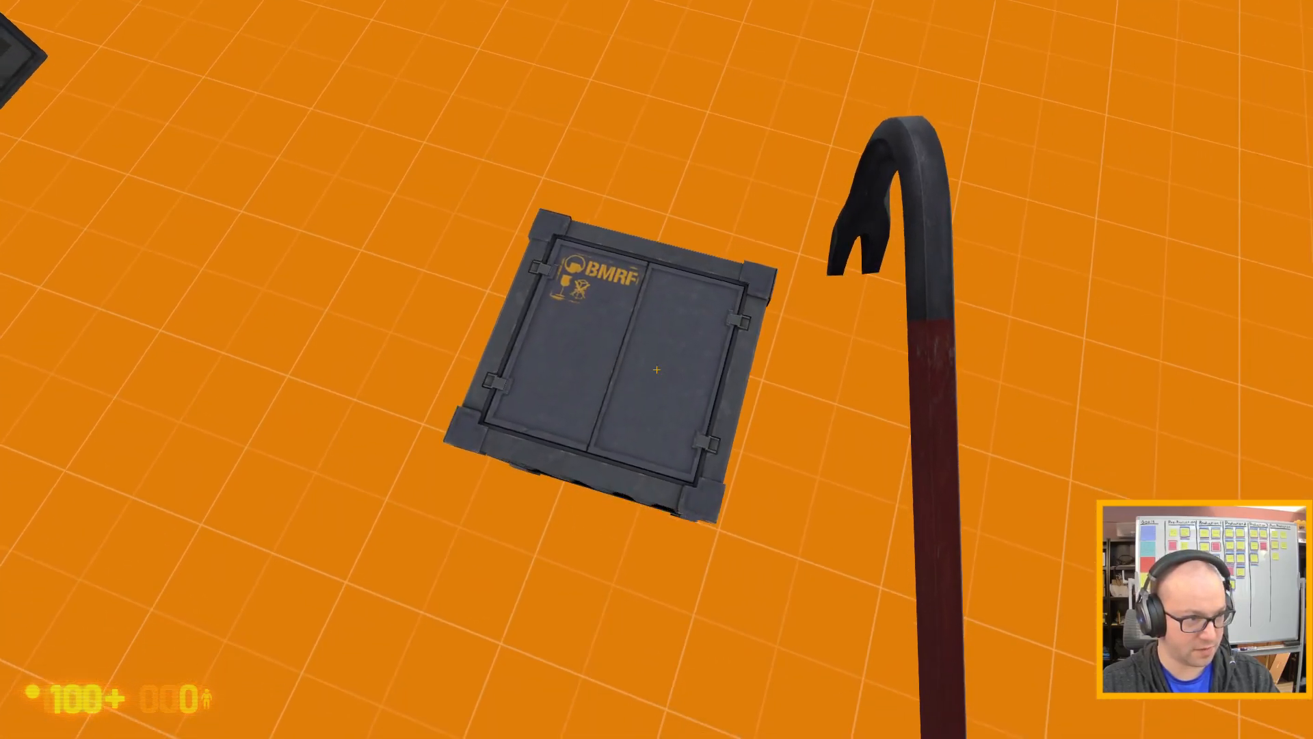
key("w")
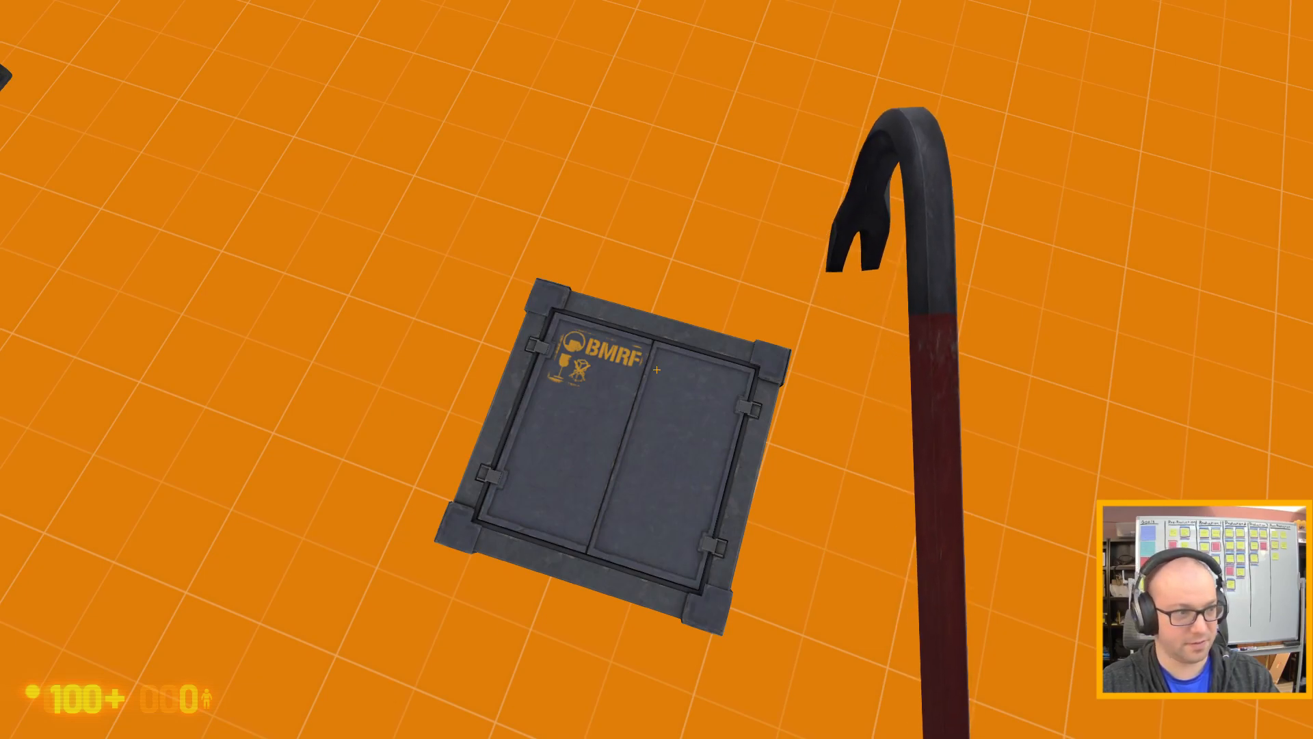
key("d")
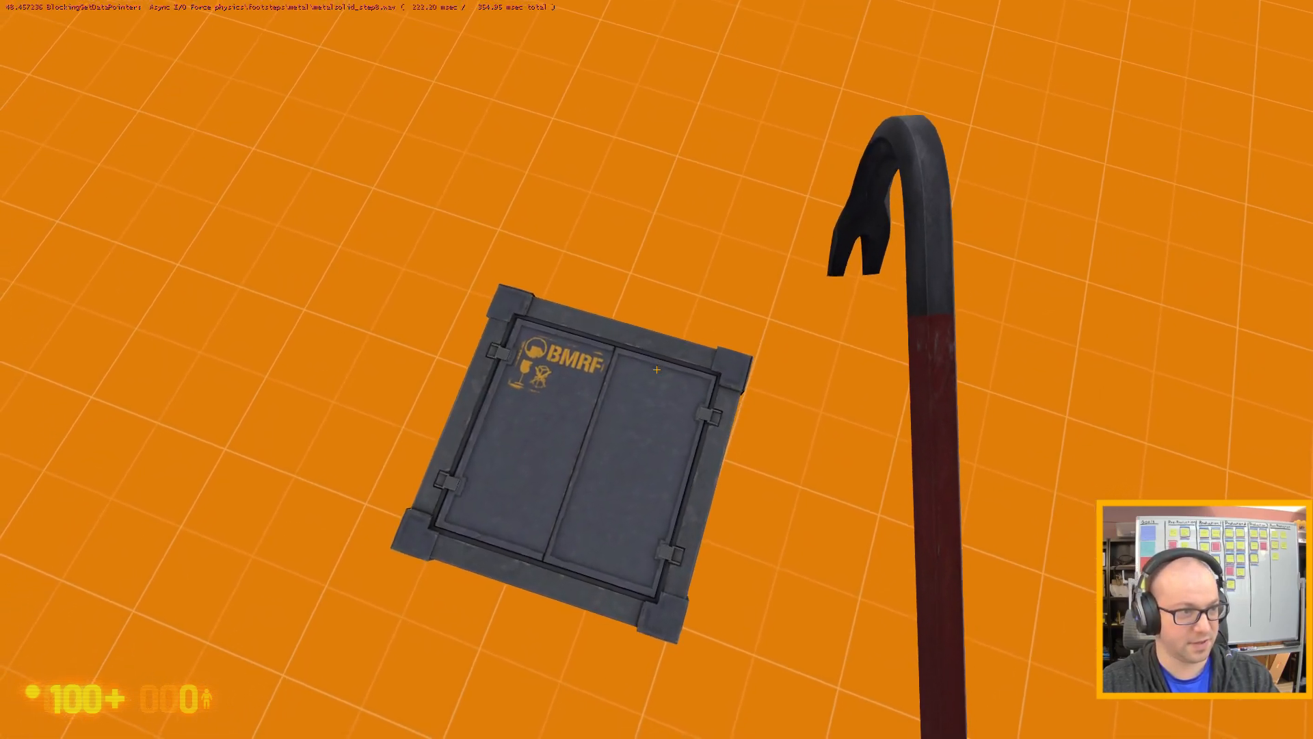
key("s")
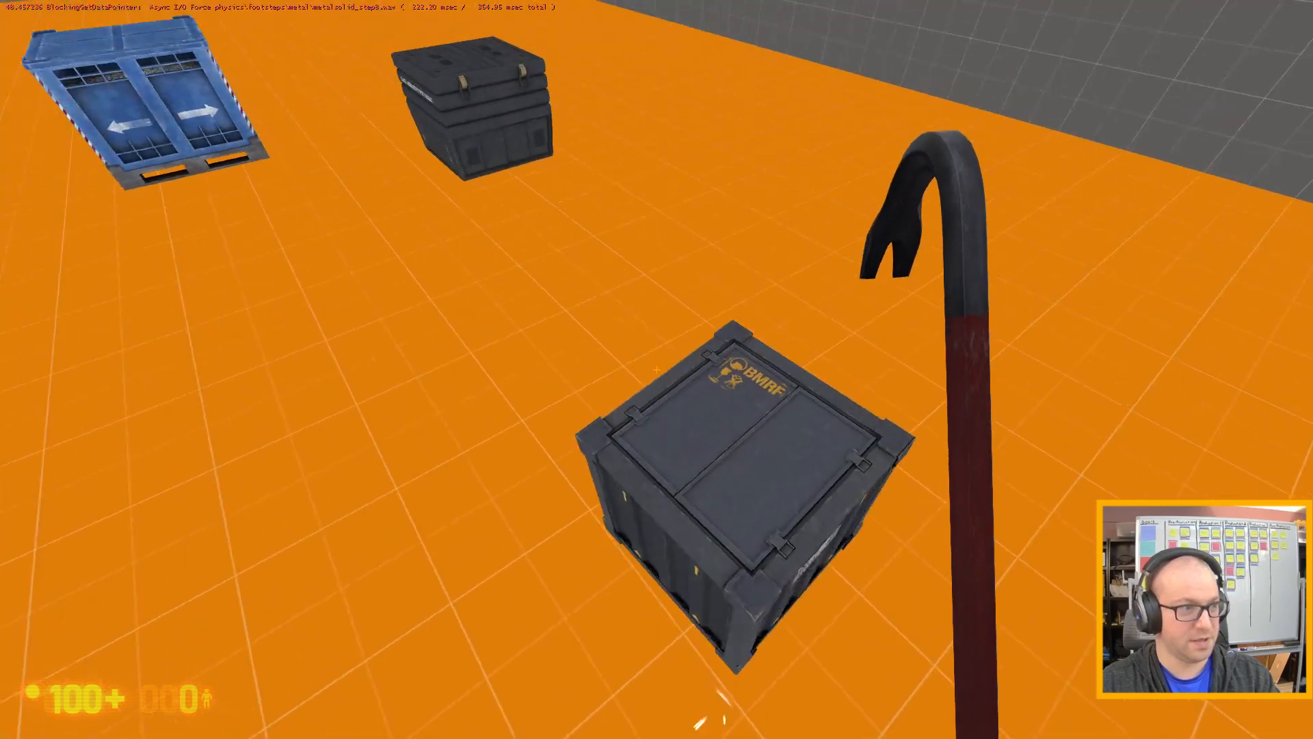
Approach the other grey metal crate near the yellow barrel and test pushing it from several sides.
key("w")
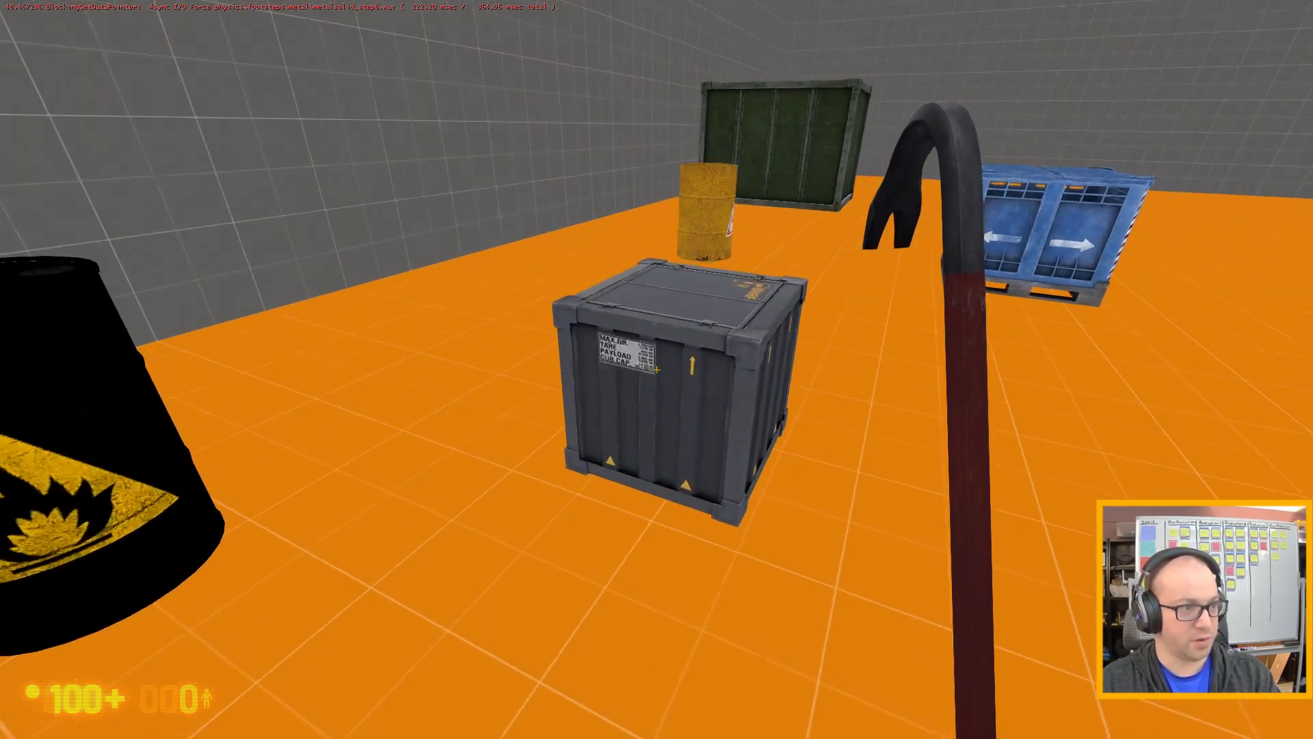
key("w")
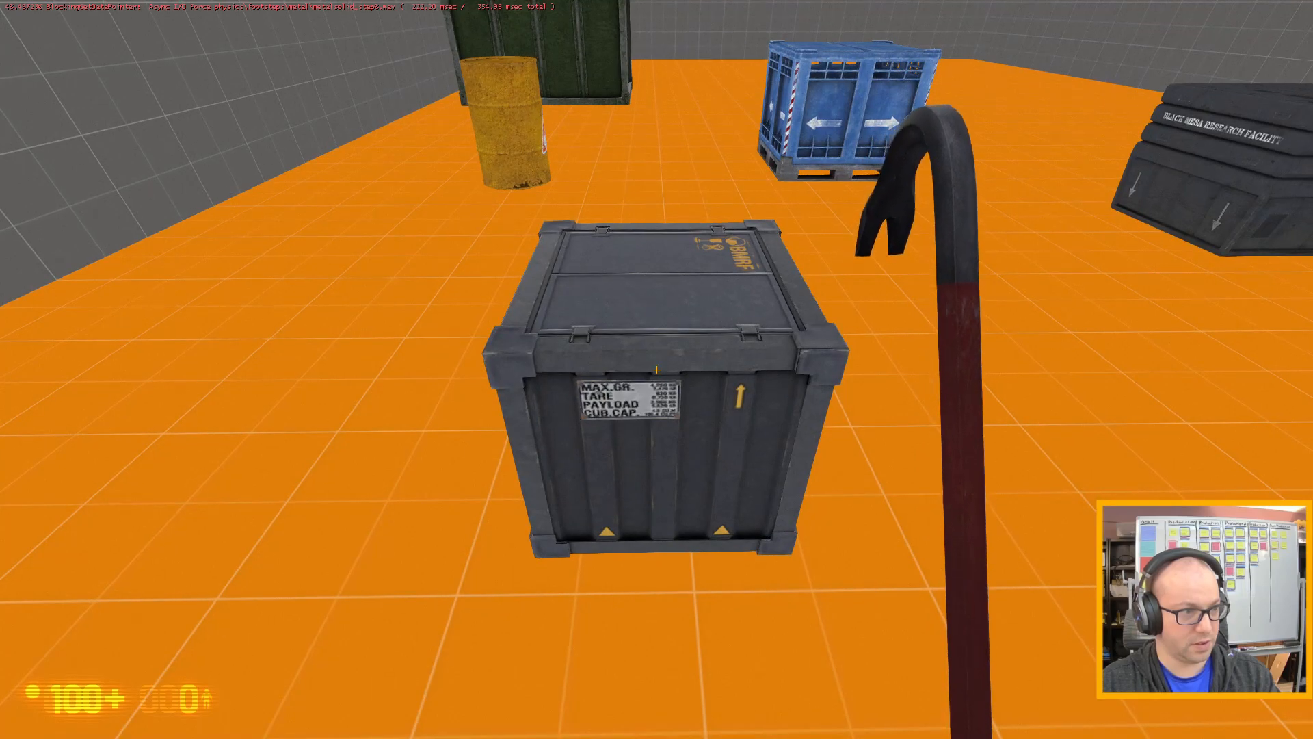
key("w")
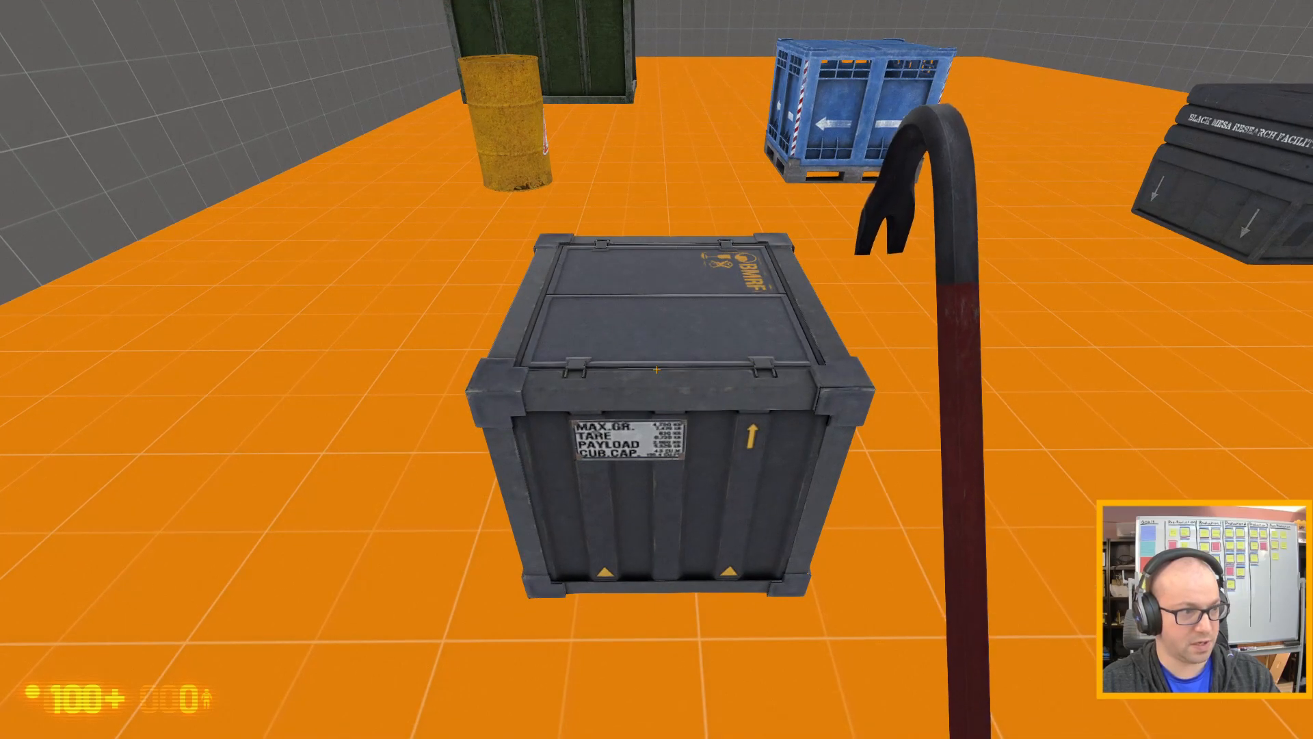
key("d")
key("w")
key("s")
key("d")
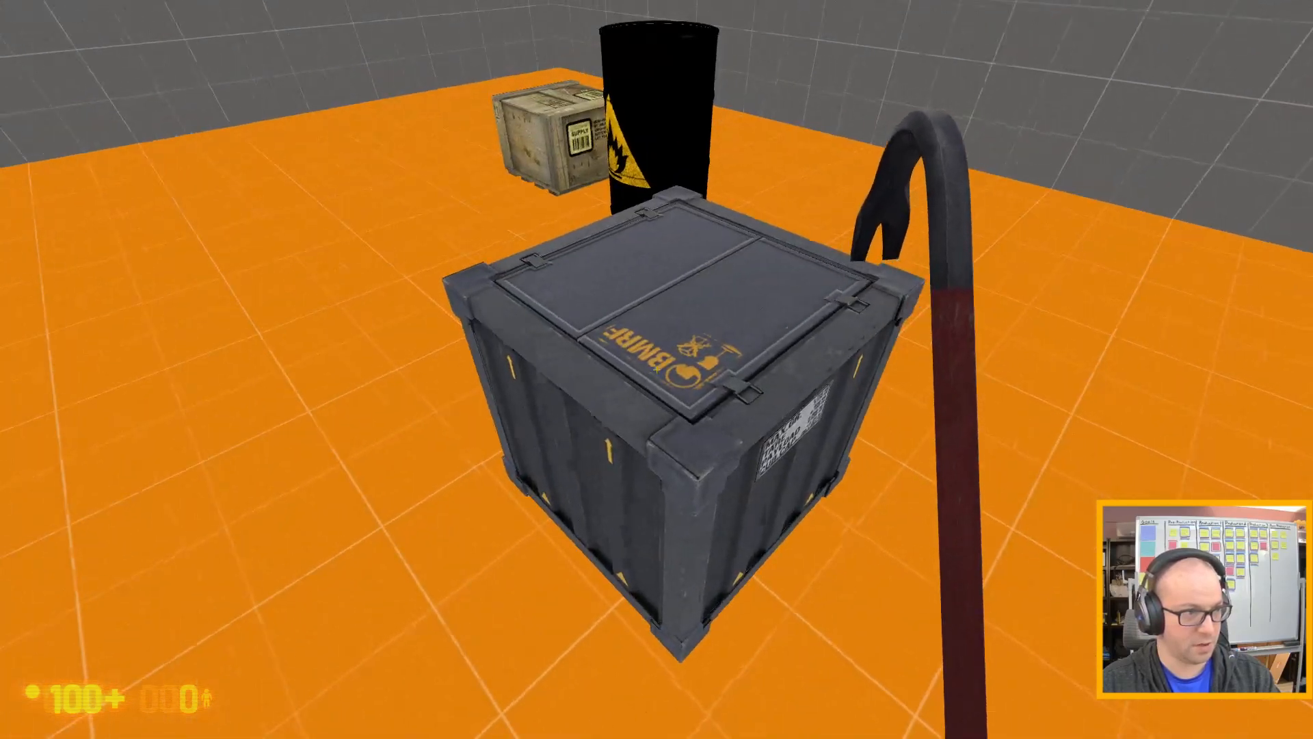
key("d")
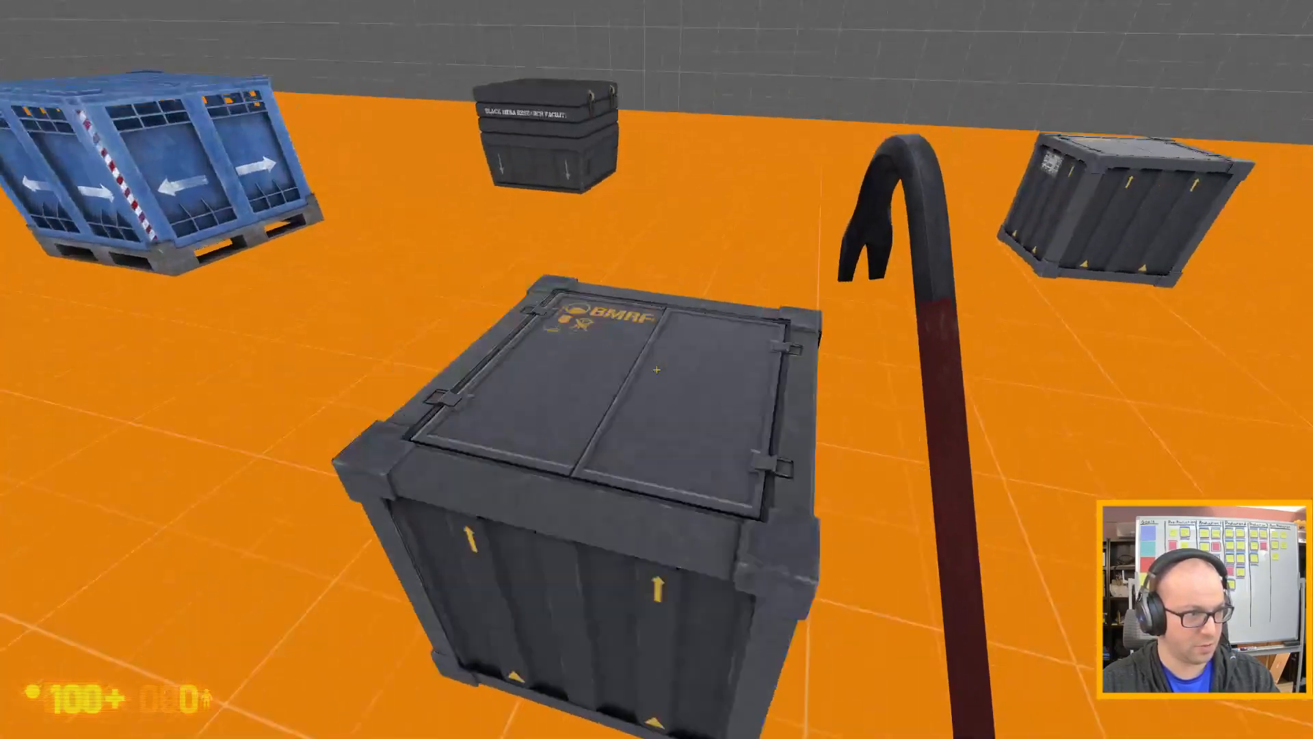
Strike this grey metal crate with the crowbar, jump onto it, and back away to view it from a distance.
left_click(657, 370)
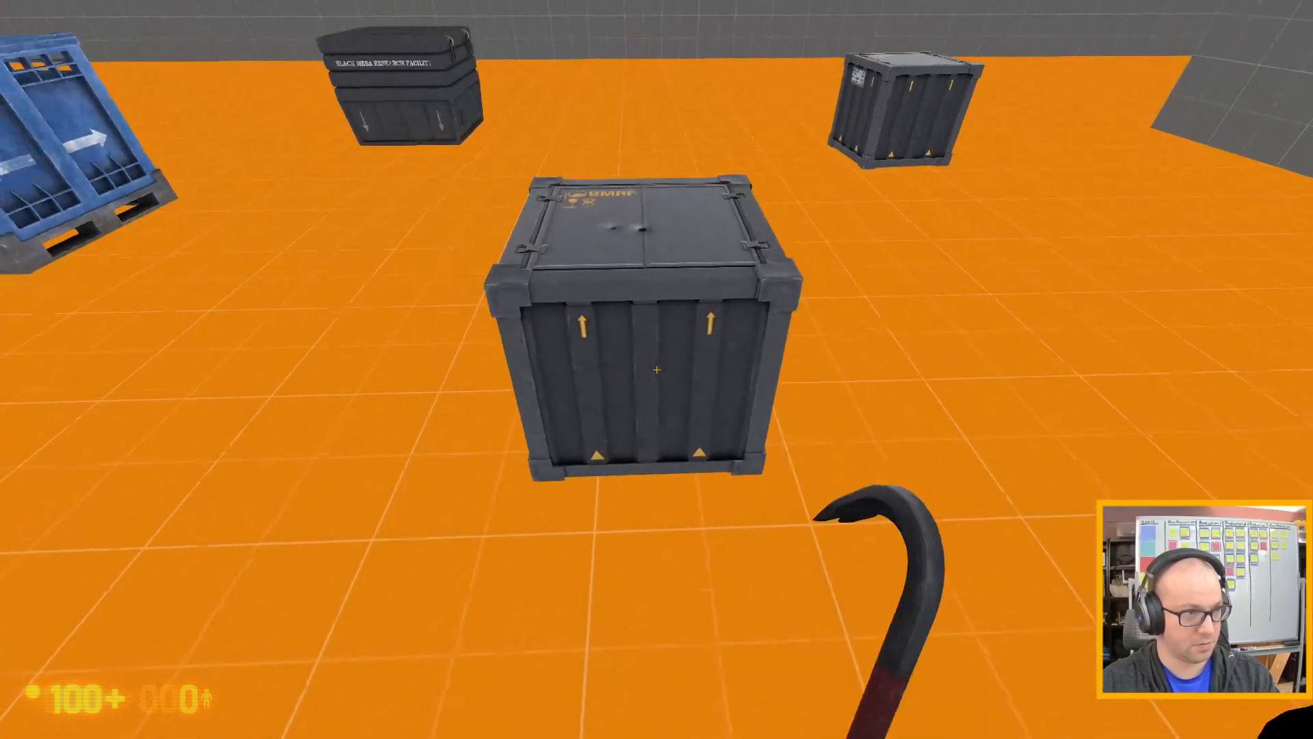
key("w")
key("space")
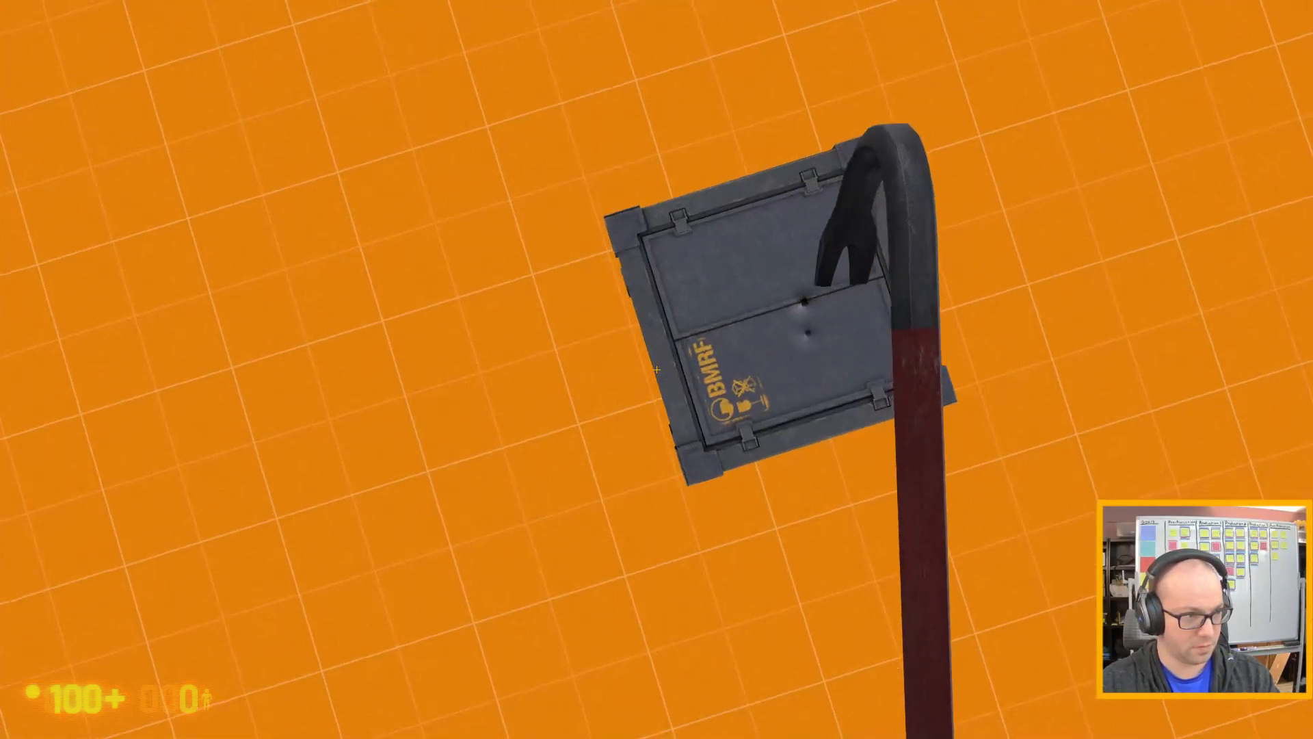
key("d")
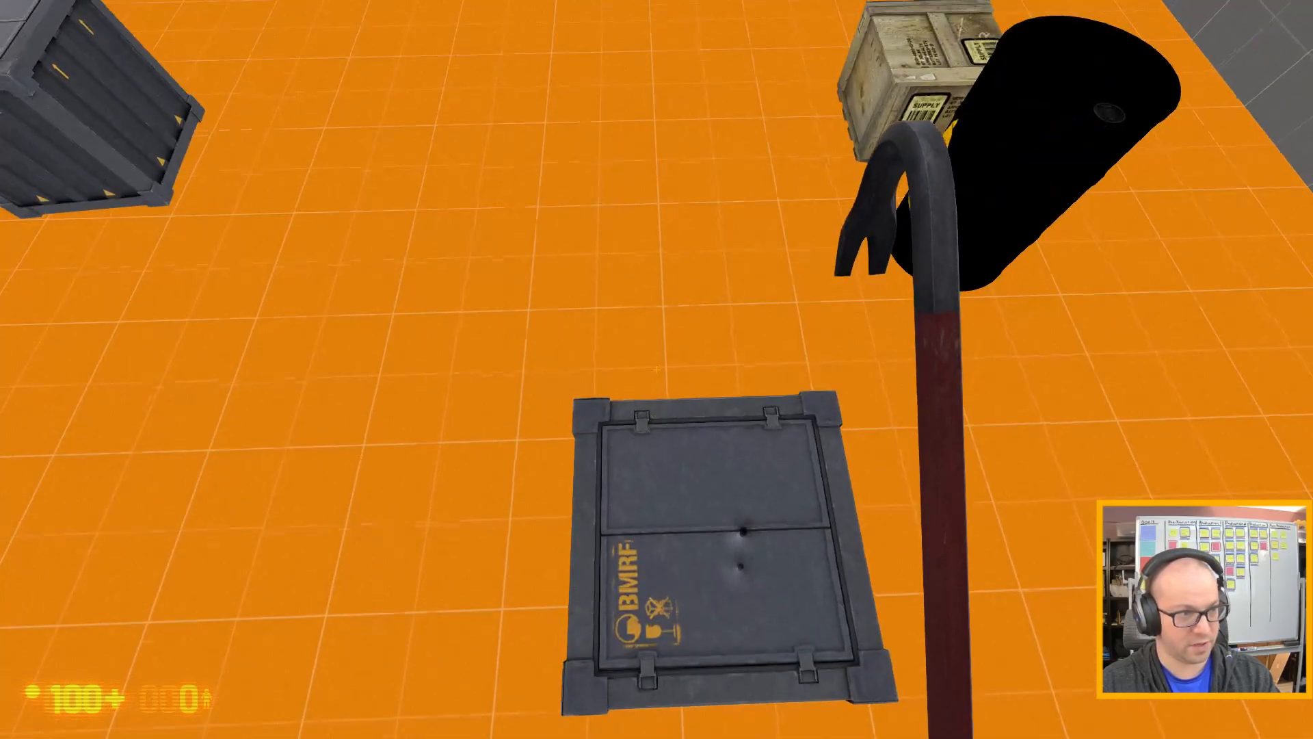
key("s")
key("w")
key("d")
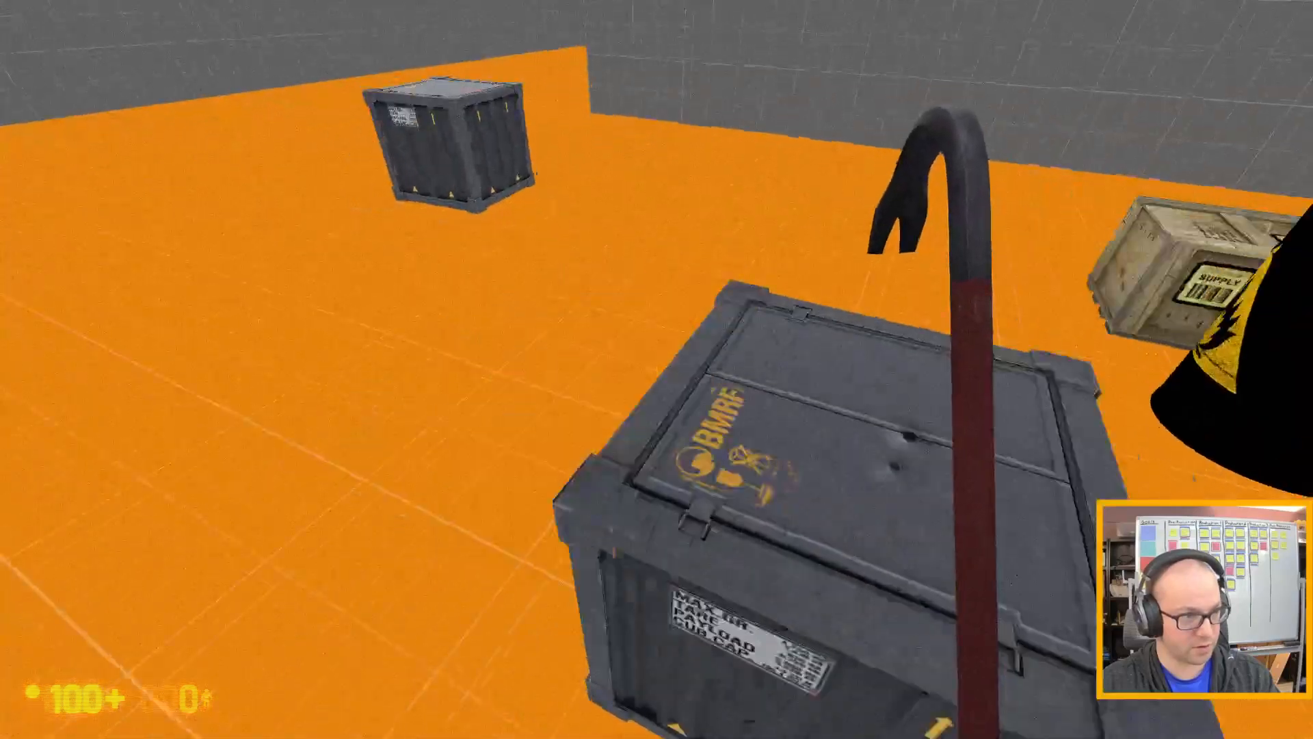
key("a")
key("s")
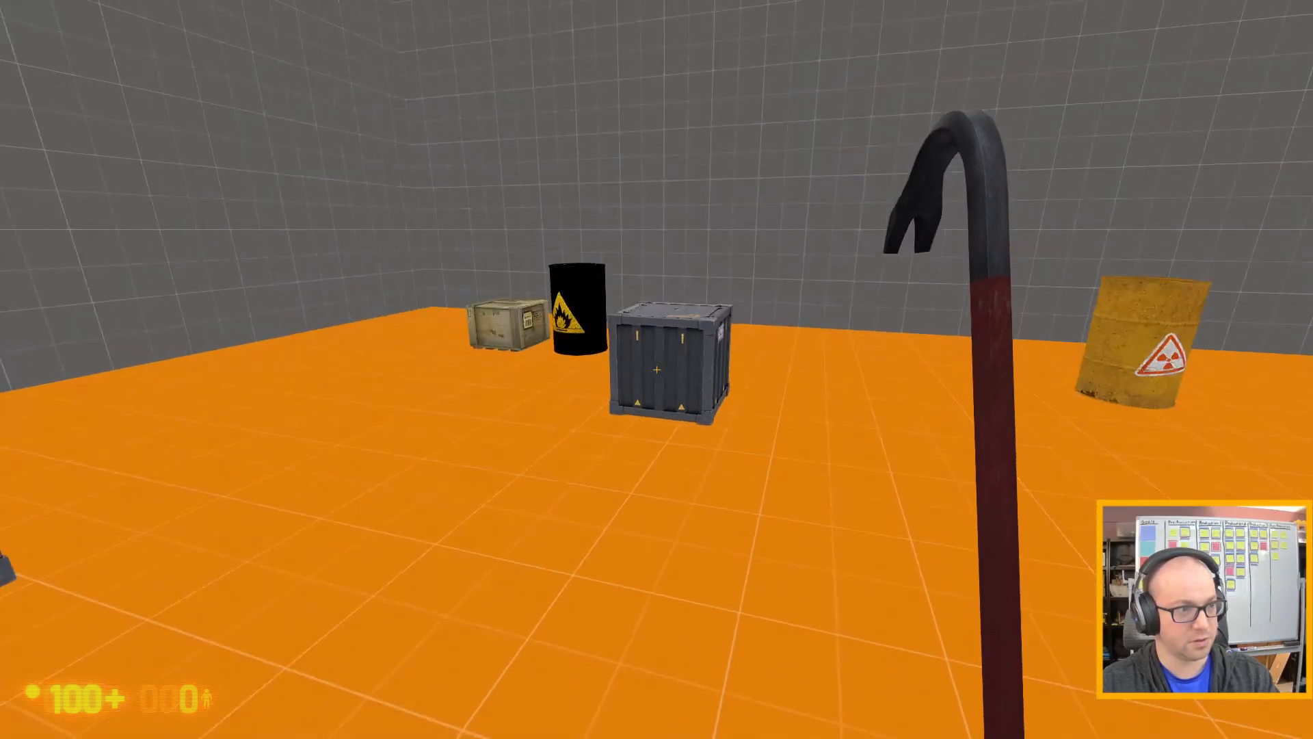
Test pushing the blue pallet crate across the floor from different sides.
key("w")
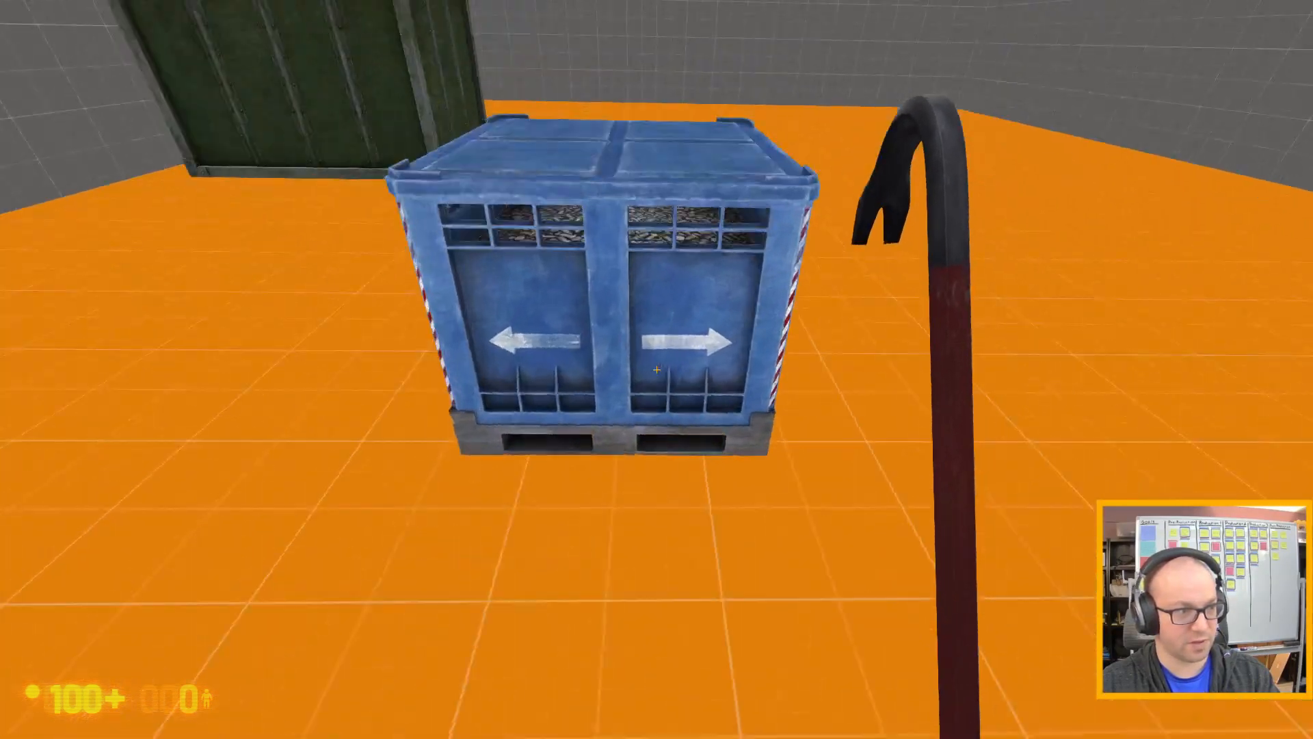
key("w")
key("s")
key("d")
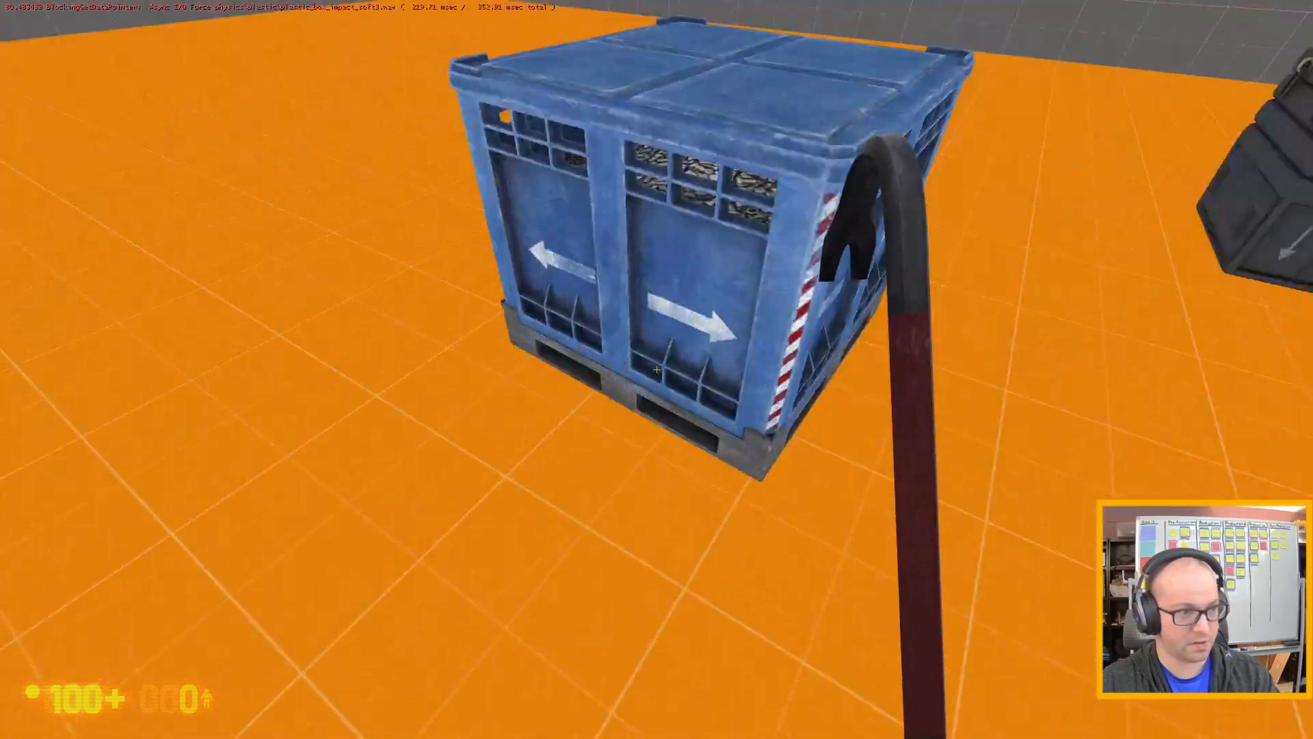
key("w")
key("a")
key("d")
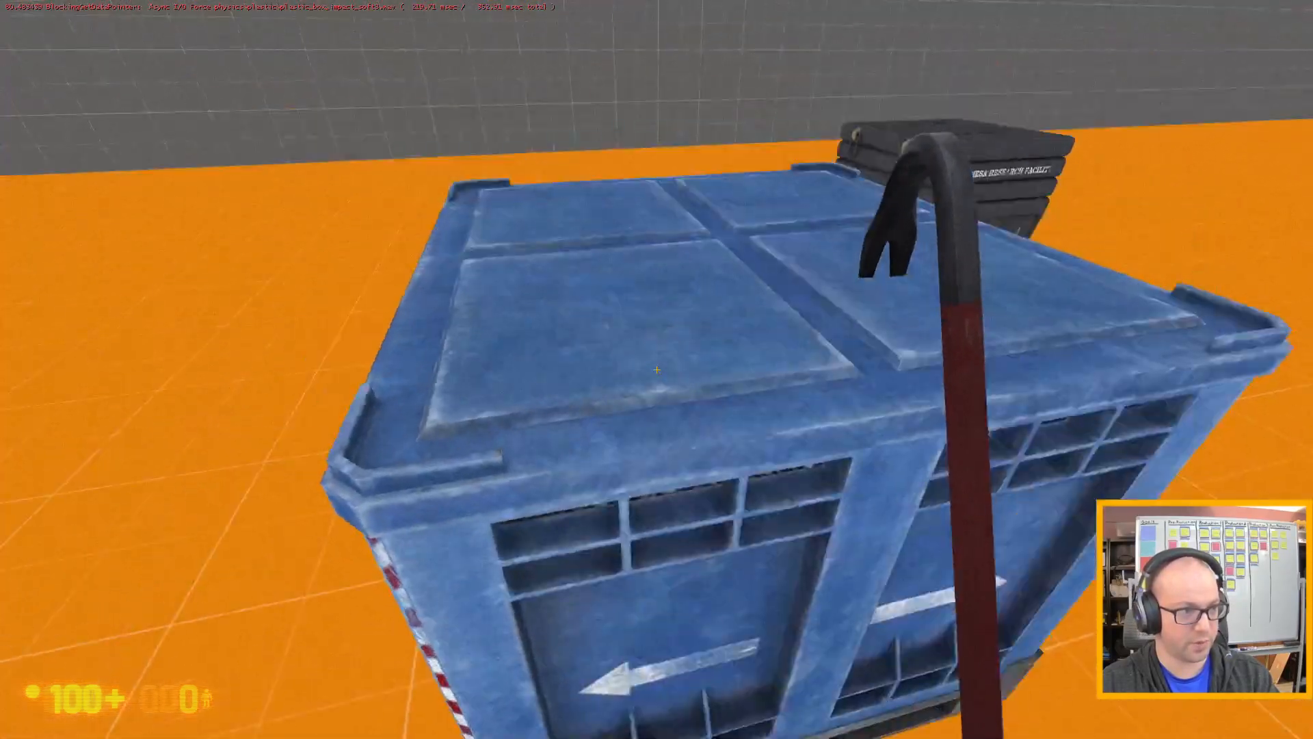
Move over to the black Black Mesa Research Facility case and test pushing against it.
key("a")
key("d")
key("s")
key("w")
key("d")
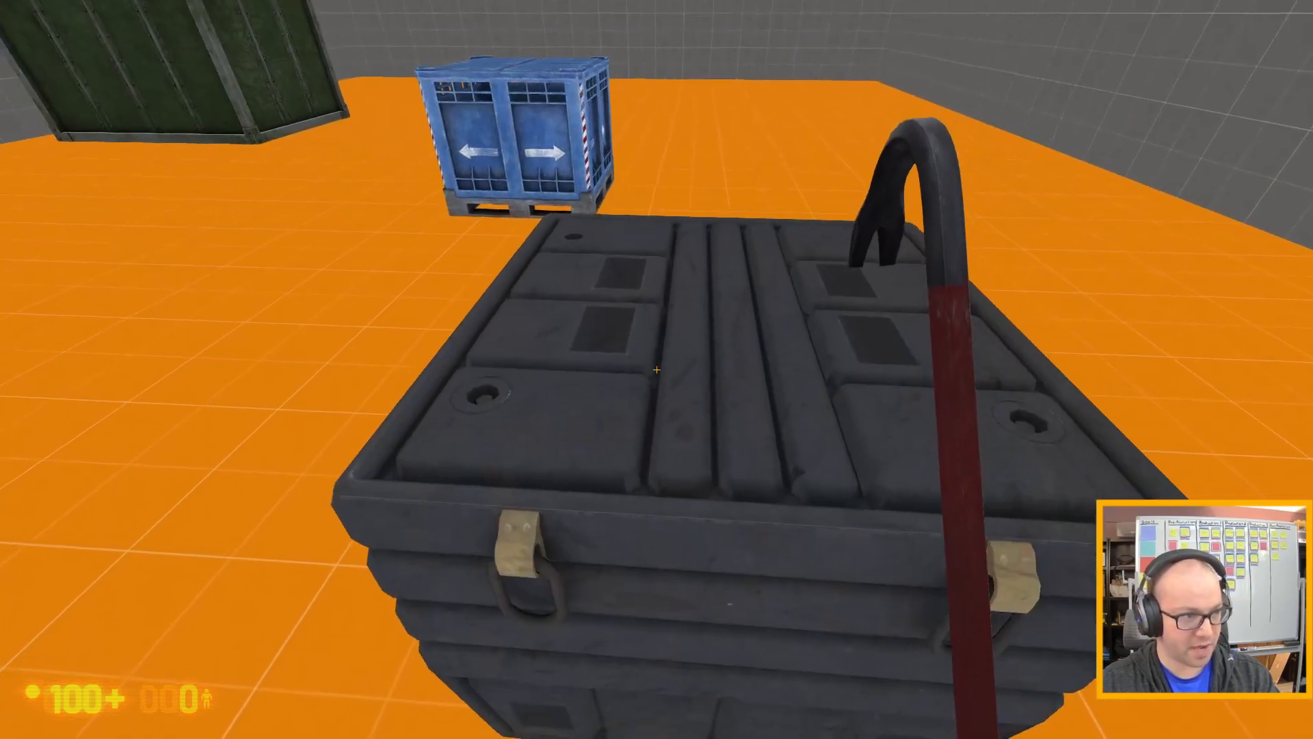
Test pushing the blue pallet crate up to the green container and climbing on top of it.
key("w")
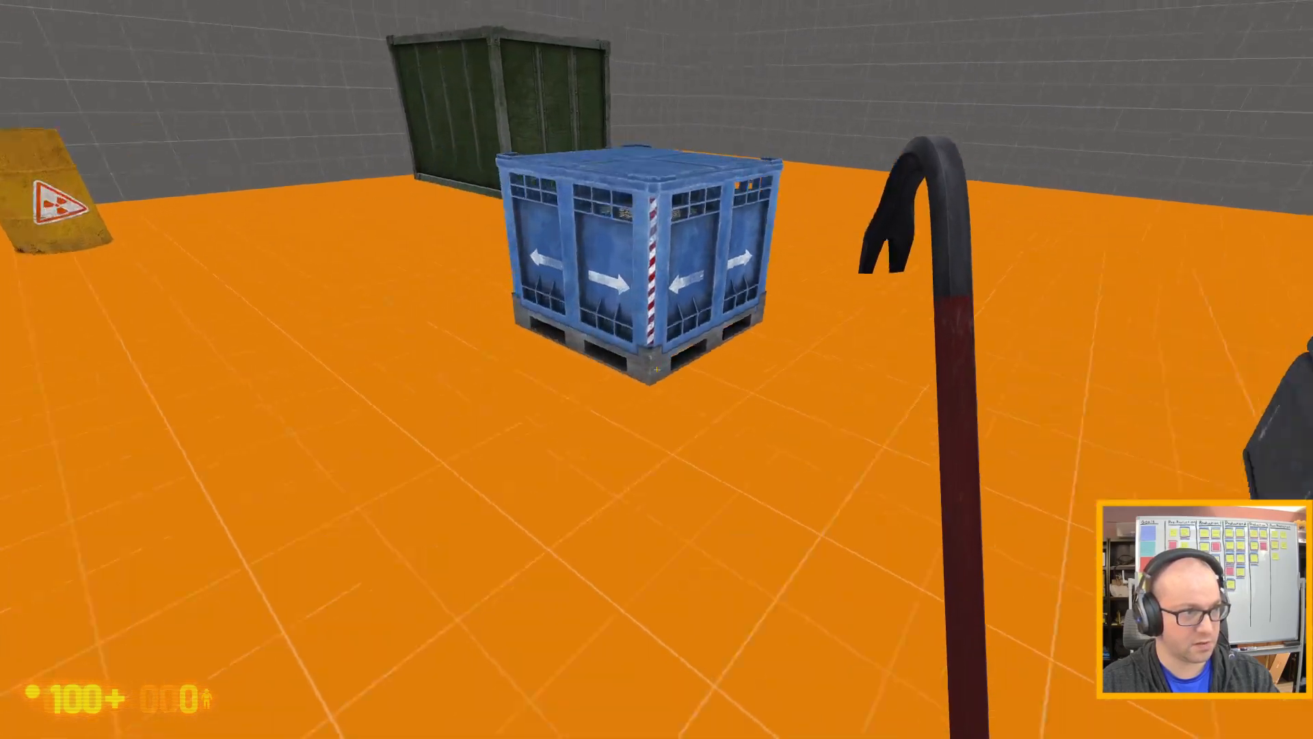
key("w")
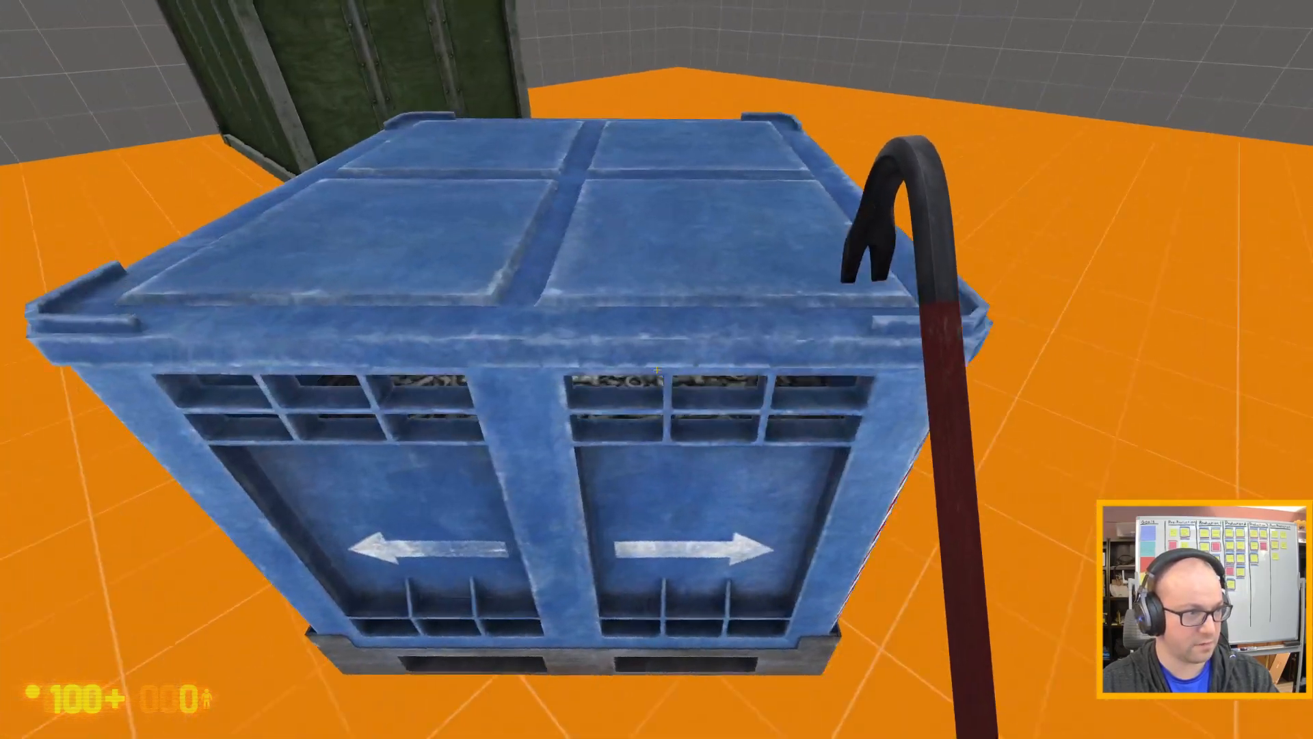
key("a")
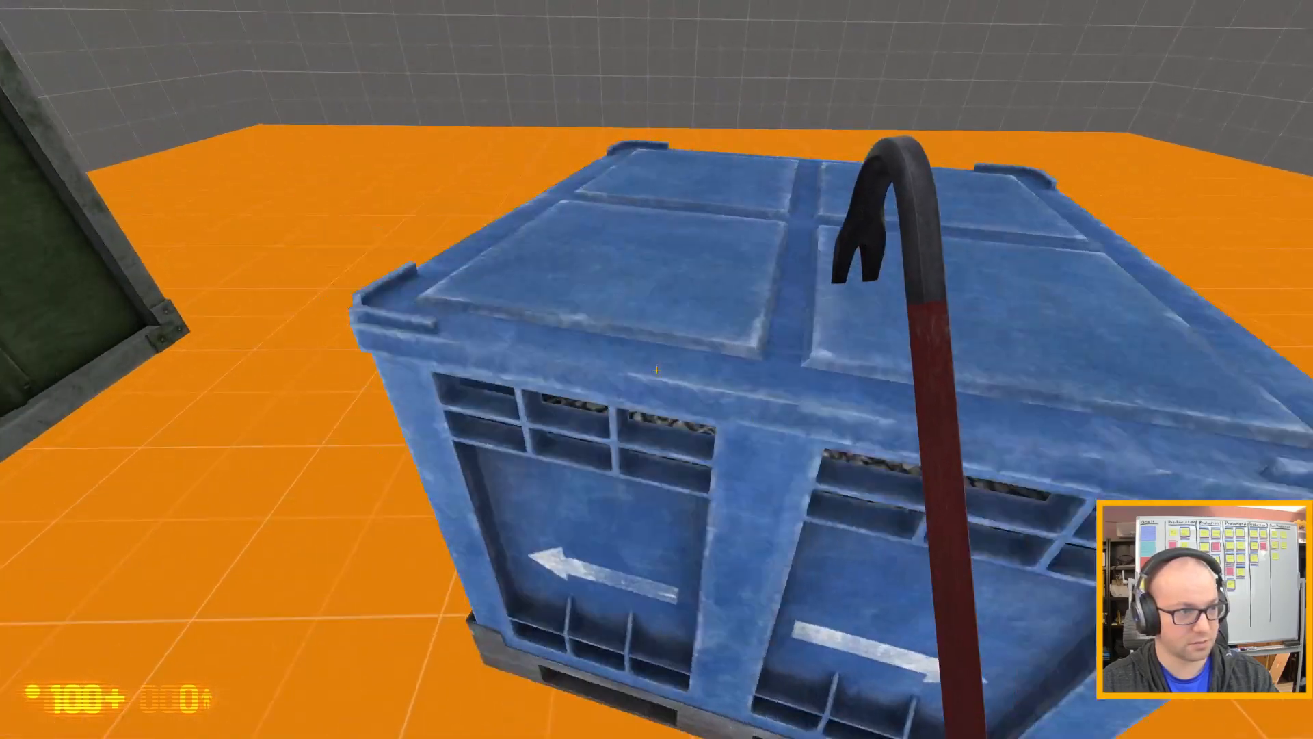
key("w")
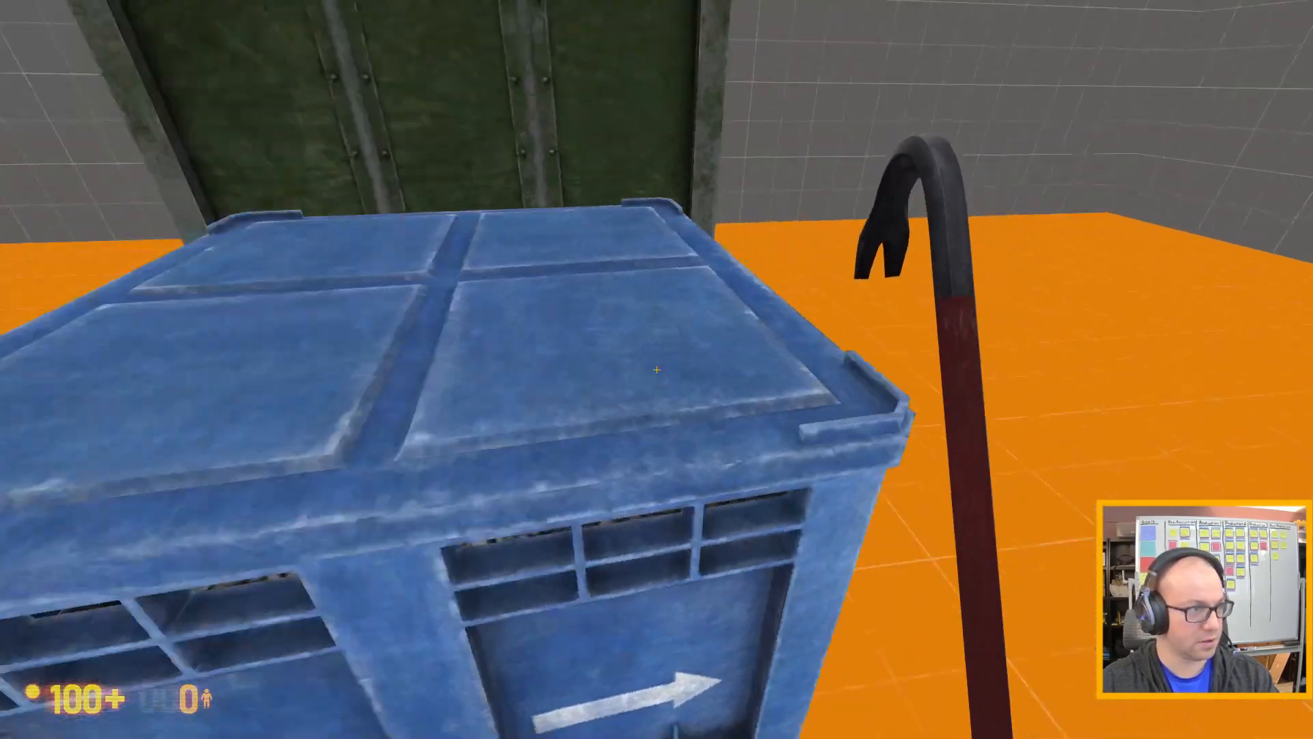
key("s")
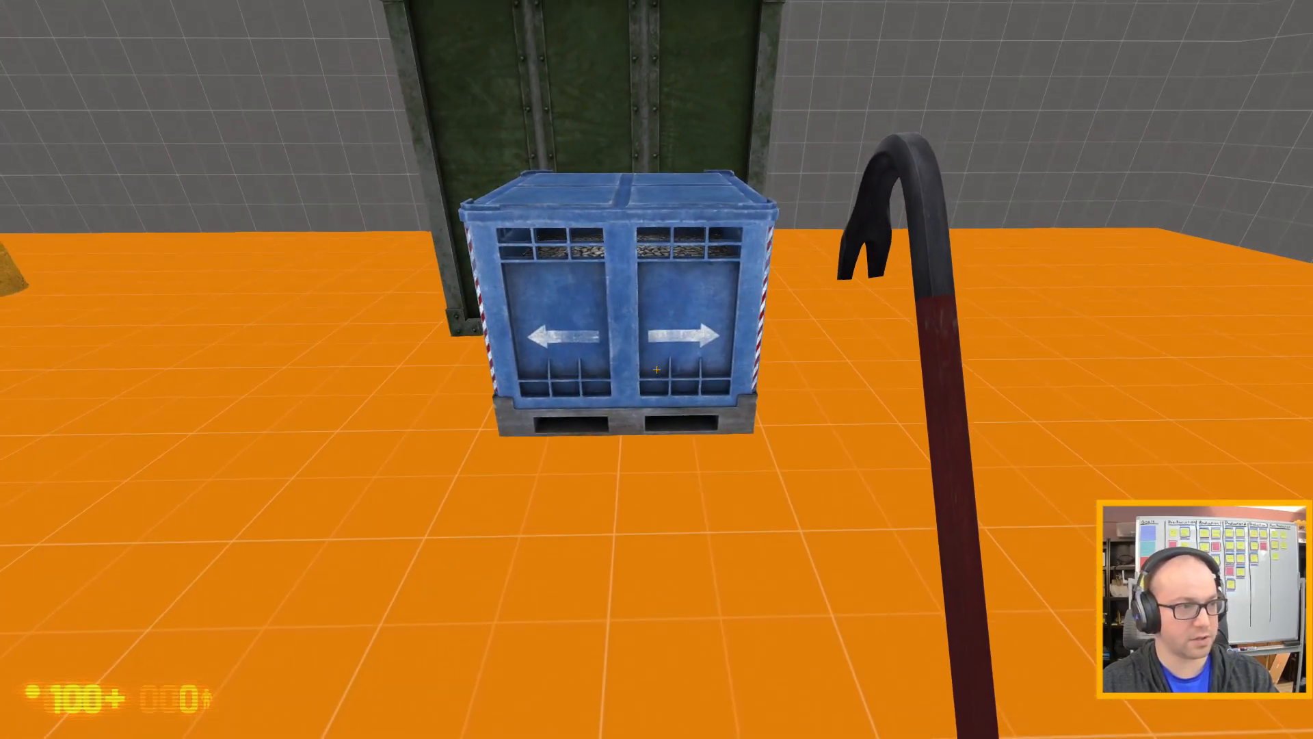
key("w")
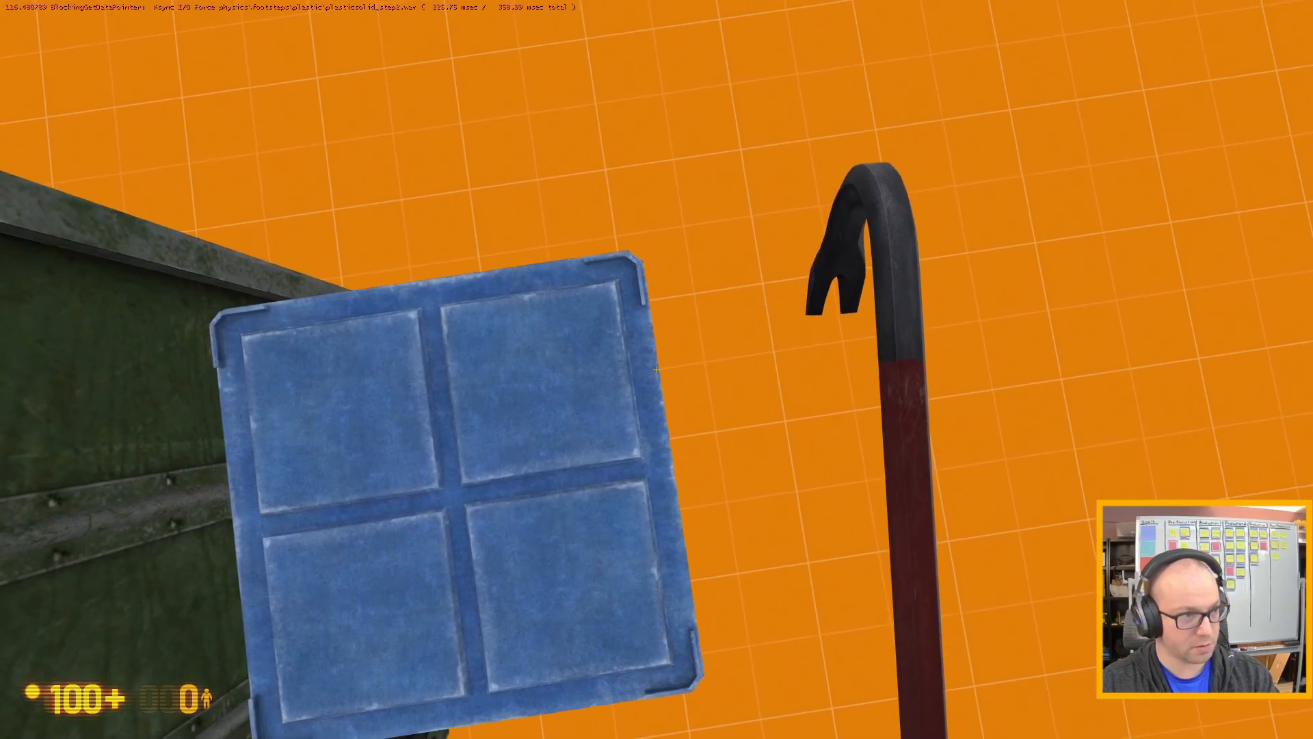
Leave the blue pallet crate and return to the black Black Mesa Research Facility case to inspect it up close from its corners.
key("s")
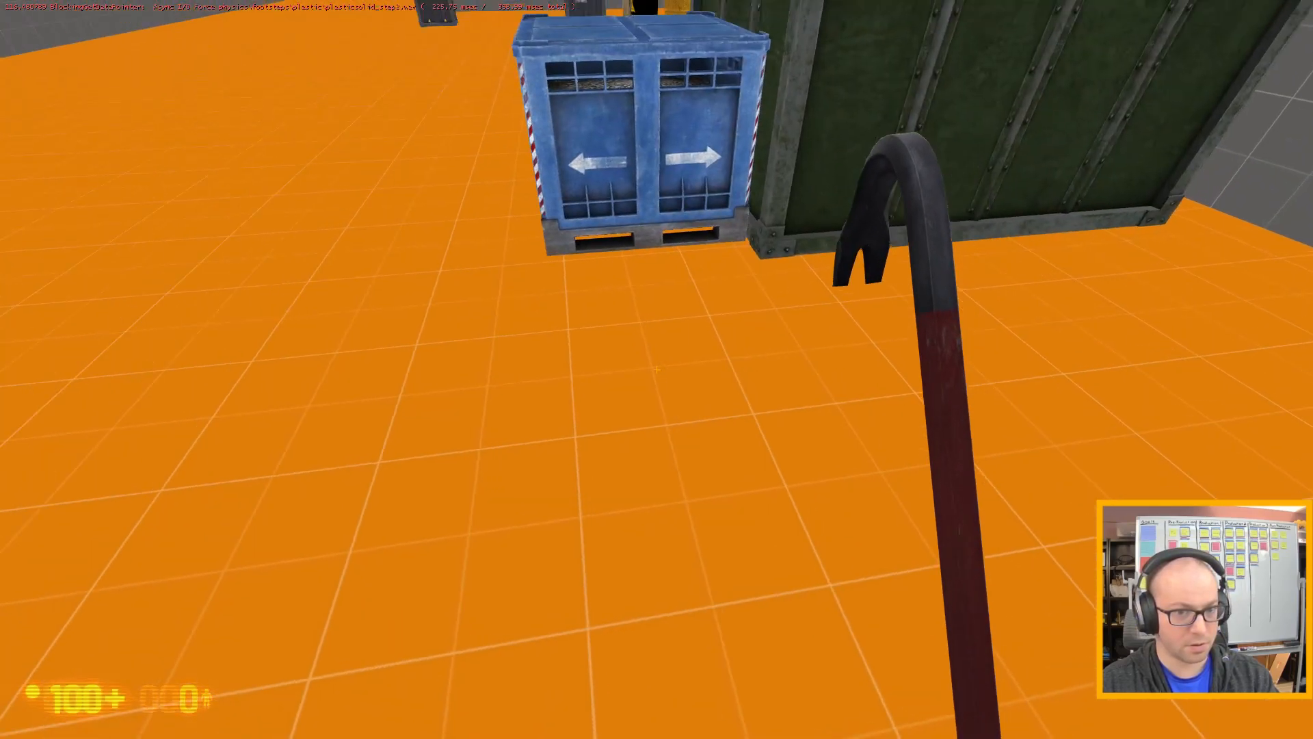
key("w")
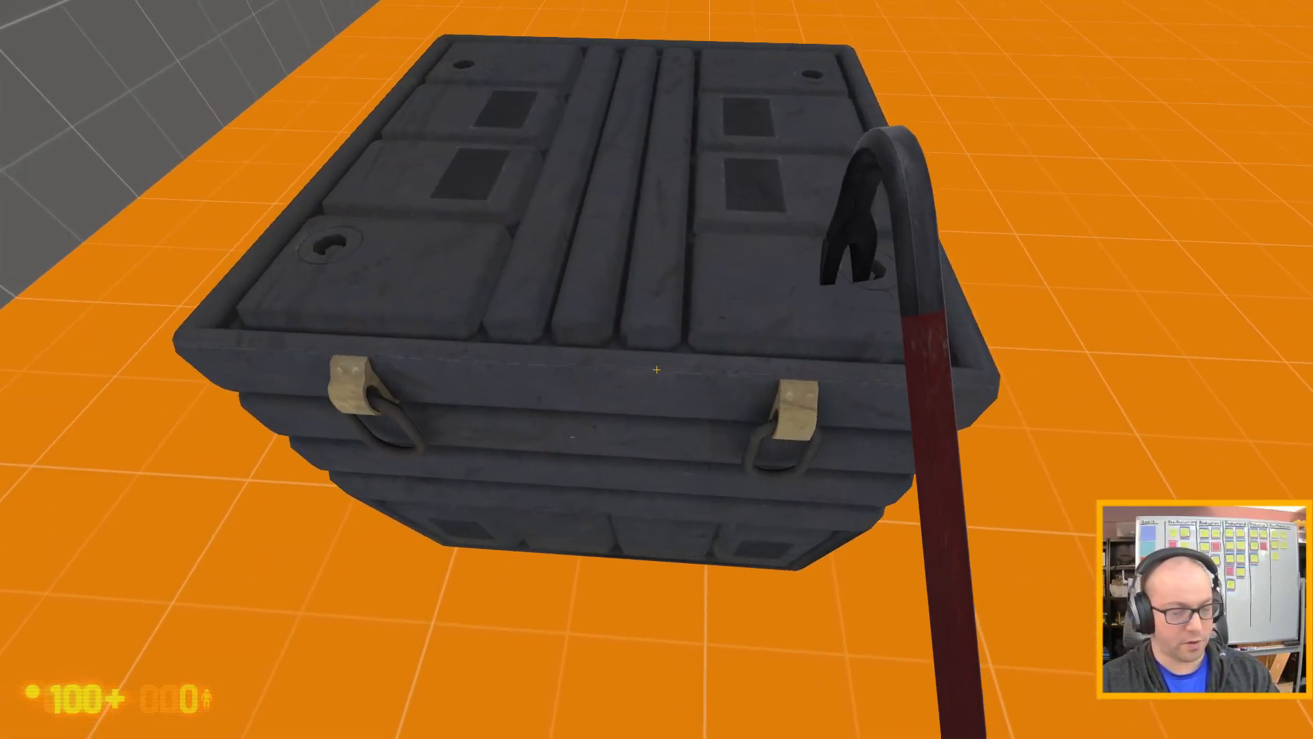
key("a")
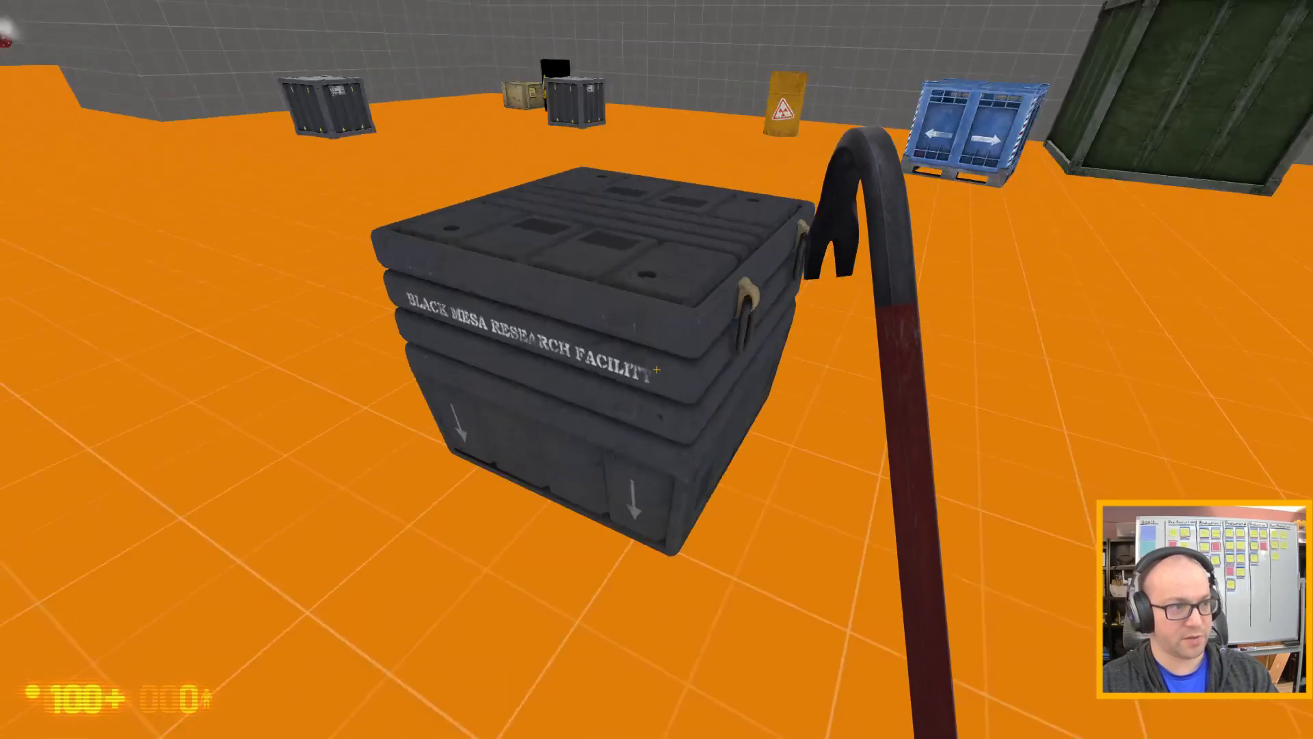
key("d")
key("w")
key("w")
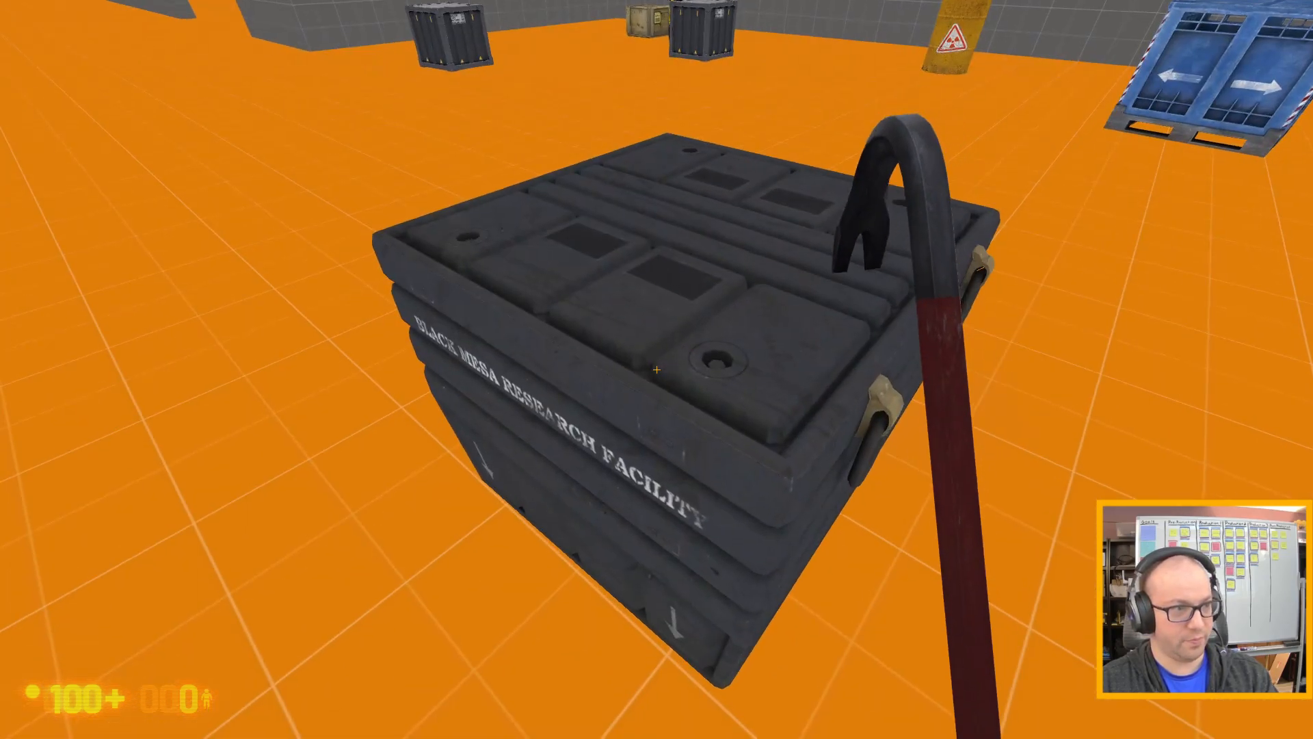
key("s")
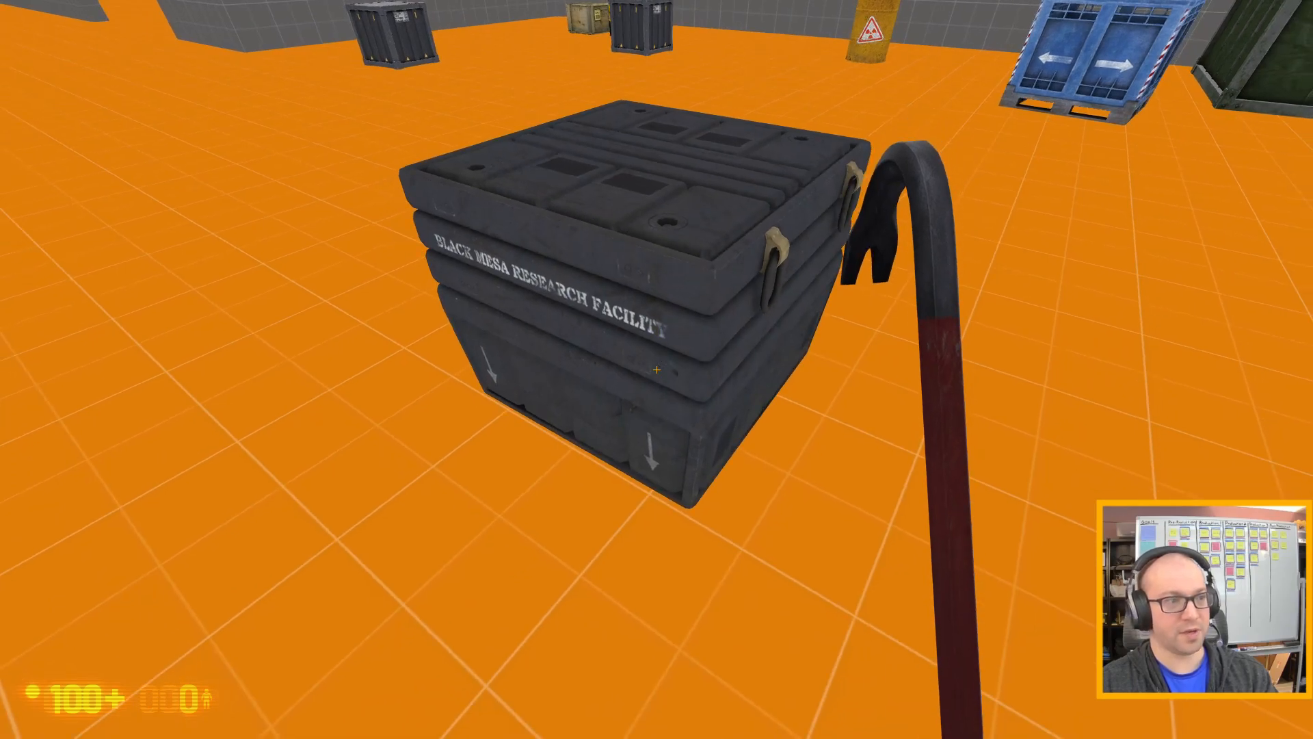
Circle around the black case and test pushing against its latched side.
key("w")
key("d")
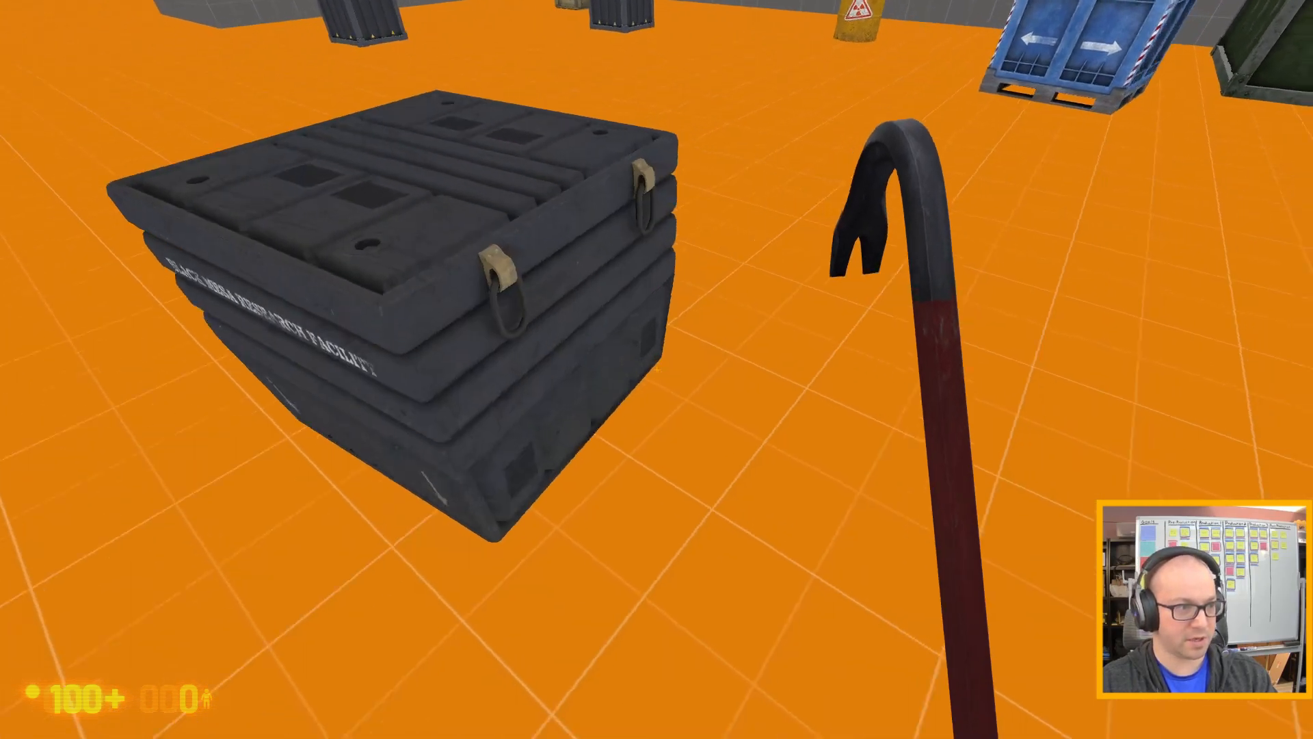
key("w")
key("d")
key("s")
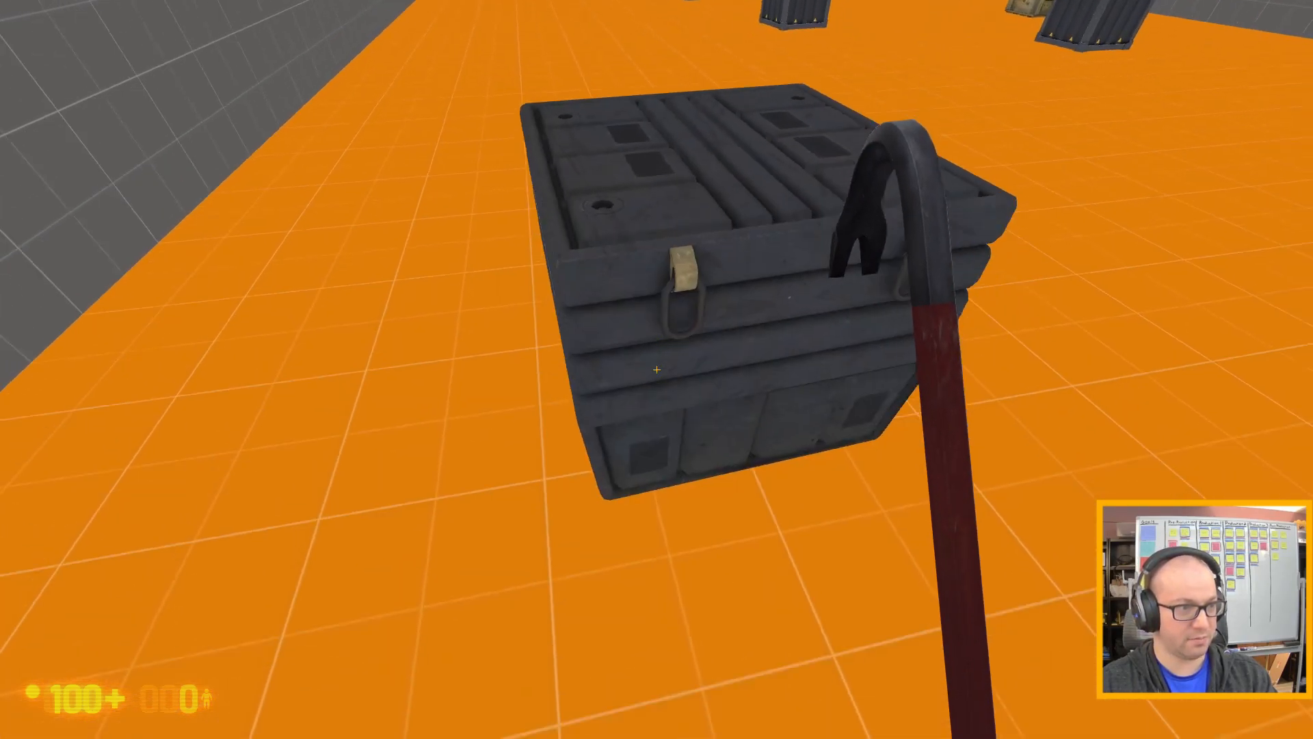
key("d")
key("w")
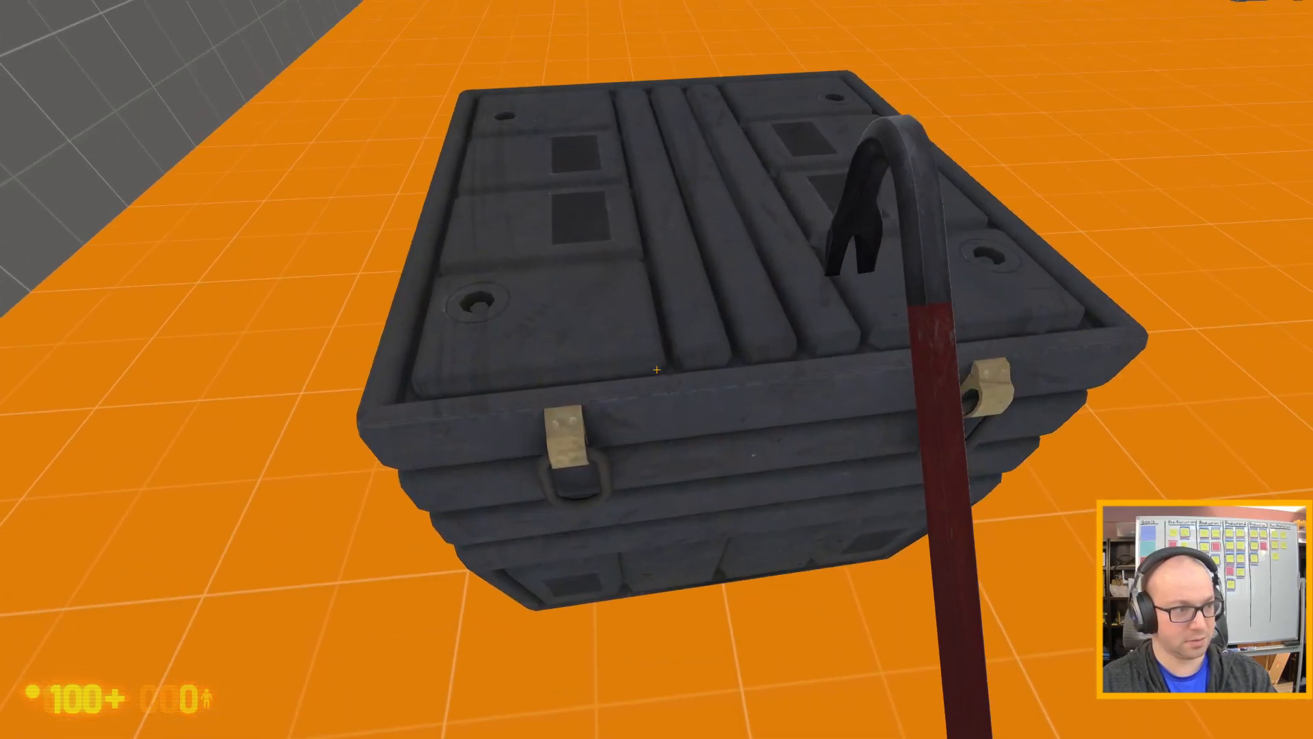
Jump onto the black case and shift around on its lid to test standing on it.
key("a")
key("w")
key("space")
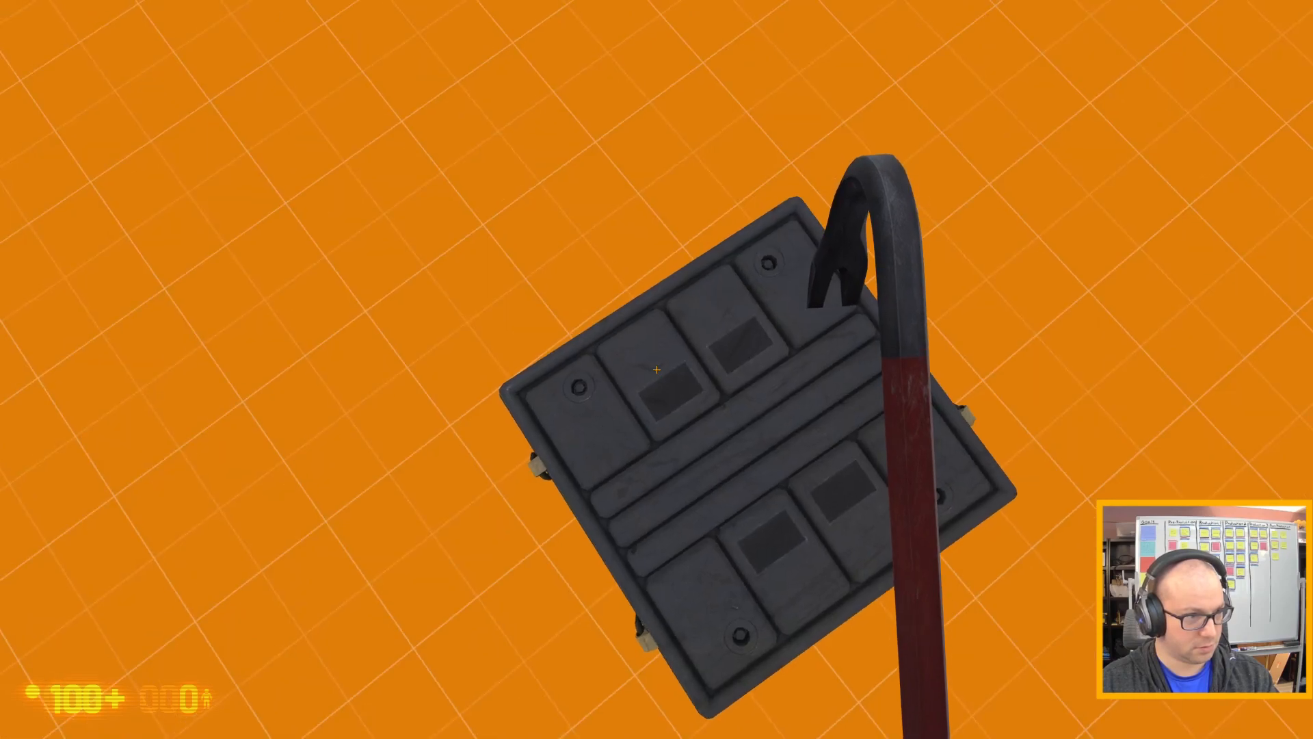
key("d")
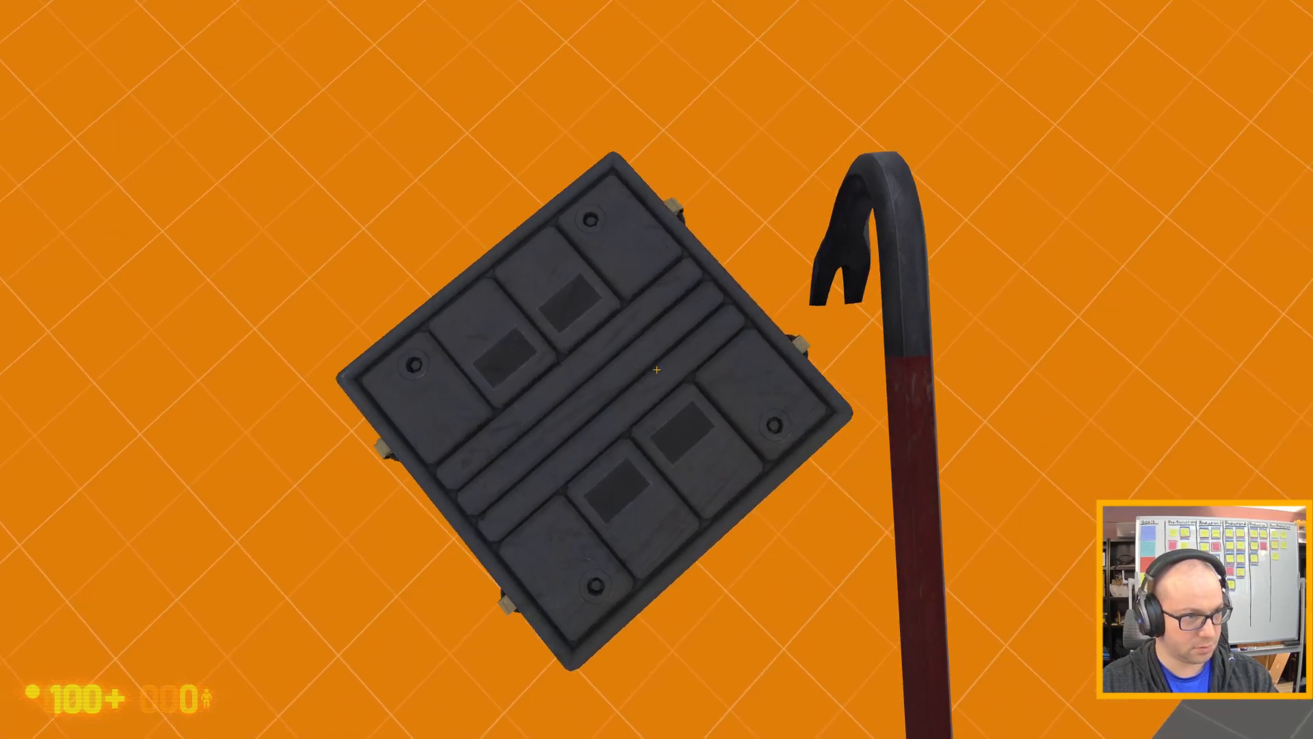
key("w")
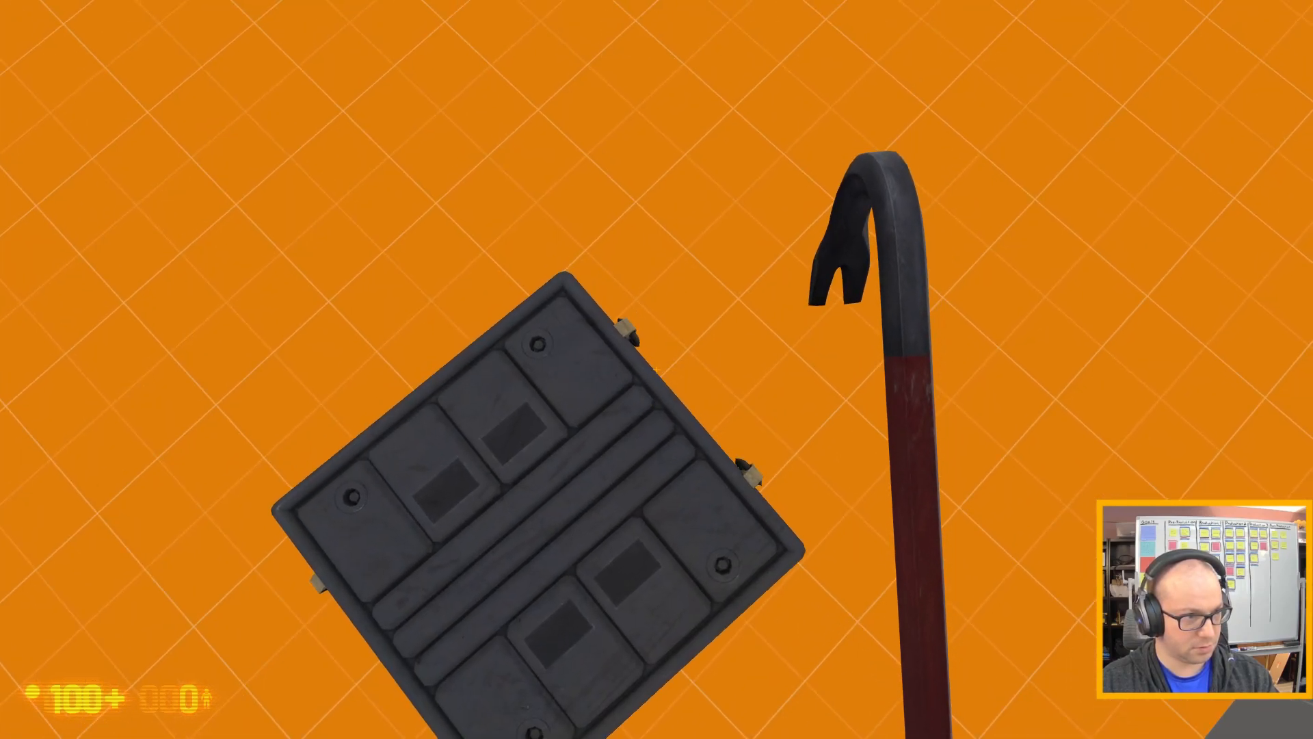
key("a")
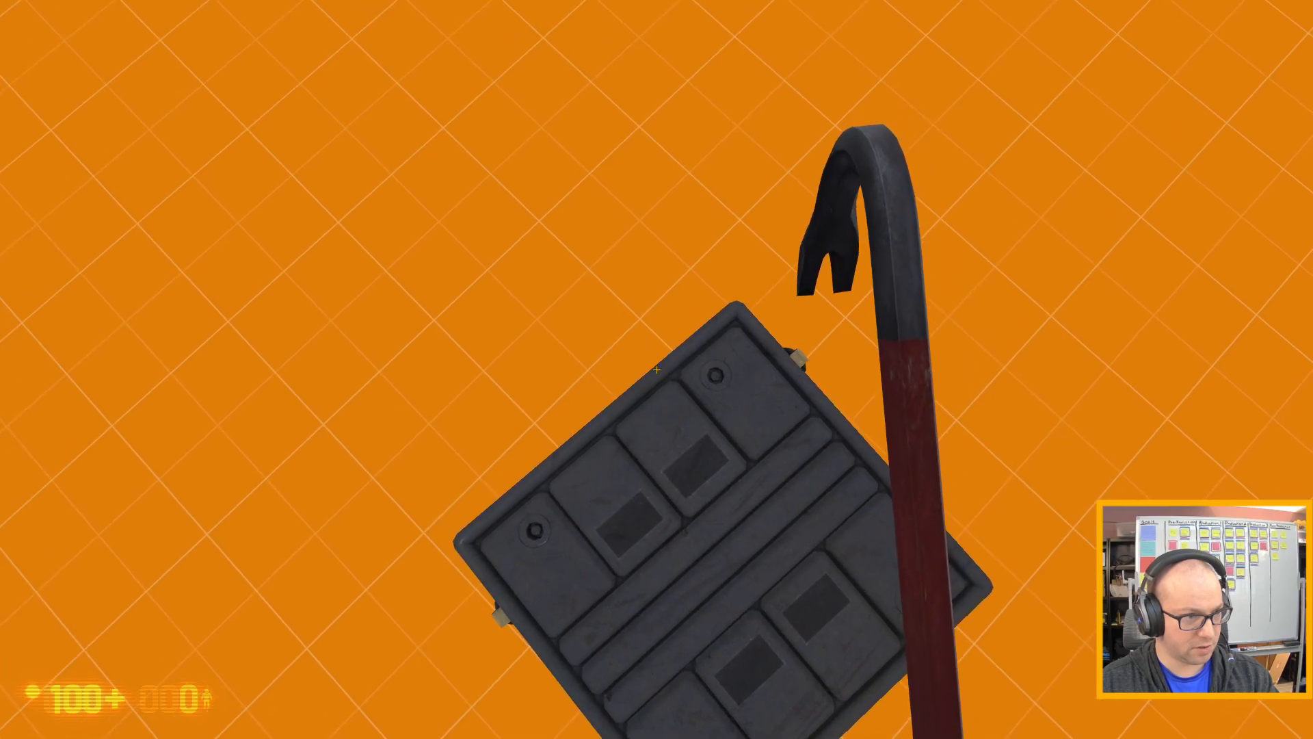
key("s")
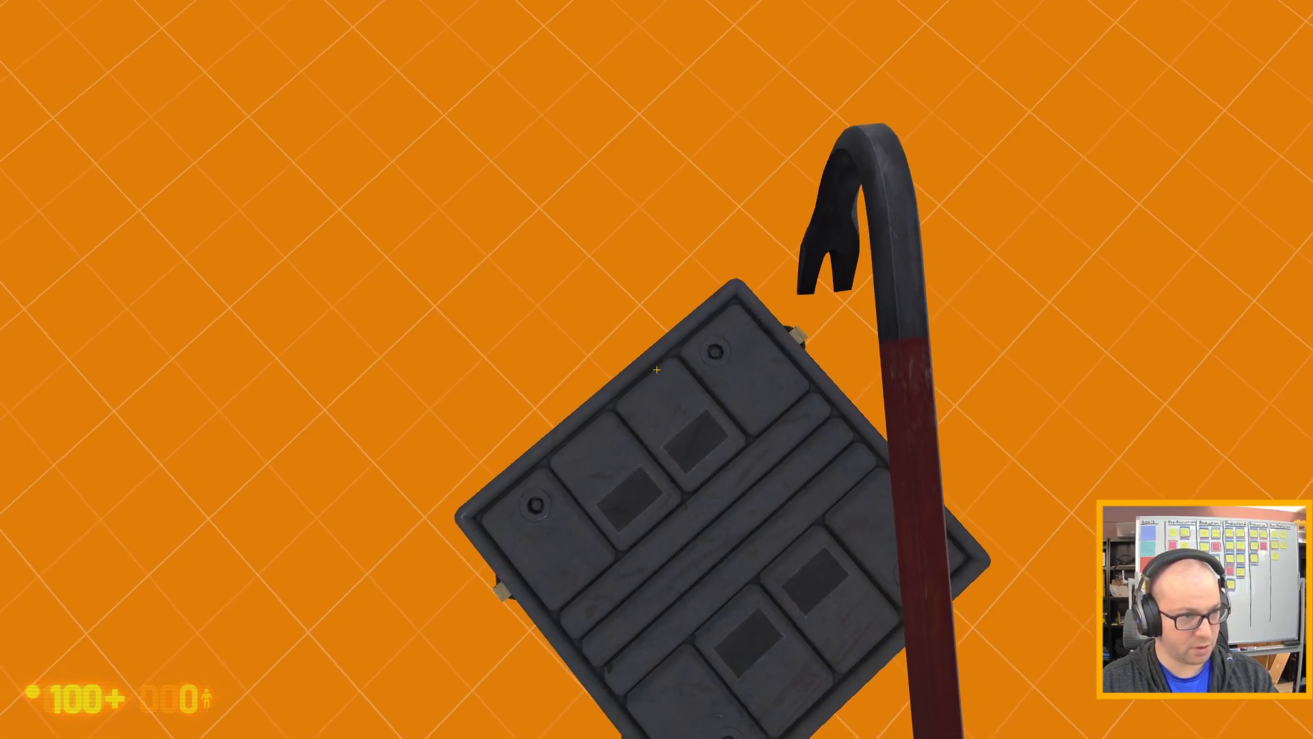
key("s")
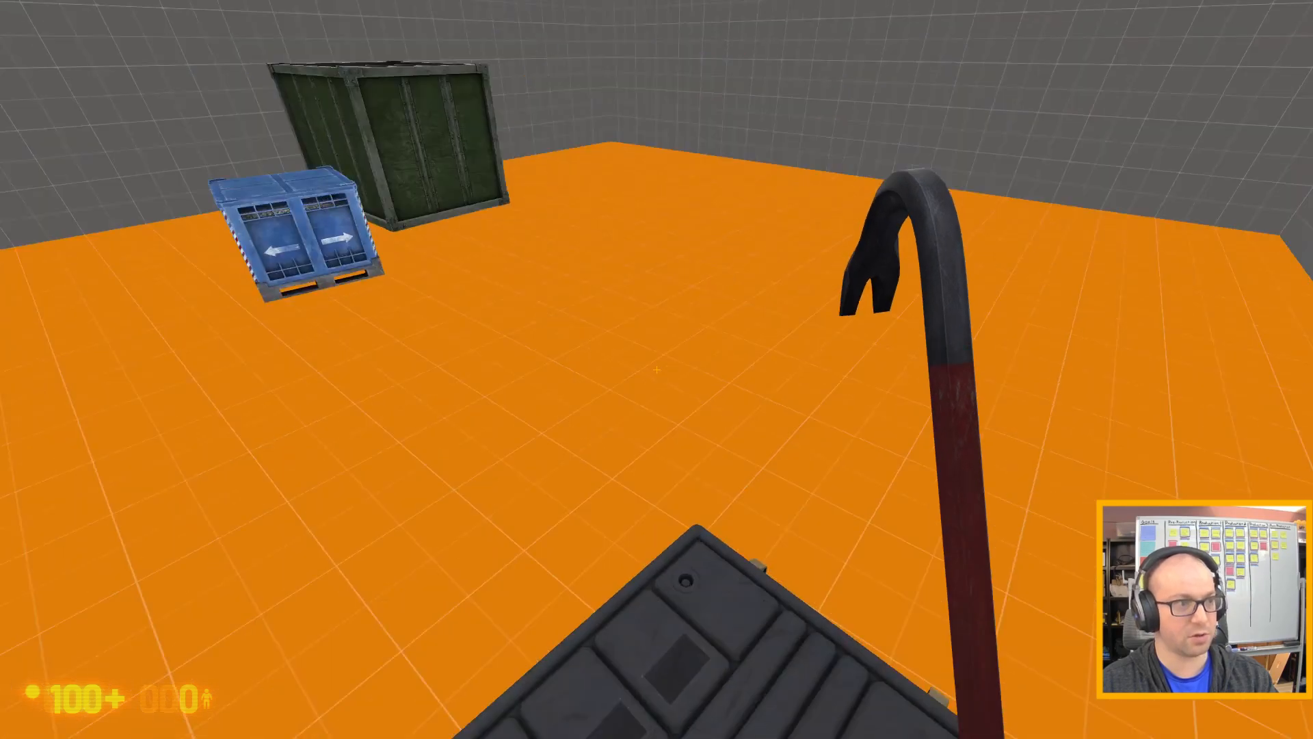
Cross to the blue pallet crate and use it as a step to climb onto the green container.
key("w")
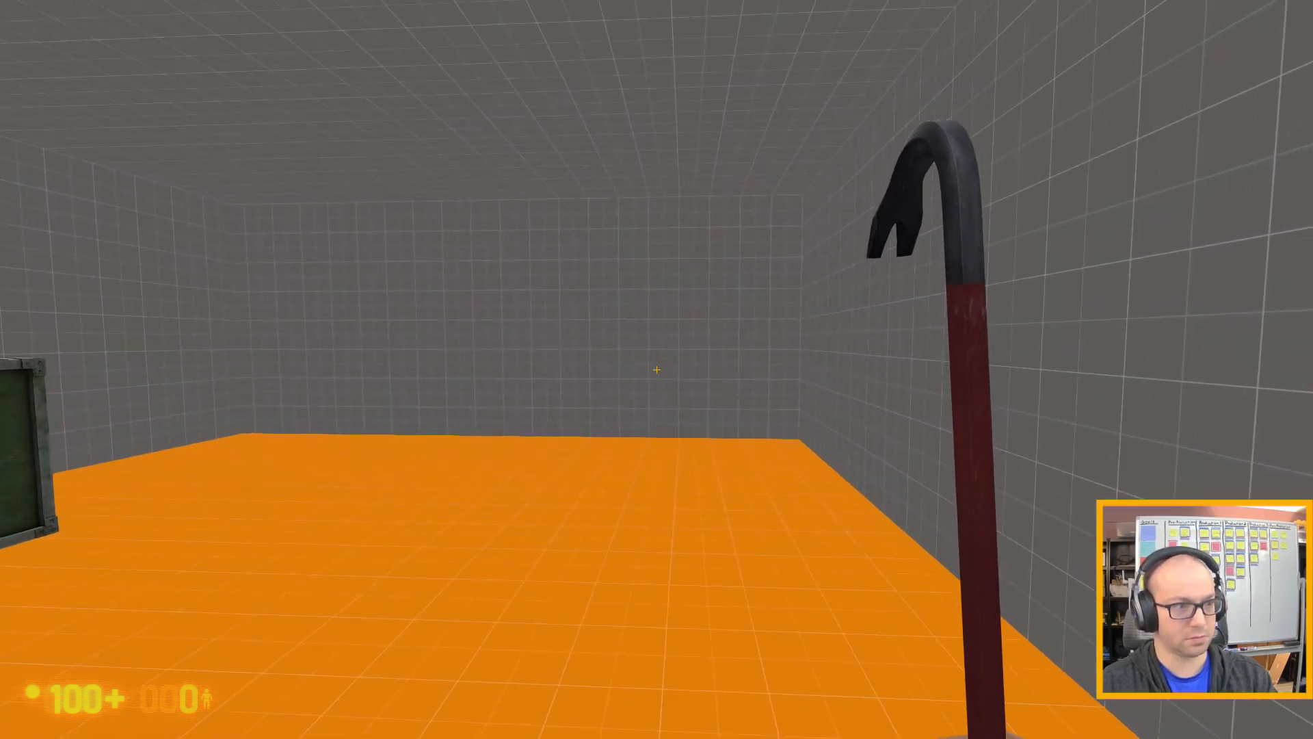
key("w")
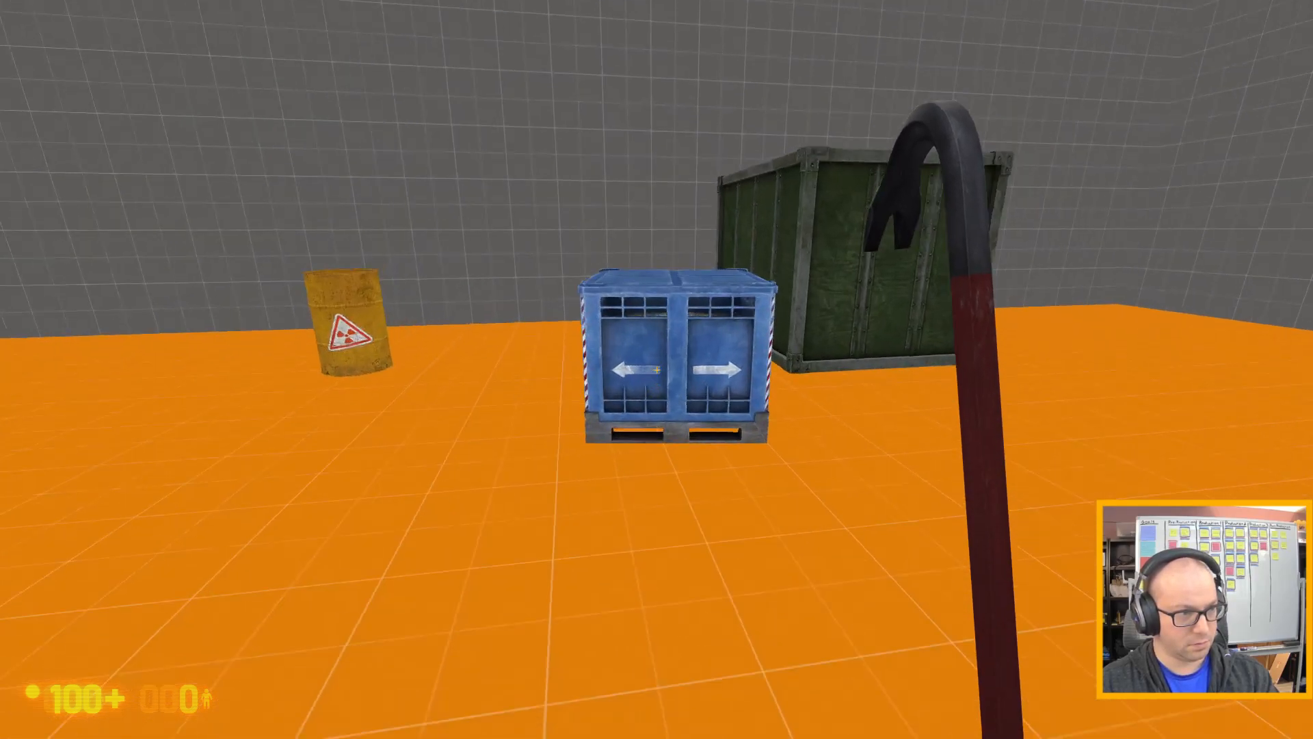
key("w")
key("space")
key("space")
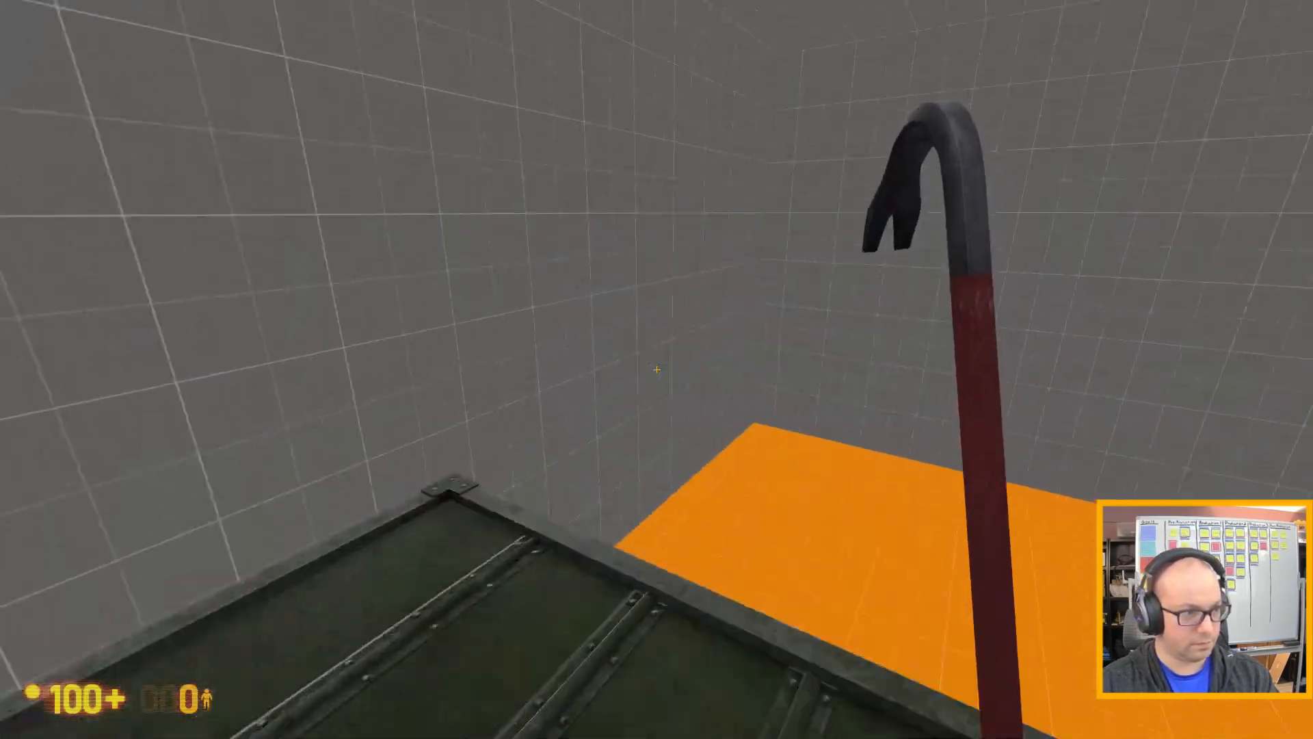
key("w")
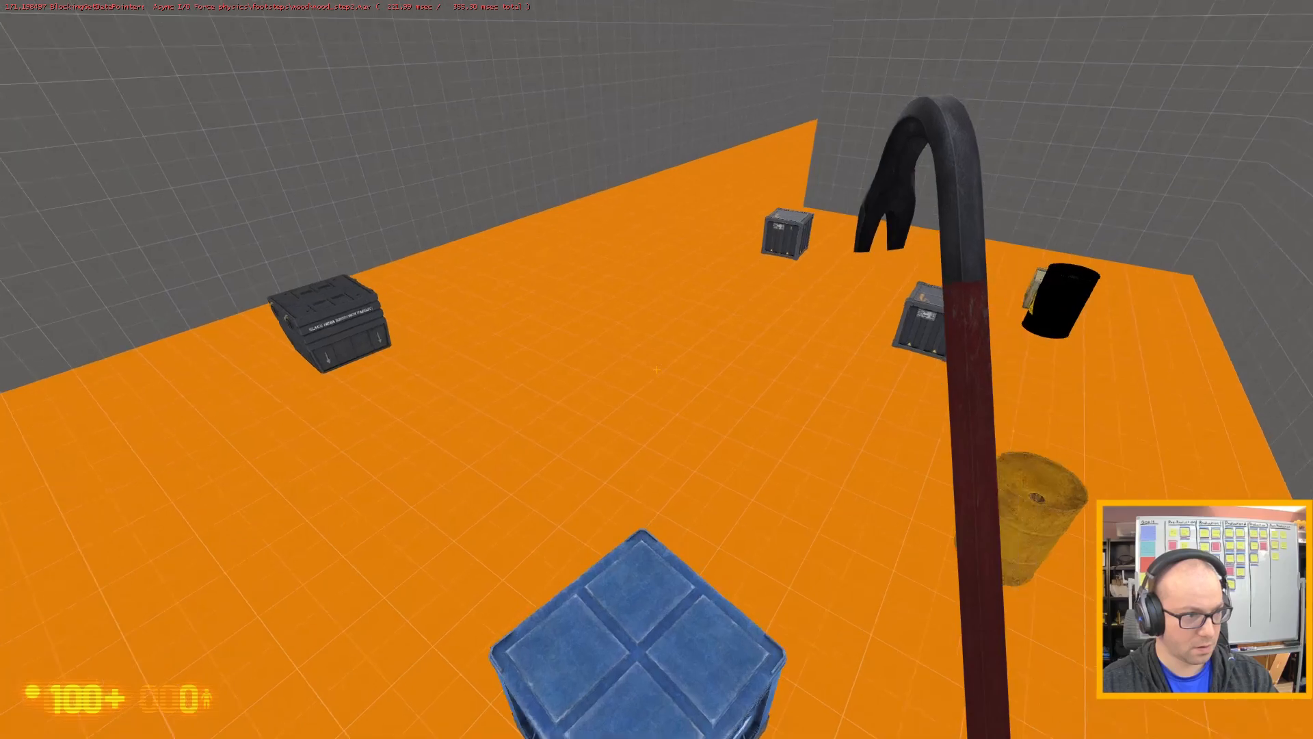
Drop down from the green container and climb onto the far grey BMRF metal crate near the wall corner.
key("a")
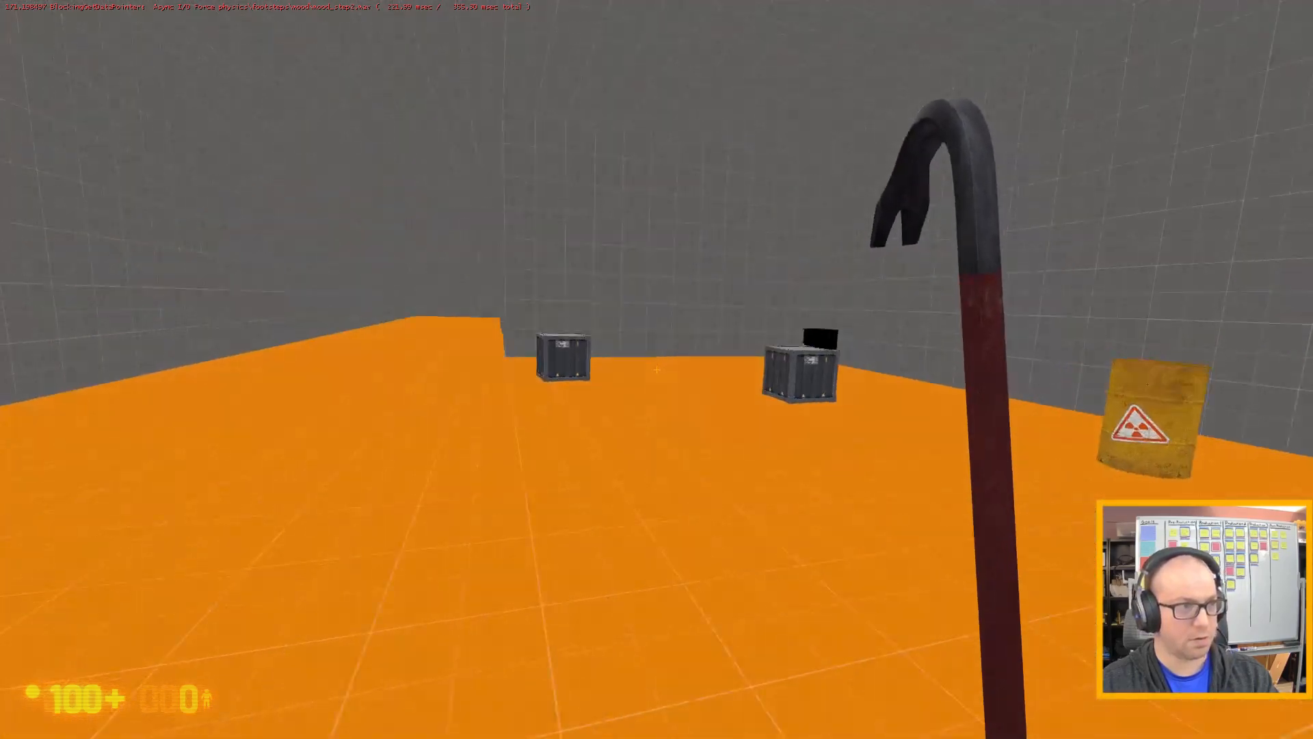
key("w")
key("w")
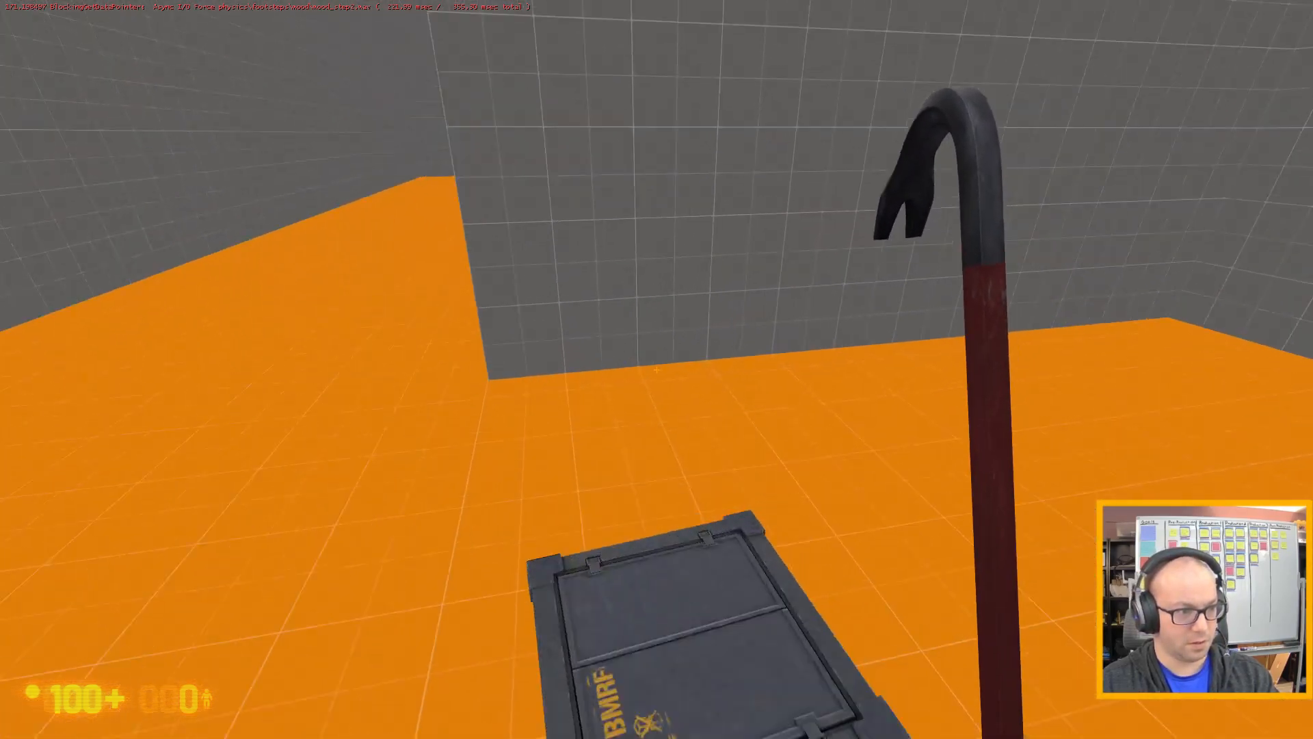
key("s")
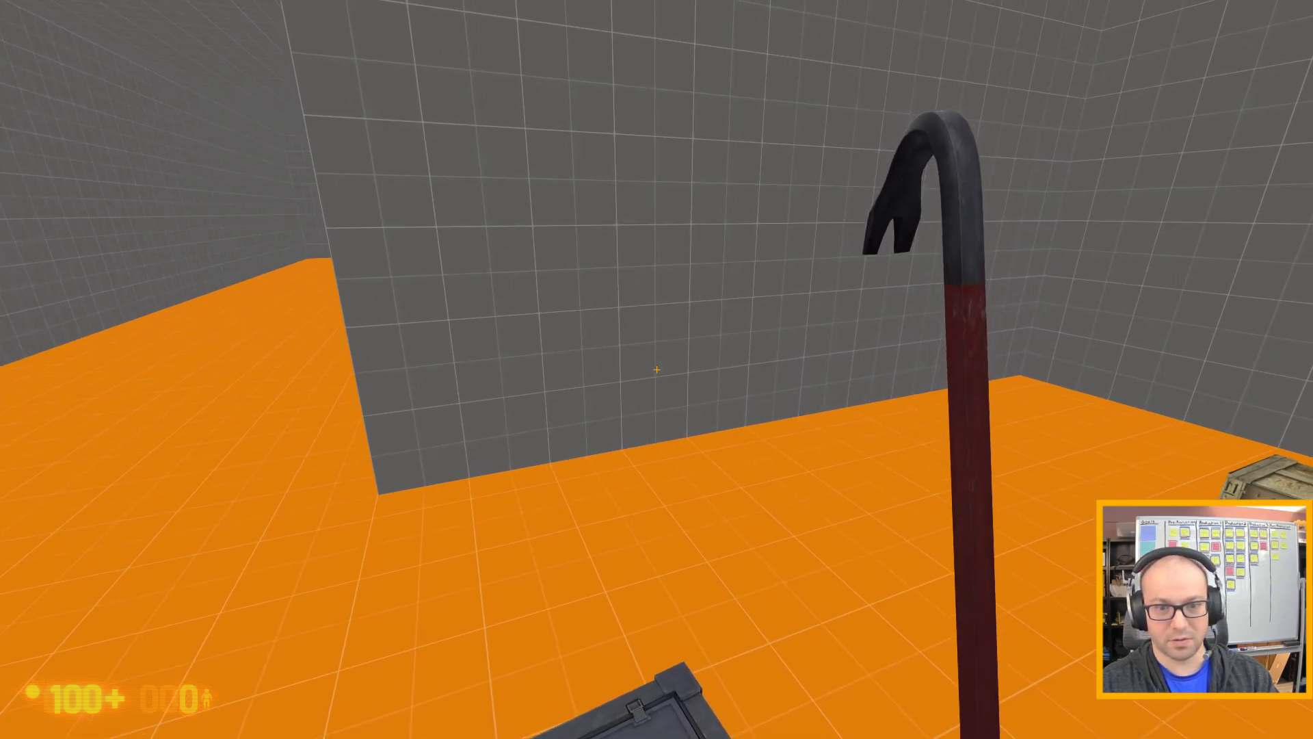
Approach the grey metal crate beside the flammable barrel, test jumping around and over it, and back away.
key("a")
key("w")
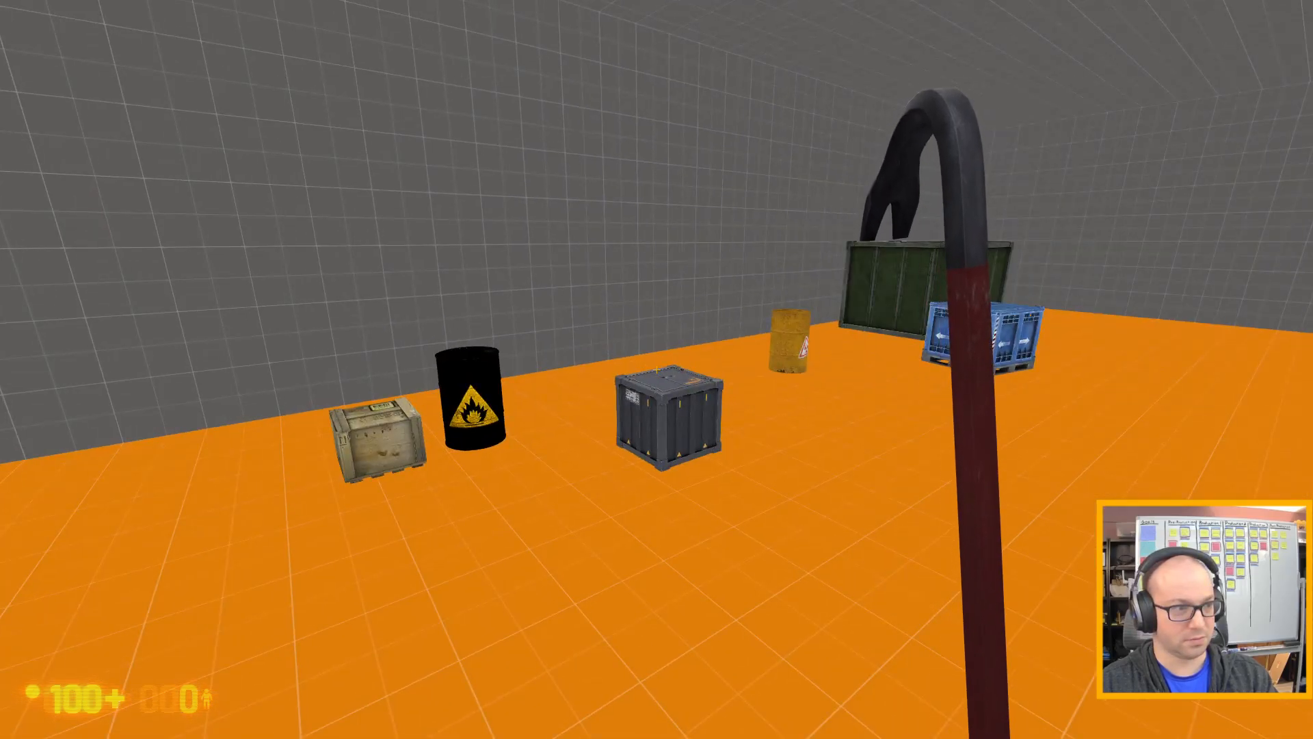
key("w")
key("d")
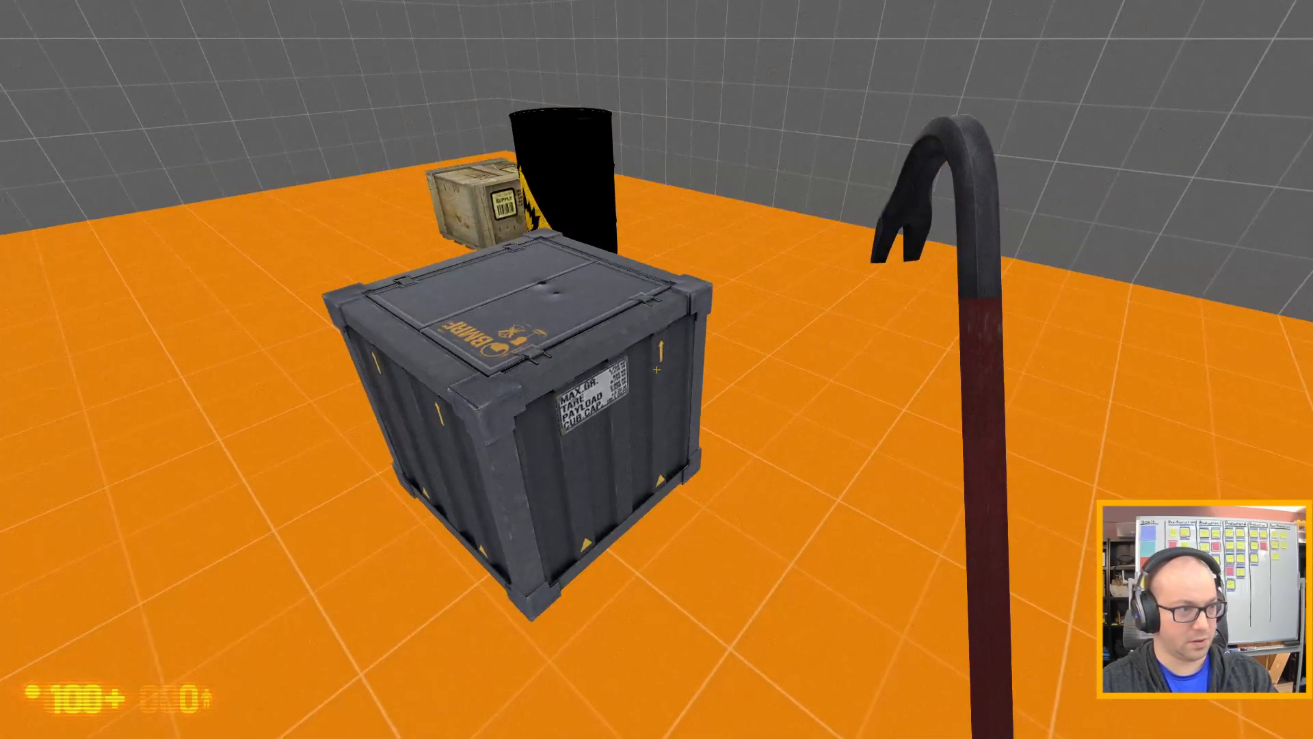
key("w")
key("space")
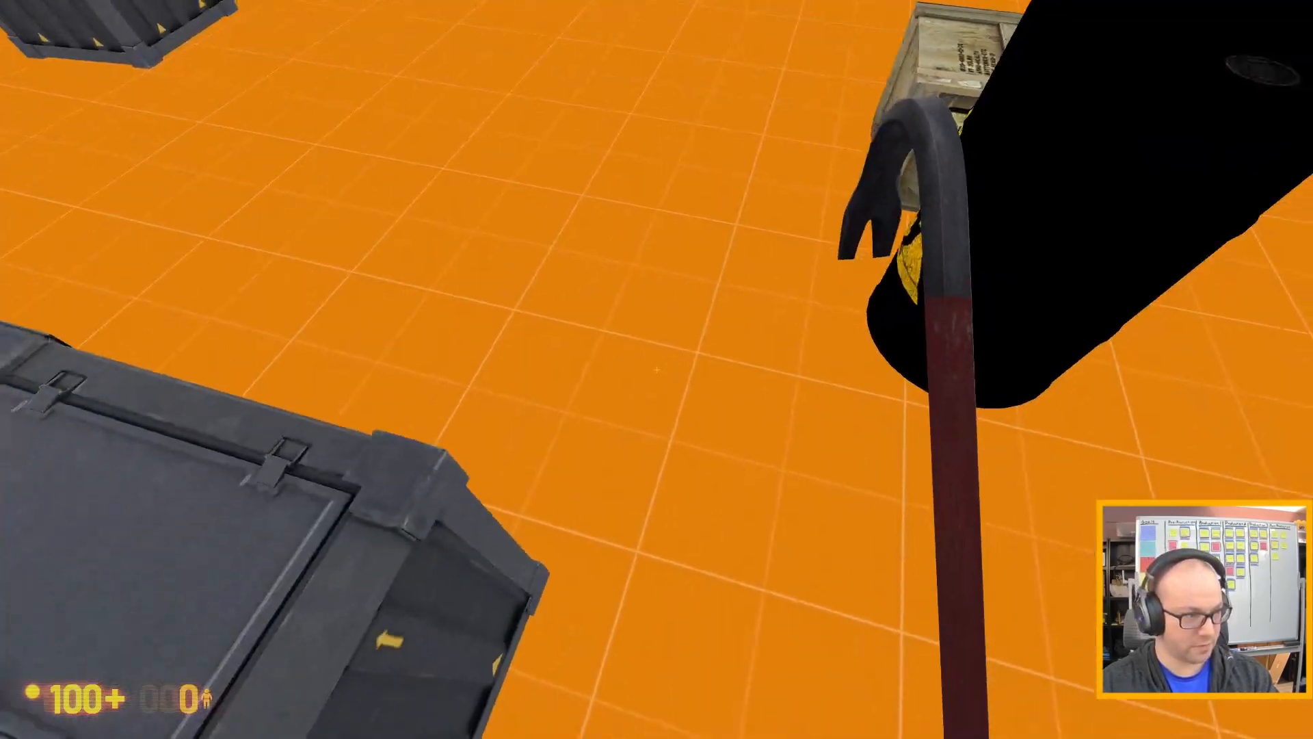
key("space")
key("a")
key("s")
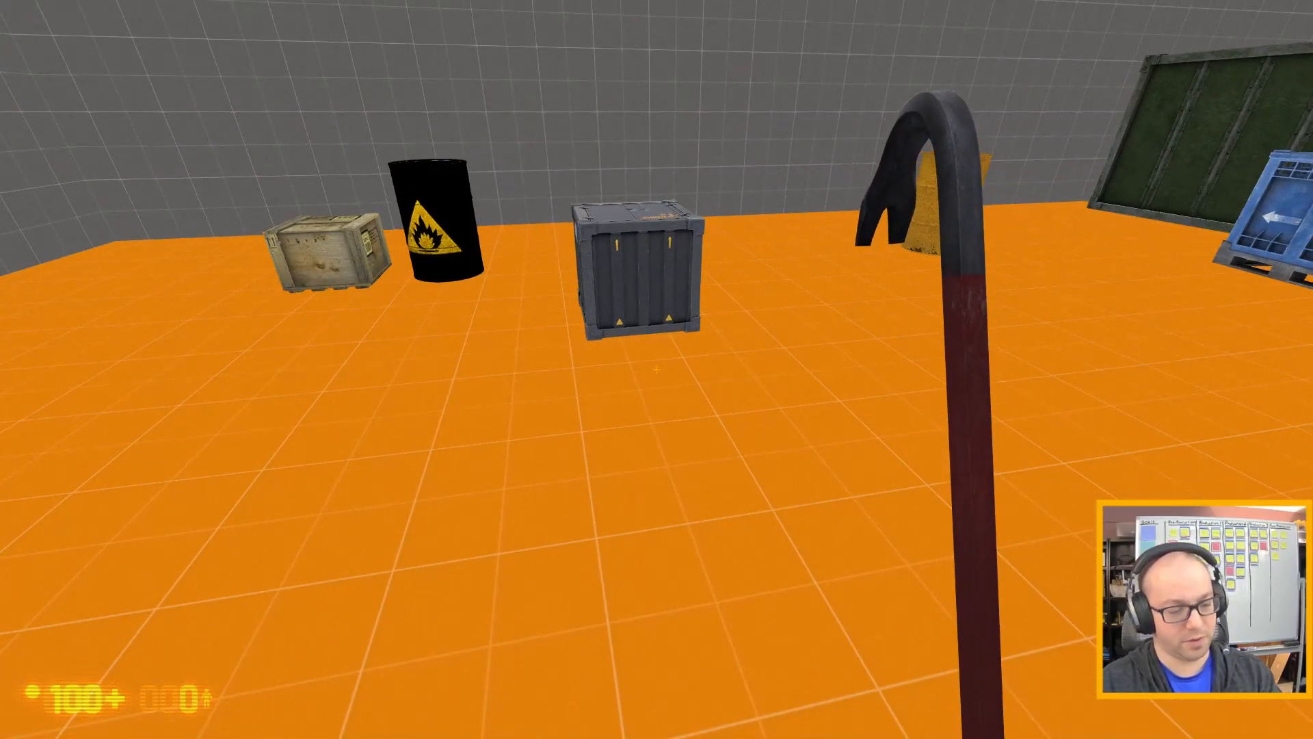
Quit the playtest with the console command exit and continue past the failed-command message in Hammer.
key("grave")
type("exit")
key("Return")
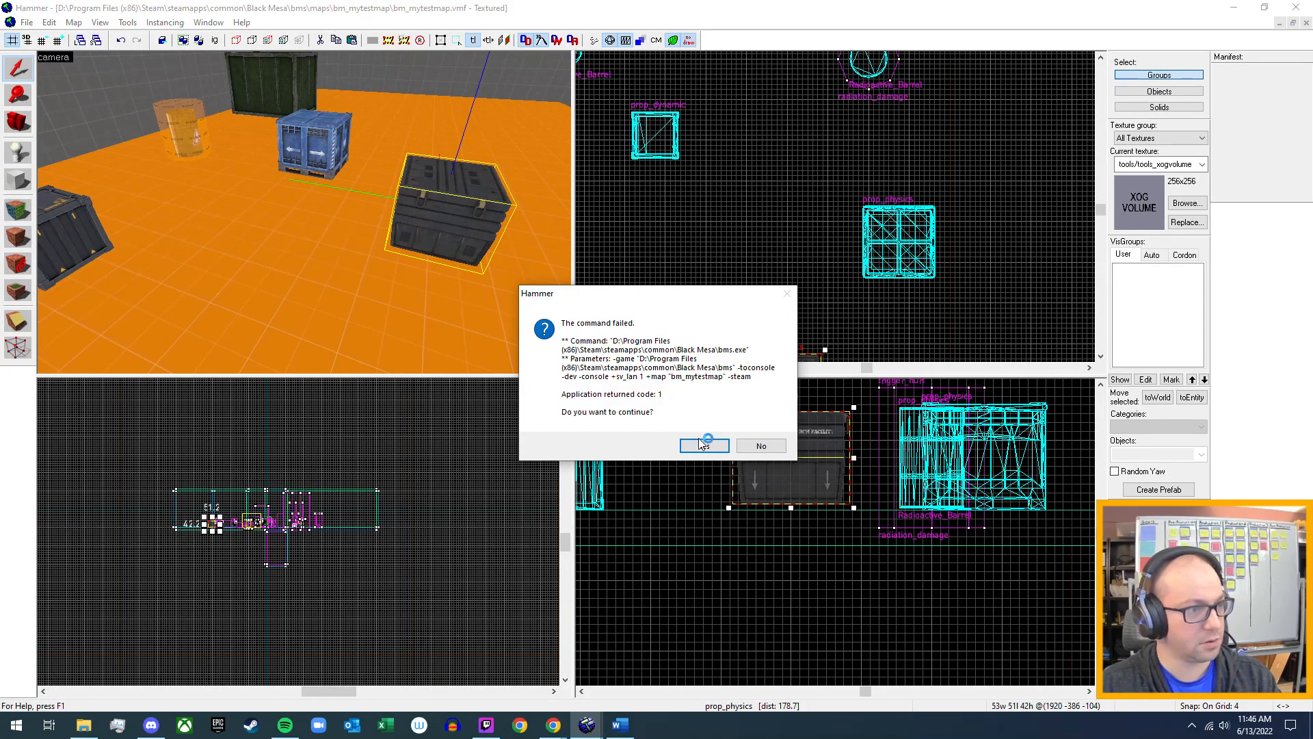
key("Return")
Fly the camera to the two grey metal crates and review the item_crate entity's properties without changing them.
key("z")
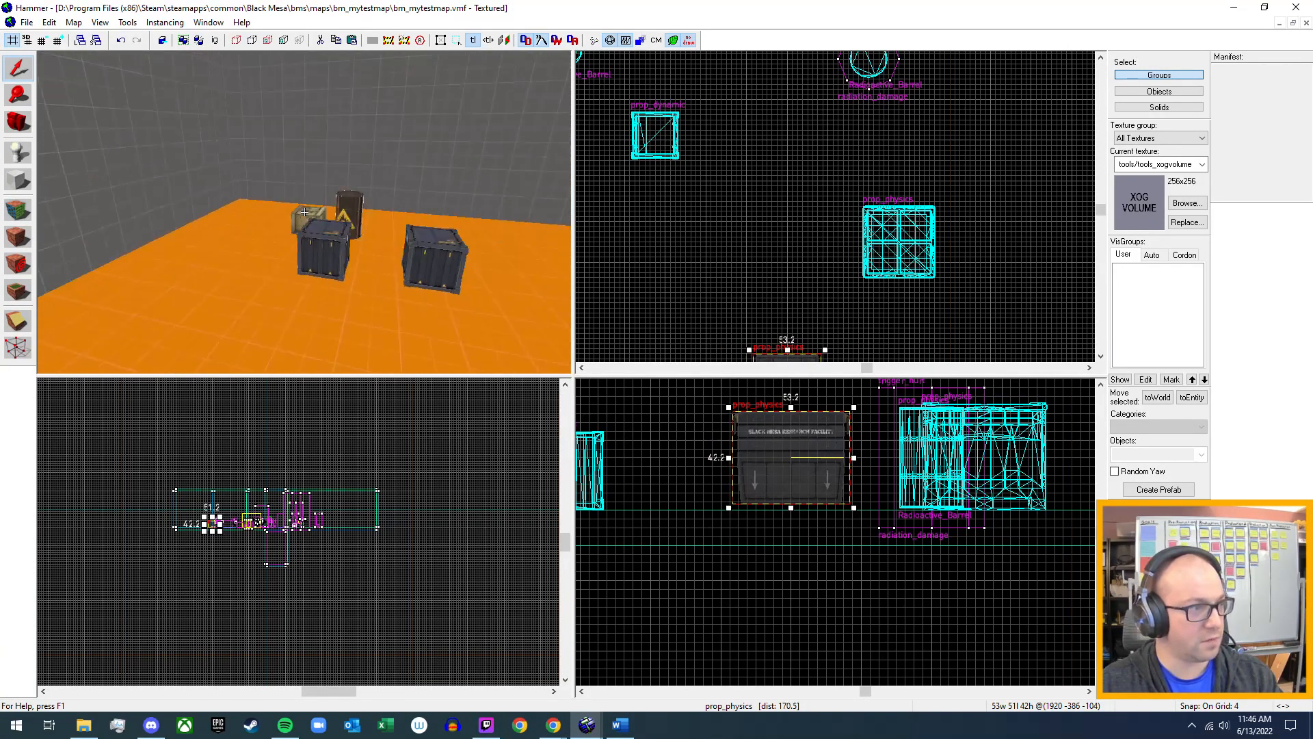
key("w")
key("z")
double_click(223, 290)
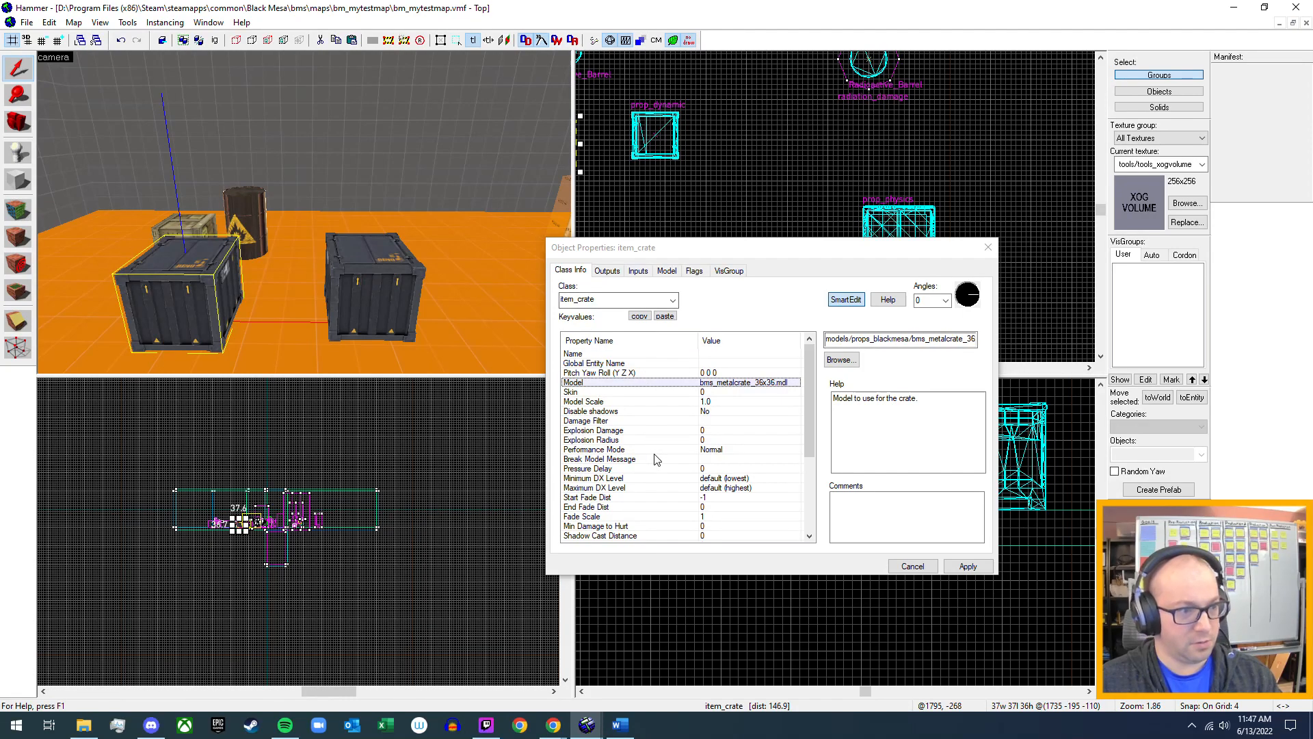
scroll(655, 459, "down", 4)
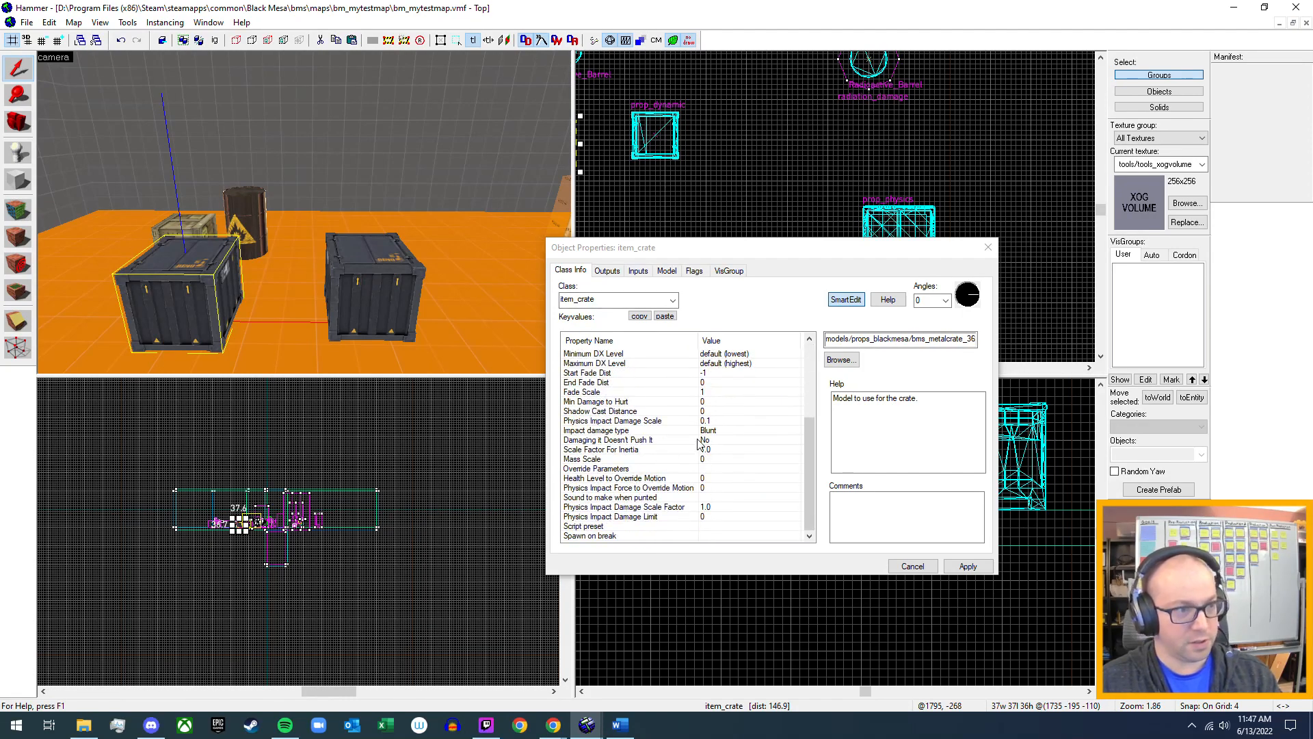
scroll(699, 443, "up", 4)
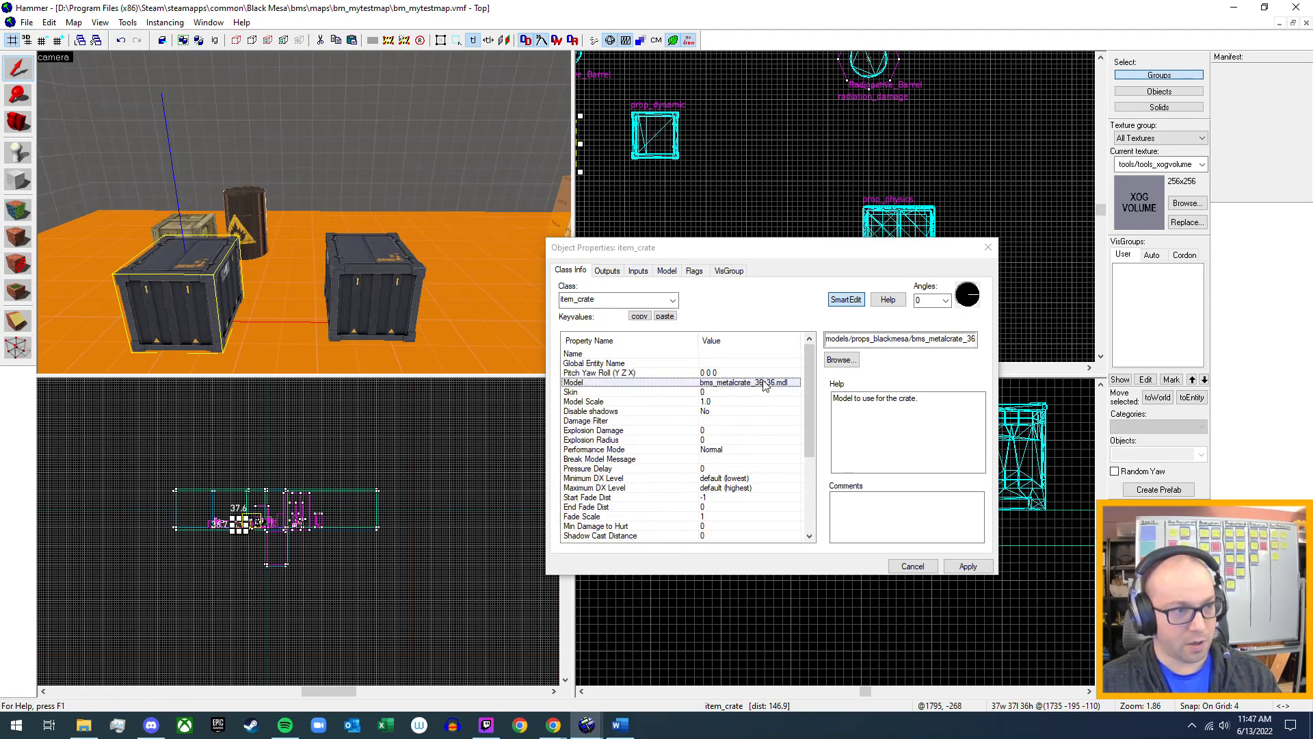
left_click(987, 246)
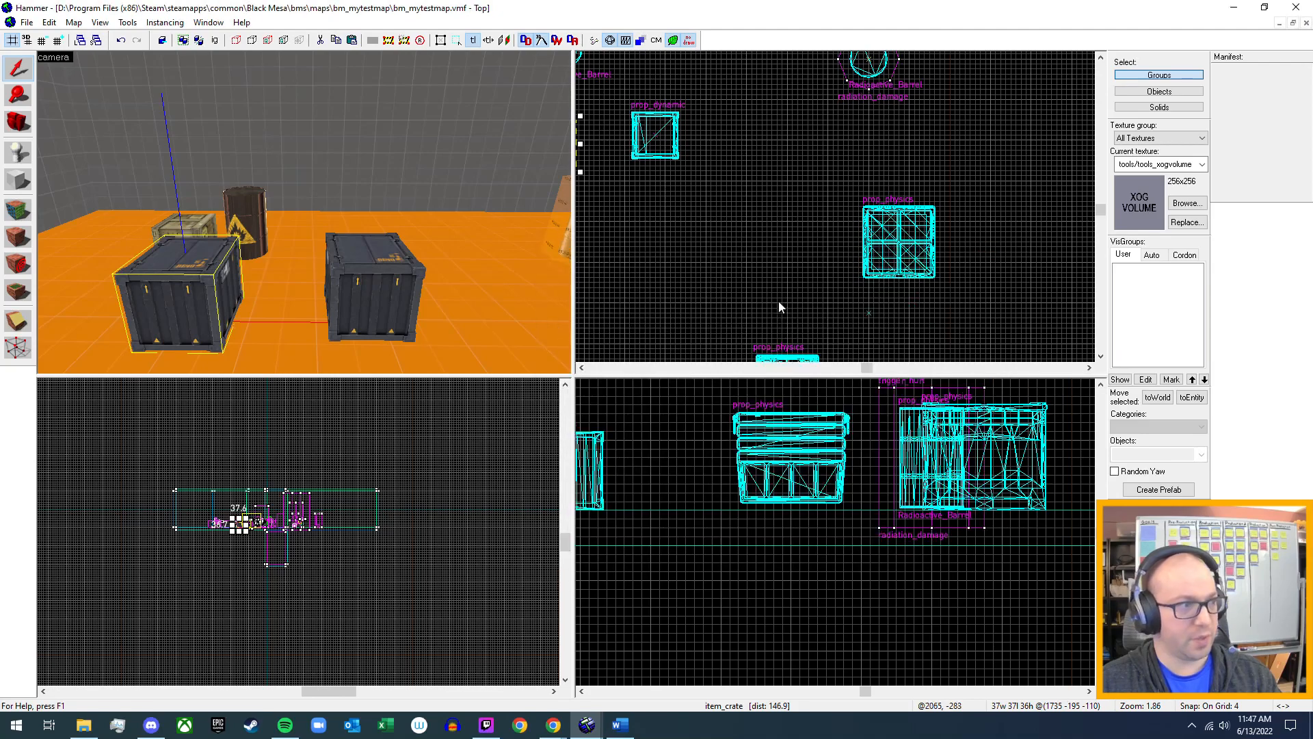
Review the full list of key values of the prop_dynamic metal crate next to the item_crate version.
double_click(399, 308)
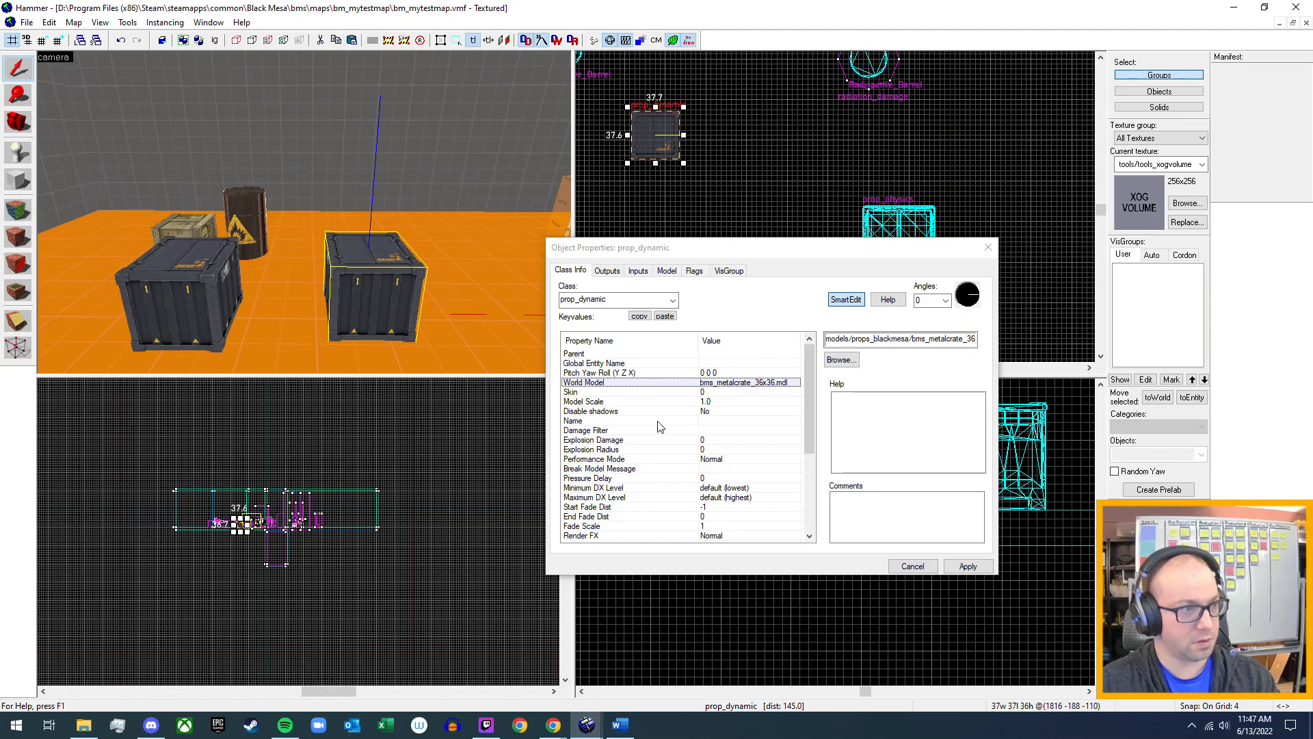
scroll(660, 427, "down", 2)
scroll(660, 427, "up", 2)
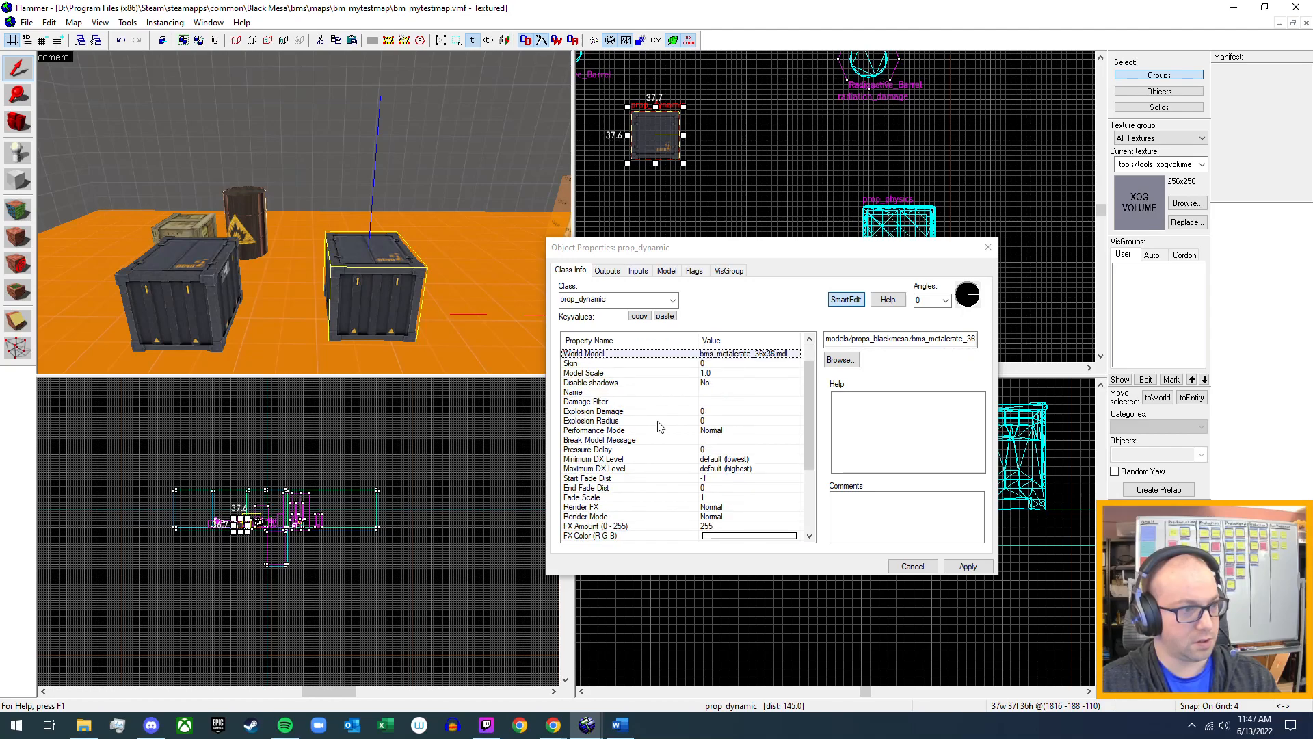
scroll(660, 427, "down", 2)
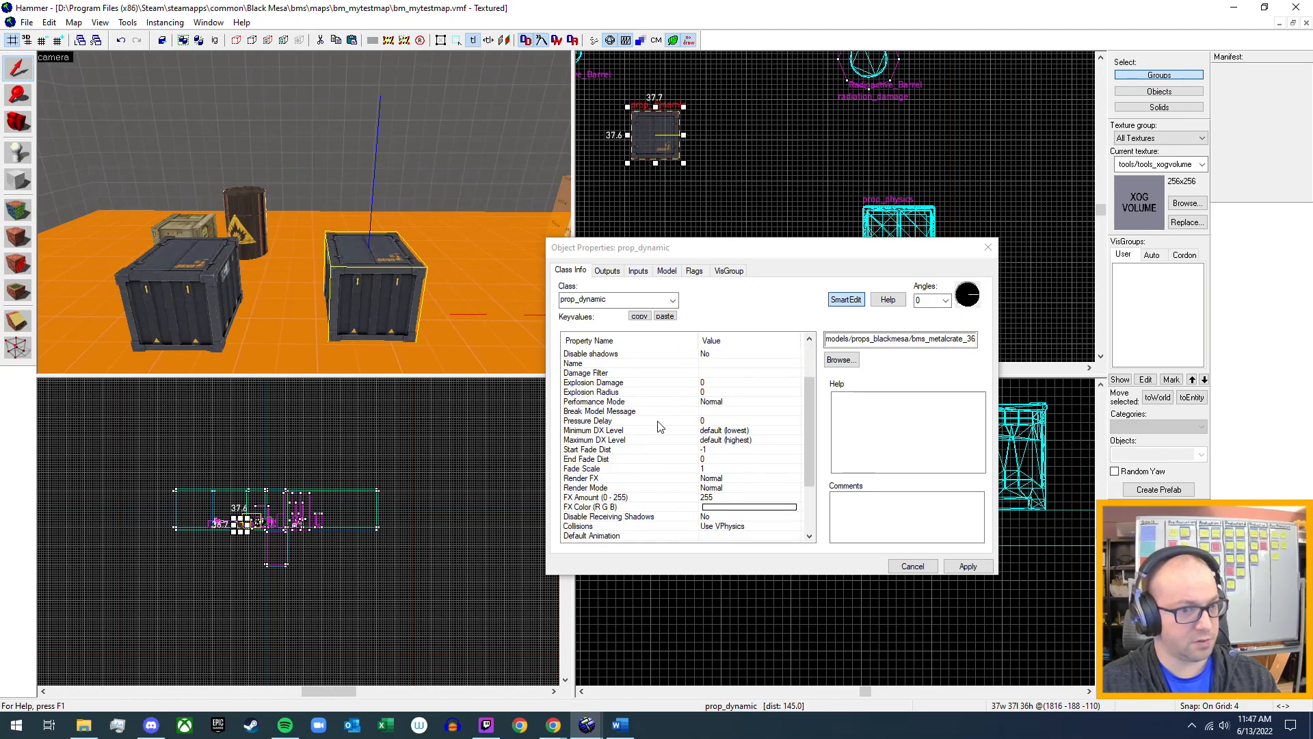
scroll(661, 426, "down", 2)
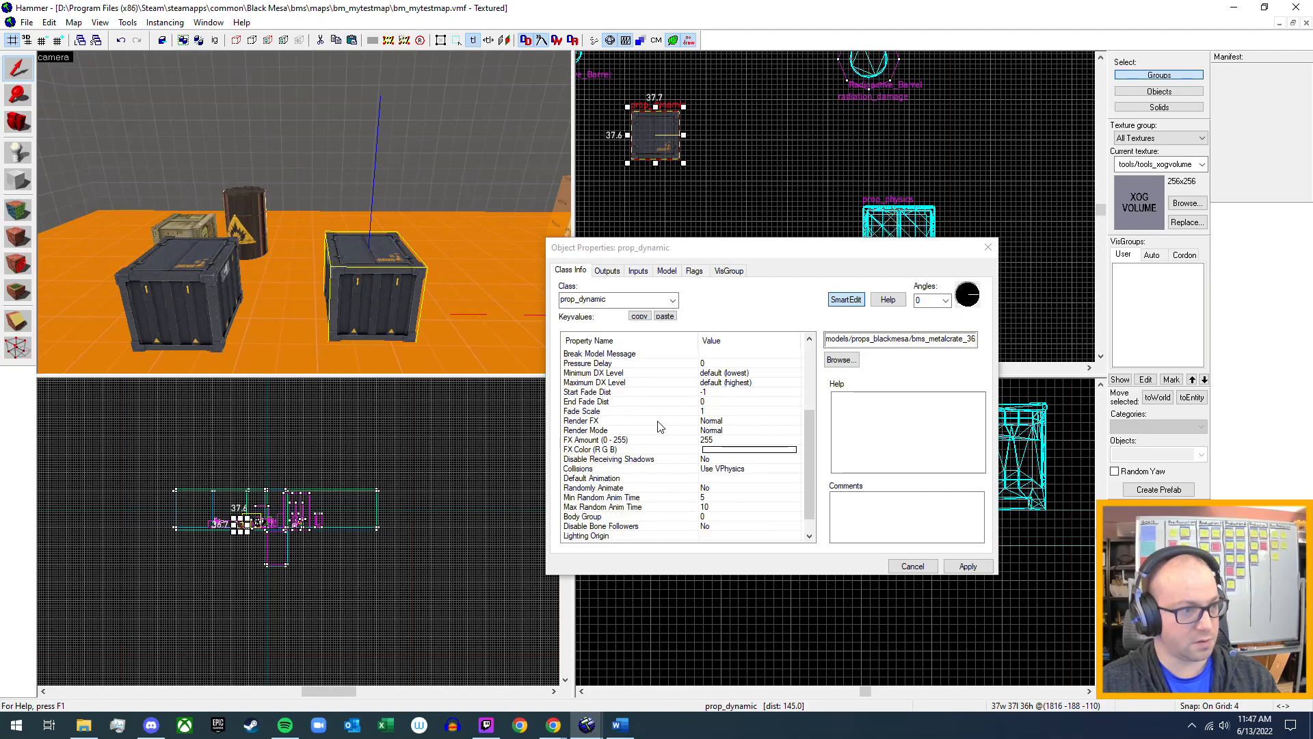
scroll(660, 427, "down", 1)
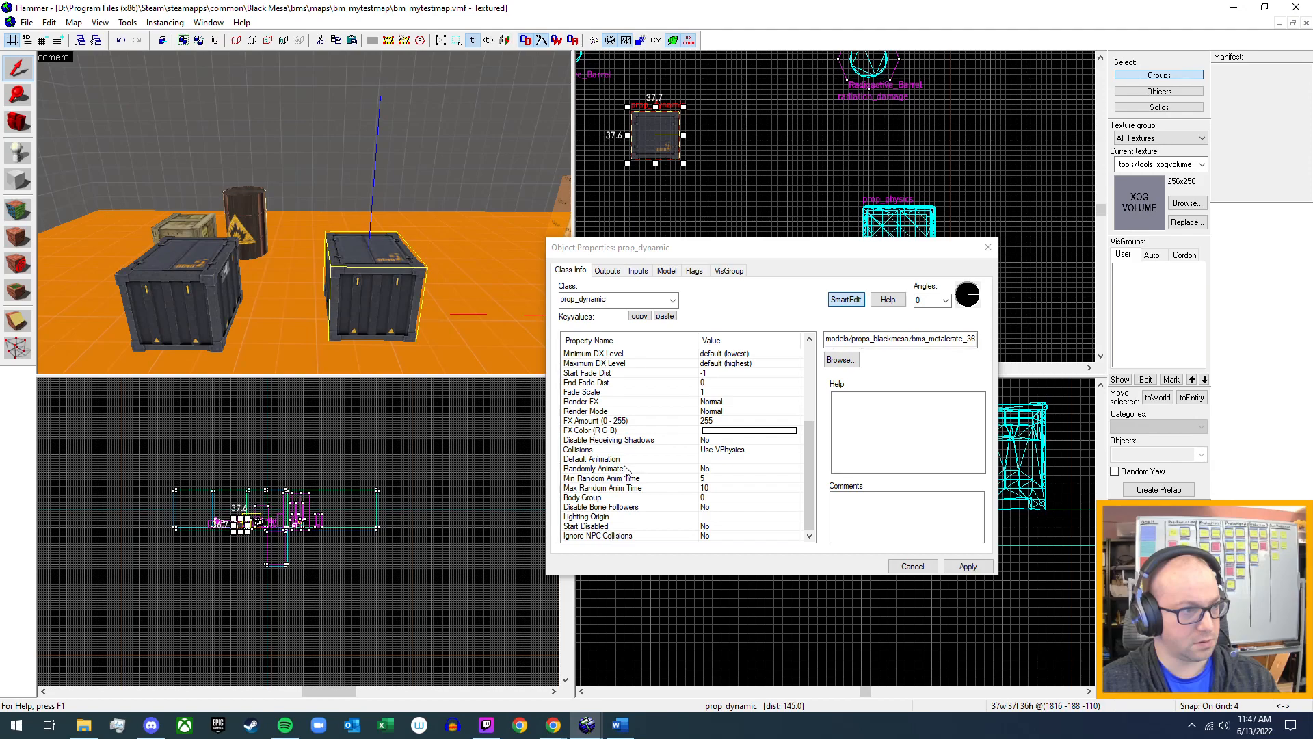
Check the prop_dynamic metal crate's flags, model, inputs and outputs, and leave its properties without changes.
left_click(695, 271)
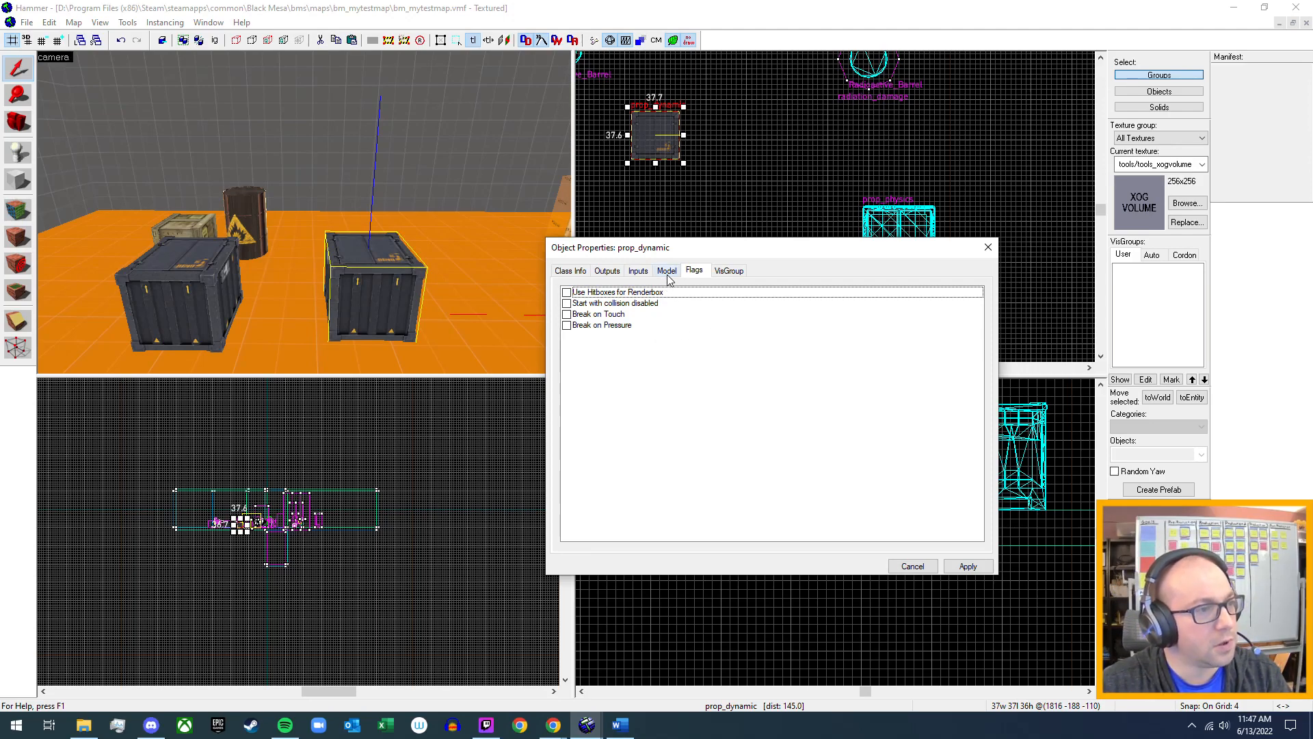
left_click(146, 234)
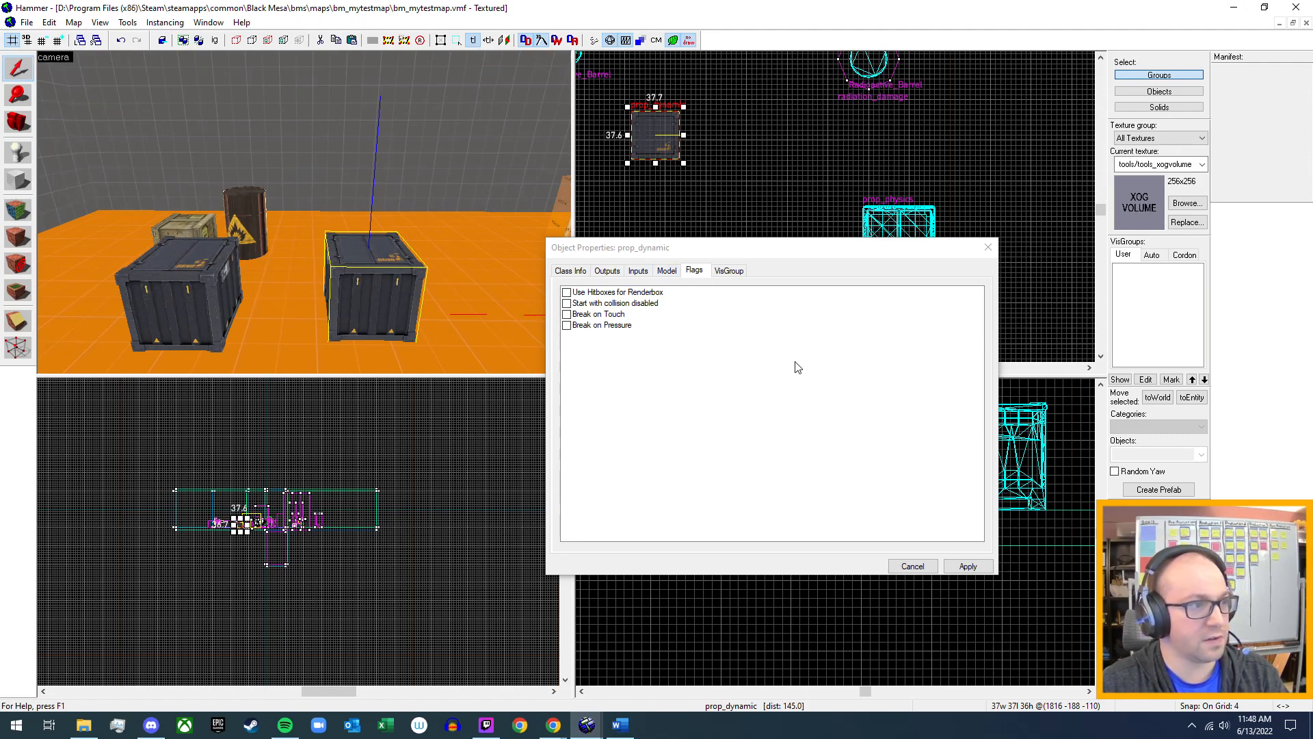
left_click(669, 271)
left_click(638, 272)
left_click(607, 271)
left_click(571, 271)
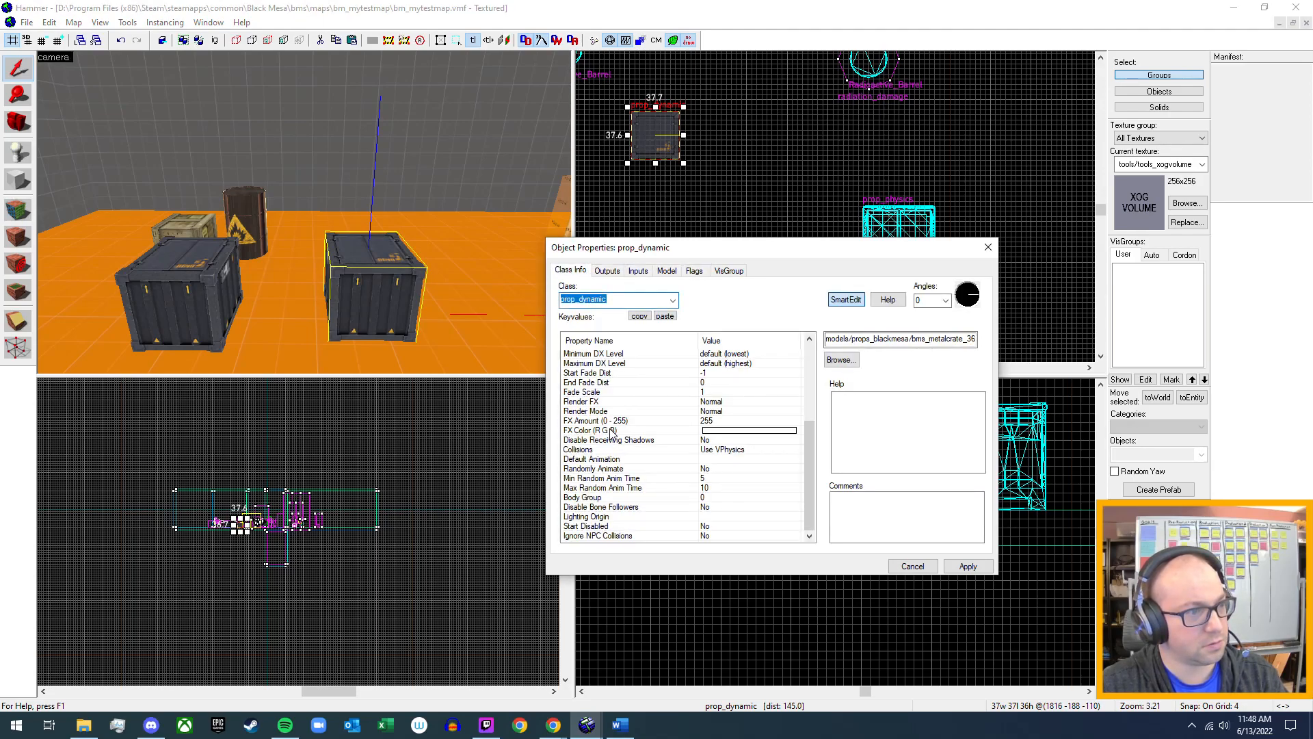
scroll(613, 431, "up", 5)
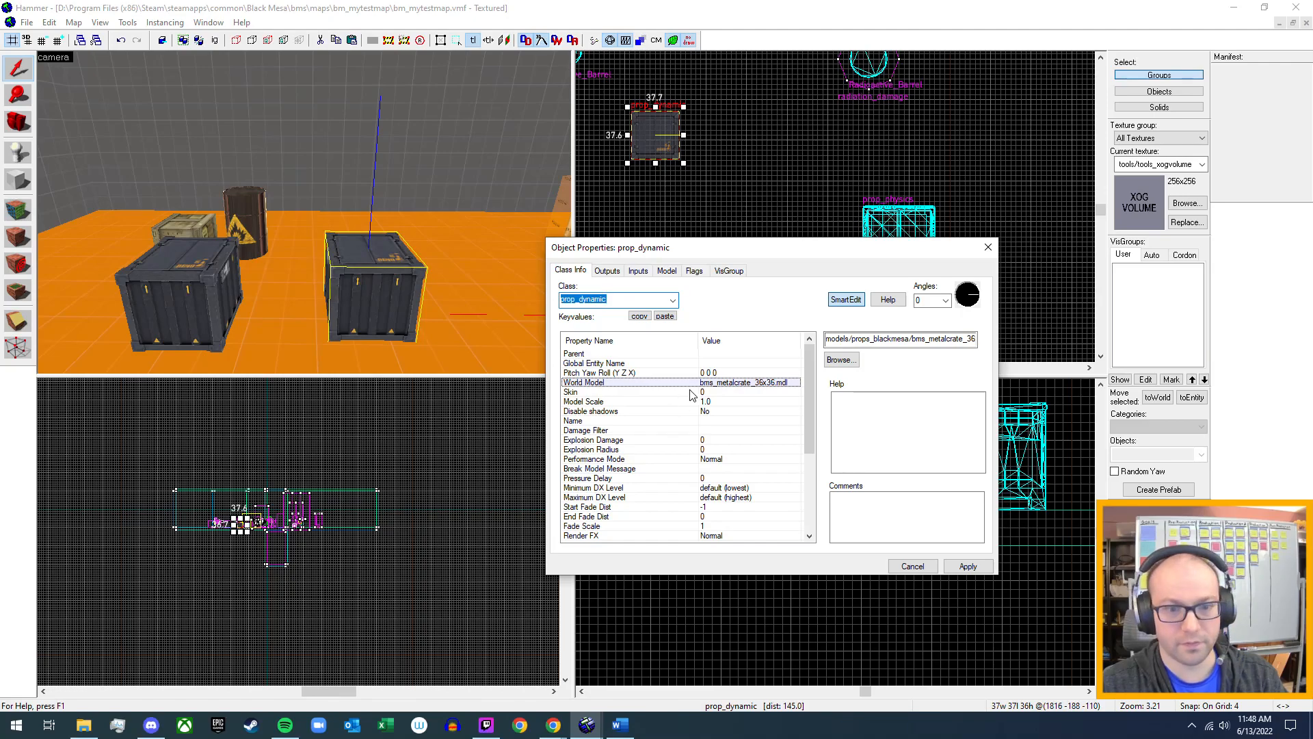
left_click(987, 247)
Place a copy of the breakable wooden crate on the orange floor, on the side away from the flammable barrel.
key("z")
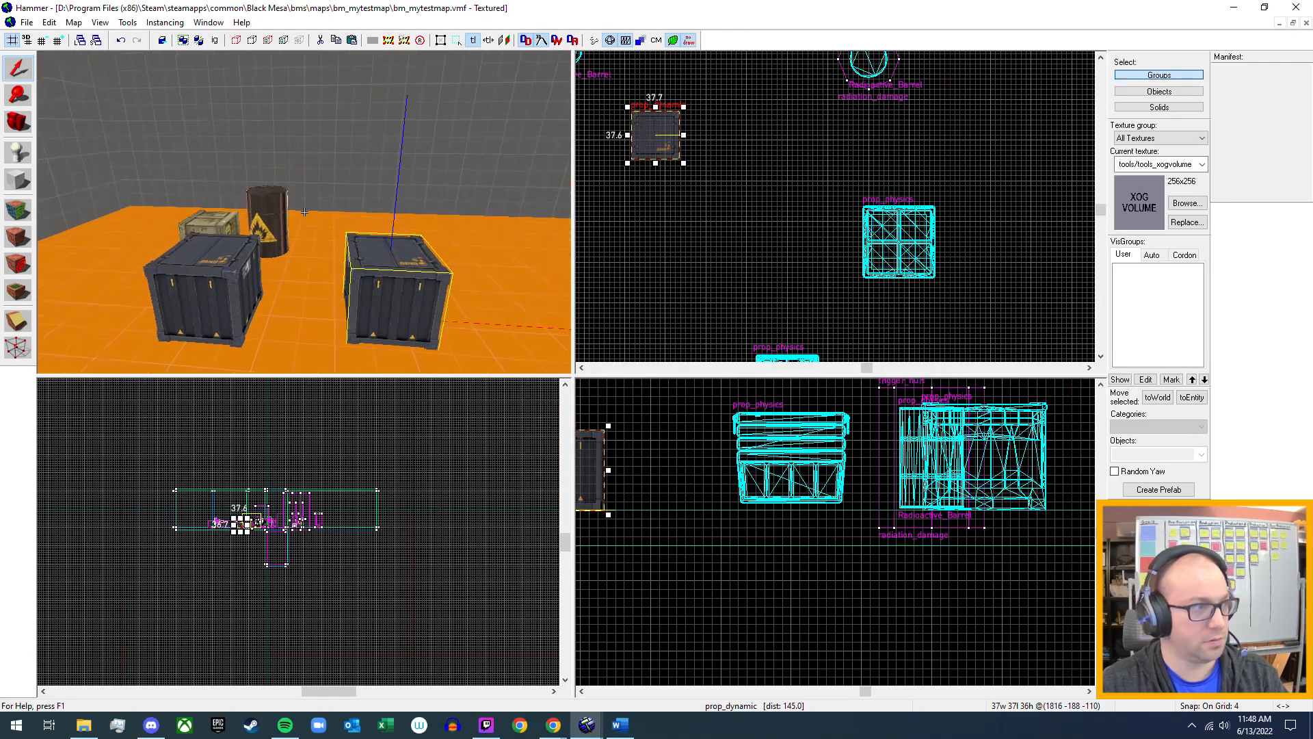
key("z")
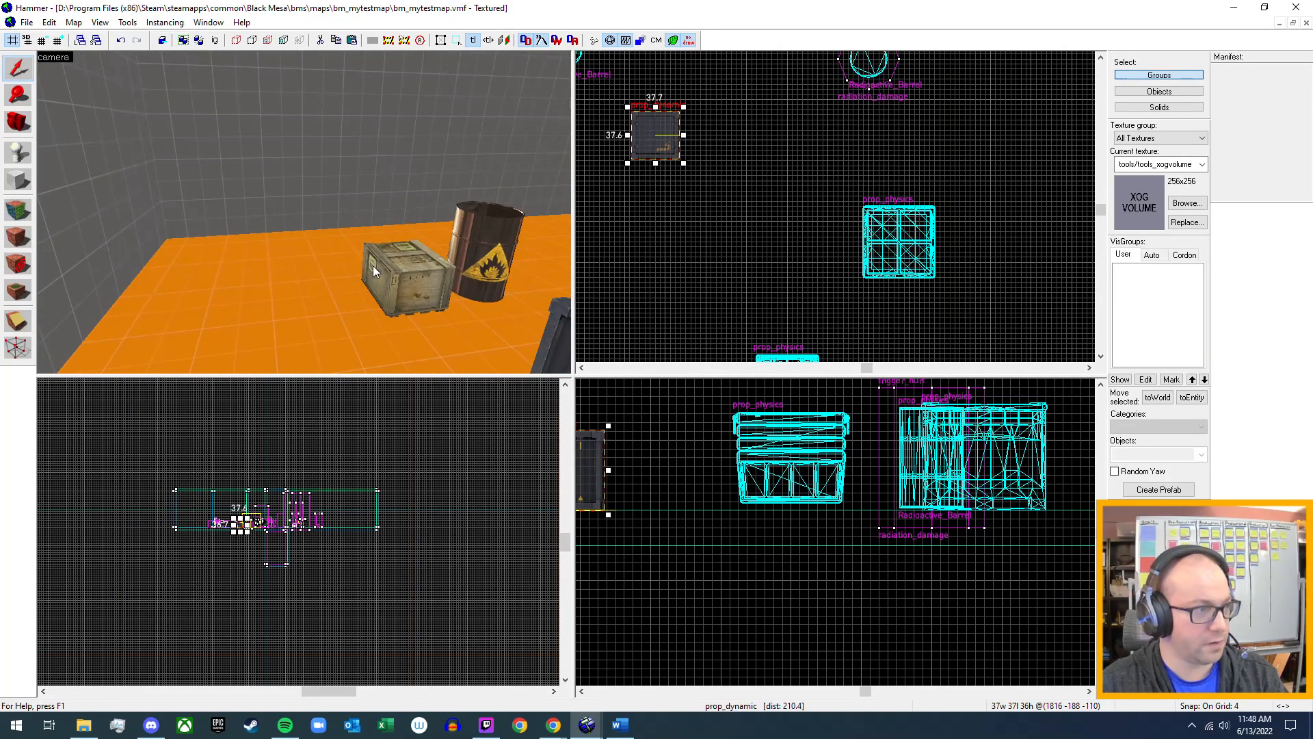
left_click(370, 273)
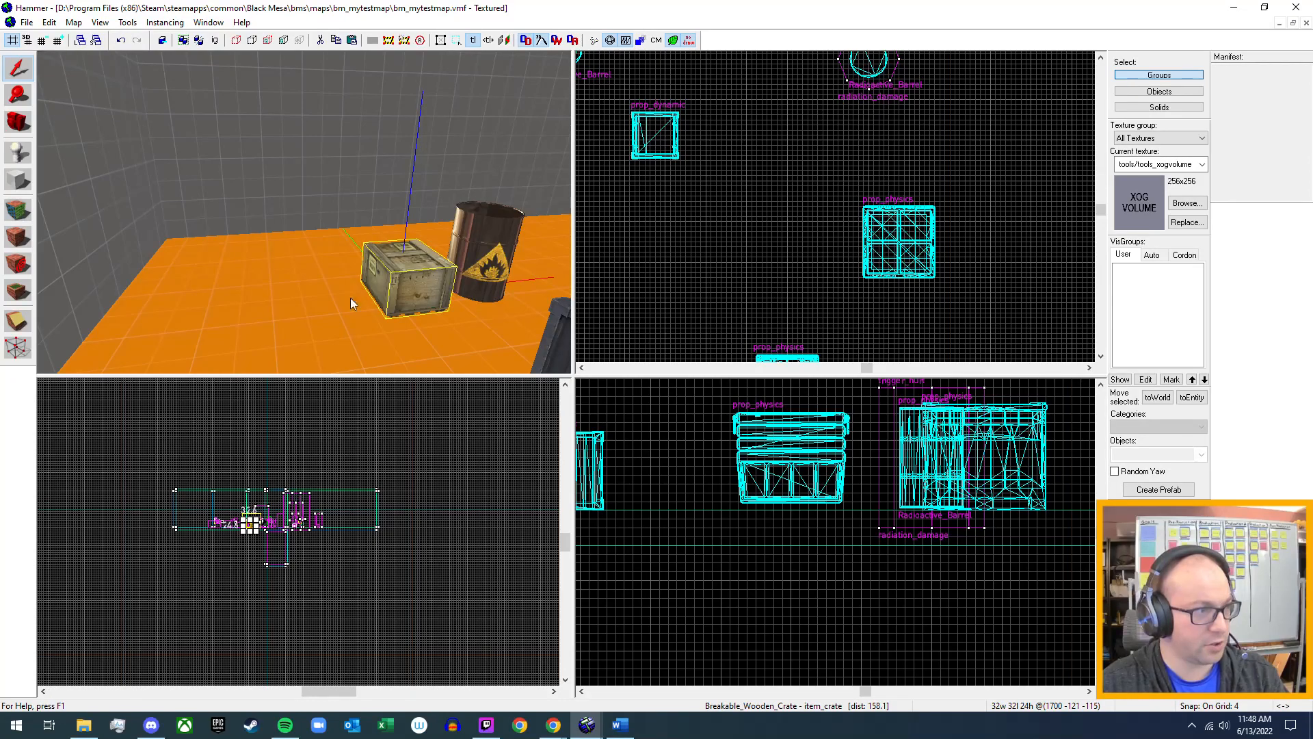
key("ctrl+v")
Browse the crate models for the copied wooden crate and pick props_generic/bm_supplycrate01.mdl.
double_click(244, 294)
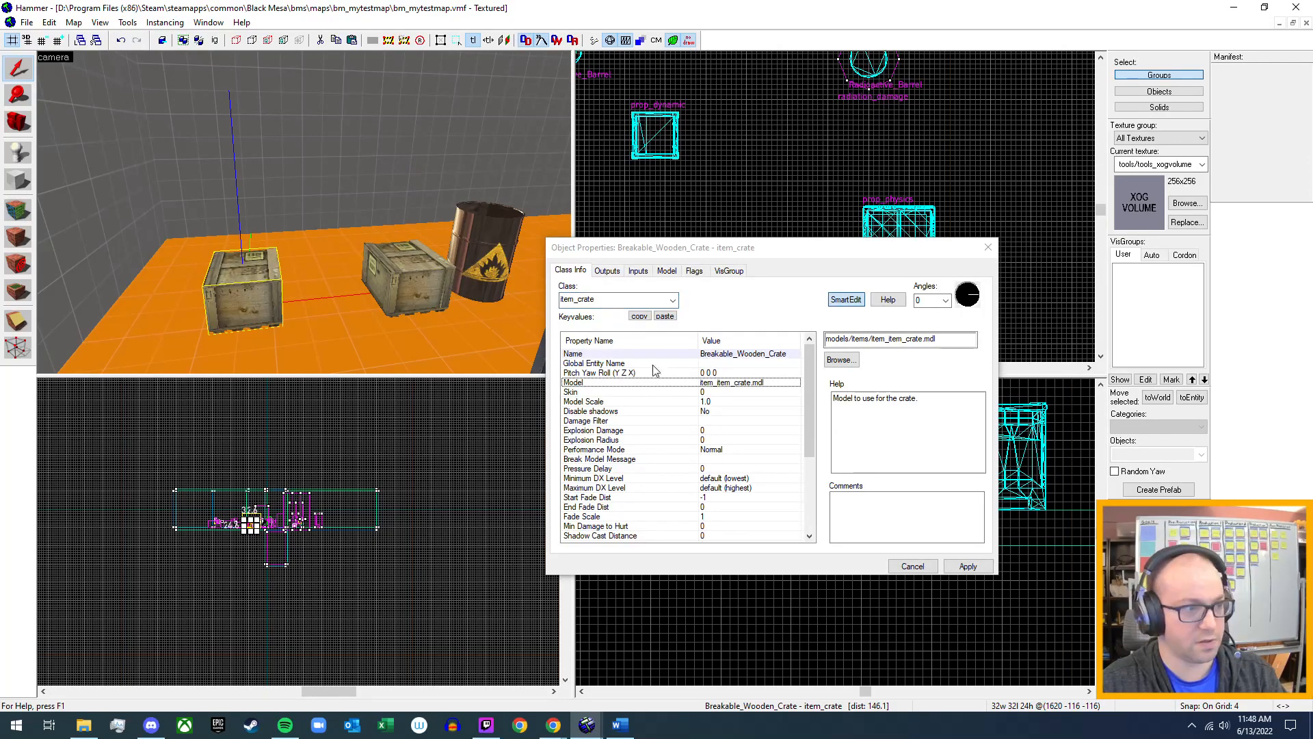
double_click(741, 383)
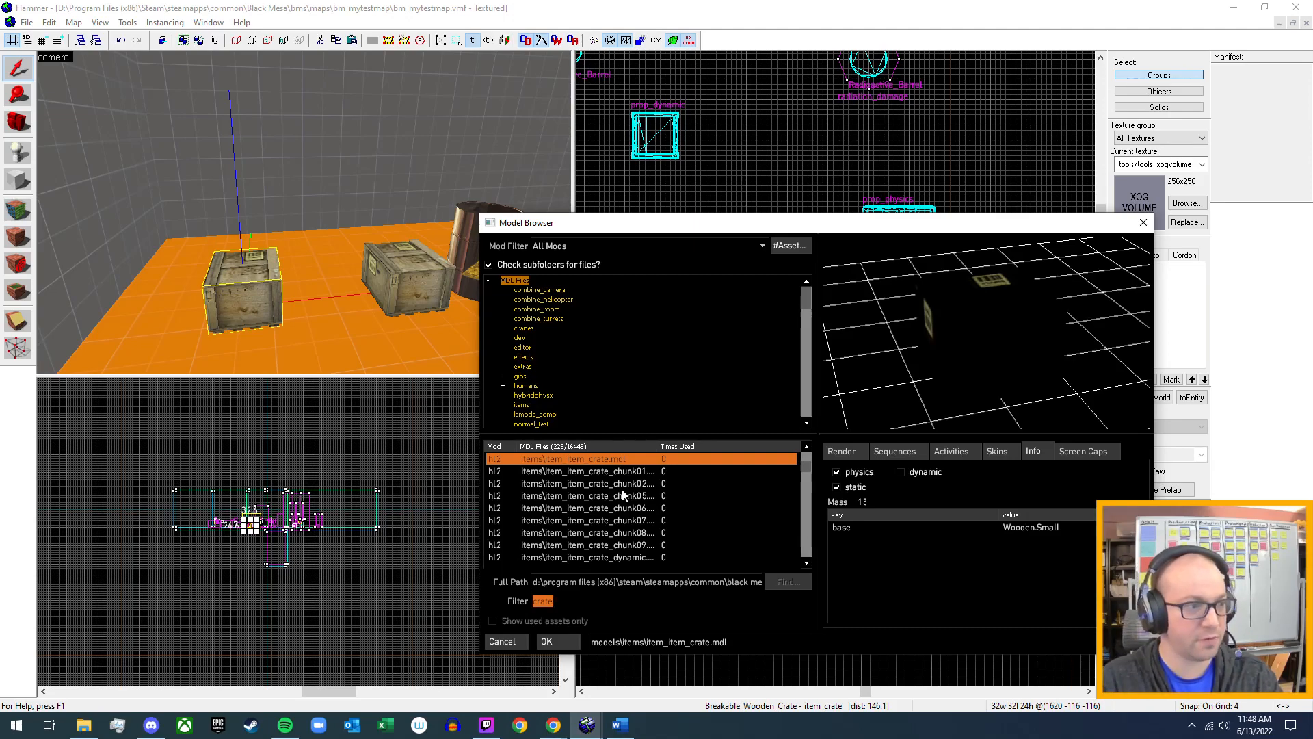
scroll(624, 539, "down", 2)
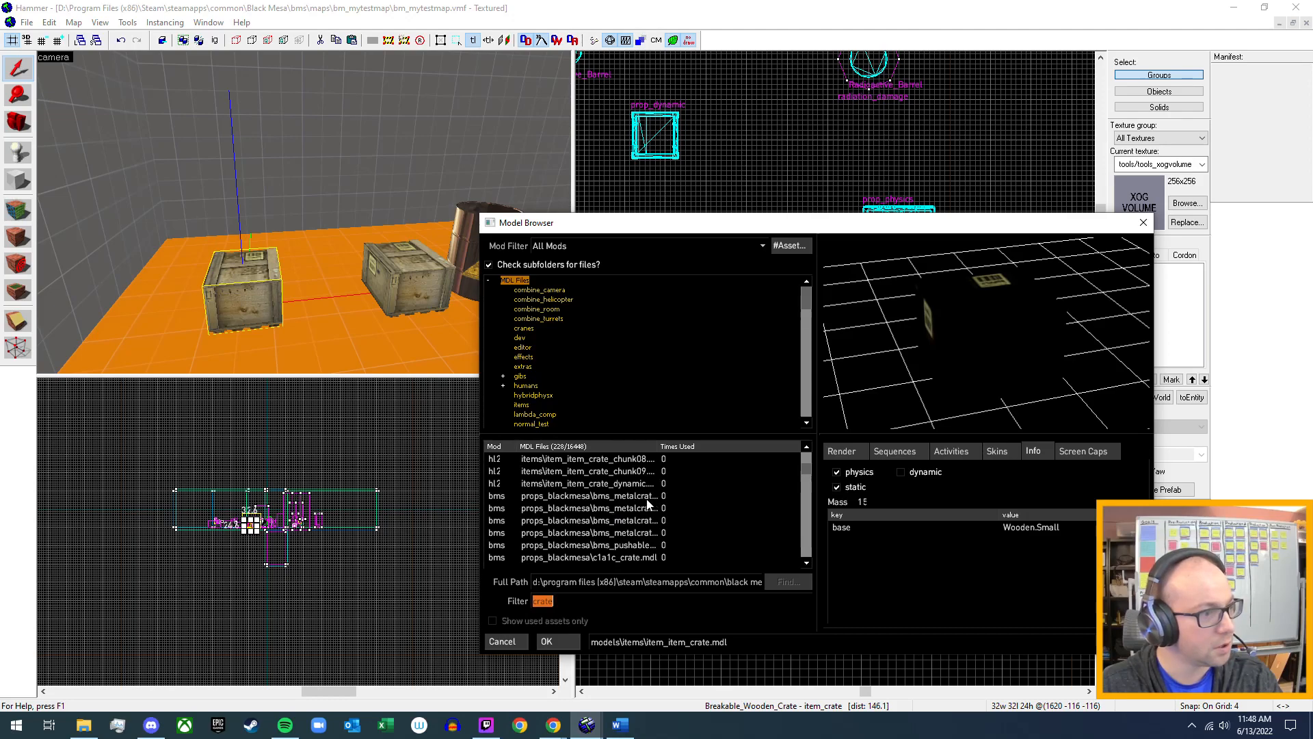
scroll(626, 517, "down", 1)
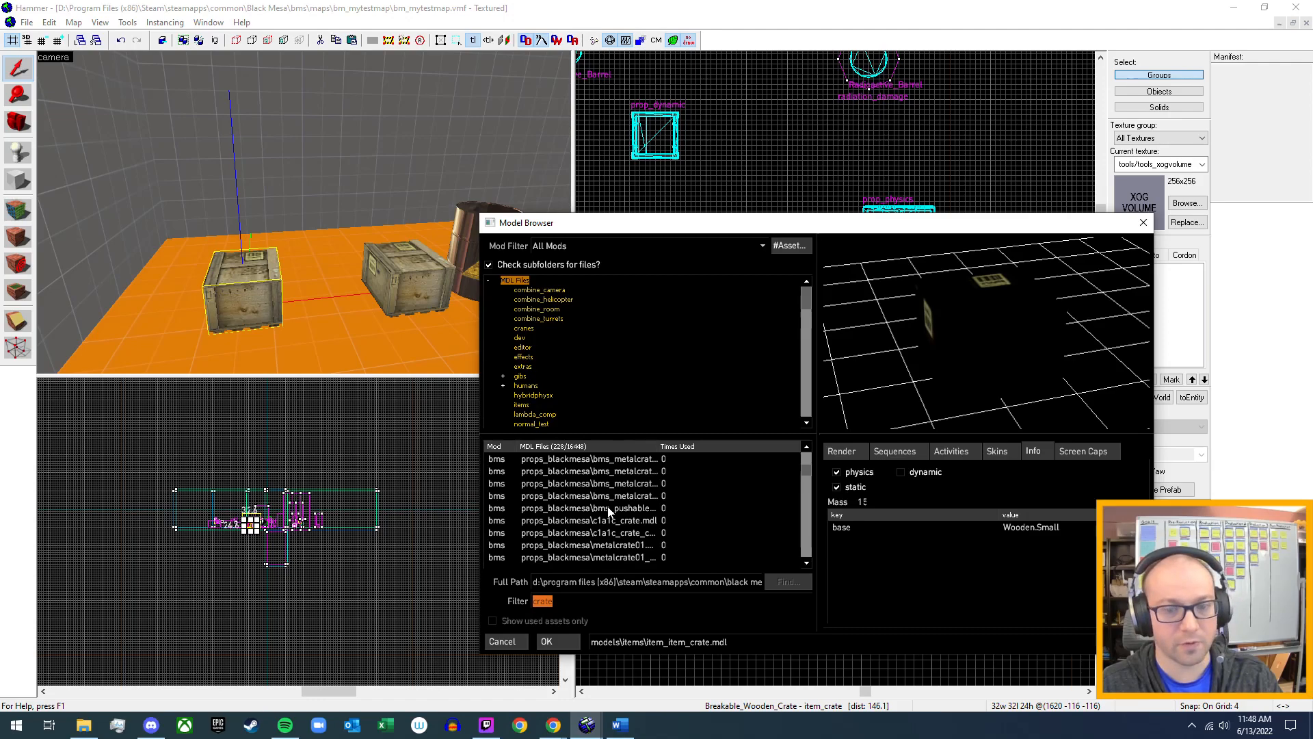
scroll(609, 509, "down", 1)
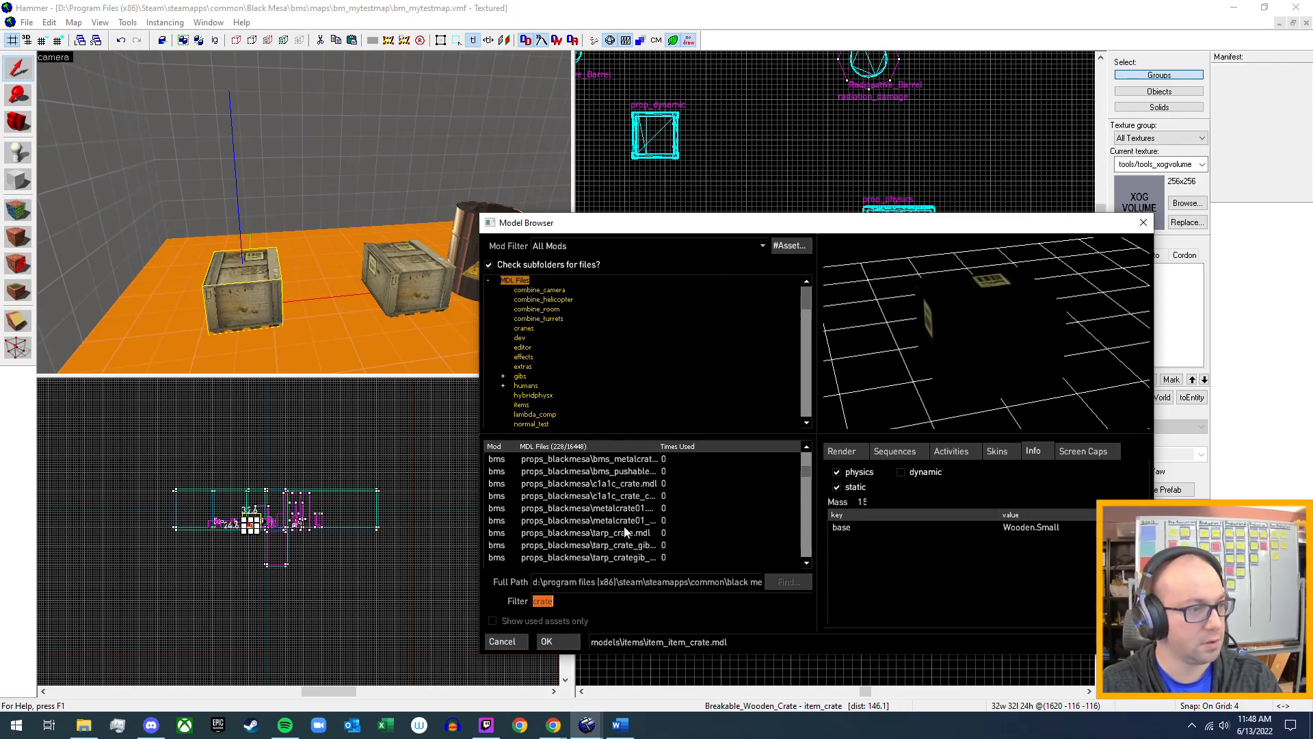
scroll(627, 521, "down", 4)
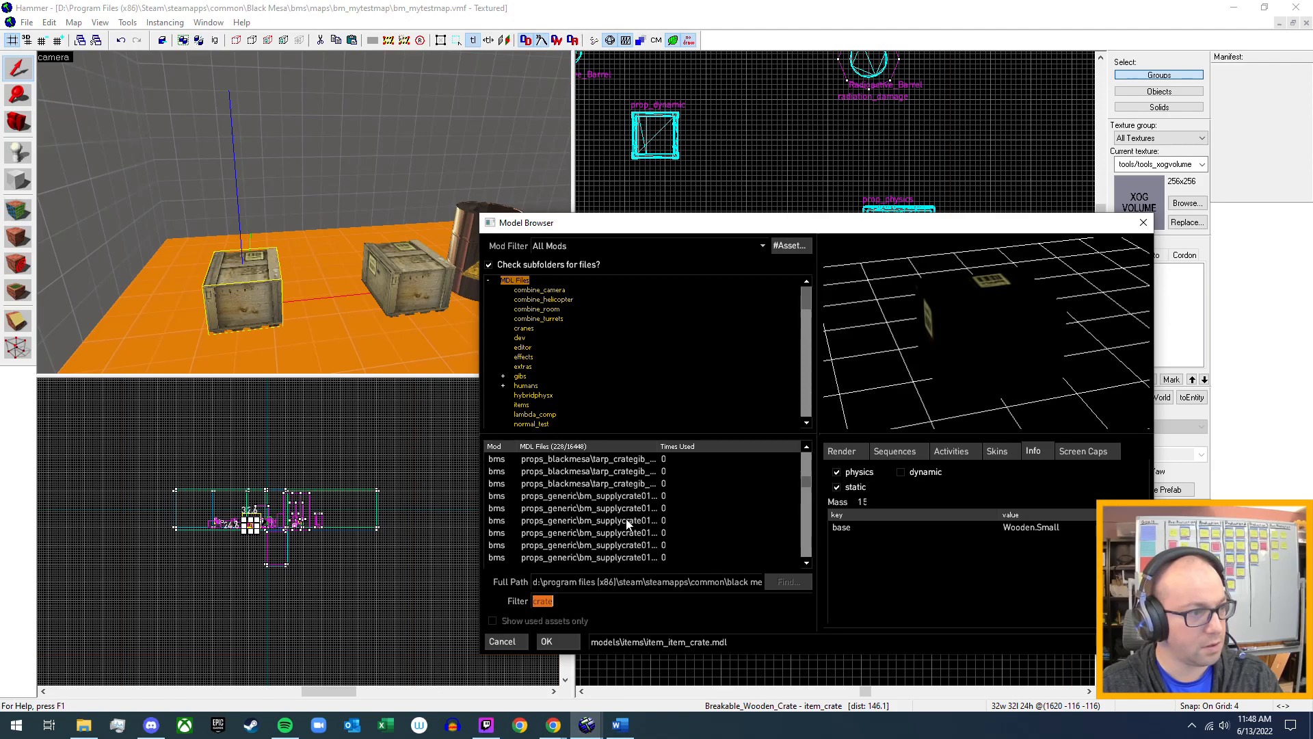
scroll(627, 523, "up", 1)
left_click(643, 496)
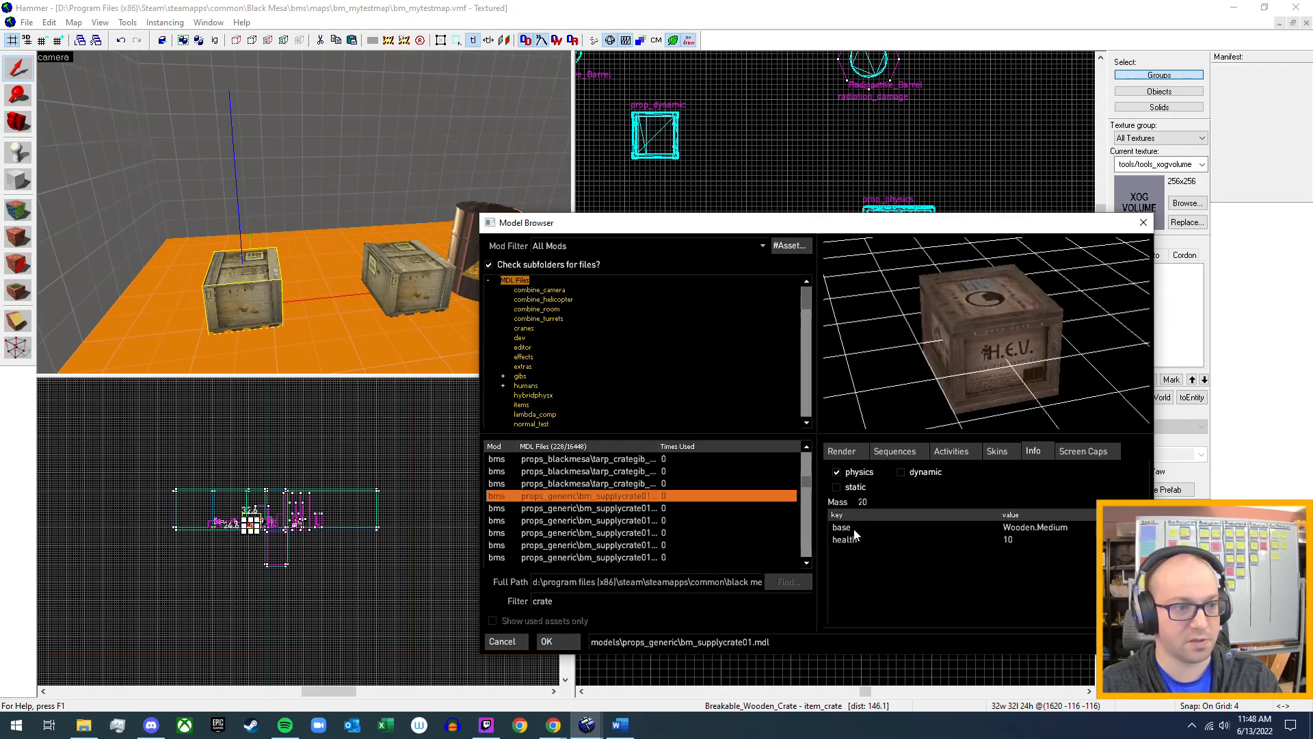
Preview skins 1 through 8 of the bm_supplycrate01 model, rotating the preview to examine the crate's markings.
left_click(995, 452)
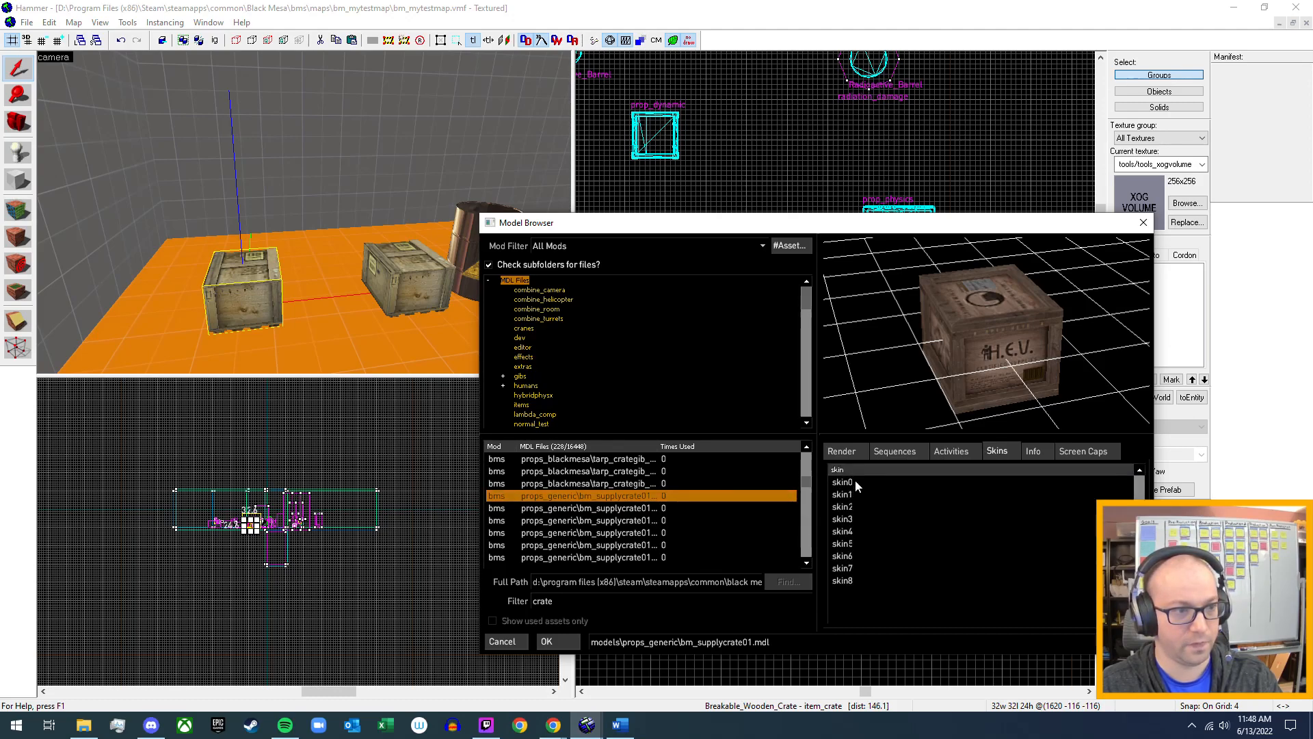
left_click(853, 493)
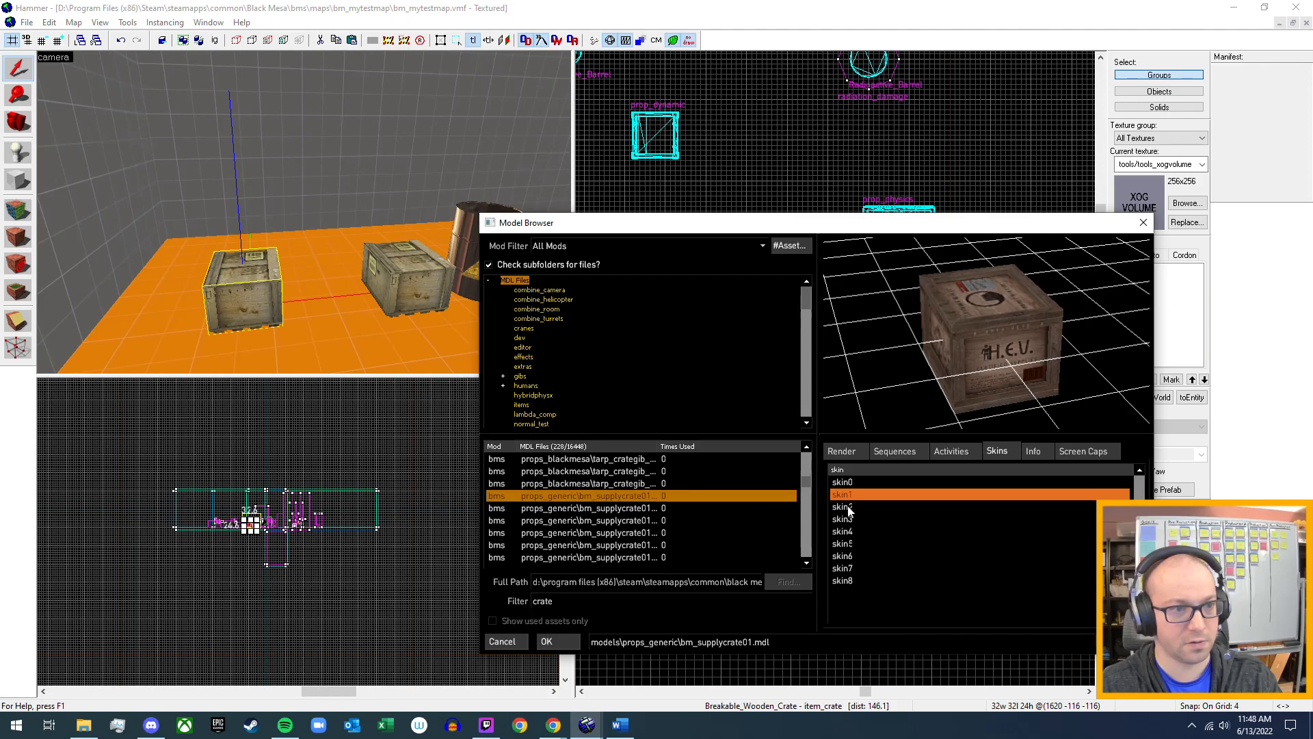
left_click(850, 508)
left_click(852, 522)
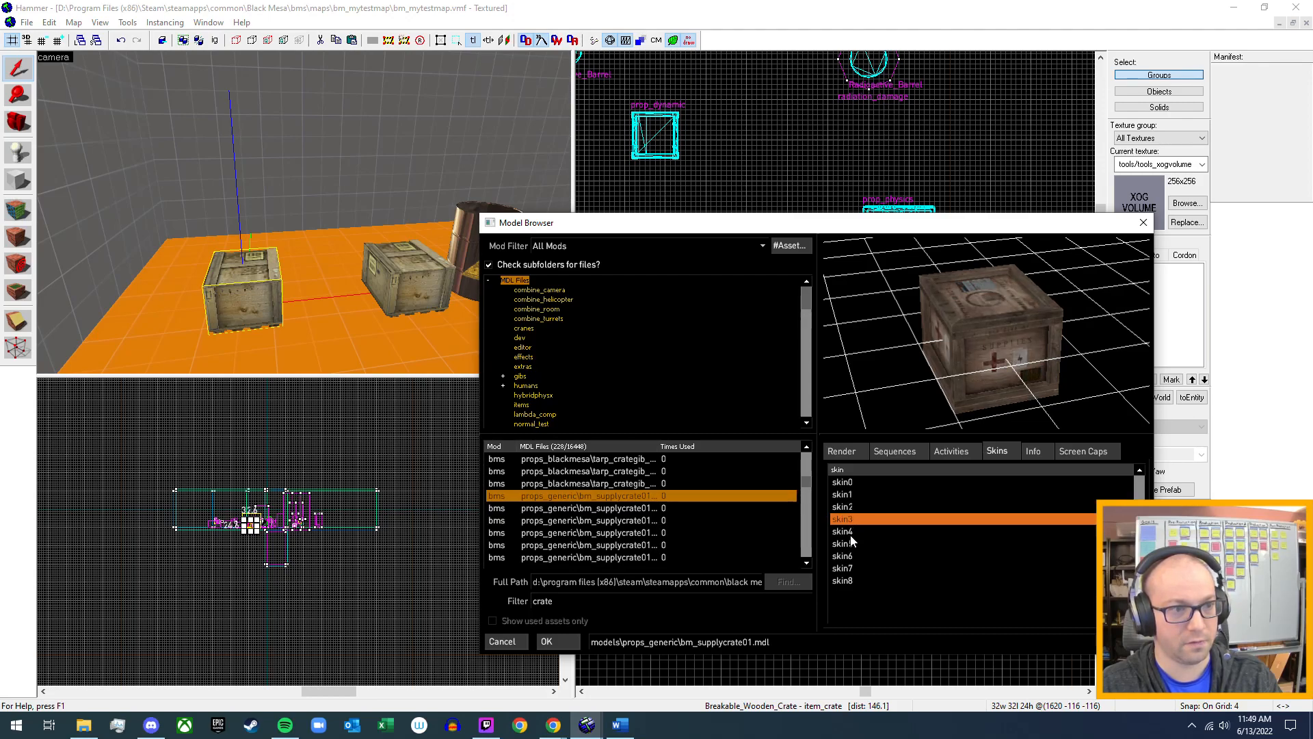
left_click(852, 533)
left_click_drag(998, 397, 977, 396)
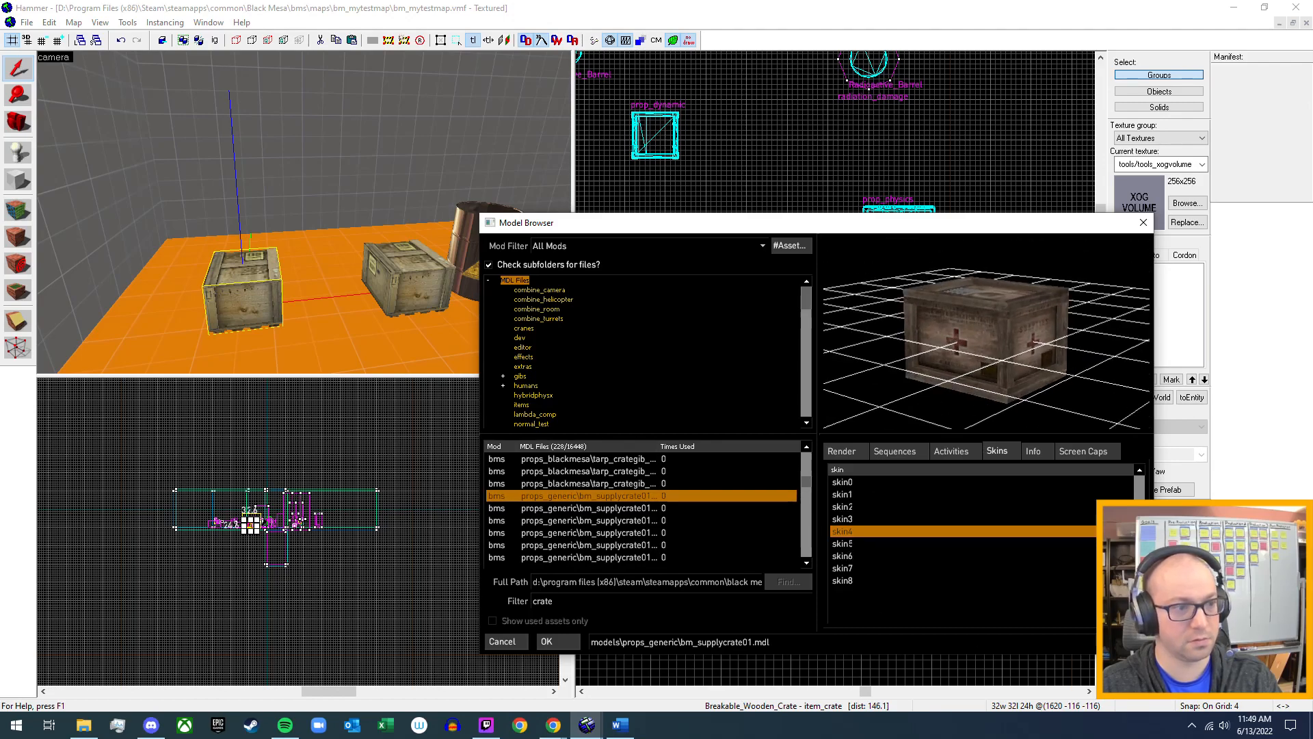
left_click(852, 545)
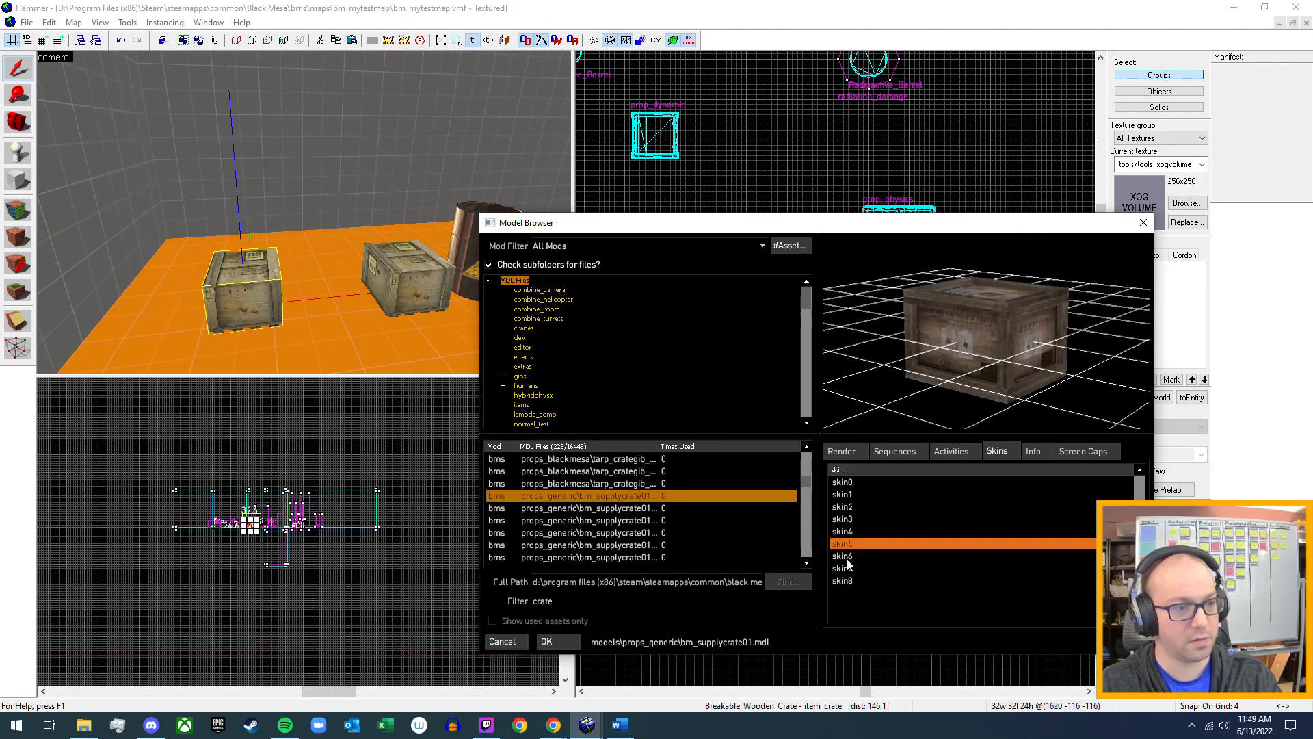
left_click(848, 556)
mouse_move(1025, 318)
left_mouse_down()
mouse_move(1033, 346)
mouse_move(1043, 311)
left_mouse_up()
left_click_drag(1006, 288, 1019, 312)
left_click(845, 570)
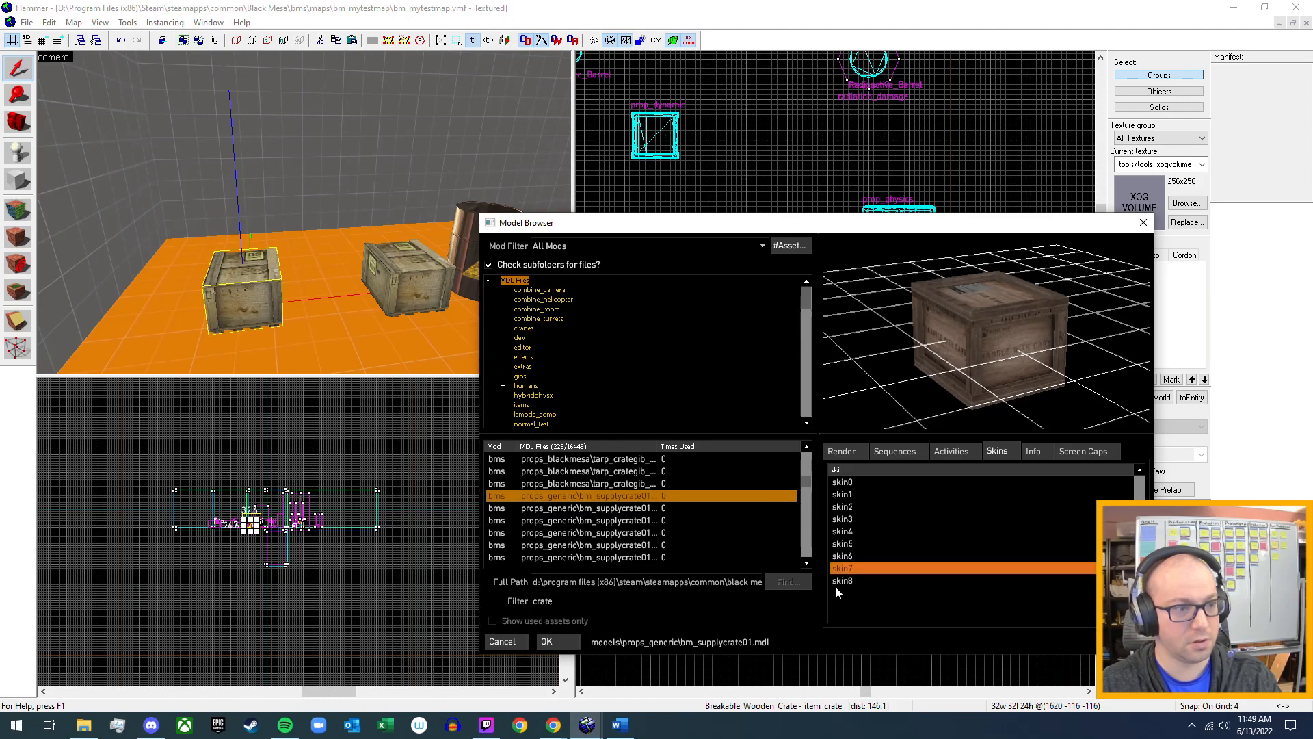
left_click(848, 580)
mouse_move(1004, 334)
left_mouse_down()
mouse_move(1009, 362)
mouse_move(1029, 339)
left_mouse_up()
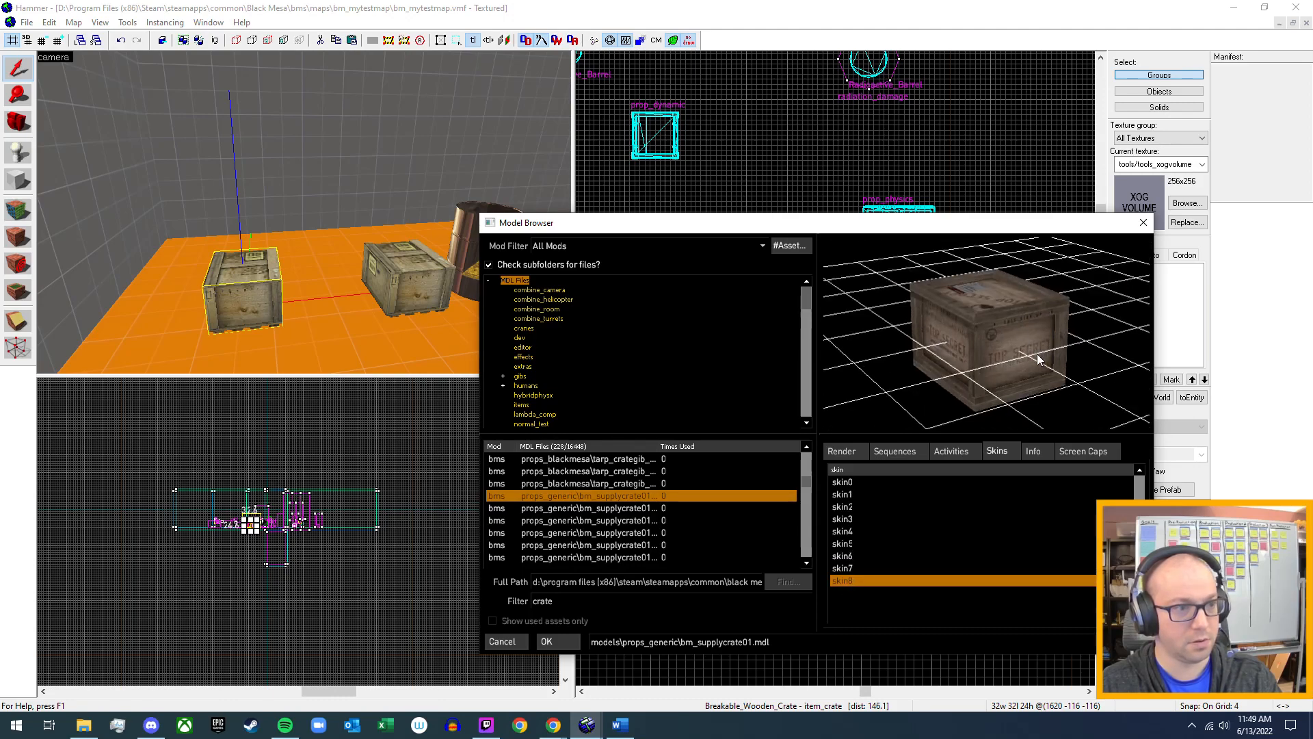
Return the preview to skin0, apply bm_supplycrate01.mdl to the copied crate and close its properties.
left_click(846, 483)
left_click(549, 643)
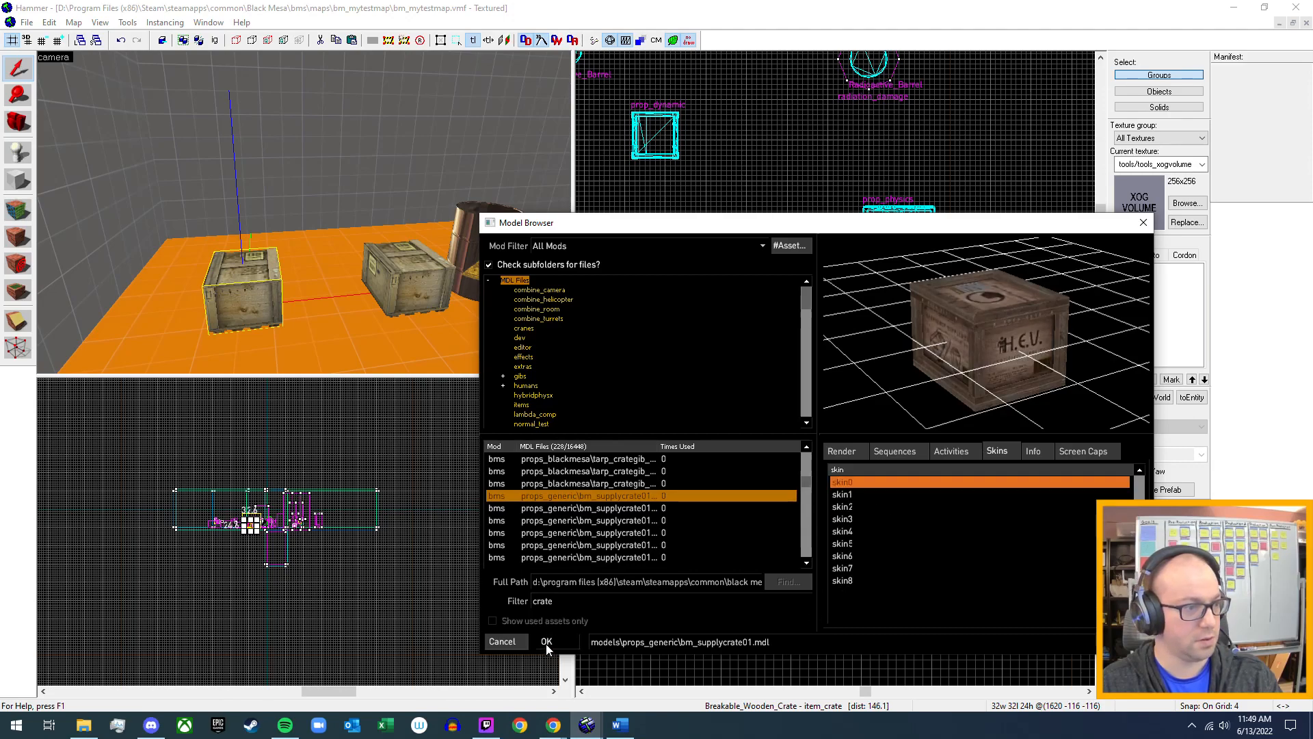
left_click(966, 566)
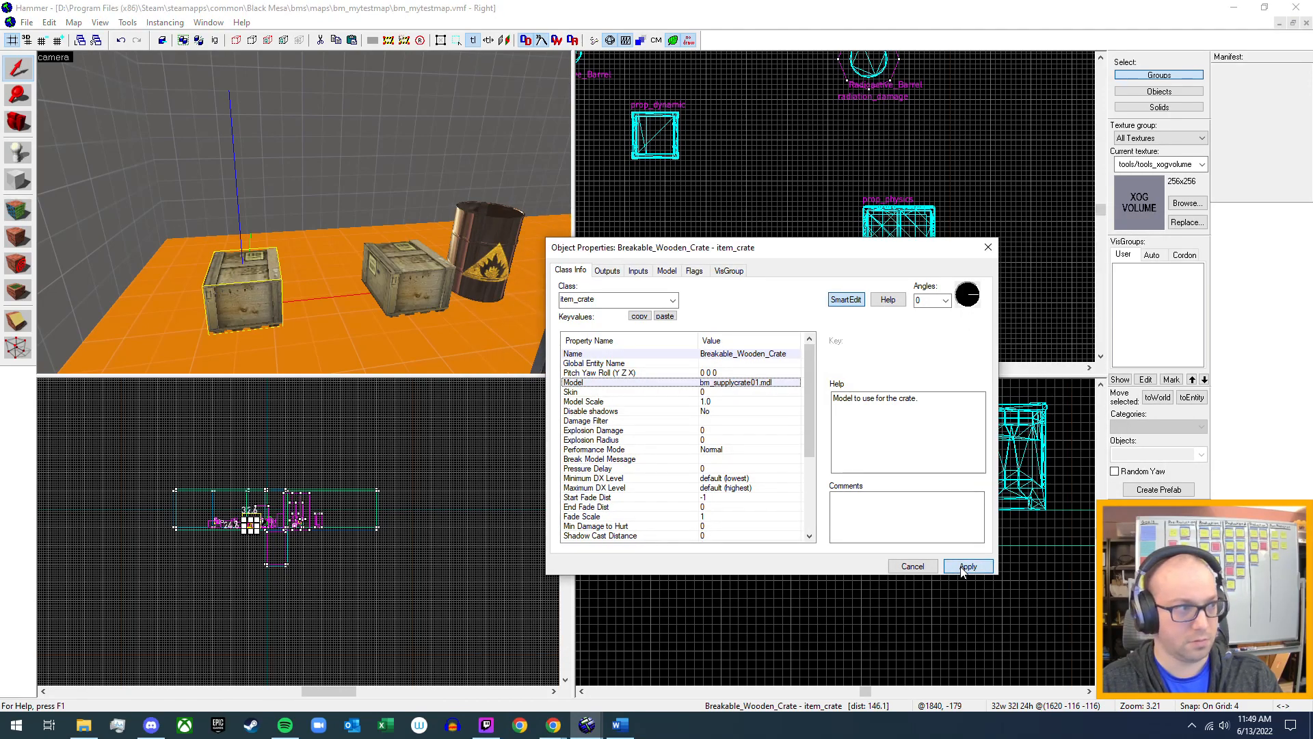
left_click(988, 247)
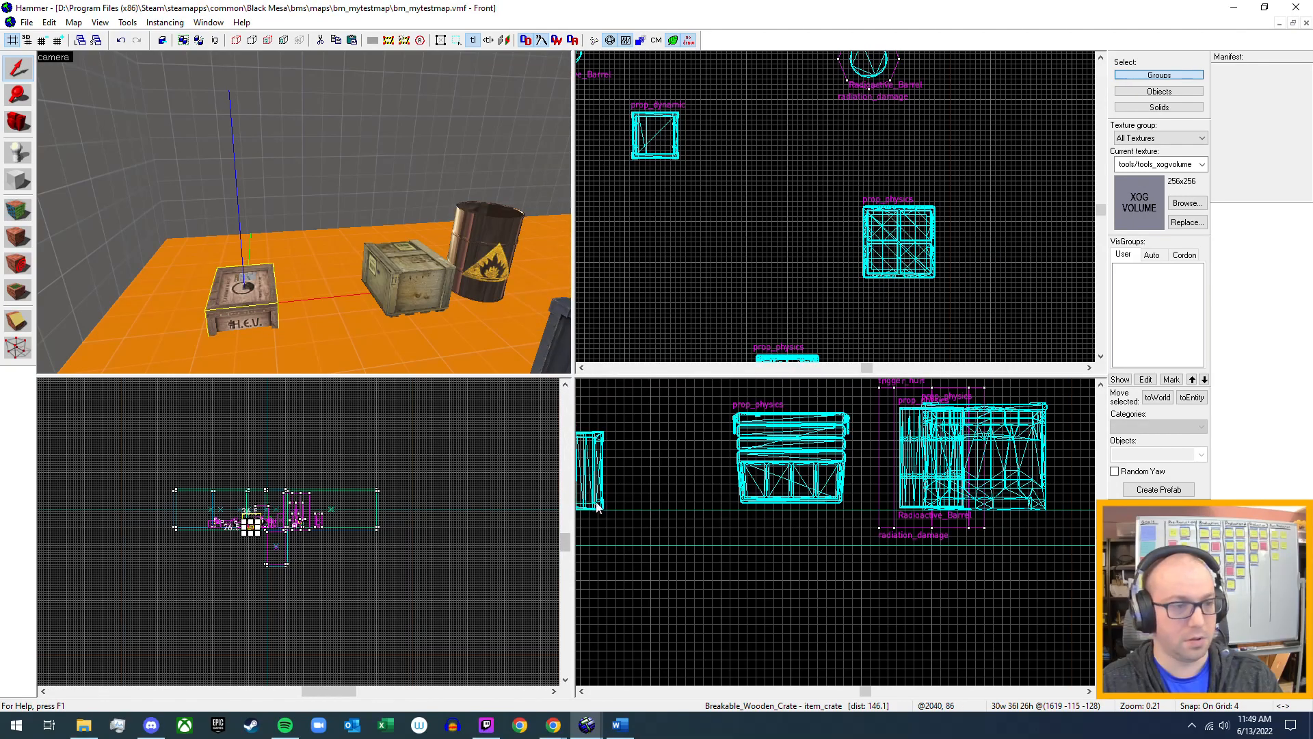
Raise the H.E.V. supply crate 16 units in the front view so it sits on the floor.
scroll(238, 532, "down", 5)
scroll(301, 555, "up", 4)
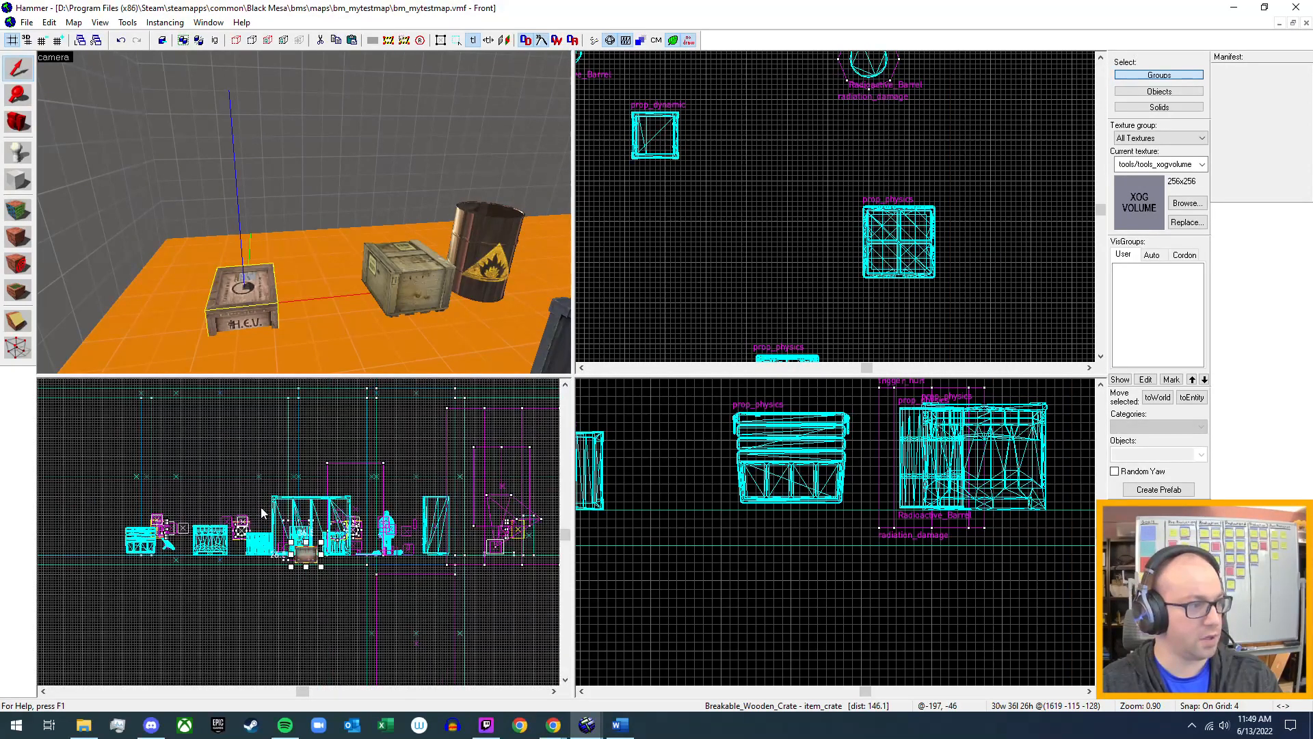
left_click_drag(346, 593, 347, 580)
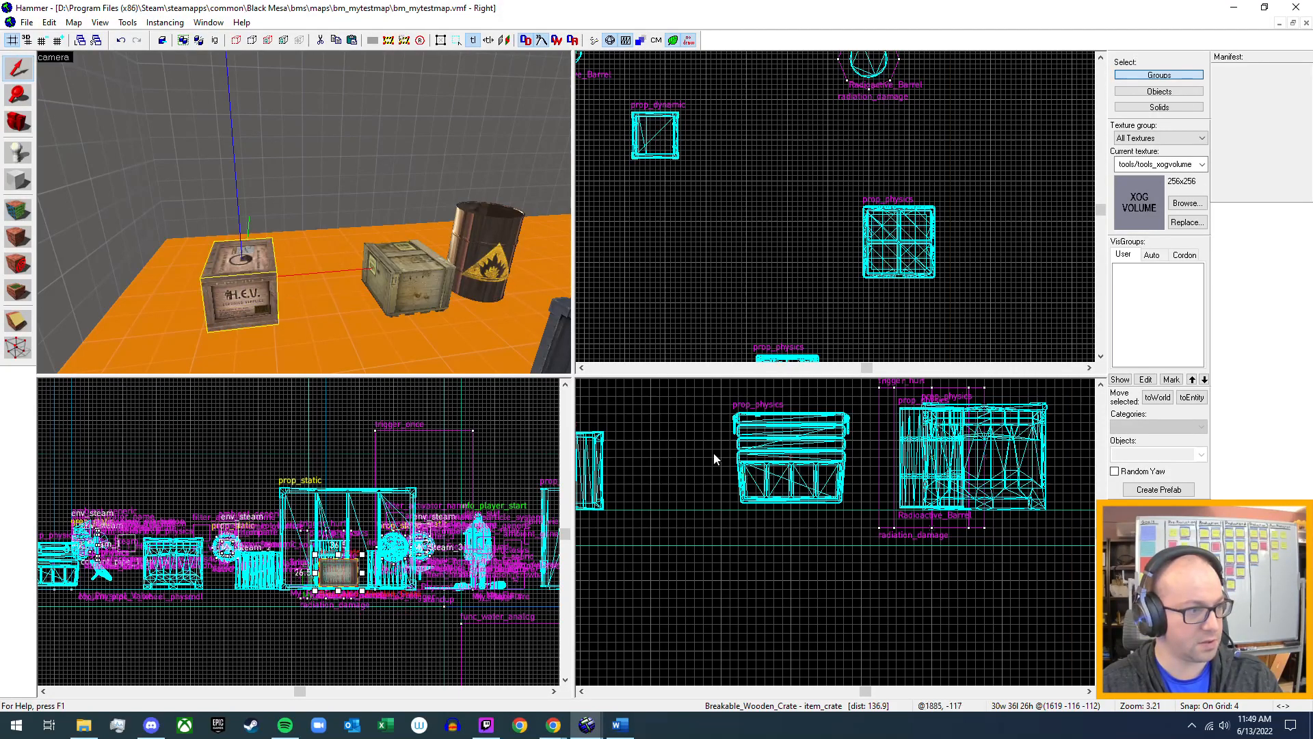
Review the H.E.V. supply crate's item_crate key values and its flags.
double_click(235, 284)
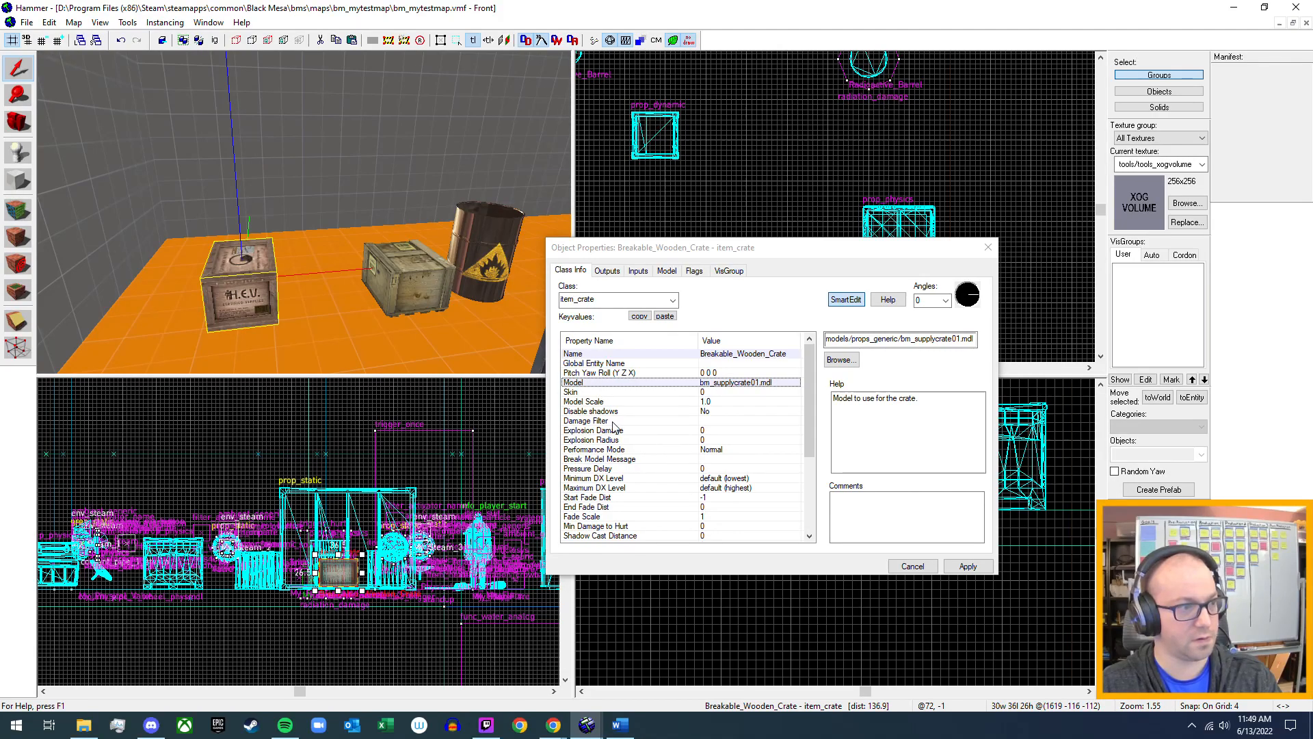
scroll(634, 482, "down", 3)
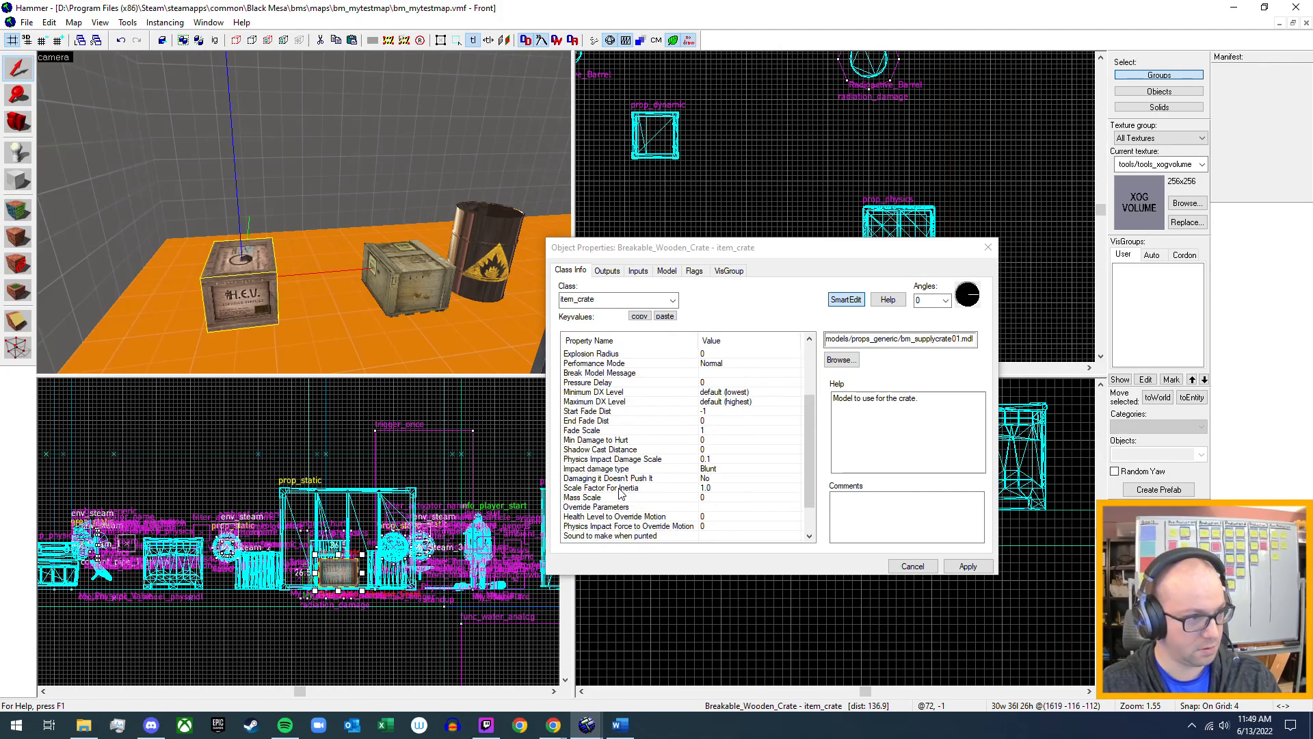
scroll(621, 494, "down", 2)
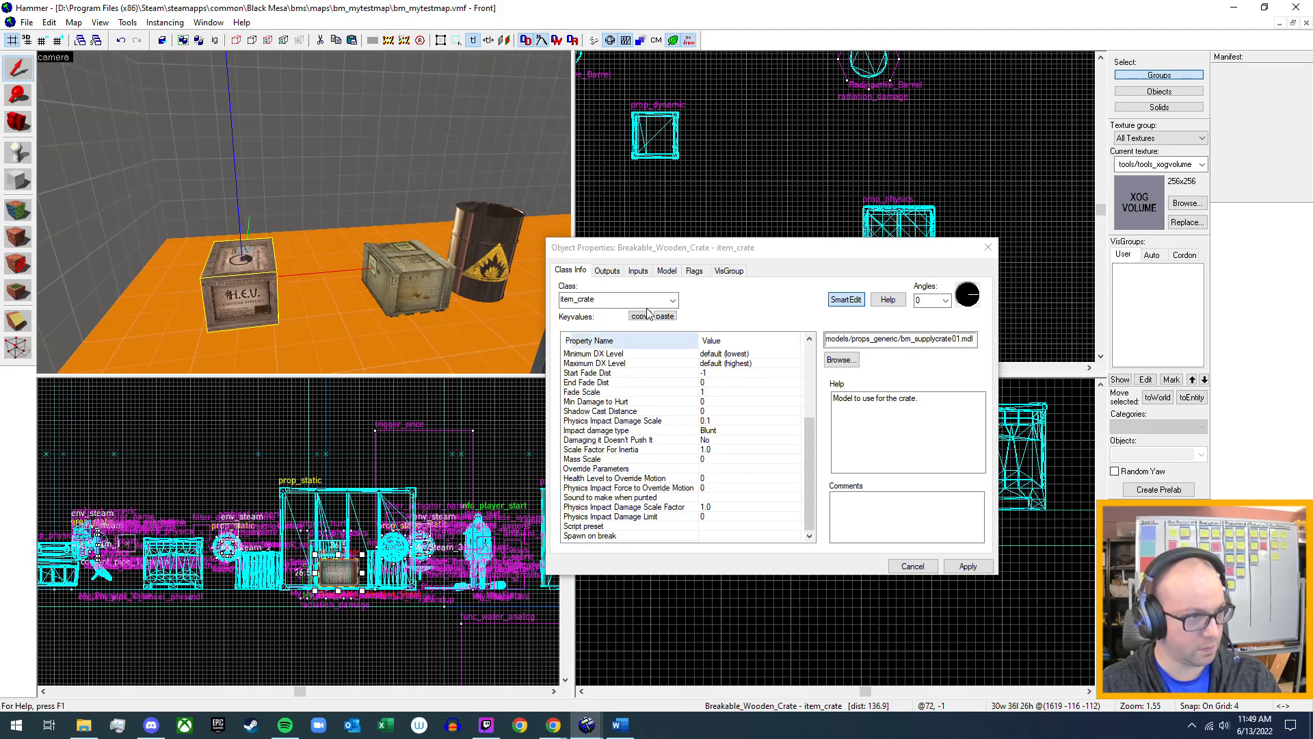
left_click(693, 271)
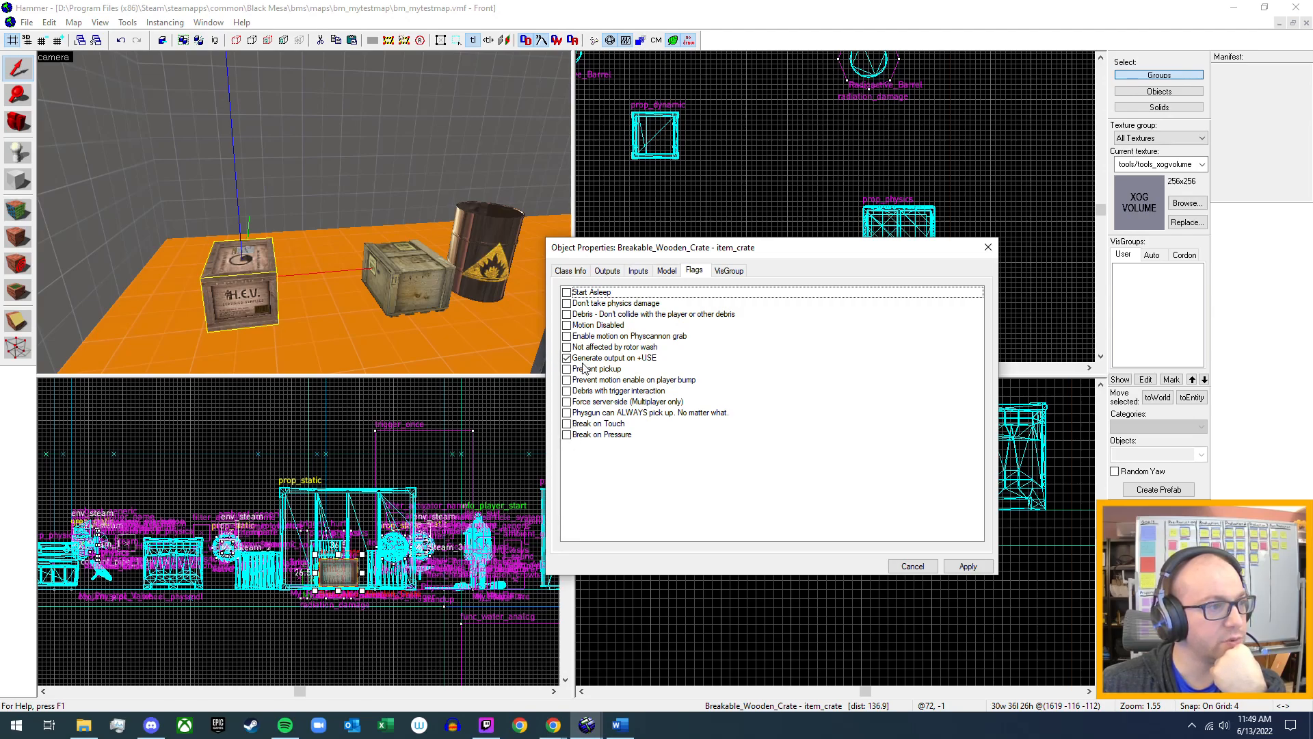
Add an OnBreak output to the H.E.V. crate and browse the entities it could target.
left_click(647, 273)
left_click(611, 273)
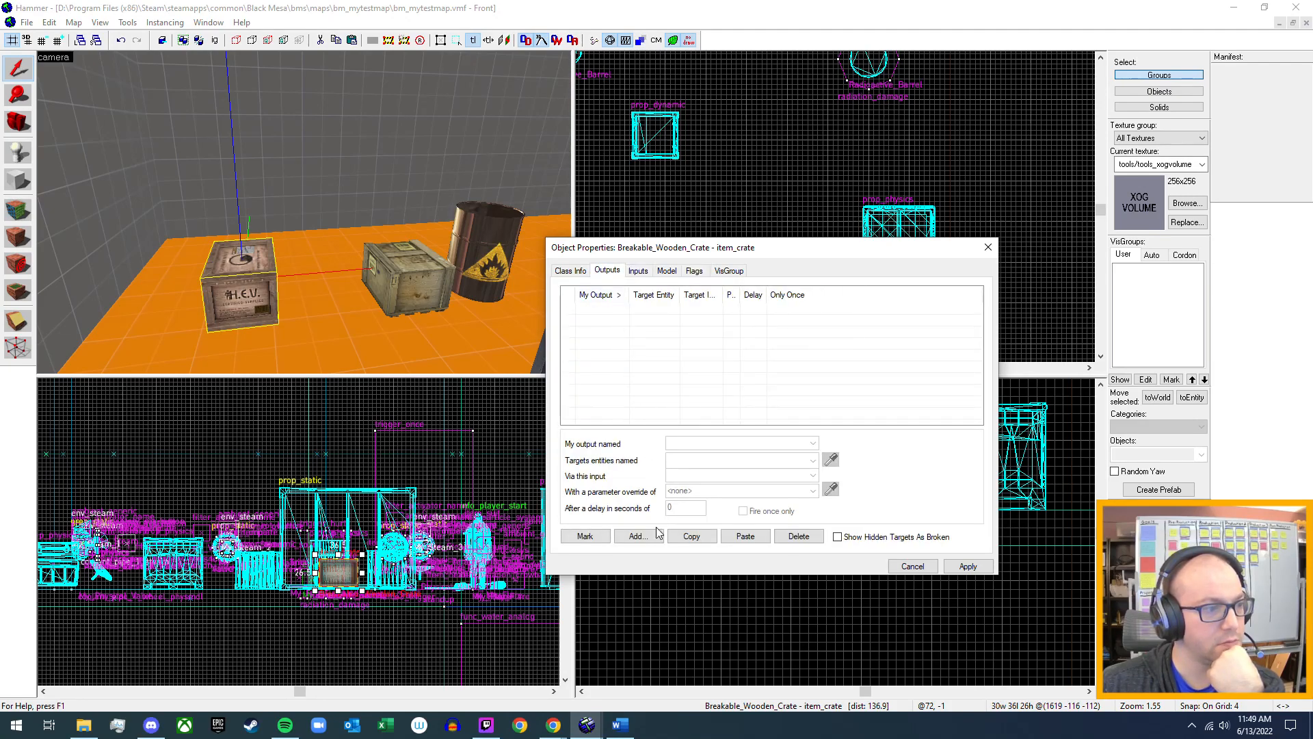
left_click(637, 535)
left_click(812, 443)
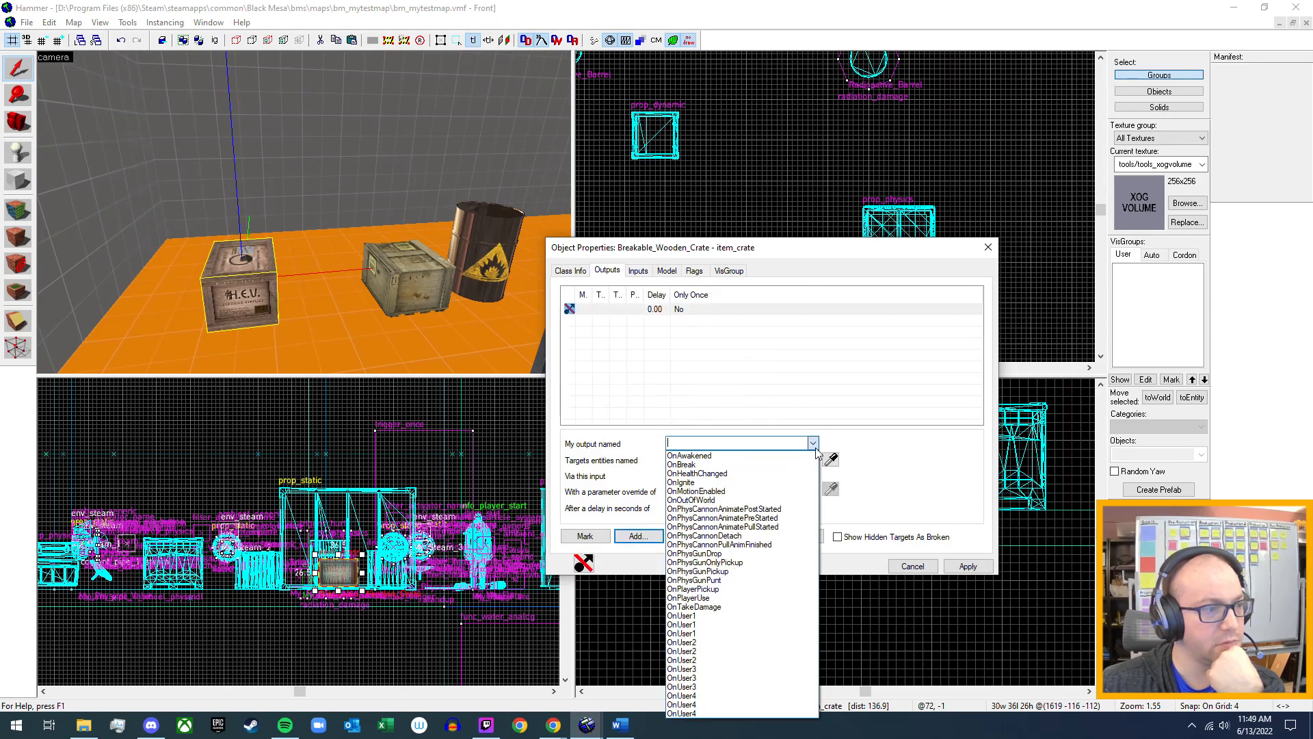
left_click(745, 465)
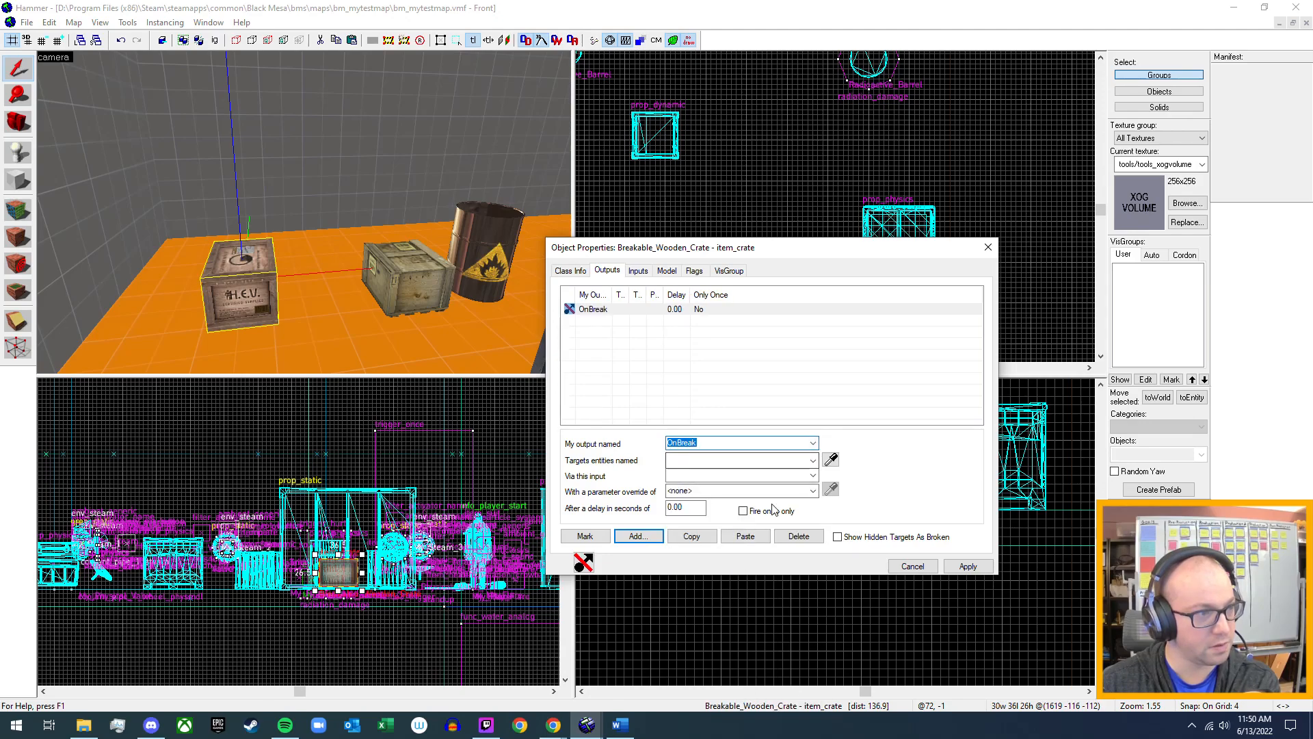
left_click(813, 461)
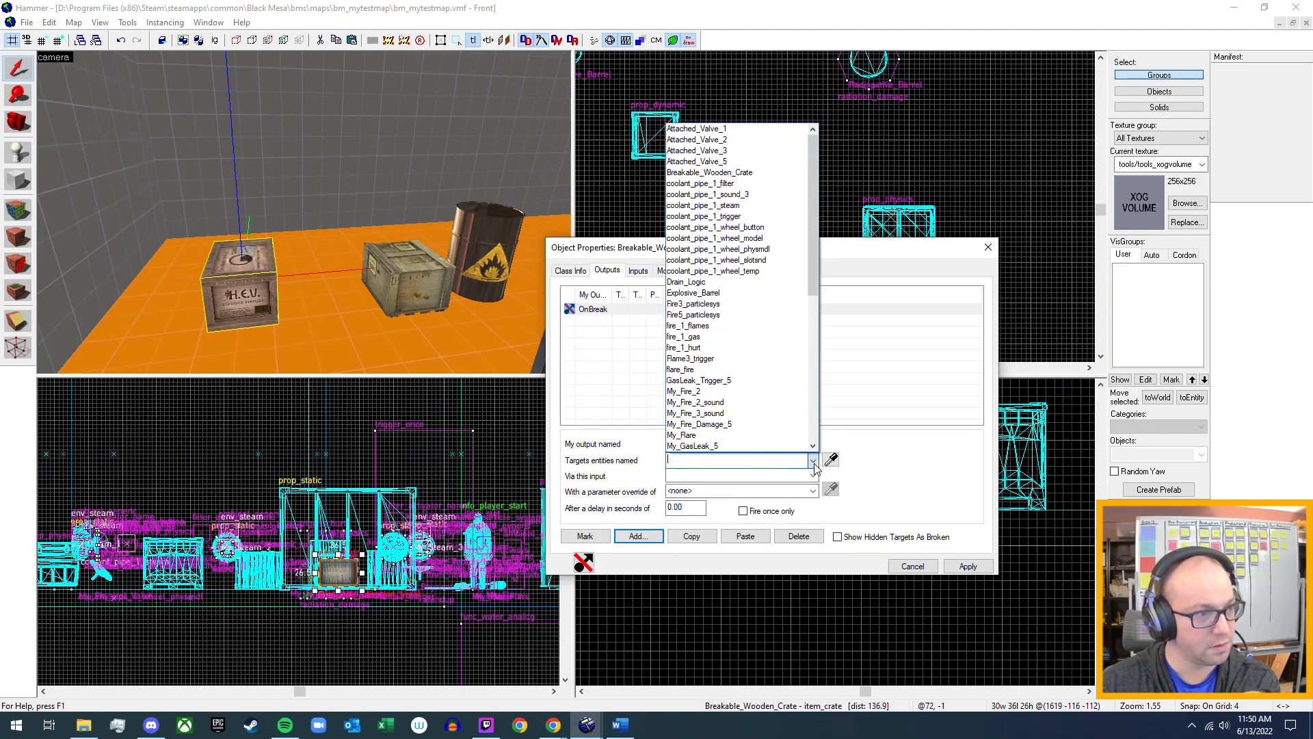
left_click(812, 462)
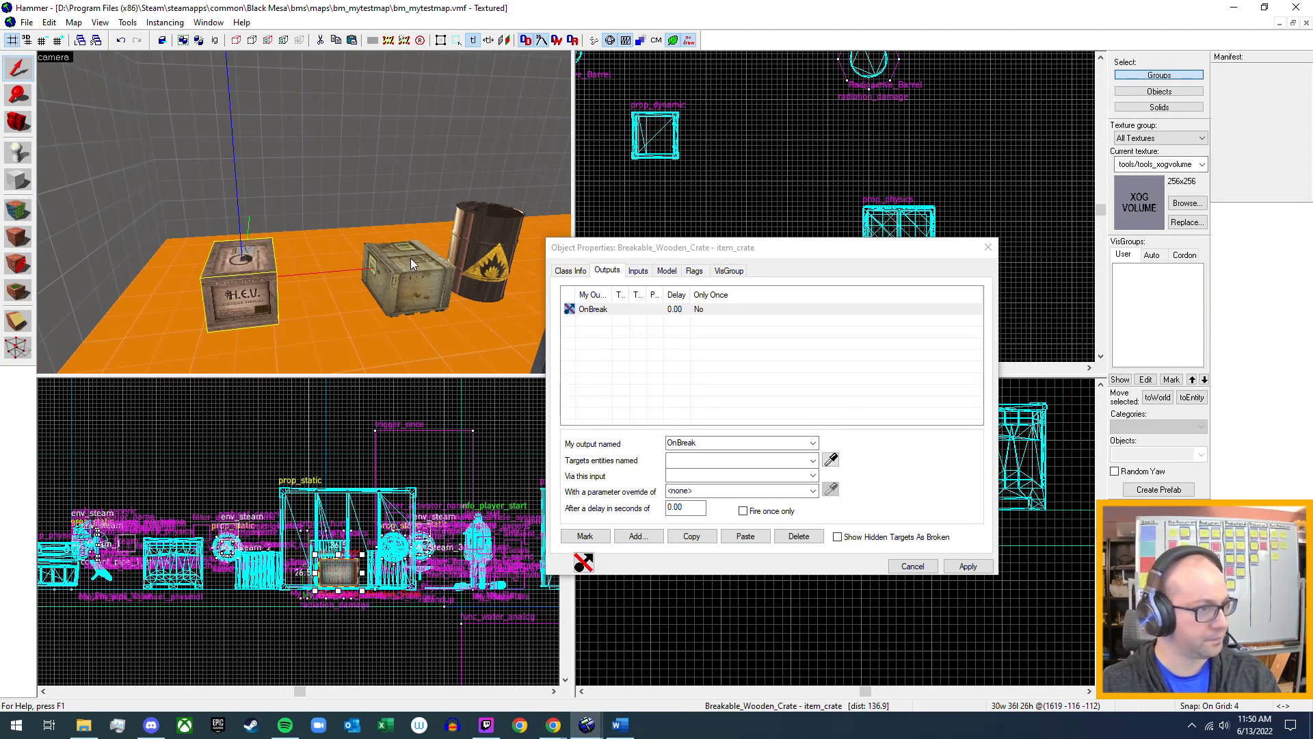
Close the H.E.V. crate's properties and switch to the bm_c1a2a.vmf map.
key("z")
key("w")
key("s")
key("d")
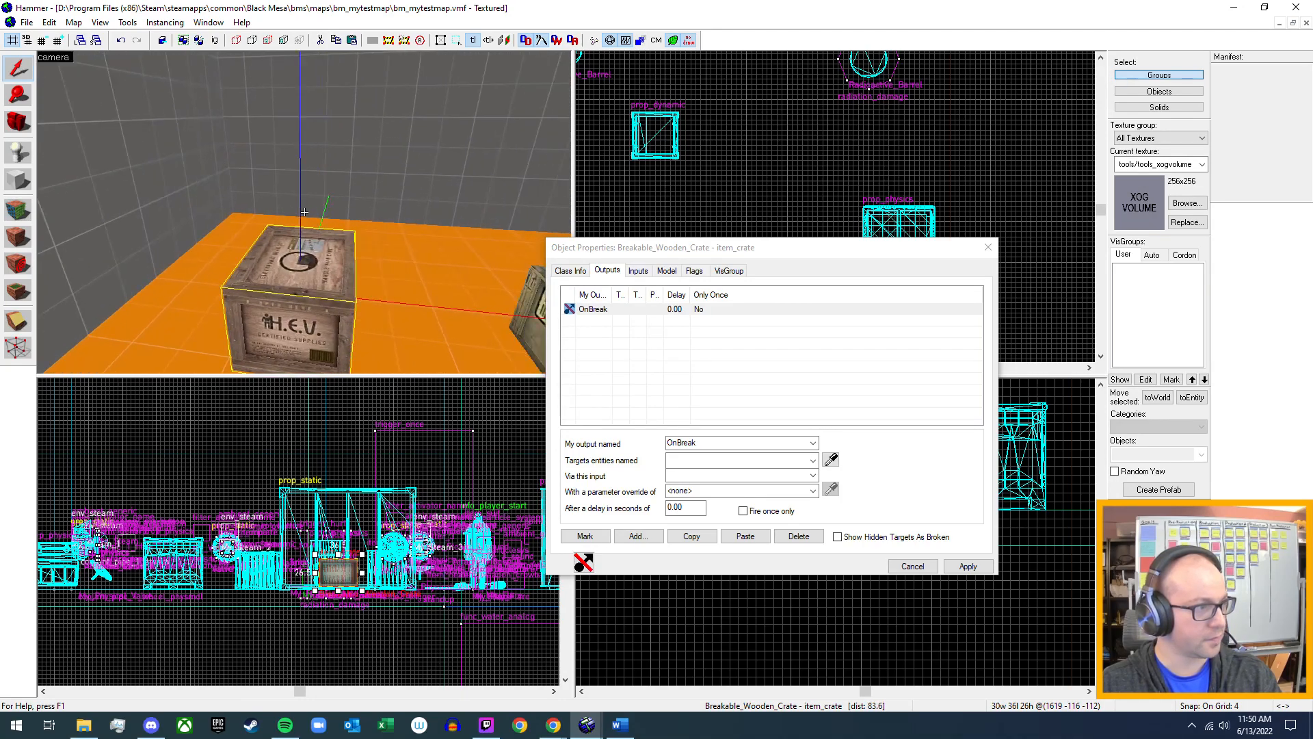
key("z")
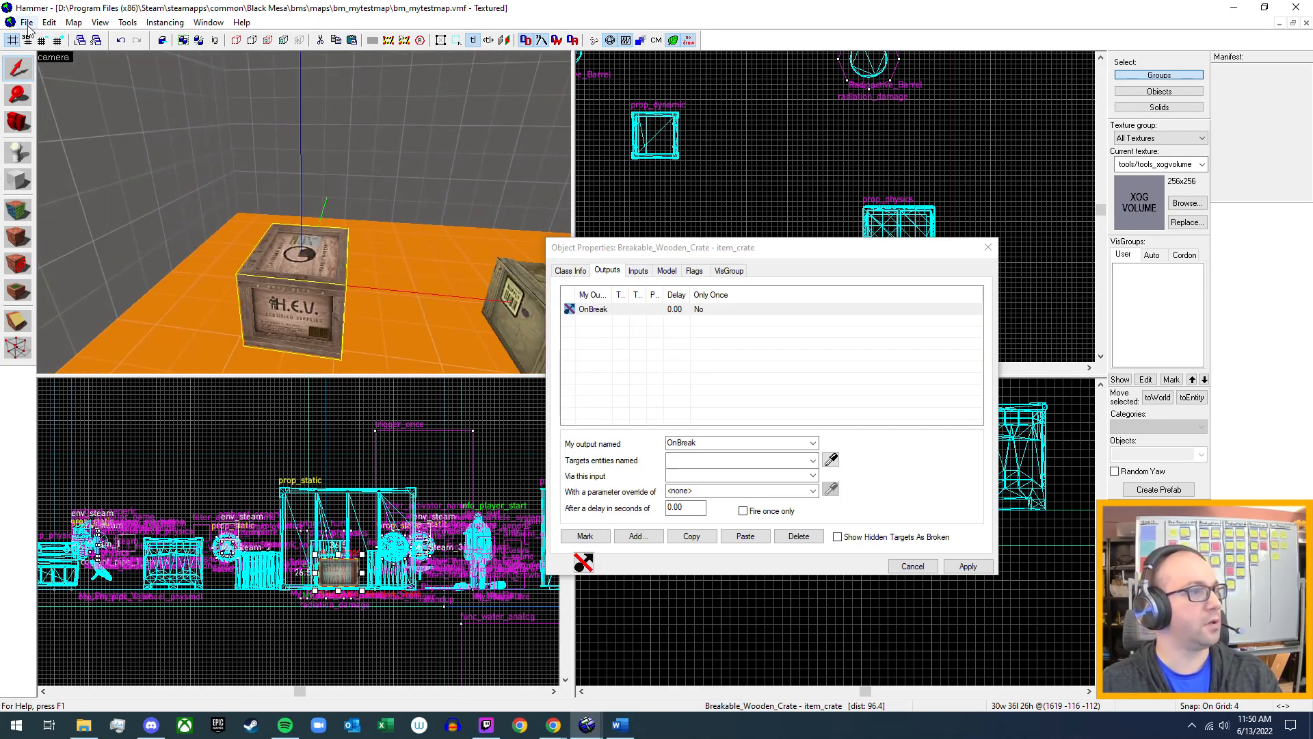
left_click(981, 251)
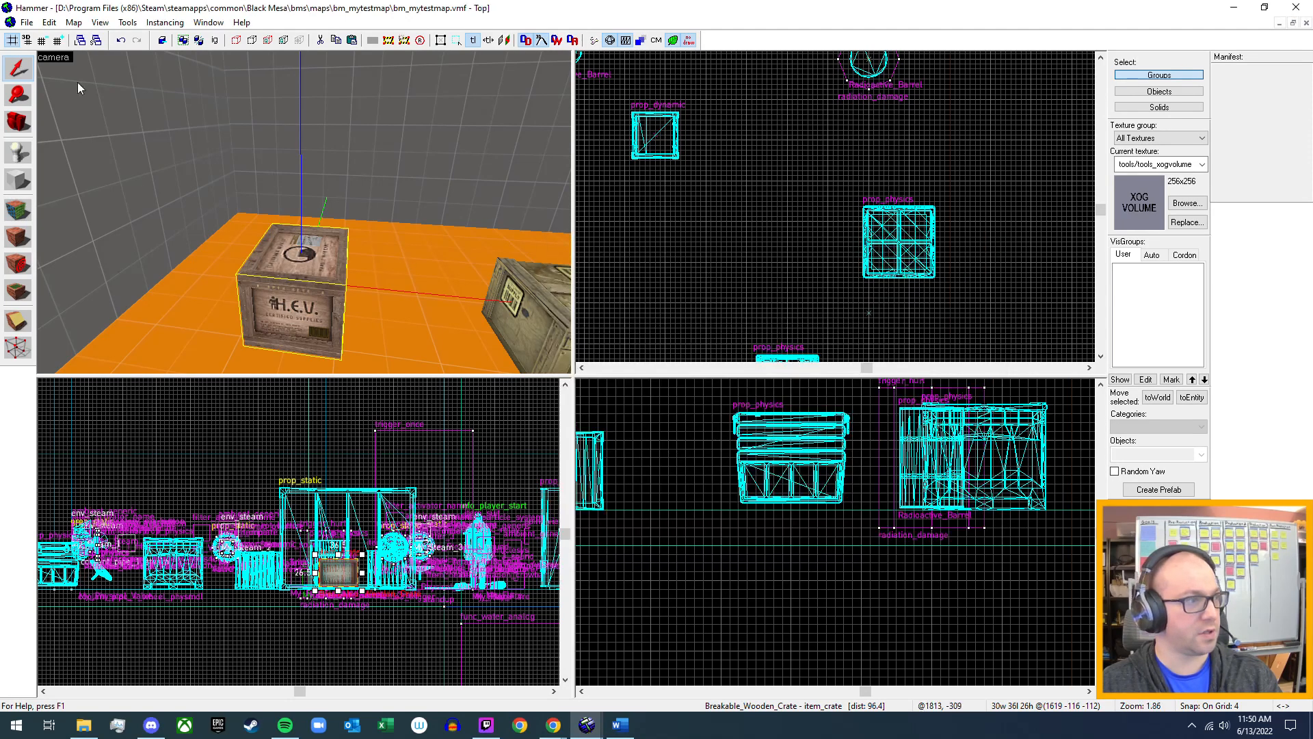
left_click(25, 23)
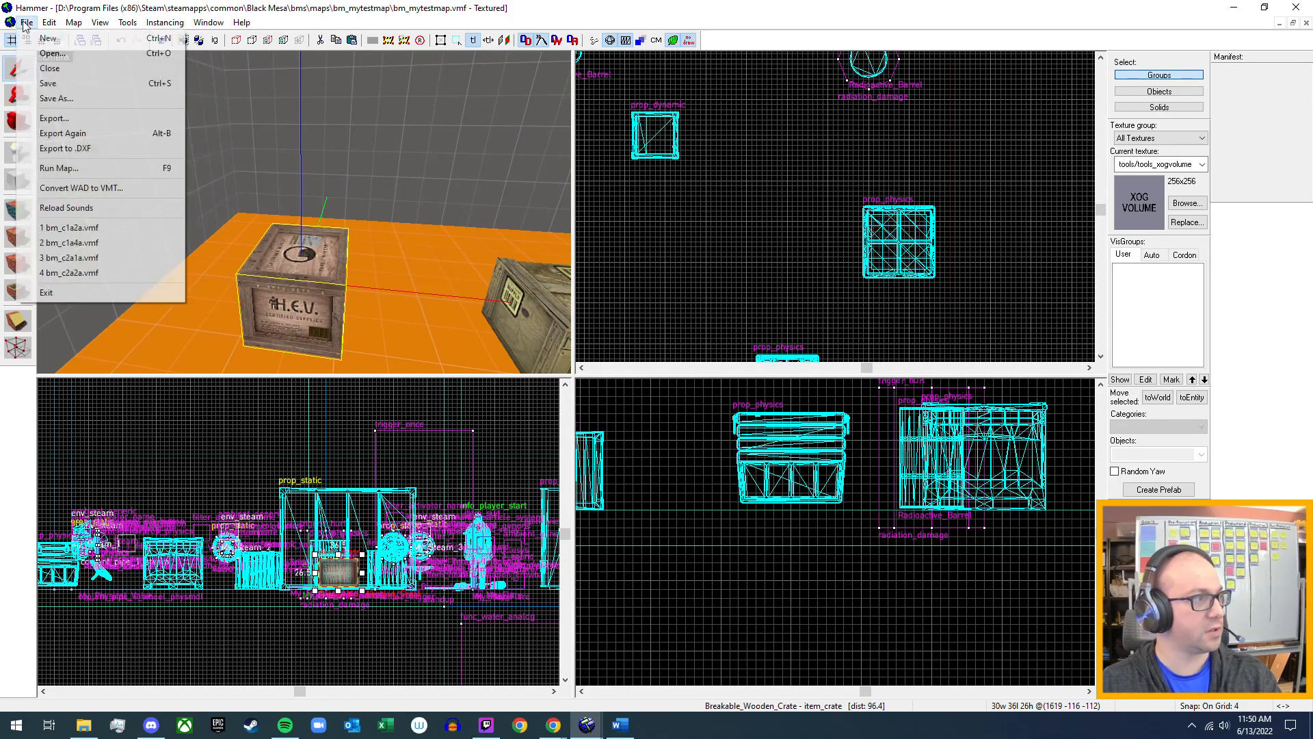
left_click(94, 229)
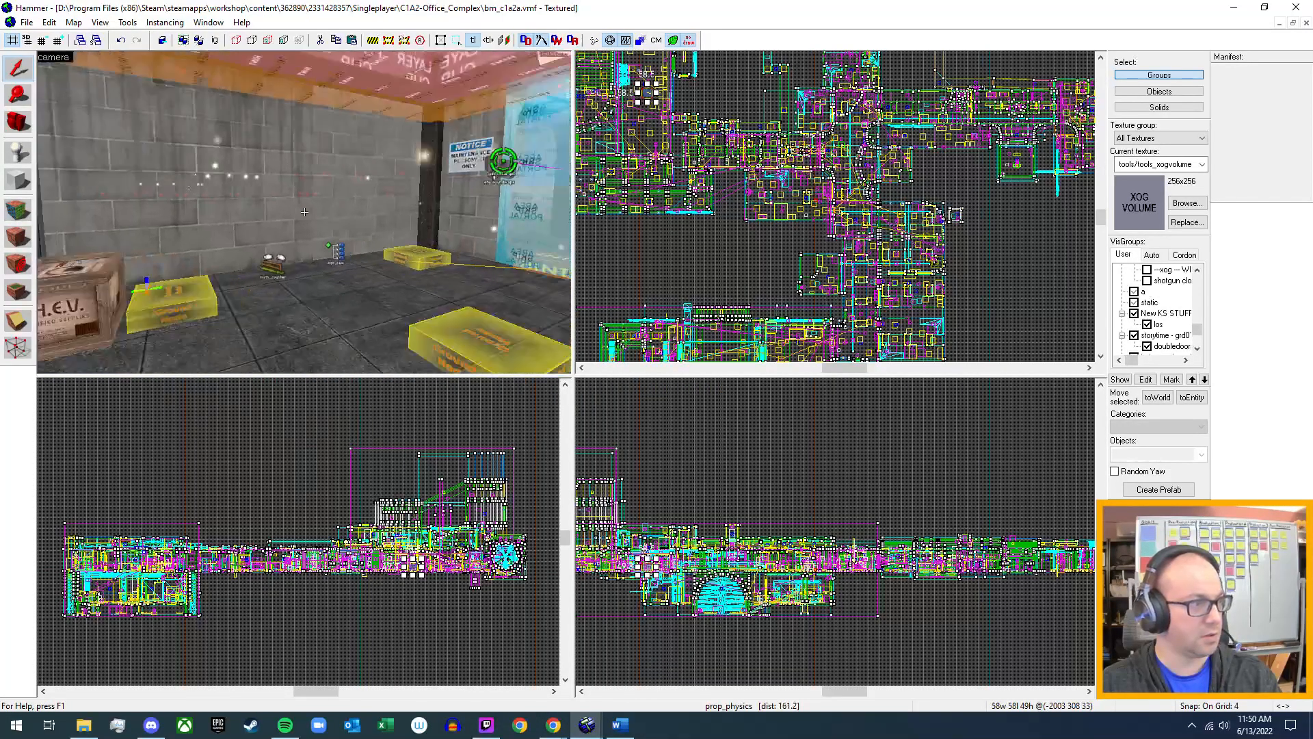
Review the outputs, inputs, flags and key values, including Spawn on break, of the H.E.V. item_crate in bm_c1a2a, and close its properties.
key("s")
key("w")
key("s")
key("z")
left_click(313, 211)
key("alt+Return")
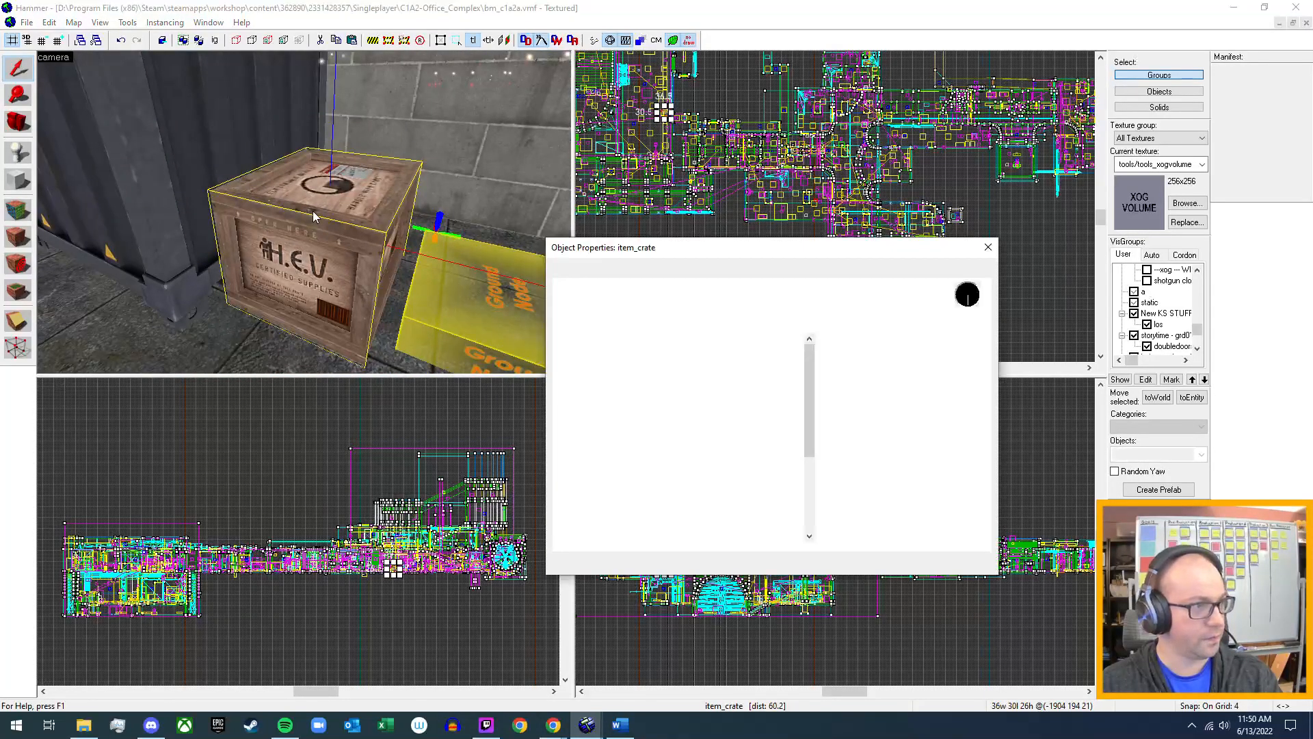
left_click(608, 272)
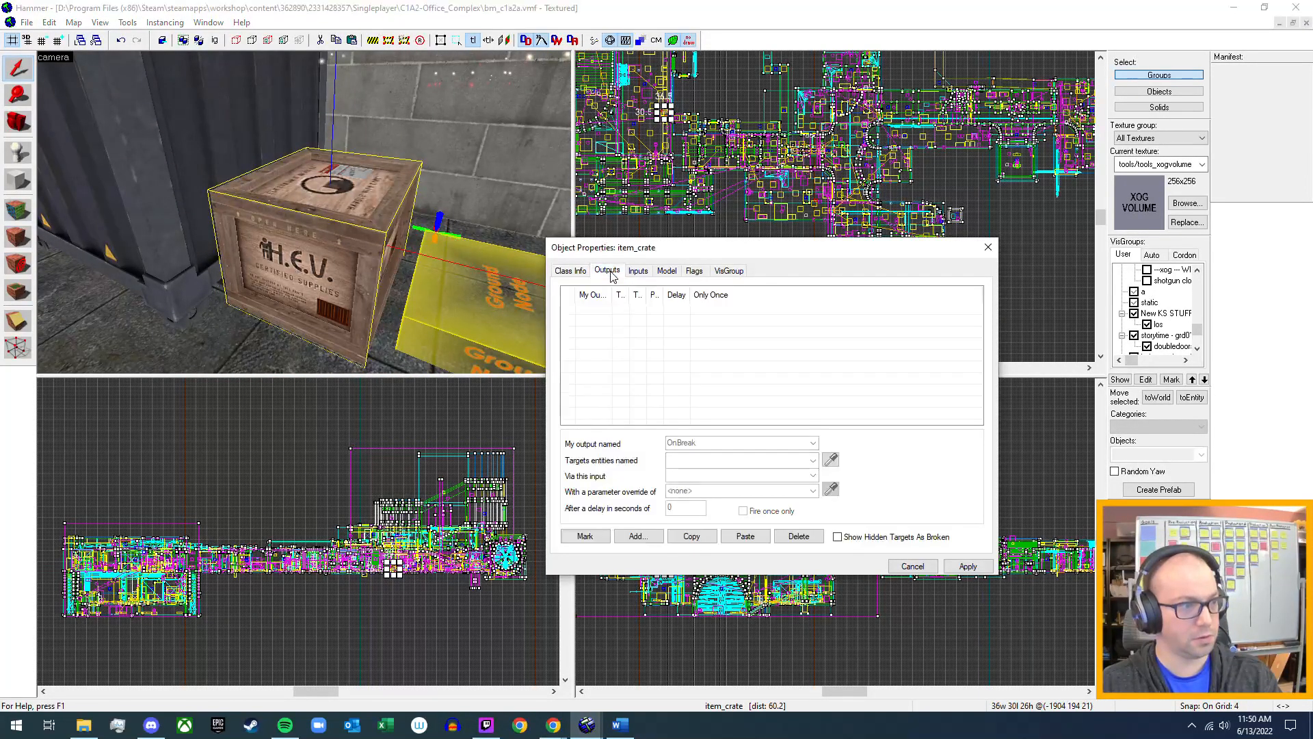
left_click(630, 273)
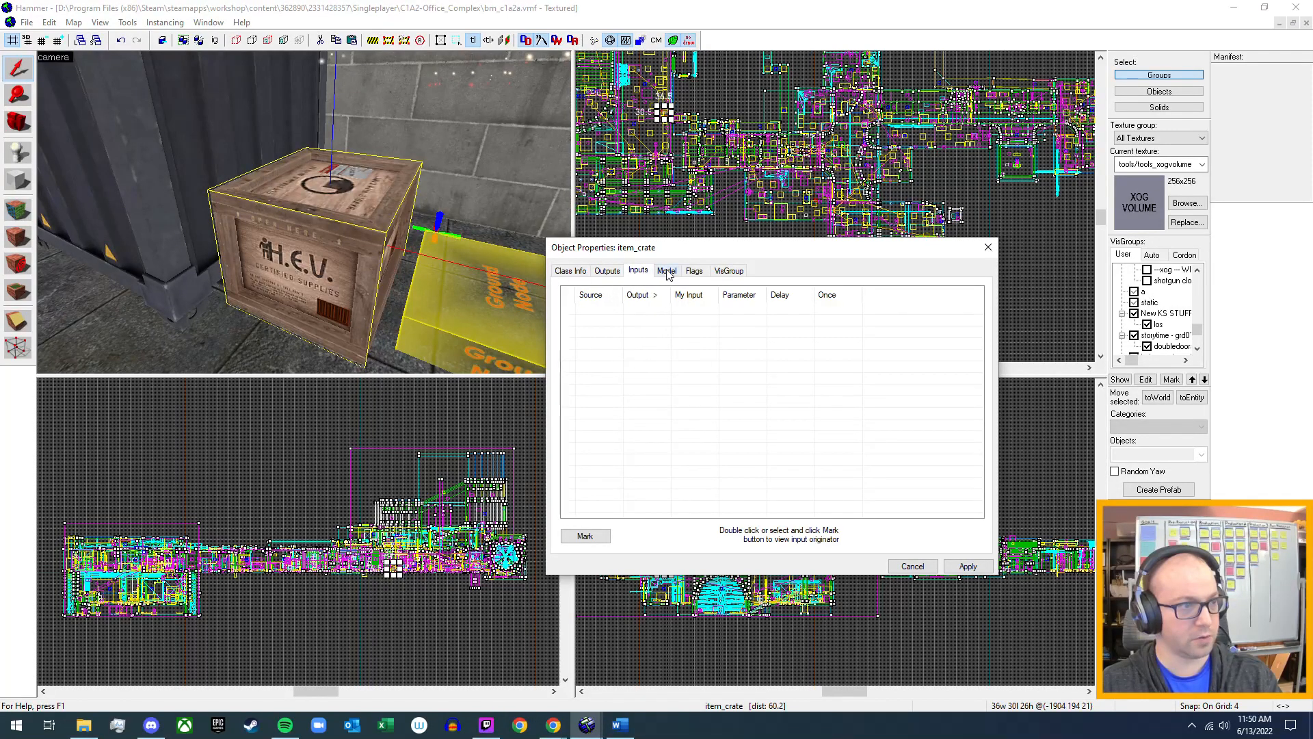
left_click(690, 272)
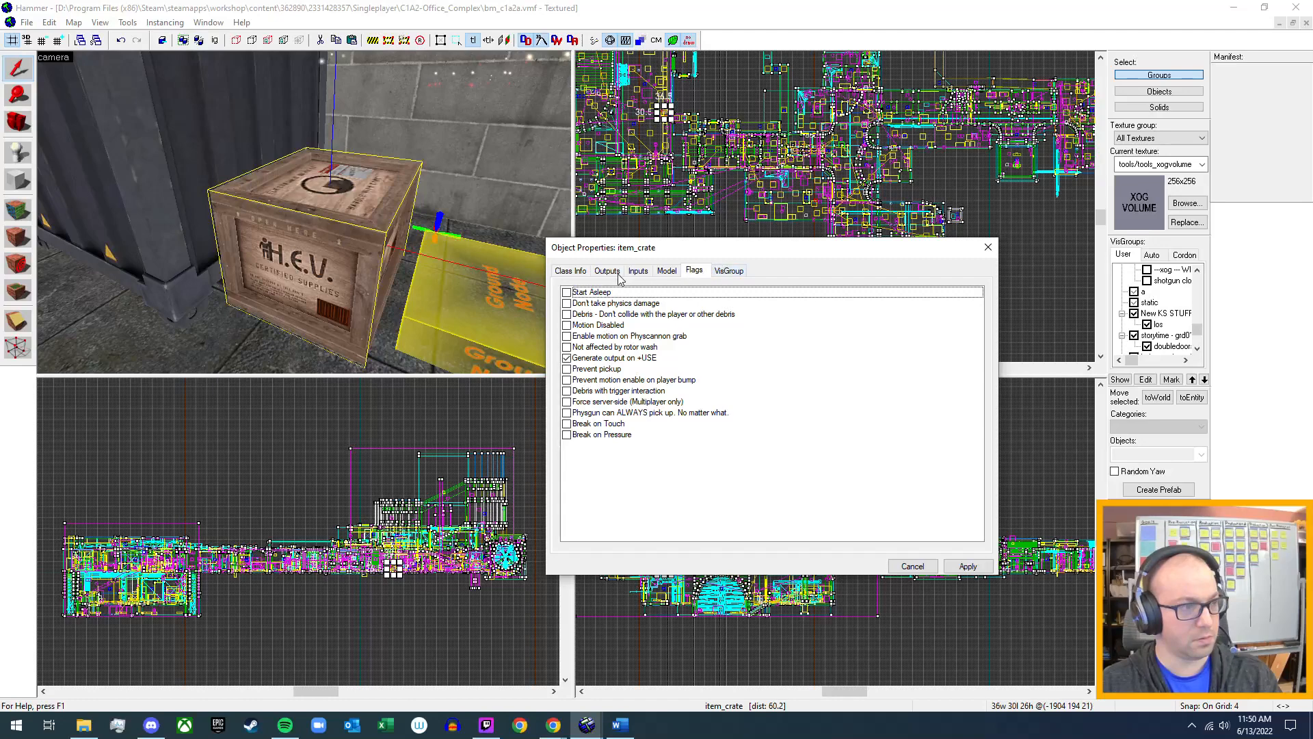
left_click(570, 271)
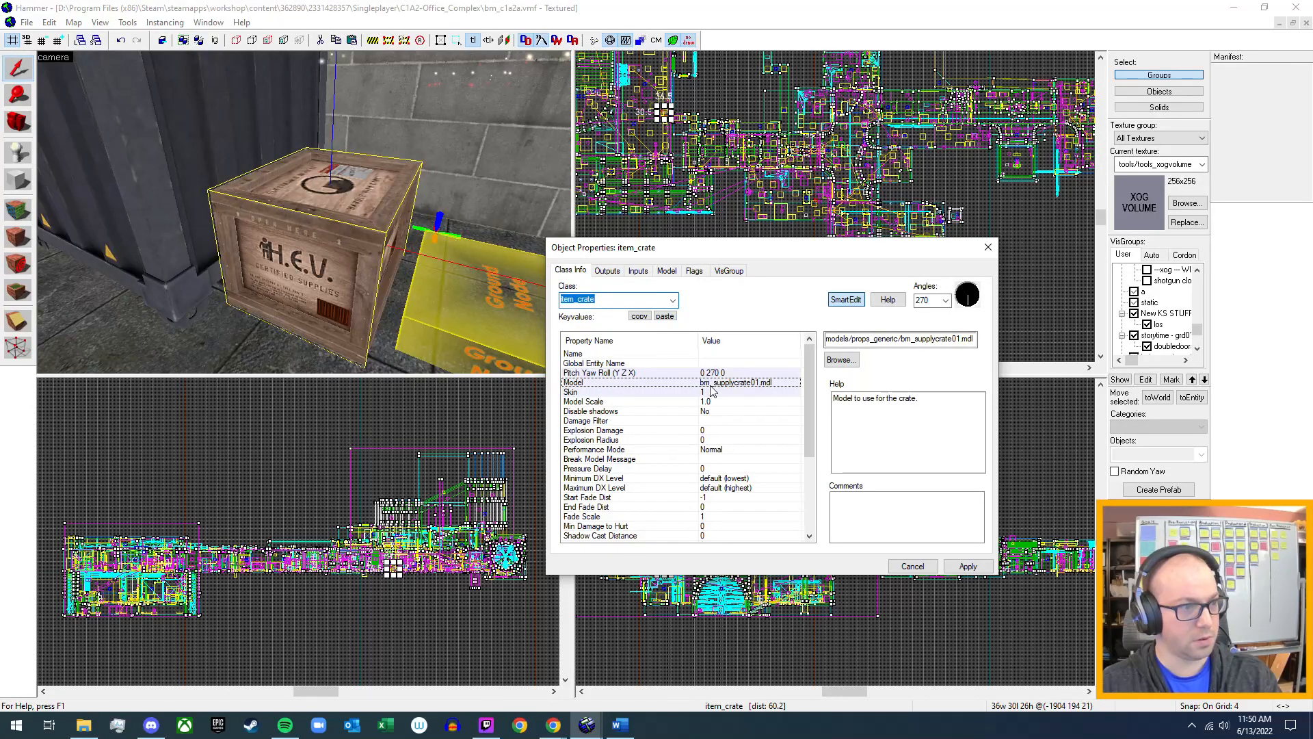
scroll(708, 397, "down", 5)
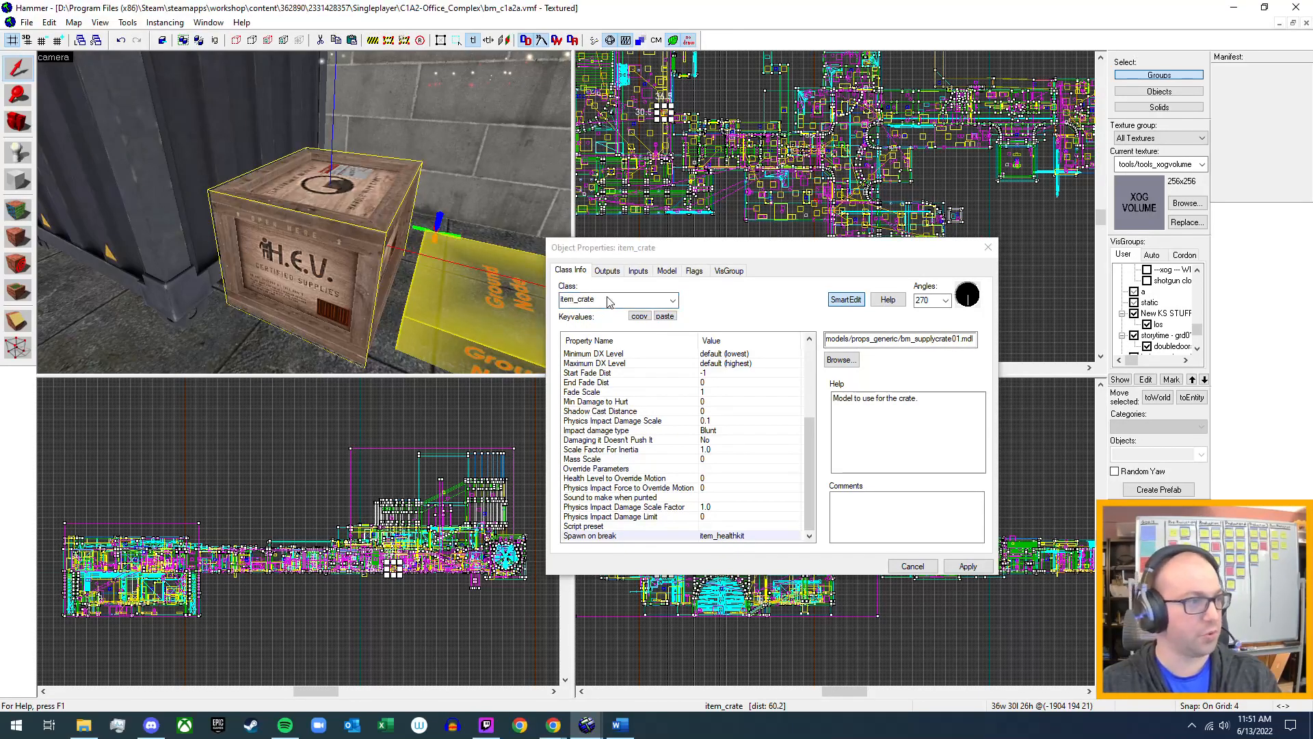
left_click(990, 248)
Open bm_mytestmap.vmf again from the bm_mytestmap folder.
left_click(26, 24)
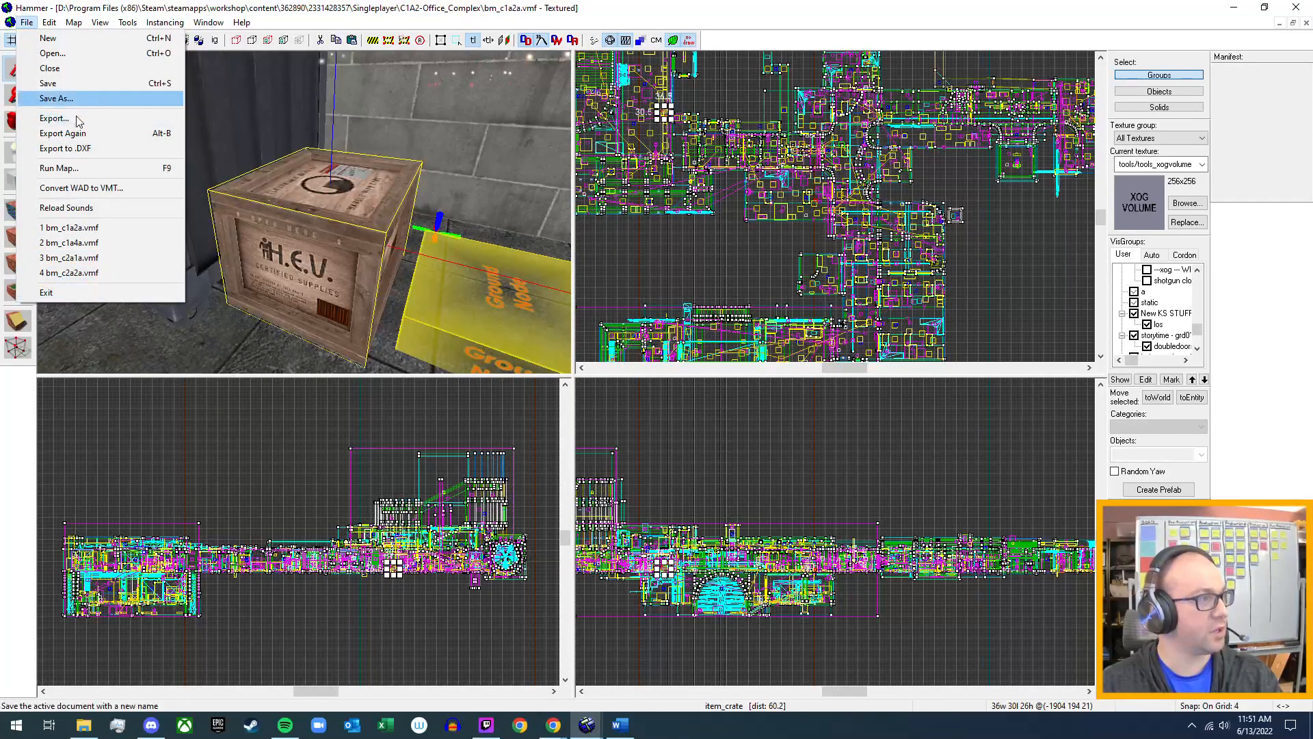
left_click(52, 53)
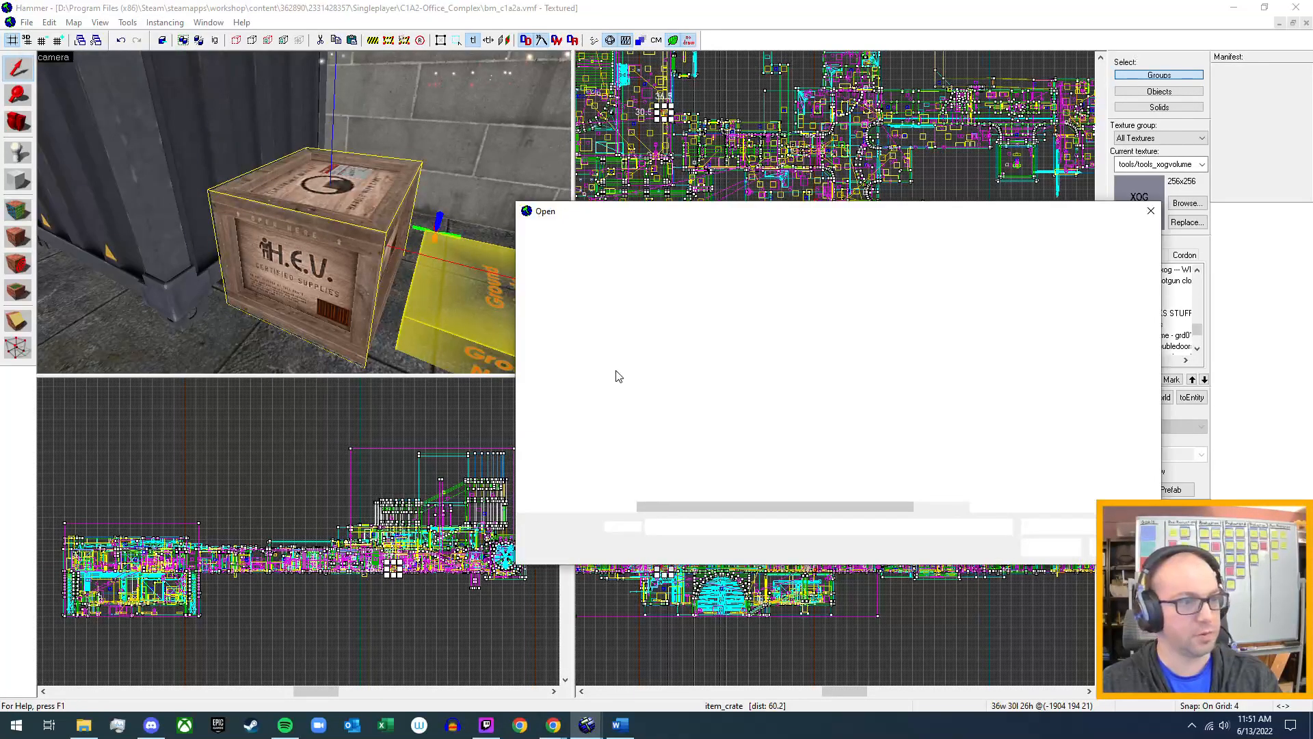
left_click(715, 300)
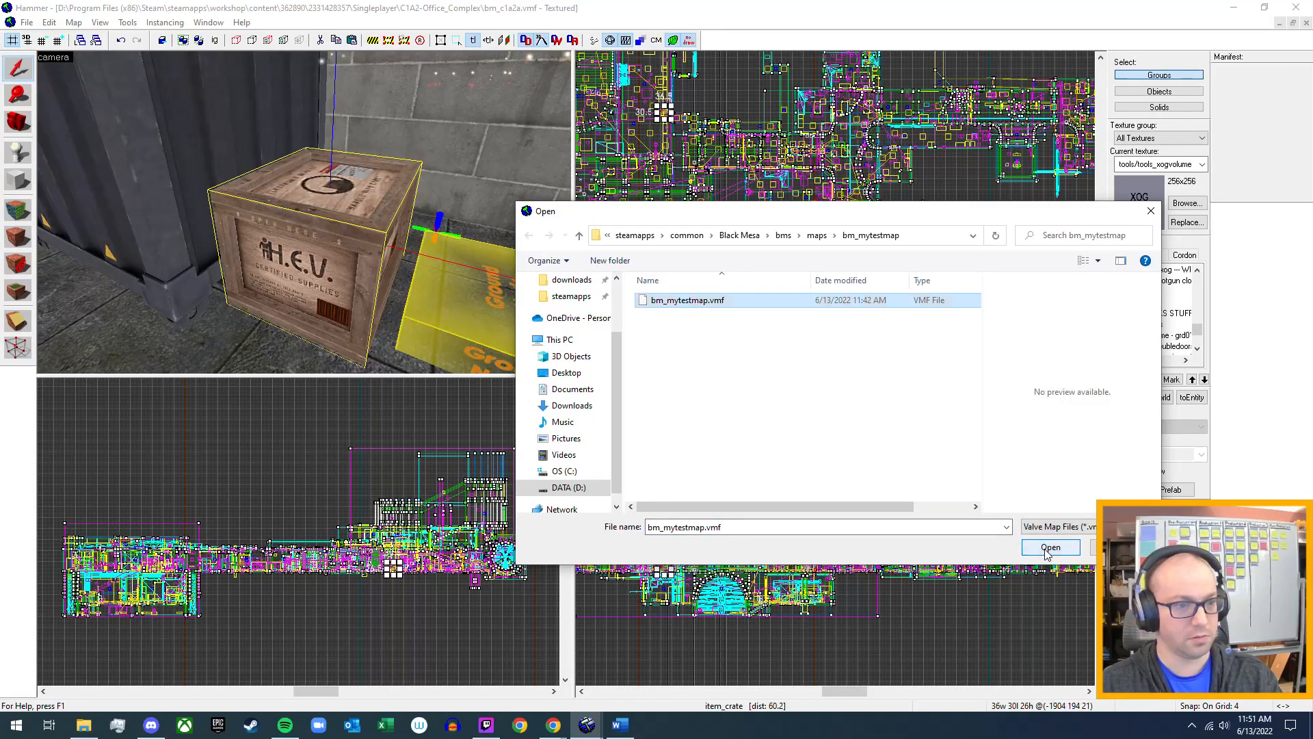
left_click(1051, 547)
Delete the OnBreak output from the H.E.V. crate in the test map.
double_click(312, 293)
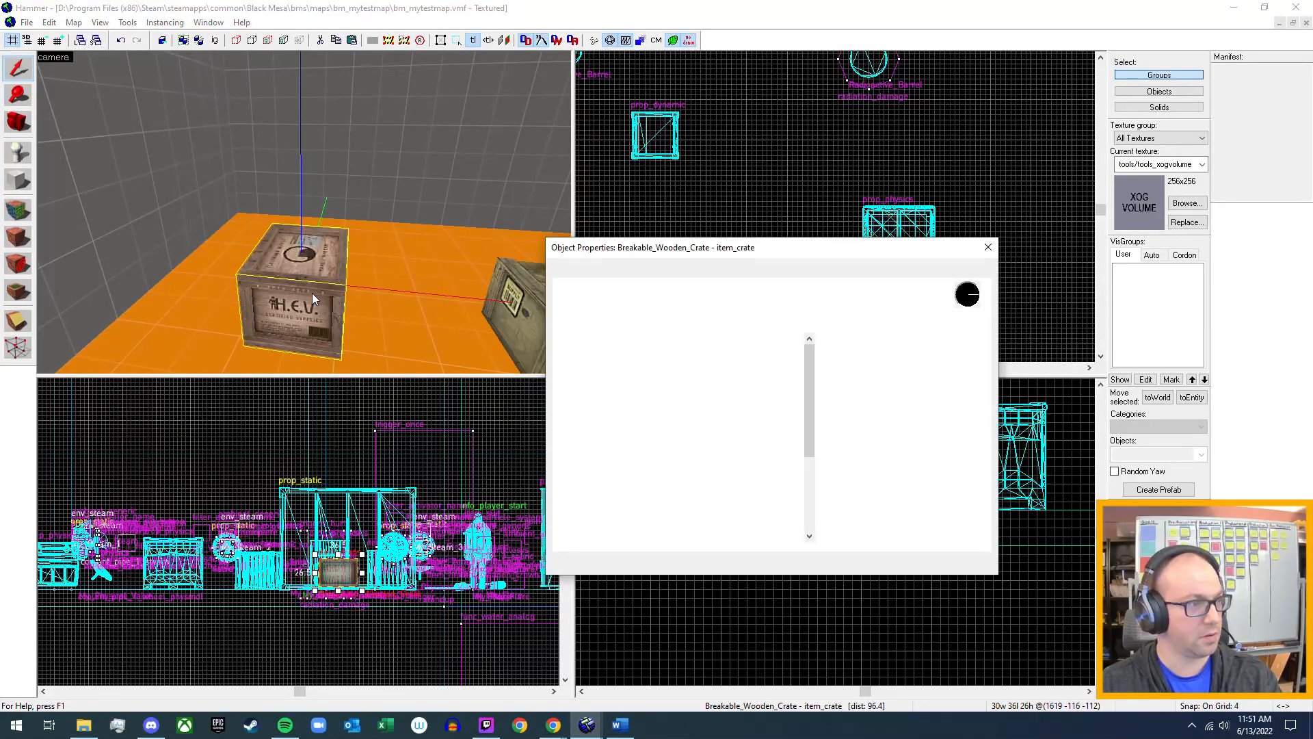
left_click(637, 271)
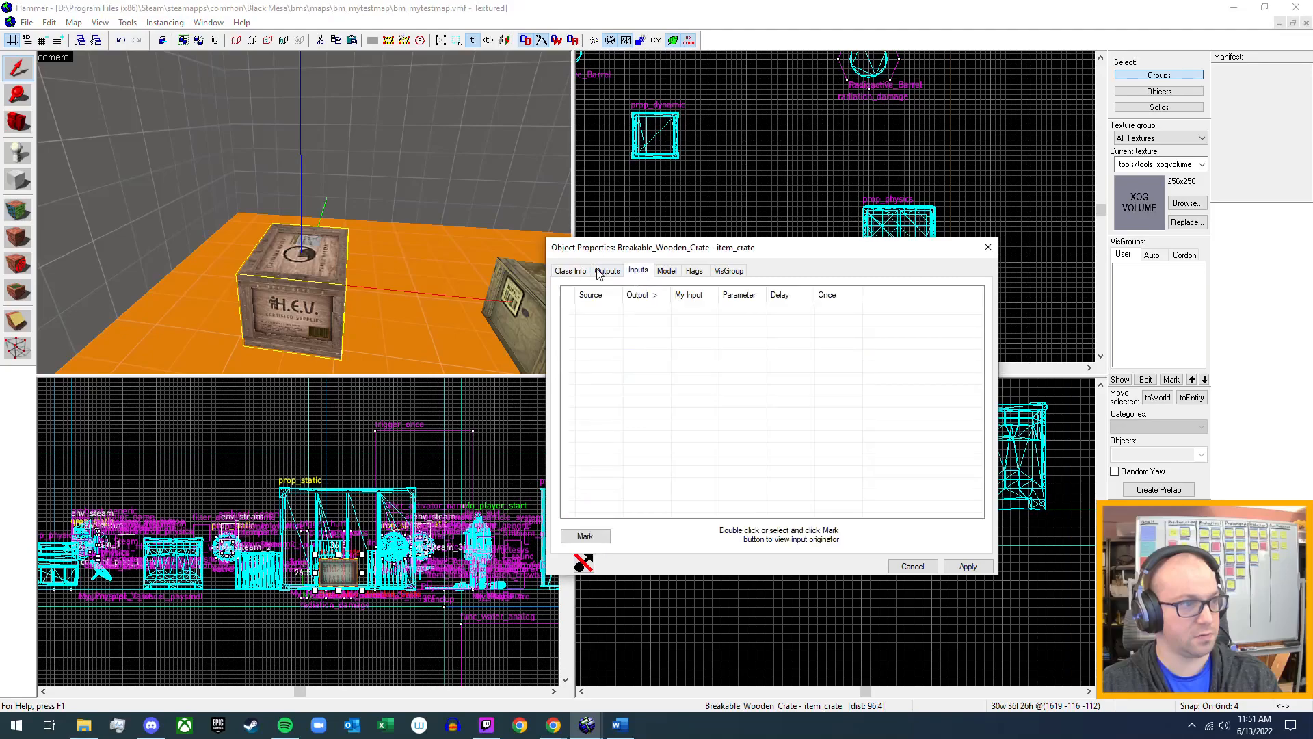
left_click(606, 271)
left_click(799, 536)
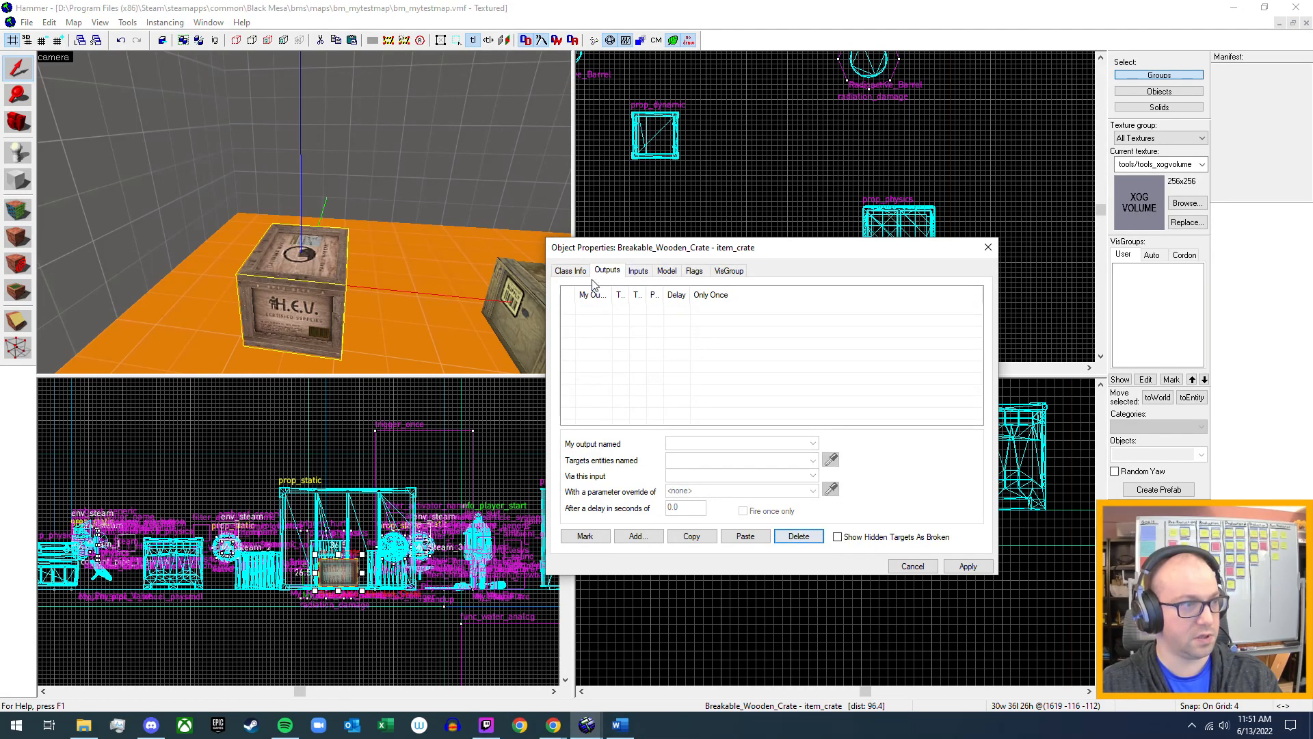
Check the Spawn on break property in the H.E.V. crate's key values, and close its properties.
left_click(570, 271)
scroll(654, 468, "down", 1)
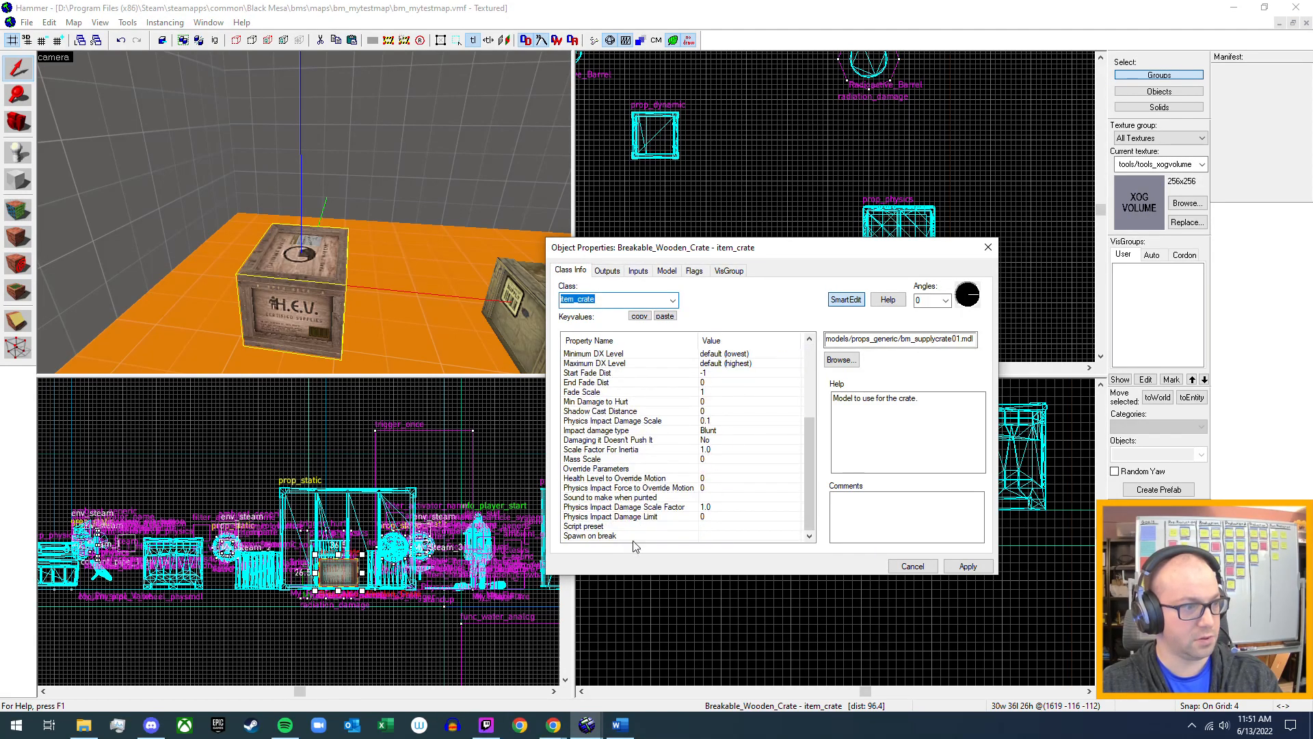
left_click(636, 536)
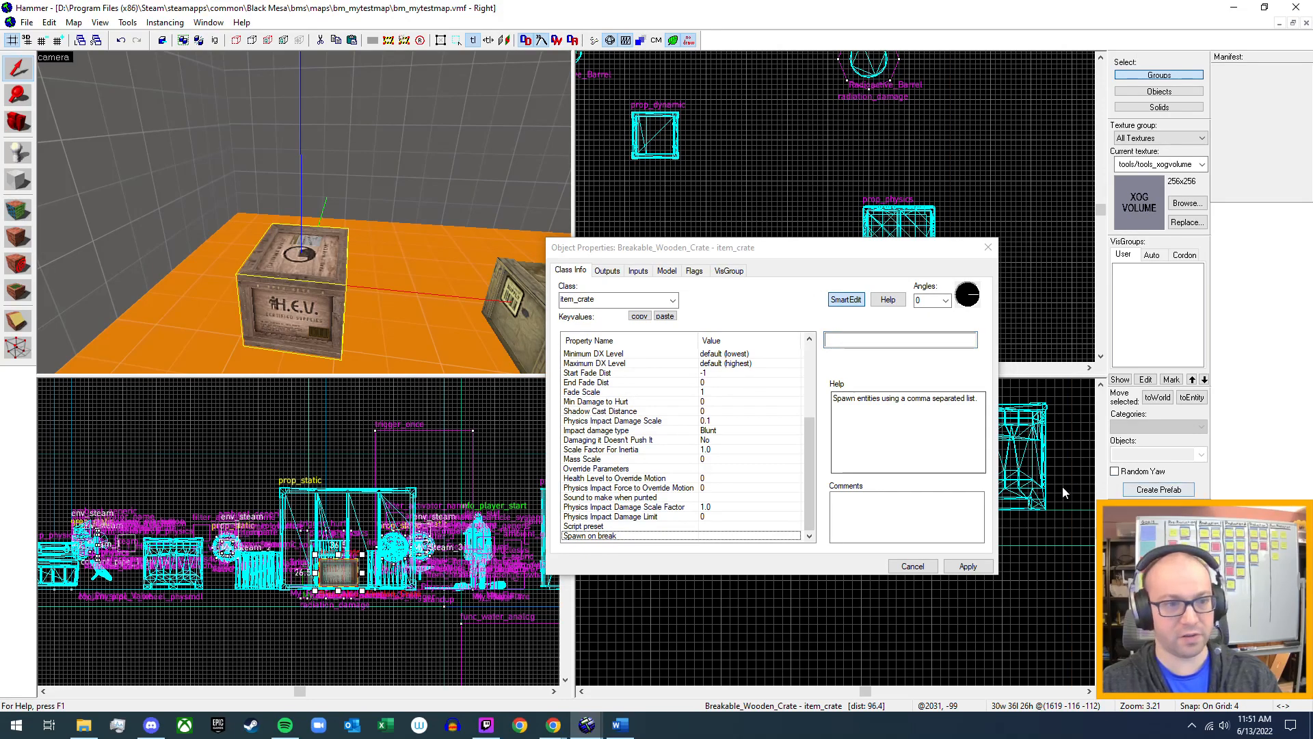
left_click(911, 568)
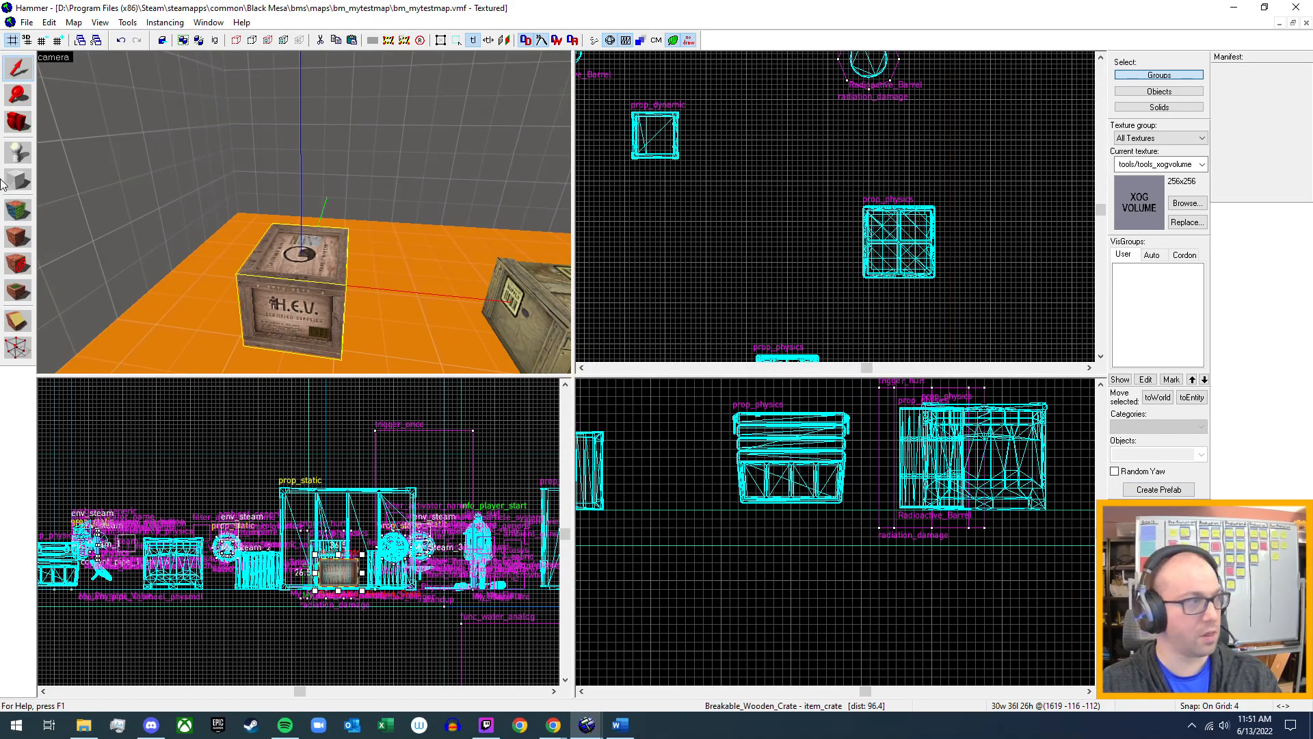
Place an item_healthkit entity on the floor beside the H.E.V. crate.
key("shift+e")
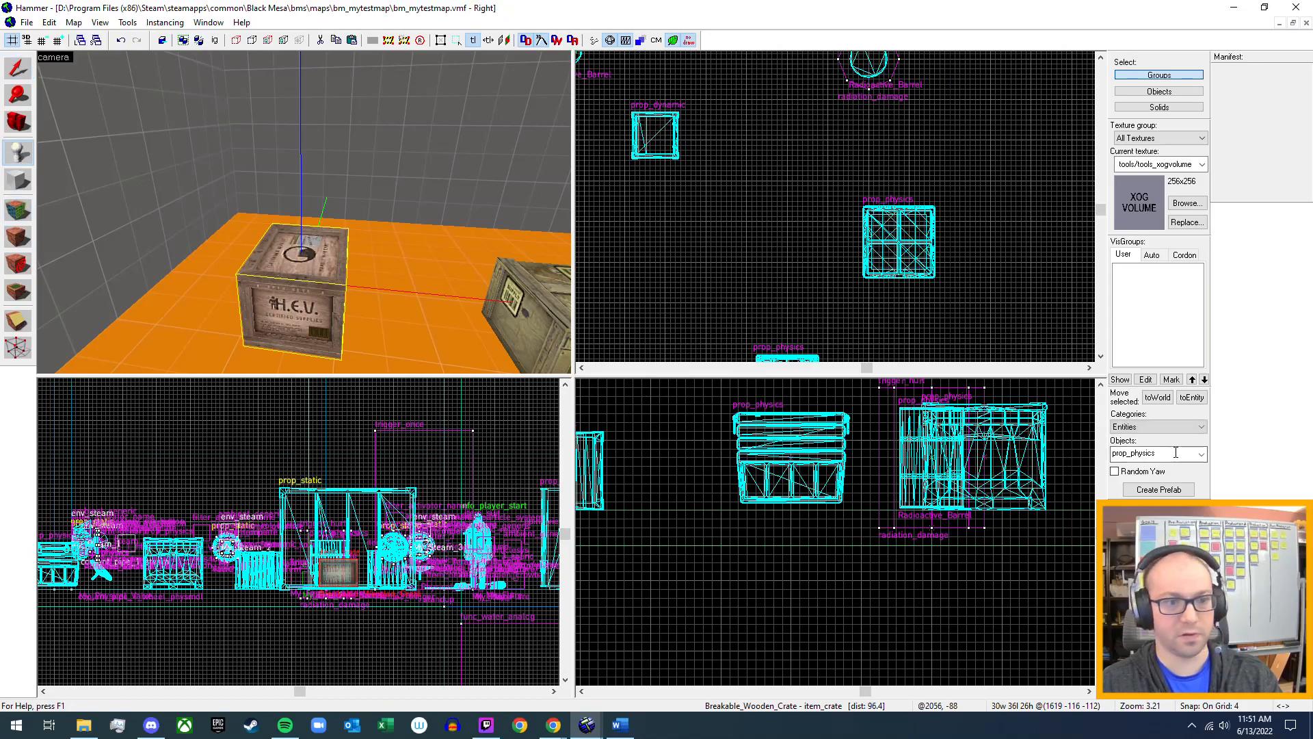
left_click(1202, 454)
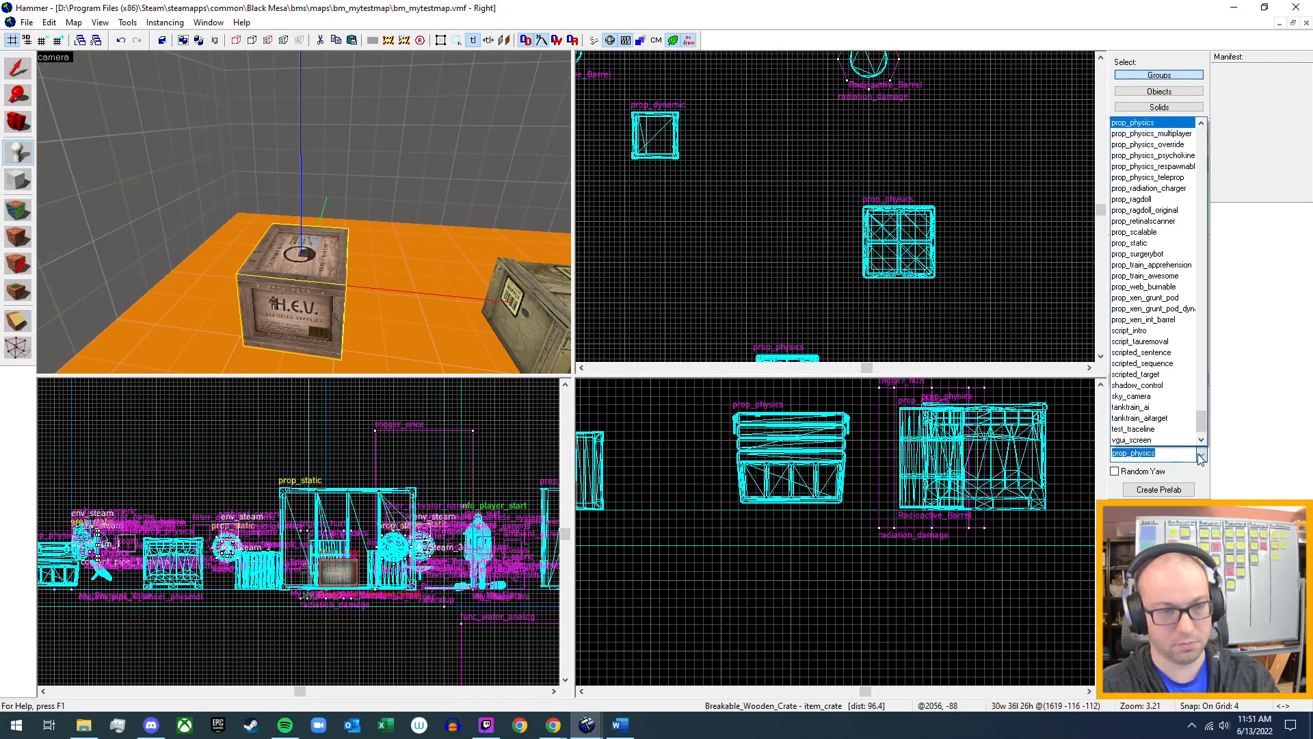
type("item")
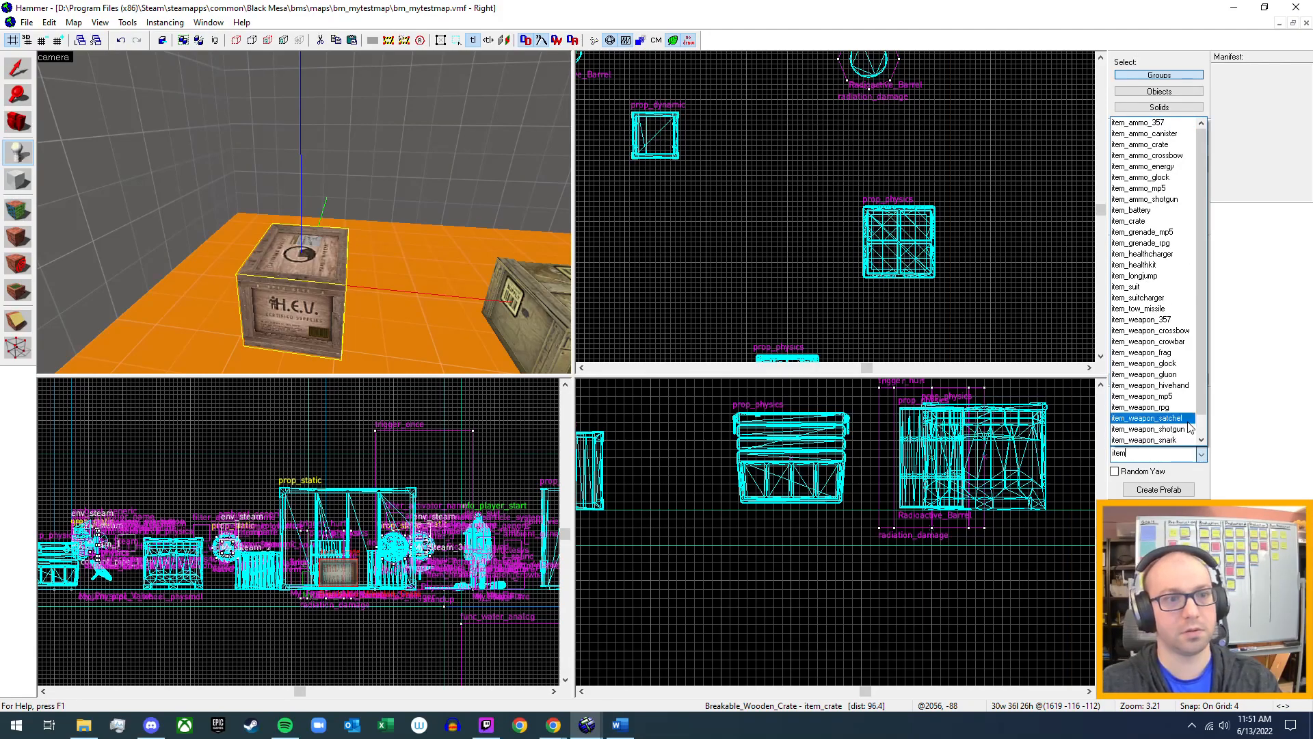
left_click(1154, 265)
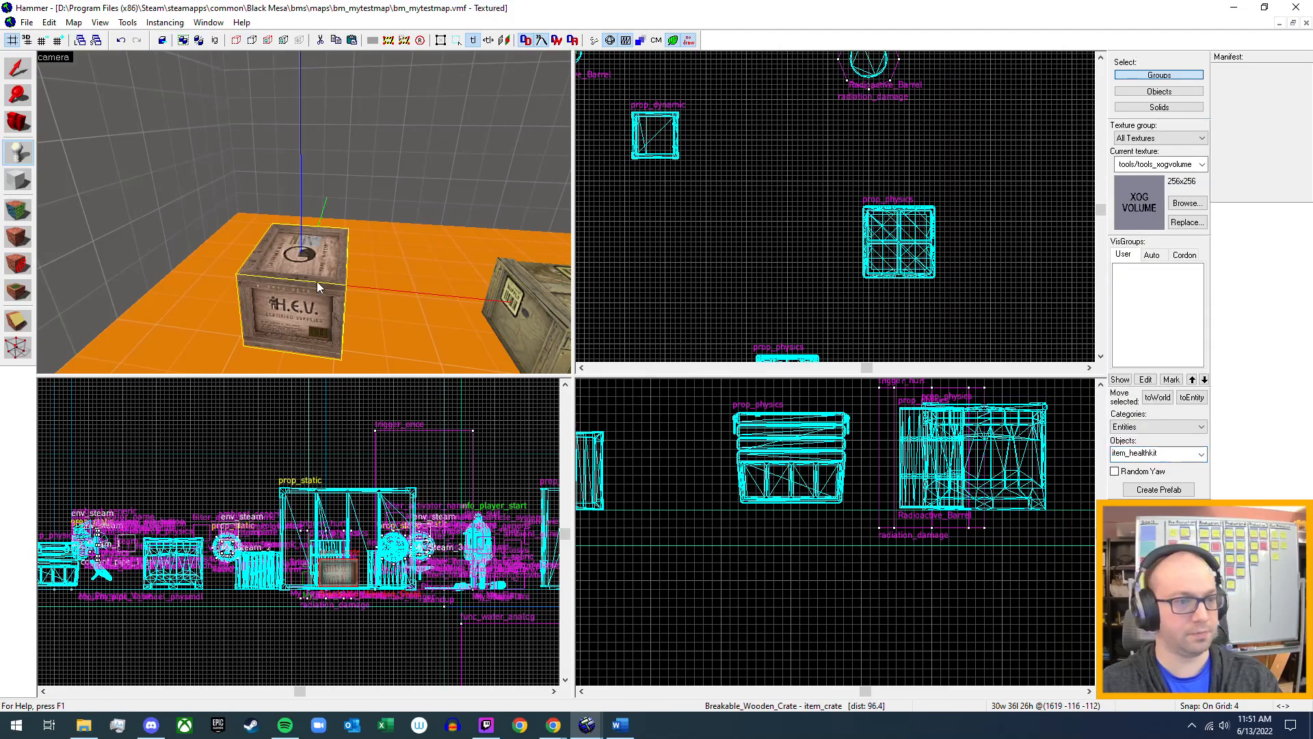
key("w")
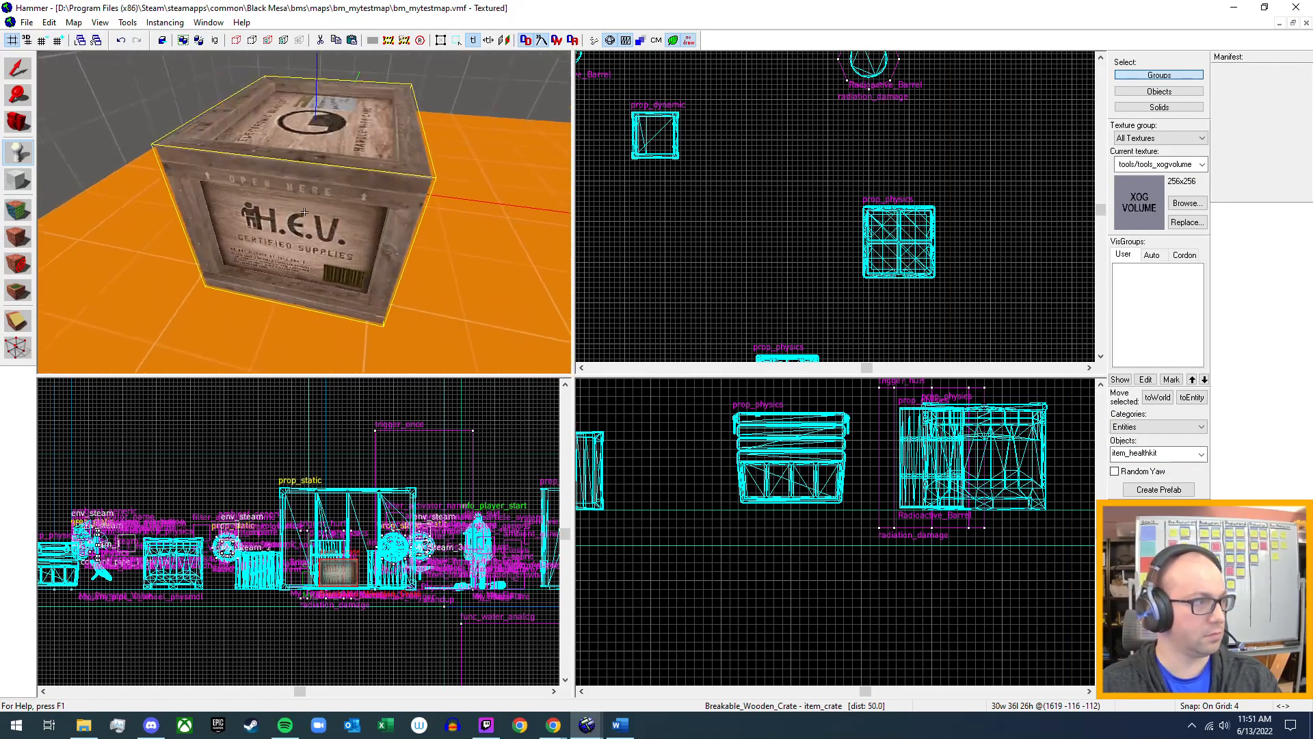
key("z")
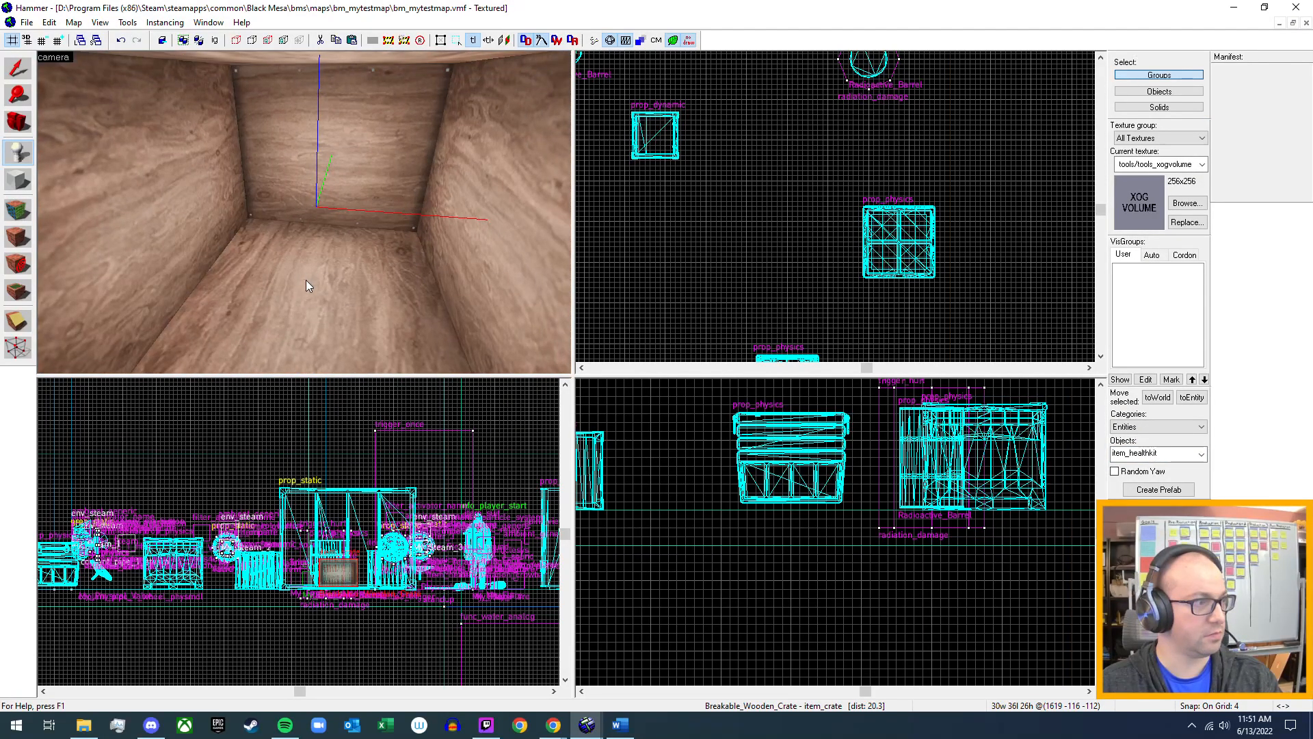
scroll(315, 219, "up", 3)
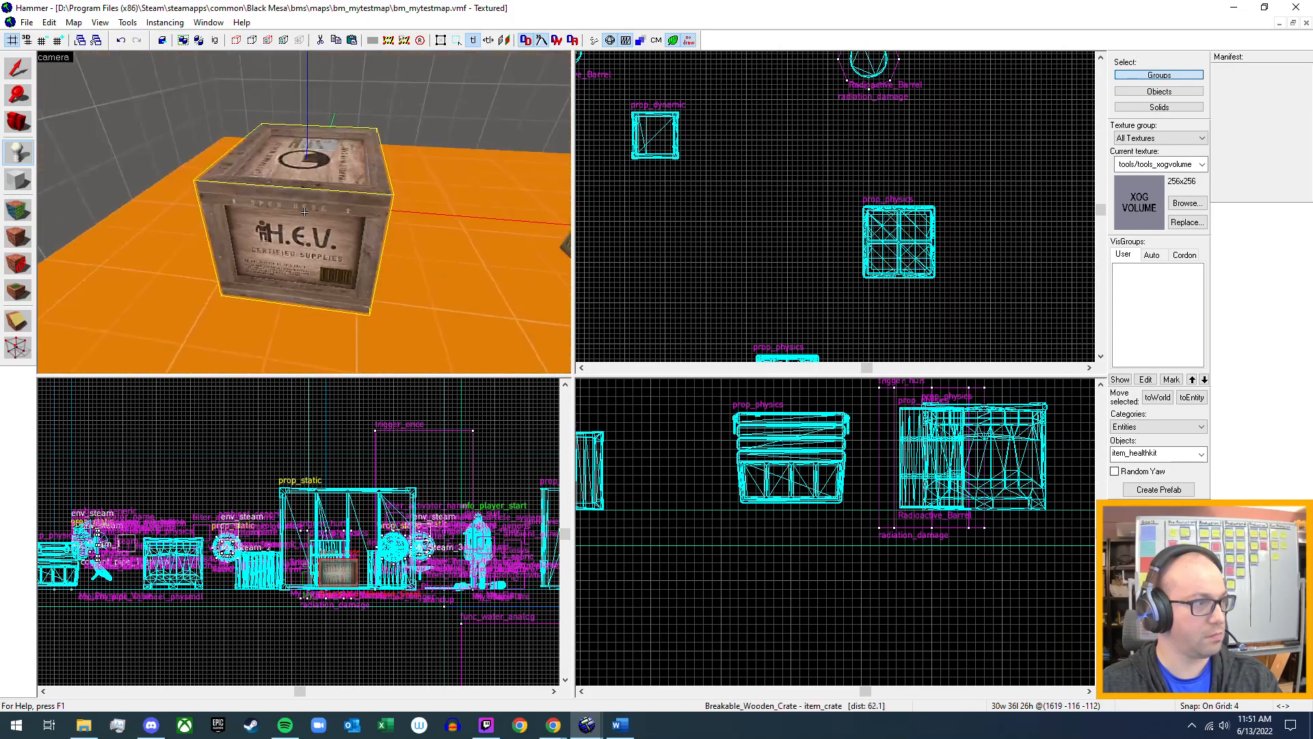
left_click(454, 264)
Move the health kit inside the H.E.V. crate's outline in the top view and rotate it to a 270° yaw.
left_click(20, 66)
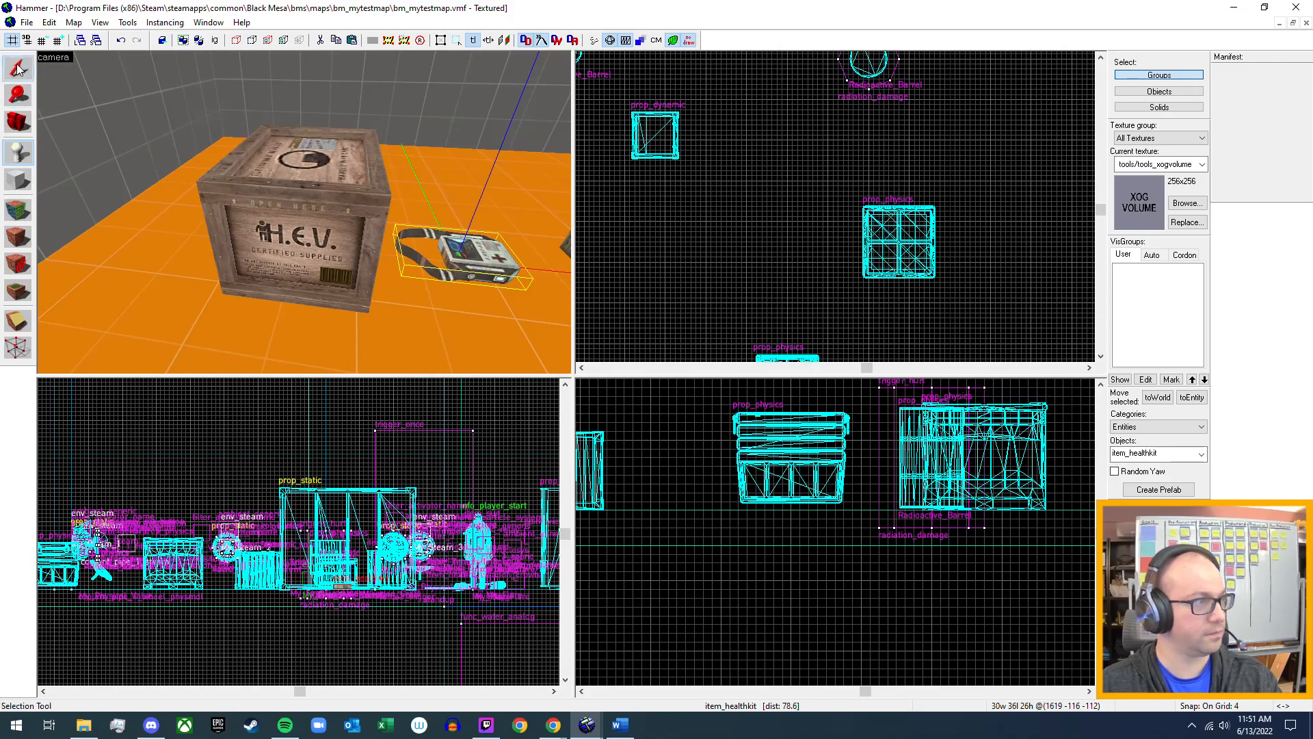
scroll(678, 214, "down", 4)
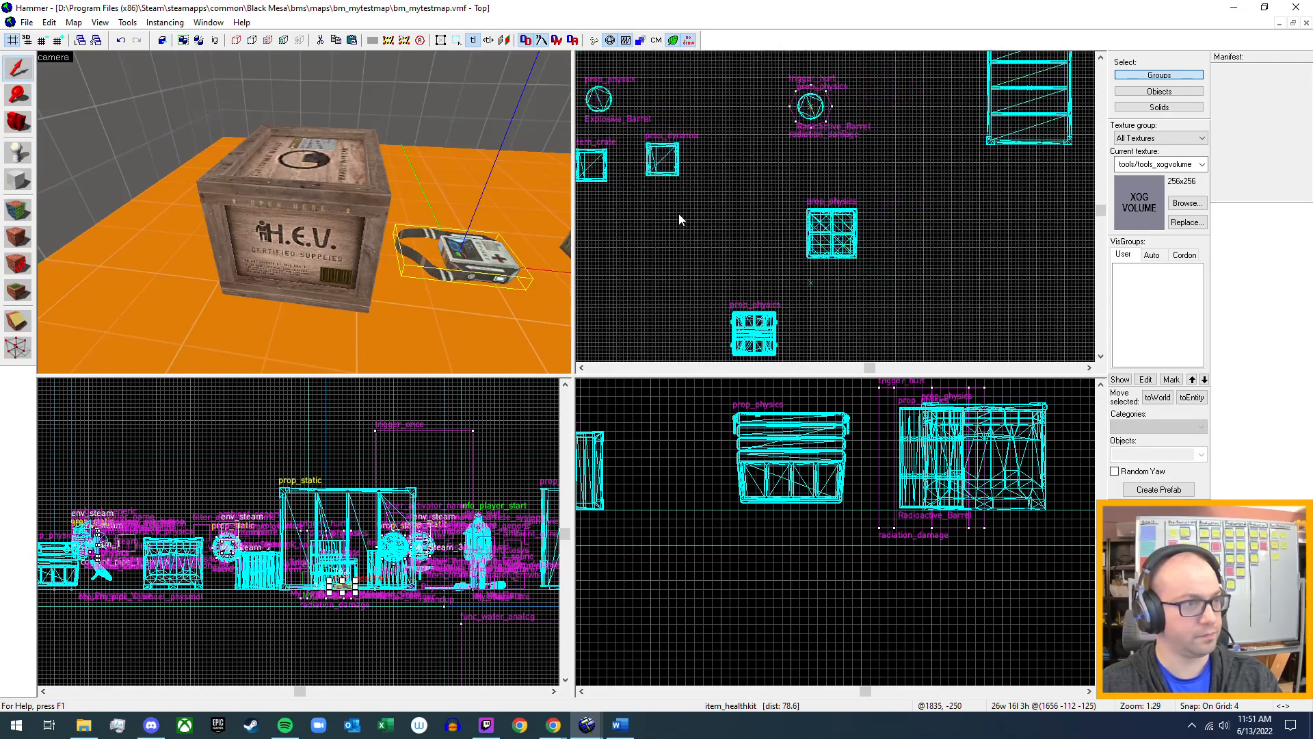
scroll(753, 164, "up", 5)
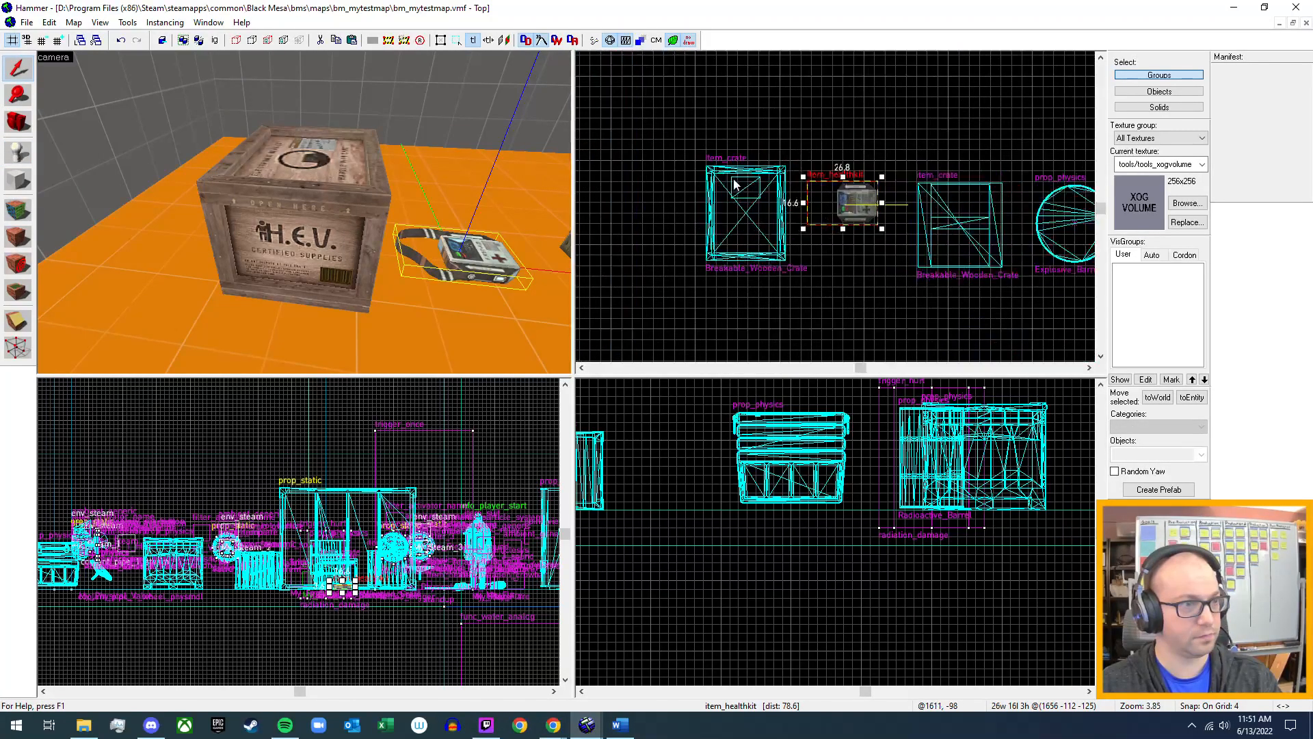
left_click_drag(912, 216, 714, 290)
left_click(761, 236)
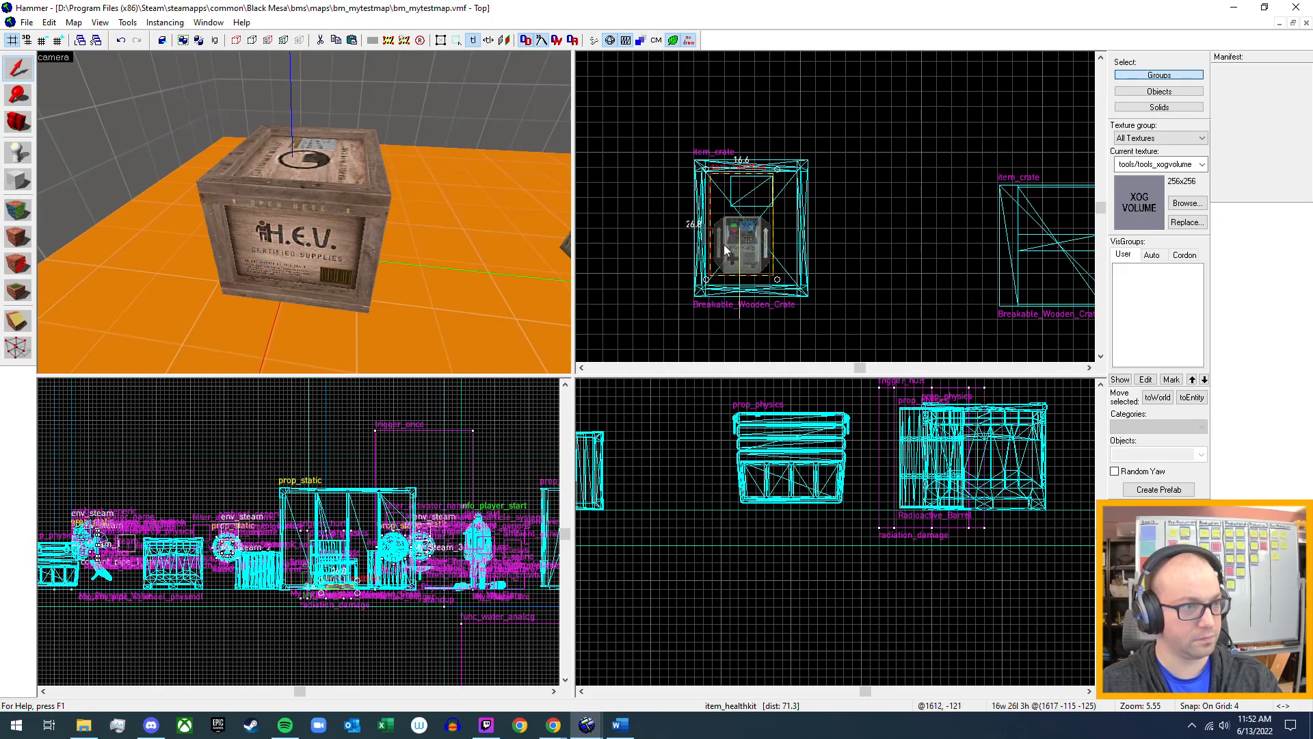
left_click_drag(740, 242, 748, 243)
Raise the health kit off the floor so it sits near mid-height inside the H.E.V. crate.
key("z")
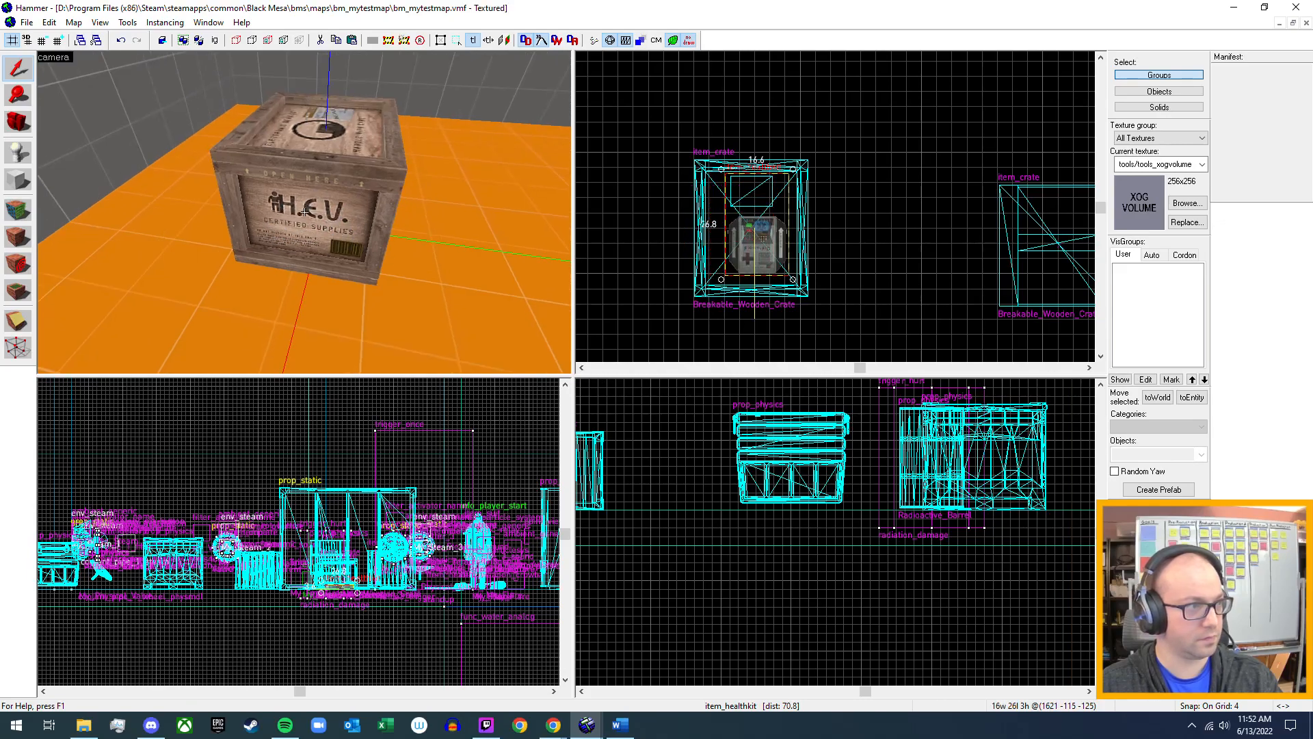
key("w")
key("w")
key("s")
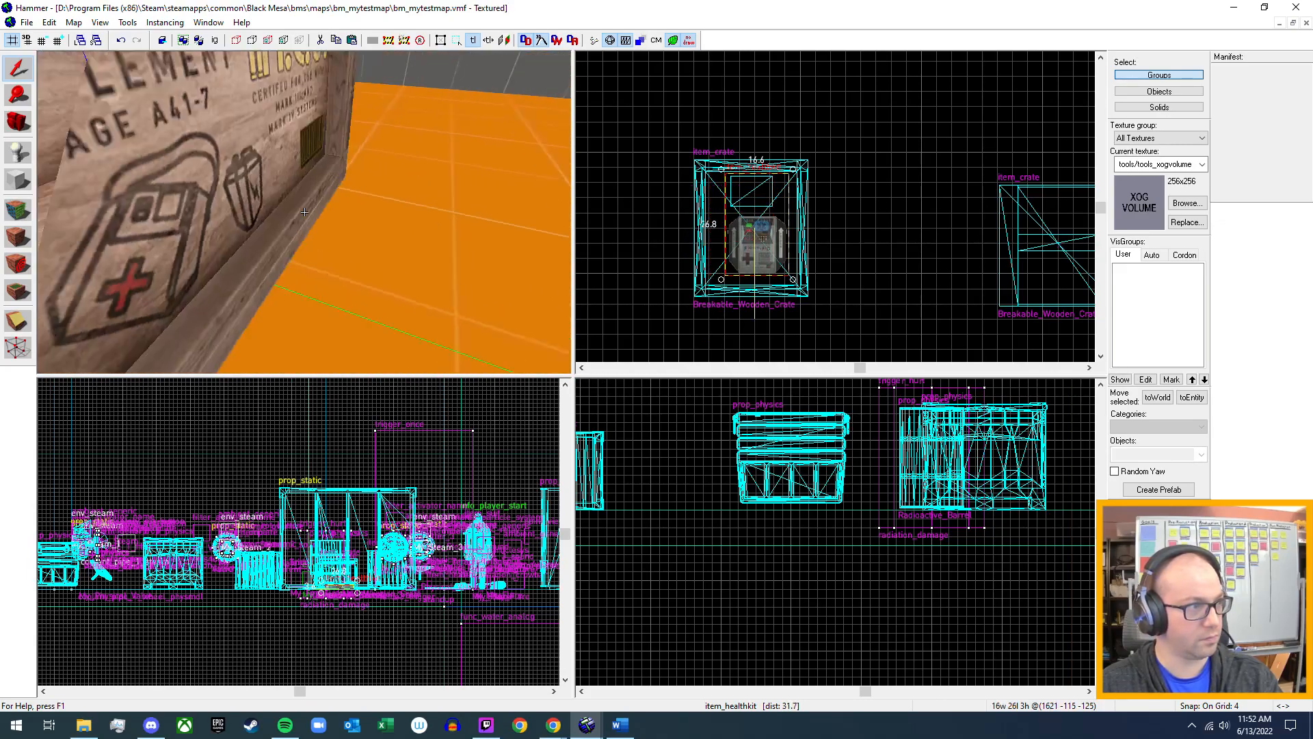
key("w")
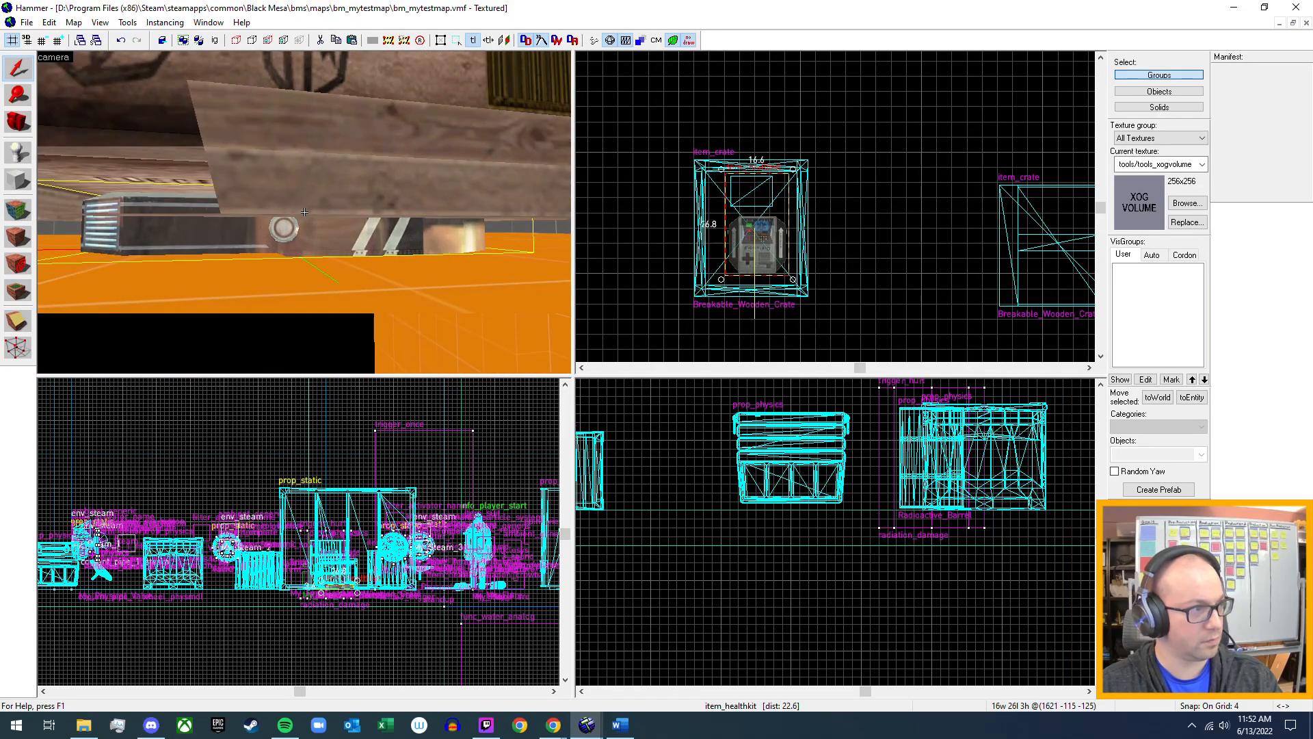
key("s")
key("z")
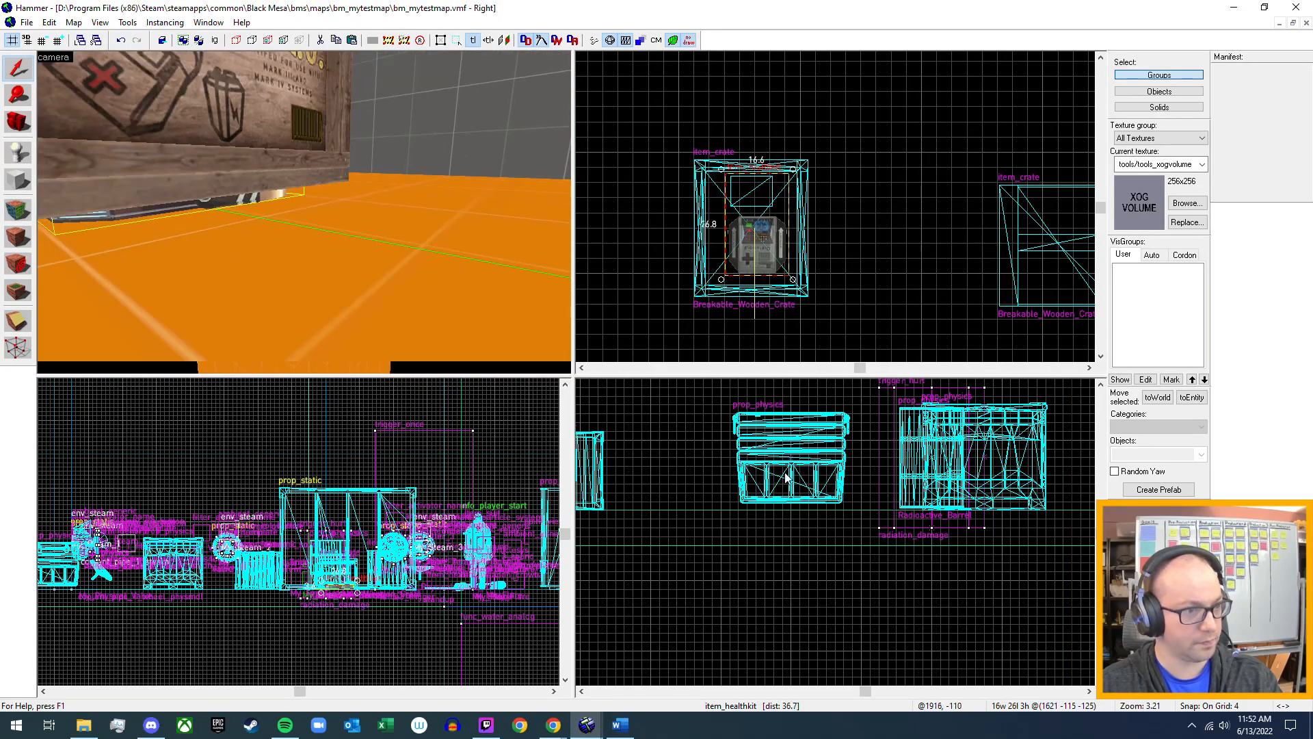
scroll(787, 477, "down", 1)
scroll(787, 477, "down", 2)
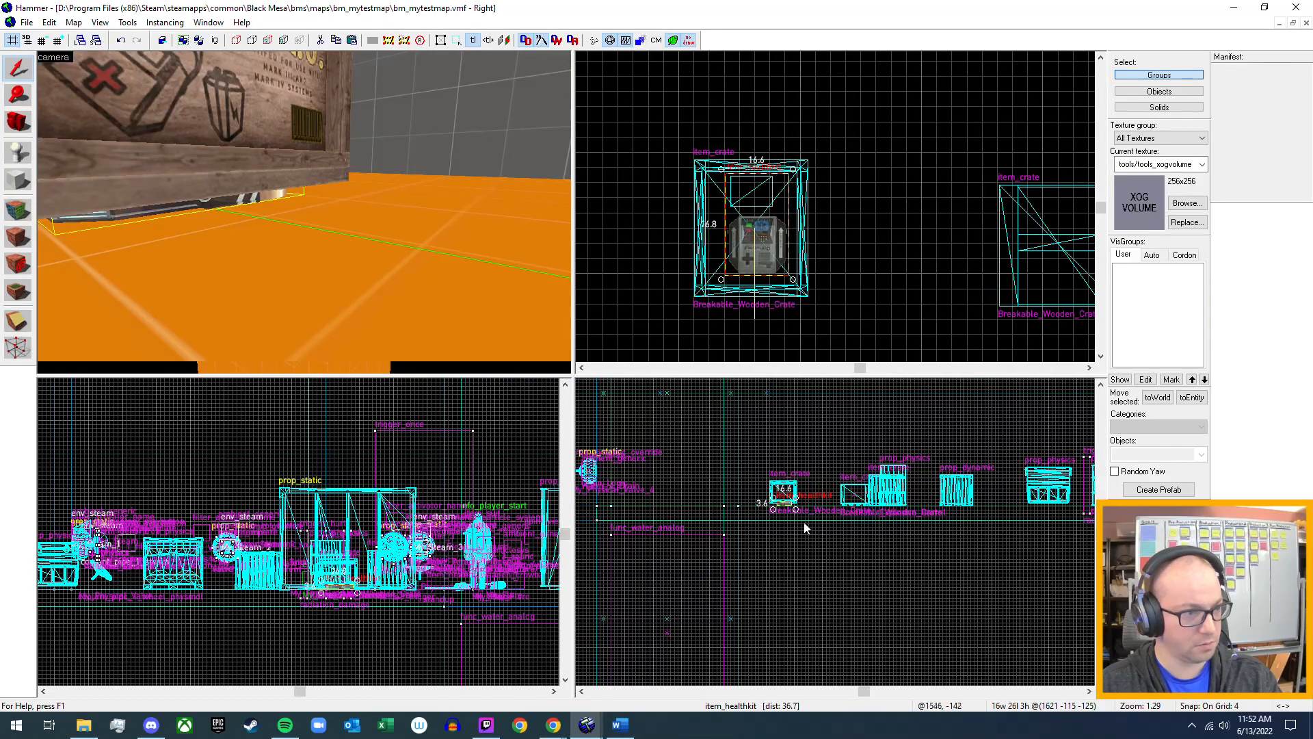
scroll(794, 510, "up", 7)
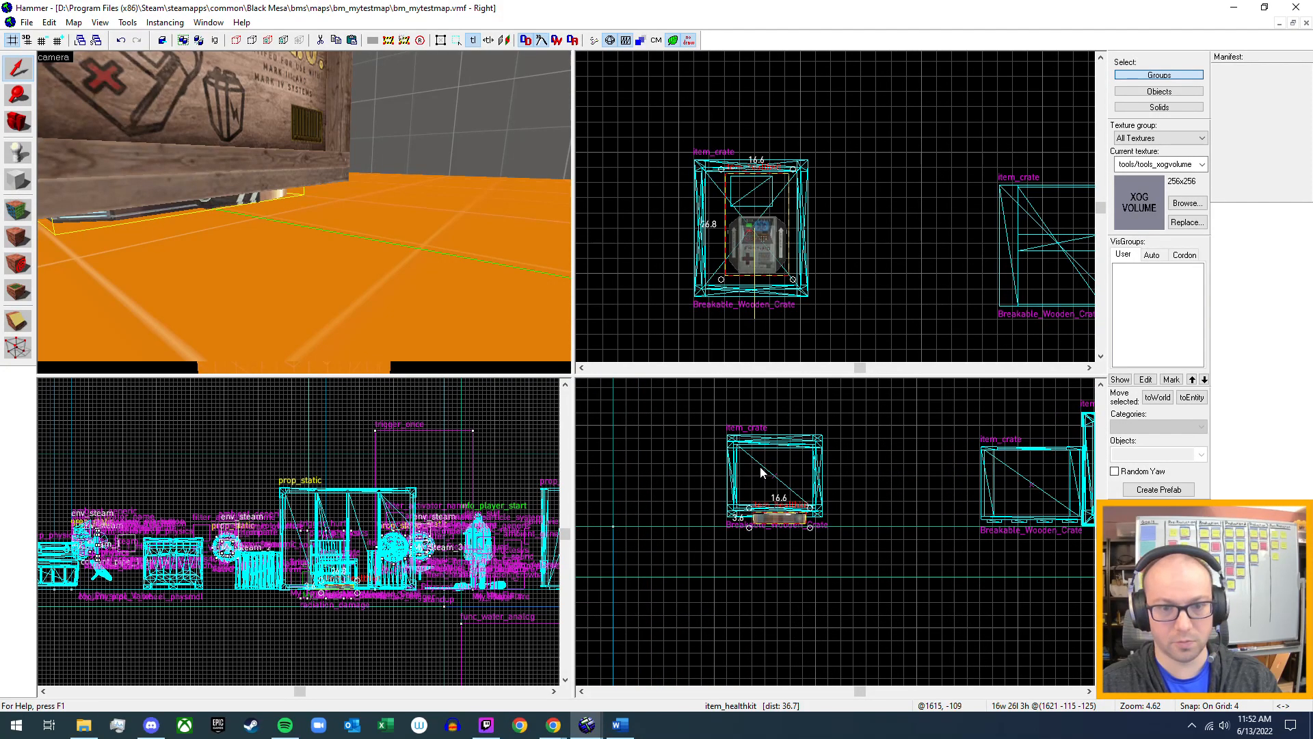
scroll(797, 523, "up", 2)
left_click_drag(775, 539, 769, 477)
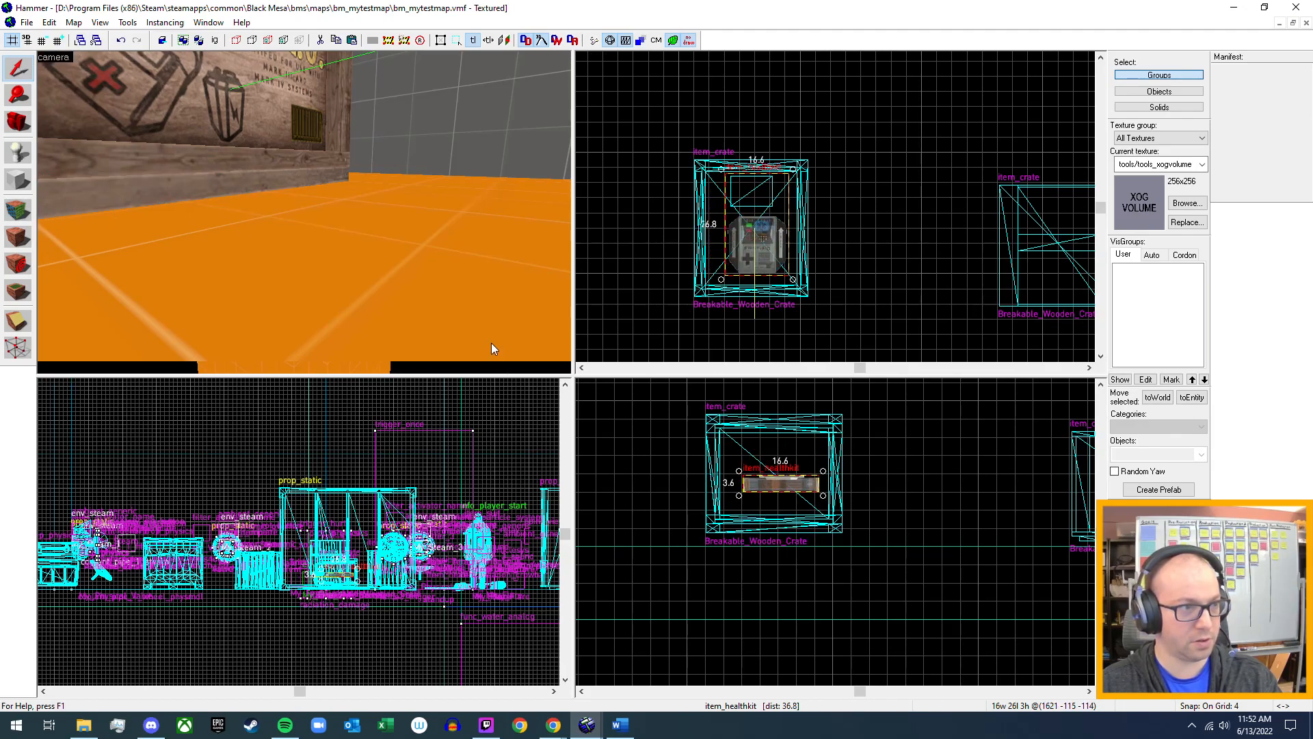
Enable the Start Asleep flag in the properties of the health kit inside the crate.
left_click(760, 253)
left_click(761, 253)
key("z")
key("w")
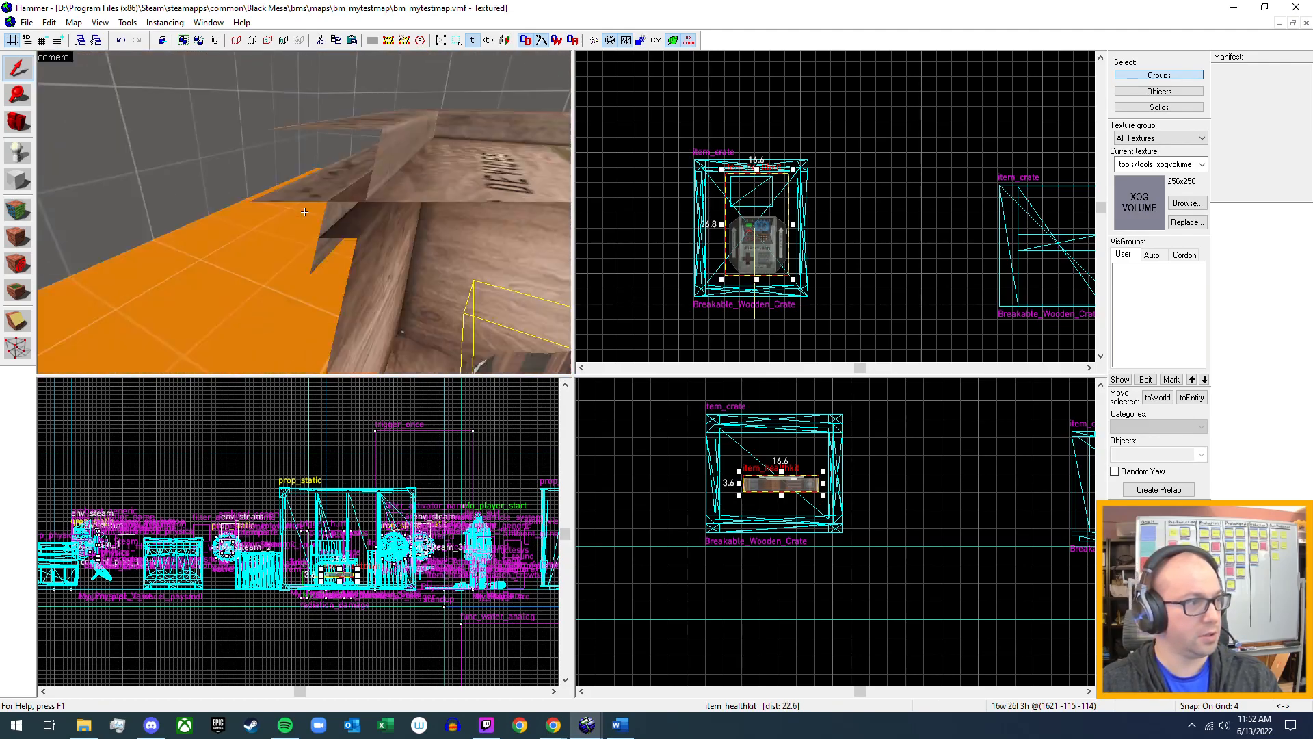
double_click(350, 251)
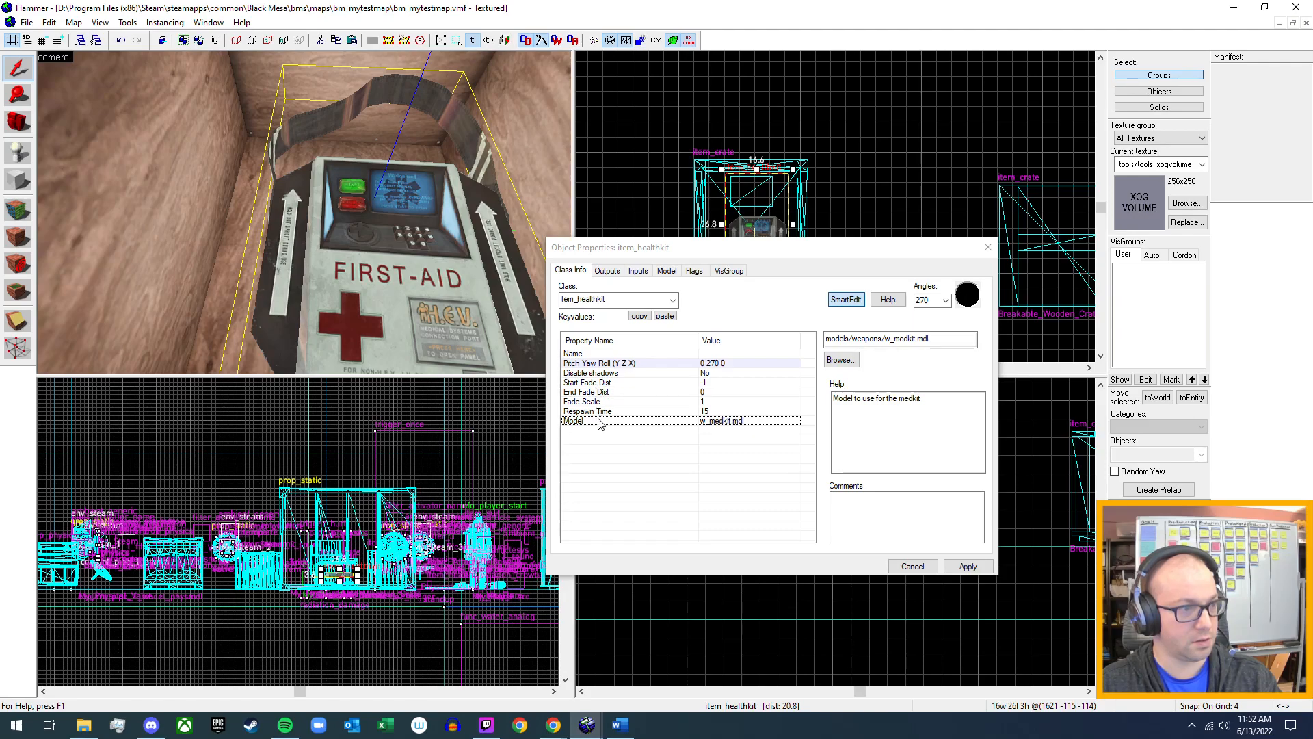
left_click(692, 272)
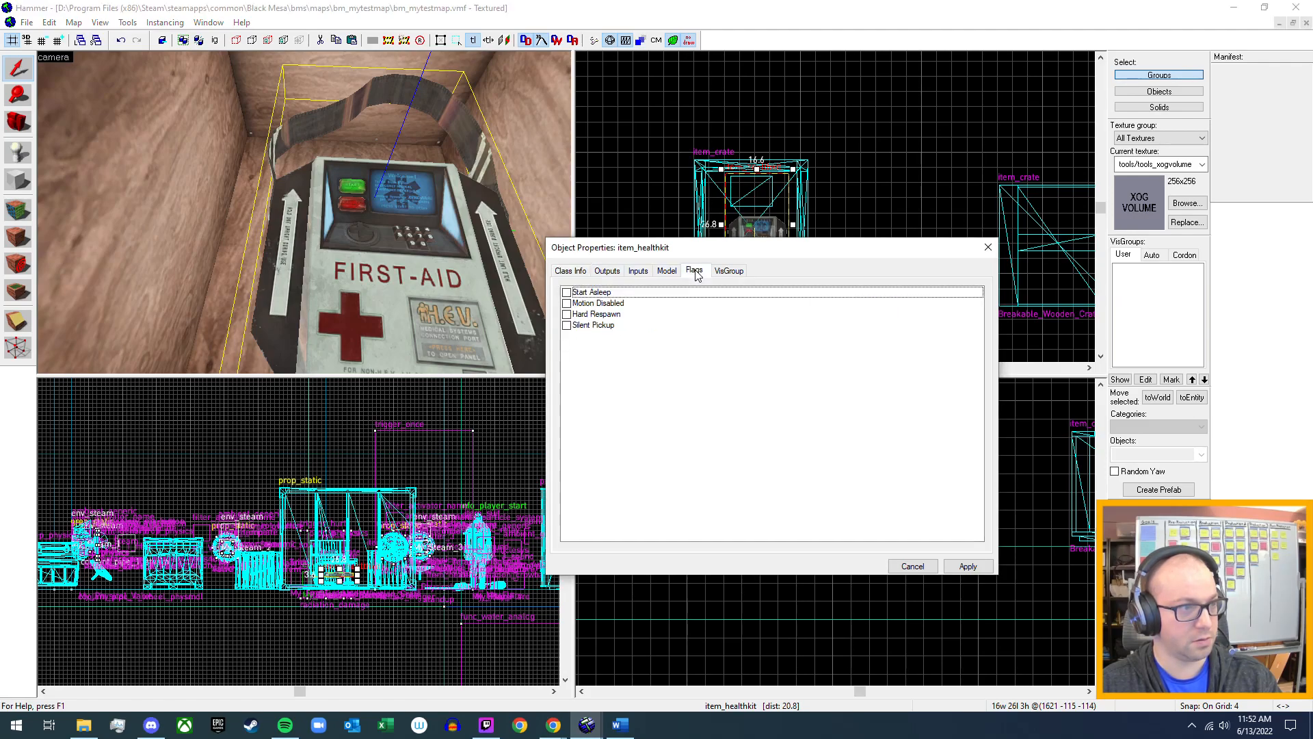
left_click(566, 292)
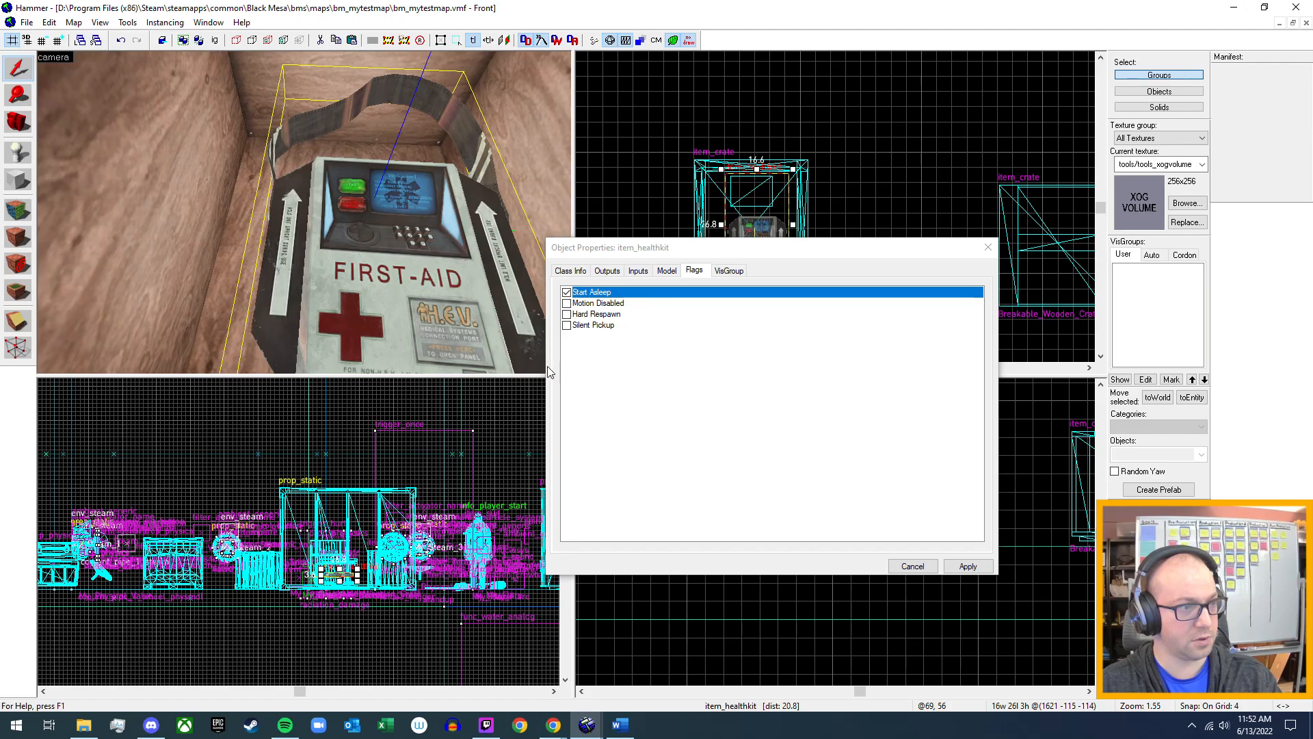
Name the item_healthkit entity My_Healthkit, apply the change and close its properties.
left_click(668, 274)
left_click(640, 273)
left_click(618, 274)
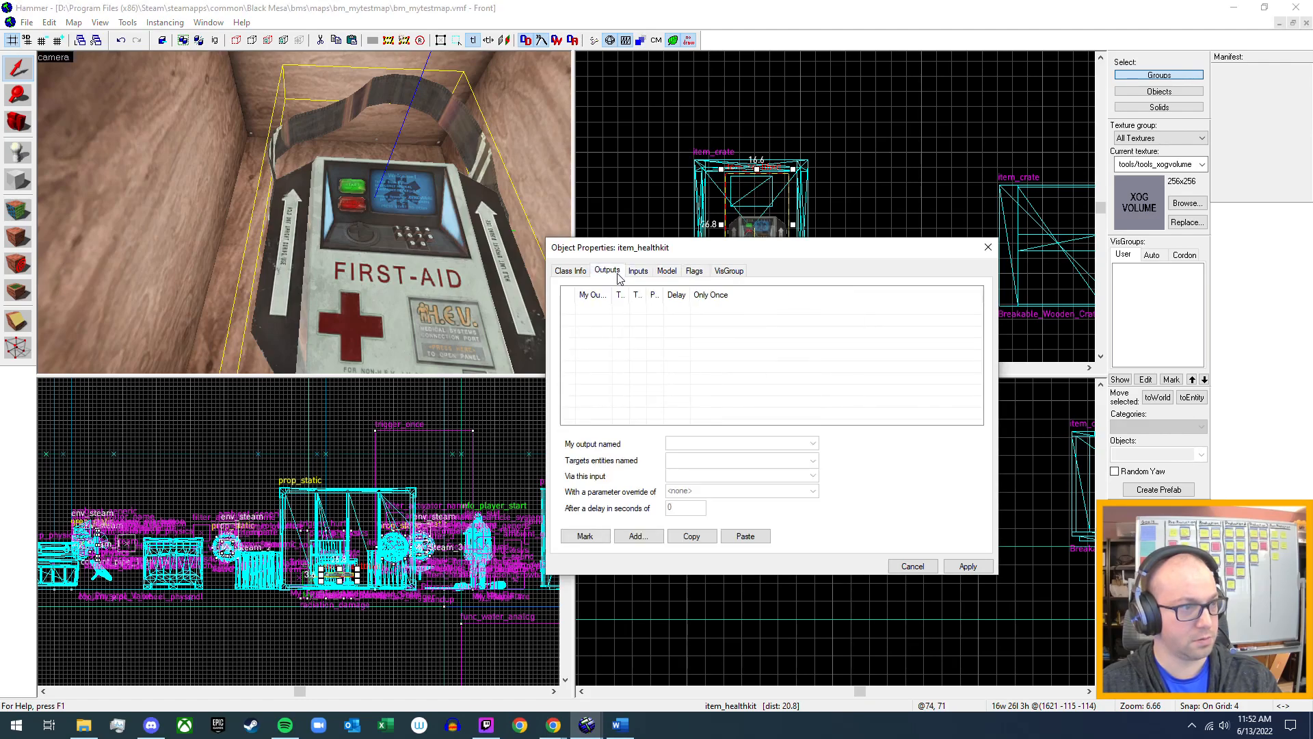
left_click(570, 271)
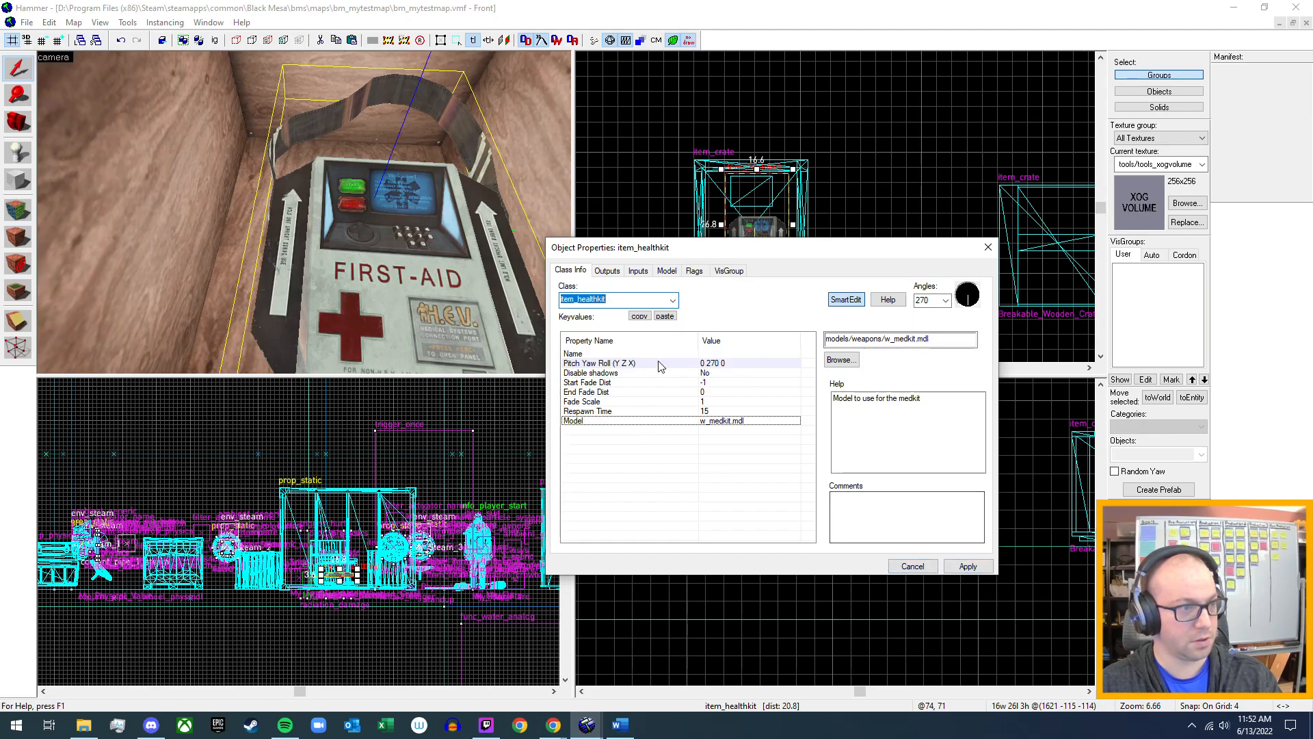
left_click(722, 354)
left_click(871, 339)
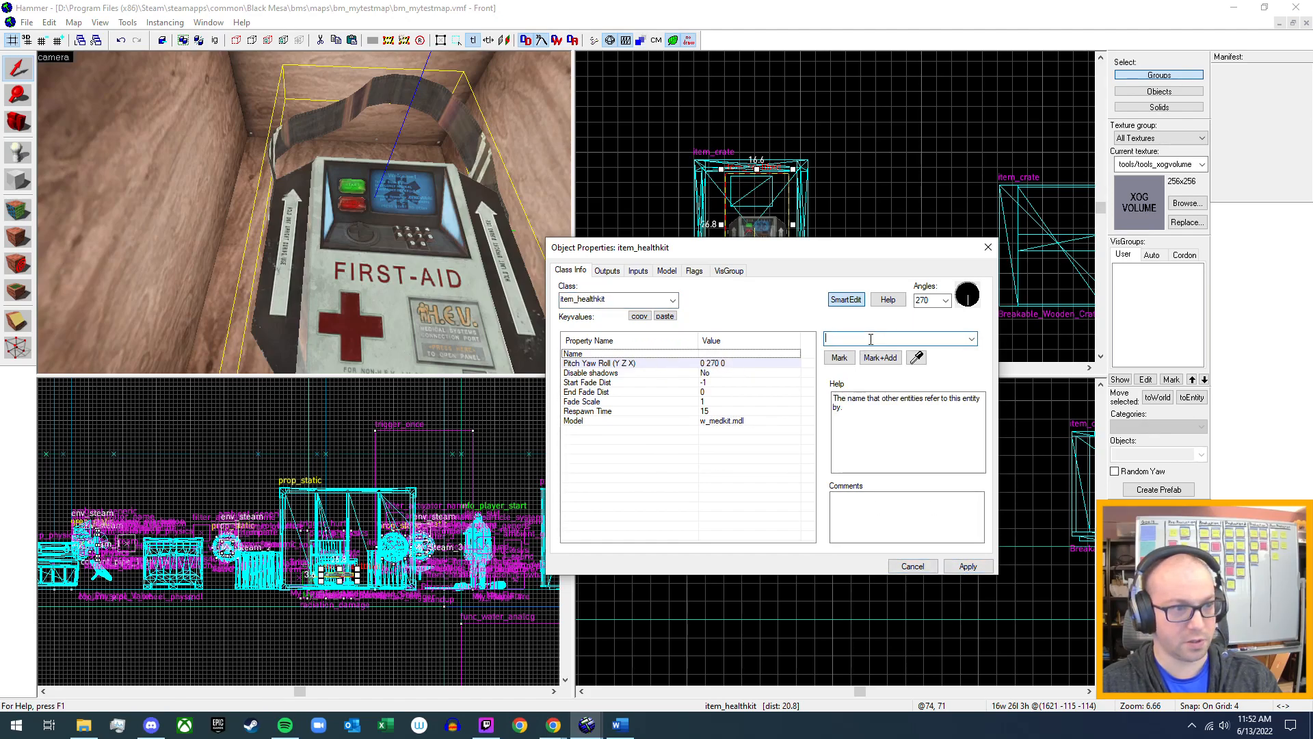
type("My")
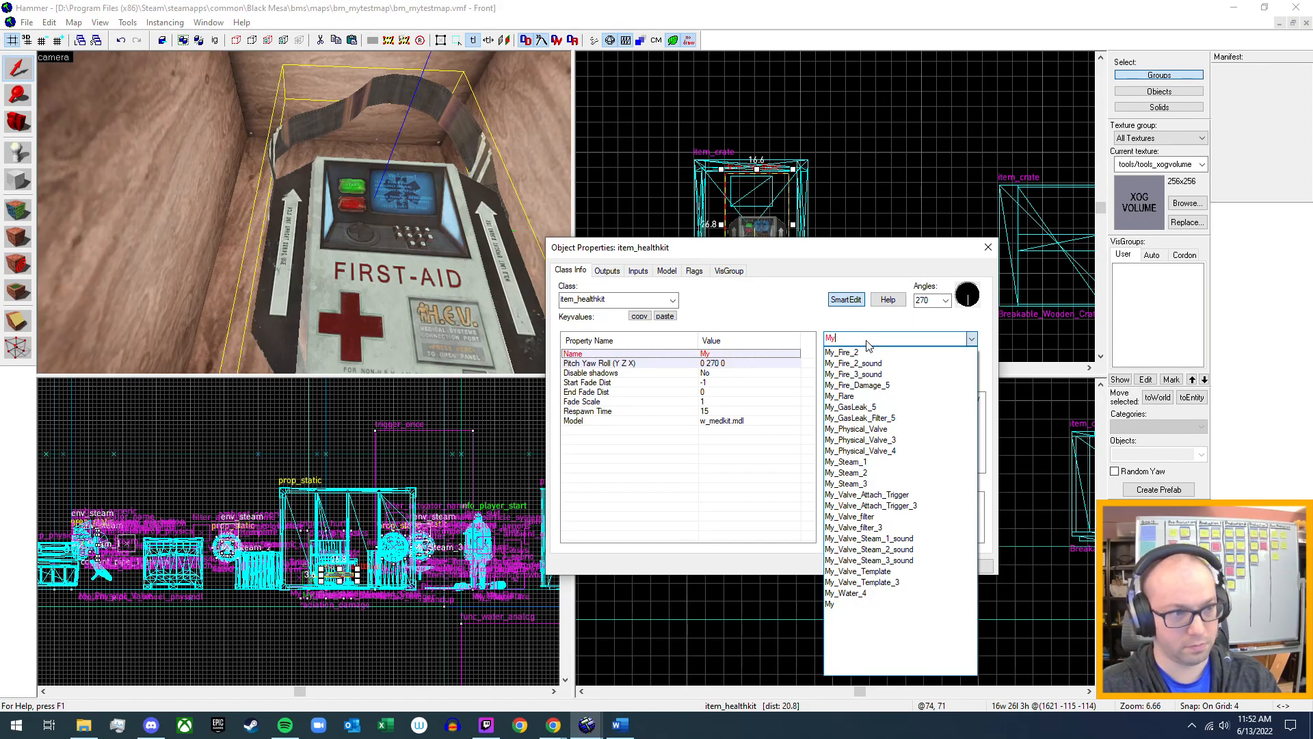
type("_He")
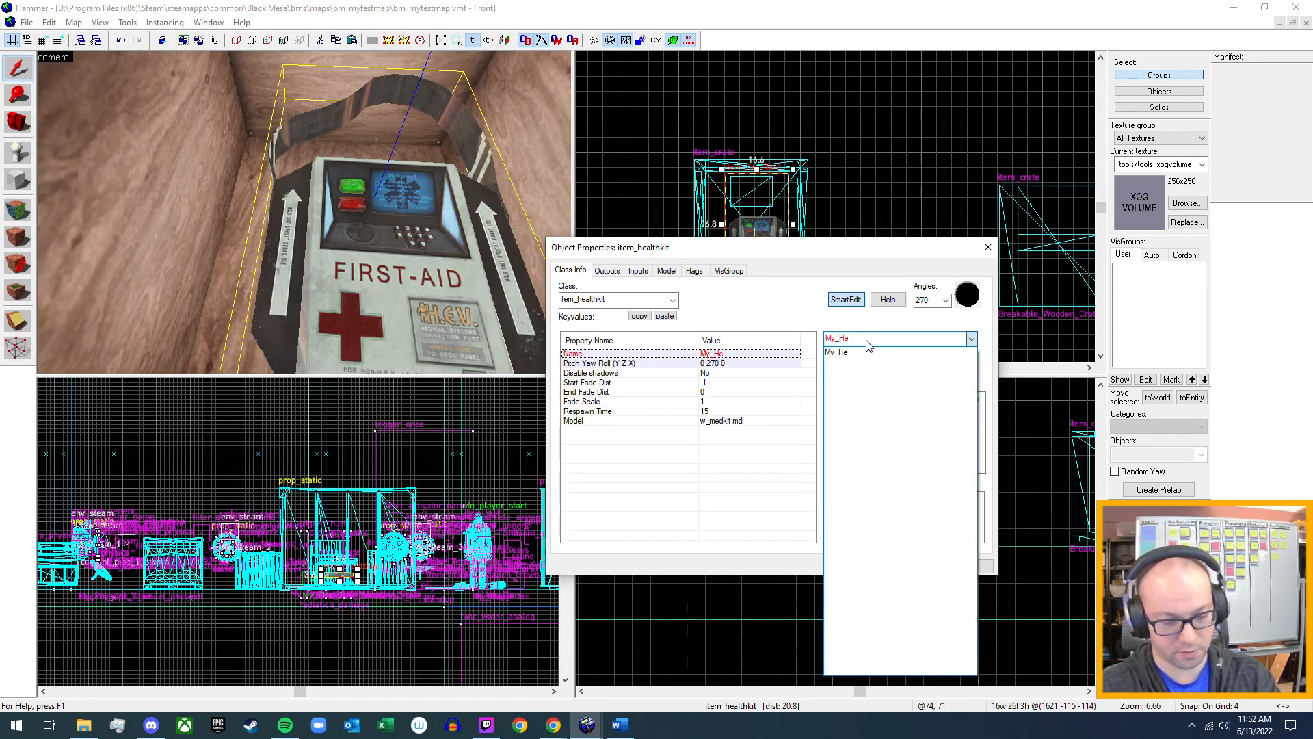
type("althkit")
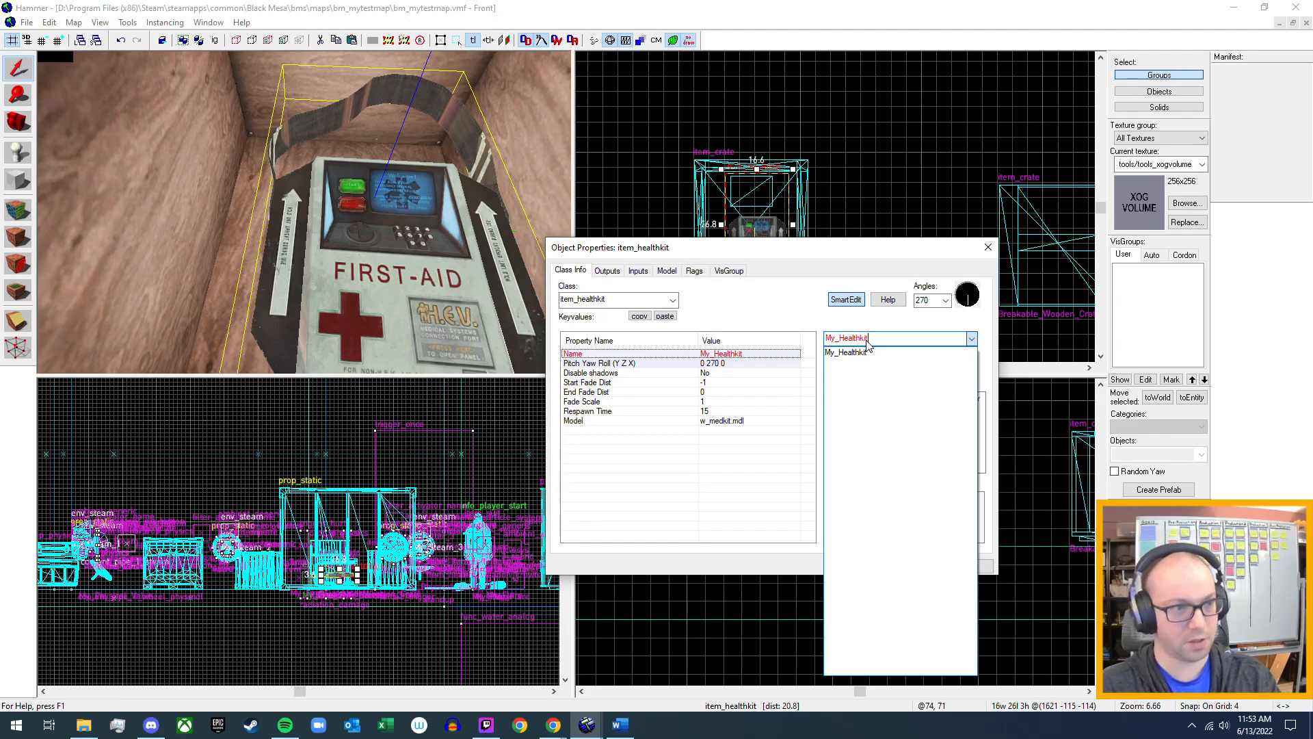
left_click(867, 340)
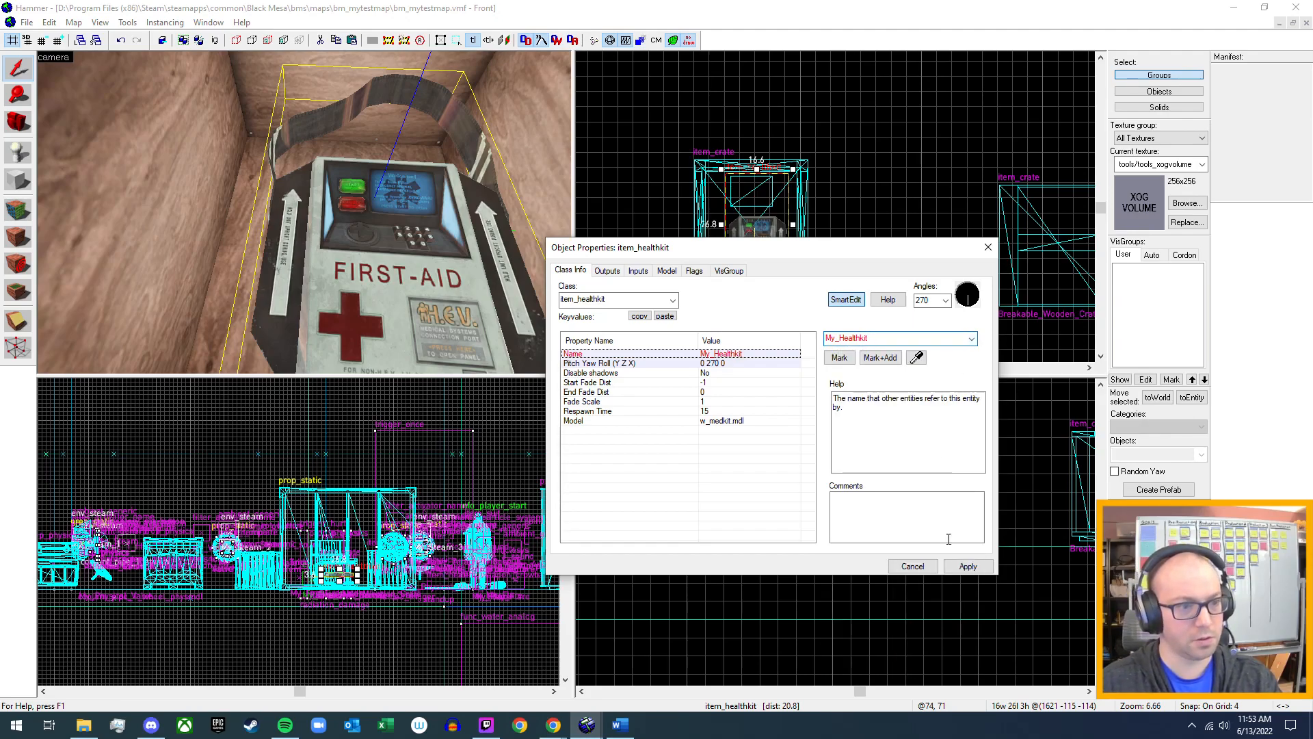
left_click(968, 565)
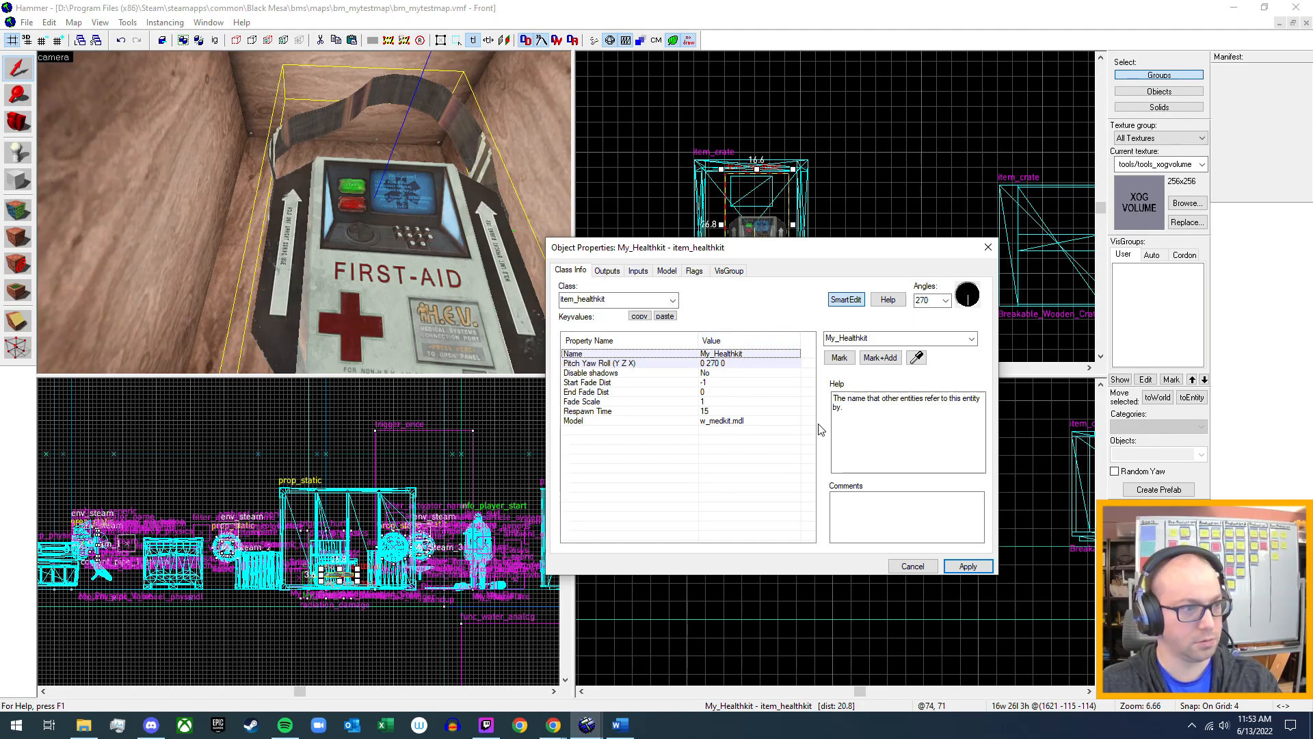
left_click(987, 247)
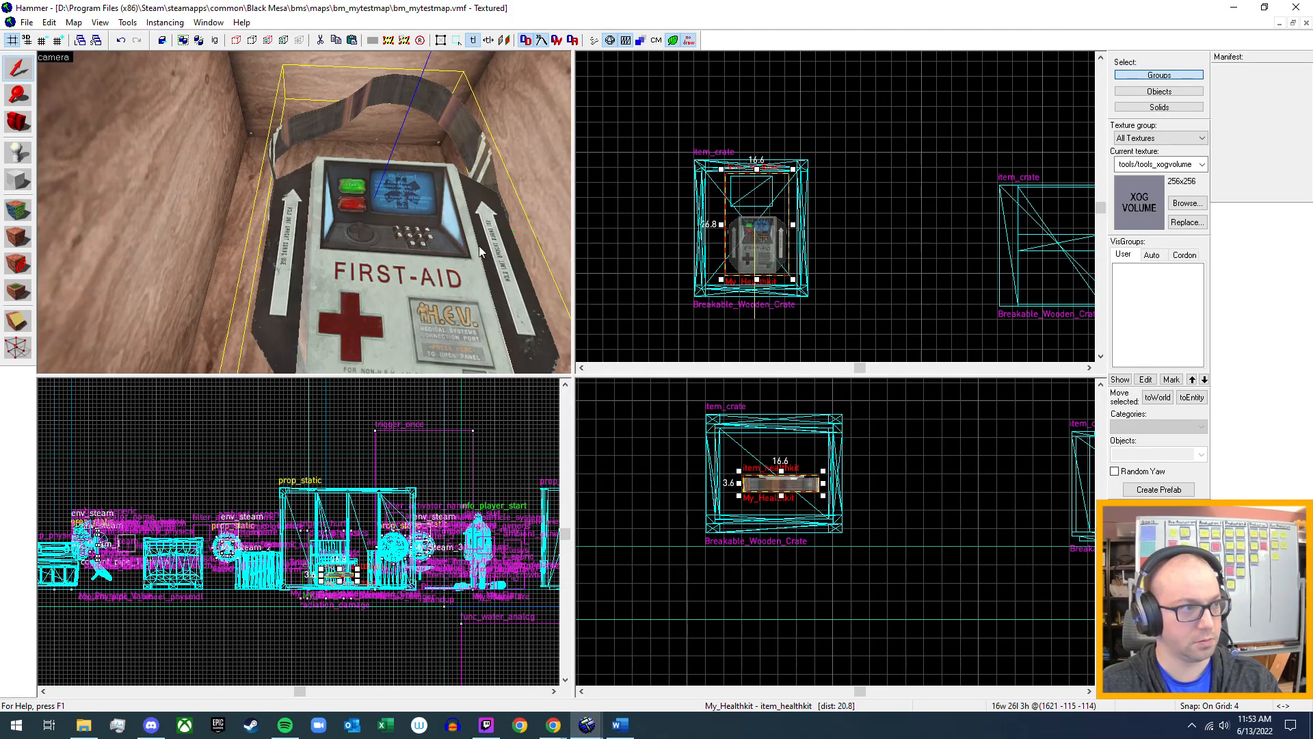
Try to set the H.E.V. crate's Spawn on break property to My_Healthkit.
scroll(486, 247, "down", 5)
left_click(275, 219)
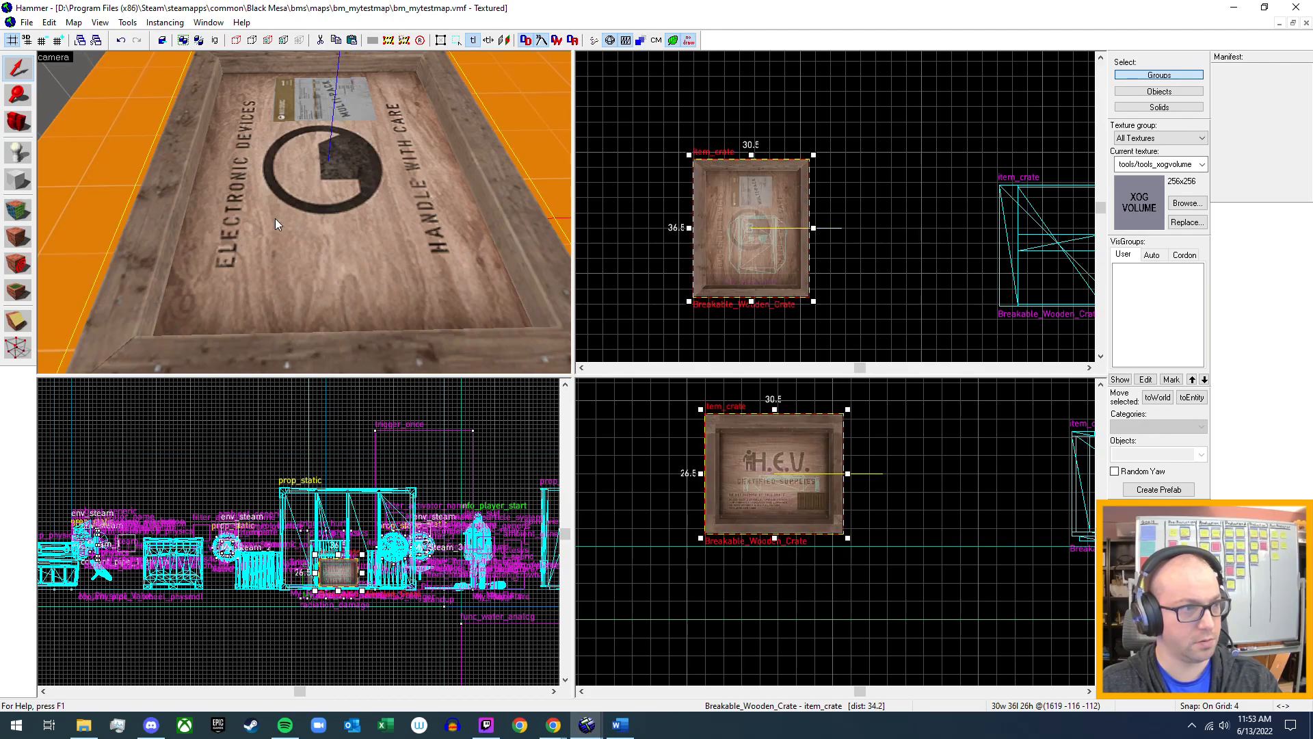
double_click(275, 219)
scroll(712, 440, "down", 5)
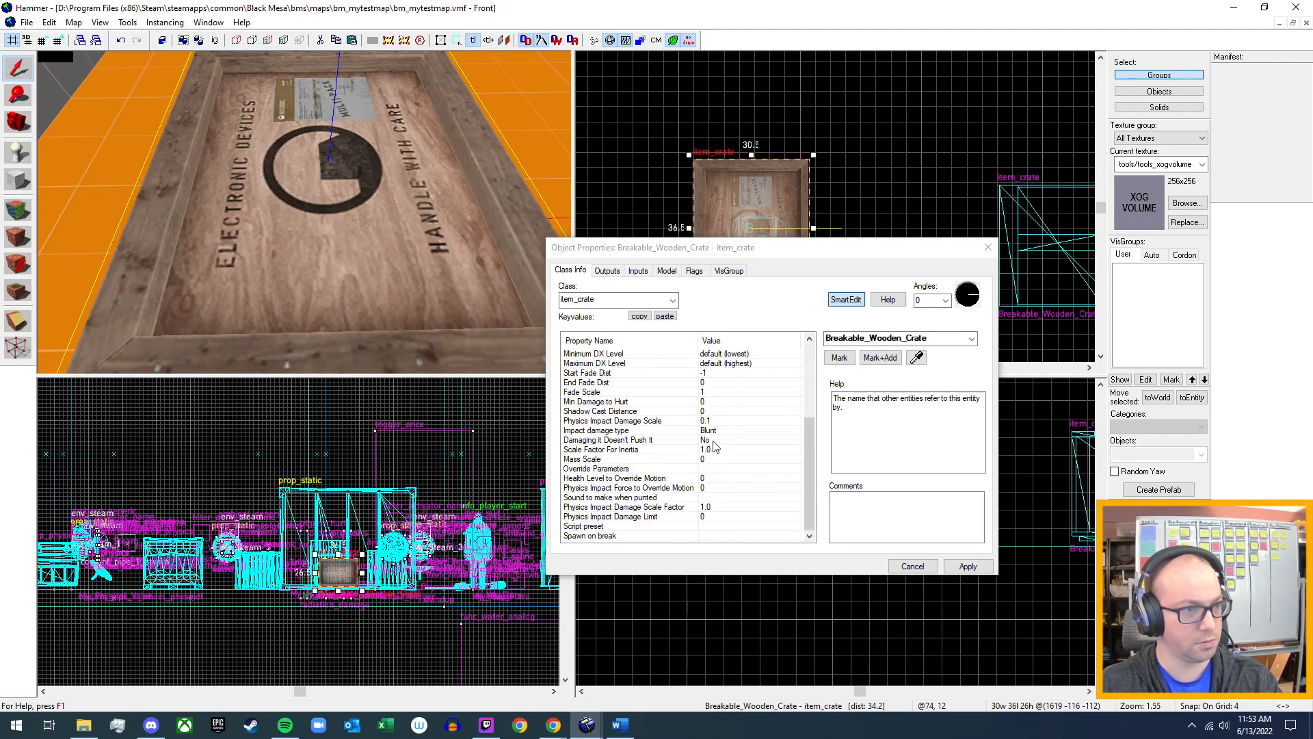
left_click(713, 535)
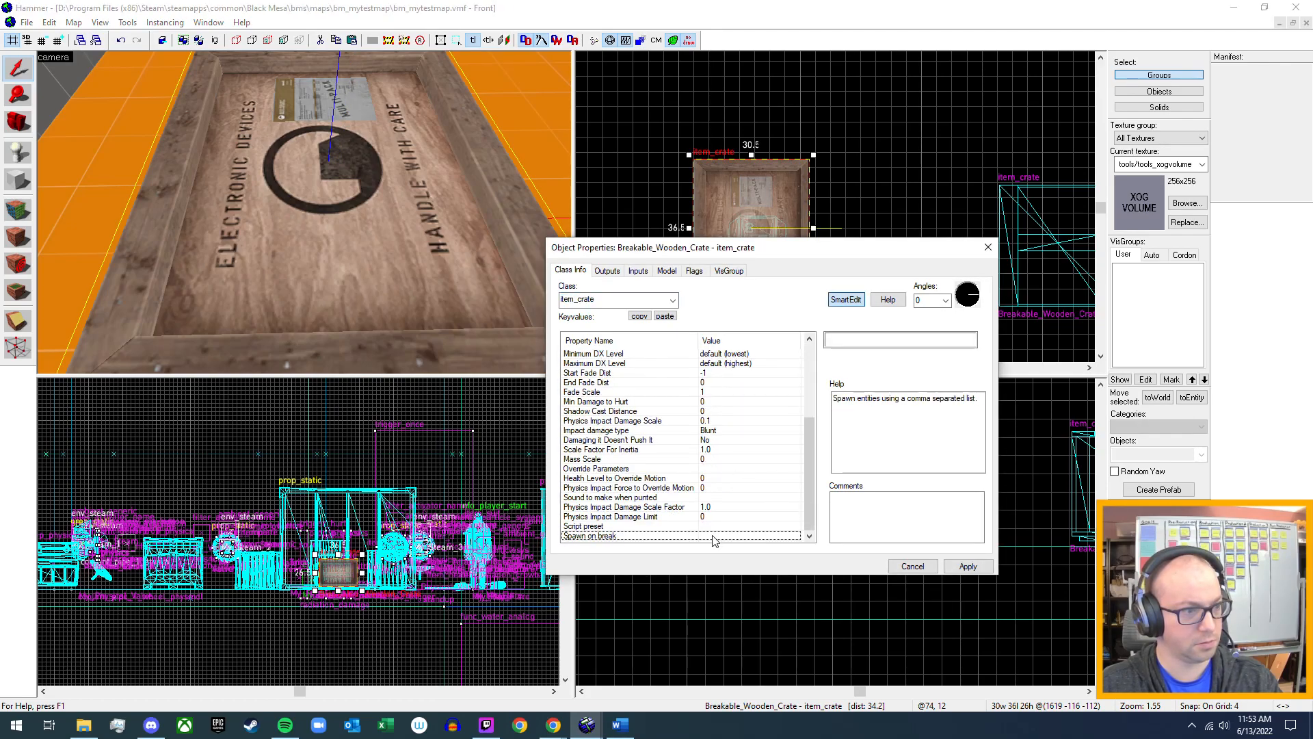
left_click(851, 339)
type("My_")
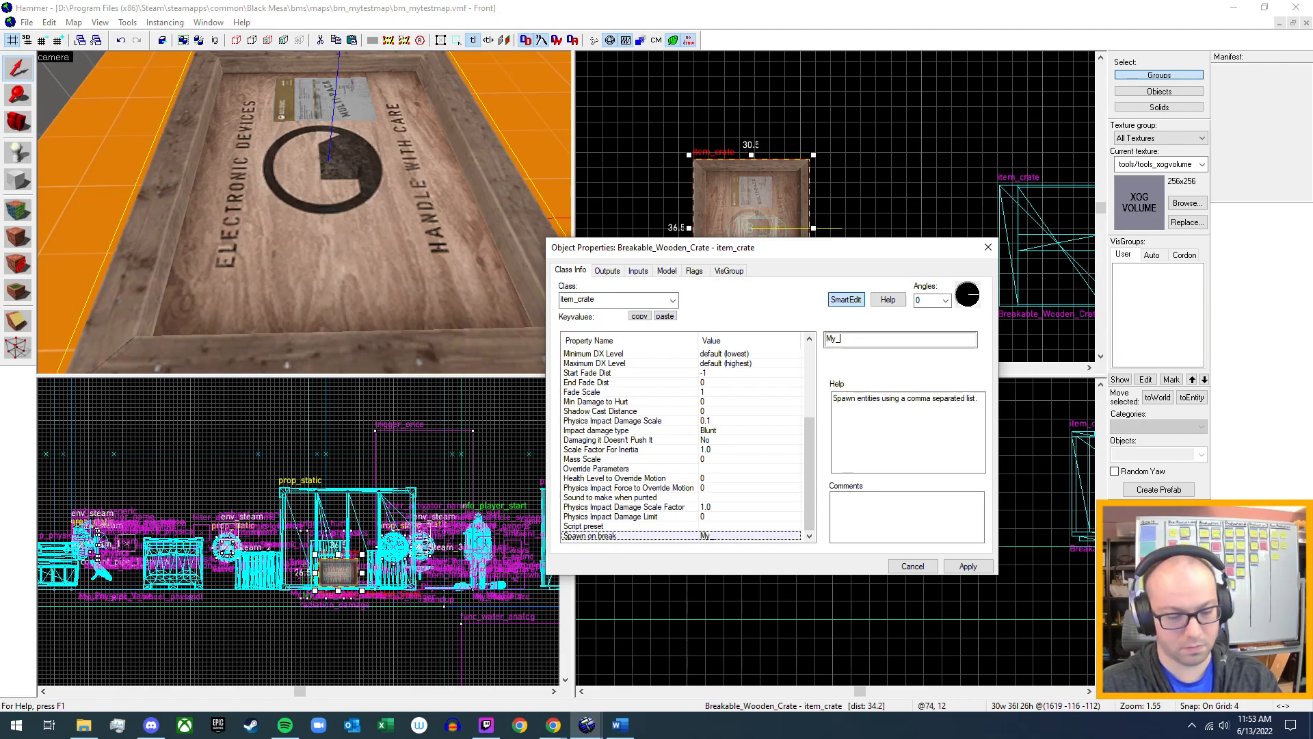
type("H")
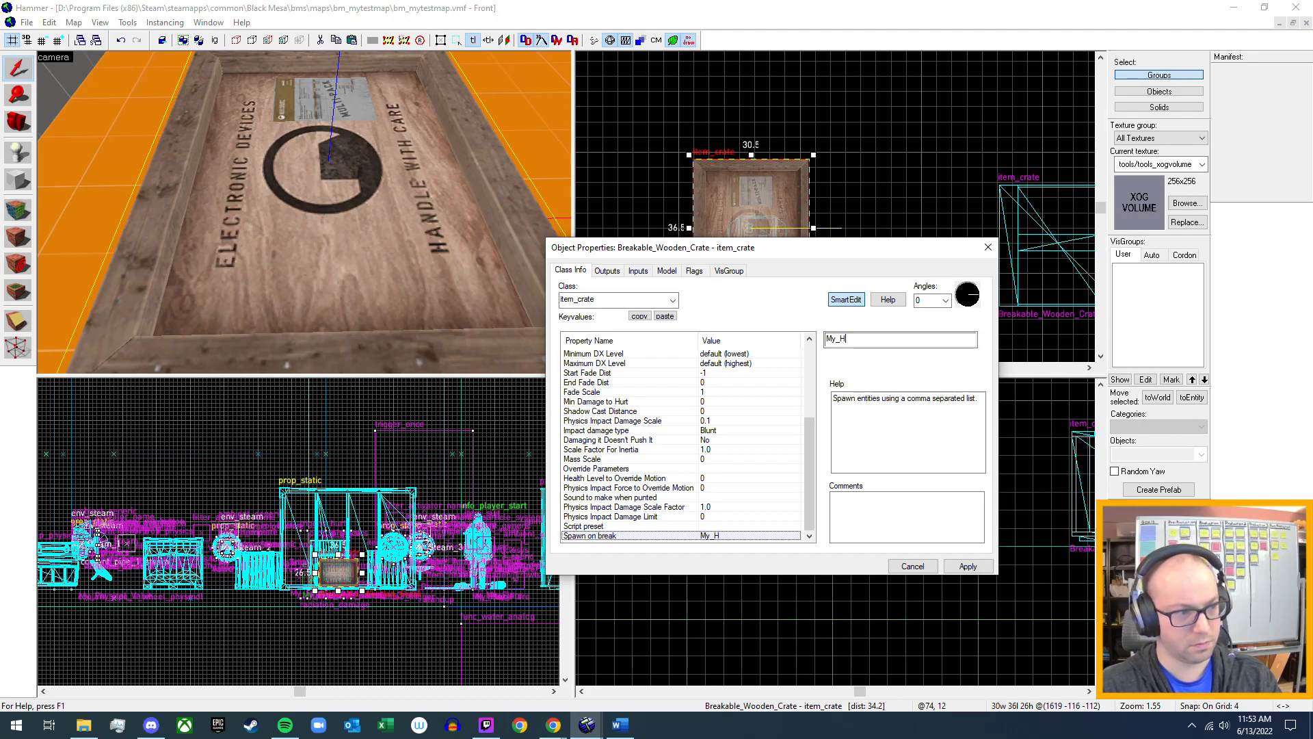
type("ealthkit")
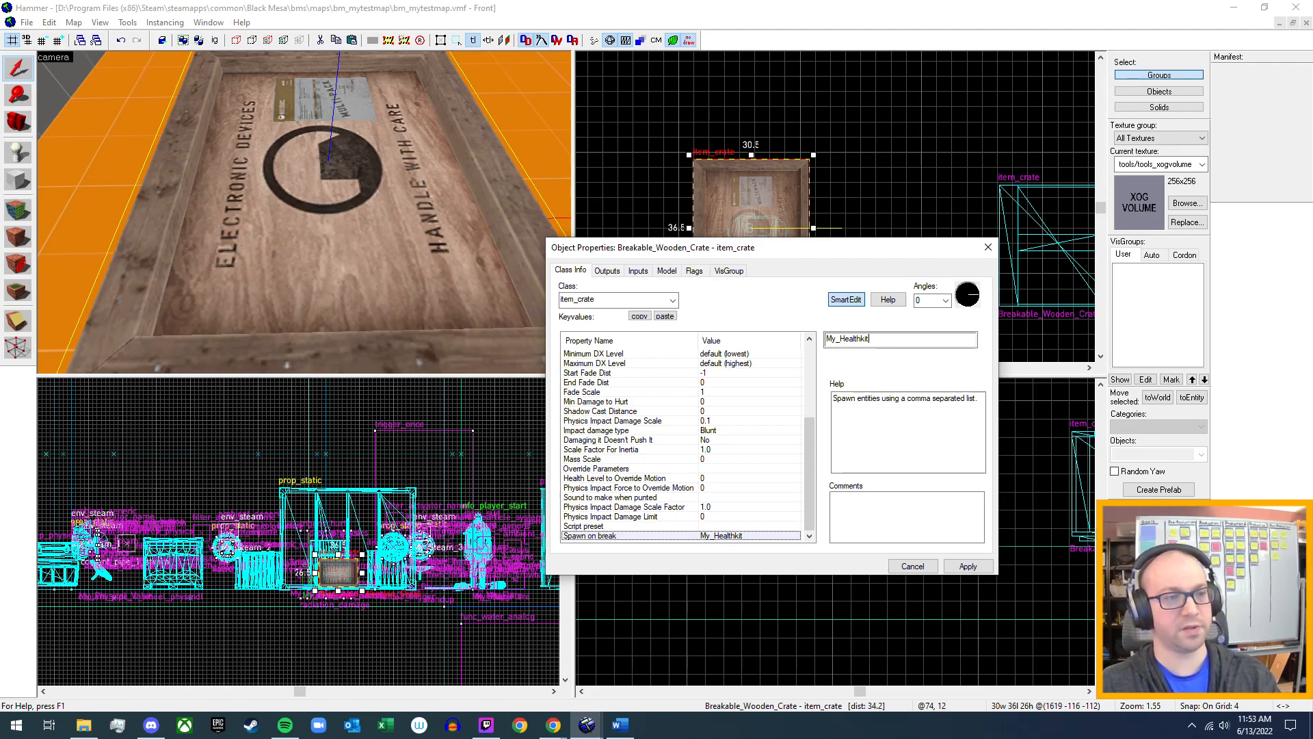
Clear the Spawn on break value and cancel the crate's property changes.
key("BackSpace")
key("BackSpace")
key("BackSpace")
key("BackSpace")
key("BackSpace")
key("BackSpace")
key("BackSpace")
key("BackSpace")
key("BackSpace")
key("BackSpace")
key("BackSpace")
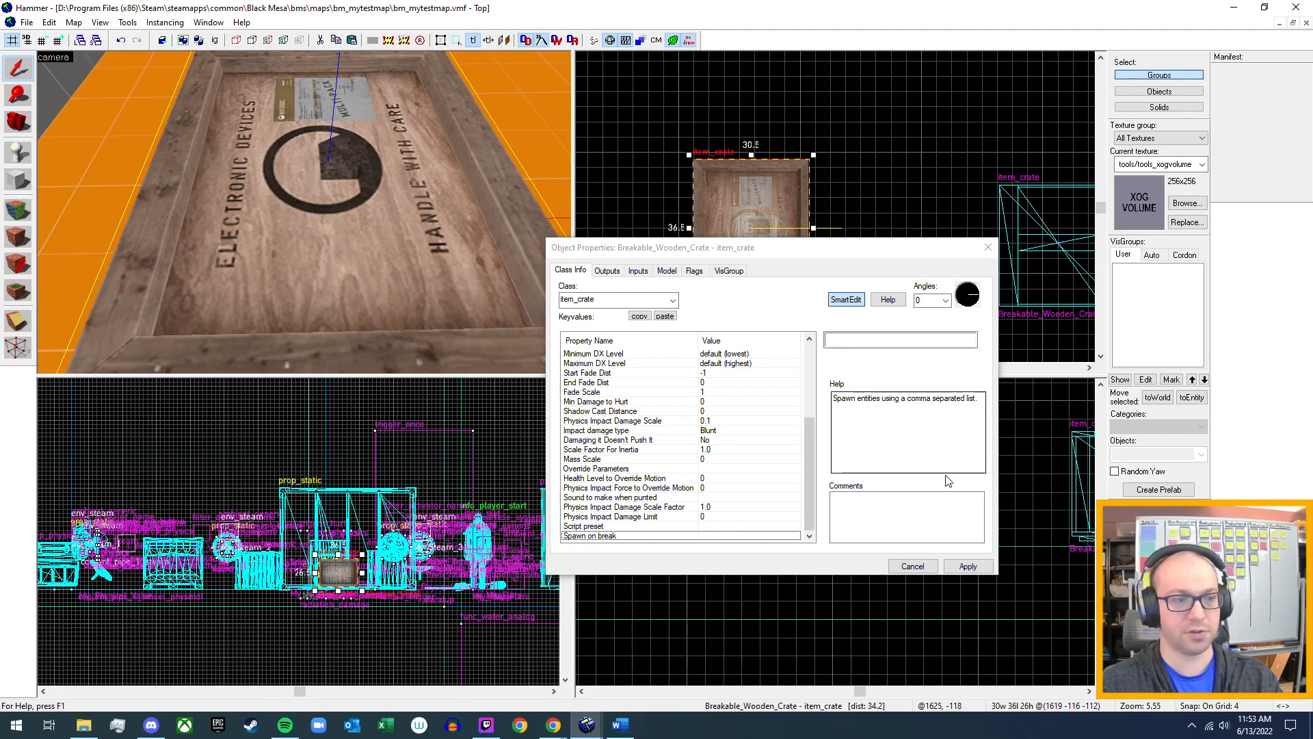
left_click(912, 565)
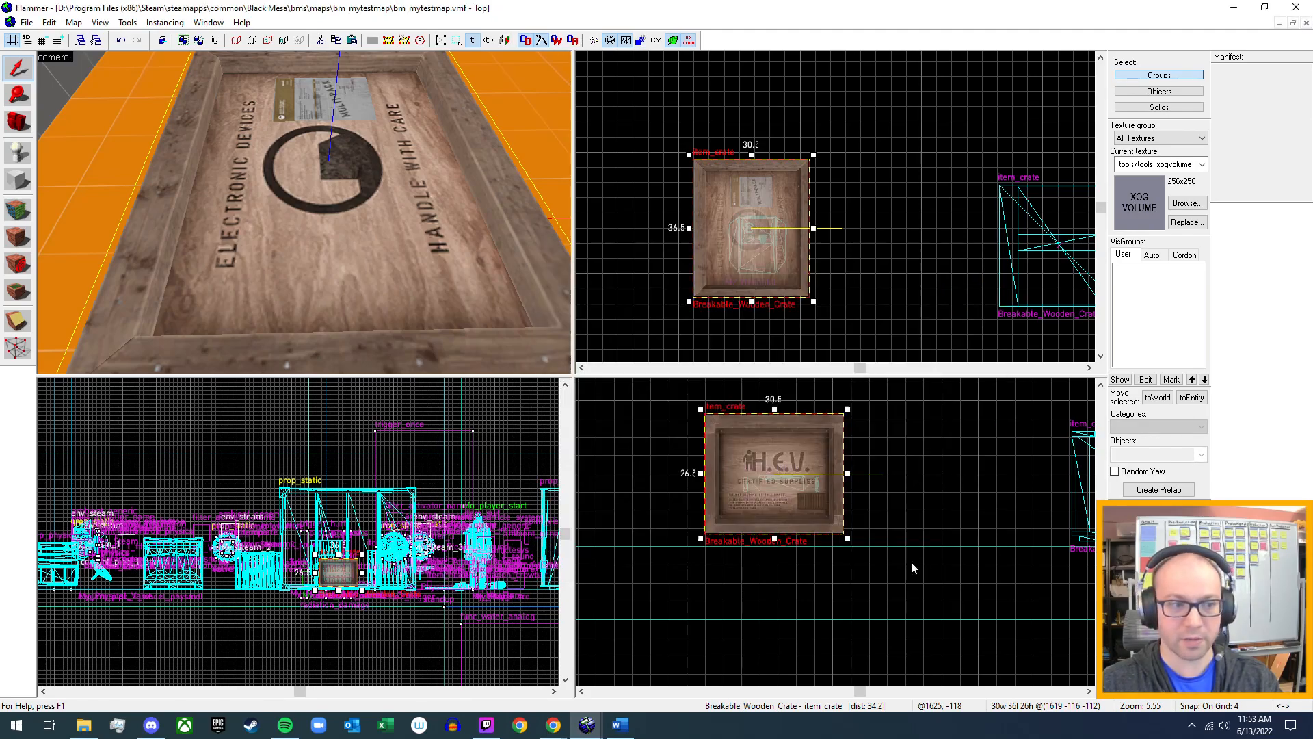
Delete the My_Healthkit entity from inside the H.E.V. crate.
key("z")
key("w")
key("z")
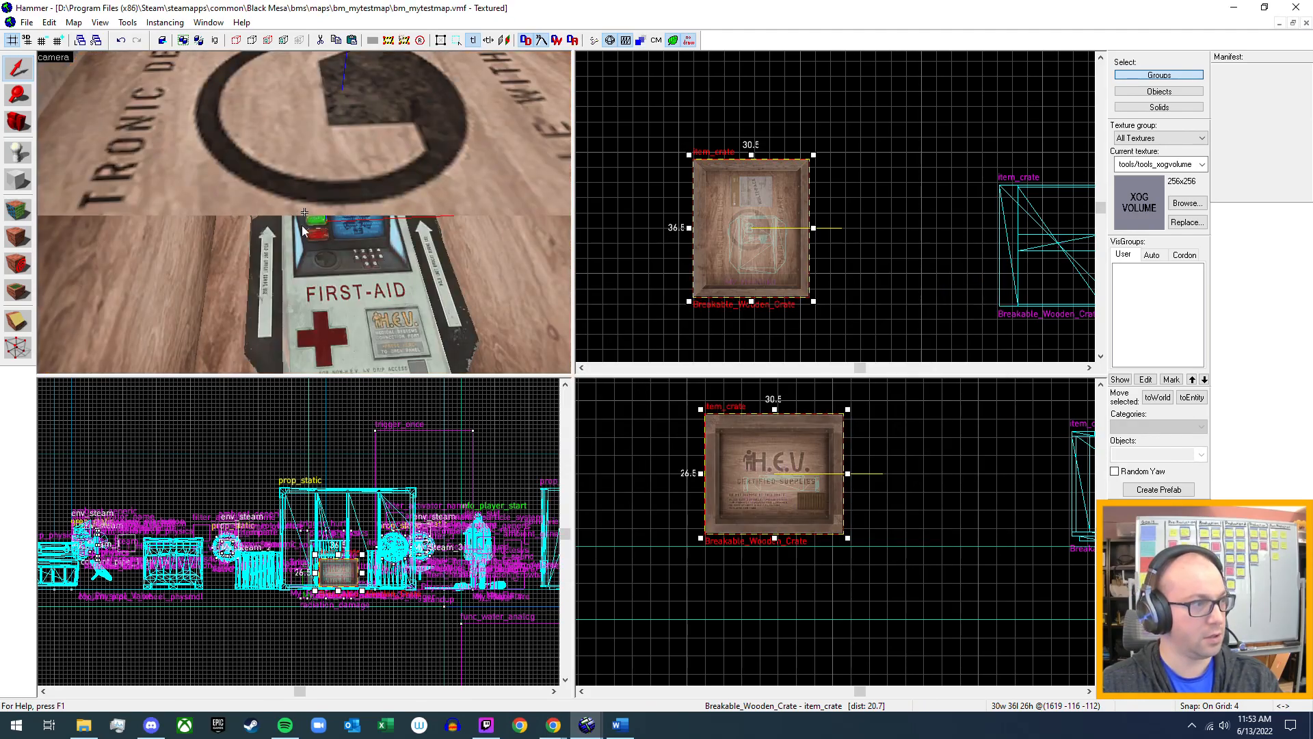
left_click(312, 302)
key("Delete")
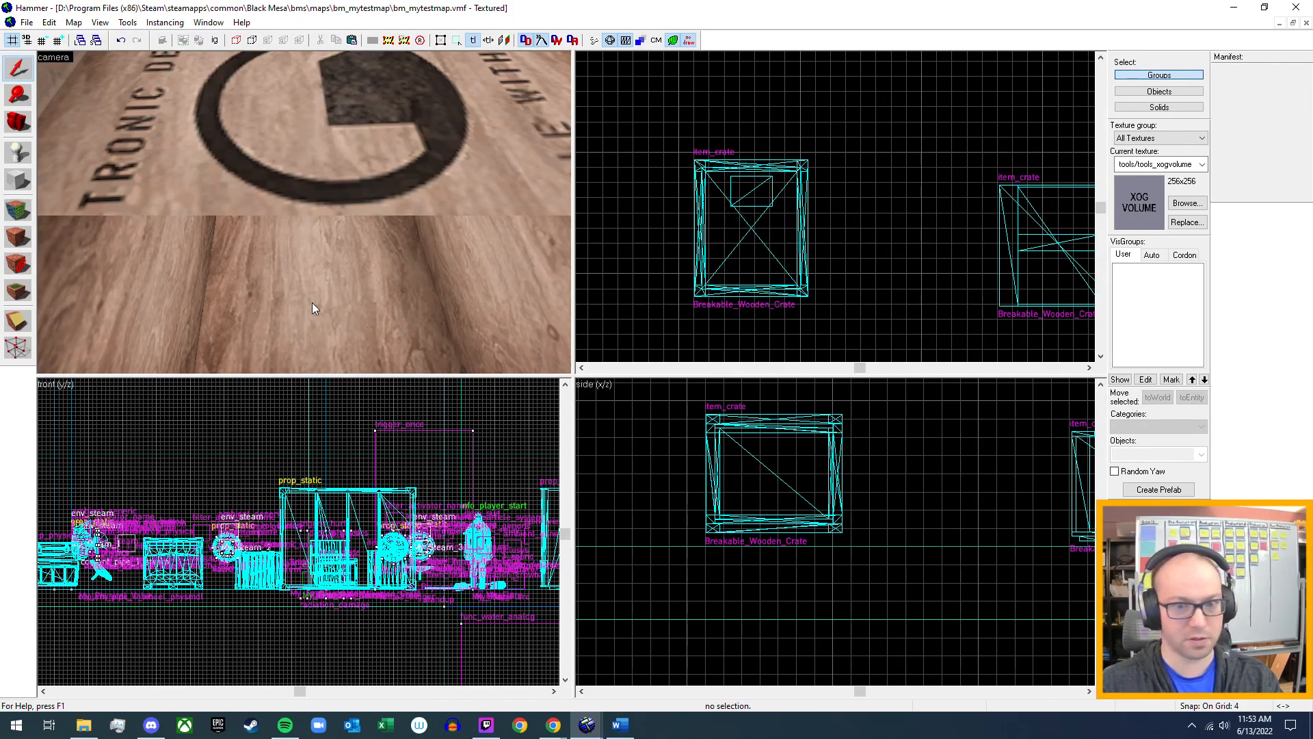
Select the H.E.V. crate and check the health kit's class name item_healthkit with the Entity tool.
key("z")
key("s")
key("z")
left_click(300, 174)
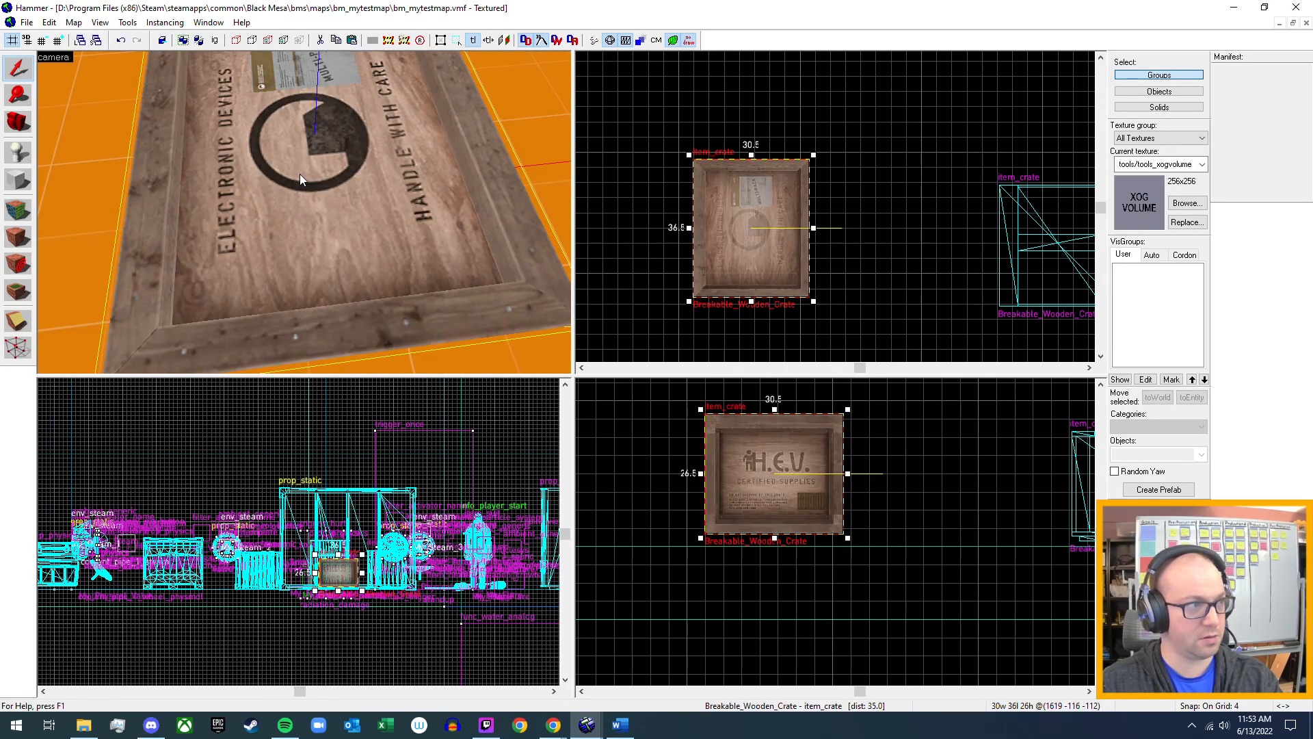
left_click(19, 151)
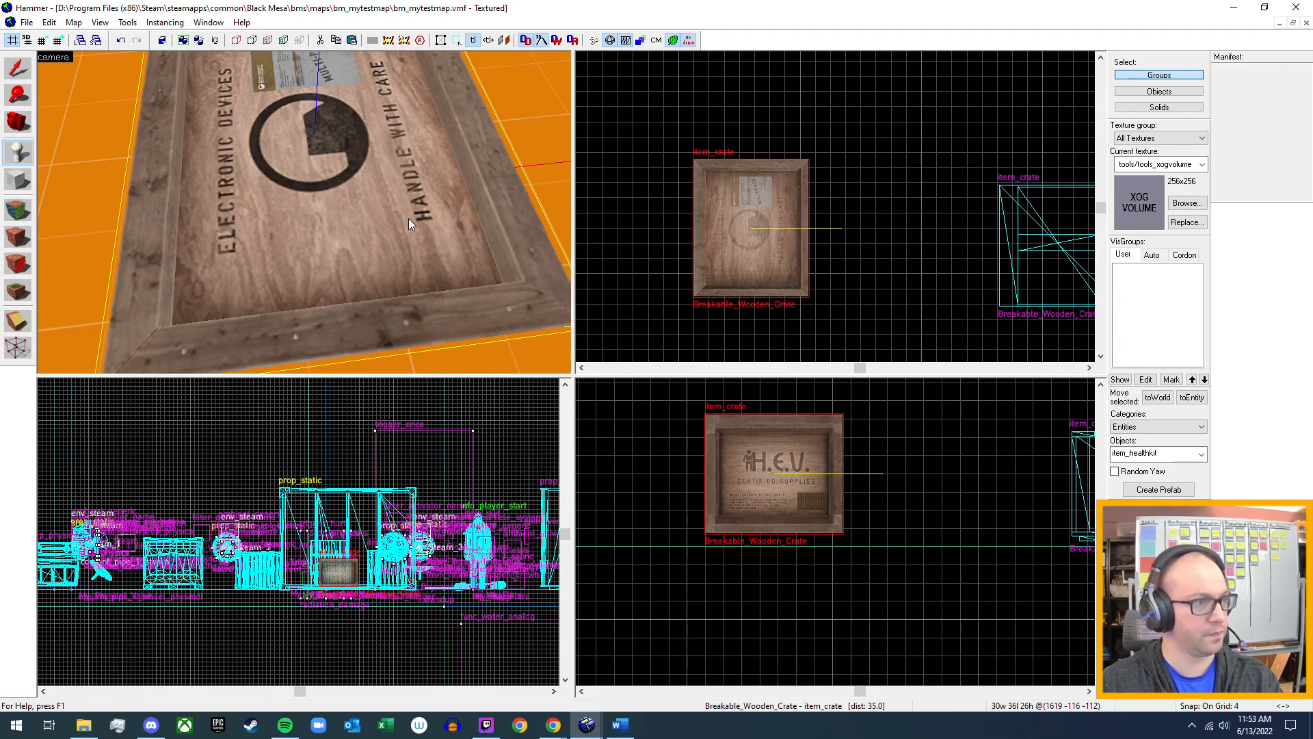
key("shift+s")
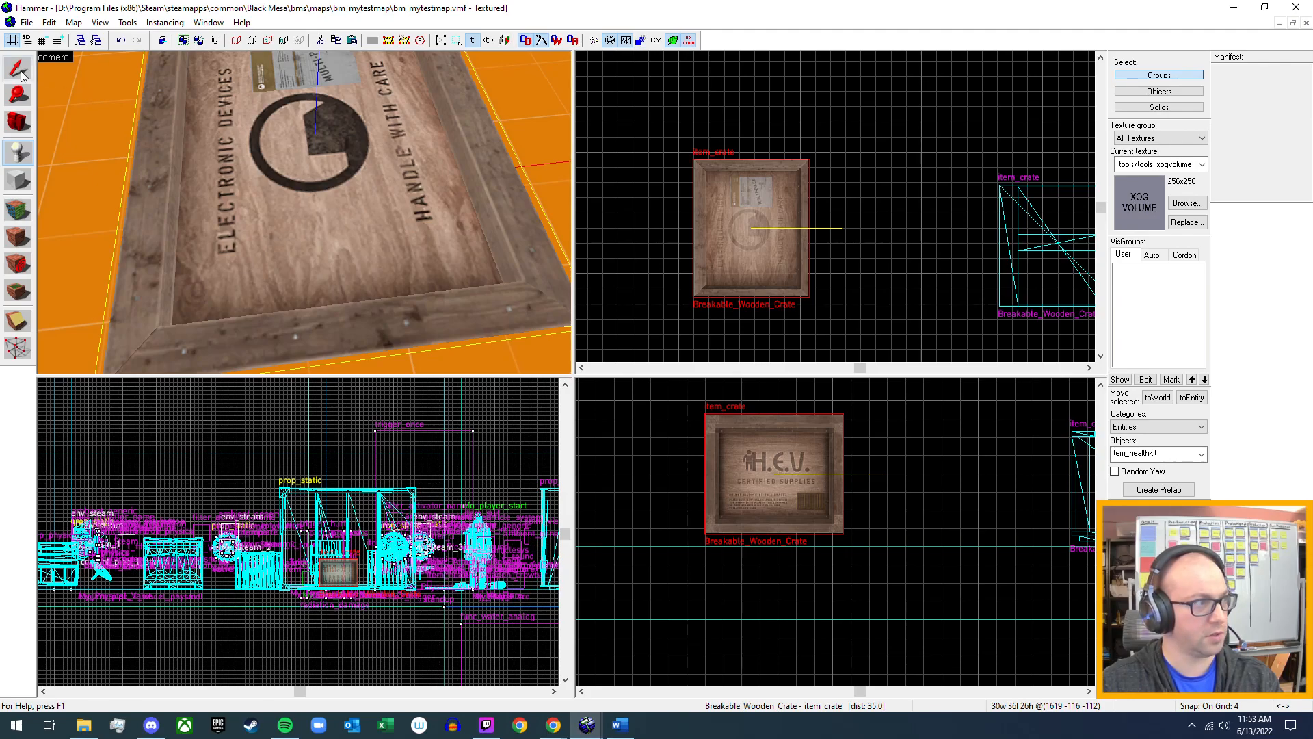
Set the H.E.V. crate's Spawn on break property to item_healthkit, apply it and close the properties.
key("alt+Return")
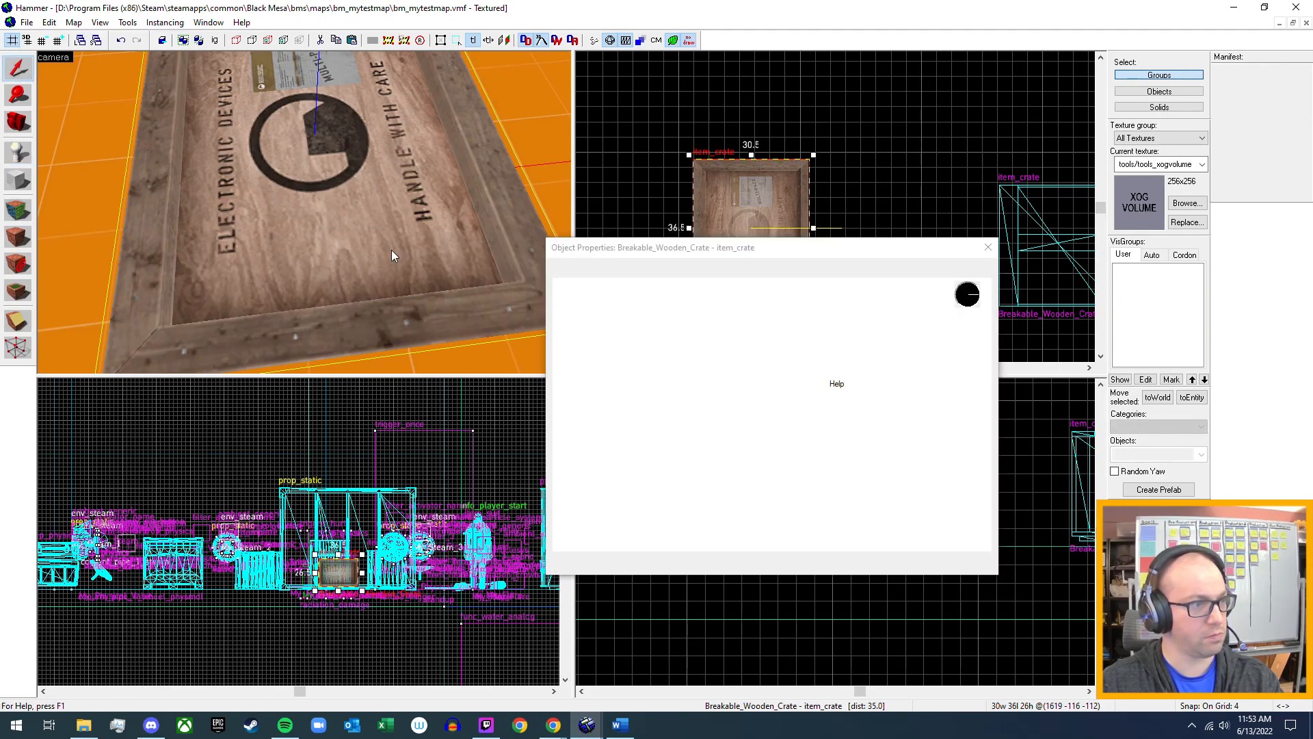
scroll(715, 533, "down", 5)
left_click(715, 536)
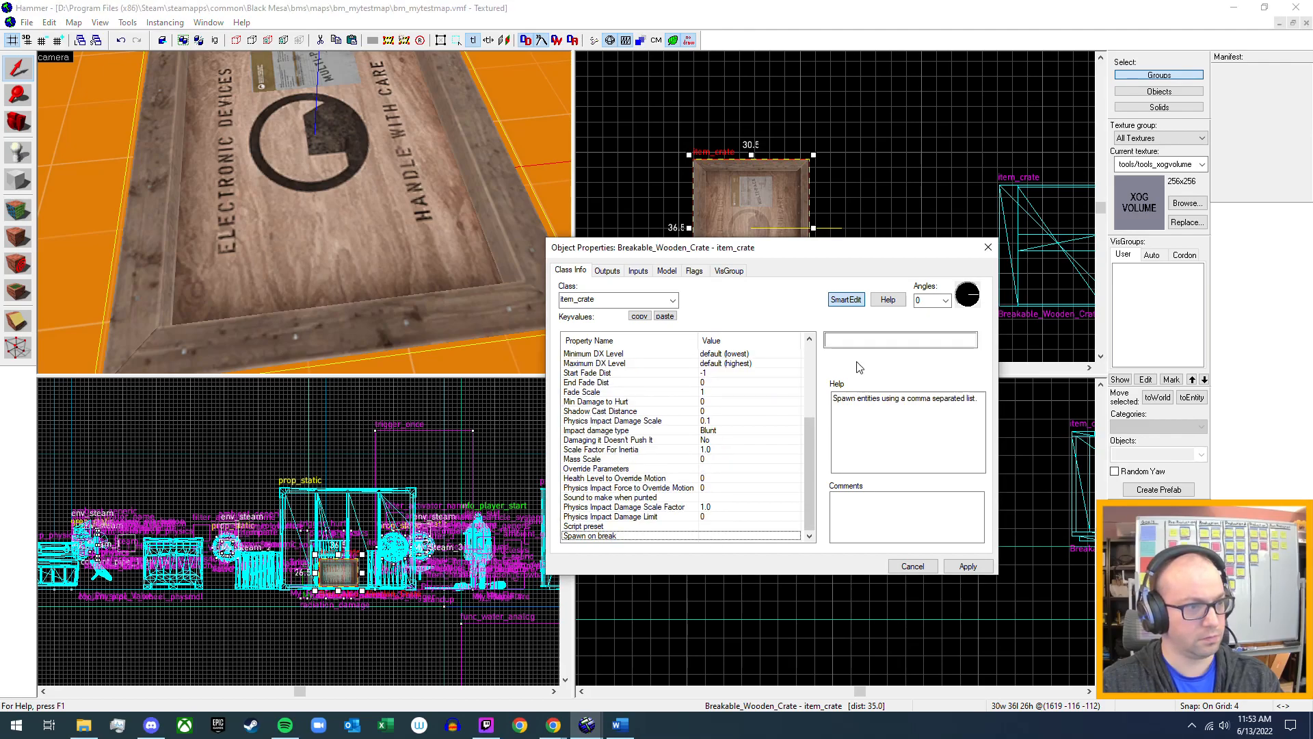
left_click(870, 341)
type("item_healthkit")
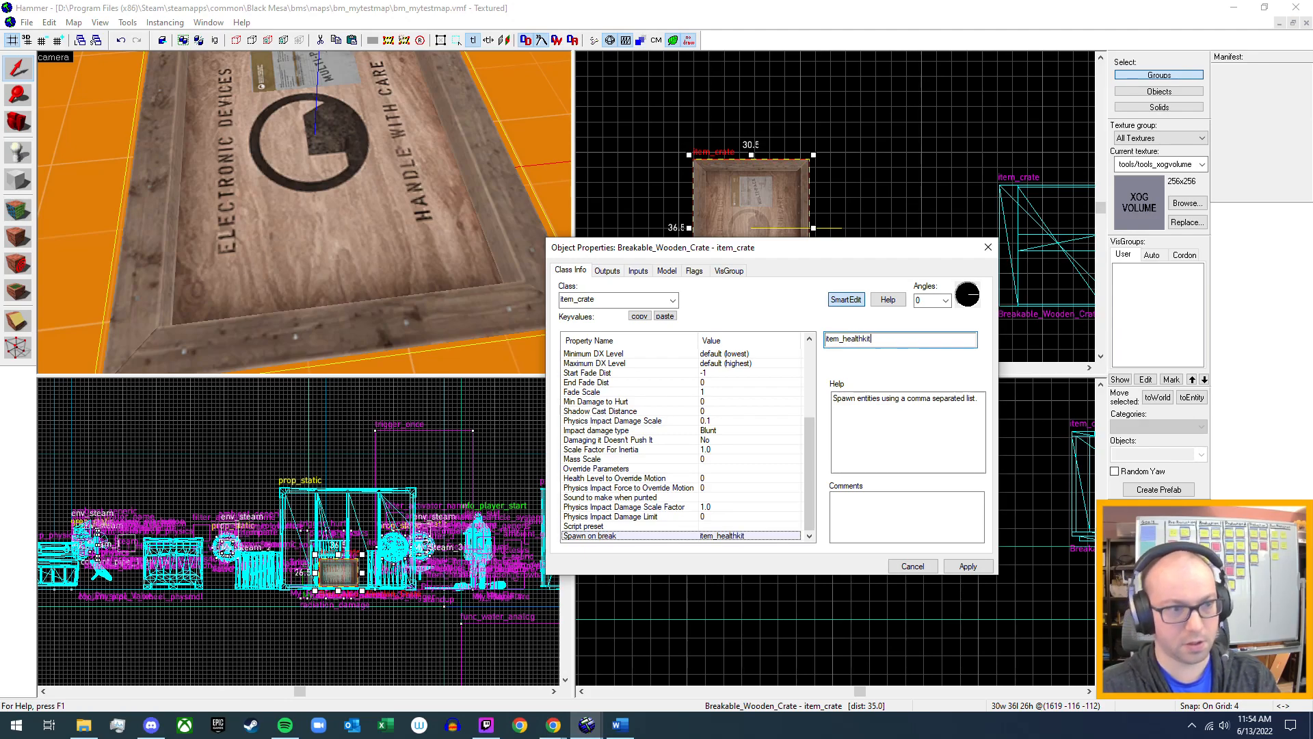
left_click(966, 567)
scroll(746, 536, "down", 10)
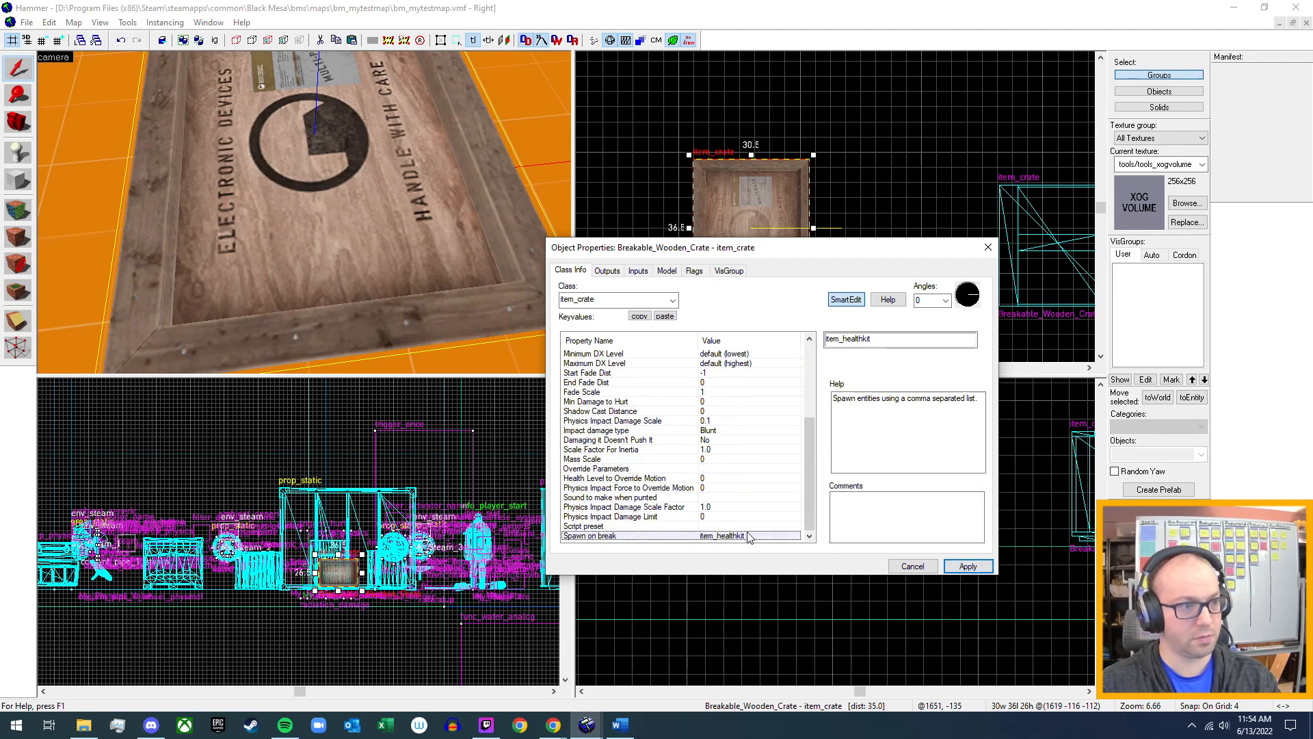
scroll(745, 537, "up", 10)
left_click(988, 247)
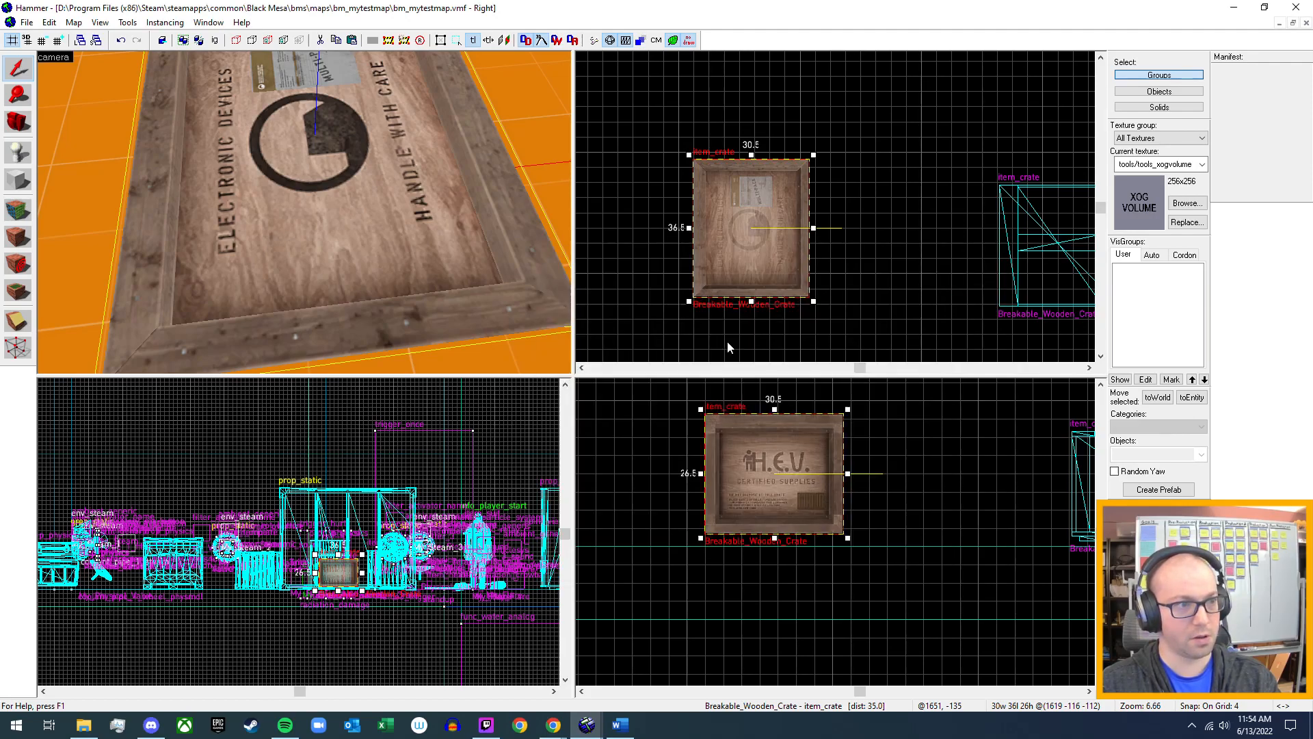
scroll(305, 212, "down", 3)
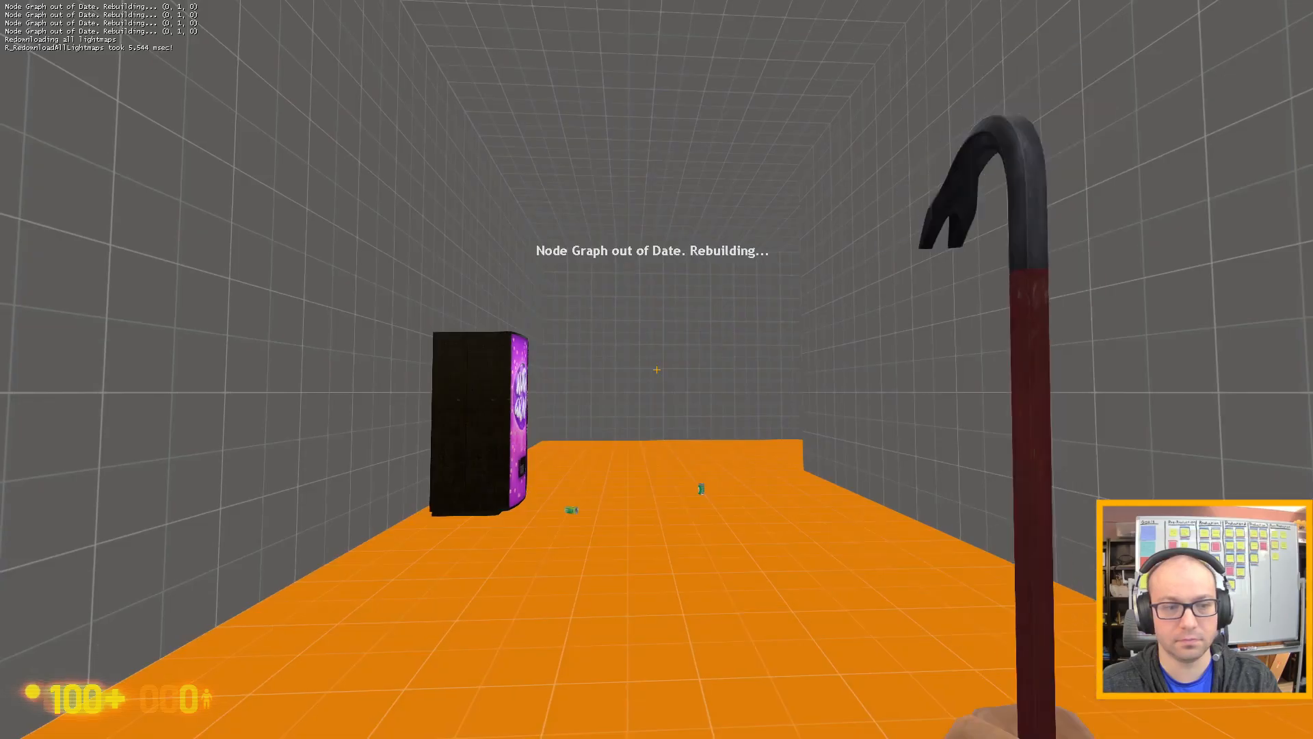
In the bm_mytestmap playtest, walk through the test room to the H.E.V. crate and pick it up.
key("w")
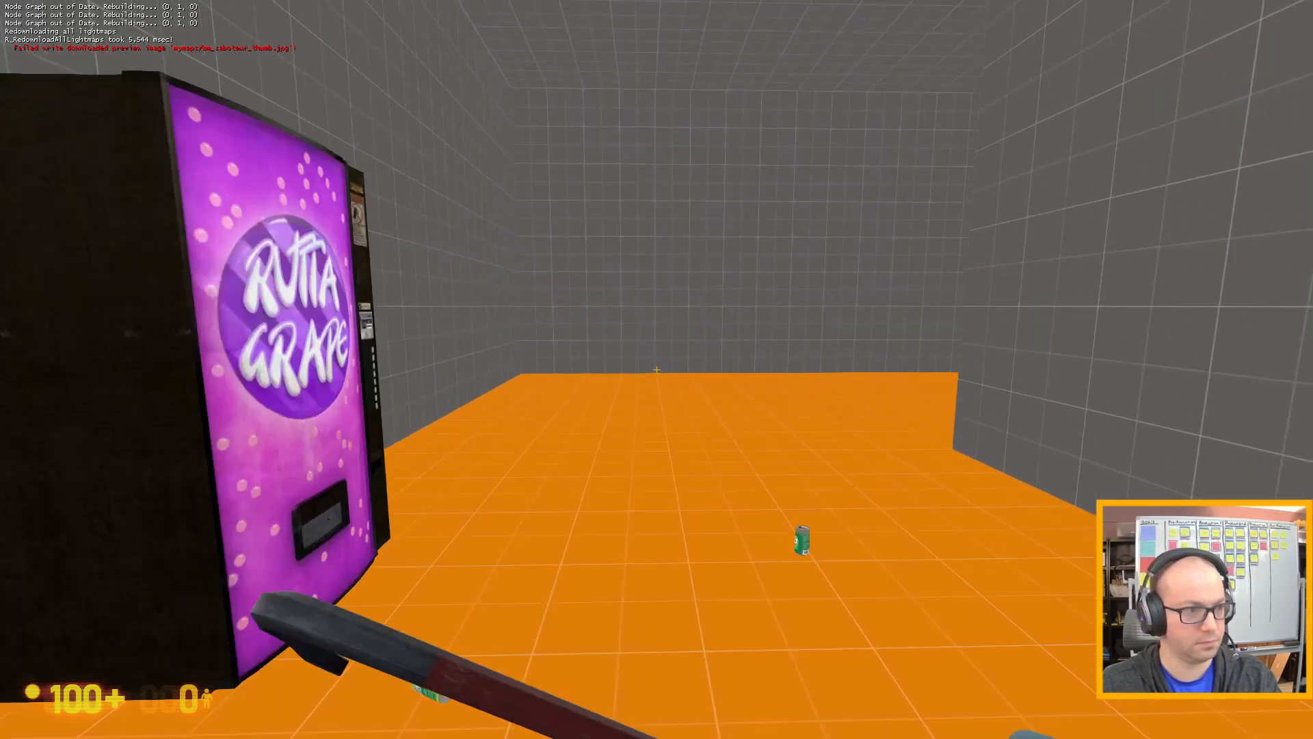
key("w")
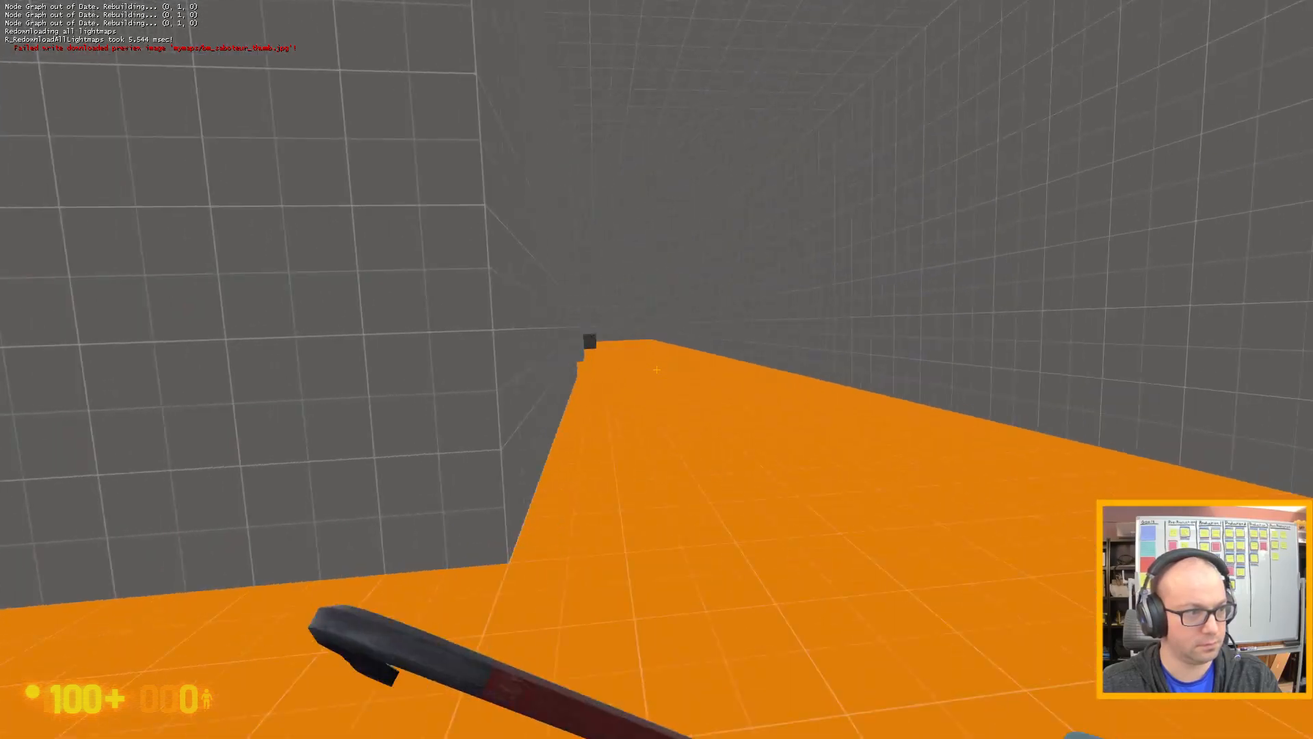
key("w")
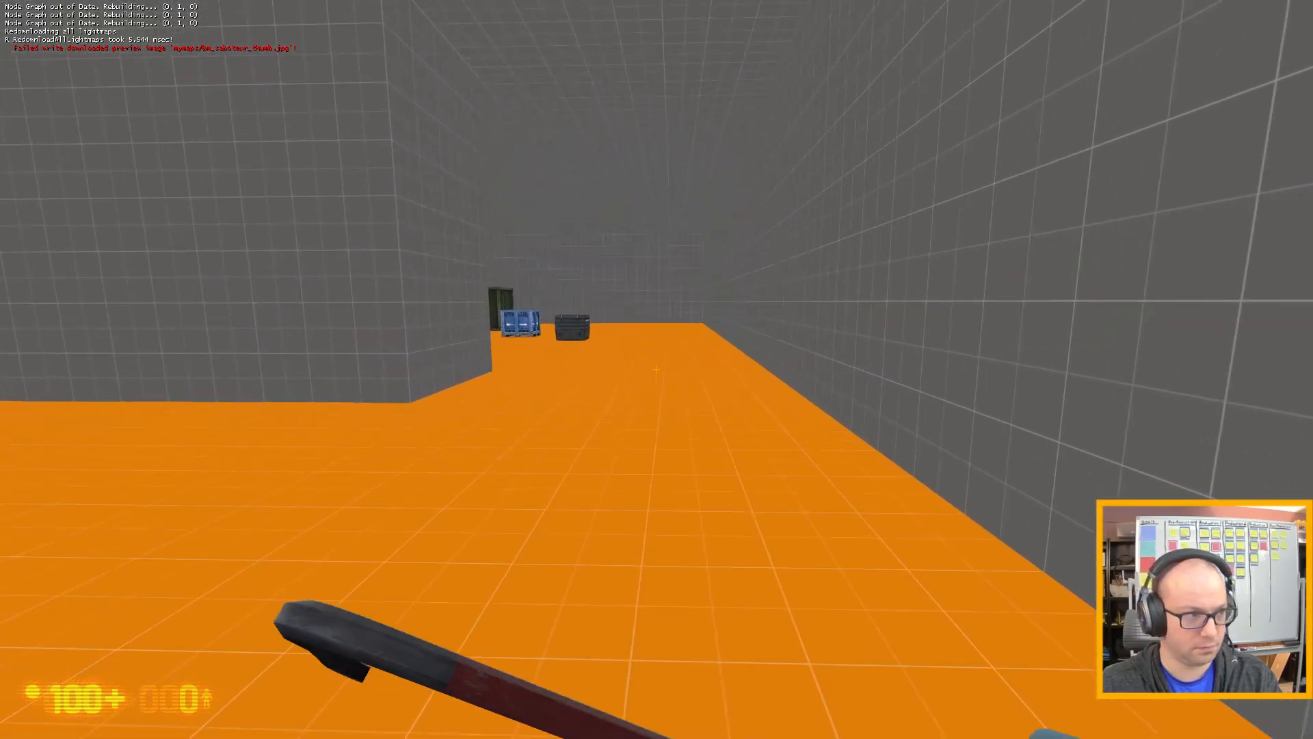
key("w")
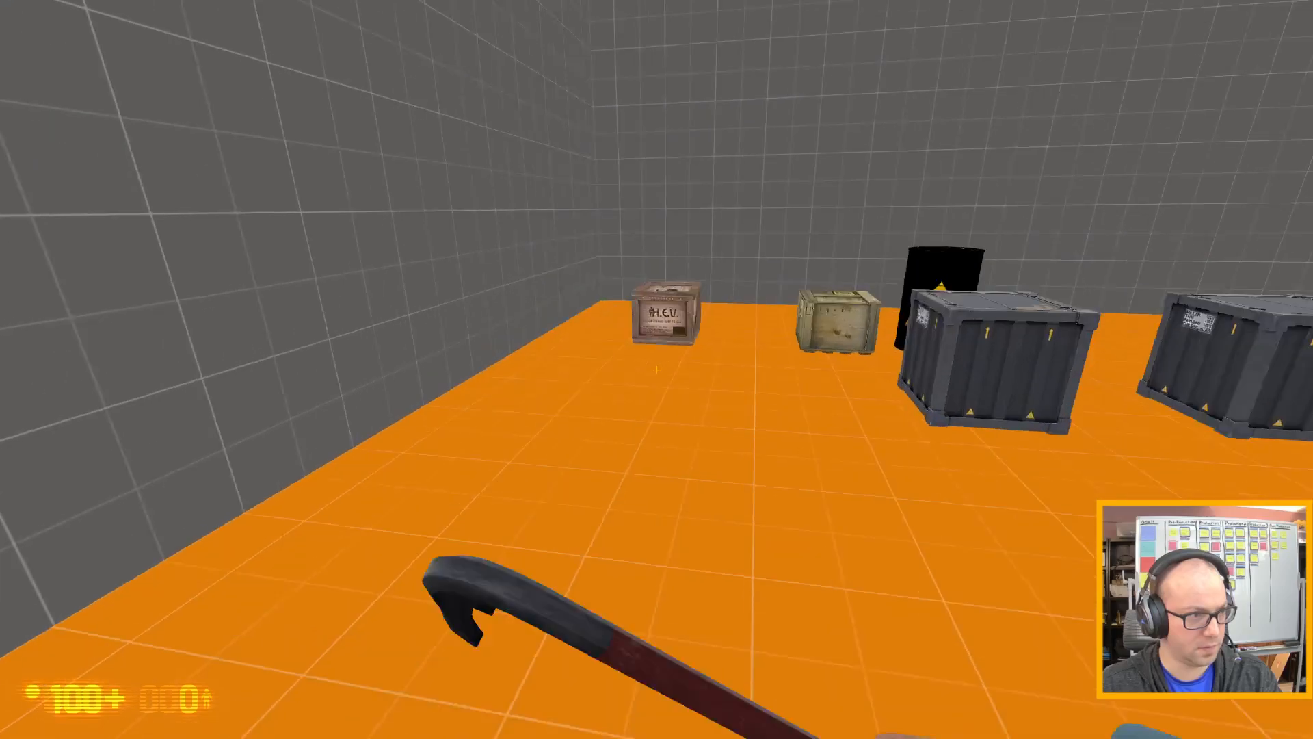
key("w")
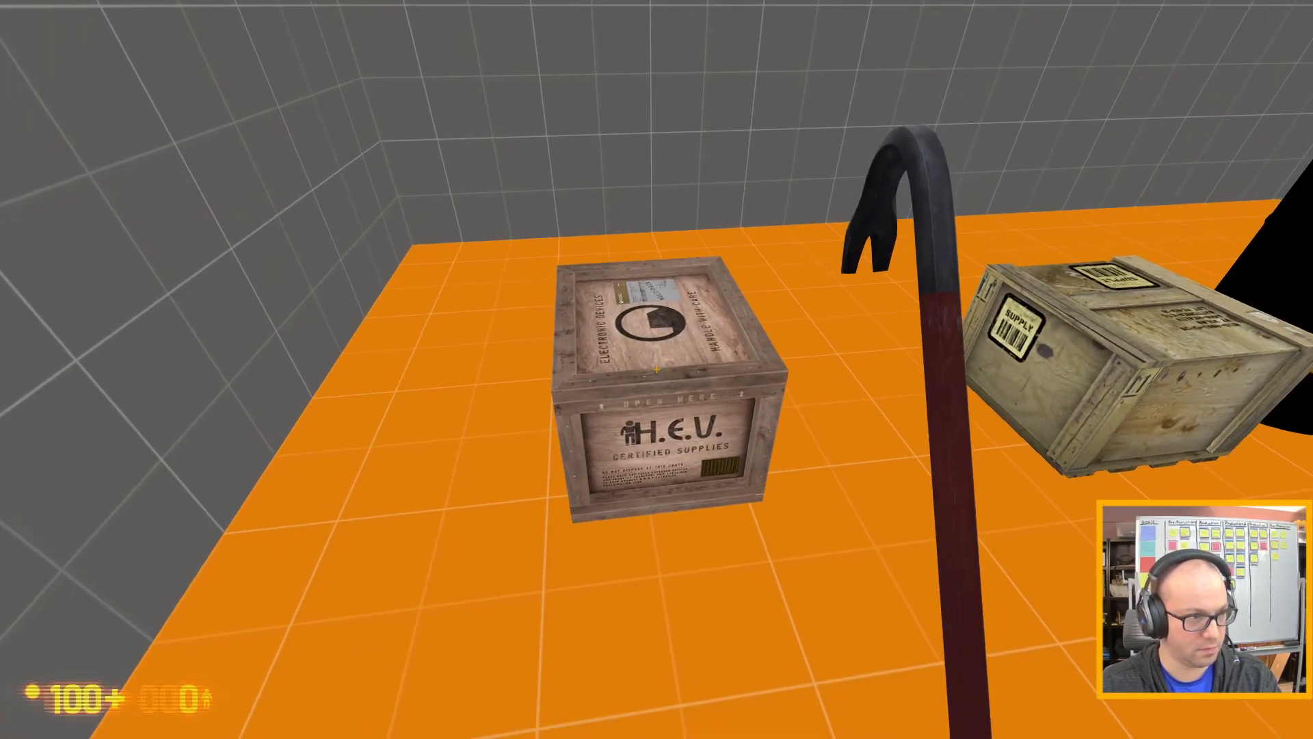
key("e")
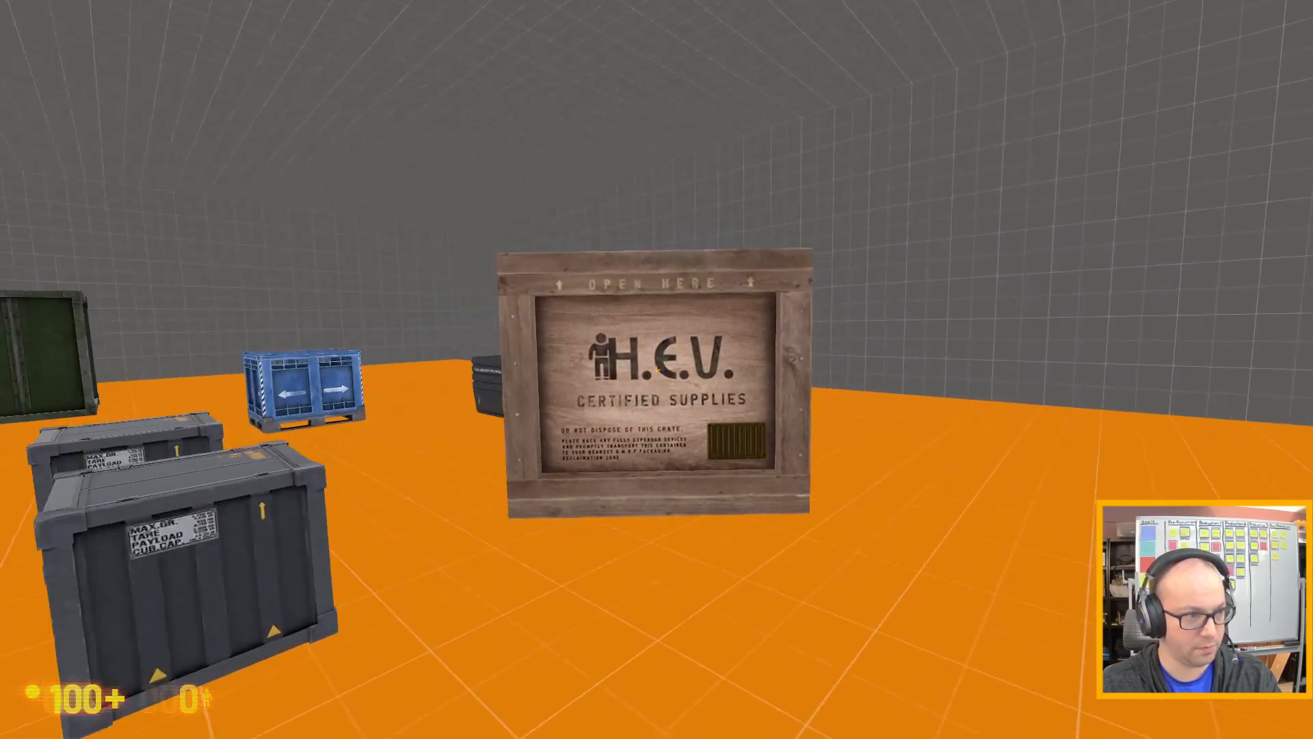
Walk to the wooden supply crate, pick it up and smash it with the crowbar.
key("d")
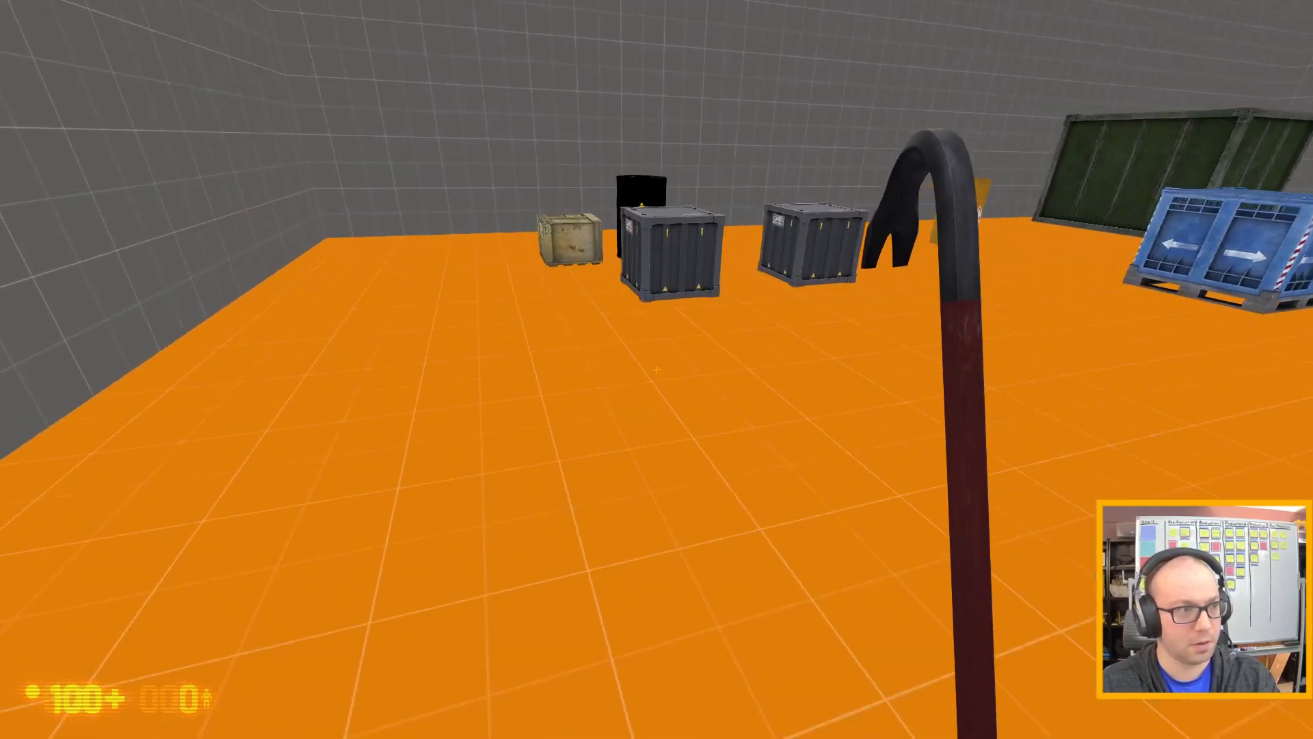
key("w")
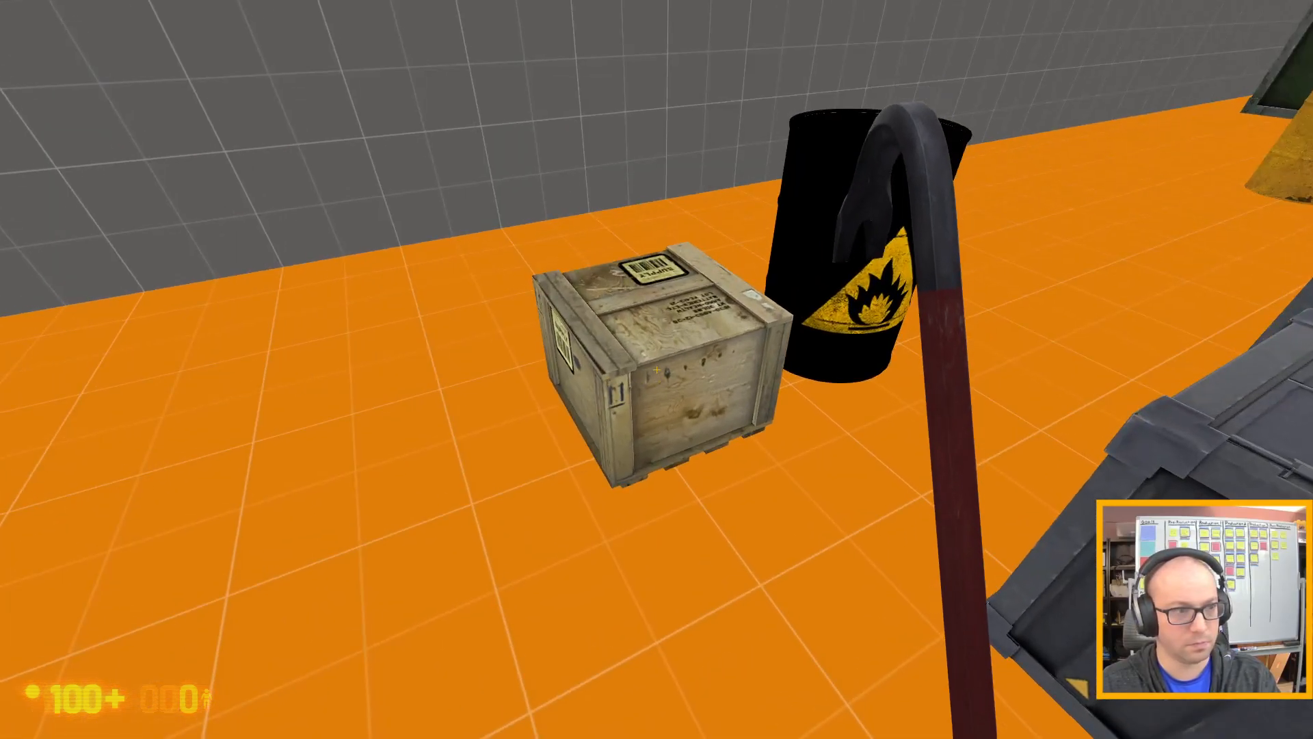
key("w")
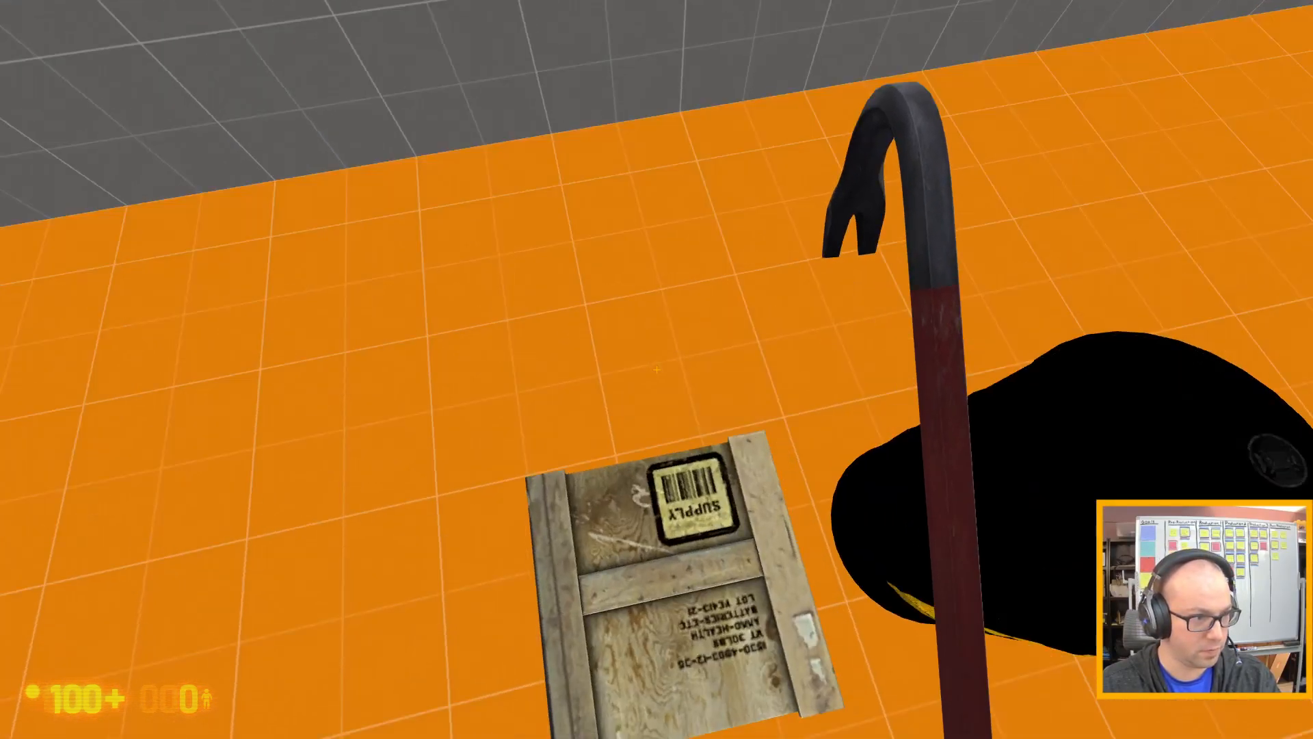
key("space")
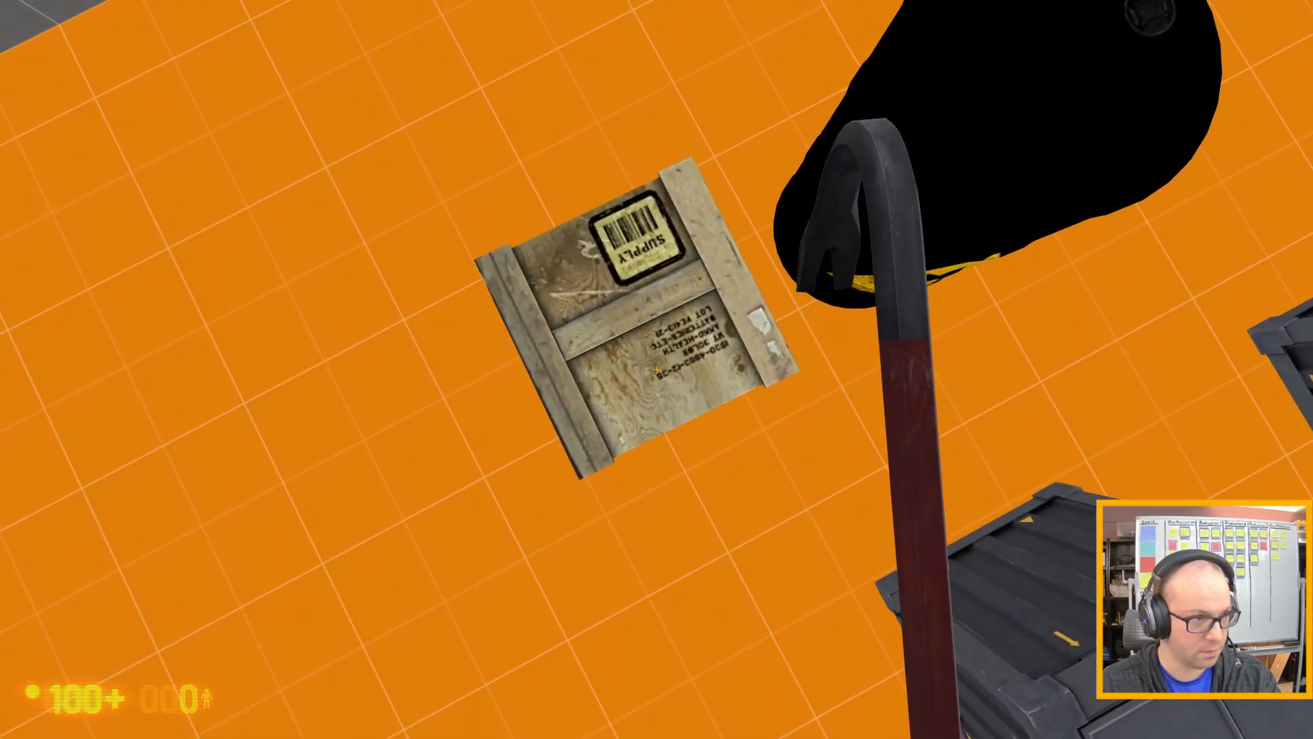
key("e")
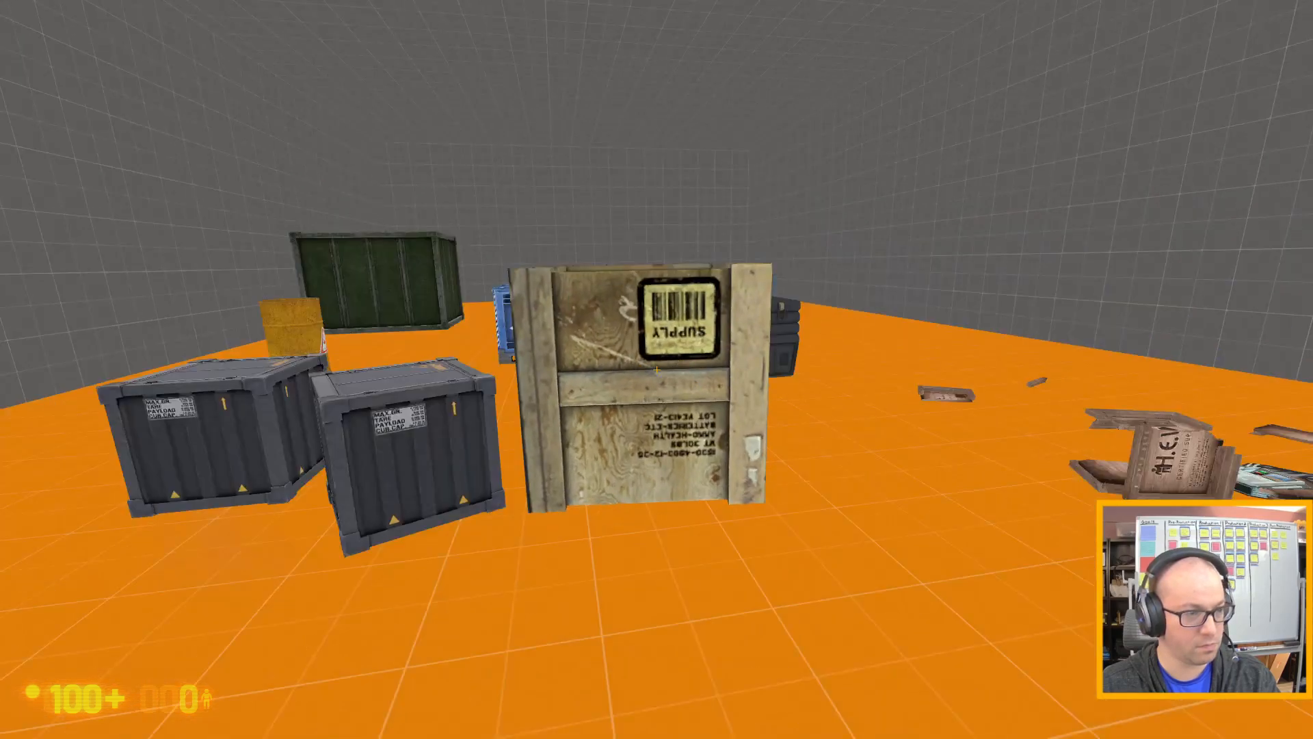
left_click(656, 370)
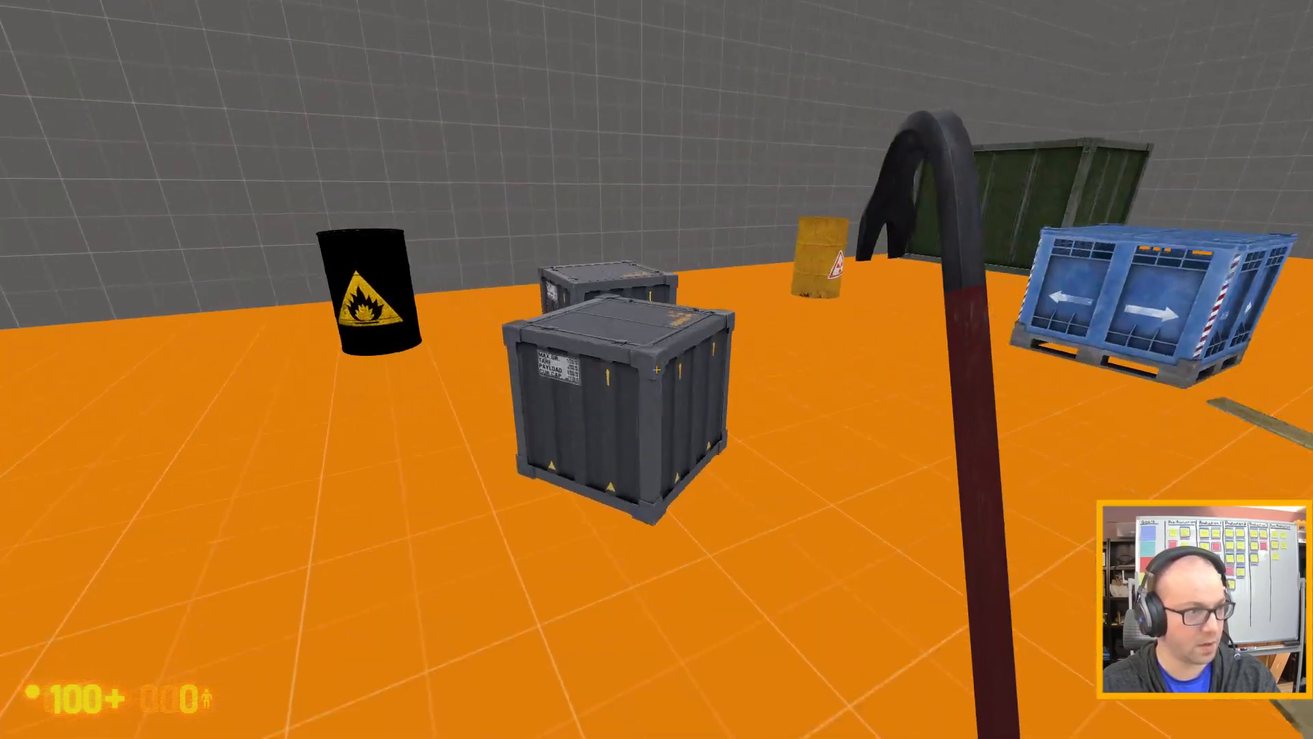
key("w")
left_click(657, 369)
Walk around the grey metal BMRF crates and examine their size and shape from several sides.
key("e")
key("e")
key("w")
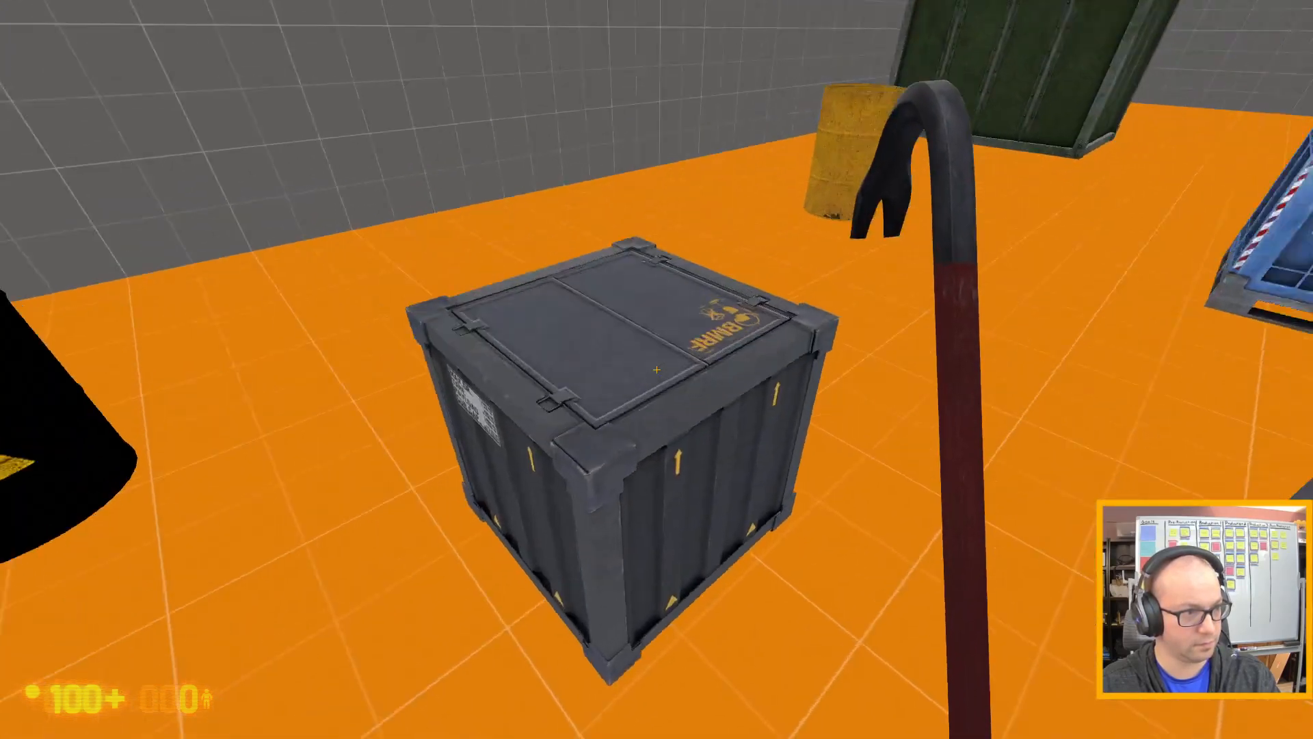
key("d")
key("a")
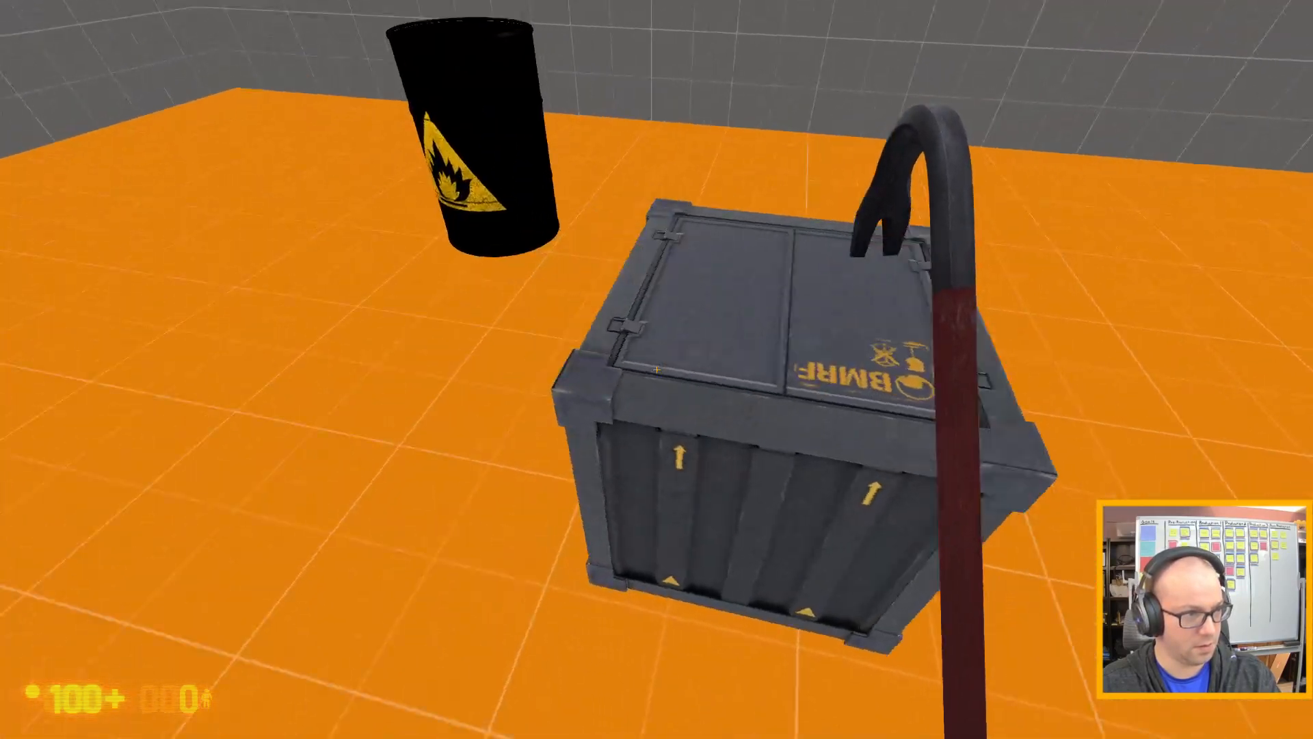
key("w")
key("s")
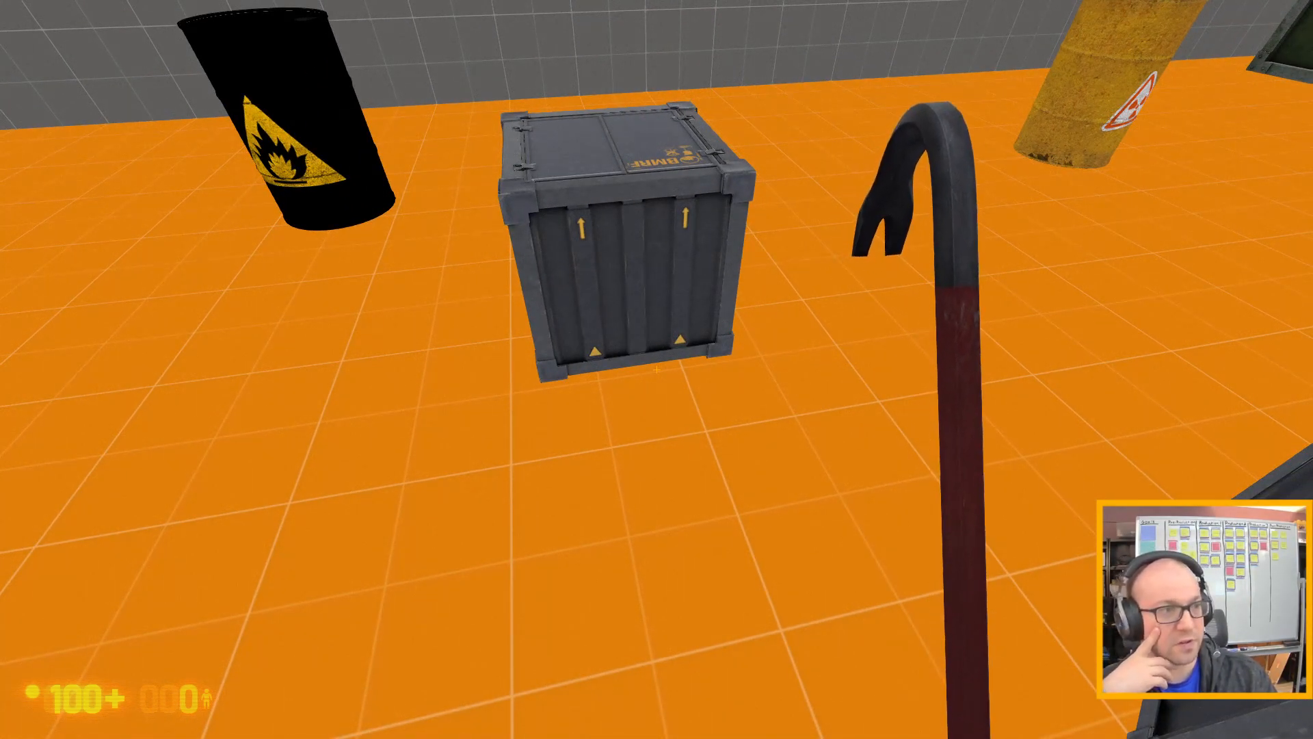
key("w")
key("d")
key("s")
key("w")
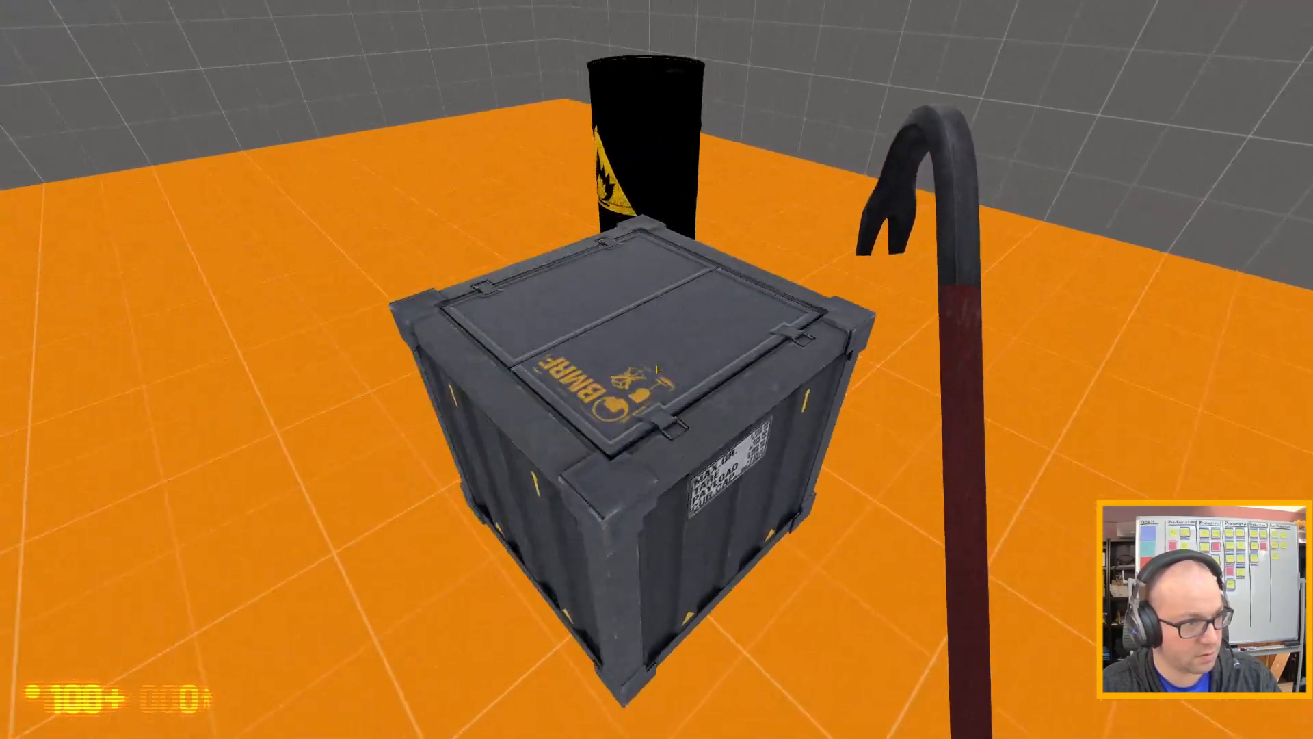
key("a")
key("d")
key("w")
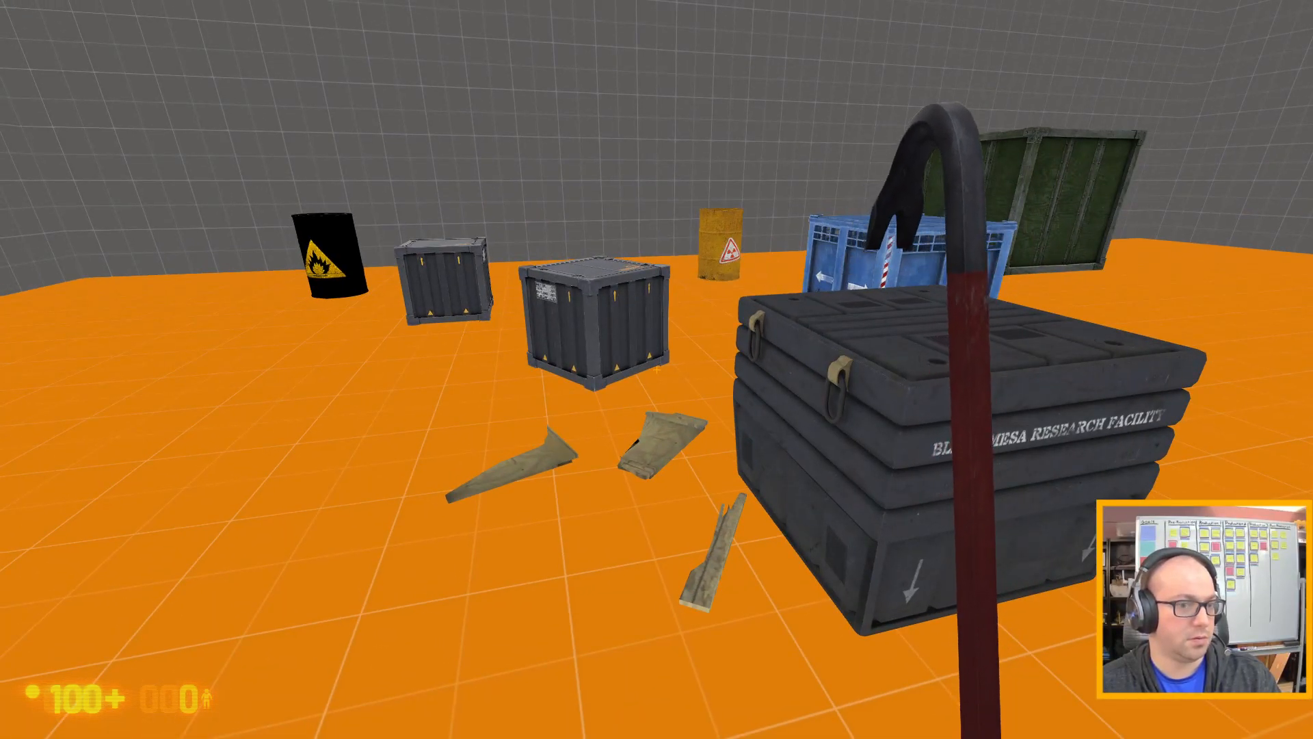
Examine the dark Black Mesa Research Facility case and the blue pallet crate with arrows.
key("d")
key("a")
key("w")
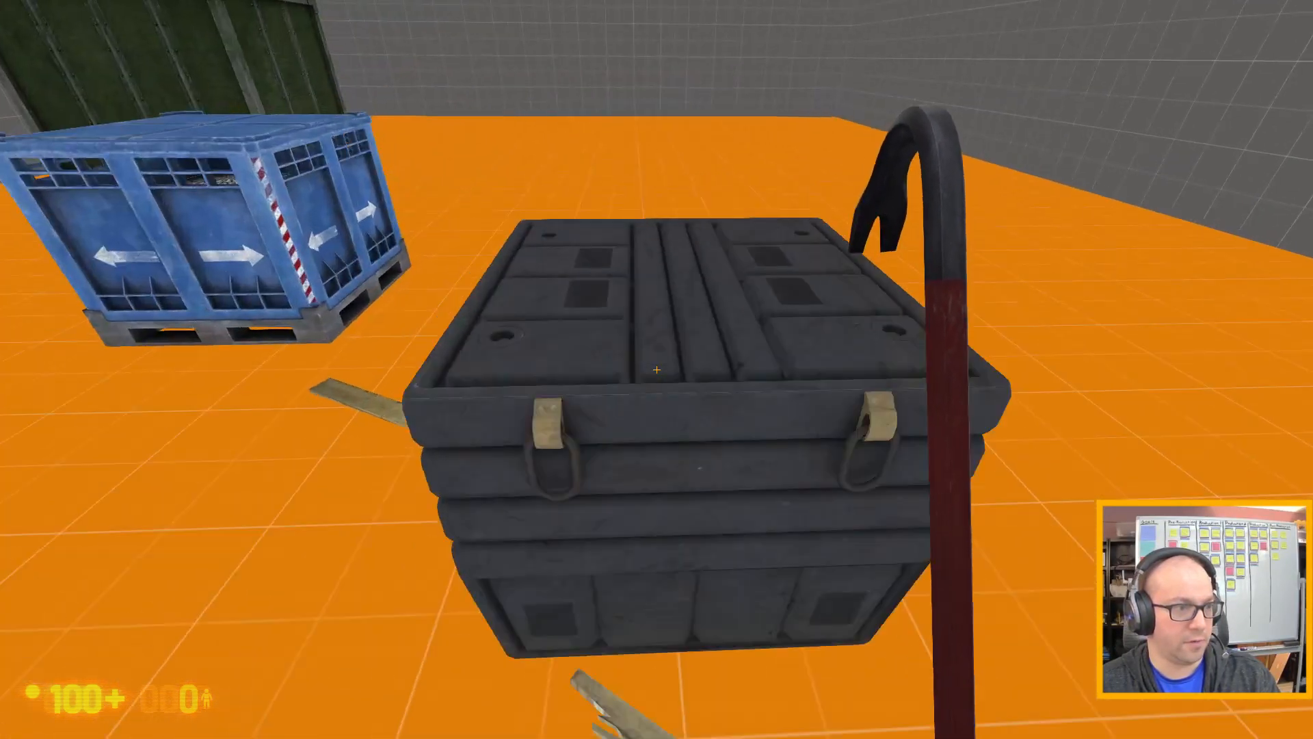
key("d")
key("a")
key("w")
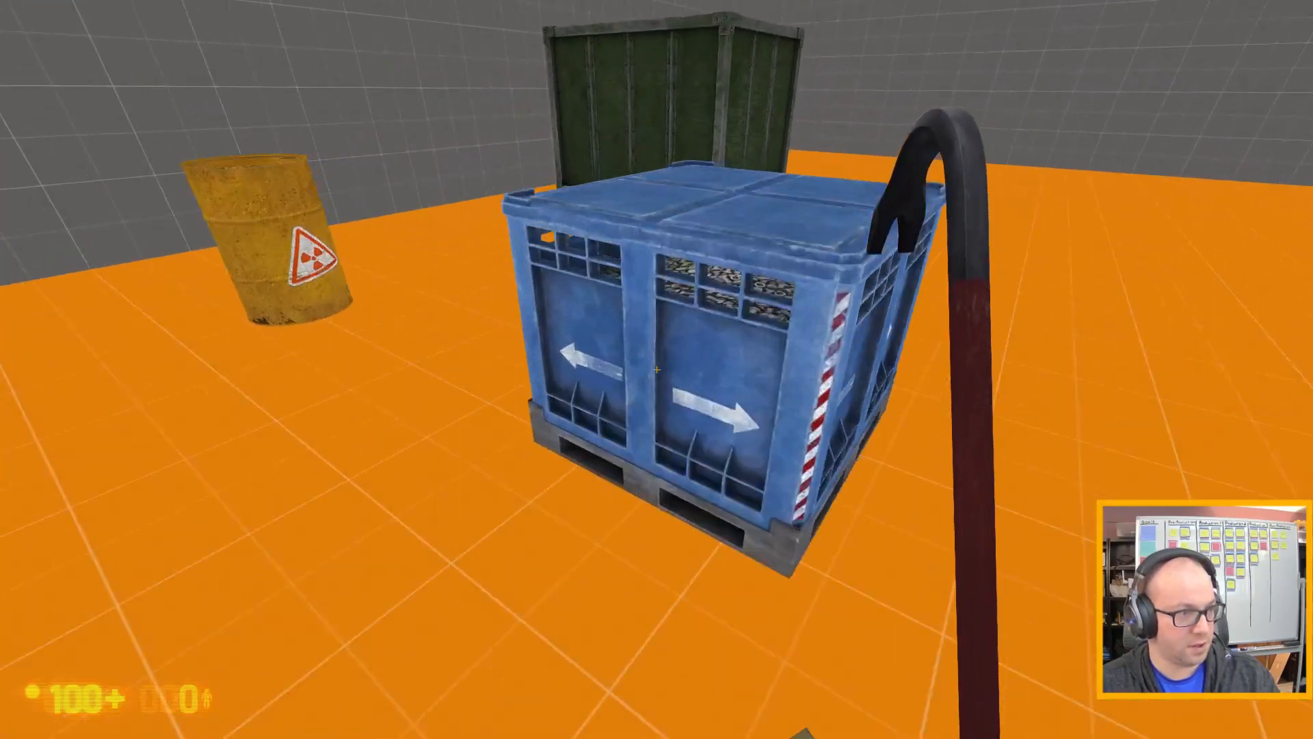
key("s")
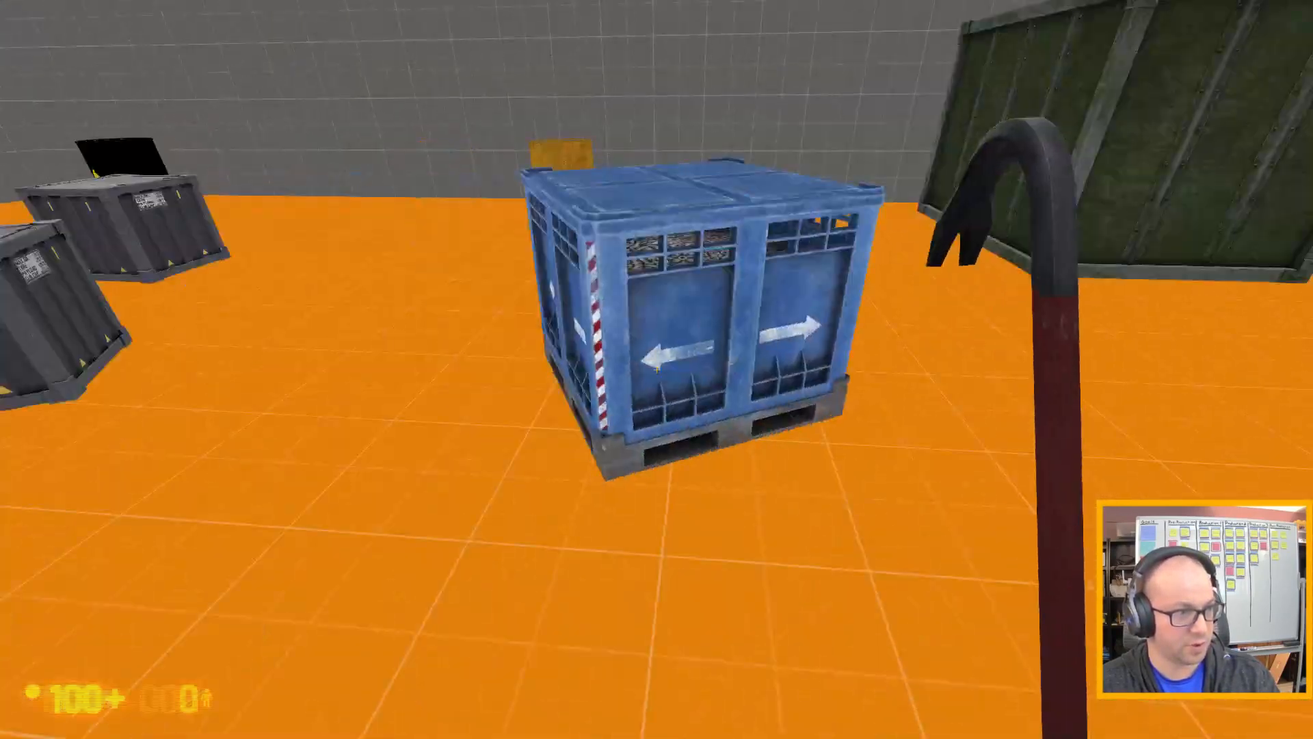
Circle the dark Black Mesa Research Facility case and inspect its lid, latches and sides.
key("a")
key("w")
key("s")
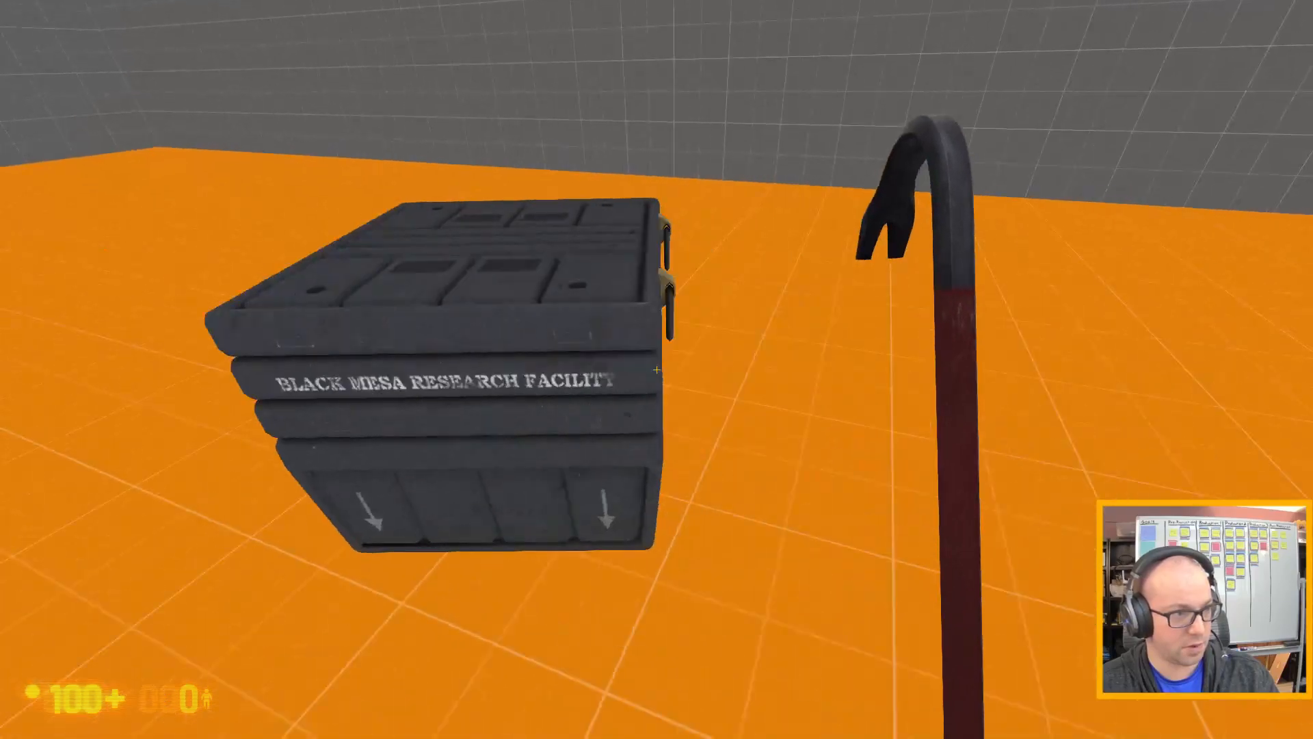
key("d")
key("w")
key("d")
key("a")
key("d")
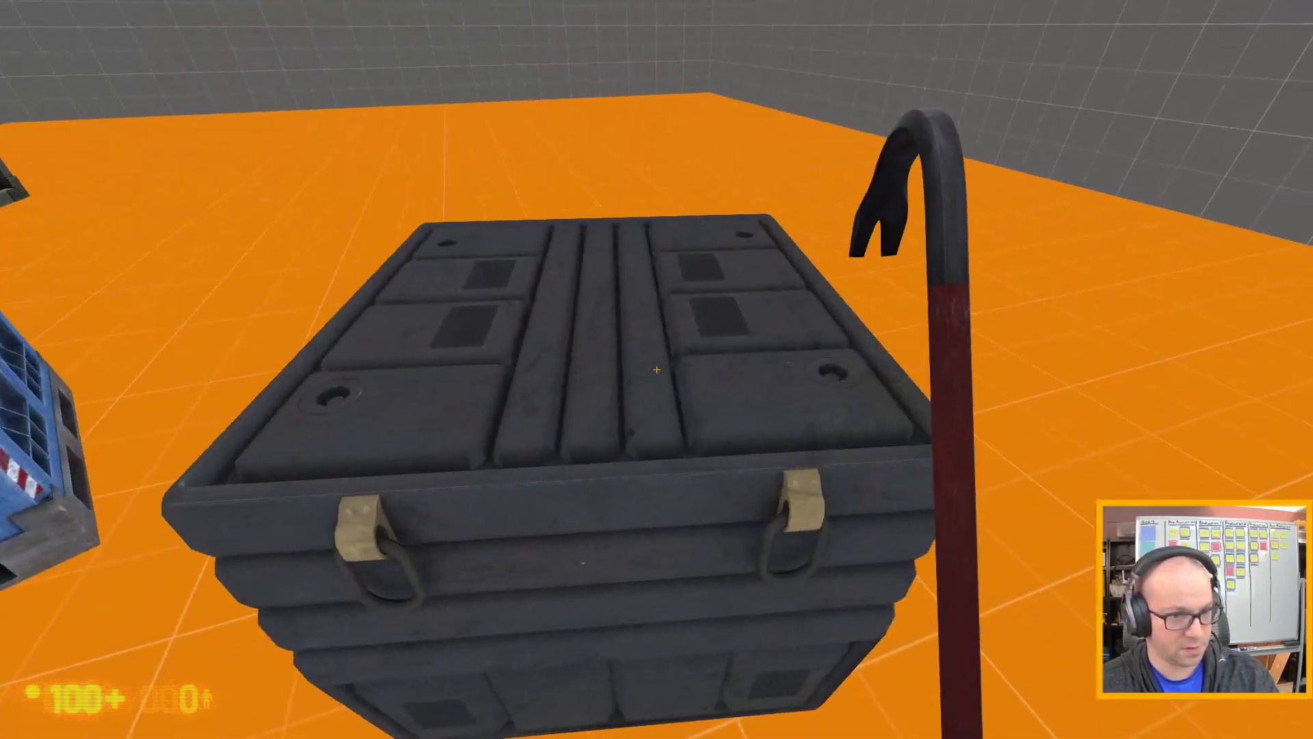
key("d")
key("a")
key("d")
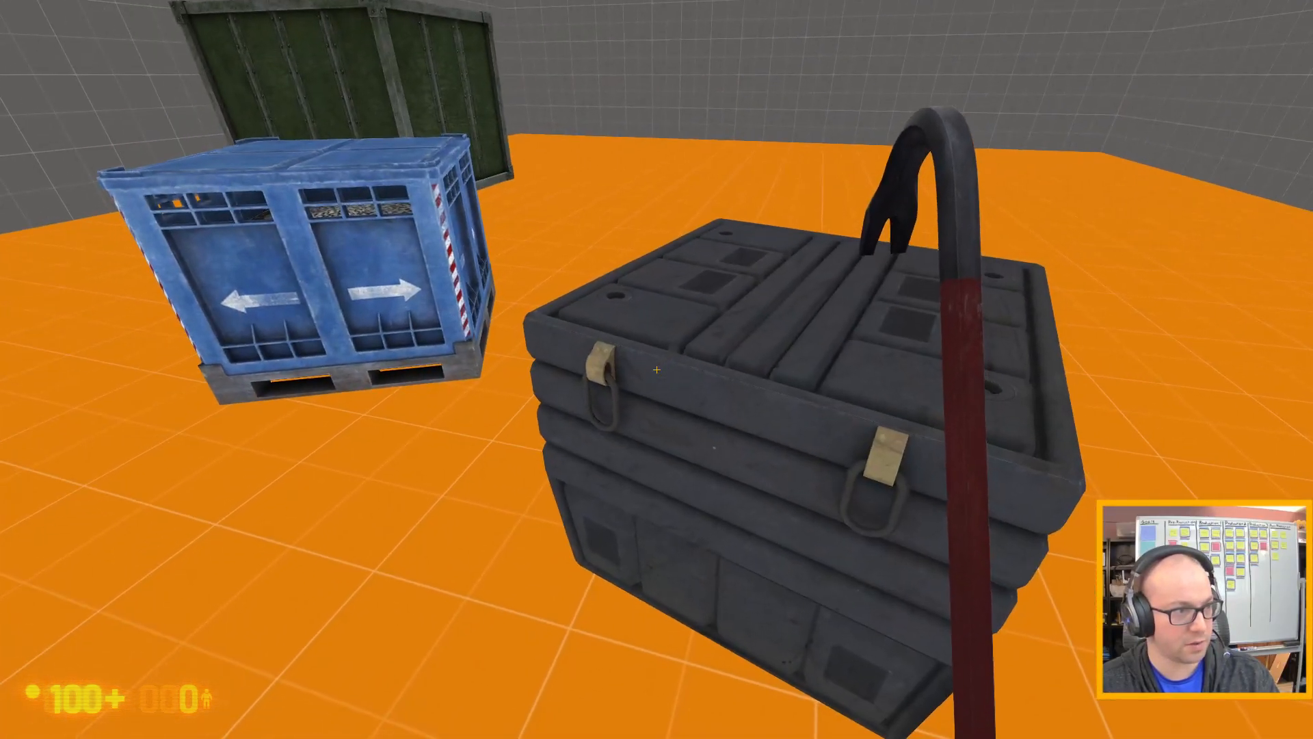
key("s")
key("a")
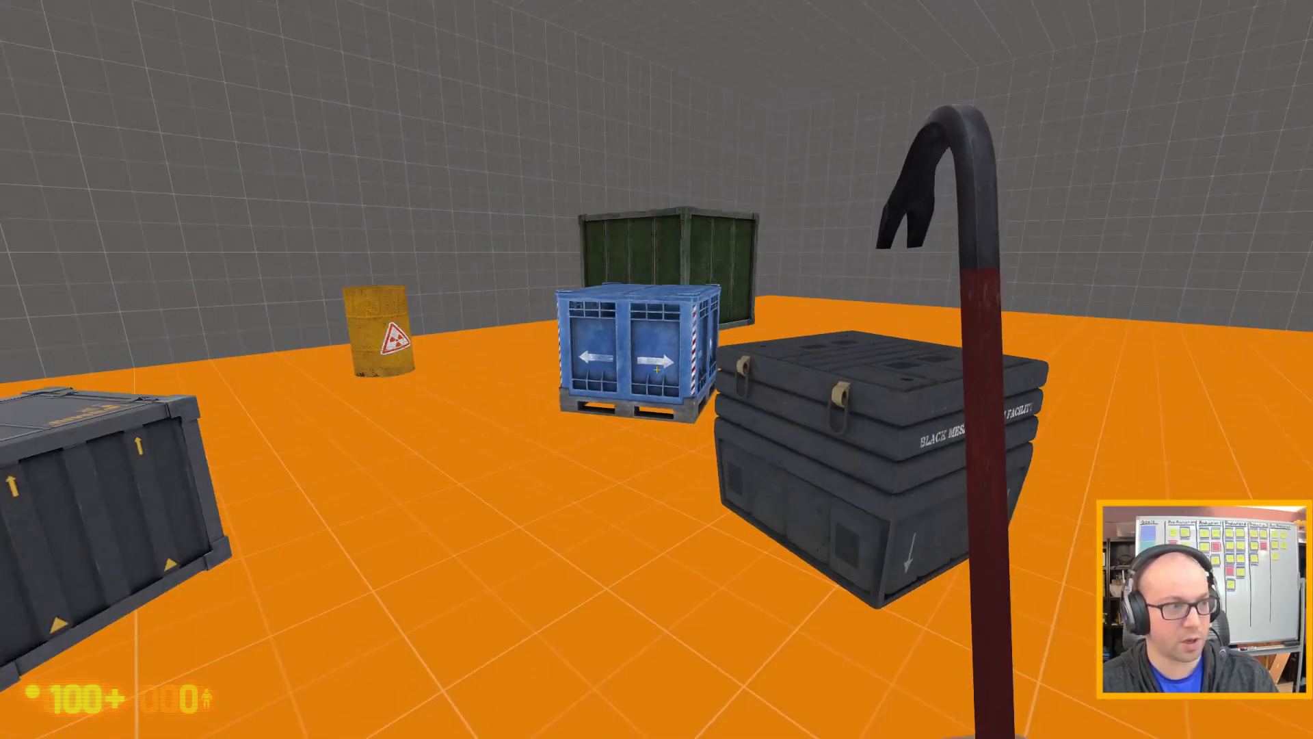
key("s")
End the playtest with the console command quit and return to Hammer.
key("grave")
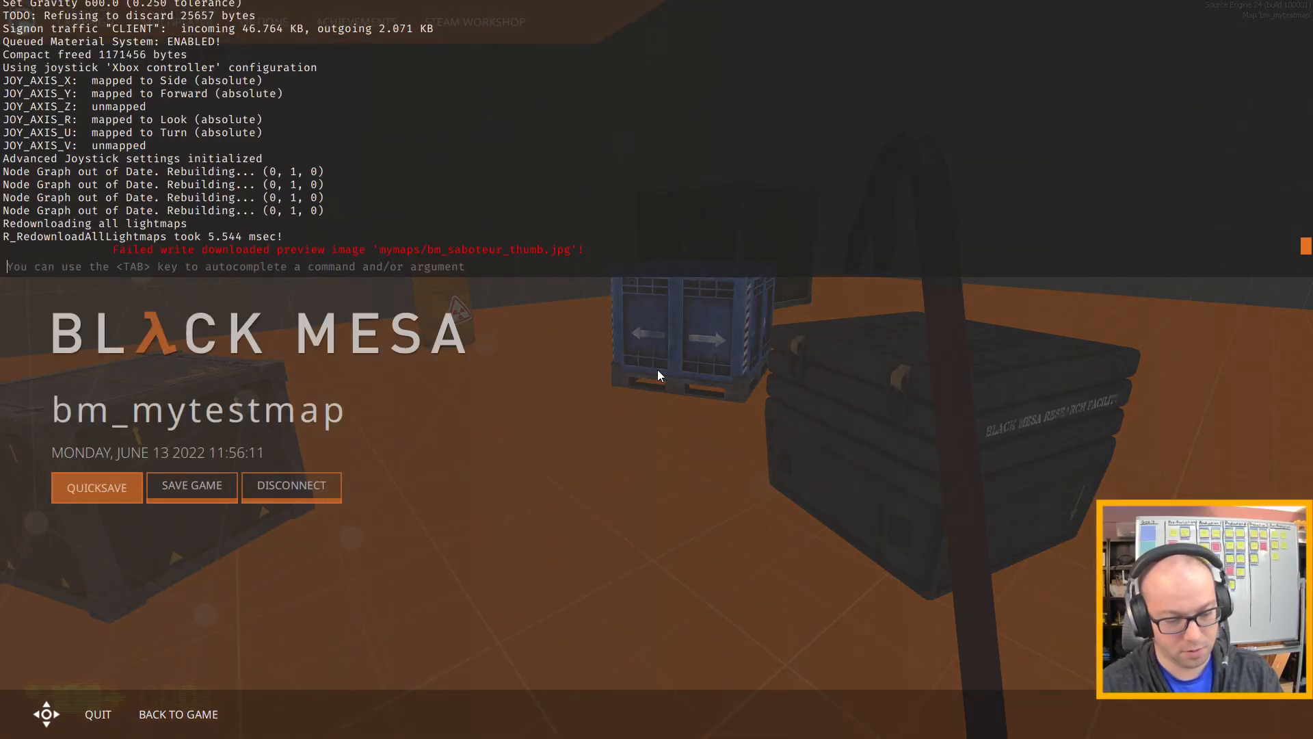
type("quit")
key("Return")
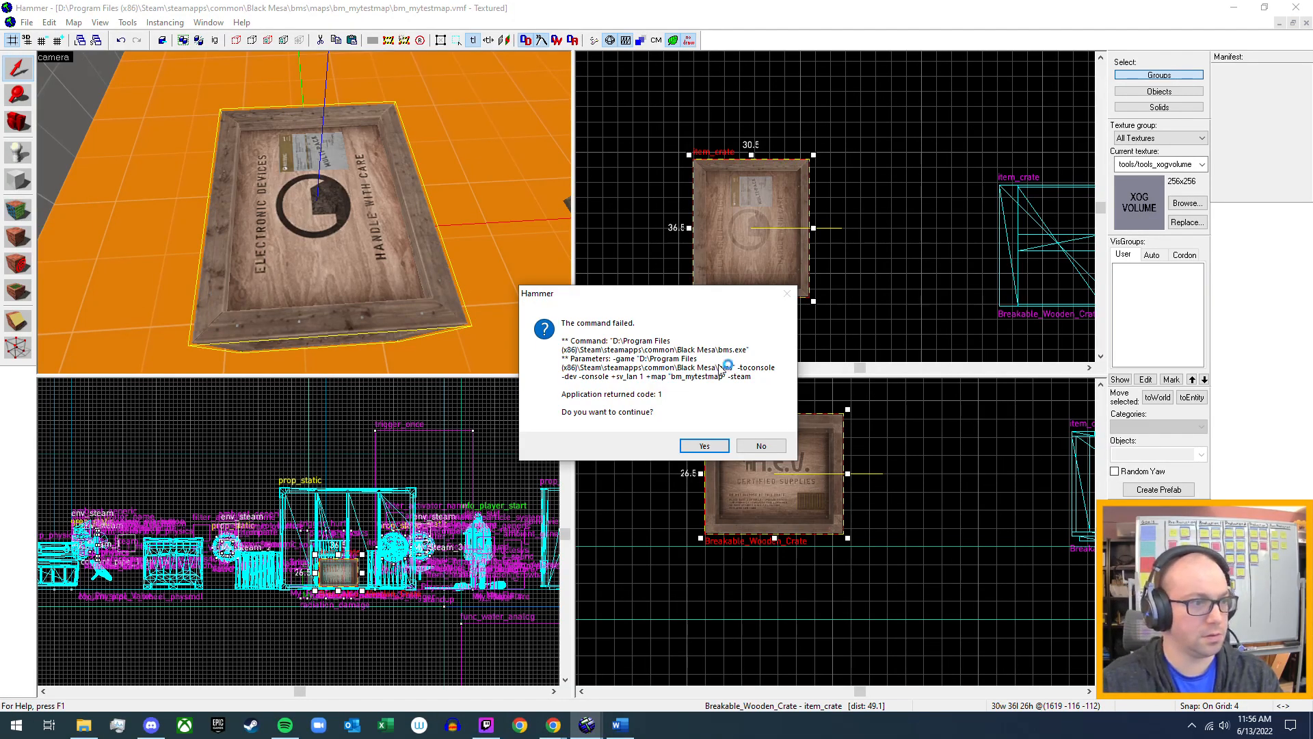
Continue past the failed-command dialog and open the object properties of the blue pallet crate with arrows.
left_click(710, 444)
key("z")
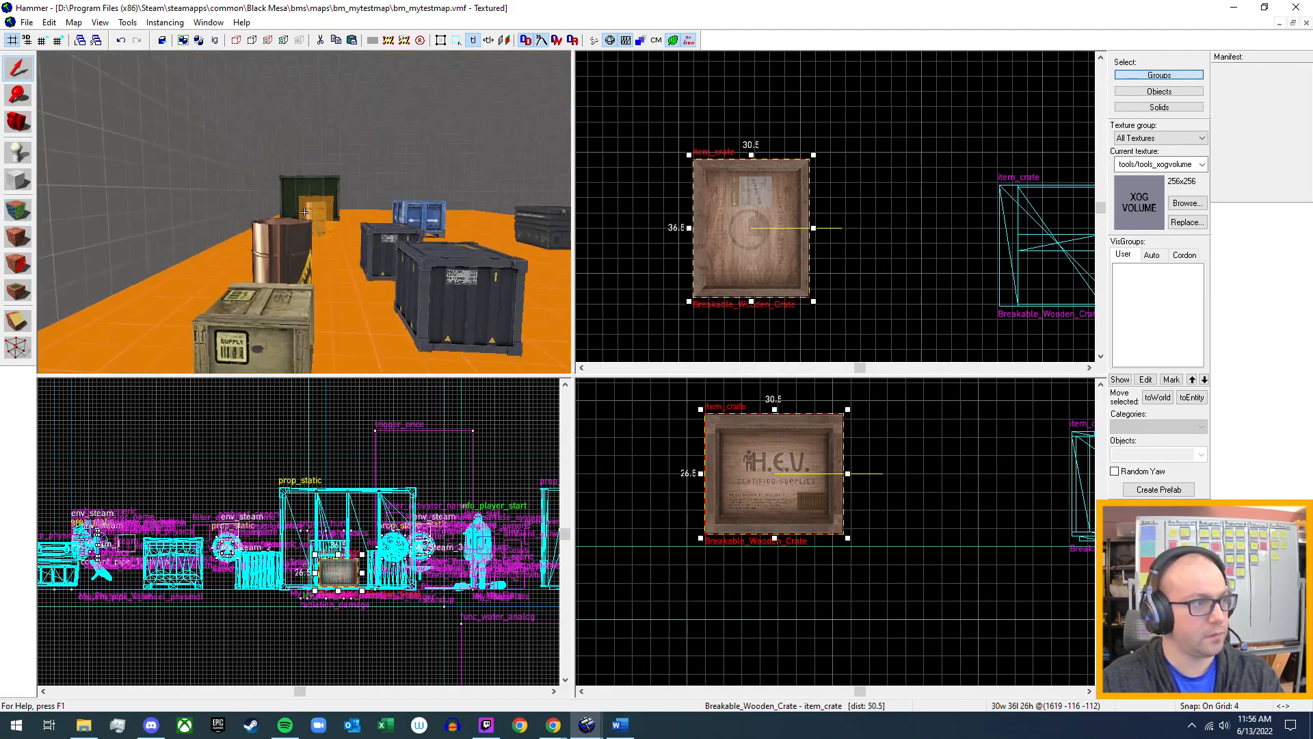
key("w")
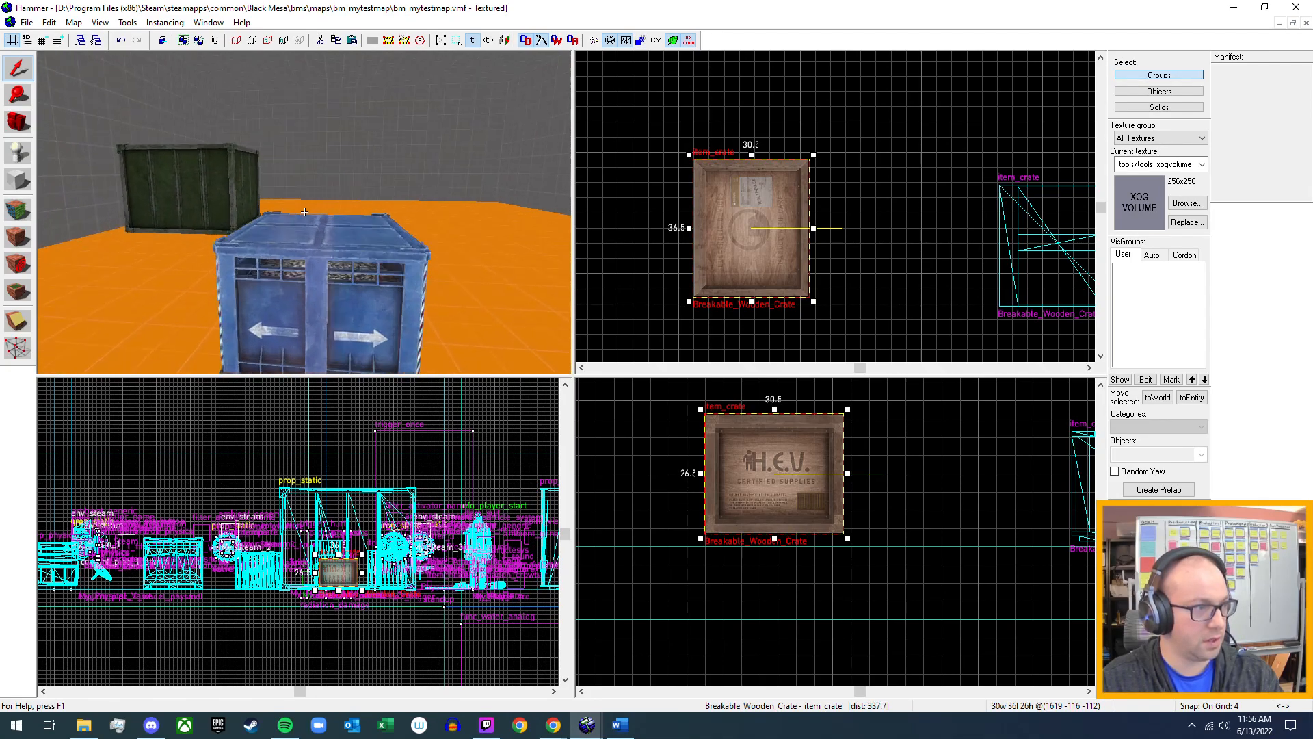
key("z")
double_click(299, 259)
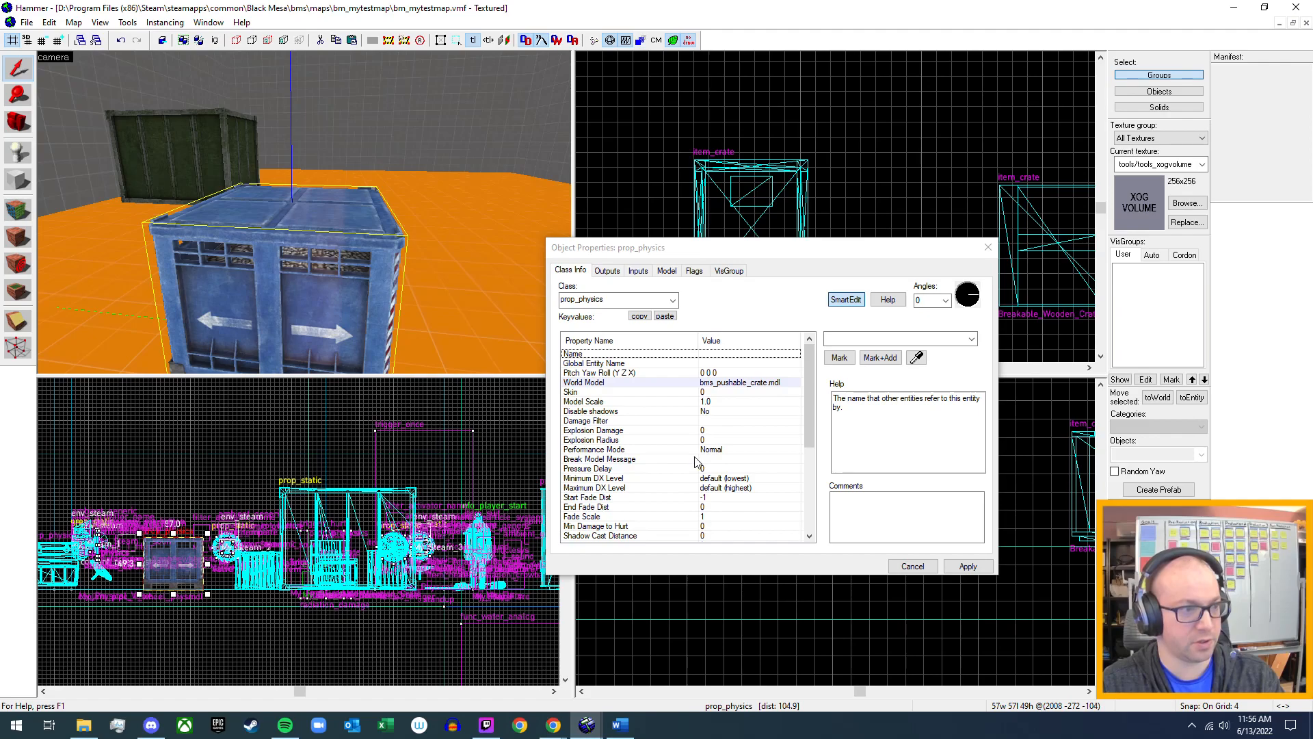
Set the Mass Scale of the blue pallet crate's prop_physics entity to 2 and close its properties.
scroll(692, 463, "down", 1)
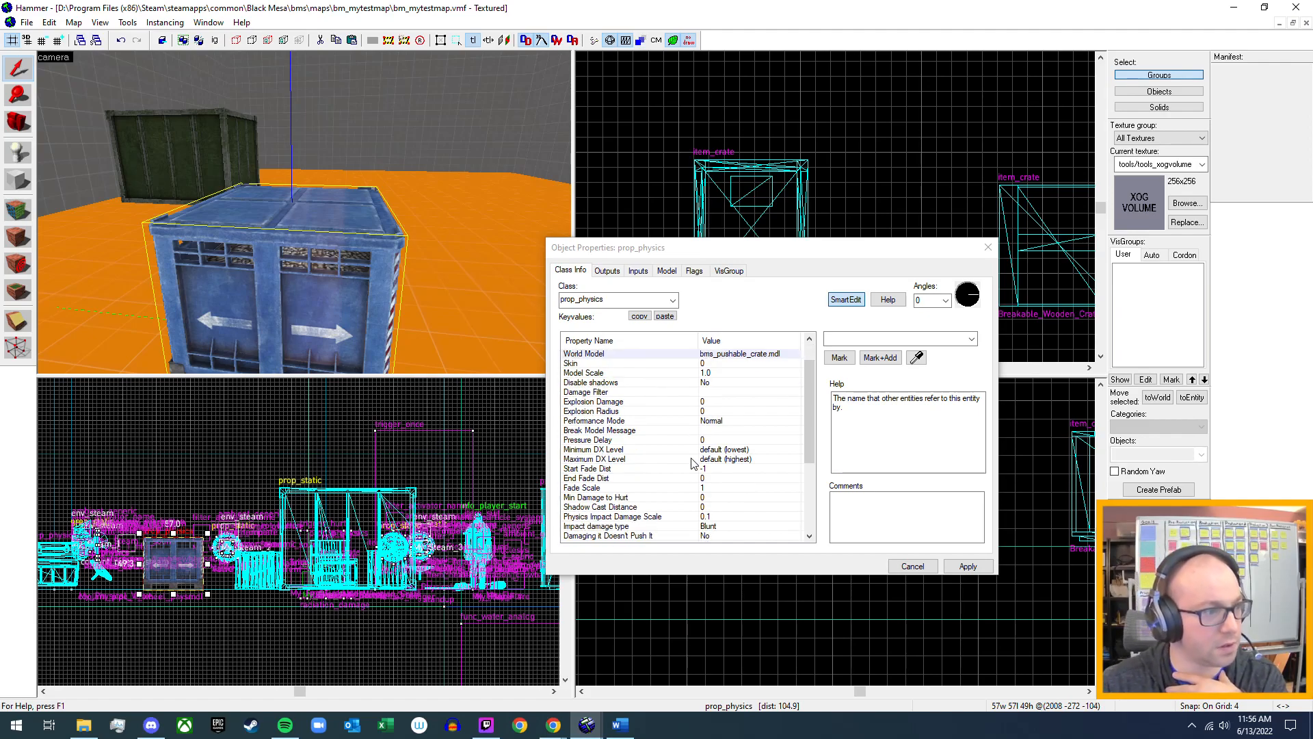
scroll(693, 463, "down", 1)
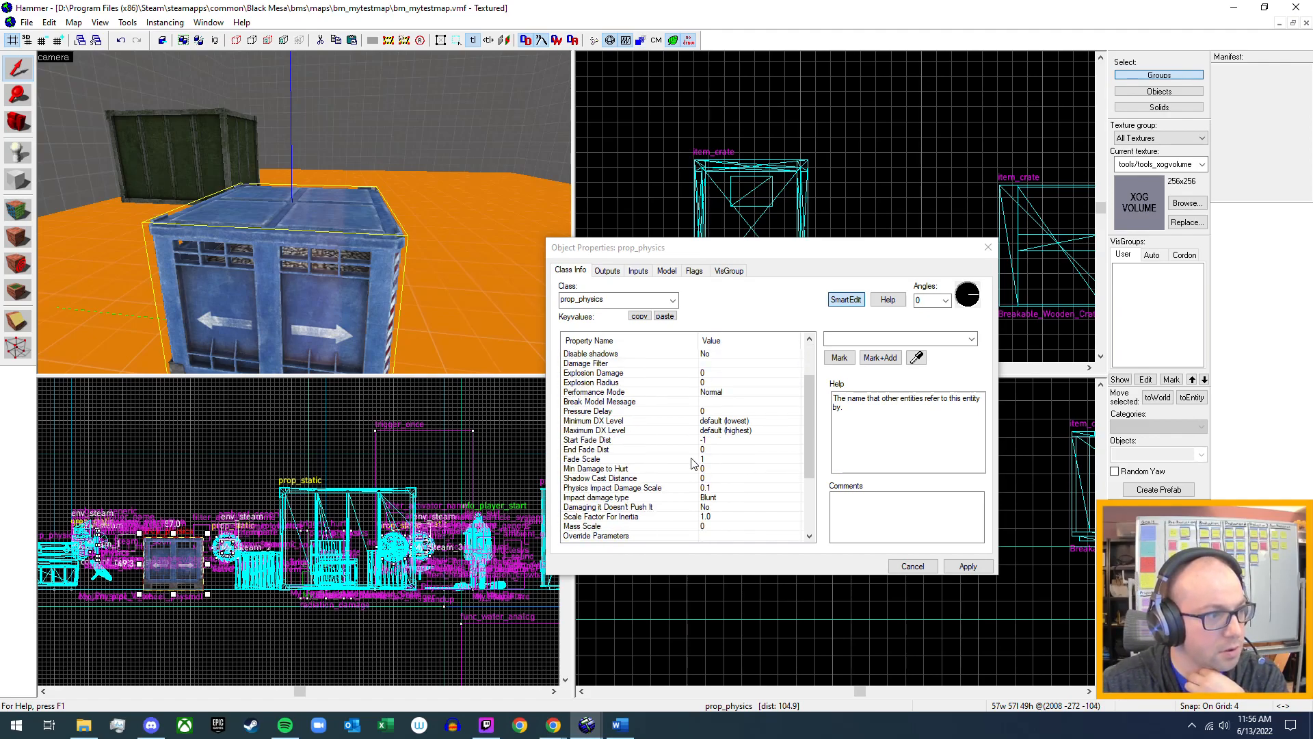
scroll(693, 463, "down", 1)
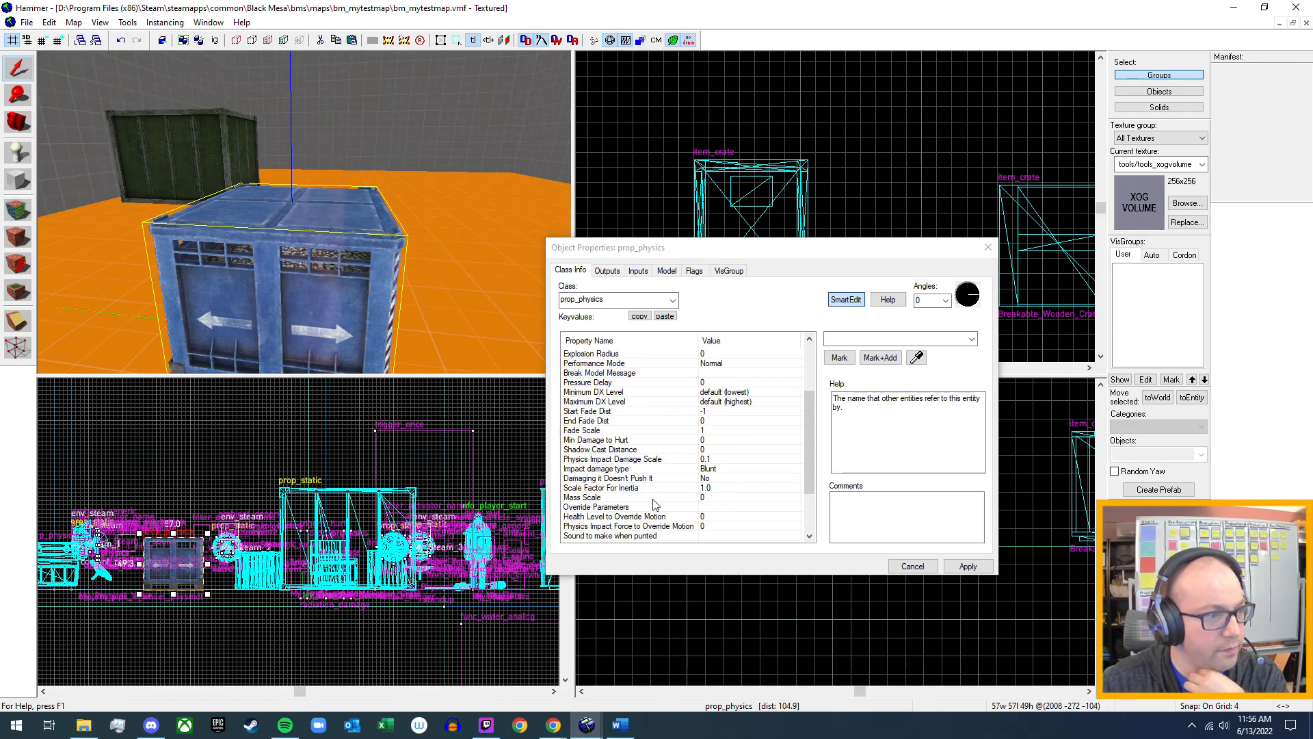
left_click(703, 500)
double_click(868, 340)
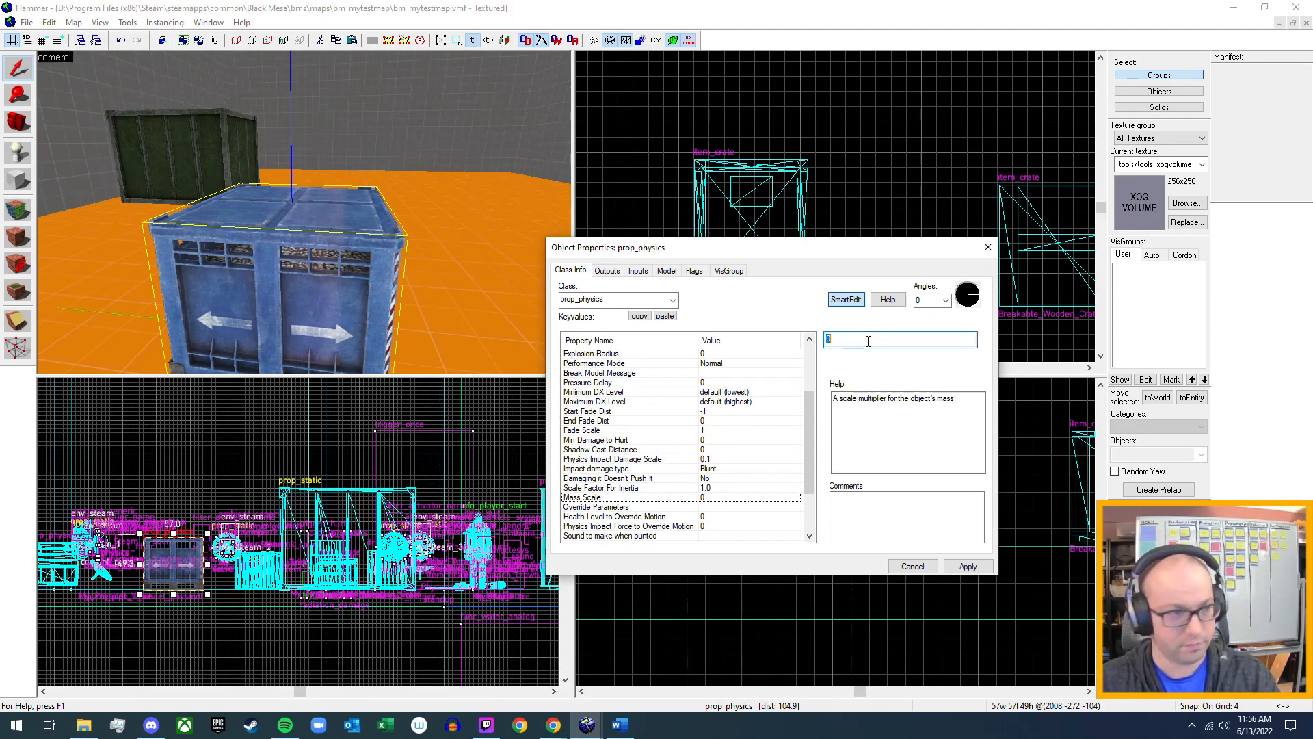
type("2")
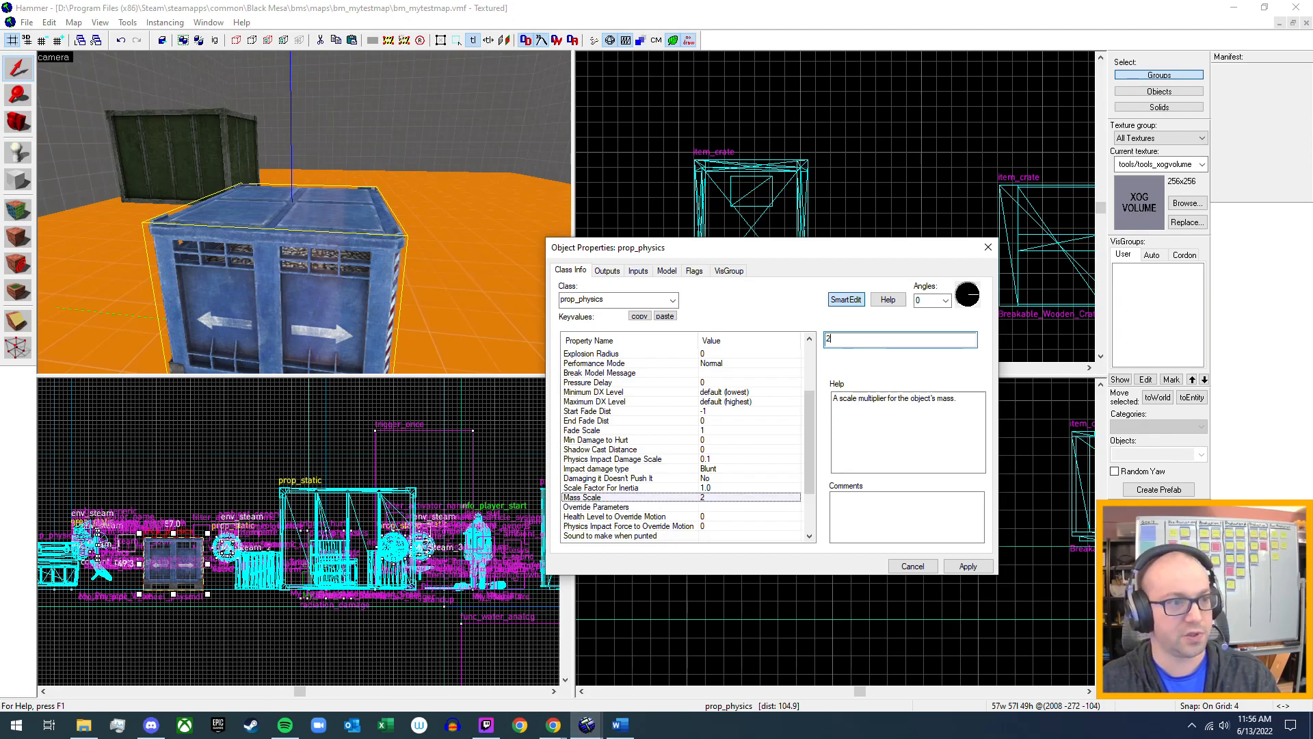
key("Return")
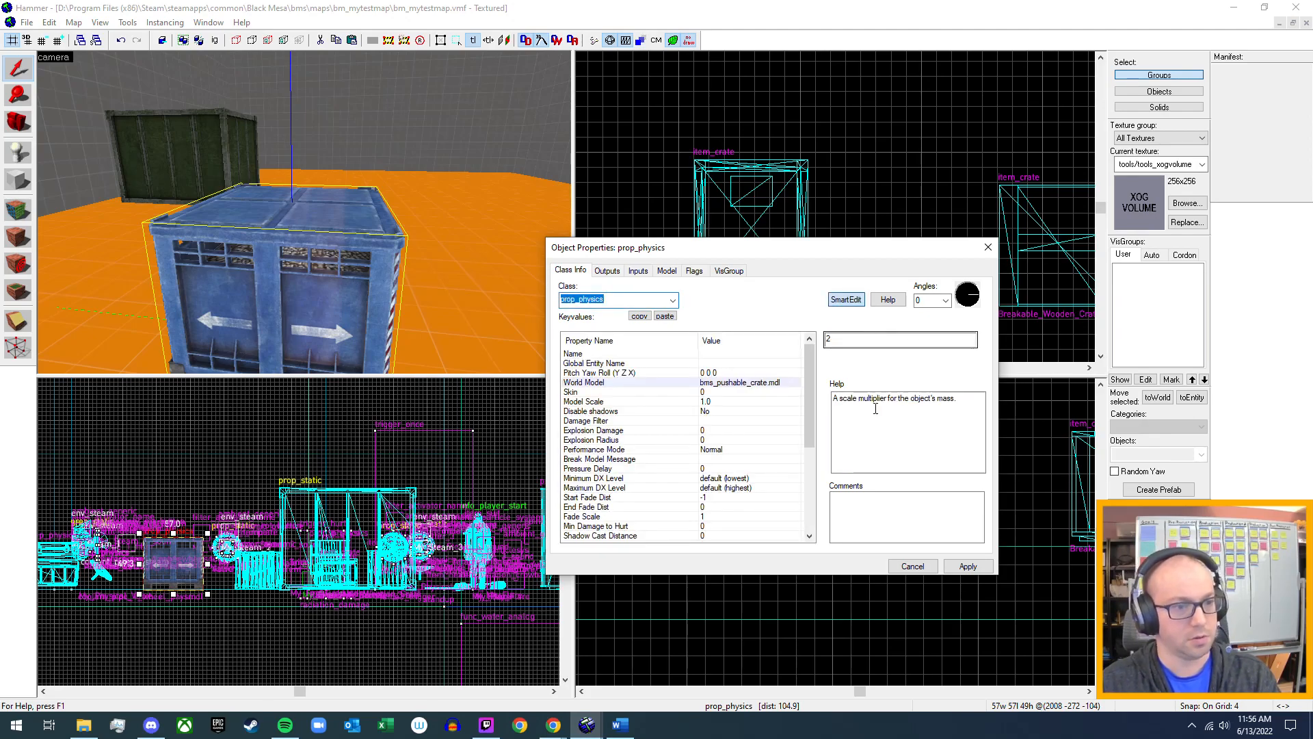
left_click(988, 247)
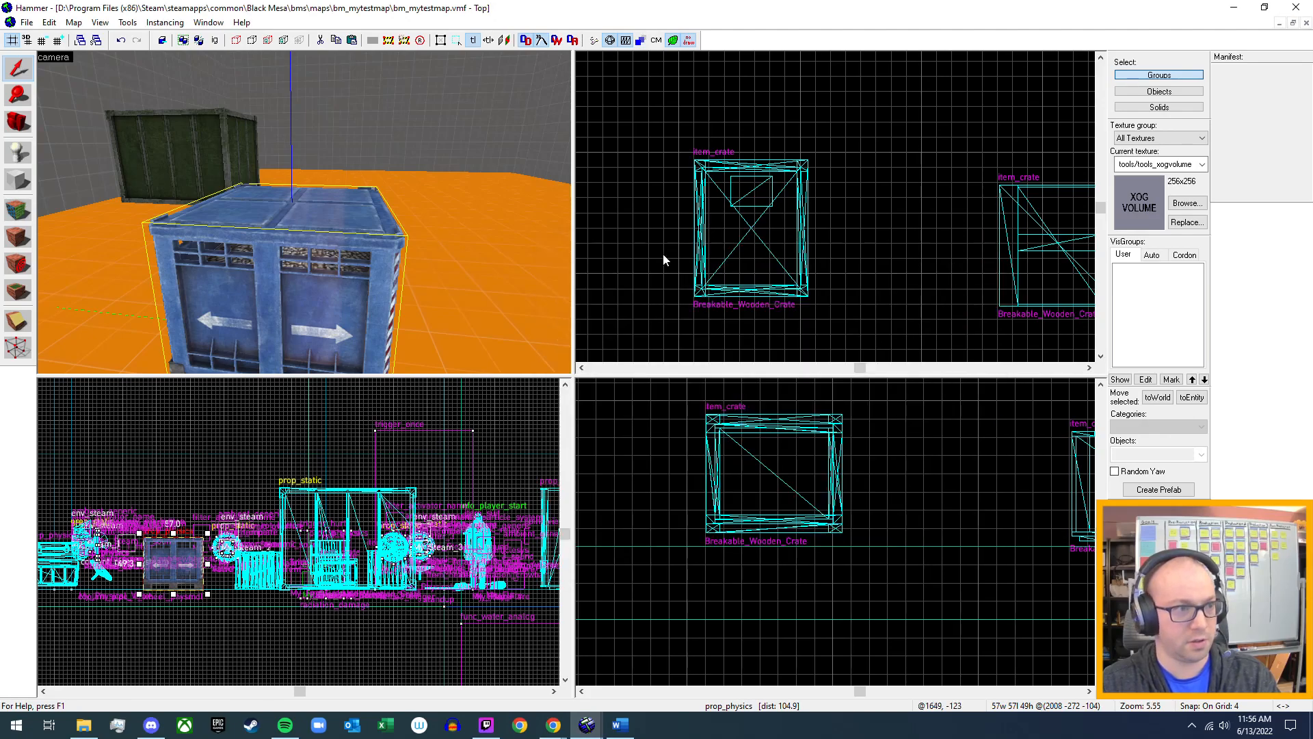
Run bm_mytestmap in the game and walk through the test area to the blue pallet crate.
left_click_drag(335, 208, 304, 212)
scroll(304, 212, "down", 3)
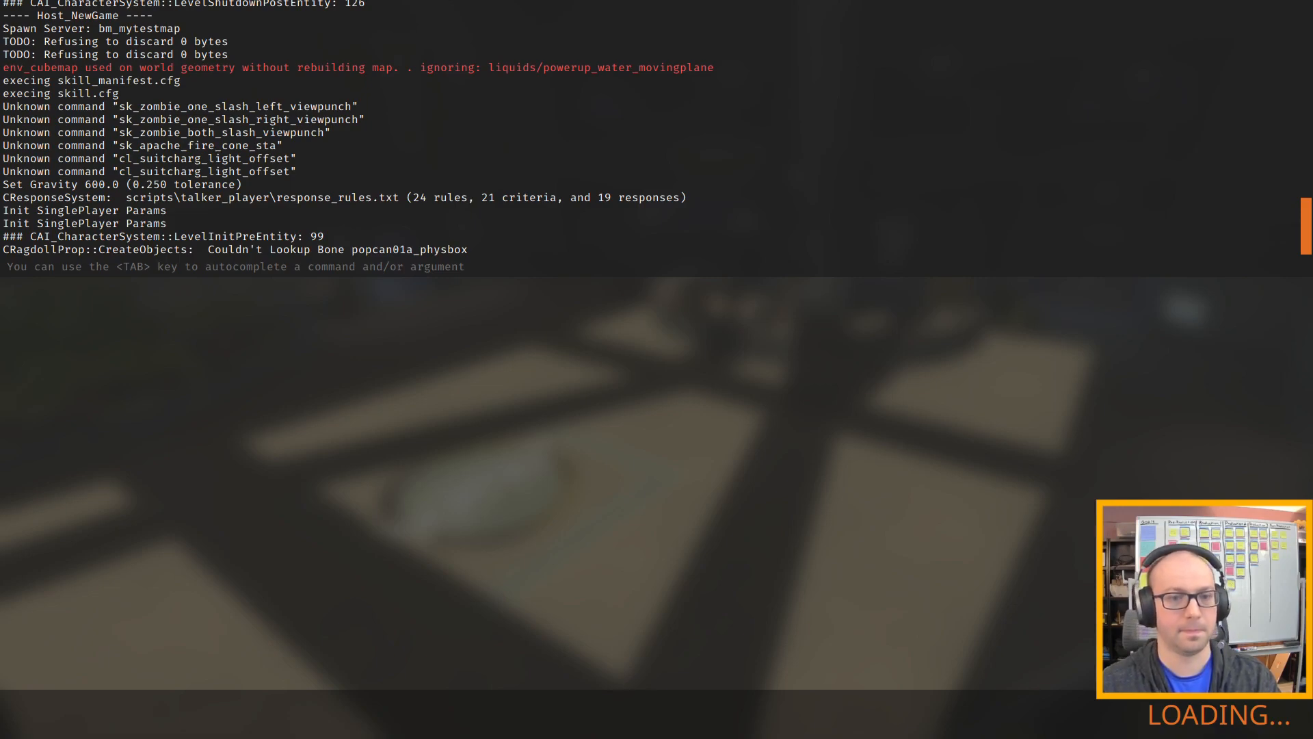
key("w")
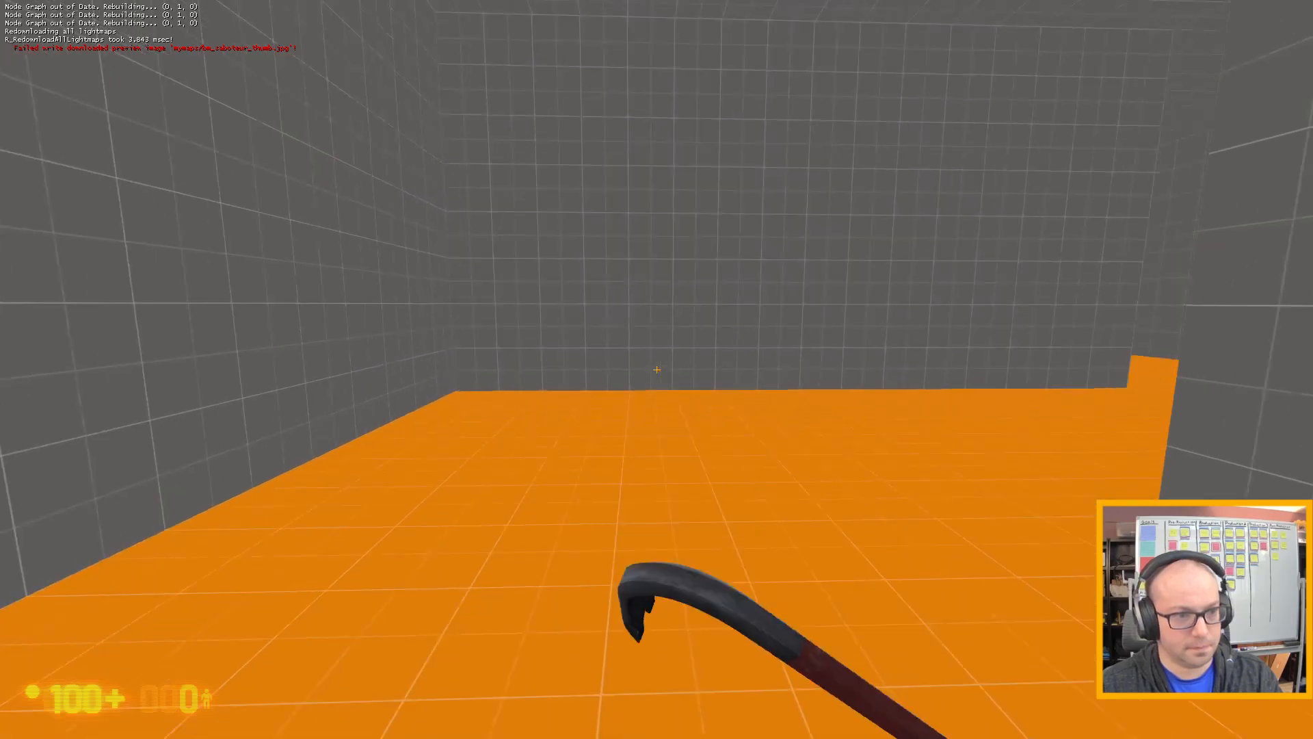
key("w")
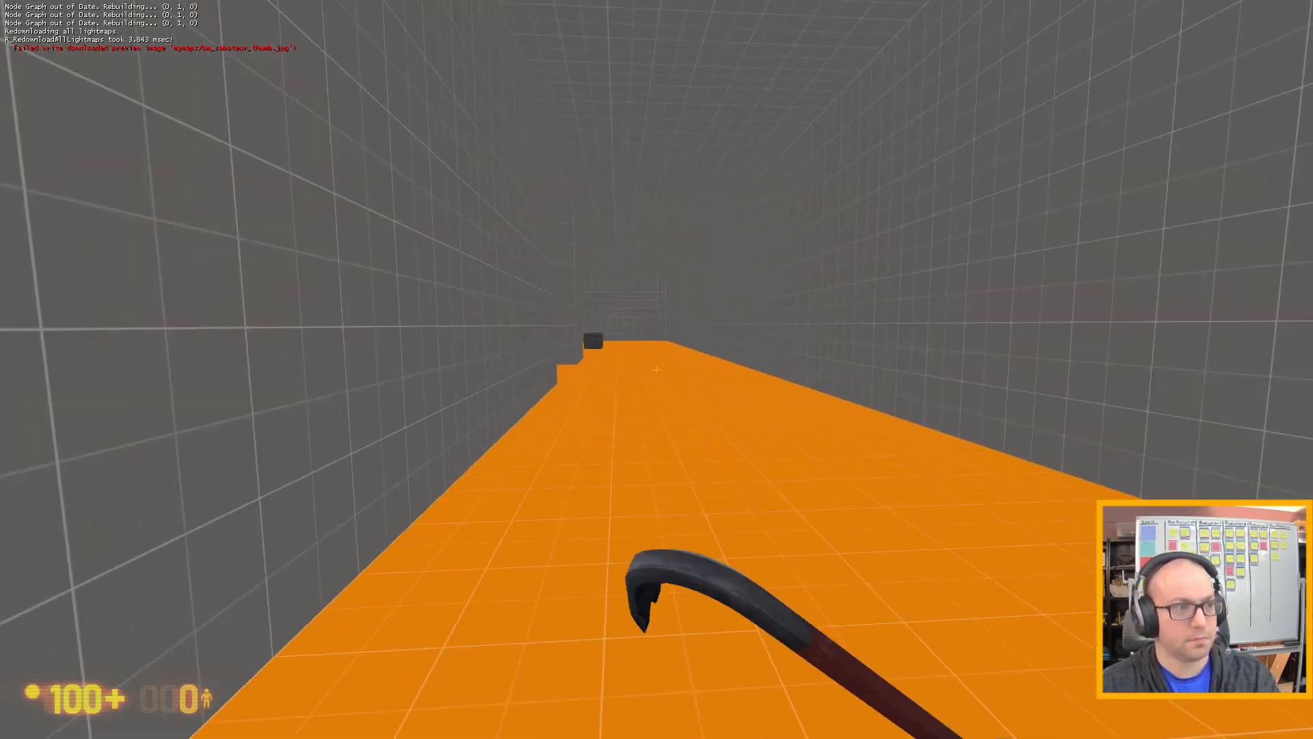
key("w")
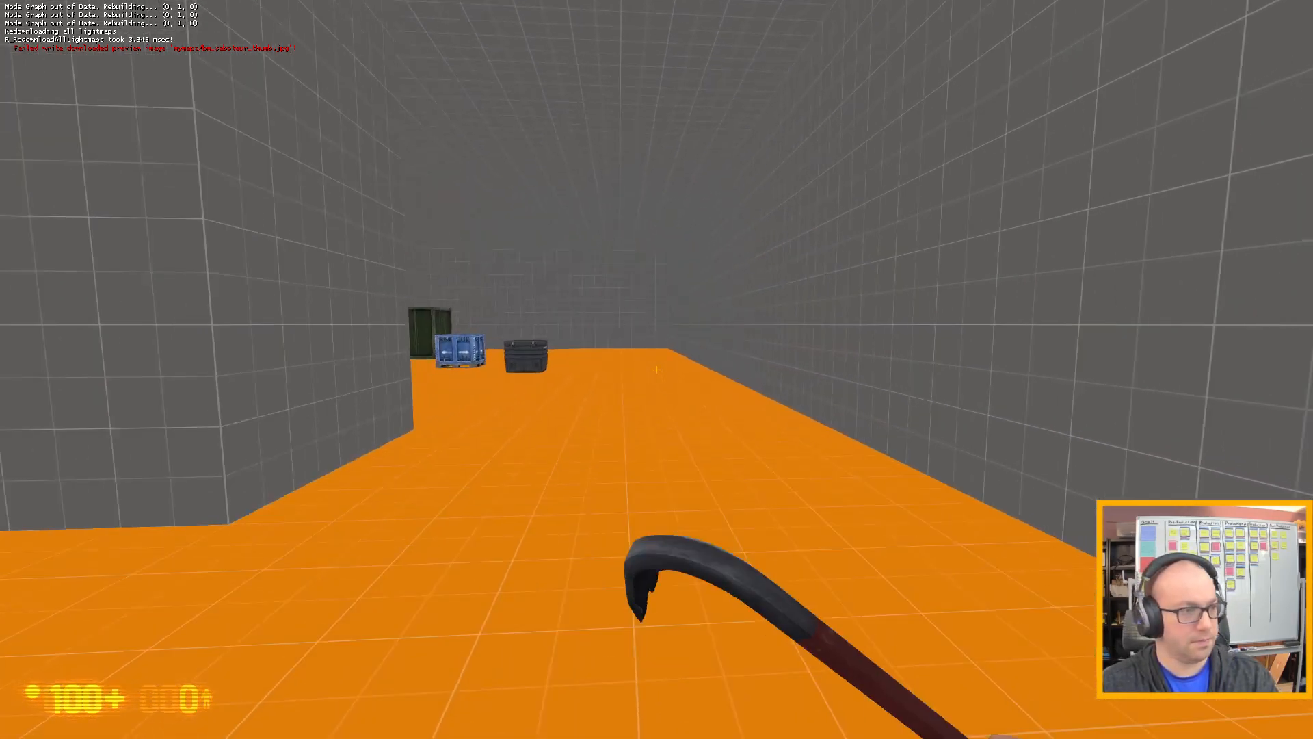
key("w")
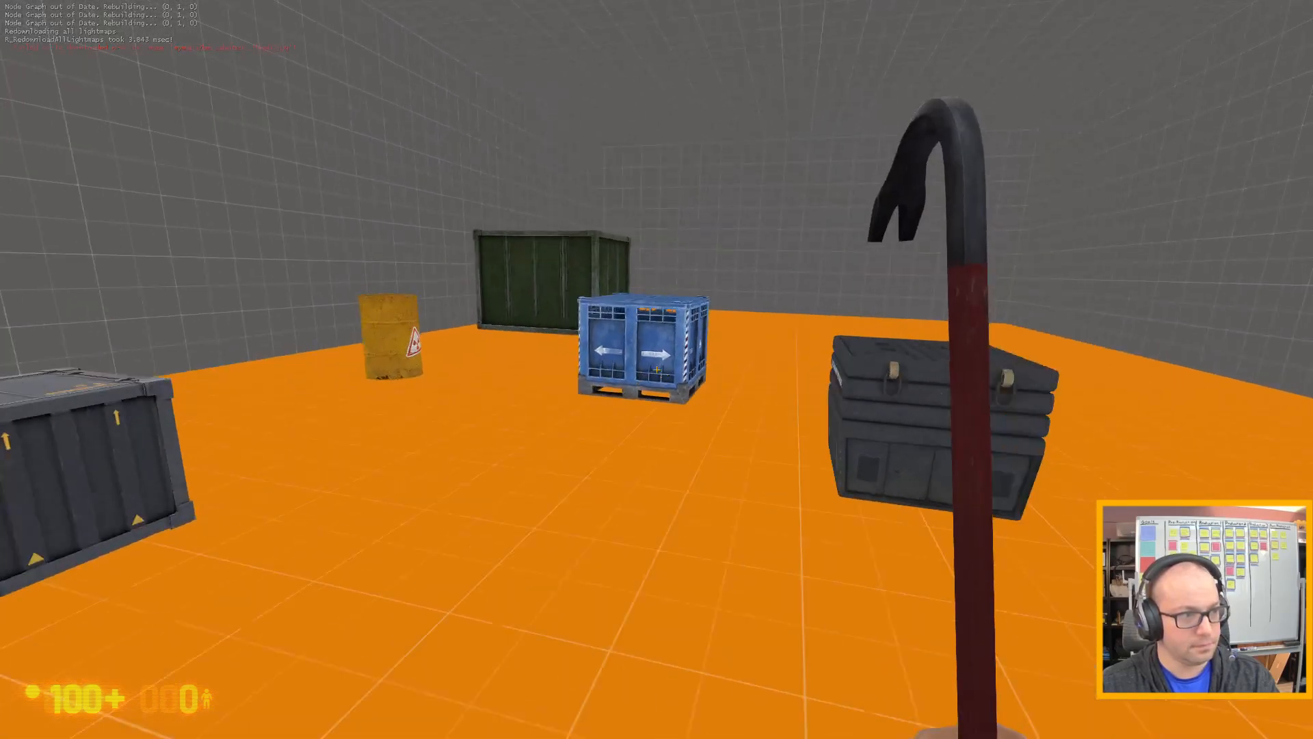
Push the blue pallet crate across the floor to test how it moves with the new mass scale.
key("space")
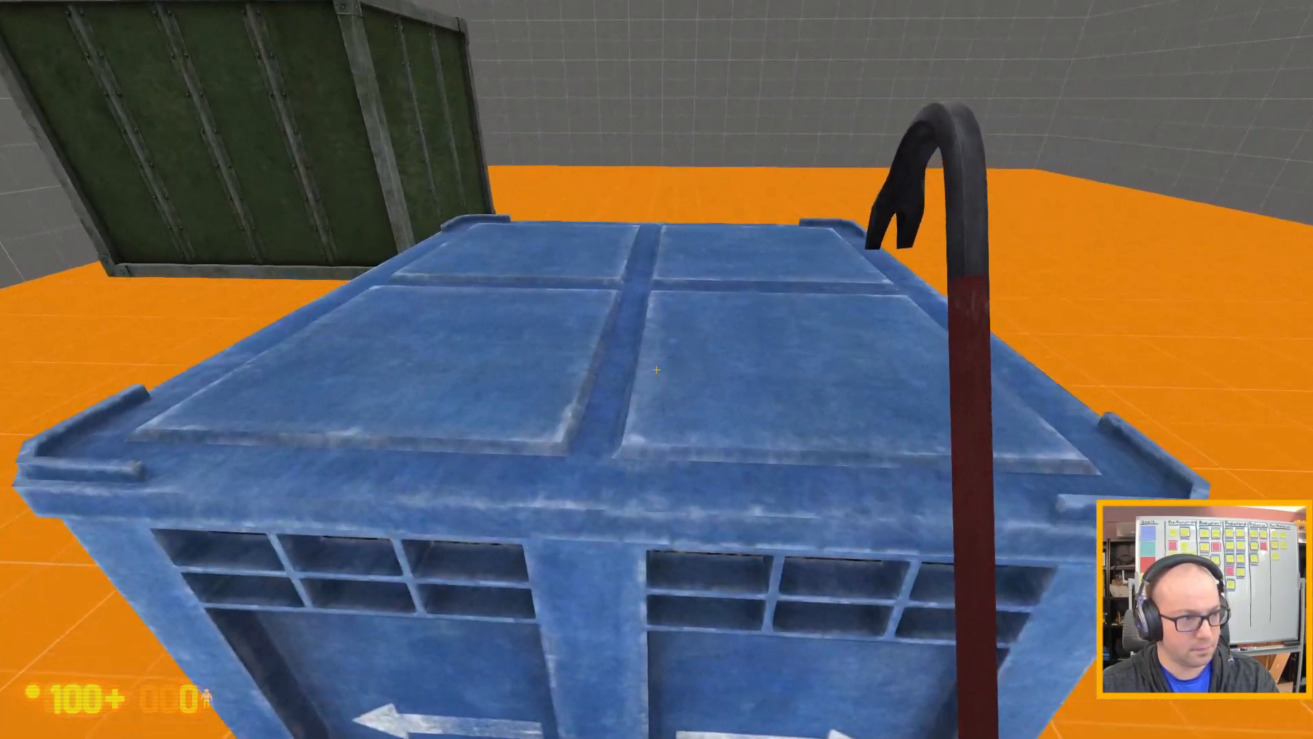
key("s")
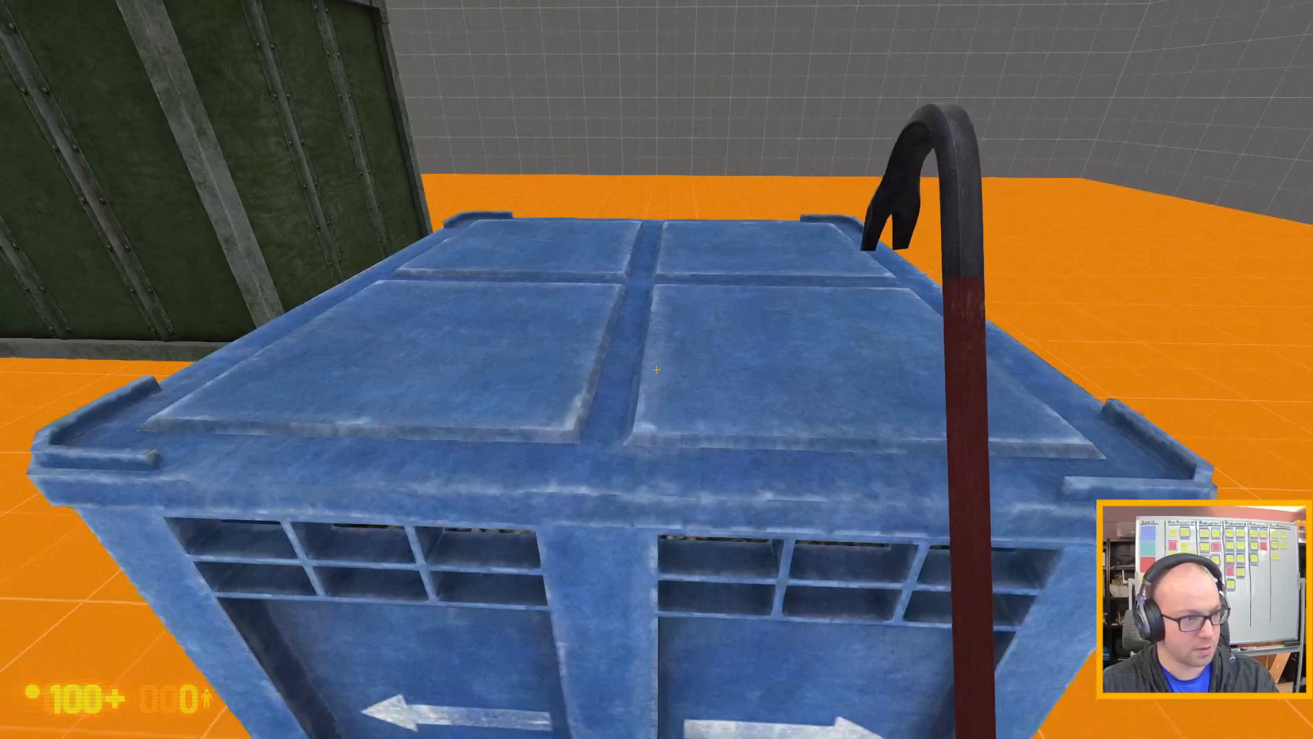
key("a")
key("w")
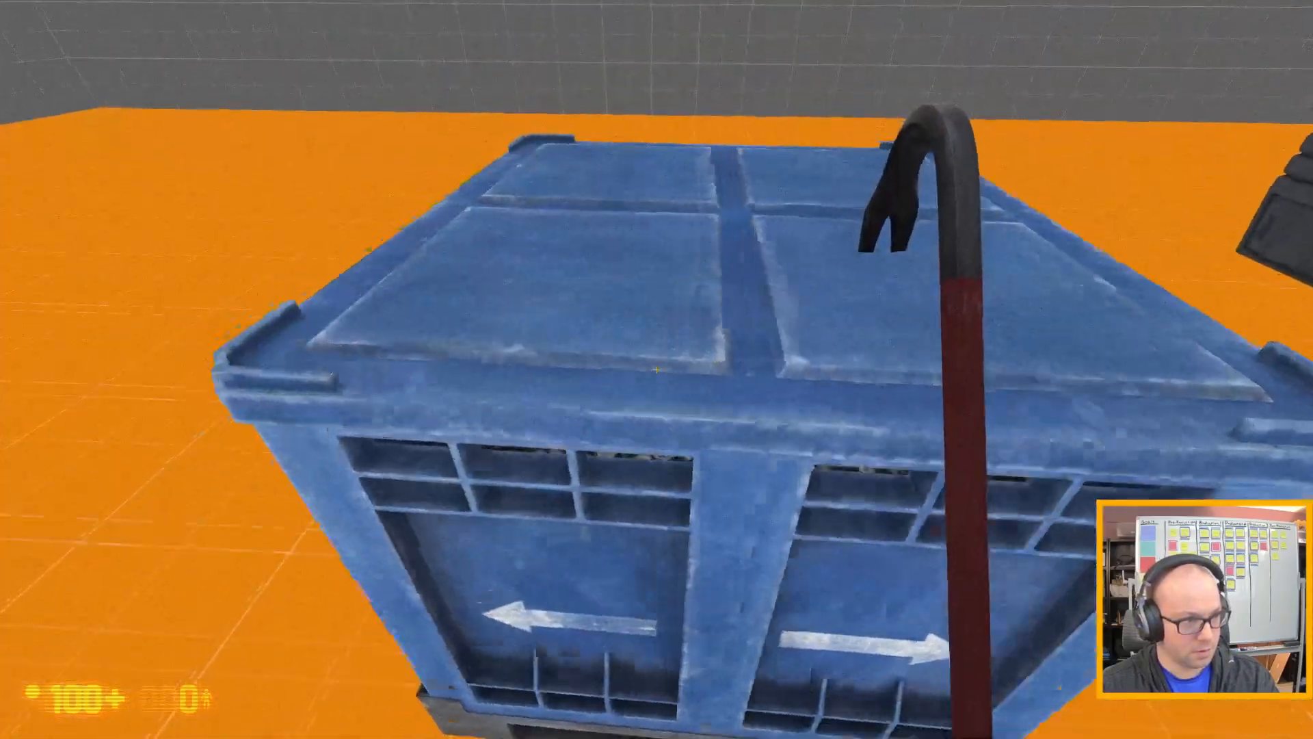
key("s")
key("d")
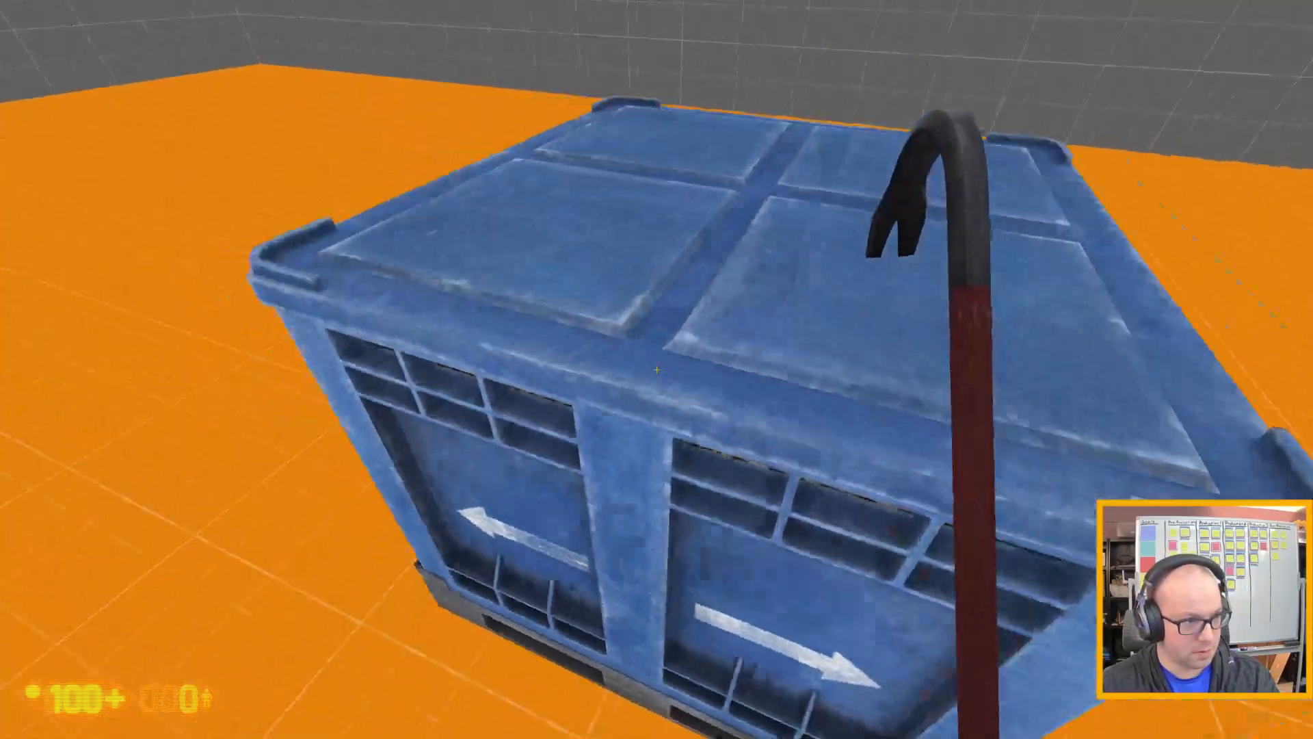
Back away from the blue pallet crate, push against it from another side and step back.
key("a")
key("d")
key("s")
key("d")
key("a")
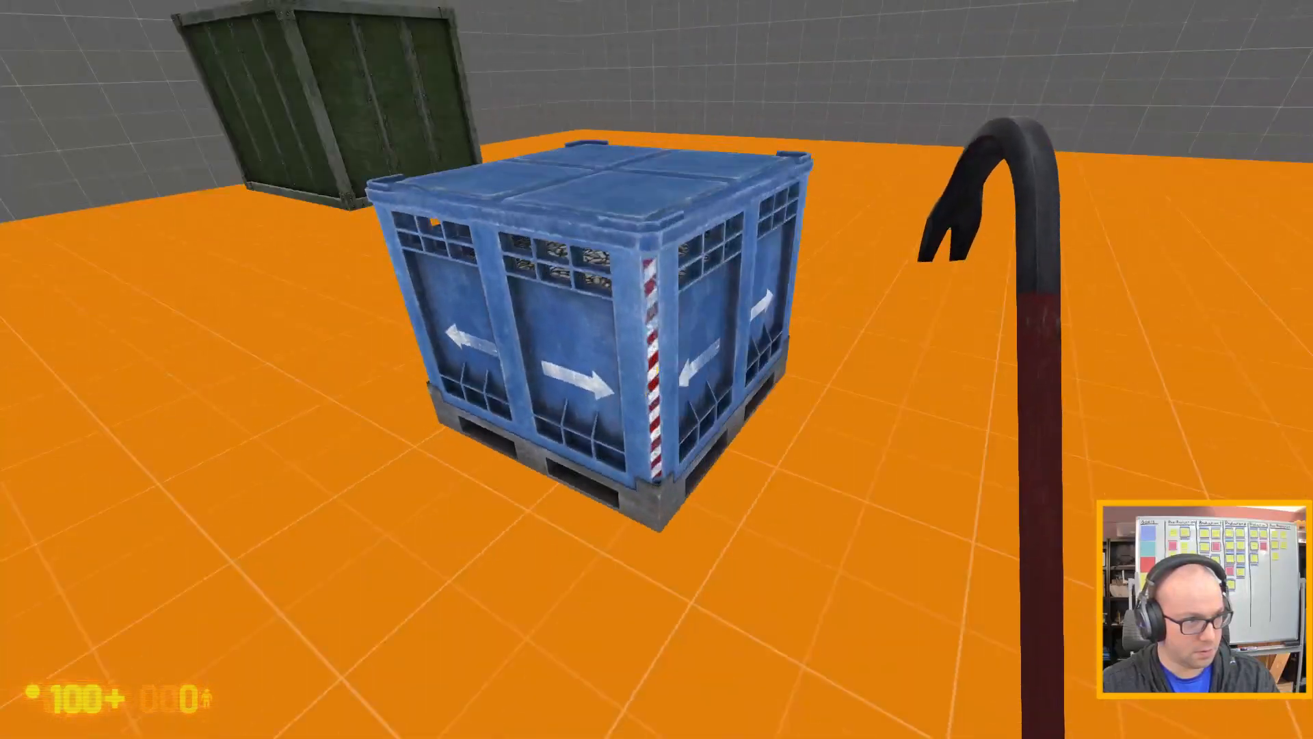
key("w")
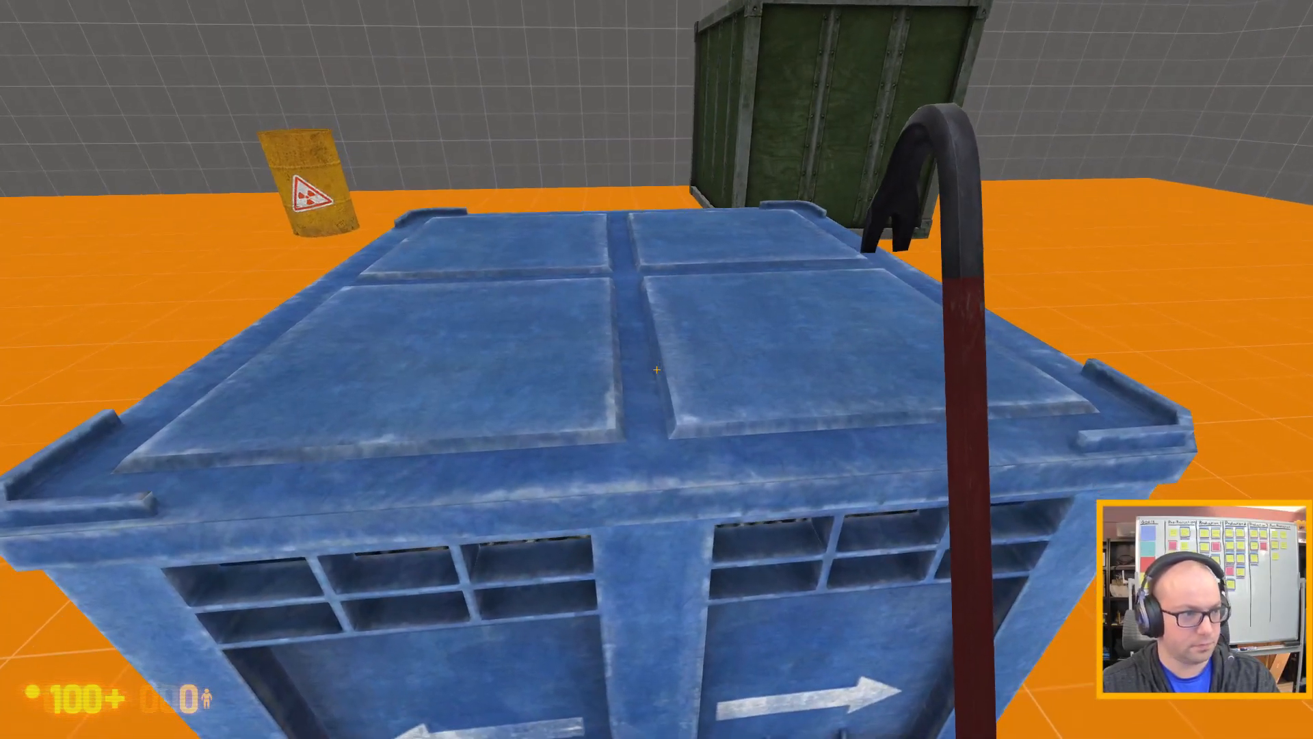
key("s")
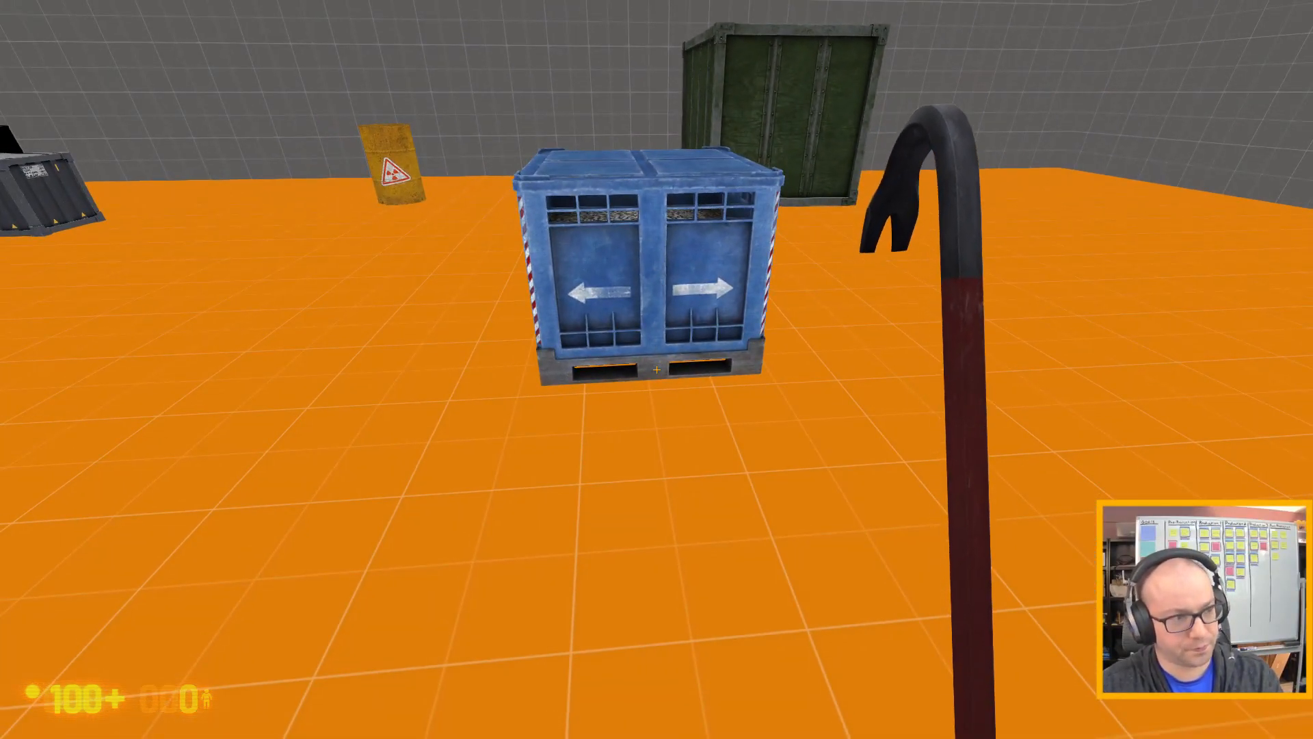
End the playtest with the console command quit and continue past the failed-command dialog in Hammer.
key("grave")
type("quit")
key("Return")
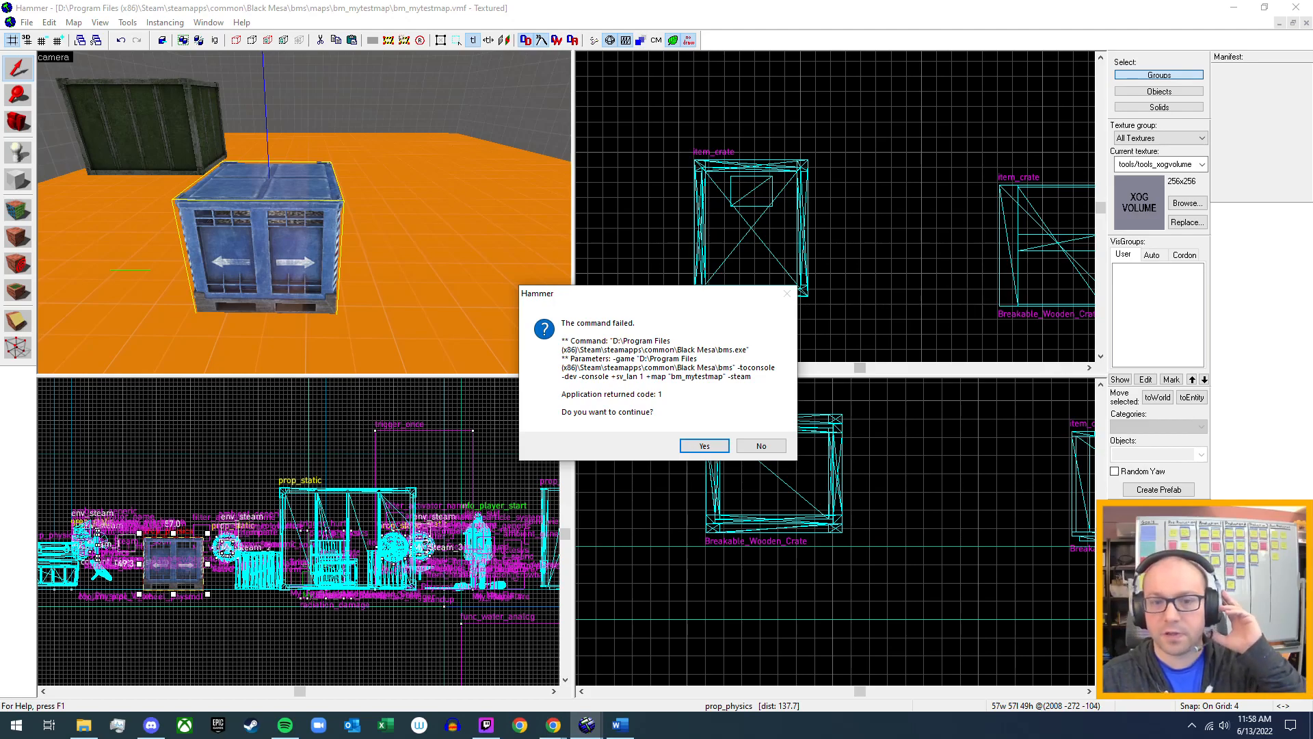
left_click(708, 445)
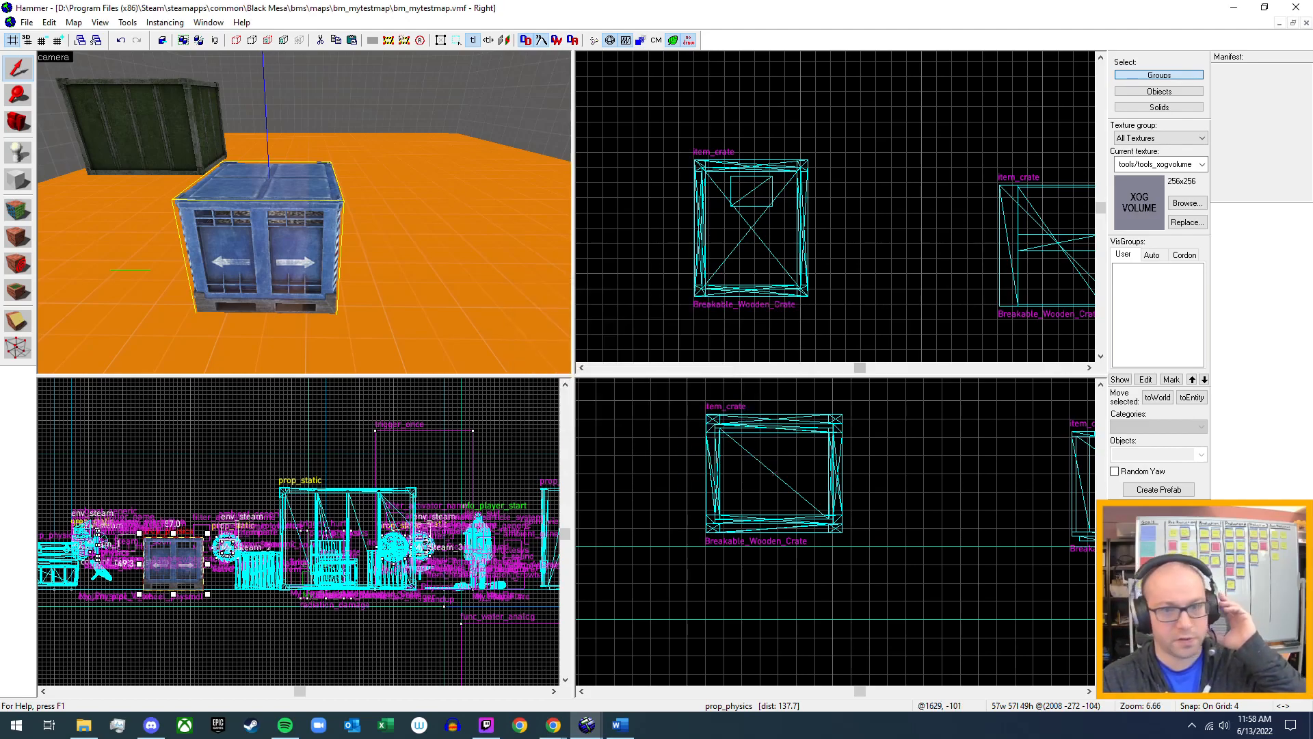
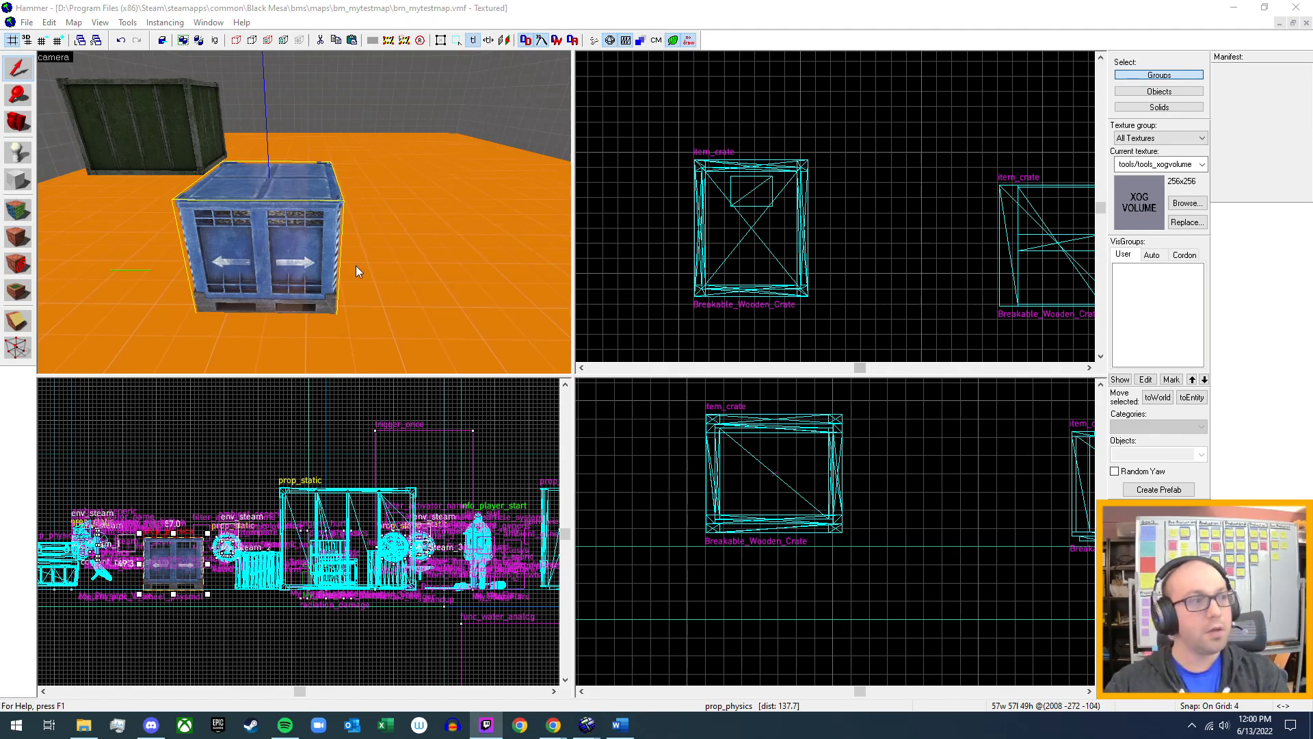
Fly the camera past the dark crates to the large green crate and open its object properties.
left_click(445, 164)
key("z")
key("s")
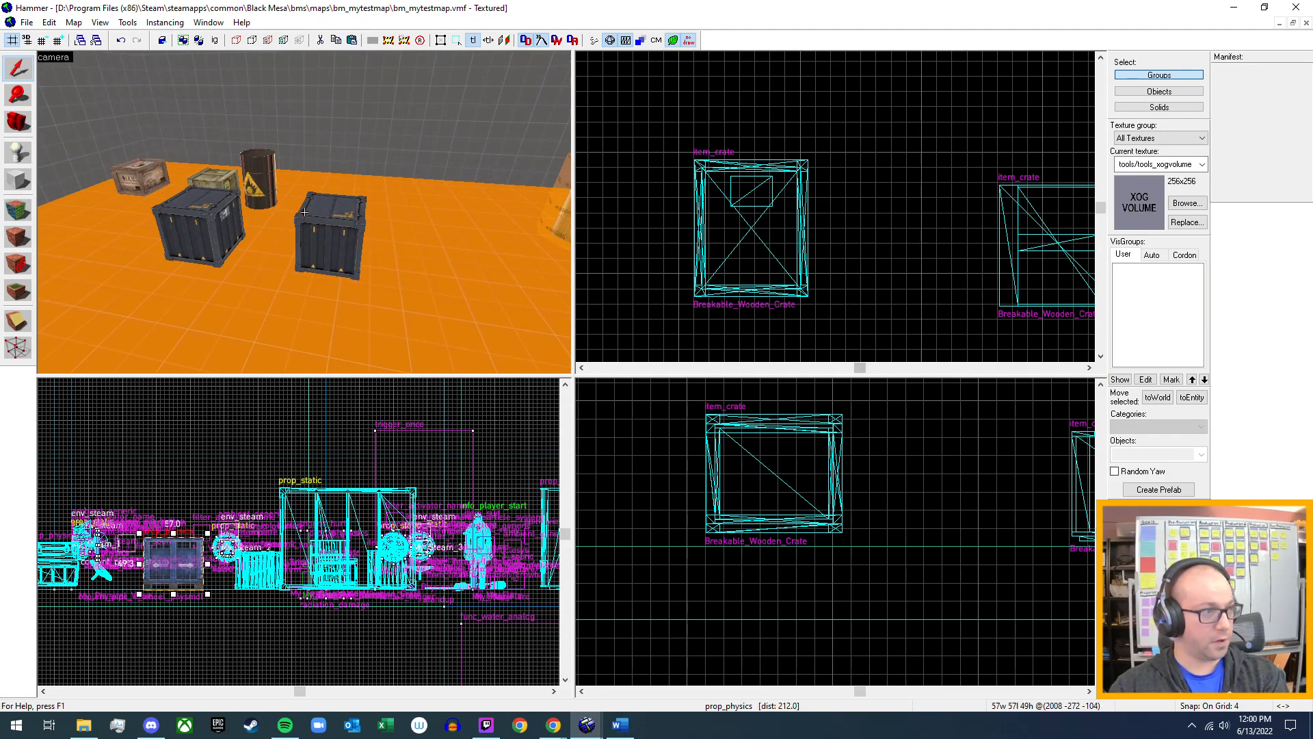
key("w")
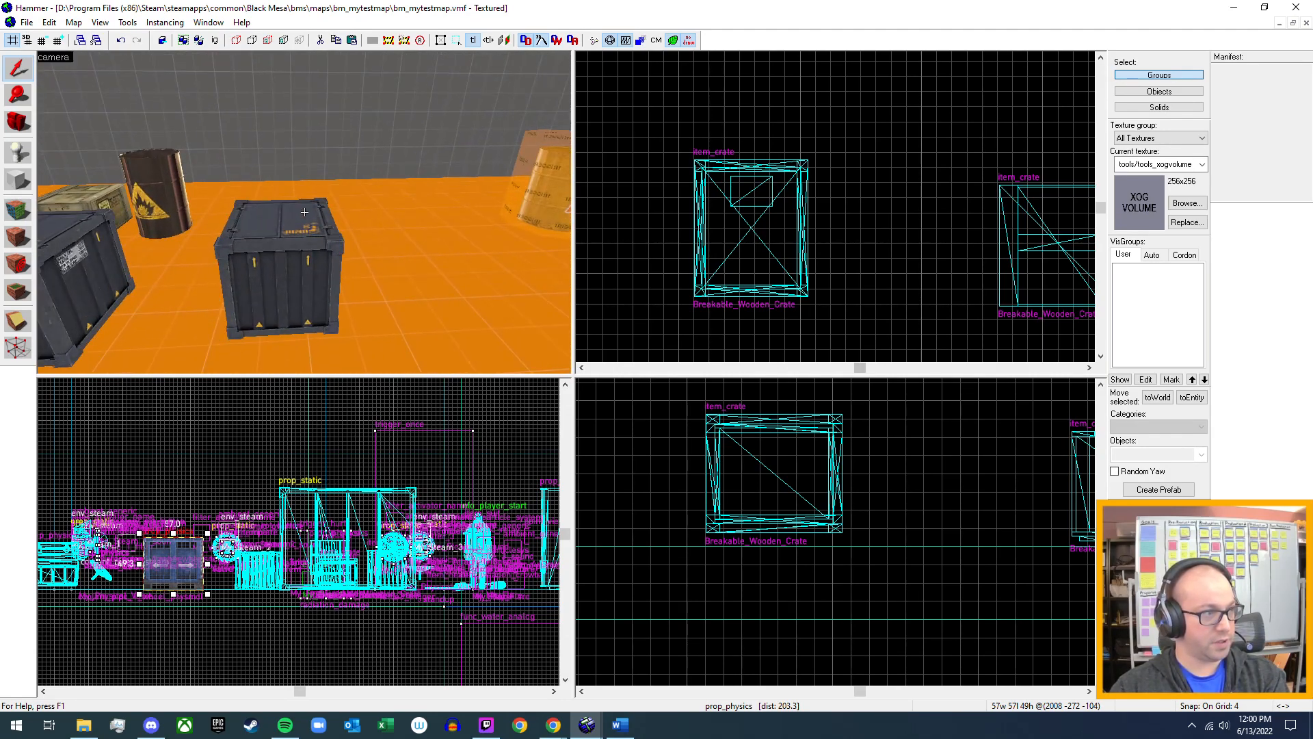
key("s")
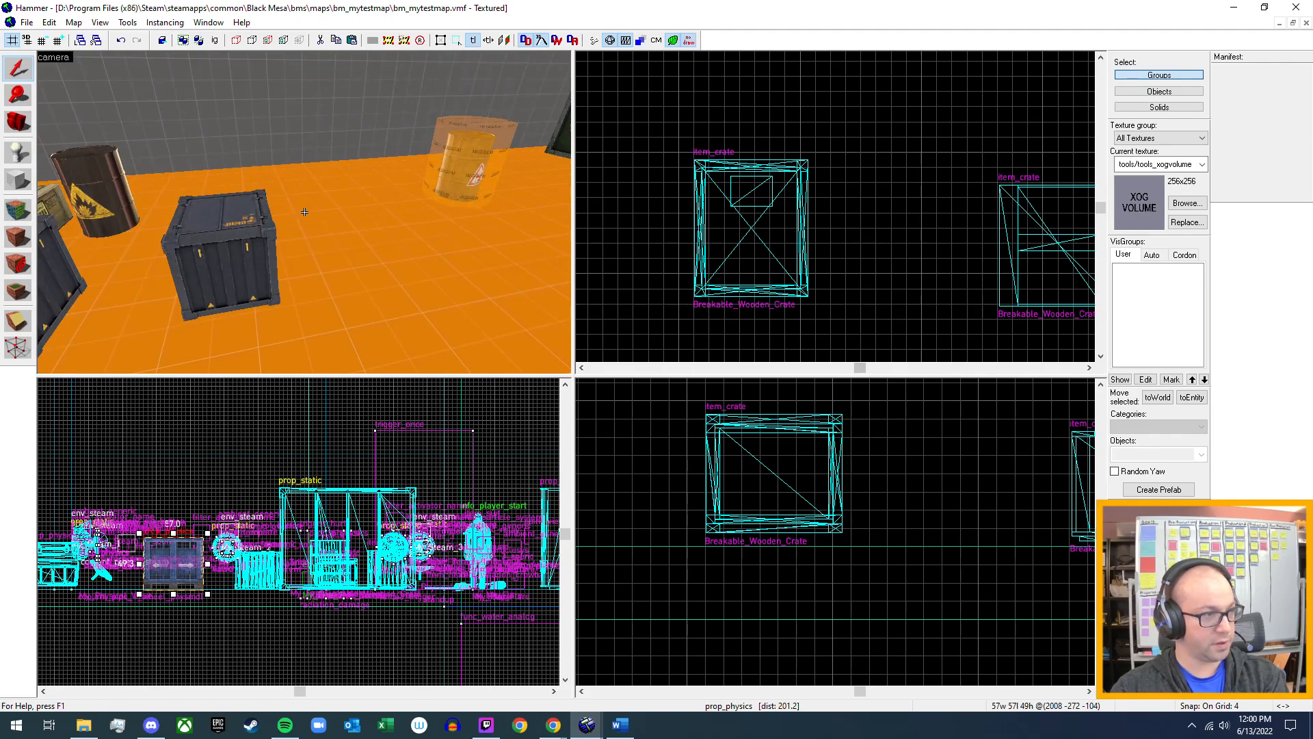
key("w")
key("w")
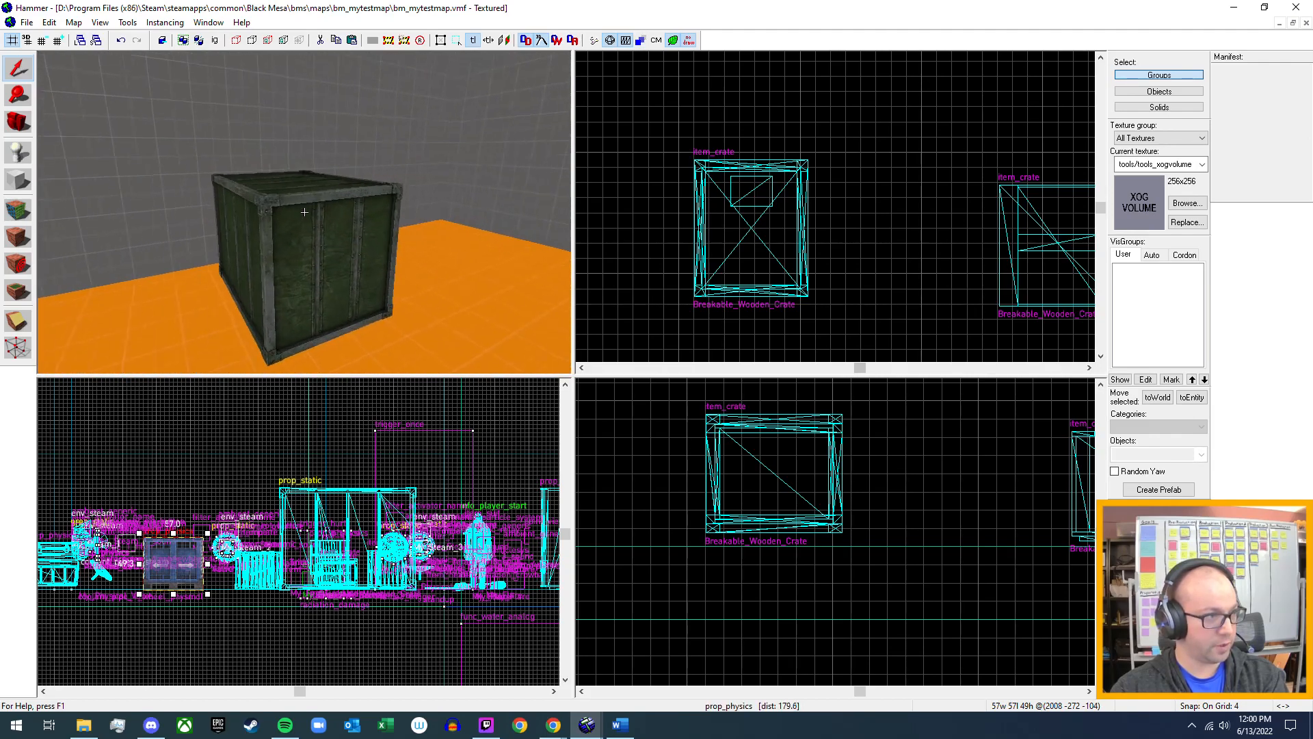
key("z")
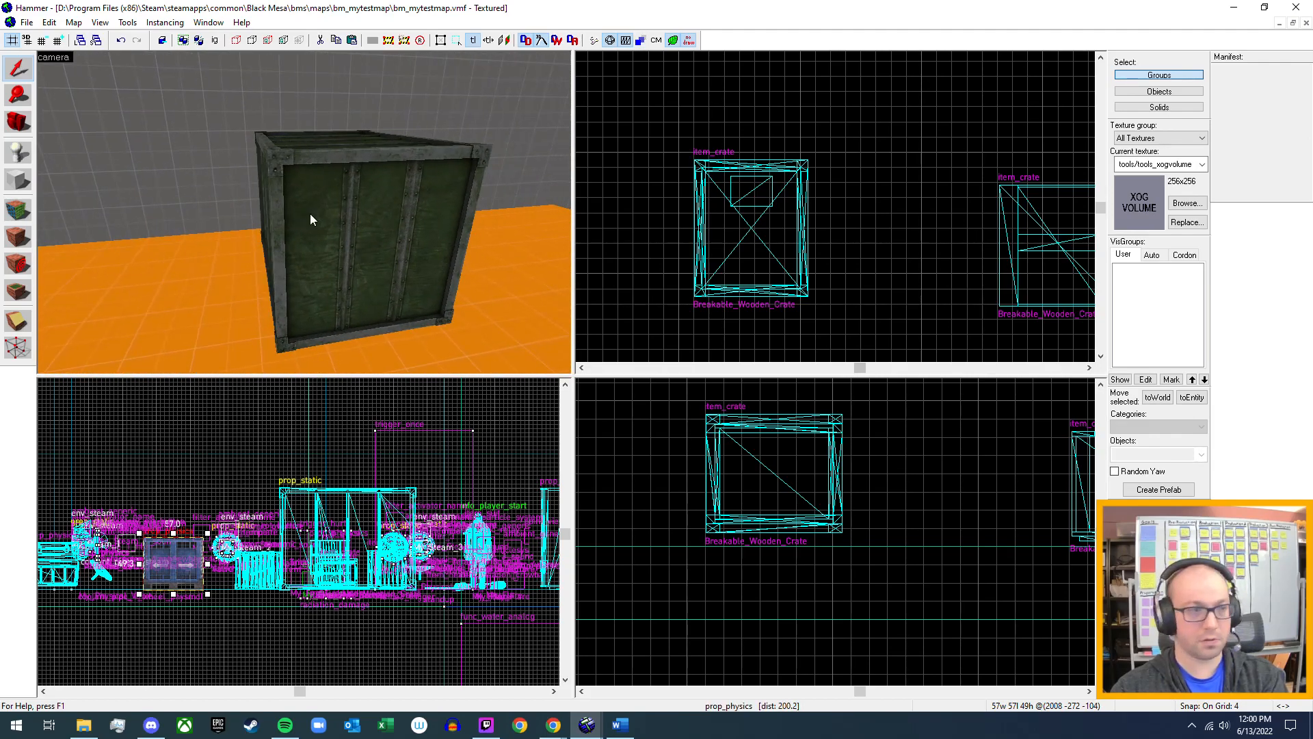
left_click(311, 211)
key("alt+Return")
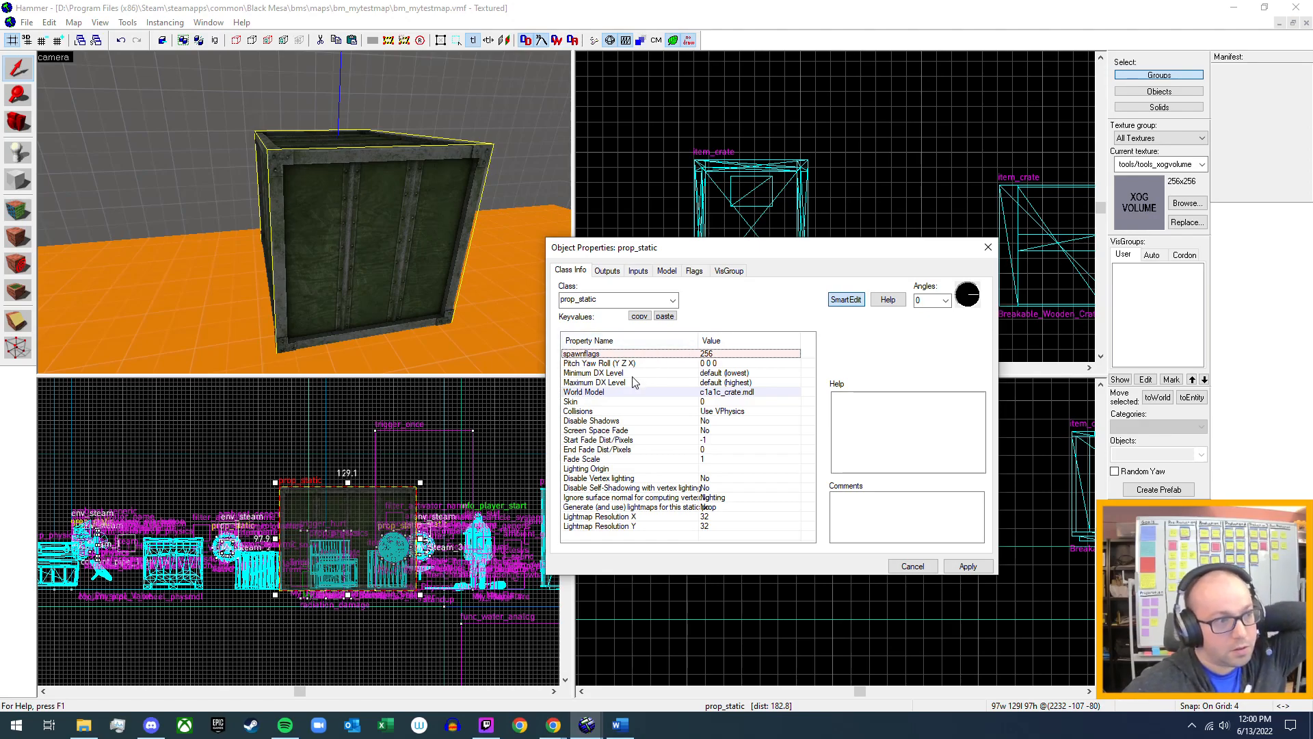
Review the green crate's flags, class info, model, inputs and outputs, and close its properties.
left_click(693, 272)
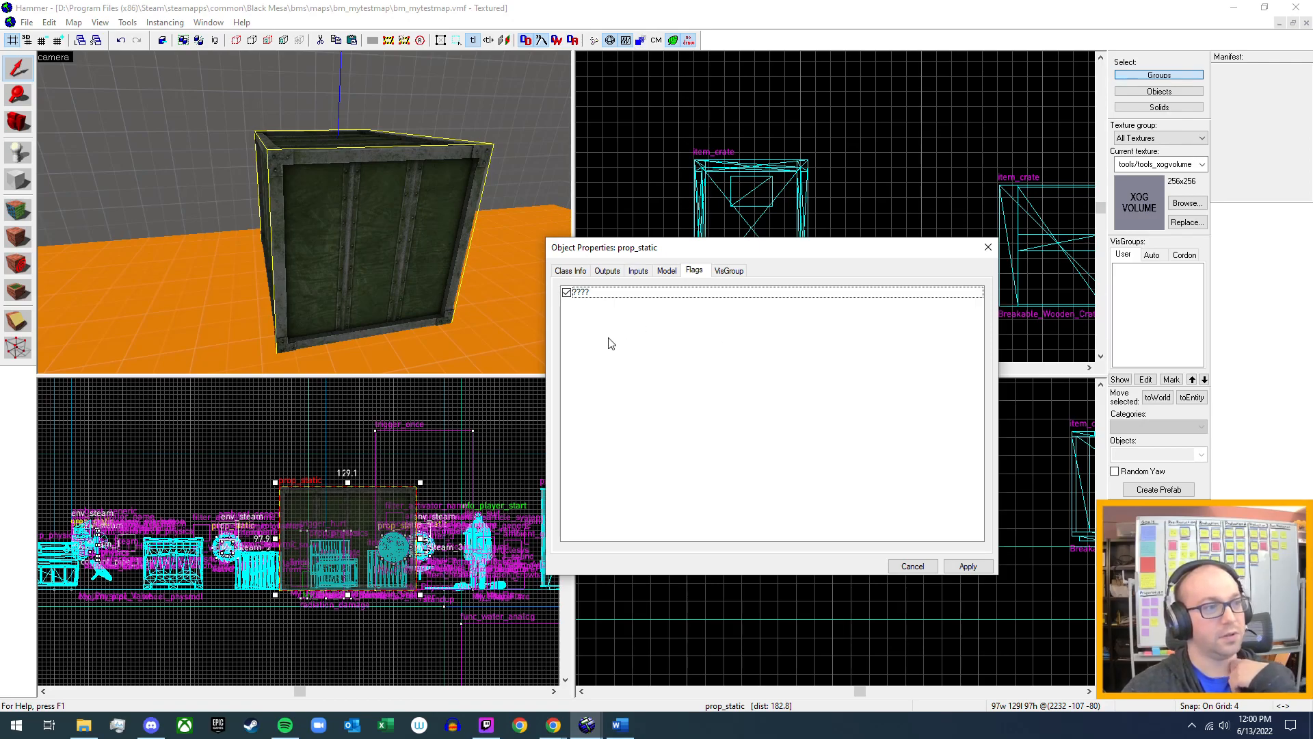
left_click(570, 270)
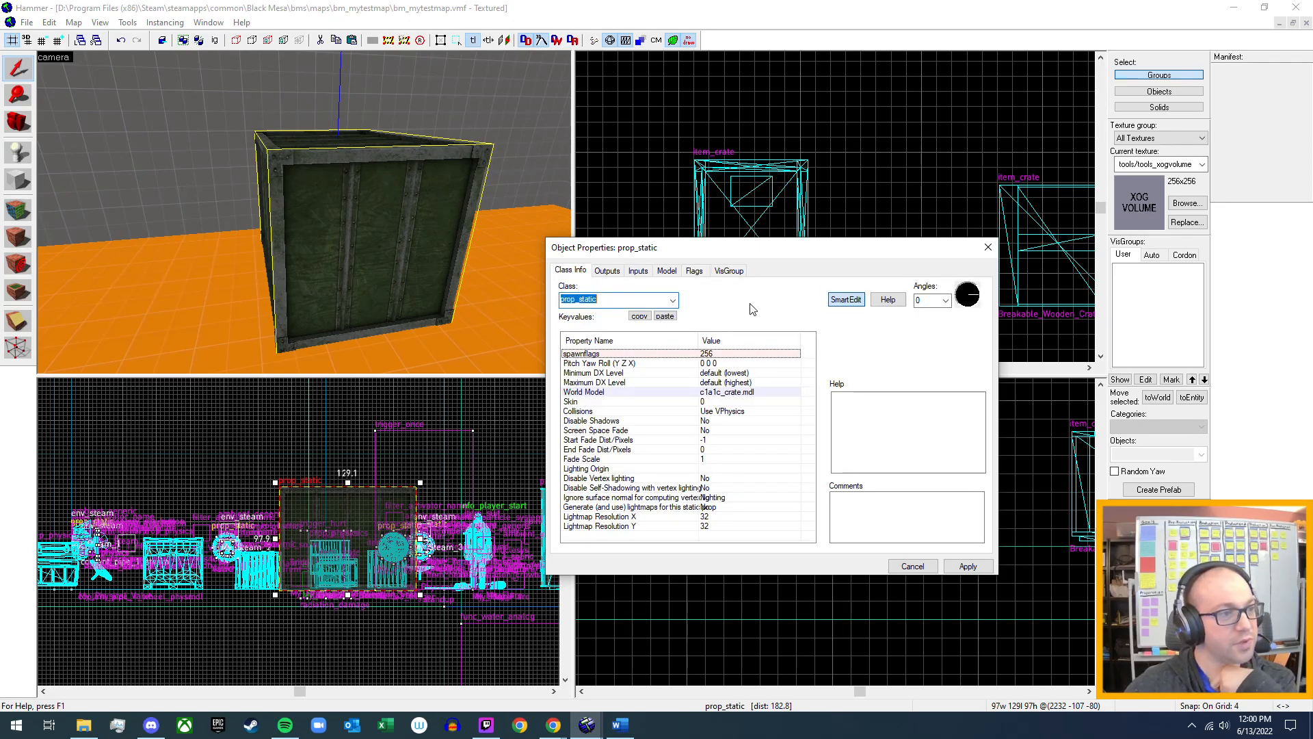
left_click(667, 272)
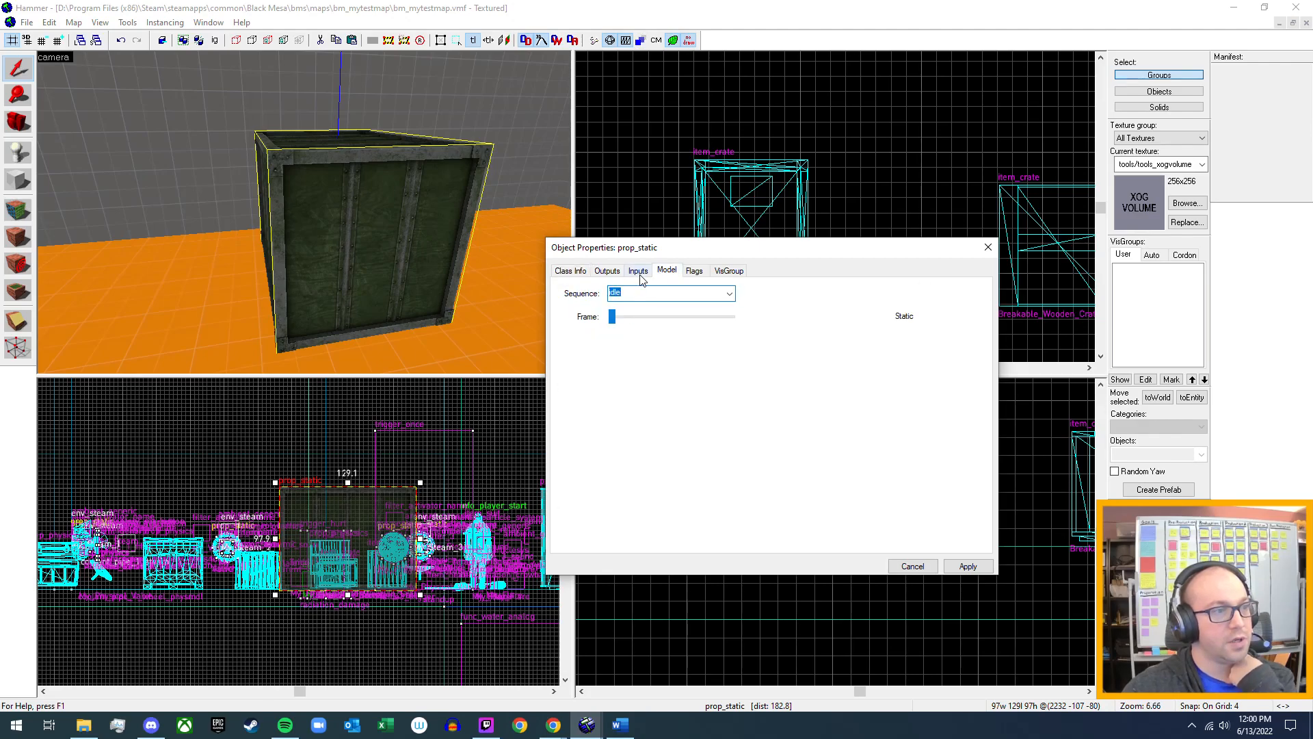
left_click(638, 274)
left_click(609, 272)
left_click(579, 272)
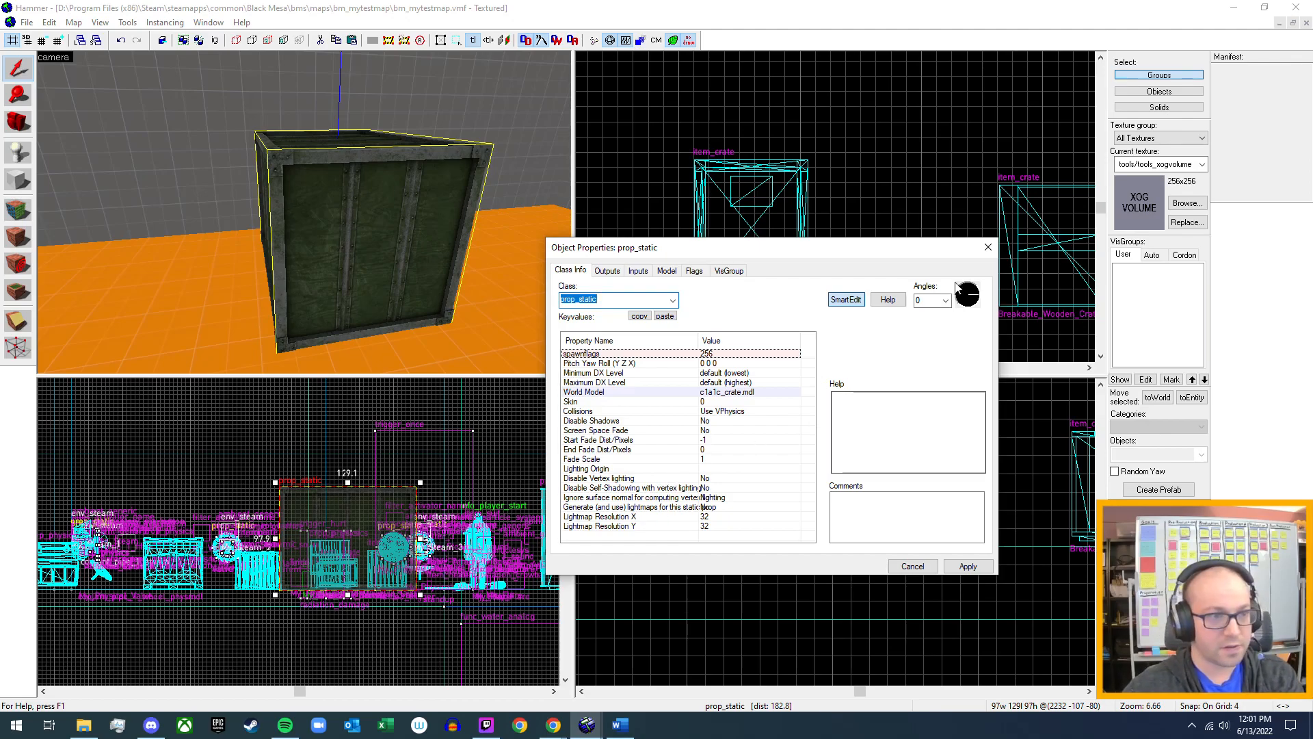
left_click(987, 247)
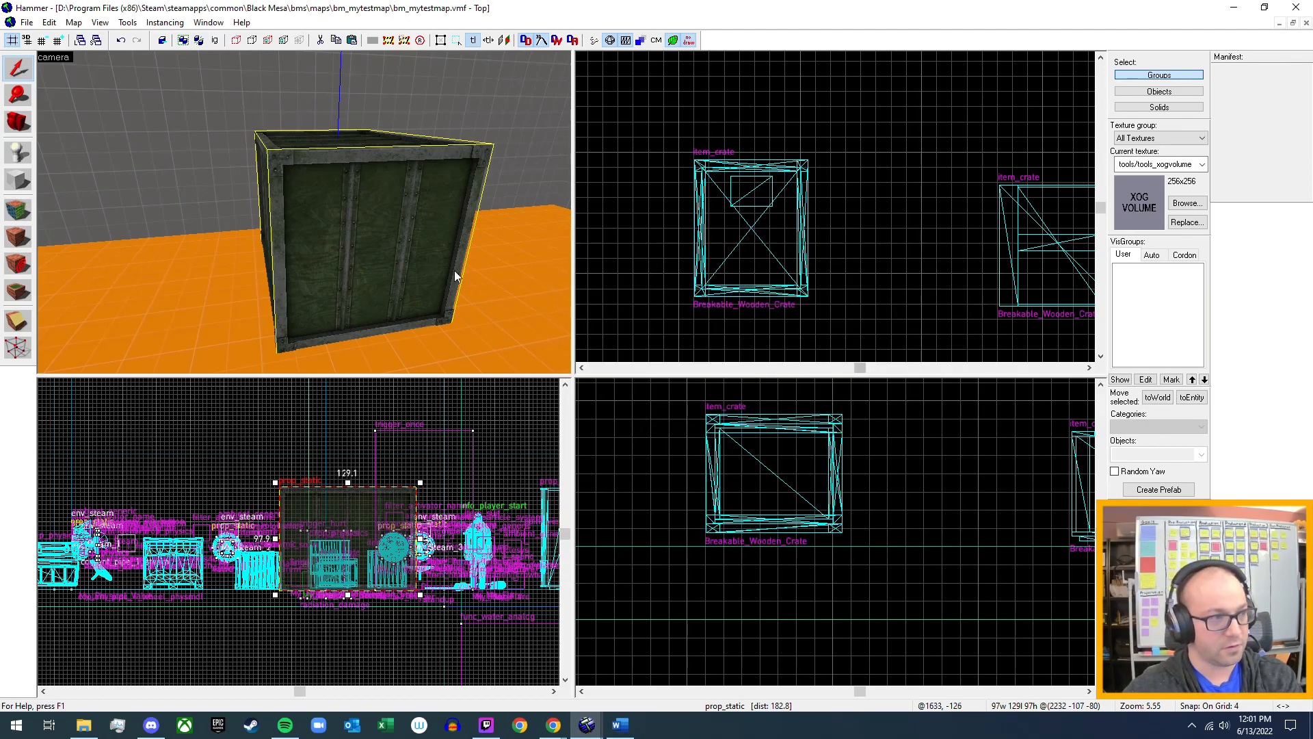
key("z")
key("z")
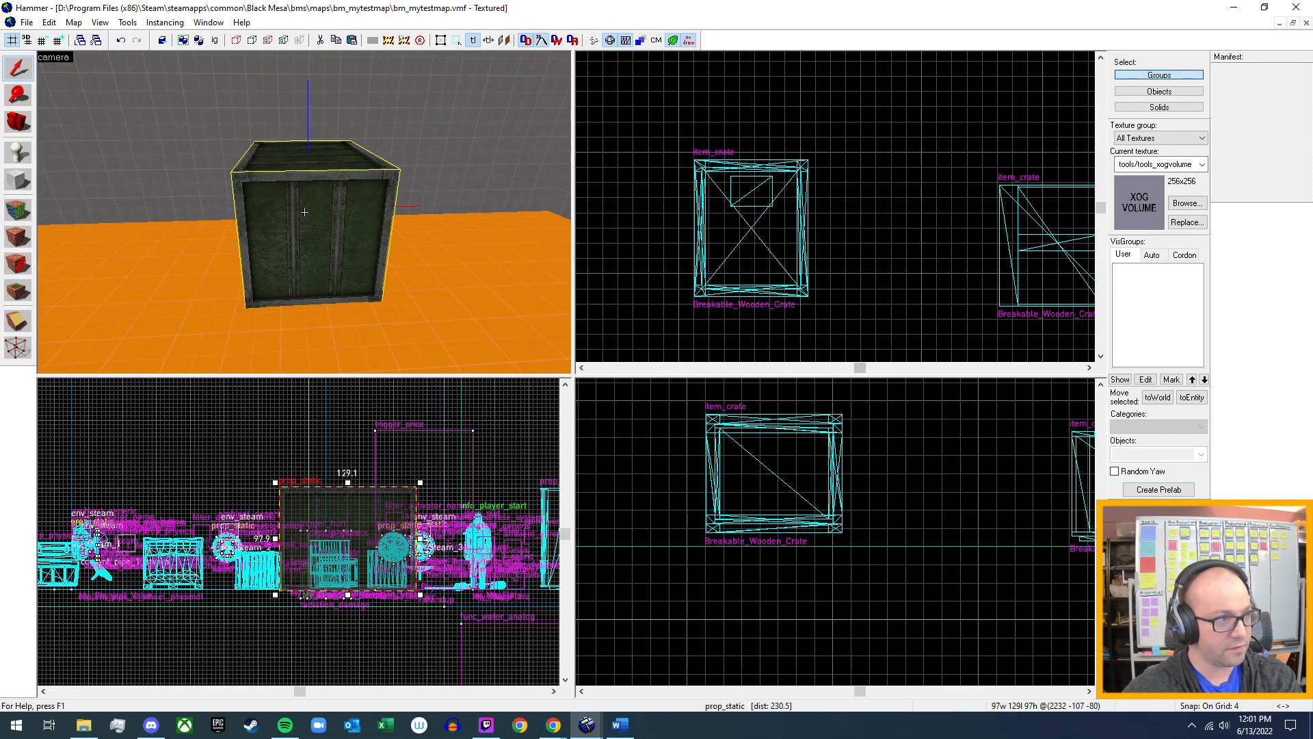
Switch to the Word notes and add the sub-bullet "Large immovable, environmental crates" beneath the Unbreakables line.
left_click(620, 728)
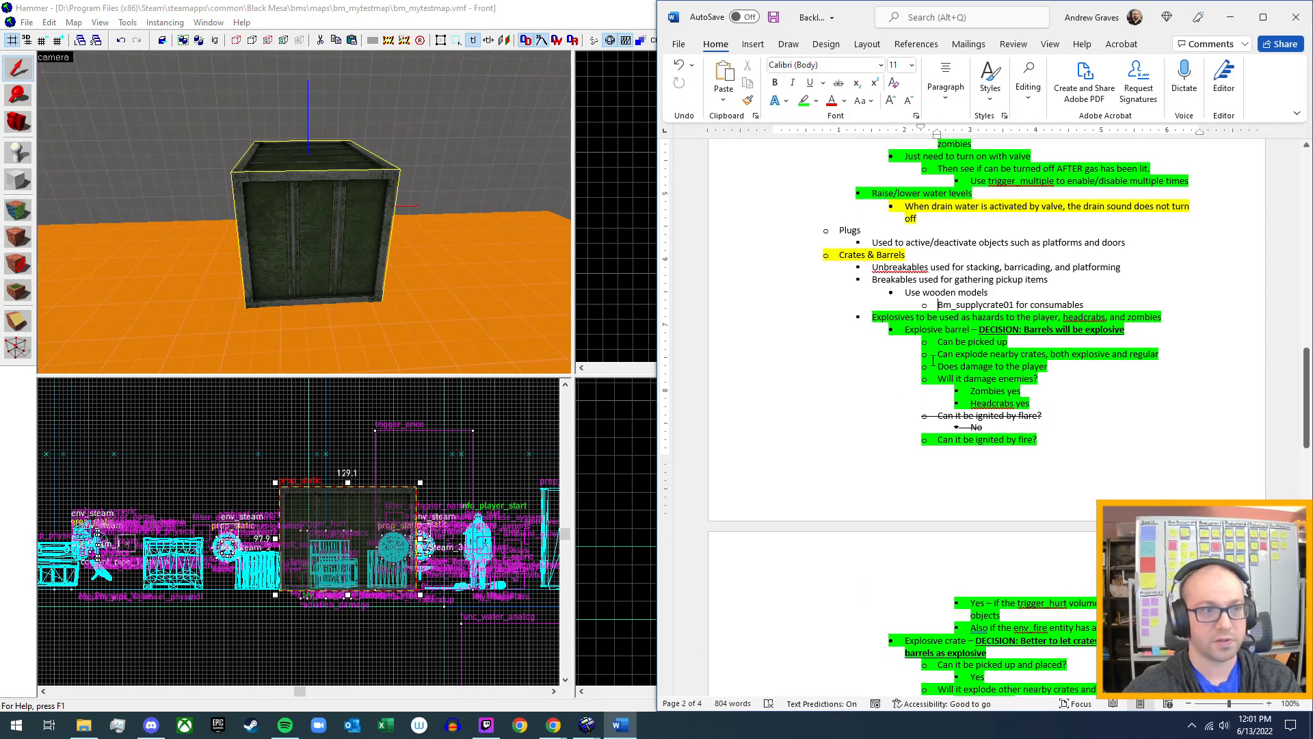
left_click(1139, 267)
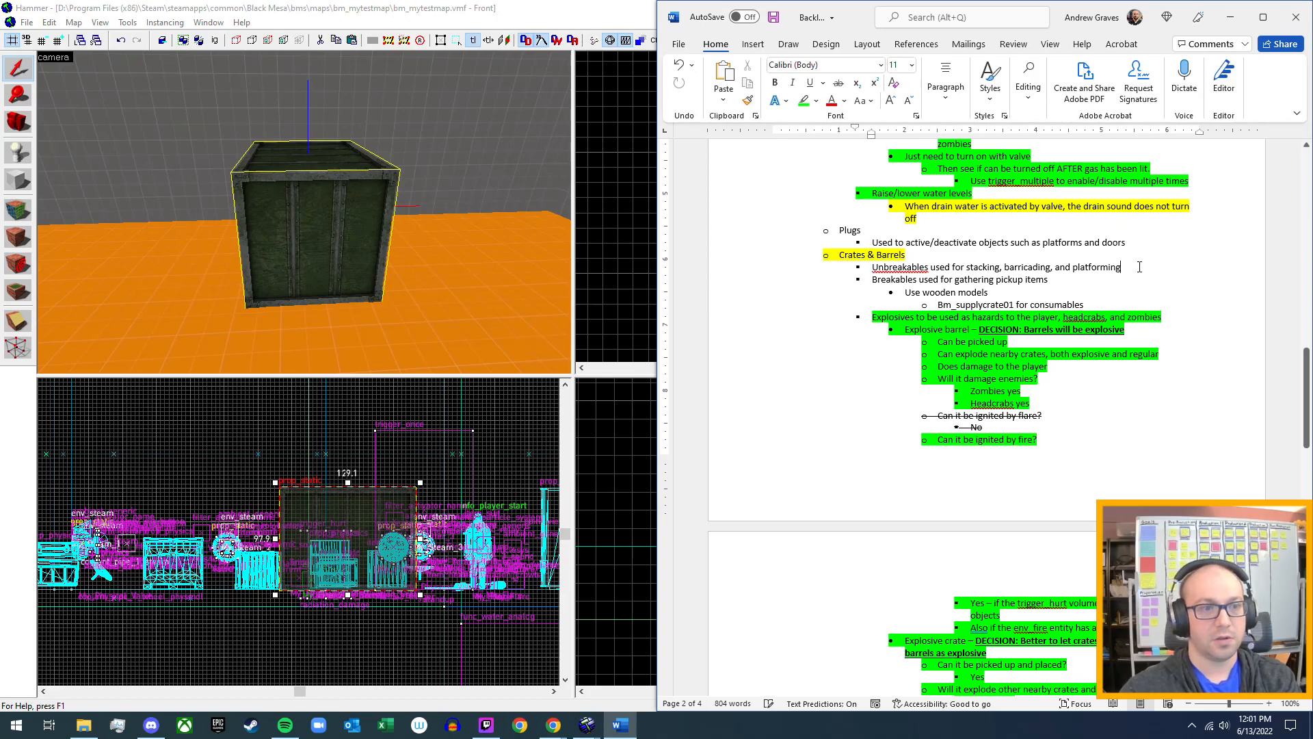
key("Return")
key("Tab")
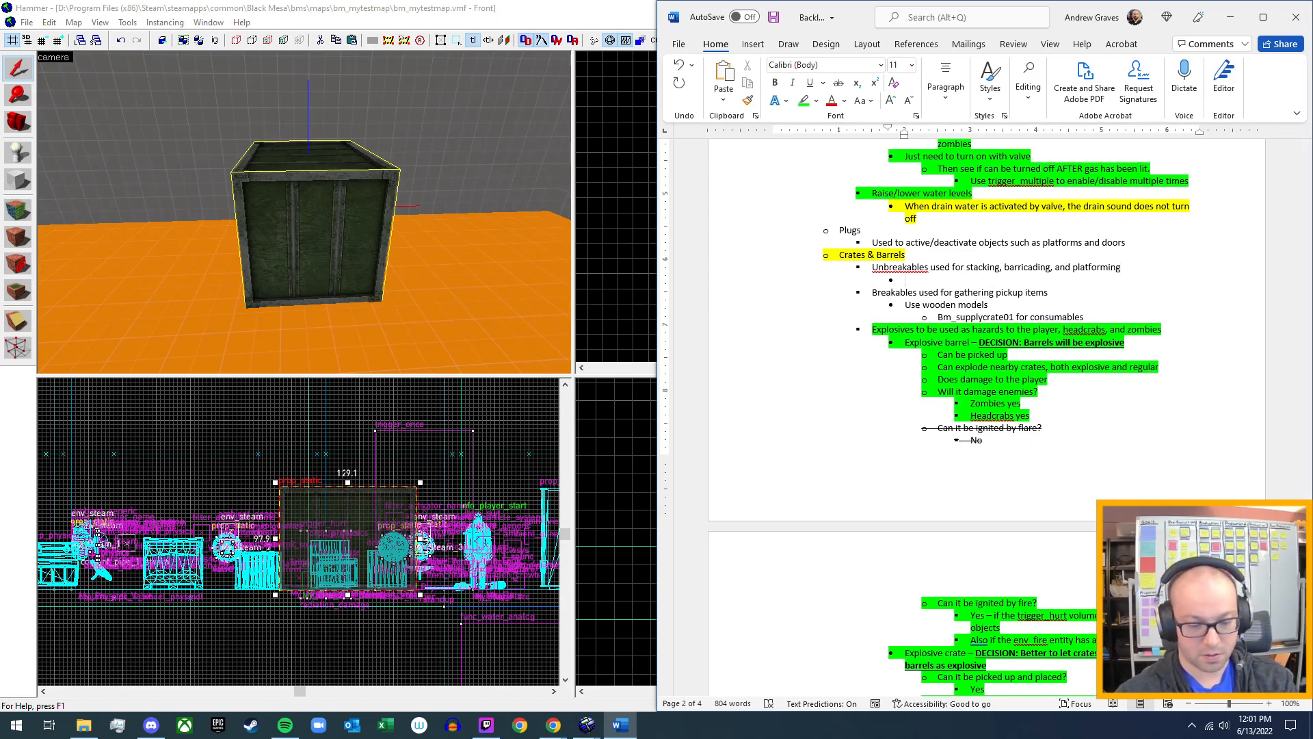
type("Large")
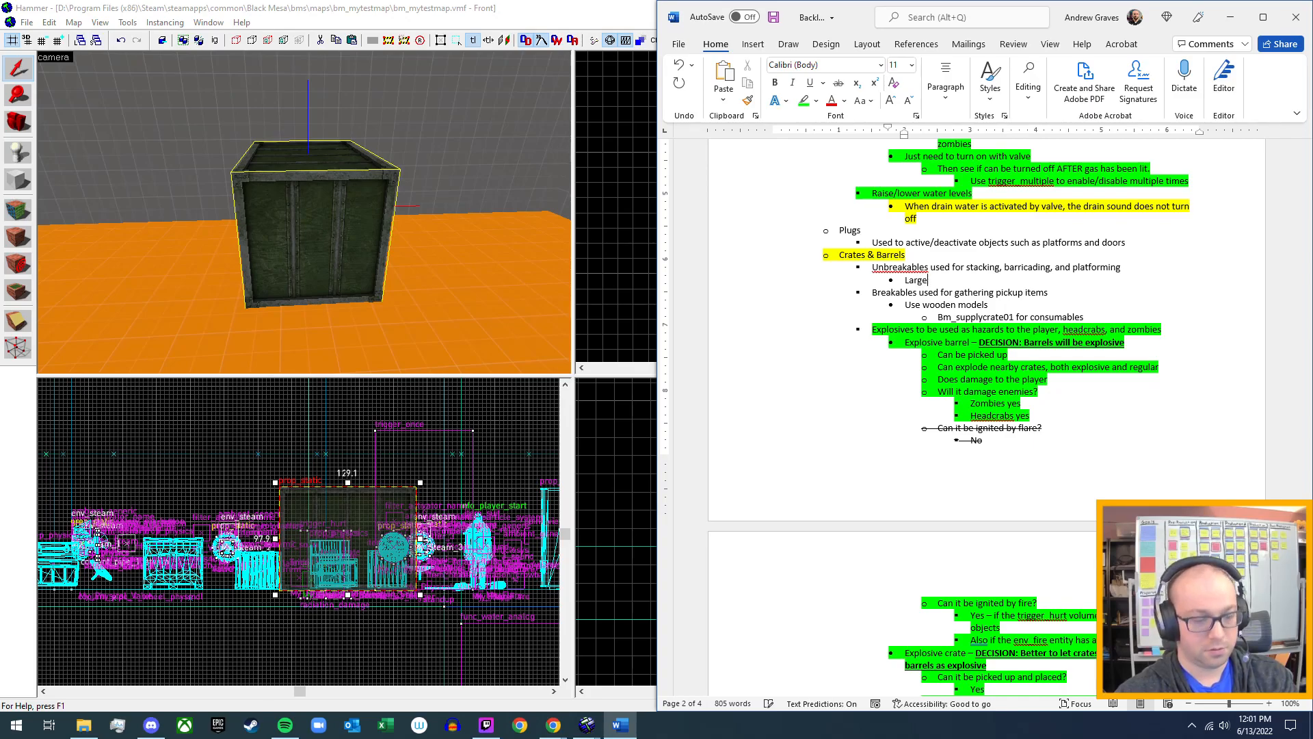
type(" g")
key("BackSpace")
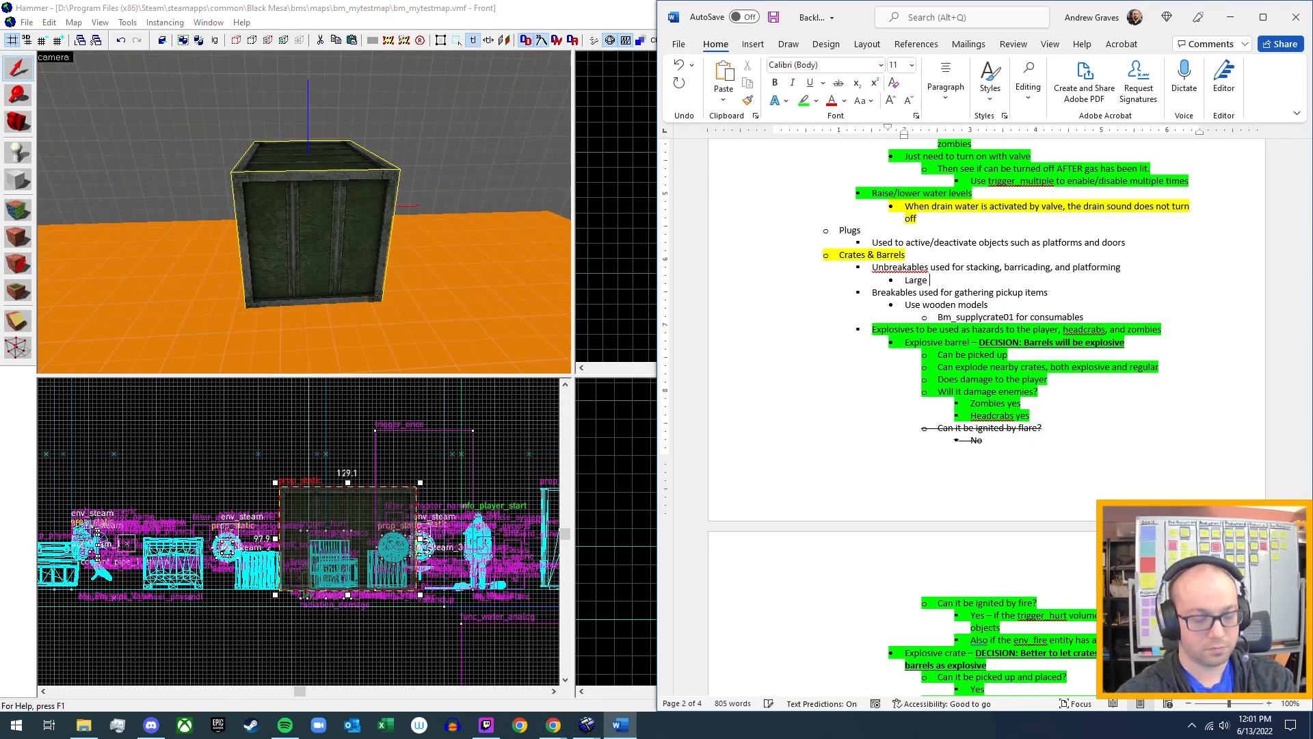
type("im")
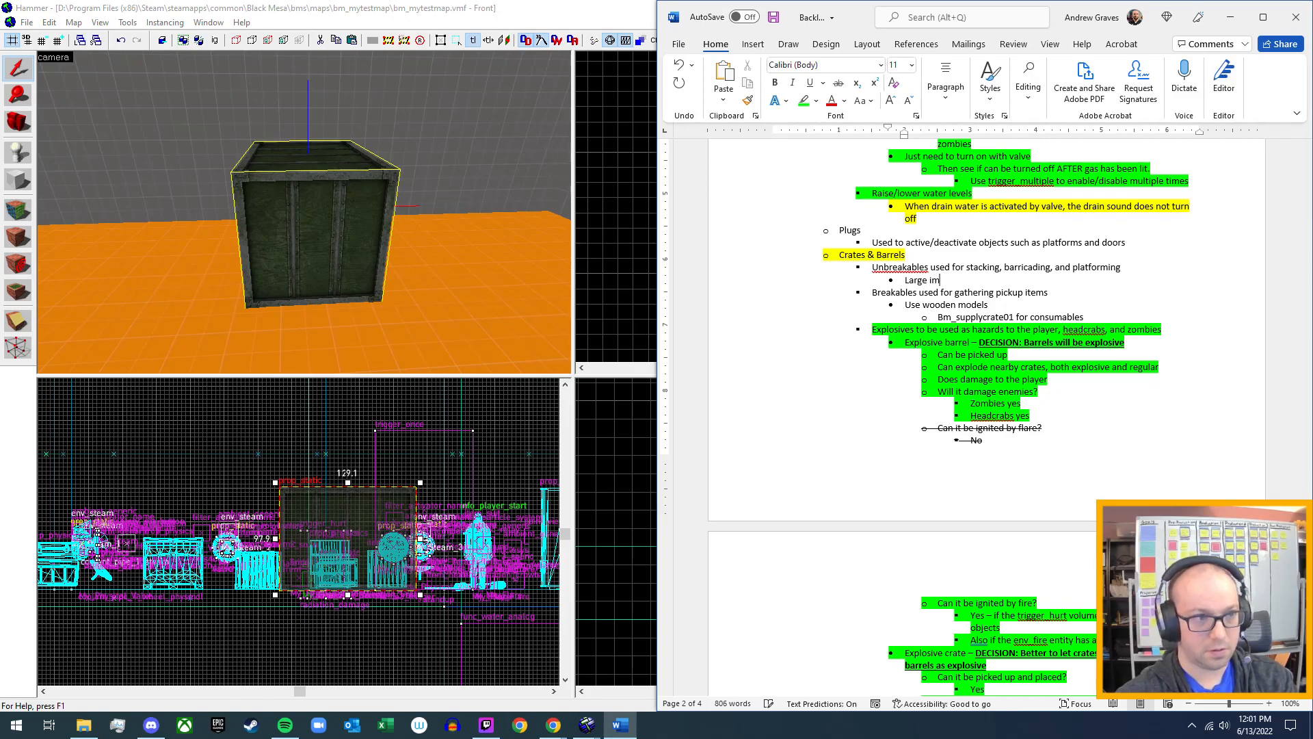
type("movable")
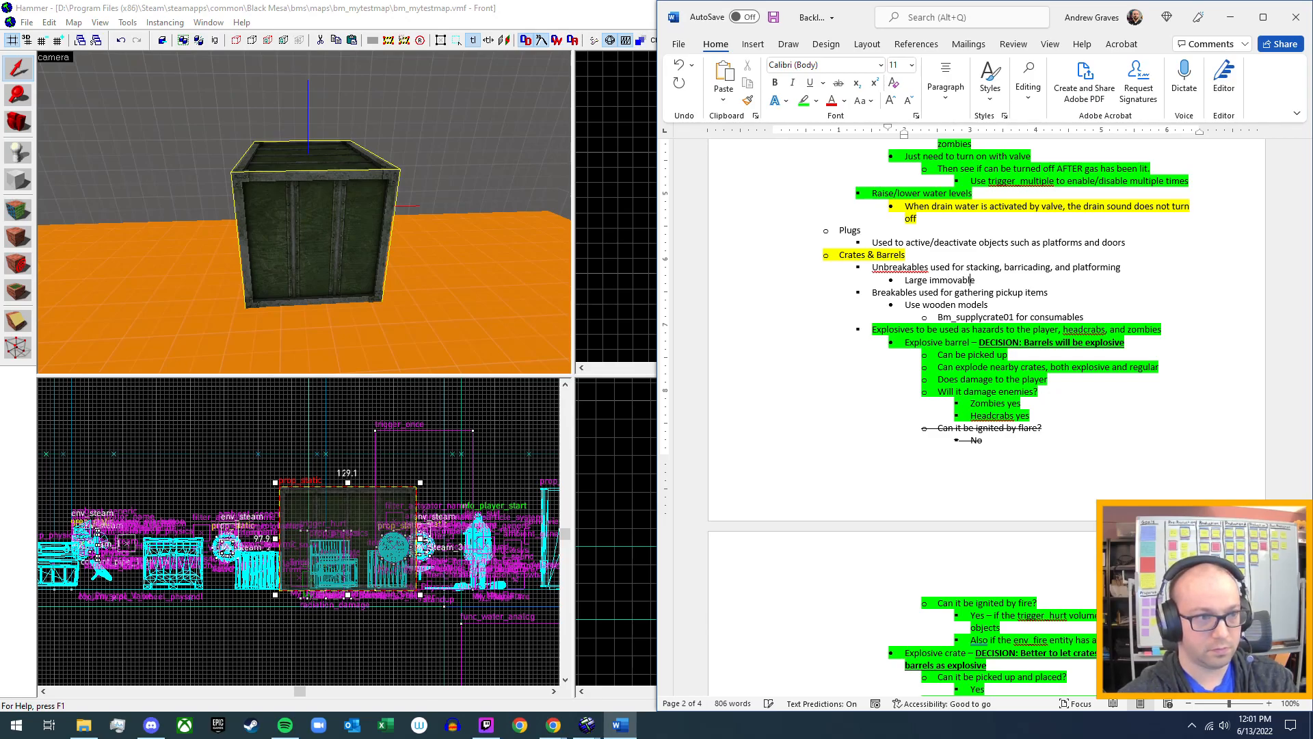
type(", ")
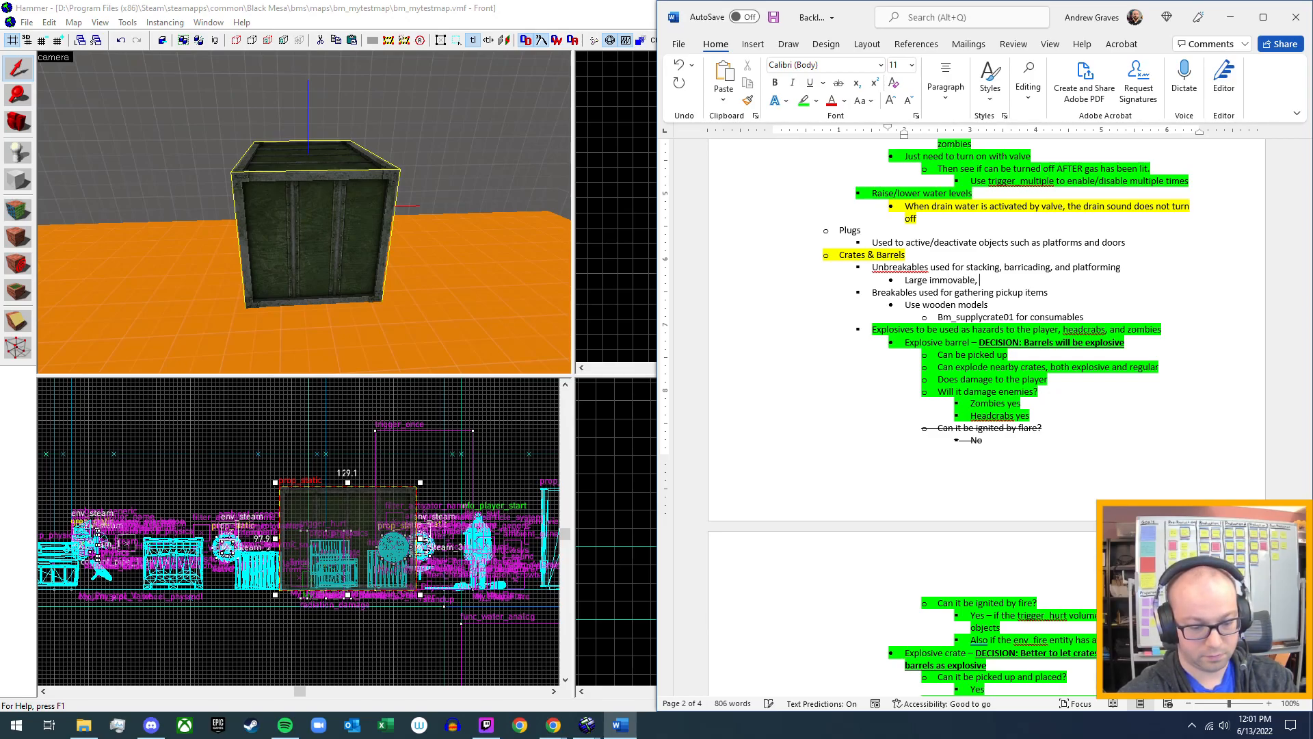
type("environmental")
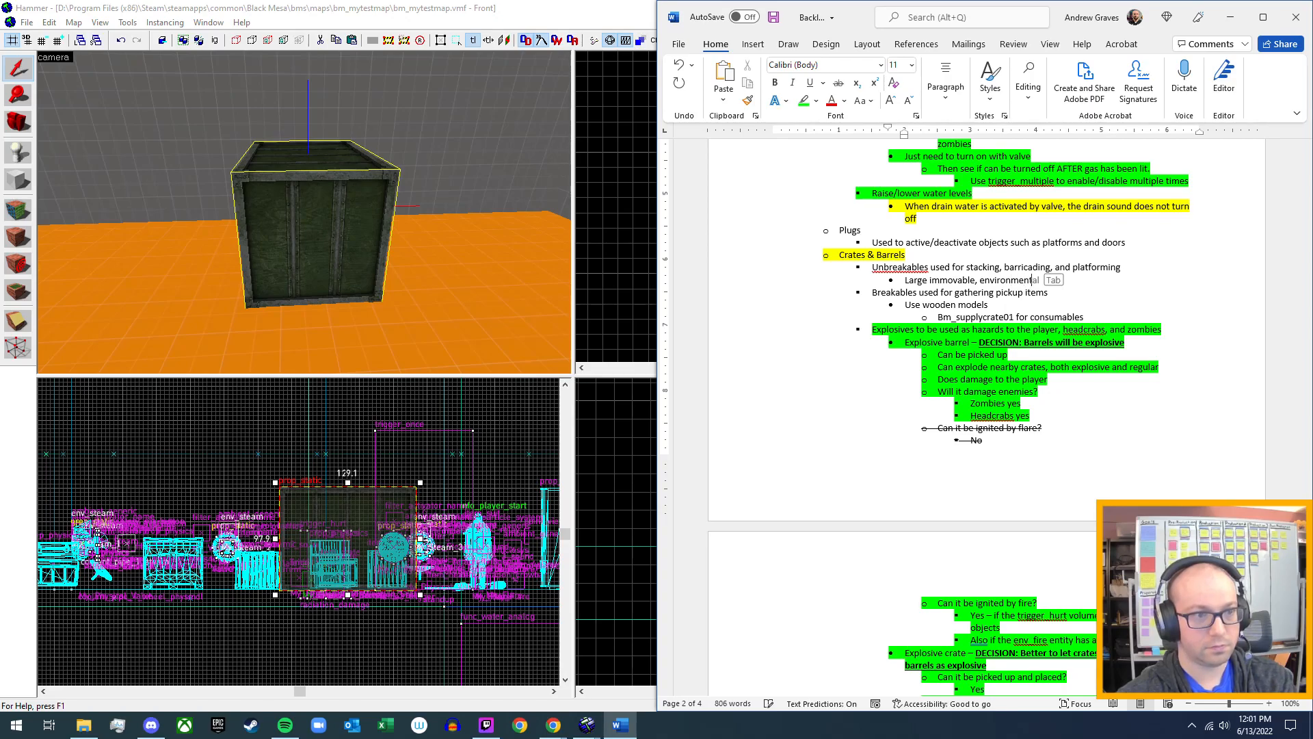
type(" crates")
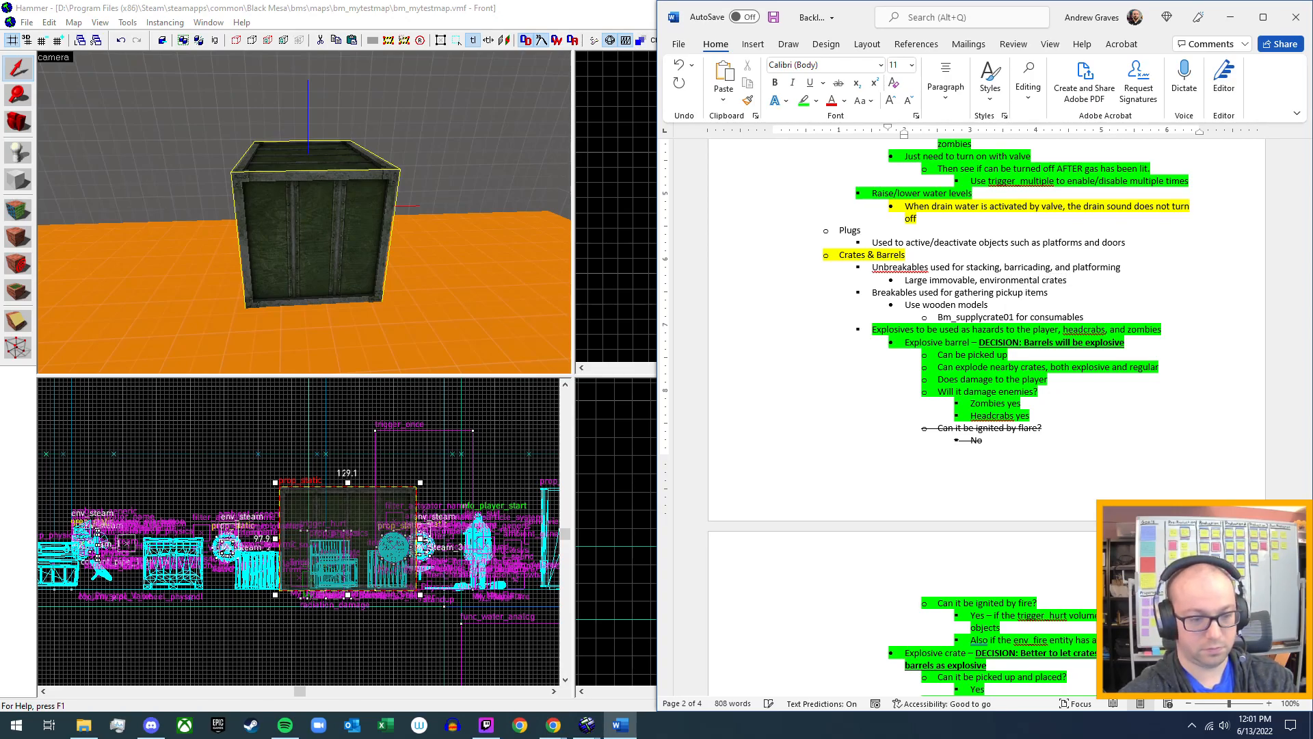
type(" should be")
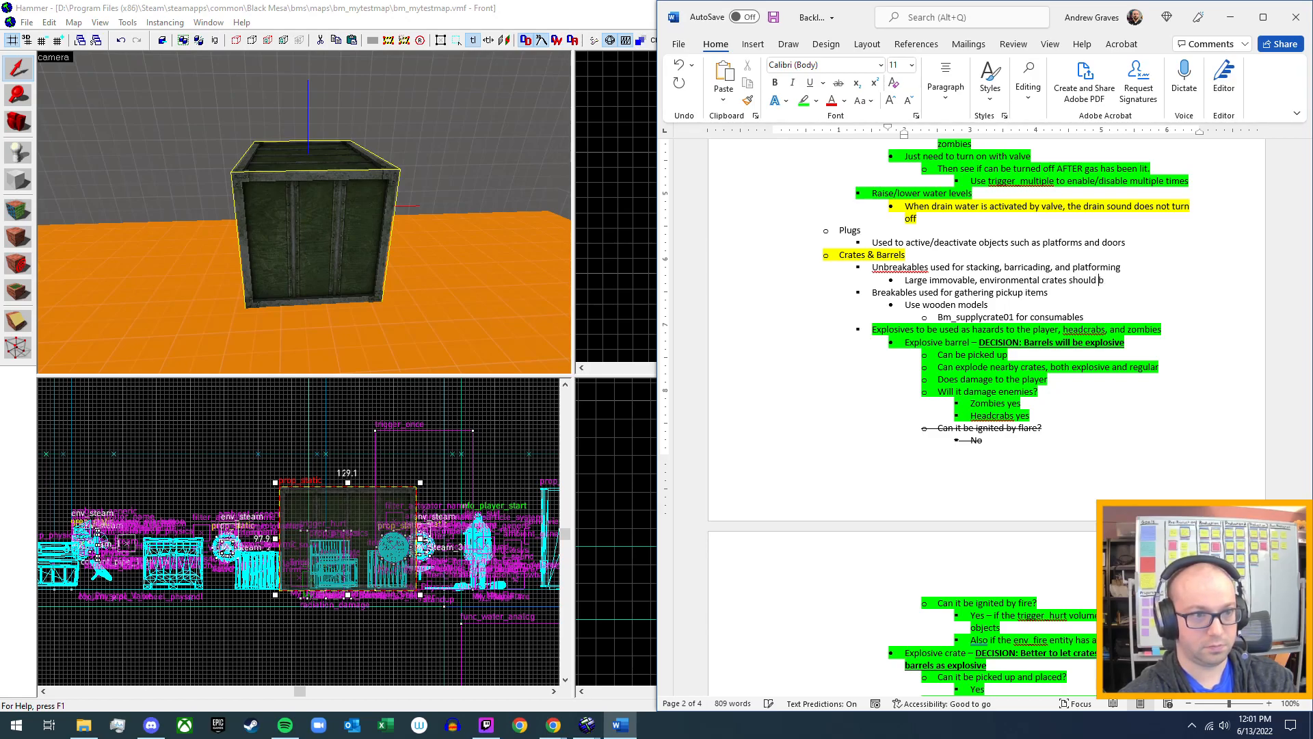
key("BackSpace")
key("BackSpace")
key("BackSpace")
key("BackSpace")
key("BackSpace")
key("BackSpace")
key("BackSpace")
key("BackSpace")
key("BackSpace")
key("BackSpace")
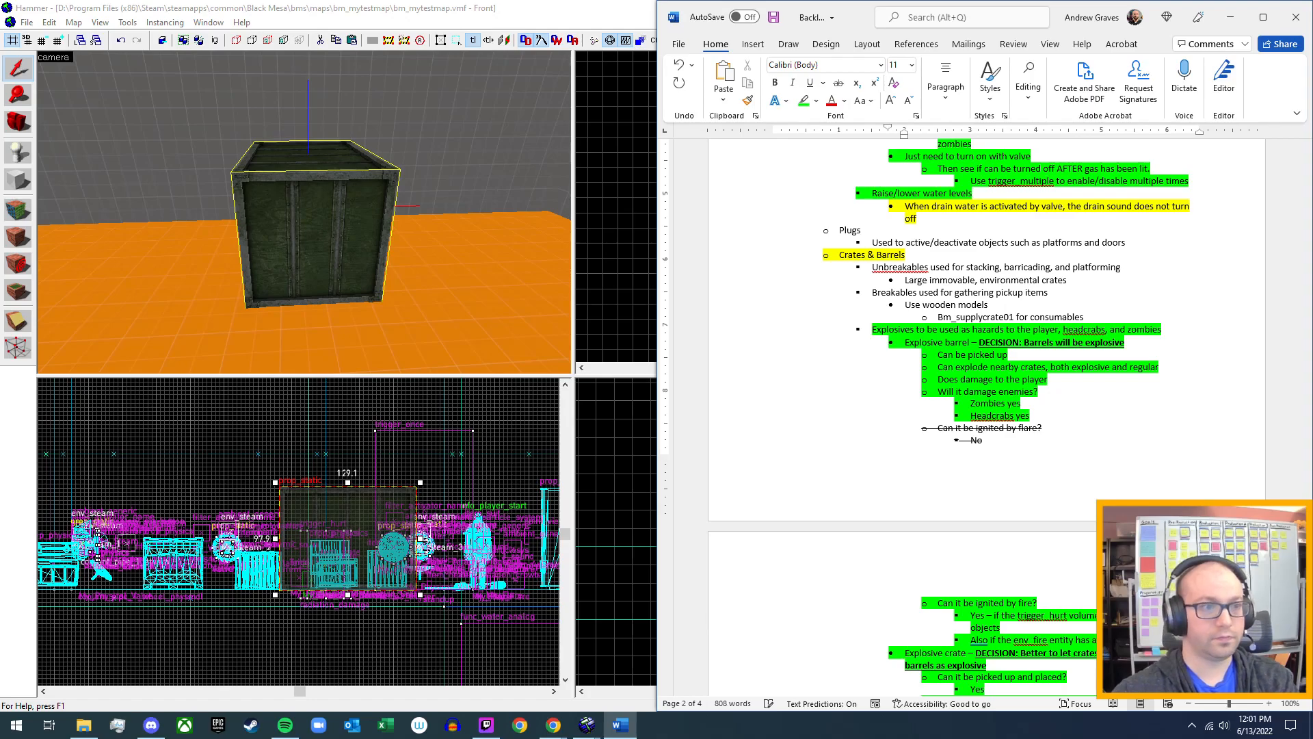
key("BackSpace")
Reword the start of the new sub-bullet to "Use prop_static for large".
key("Left")
key("Left")
key("Left")
key("Left")
key("Left")
key("Left")
key("Left")
key("Left")
key("Left")
key("Left")
key("Left")
key("Left")
key("Left")
key("Left")
key("Left")
key("Left")
key("Left")
key("Left")
key("Left")
key("Left")
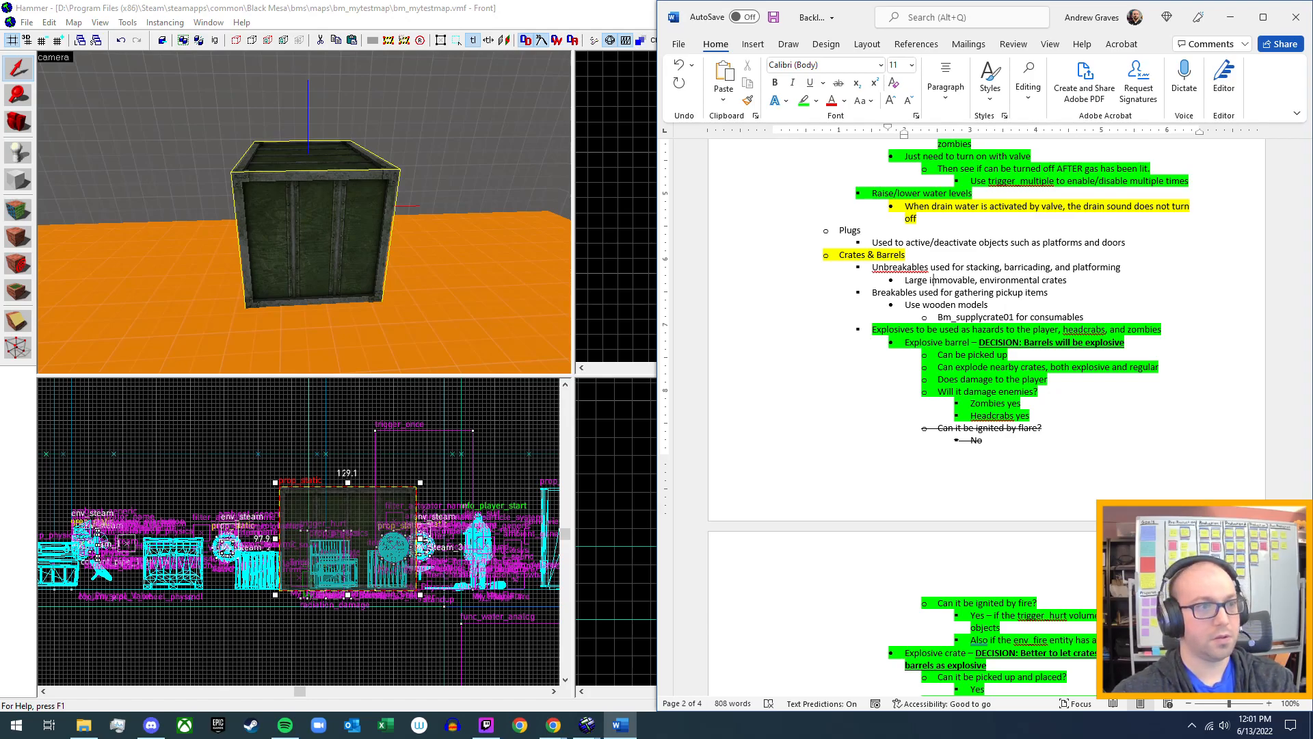
key("BackSpace")
type("Use prop_static")
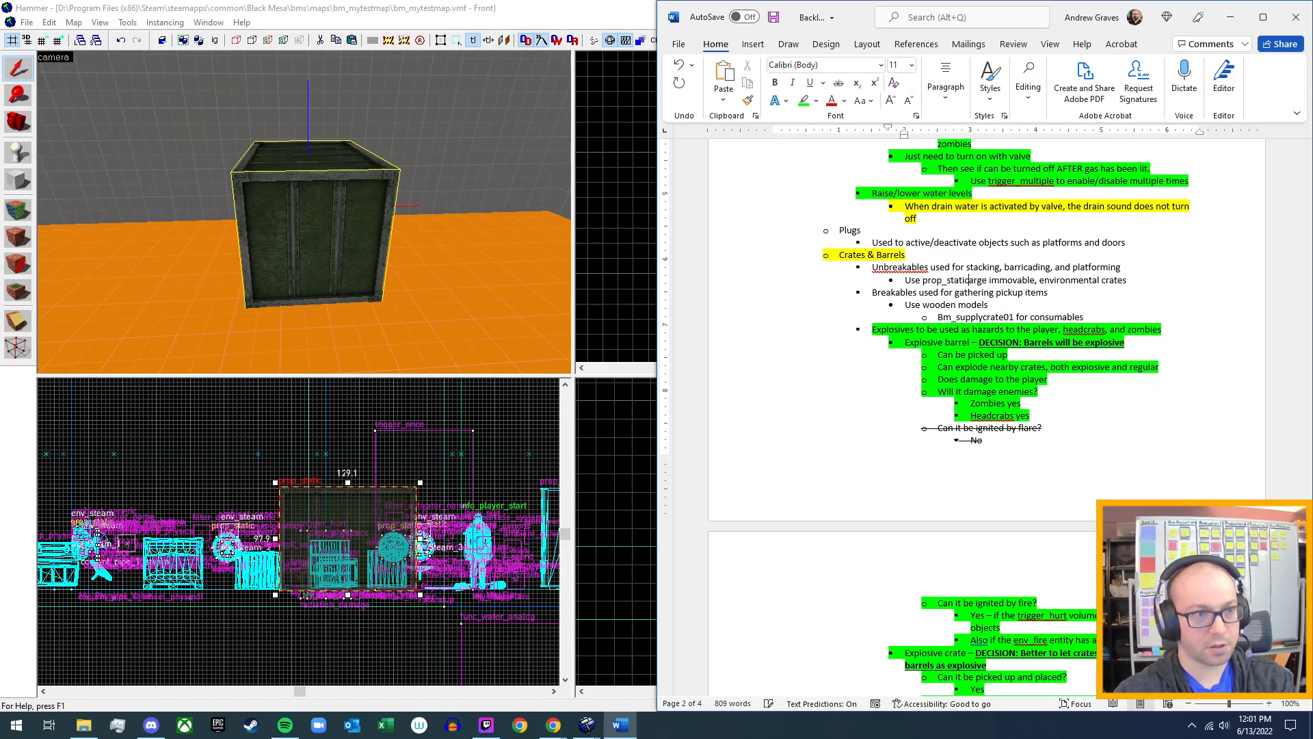
type(" for ")
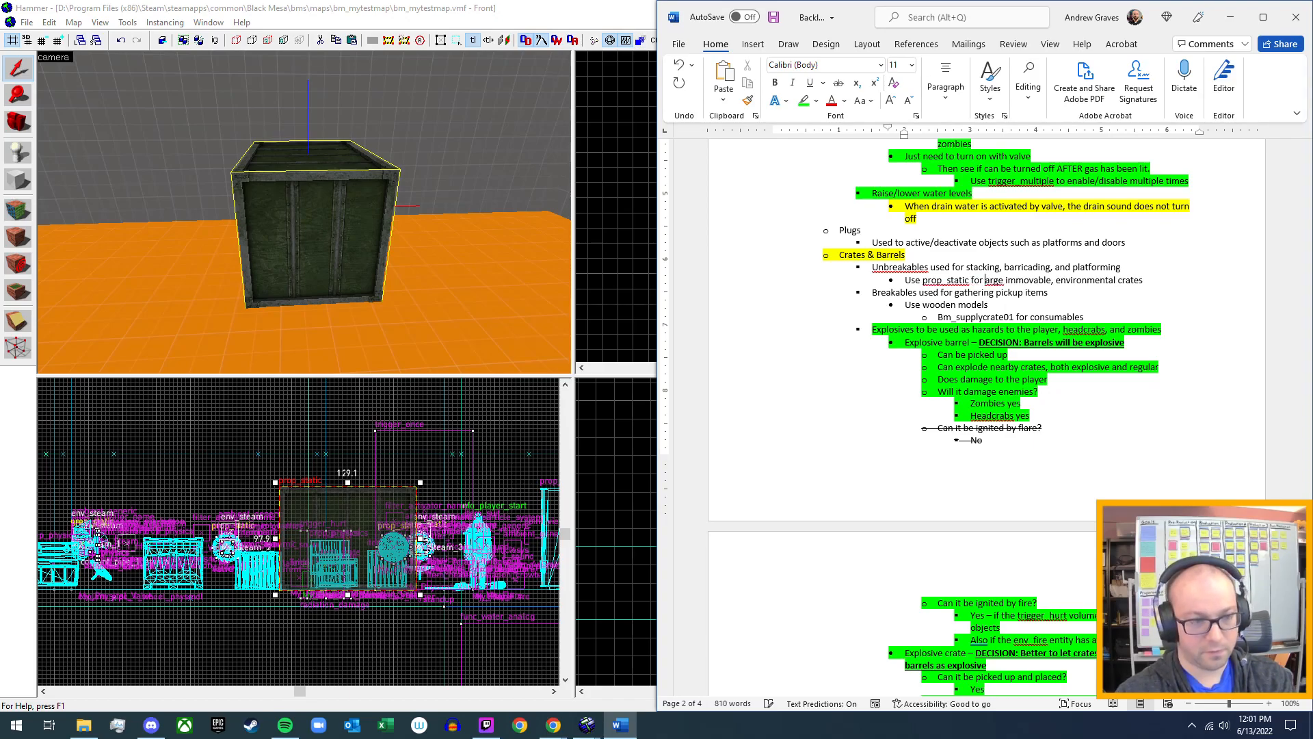
type("l")
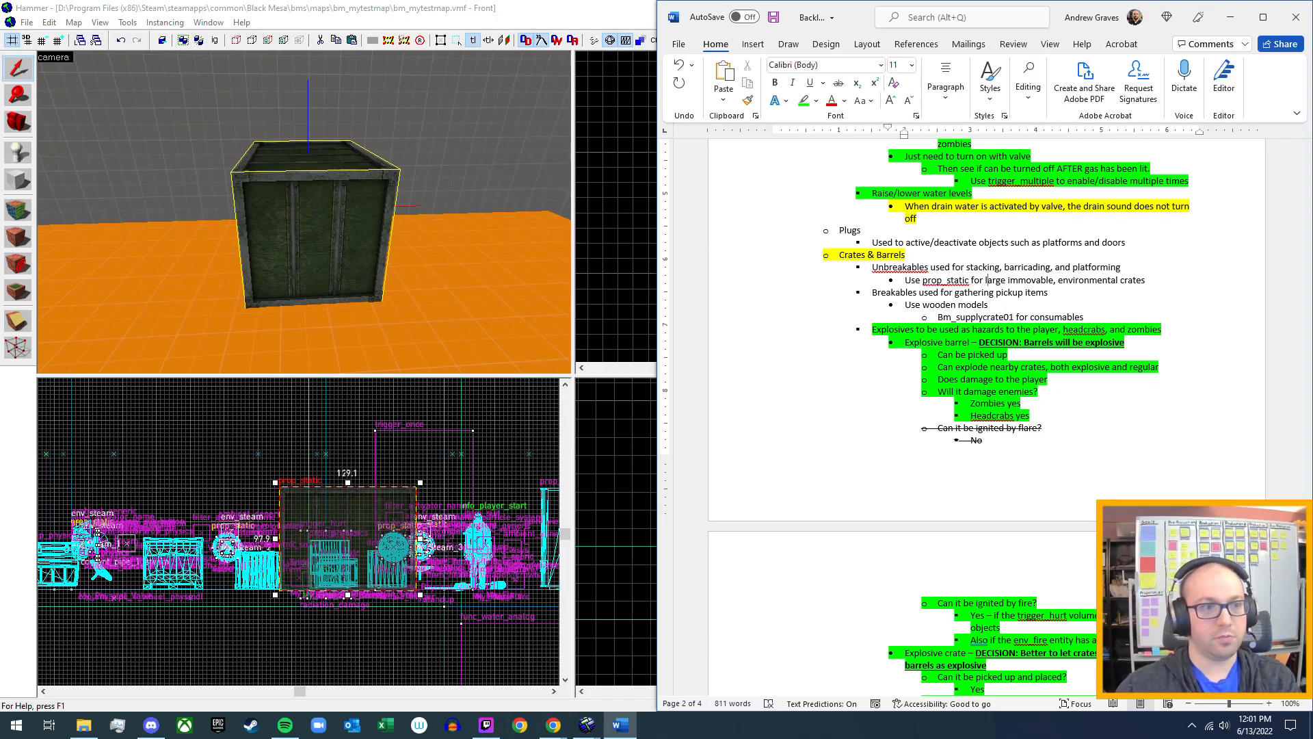
Insert "indestructible," after "immovable," in the prop_static sub-bullet.
key("ctrl+Right")
key("ctrl+Right")
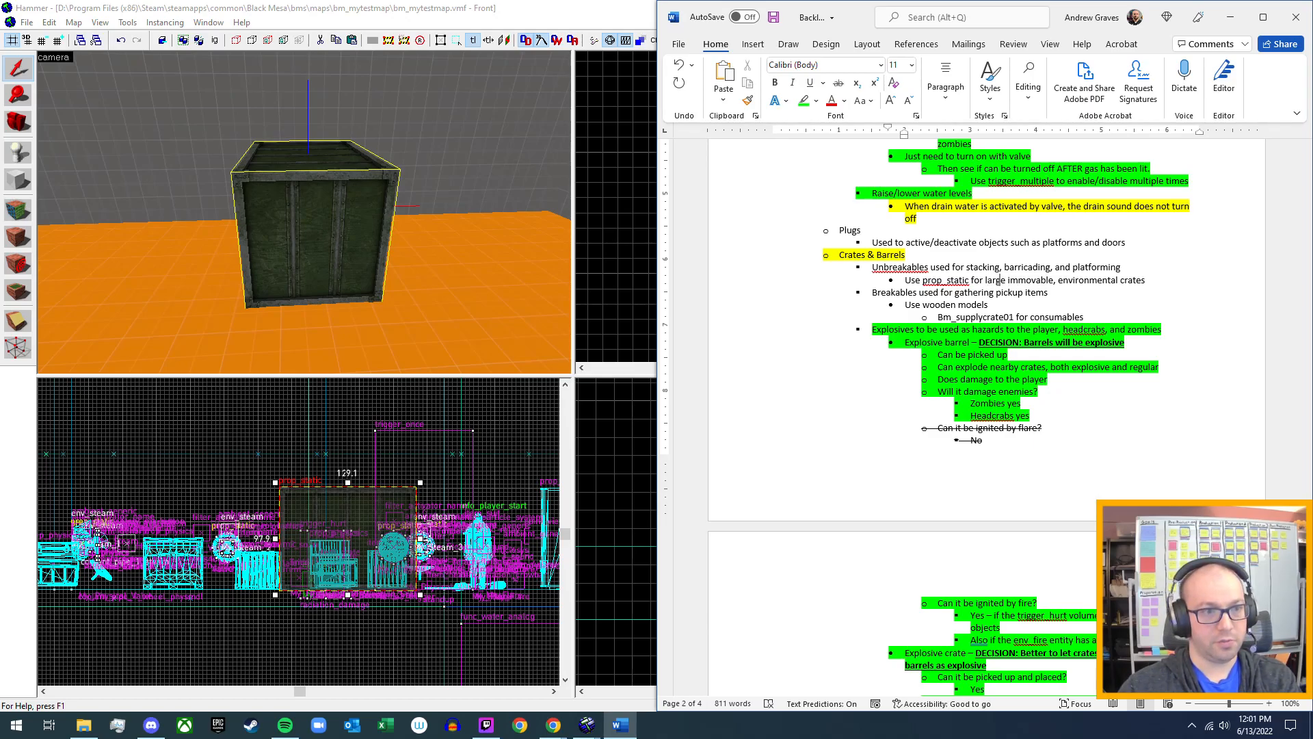
key("ctrl+Right")
type("indestructiblem")
key("BackSpace")
type(",")
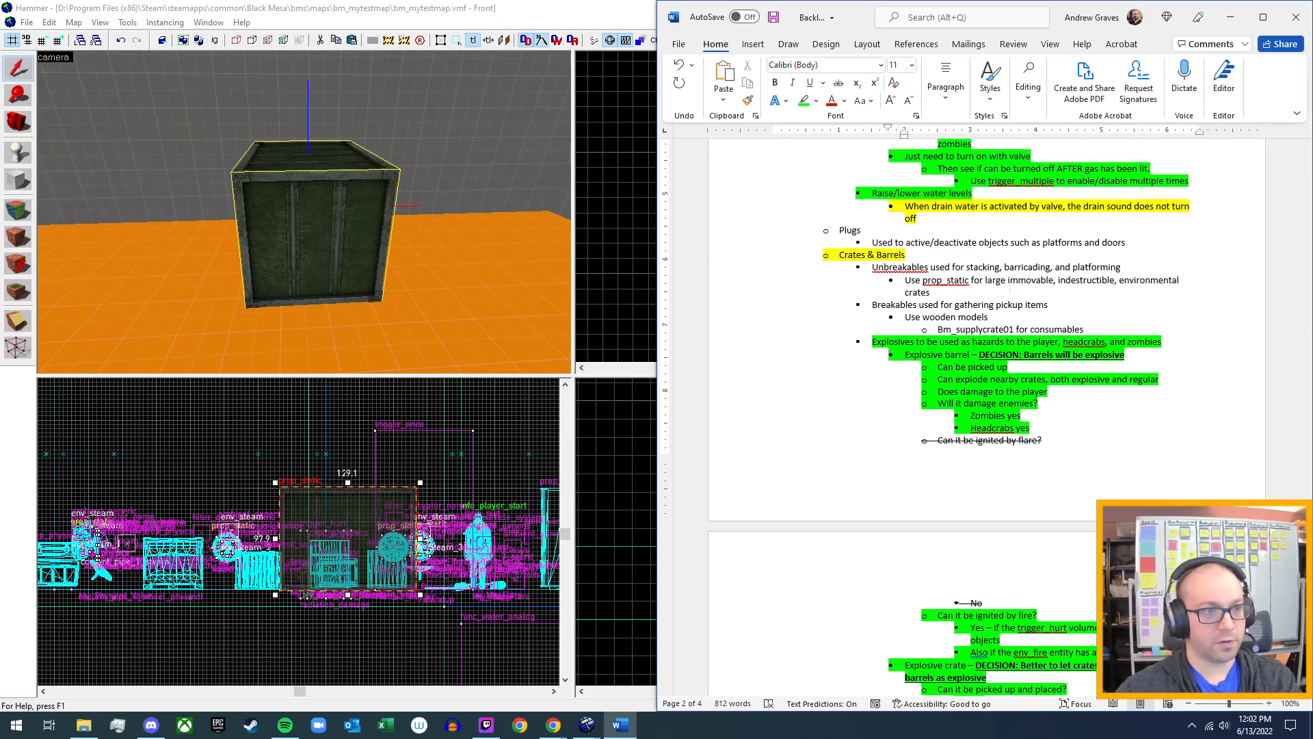
key("BackSpace")
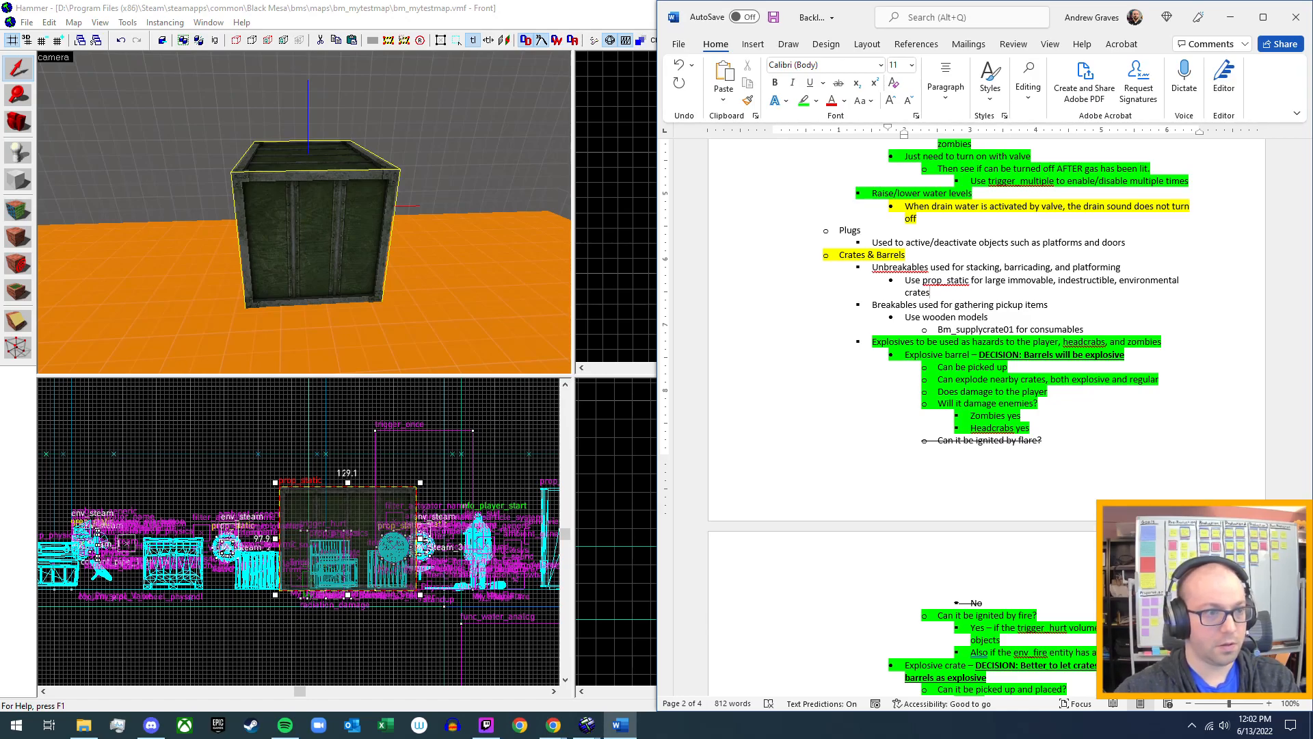
Insert "item_crate," before "wooden models" in the sub-bullet beneath the Breakables line.
key("Down")
key("Down")
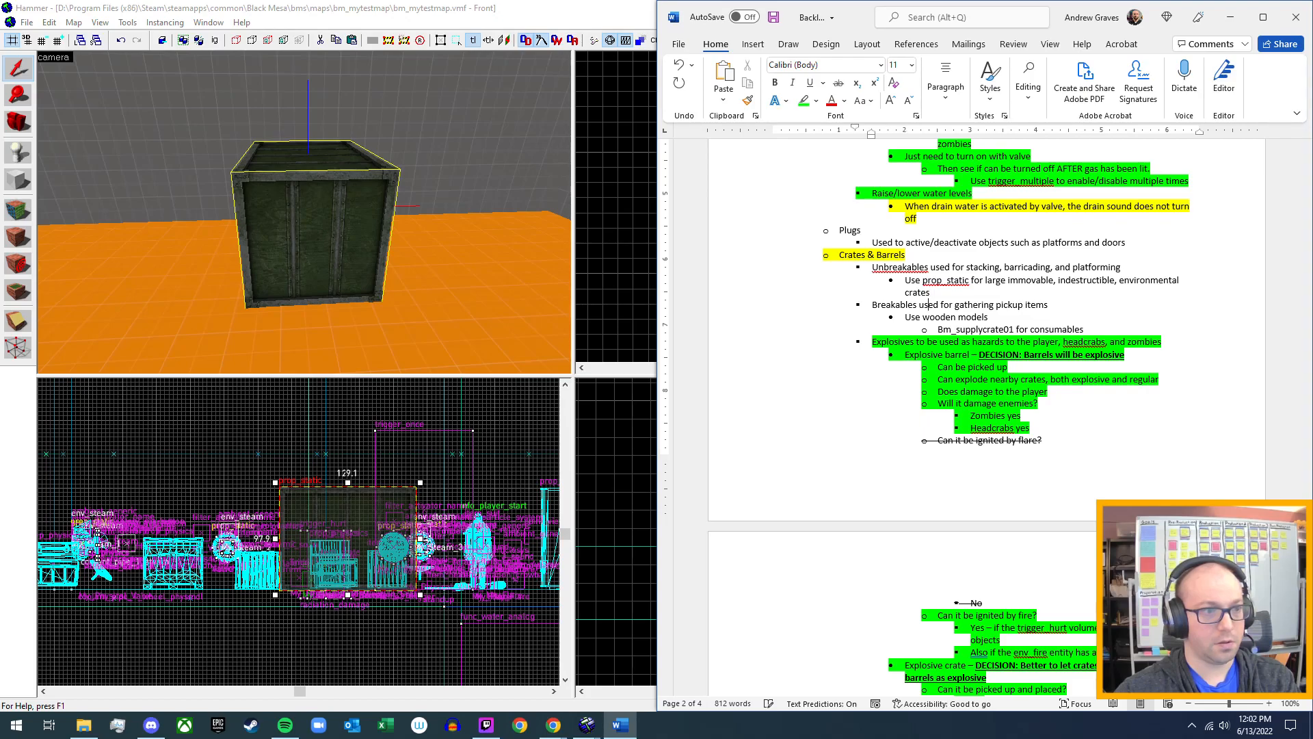
key("Left")
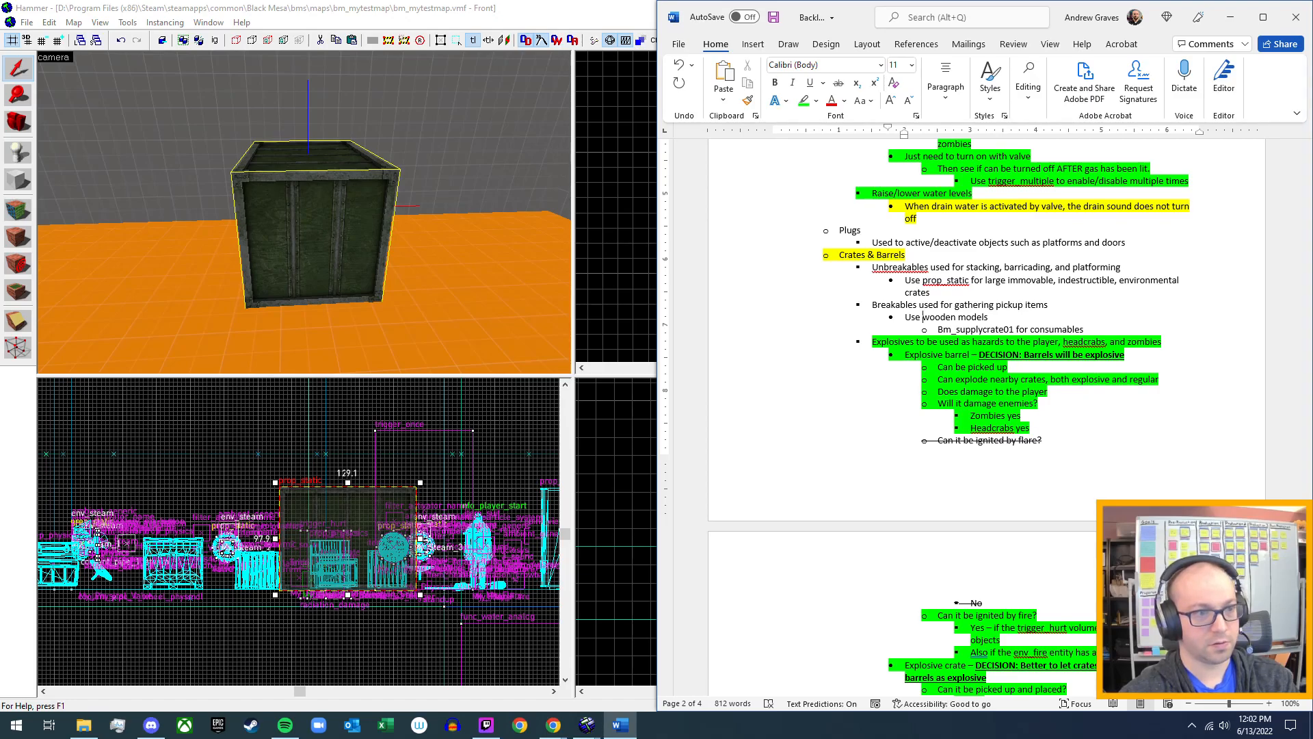
type("item")
key("BackSpace")
key("BackSpace")
key("BackSpace")
type("tem")
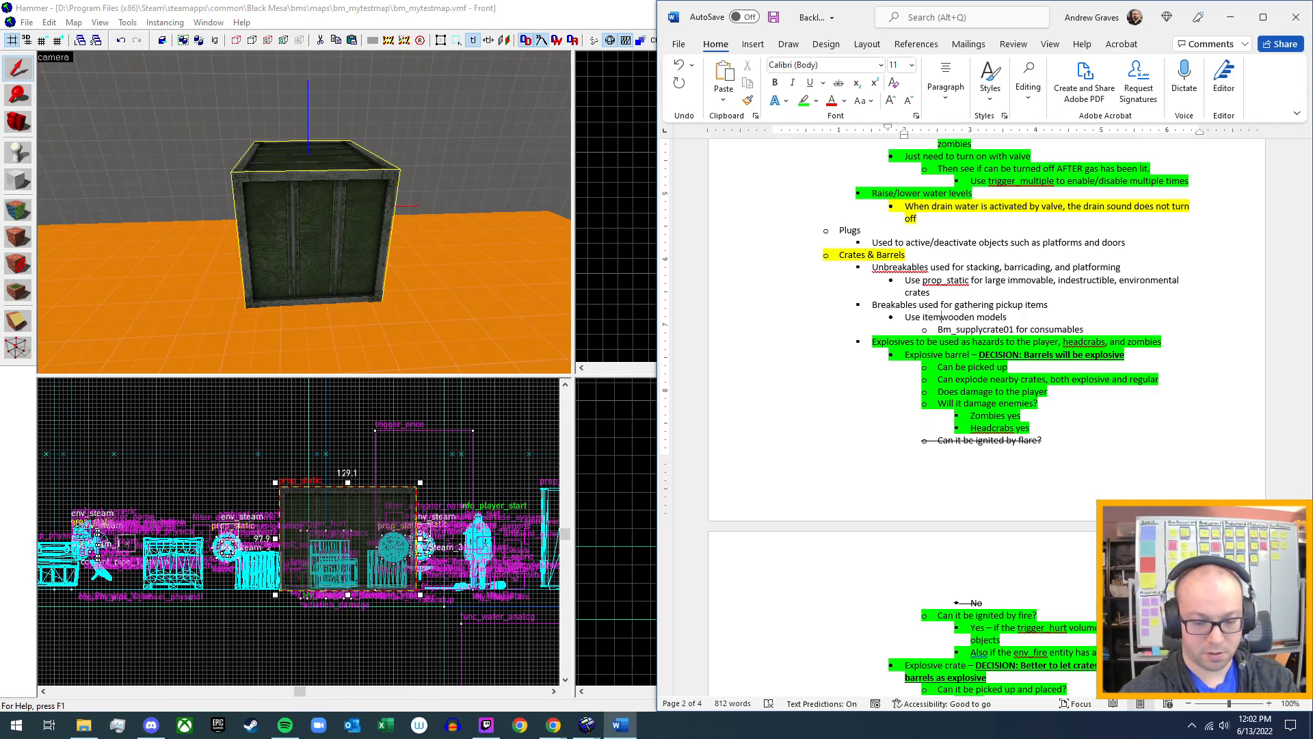
type("_crate")
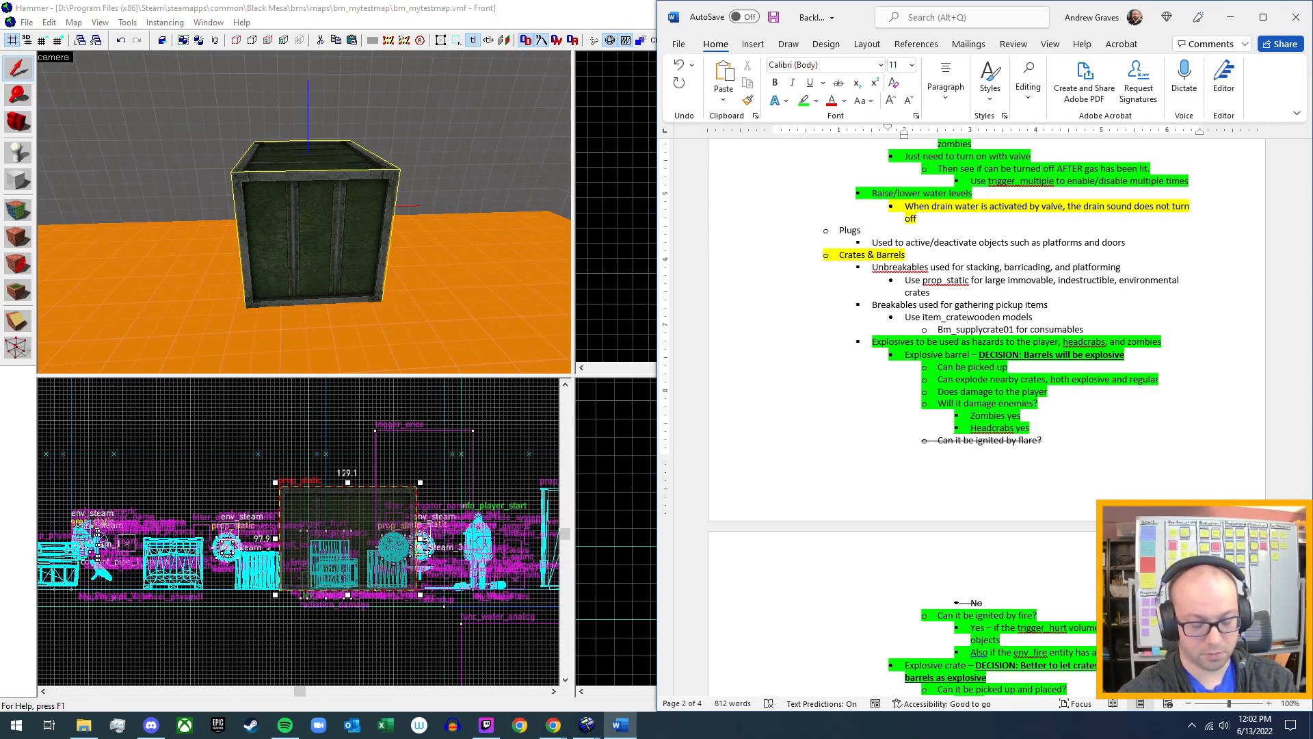
type(",")
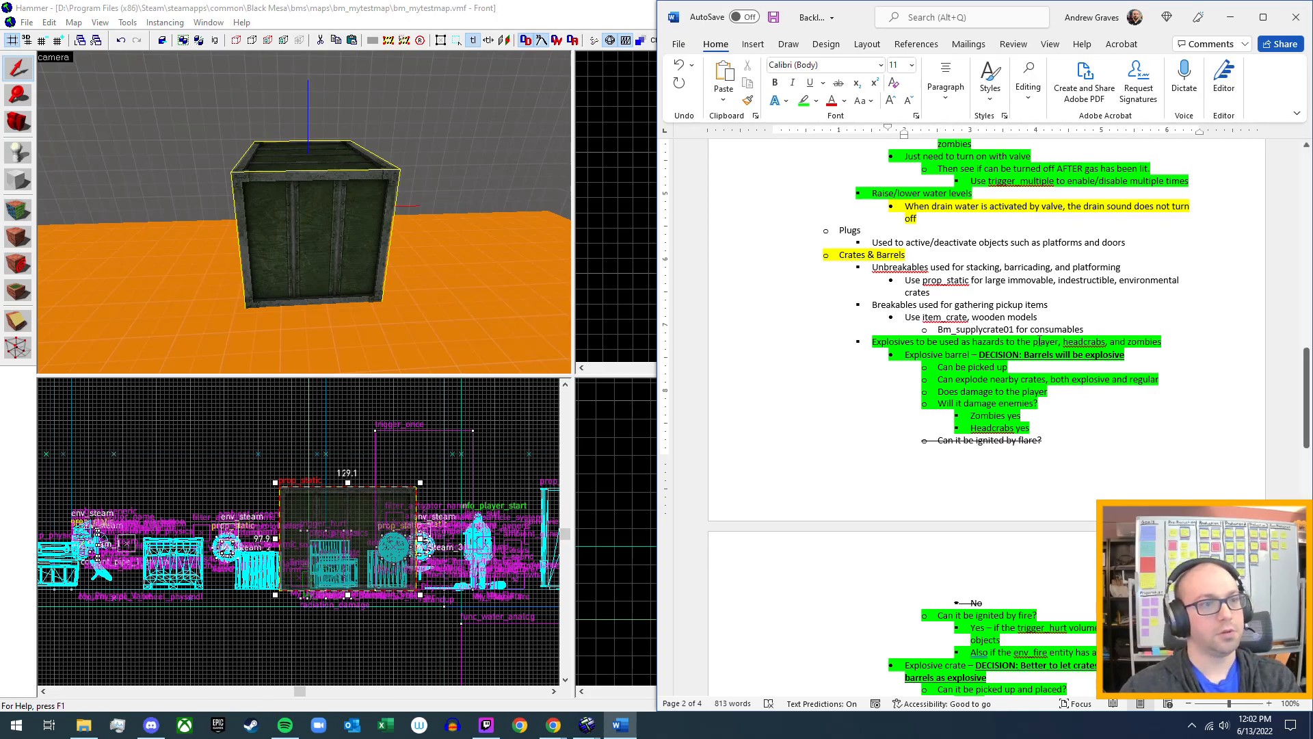
Add the sub-bullet "Use prop_physics for movable crates" directly beneath the prop_static sub-bullet.
left_click(931, 293)
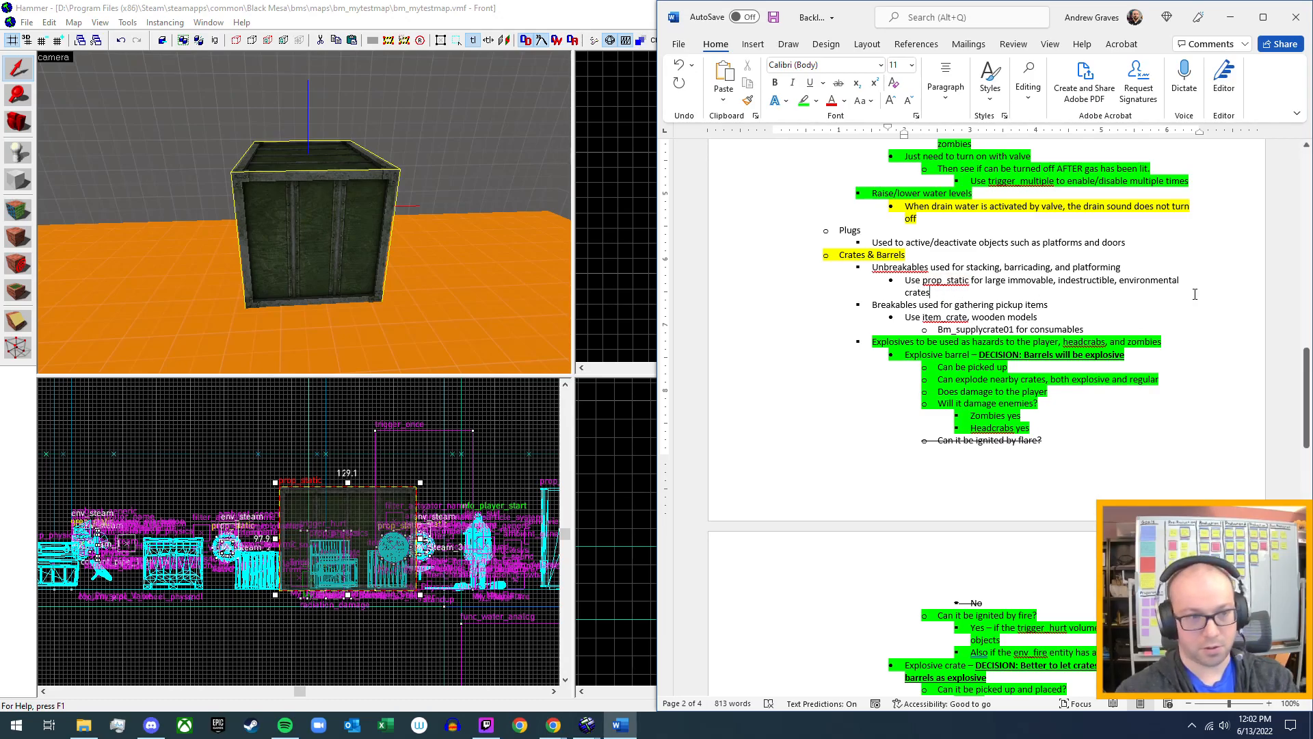
key("Return")
type("Use prop_")
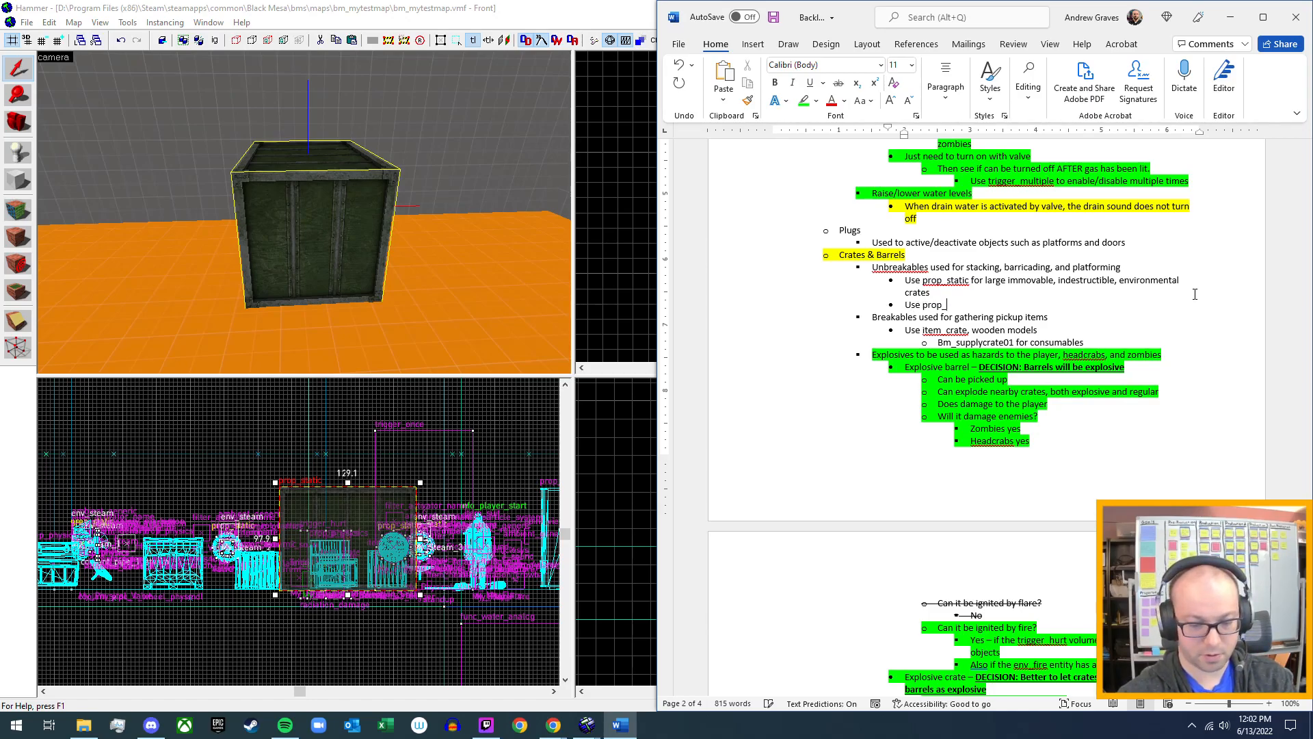
type("physic")
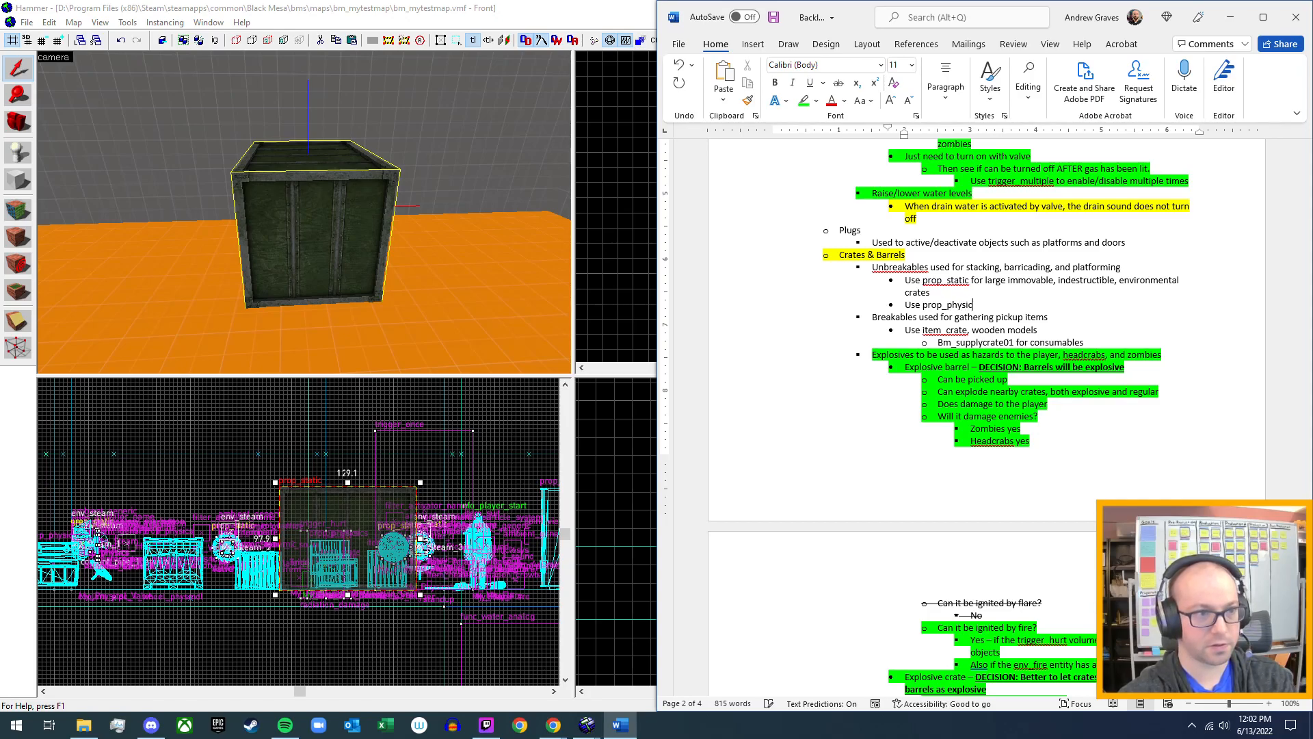
type("s for")
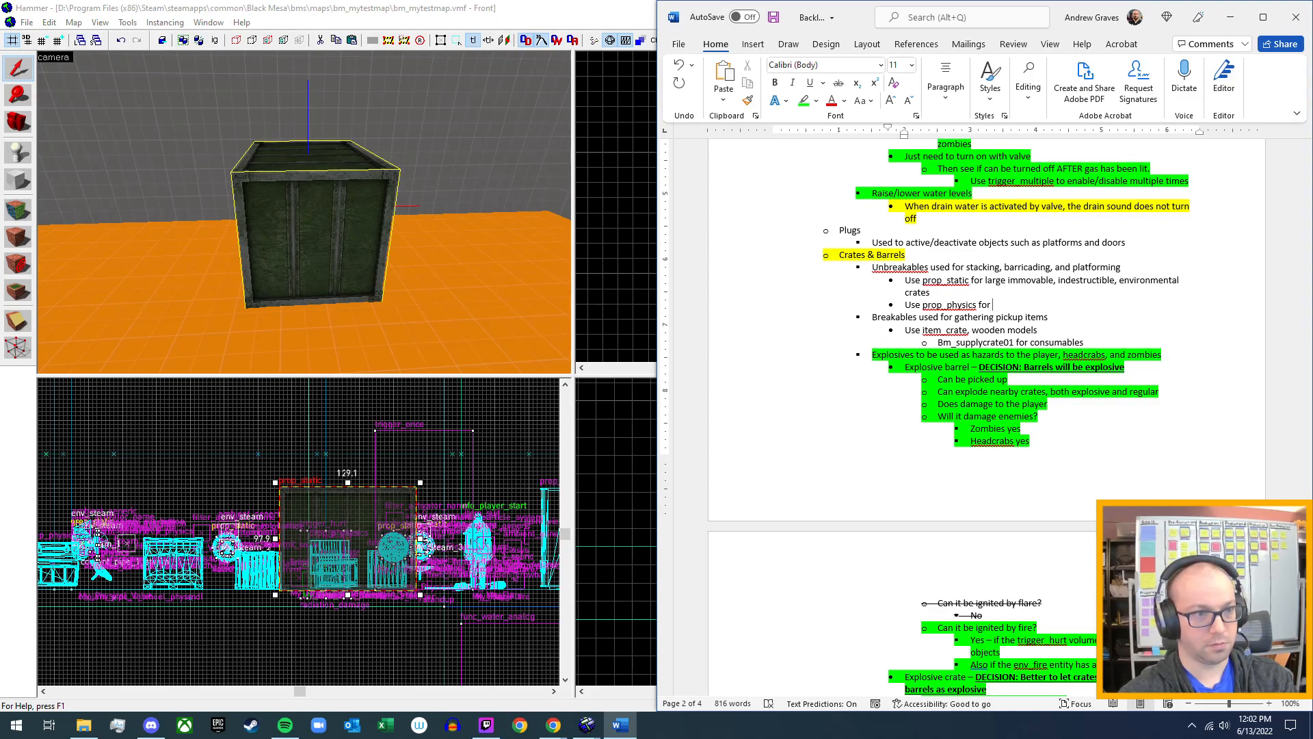
type("movable")
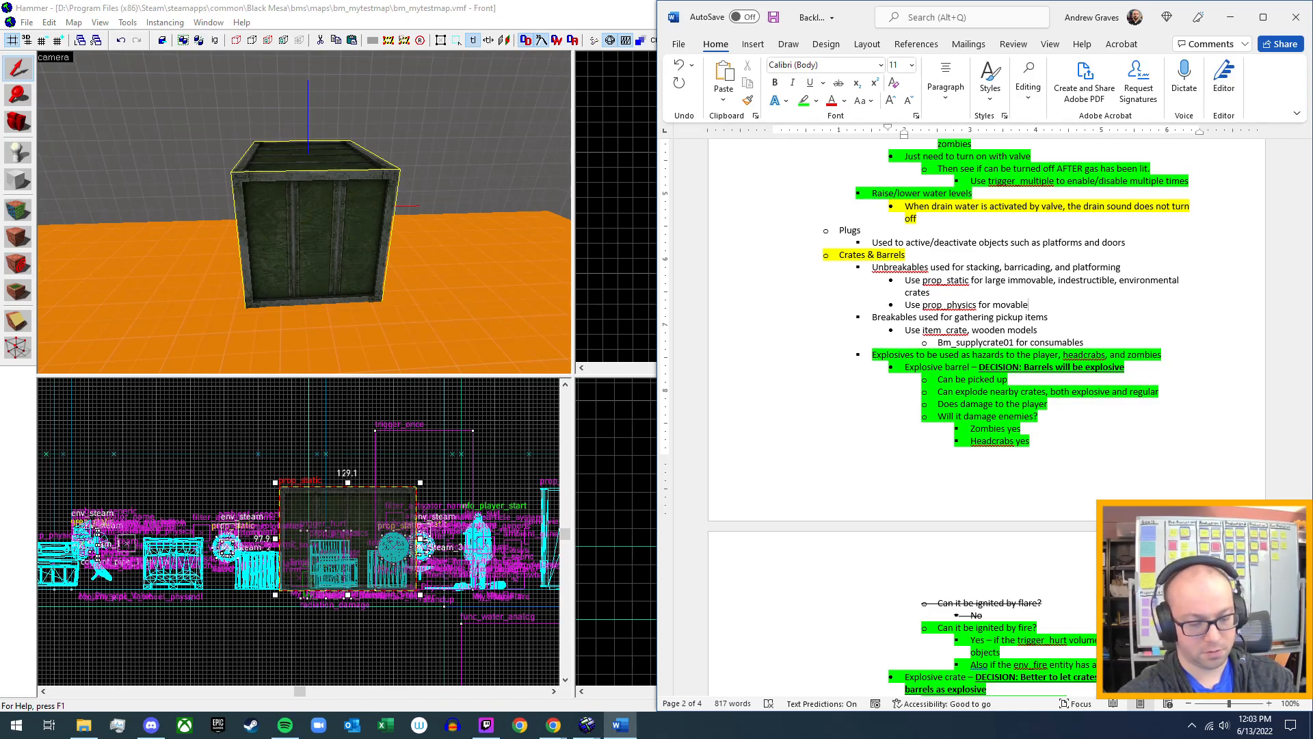
type(" crate")
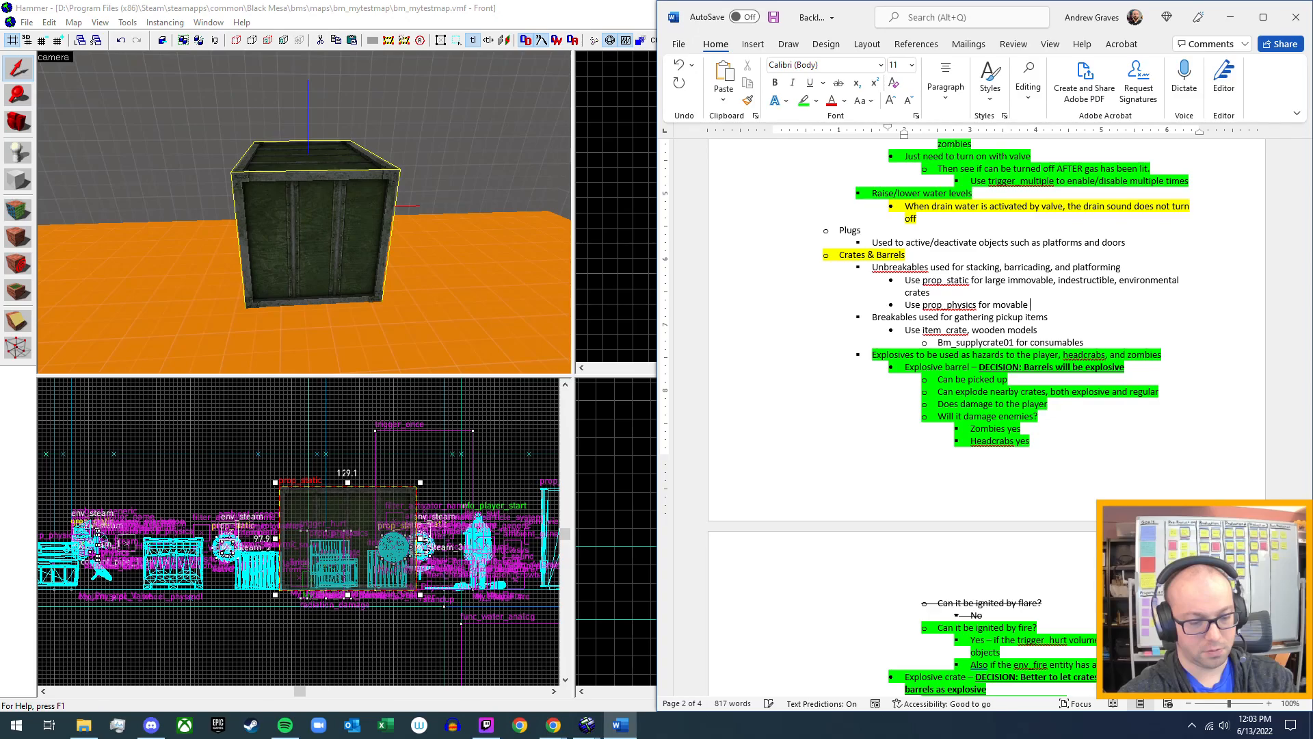
type("s")
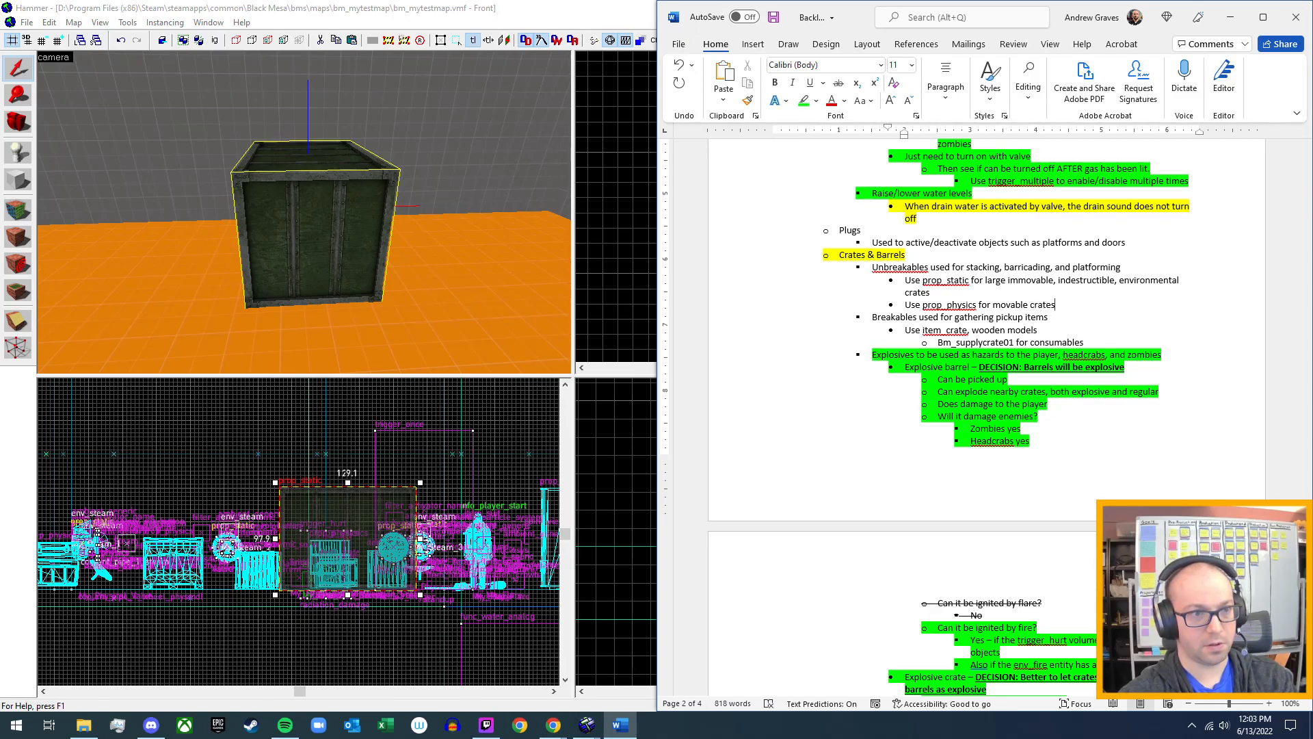
type(", inc")
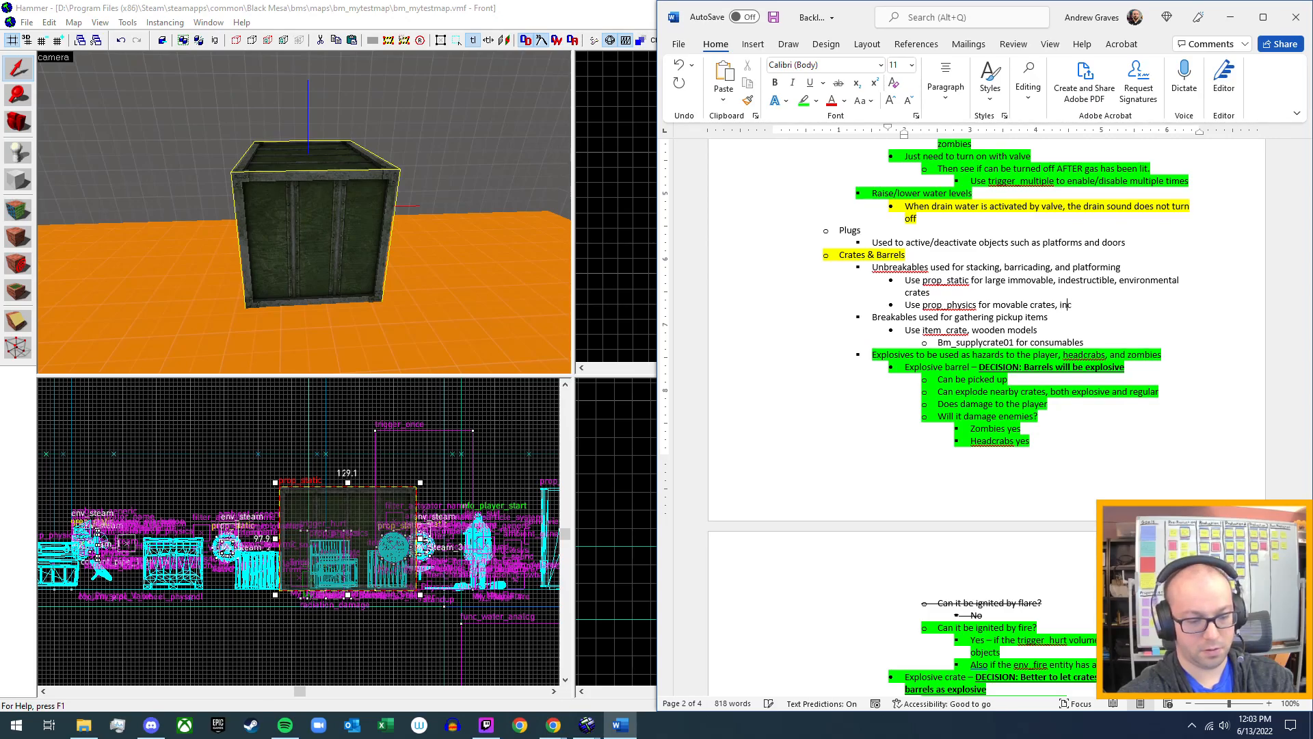
type("rease mass")
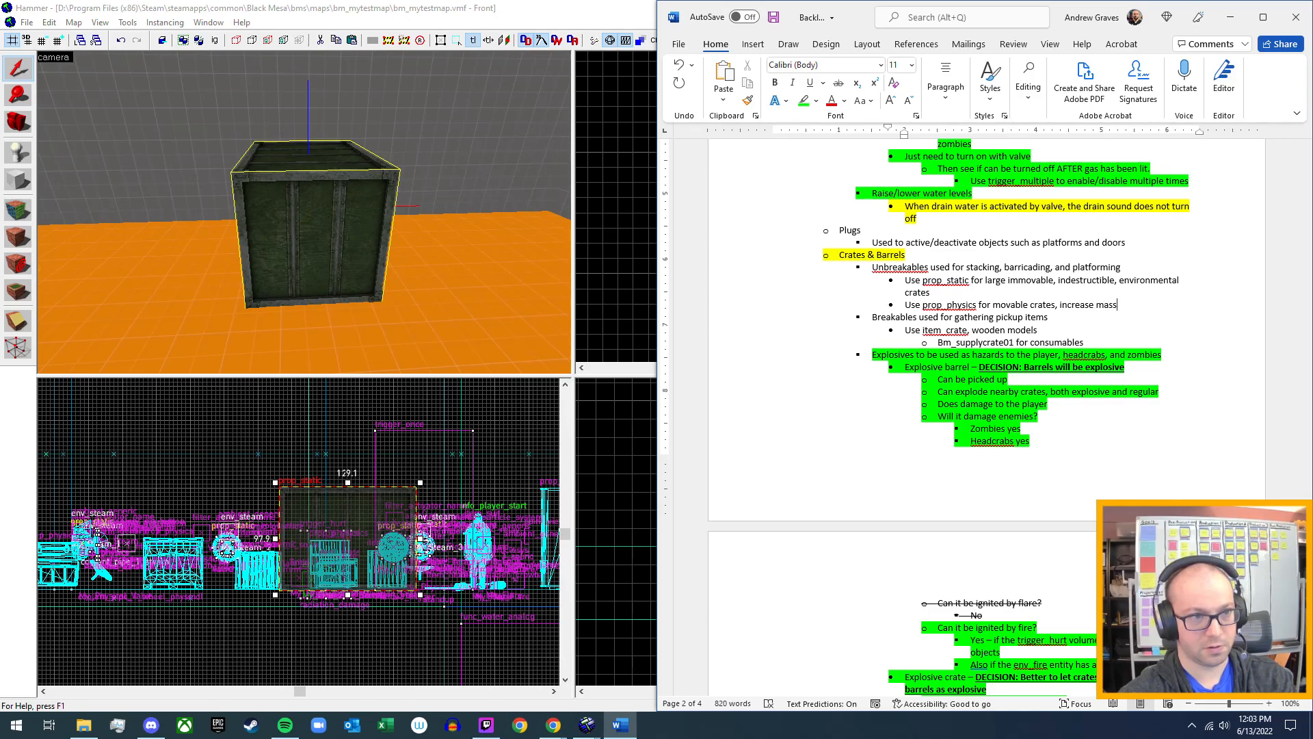
type(" to add ")
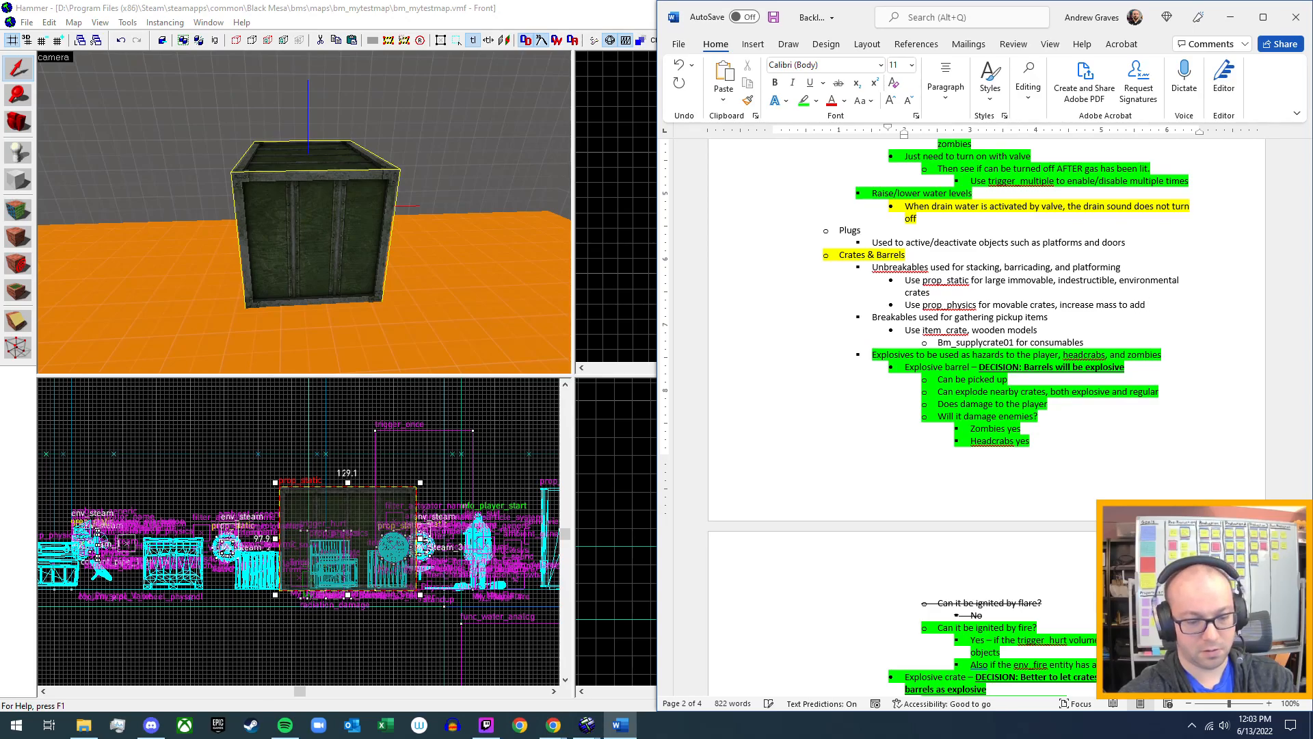
type("weig")
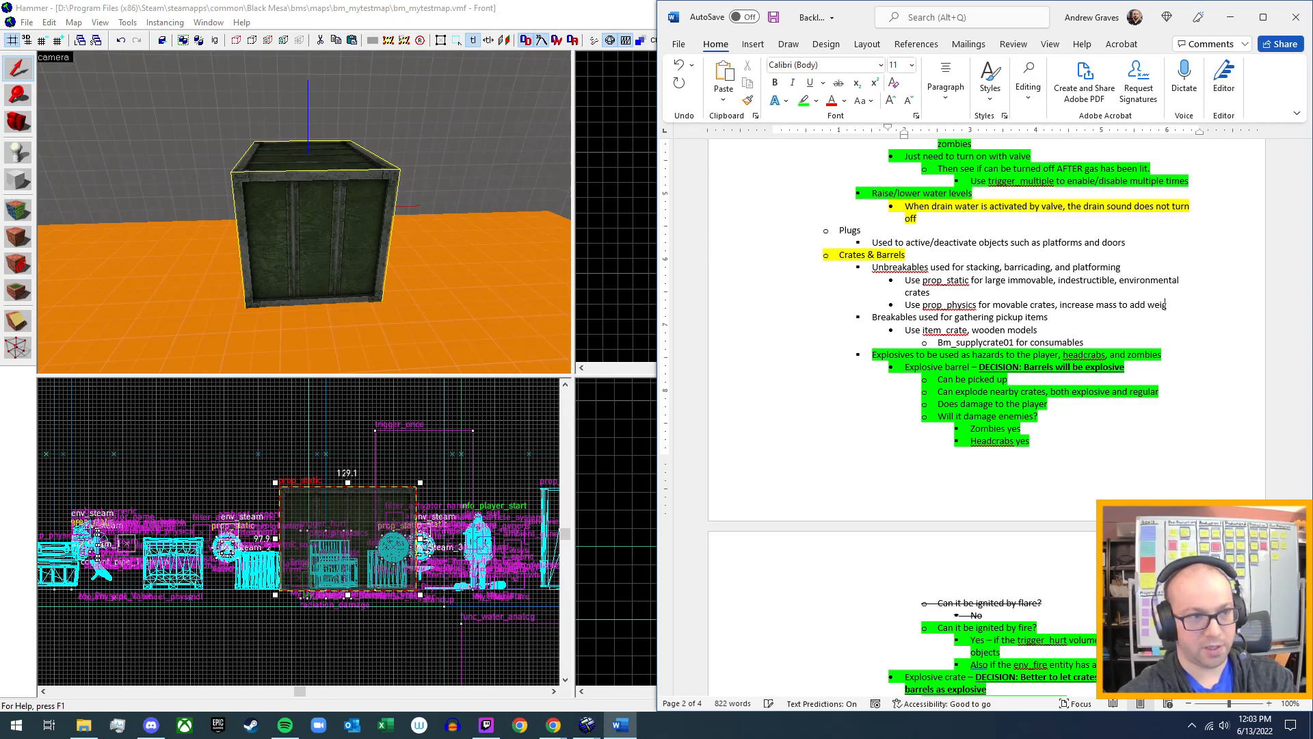
type("ht and drag")
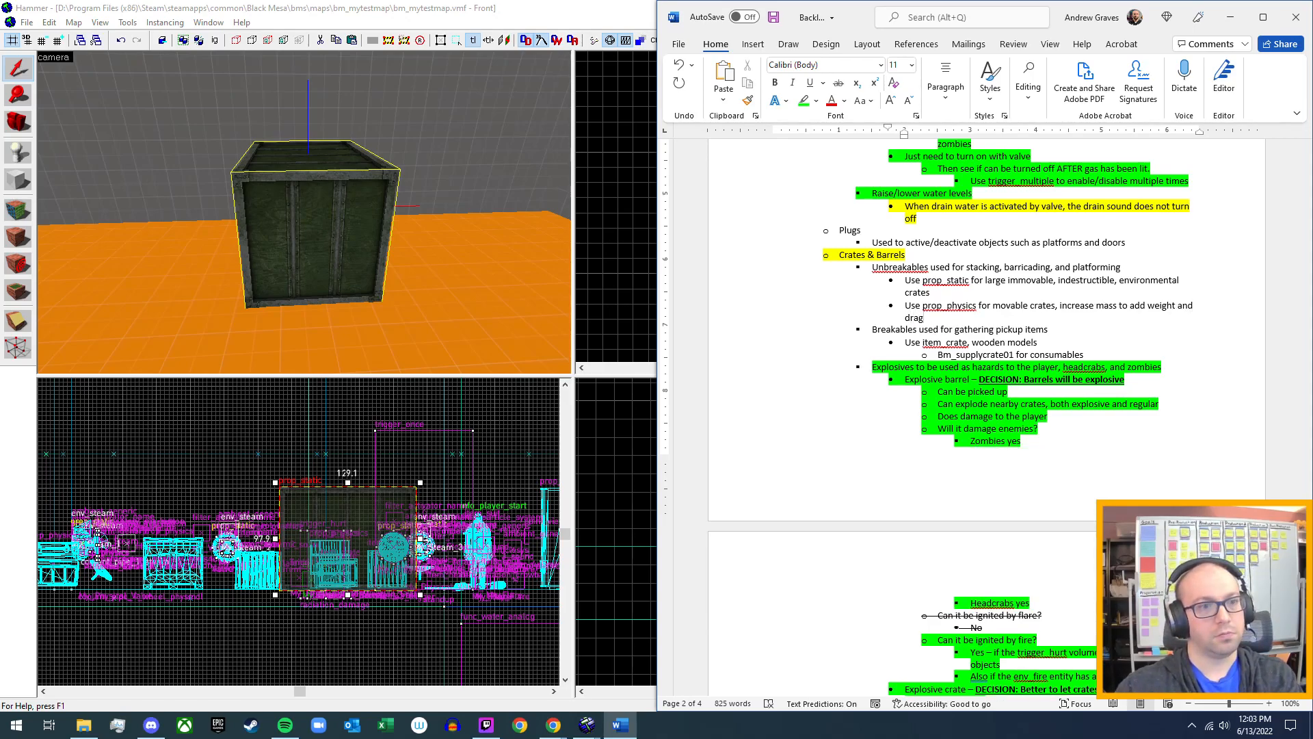
Extend the prop_physics sub-bullet with ", increase Mass to add weight and drag", capitalizing "Mass".
left_click(1105, 308)
key("BackSpace")
type("M")
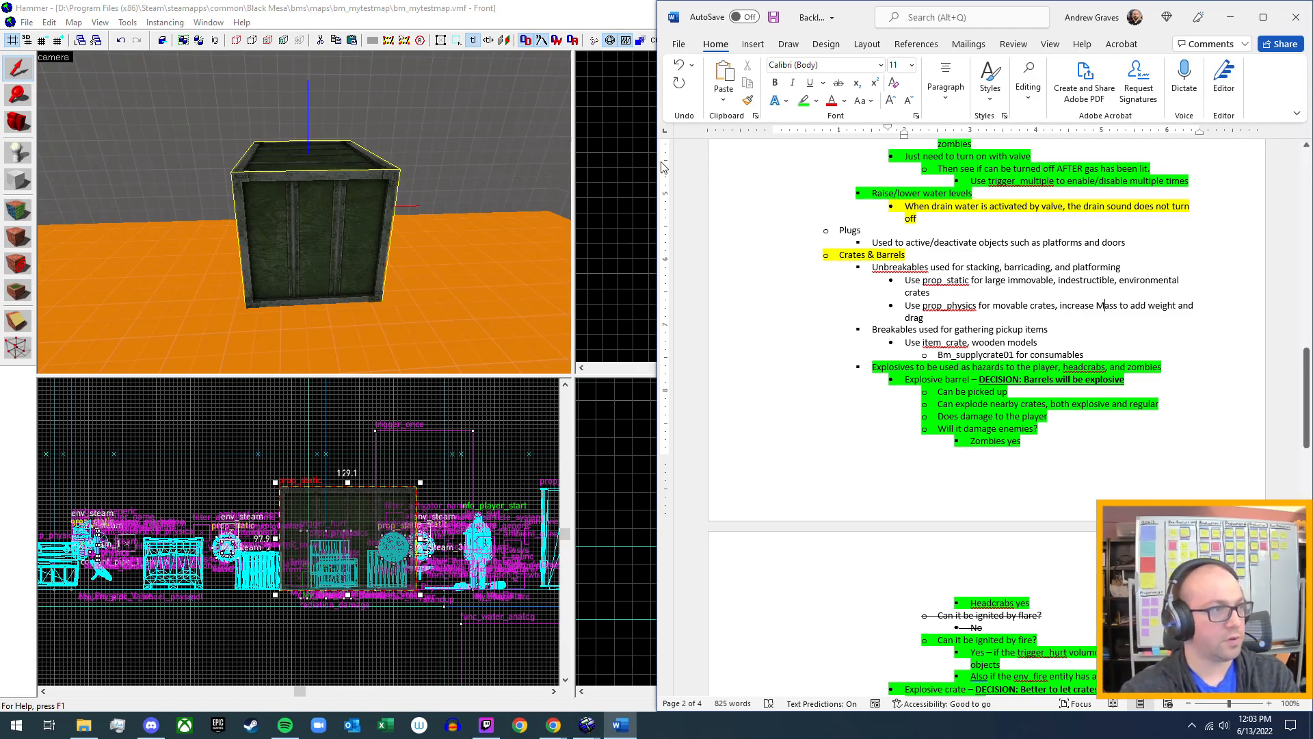
Switch to Hammer, find the dark metal prop_dynamic crate in the 3D view and open its object properties.
left_click(567, 14)
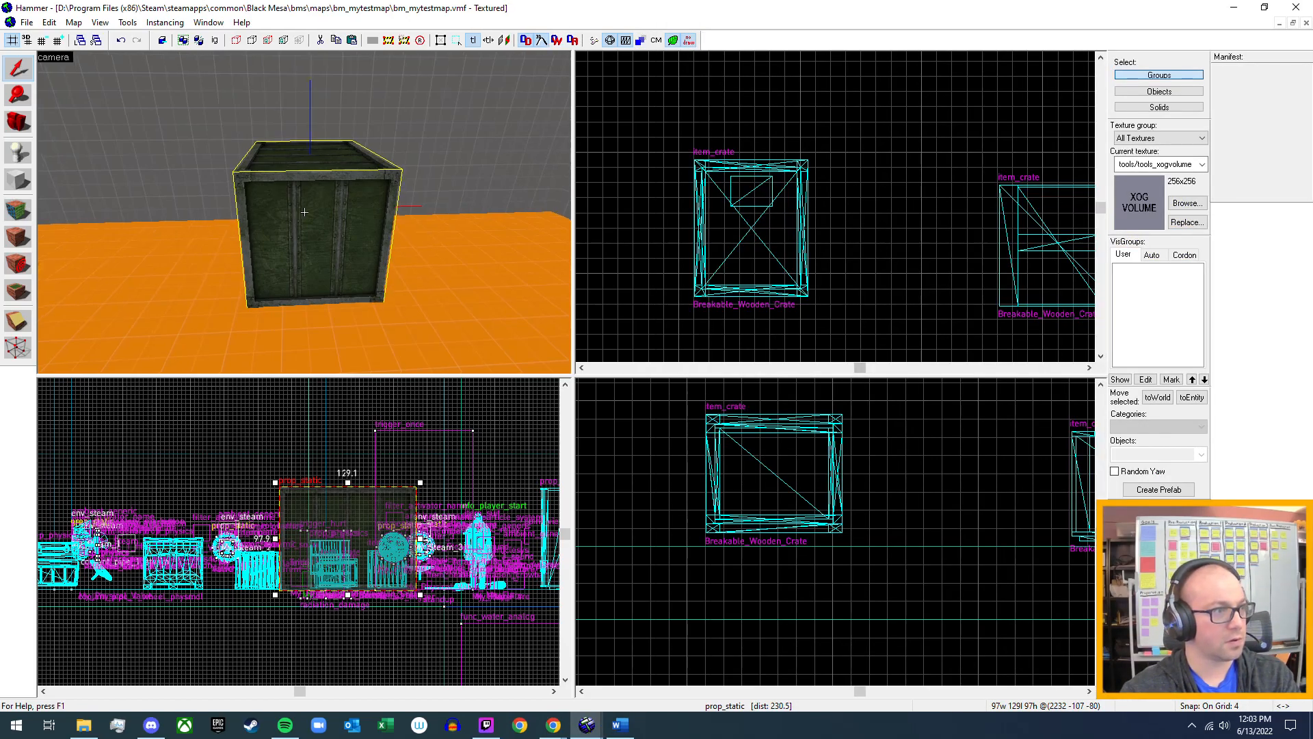
key("z")
key("w")
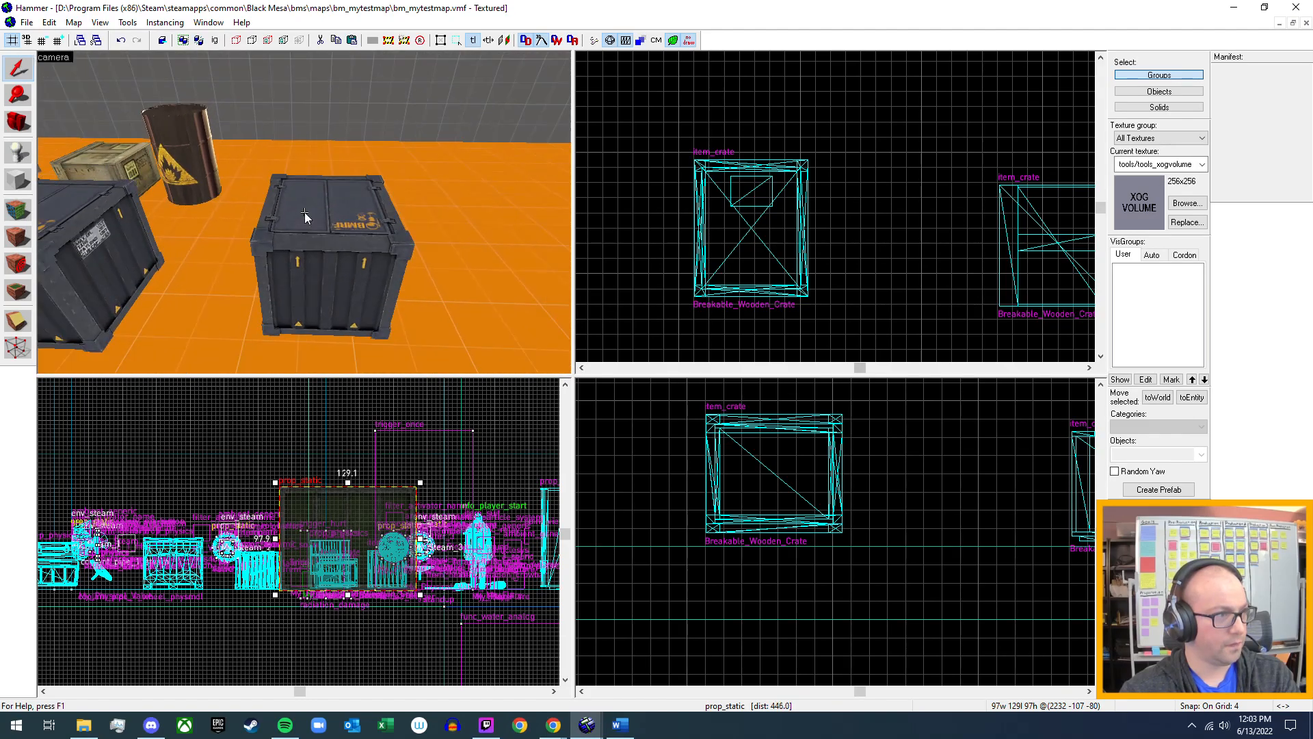
key("z")
left_click(331, 243)
key("alt+Return")
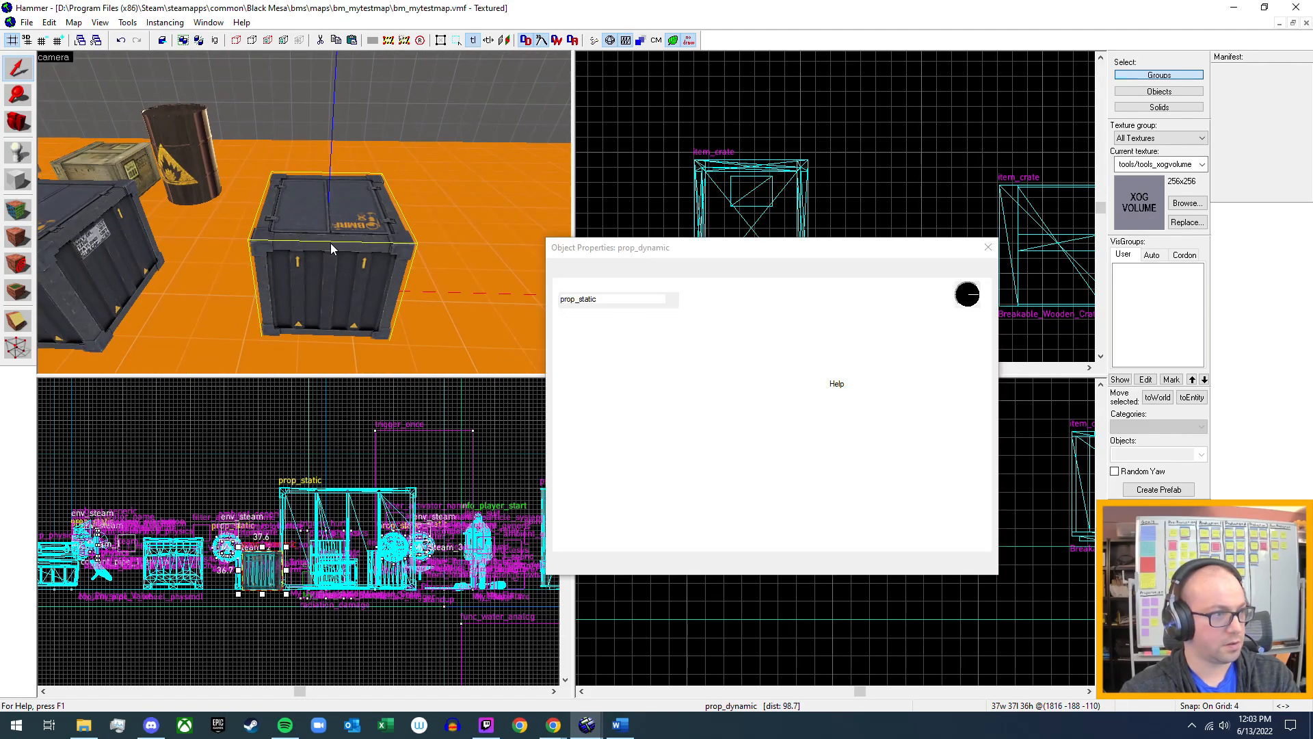
Review the metal crate's flags and class info for settings that make it breakable.
left_click(694, 271)
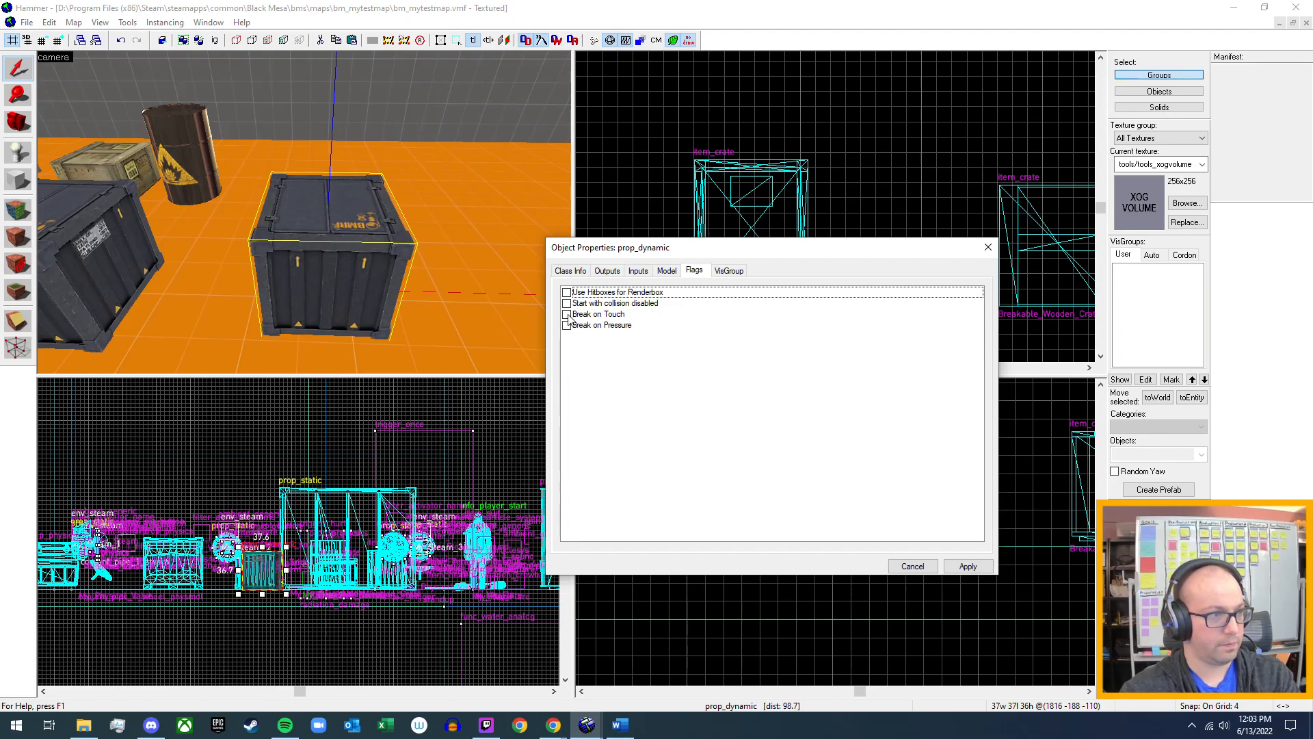
left_click(573, 271)
scroll(646, 474, "down", 5)
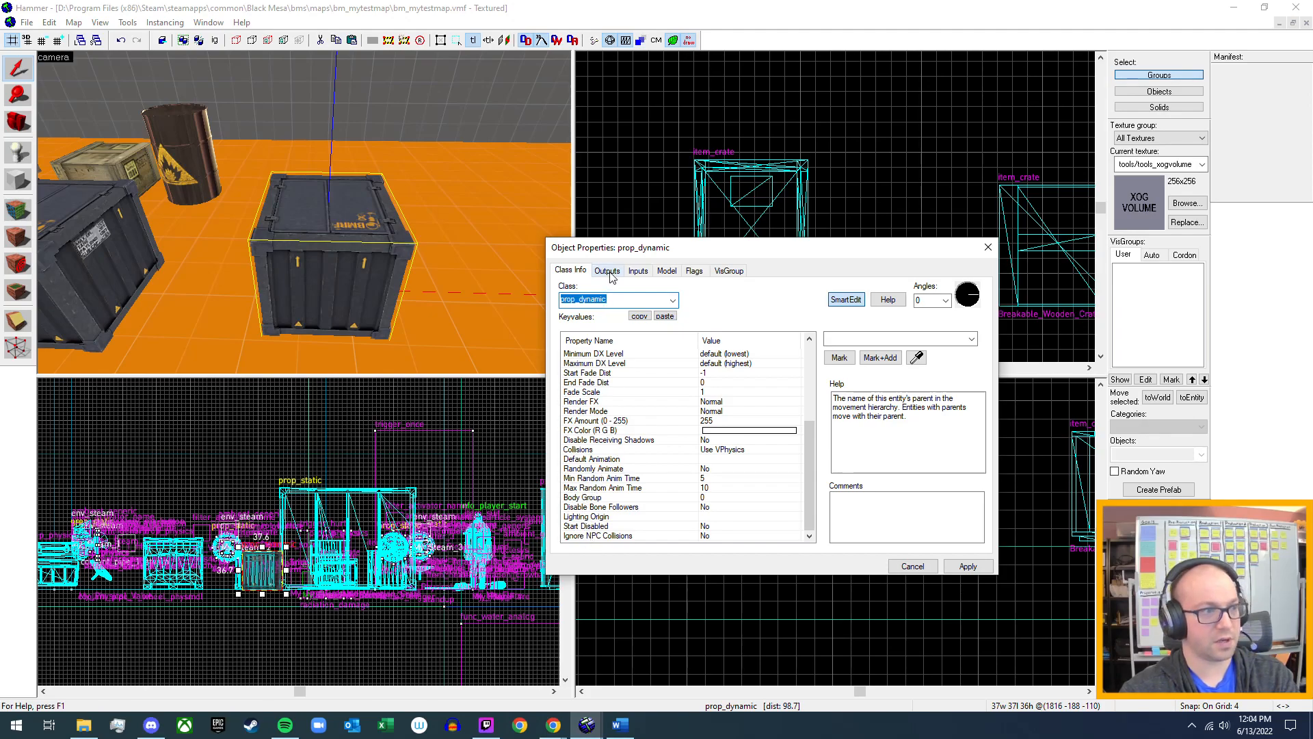
scroll(636, 441, "up", 2)
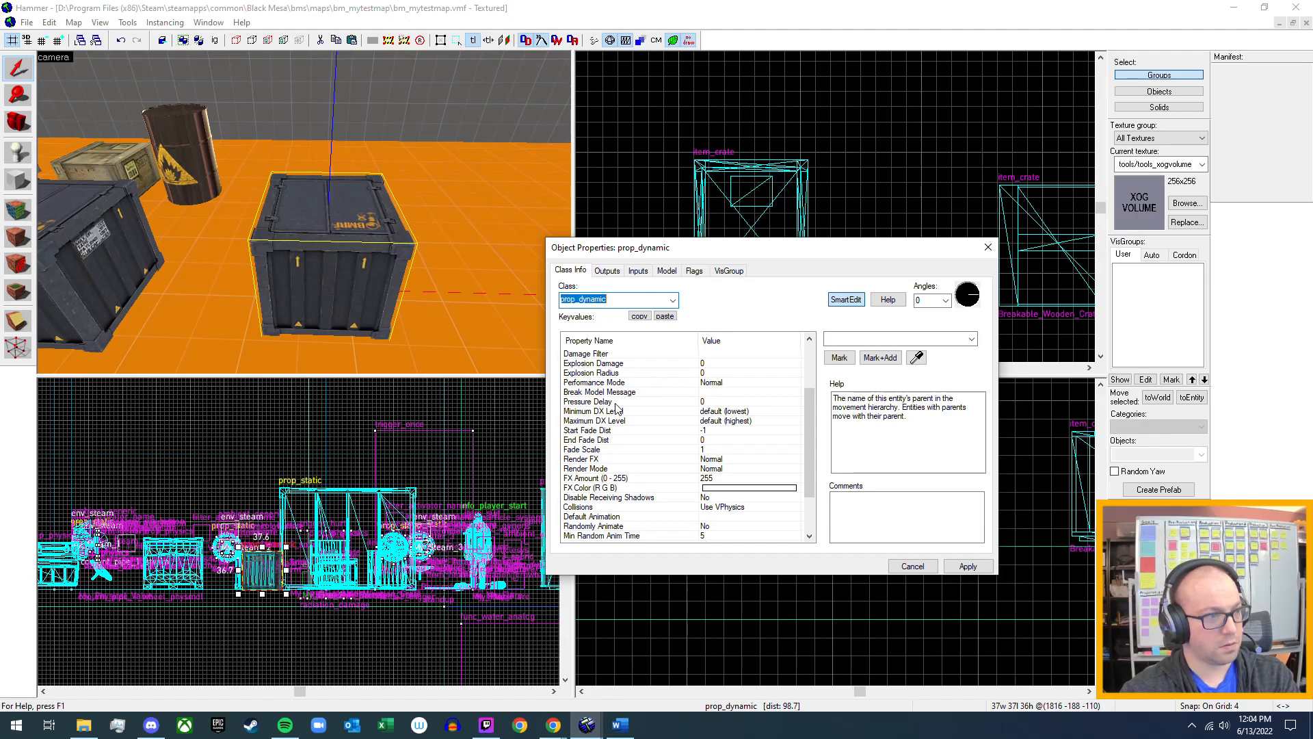
scroll(618, 404, "up", 1)
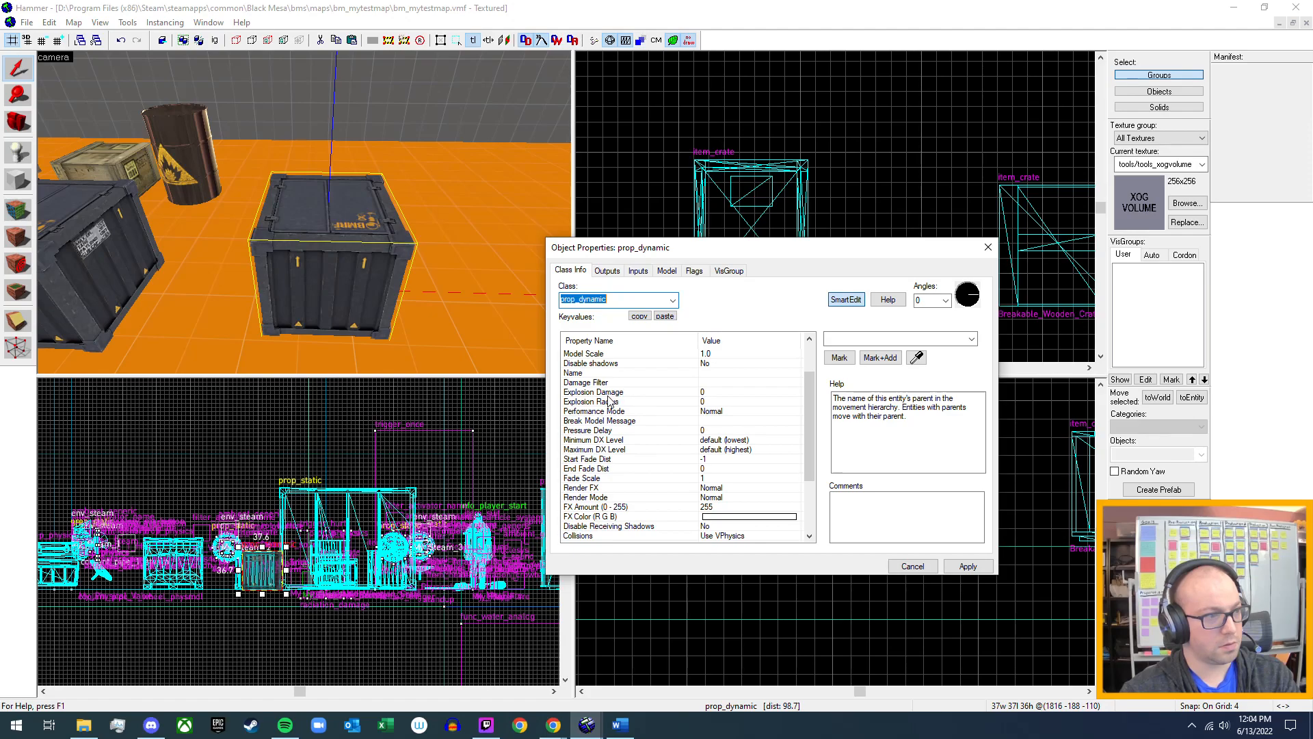
scroll(608, 402, "up", 1)
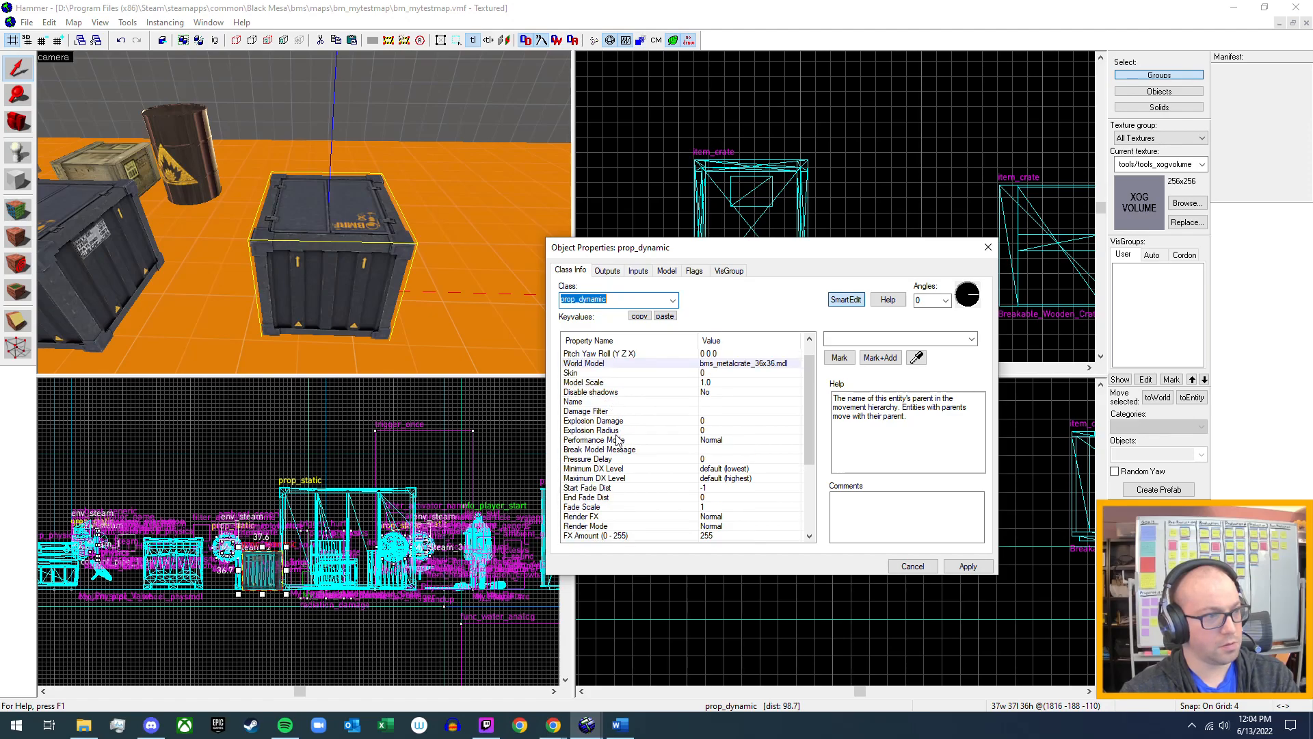
Enable the metal crate's Break on Pressure flag, apply the change and close its properties.
left_click(677, 274)
left_click(693, 272)
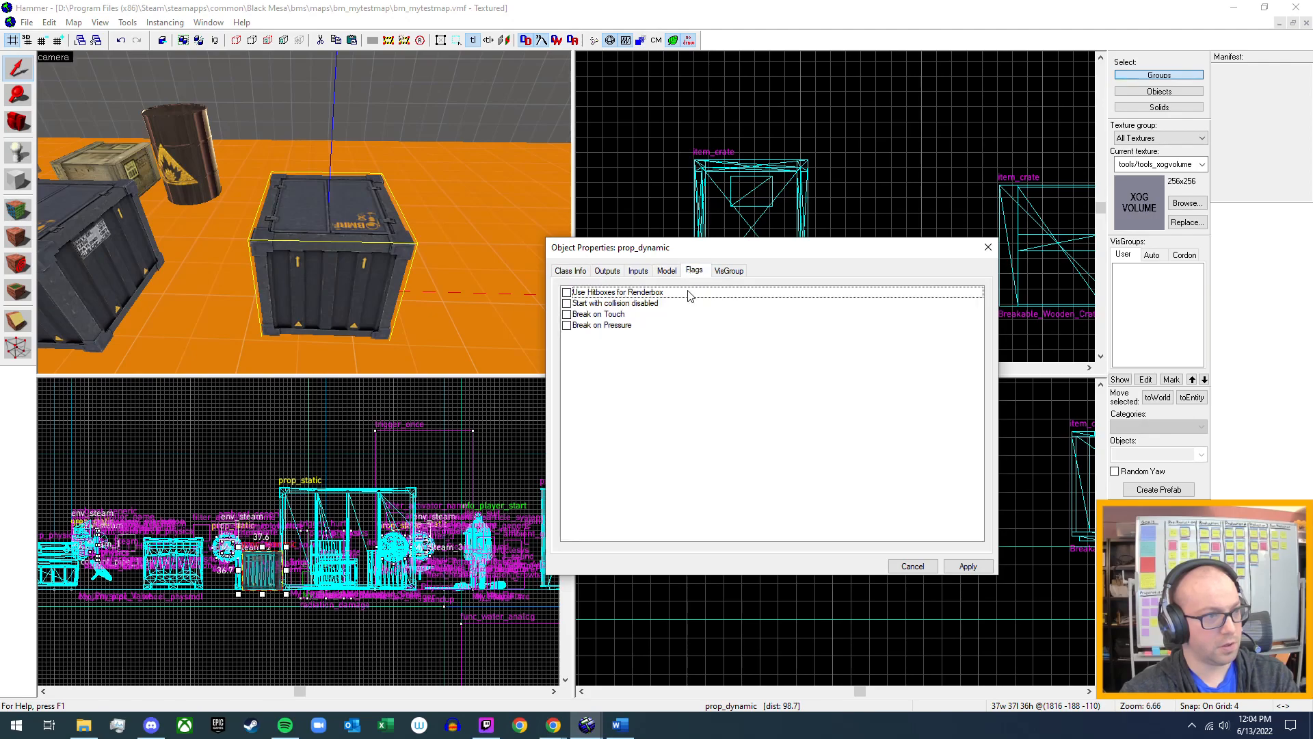
left_click(566, 325)
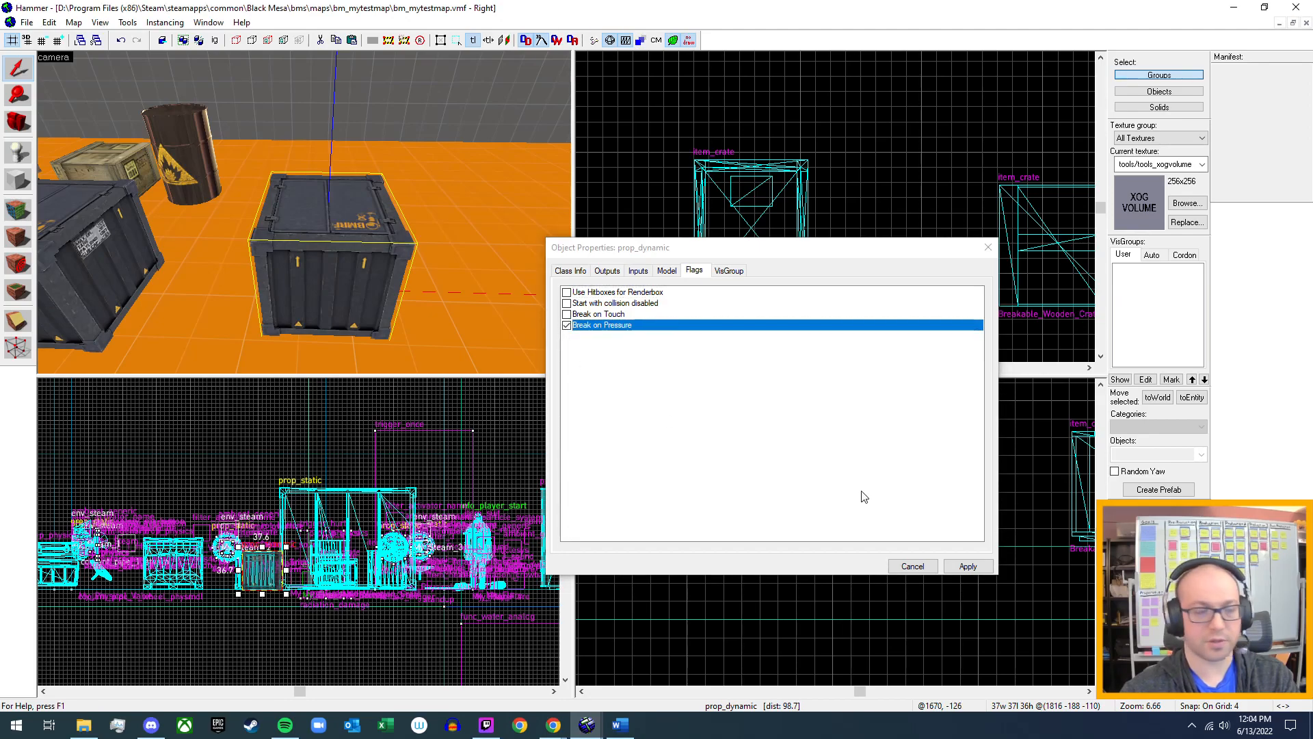
left_click(967, 566)
left_click(989, 248)
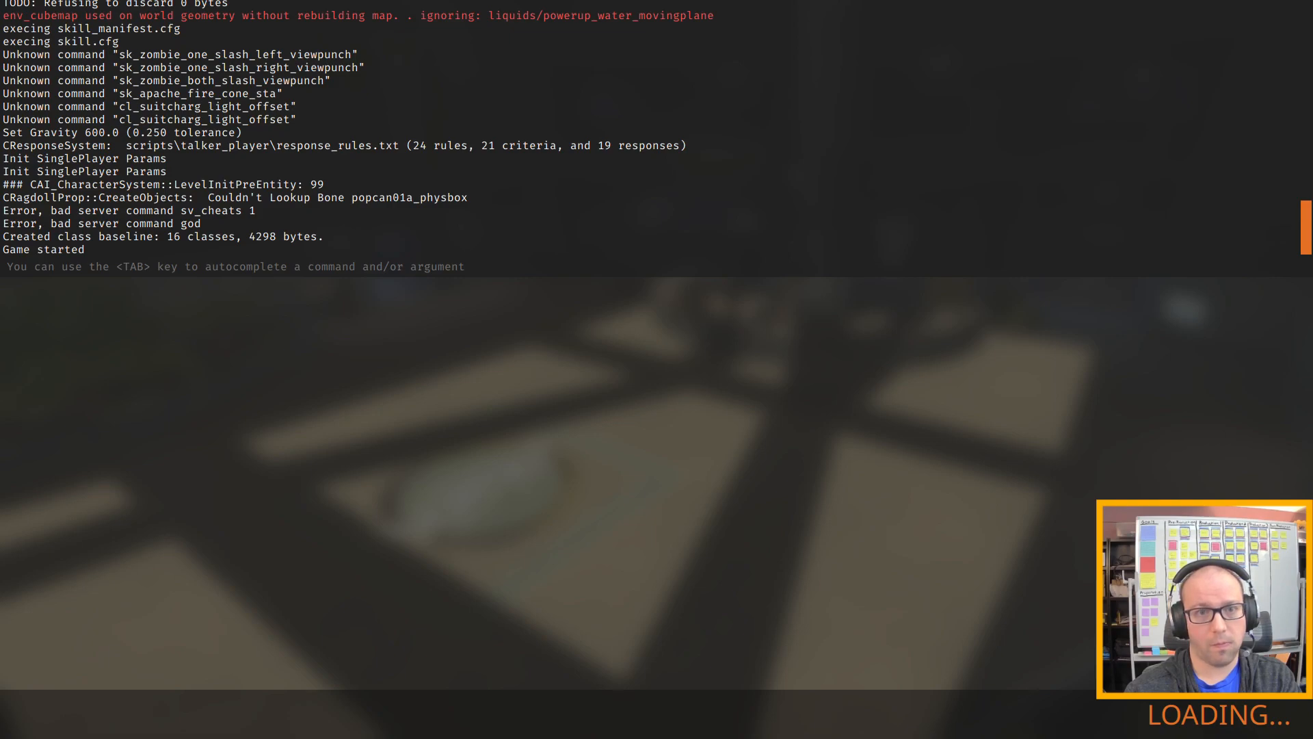
Playtest the map by walking to the metal crates and jumping onto the one with Break on Pressure enabled.
key("w")
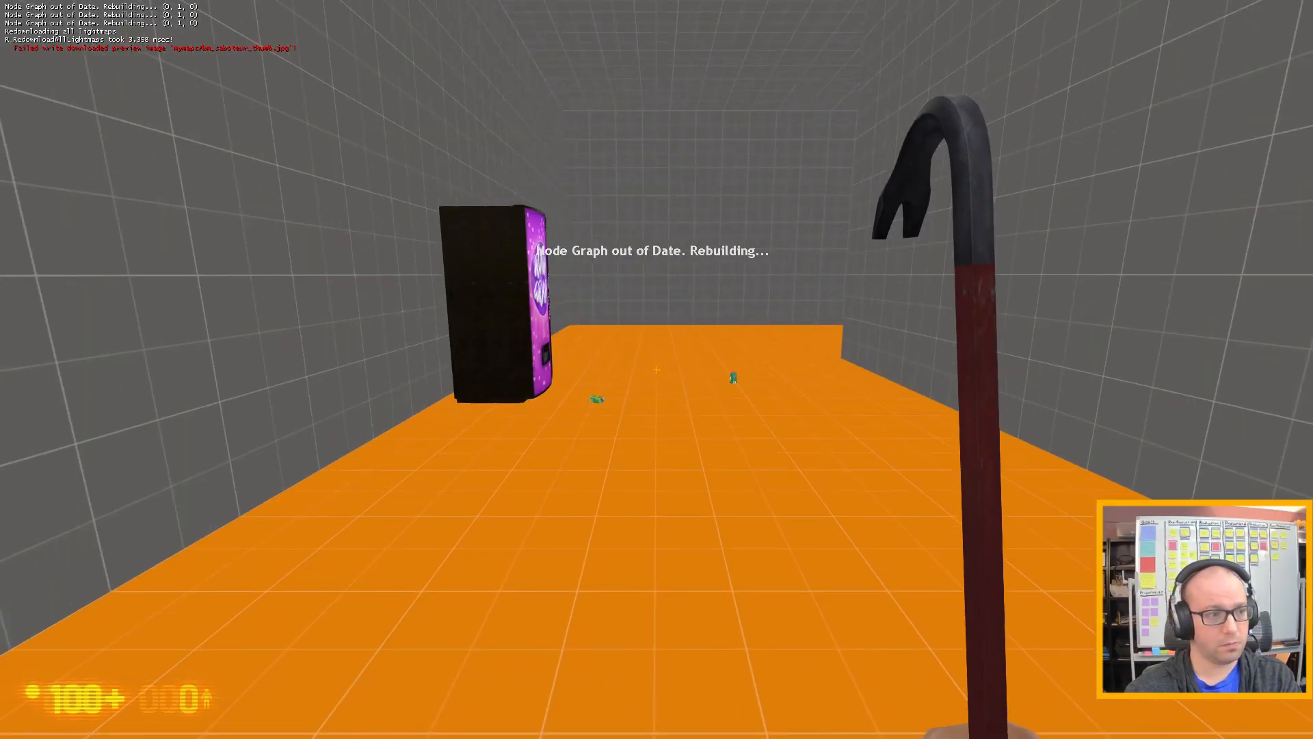
left_click(657, 369)
key("w")
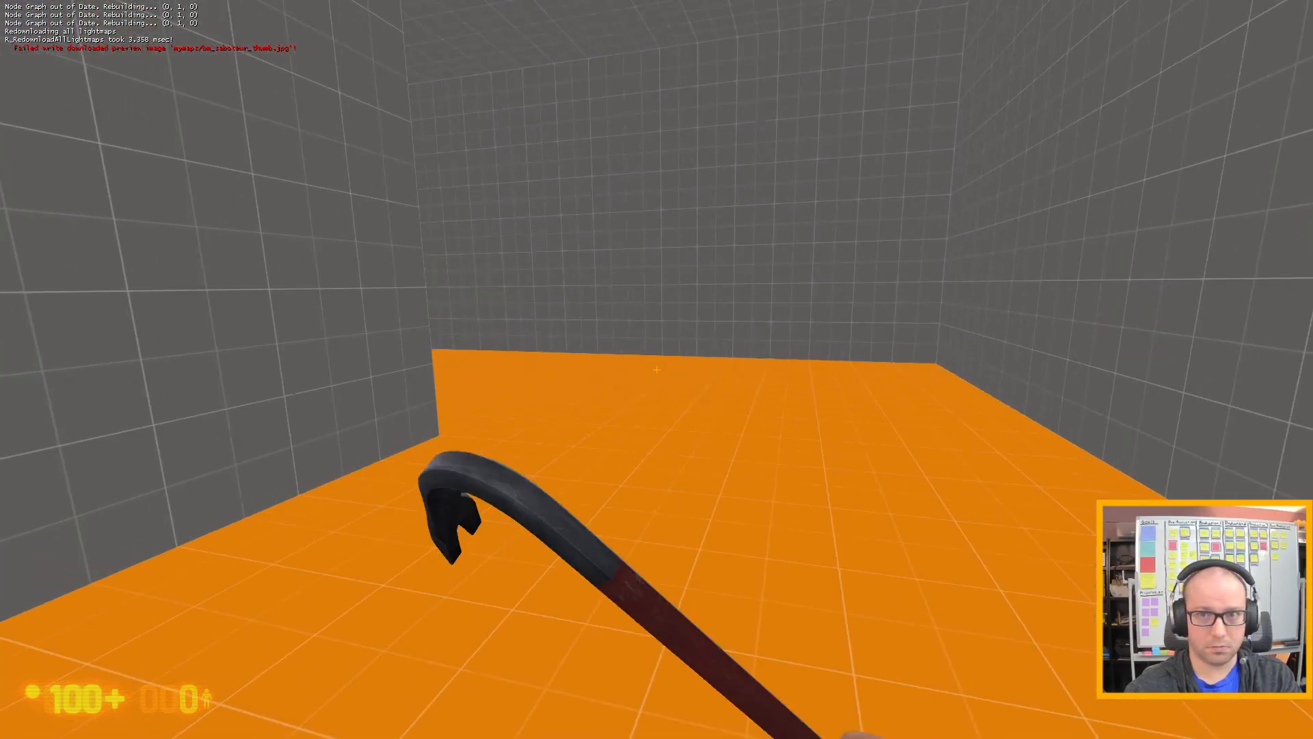
key("w")
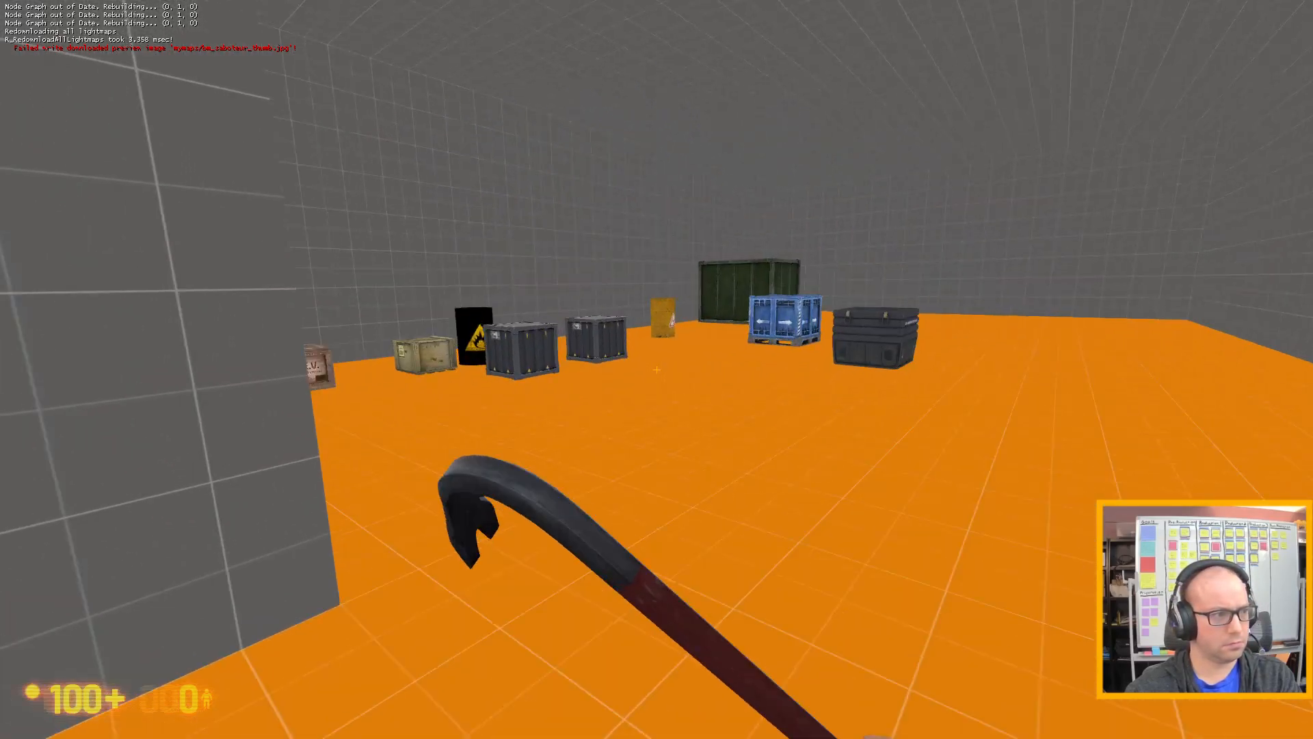
key("w")
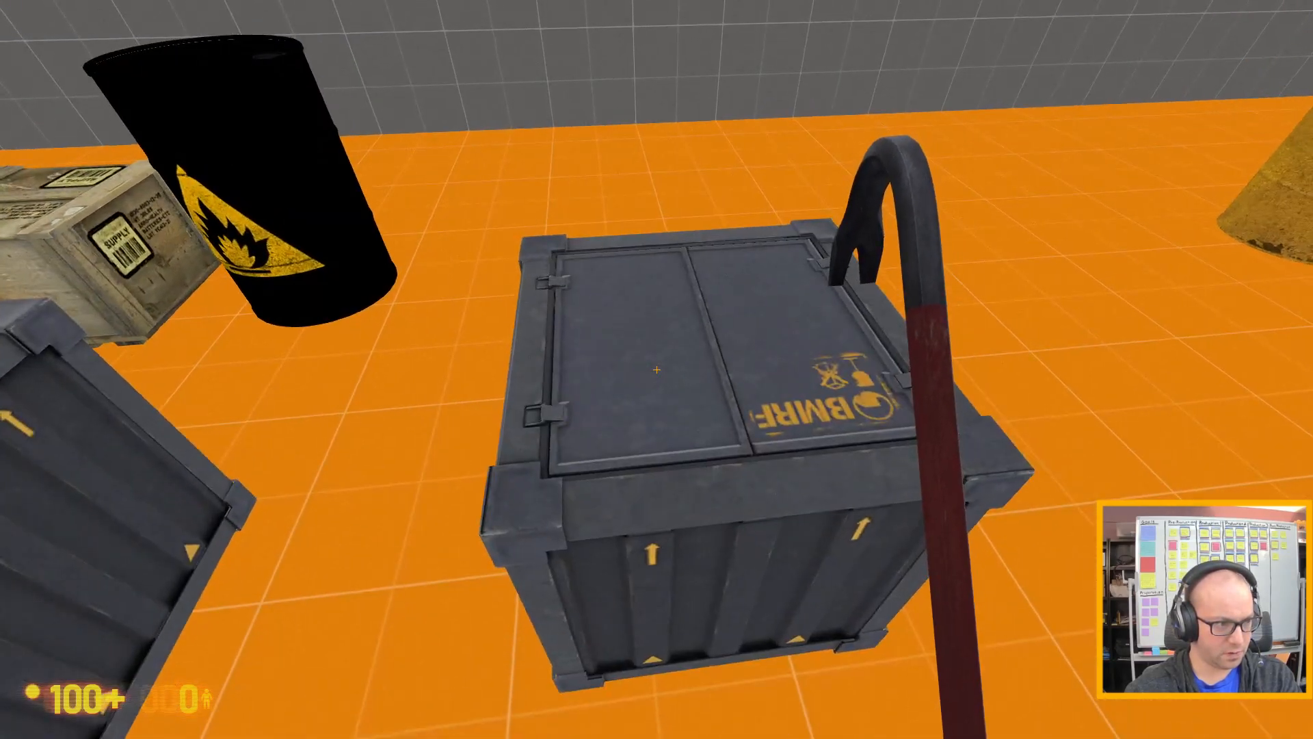
key("w")
key("space")
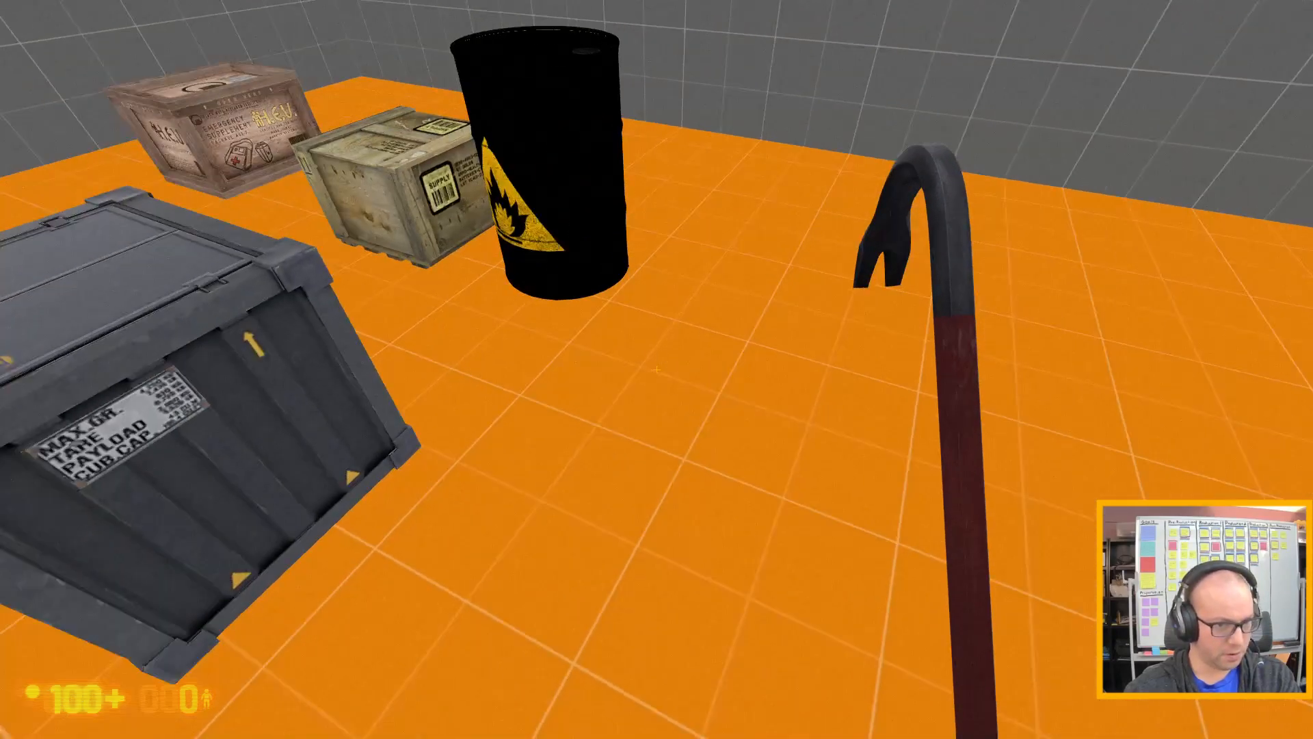
key("s")
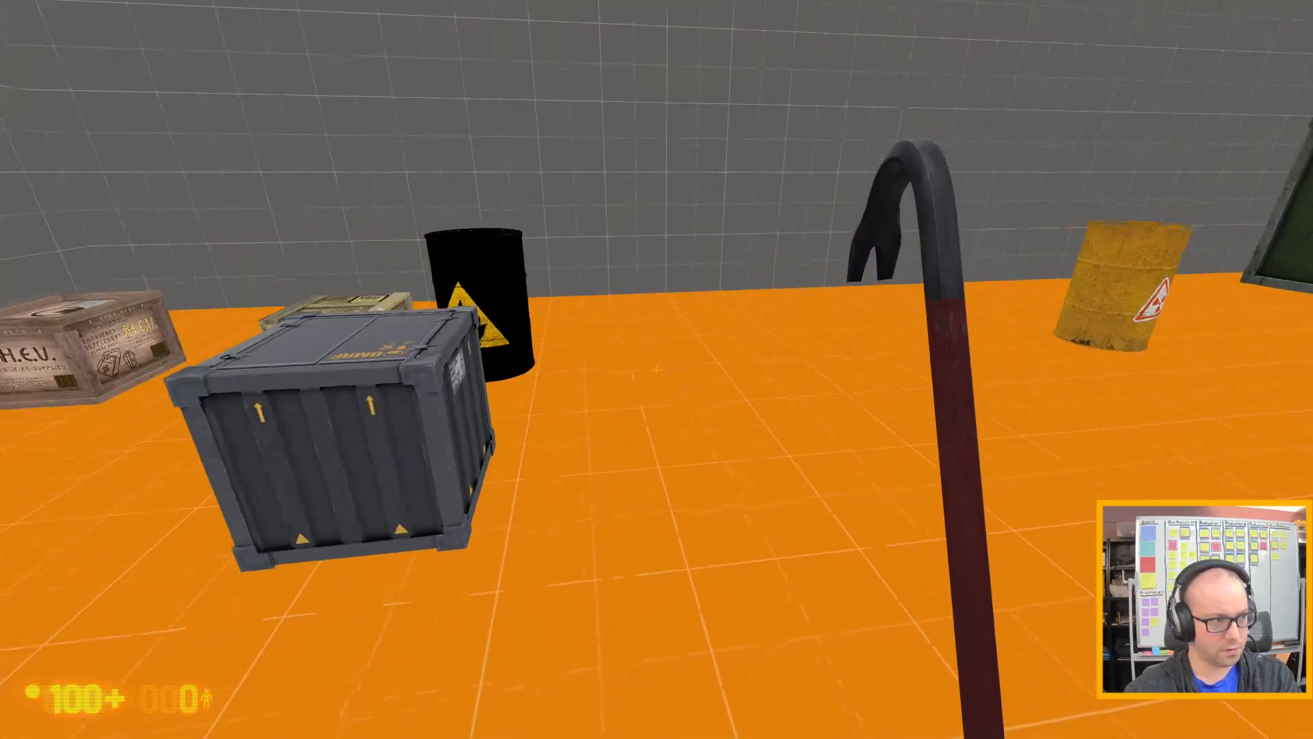
Playtest breaking the wooden supply and H.E.V. crates with the crowbar, then quit the game and continue past Hammer's command message.
key("w")
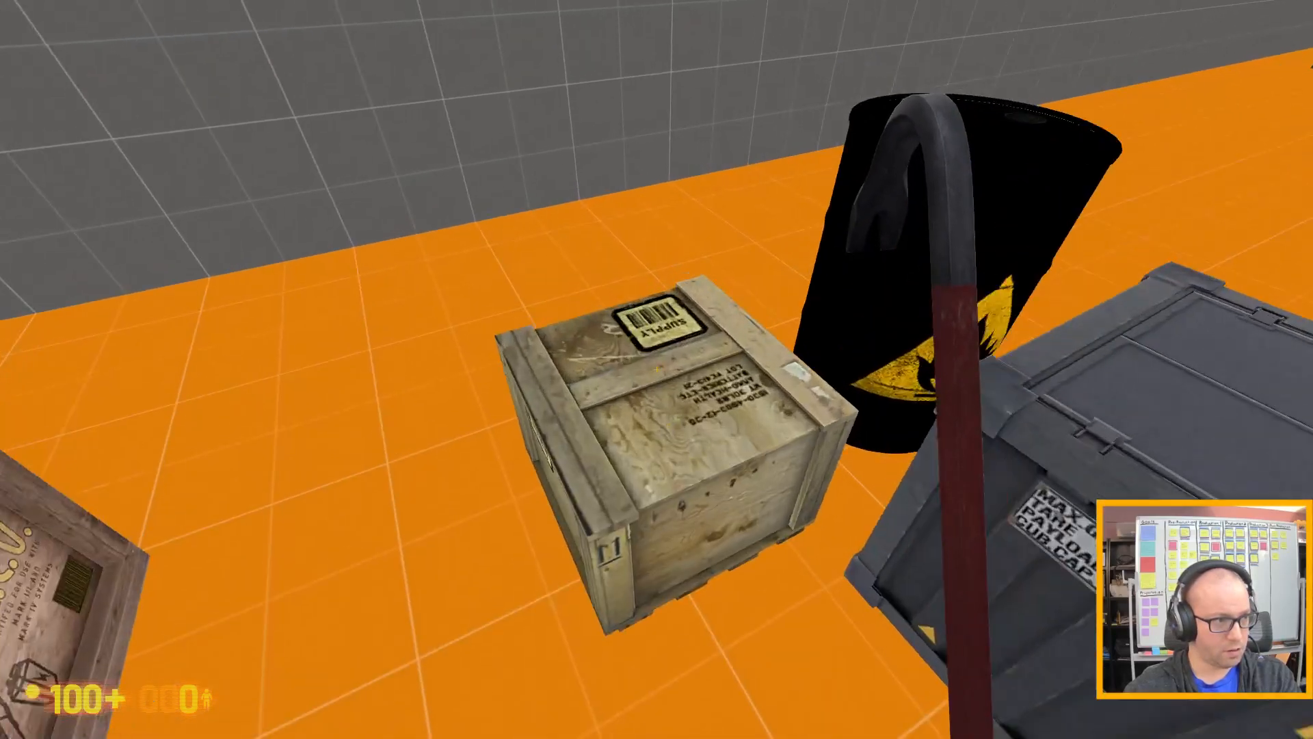
left_click(656, 369)
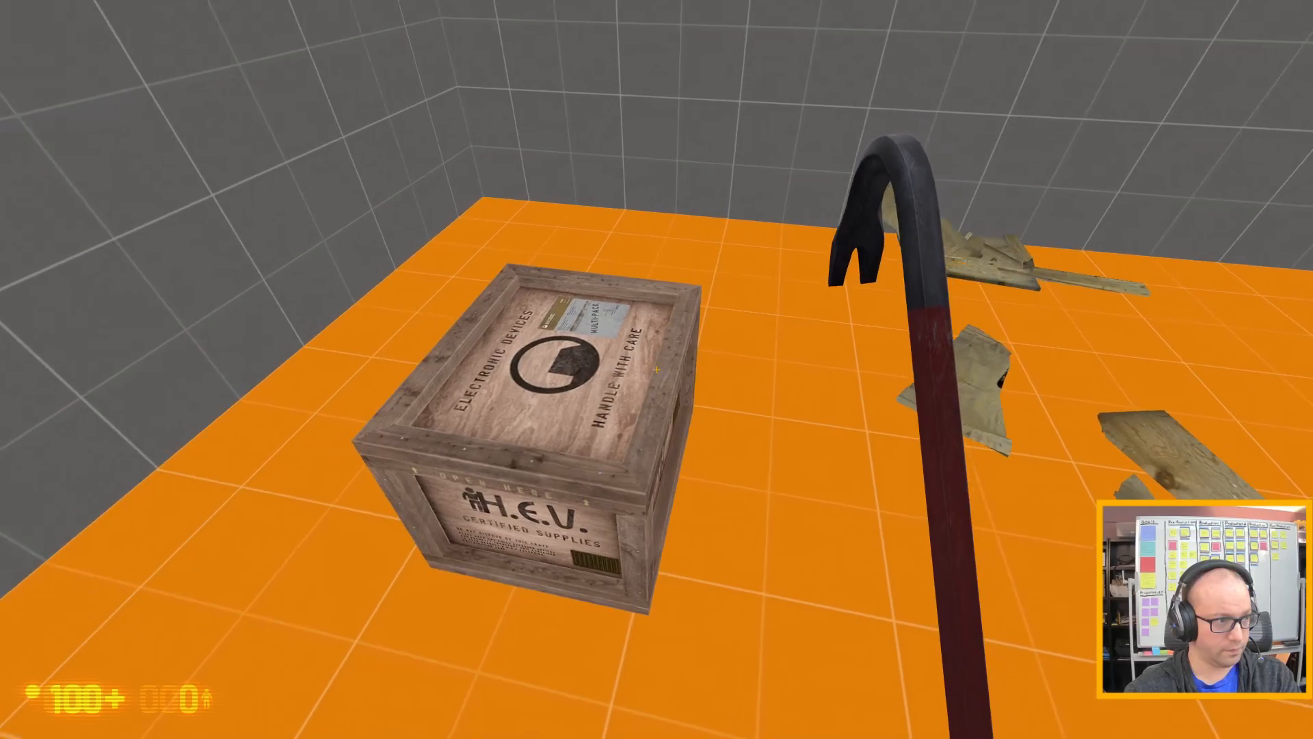
left_click(657, 369)
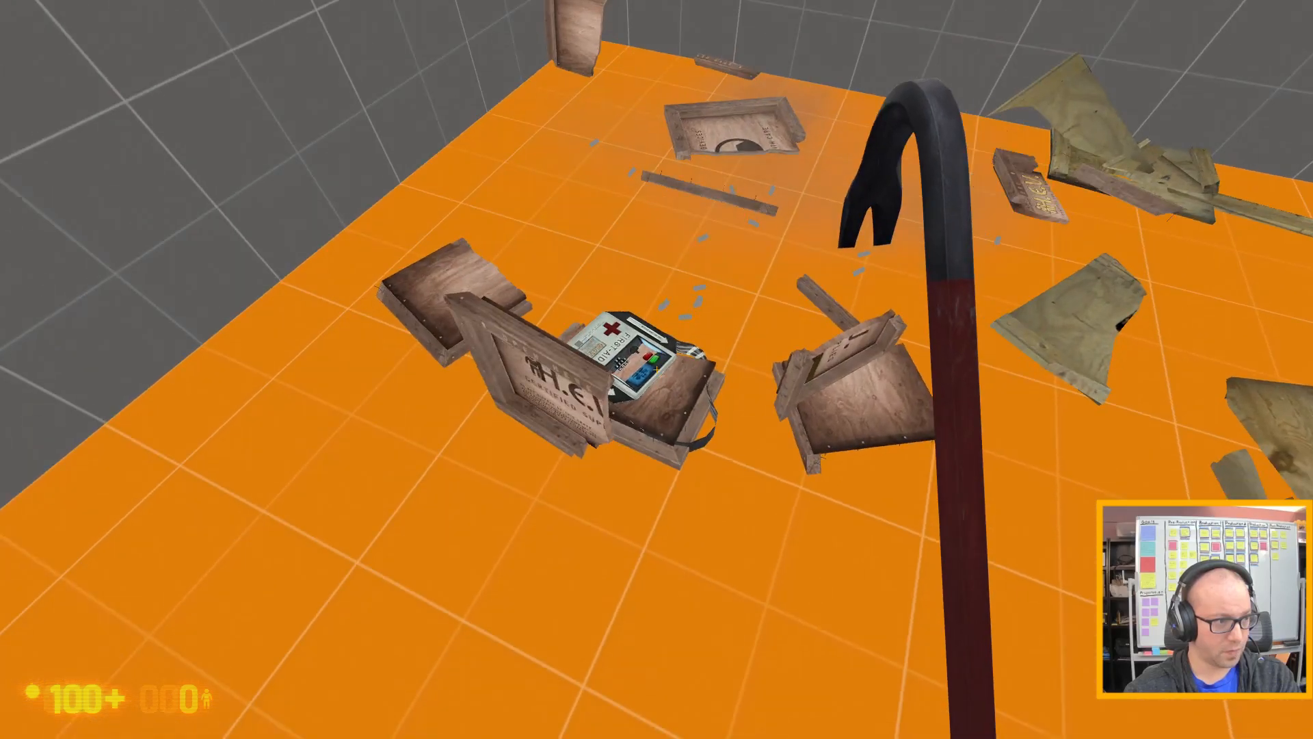
key("w")
key("s")
key("Escape")
type("quit")
key("Return")
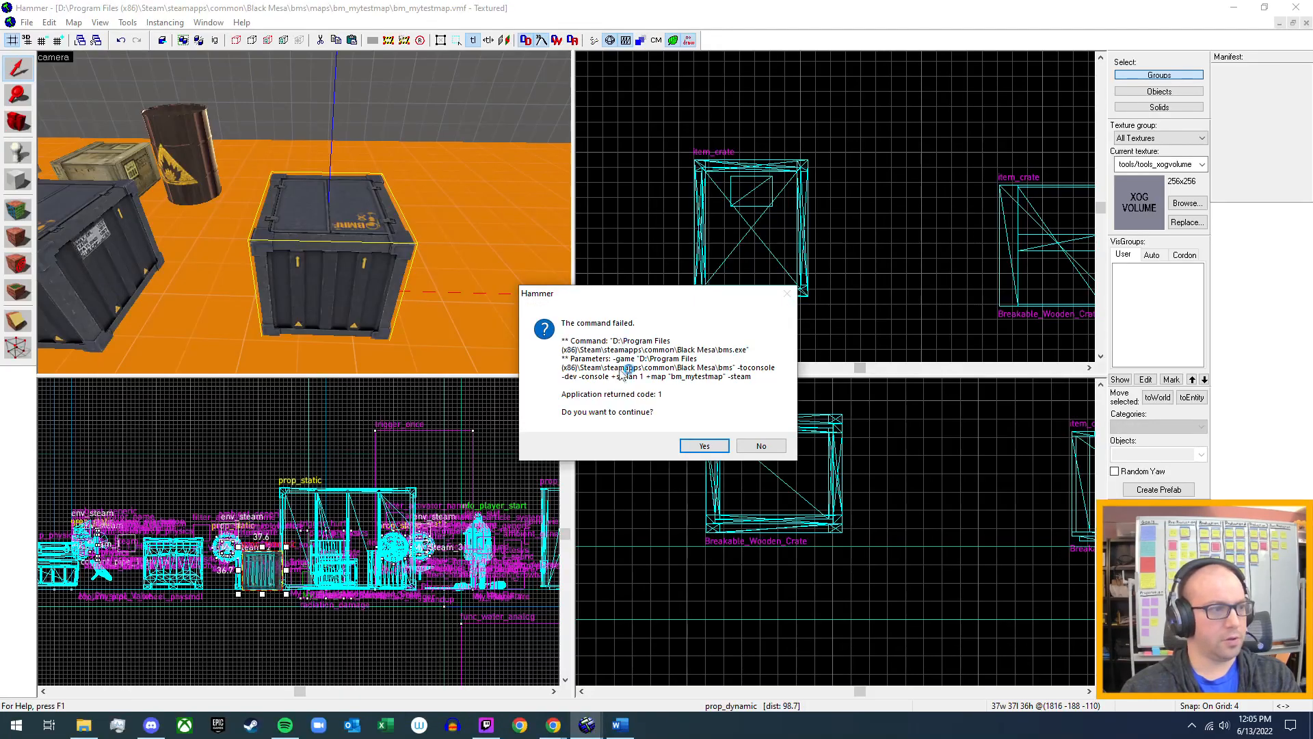
left_click(704, 446)
Open the properties of the wooden item_crate beside the barrel and look up its Spawn on break setting.
key("w")
key("s")
key("z")
double_click(321, 211)
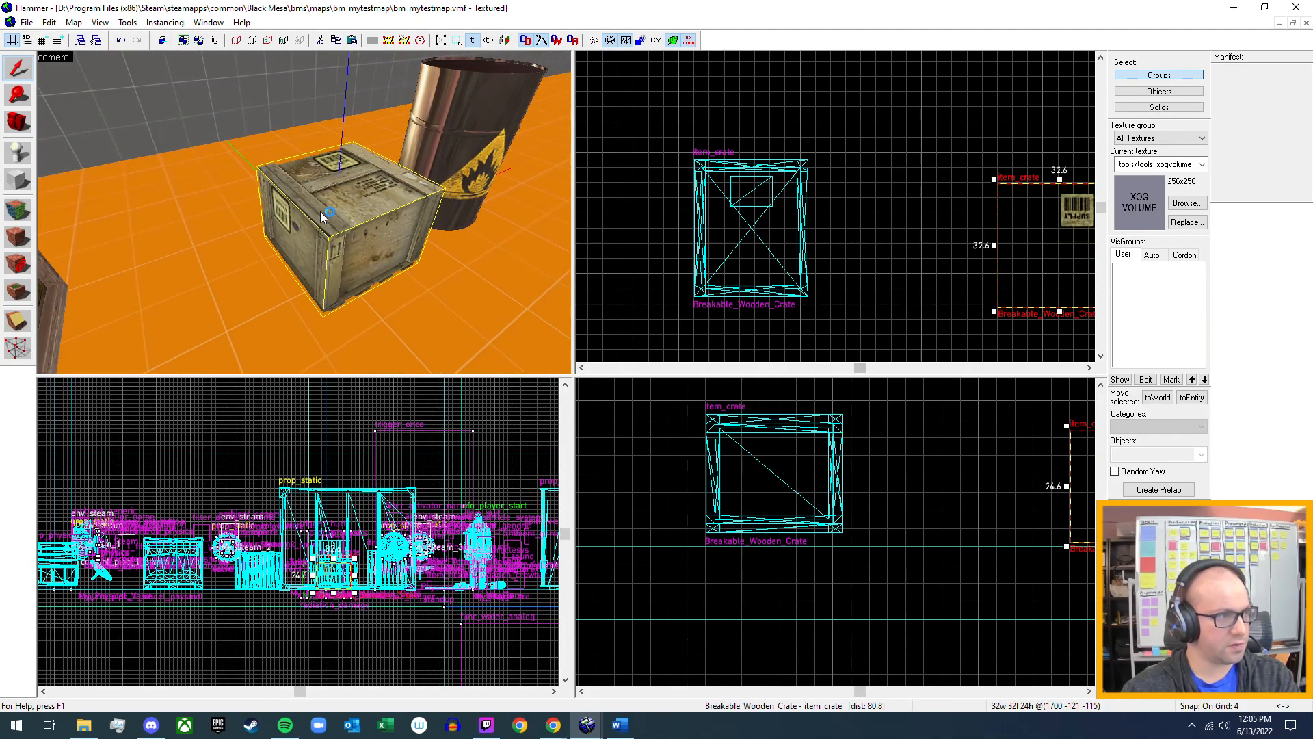
scroll(605, 383, "down", 6)
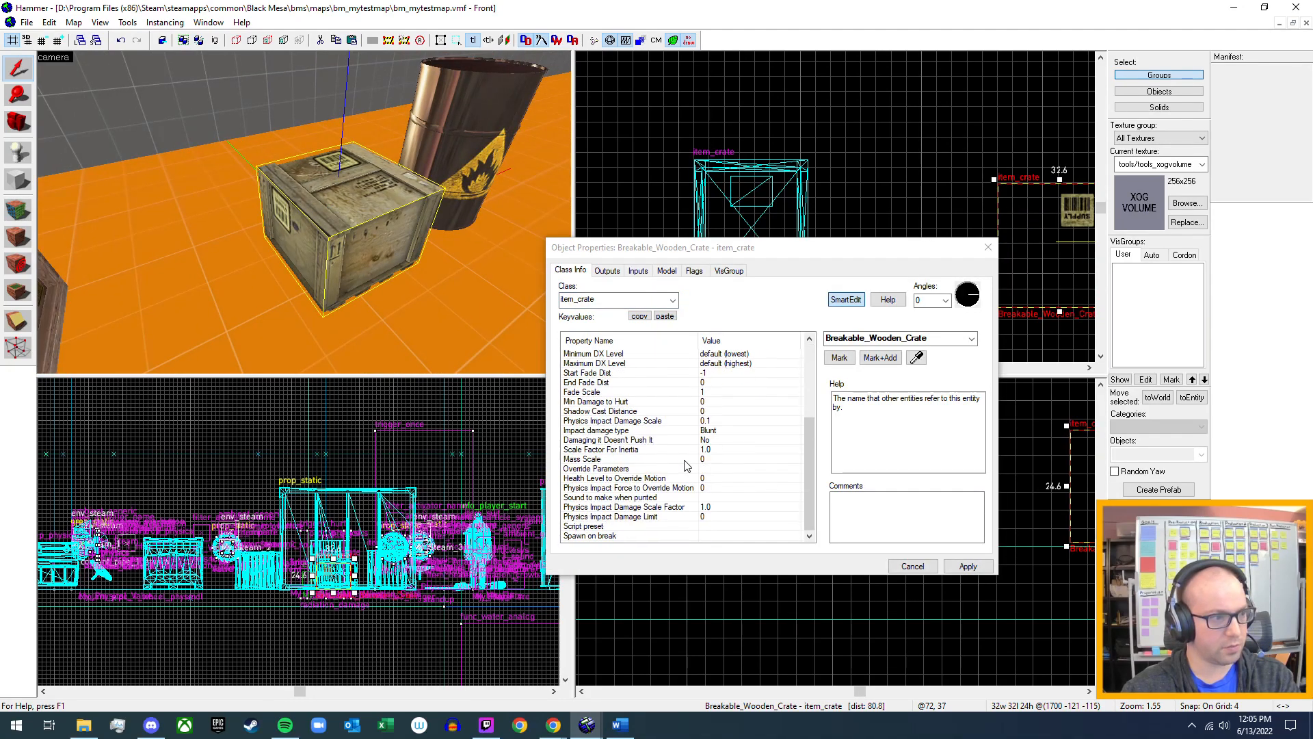
left_click(643, 537)
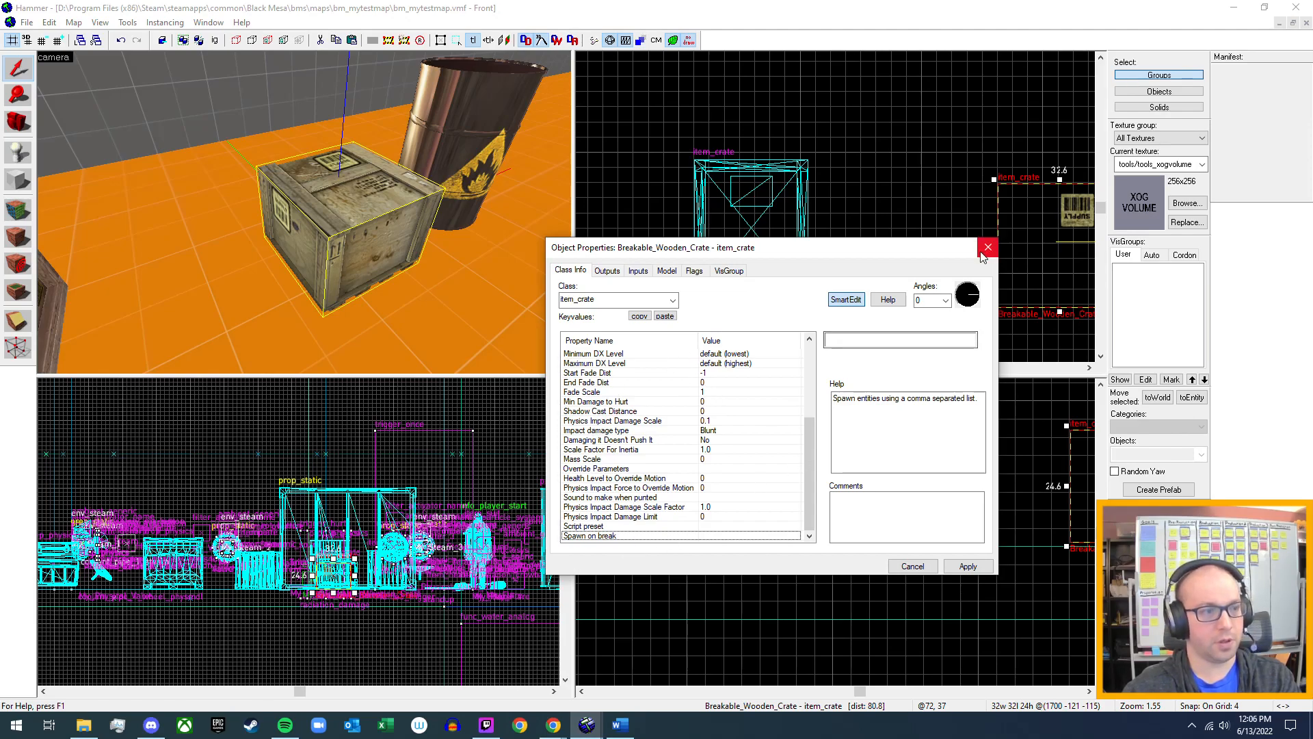
Switch to the Word notes and add the bullet "Add entity item names in Spawn On Break, separate by commas" below the Bm_supplycrate01 line.
left_click(619, 727)
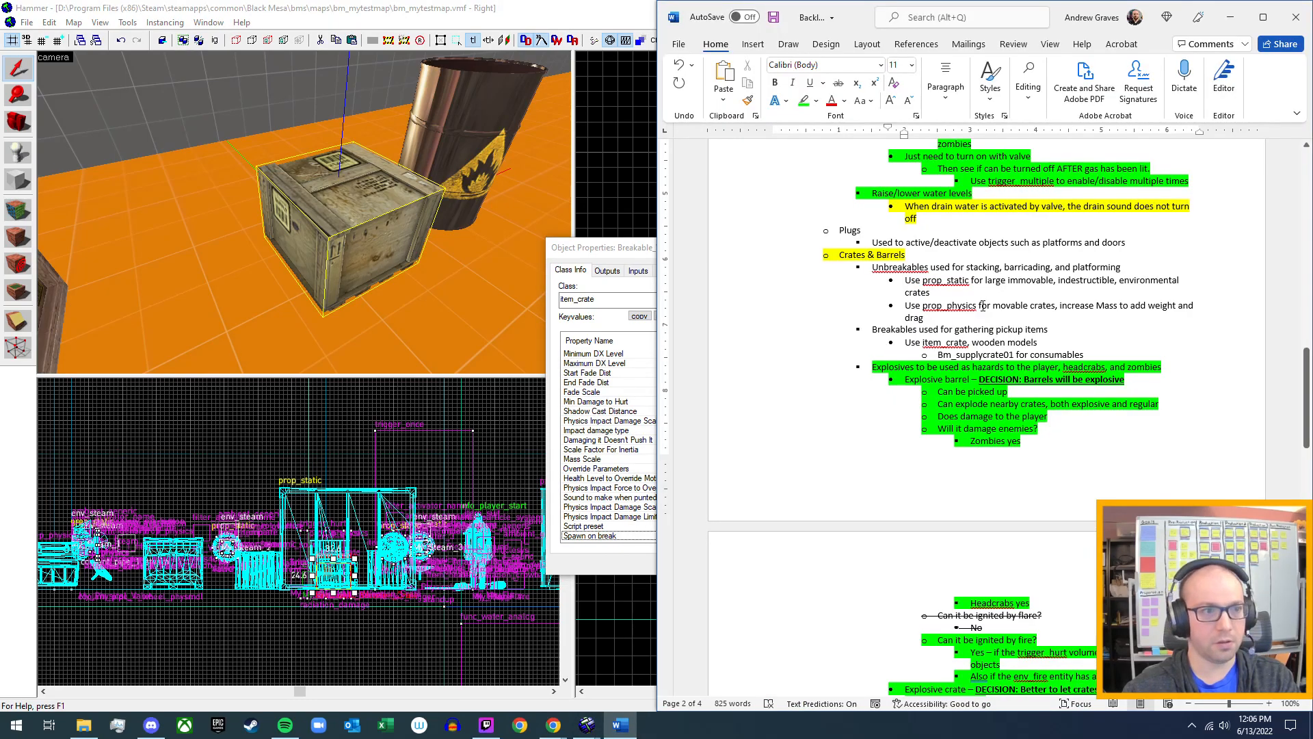
mouse_move(968, 342)
left_mouse_down()
mouse_move(923, 344)
mouse_move(970, 339)
left_mouse_up()
left_click(1084, 352)
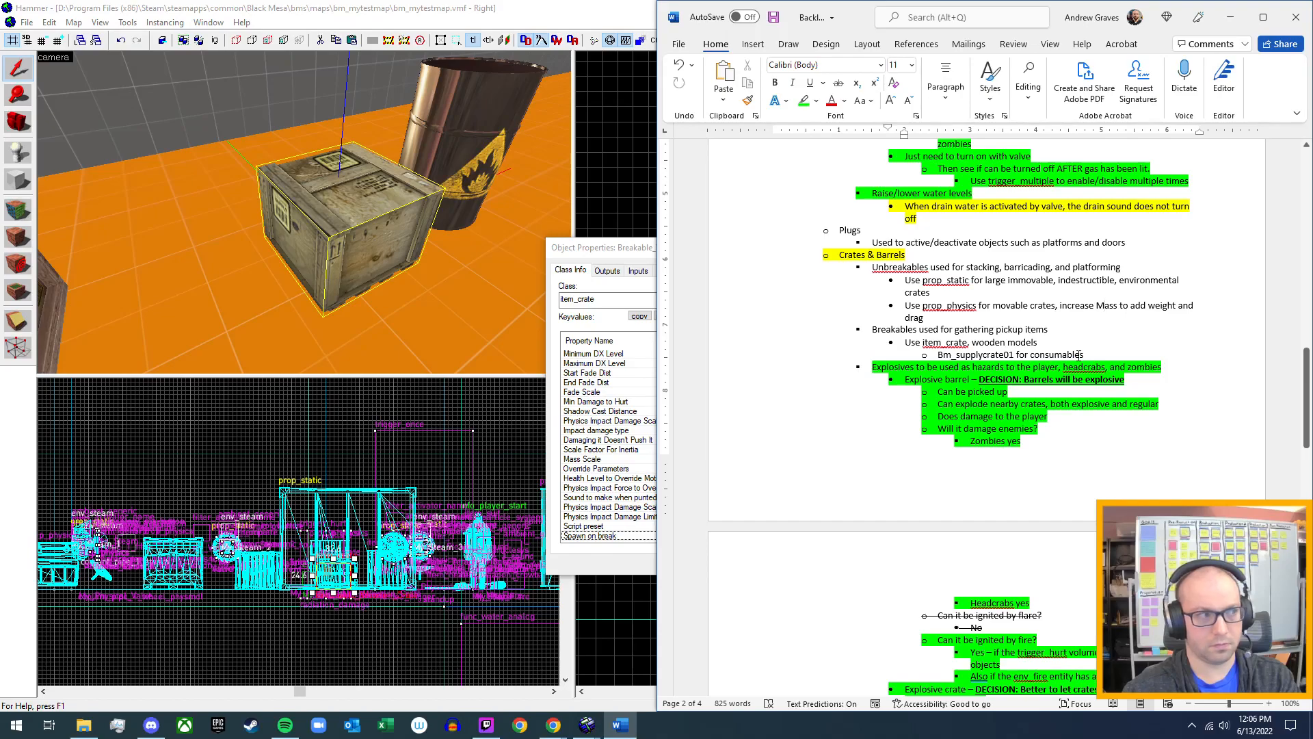
left_click(1099, 357)
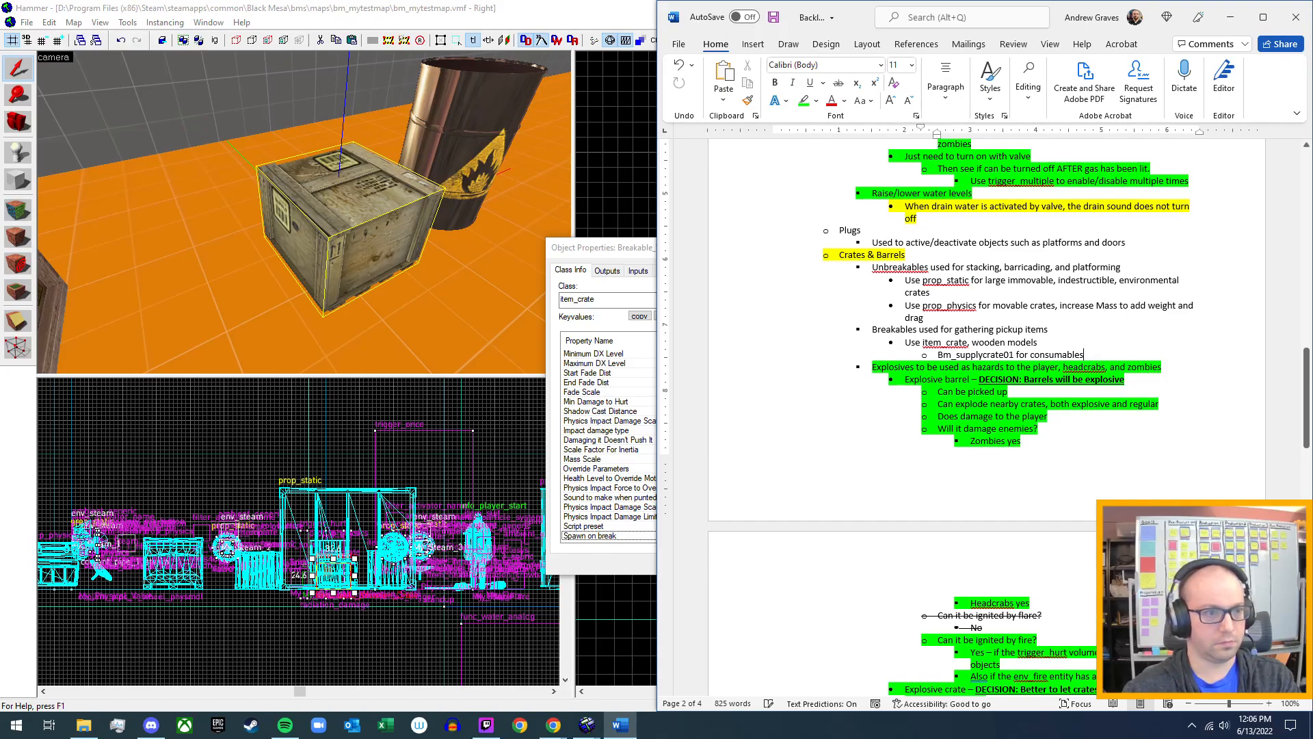
key("Return")
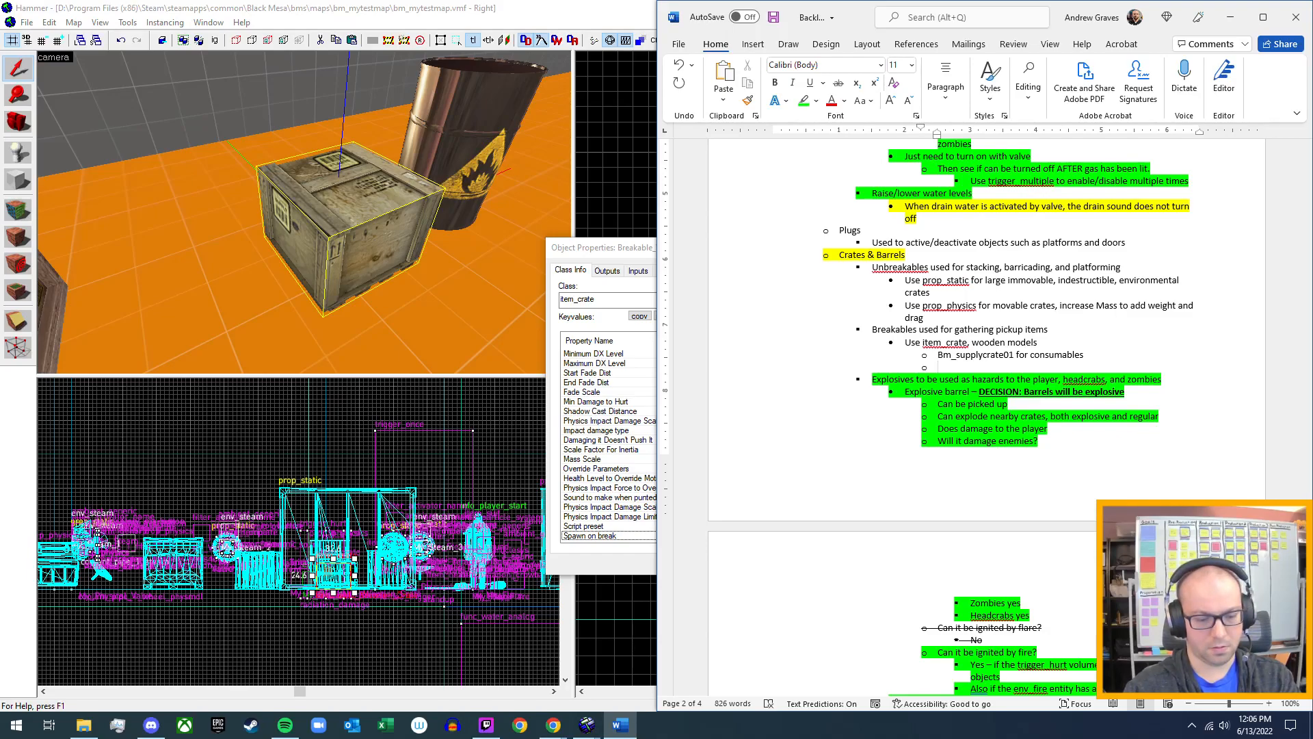
type("Add")
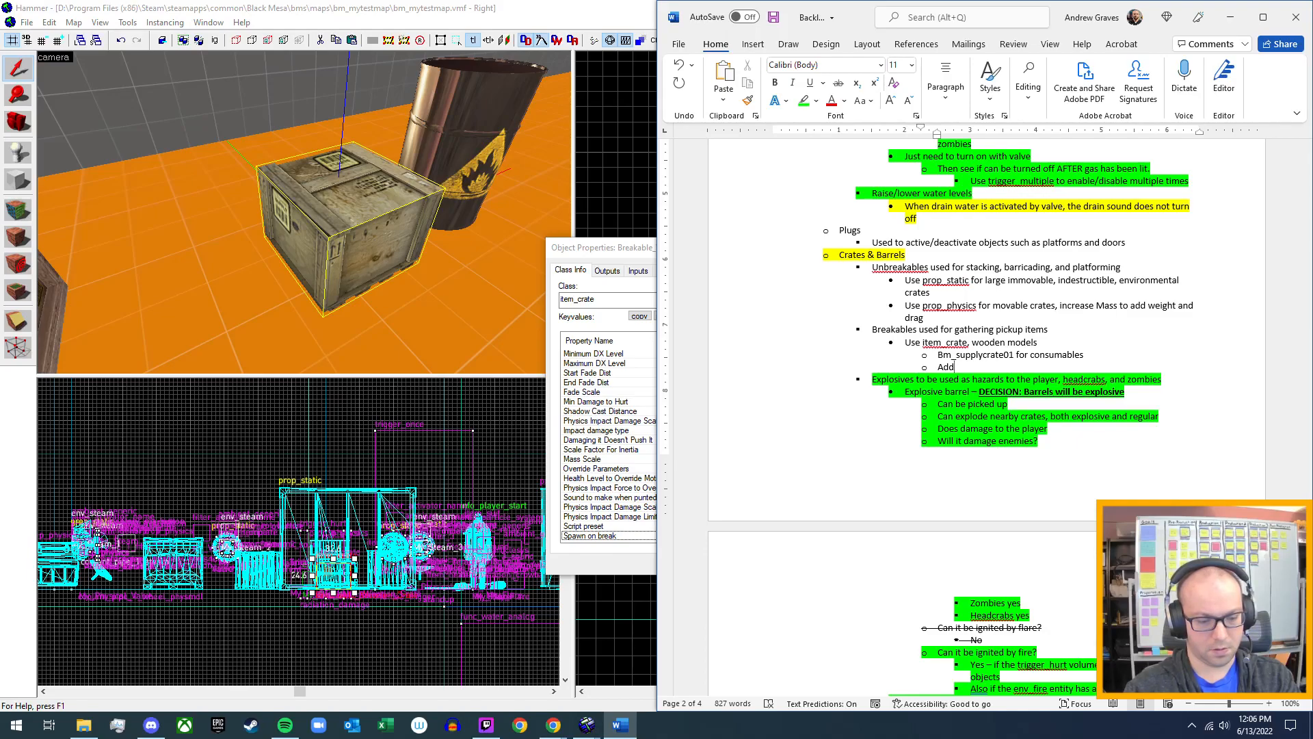
type("entit")
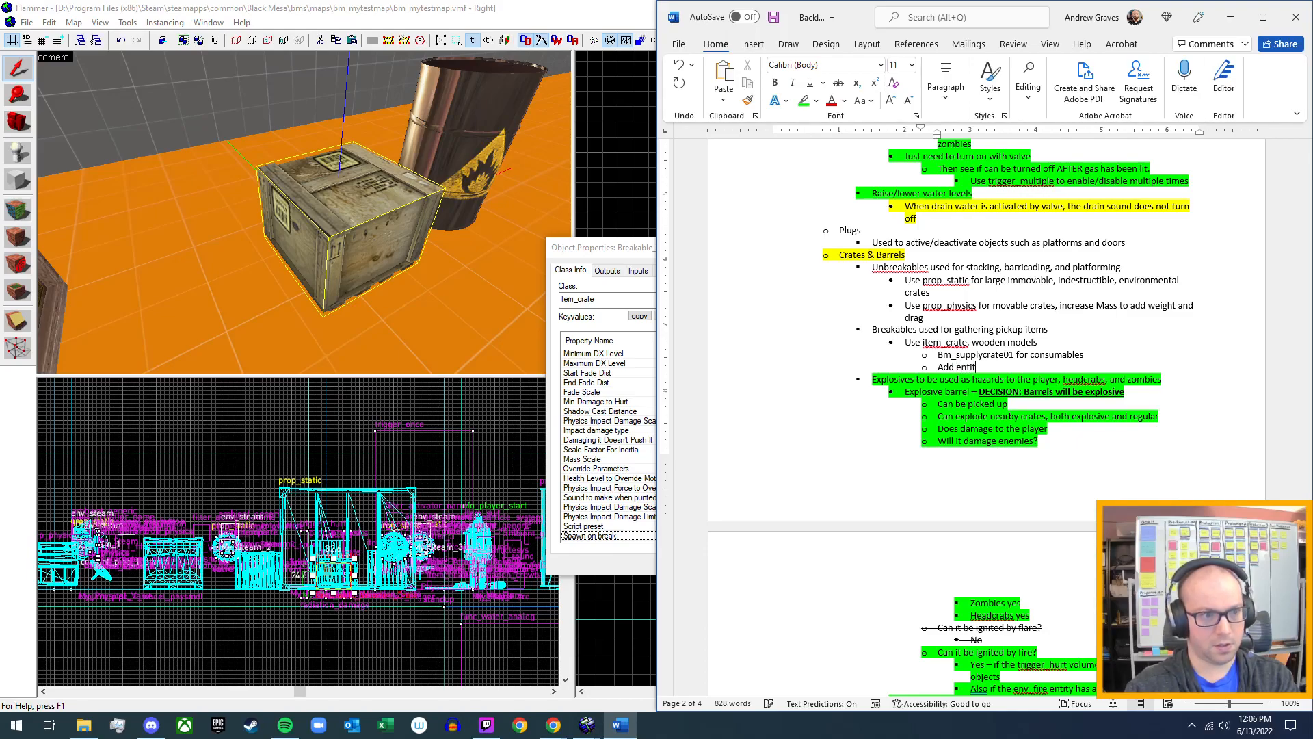
type("y item names")
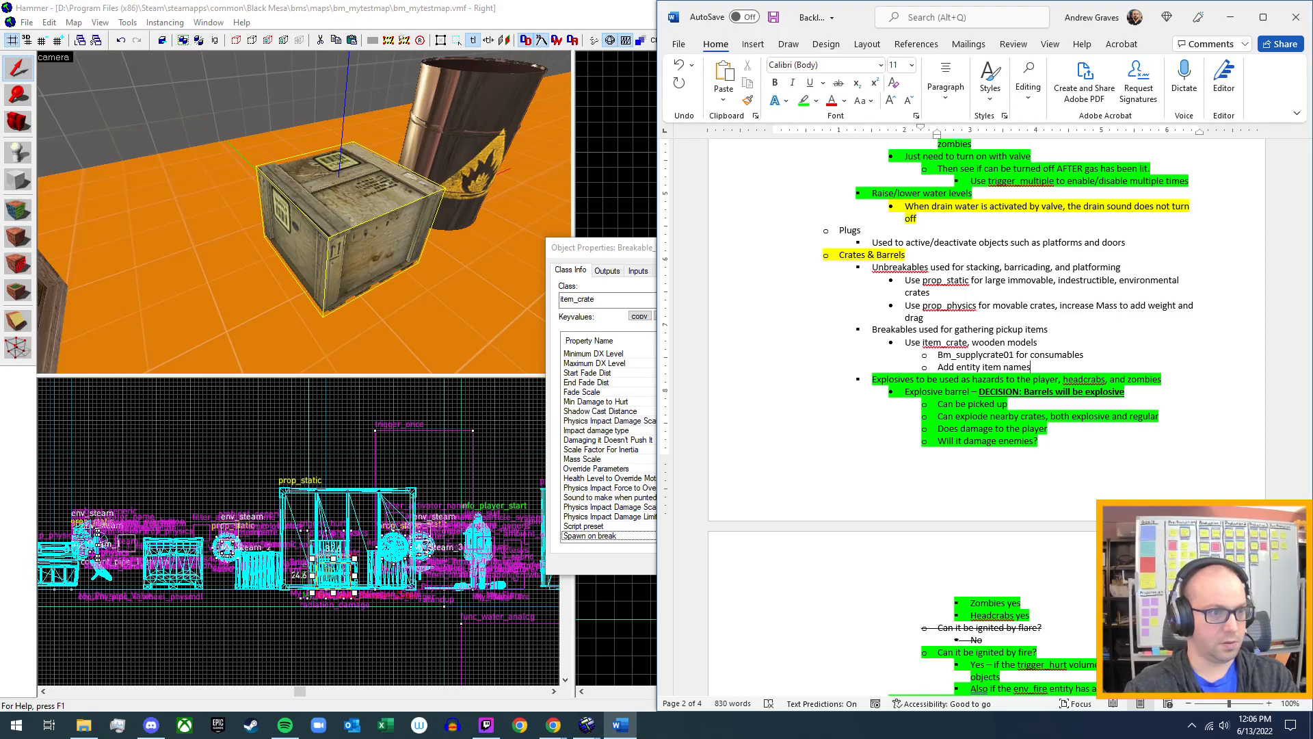
type(" in Spawn ")
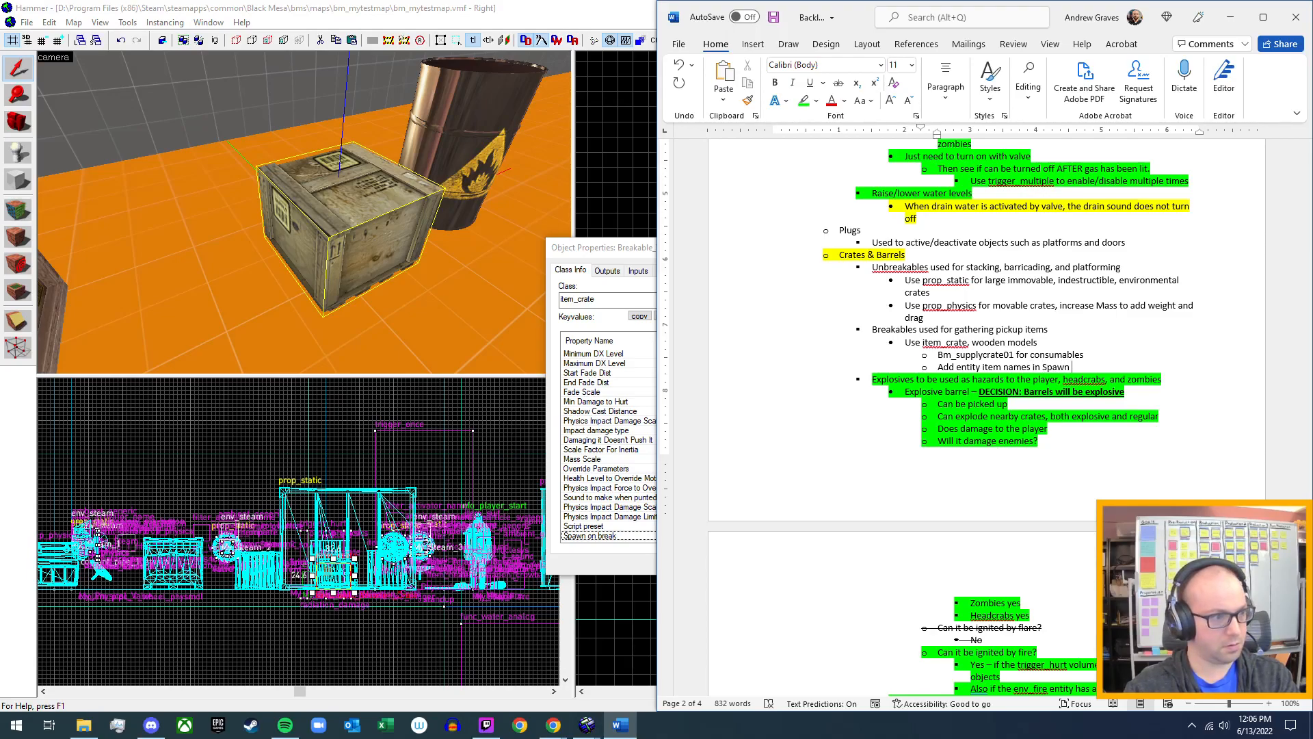
type("On Break")
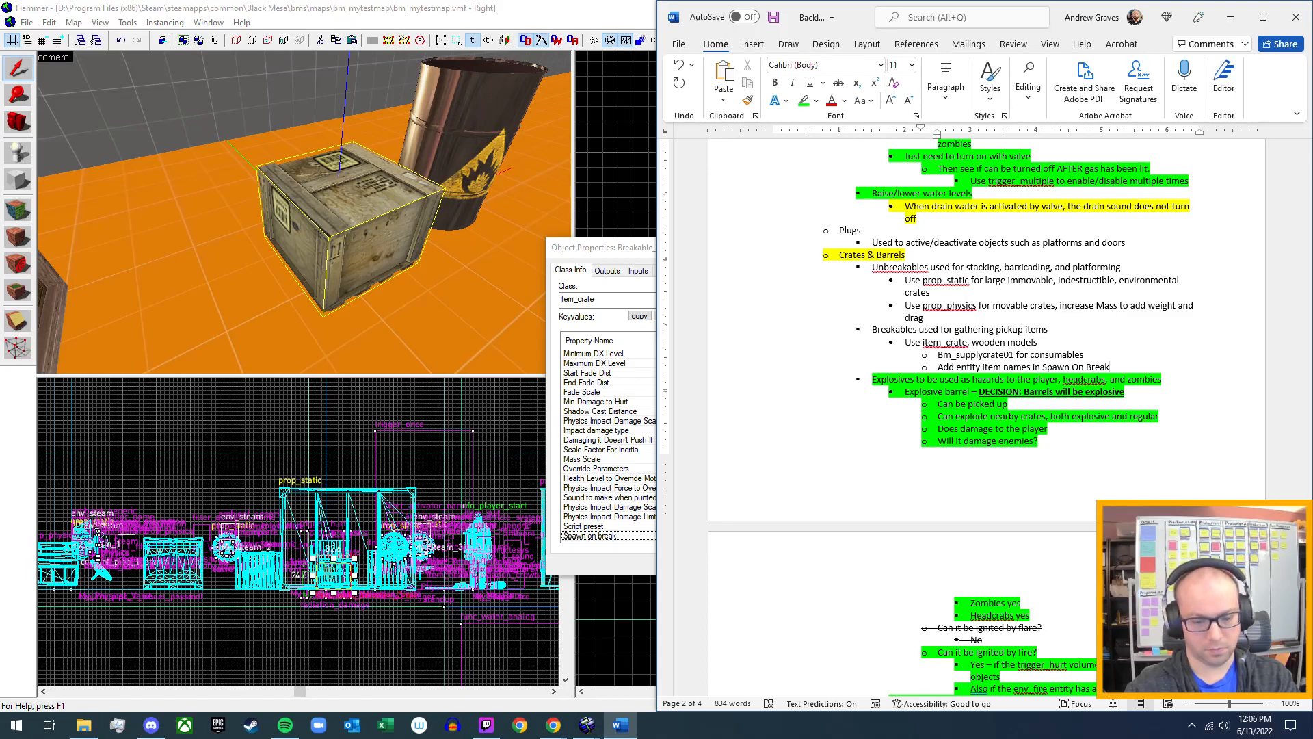
type(", se")
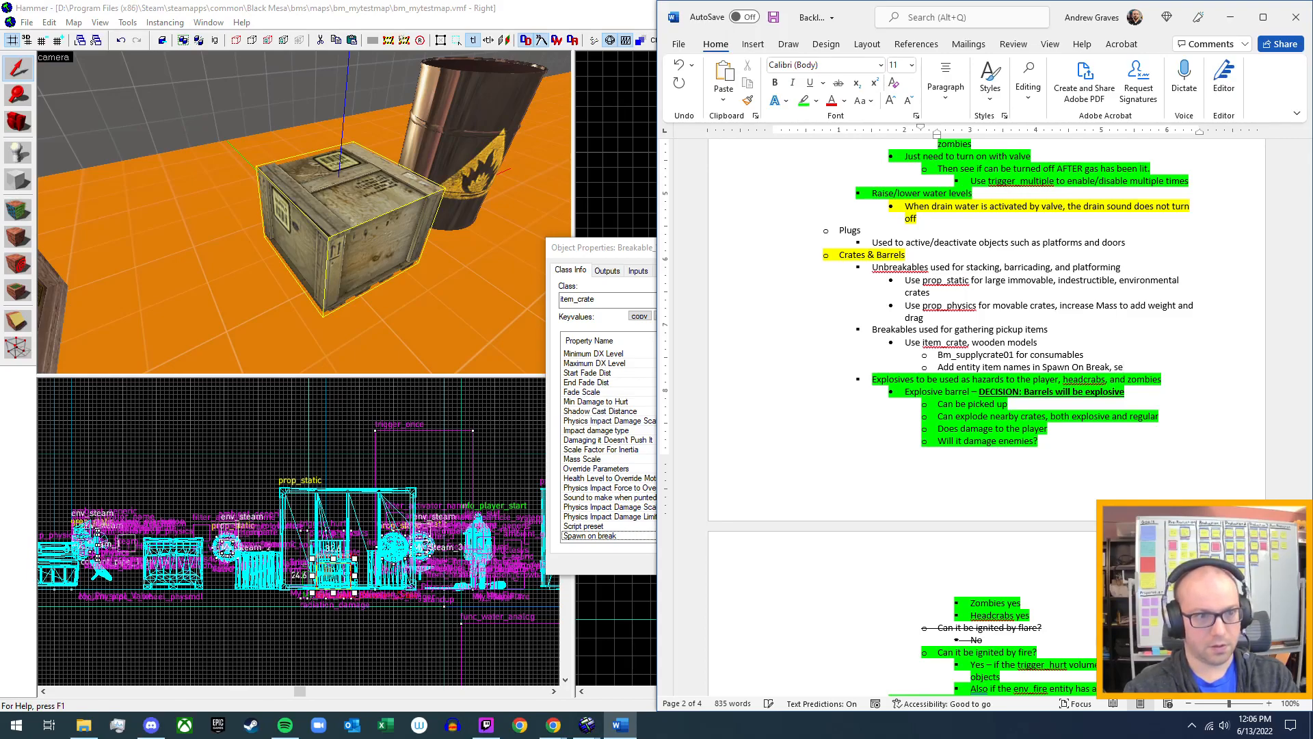
type("parate by commas")
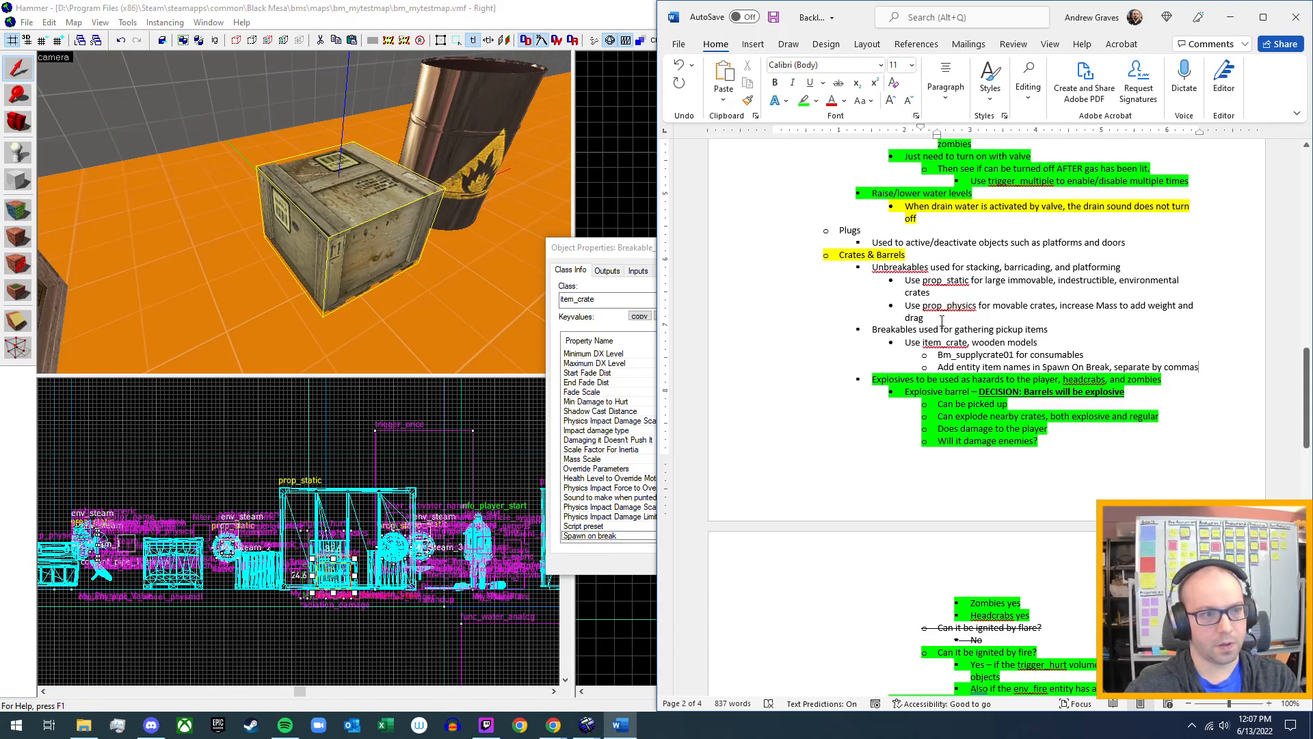
Switch back to Hammer, close the wooden crate's properties and open those of the dark metal prop_dynamic crate.
left_click(564, 10)
left_click(988, 247)
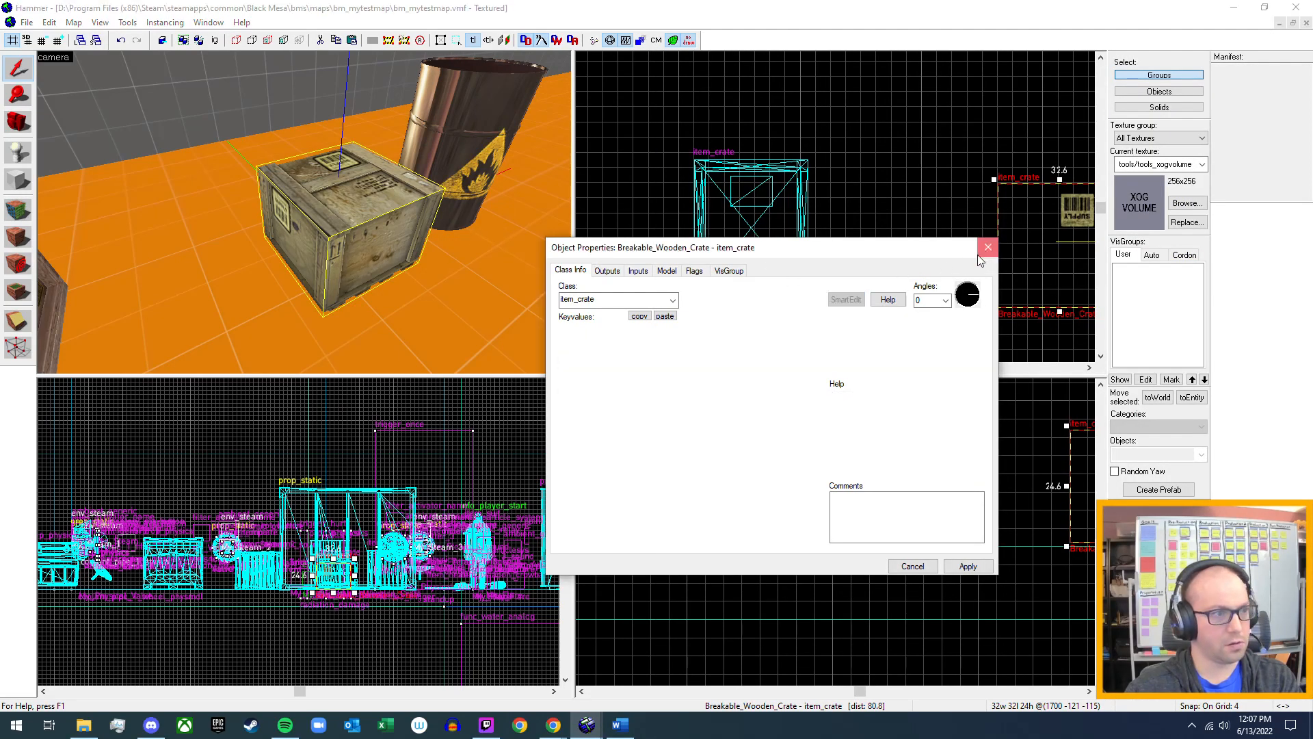
key("z")
key("s")
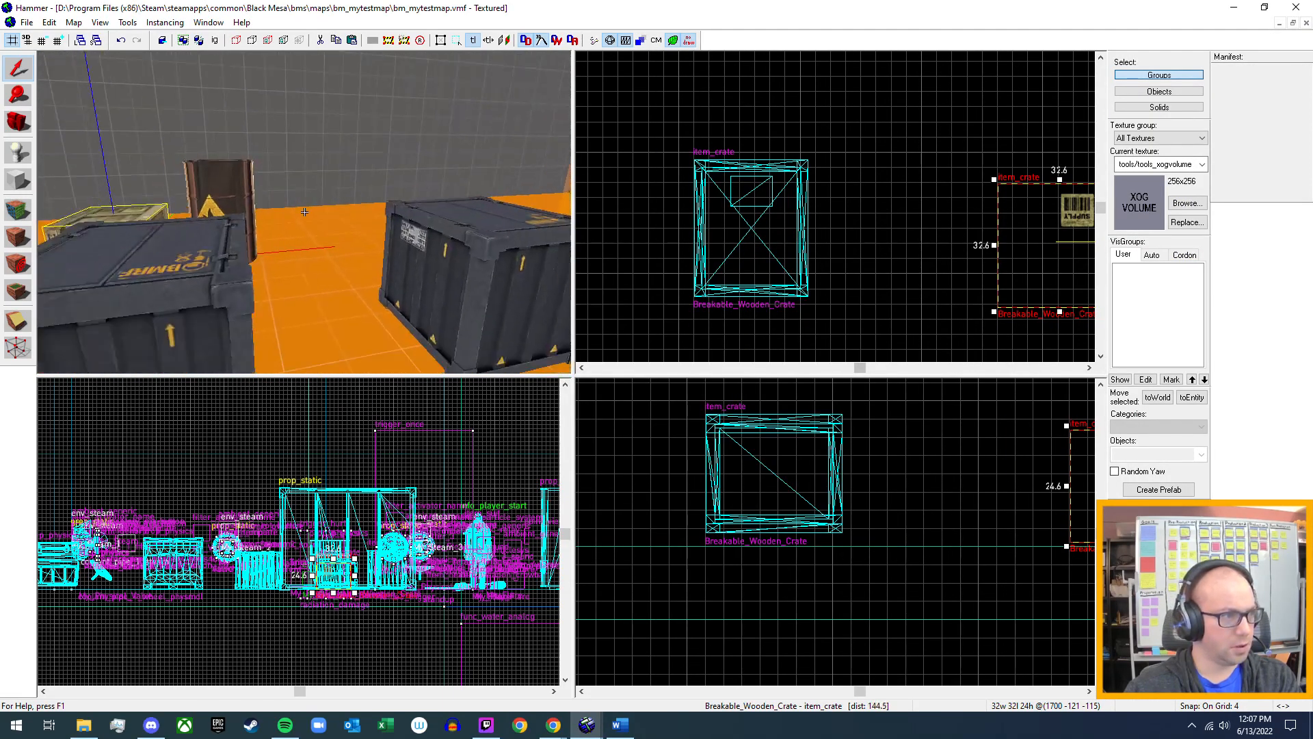
key("z")
double_click(334, 256)
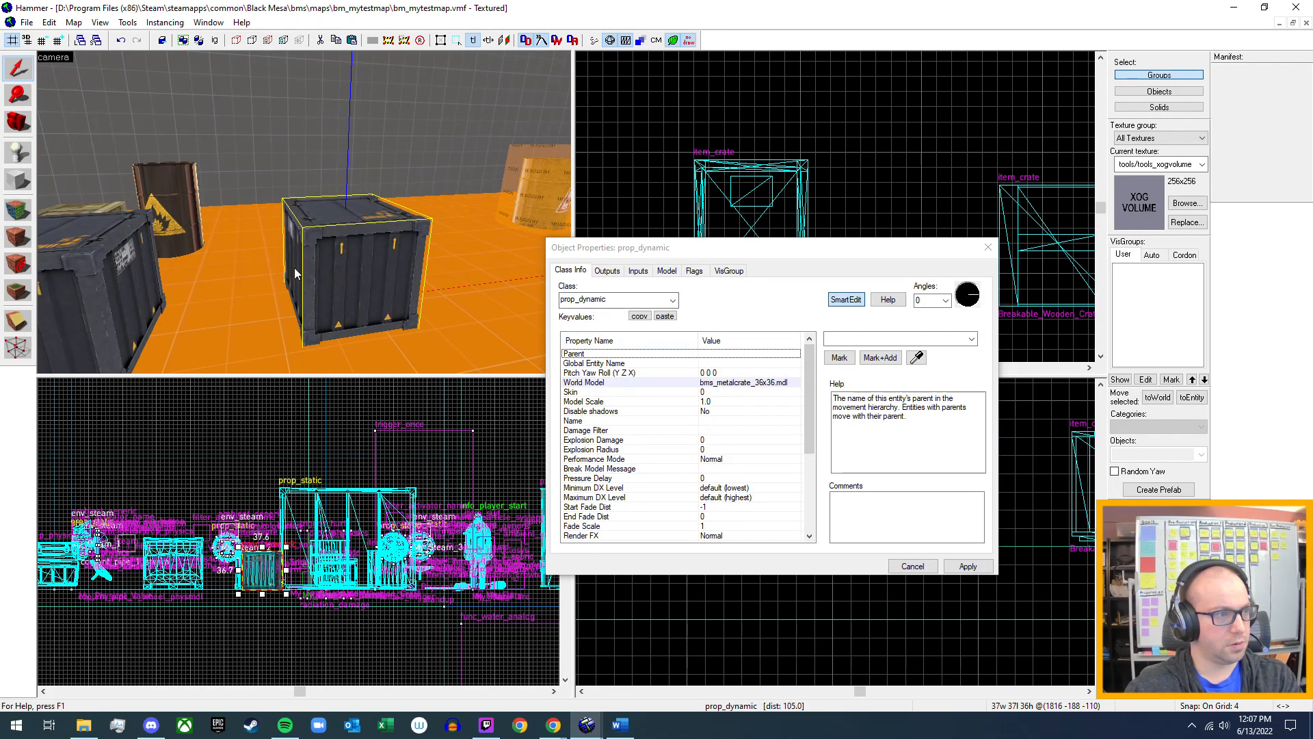
Examine the prop_dynamic metal crate's flags and its full list of class properties for break-related settings.
left_click(702, 272)
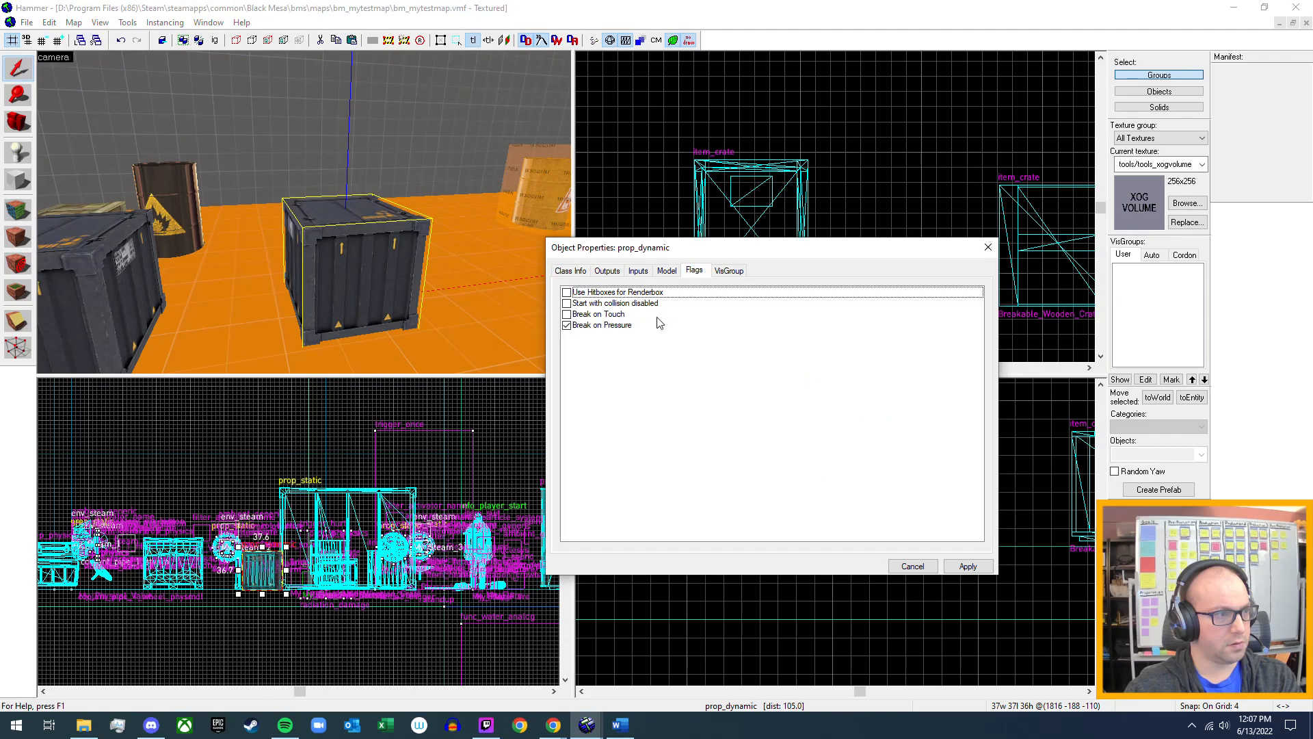
left_click(567, 326)
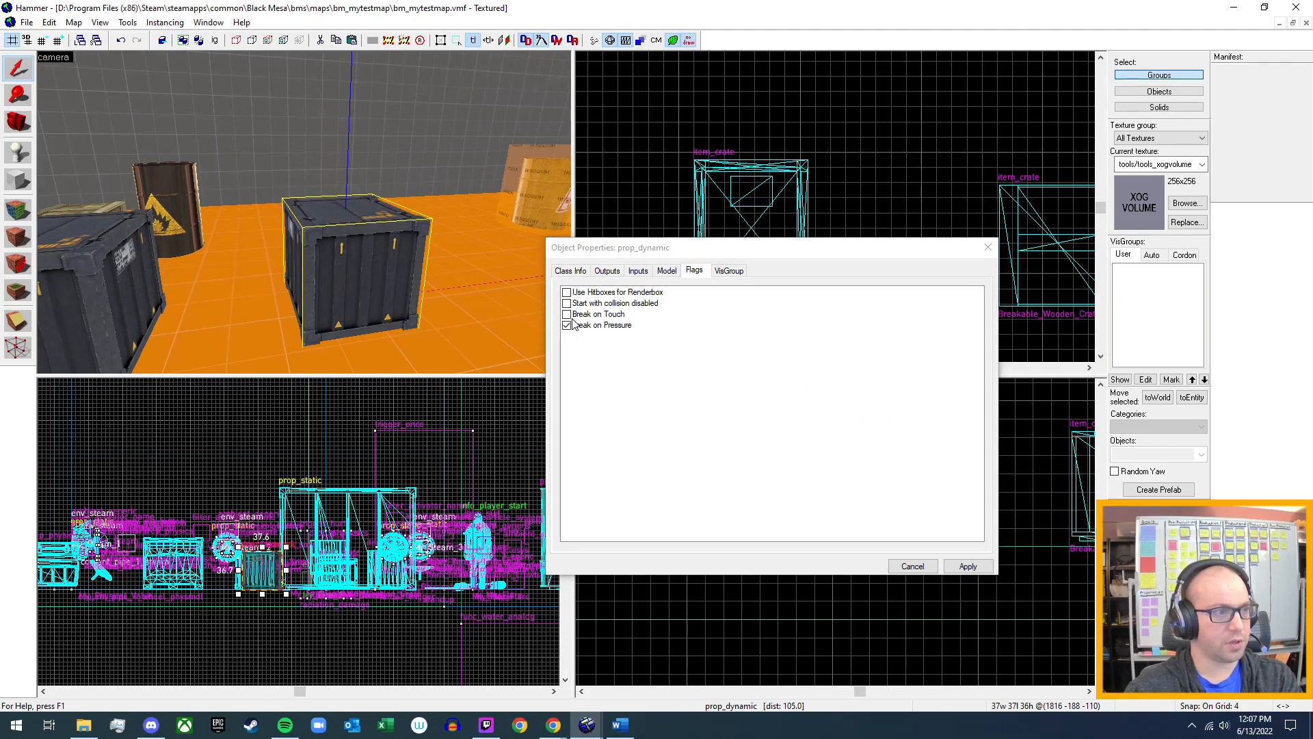
left_click(583, 276)
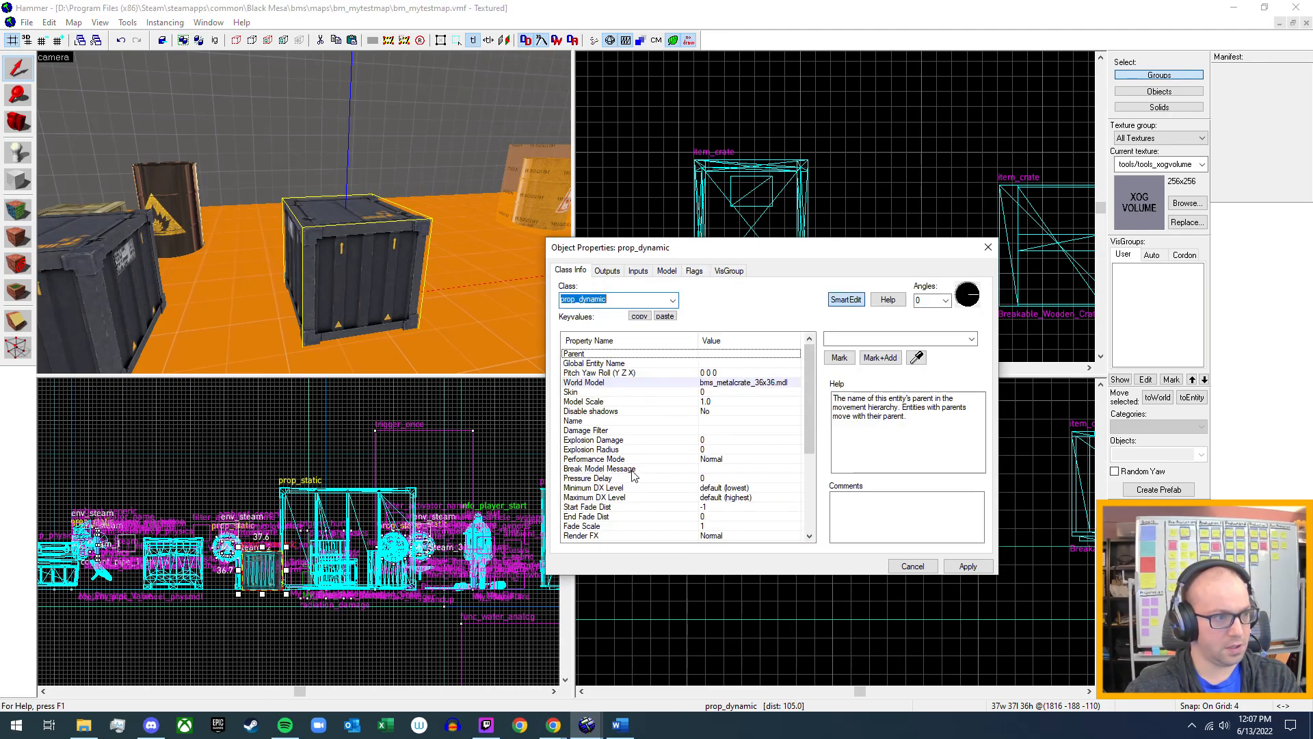
scroll(633, 477, "down", 2)
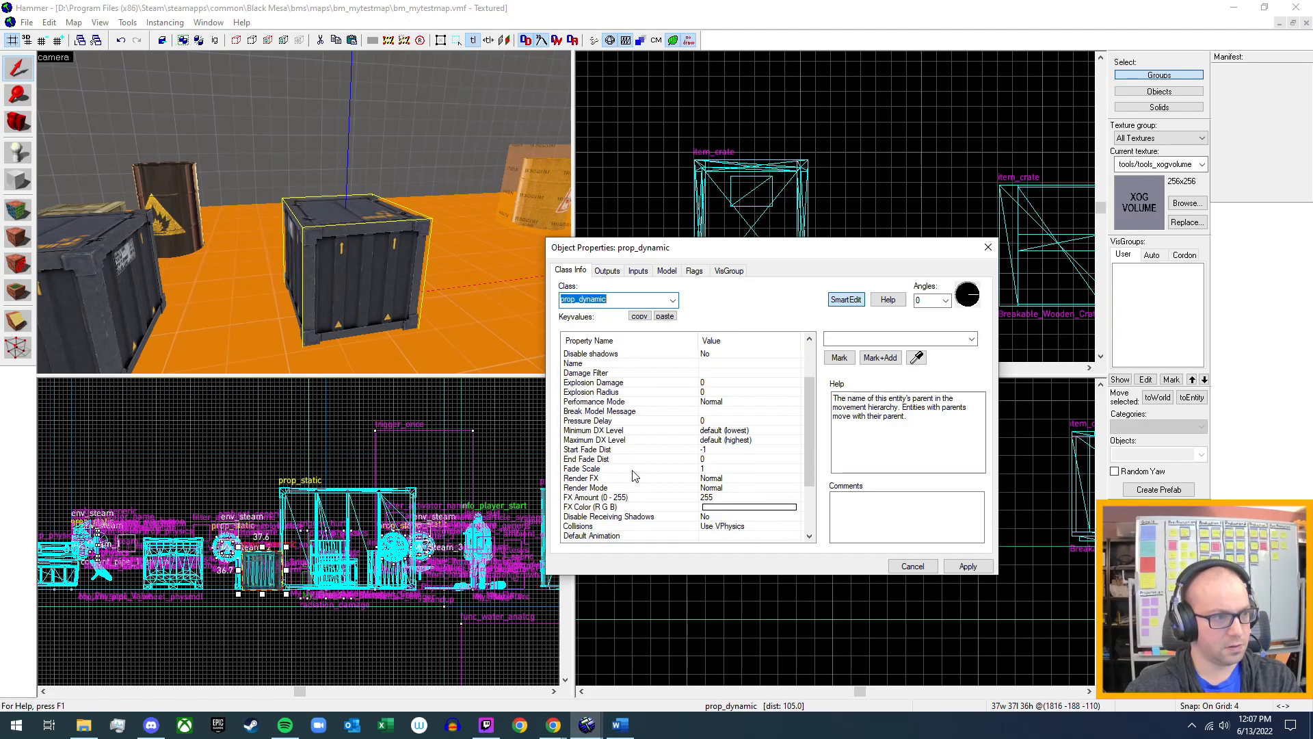
scroll(633, 476, "down", 2)
scroll(632, 477, "down", 1)
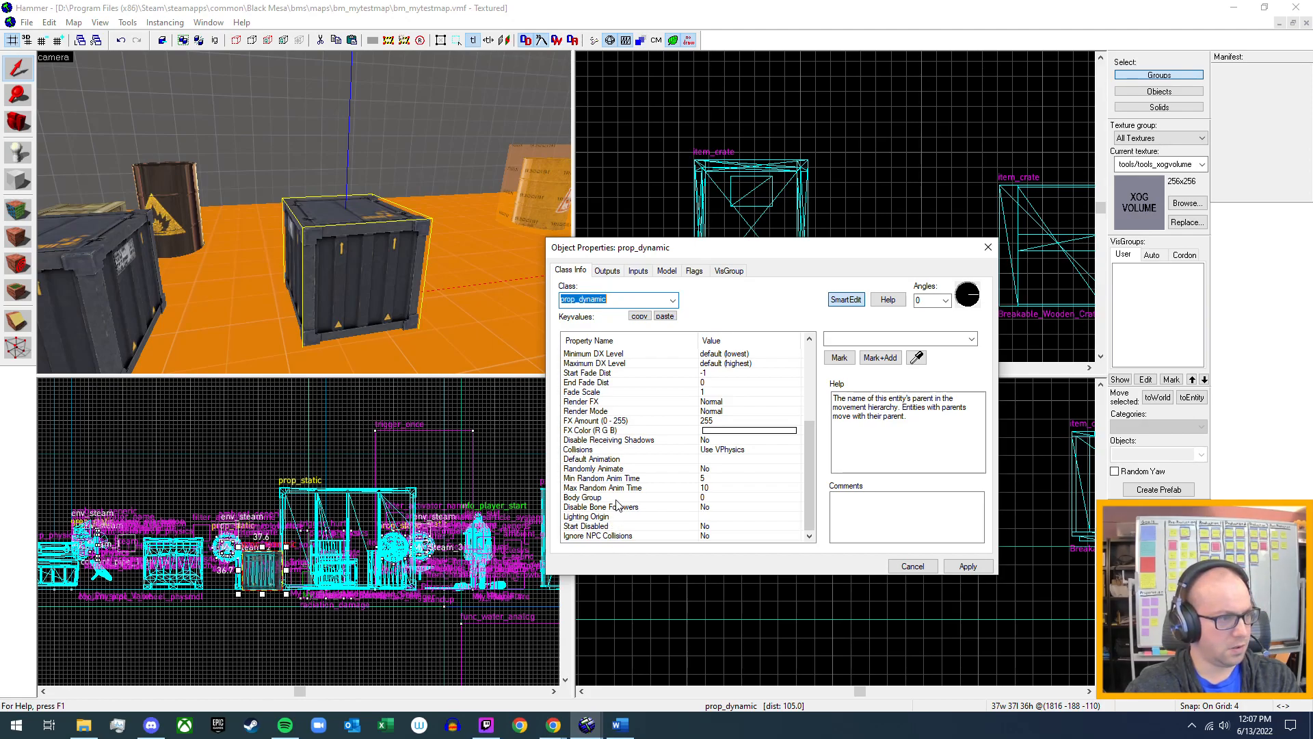
scroll(617, 505, "up", 1)
scroll(618, 505, "up", 4)
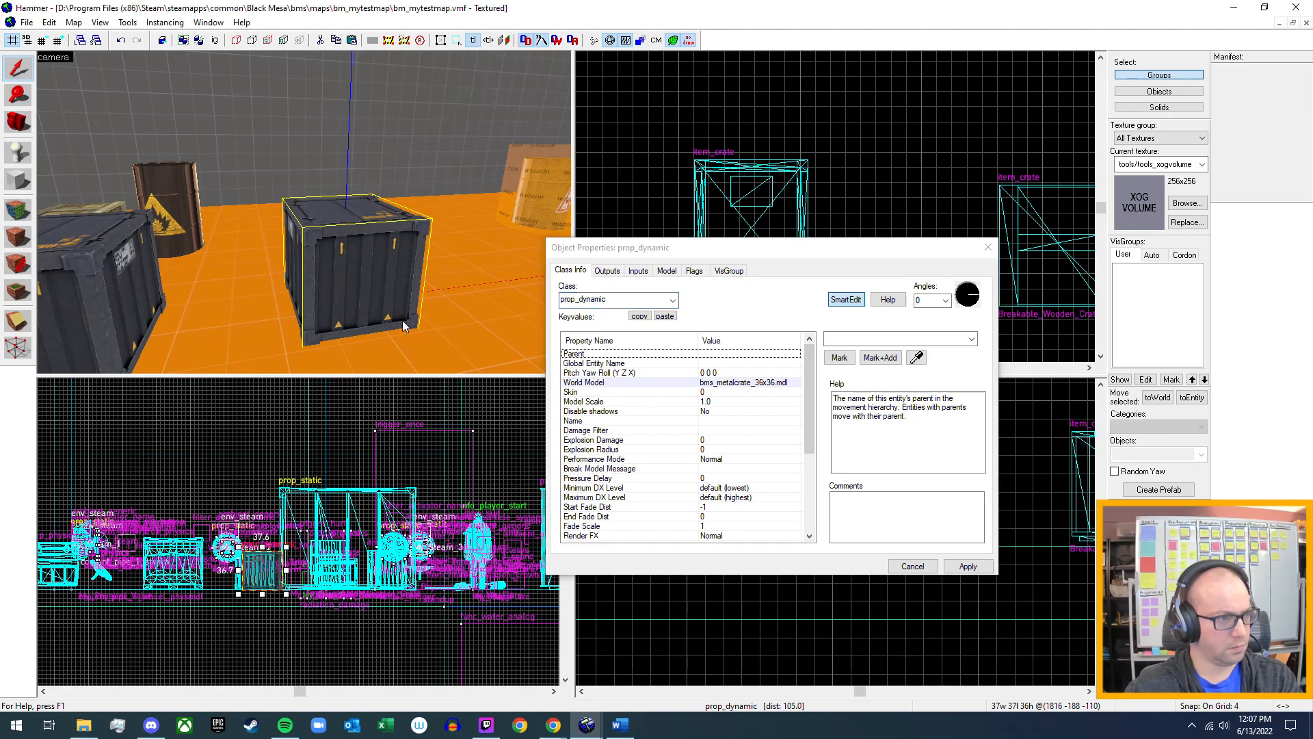
Select the large green prop_static crate and check its flags and class info.
key("z")
key("d")
key("z")
left_click(399, 237)
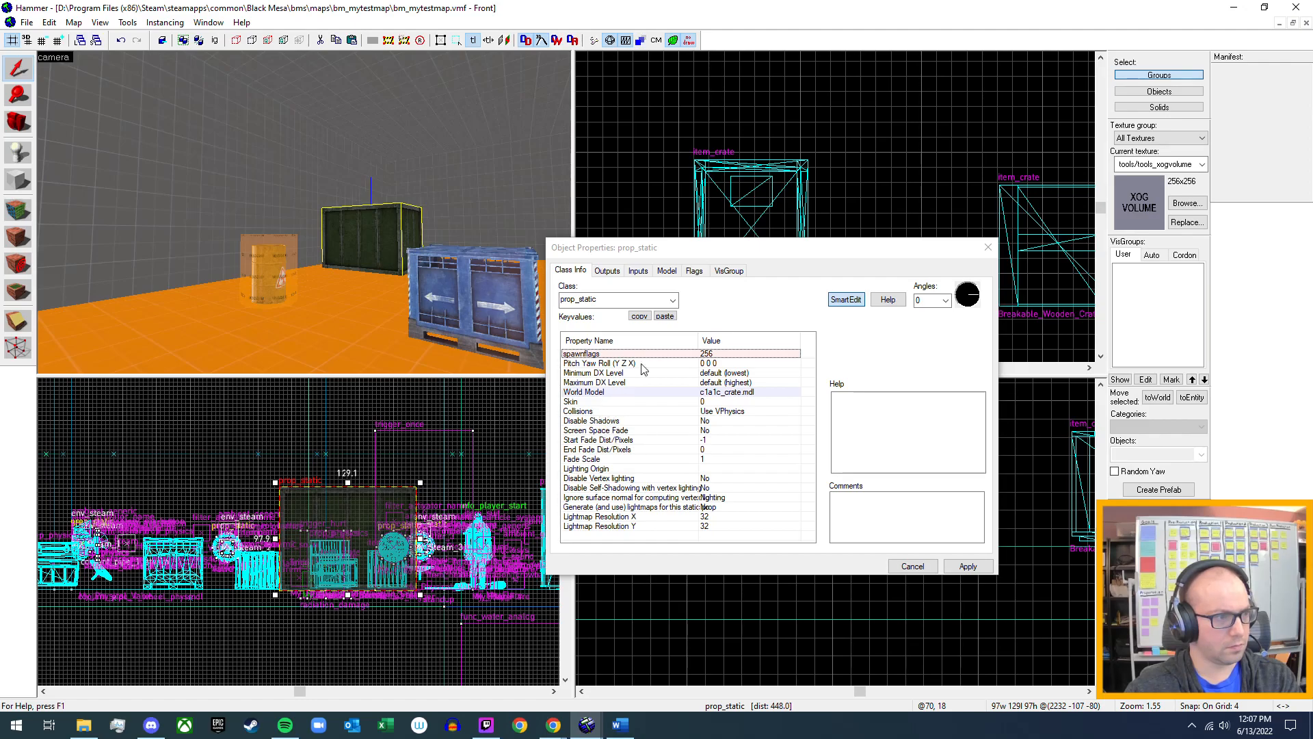
left_click(692, 272)
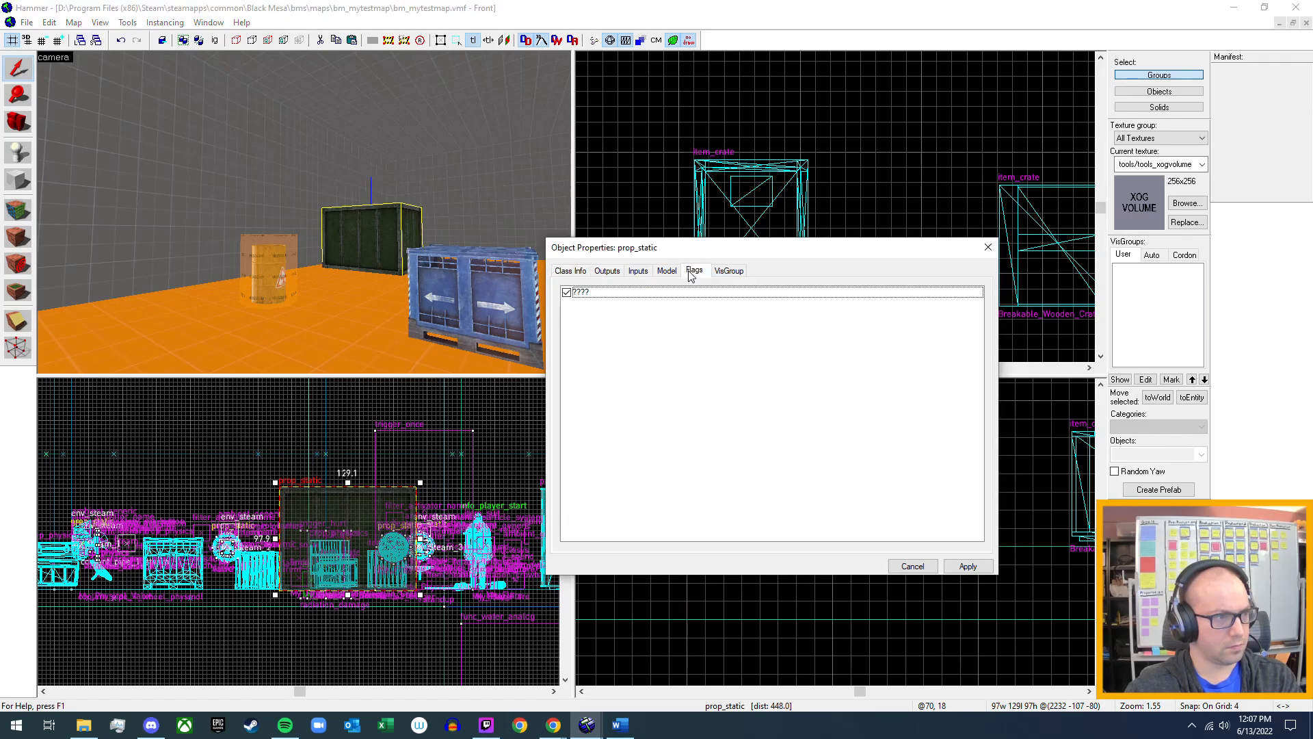
left_click(569, 271)
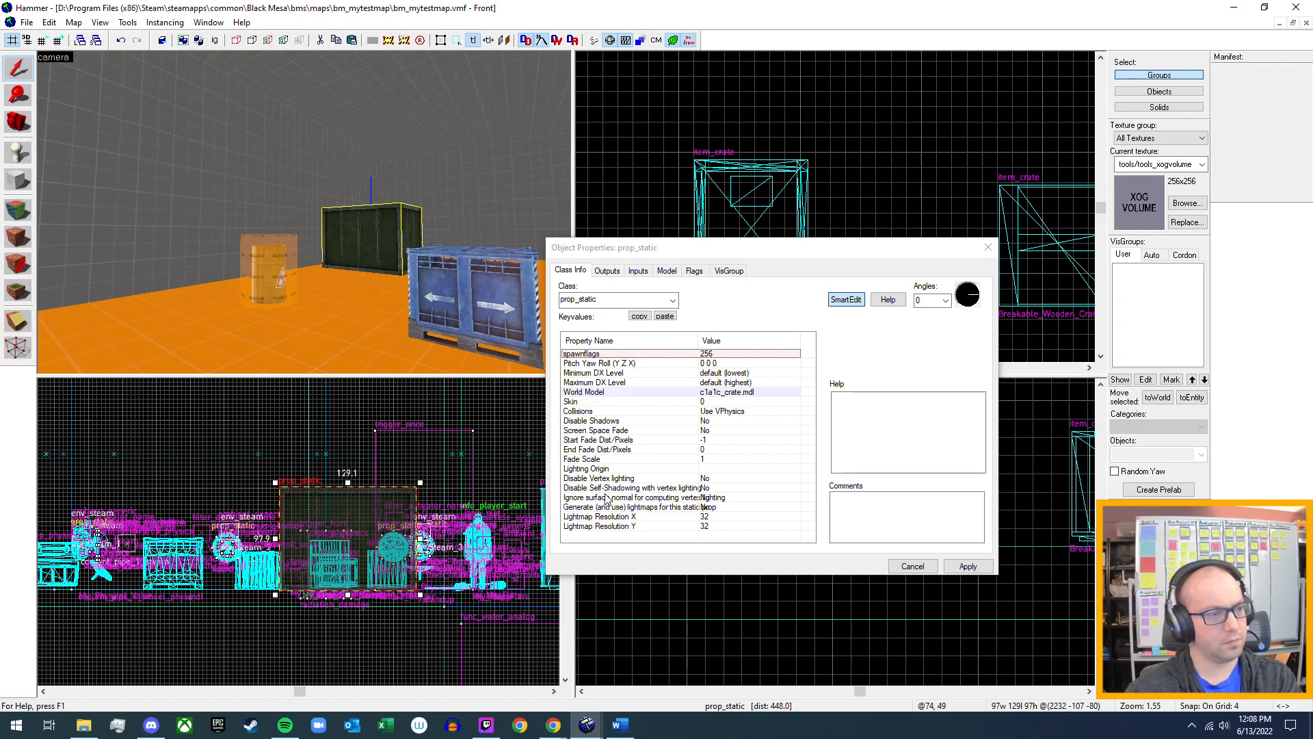
Return to the two dark metal crates and show the class info of the item_crate one.
key("z")
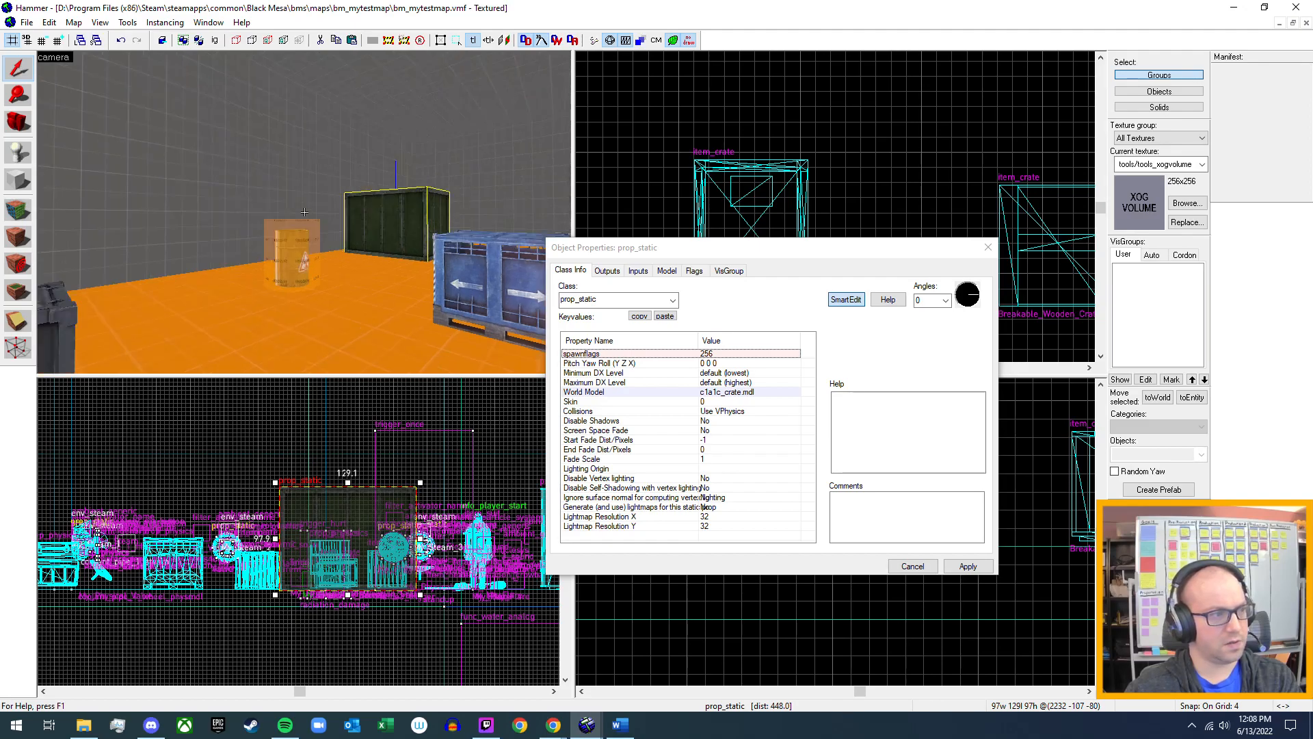
key("w")
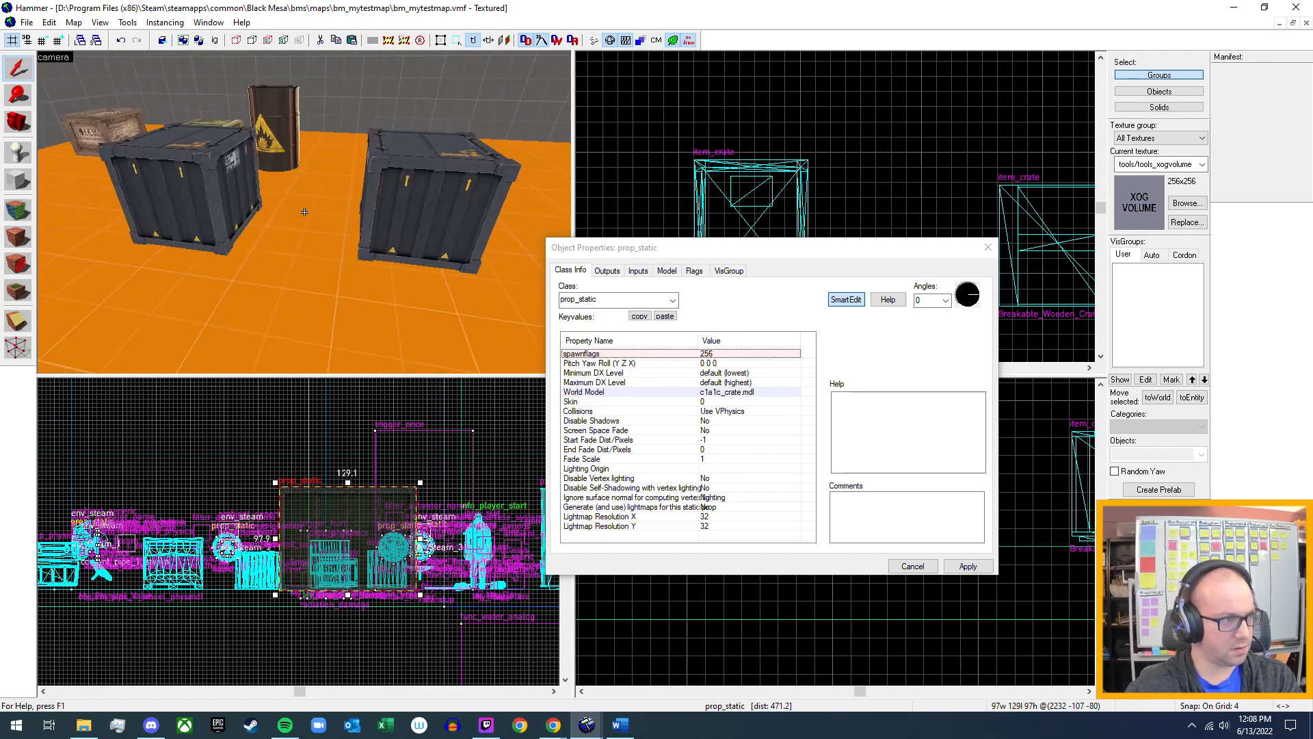
key("w")
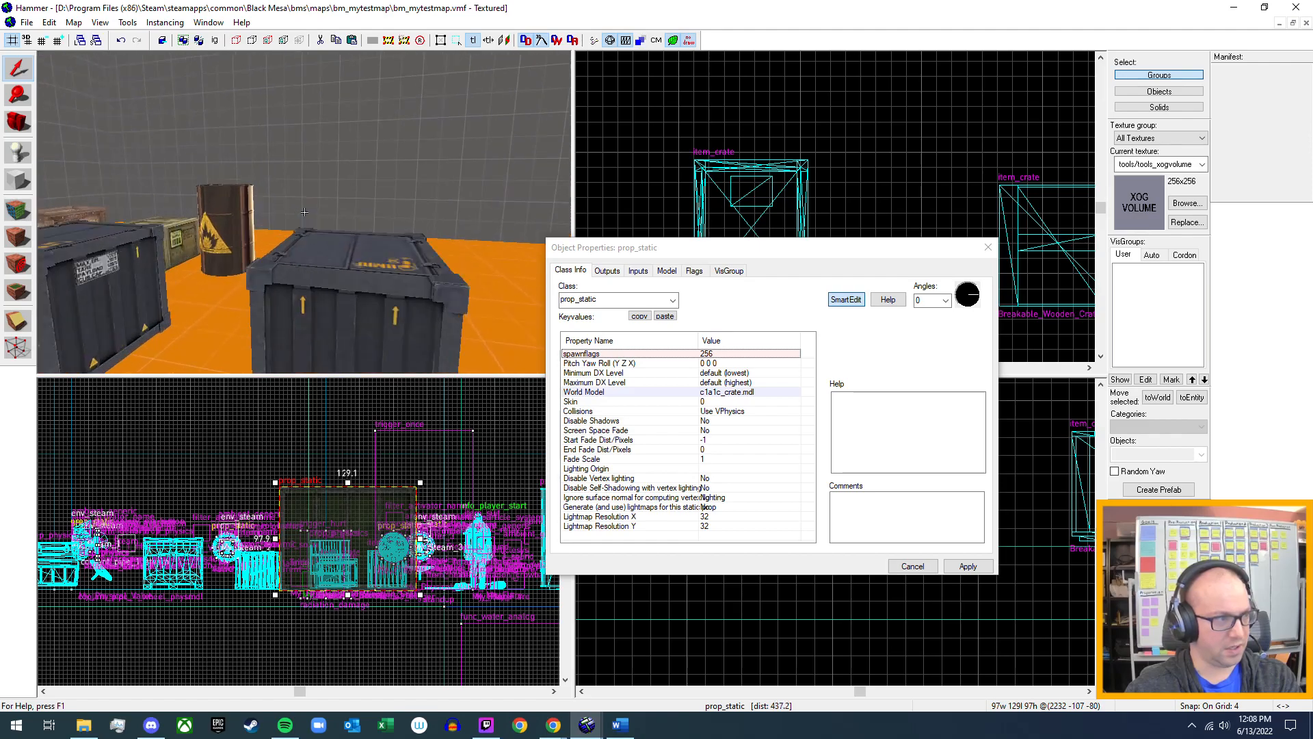
key("s")
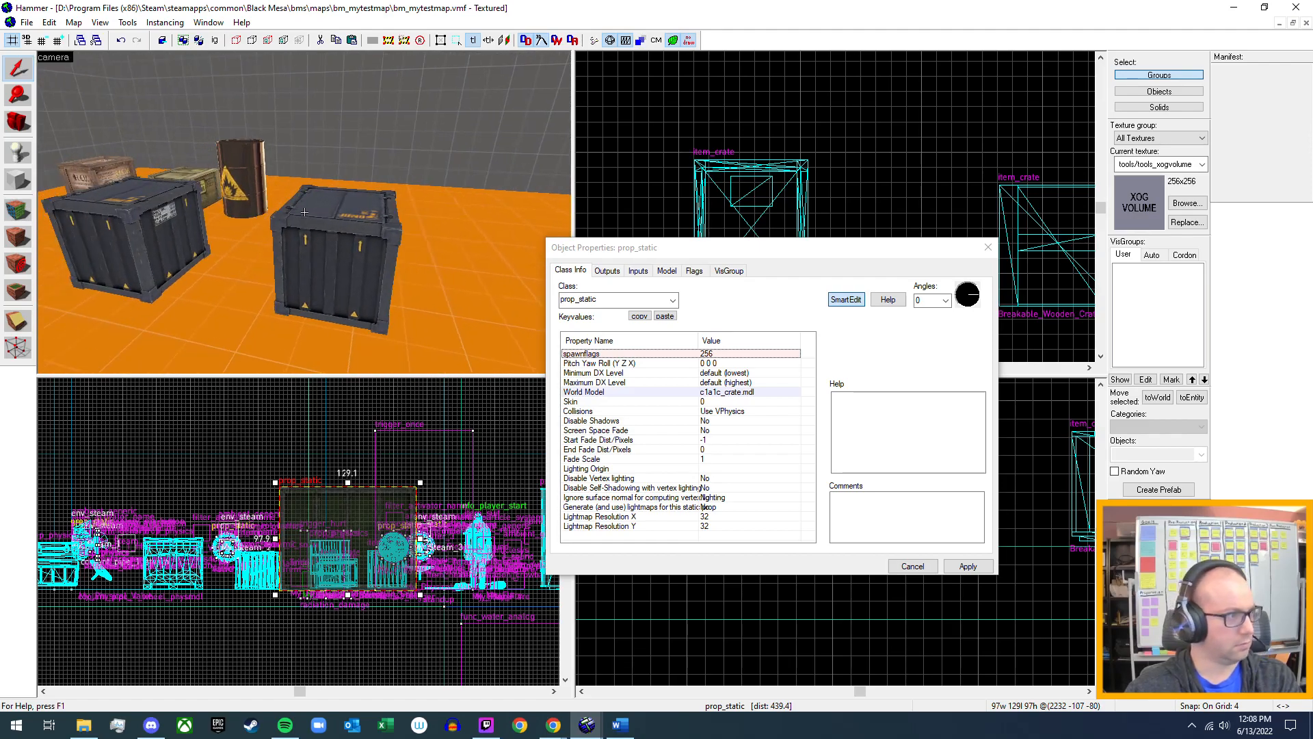
left_click(145, 234)
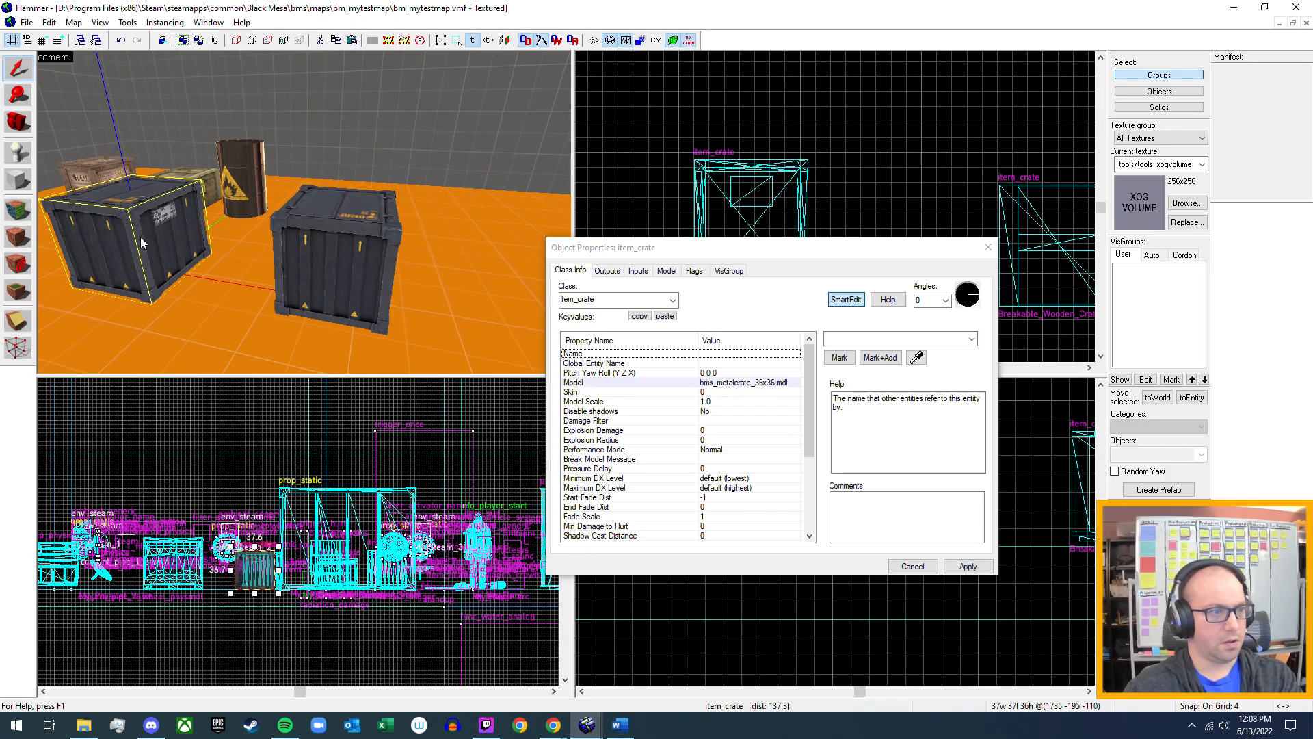
Review the item_crate metal crate's class properties, close them and delete that crate.
scroll(727, 472, "down", 5)
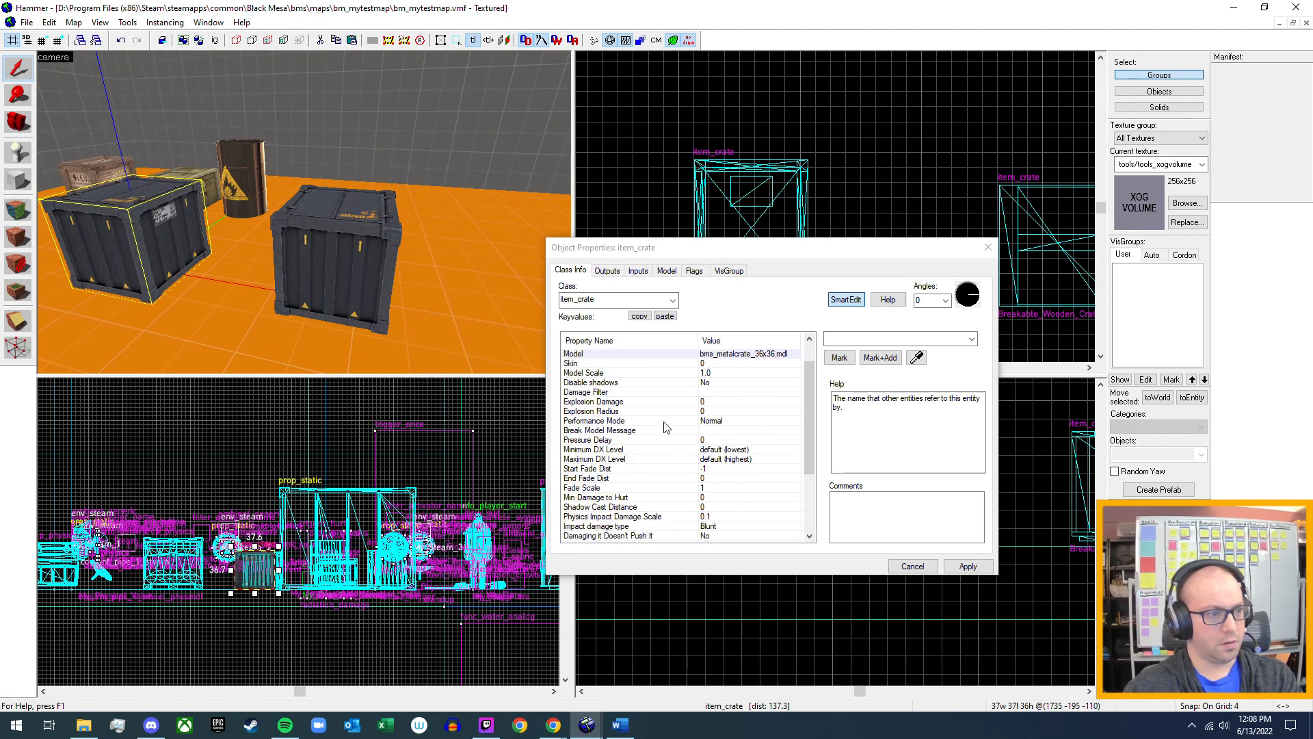
scroll(660, 424, "up", 4)
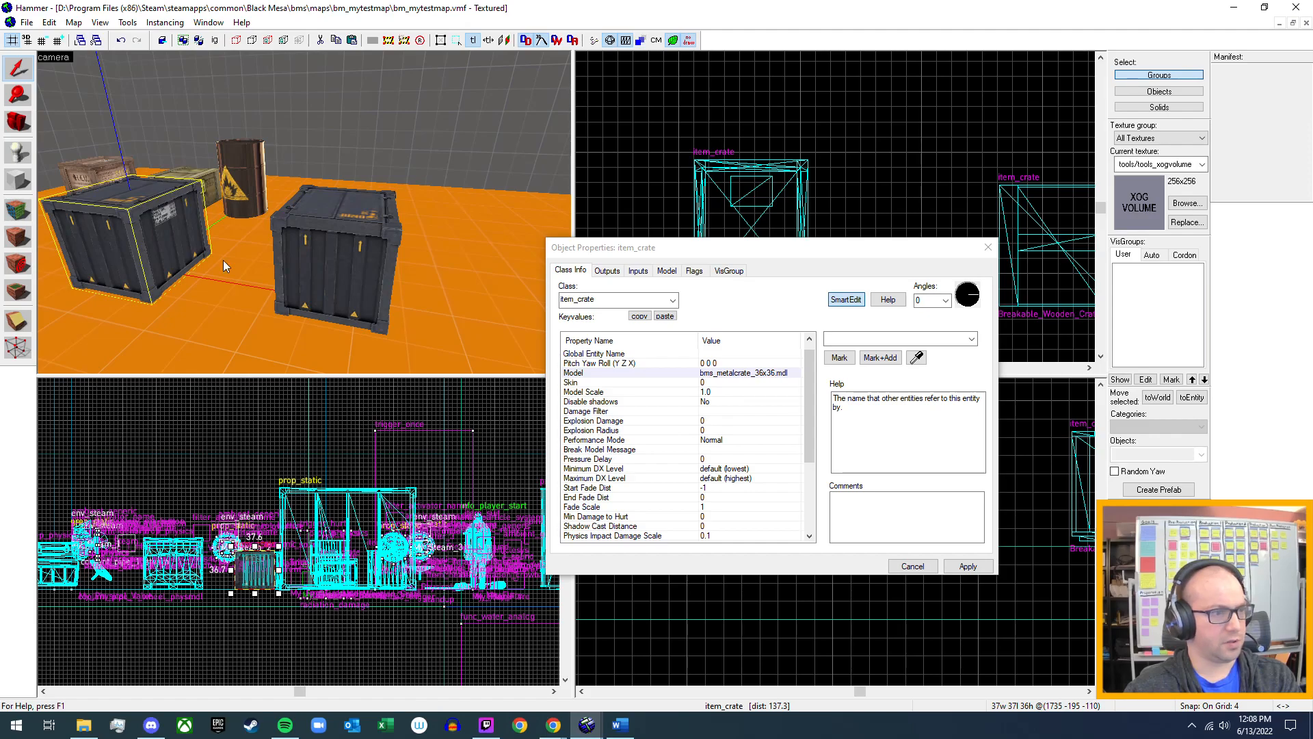
left_click(989, 247)
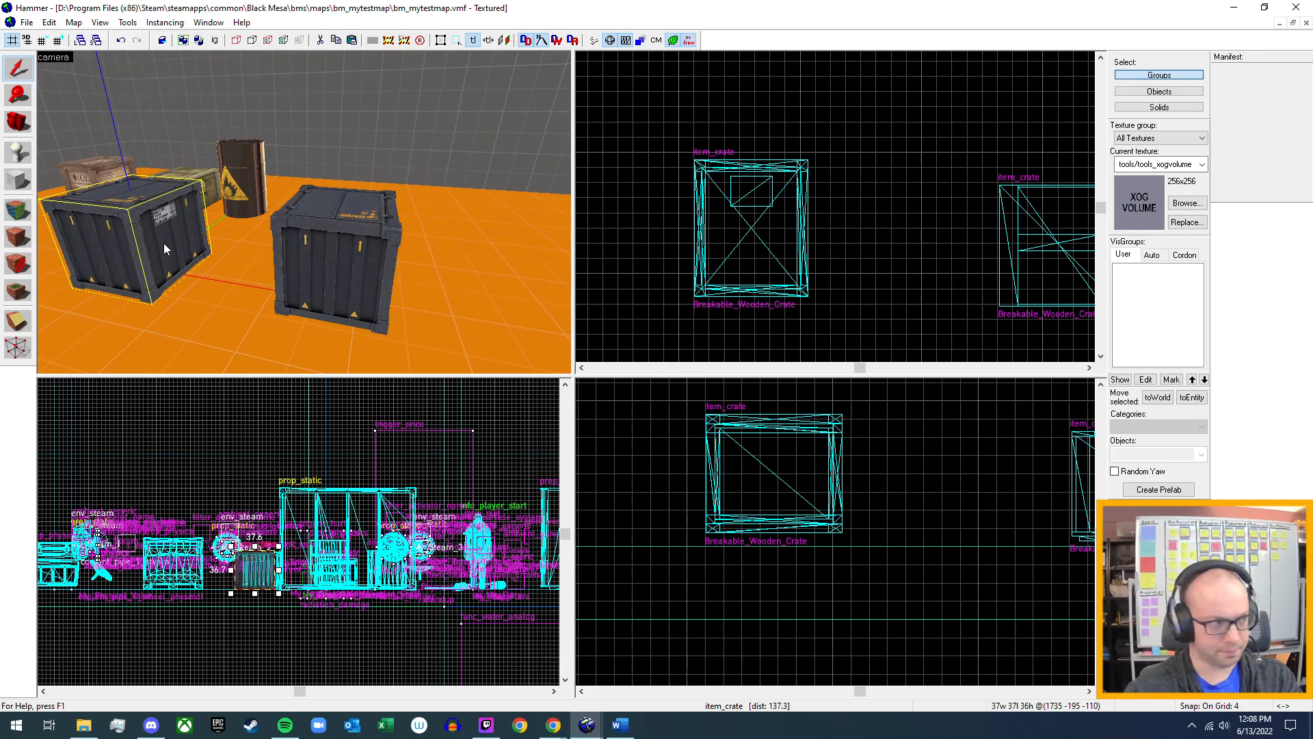
key("Delete")
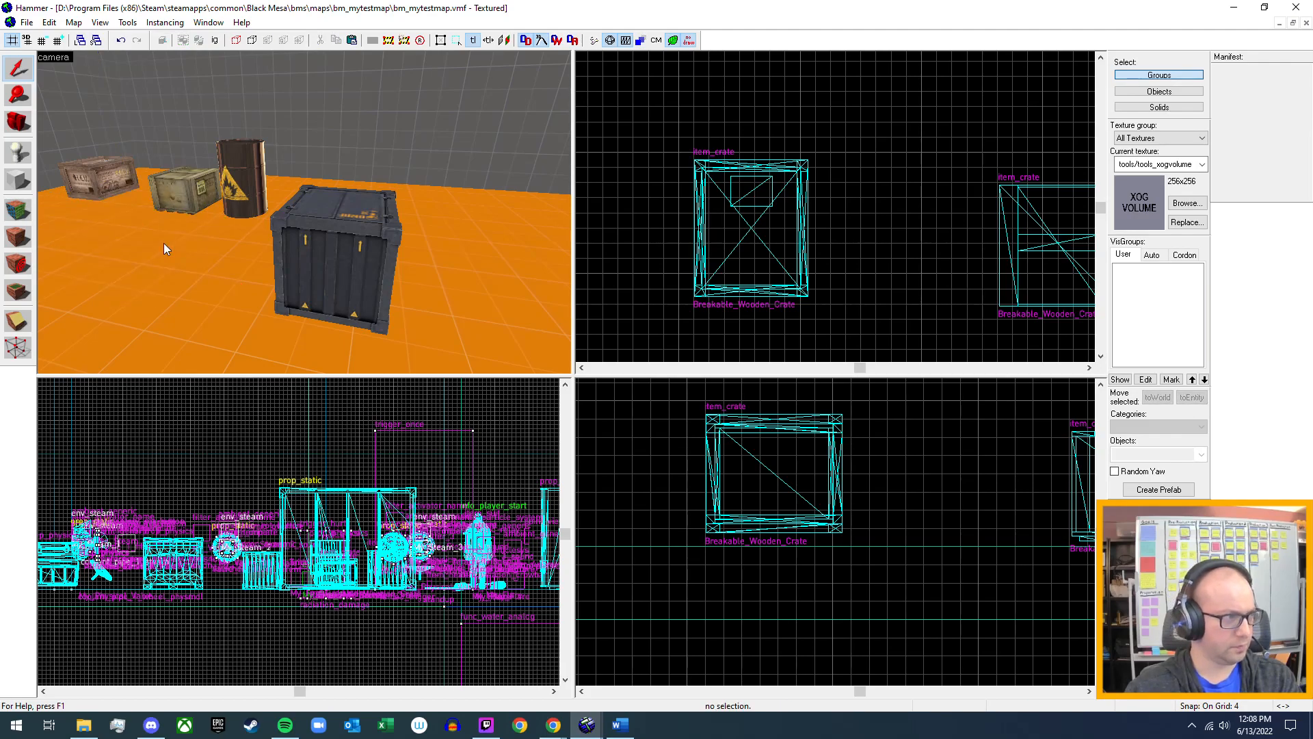
Switch to the Word notes and start a bullet under the prop_physics note reading "Only use prop_dynamic if you want".
left_click(619, 725)
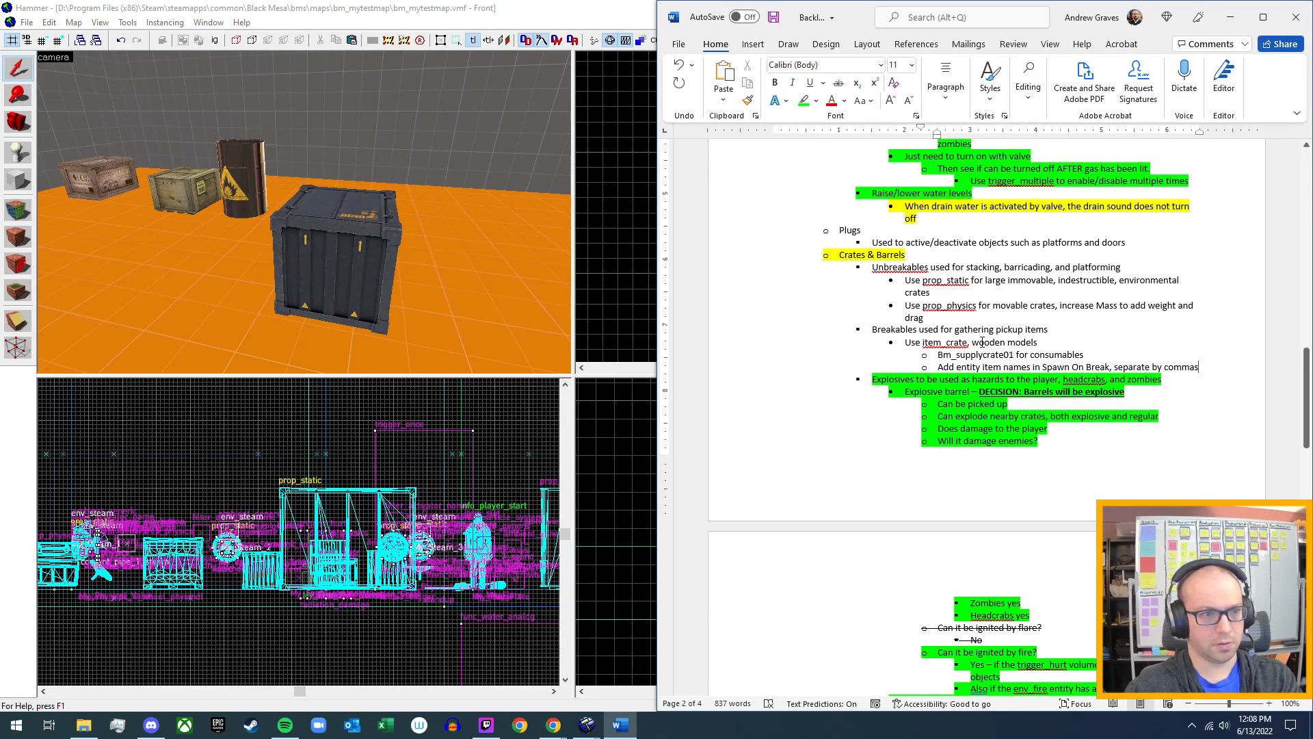
left_click(964, 321)
key("Return")
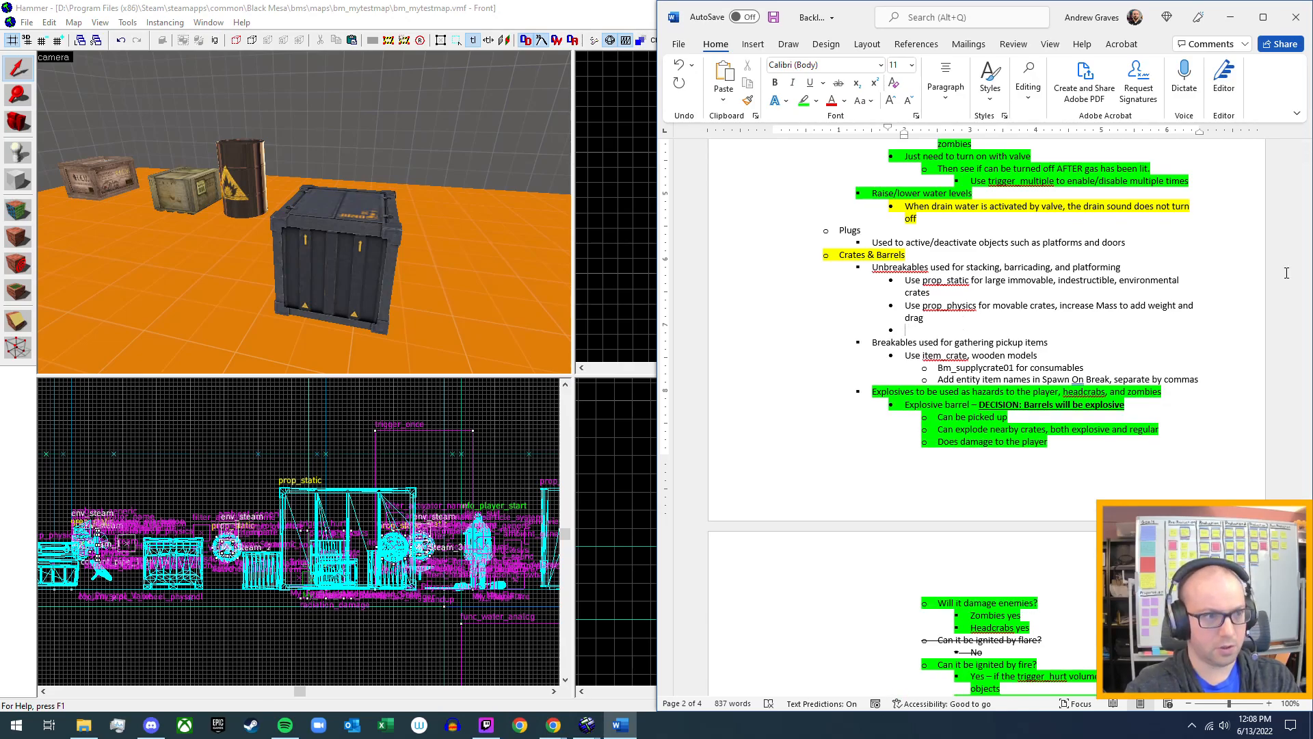
type("Only u")
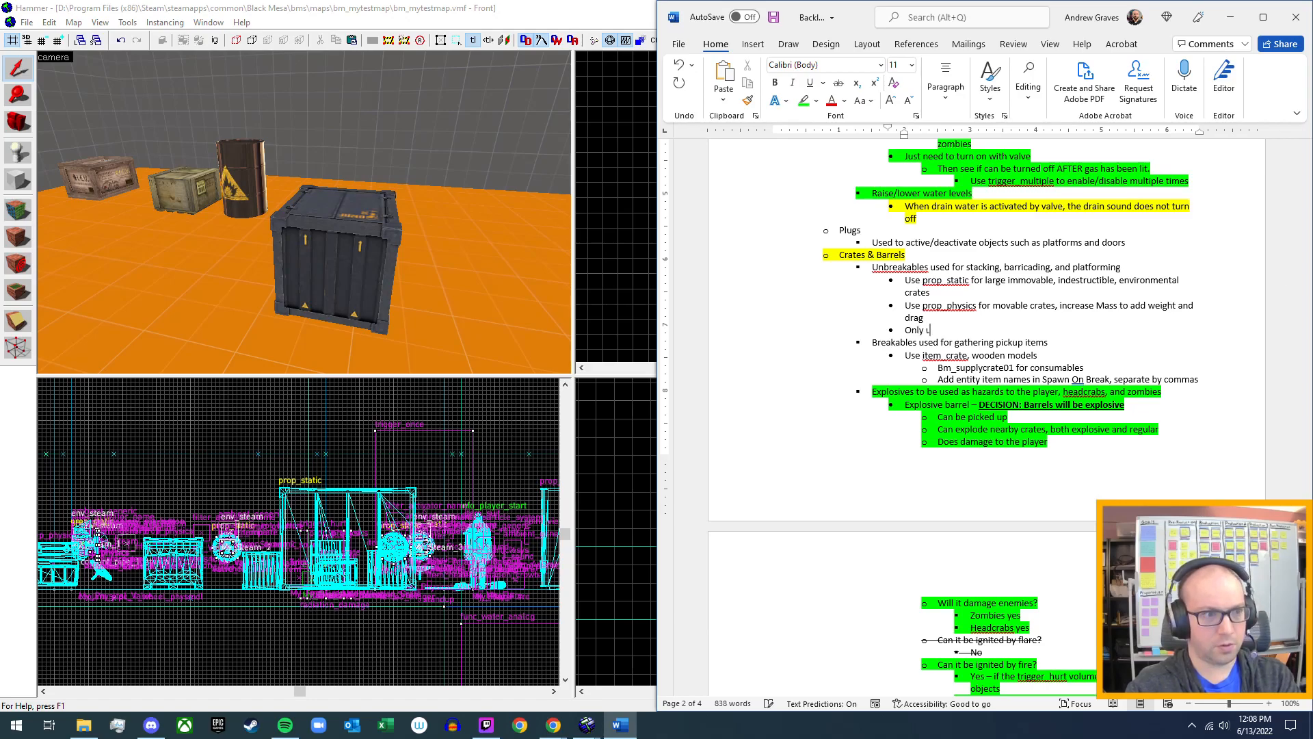
type("se prop")
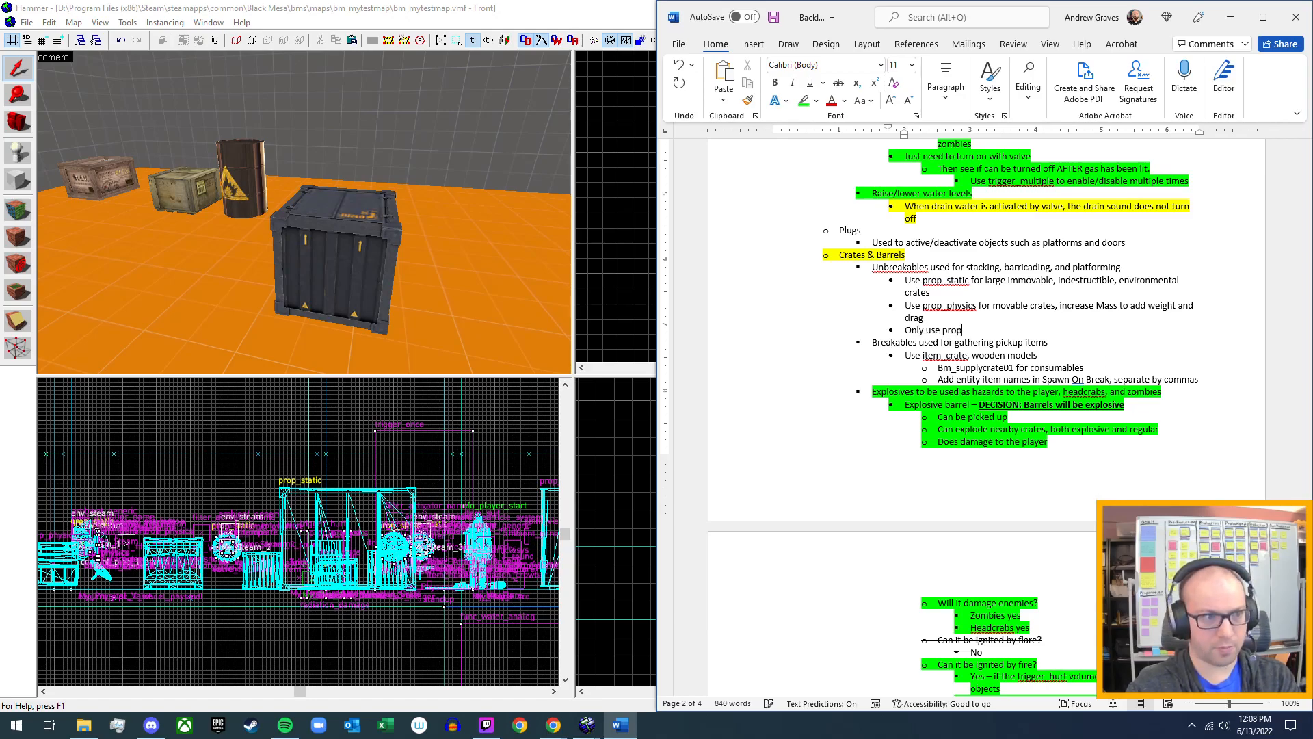
type("_dynamic")
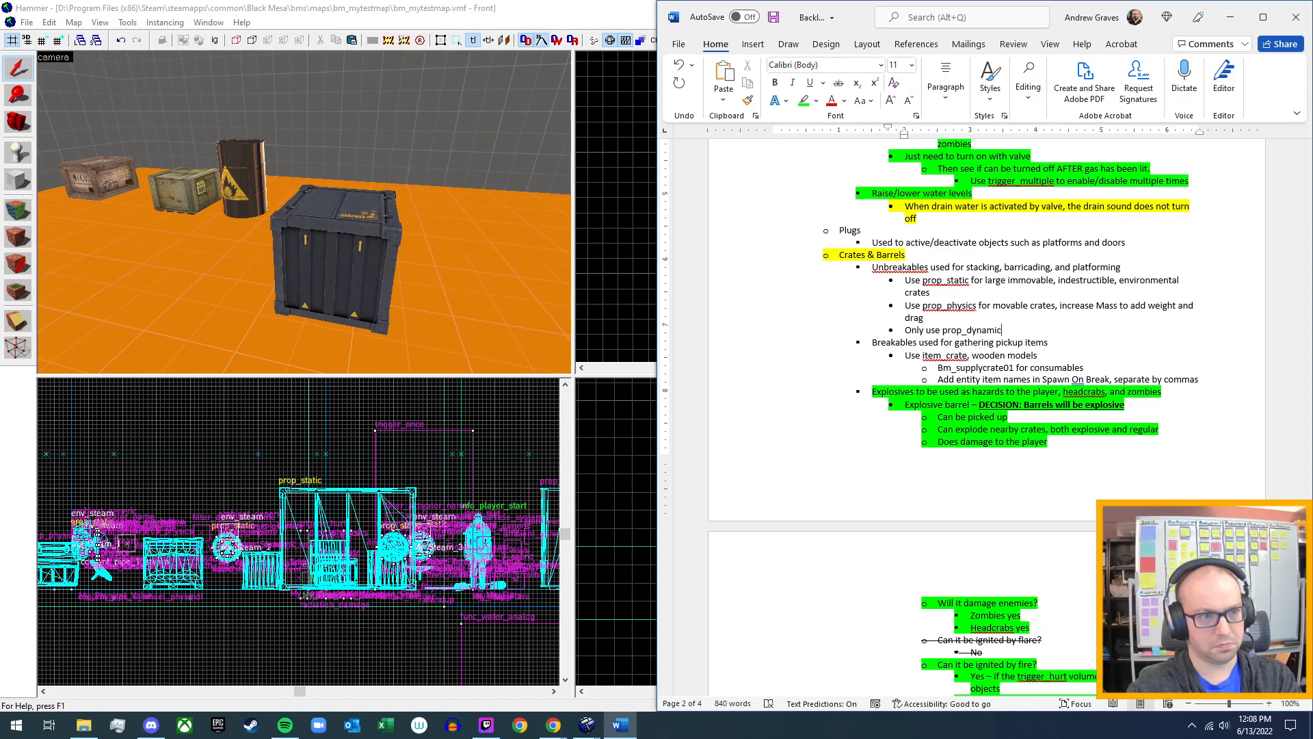
type("if you")
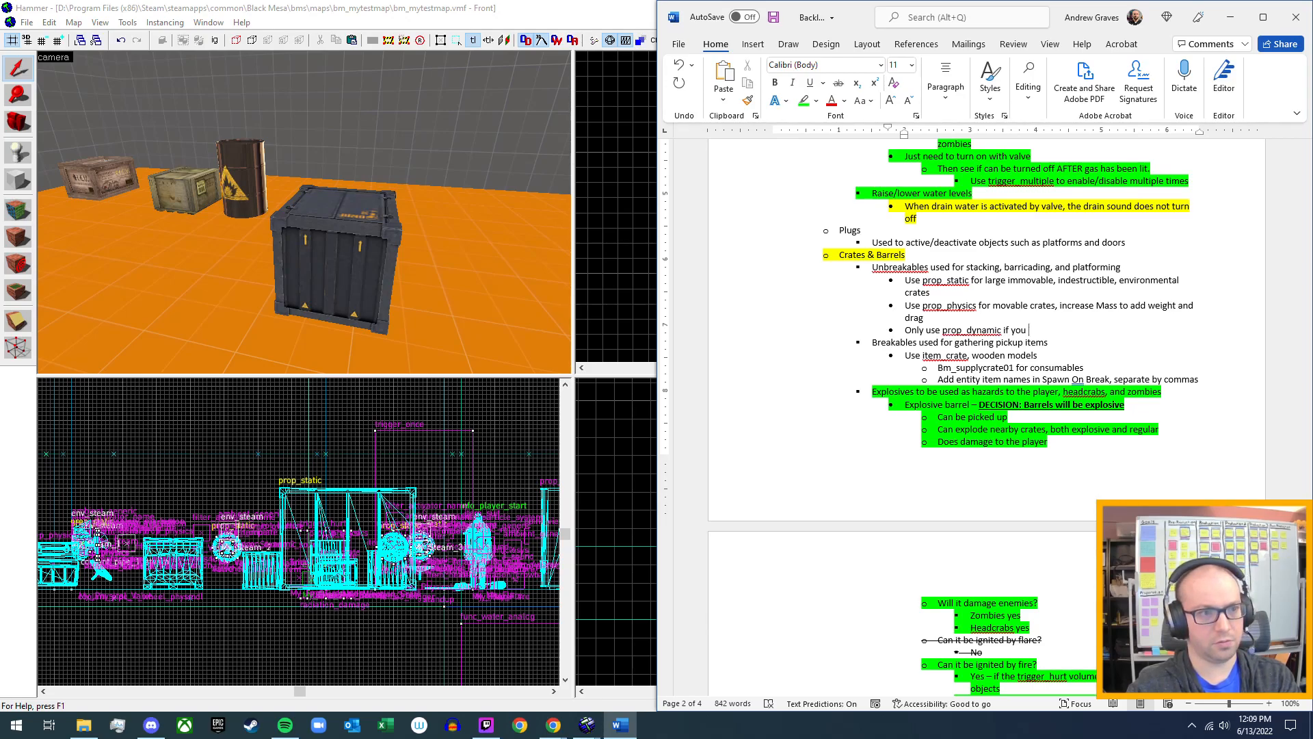
type(" want")
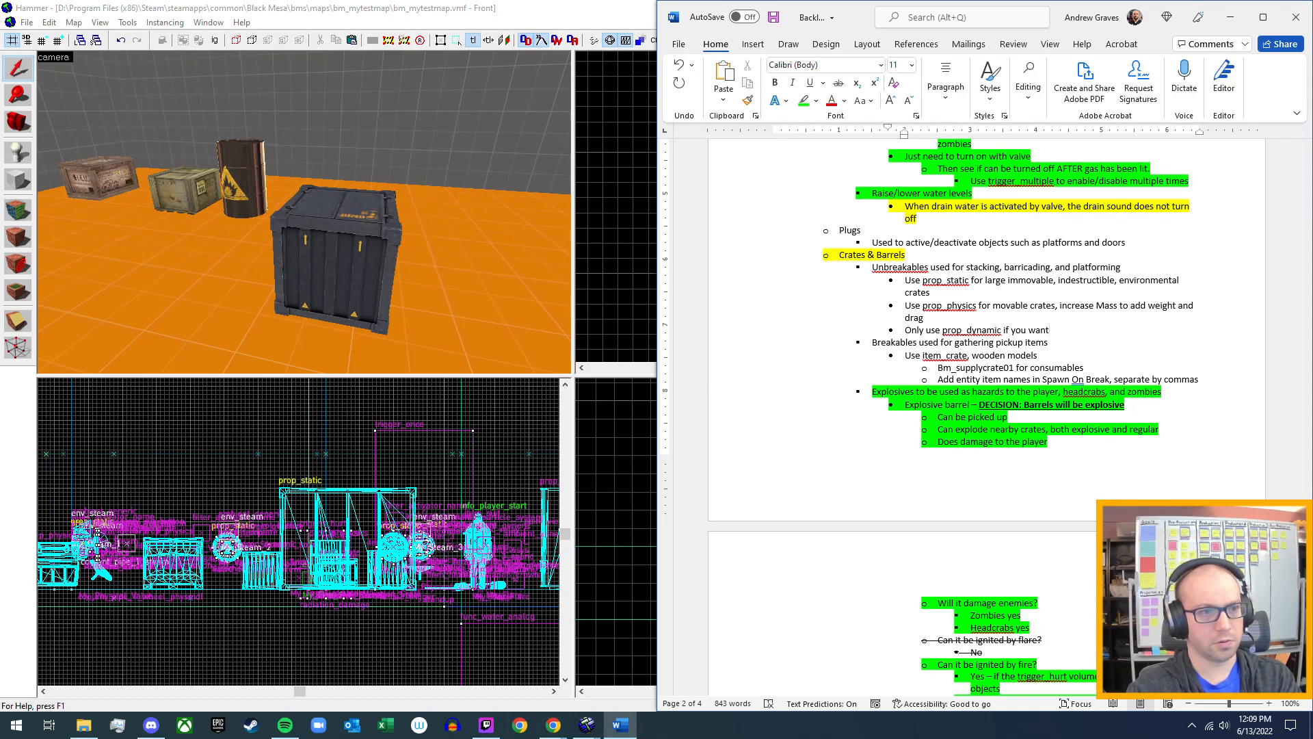
Switch back to Hammer and open the properties of the remaining dark metal prop_dynamic crate.
left_click(567, 22)
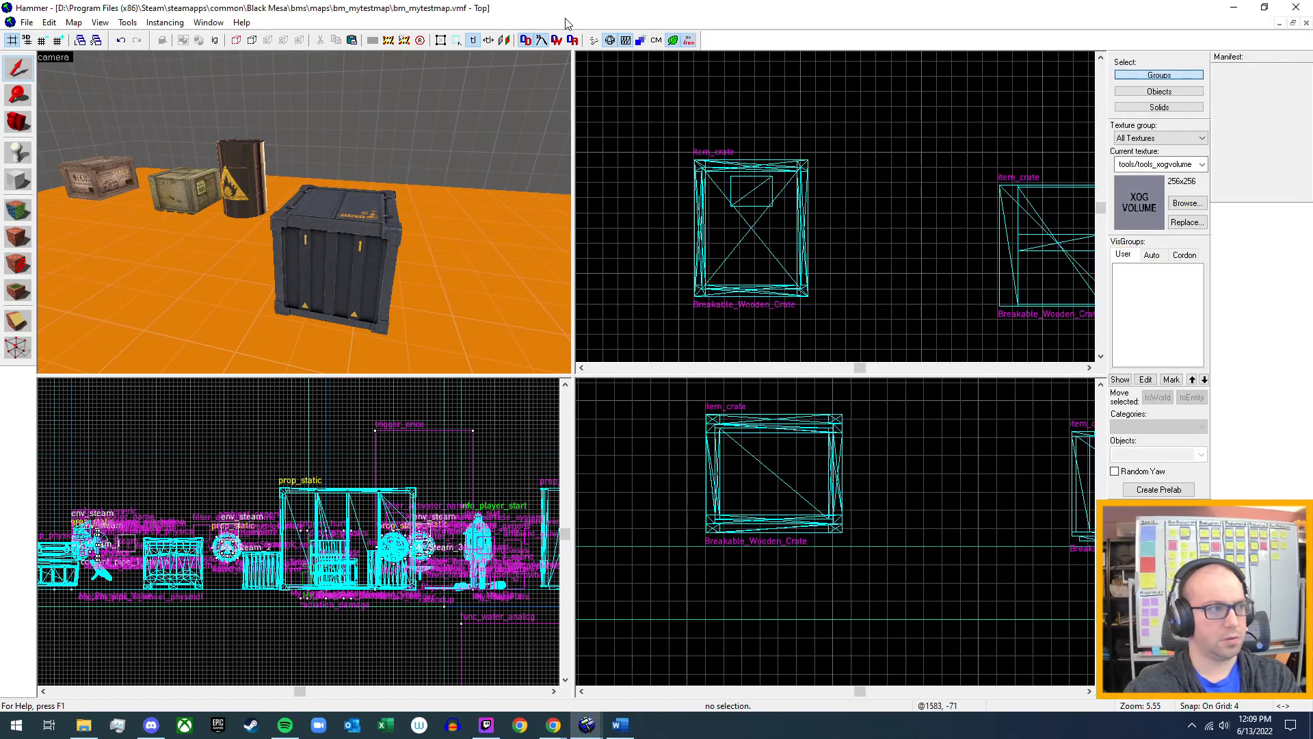
key("z")
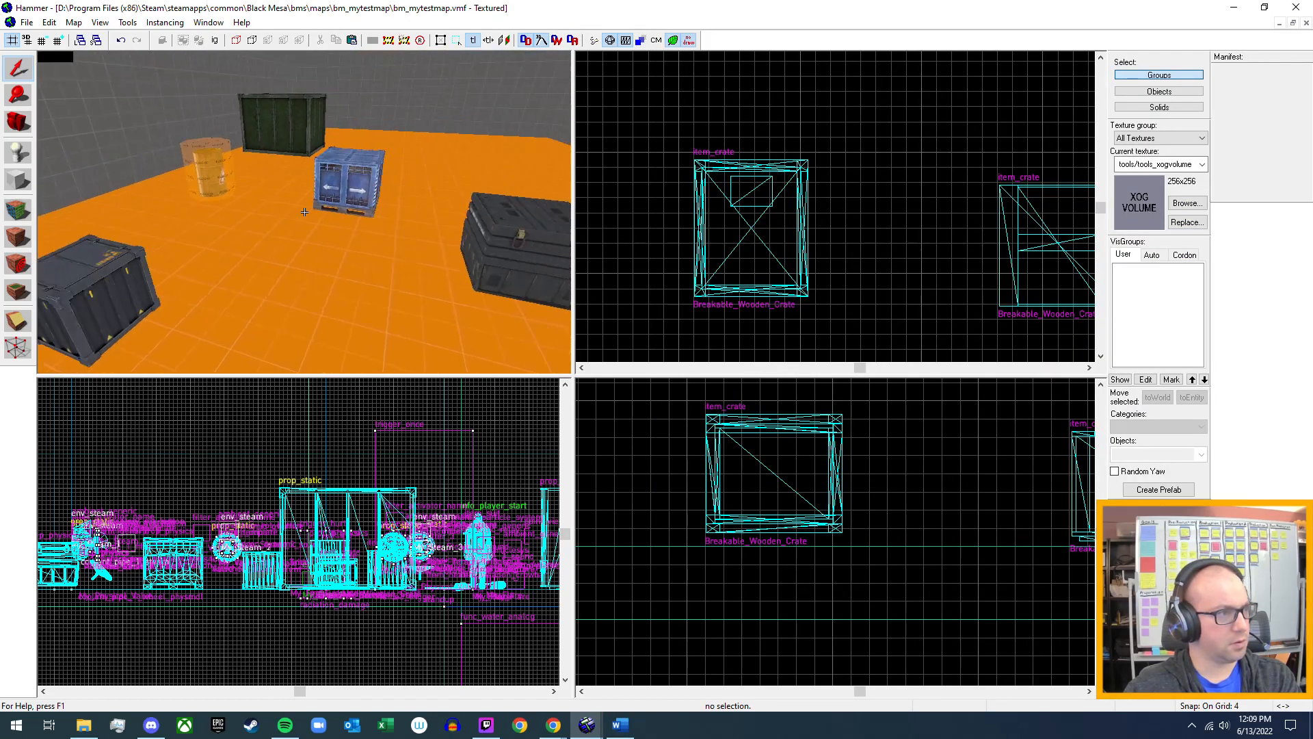
key("z")
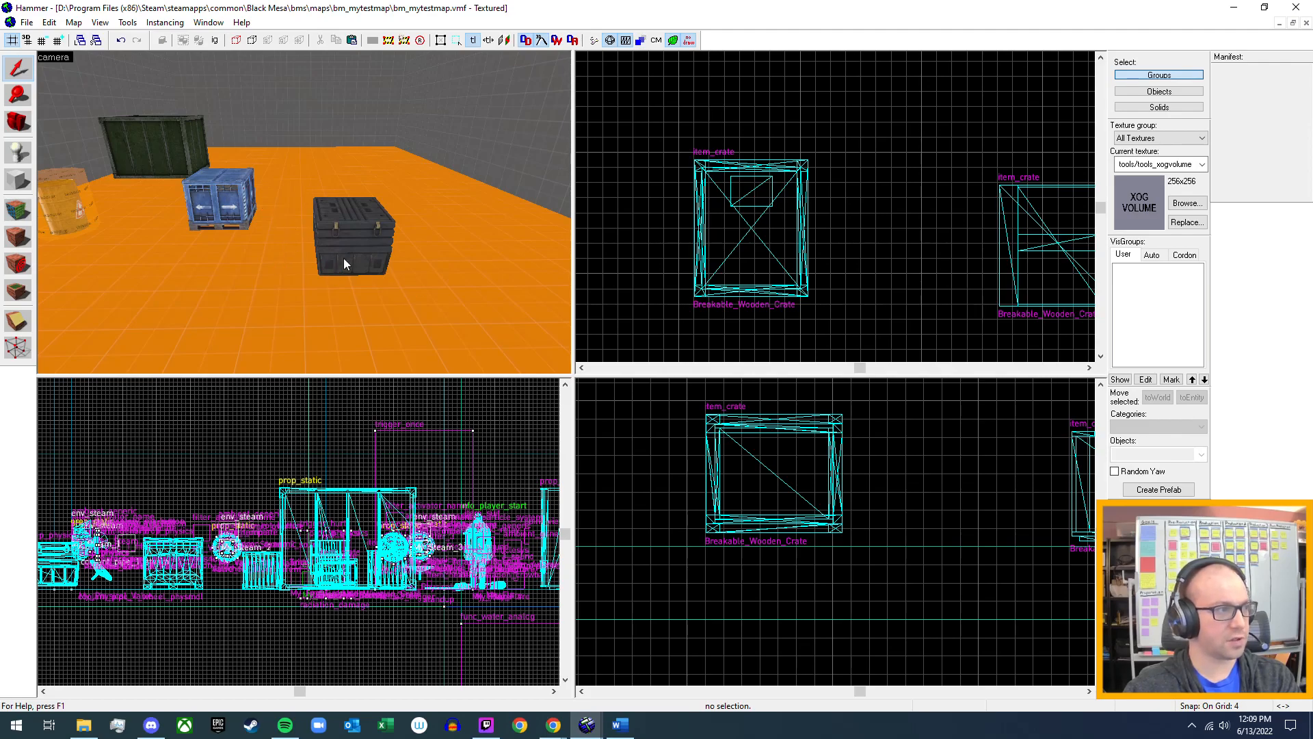
key("z")
key("w")
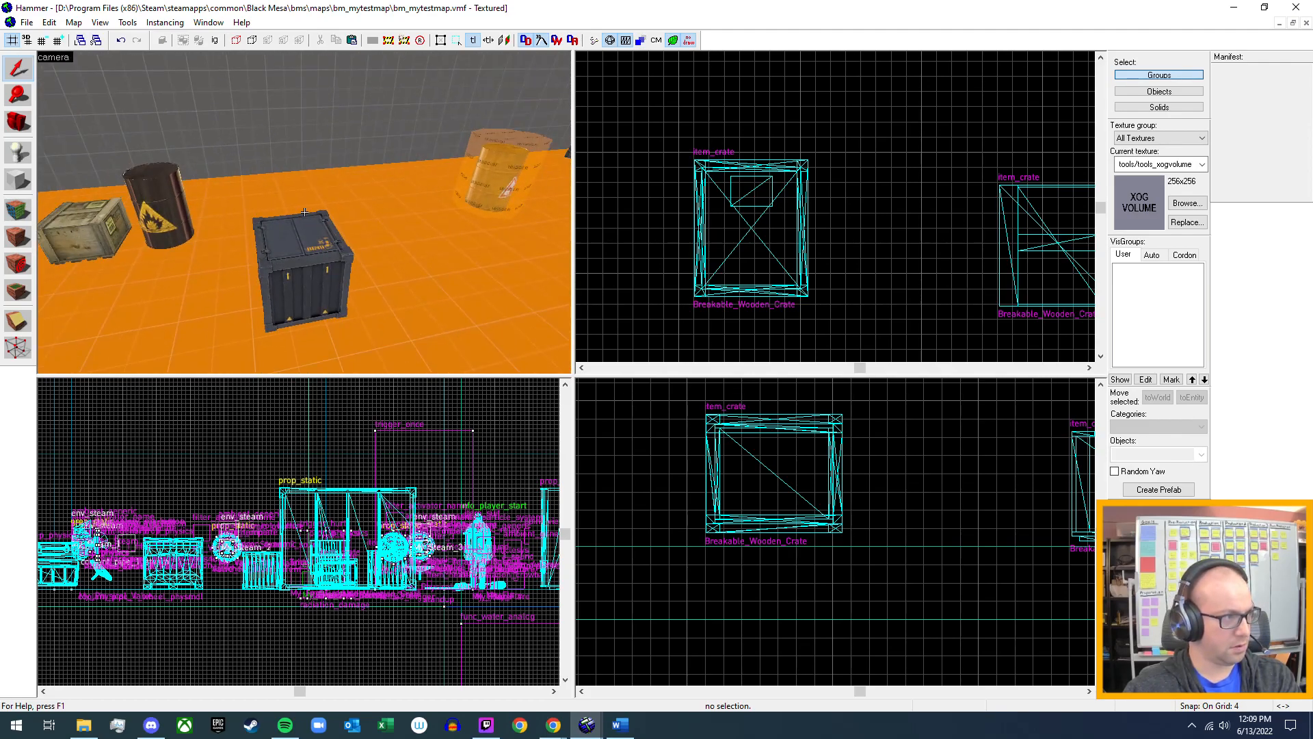
key("d")
key("a")
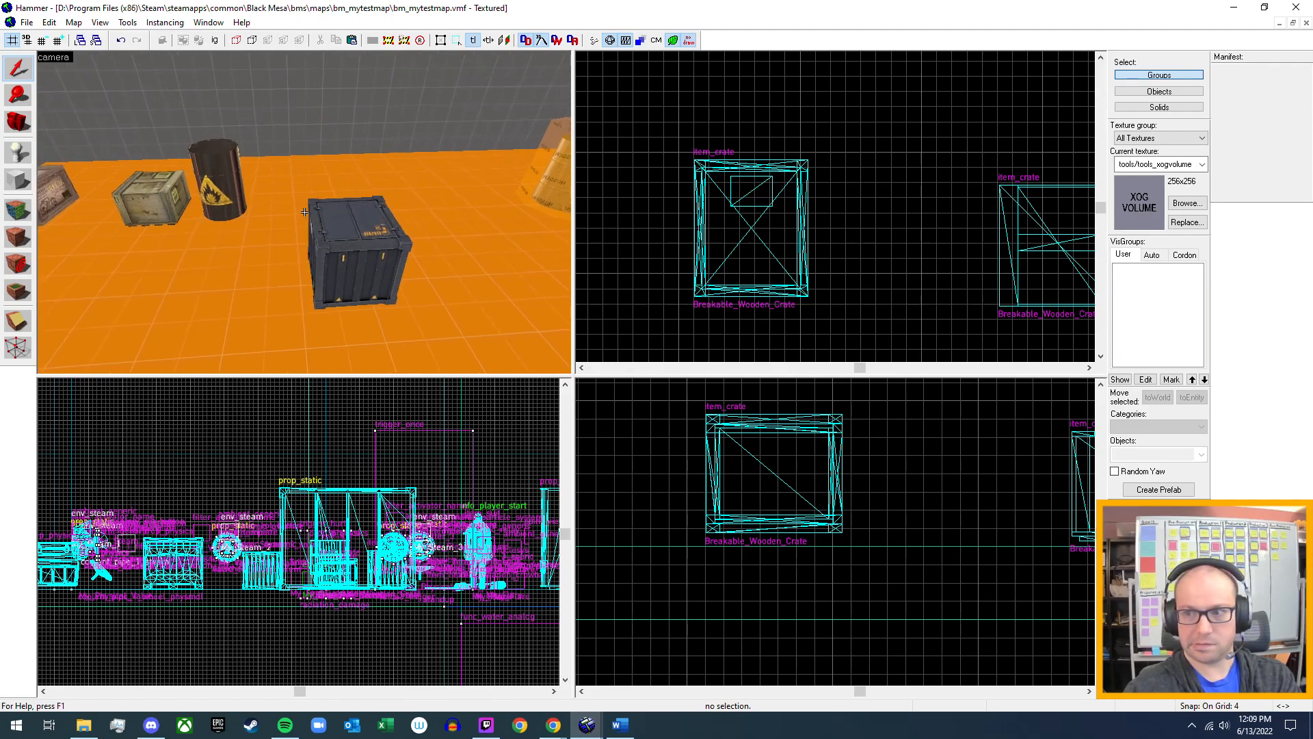
key("w")
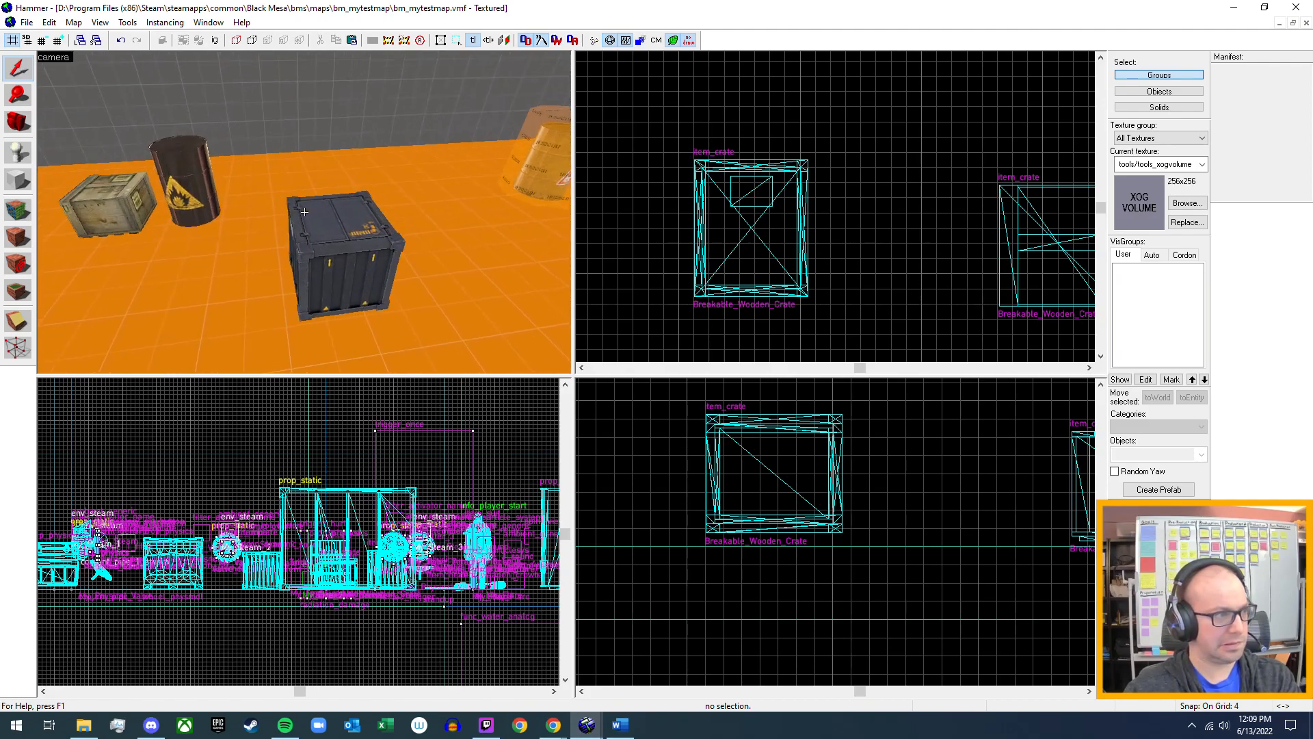
double_click(335, 245)
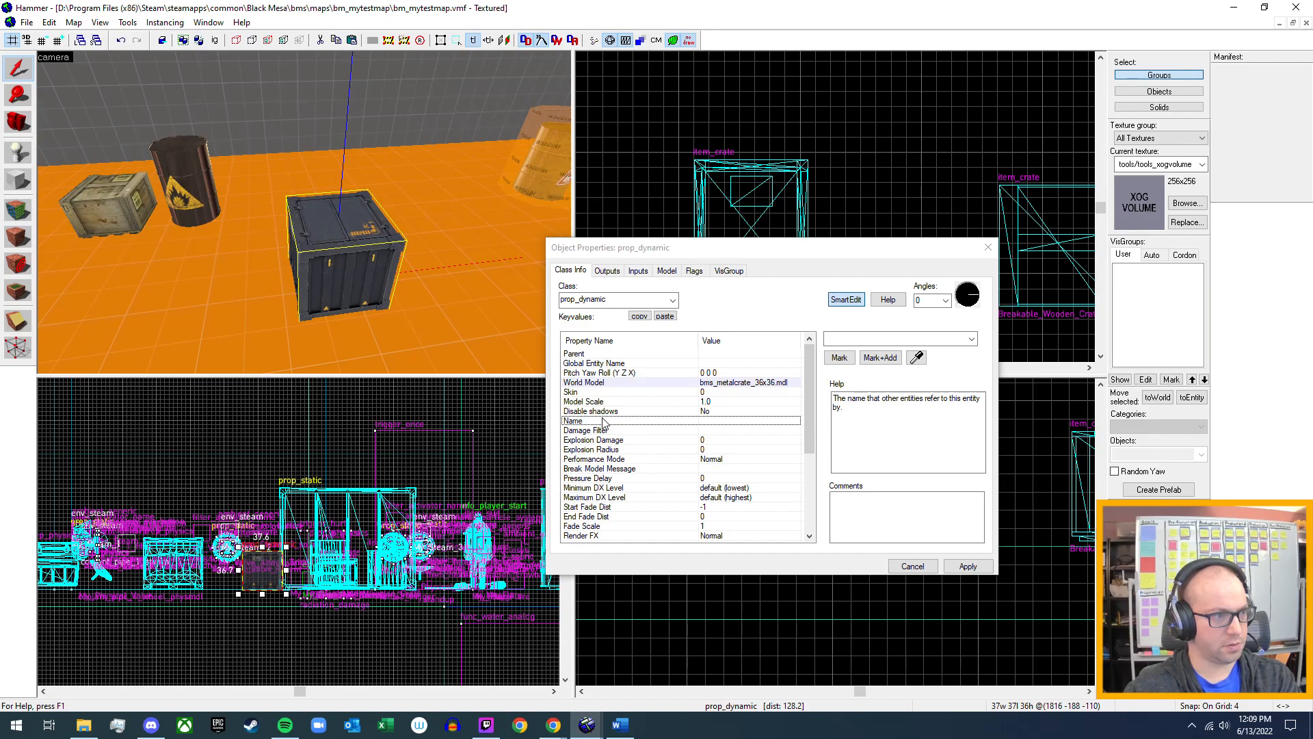
Check the prop_dynamic crate's class properties and its flags, including the break options.
scroll(602, 424, "down", 5)
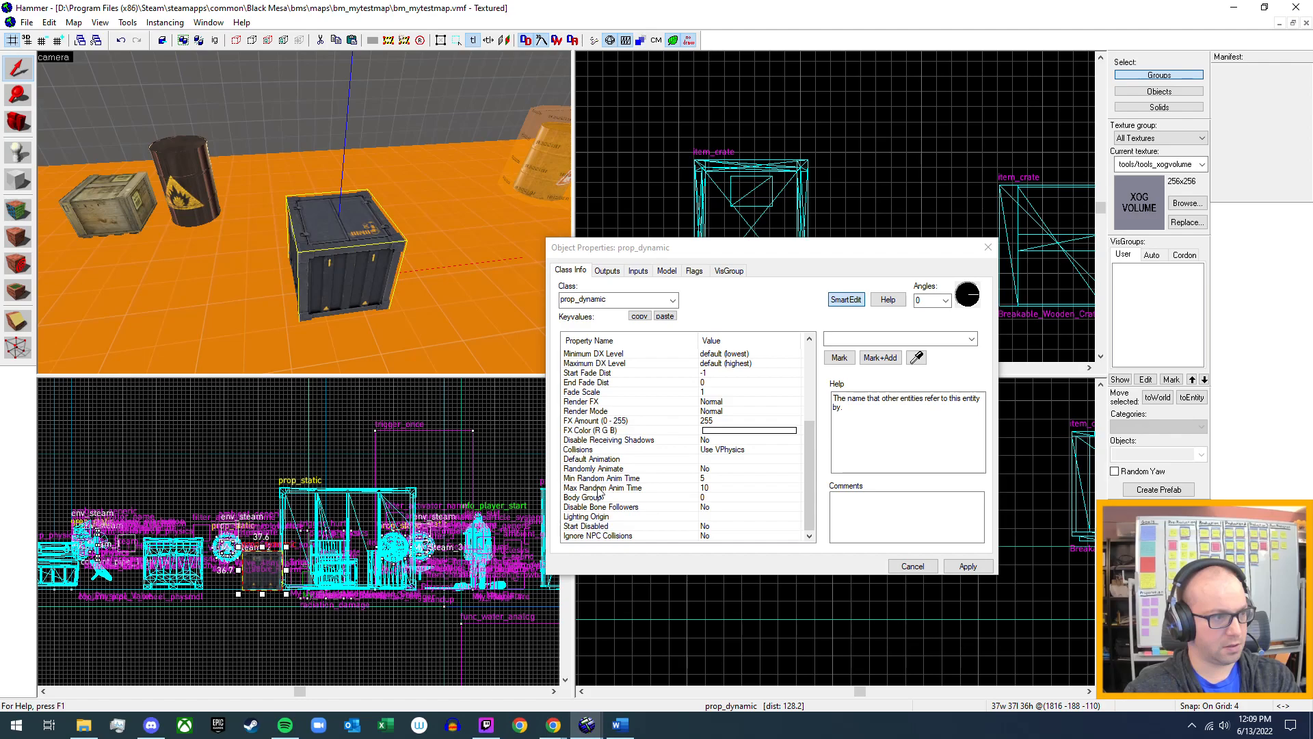
scroll(600, 491, "up", 4)
scroll(601, 491, "up", 1)
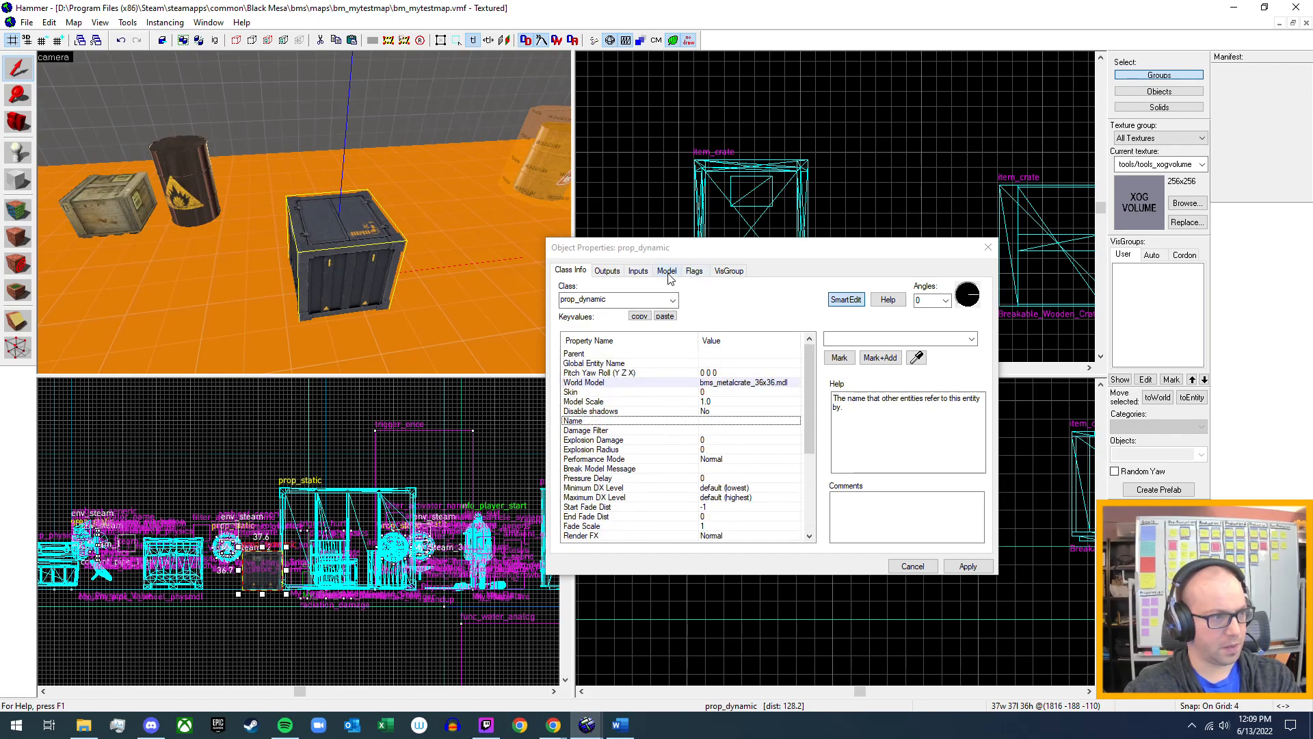
left_click(695, 272)
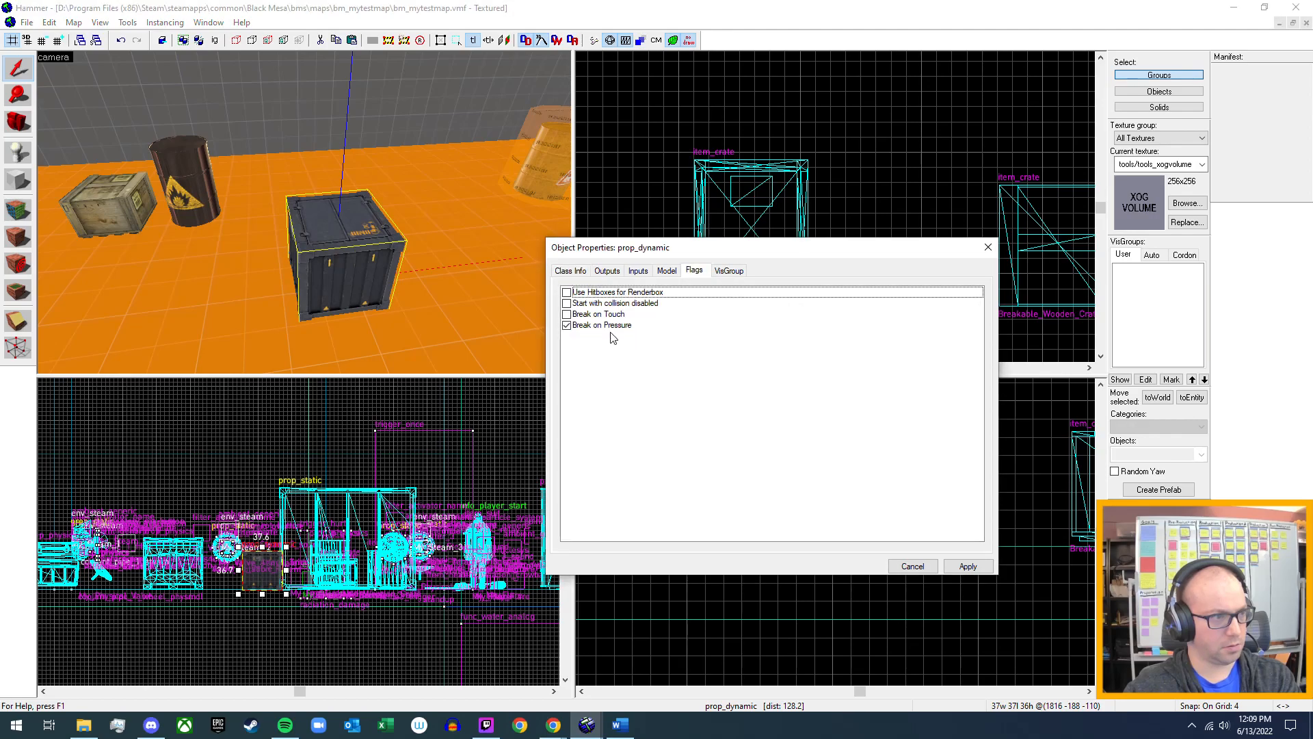
left_click(572, 272)
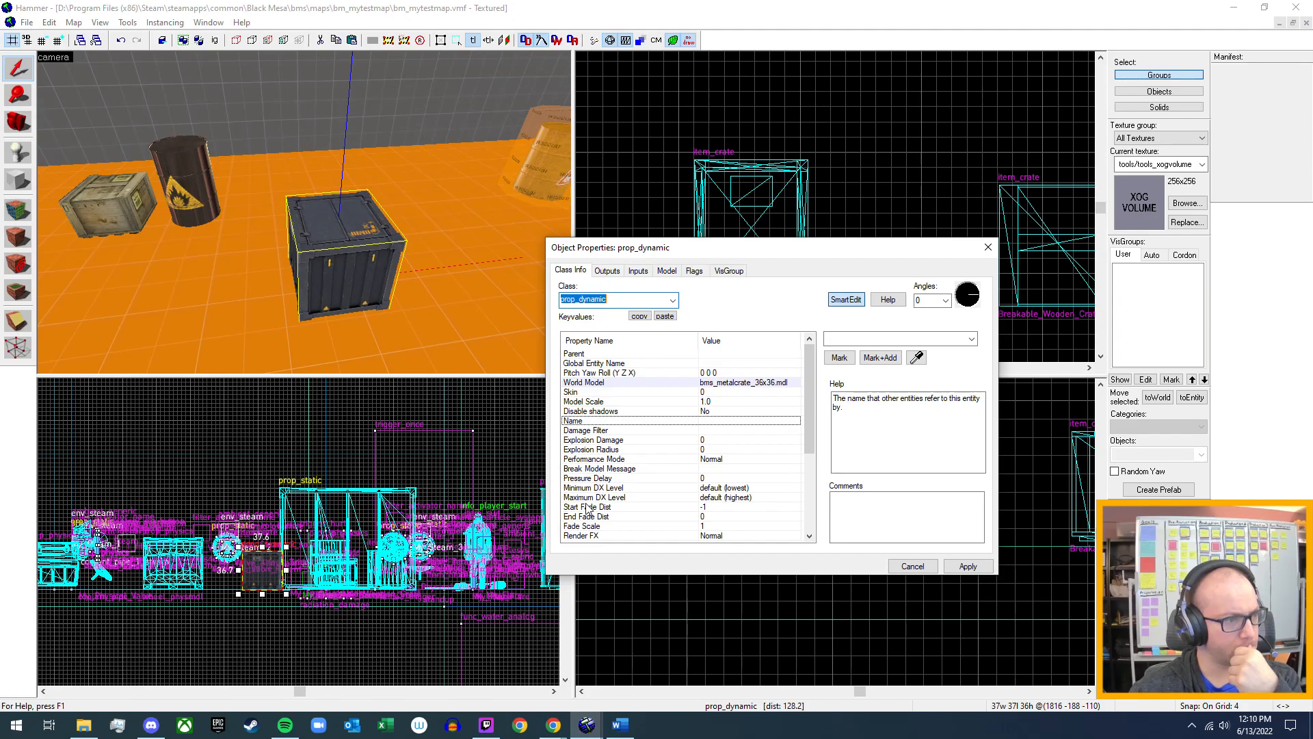
Switch to the Word notes and remove the unfinished prop_dynamic bullet from the Unbreakables section.
left_click(620, 724)
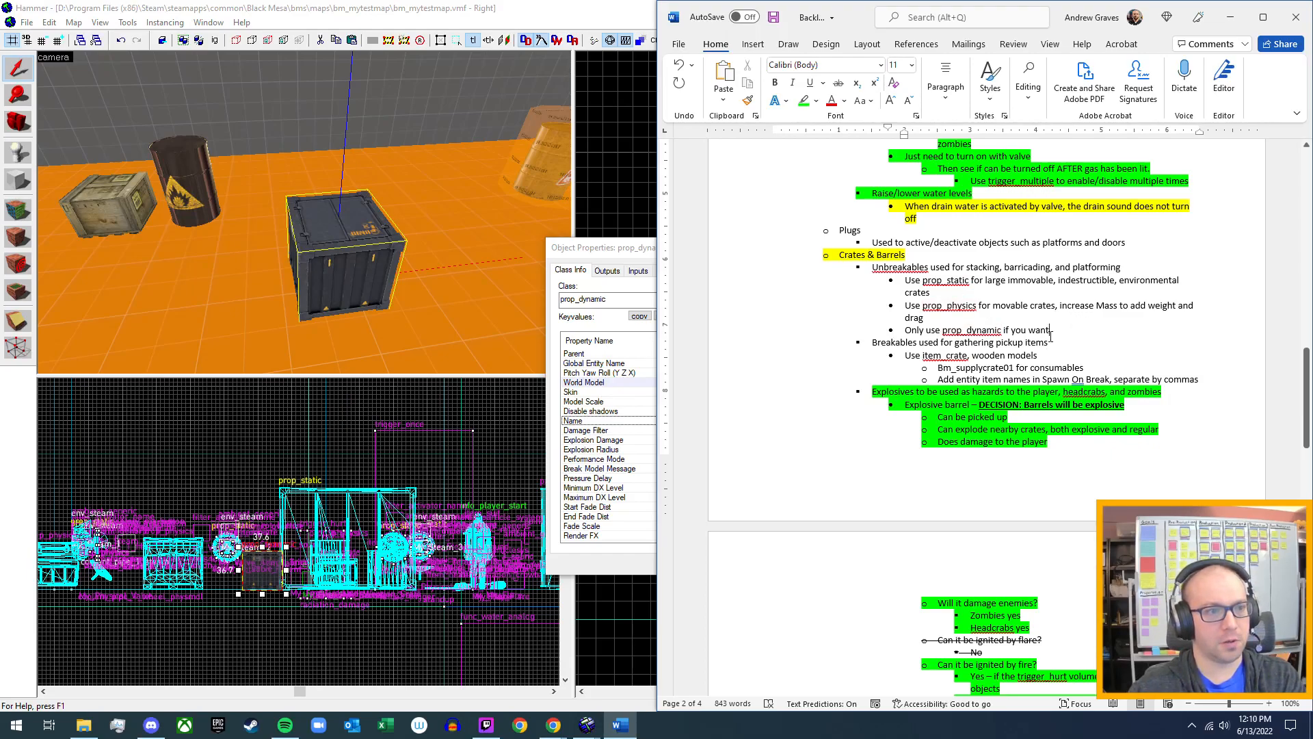
left_click_drag(1054, 330, 910, 332)
key("ctrl+c")
key("Delete")
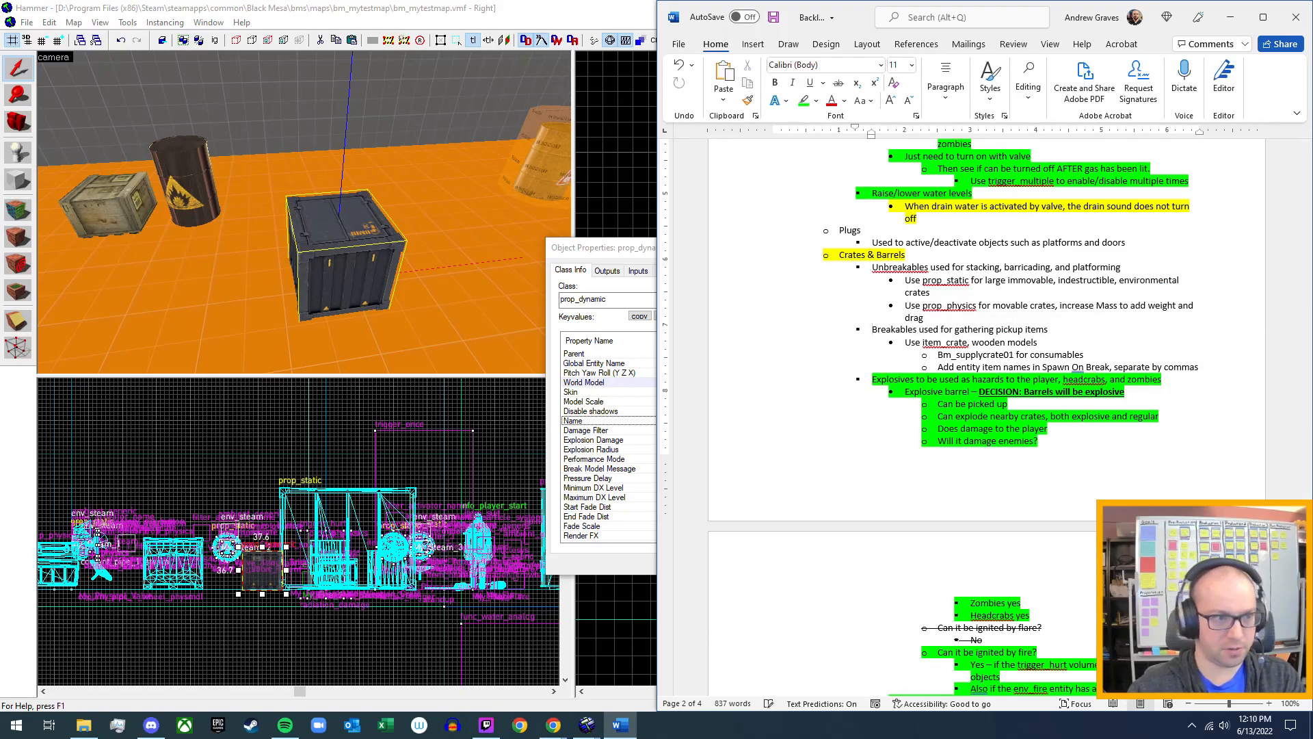
Add an empty bullet after the Spawn On Break note and promote it to the level of the item_crate bullet.
left_click(1215, 366)
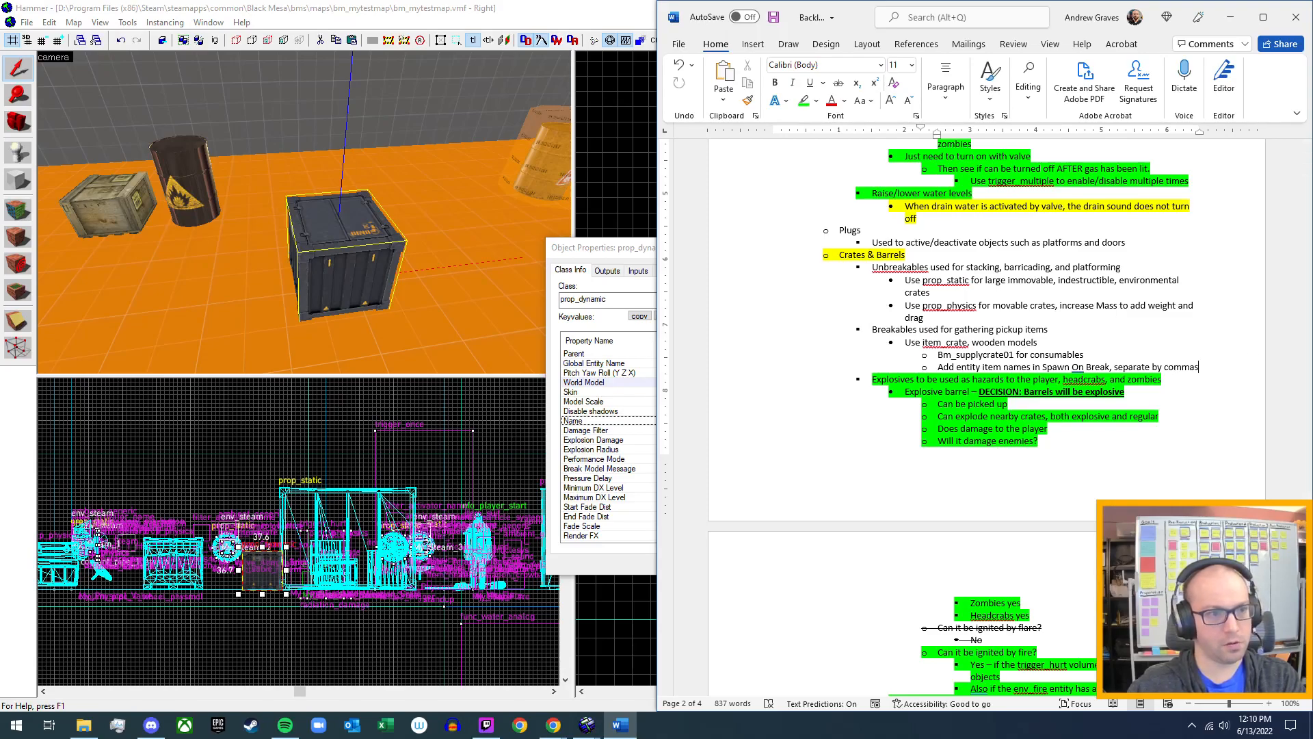
key("Return")
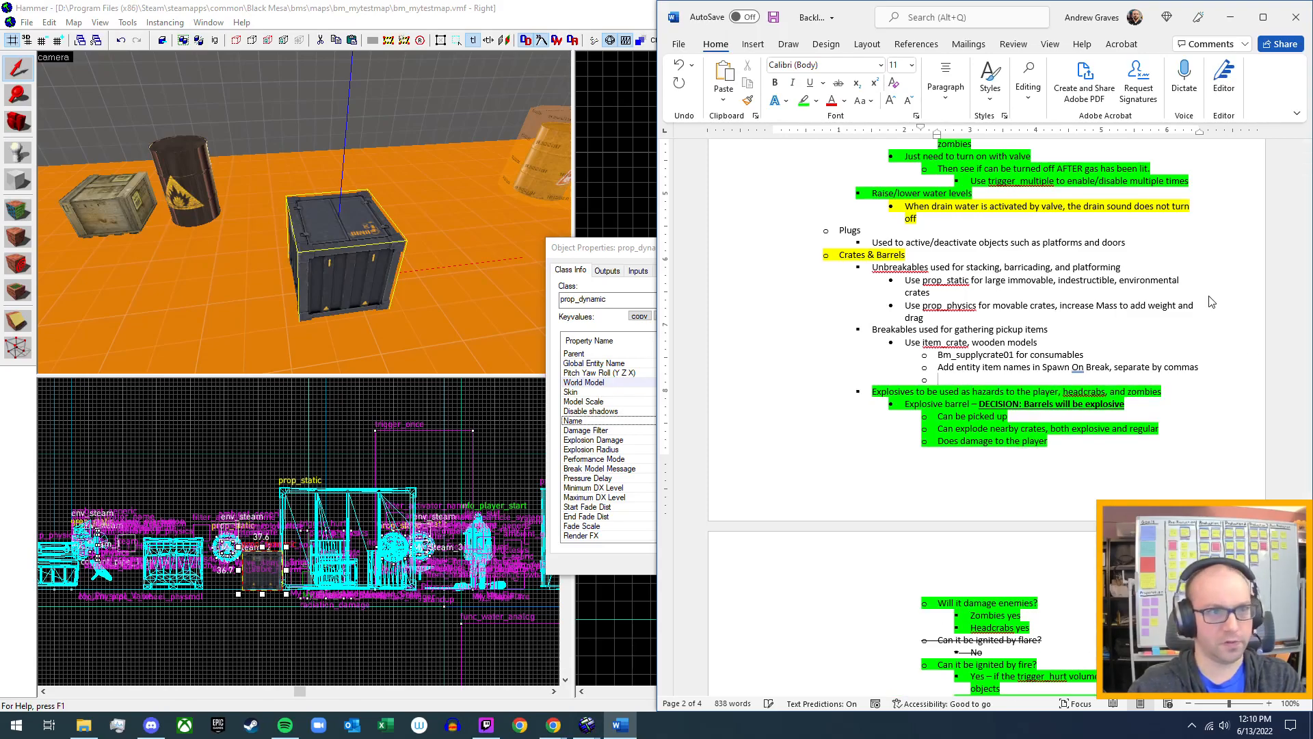
left_click(956, 96)
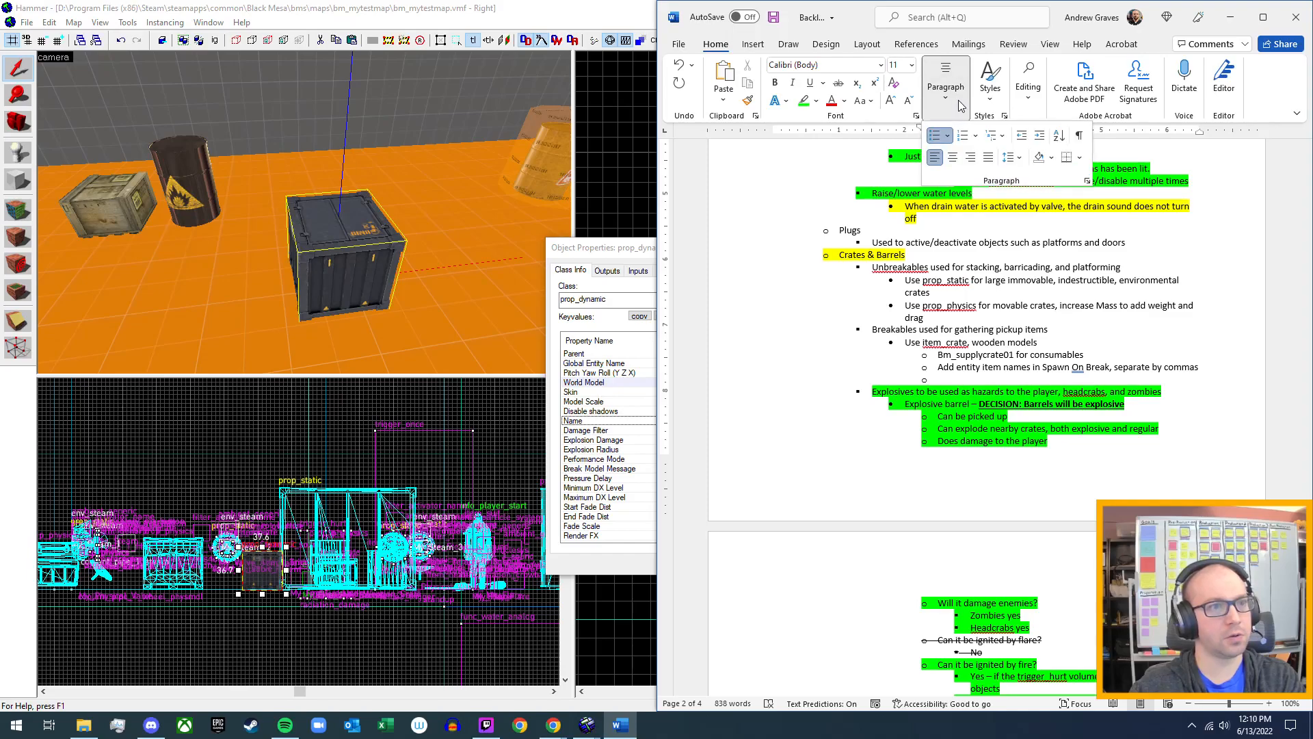
left_click(1026, 137)
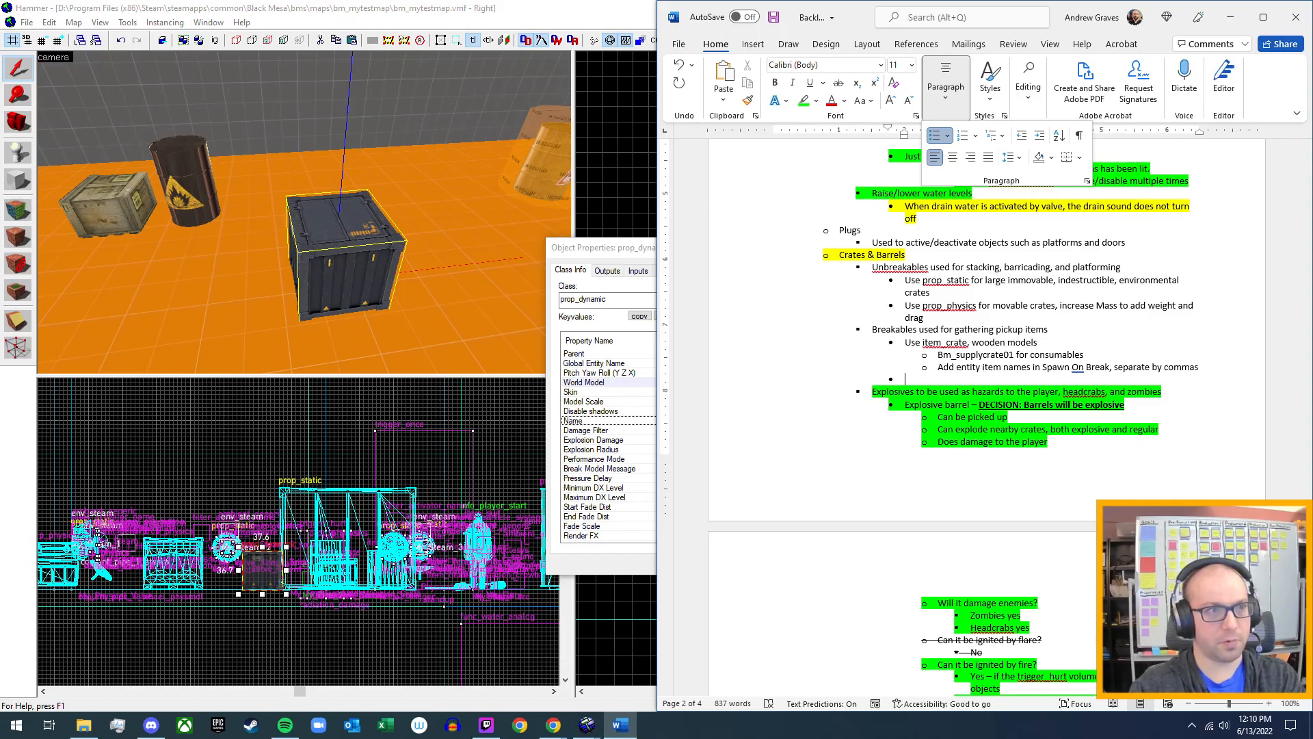
left_click(955, 377)
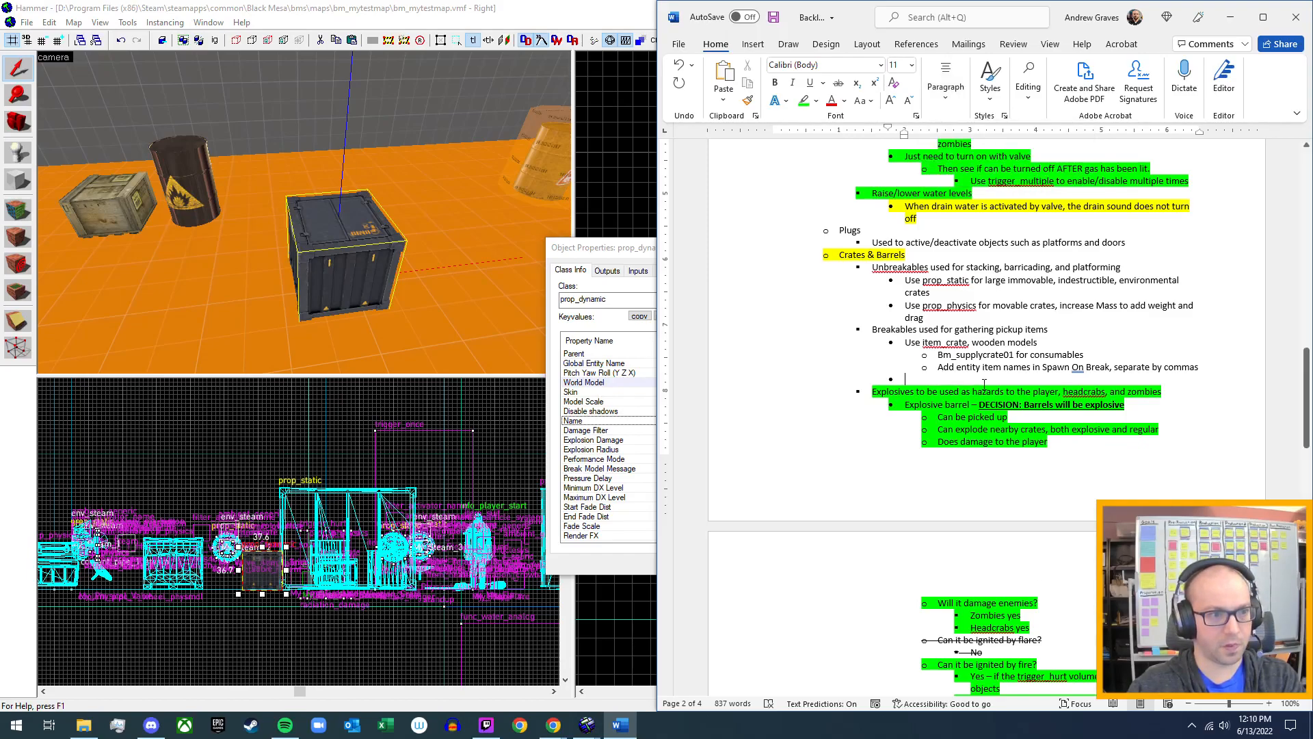
Write "Use prop_dynamic to destroy, but not pick up" in the new bullet under Breakables.
type("Use")
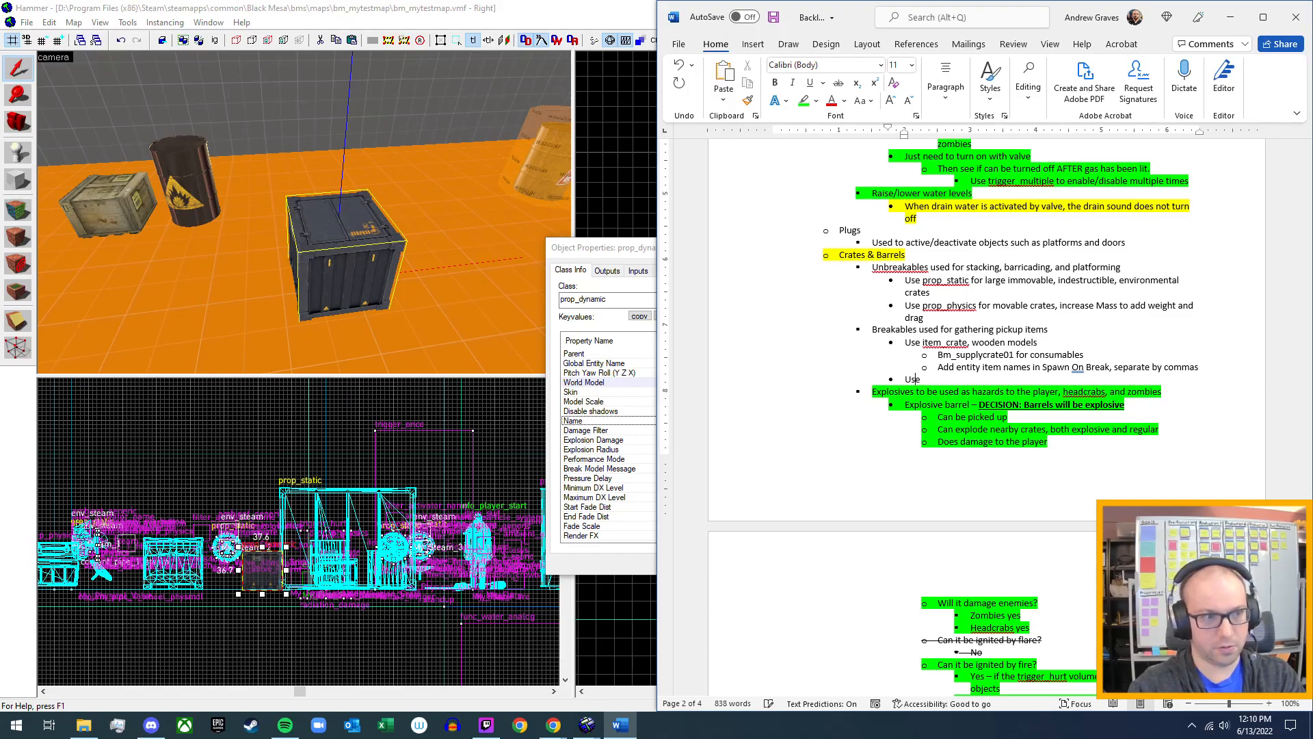
type(" pro")
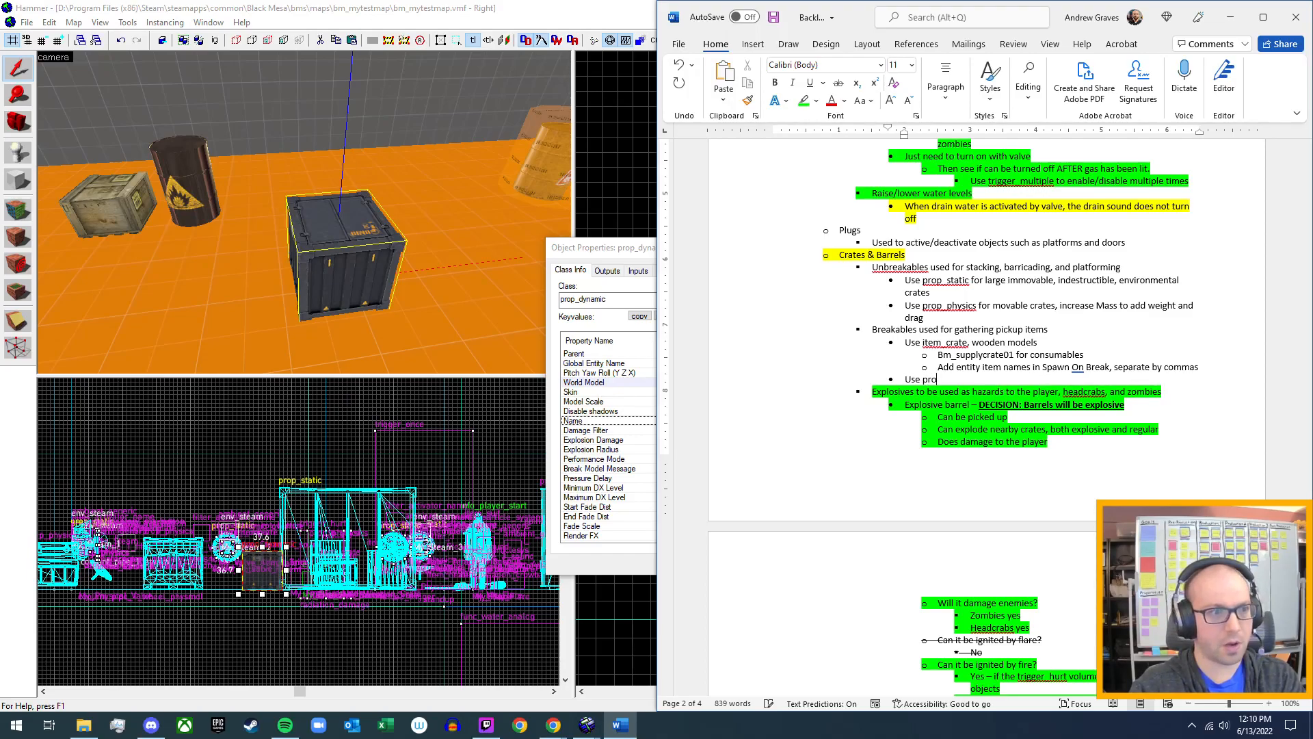
type("p_dynamic")
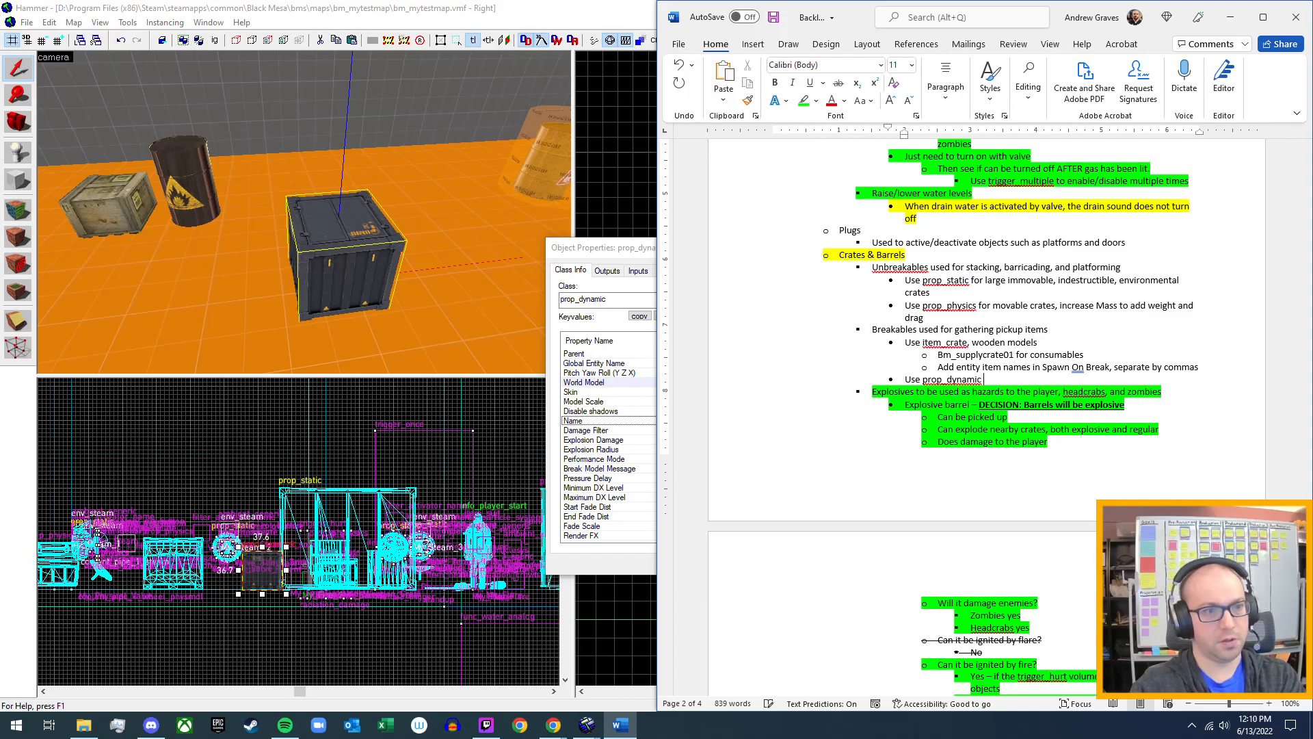
type(" to destroy")
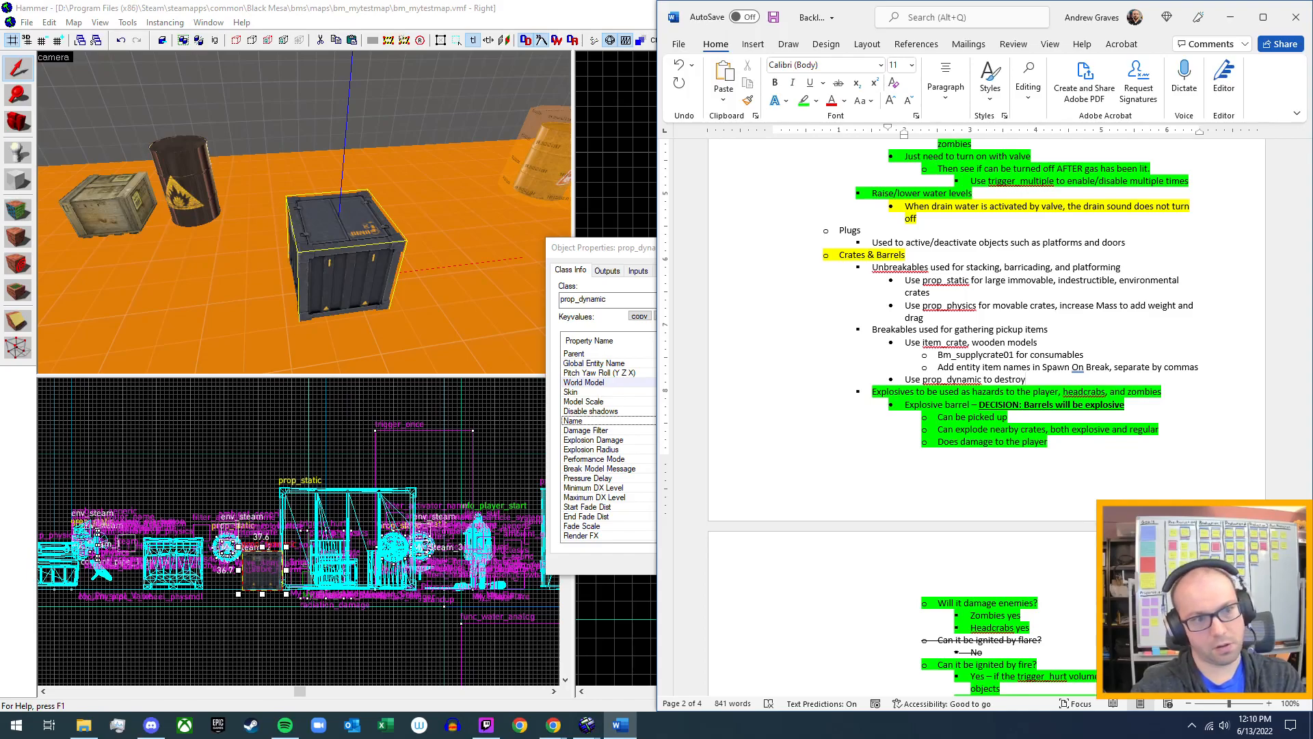
type(", but not pick up")
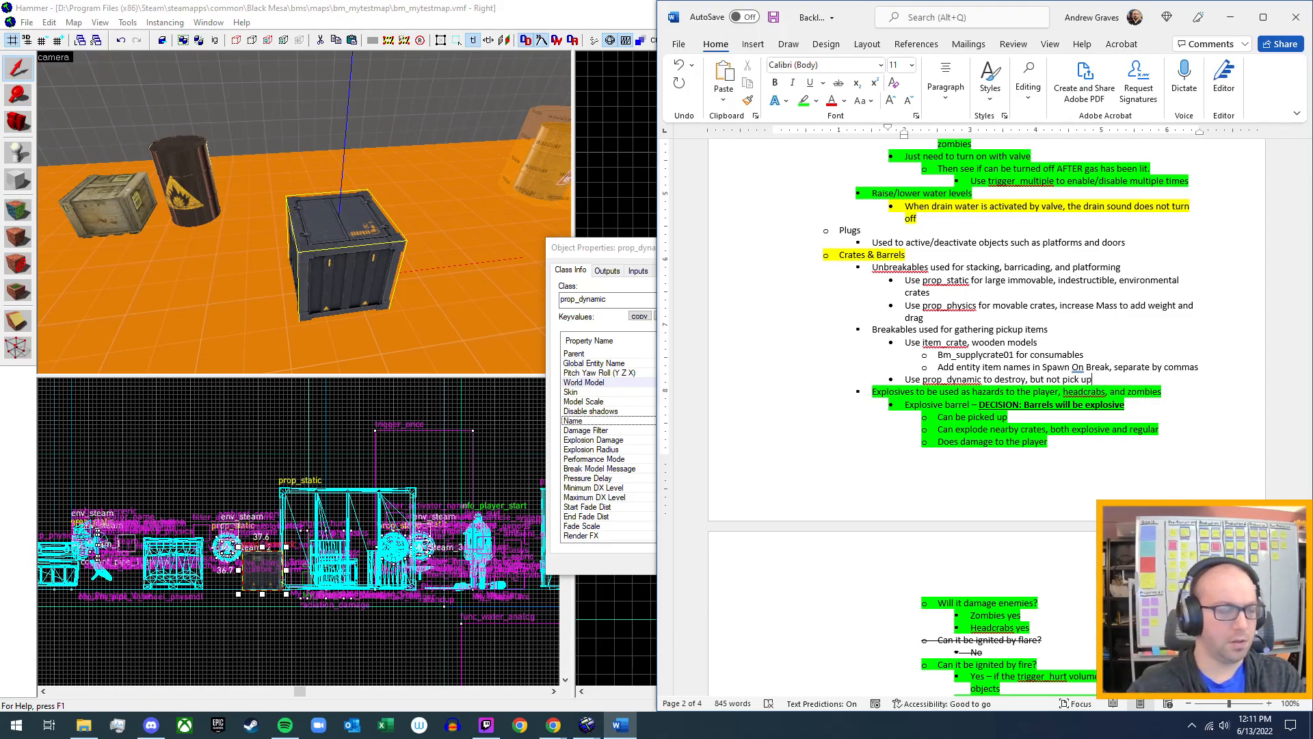
Return to Hammer and toggle the Break on Pressure flag of the metal prop_dynamic crate.
left_click(627, 241)
left_click_drag(733, 252, 638, 247)
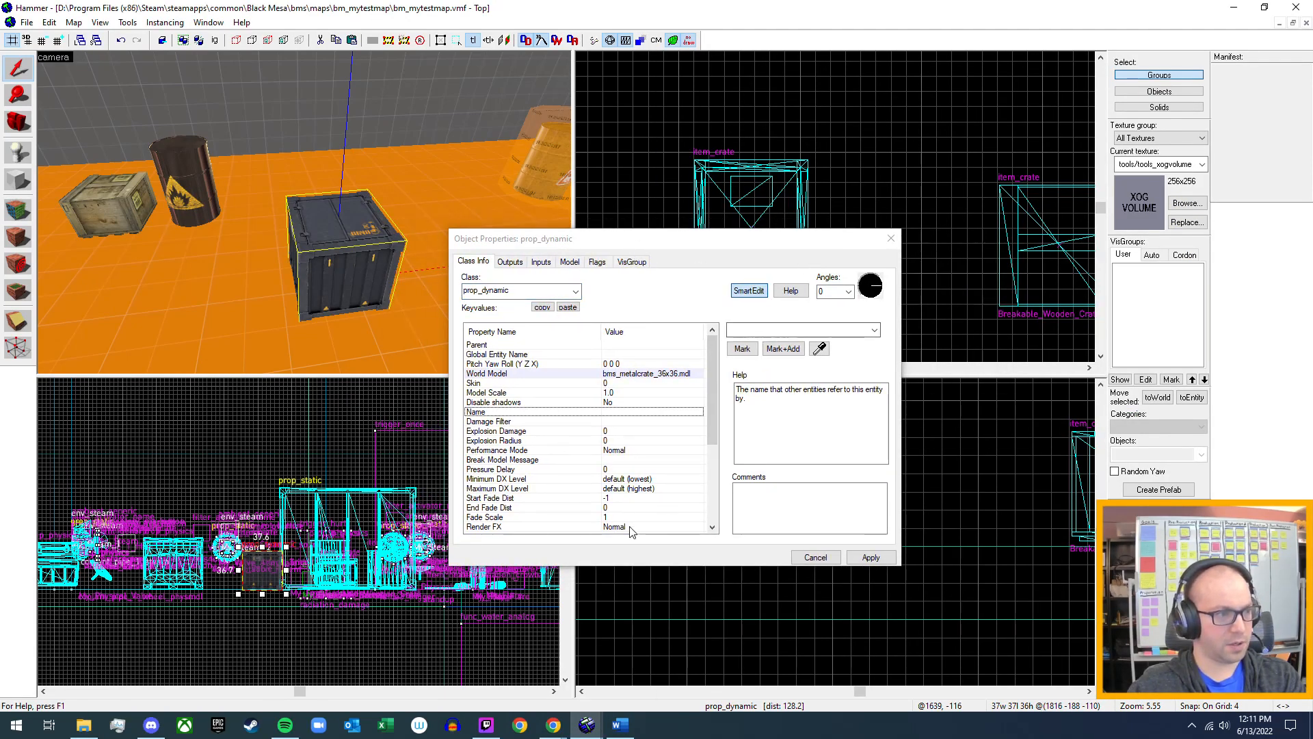
left_click(597, 262)
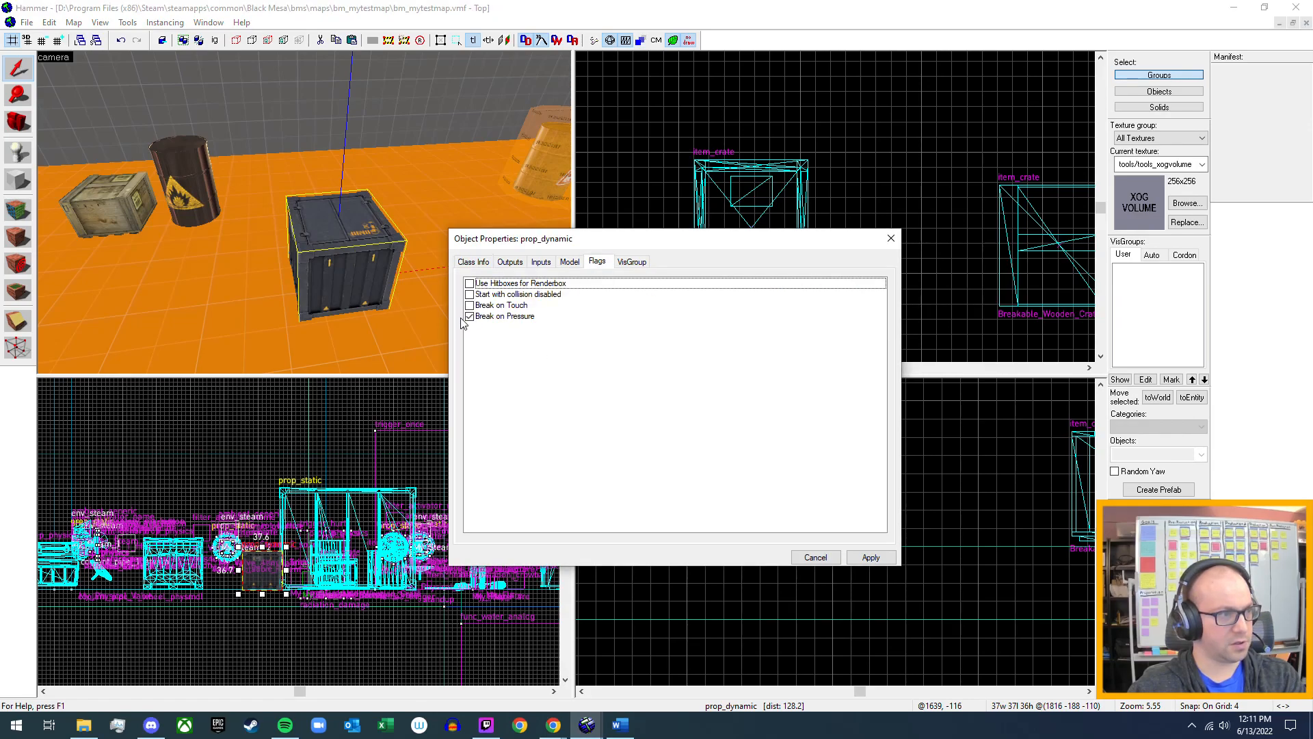
left_click(469, 316)
left_click(465, 263)
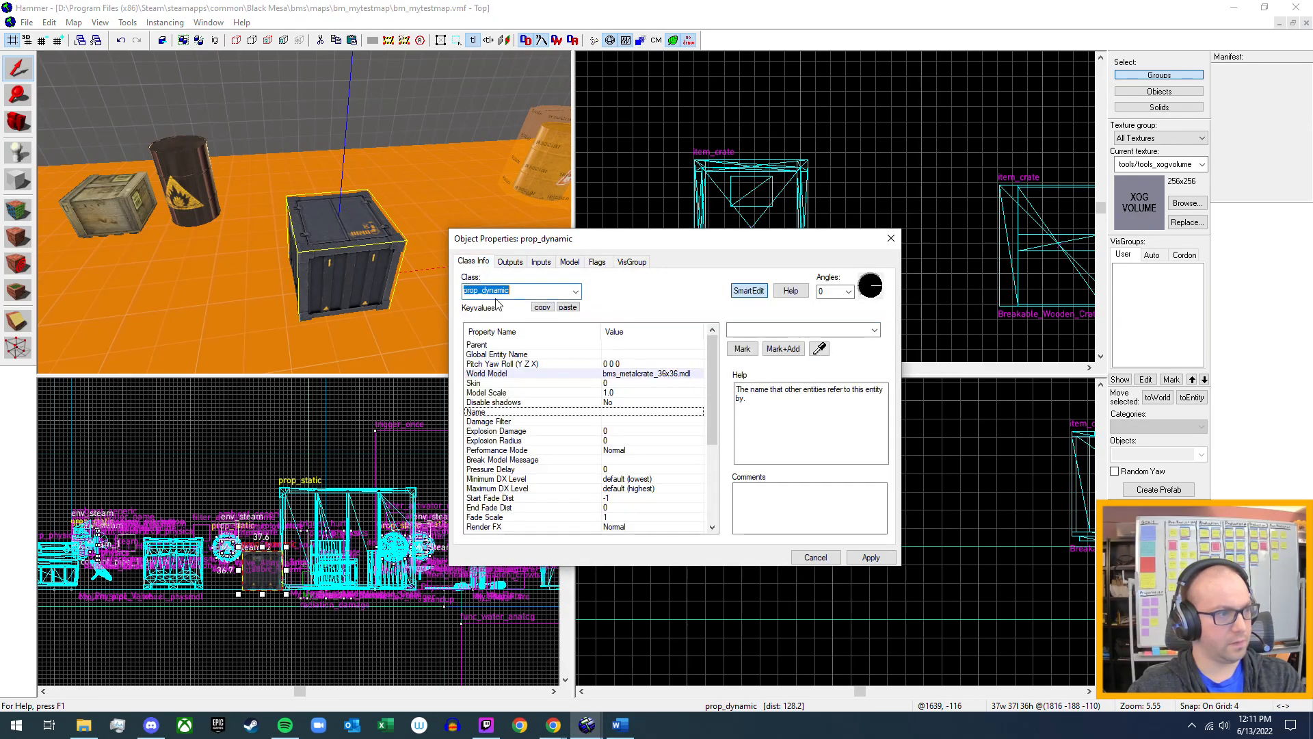
Set the prop_dynamic crate's Explosion Damage to 10 and its Explosion Radius to 50.
left_click(613, 431)
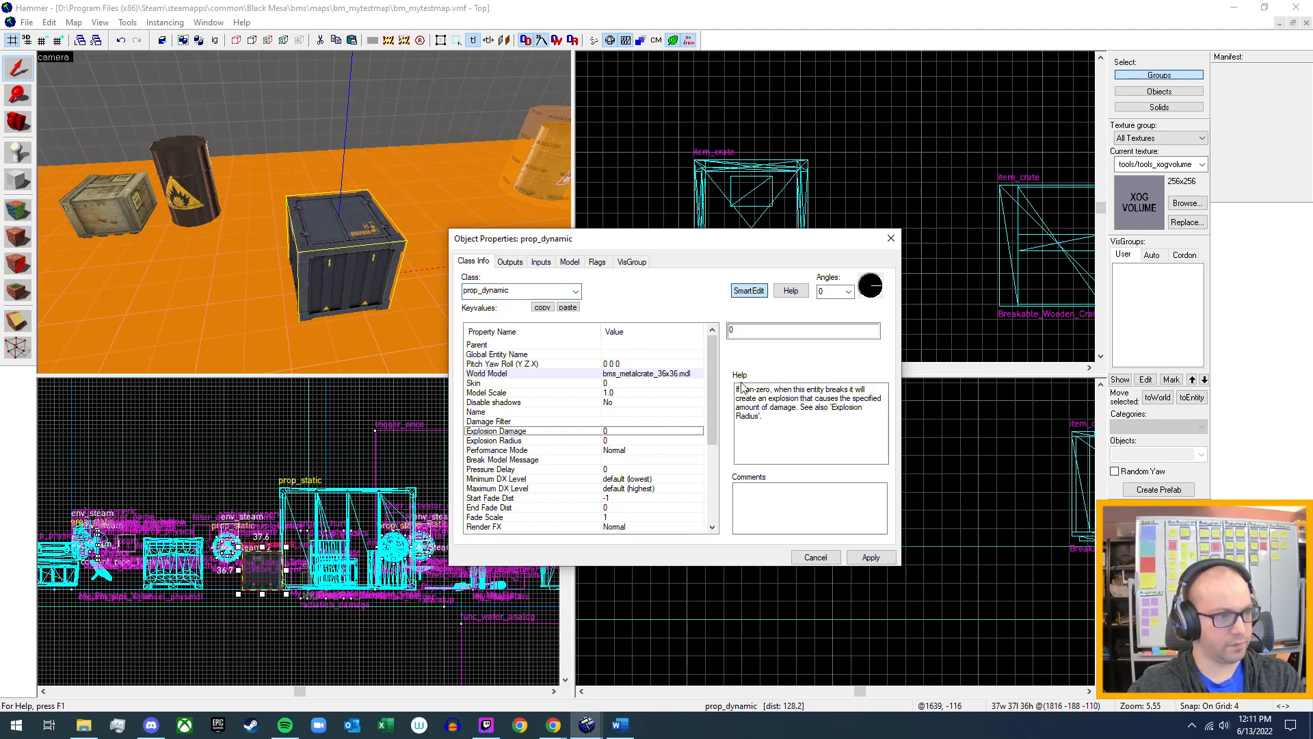
left_click(754, 334)
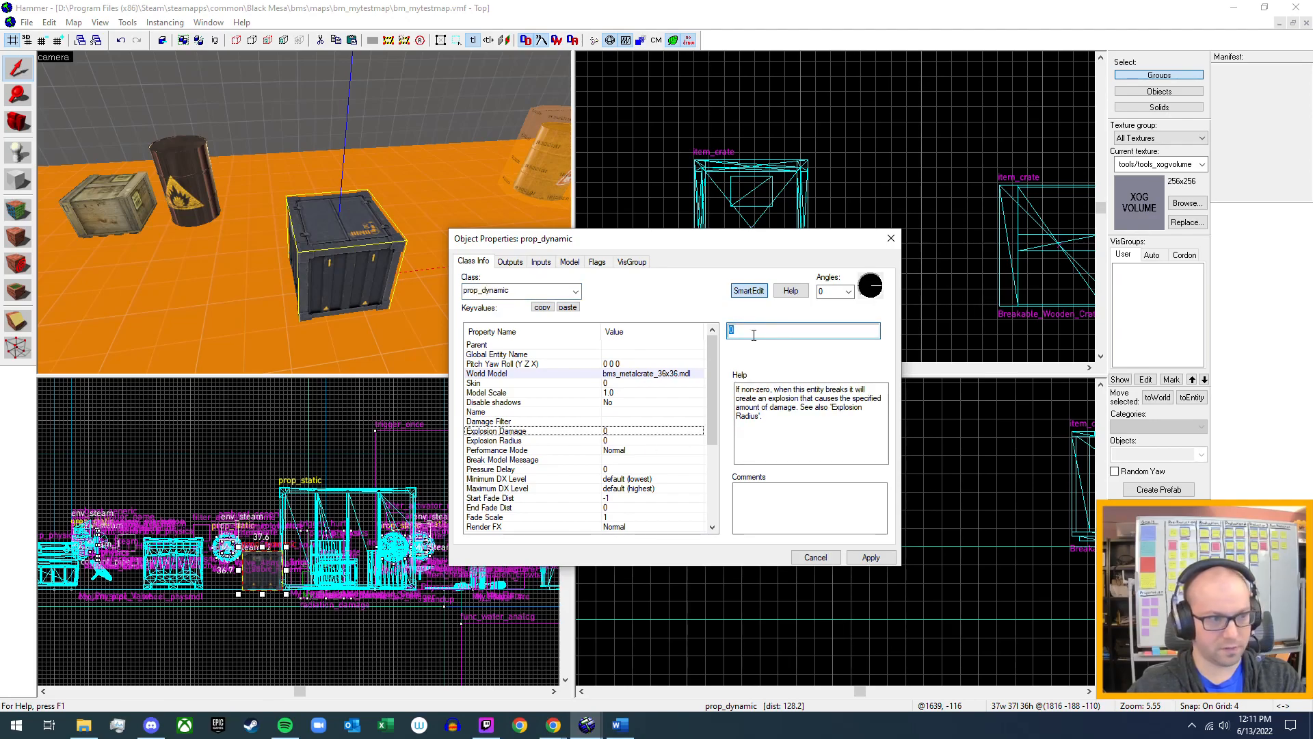
type("10")
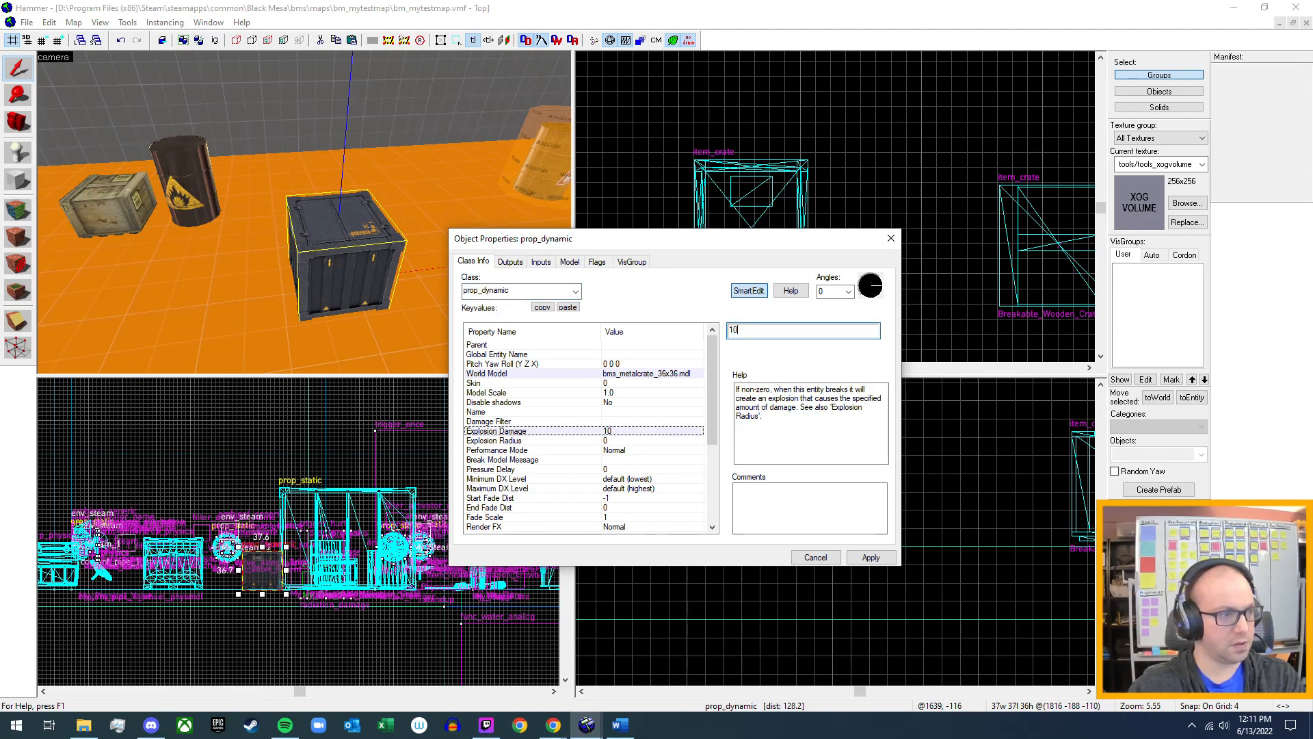
left_click(614, 441)
left_click(749, 331)
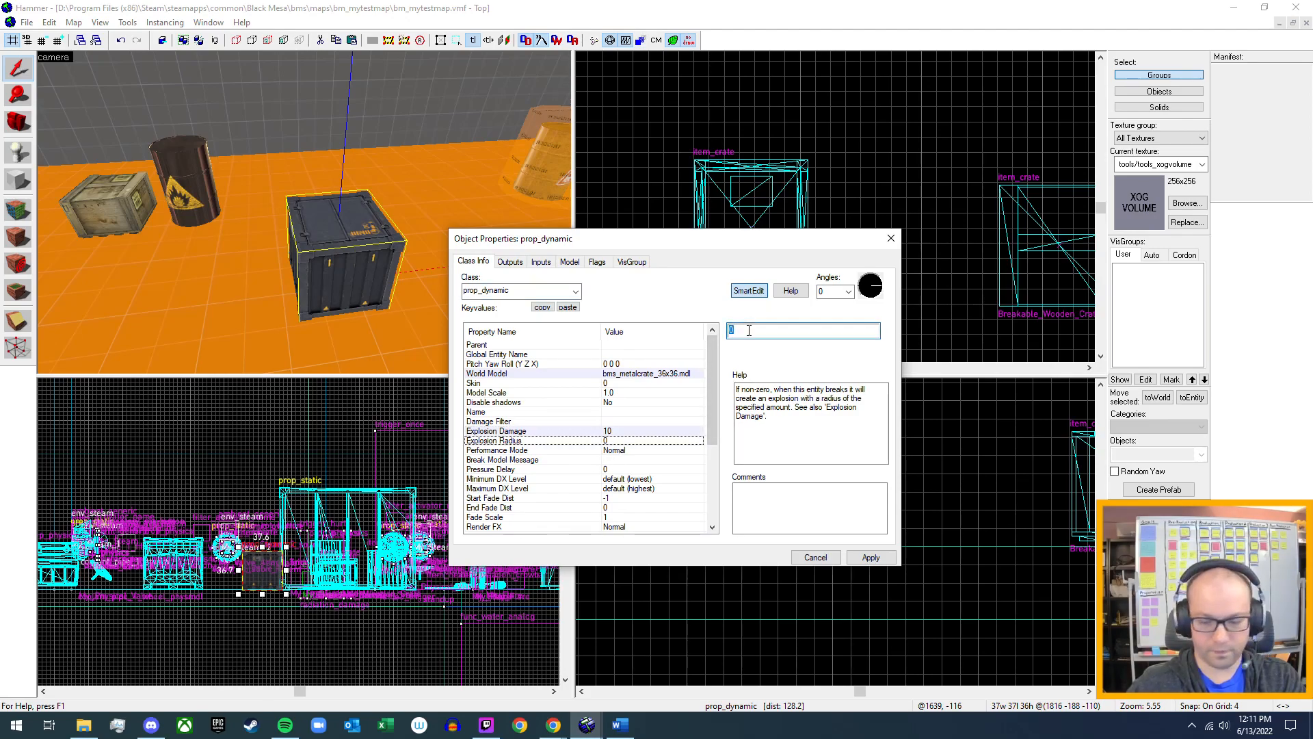
type("50")
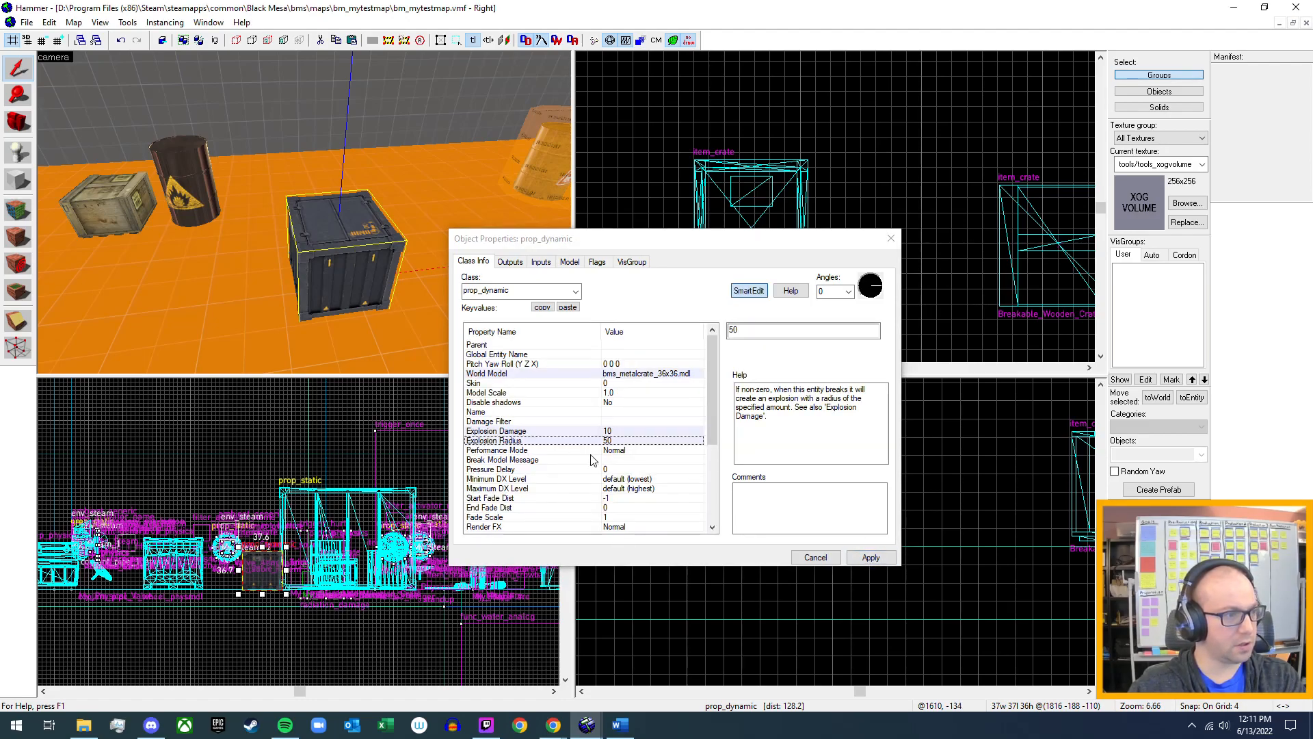
Review the crate's remaining properties and the help for Break Model Message, and close its properties.
scroll(596, 457, "down", 4)
scroll(597, 457, "down", 1)
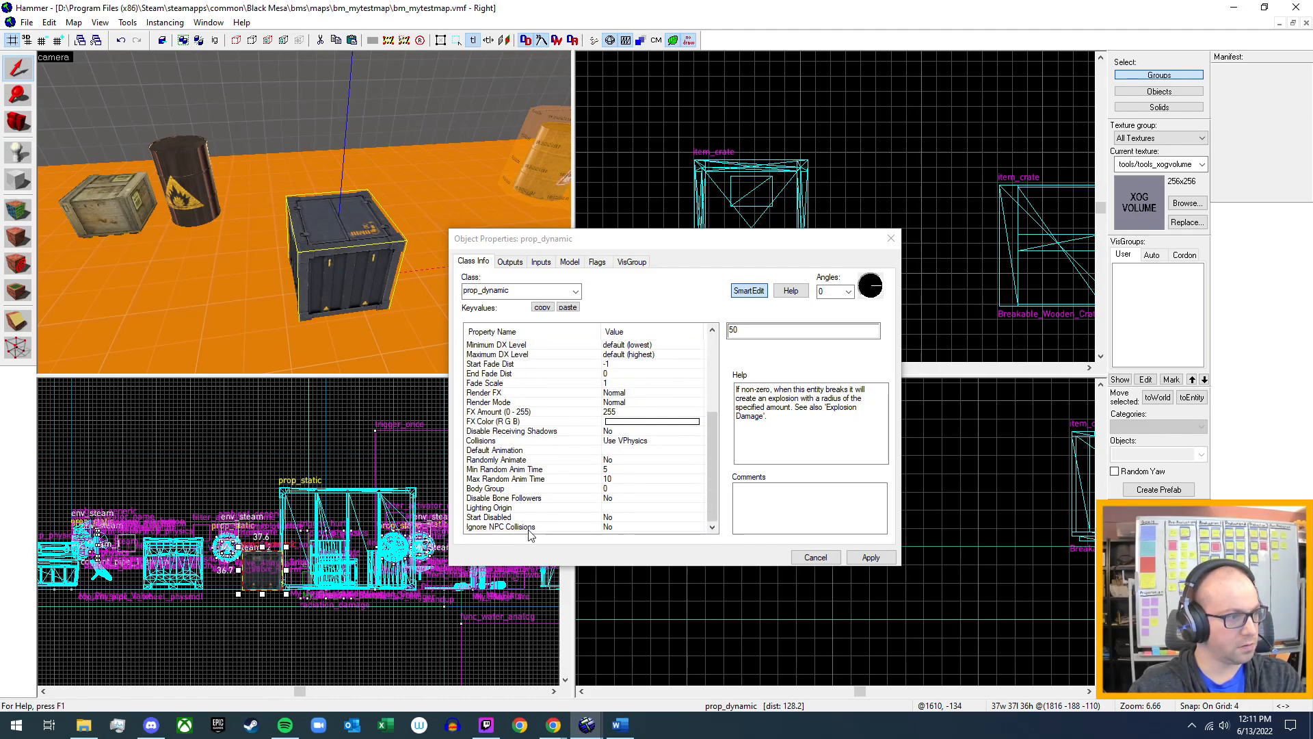
scroll(524, 481, "up", 3)
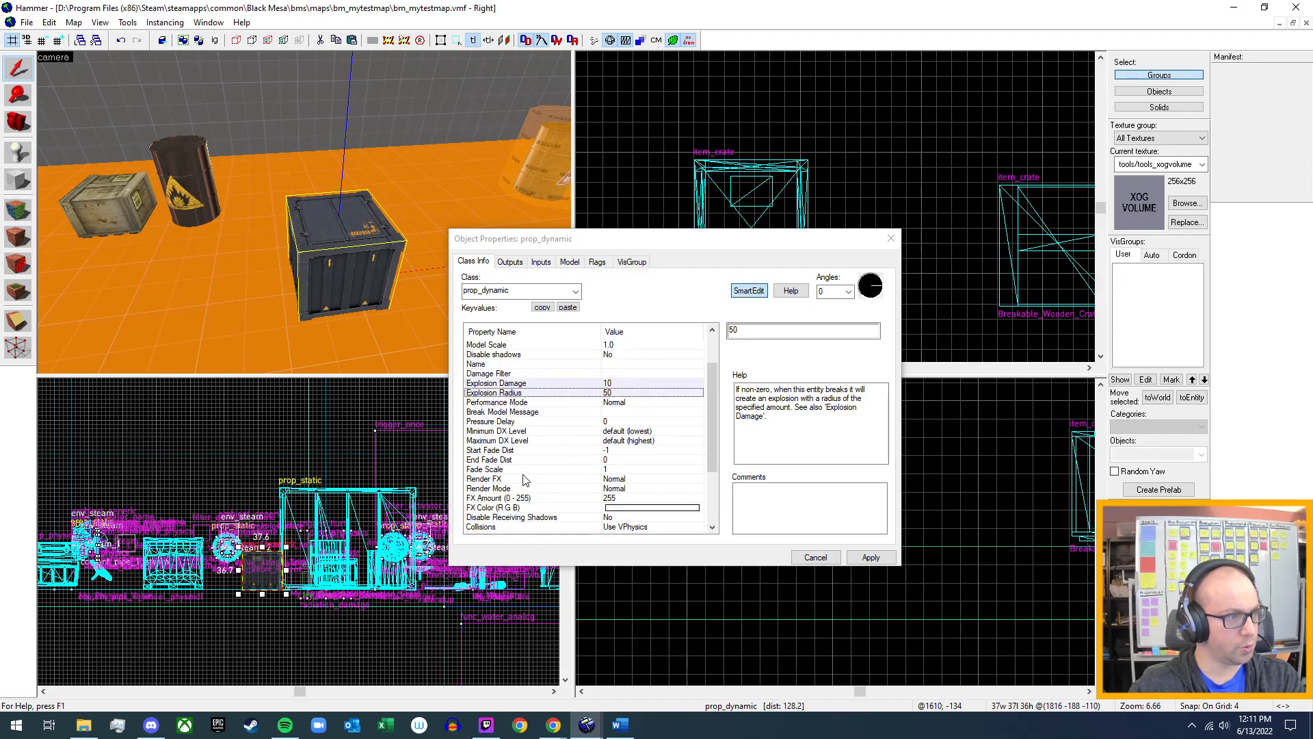
left_click(542, 413)
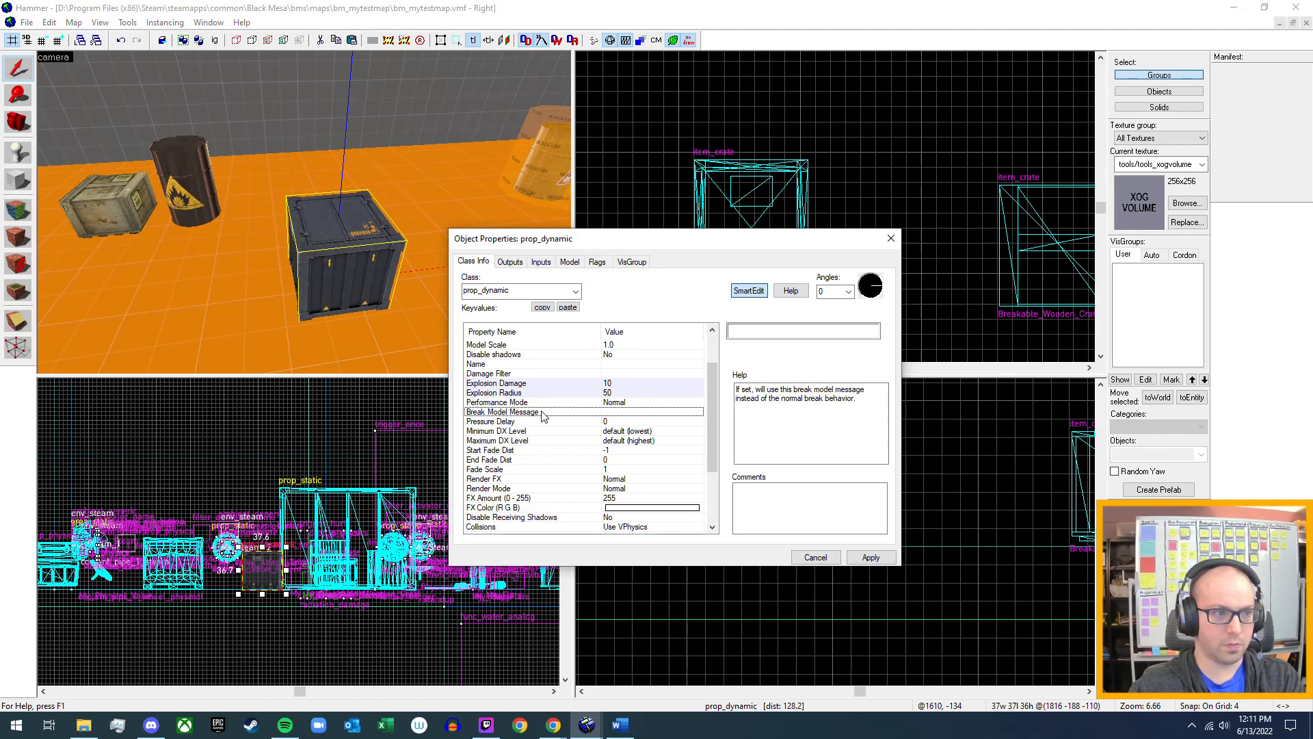
scroll(533, 402, "up", 2)
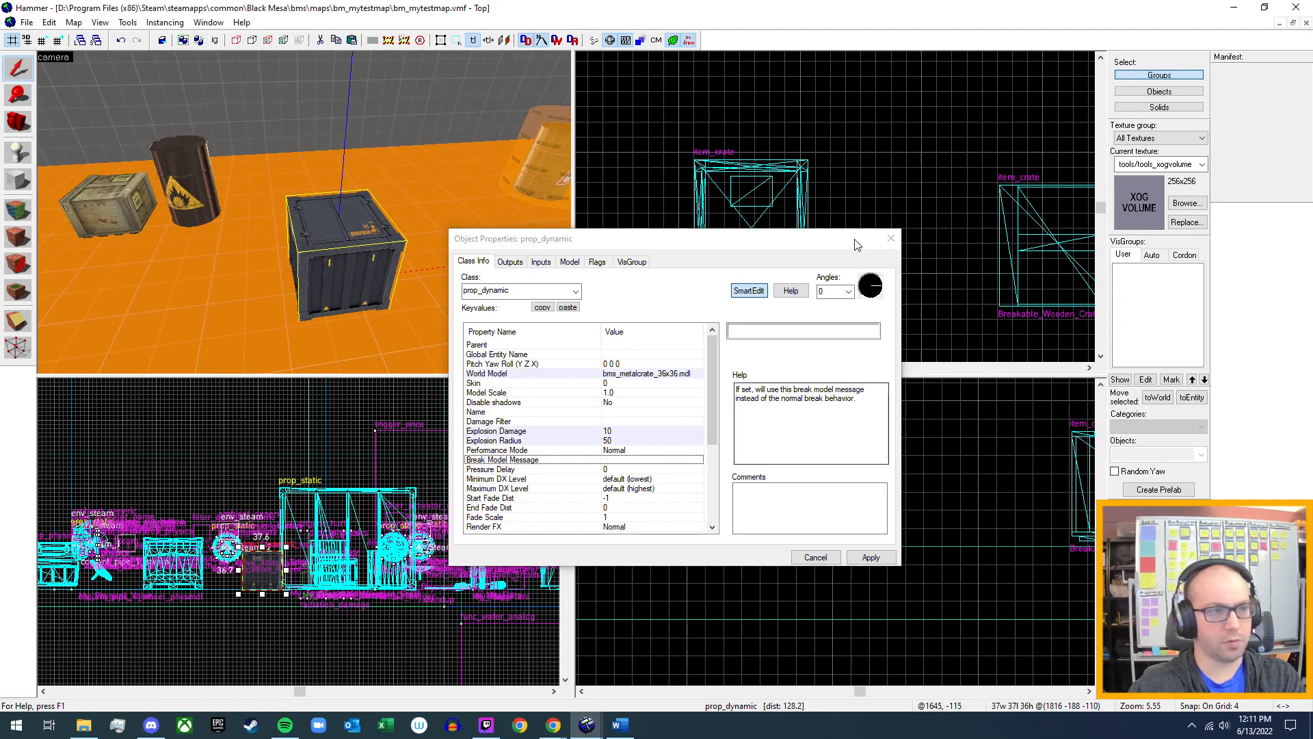
left_click(896, 240)
Place a new prop_physics entity on the orange floor in front of the metal crate in the camera view.
key("z")
key("s")
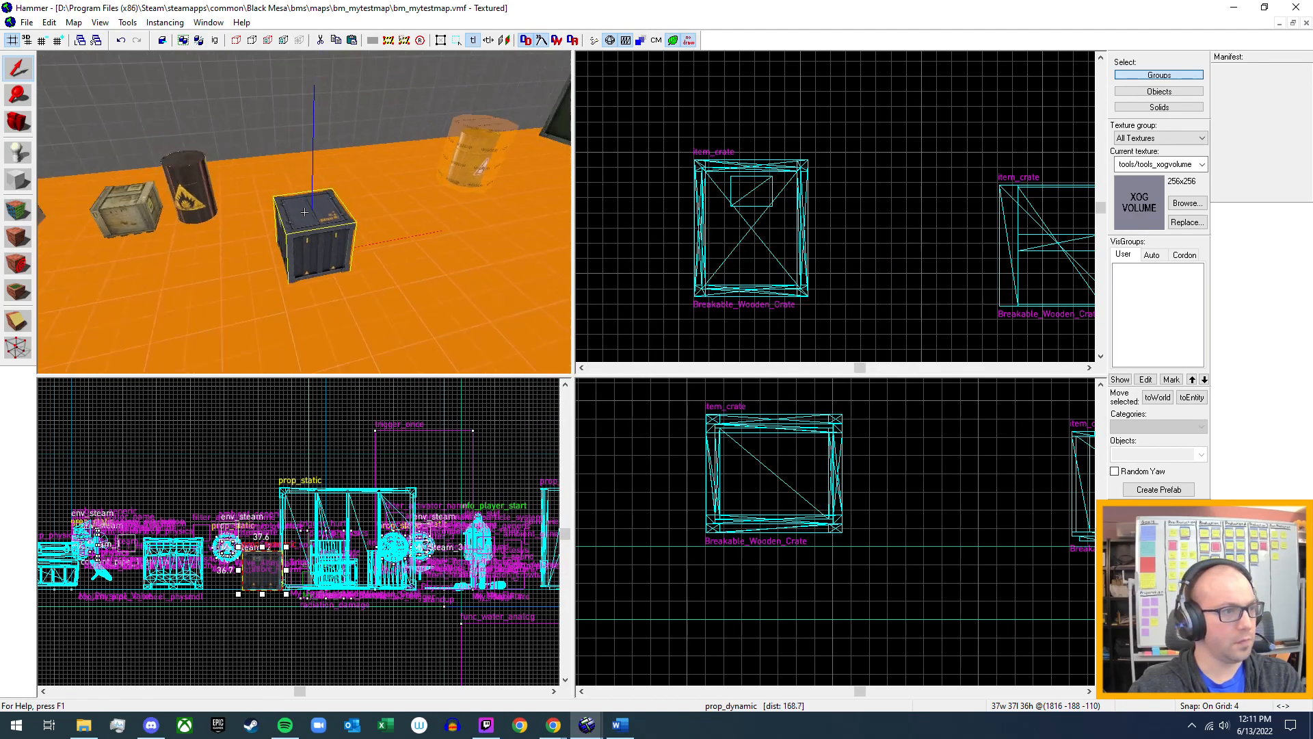
key("d")
key("z")
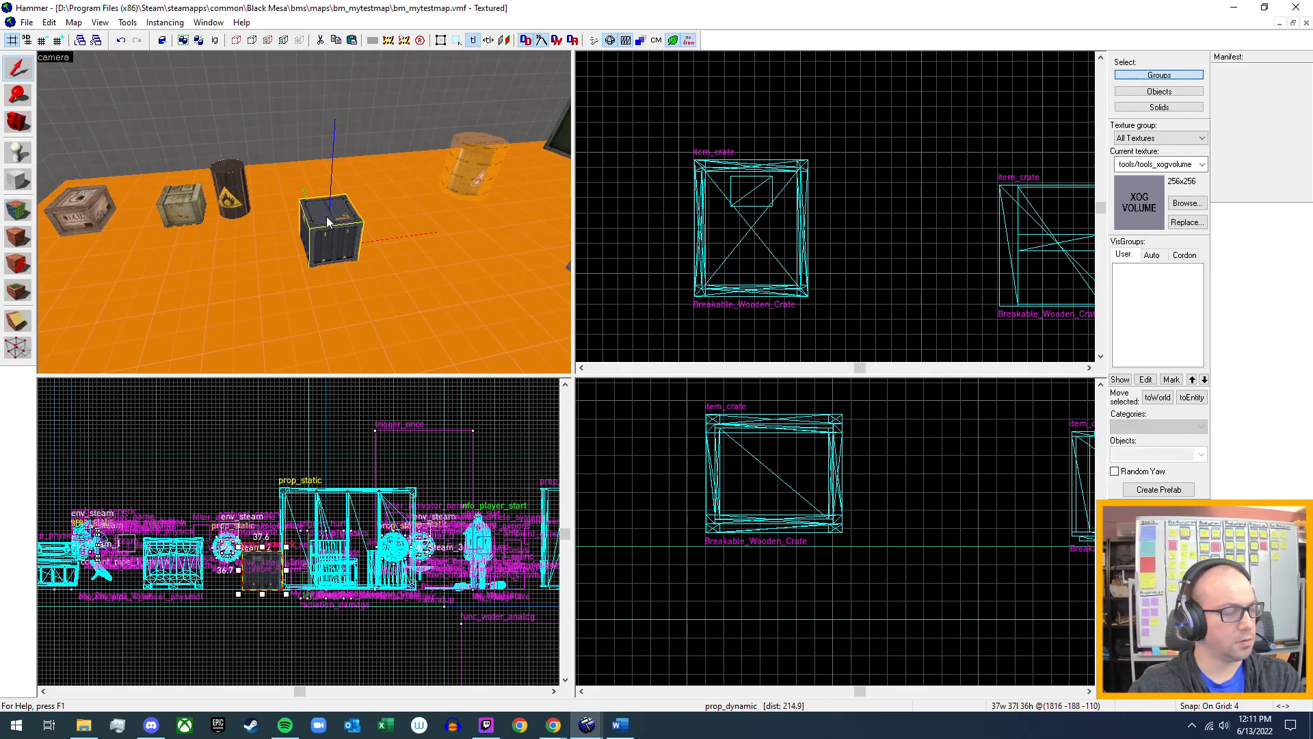
key("z")
key("s")
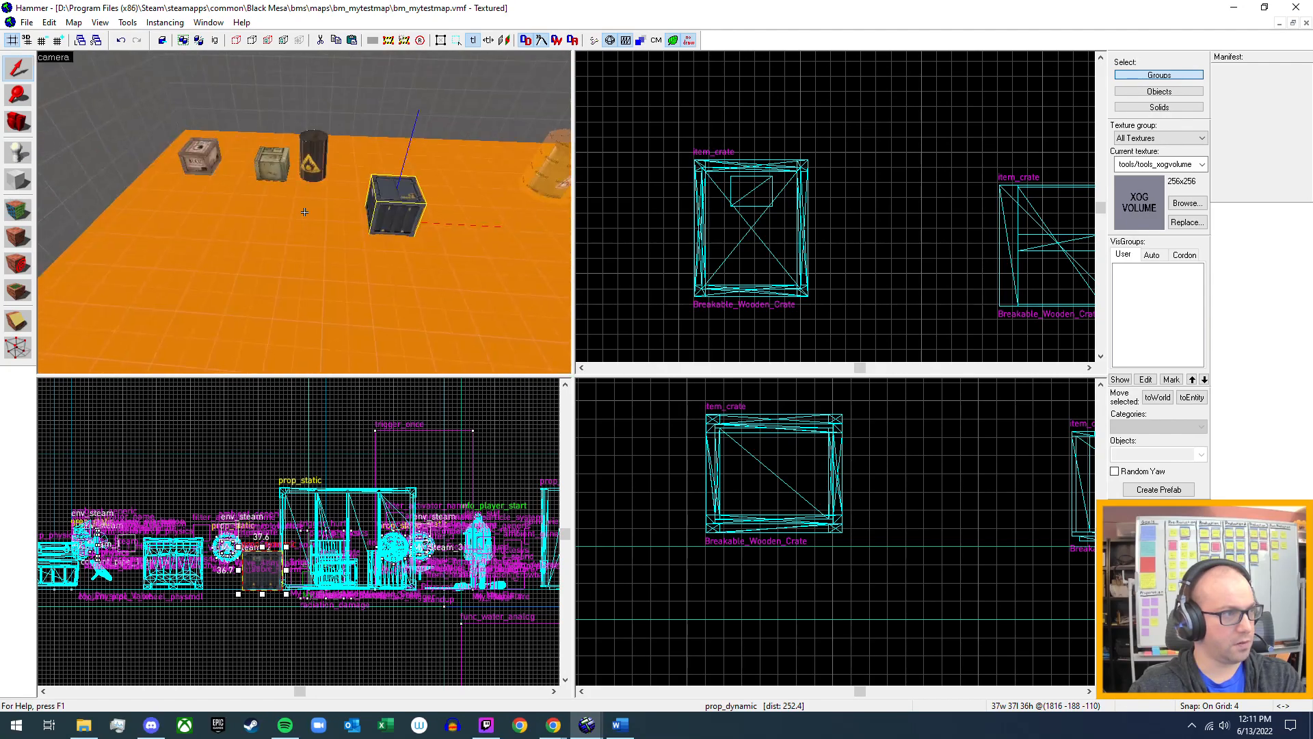
key("z")
left_click(9, 151)
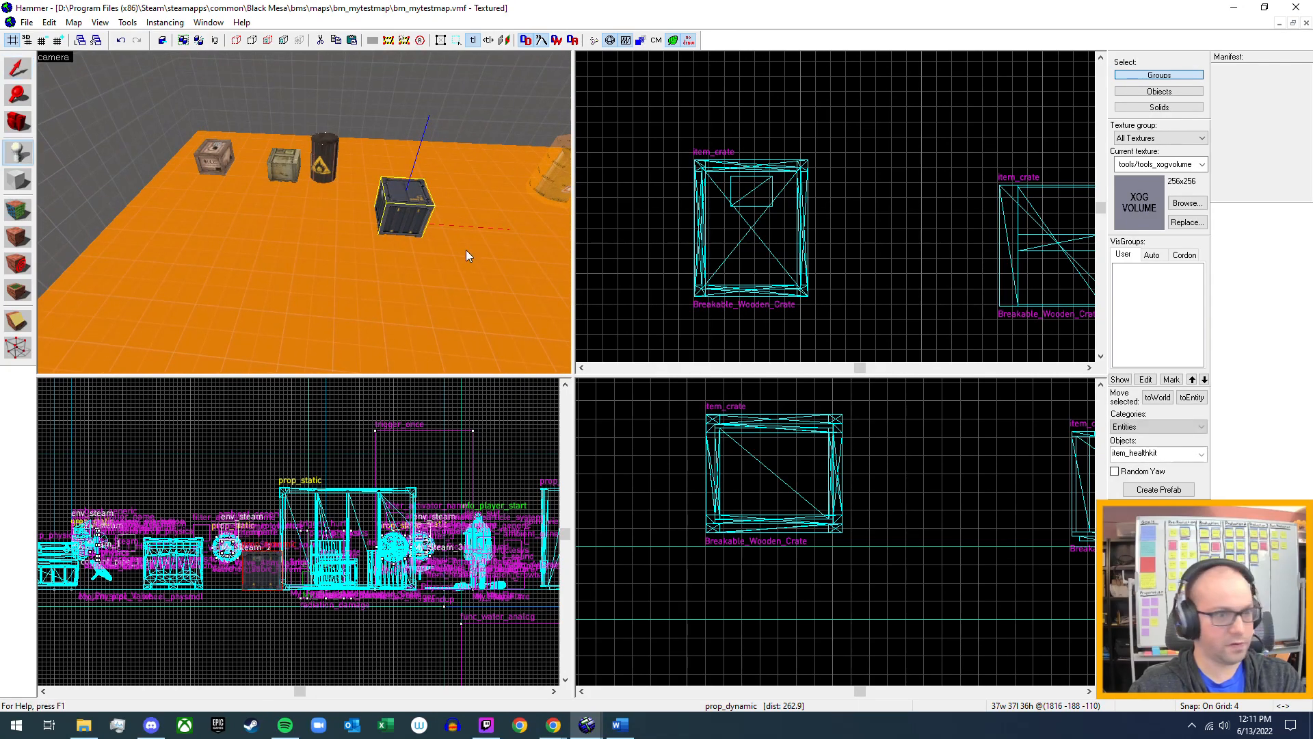
double_click(1163, 454)
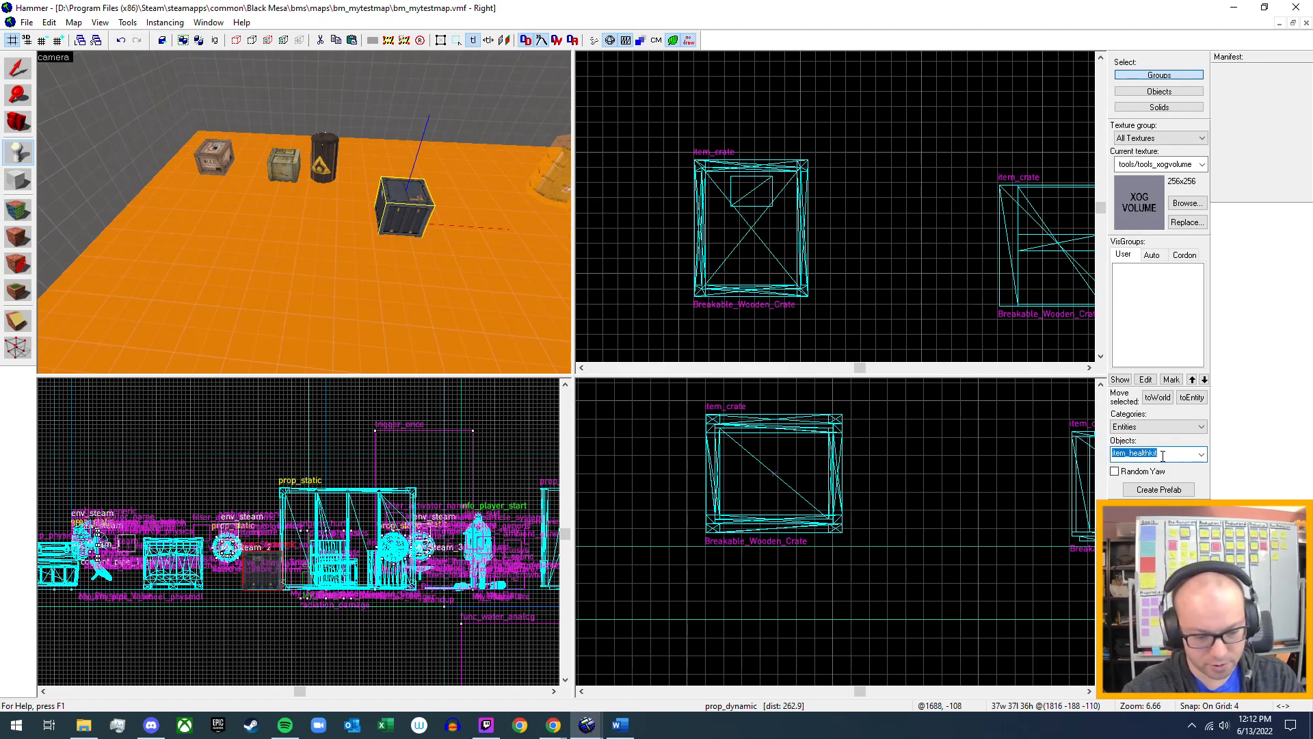
type("prop")
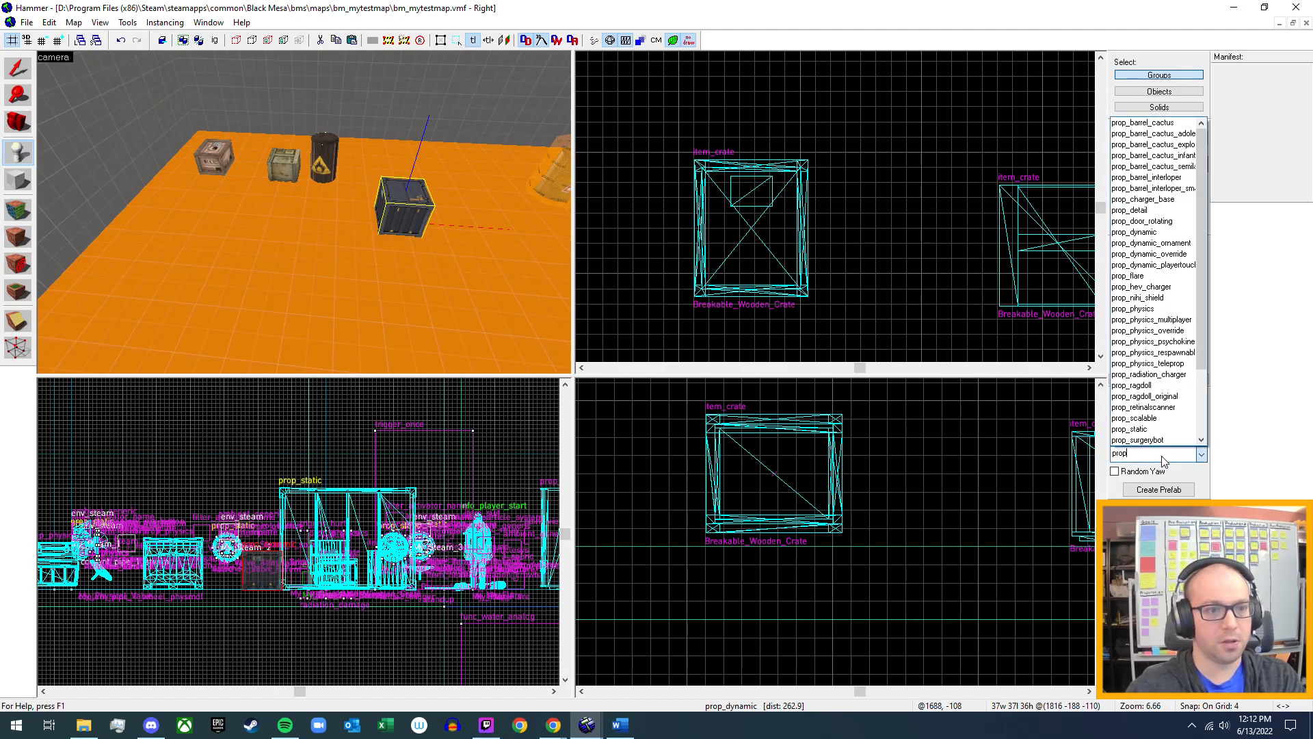
type("_")
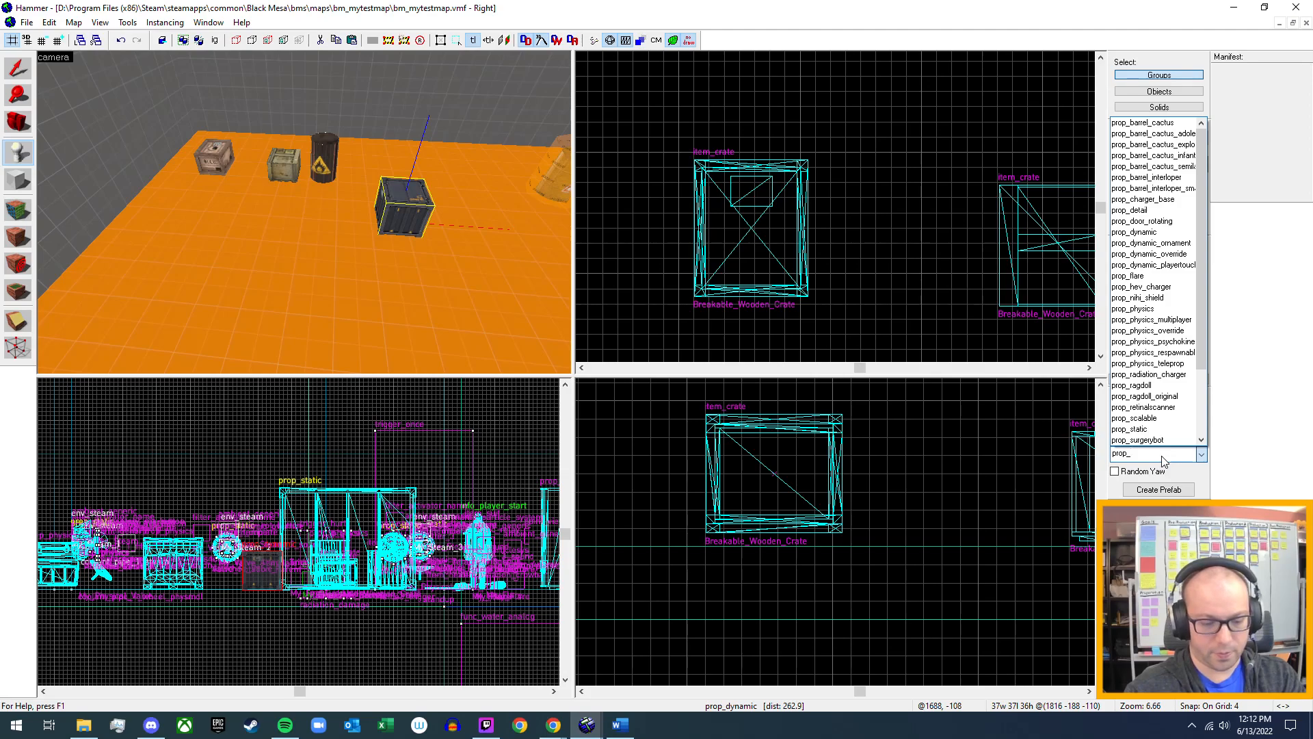
type("ph")
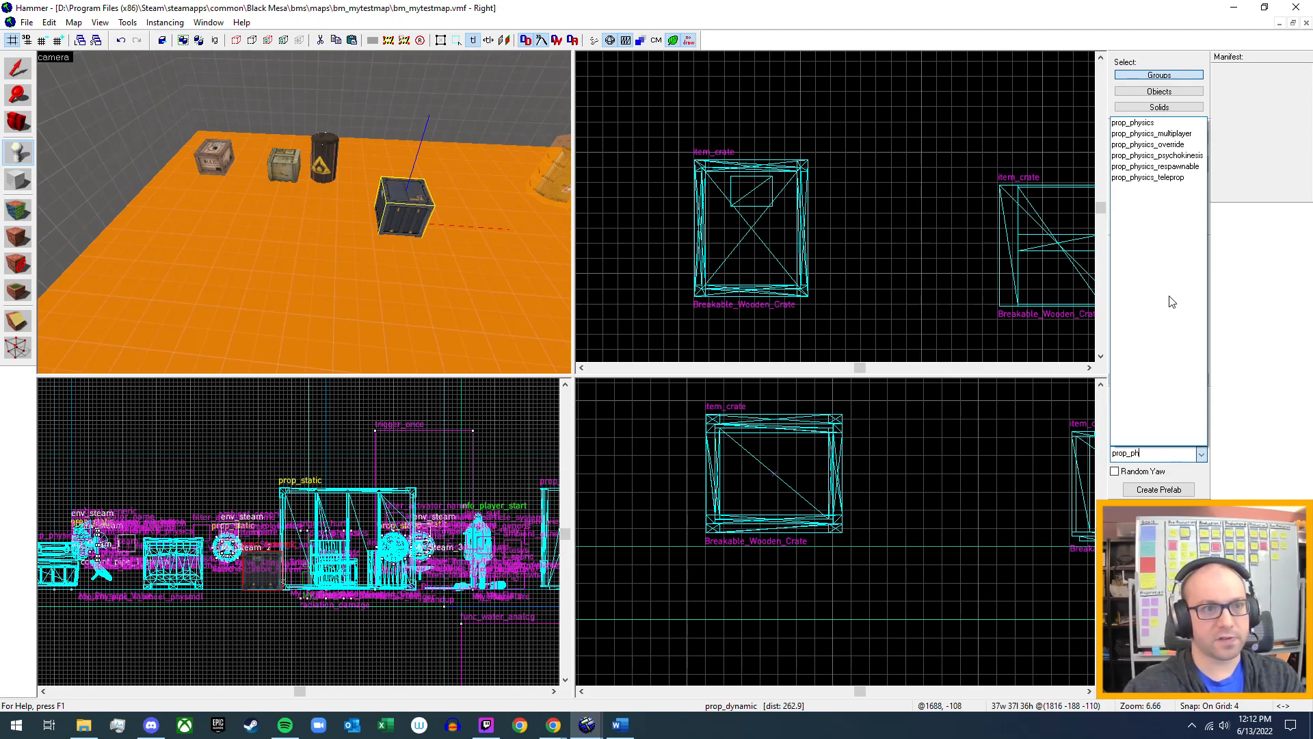
left_click(1155, 123)
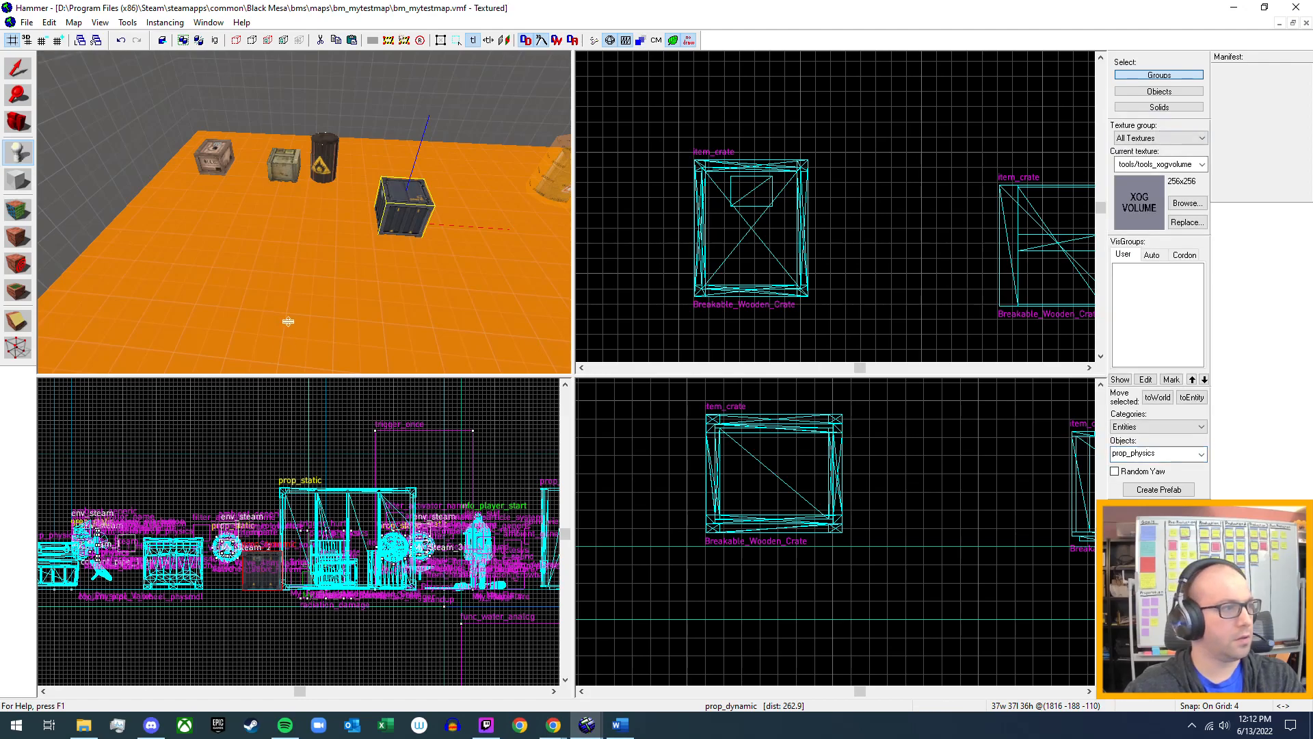
left_click(320, 302)
key("shift+s")
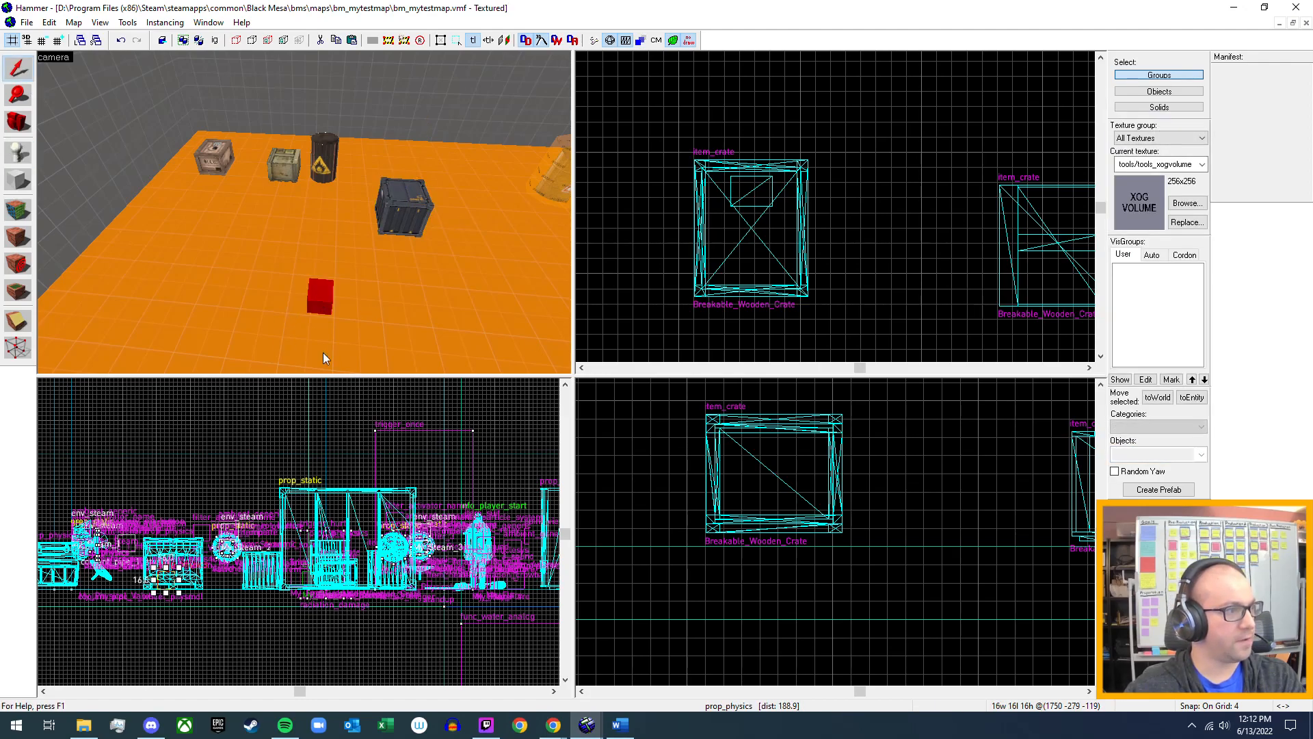
Open the model browser for the new prop_physics entity's World Model and preview crate models, including tarp_crategib_18 and shipping_crate.
double_click(320, 293)
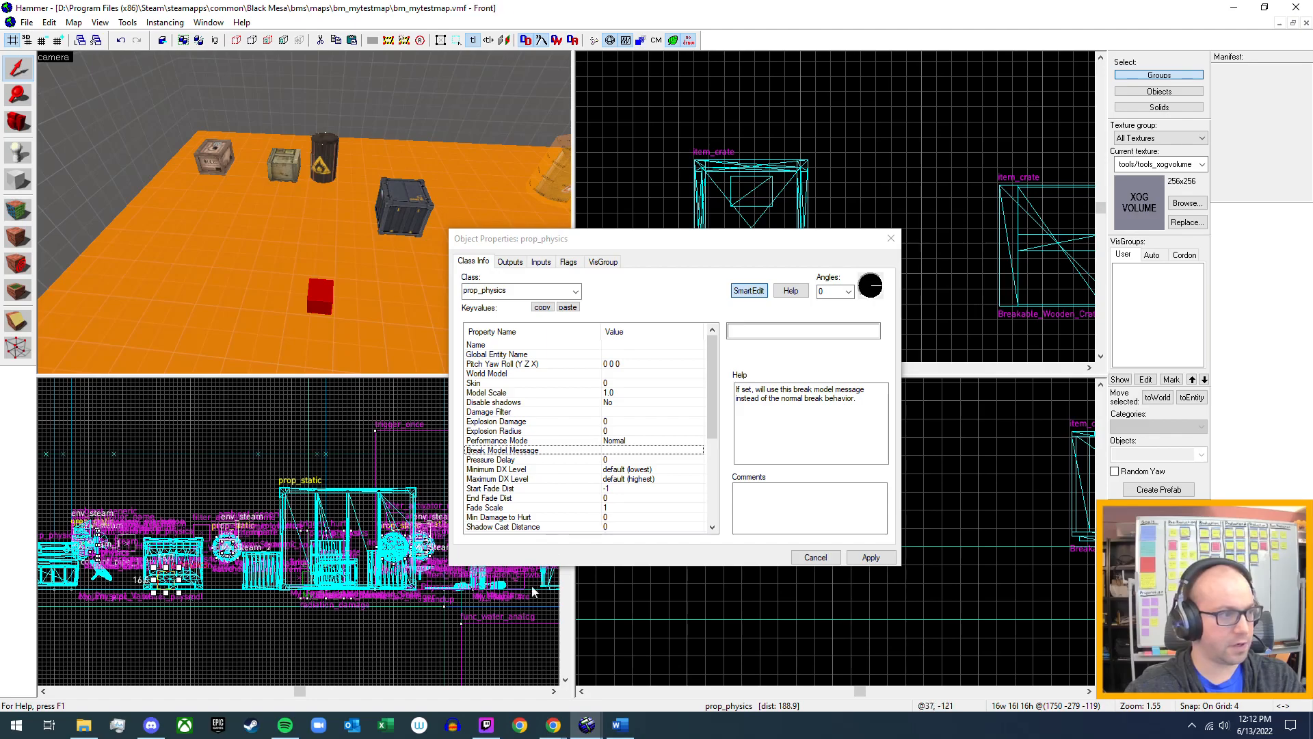
left_click(552, 378)
left_click(738, 352)
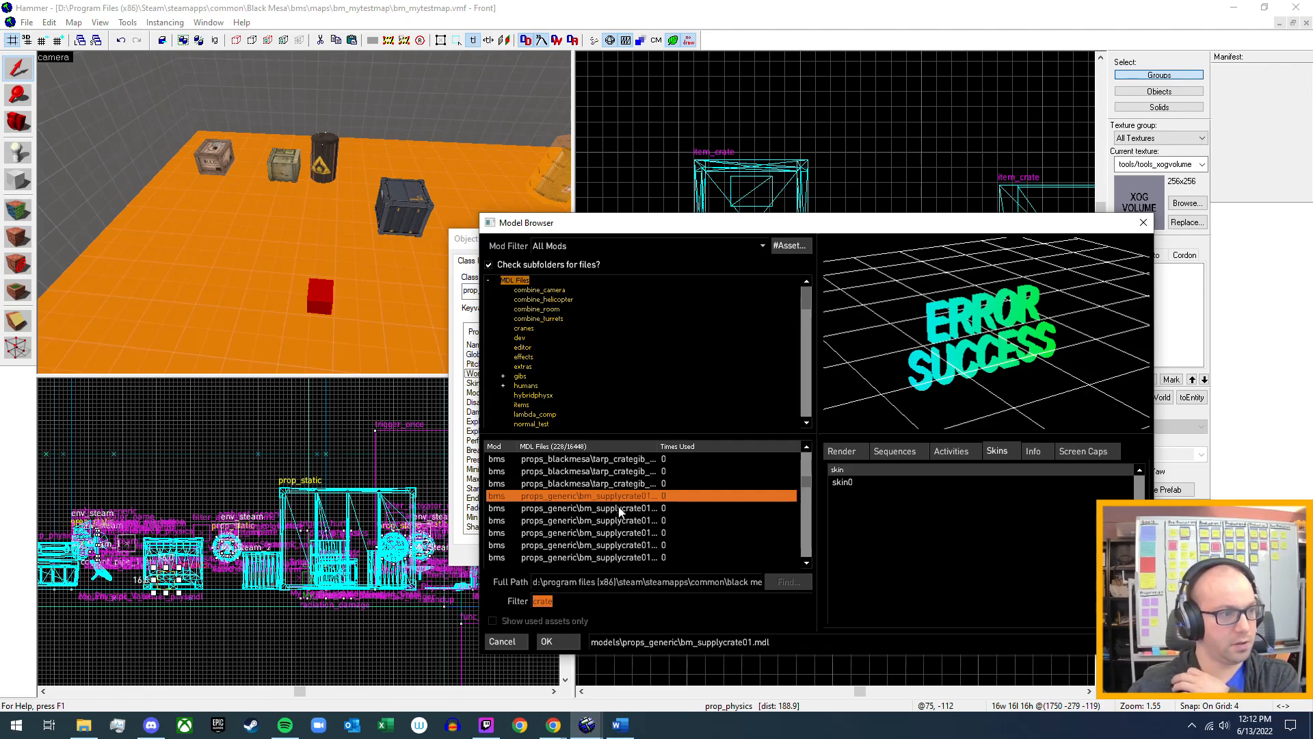
left_click(622, 482)
scroll(607, 524, "down", 1)
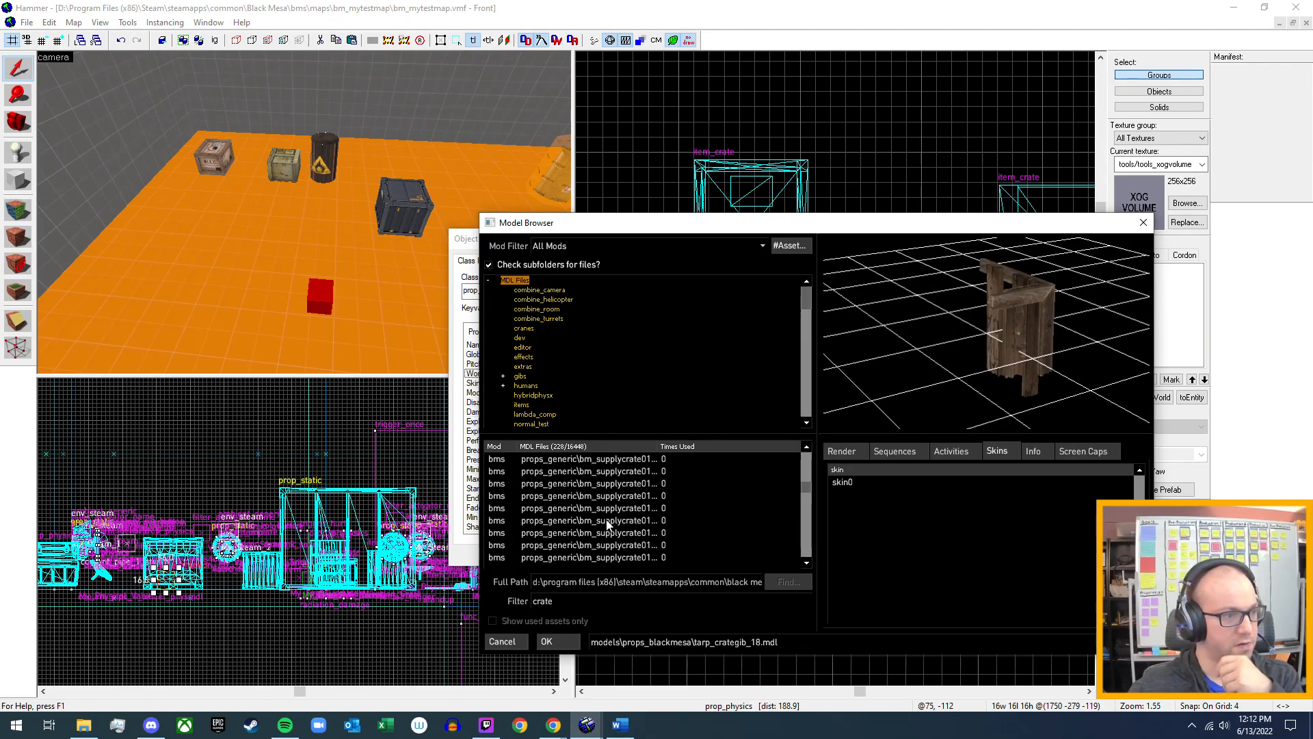
scroll(607, 524, "down", 2)
left_click(628, 545)
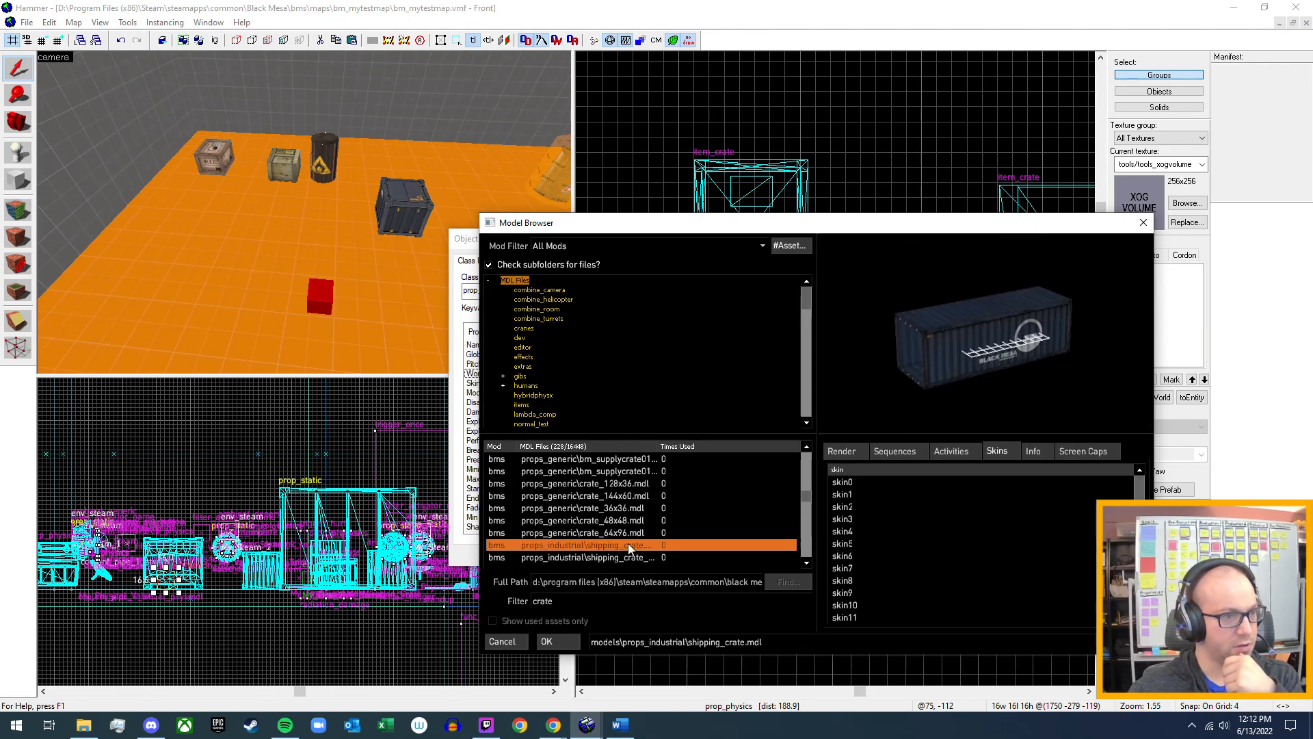
scroll(628, 544, "up", 3)
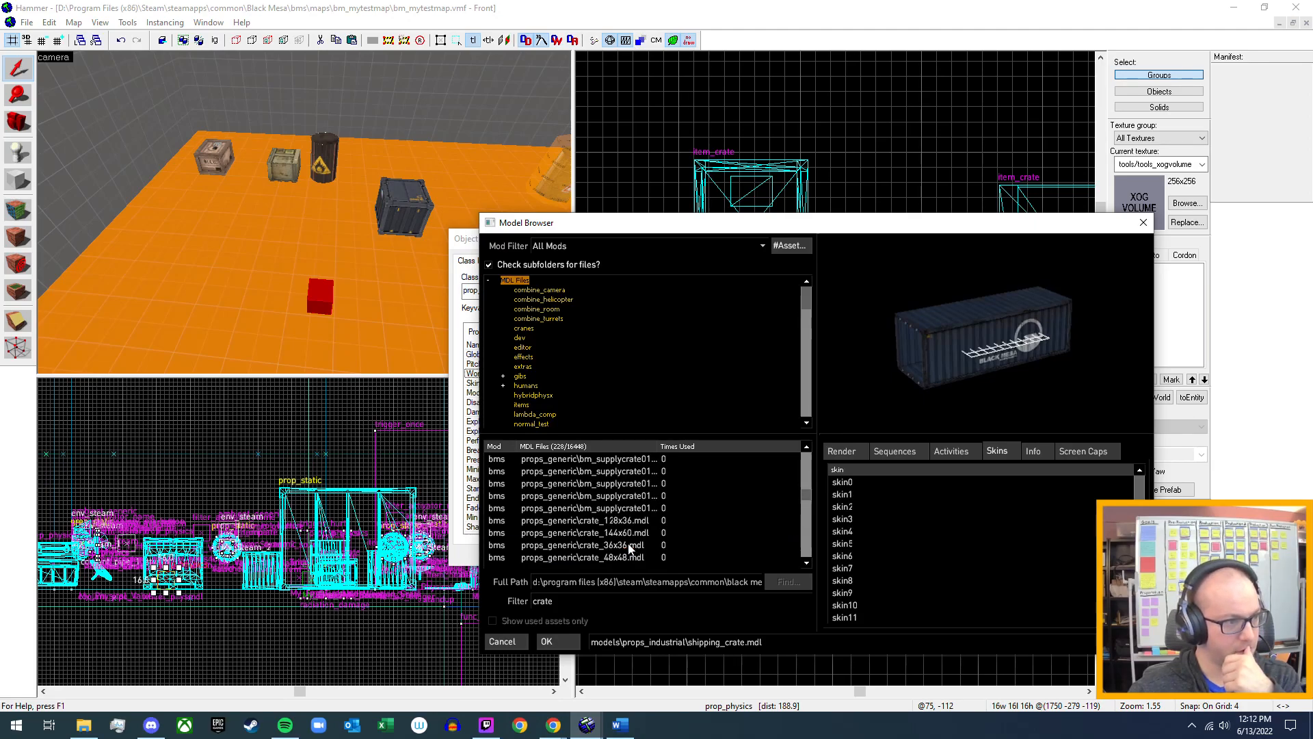
scroll(628, 544, "up", 4)
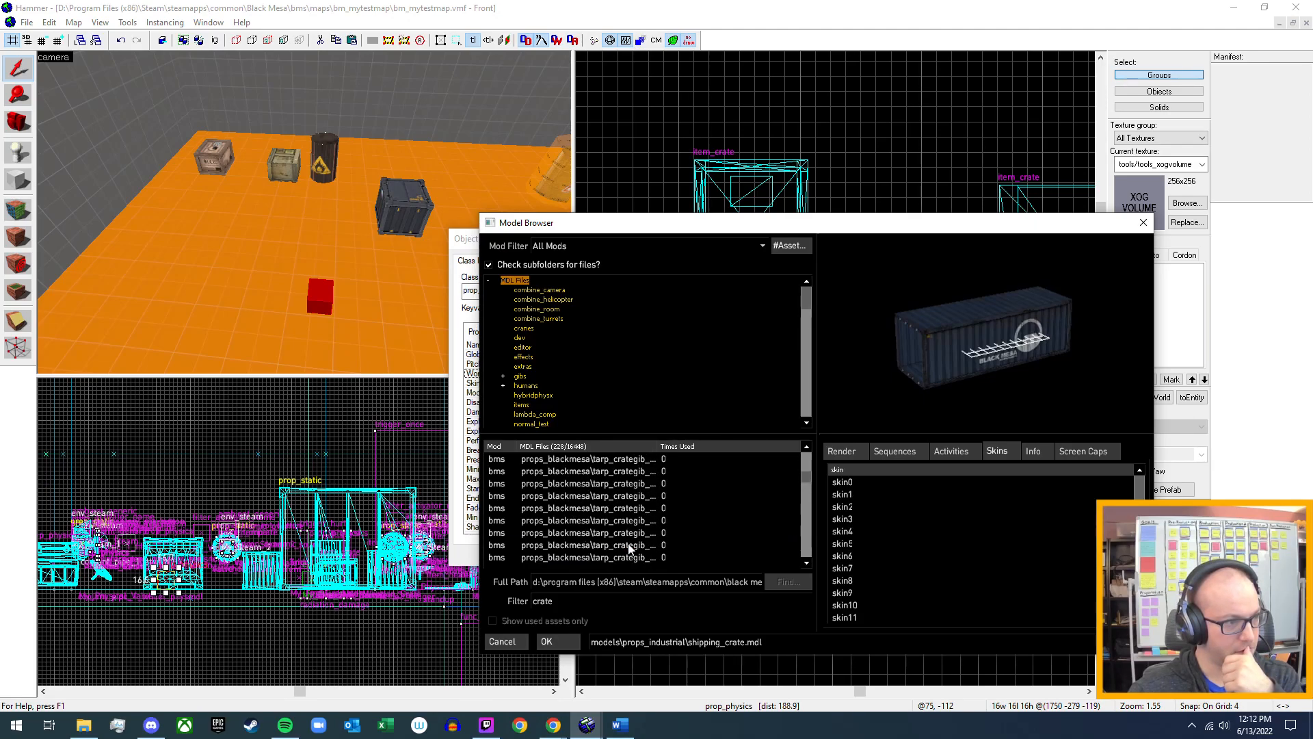
Check the physics info of the metalcrate01, c1a1c_crate_chains and c1a1c_crate models in the model browser.
left_click(625, 509)
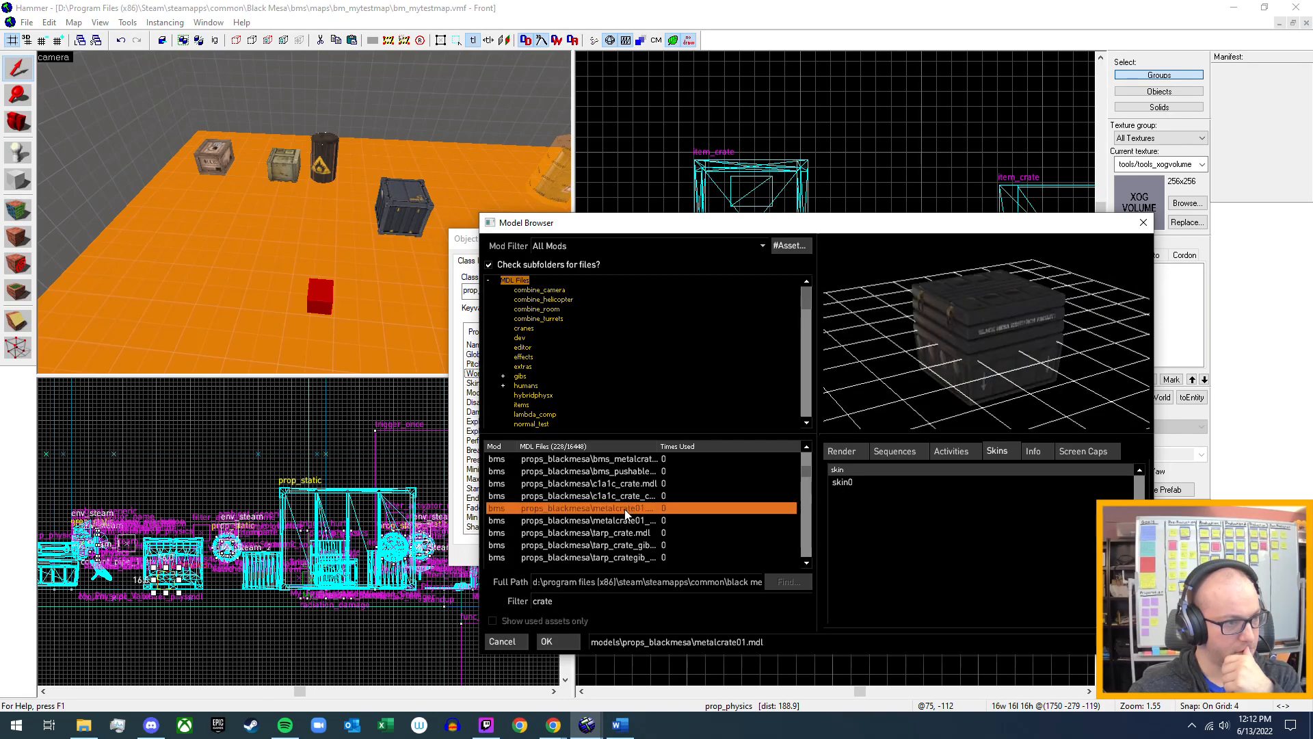
left_click(1035, 451)
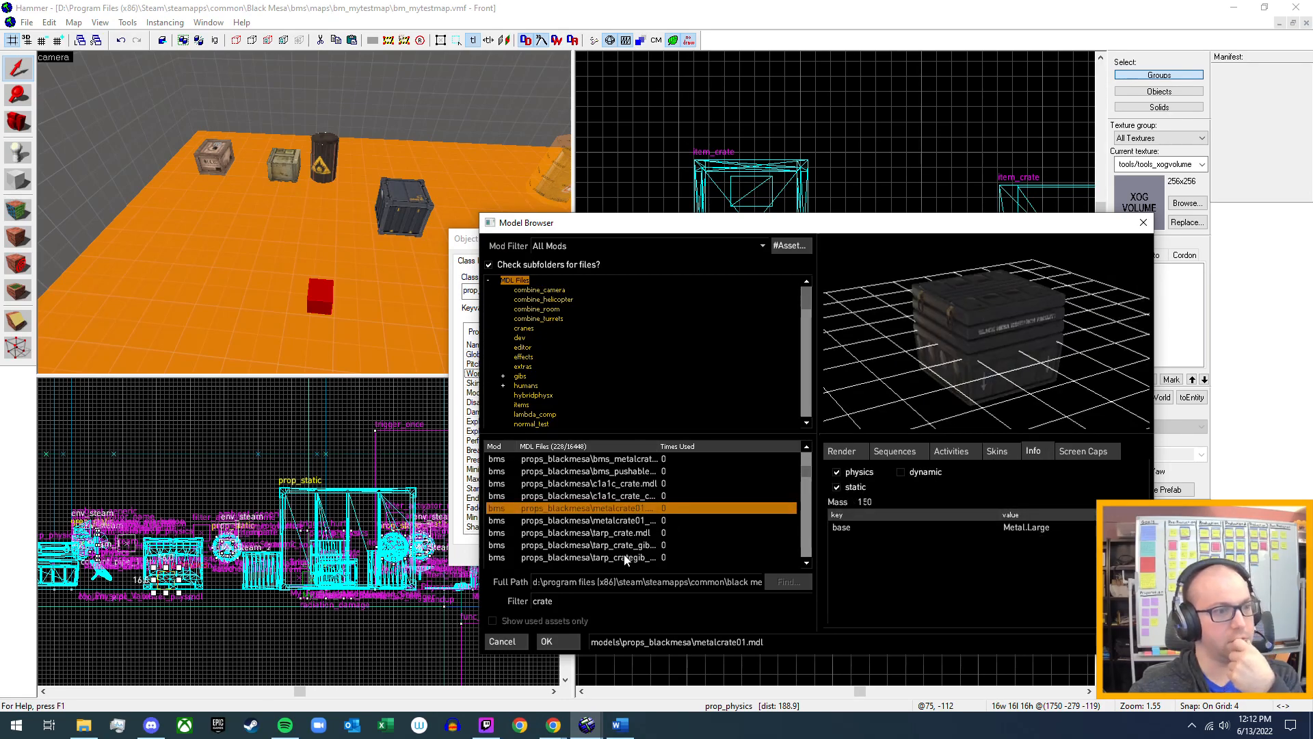
left_click(643, 496)
left_click(650, 481)
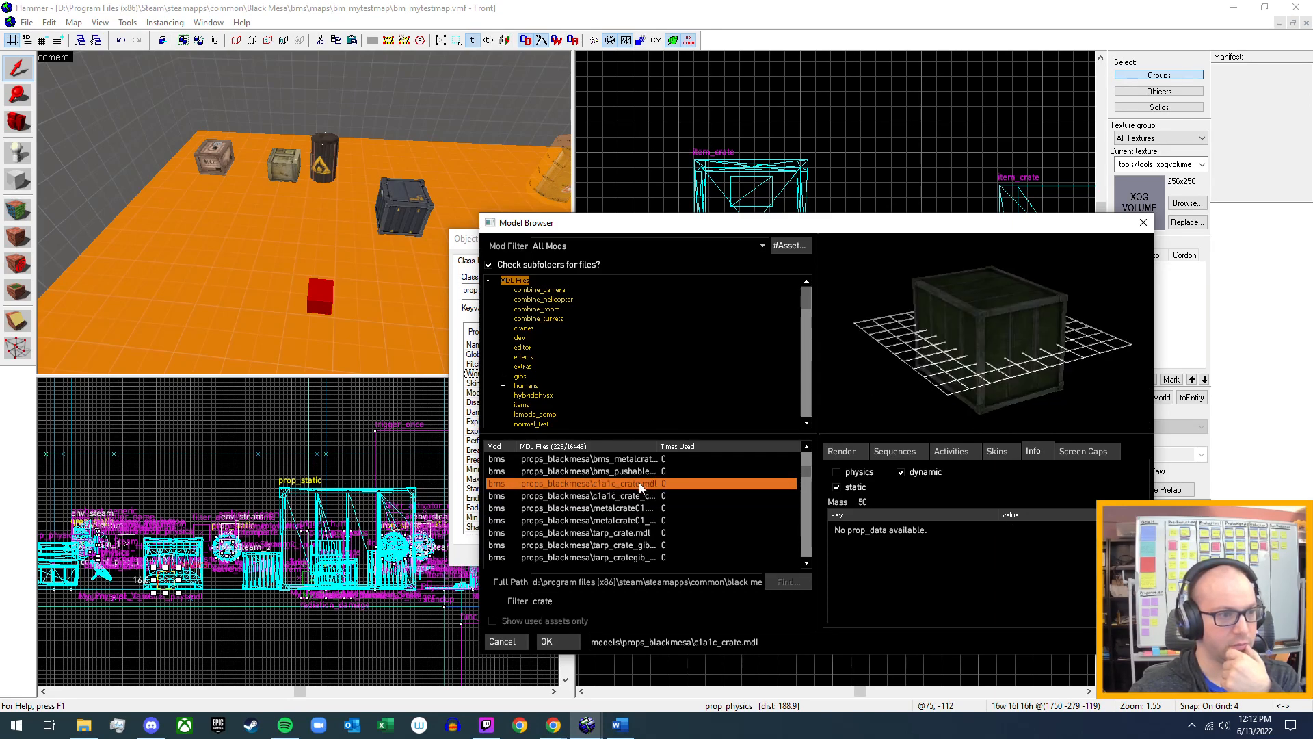
Preview bms_metalcrate_36x36, item_item_crate_dynamic and item_item_crate_chunk09, and examine item_item_crate's skins and physics info.
scroll(639, 483, "up", 3)
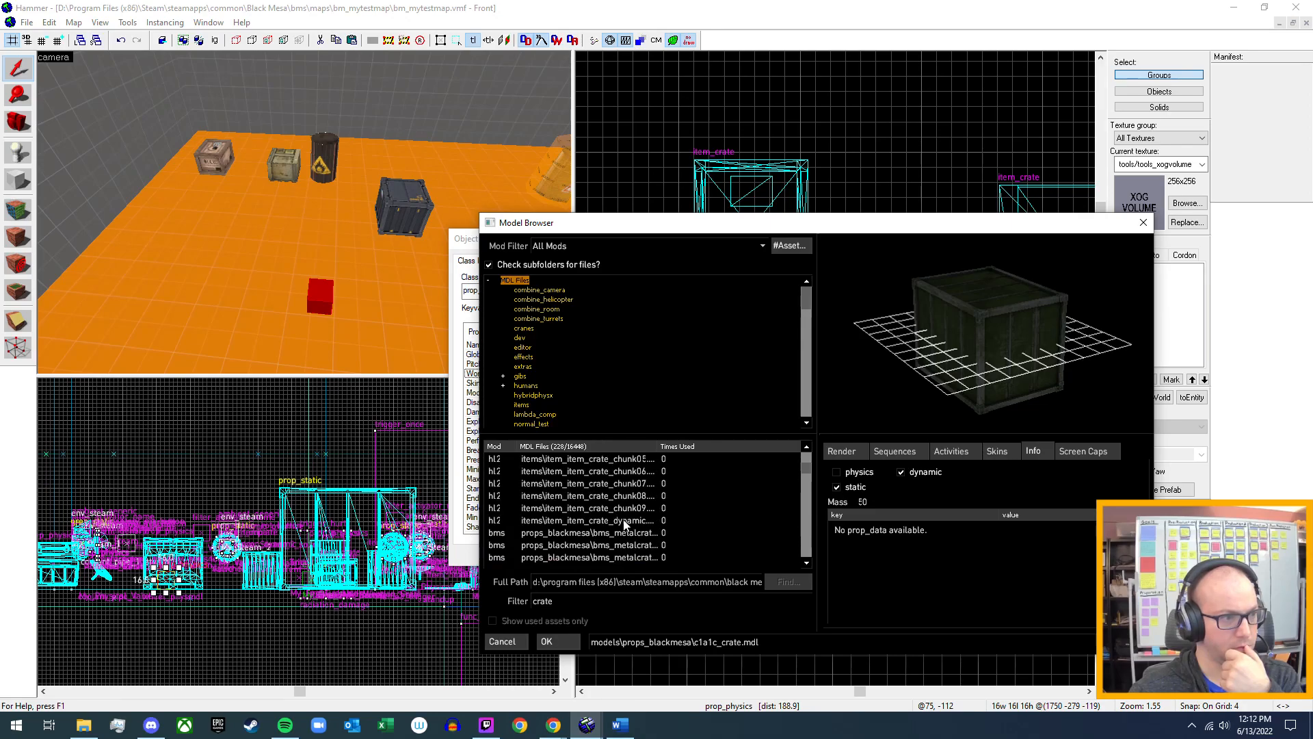
left_click(623, 532)
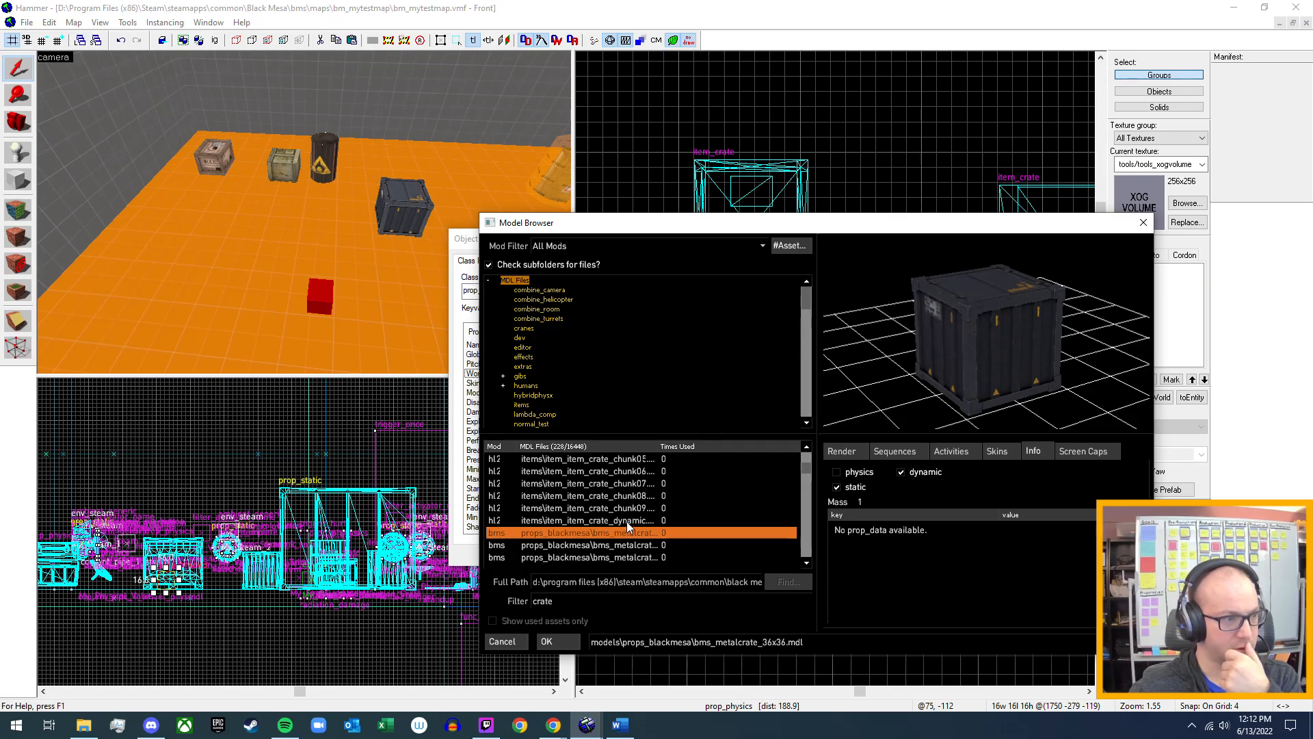
left_click(627, 522)
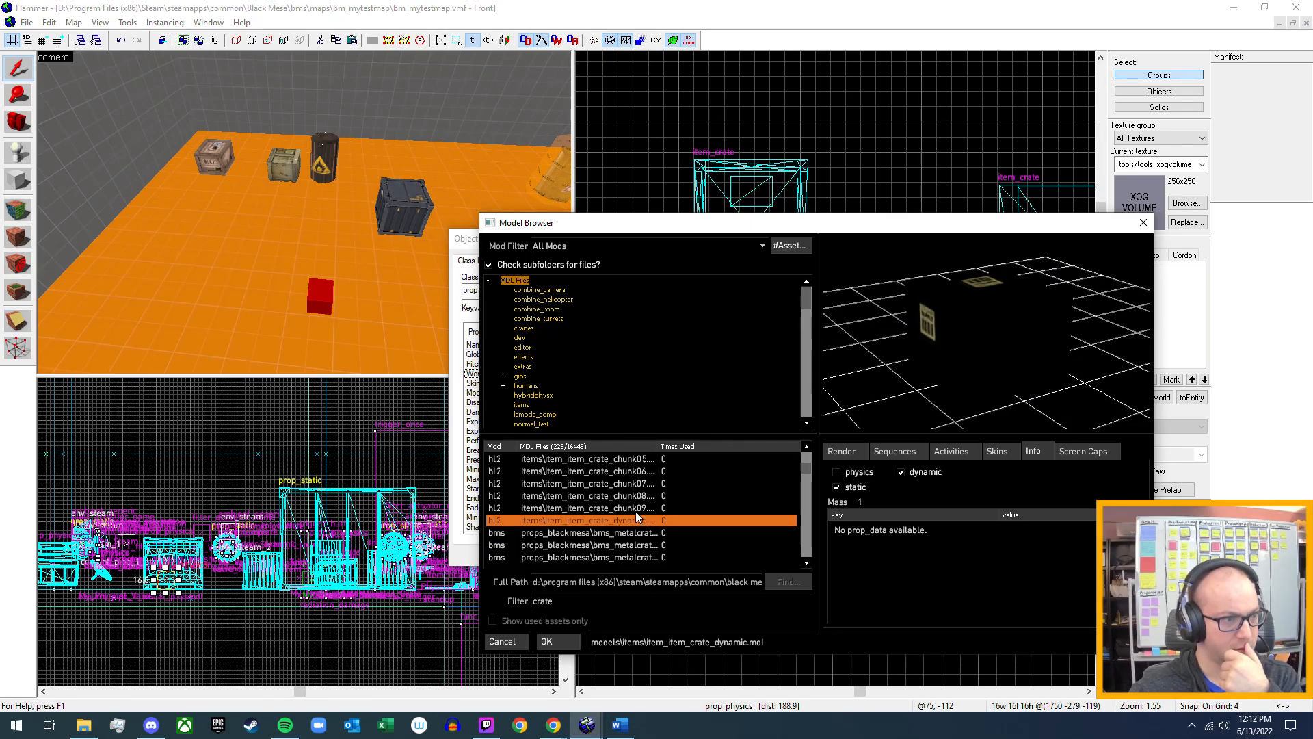
left_click(634, 508)
scroll(632, 507, "up", 2)
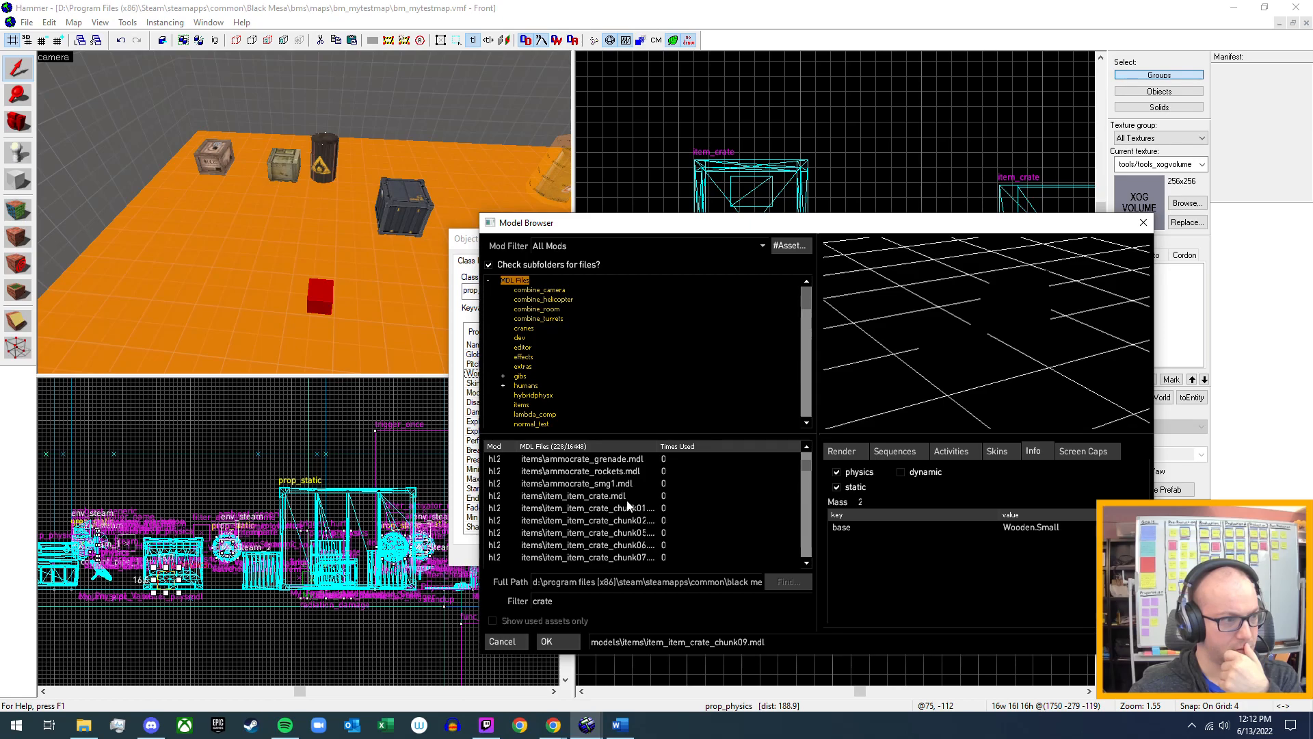
left_click(624, 498)
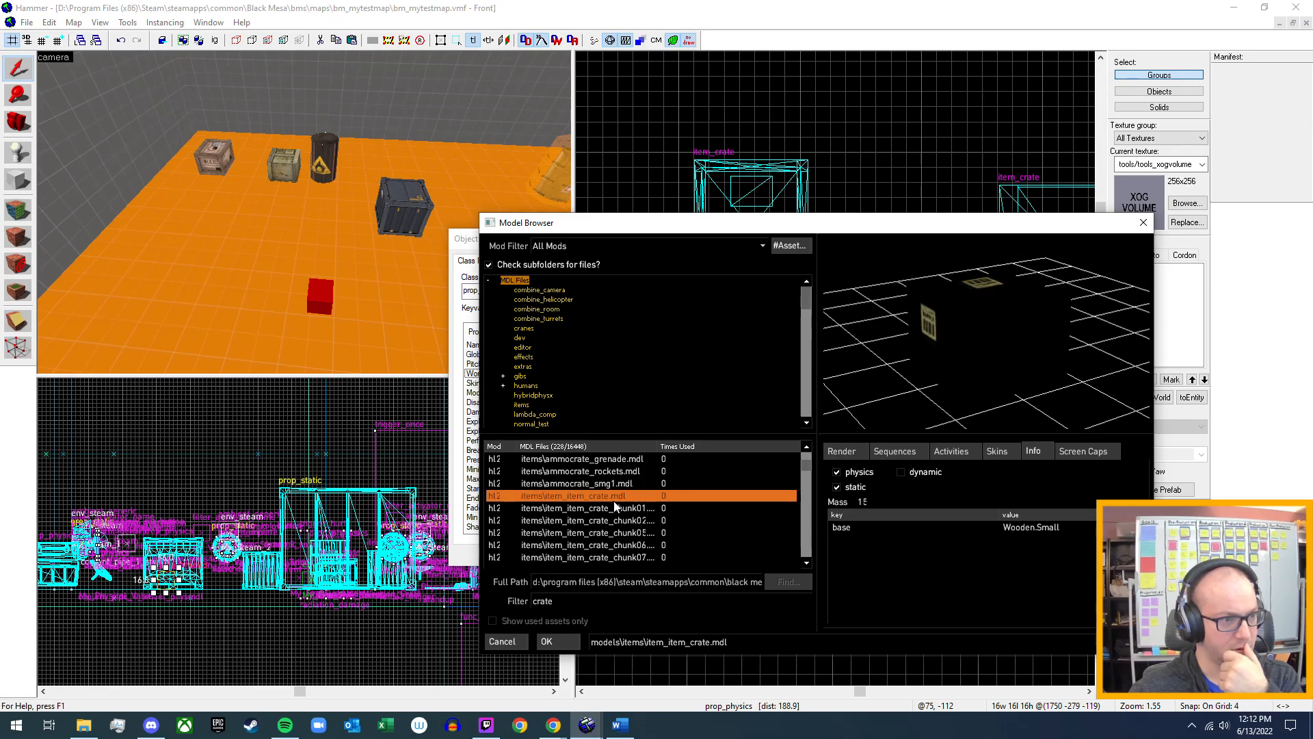
left_click(1004, 455)
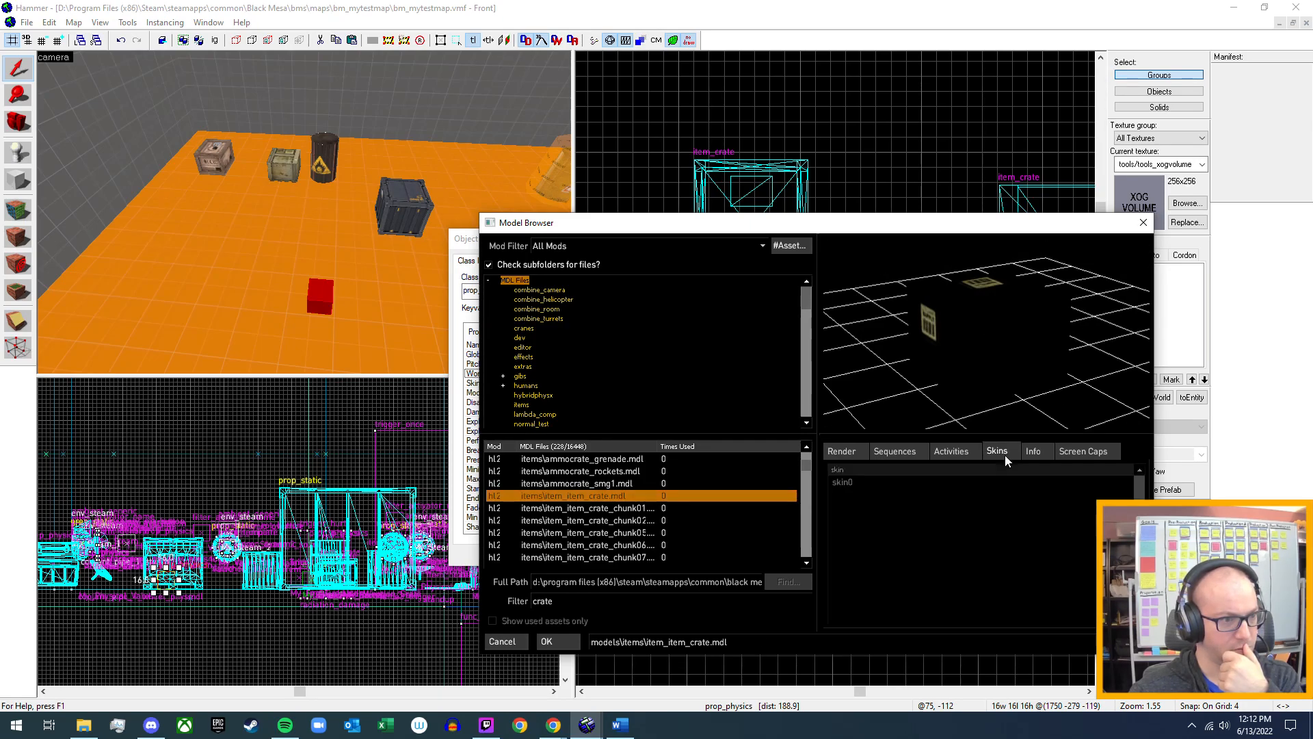
left_click(1033, 453)
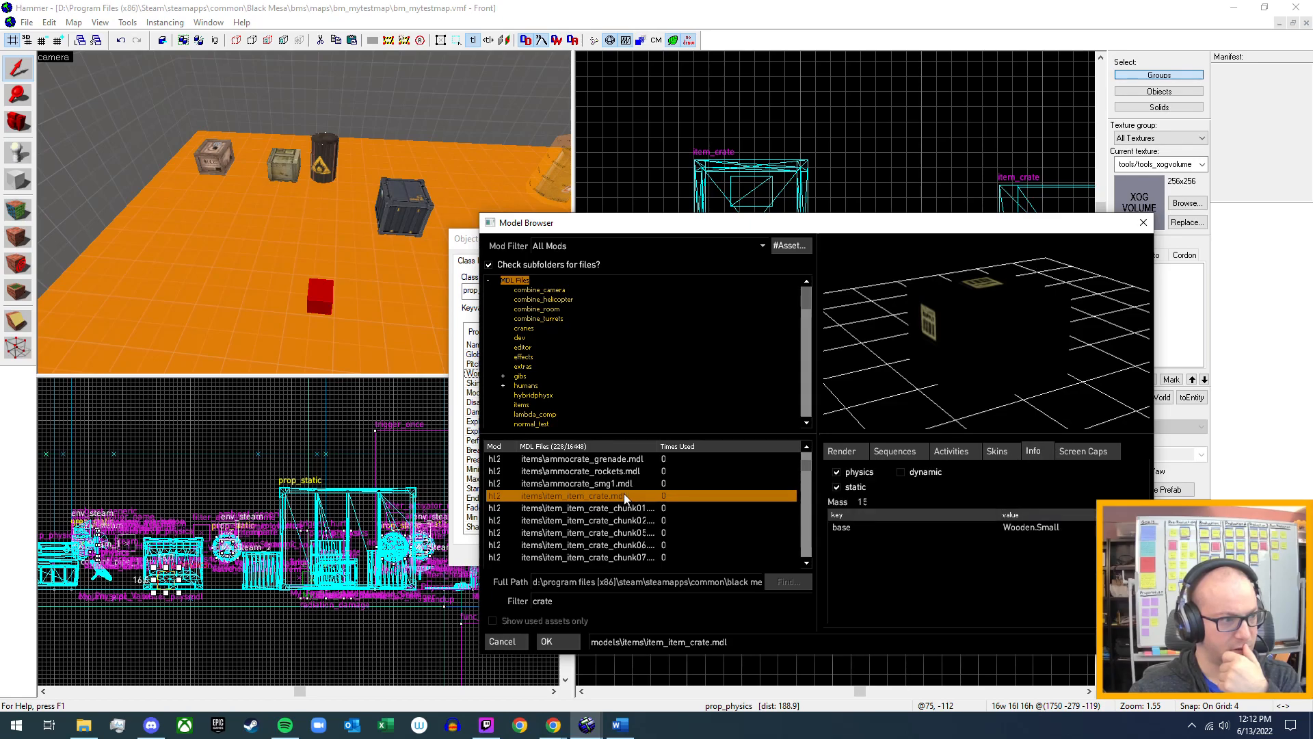
Look through the gib and ammo crate entries, and examine the skins and physics info of bms_metalcrate_36x36.
scroll(624, 493, "up", 1)
scroll(616, 499, "up", 2)
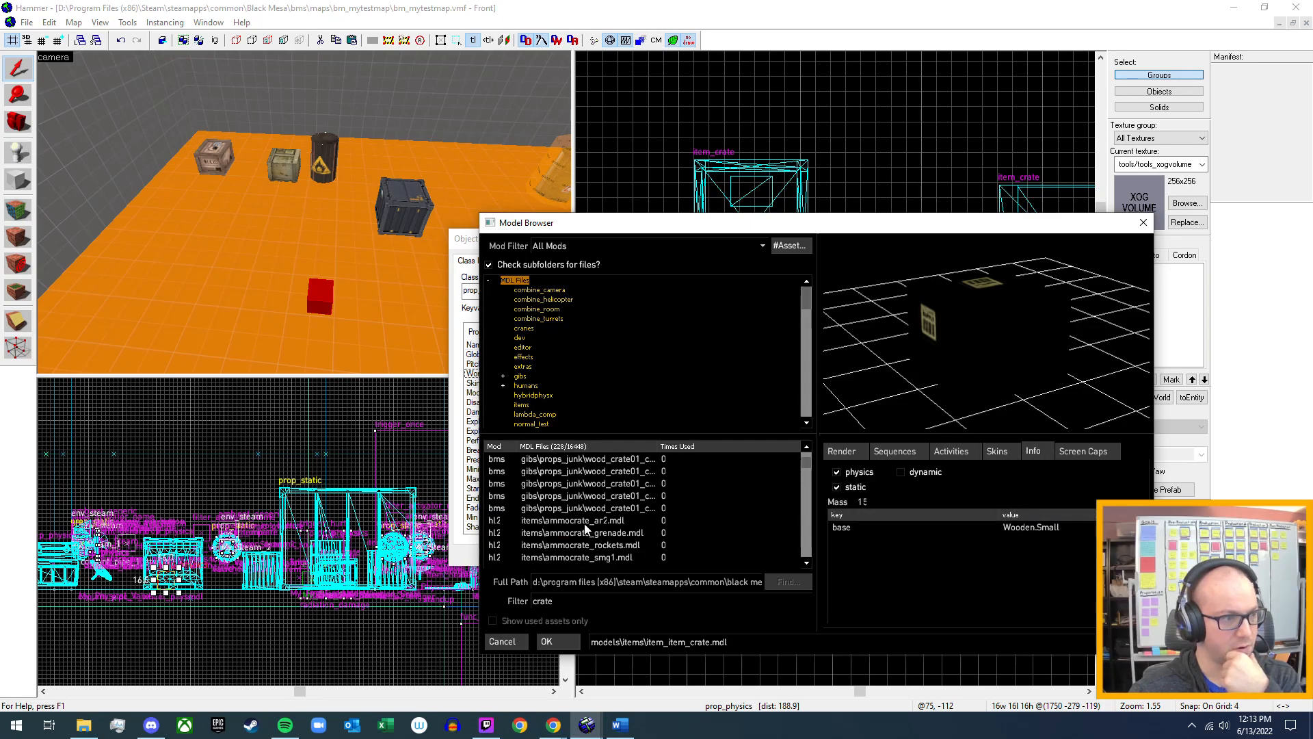
scroll(594, 524, "up", 1)
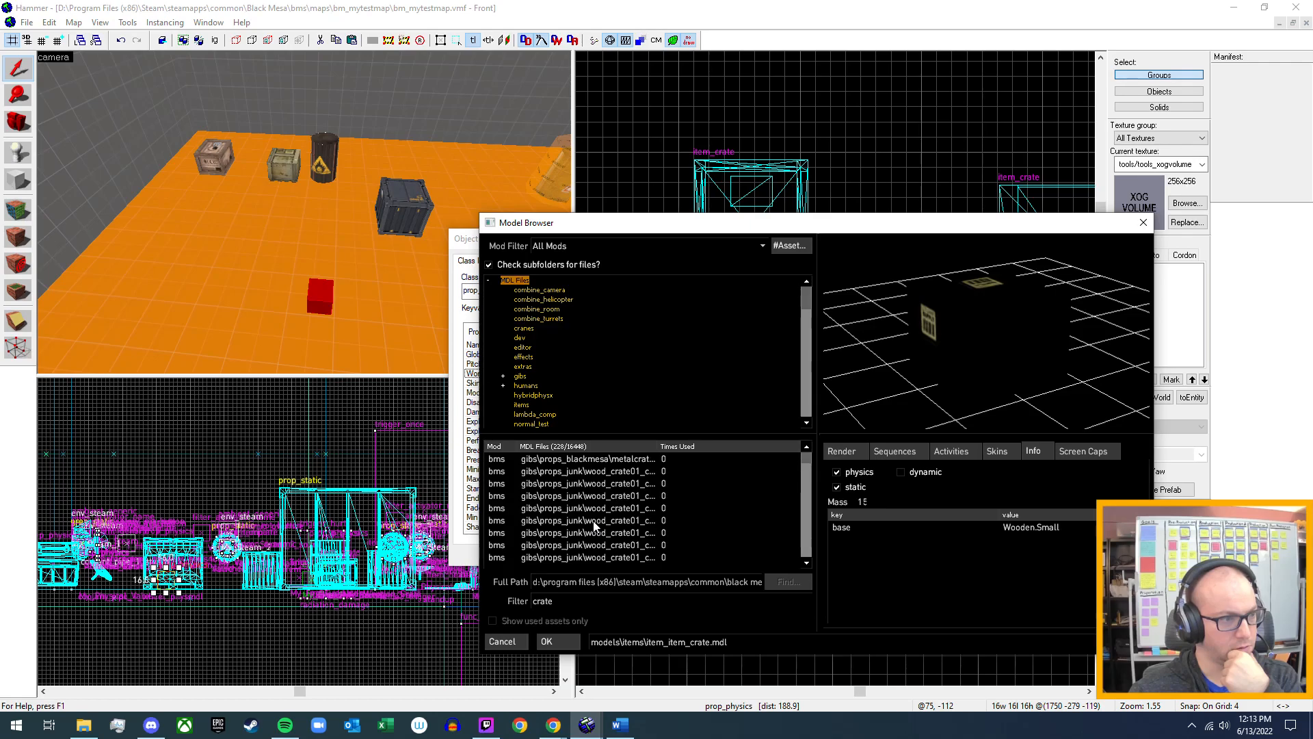
scroll(624, 475, "down", 2)
scroll(619, 499, "down", 5)
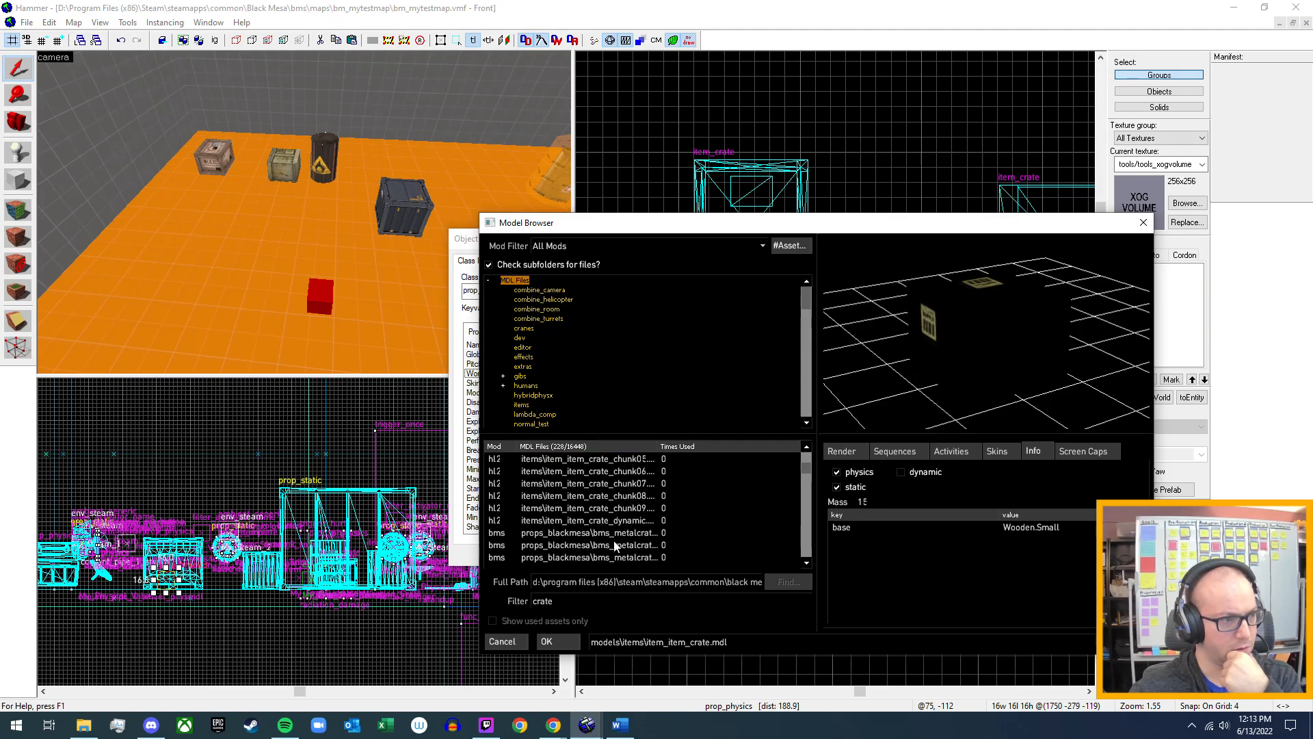
left_click(638, 532)
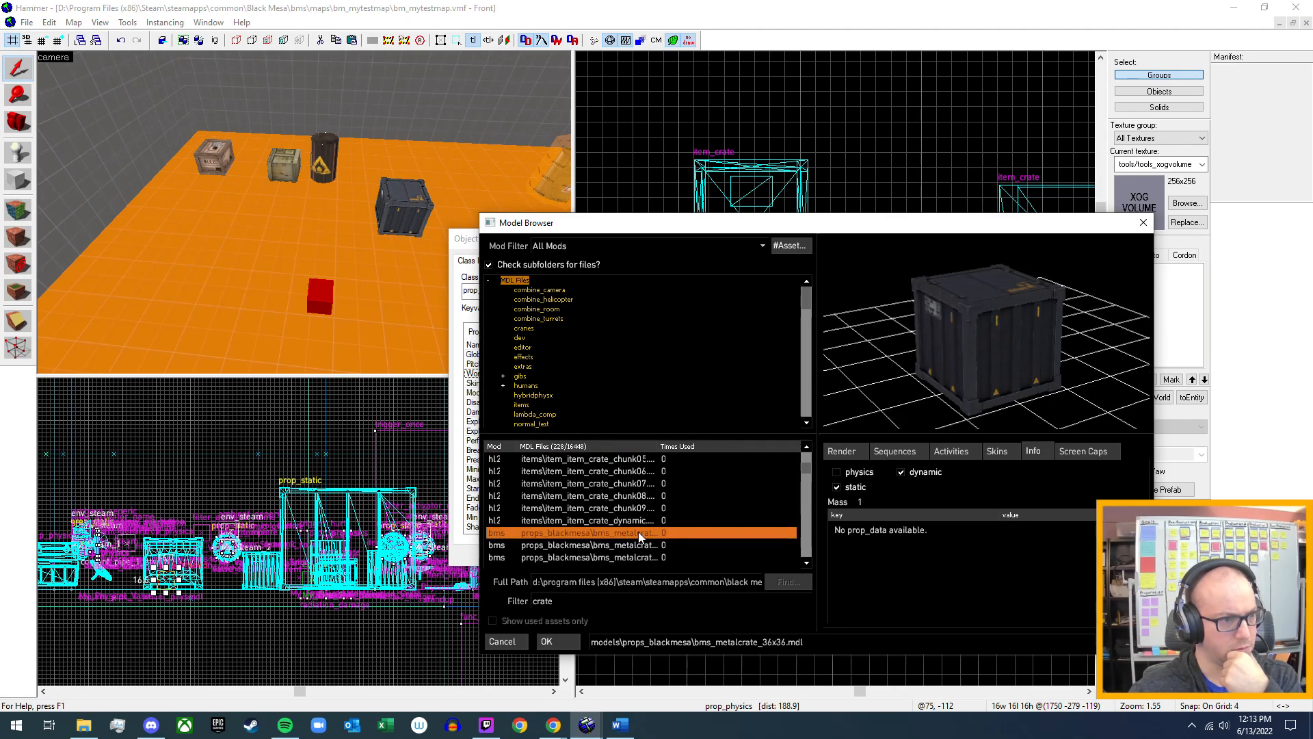
left_click(1000, 454)
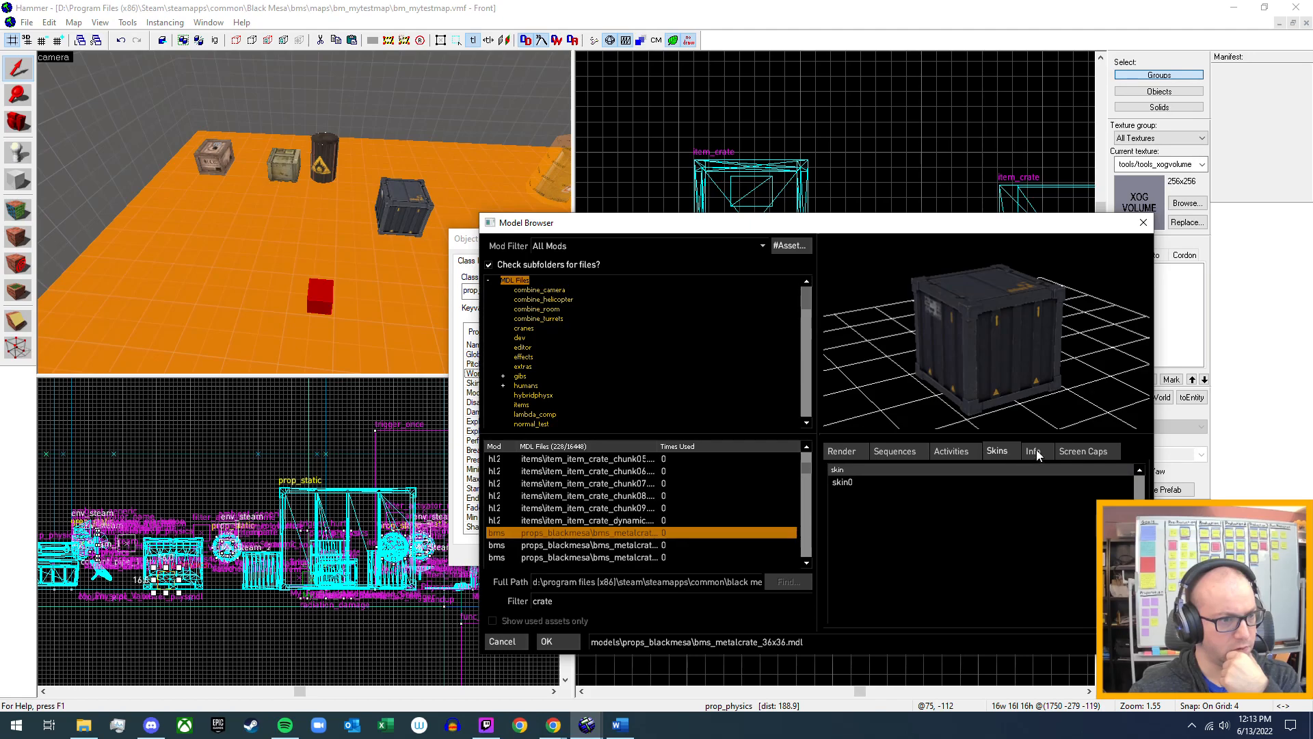
left_click(1034, 451)
Preview c1a1c_crate and c1a1c_crate_chains again, and examine the skins and physics info of metalcrate01.
scroll(632, 543, "down", 1)
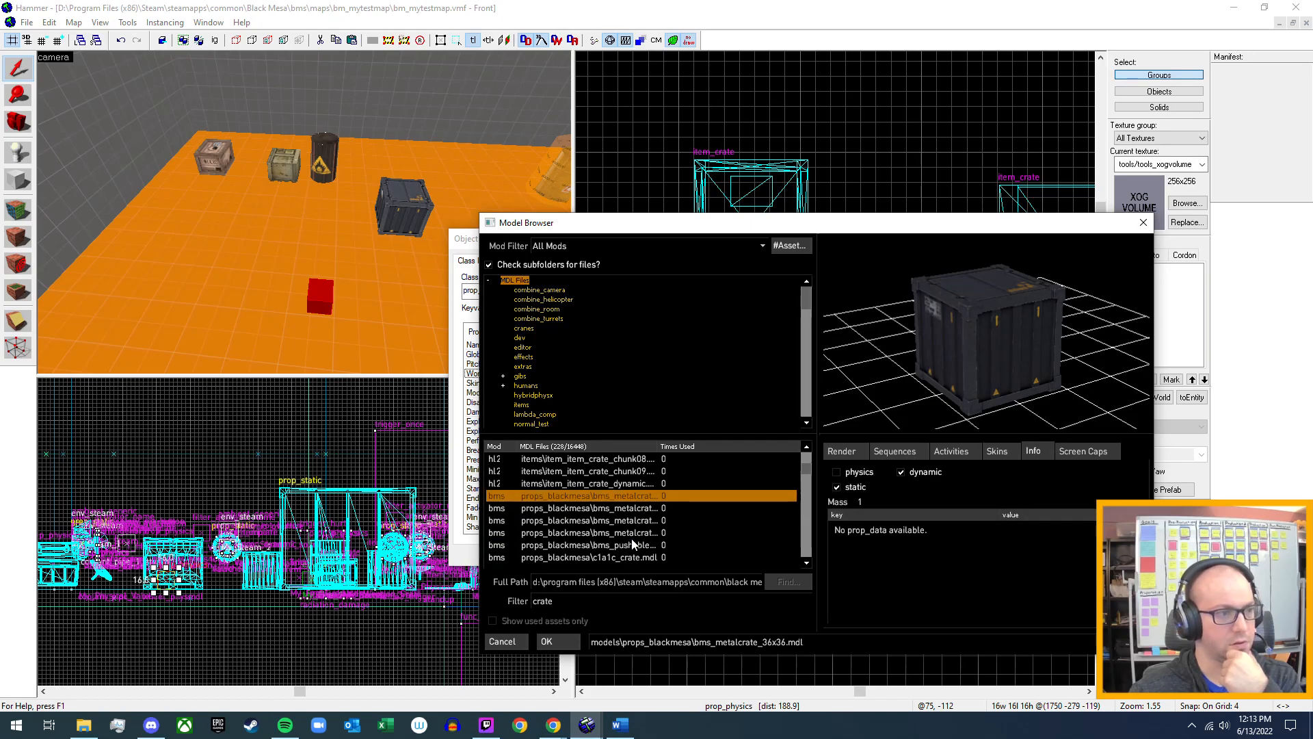
scroll(632, 543, "down", 1)
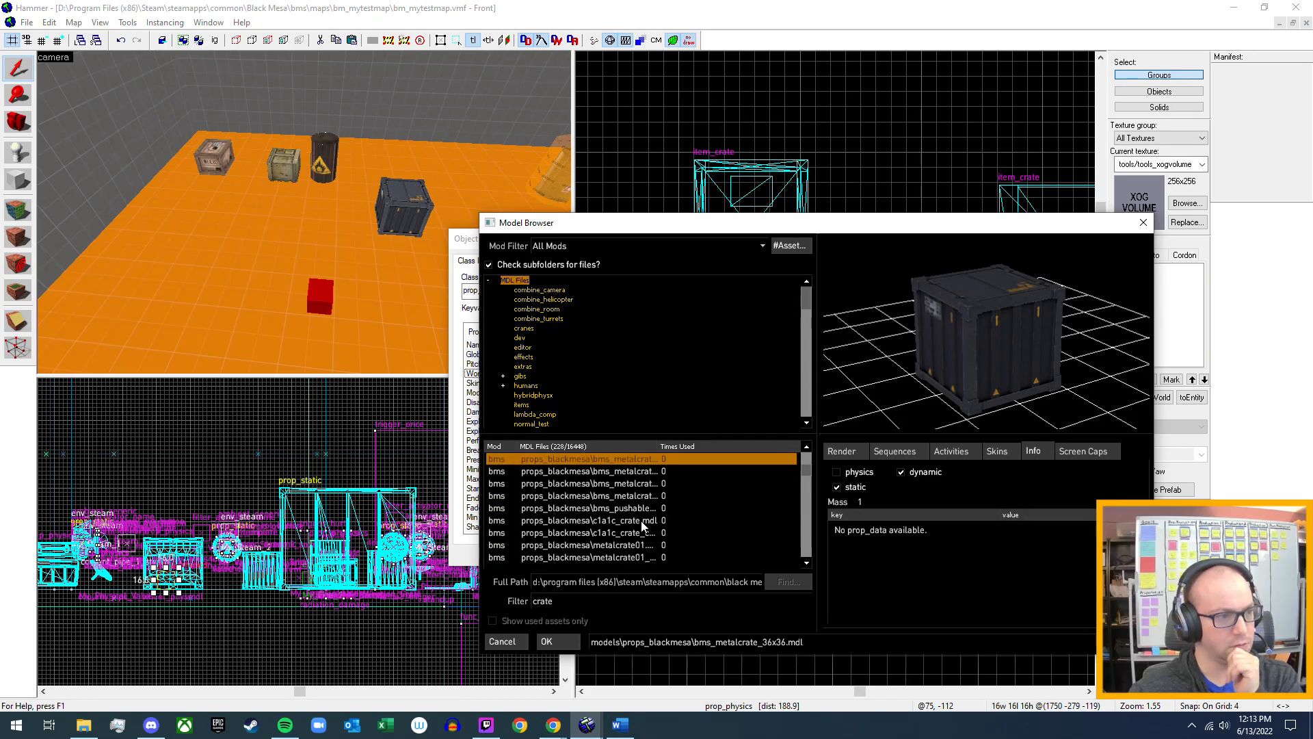
left_click(642, 521)
left_click(628, 532)
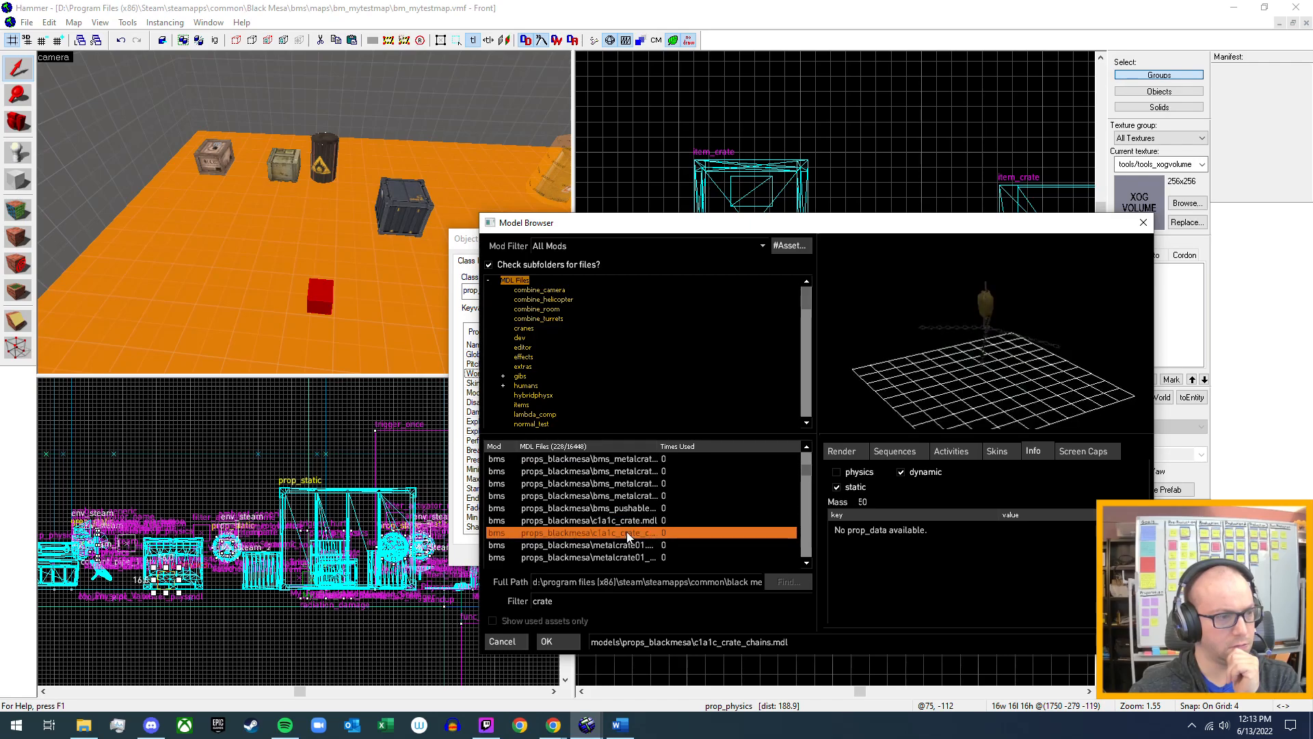
left_click(624, 545)
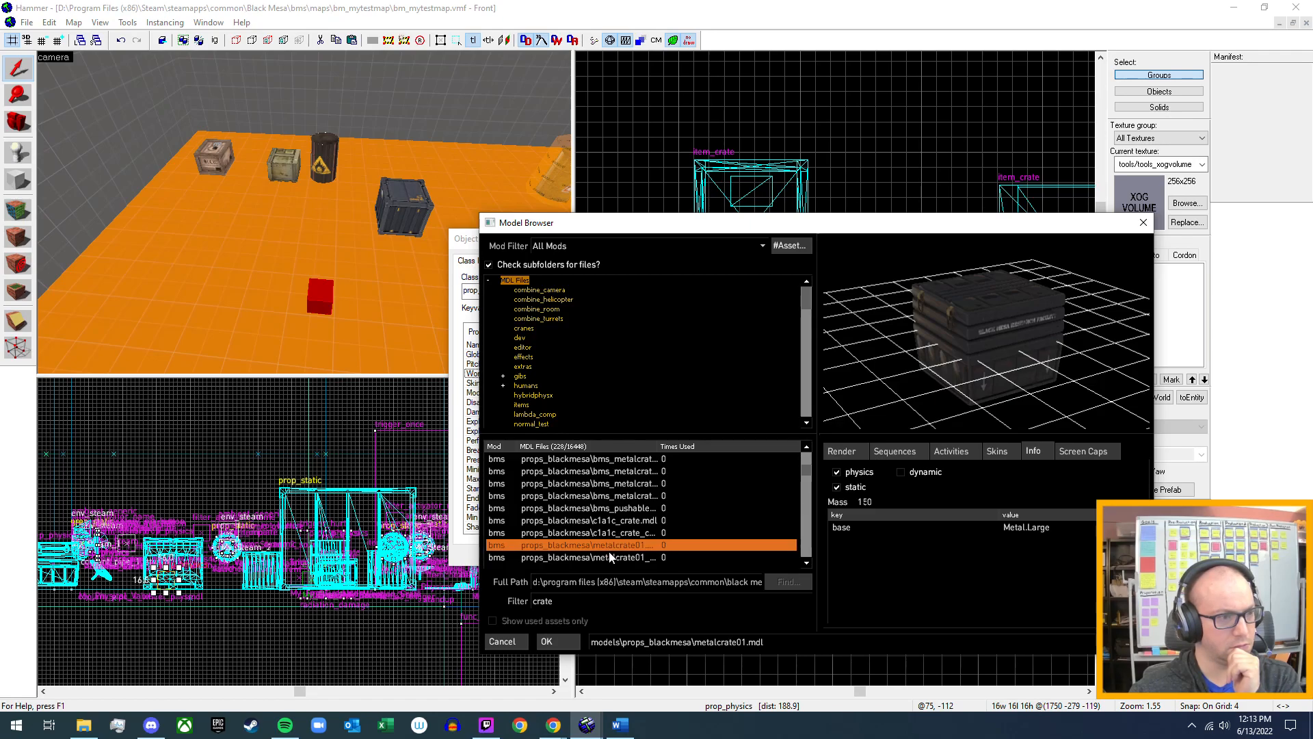
left_click(1012, 451)
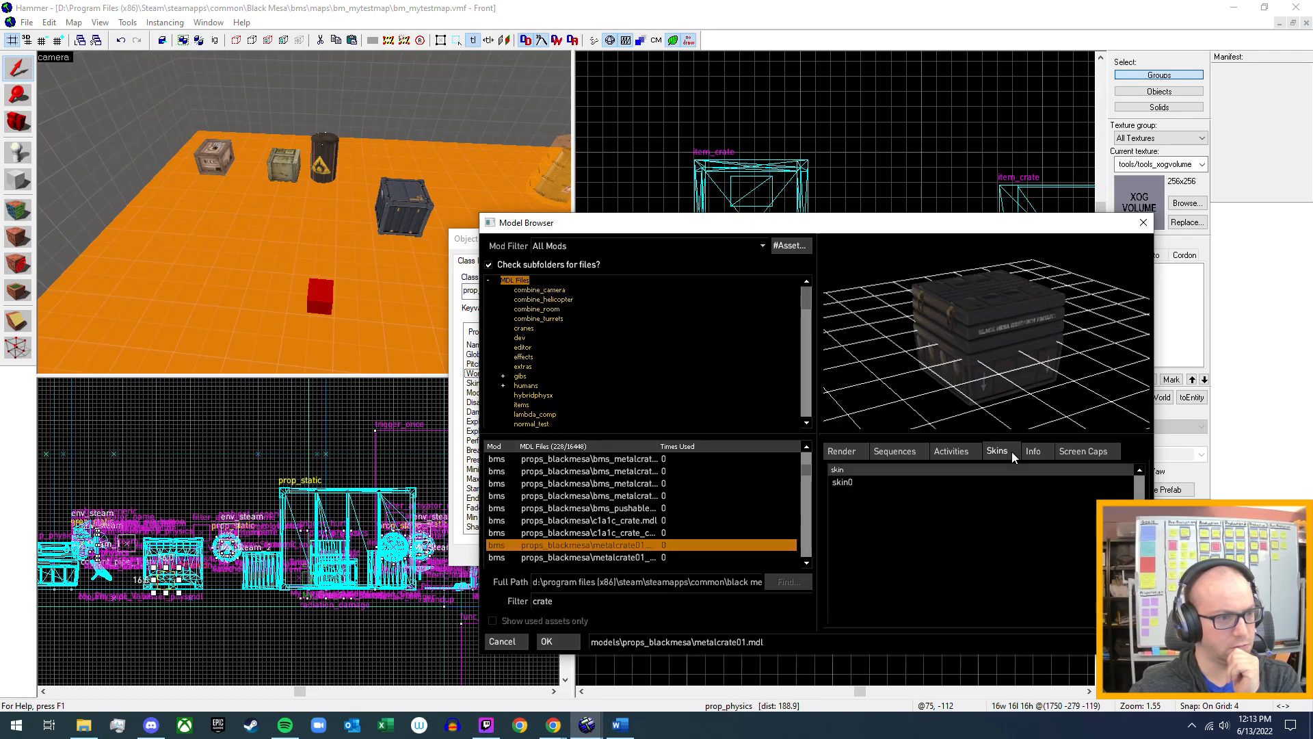
left_click(1032, 451)
Compare the physics info of metalcrate01_static with that of metalcrate01.
scroll(688, 533, "down", 1)
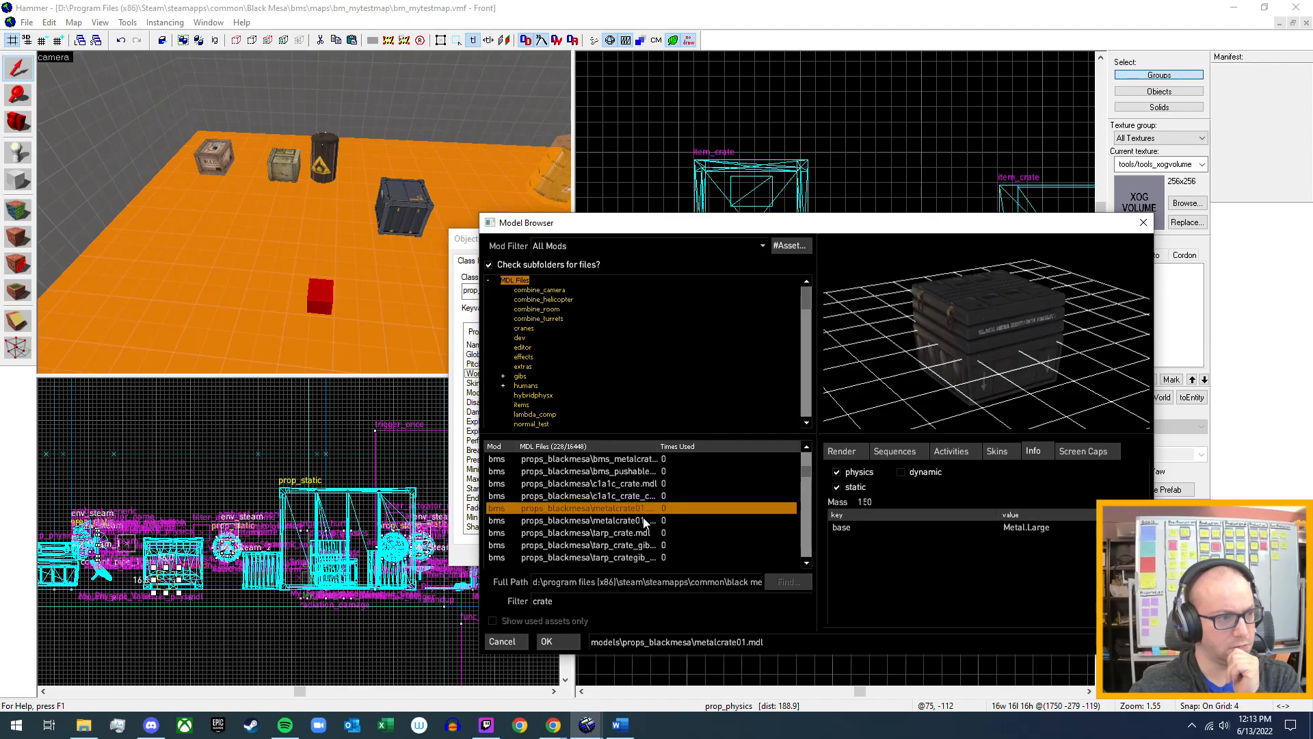
left_click(643, 520)
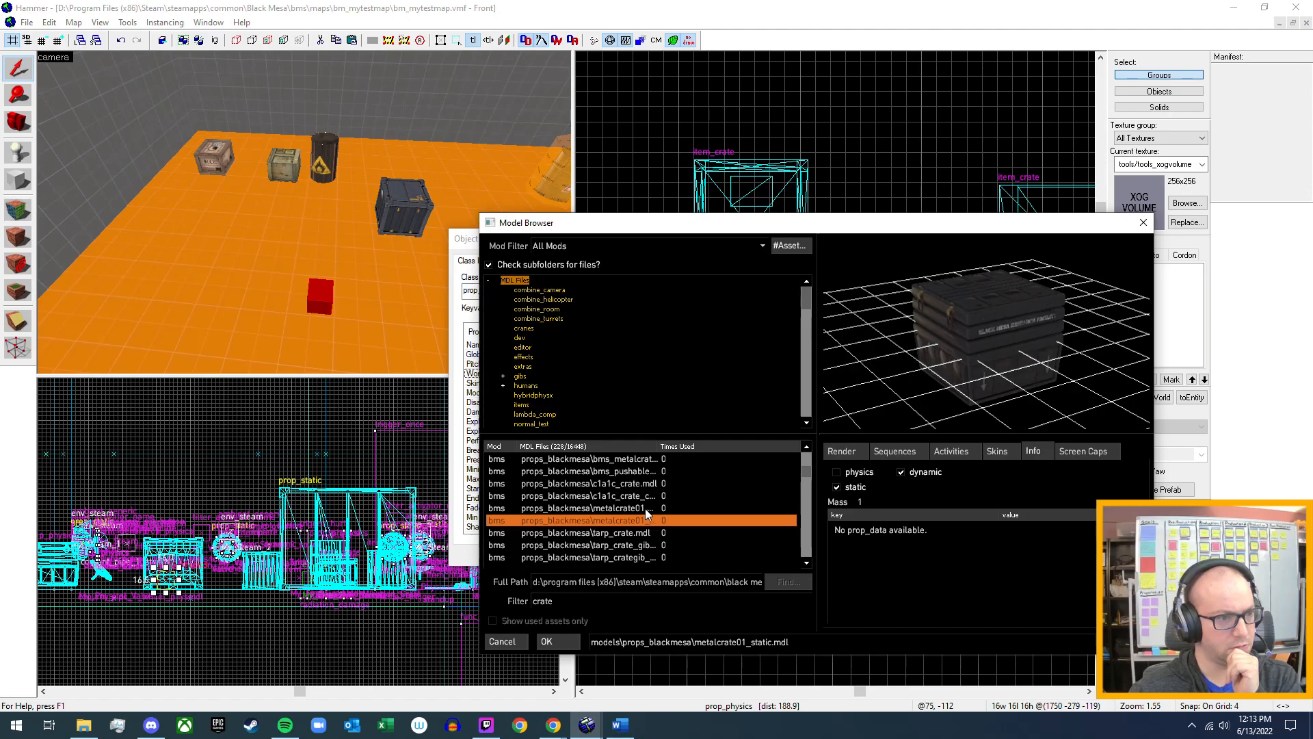
left_click(645, 508)
left_click(644, 519)
Examine the skins and physics info of tarp_crate, and preview tarp_crate_gib_tarp and tarp_crategib_01.
left_click(641, 533)
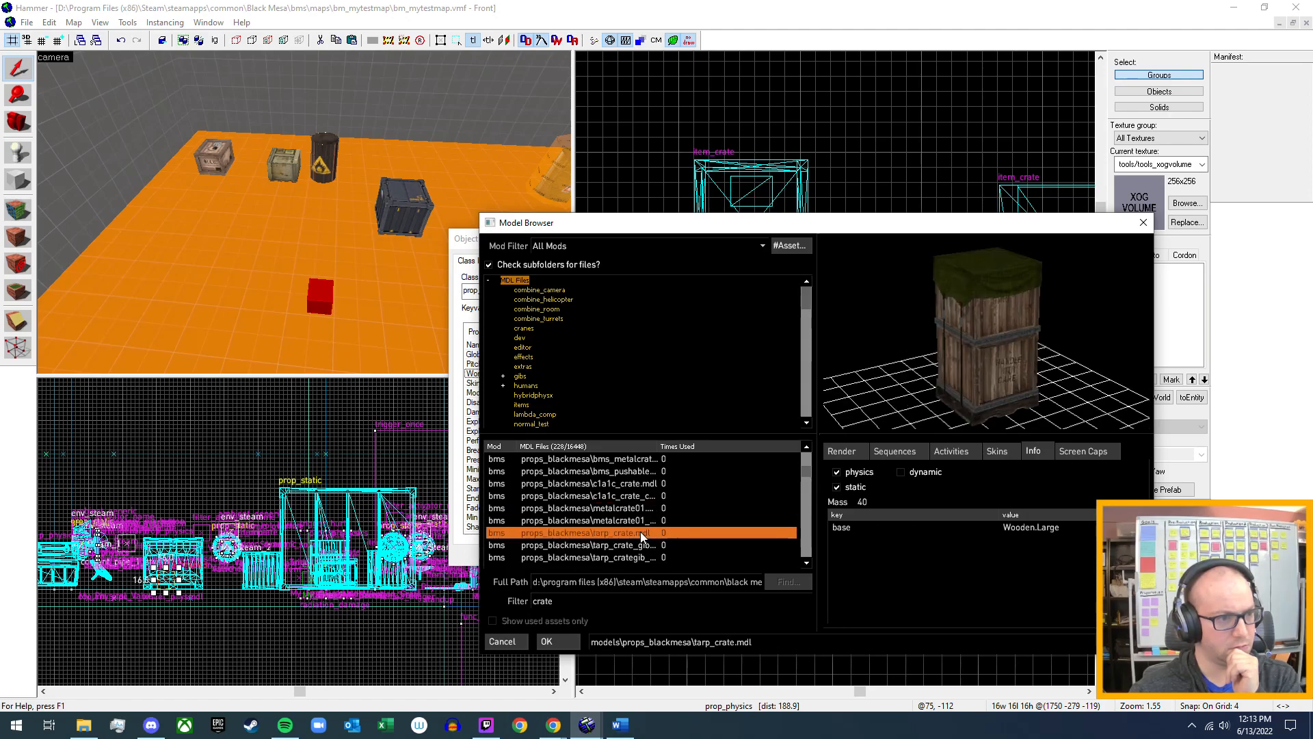
left_click(1001, 453)
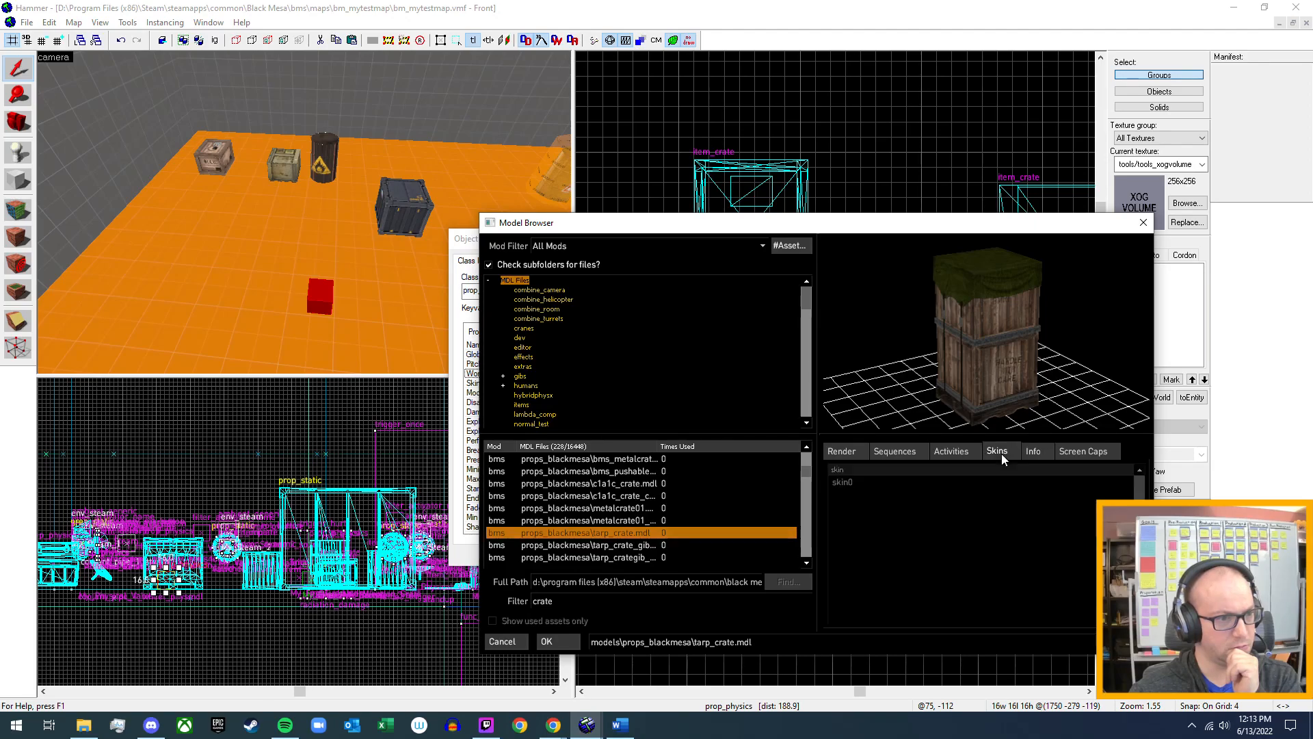
left_click(1034, 450)
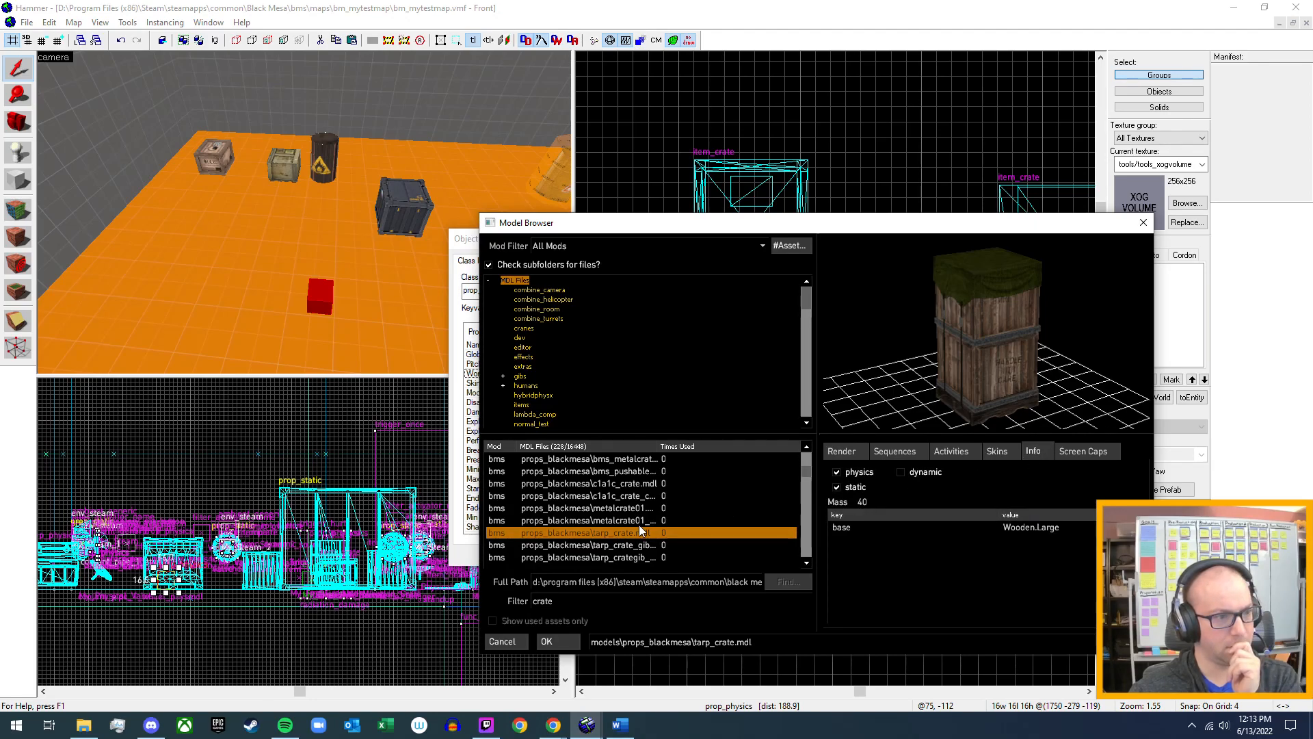
scroll(617, 553, "down", 1)
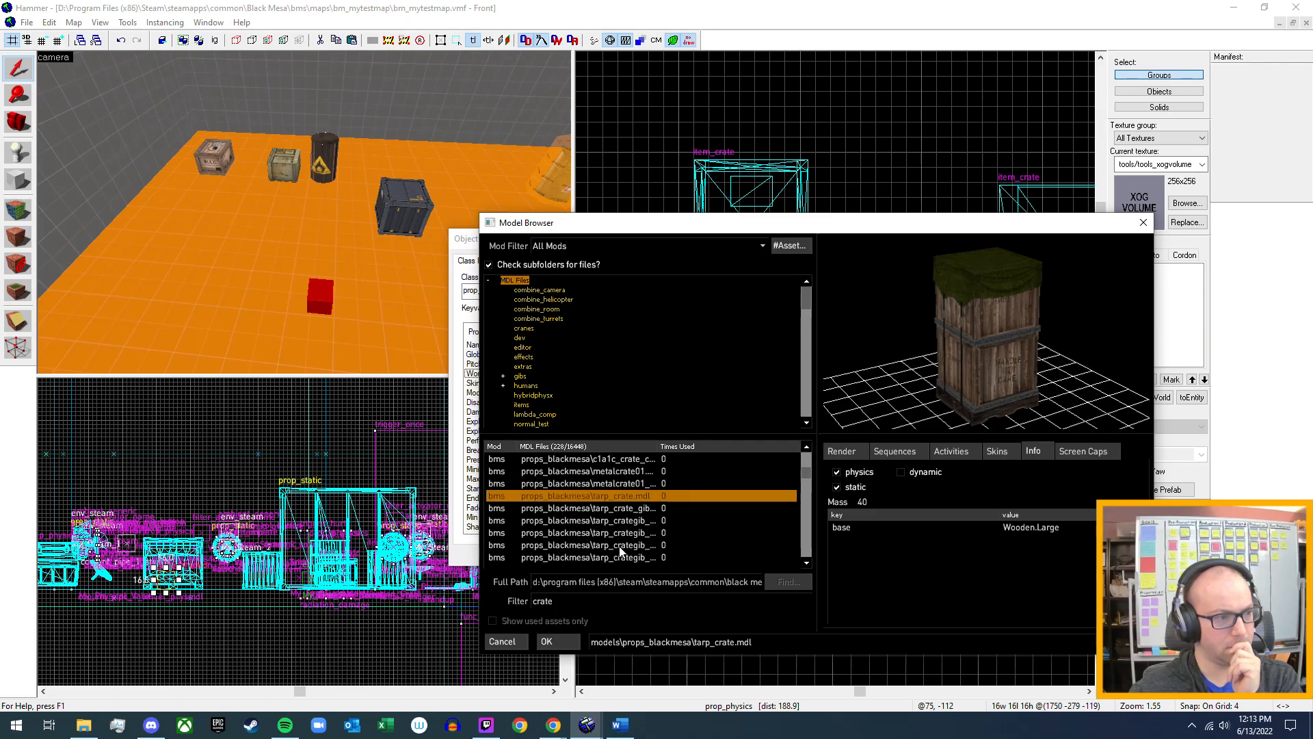
left_click(602, 509)
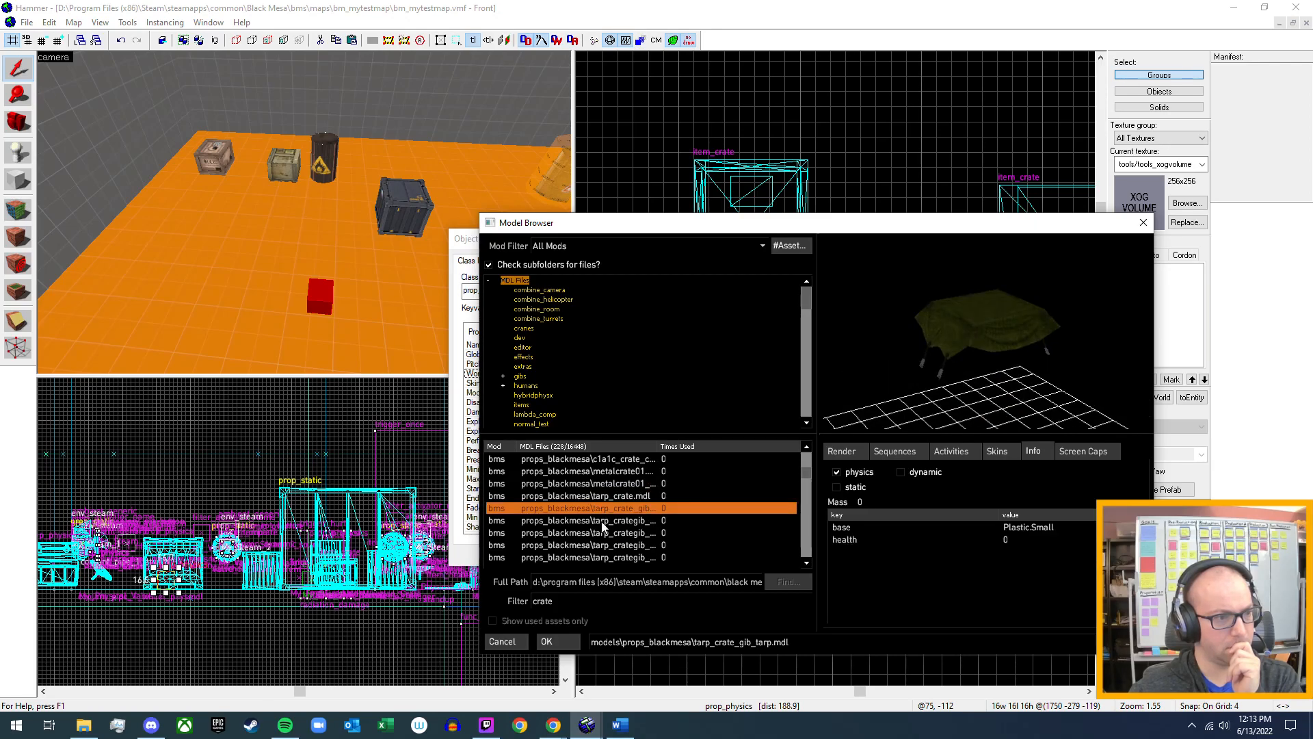
left_click(601, 521)
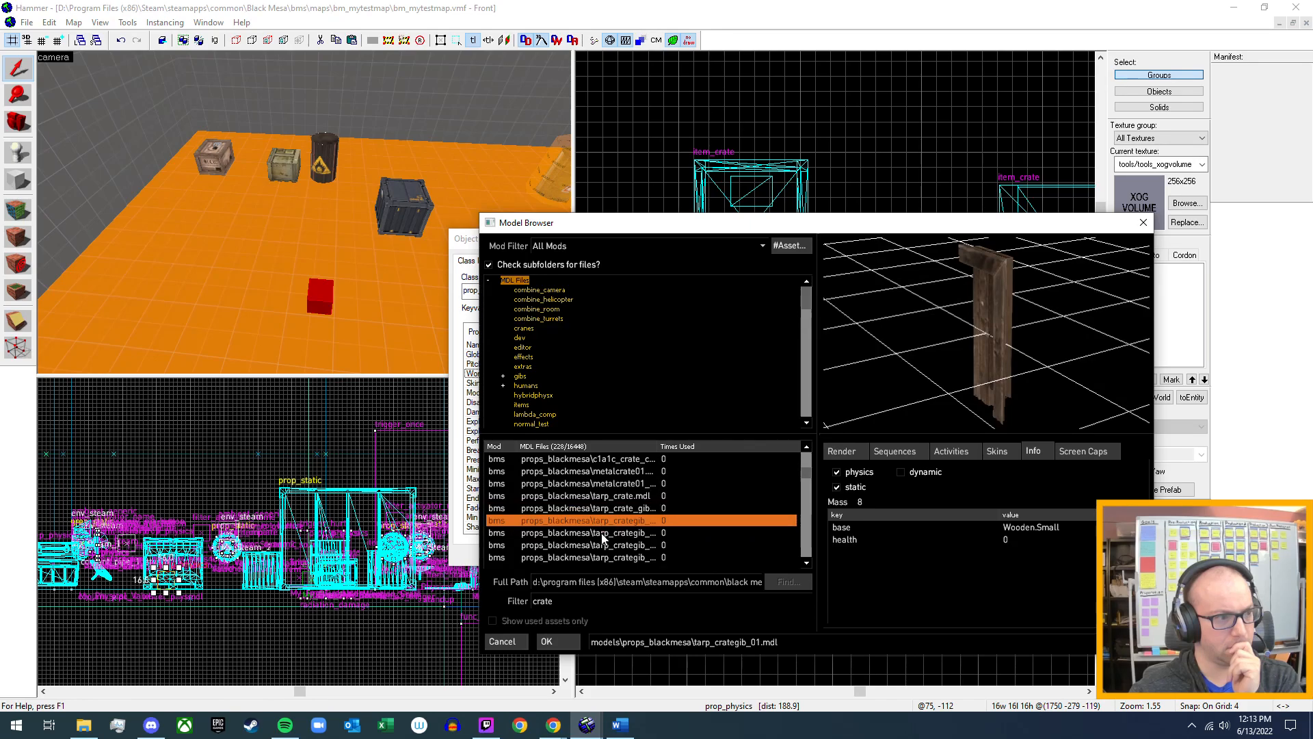
Check the physics info of the bm_supplycrate01 model and the entry after it in props_generic.
scroll(603, 538, "down", 2)
scroll(602, 538, "down", 1)
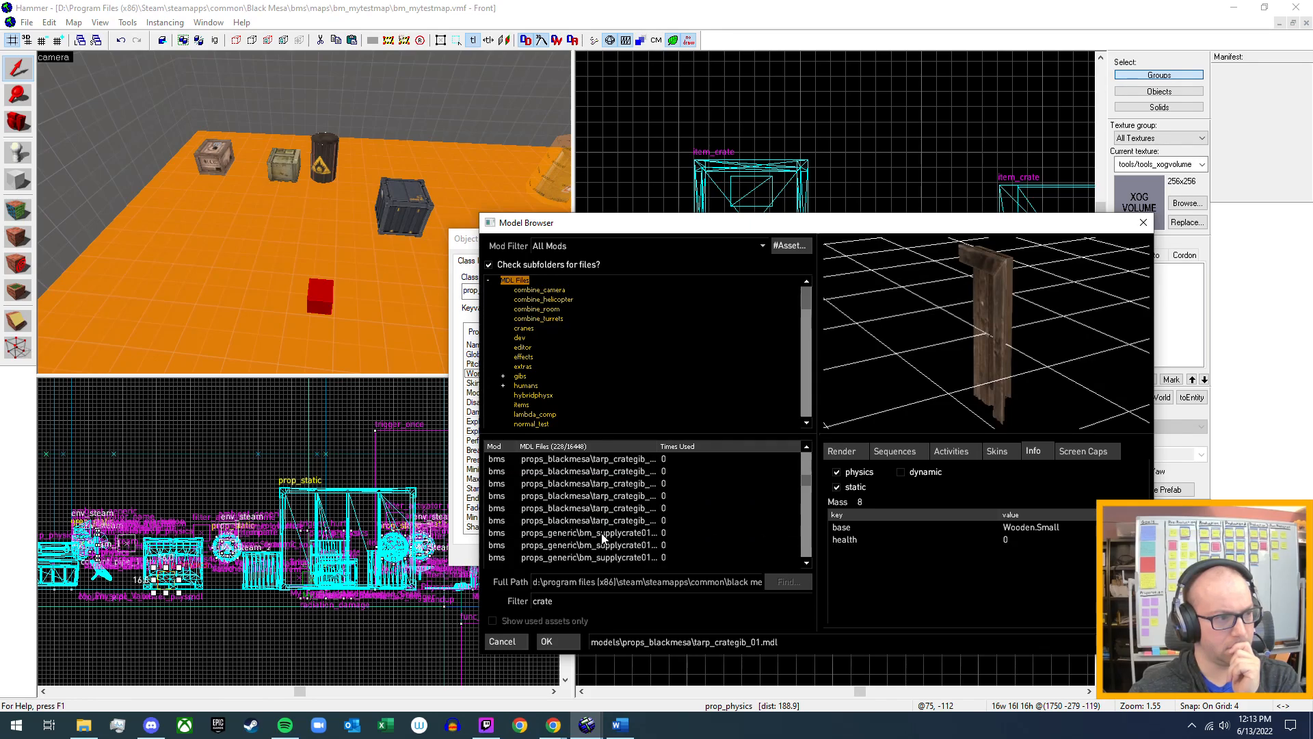
left_click(601, 532)
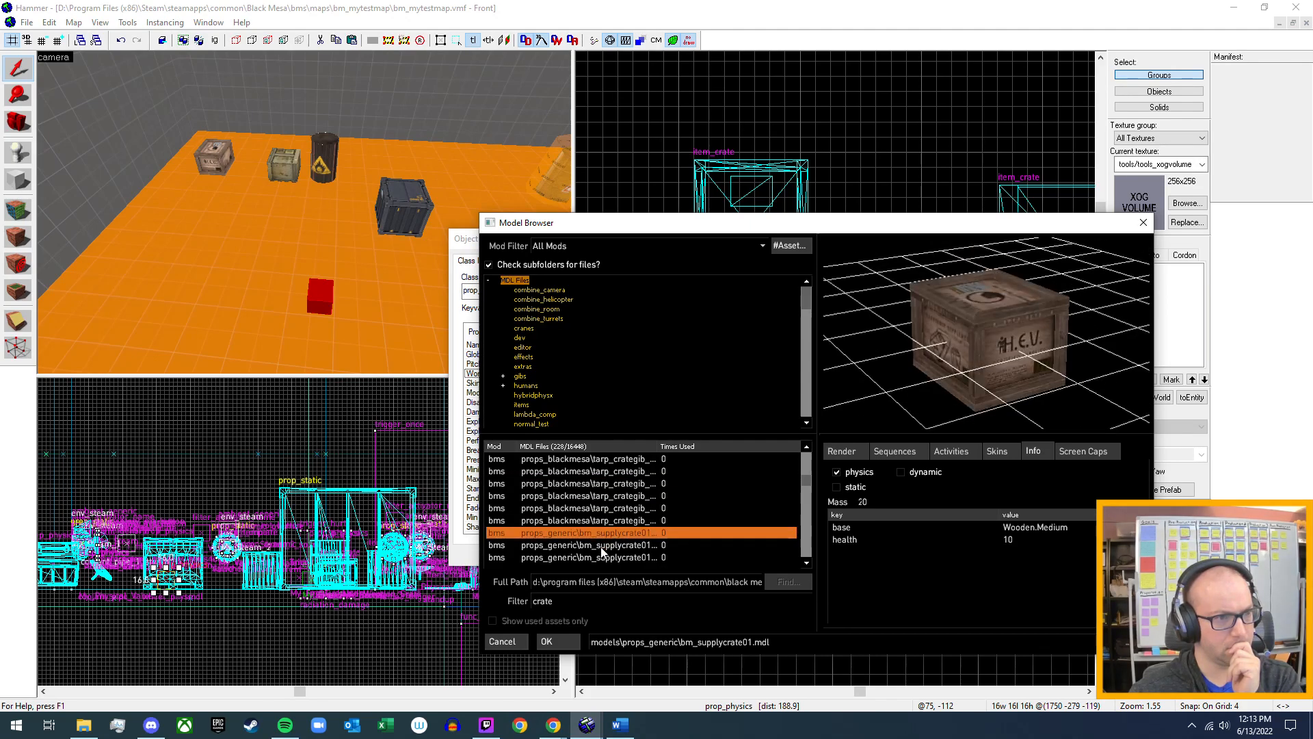
left_click(602, 545)
left_click(628, 537)
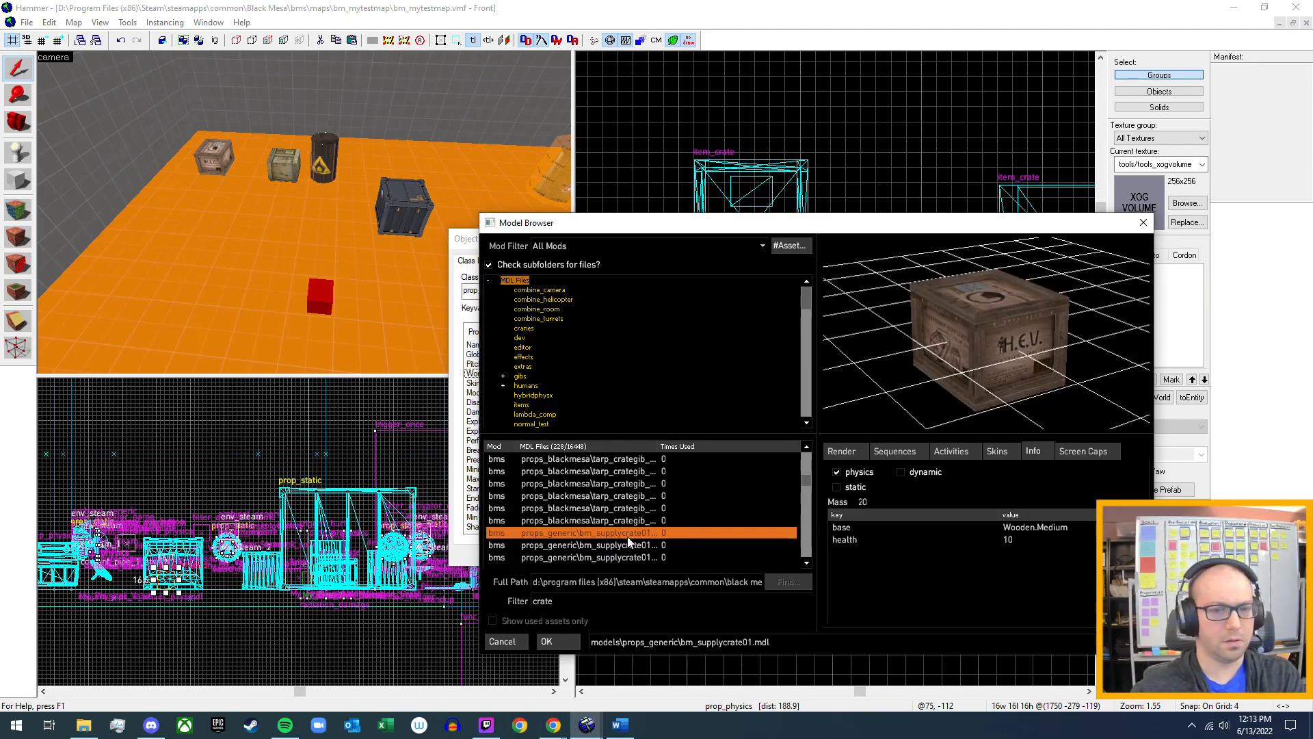
Compare the physics info of the props_generic models crate_128x36, crate_144x60 and crate_36x36.
scroll(629, 542, "down", 3)
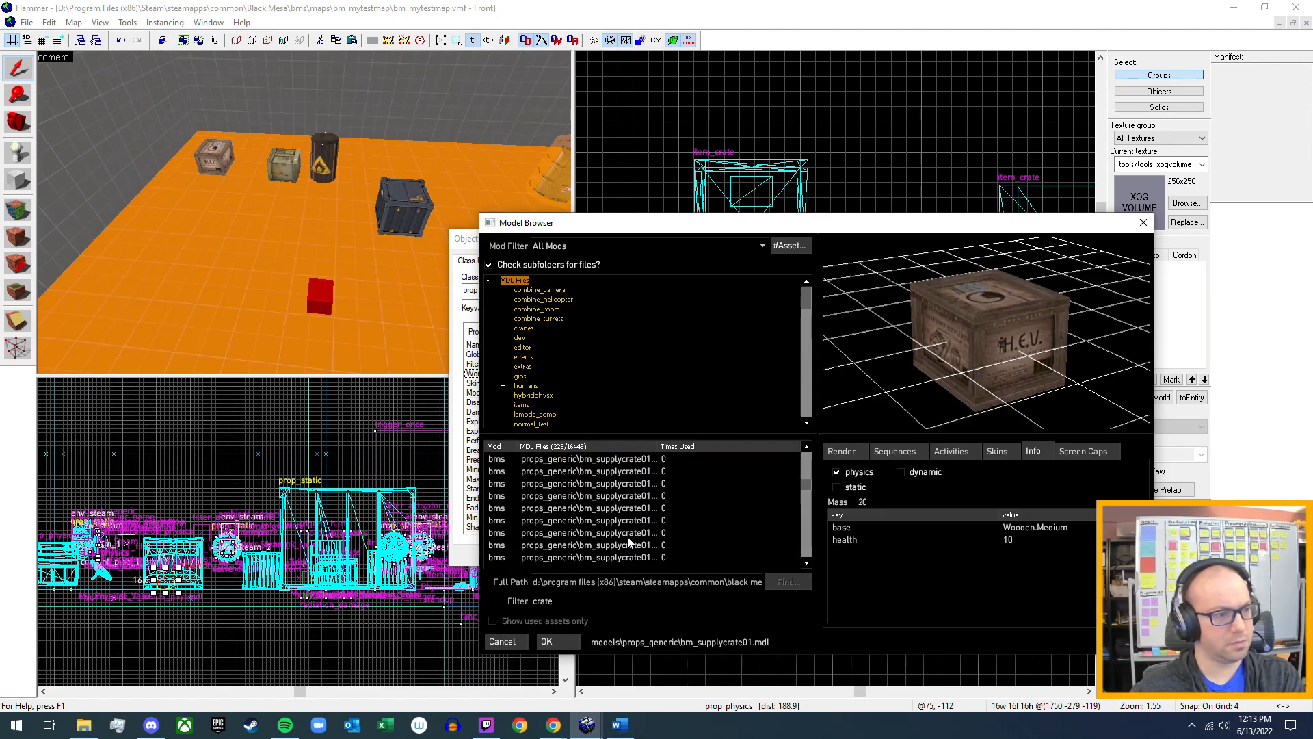
scroll(629, 542, "down", 2)
left_click(619, 519)
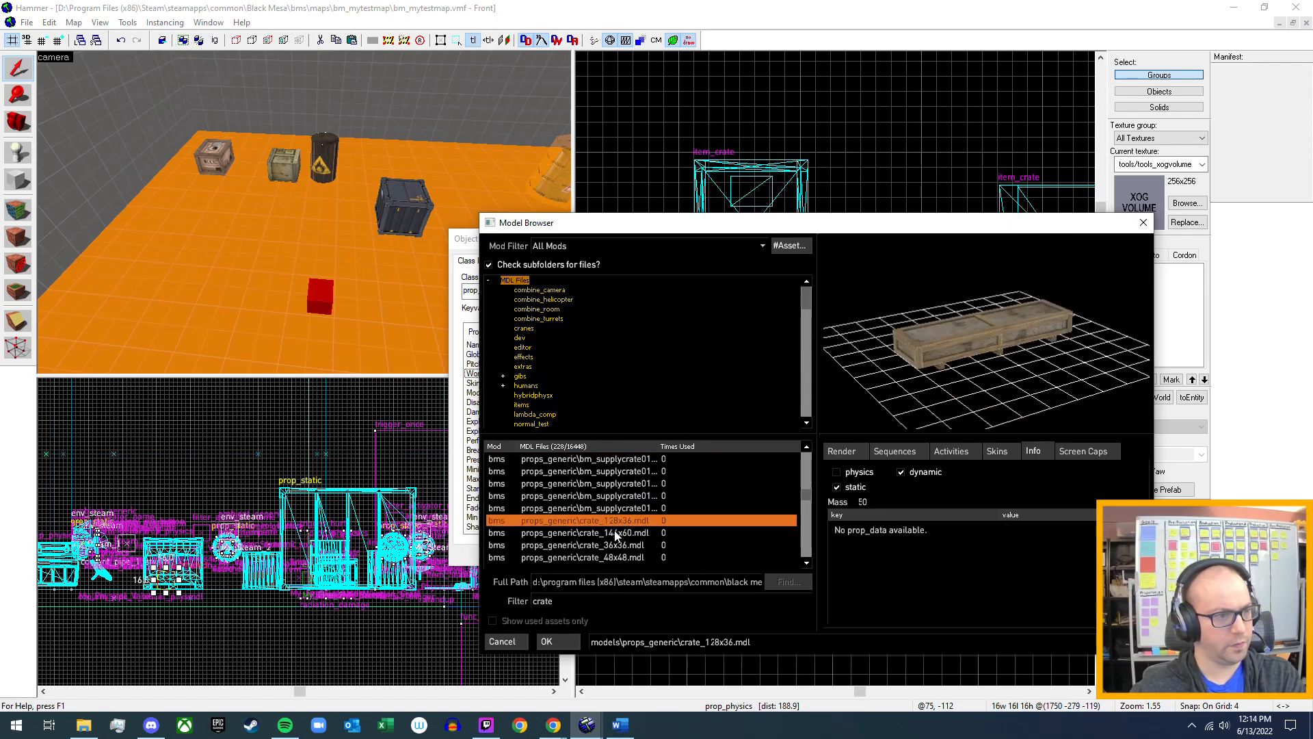
left_click(615, 533)
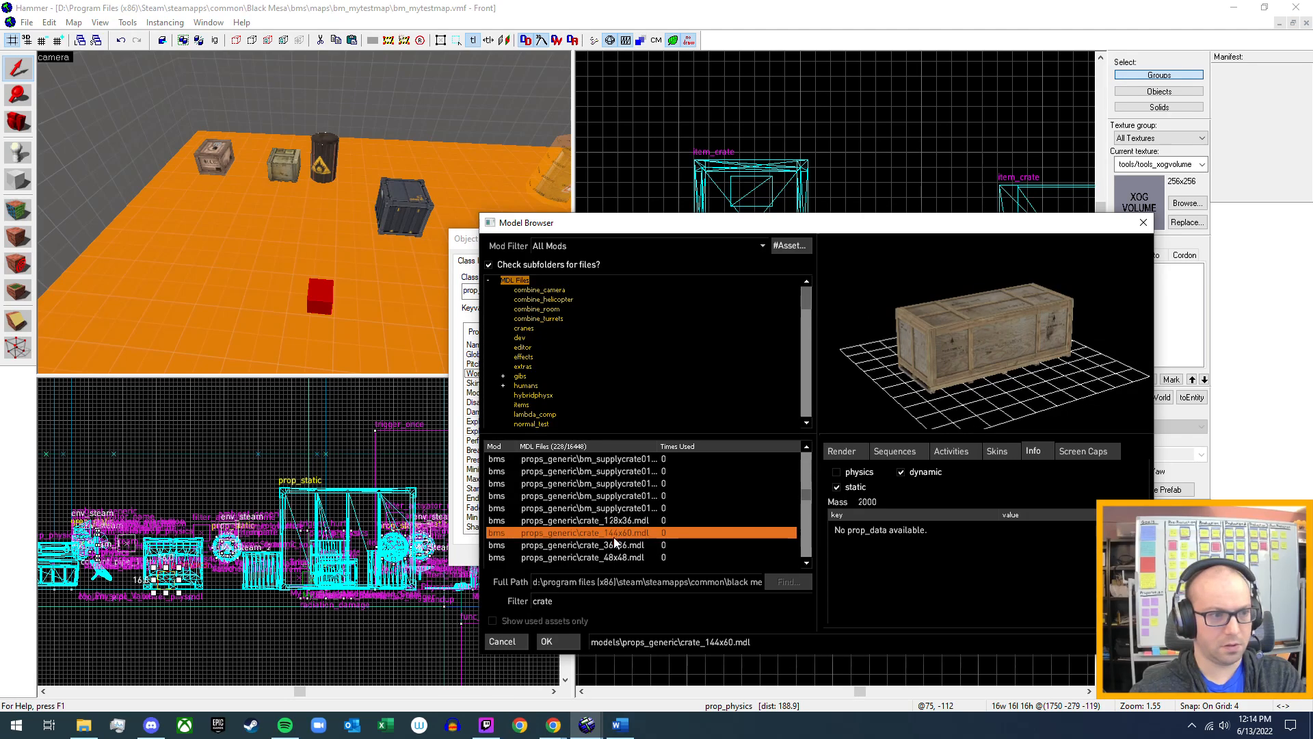
left_click(613, 544)
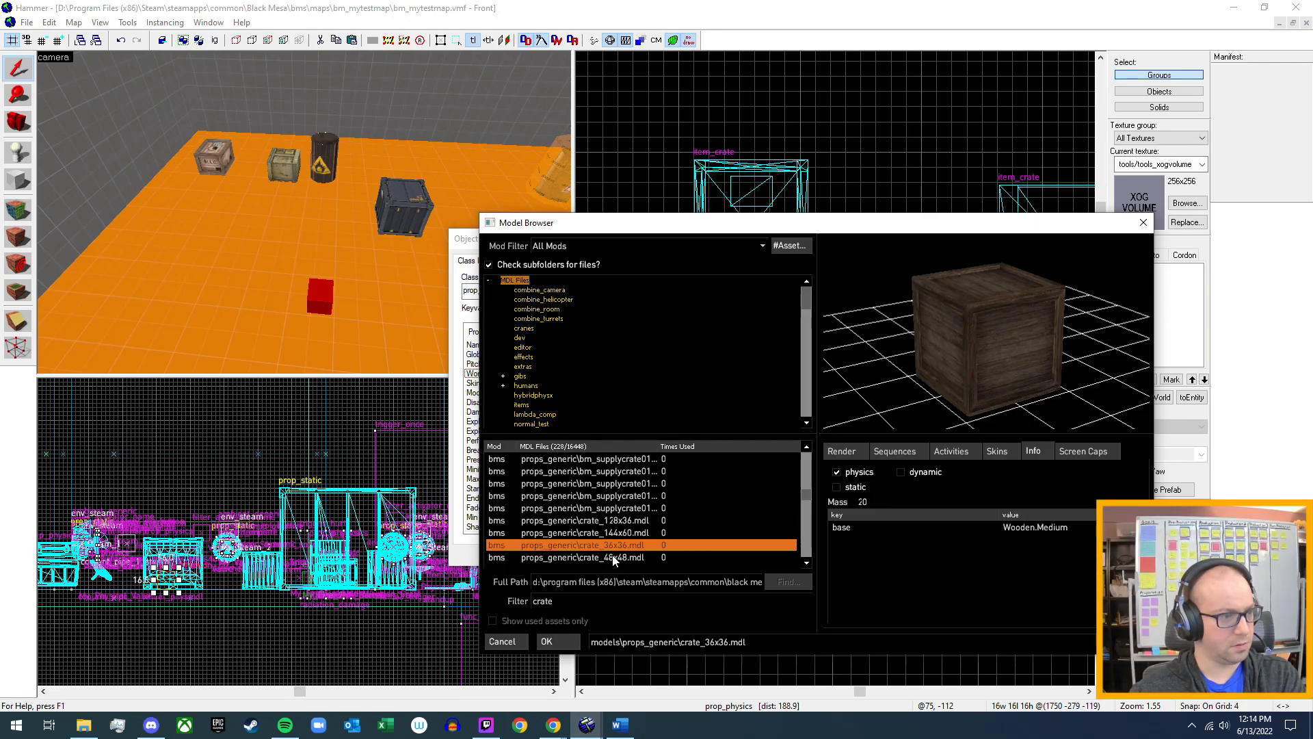
Preview skins skin0 through skin5 of the crate_36x36 model, and return to its physics info.
left_click(1000, 450)
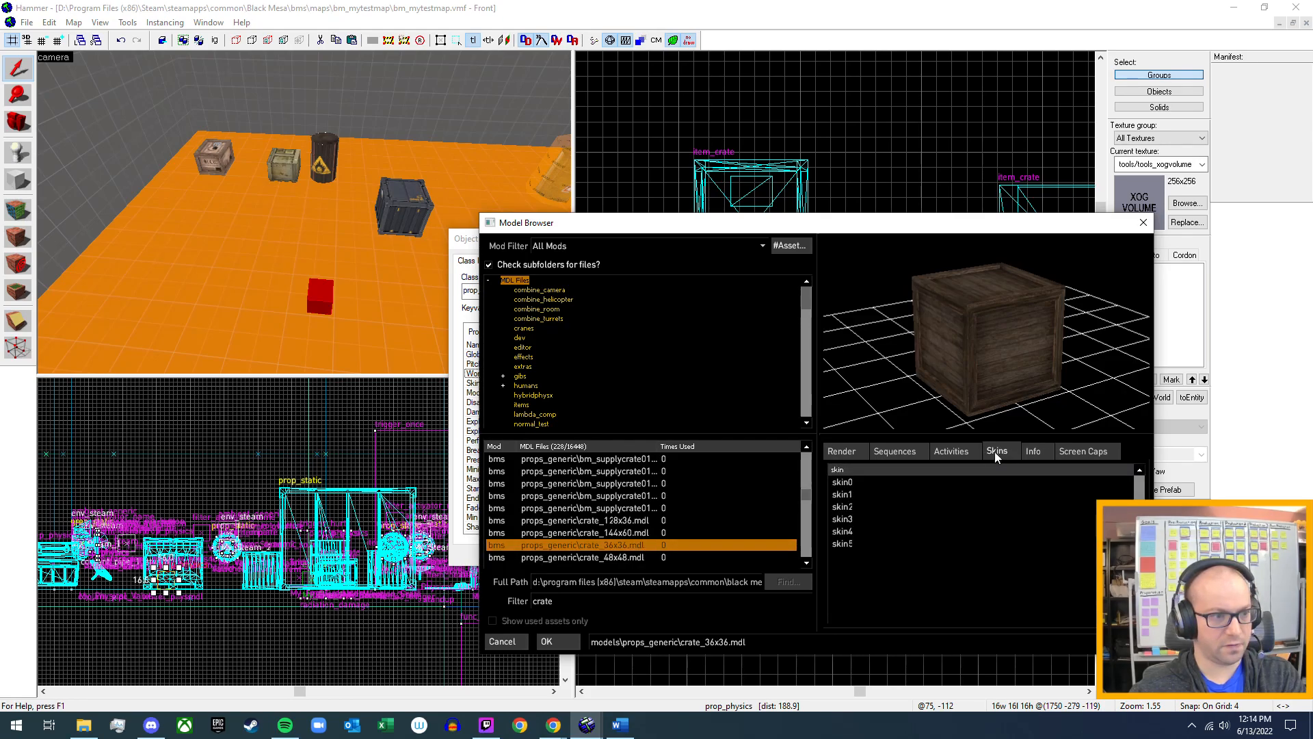
left_click(852, 483)
left_click(852, 494)
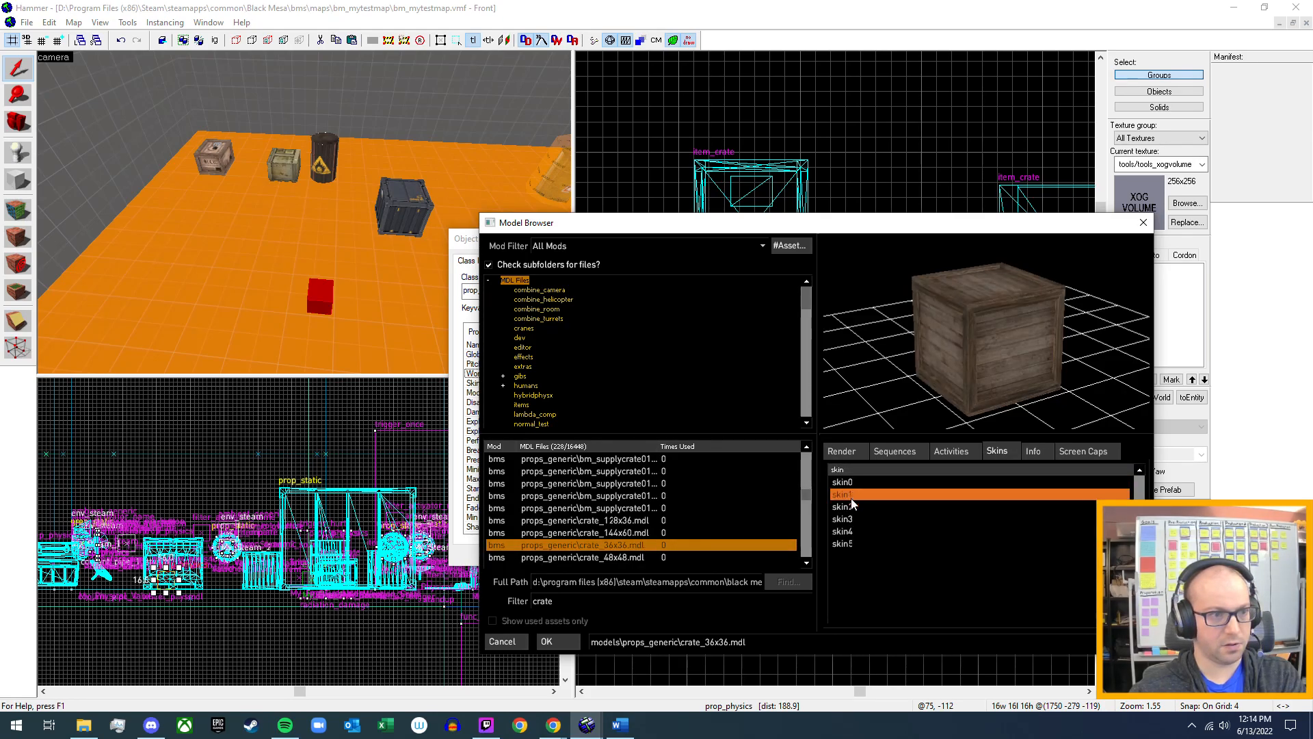
left_click(851, 506)
left_click(849, 520)
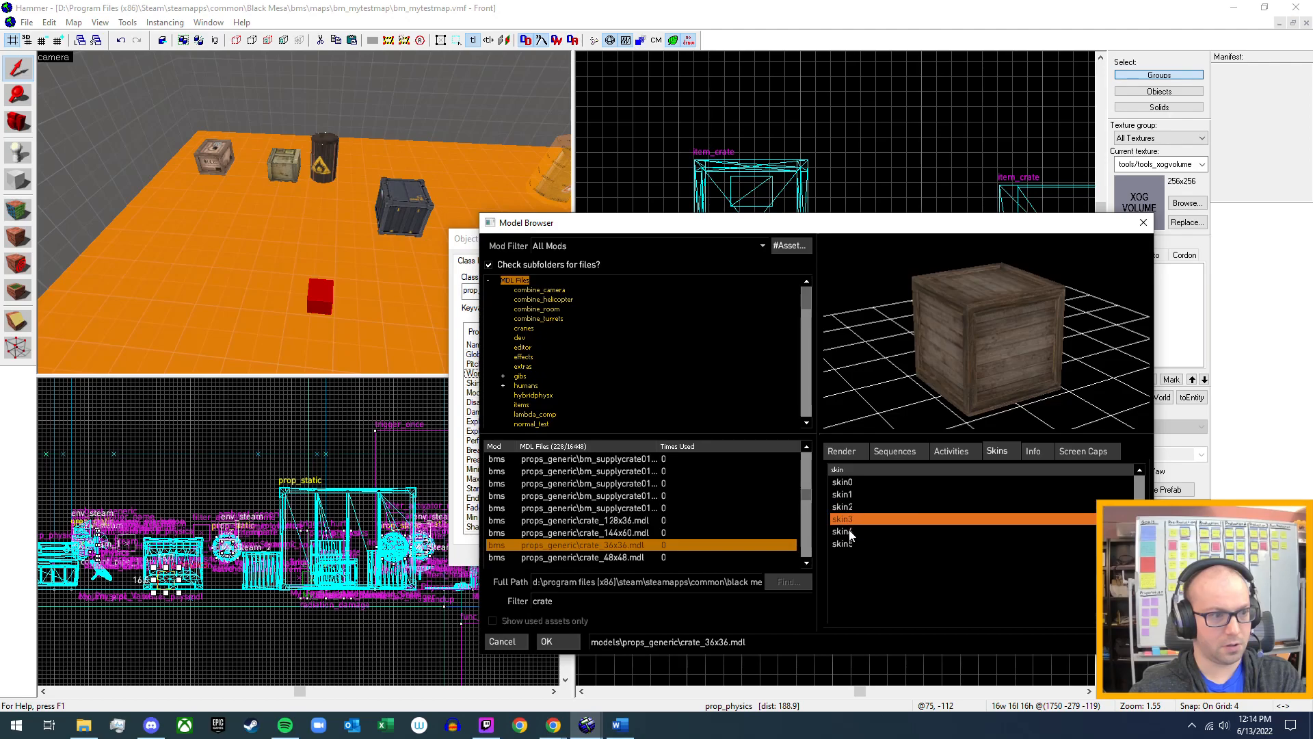
left_click(850, 532)
left_click(848, 544)
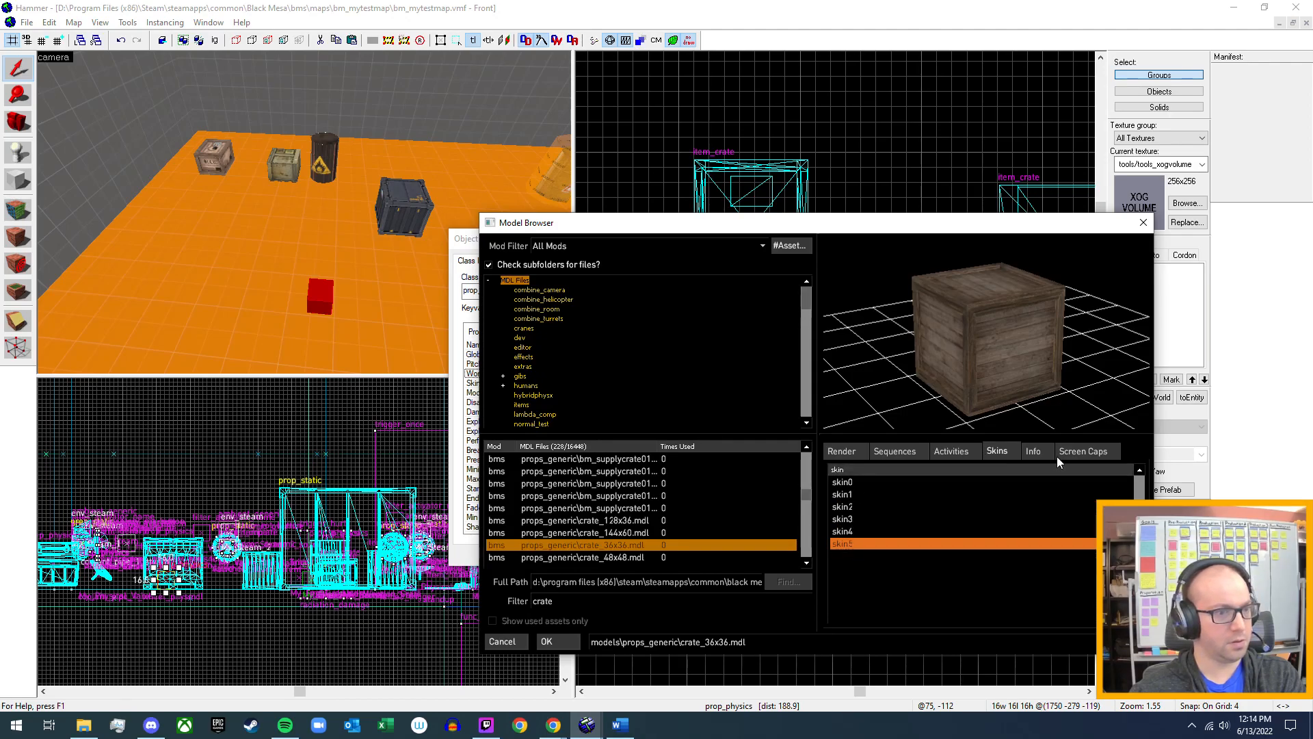
left_click(1035, 453)
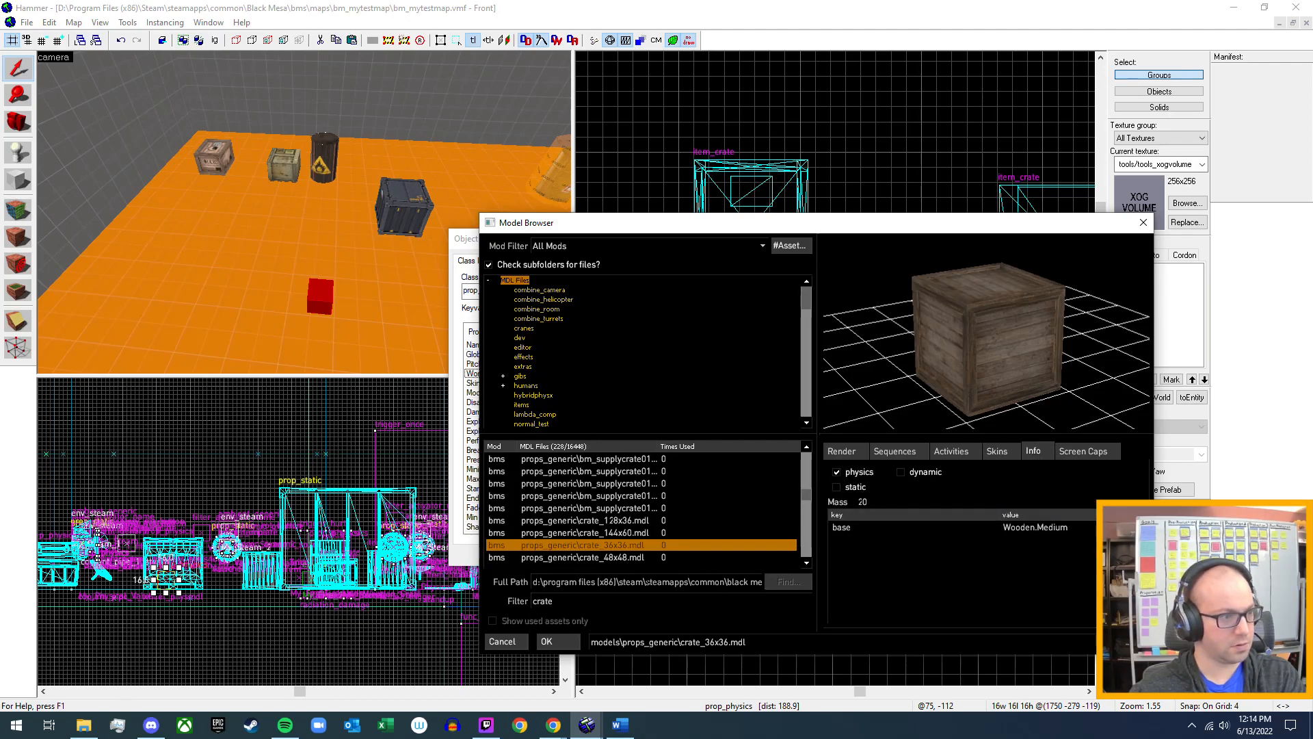
Compare the physics info of crate_48x48 with that of crate_36x36.
left_click(630, 557)
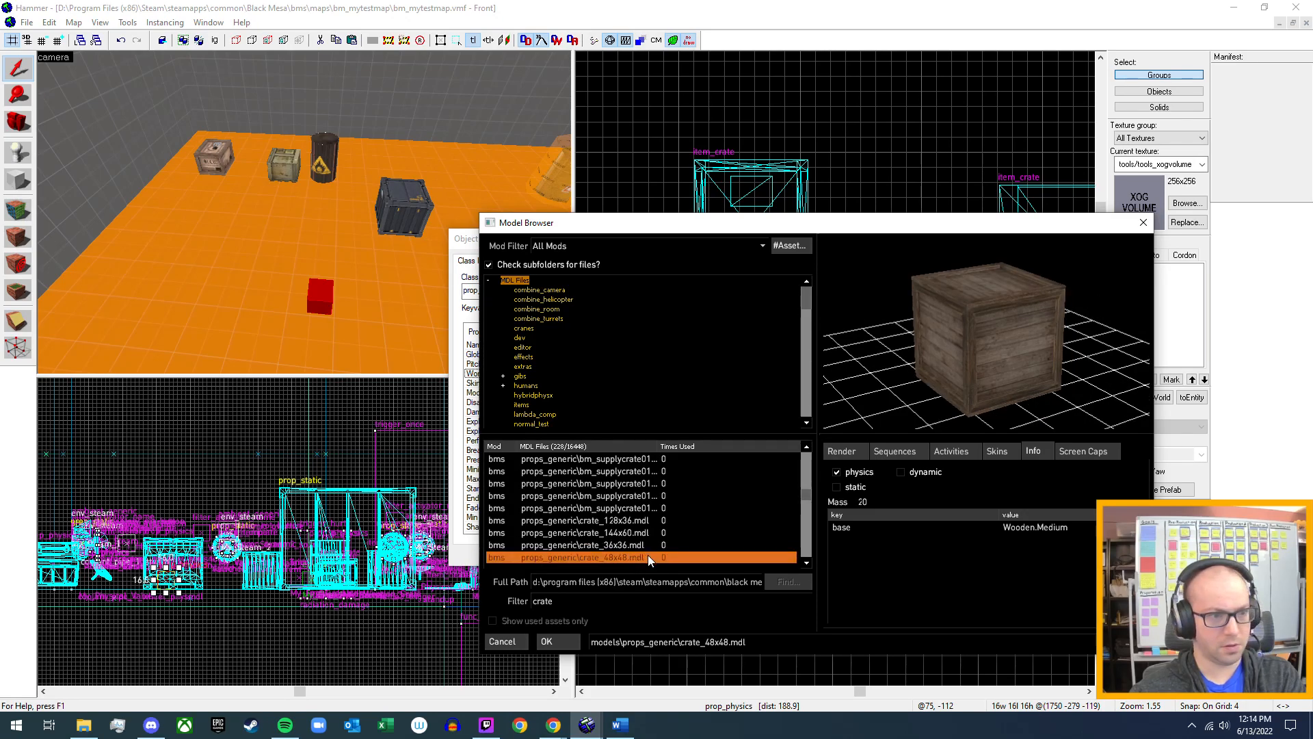
left_click(638, 544)
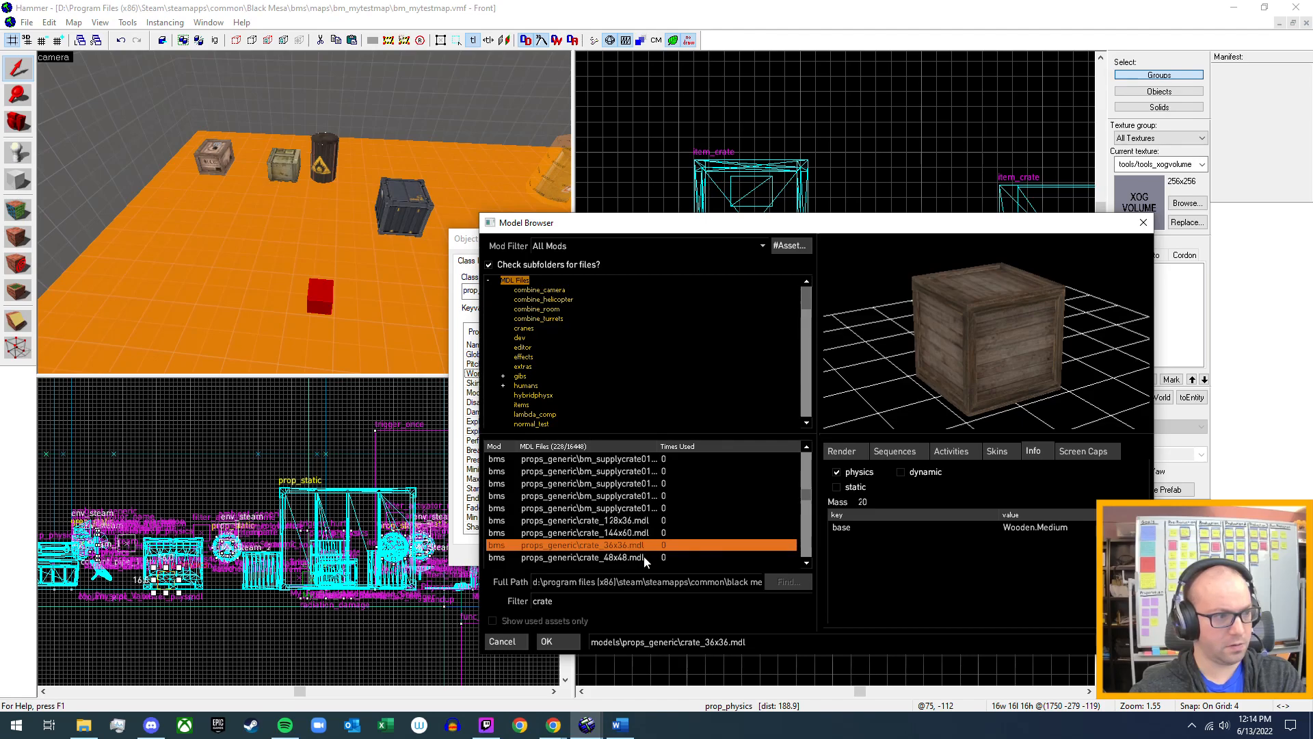
left_click(643, 557)
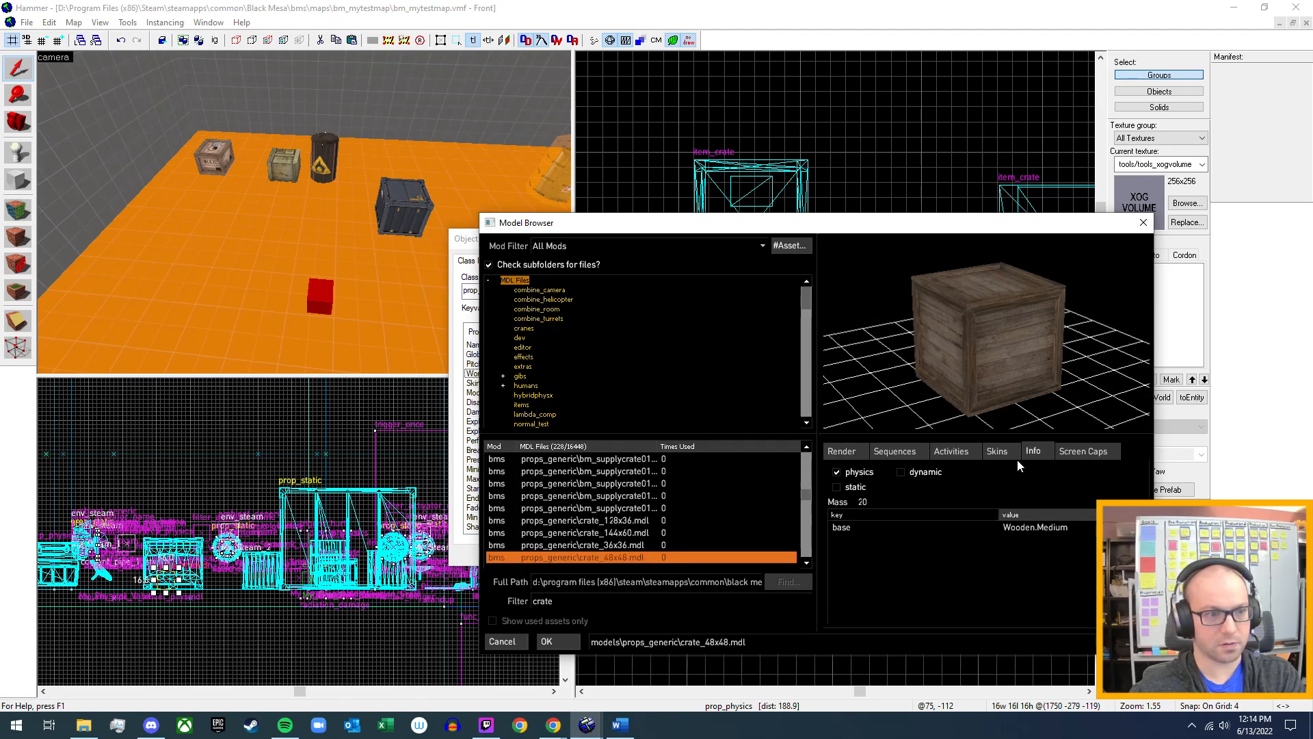
Preview skins skin0 through skin5 of the crate_48x48 model, and return to its physics info.
left_click(1000, 452)
left_click(860, 483)
left_click(857, 493)
left_click(856, 506)
left_click(857, 518)
left_click(856, 531)
left_click(857, 540)
left_click(1033, 451)
Check the physics info of props_generic crate_64x96 and props_industrial shipping_crate.
scroll(663, 556, "down", 1)
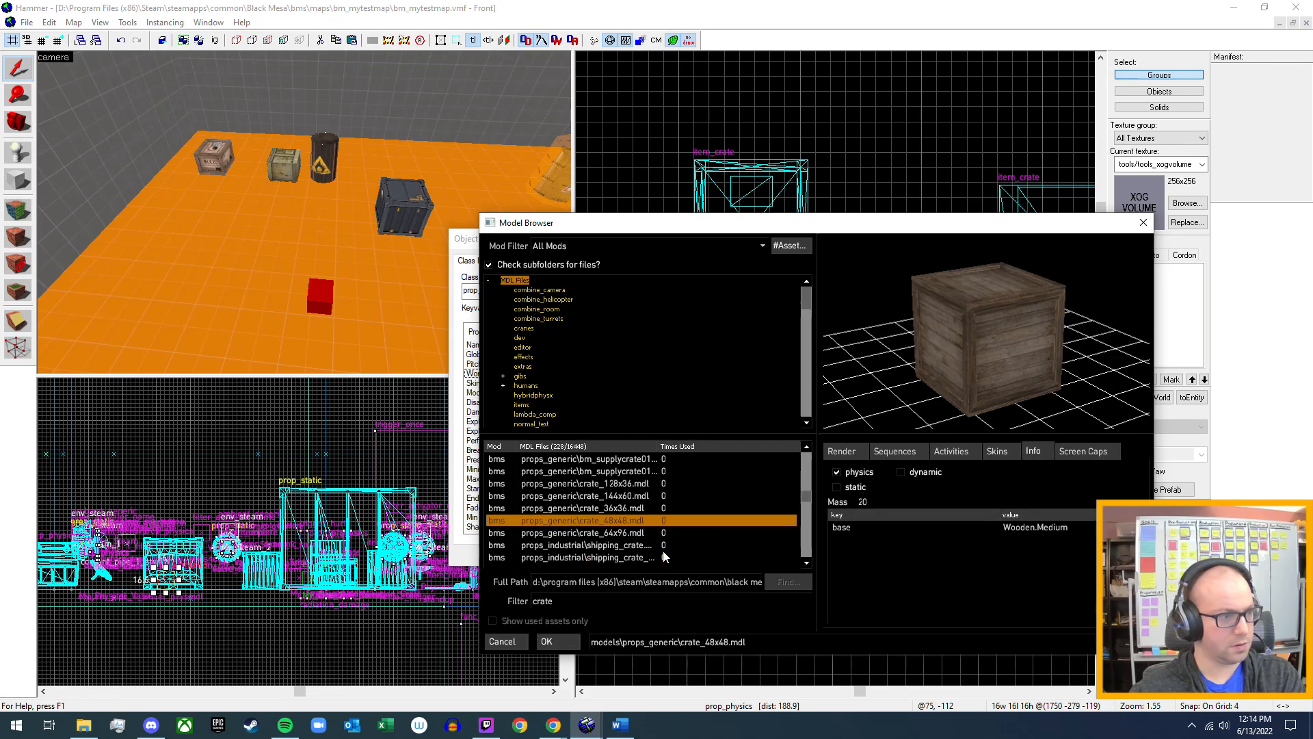
left_click(626, 536)
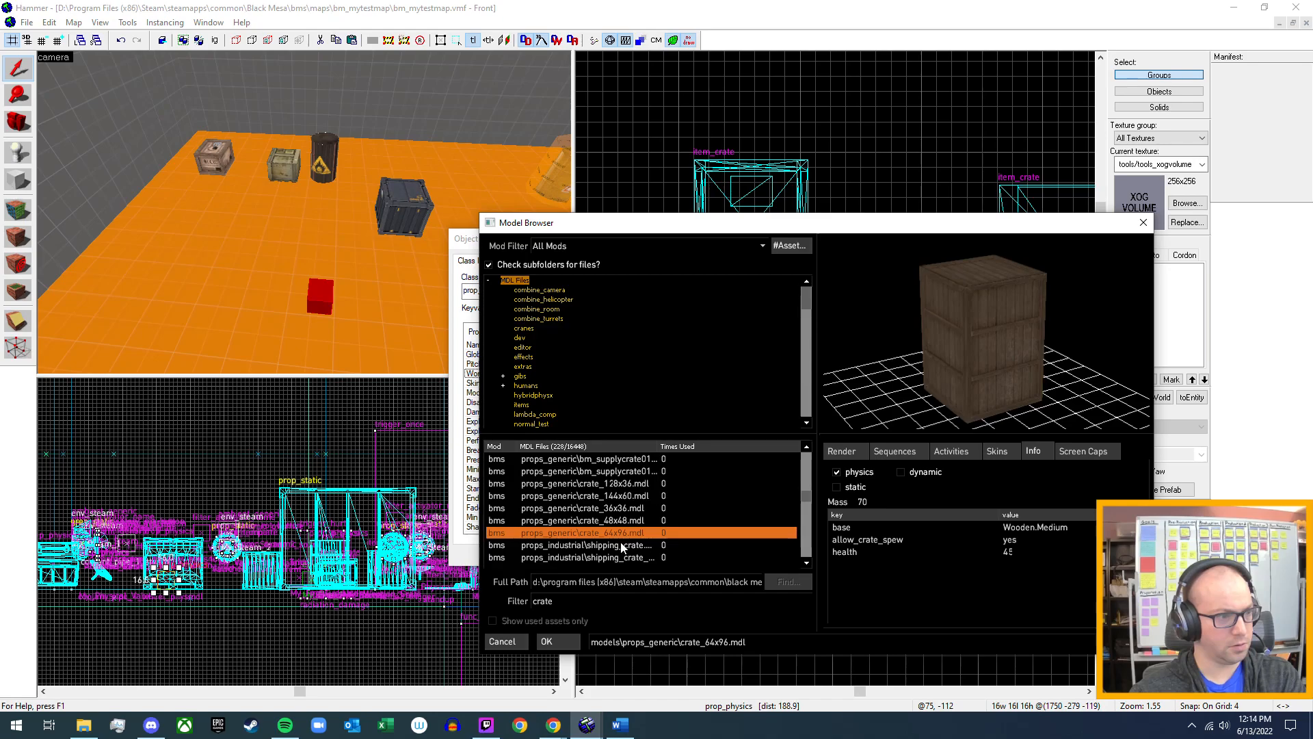
left_click(622, 545)
Check the preview and physics info of the props_junk models plasticcrate01a and storage_crate01.
scroll(621, 542, "down", 1)
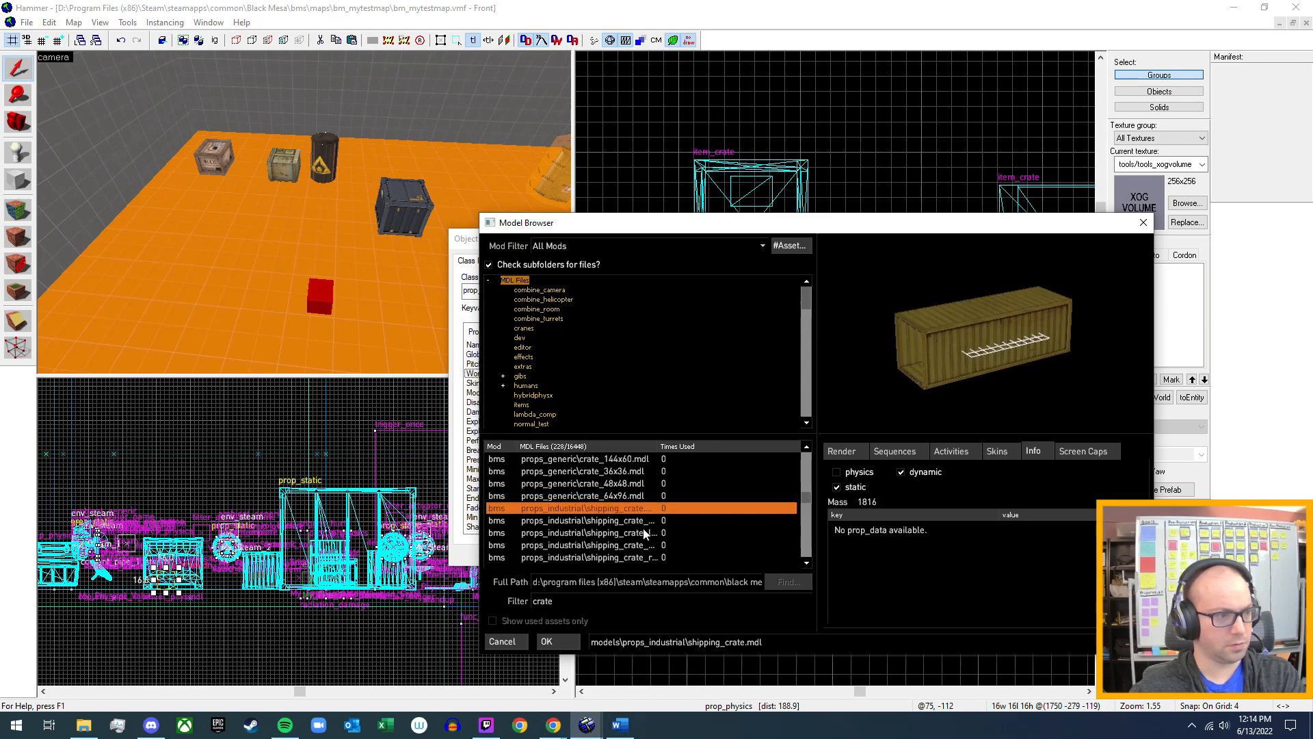
scroll(639, 534, "down", 3)
scroll(635, 533, "up", 1)
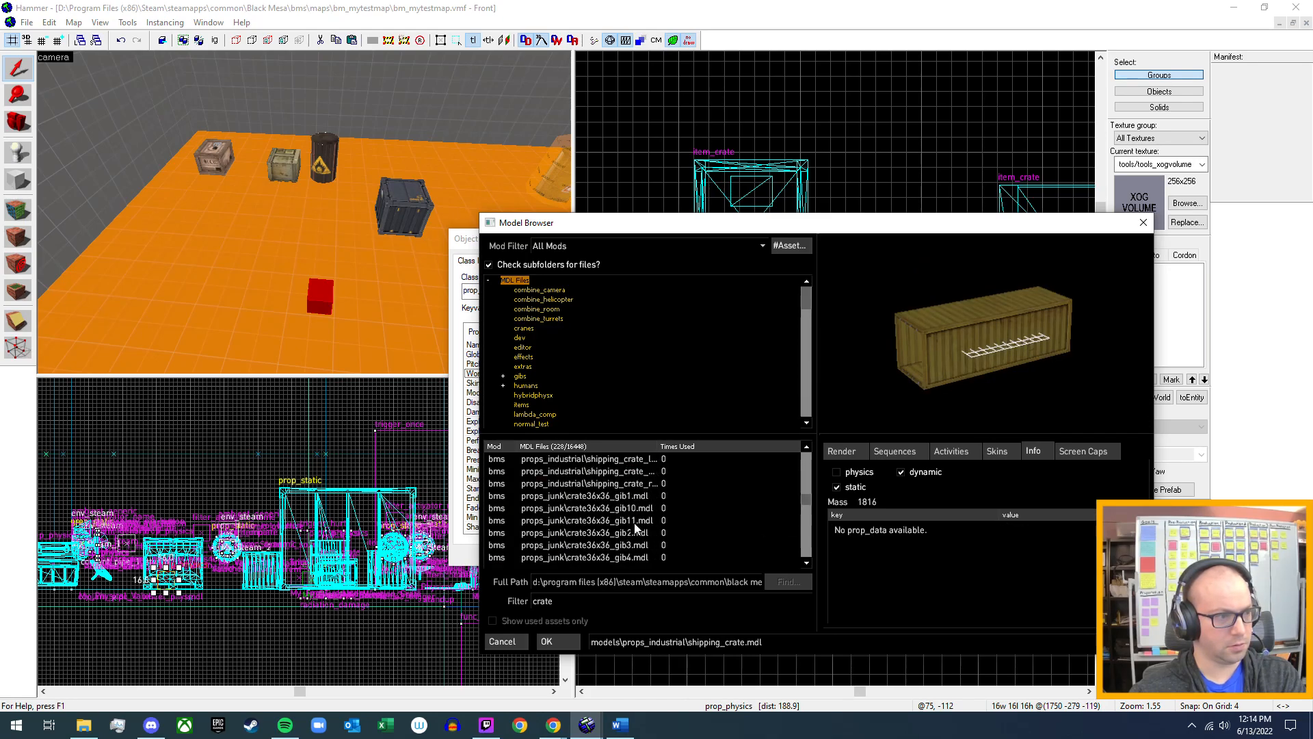
scroll(633, 508, "down", 6)
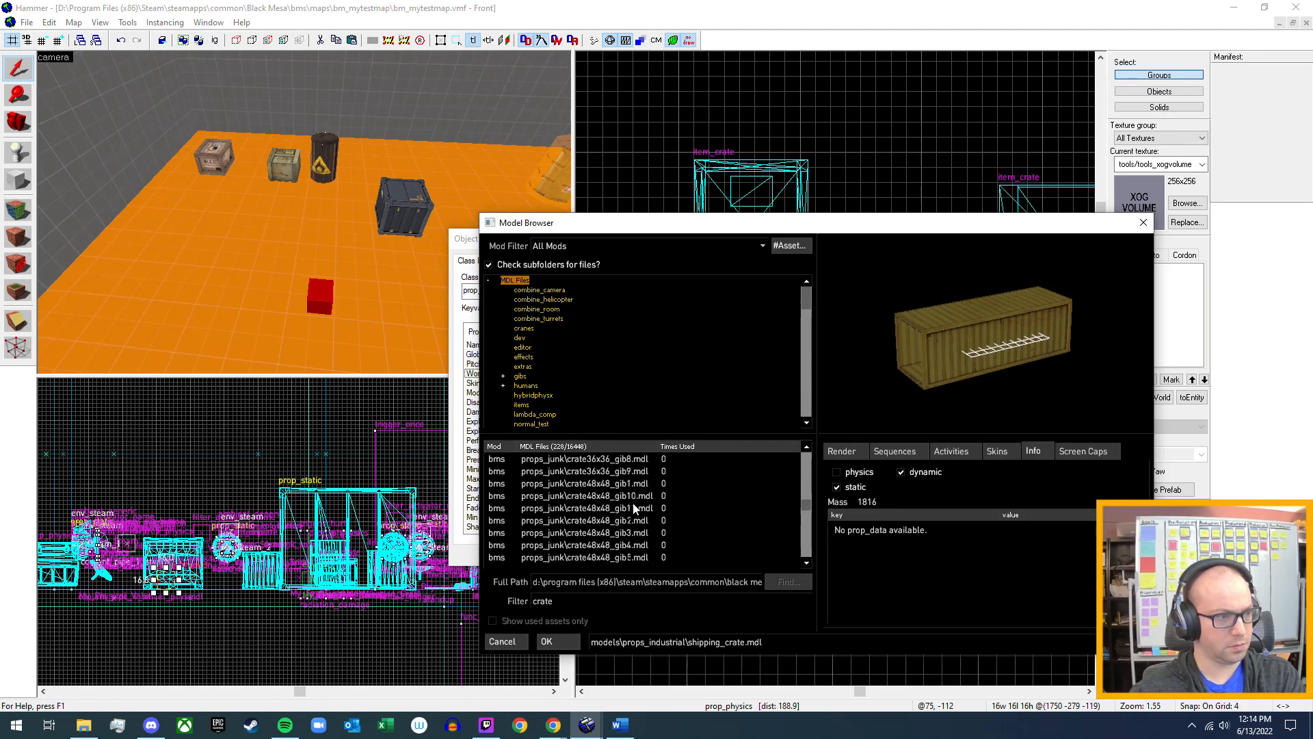
scroll(633, 507, "down", 4)
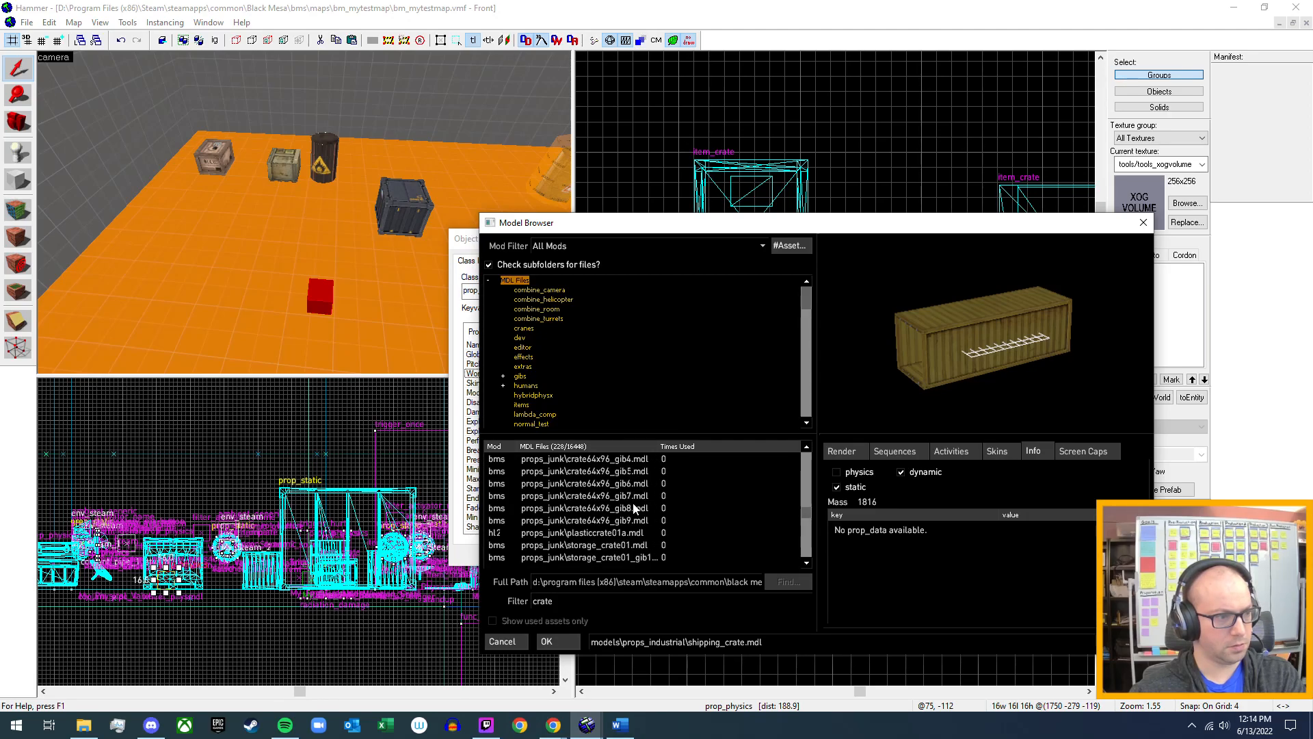
left_click(621, 532)
mouse_move(940, 372)
left_mouse_down()
mouse_move(957, 329)
mouse_move(959, 377)
left_mouse_up()
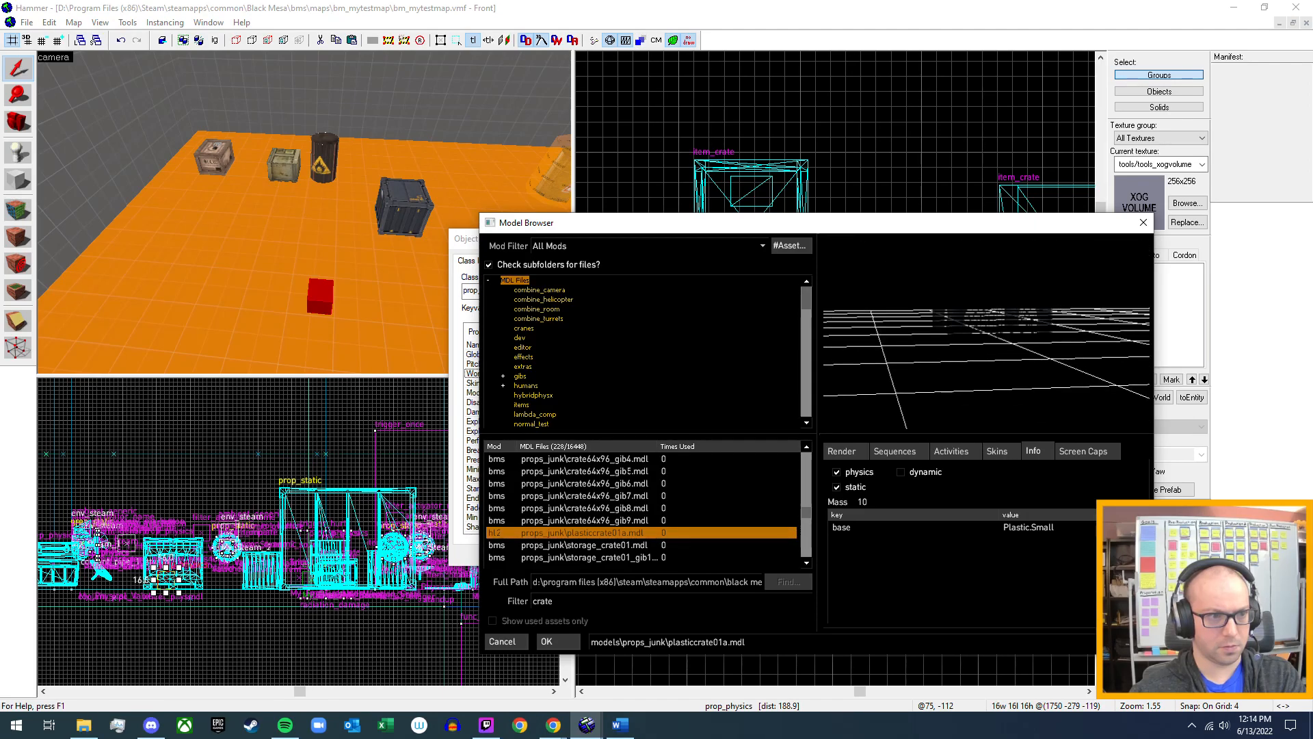
left_click(611, 545)
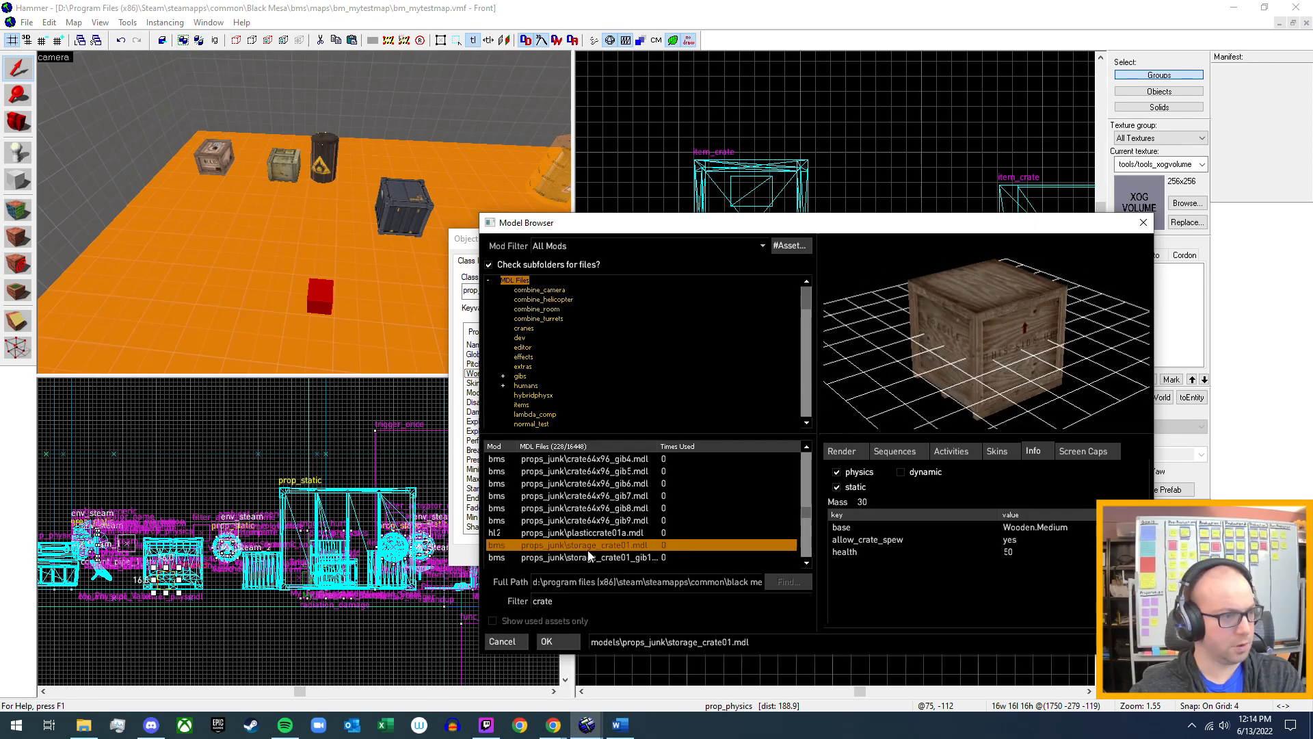
Check the physics info of the props_junk models wood_crate001a and wood_crate001a_chunk01.
scroll(623, 487, "down", 2)
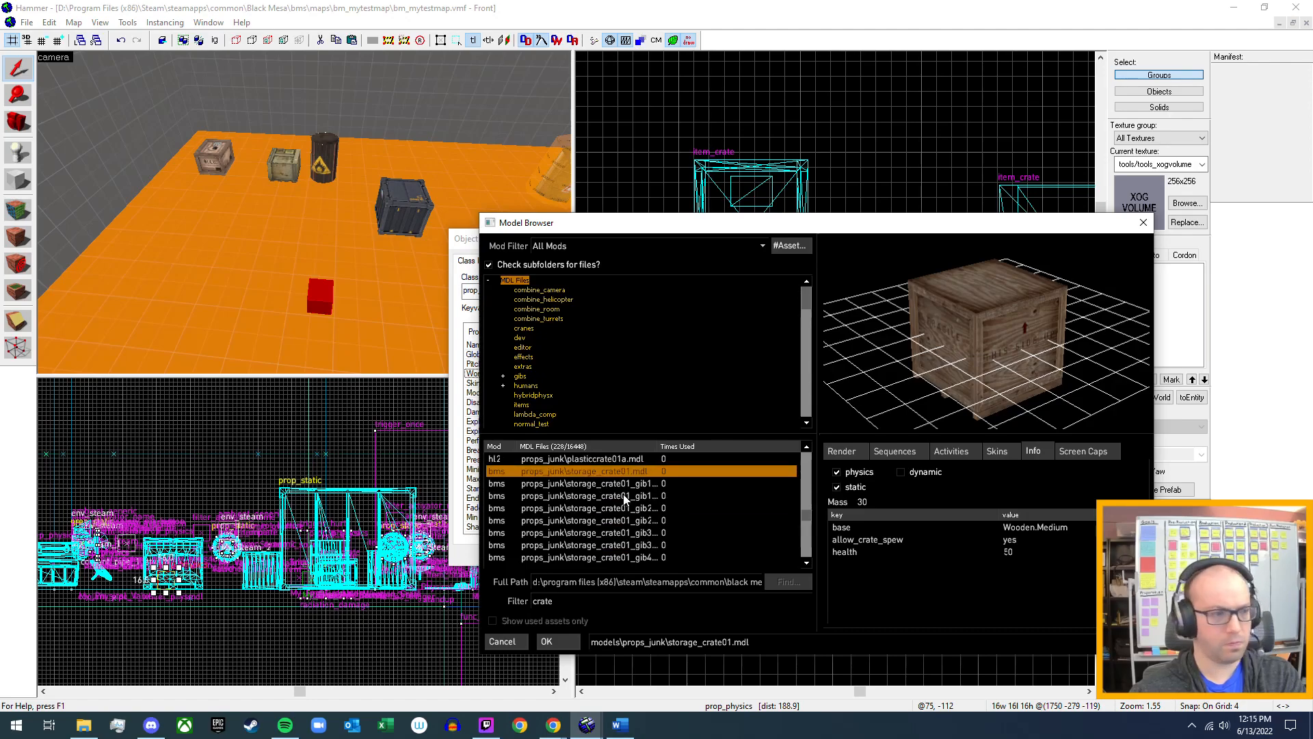
scroll(624, 499, "down", 4)
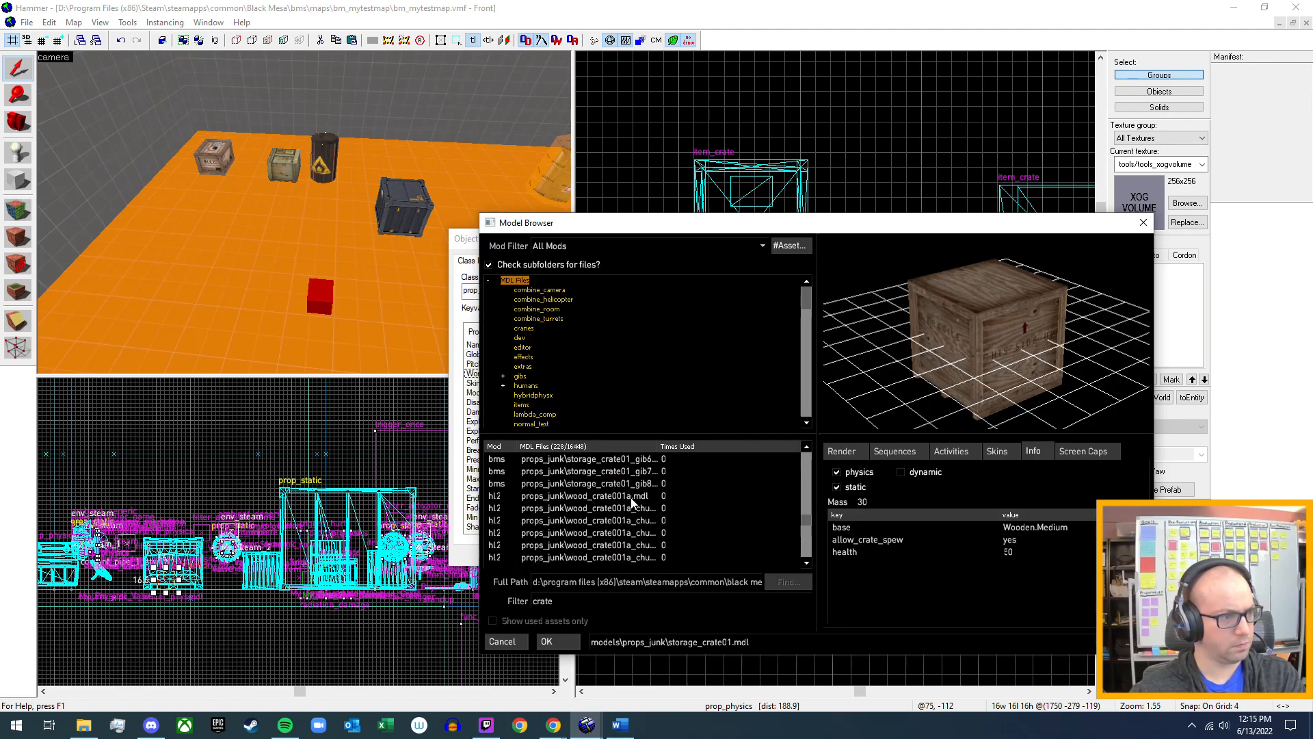
left_click(633, 497)
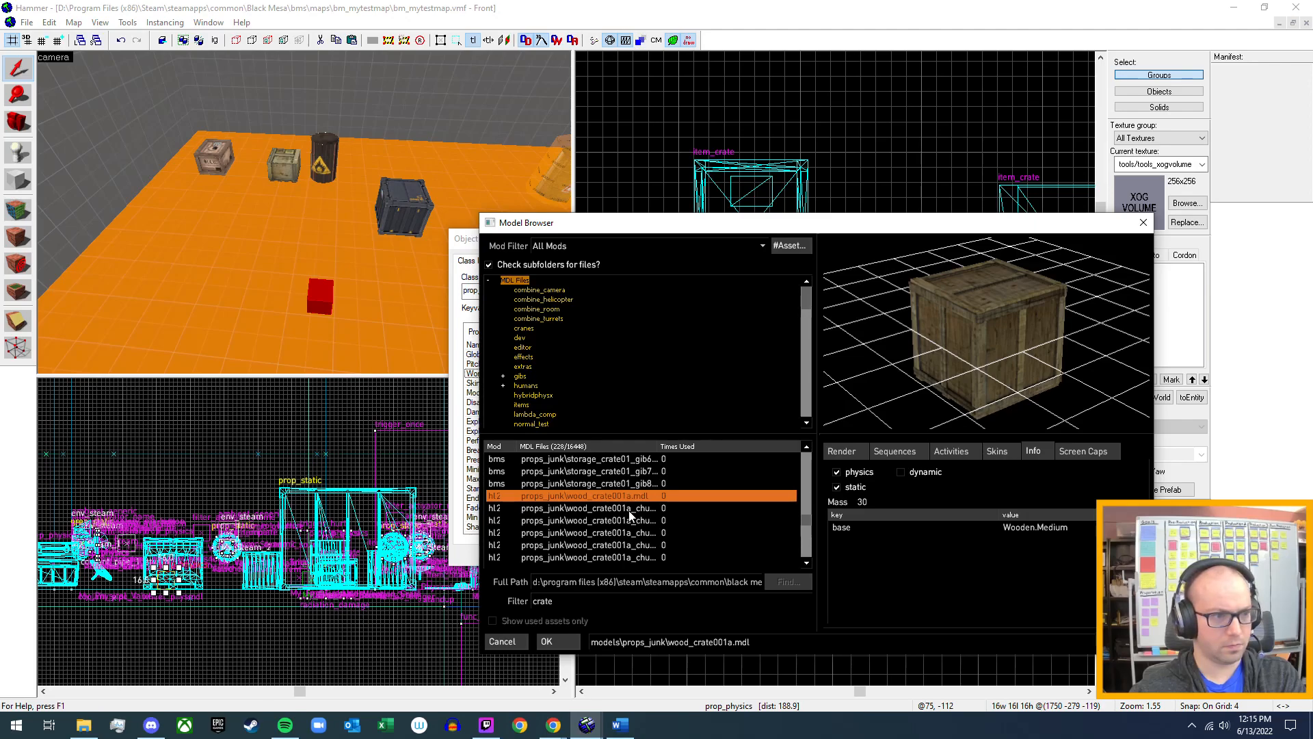
left_click(629, 511)
Check the physics info of props_lab dogobject_wood_crate001a_damagedmax and props_marines ammo_crate.
scroll(626, 513, "down", 4)
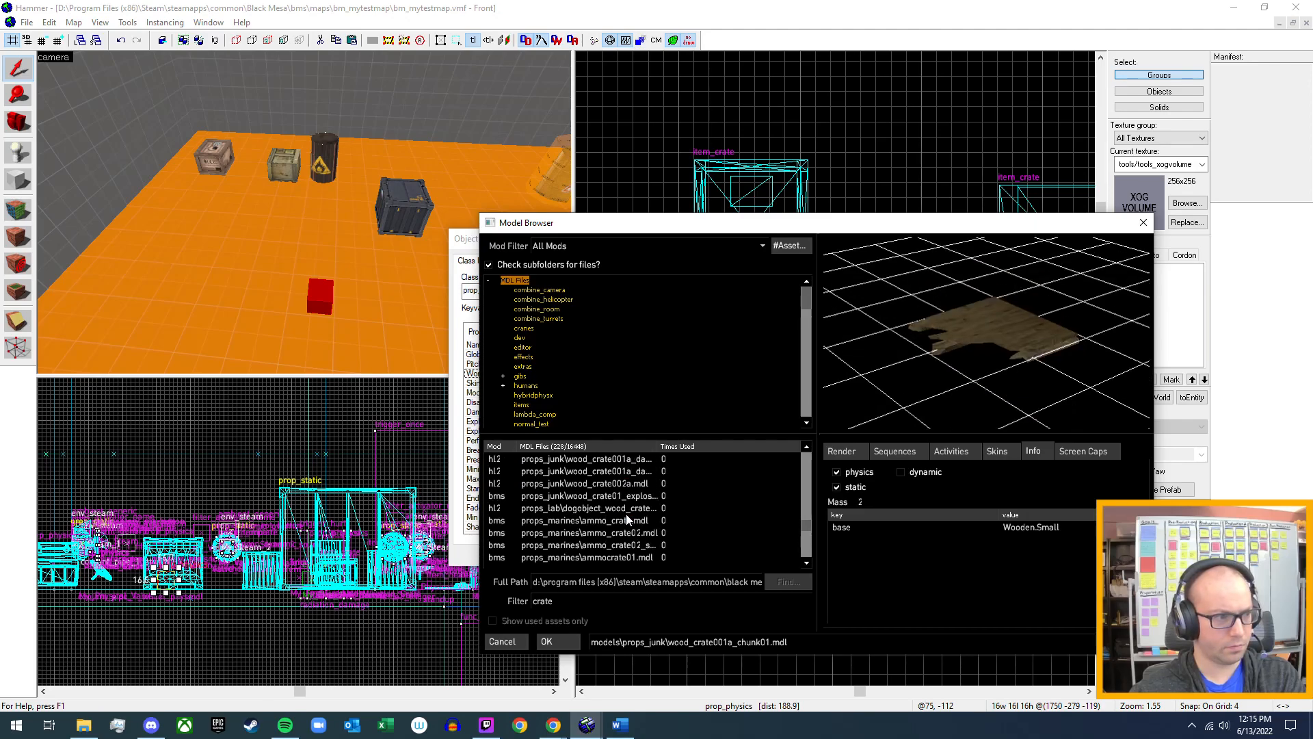
left_click(637, 510)
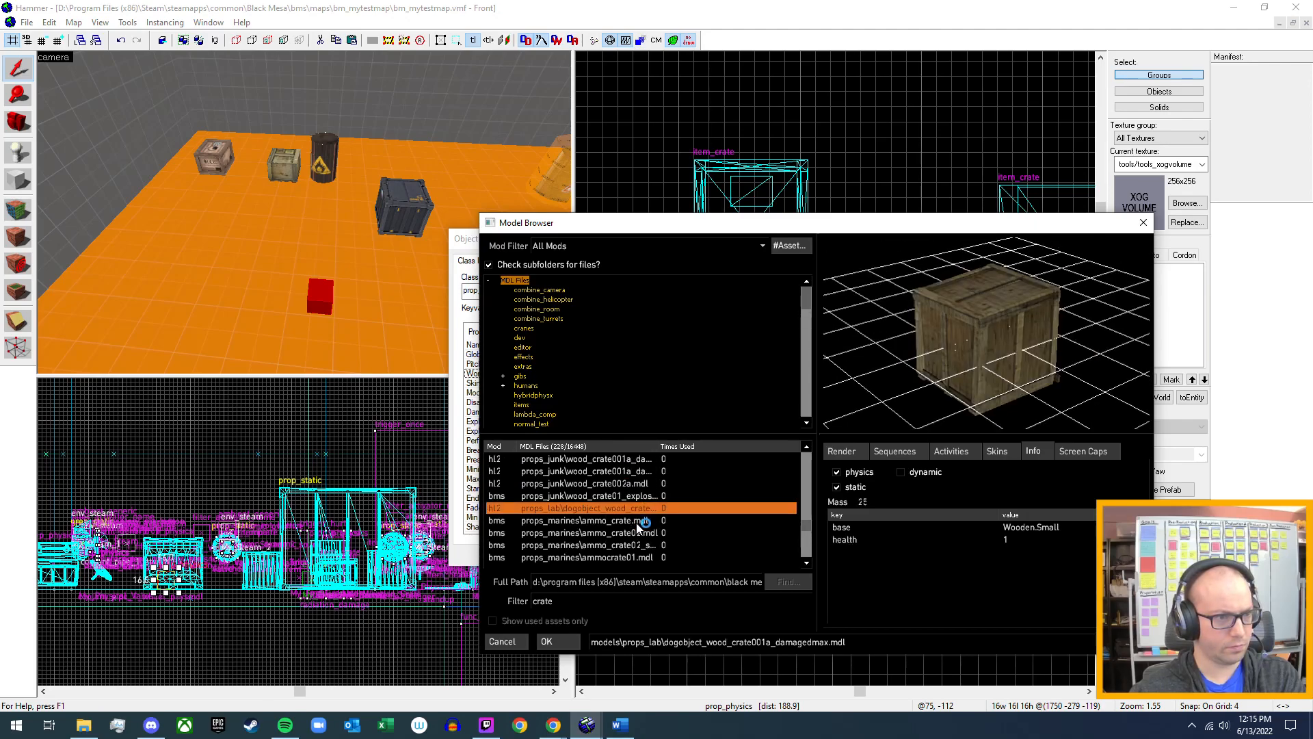
left_click(637, 522)
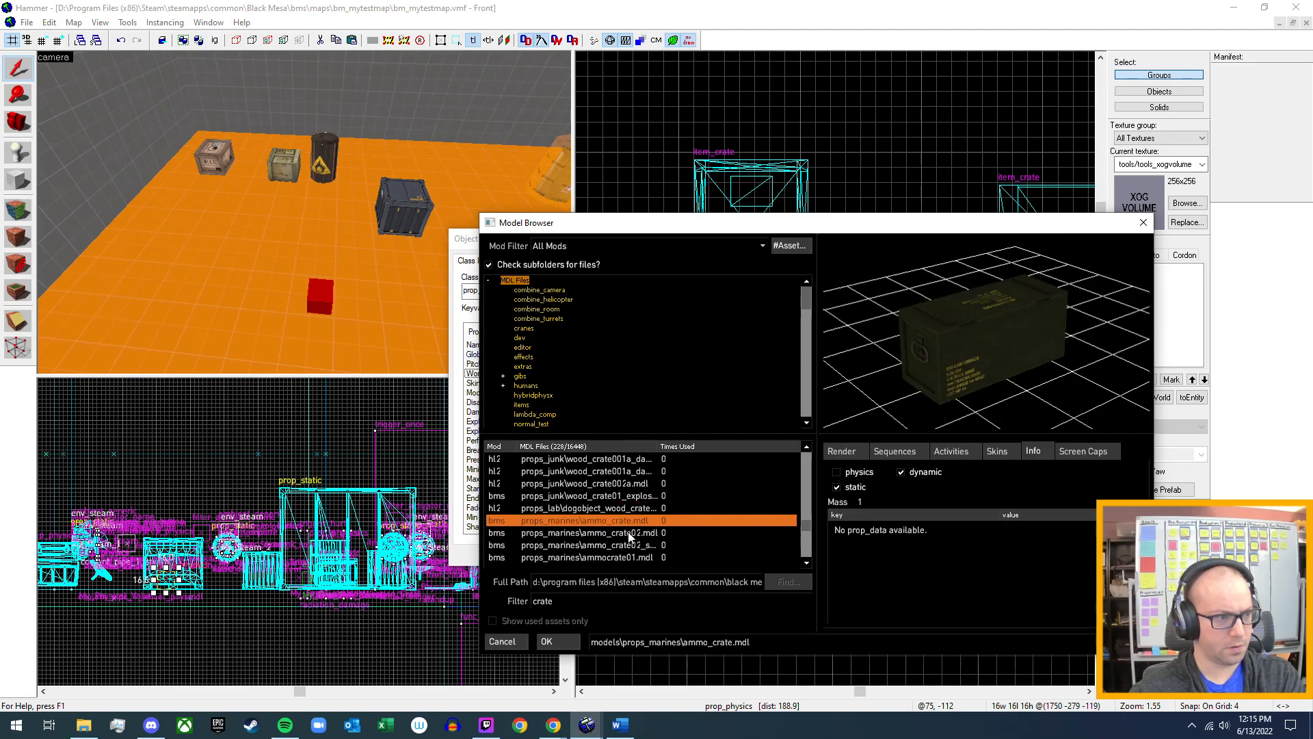
Check the preview and info of props_office c1a2c_foodcrate_01 and props_skybox crater.
scroll(627, 532, "down", 1)
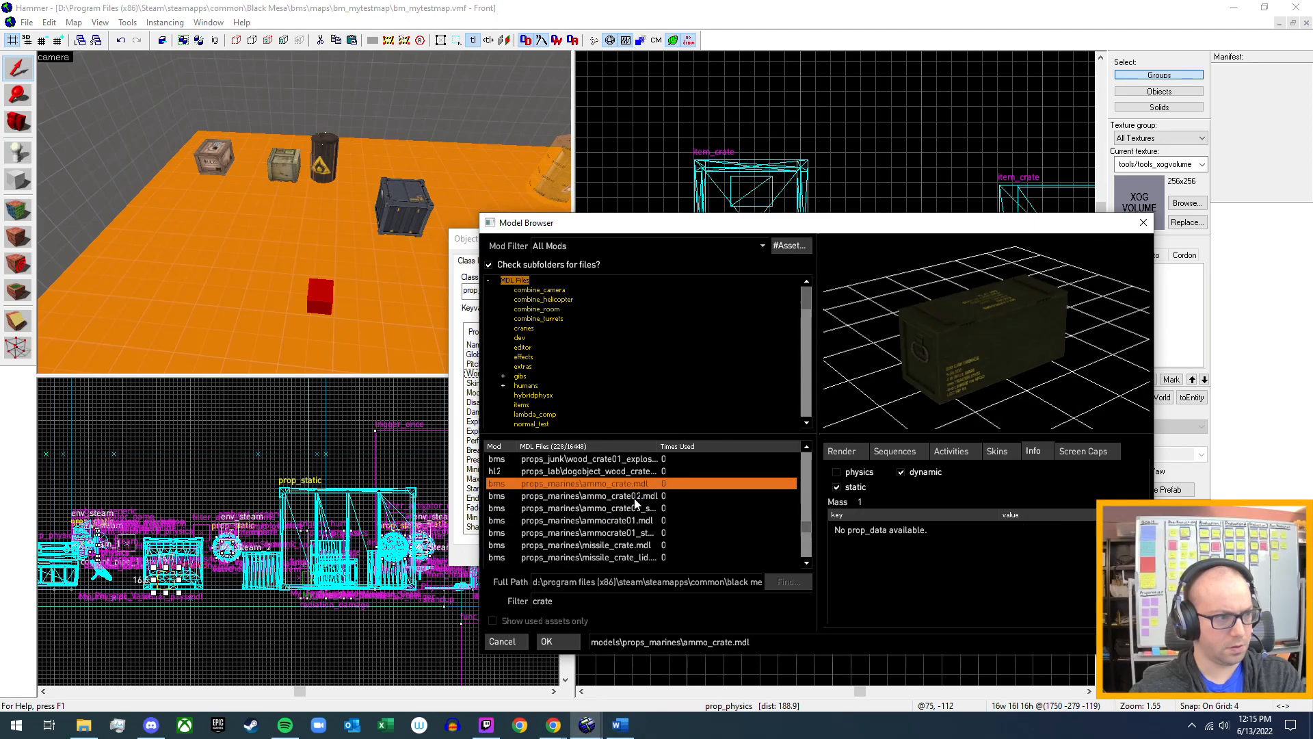
scroll(627, 527, "down", 2)
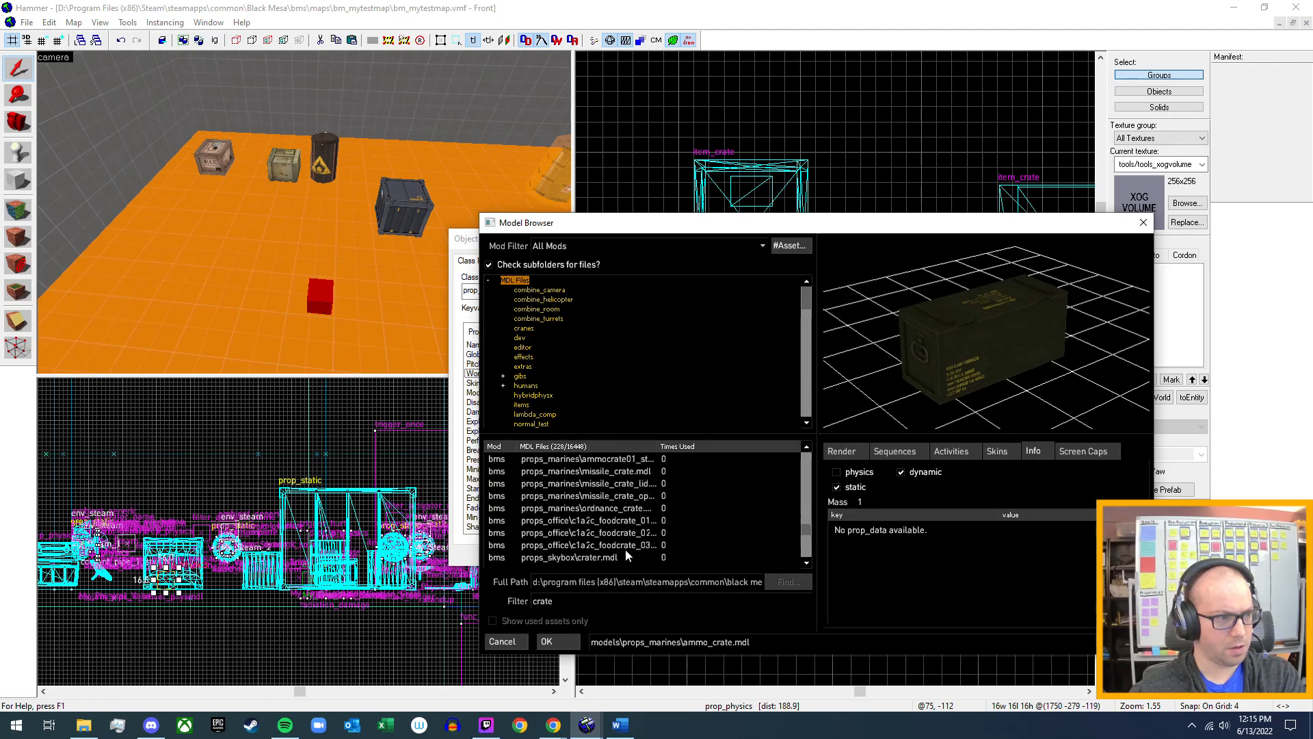
left_click(621, 522)
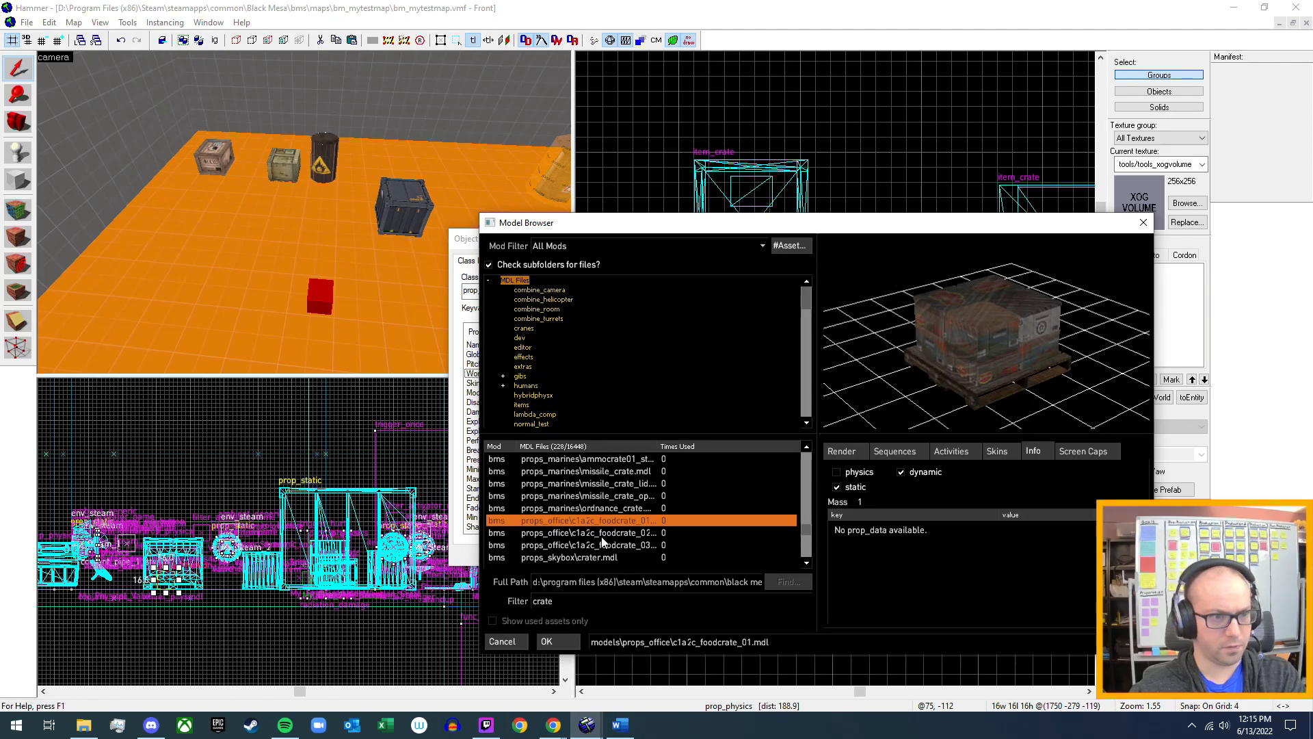
left_click(601, 559)
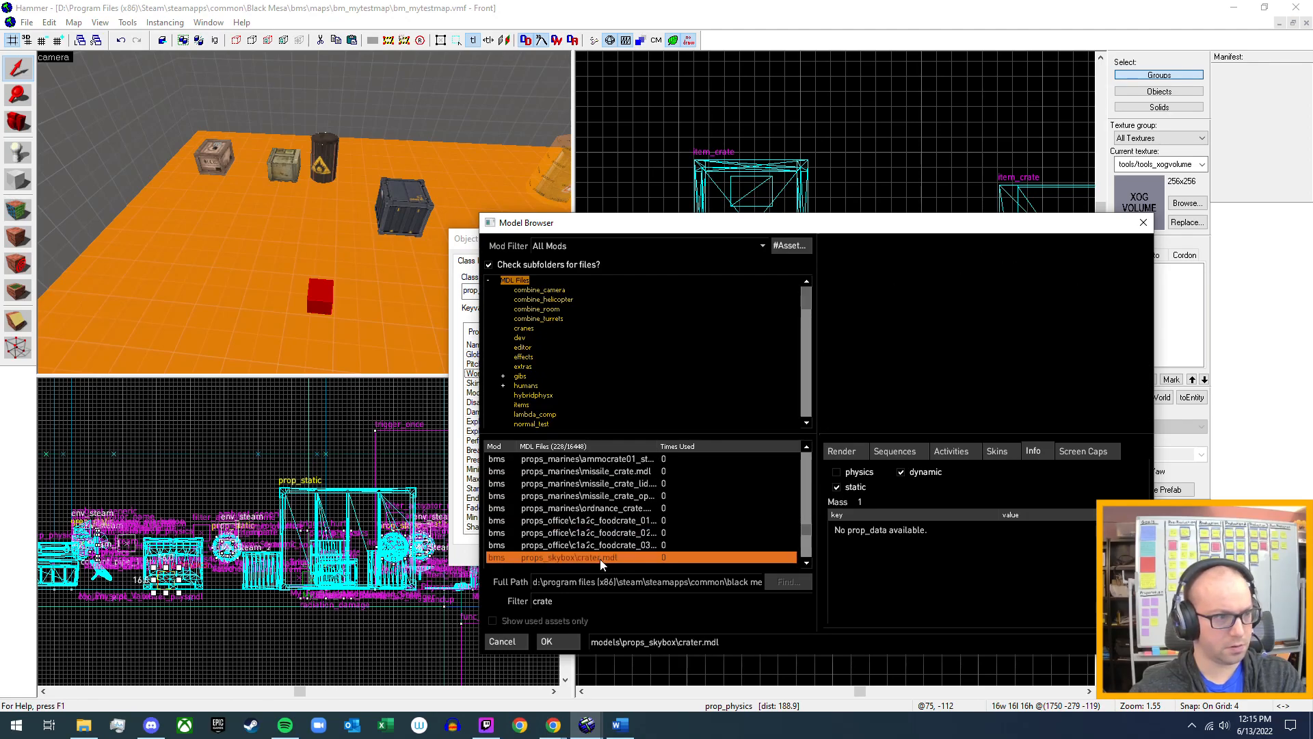
Inspect the props_stalkyard model sy_crates_cluster1 and the first sy_outsidecrates entry from different angles.
scroll(613, 537, "down", 2)
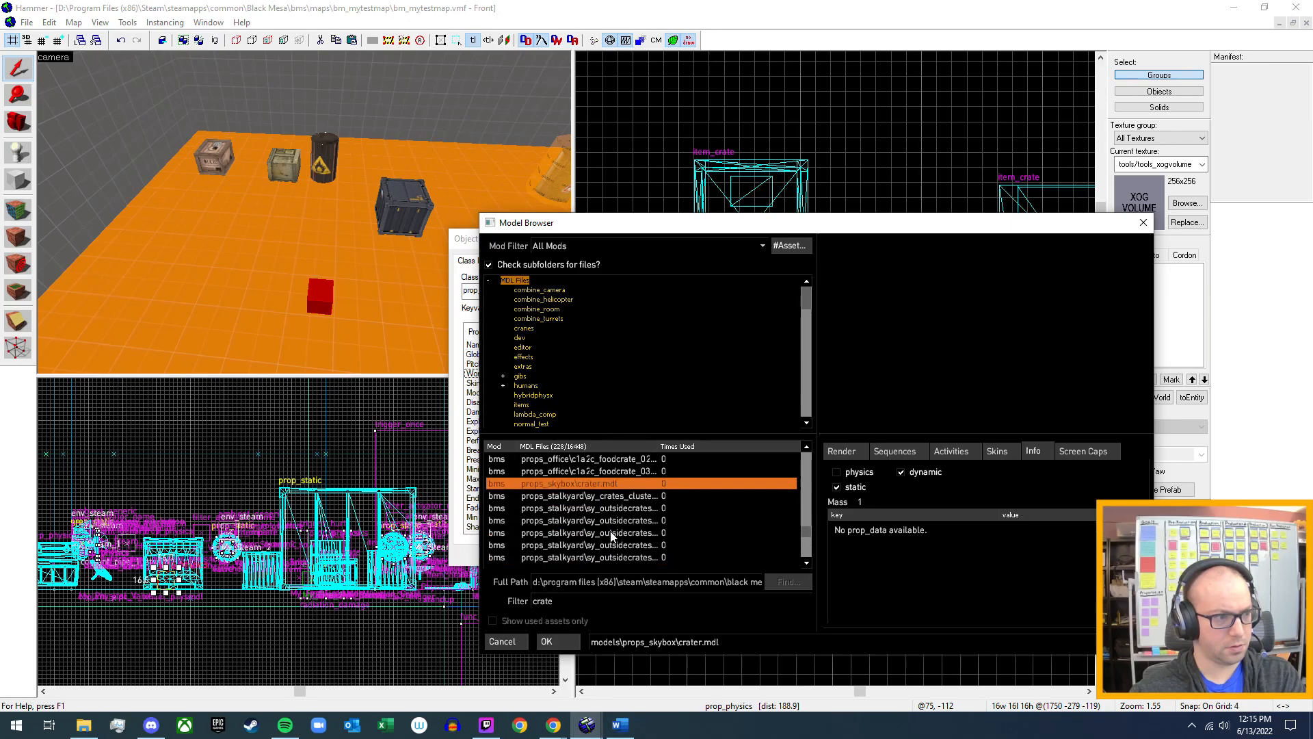
left_click(630, 497)
mouse_move(985, 335)
left_mouse_down()
mouse_move(931, 296)
mouse_move(1043, 341)
mouse_move(981, 355)
left_mouse_up()
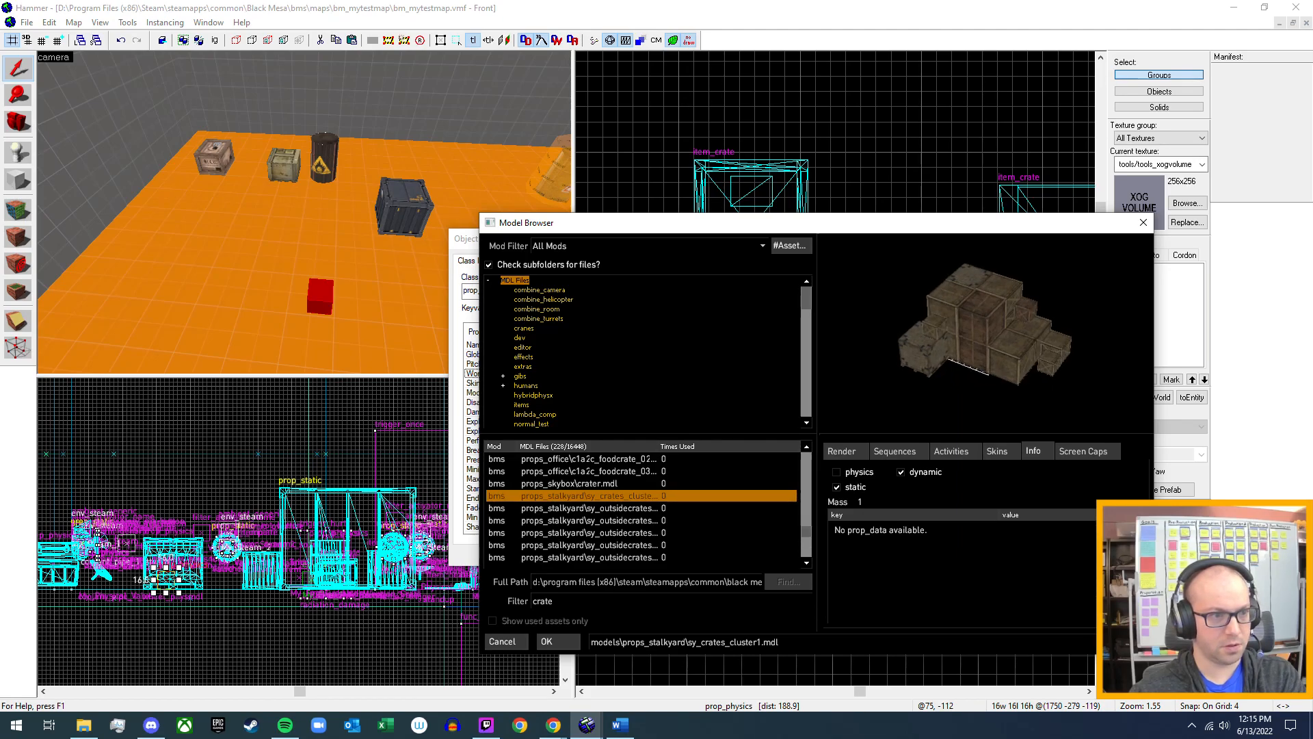
left_click(595, 508)
left_click_drag(1038, 386, 989, 372)
Compare the previews and physics info of the sy_outsidecrates_cluster2 through sy_outsidecrates_cluster6 models.
scroll(605, 538, "down", 3)
scroll(607, 536, "up", 2)
left_click(623, 484)
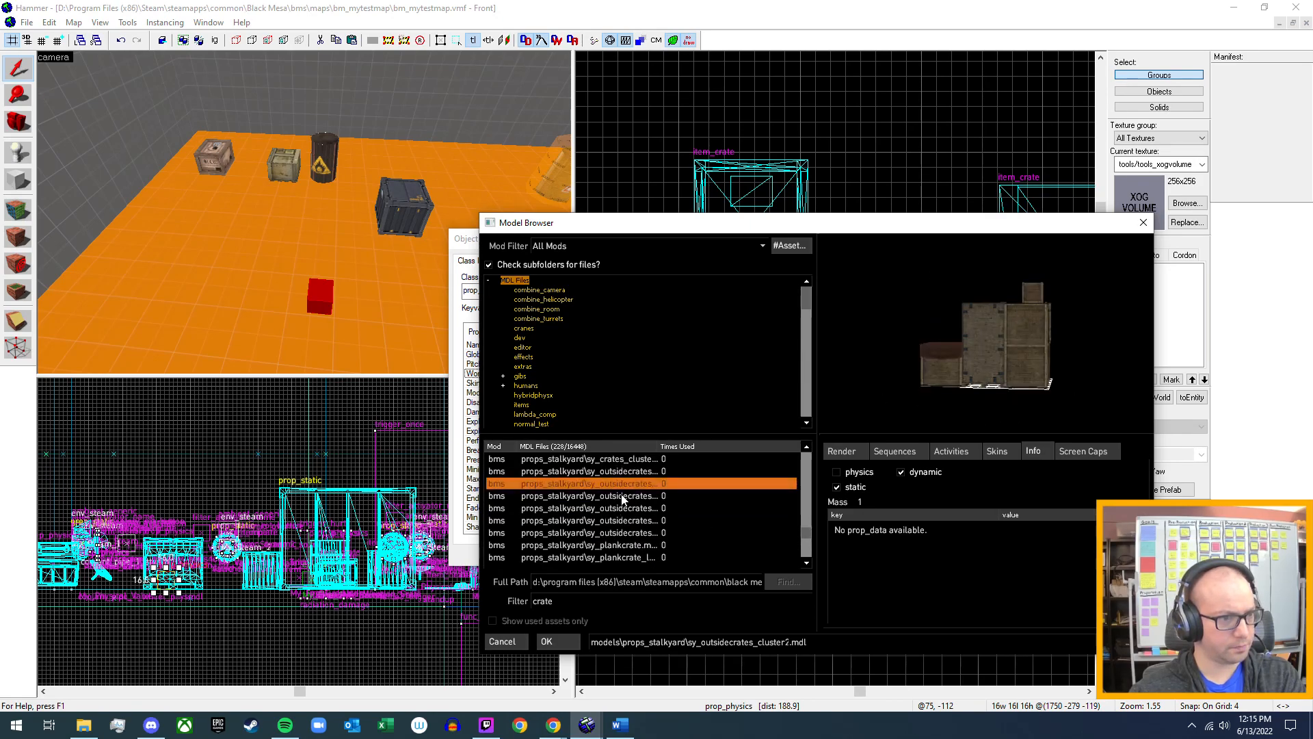
left_click(623, 496)
left_click(621, 507)
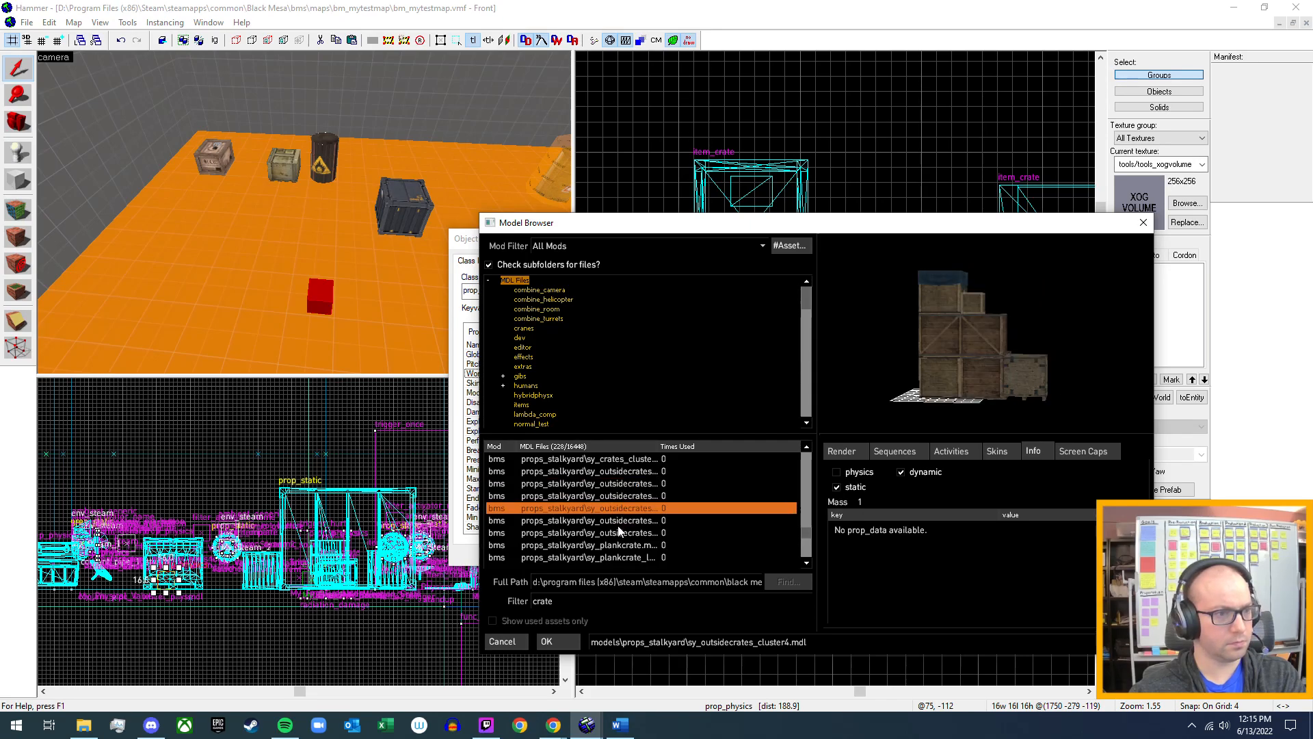
left_click(620, 521)
left_click(625, 533)
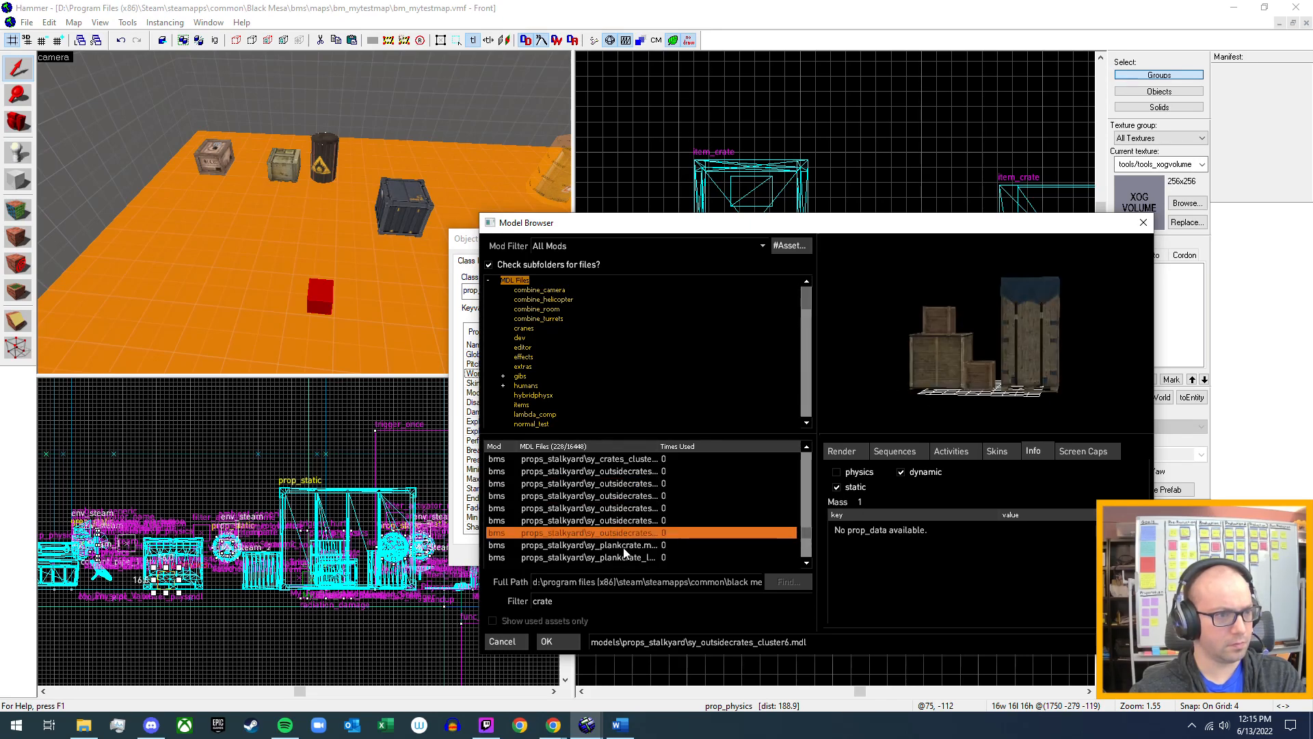
Compare the previews and physics info of the props_stalkyard sy_plankcrate models, including the long, side and small_48 variants.
left_click(624, 545)
left_click(624, 558)
scroll(621, 547, "down", 2)
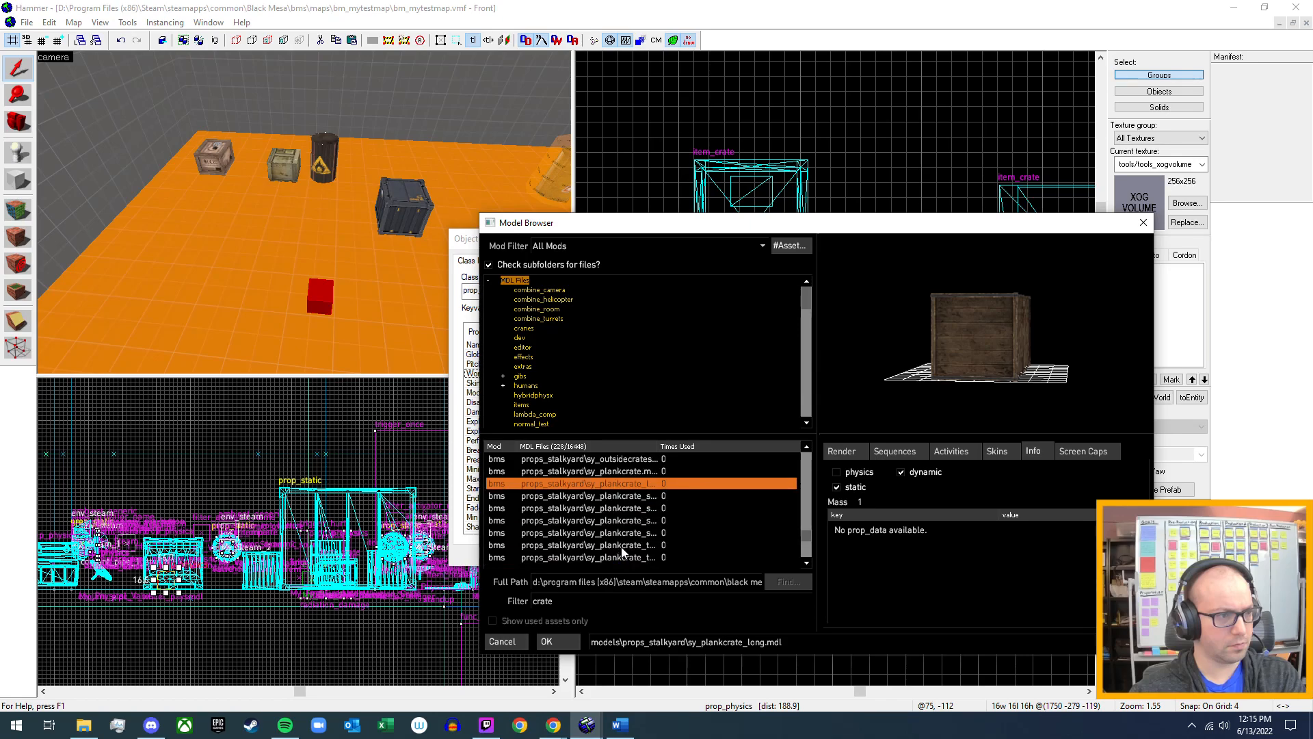
left_click(615, 498)
left_click(619, 510)
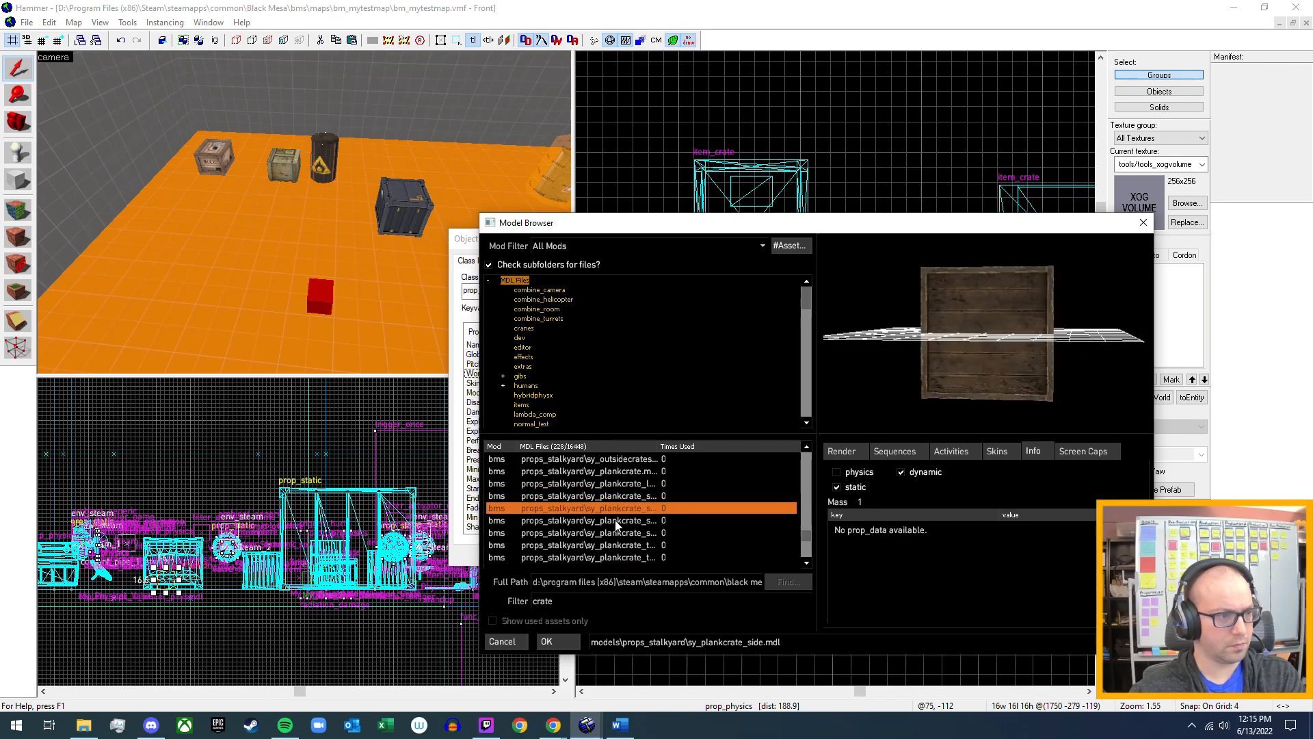
left_click(614, 520)
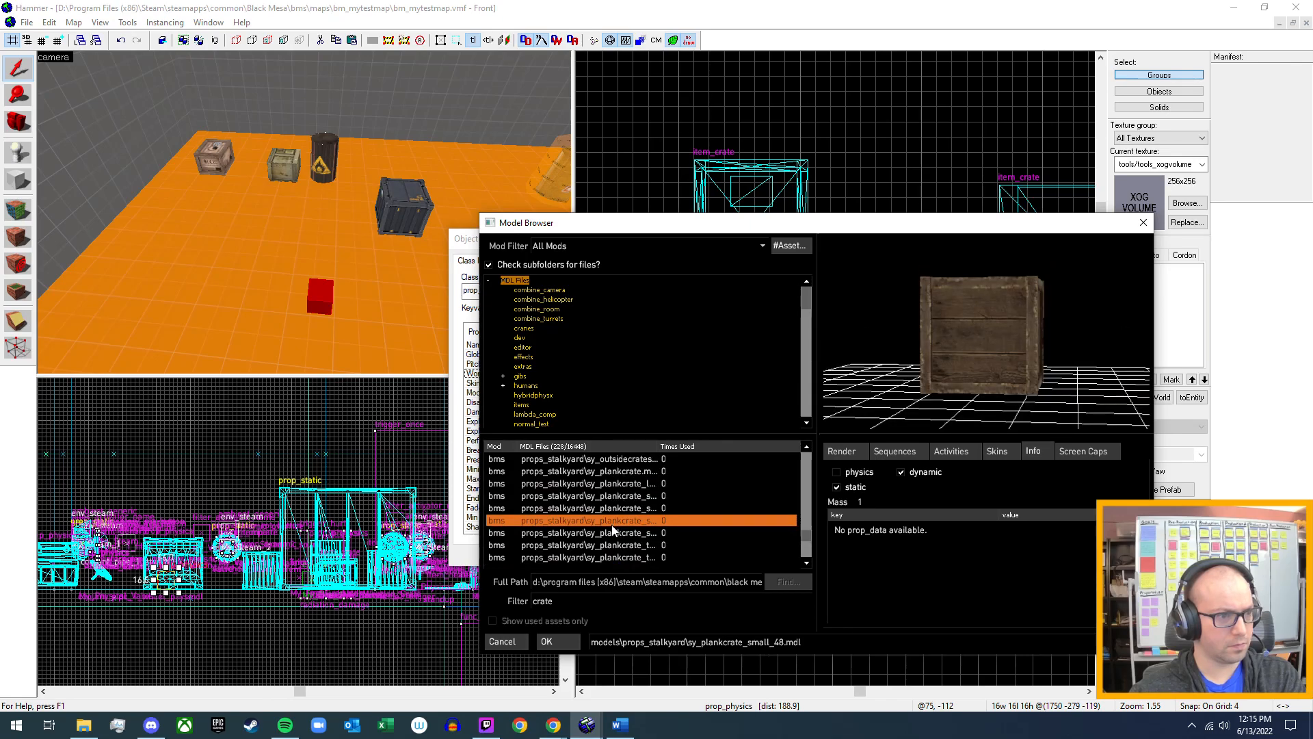
left_click(618, 511)
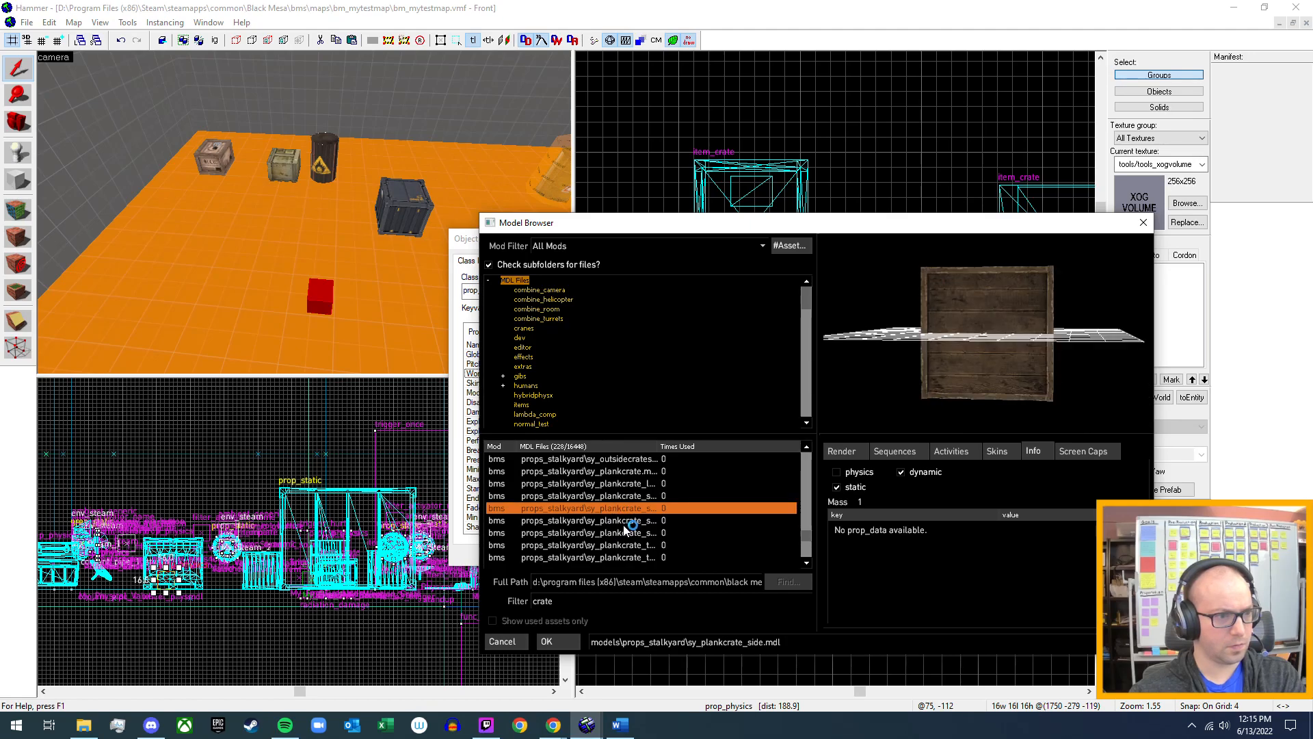
left_click(624, 521)
Check the remaining props_stalkyard crate models and the props_xen crater_rock model for physics support.
scroll(624, 523, "down", 3)
left_click(621, 510)
left_click(618, 534)
scroll(619, 535, "down", 2)
left_click(619, 539)
scroll(618, 539, "down", 3)
scroll(619, 539, "down", 3)
left_click(619, 540)
scroll(620, 540, "down", 4)
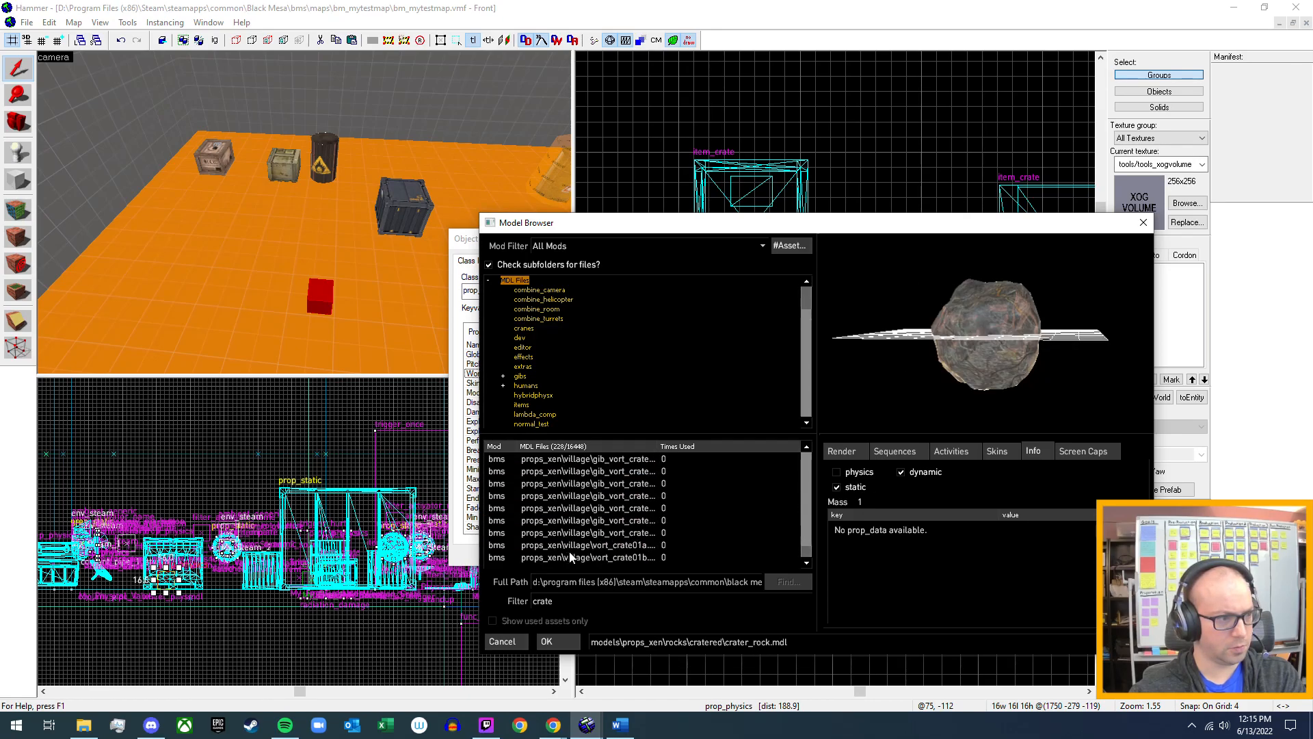
Inspect the preview and physics info of the props_xen village models vort_crate01b and vort_crate01a.
left_click(573, 556)
left_click_drag(975, 292, 915, 359)
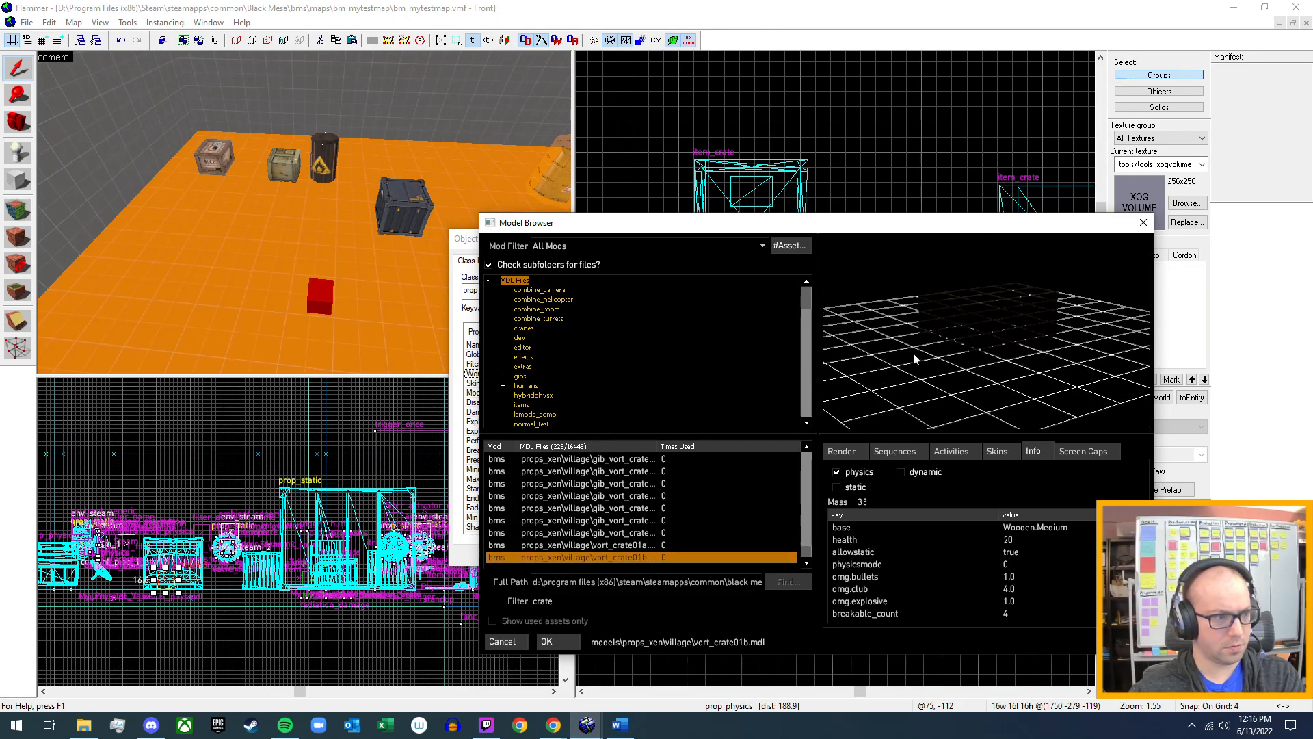
left_click(618, 544)
scroll(629, 537, "up", 3)
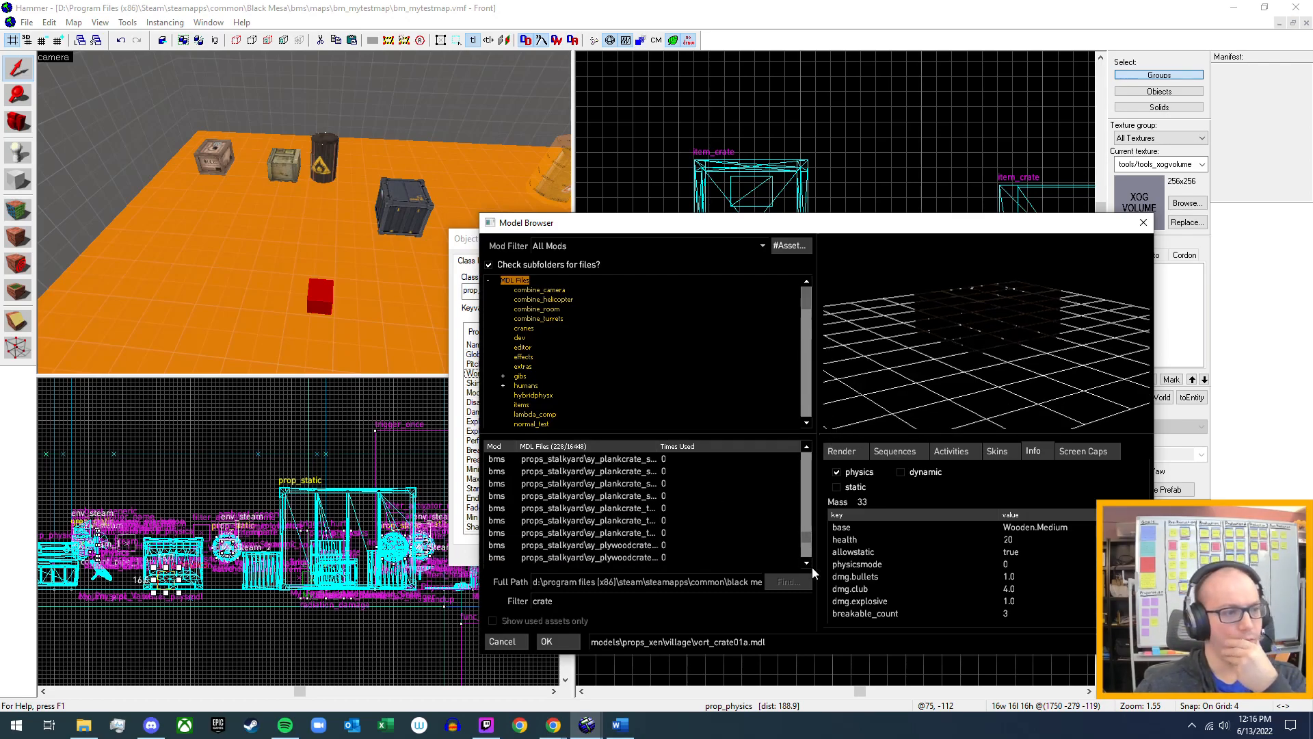
left_click_drag(807, 535, 807, 446)
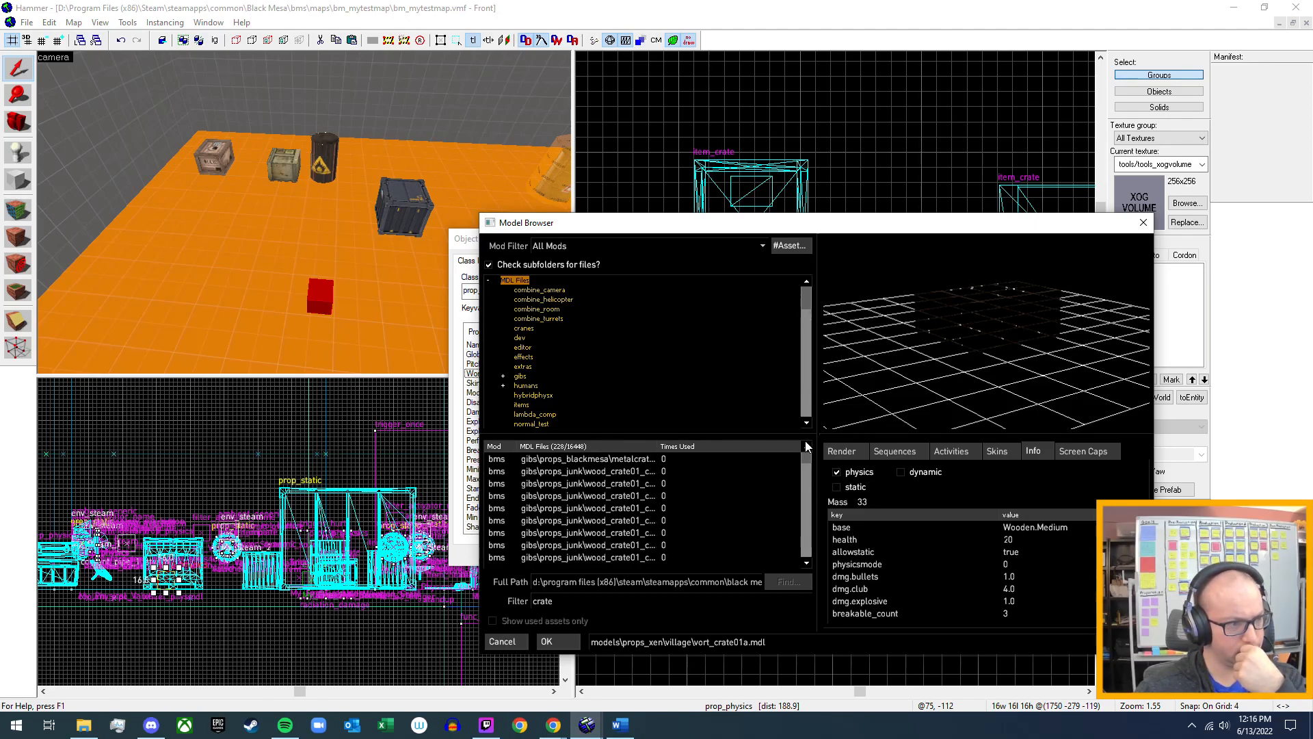
Inspect the gib models metalcrate01_teleported and the first wood_crate01 chunks, including wood_crate01_chunk02.
left_click(649, 460)
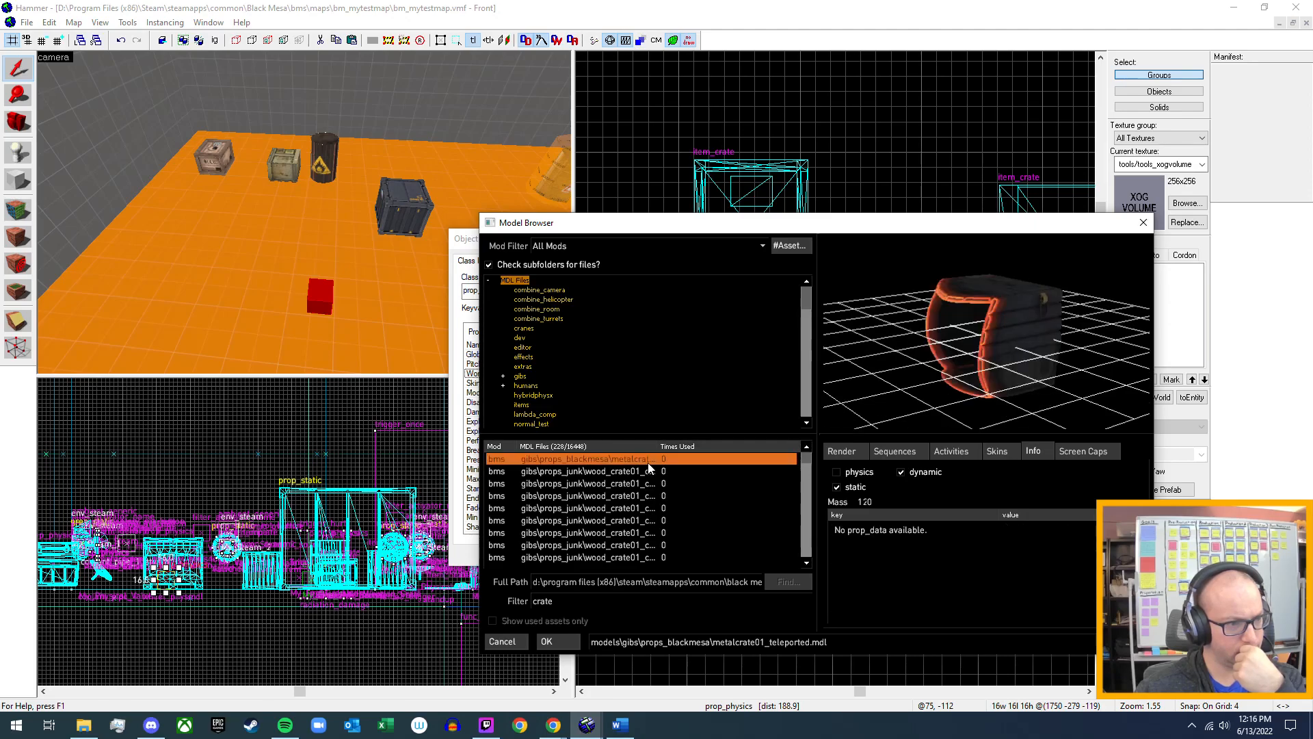
left_click_drag(1032, 360, 964, 405)
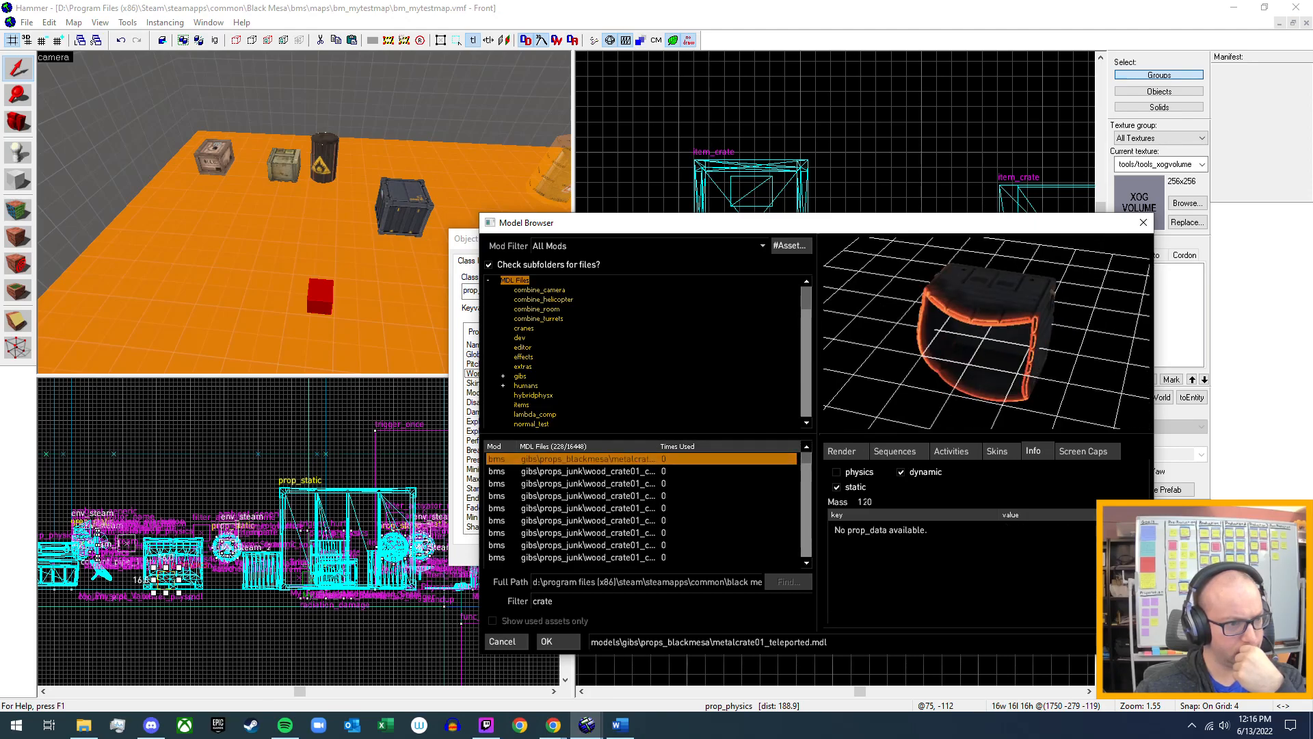
left_click(638, 471)
left_click(633, 484)
scroll(619, 518, "down", 1)
scroll(623, 488, "down", 1)
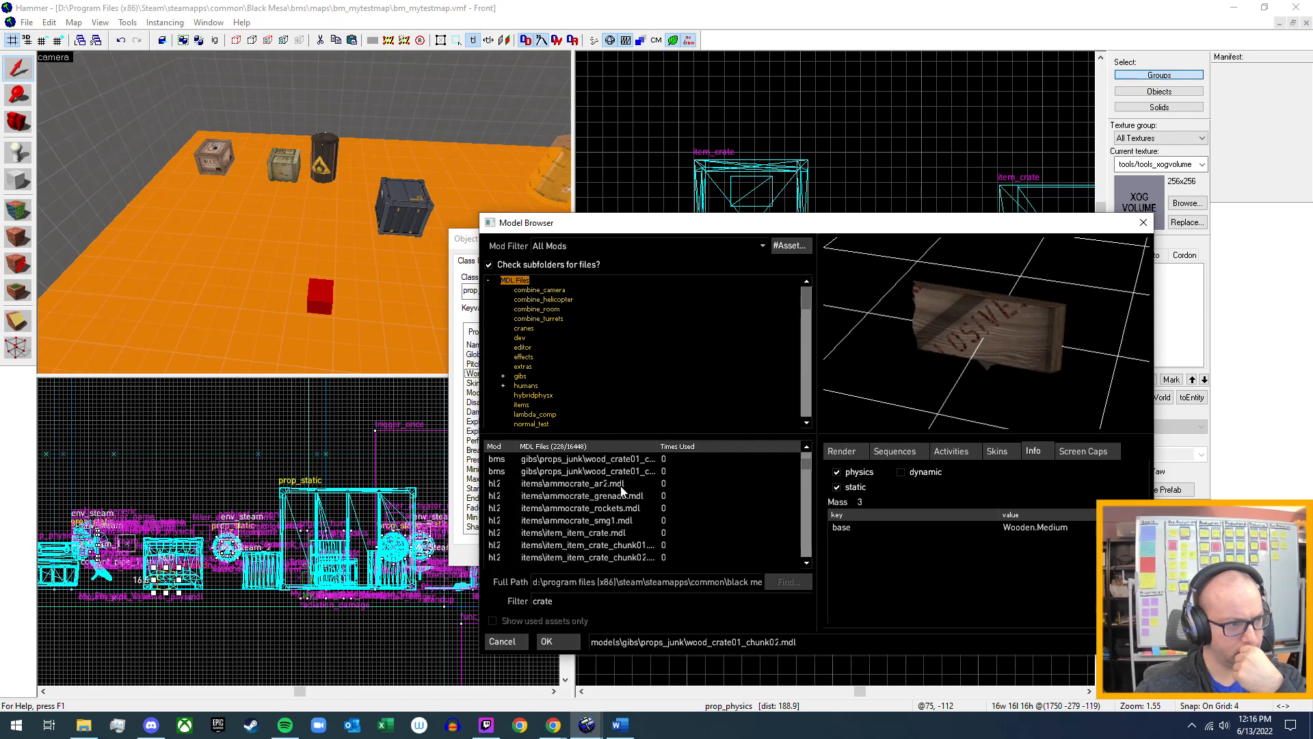
Check the info of ammocrate_ar2, ammocrate_smg1 and item_item_crate, including the available skins of item_item_crate.
left_click(624, 483)
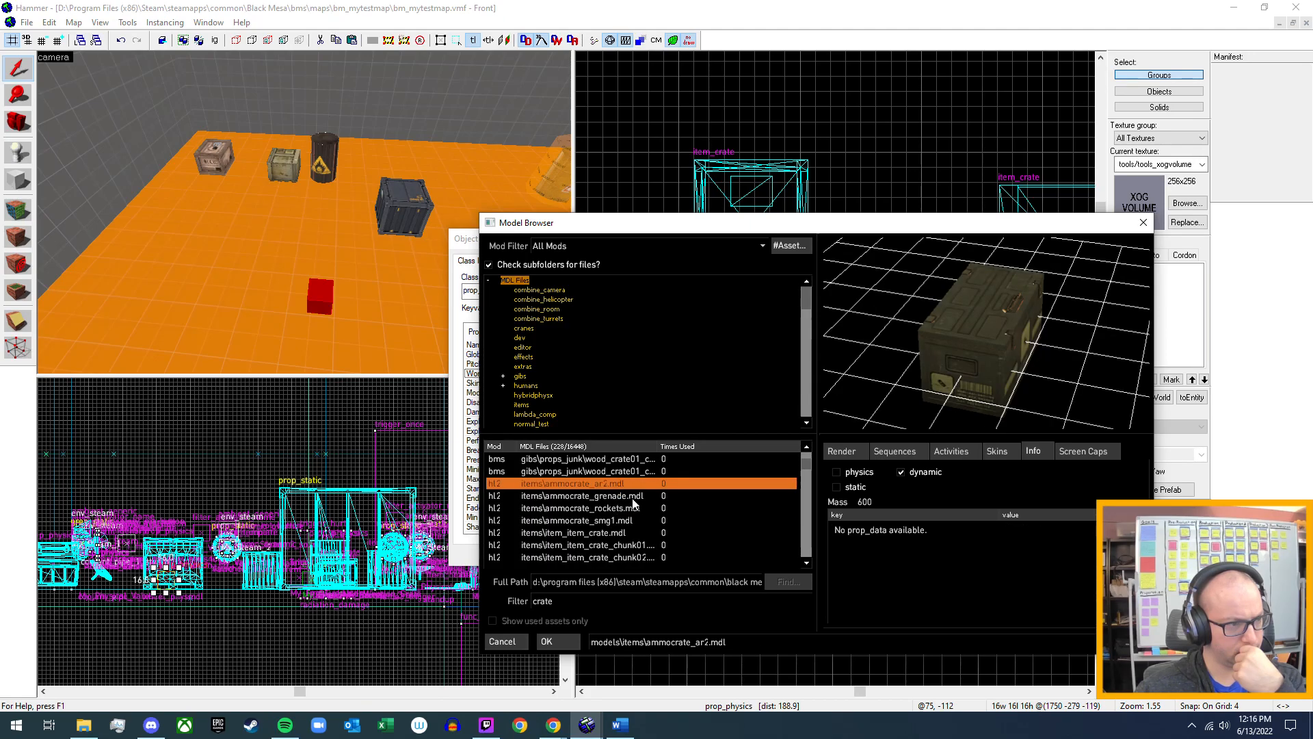
left_click(625, 520)
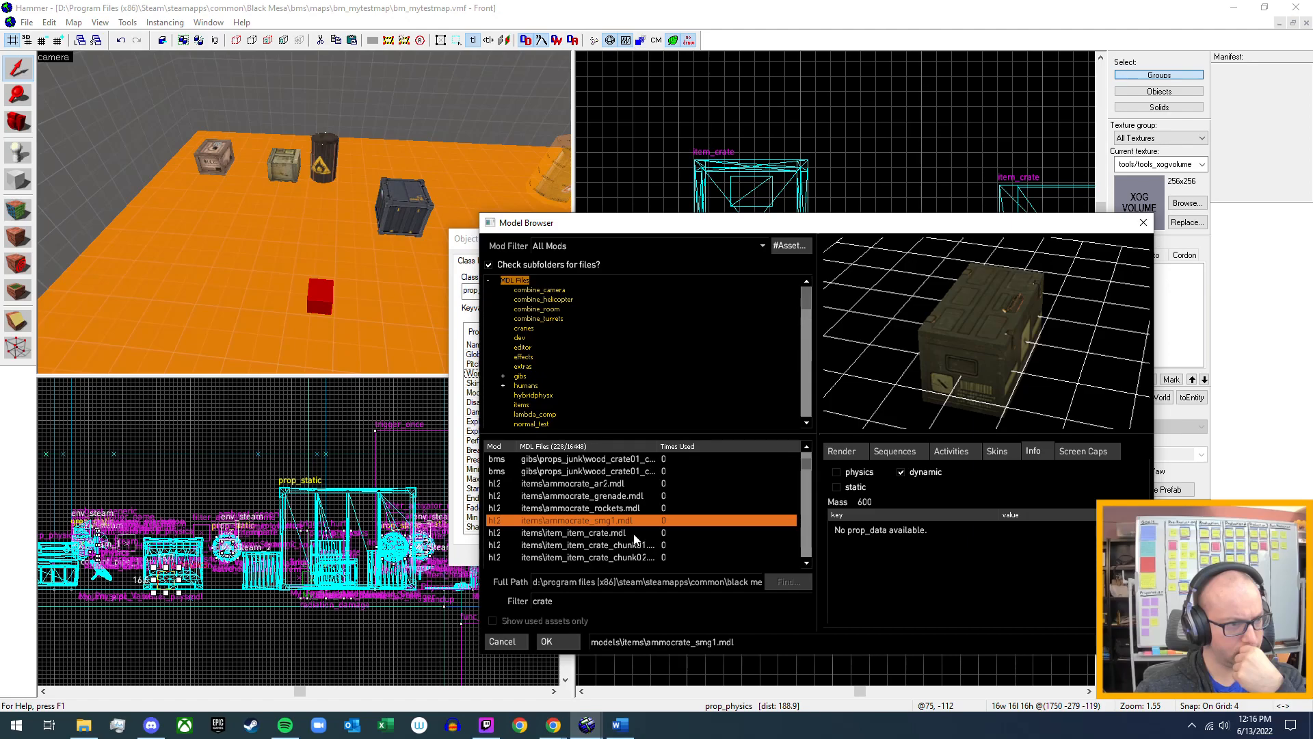
left_click(619, 534)
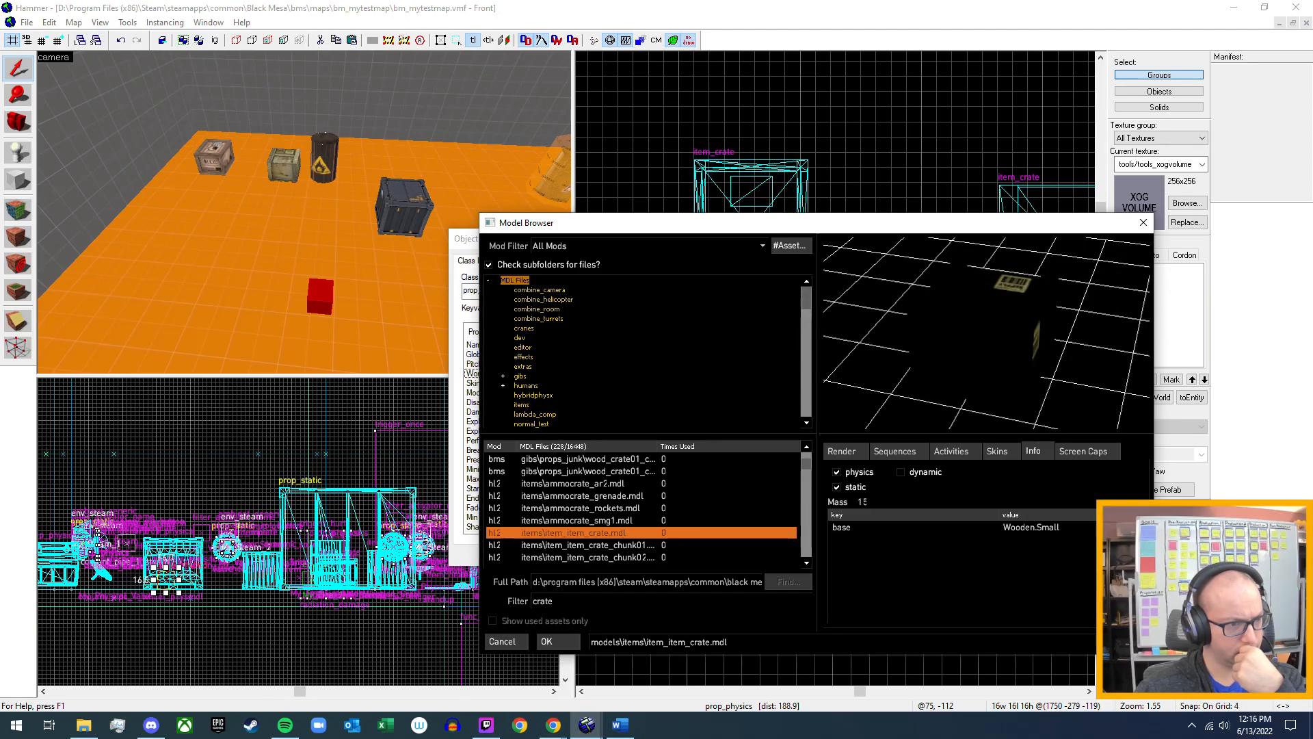
left_click(1004, 453)
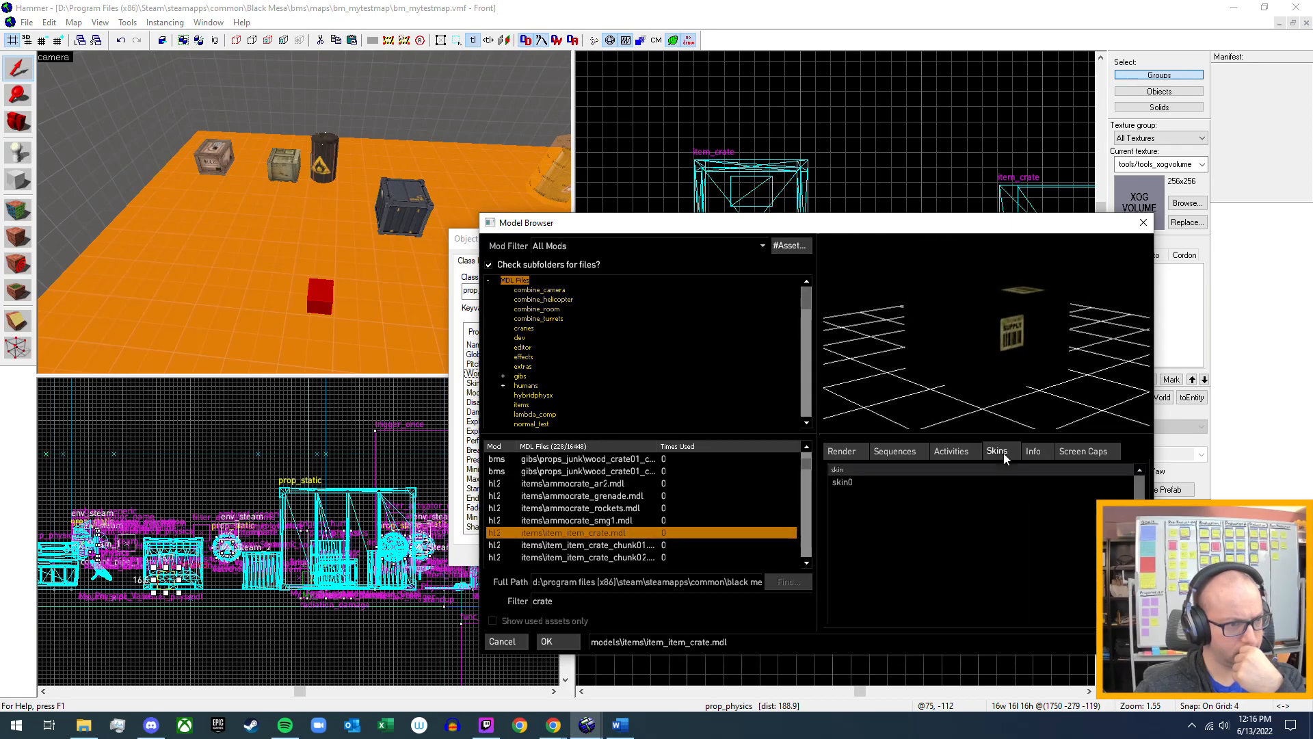
left_click(1034, 451)
Check the info of the item_item_crate chunk models and the props_blackmesa c1a1c_crate models.
left_click(631, 547)
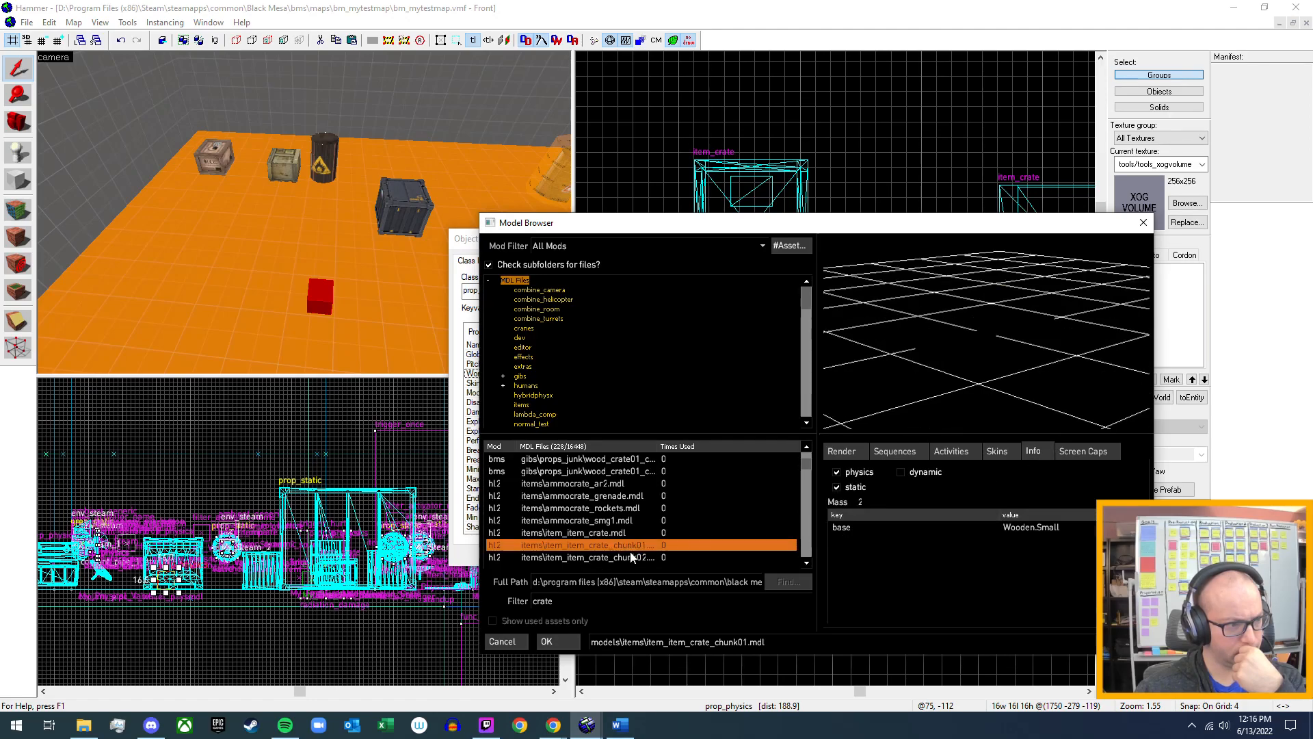
left_click(626, 564)
scroll(611, 568, "down", 2)
left_click(626, 513)
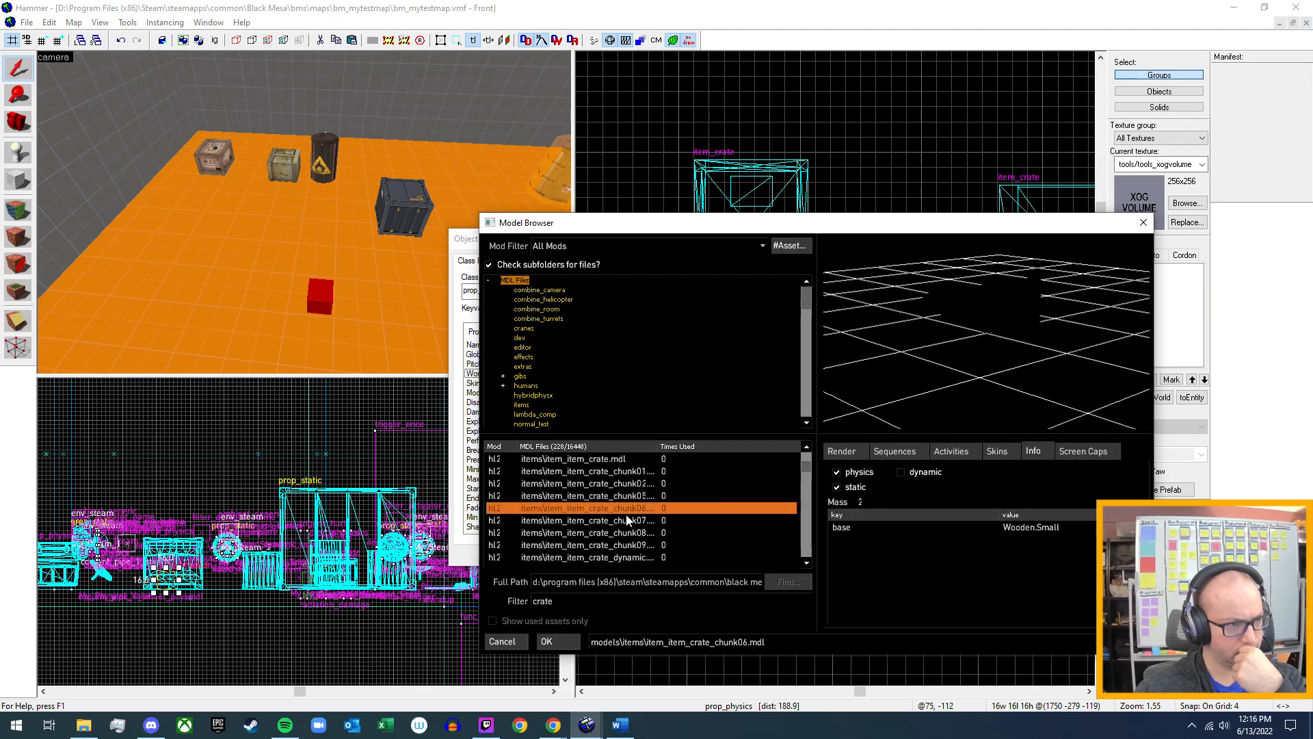
left_click(627, 520)
scroll(609, 554, "up", 3)
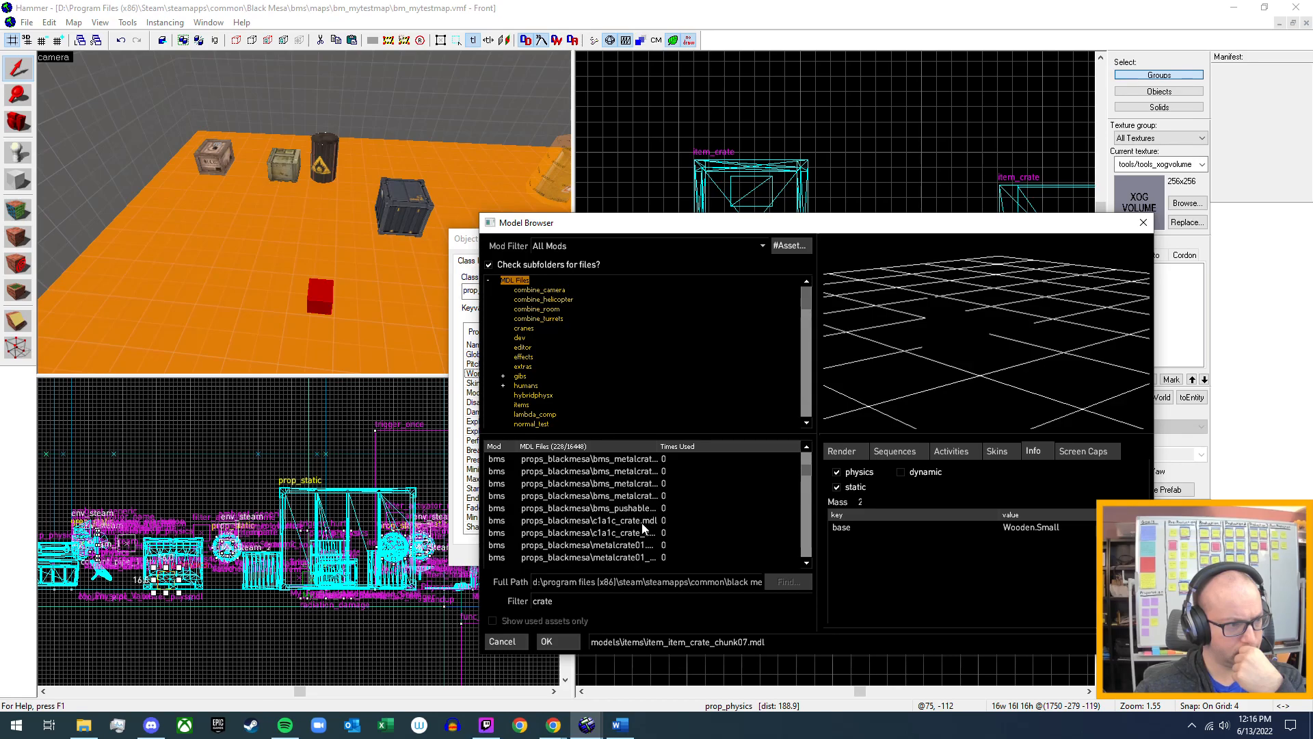
left_click(642, 523)
left_click(634, 535)
scroll(624, 539, "down", 3)
Set the prop_physics world model to models/items/item_item_crate.mdl and apply it.
left_click(613, 499)
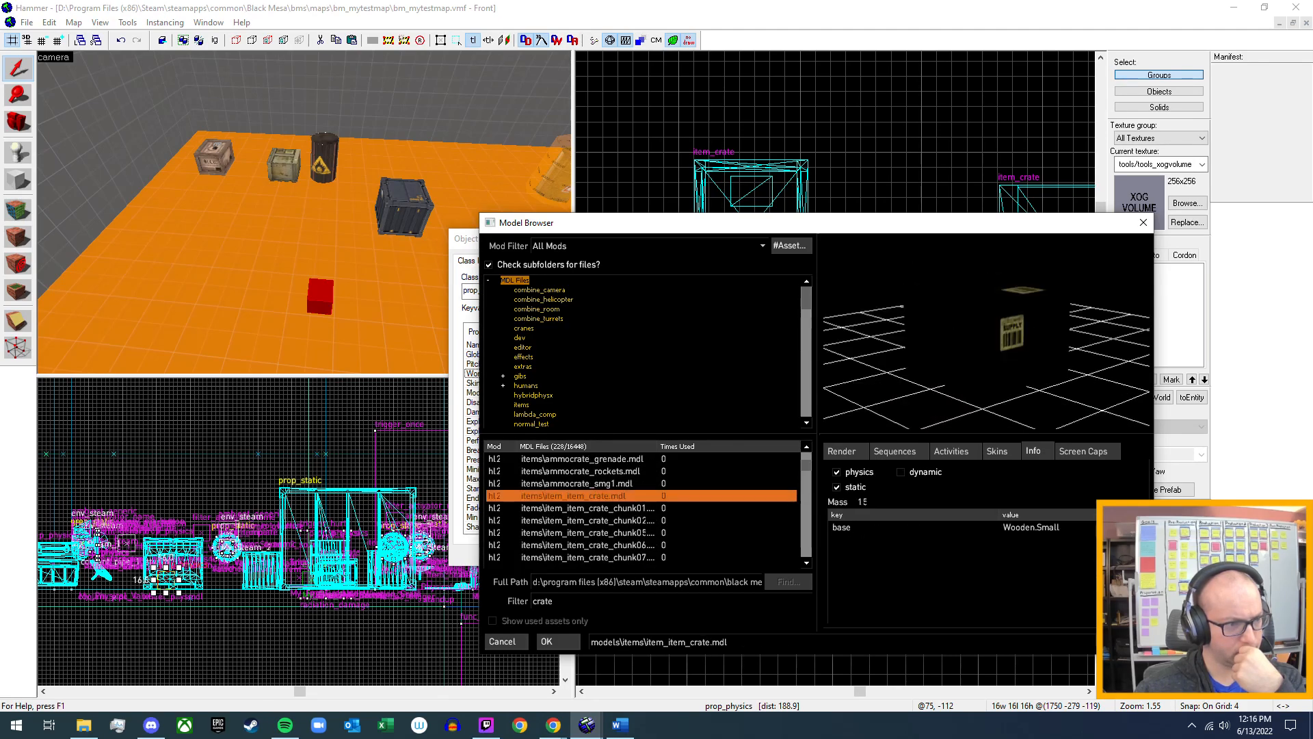
left_click(548, 642)
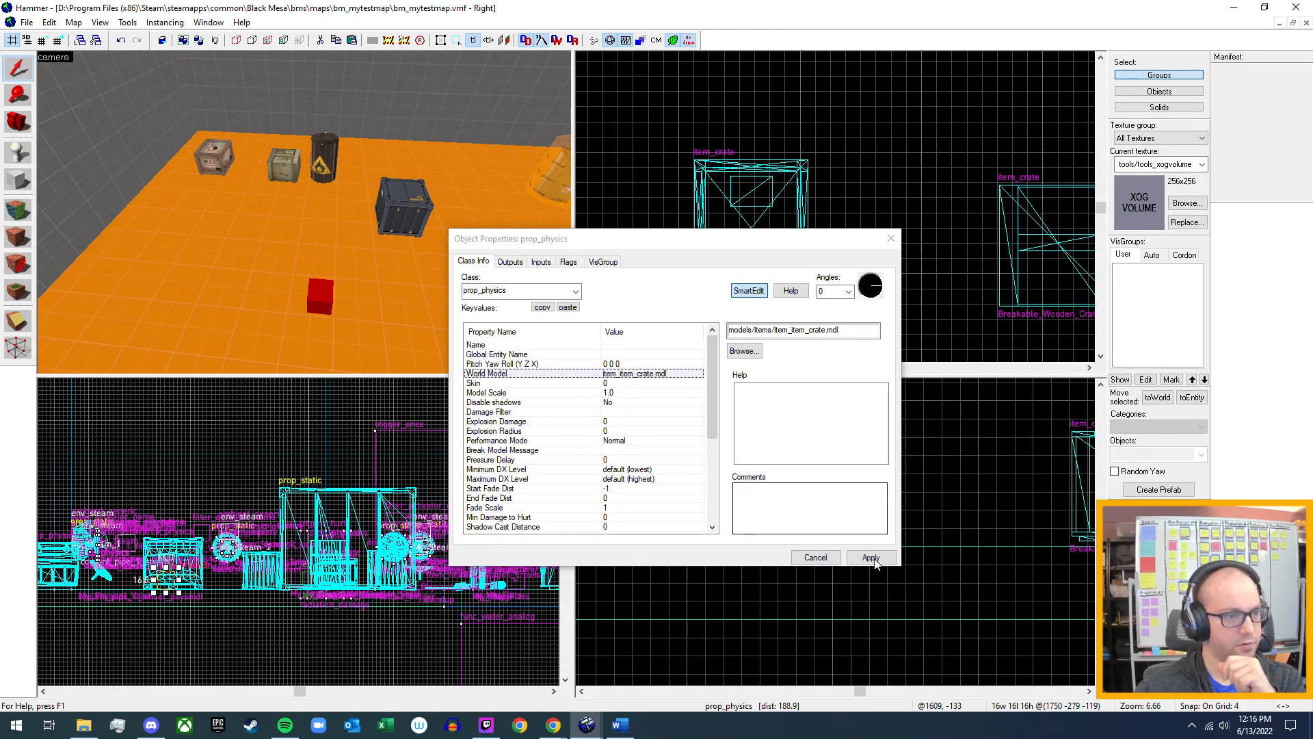
left_click(871, 558)
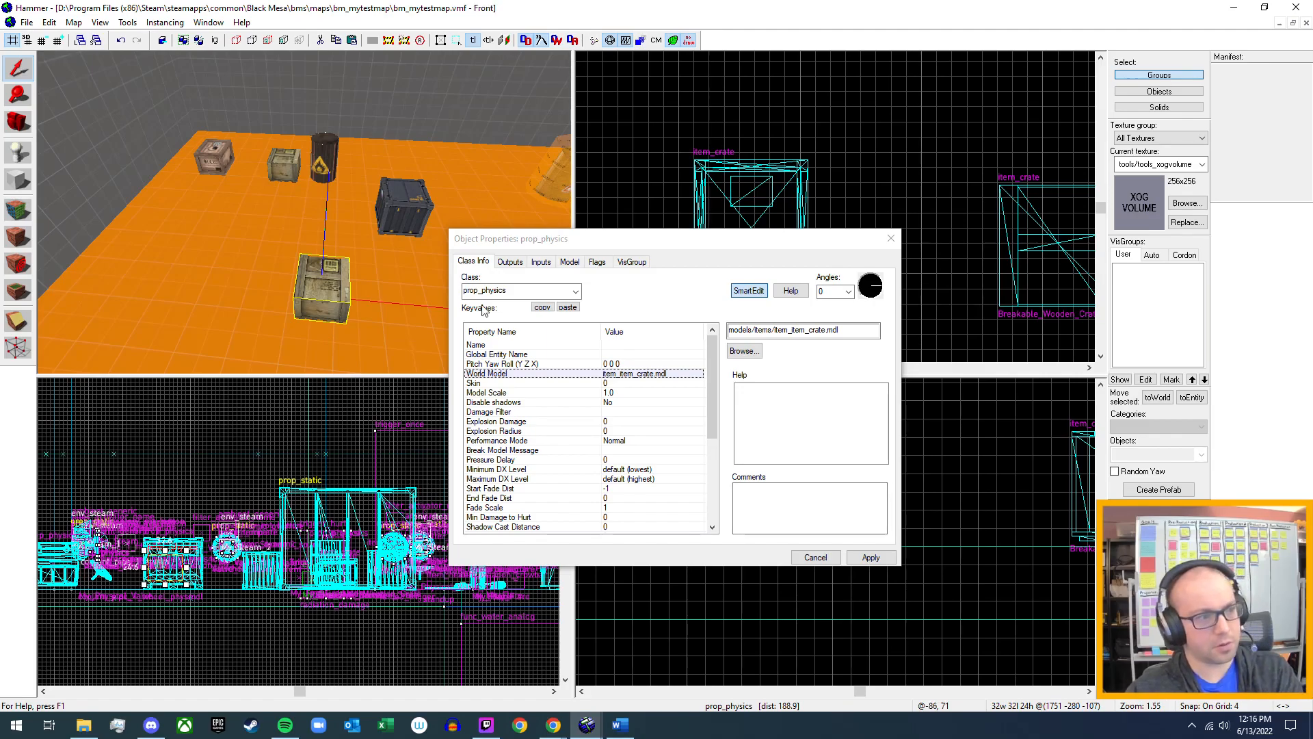
Enable the "Don't take physics damage" flag on the prop_physics crate, apply it and close its properties.
scroll(594, 477, "down", 5)
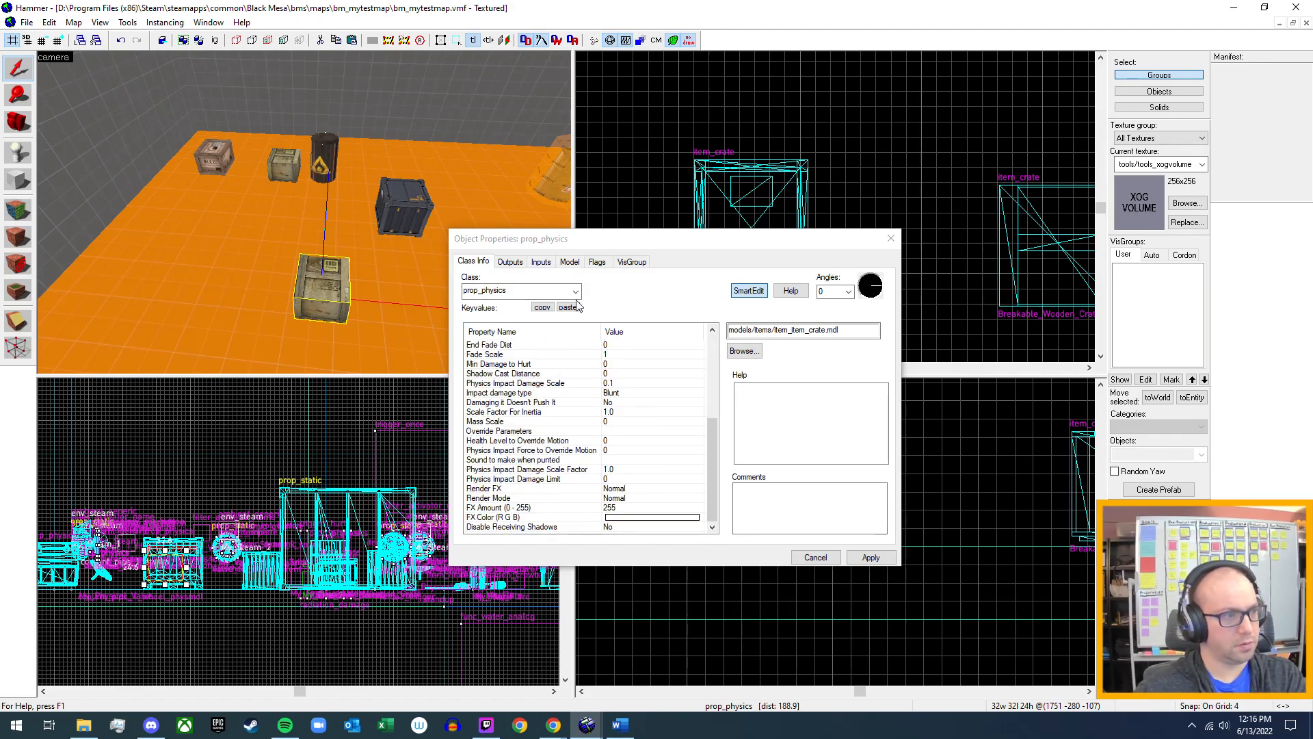
left_click(593, 264)
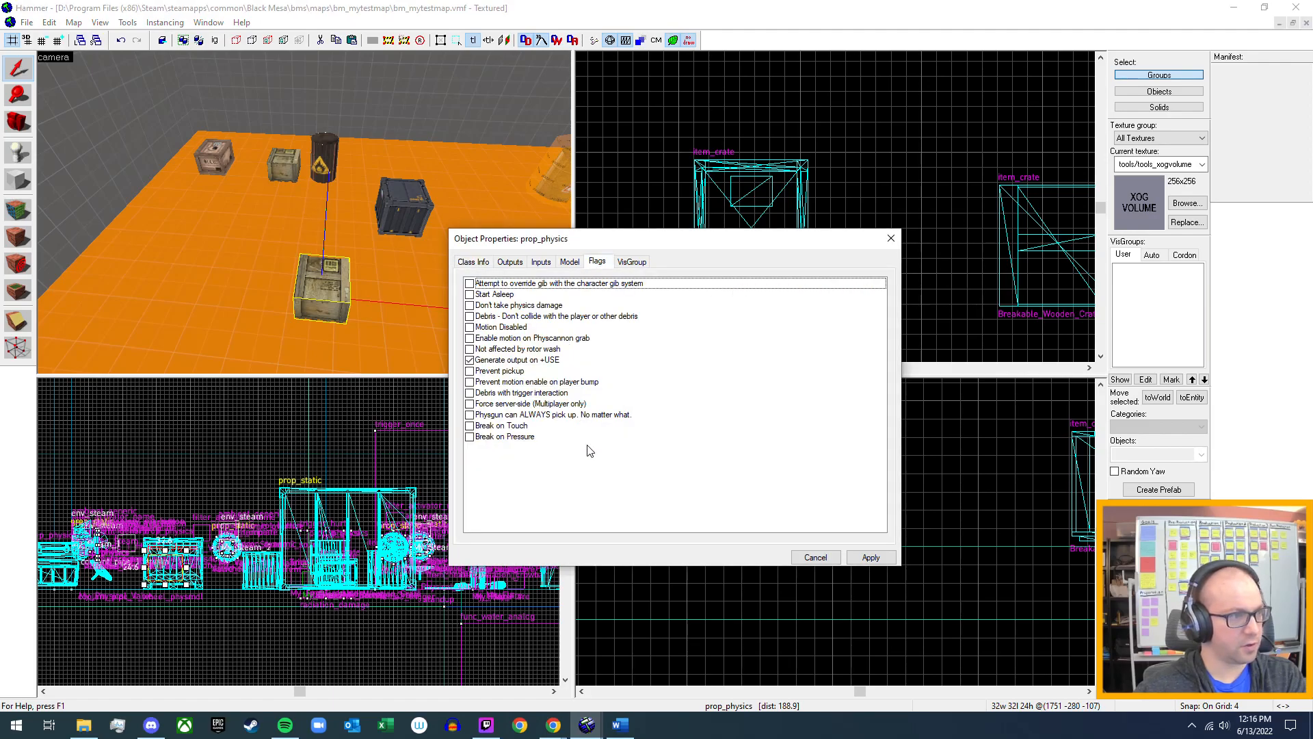
left_click(470, 306)
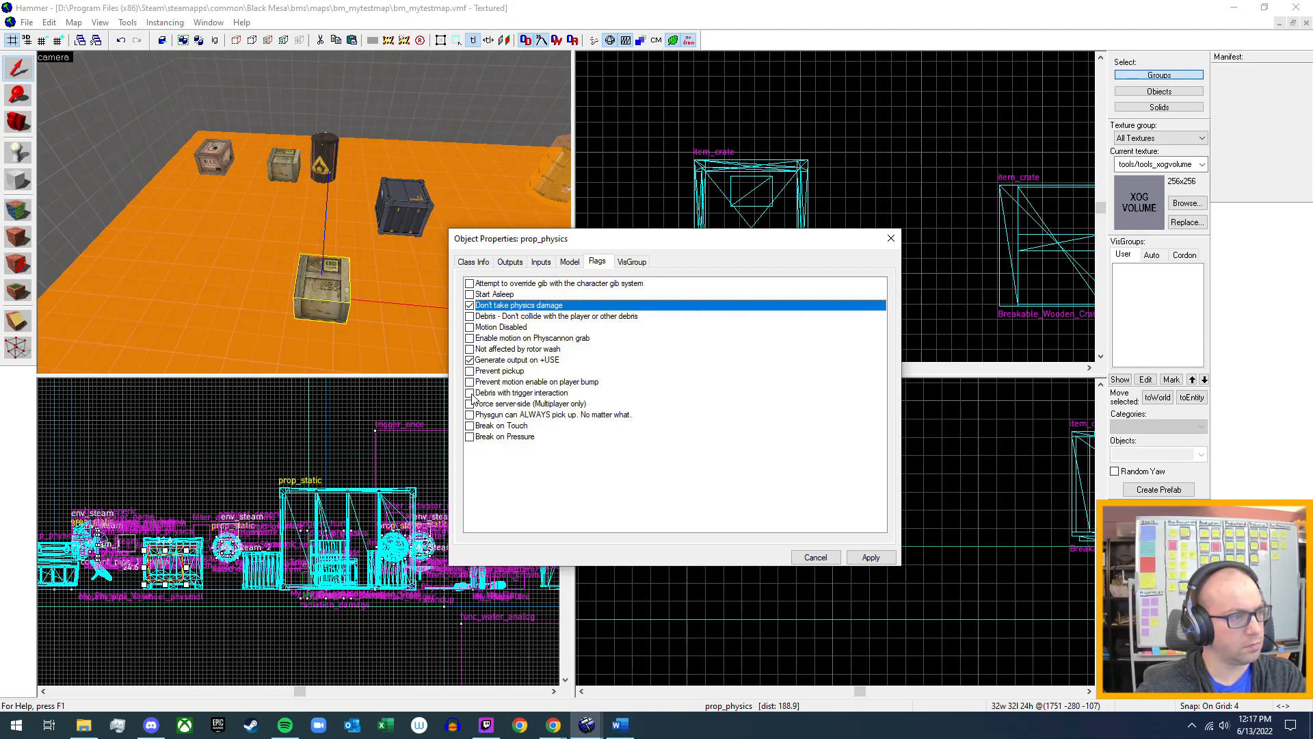
left_click(870, 557)
left_click(891, 238)
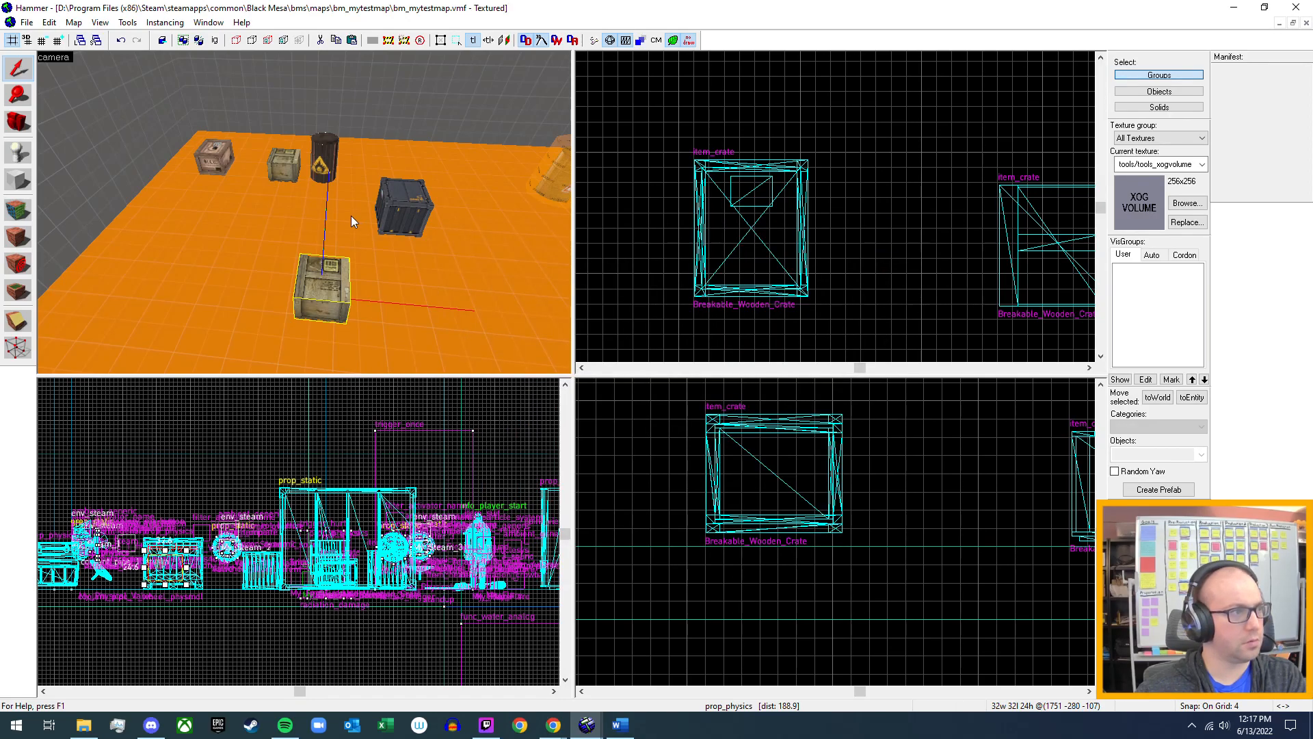
key("z")
key("s")
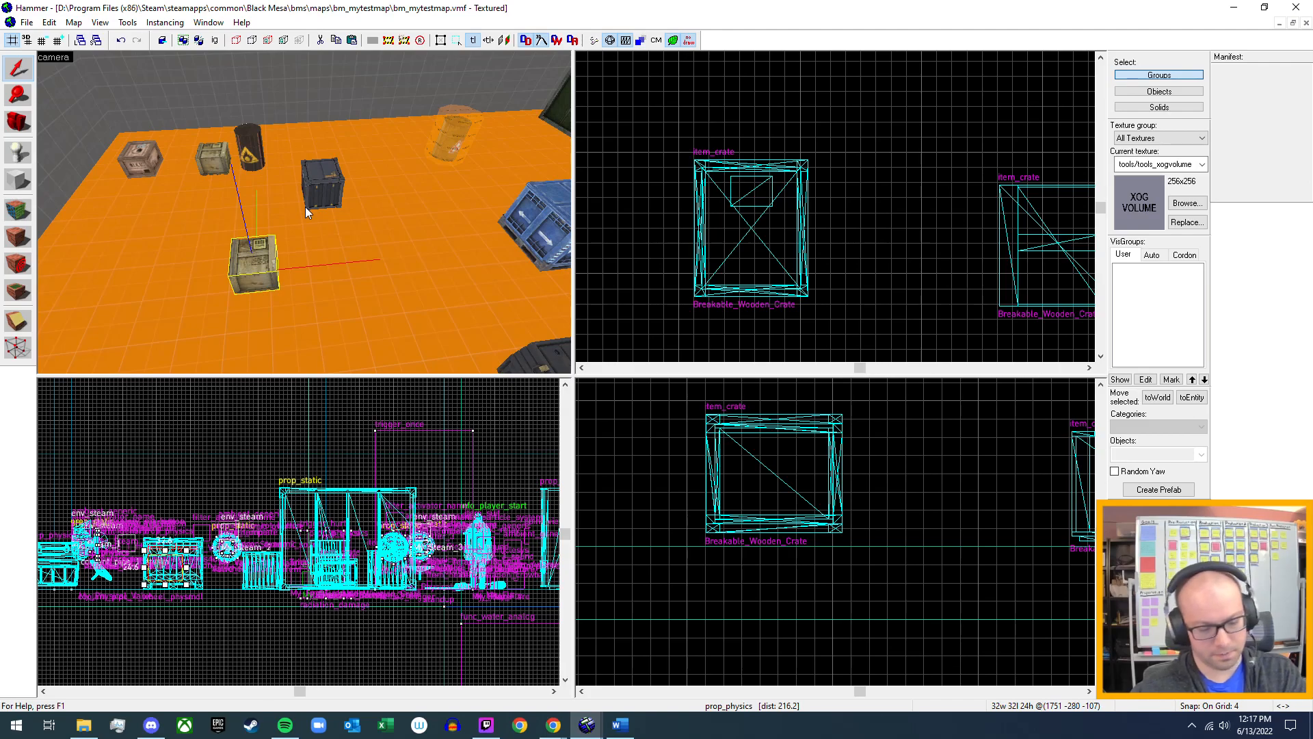
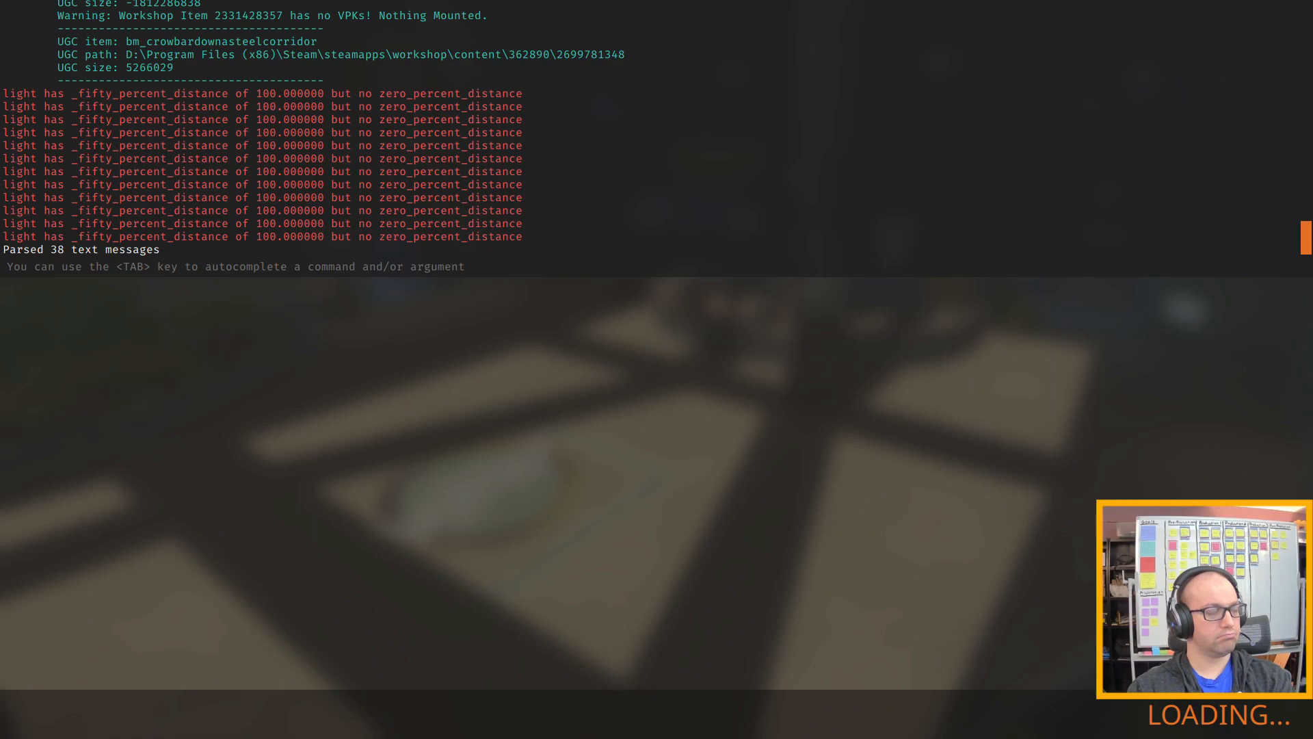
Walk through the test map to the group of crates and barrels and try to pick up the nearest wooden supply crate.
key("w")
key("w")
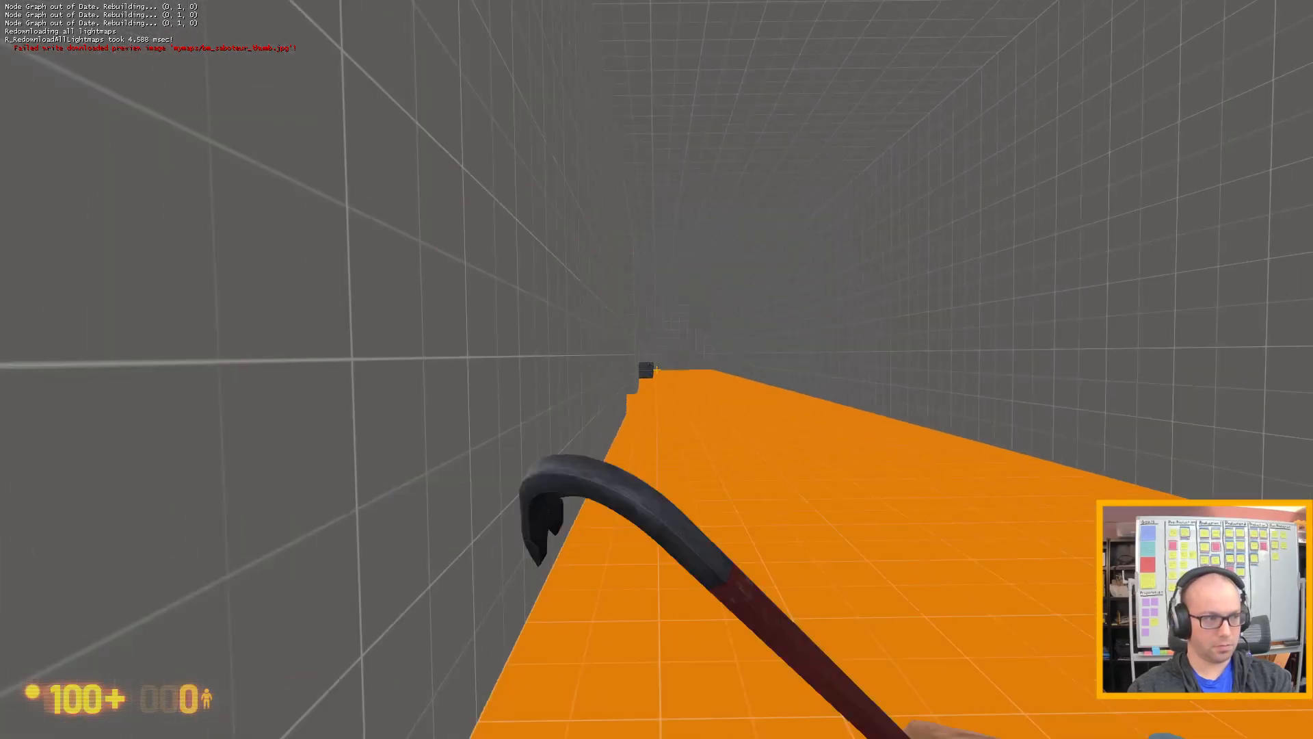
key("w")
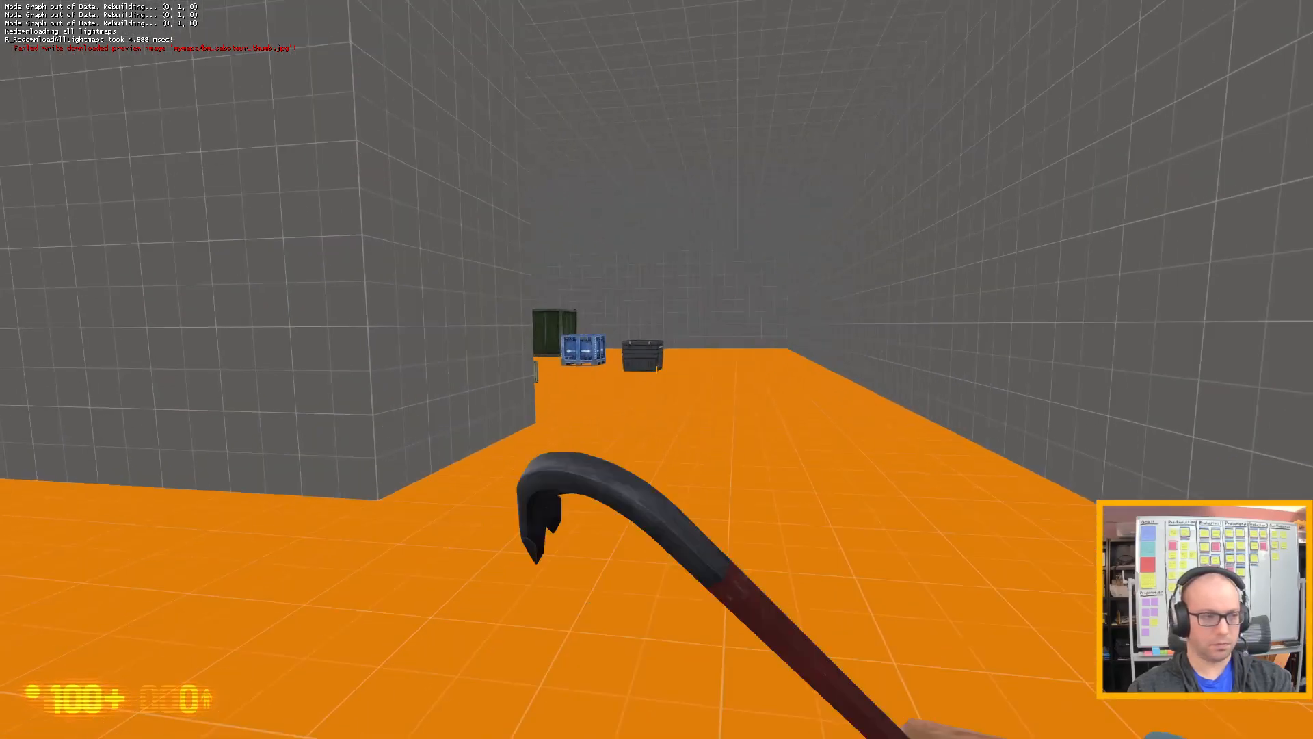
key("w")
key("e")
key("s")
key("e")
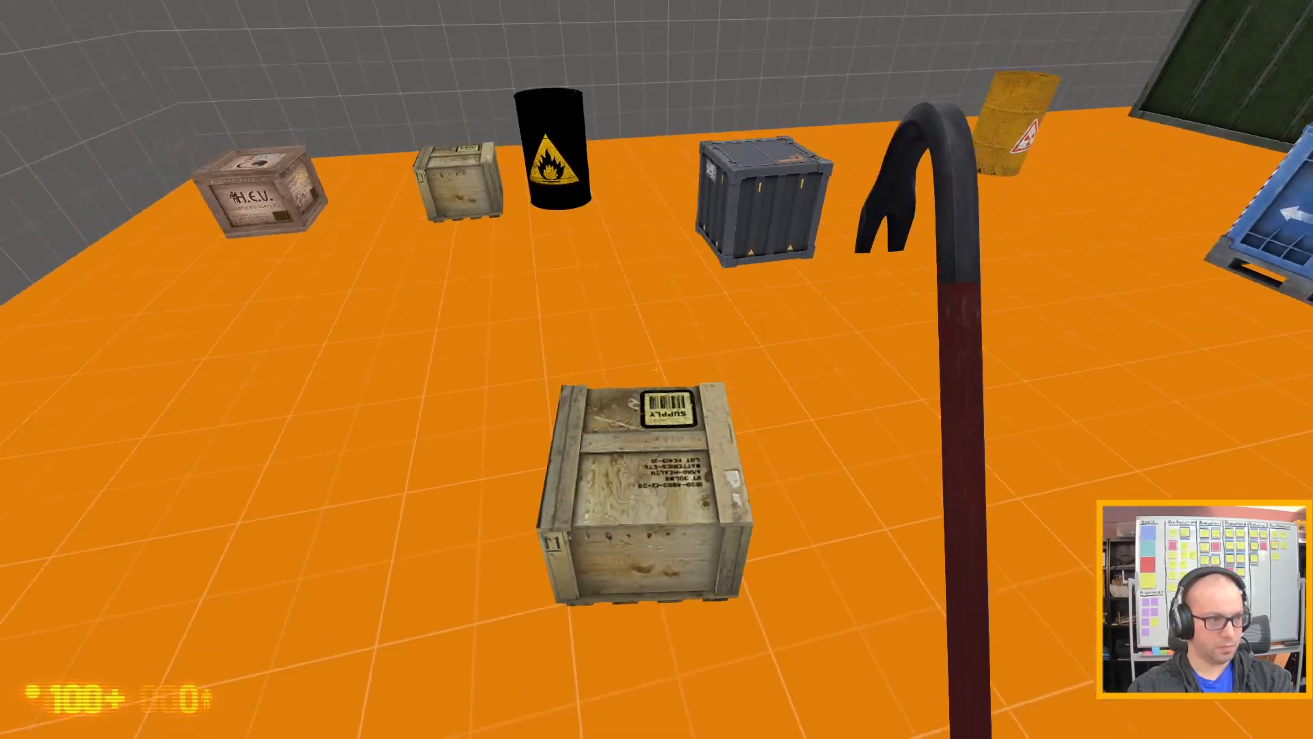
Test the nearest supply crate's physics by moving against it and trying to pick it up from several sides.
key("w")
key("w")
key("space")
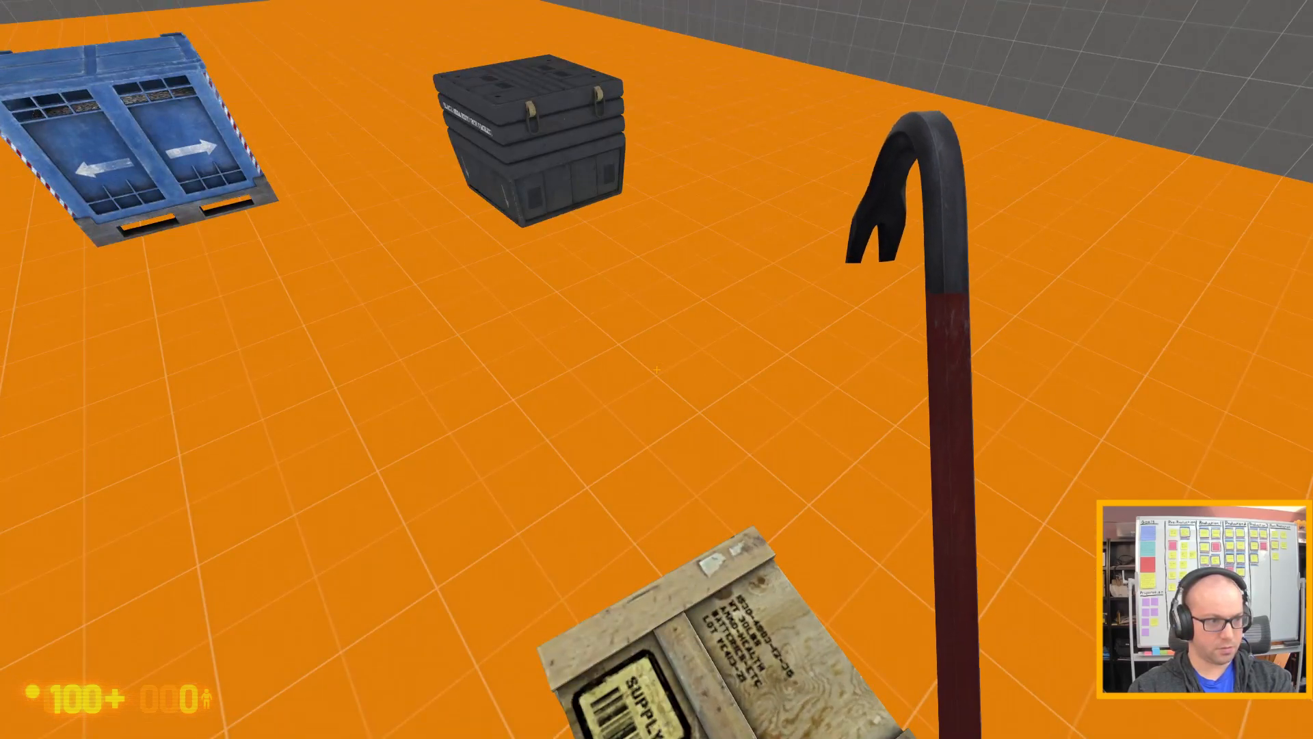
key("w")
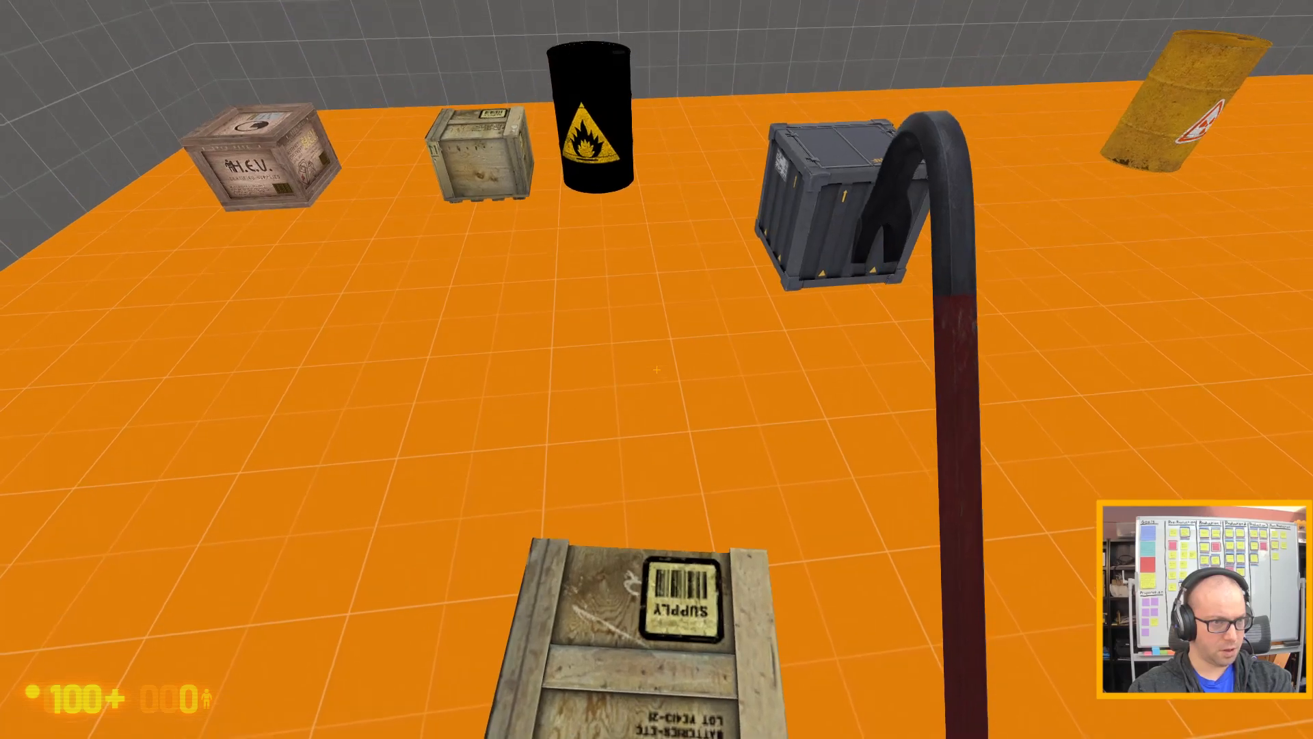
key("w")
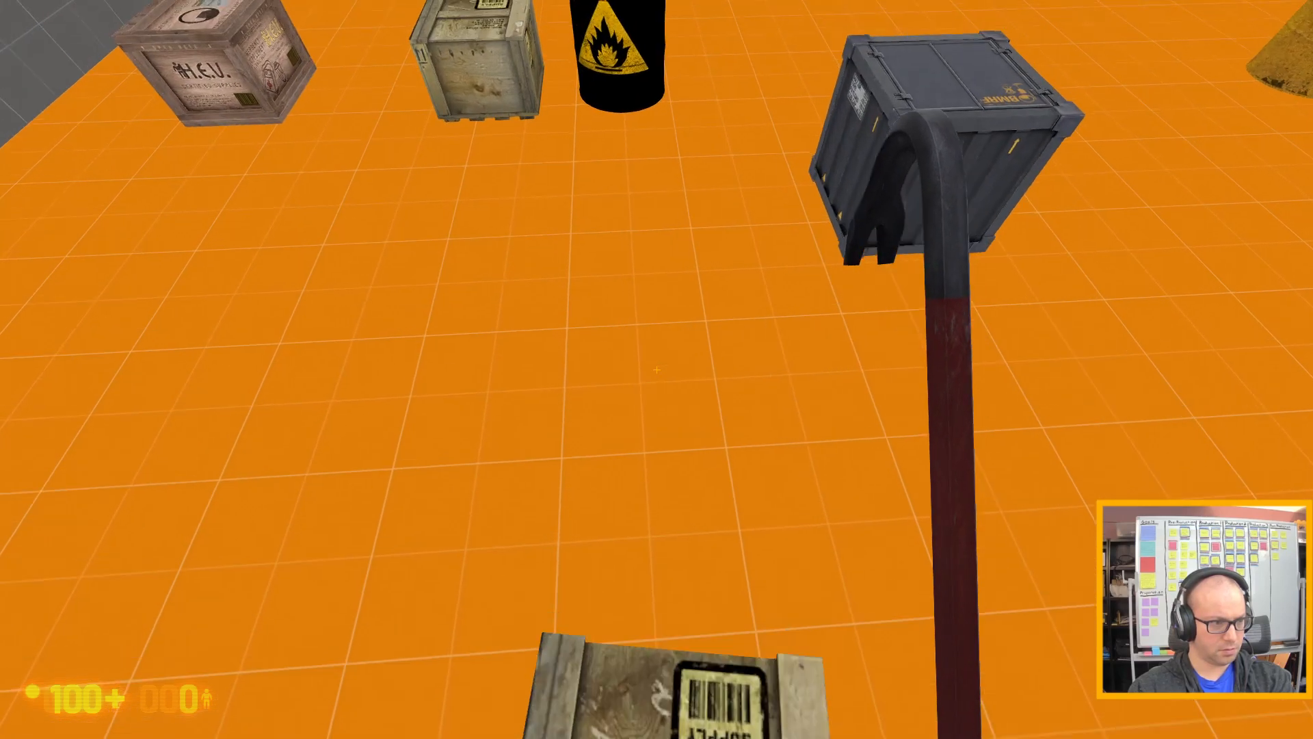
key("e")
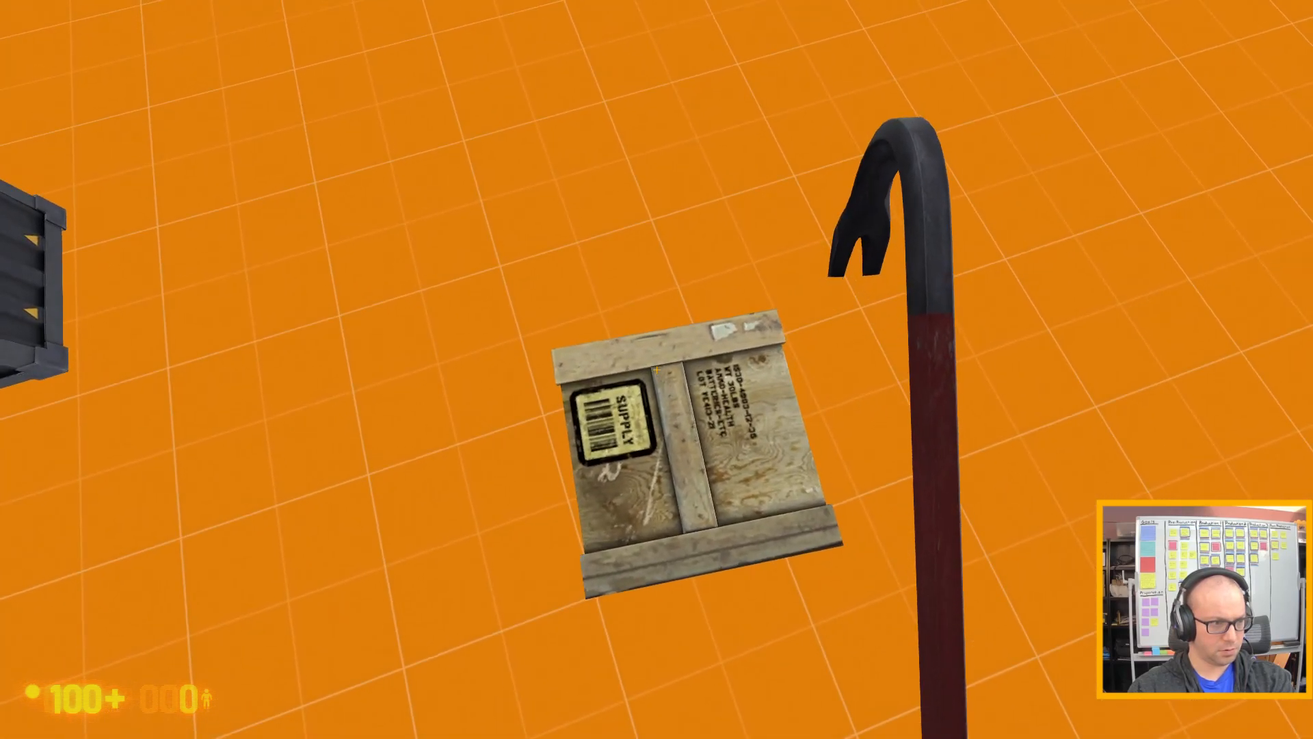
key("e")
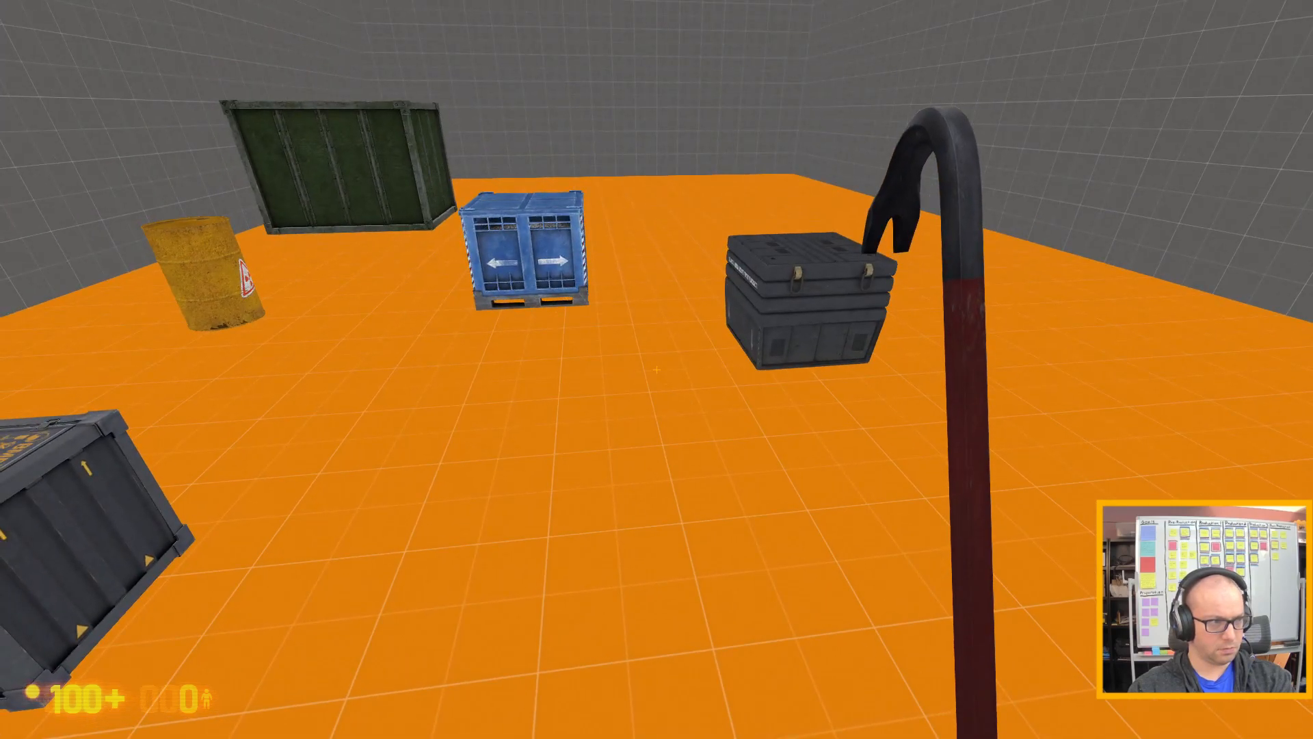
Back up to the nearest wooden supply crate and test its breakability by striking it with the crowbar.
key("w")
key("d")
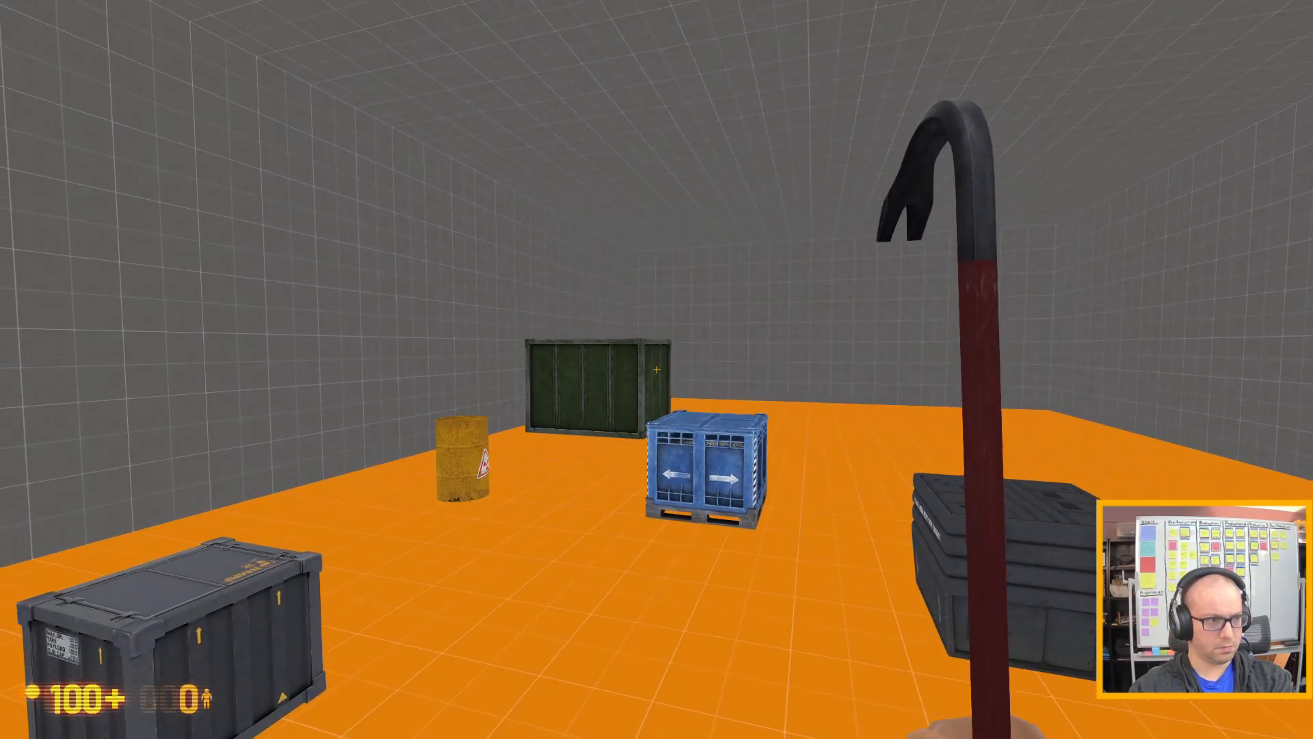
key("s")
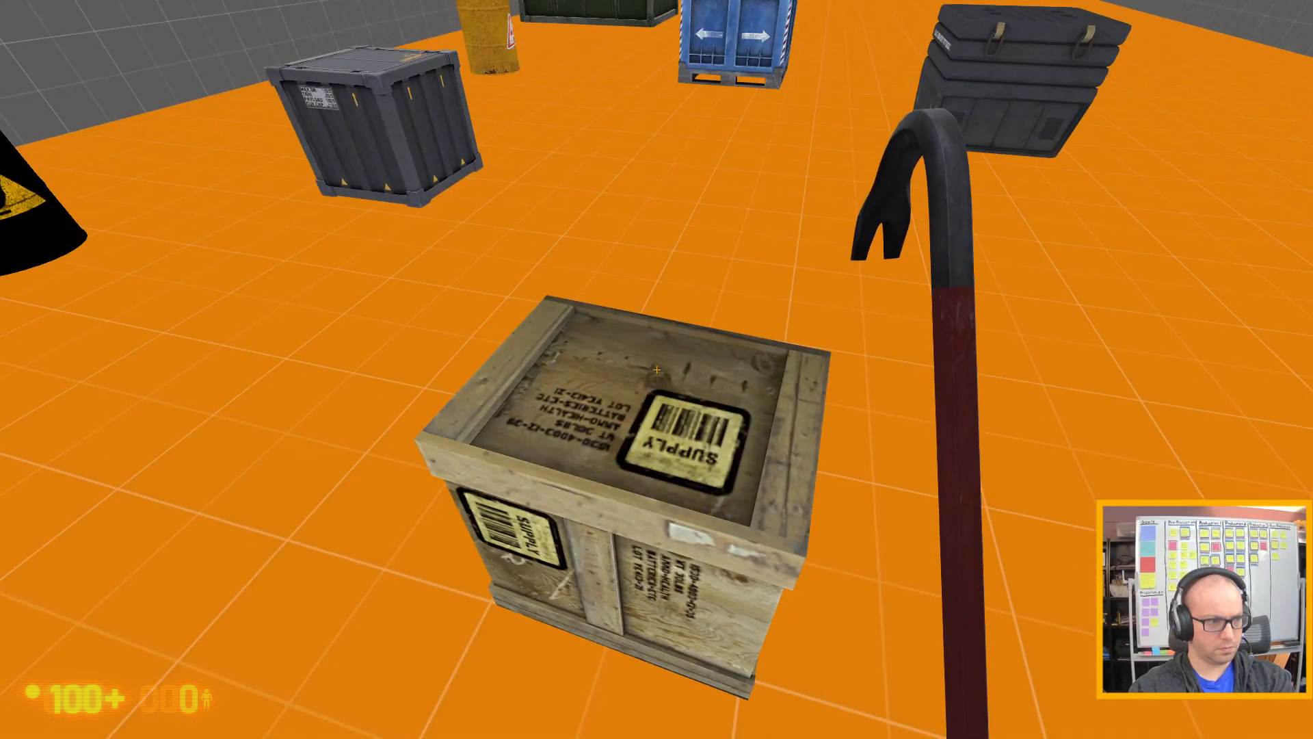
left_click(656, 369)
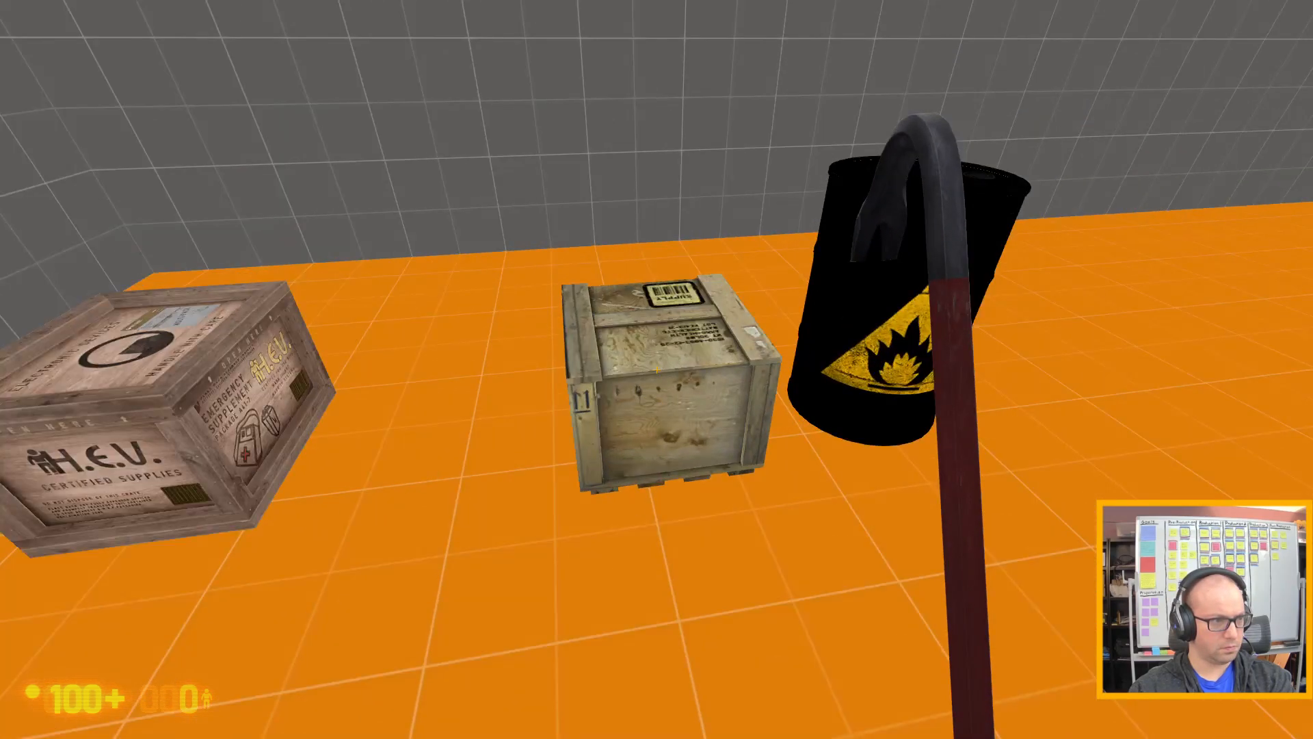
Test the H.E.V. crate near the wall by striking it with the crowbar and pushing it across the floor.
key("w")
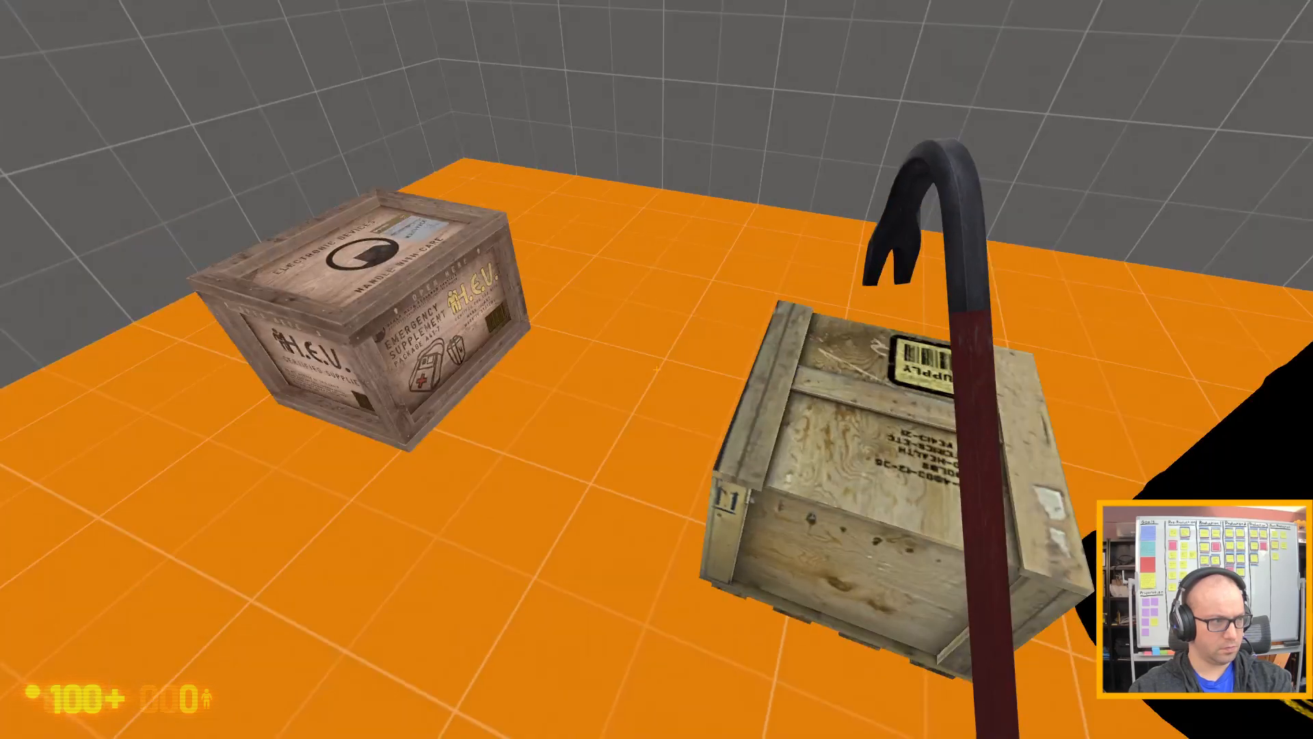
key("a")
left_click(657, 370)
key("space")
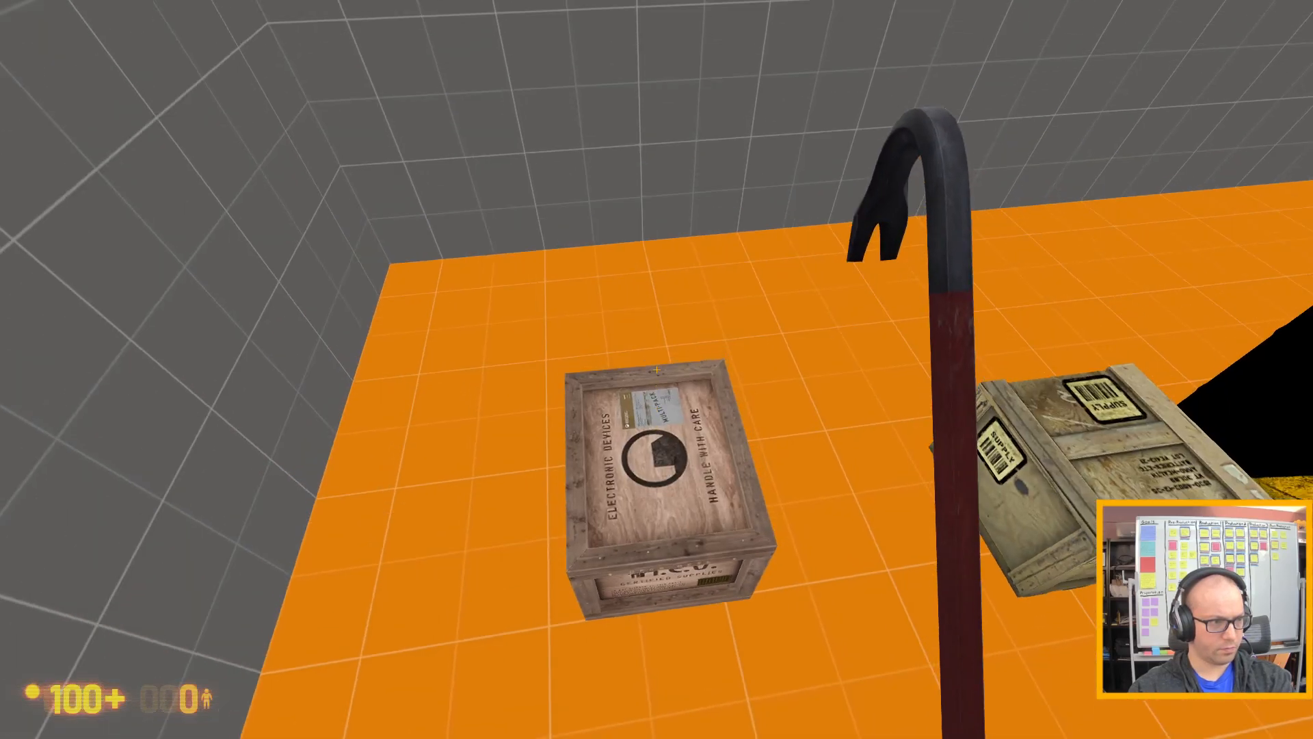
key("w")
key("s")
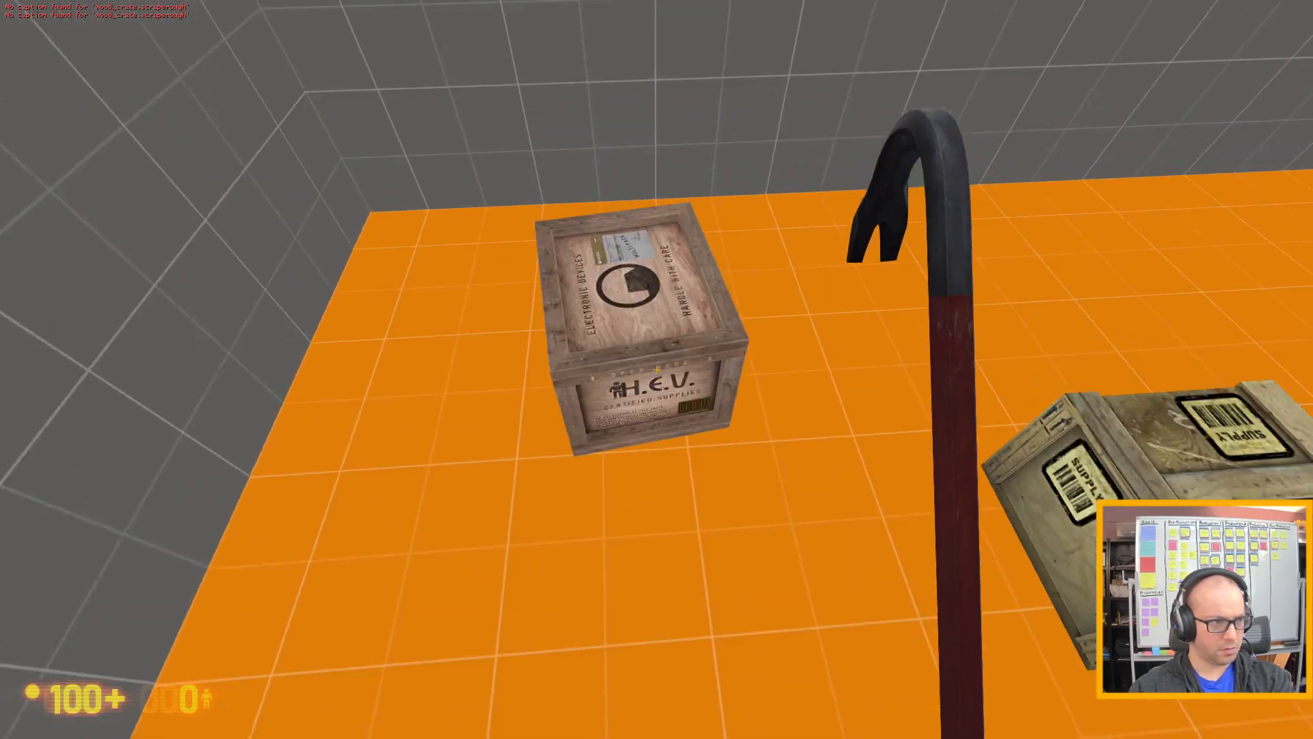
key("w")
key("a")
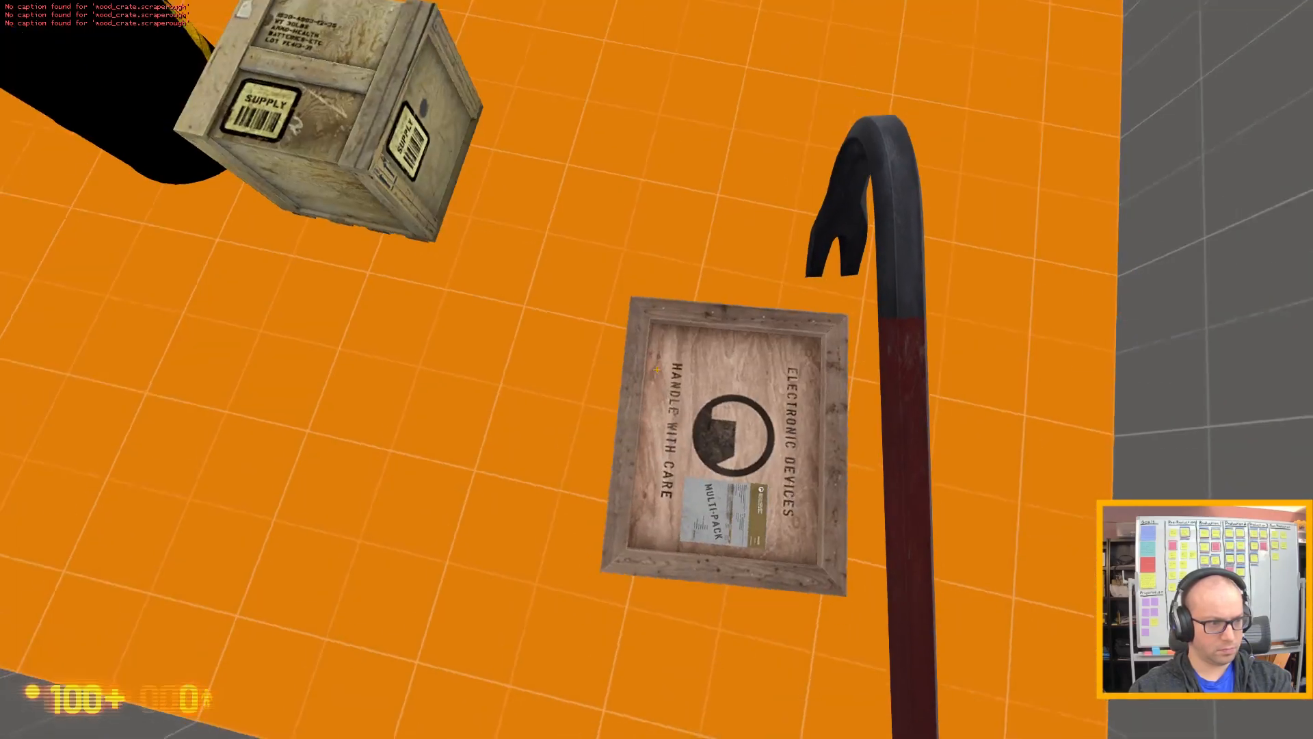
key("d")
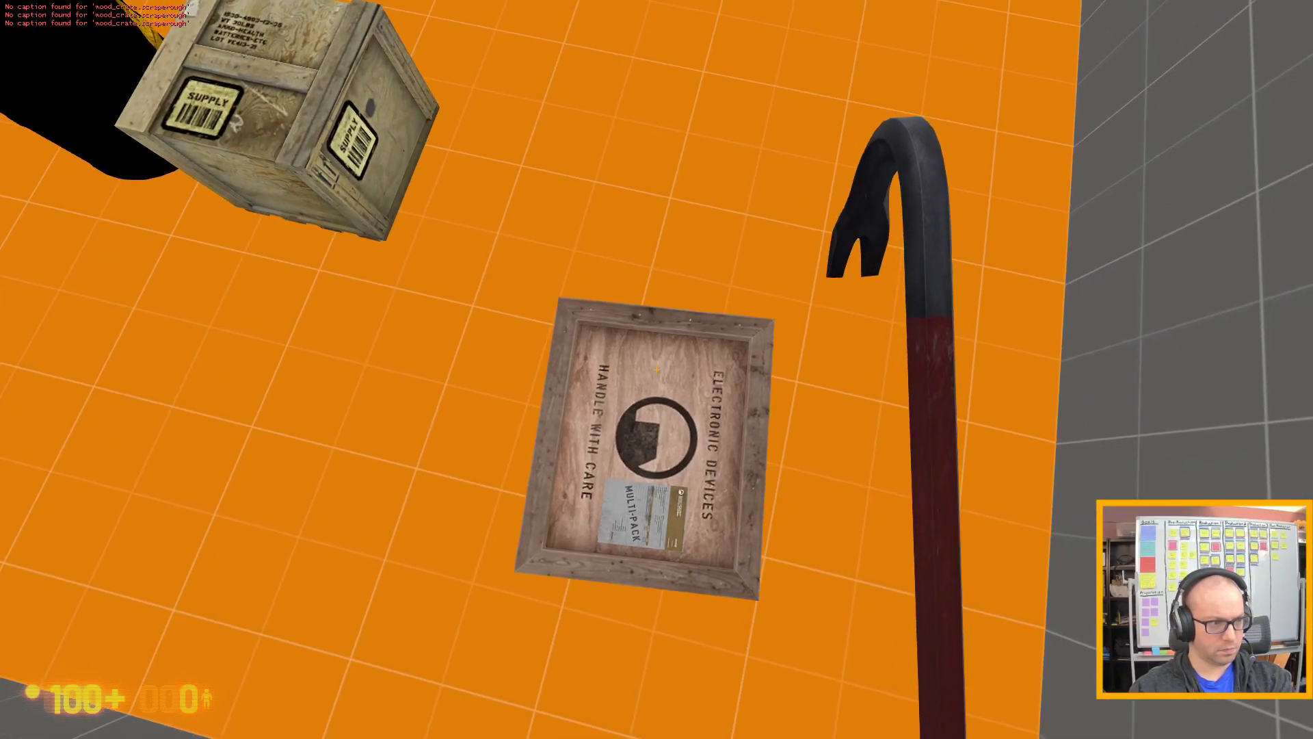
key("d")
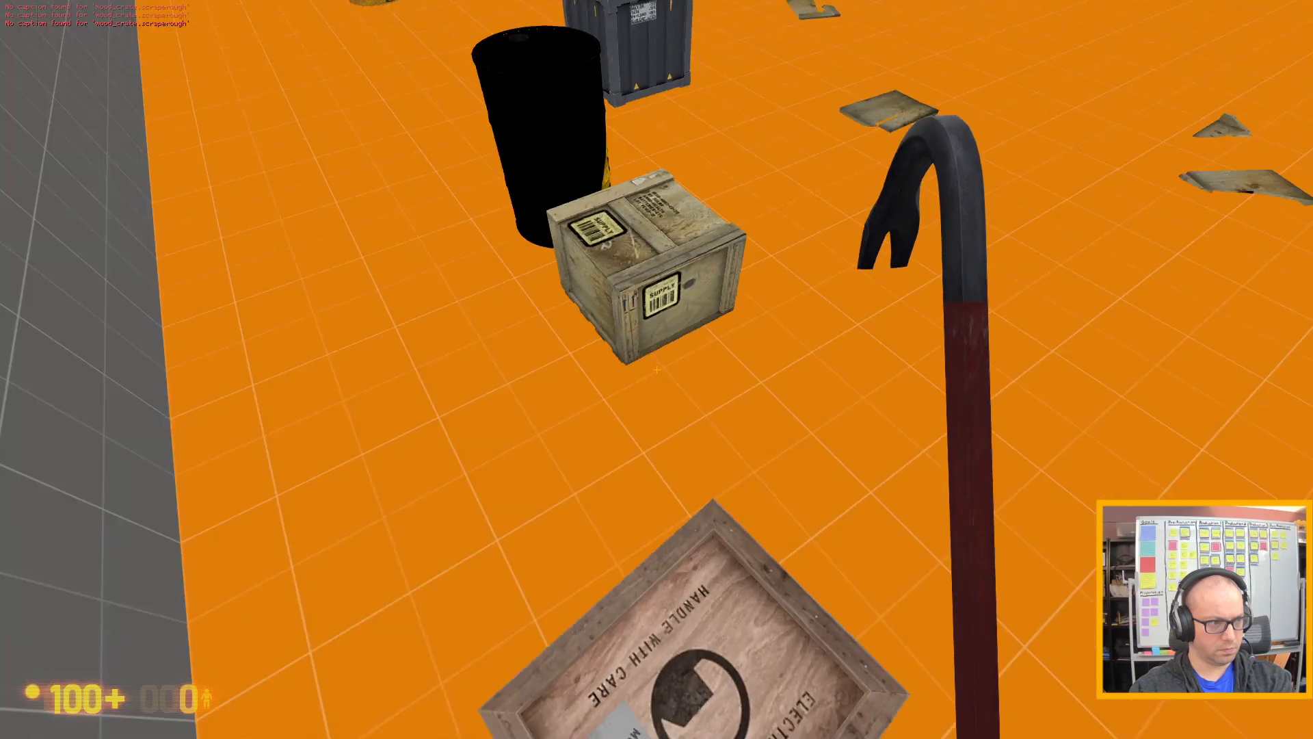
Walk past the remaining supply crate and black barrel, then bump the grey metal crate to test whether it moves.
key("w")
key("s")
key("d")
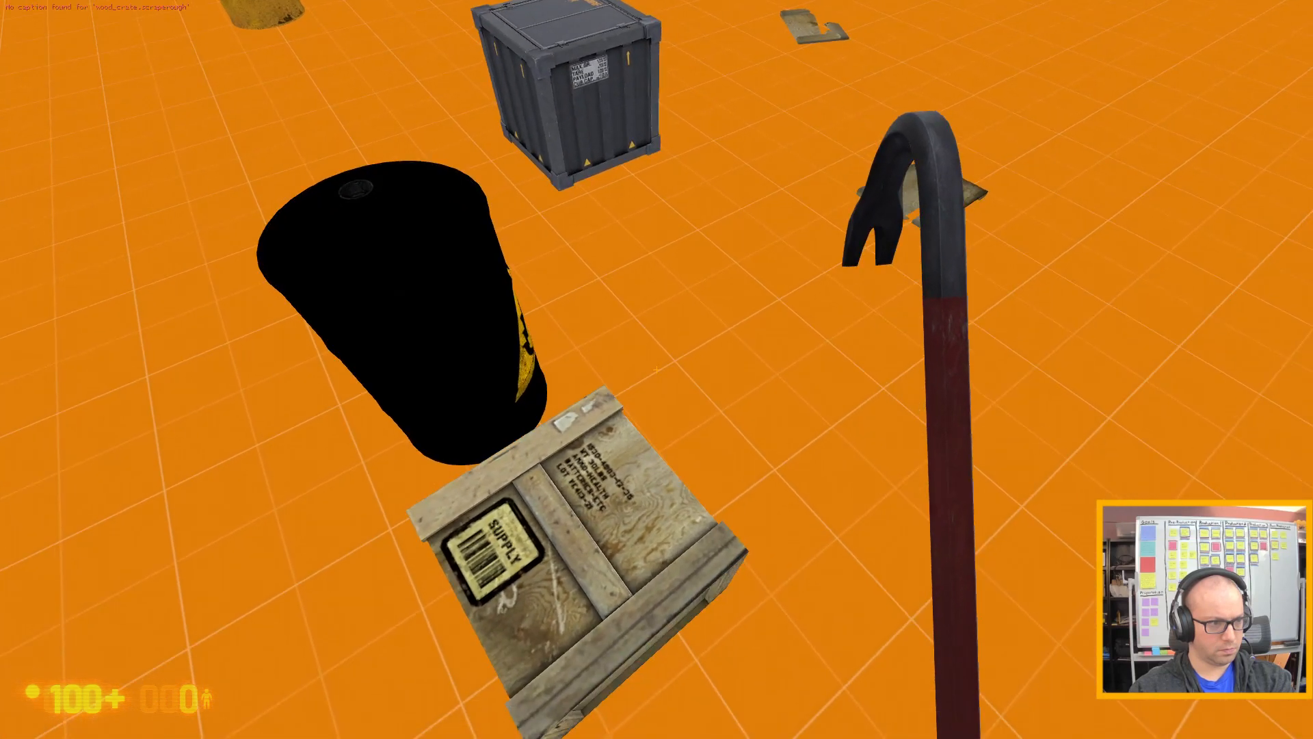
key("w")
key("w")
key("d")
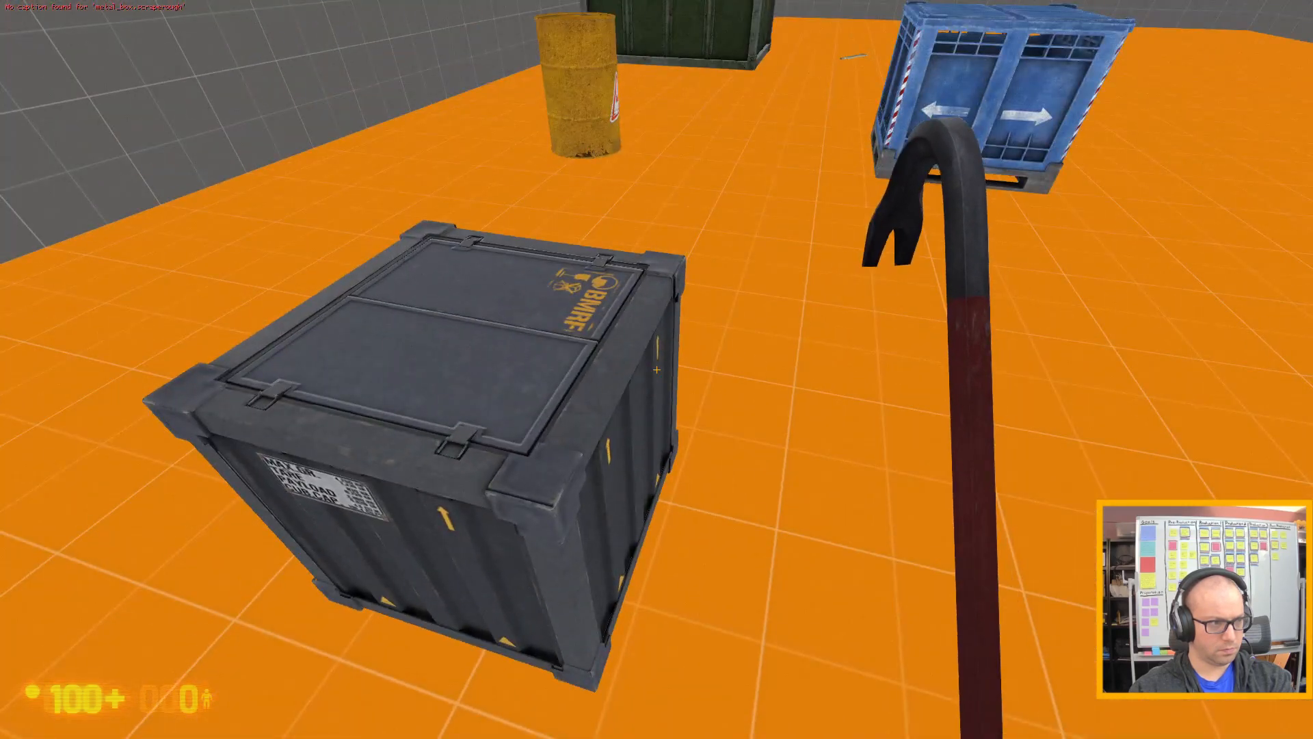
Strike the top of the grey metal crate repeatedly with the crowbar and inspect it from near and far.
key("d")
left_click(656, 369)
left_click(657, 369)
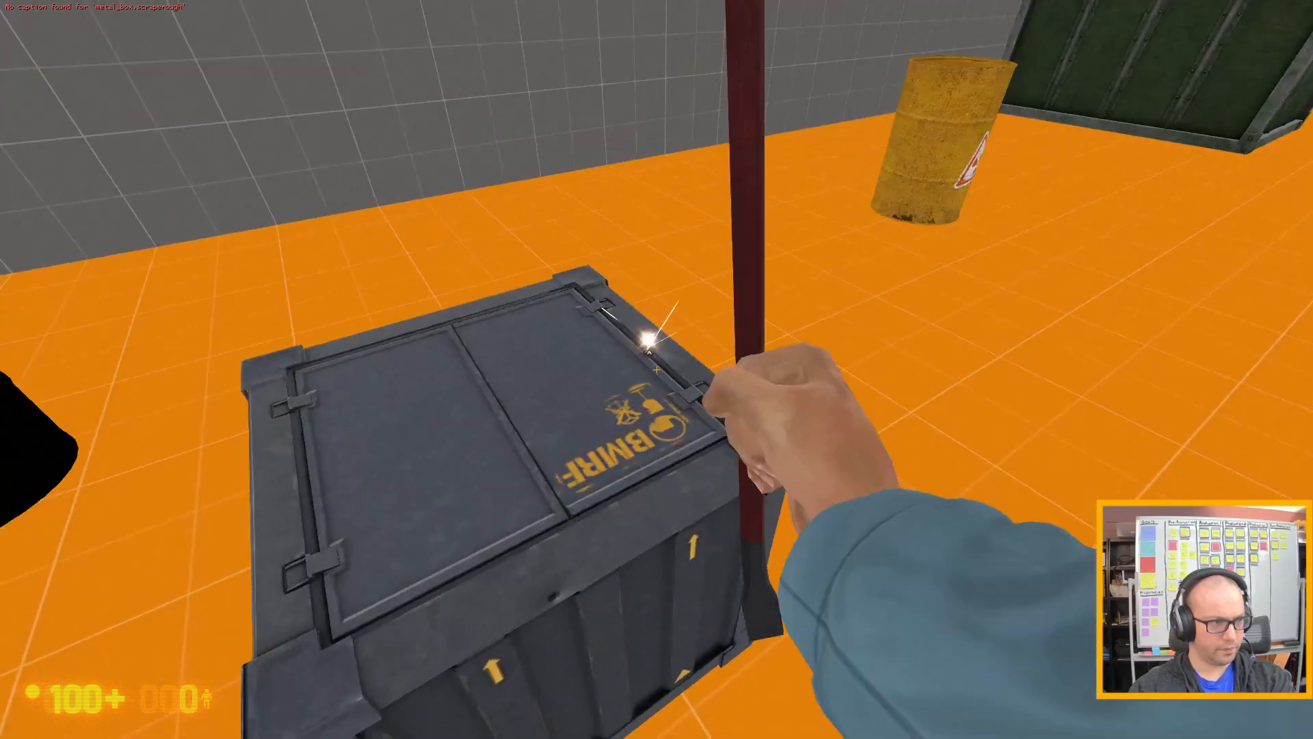
left_click(657, 369)
left_click(656, 369)
left_click(656, 370)
left_click(656, 369)
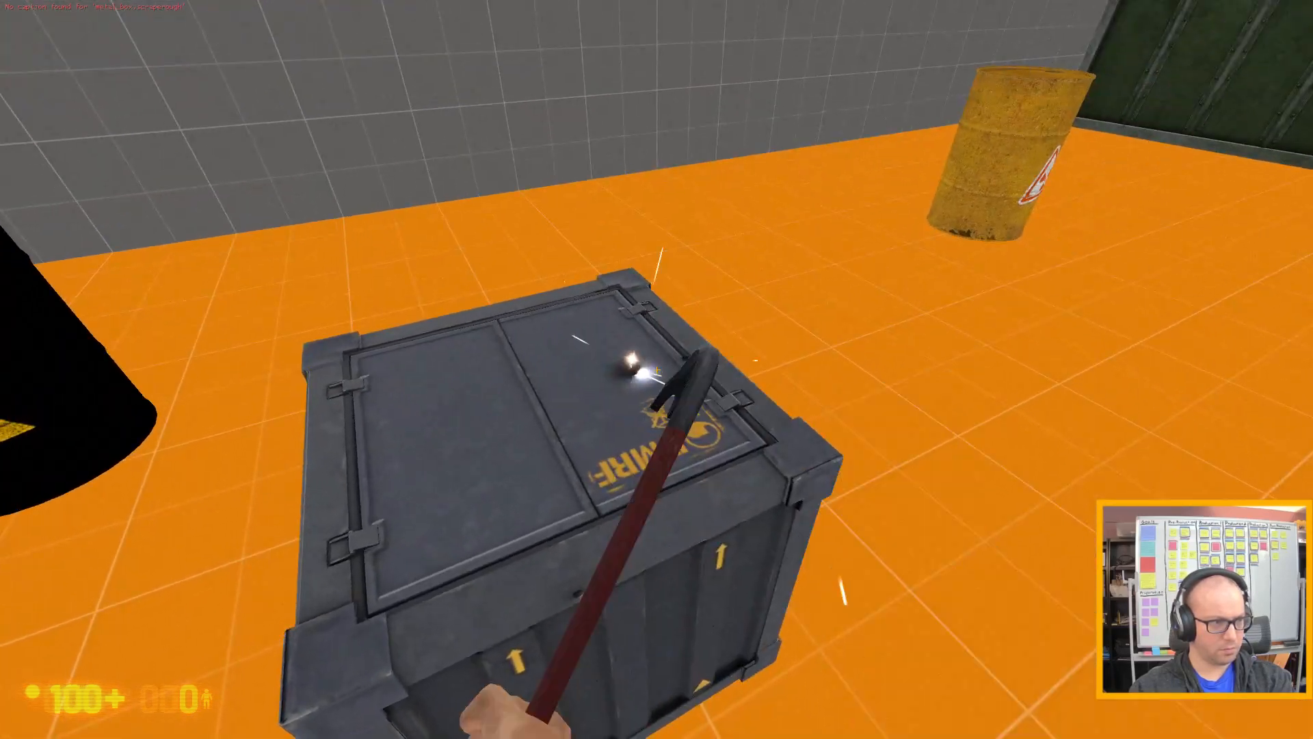
left_click(657, 370)
left_click(657, 370)
left_click(657, 369)
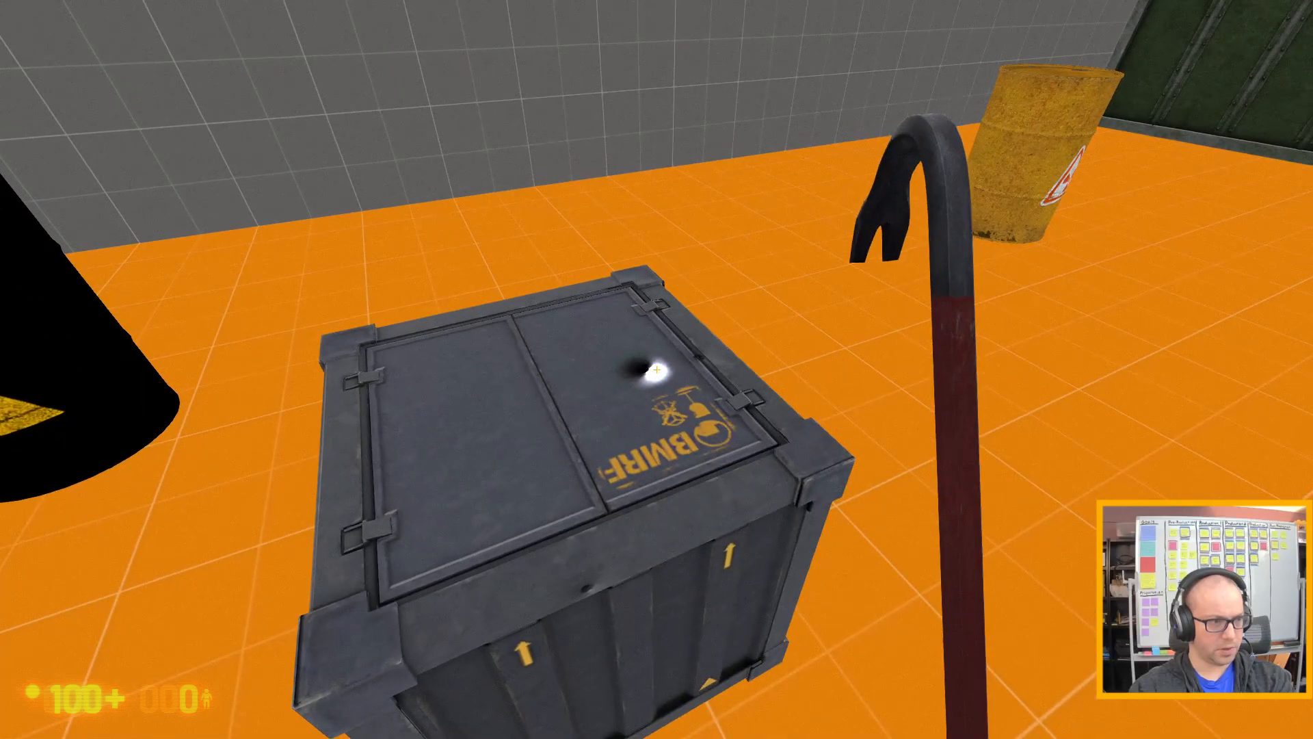
key("s")
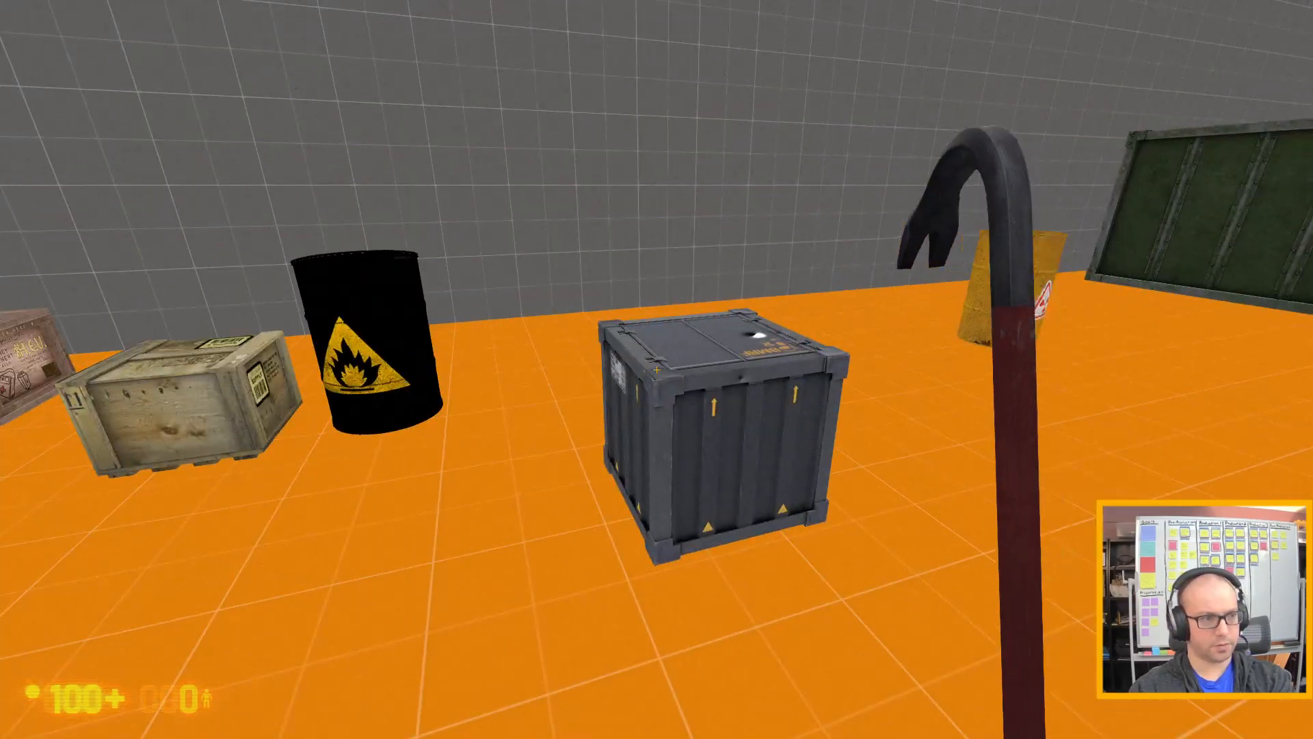
key("w")
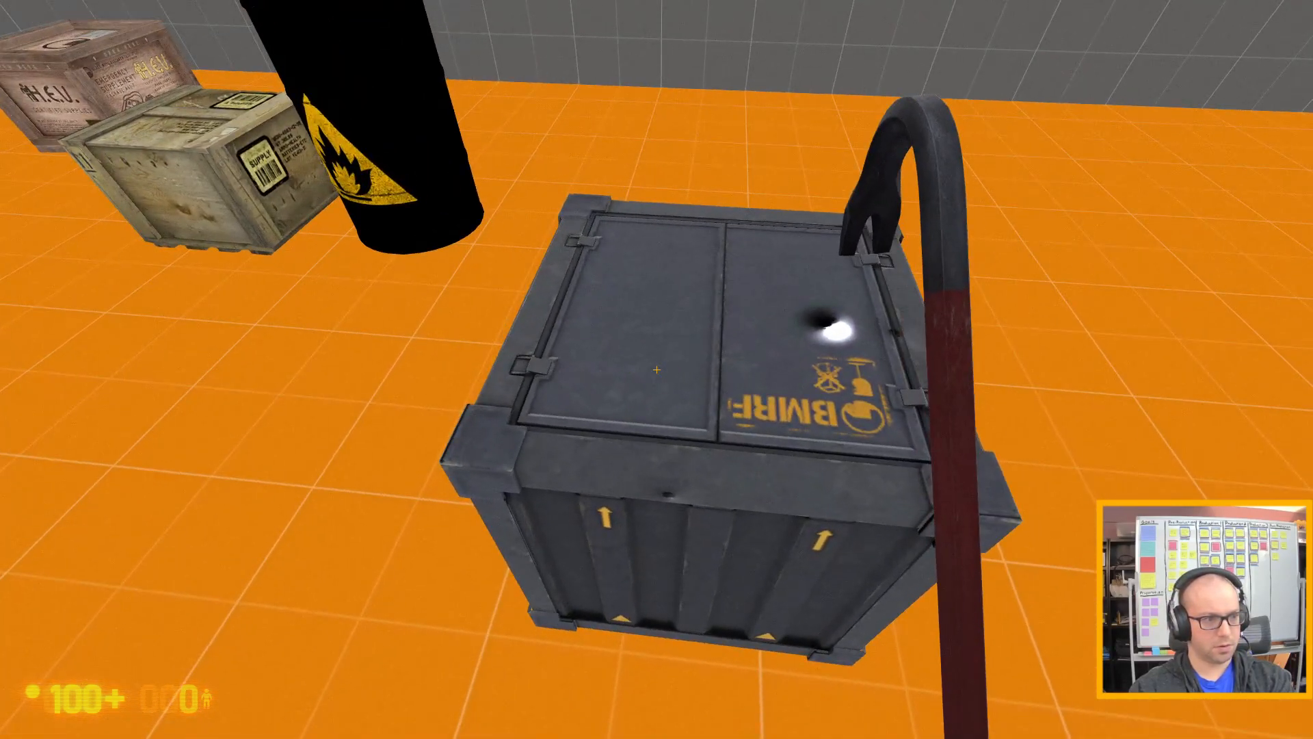
key("s")
key("s")
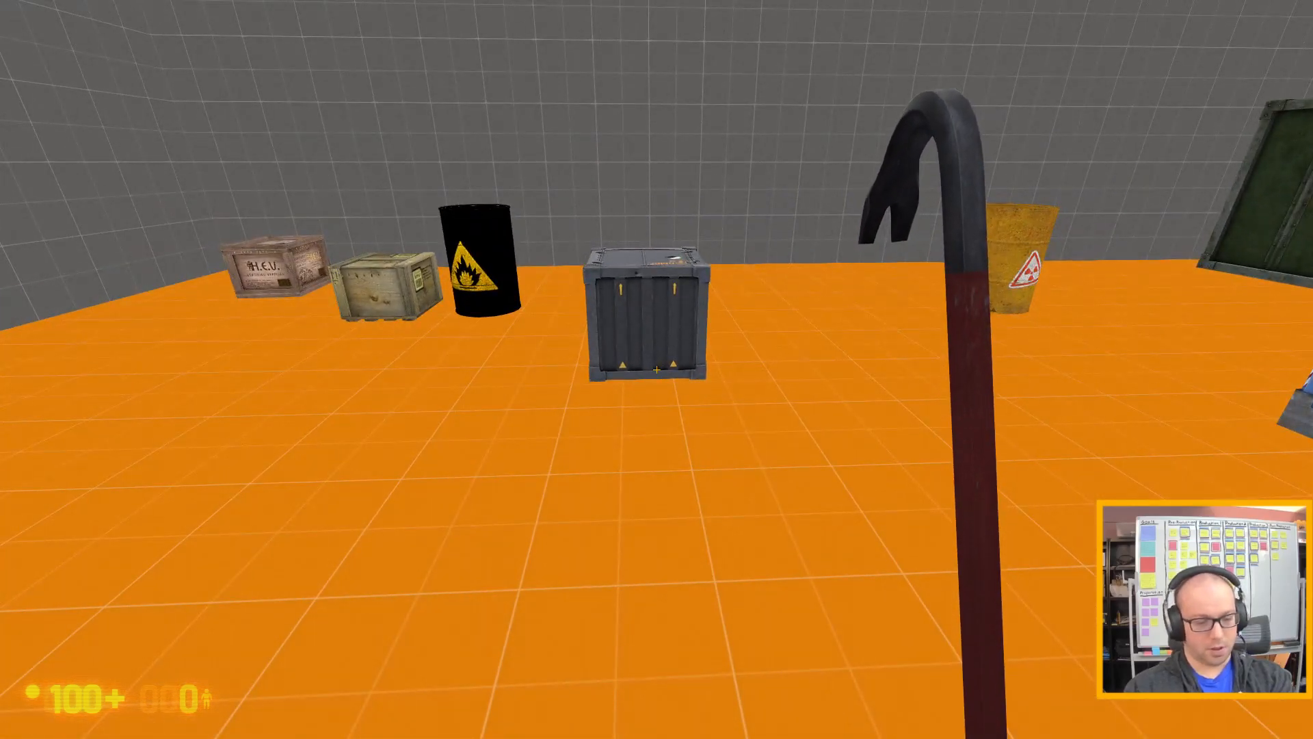
Quit the game with the console command quit and continue past the failed-command message in Hammer.
key("grave")
type("quit")
key("Return")
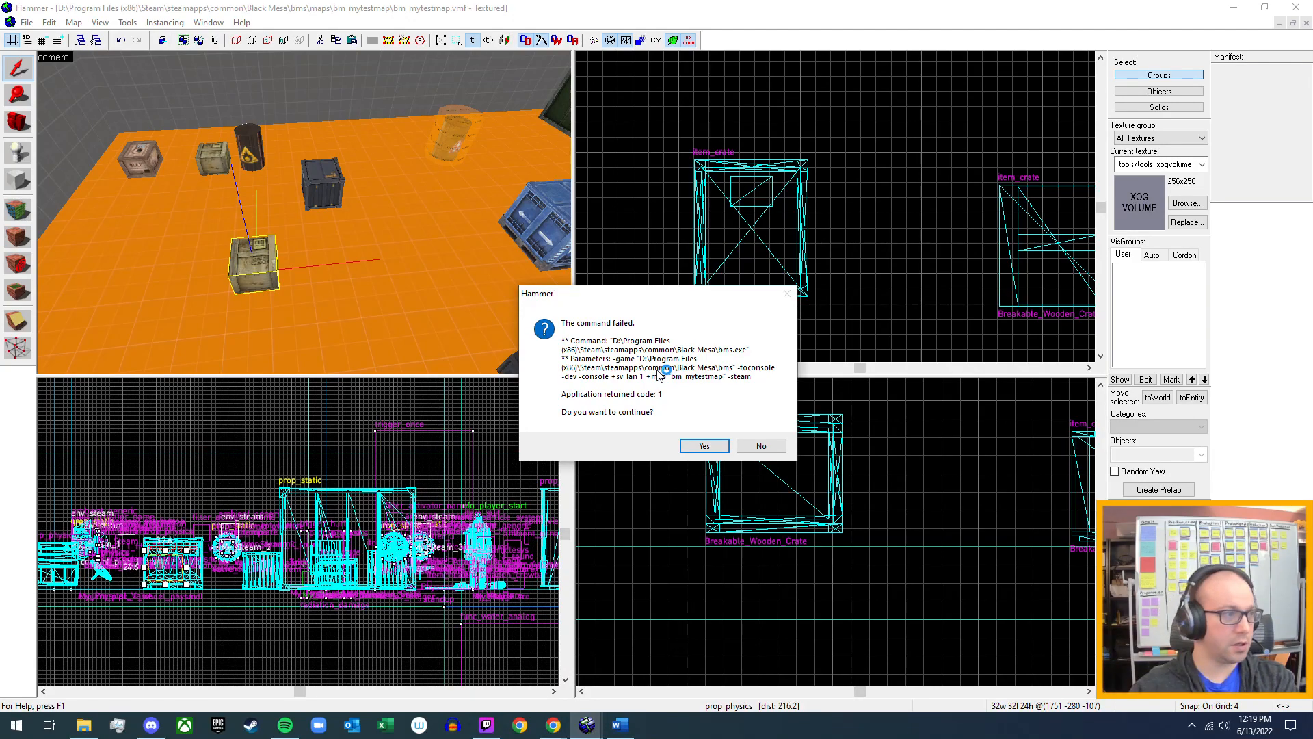
left_click(704, 445)
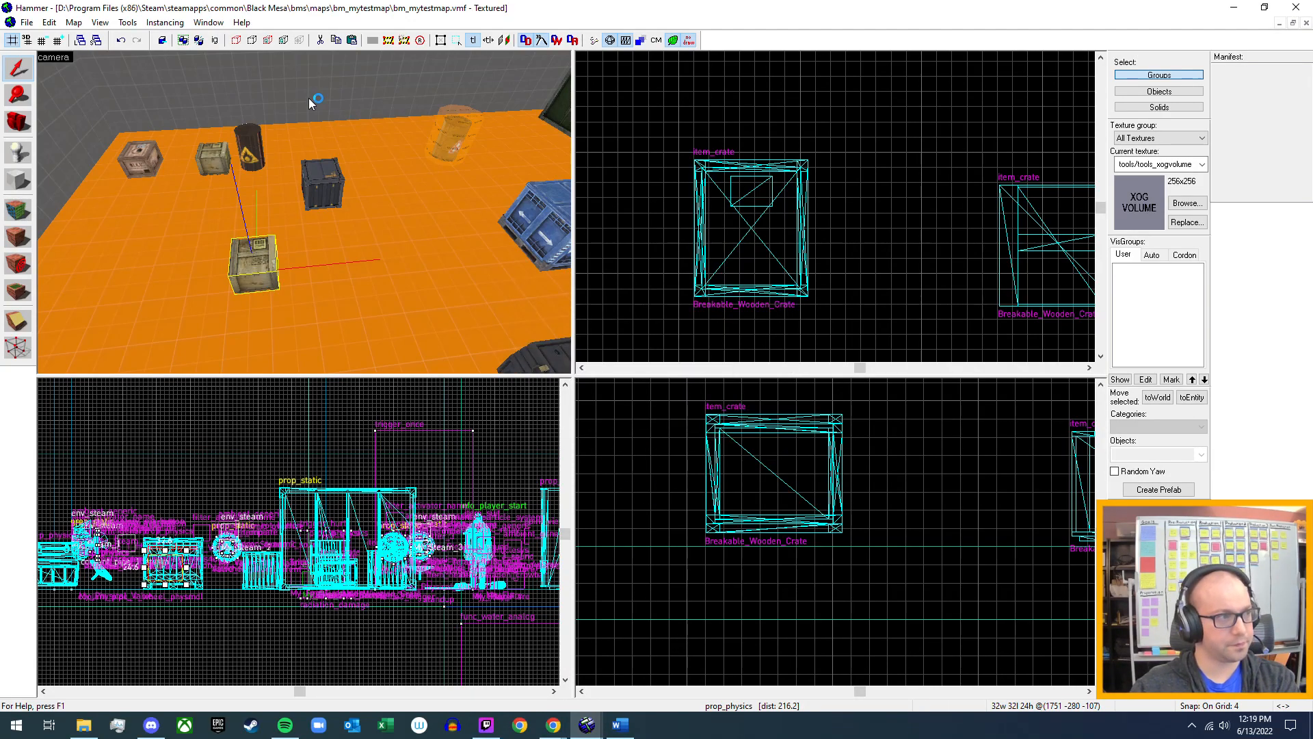
Open the grey metal crate's properties and review its Performance Mode options and remaining keyvalues.
double_click(324, 180)
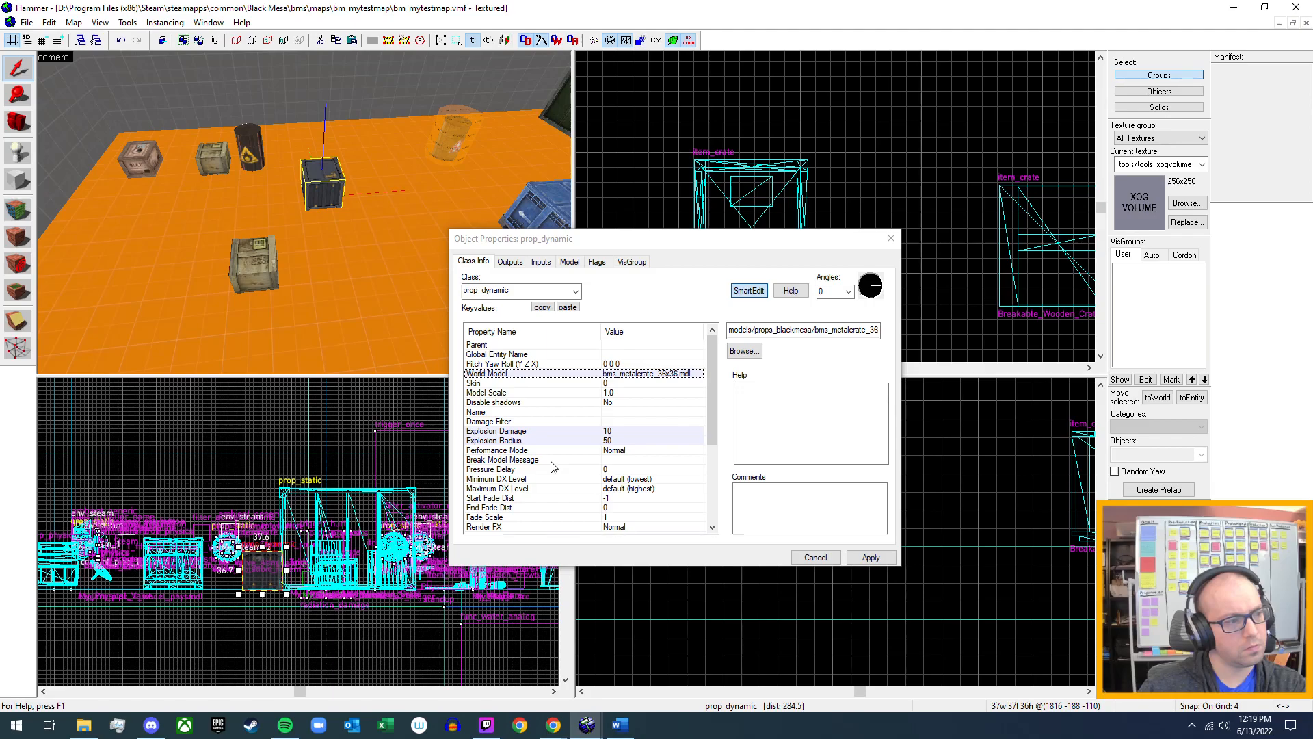
left_click(623, 452)
left_click(875, 330)
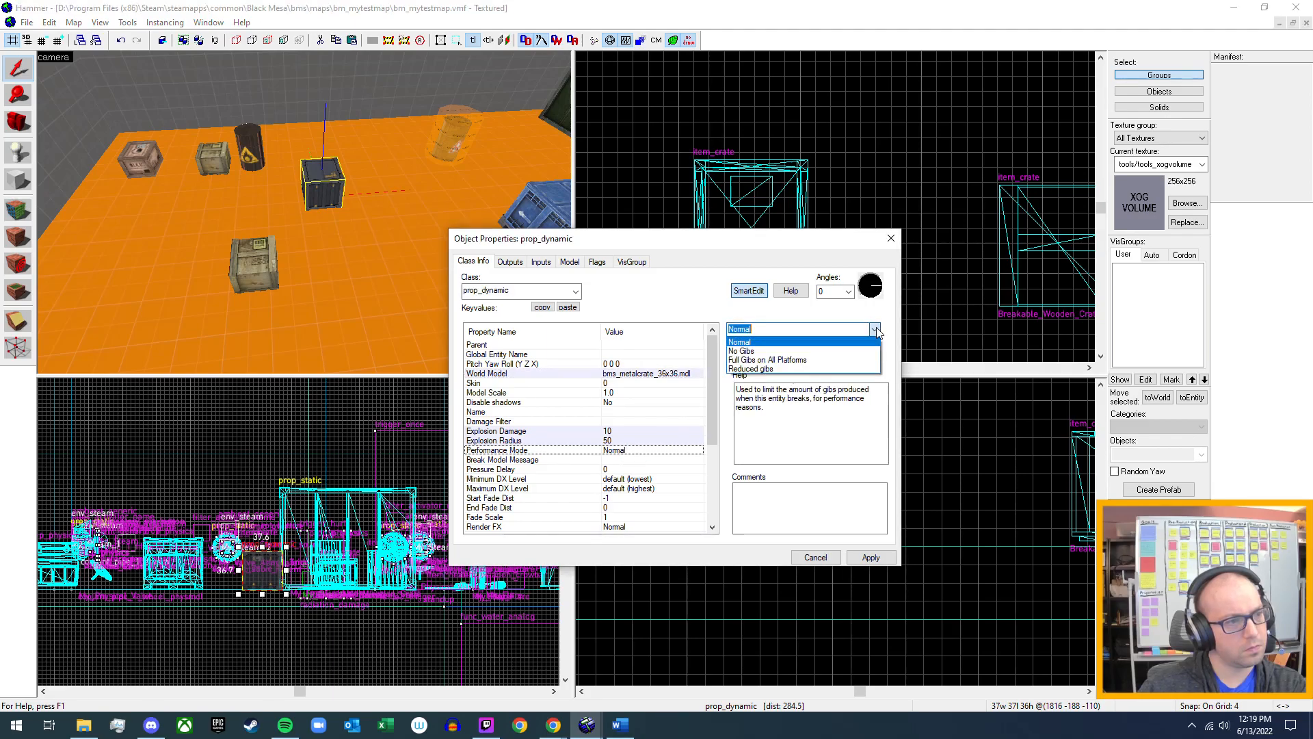
left_click(877, 331)
scroll(487, 453, "down", 2)
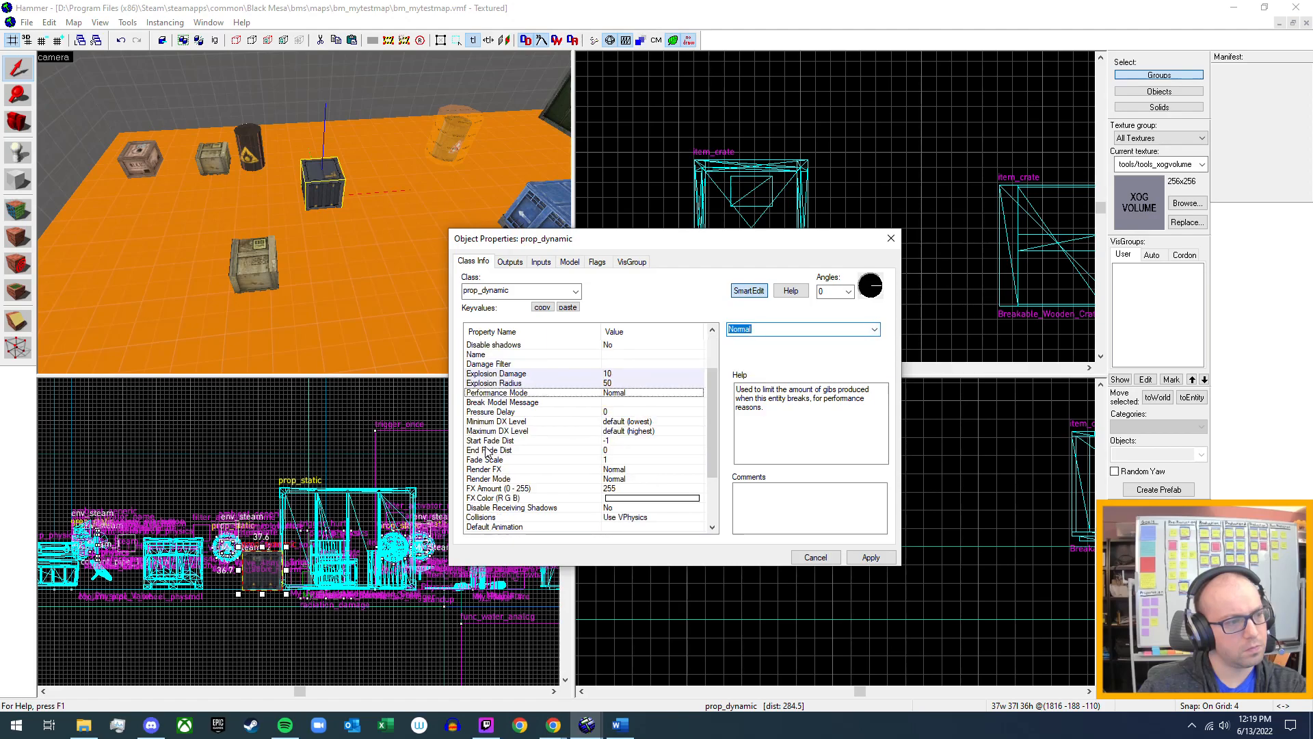
scroll(557, 441, "down", 1)
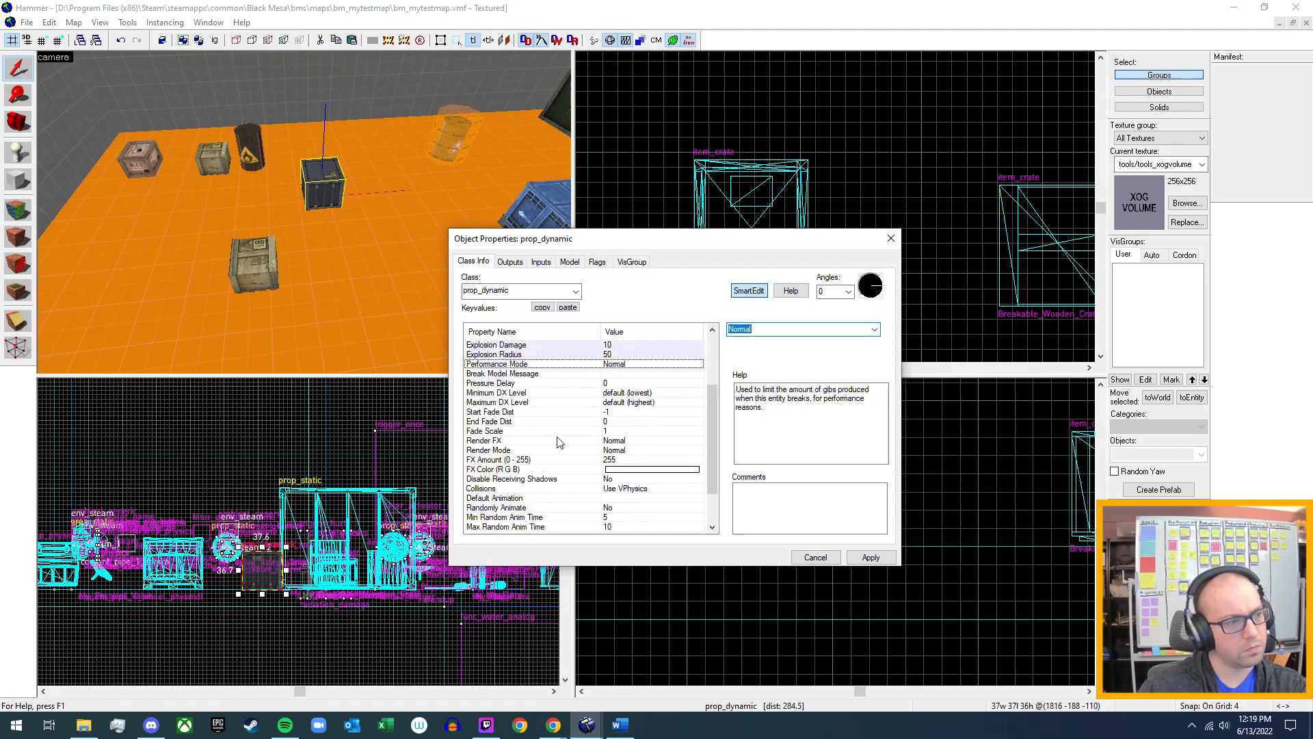
scroll(557, 442, "down", 2)
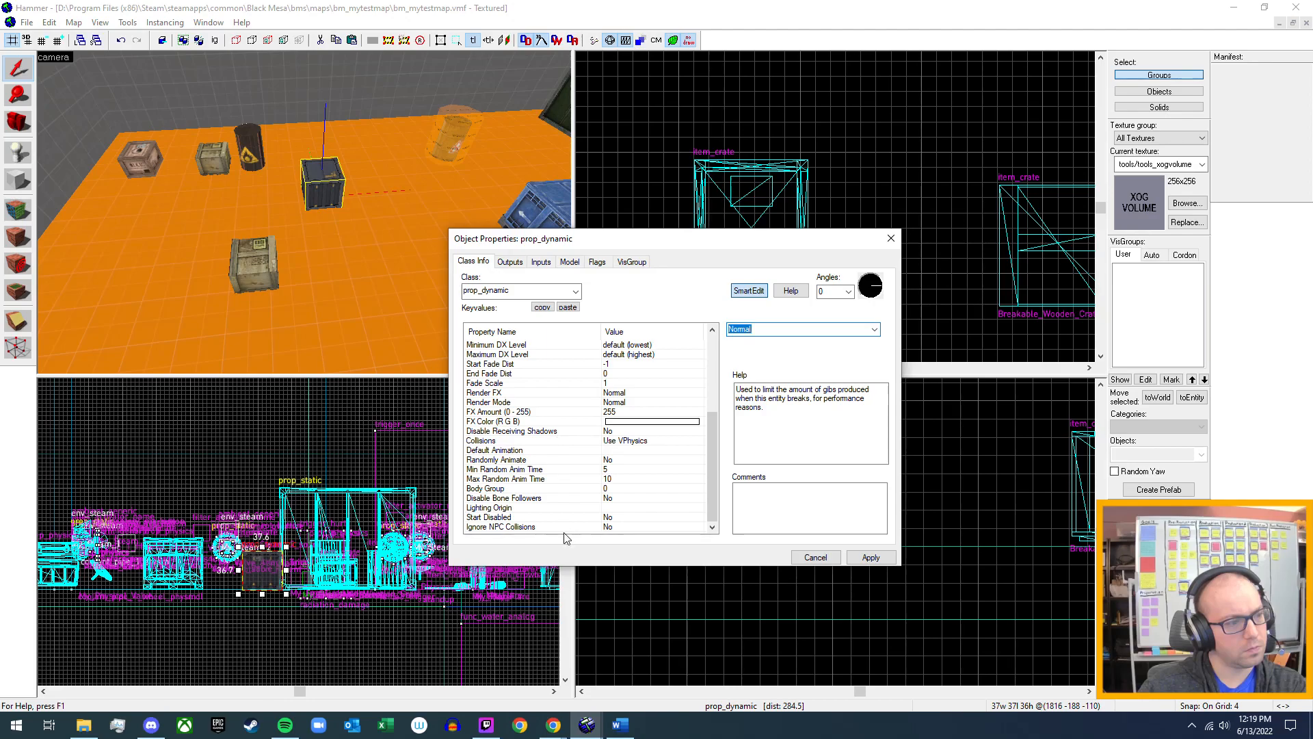
Review the metal crate's flags, inputs and outputs.
left_click(599, 262)
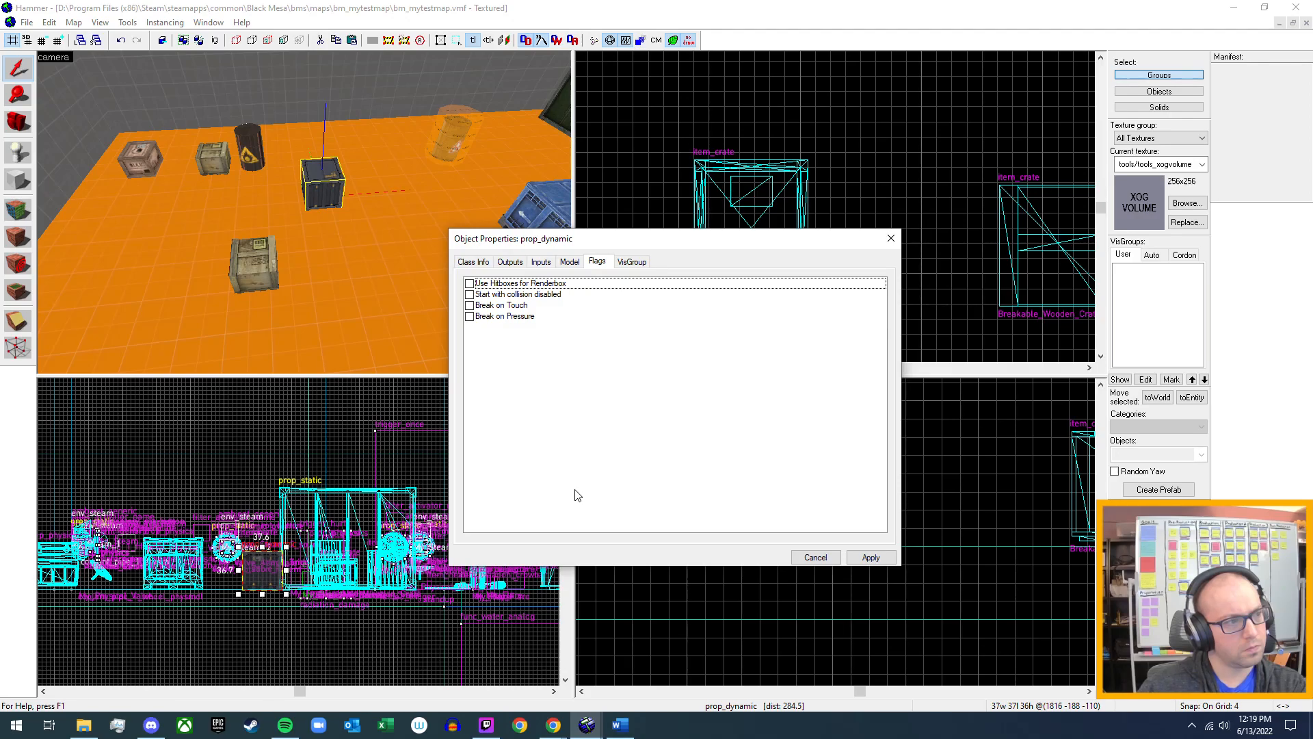
left_click(536, 264)
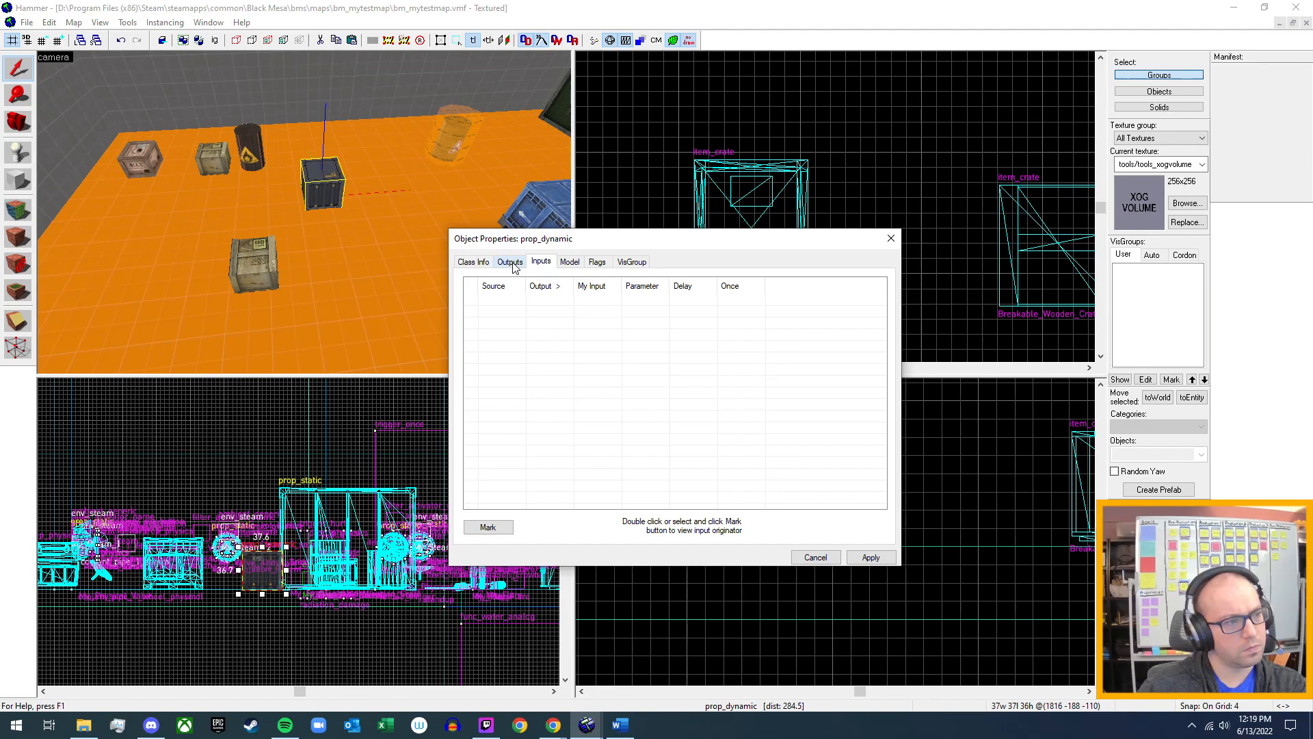
left_click(514, 265)
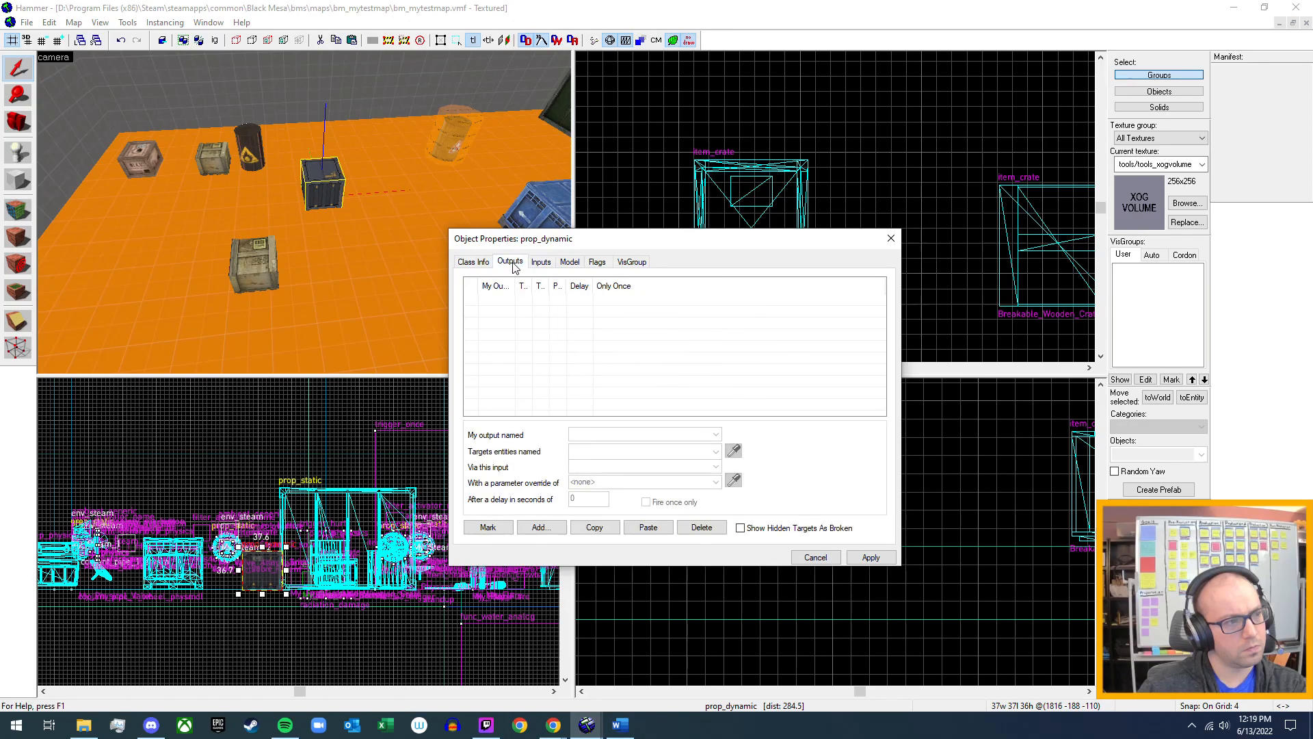
Try adding an OnTakeDamage output to the grey metal crate and look through the available target entities.
left_click(541, 527)
left_click(716, 435)
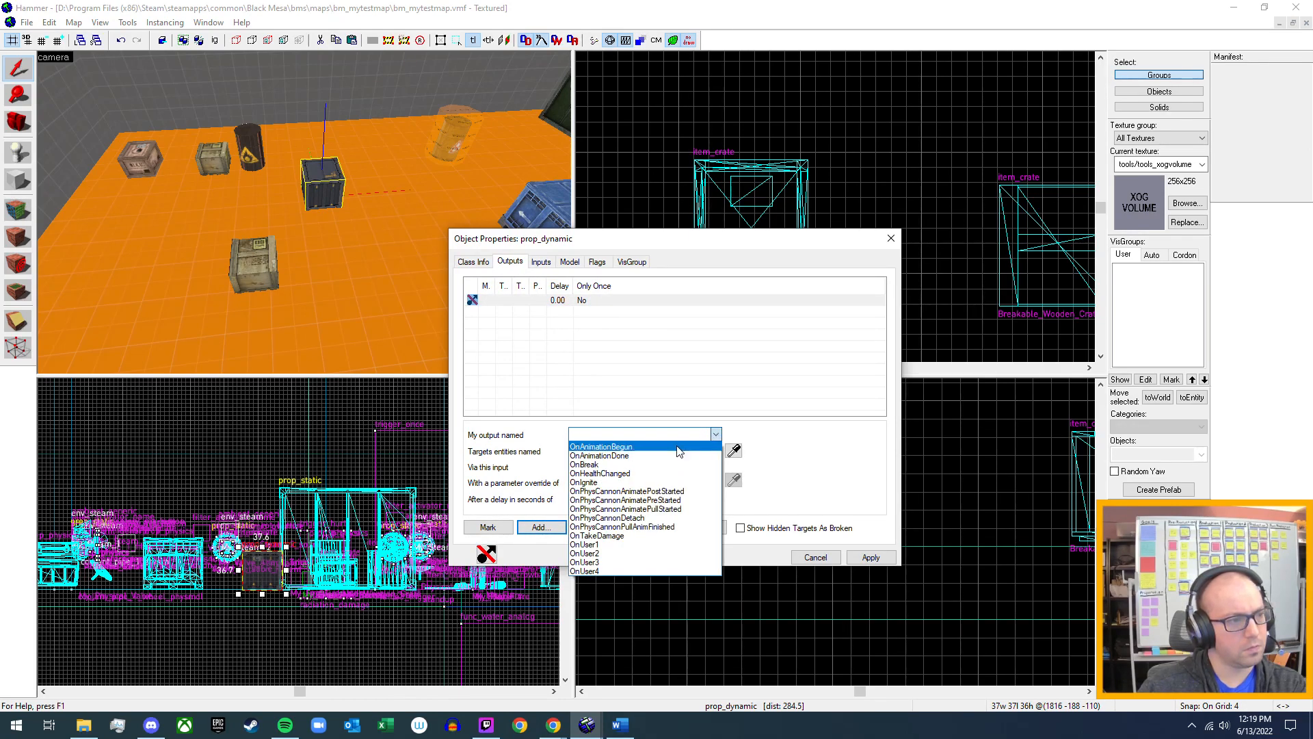
left_click(632, 535)
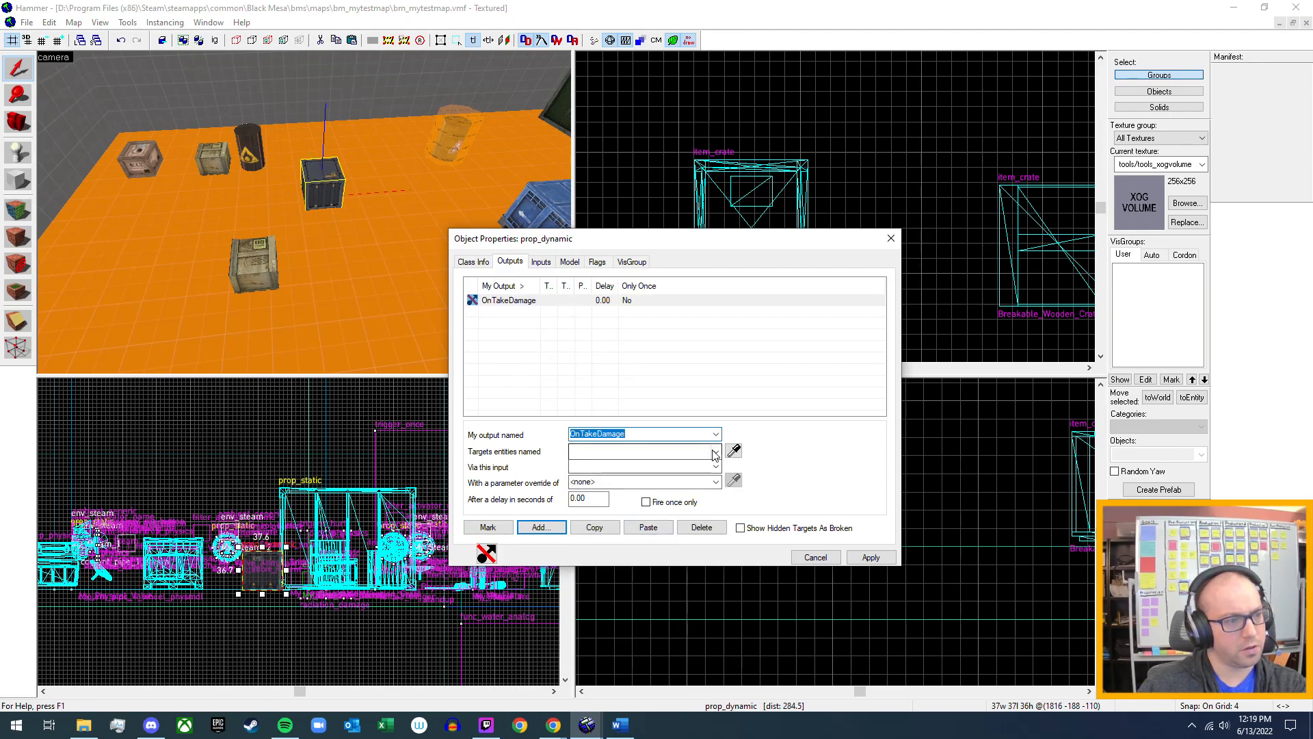
left_click(717, 452)
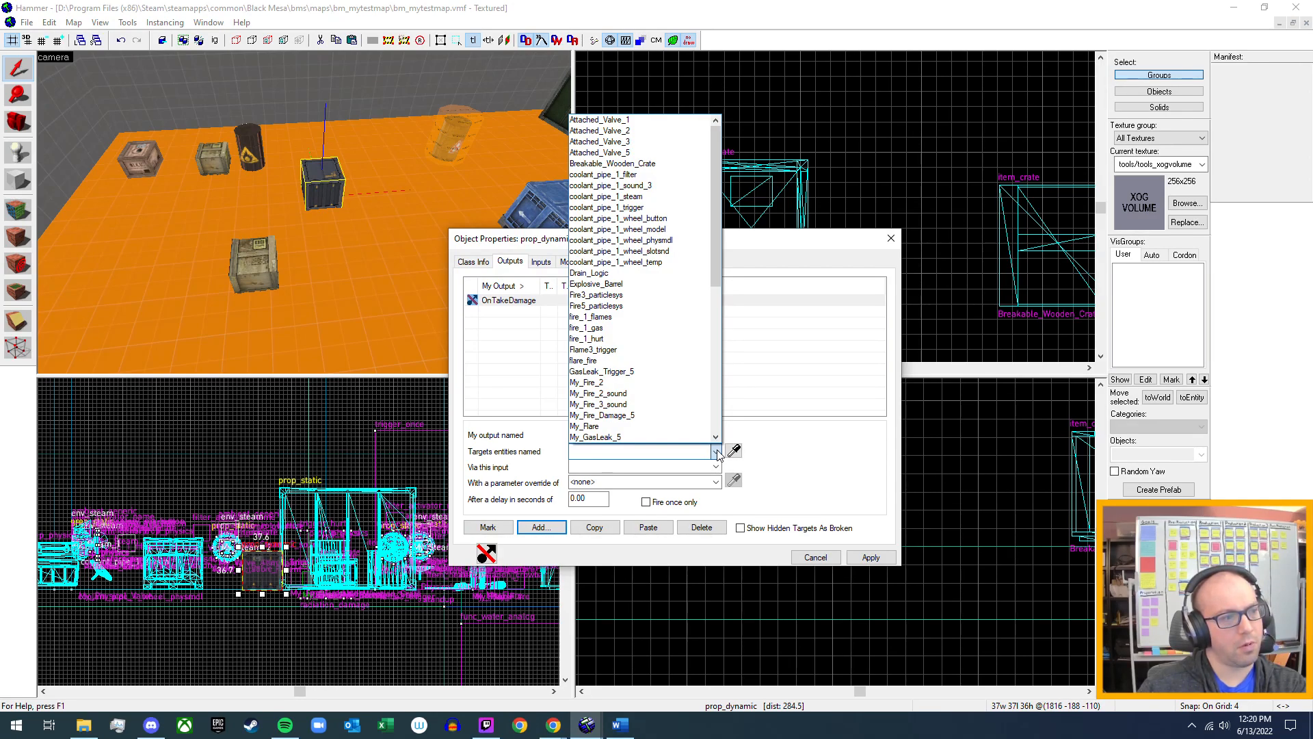
scroll(653, 346, "down", 6)
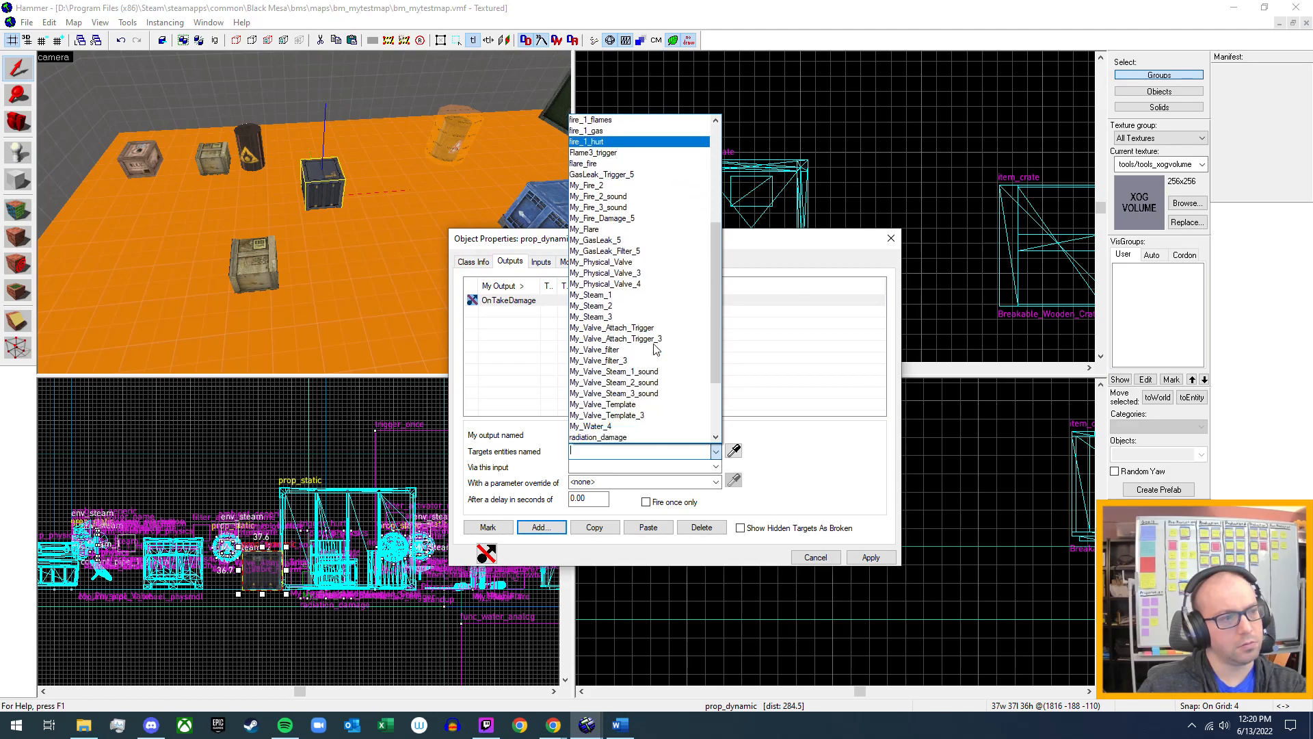
scroll(655, 349, "up", 6)
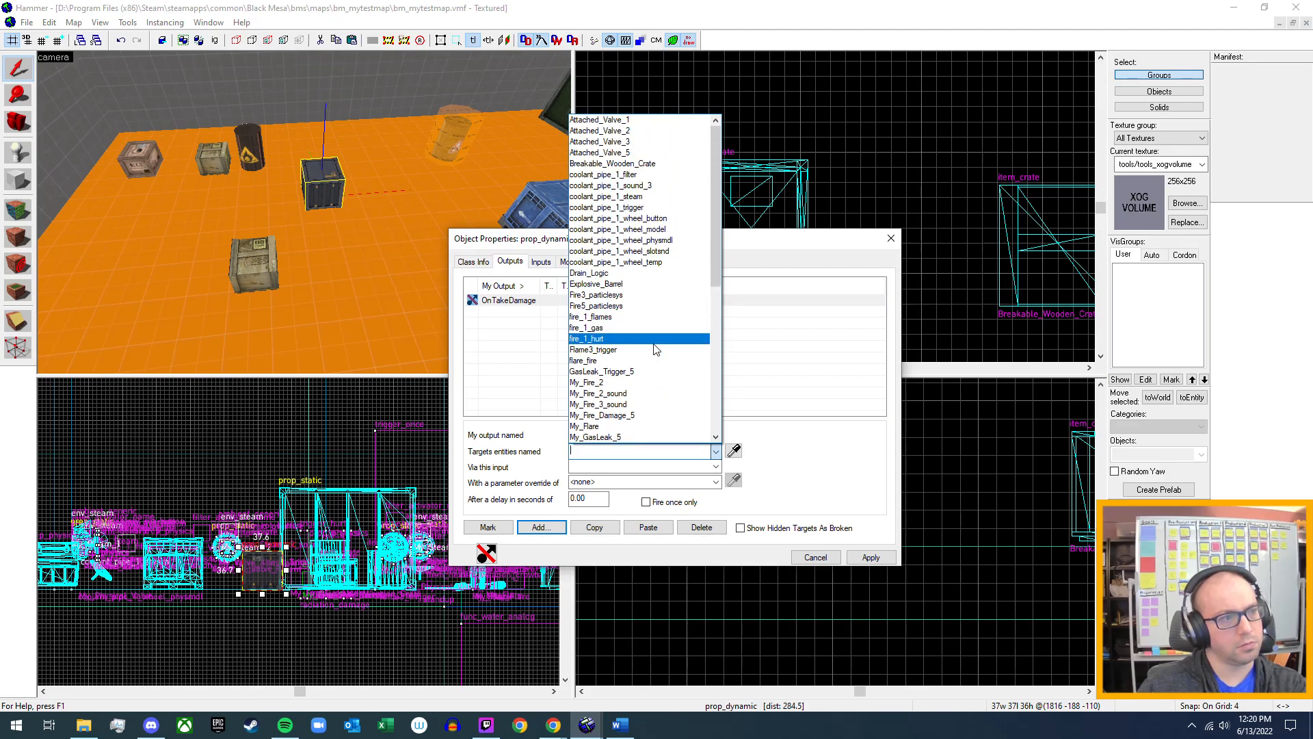
left_click(831, 500)
left_click(938, 392)
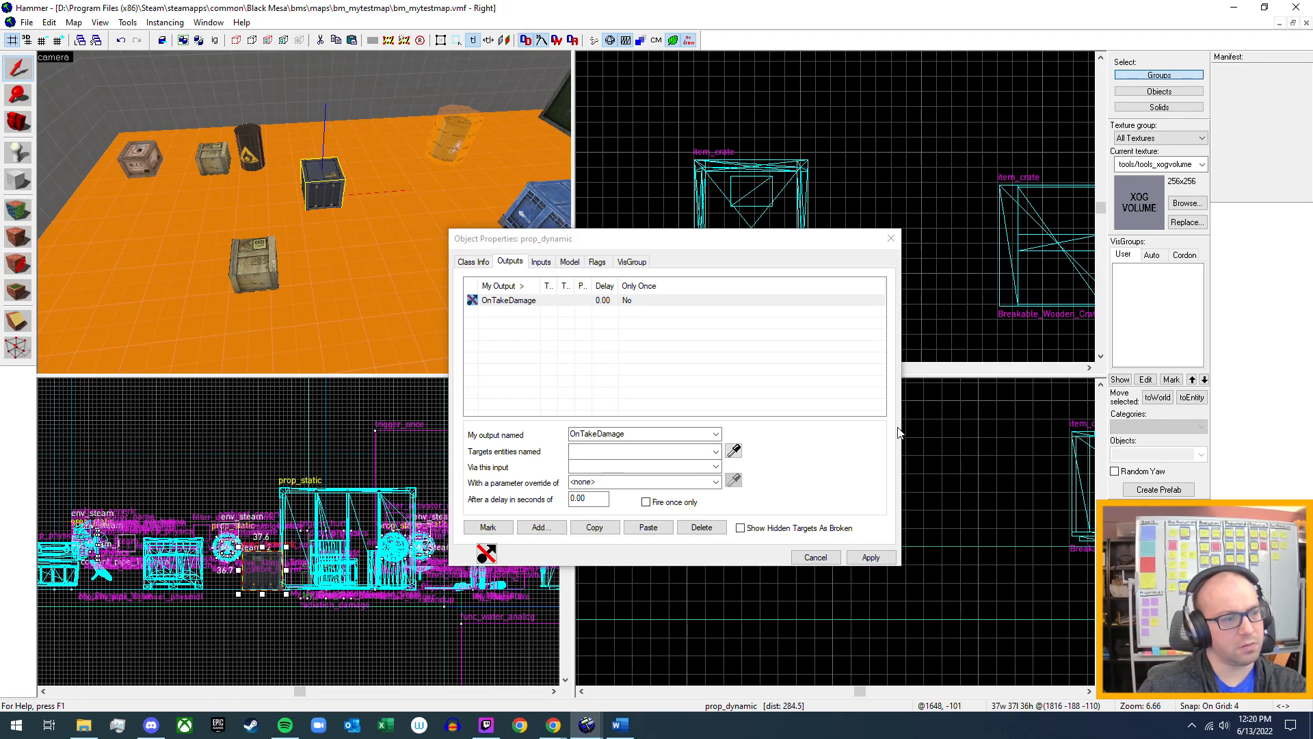
Recheck the available output names, delete the metal crate's OnTakeDamage output, and apply and close its properties.
left_click(716, 434)
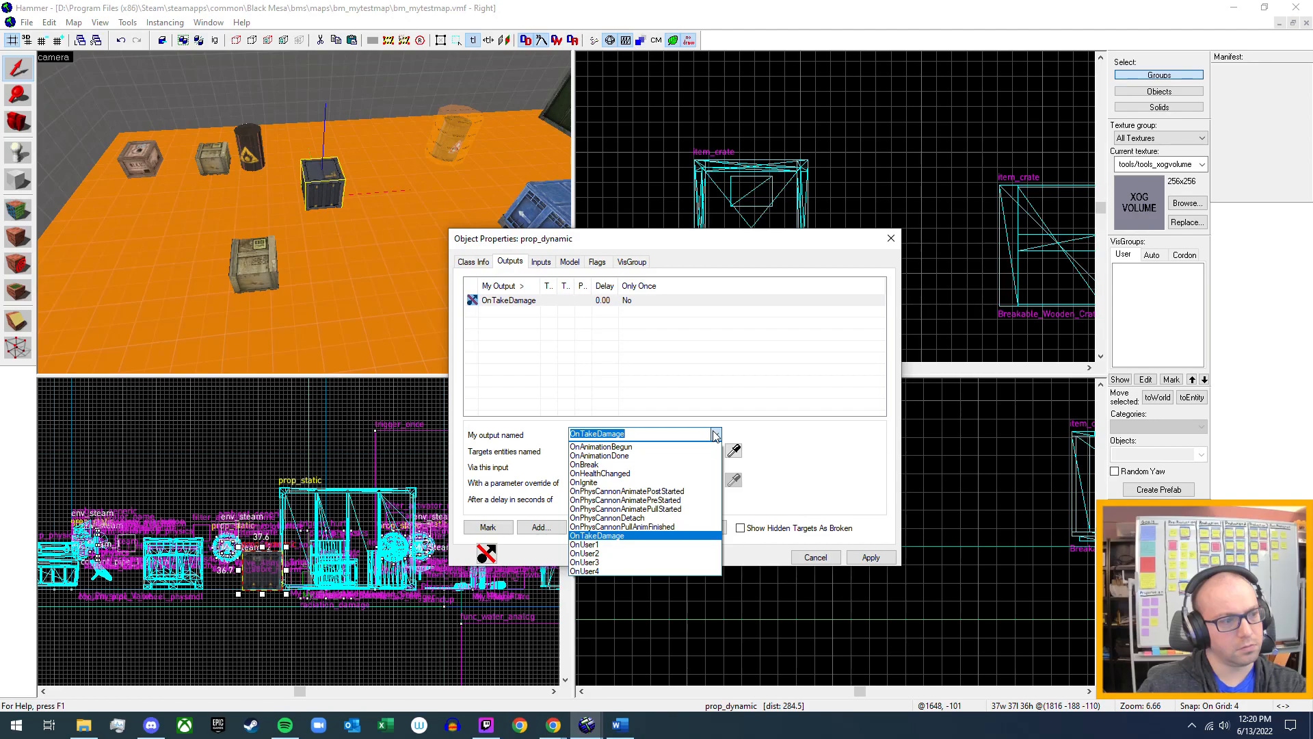
left_click(715, 434)
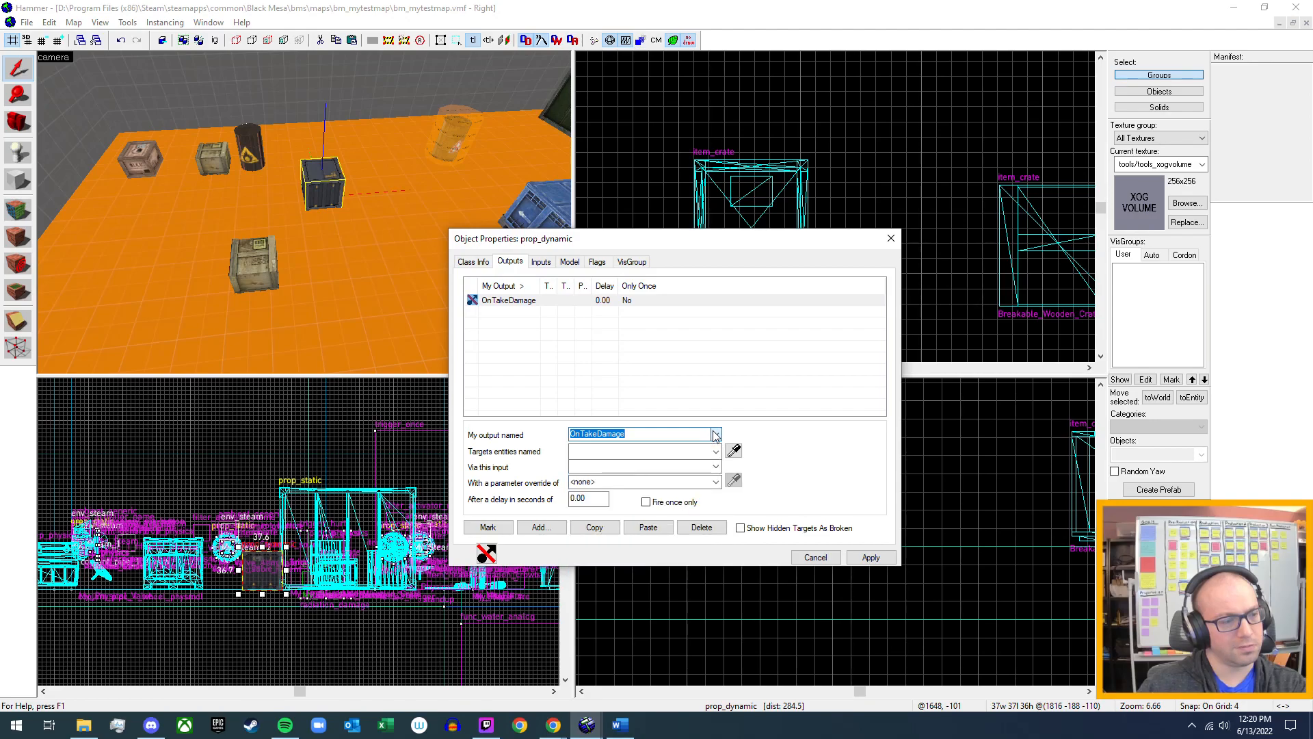
left_click(702, 527)
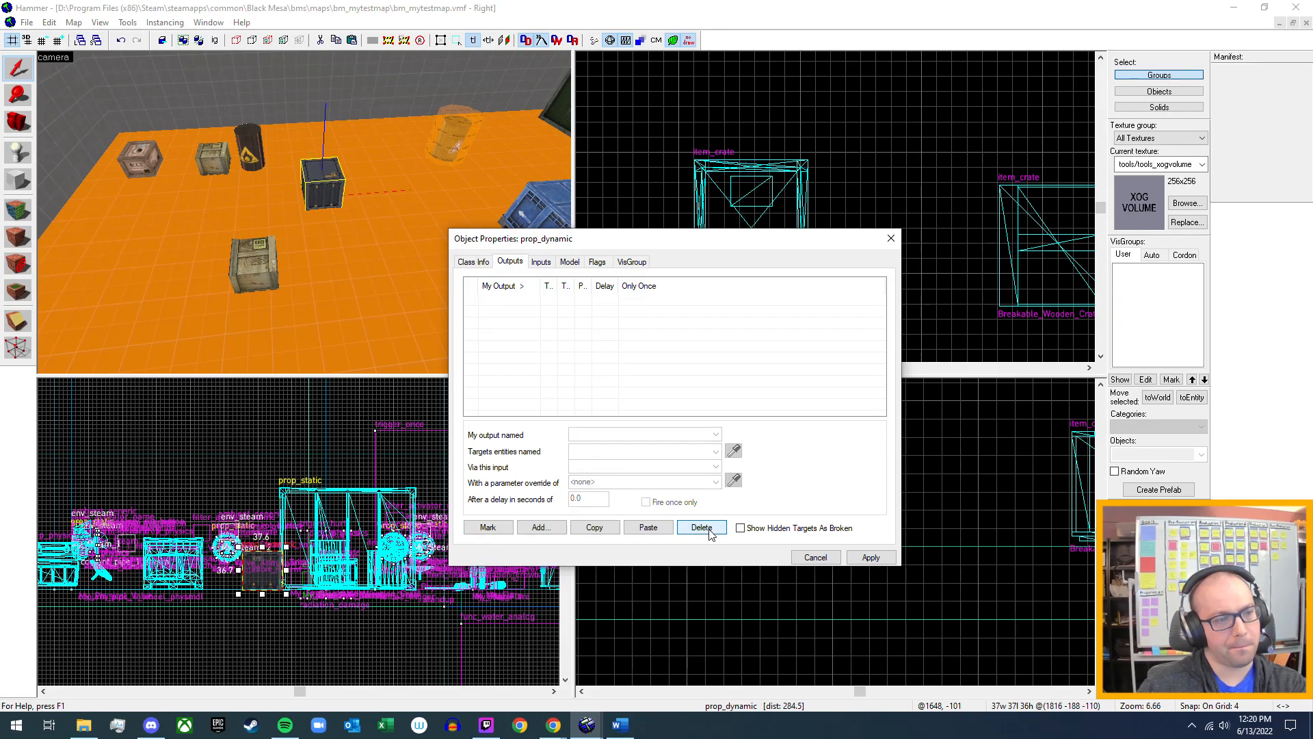
left_click(870, 558)
left_click(891, 239)
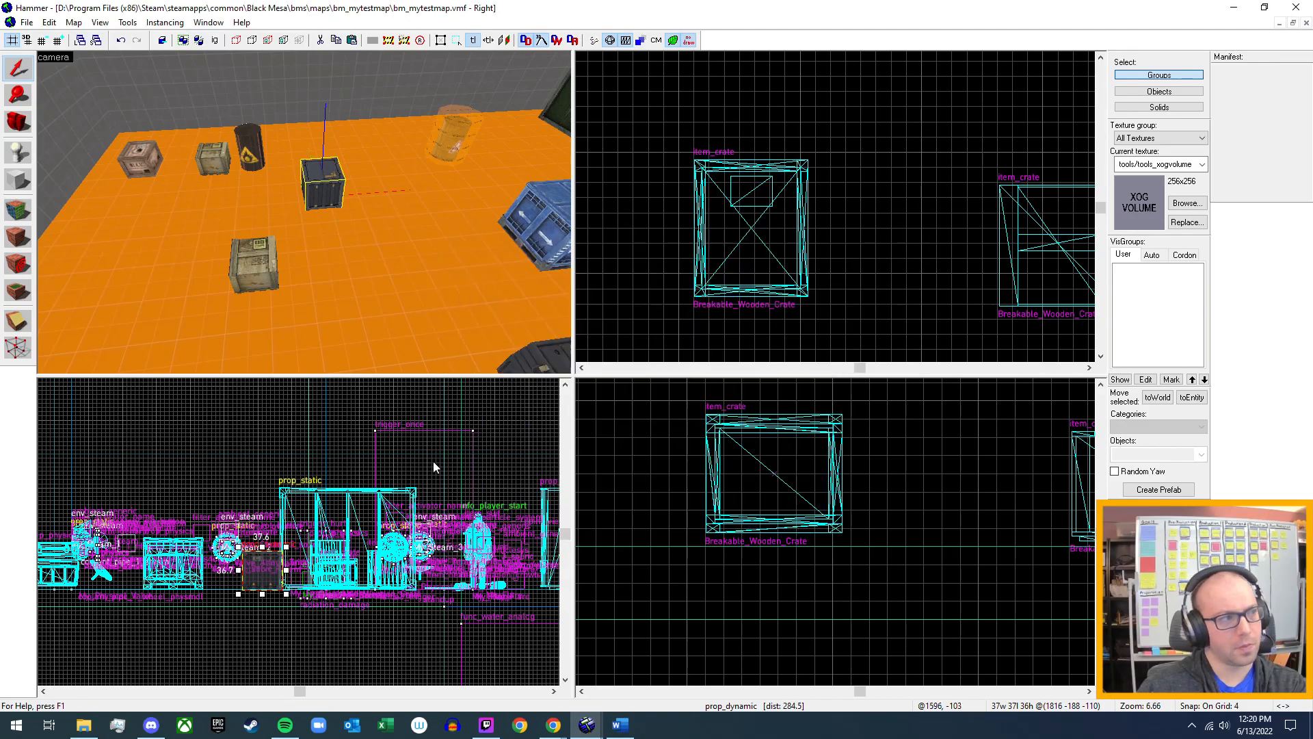
Set the Mass Scale of the wooden prop_physics supply crate in front of the metal crate to 5 and apply it.
left_click(249, 258)
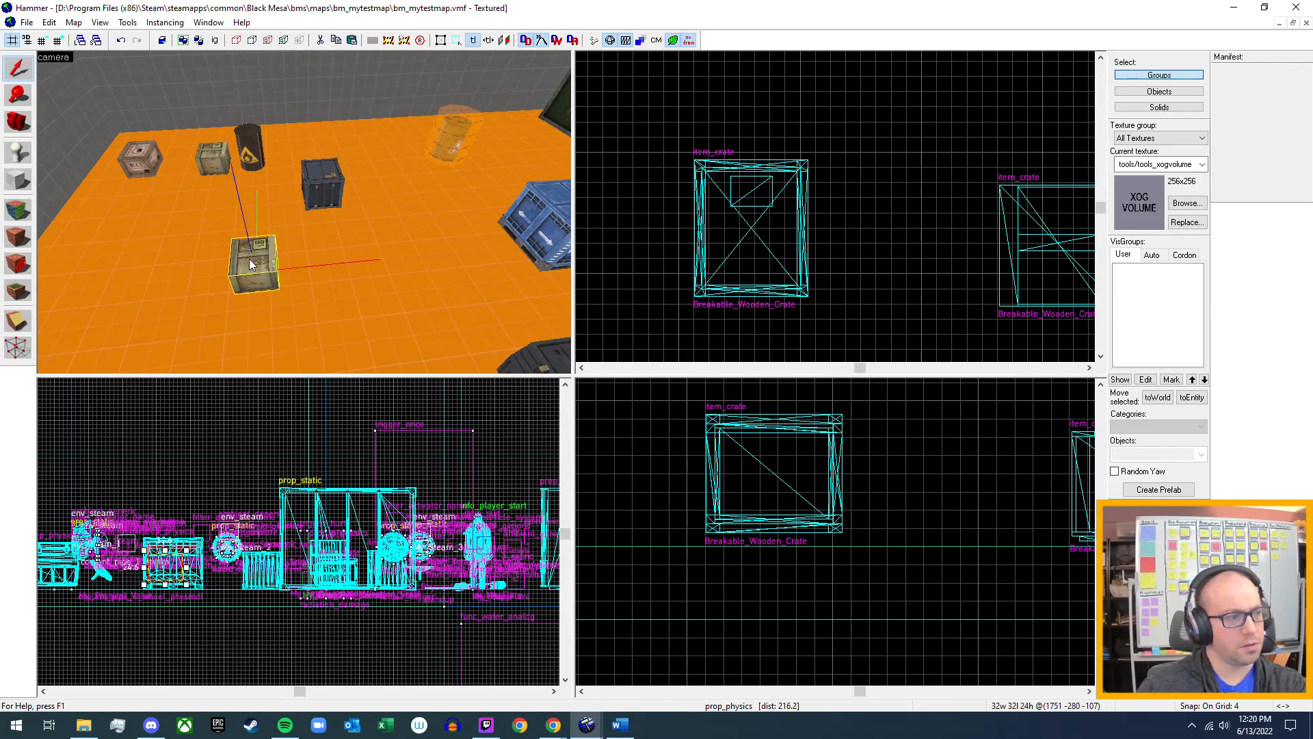
double_click(249, 258)
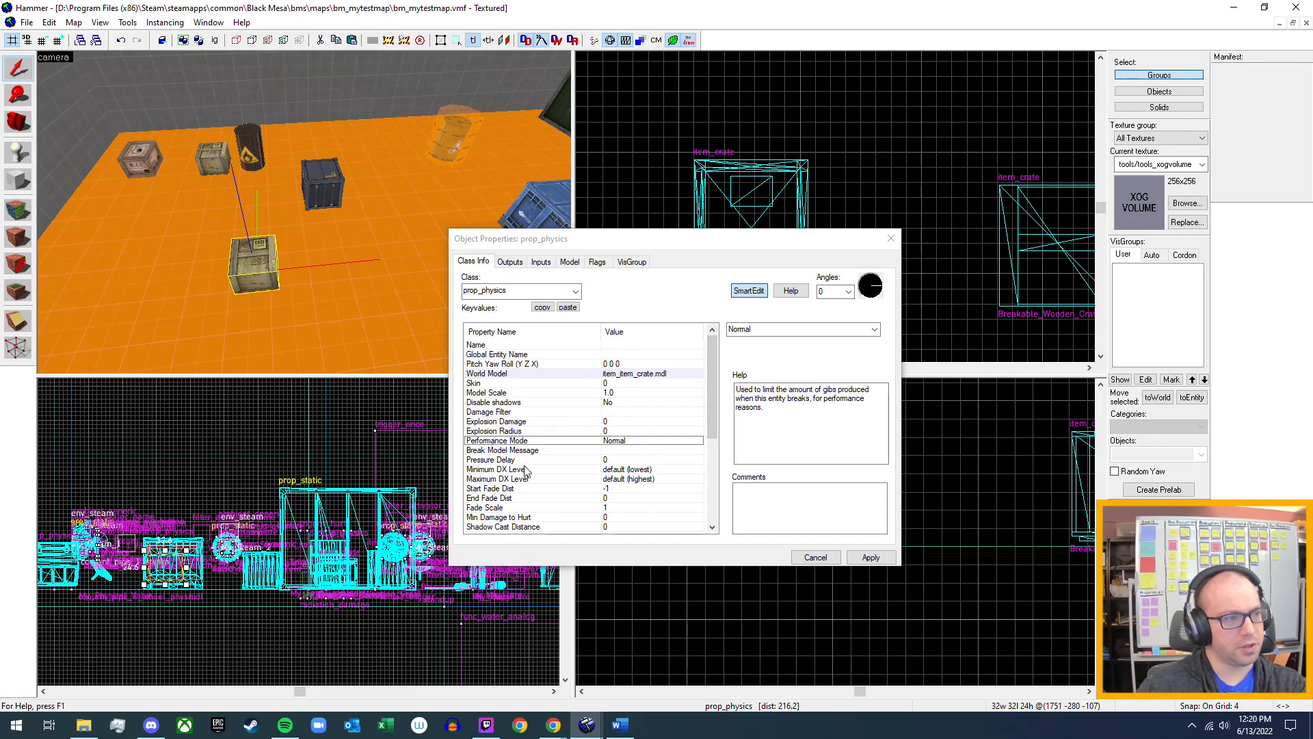
scroll(565, 495, "down", 1)
scroll(565, 495, "down", 1)
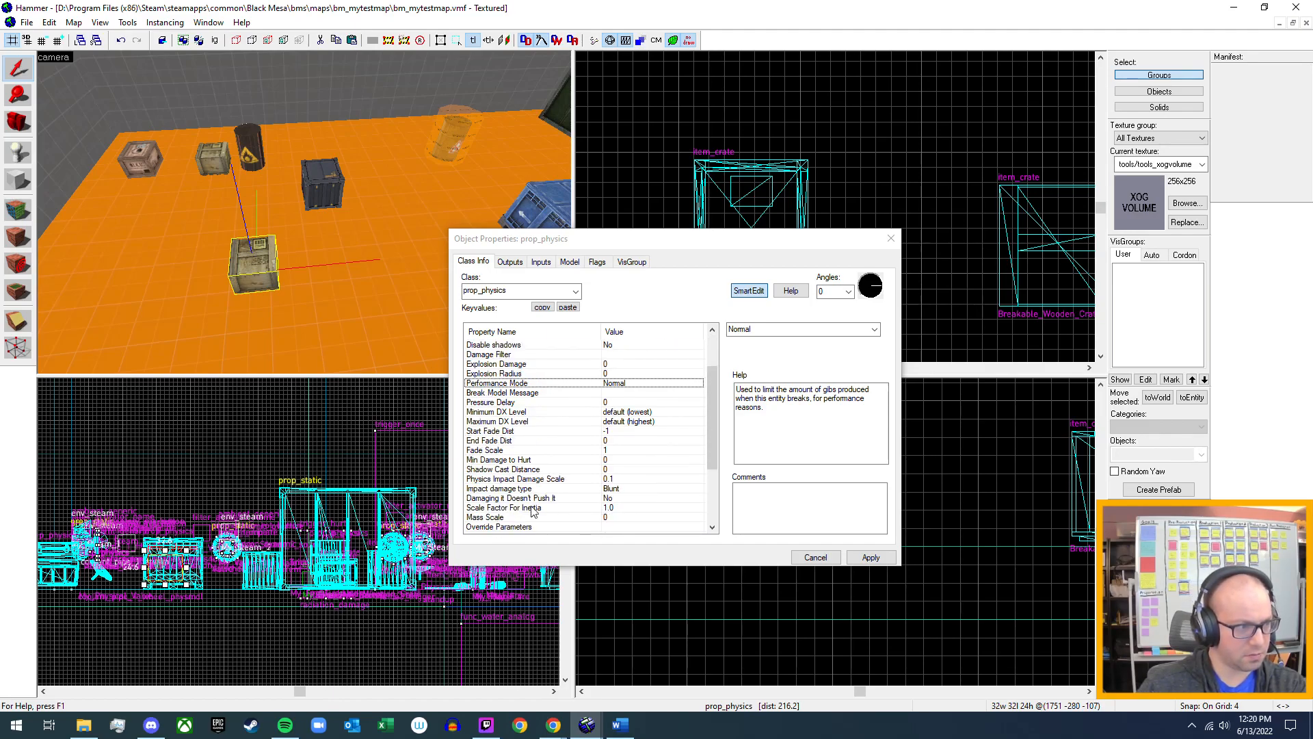
scroll(521, 479, "down", 1)
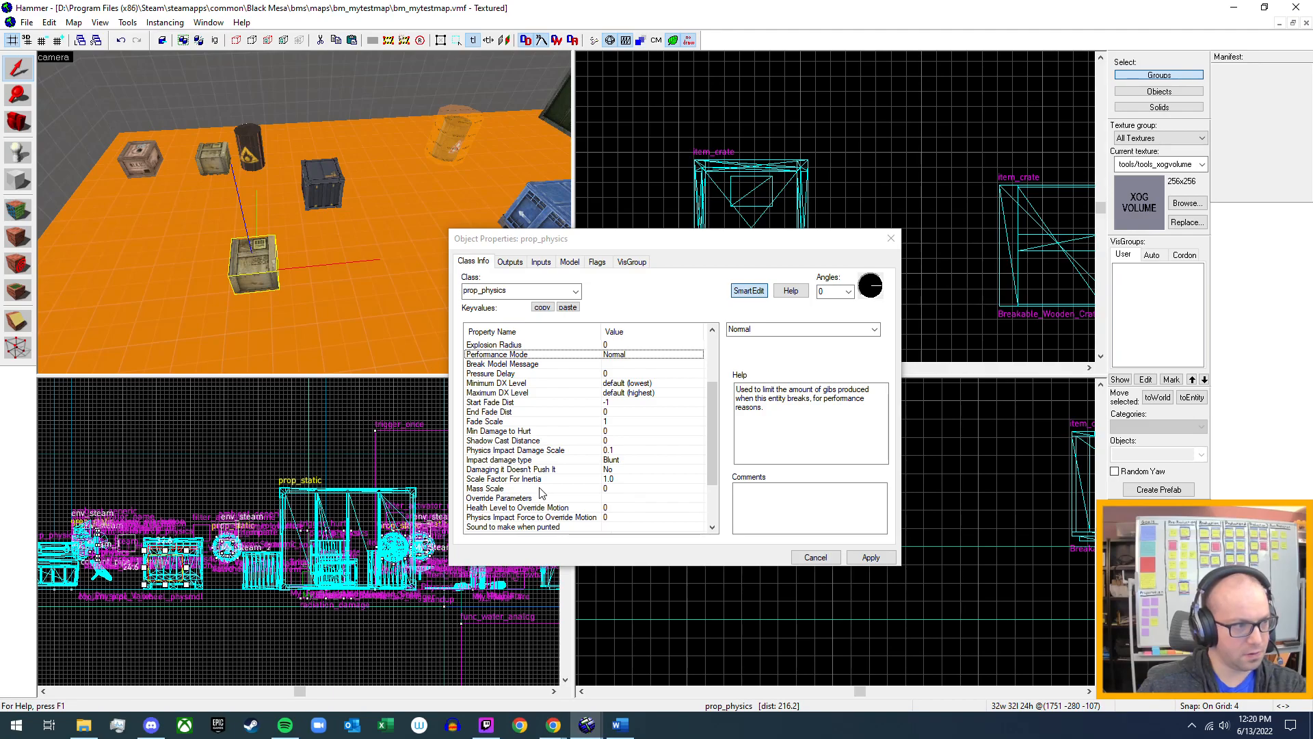
left_click(612, 489)
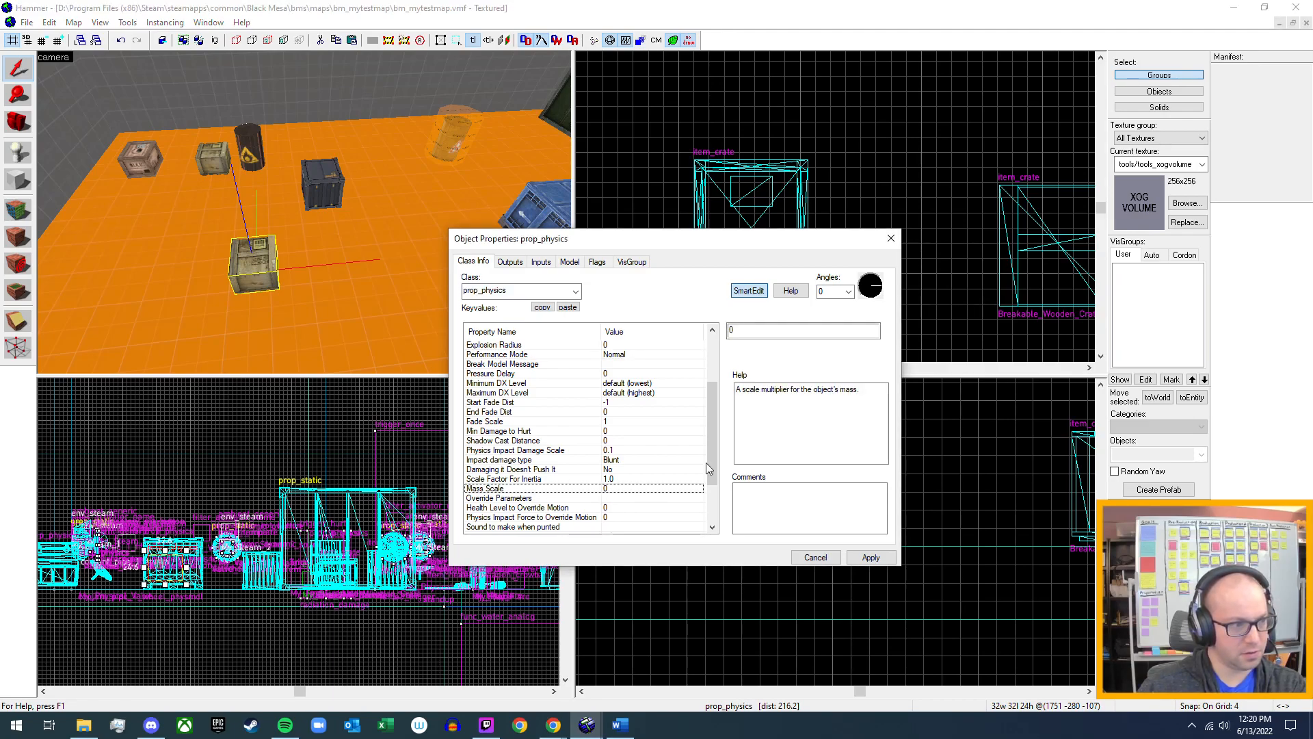
left_click(785, 333)
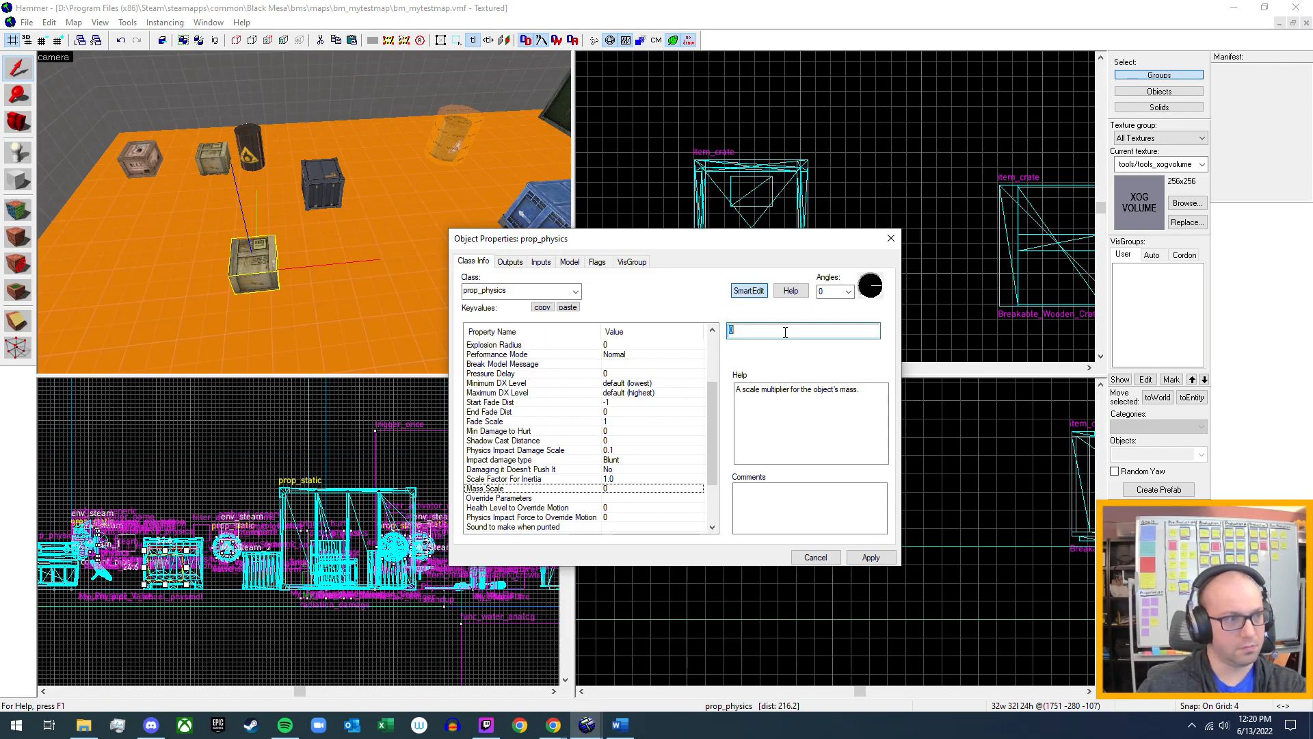
type("5")
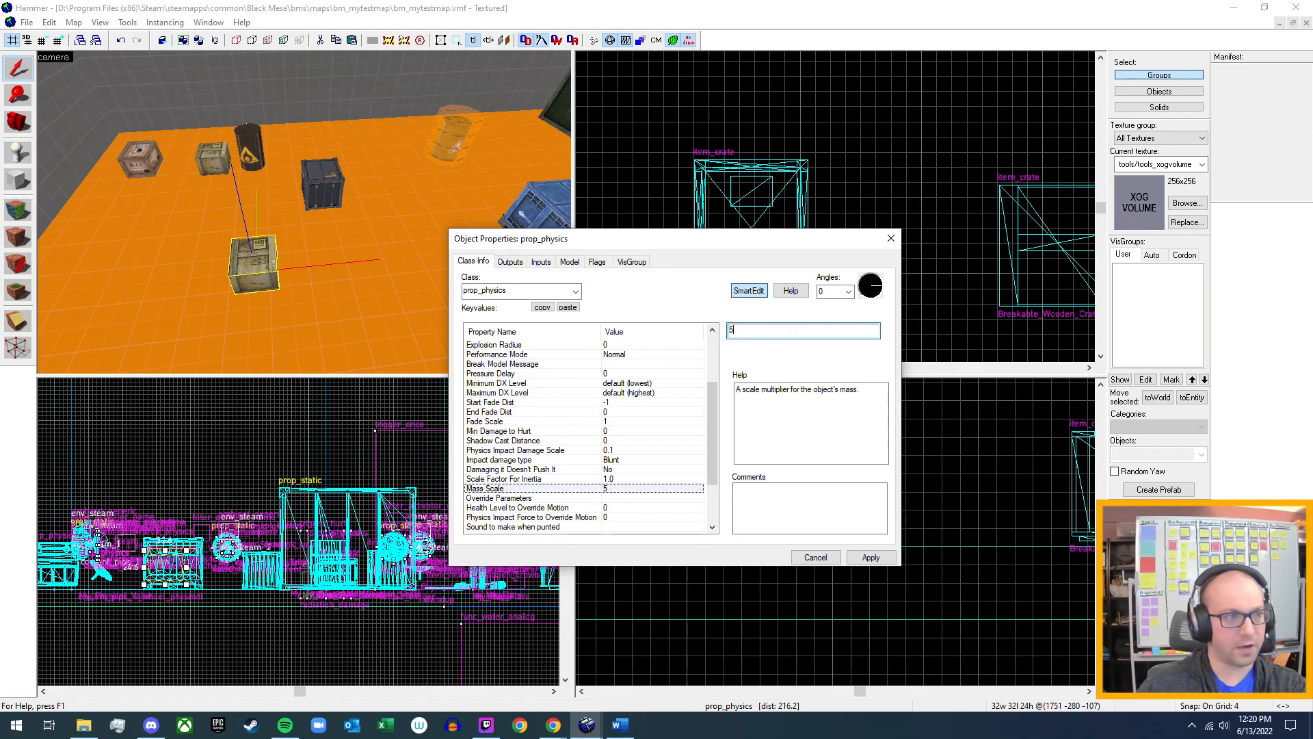
left_click(871, 557)
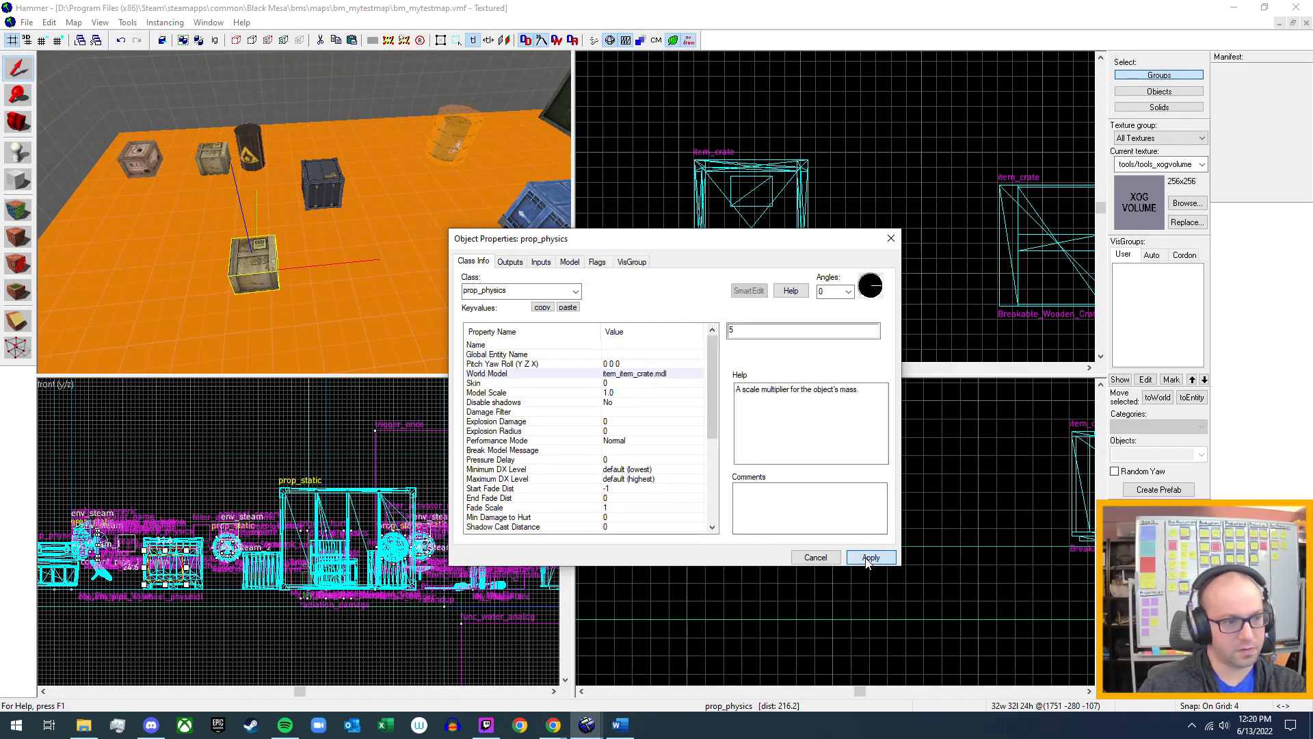
left_click(913, 238)
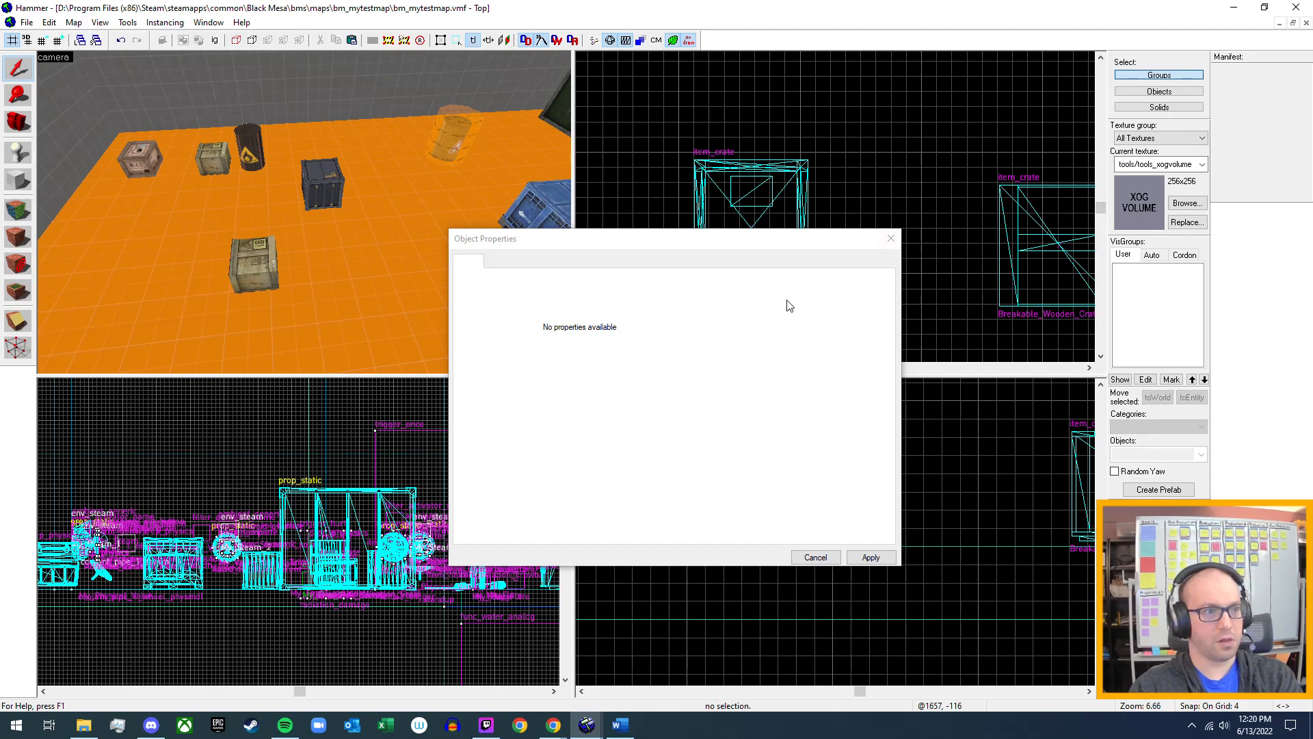
left_click(889, 239)
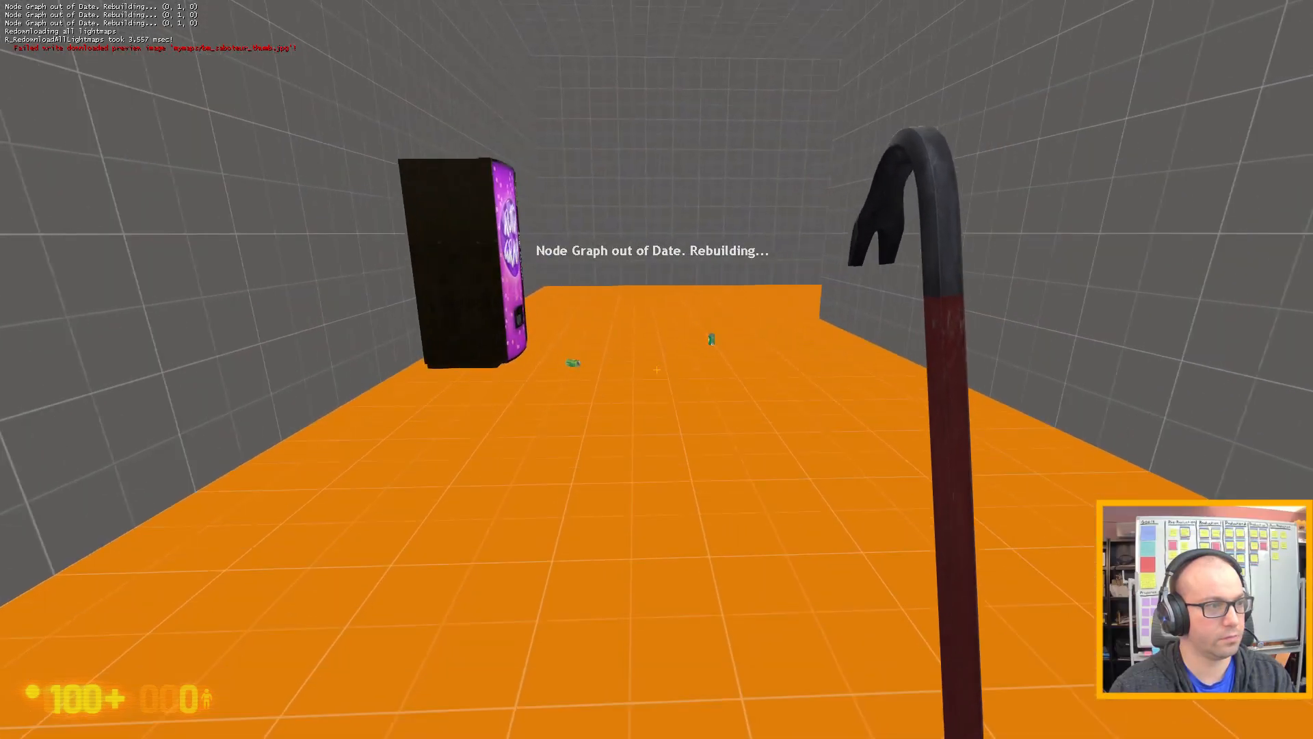
Walk through the test map from the vending machine to the wooden supply crate in front of the metal crate.
key("w")
left_click(657, 370)
key("w")
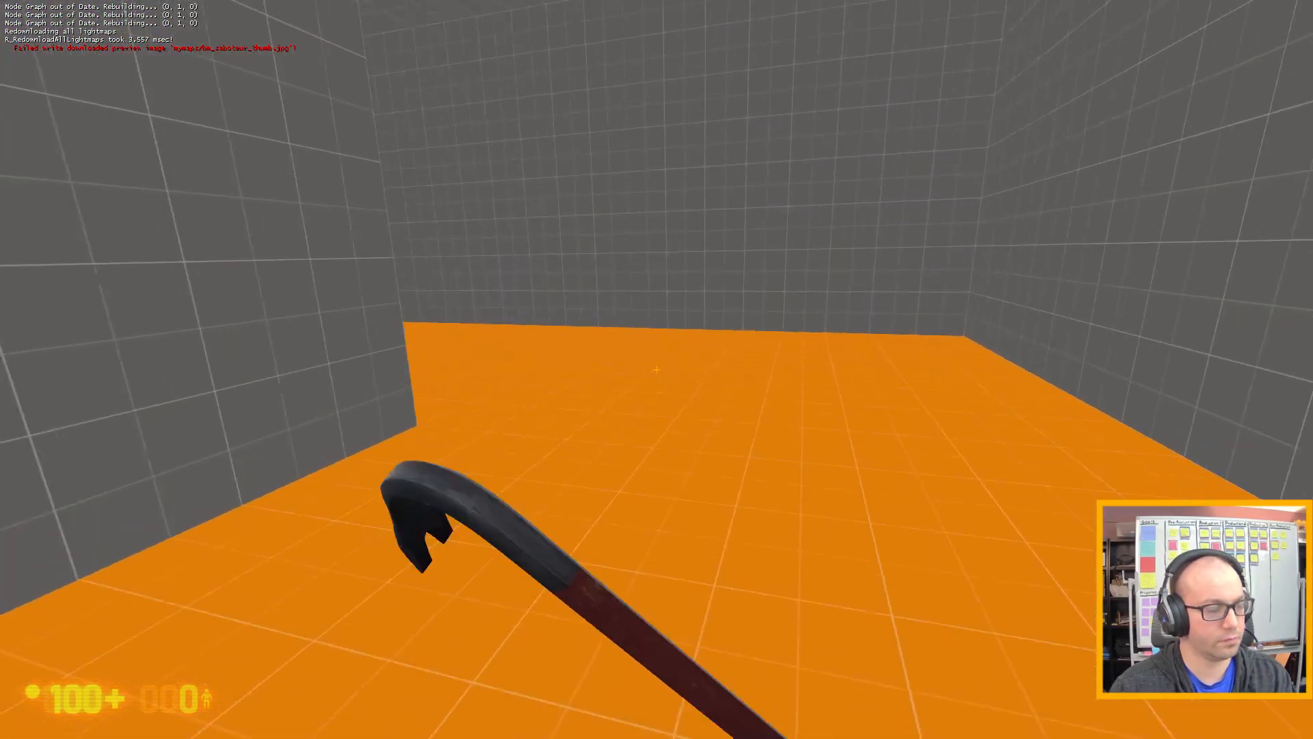
key("w")
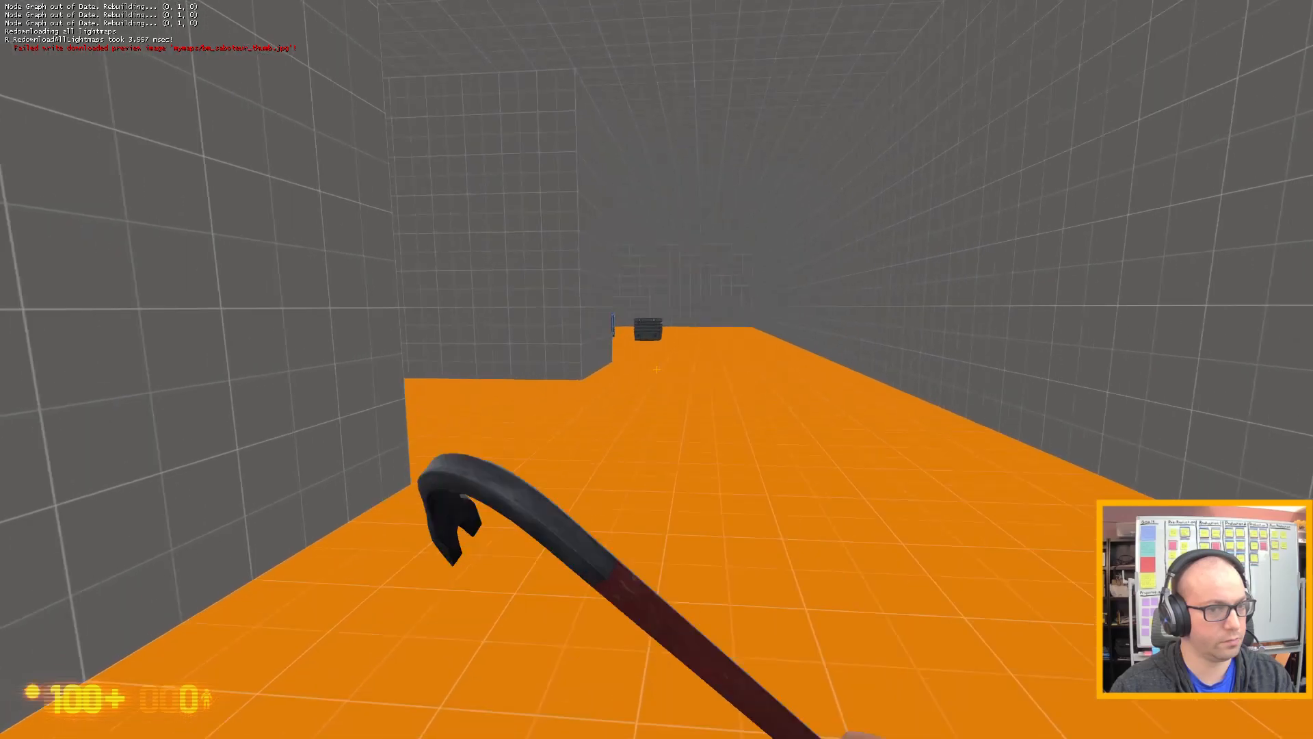
key("w")
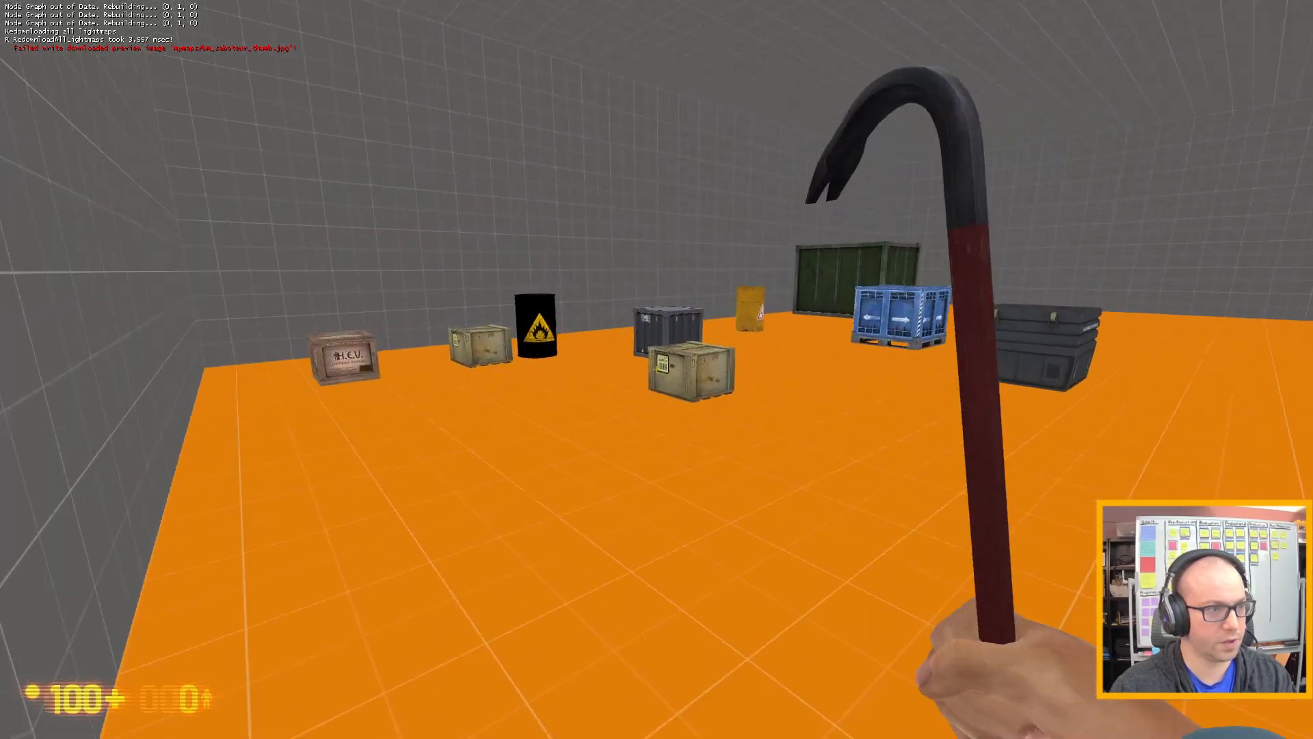
key("w")
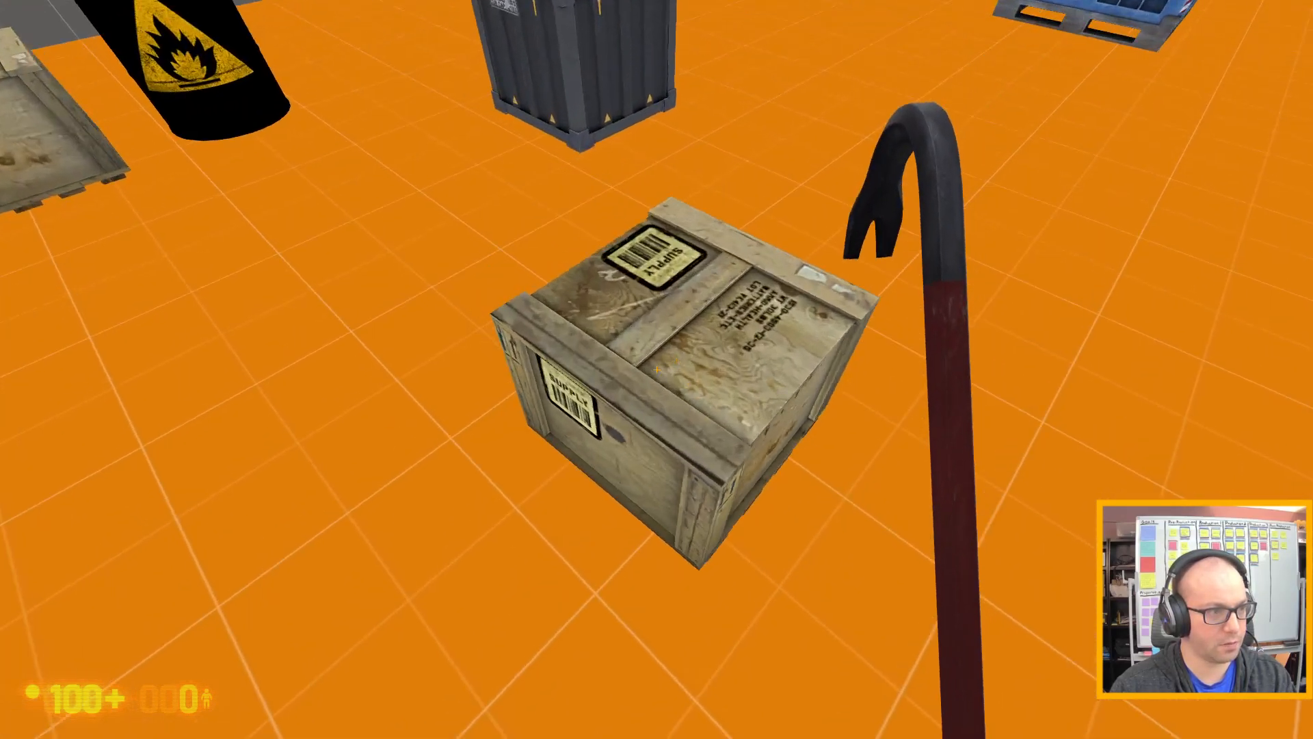
Walk around and against the wooden supply crate from several sides to test its weight, and smash it with the crowbar.
key("a")
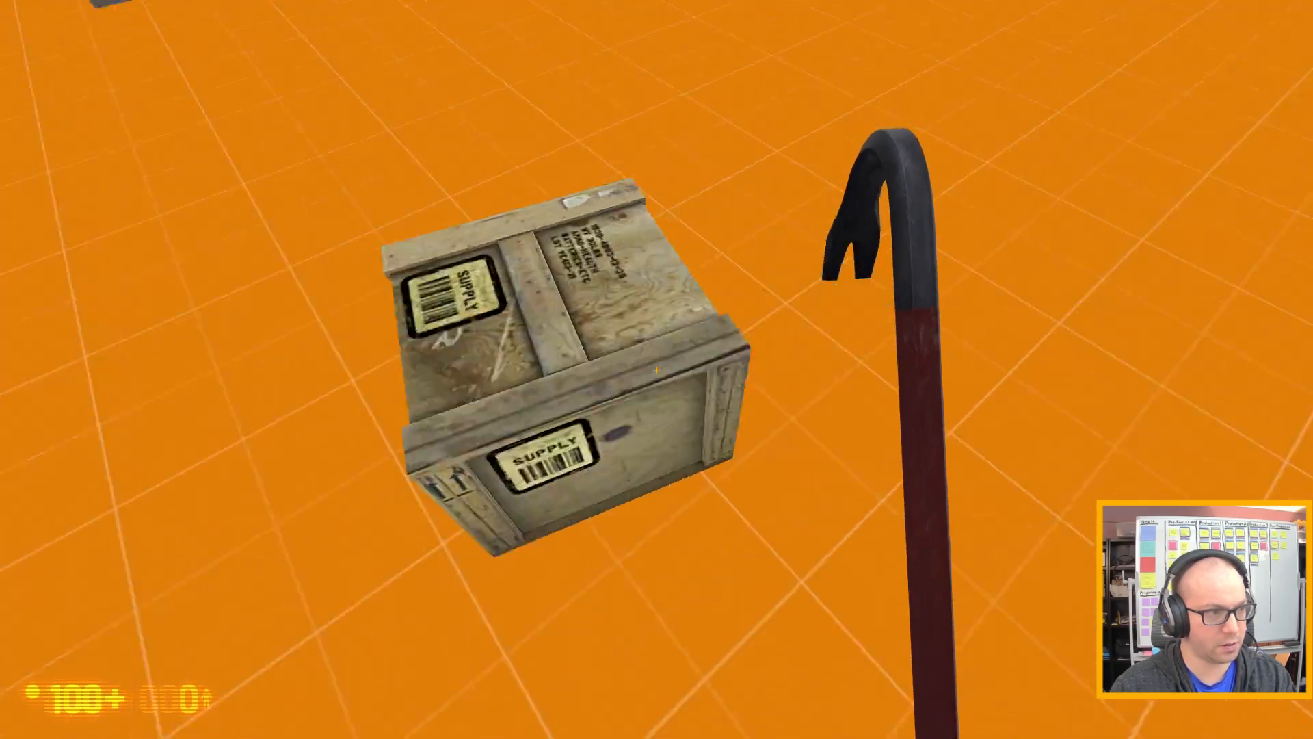
key("d")
key("s")
key("a")
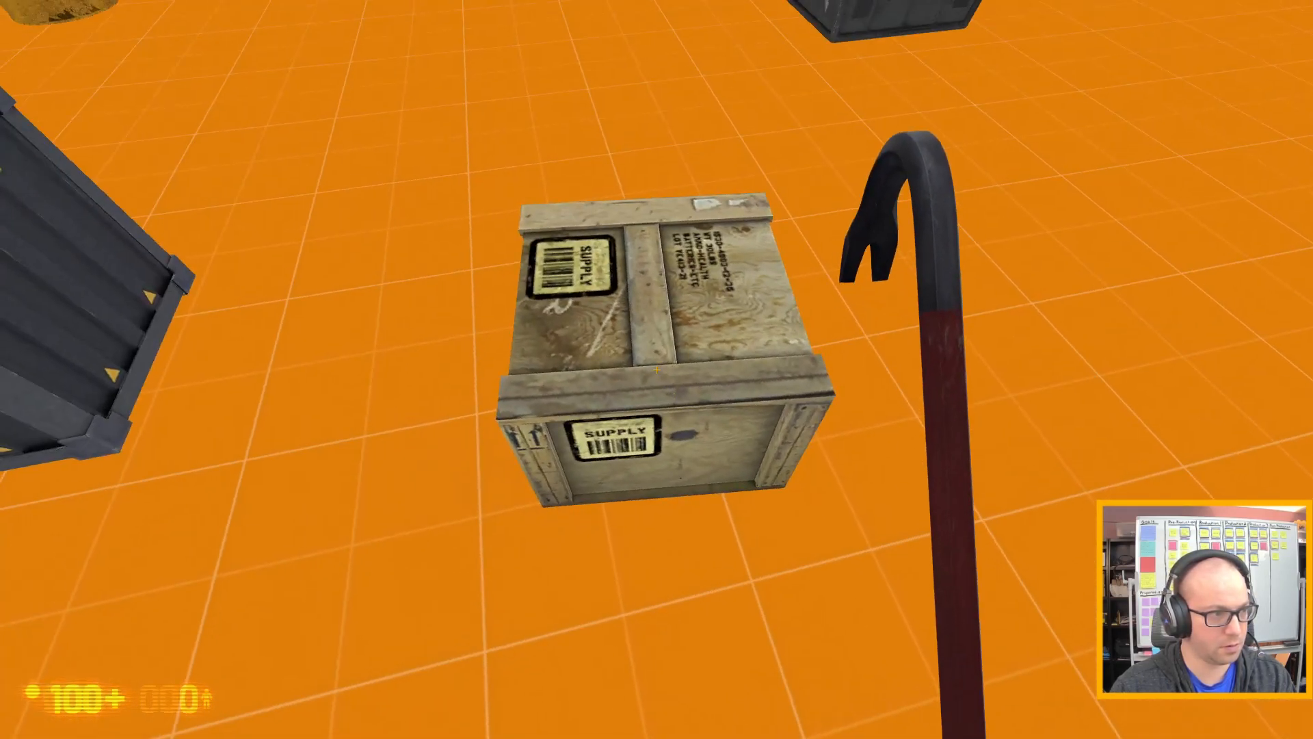
key("d")
key("w")
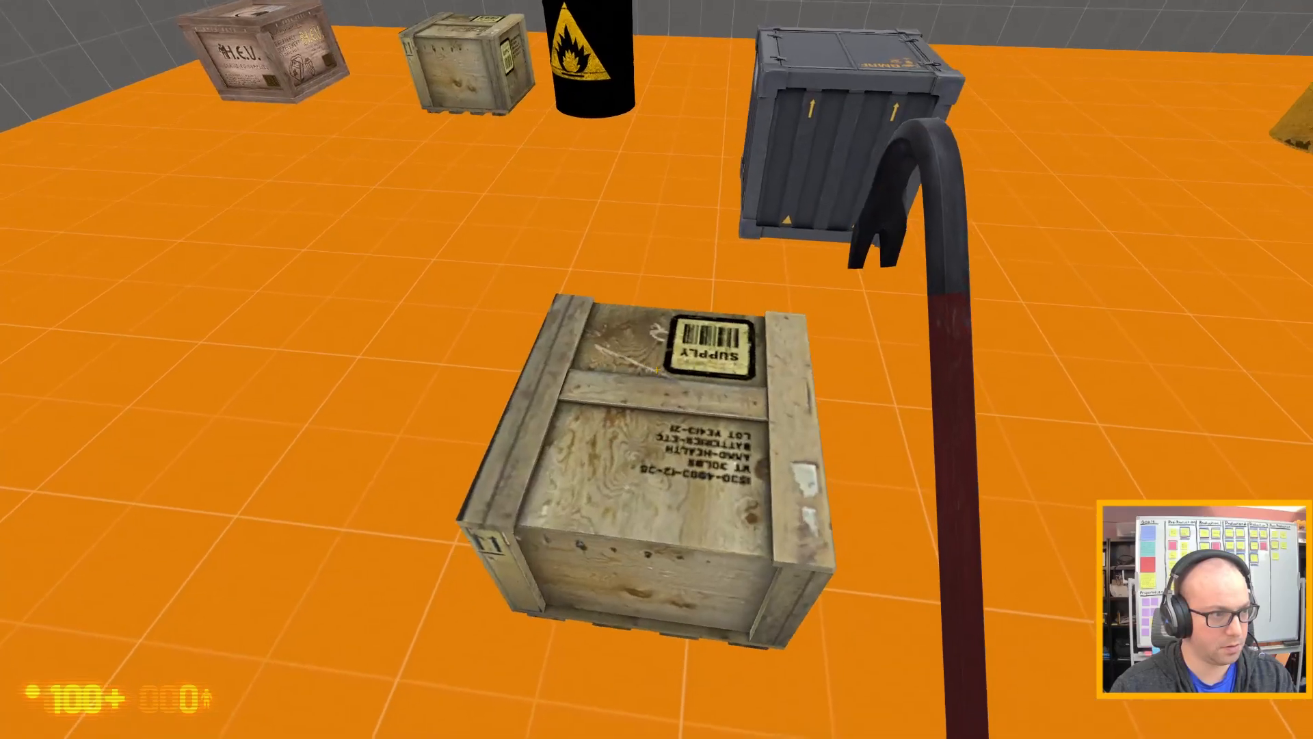
key("d")
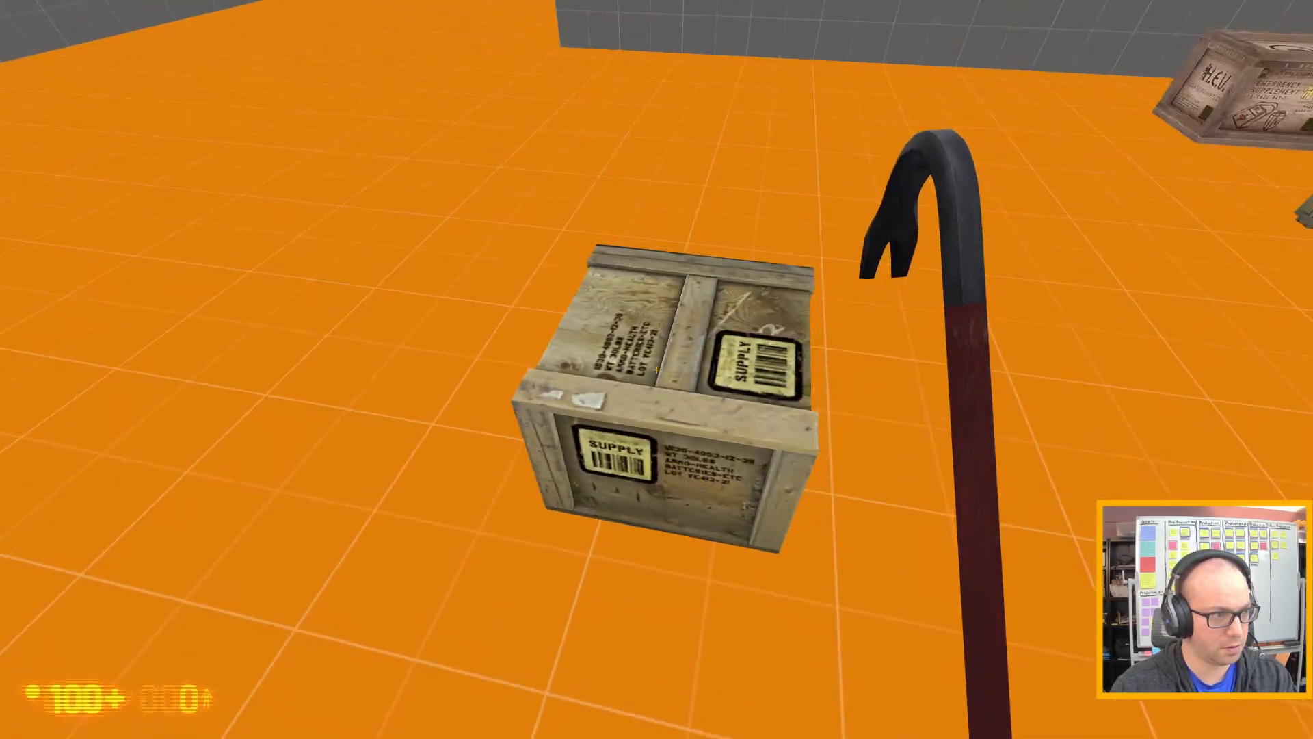
key("w")
key("d")
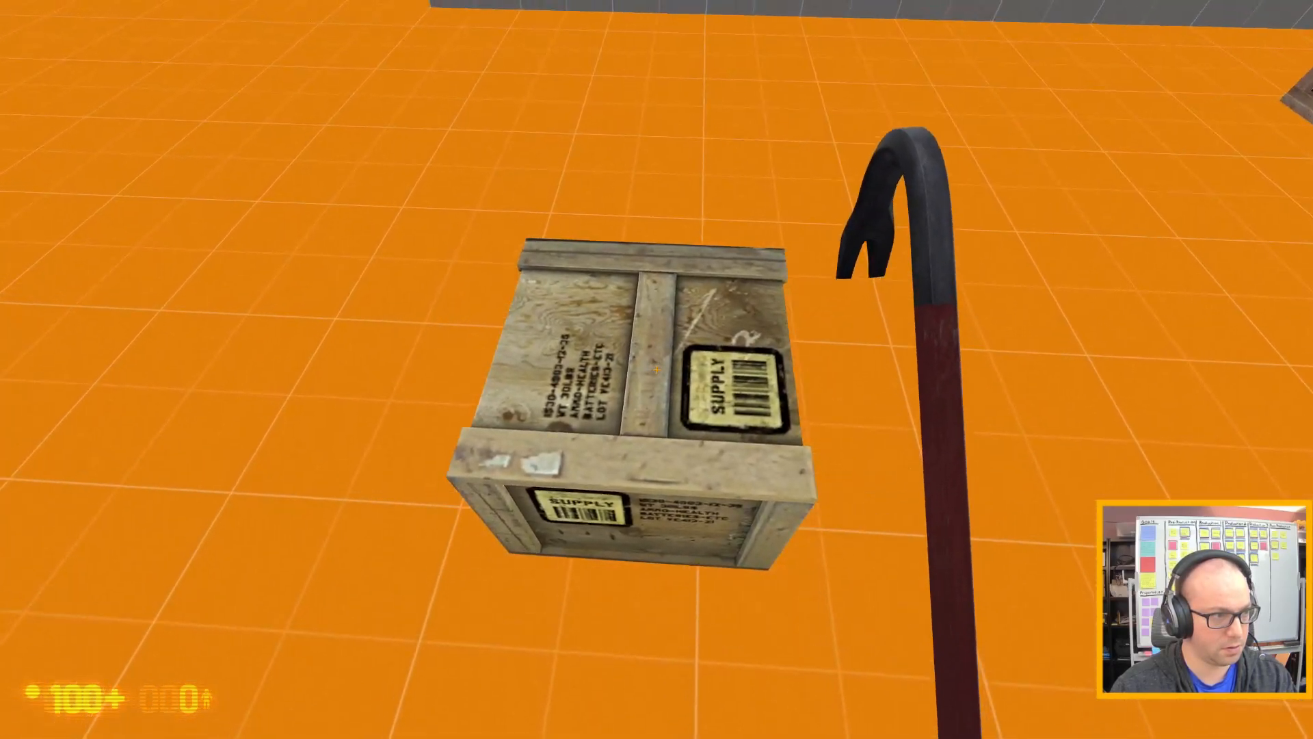
key("w")
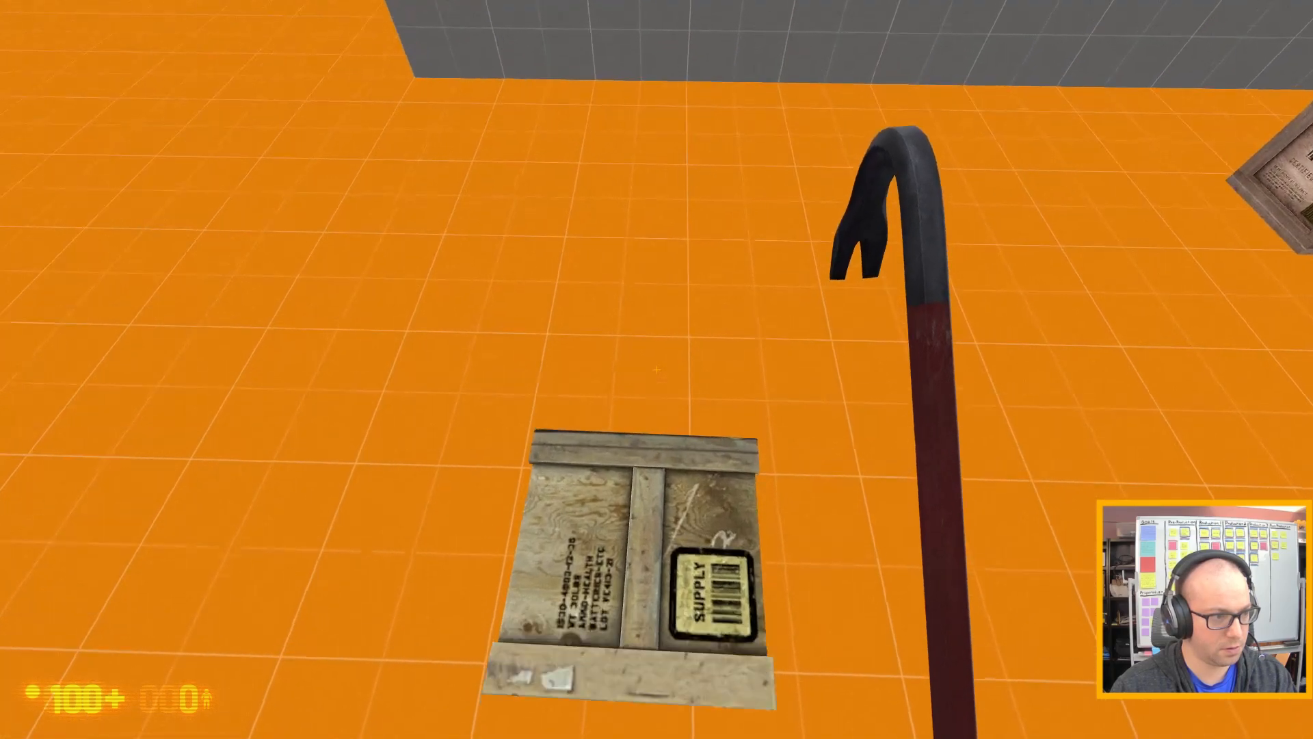
key("s")
key("d")
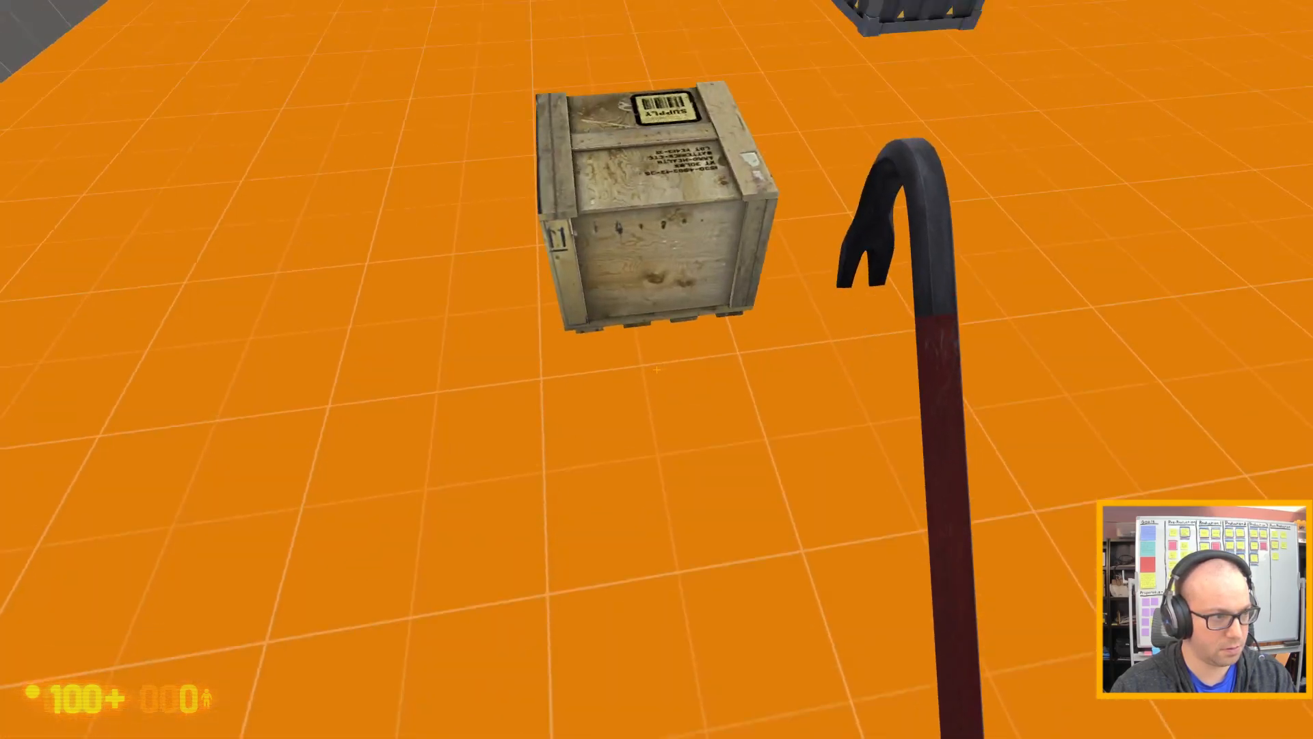
left_click(657, 369)
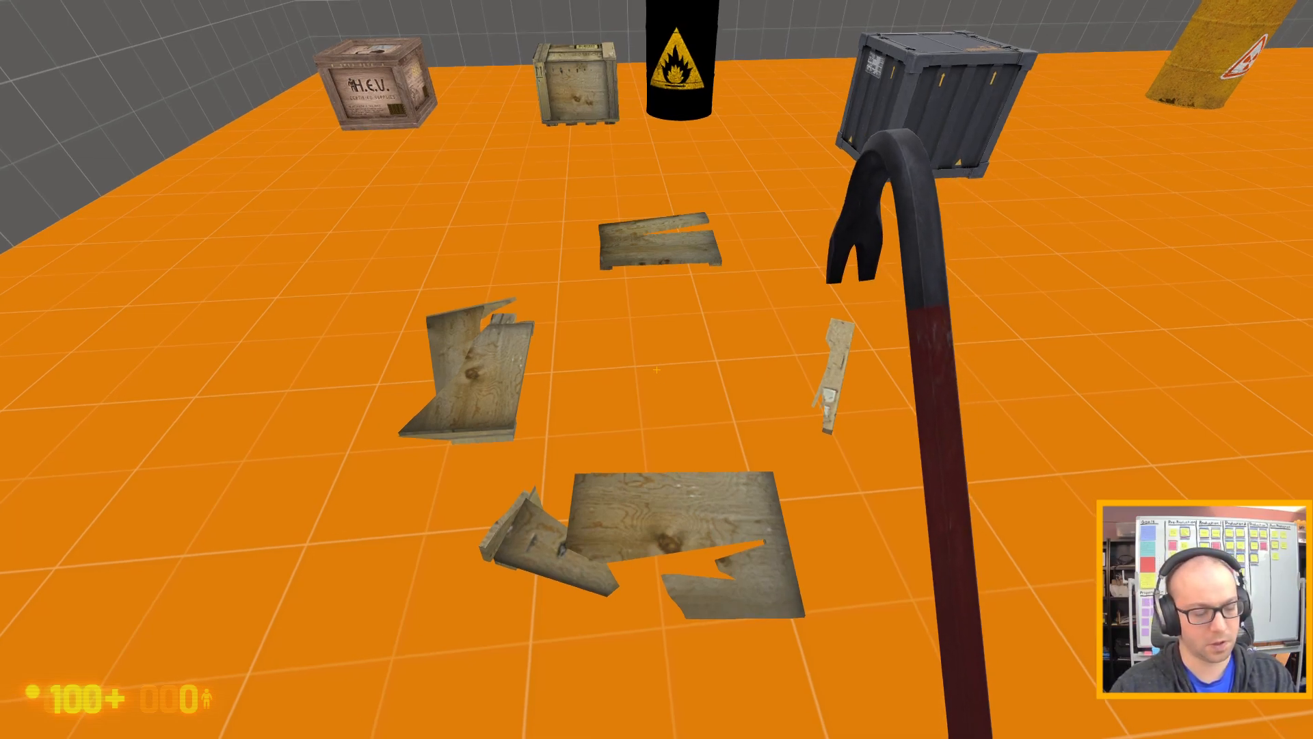
Quit the game through its console and continue past the failed-command message in Hammer.
key("grave")
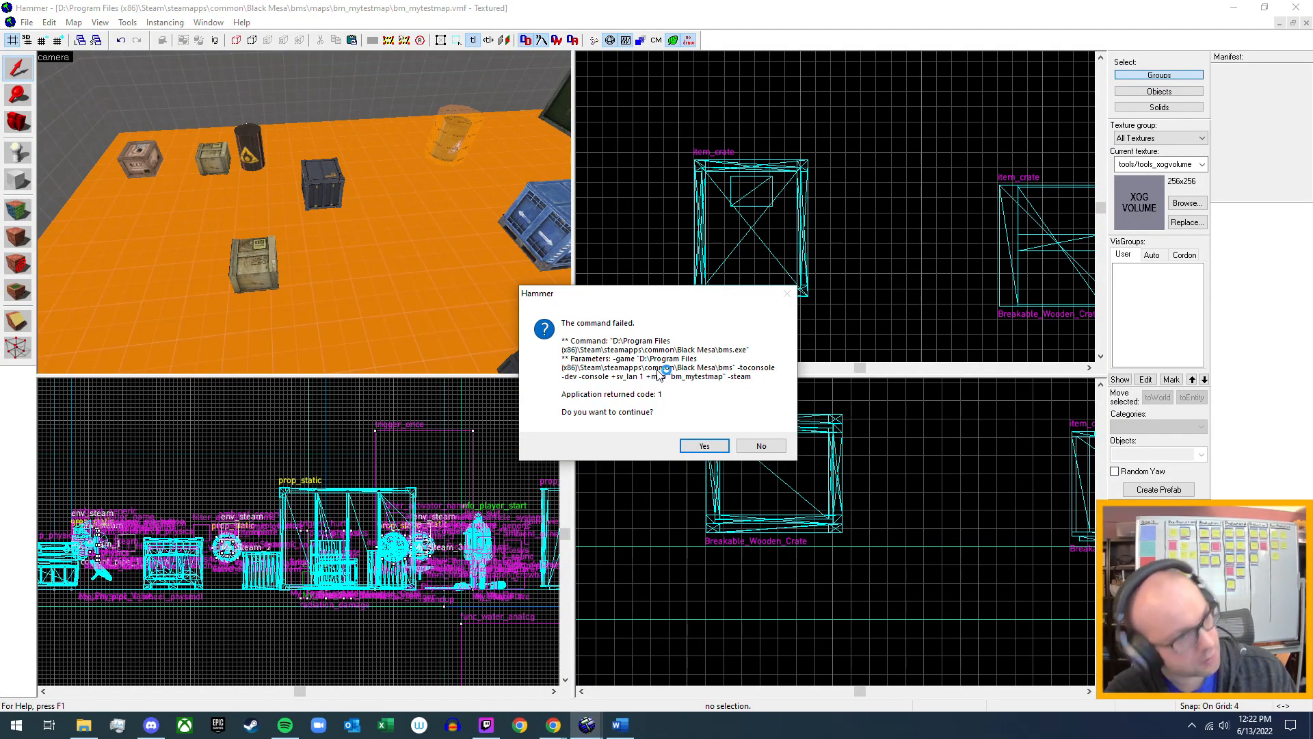
left_click(714, 446)
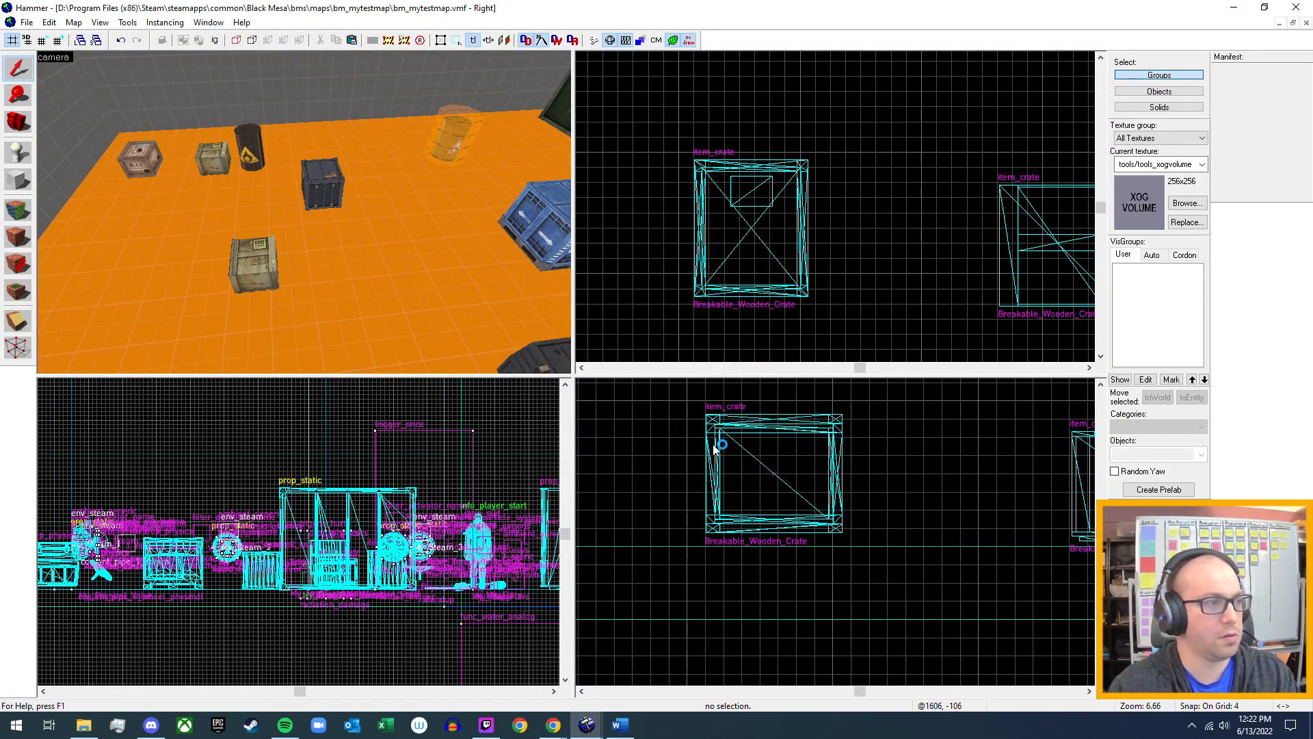
Set the Mass Scale of the wooden prop_physics supply crate in front of the metal crate to 1 and apply it.
left_click(249, 266)
key("alt+Return")
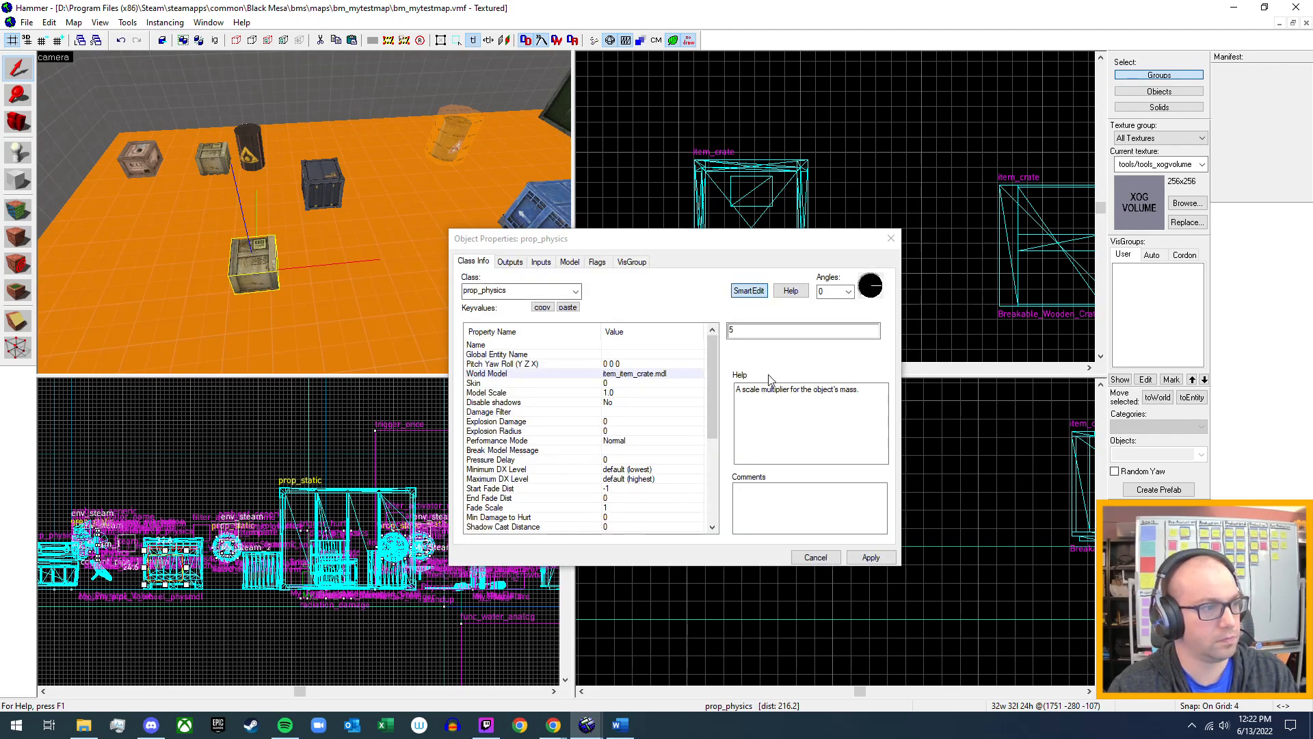
scroll(662, 433, "down", 5)
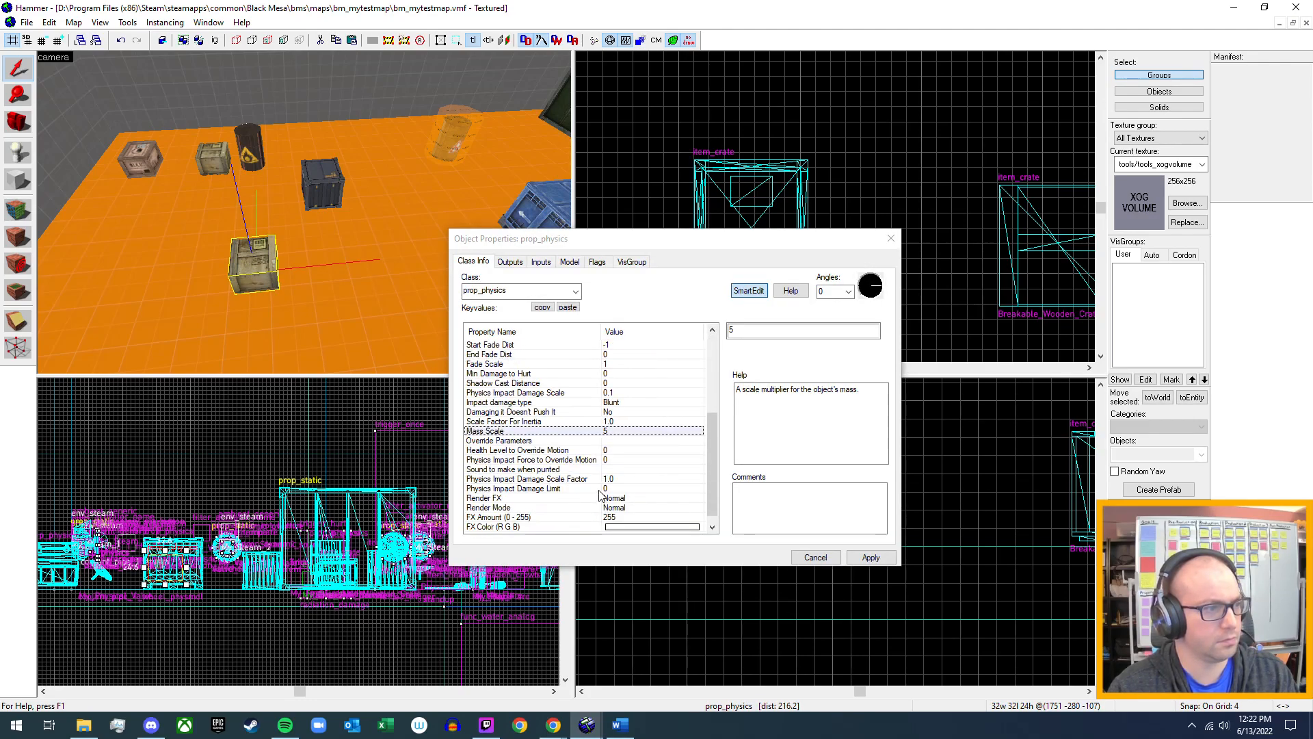
left_click(614, 430)
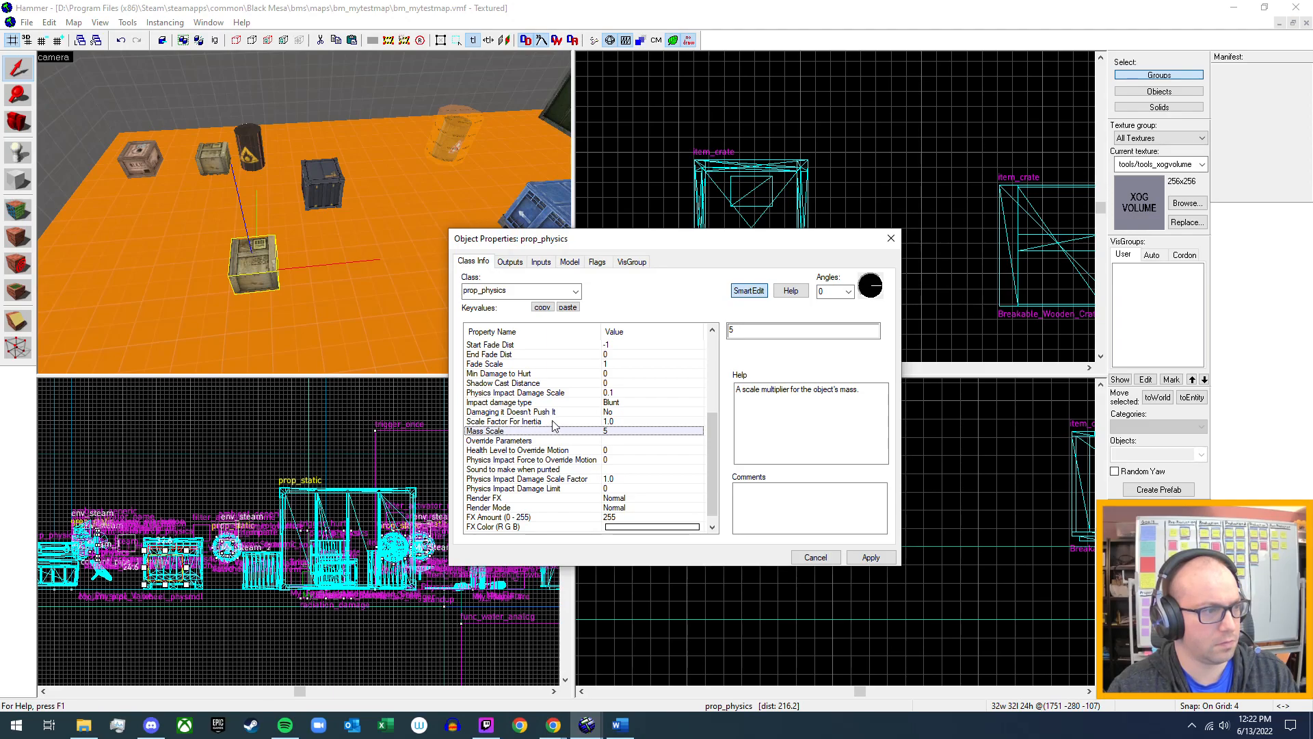
left_click(751, 331)
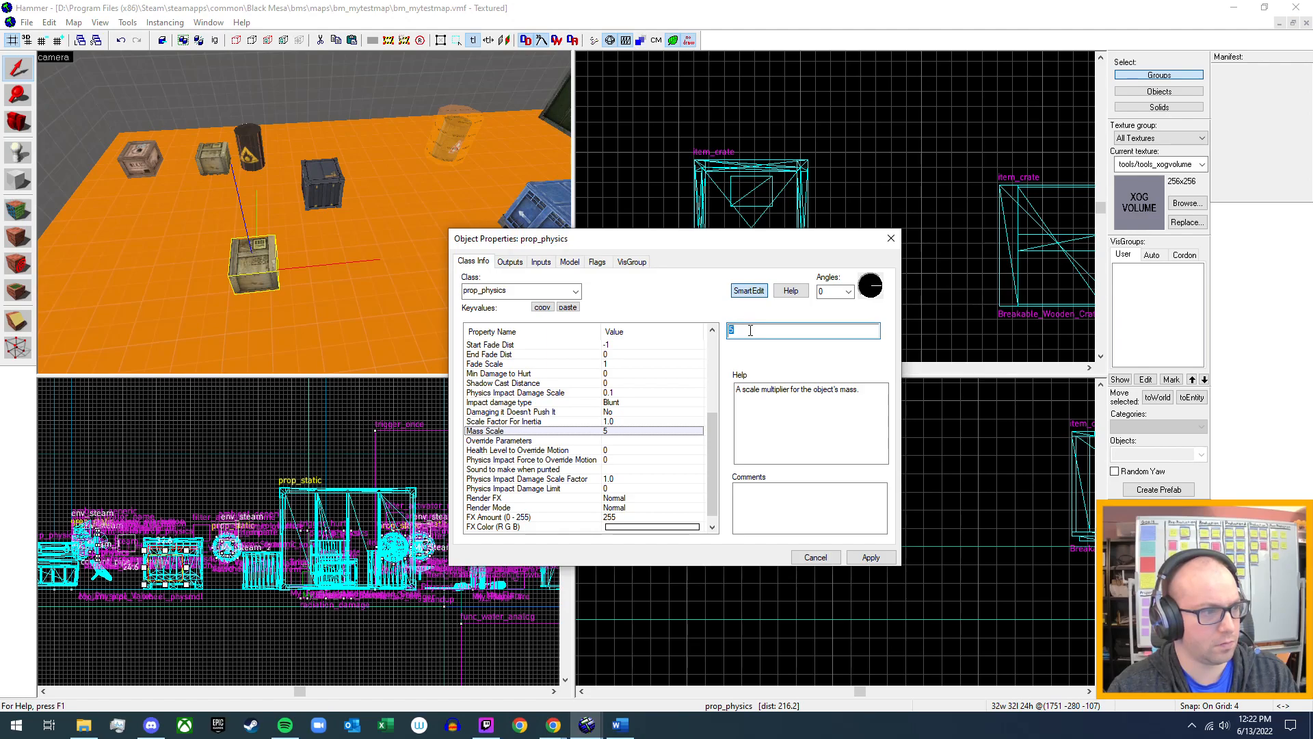
type("1")
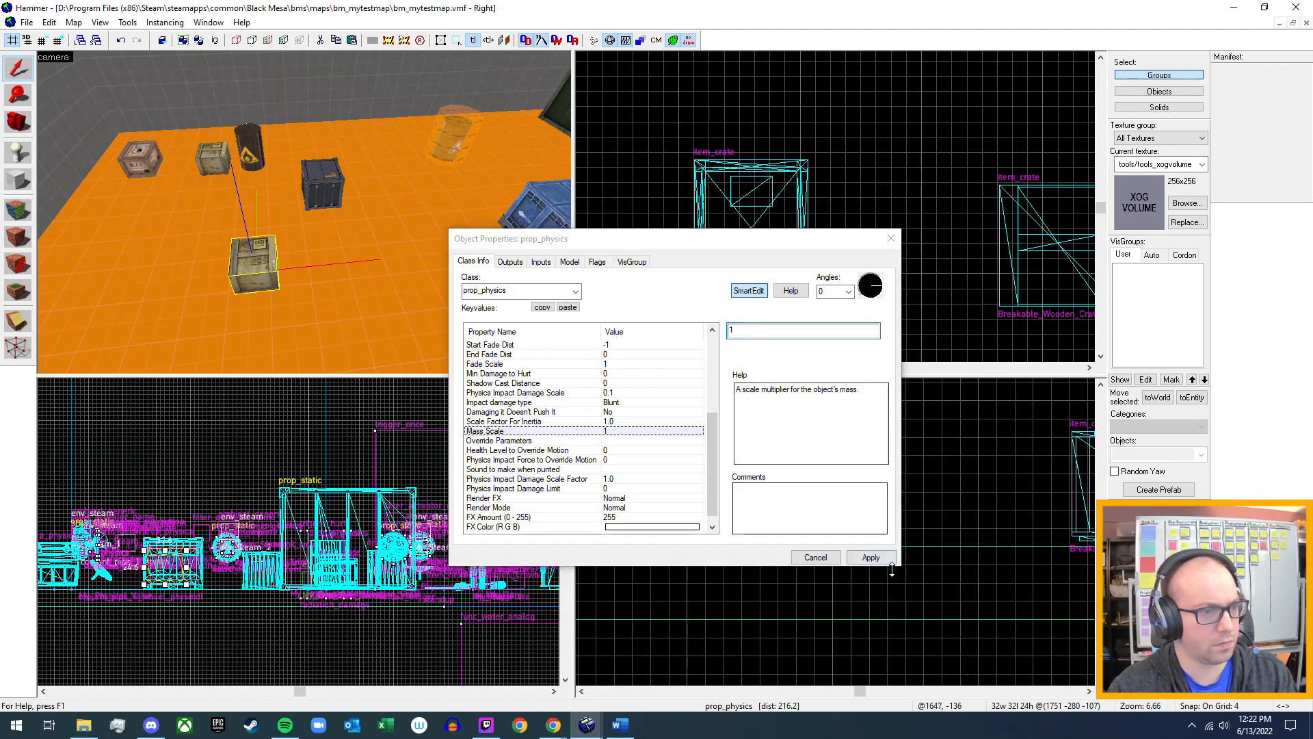
left_click(882, 560)
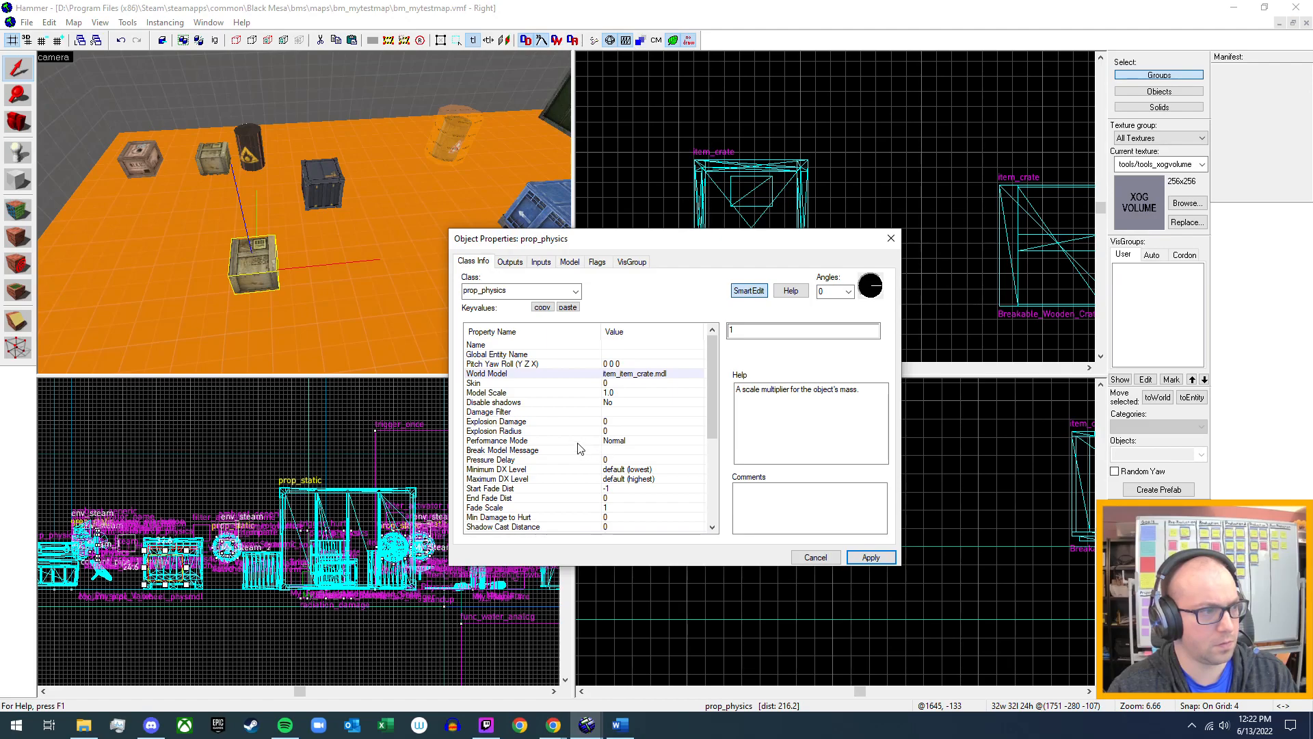
scroll(583, 441, "down", 3)
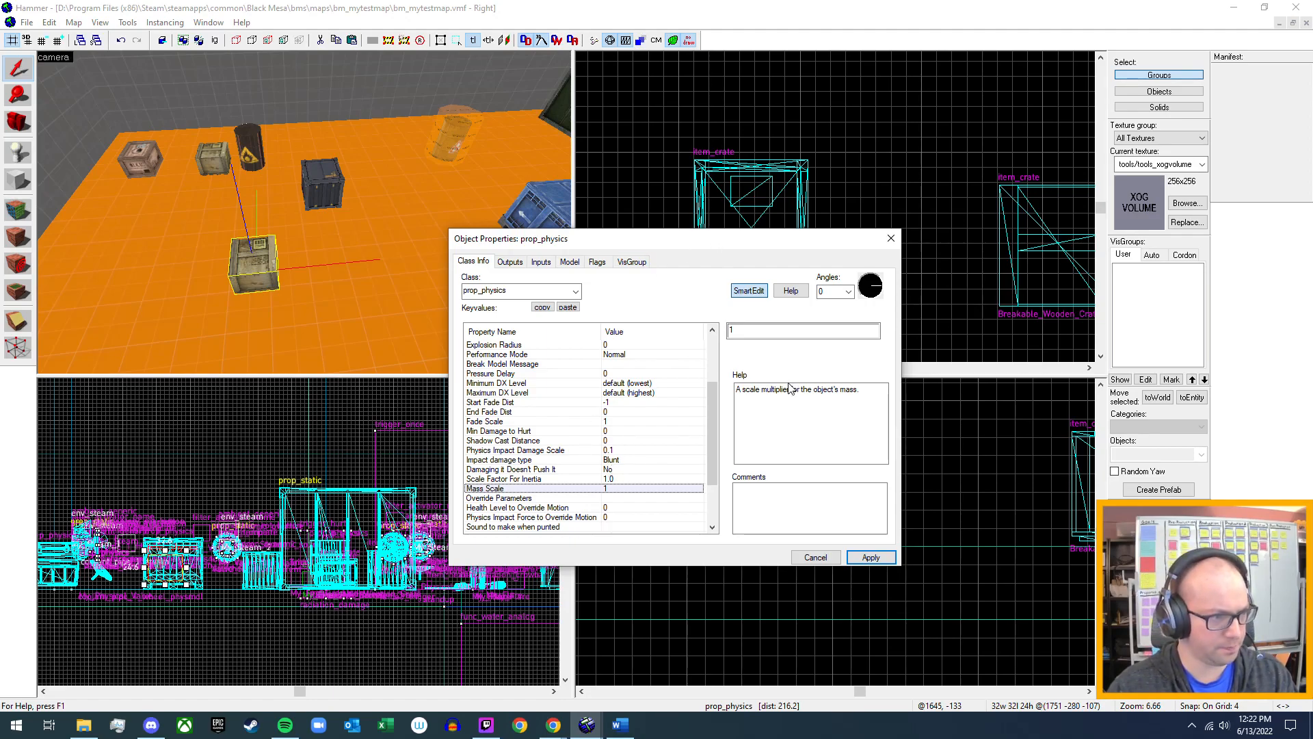
left_click(891, 239)
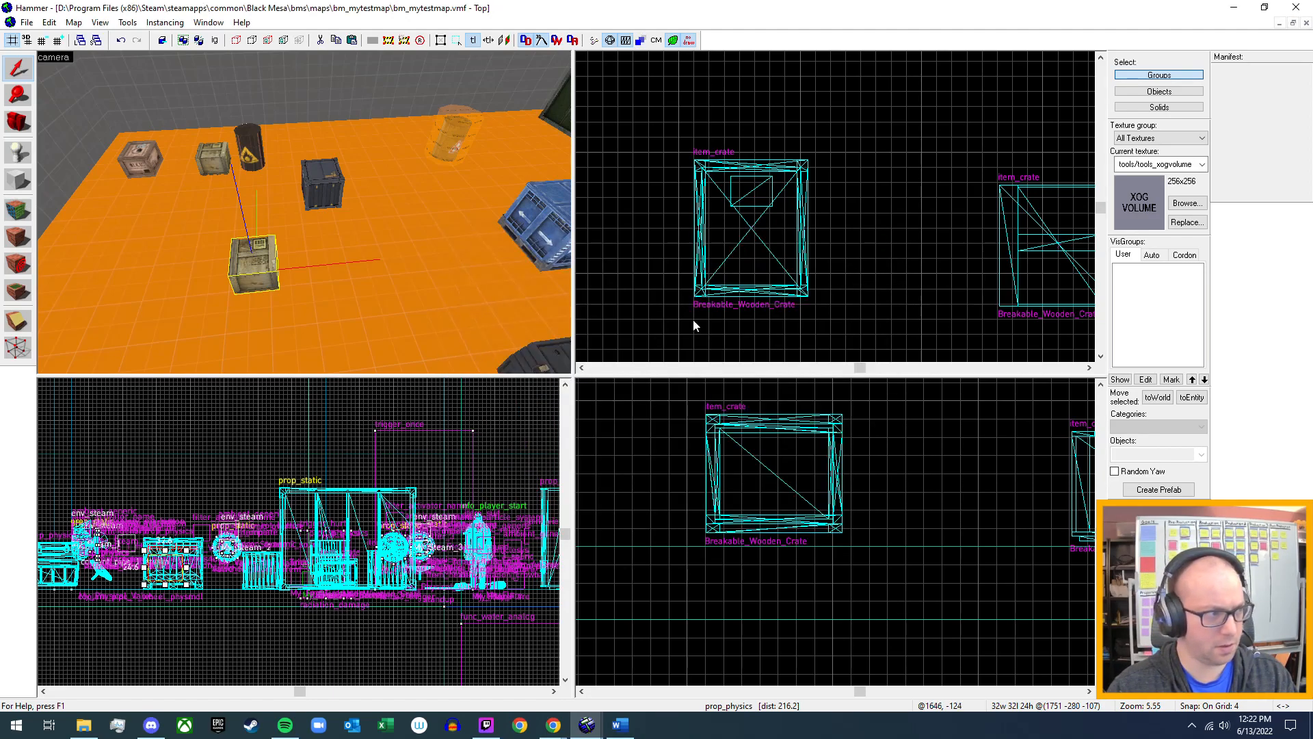
Place an item_crate entity on the open floor beside the wooden prop_physics crate, in front of the H.E.V. crate, and select it.
left_click(216, 165)
key("z")
key("a")
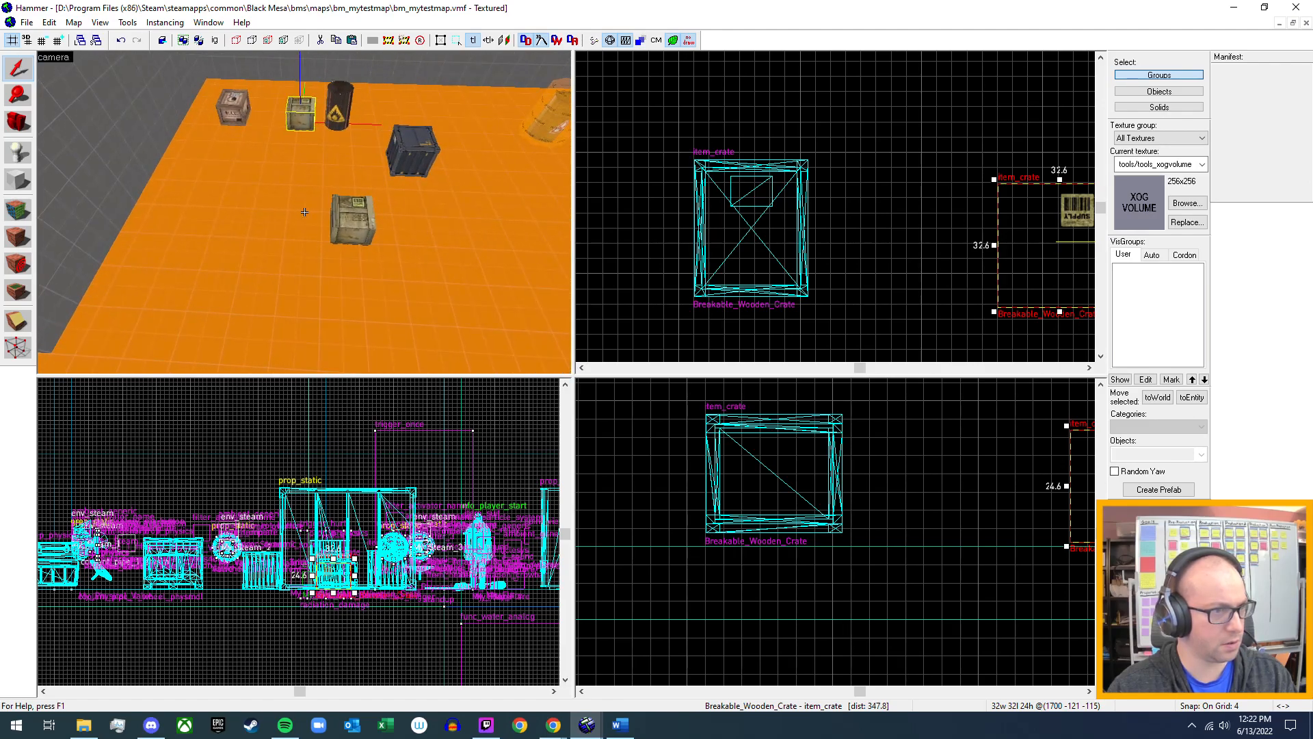
key("z")
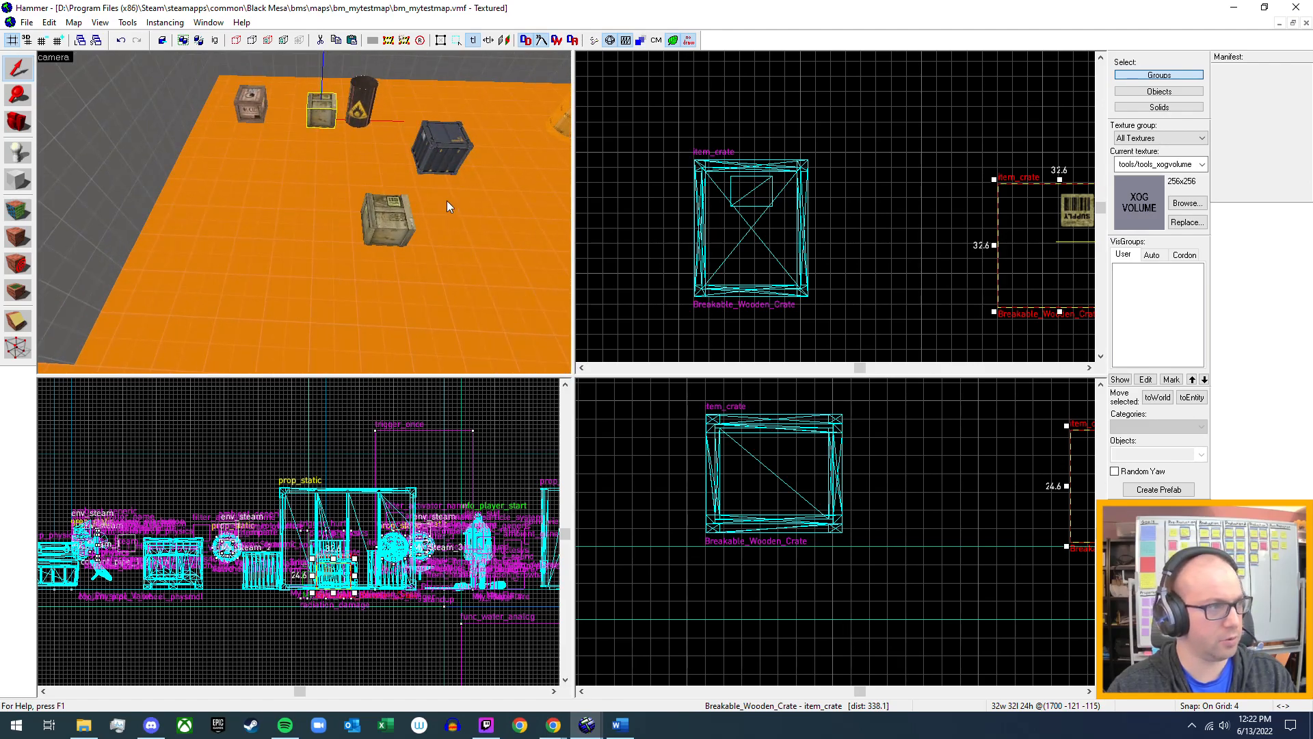
left_click(29, 158)
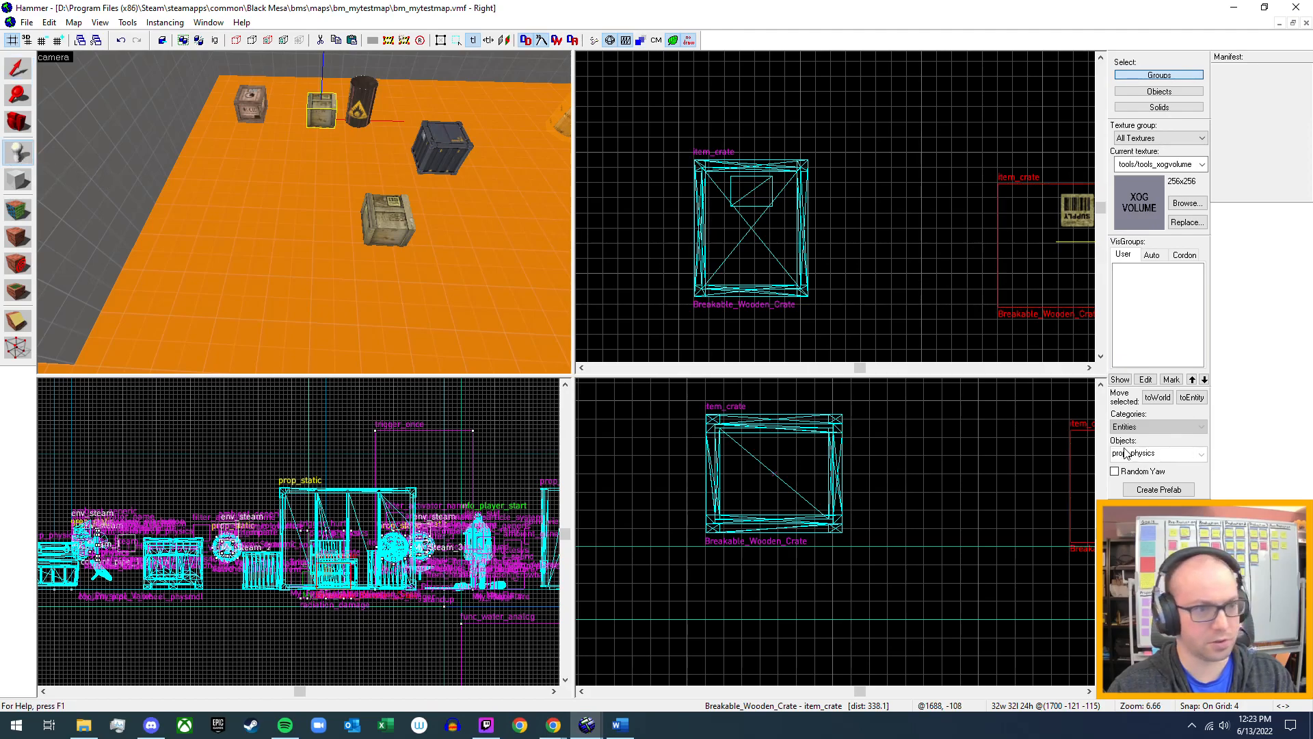
left_click(1161, 454)
type("i")
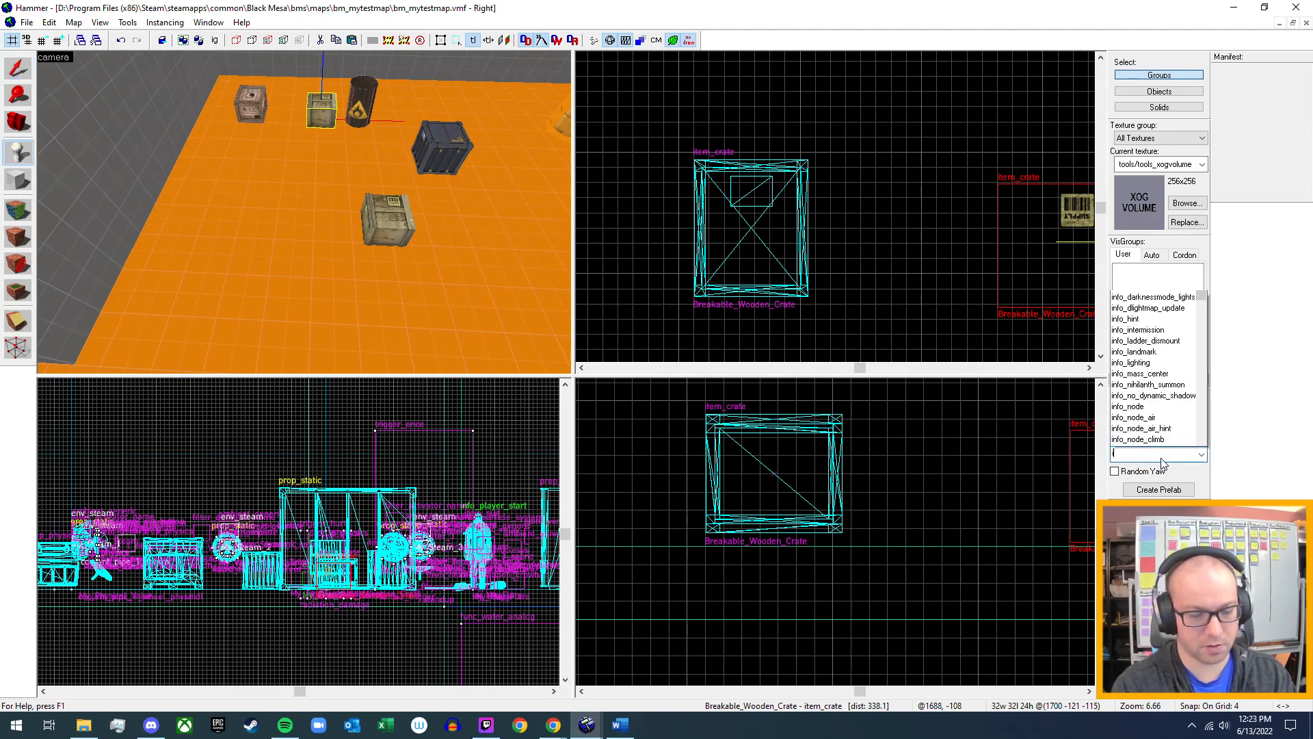
type("tem")
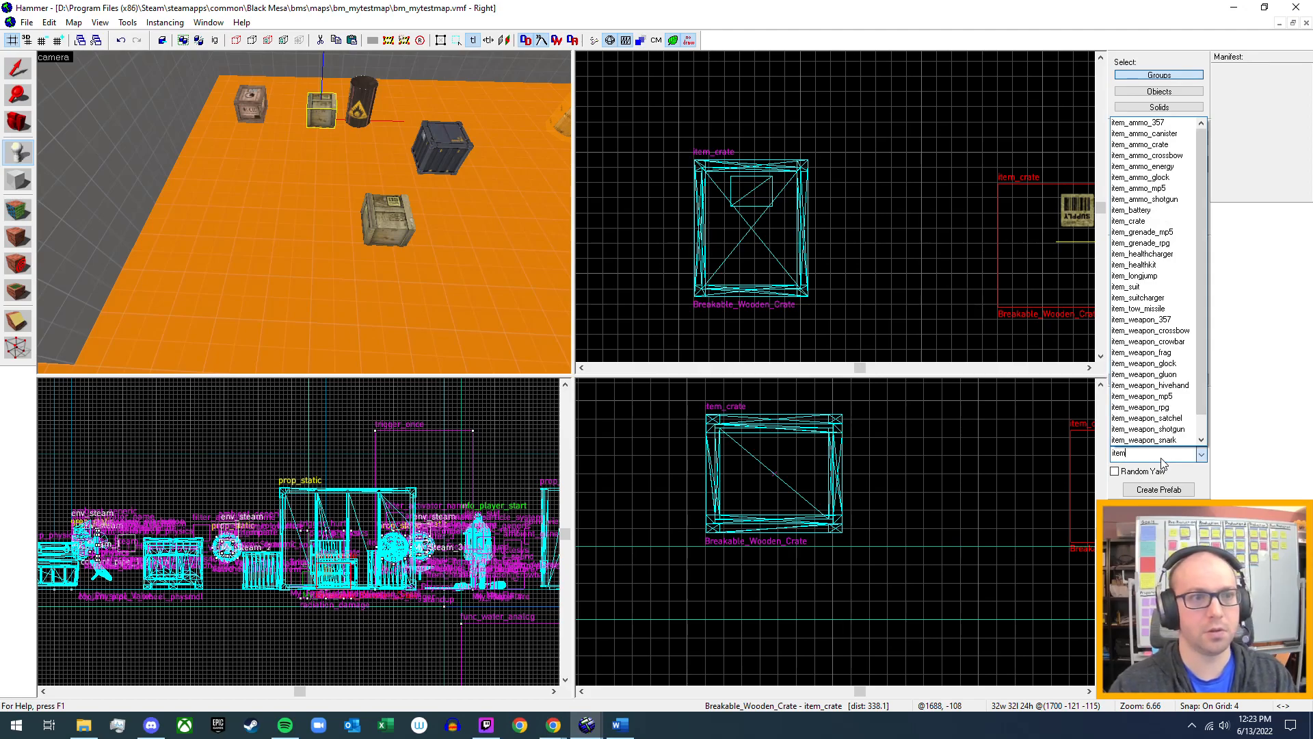
left_click(1136, 221)
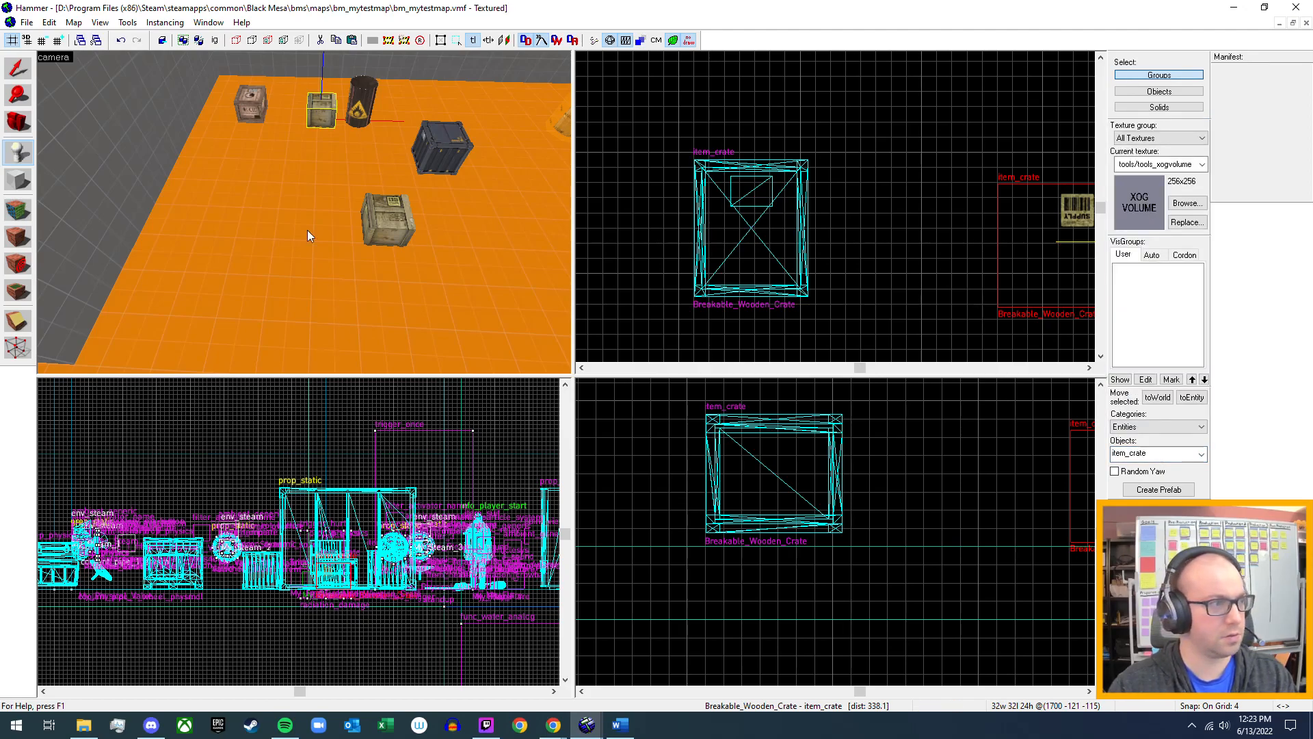
left_click(248, 218)
left_click(10, 75)
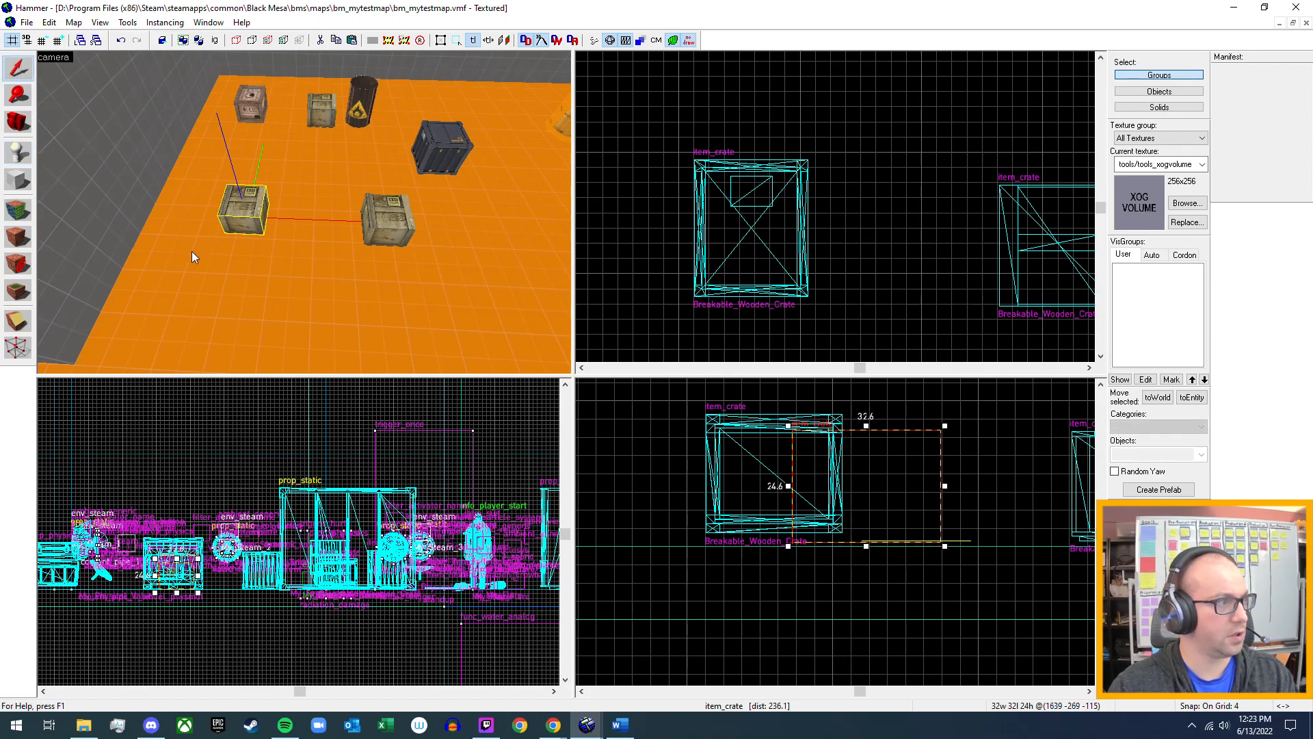
Change the new item_crate's model to props_blackmesa/bms_metalcrate_36x36.mdl and apply it.
double_click(240, 207)
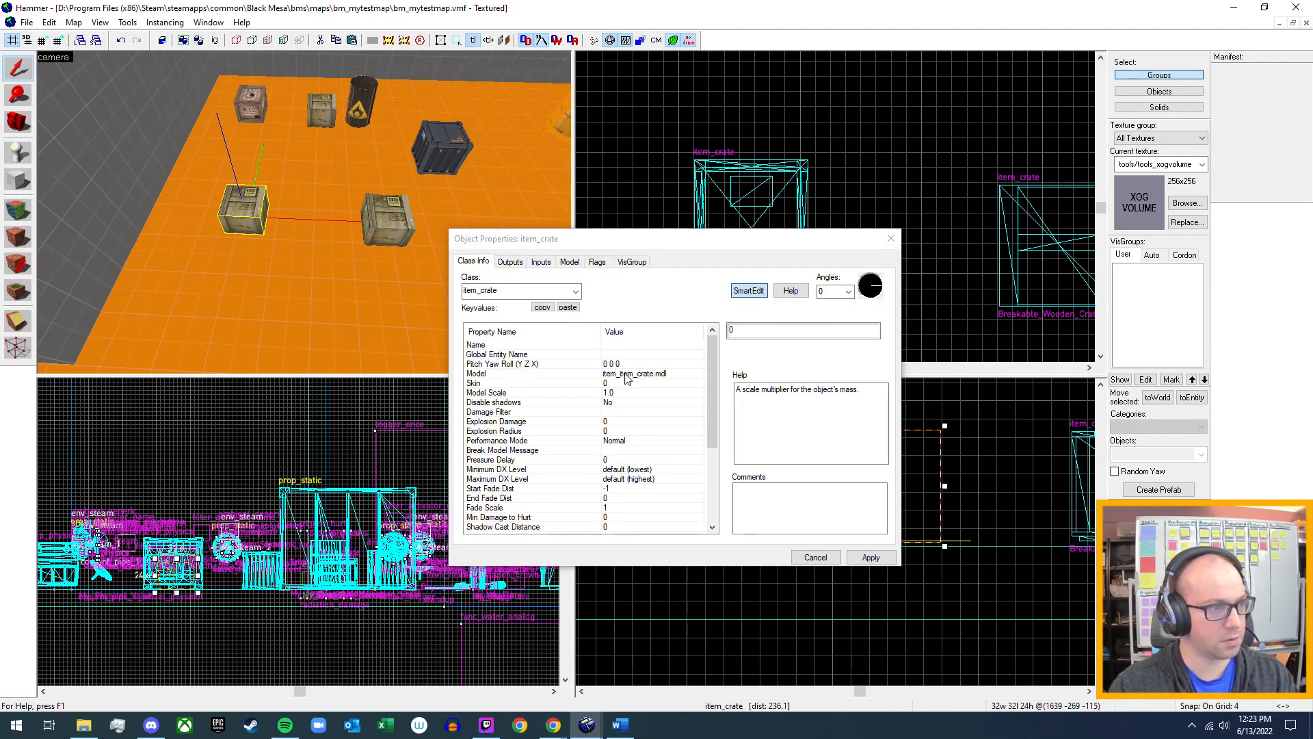
double_click(615, 371)
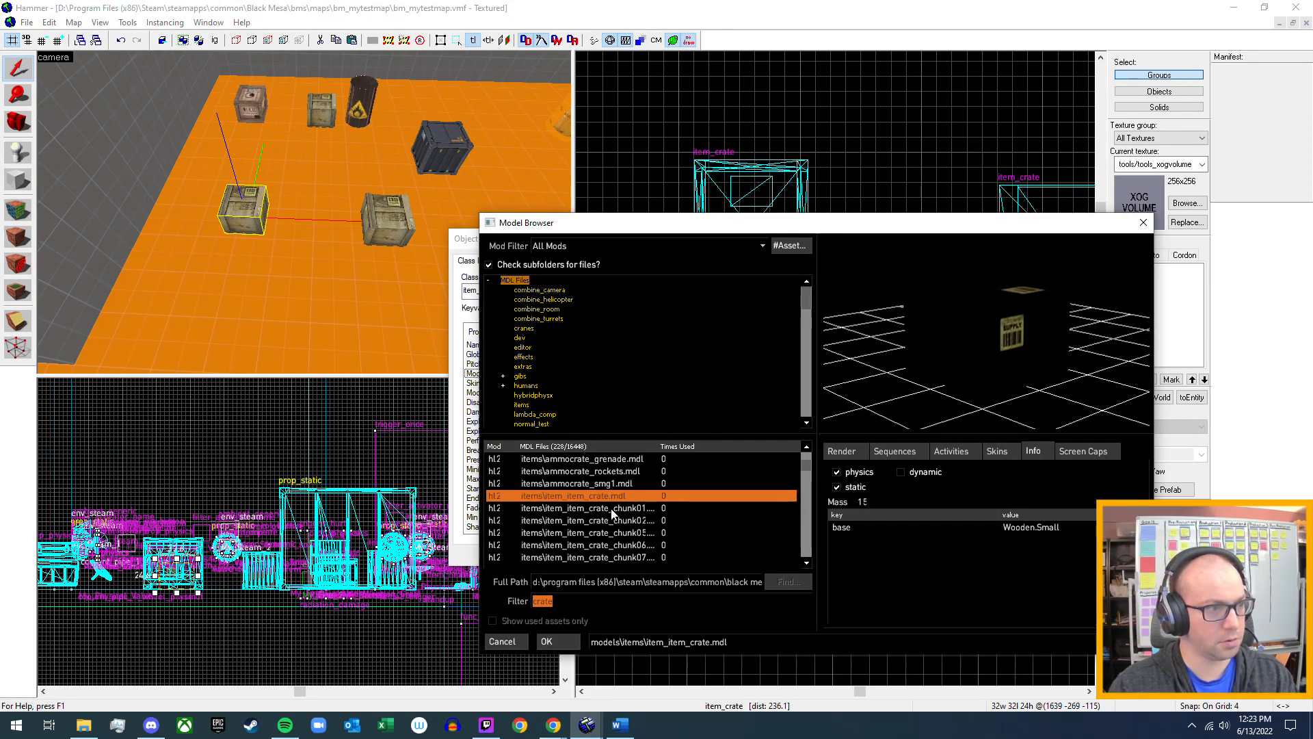
scroll(619, 519, "down", 2)
left_click(630, 534)
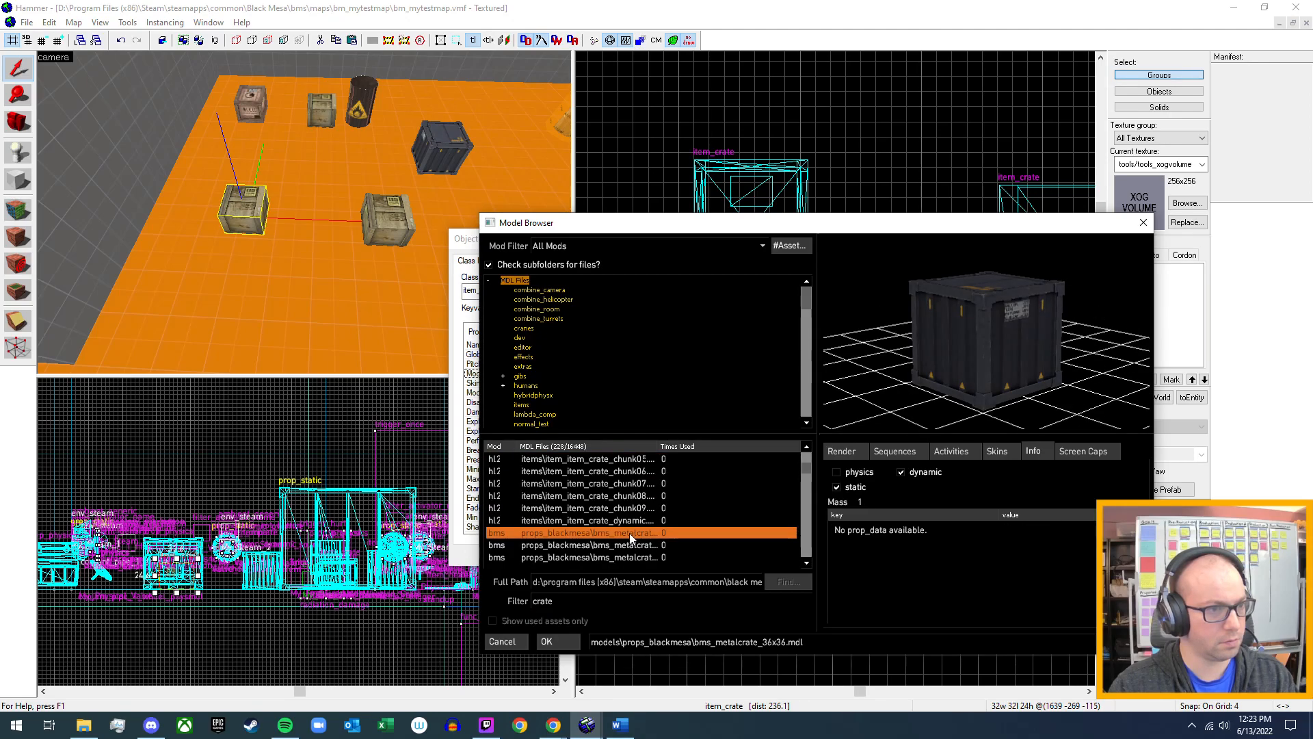
left_click(546, 641)
left_click(871, 557)
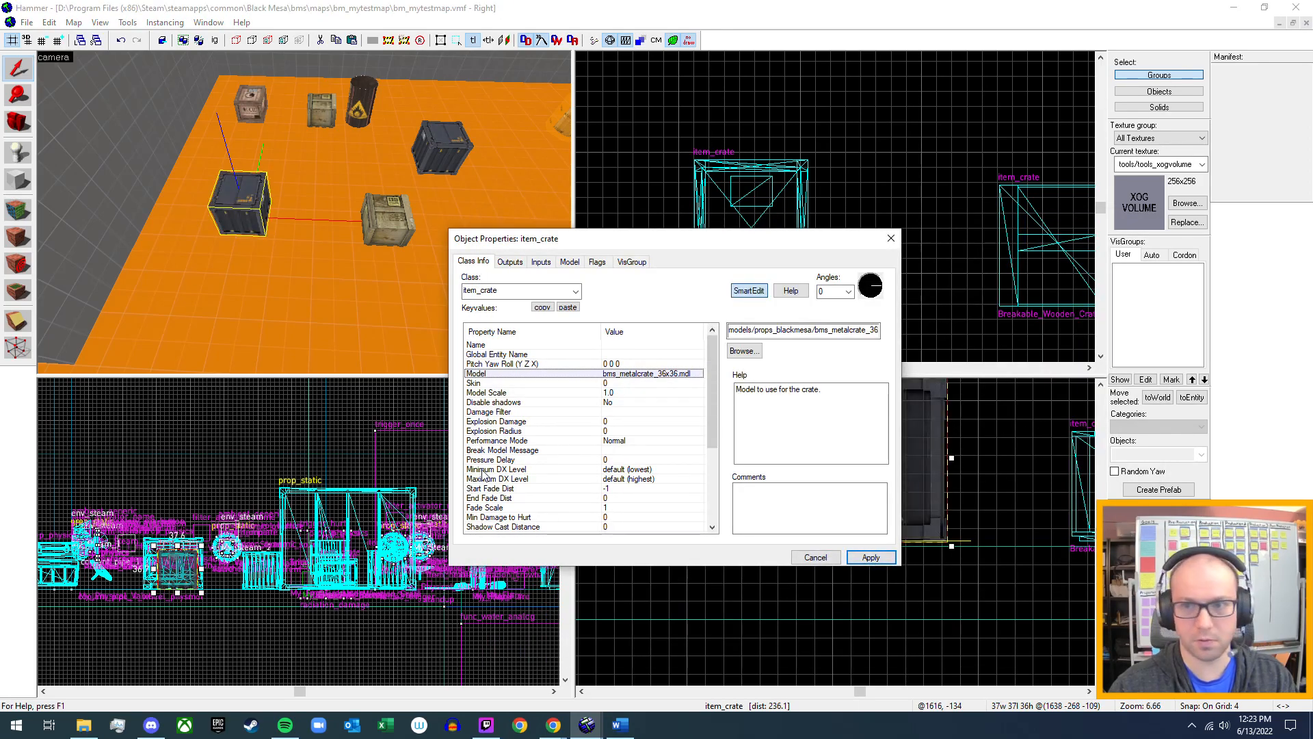
Set the Mass Scale of the metal item_crate to 1.
scroll(589, 456, "down", 4)
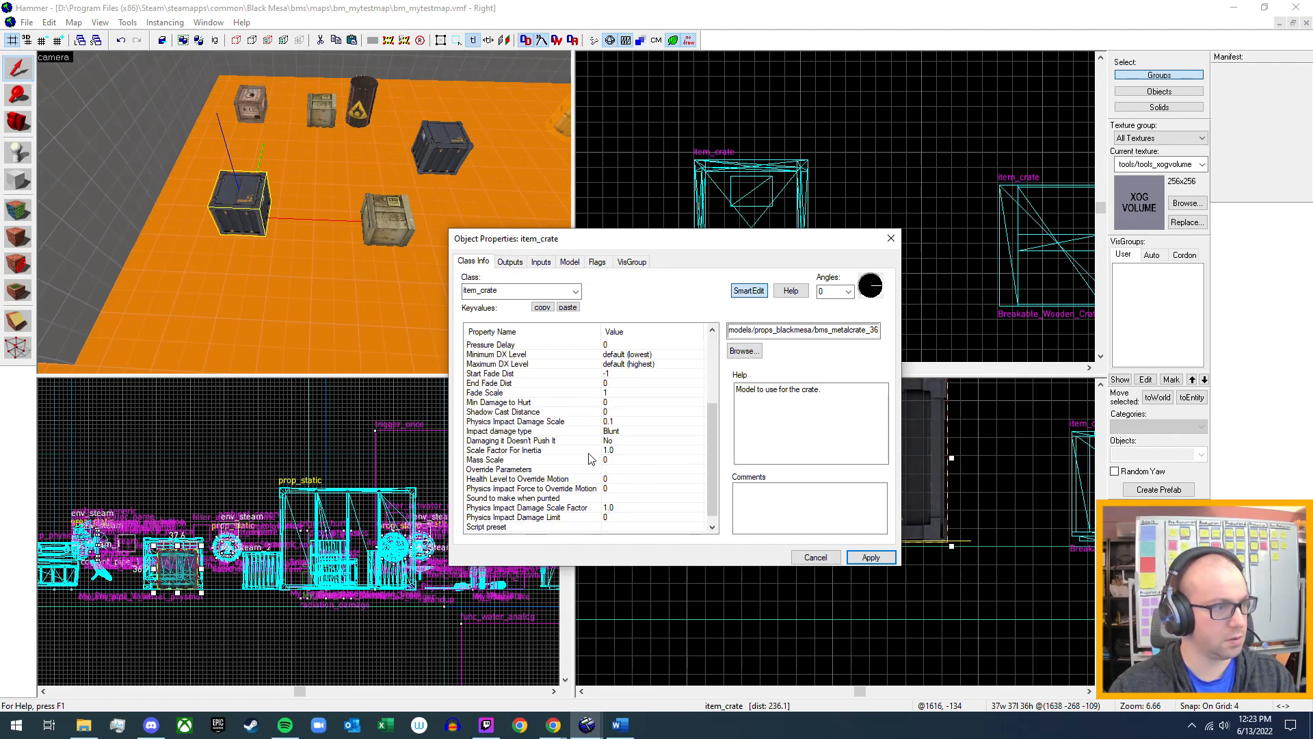
scroll(565, 485, "down", 1)
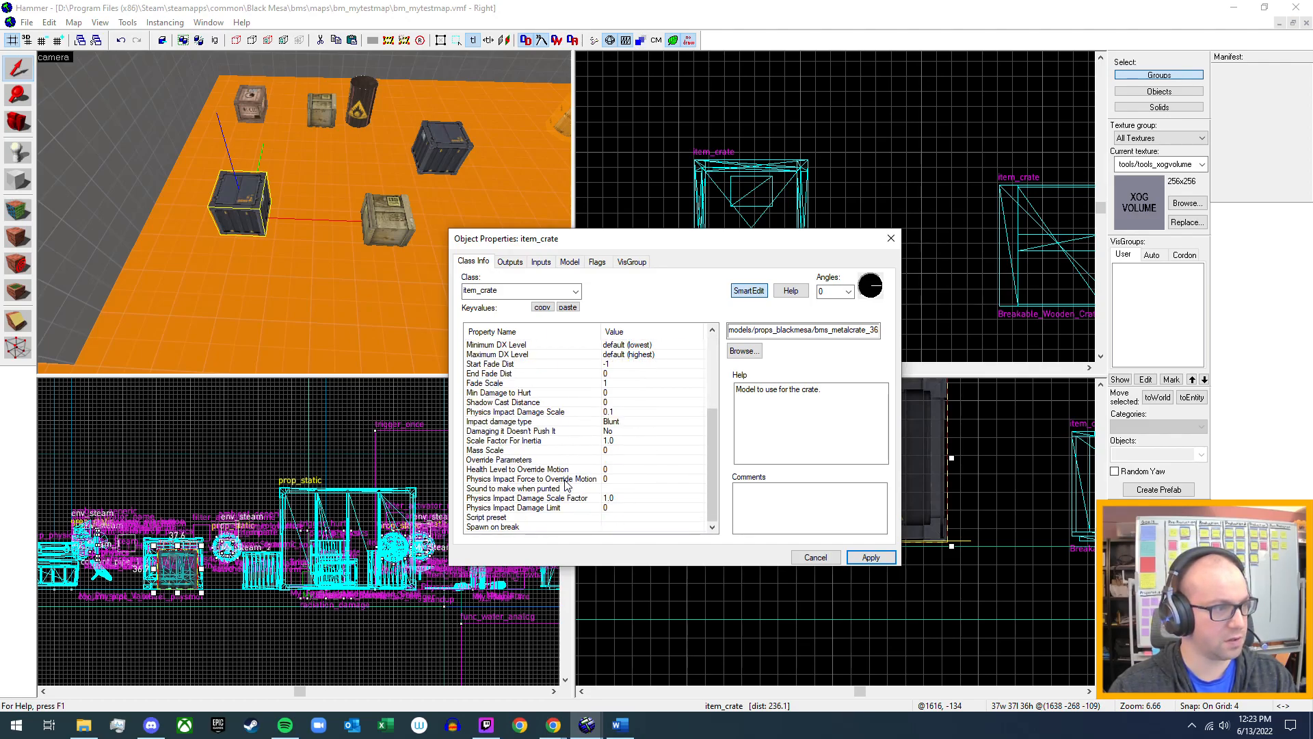
left_click(522, 451)
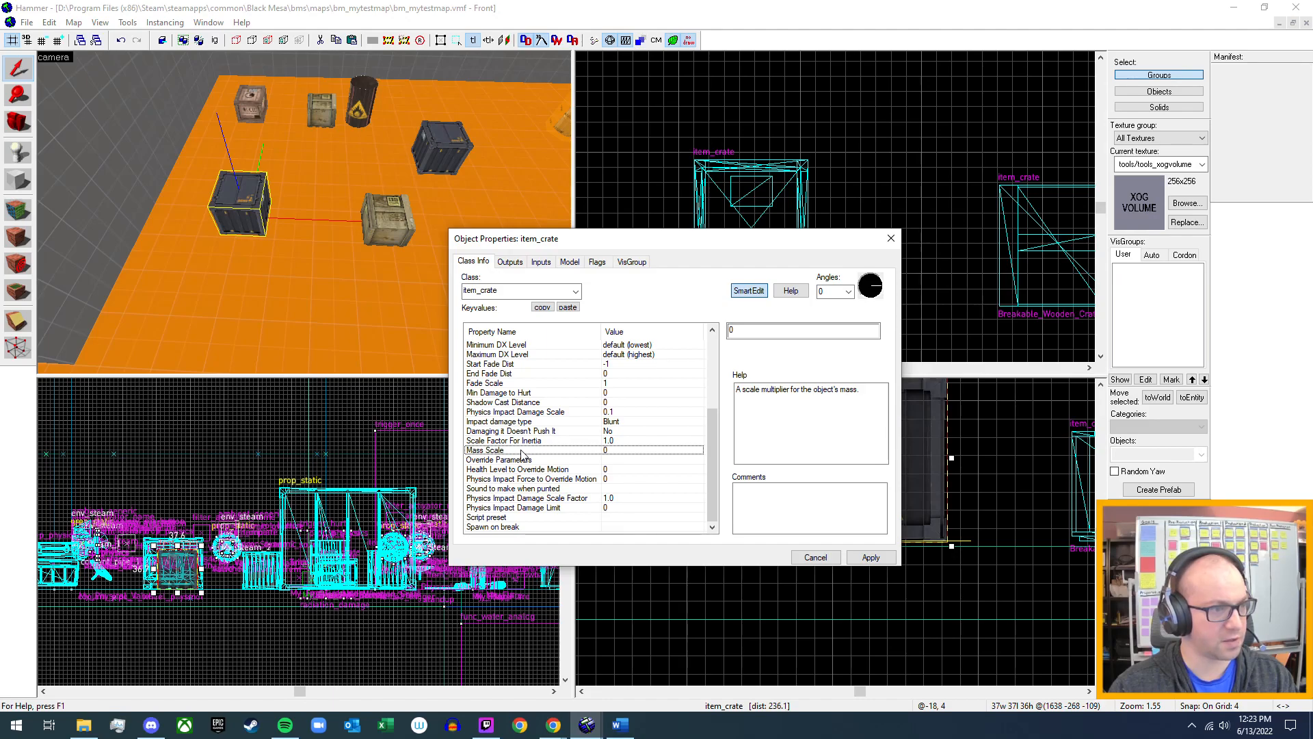
double_click(752, 334)
type("1")
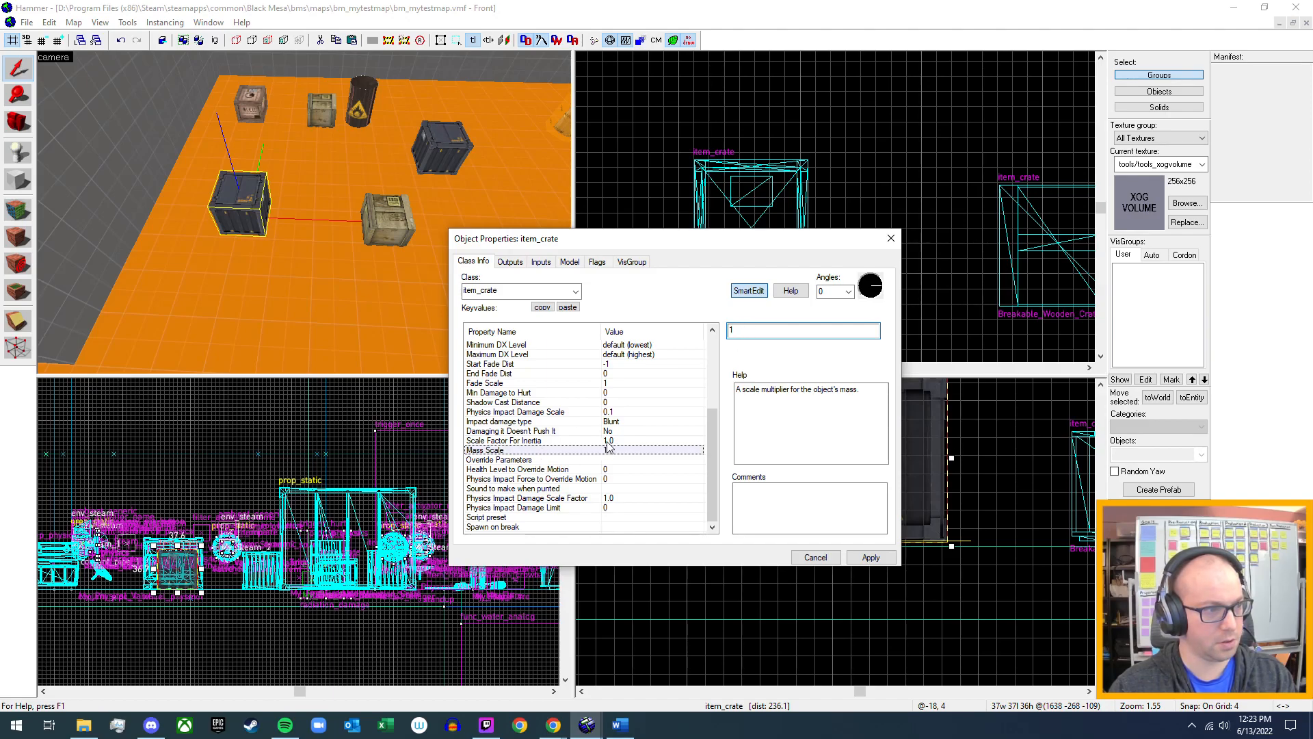
Set the metal item_crate's Scale Factor For Inertia to 2.0, apply the changes and close its properties.
left_click(607, 441)
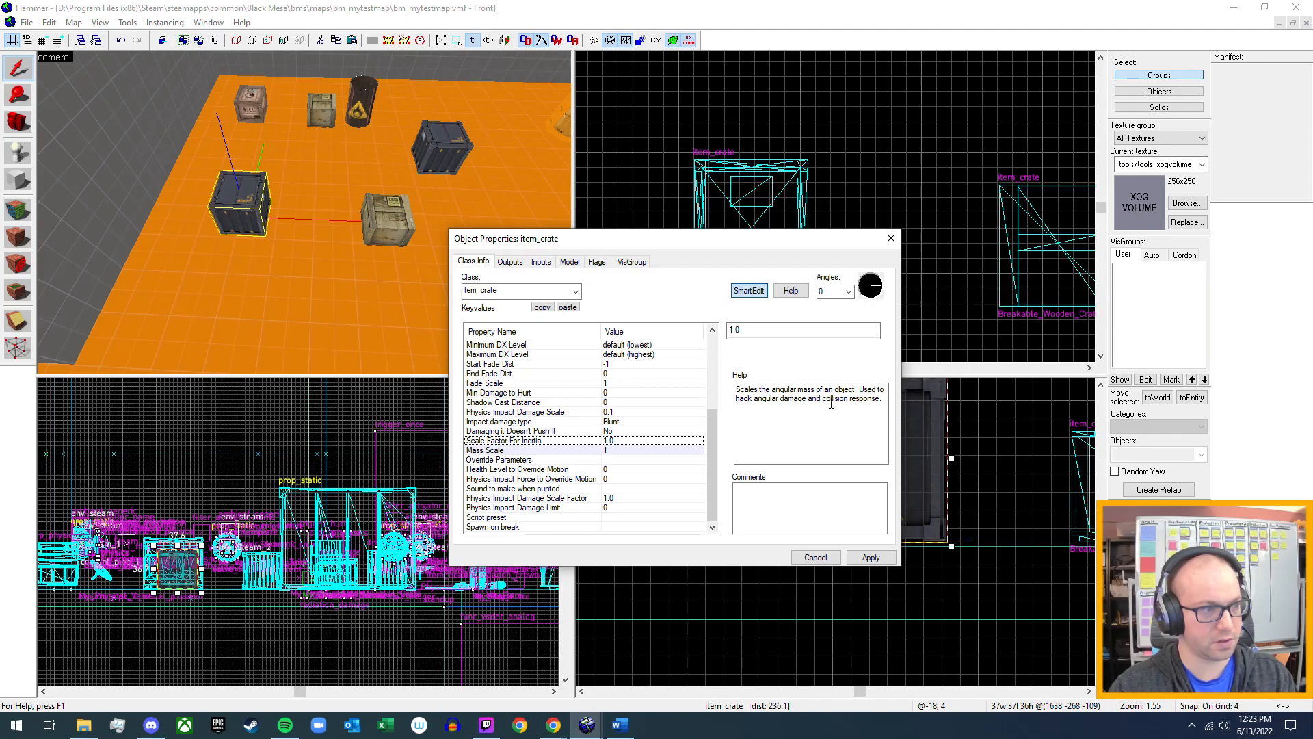
double_click(756, 330)
type("2.0")
left_click(871, 557)
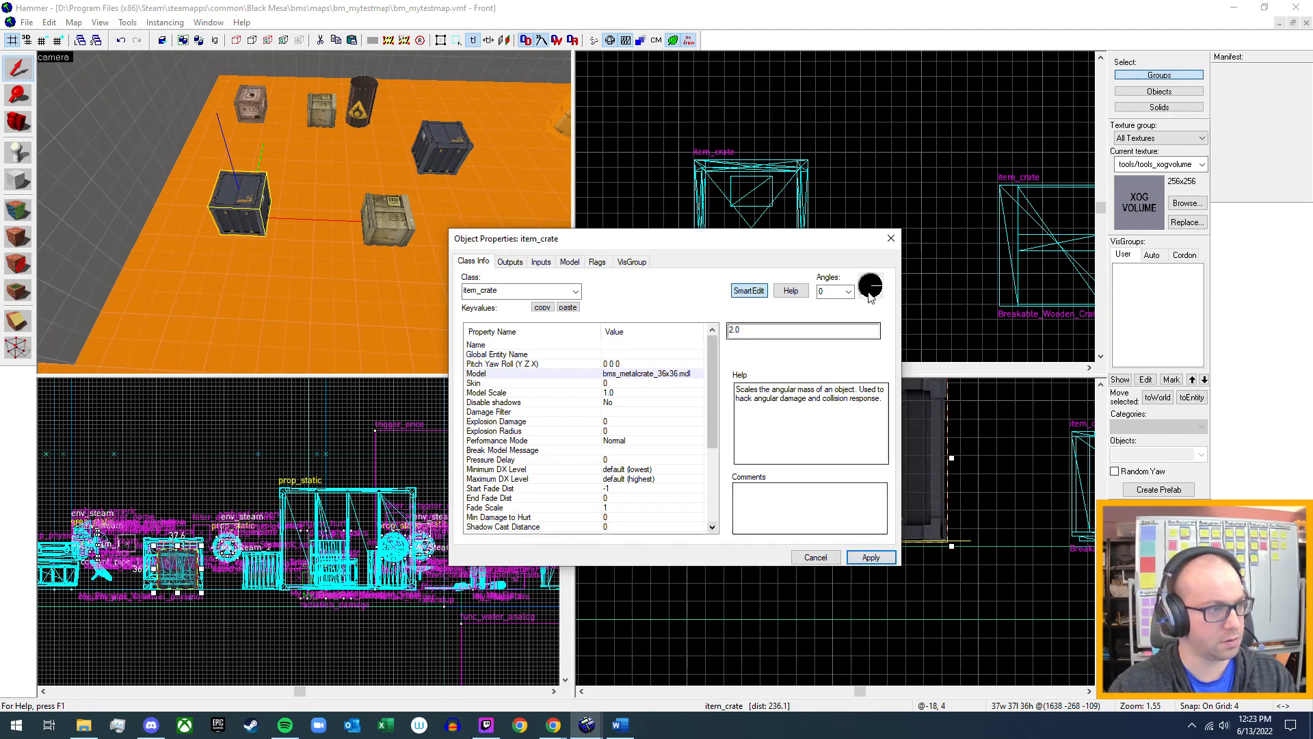
left_click(891, 238)
Compile the map with normal BSP, normal VIS and final RAD, and run it in the game.
scroll(305, 218, "down", 3)
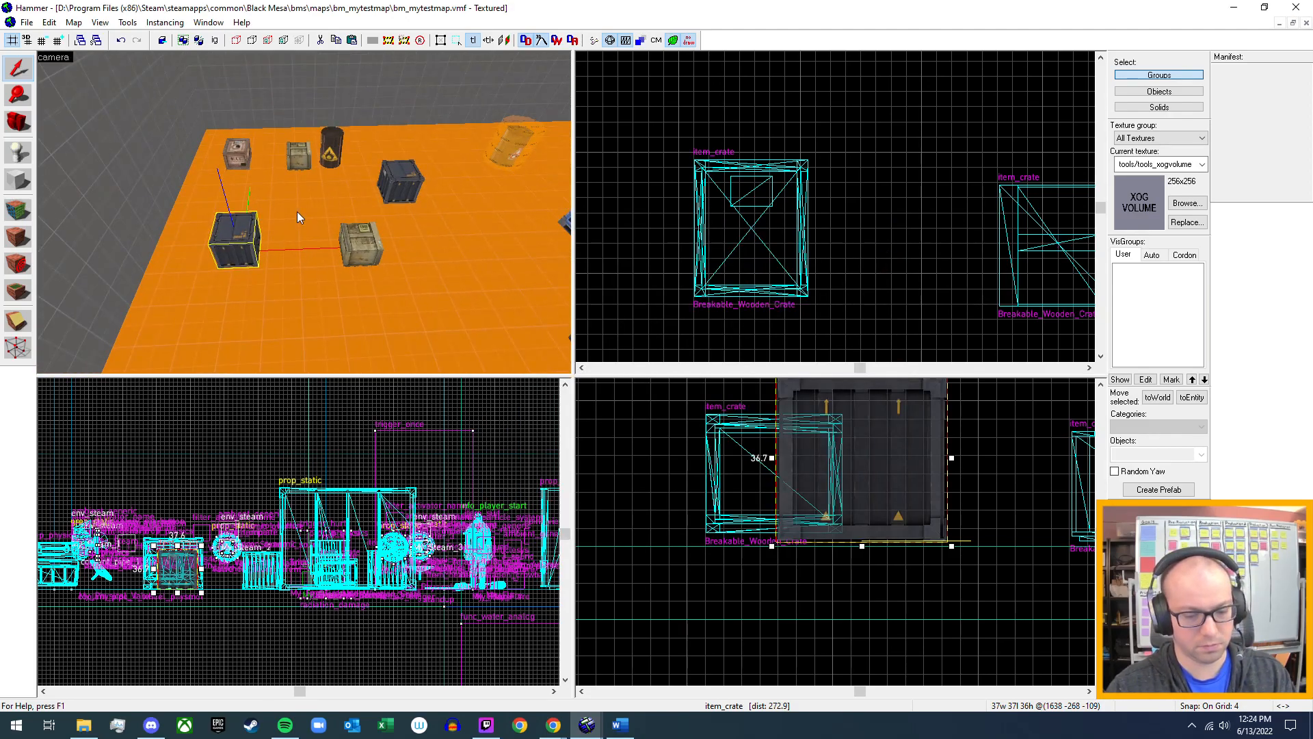
key("F9")
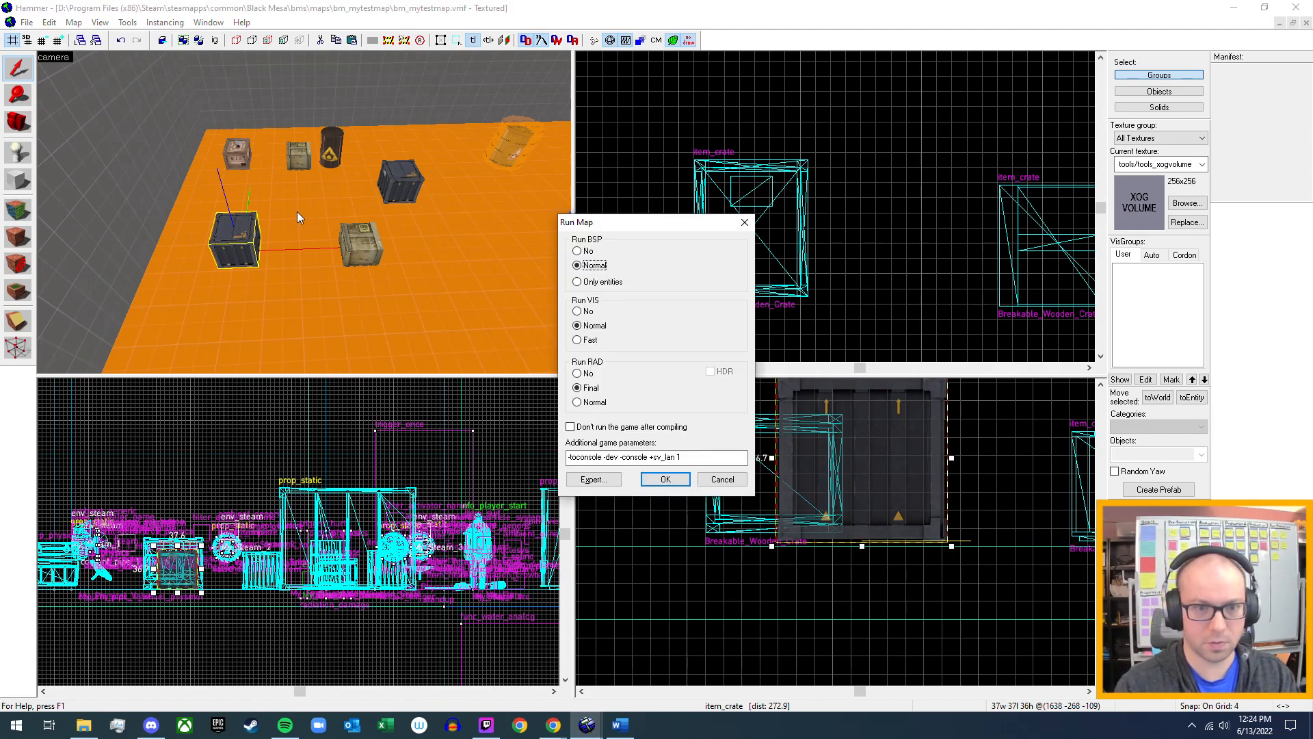
key("Return")
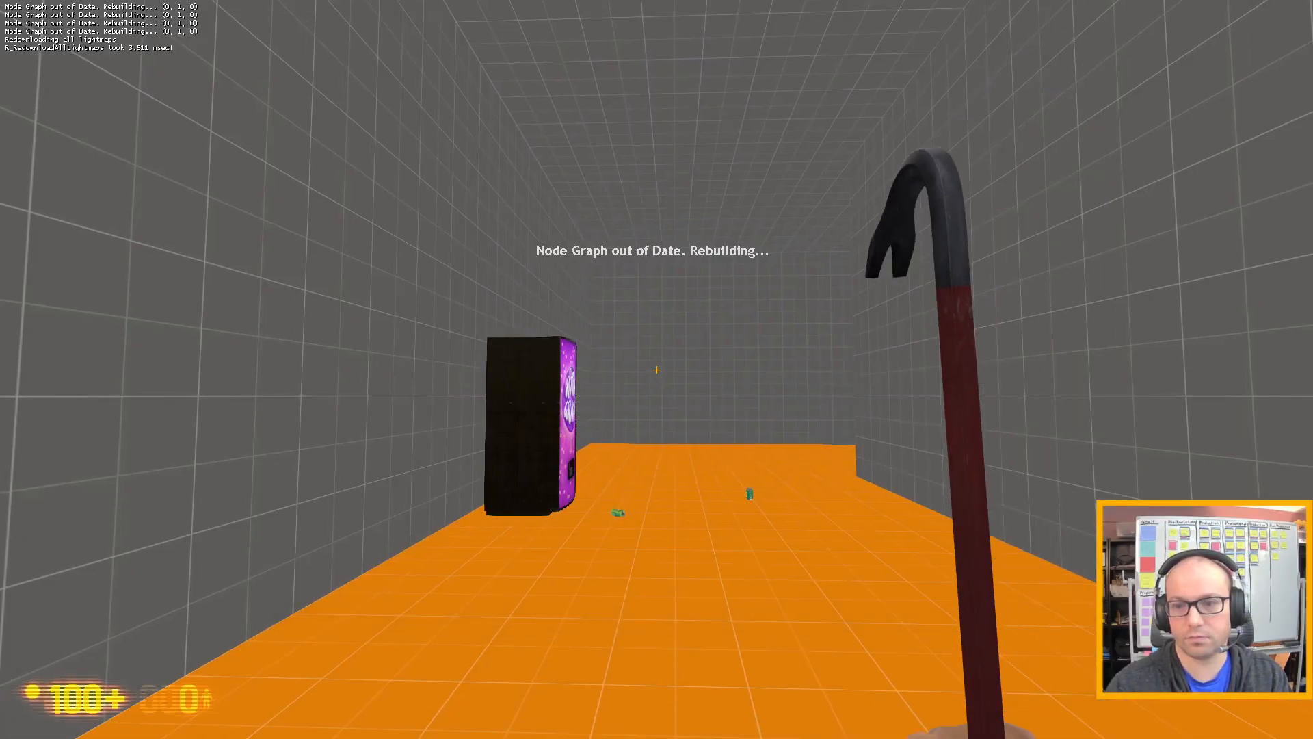
Walk from the spawn point through the test map to the new metal item_crate near the H.E.V. crate.
key("w")
left_click(656, 369)
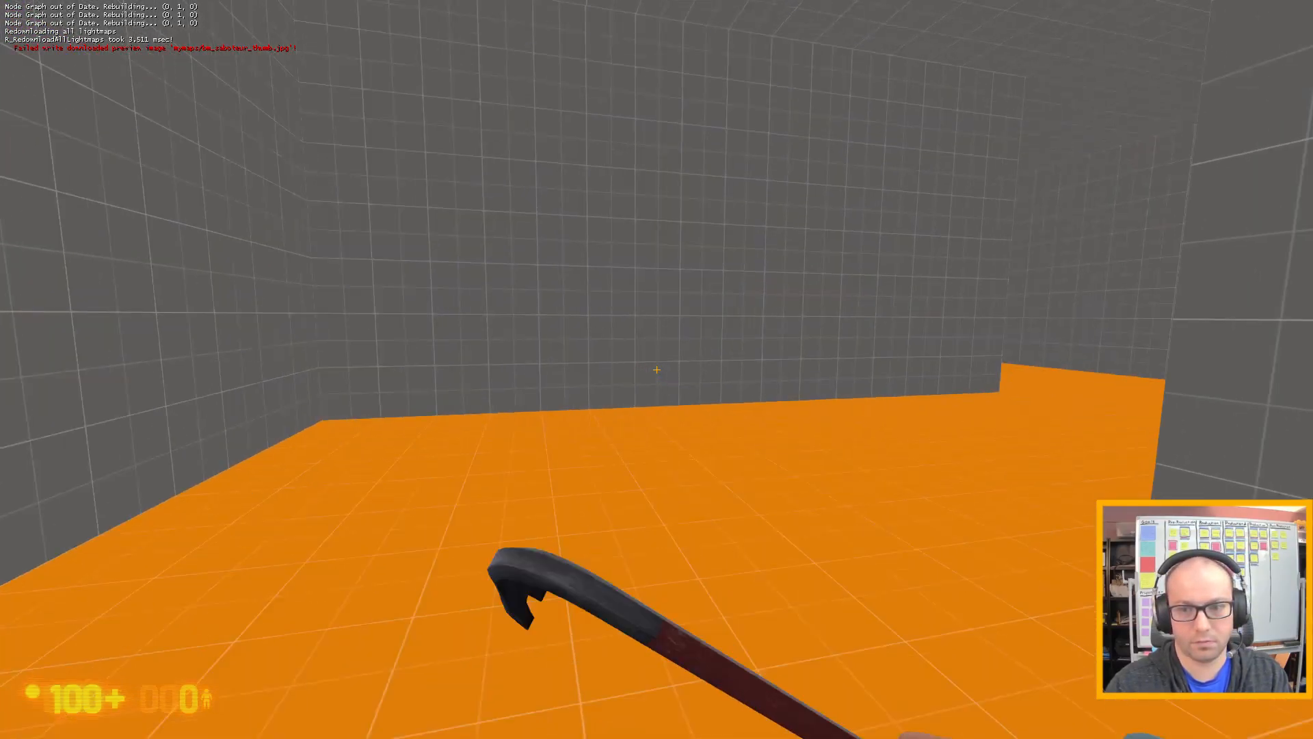
key("w")
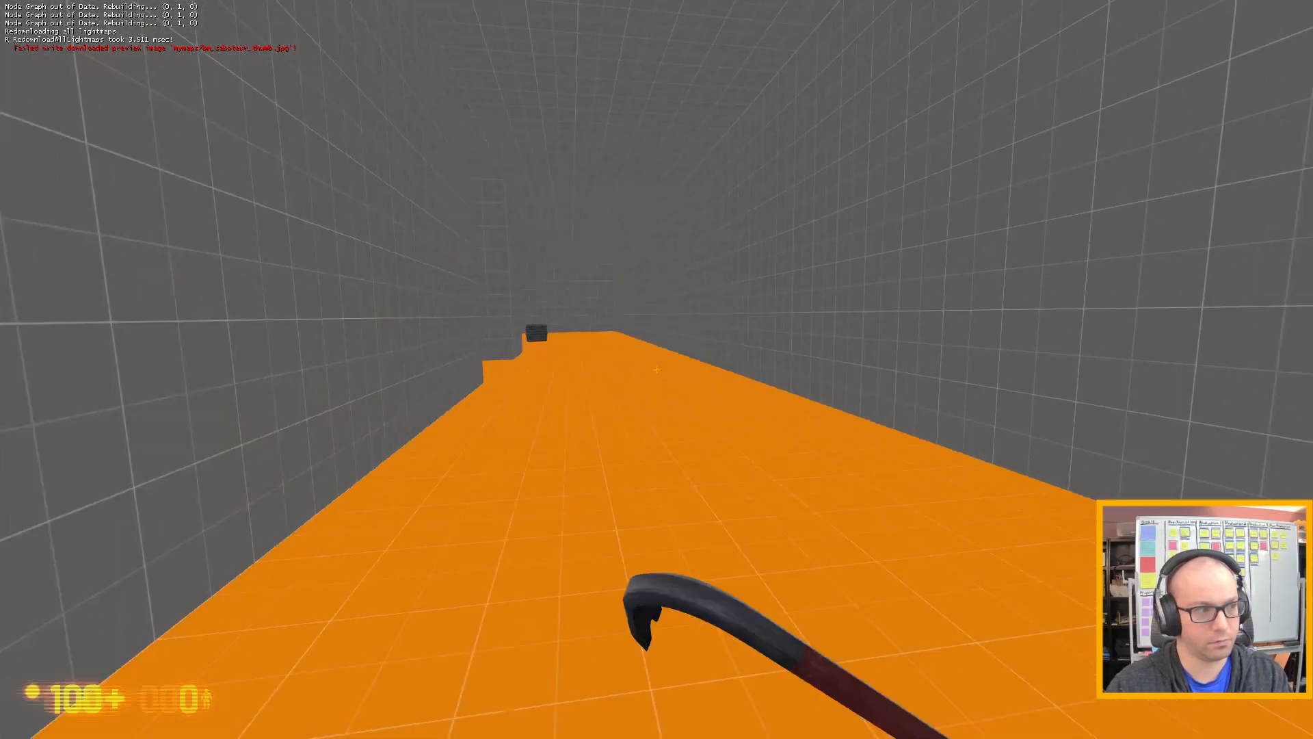
key("w")
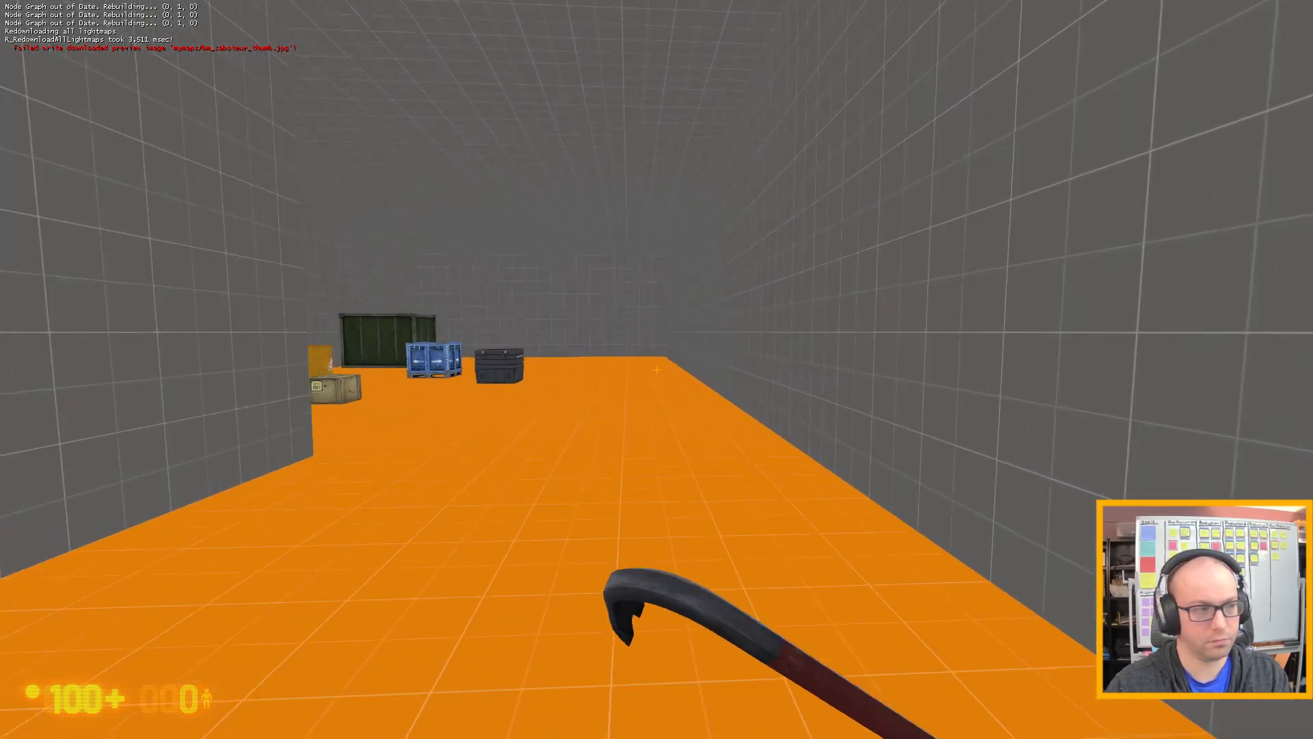
key("w")
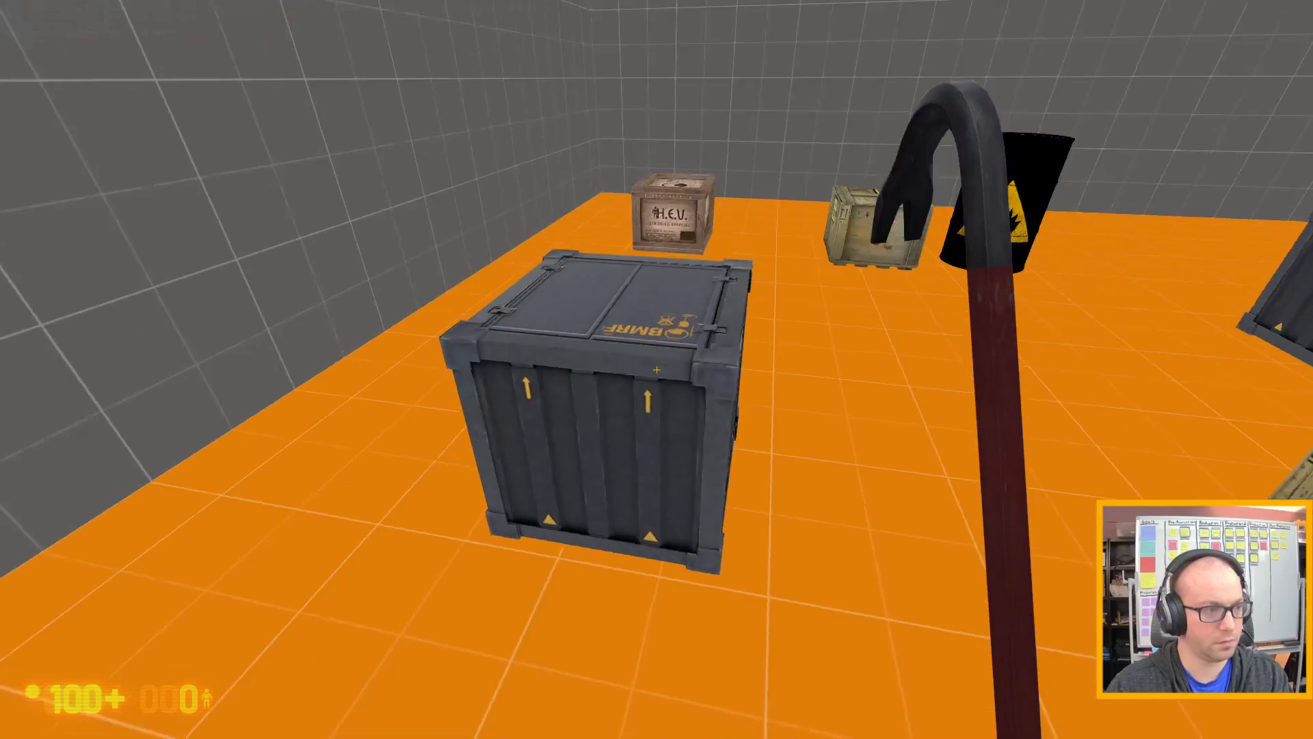
Pick up the metal item_crate, carry it around and drop it on the floor to test its weight.
key("e")
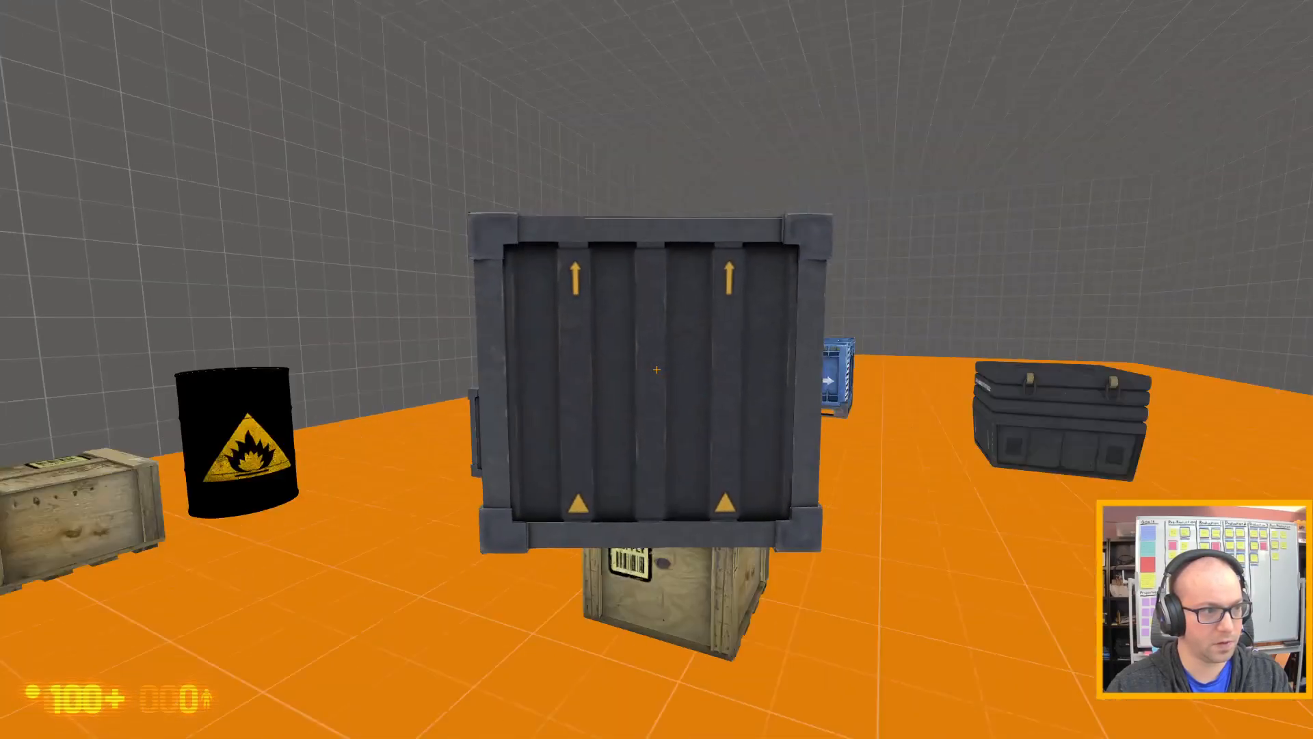
key("e")
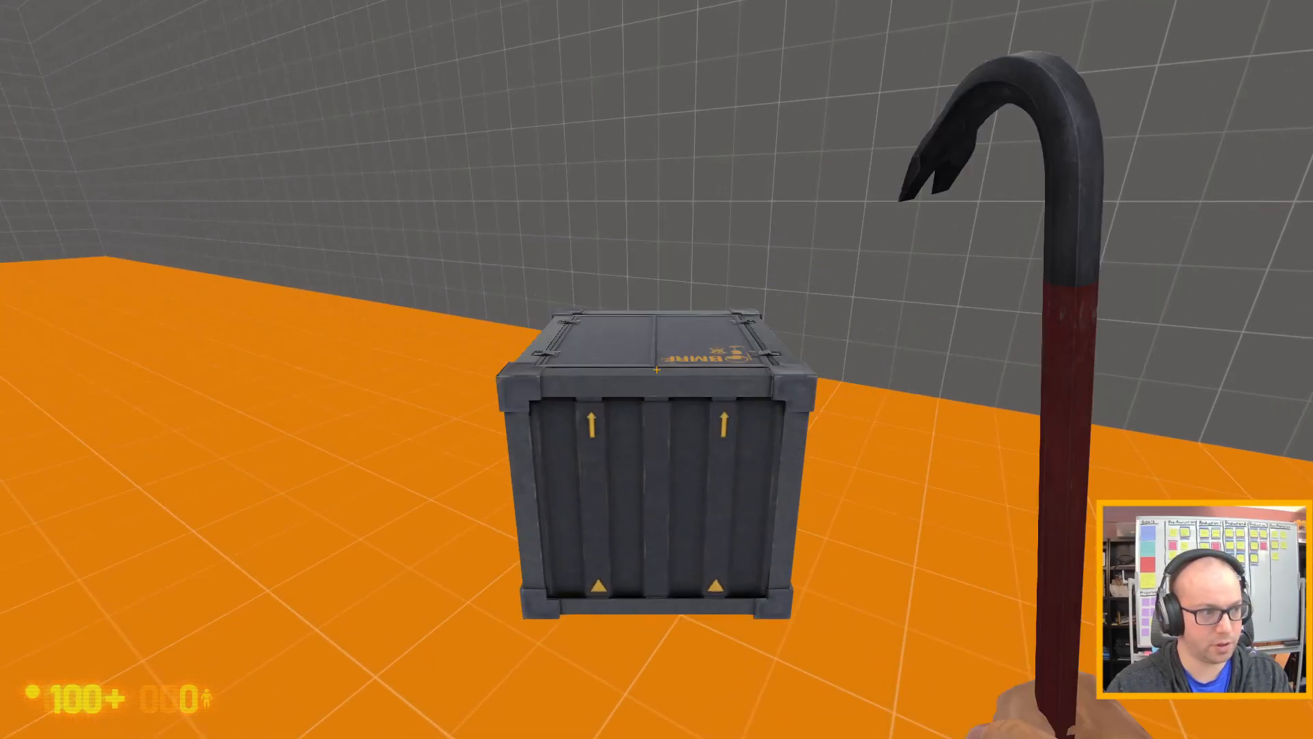
key("e")
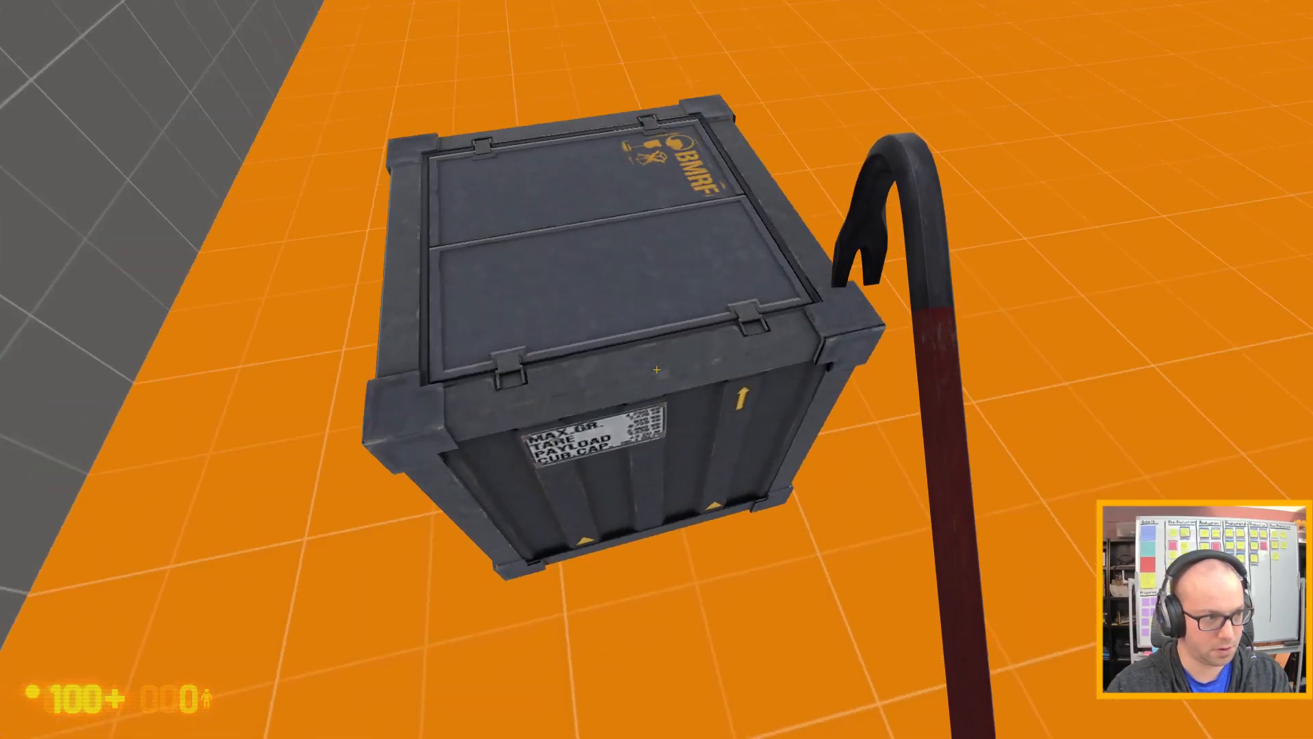
Pick the metal item_crate up again and move it back and forth to judge its handling.
key("s")
key("w")
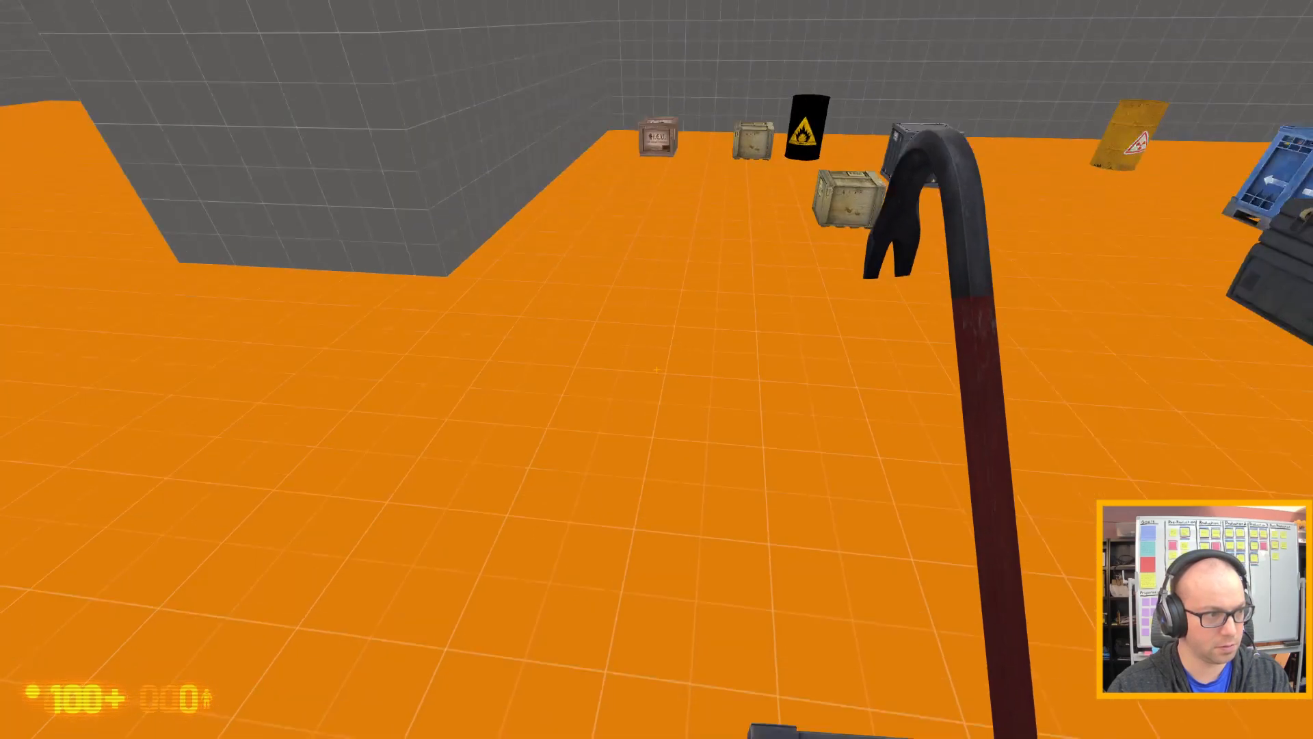
key("e")
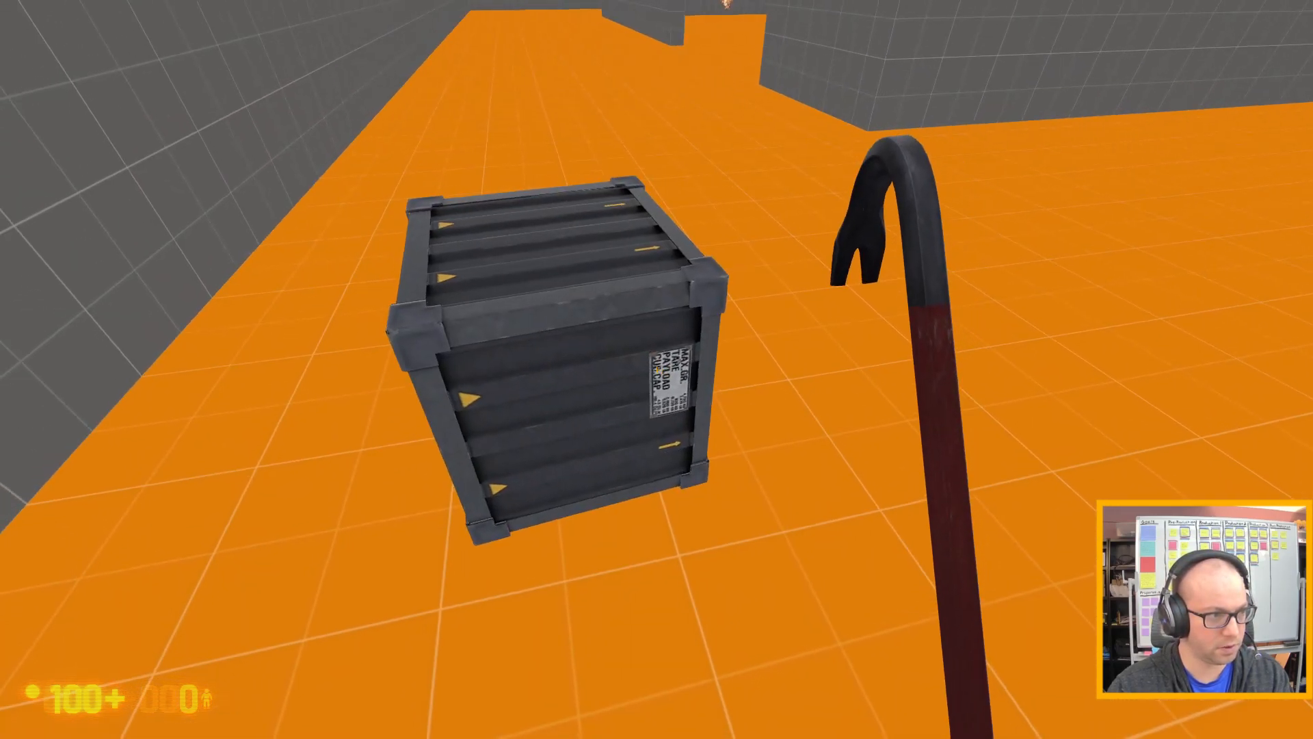
Quit the game with the quit console command and return to Hammer, accepting its prompt to continue.
key("grave")
type("quit")
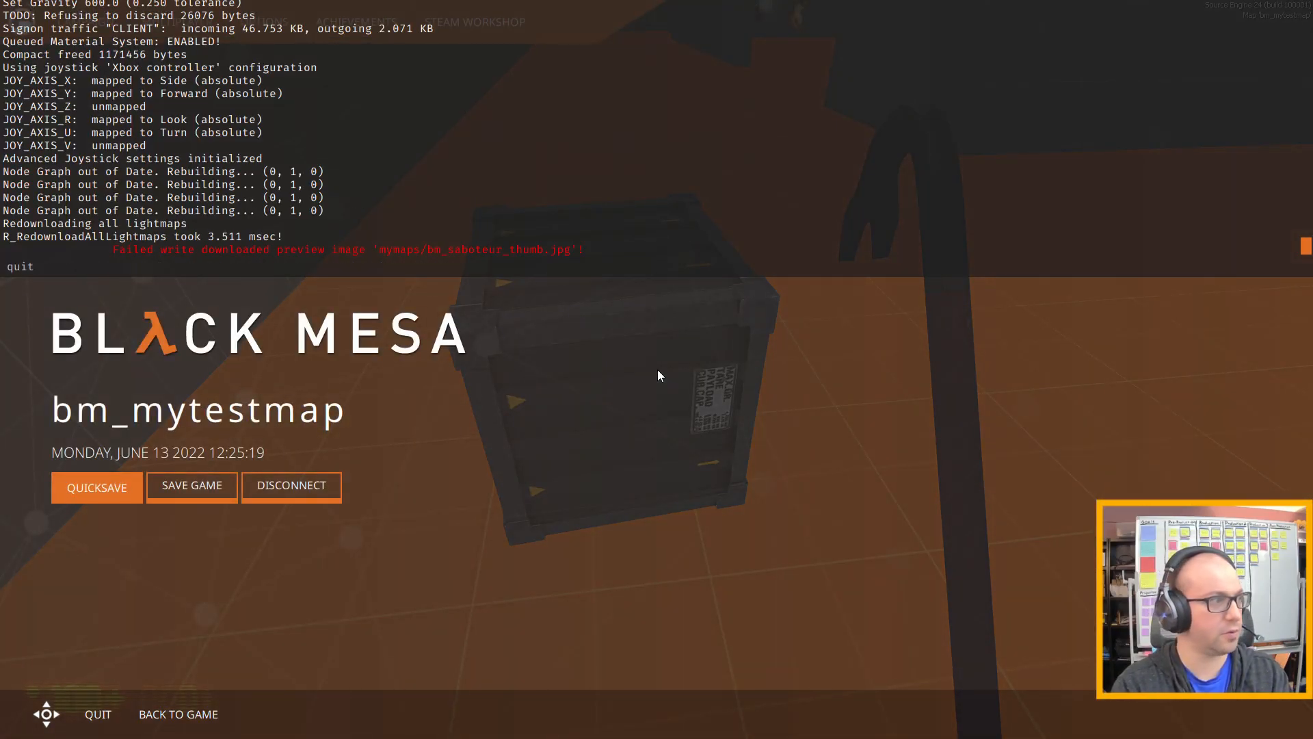
key("Return")
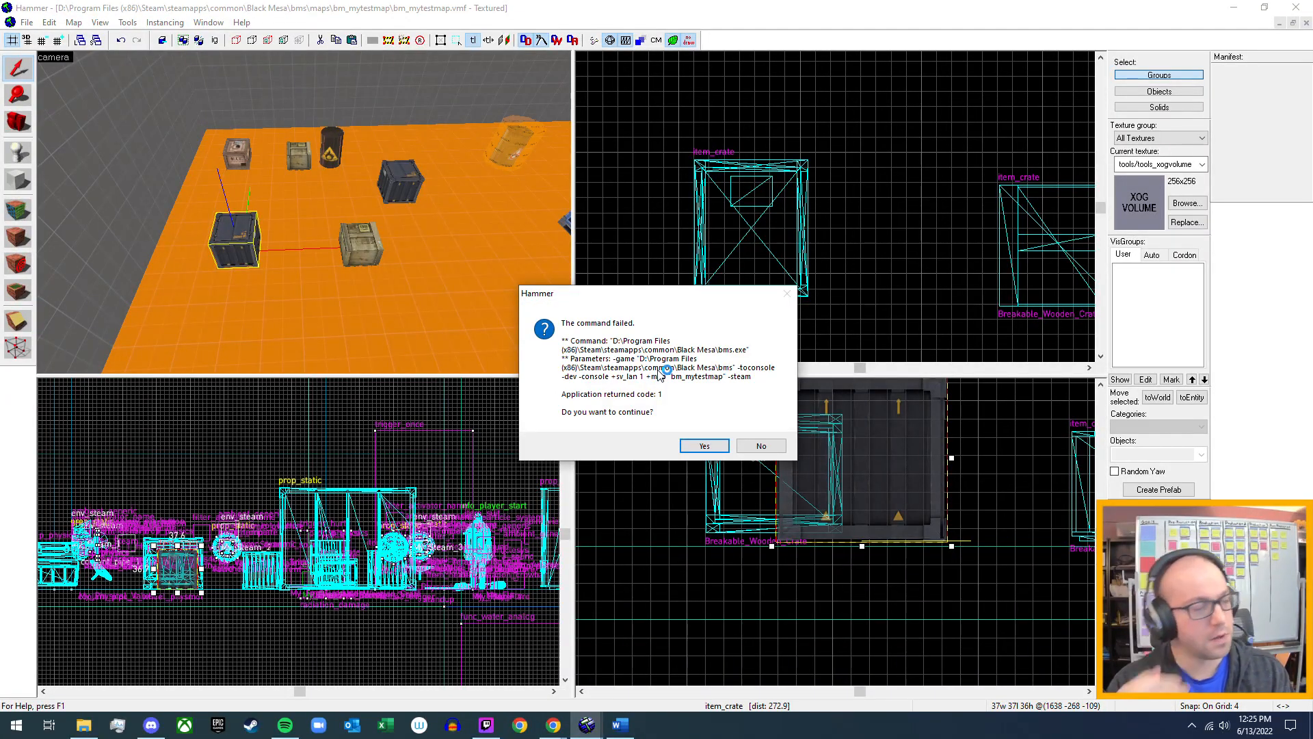
left_click(692, 446)
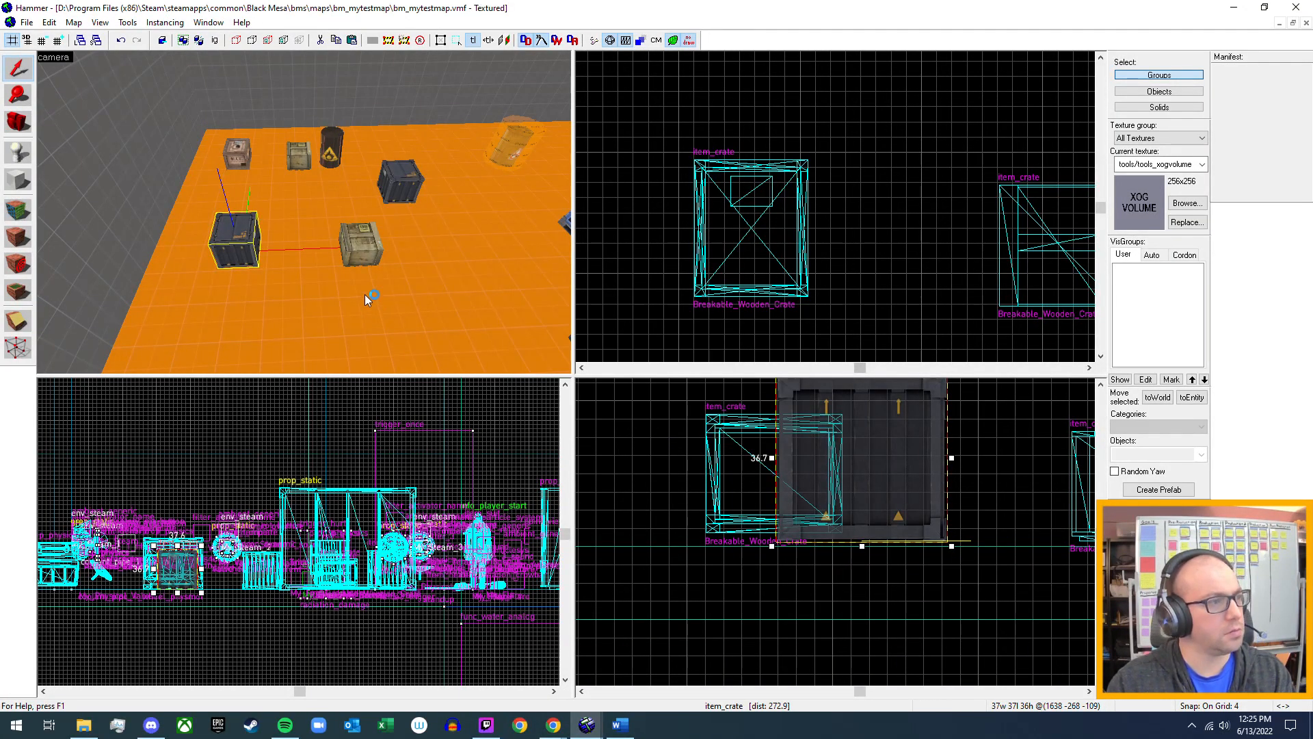
Open the metal item_crate's properties, set its Scale Factor For Inertia to 5.0 and apply it.
key("z")
key("w")
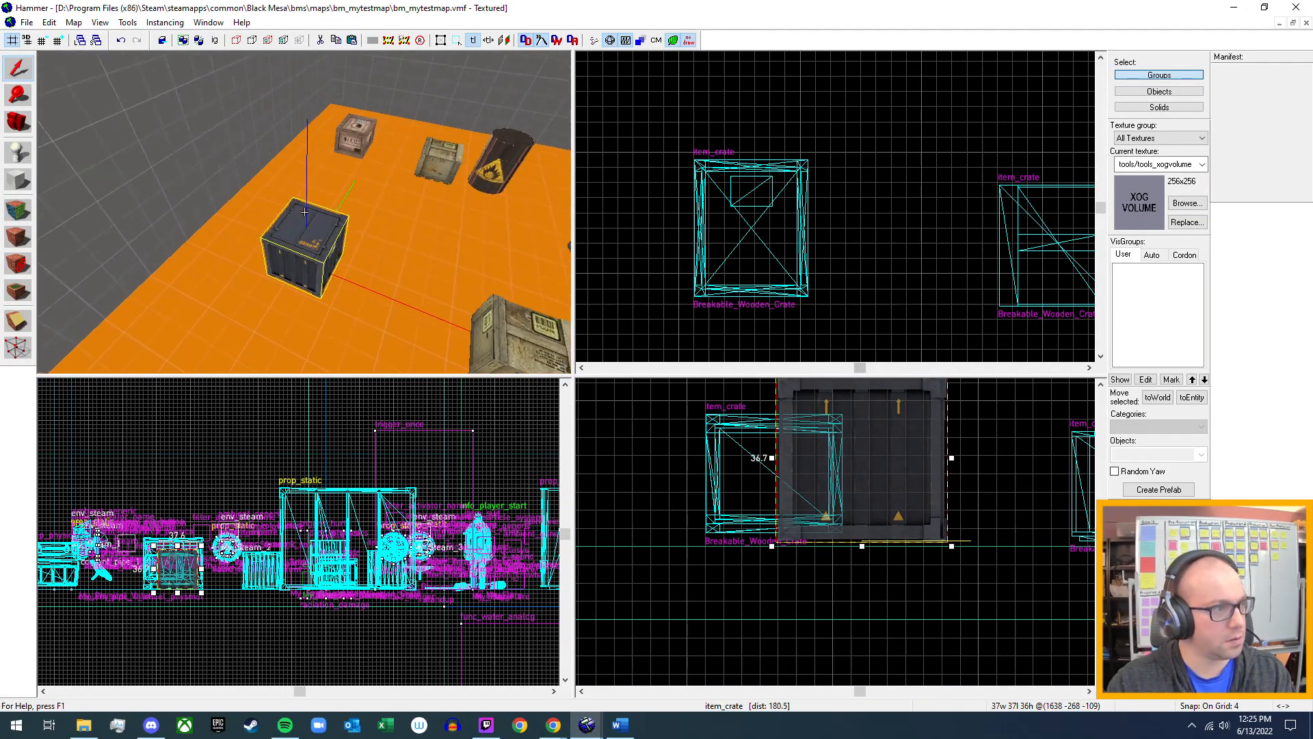
key("z")
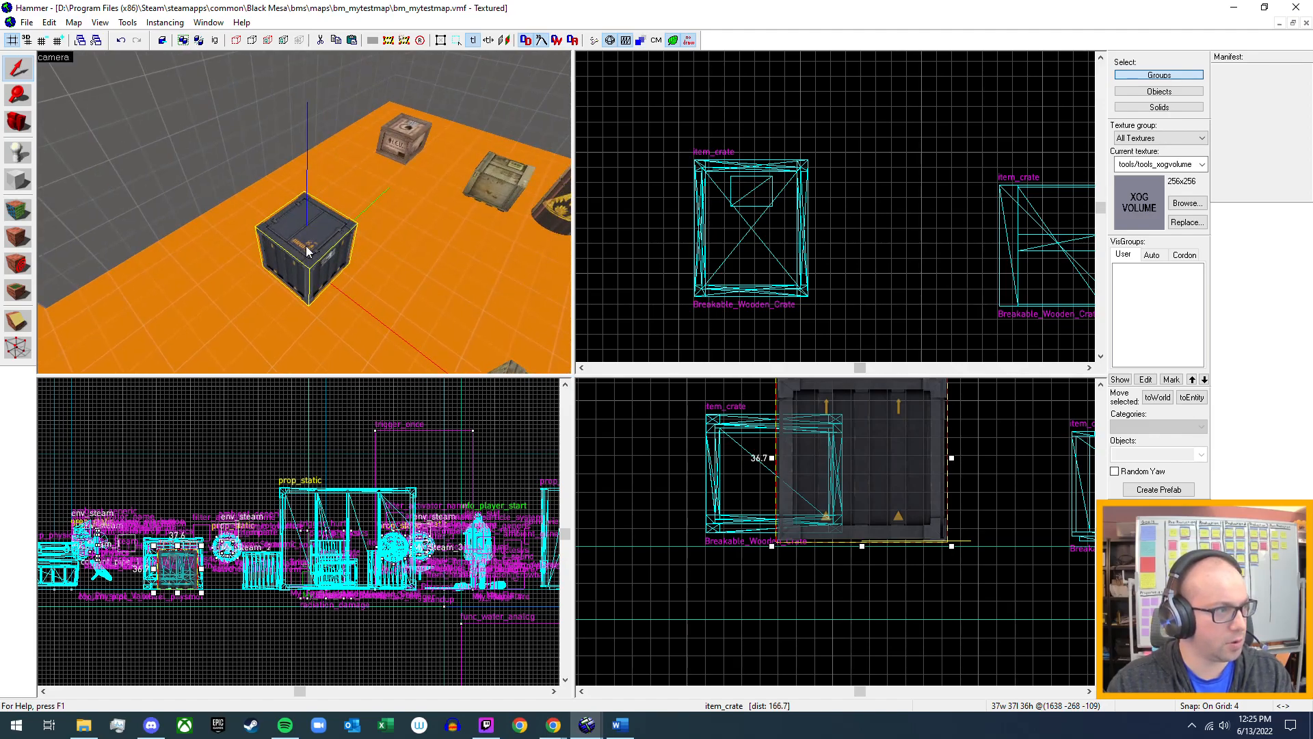
double_click(306, 247)
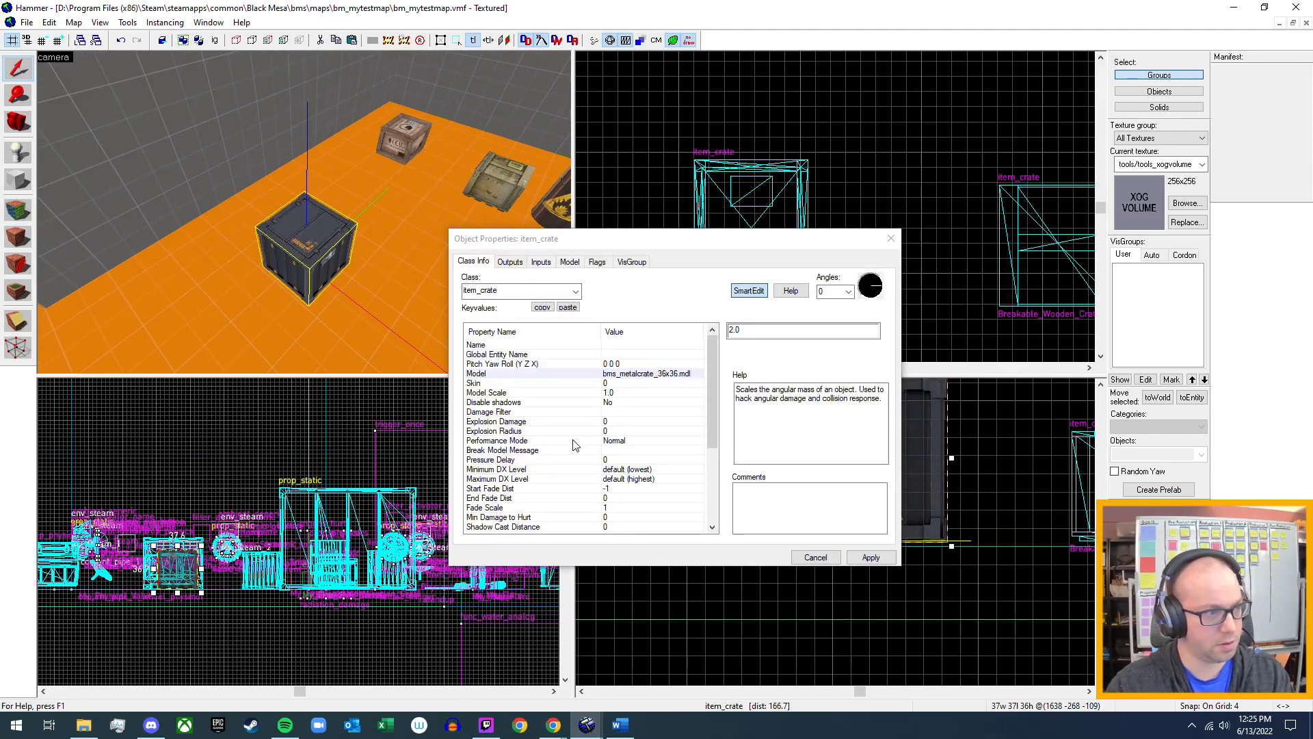
scroll(597, 471, "down", 2)
scroll(597, 470, "up", 2)
scroll(597, 470, "down", 3)
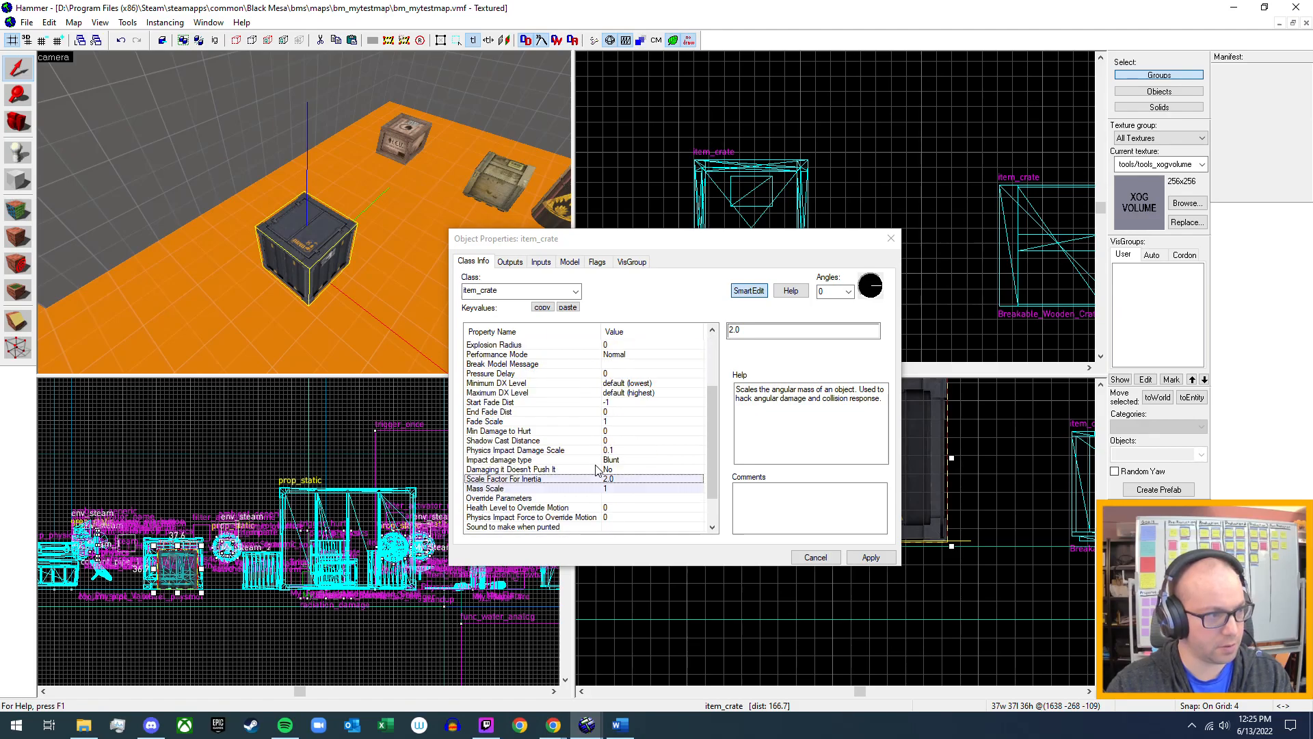
scroll(597, 470, "down", 1)
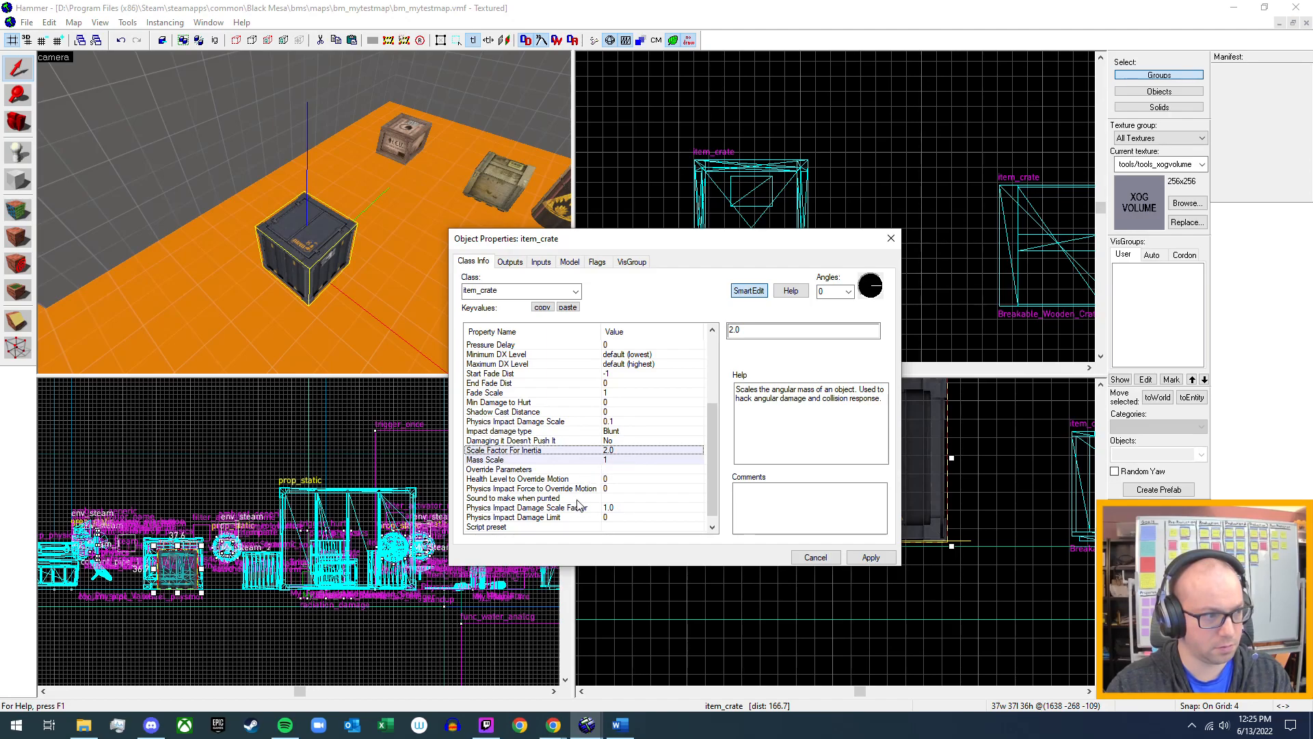
scroll(578, 505, "down", 1)
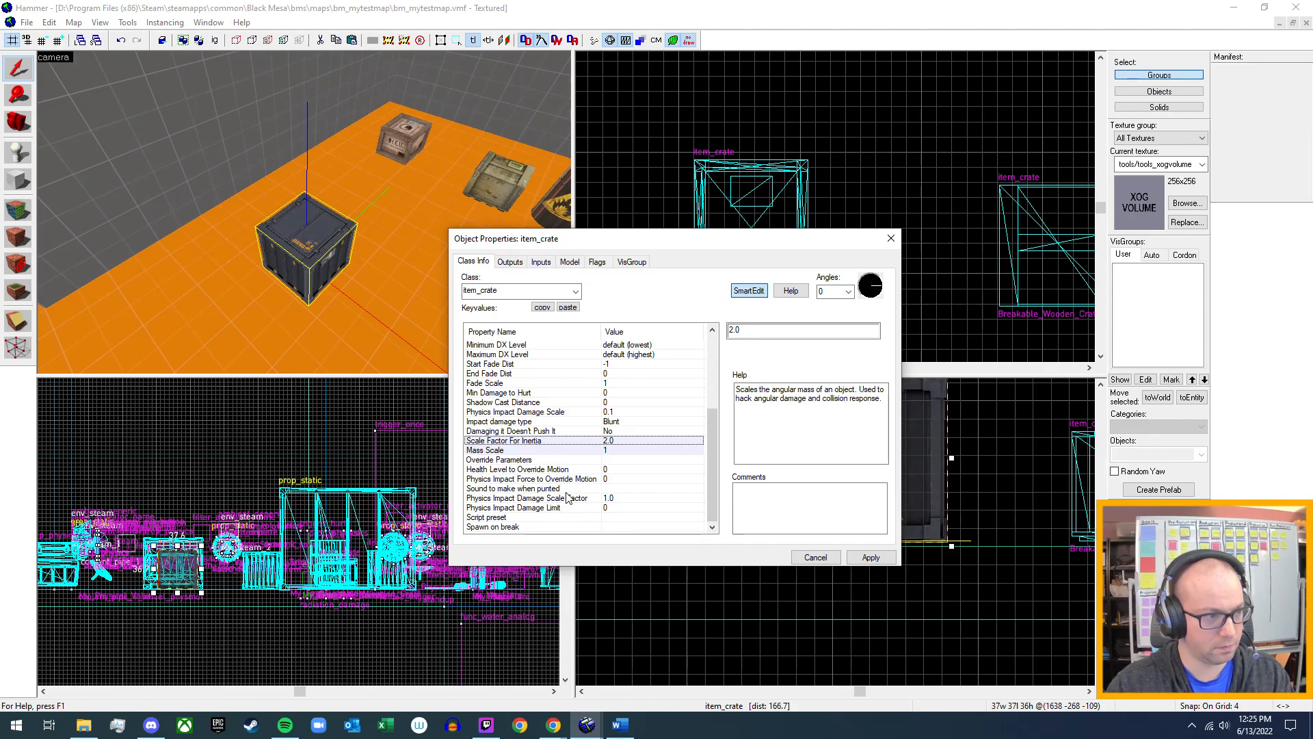
double_click(766, 331)
type("5")
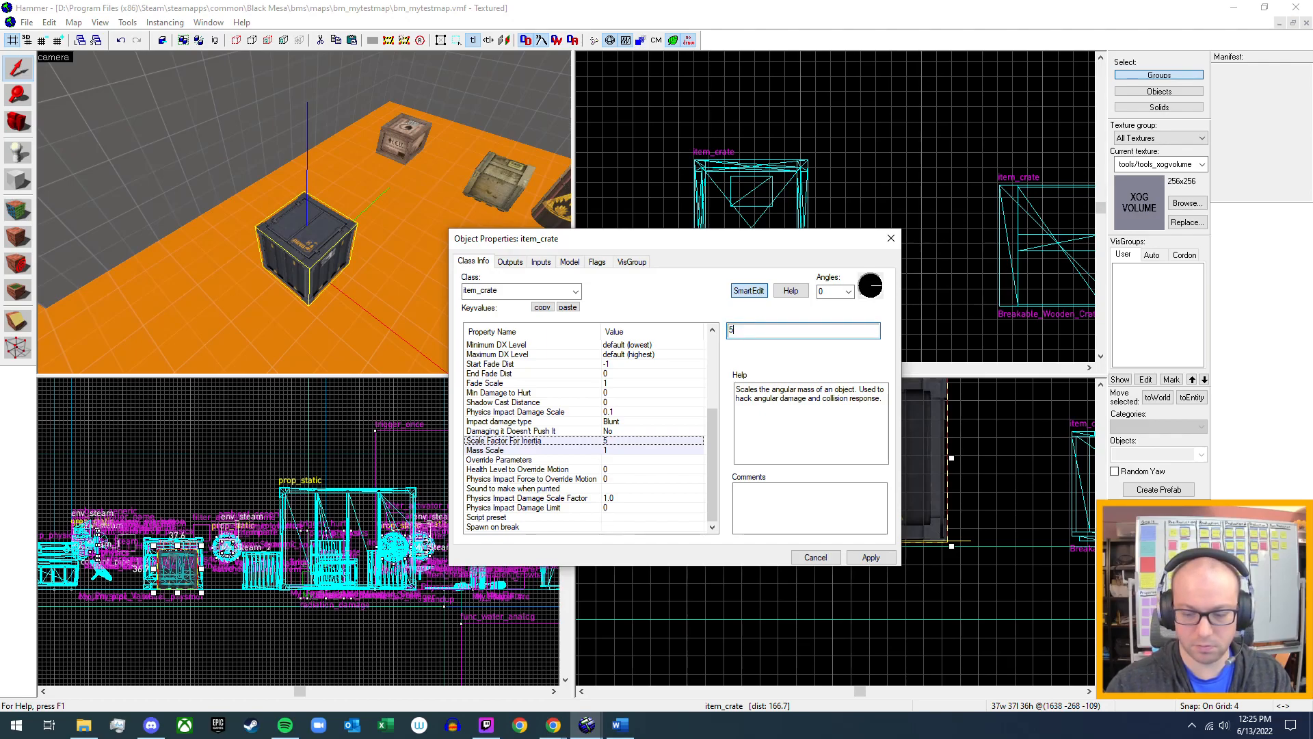
type(".0")
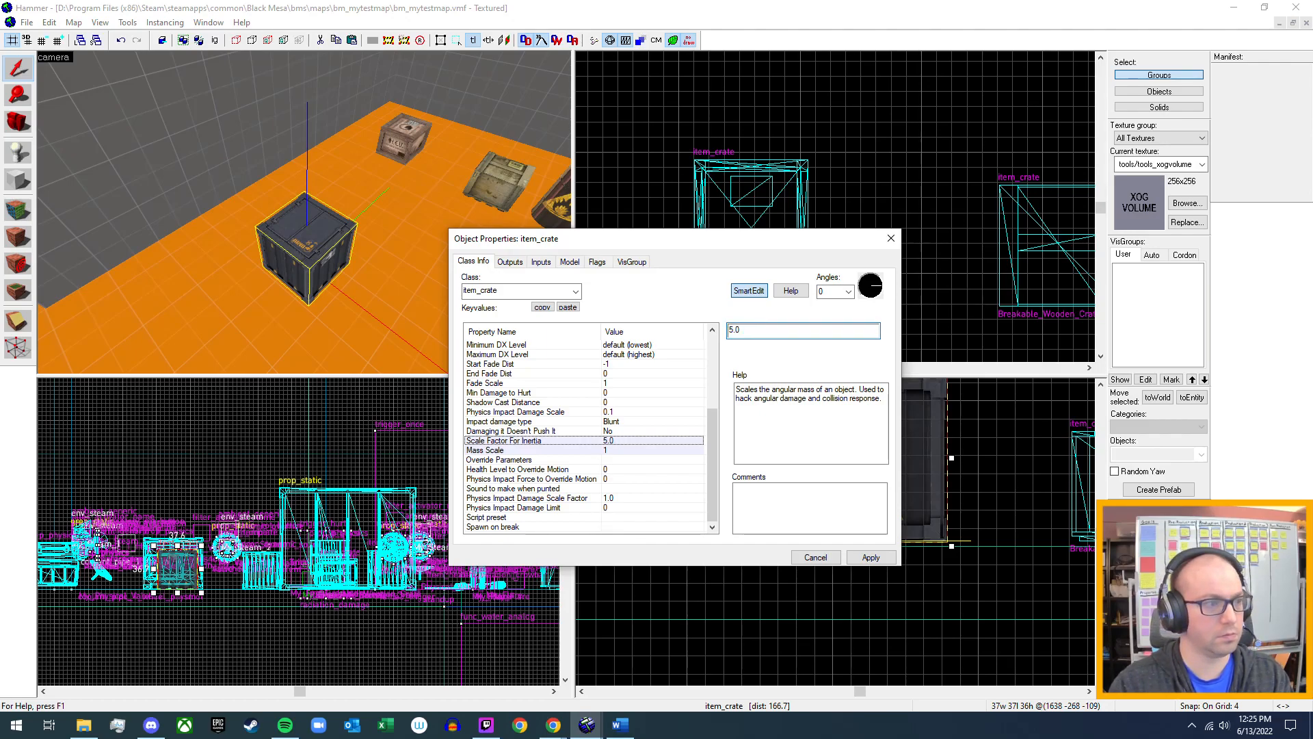
key("Return")
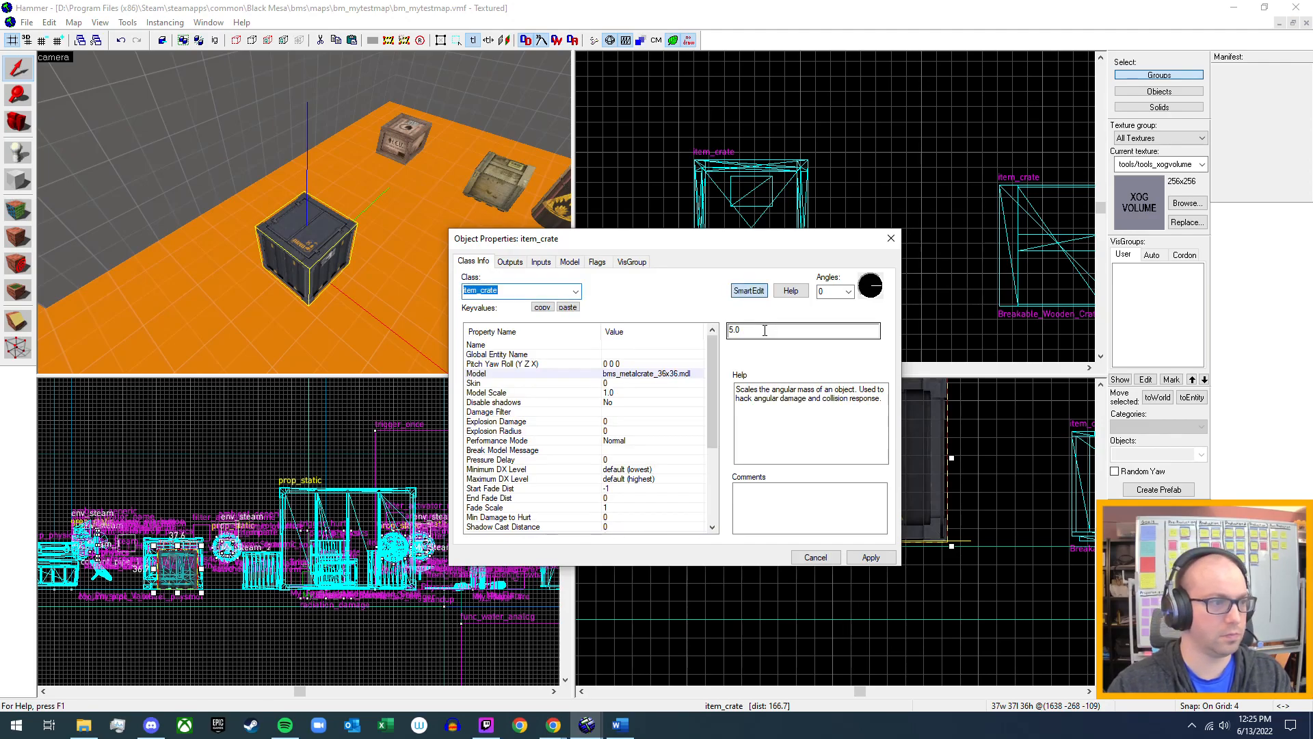
left_click(874, 557)
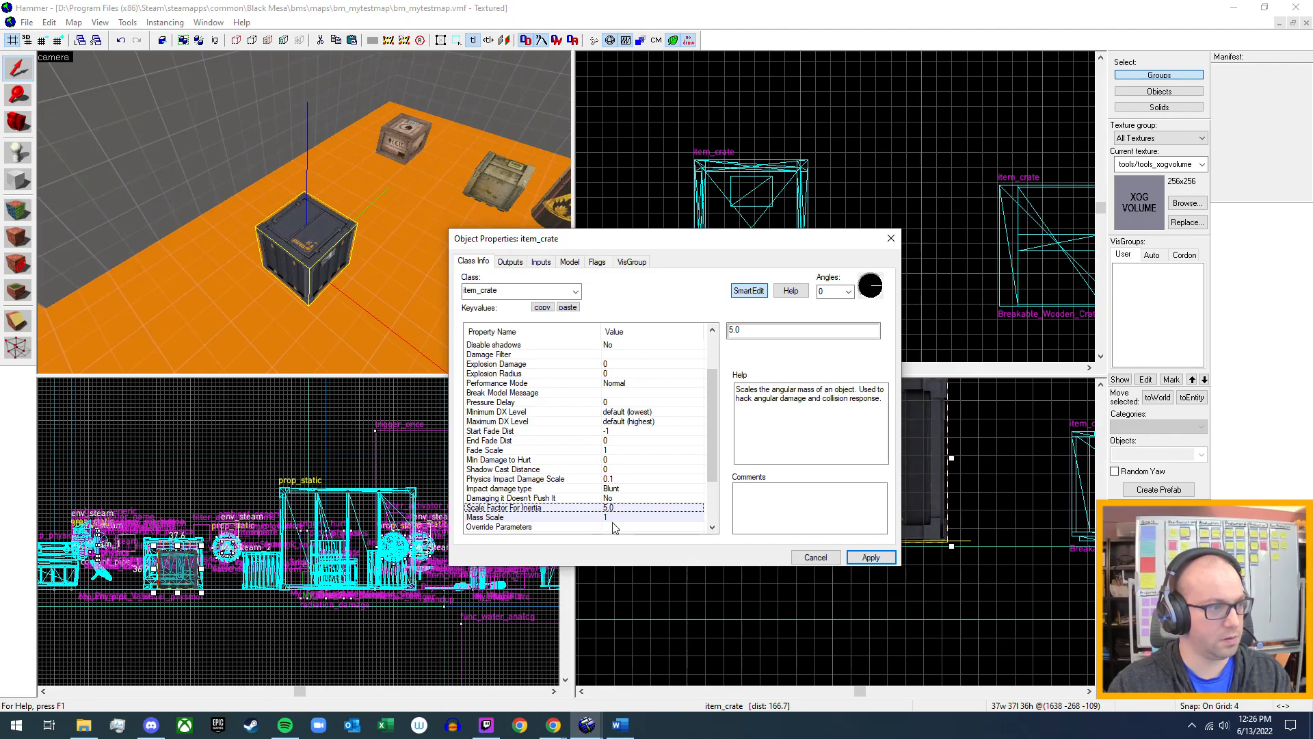
Set the metal item_crate's Mass Scale to 2, apply the change and close its properties.
left_click(612, 517)
double_click(742, 332)
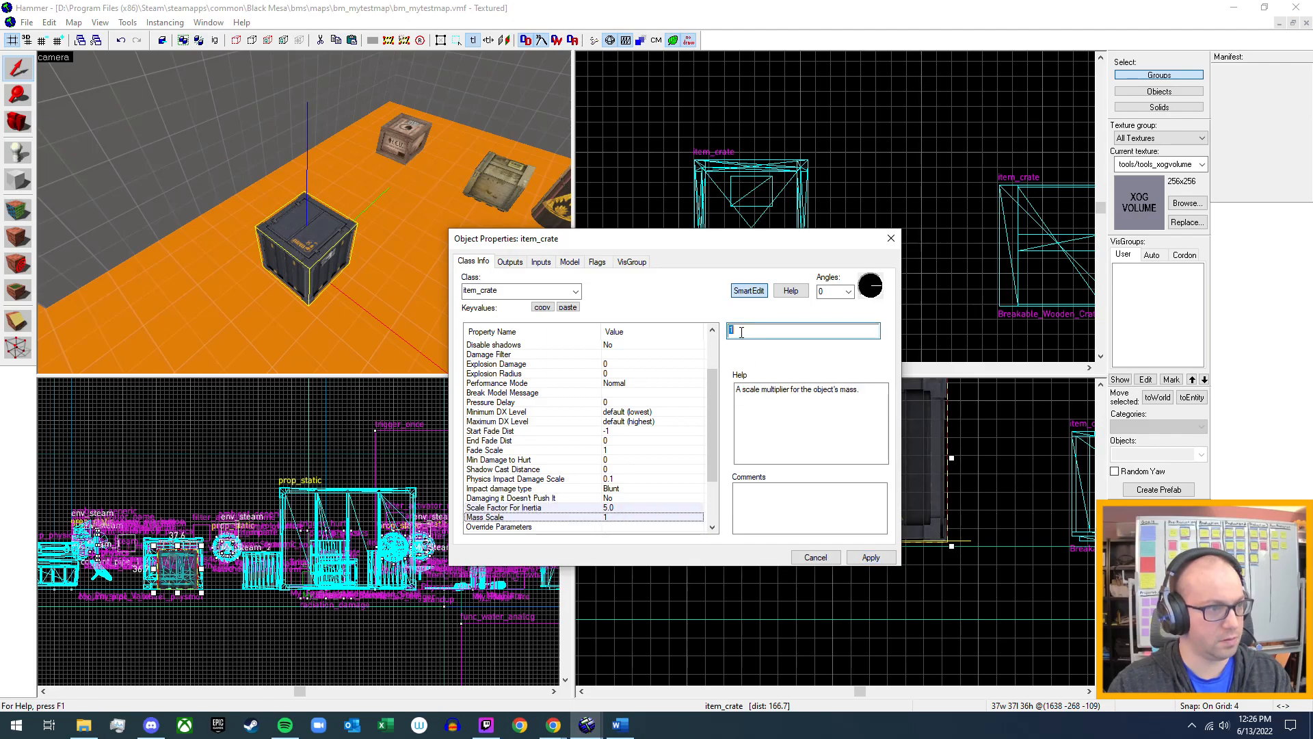
type("2")
key("Return")
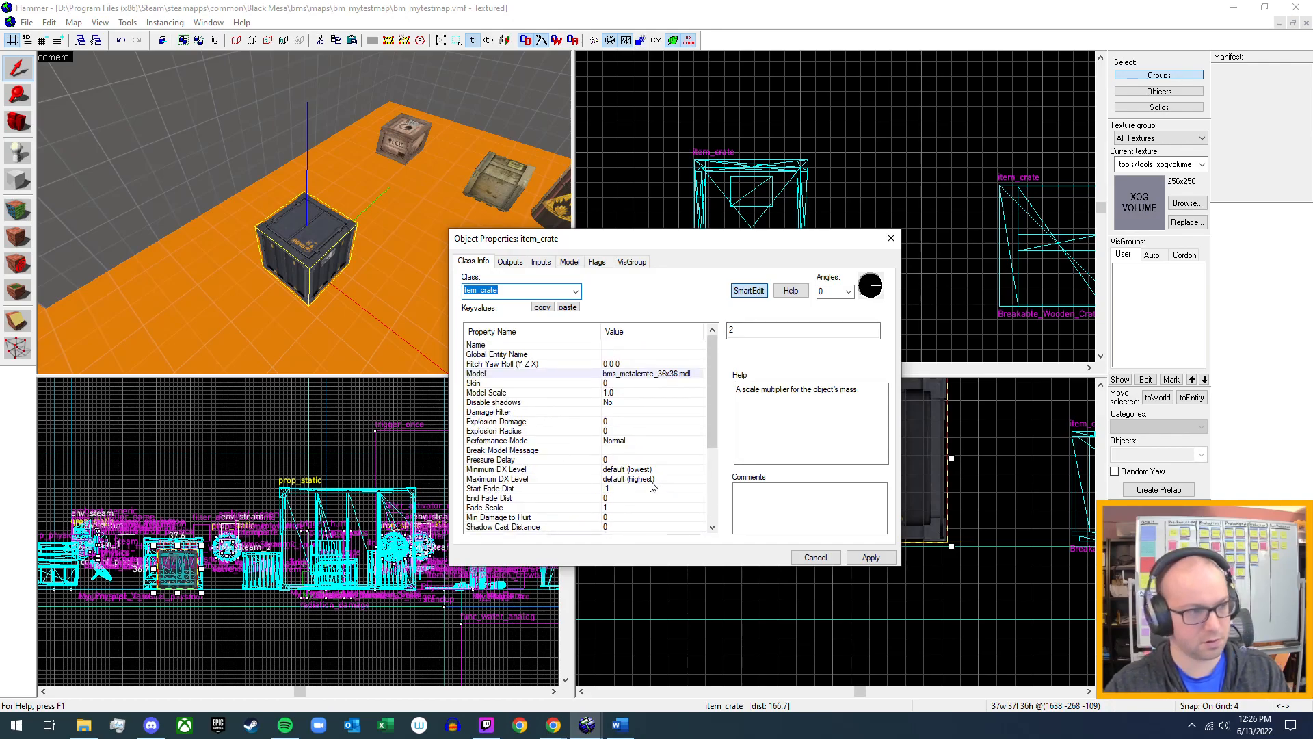
left_click(870, 558)
left_click(891, 238)
Compile and run the map in the game, and carry the metal item_crate around to test its weight.
key("F9")
key("Return")
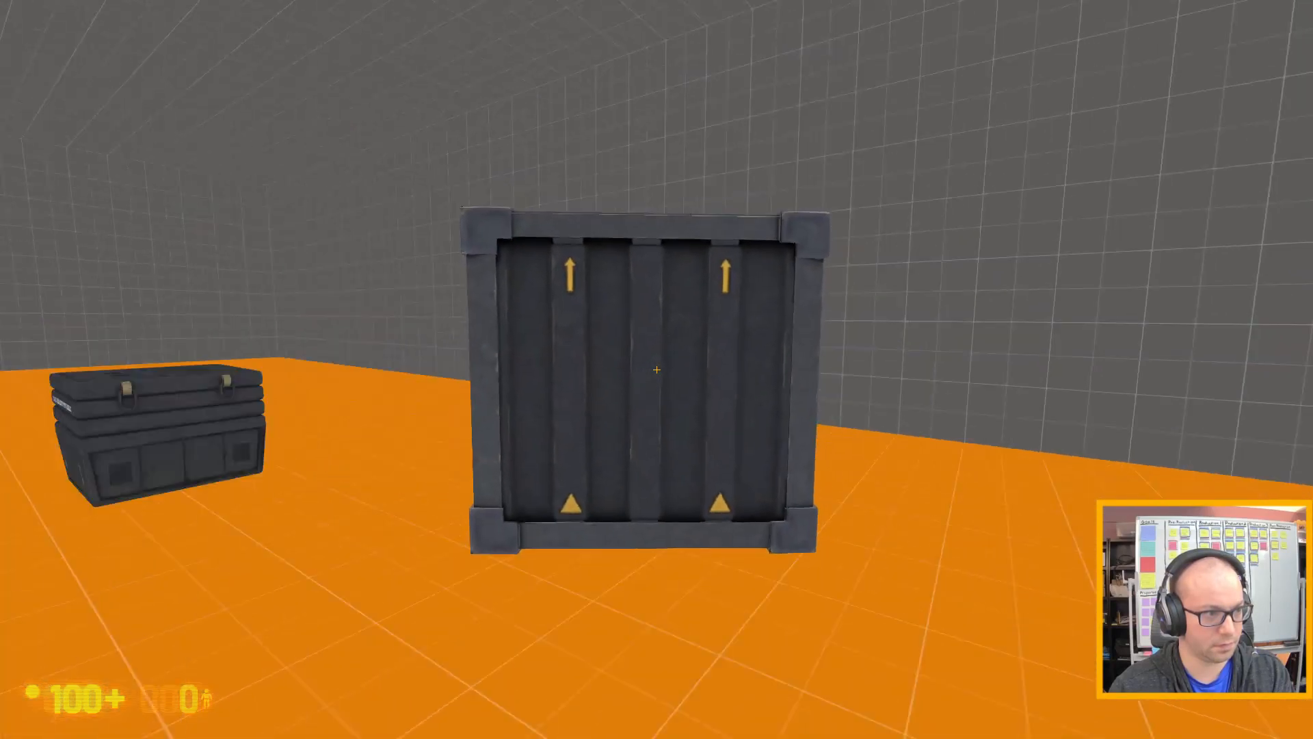
key("w")
key("e")
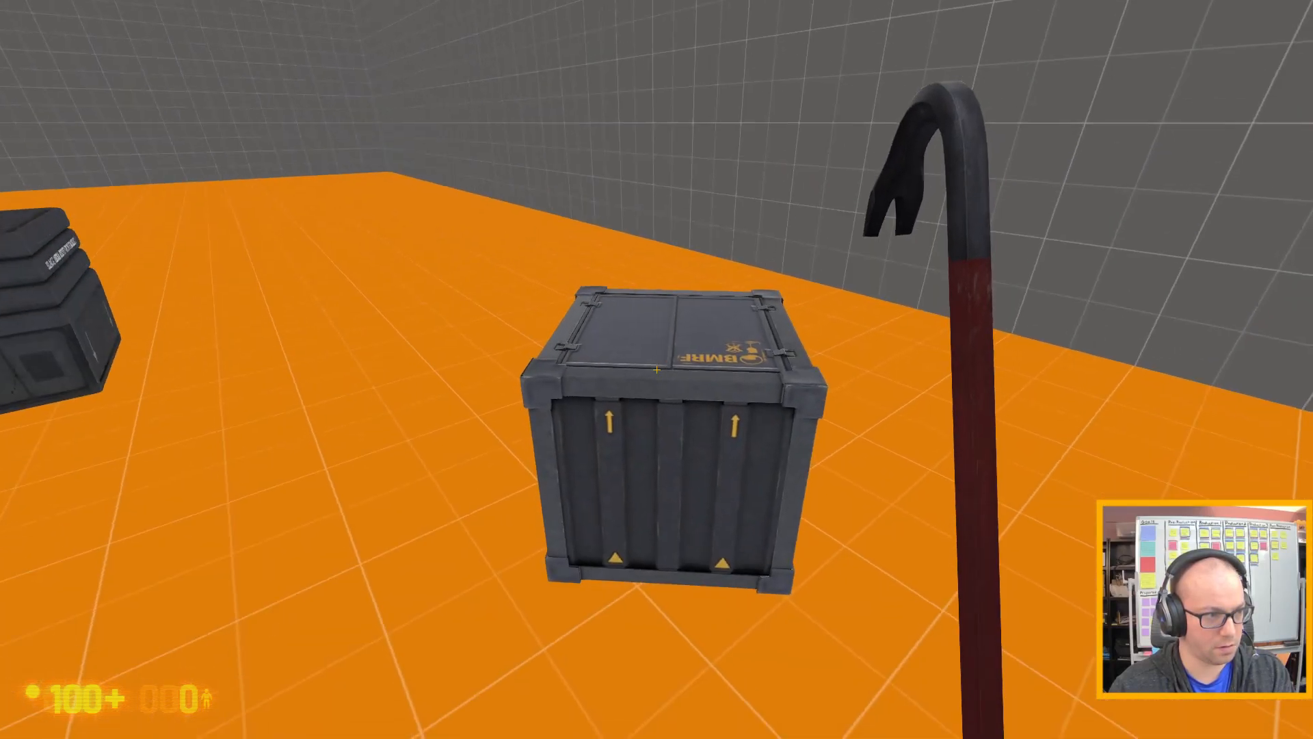
key("s")
key("w")
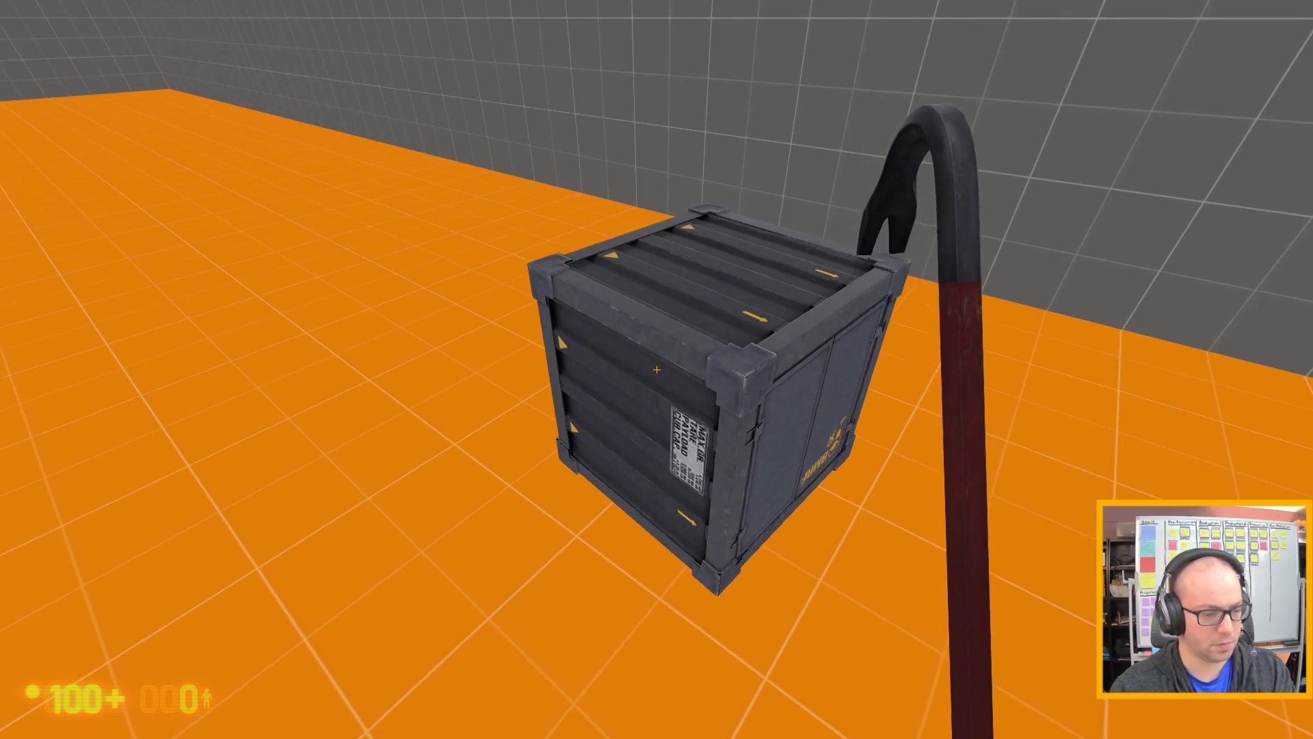
Exit the playtest with the quit console command and accept Hammer's prompt to continue.
key("grave")
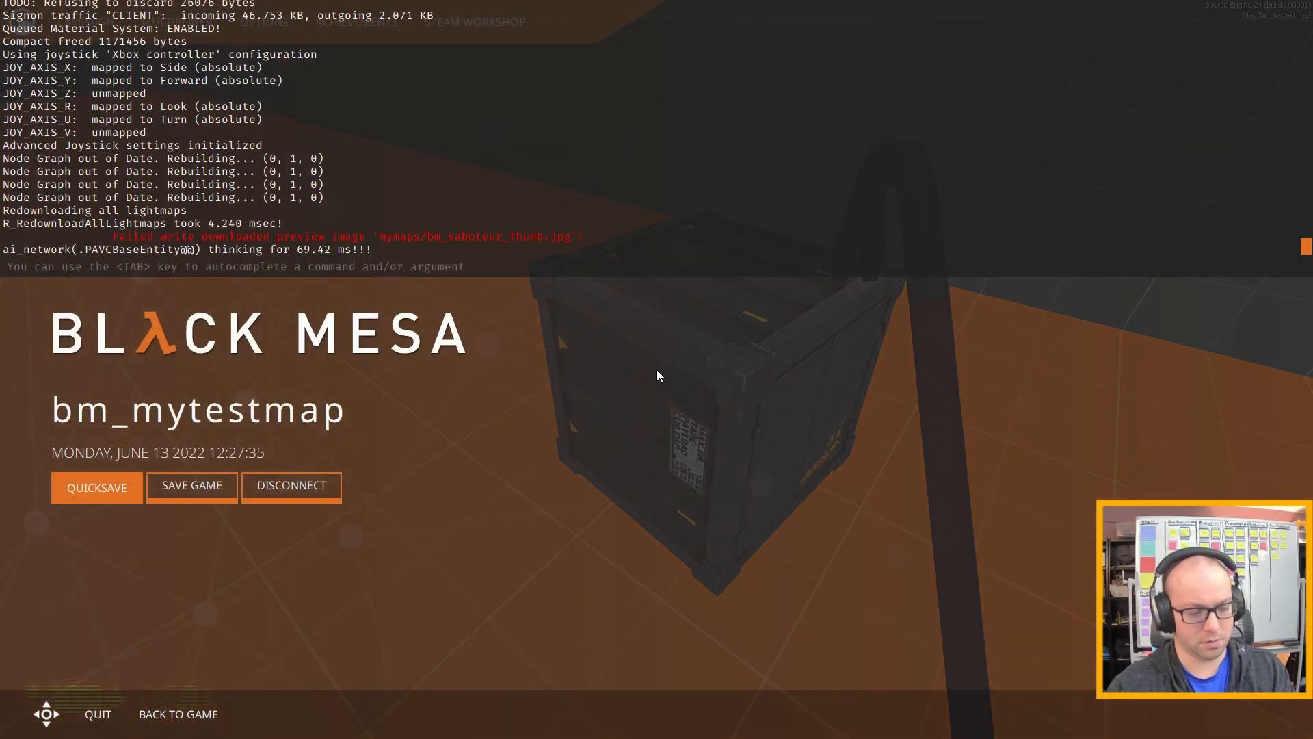
type("quit")
key("Return")
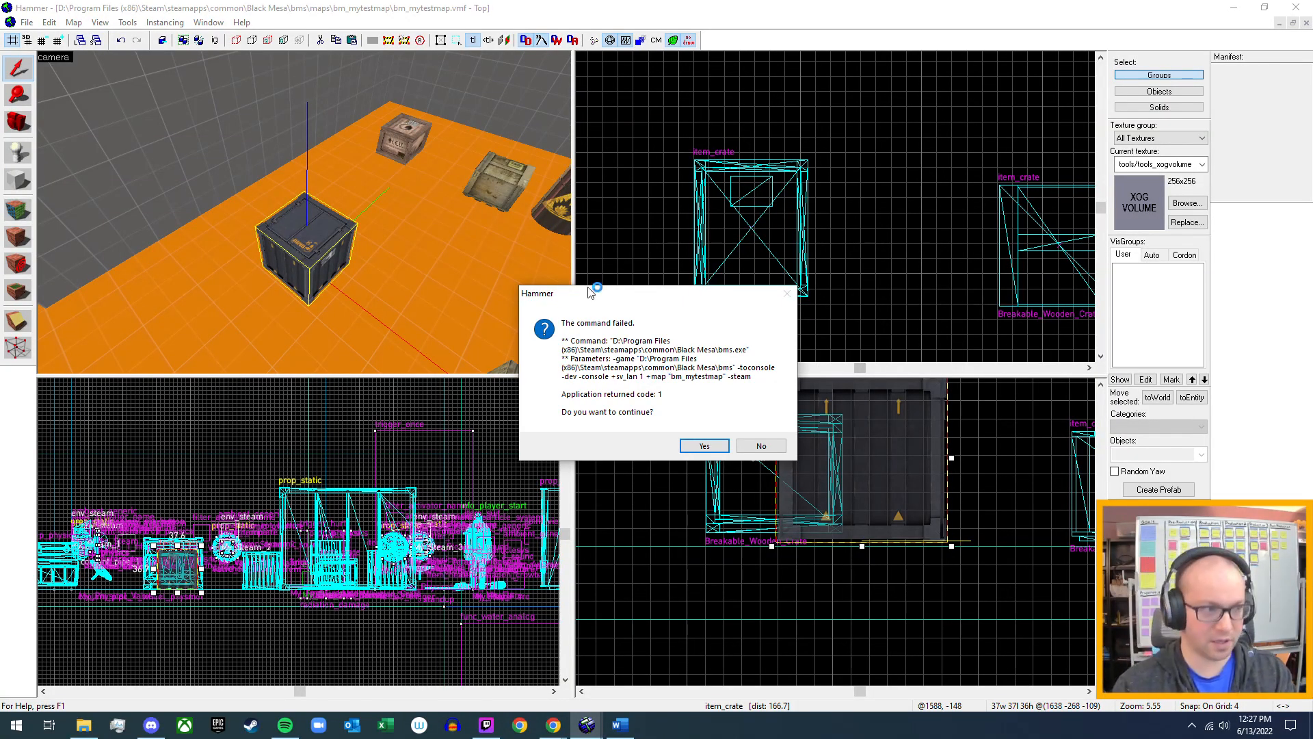
left_click(704, 446)
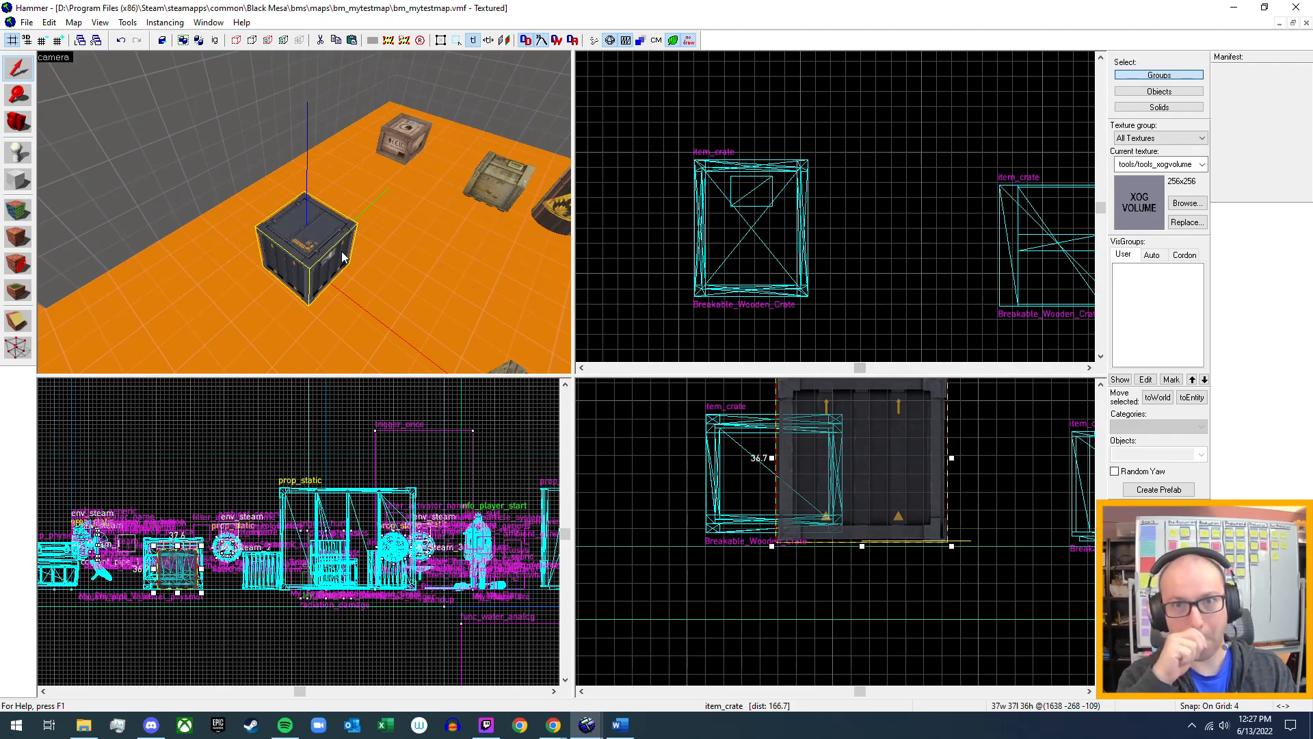
Open the metal item_crate's properties, set its Scale Factor For Inertia to 0.5 and apply it.
double_click(293, 223)
scroll(566, 465, "down", 4)
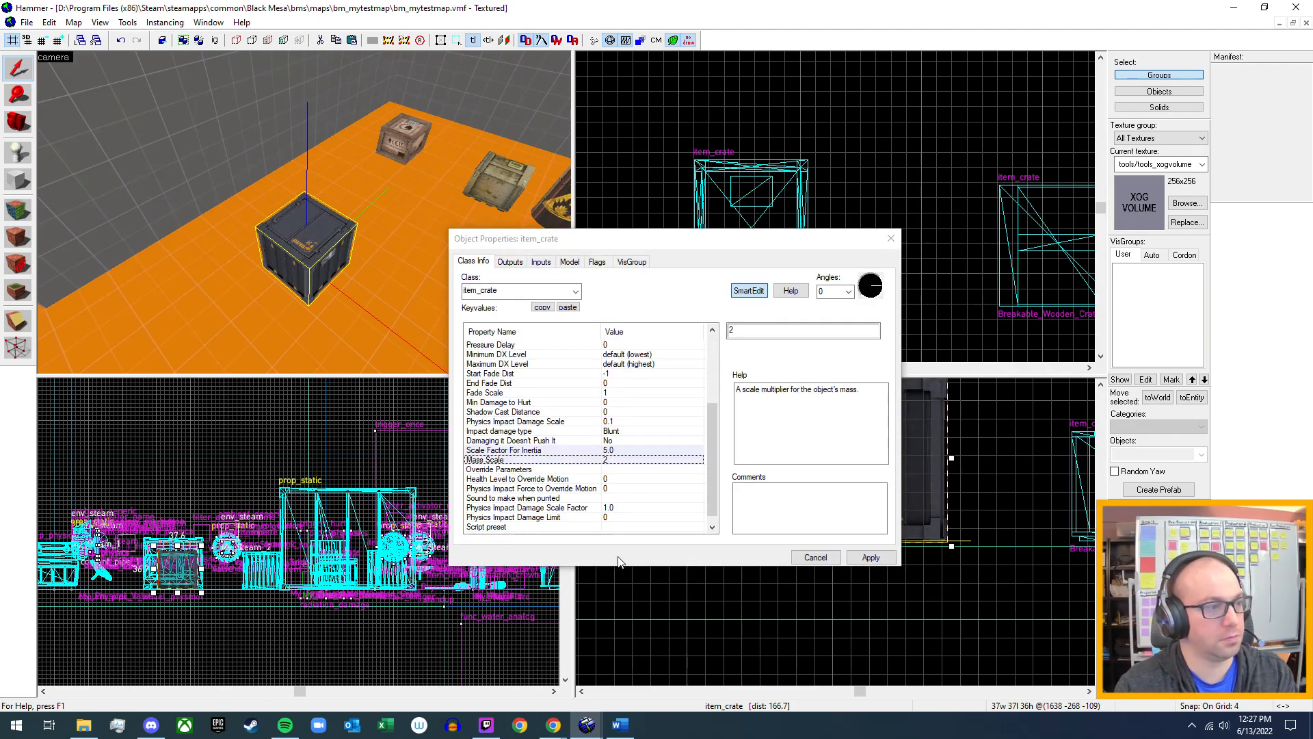
left_click(565, 451)
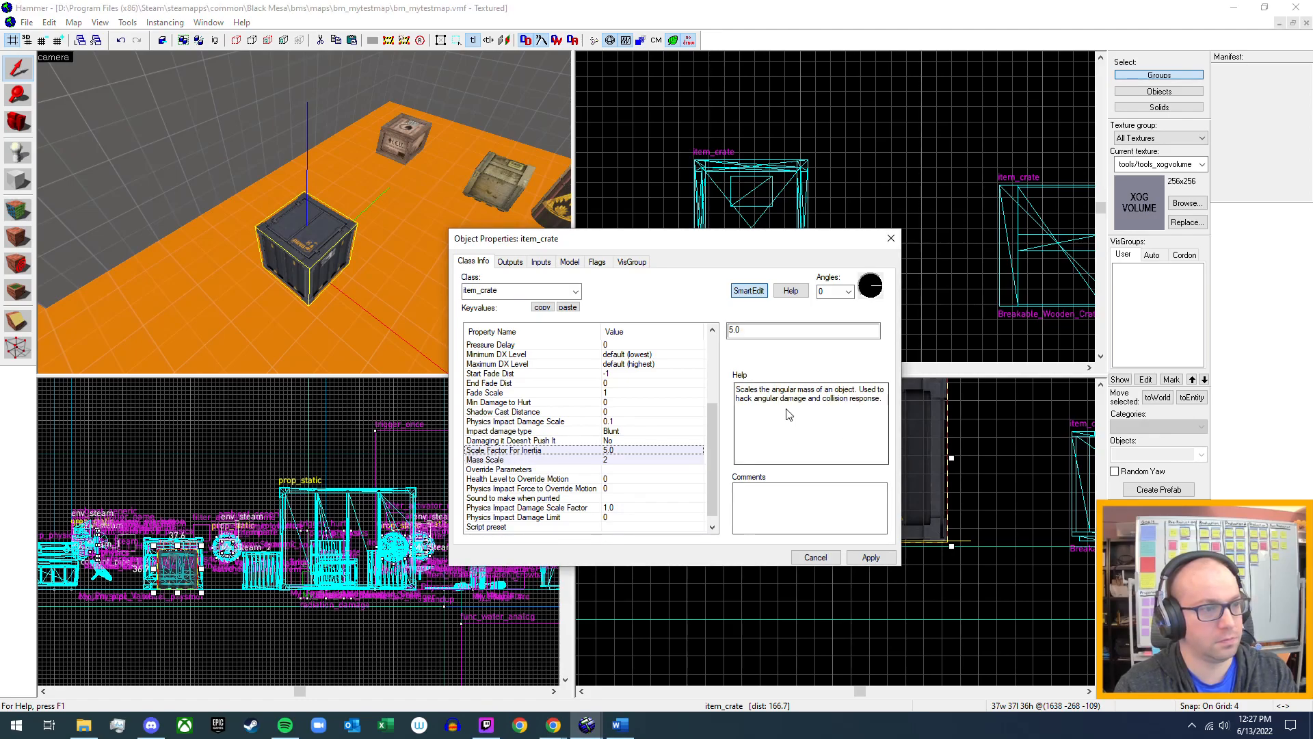
double_click(786, 333)
type("1.0")
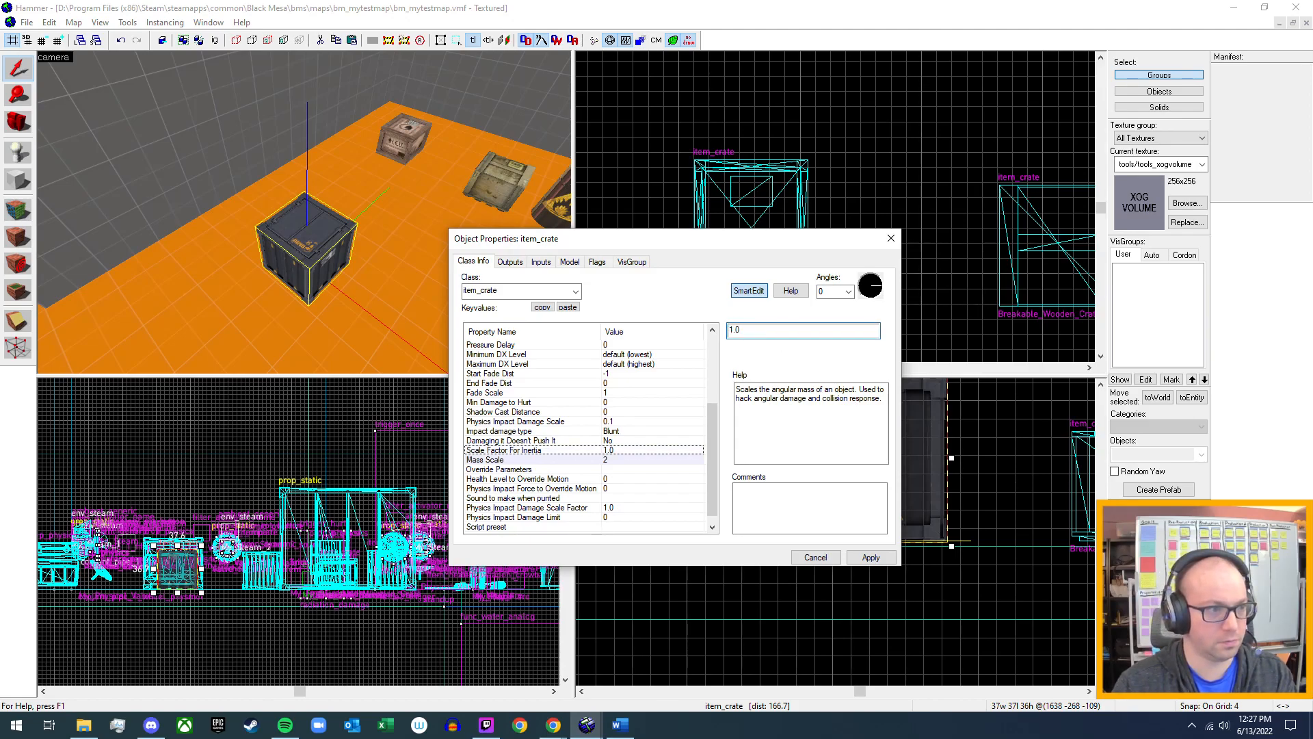
key("BackSpace")
key("BackSpace")
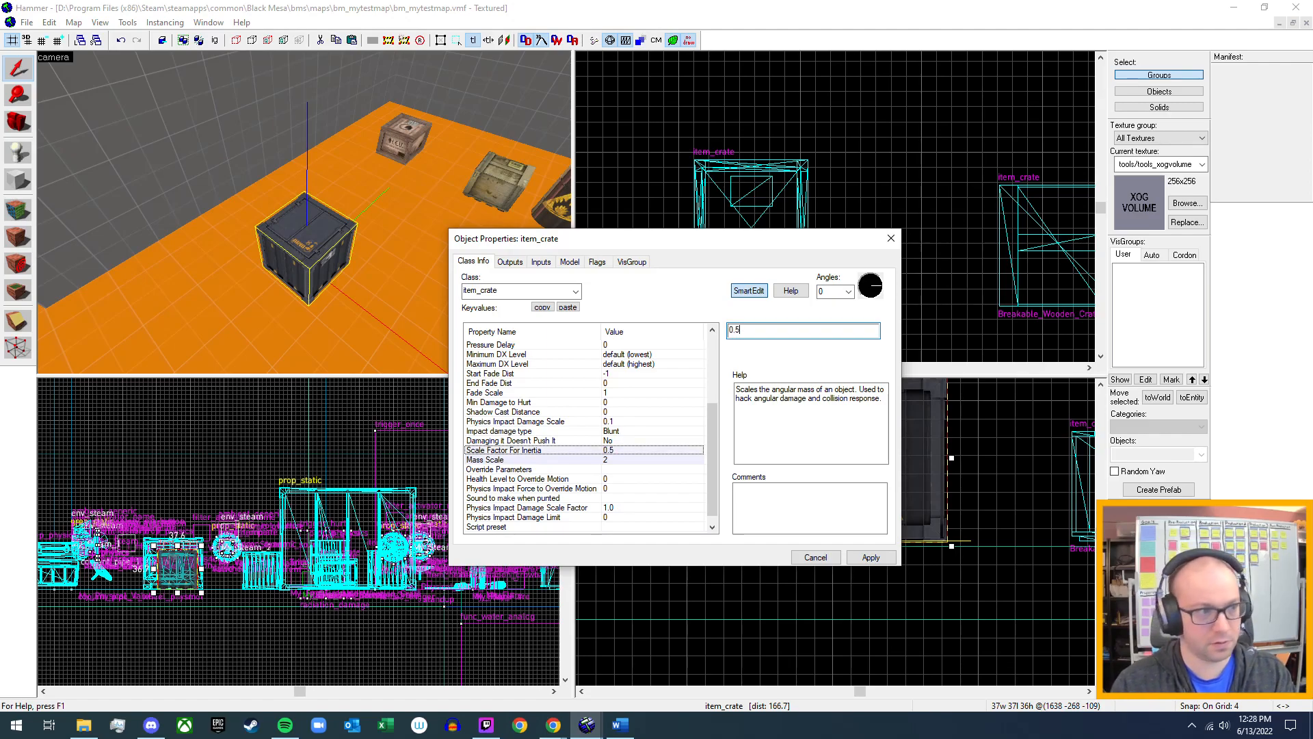
key("Return")
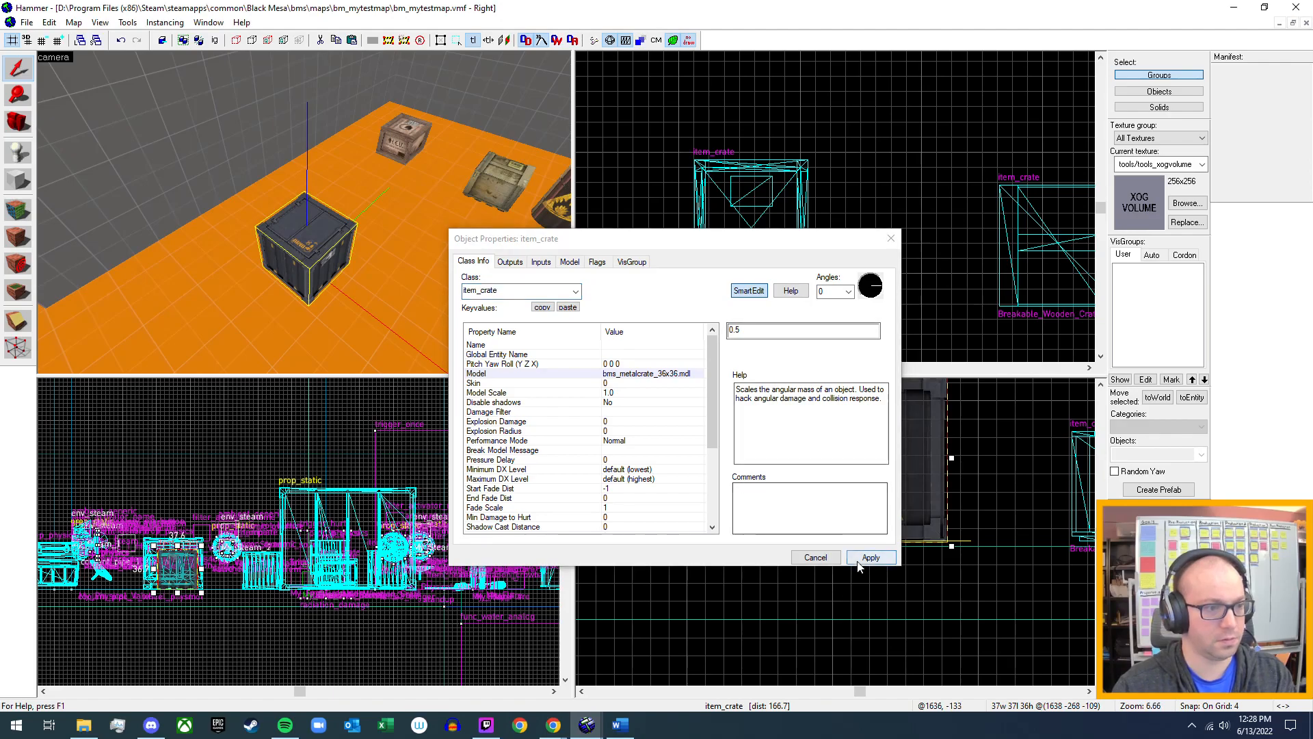
Set the metal item_crate's Mass Scale to 3, apply the change and close its properties.
scroll(625, 457, "down", 4)
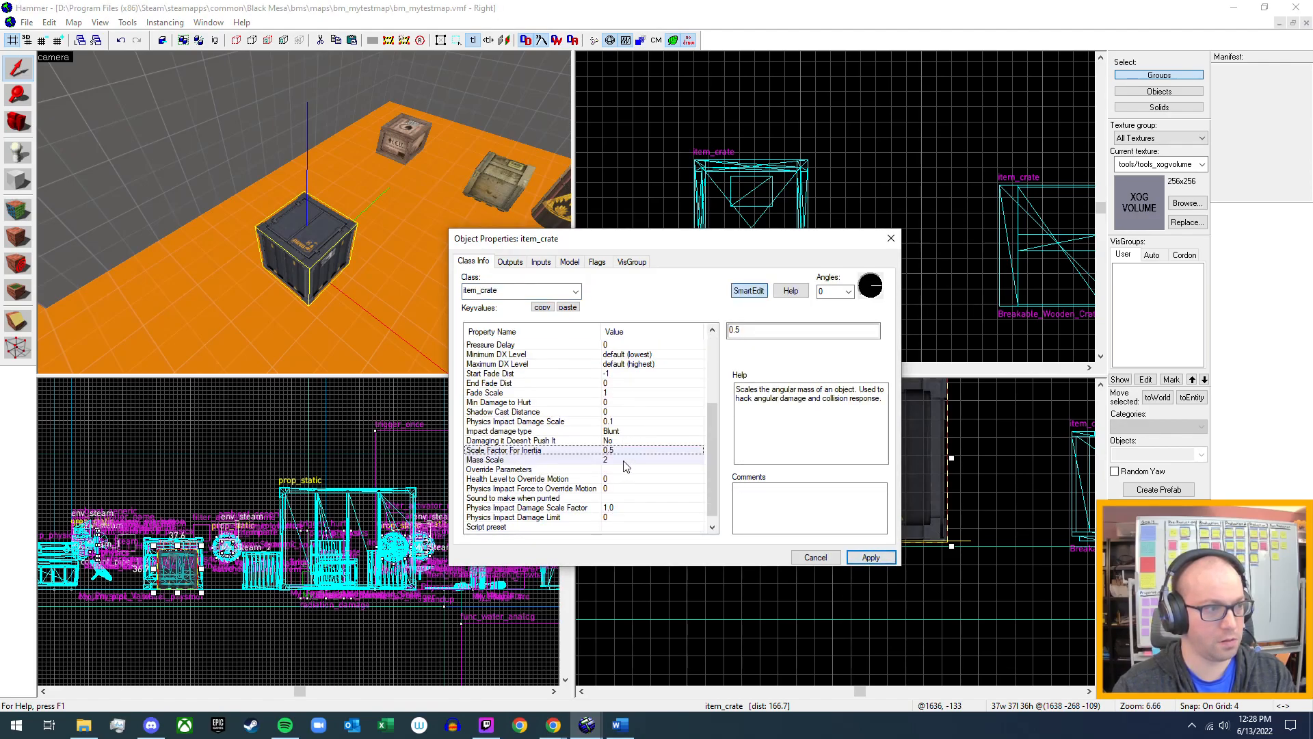
left_click(624, 460)
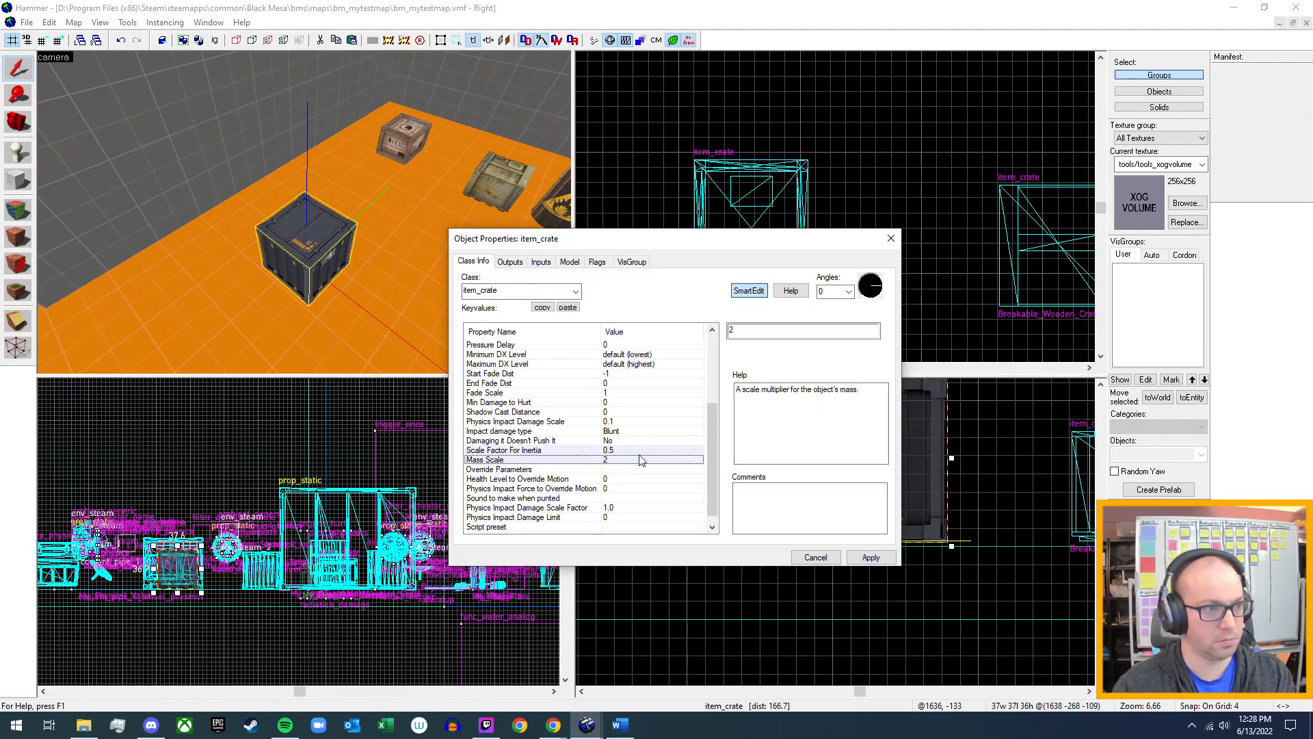
double_click(748, 330)
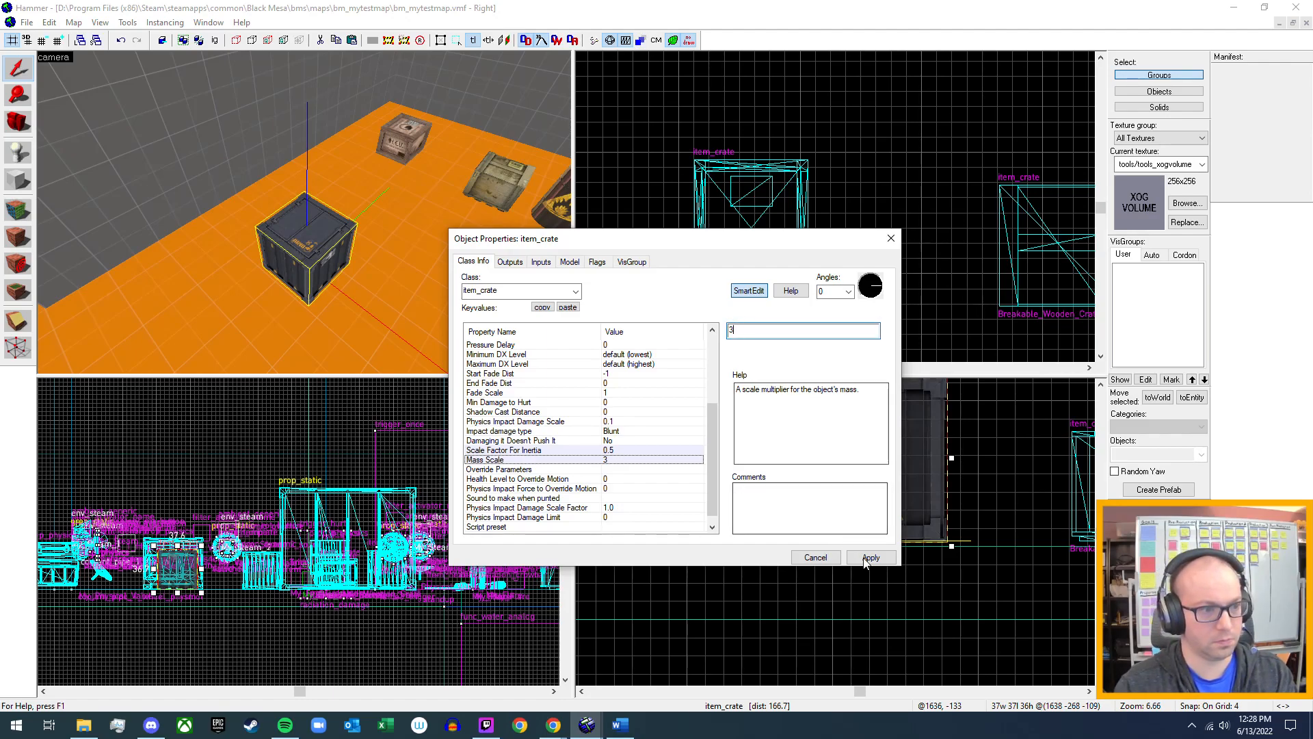
key("Return")
left_click(893, 240)
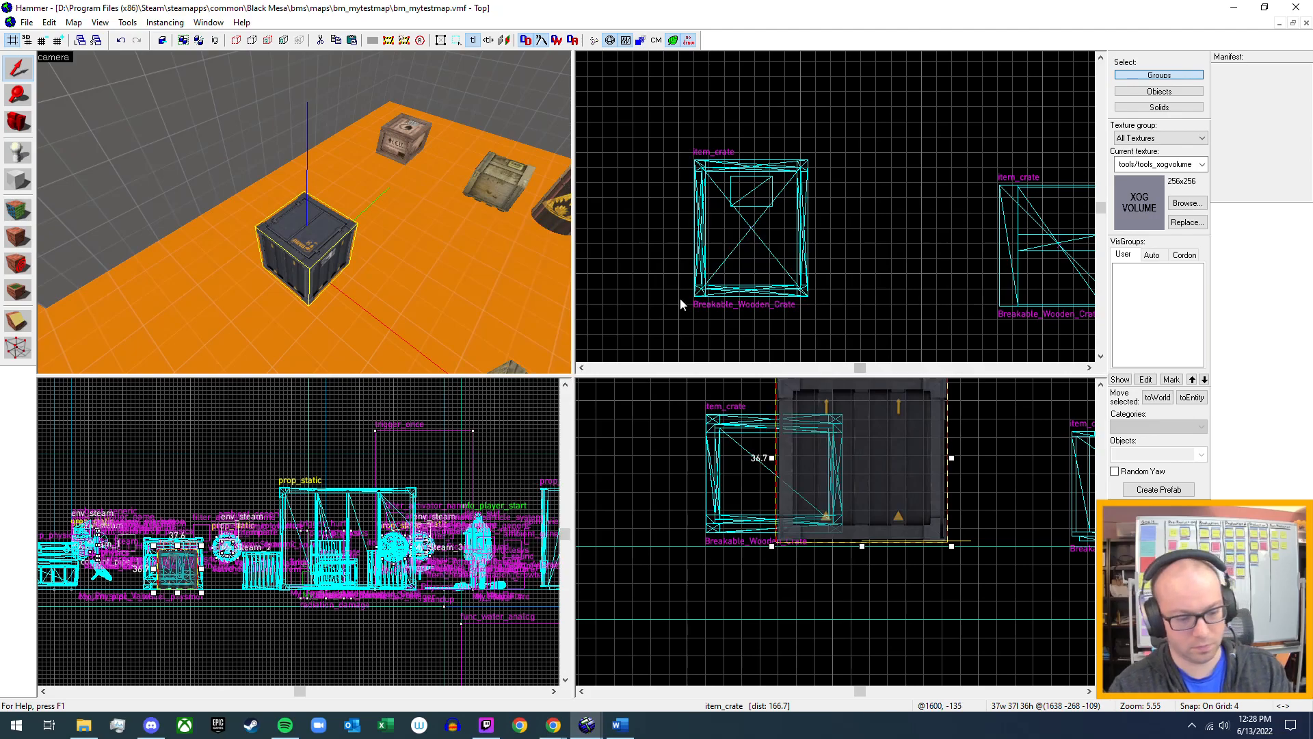
Compile and run the map in the game, go to the crates, and pick up and carry the metal item_crate.
key("F9")
key("Escape")
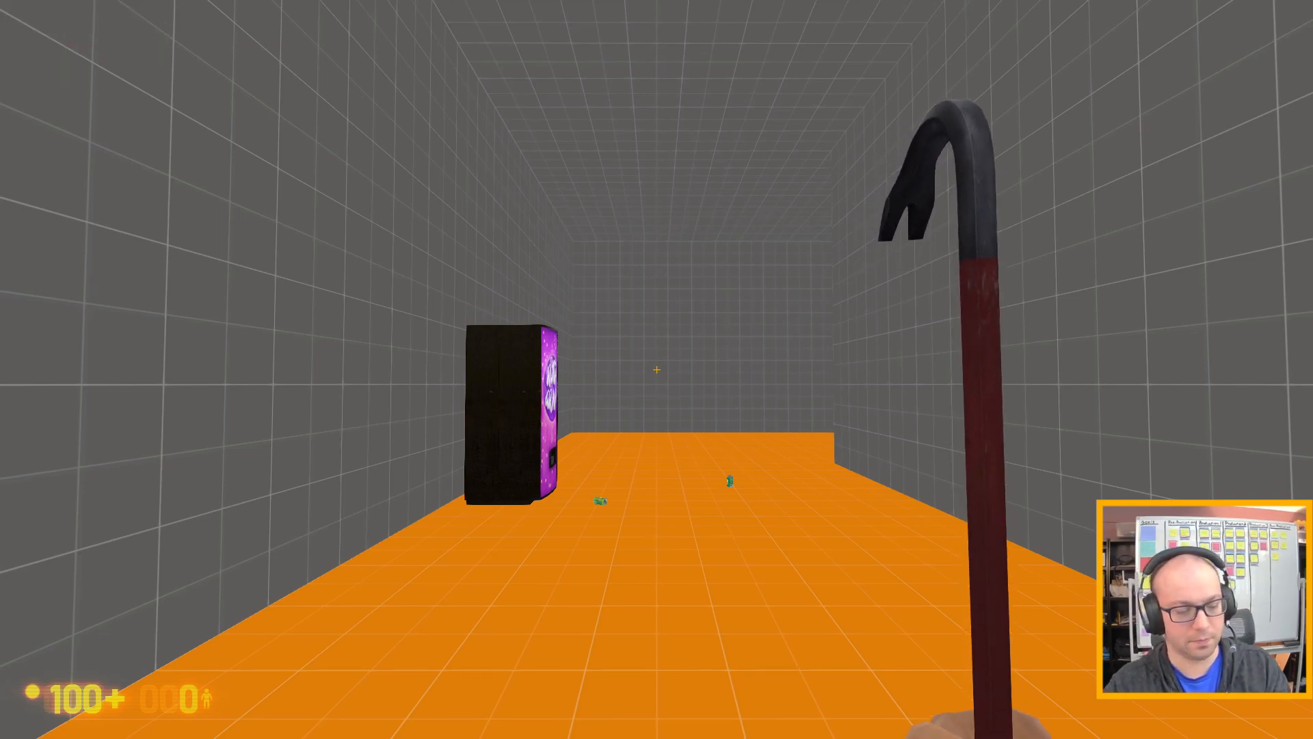
key("w")
key("w")
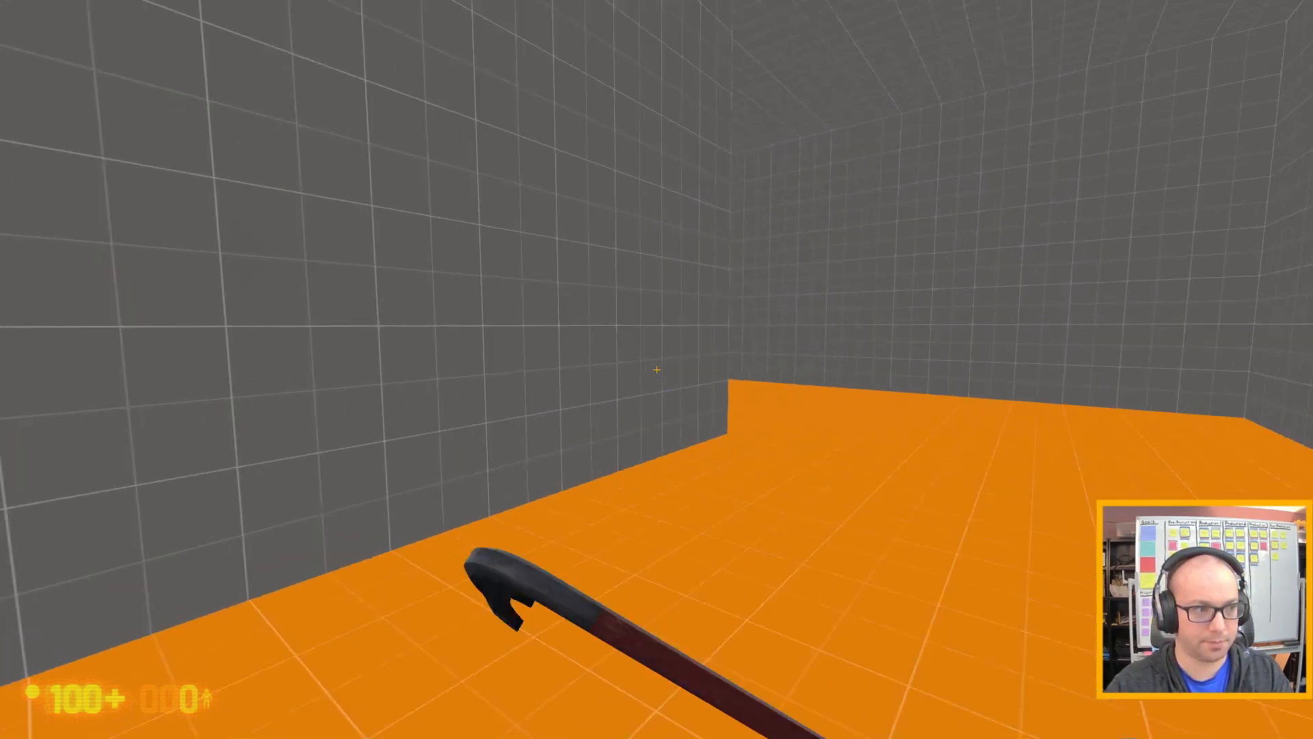
key("w")
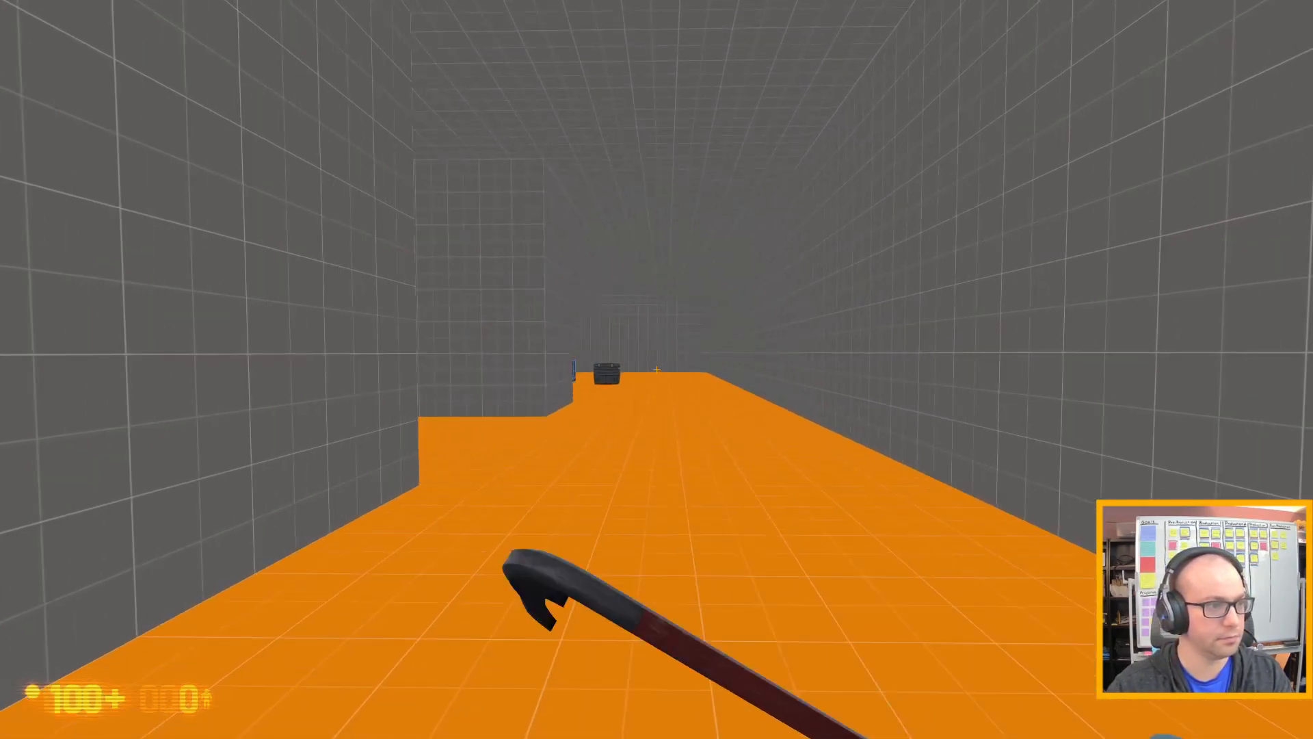
key("w")
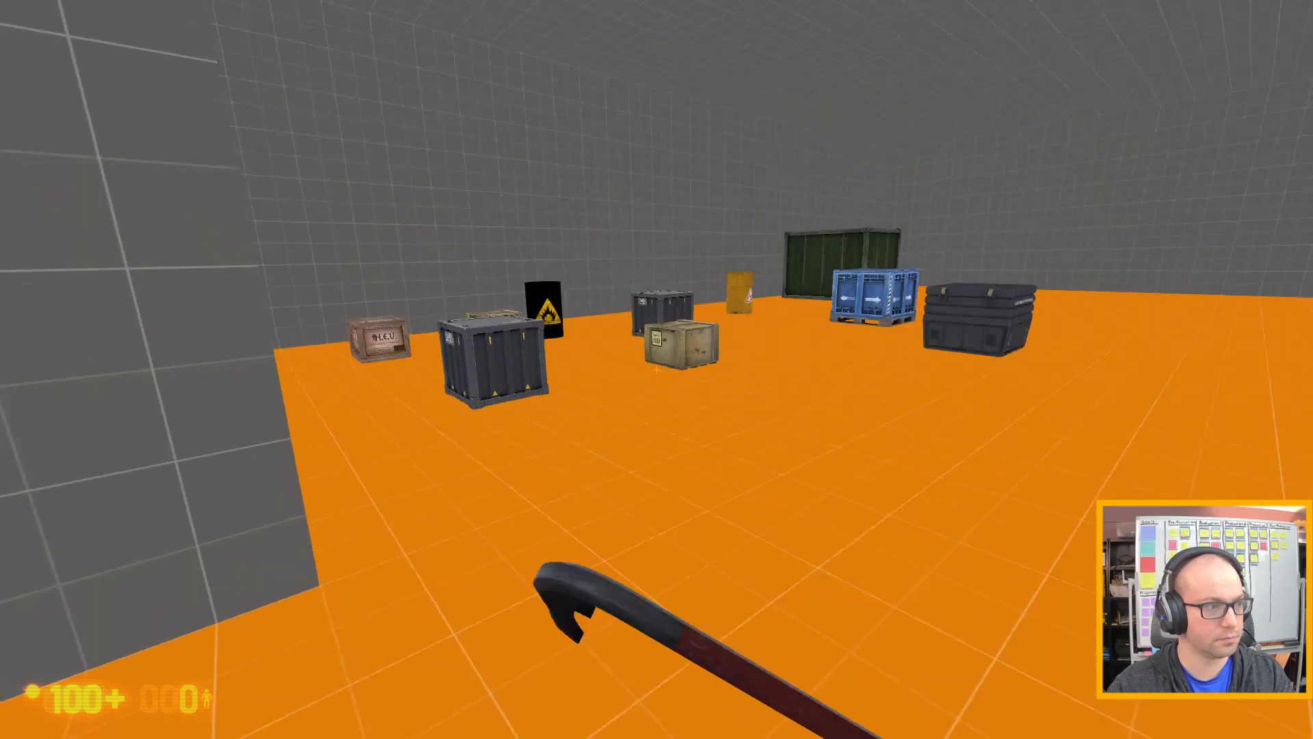
key("e")
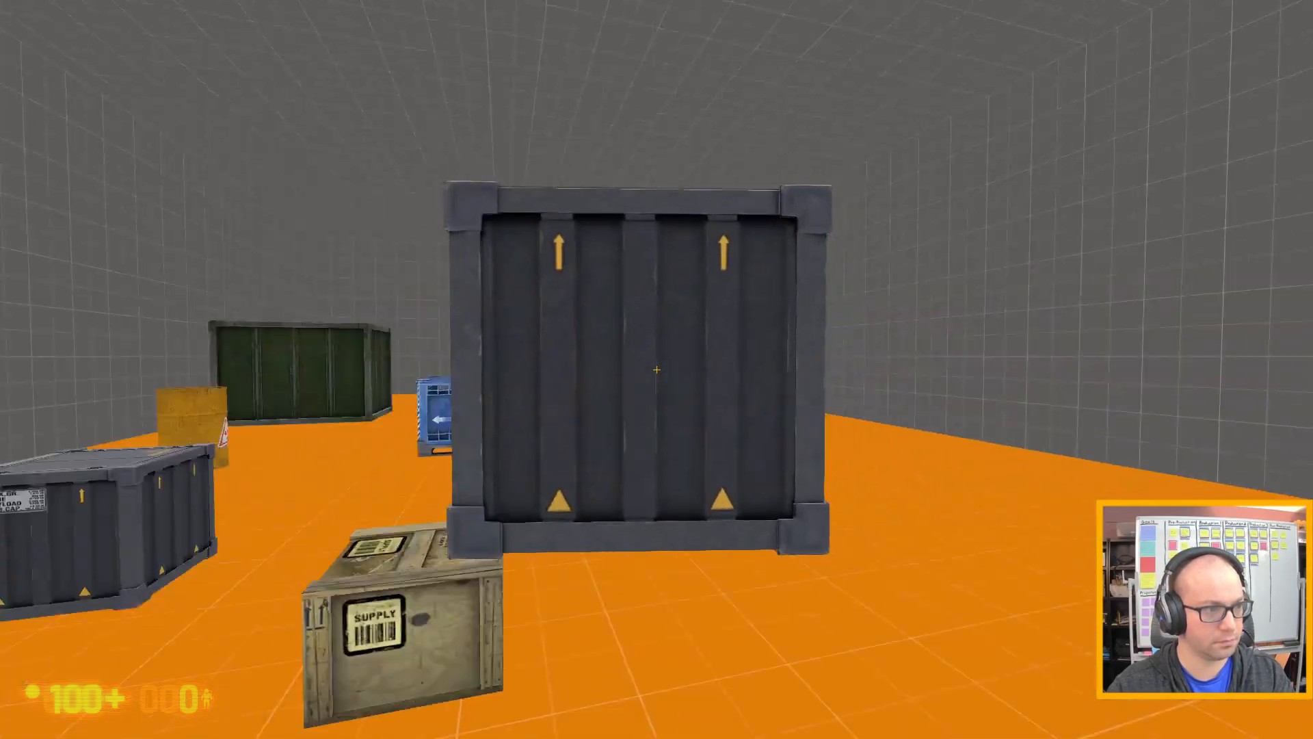
key("w")
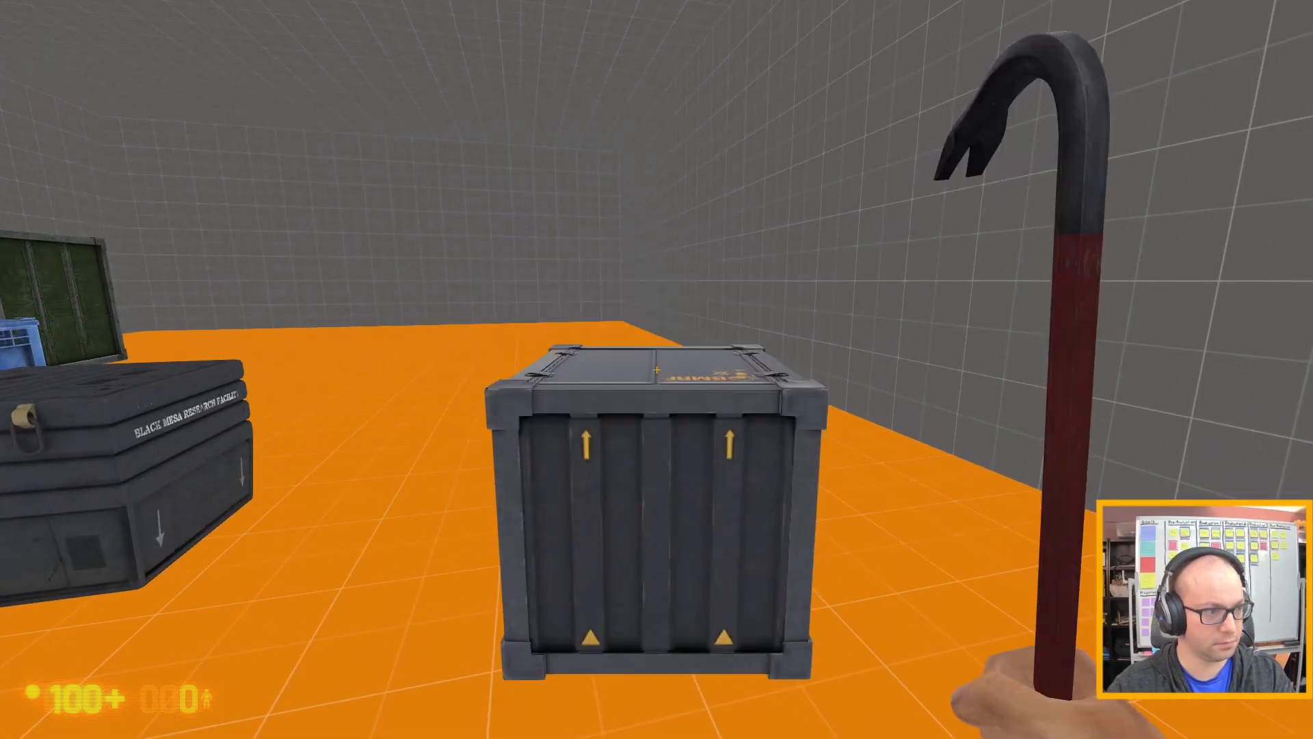
Push and jump against the dropped metal item_crate from several sides to test its weight and how it tips.
key("w")
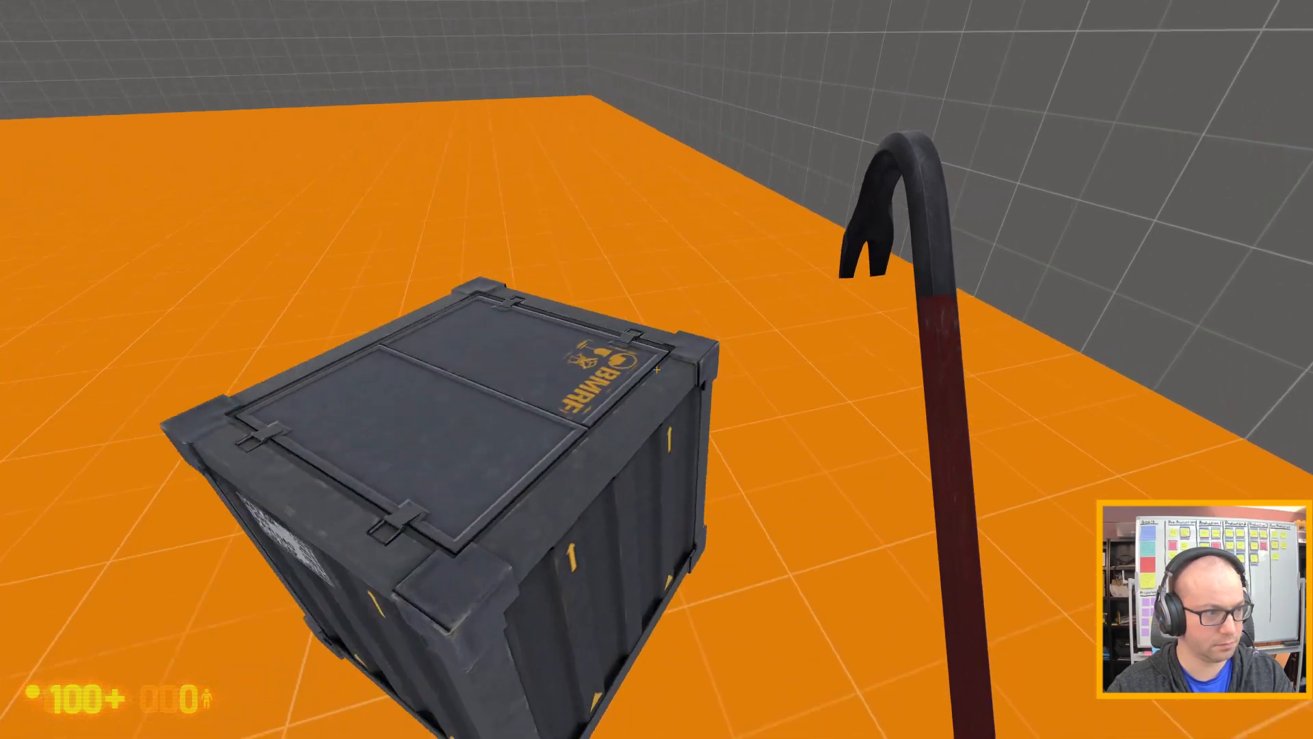
key("s")
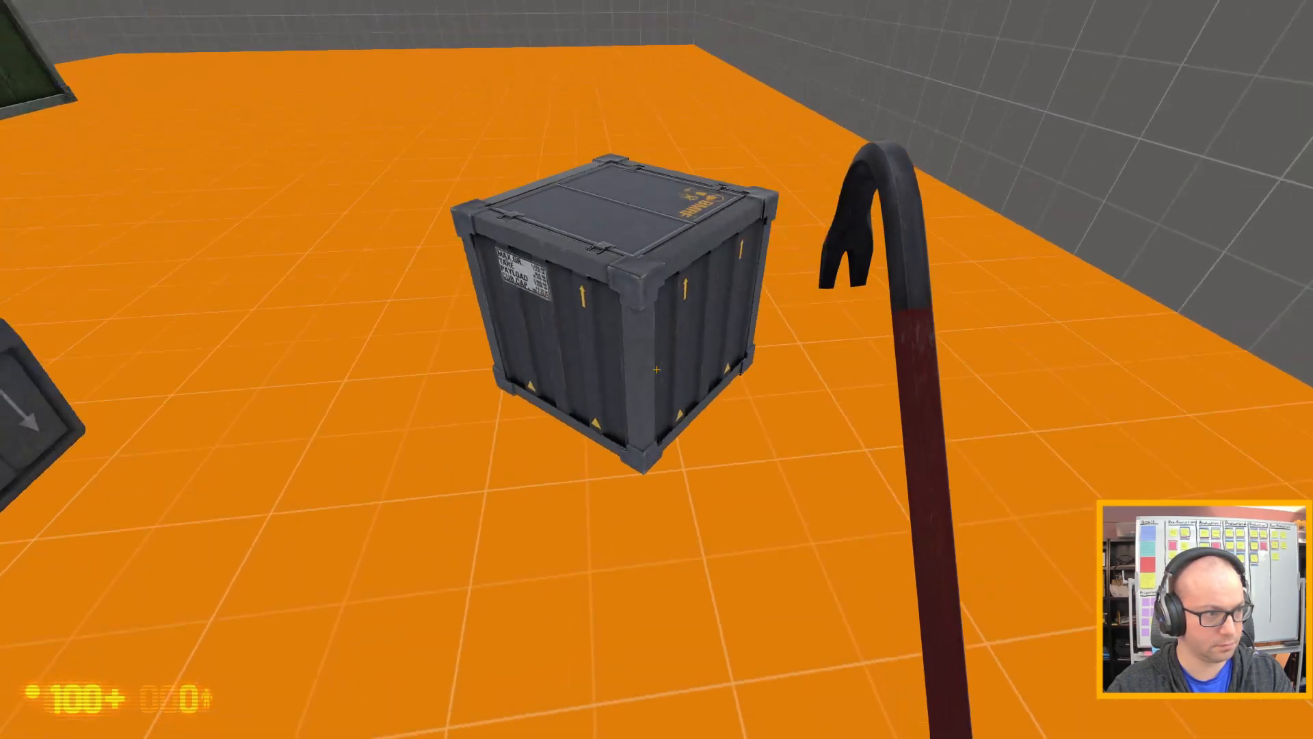
key("w")
key("w")
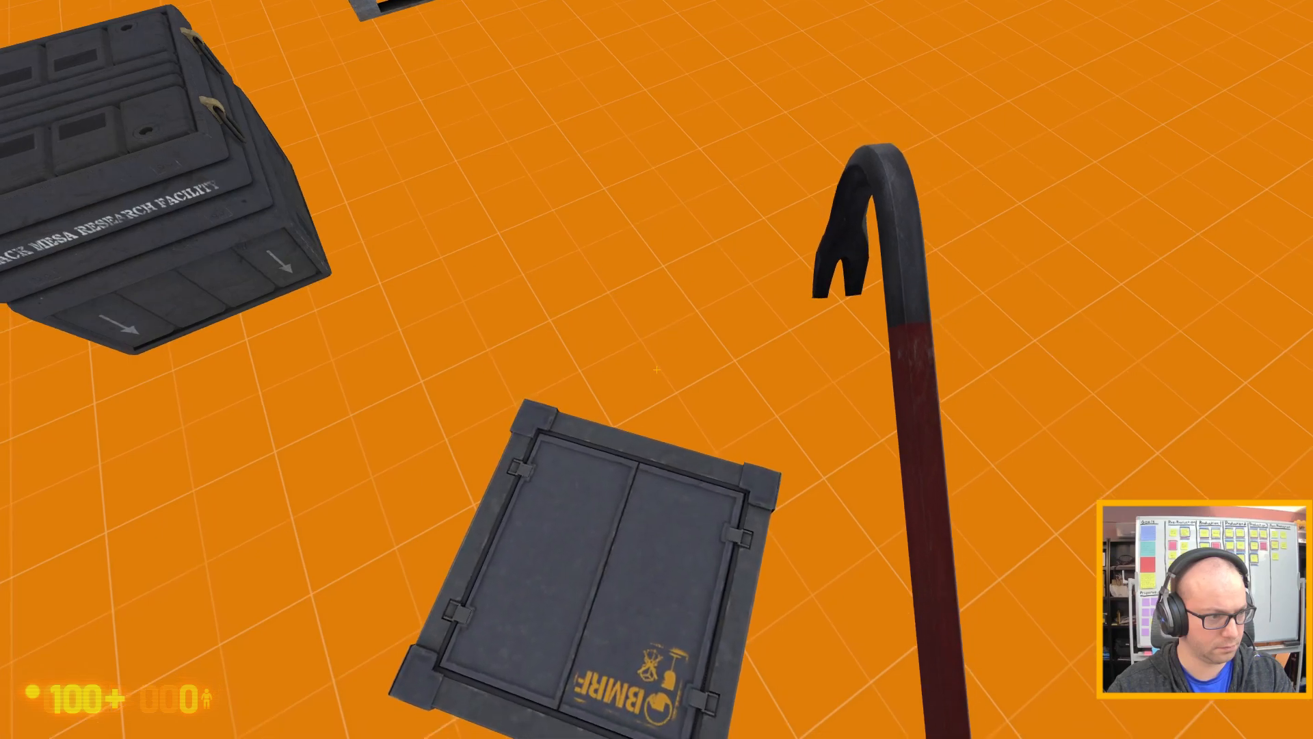
key("s")
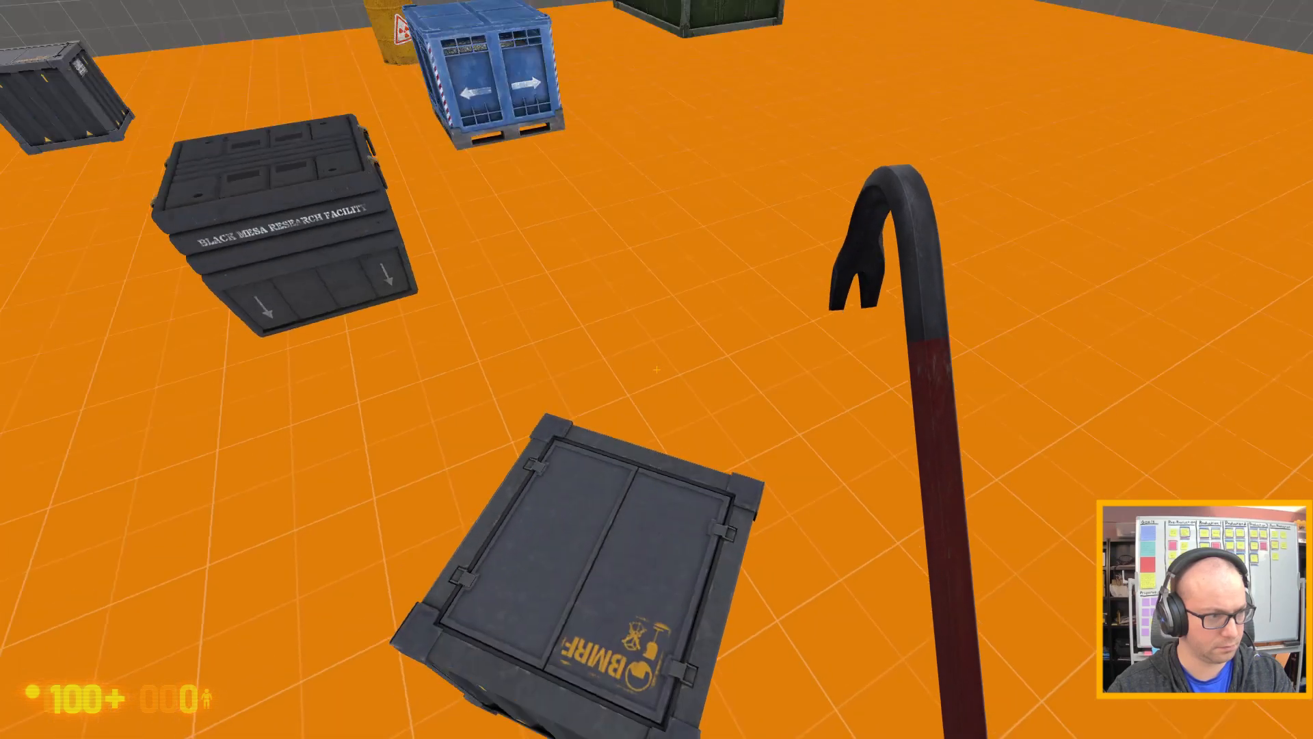
key("w")
key("w")
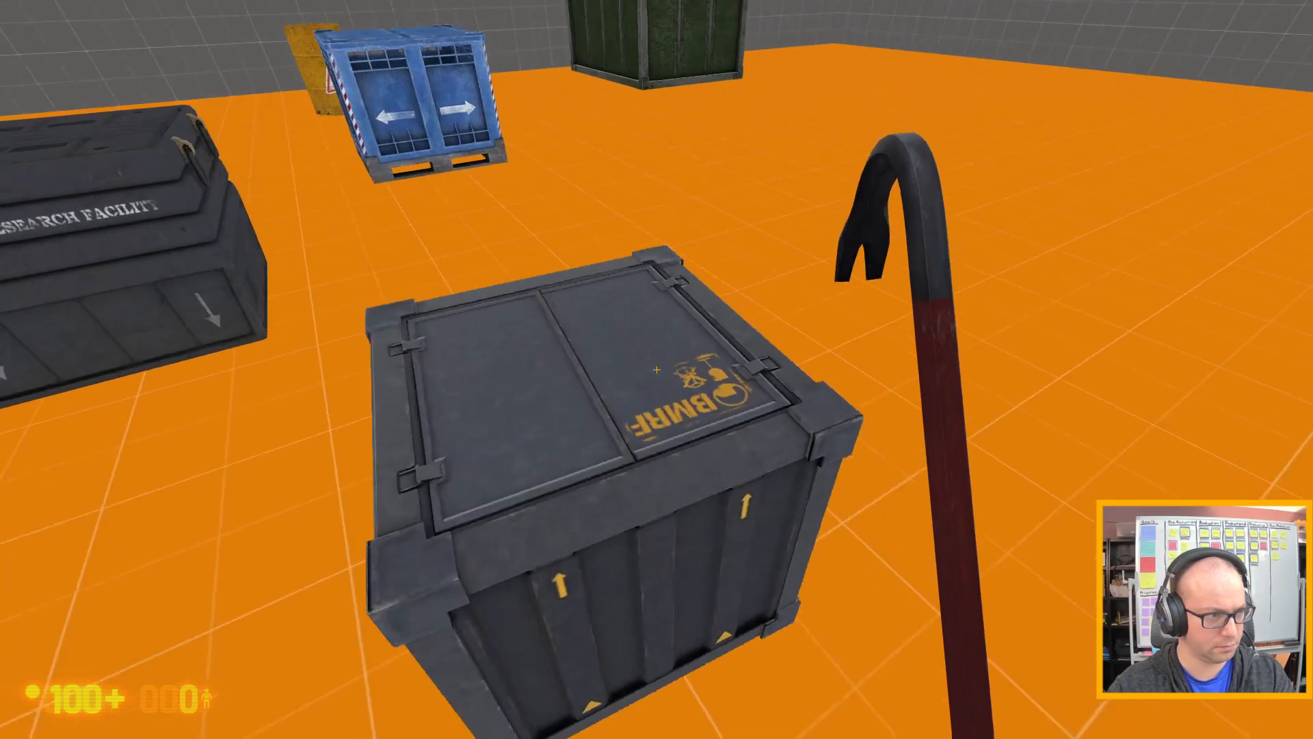
key("d")
key("s")
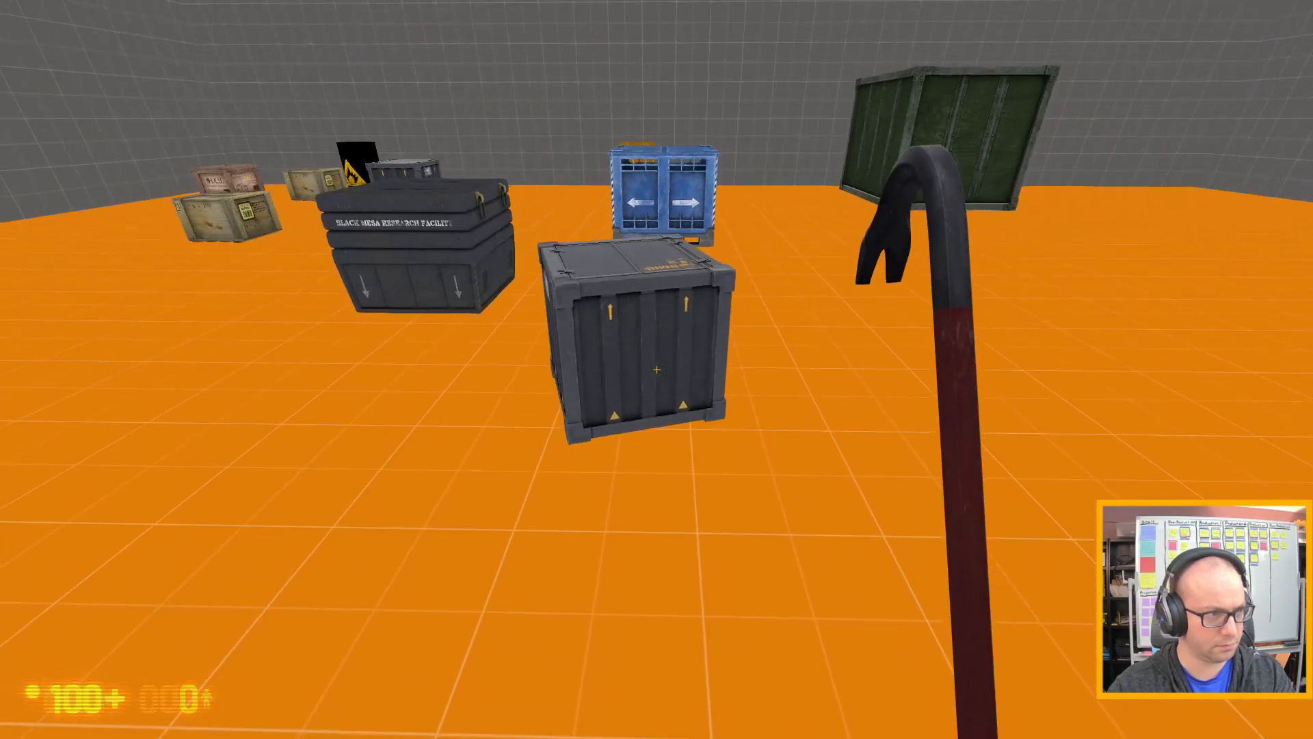
key("w")
key("space")
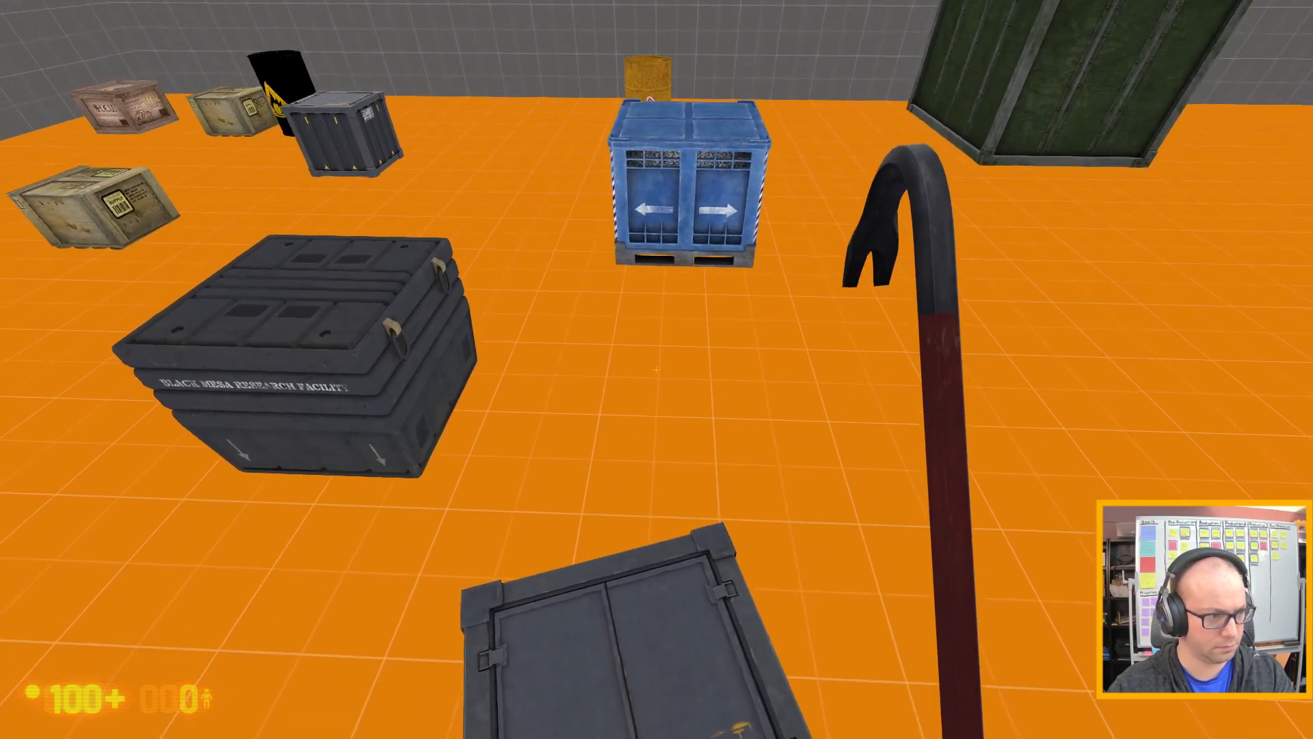
key("s")
key("s")
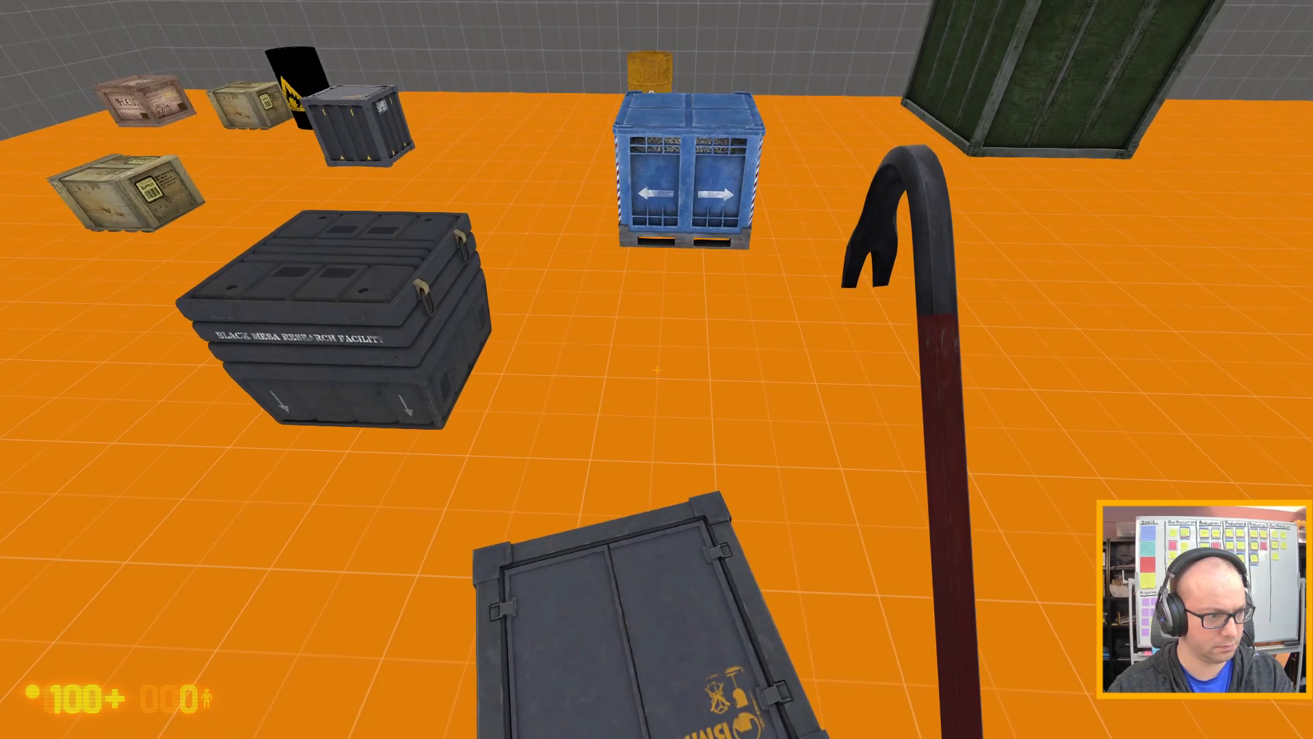
key("s")
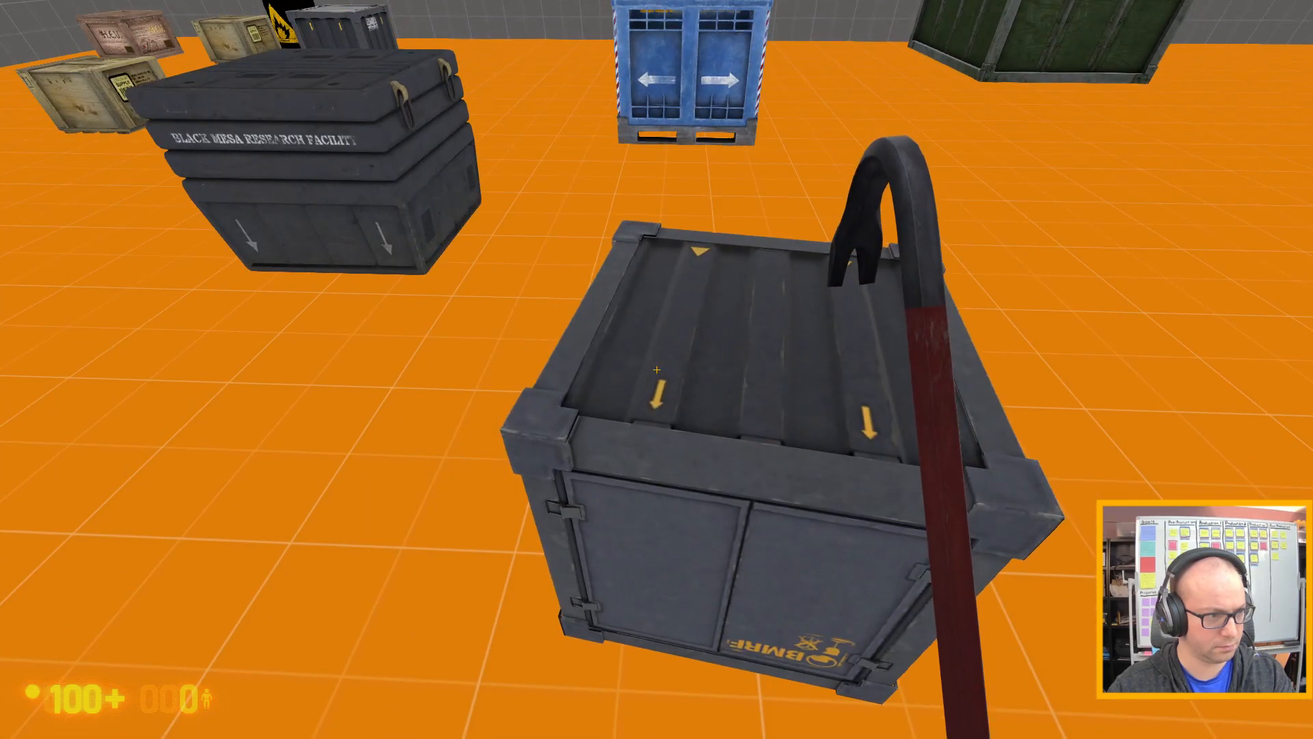
Walk into the black Black Mesa Research Facility case and the blue pallet crate to compare how they react to pushing.
key("a")
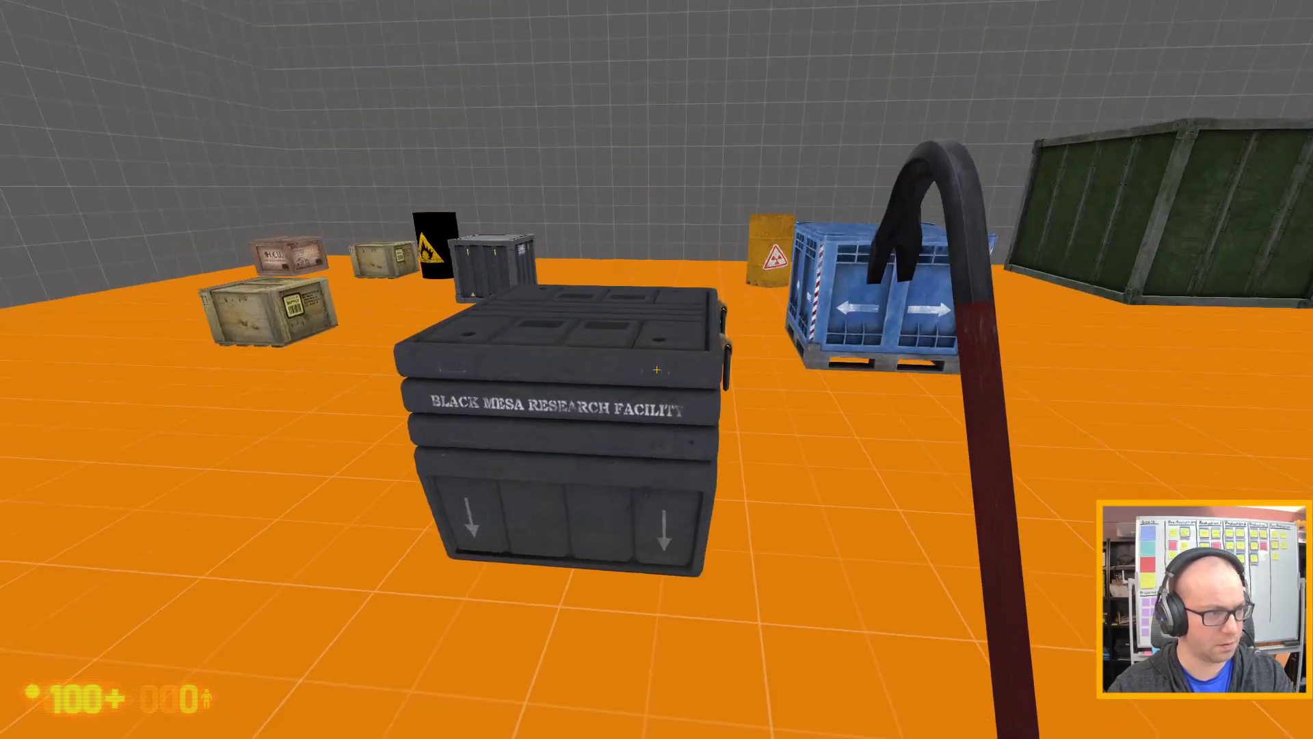
key("w")
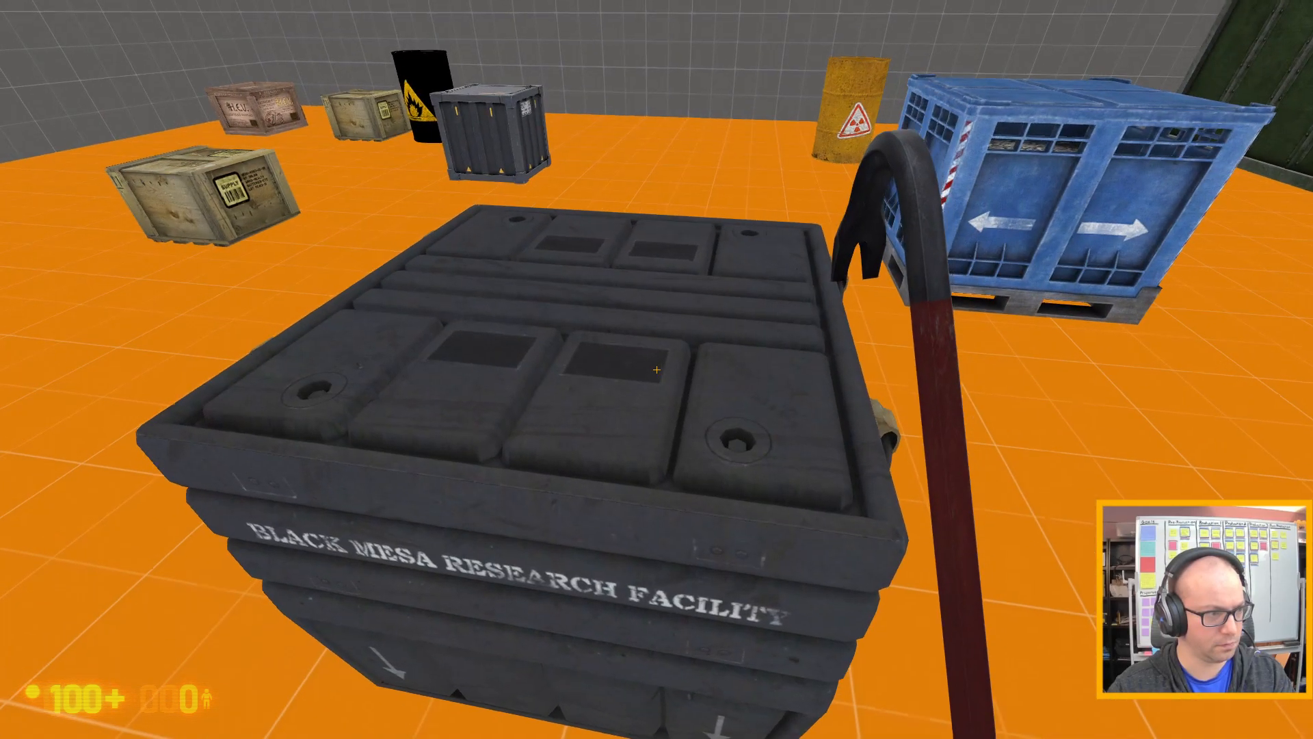
key("s")
key("a")
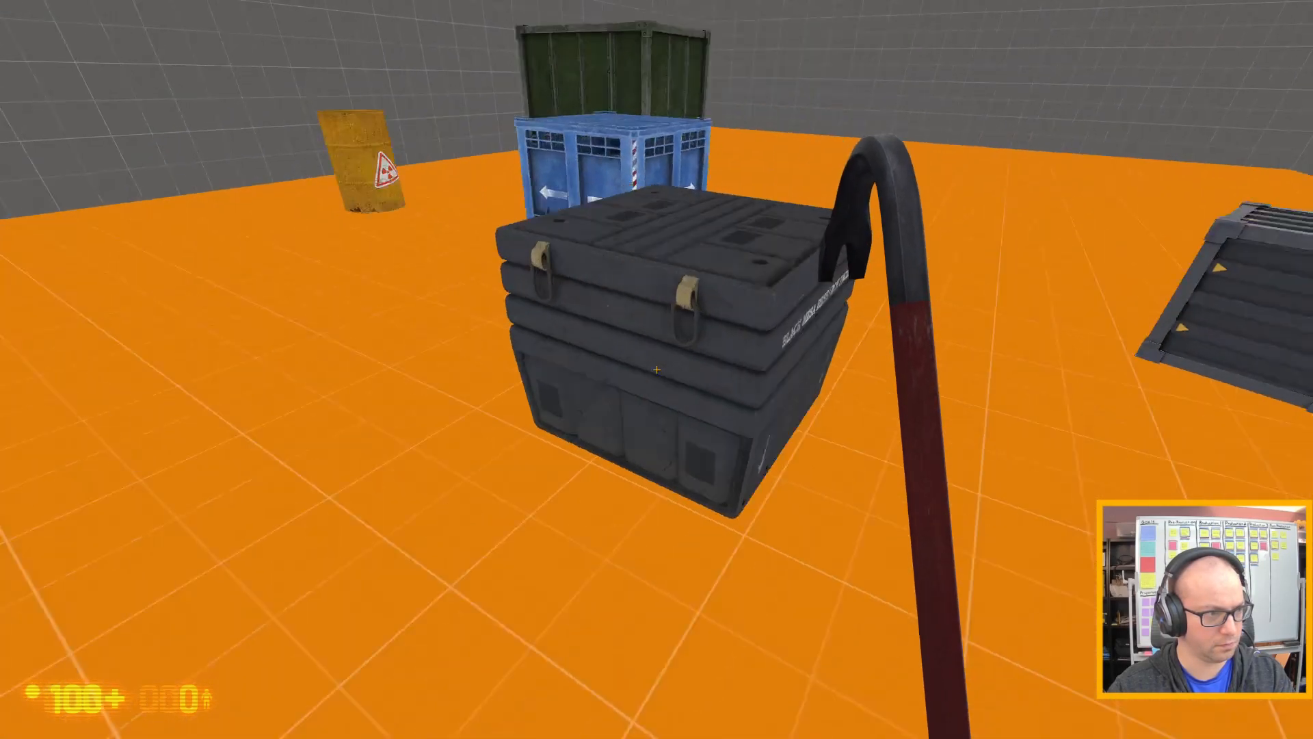
key("w")
key("a")
key("w")
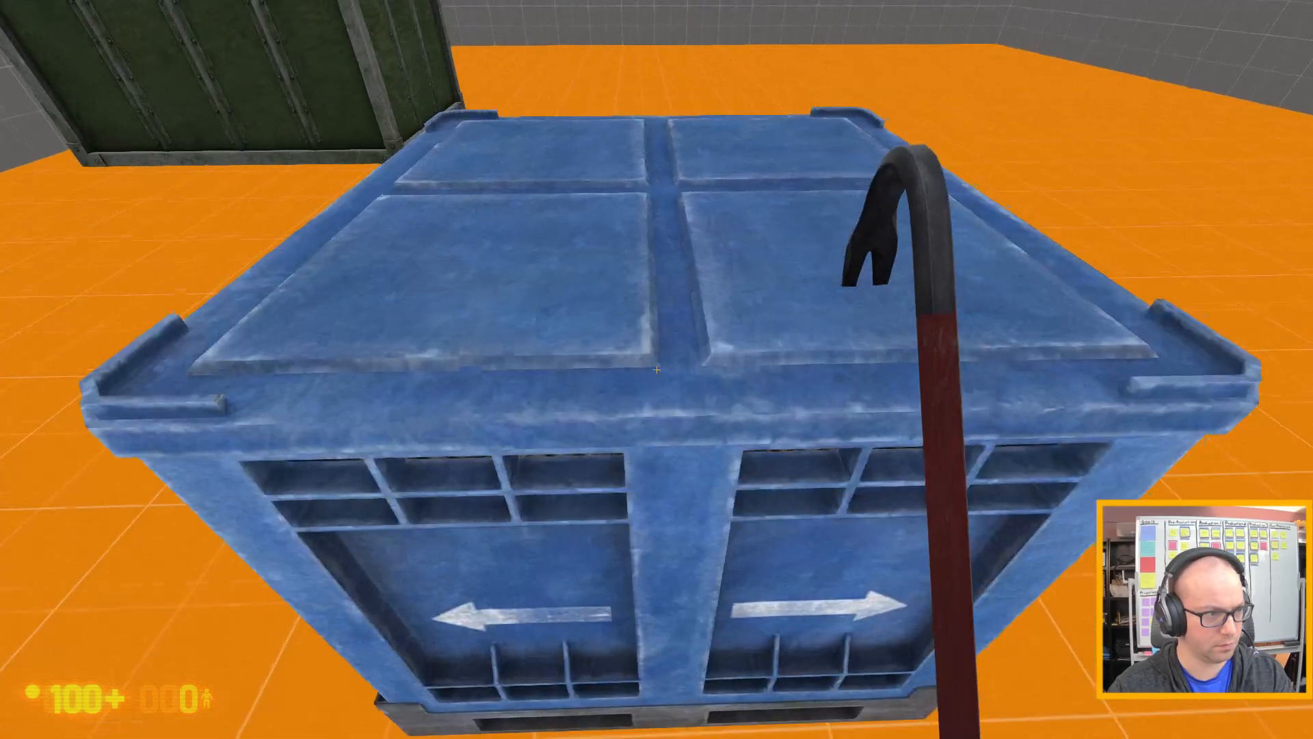
key("d")
key("w")
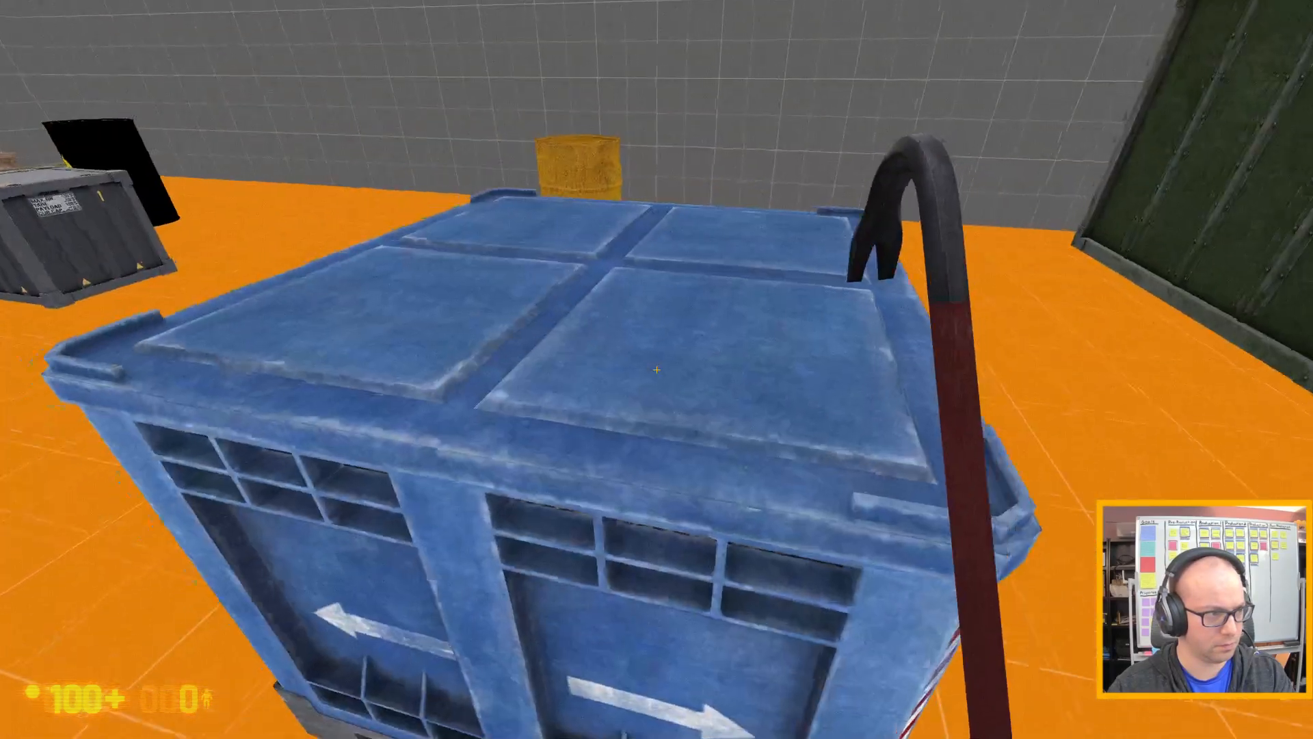
key("a")
key("w")
key("a")
Strike the lid of the other metal crate beside the black barrel repeatedly with the crowbar.
left_click(657, 370)
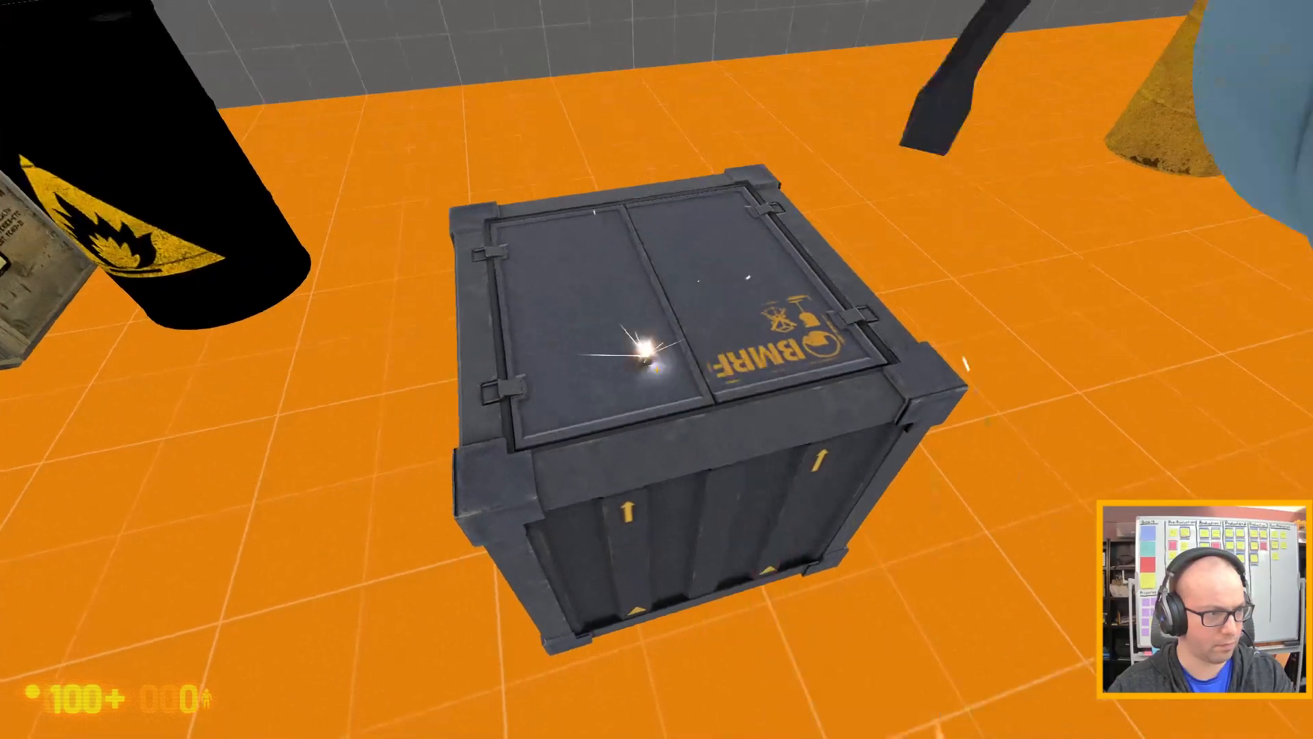
left_click(657, 369)
left_click(657, 370)
left_click(657, 370)
key("s")
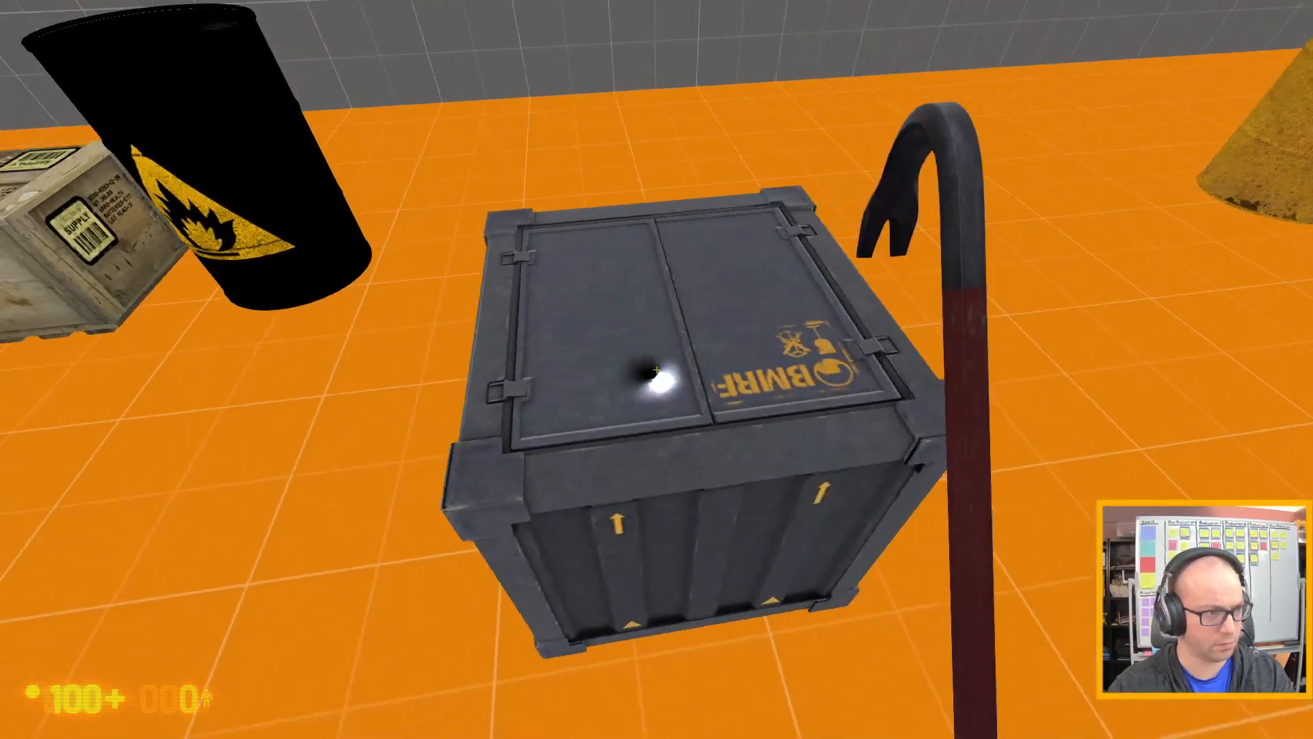
Walk among the crates and barrels to examine the whole set of test props.
key("d")
key("w")
key("w")
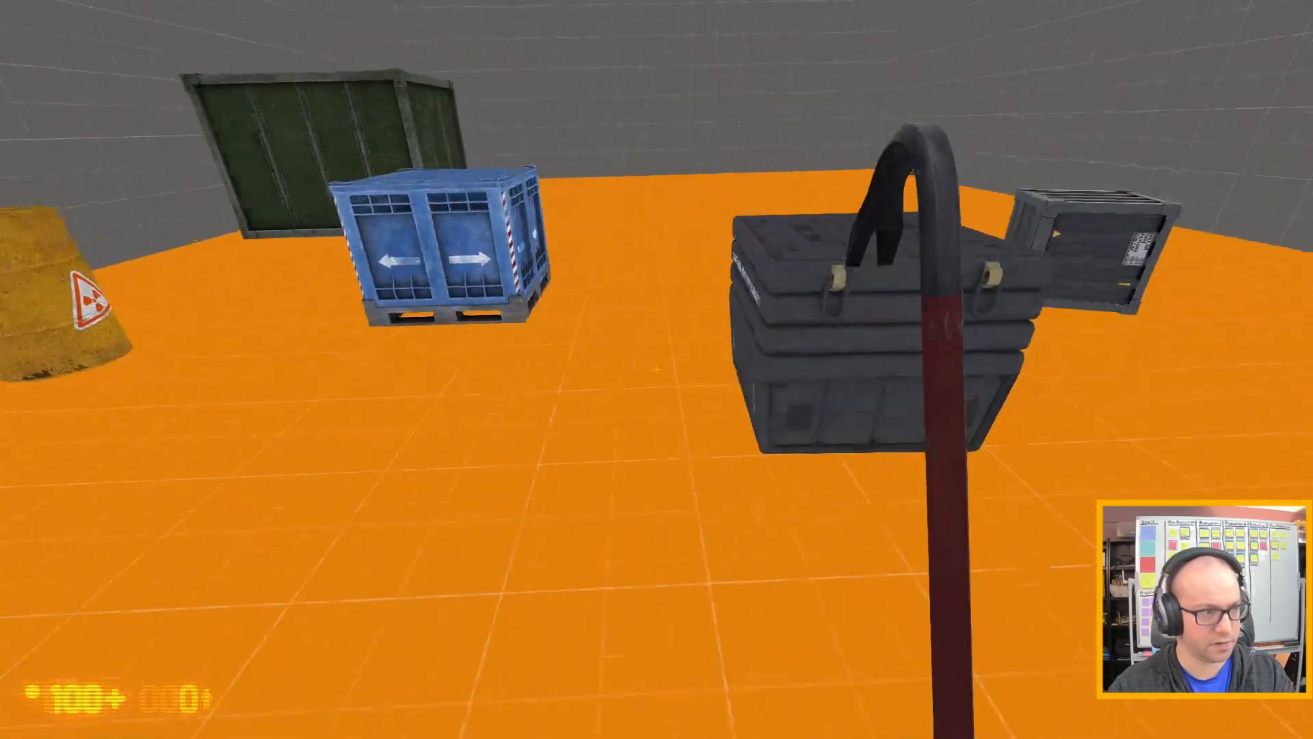
key("w")
key("w")
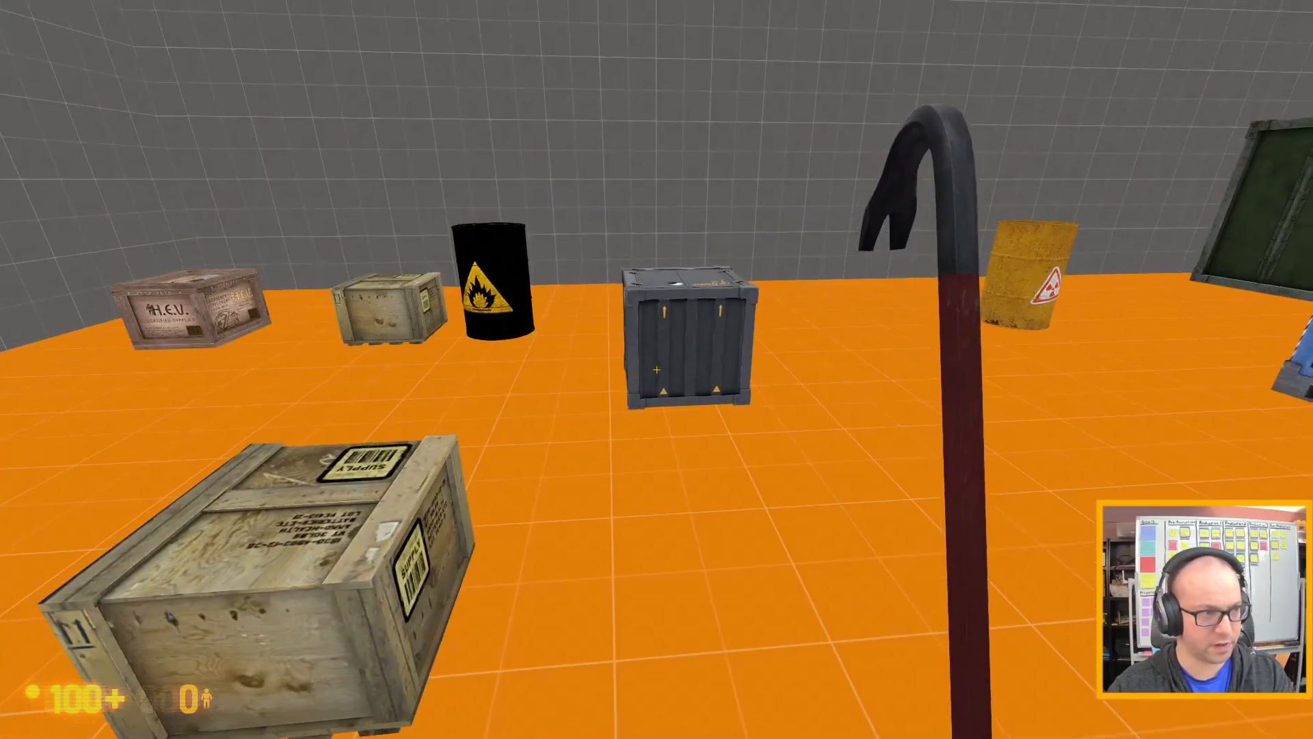
key("d")
key("d")
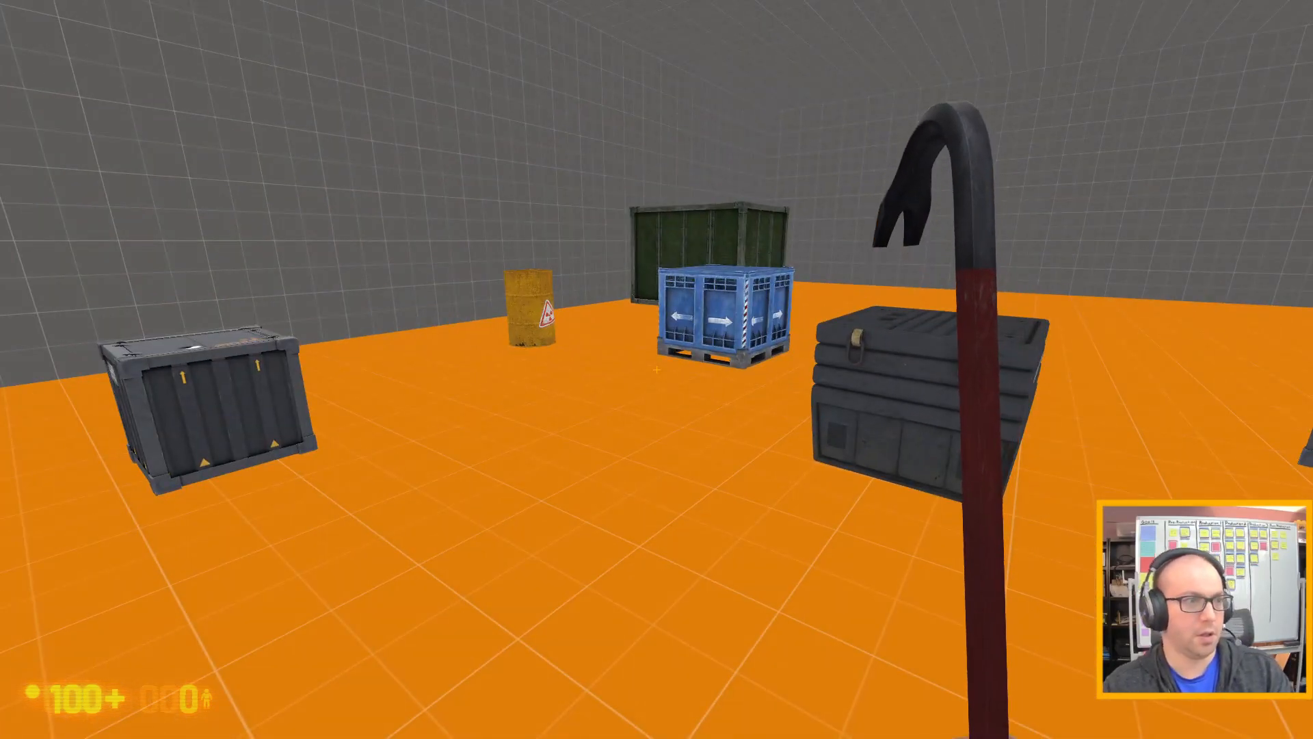
key("w")
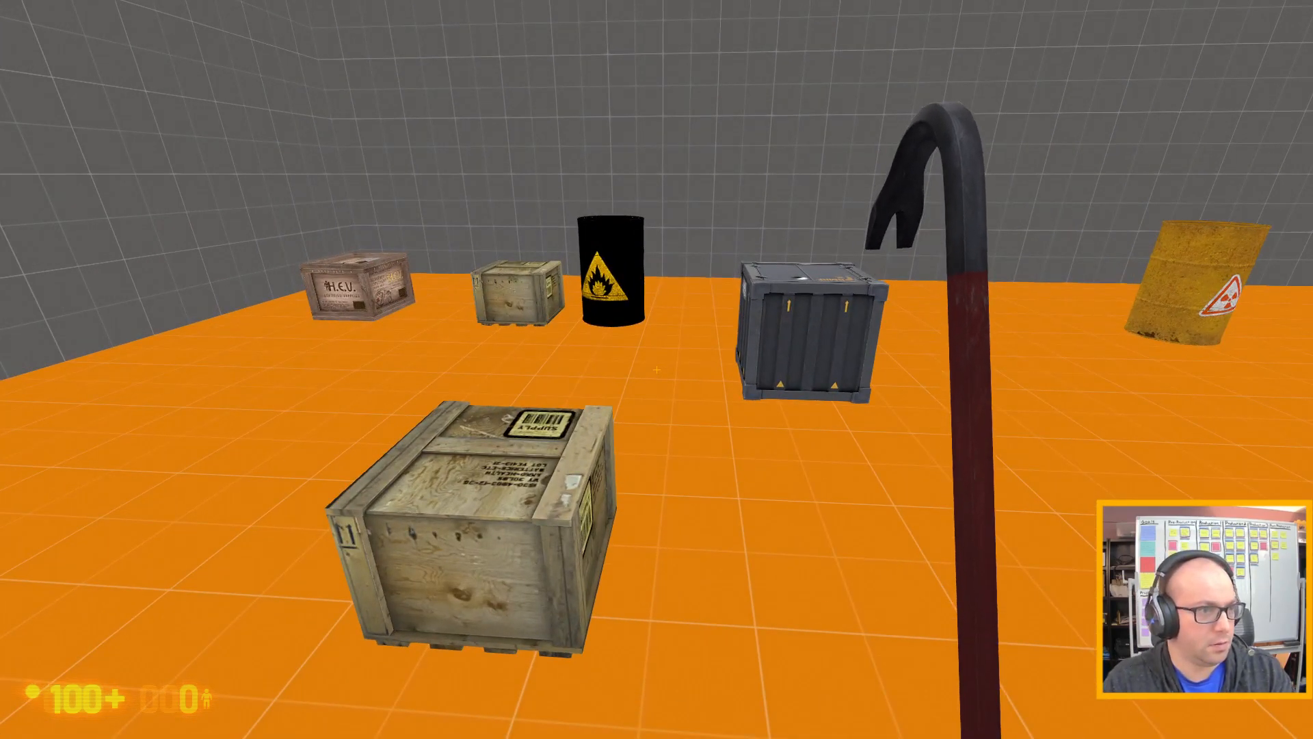
left_click(657, 370)
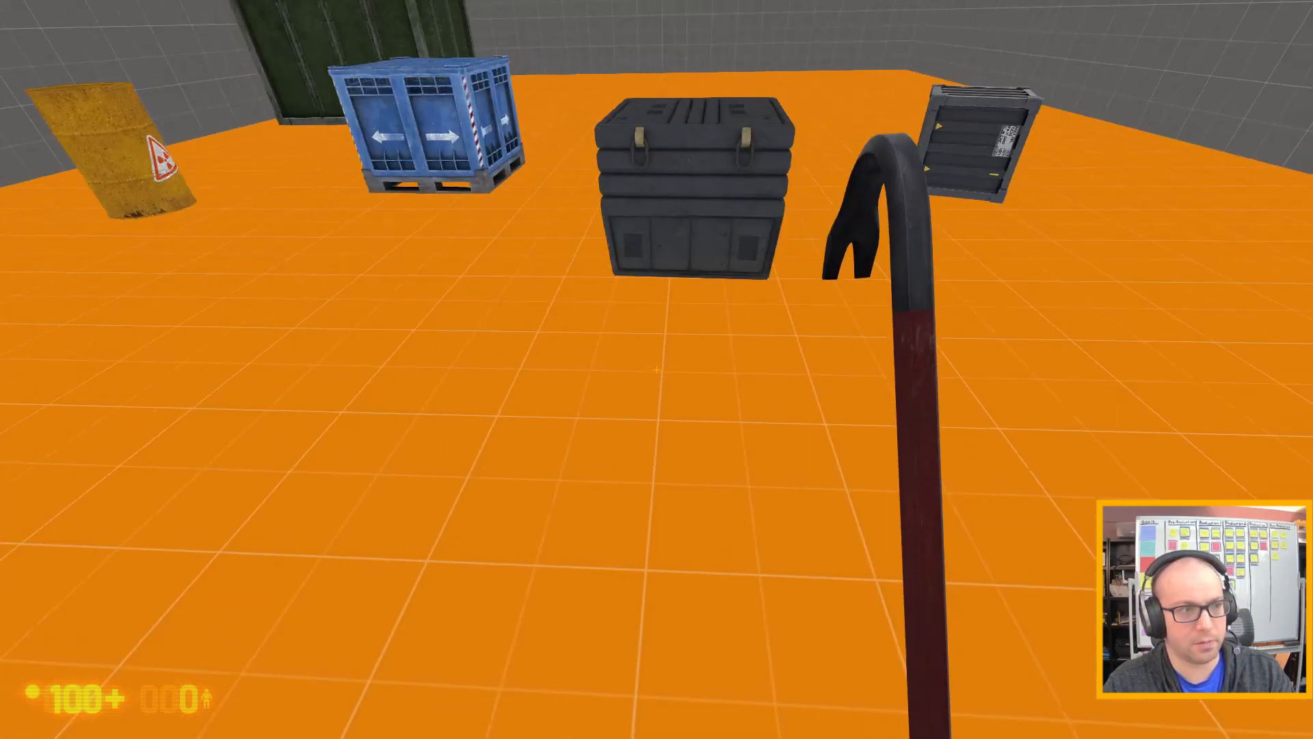
Exit the playtest with the quit console command and accept Hammer's prompt to continue.
key("Escape")
type("qui")
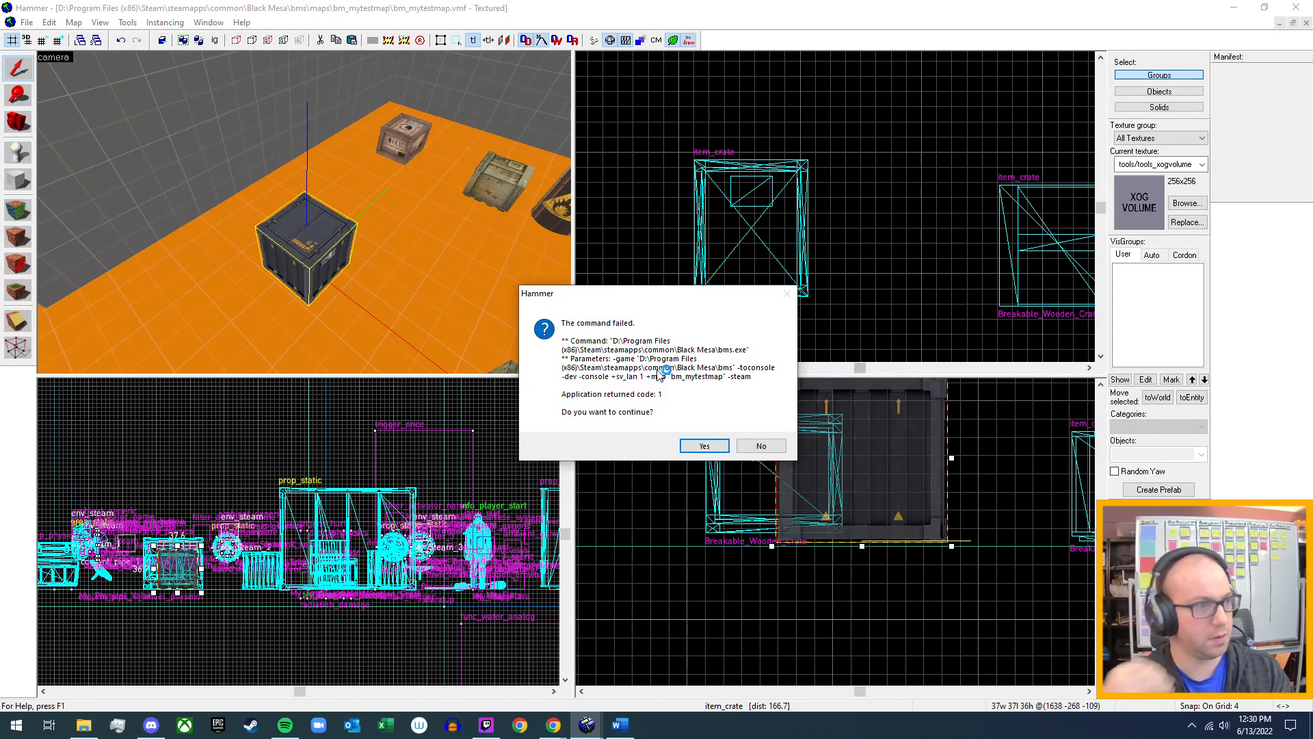
Select the info_player_start together with the two items overlapping it and group the three objects.
key("z")
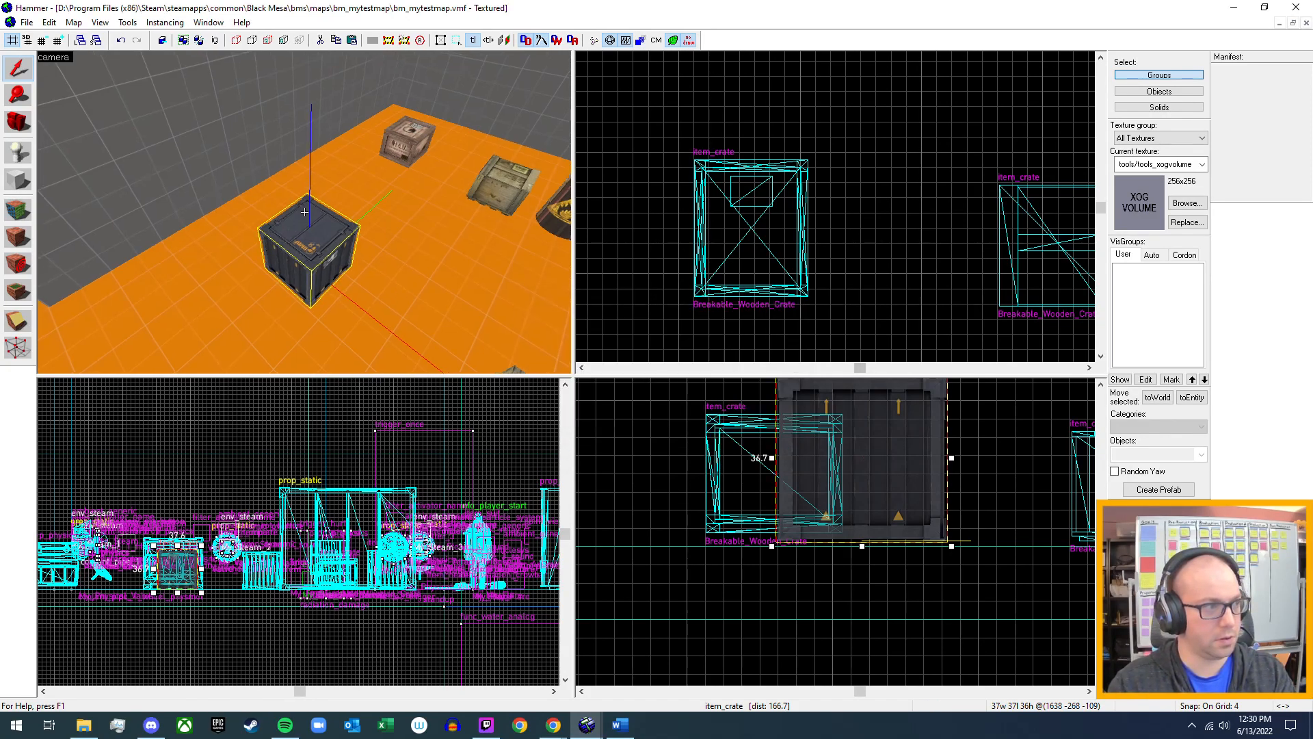
key("w")
key("w")
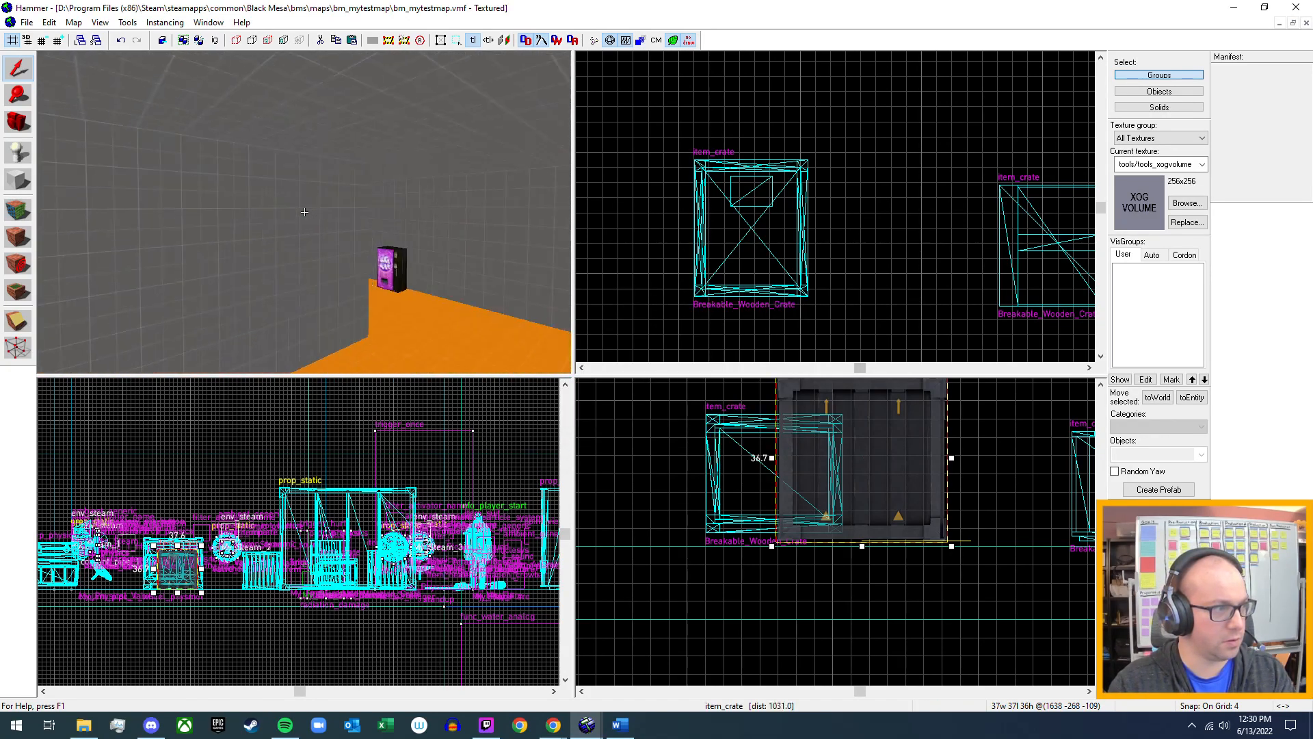
key("w")
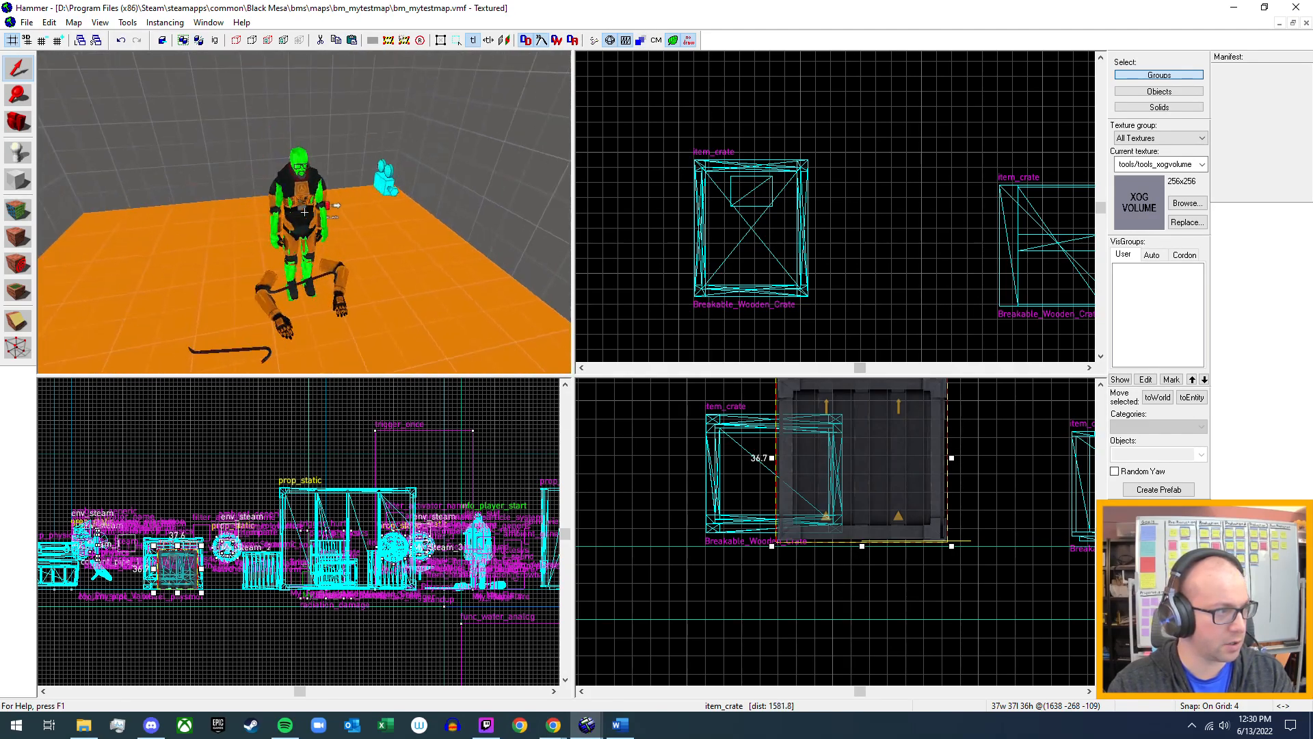
left_click(323, 202)
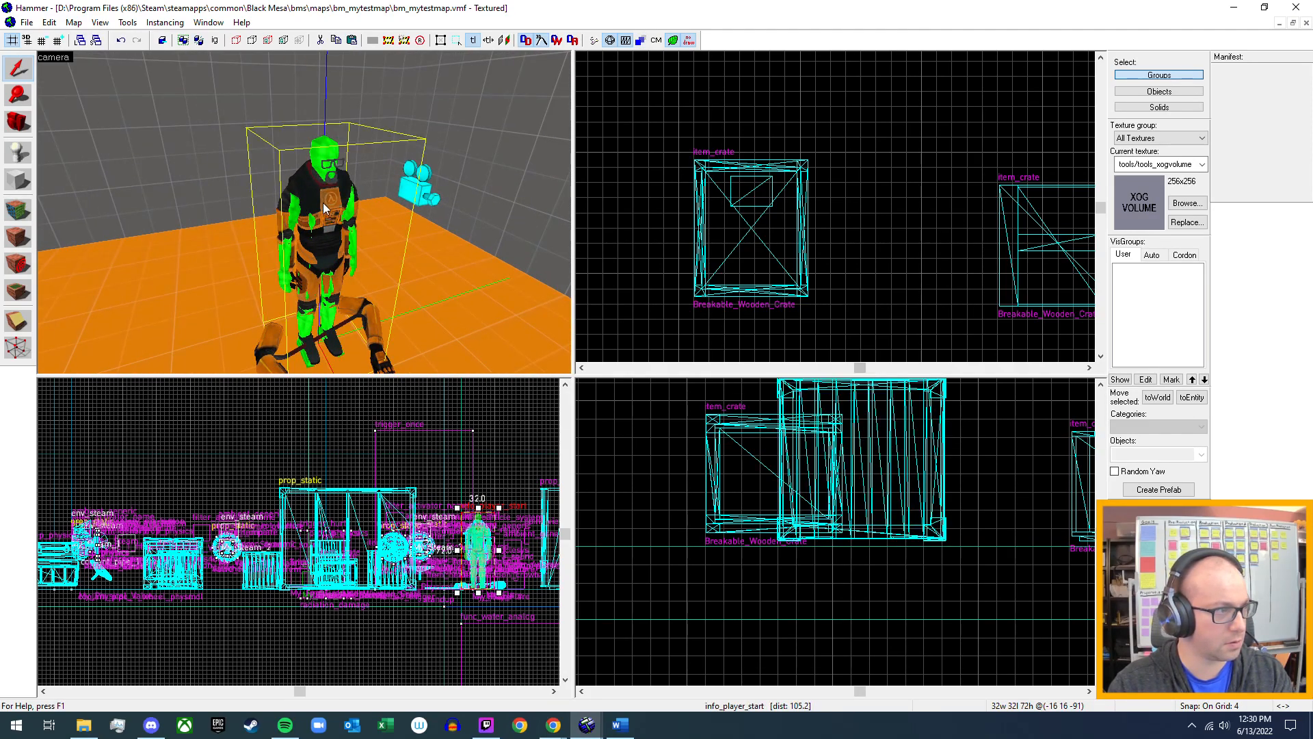
key("z")
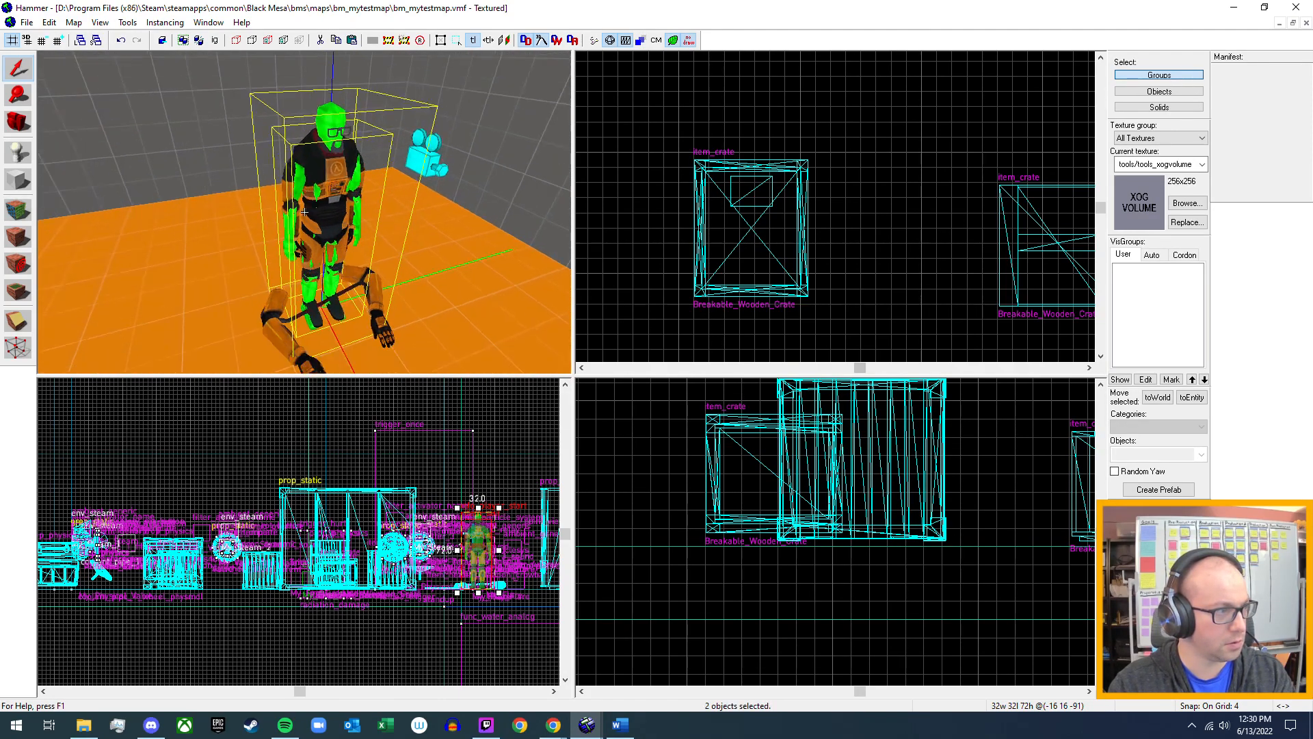
key("w")
key("a")
key("z")
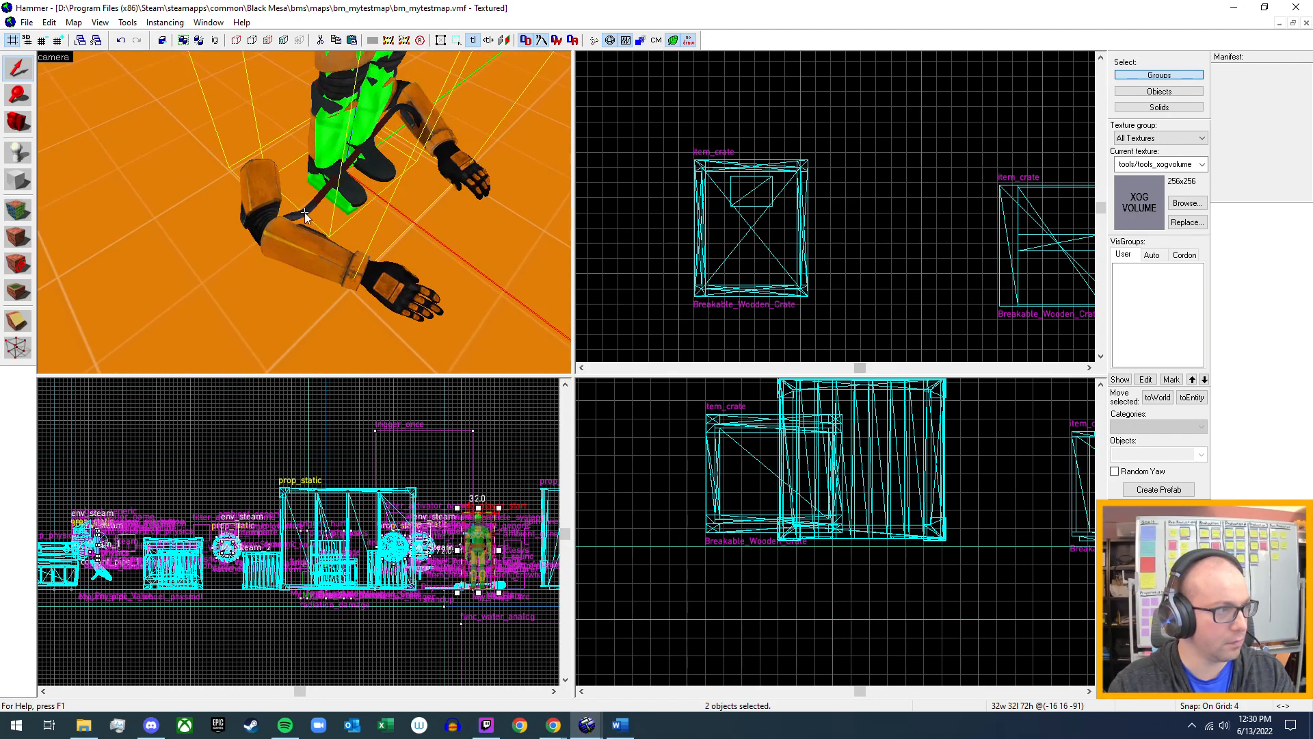
left_click(329, 224, "ctrl")
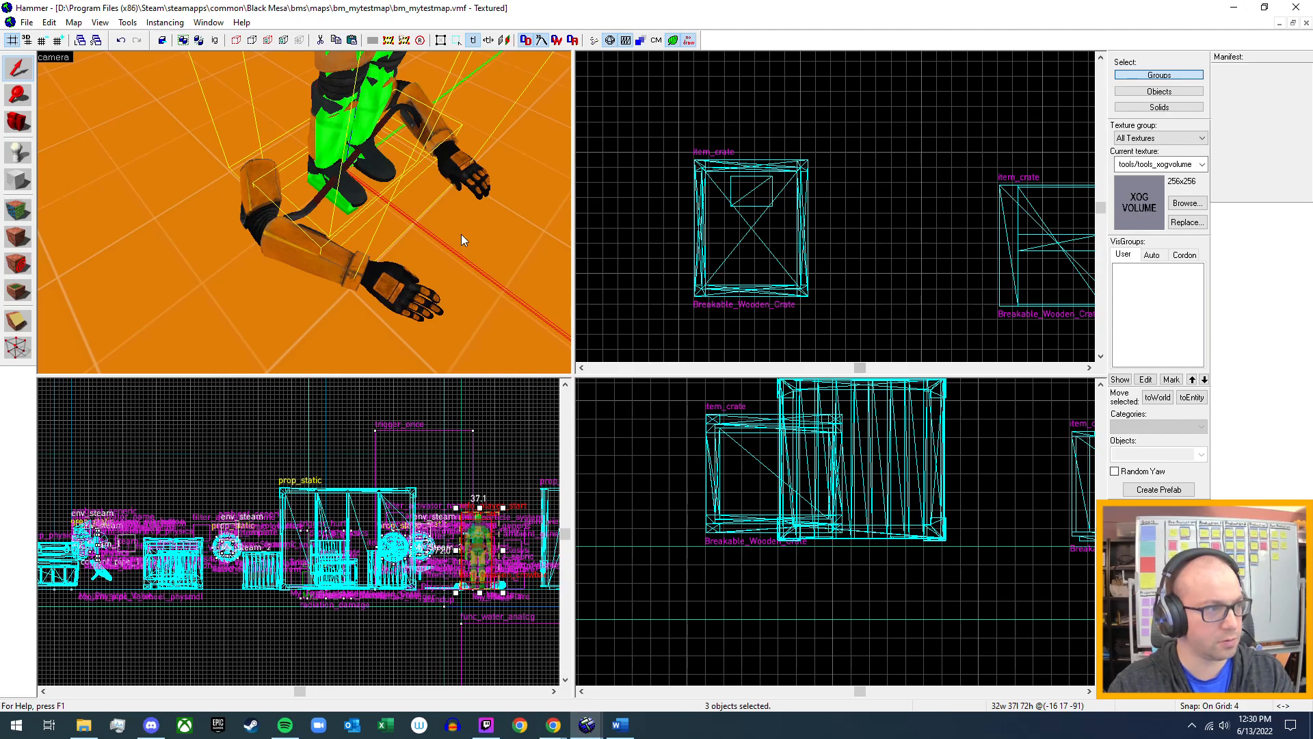
key("z")
key("s")
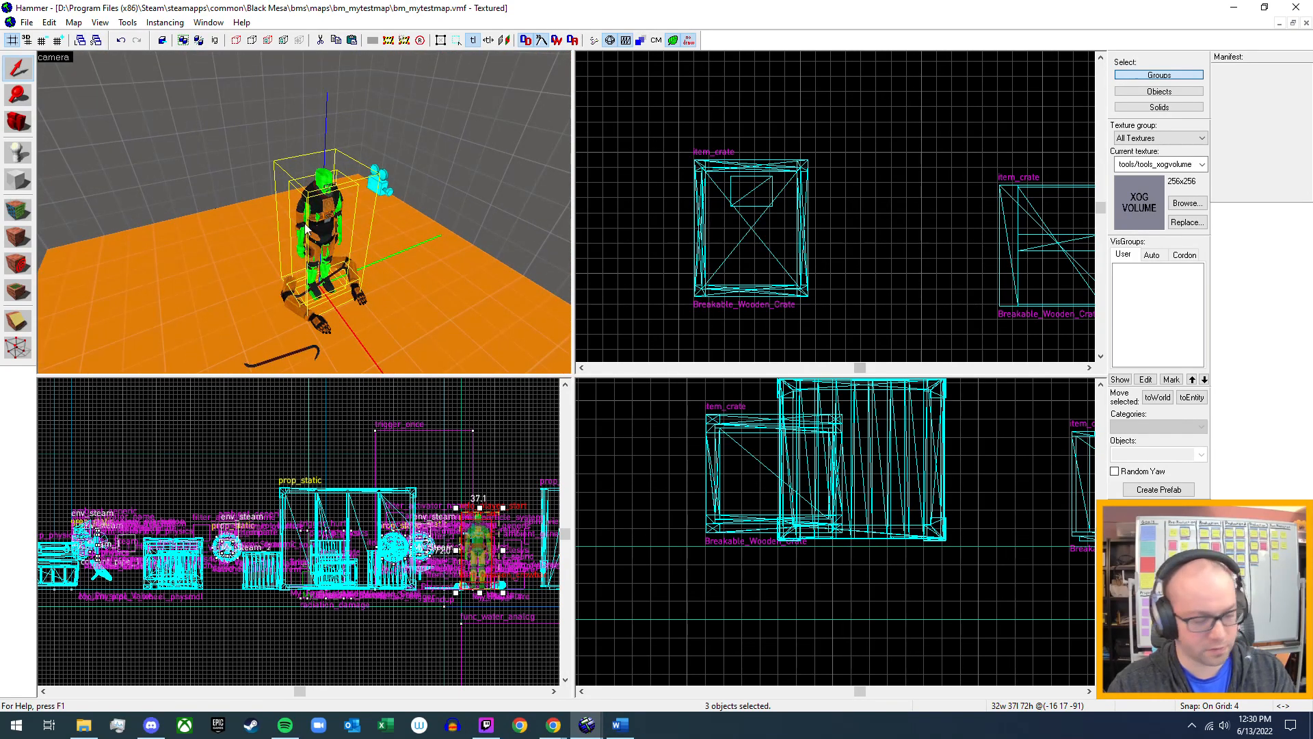
key("ctrl+g")
Move the grouped player start into the crate test room, to about (1500 -515 -91).
scroll(695, 285, "down", 8)
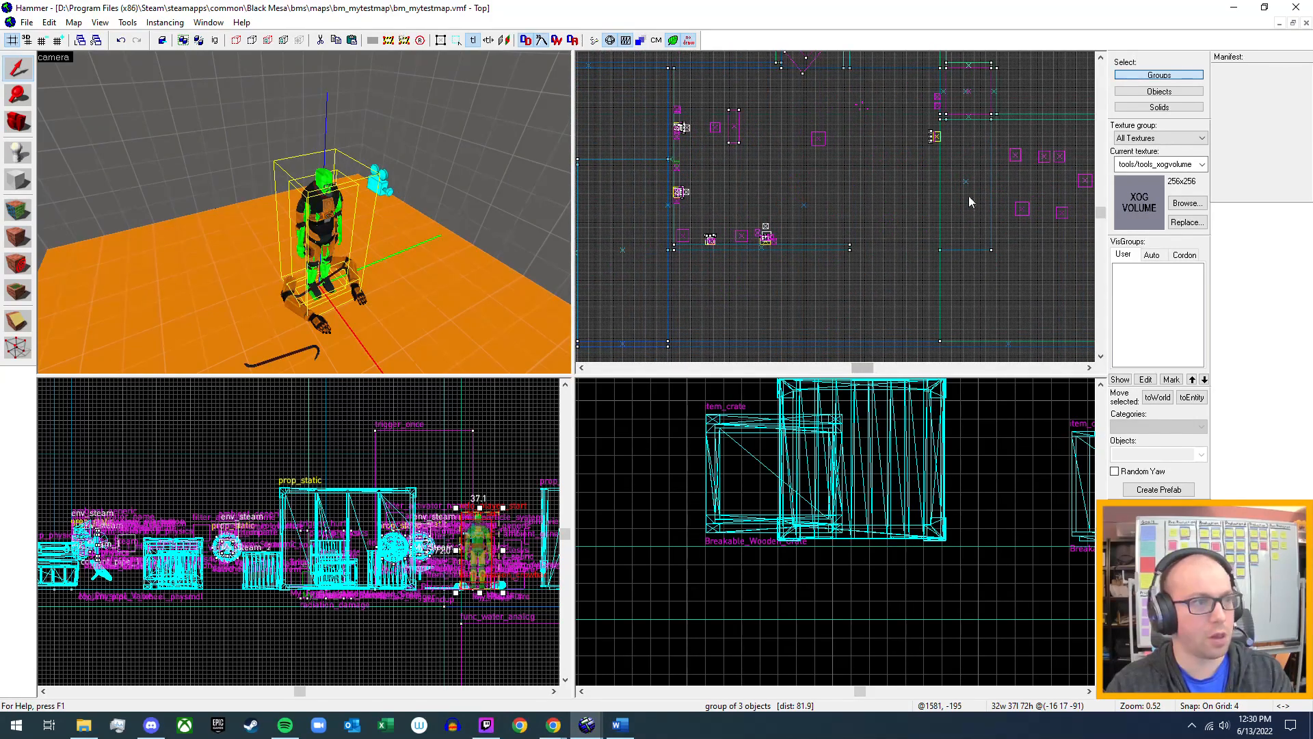
scroll(781, 257, "down", 5)
left_click_drag(645, 200, 859, 273)
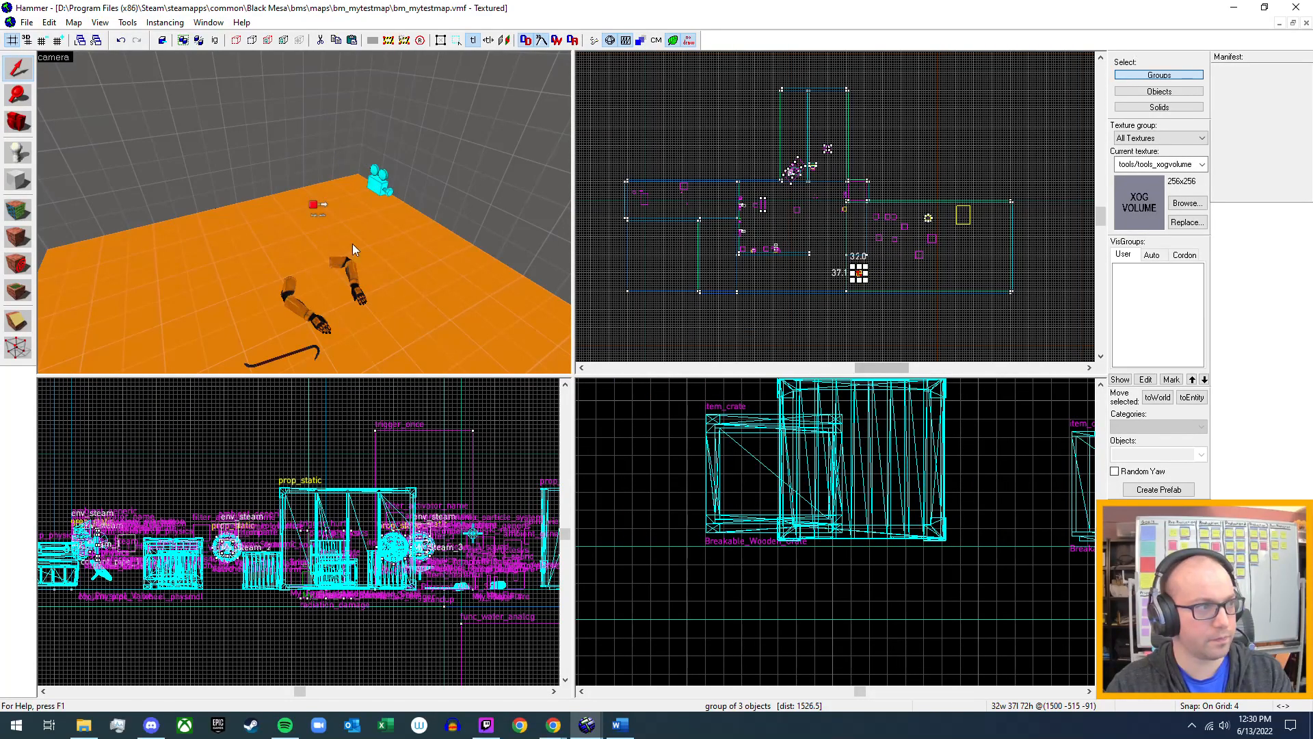
key("z")
key("w")
key("s")
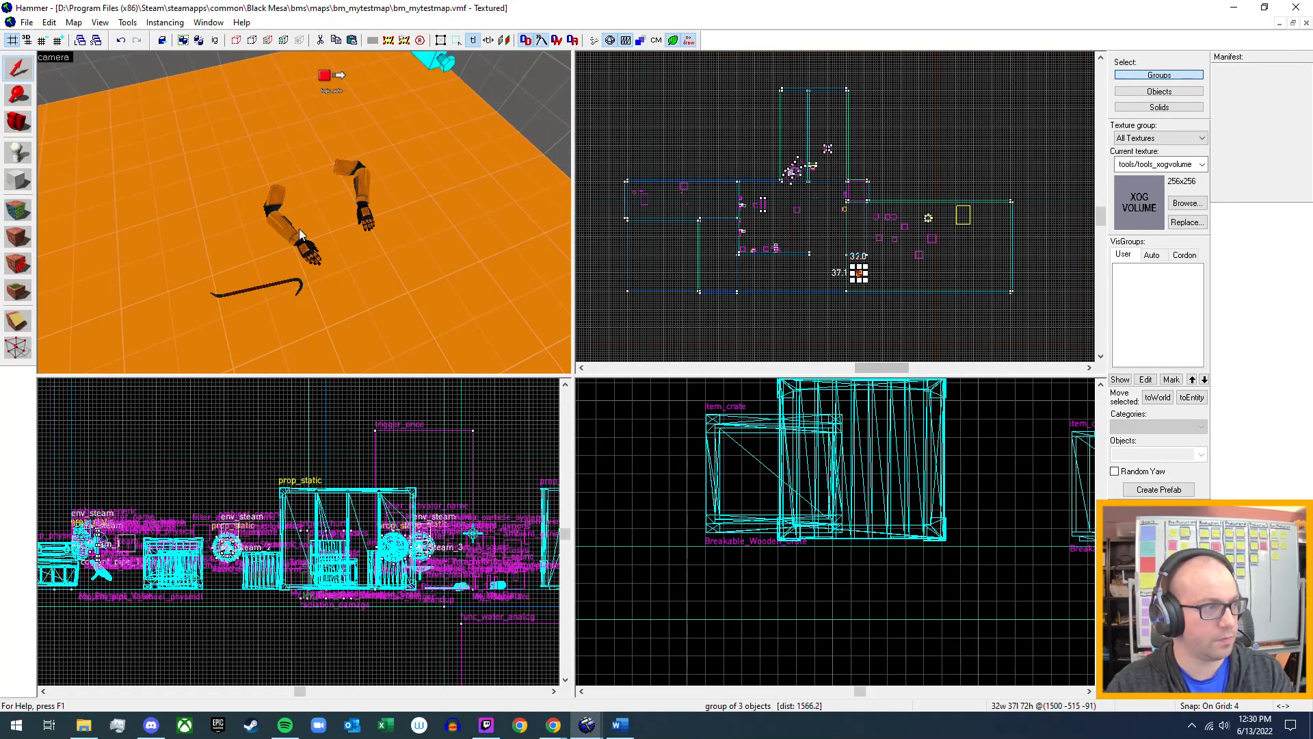
key("z")
key("w")
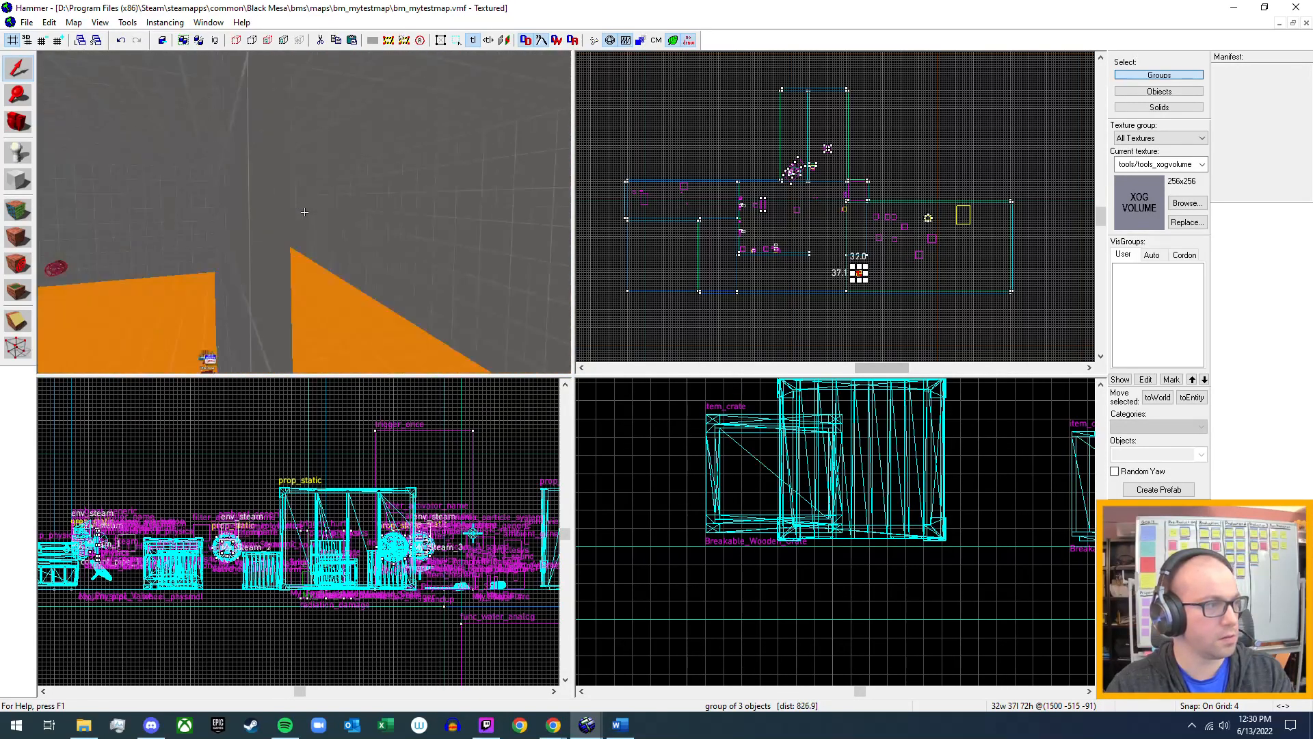
key("w")
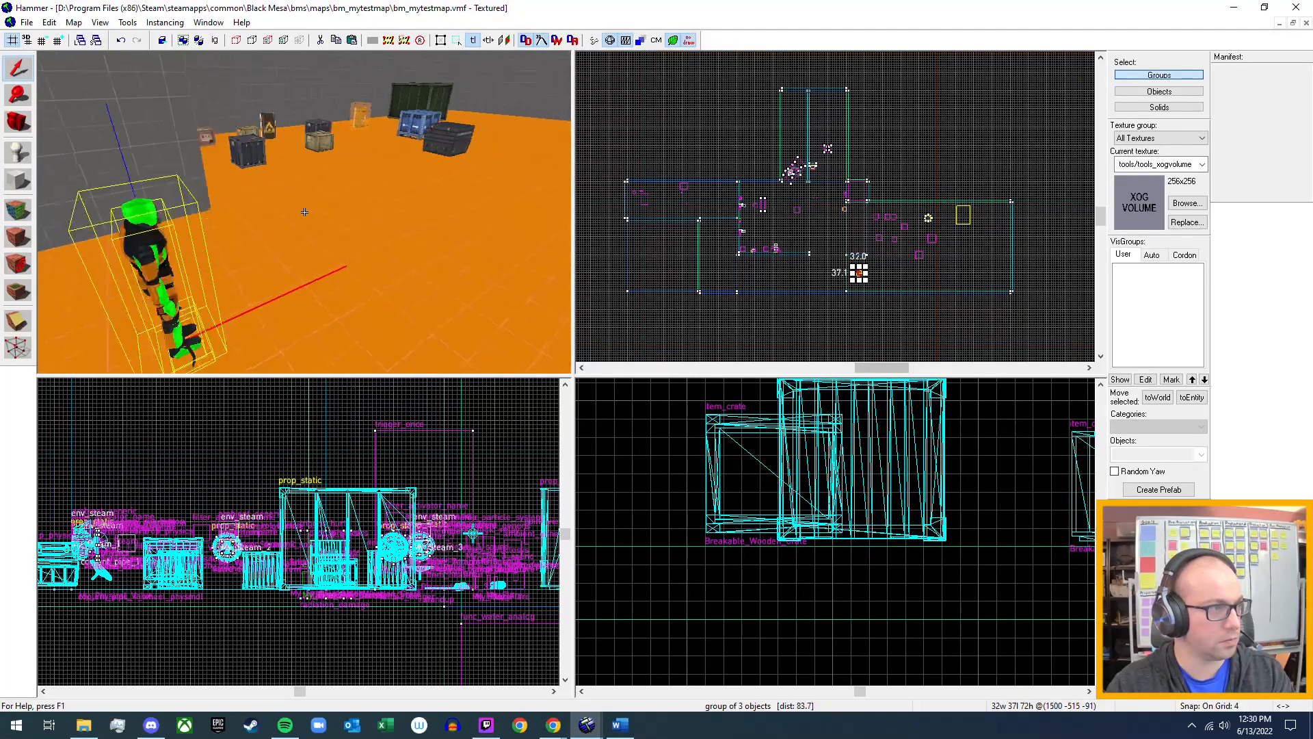
Review the nearest metal item_crate's keyvalues and compare them with the Crates & Barrels section of the Word design notes.
key("w")
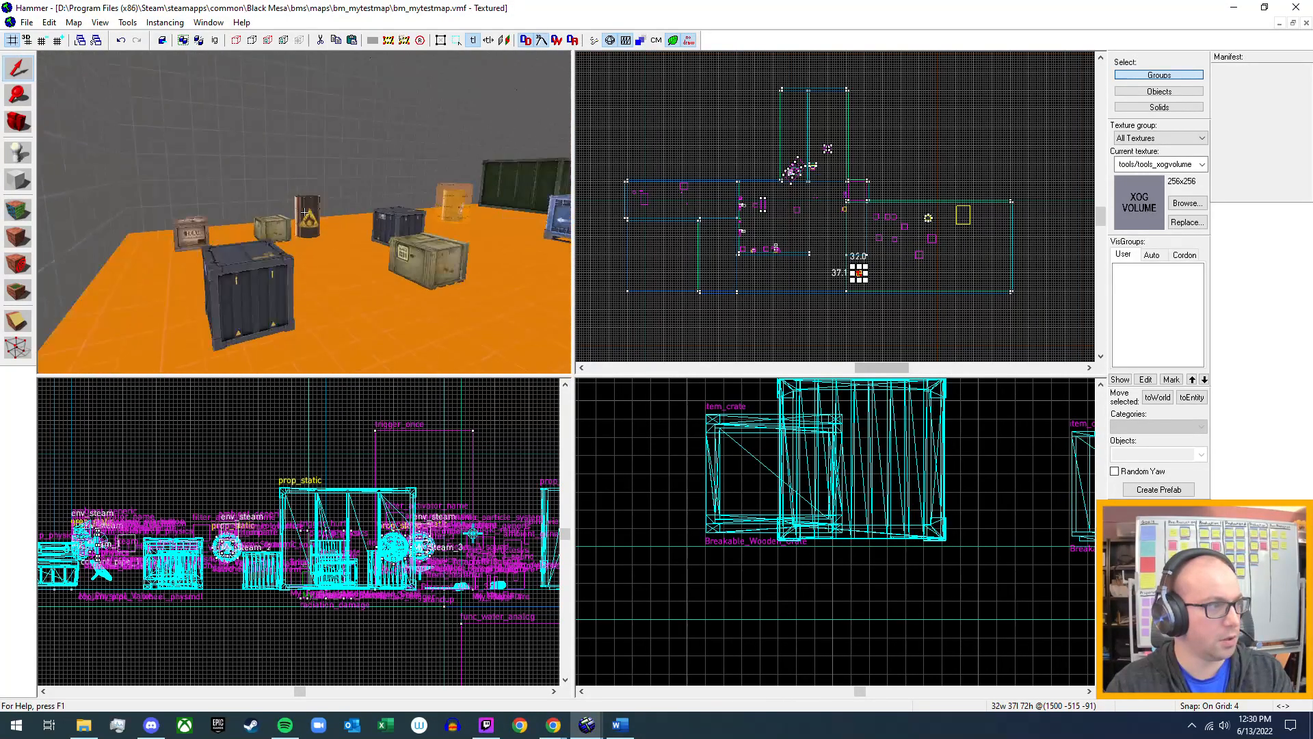
key("z")
double_click(289, 262)
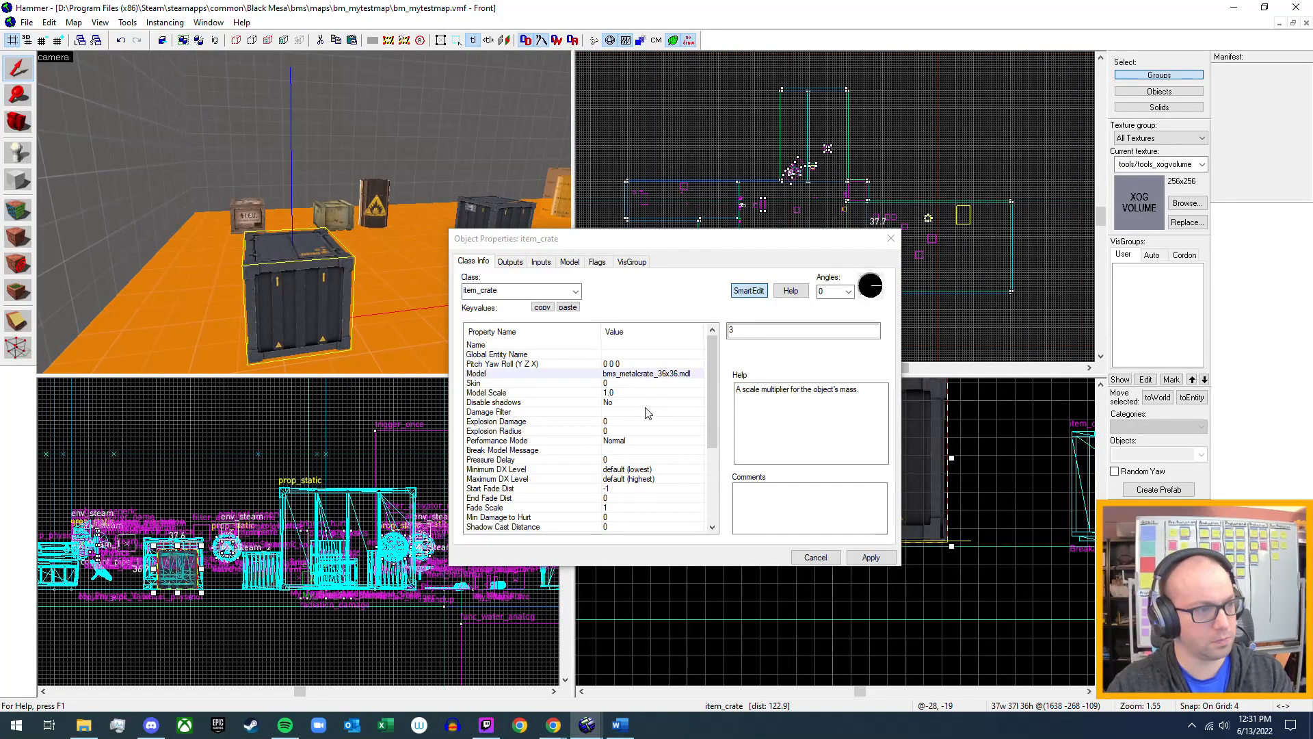
scroll(647, 413, "down", 4)
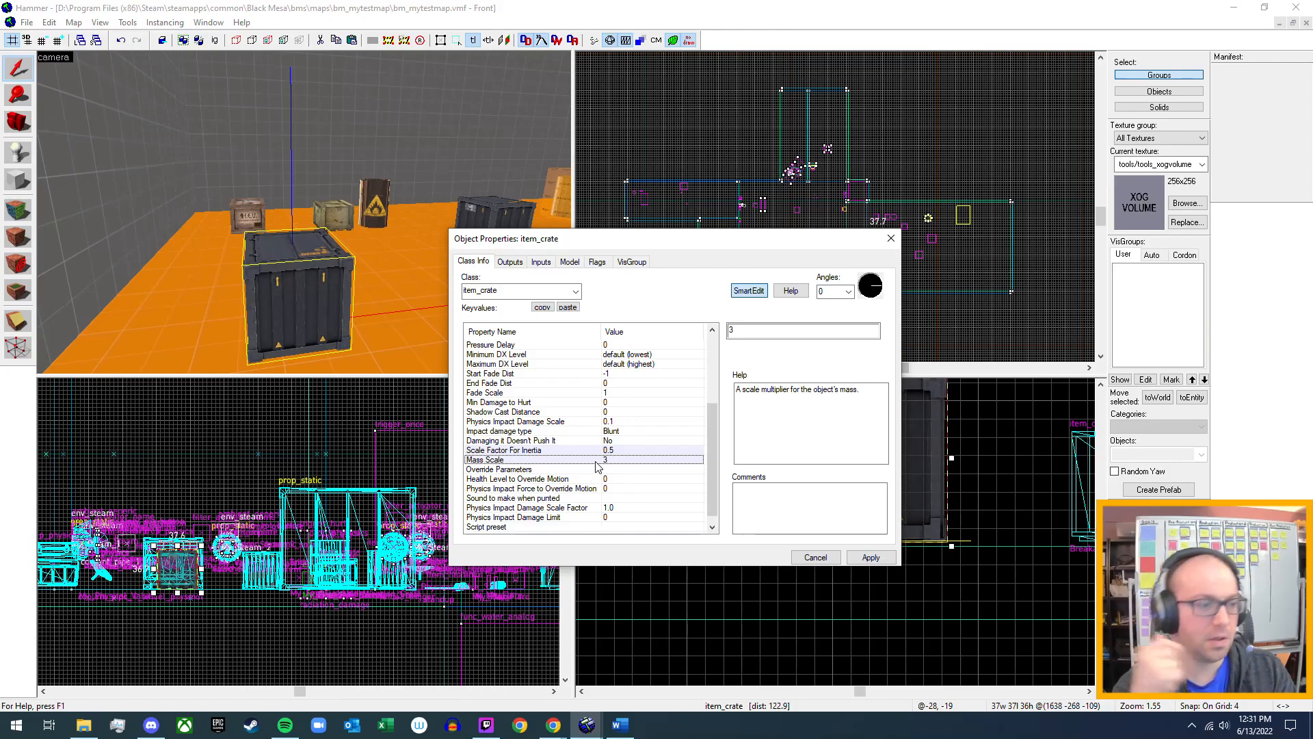
left_click(620, 725)
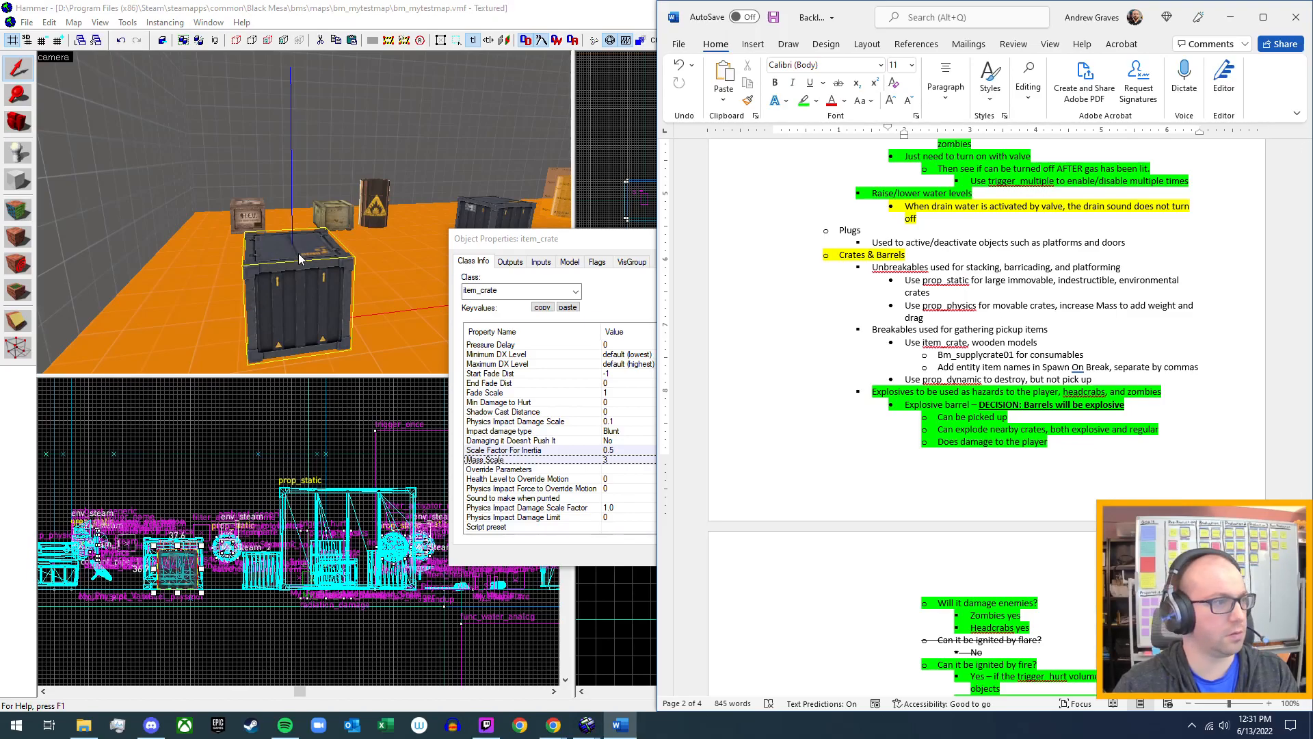
left_click(605, 248)
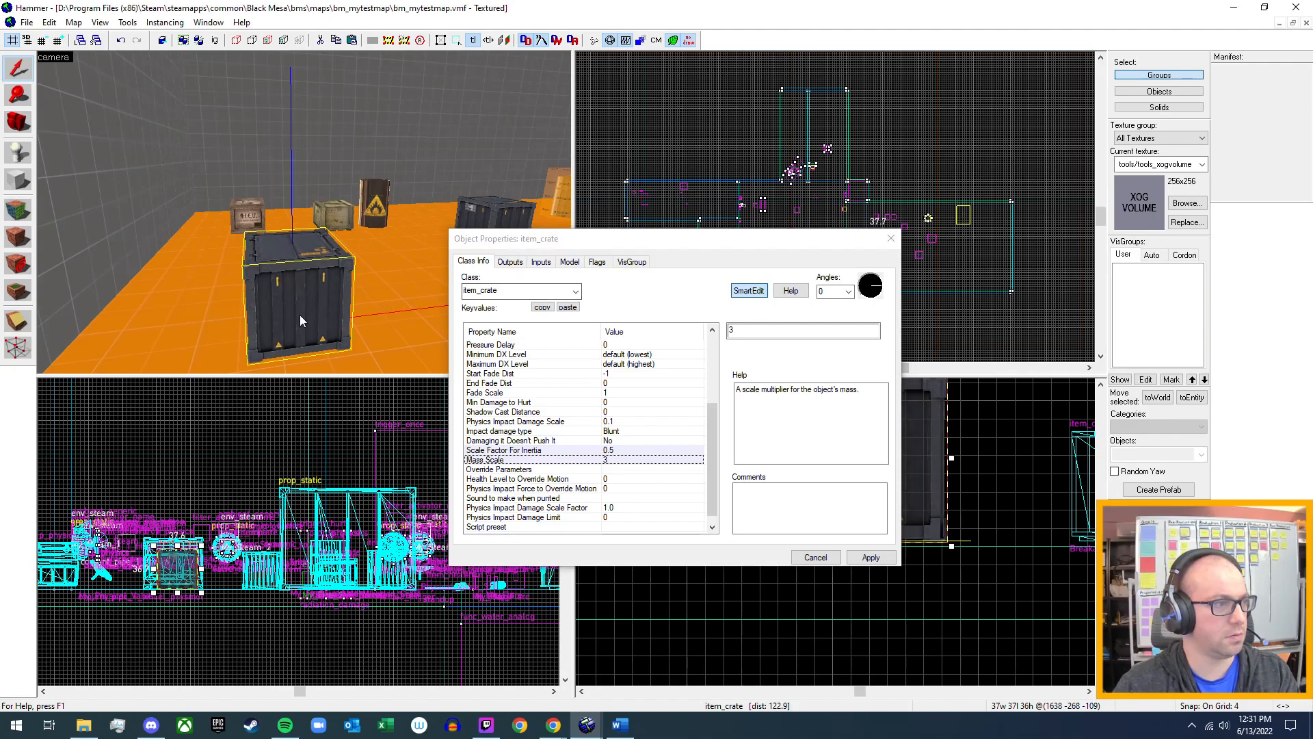
scroll(612, 425, "down", 1)
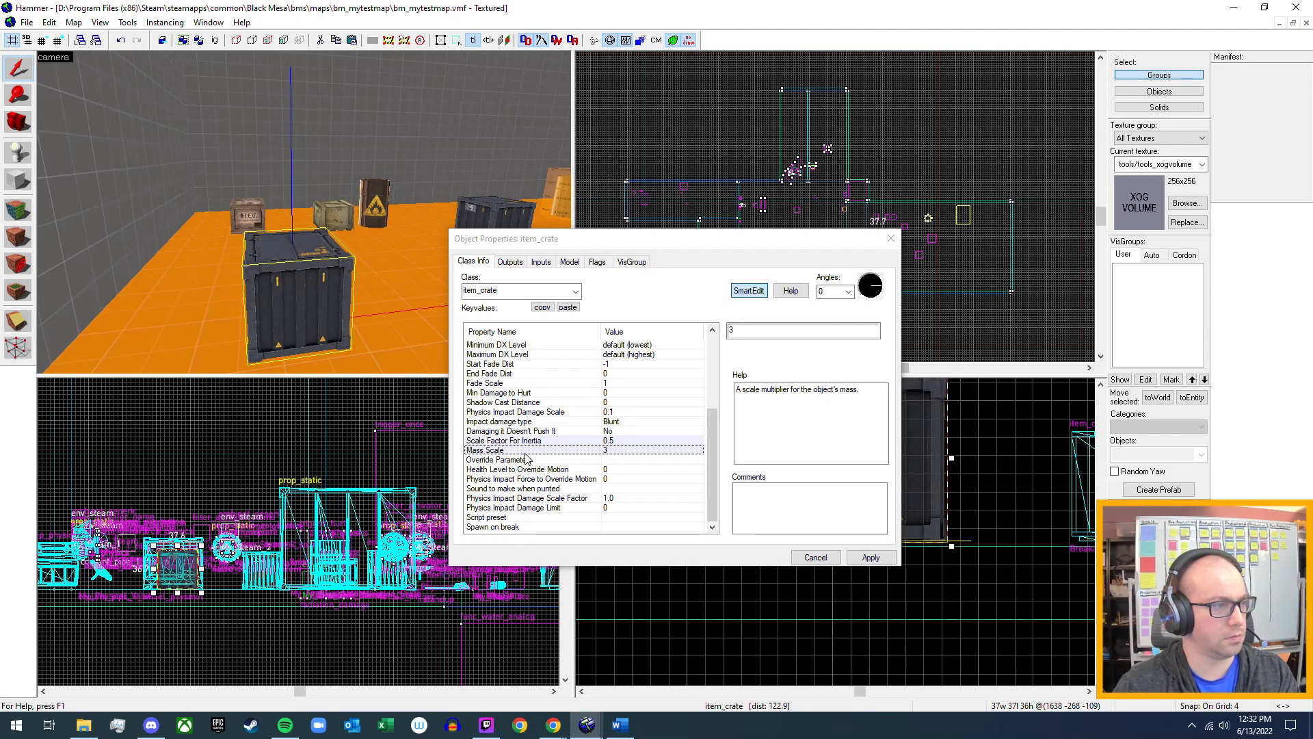
scroll(508, 409, "up", 4)
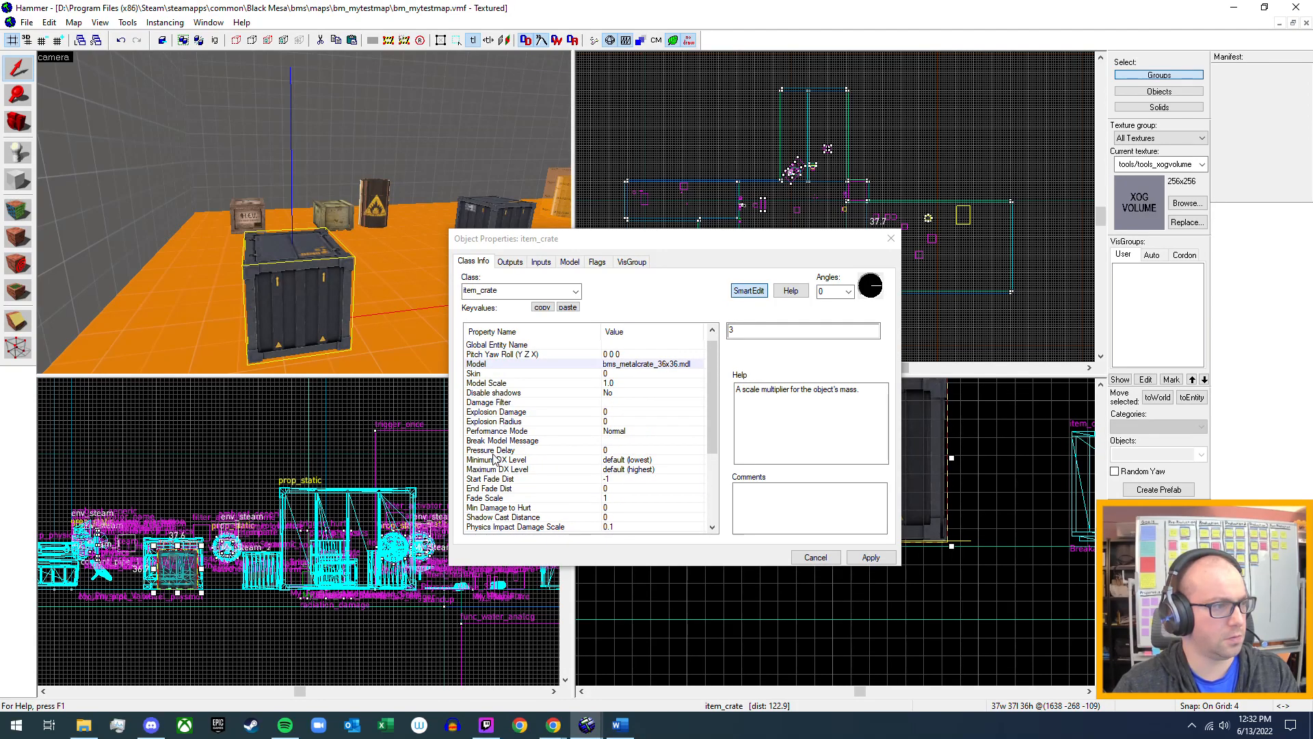
scroll(494, 459, "down", 2)
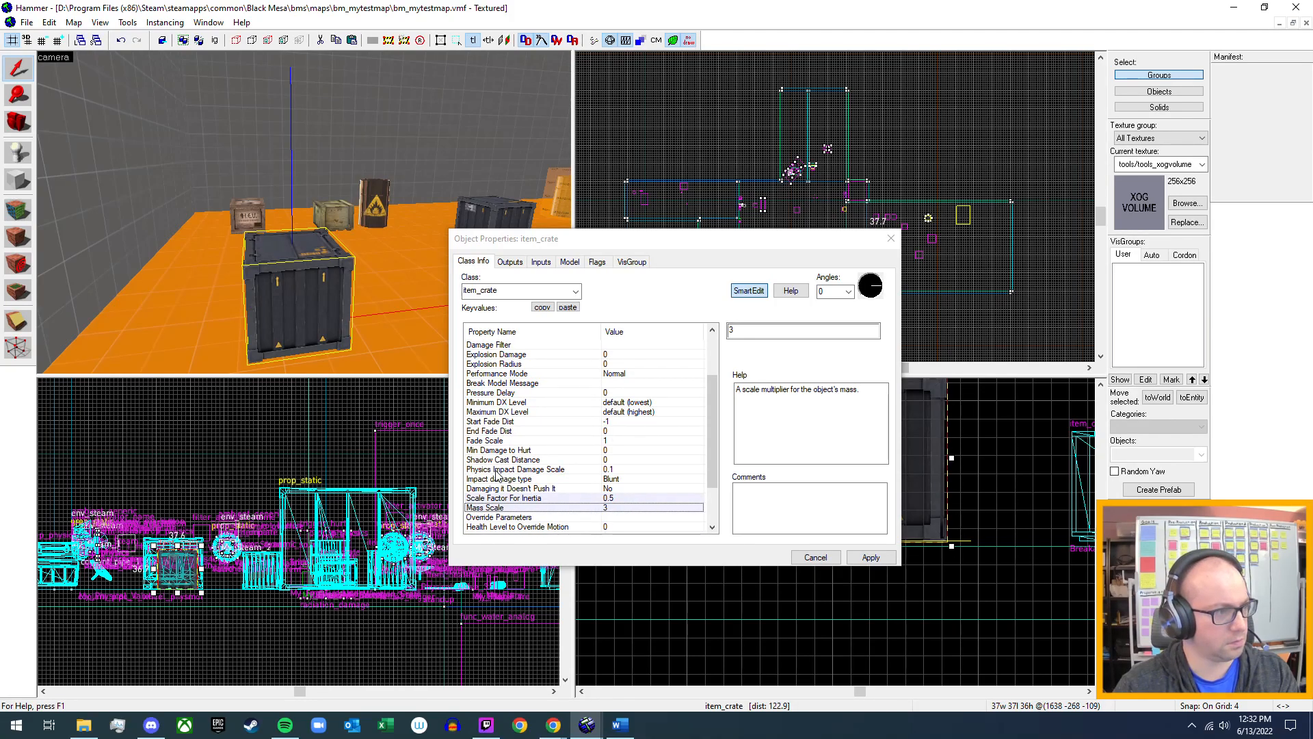
Examine the metal crate's outputs, inputs, model, flags and class settings, and close its properties.
left_click(512, 263)
left_click(551, 268)
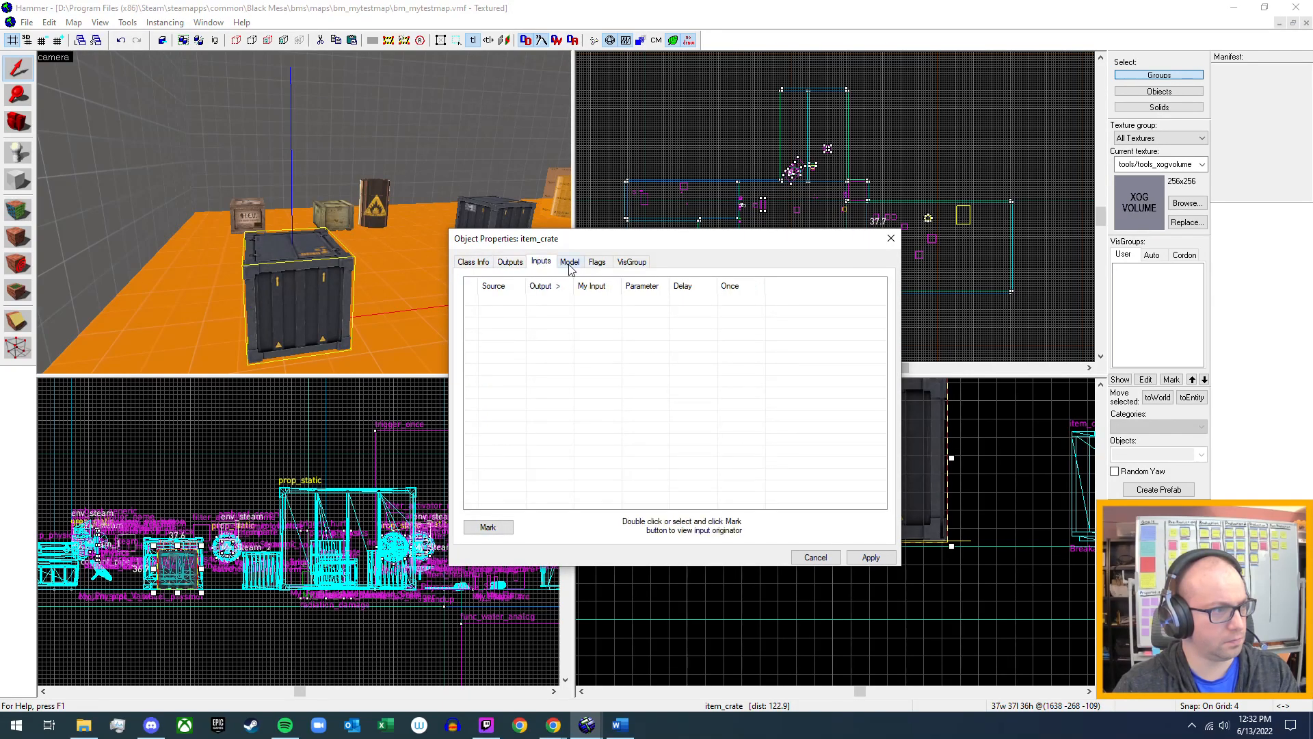
left_click(570, 267)
left_click(598, 264)
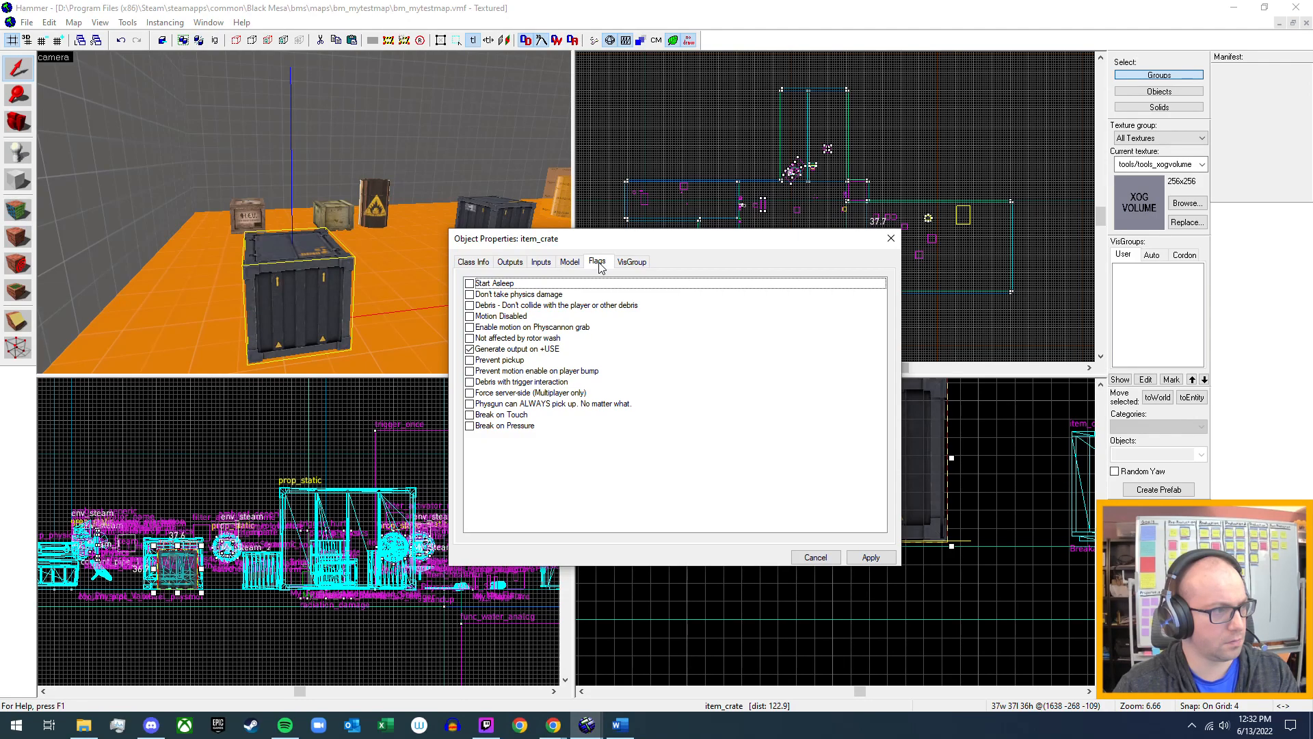
left_click(471, 262)
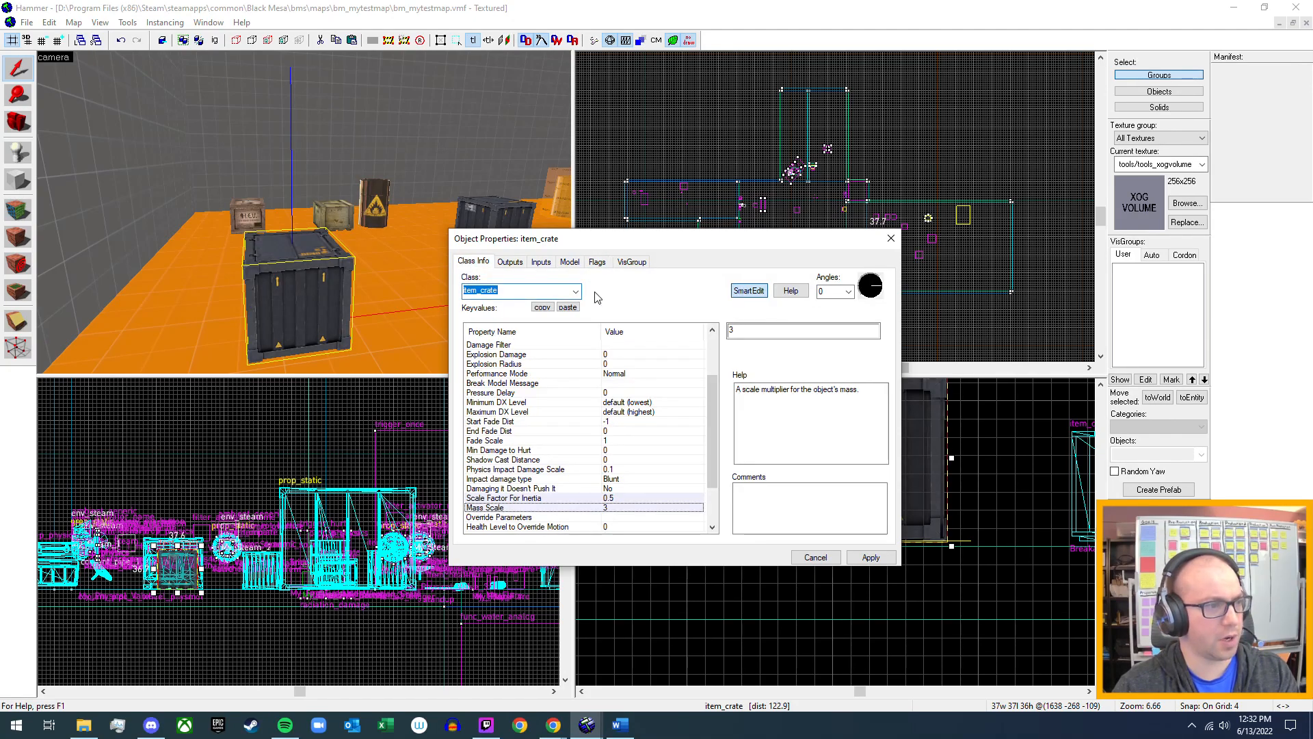
scroll(601, 396, "up", 3)
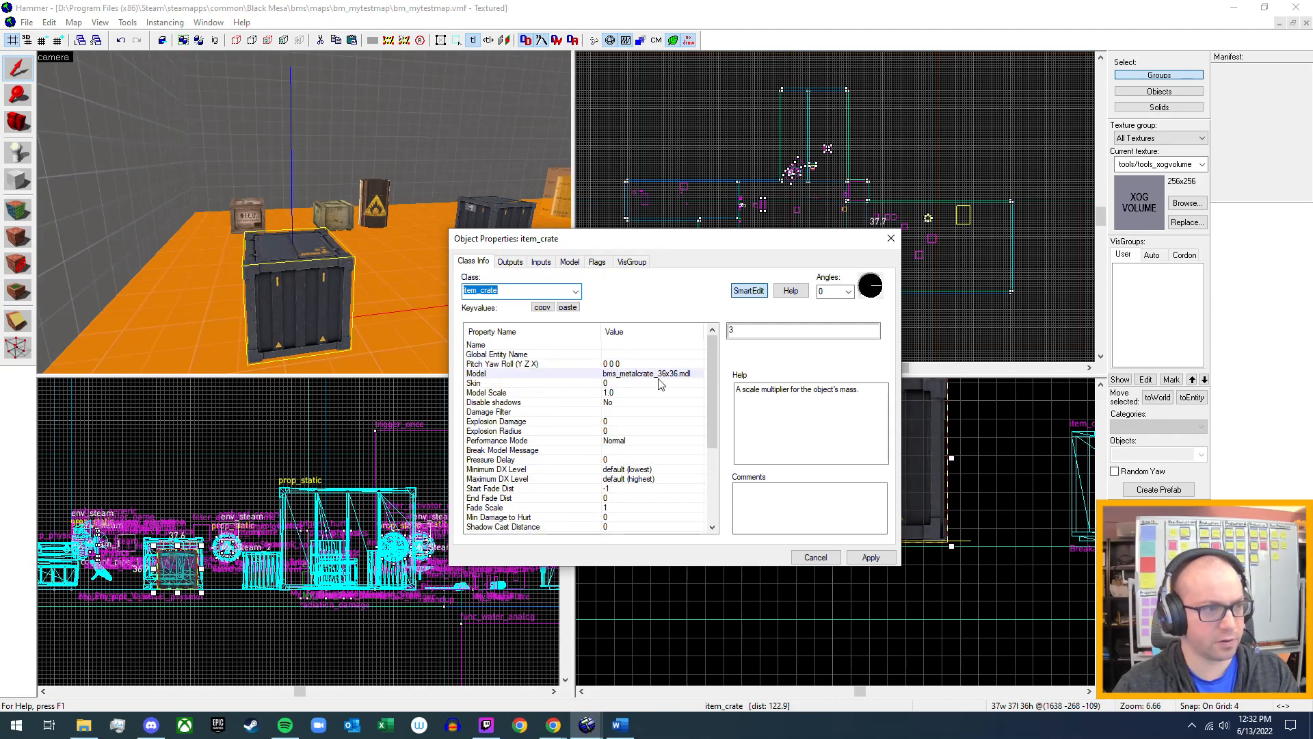
left_click(263, 331)
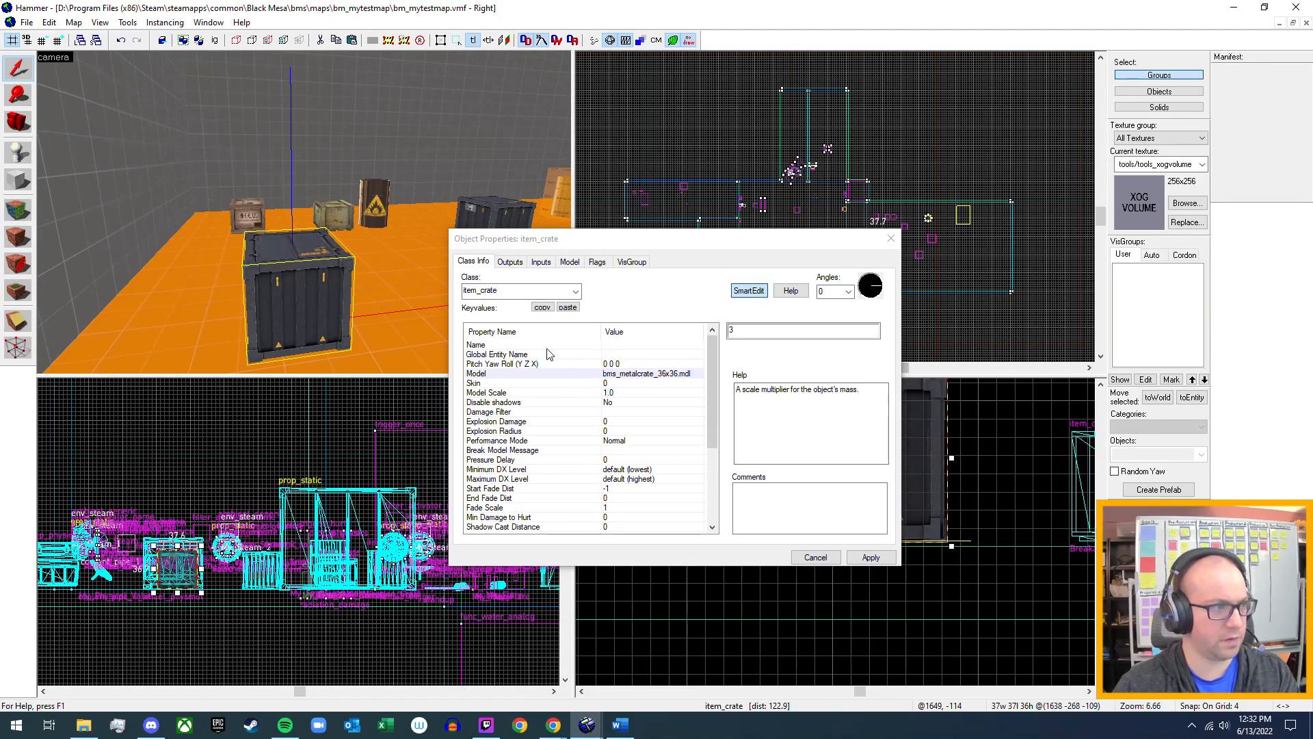
left_click(575, 292)
left_click(575, 291)
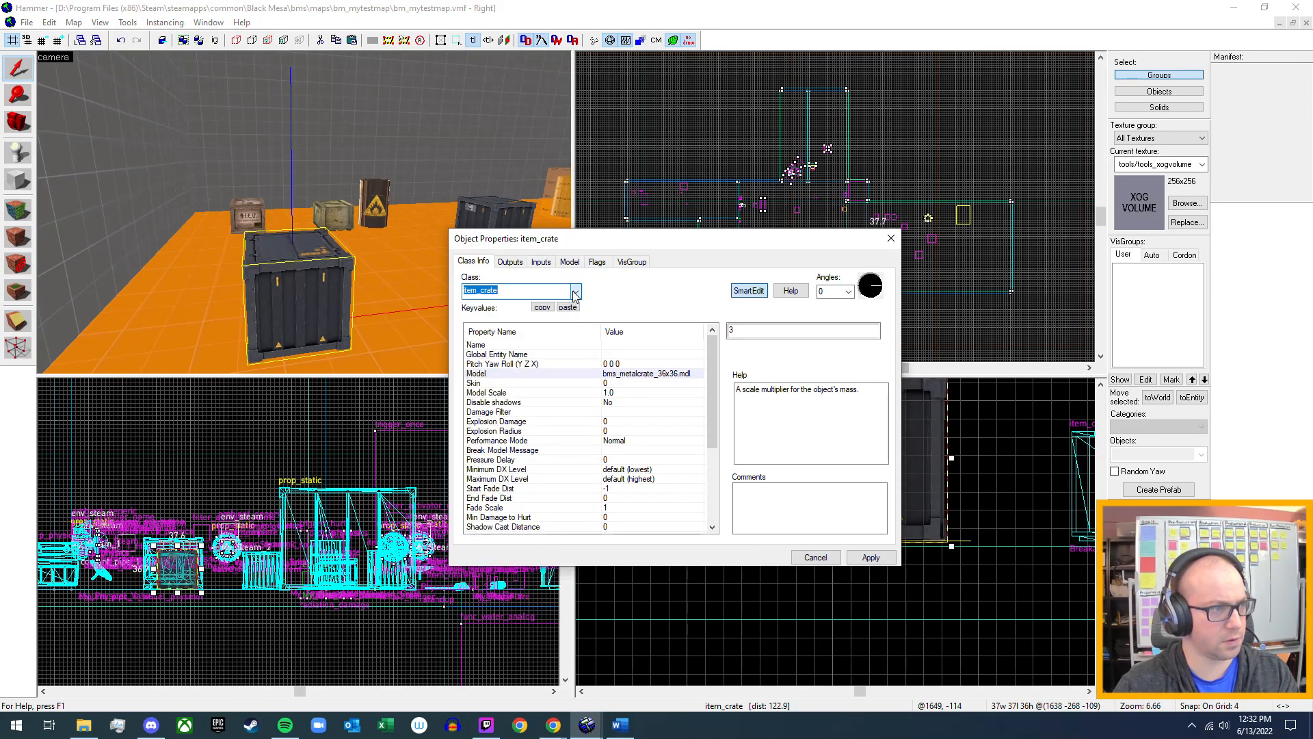
left_click(881, 554)
left_click(826, 558)
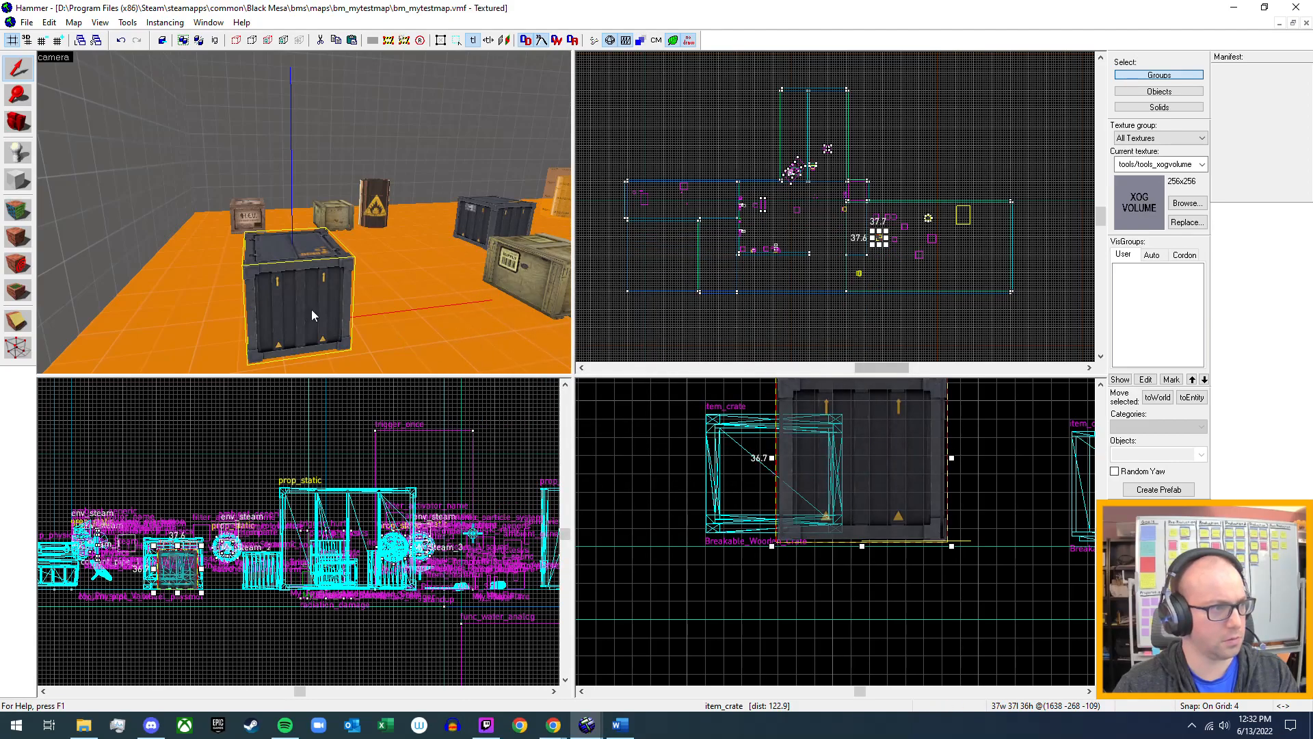
Delete the nearest metal crate and the large khaki wooden crate beside it.
key("z")
left_click(432, 281)
left_click(162, 292, "ctrl")
key("Delete")
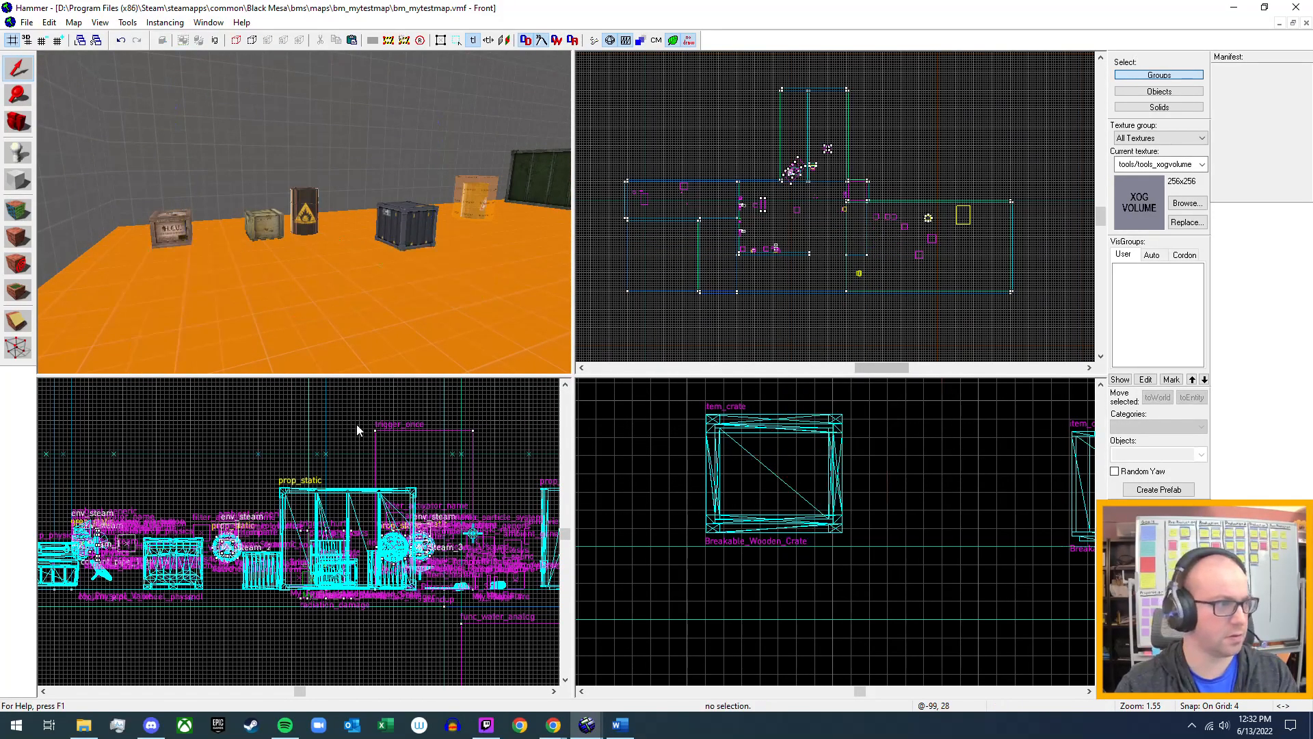
Delete the remaining small metal crate between the black flammable barrel and the orange barrel.
key("z")
key("w")
key("z")
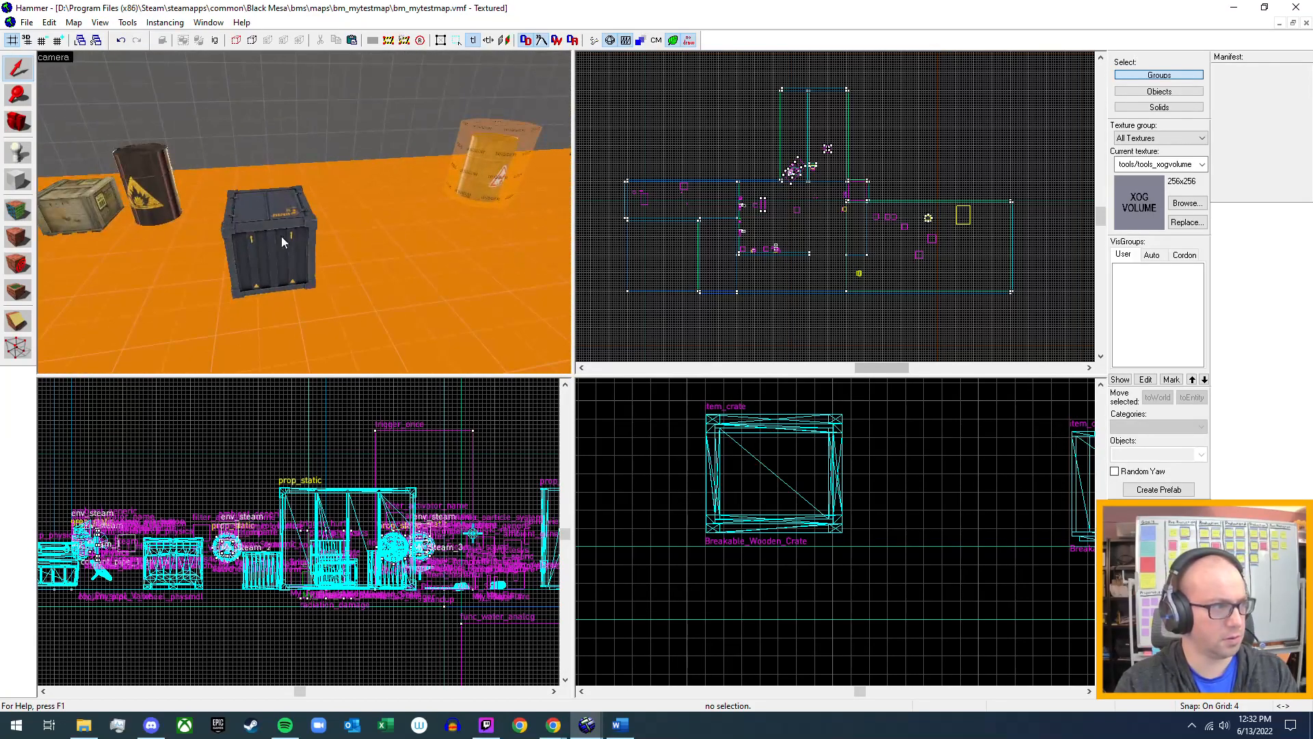
left_click(295, 221)
key("Delete")
key("z")
key("s")
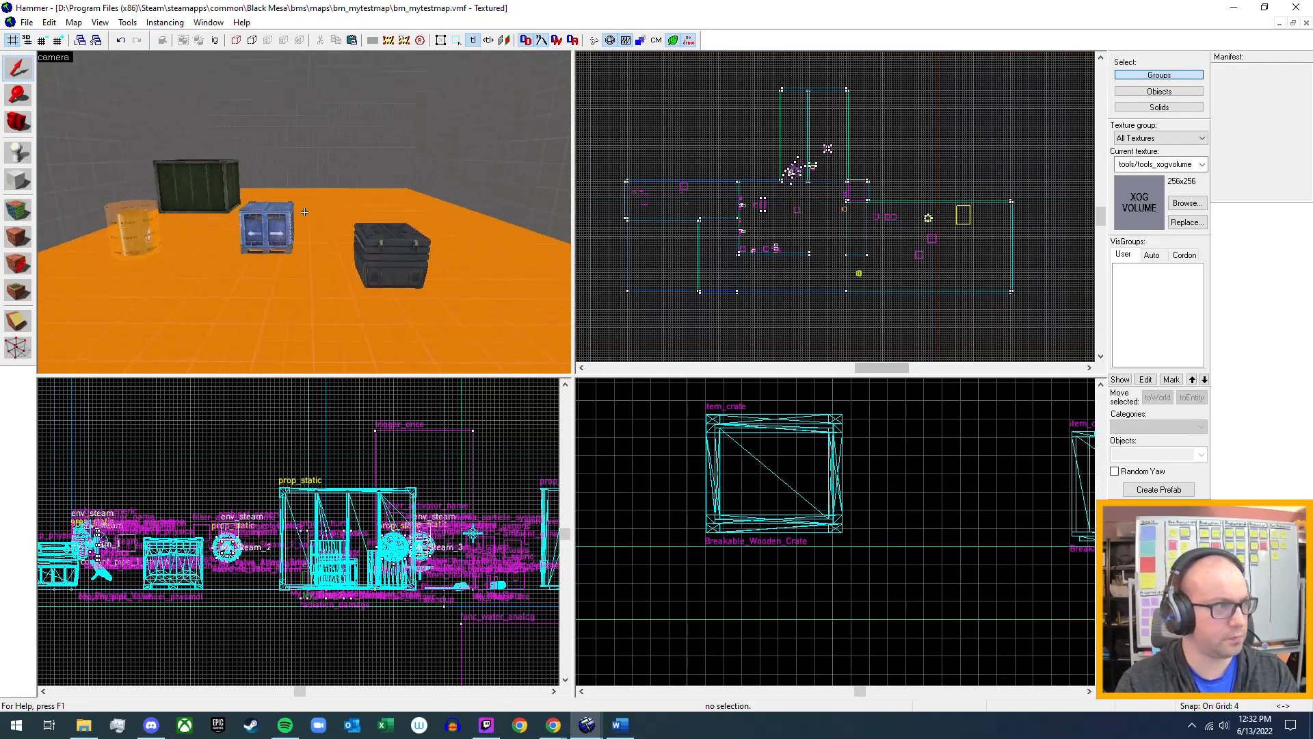
key("w")
key("s")
key("d")
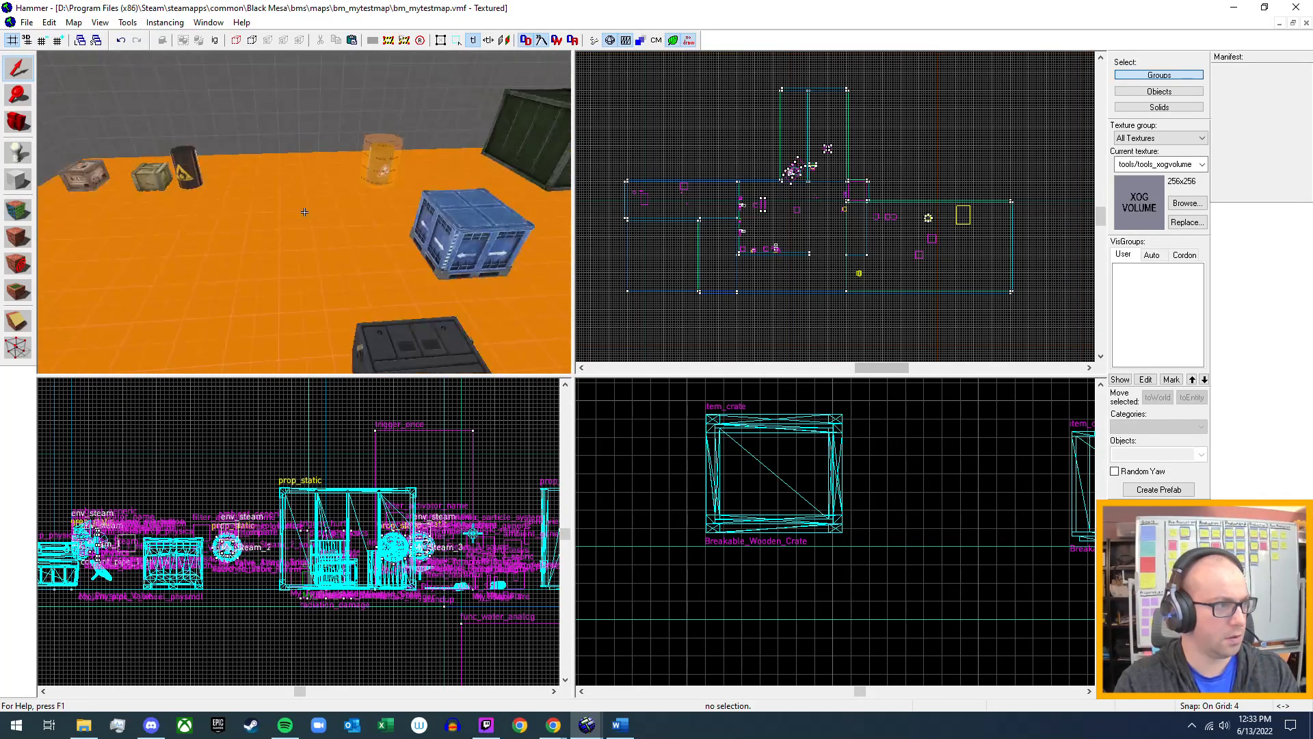
key("z")
left_click(310, 227)
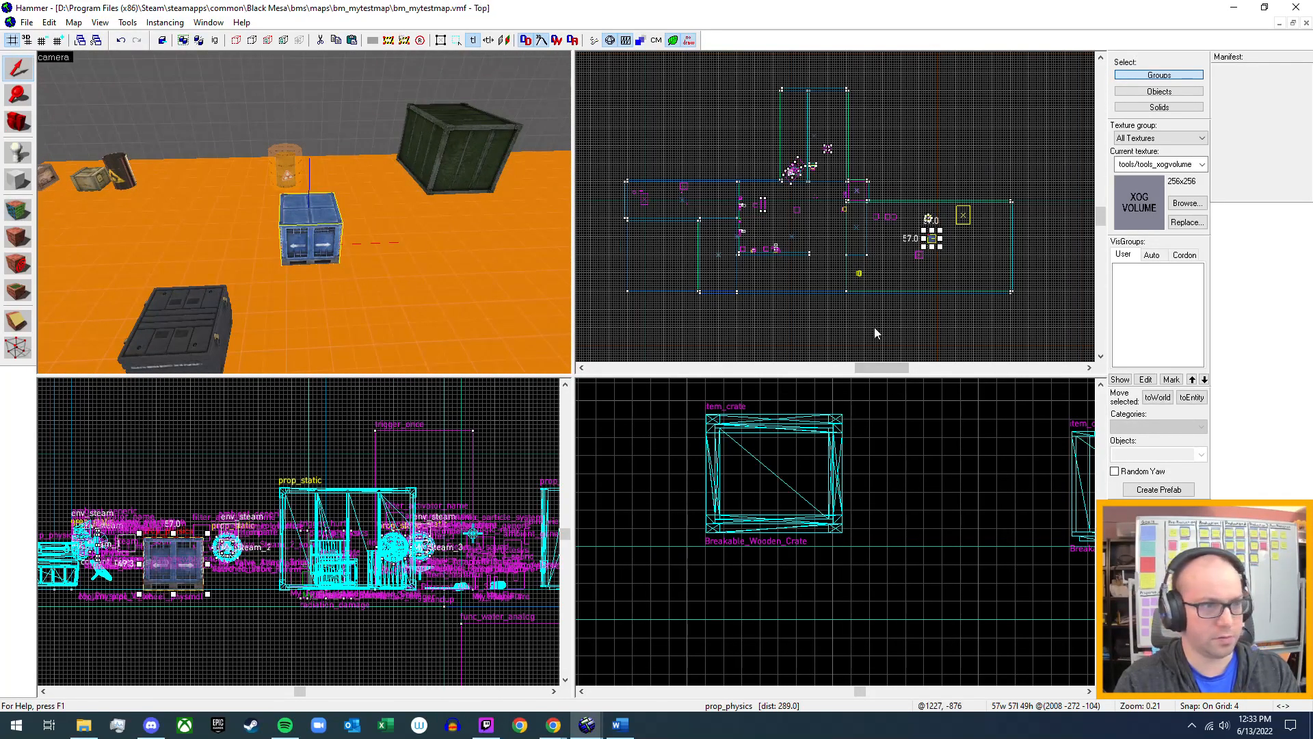
scroll(969, 242, "up", 3)
left_click_drag(848, 232, 924, 213)
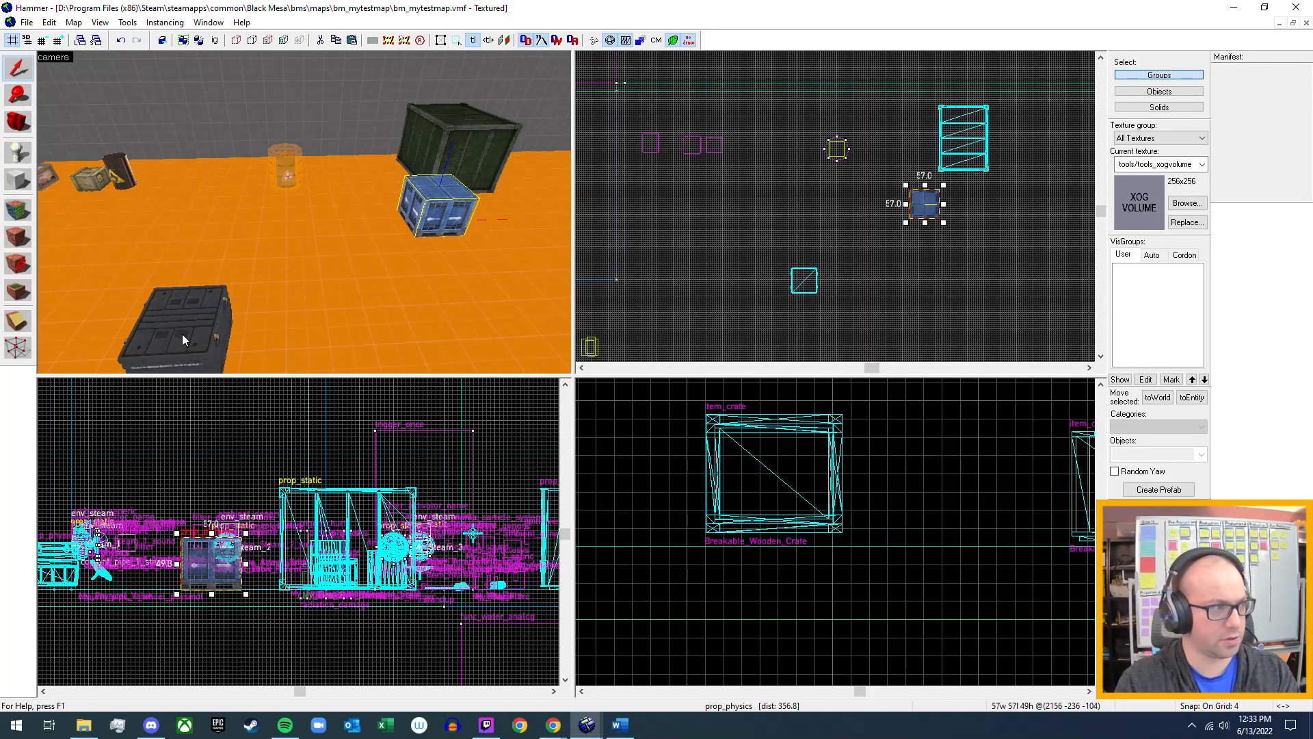
left_click(807, 281)
mouse_move(804, 284)
left_mouse_down("shift")
mouse_move(975, 226)
mouse_move(985, 209)
mouse_move(925, 260)
left_mouse_up("shift")
key("z")
key("w")
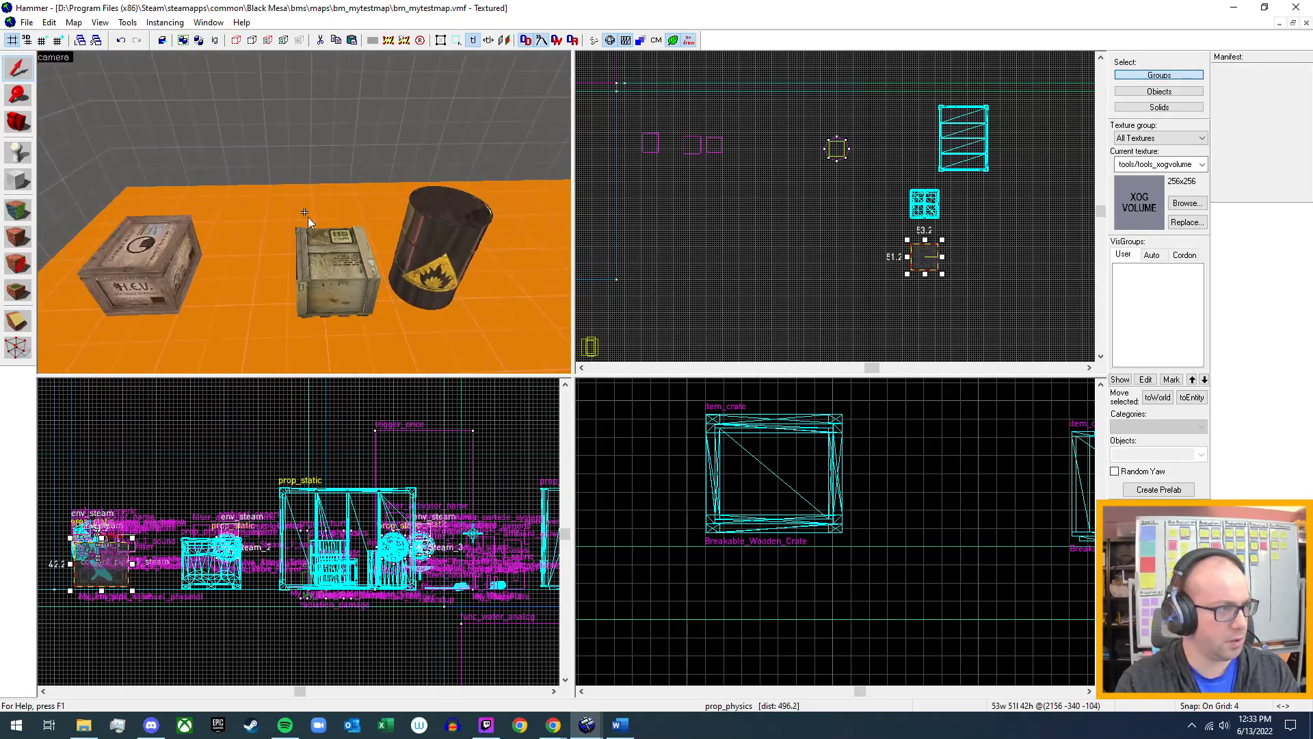
Compare the item_crate properties of the H.E.V. supply crate and the small wooden crate, including model and Spawn on break.
key("z")
left_click(359, 284)
double_click(351, 281)
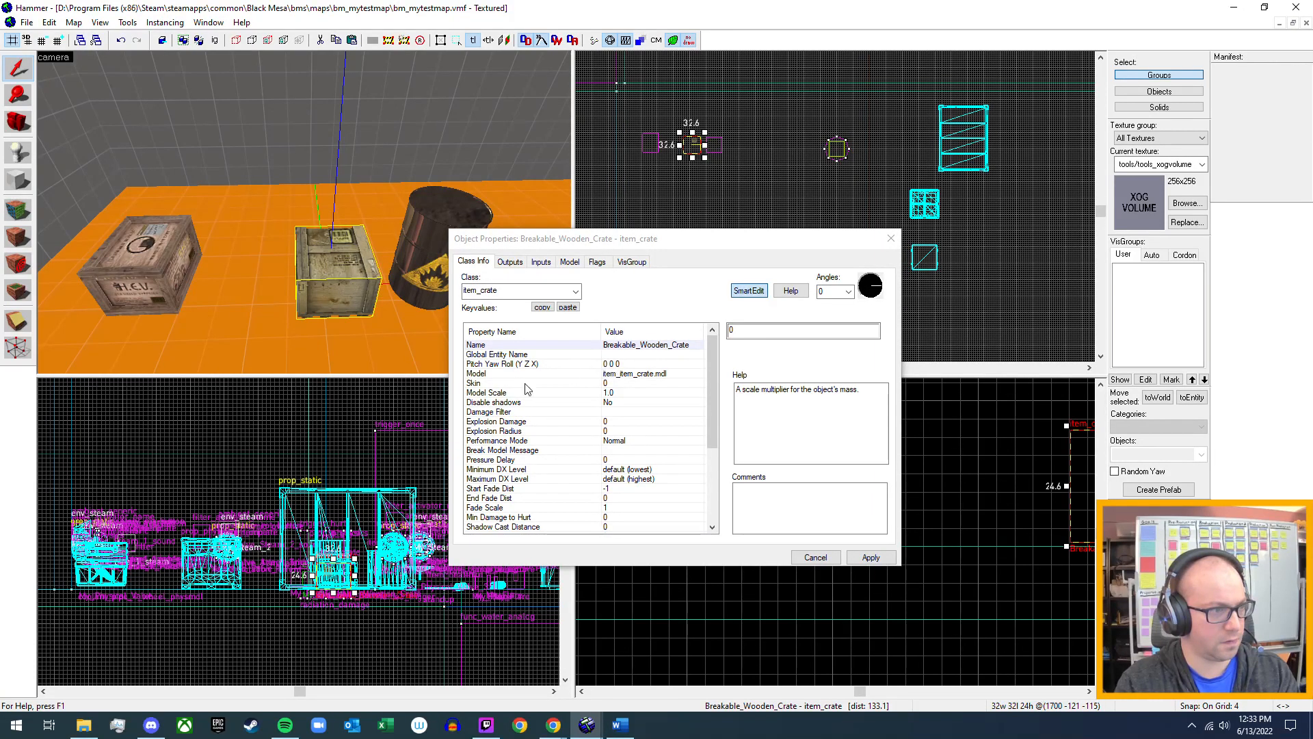
left_click(139, 260)
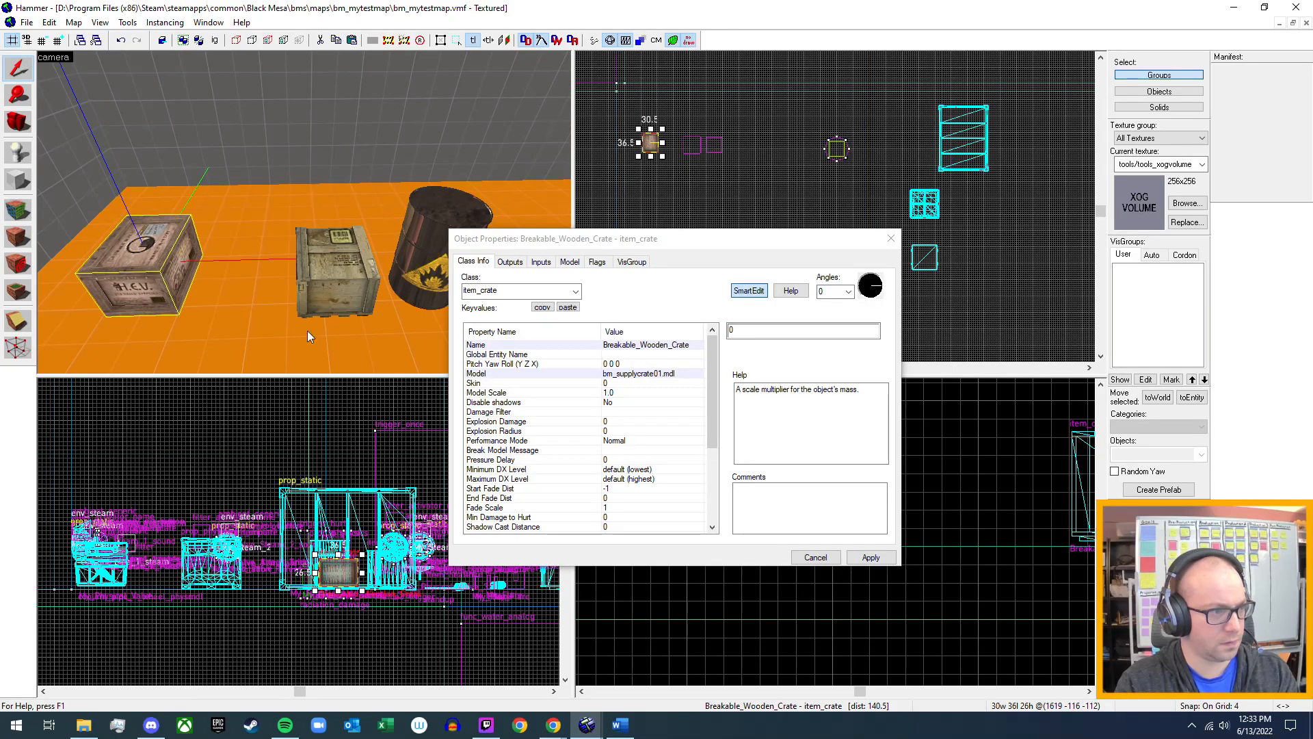
scroll(667, 513, "down", 4)
scroll(591, 526, "down", 1)
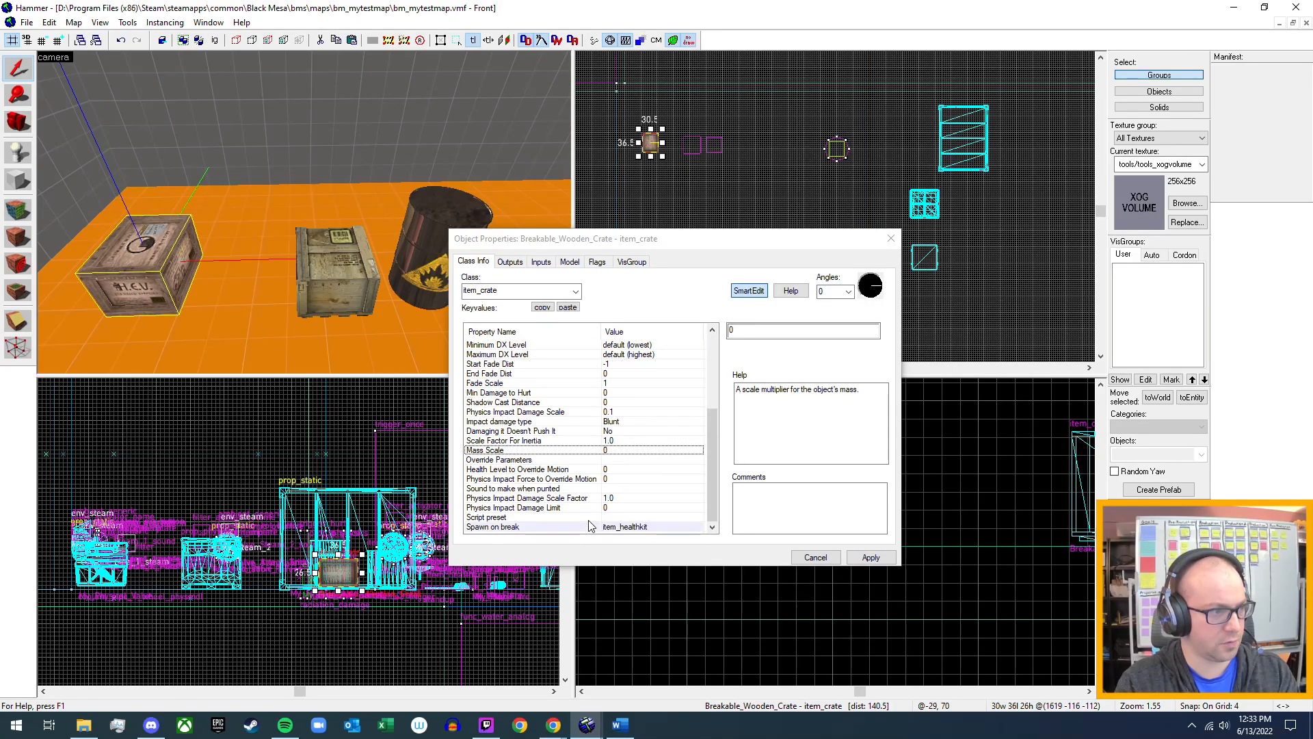
left_click(327, 283)
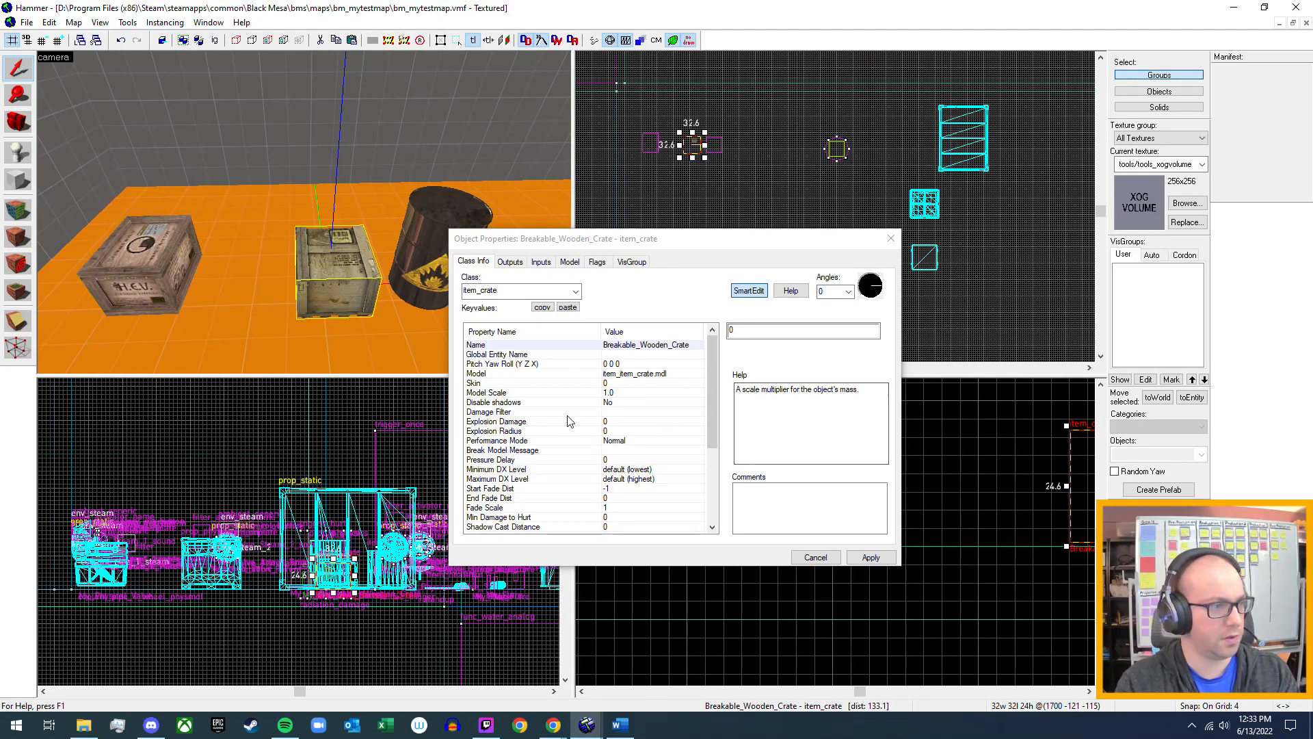
scroll(572, 420, "down", 5)
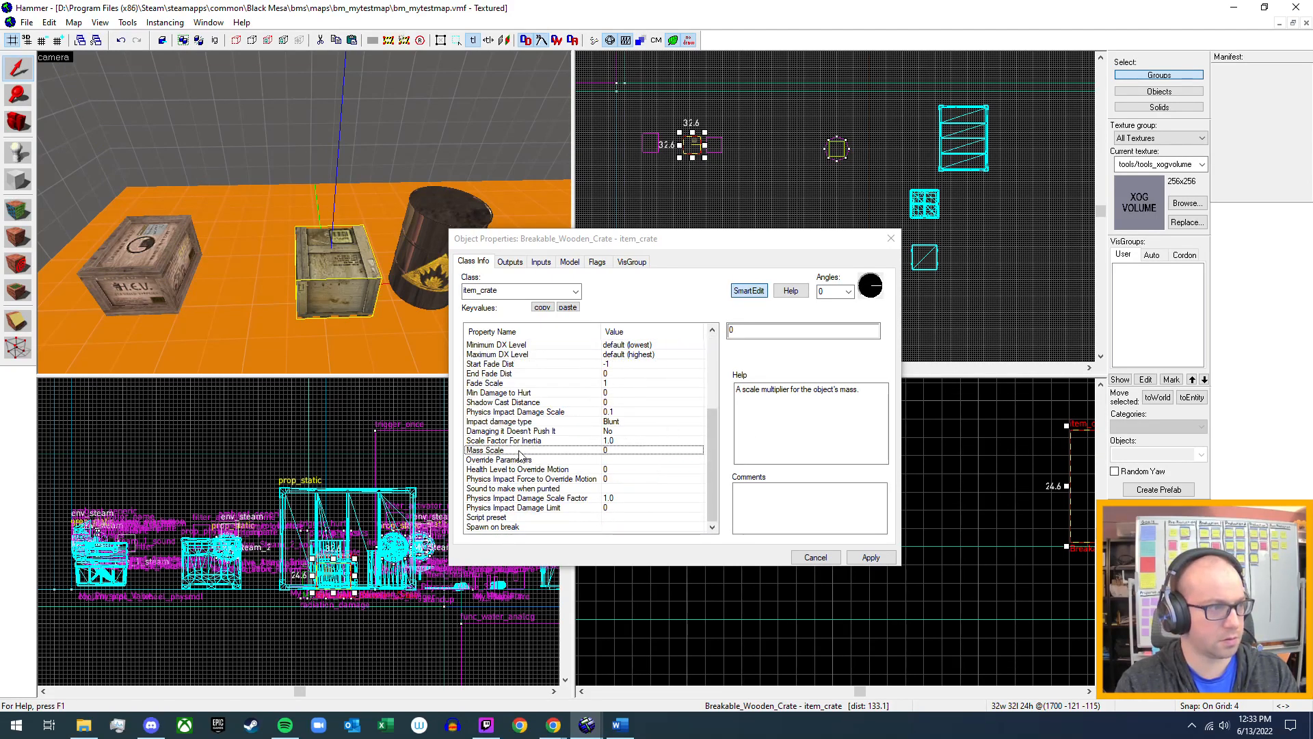
scroll(520, 455, "up", 5)
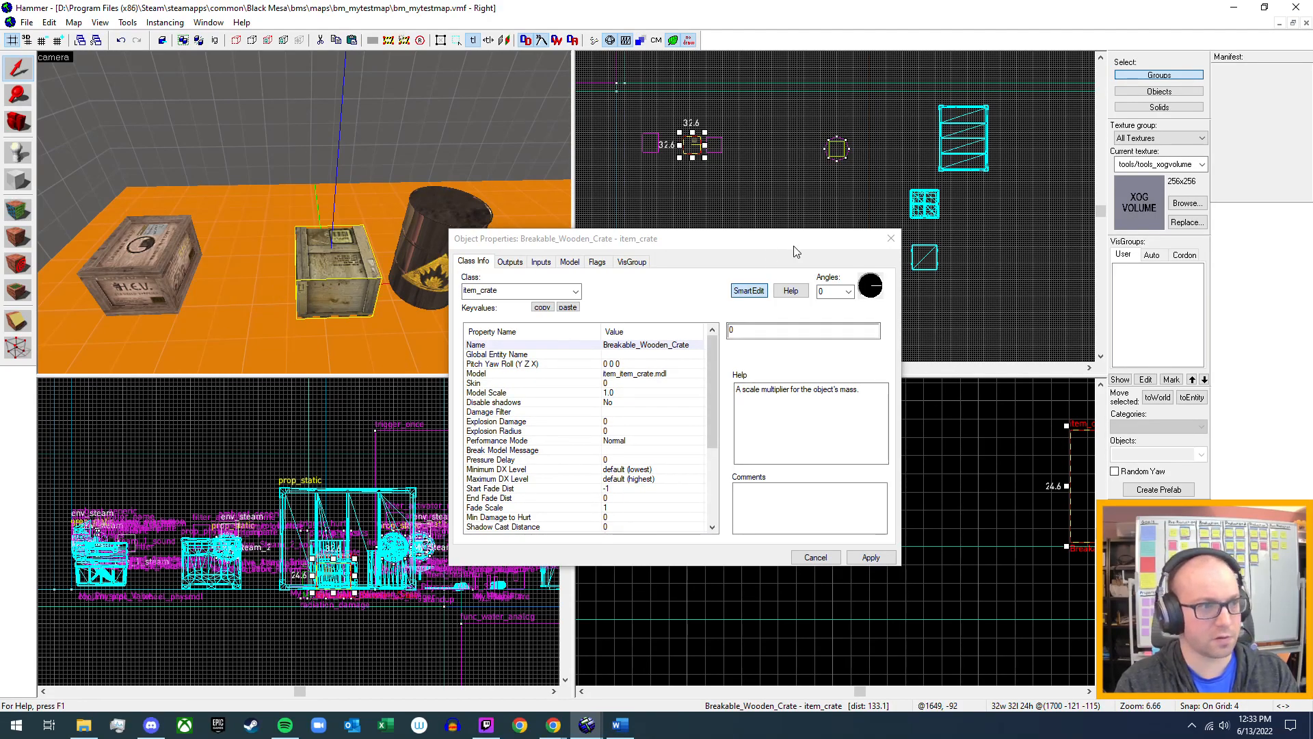
left_click(891, 238)
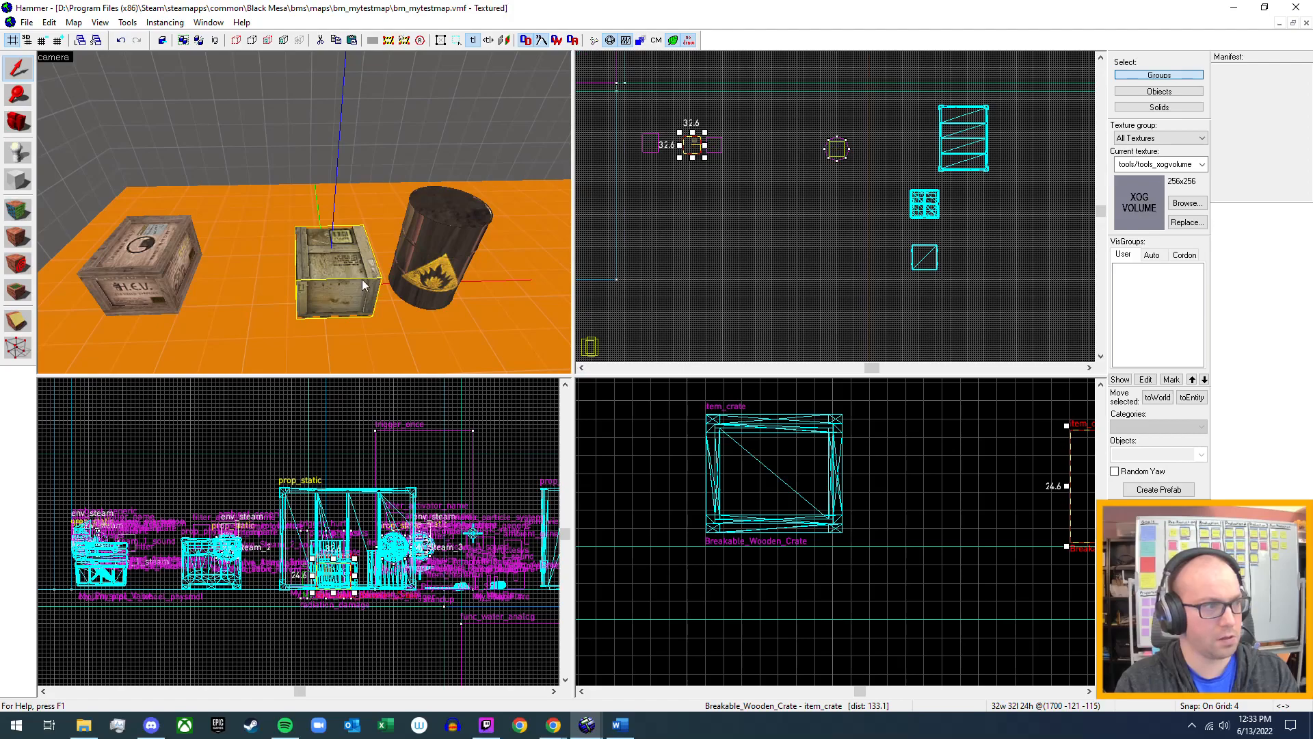
key("z")
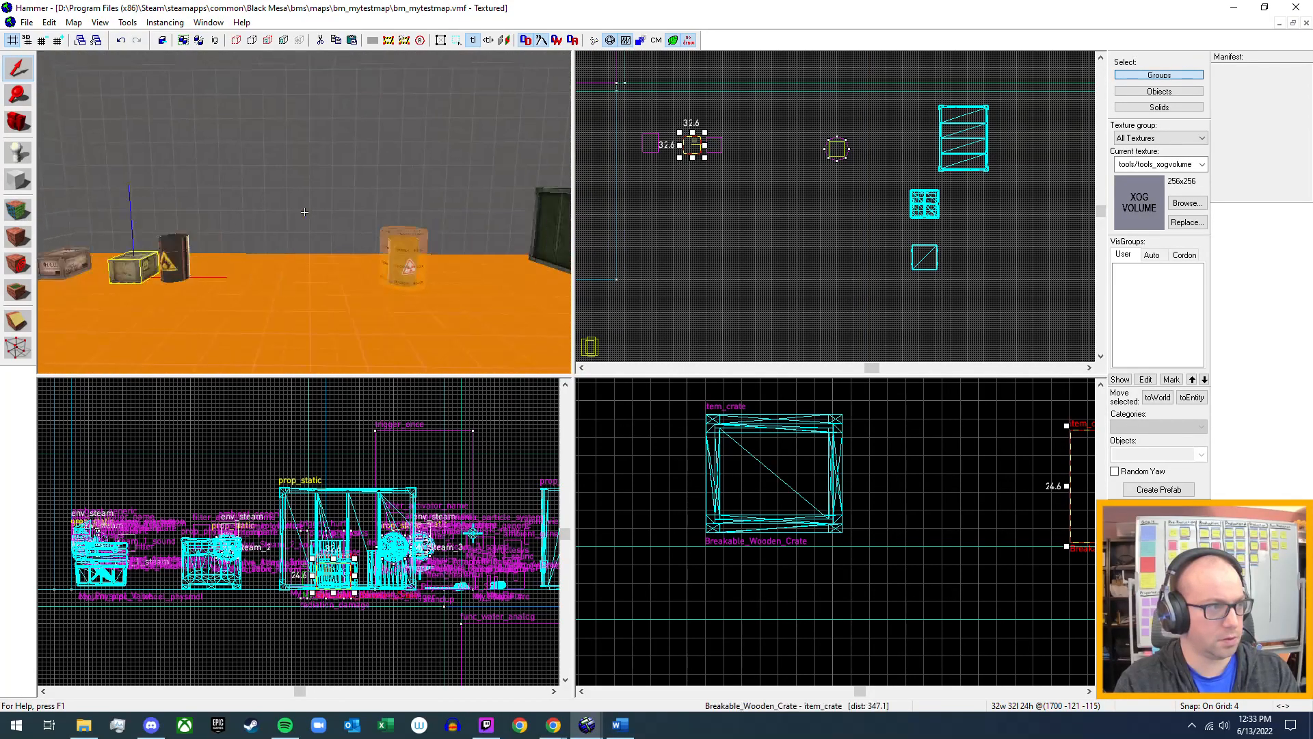
key("d")
key("s")
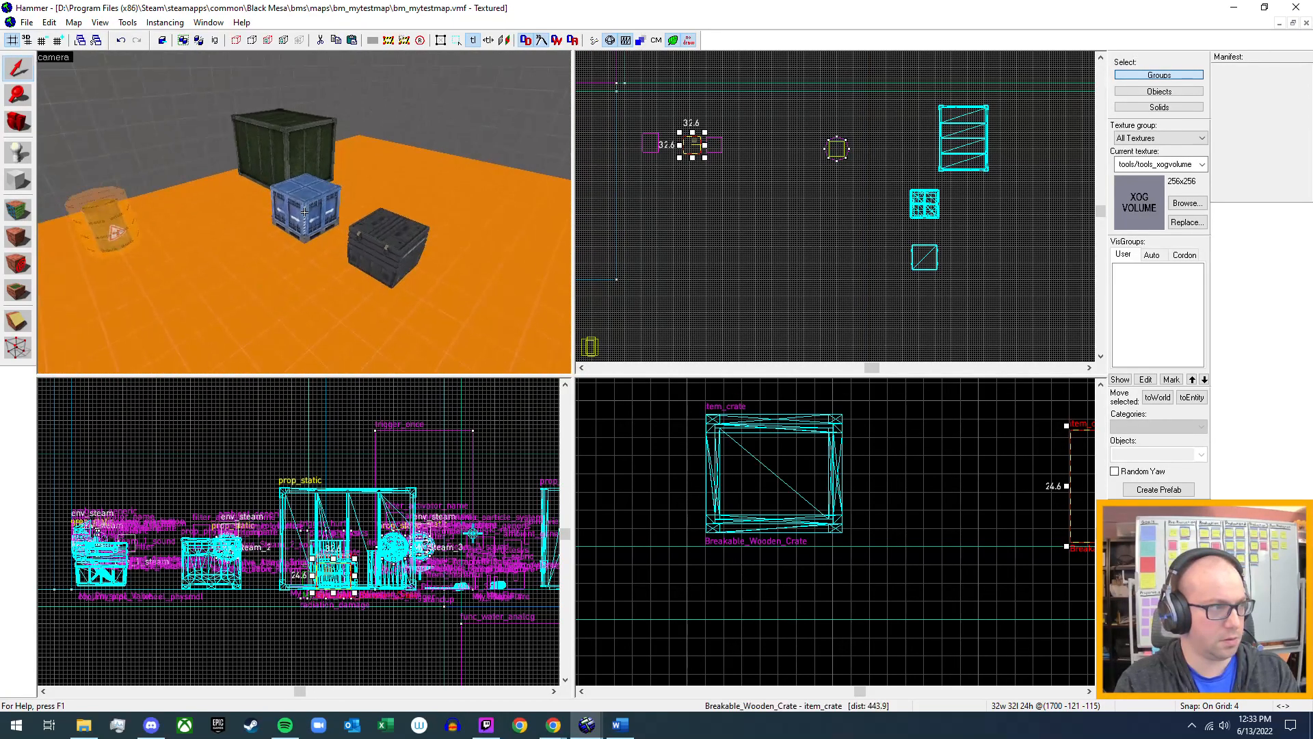
key("z")
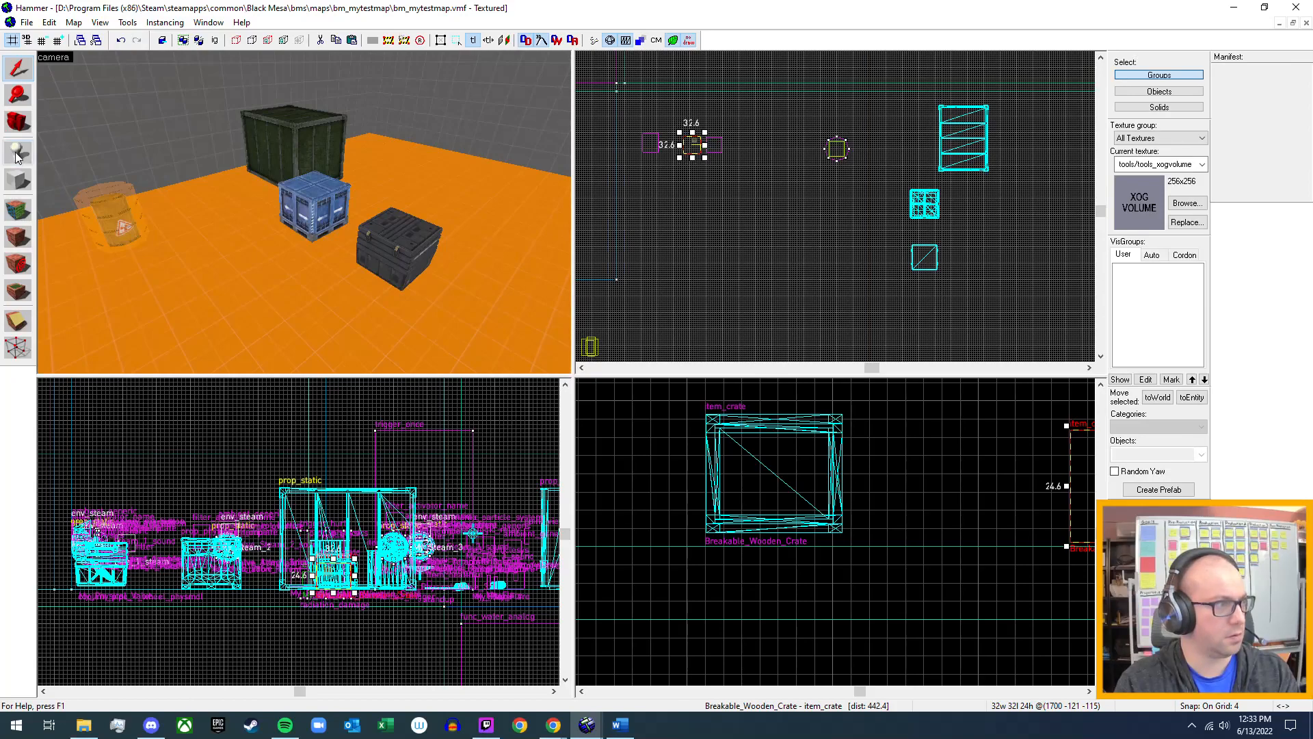
left_click(315, 213)
left_click(19, 152)
left_click(1187, 455)
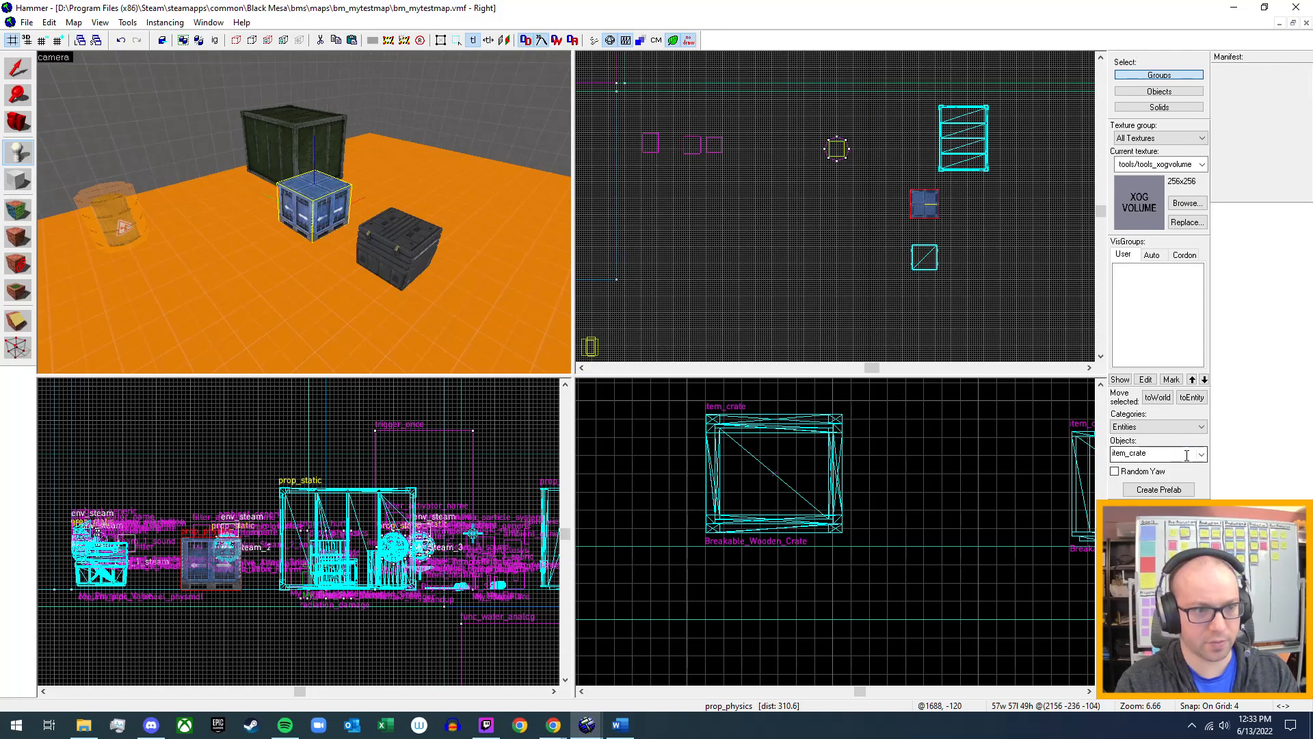
type("prop")
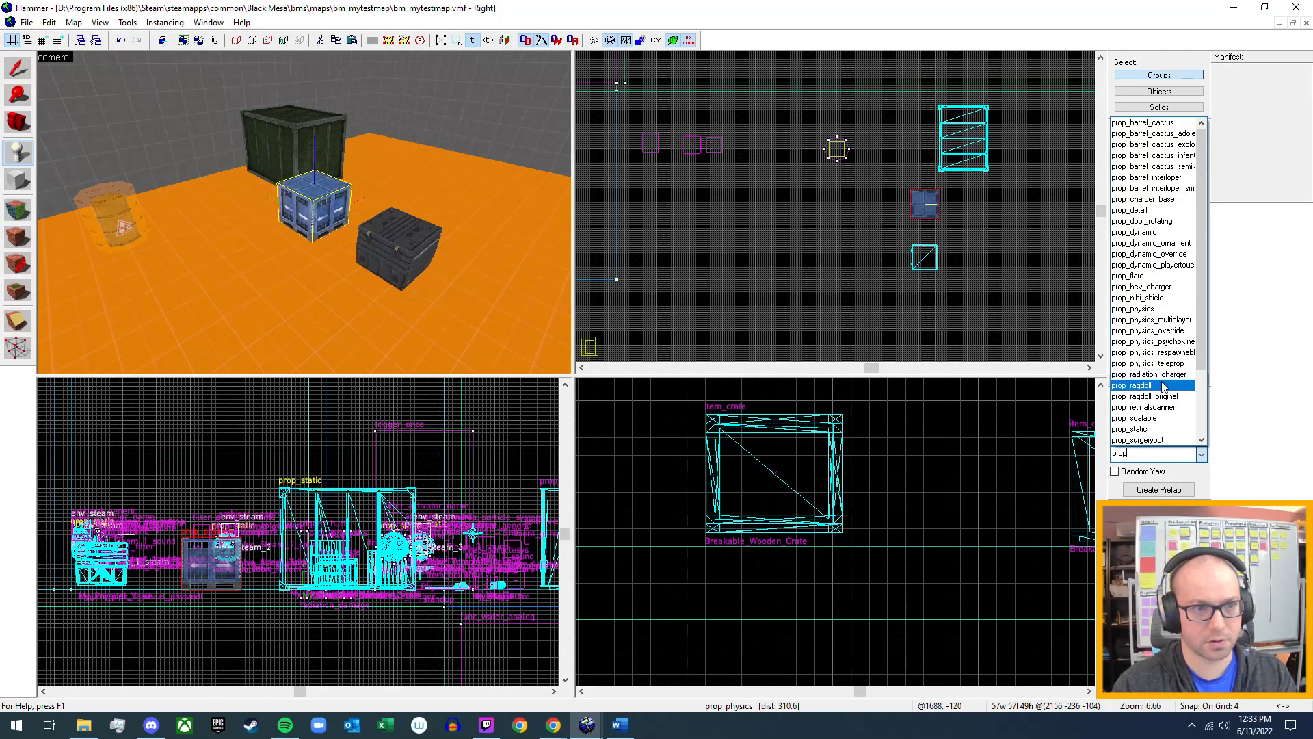
left_click(1156, 310)
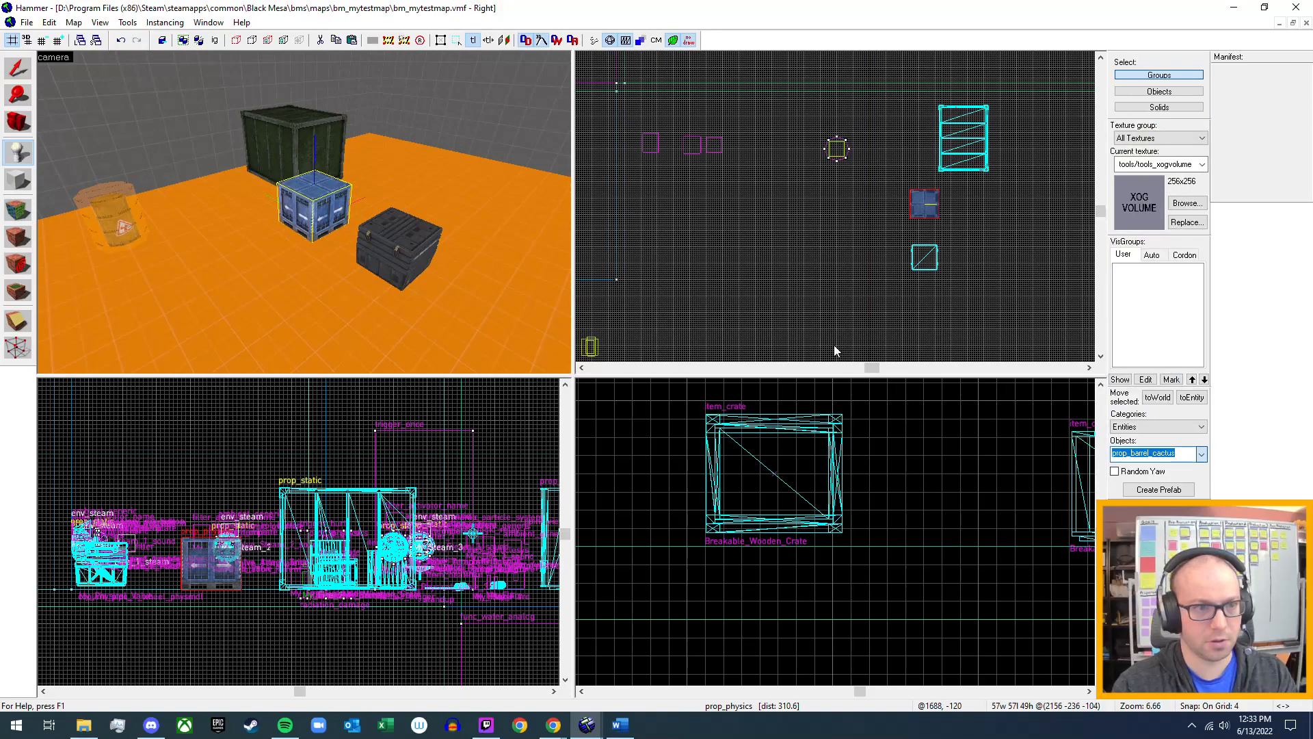
left_click(245, 296)
left_click(17, 68)
left_click(234, 286)
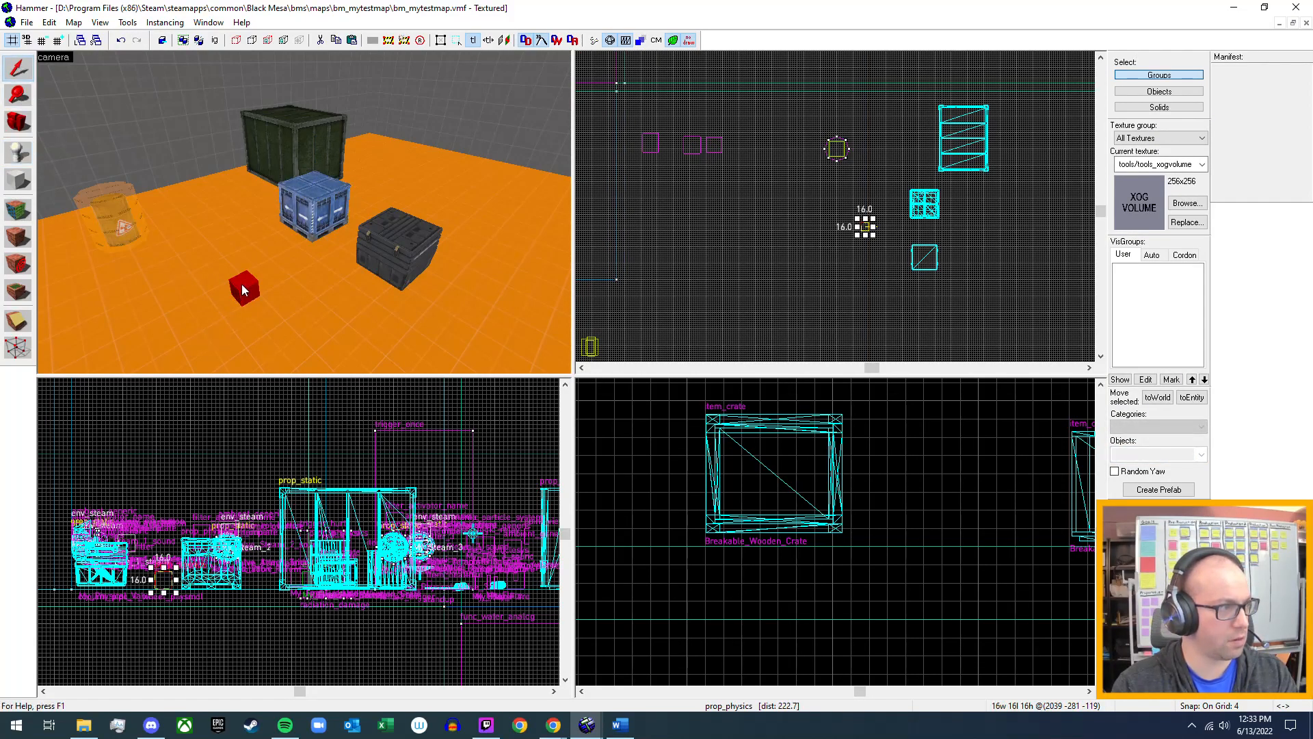
Browse world models for the new prop_physics, previewing the metal, pushable and c1a1c crates, and check metalcrate01's skins and physics info.
double_click(241, 285)
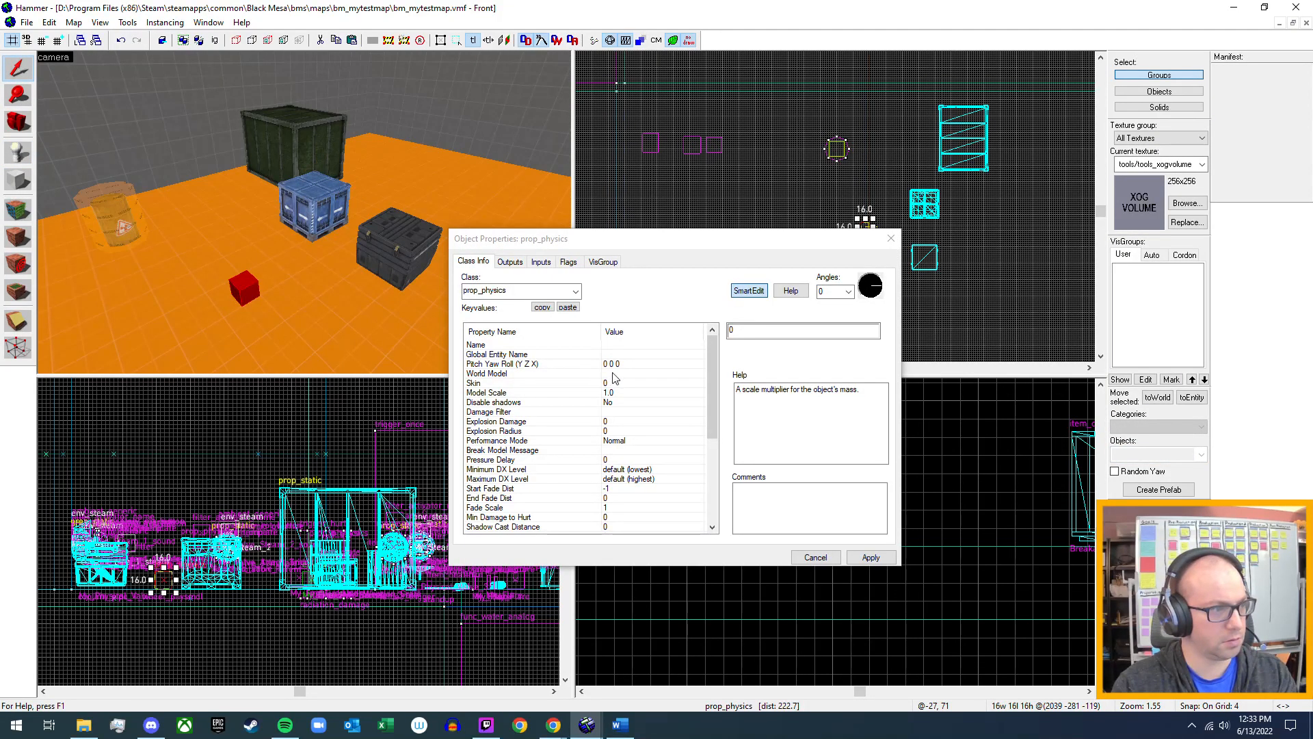
double_click(613, 373)
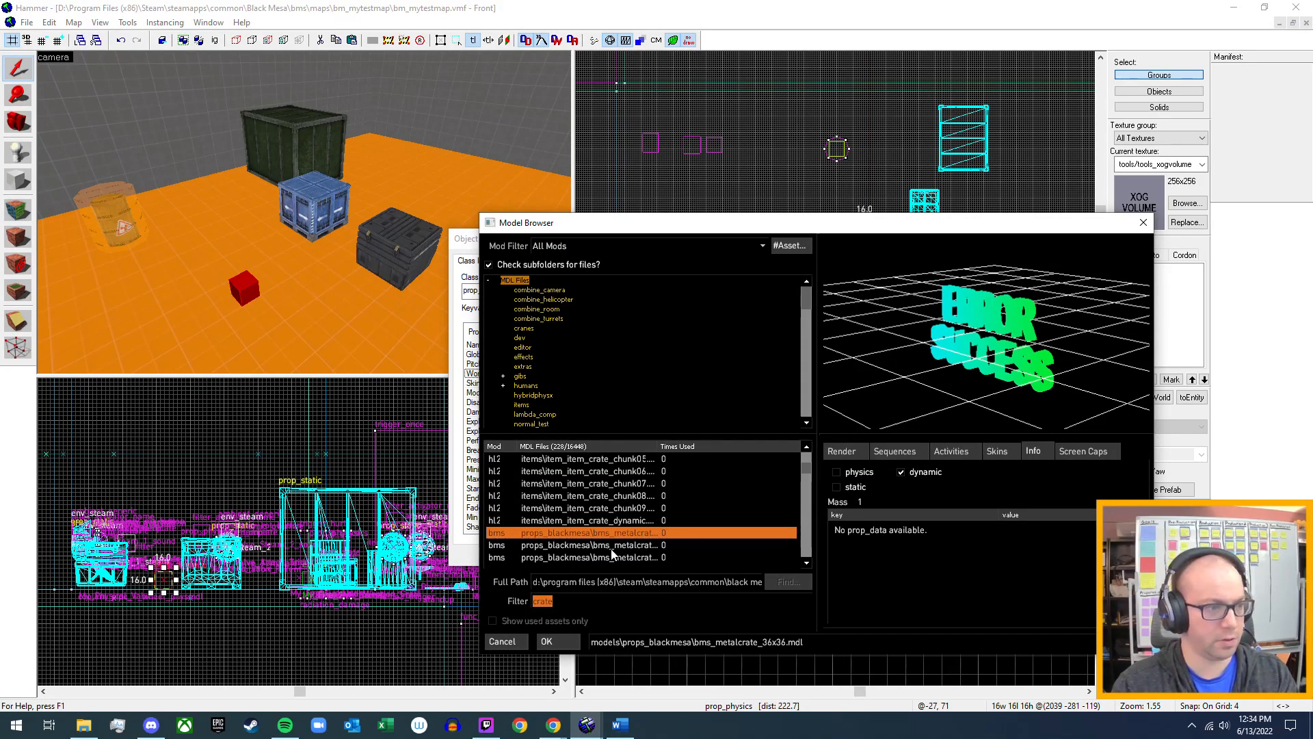
left_click(615, 545)
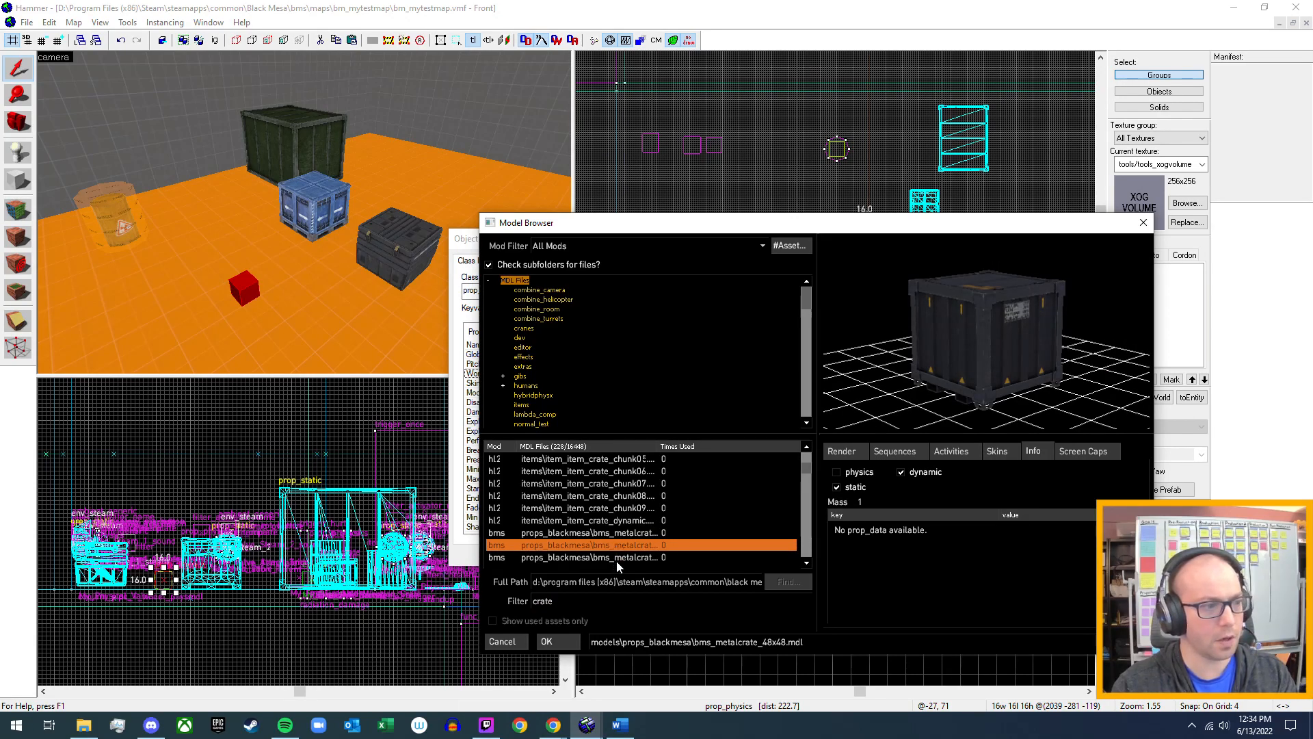
left_click(626, 558)
scroll(637, 545, "down", 1)
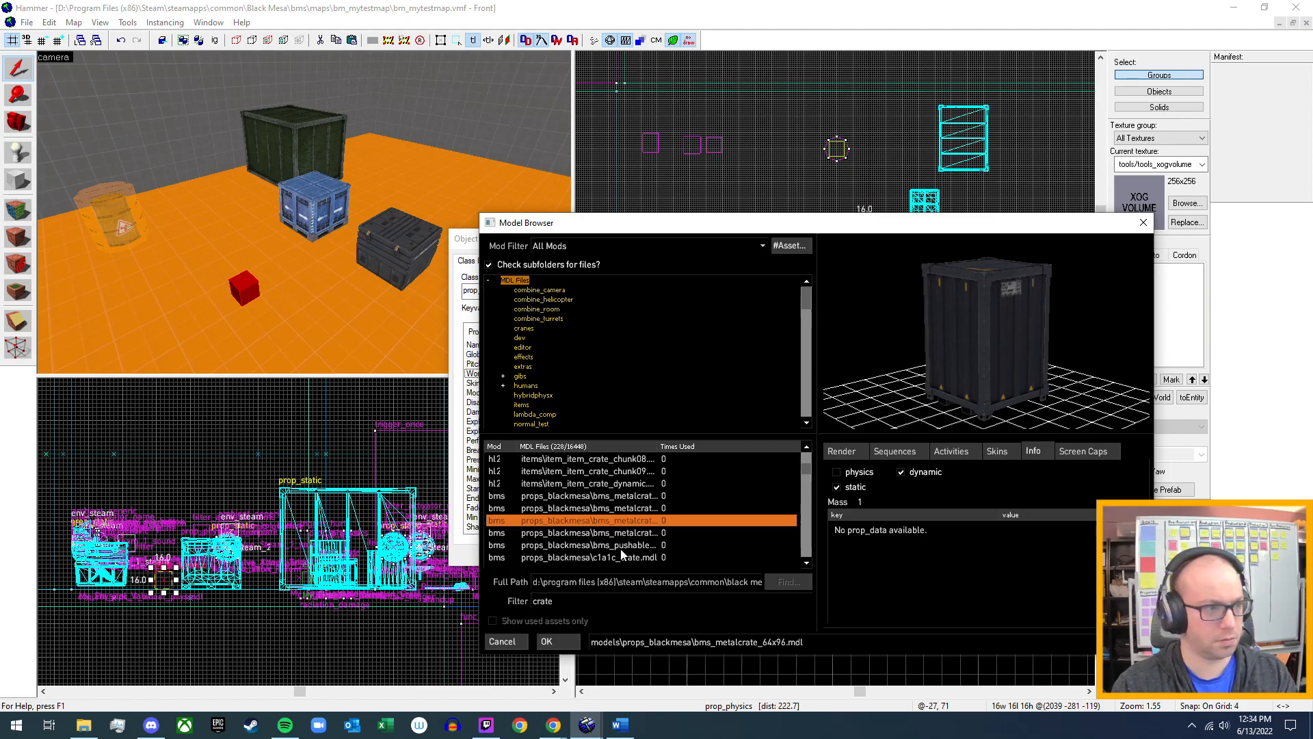
left_click(626, 536)
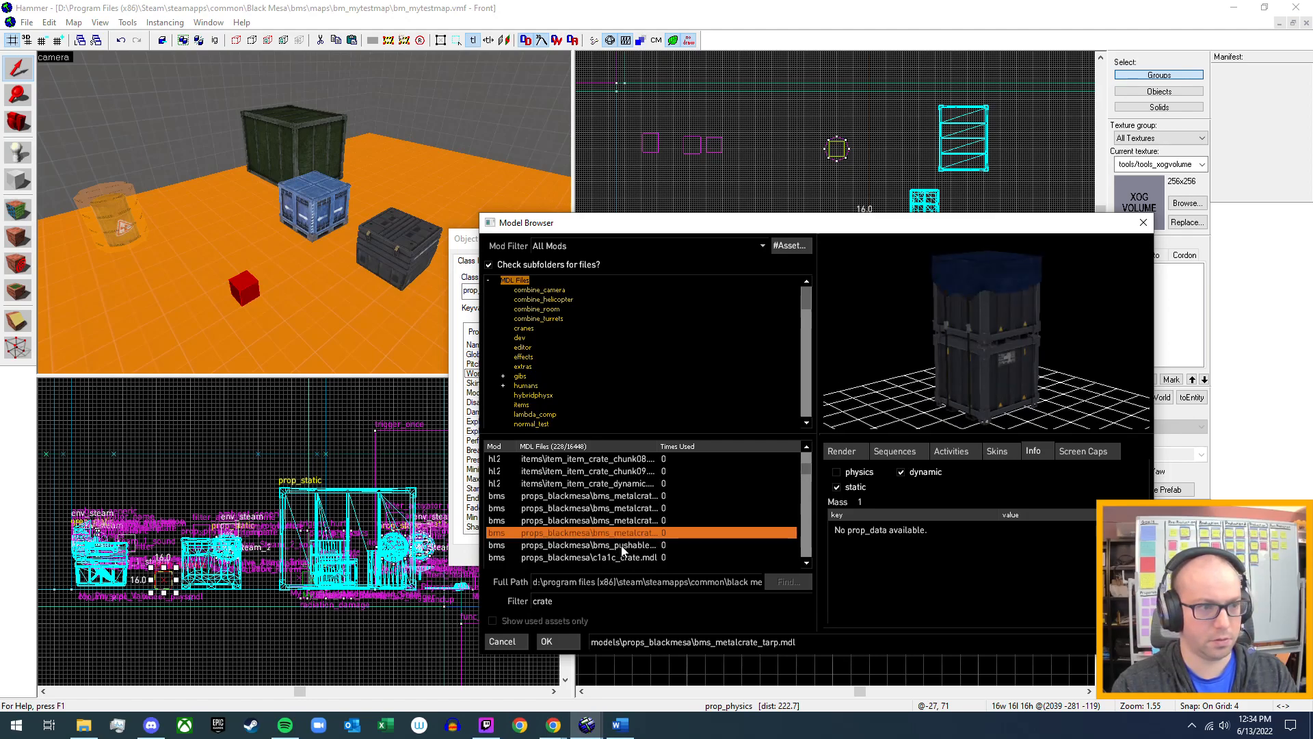
left_click(621, 545)
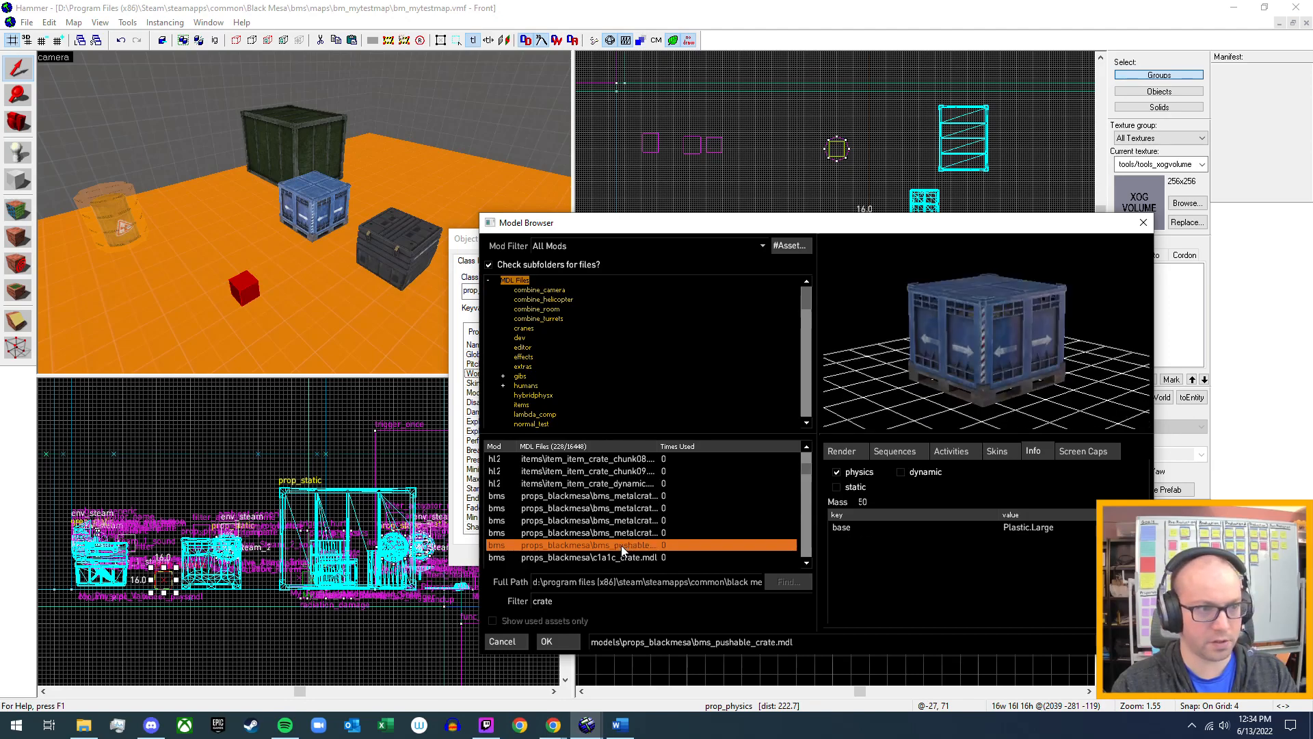
scroll(621, 544, "down", 1)
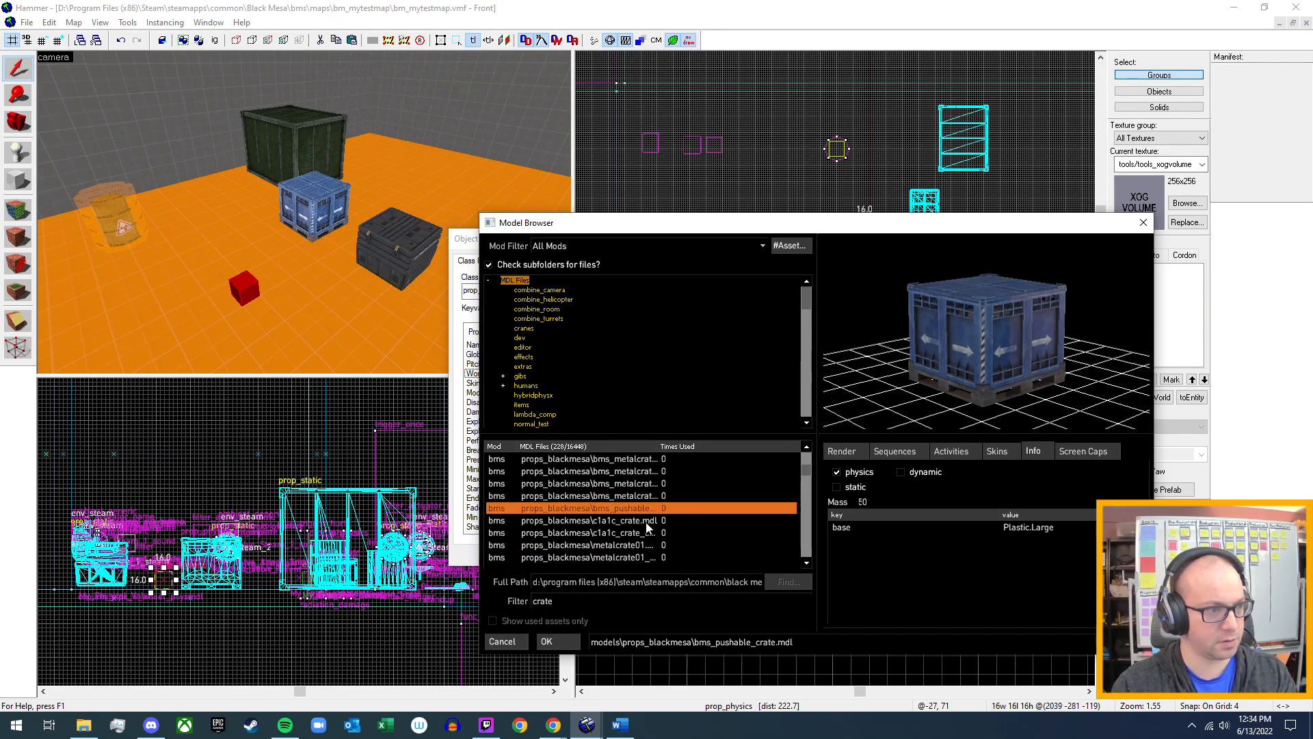
left_click(646, 524)
left_click(617, 534)
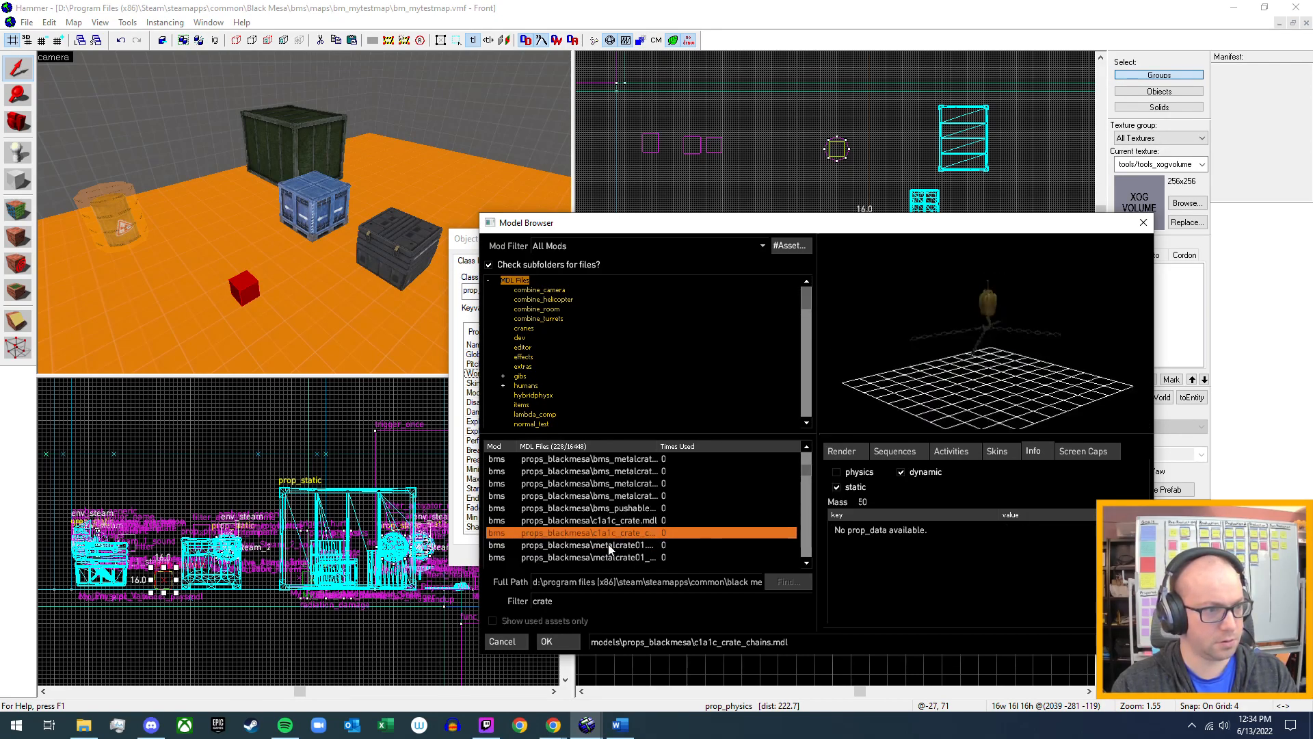
left_click(609, 545)
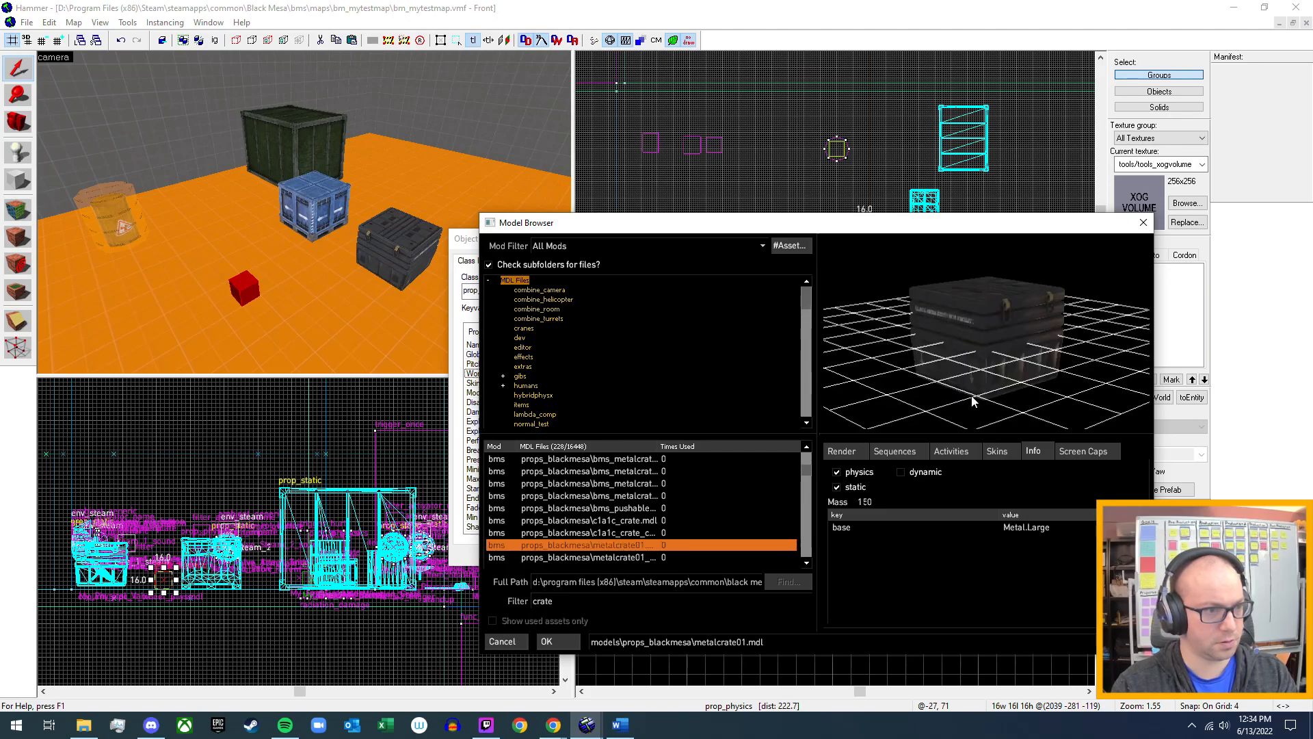
left_click(998, 453)
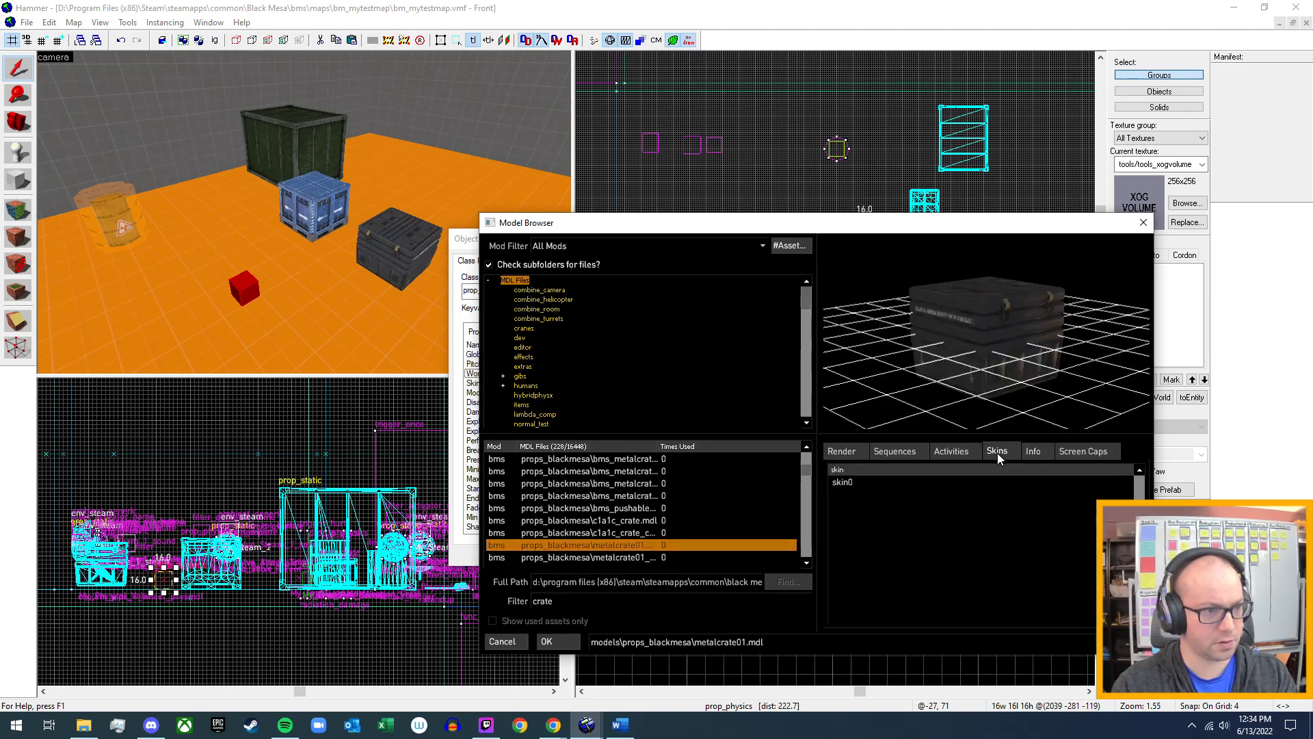
left_click(1033, 452)
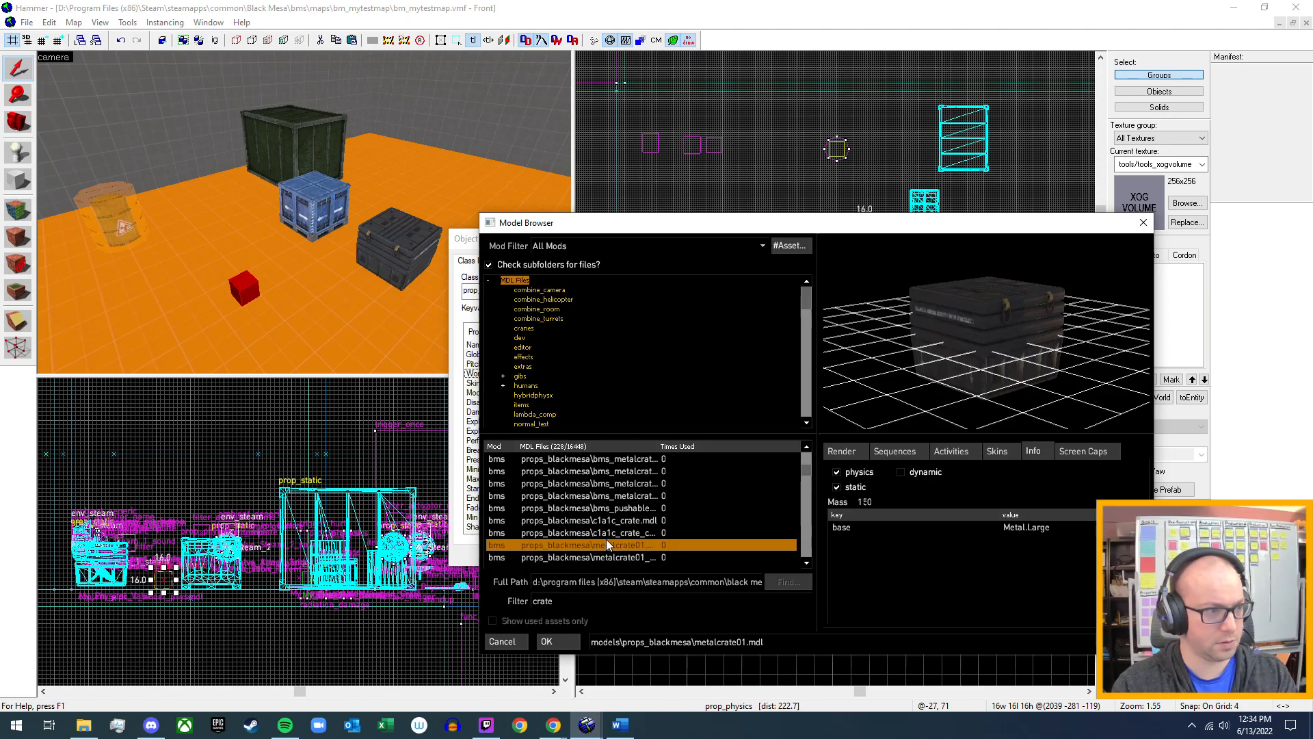
Preview items\item_item_crate.mdl in the crate results and check its skins and physics info.
scroll(606, 539, "up", 1)
scroll(629, 489, "up", 2)
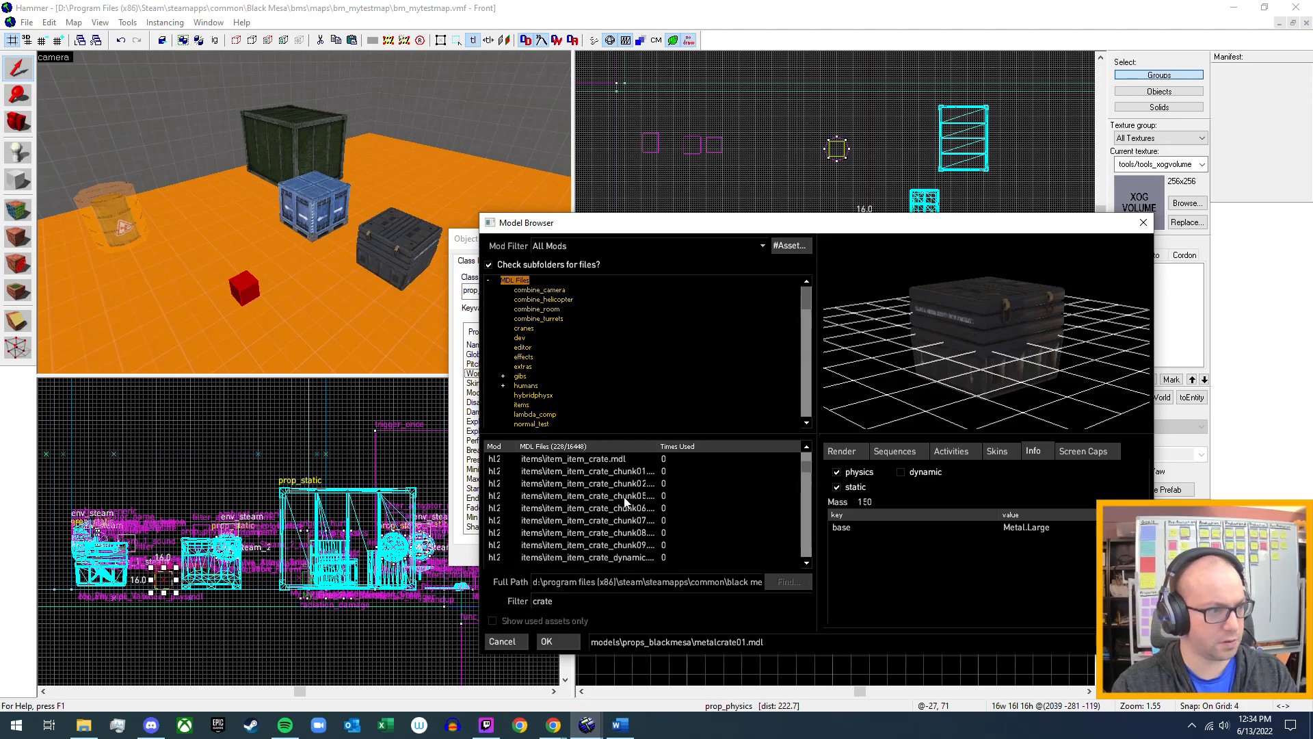
left_click(615, 458)
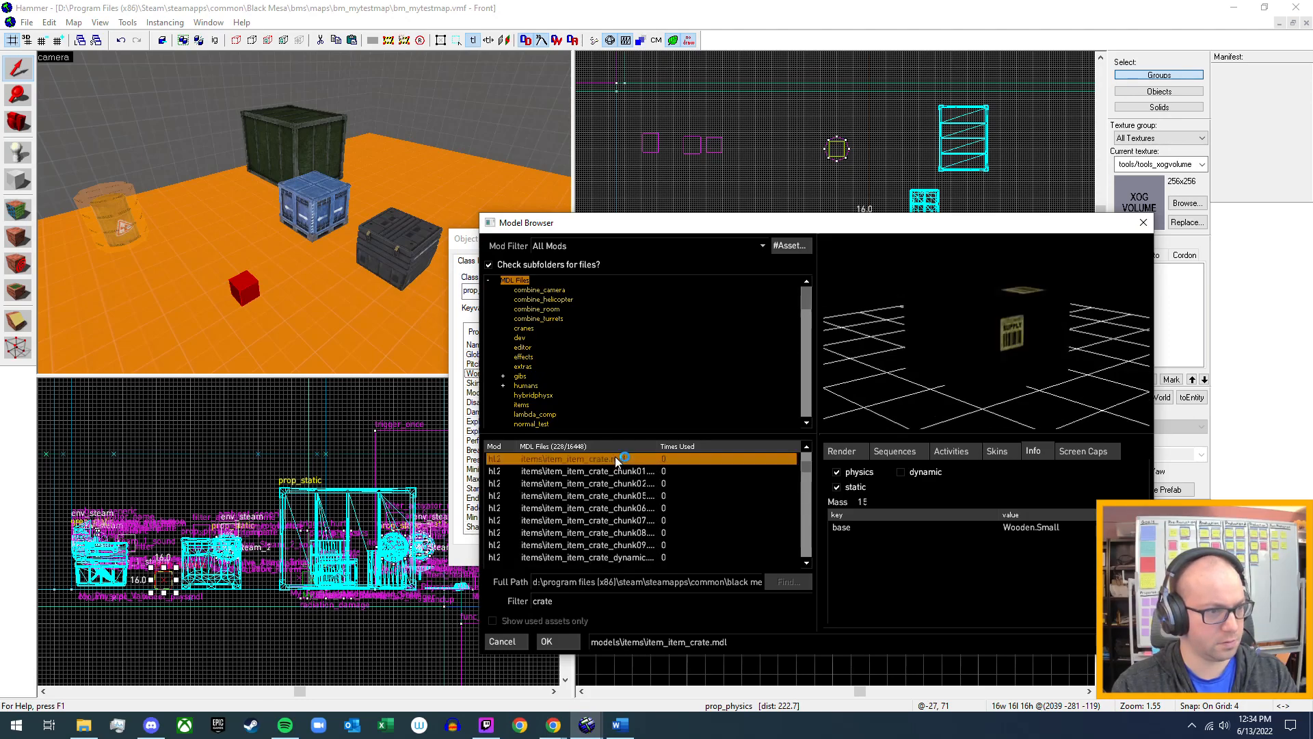
left_click(996, 456)
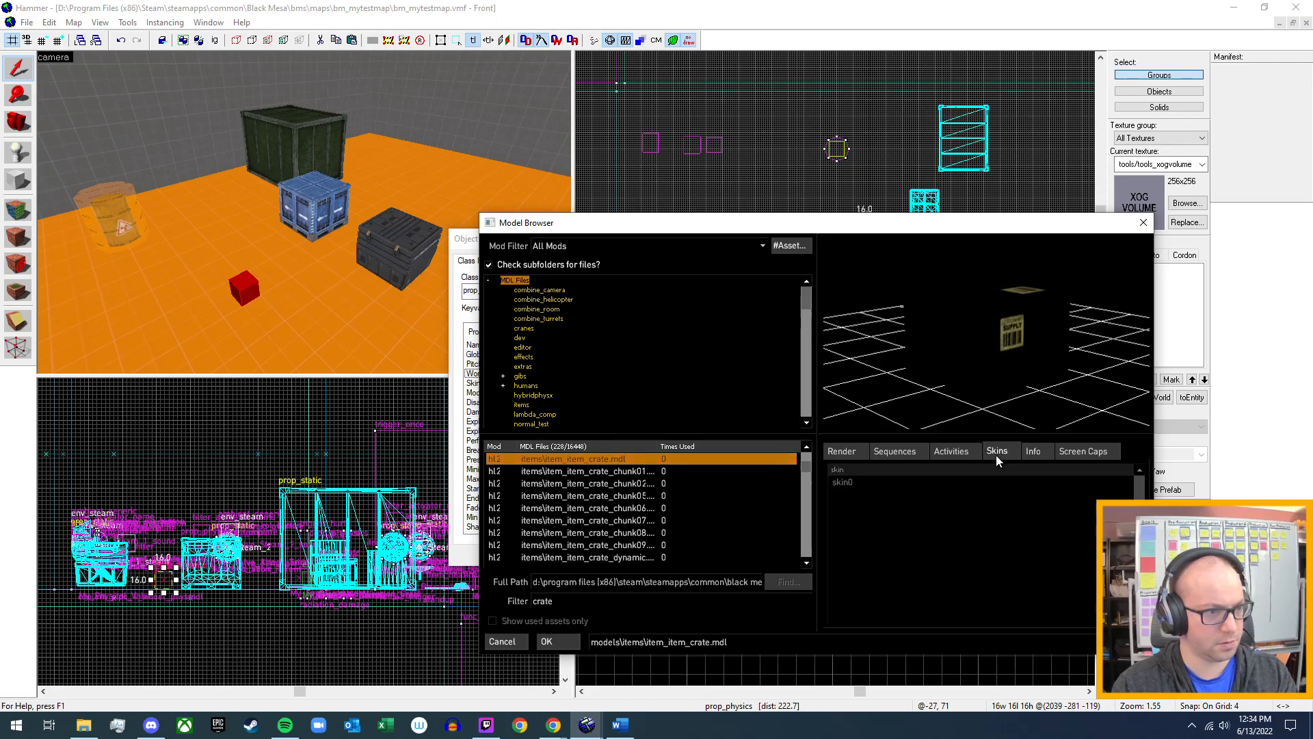
left_click(1035, 455)
Preview the bms_metalcrate models, including 36x36 and 48x48, and bms_pushable_crate, checking whether each supports physics.
scroll(677, 502, "down", 2)
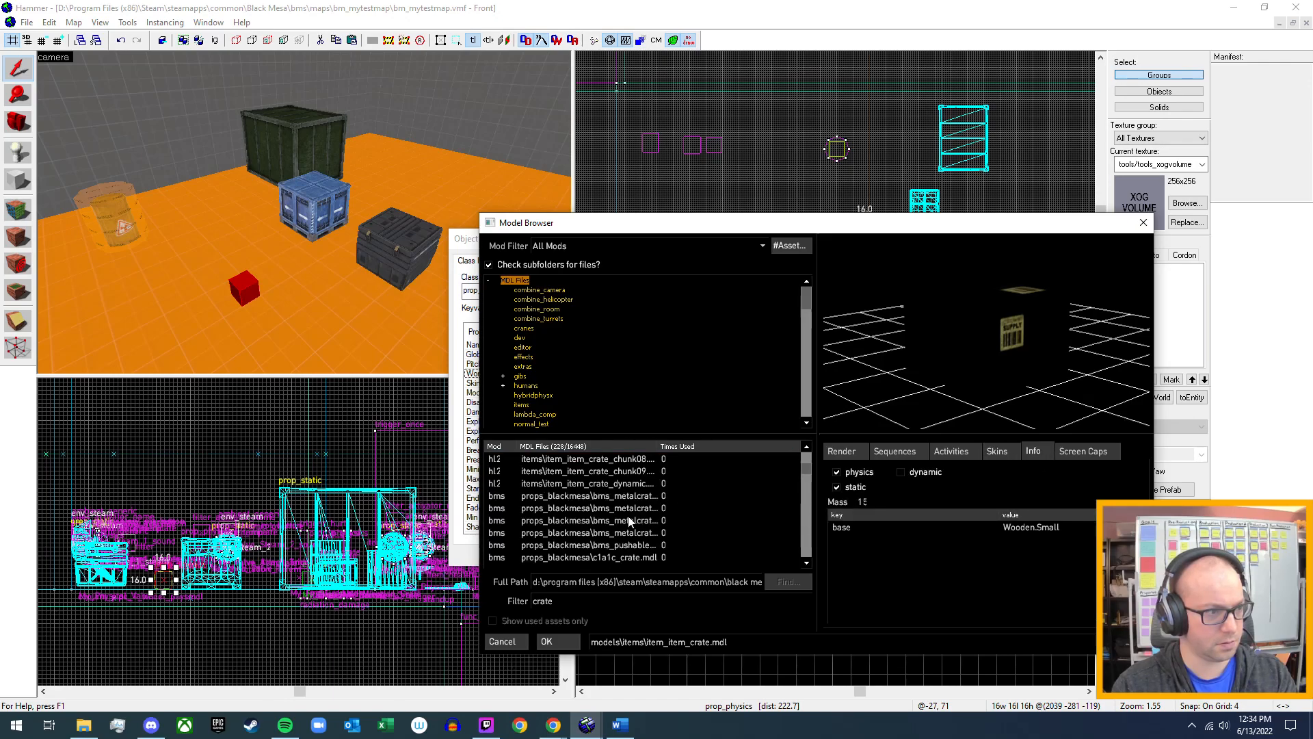
left_click(684, 497)
left_click(997, 452)
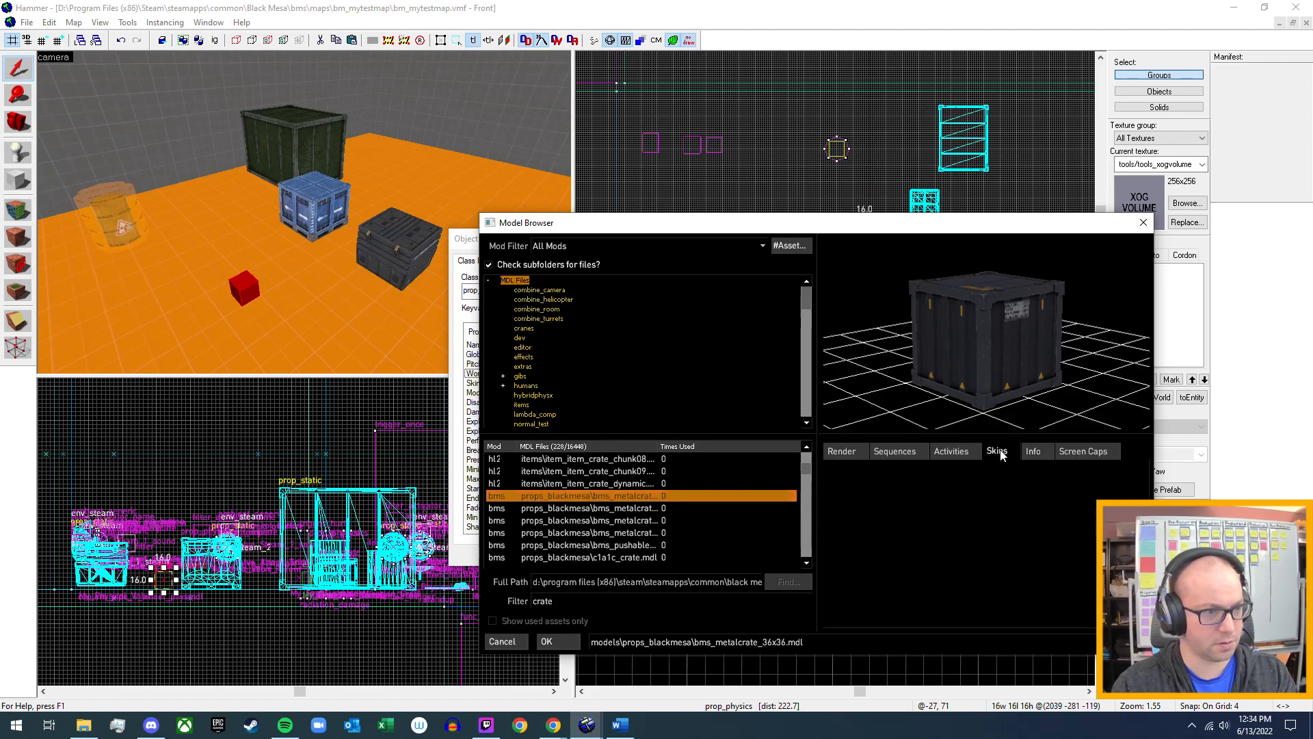
left_click(1030, 453)
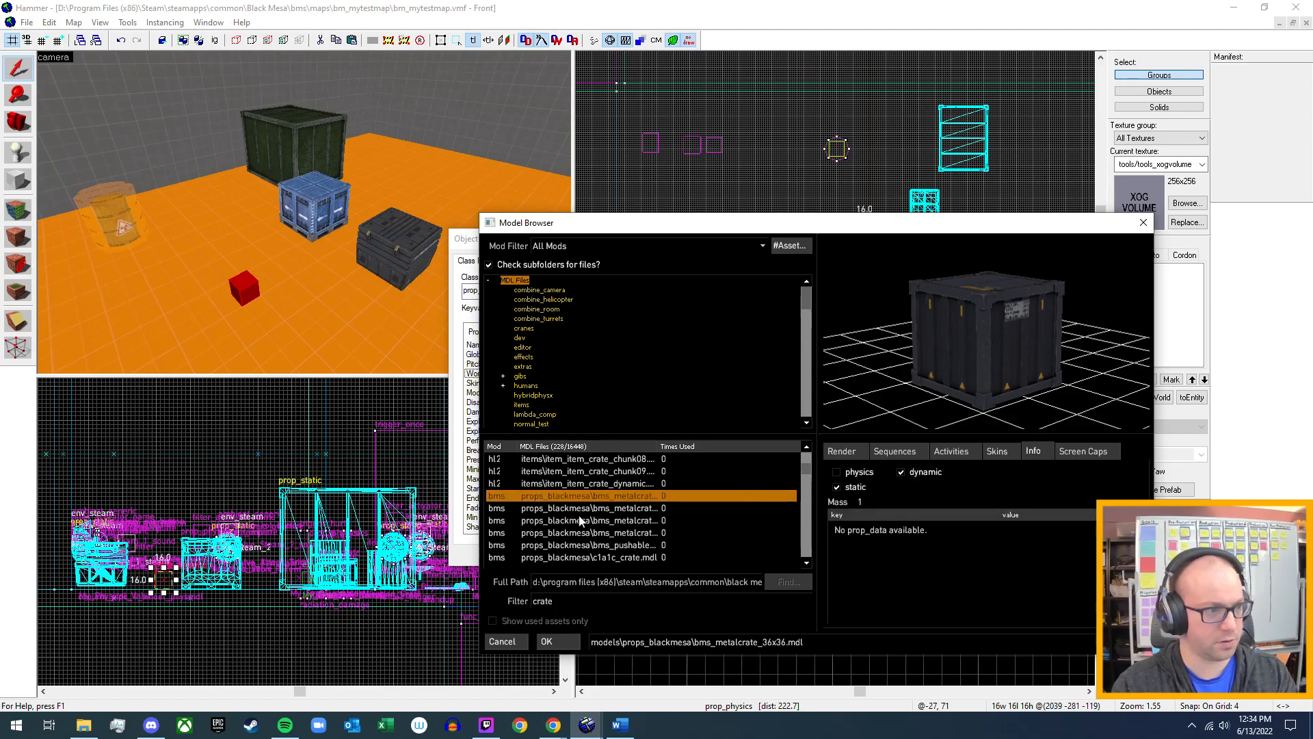
left_click(635, 510)
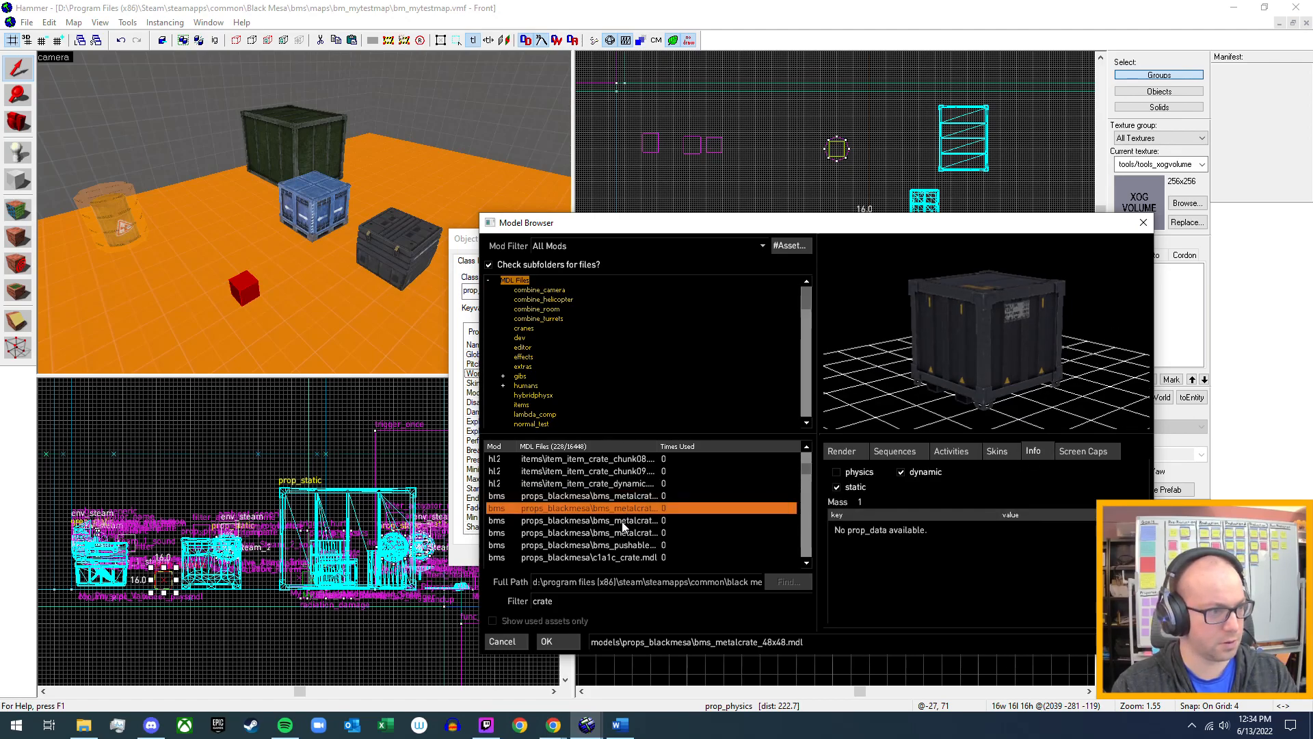
left_click(624, 522)
left_click(626, 544)
Check the info of c1a1c_crate, c1a1c_crate_chains, metalcrate01 and metalcrate01_static for physics support.
scroll(627, 539, "down", 1)
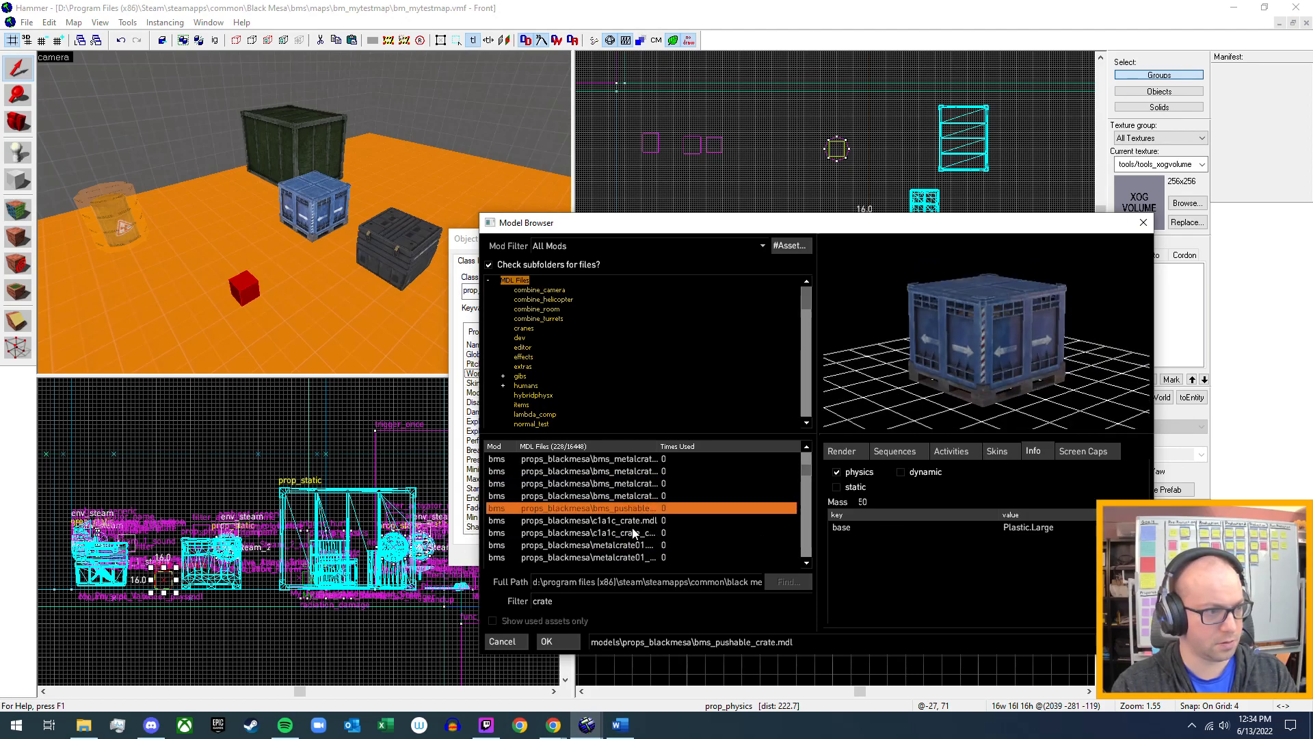
left_click(634, 522)
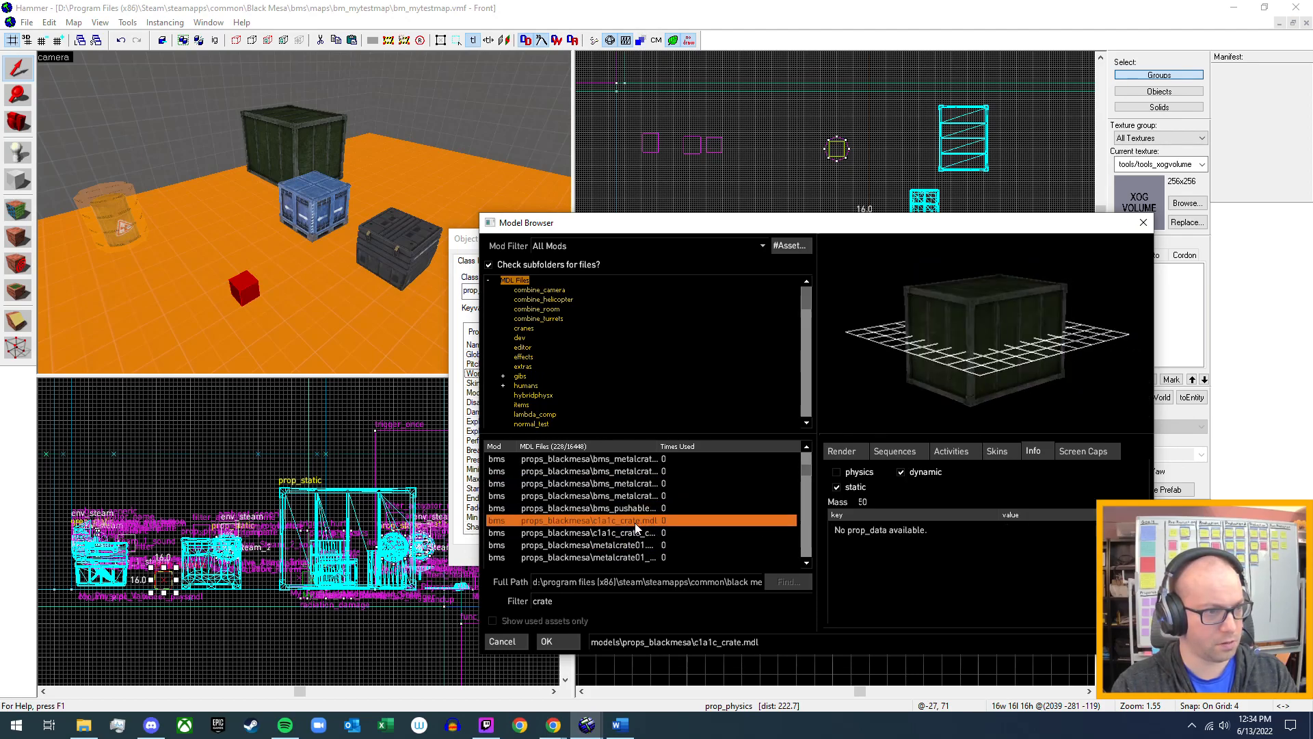
left_click(996, 452)
left_click(1030, 451)
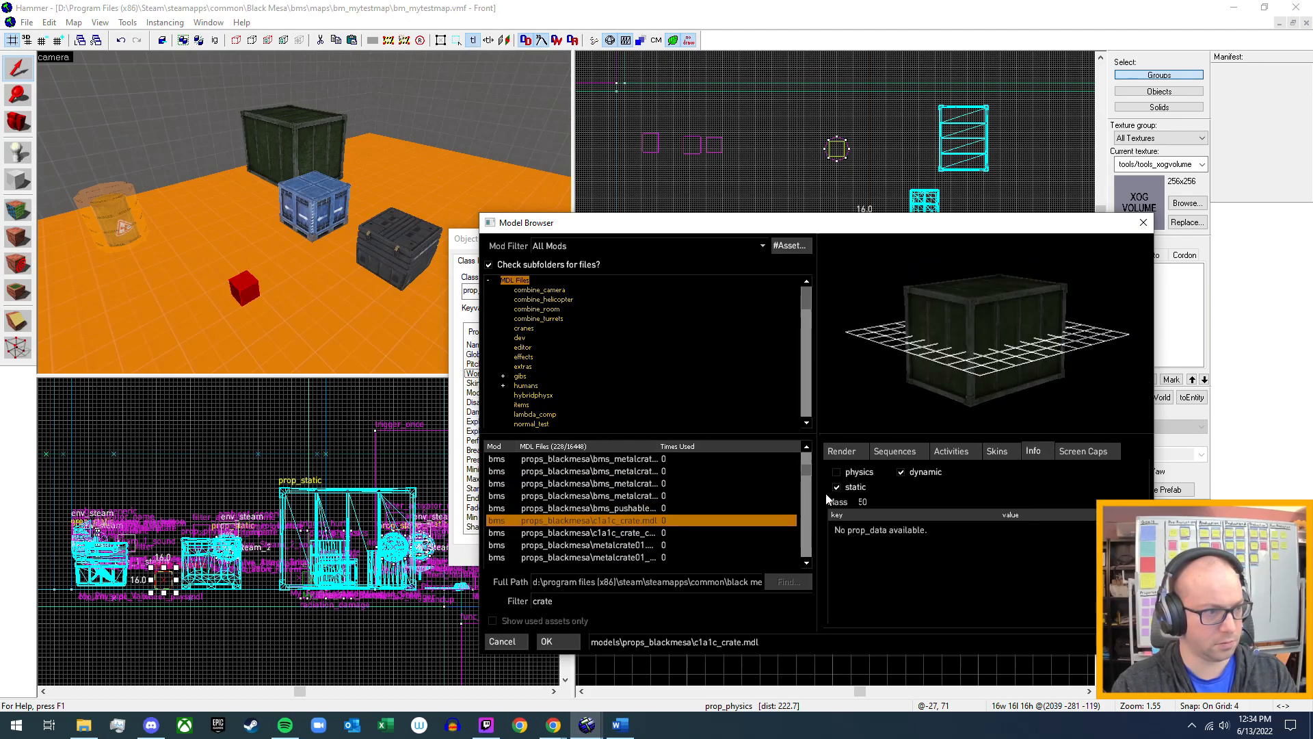
left_click(634, 532)
scroll(622, 536, "down", 2)
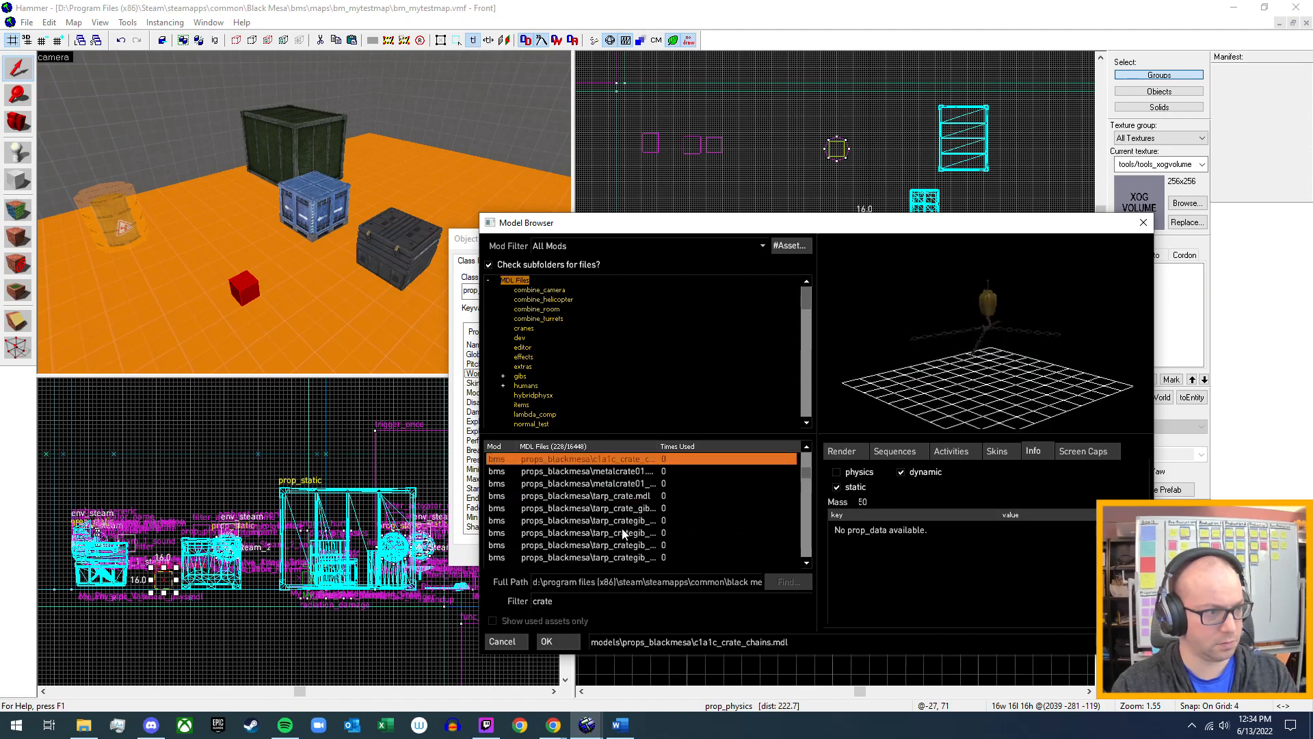
left_click(617, 473)
left_click(606, 483)
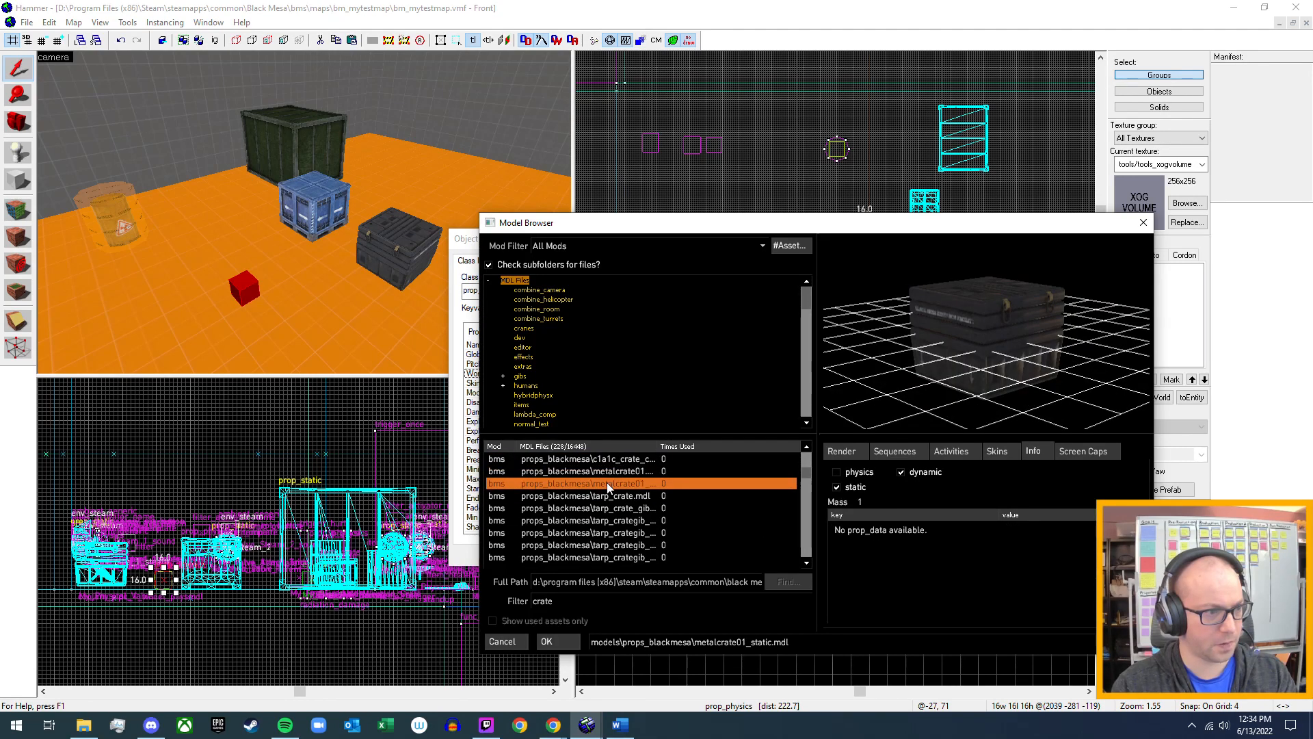
left_click(617, 471)
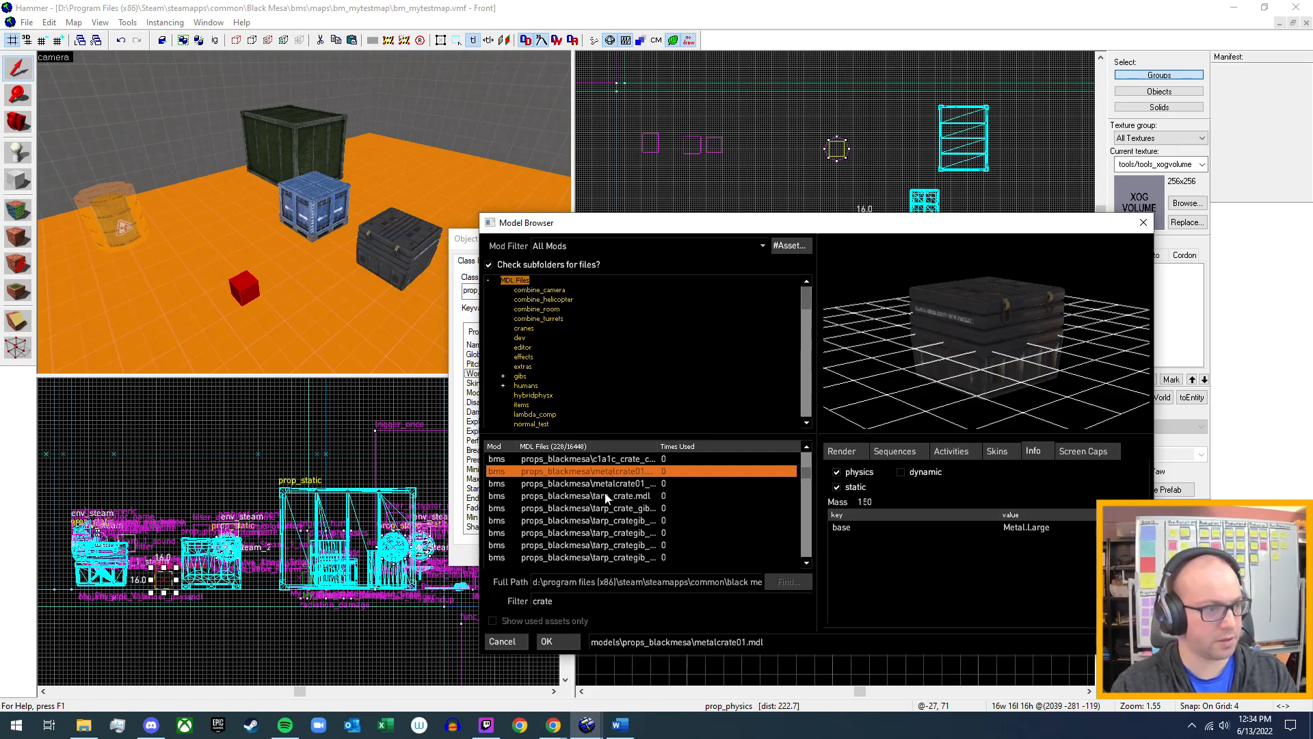
Examine the physics info of tarp_crate, its gib pieces and the bm_supplycrate01 models.
left_click(607, 496)
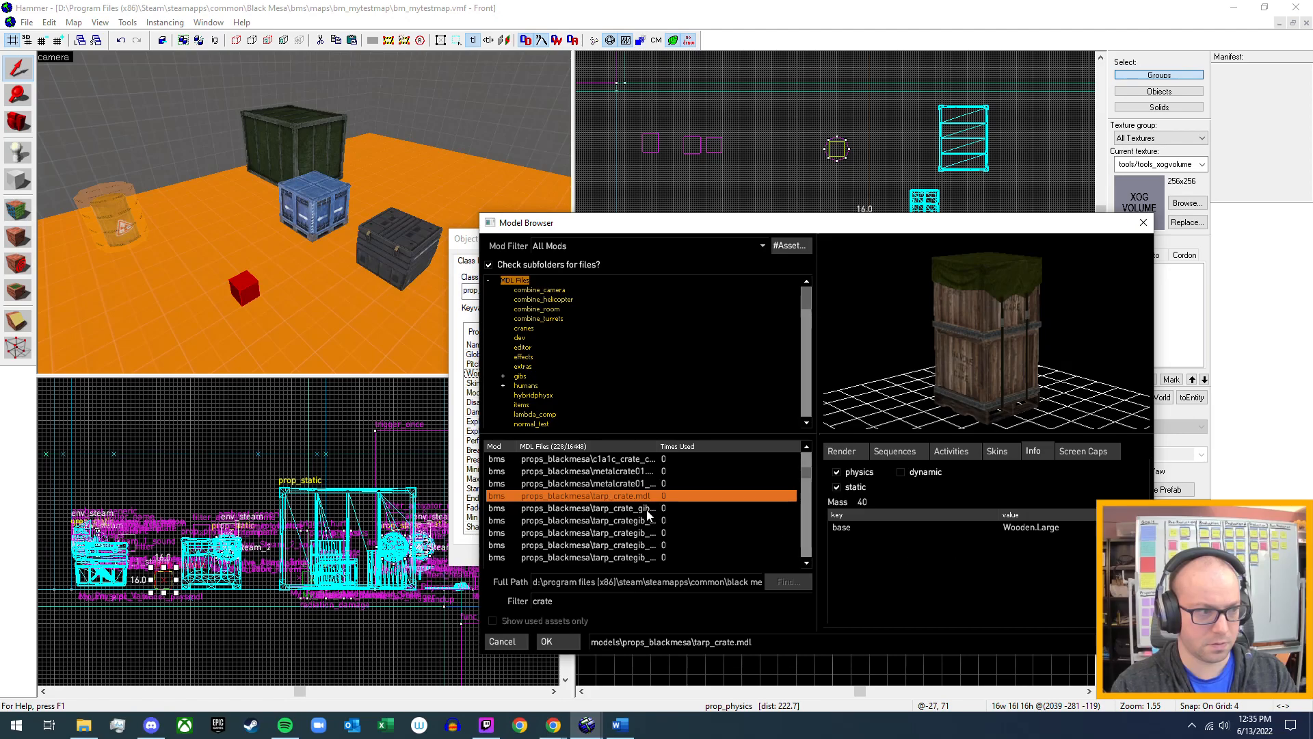
left_click(616, 508)
left_click(613, 521)
scroll(613, 524, "down", 2)
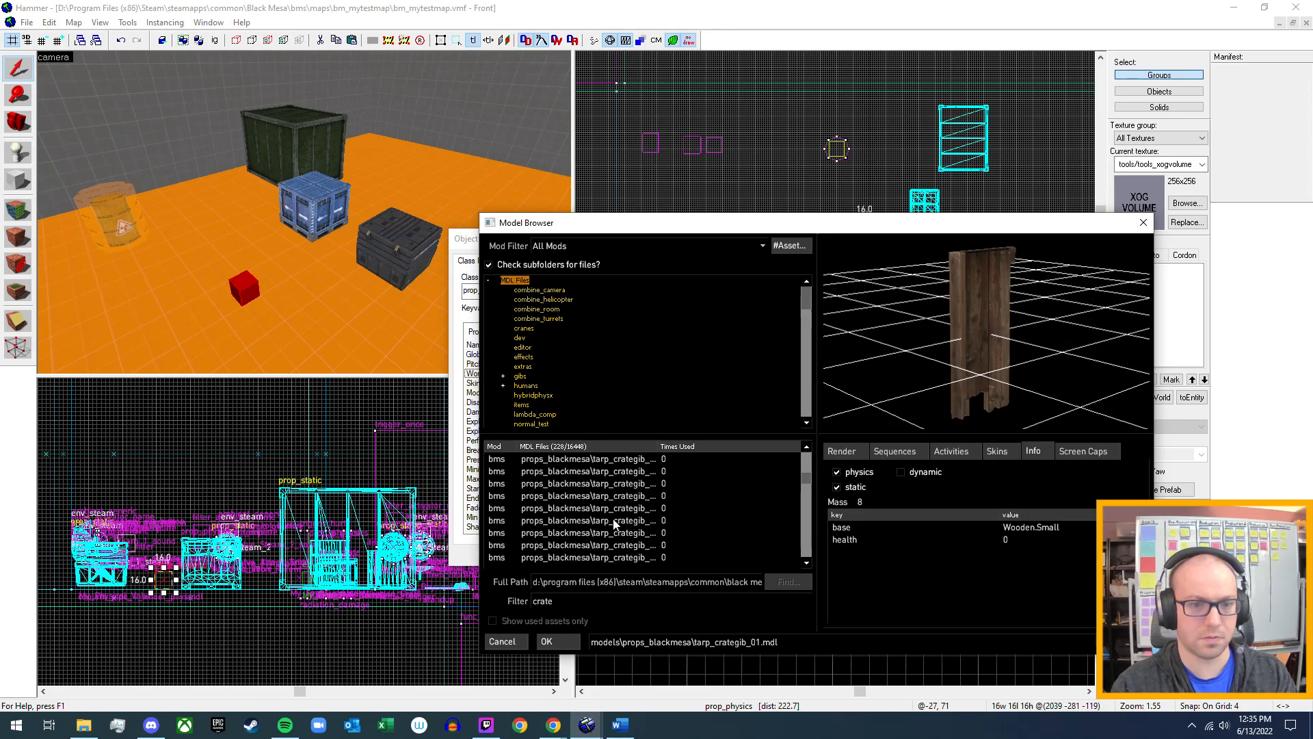
scroll(615, 524, "down", 2)
left_click(628, 495)
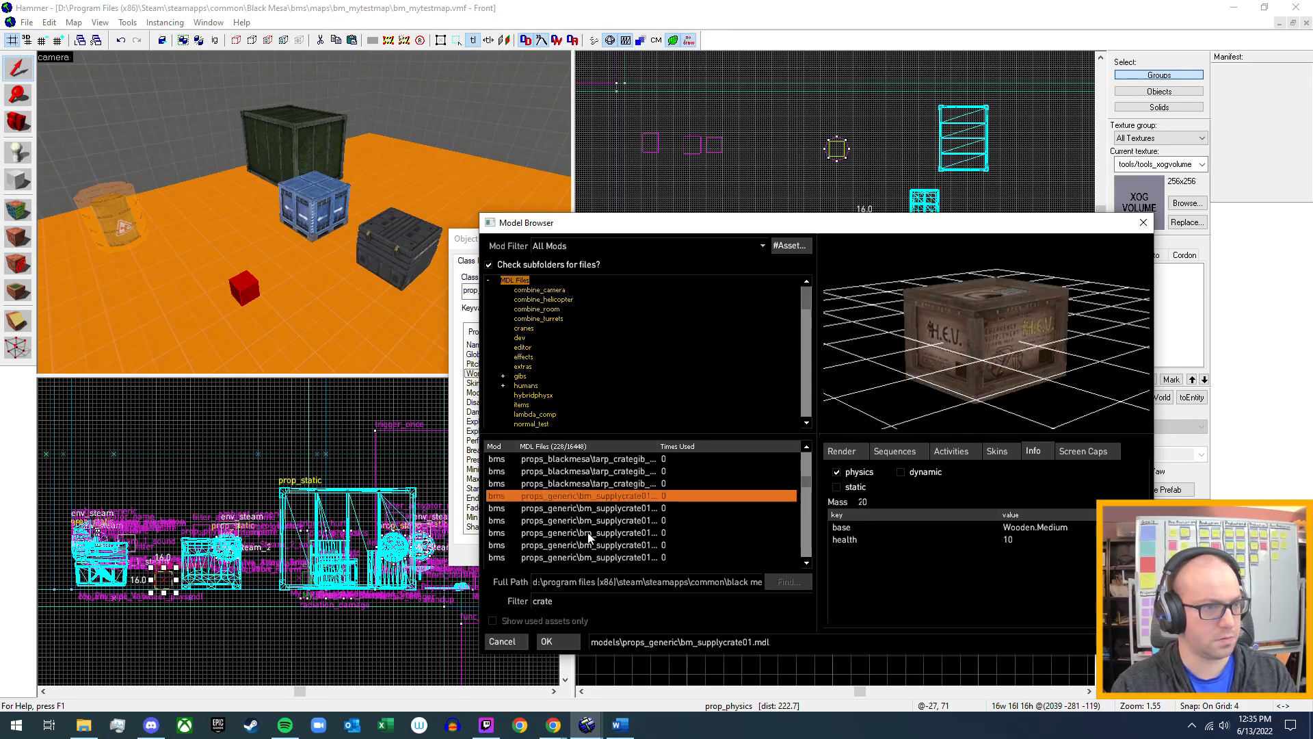
left_click(625, 509)
Compare the props_generic crates 128x36, 144x60, 36x36 and 48x48 by their 3D preview and physics info.
scroll(625, 509, "down", 3)
scroll(625, 509, "down", 2)
left_click(620, 522)
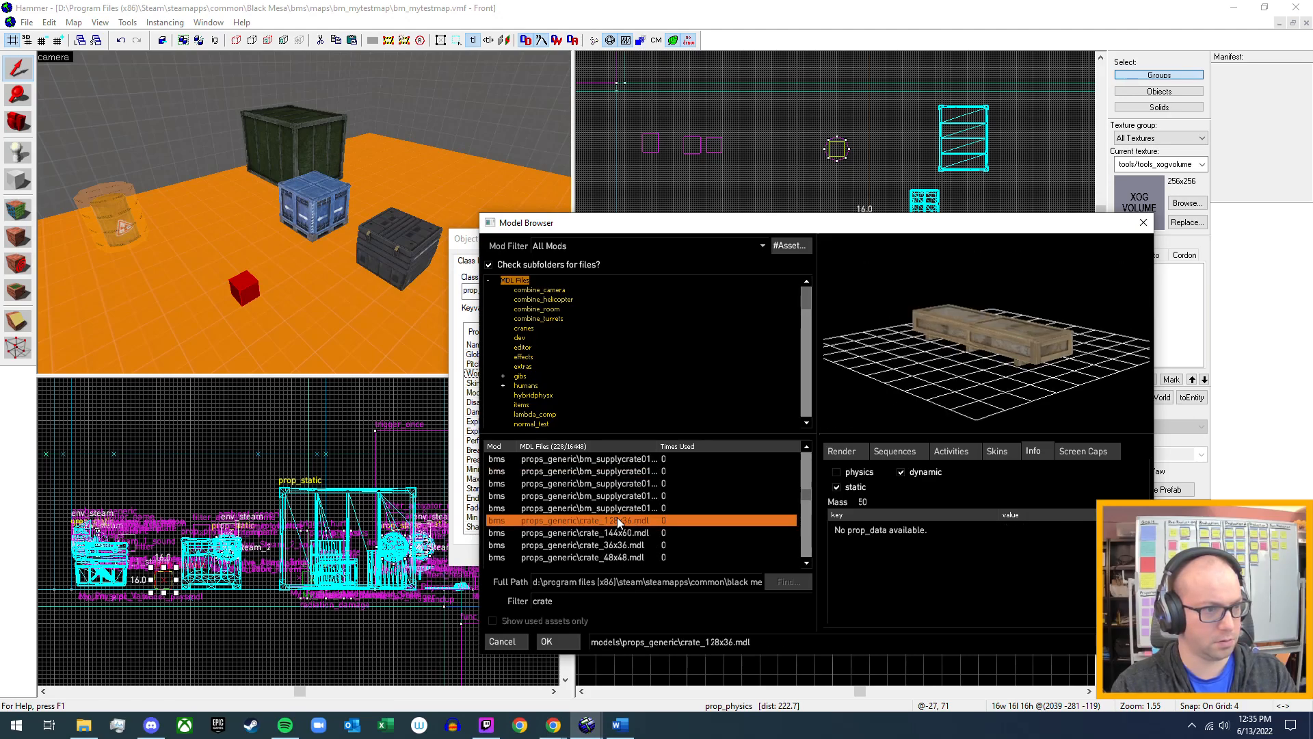
mouse_move(1031, 340)
left_mouse_down()
mouse_move(979, 348)
mouse_move(987, 321)
mouse_move(1026, 336)
left_mouse_up()
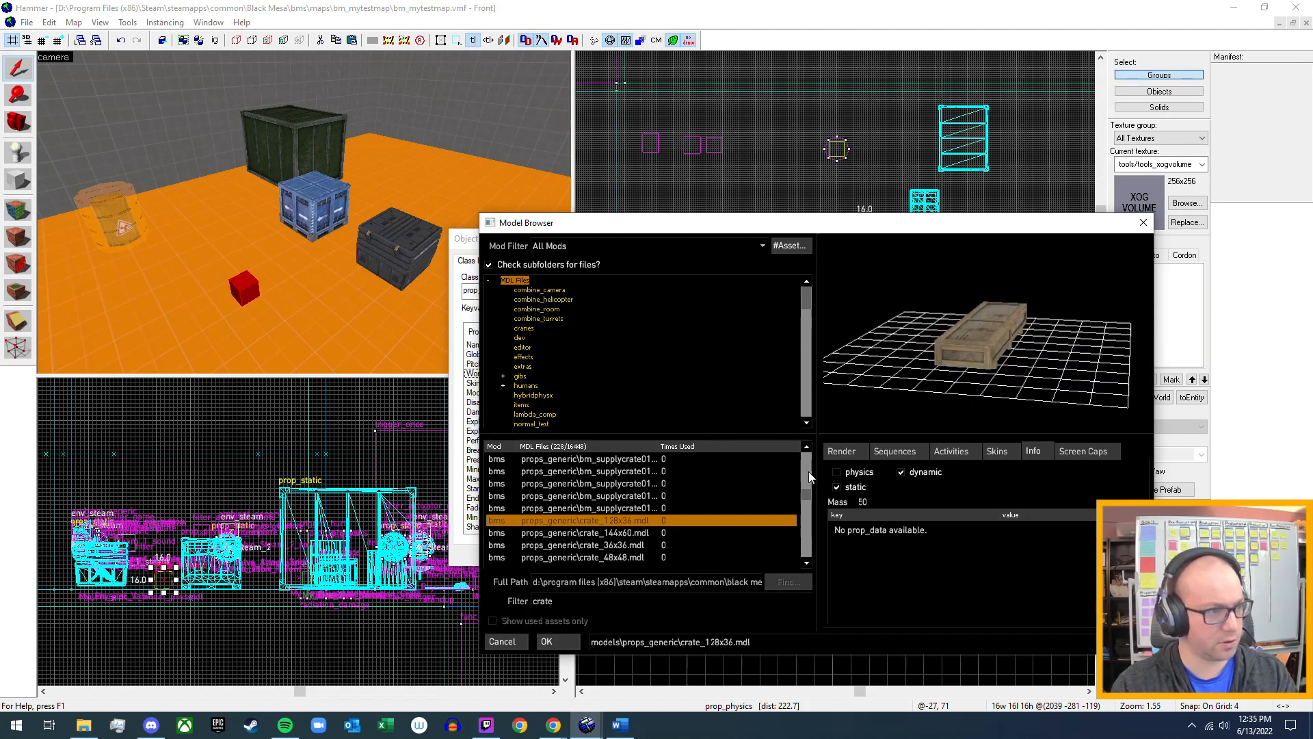
left_click(620, 546)
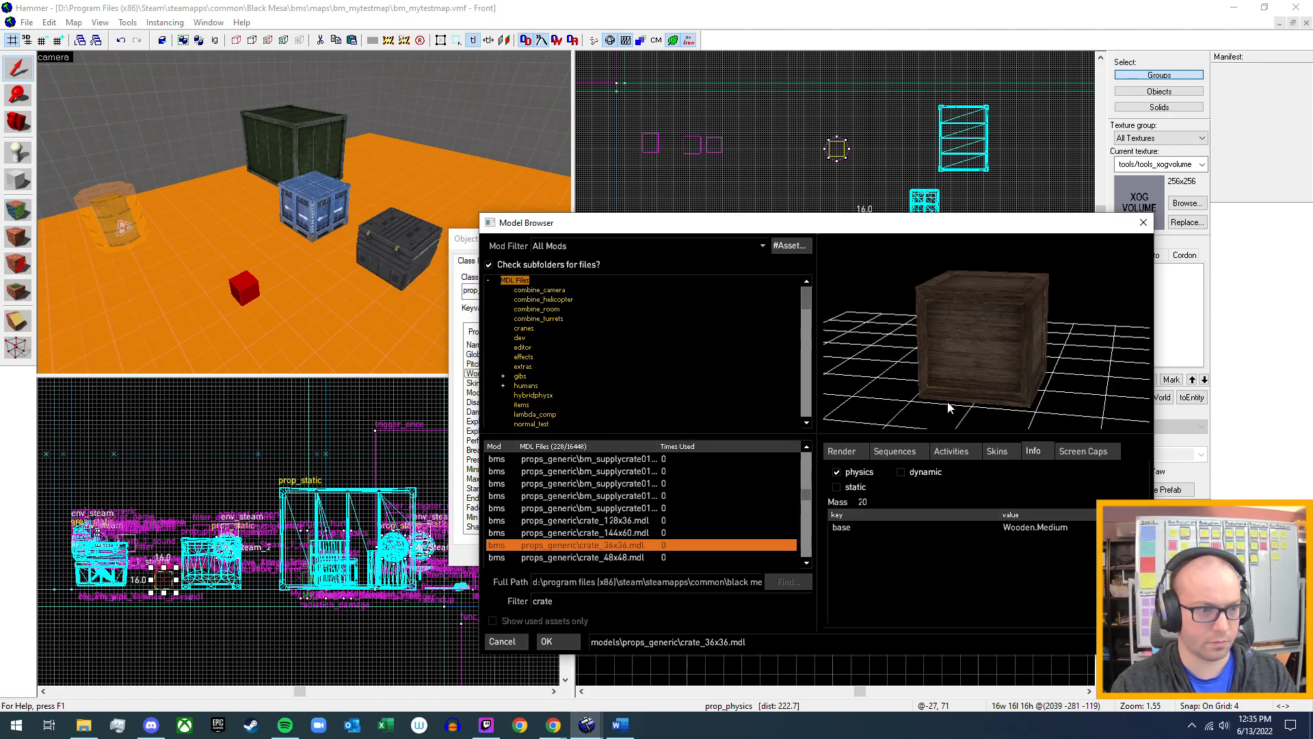
left_click_drag(966, 379, 1006, 404)
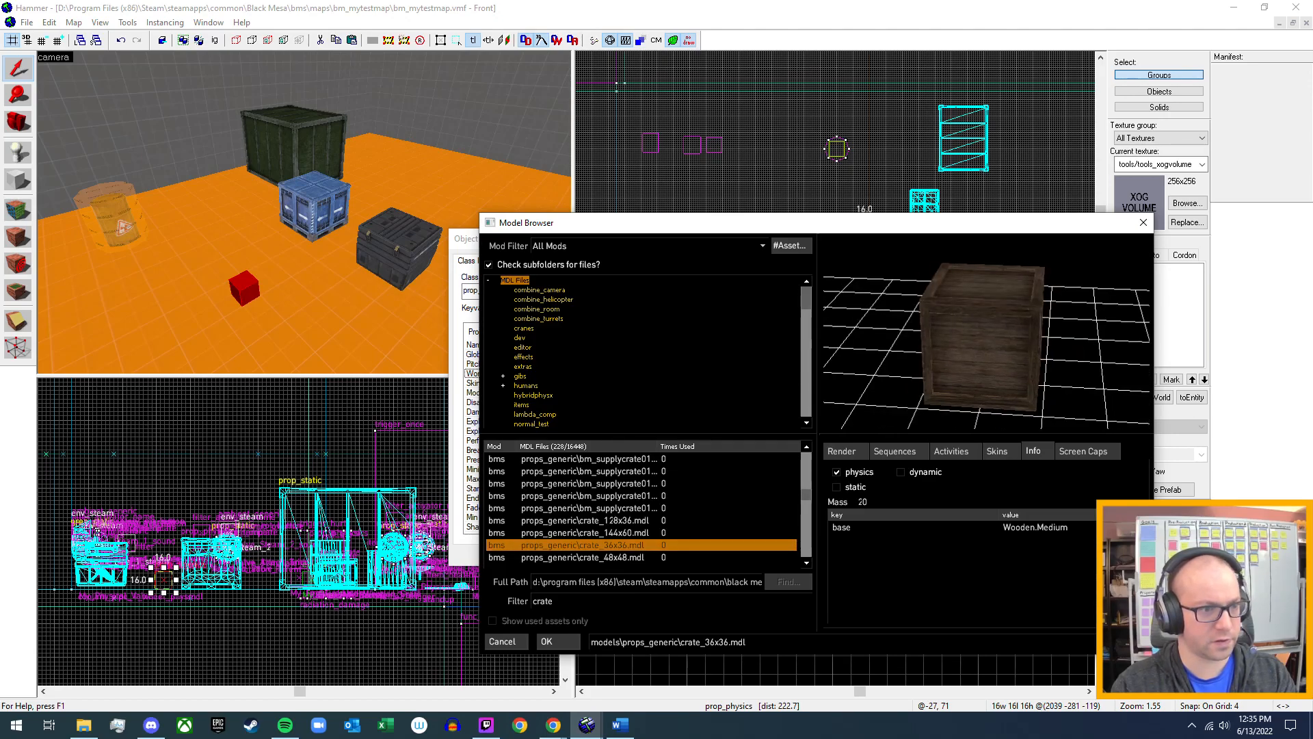
left_click(630, 557)
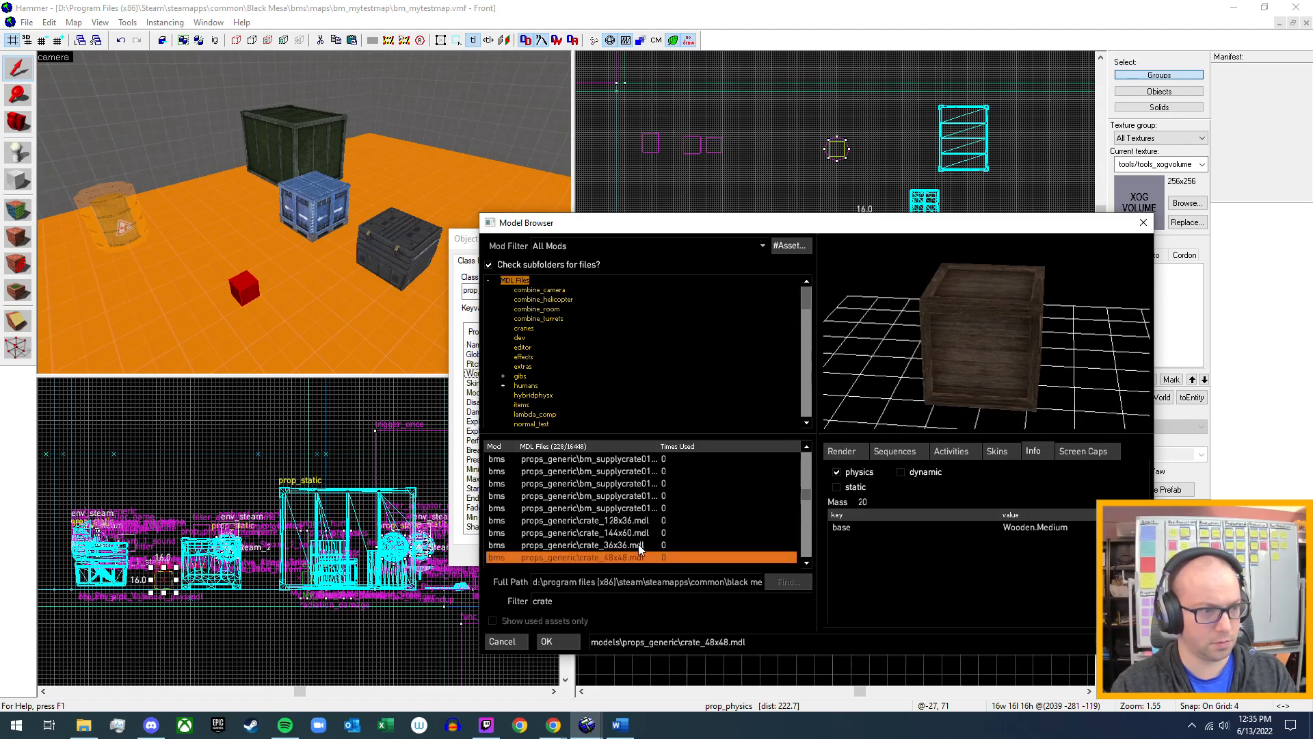
left_click(638, 545)
Preview the props_industrial shipping crates, including 001a, lltdr, phys and rtdr, and check their physics info.
scroll(638, 543, "down", 1)
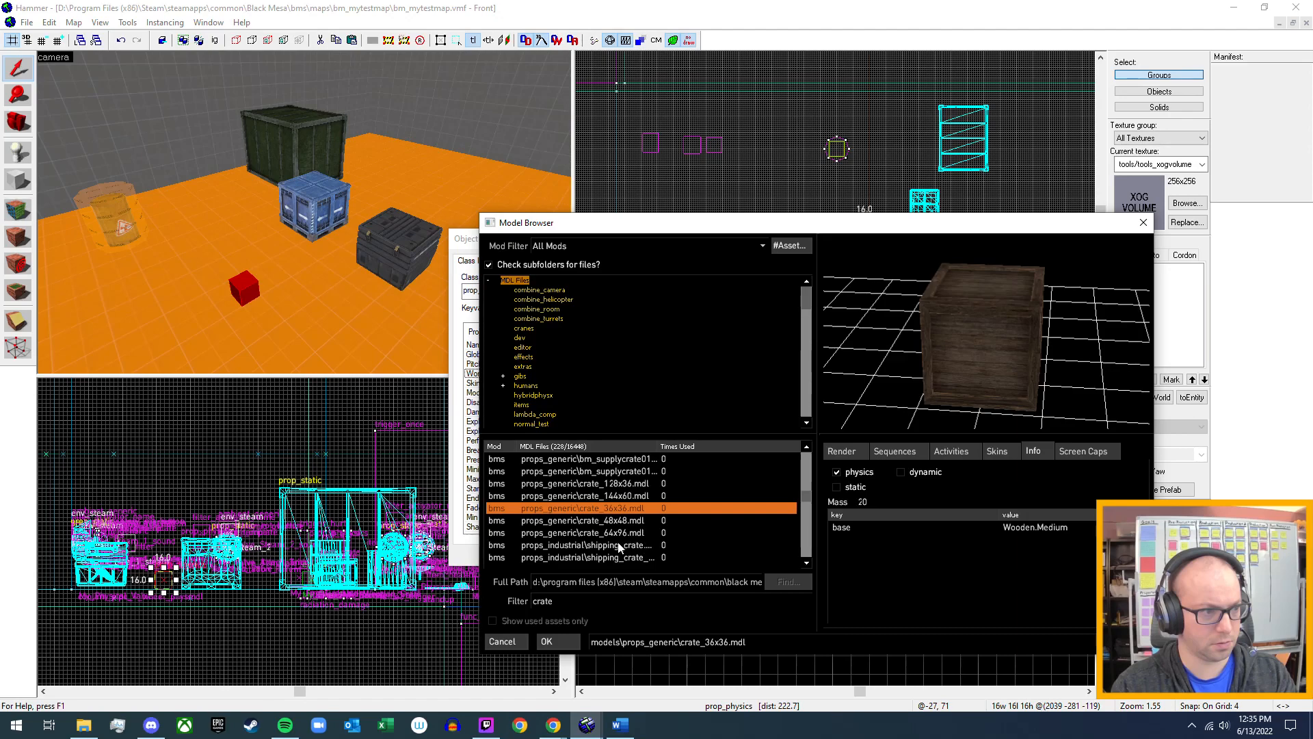
left_click(623, 545)
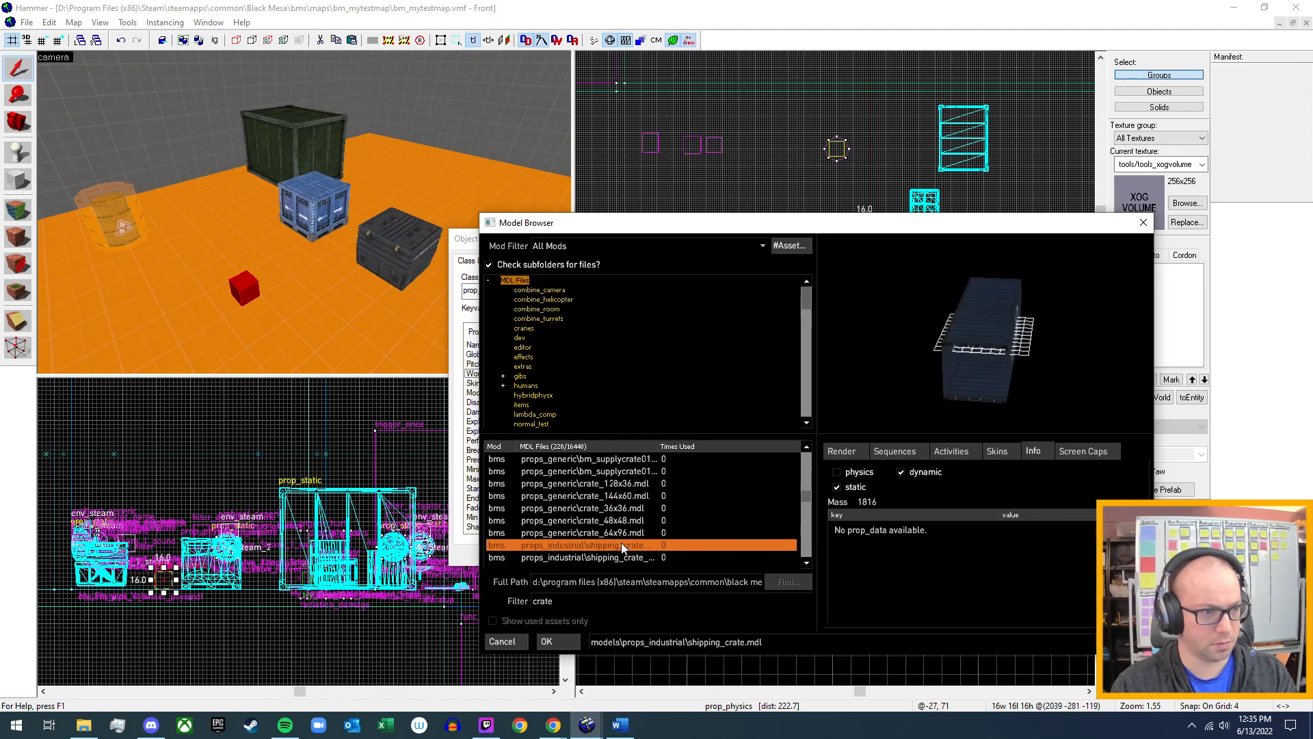
left_click(621, 562)
scroll(621, 562, "down", 1)
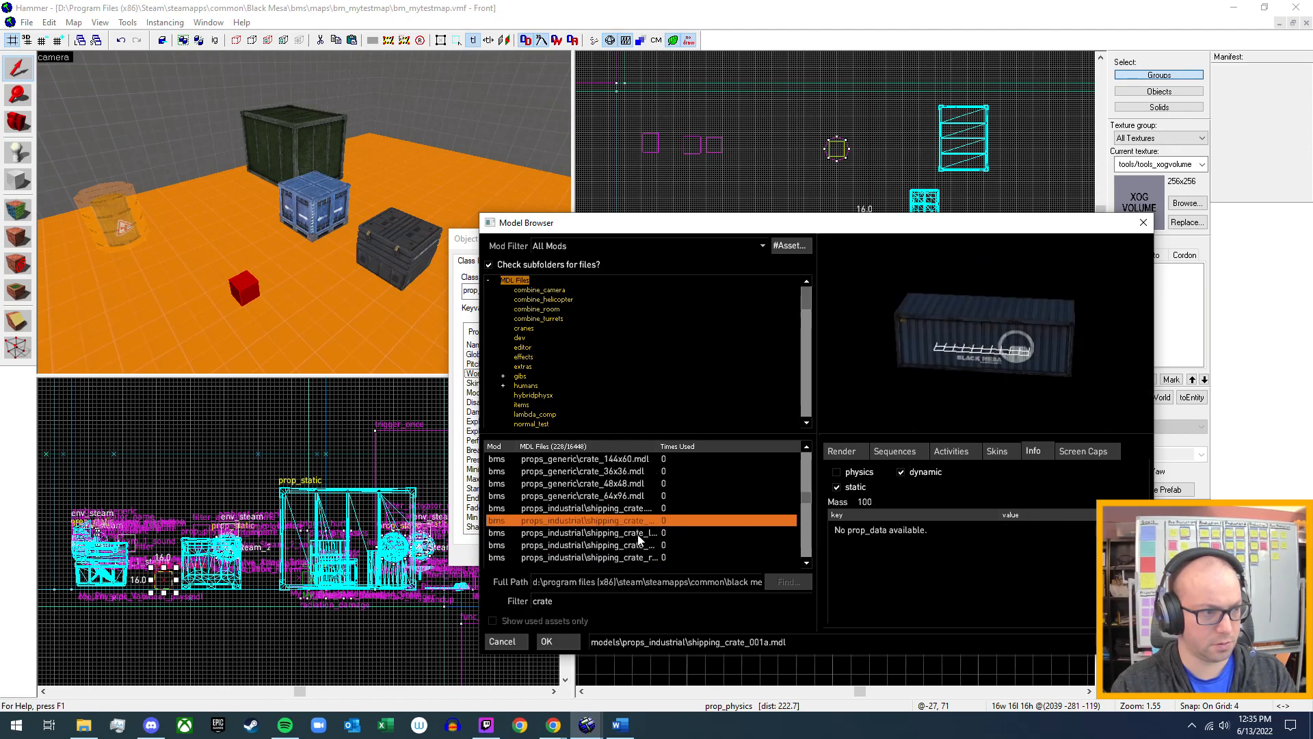
left_click(638, 535)
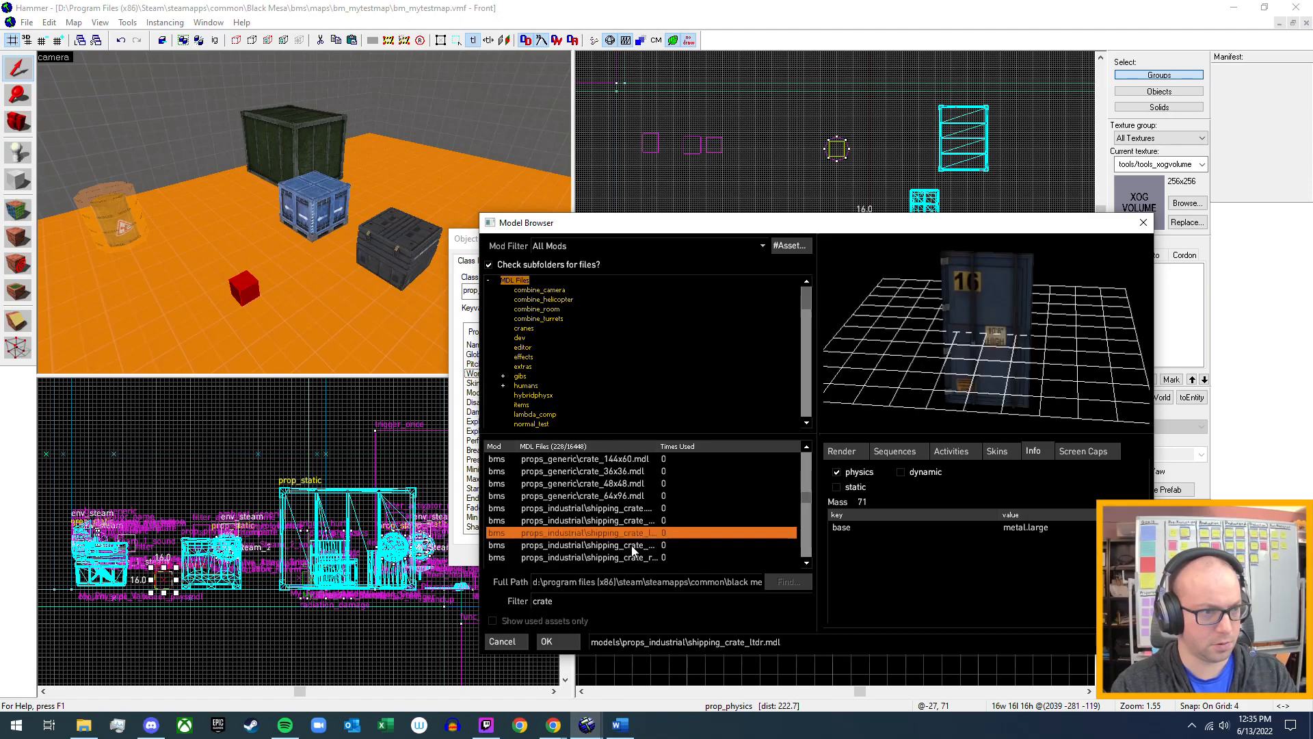
left_click(630, 548)
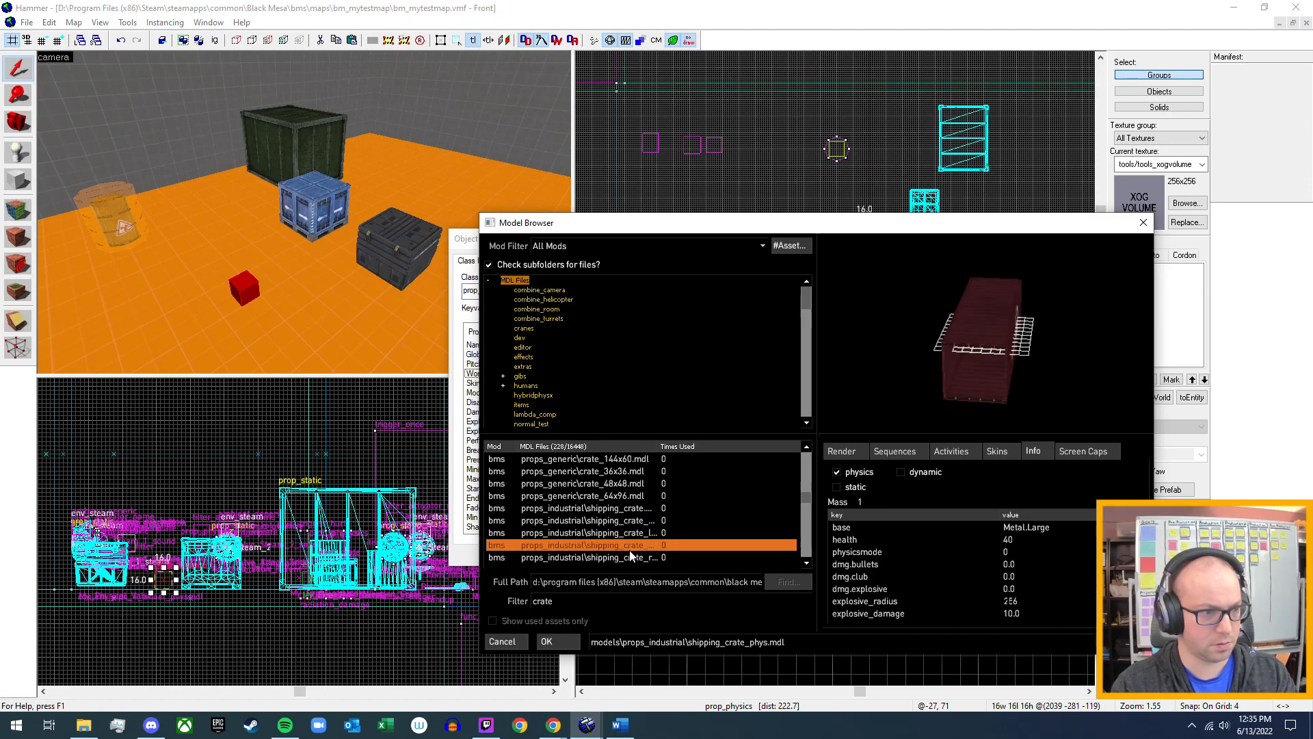
left_click(633, 557)
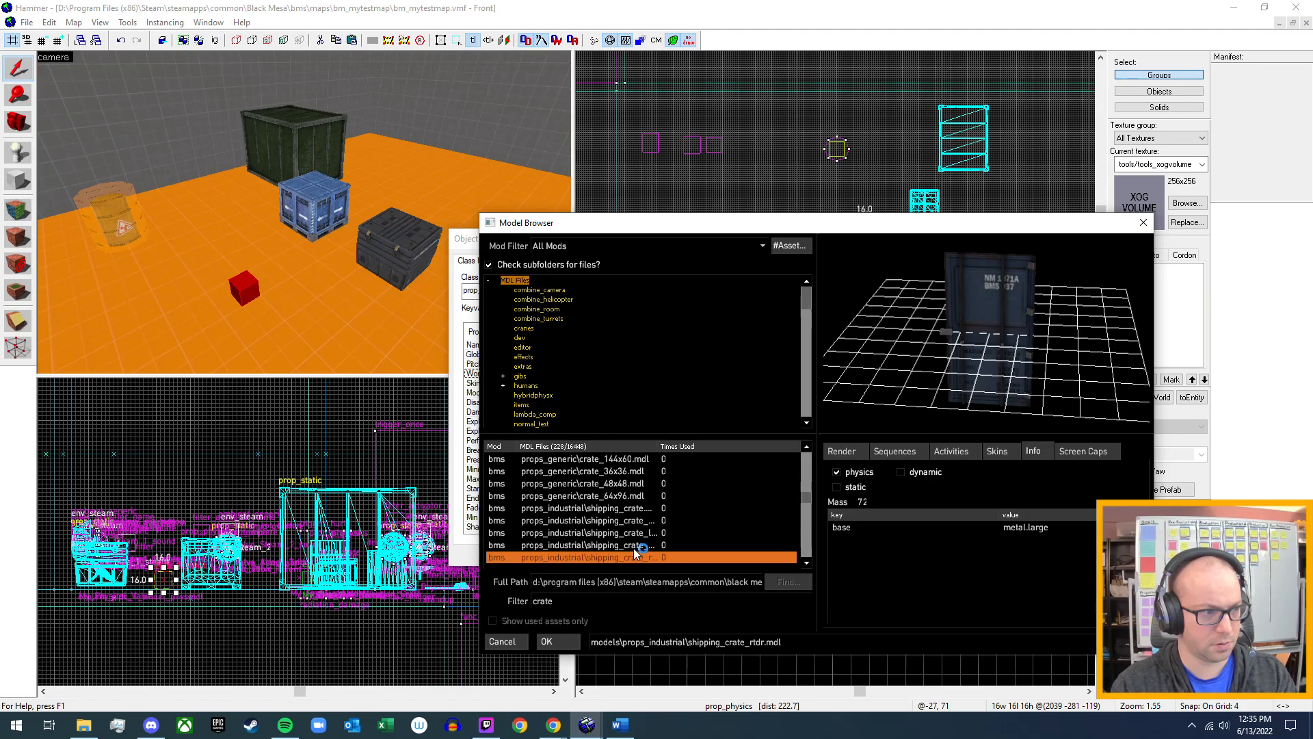
left_click(634, 548)
Select props_generic\crate_36x36.mdl as the model for the new prop_physics.
scroll(634, 548, "up", 1)
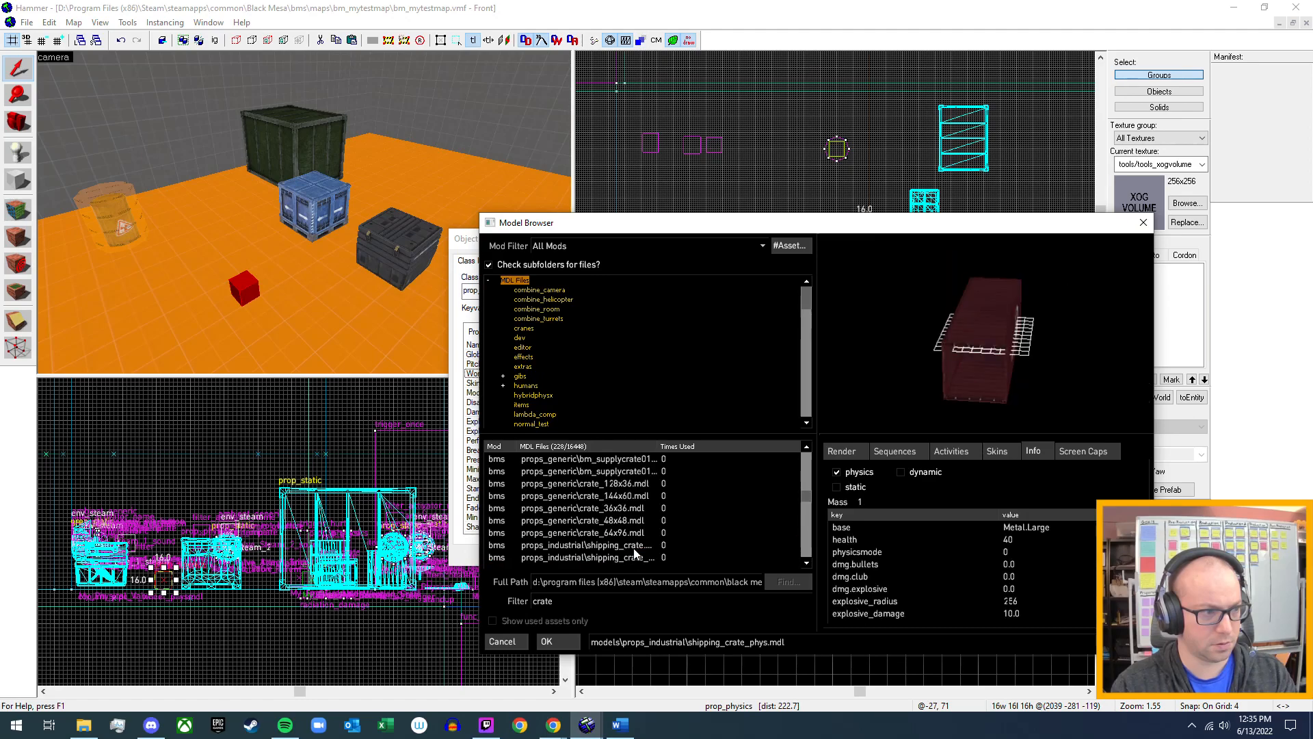
left_click(631, 484)
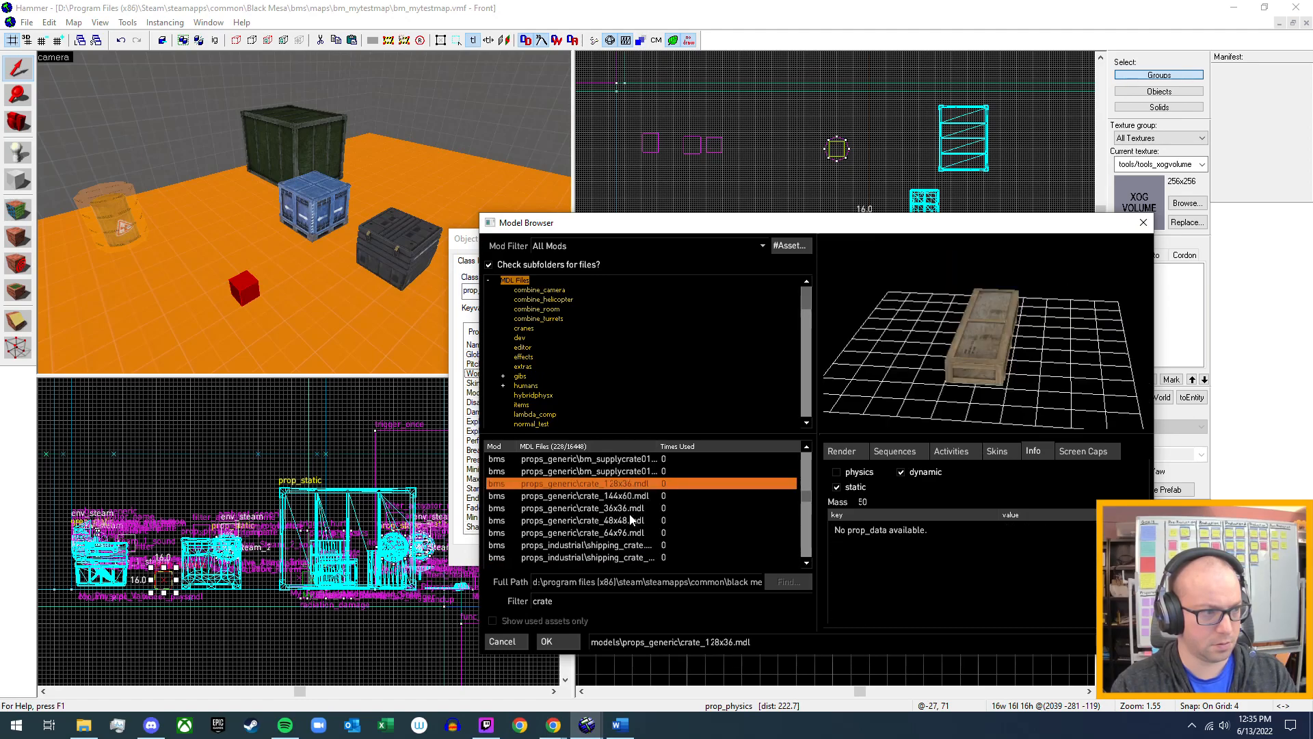
scroll(630, 520, "up", 1)
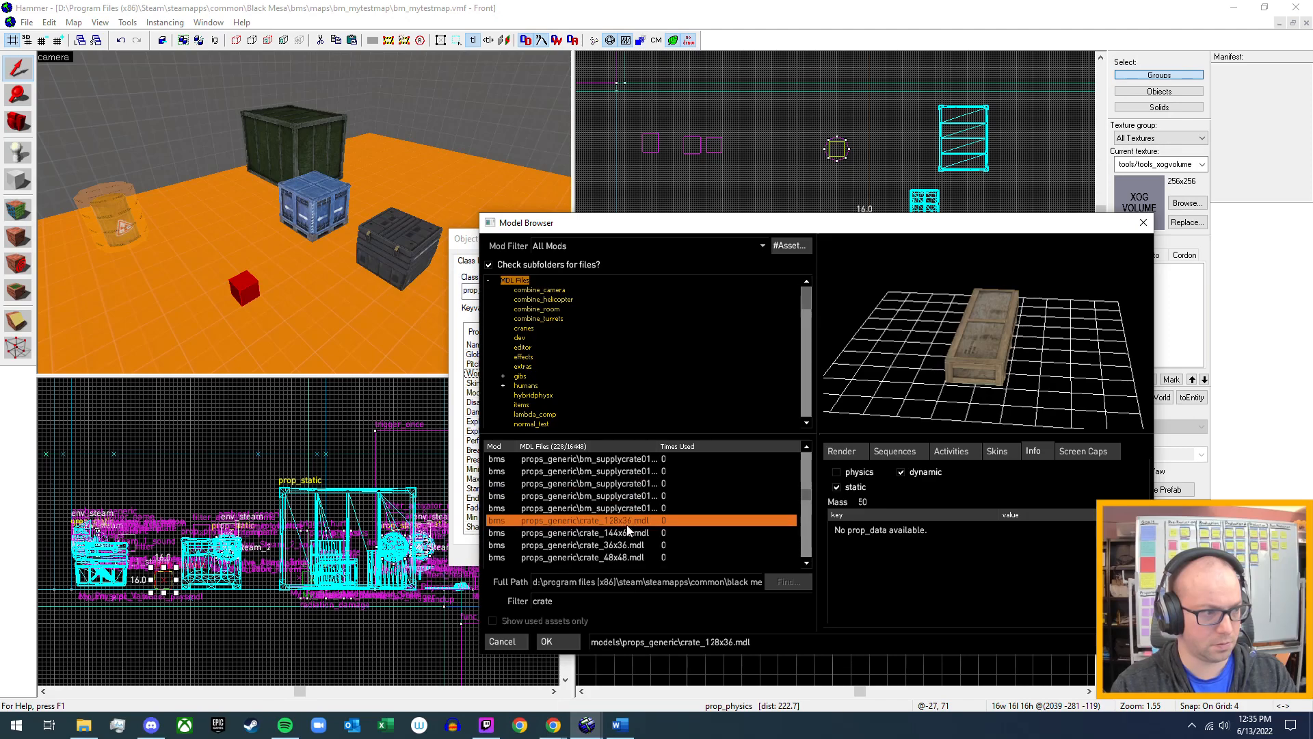
left_click(621, 545)
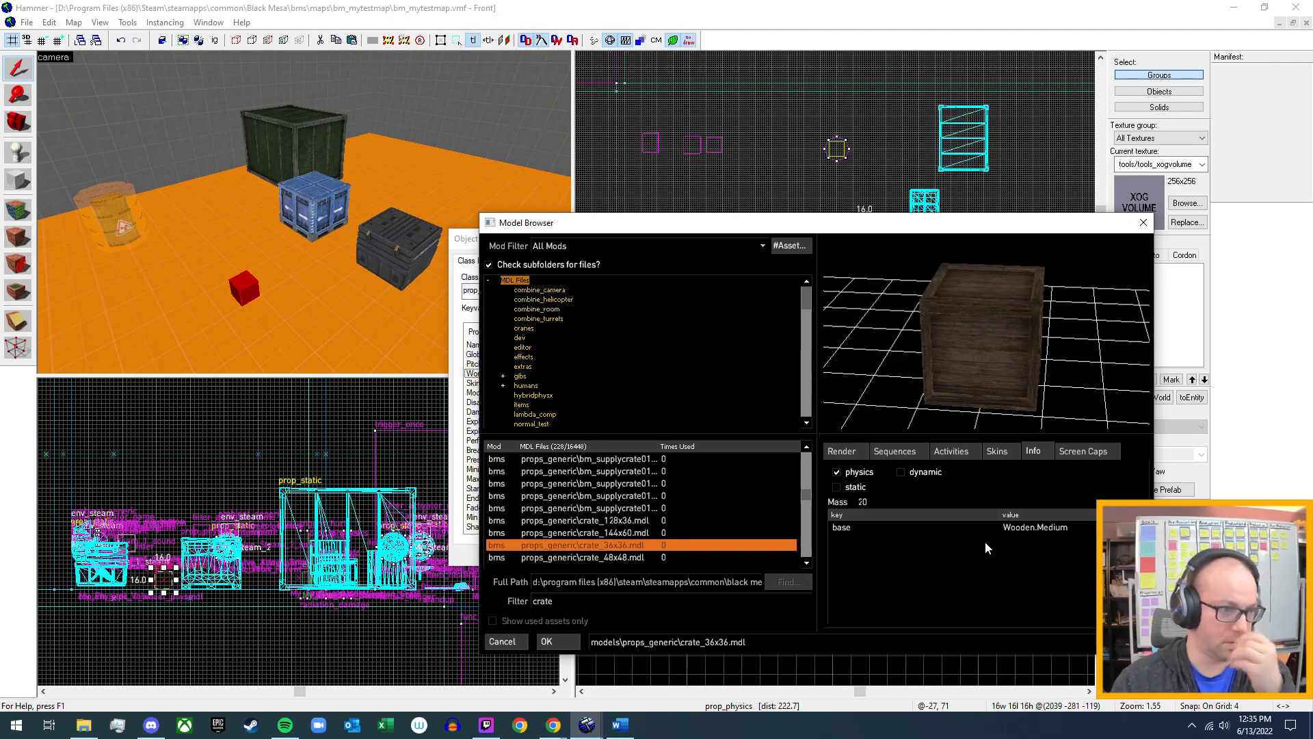
Compare the skins of crate_36x36.mdl in the preview, including skin0, skin2, skin3, skin4 and skin5.
left_click(1003, 451)
left_click(844, 483)
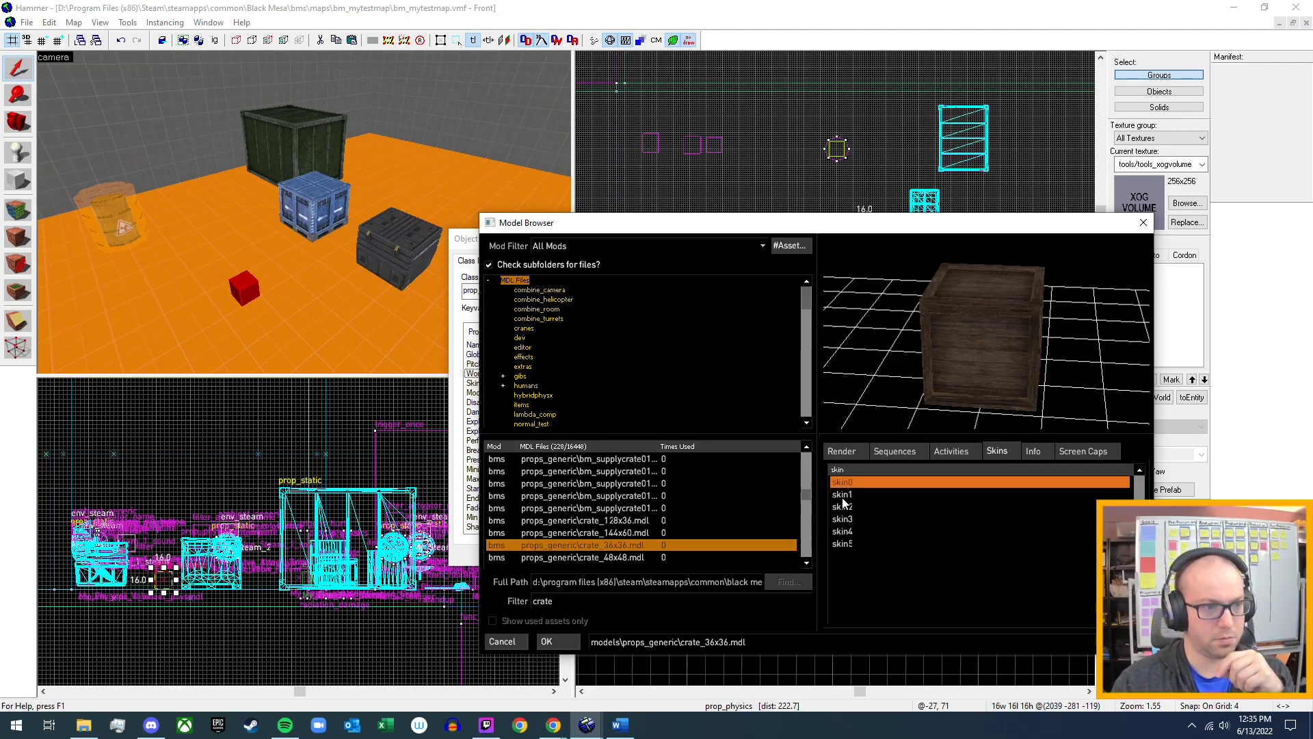
left_click(844, 506)
left_click(841, 533)
left_click(838, 520)
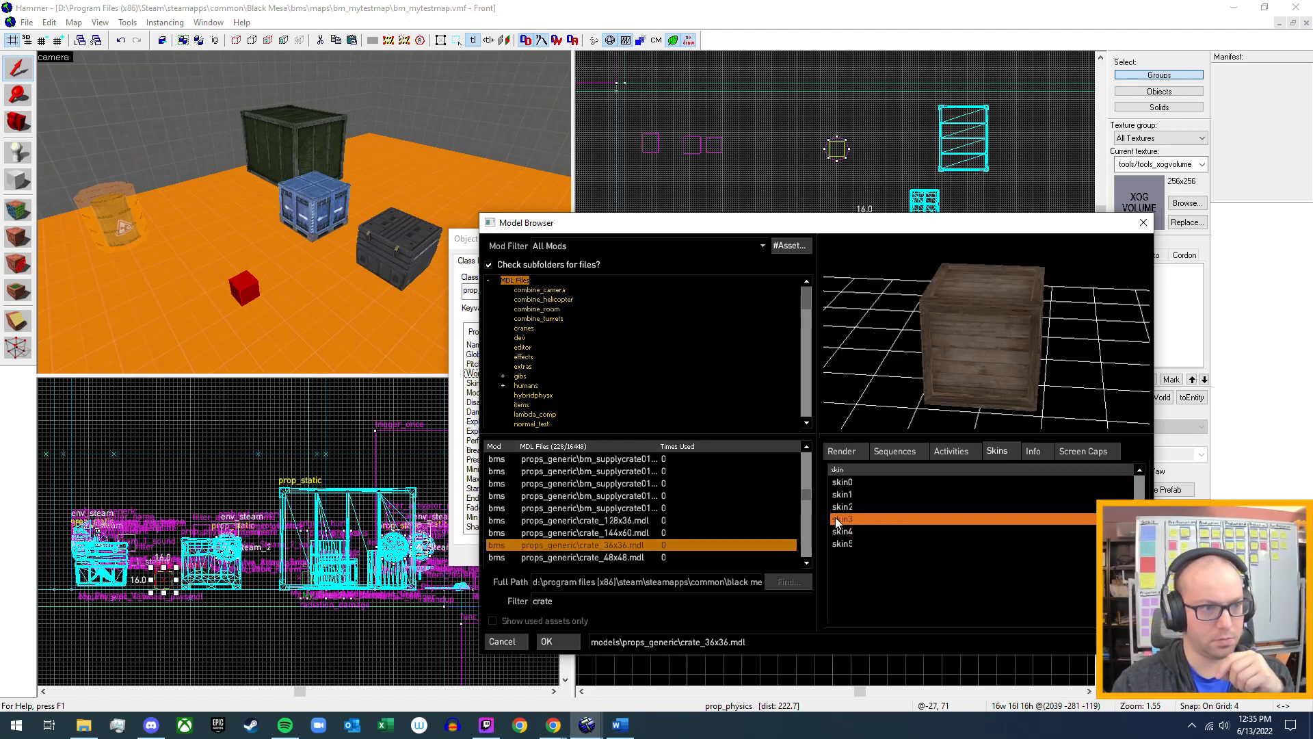
left_click(841, 533)
left_click(850, 521)
left_click(851, 508)
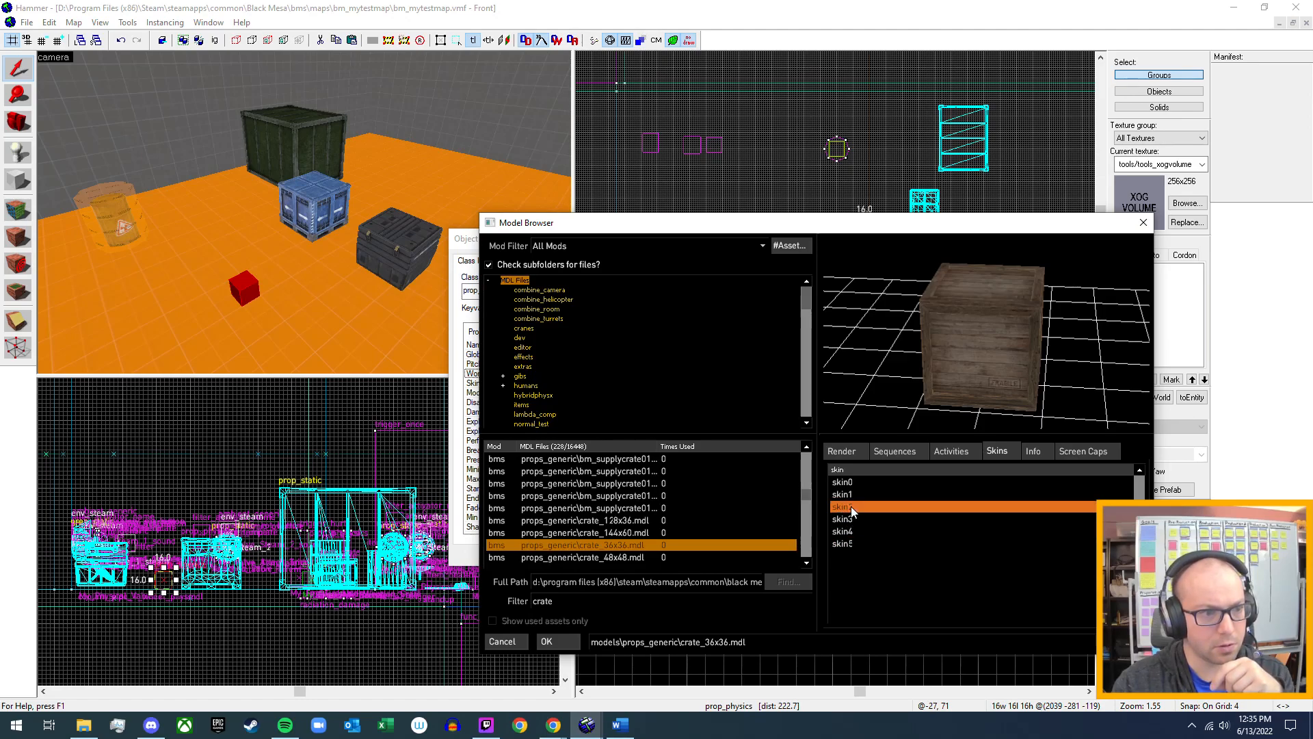
left_click(844, 544)
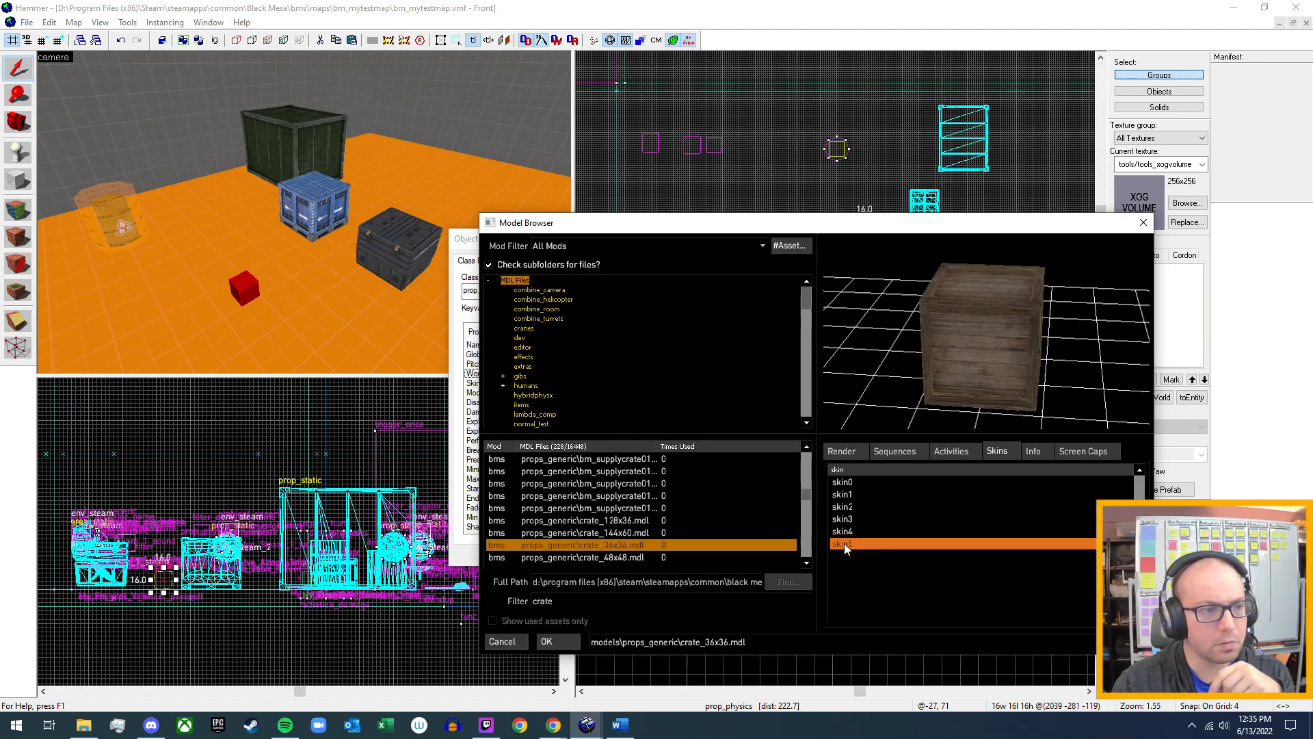
Choose skin0 for crate_36x36.mdl and apply the model to the new prop_physics.
left_click(854, 482)
left_click(571, 641)
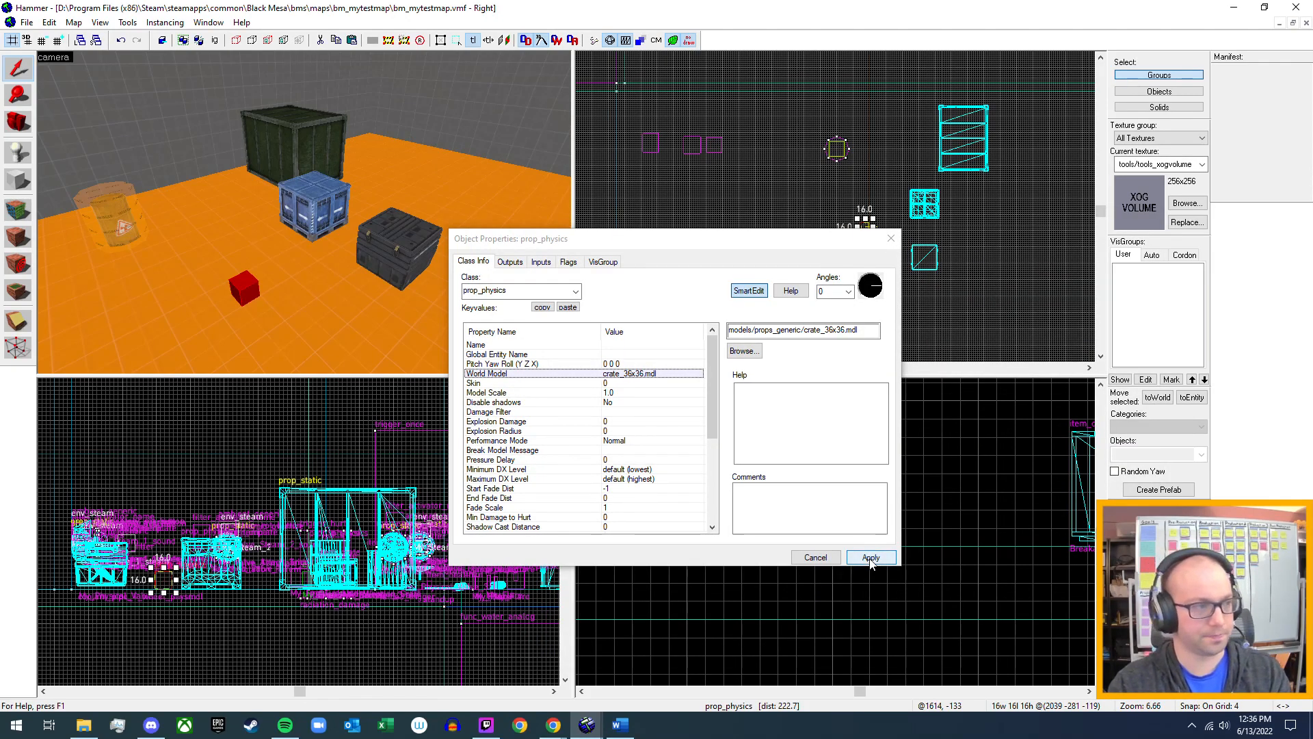
left_click(870, 558)
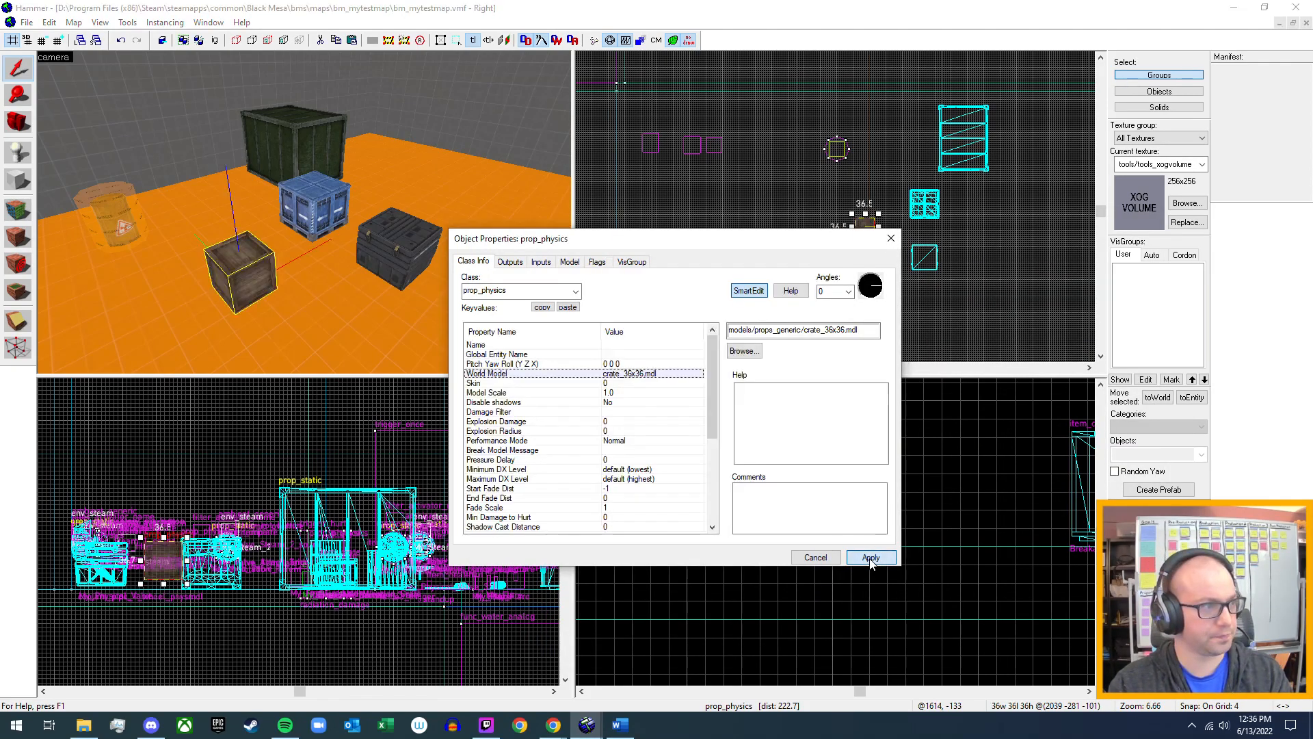
left_click(888, 238)
scroll(938, 474, "down", 8)
middle_click_drag(572, 537, 563, 531)
scroll(967, 538, "up", 4)
middle_click_drag(937, 540, 734, 524)
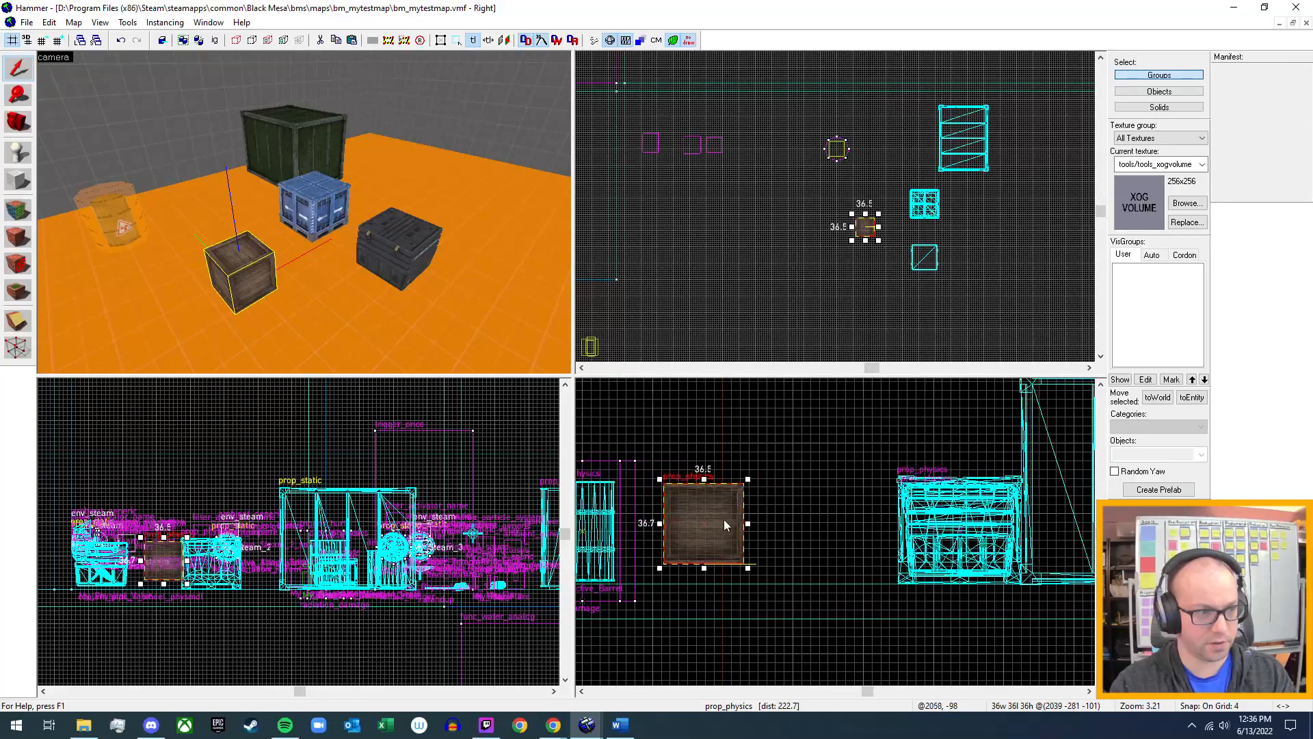
left_click_drag(706, 523, 802, 548)
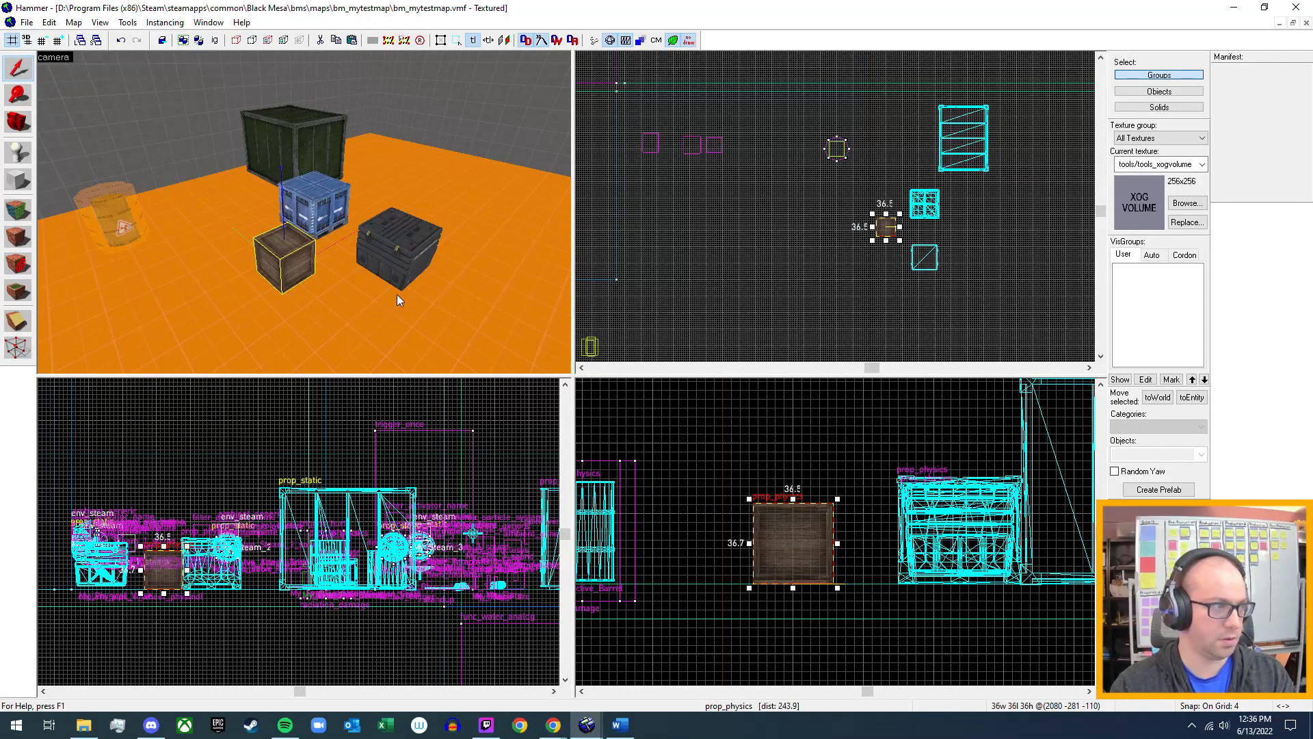
Review the wooden crate's prop_physics keyvalues and enable its "Don't take physics damage" flag.
key("z")
key("w")
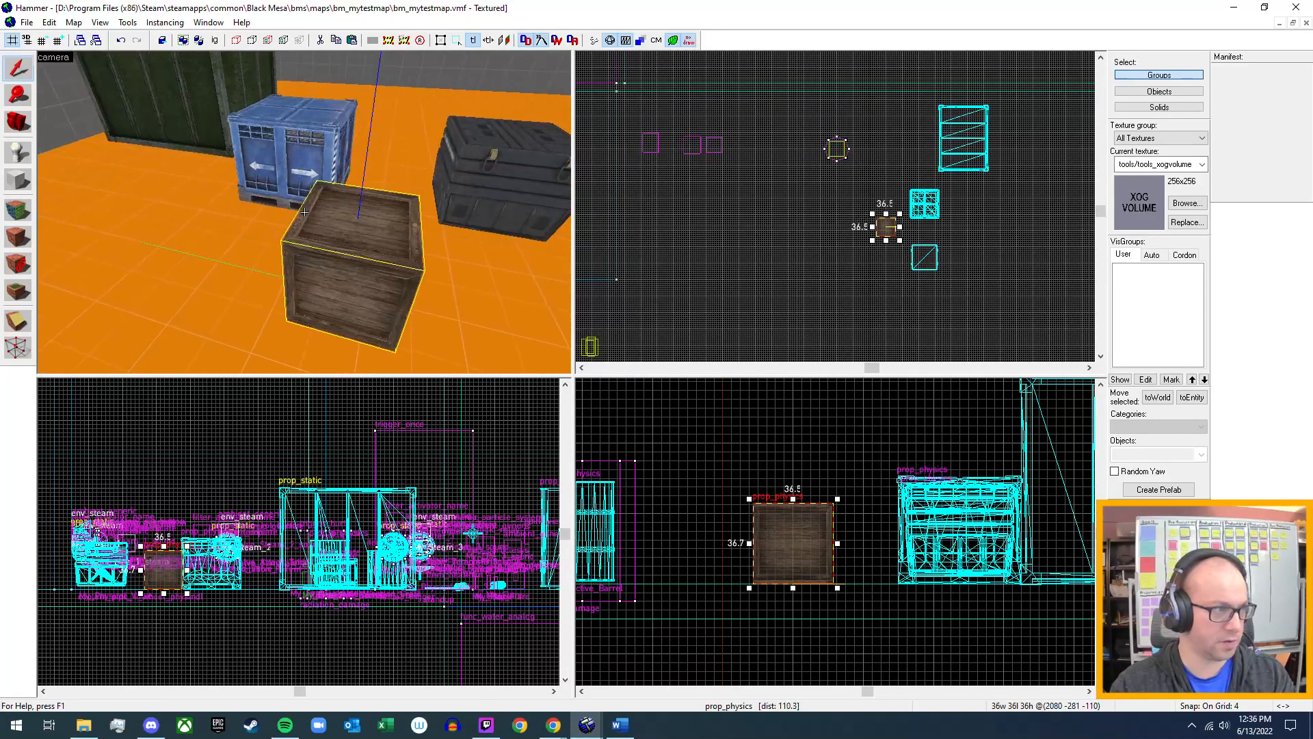
key("w")
key("s")
key("z")
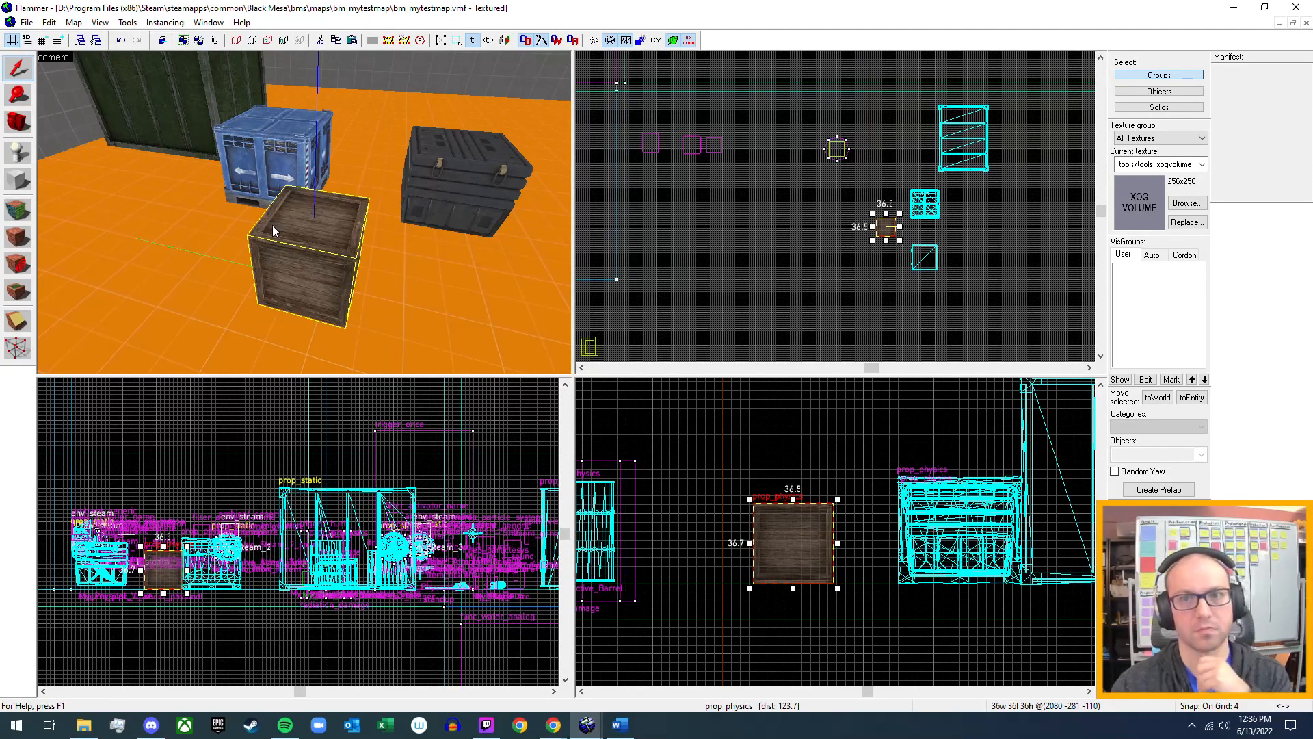
double_click(314, 260)
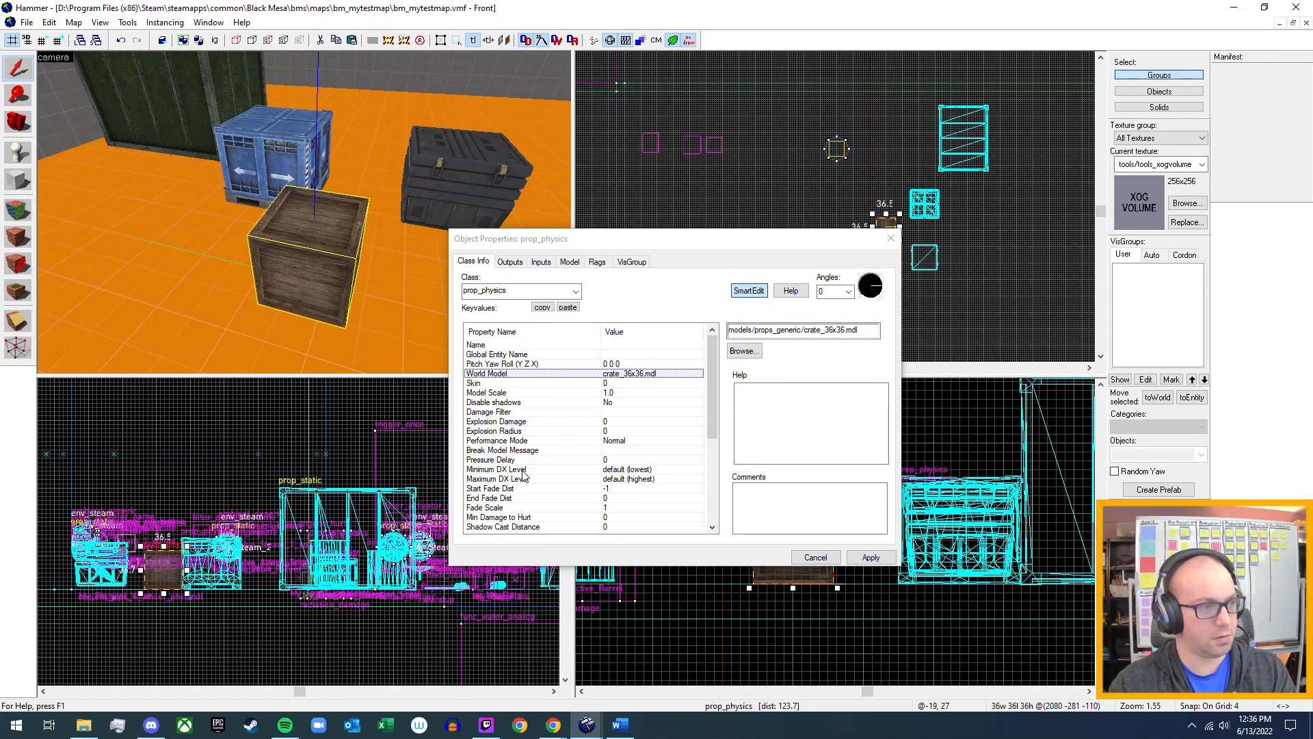
scroll(510, 438, "down", 3)
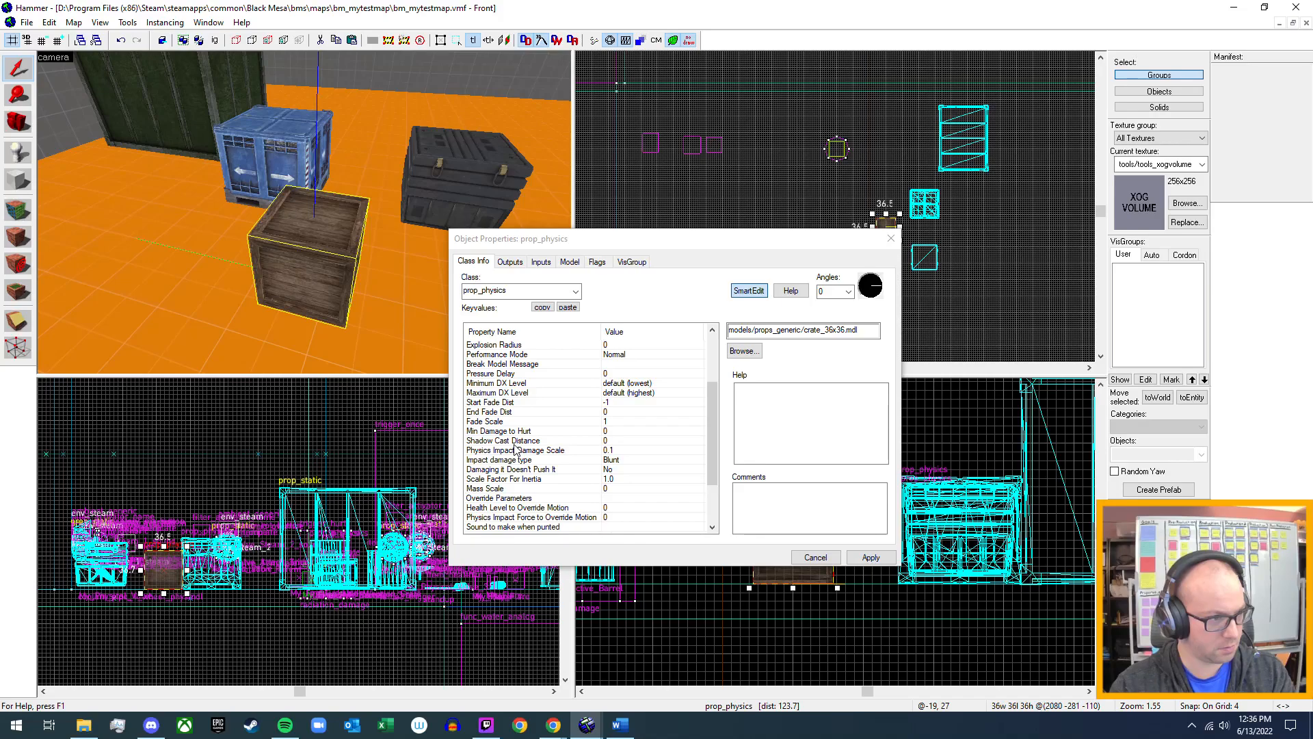
scroll(516, 448, "down", 2)
scroll(517, 448, "down", 1)
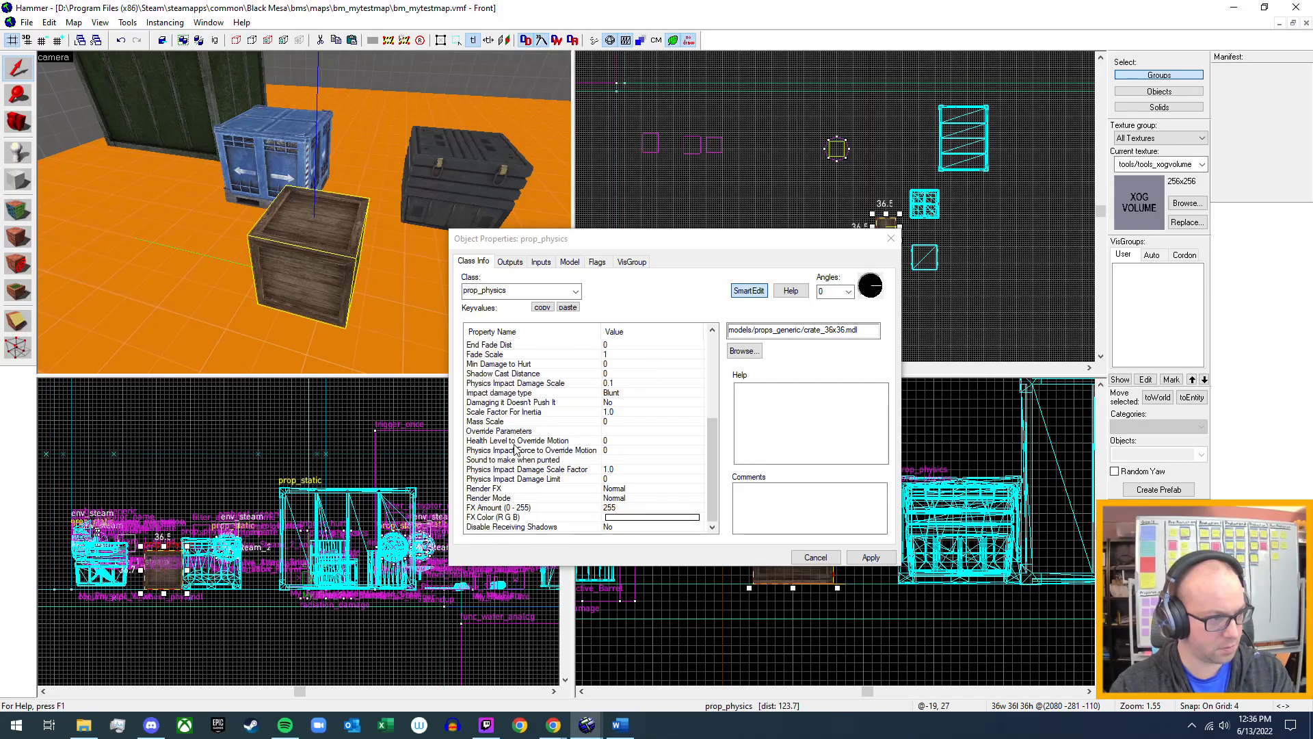
left_click(510, 262)
left_click(598, 263)
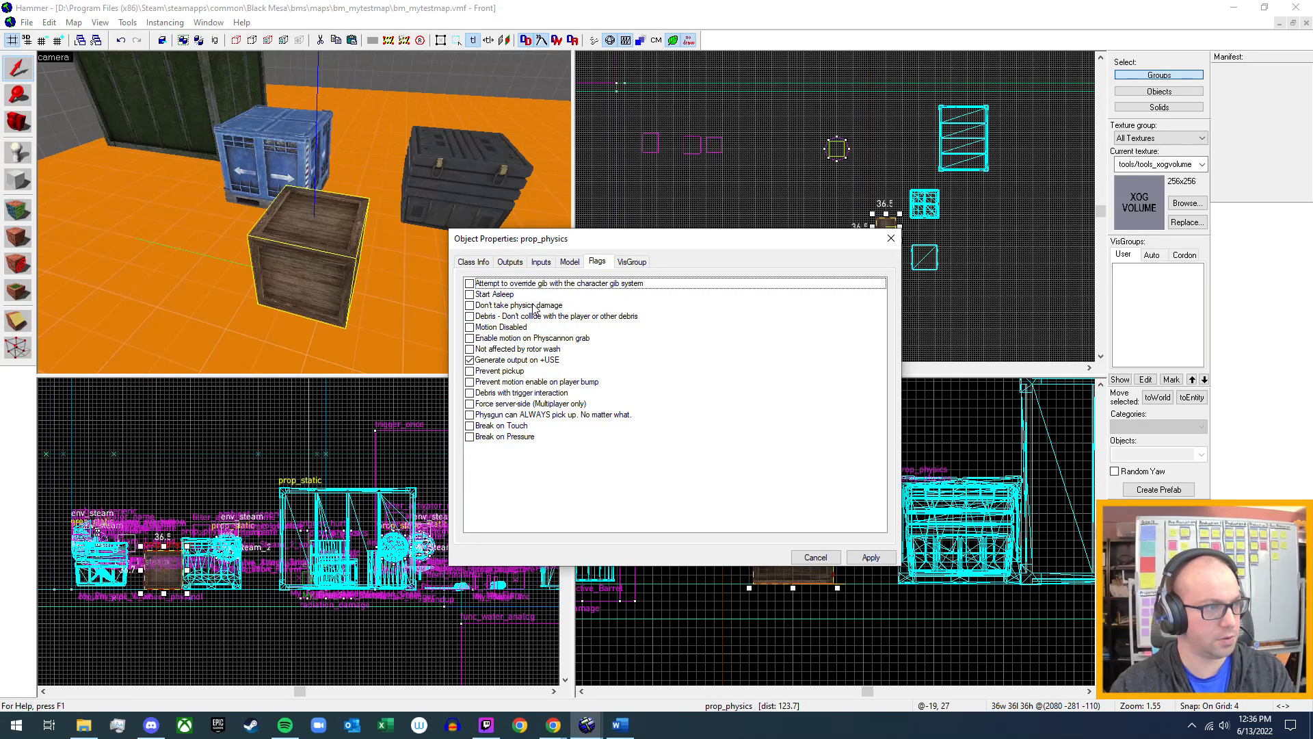
left_click(470, 306)
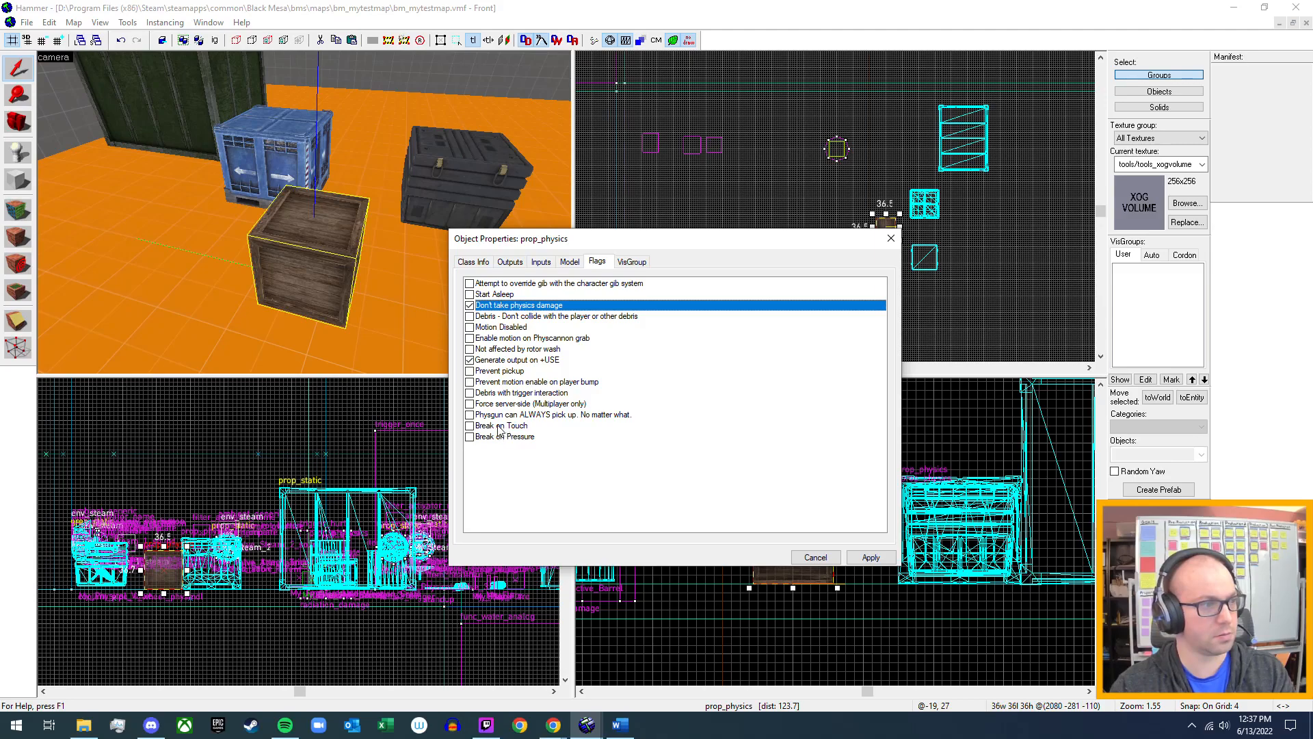
left_click(871, 558)
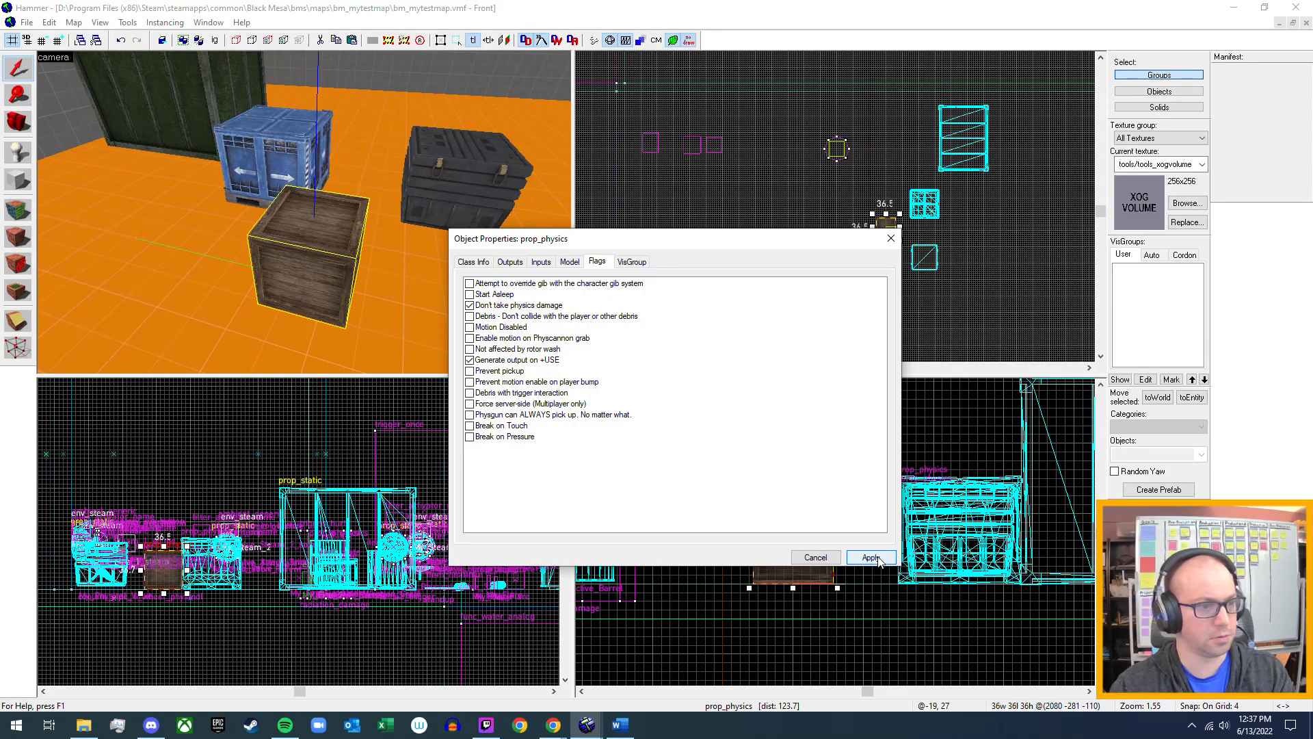
left_click(887, 245)
key("z")
key("s")
key("w")
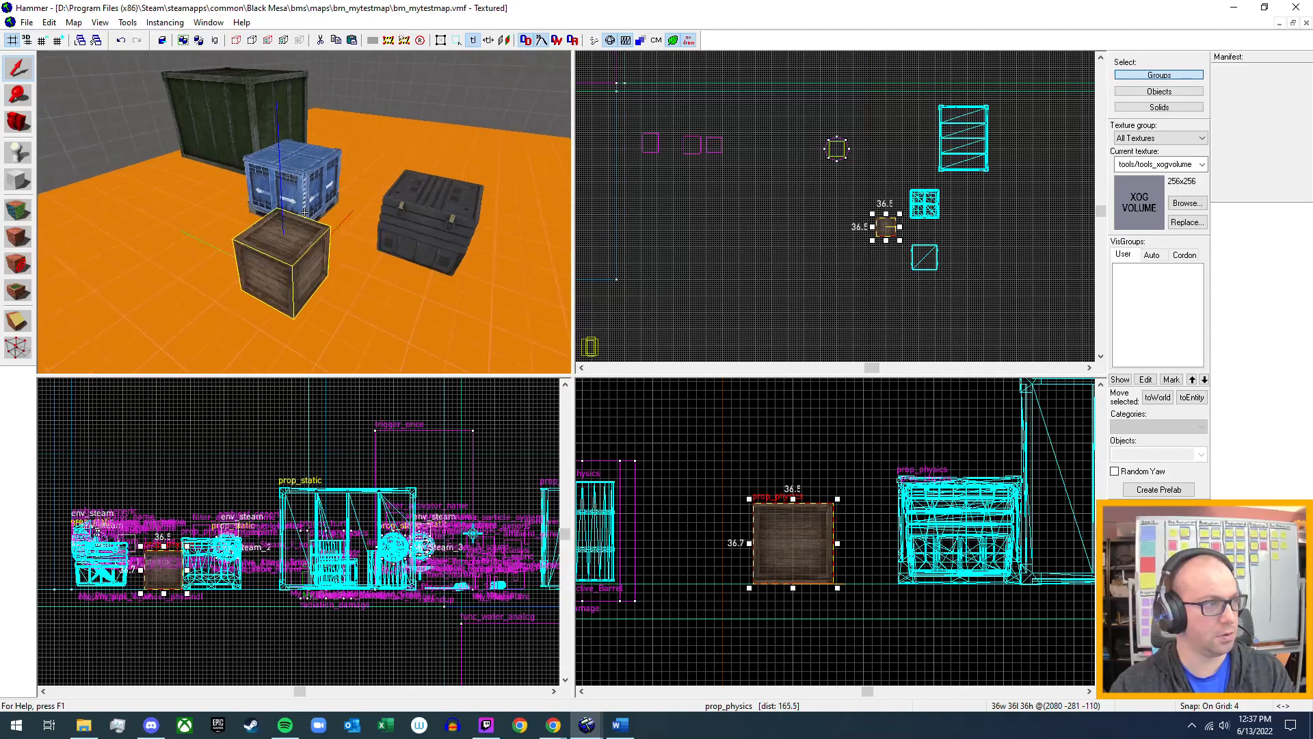
key("z")
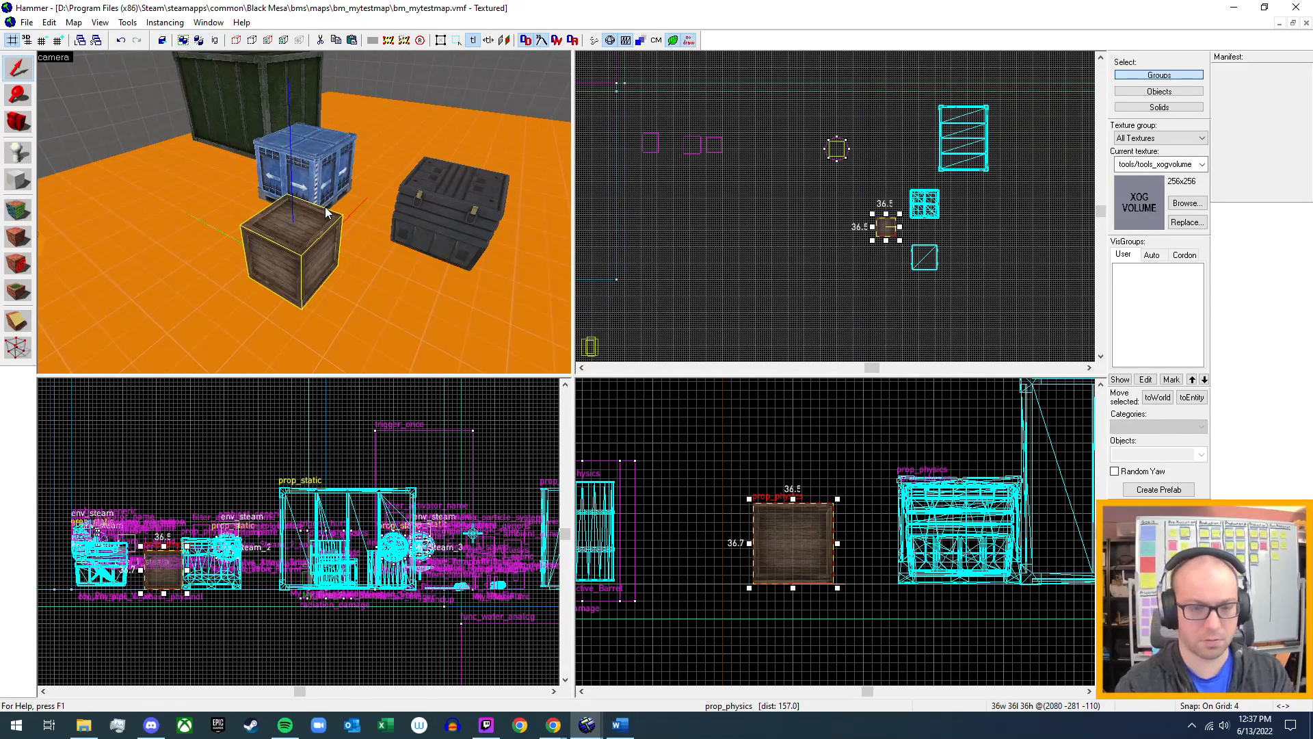
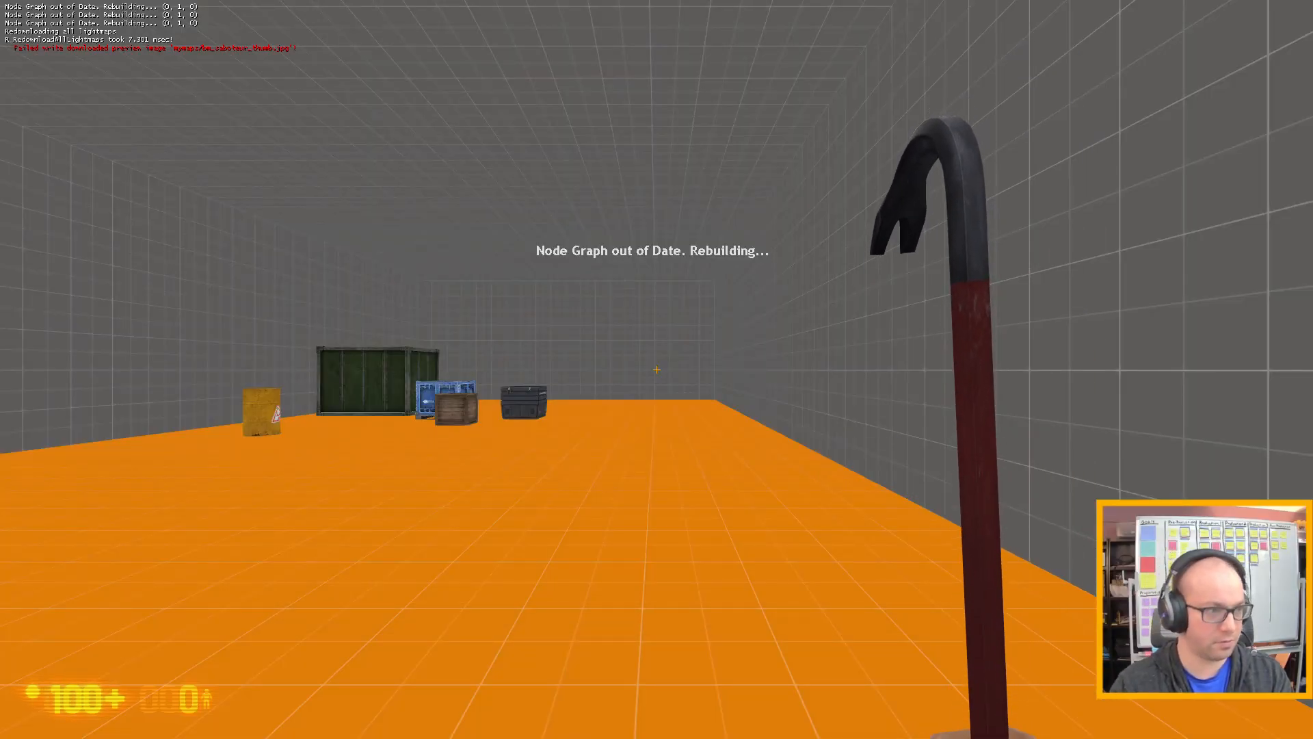
Walk up to the 36x36 wooden crate in the running test map, pick it up, drop it and push it along the floor.
key("w")
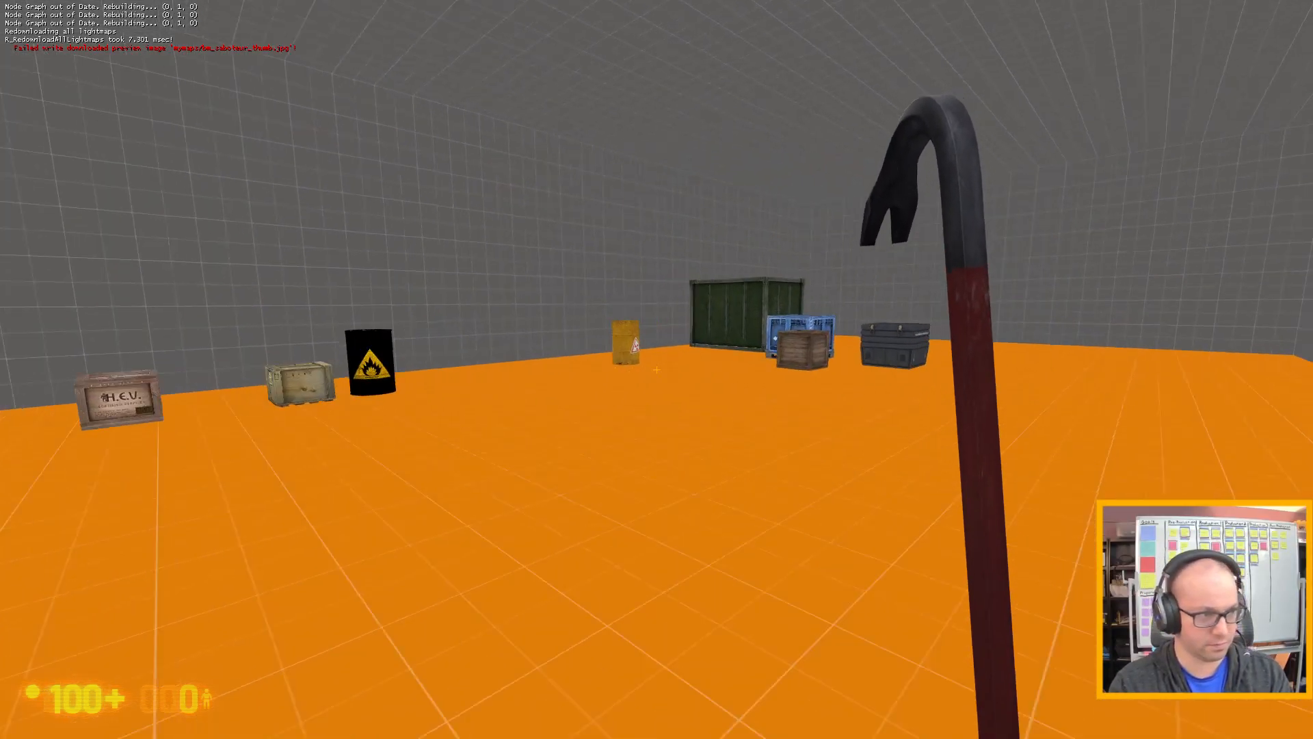
key("w")
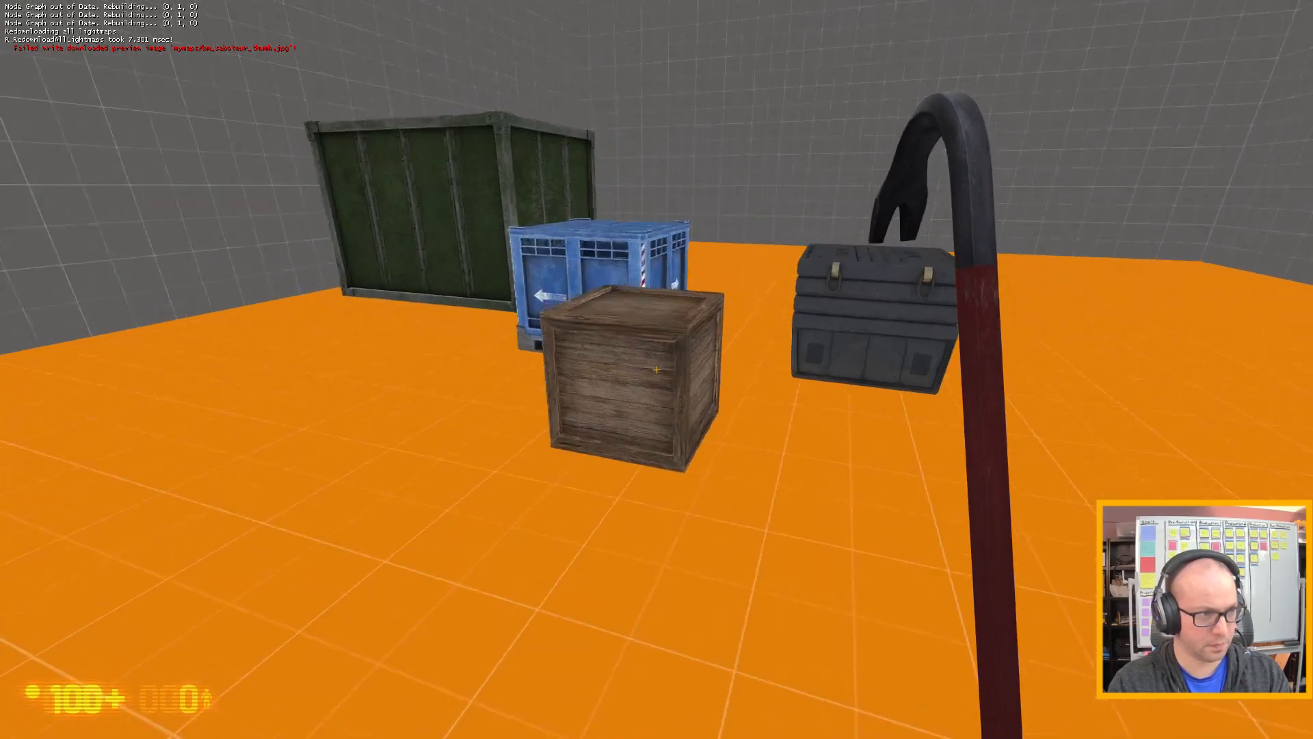
key("e")
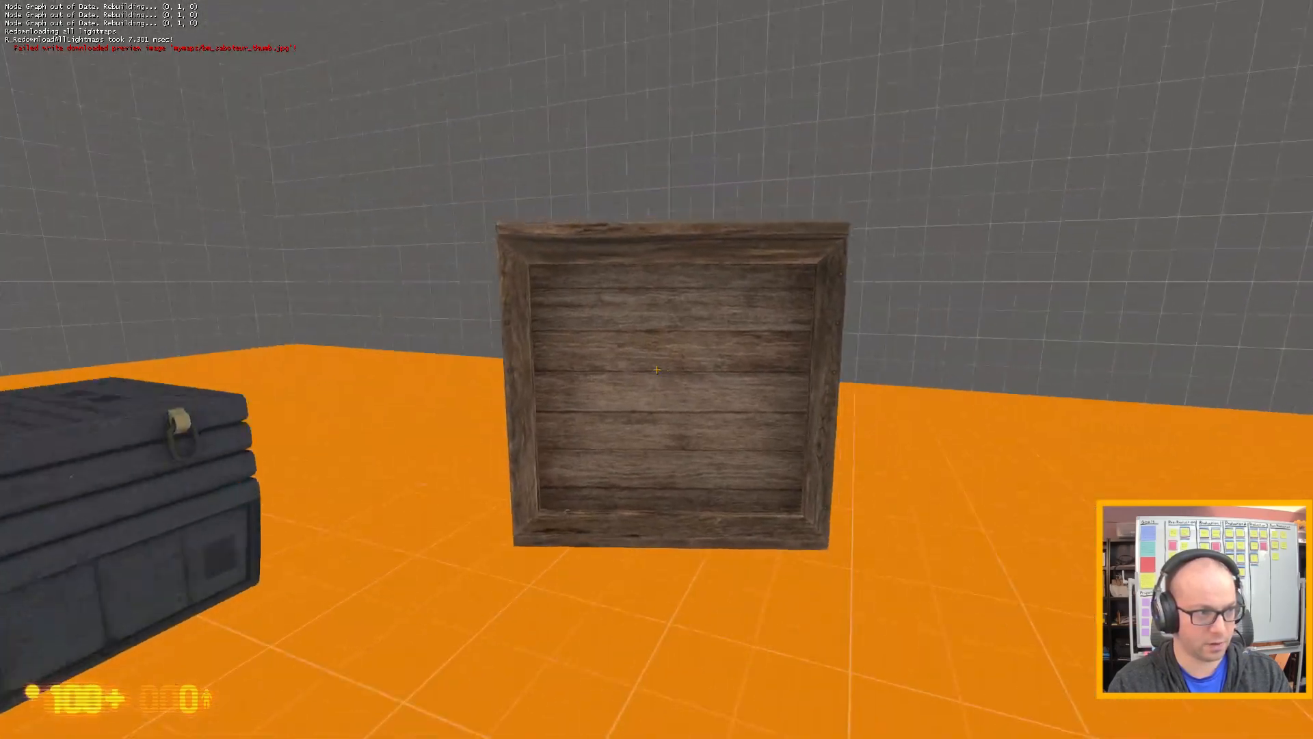
key("e")
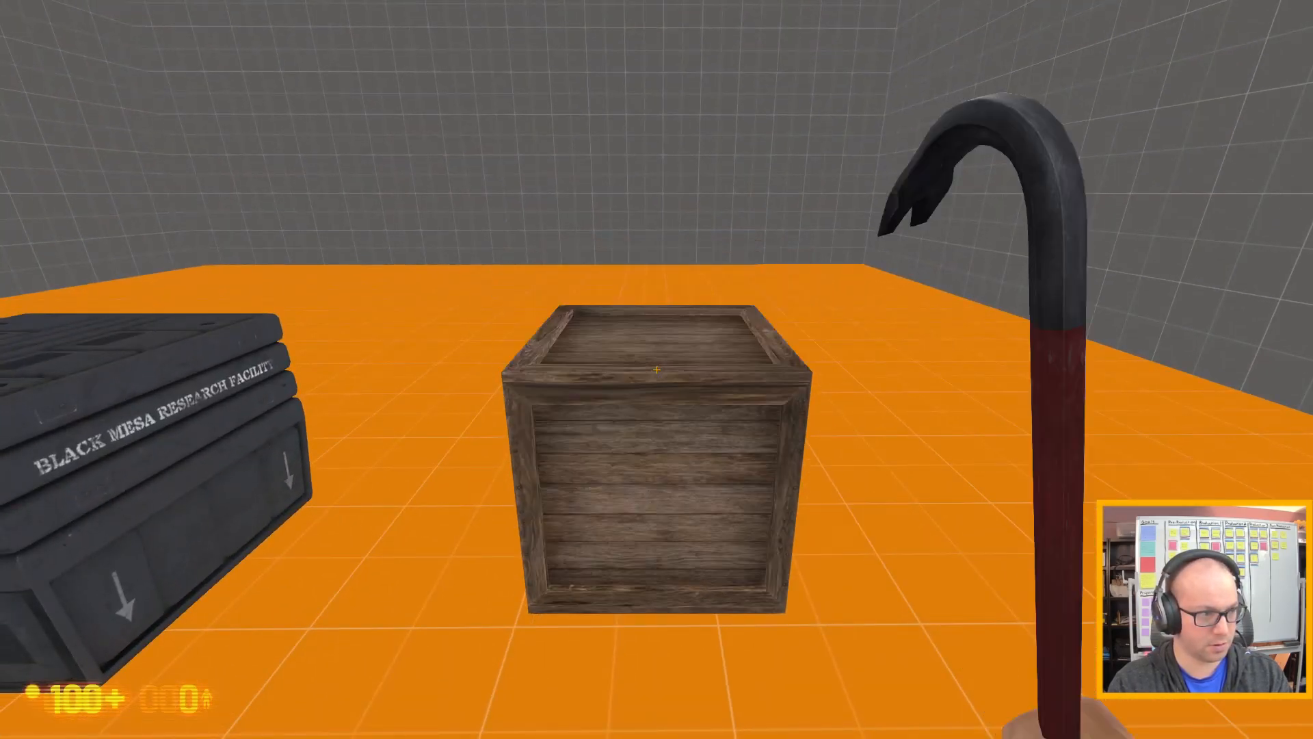
key("w")
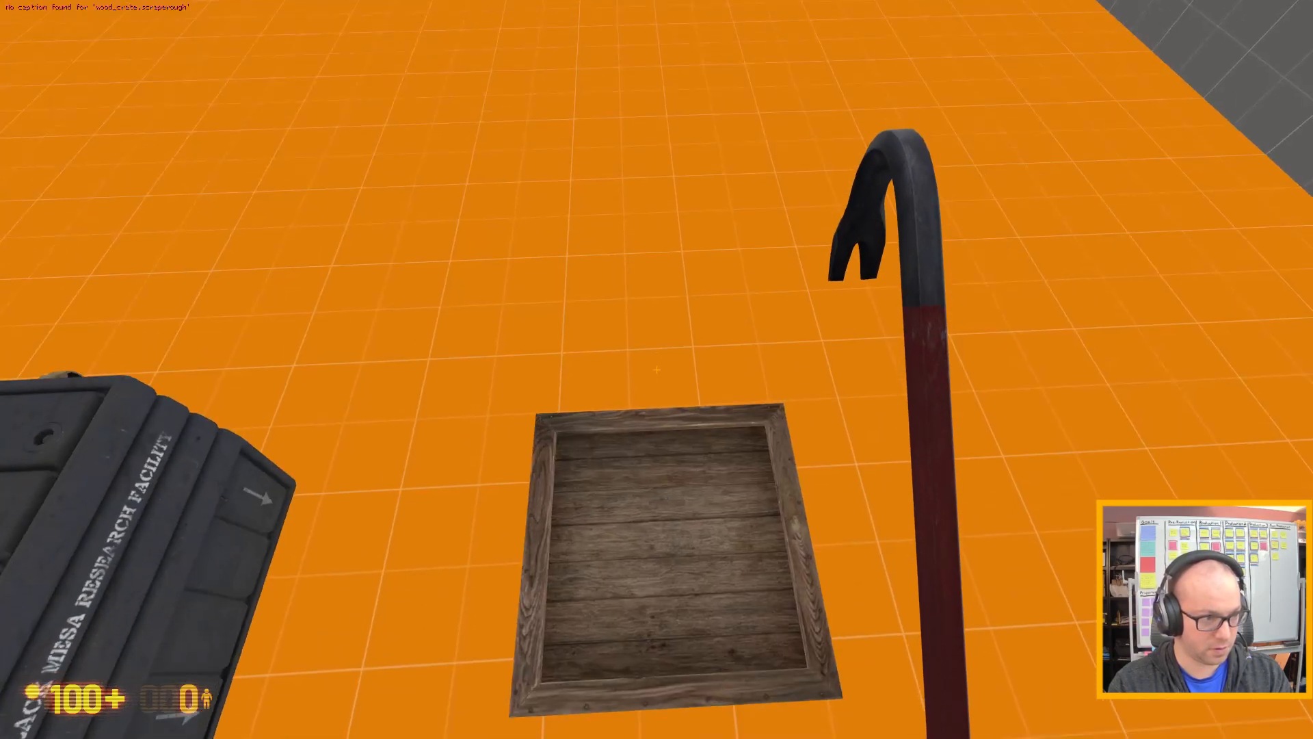
key("w")
key("w")
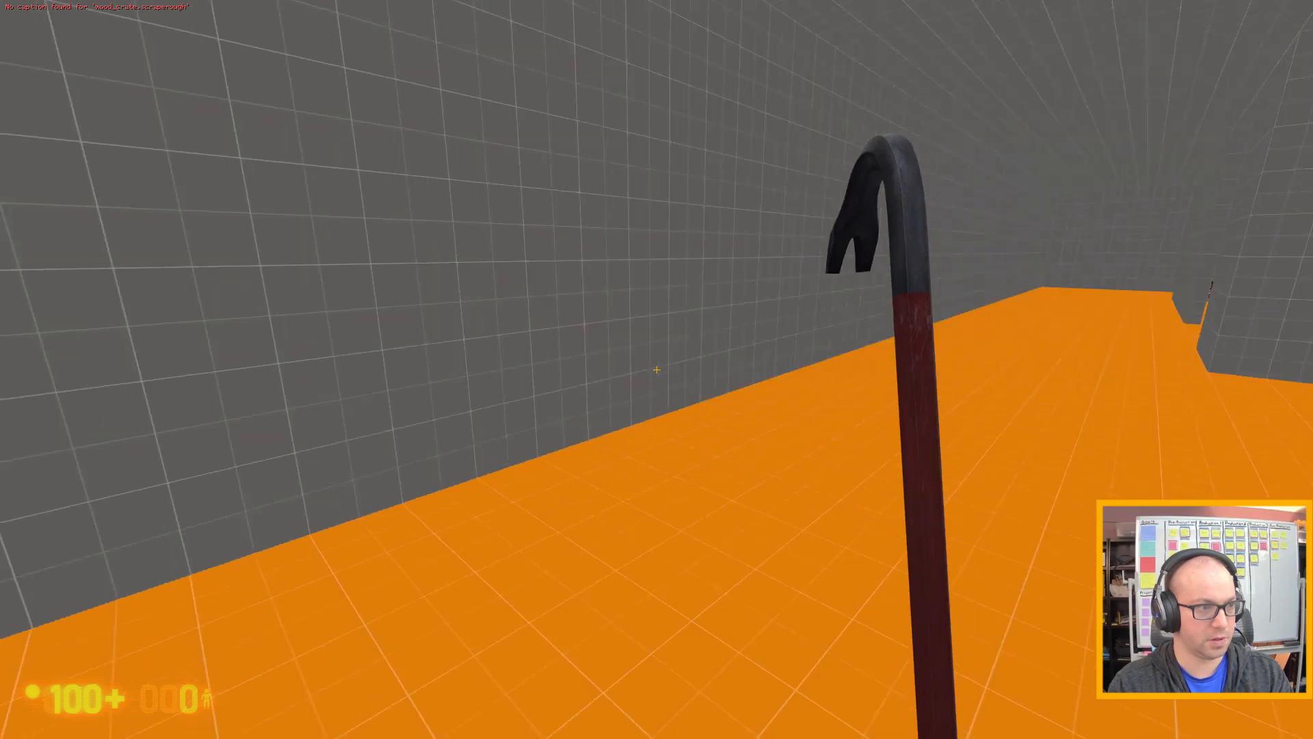
Walk around the green container, blue pallet crate and black Black Mesa case to inspect them in the game.
key("w")
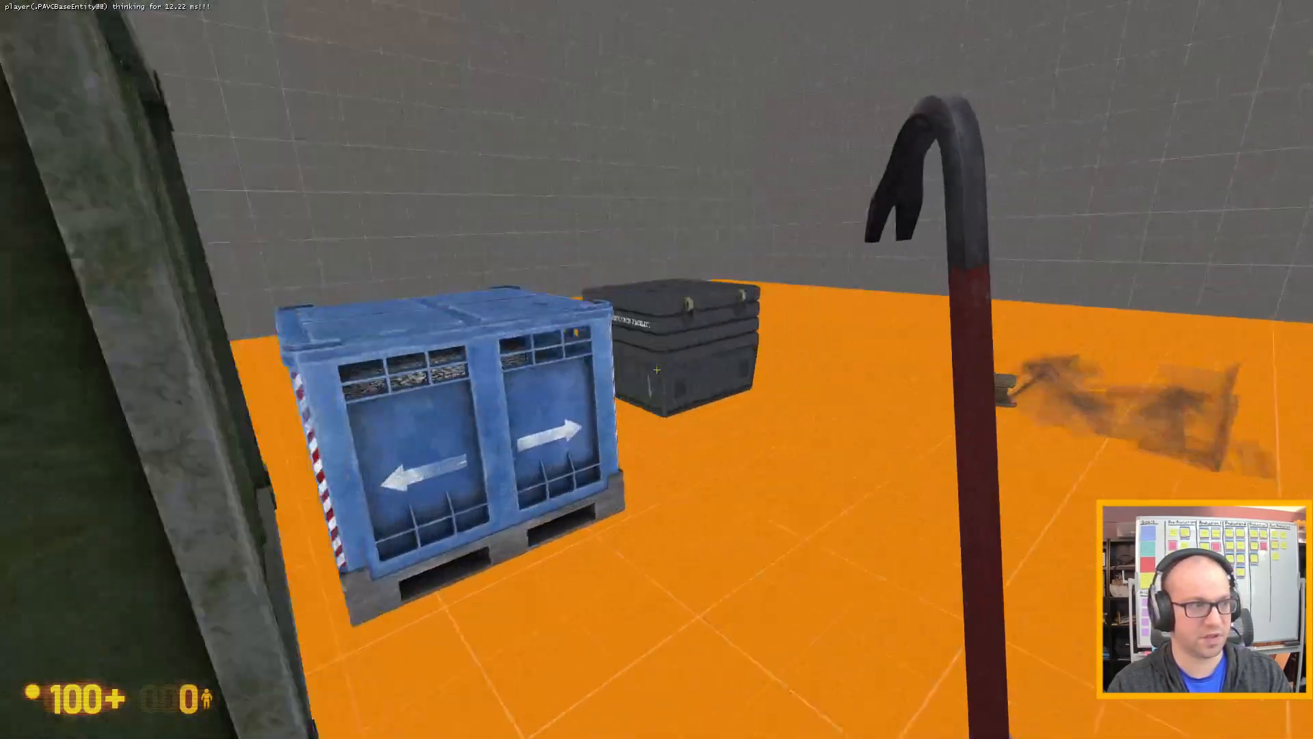
key("w")
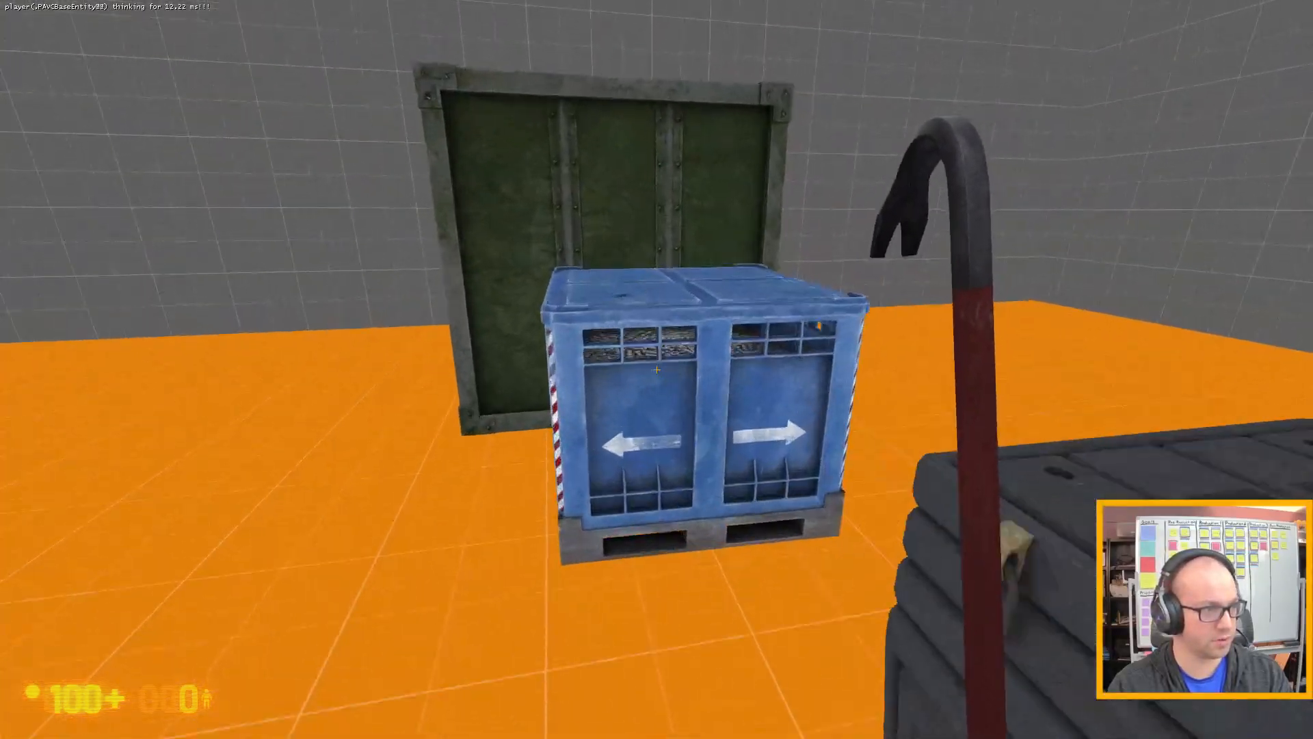
key("space")
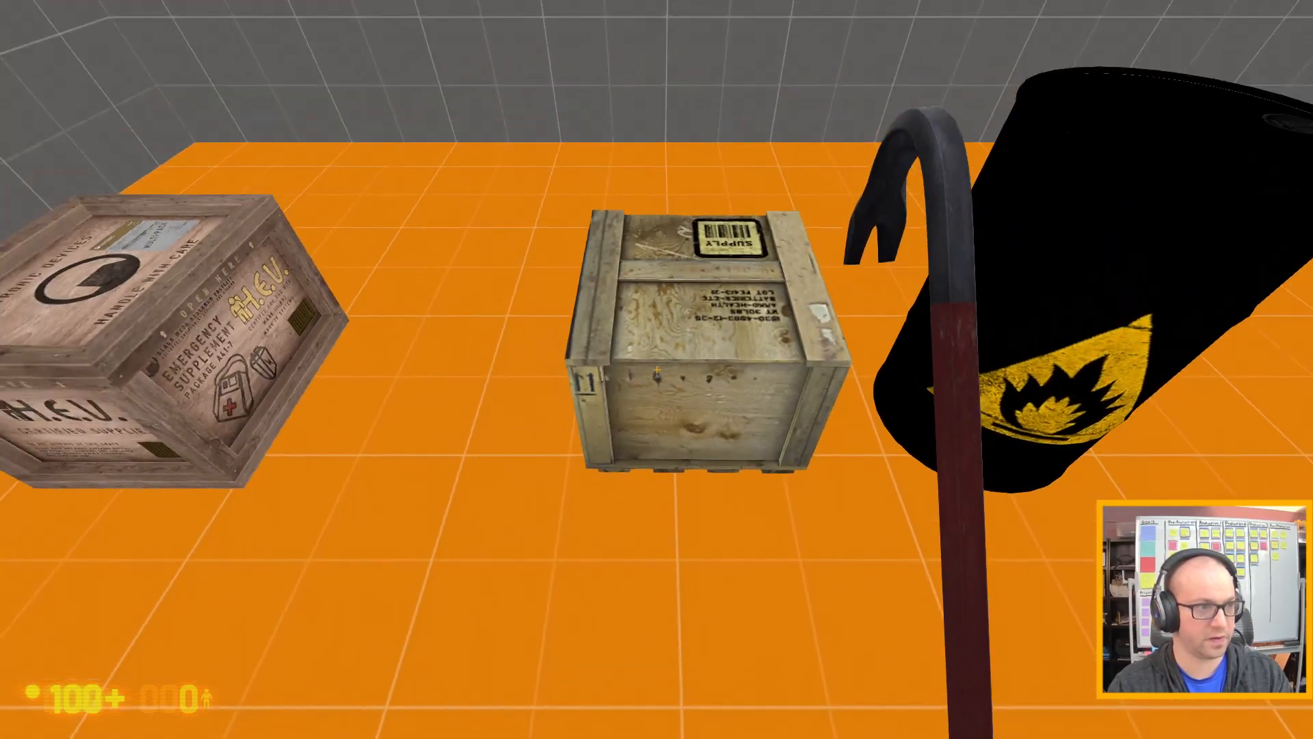
Smash the supply crate and the H.E.V. crate with the crowbar and hit the black flammable barrel to test their breakage.
left_click(656, 370)
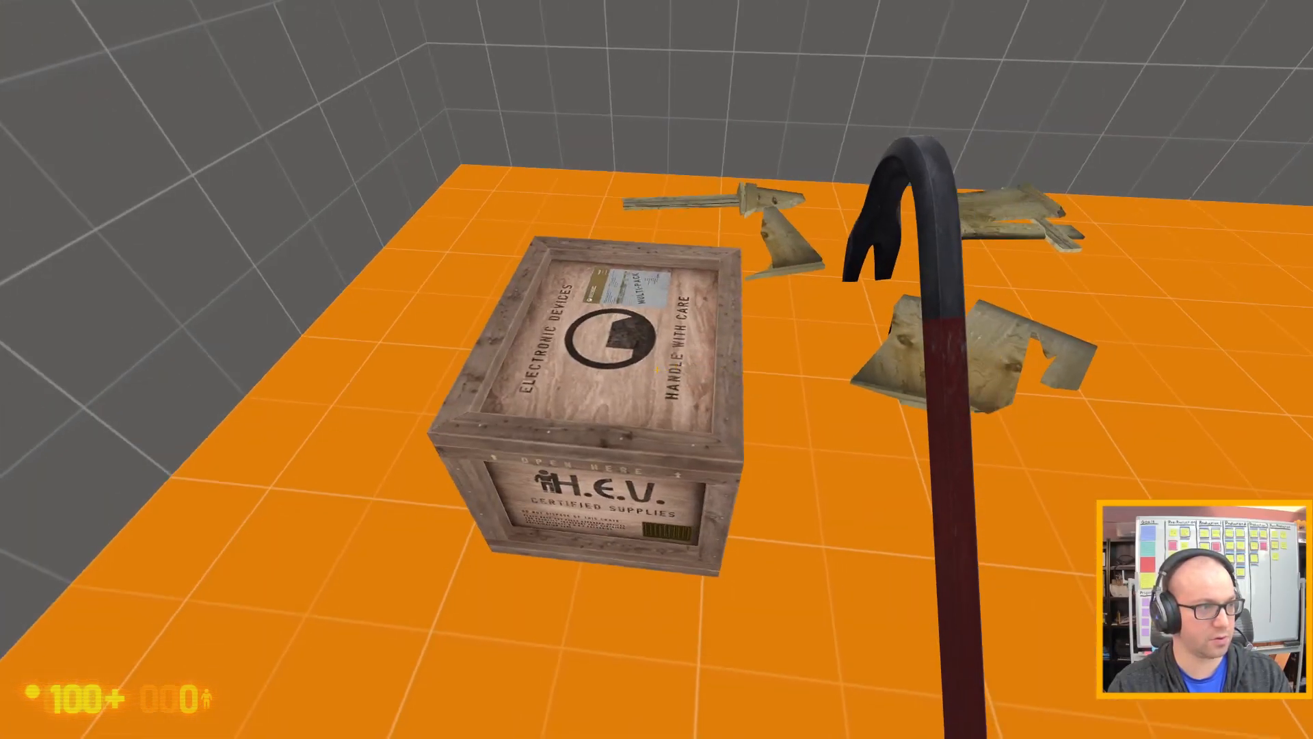
left_click(657, 370)
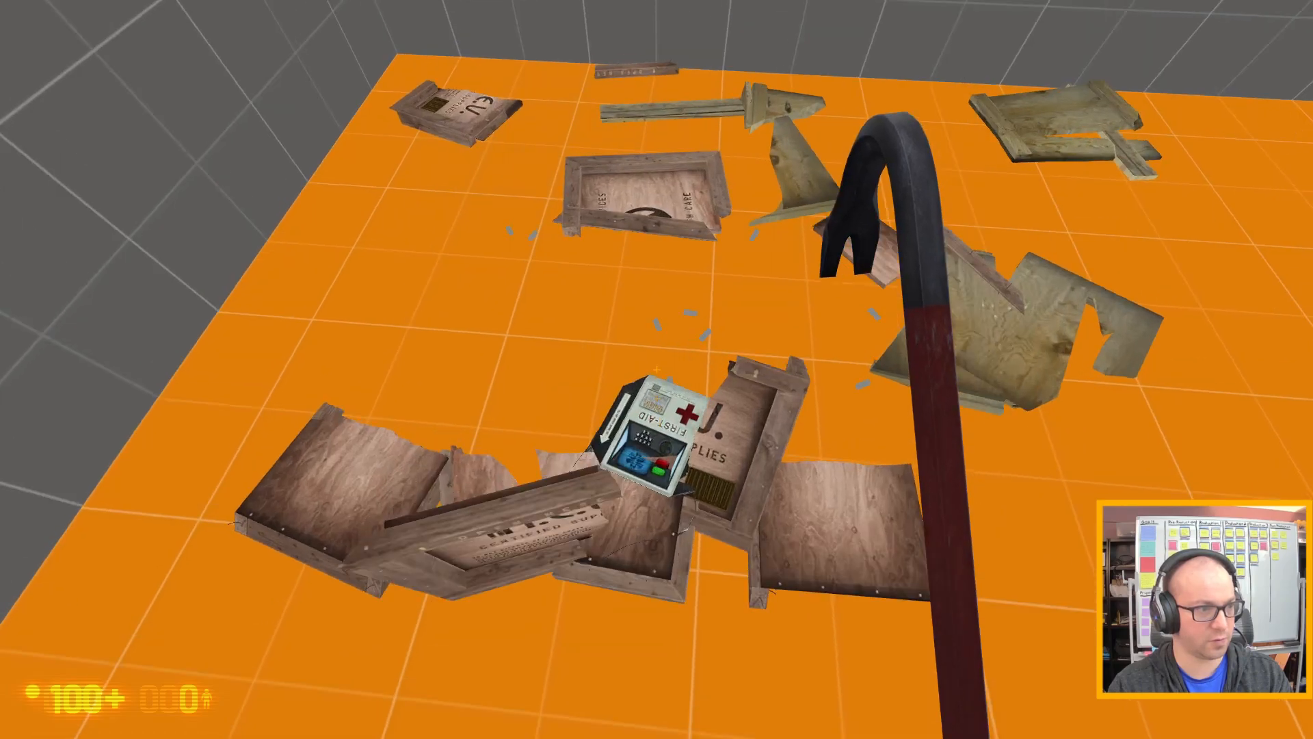
key("s")
key("w")
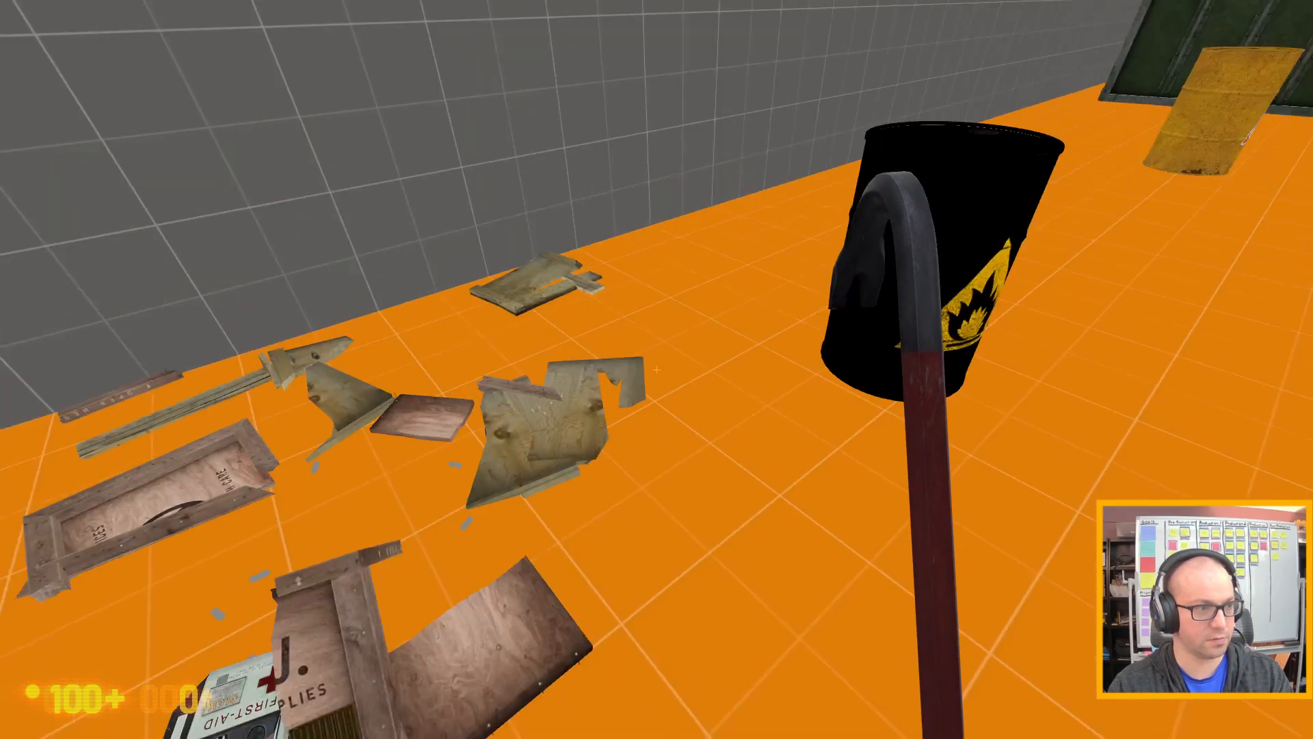
left_click(656, 369)
left_click(656, 369)
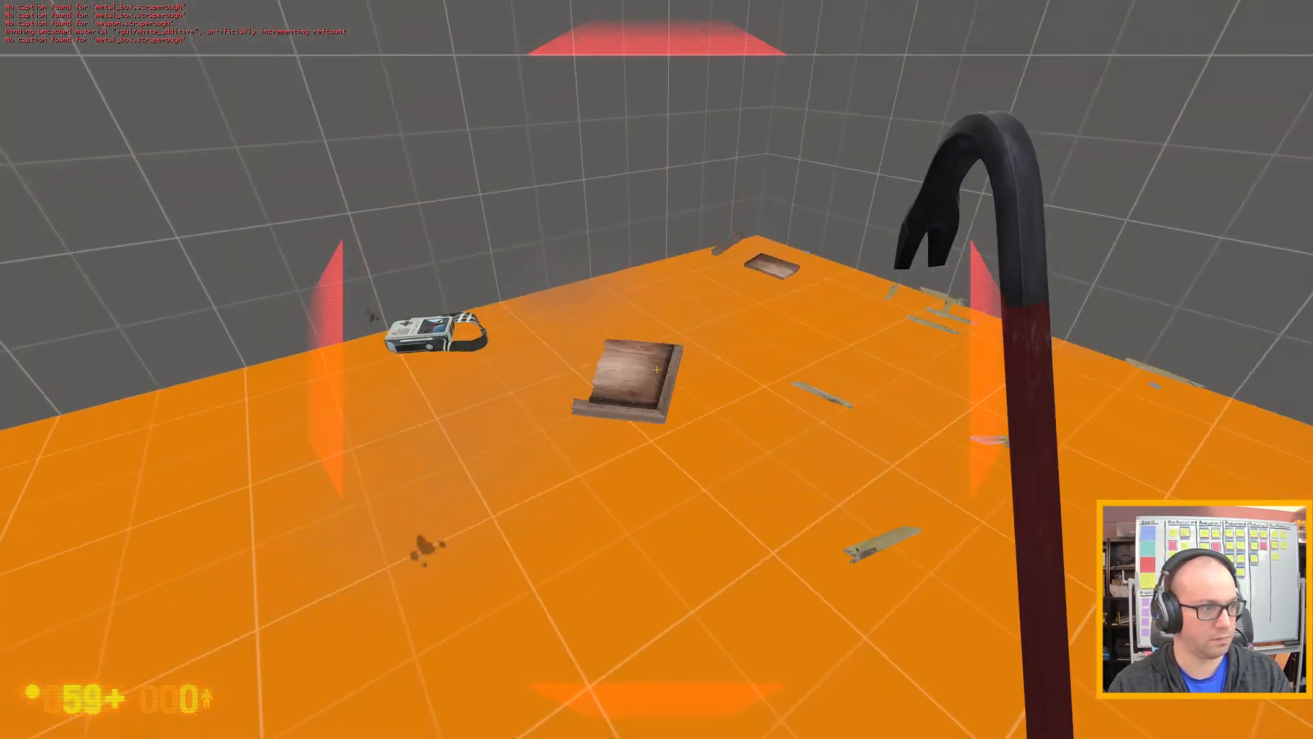
Collect the first-aid kit from the debris and walk back to inspect the yellow barrel and the remaining large crates.
key("w")
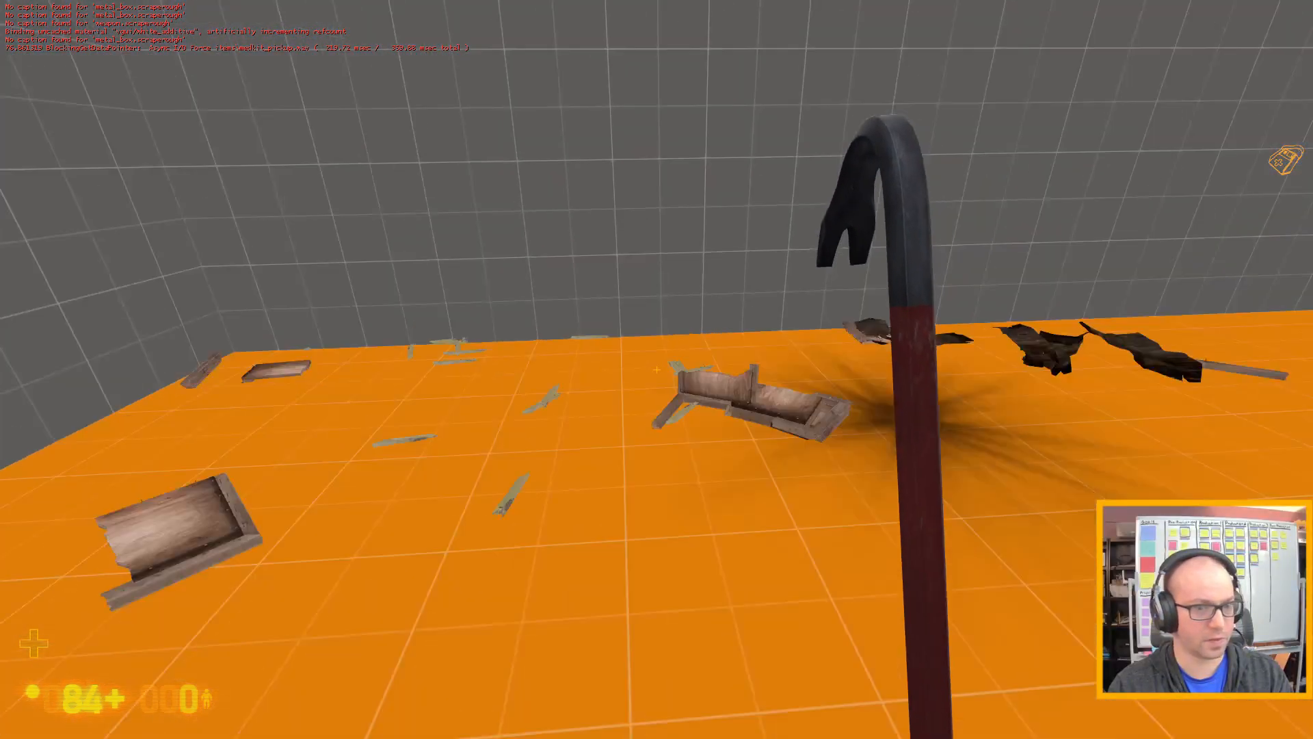
key("w")
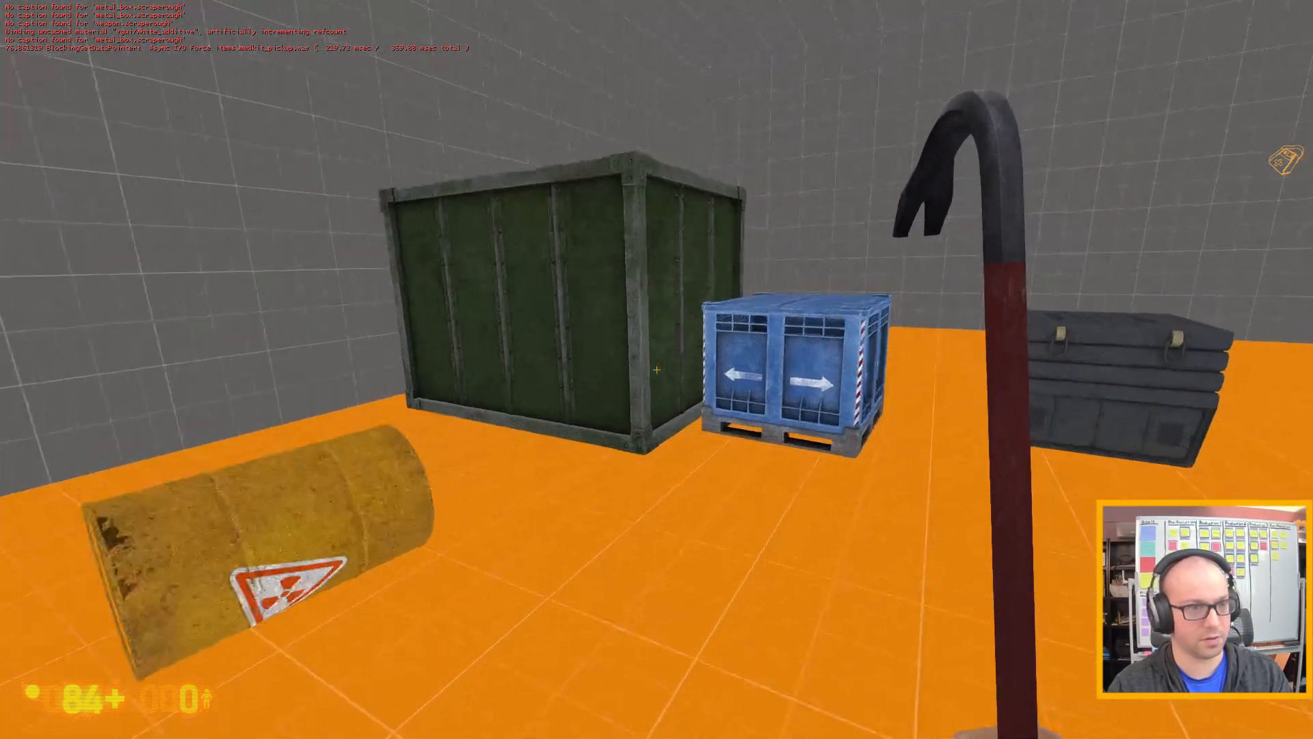
key("w")
key("d")
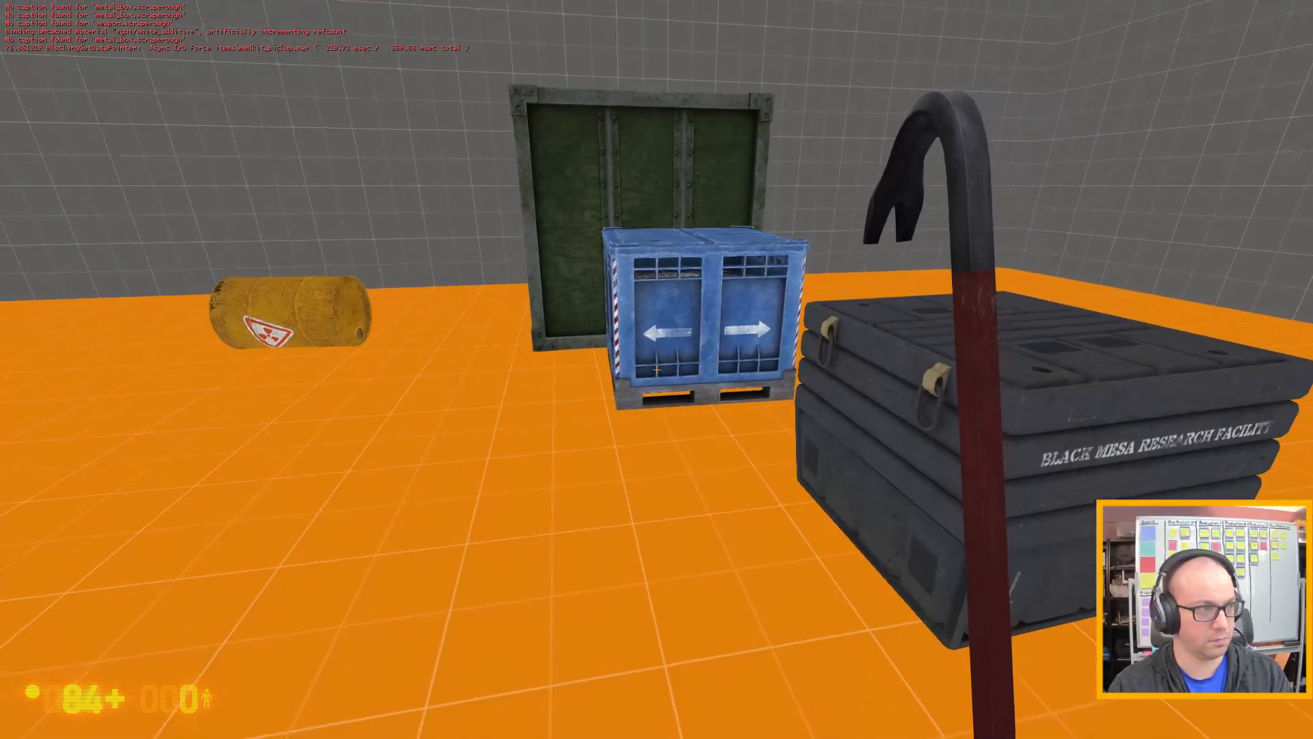
key("s")
Quit the test game with the quit console command and continue past the failed-command prompt in Hammer.
key("grave")
type("quit")
key("Return")
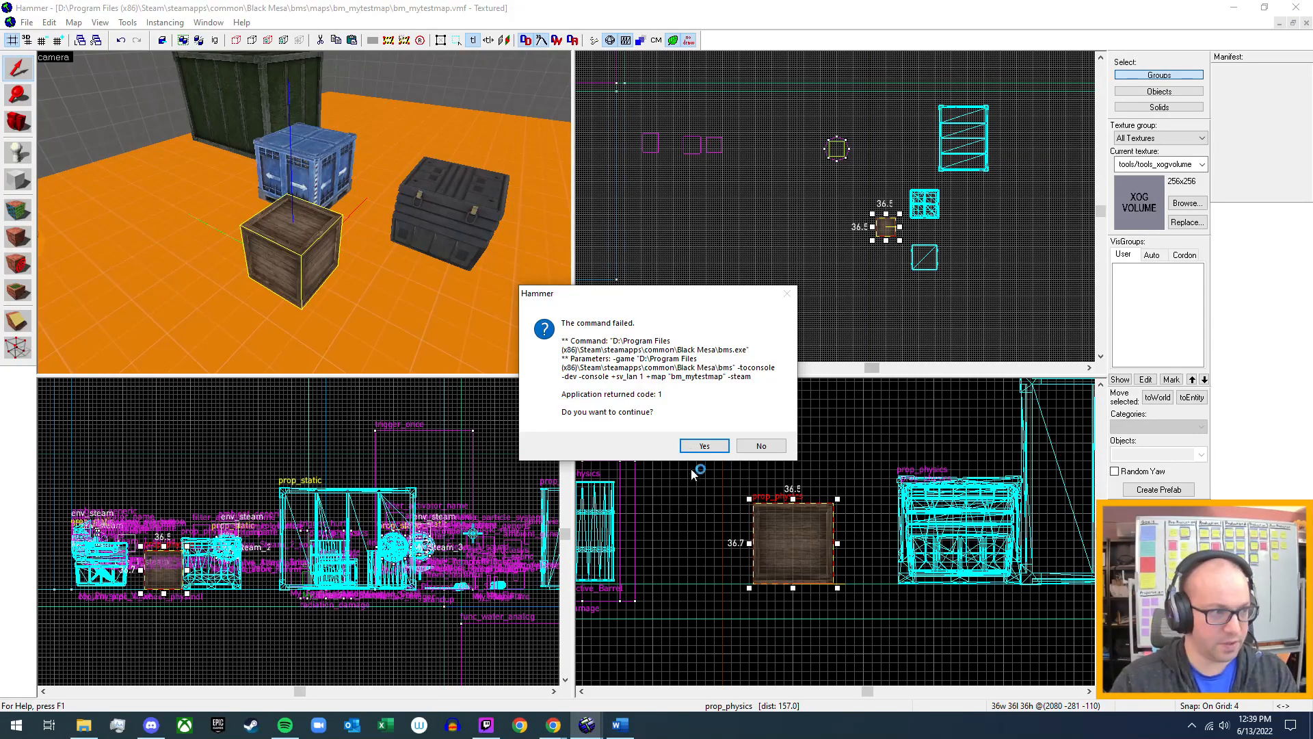
left_click(704, 446)
Examine the wooden crate among the other props in the 3D view and look through its prop_physics keyvalues.
key("z")
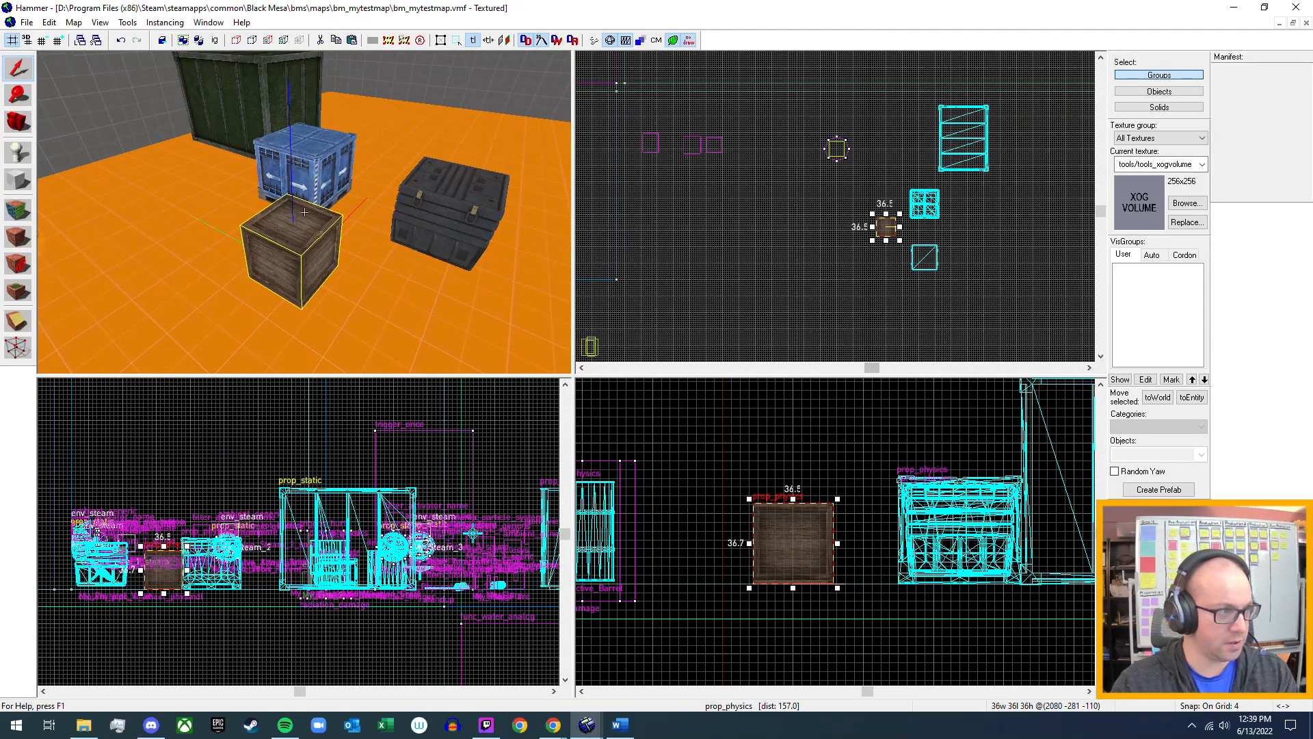
key("w")
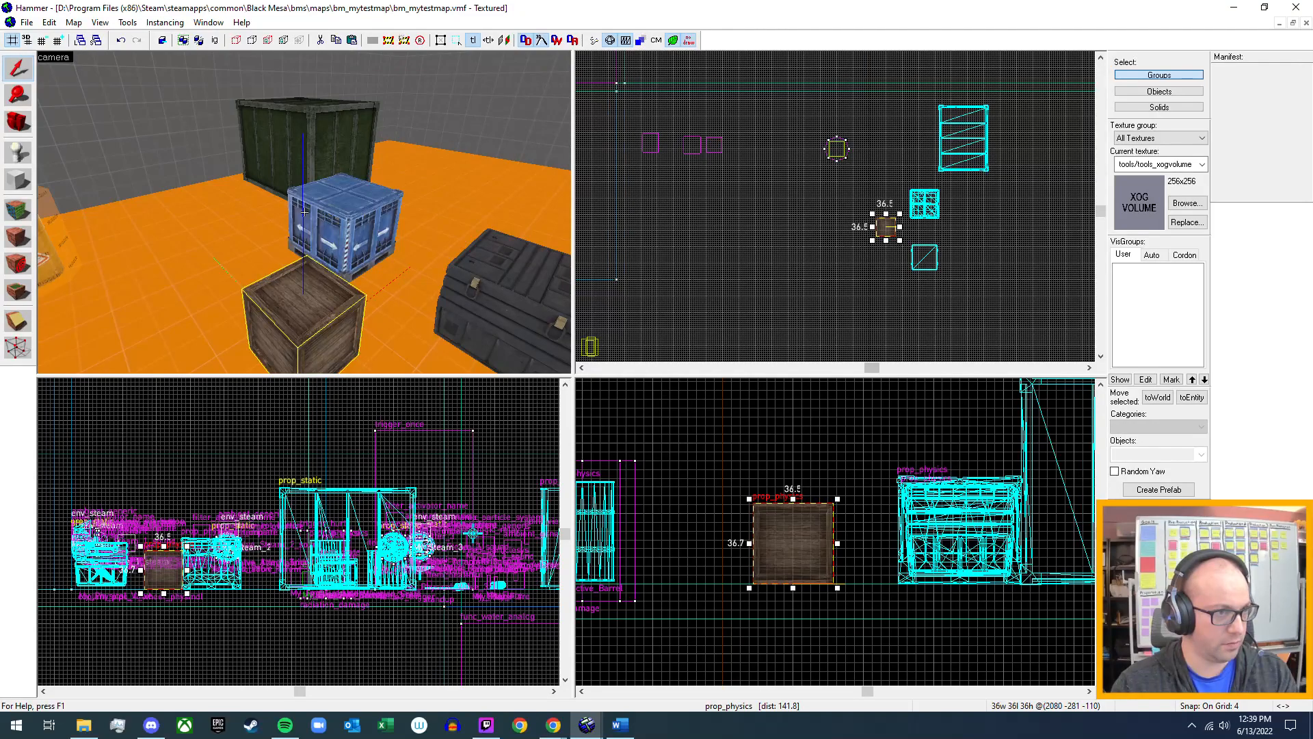
key("s")
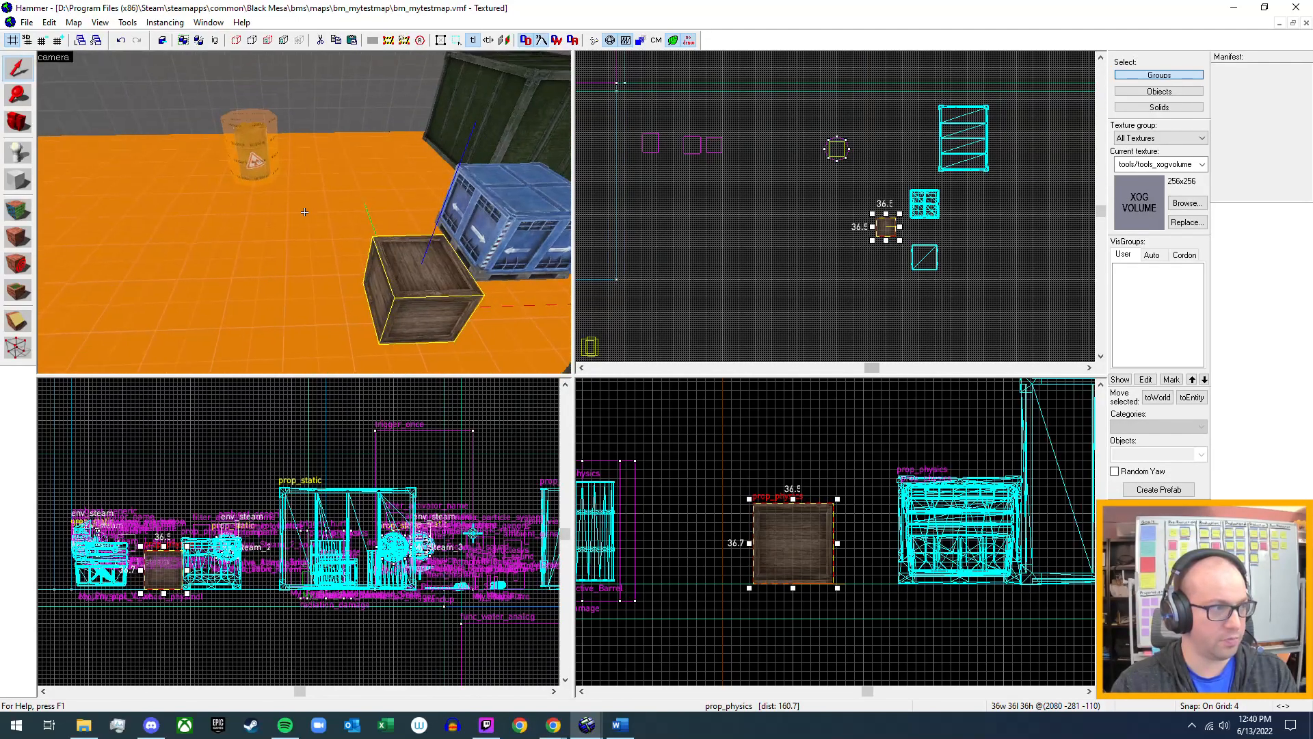
key("d")
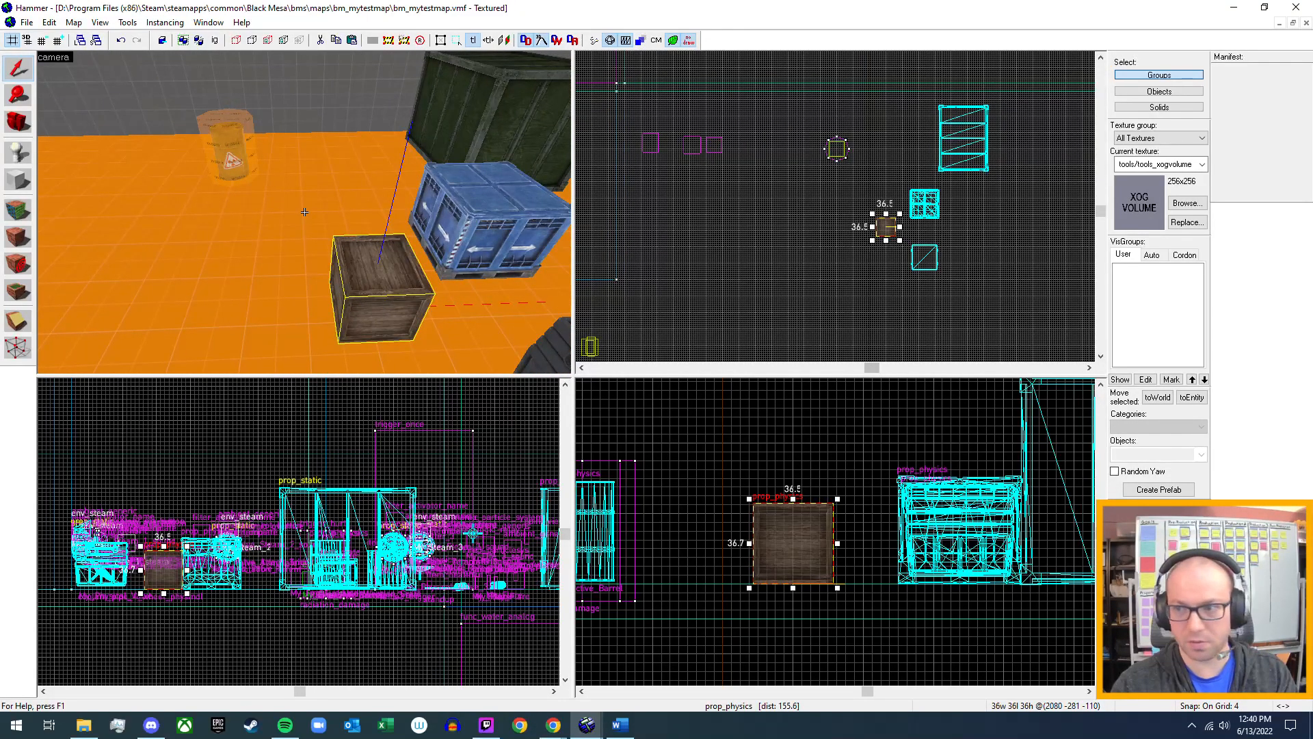
key("w")
key("a")
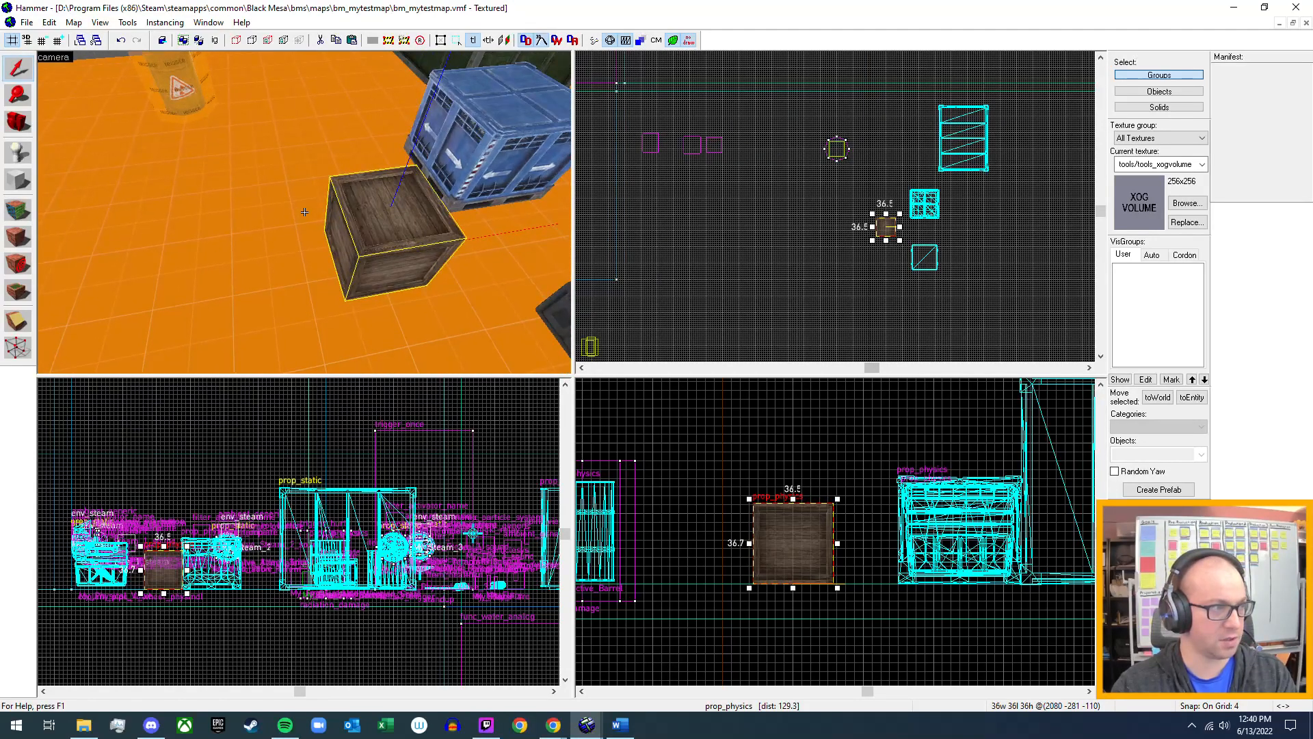
key("d")
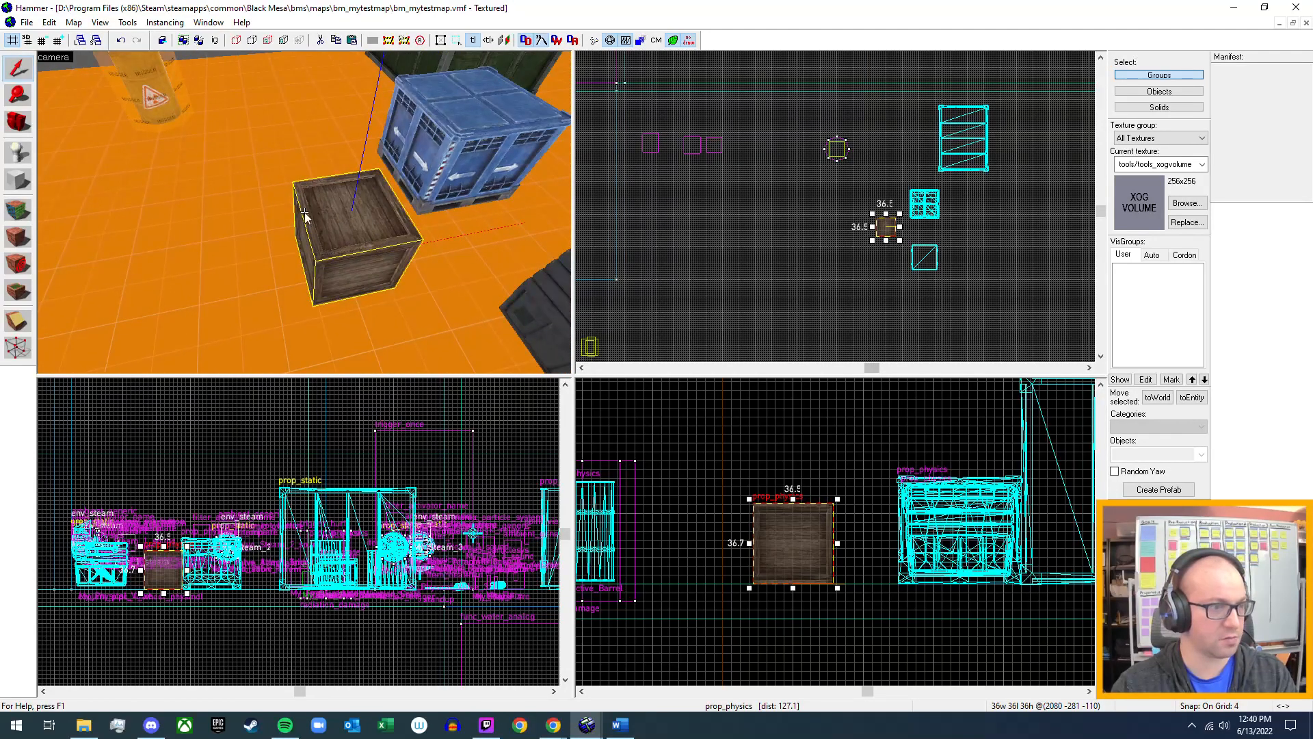
double_click(363, 239)
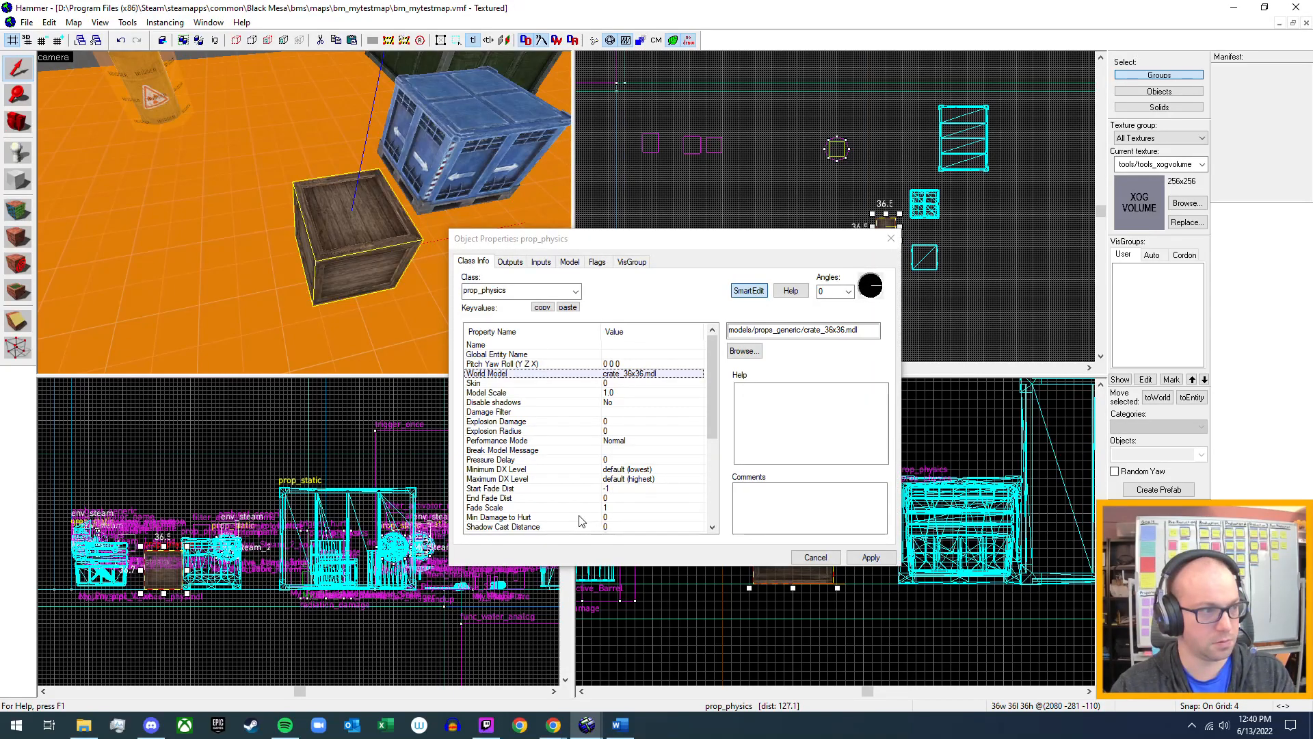
scroll(566, 445, "down", 2)
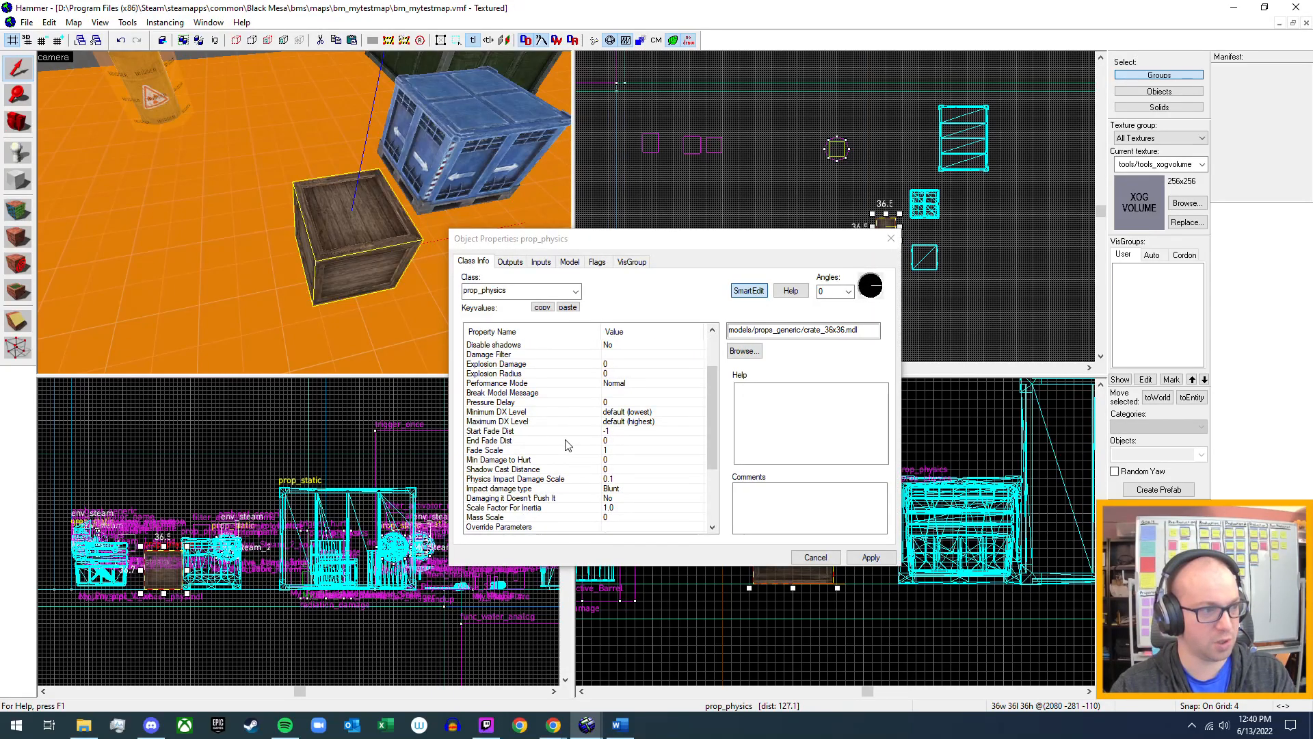
scroll(582, 438, "up", 2)
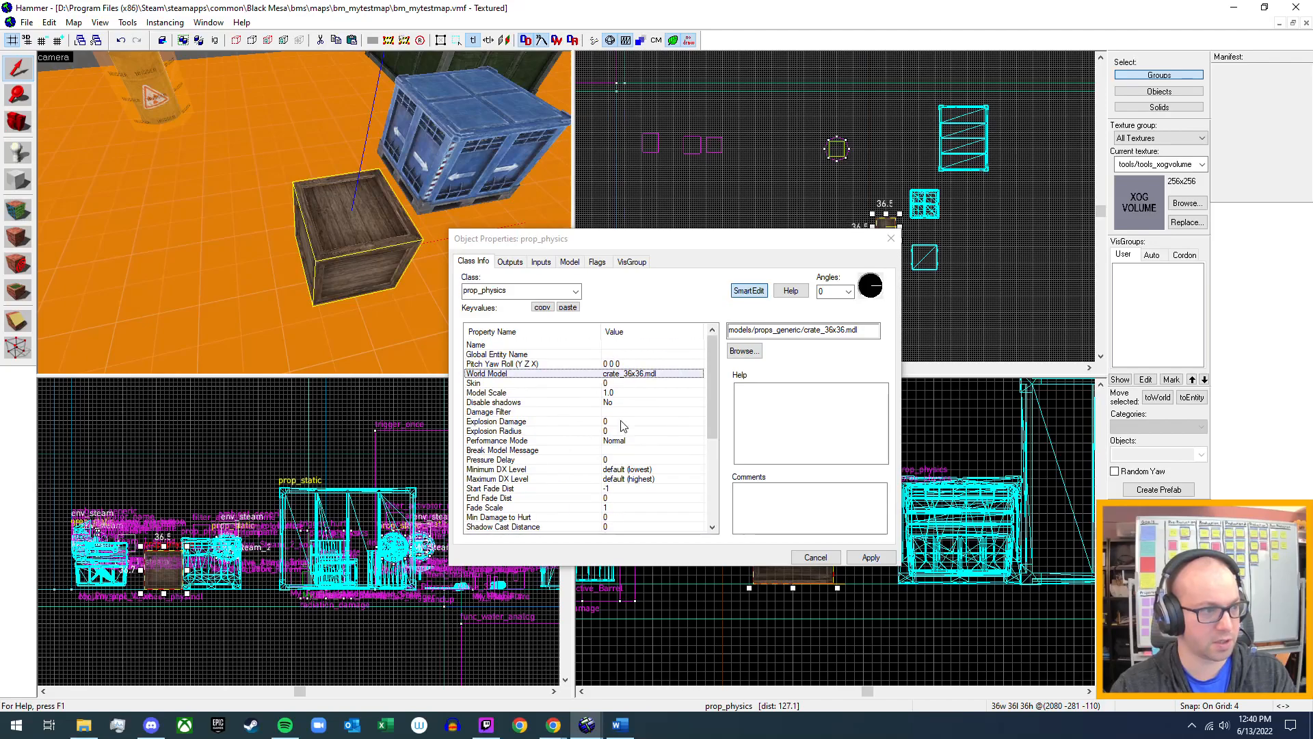
Browse the crate models for the prop's world model, previewing crate_48x48.mdl, crate_64x96.mdl, shipping_crate_001a.mdl and crate36x36_gib1.mdl.
double_click(637, 375)
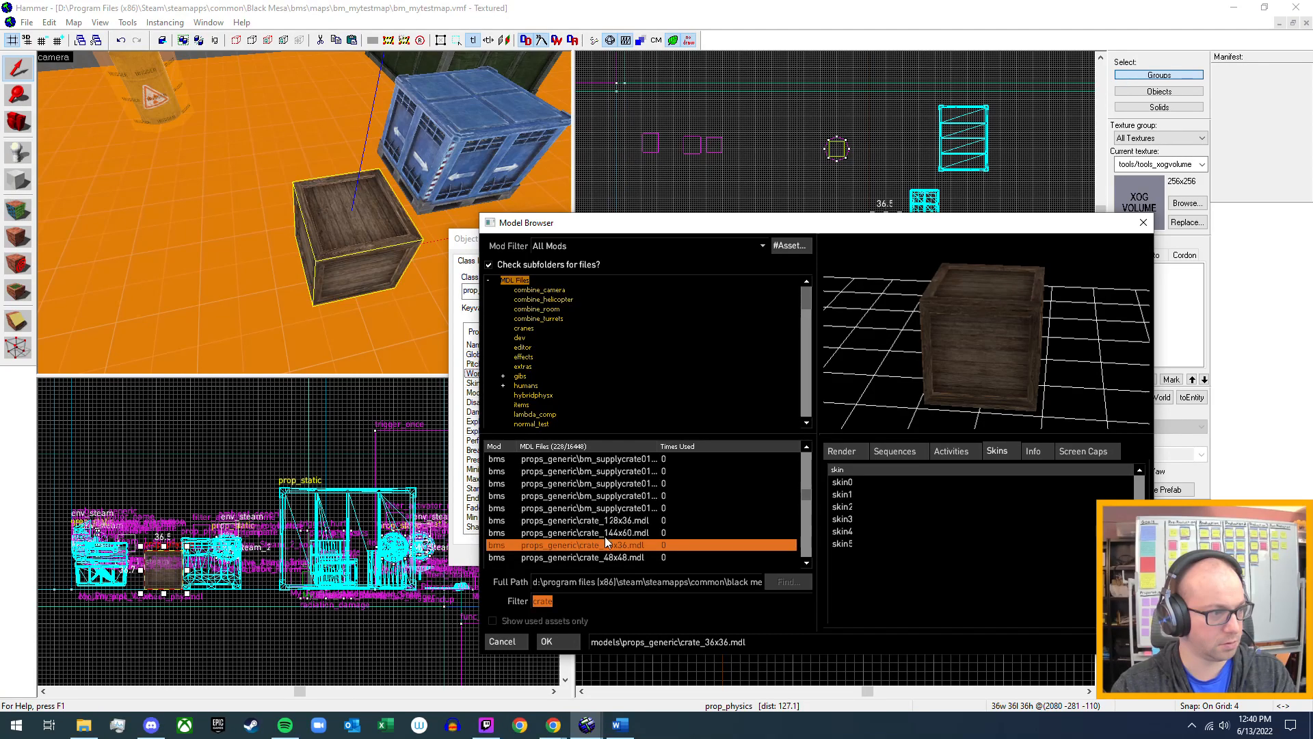
left_click(610, 557)
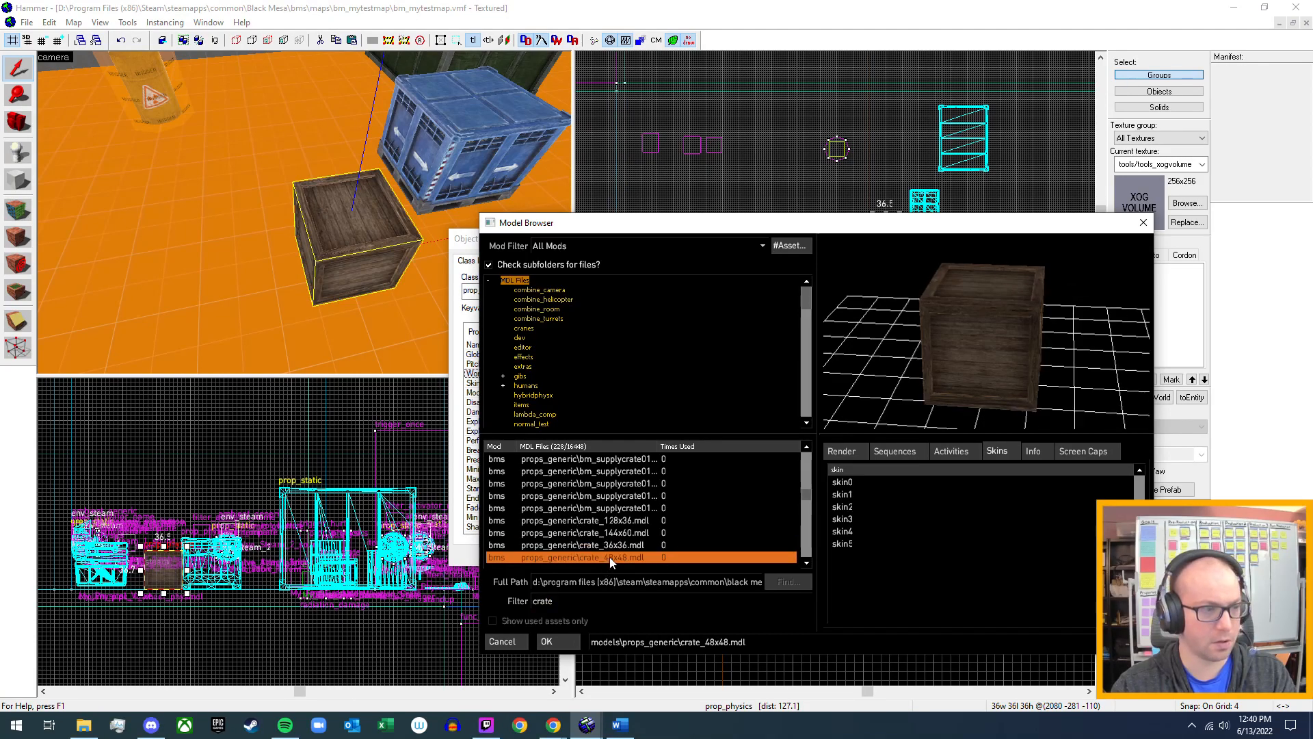
scroll(610, 557, "down", 1)
left_click(604, 536)
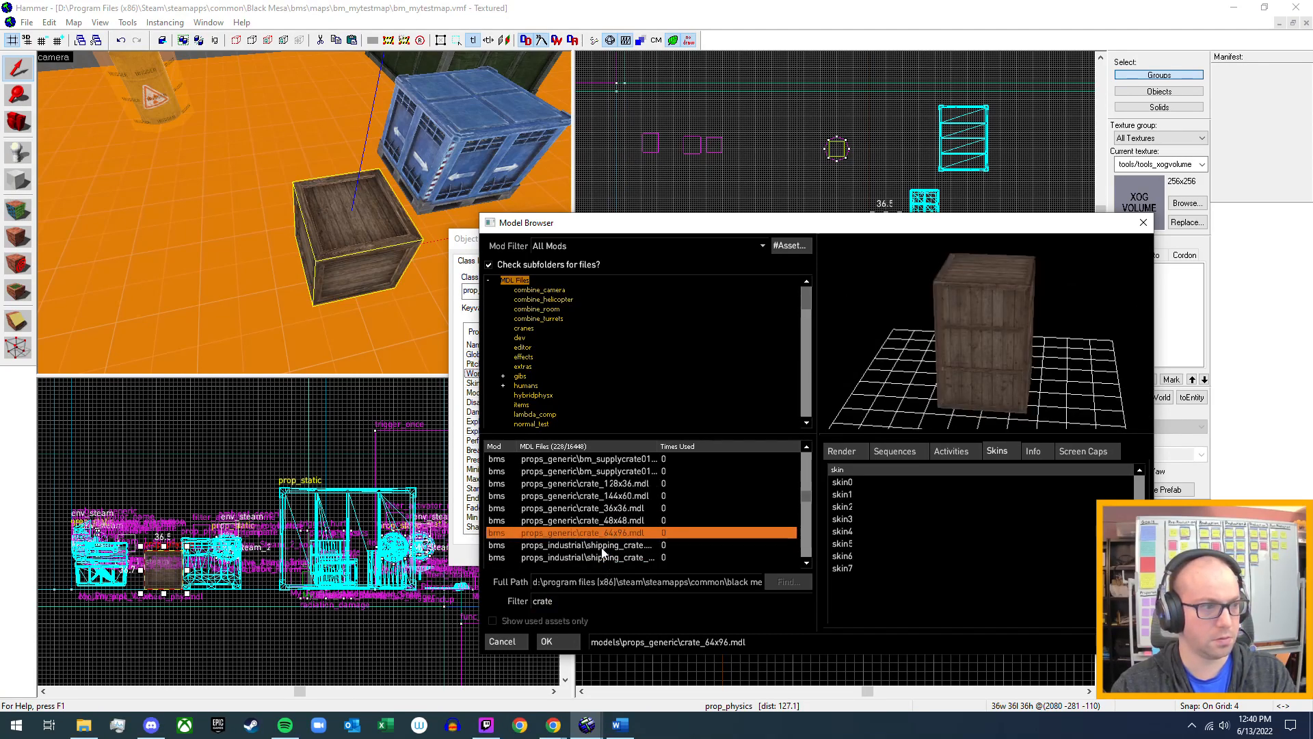
left_click(600, 547)
left_click(591, 556)
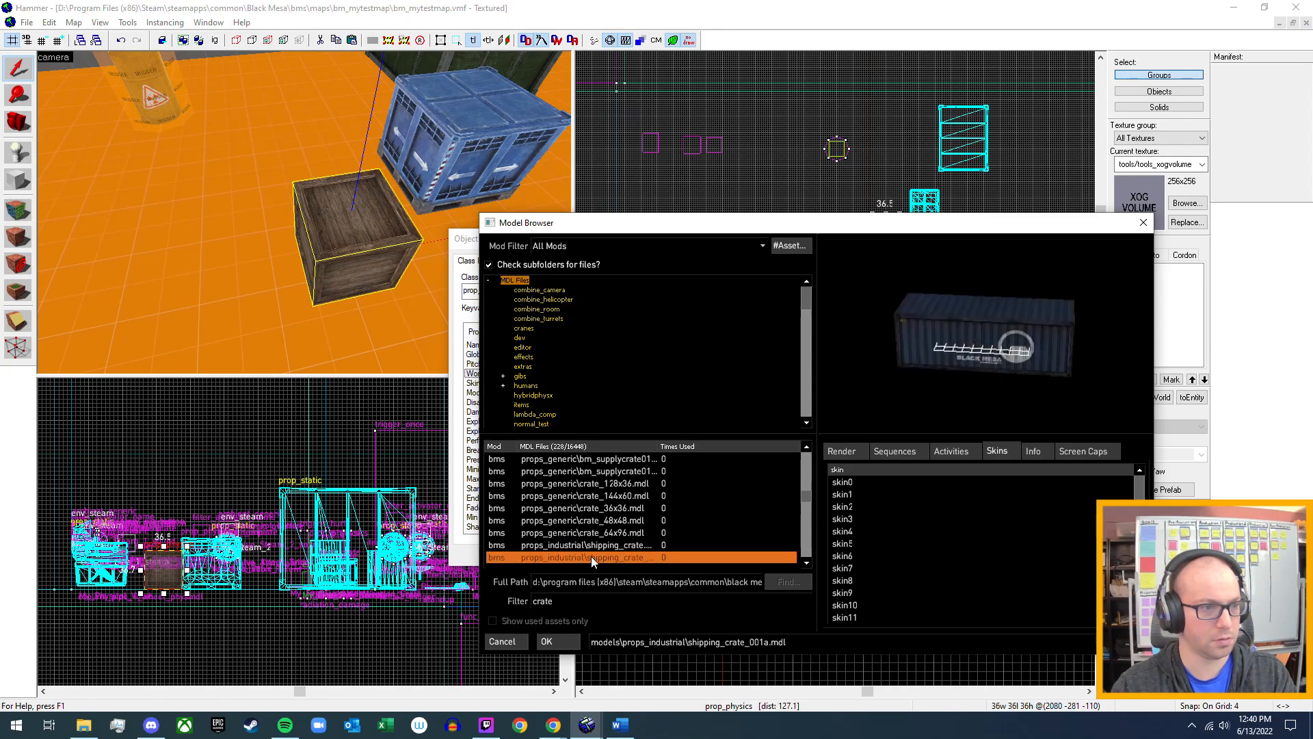
scroll(593, 551, "down", 2)
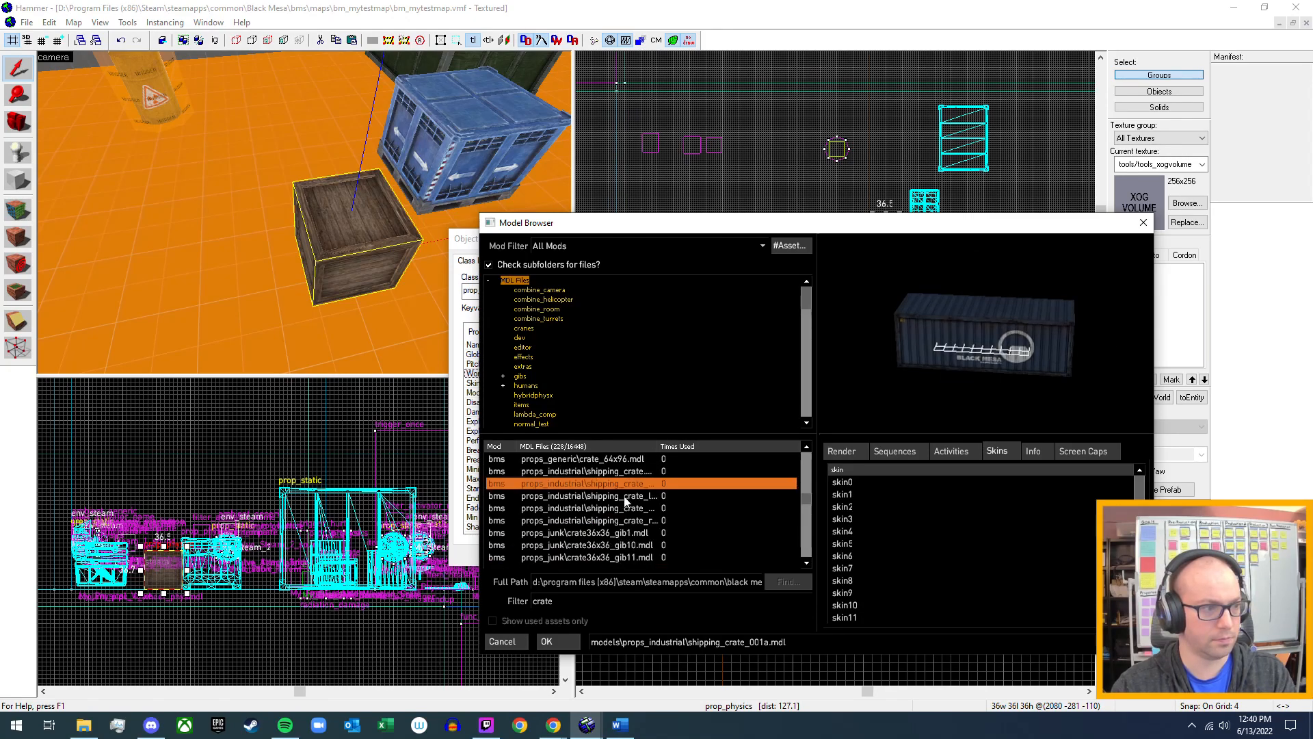
left_click(594, 532)
scroll(594, 532, "down", 3)
scroll(593, 534, "down", 5)
scroll(594, 537, "down", 5)
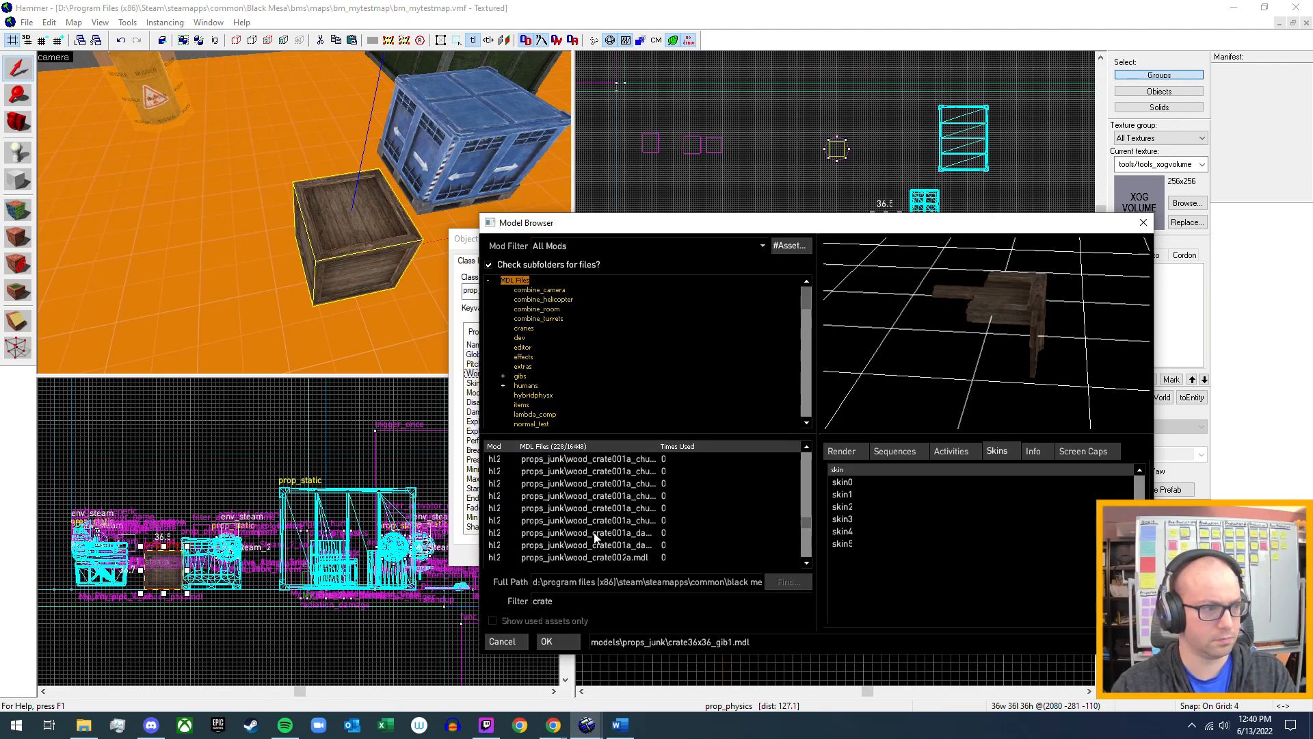
scroll(595, 538, "down", 5)
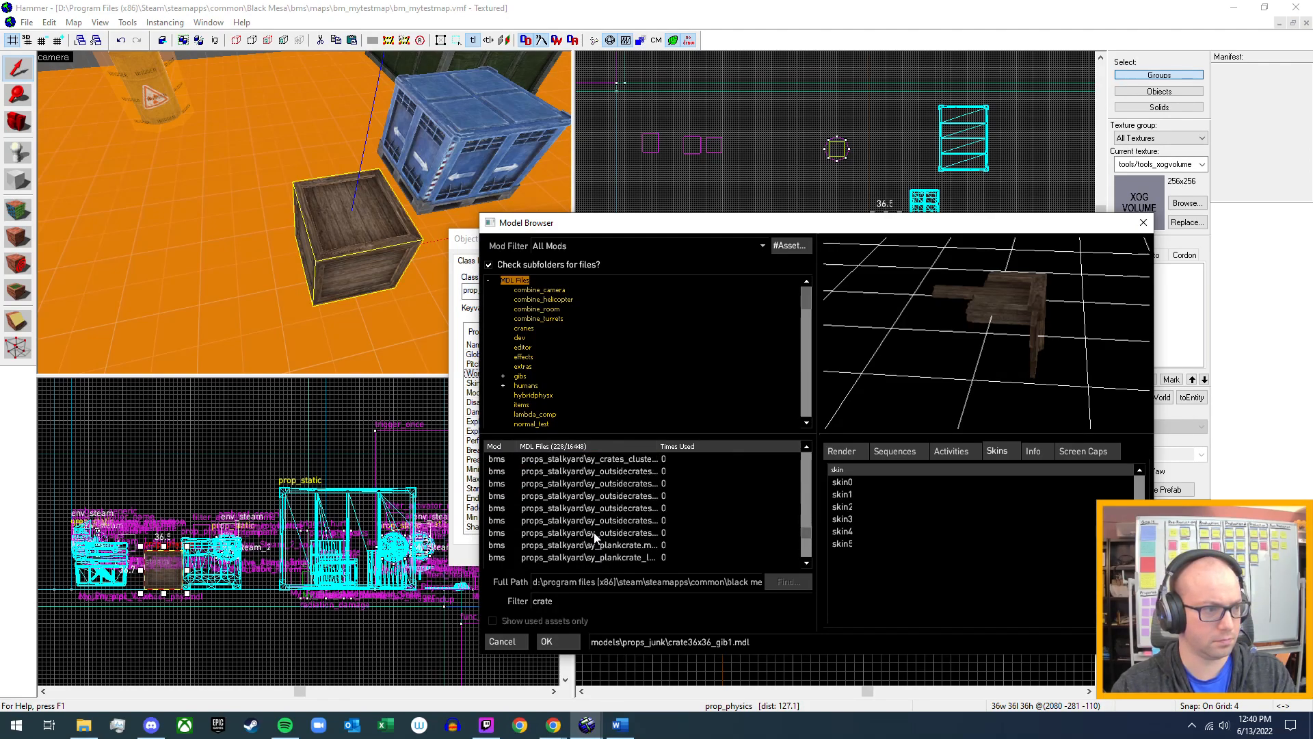
Filter the model list by "box" instead of "crate".
double_click(544, 602)
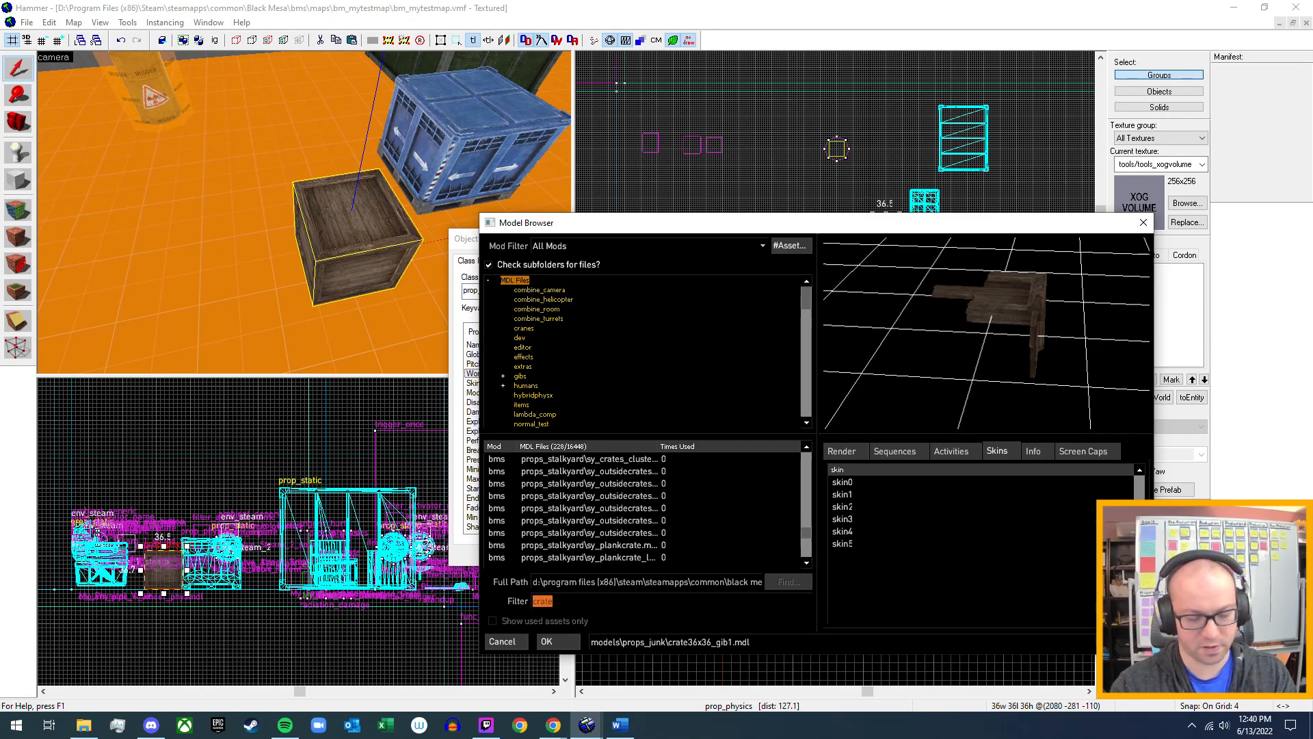
type("box")
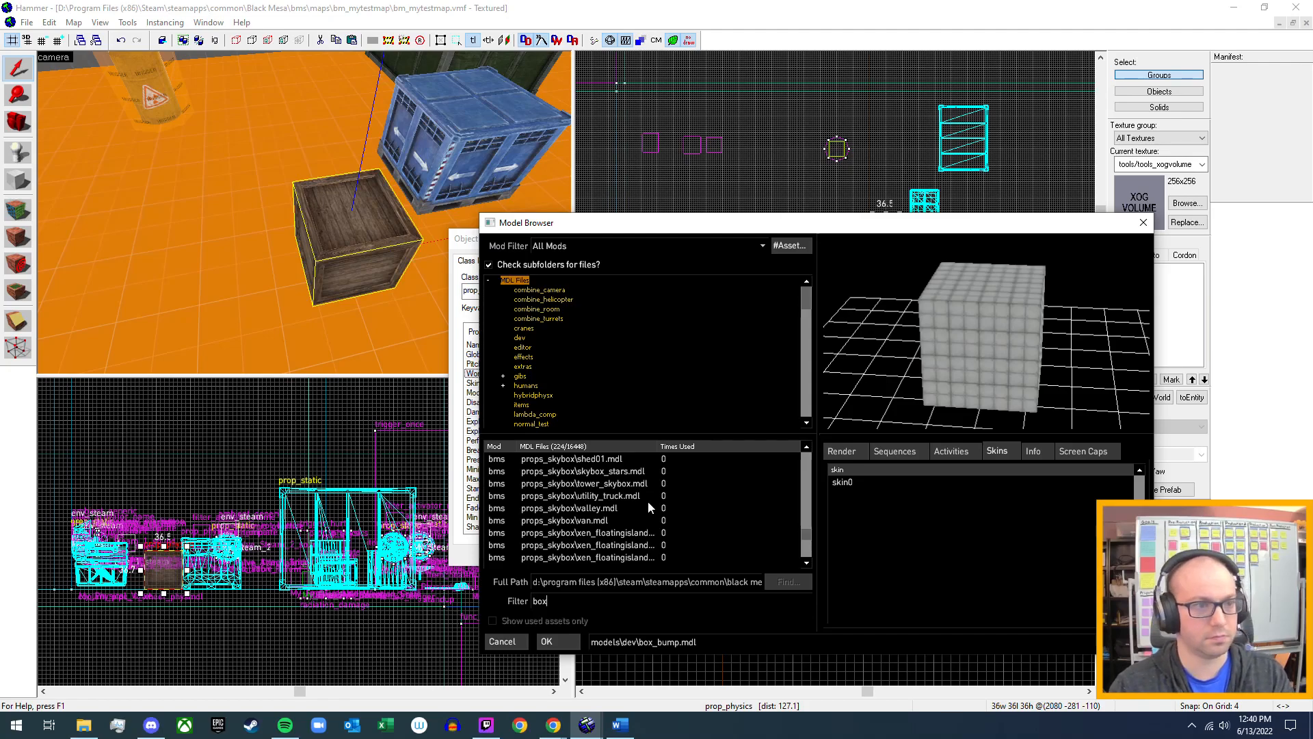
Return to the start of the box model list and examine dev\box_bump.mdl from another angle along with its physics and prop data info.
scroll(604, 510, "up", 15)
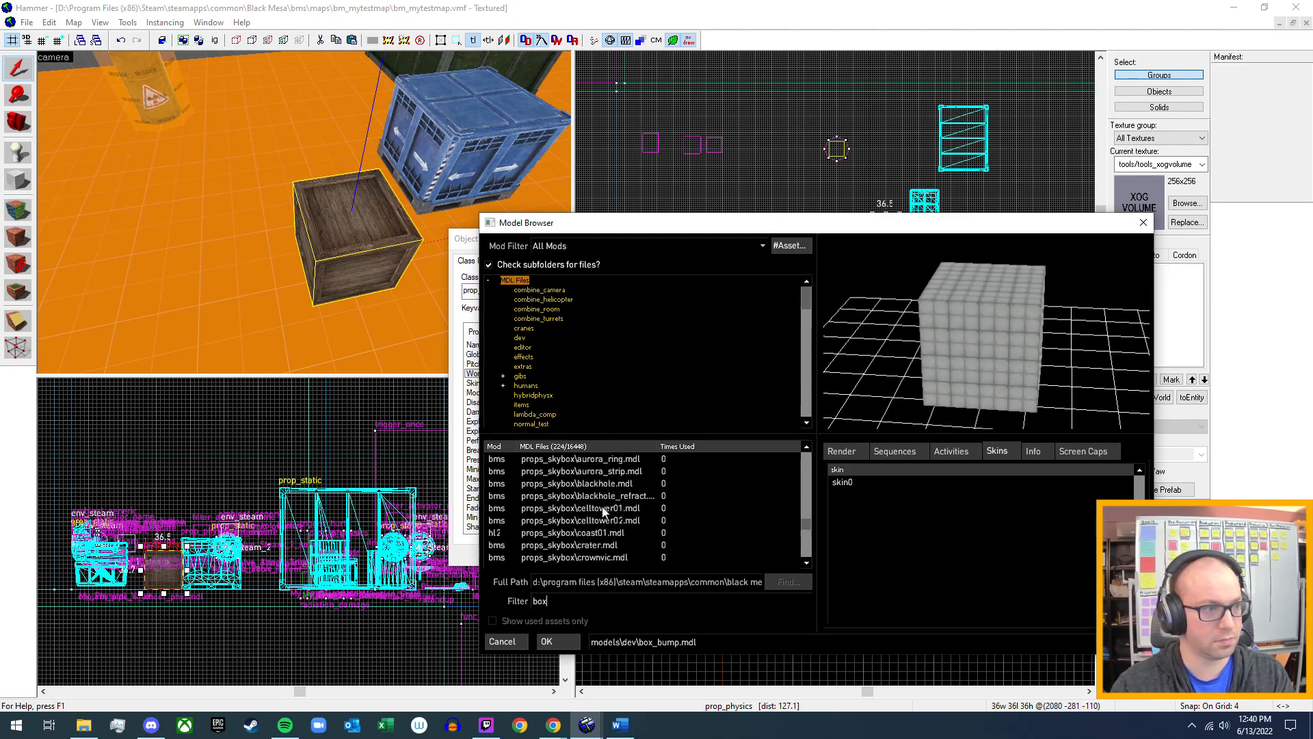
scroll(606, 510, "up", 8)
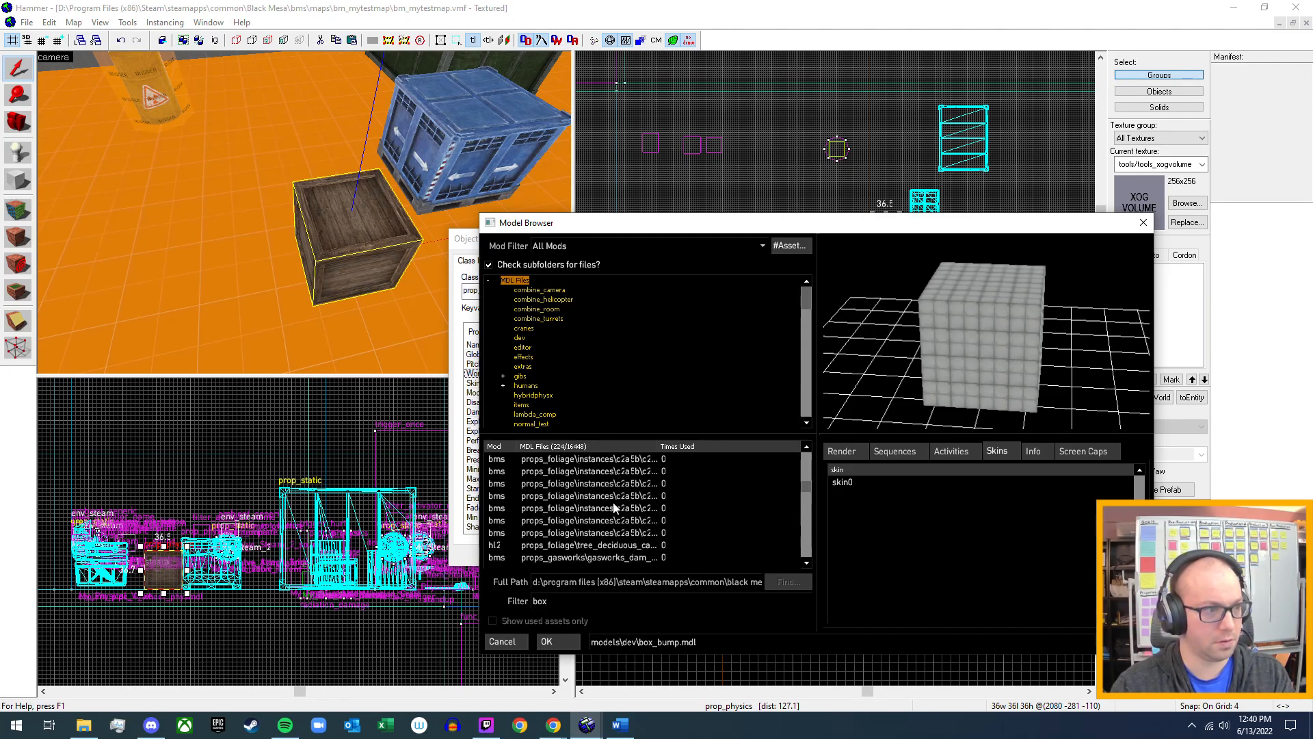
left_click_drag(803, 487, 807, 446)
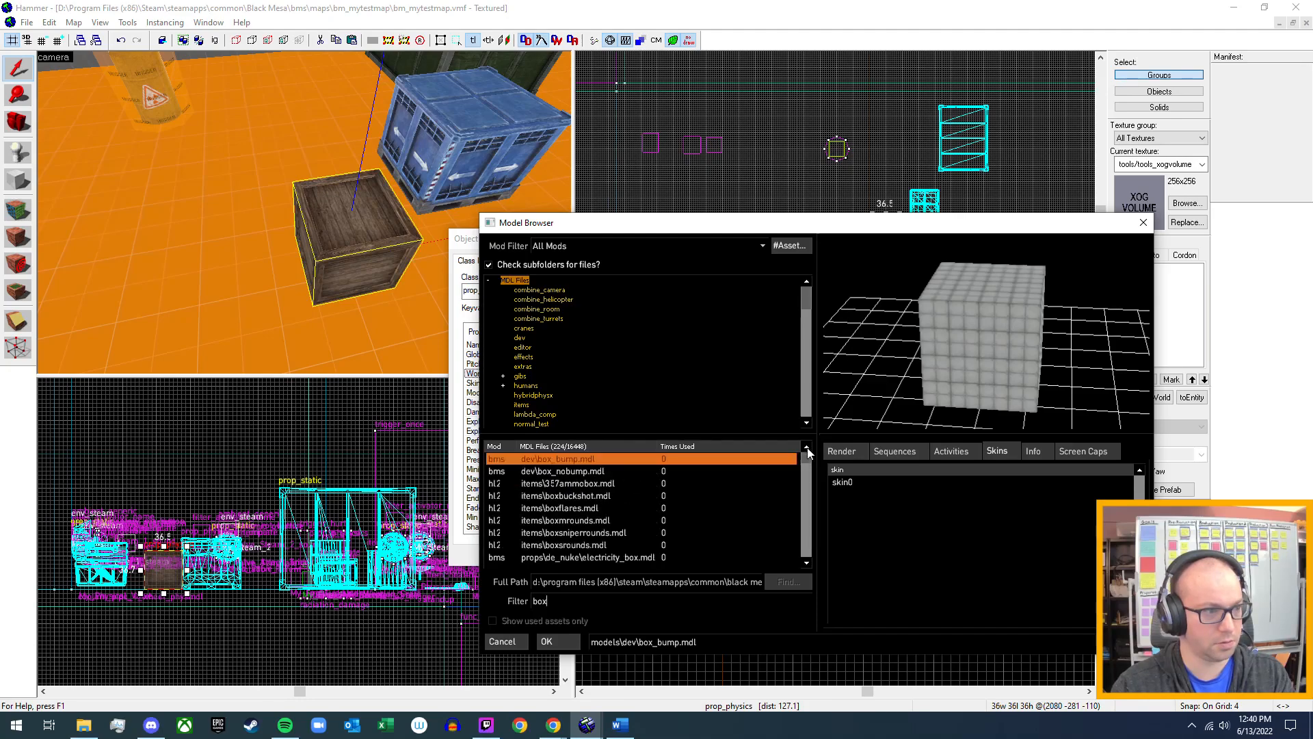
left_click_drag(1035, 370, 1066, 366)
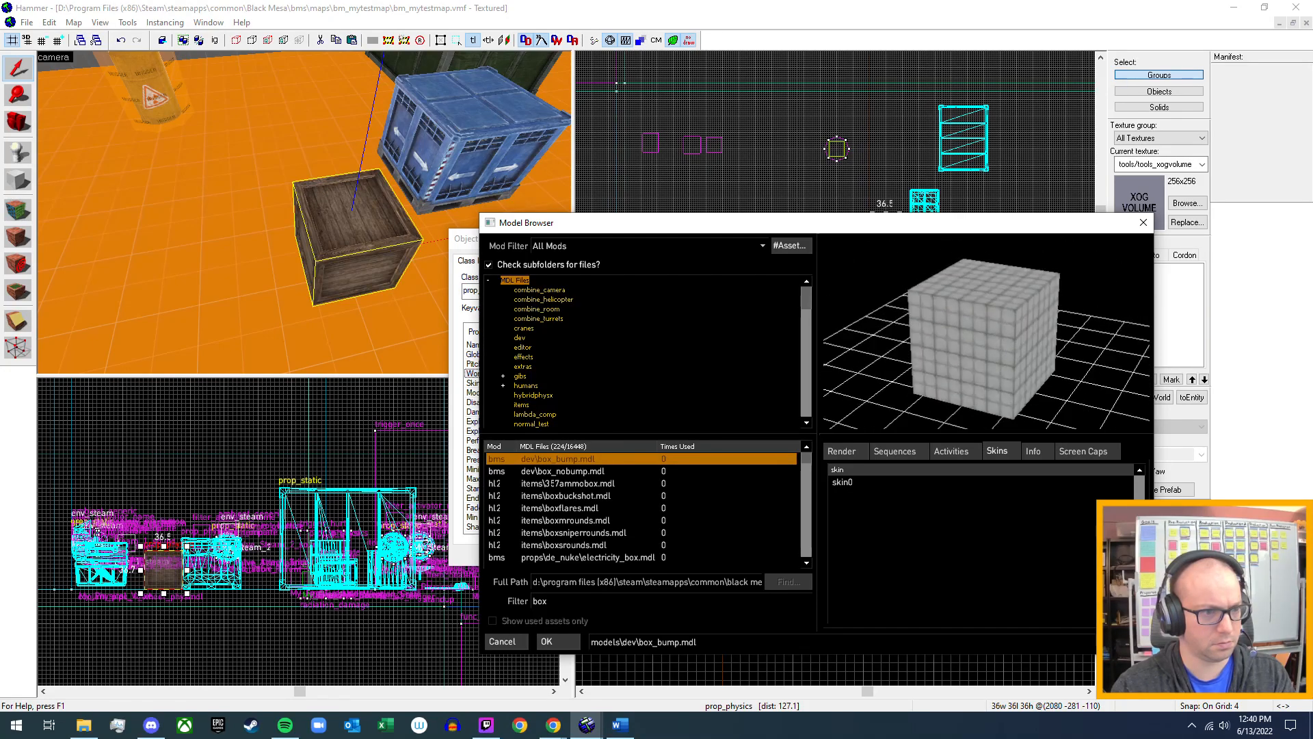
left_click(1034, 451)
mouse_move(995, 346)
left_mouse_down()
mouse_move(1010, 334)
mouse_move(985, 344)
left_mouse_up()
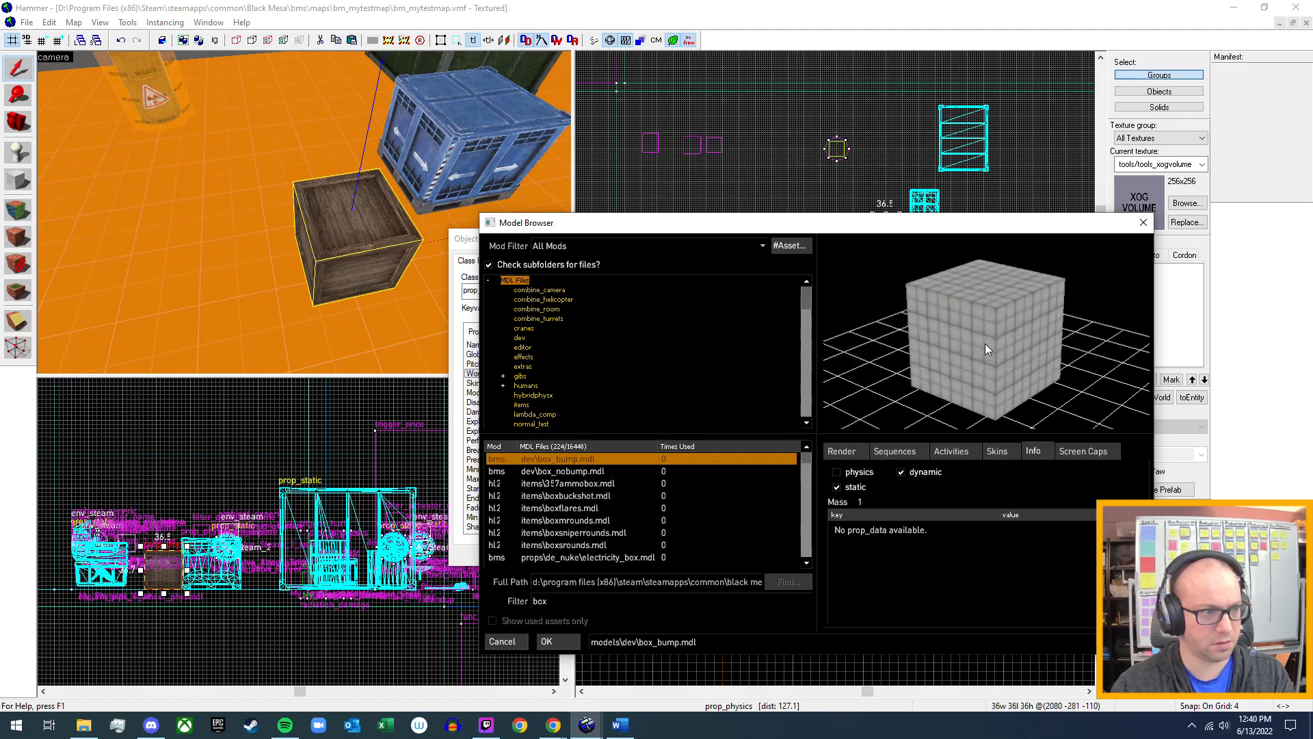
Preview box_nobump.mdl, 357ammobox.mdl, boxbuckshot.mdl, powerbox.mdl and crusher_boxes01.mdl, checking each one's physics support.
left_click(580, 476)
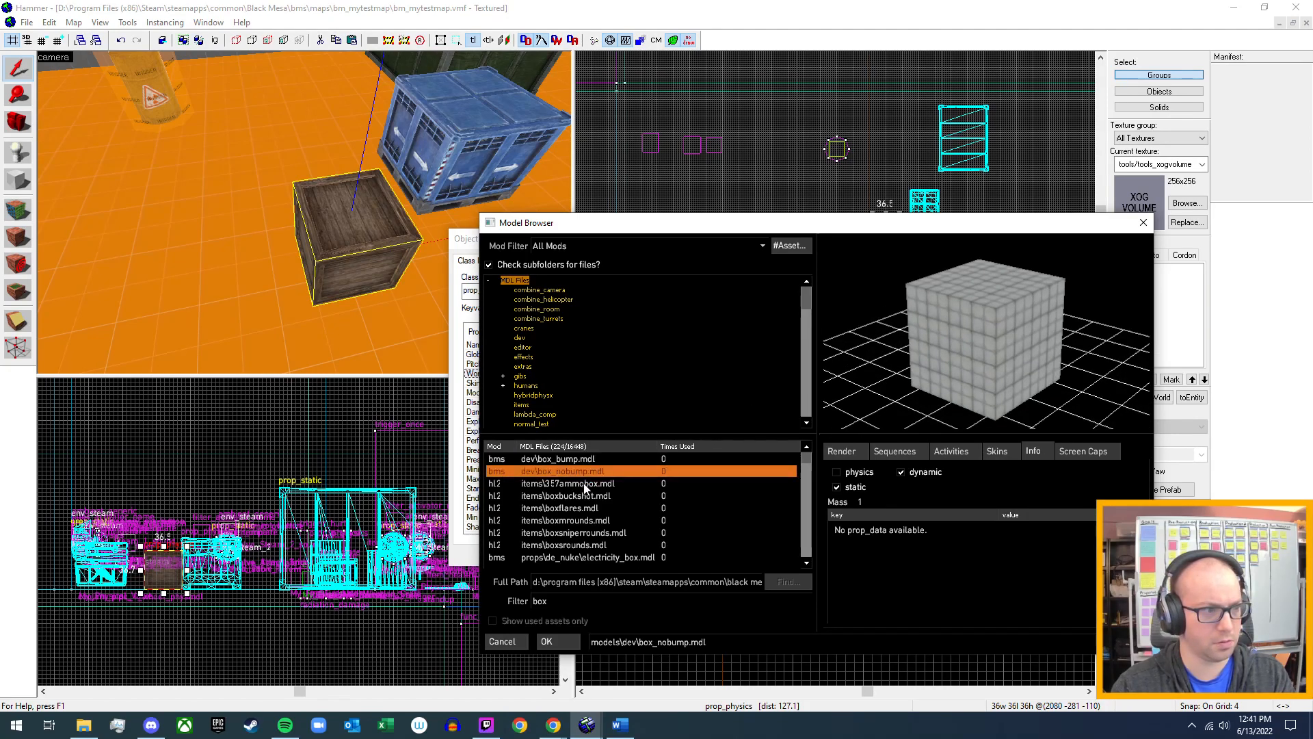
left_click(580, 484)
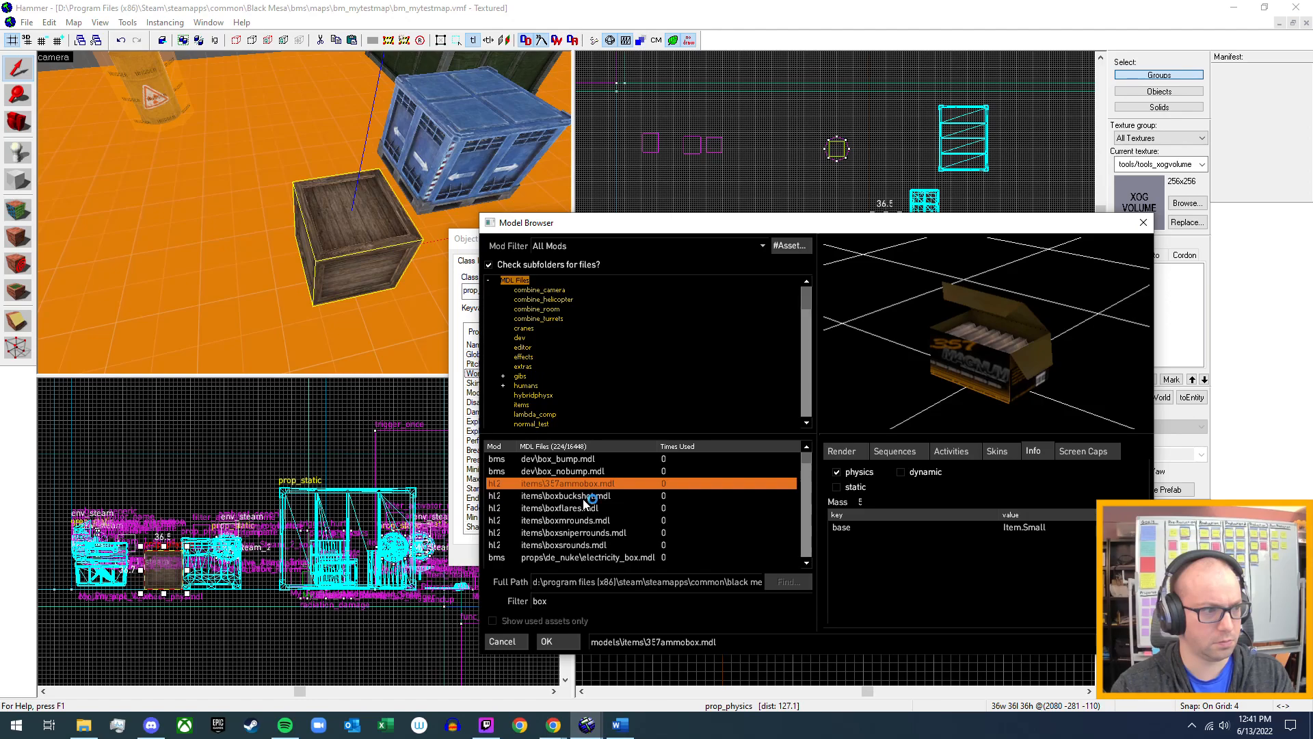
left_click(585, 497)
scroll(561, 517, "down", 2)
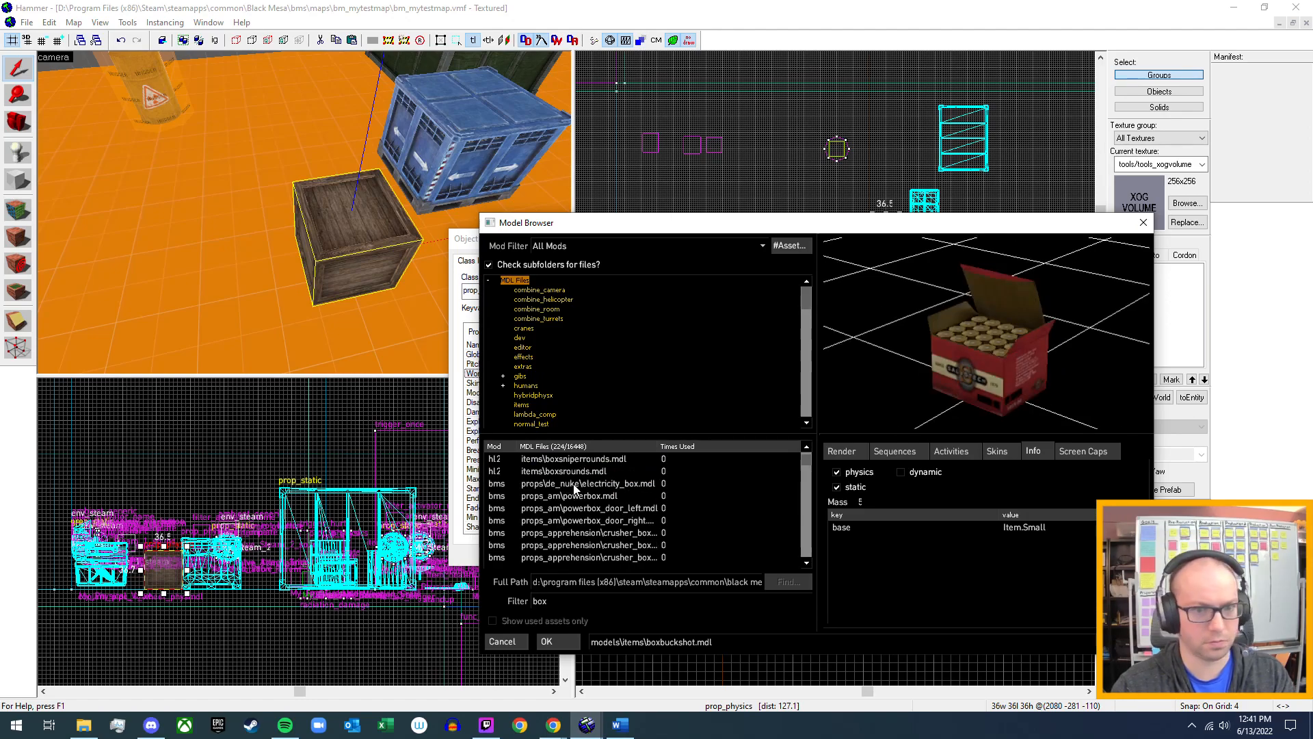
left_click(593, 496)
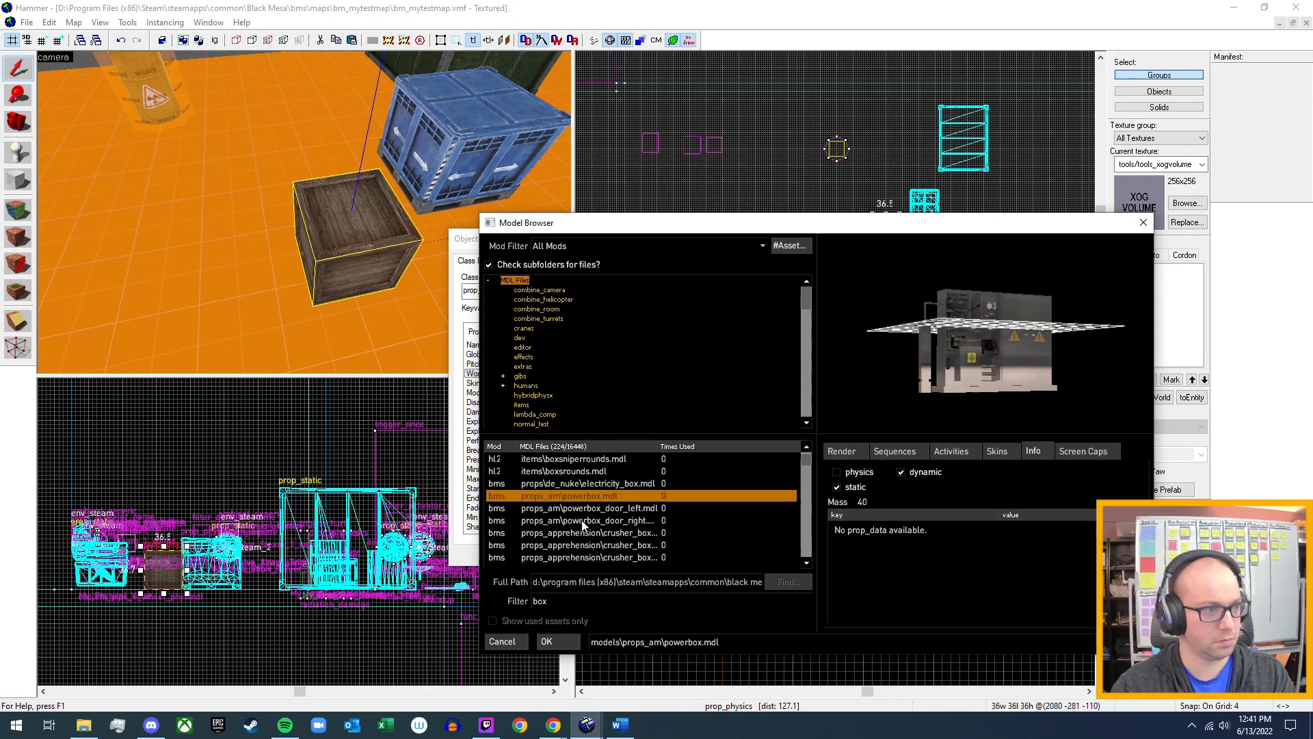
left_click(616, 535)
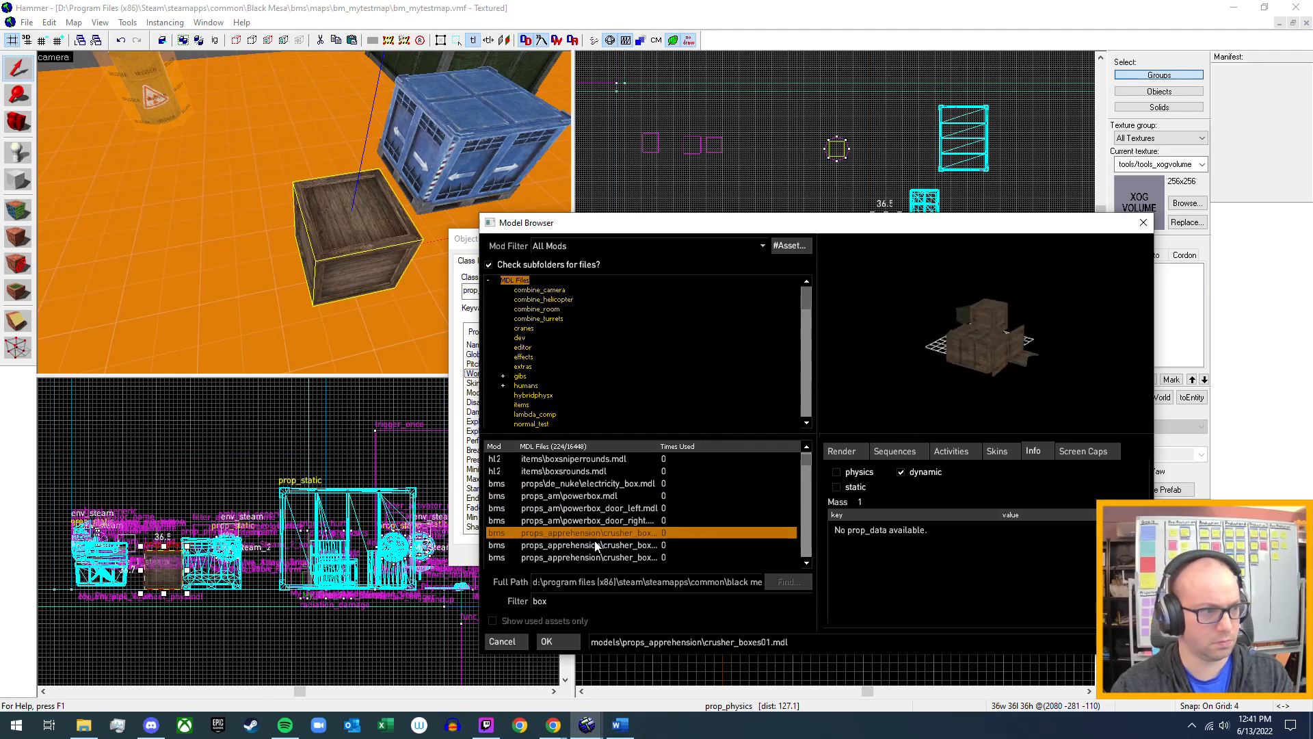
Preview the props_blackmesa matches, including lamppost03a_skybox.mdl, juntionbox_set01.mdl and powermetrebox01.mdl.
scroll(608, 544, "down", 2)
scroll(609, 544, "up", 1)
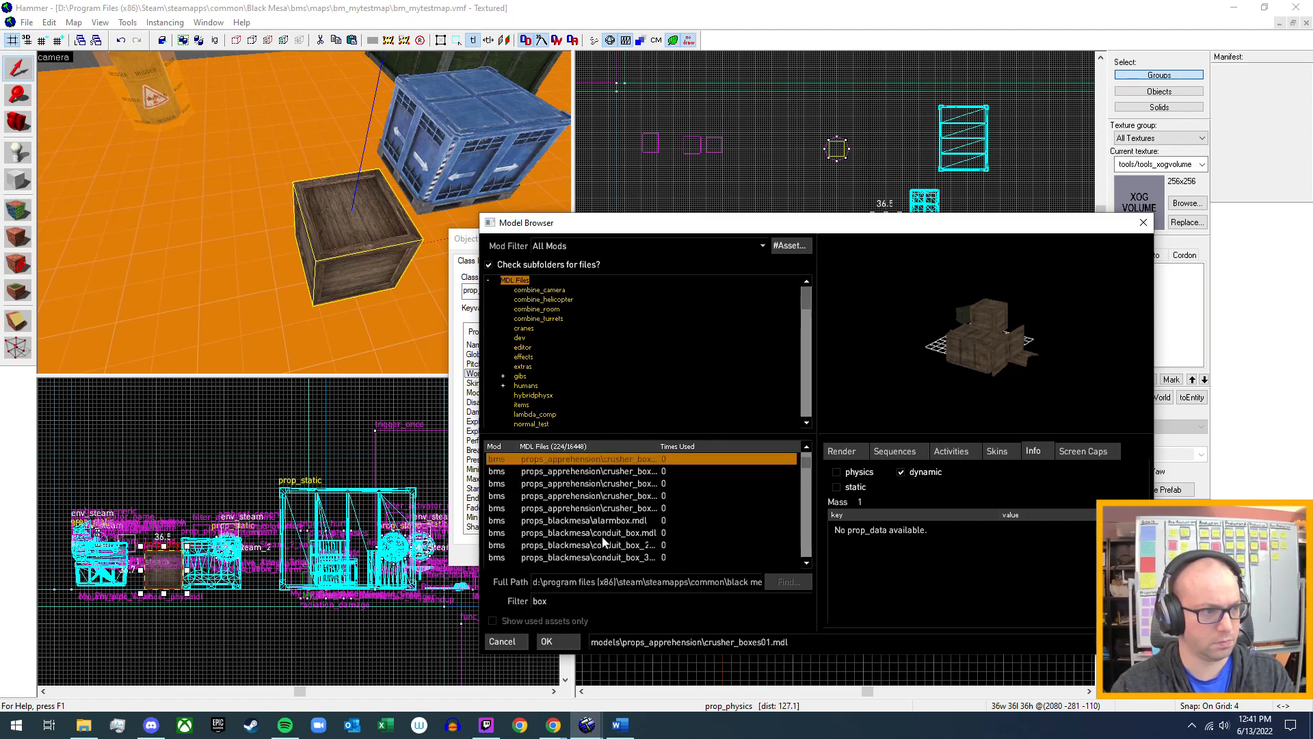
scroll(603, 541, "down", 1)
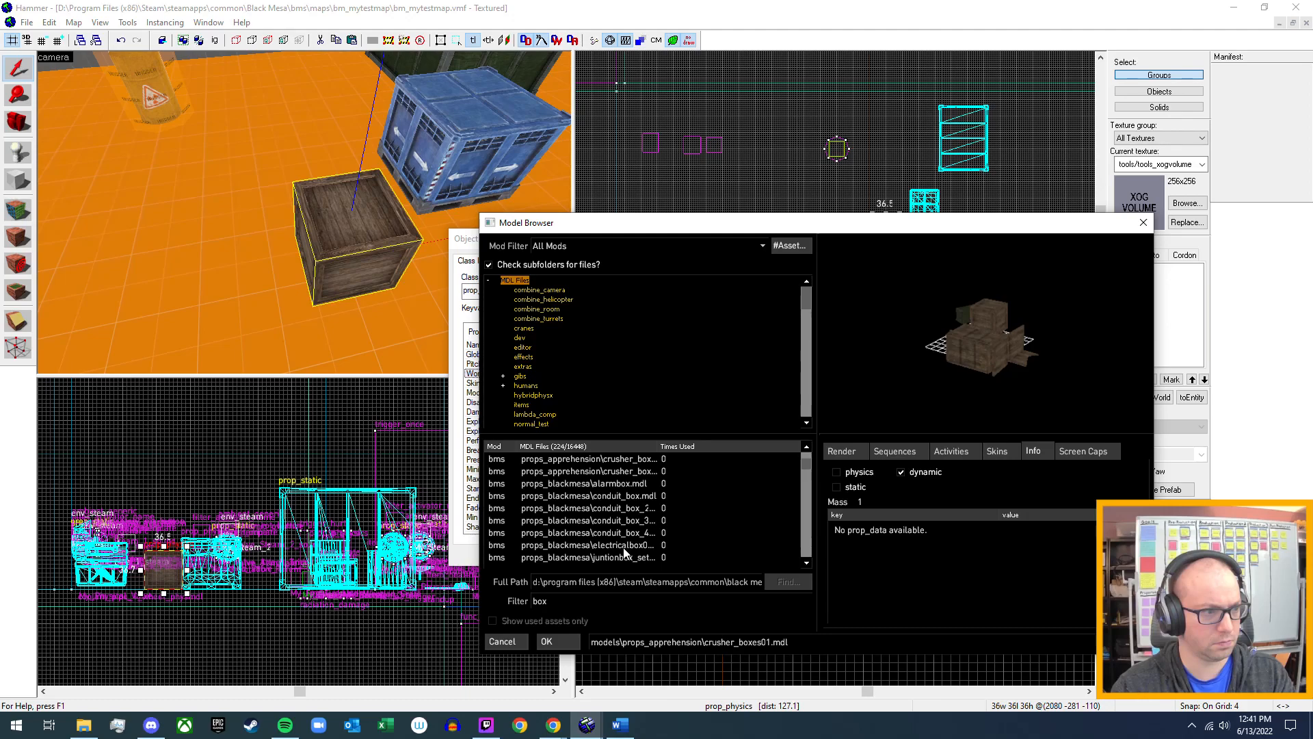
left_click(621, 546)
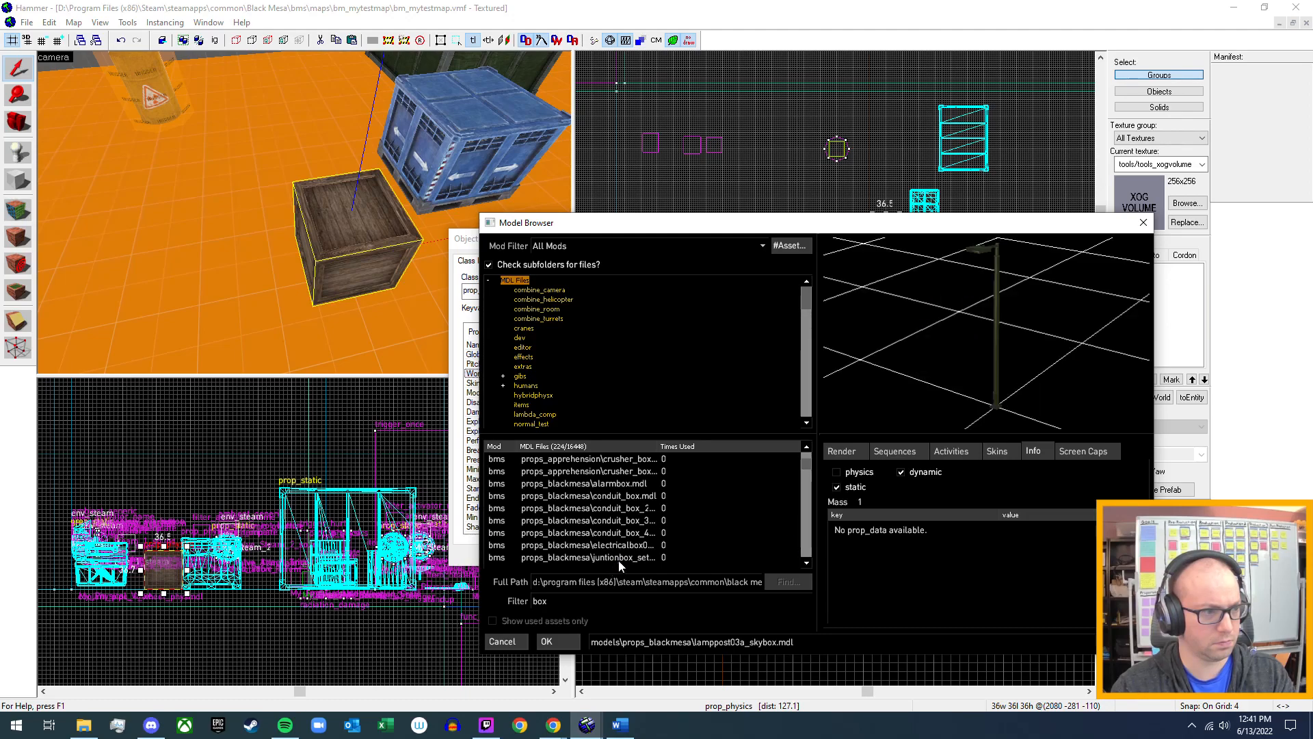
left_click(620, 557)
scroll(615, 526, "down", 2)
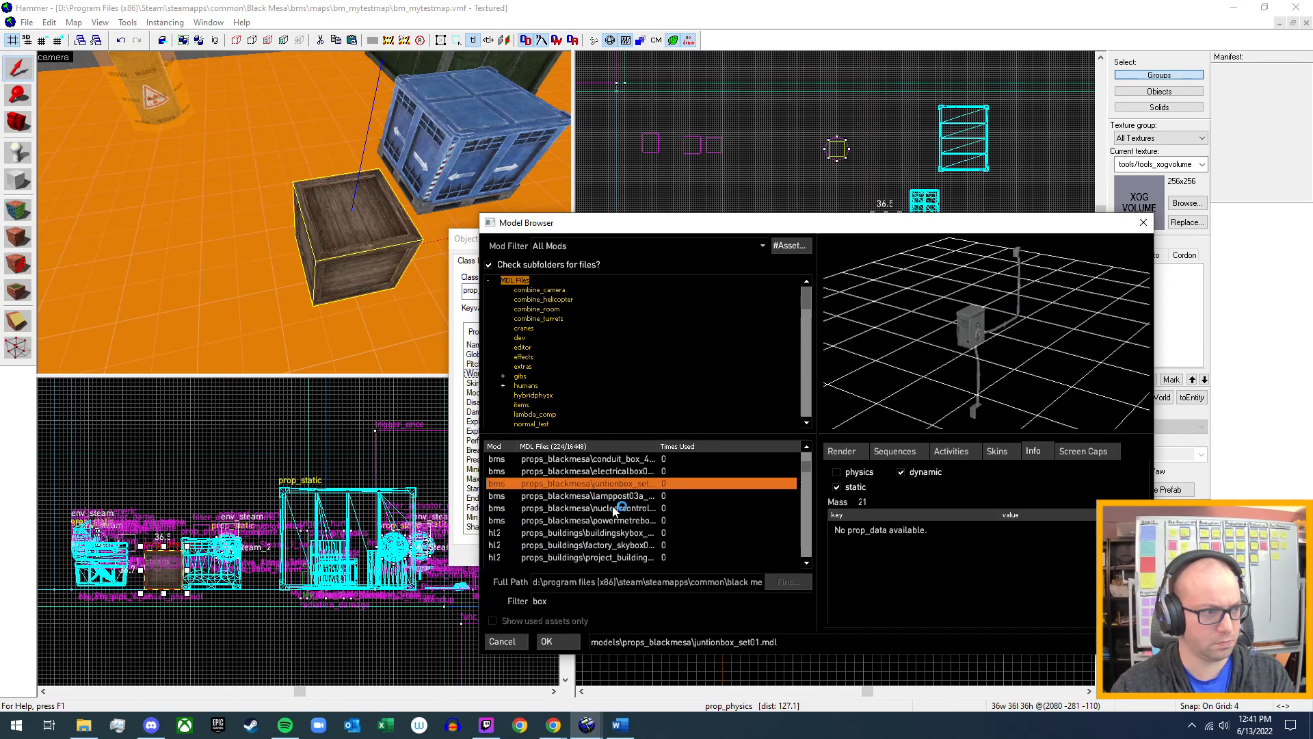
left_click(616, 509)
left_click(609, 520)
Preview project_building02_skybox.mdl, consolebox01a.mdl, refinery_01_skybox.mdl and donutbox.mdl, checking their prop data.
scroll(594, 557, "down", 1)
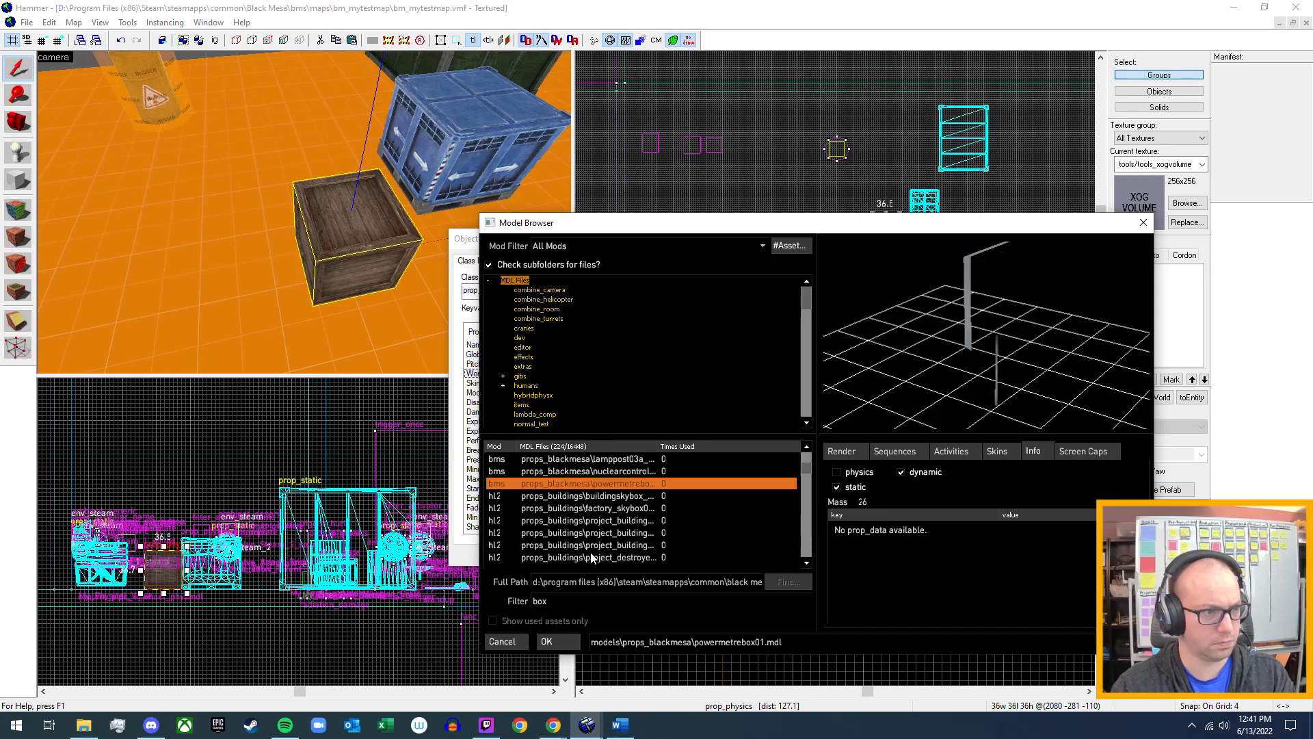
left_click(626, 521)
left_click(624, 535)
scroll(624, 540, "down", 2)
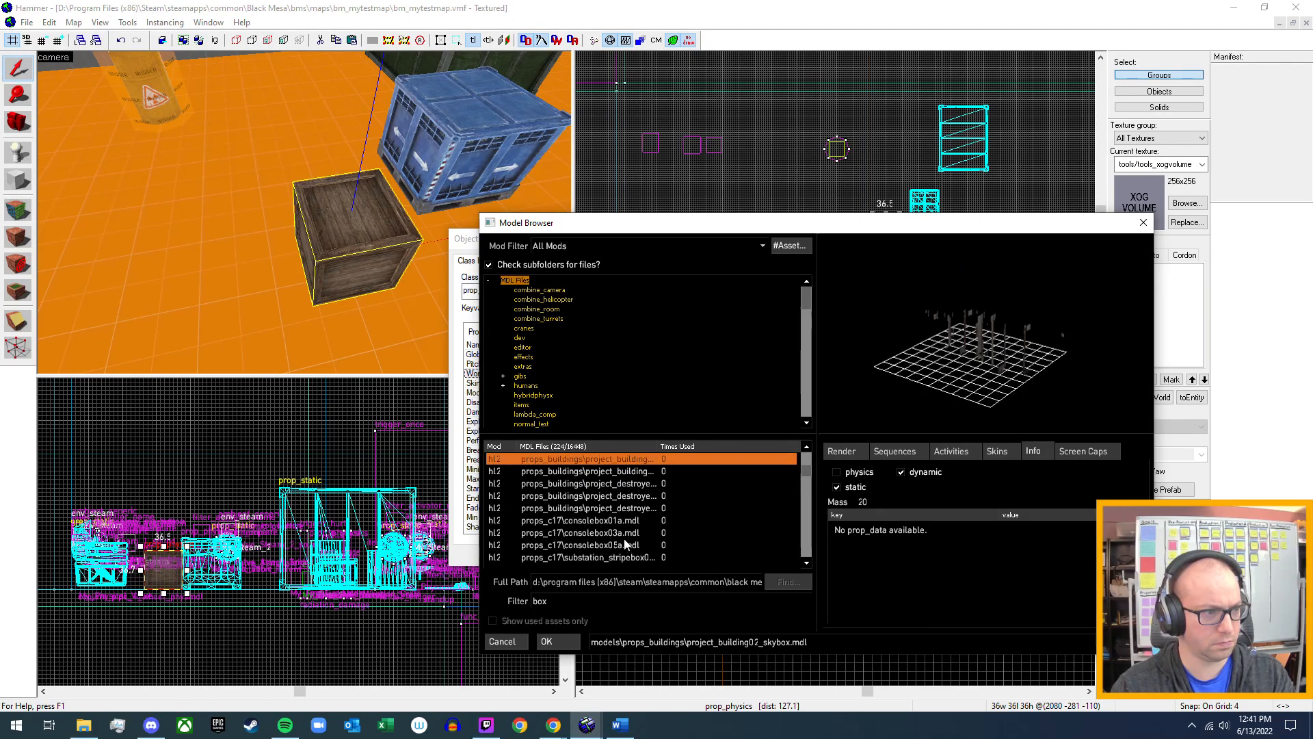
left_click(633, 522)
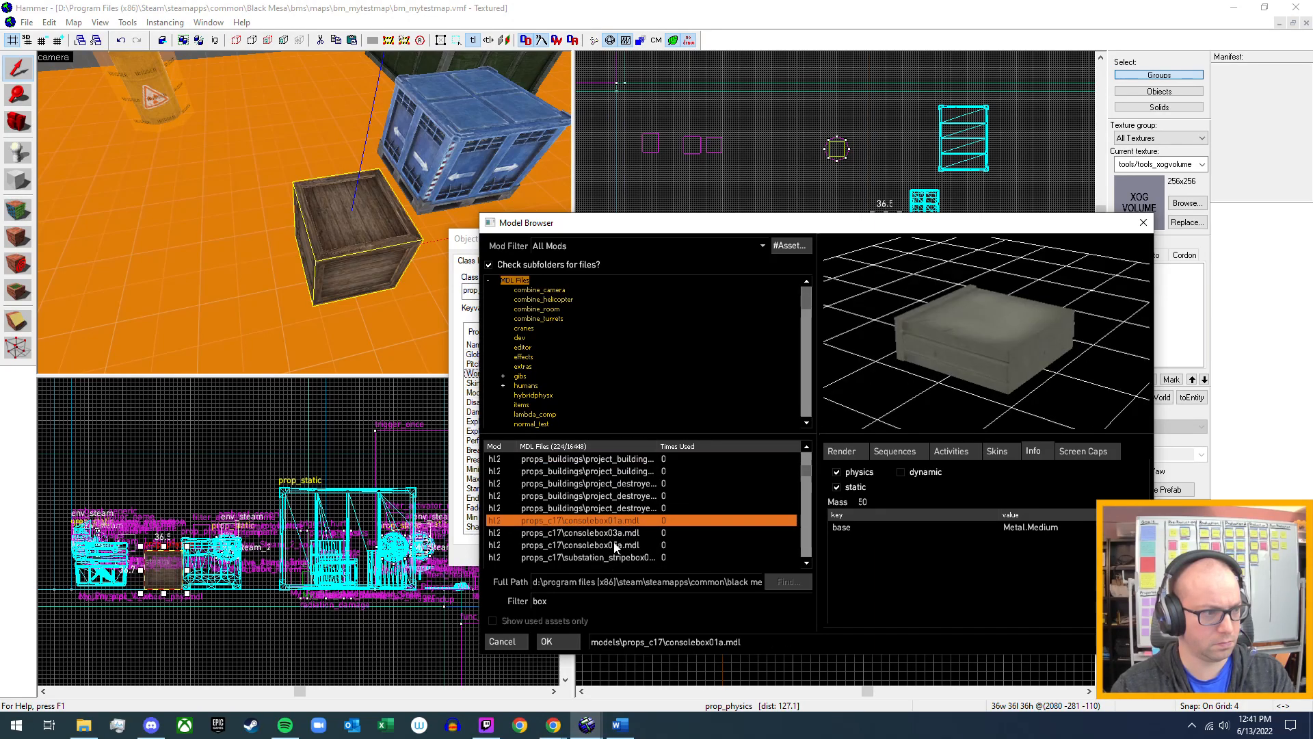
scroll(615, 547, "down", 2)
left_click(620, 508)
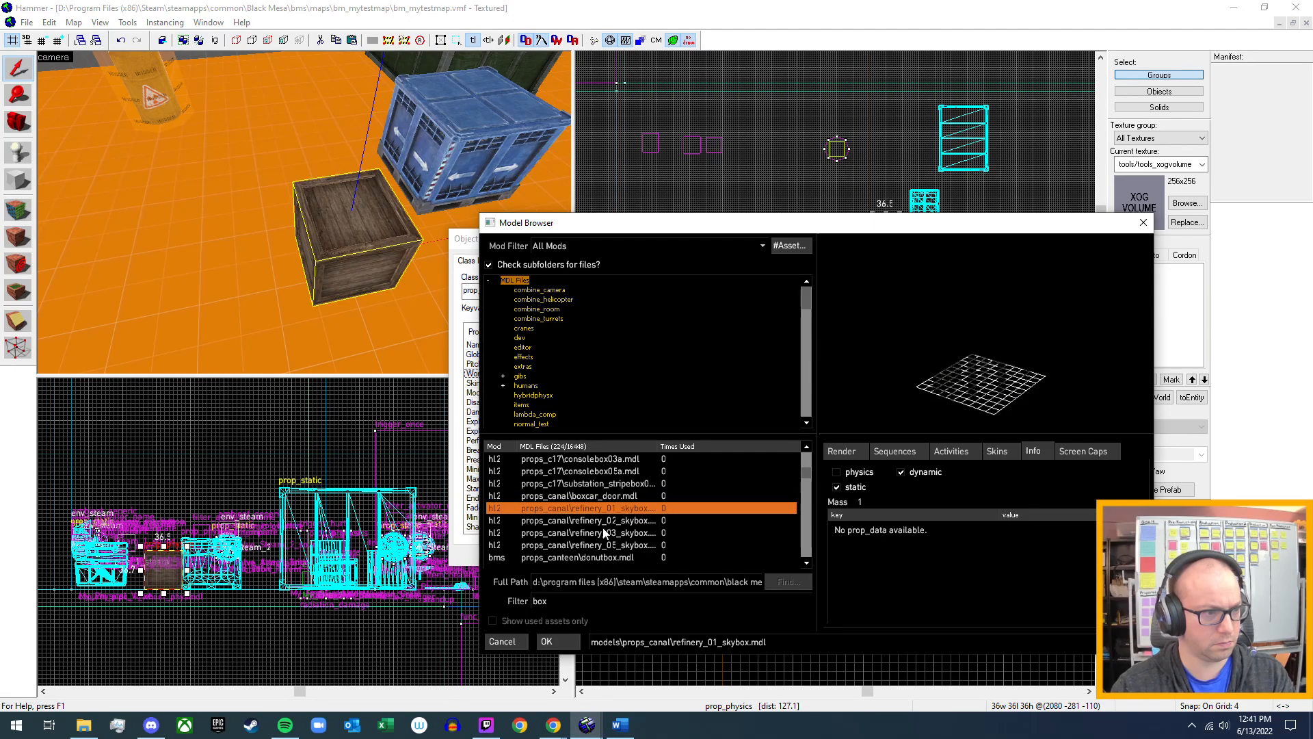
left_click(611, 557)
Inspect headcrabcannister01a_skybox.mdl from another angle, and preview faf_skybox.mdl.
scroll(607, 537, "down", 2)
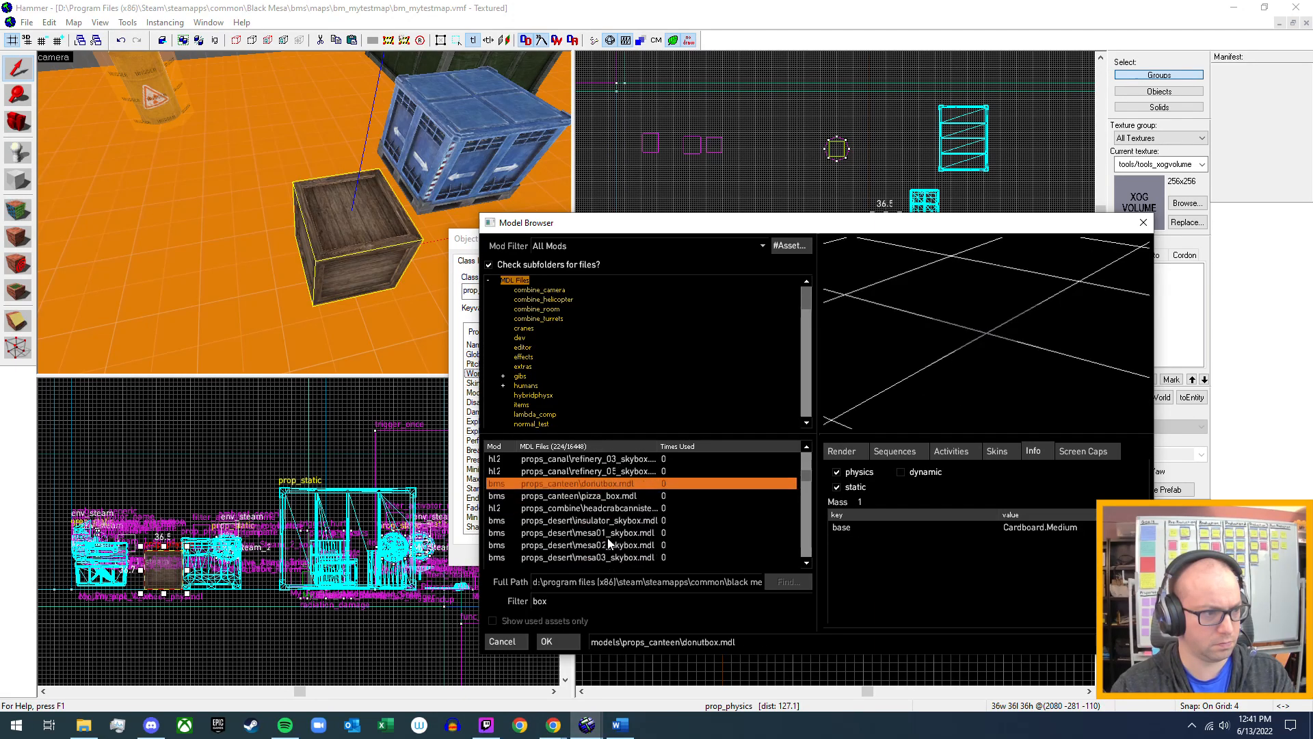
left_click(615, 511)
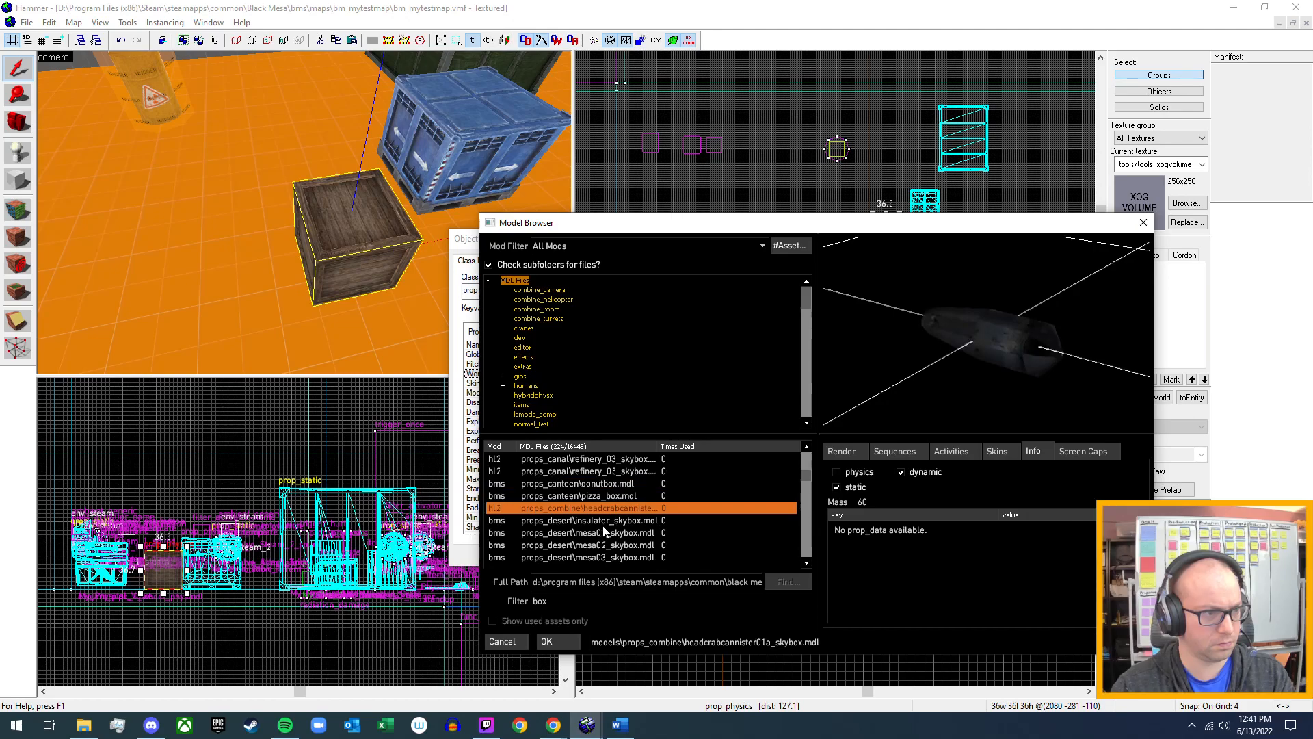
mouse_move(958, 342)
left_mouse_down()
mouse_move(992, 301)
mouse_move(1019, 295)
mouse_move(957, 308)
mouse_move(950, 355)
mouse_move(941, 311)
mouse_move(948, 356)
left_mouse_up()
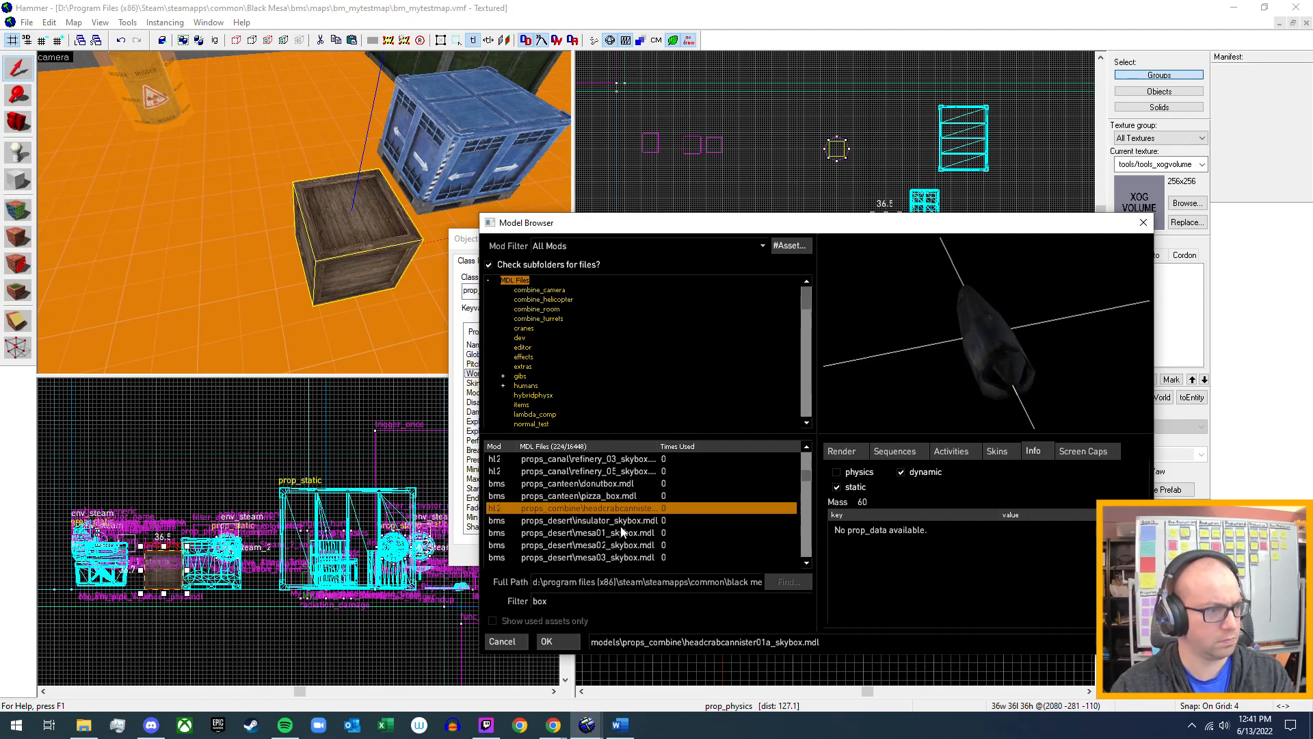
scroll(622, 531, "down", 2)
scroll(619, 532, "down", 3)
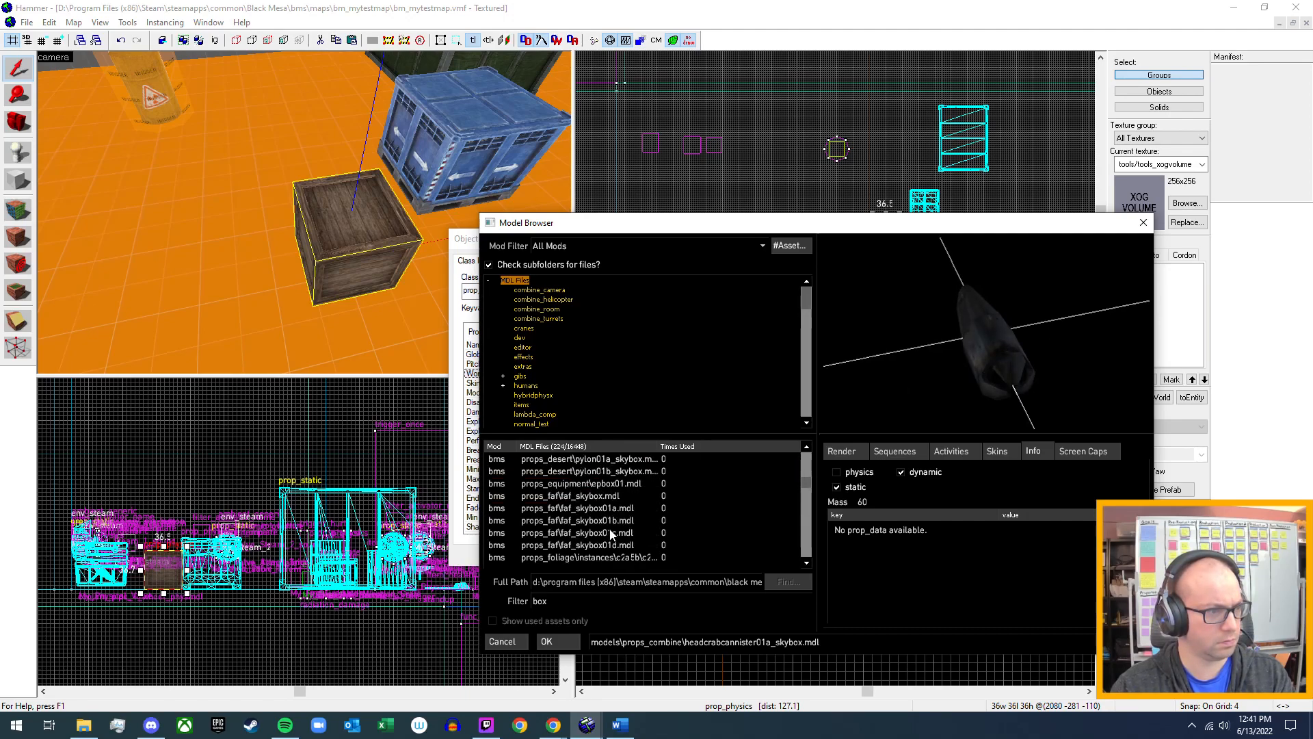
left_click(606, 497)
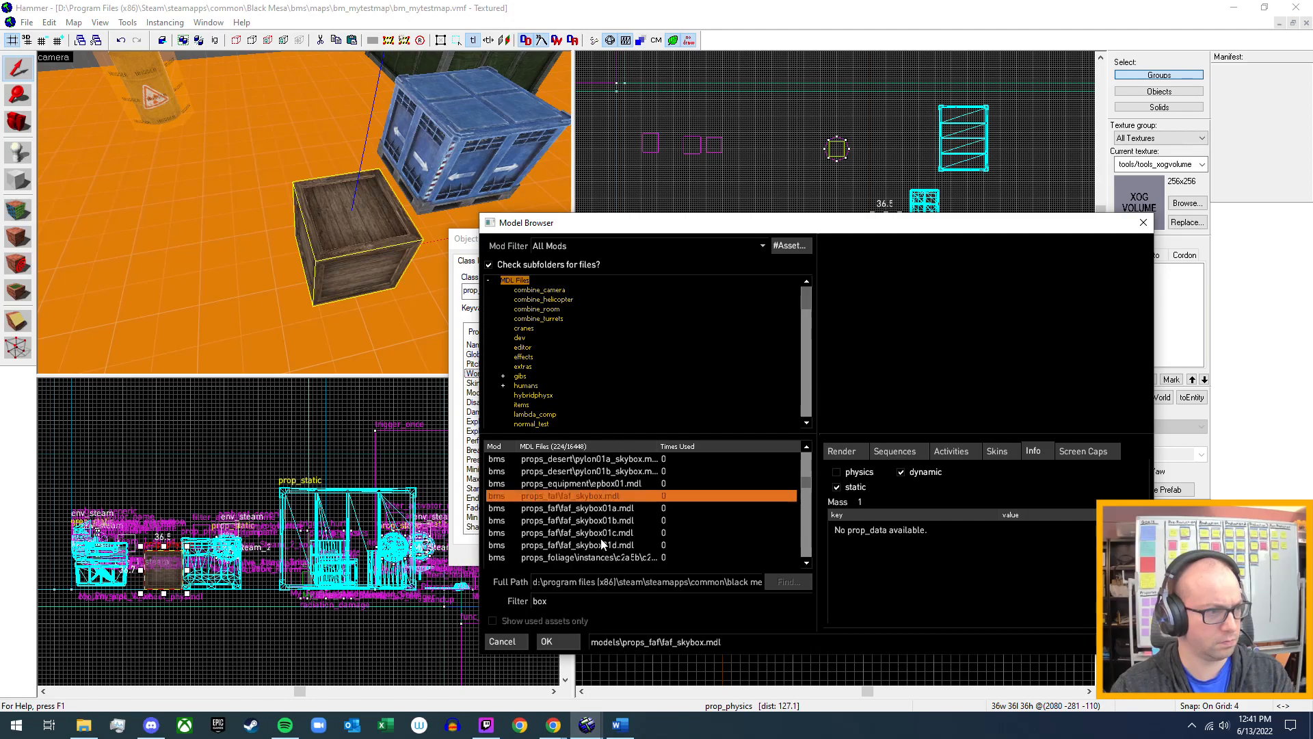
Preview the props_industrial box models, including largetoolbox.mdl, smalltoolbox.mdl and toolbox.mdl, checking their mass and prop data.
scroll(602, 545, "down", 2)
scroll(580, 538, "down", 5)
scroll(549, 542, "down", 4)
scroll(549, 547, "up", 2)
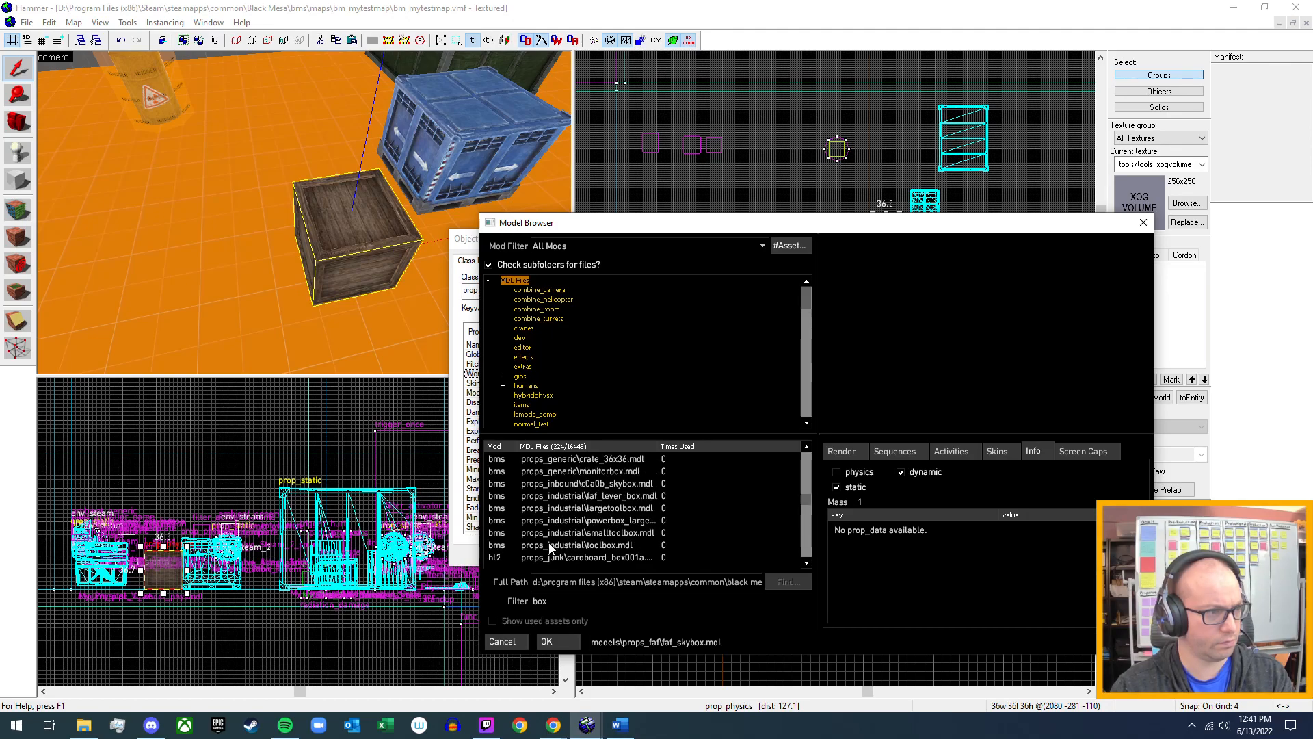
left_click(631, 510)
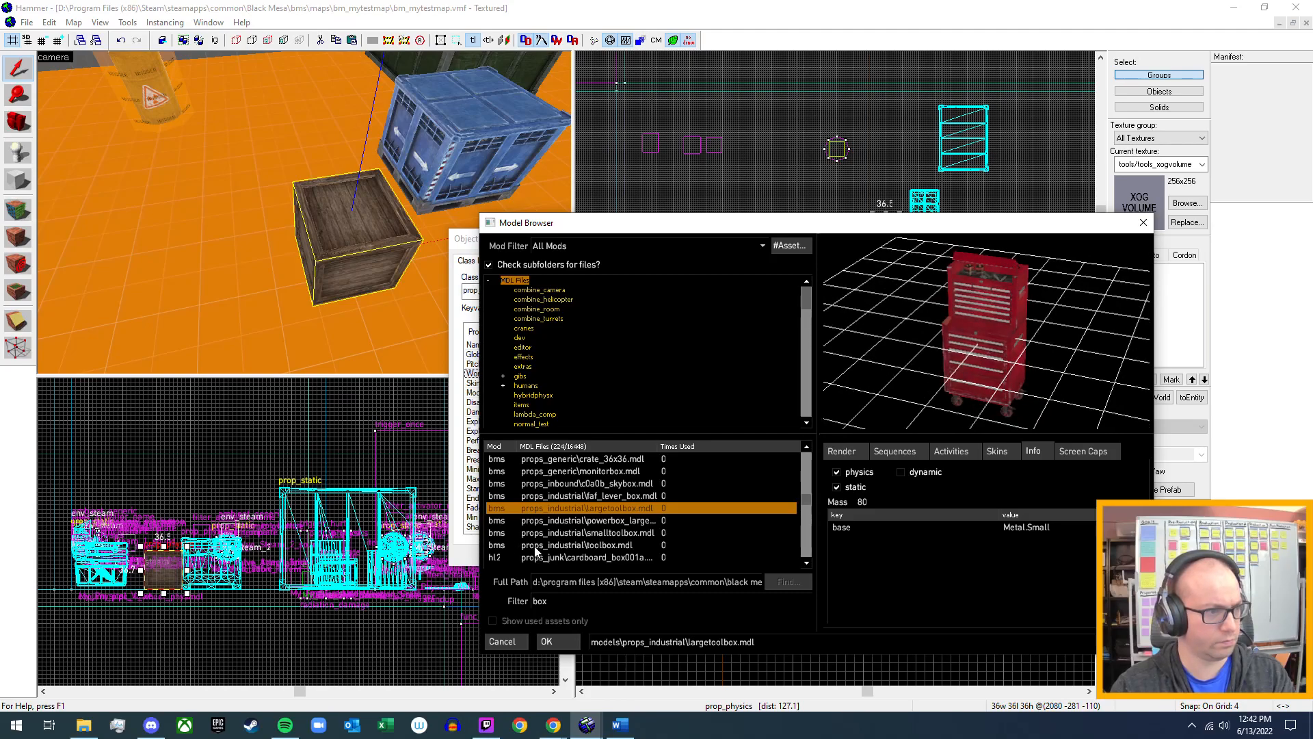
left_click(609, 521)
left_click(619, 533)
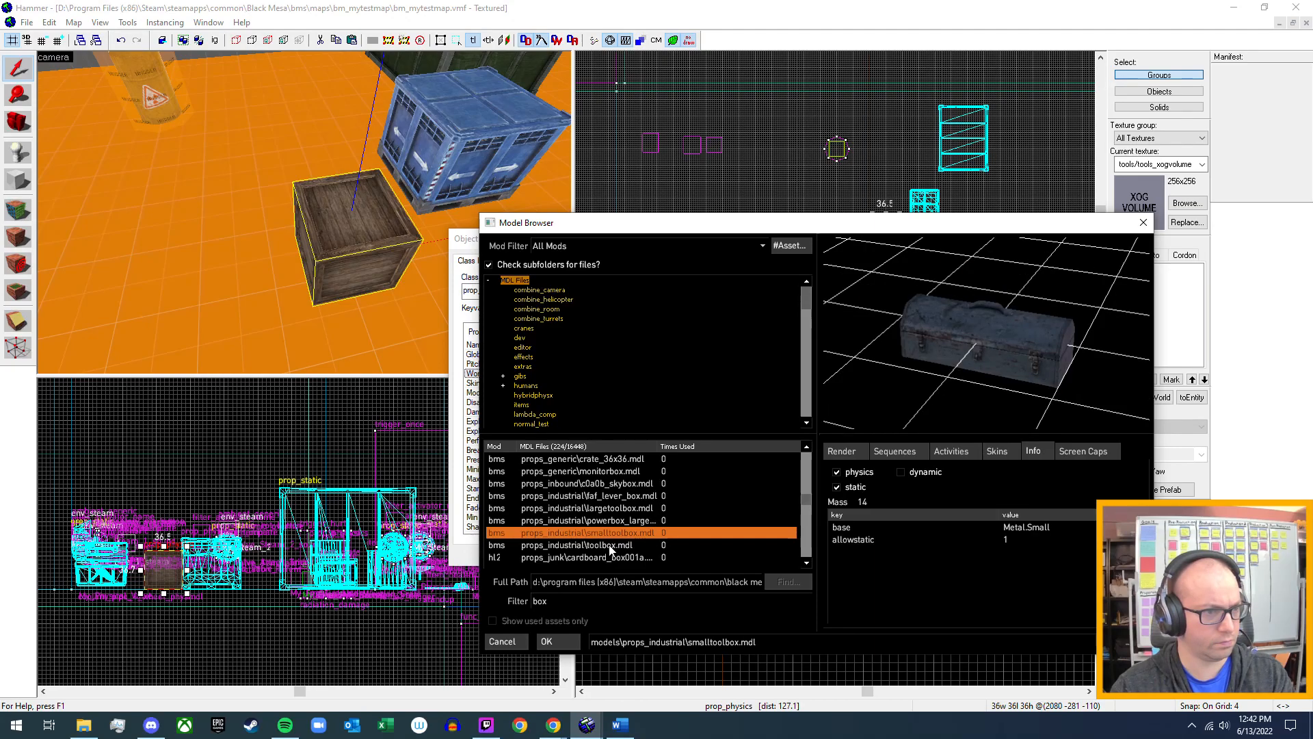
left_click(596, 545)
Preview the cardboard box models cardboard_box001a_gib01.mdl and cardboard_box001a.mdl, comparing their physics info.
scroll(606, 548, "down", 1)
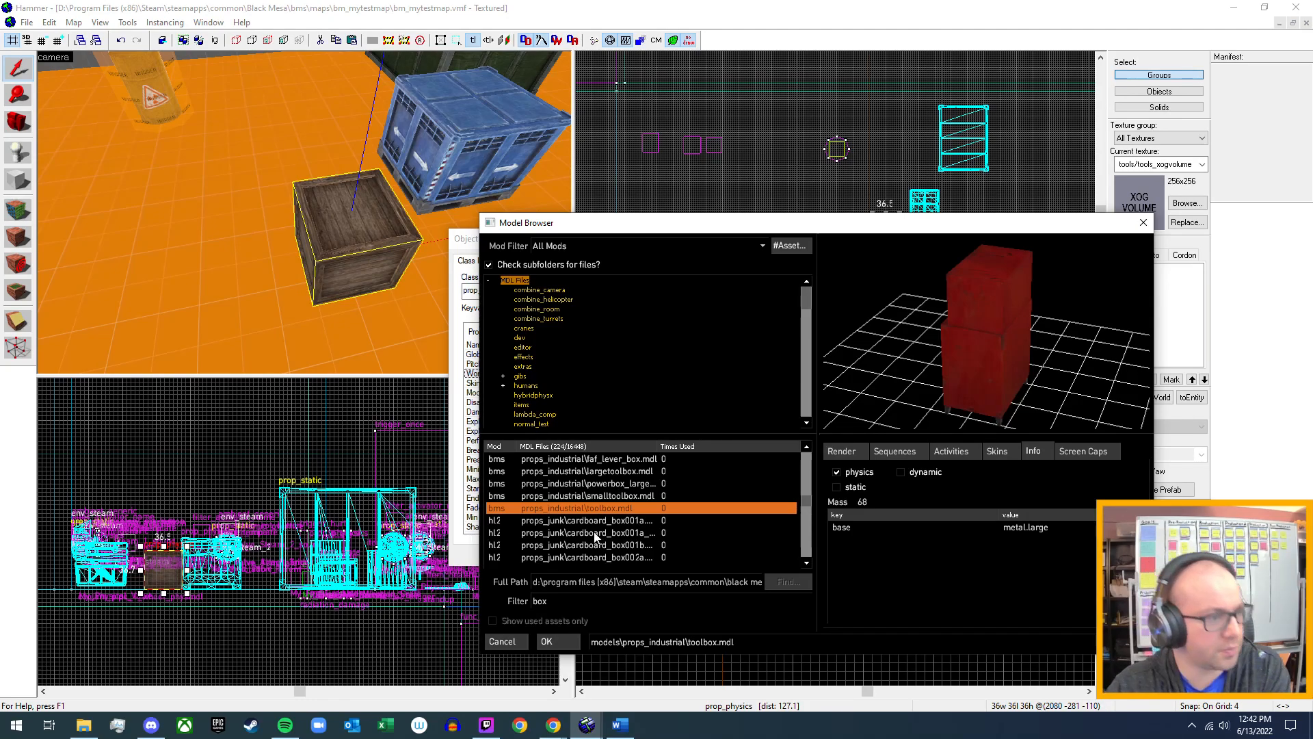
left_click(593, 531)
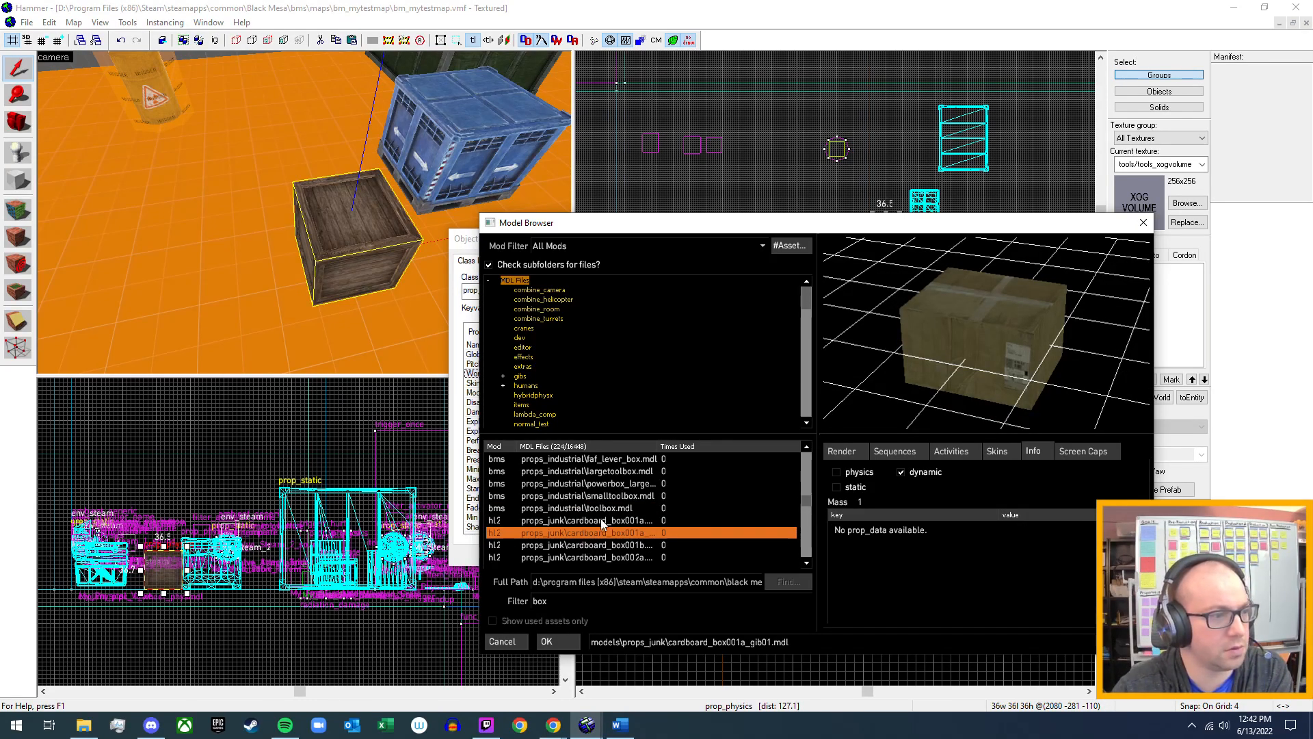
left_click(601, 520)
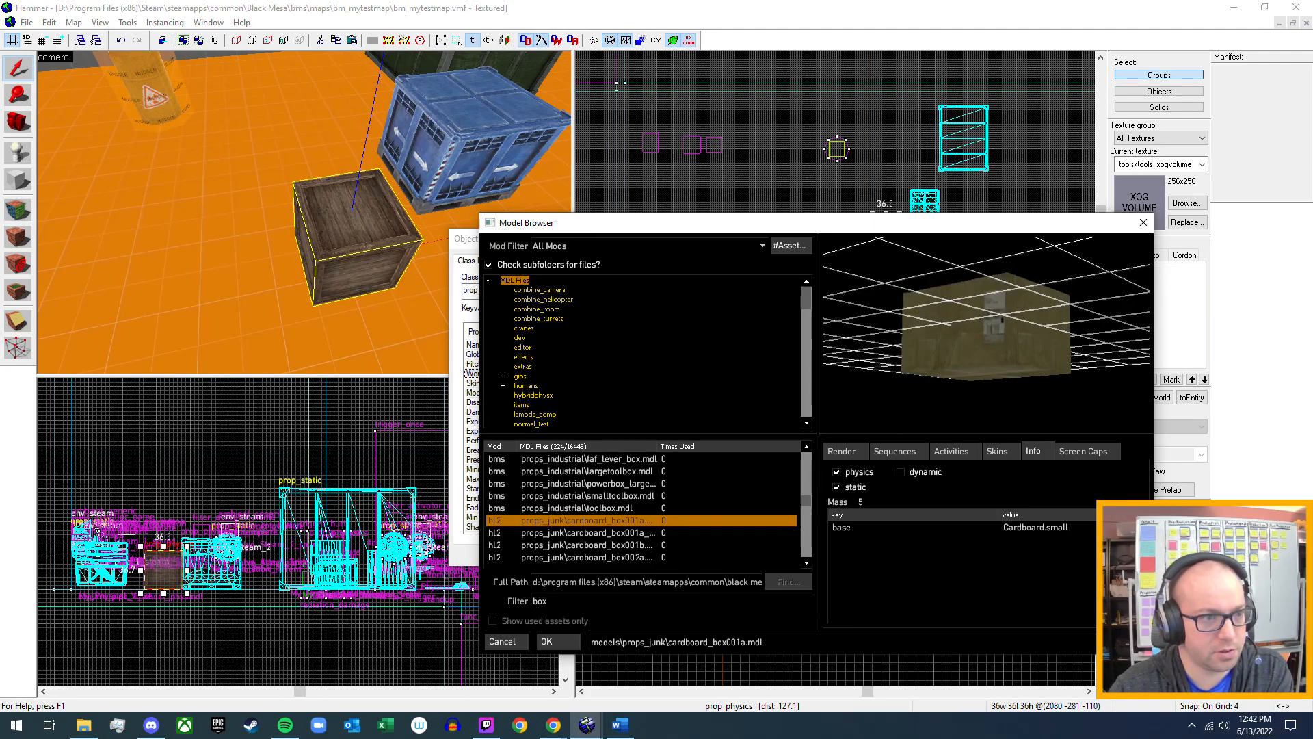
Preview vegbox01.mdl and the props_lab models box01a.mdl, box01b.mdl and powerbox01a.mdl, checking their physics info.
scroll(610, 520, "down", 4)
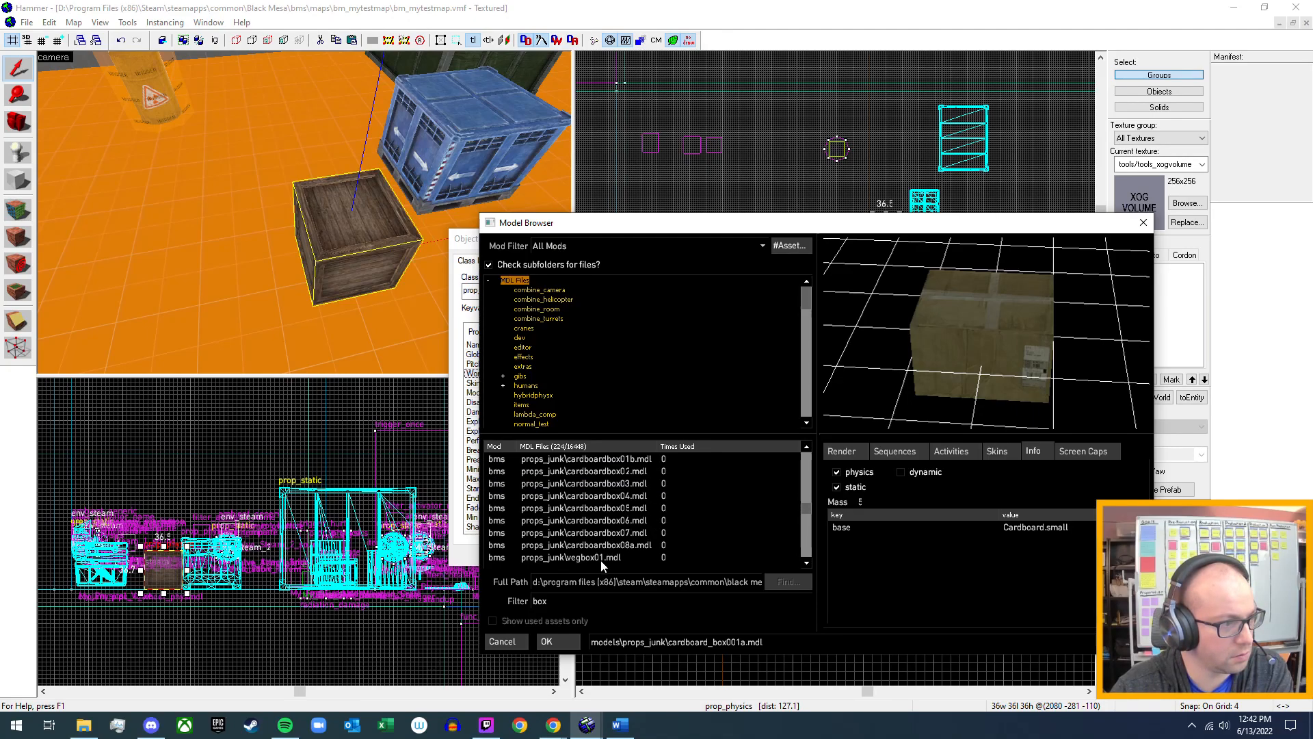
left_click(591, 558)
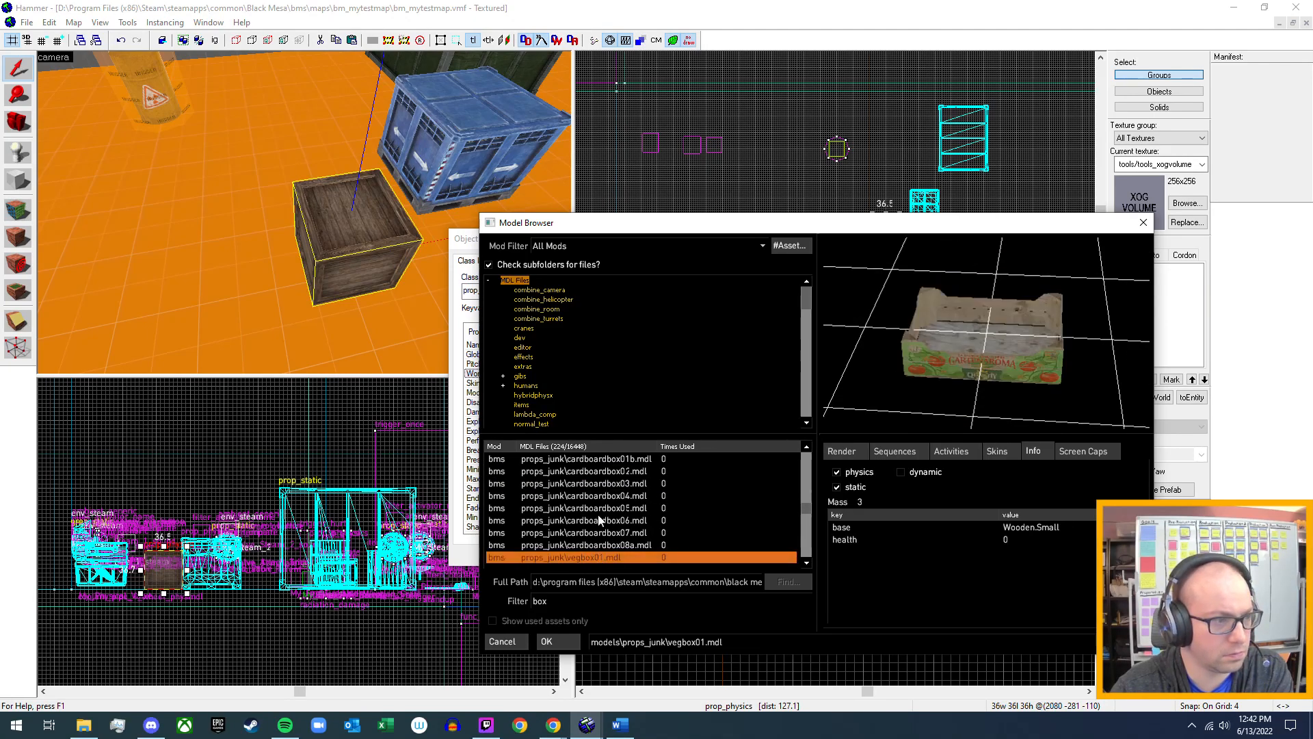
scroll(588, 557, "down", 1)
left_click(580, 533)
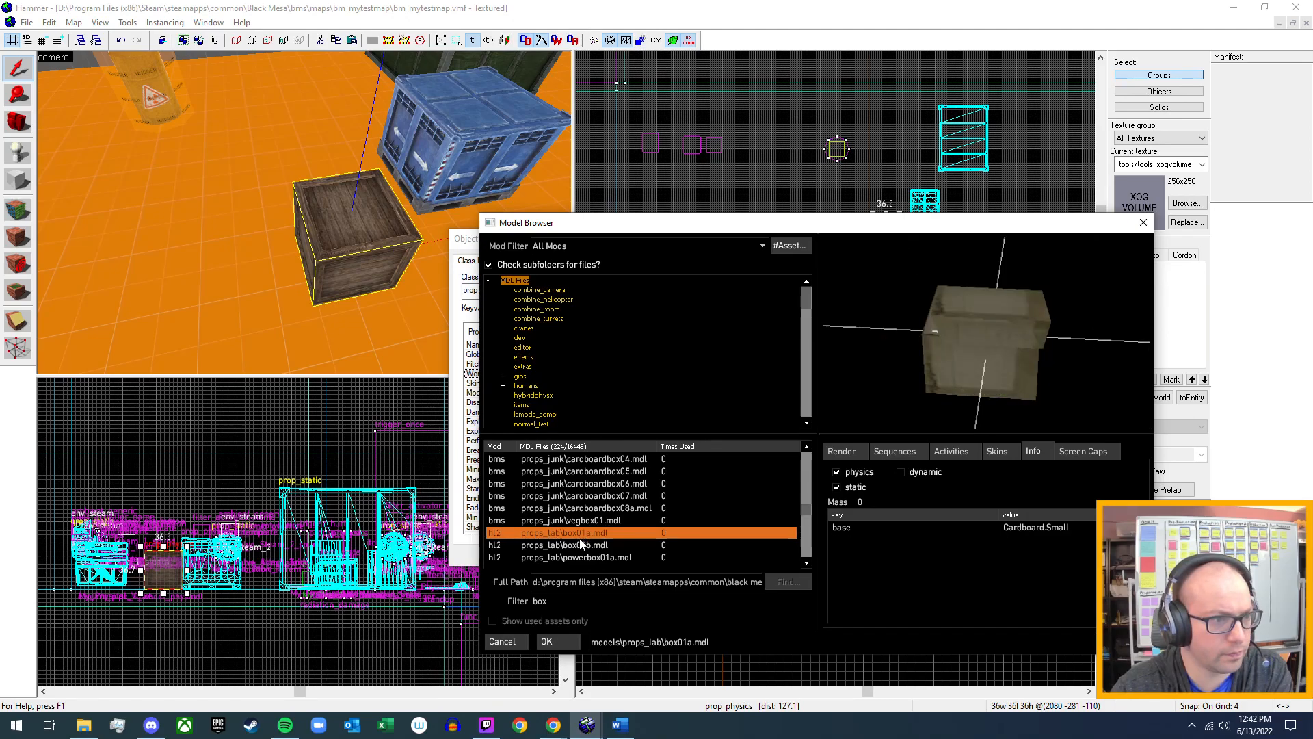
left_click(579, 546)
left_click(579, 558)
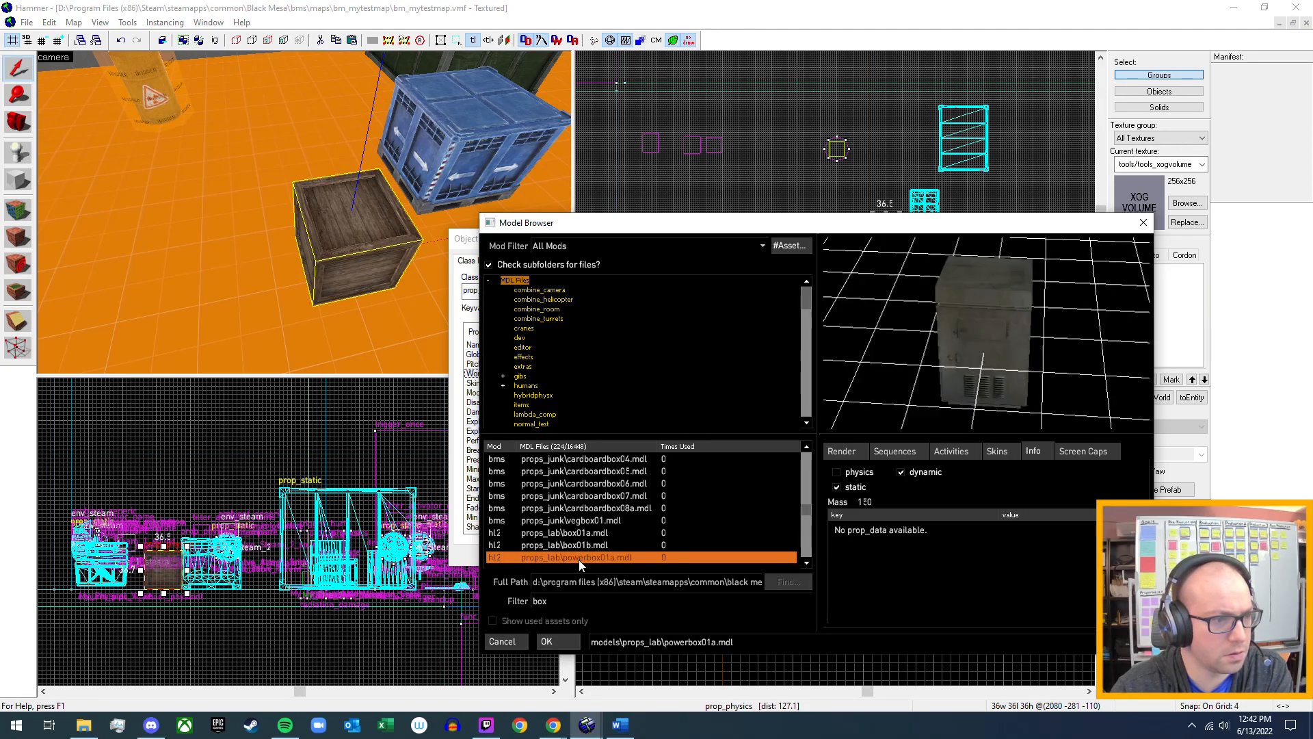
Preview the props_oar models jbox_16x16.mdl, jbox_16x8.mdl, jbox_24.mdl and jbox_32.mdl, checking their mass and prop data.
scroll(596, 524, "down", 2)
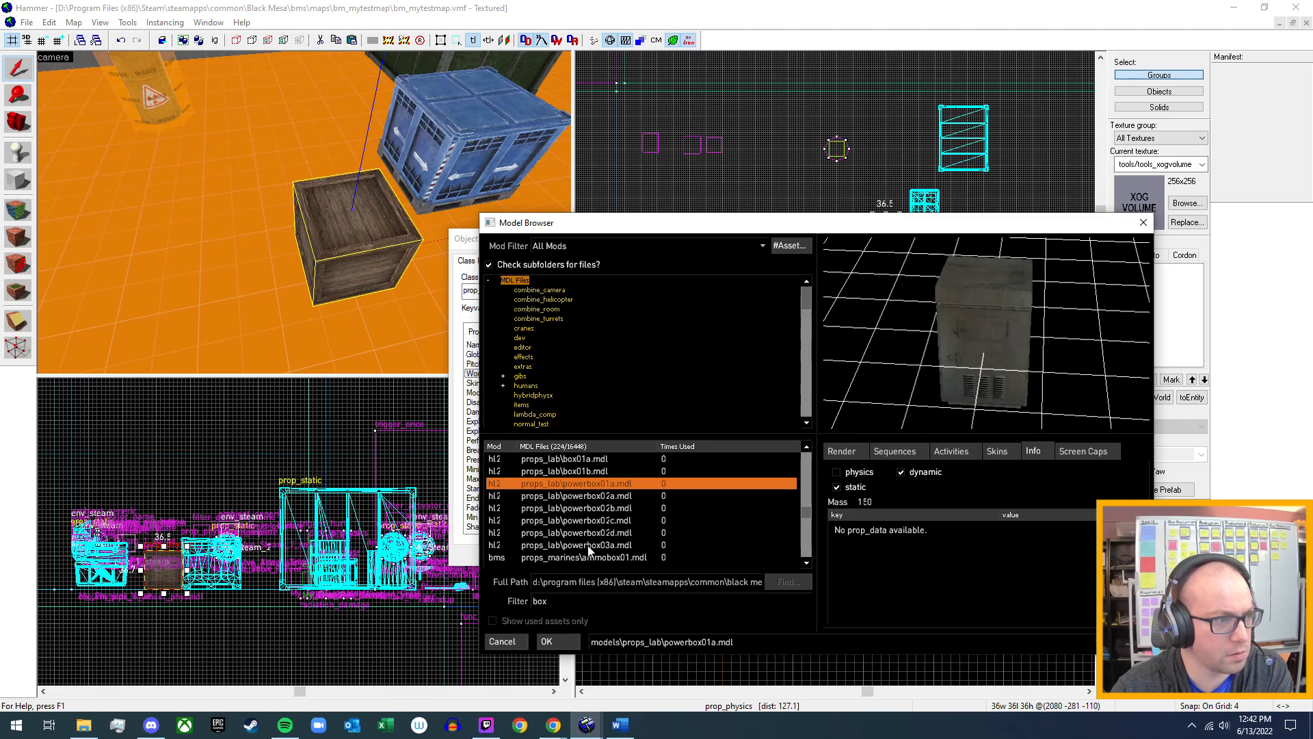
scroll(585, 562, "down", 2)
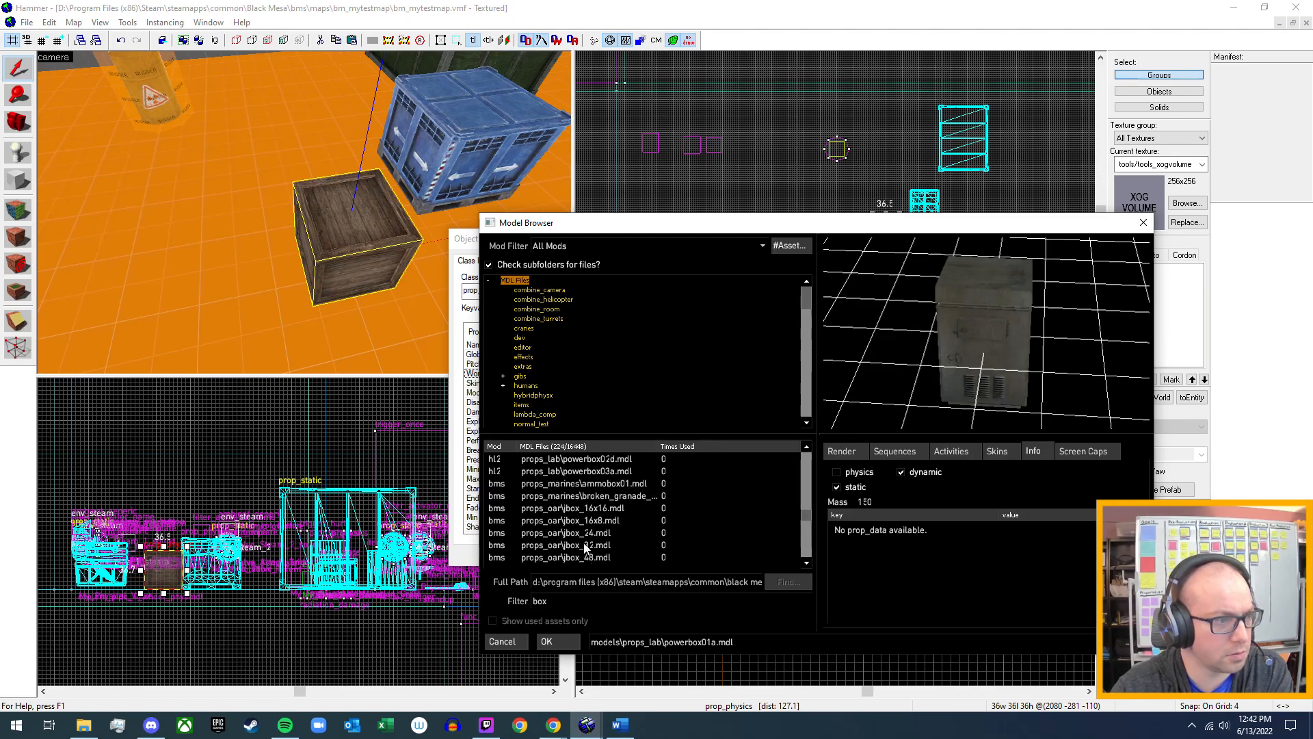
left_click(602, 508)
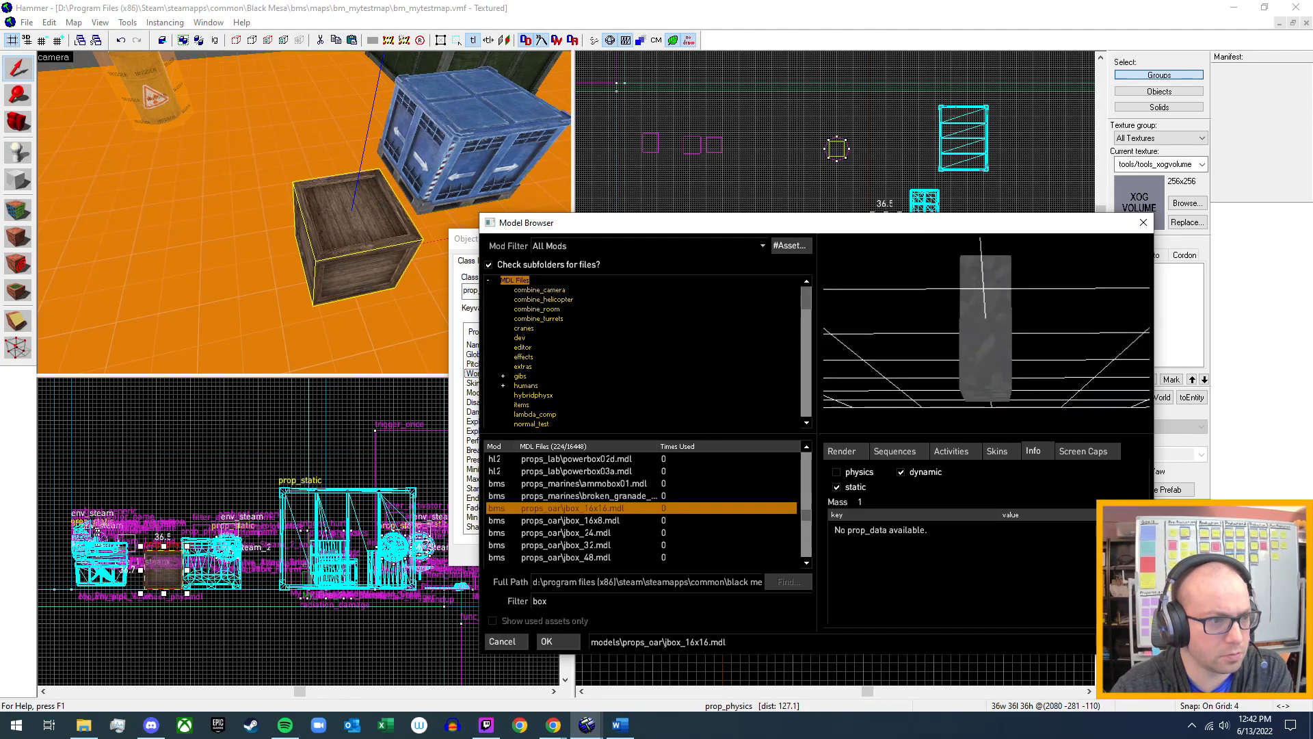
left_click(601, 519)
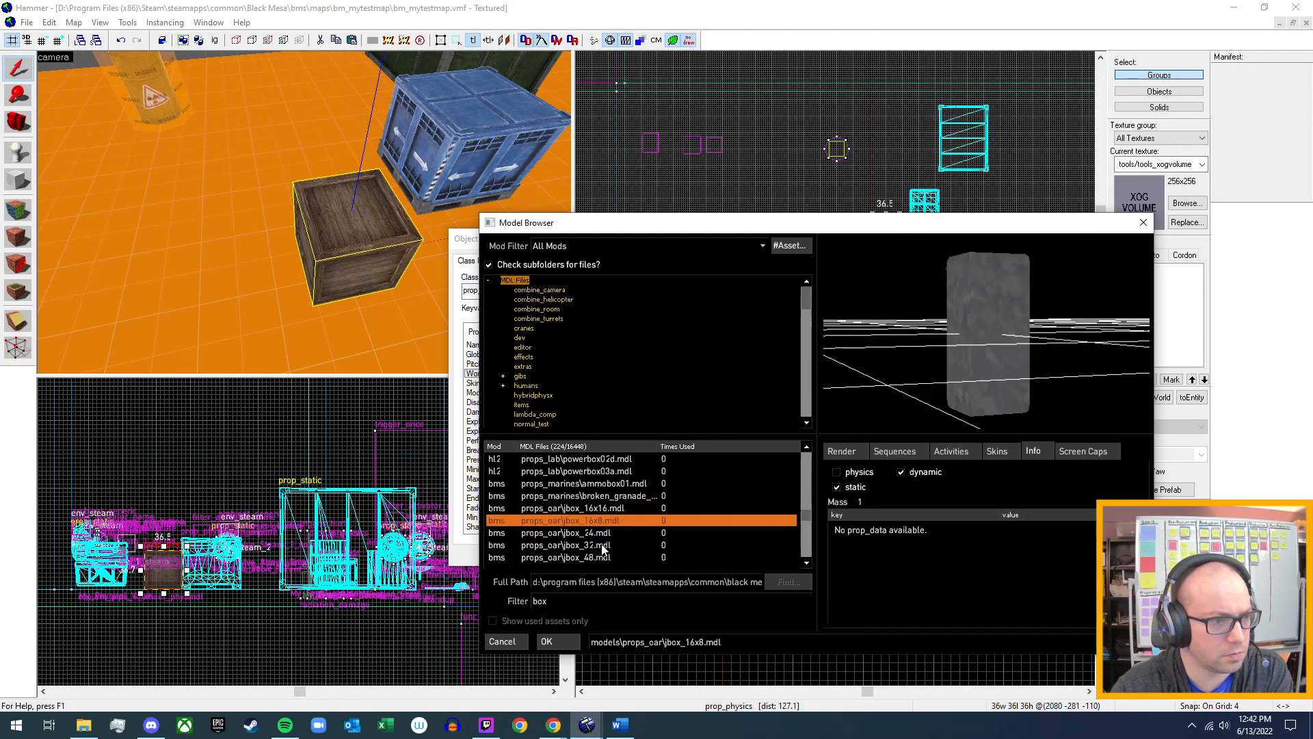
left_click(604, 534)
left_click(599, 545)
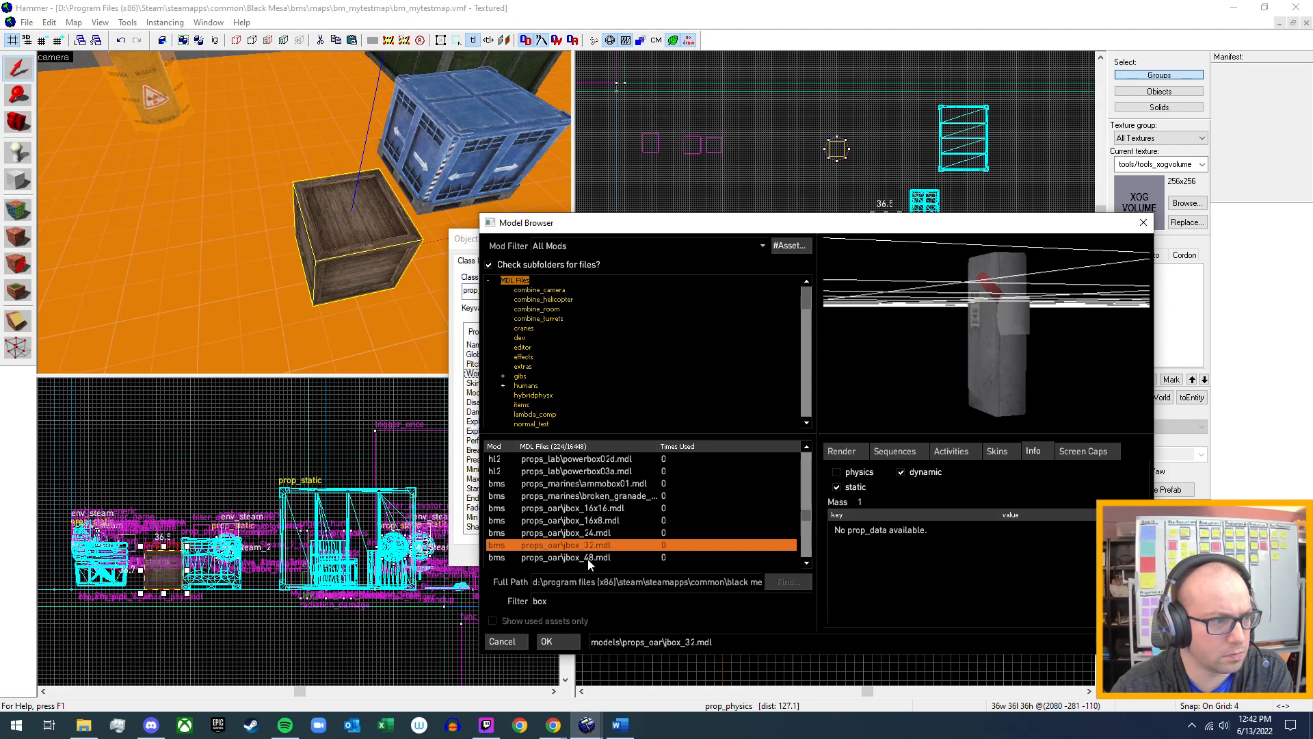
Preview file_box.mdl, crusher_boxes_static.mdl and c1a3c_skybox_cliff002.mdl, checking their physics support and prop data.
scroll(590, 557, "down", 1)
left_click(602, 534)
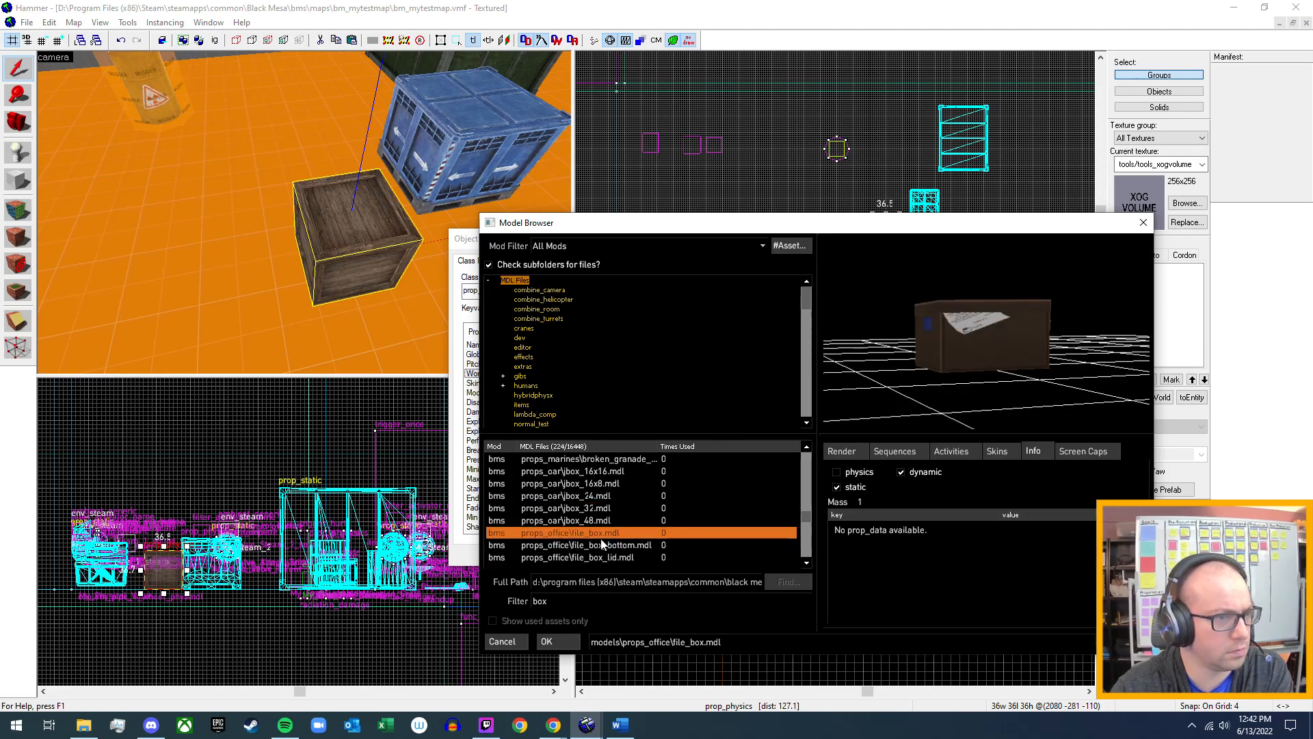
scroll(602, 544, "down", 2)
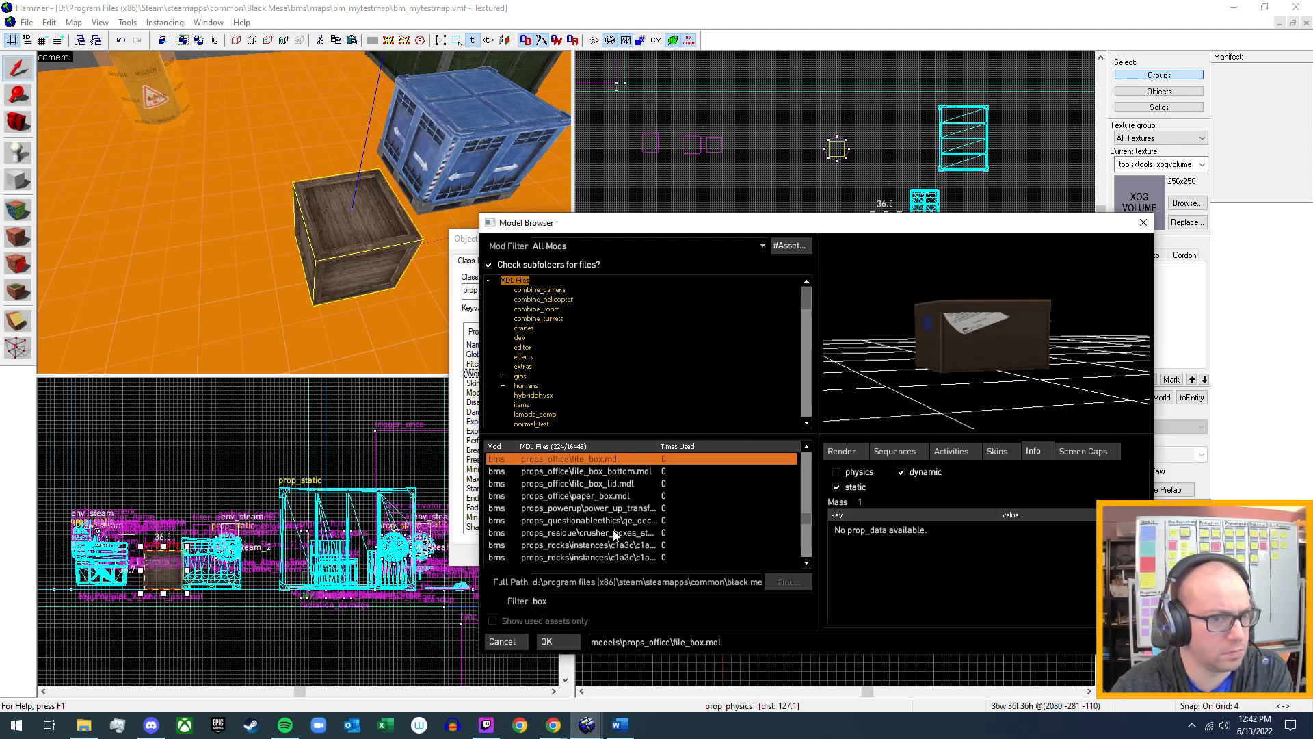
left_click(613, 532)
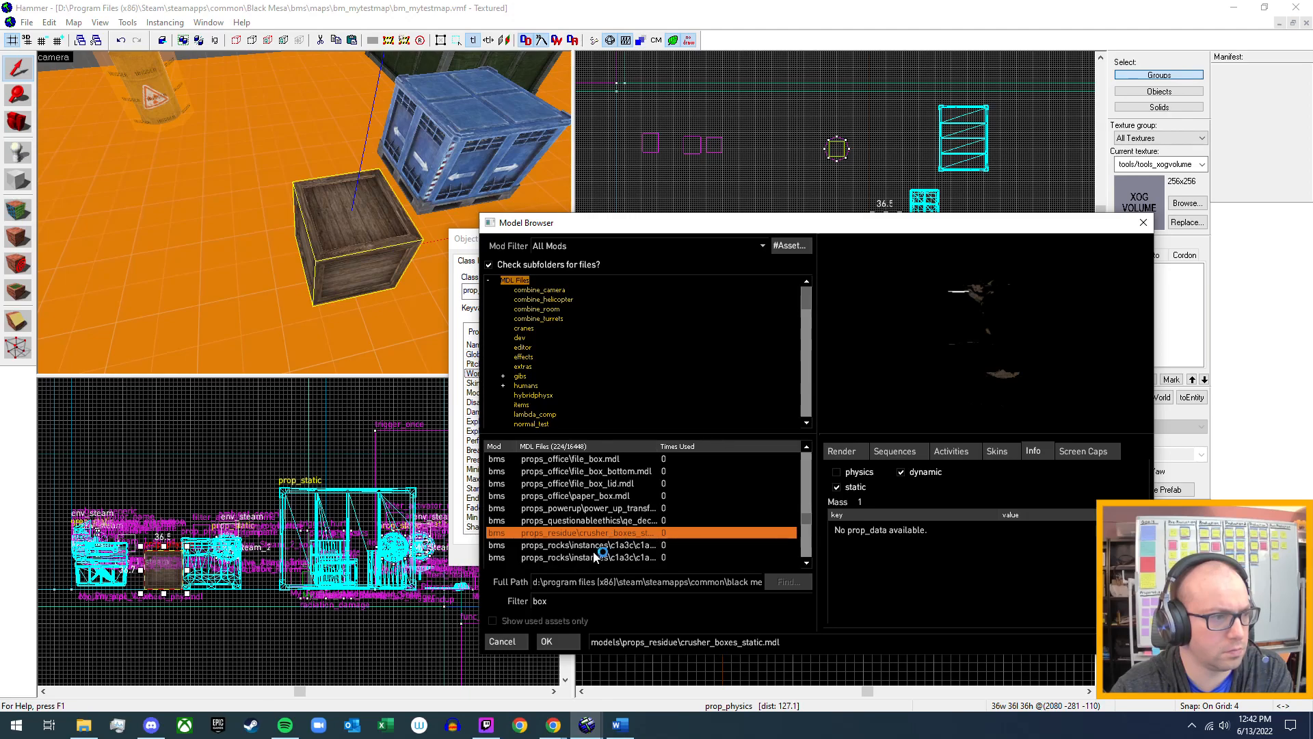
left_click(594, 555)
mouse_move(1008, 338)
left_mouse_down()
mouse_move(1077, 369)
mouse_move(1013, 339)
left_mouse_up()
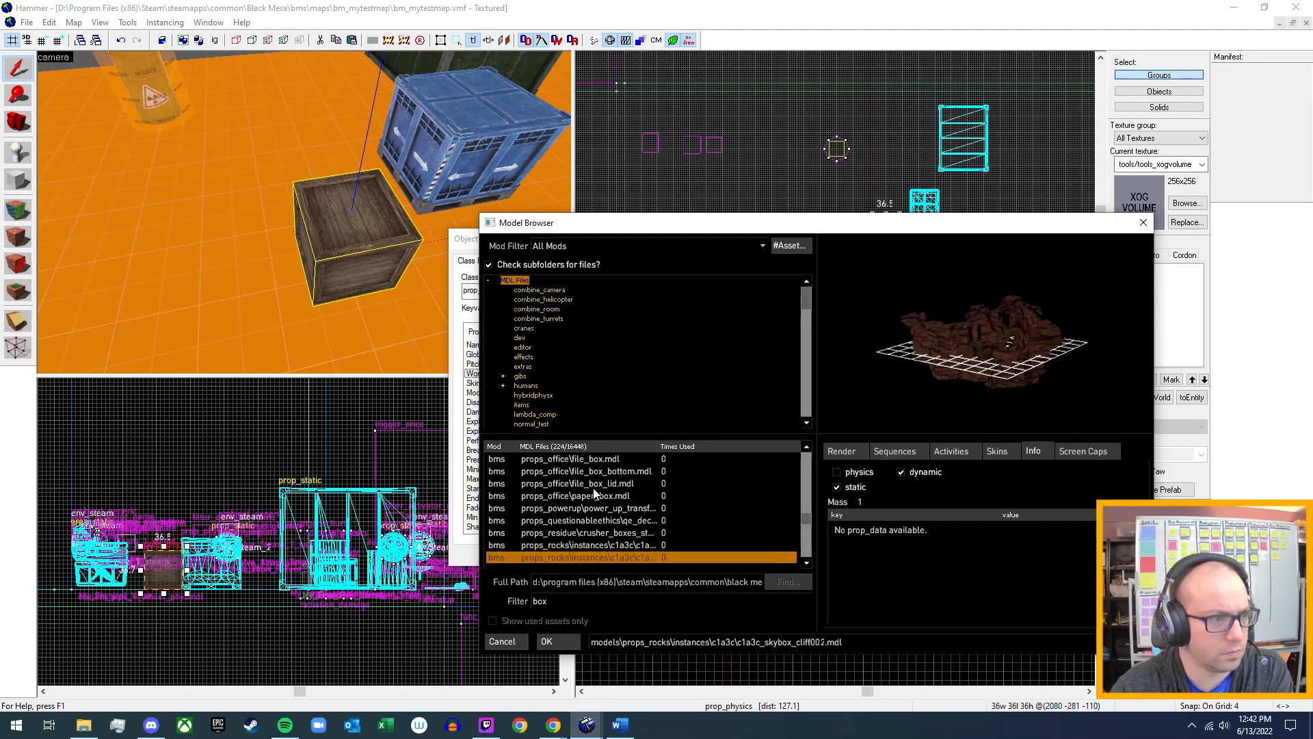
Preview the props_skybox models crater.mdl and crownvic.mdl, and inspect the car from another angle.
scroll(593, 487, "down", 2)
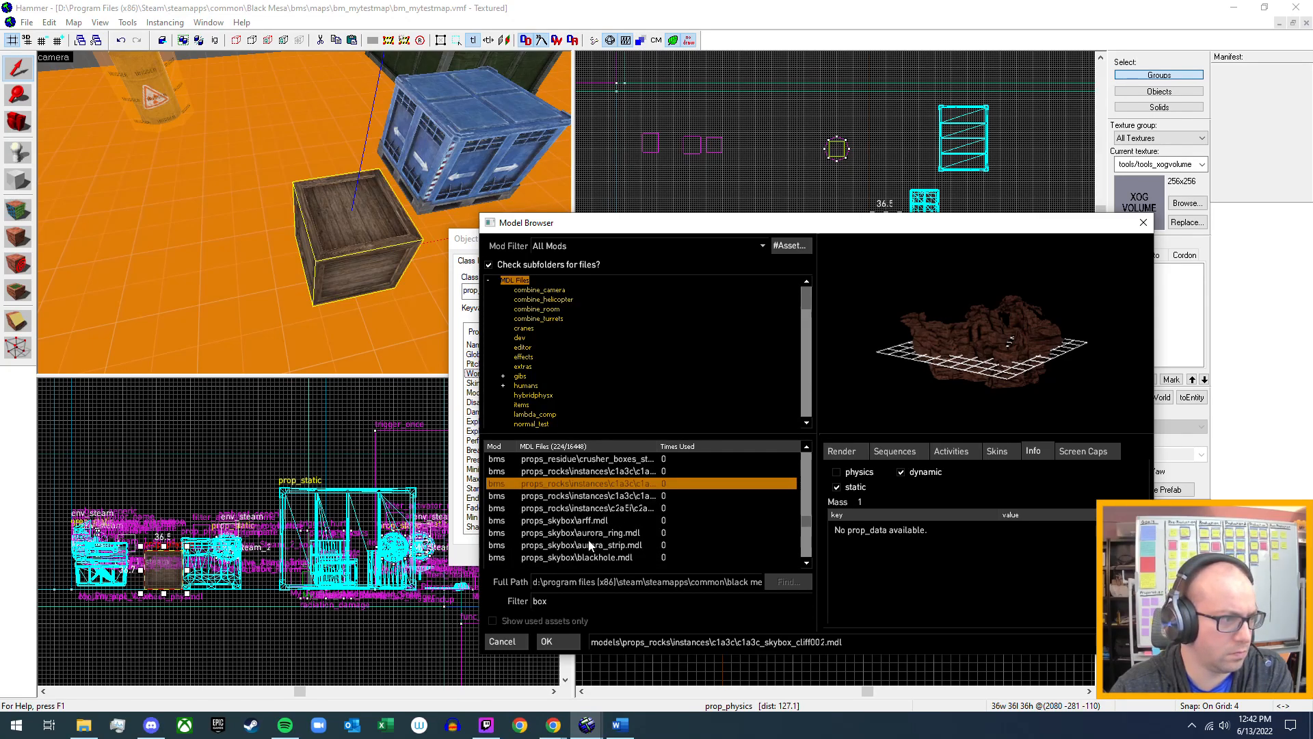
scroll(593, 557, "down", 2)
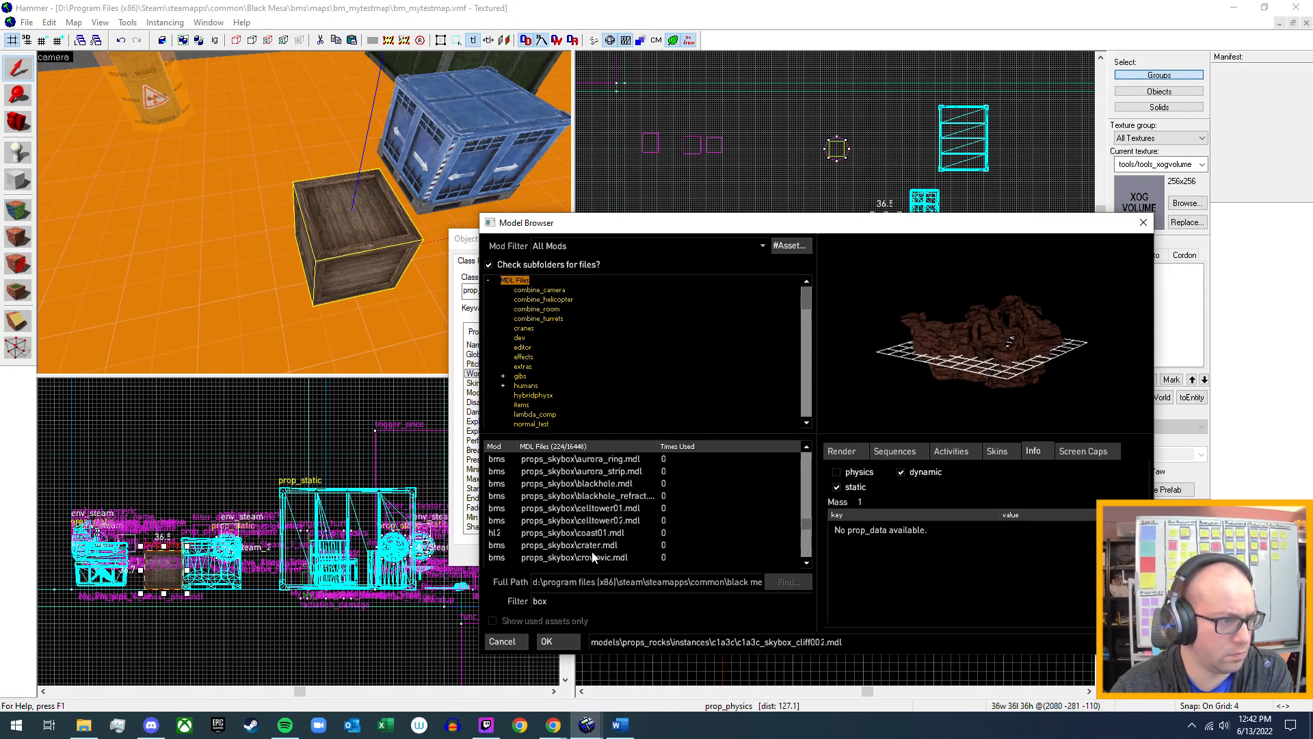
left_click(597, 545)
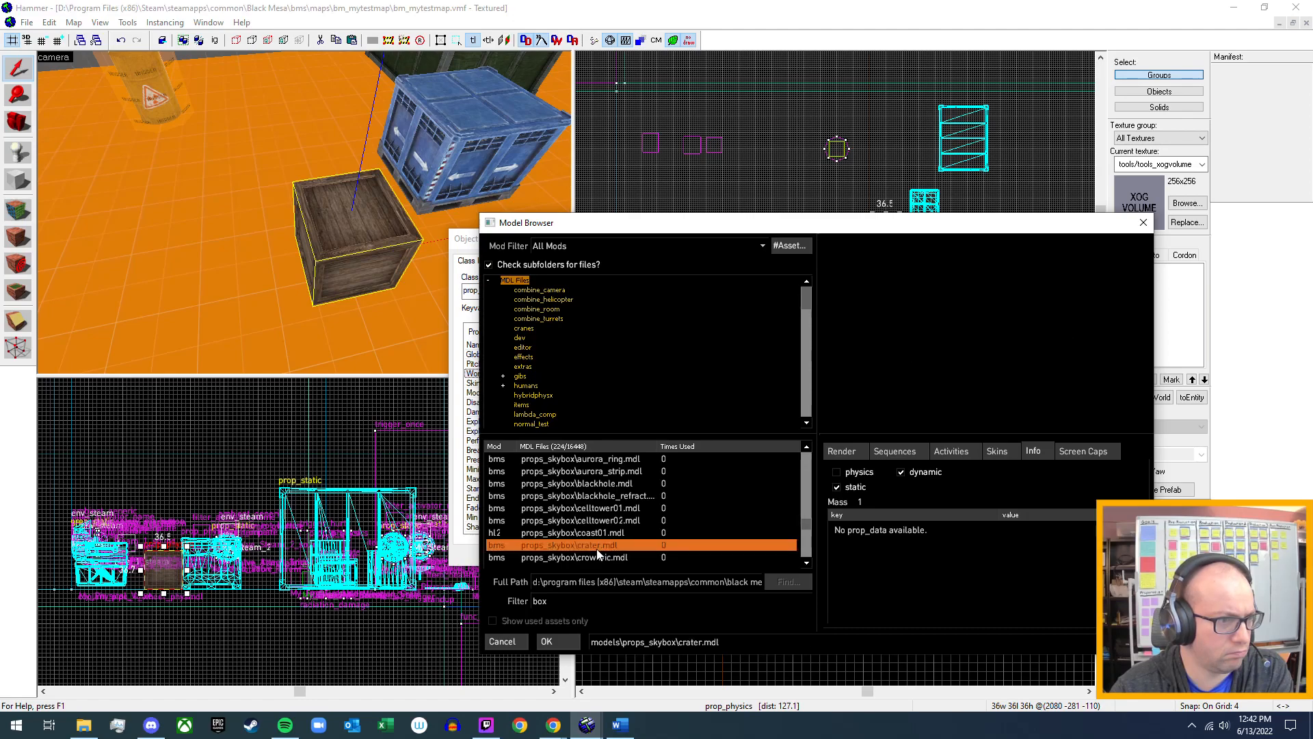
left_click(607, 557)
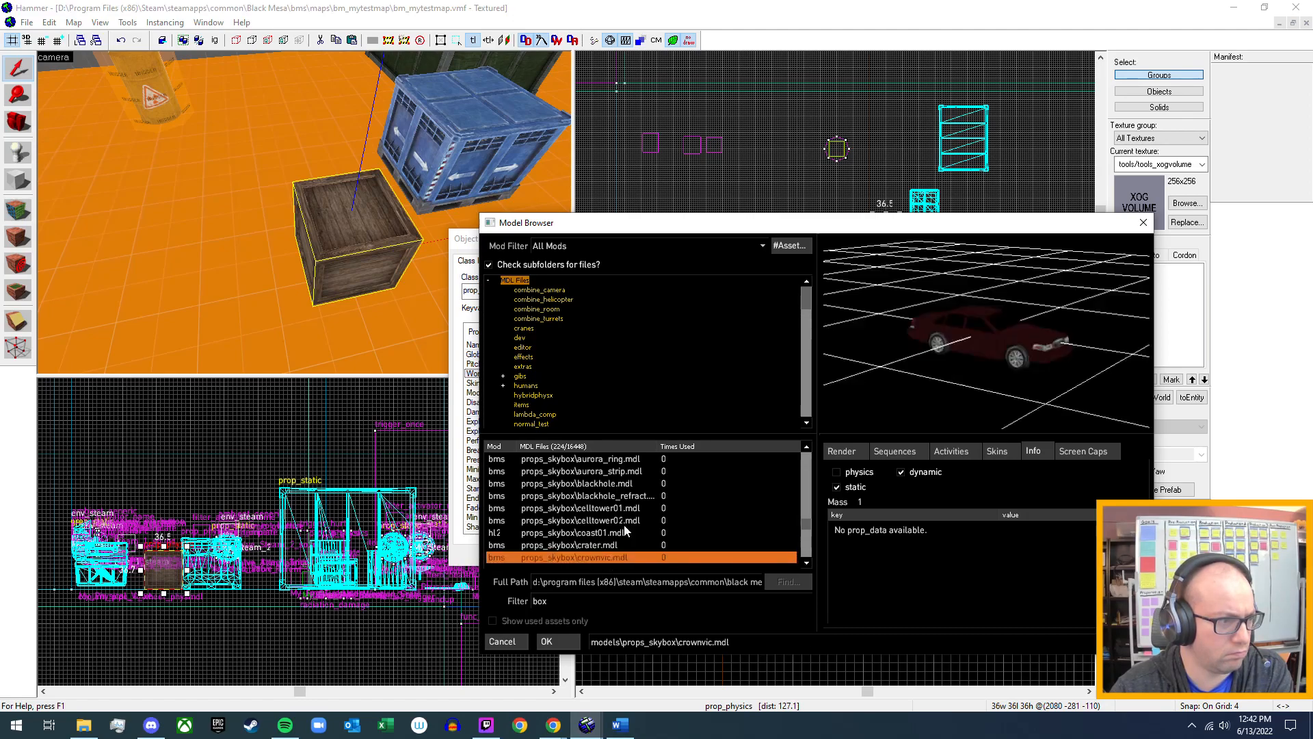
scroll(626, 528, "down", 2)
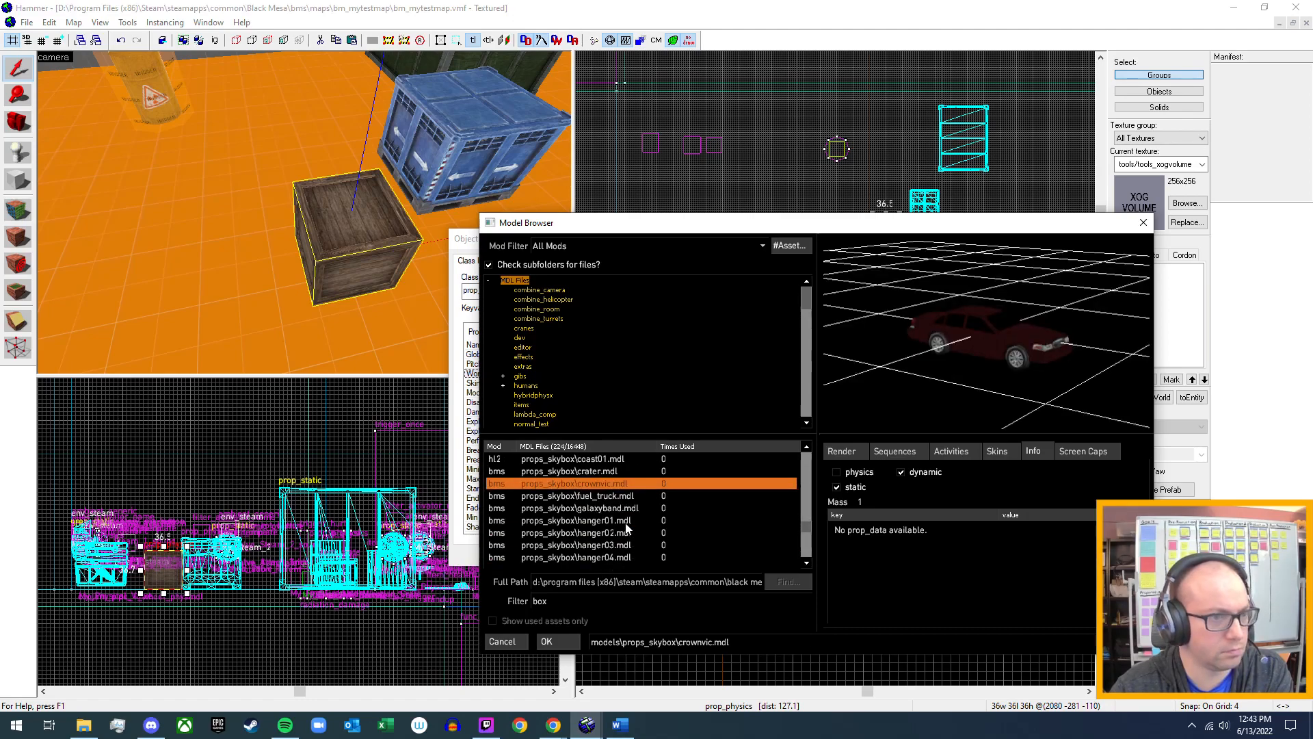
left_click_drag(1105, 346, 1081, 363)
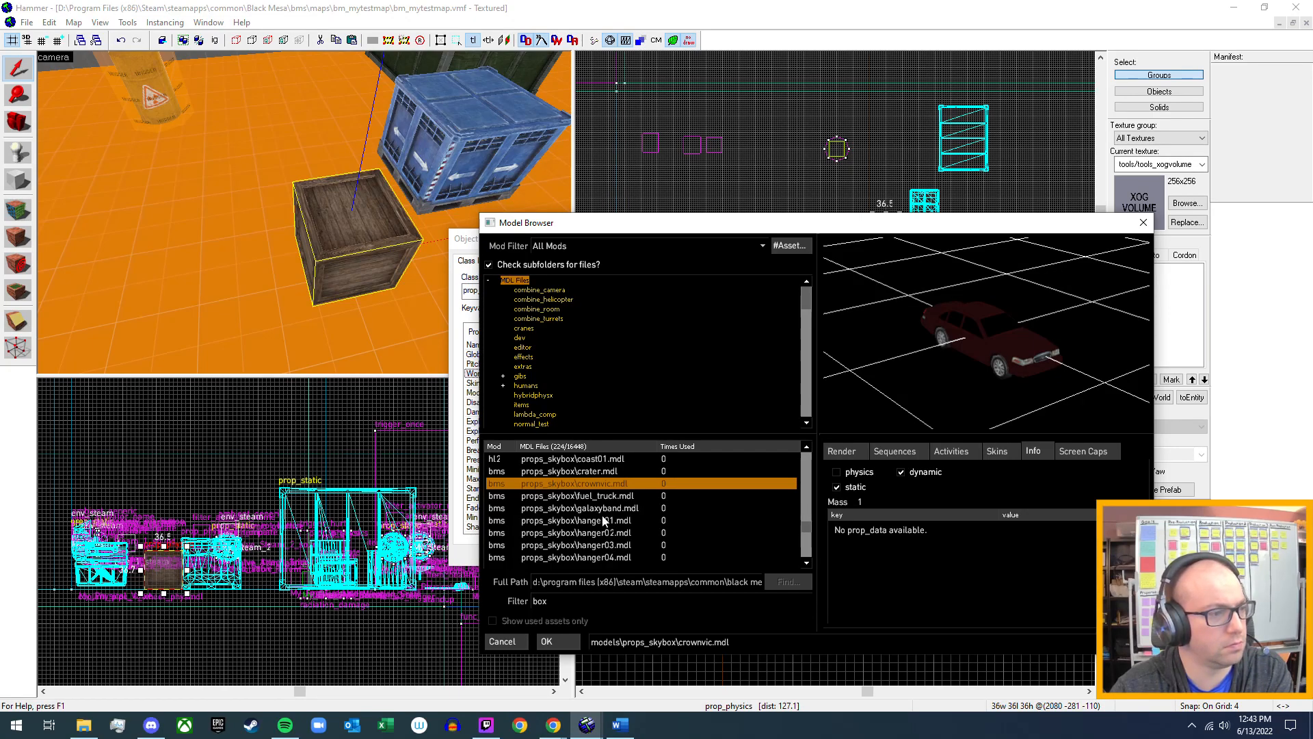
Preview galaxyband.mdl and fuel_truck.mdl, checking the fuel truck's skins and physics info.
left_click(613, 509)
mouse_move(1005, 355)
left_mouse_down()
mouse_move(1074, 361)
mouse_move(1038, 331)
mouse_move(988, 360)
left_mouse_up()
left_click(577, 496)
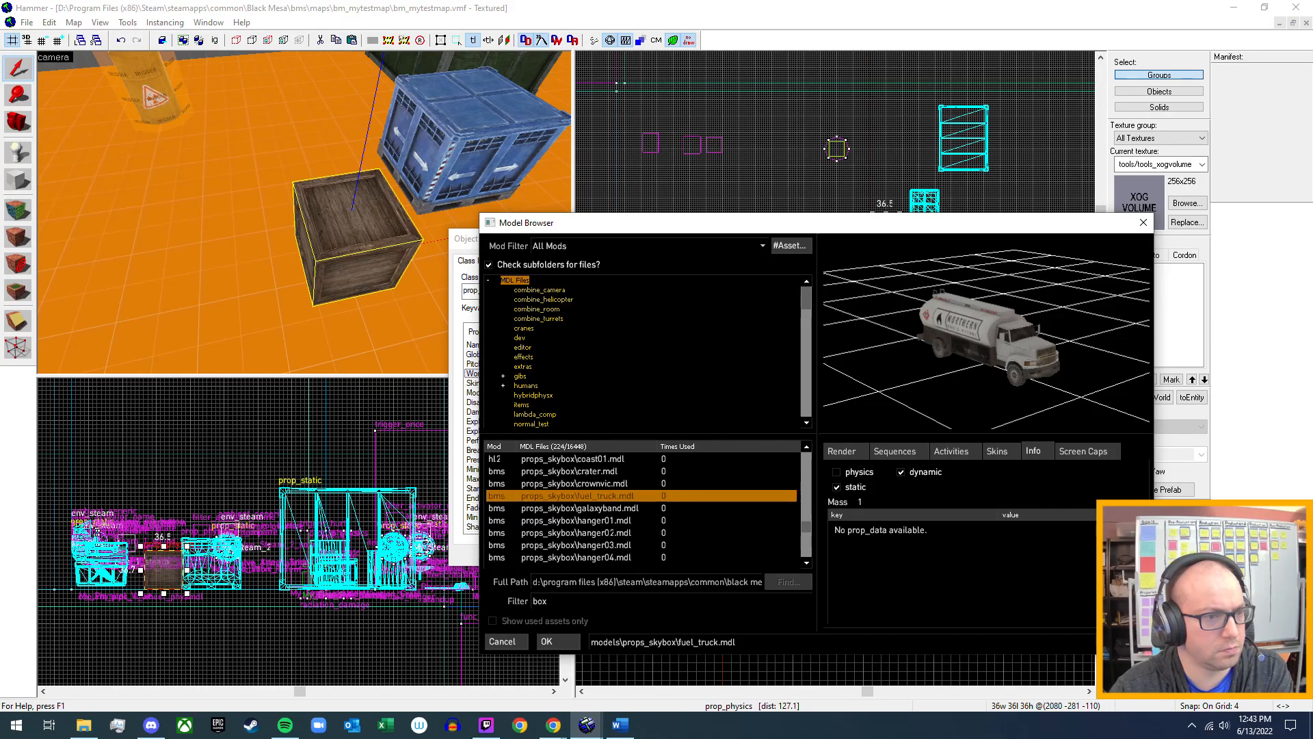
left_click(1008, 451)
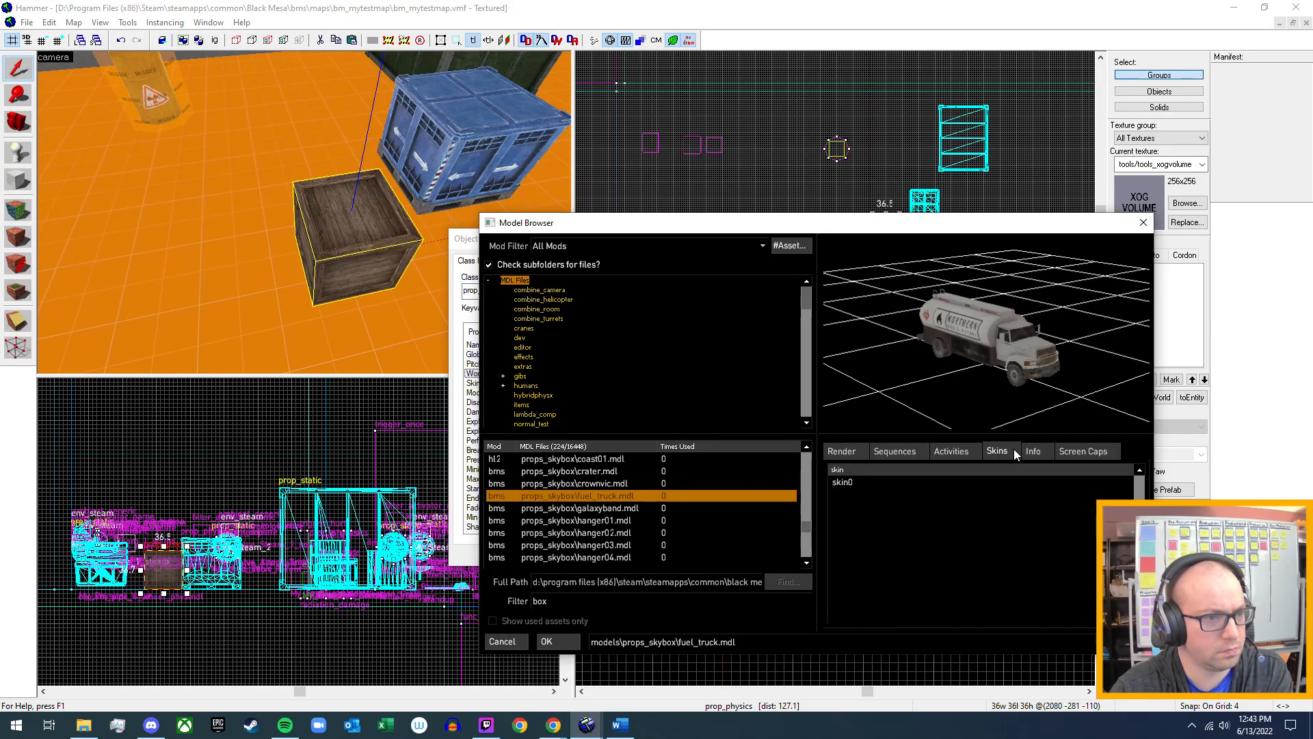
left_click(1033, 453)
Look through the remaining box models down to the weapons entries, and select the model filter text for replacement.
scroll(593, 532, "down", 2)
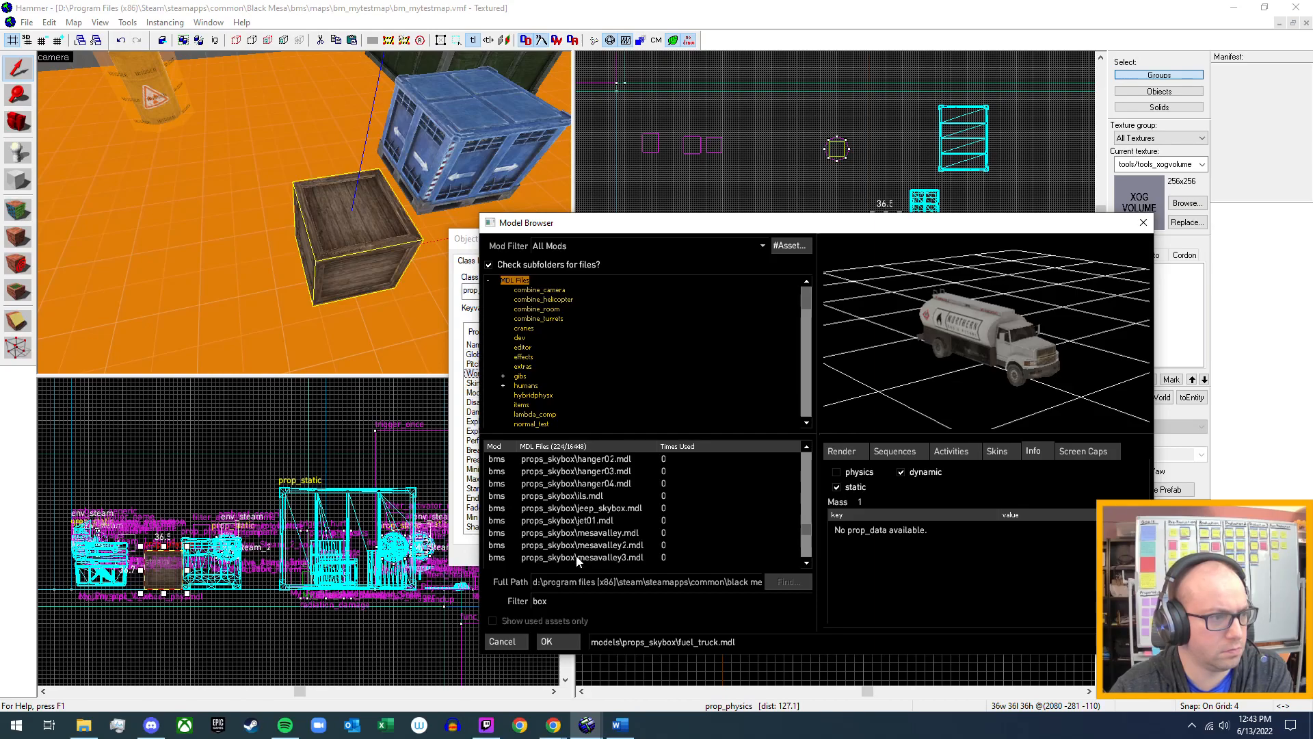
scroll(584, 531, "down", 6)
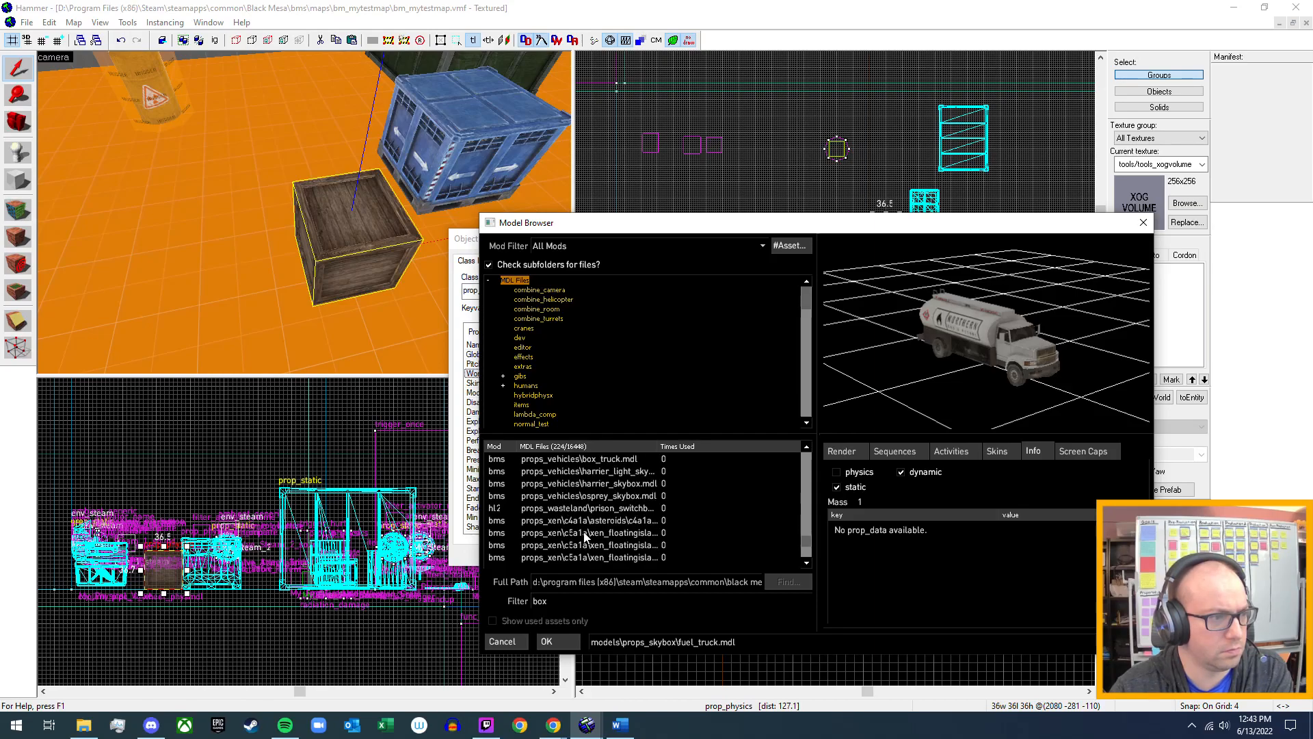
scroll(586, 535, "down", 2)
scroll(586, 536, "down", 2)
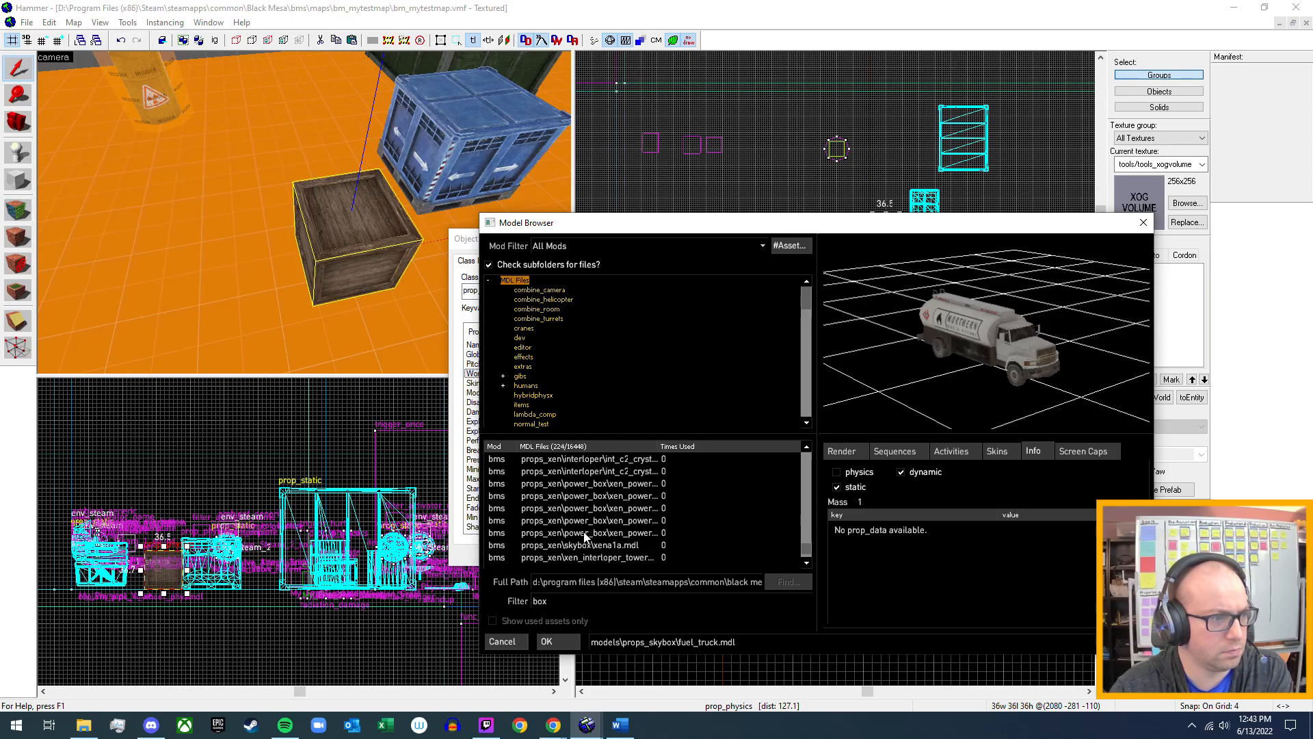
scroll(586, 536, "down", 2)
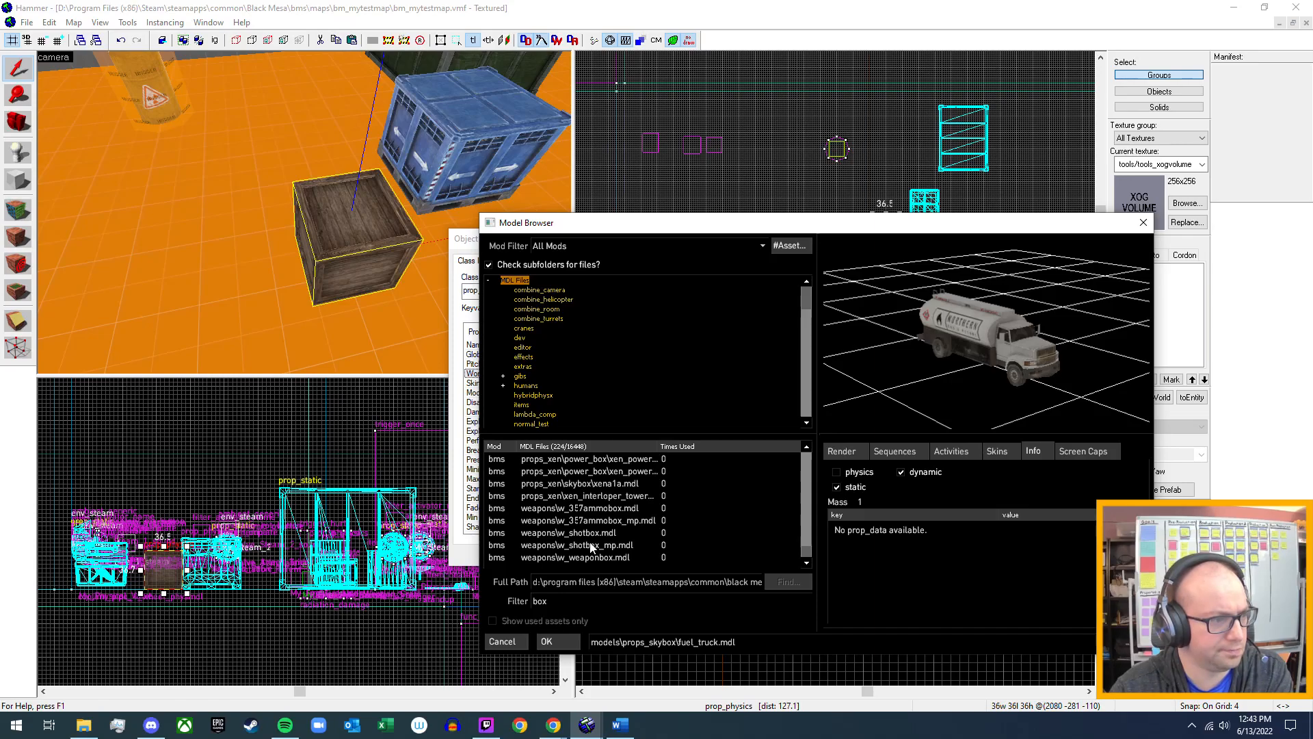
double_click(539, 600)
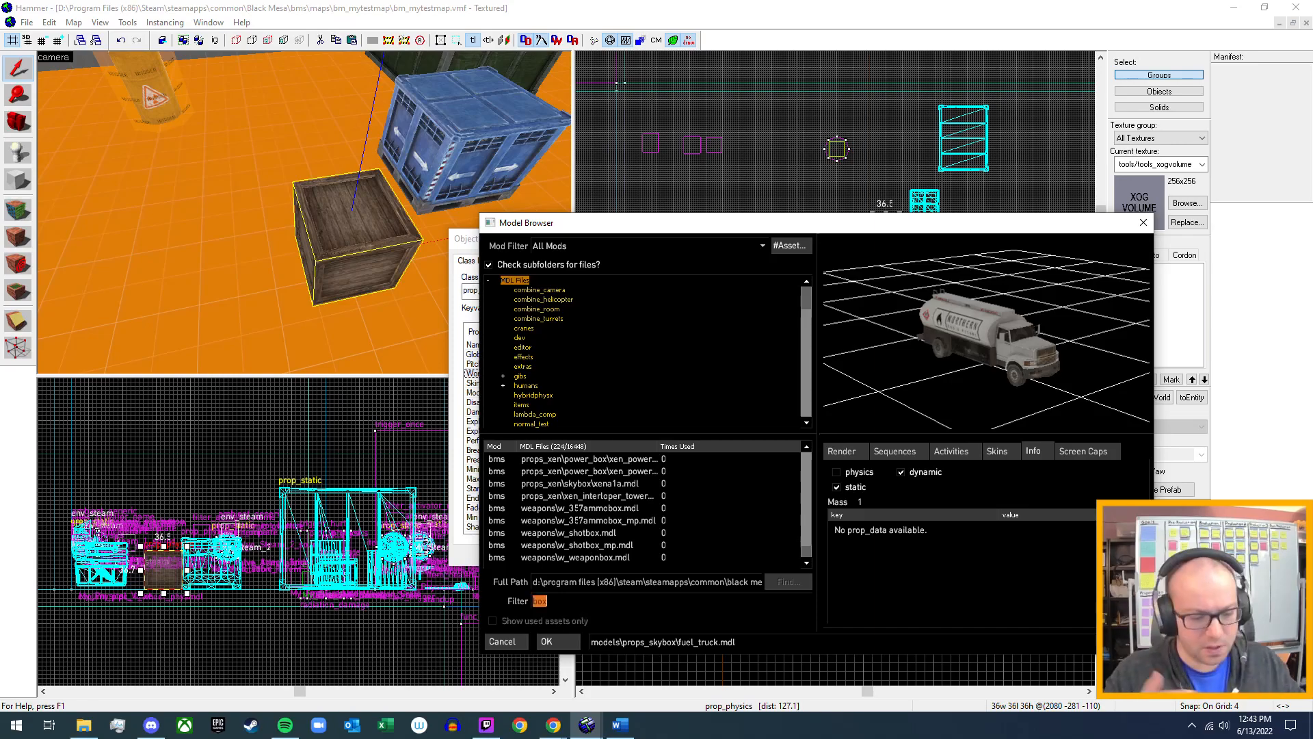